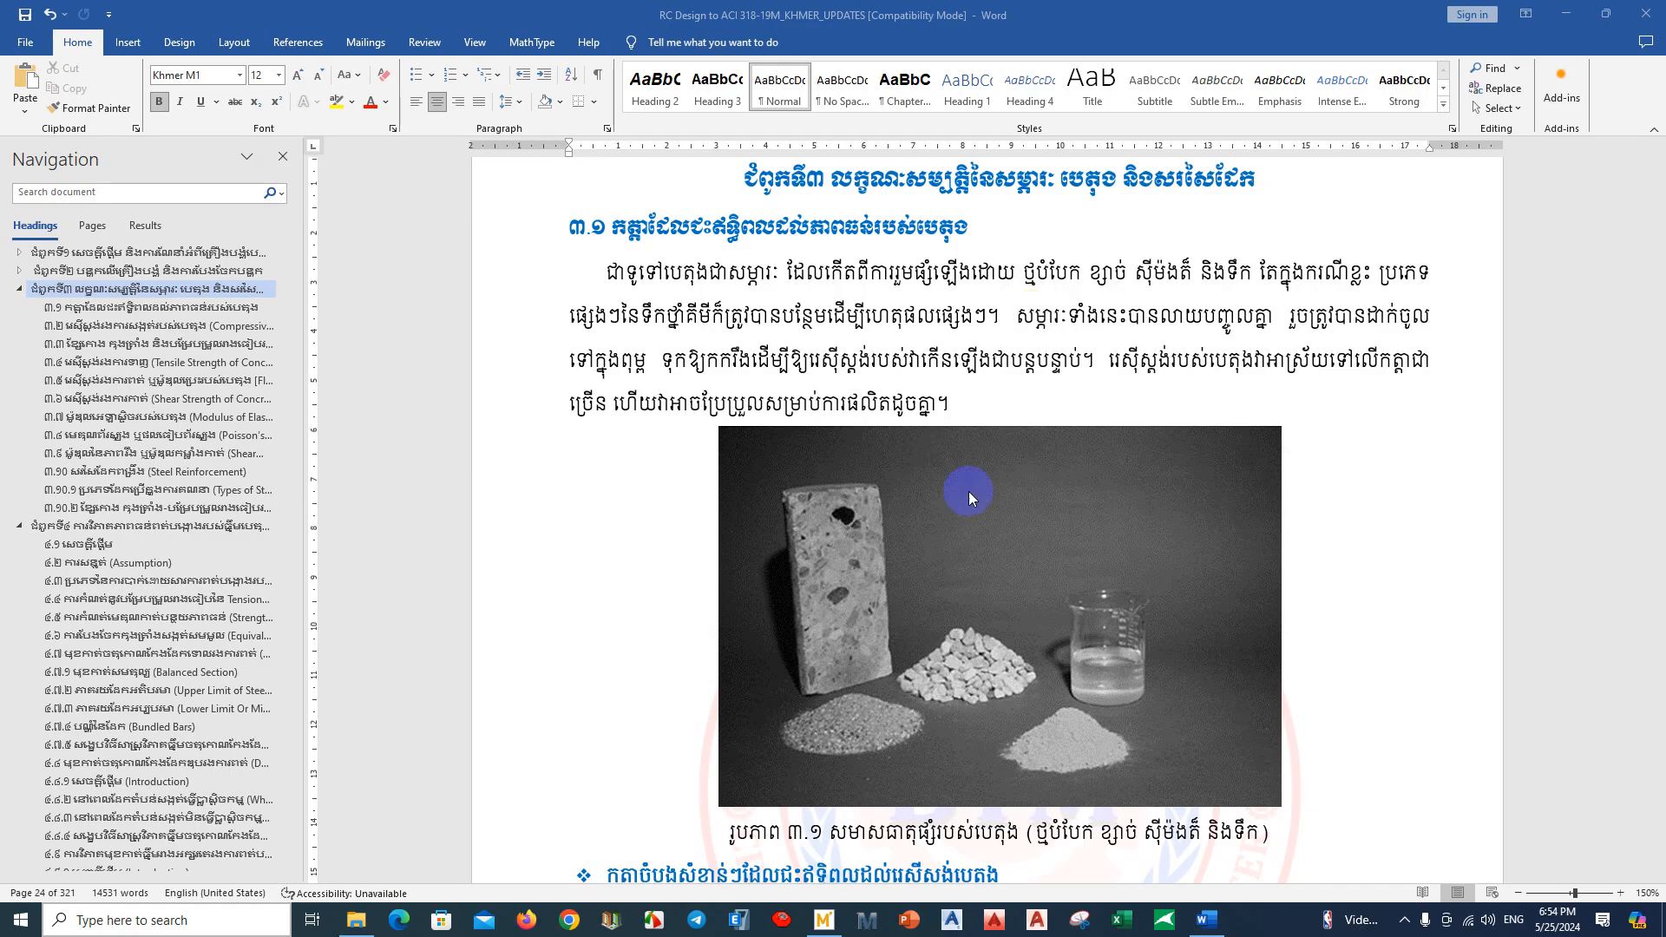
Step: Switch to Mathcad Prime and look over the concrete property labels in the Properties of Materials worksheet
click(821, 928)
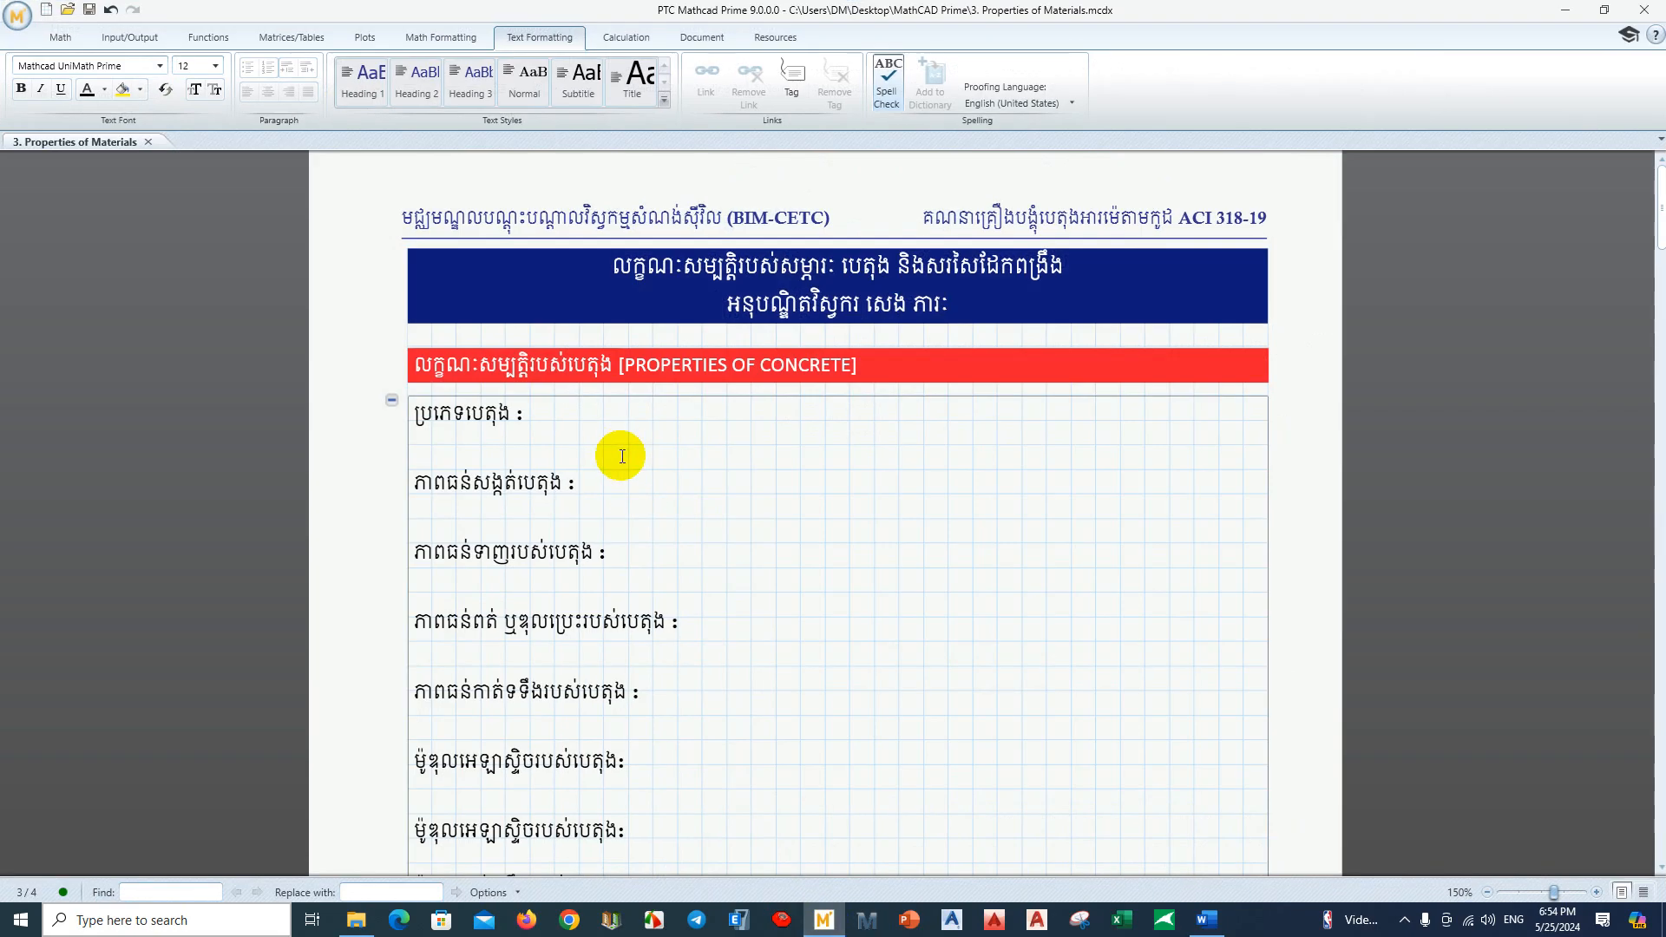
scroll(612, 427, down, 1)
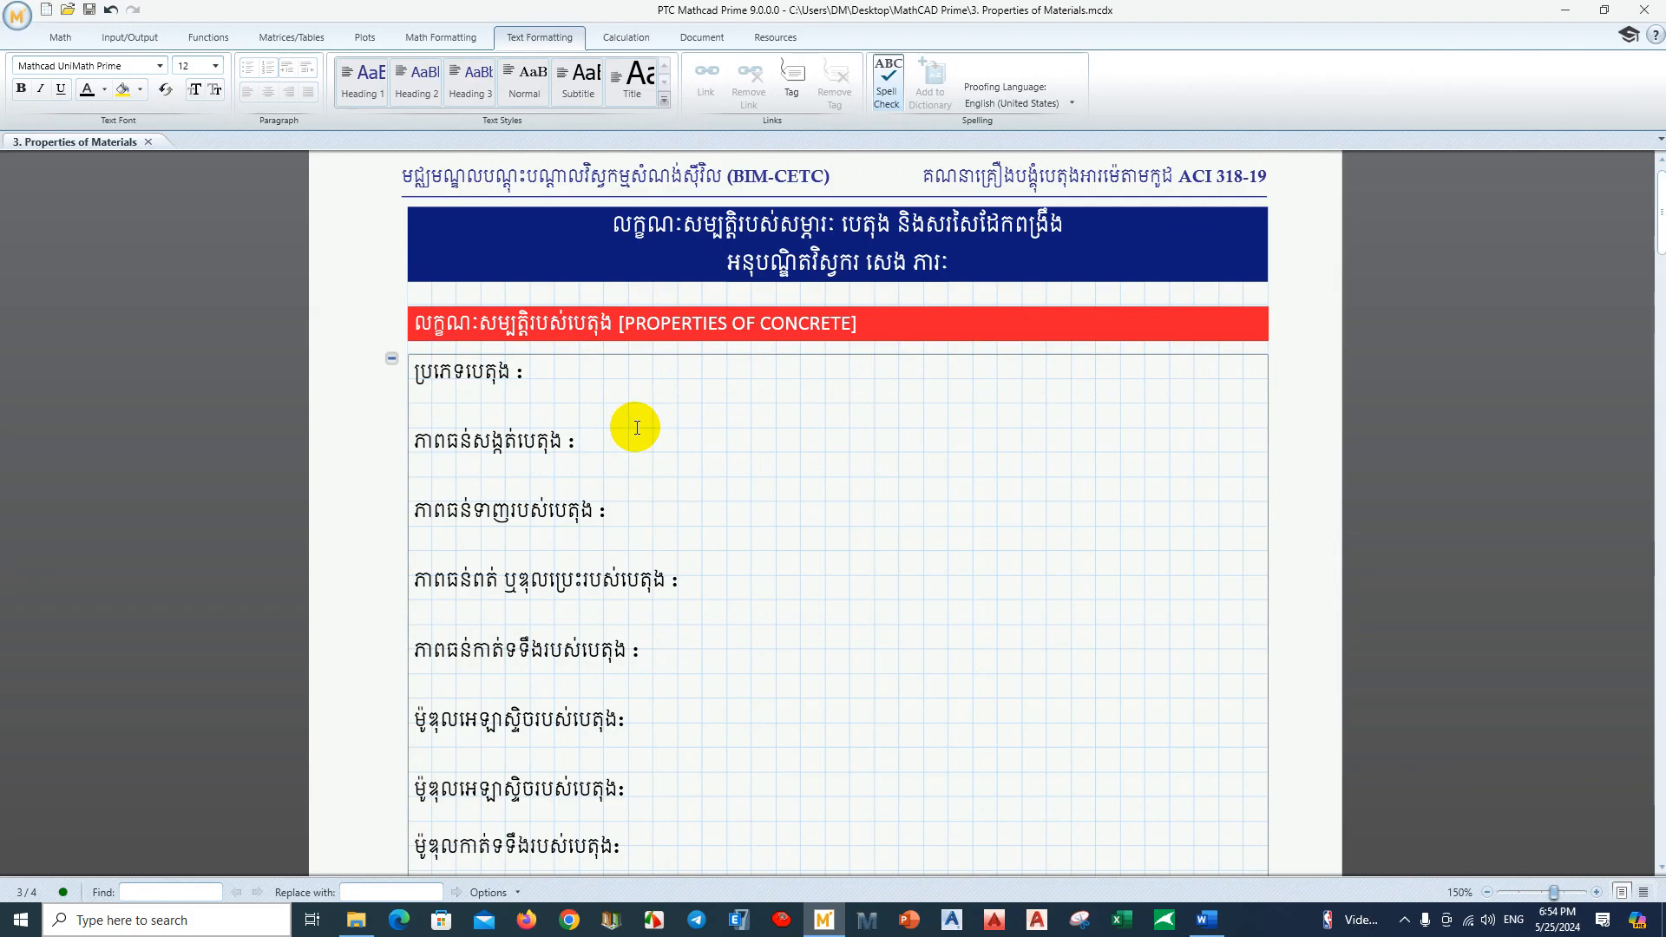
scroll(659, 430, up, 1)
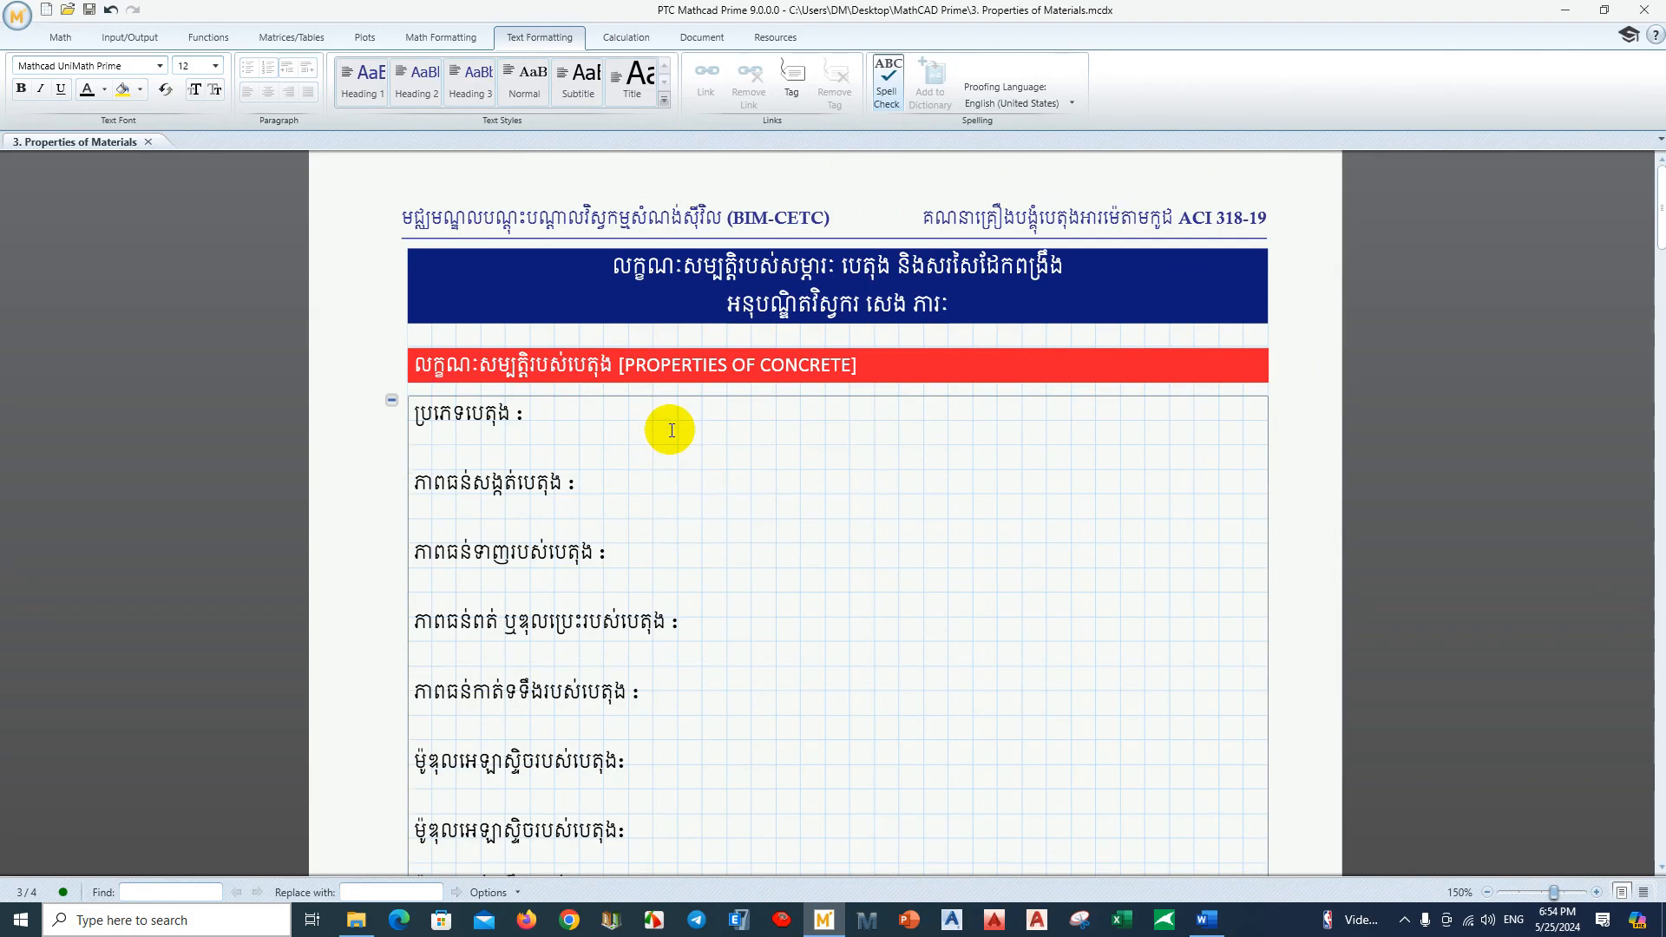
scroll(672, 431, down, 1)
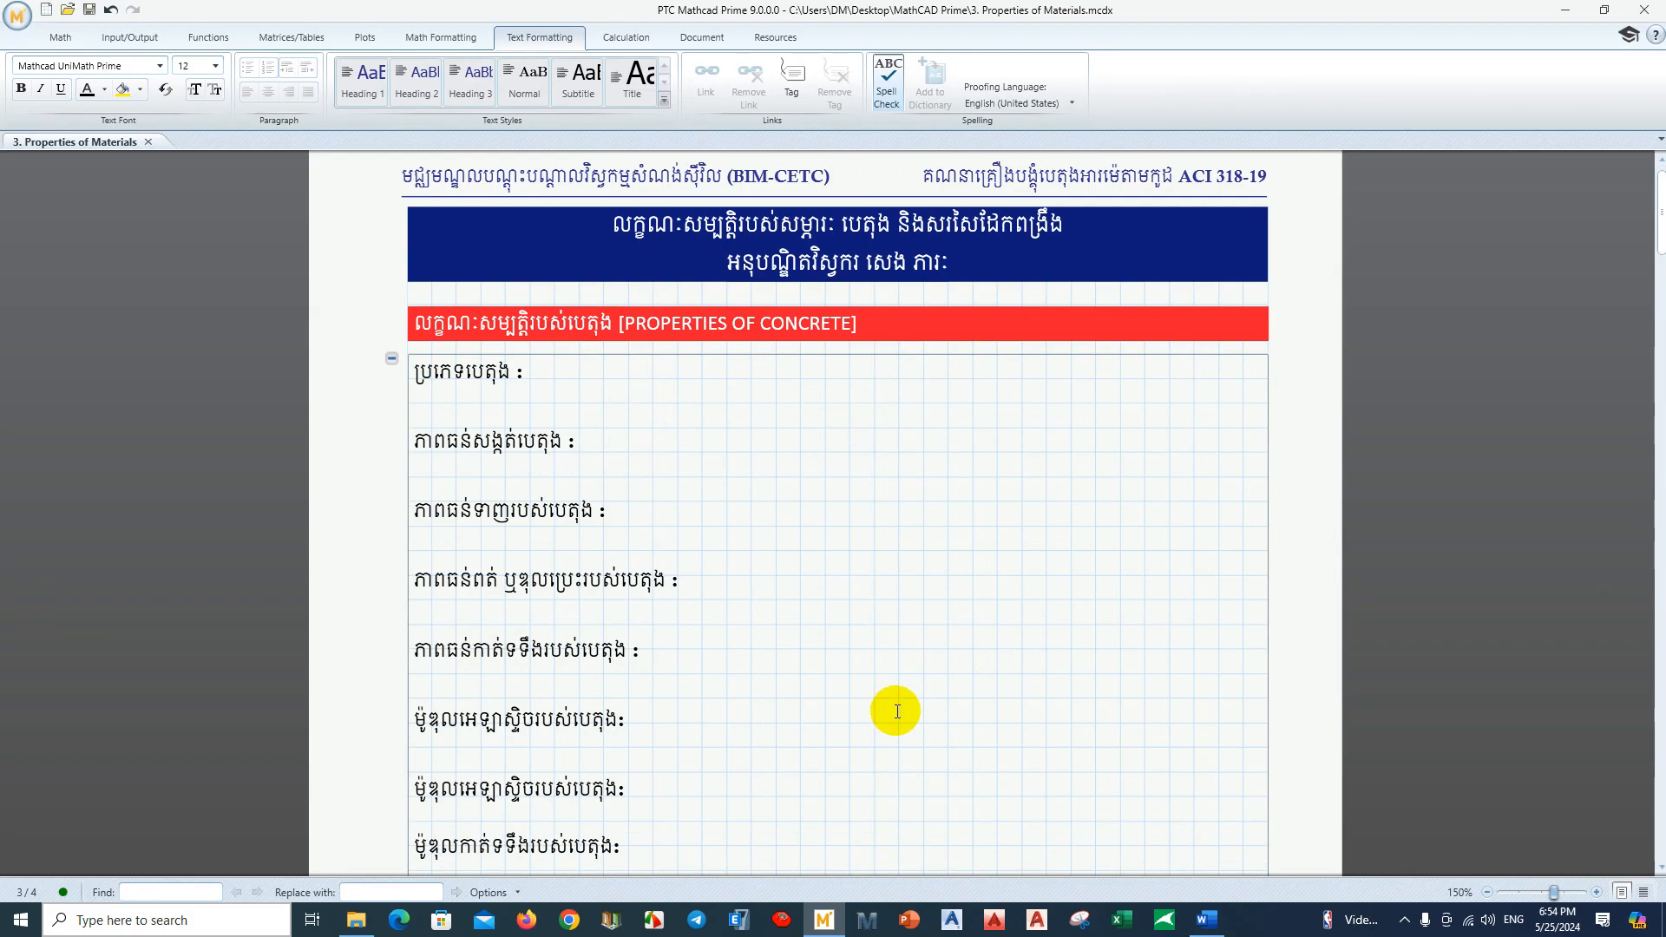
Step: Switch to the RC Design to ACI 318-19M document in Word and examine the chapter 3 title on concrete and steel properties
click(824, 921)
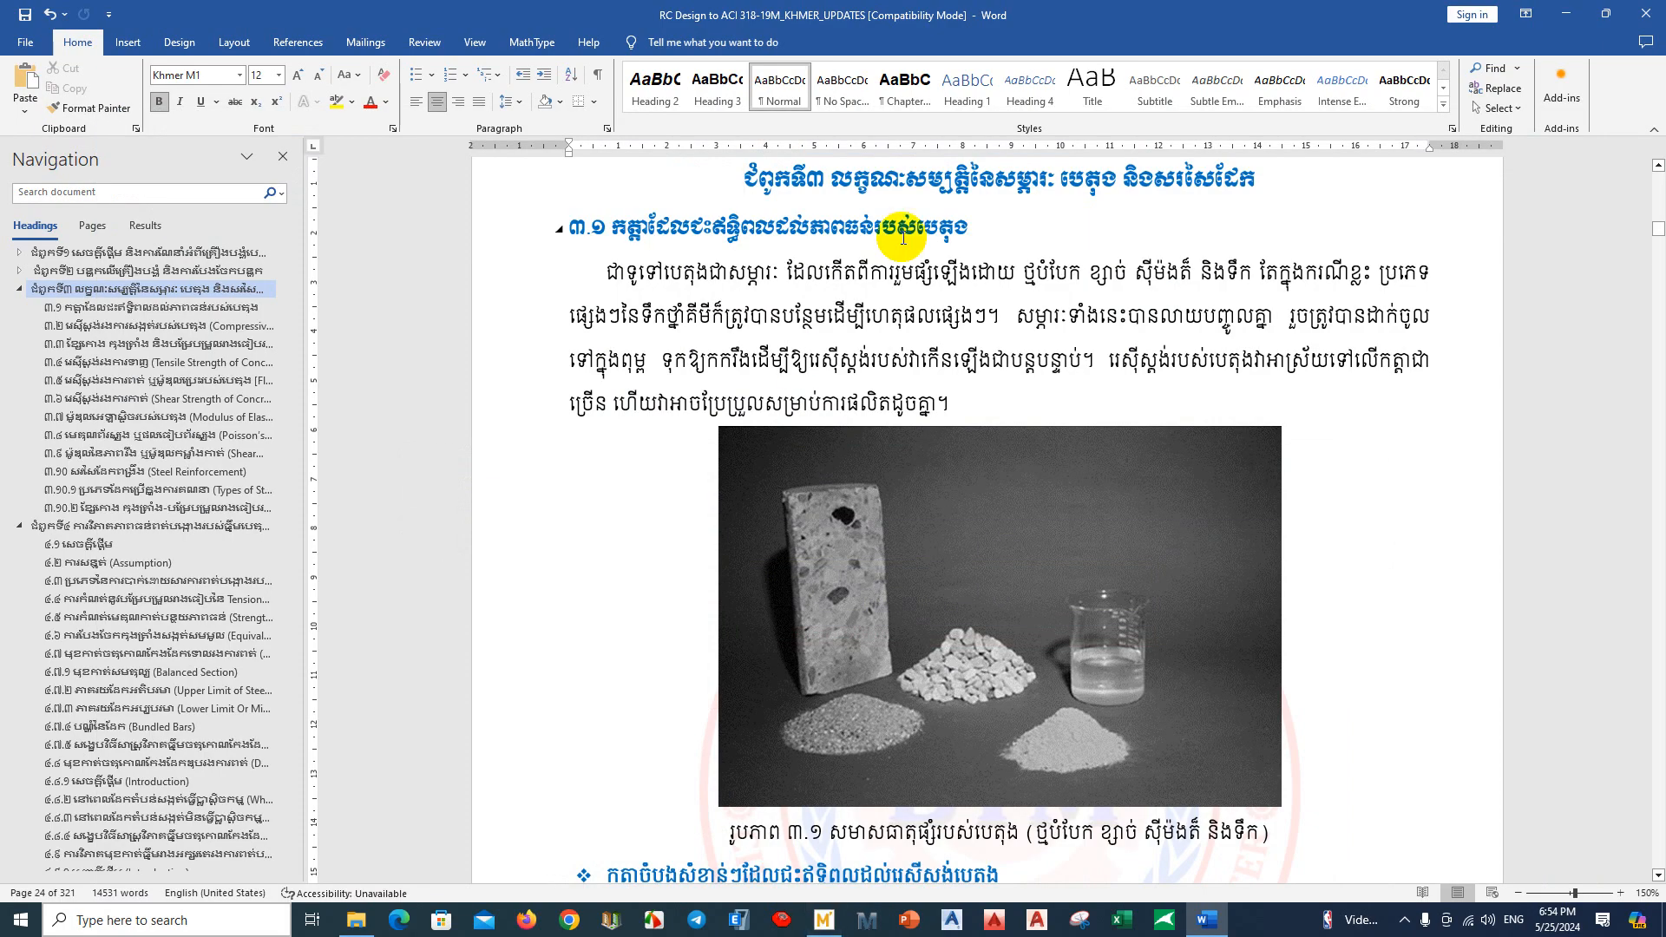
drag(1054, 179, 1247, 197)
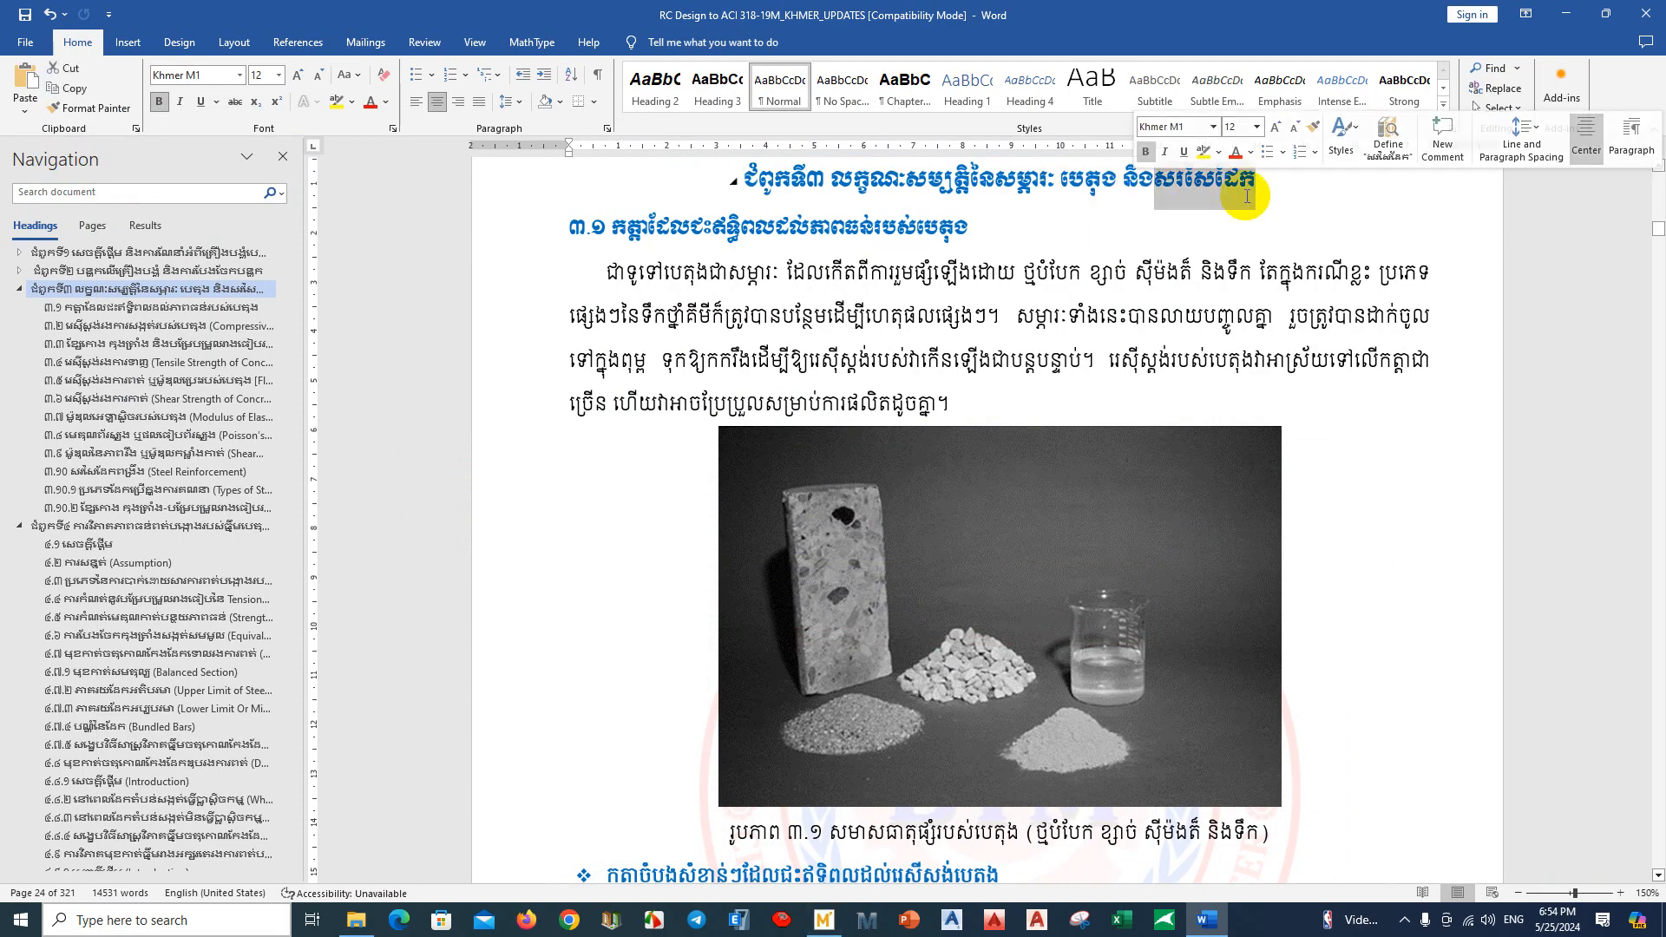
click(857, 274)
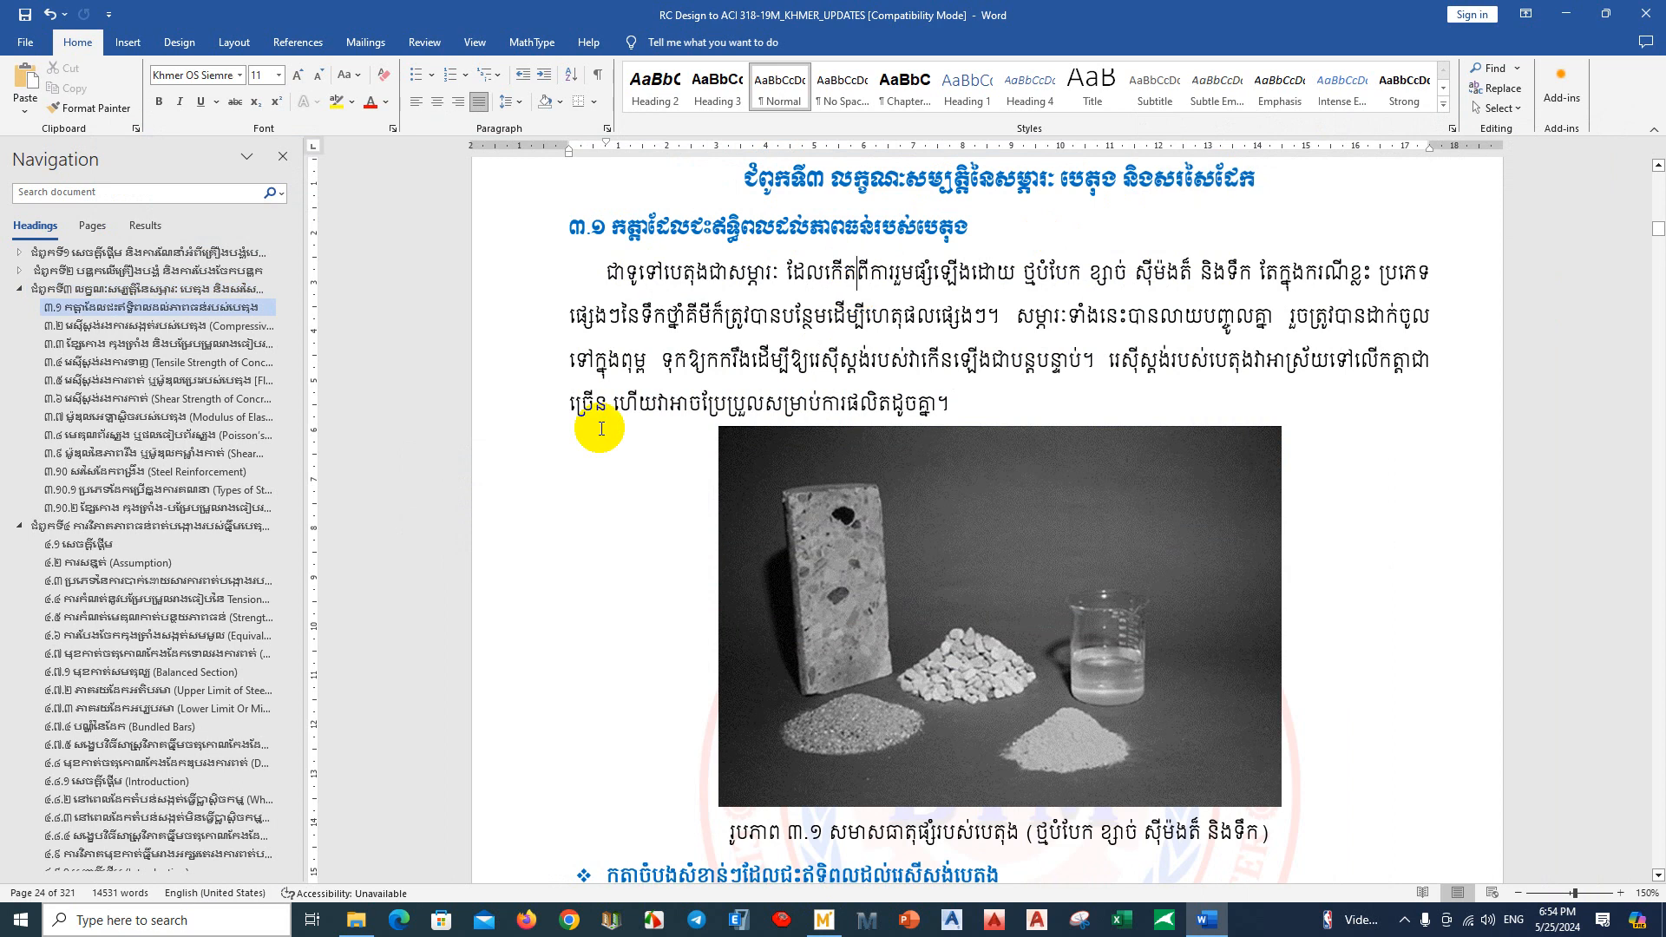
Step: Review the chapter 3 sections on concrete's compressive, tensile, flexural and shear strength, elastic modulus, Poisson's ratio and shear modulus
click(174, 326)
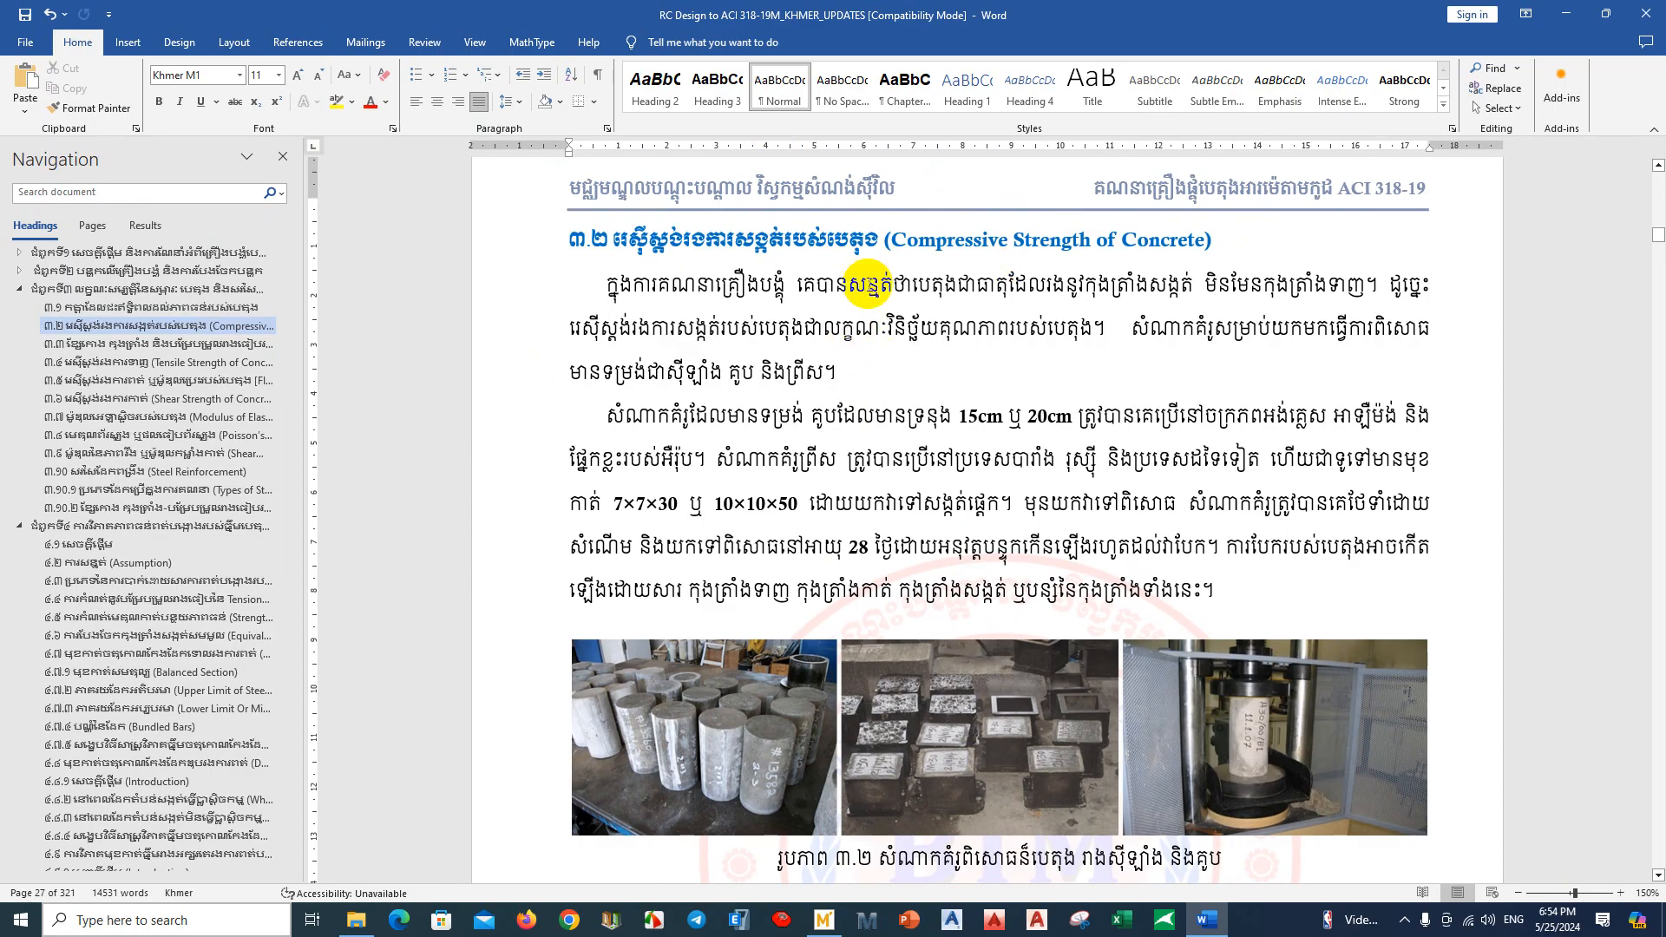
click(172, 363)
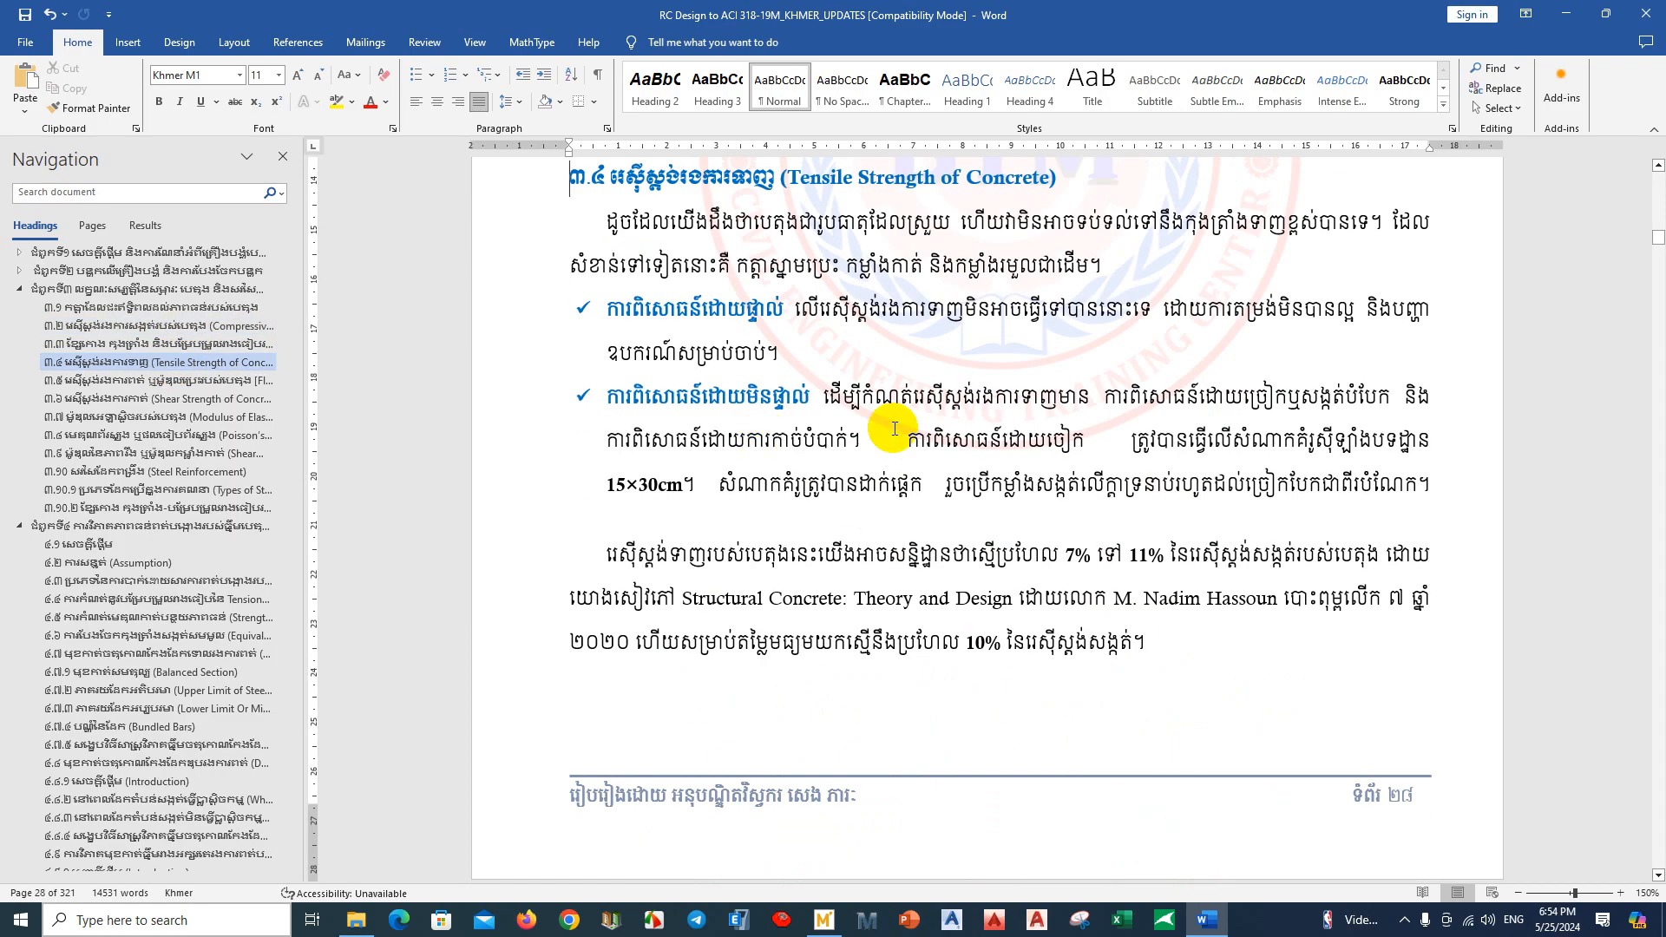
click(262, 379)
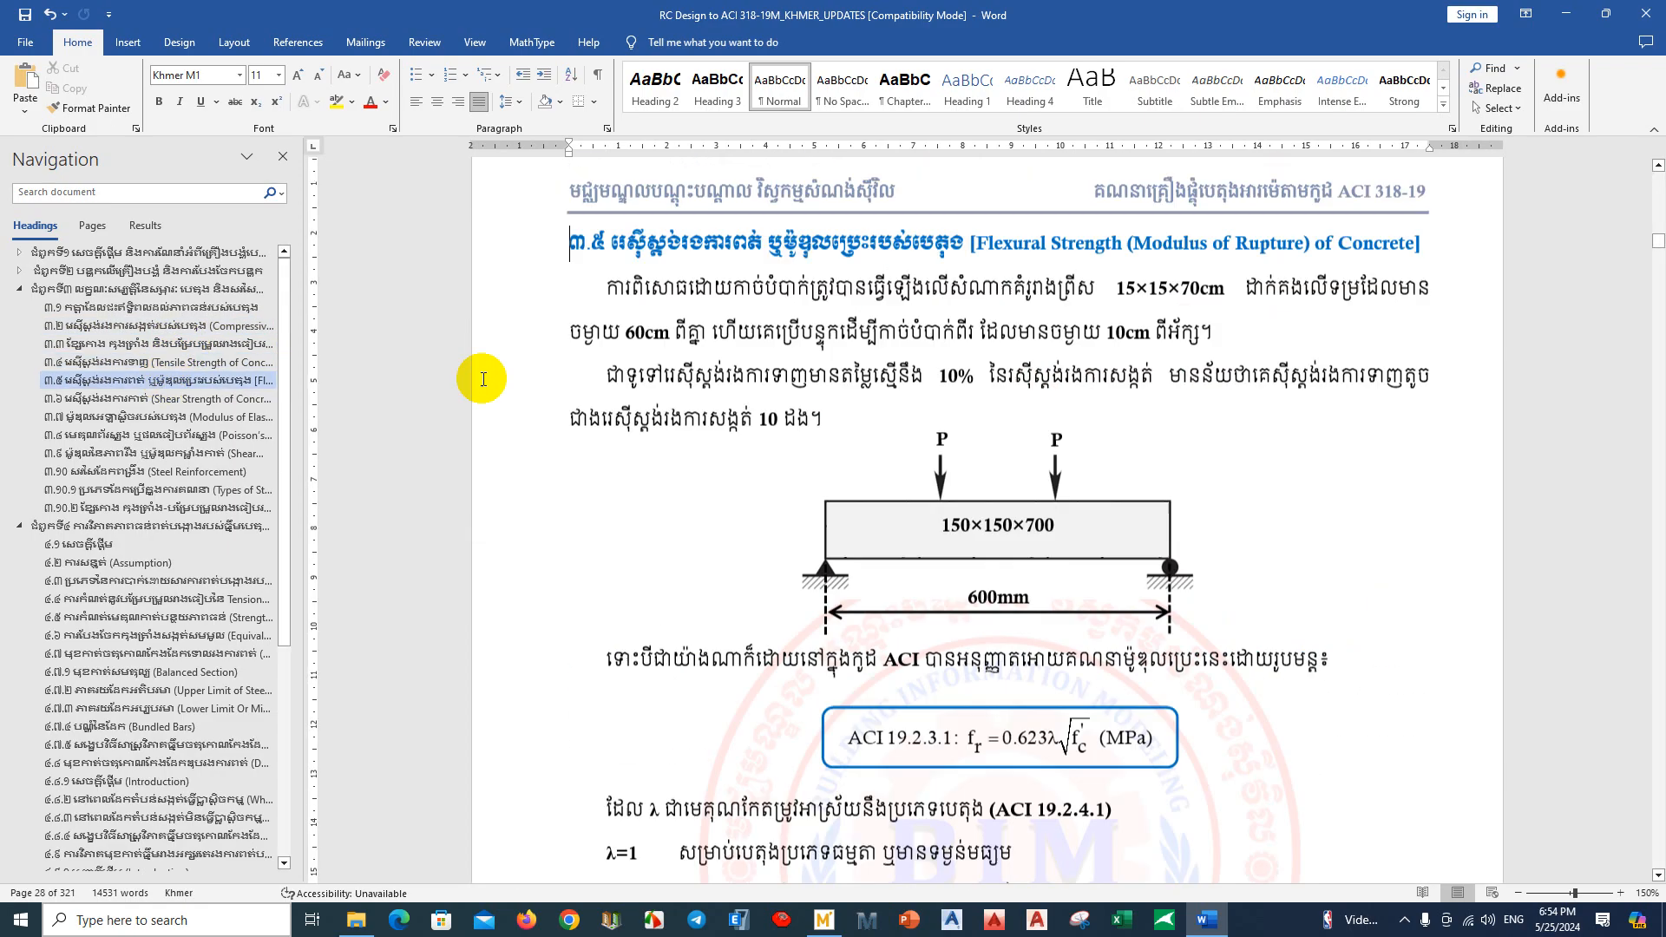
scroll(482, 379, down, 1)
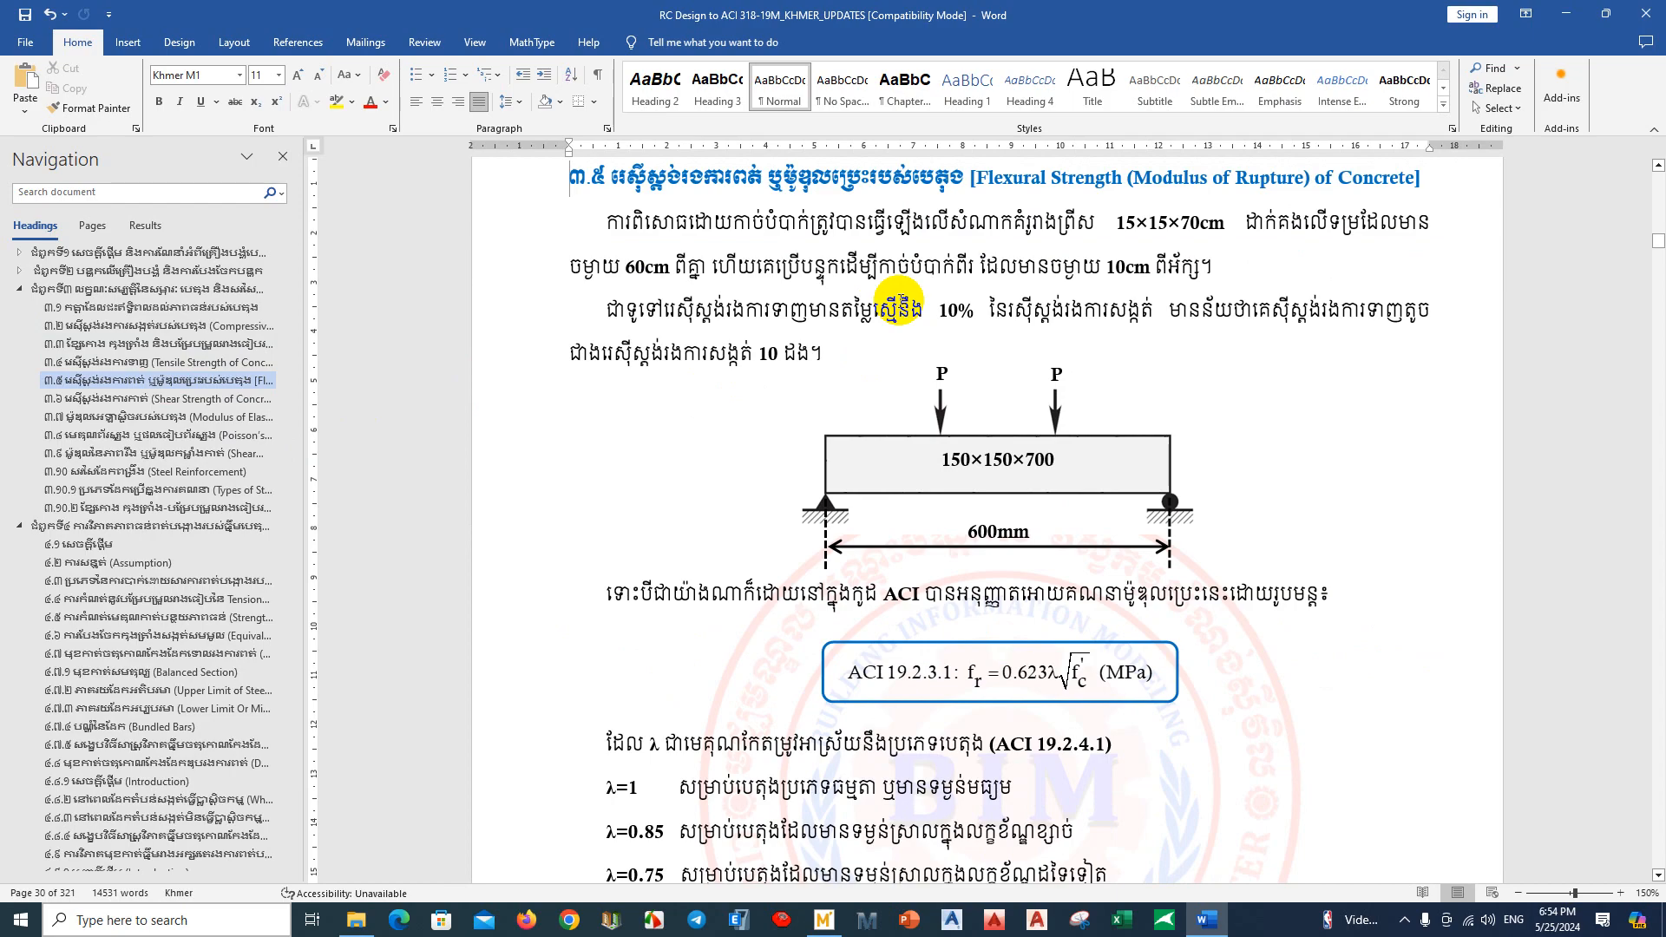
click(196, 399)
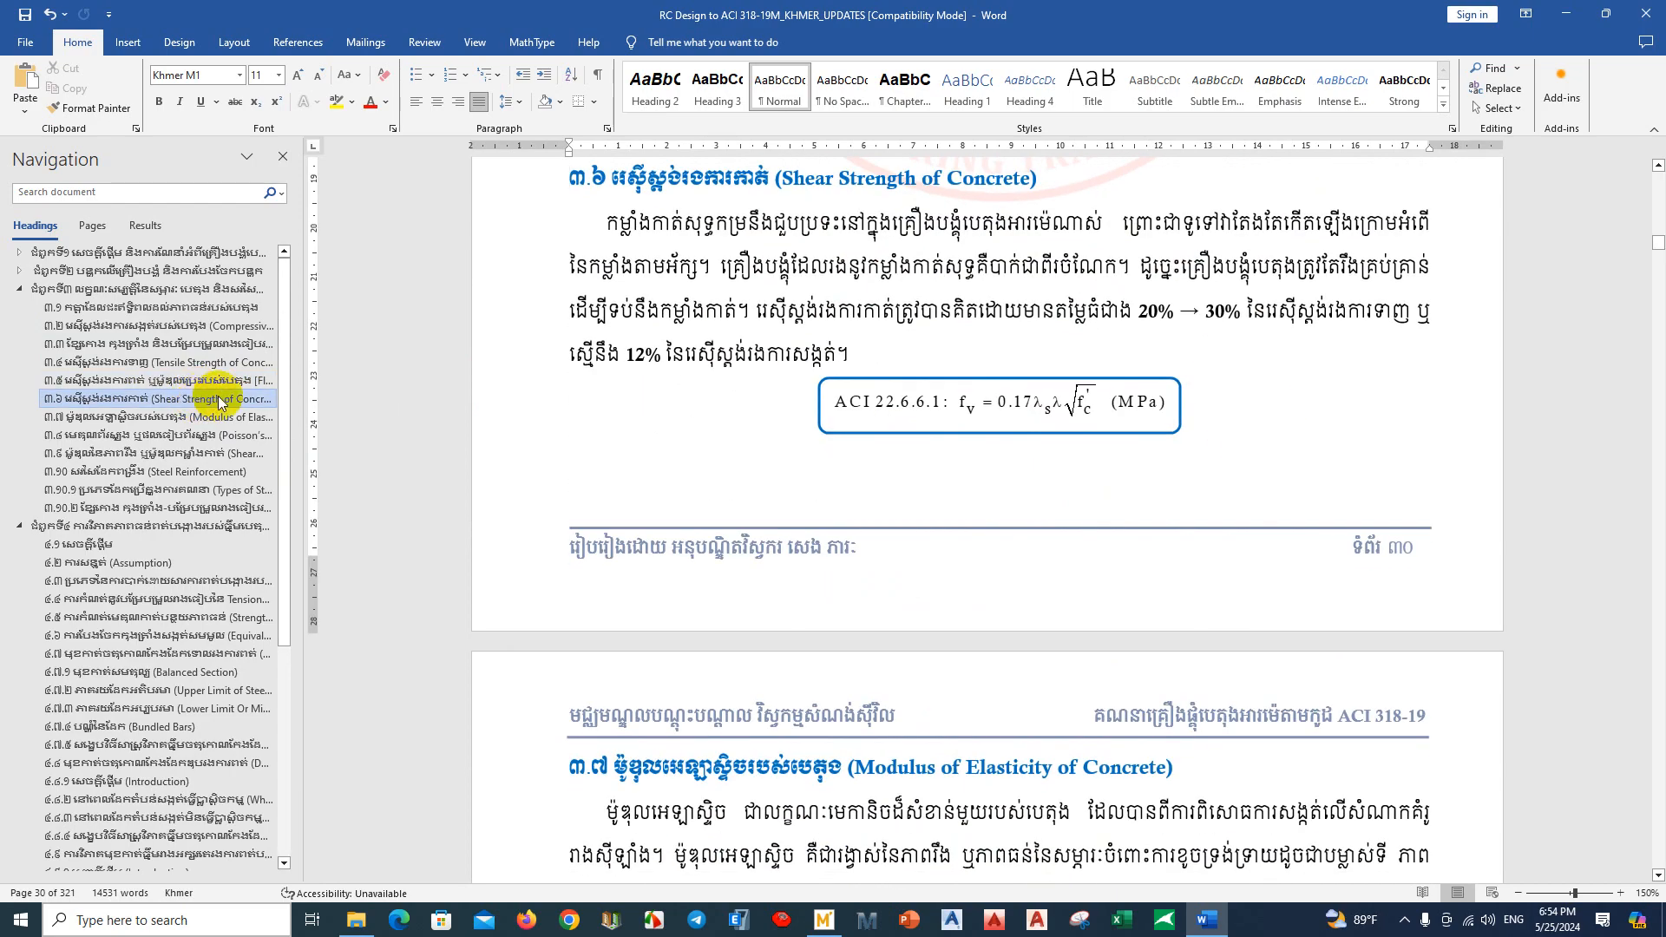
click(177, 419)
click(165, 438)
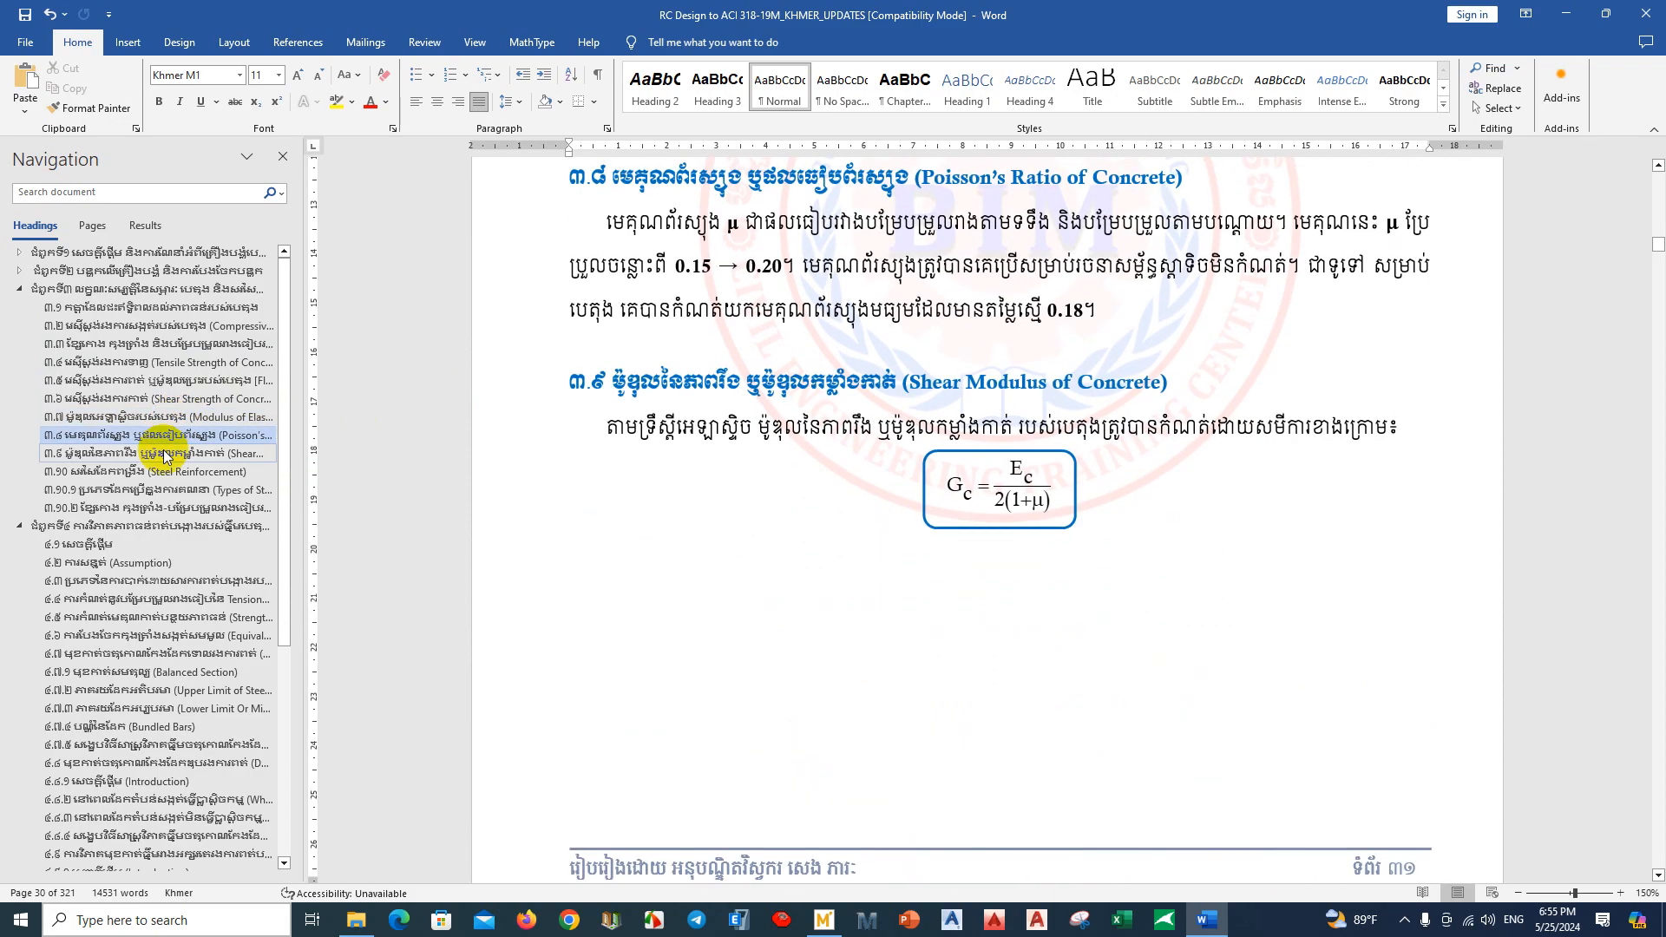
click(165, 455)
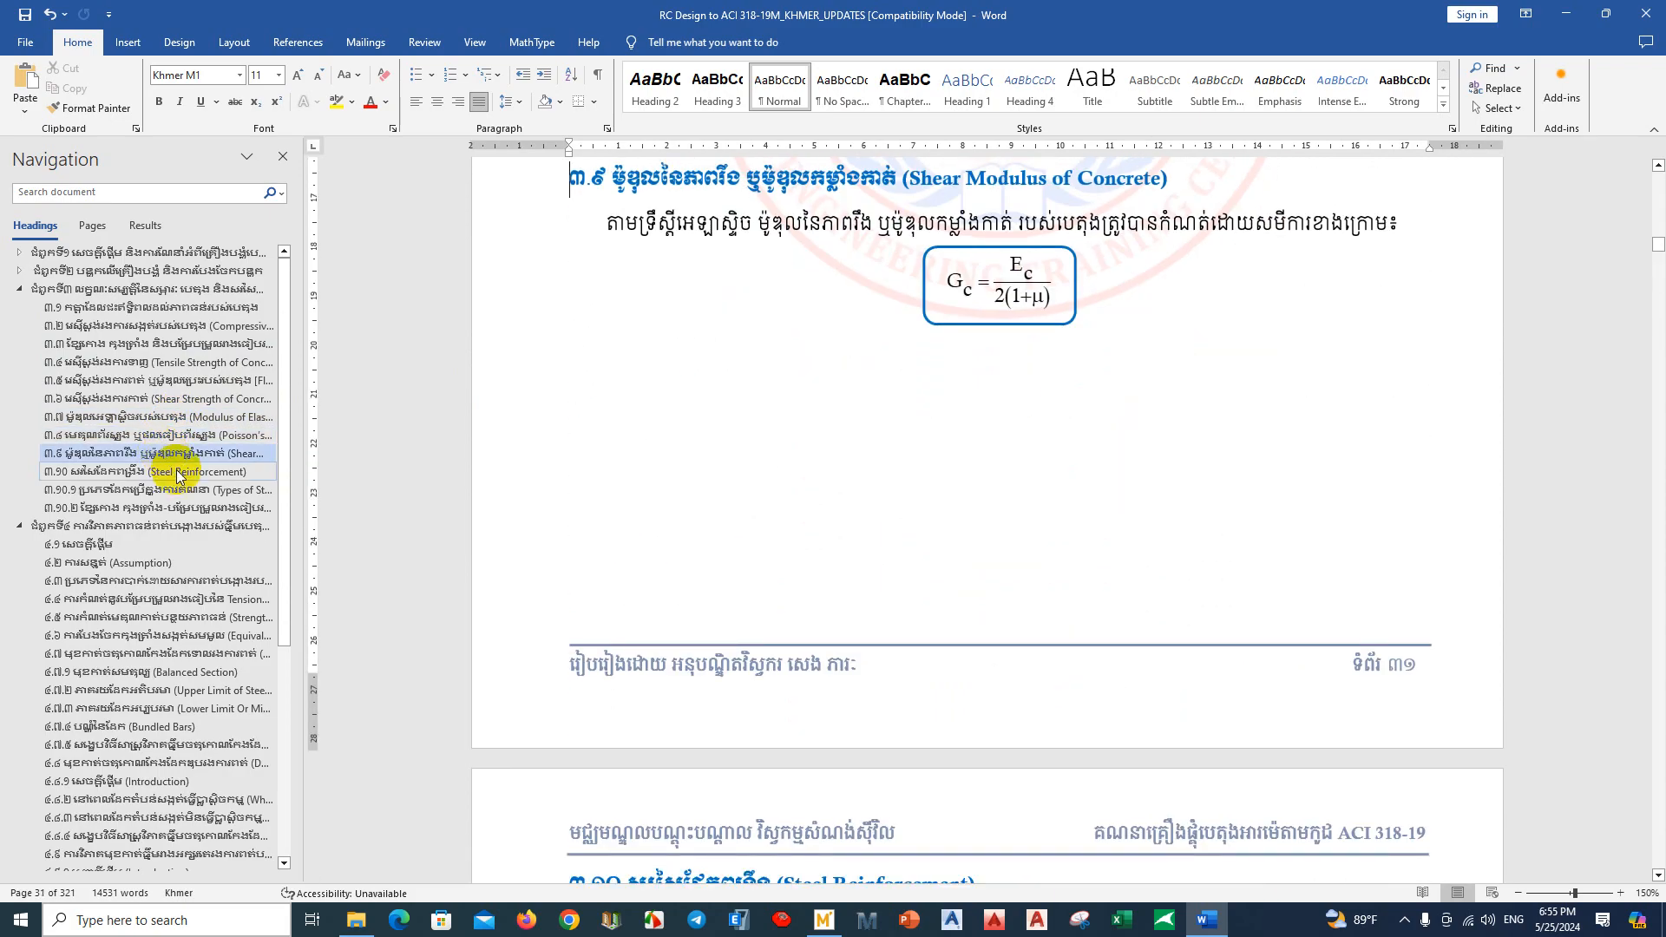
Step: Review the Steel Reinforcement sections through the stress-strain curve and rebar area table, and return to the start of chapter 3
click(152, 479)
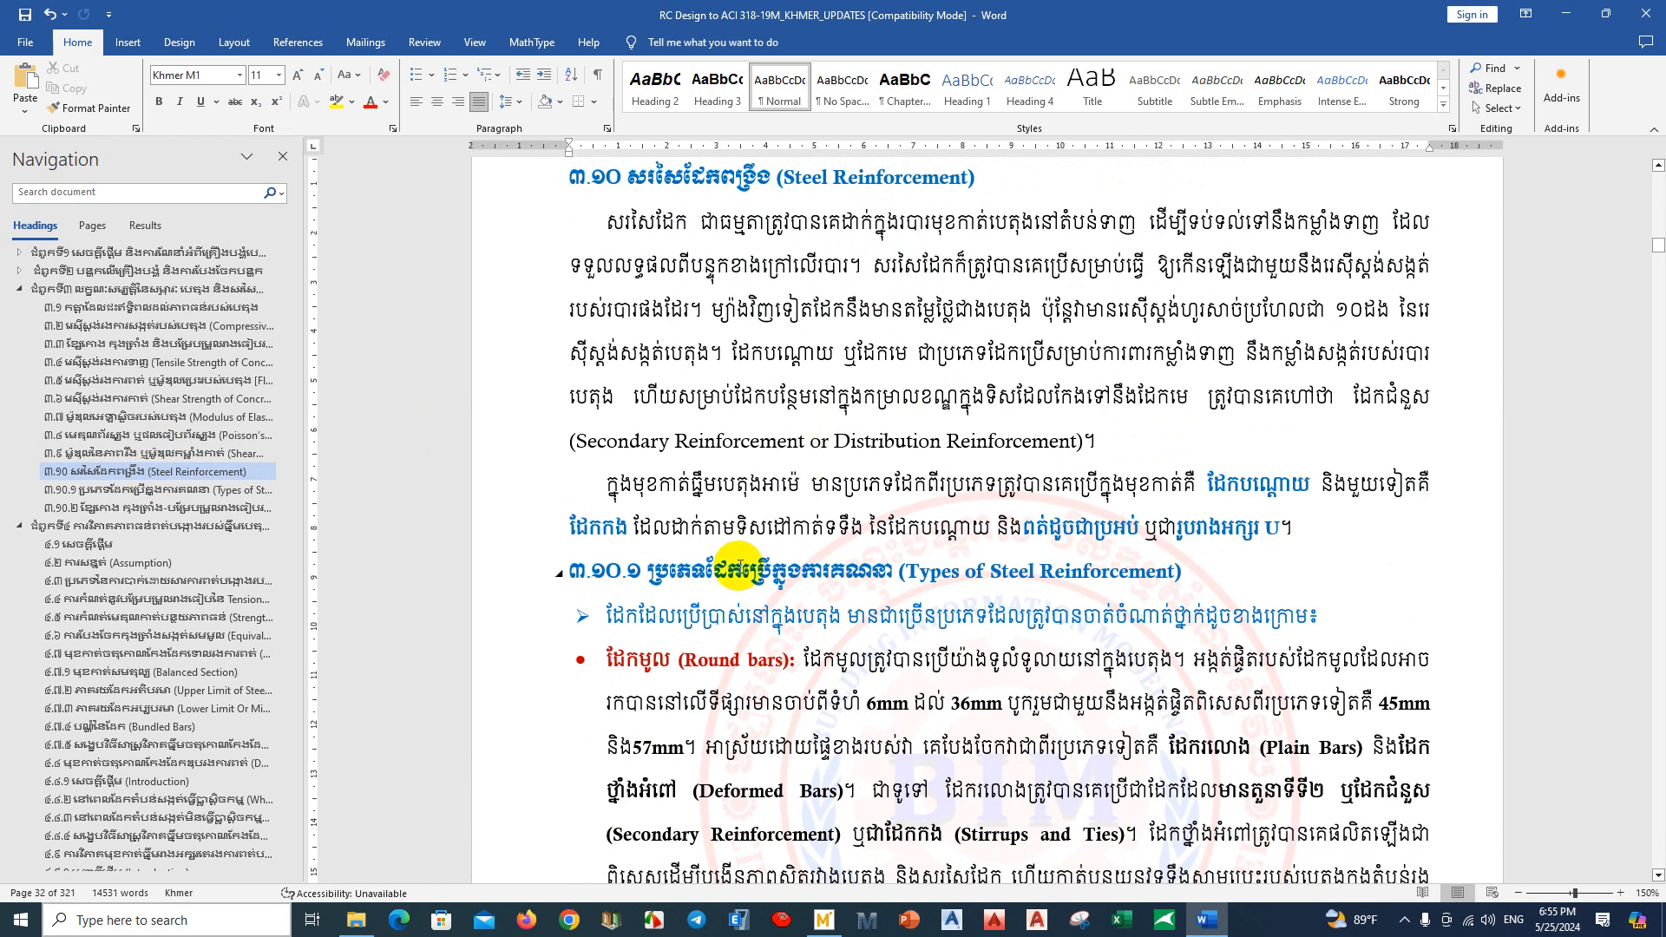
scroll(859, 588, down, 3)
scroll(866, 586, down, 20)
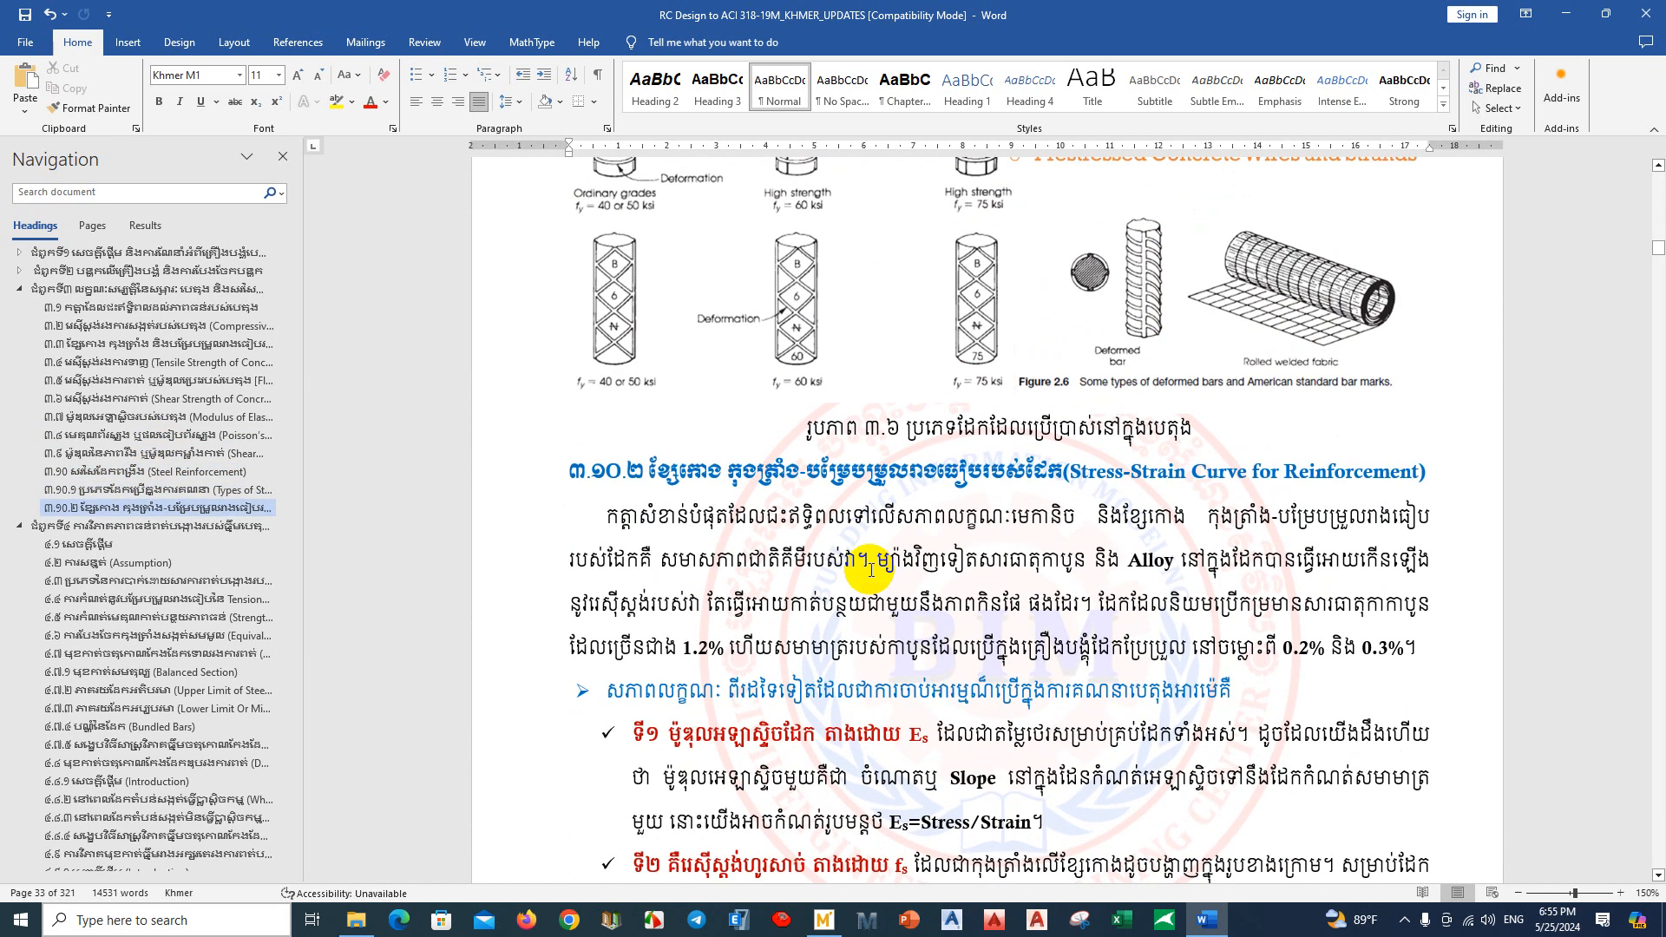
scroll(871, 570, down, 12)
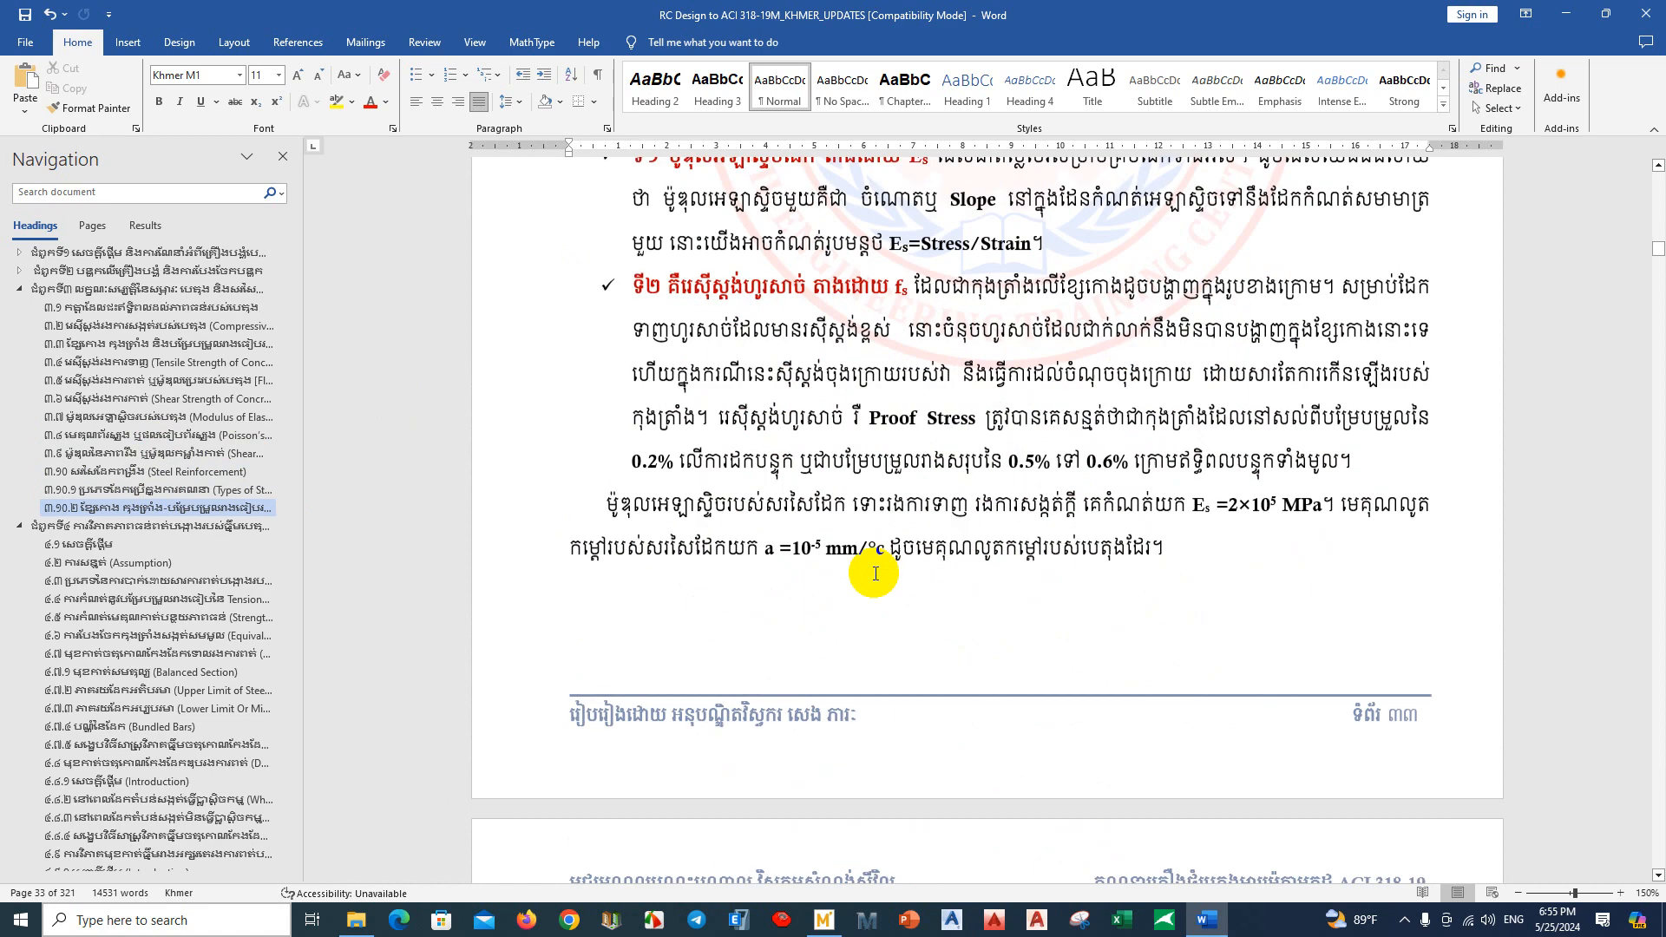
scroll(875, 570, down, 5)
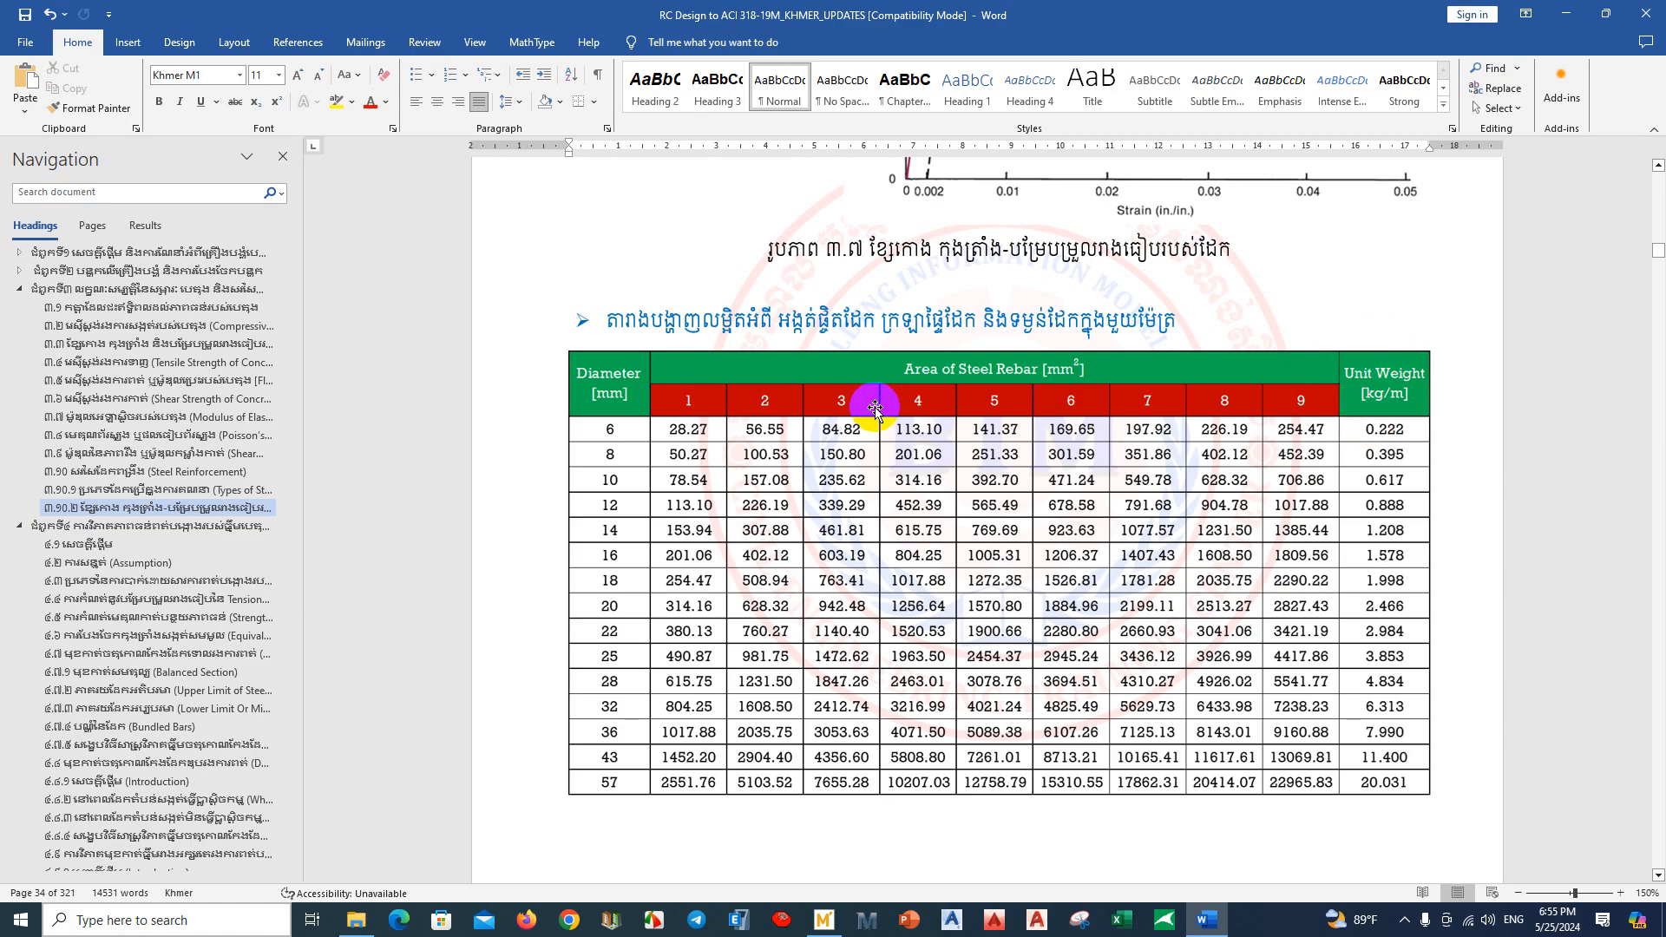
click(75, 288)
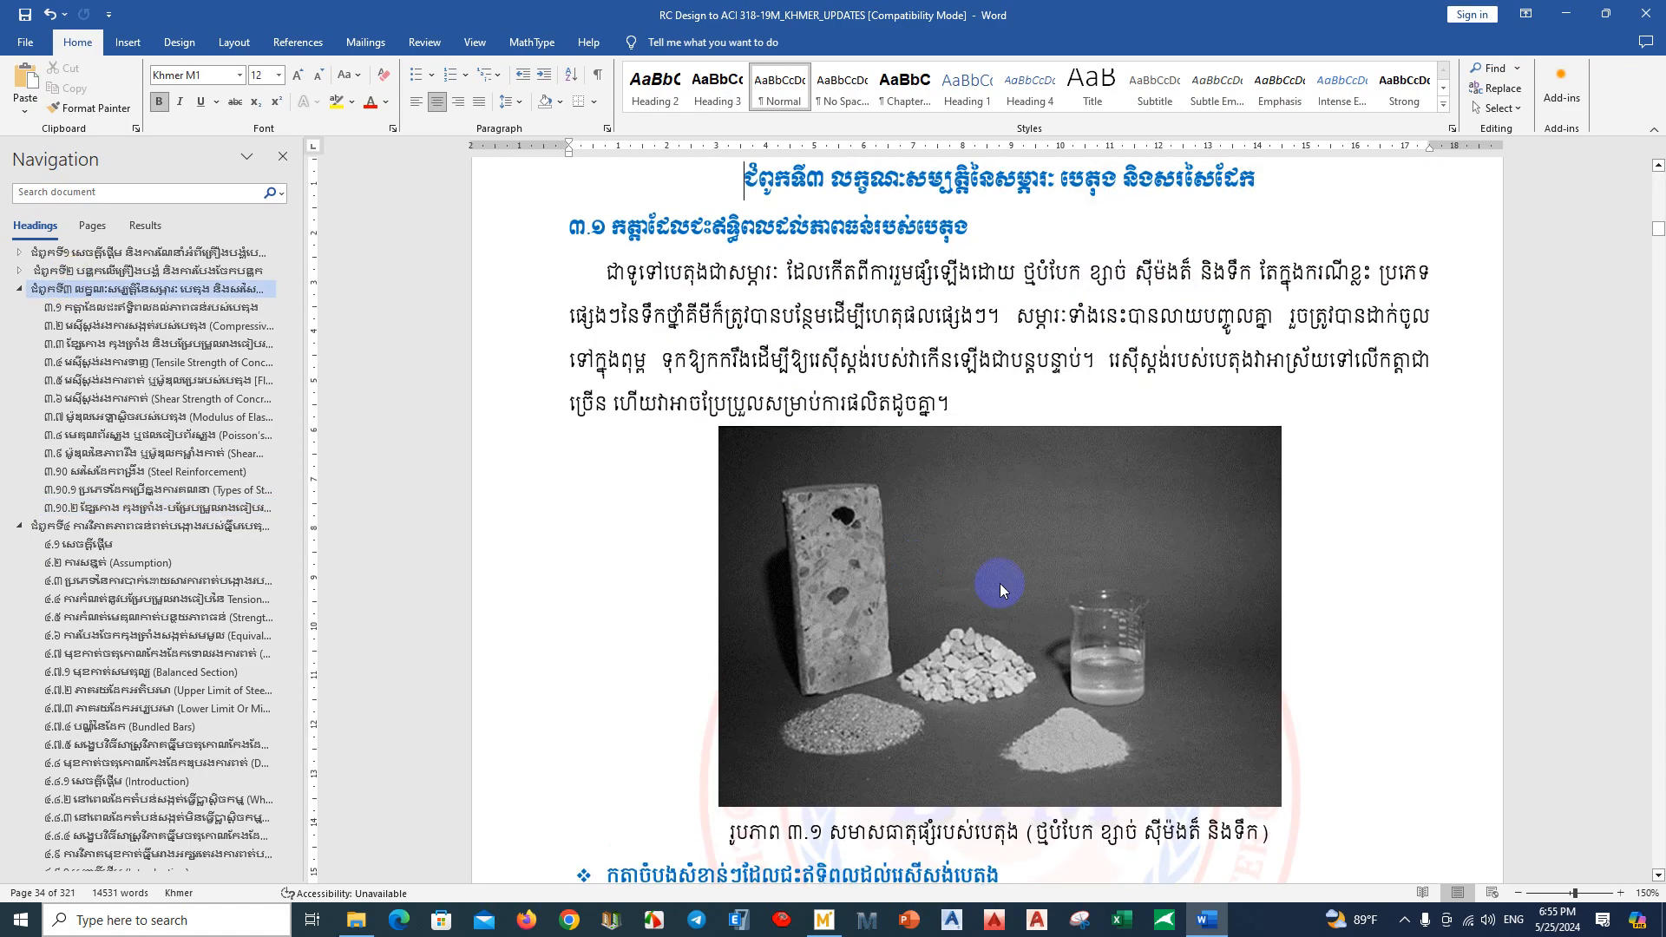
Step: Switch to Mathcad Prime, examine the Properties of Concrete heading, and place the cursor beside the concrete type label
click(820, 929)
scroll(668, 403, down, 1)
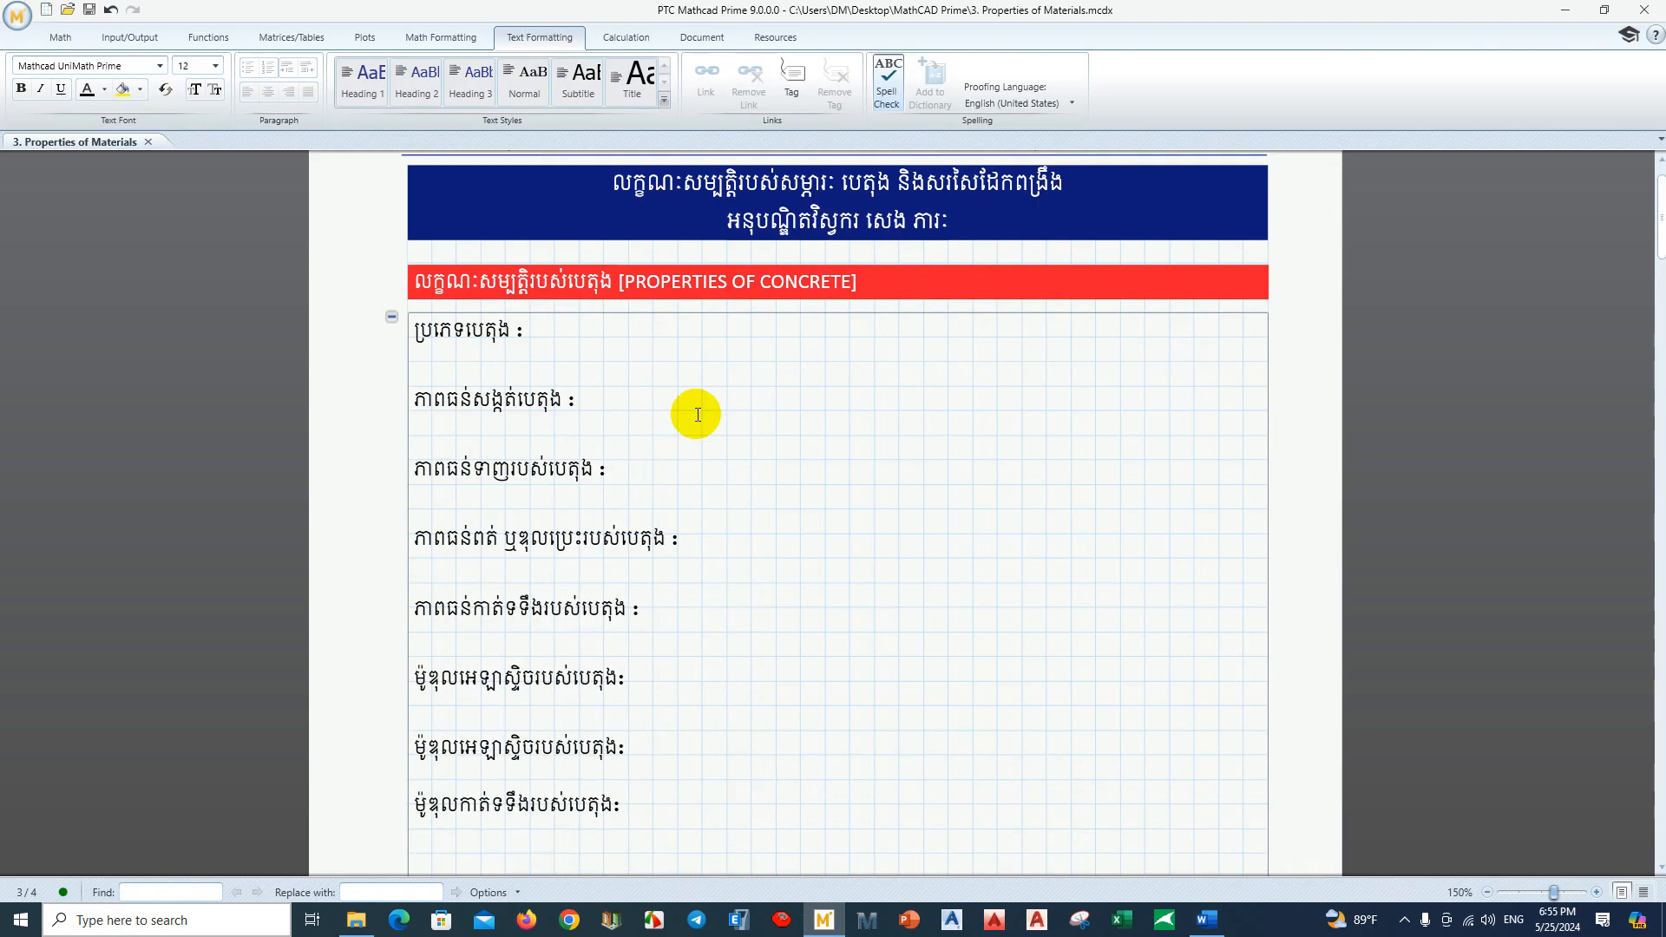
scroll(695, 391, up, 1)
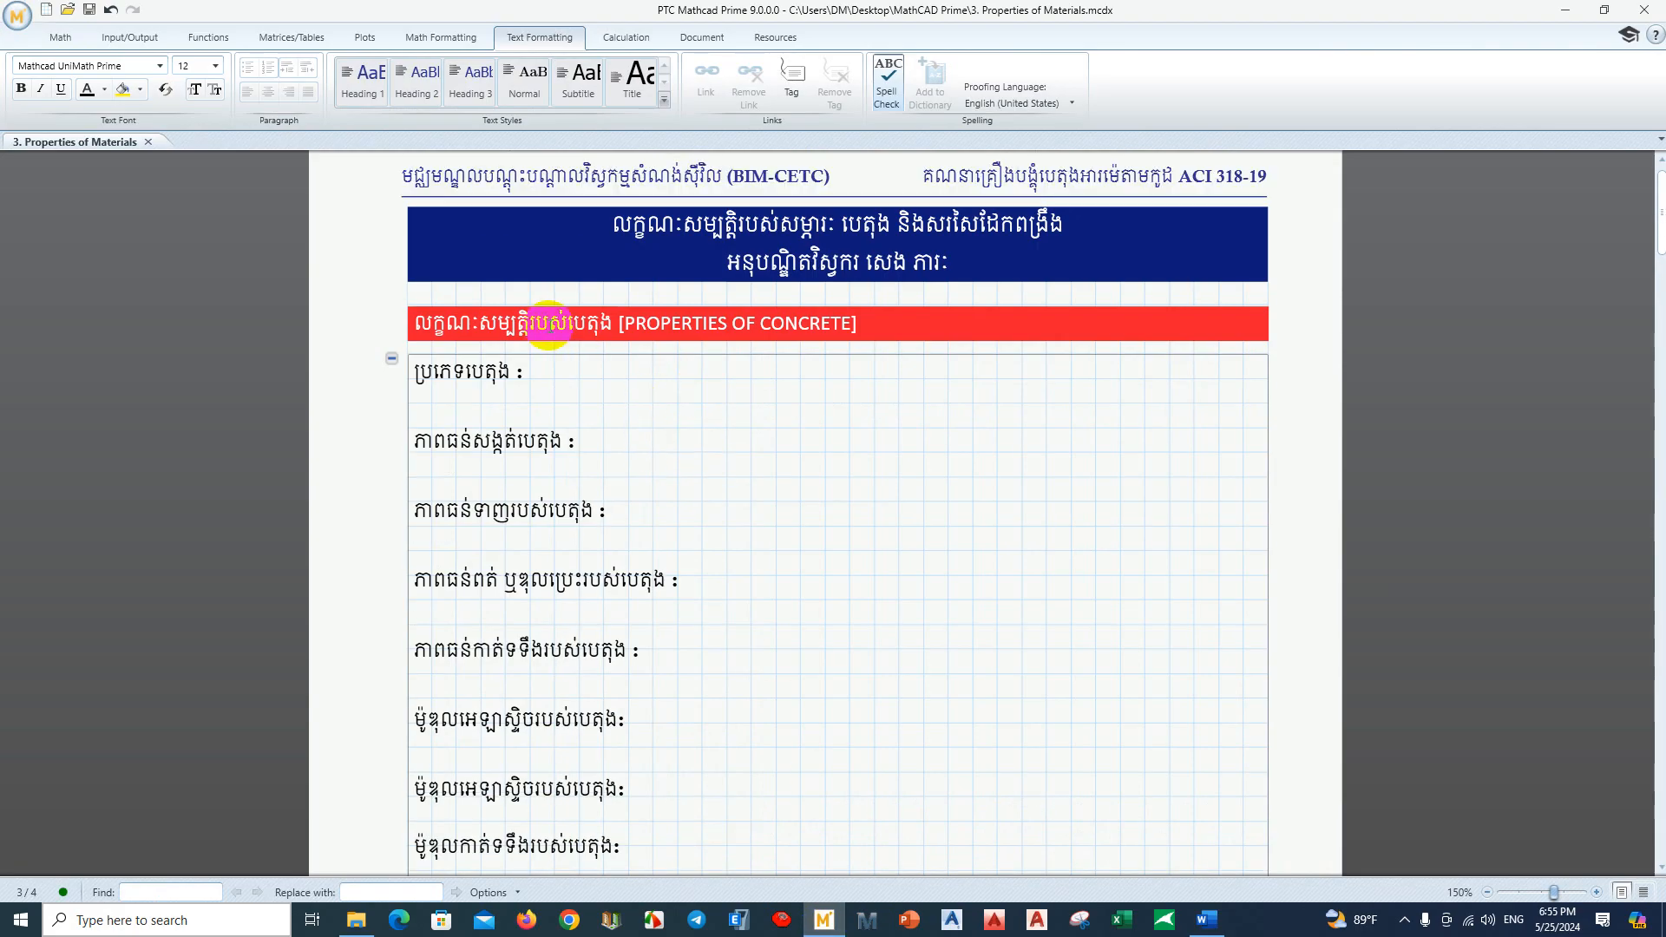
drag(860, 322, 413, 323)
click(660, 377)
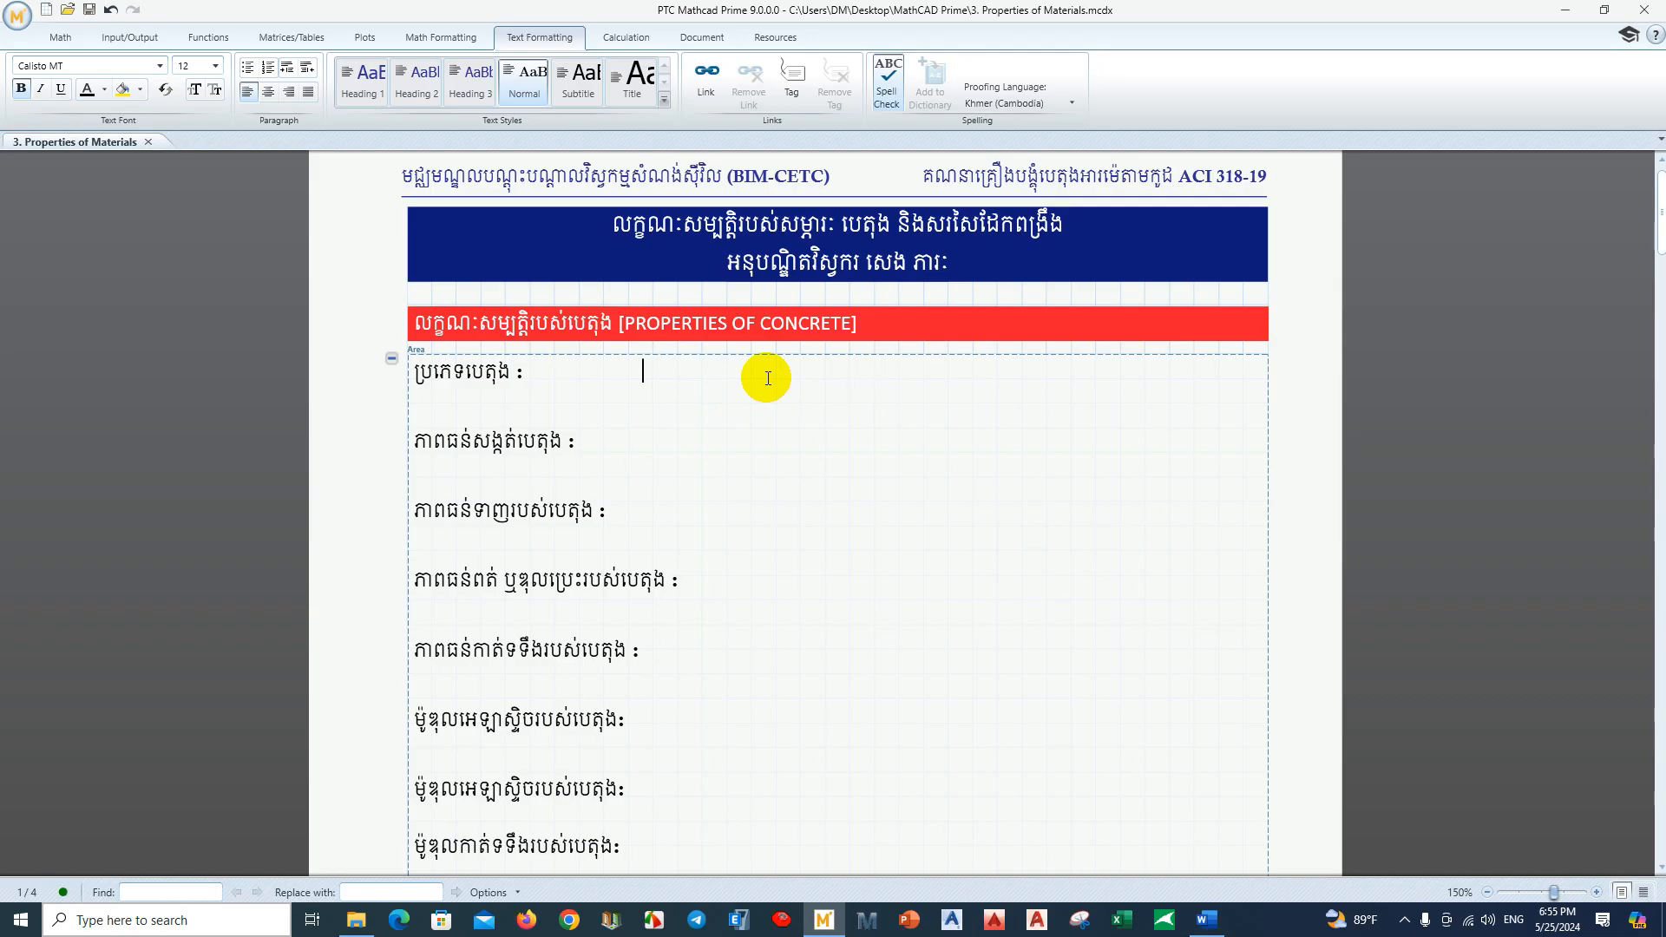
Step: Switch to the Manual Solution Practical Exercises document in Word and read exercise 3.1 on concrete properties in chapter 3
click(1206, 919)
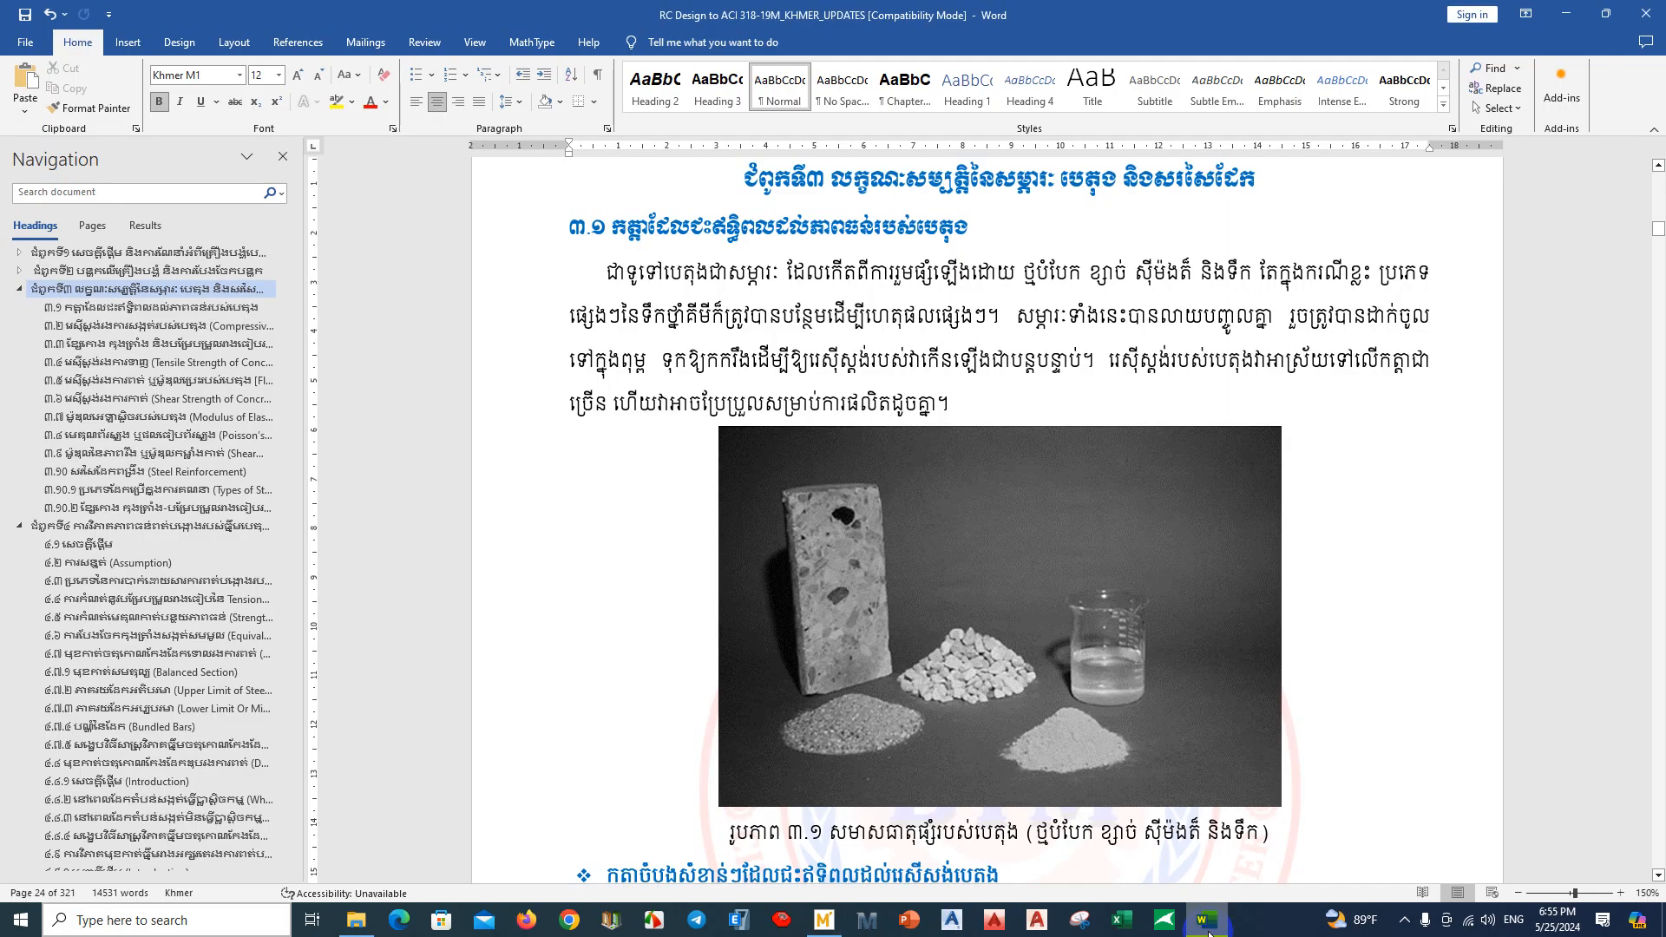
scroll(715, 431, down, 1)
scroll(1060, 848, up, 1)
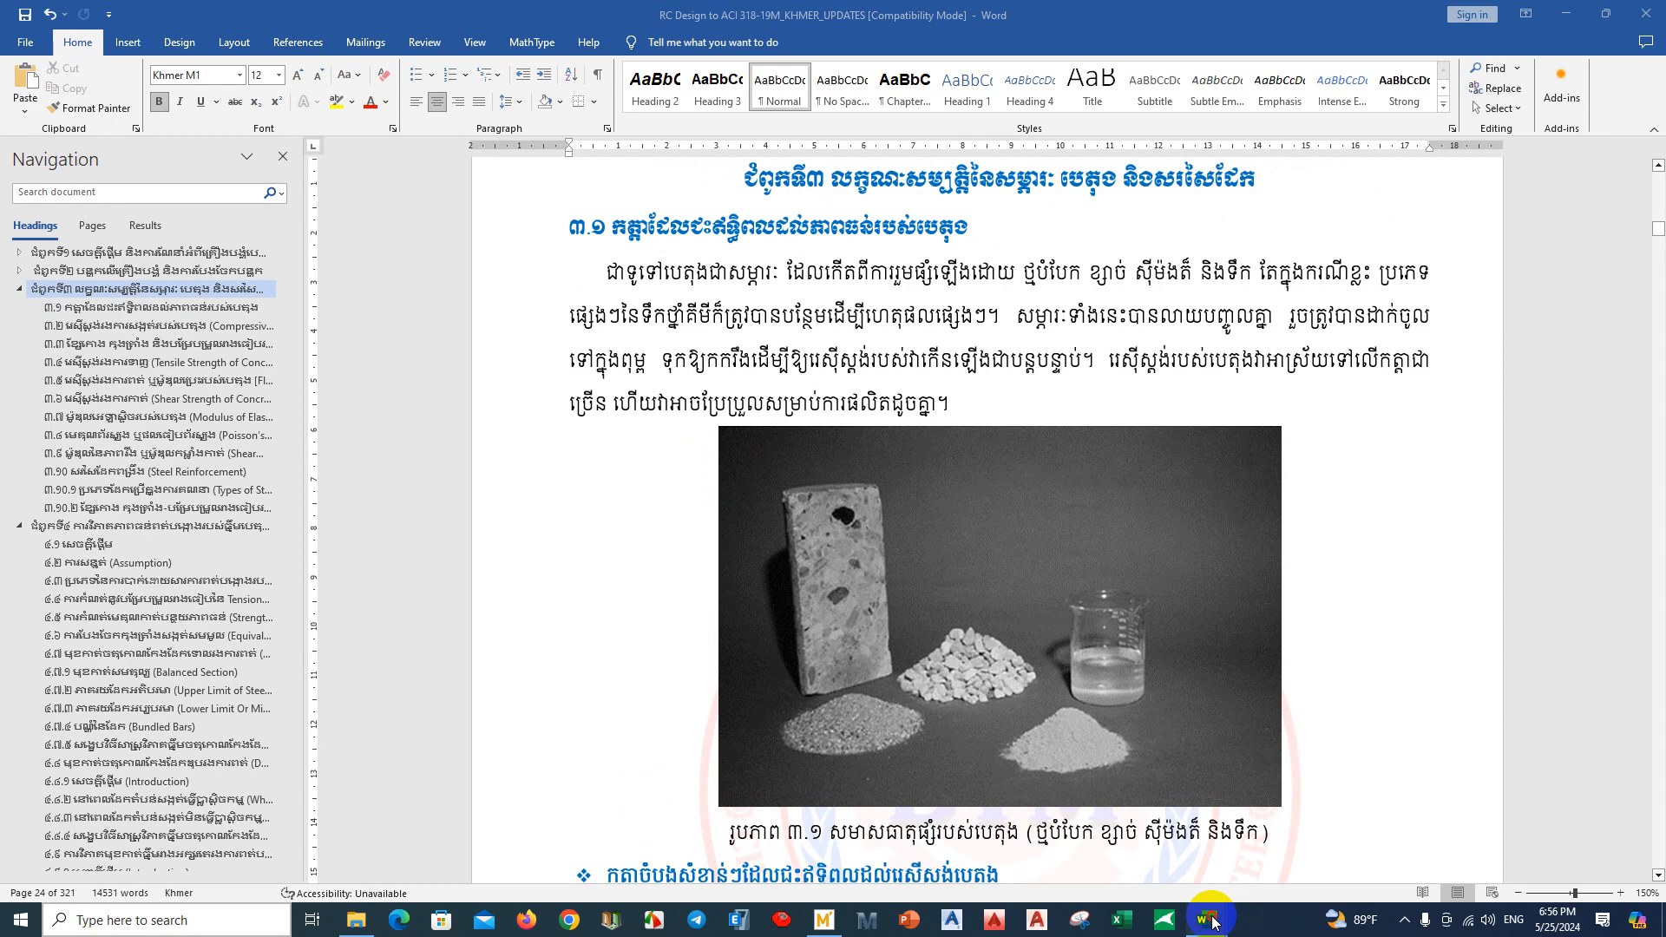
mouse_move(1212, 922)
click(1273, 841)
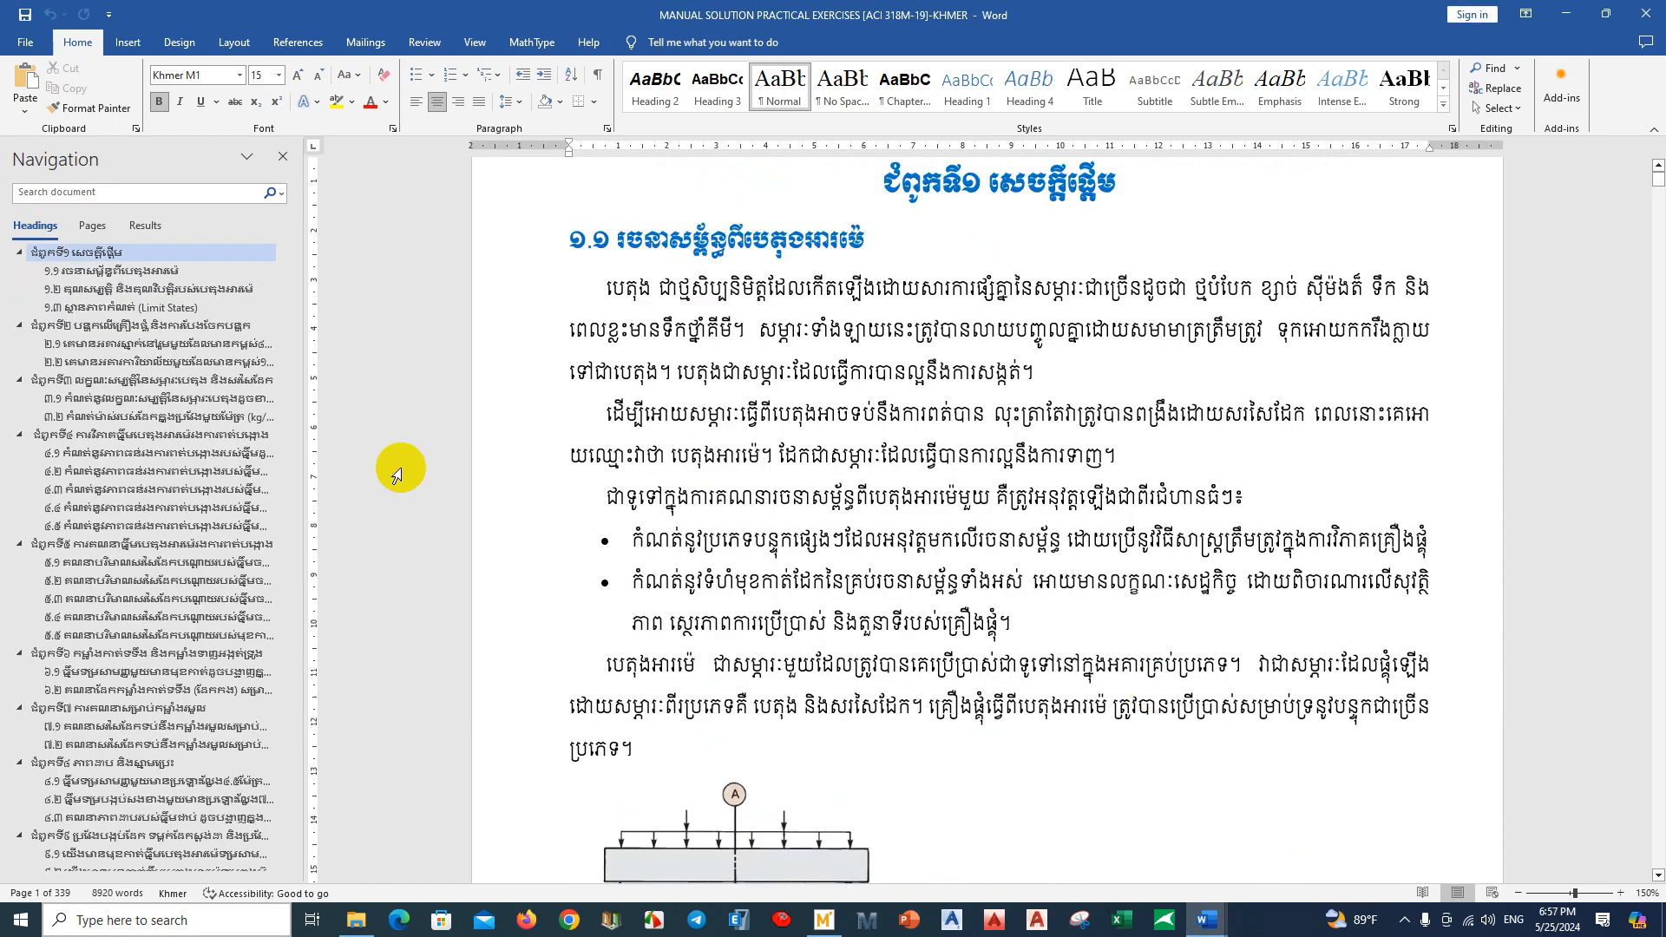
click(116, 382)
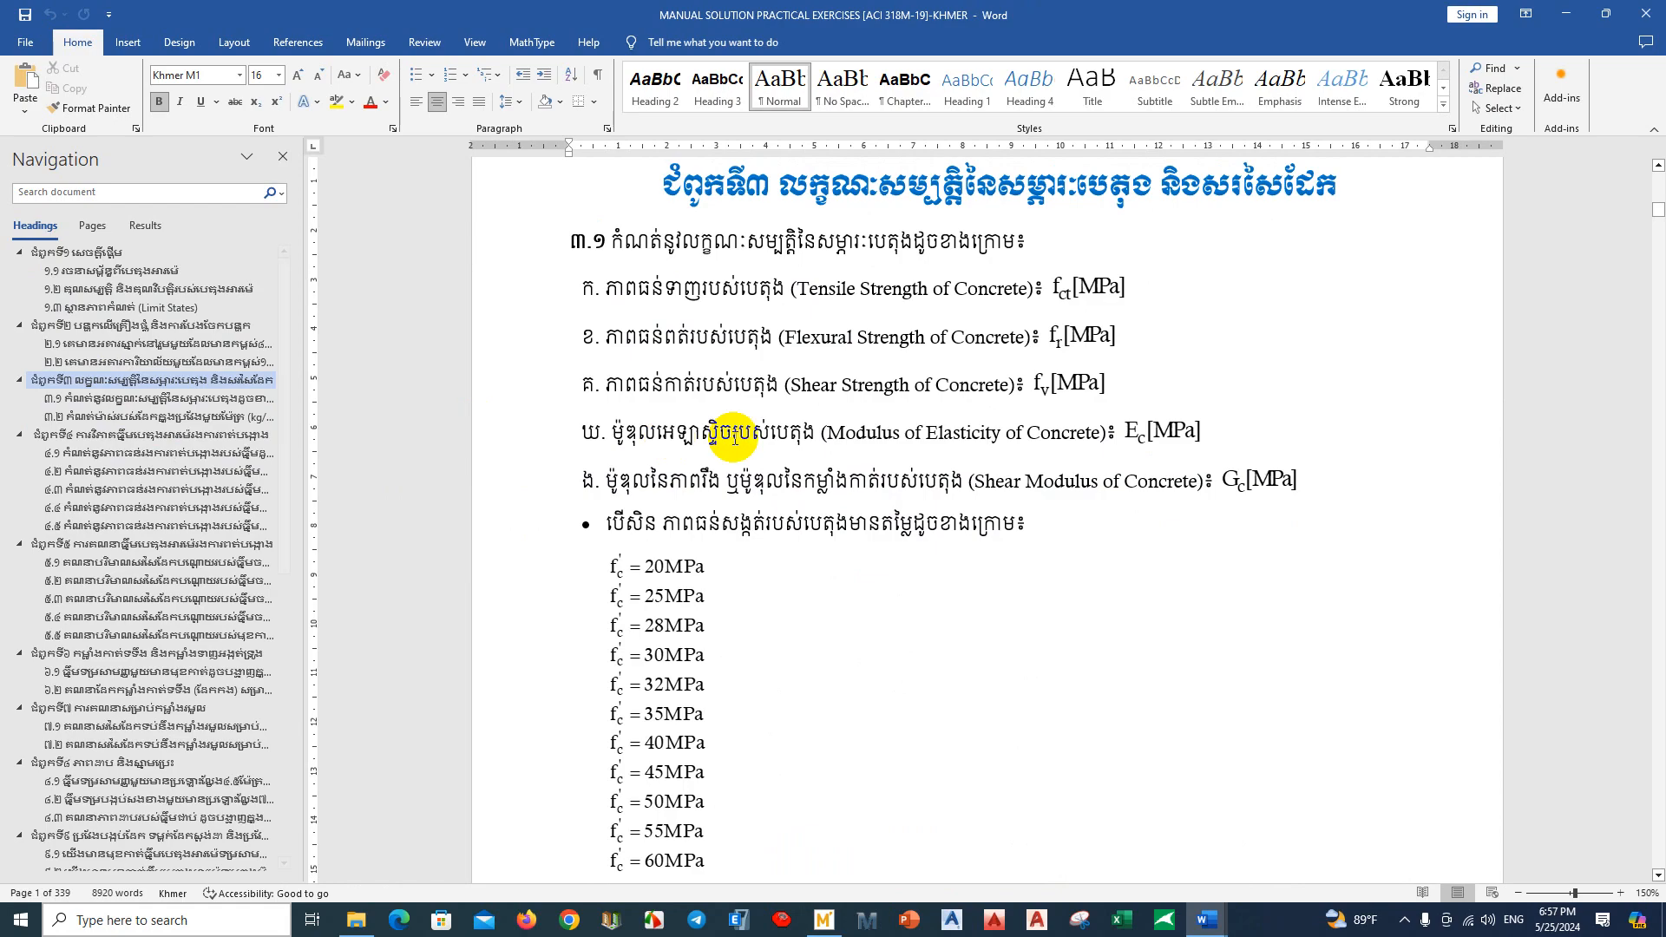
scroll(711, 408, up, 1)
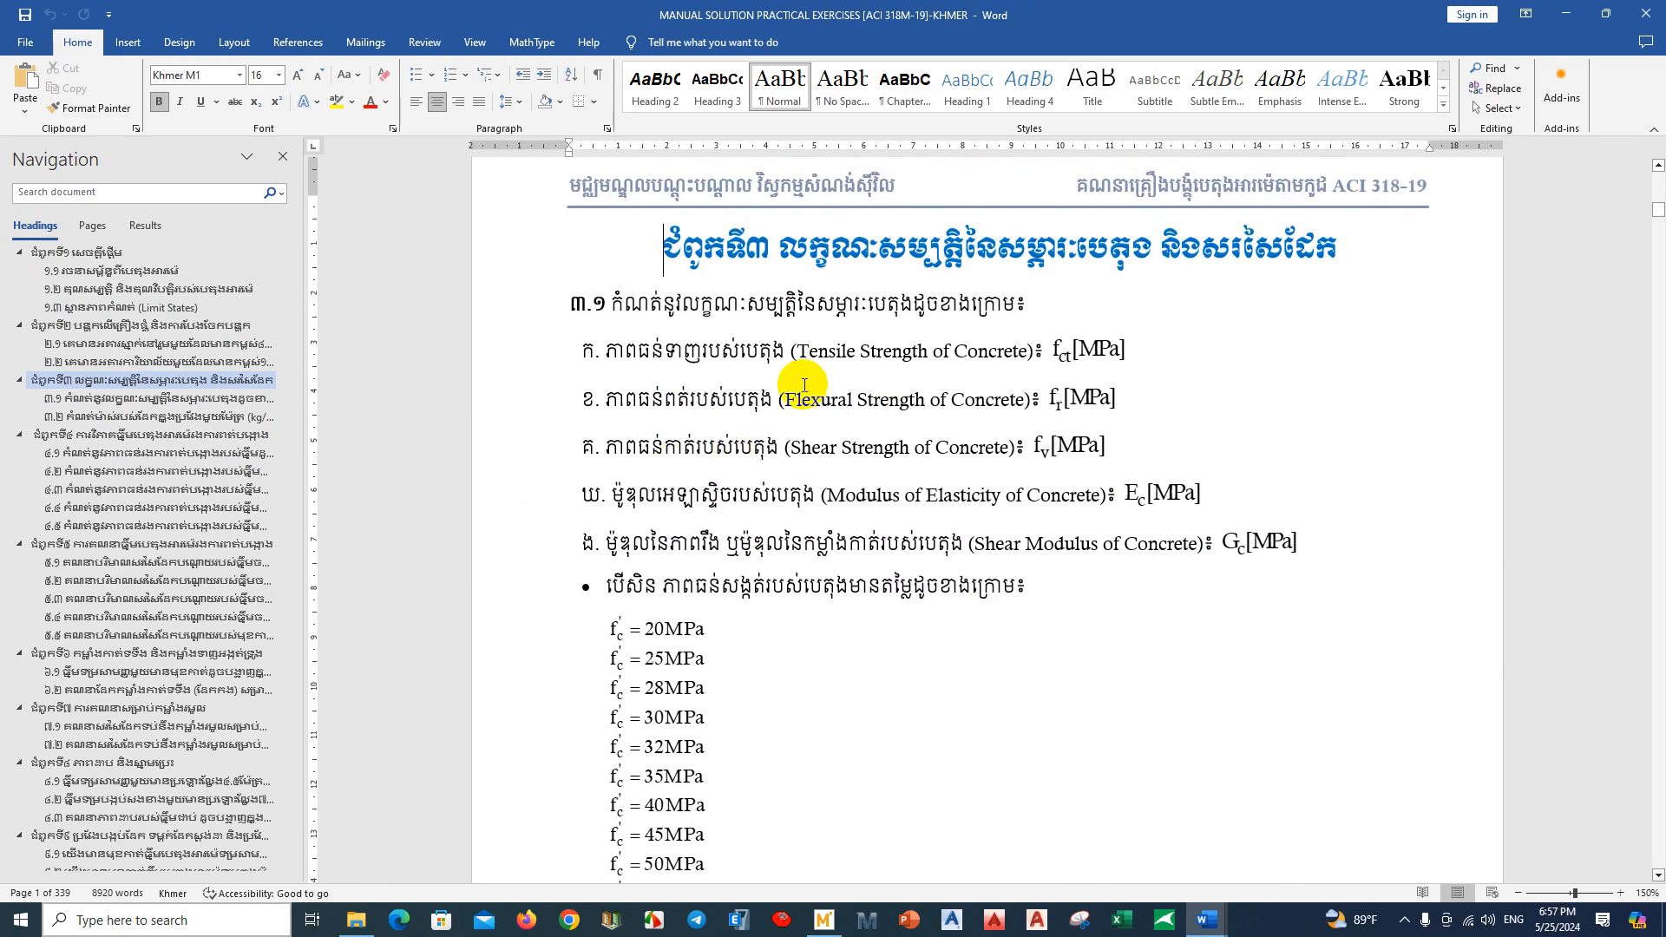
scroll(938, 394, down, 1)
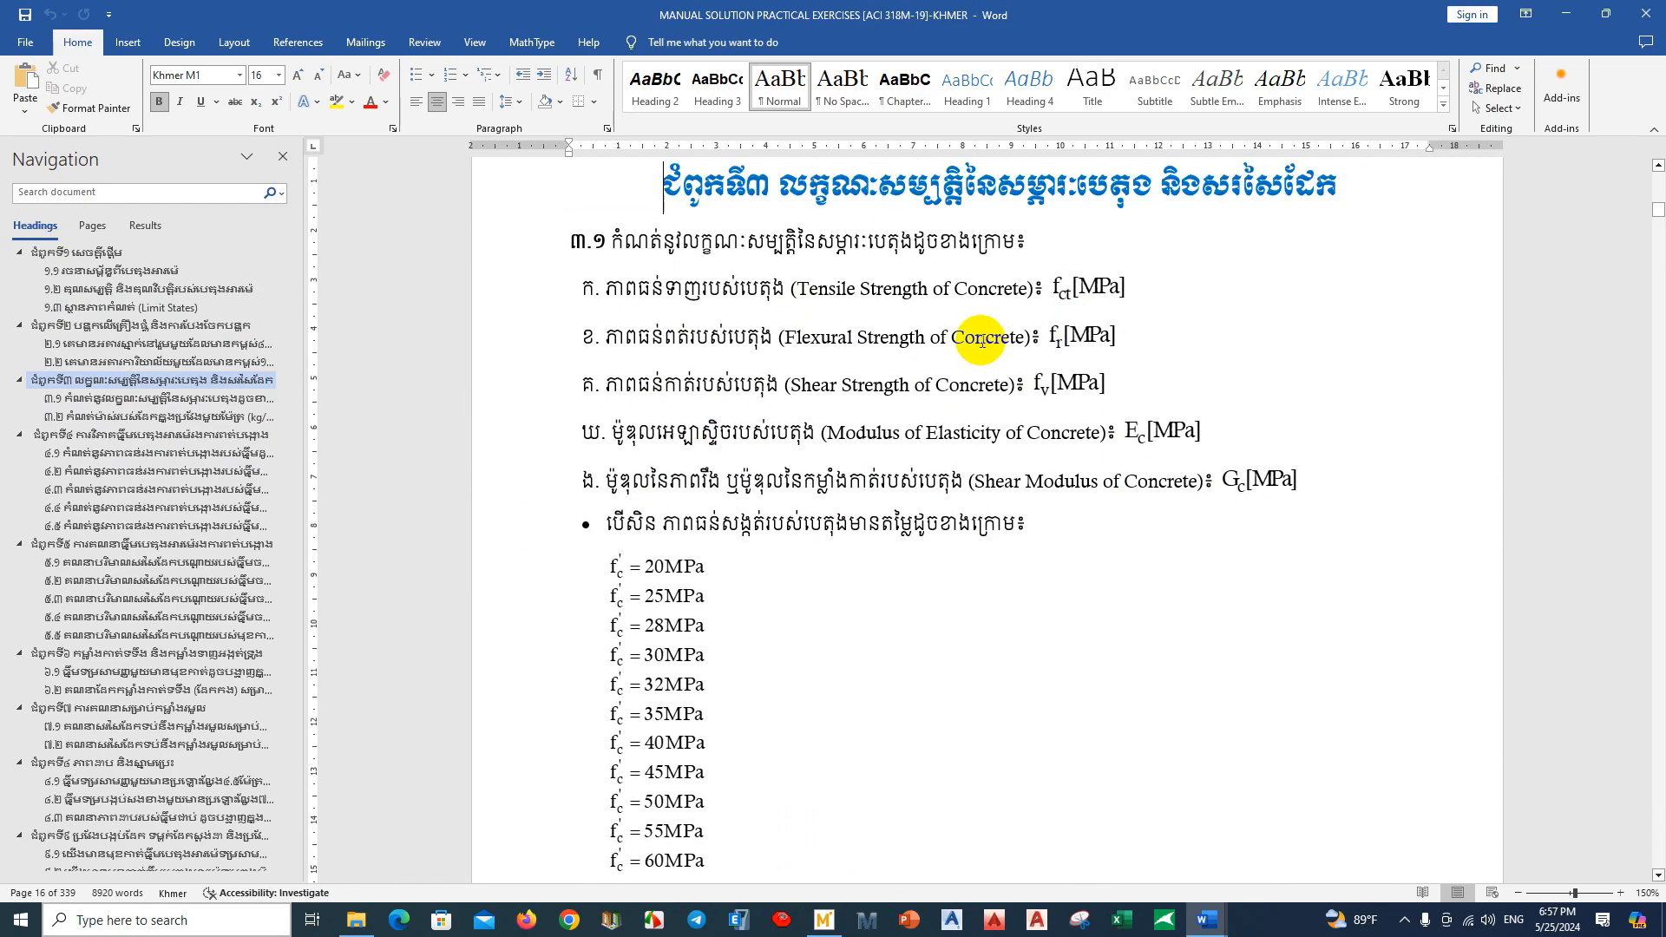
Step: Compare exercise 3.1's given compressive strengths, lambda and Poisson's ratio with the worked tensile strength solution
scroll(1011, 356, down, 15)
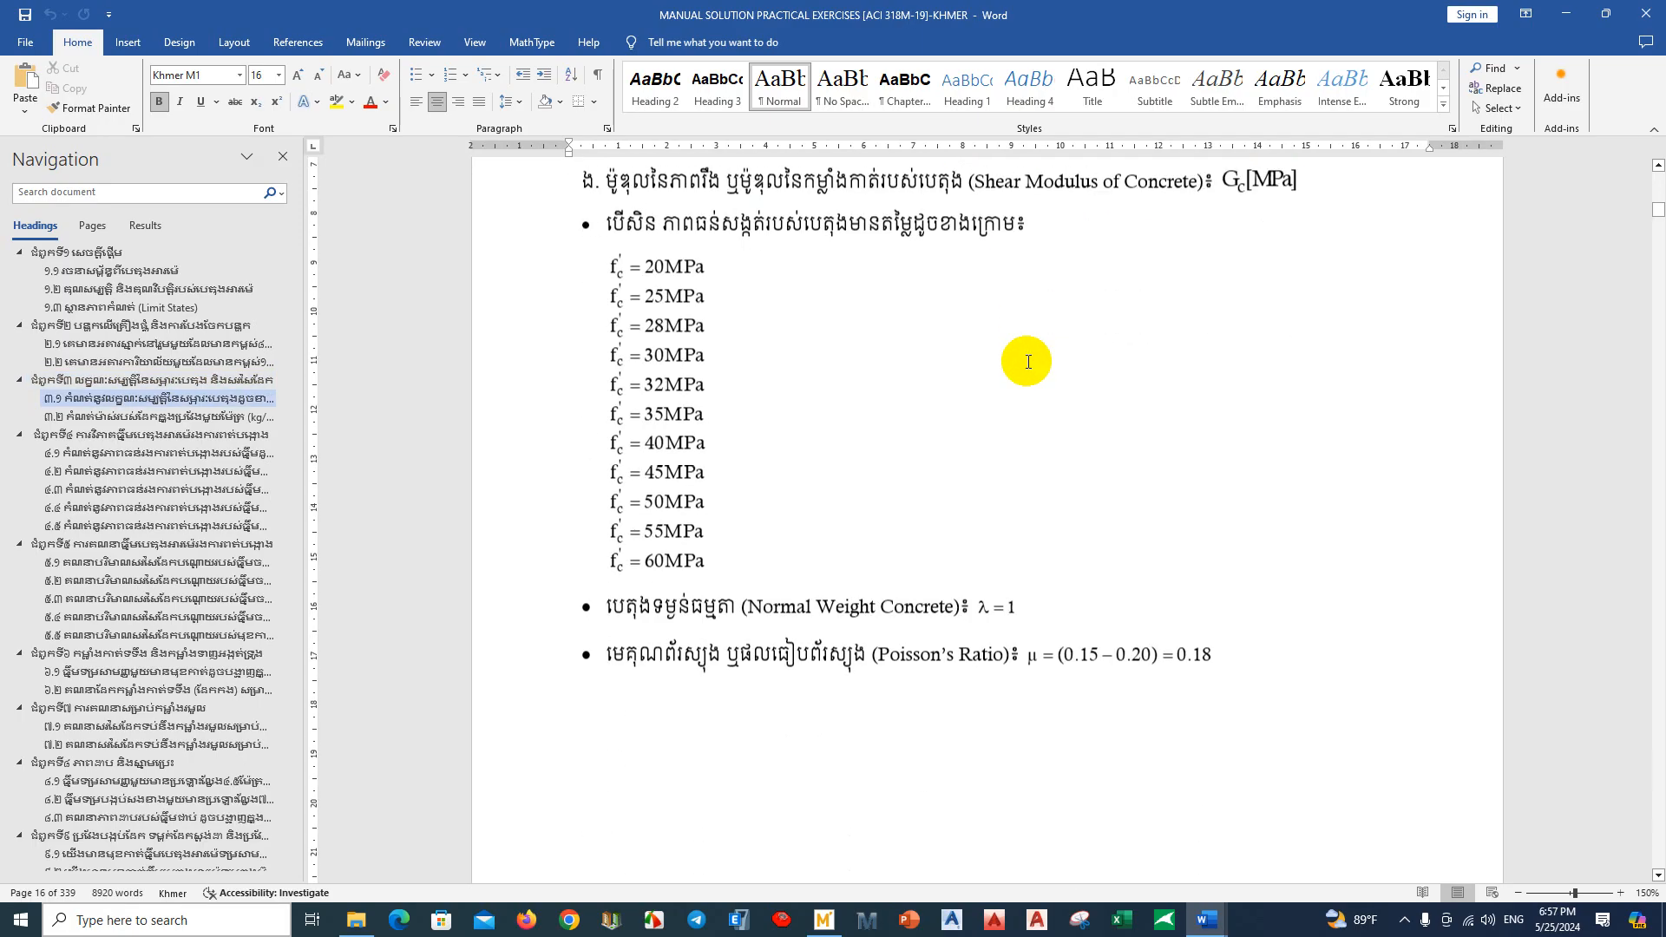
scroll(1008, 386, down, 8)
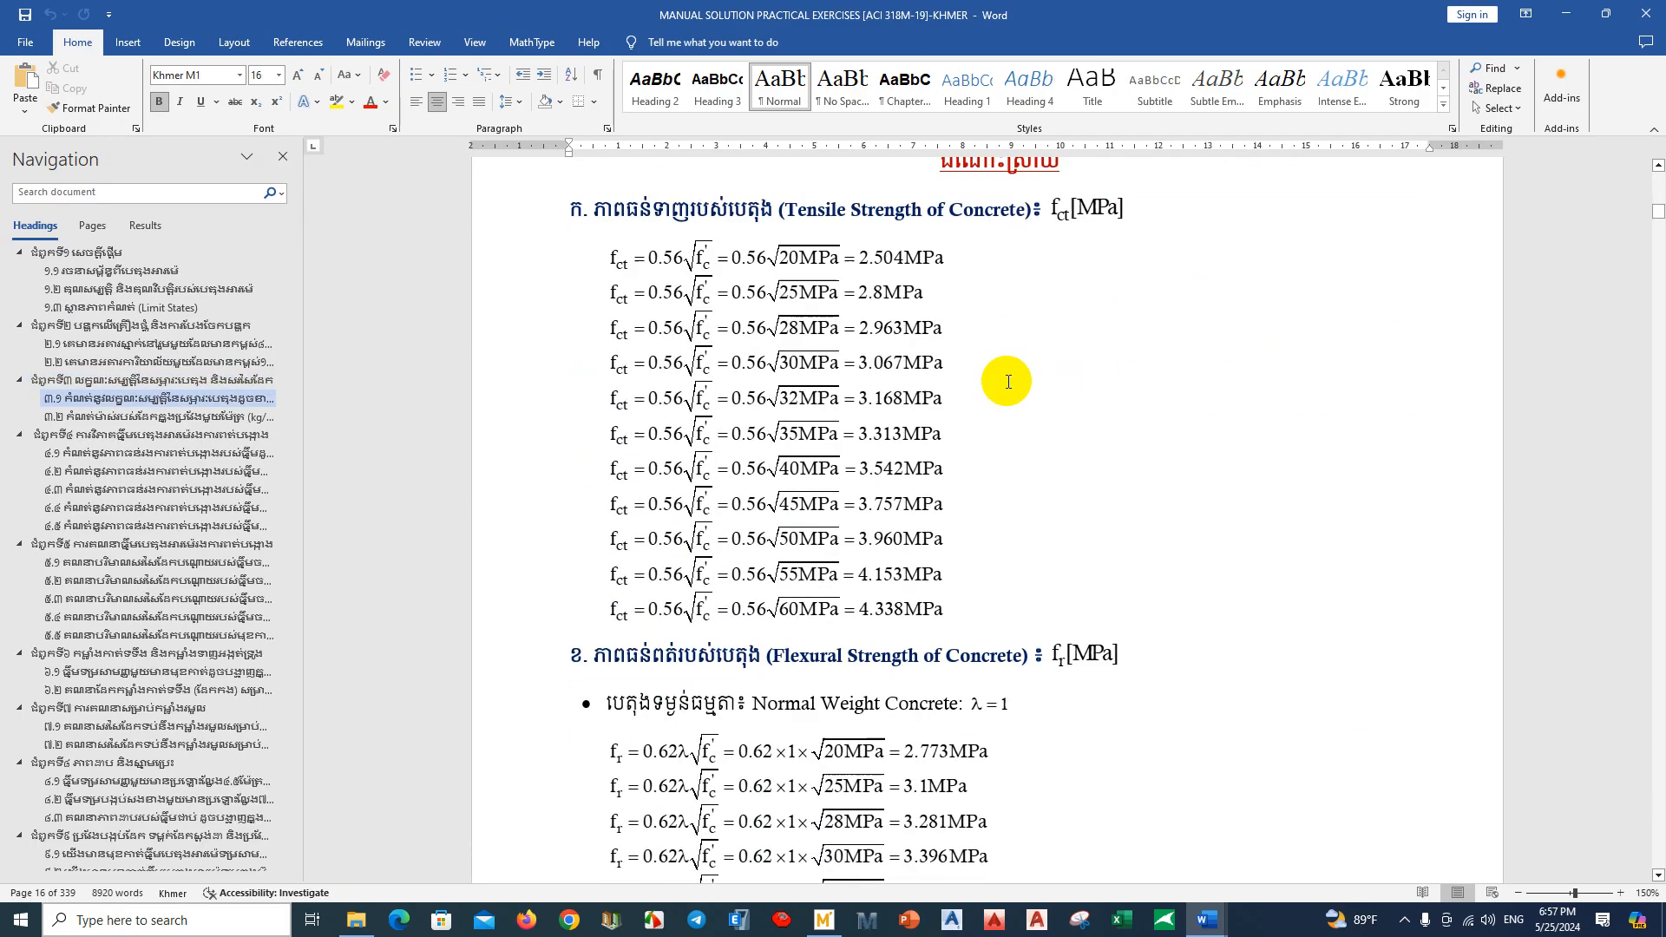
scroll(1009, 381, up, 4)
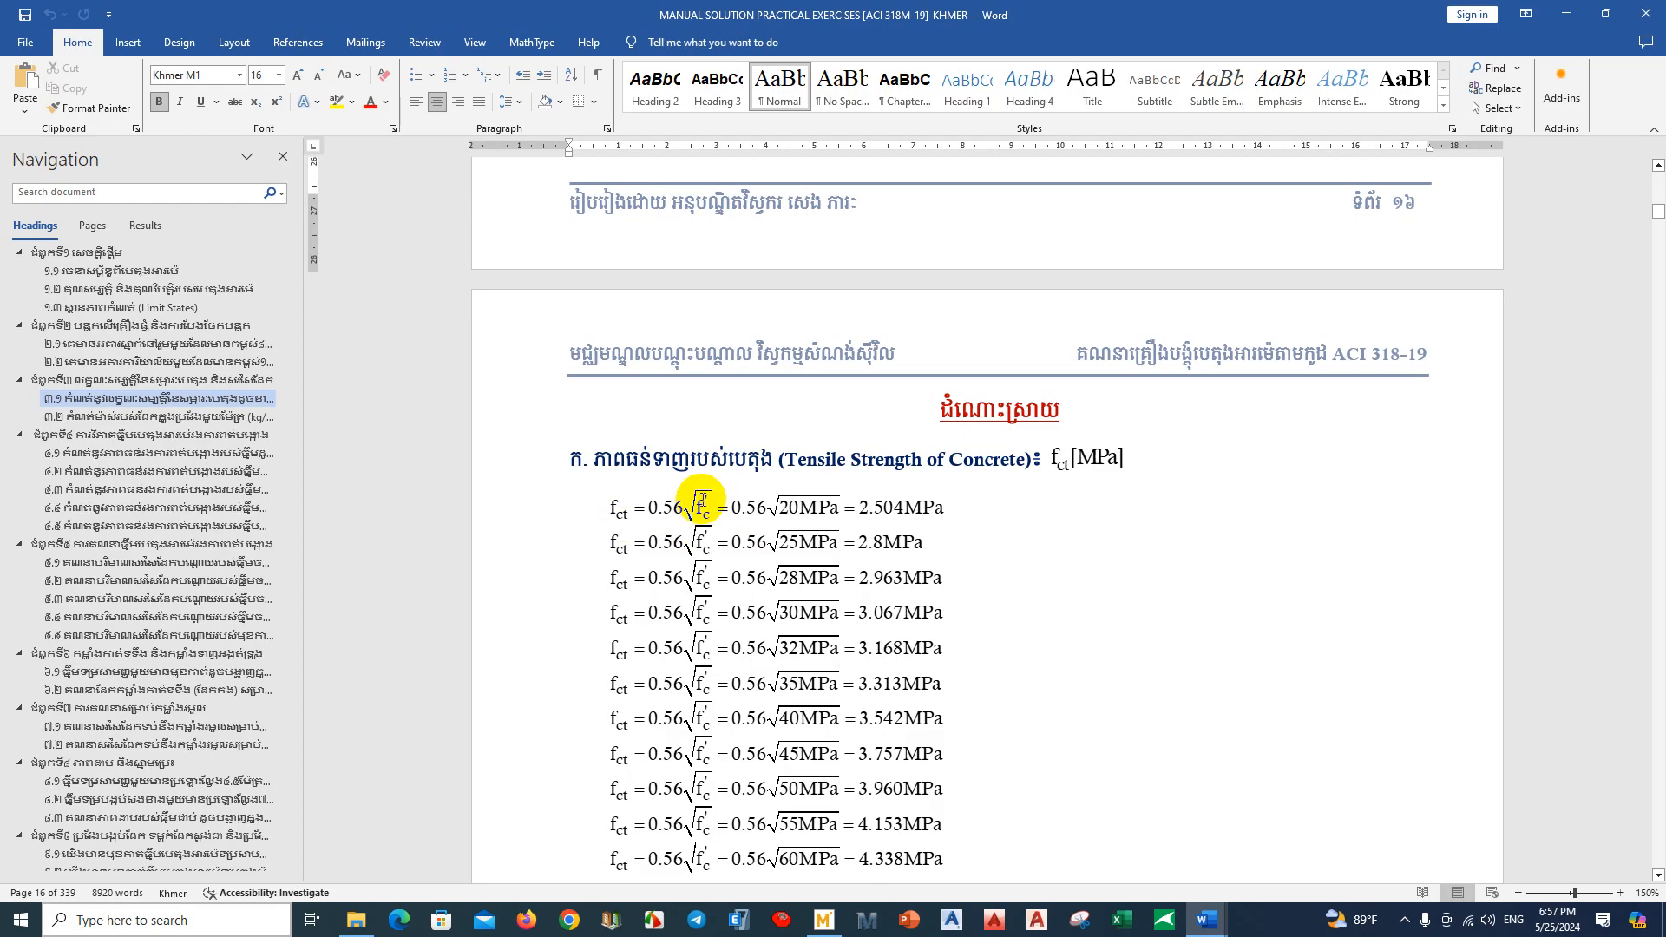
scroll(701, 510, up, 8)
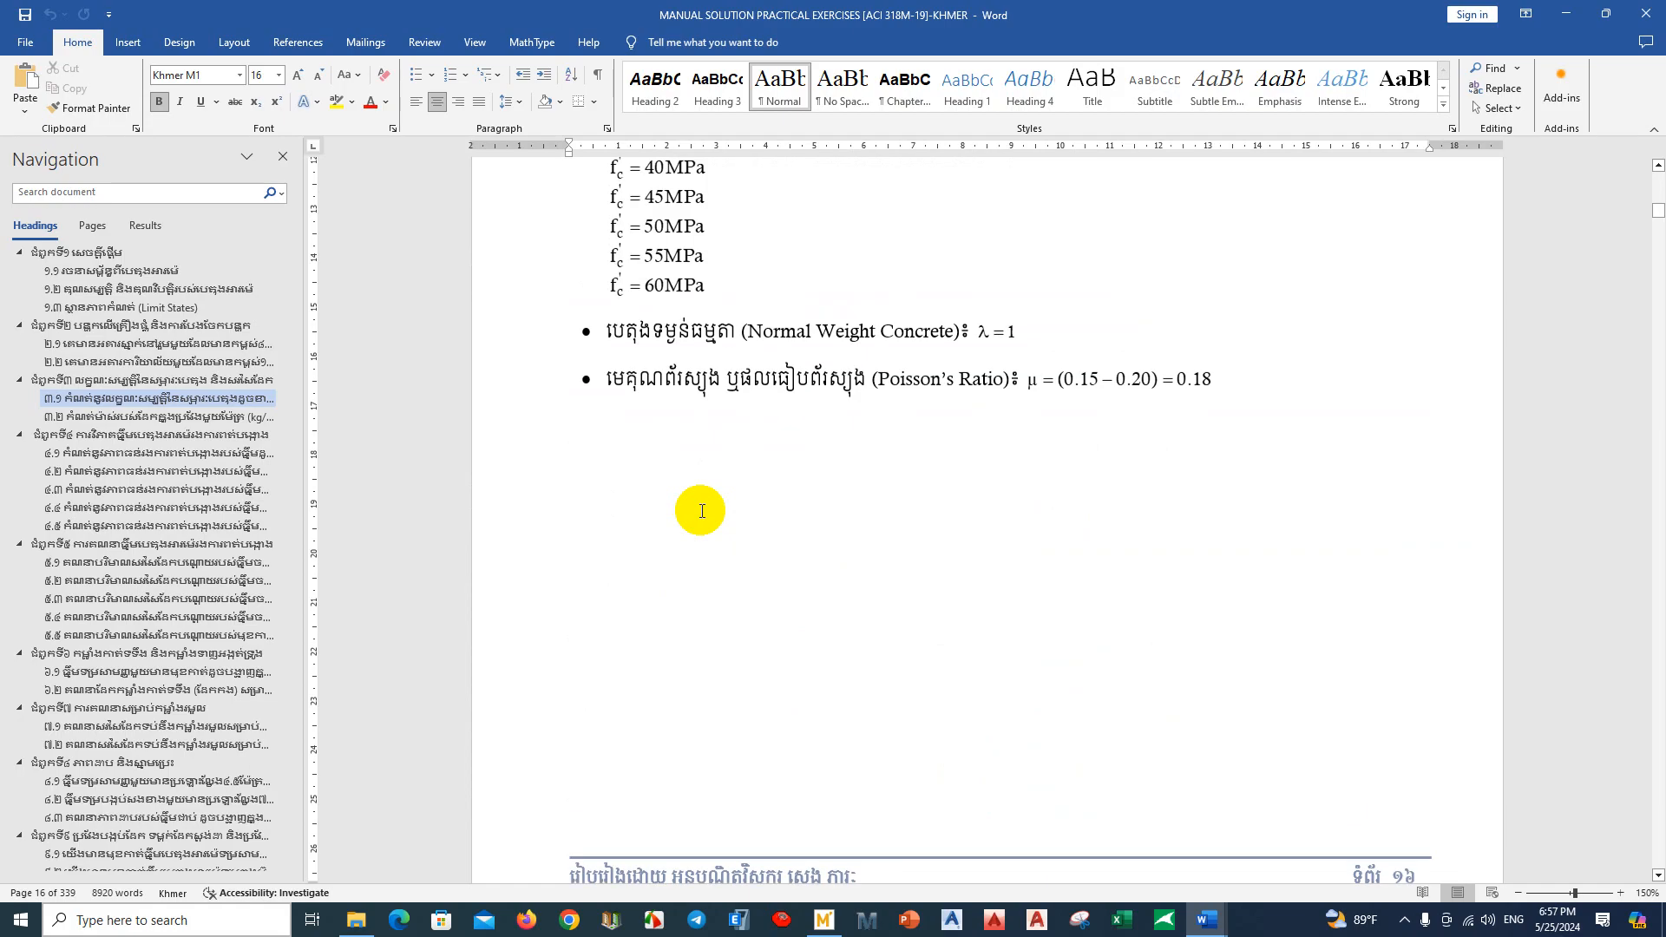
scroll(701, 510, up, 1)
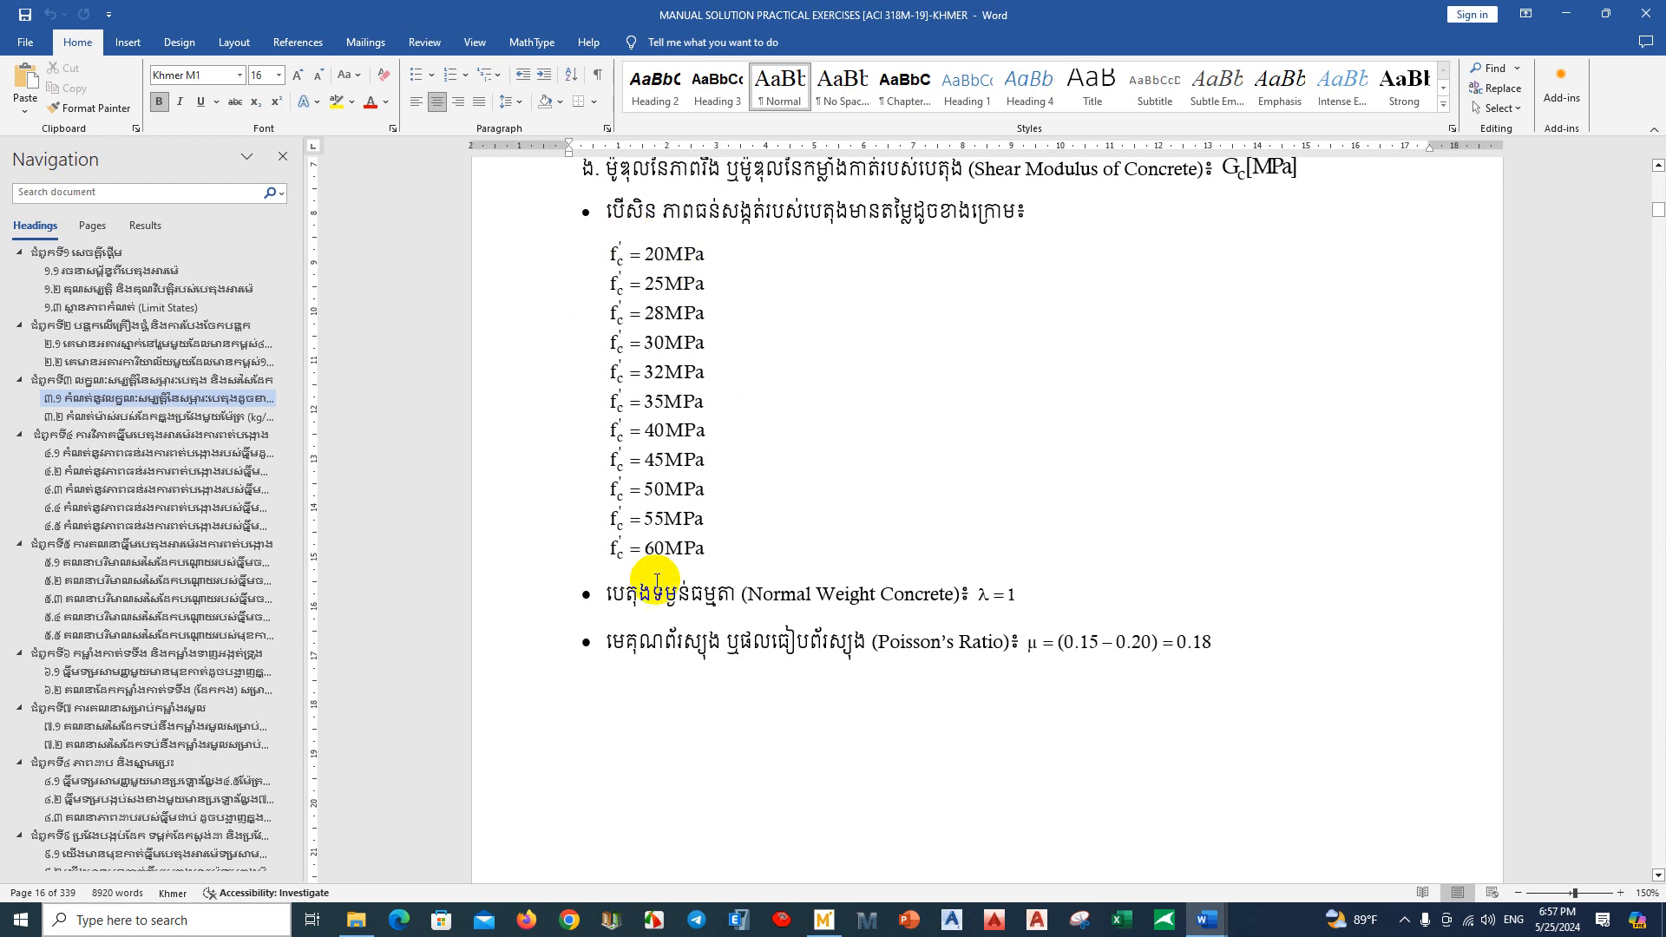
scroll(659, 564, down, 2)
scroll(644, 569, down, 8)
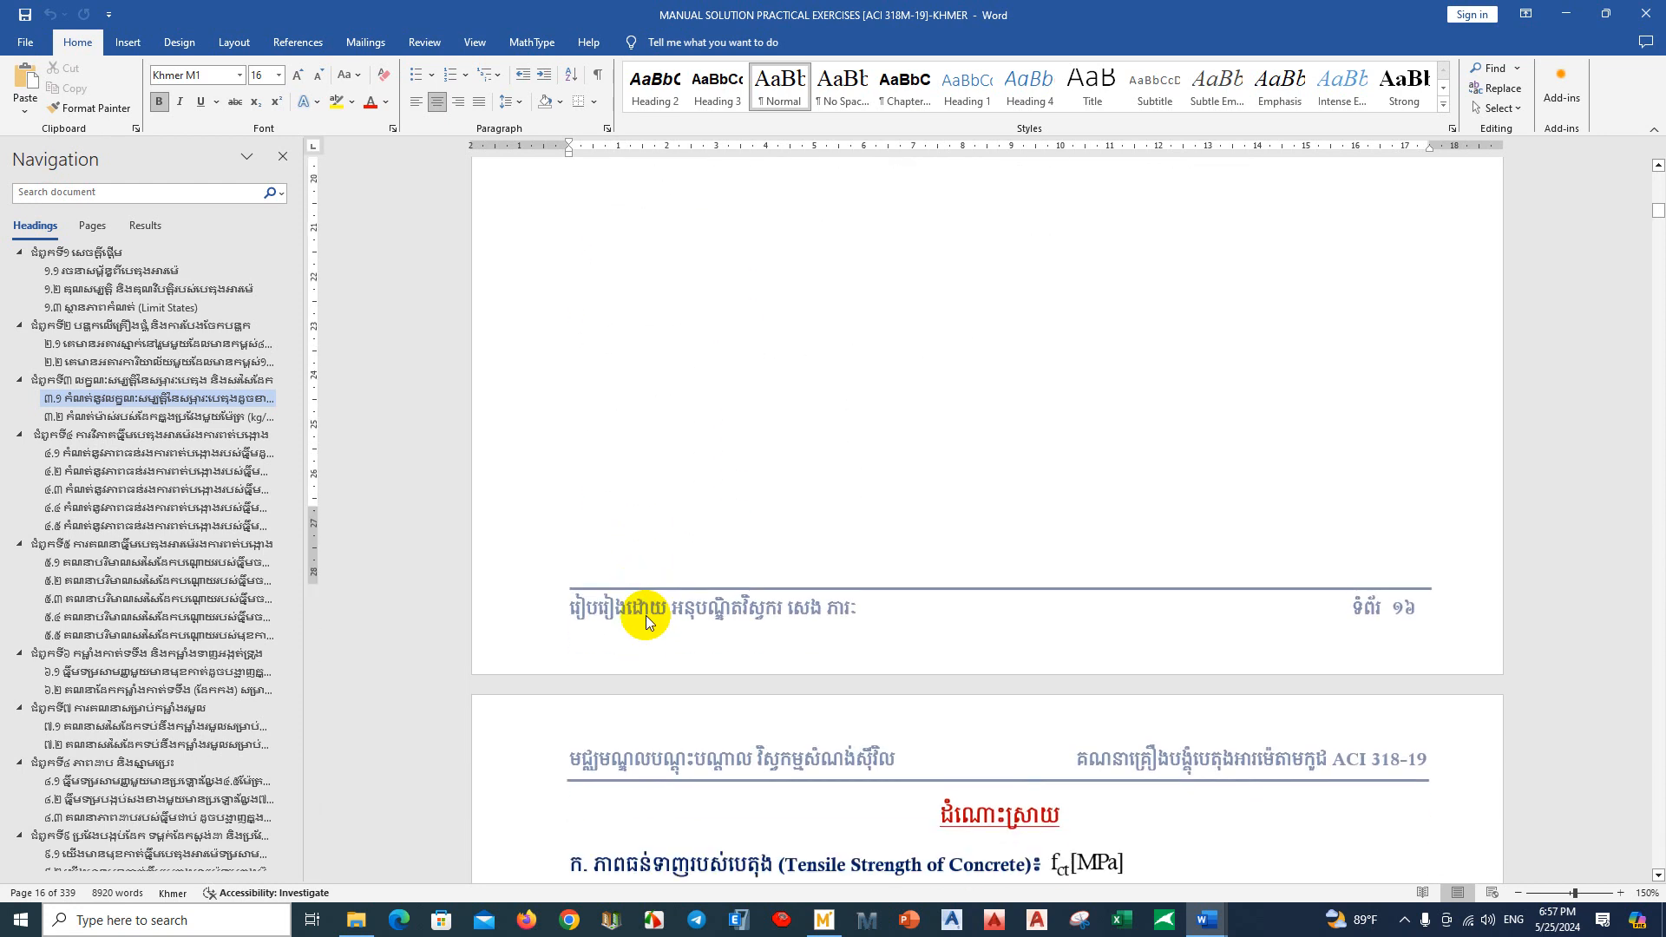
scroll(665, 630, down, 6)
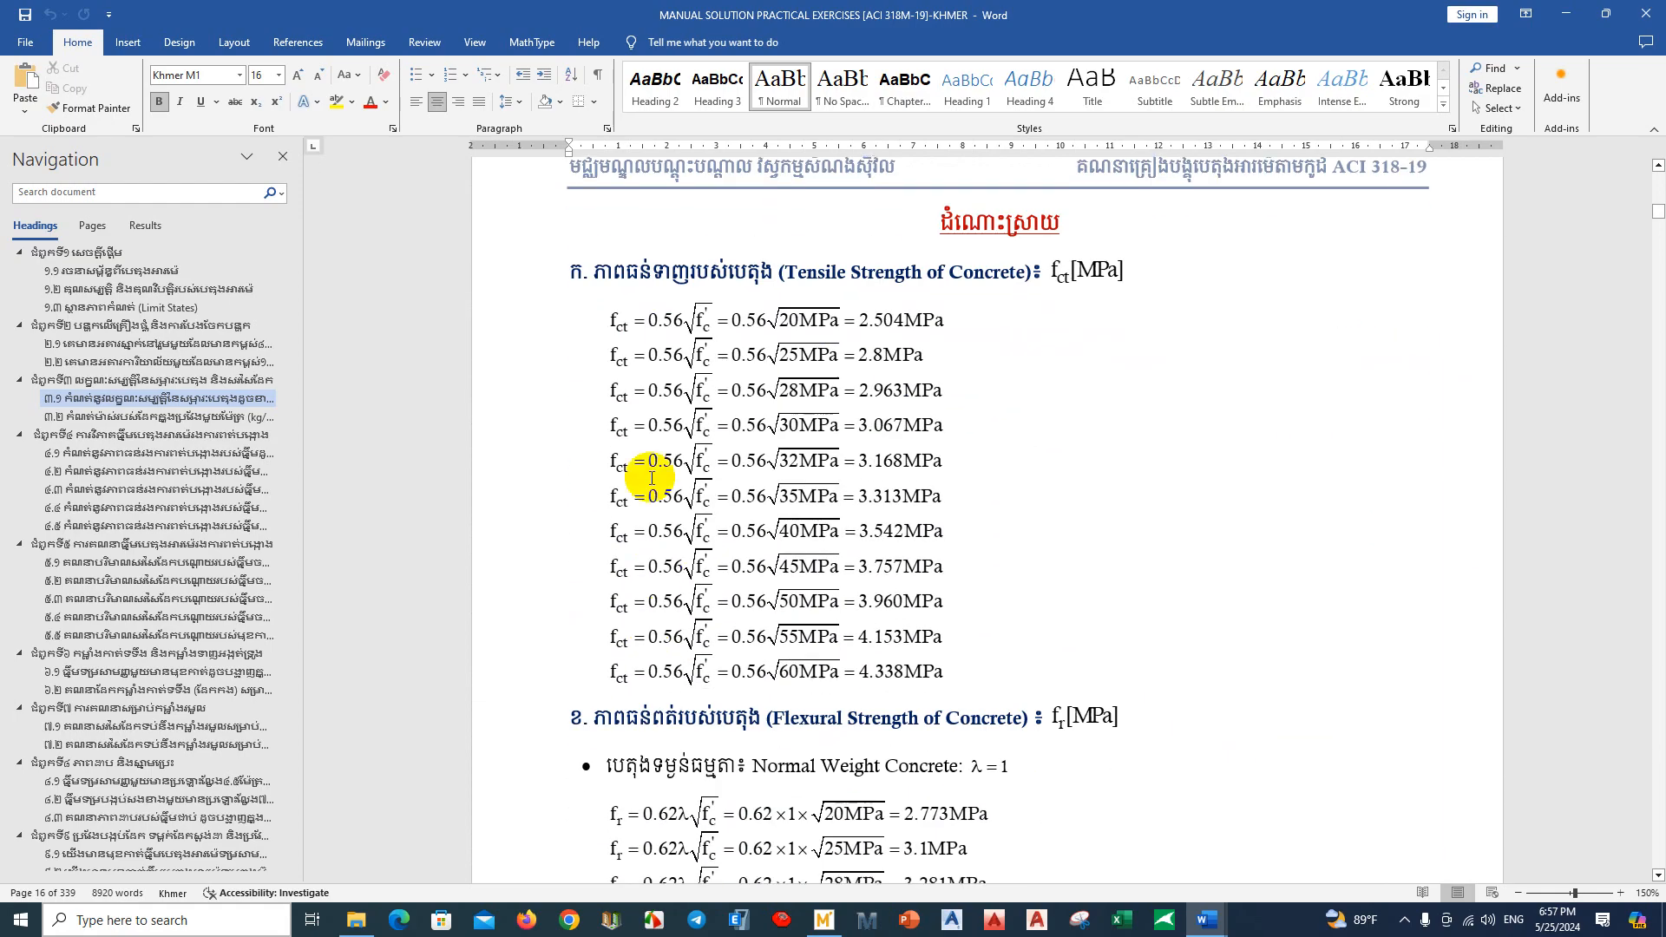
Step: Read exercise 3.1's worked solutions from tensile strength through shear modulus, and return to the exercise's given values
scroll(659, 606, down, 6)
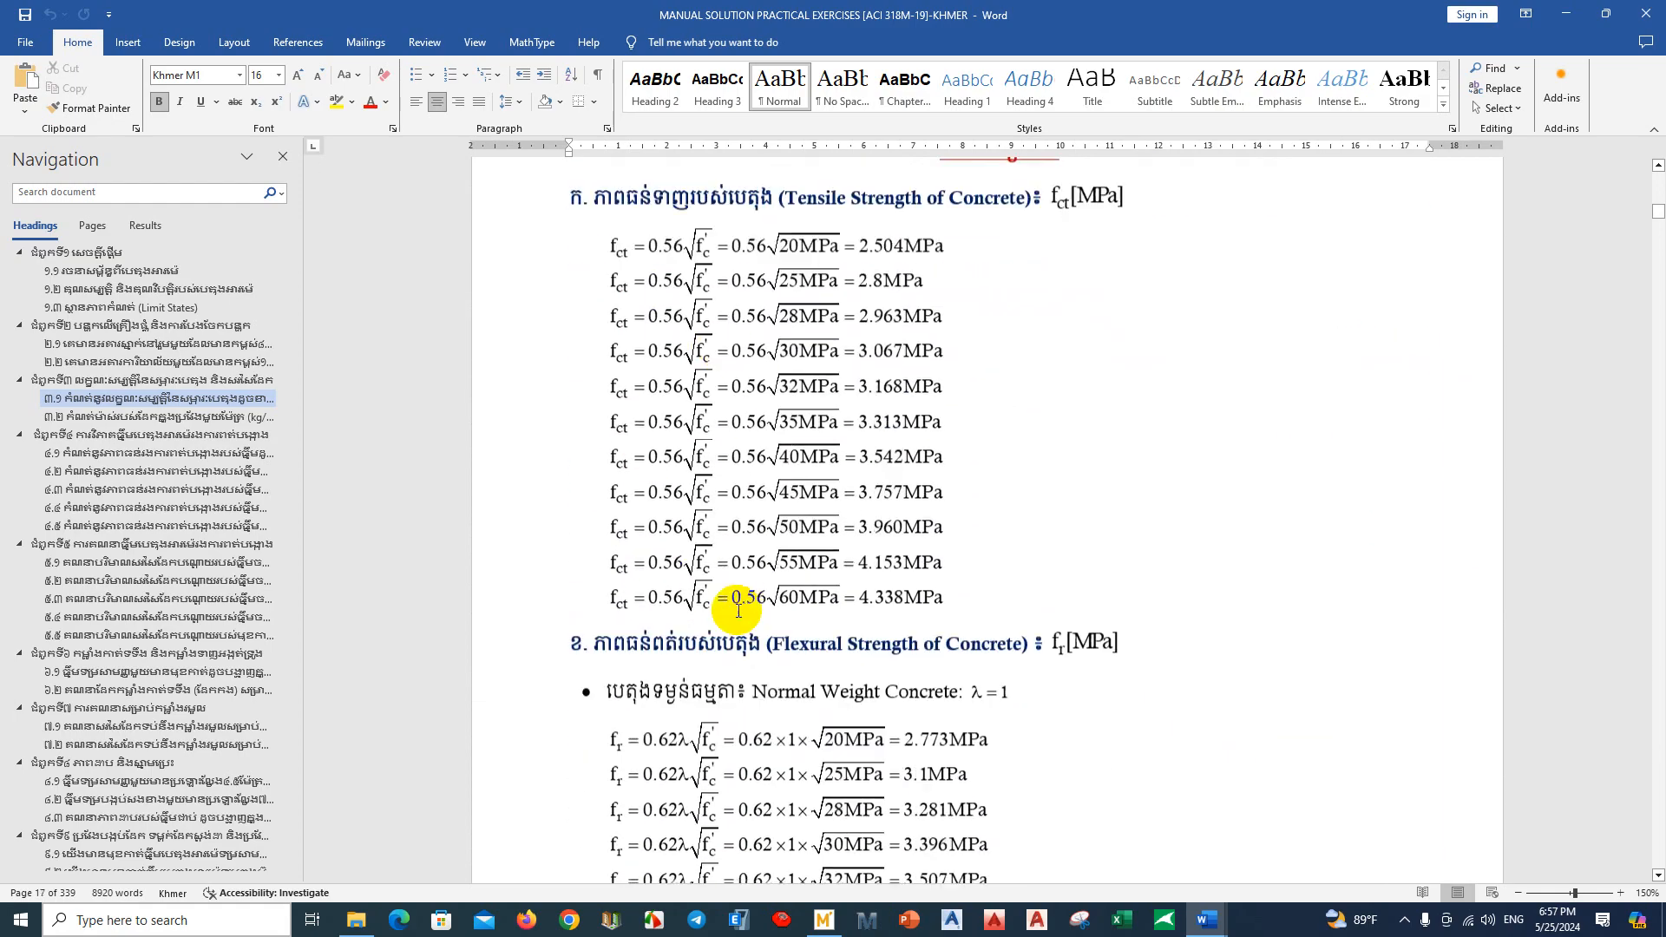
scroll(698, 673, up, 2)
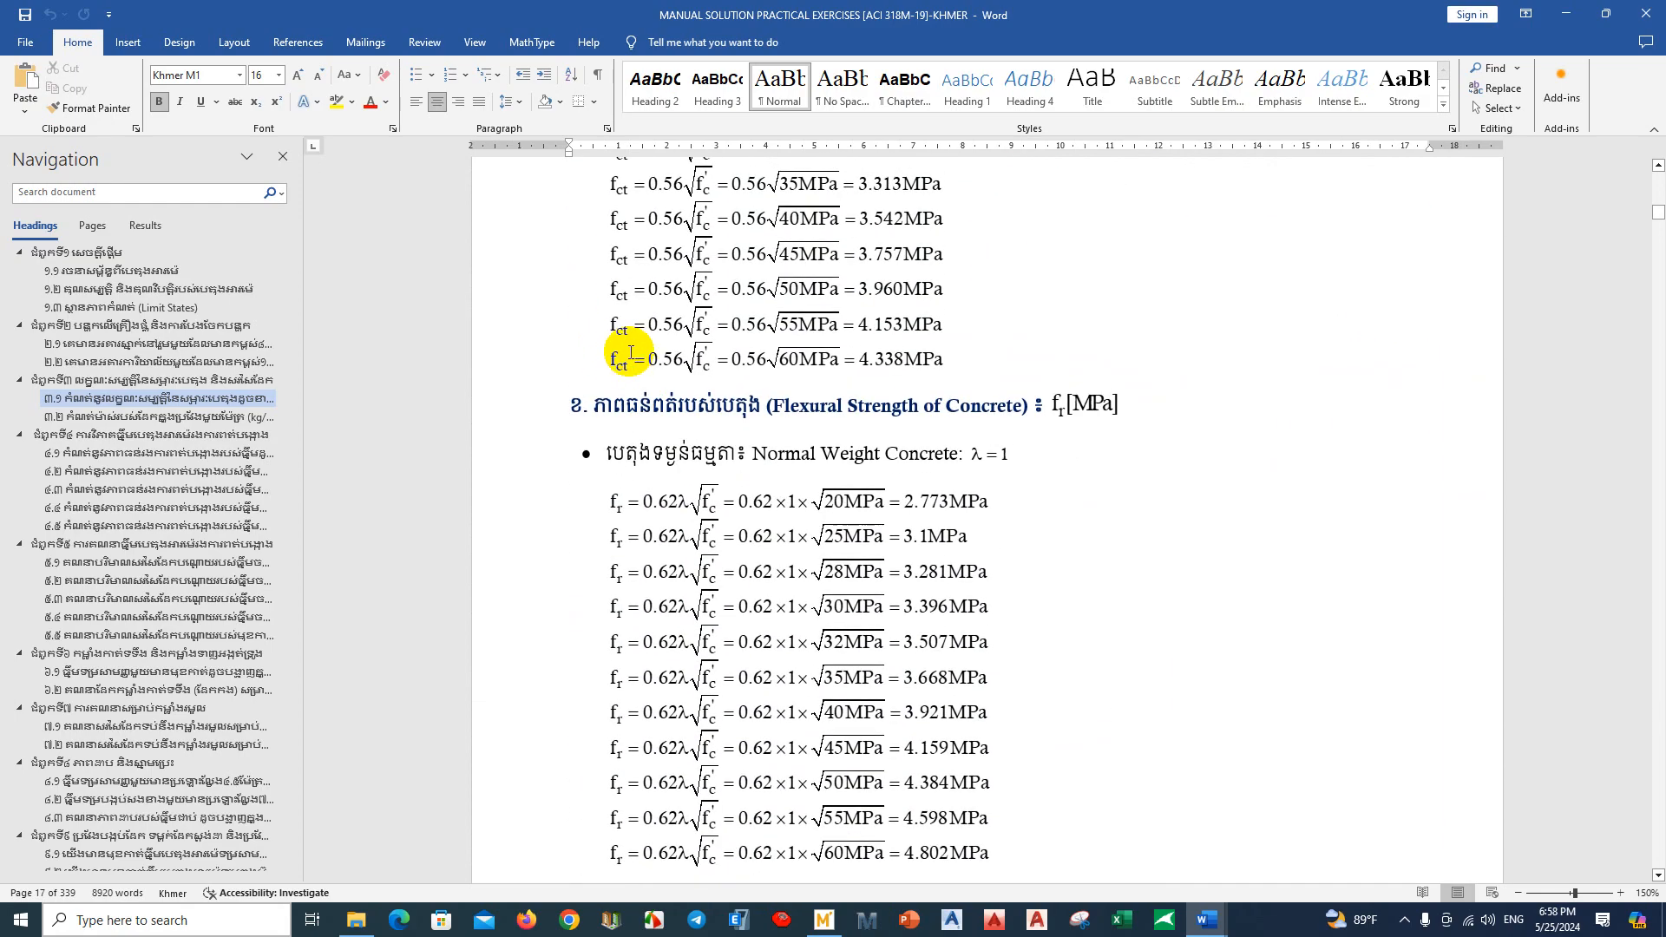
scroll(636, 370, down, 5)
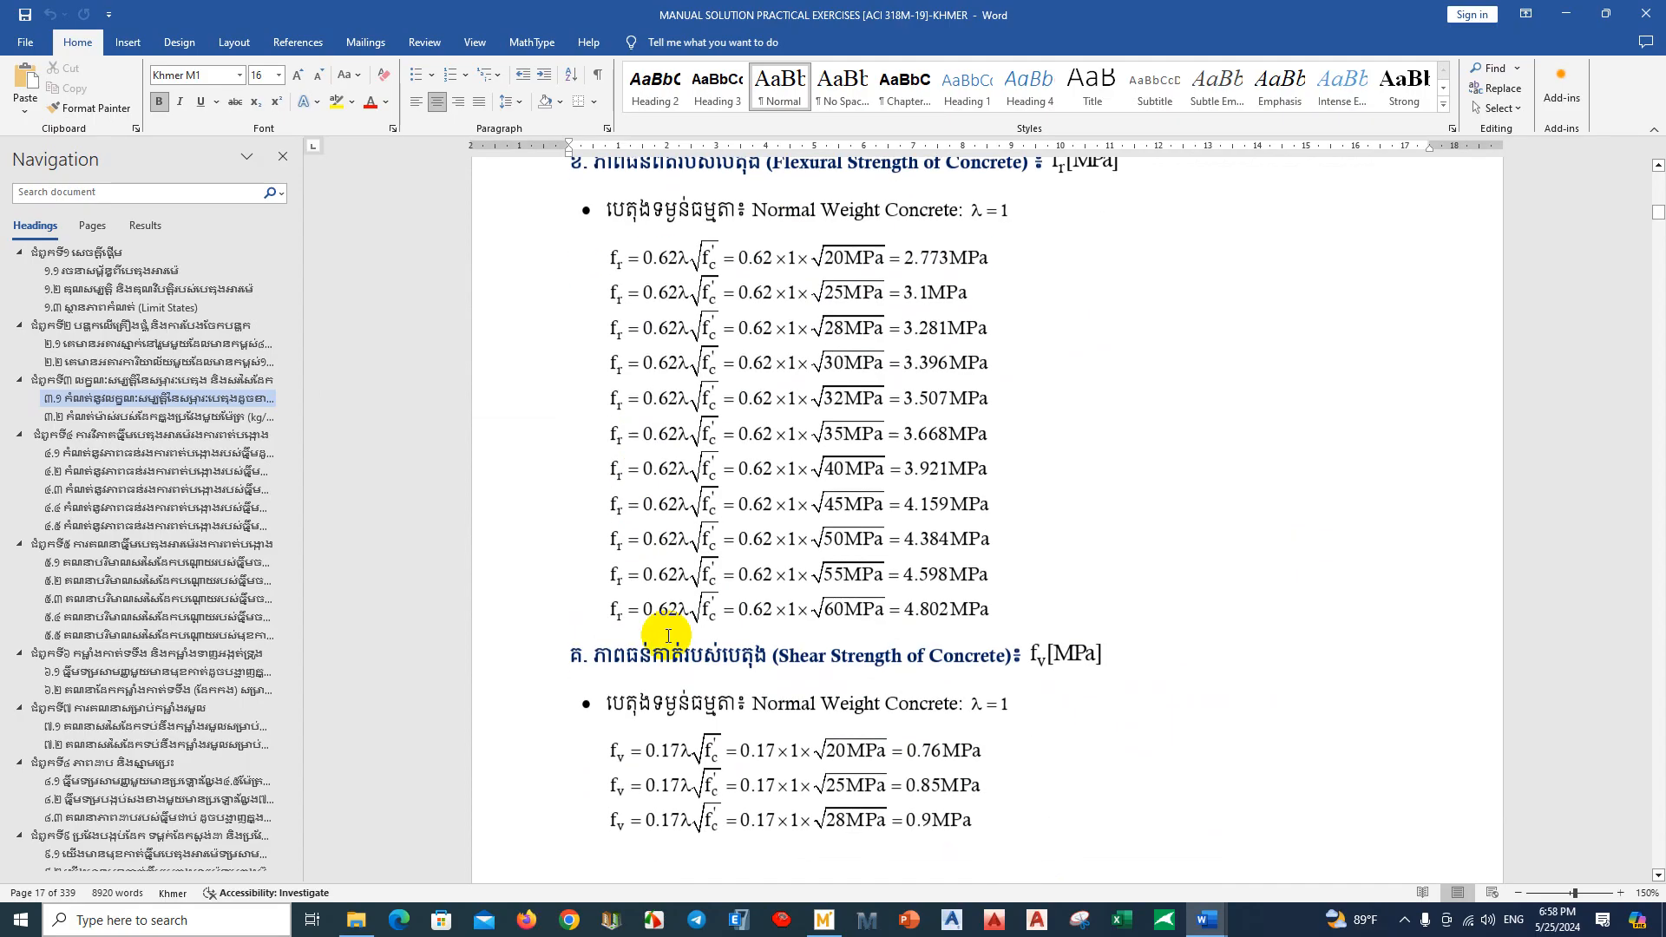
scroll(675, 688, down, 12)
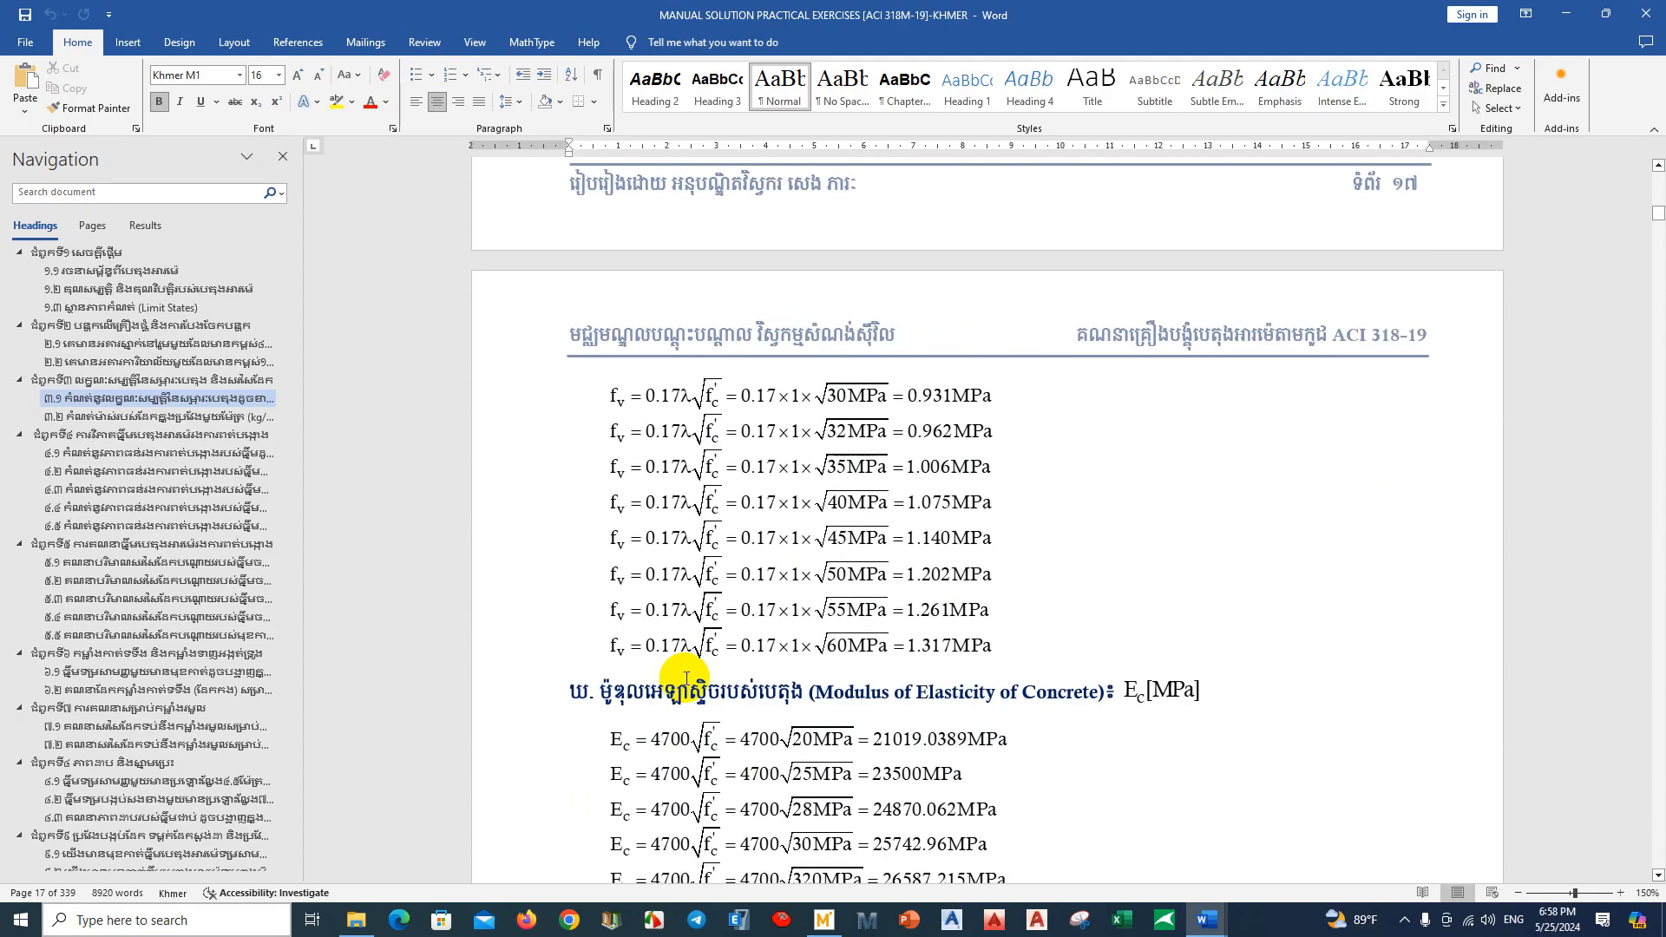
scroll(686, 679, down, 5)
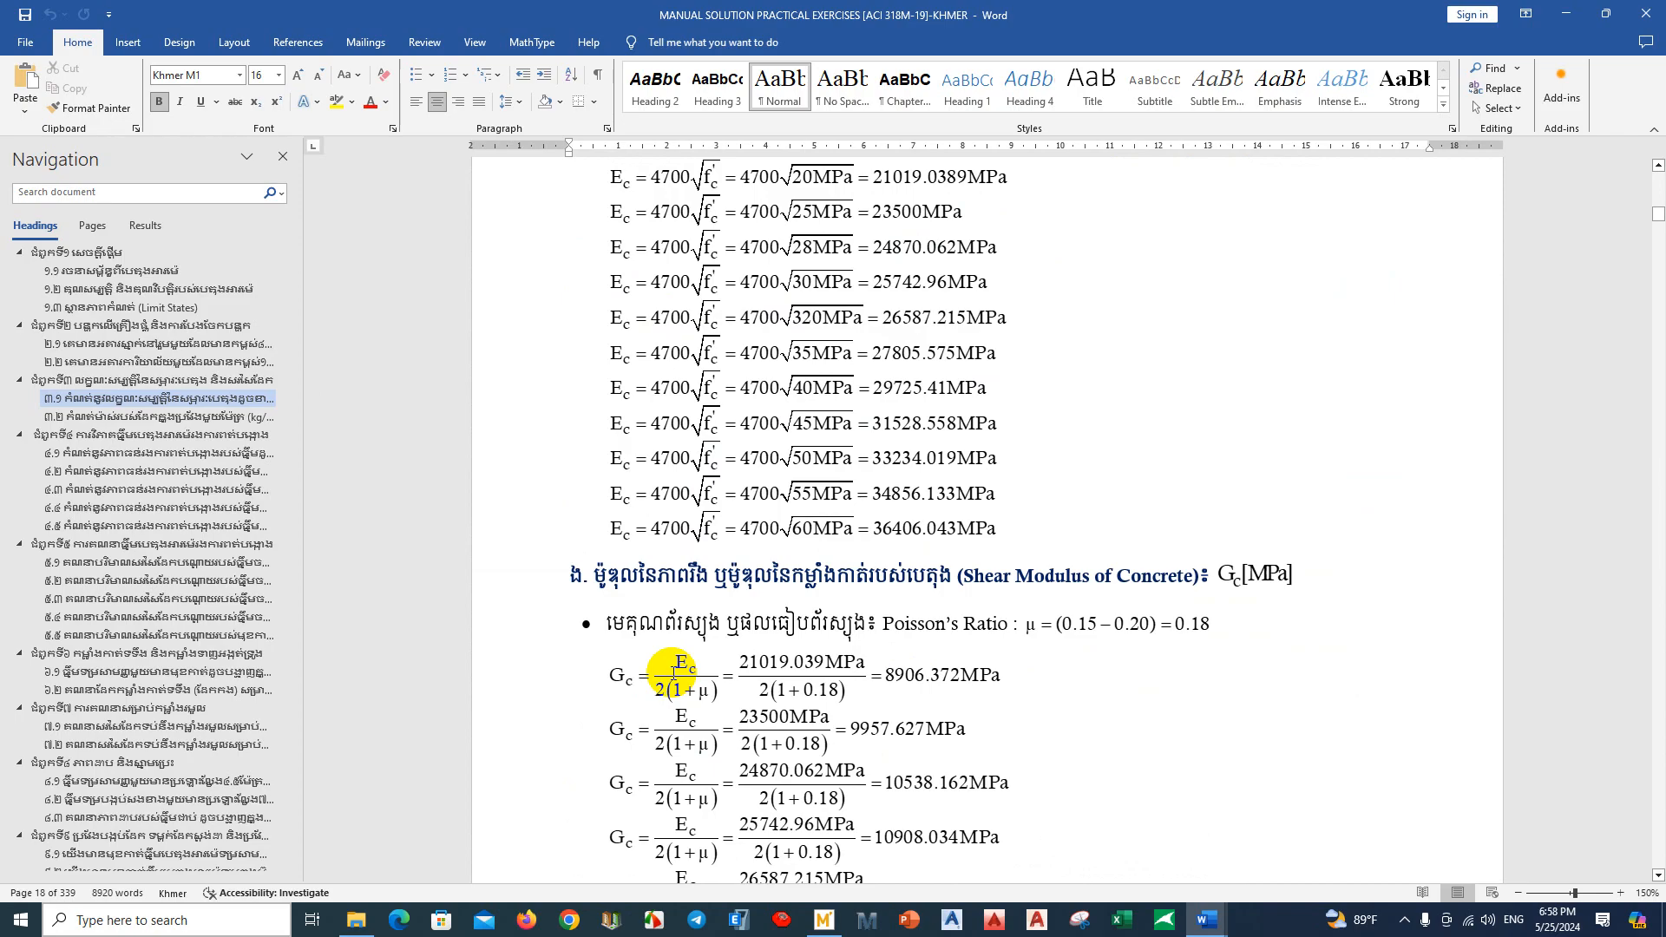
scroll(686, 668, down, 2)
scroll(685, 668, up, 9)
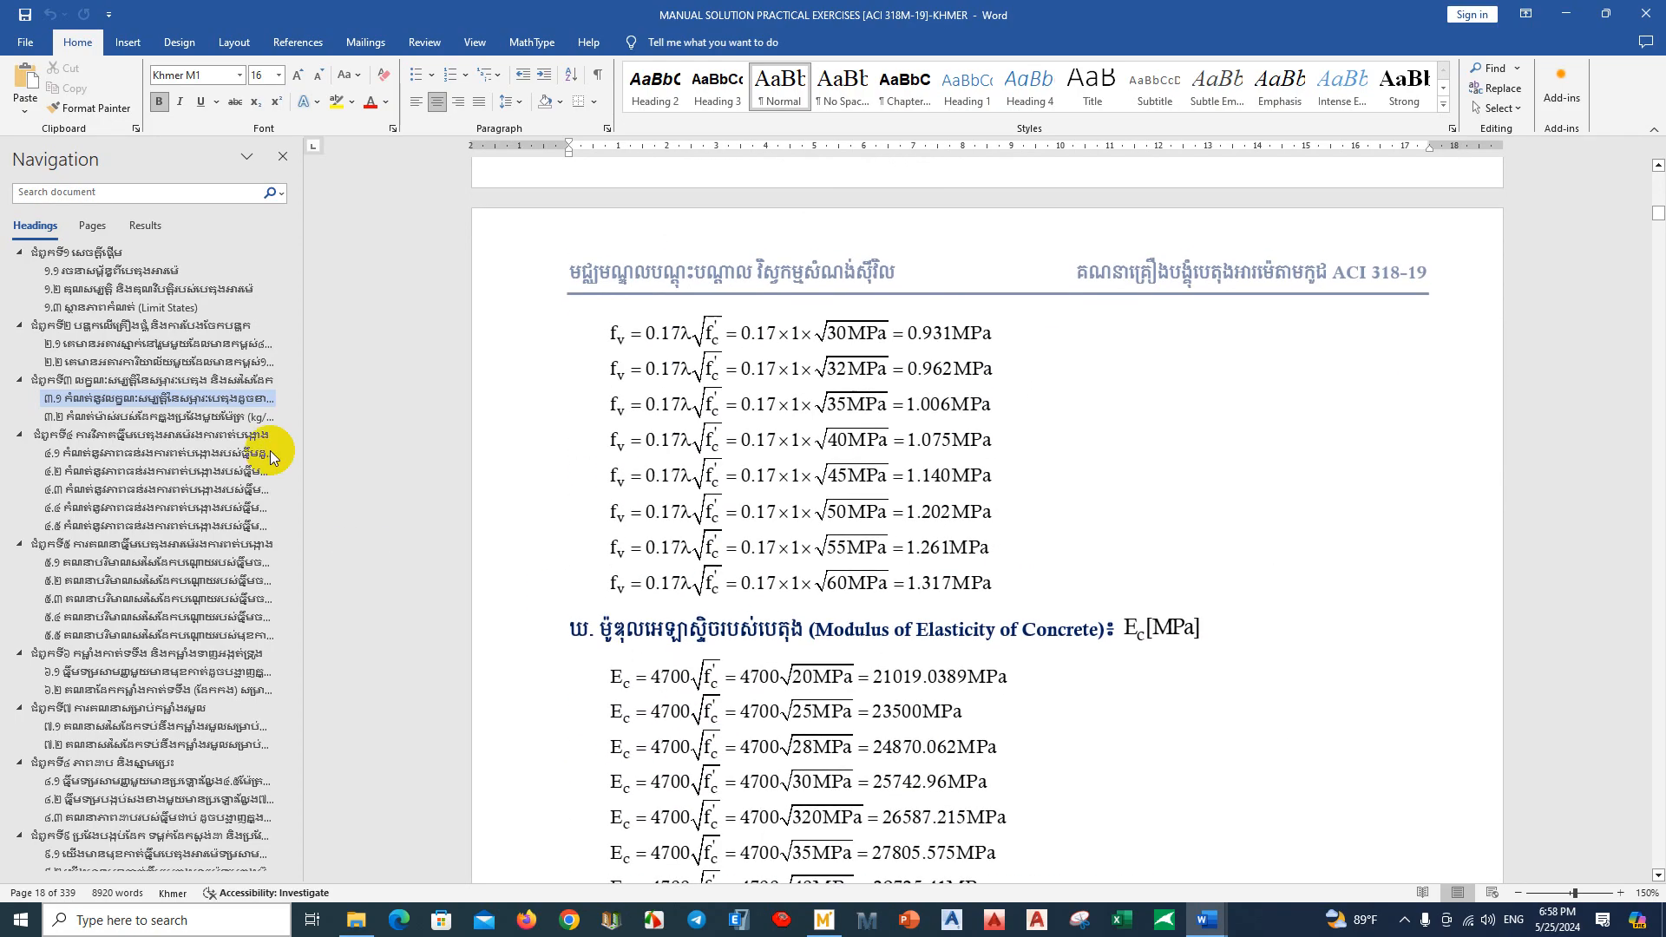
click(230, 402)
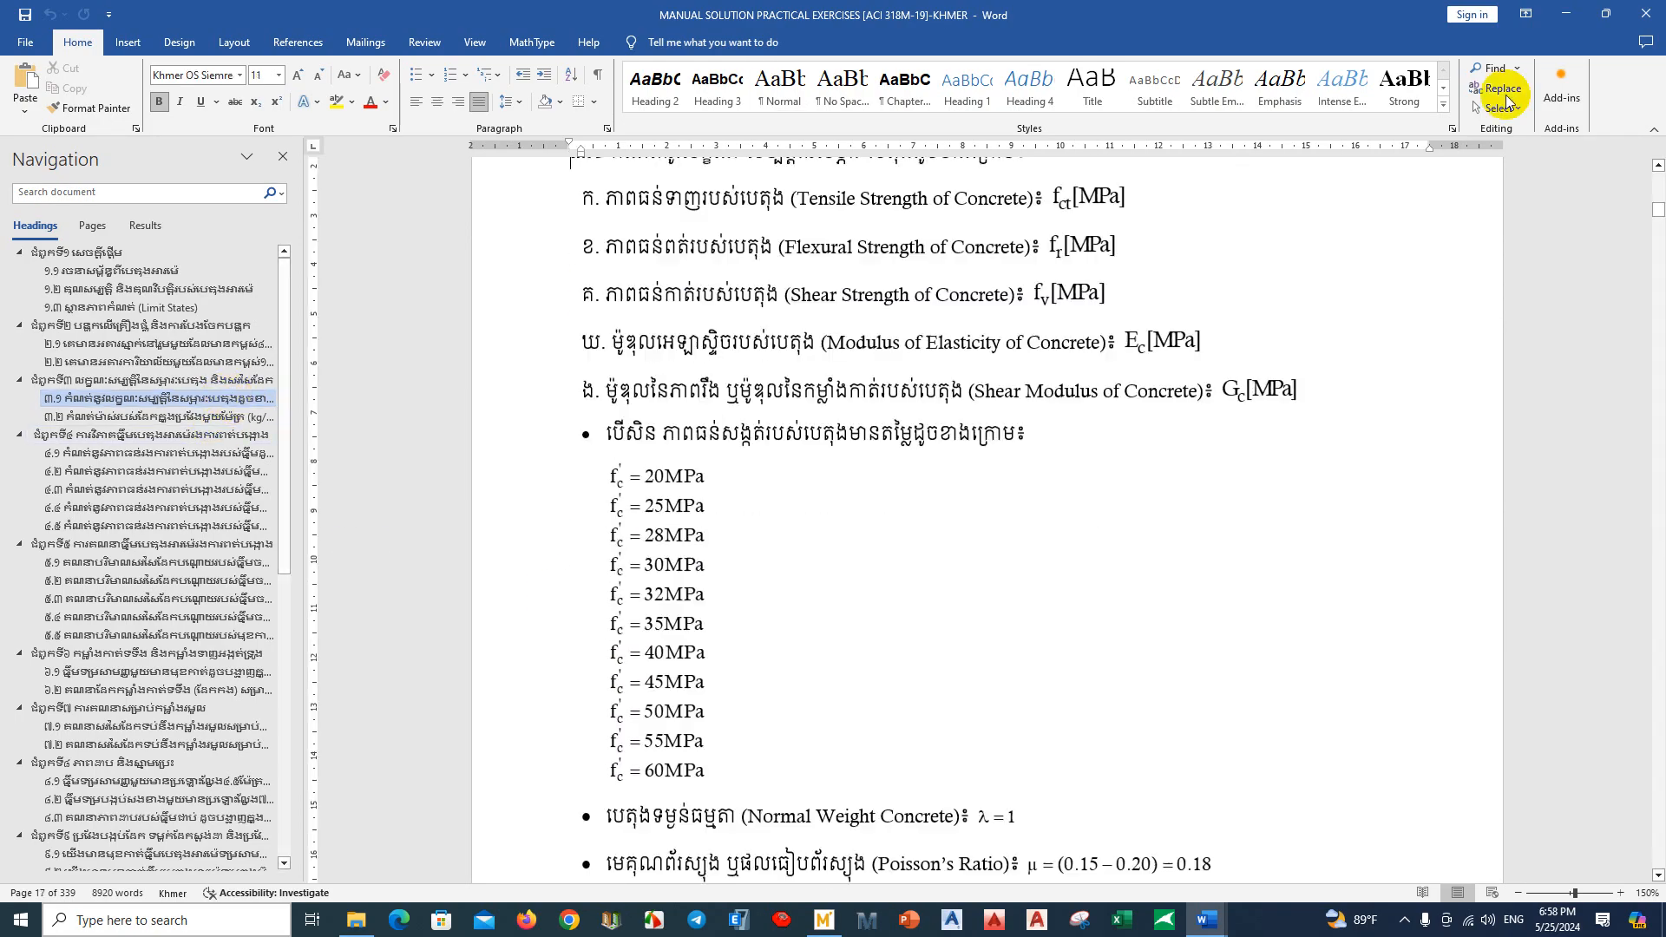
Step: Minimize the exercises document, switch to Mathcad Prime and place the cursor in the blank space beside the concrete type label
click(1584, 13)
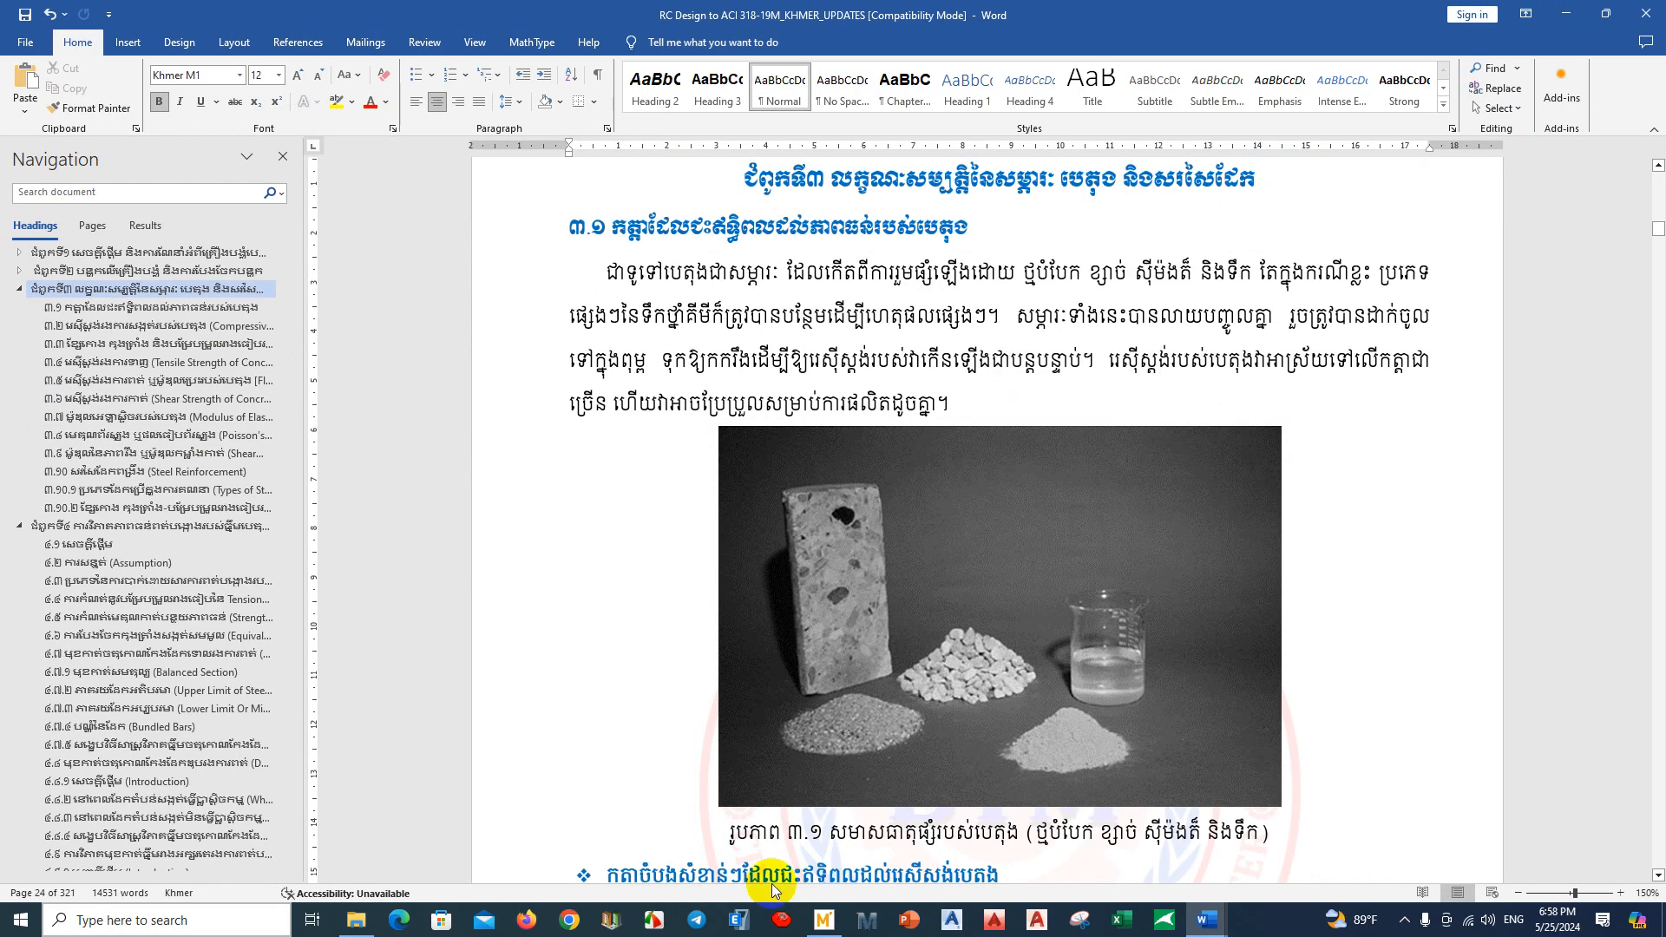
click(826, 920)
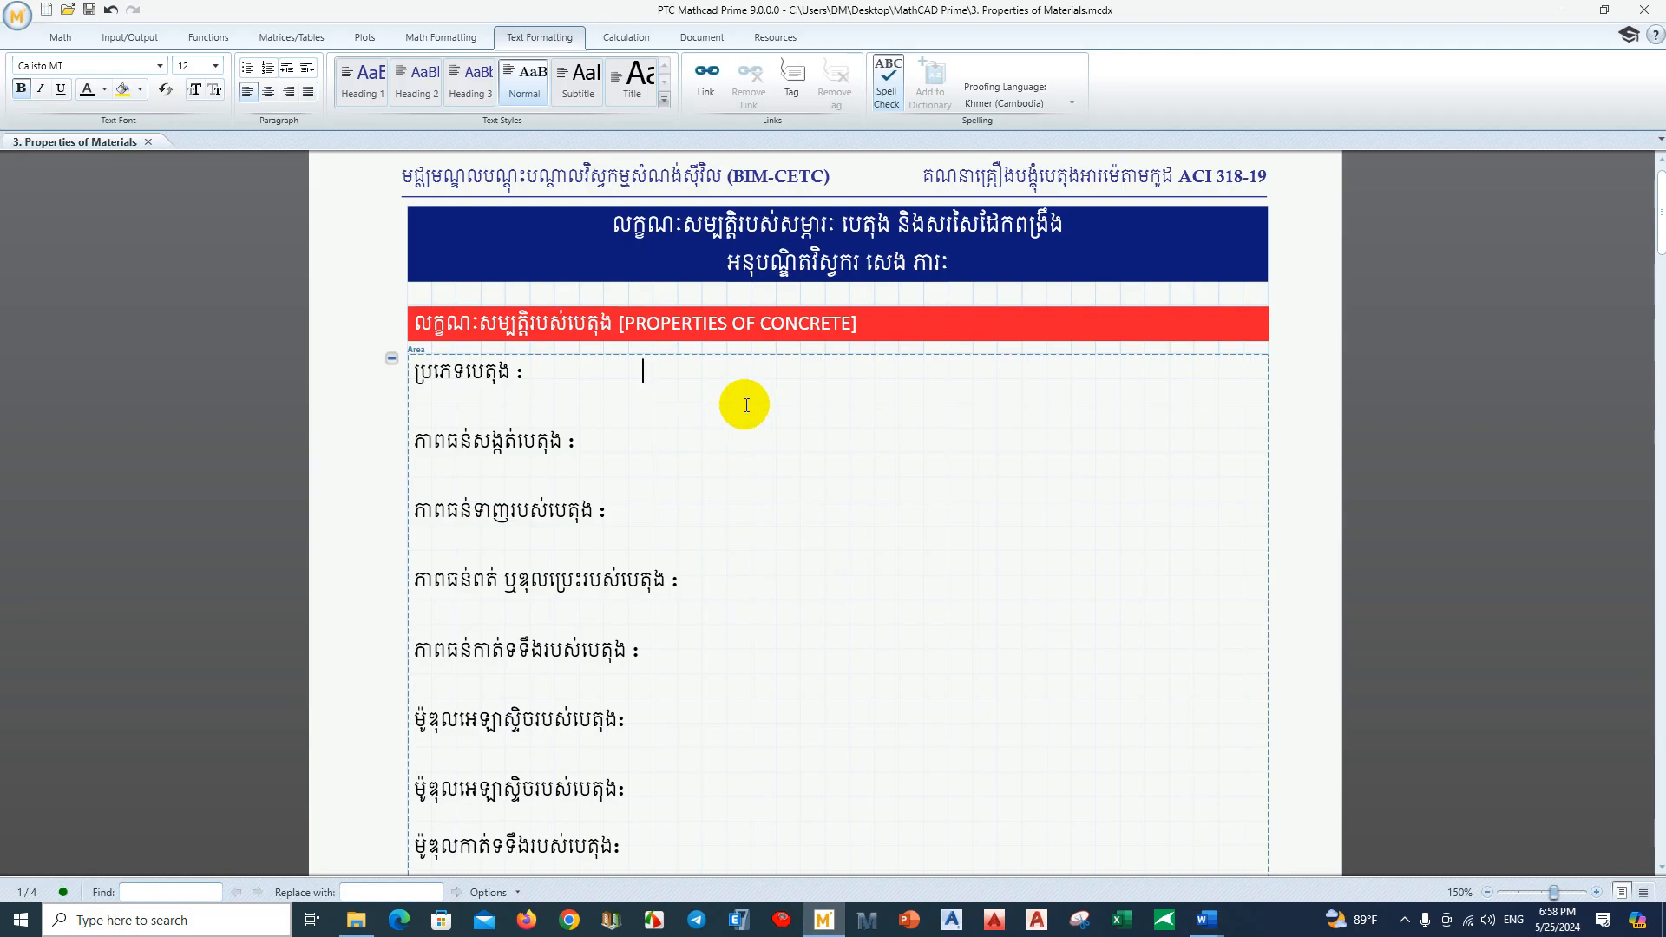
click(791, 441)
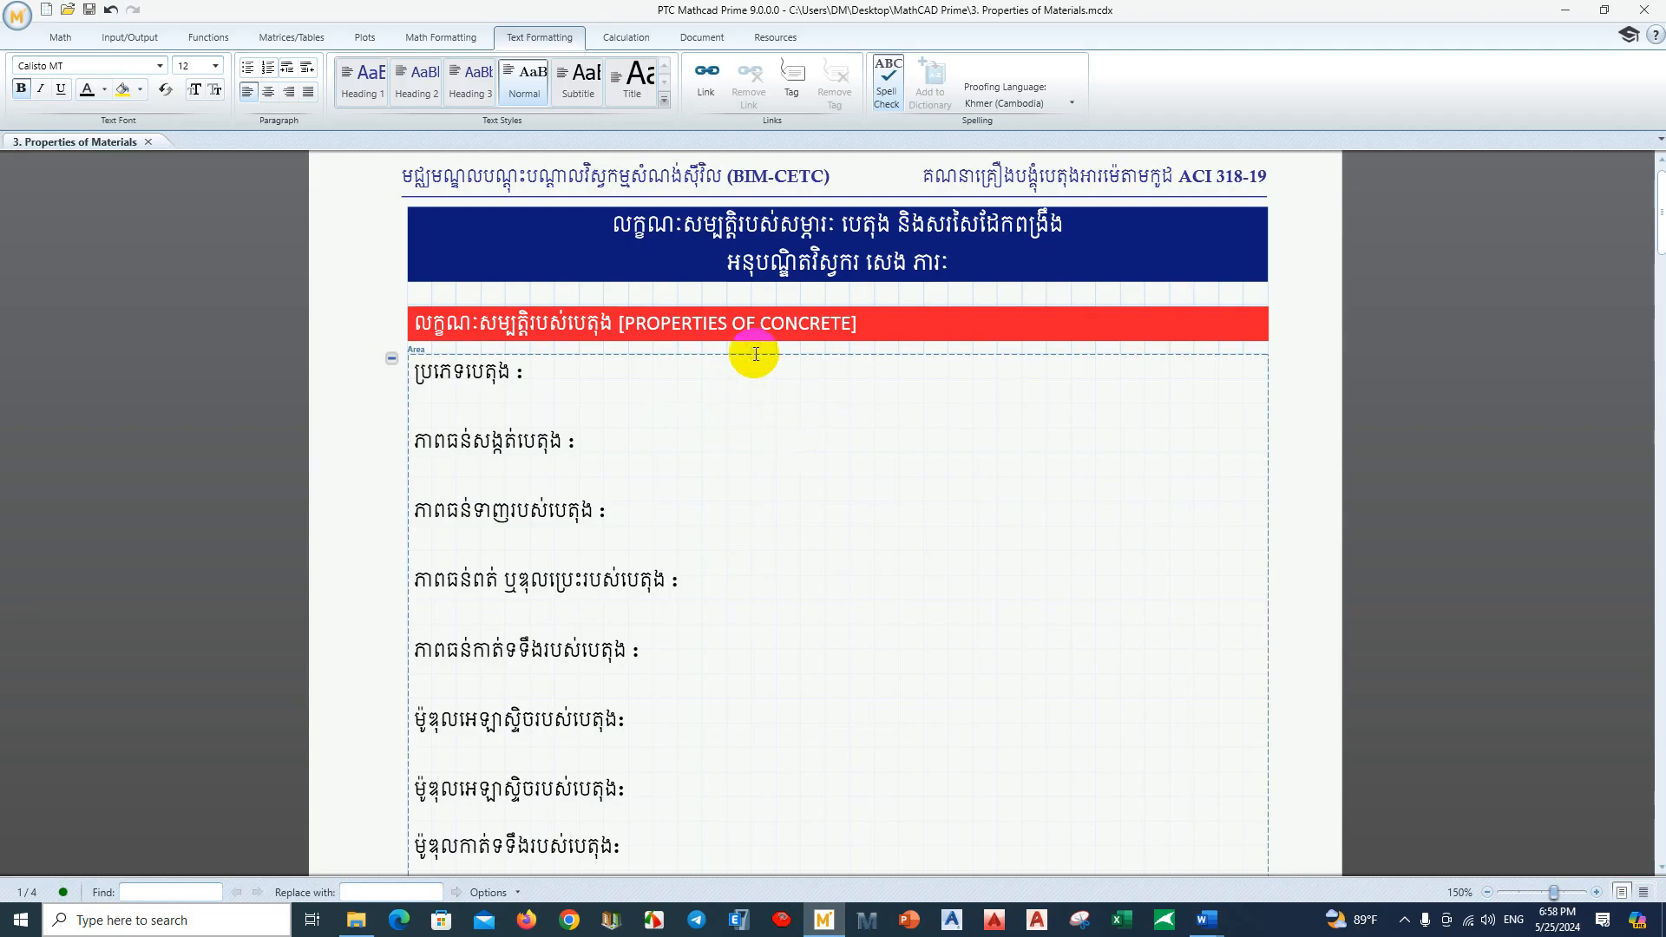
drag(511, 368, 380, 375)
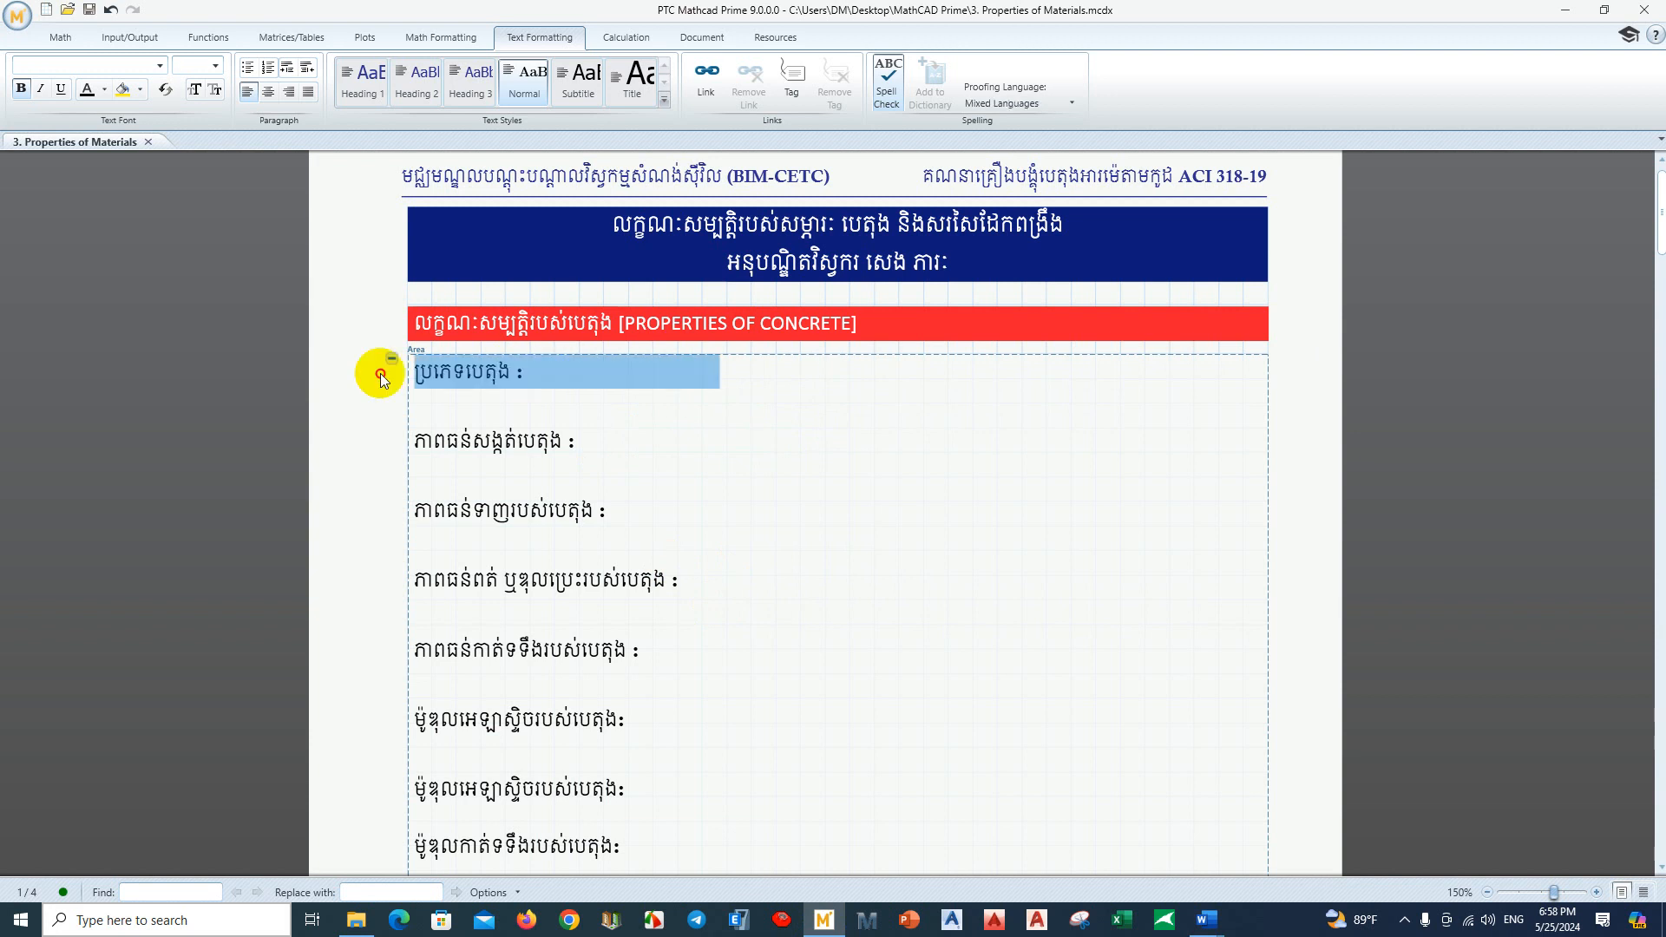
click(747, 378)
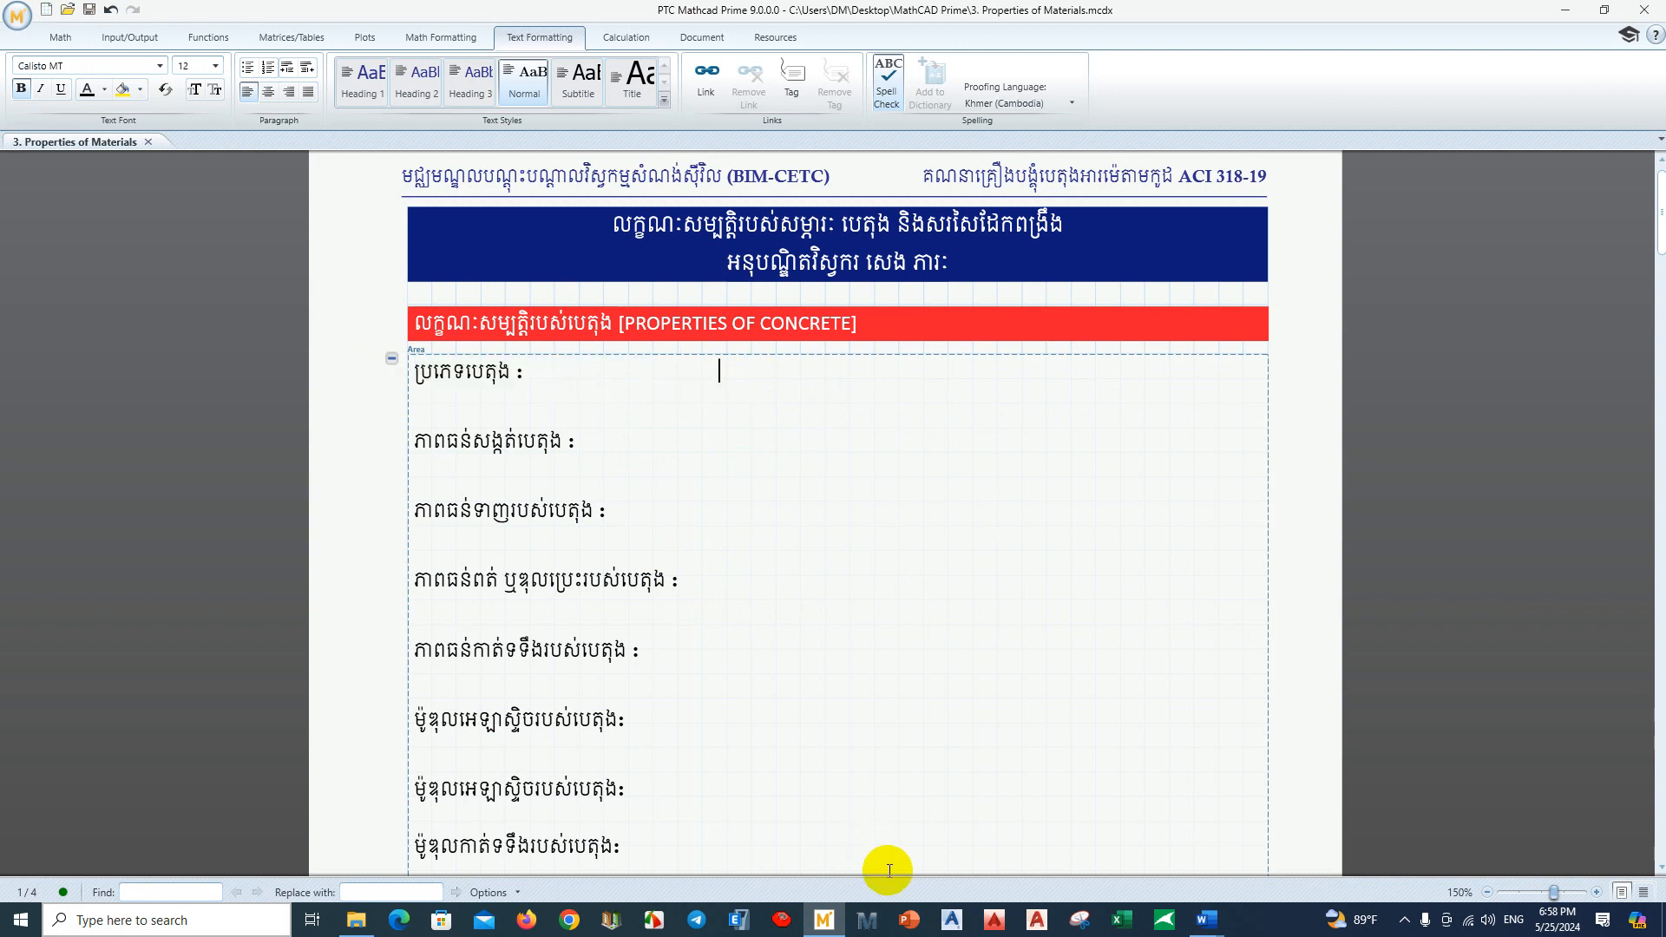
Step: Switch to the RC Design to ACI 318-19M document in Word and skim the tensile strength, flexural strength, elasticity and shear modulus sections
click(1206, 920)
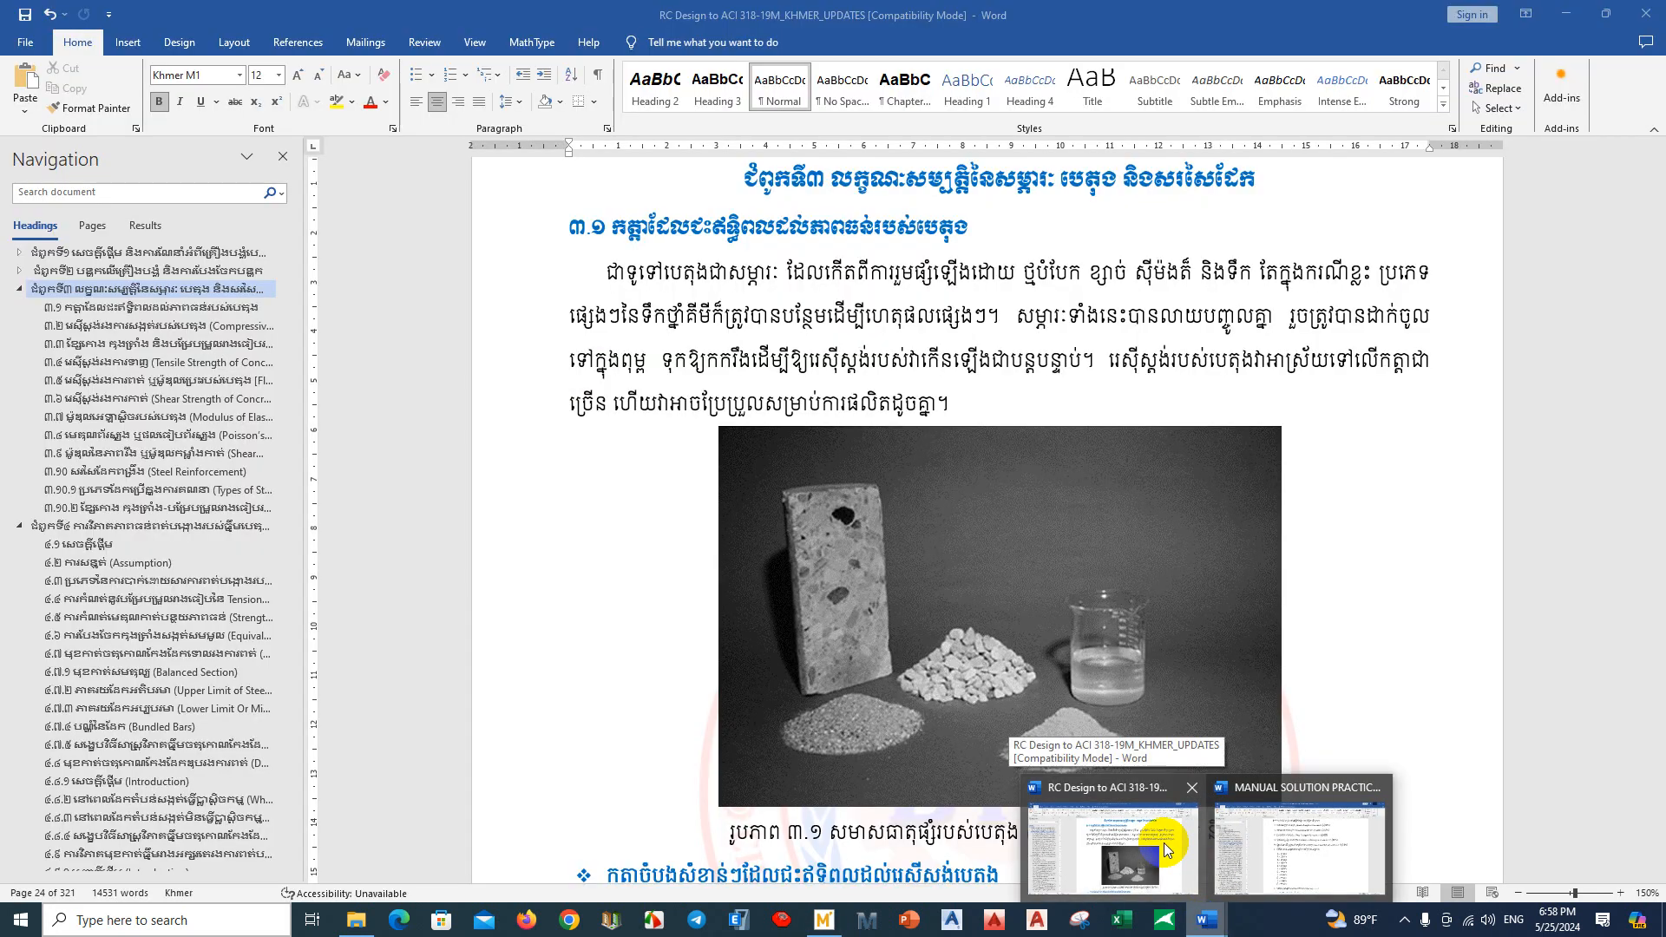
click(1167, 846)
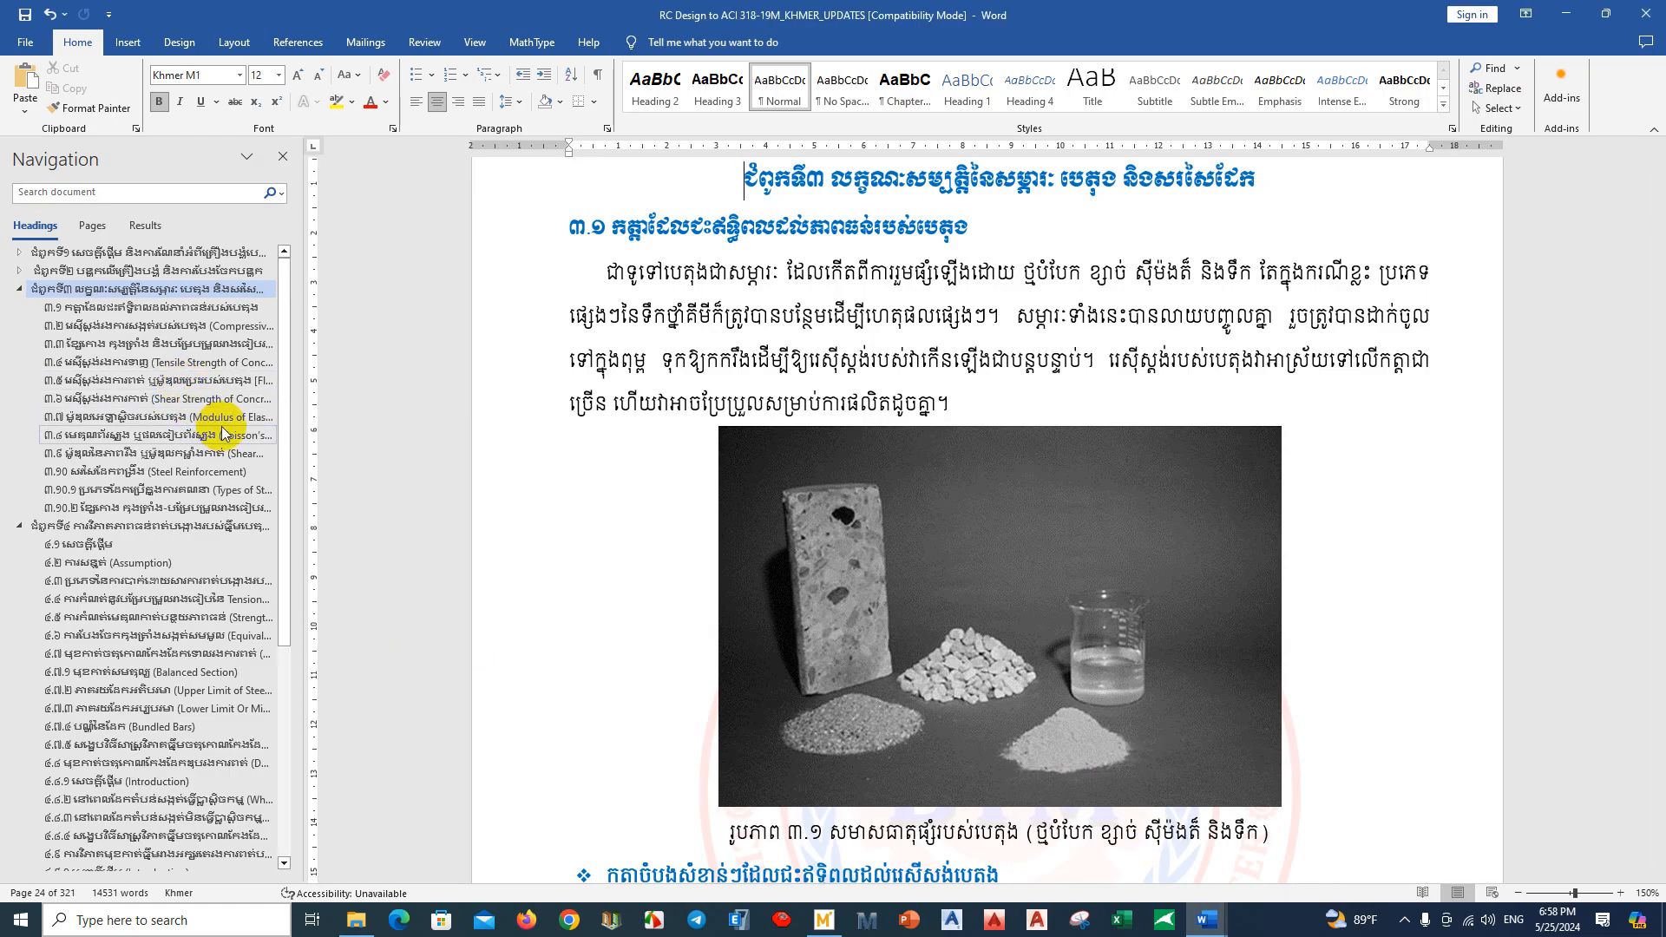
click(186, 362)
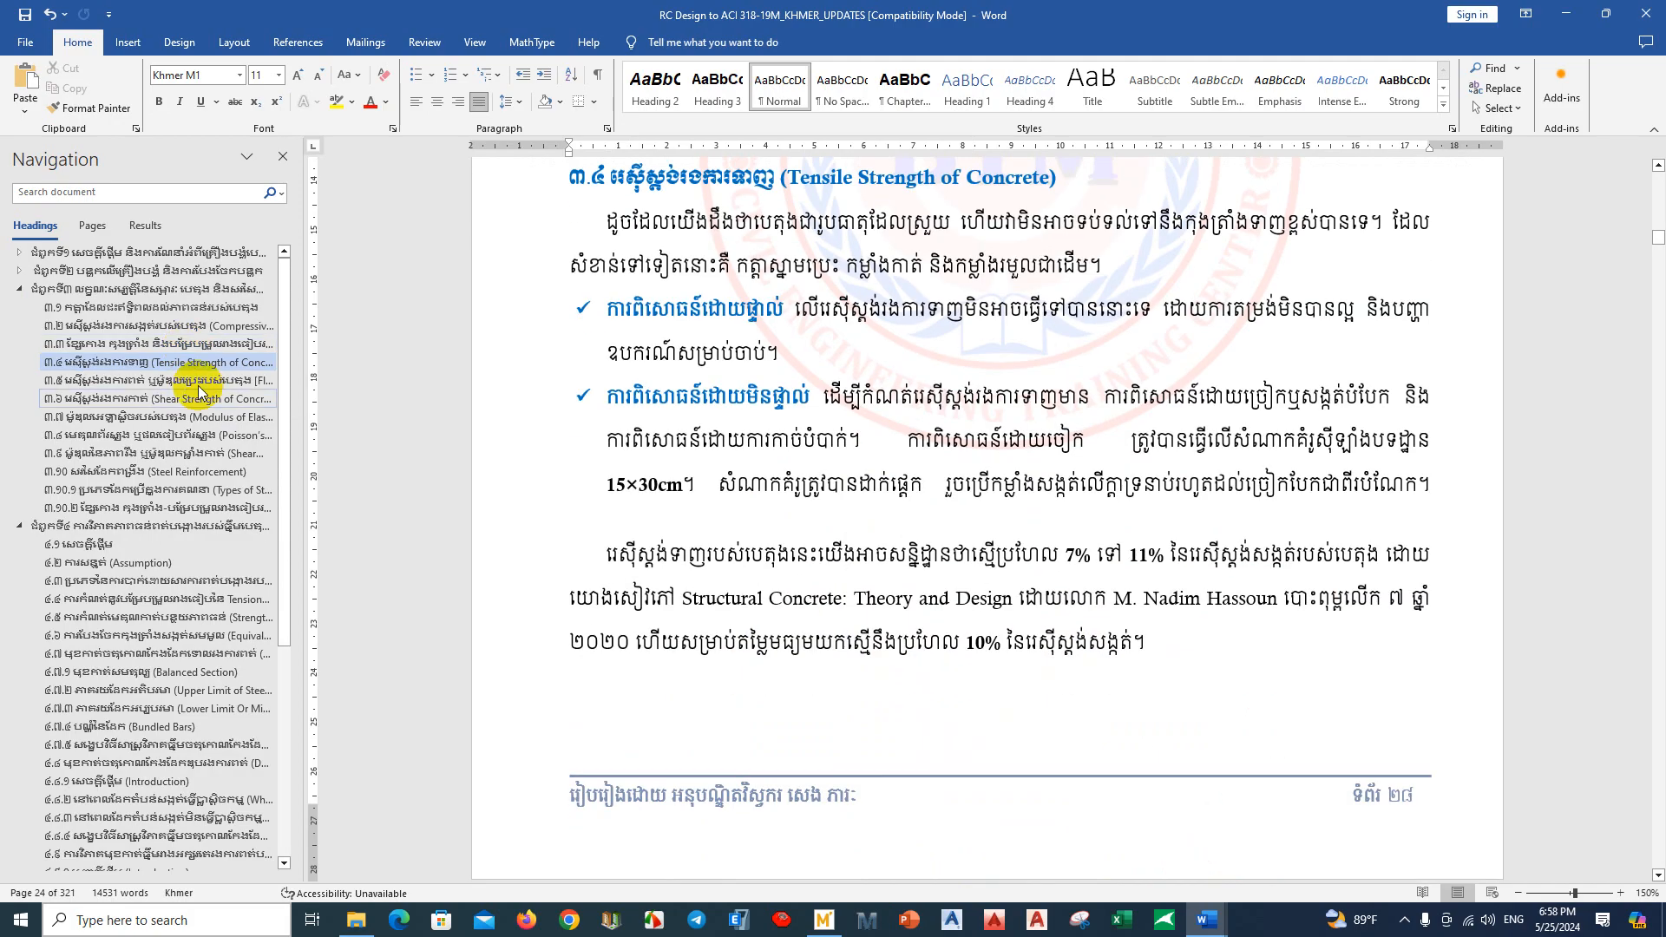
click(198, 382)
click(215, 418)
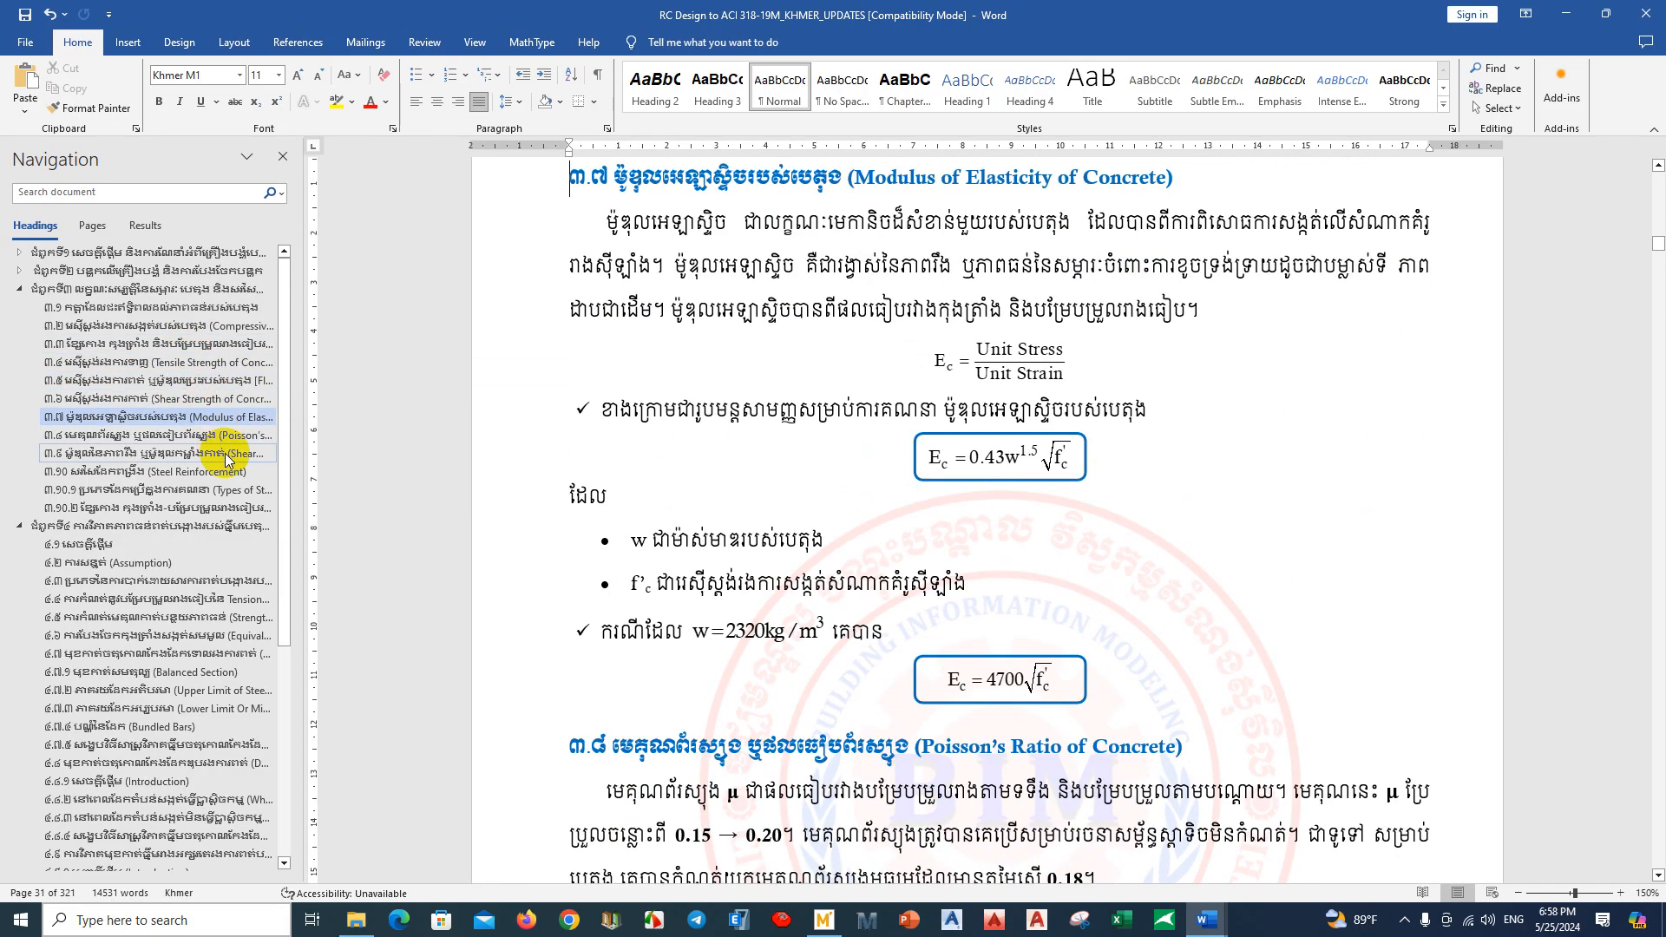
click(226, 456)
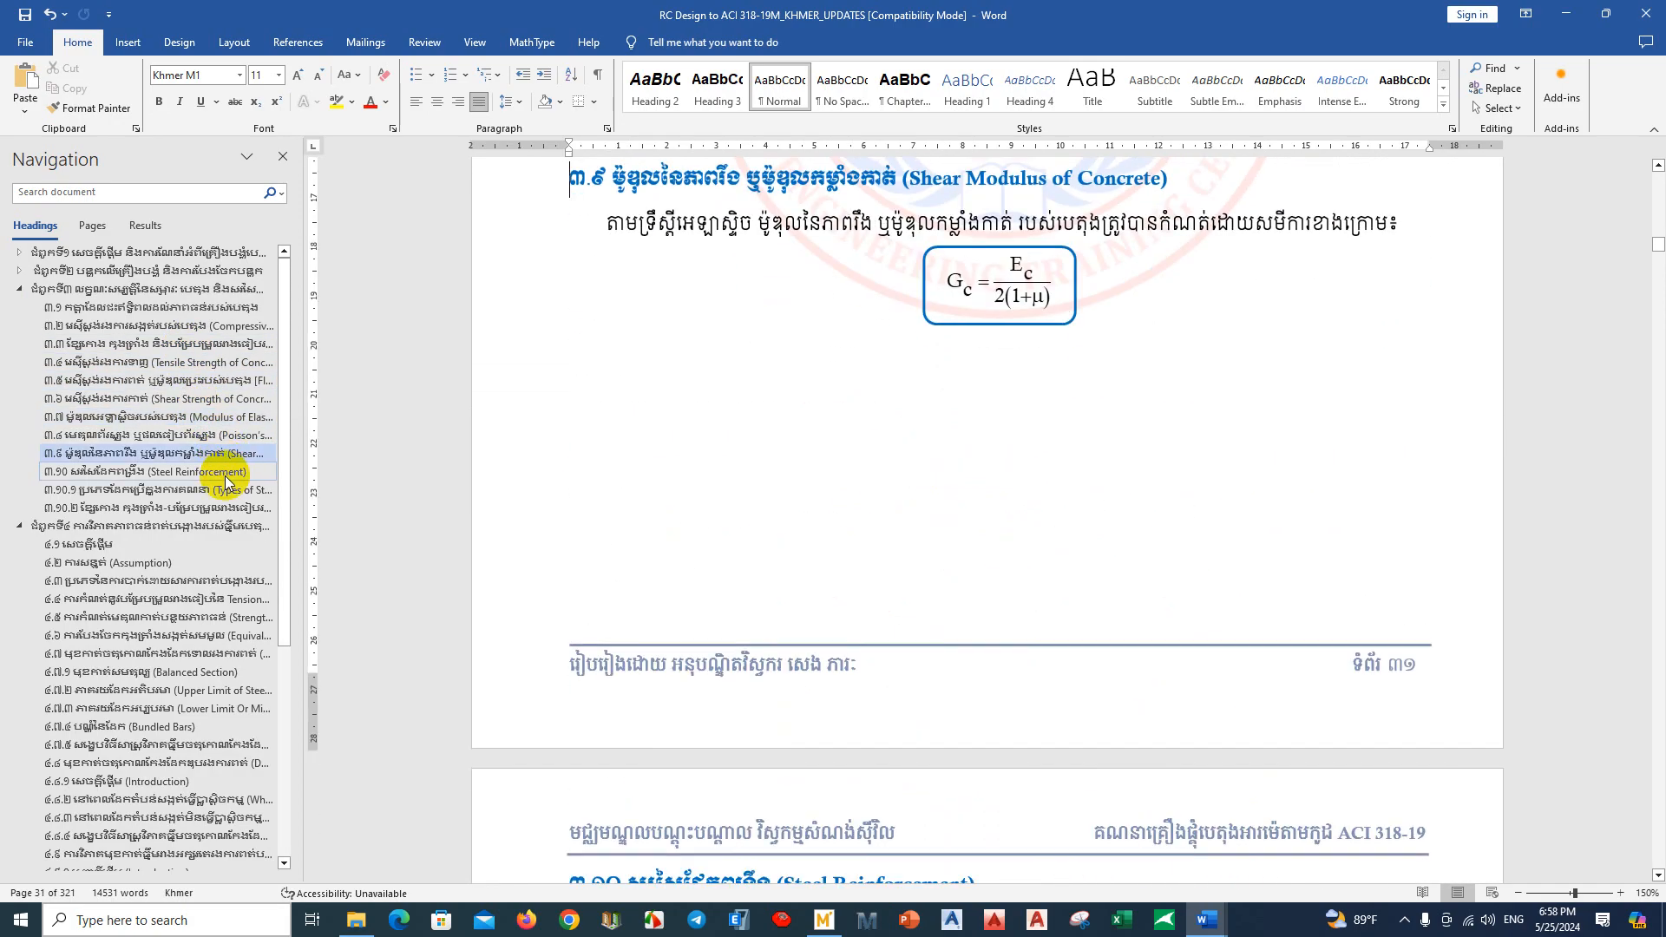
click(208, 382)
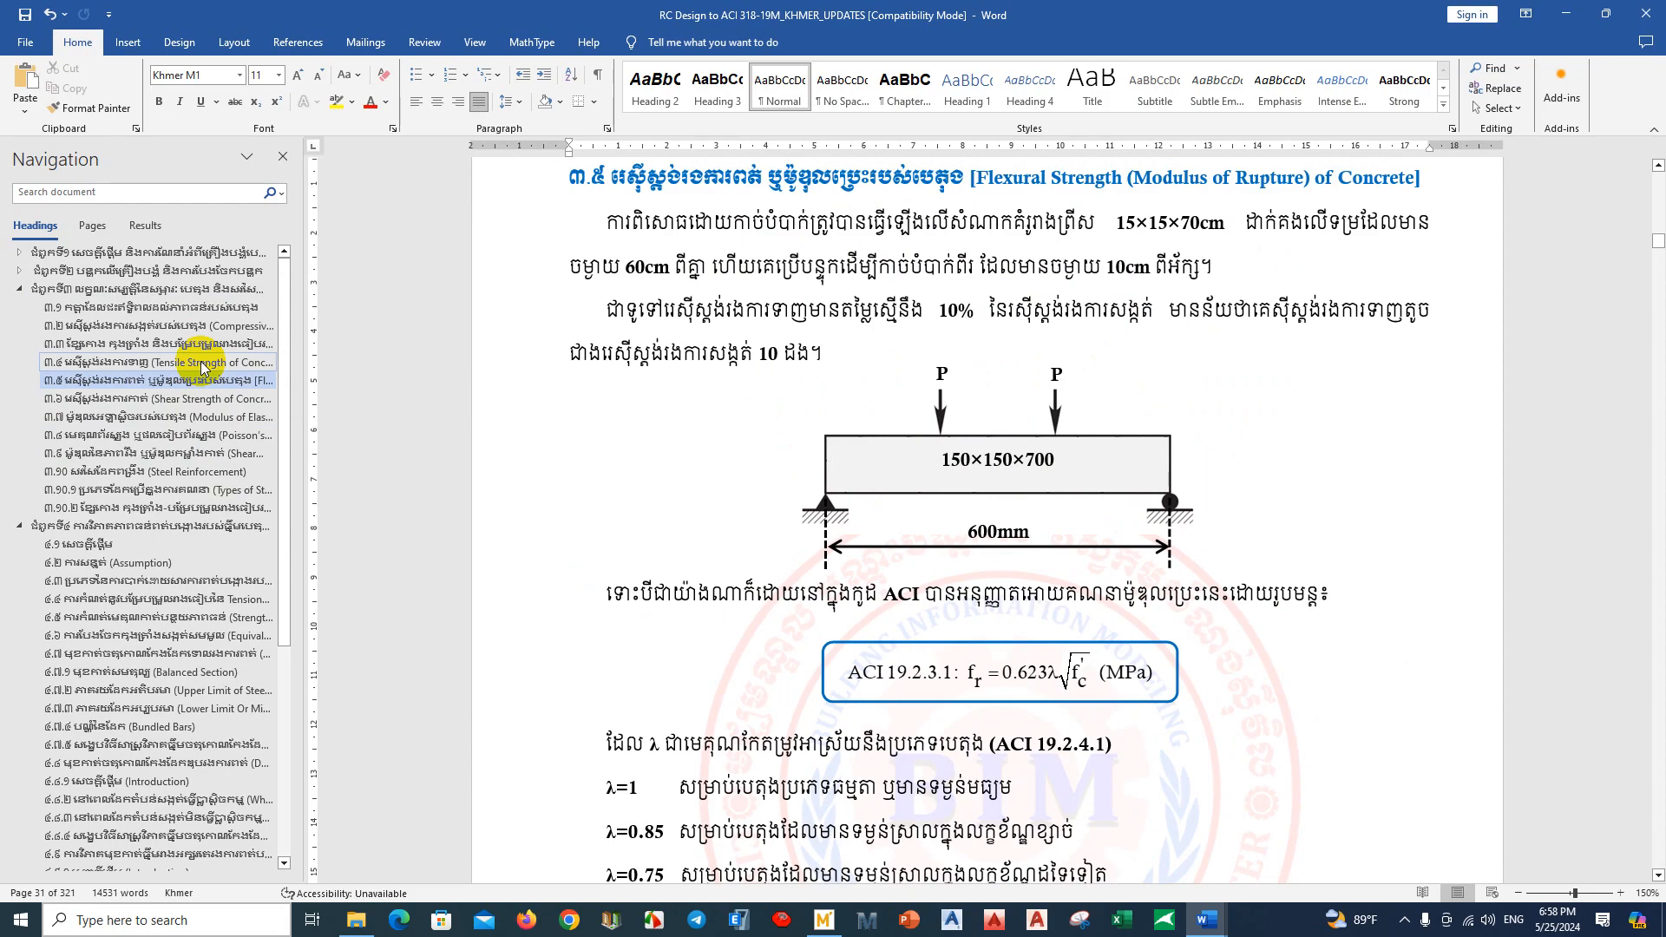
Step: Examine the ACI 19.2.4.1 lambda factors for the concrete types, between the flexural and shear strength sections
click(193, 399)
scroll(1110, 565, up, 6)
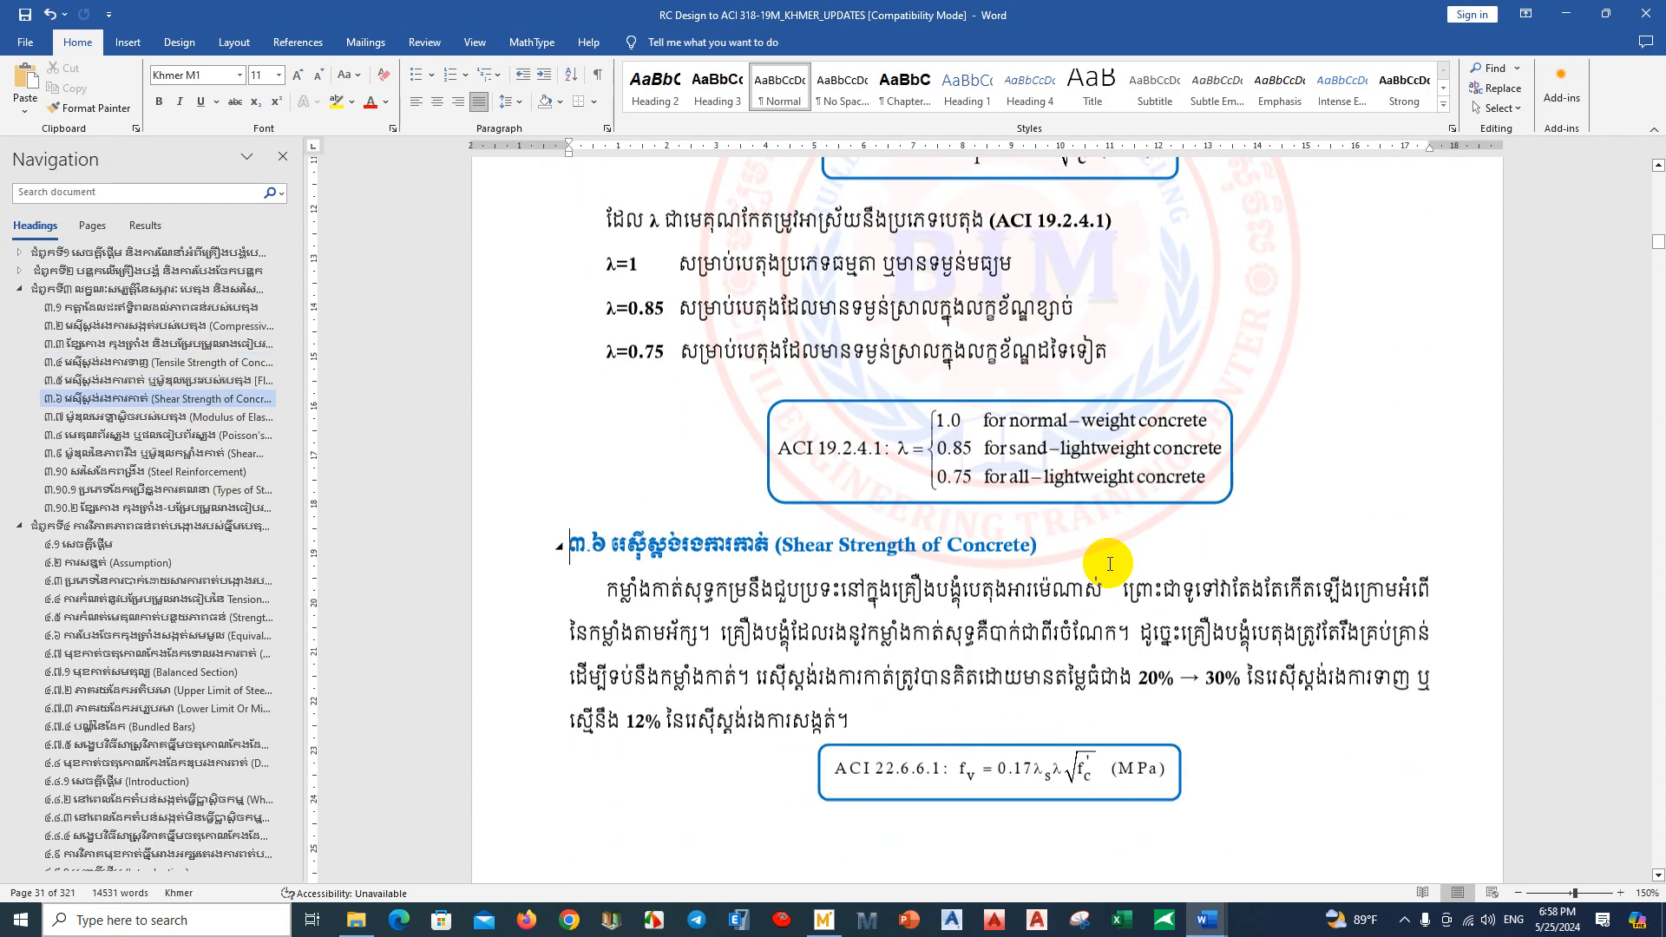
scroll(1045, 731, up, 1)
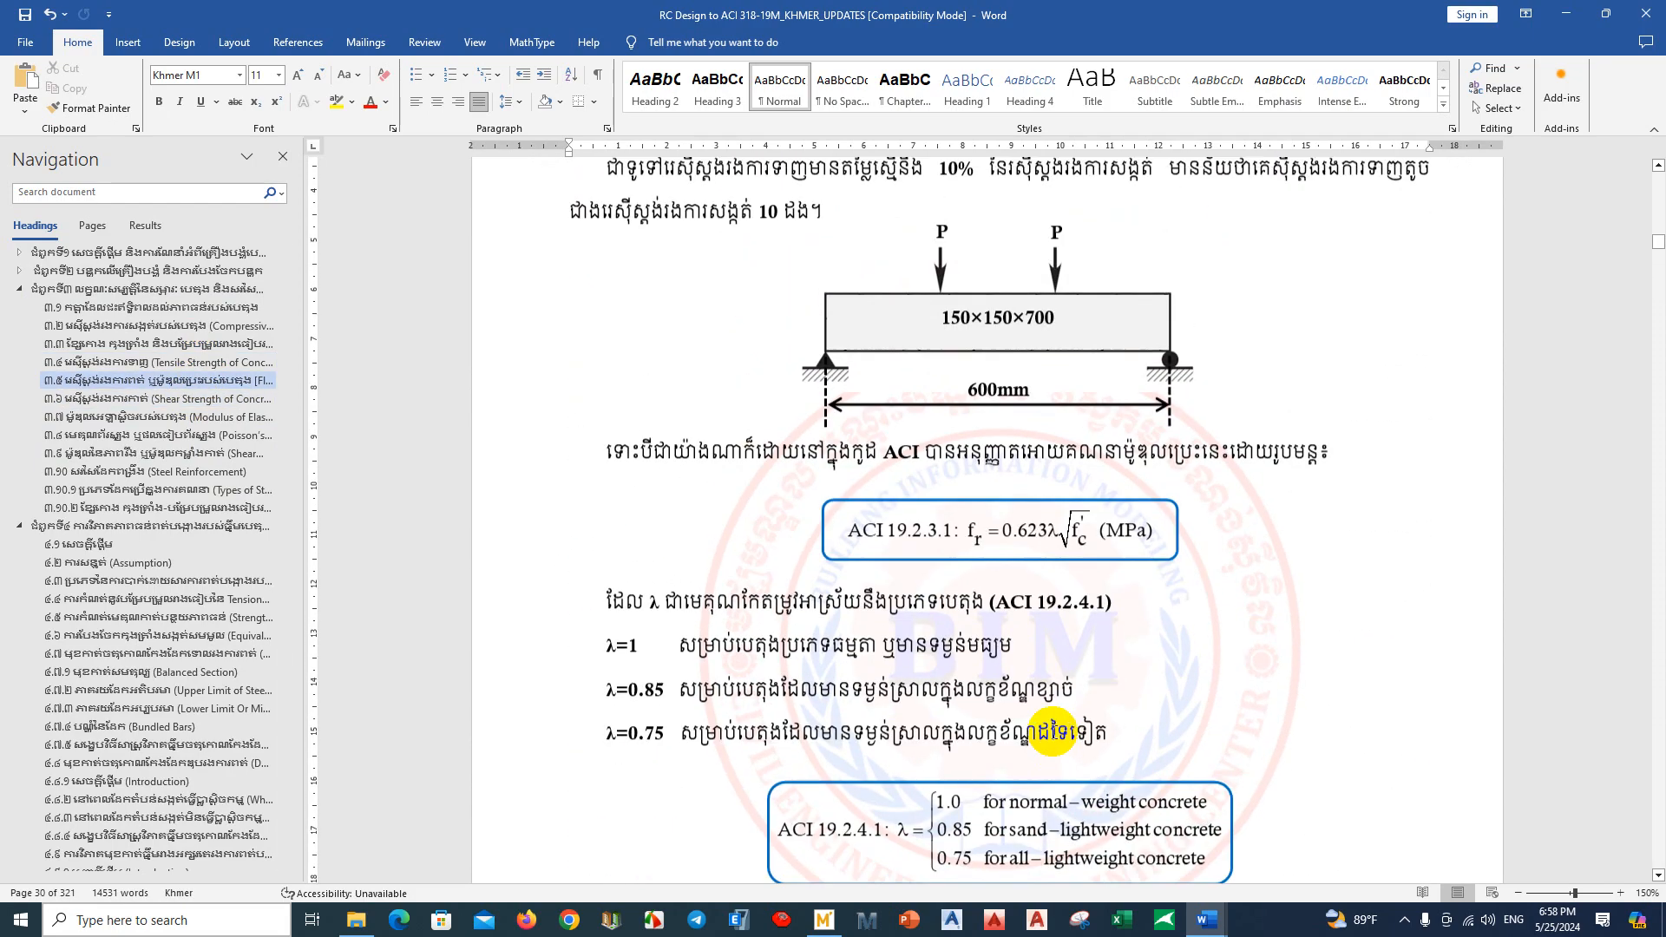
scroll(1037, 751, down, 1)
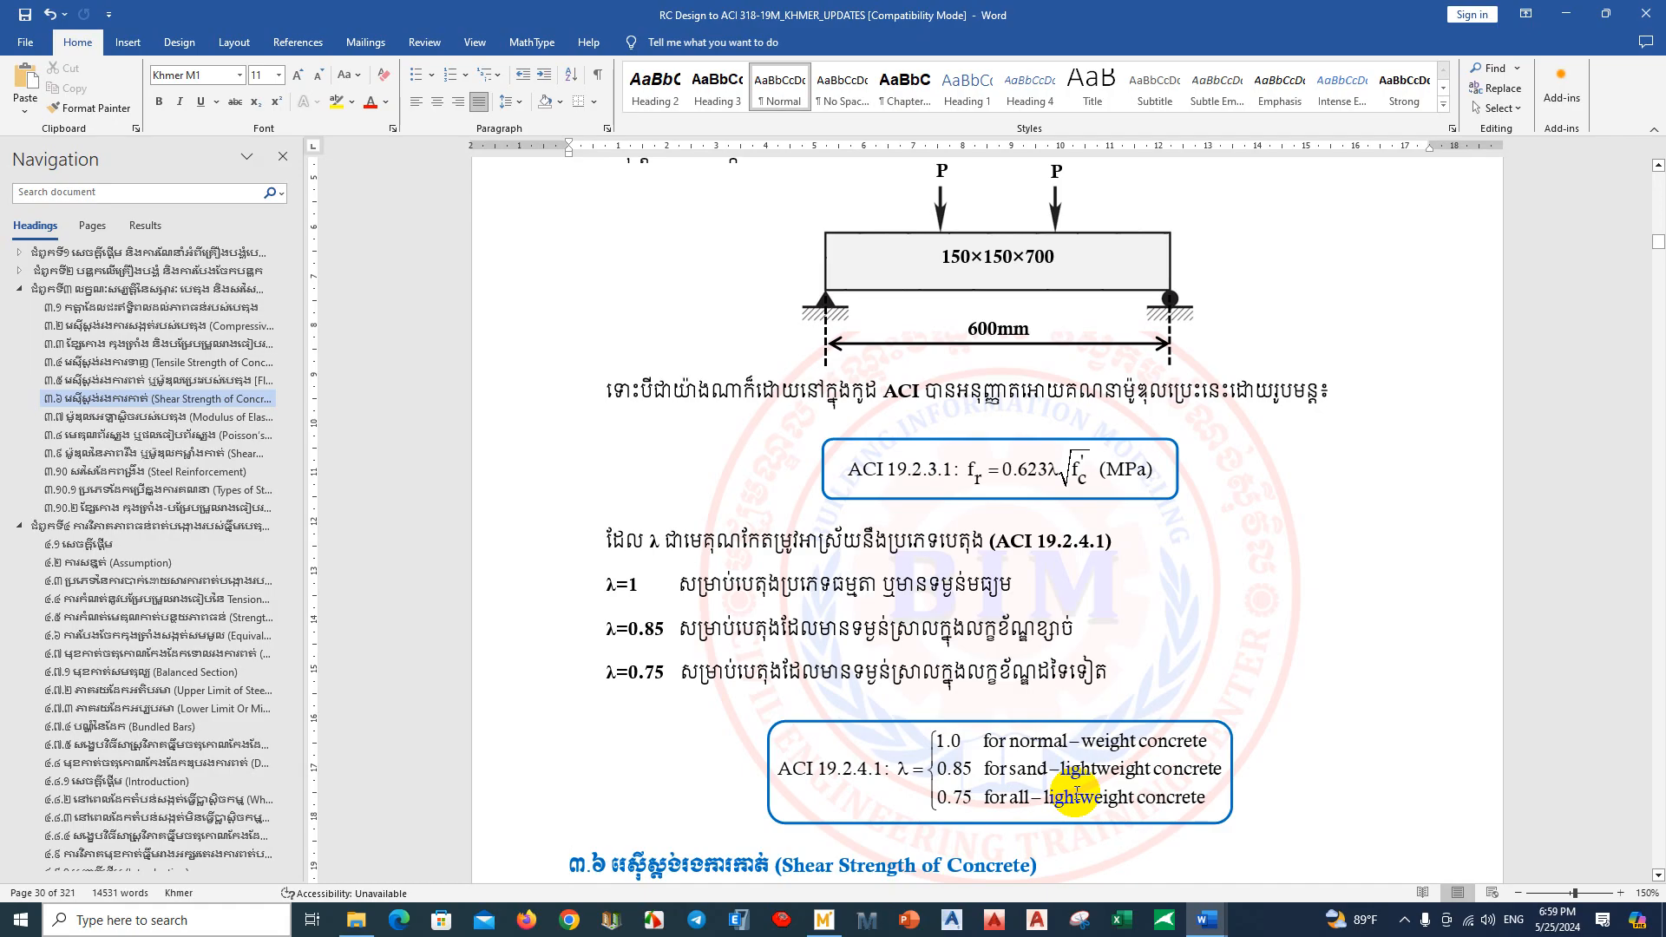
scroll(1015, 720, up, 1)
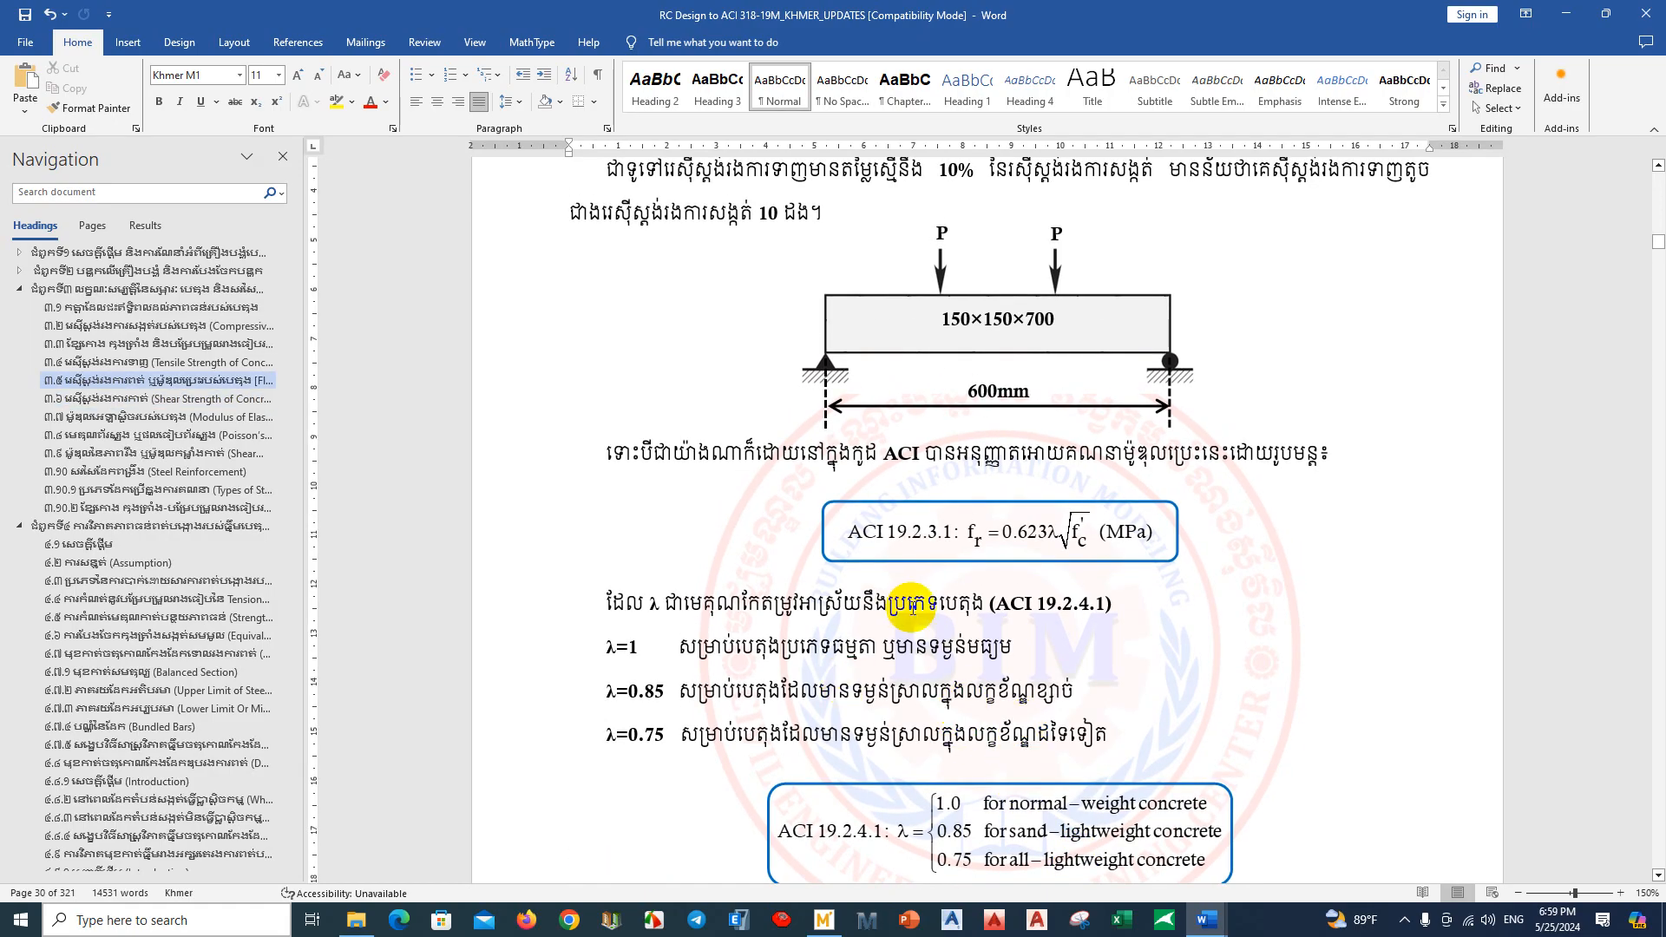
scroll(911, 607, down, 1)
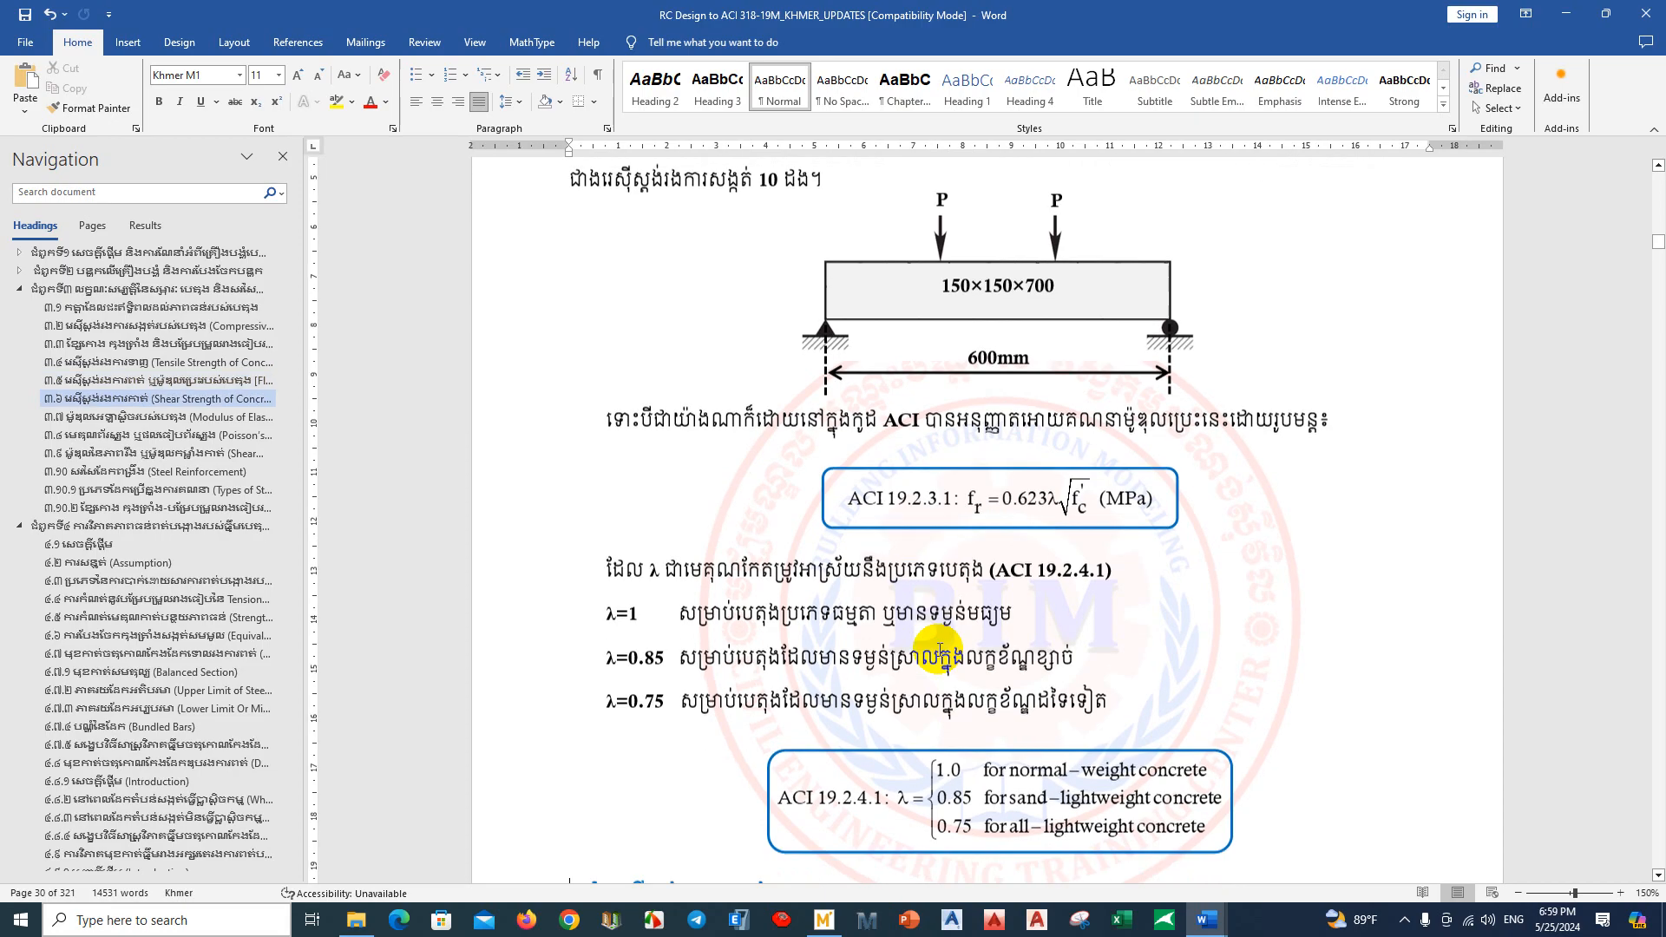
scroll(911, 757, up, 1)
scroll(915, 738, down, 1)
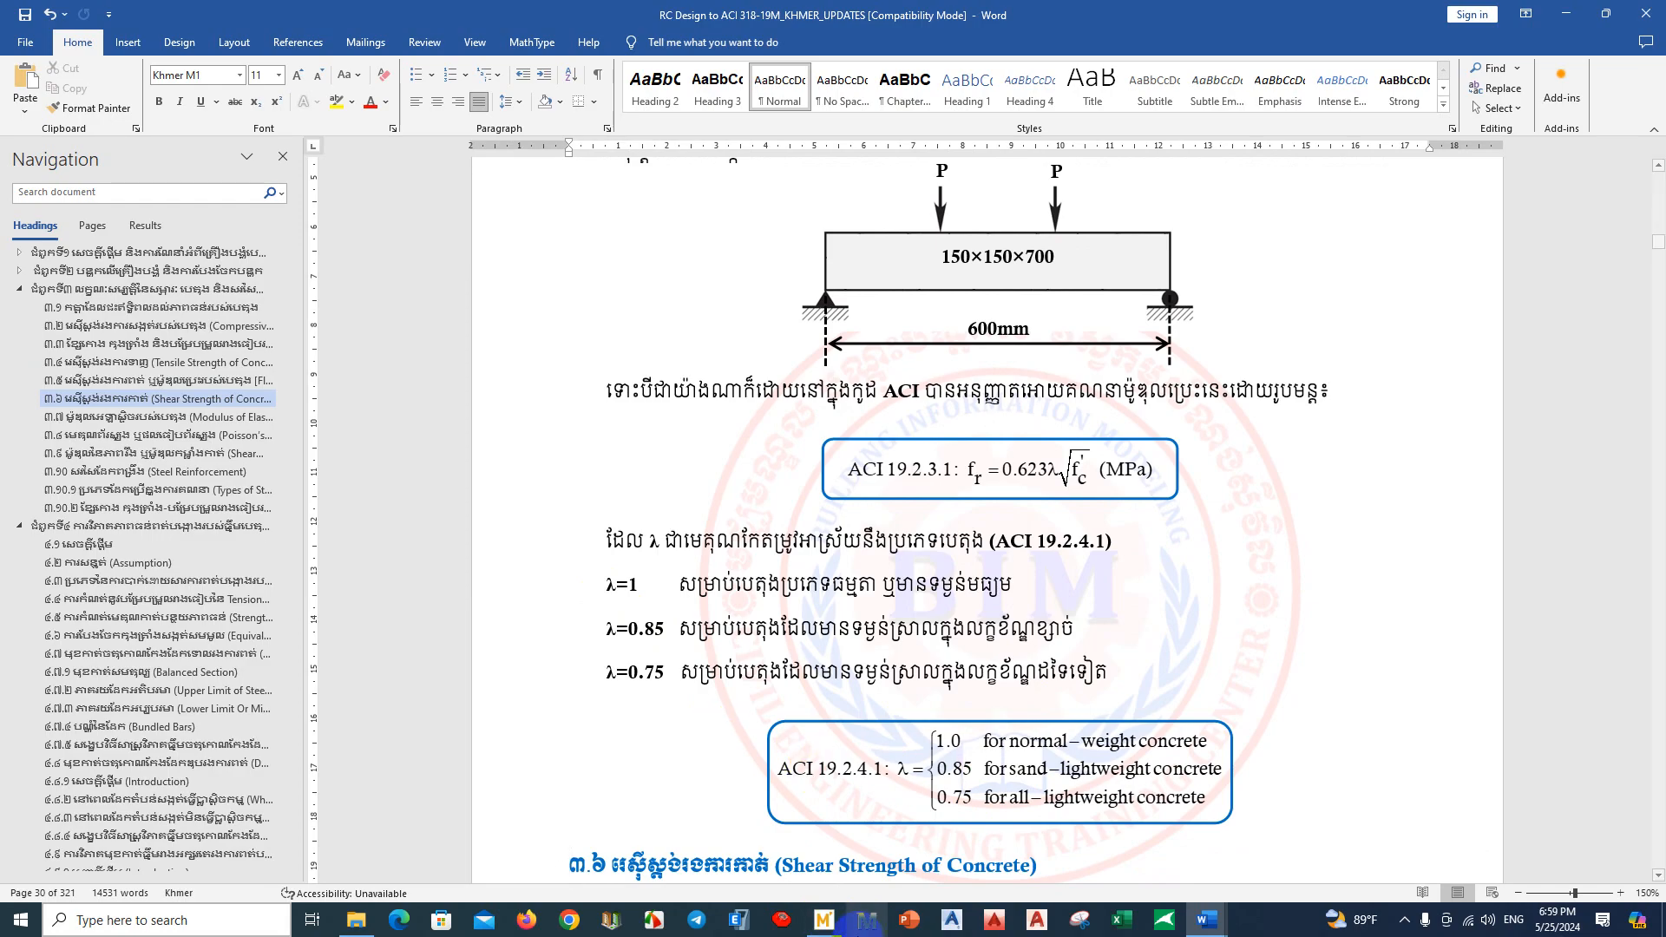
Step: Switch to Mathcad Prime and start a definition for the Greek variable λ beside the concrete type label
click(826, 921)
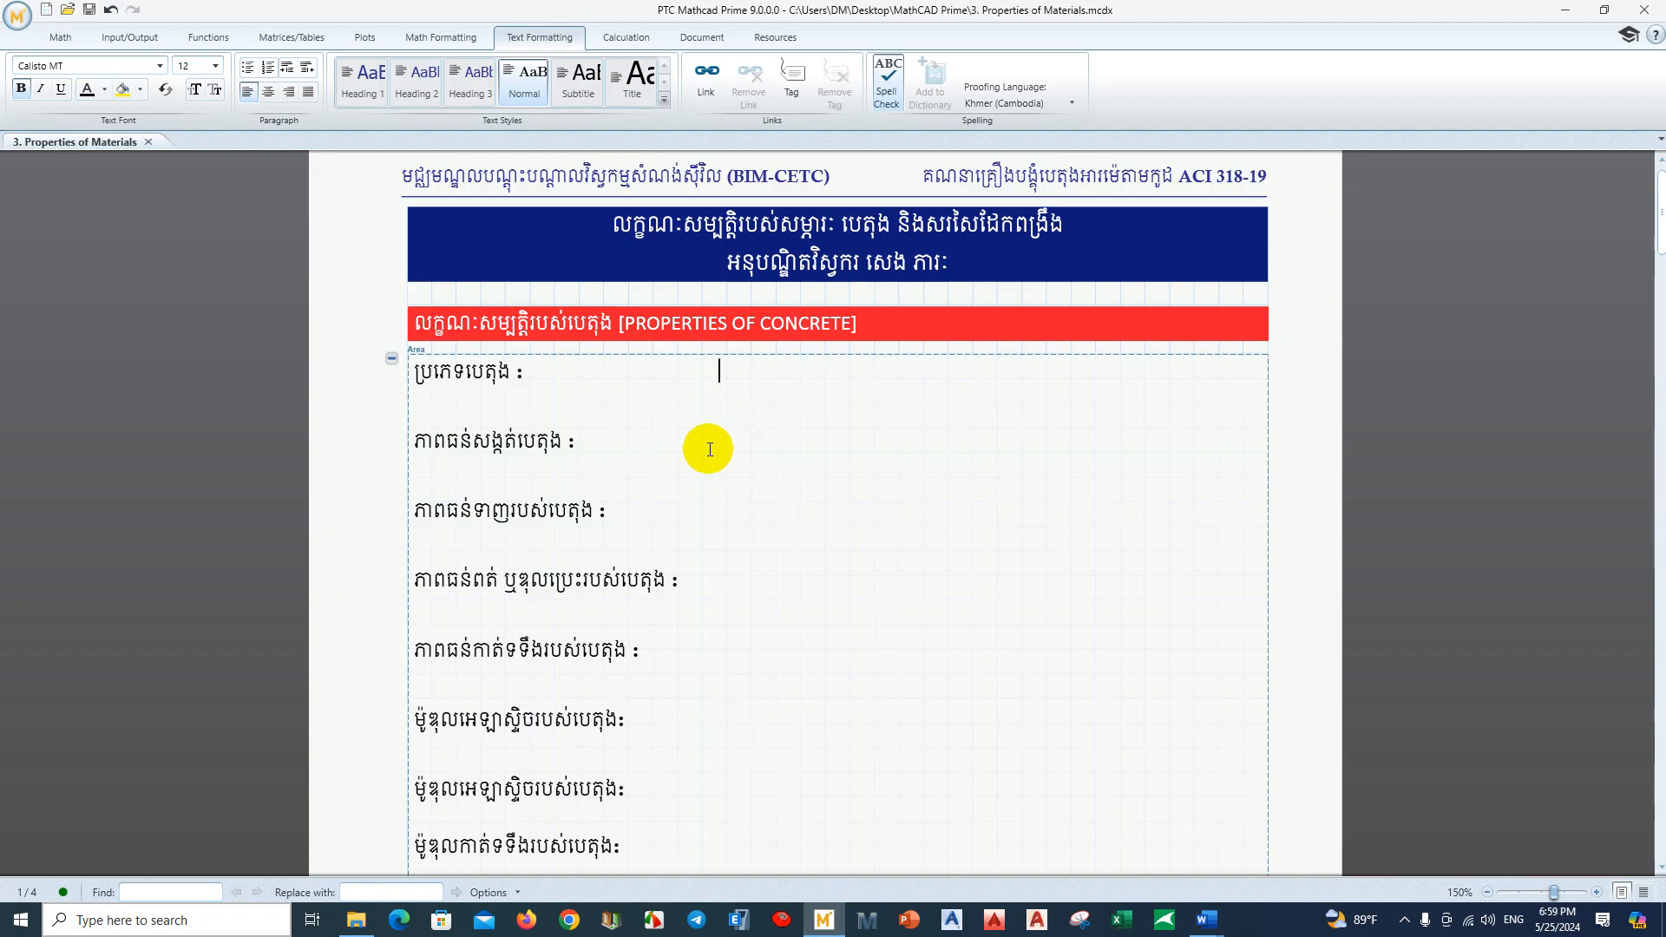
drag(703, 452, 367, 335)
click(567, 389)
click(732, 371)
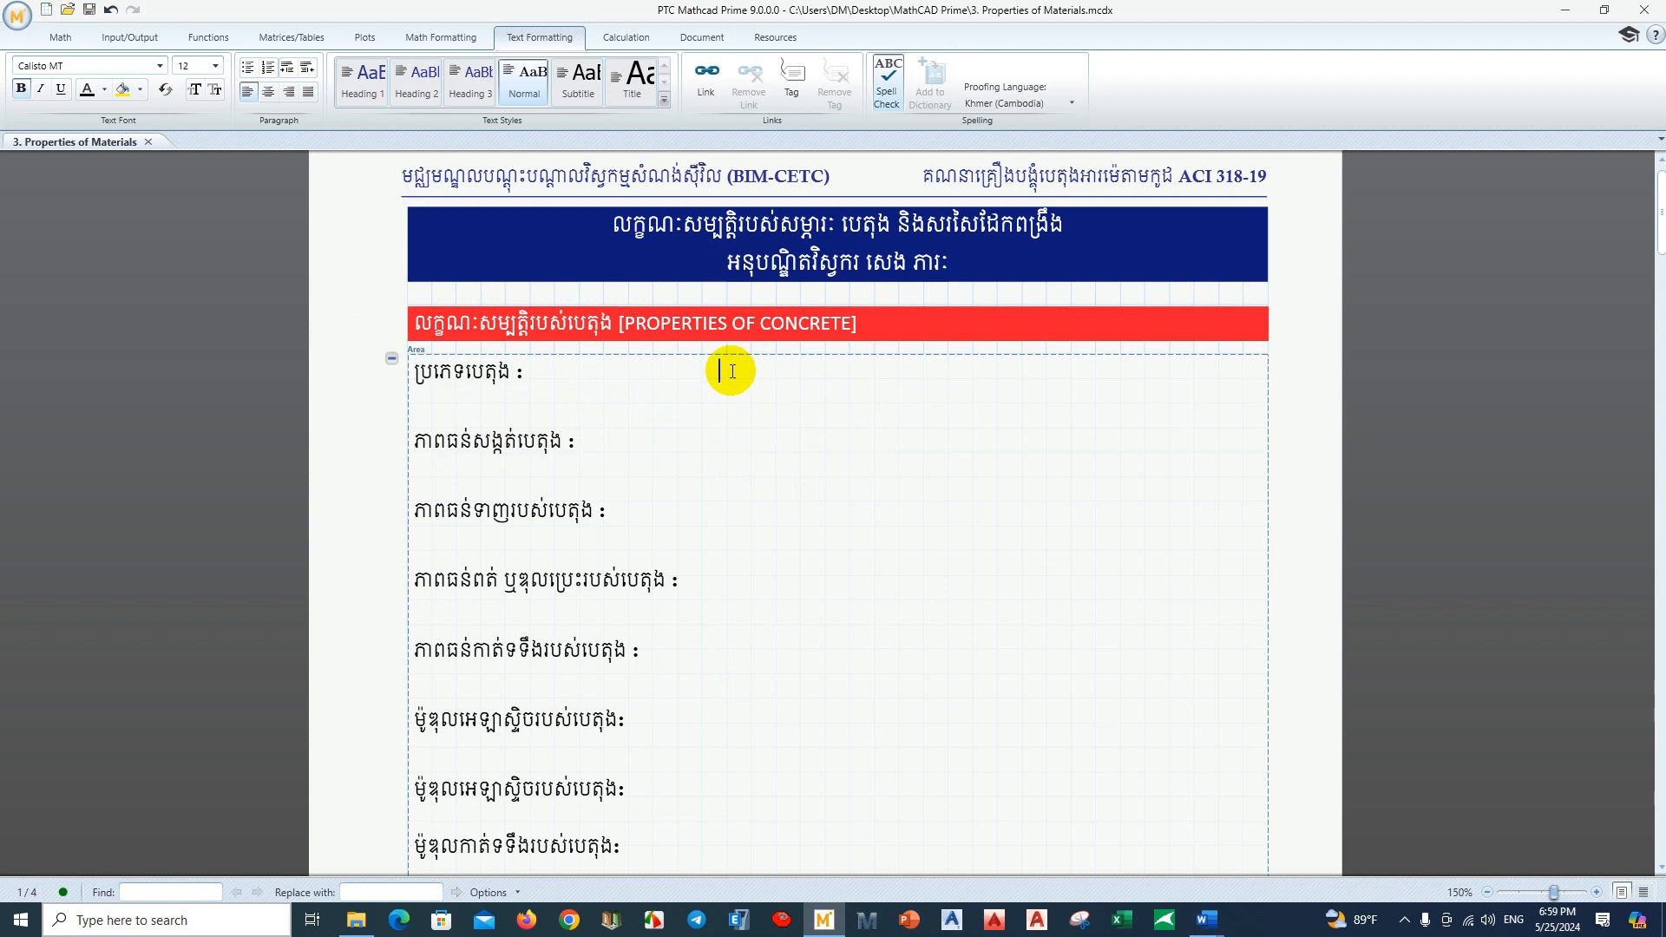
key(ctrl+shift+m)
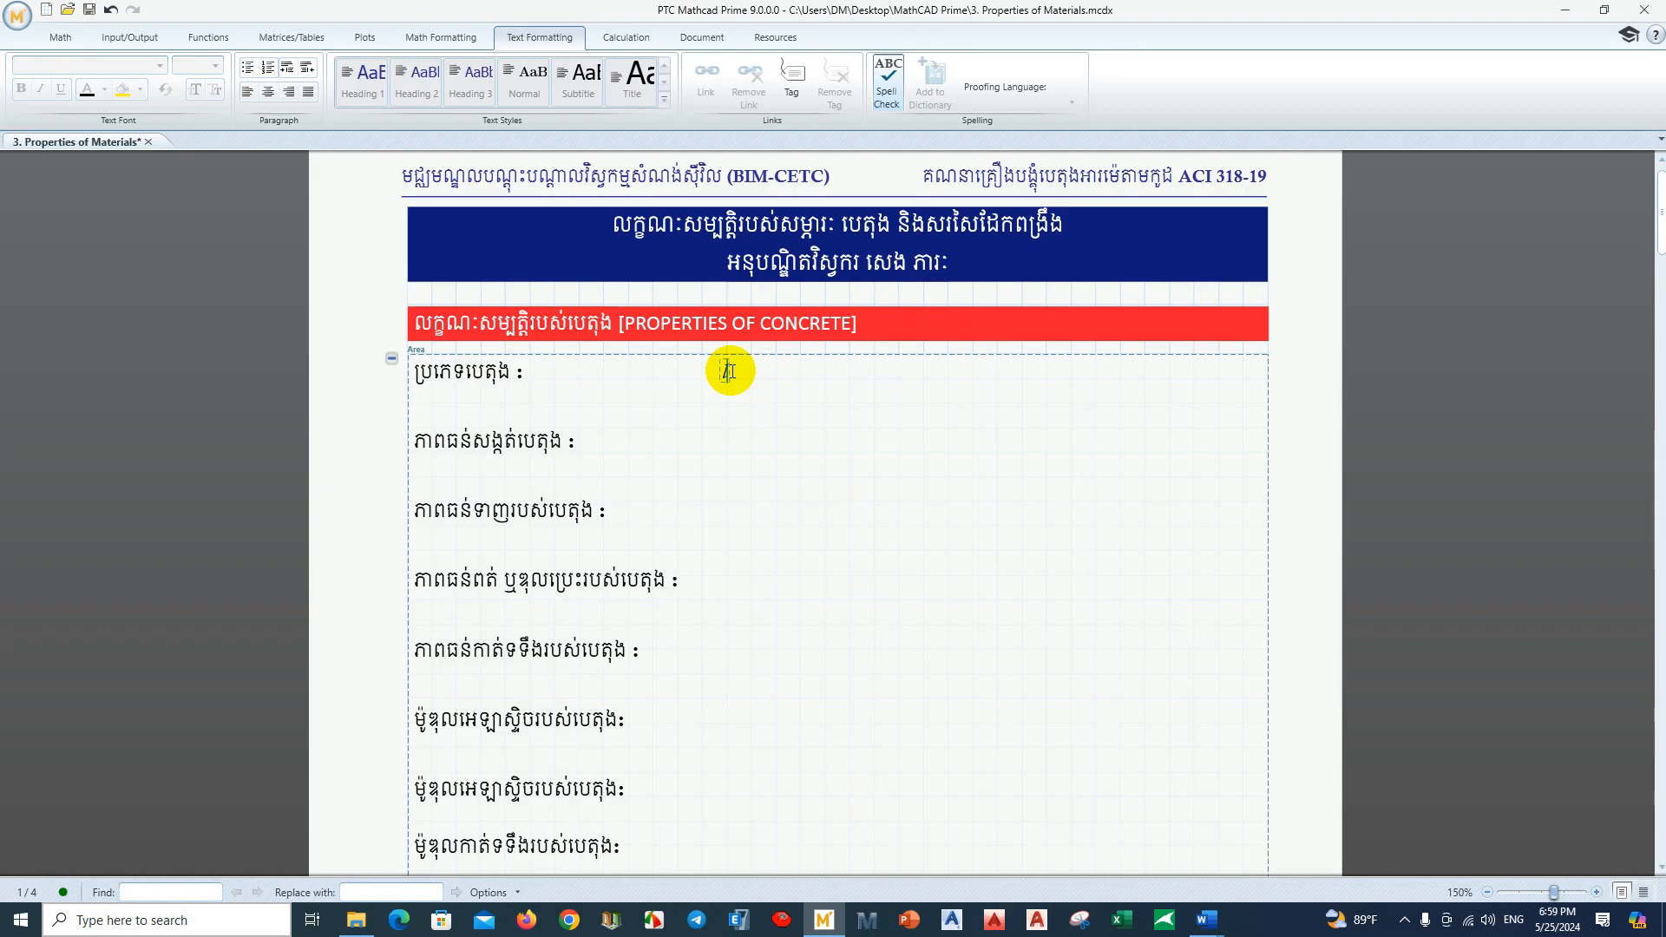
text(l)
key(ctrl+g)
text(:=)
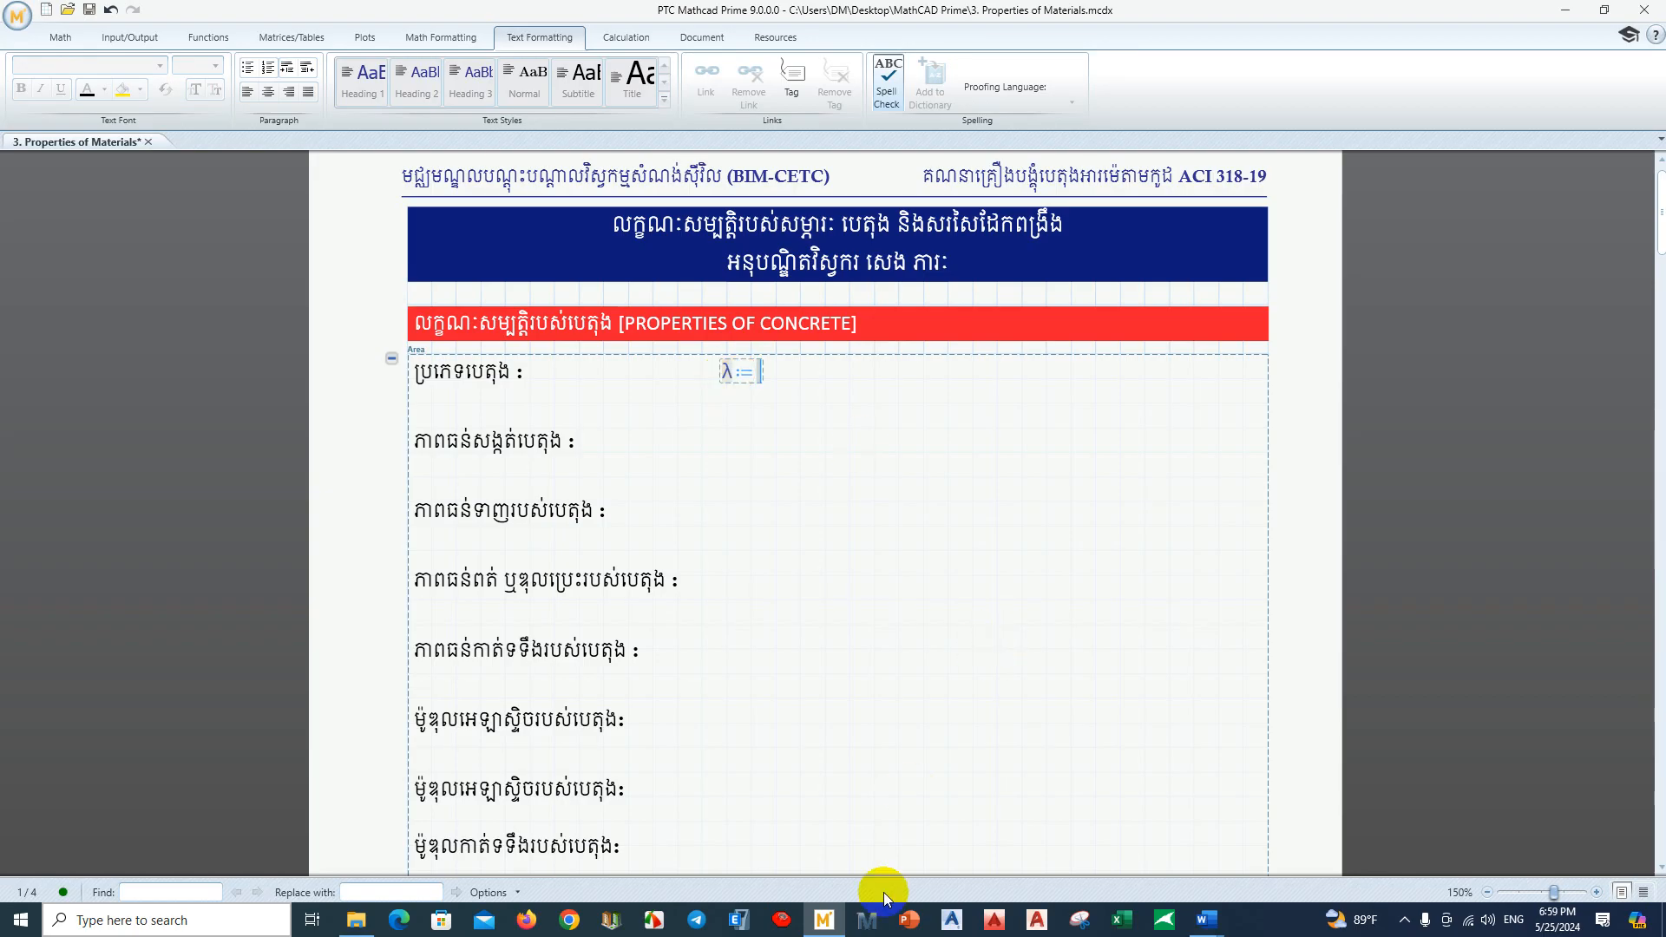
Step: Check the lambda factors in the Word document and insert a combo box as the value of λ in Mathcad Prime
click(840, 918)
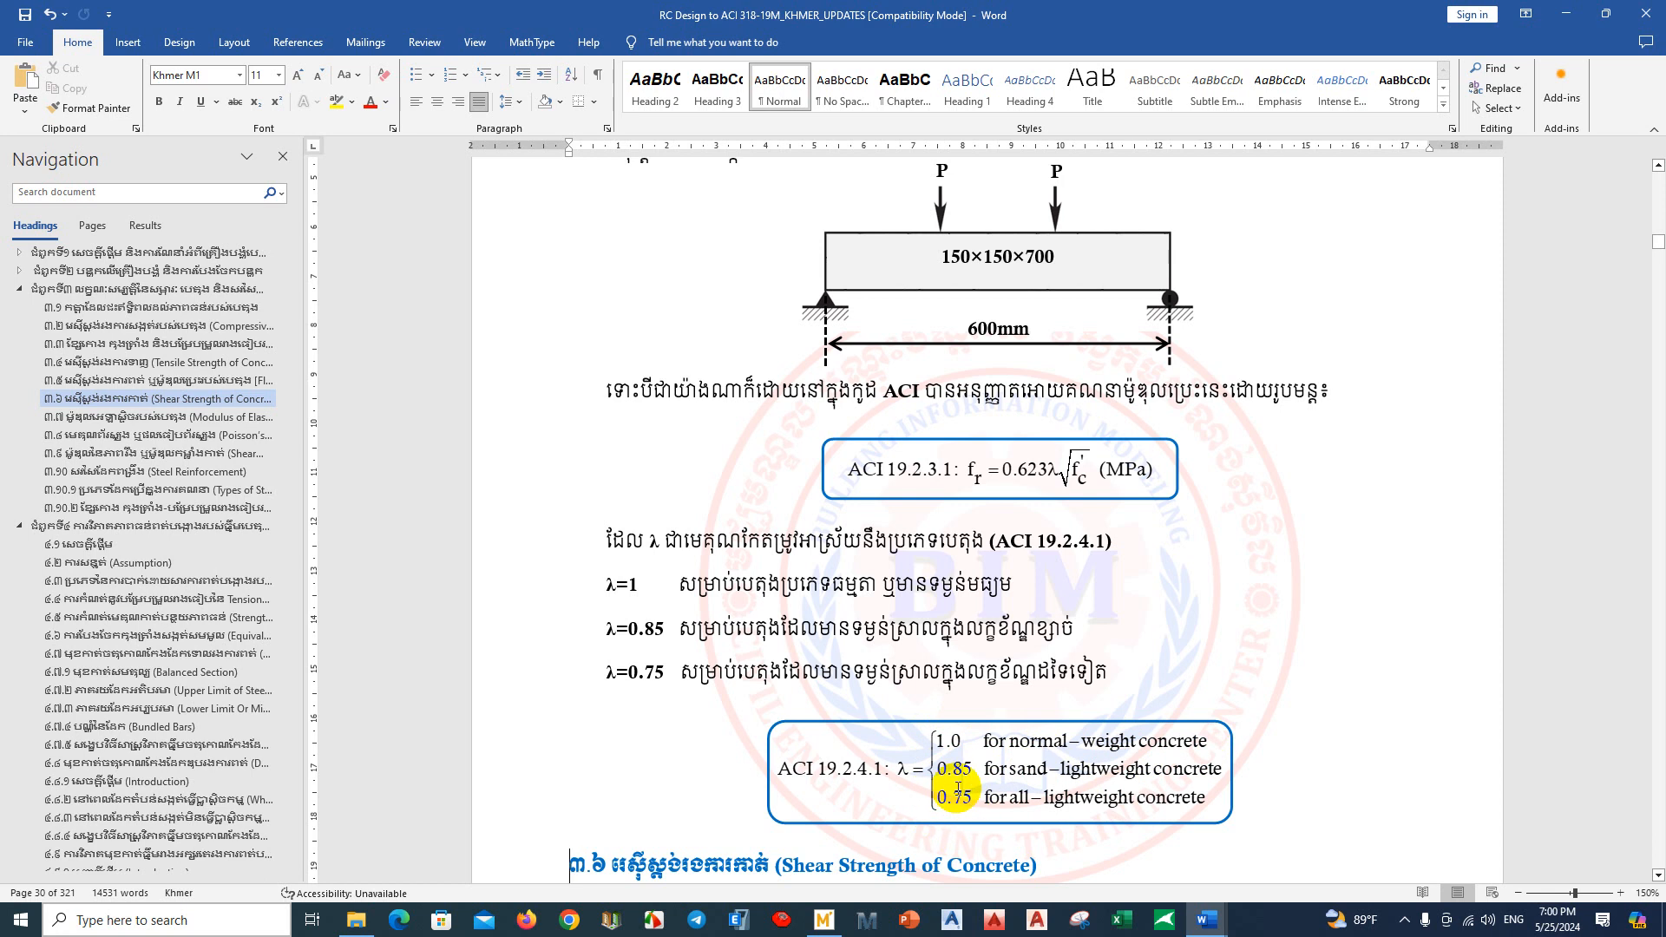
click(825, 920)
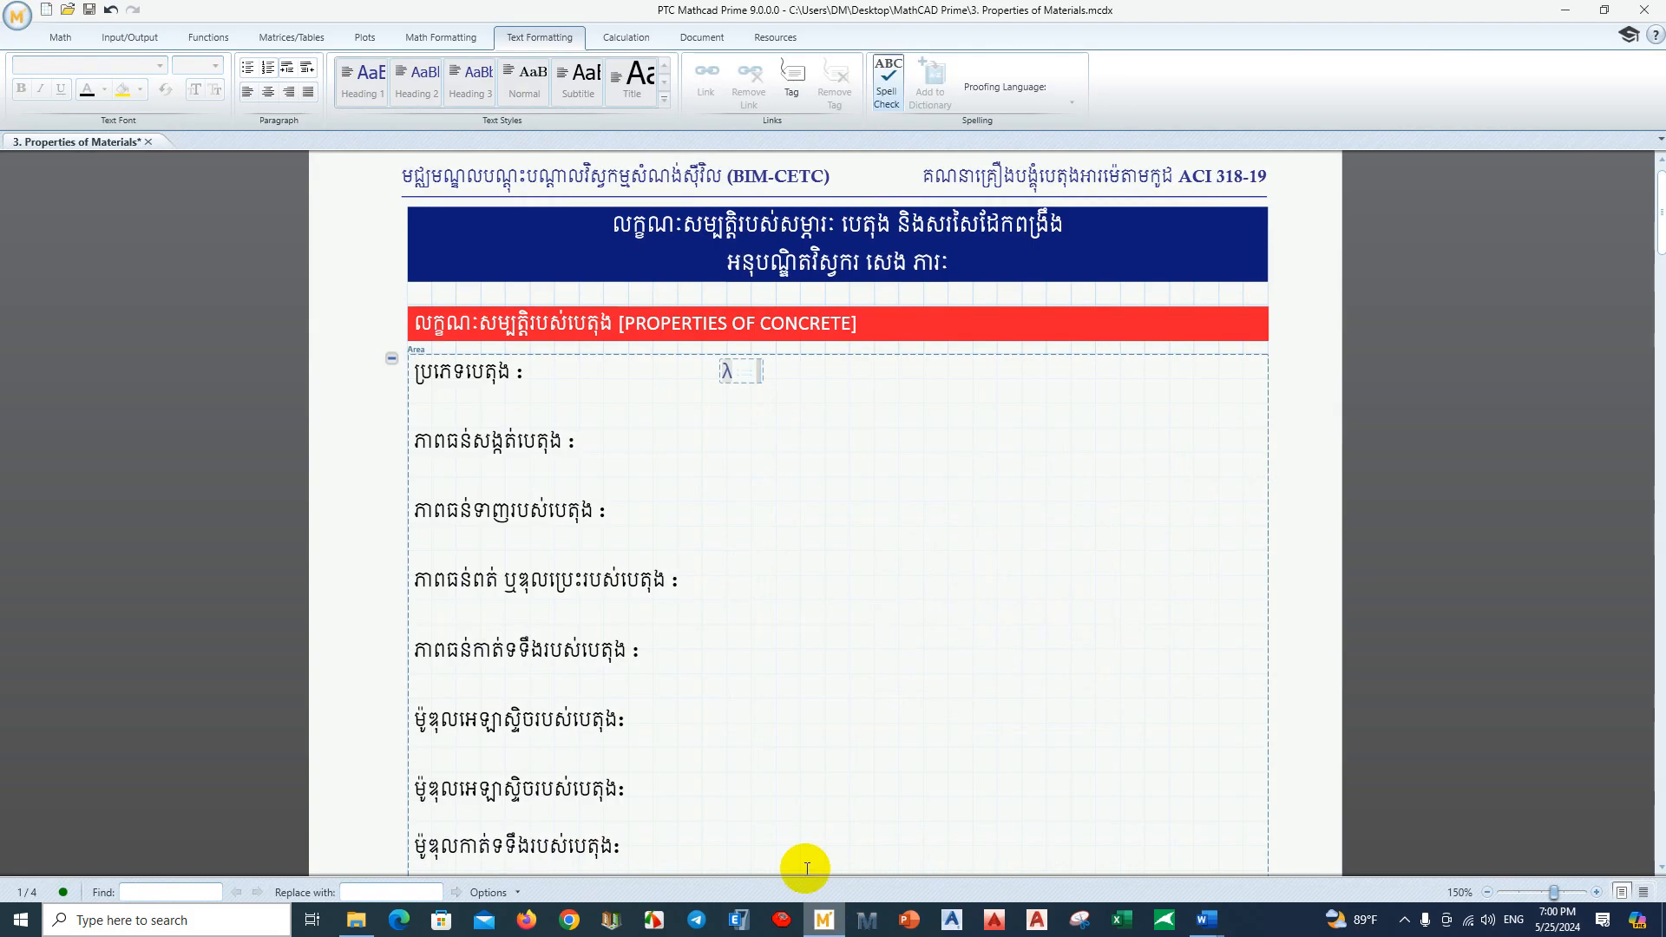
text(:=)
click(128, 39)
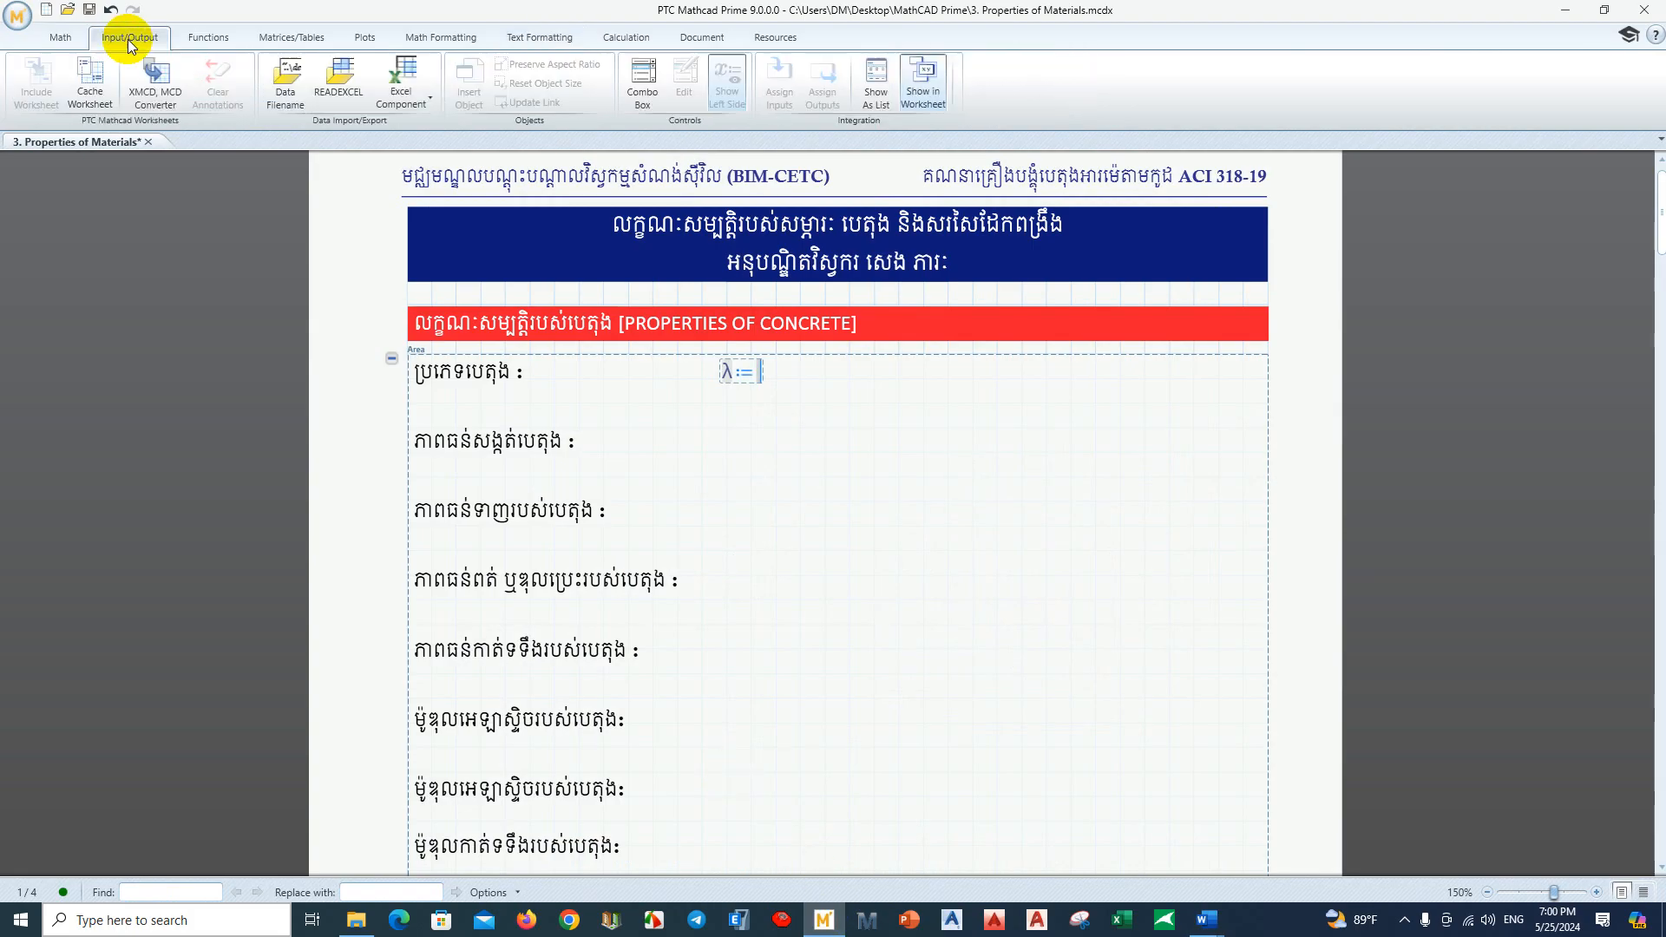
click(646, 80)
Step: Enter 1.0, 0.85 and 0.75 as the three values of the λ combo box
text(1)
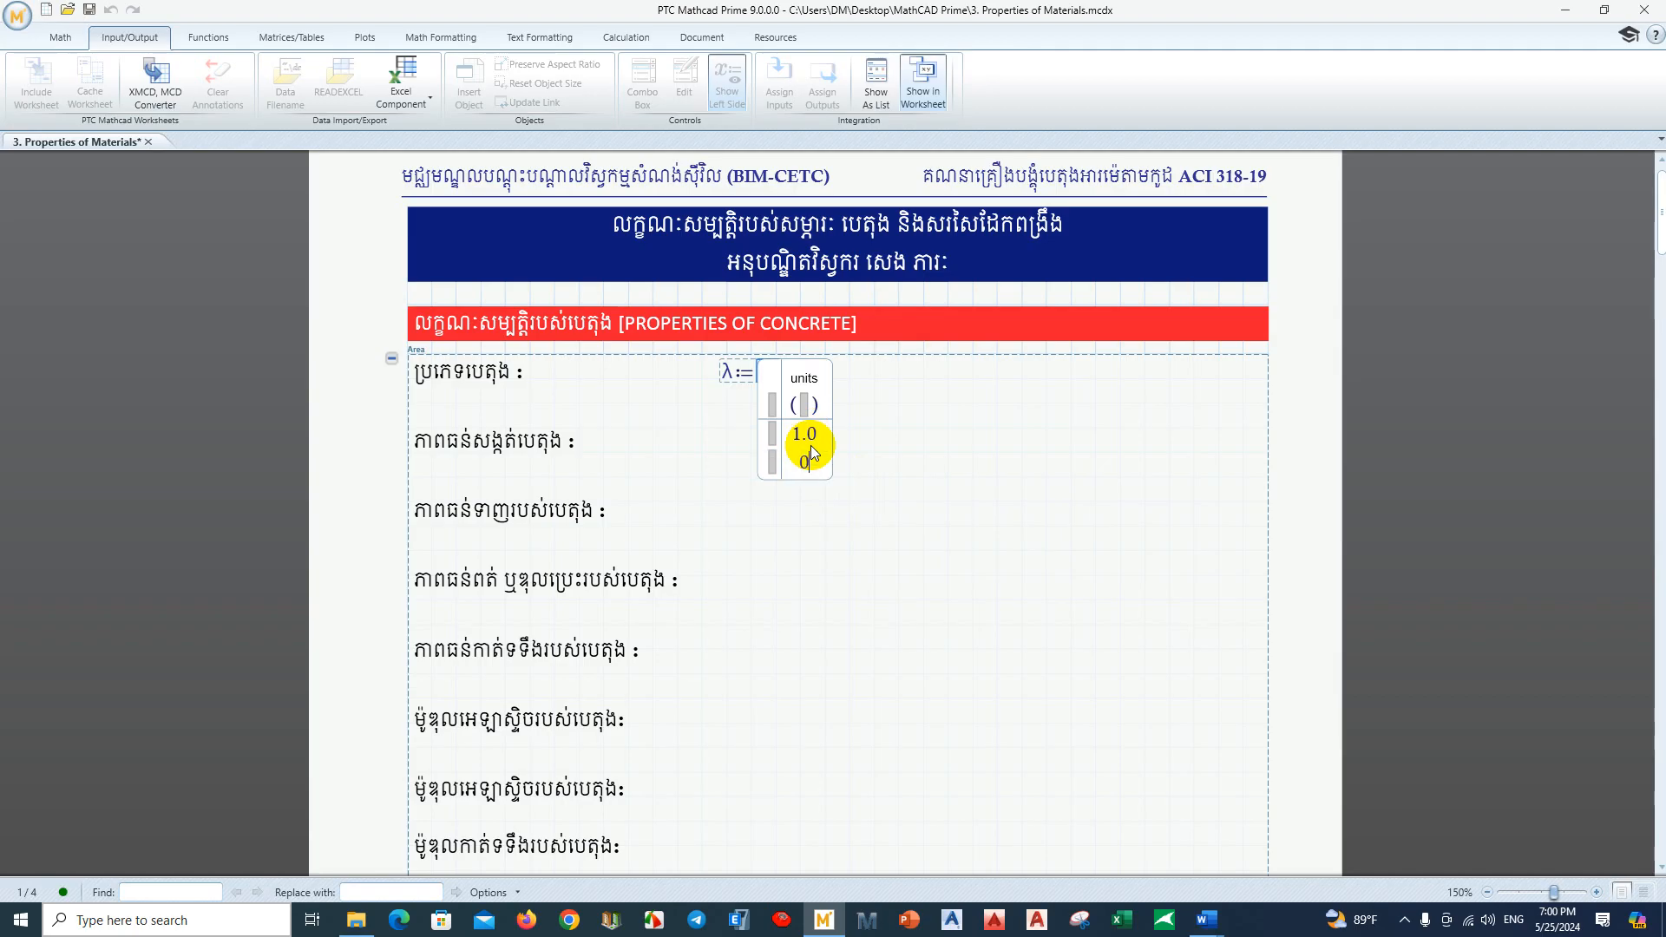
text(85)
key(Return)
text(0.75)
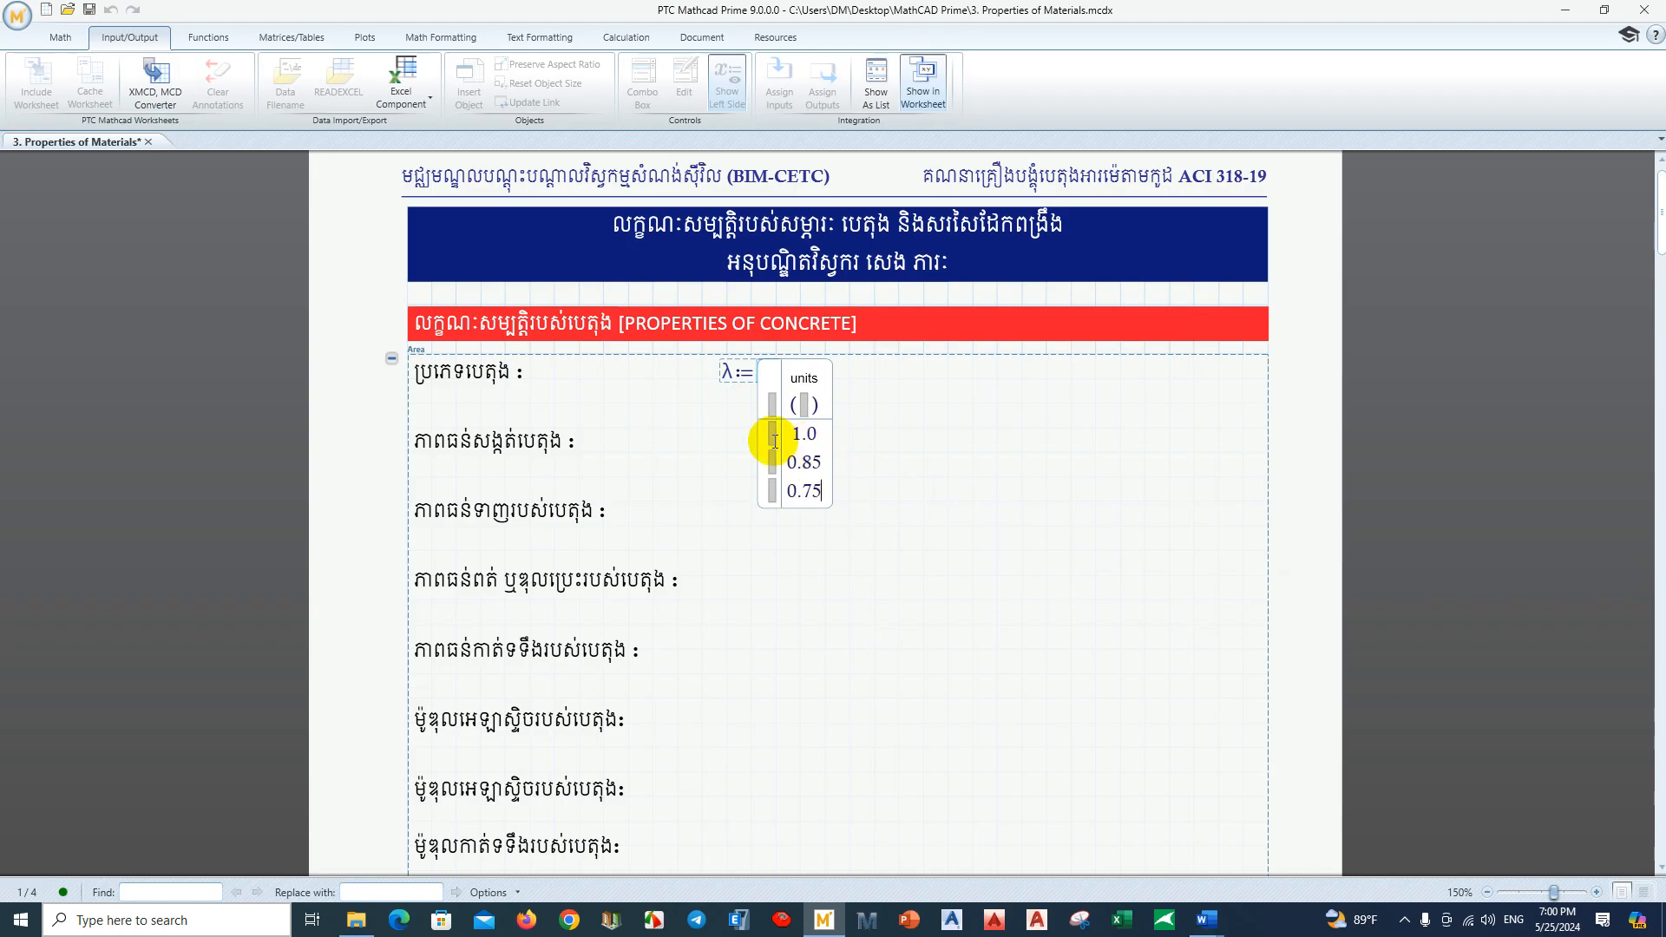
Step: Label the 1.0 option of the λ combo box "Normal-Weight Concrete"
click(771, 431)
text(Norn)
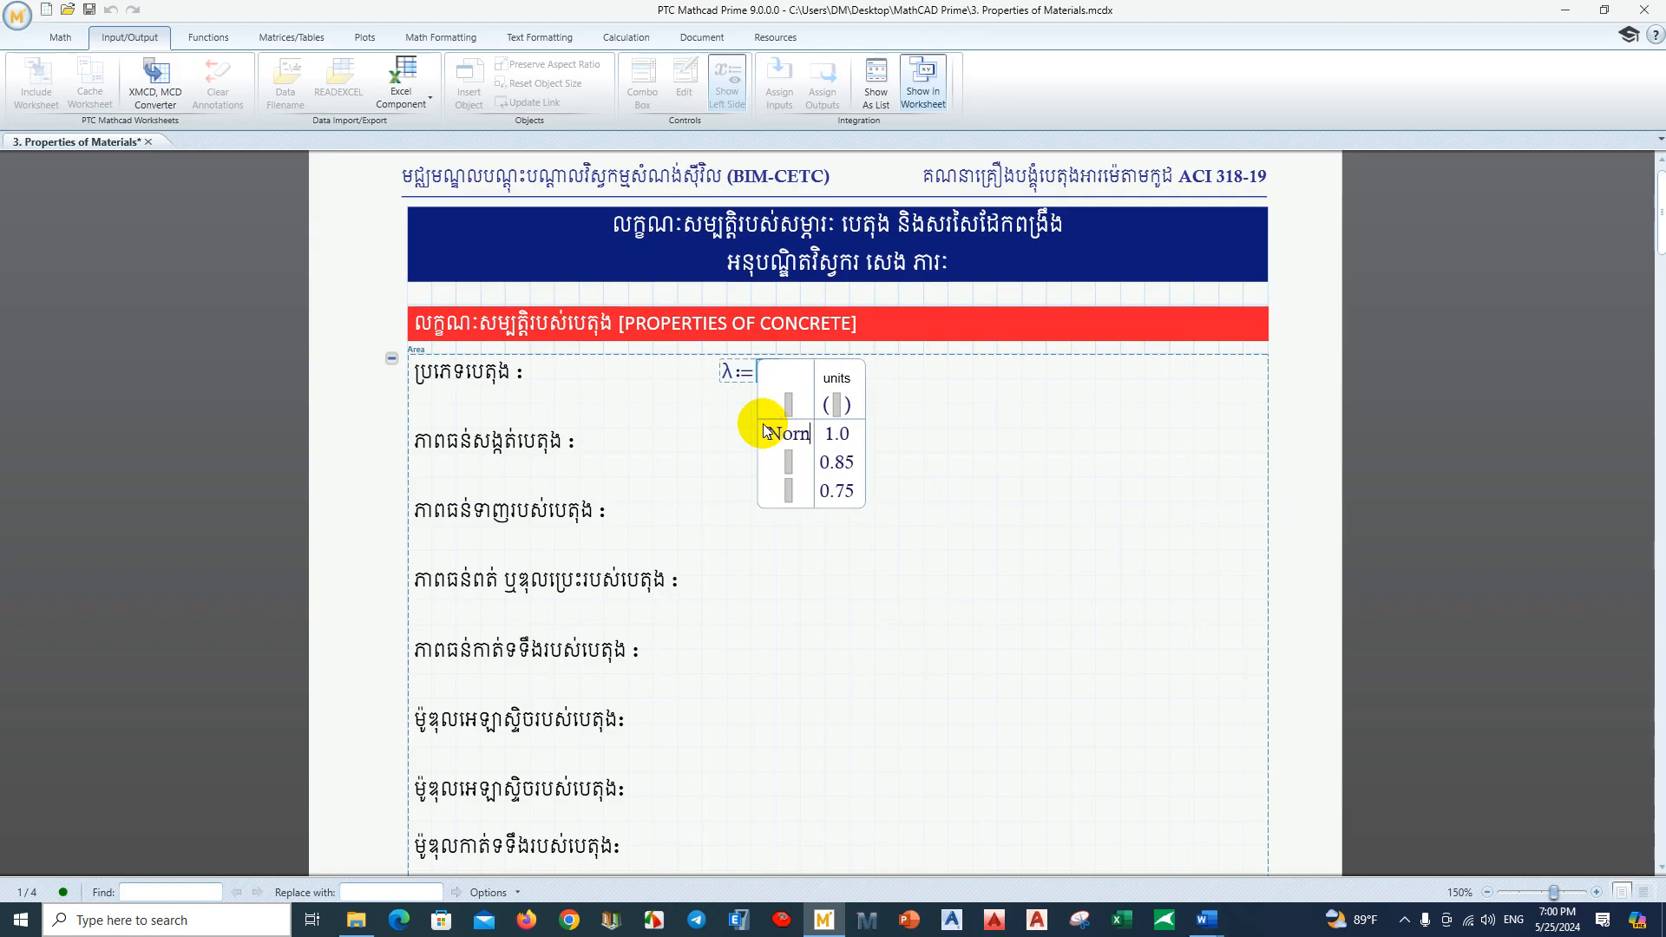
key(BackSpace)
text(mal)
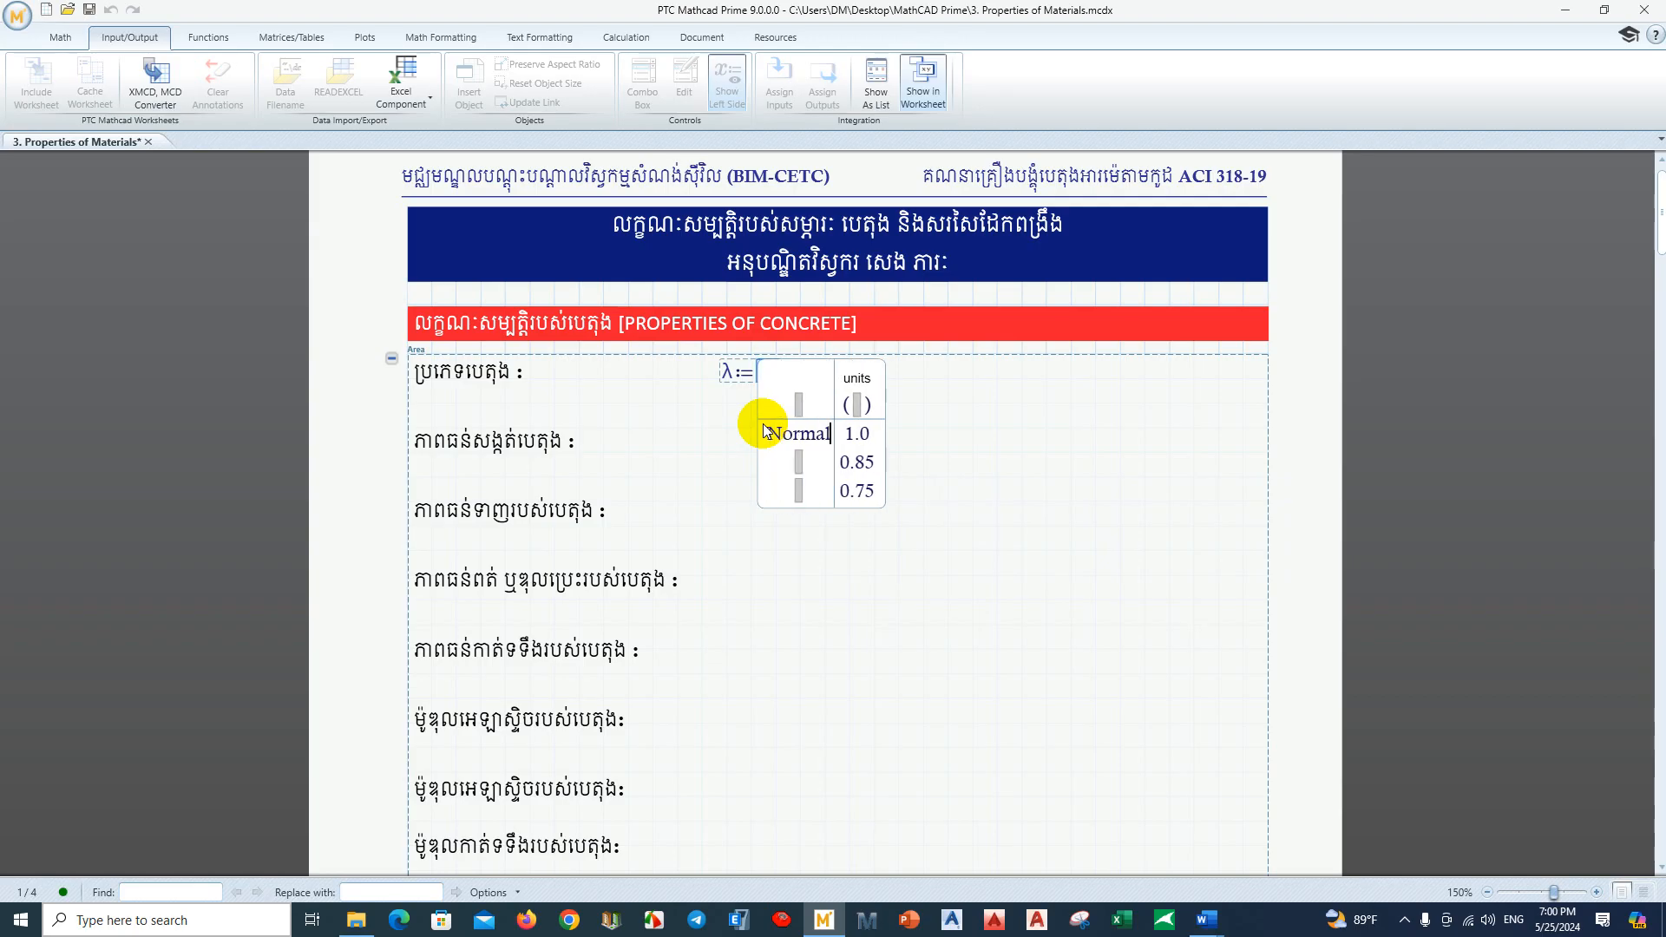
text(-)
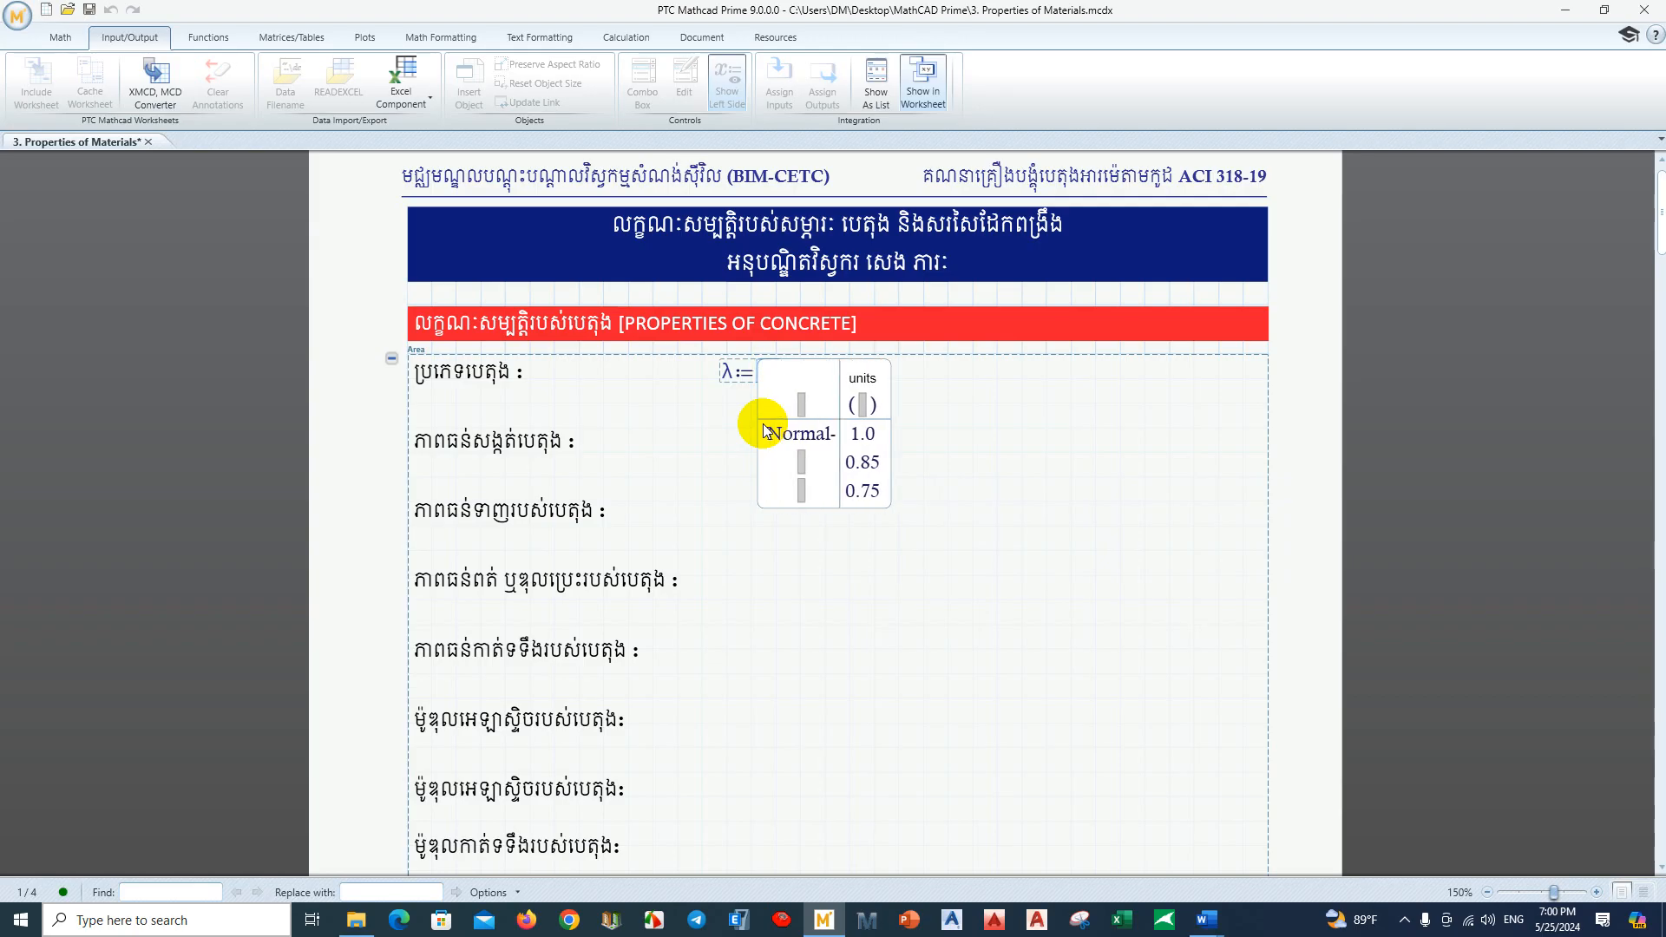
text(We)
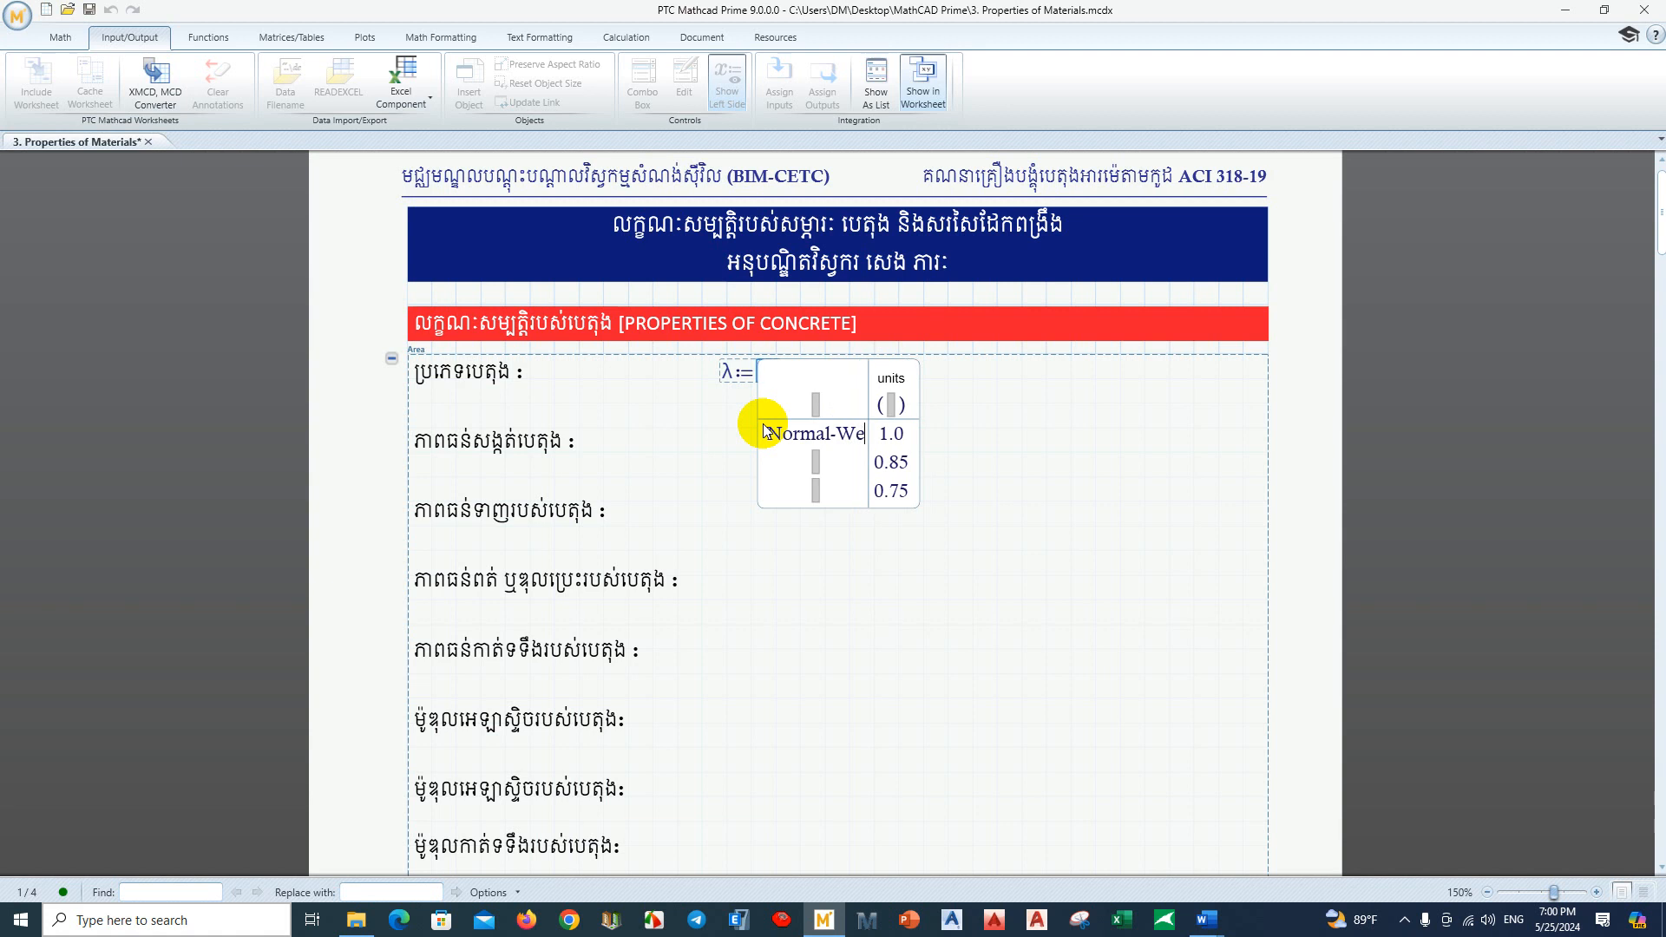
text(ight)
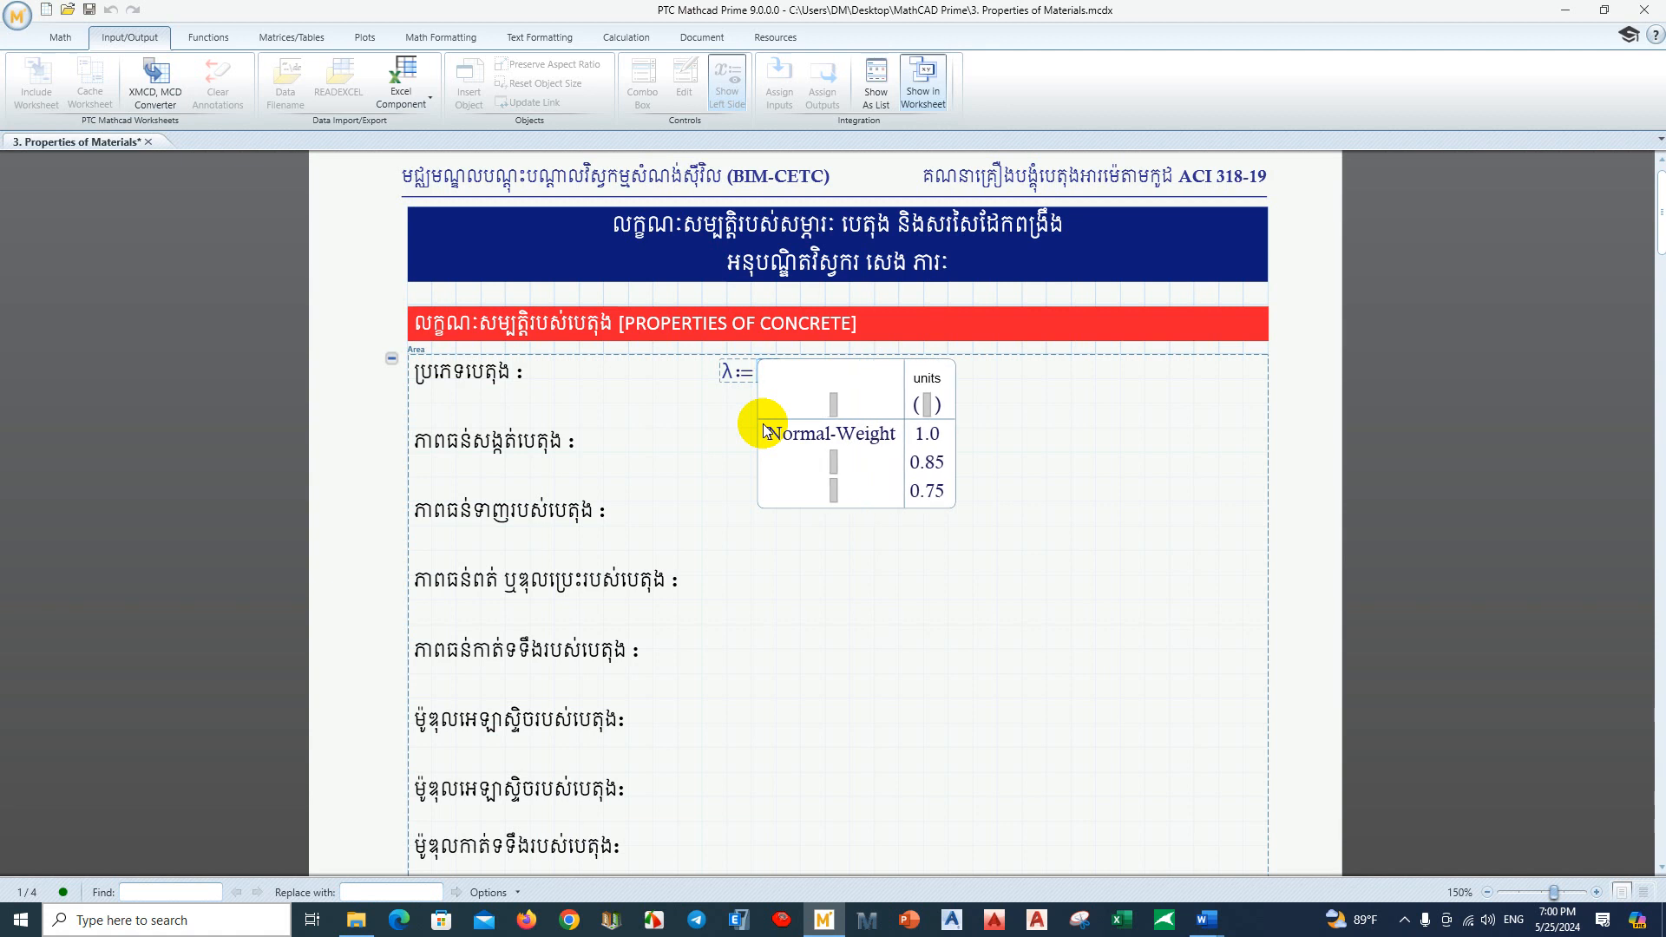
text( Concrete)
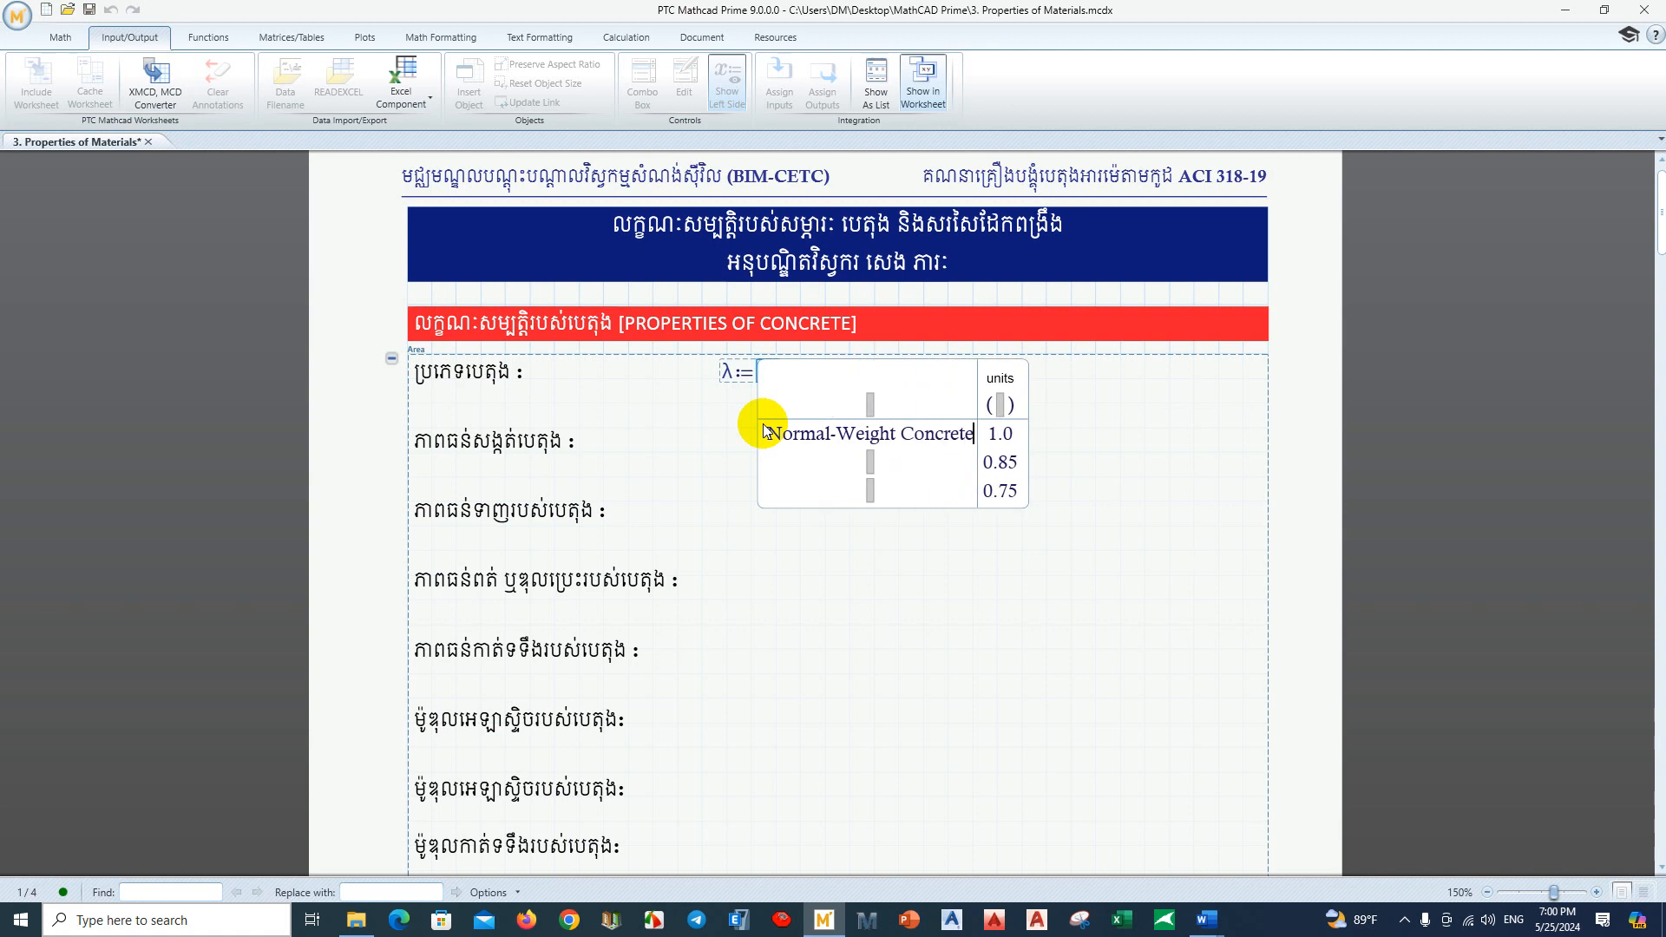
Step: Label the 0.85 option "Sand-Lightweight Concrete" and the 0.75 option "All-Lightweight Concrete", and close the combo box editor
click(868, 462)
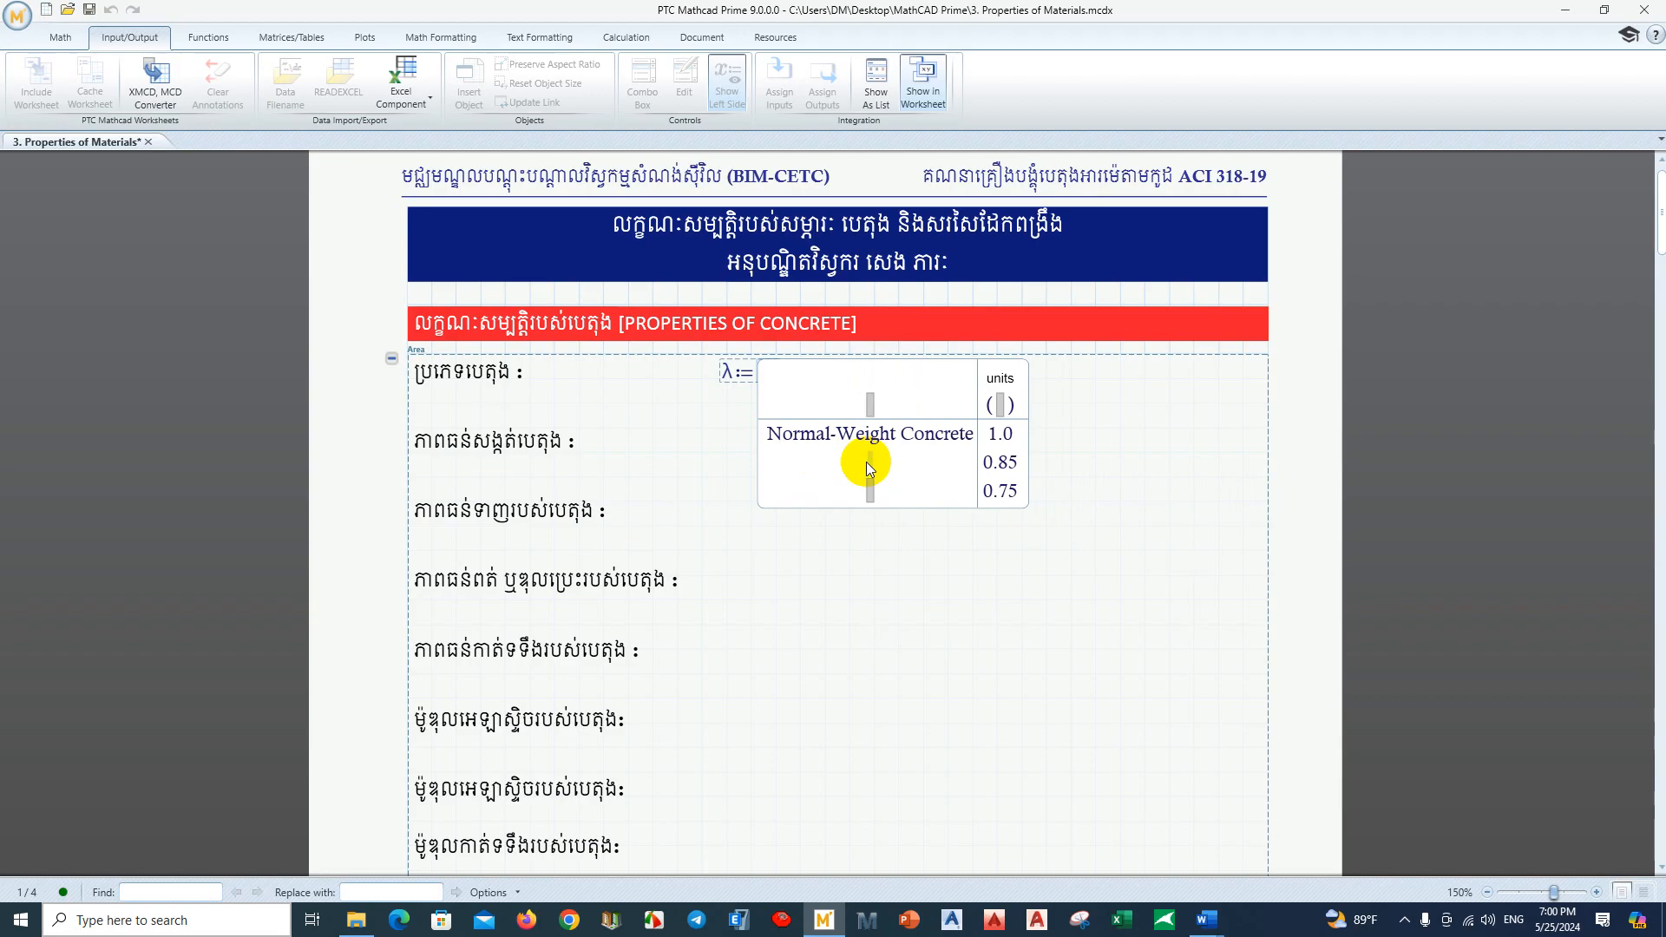
text(Sand-Lightweight Concrete)
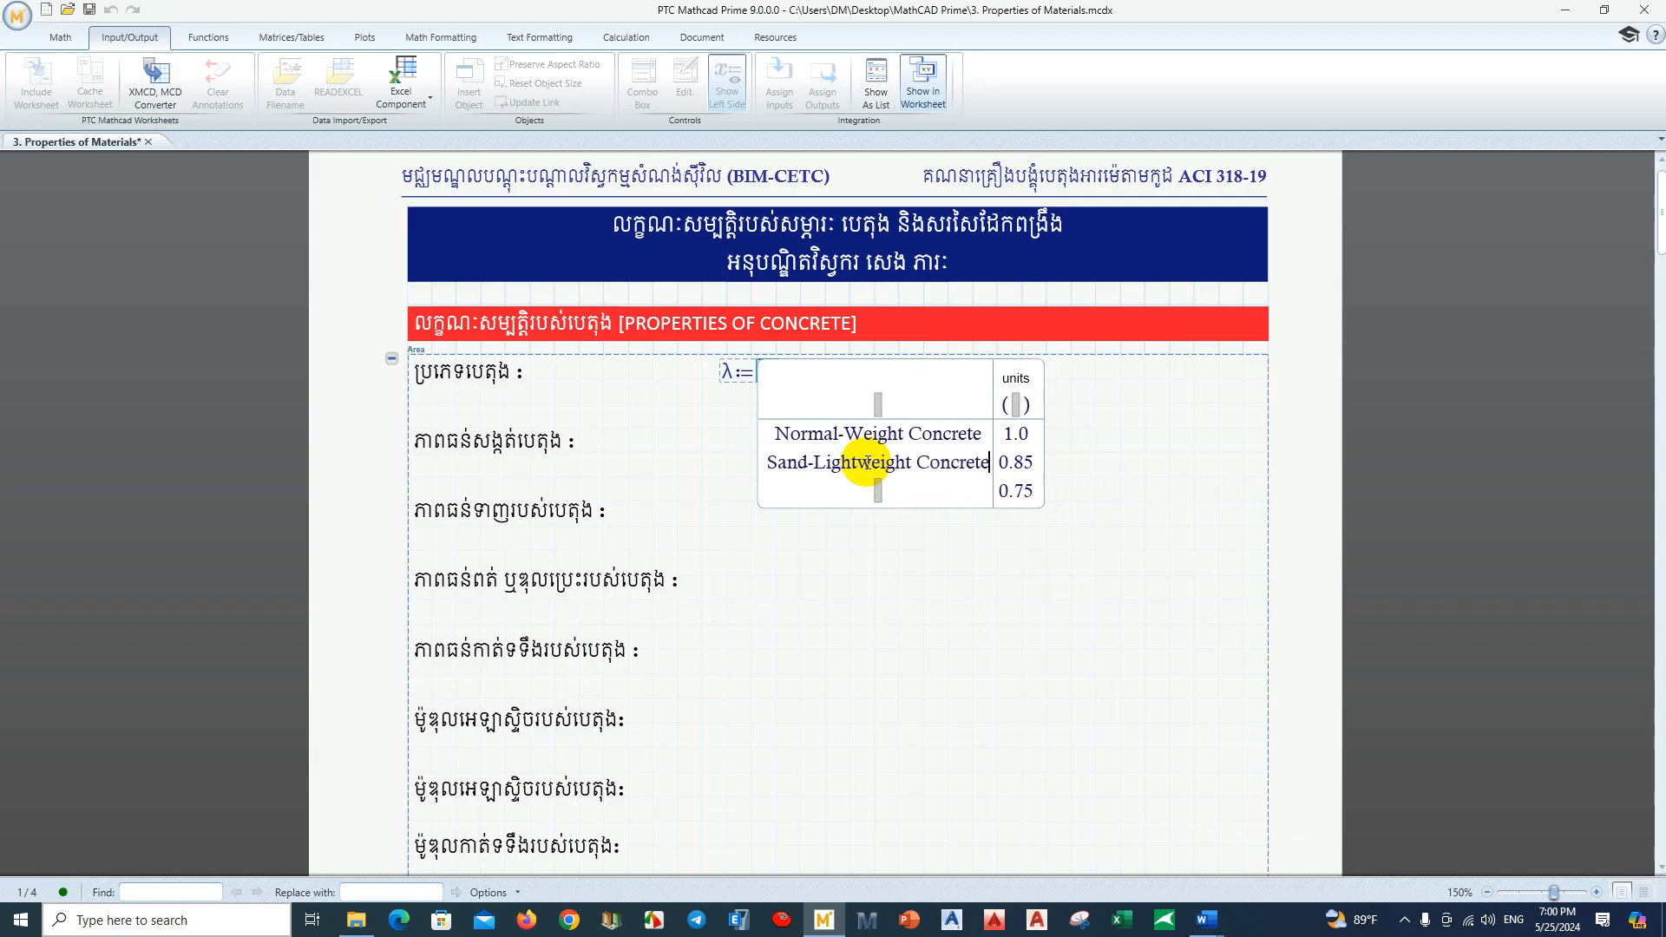
click(876, 493)
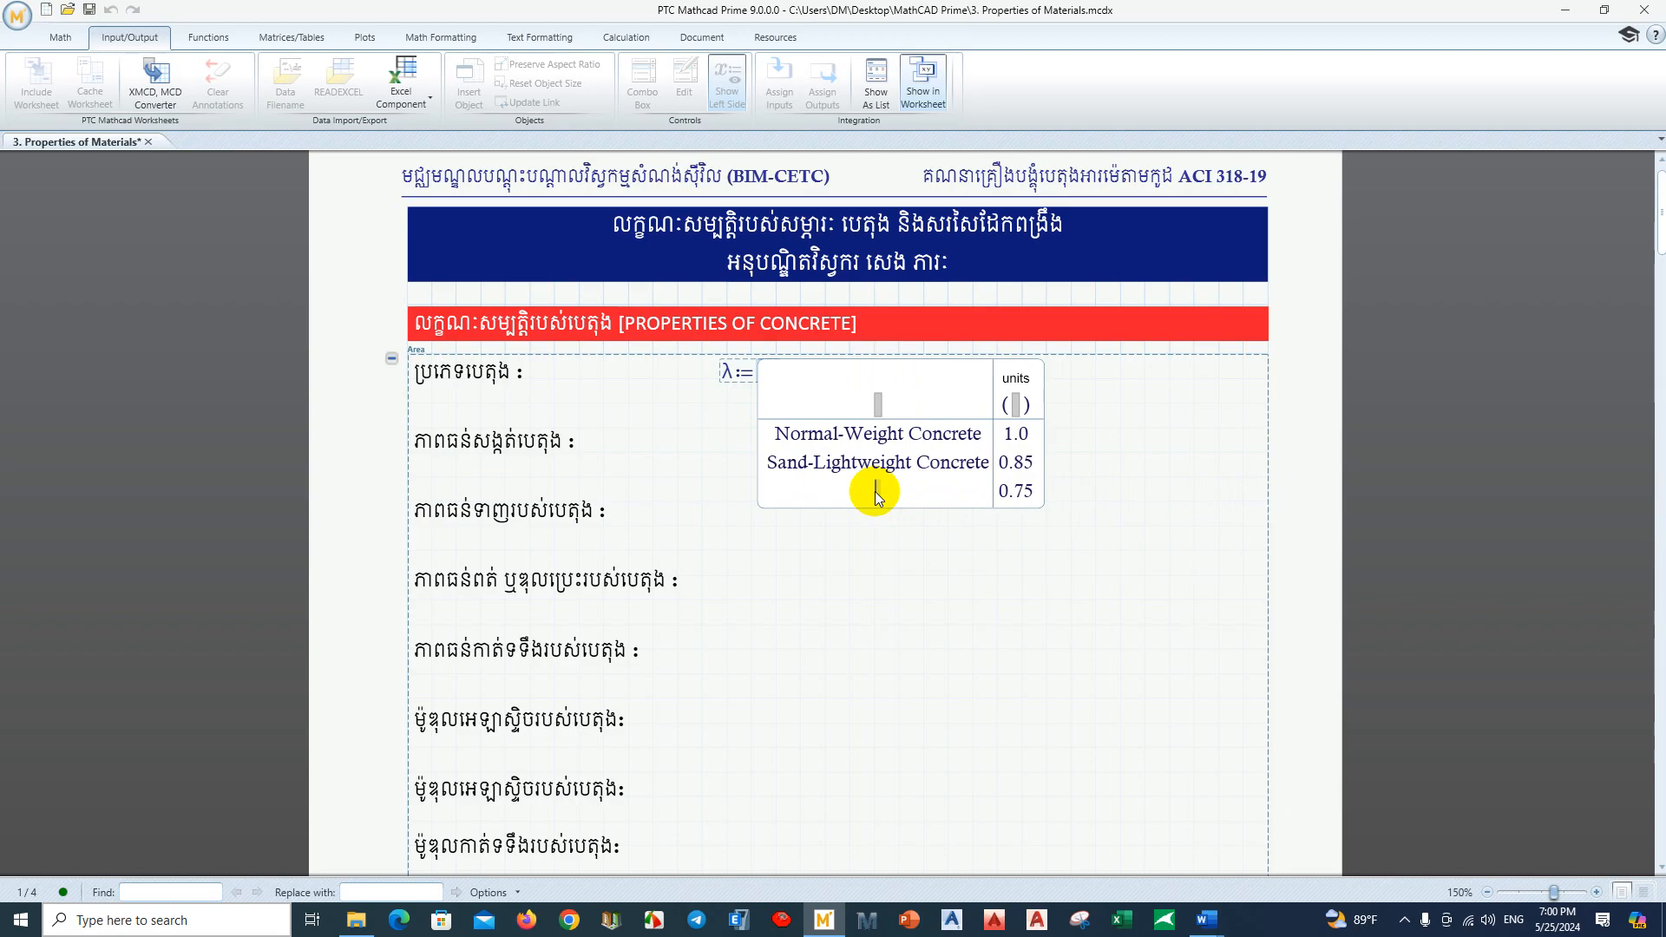
text(All-Lightweight Concrete)
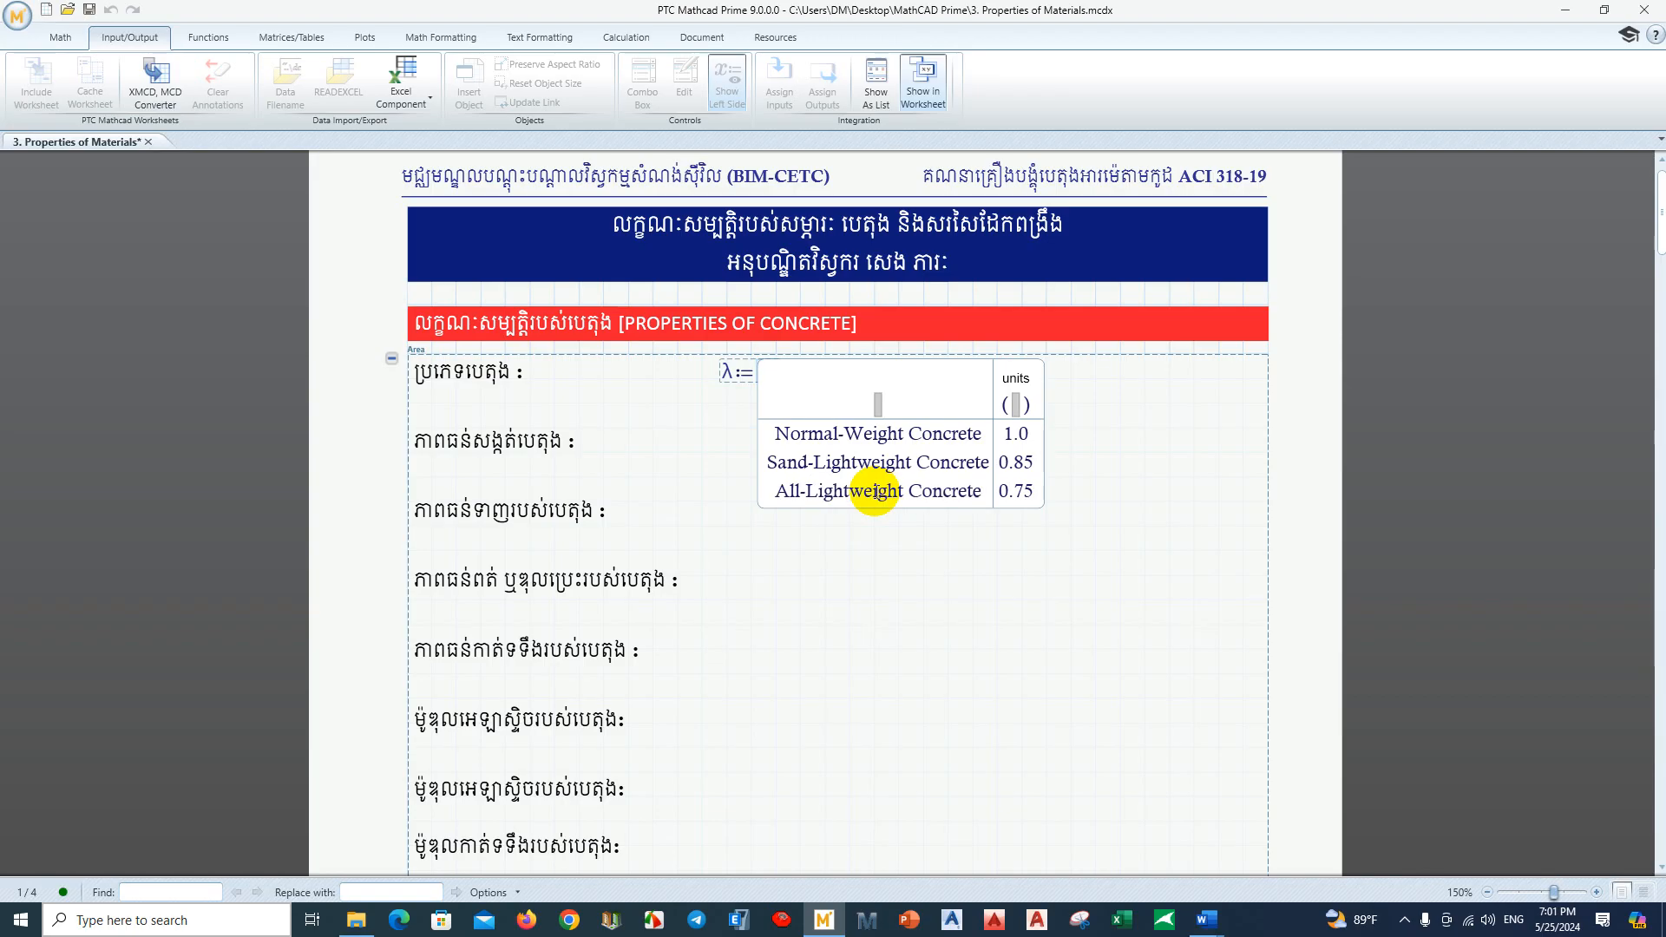
click(968, 555)
Step: Enter the Greek variable λ in a new math region beside the concrete type combo box
click(1054, 380)
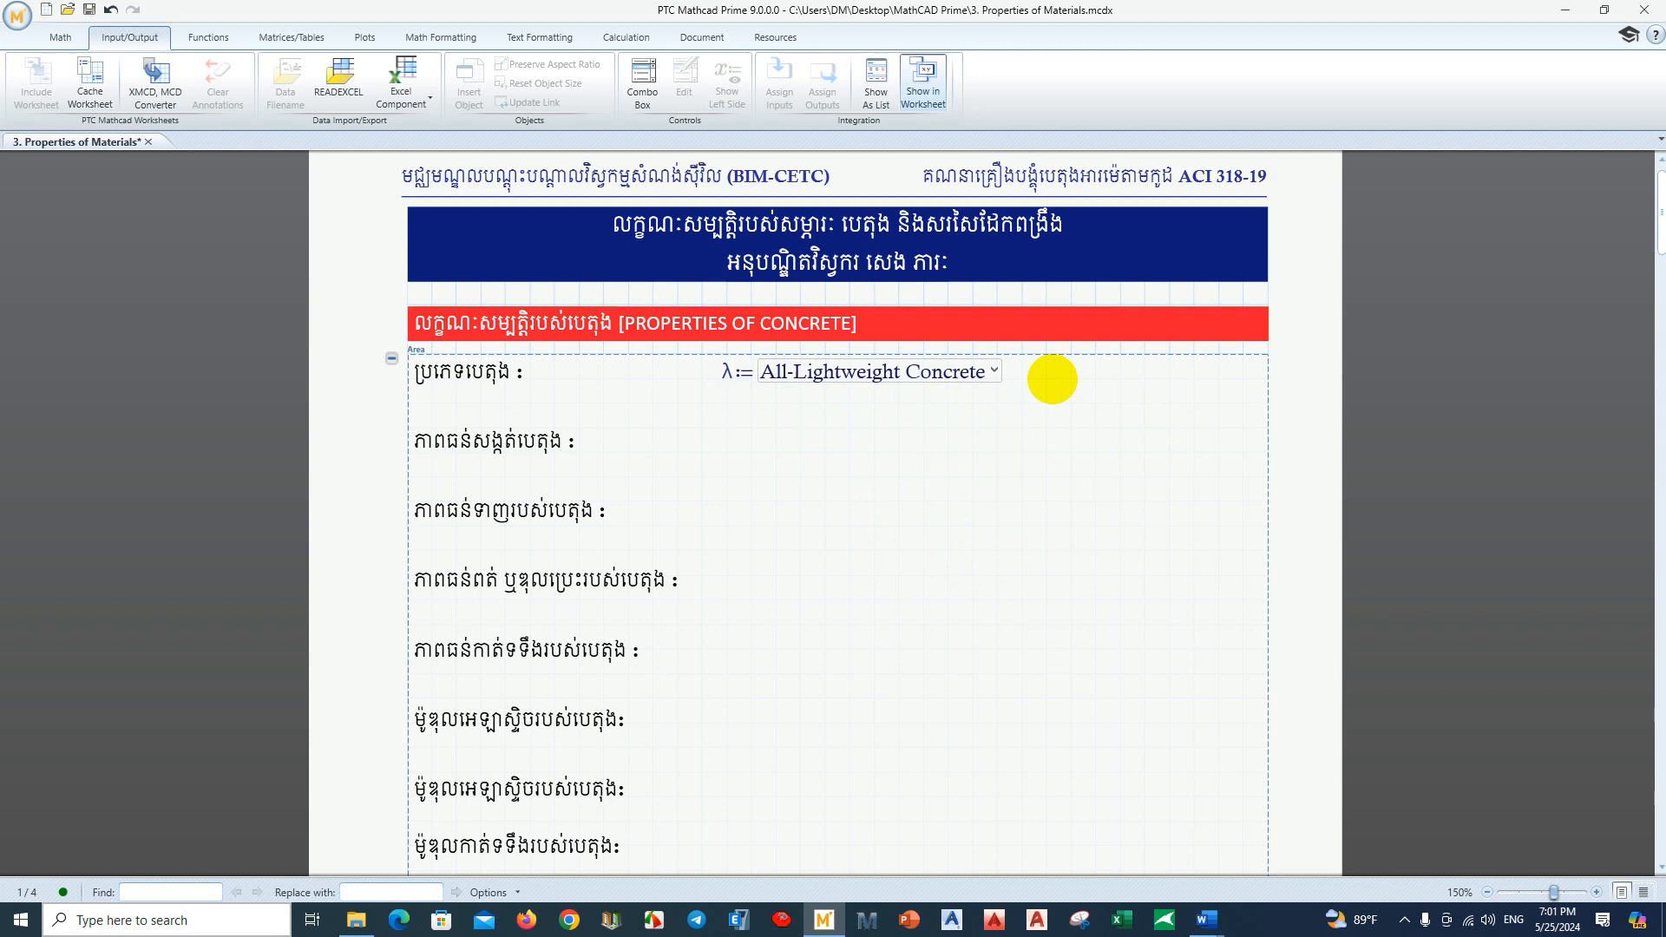
text(l)
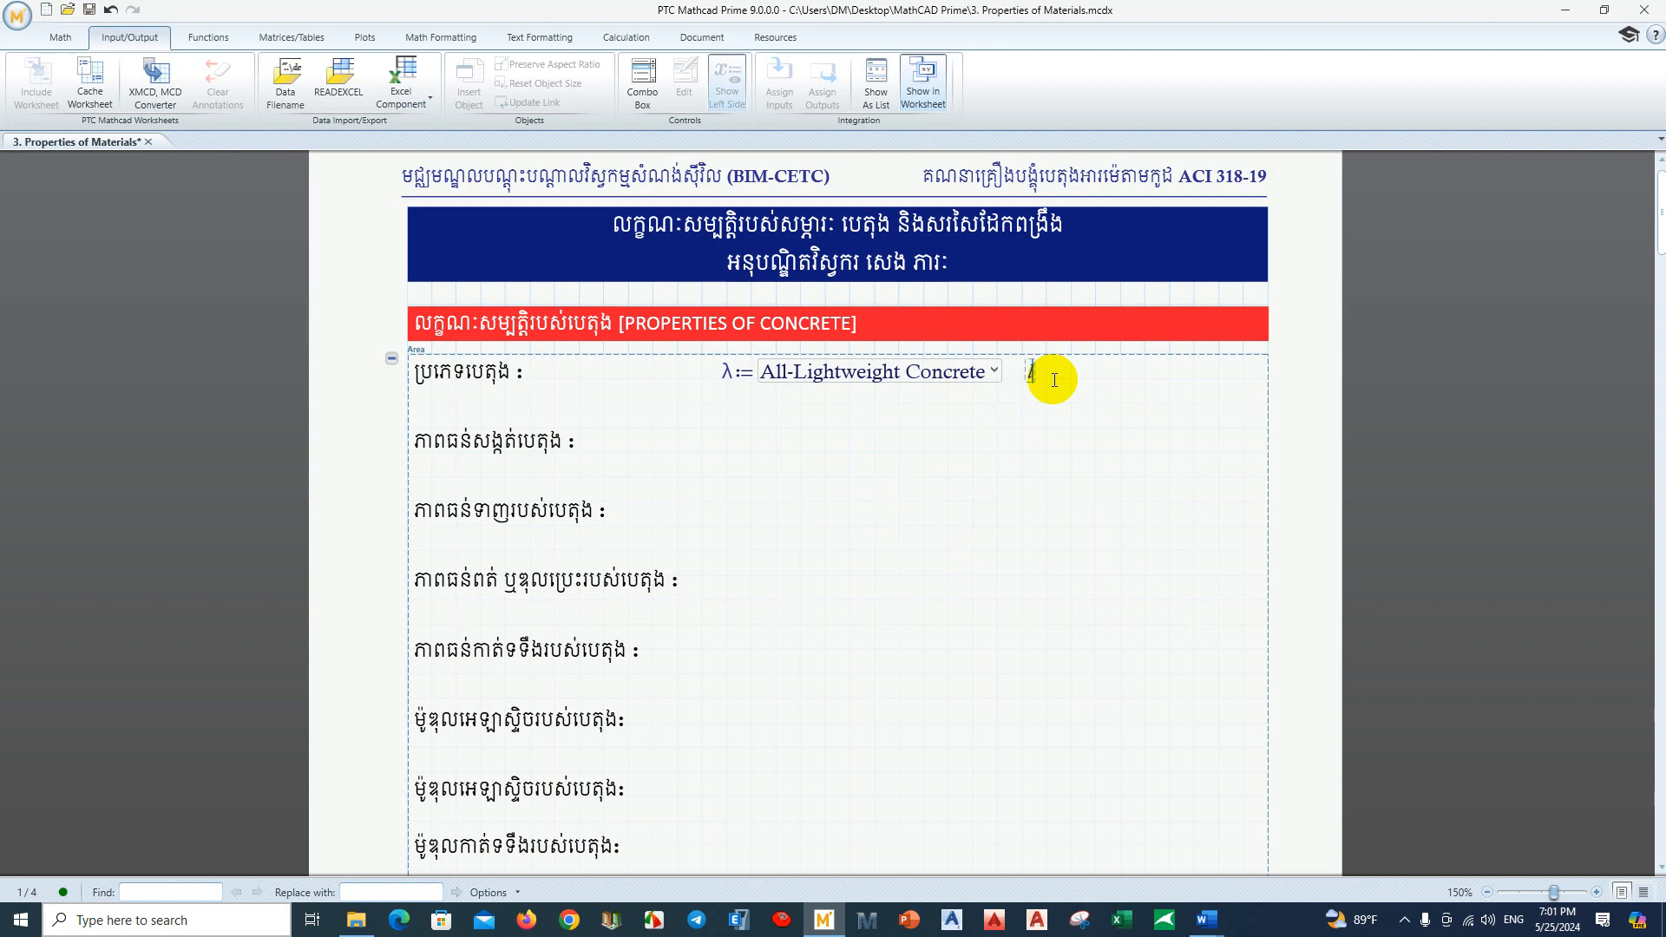
key(ctrl+g)
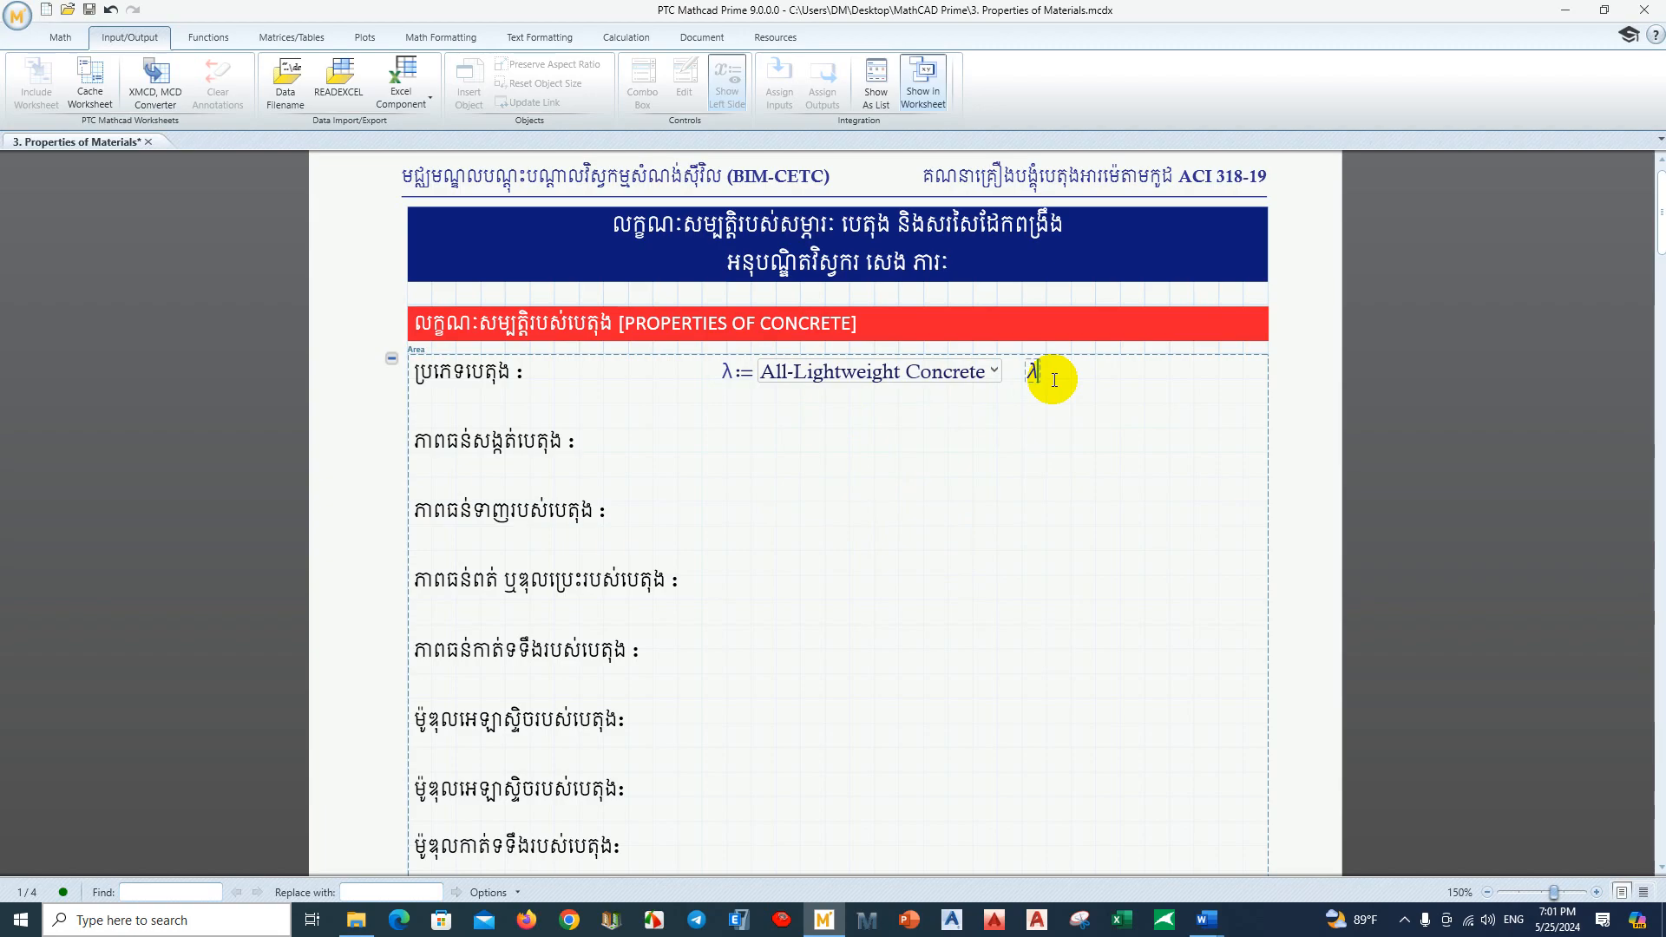
Step: Try the Greek letter conversion on a, b and m in place of λ, and re-enter λ
key(BackSpace)
text(a)
key(ctrl+g)
key(BackSpace)
text(b)
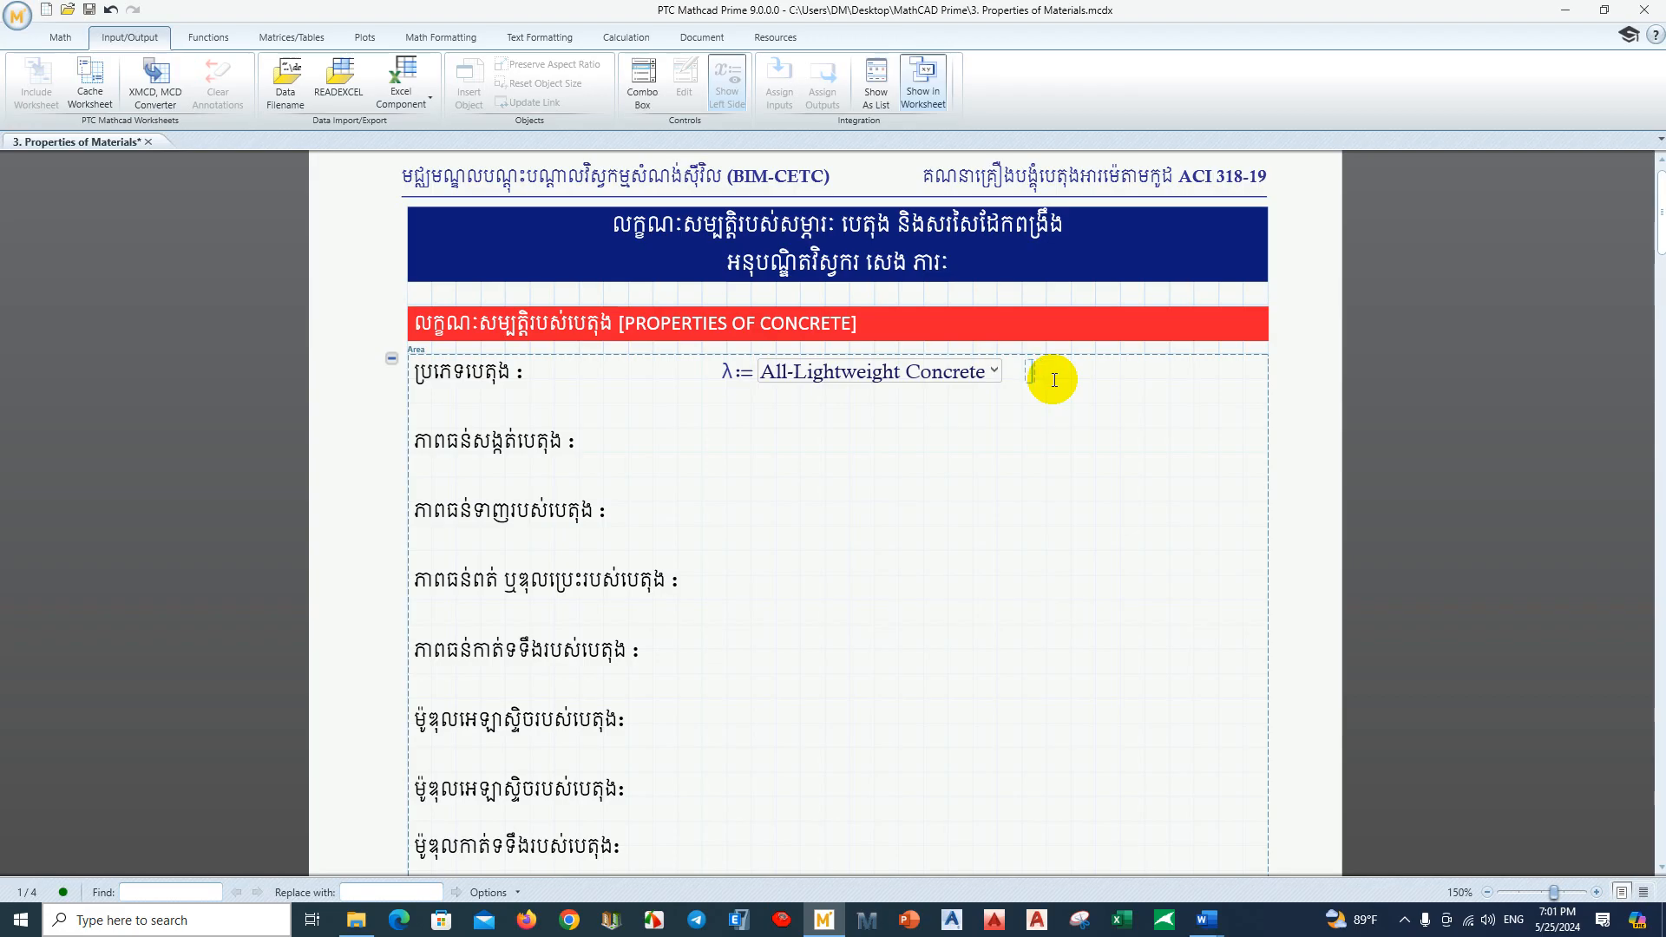
key(ctrl+g)
key(BackSpace)
text(m)
key(ctrl+g)
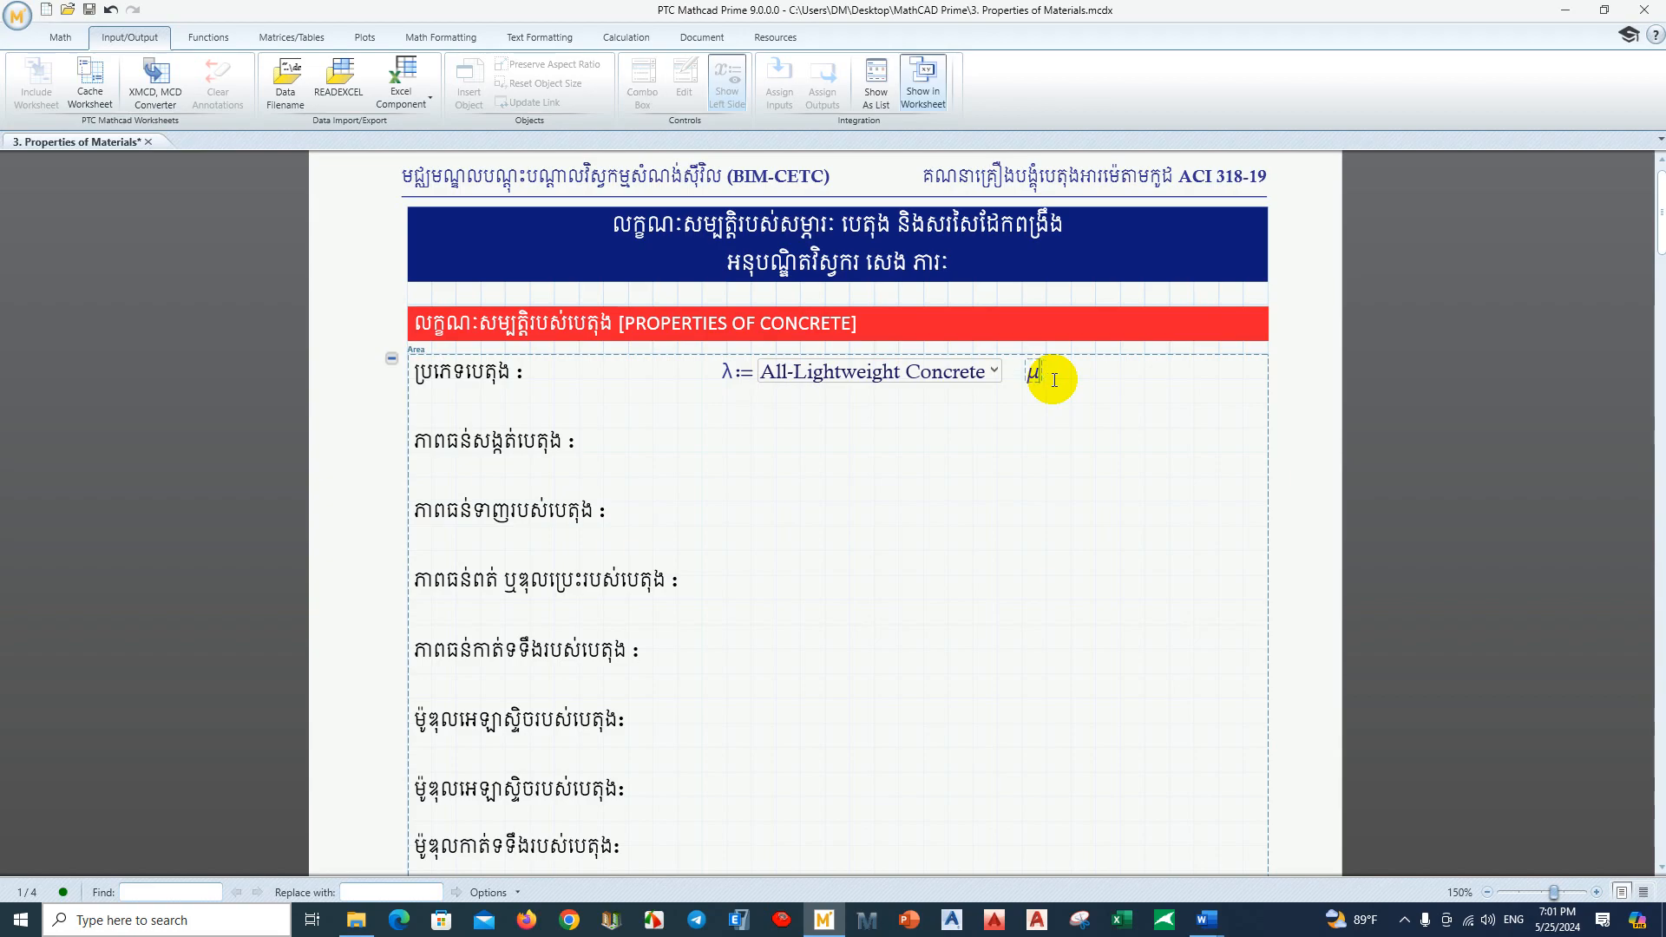
key(BackSpace)
key(ctrl+g)
key(BackSpace)
text(l)
key(ctrl+g)
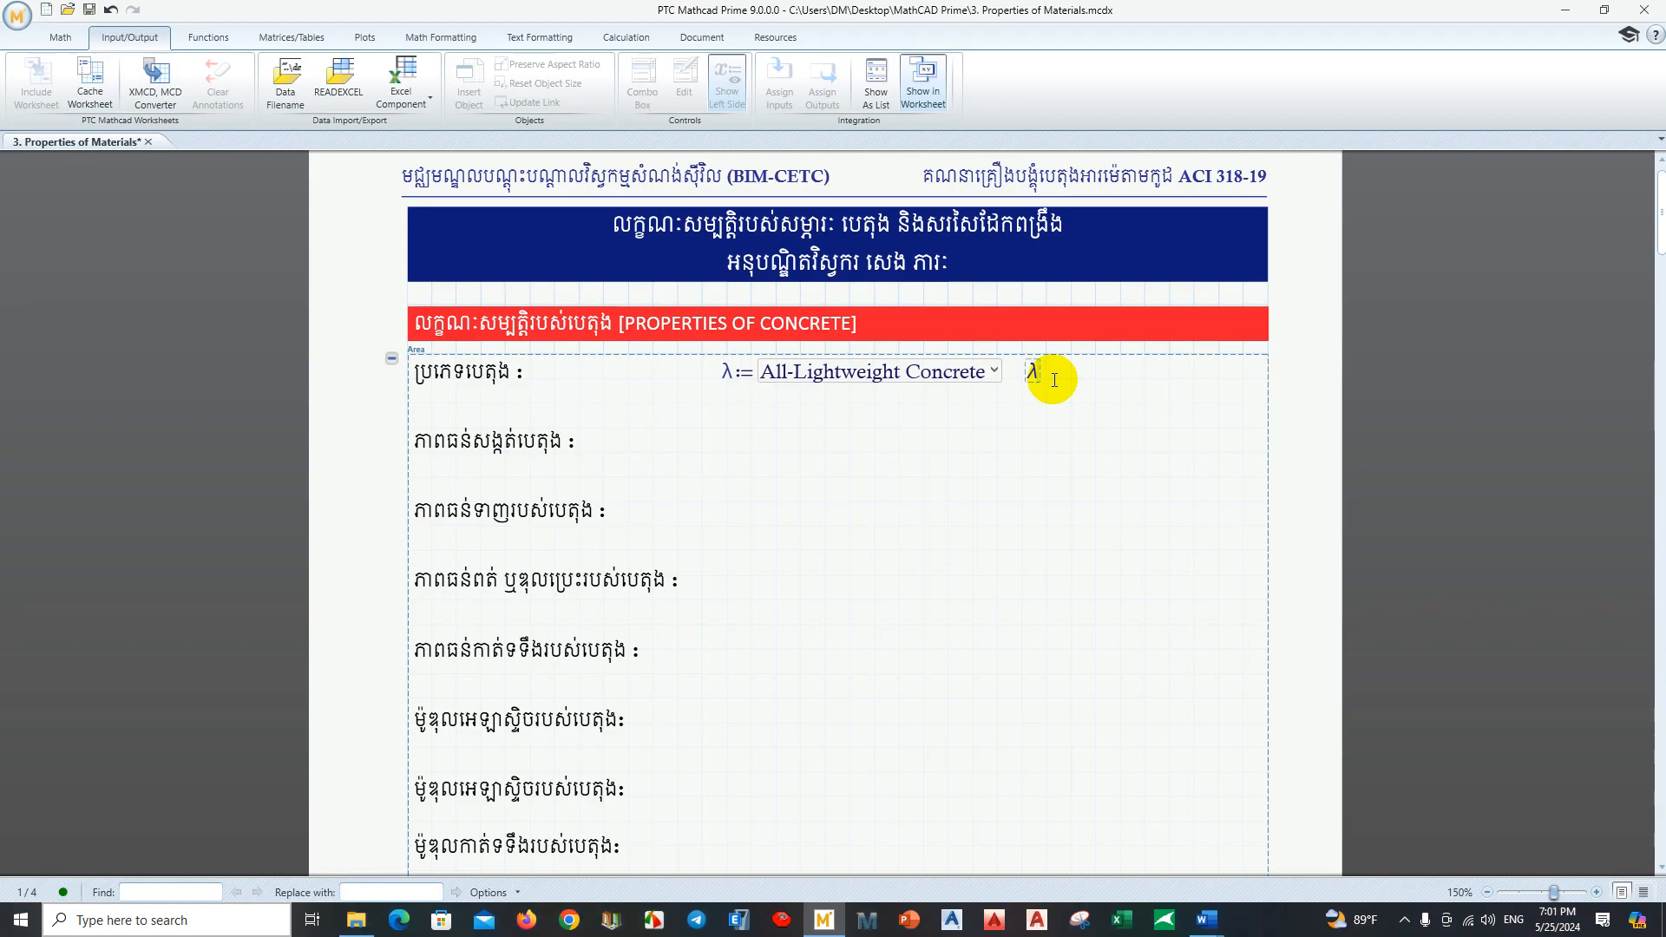
Step: Evaluate λ beside the combo box and test the concrete types, ending with Normal-Weight Concrete selected
text(=0.75)
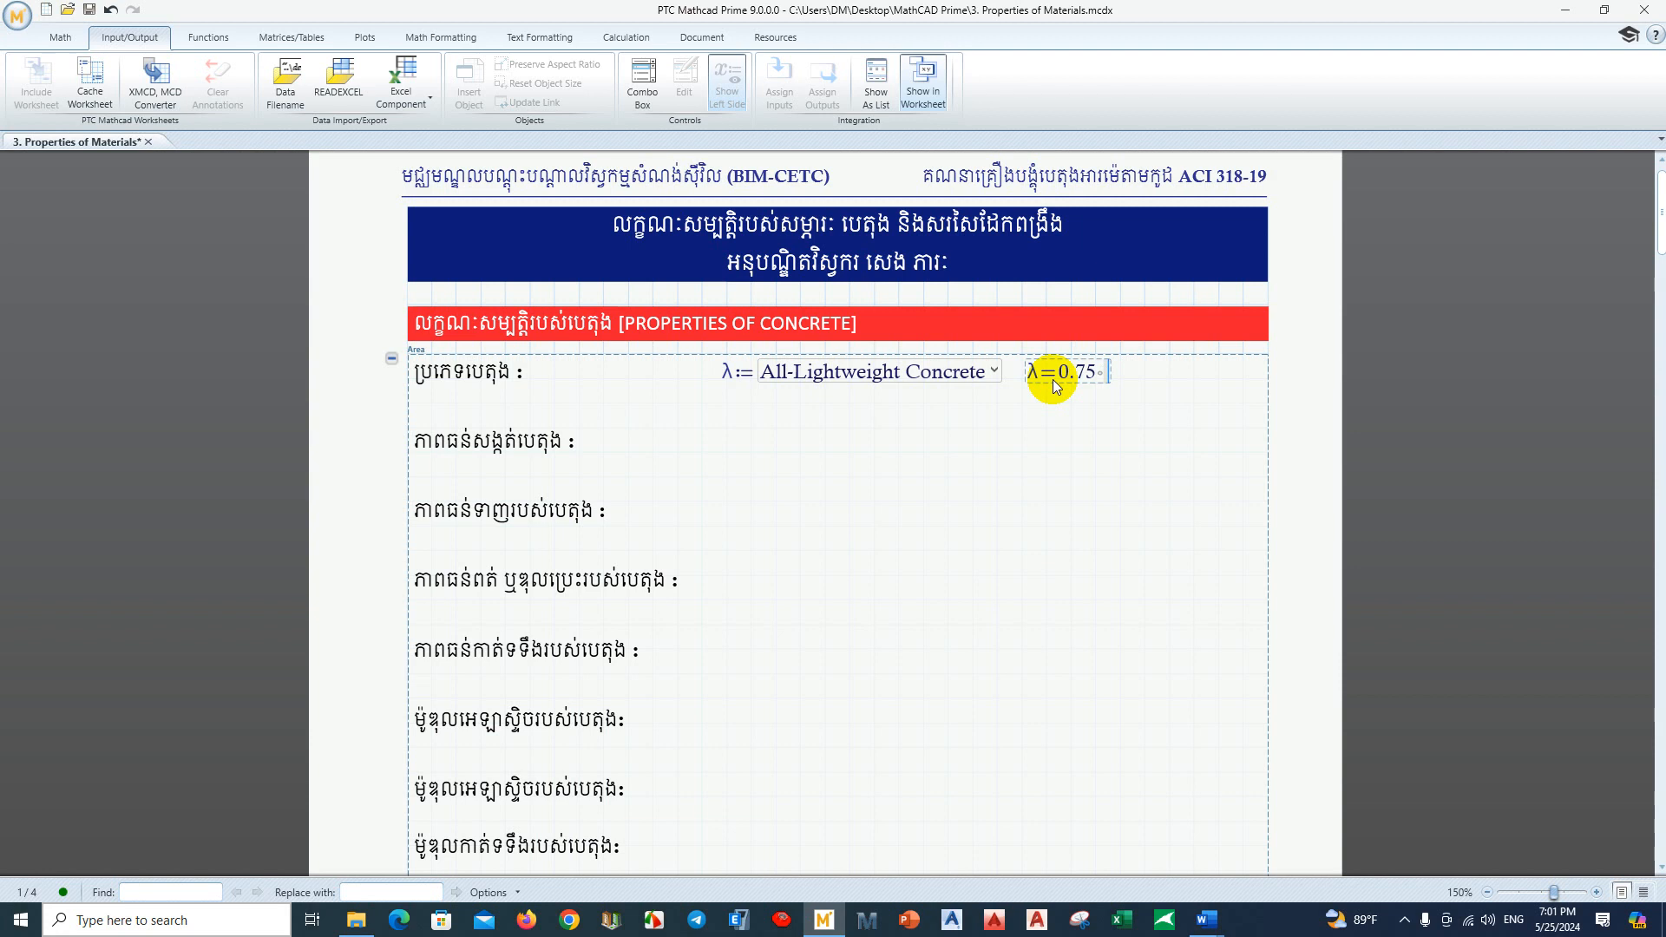
click(930, 371)
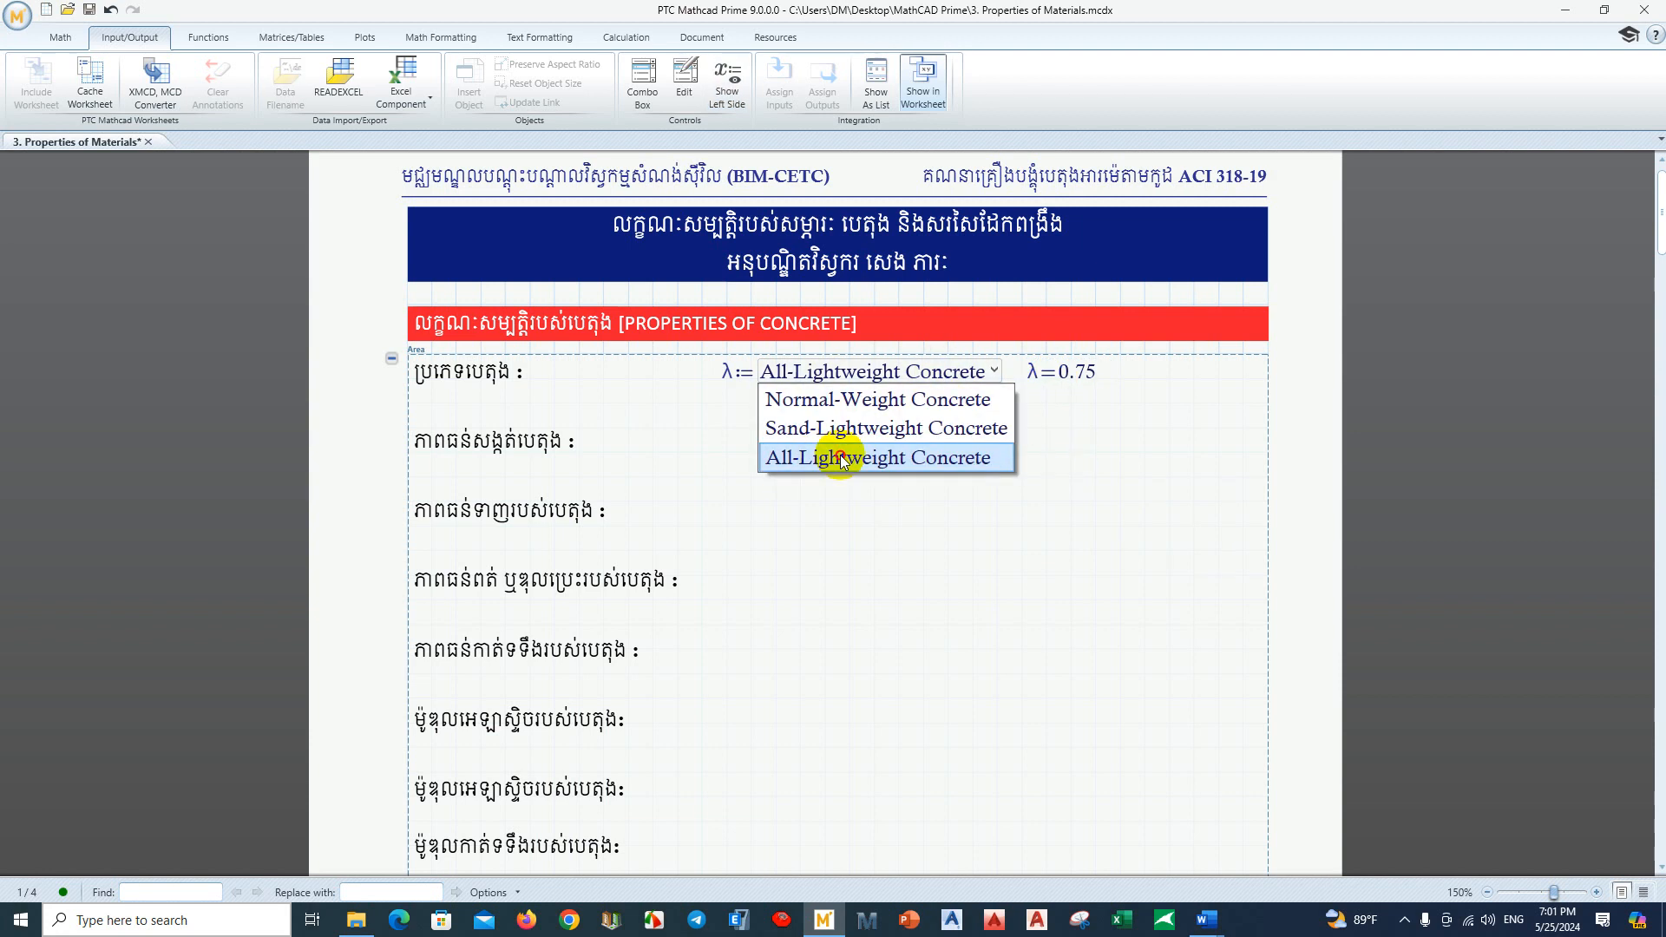
click(842, 458)
click(920, 373)
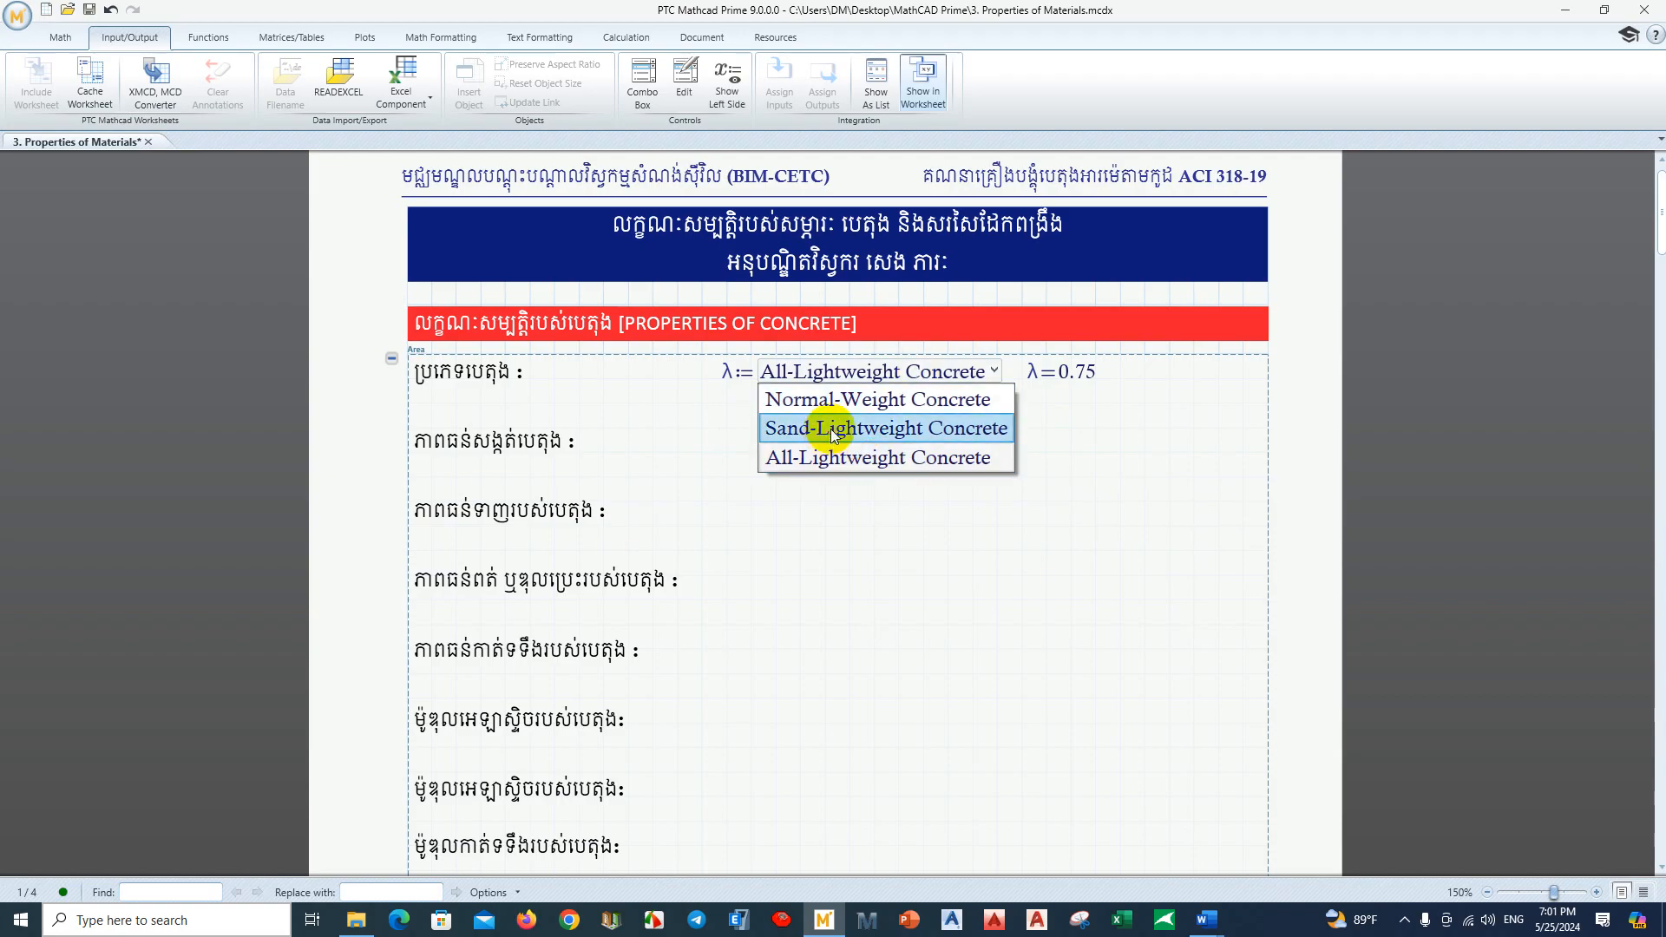
click(915, 428)
click(937, 375)
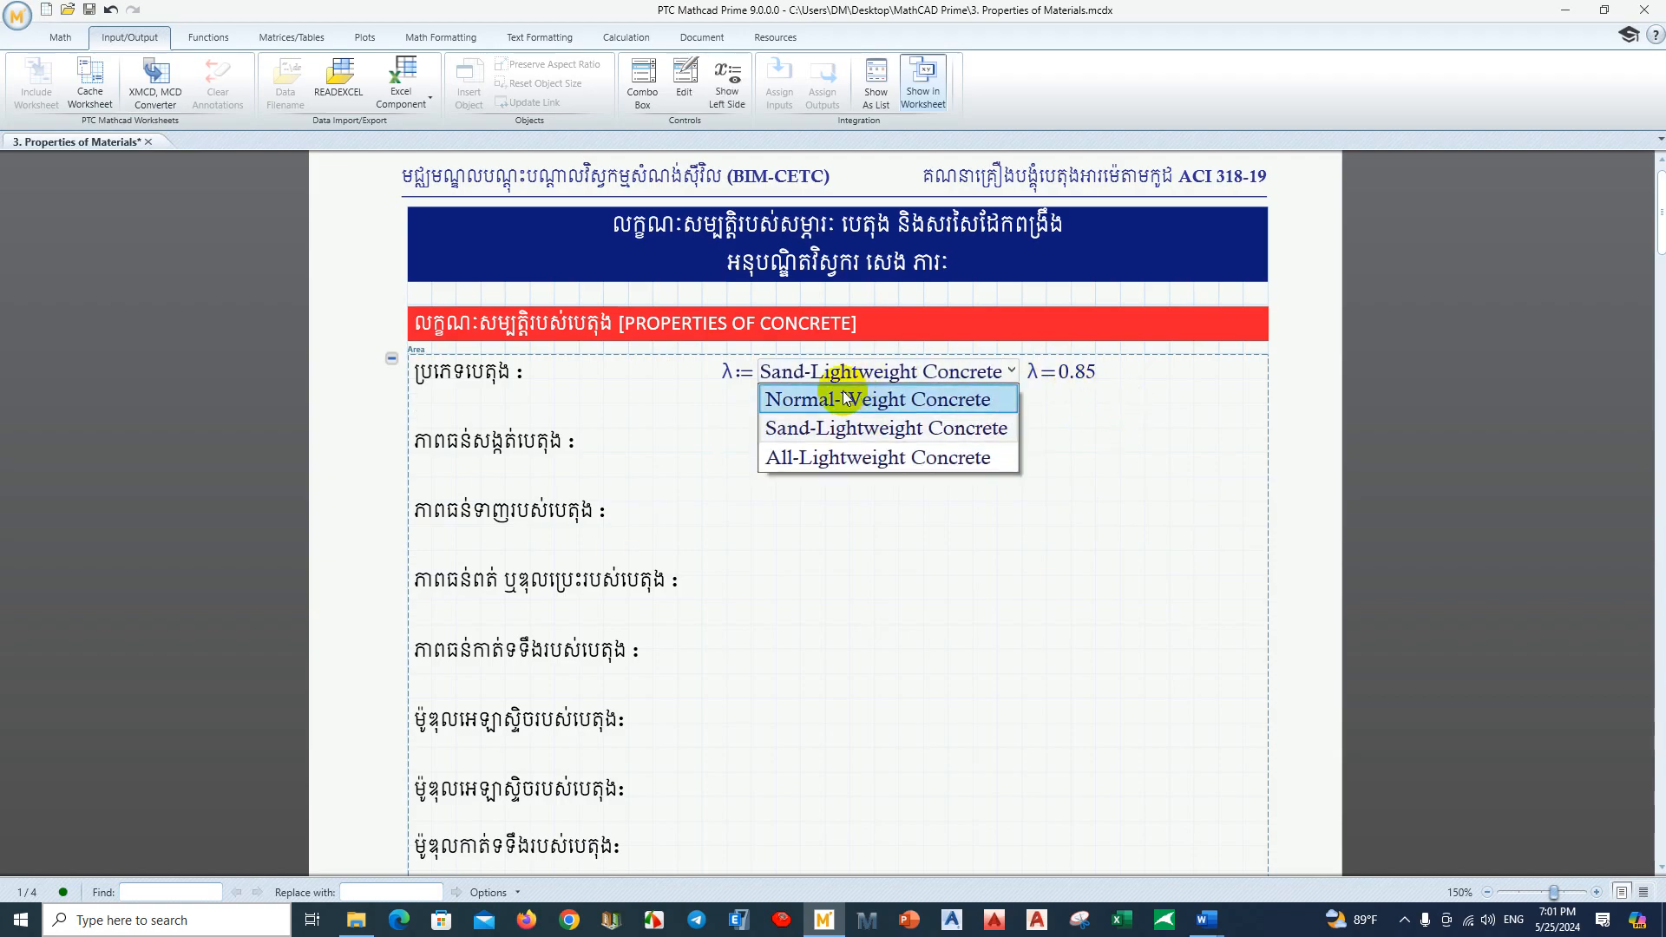
click(914, 400)
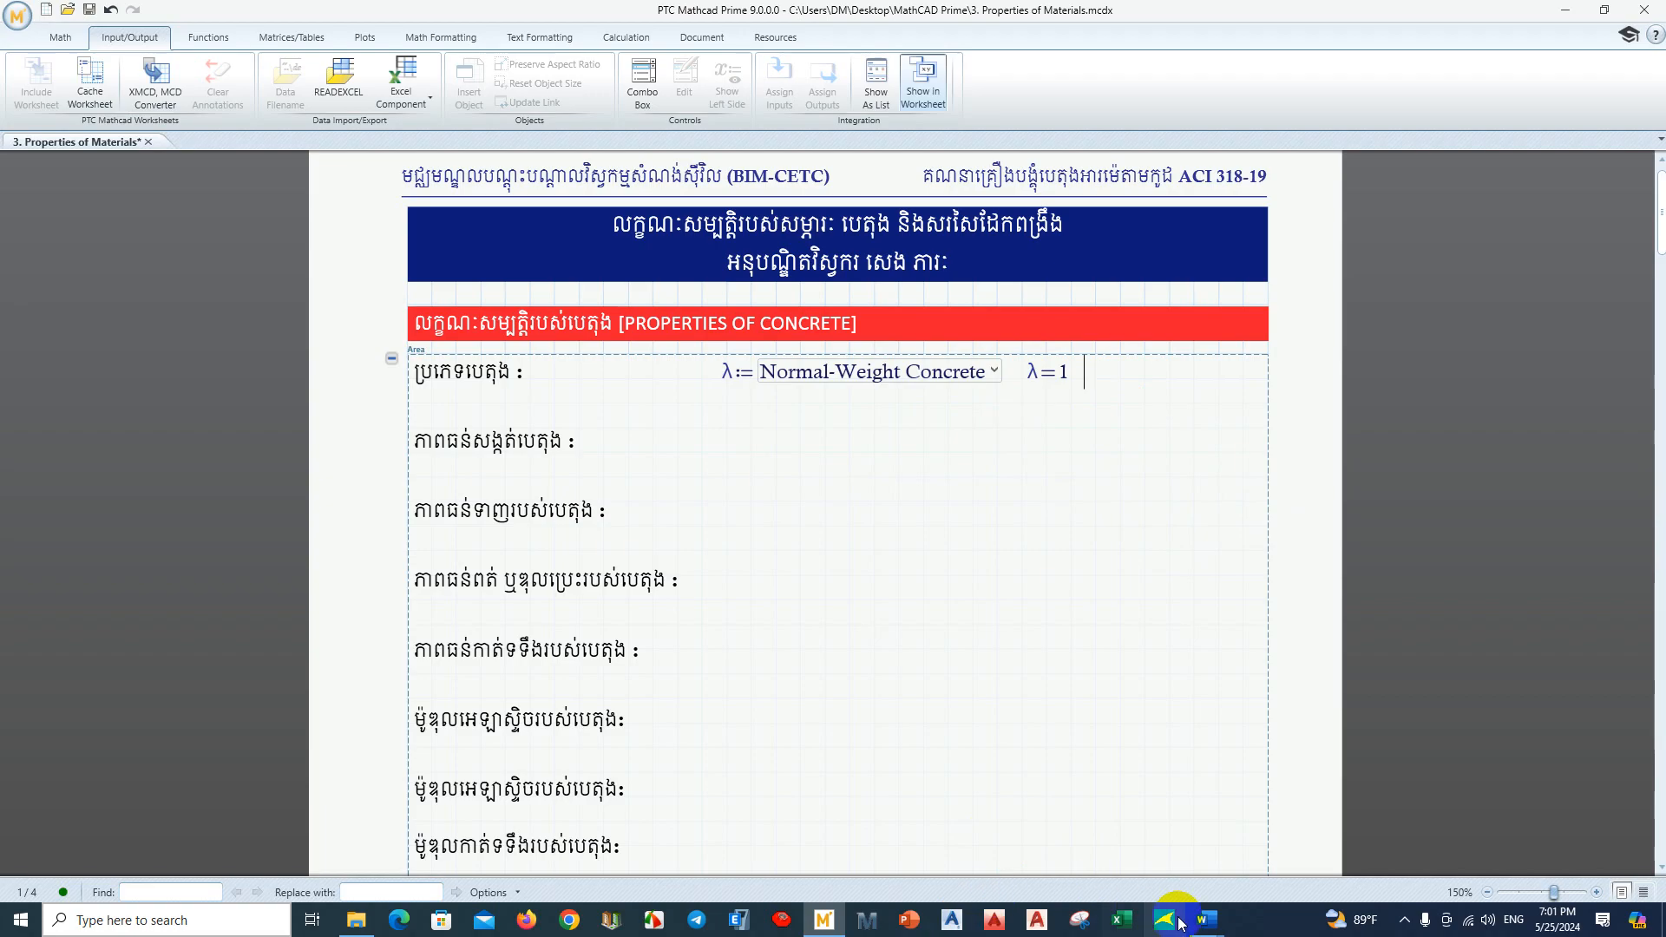
Step: Check the ACI 19.2.4.1 λ factors in the RC Design Word document and return to Mathcad Prime
click(1208, 925)
click(1141, 835)
click(1159, 840)
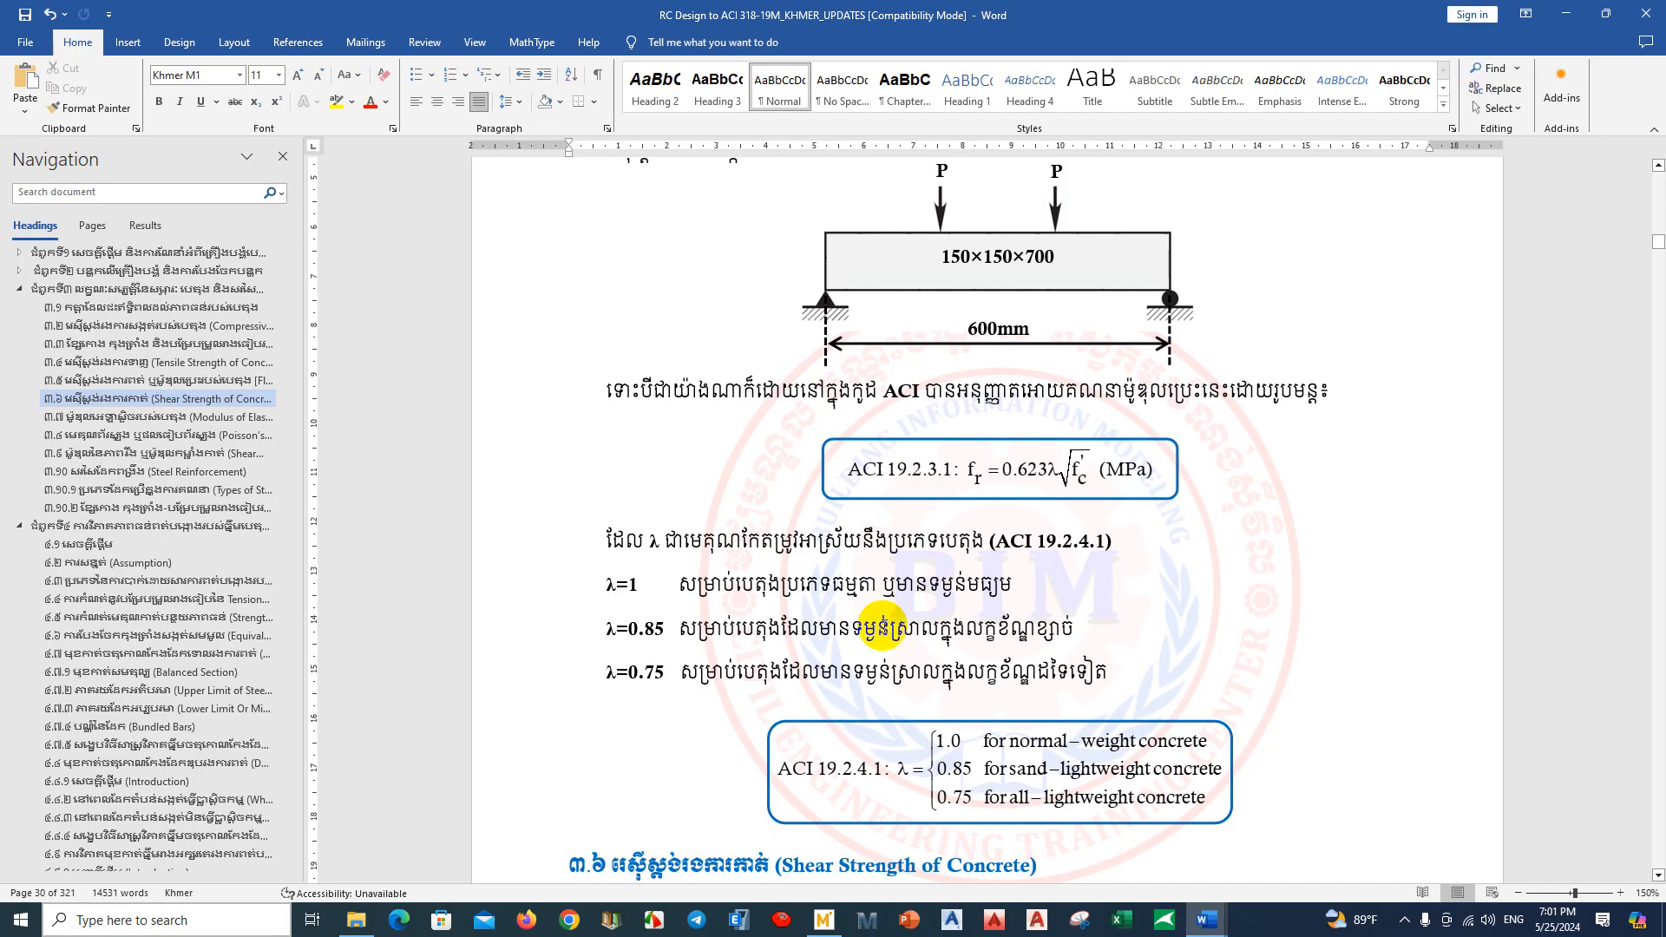
click(646, 593)
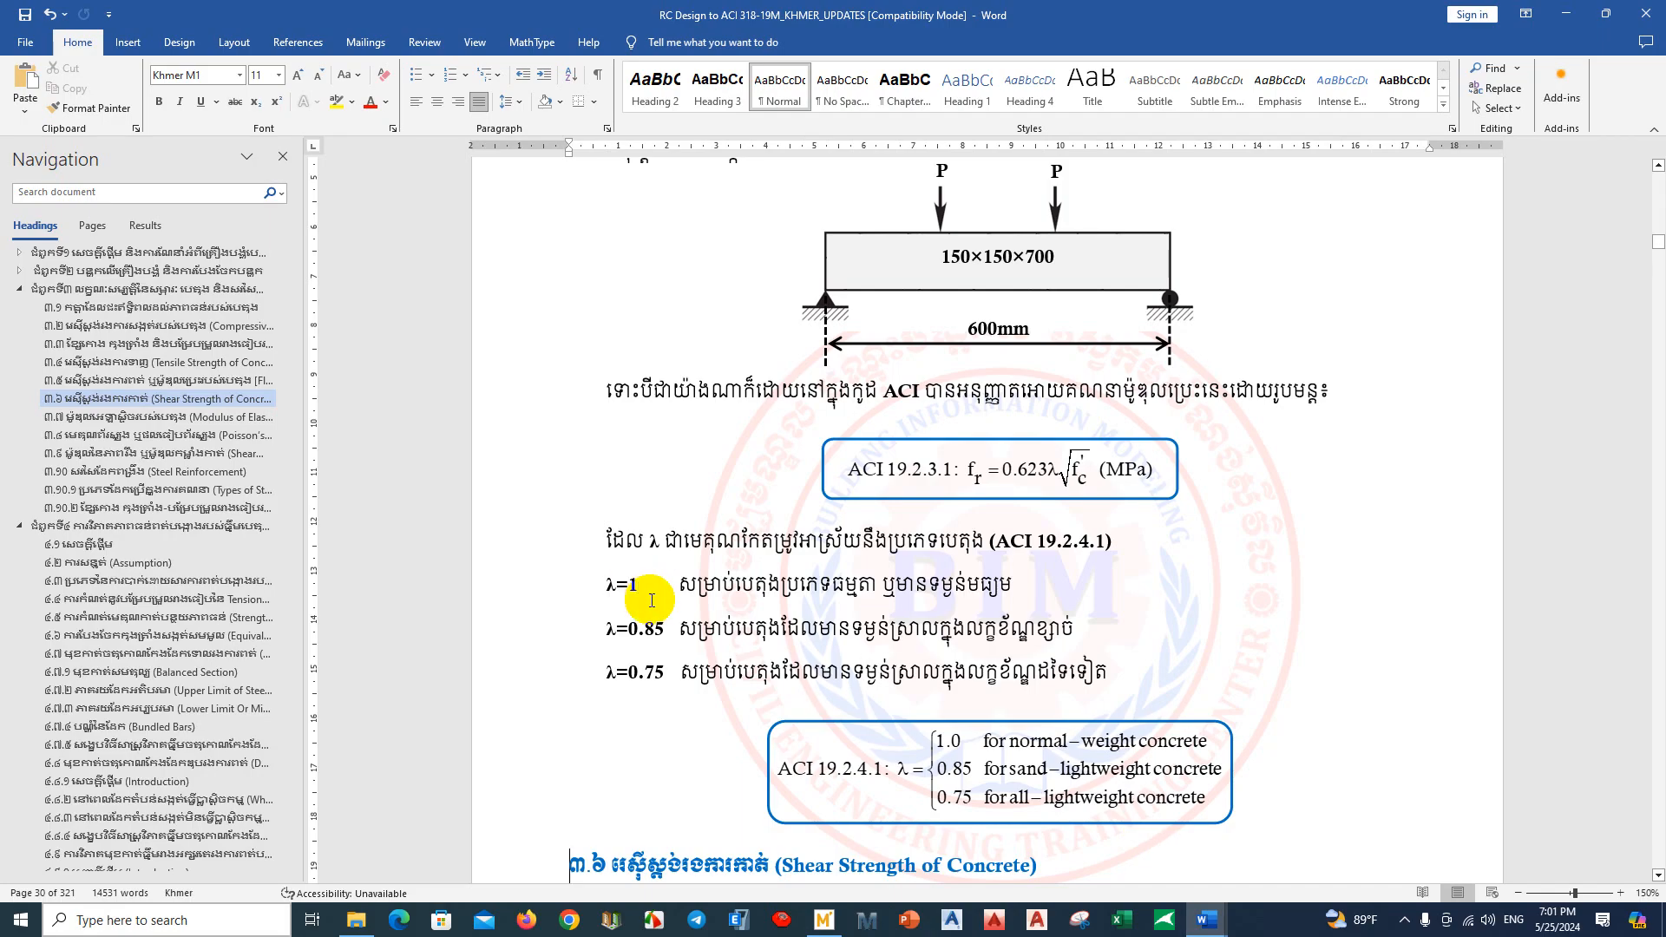
click(1043, 758)
click(1249, 667)
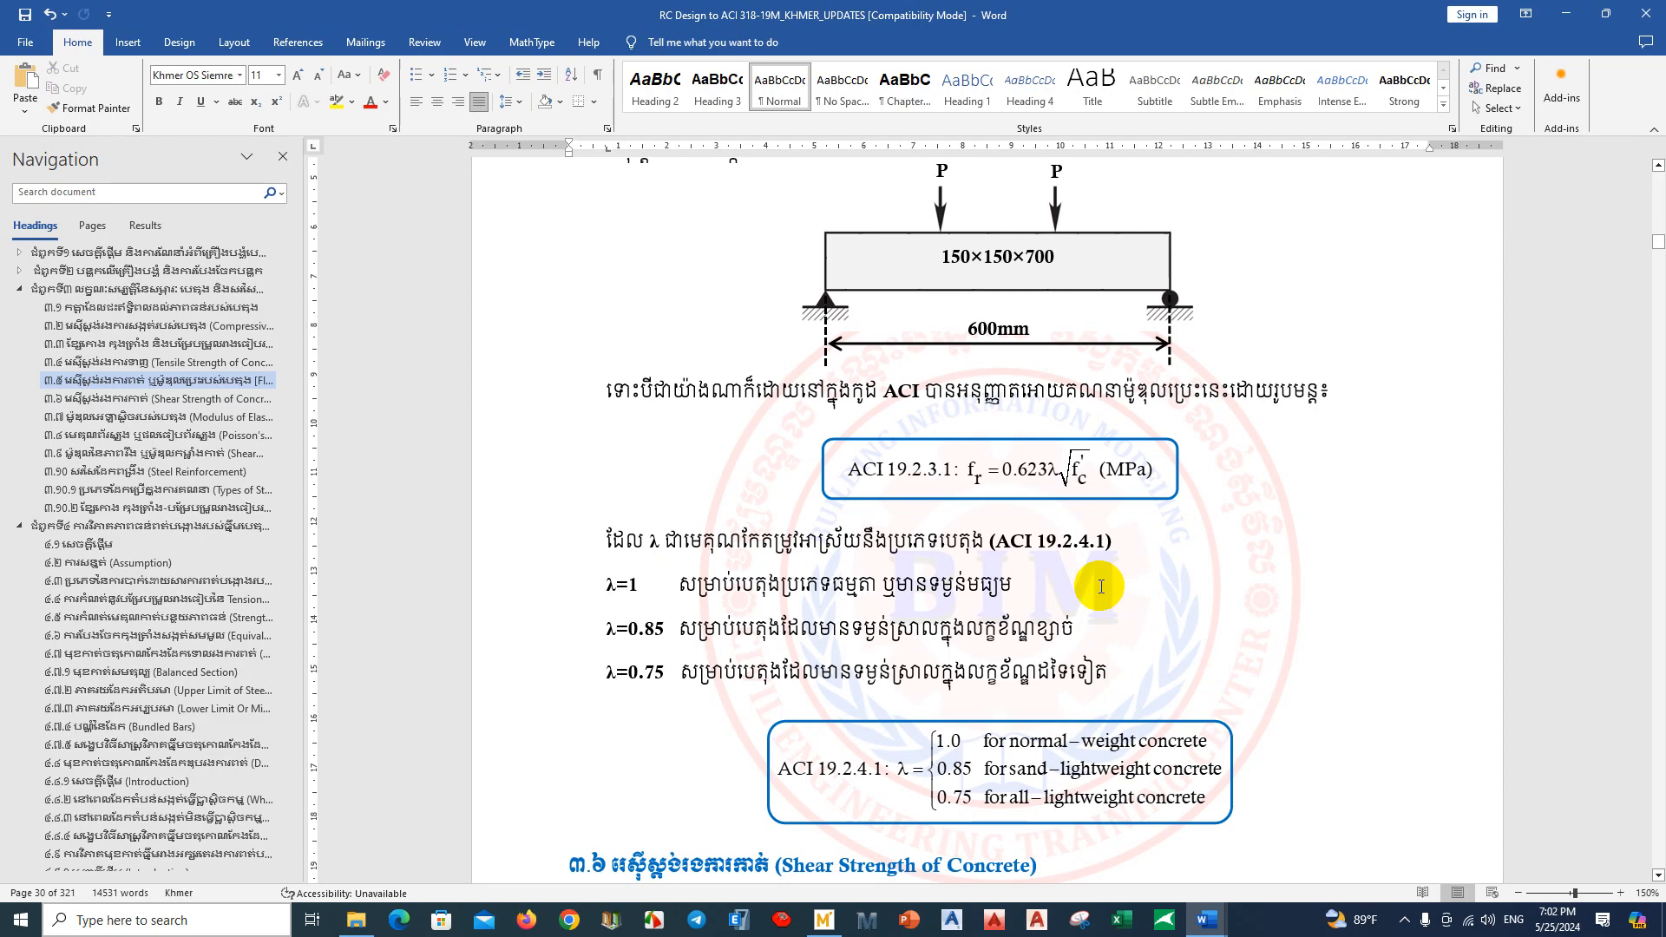
scroll(1098, 573, down, 1)
scroll(1067, 486, up, 1)
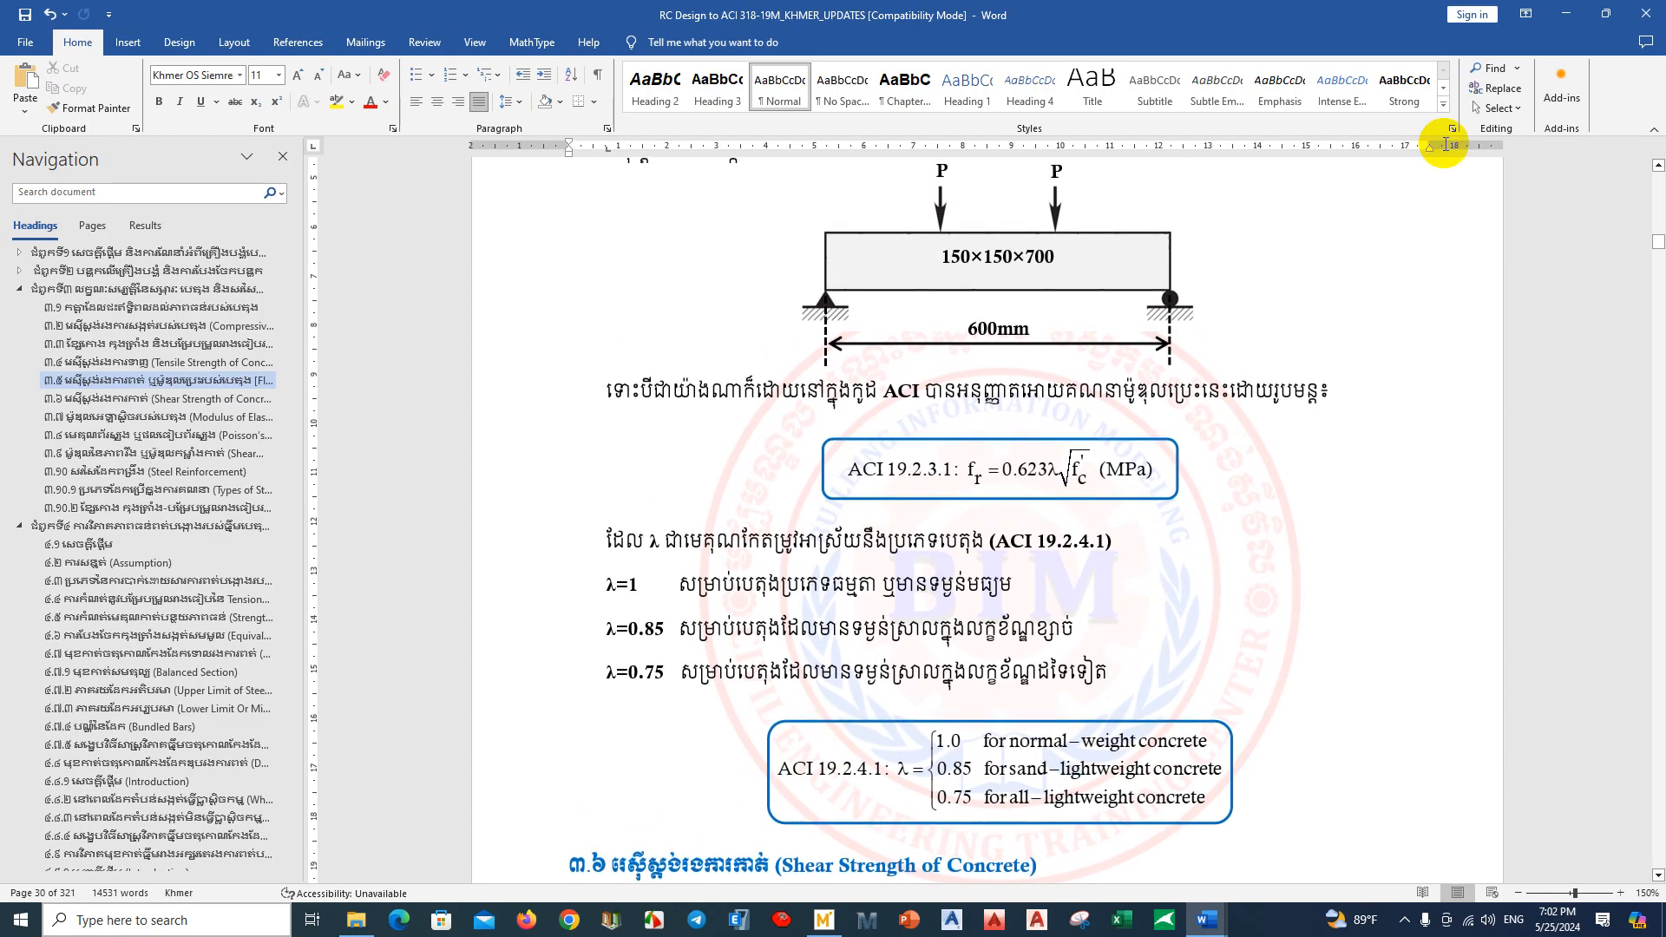
click(1575, 25)
Step: Place the cursor beside the compressive strength label and examine the required properties and f'c values in the manual solution Word document
click(719, 444)
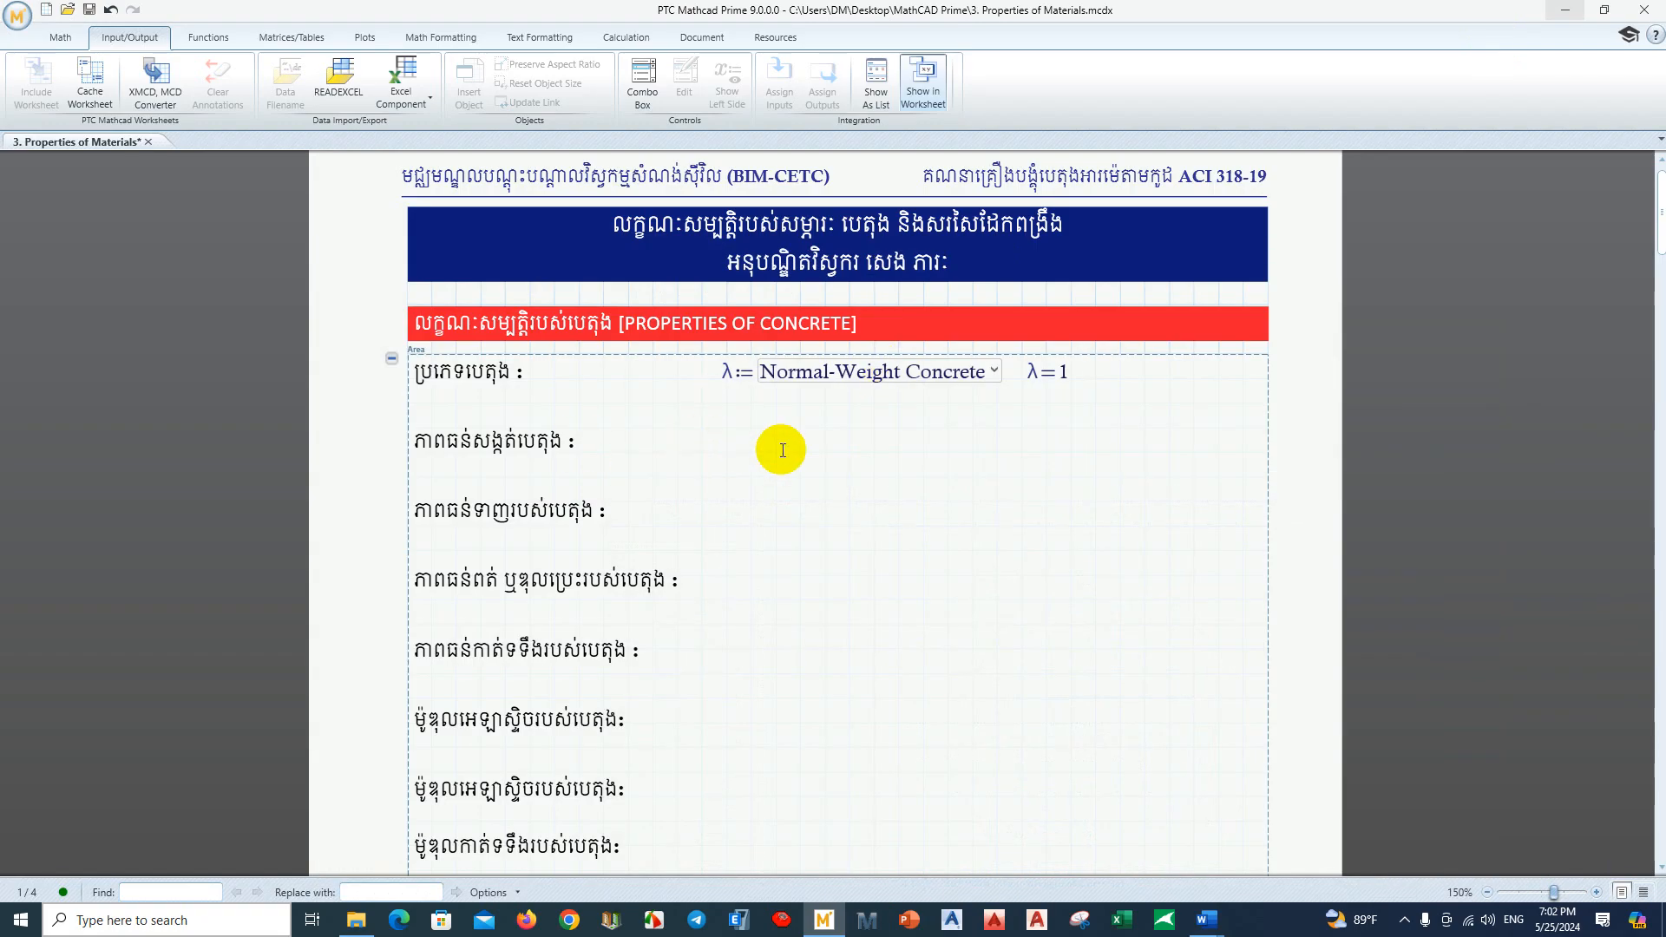
click(1213, 917)
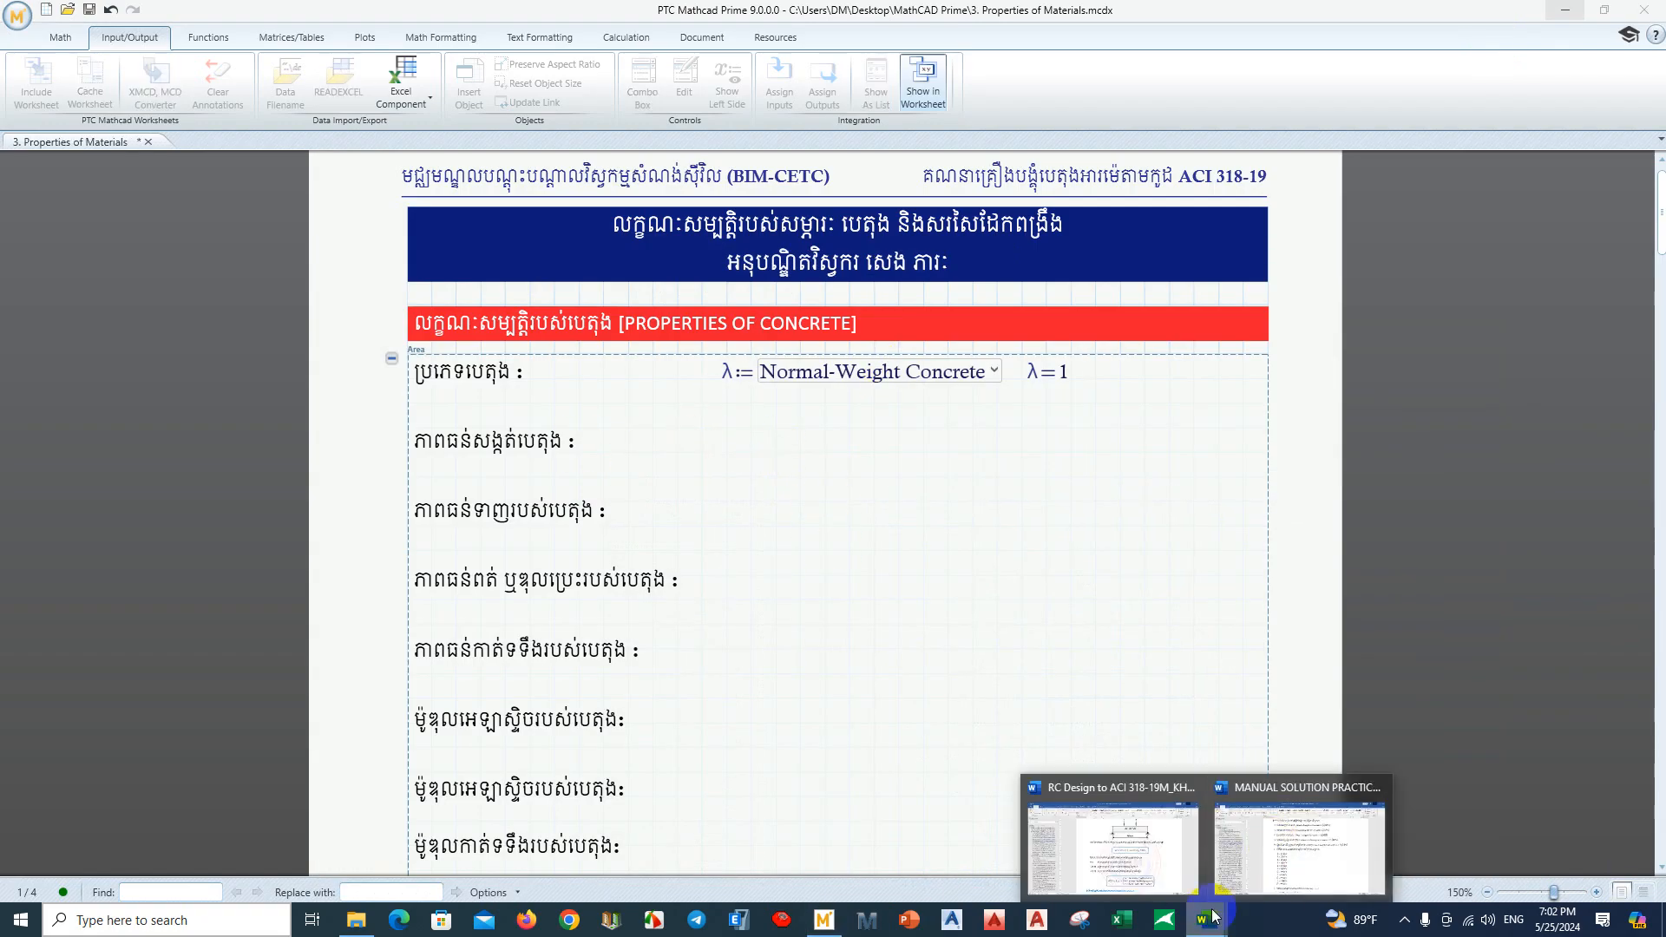
click(1278, 835)
scroll(841, 625, down, 1)
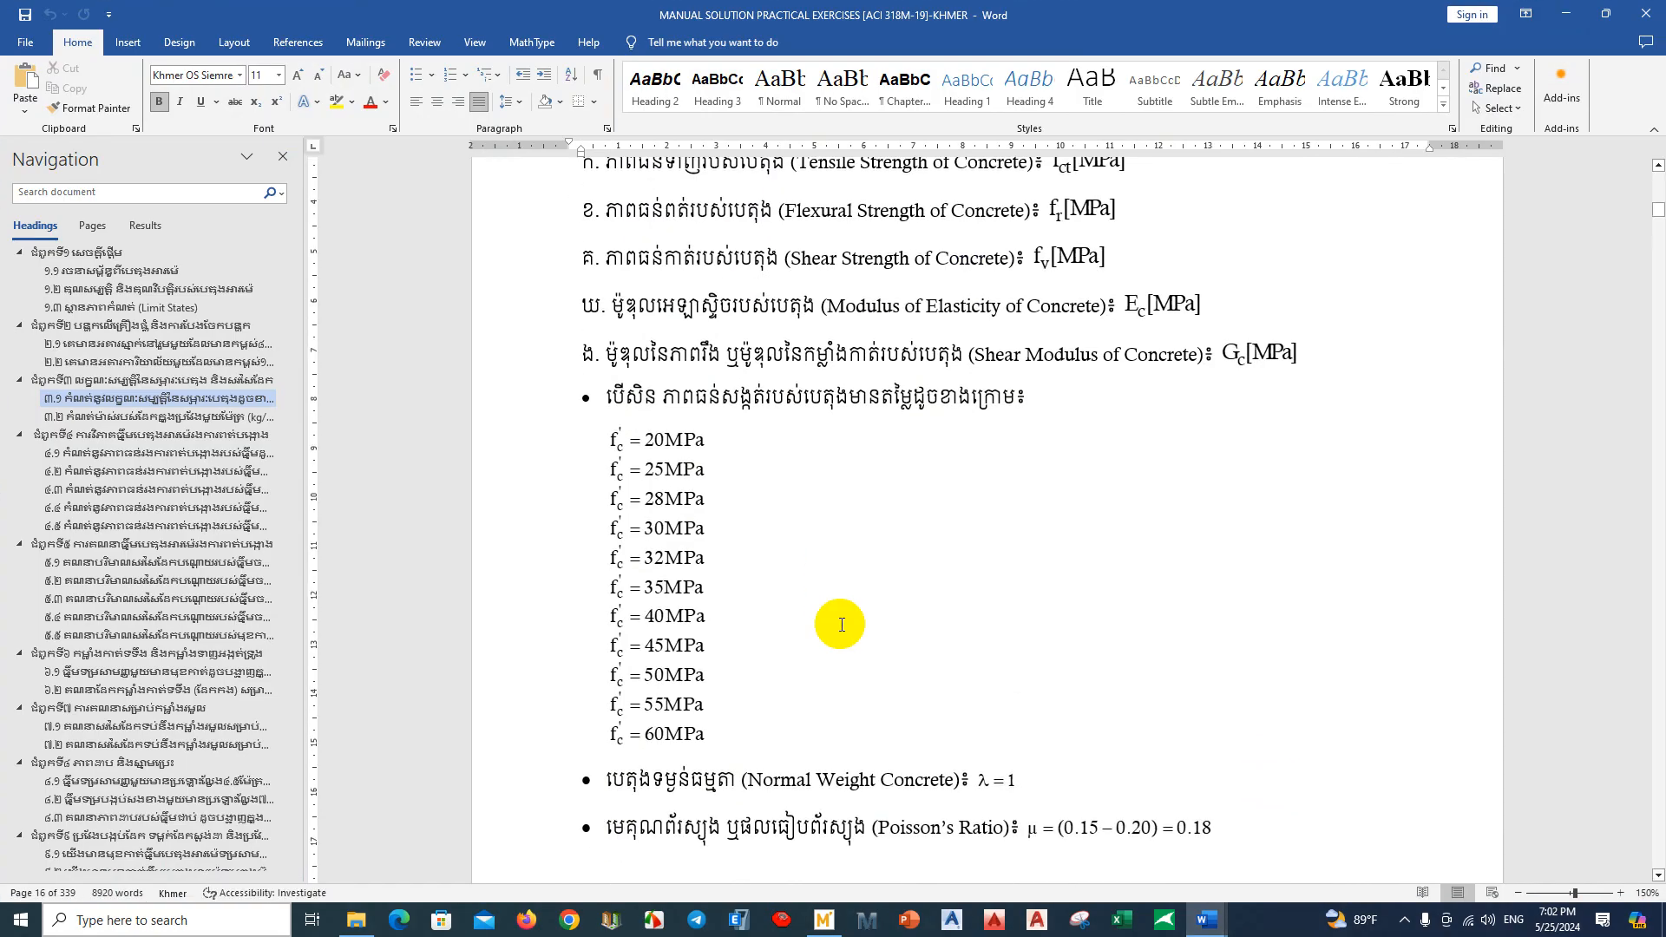
scroll(841, 625, up, 1)
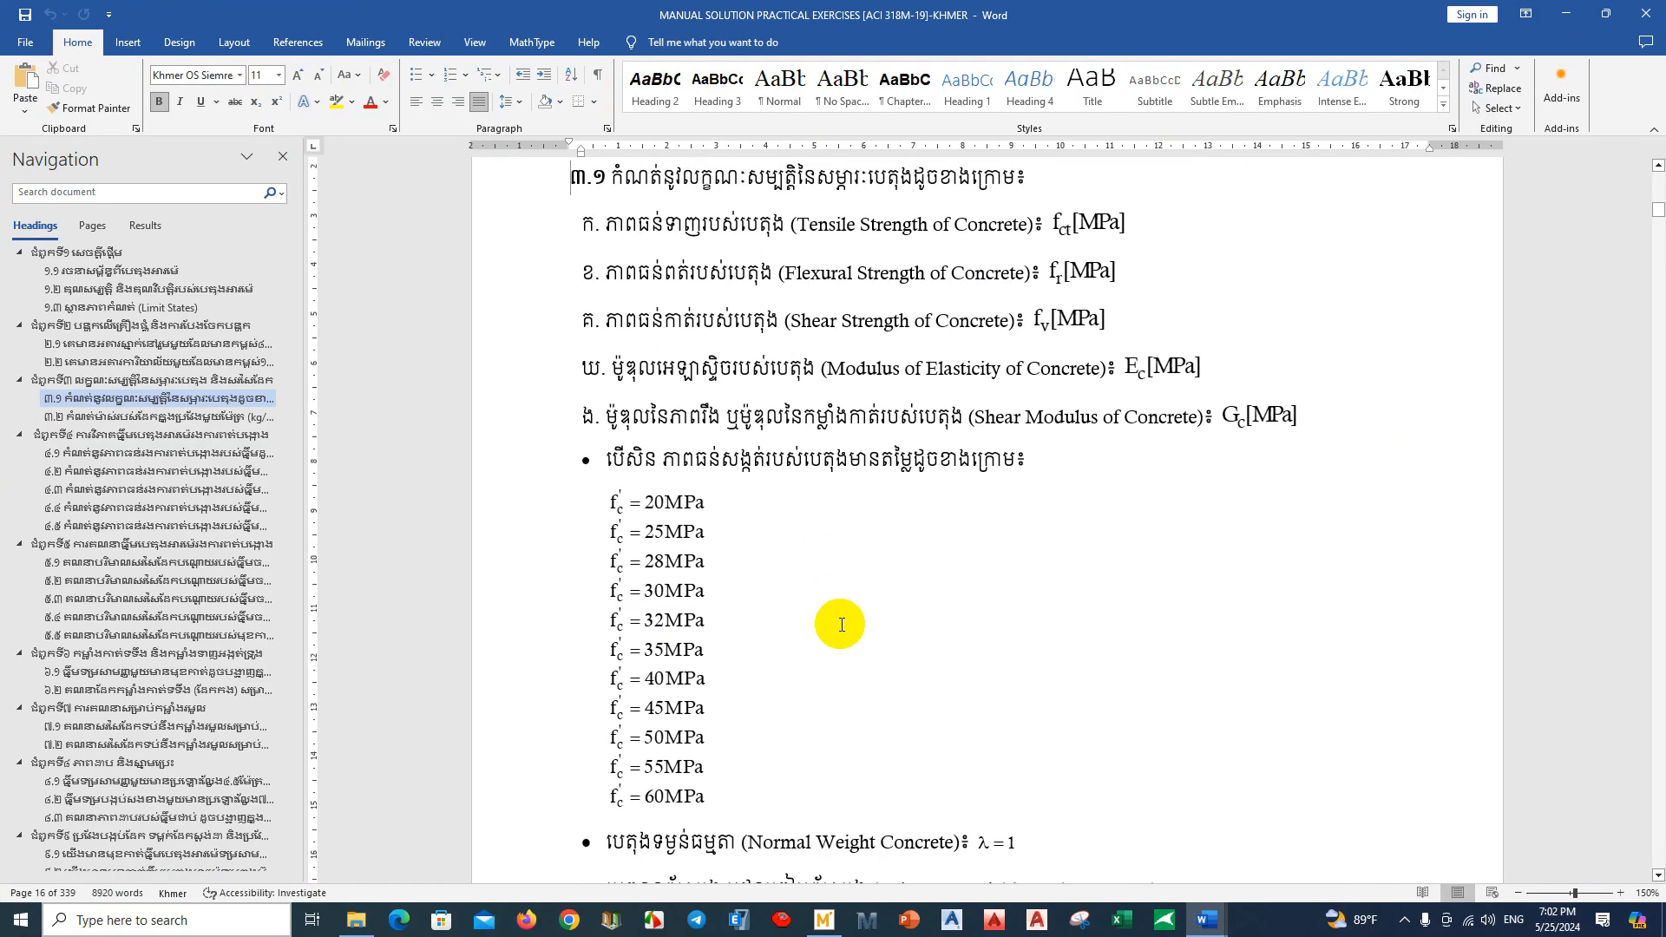
scroll(840, 624, up, 1)
click(677, 610)
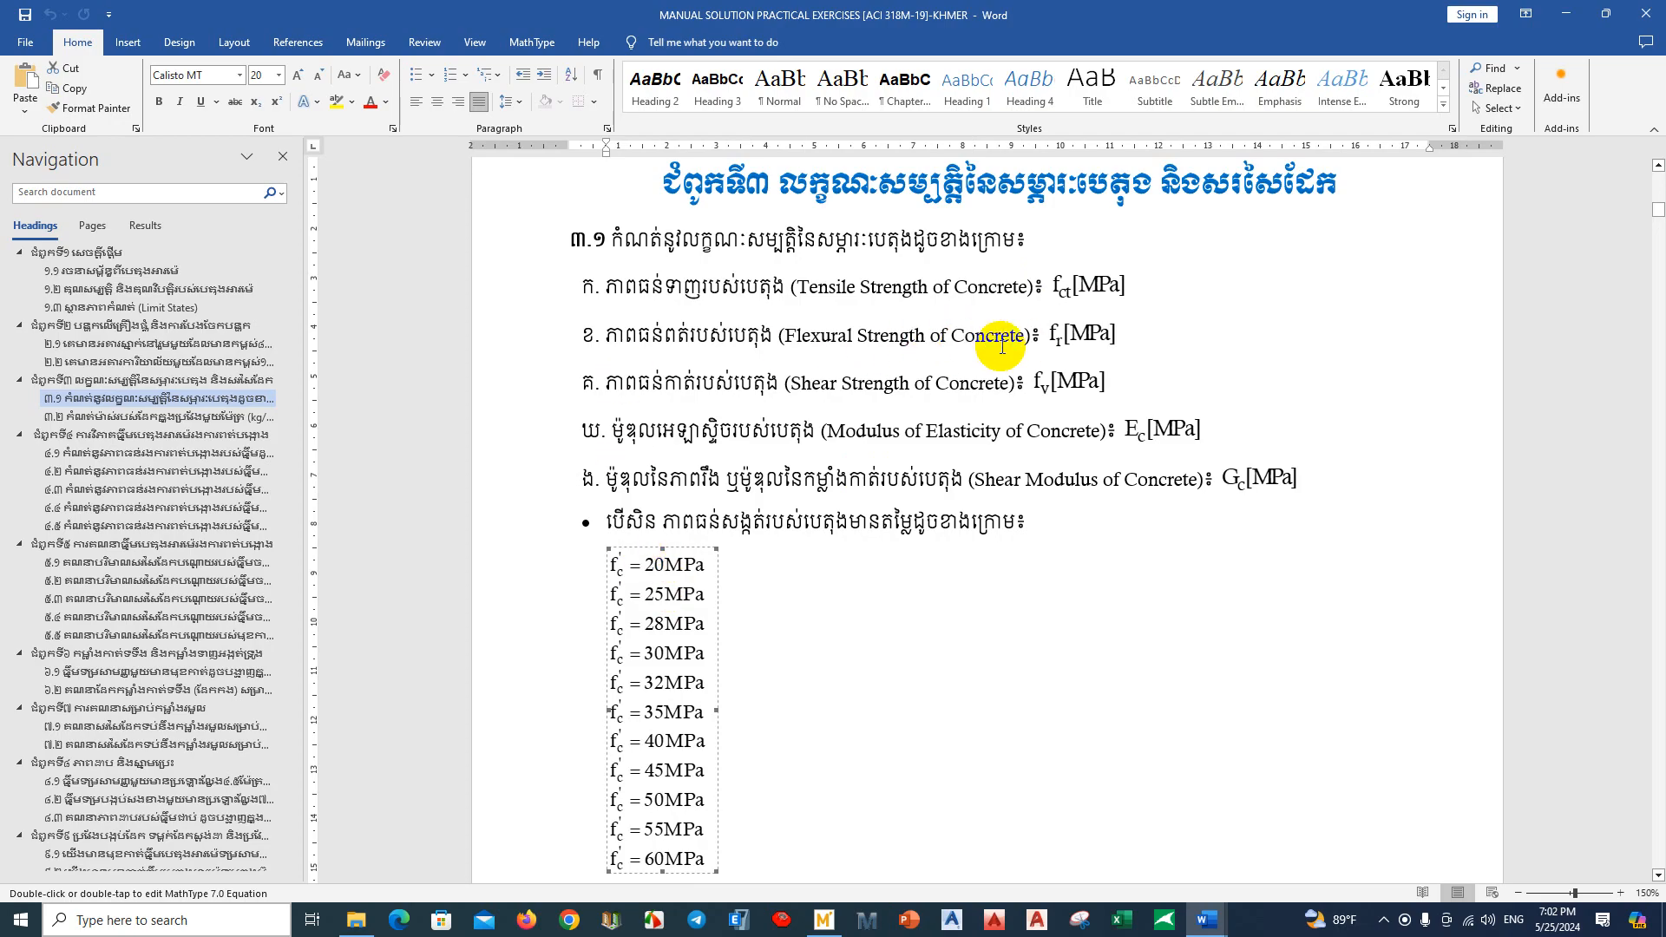
click(1076, 336)
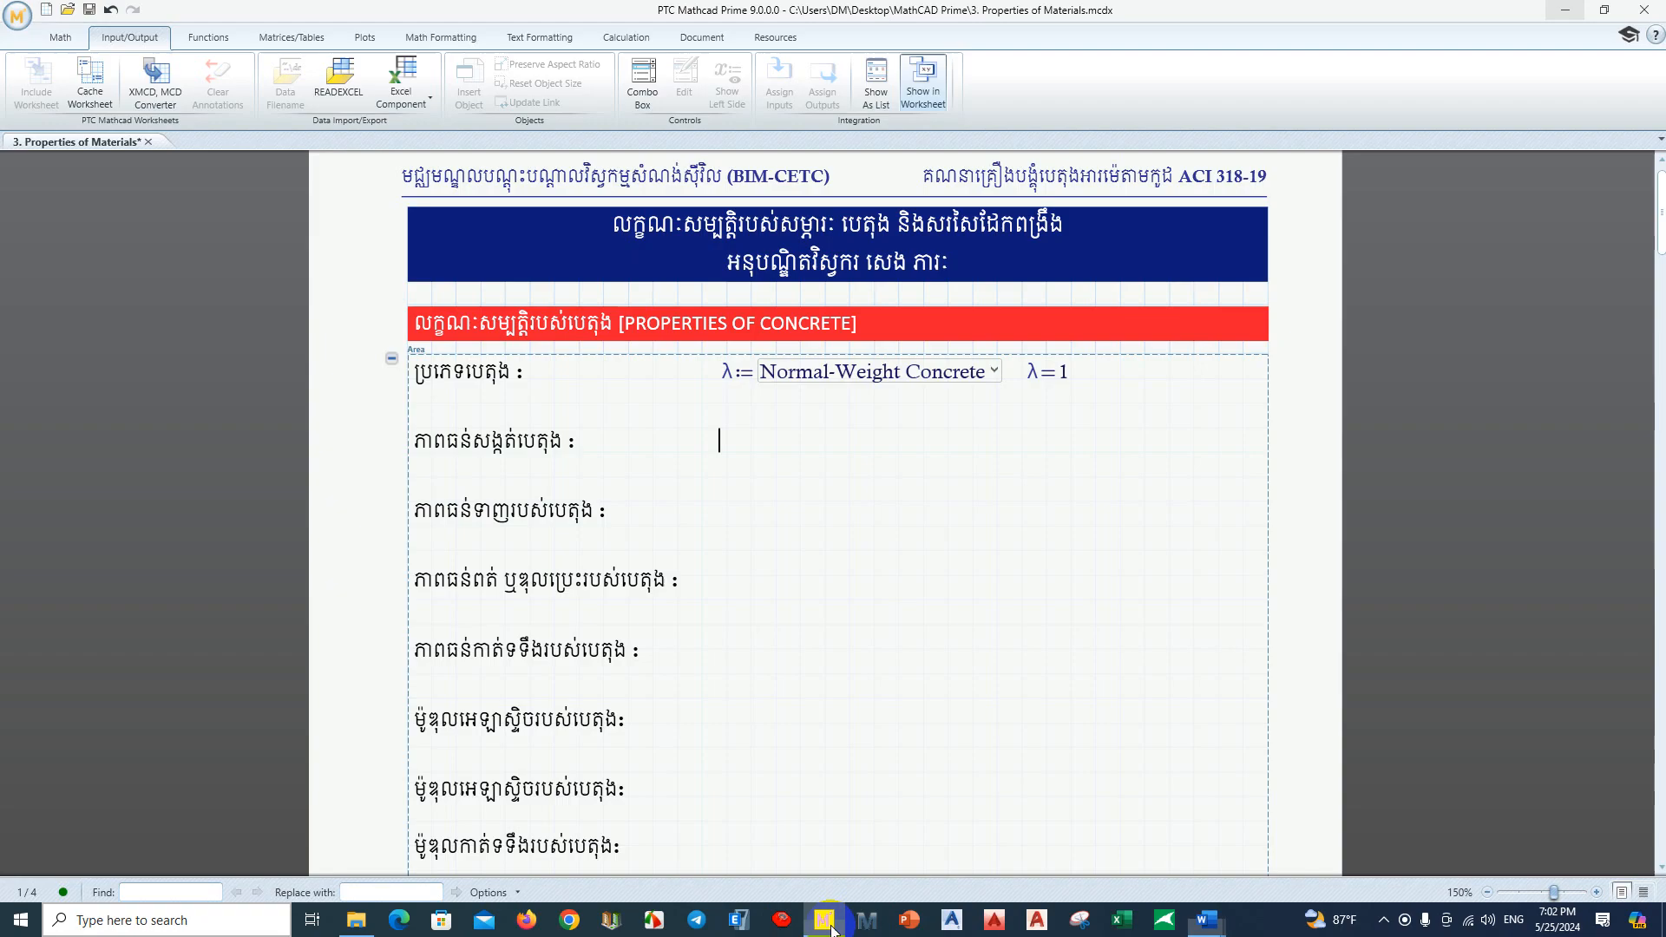
Step: Switch to Mathcad Prime and define f'c as 20 MPa beside the compressive strength label
click(823, 920)
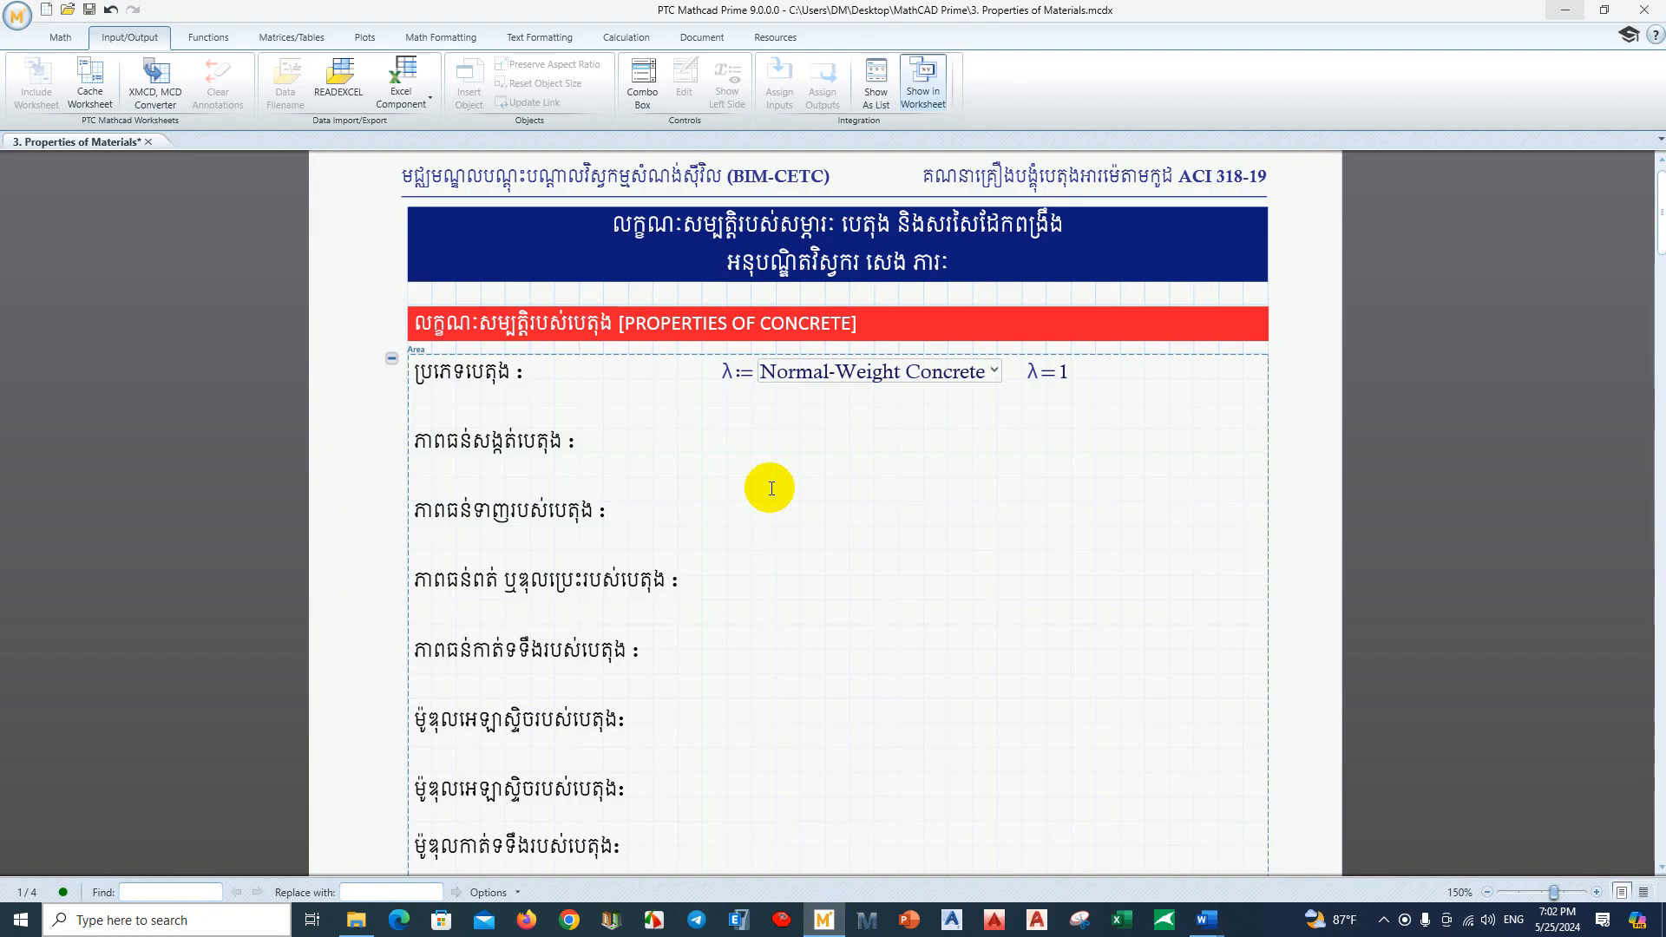
key(ctrl+shift+j)
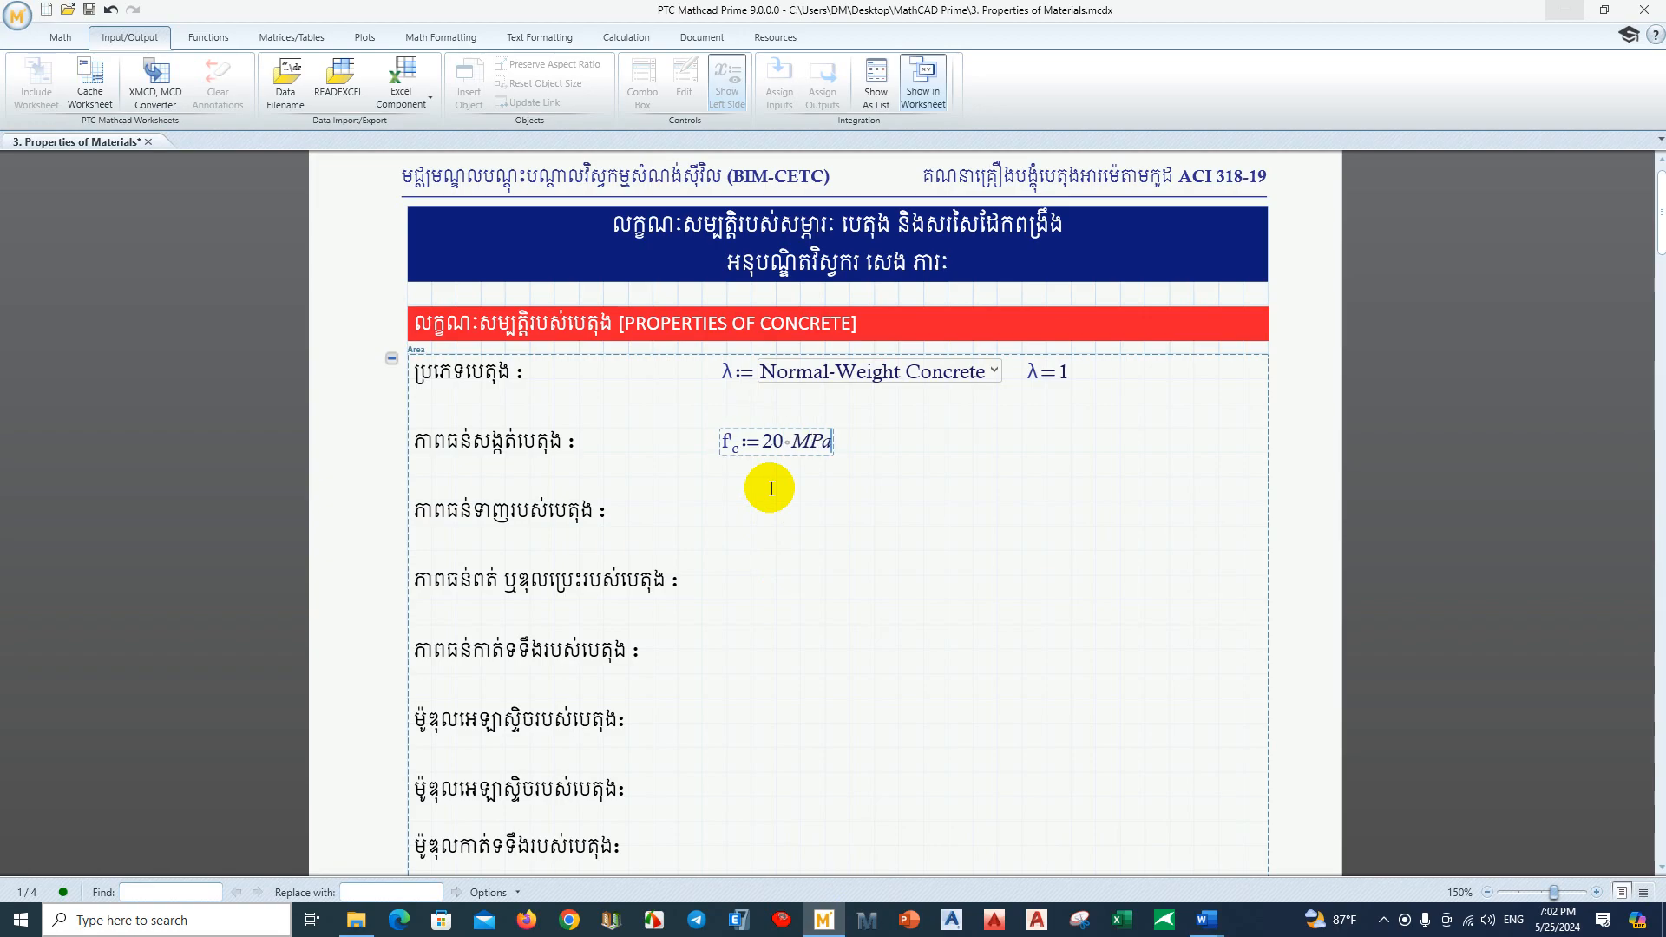
key(Return)
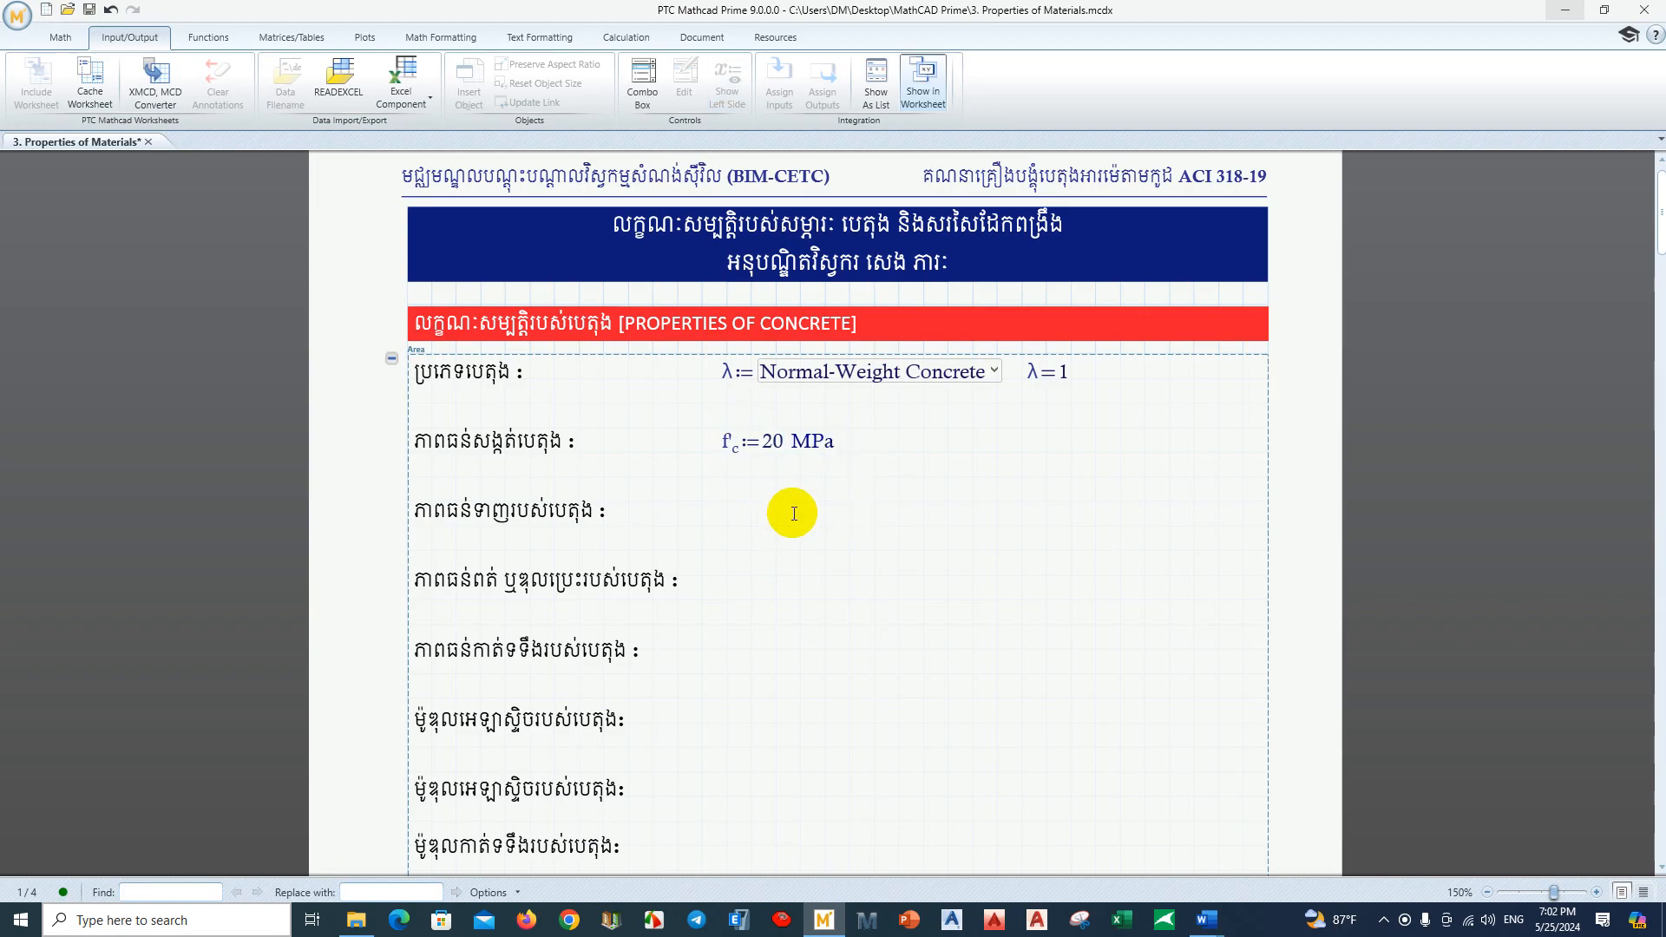
Step: Begin the definition of f with subscript ct beside the tensile strength label, entering the coefficient 0.56
text(f)
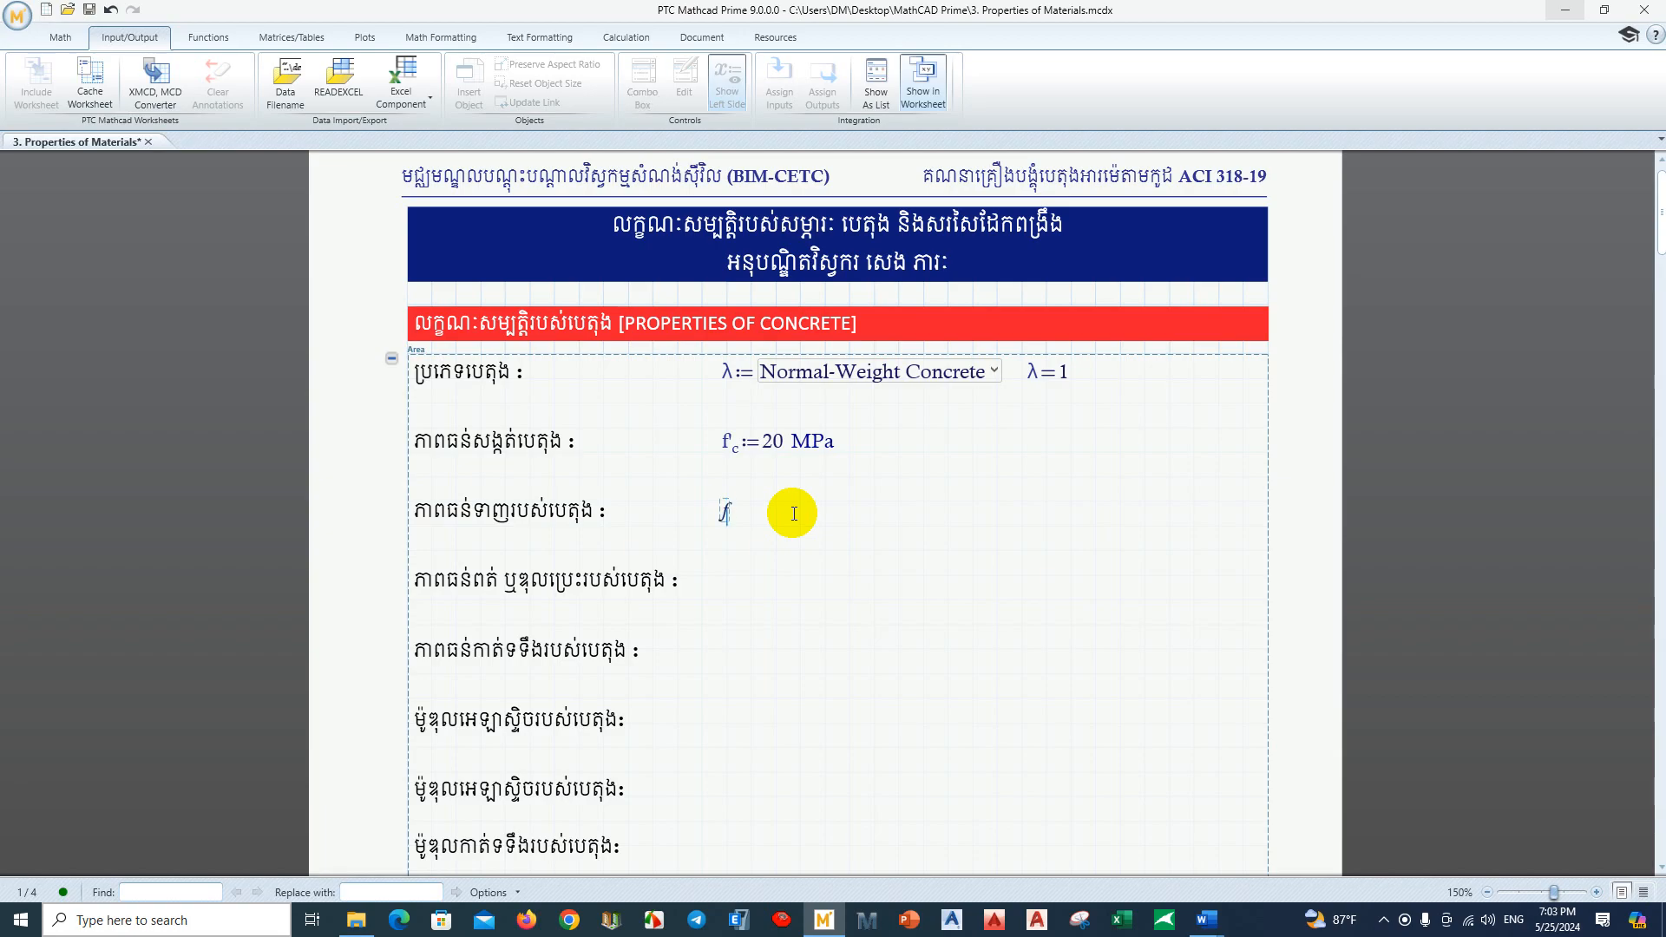
text(ct:=0.56)
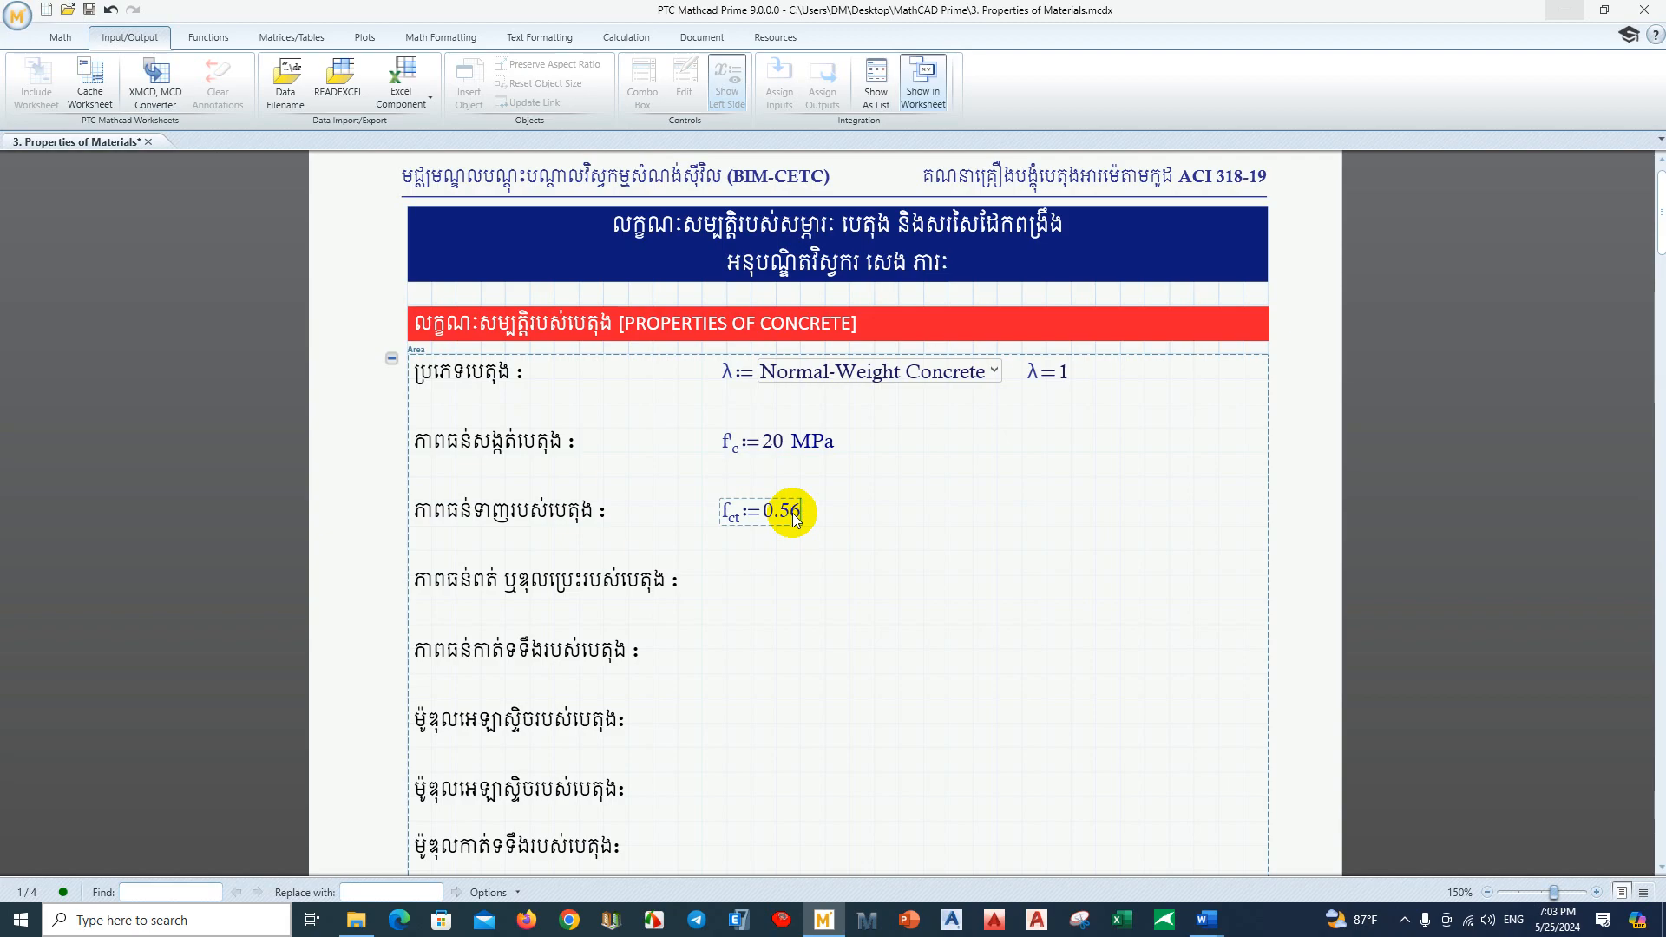
Step: Switch to the manual solution Word document, examine the required concrete properties and given data, and return to Mathcad Prime
click(827, 925)
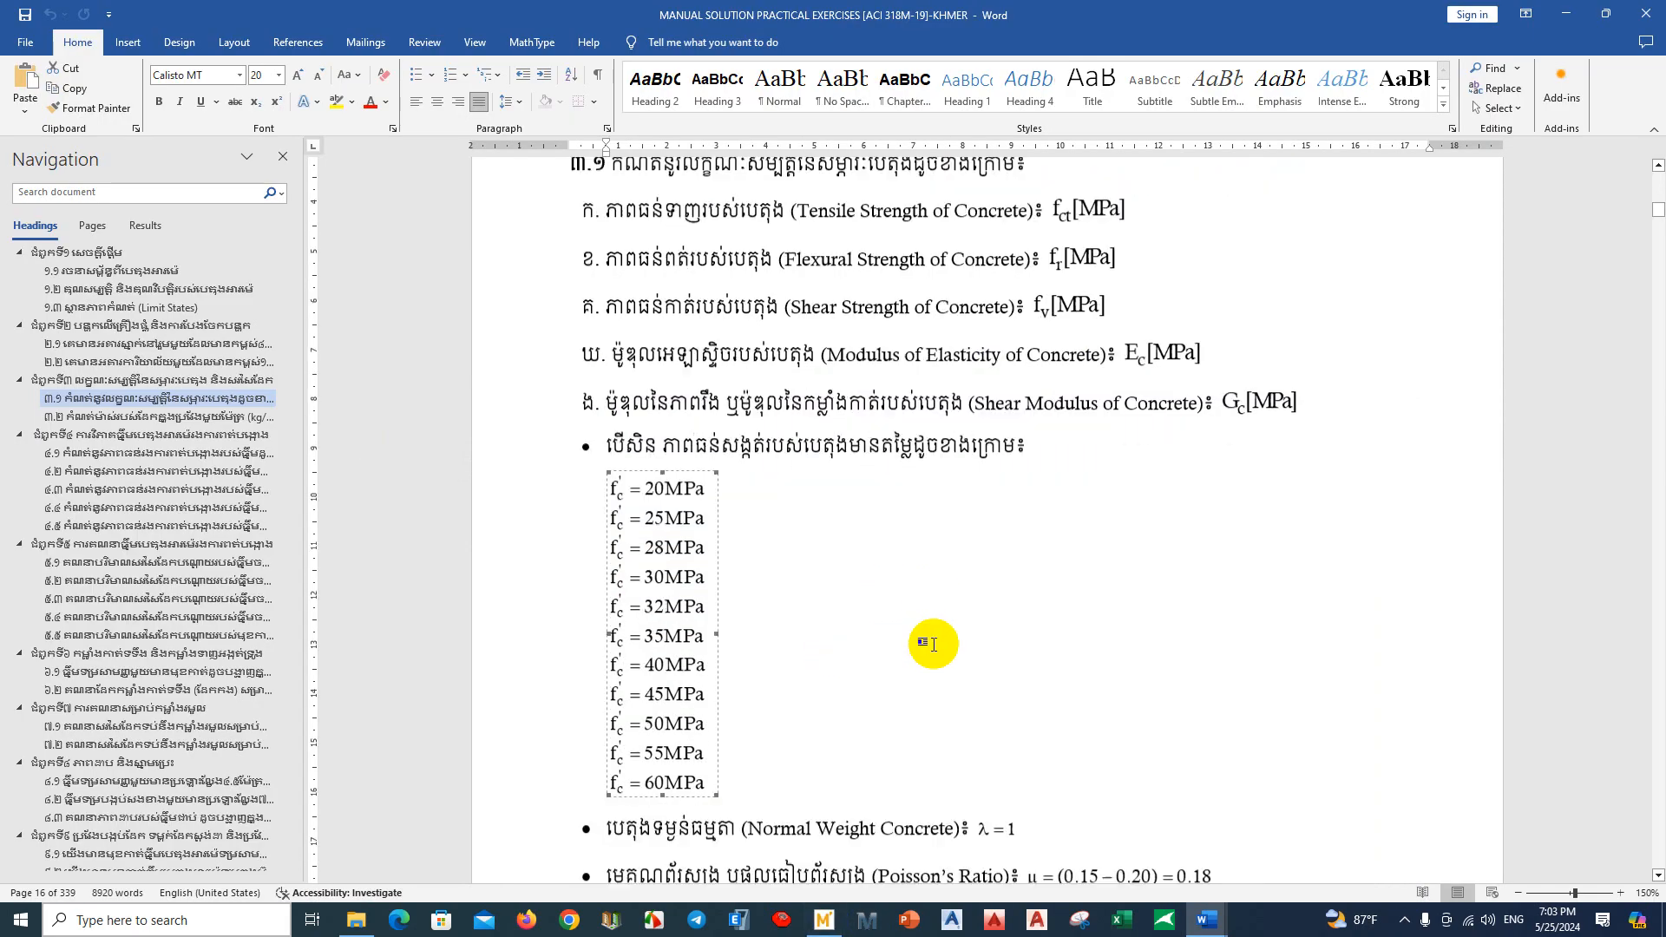
scroll(932, 644, down, 6)
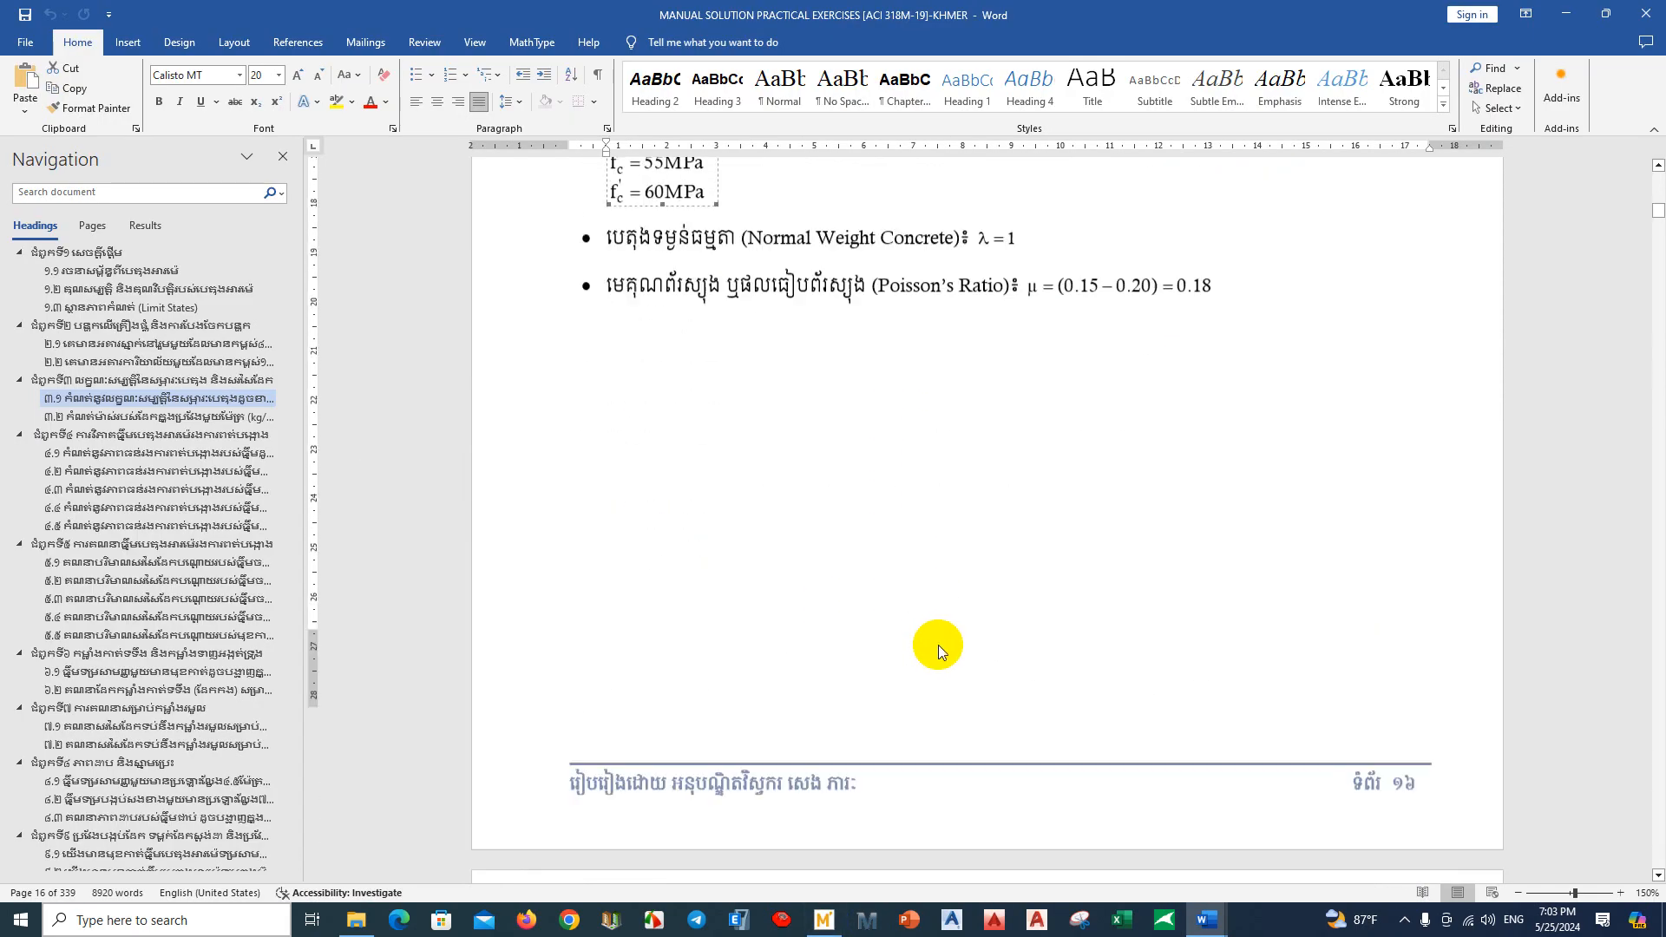
scroll(940, 652, down, 3)
scroll(955, 647, up, 3)
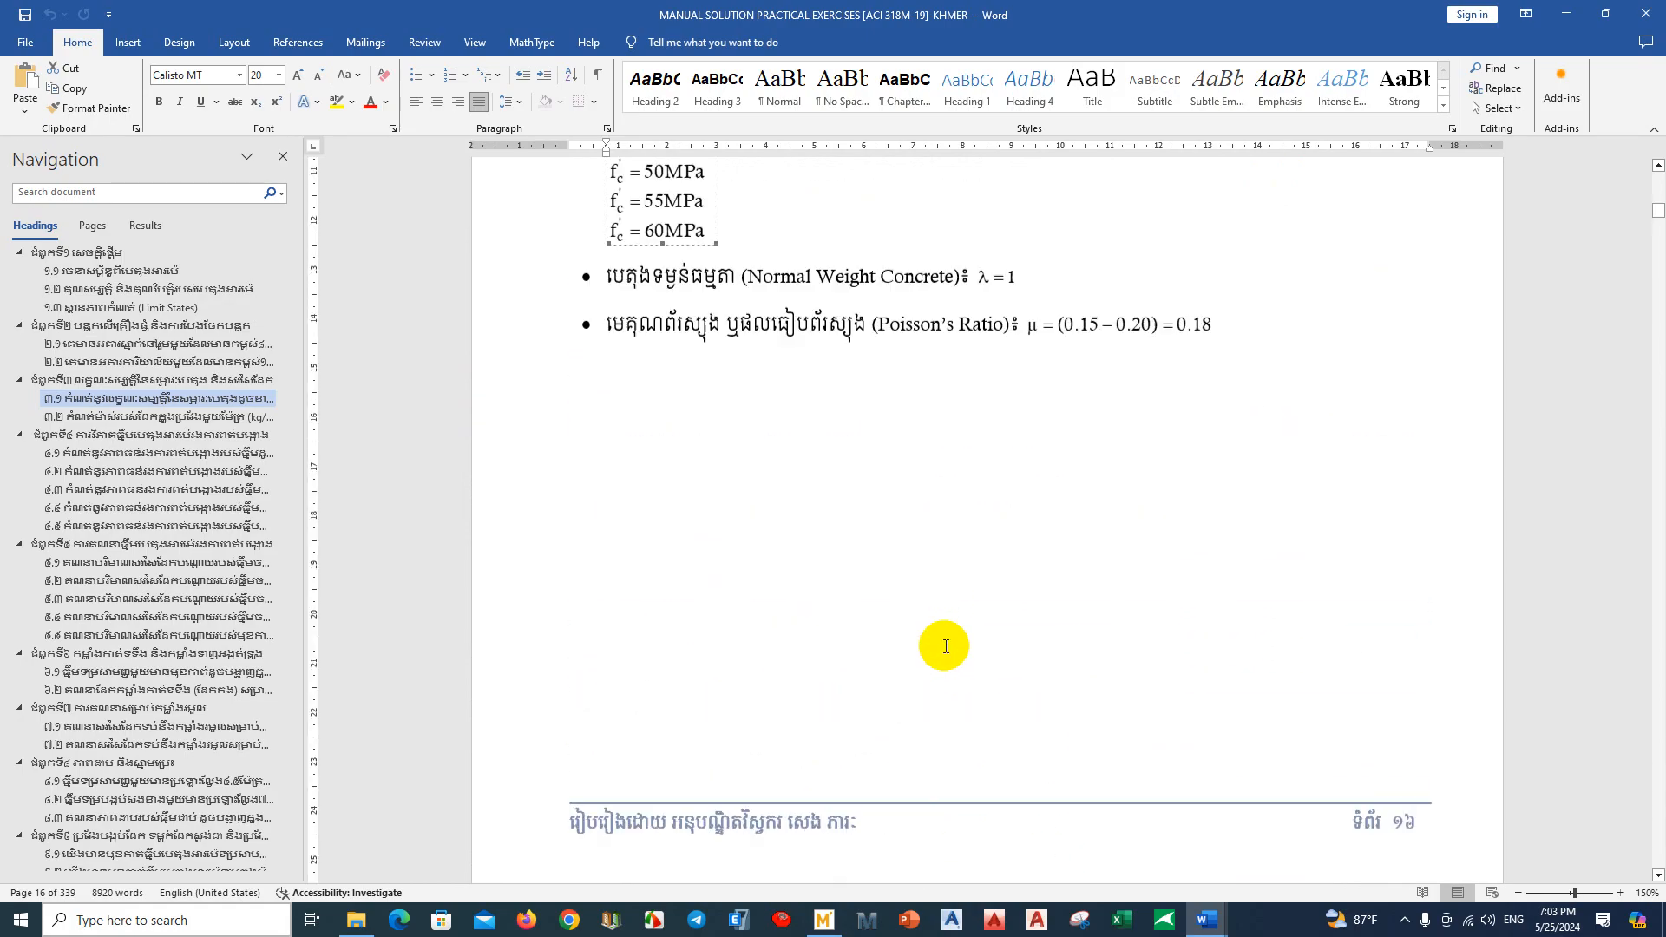
scroll(944, 647, up, 6)
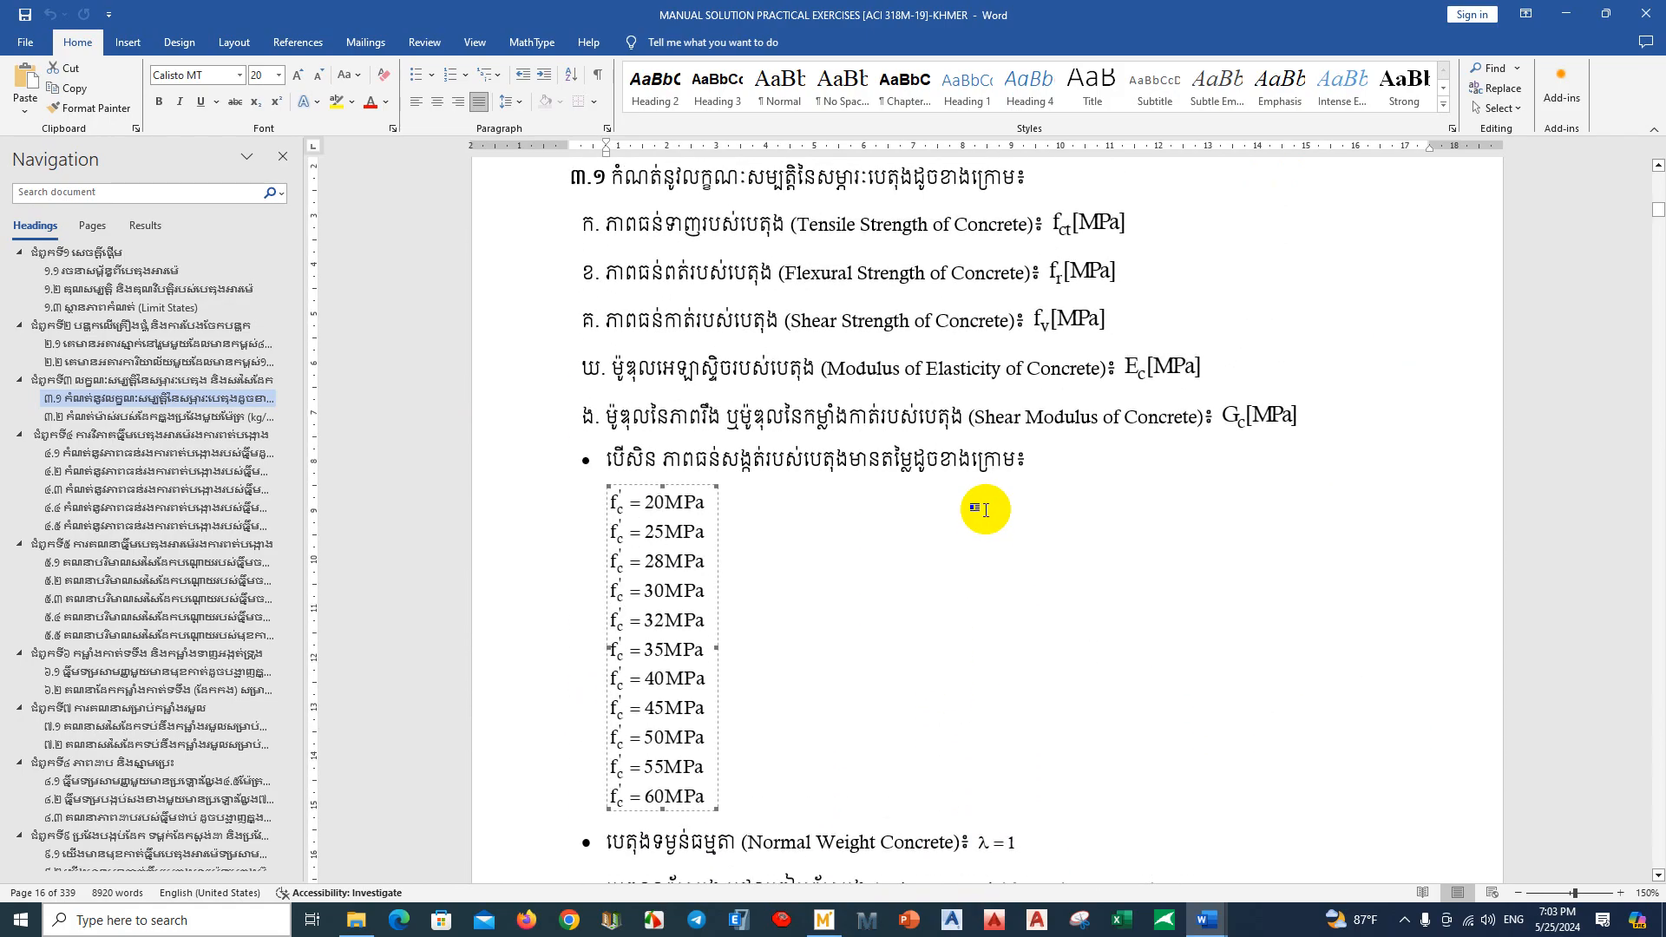
scroll(971, 564, up, 2)
click(824, 919)
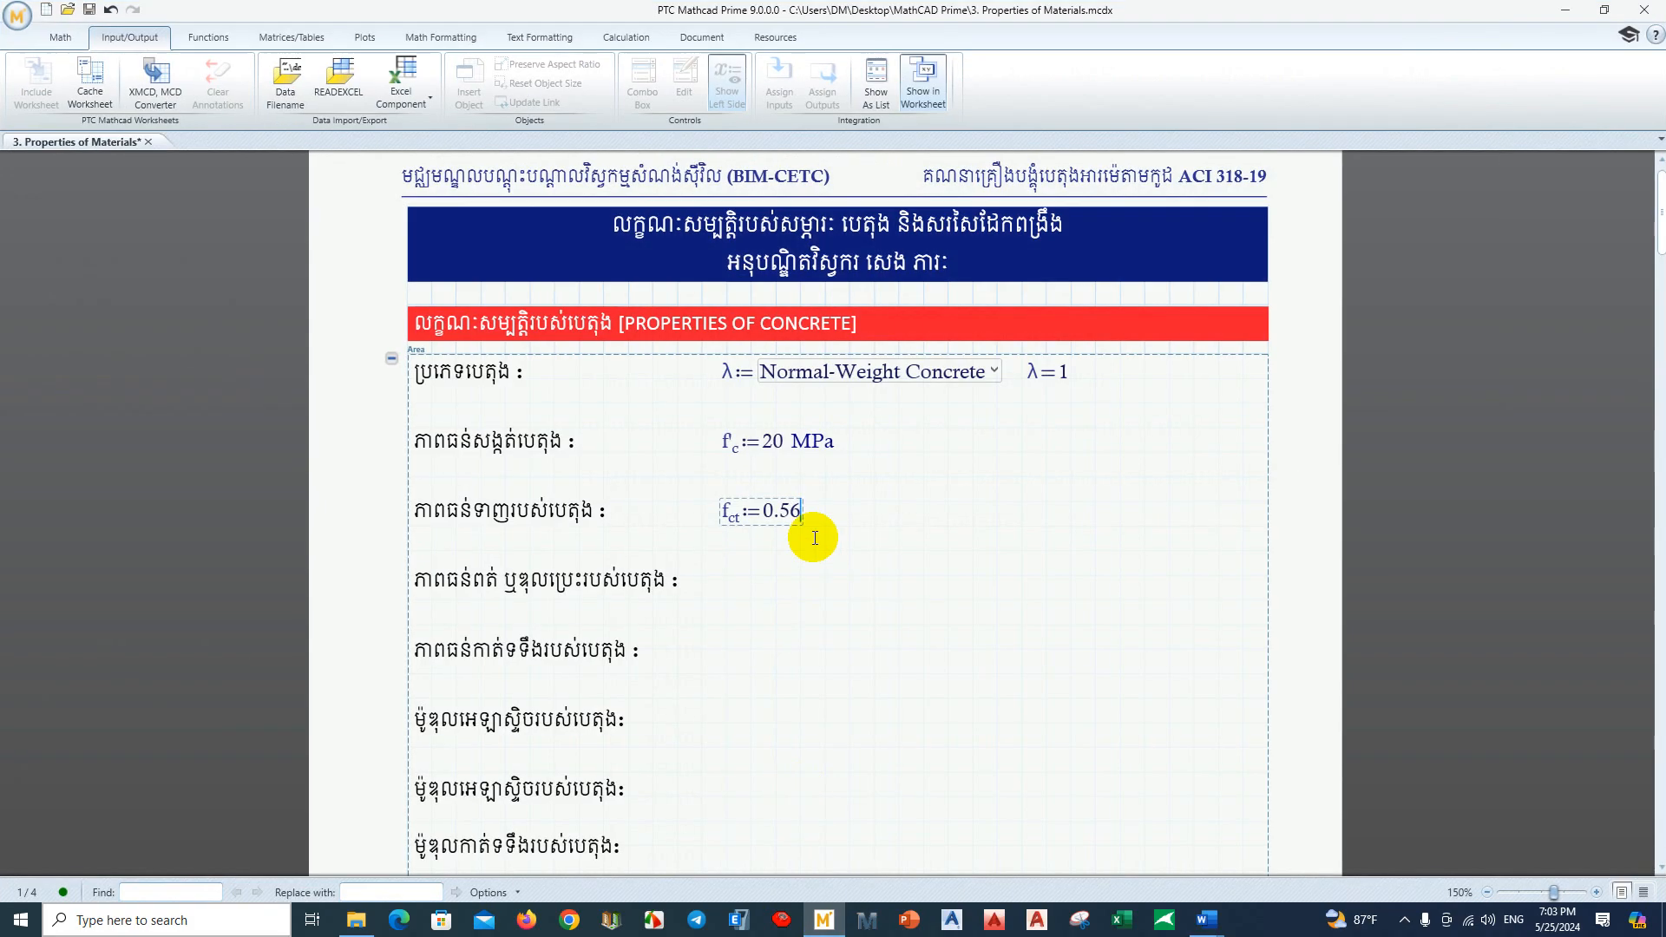
Step: Multiply the 0.56 coefficient in the tensile strength formula by the square root of f'c
text(*)
key(backslash)
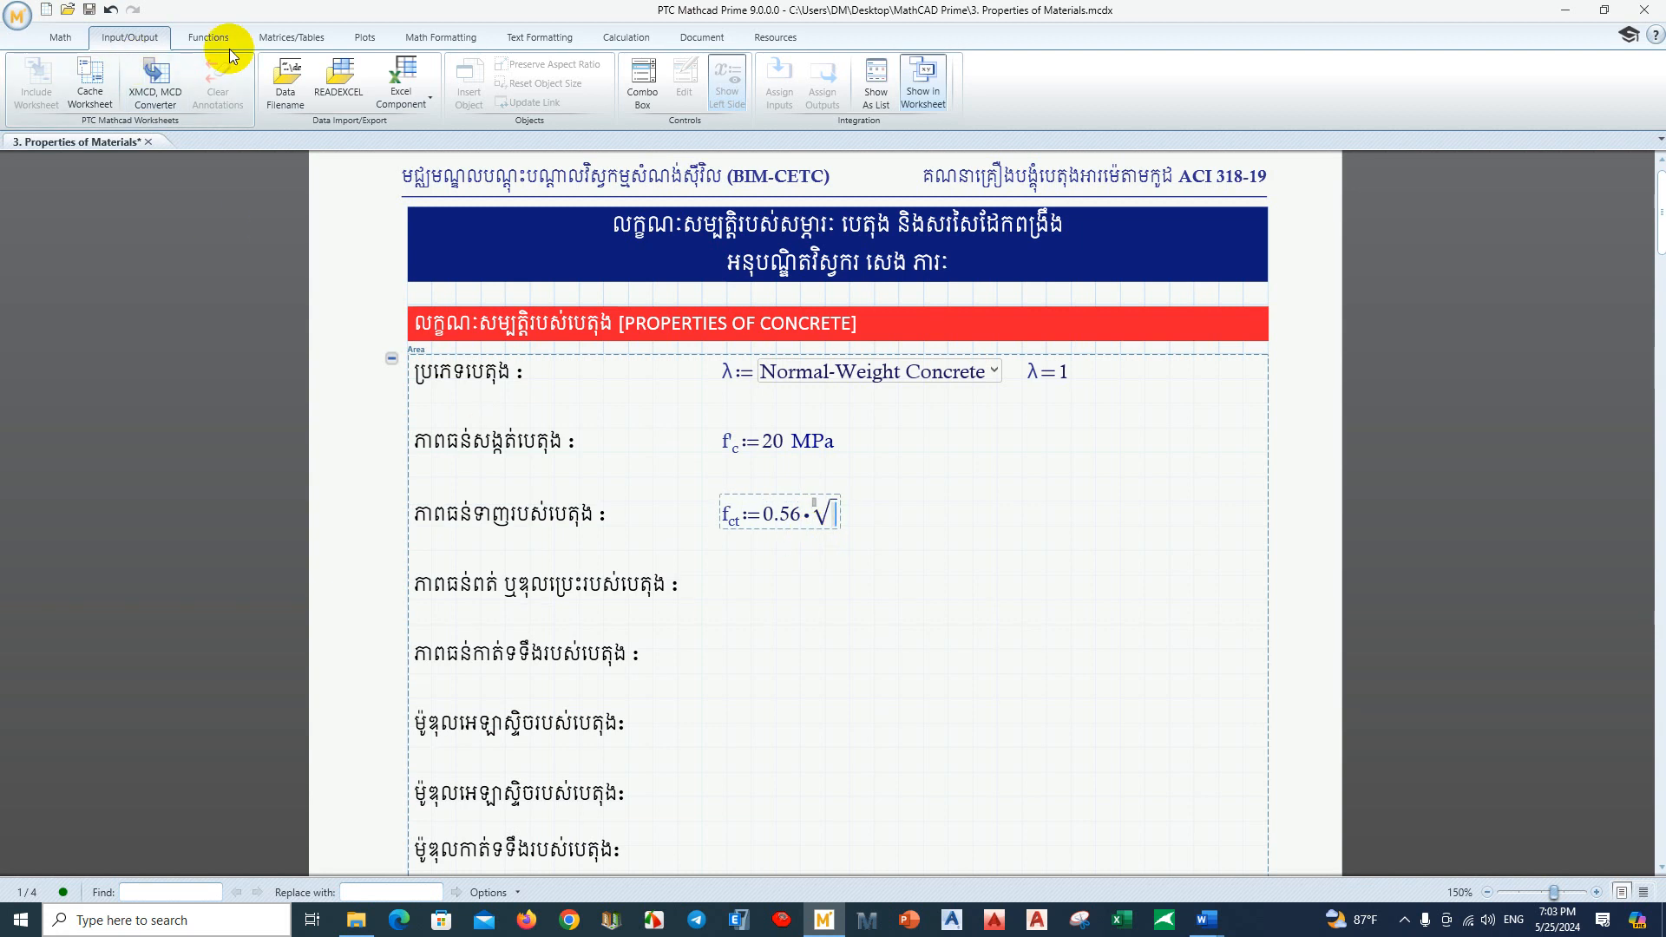
click(61, 39)
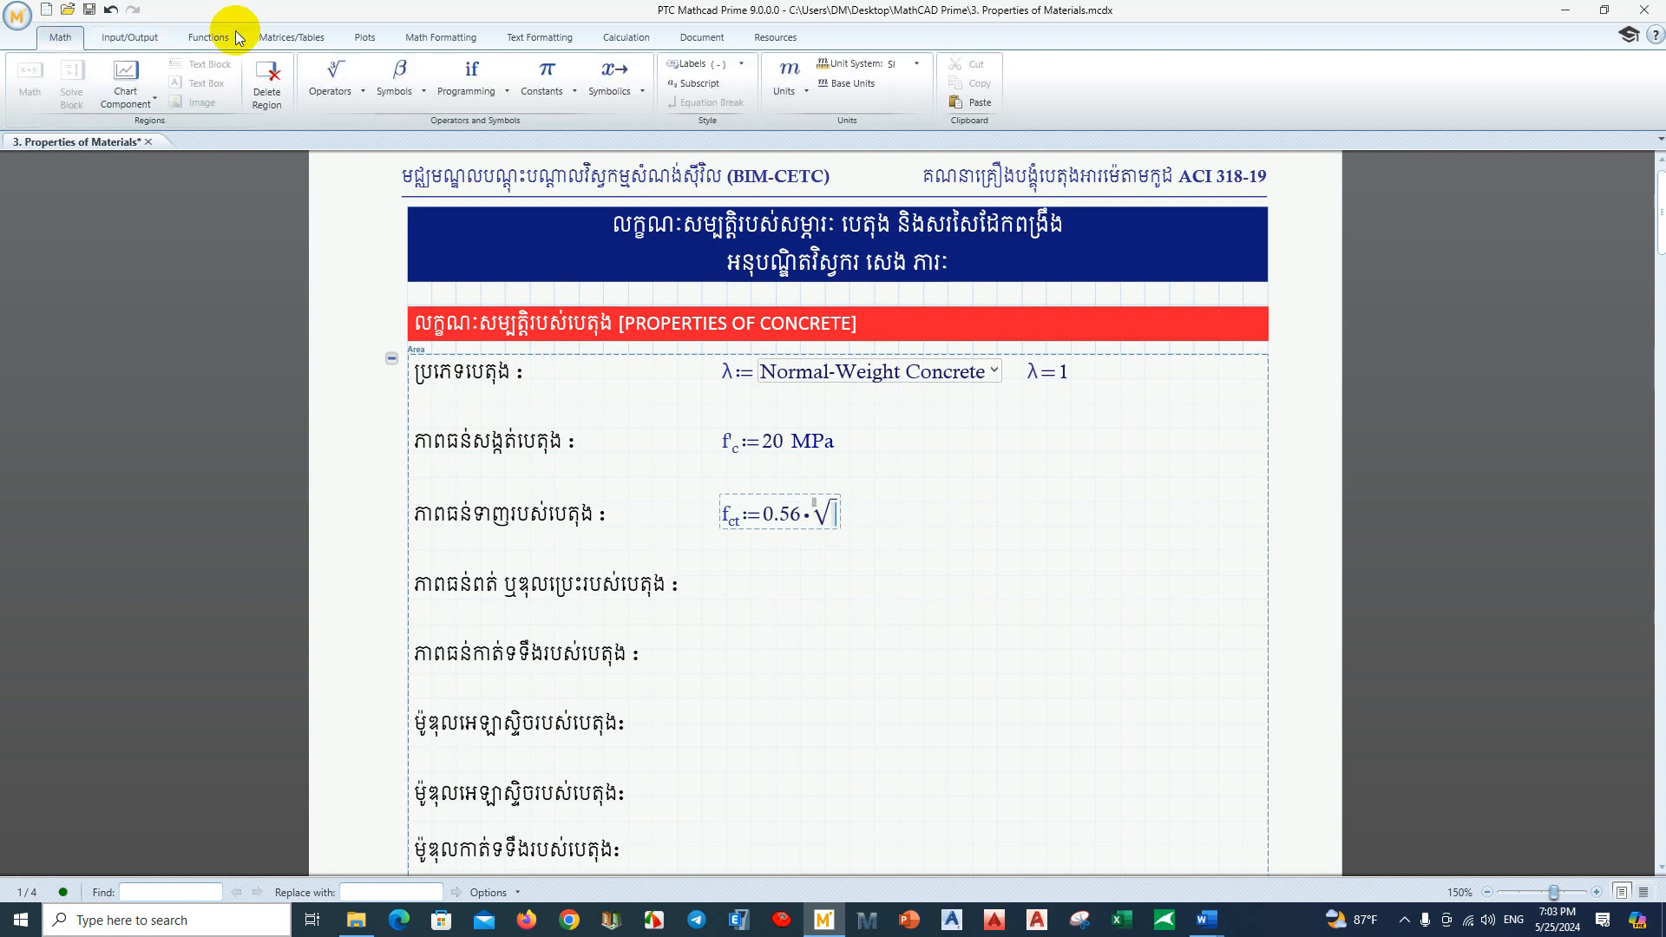
click(403, 84)
click(321, 78)
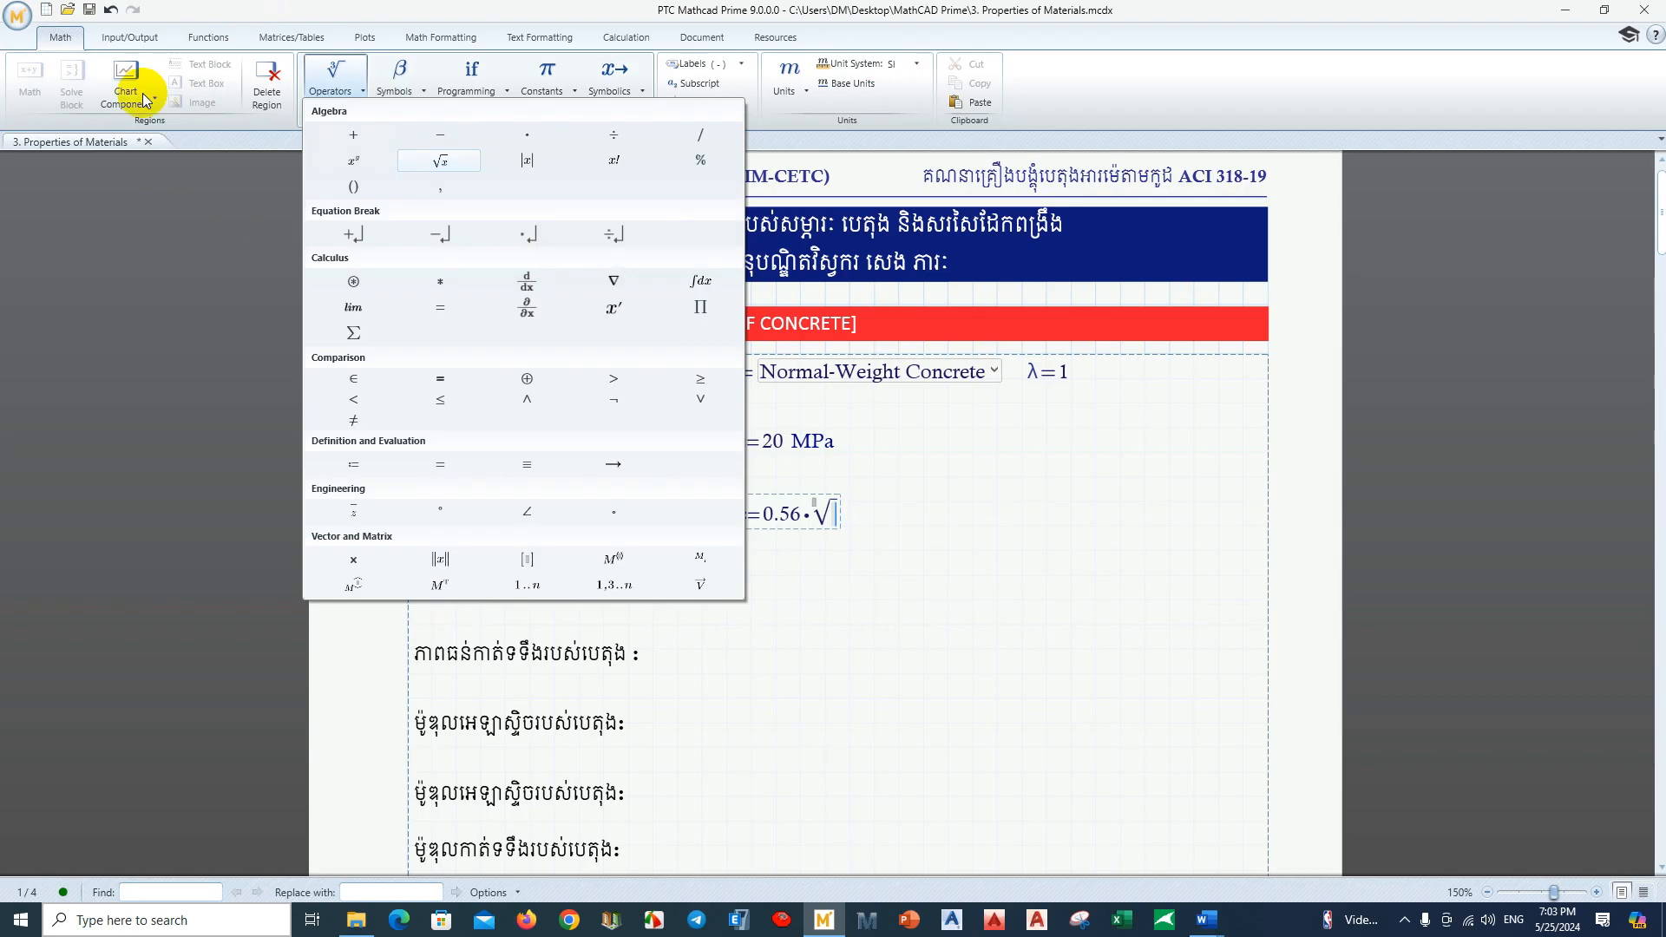
click(68, 45)
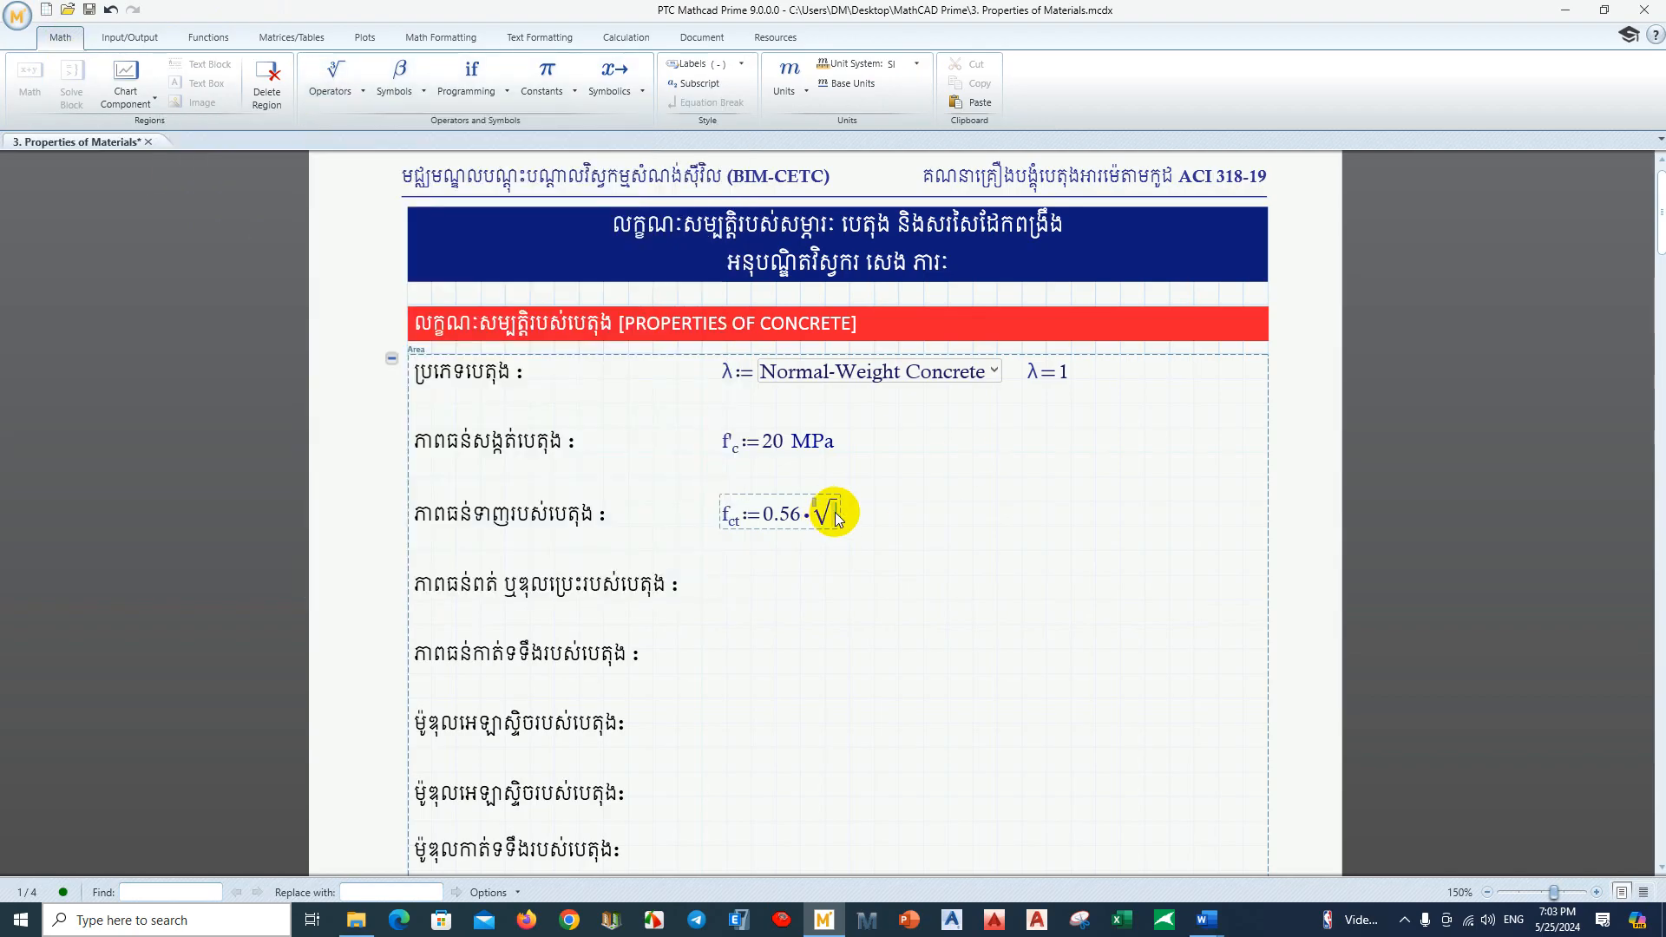
text(f)
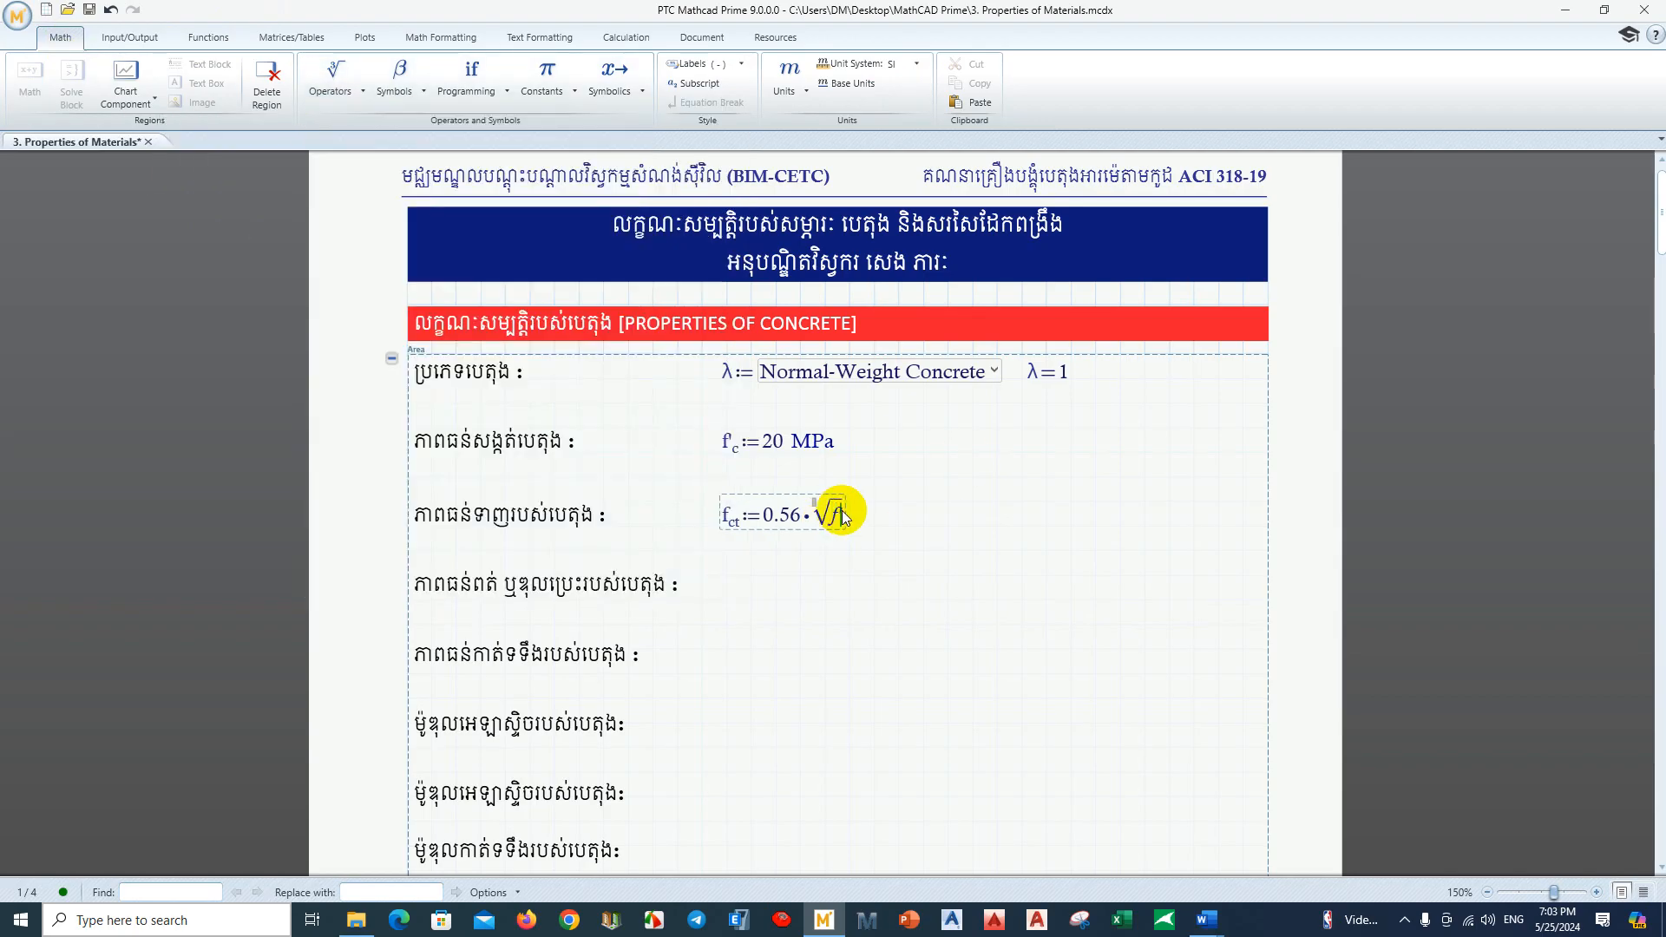
text('c)
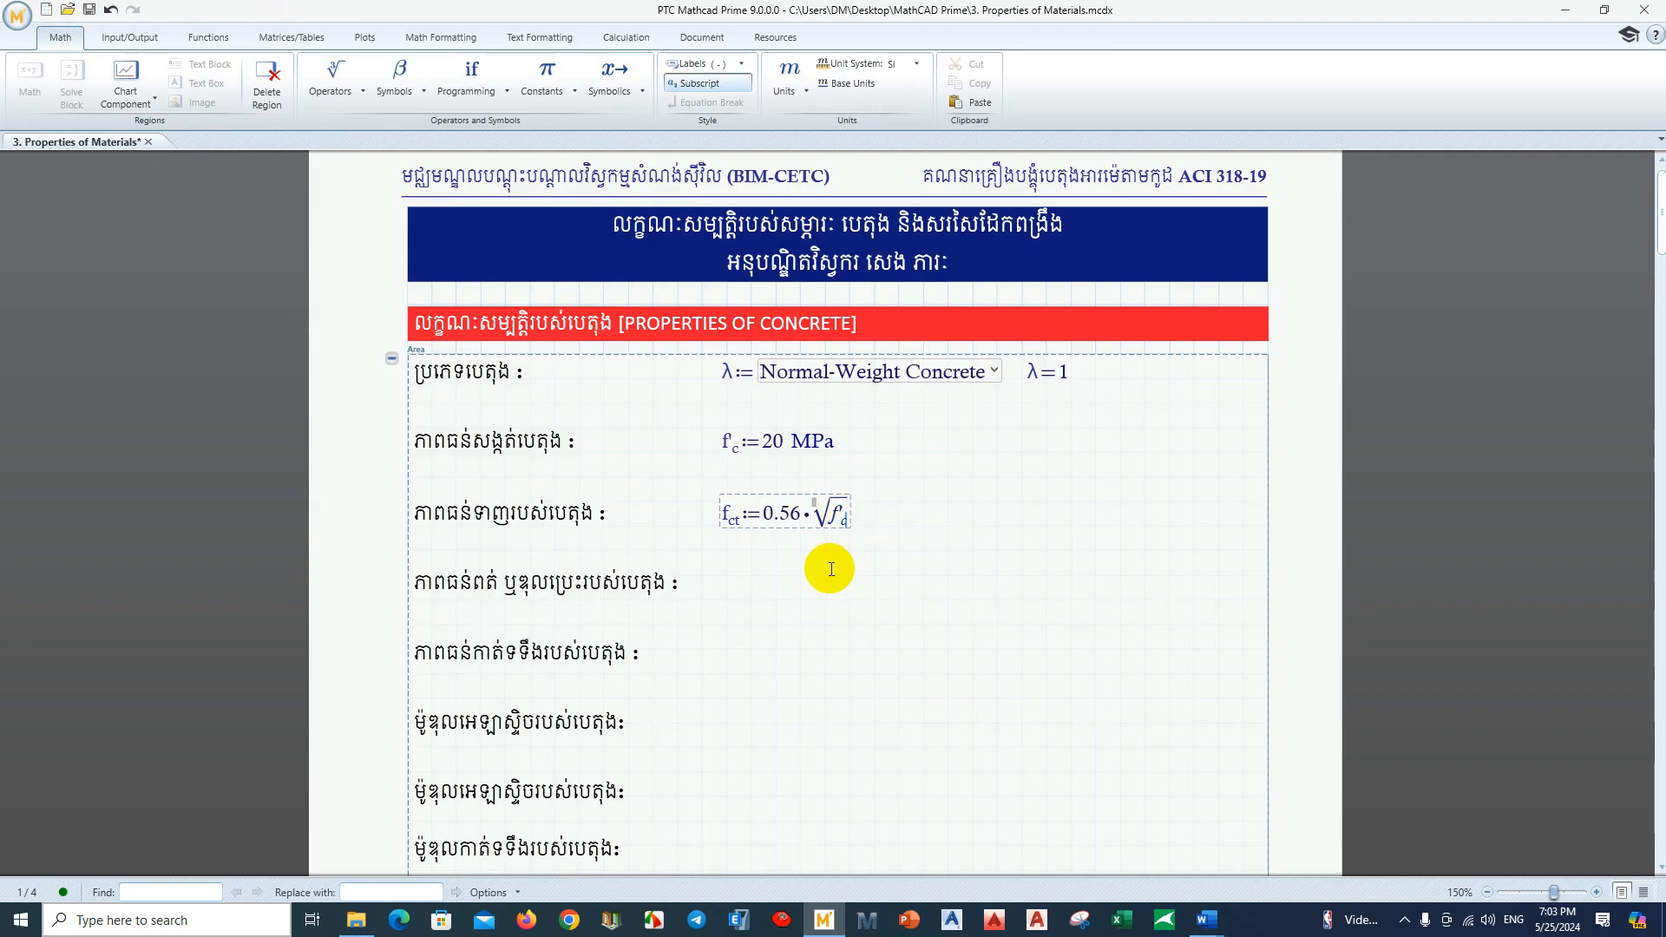
Step: Evaluate the tensile strength formula and set its result unit to MPa
text(=)
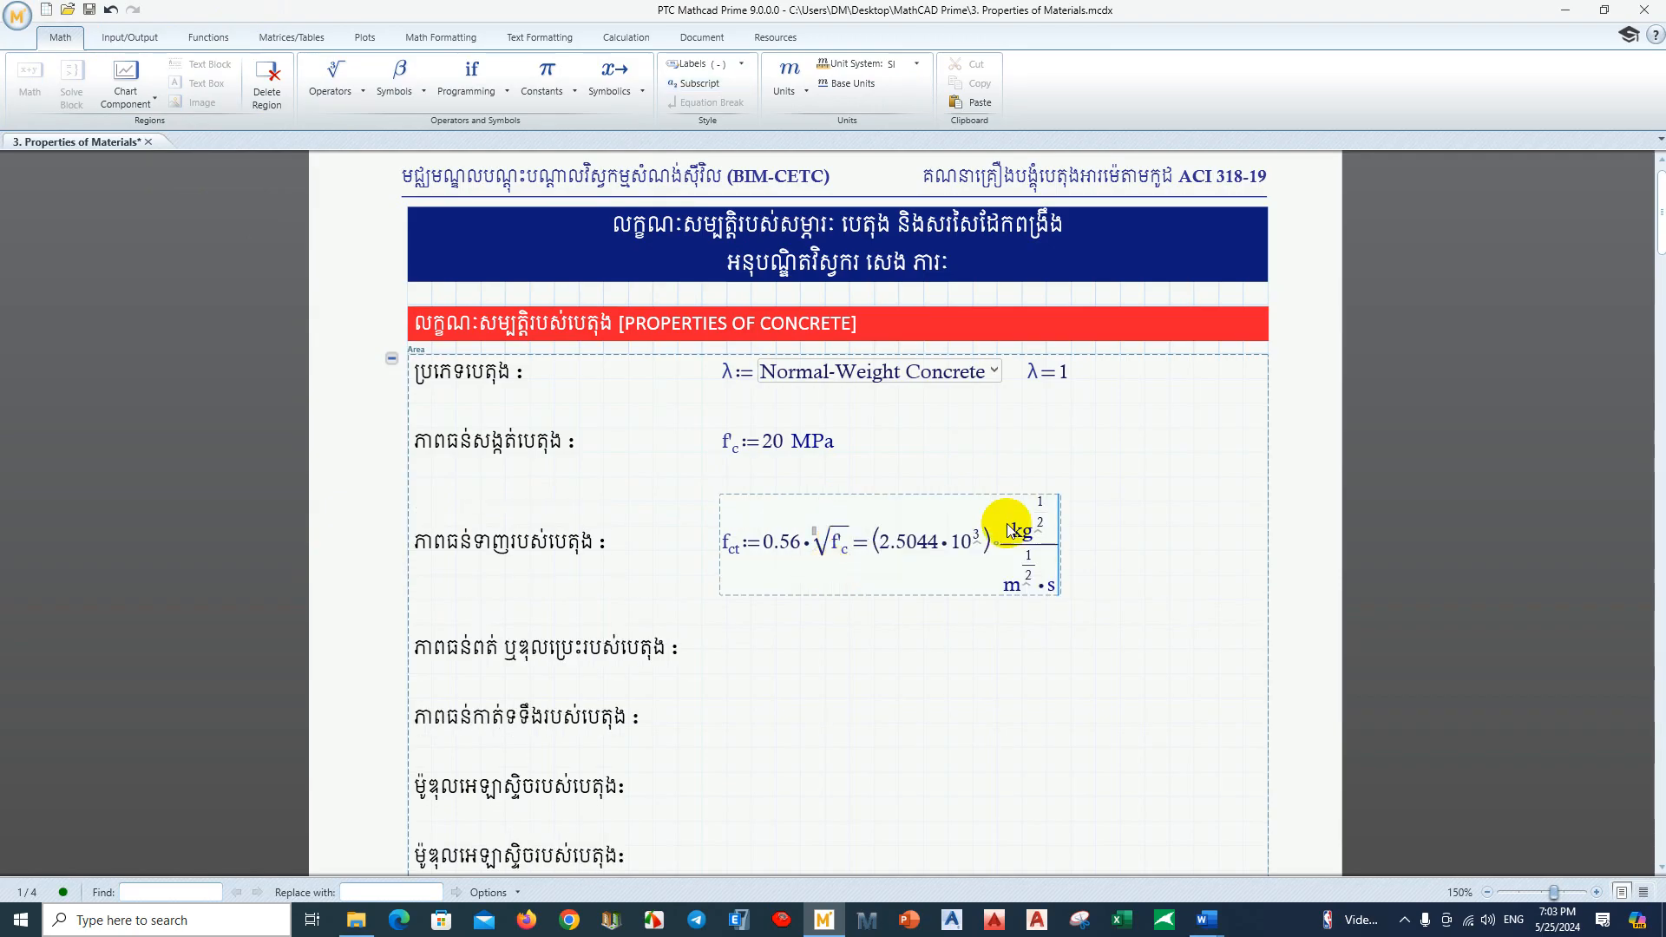
drag(1011, 529, 1054, 577)
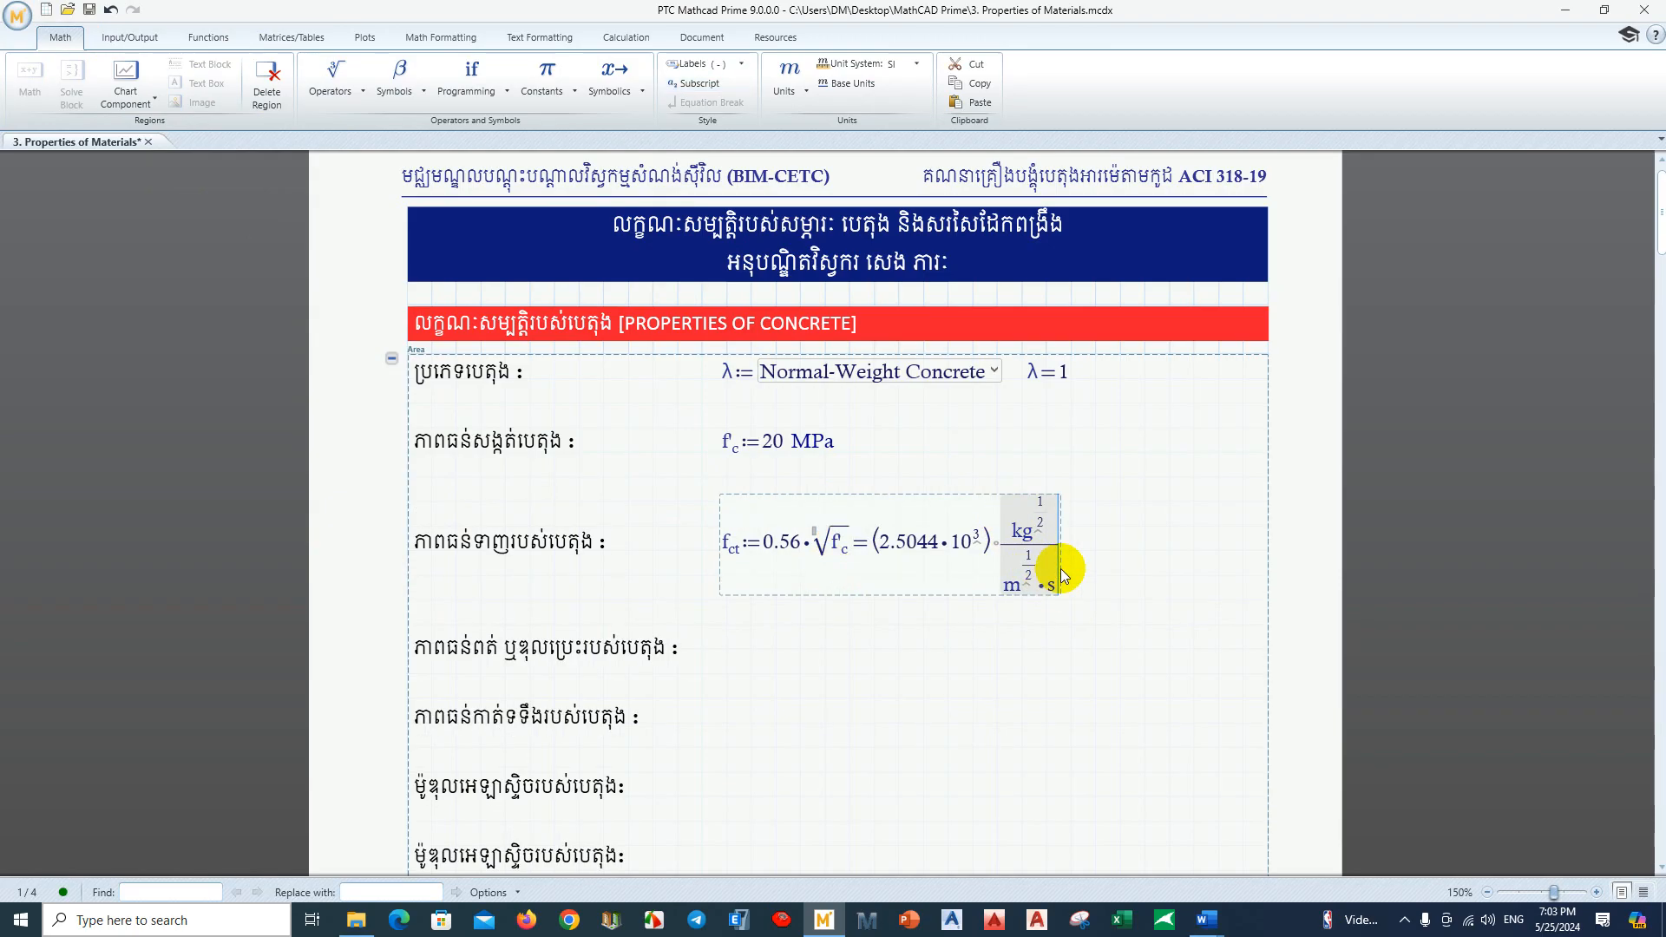
text(M)
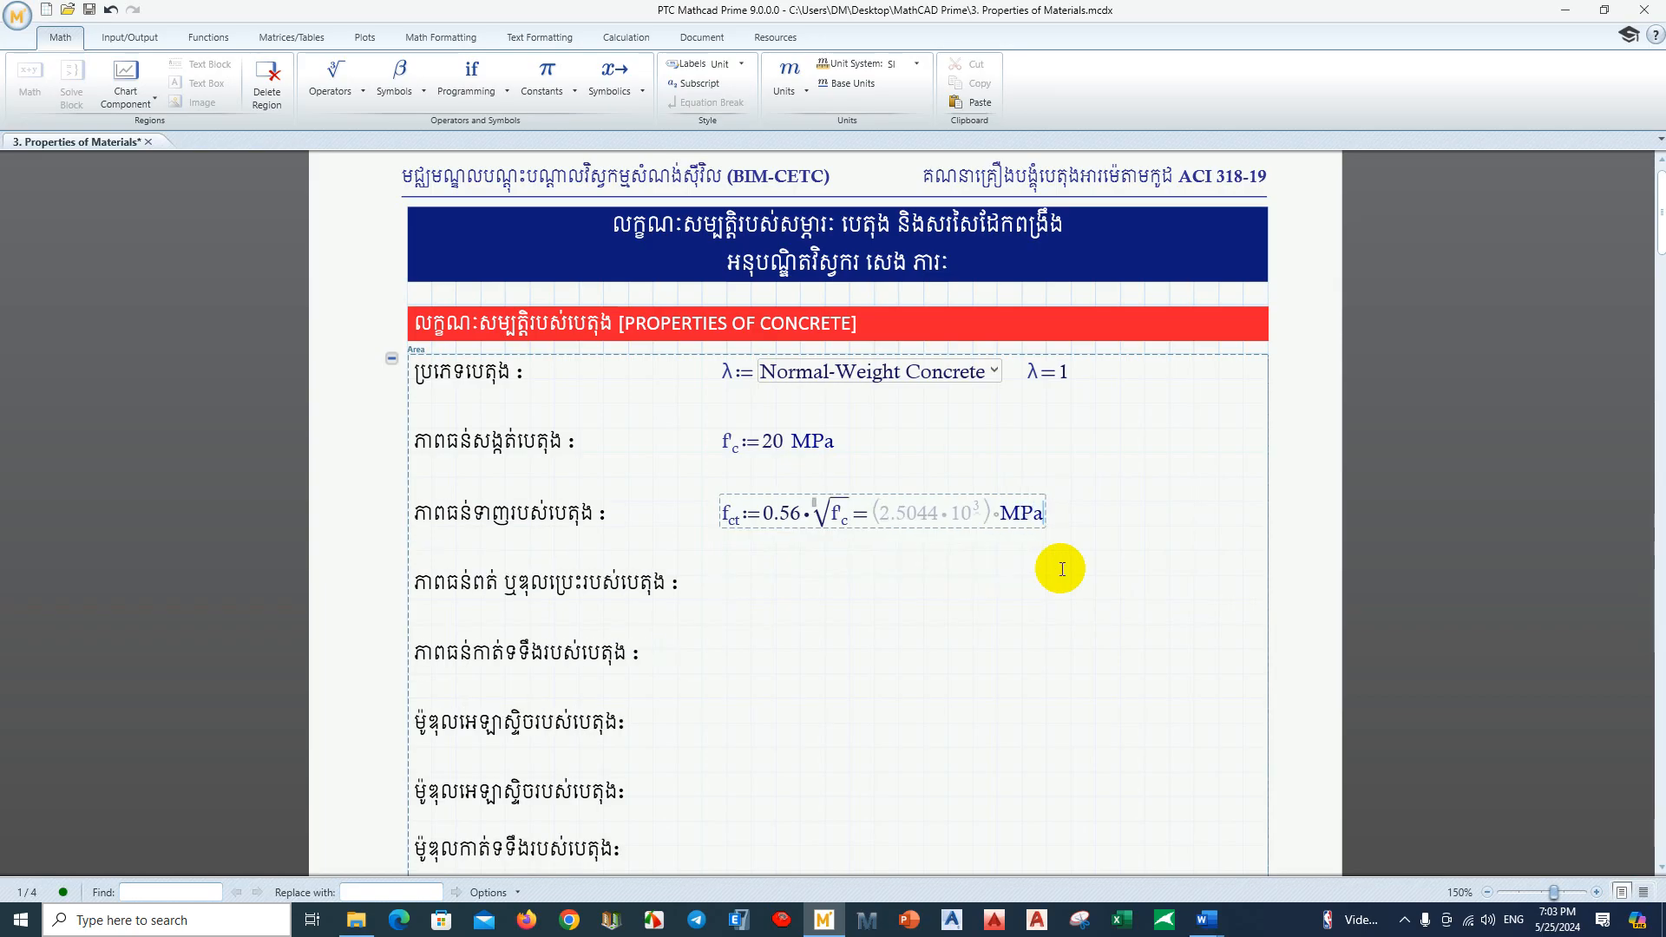
text(Pa)
key(Return)
scroll(868, 486, down, 2)
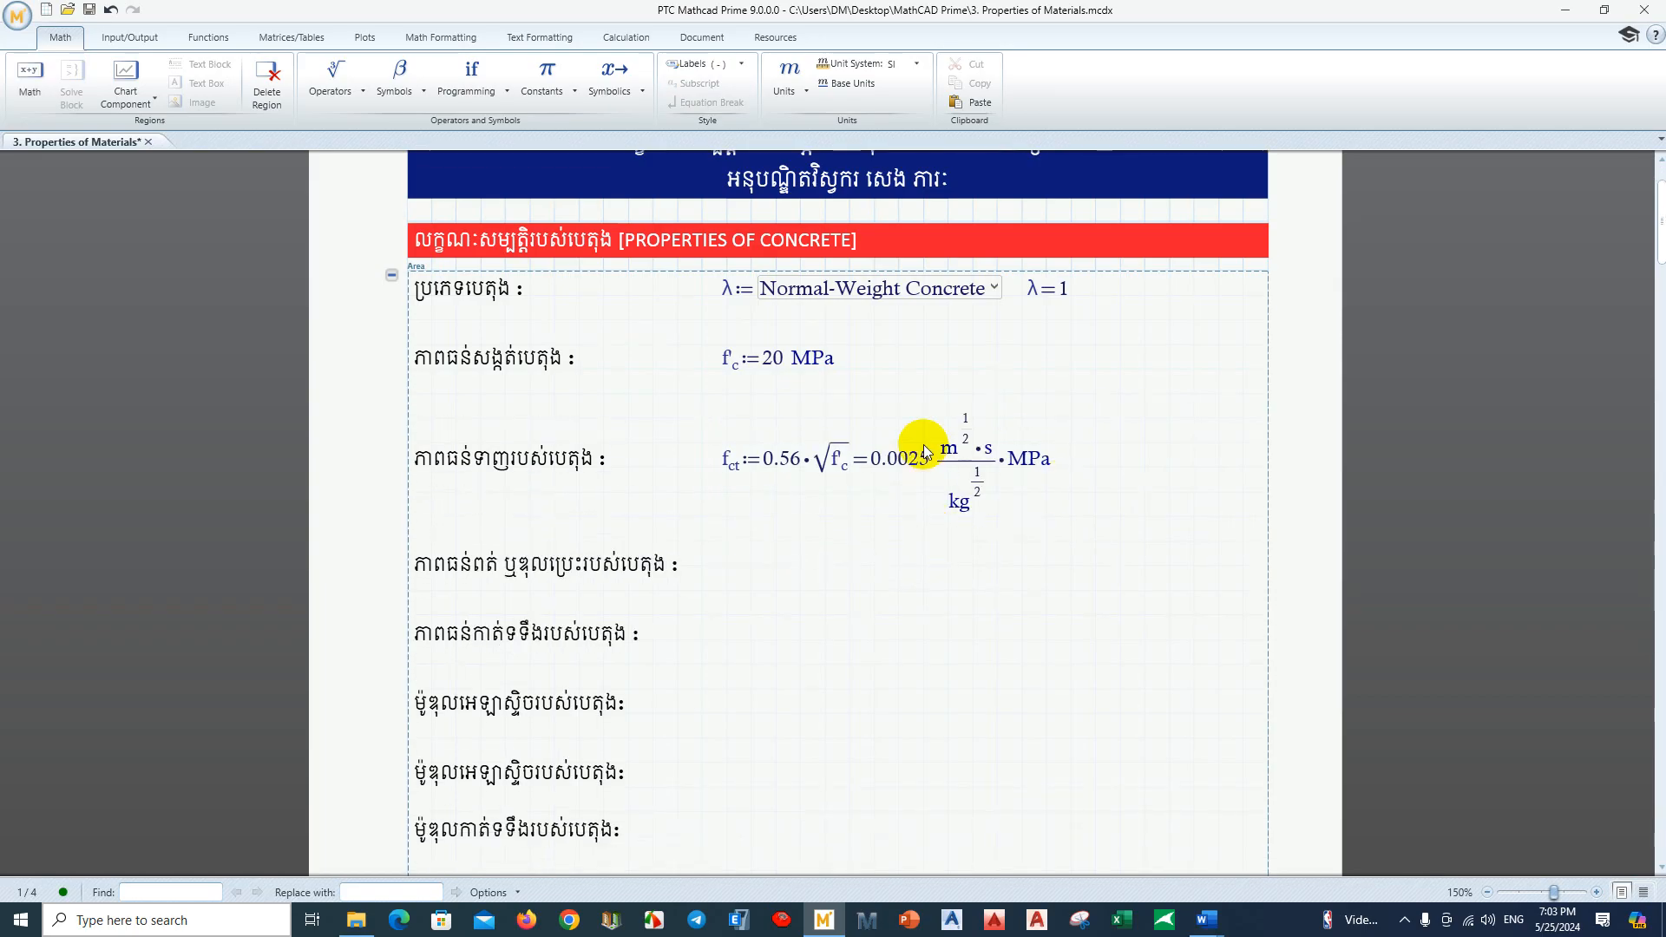
Step: Multiply f'c by MPa under the square root in the tensile strength formula and recalculate it
click(847, 476)
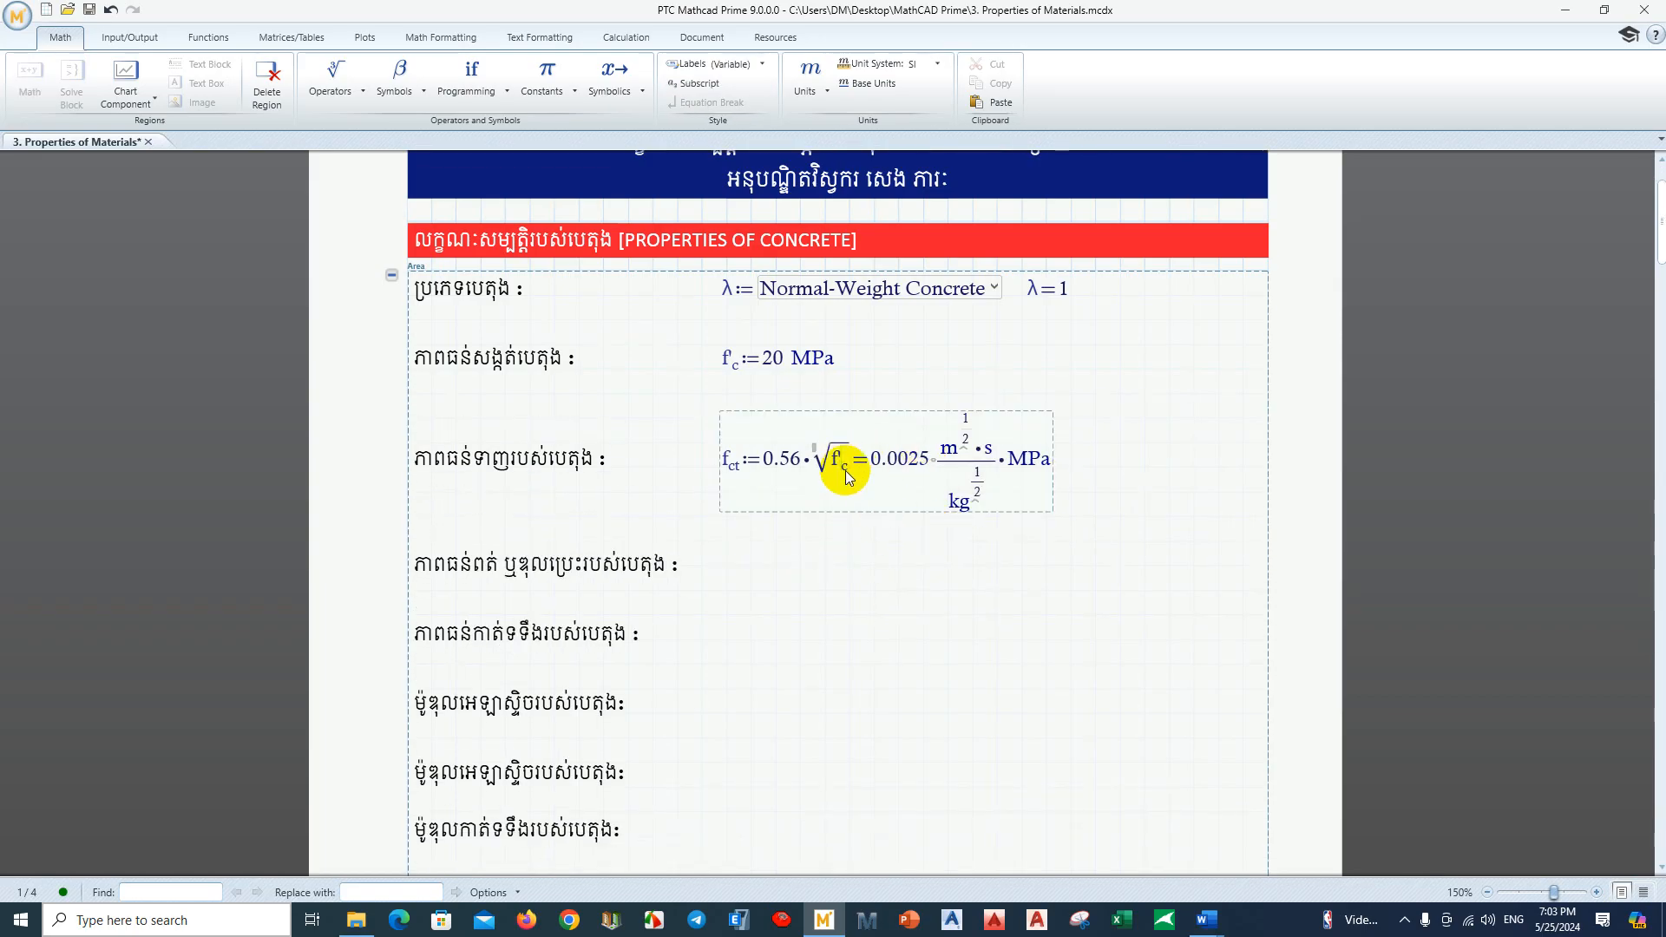
click(839, 459)
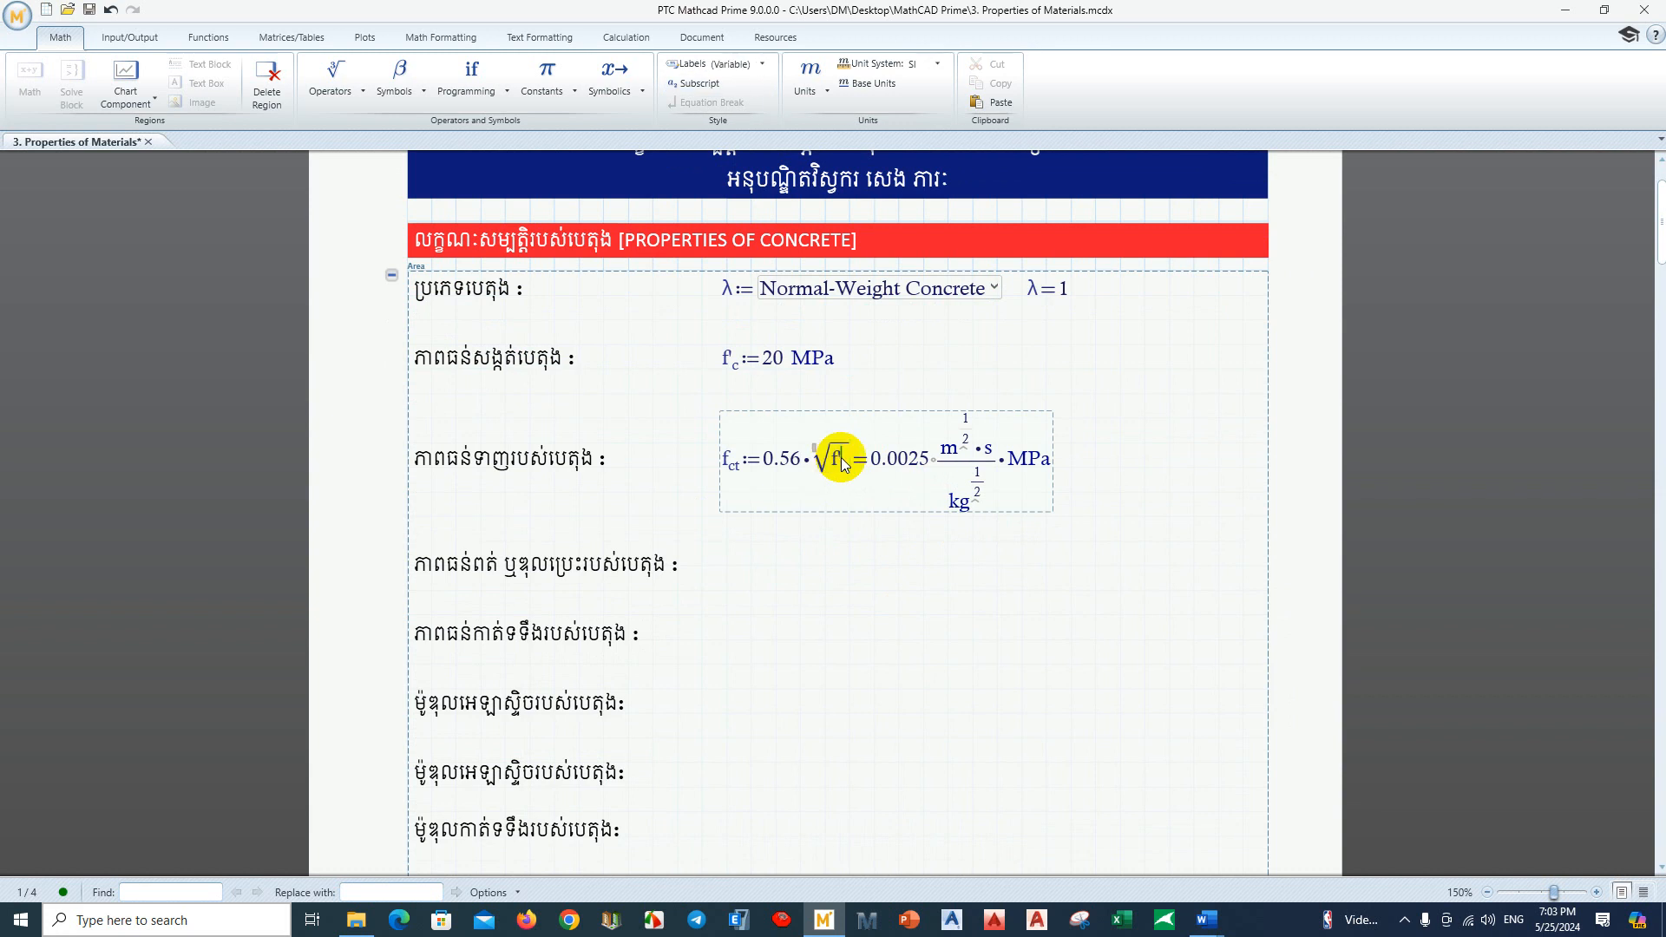
double_click(838, 457)
click(830, 458)
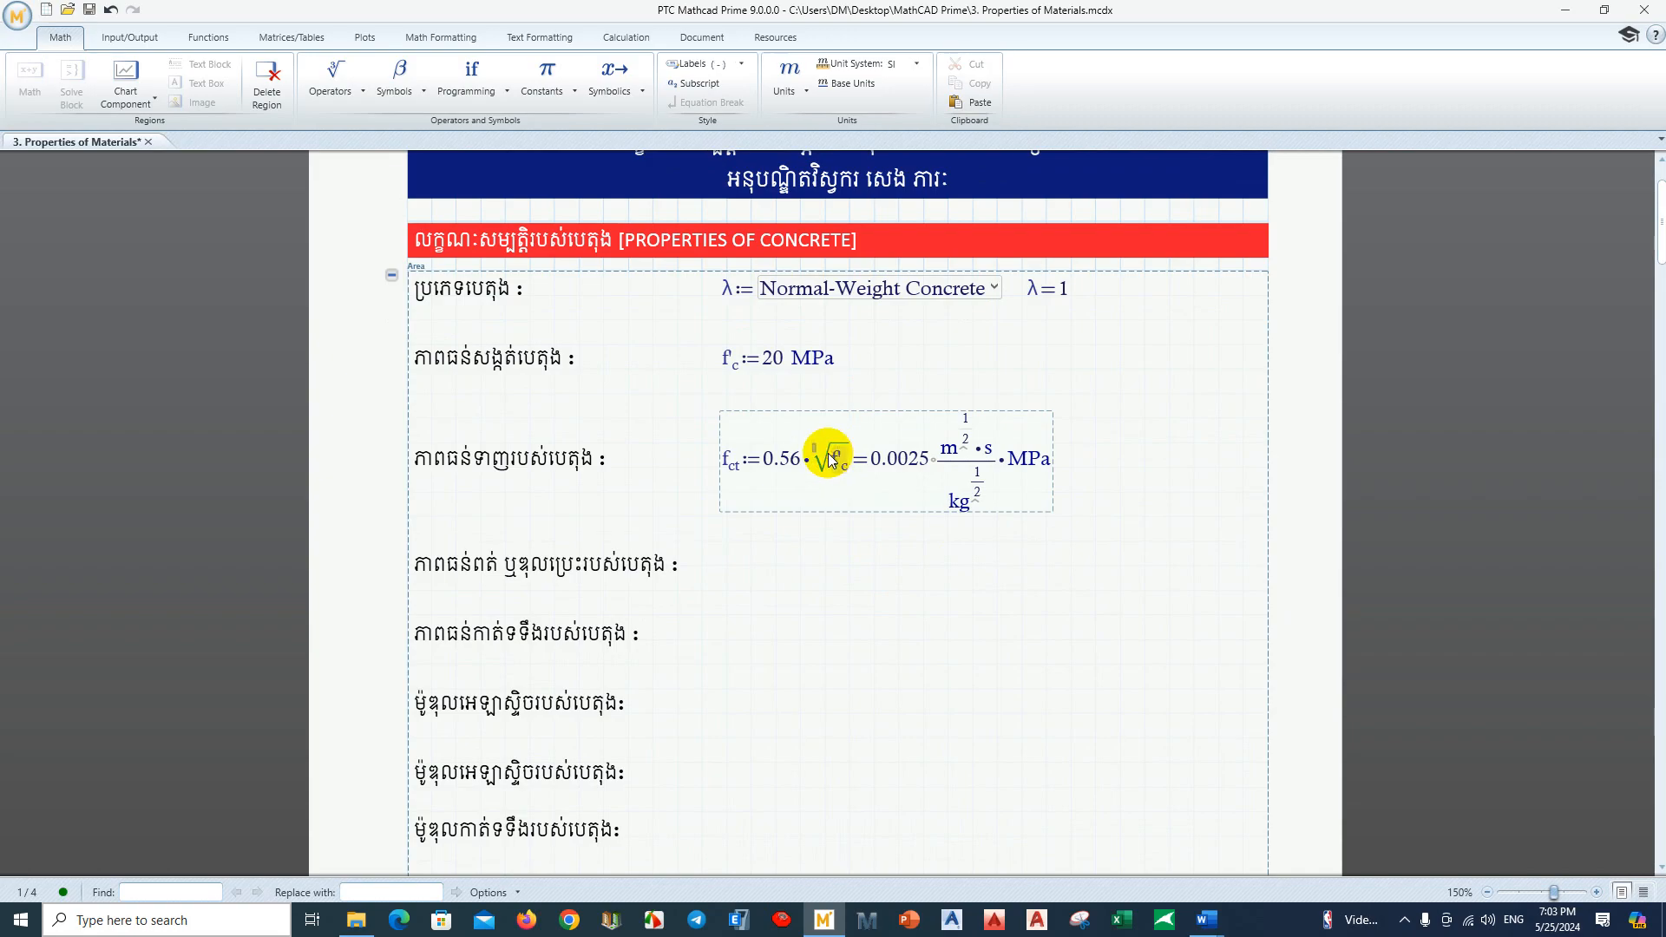
click(838, 463)
drag(838, 455, 842, 459)
click(846, 471)
click(847, 459)
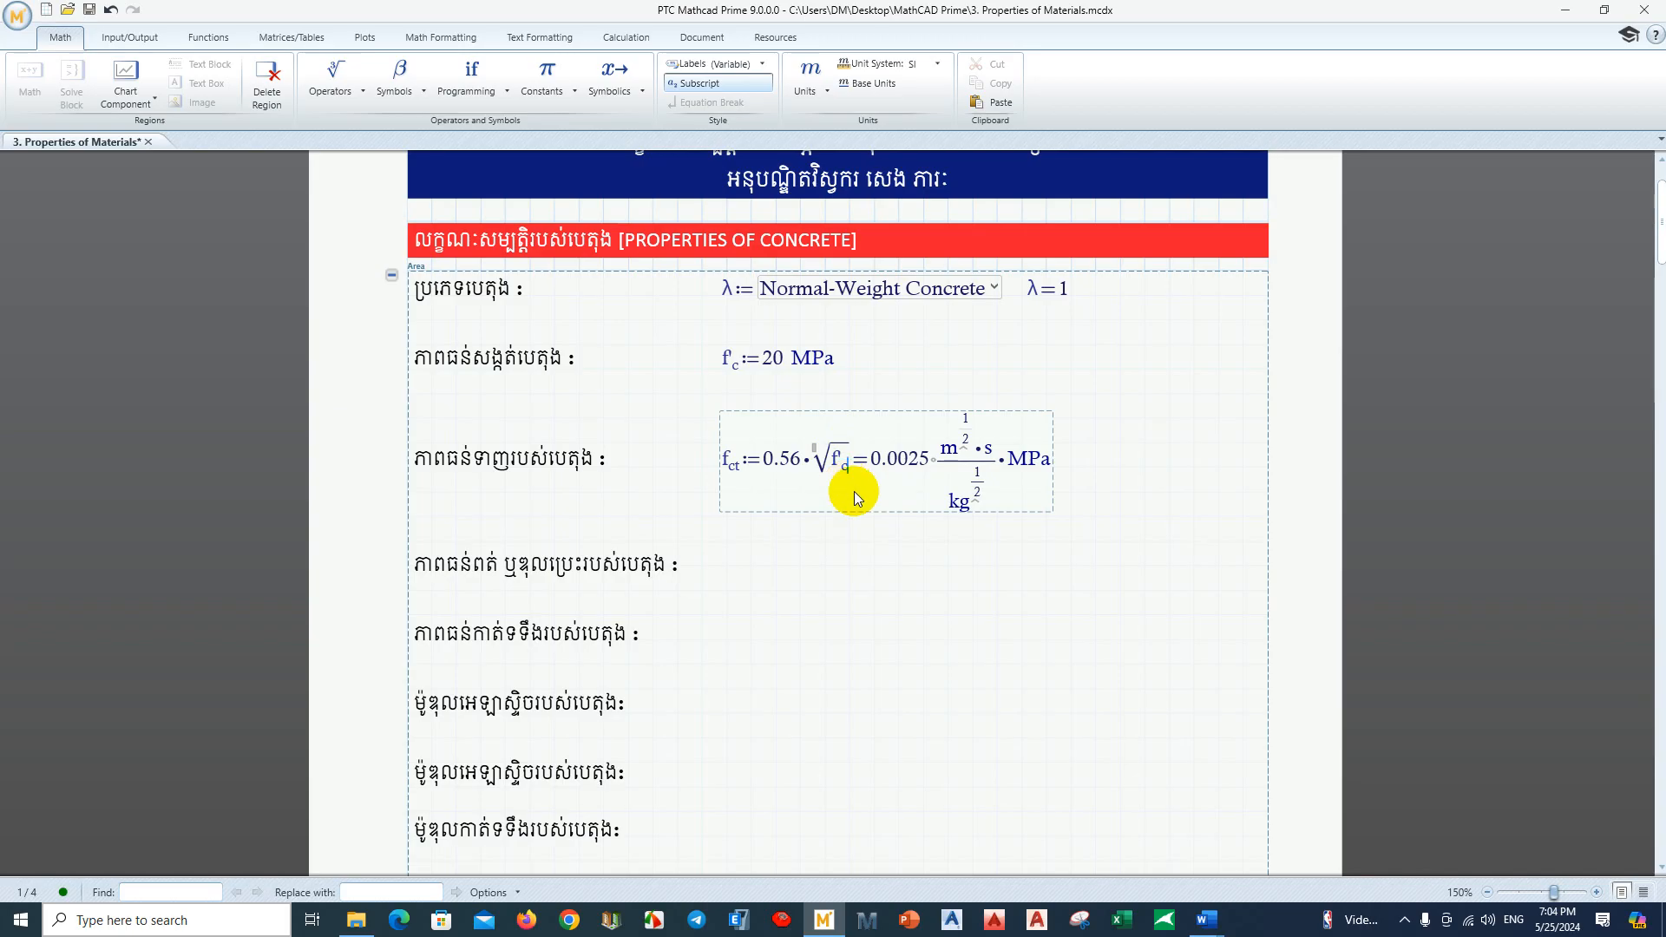
text(*)
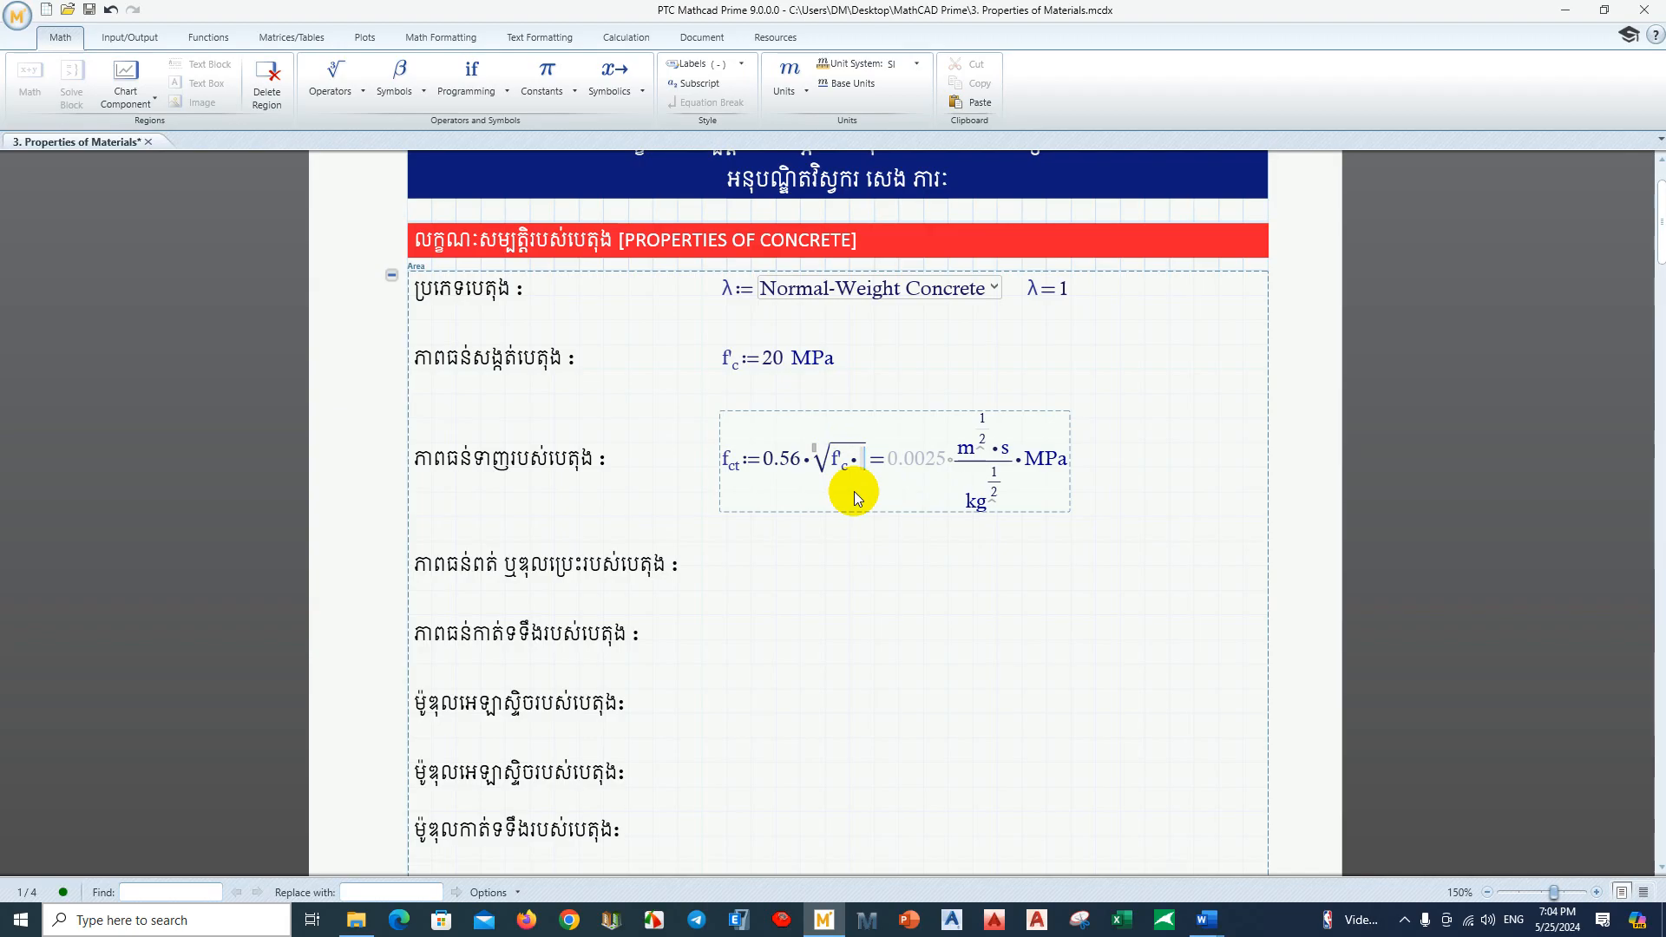
text(MPa)
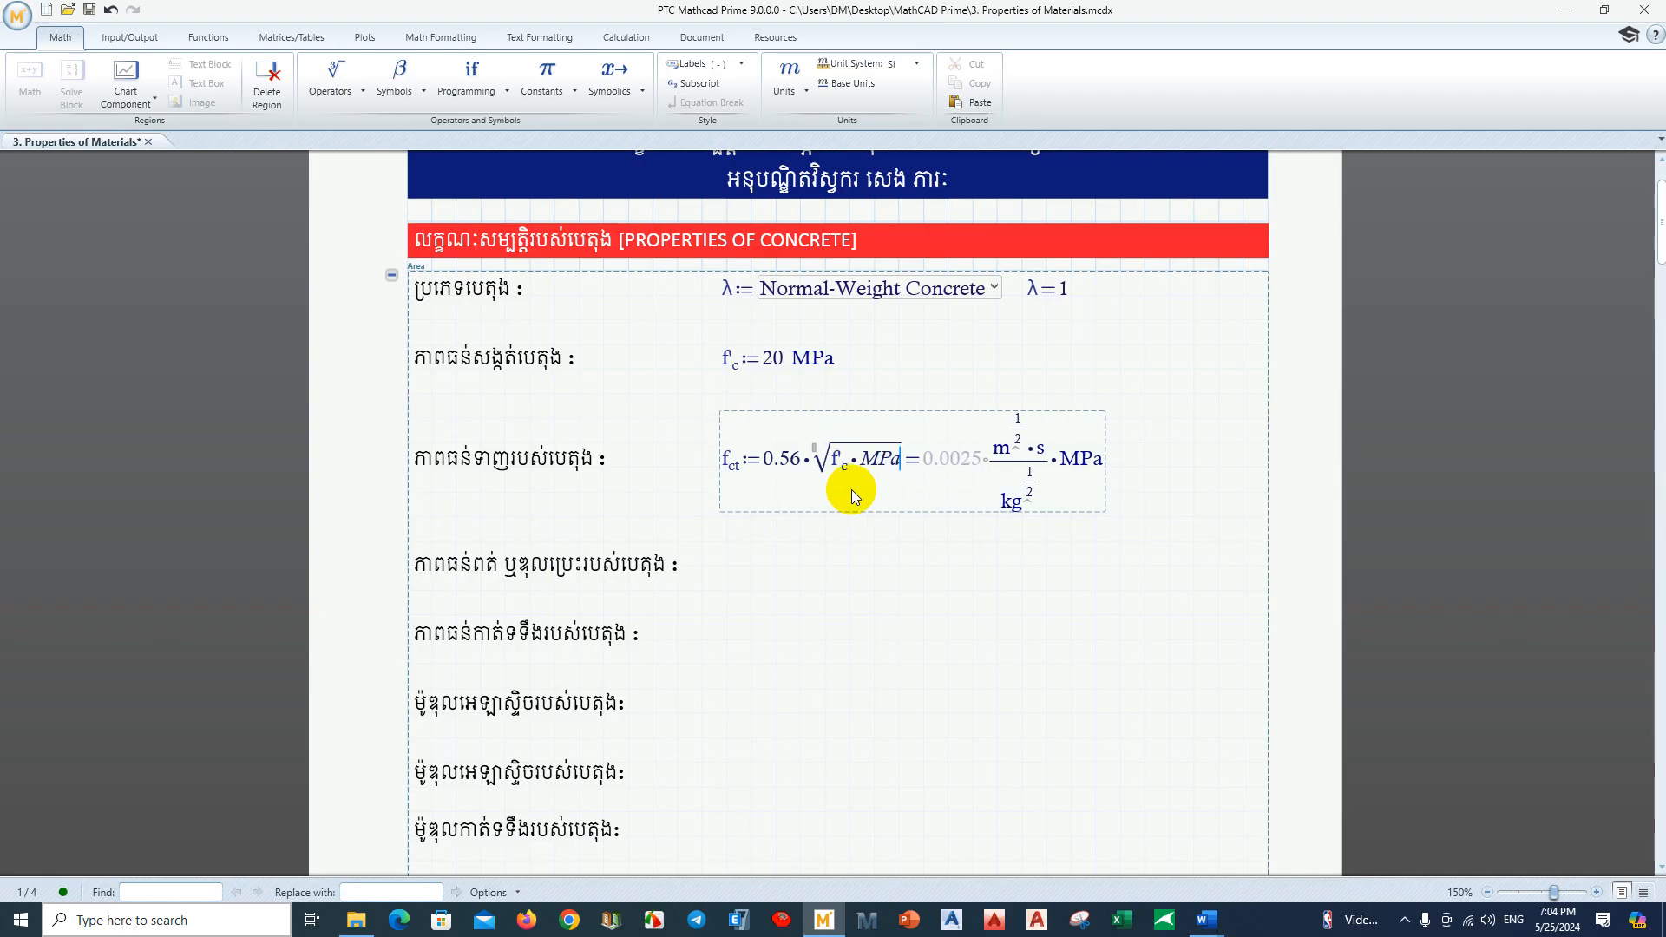
click(844, 465)
double_click(883, 467)
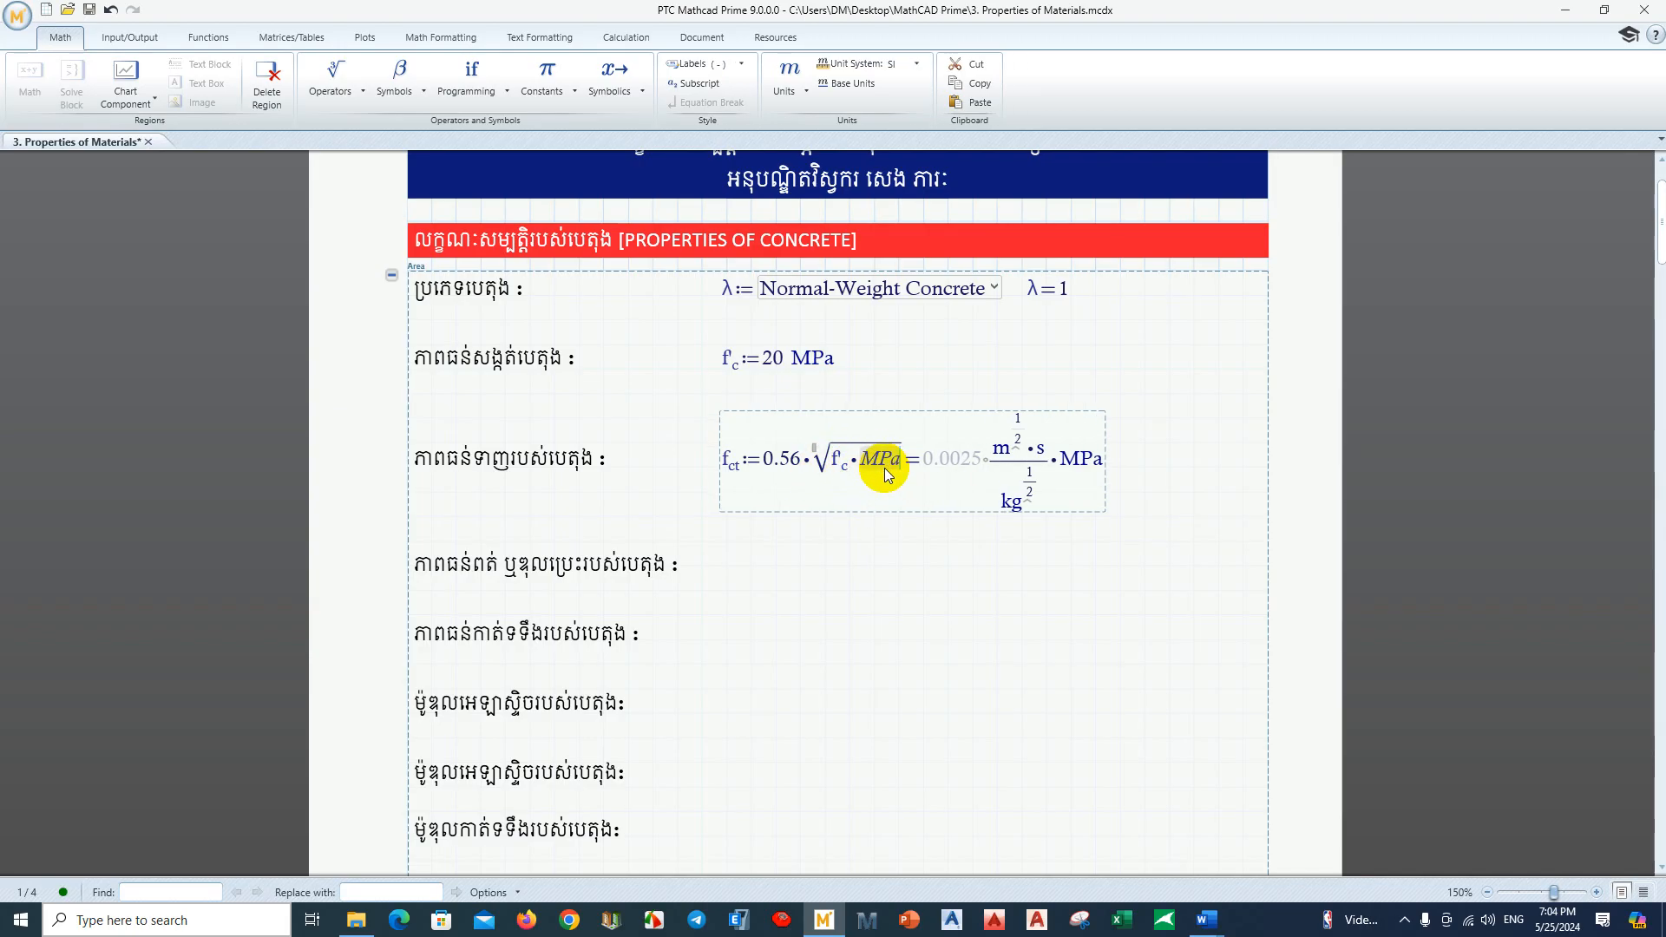
click(892, 462)
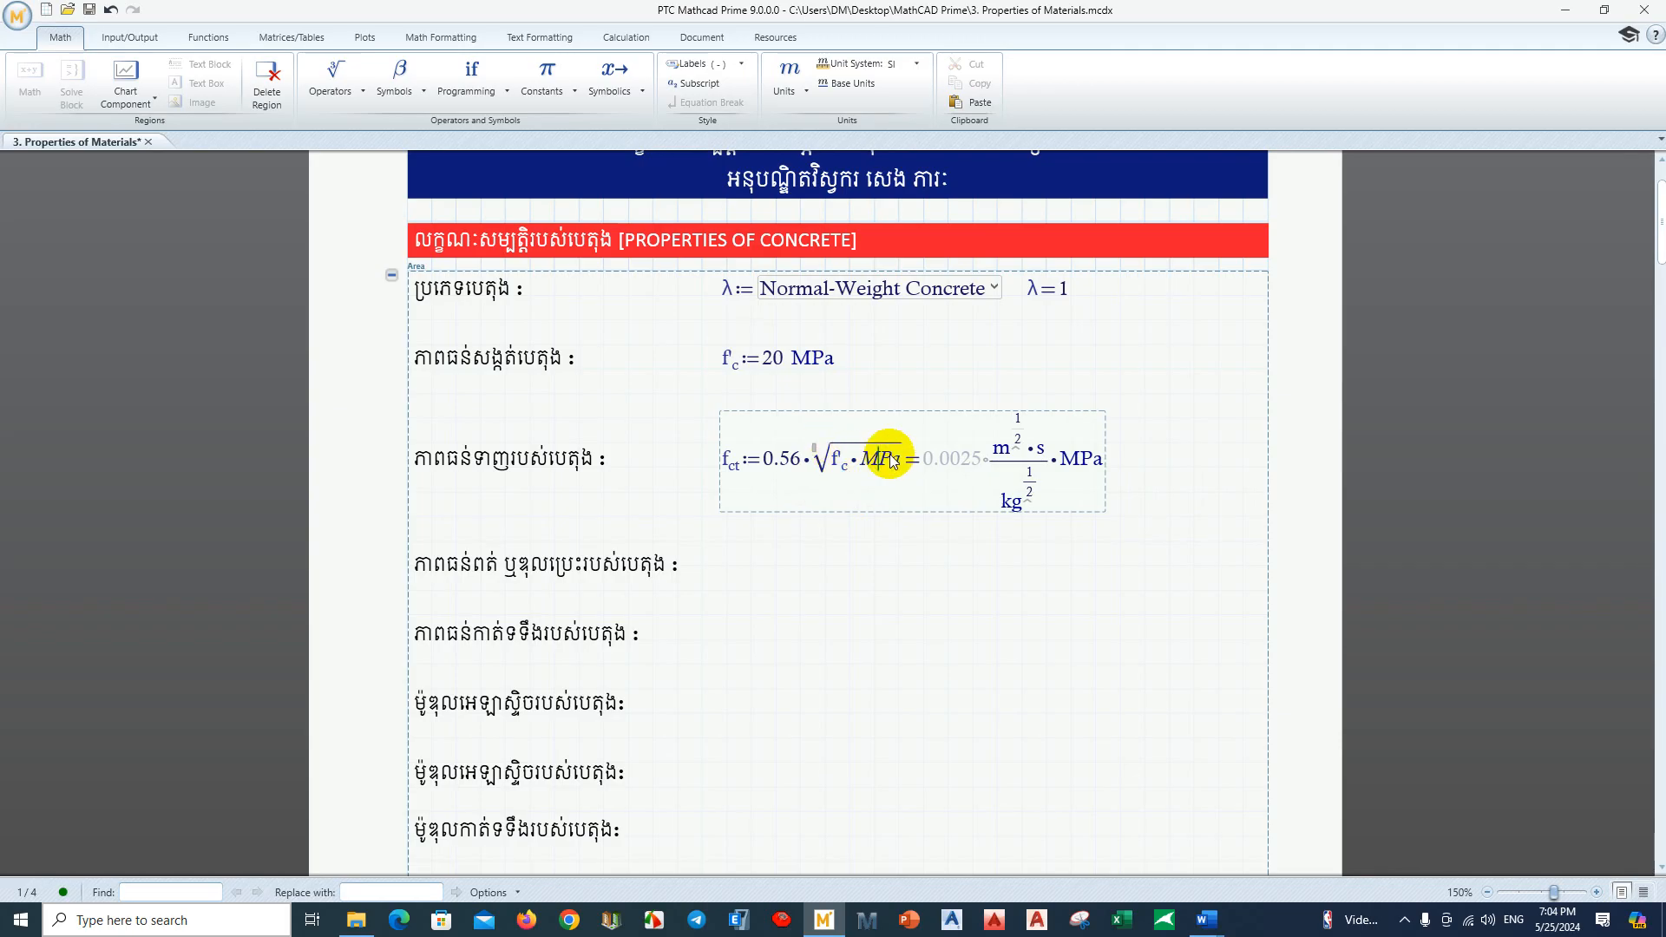
click(896, 631)
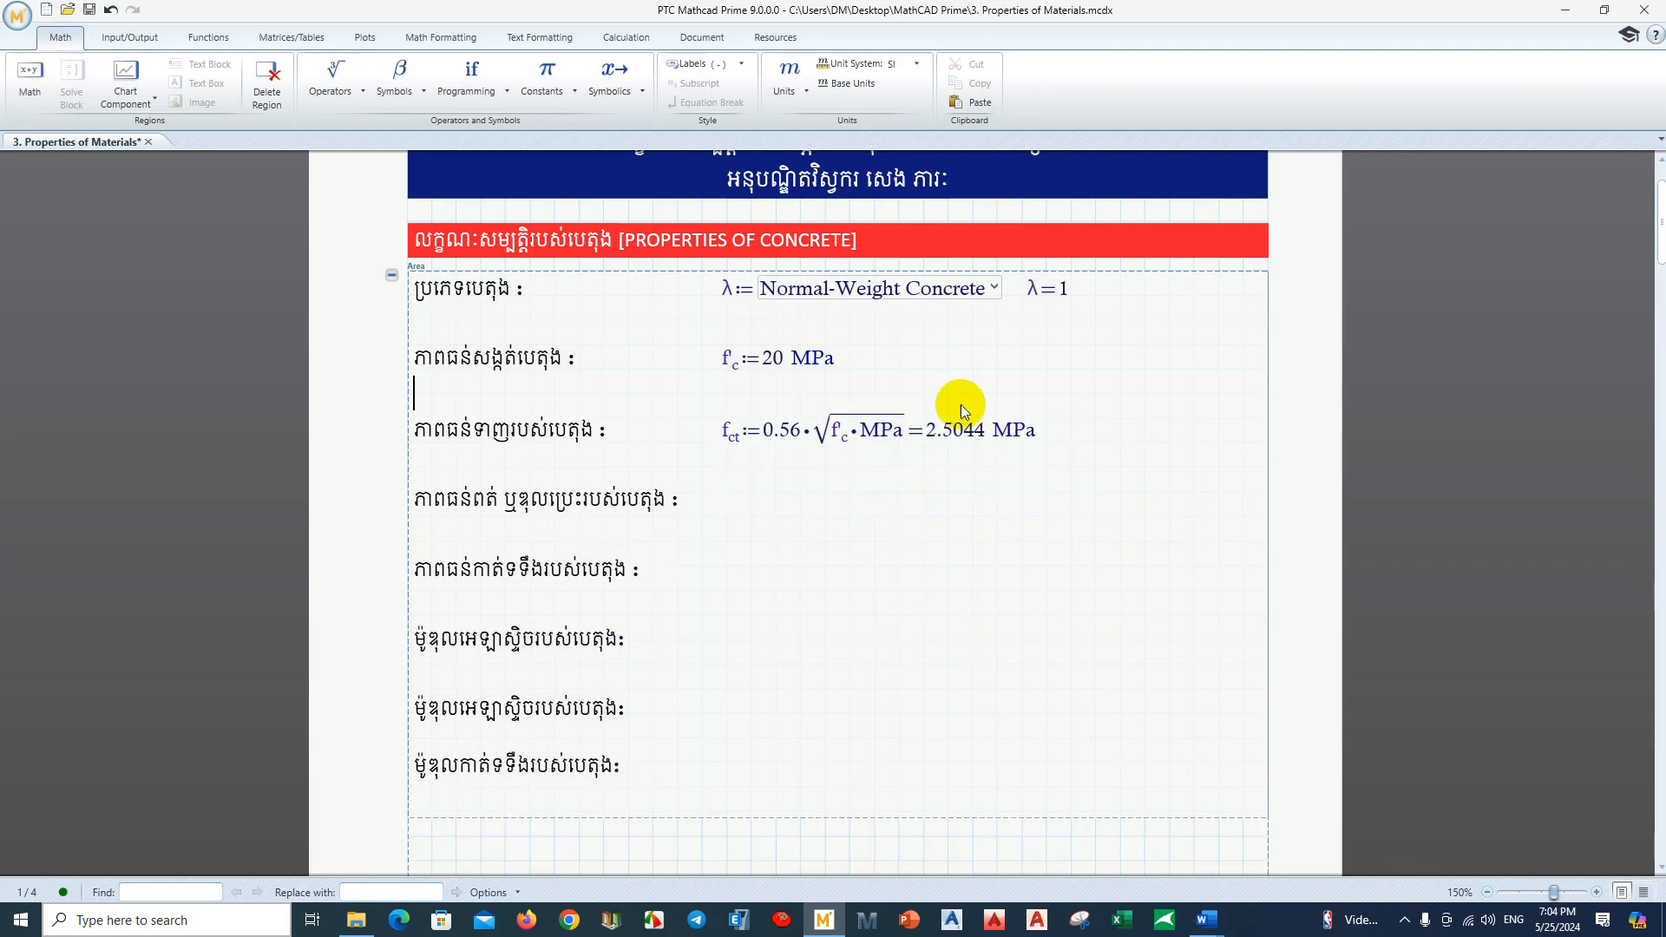
Step: Try 22 MPa as the compressive strength f'c and check the recalculated tensile strength
click(777, 364)
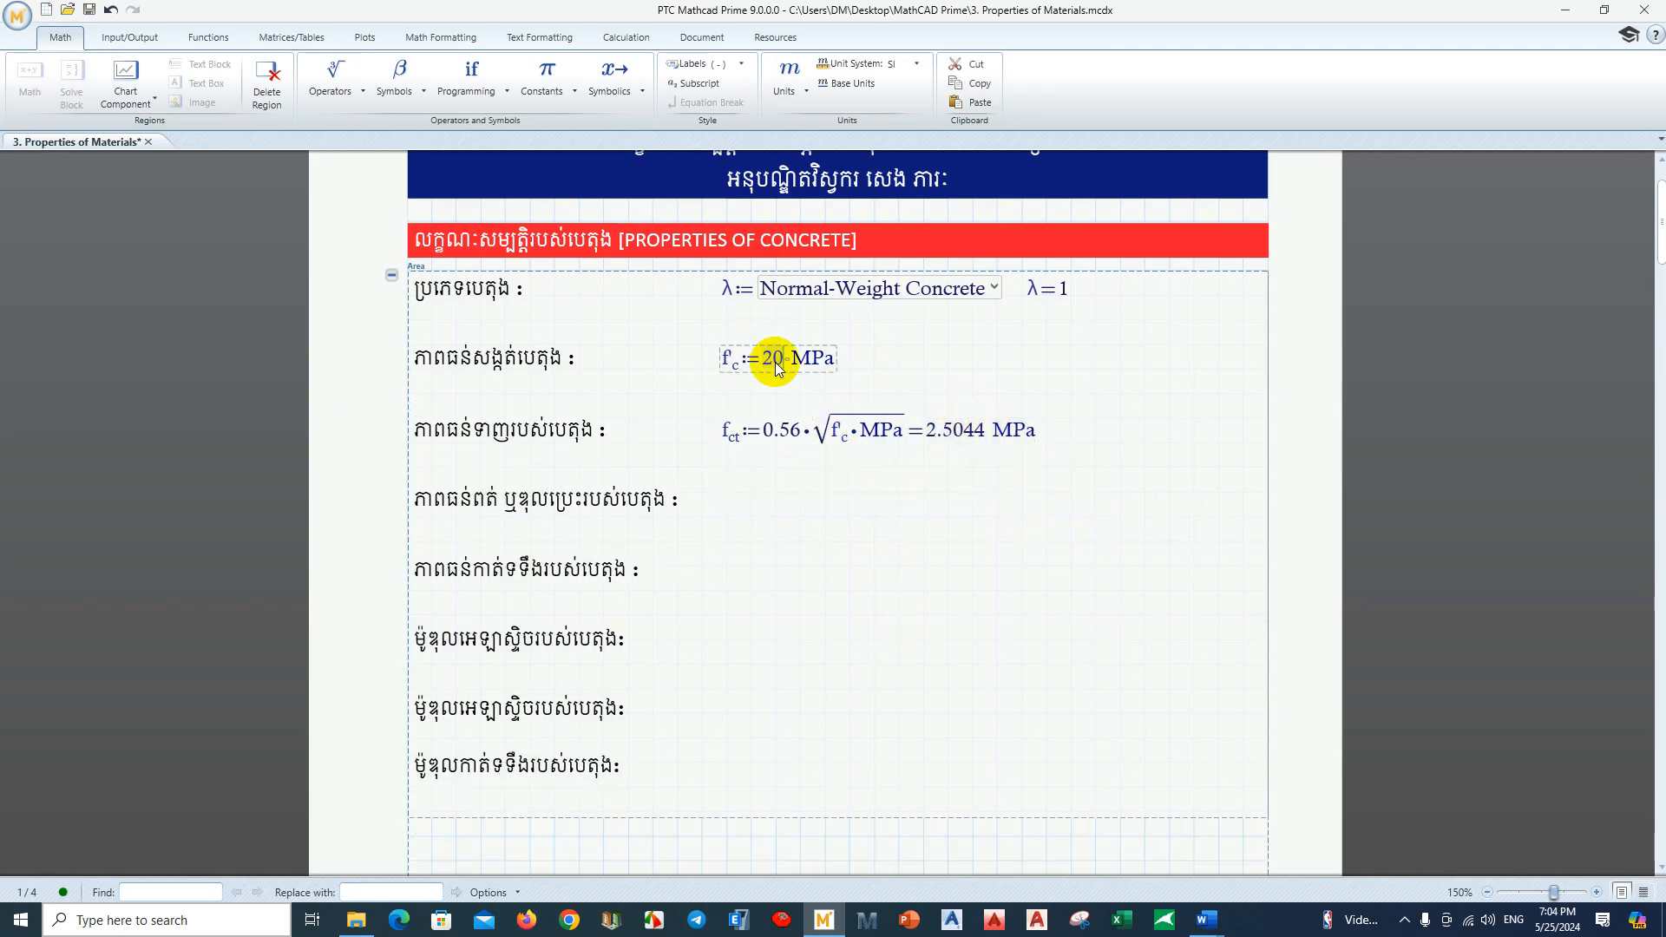
key(BackSpace)
text(2)
click(856, 580)
click(1008, 430)
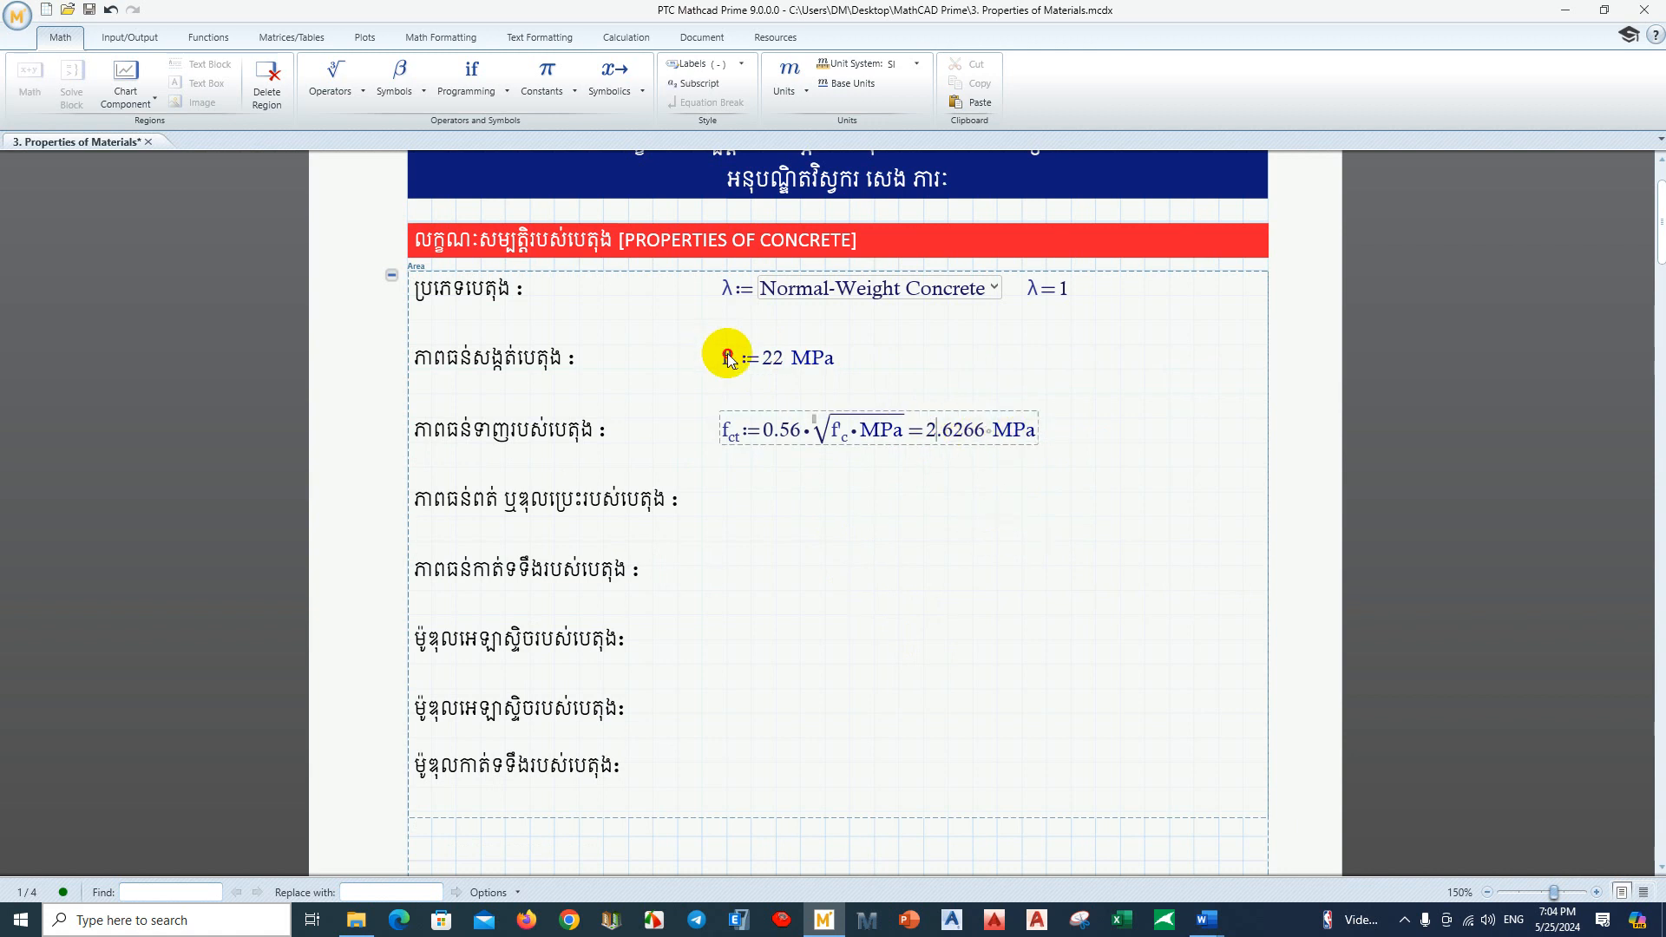
click(736, 357)
click(958, 434)
click(931, 490)
click(992, 435)
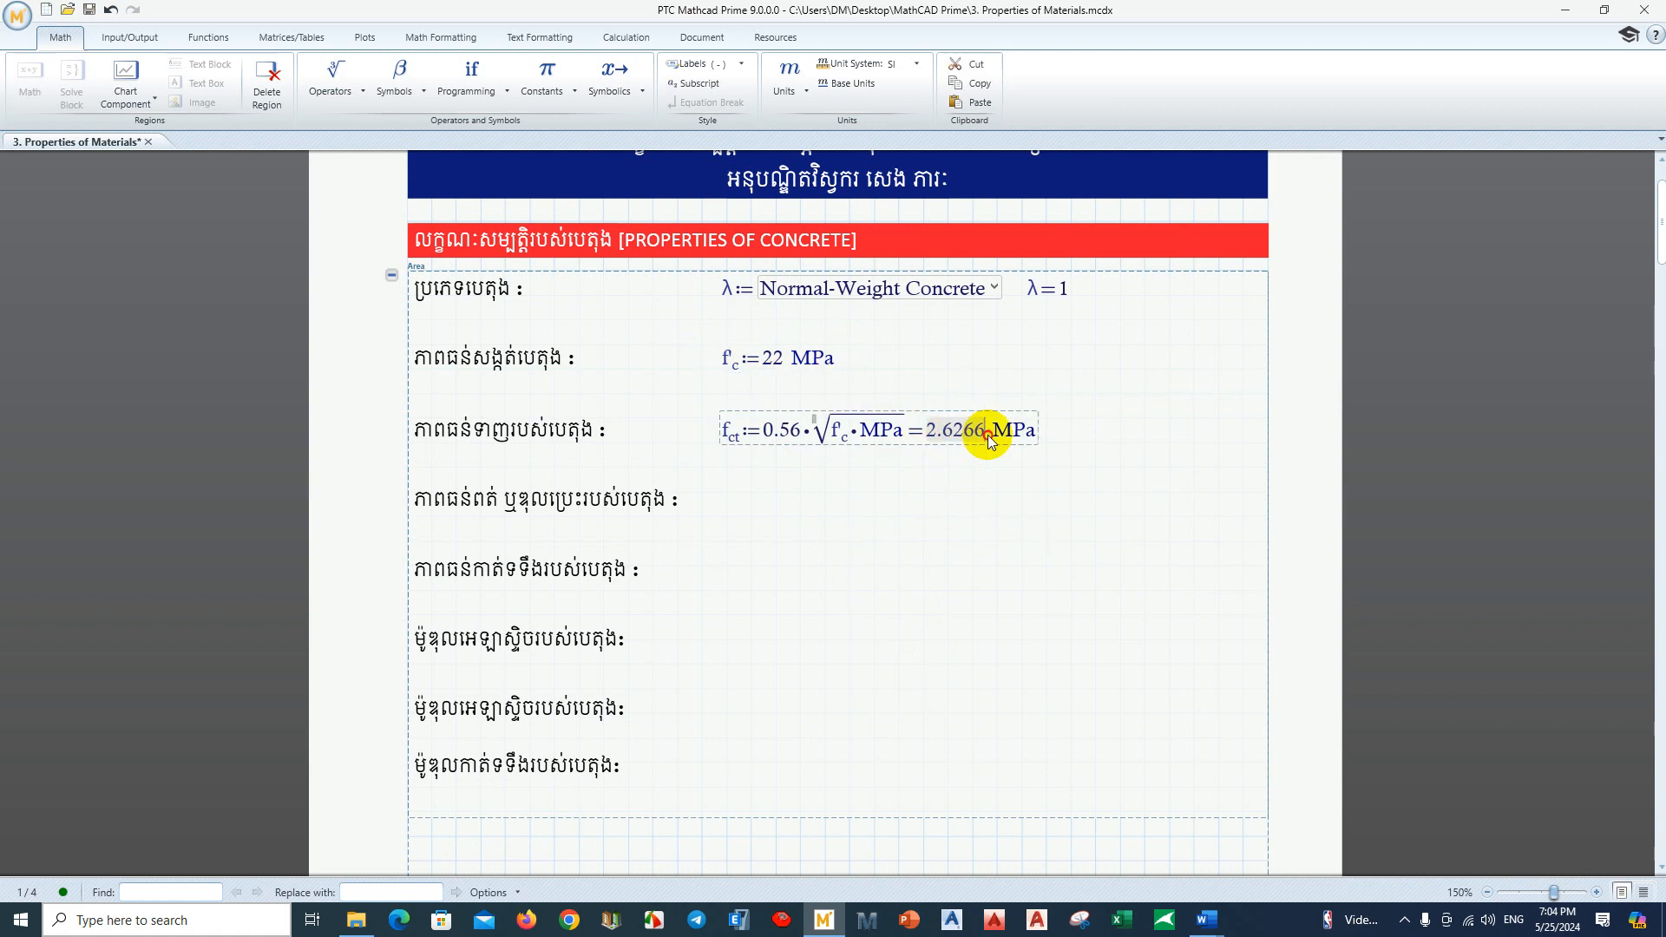
click(986, 556)
Step: Set the compressive strength f'c to 25 MPa and check the tensile strength result
click(775, 362)
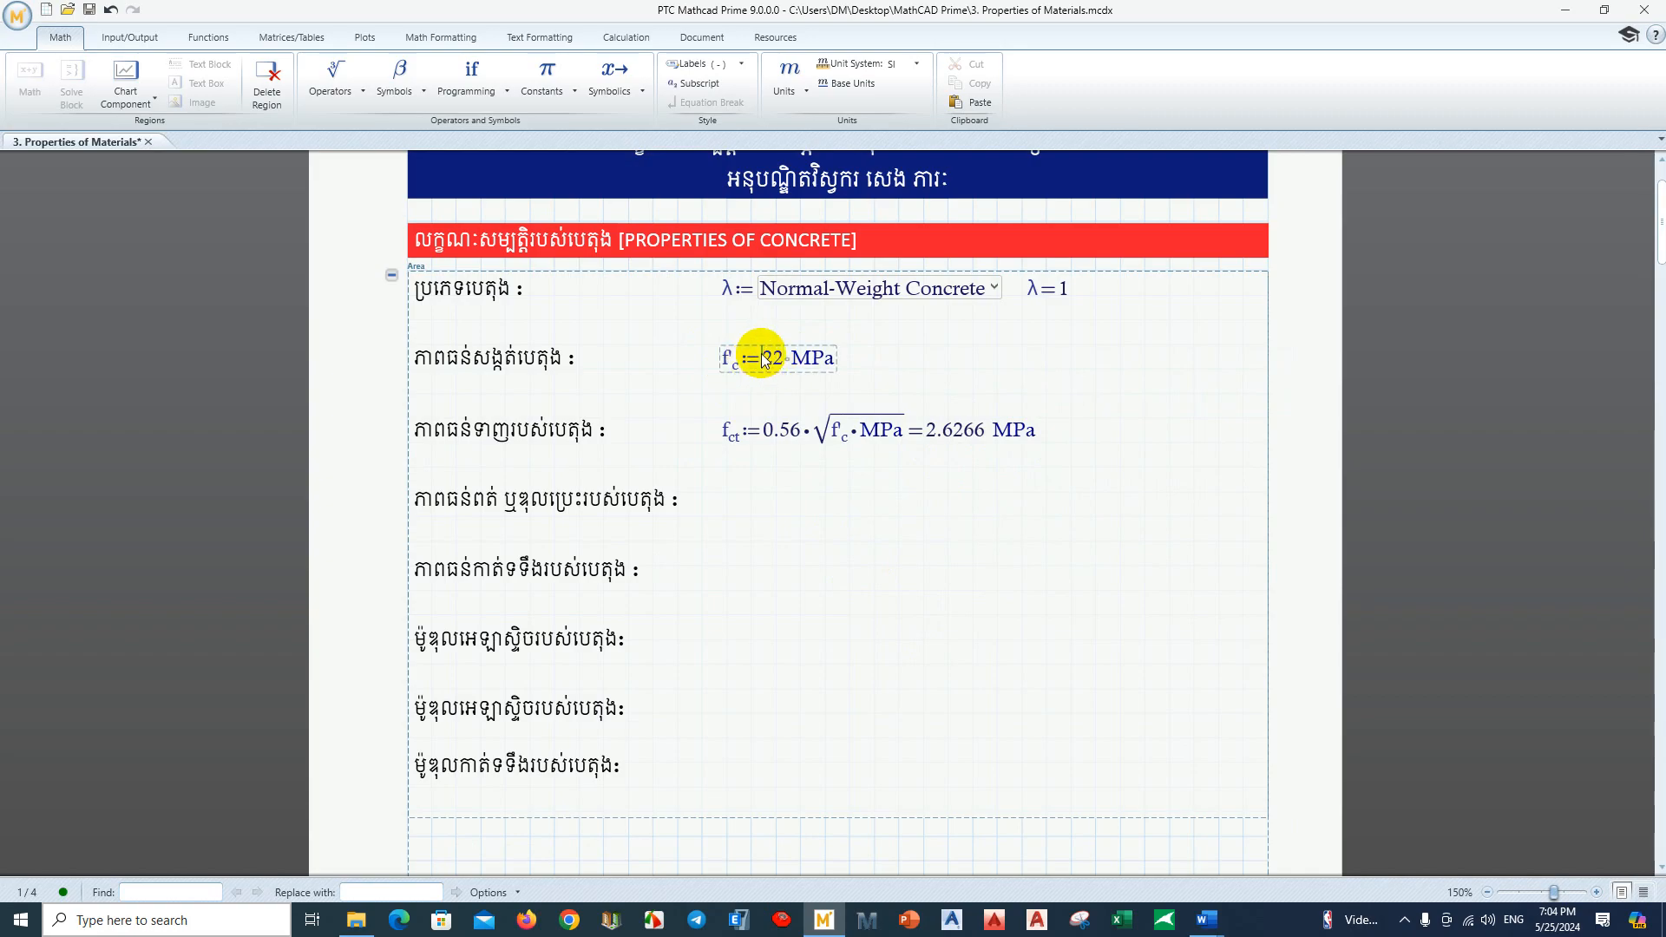
text(5)
click(848, 577)
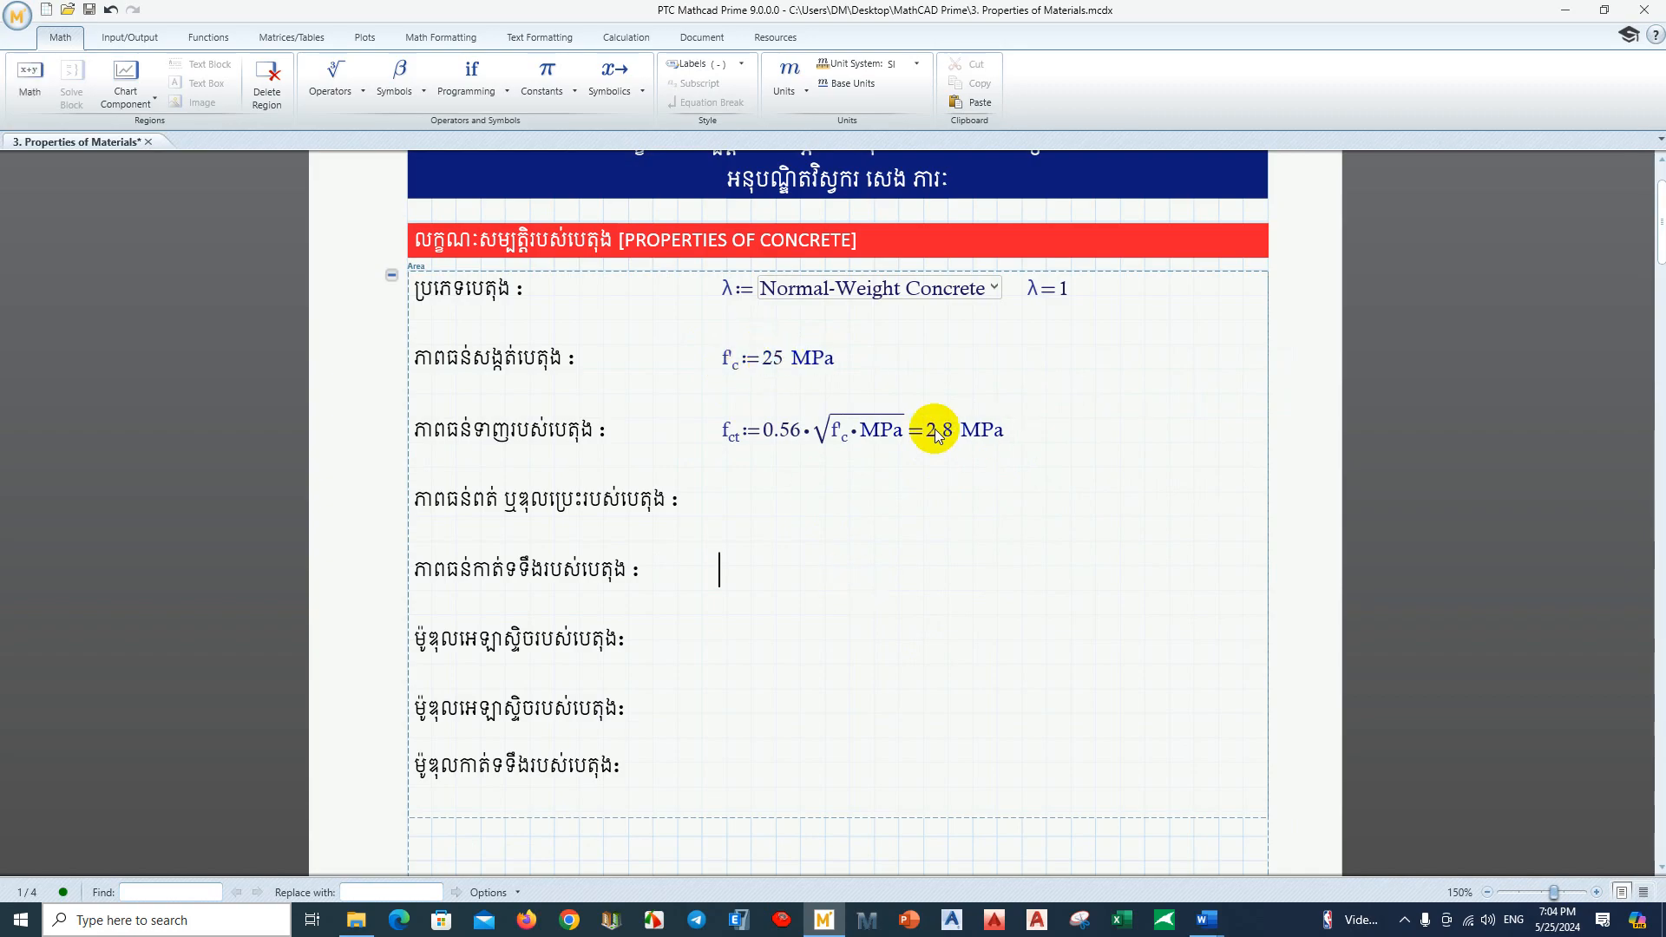
click(959, 429)
click(952, 457)
click(982, 555)
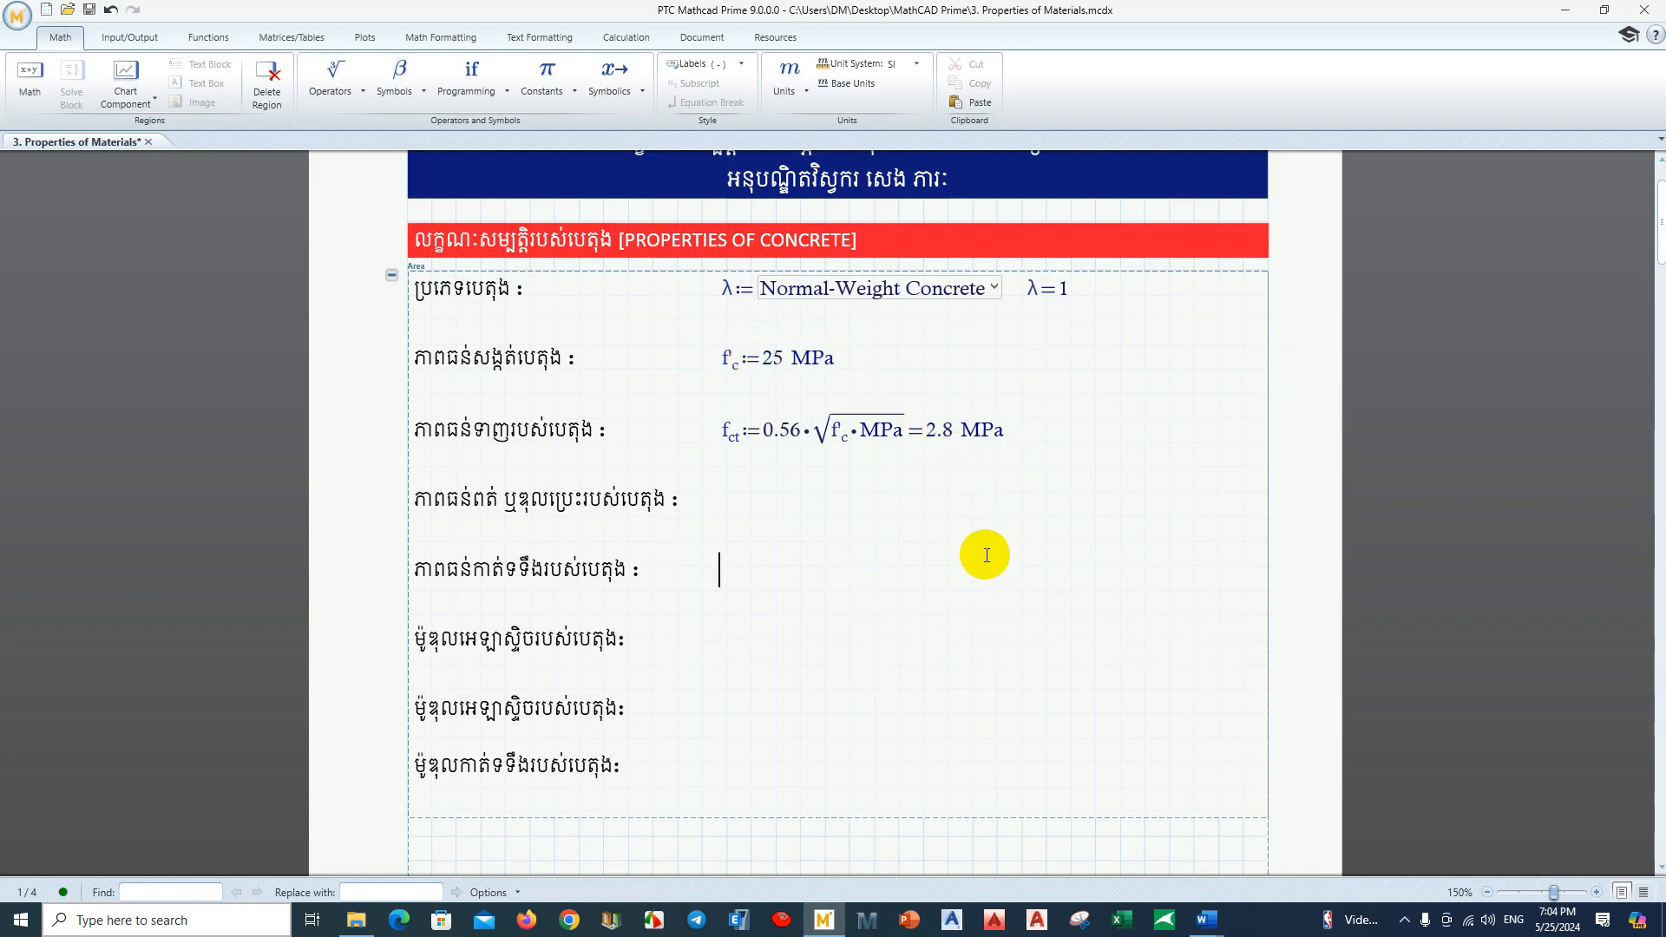
Step: Review the list of f'c values in the manual solution Word document, then return to Mathcad Prime and select the f'c value
click(1206, 920)
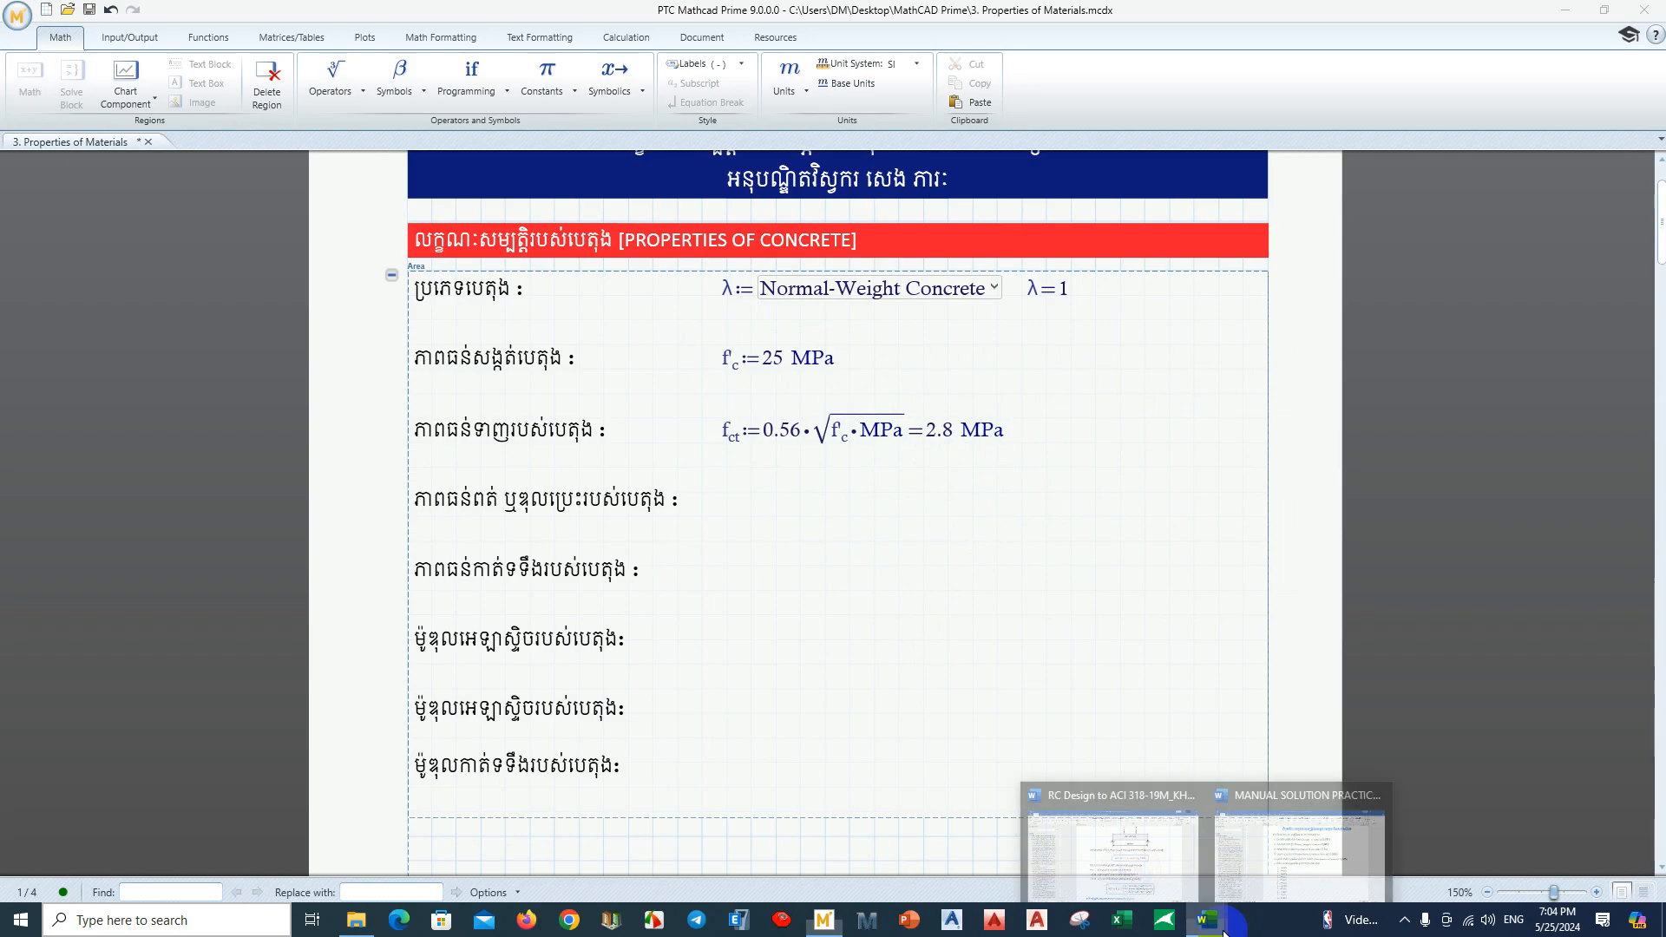
click(1269, 852)
scroll(770, 424, down, 3)
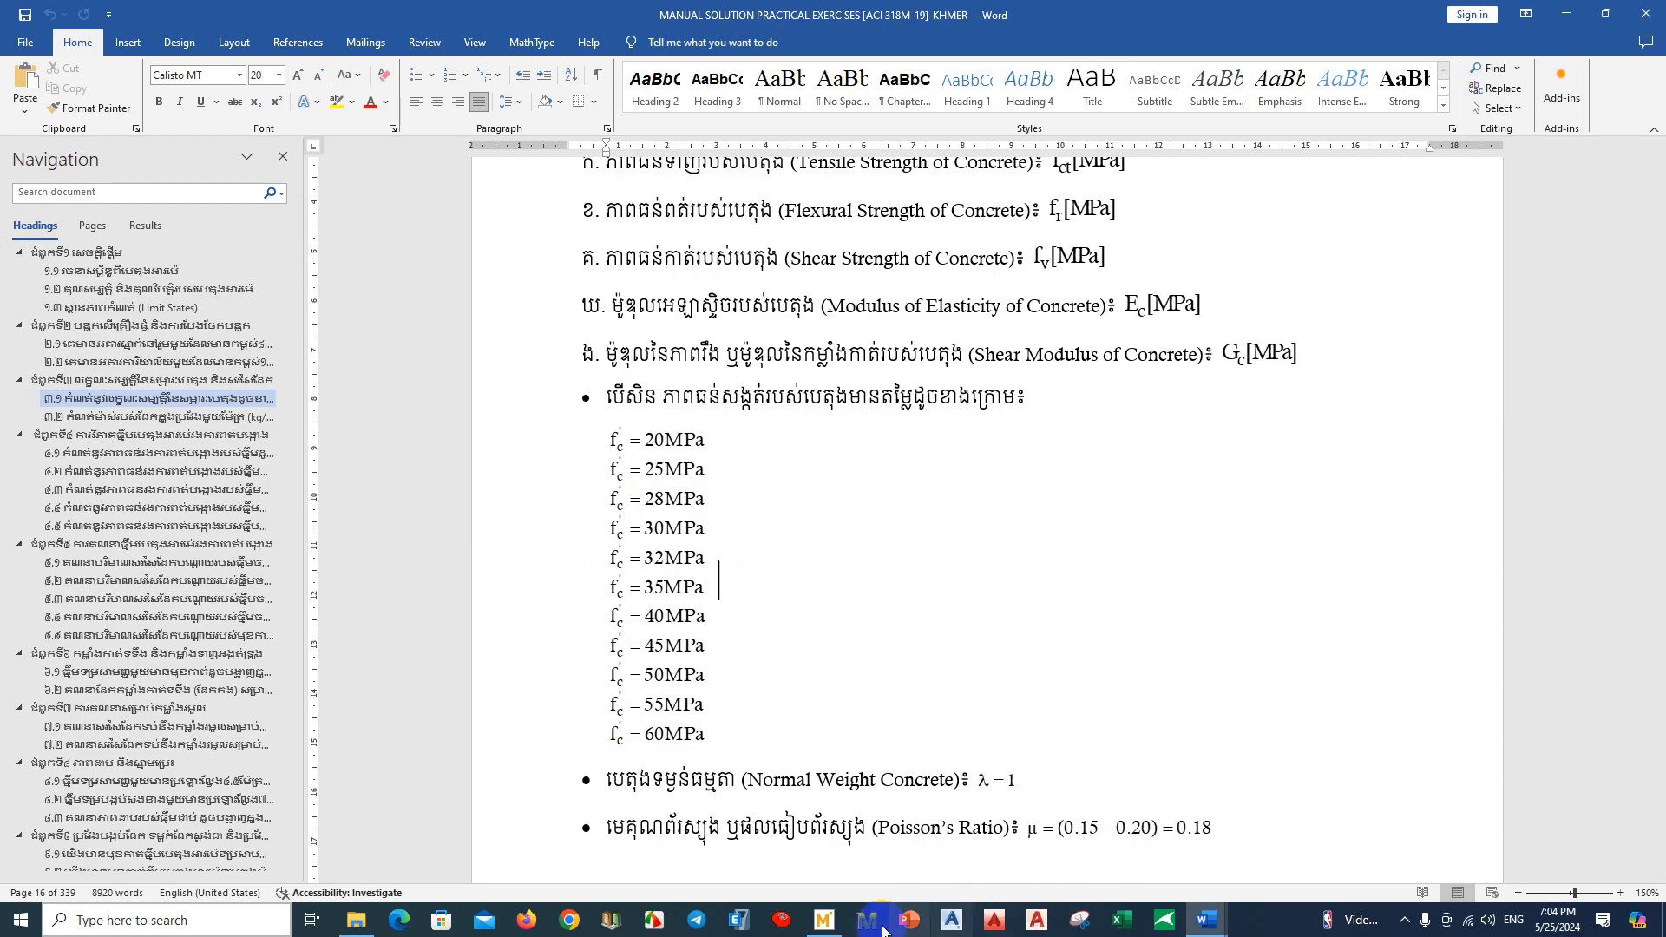
click(822, 922)
click(820, 363)
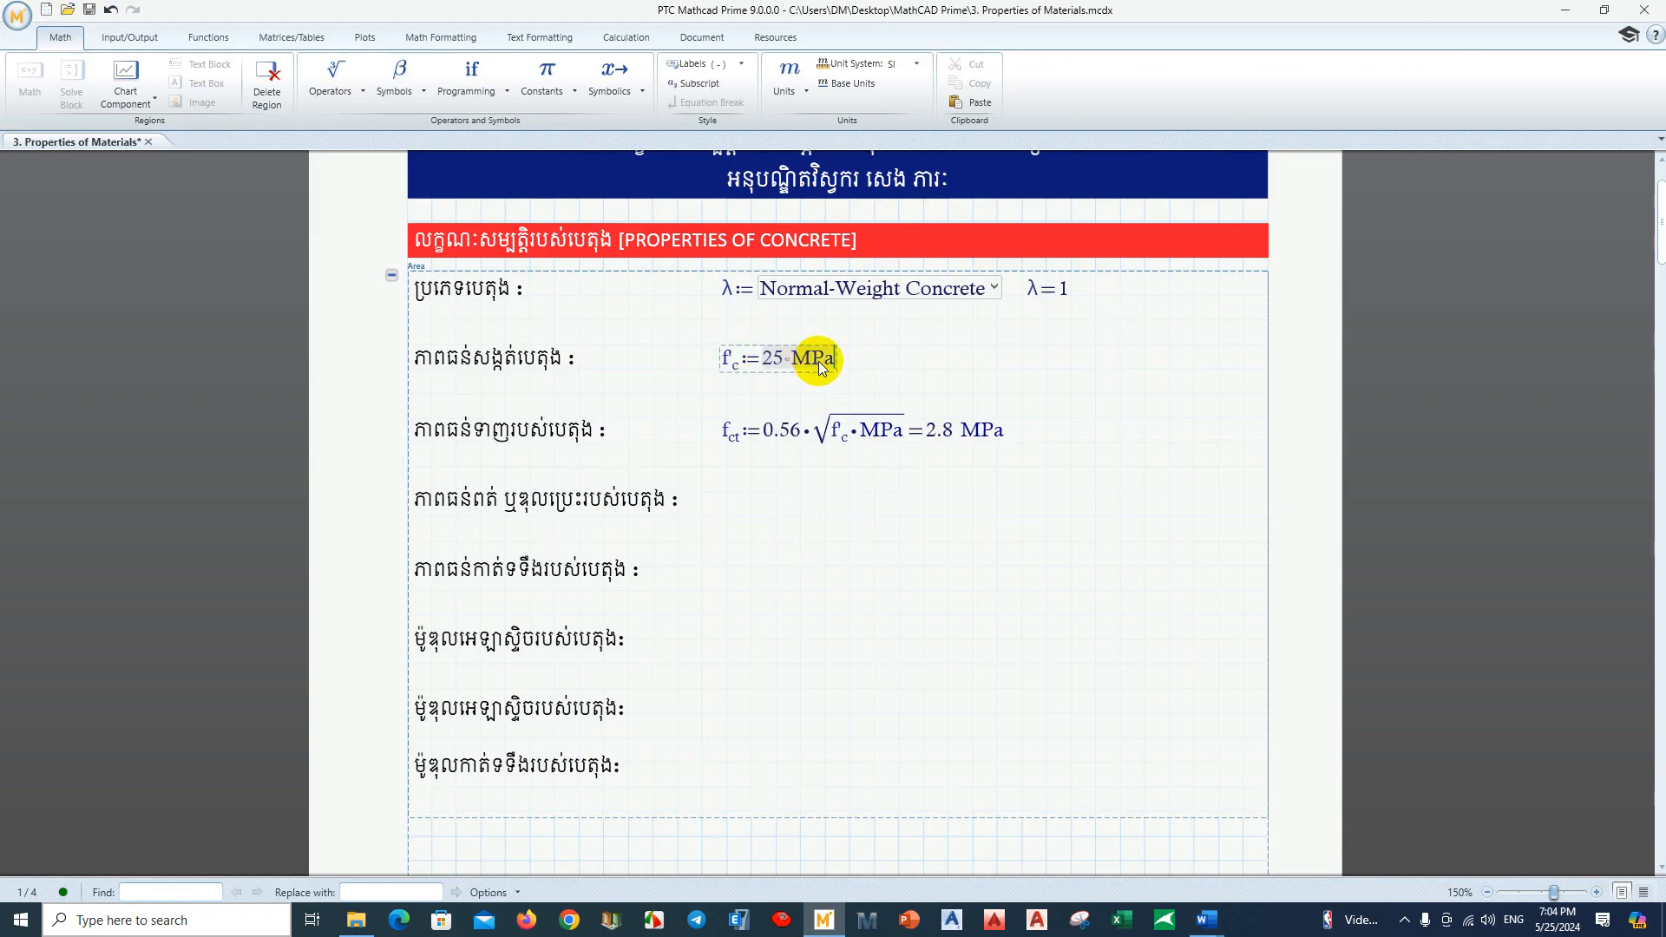
click(900, 369)
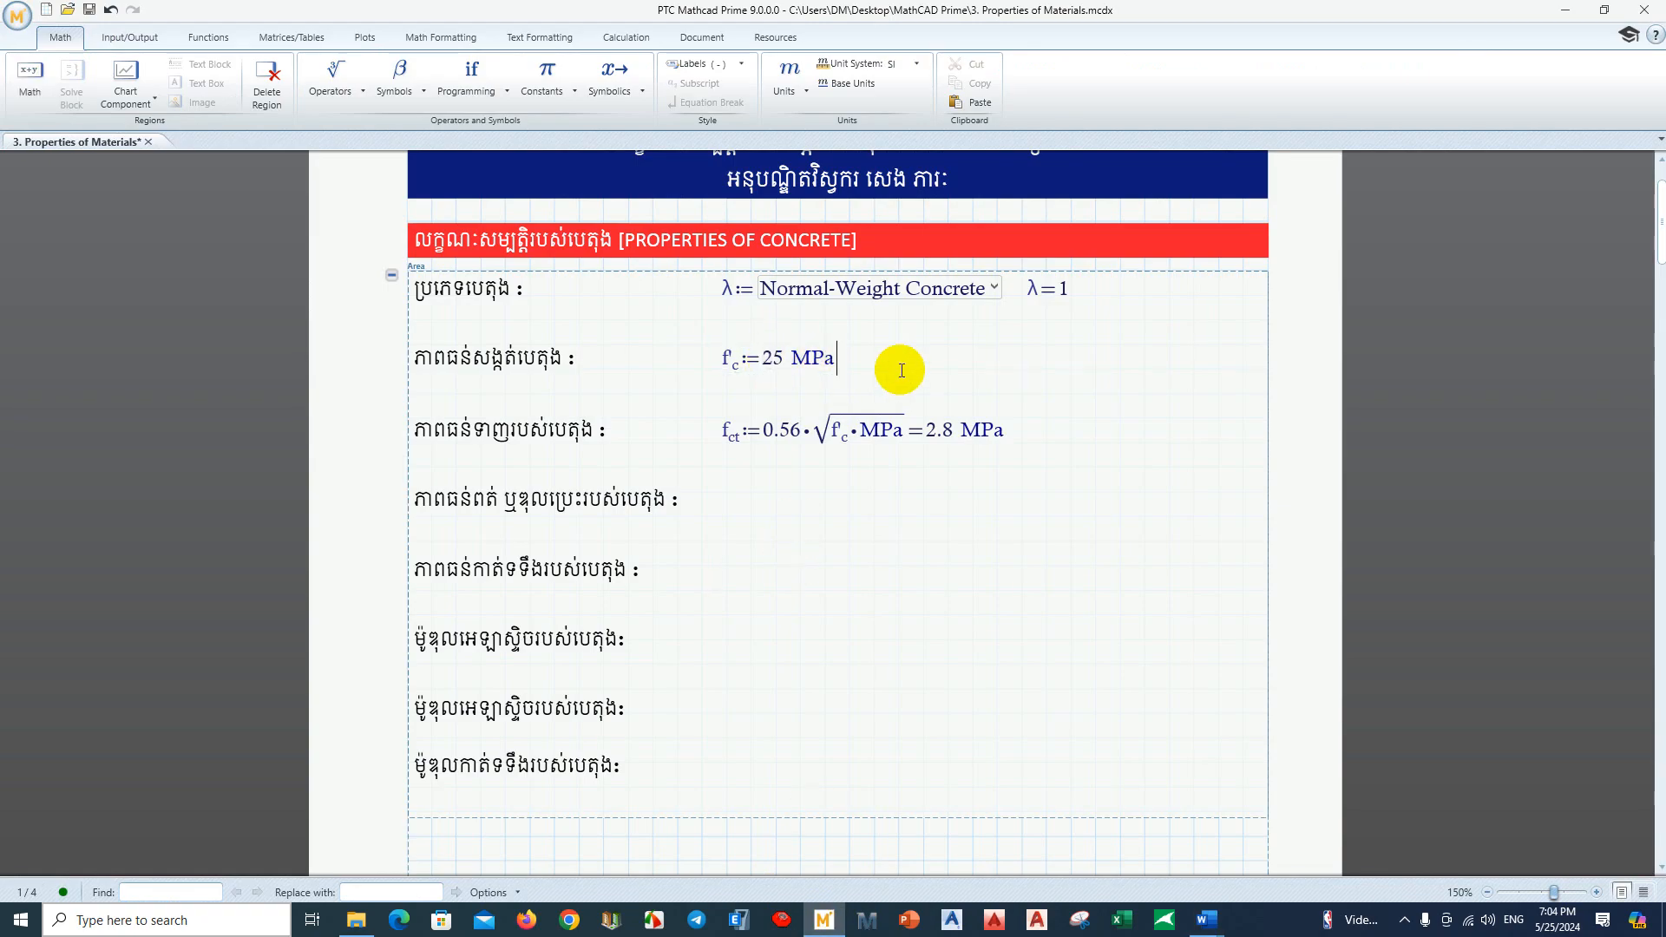
click(799, 371)
click(925, 373)
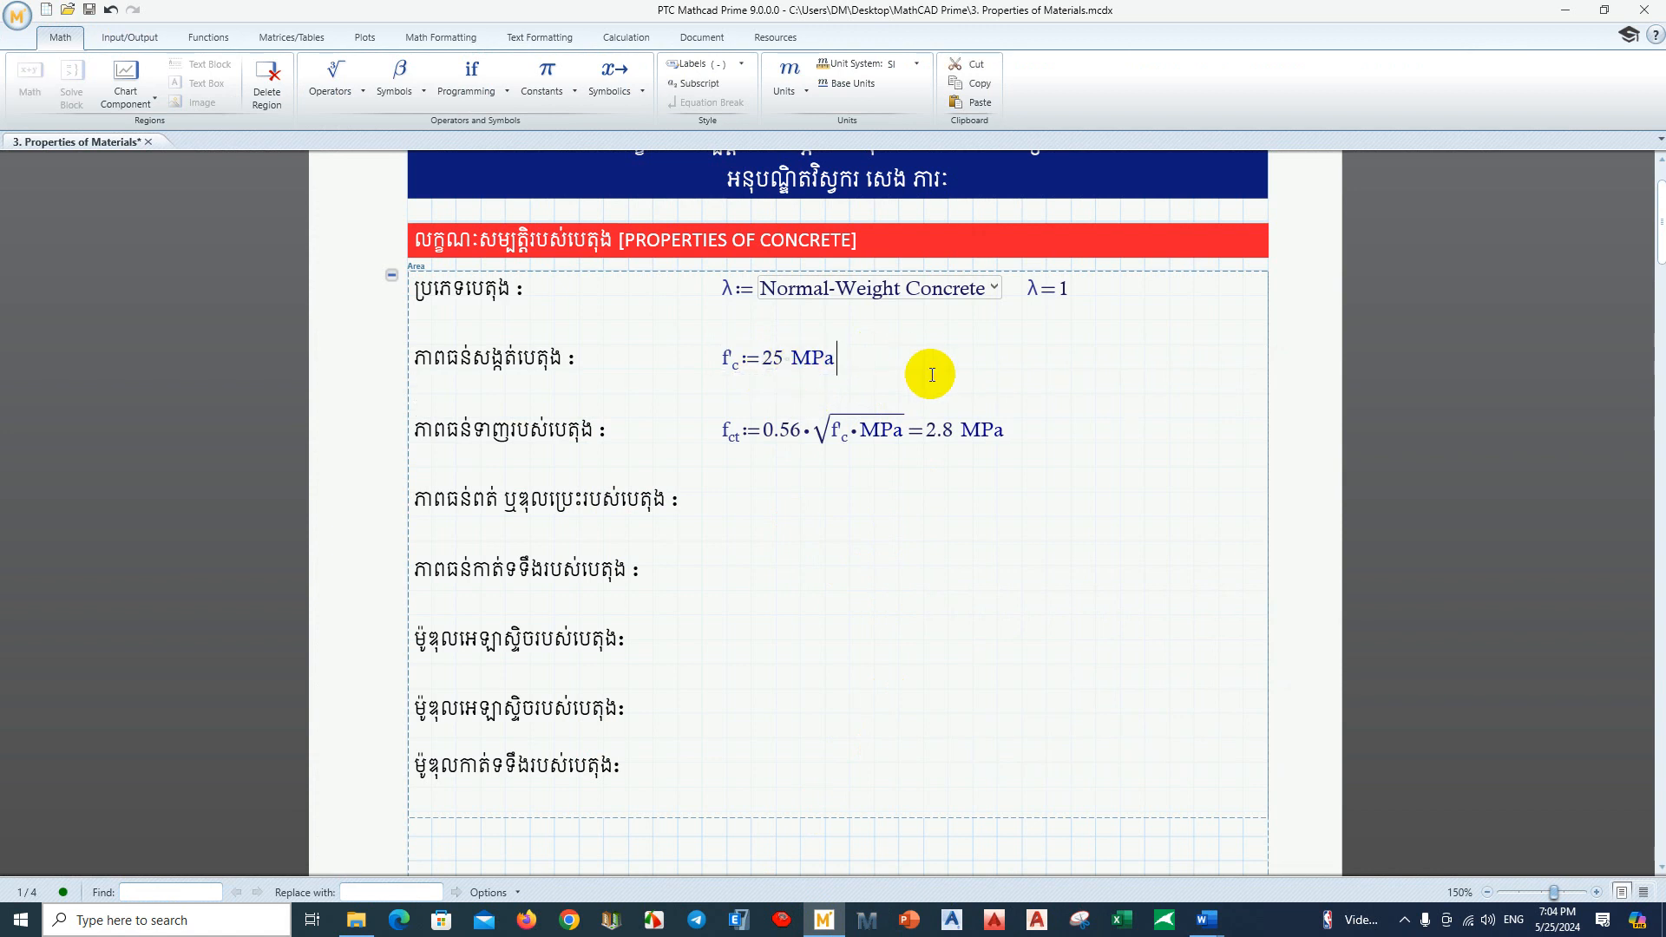
click(789, 363)
click(878, 375)
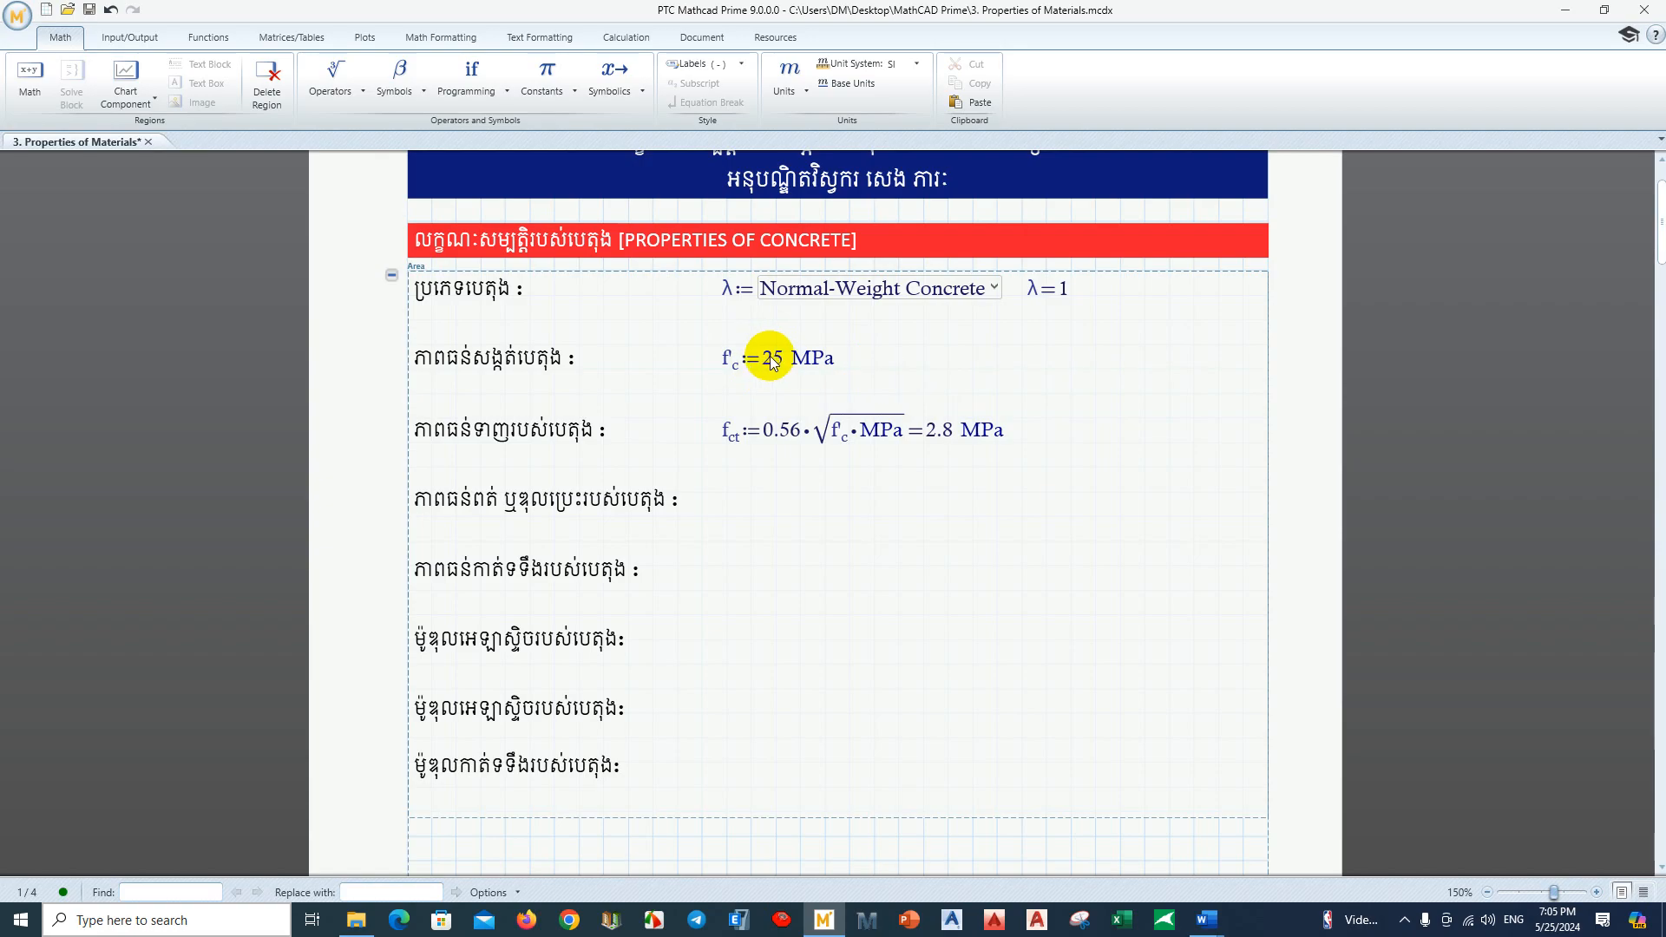
click(770, 363)
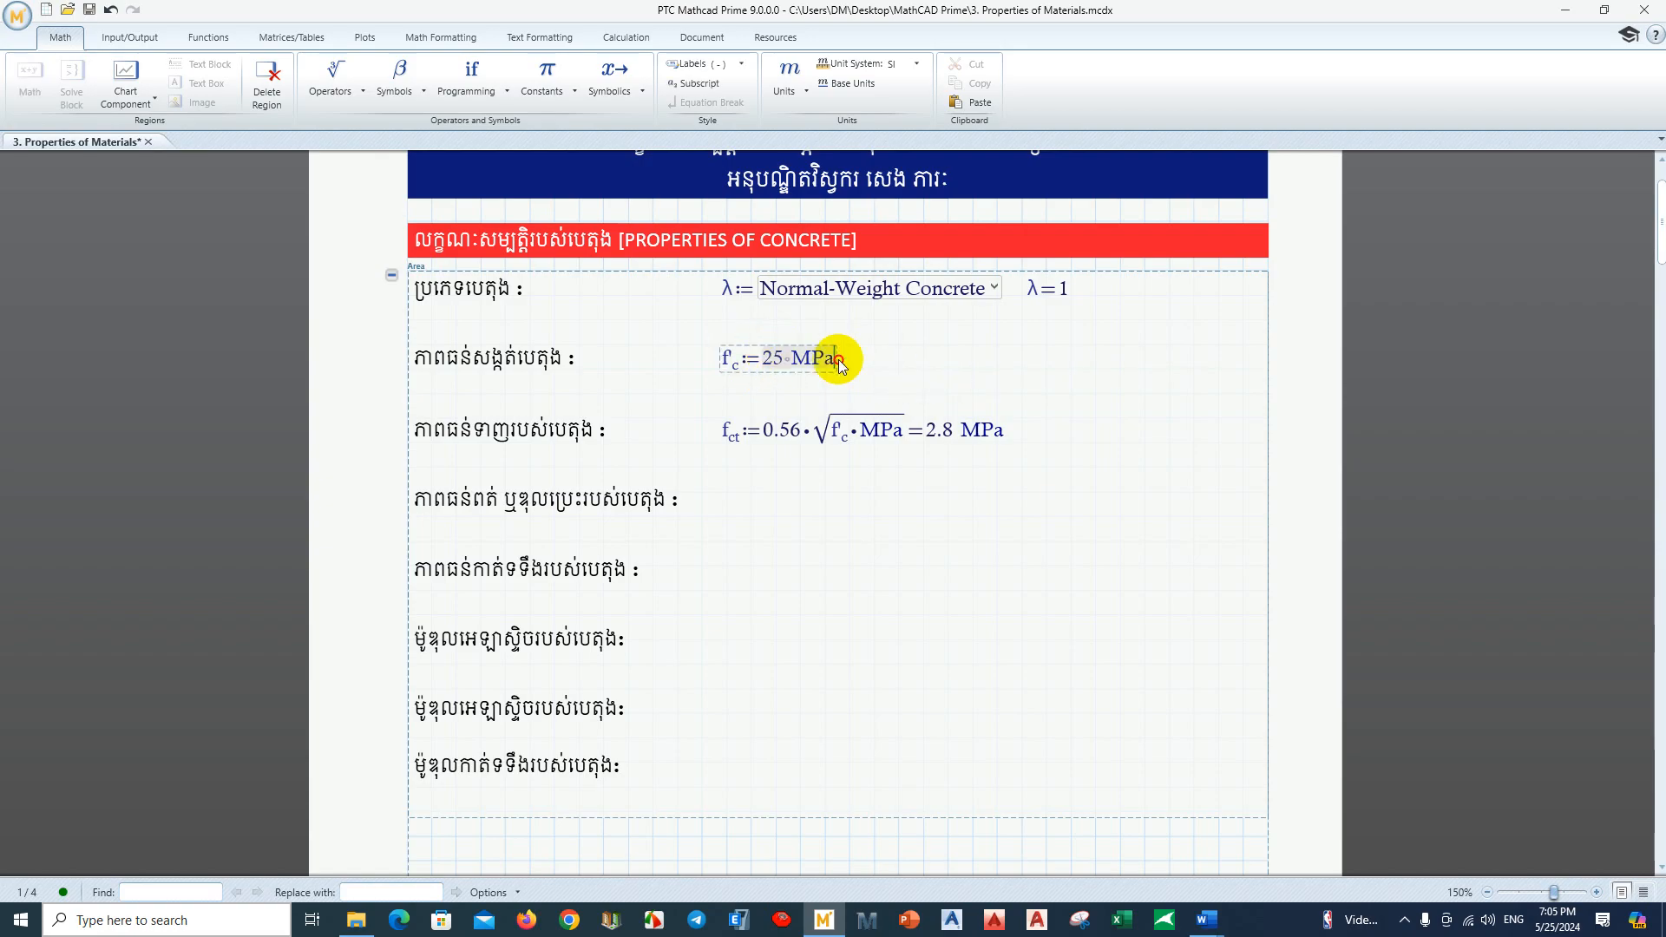
click(955, 354)
drag(771, 356, 838, 362)
click(948, 372)
click(927, 367)
click(948, 370)
click(924, 369)
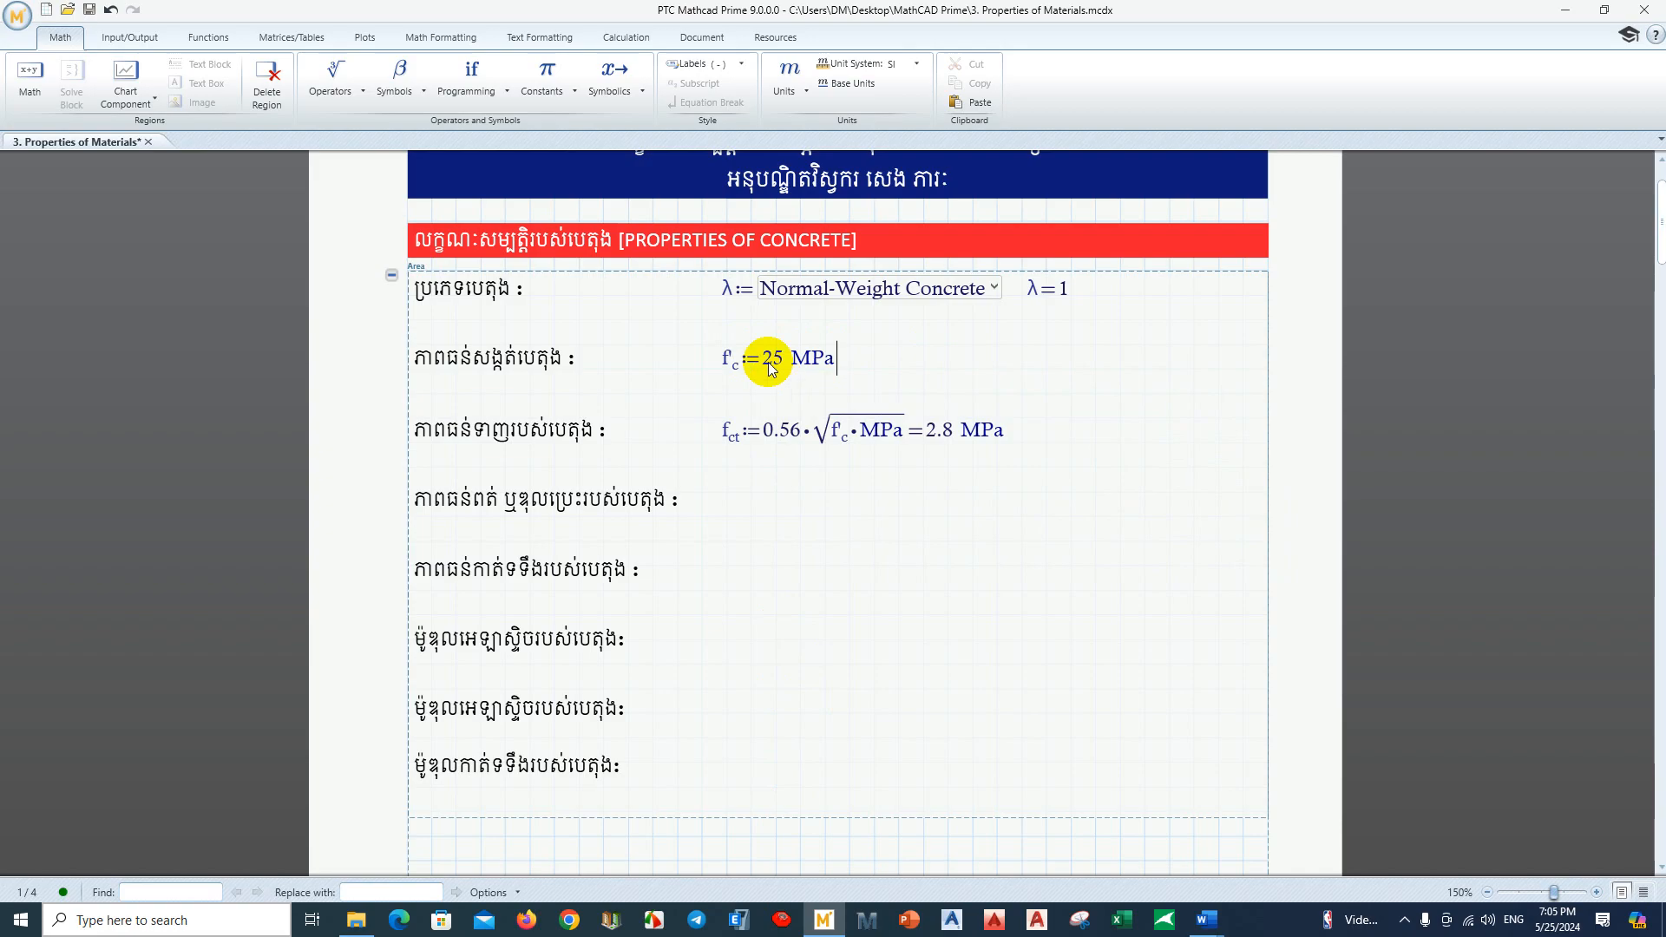
Step: Replace the 25 MPa value in the f'c definition with an empty matrix
drag(767, 363, 858, 352)
click(865, 362)
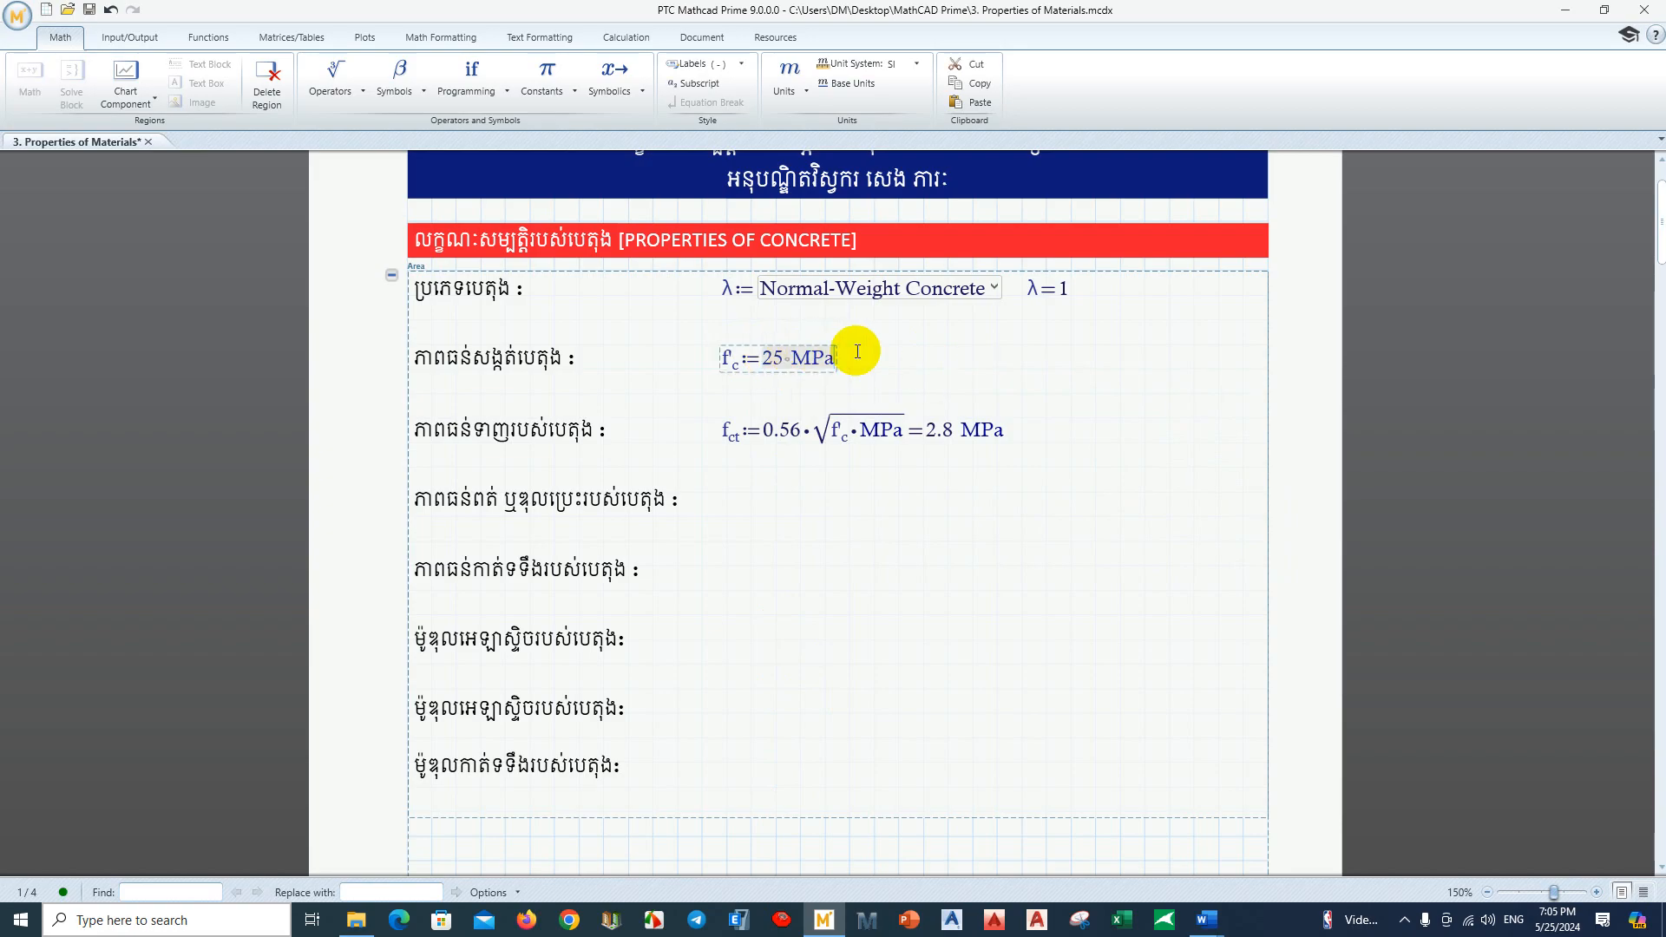
key(Delete)
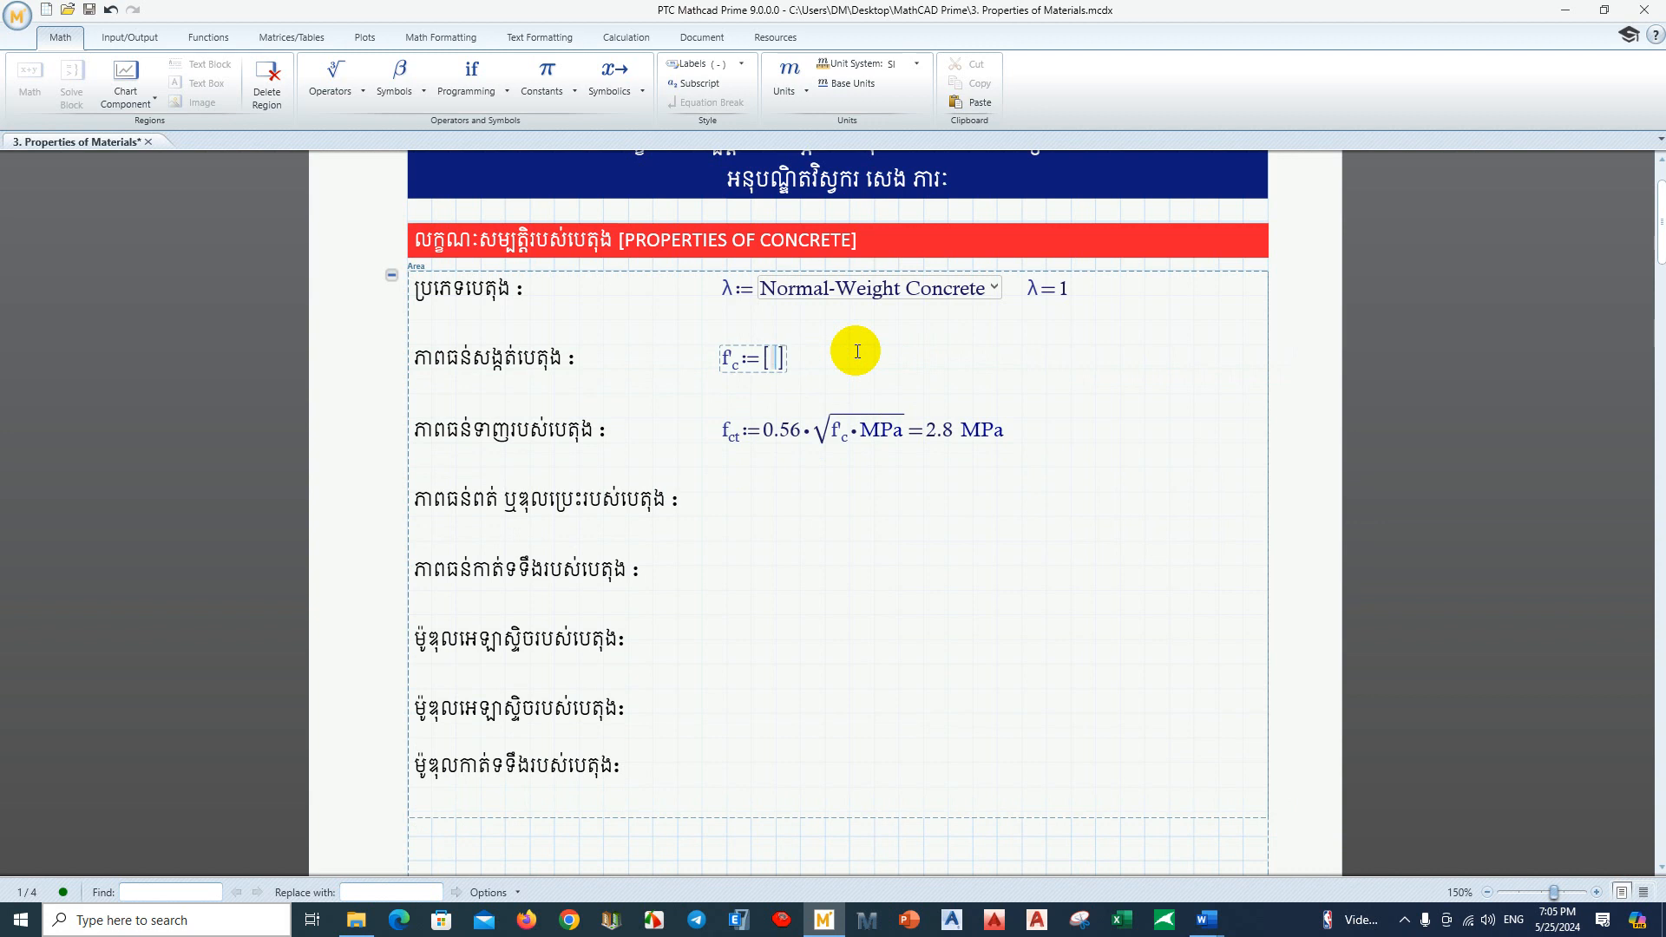
Step: Try extending the f'c matrix downward into a single column of 12 empty placeholders
key(ctrl+Return)
key(ctrl+Return)
key(ctrl+Return)
key(ctrl+Return)
key(ctrl+Return)
key(ctrl+Return)
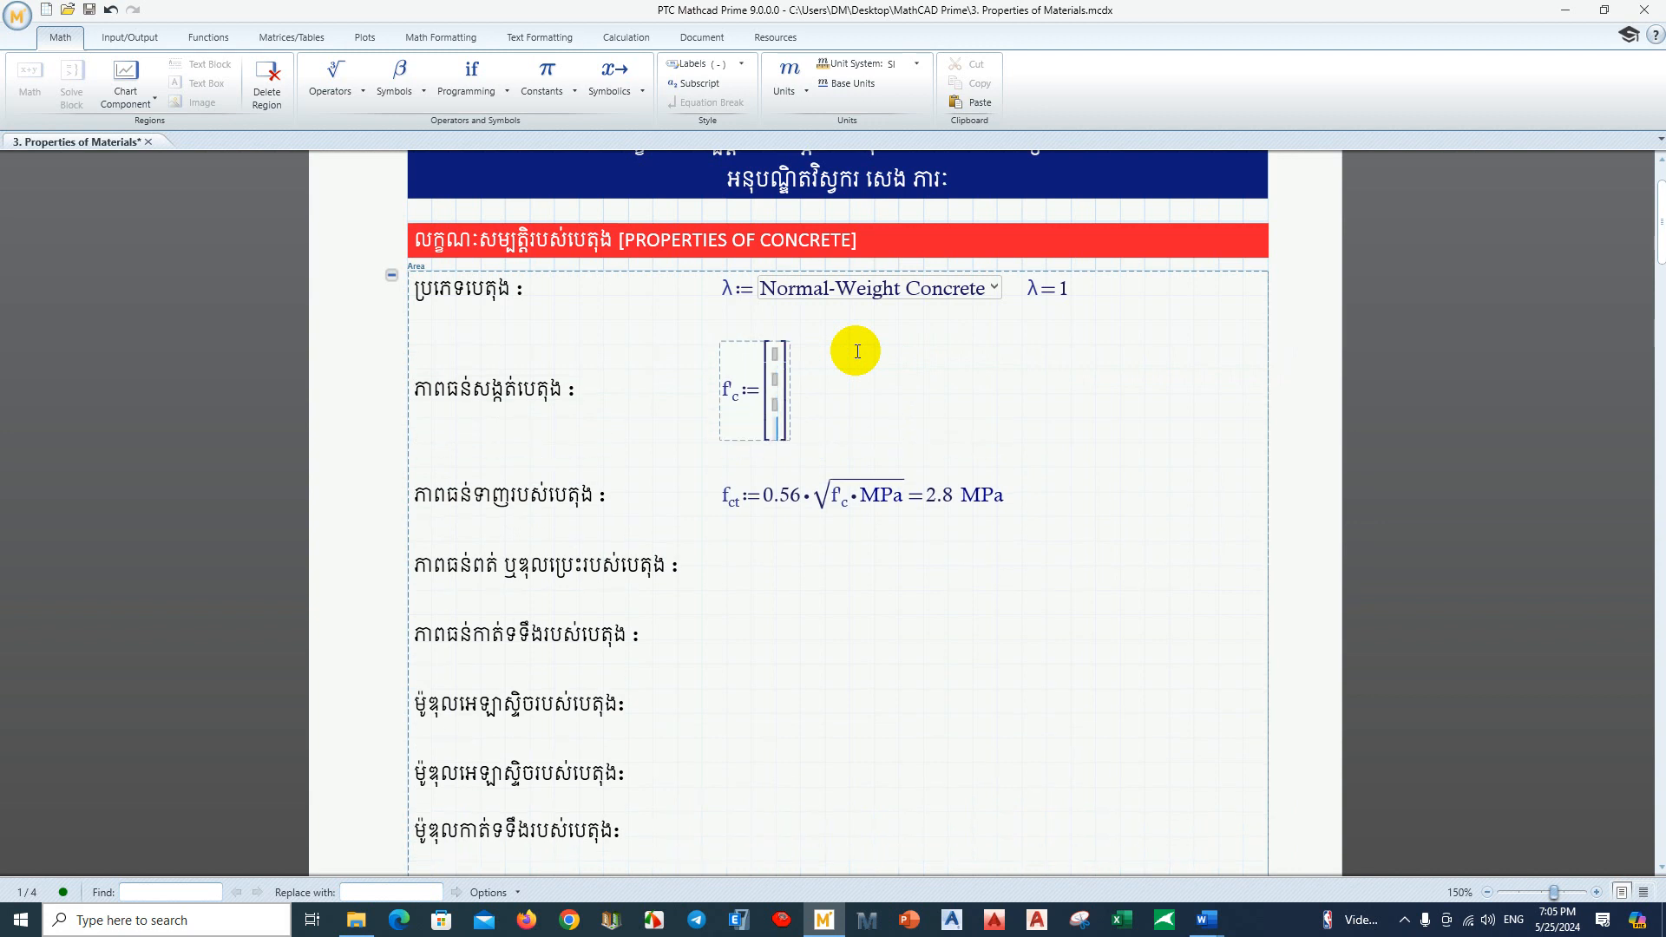
key(ctrl+Return)
key(ctrl+Return)
key(ctrl+Return)
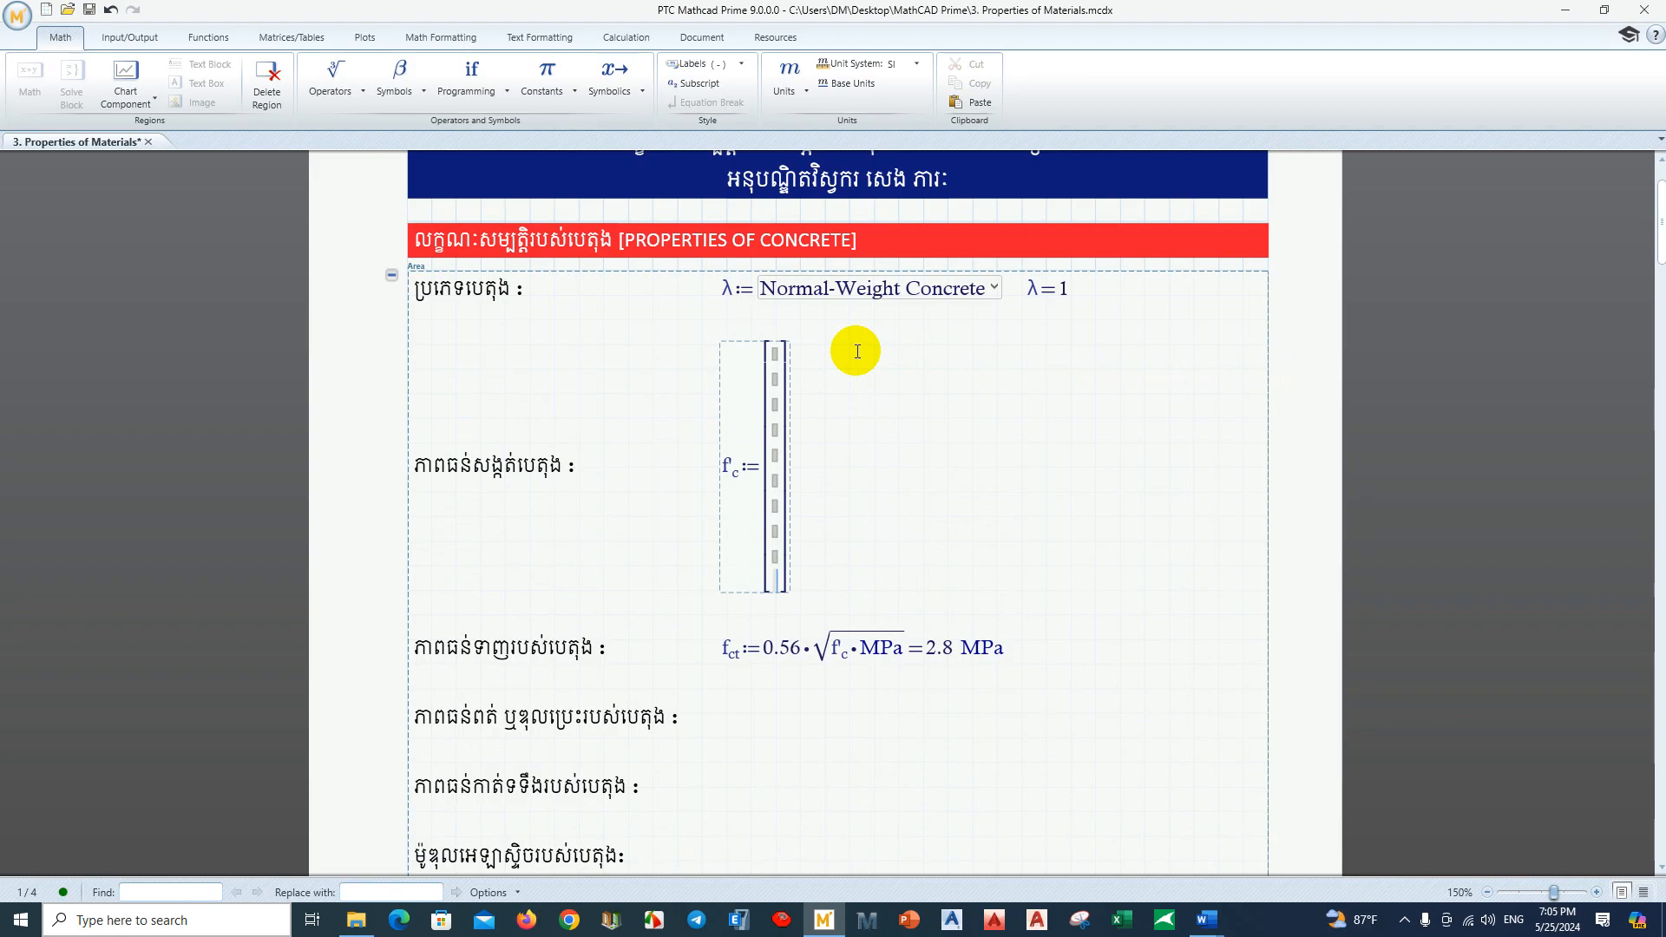
key(ctrl+Return)
key(ctrl+Return)
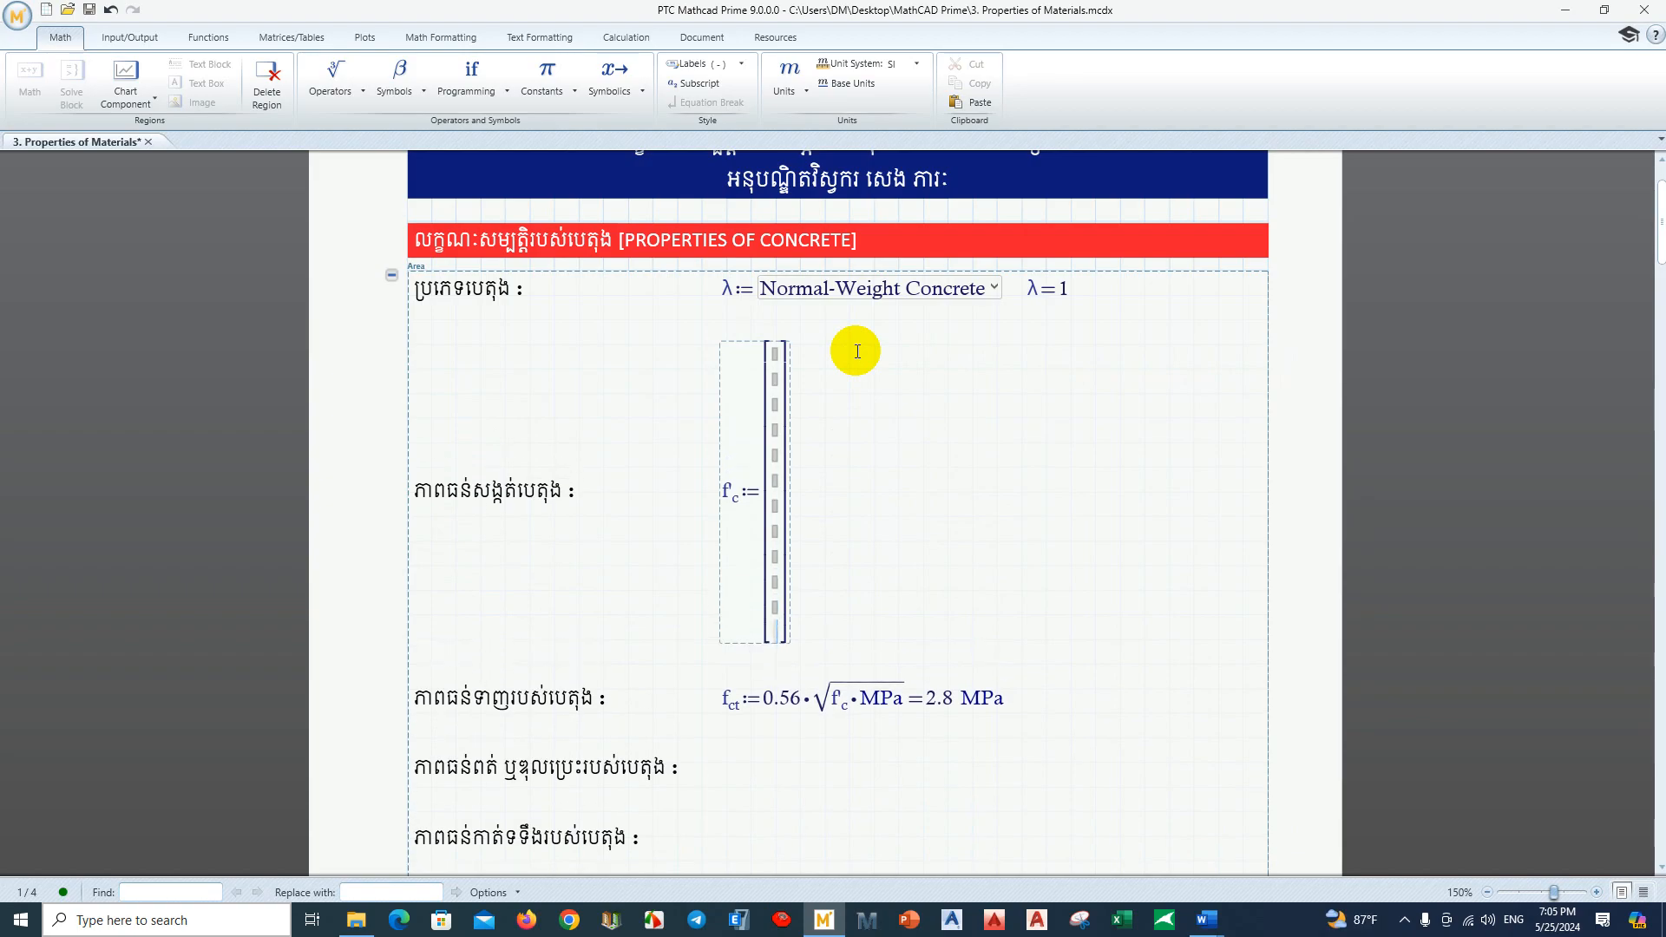
drag(784, 596, 789, 597)
click(774, 347)
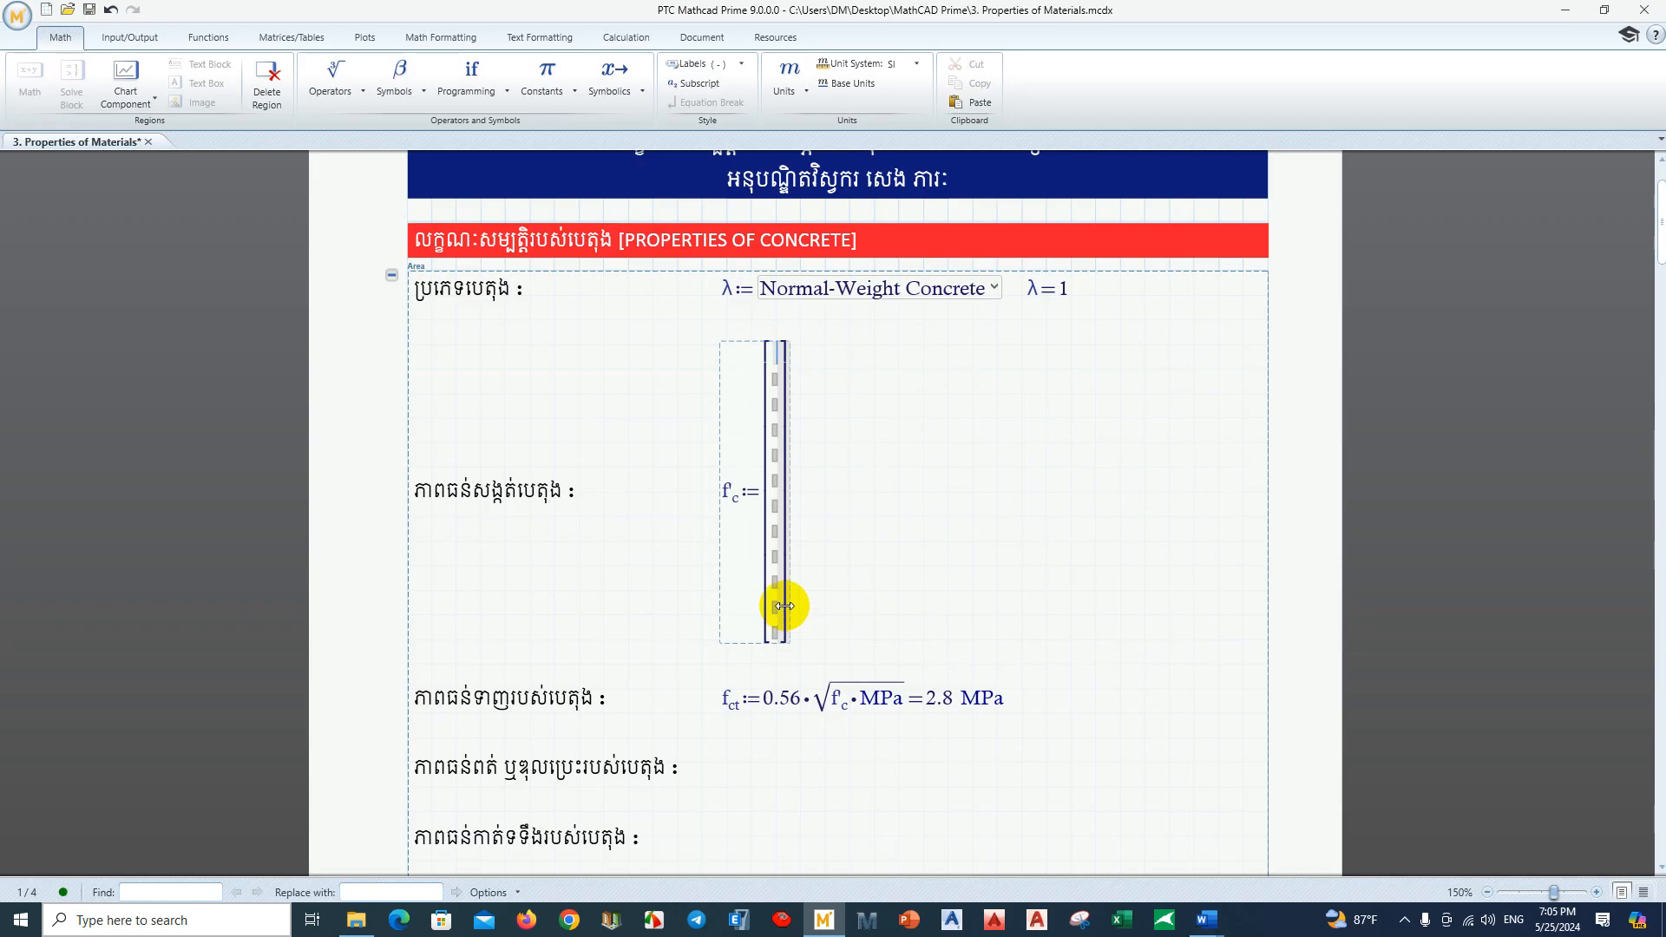
drag(767, 364, 772, 632)
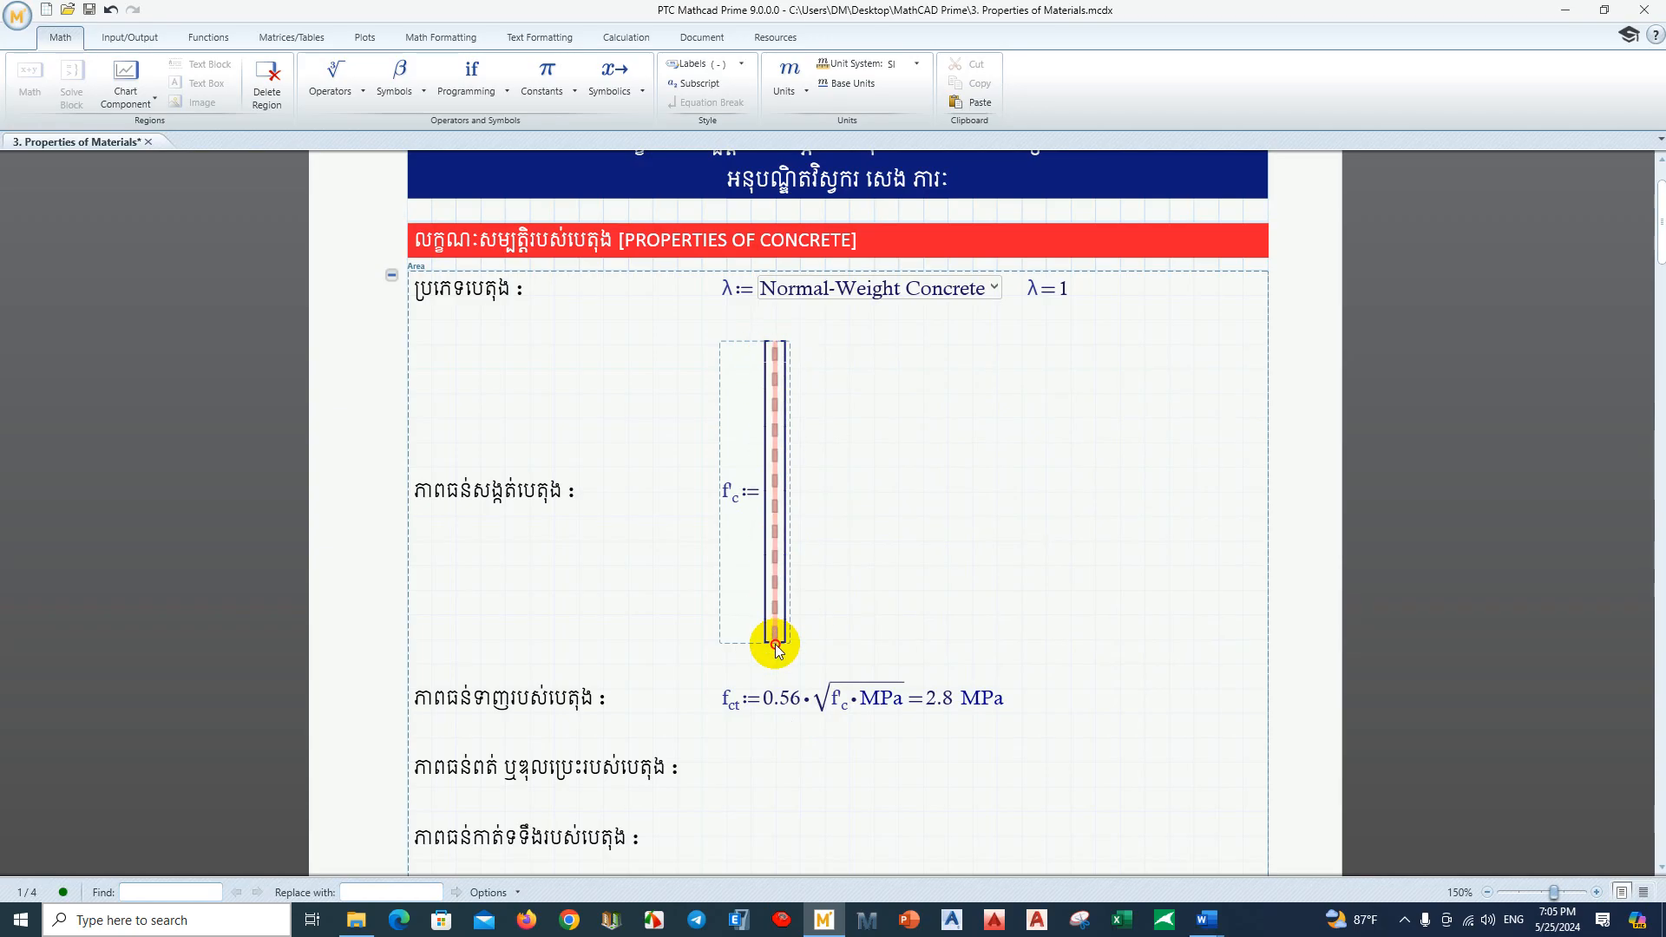
click(798, 412)
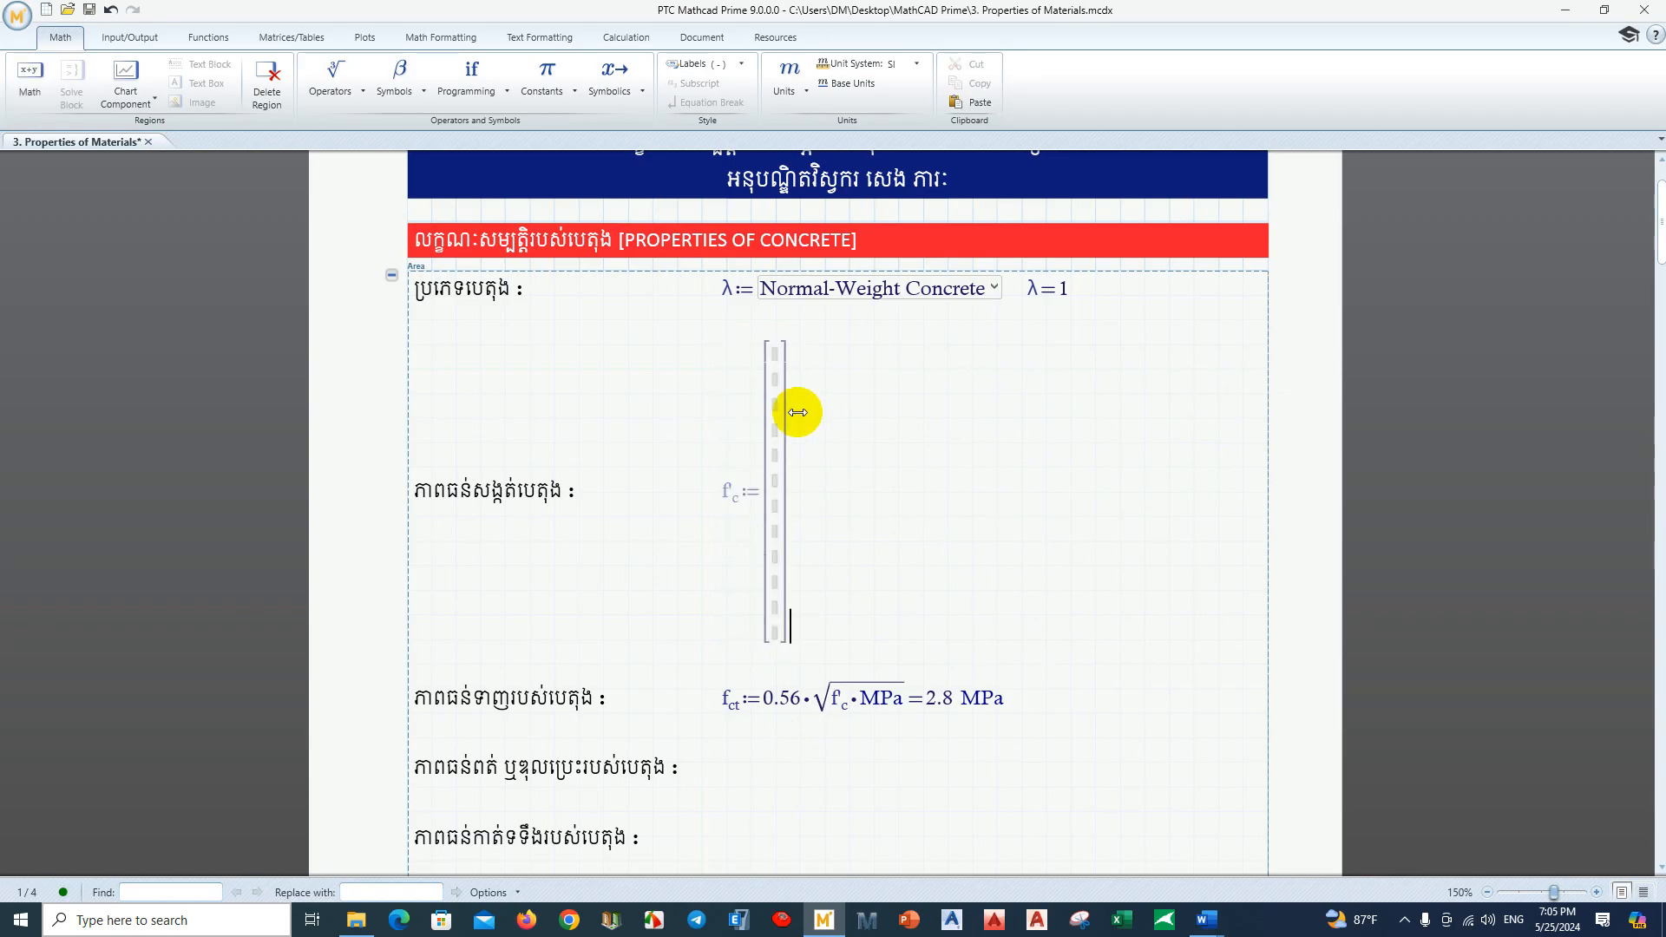
click(773, 353)
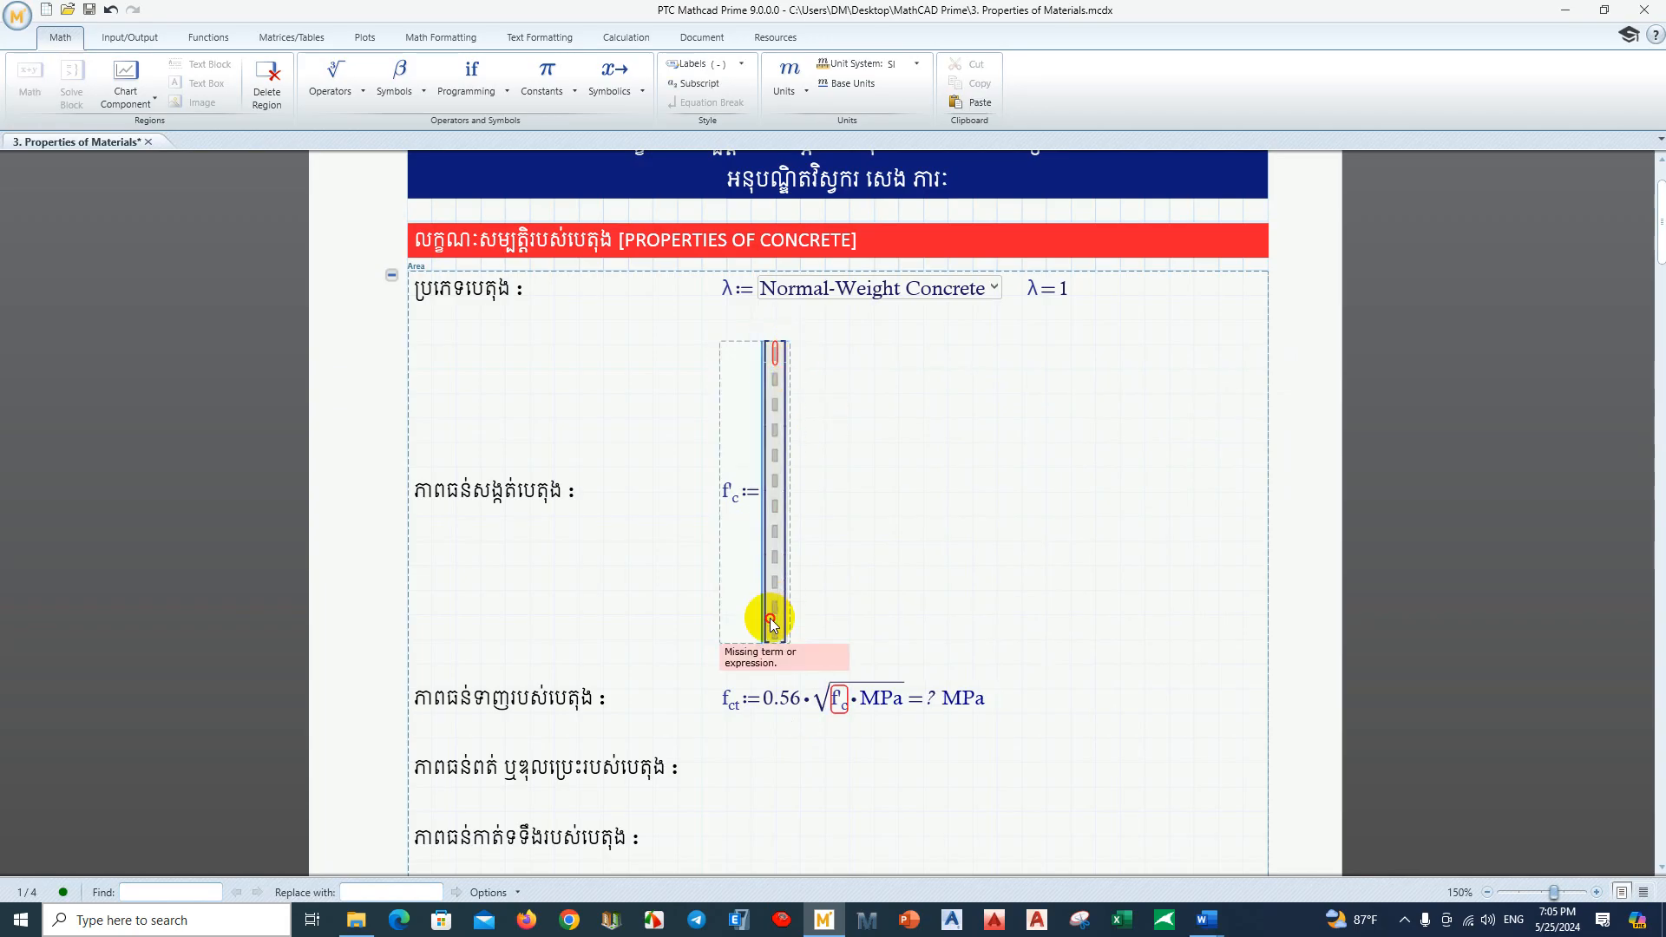
drag(772, 623, 774, 629)
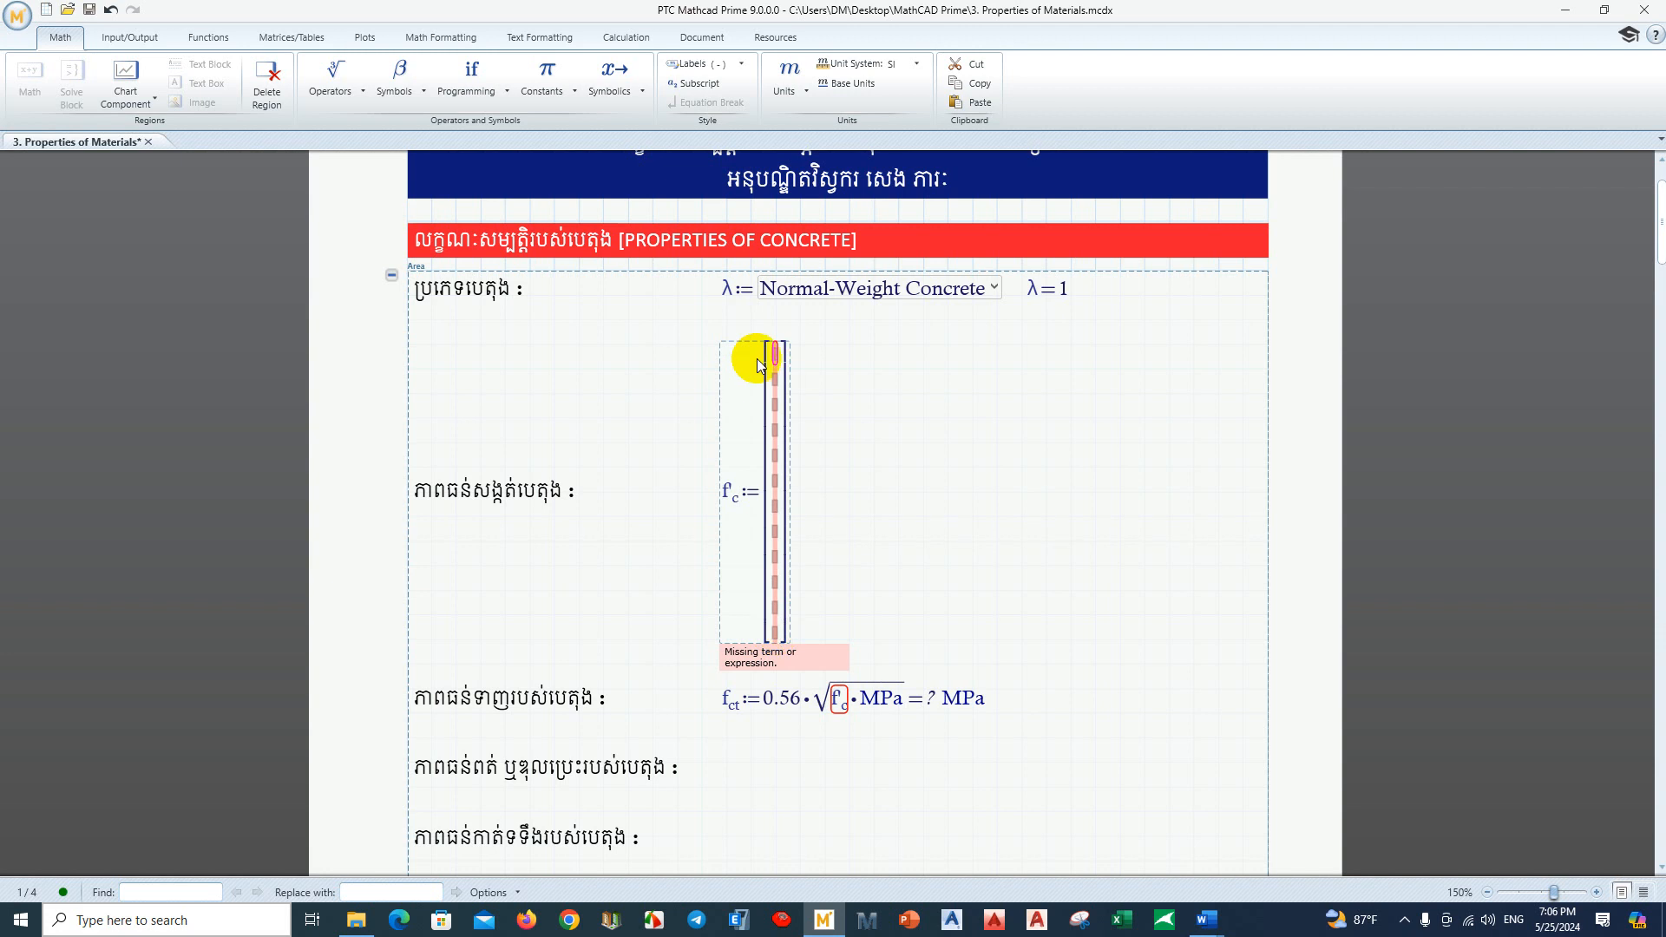
Step: Rebuild the f'c matrix as a single row of 14 empty placeholders instead of a column
drag(757, 364, 757, 364)
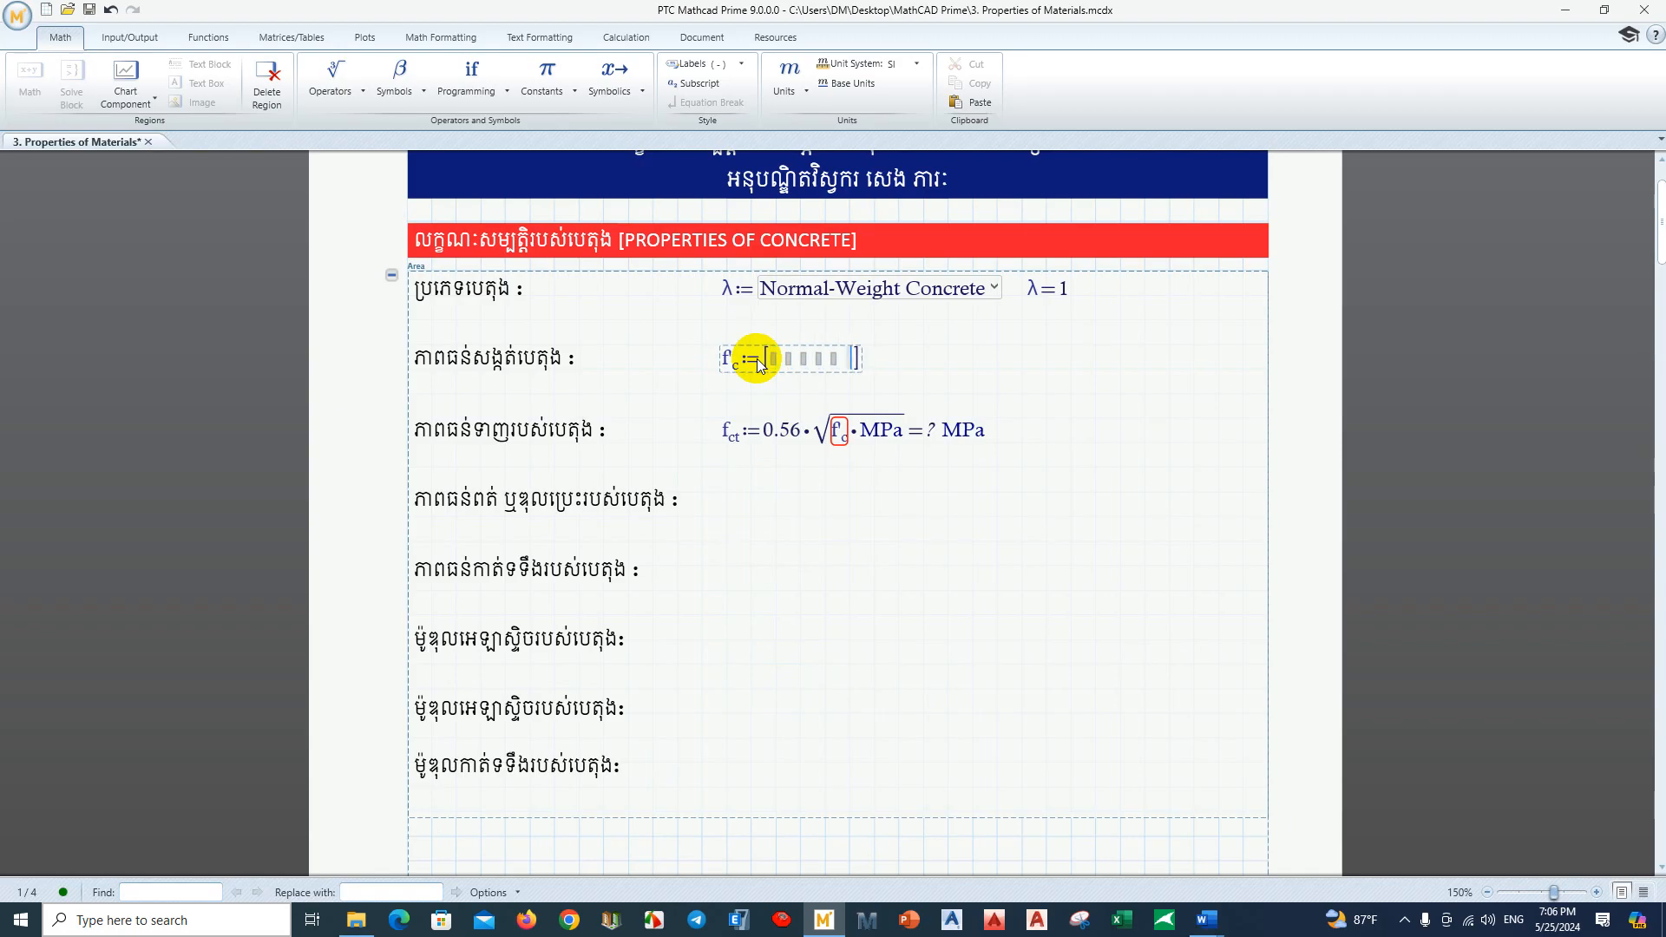
key(shift+Return)
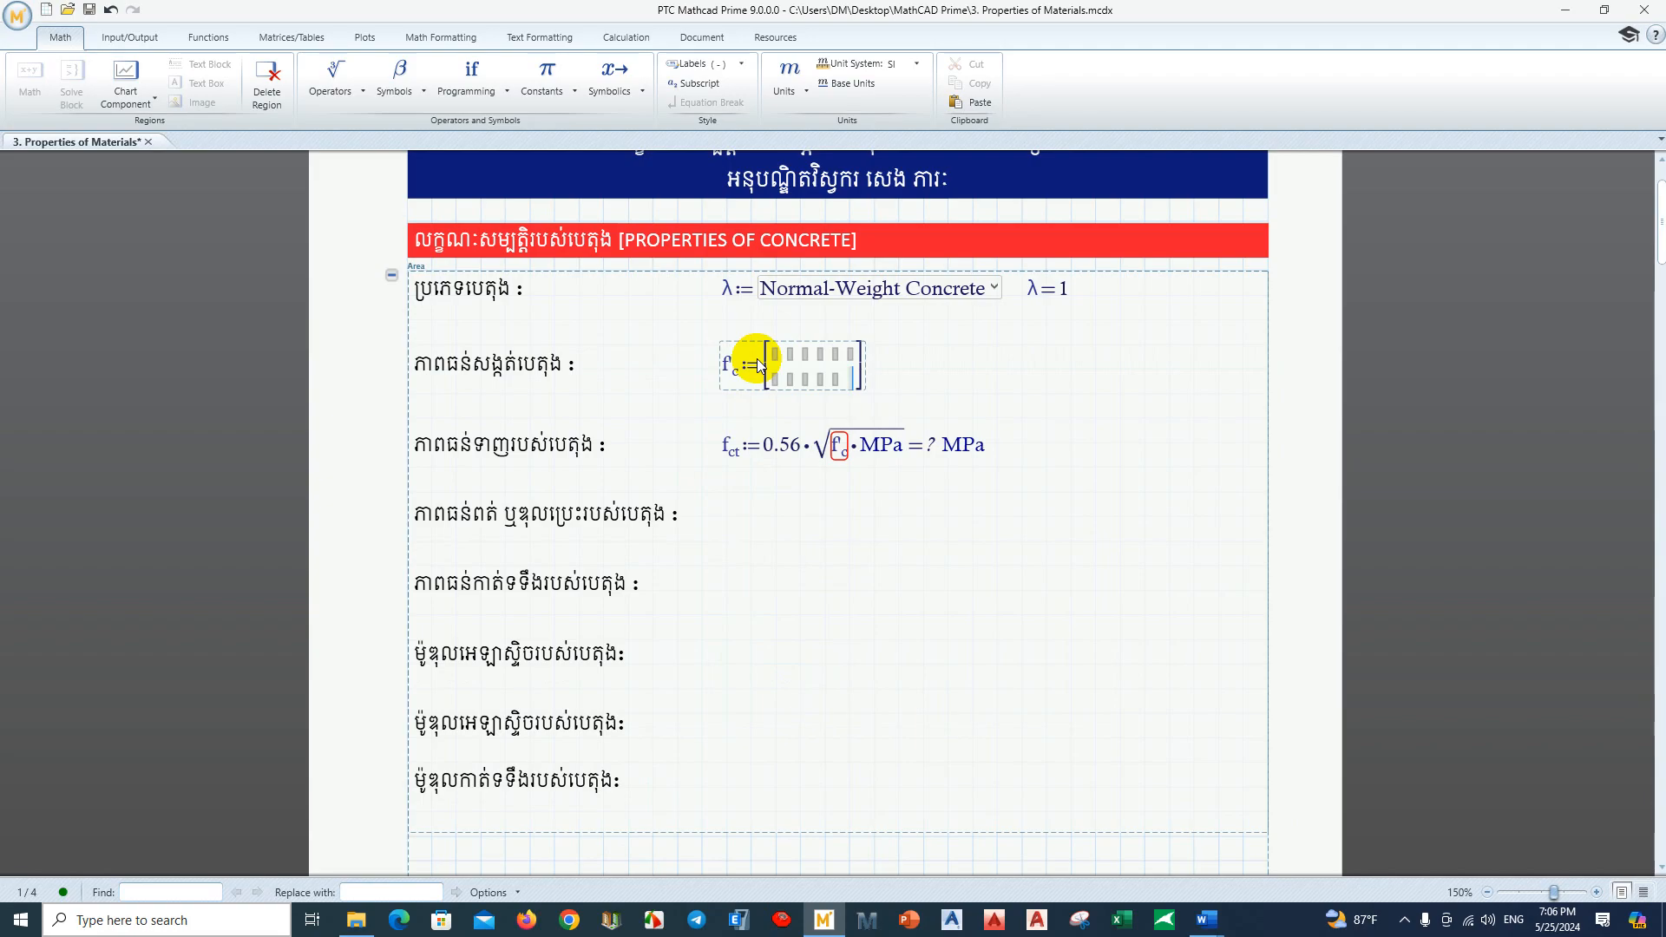
key(ctrl+z)
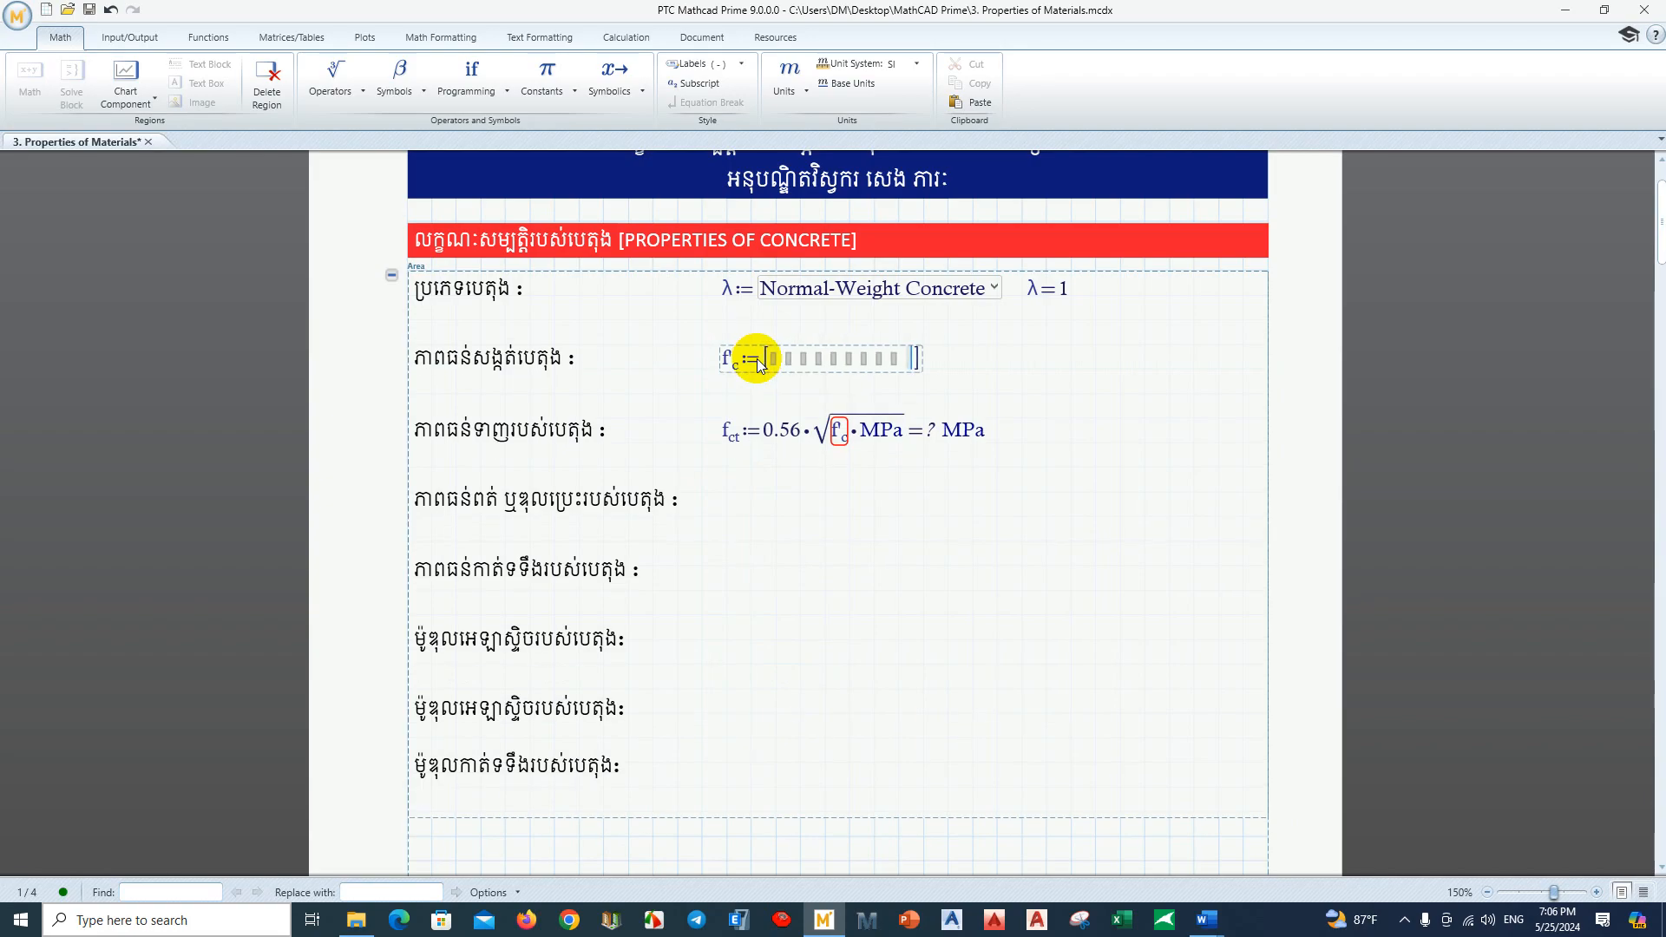
click(825, 922)
click(824, 921)
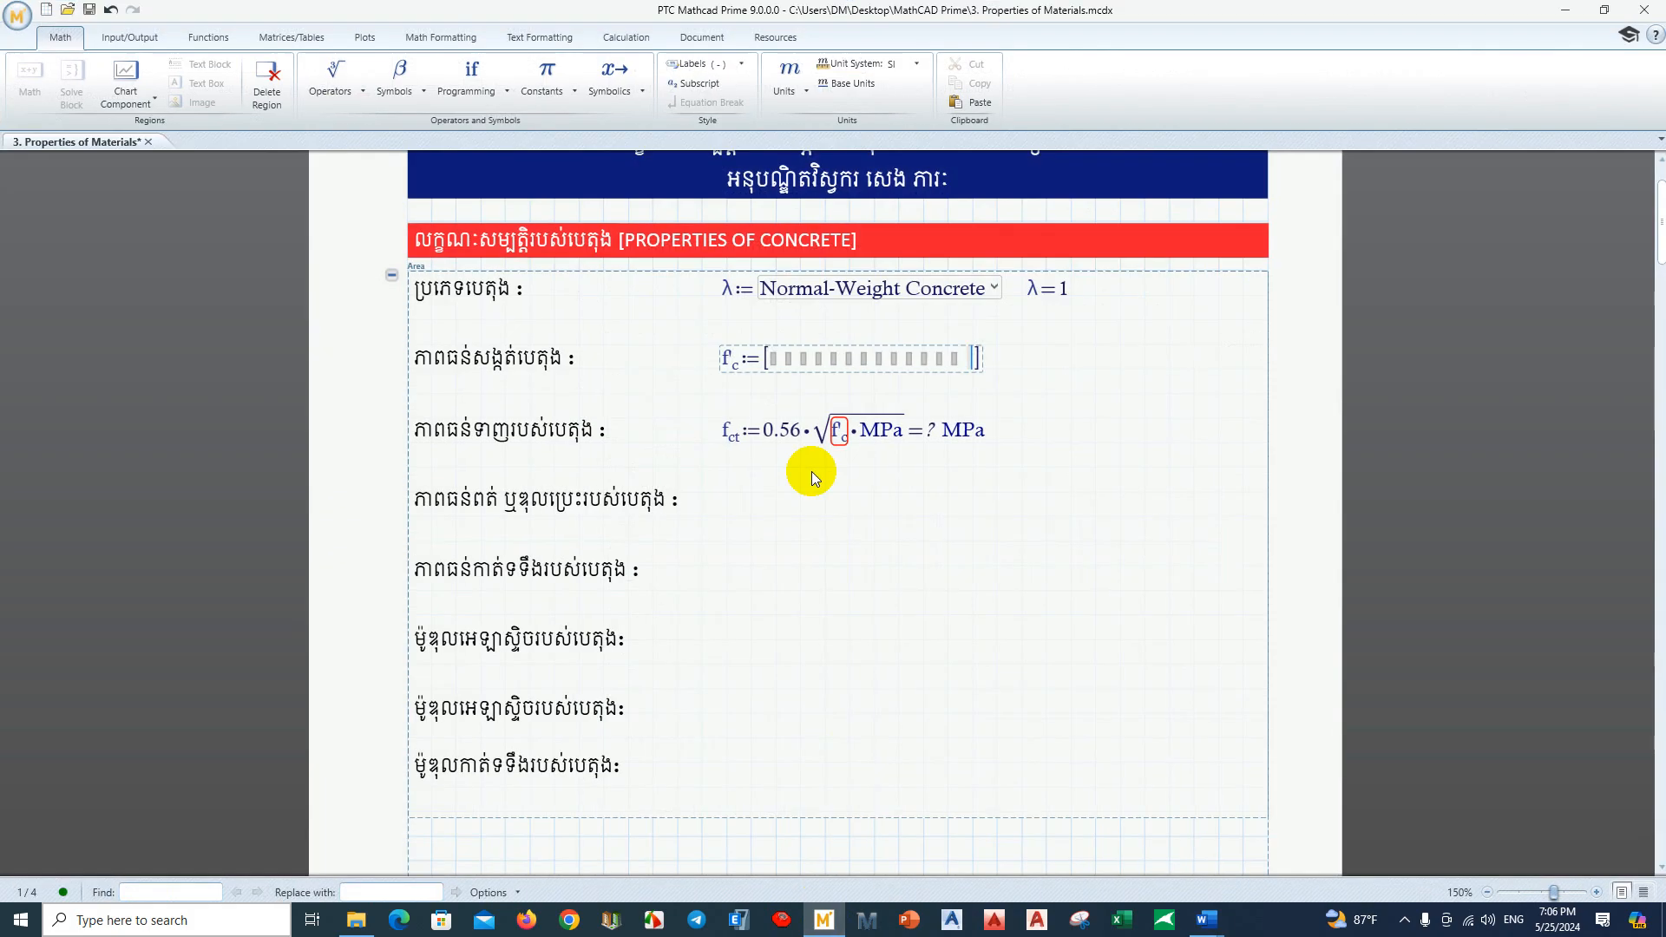
Step: Fill the first six f'c matrix elements with 20, 25, 28, 30, 32 and 35
click(773, 359)
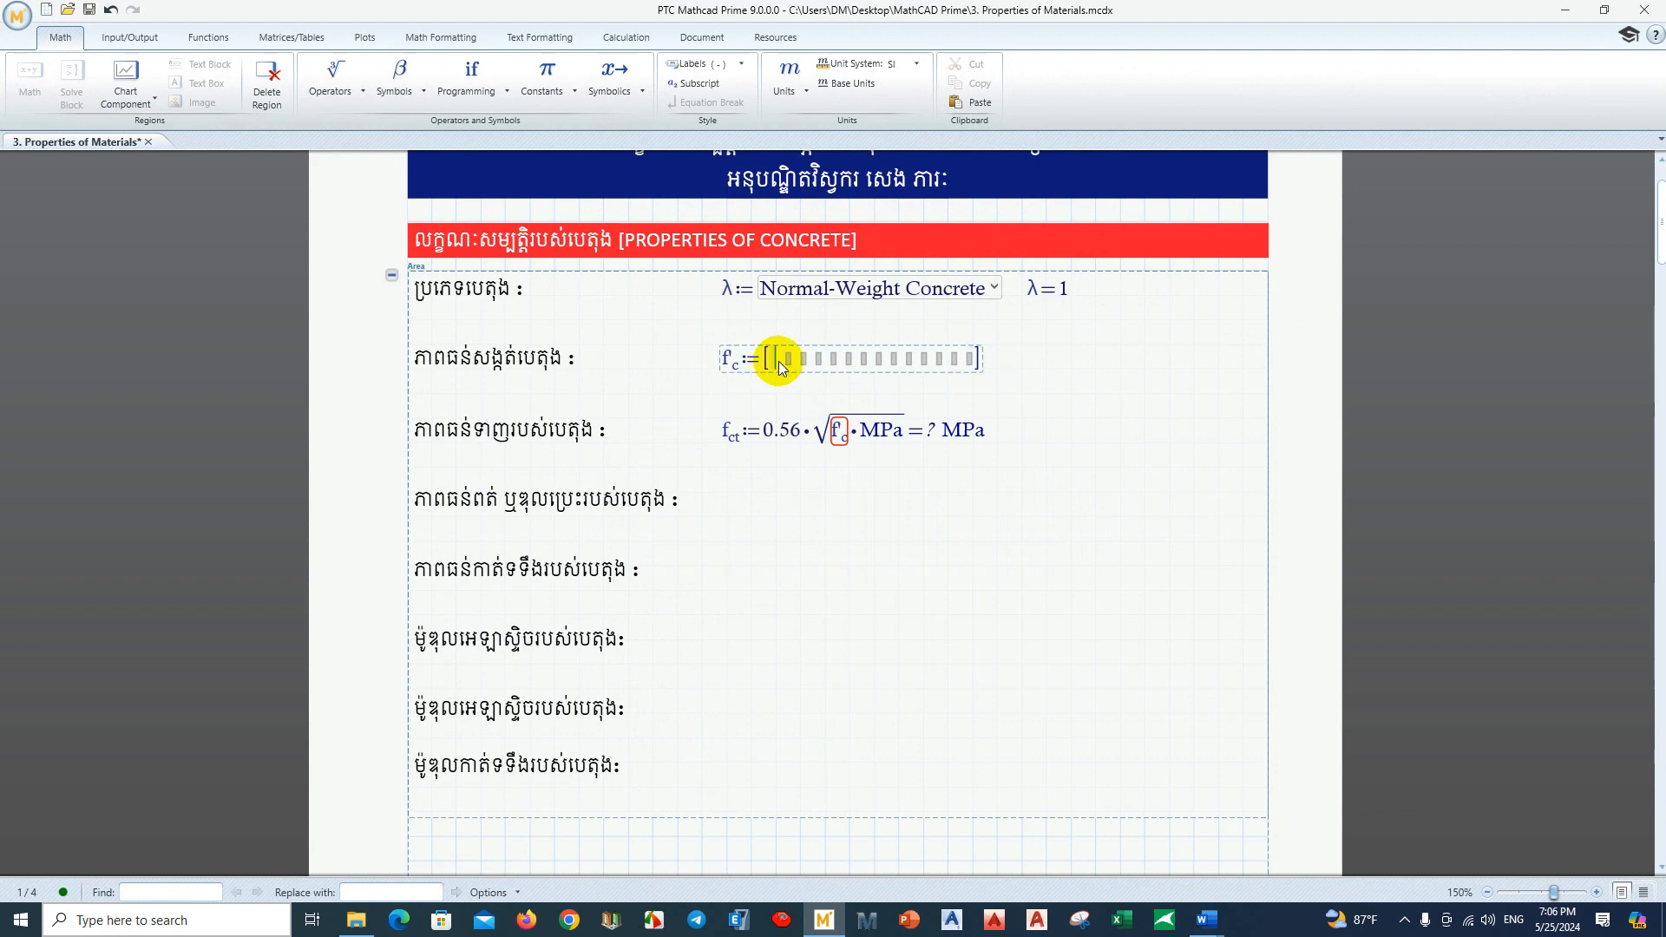
text(20)
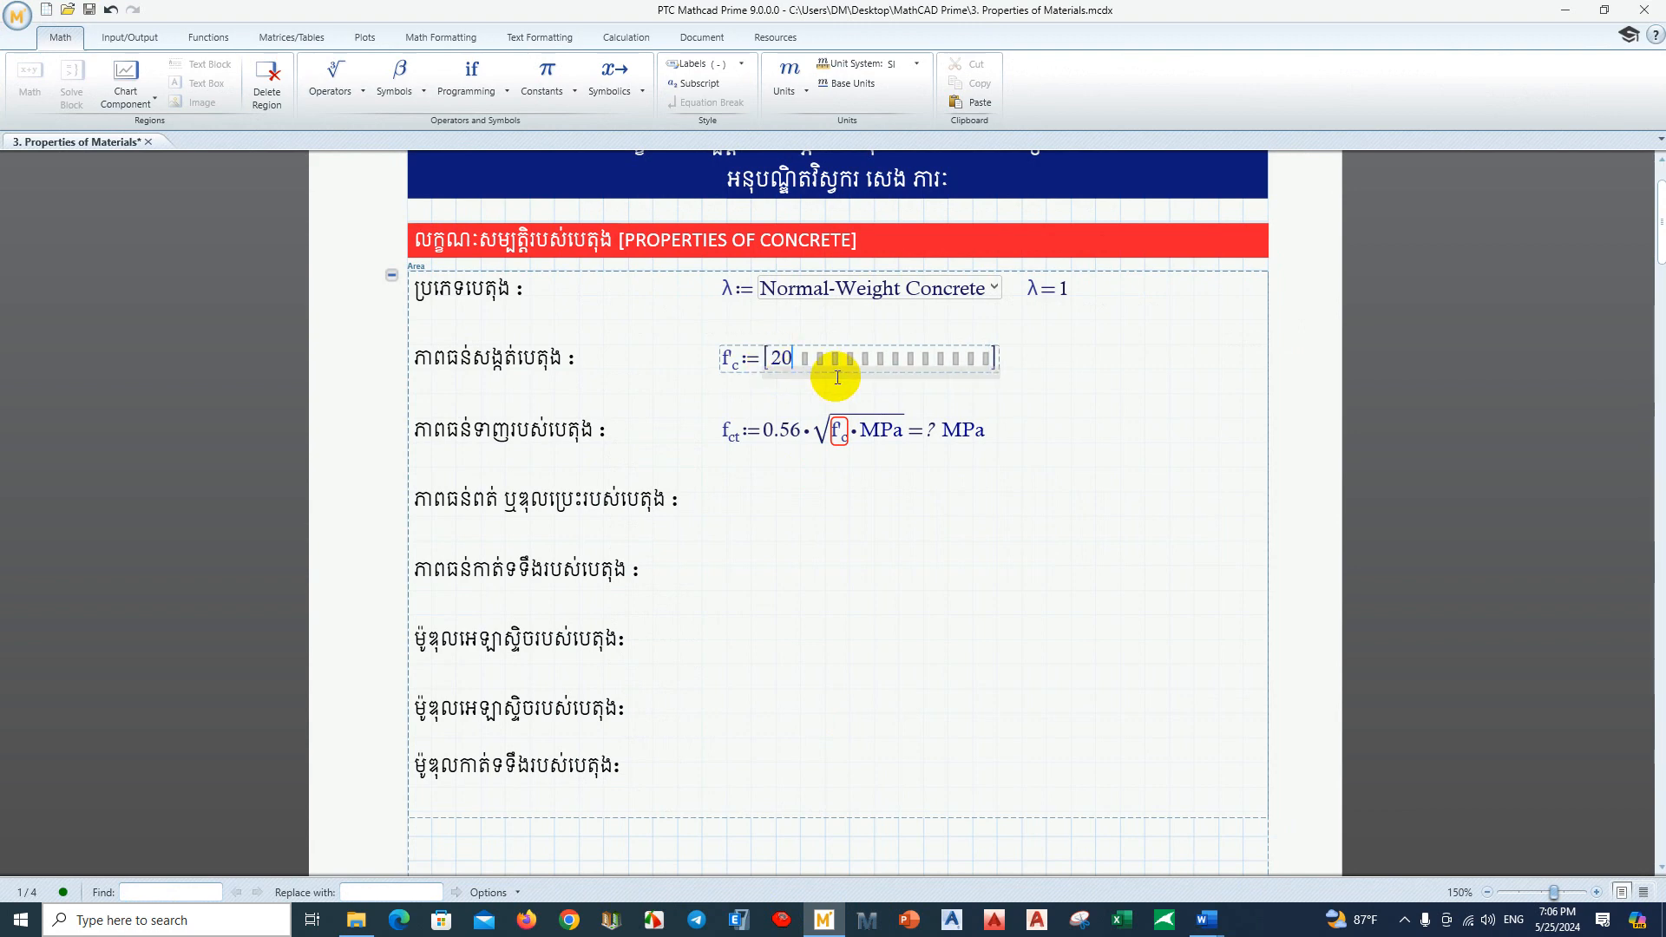
click(799, 365)
text(25)
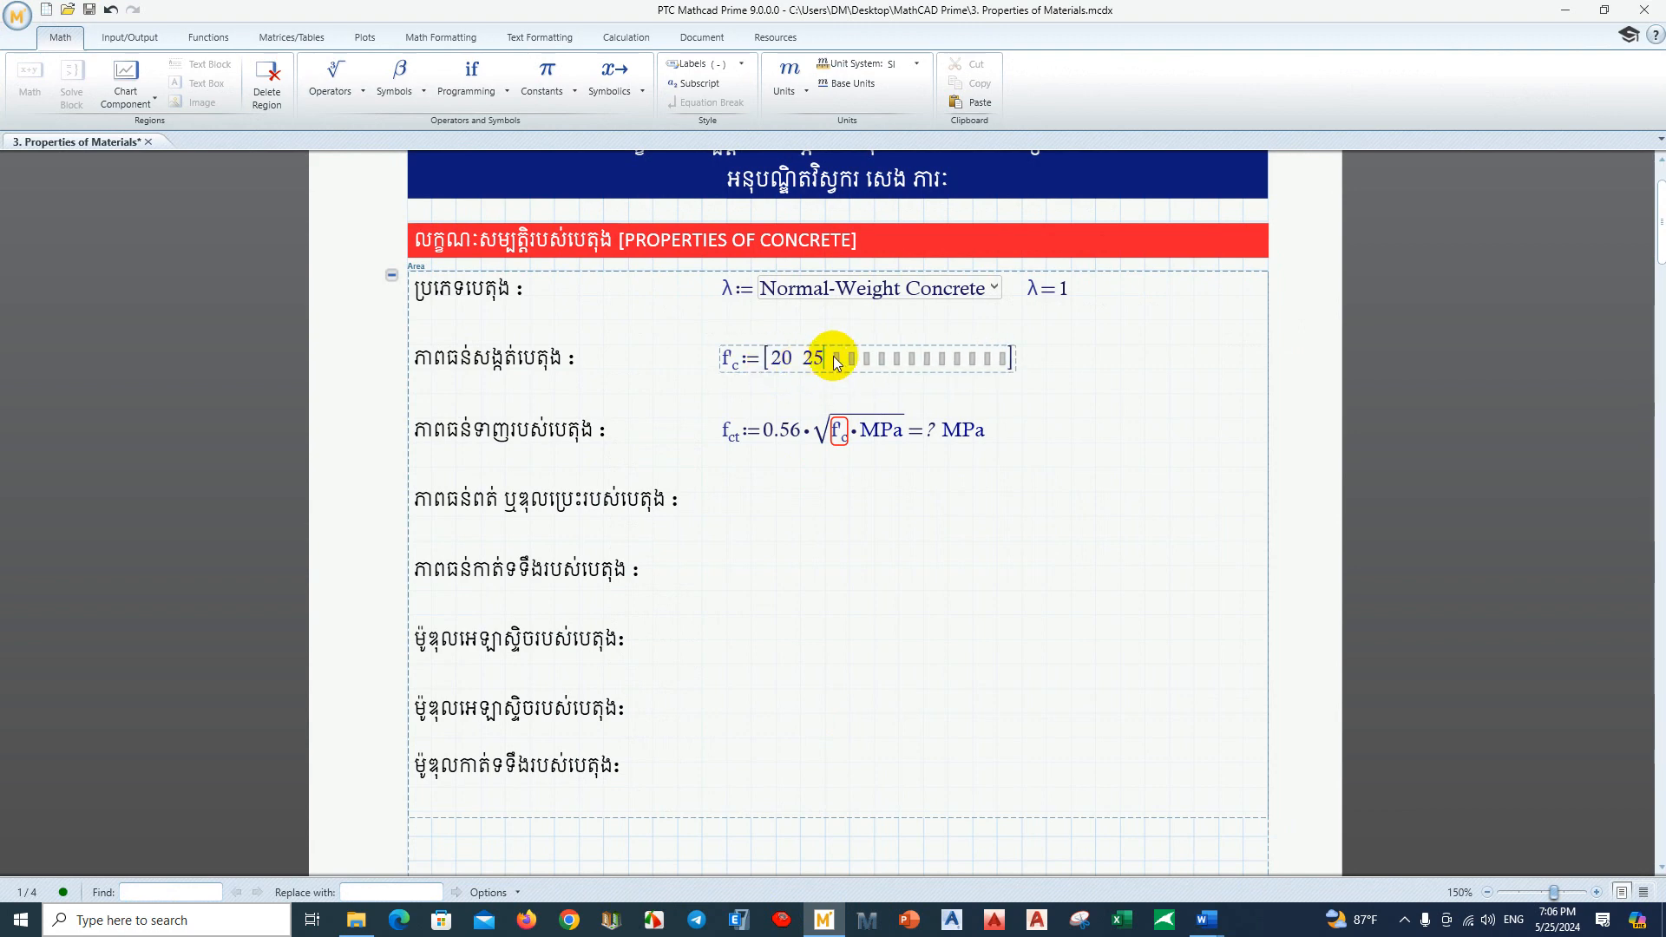
click(840, 359)
text(28 )
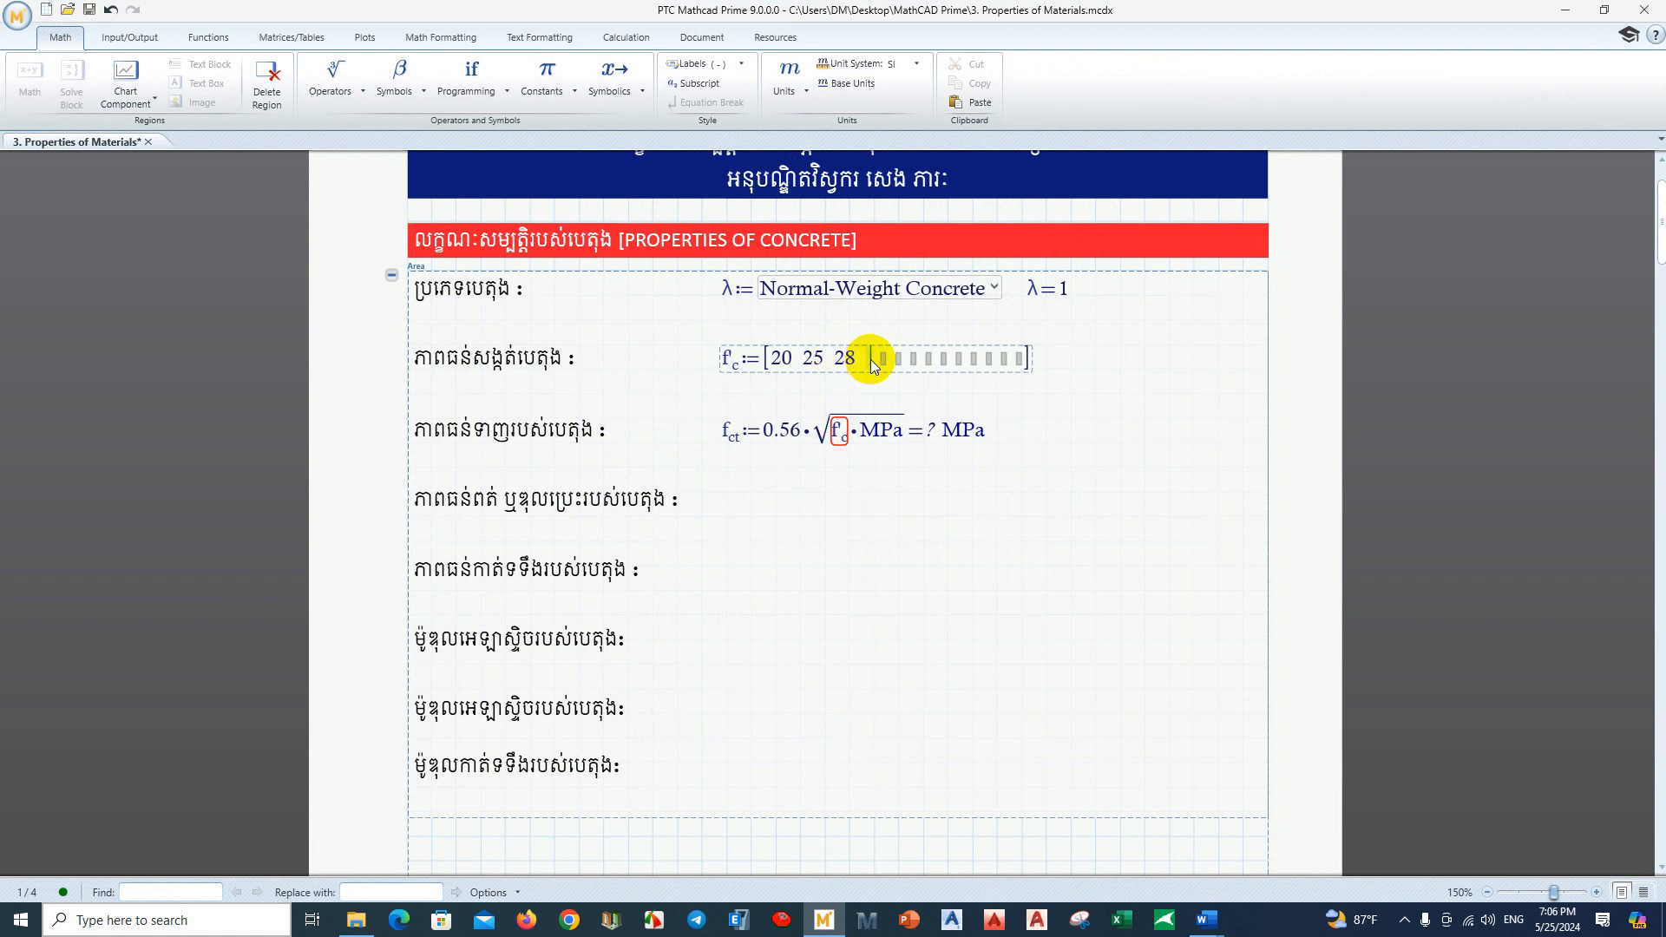
text(30)
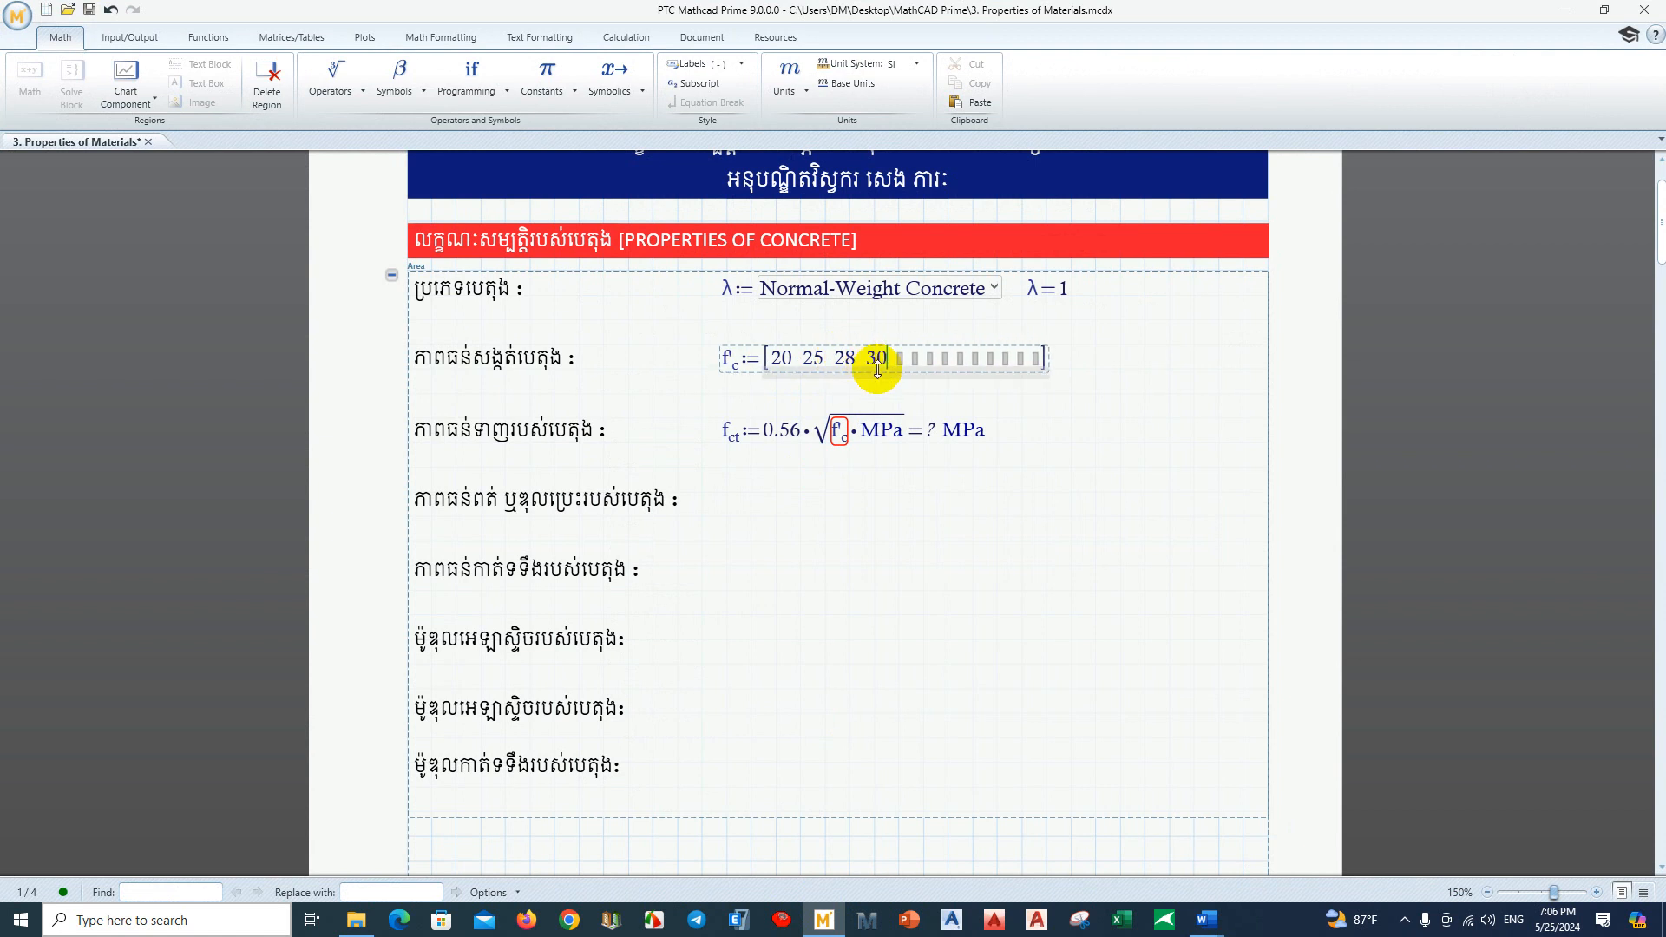
click(904, 368)
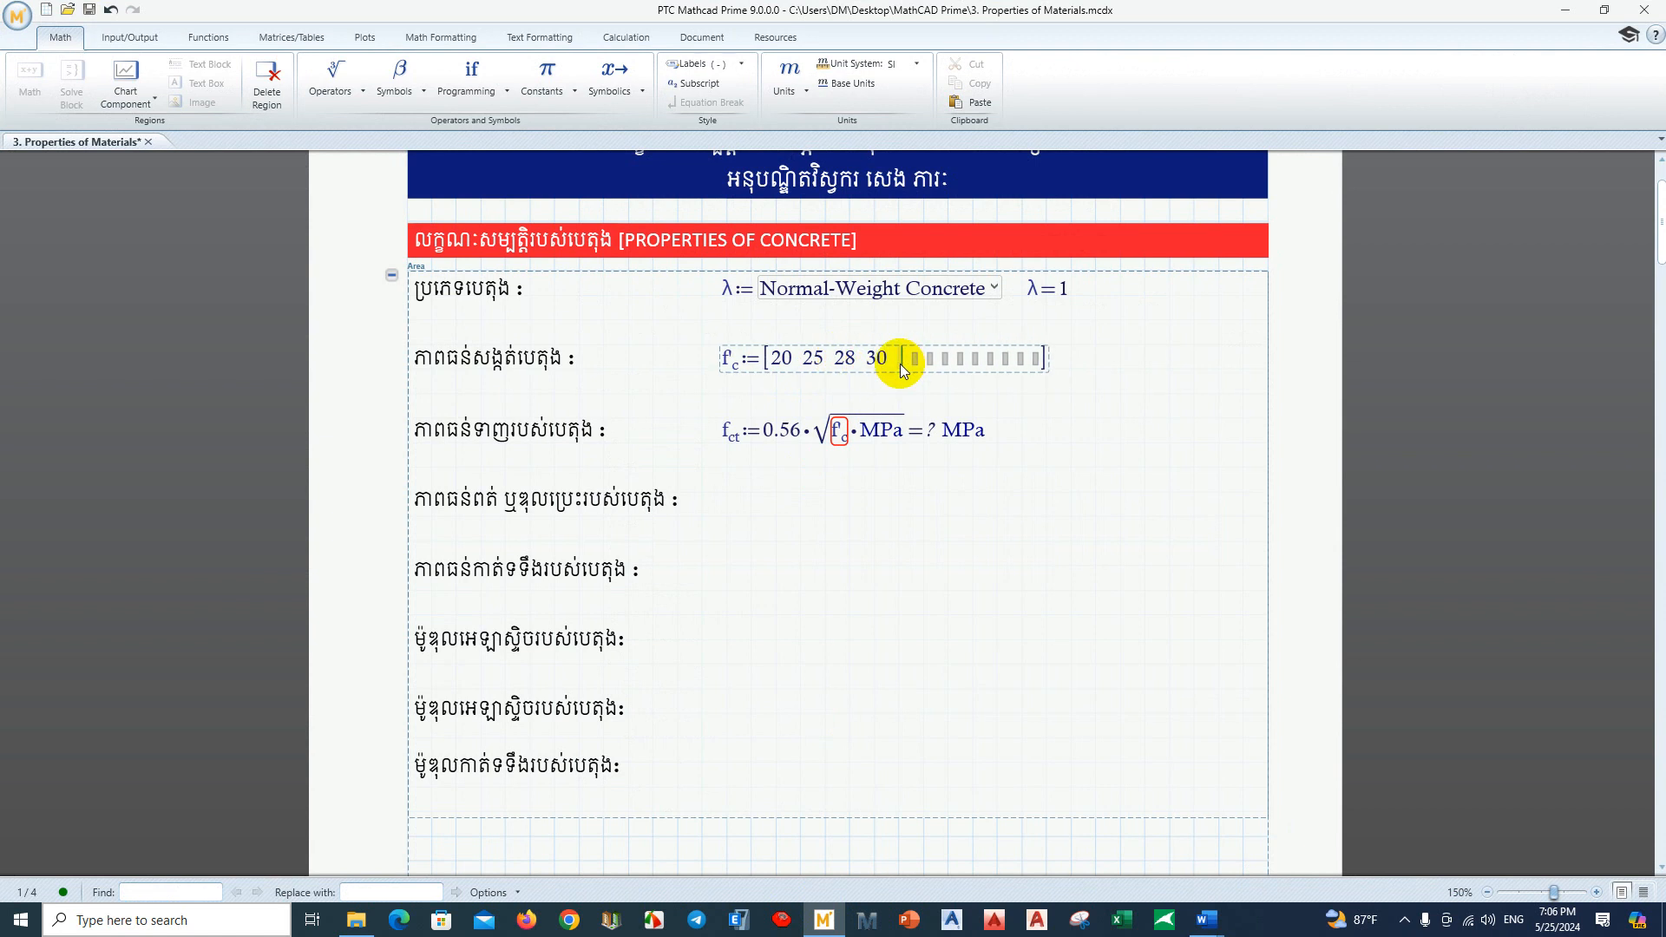
text(32)
click(930, 371)
text(3)
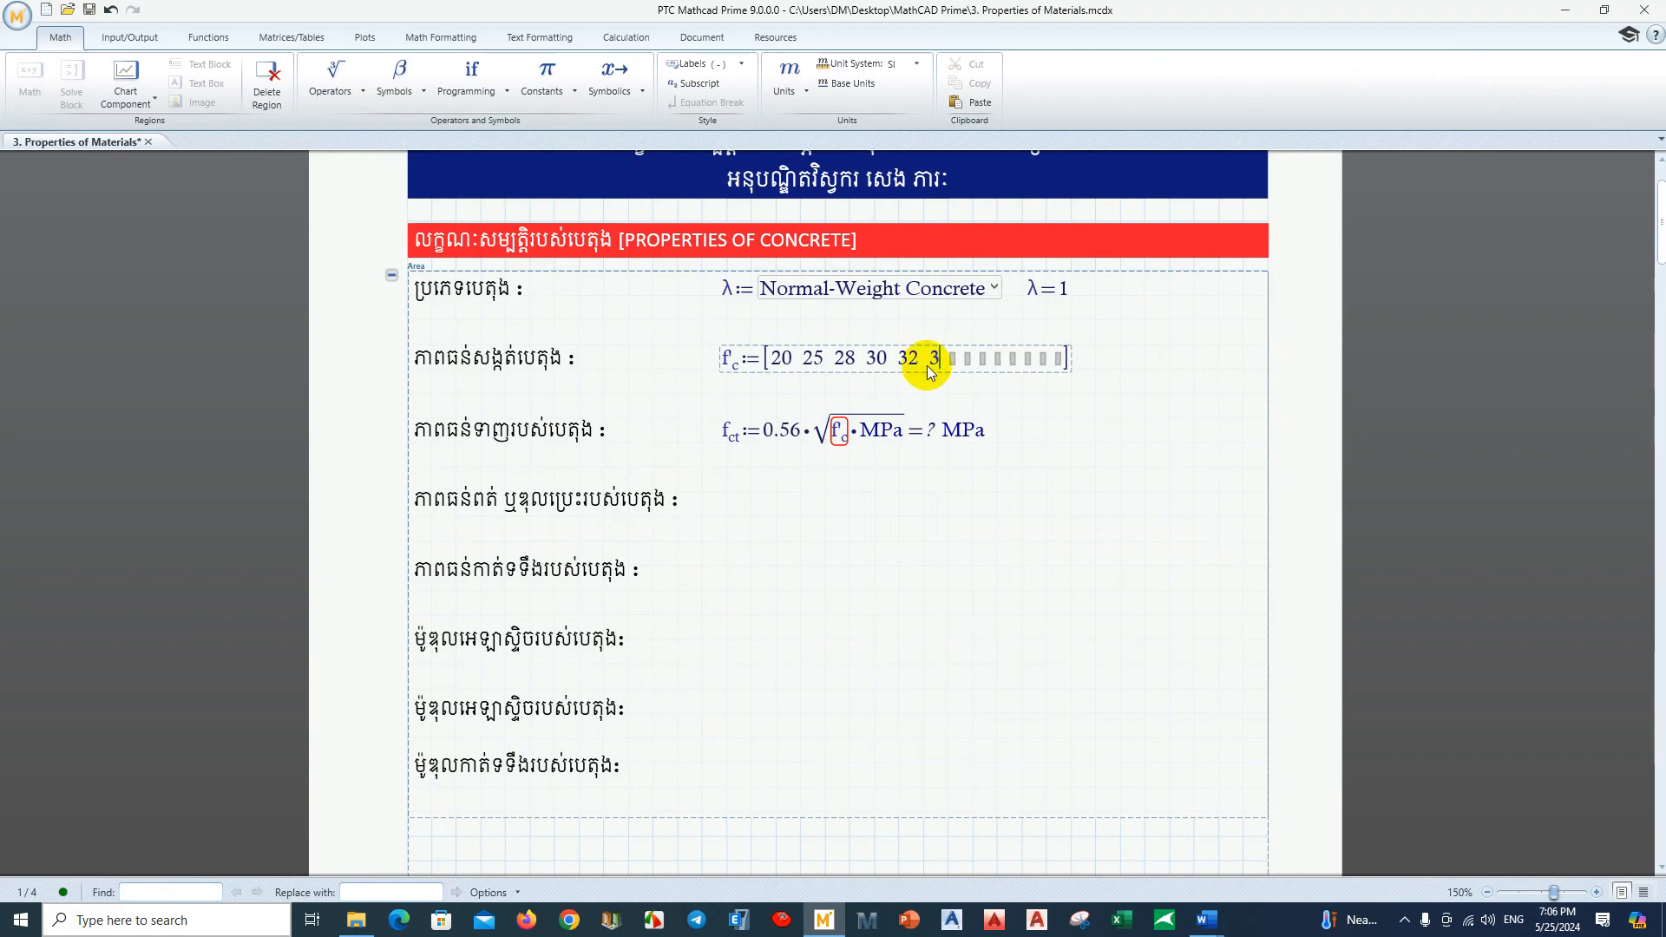
text(5)
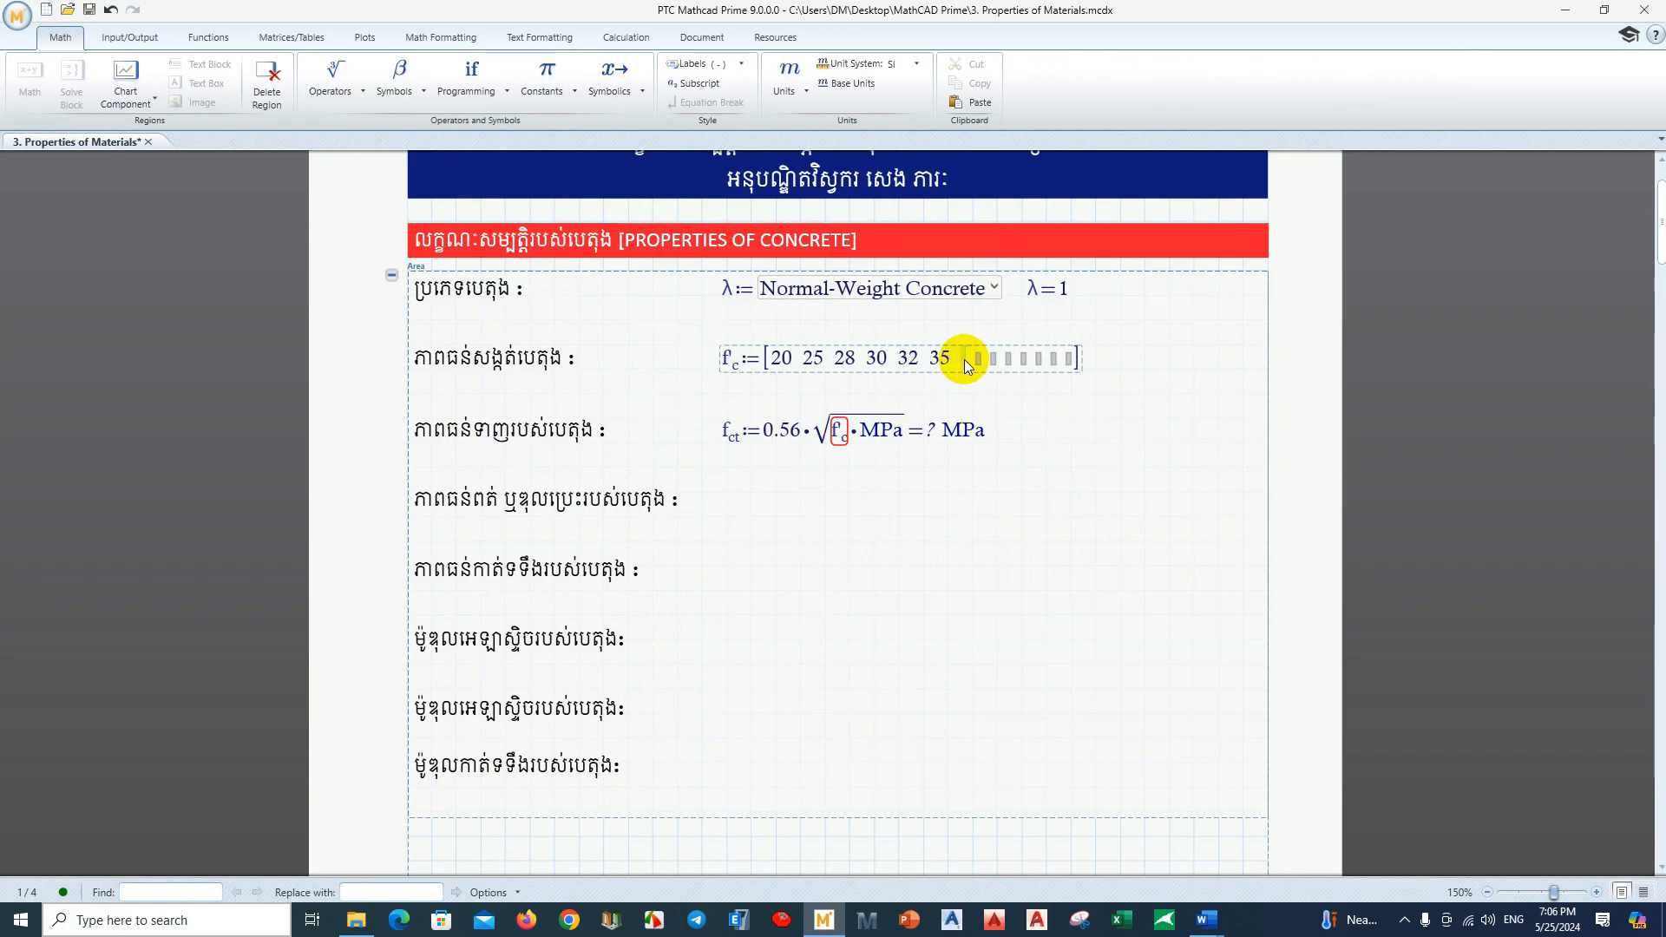
Step: Switch to the manual solution Word document to check the remaining f'c values in its list, and return to Mathcad Prime
click(825, 920)
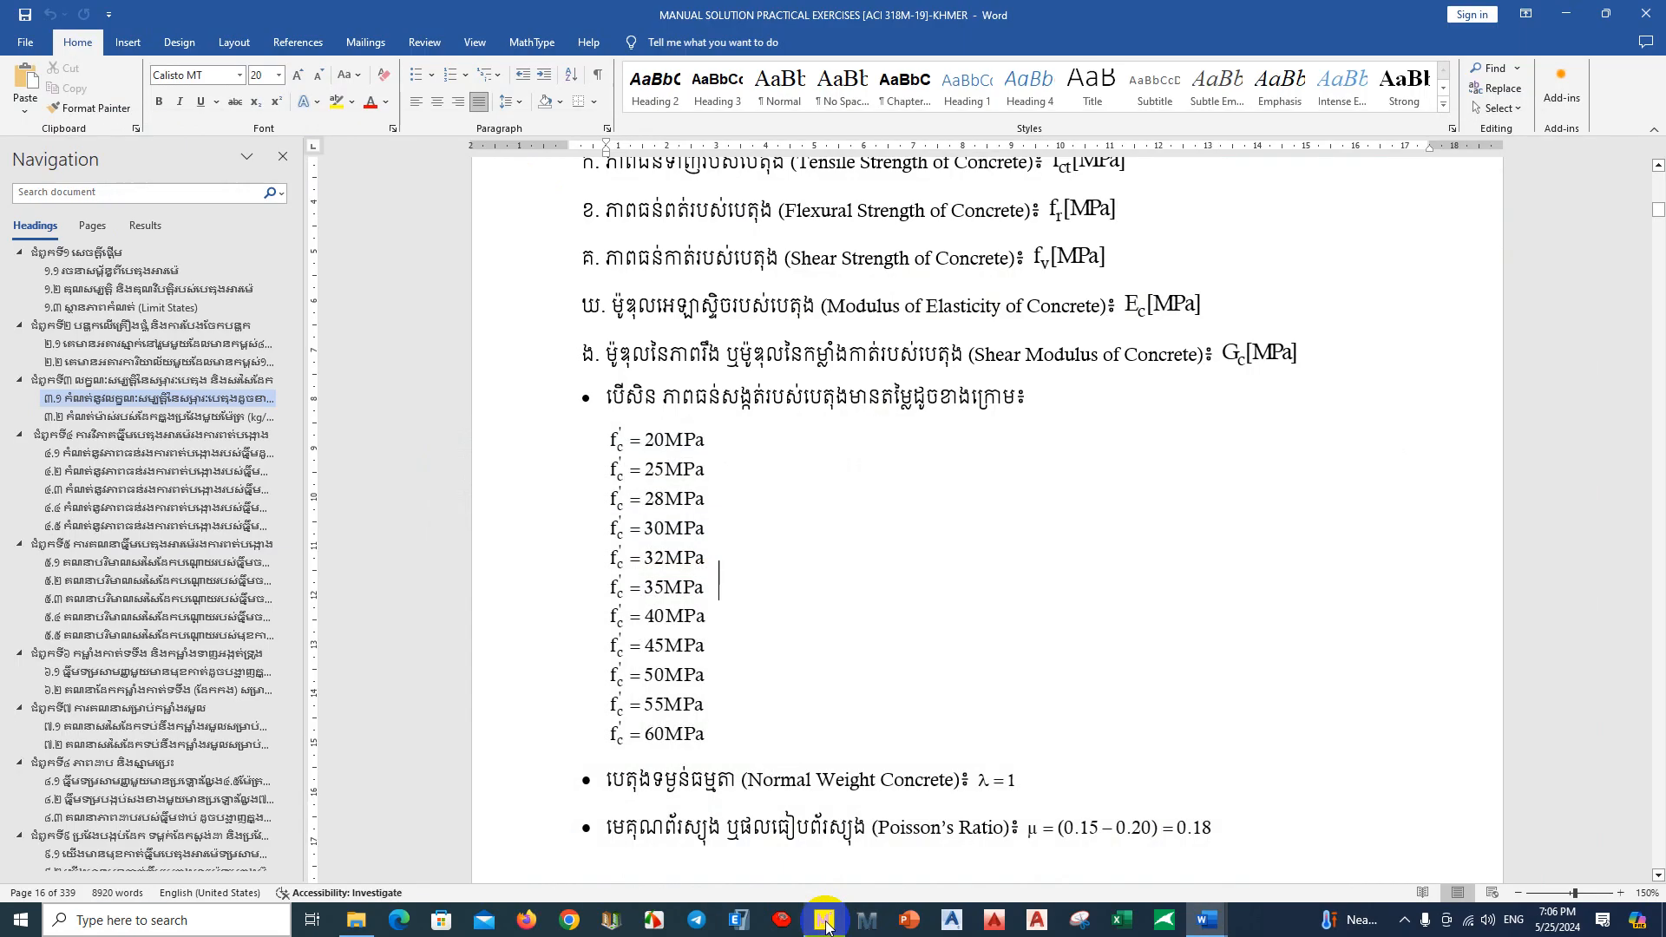
click(670, 588)
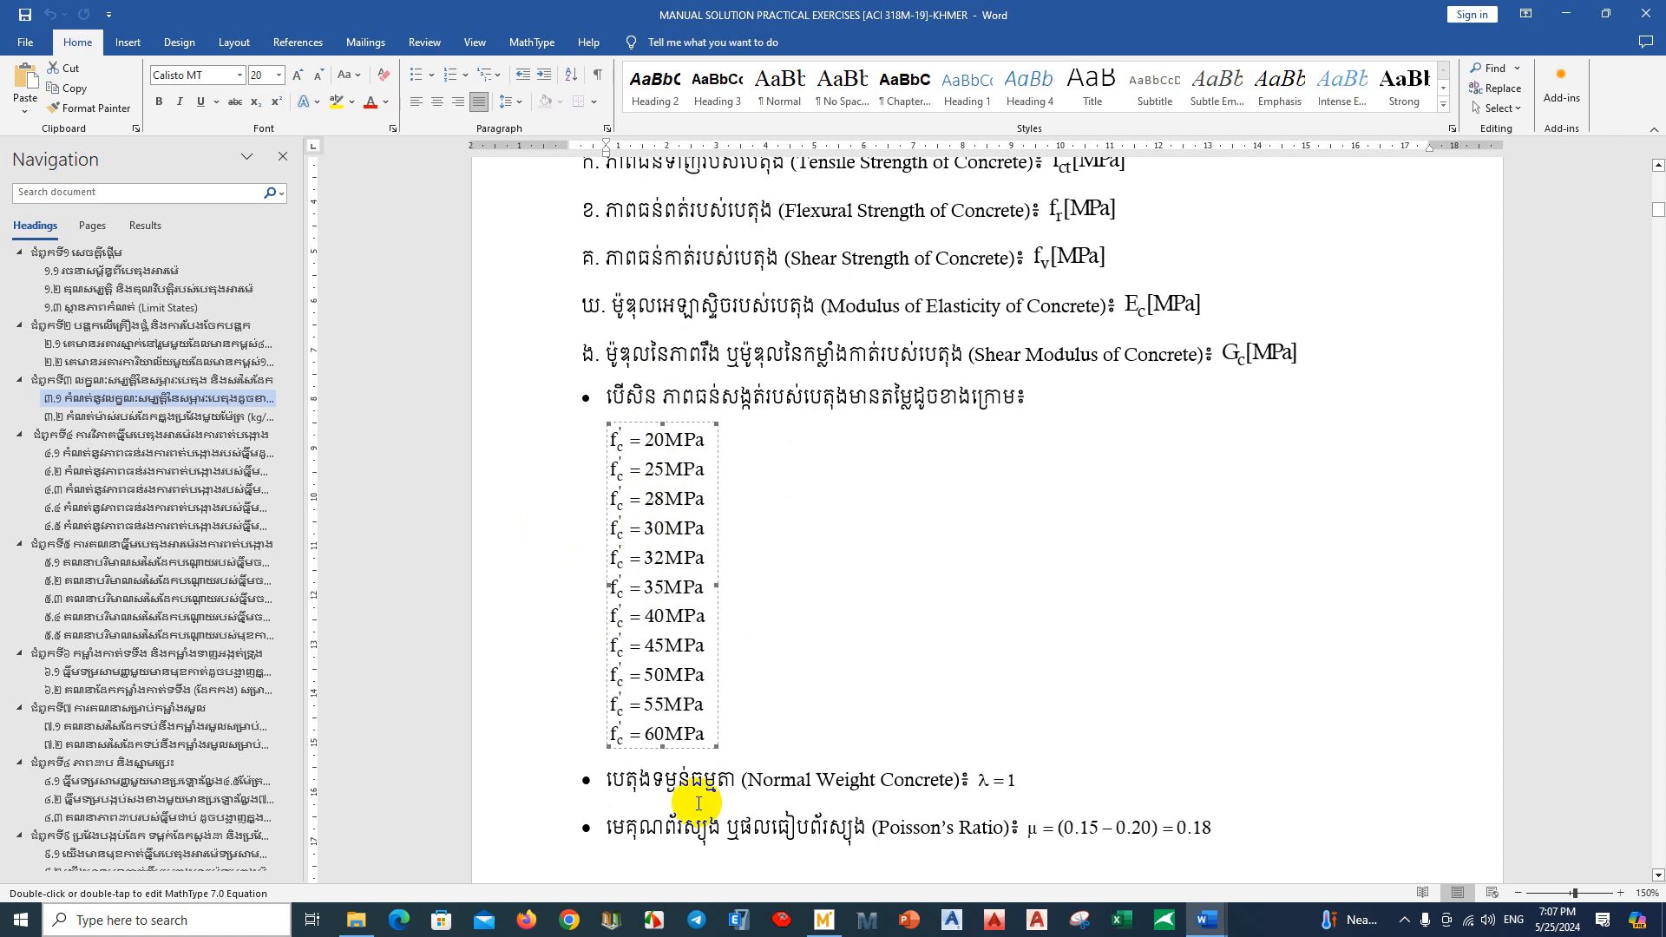
click(820, 460)
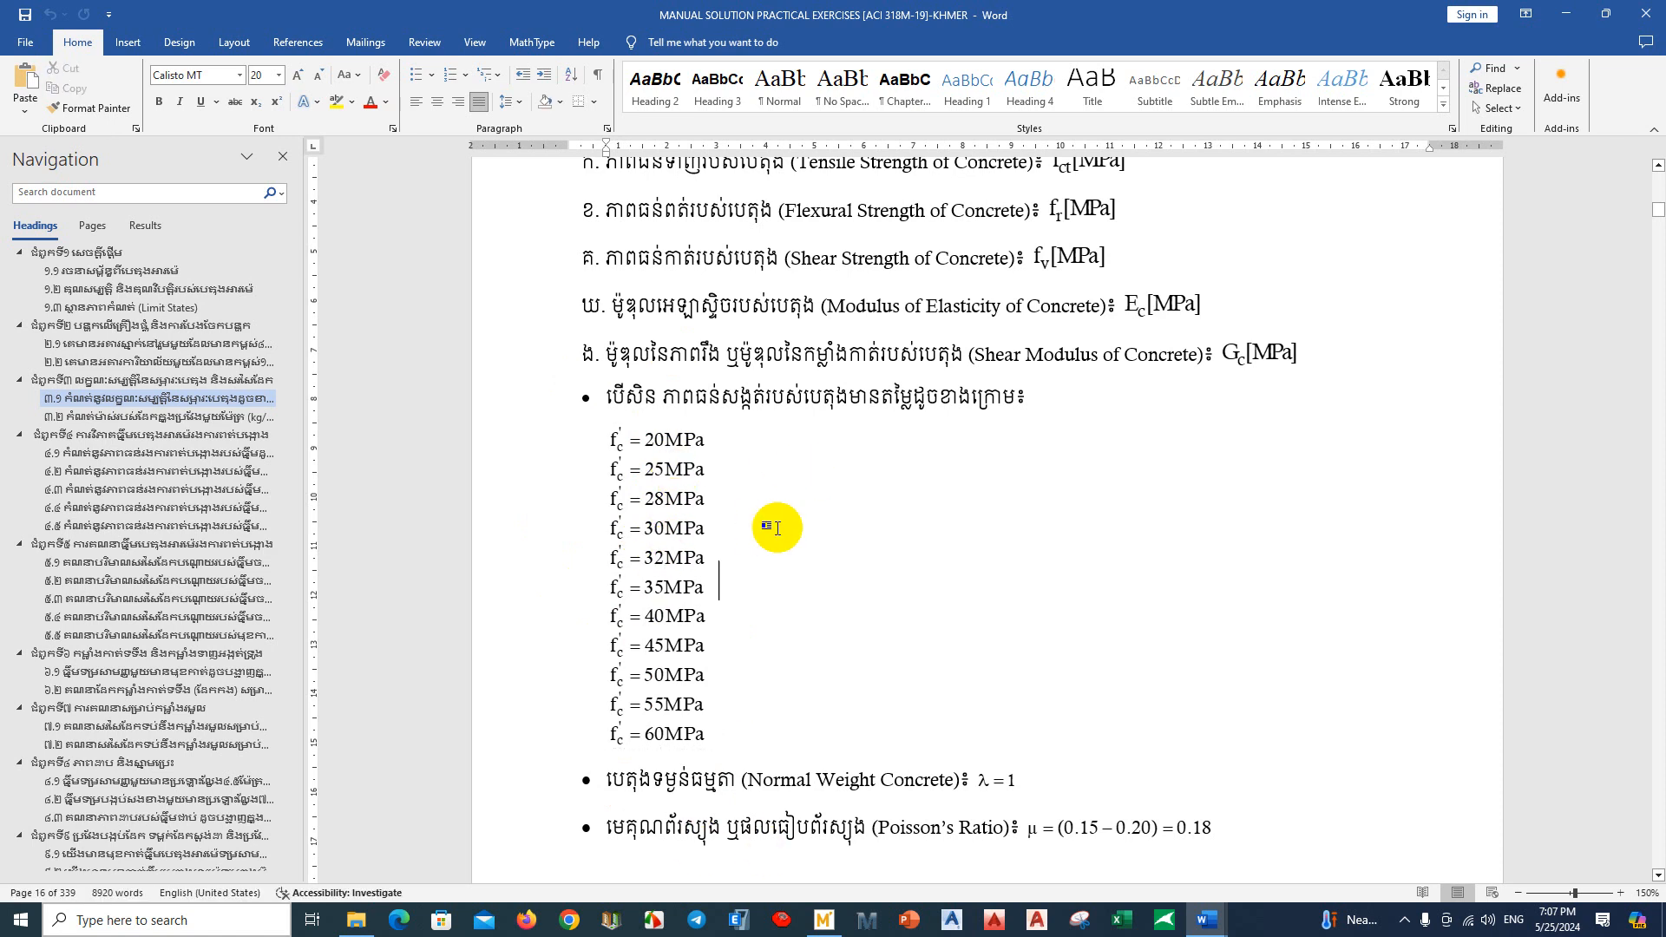
click(824, 922)
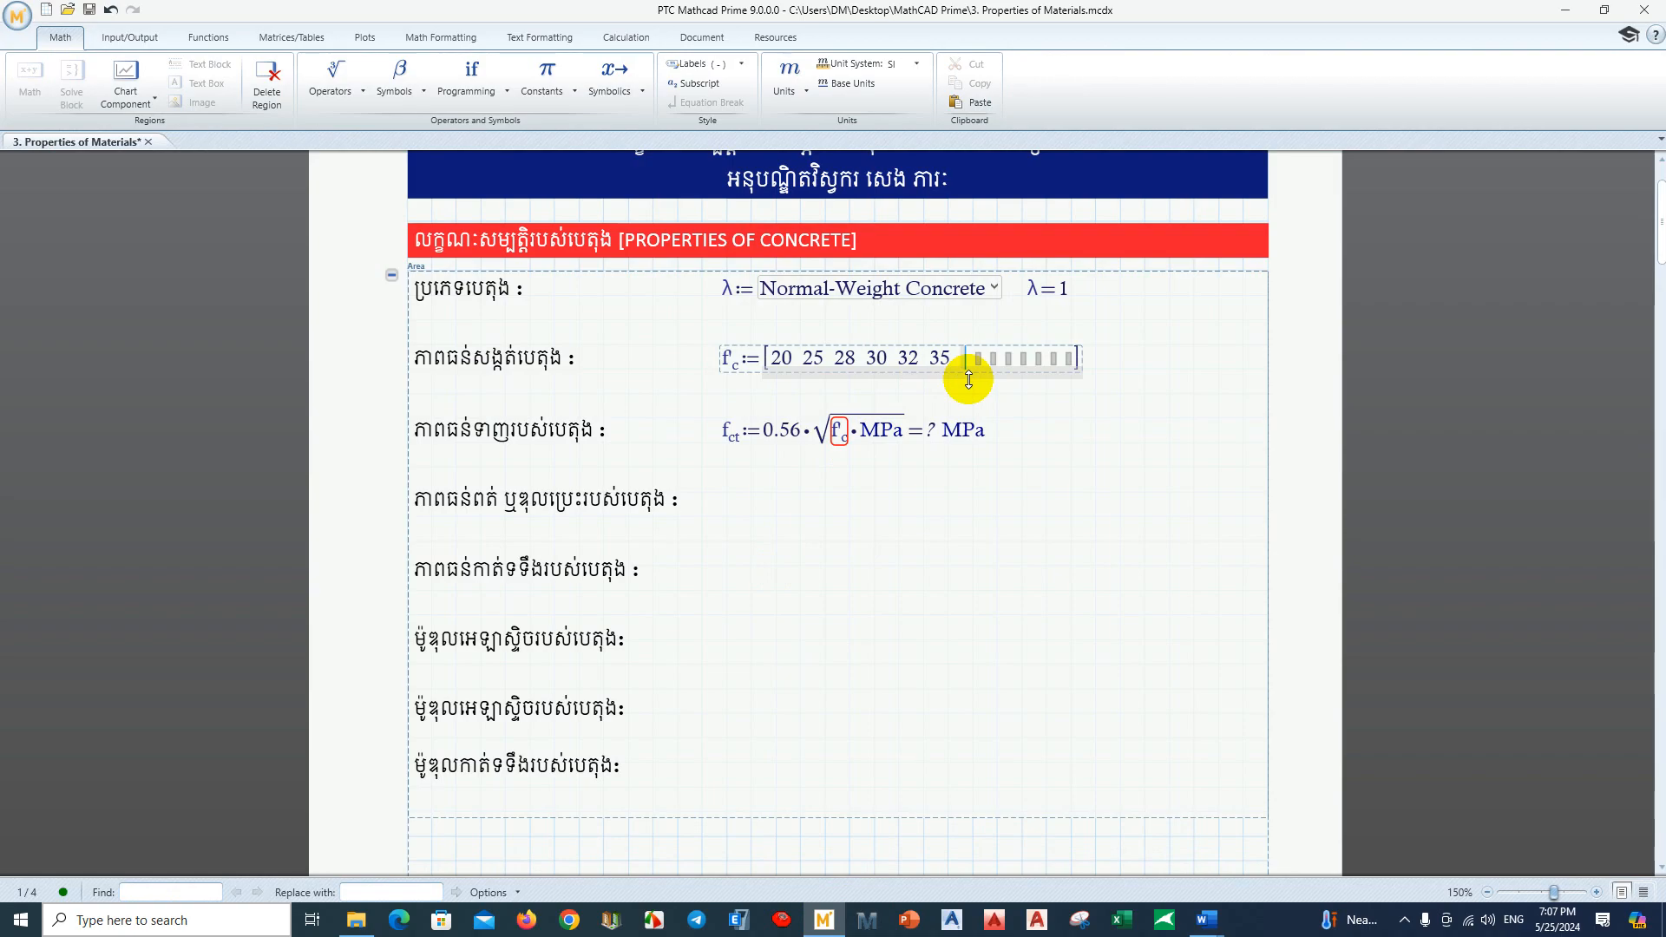
Step: Fill the next five empty f'c matrix elements with 42, 45, 50, 55 and 60
text(40)
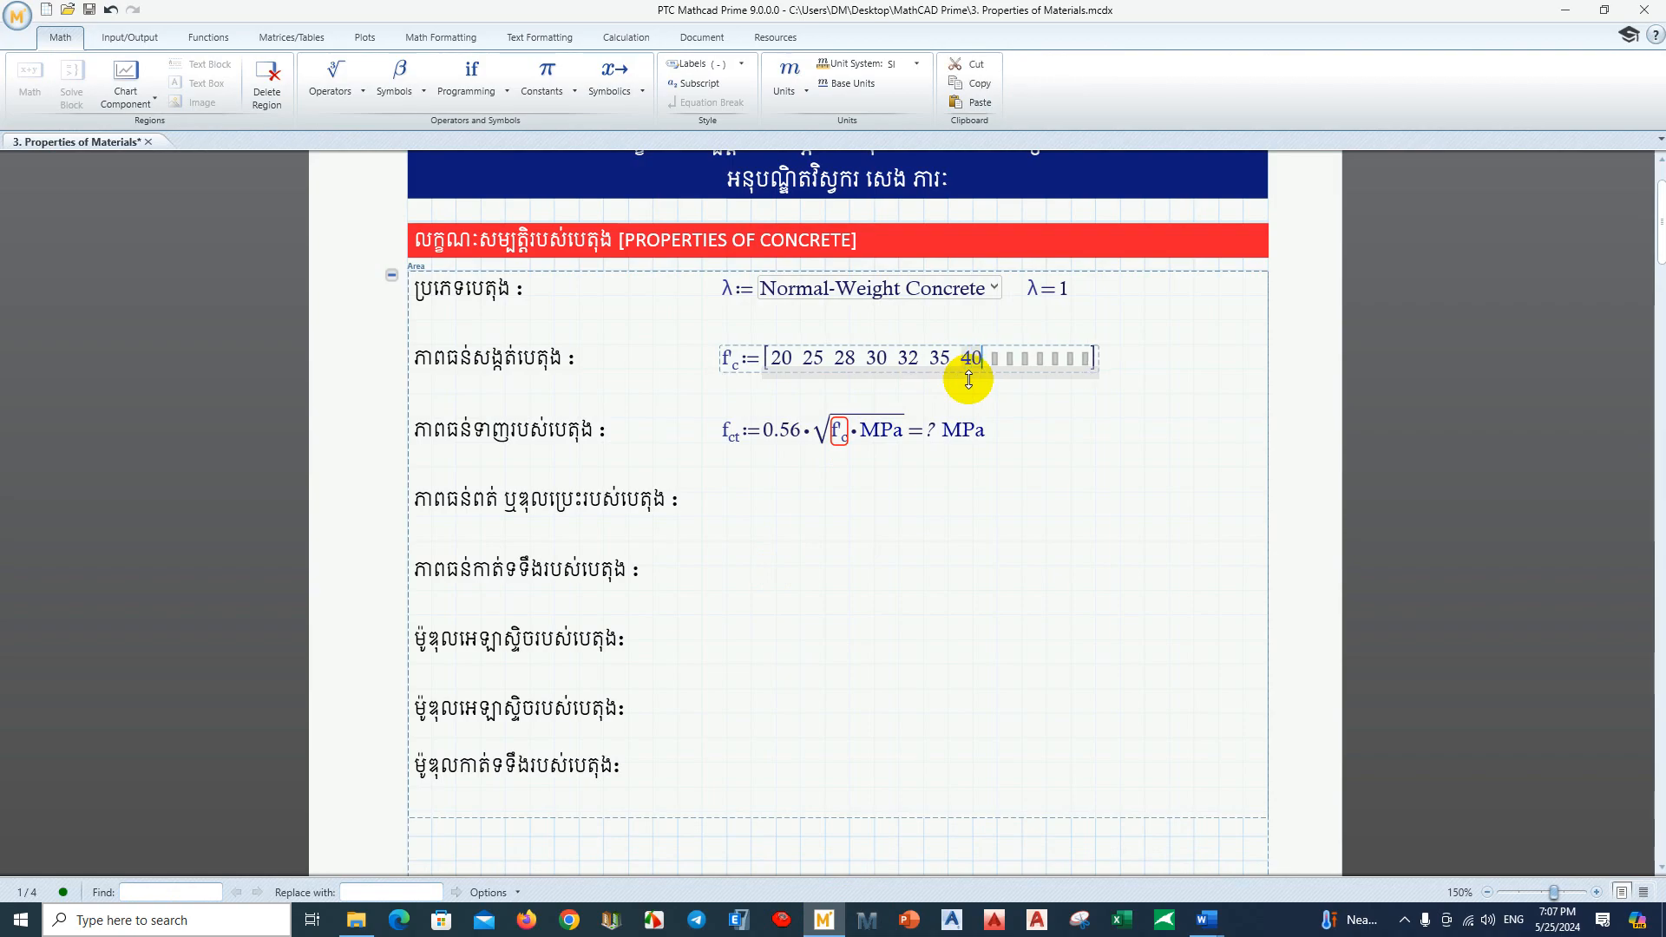
key(BackSpace)
text(2)
click(991, 376)
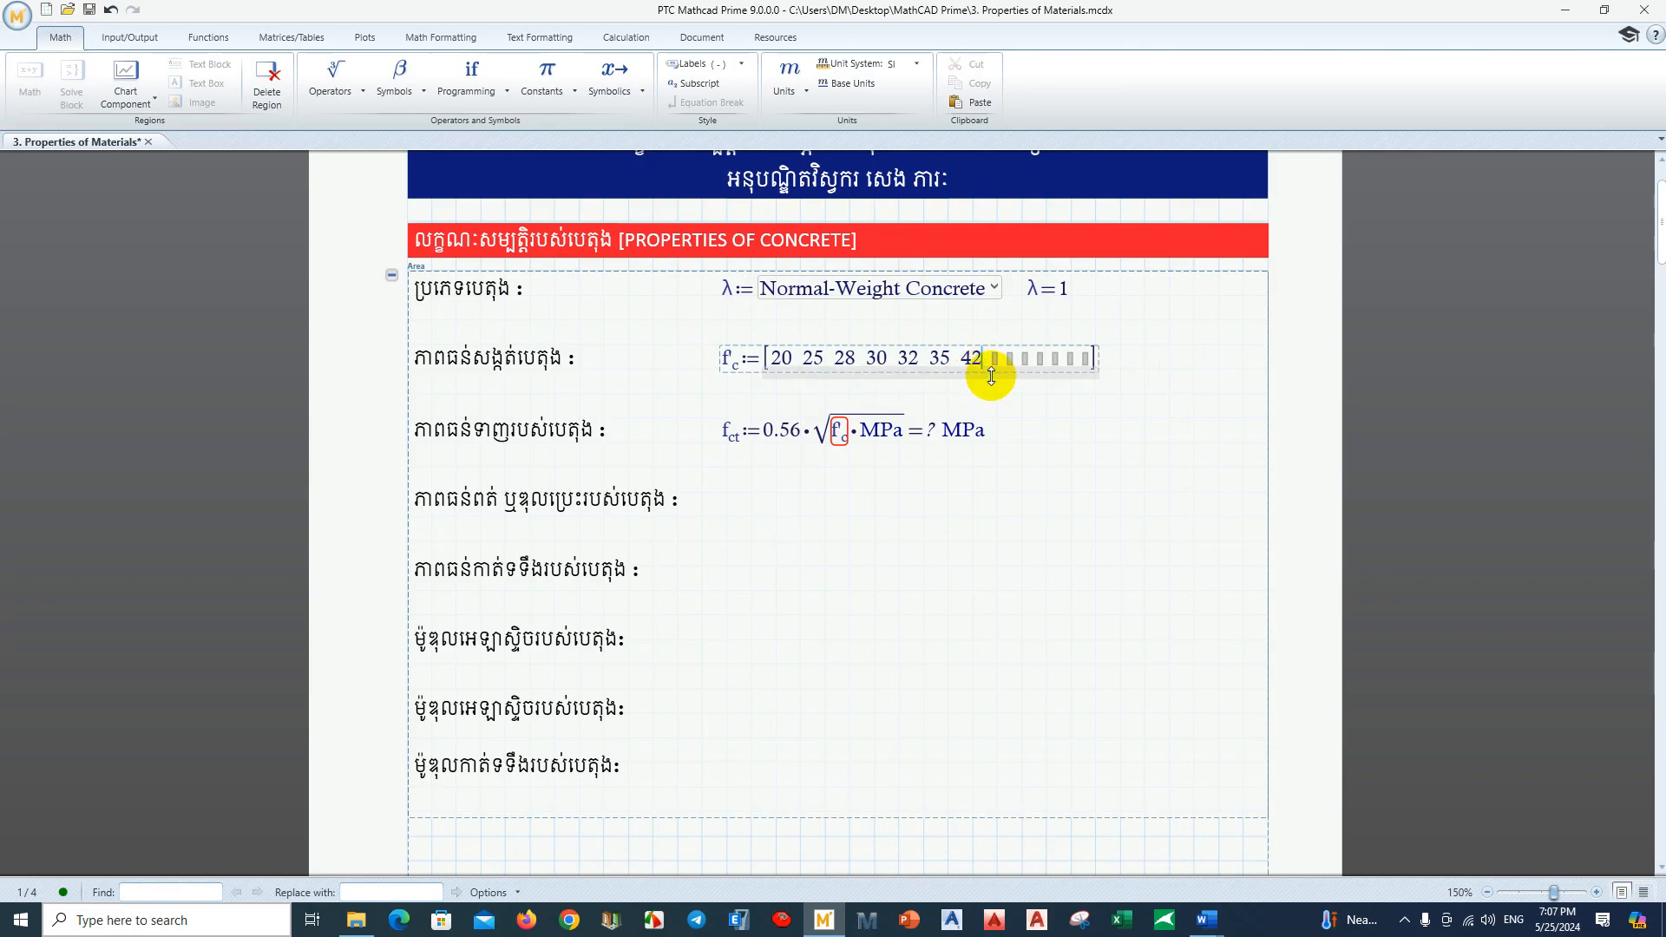
click(1002, 370)
text(45)
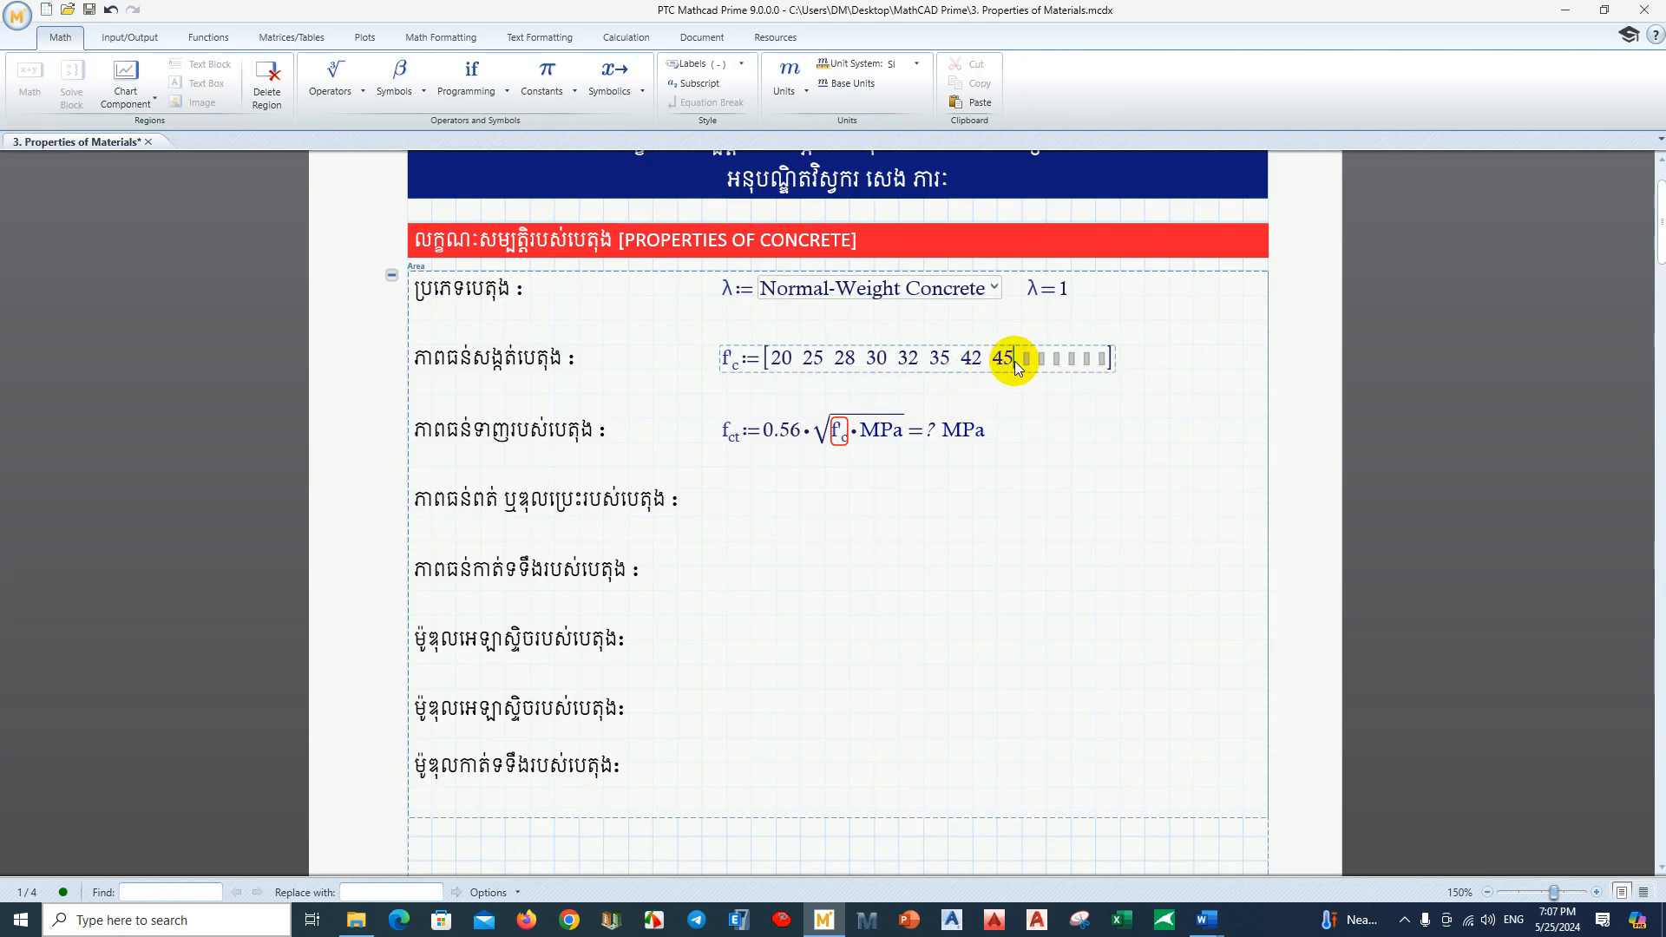
click(1034, 364)
text(50)
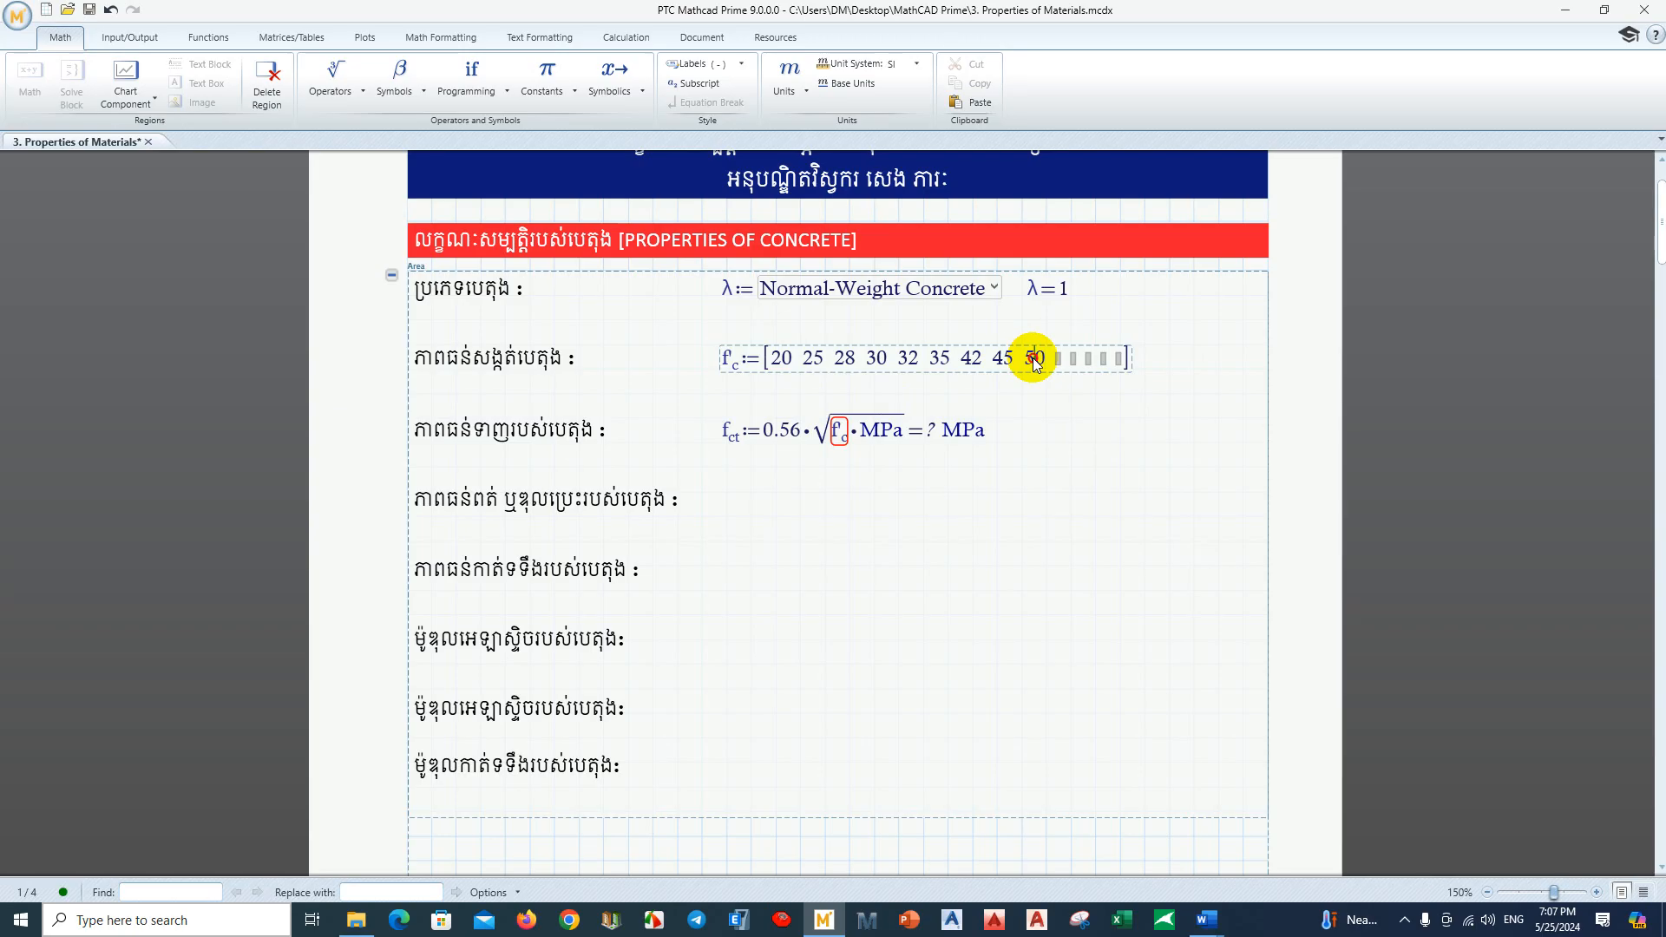
click(1060, 363)
text(55)
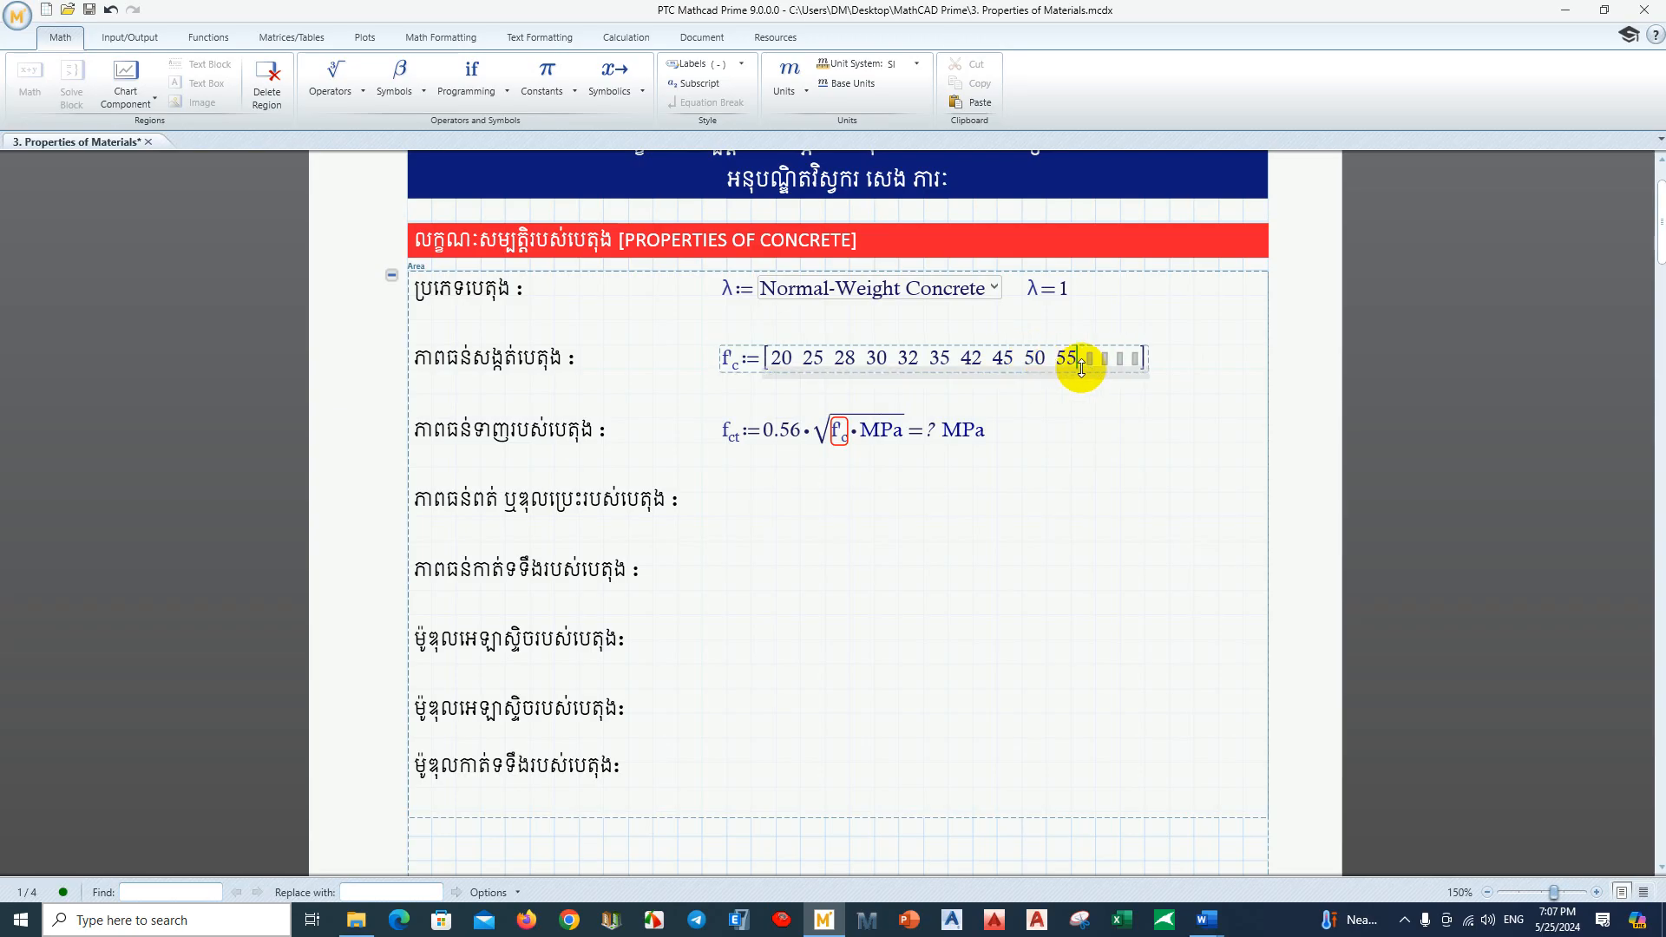
click(1093, 372)
text(60)
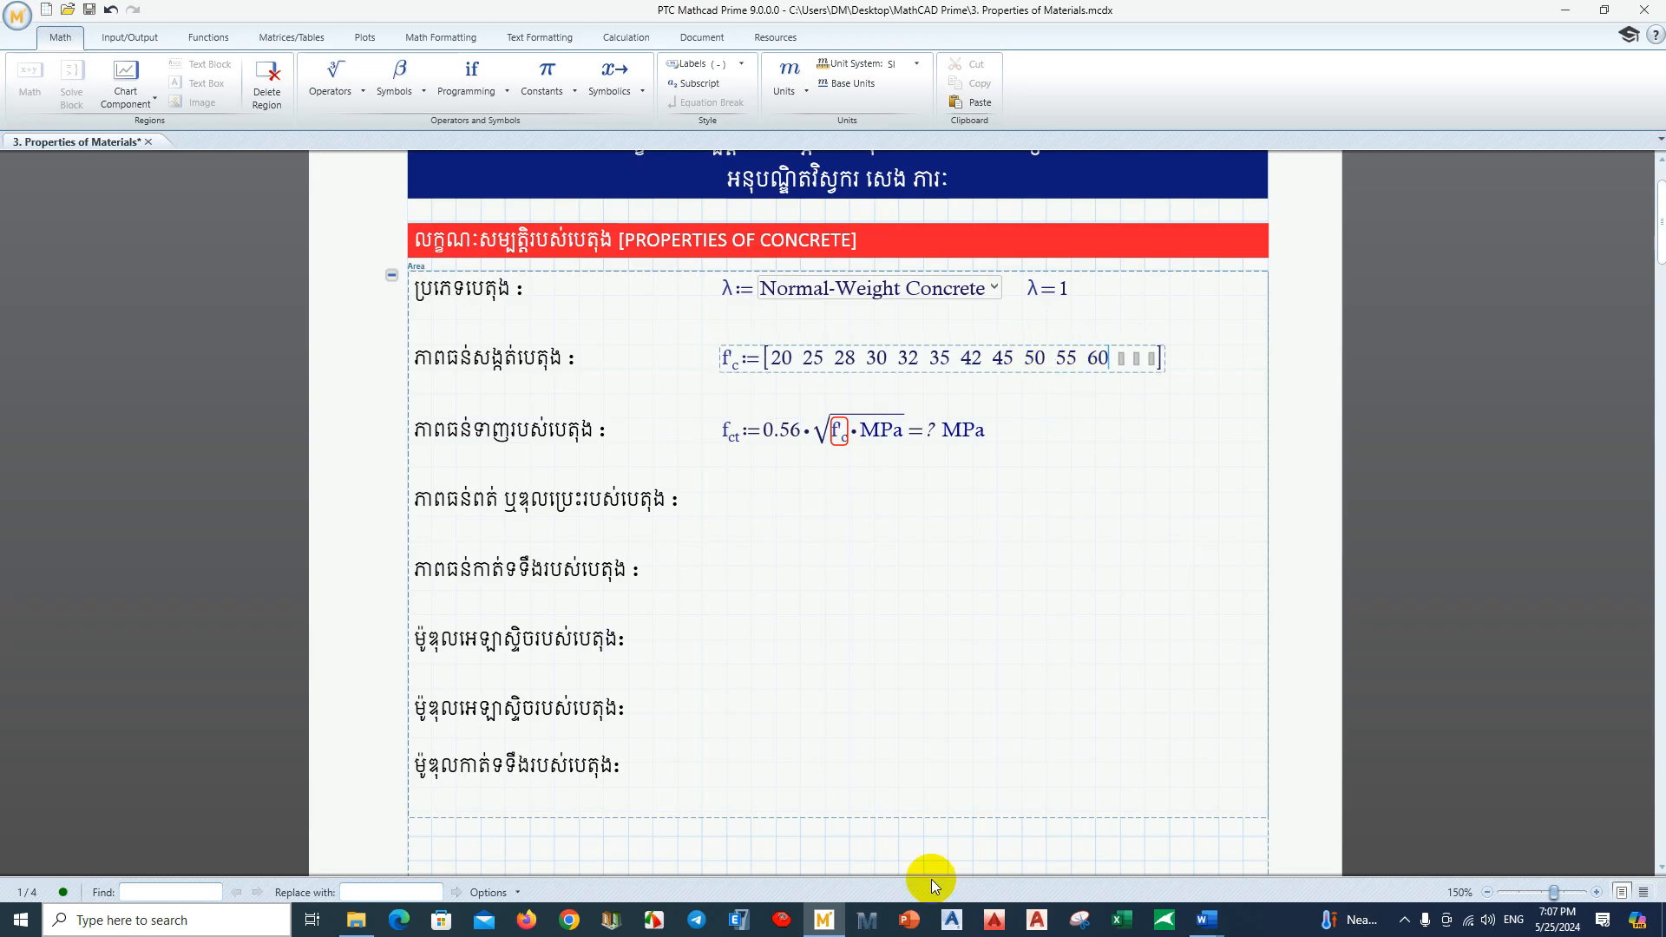
Step: Switch to the manual solution Word document to check the full f'c list, and return to Mathcad Prime
click(825, 920)
click(640, 570)
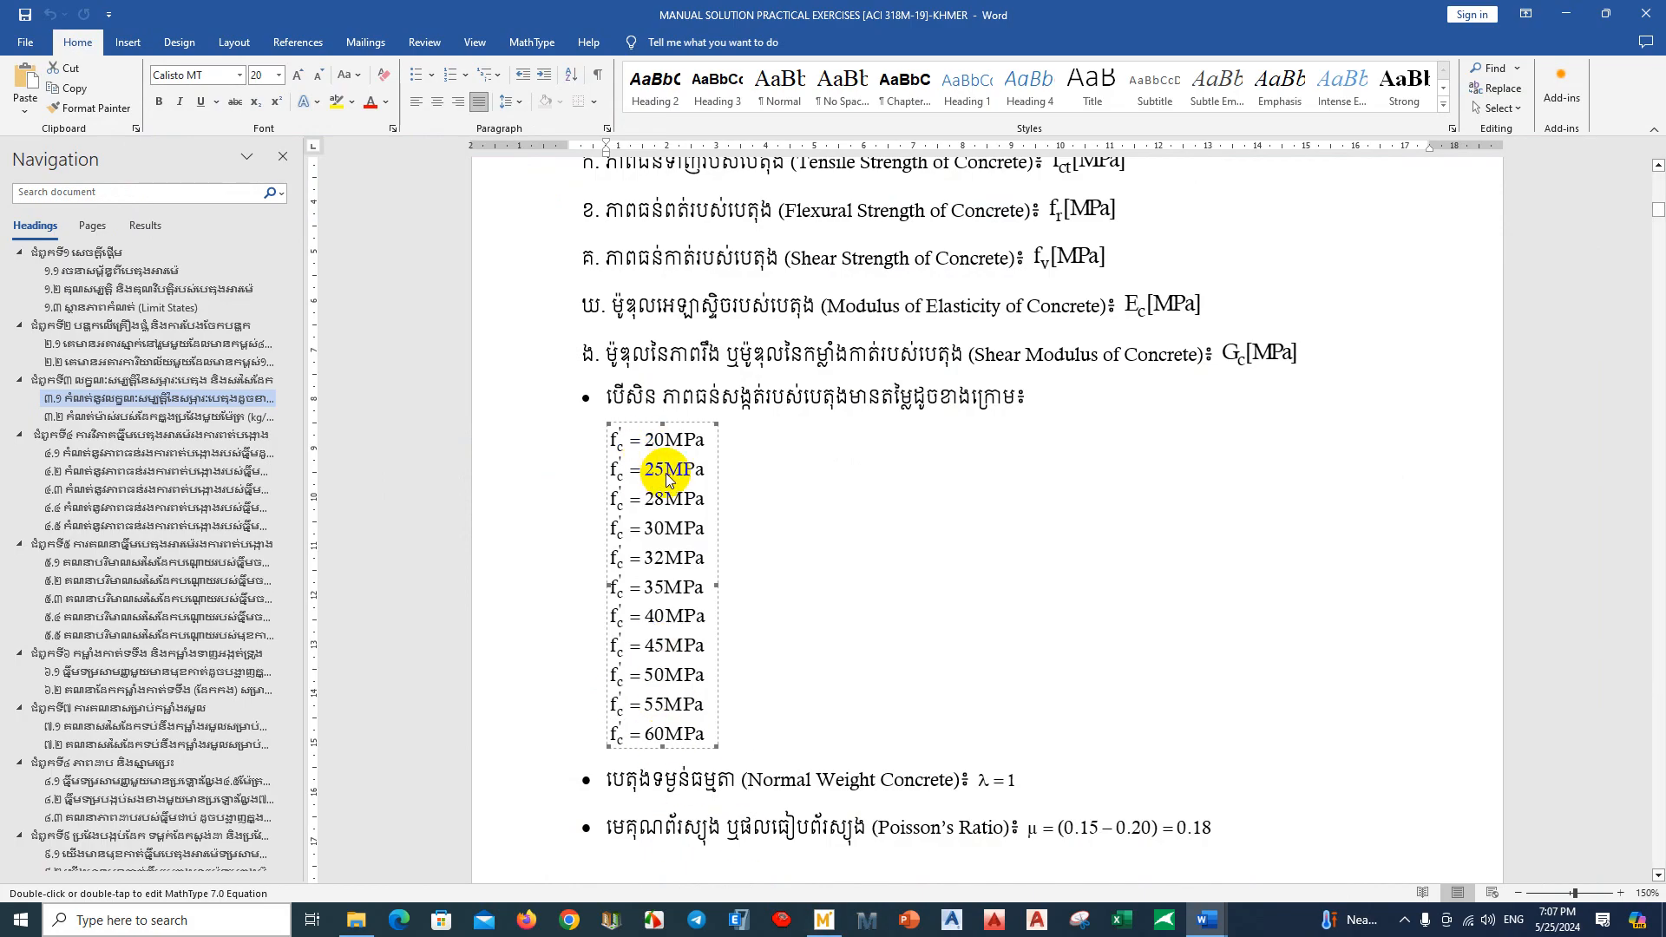
click(785, 472)
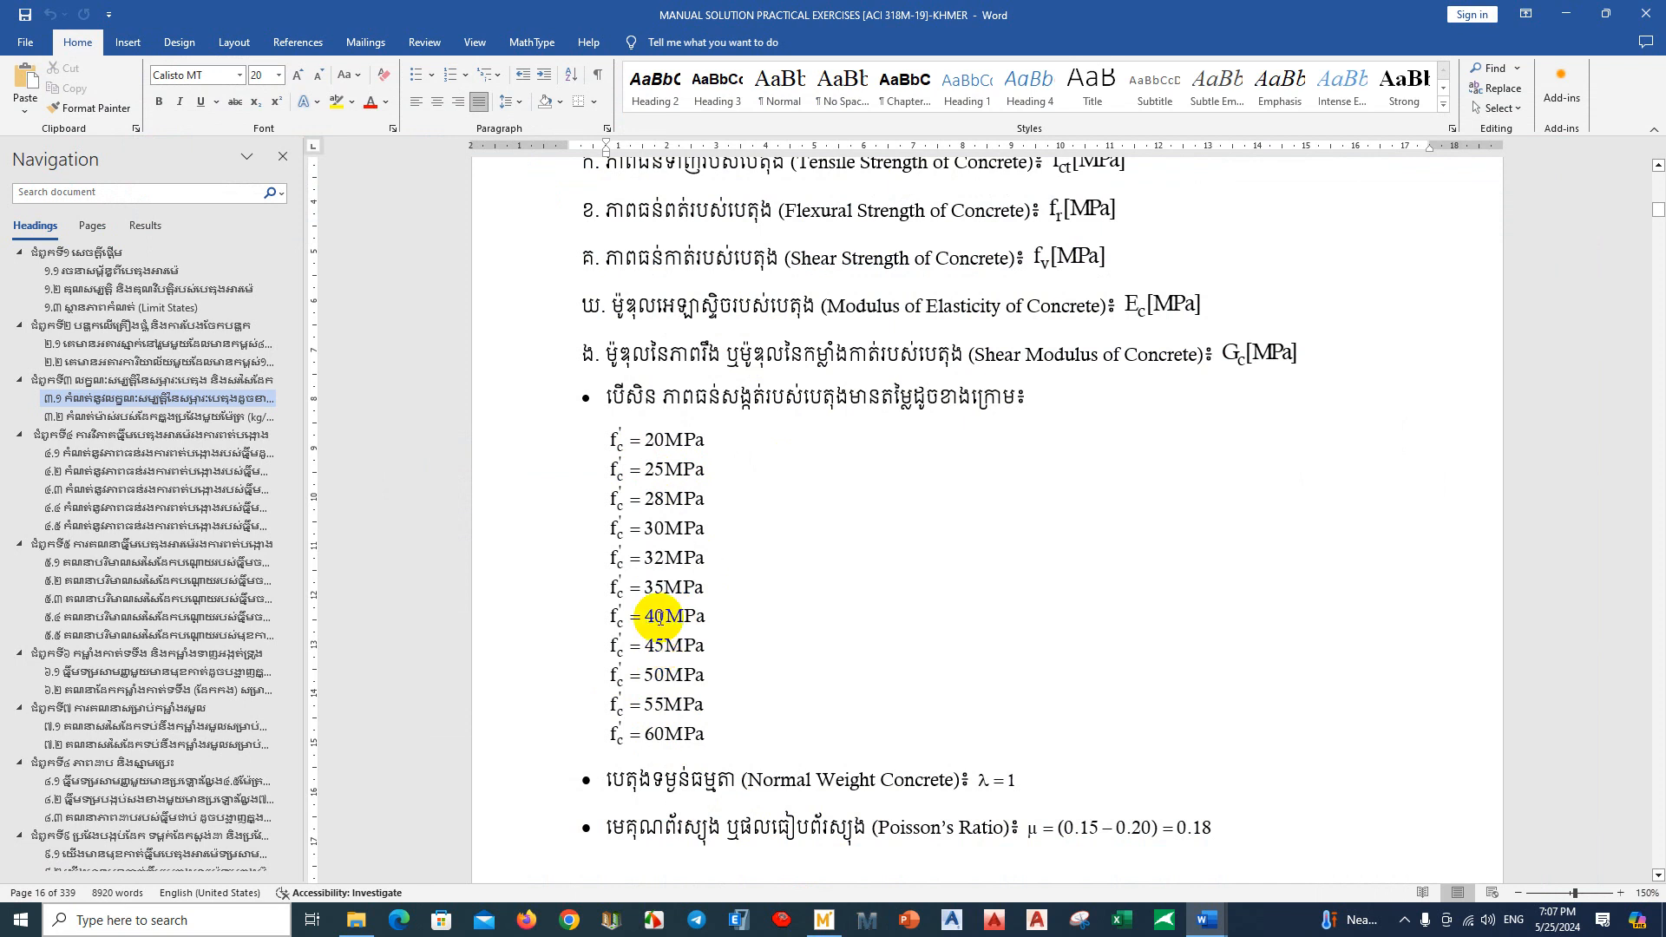
click(835, 925)
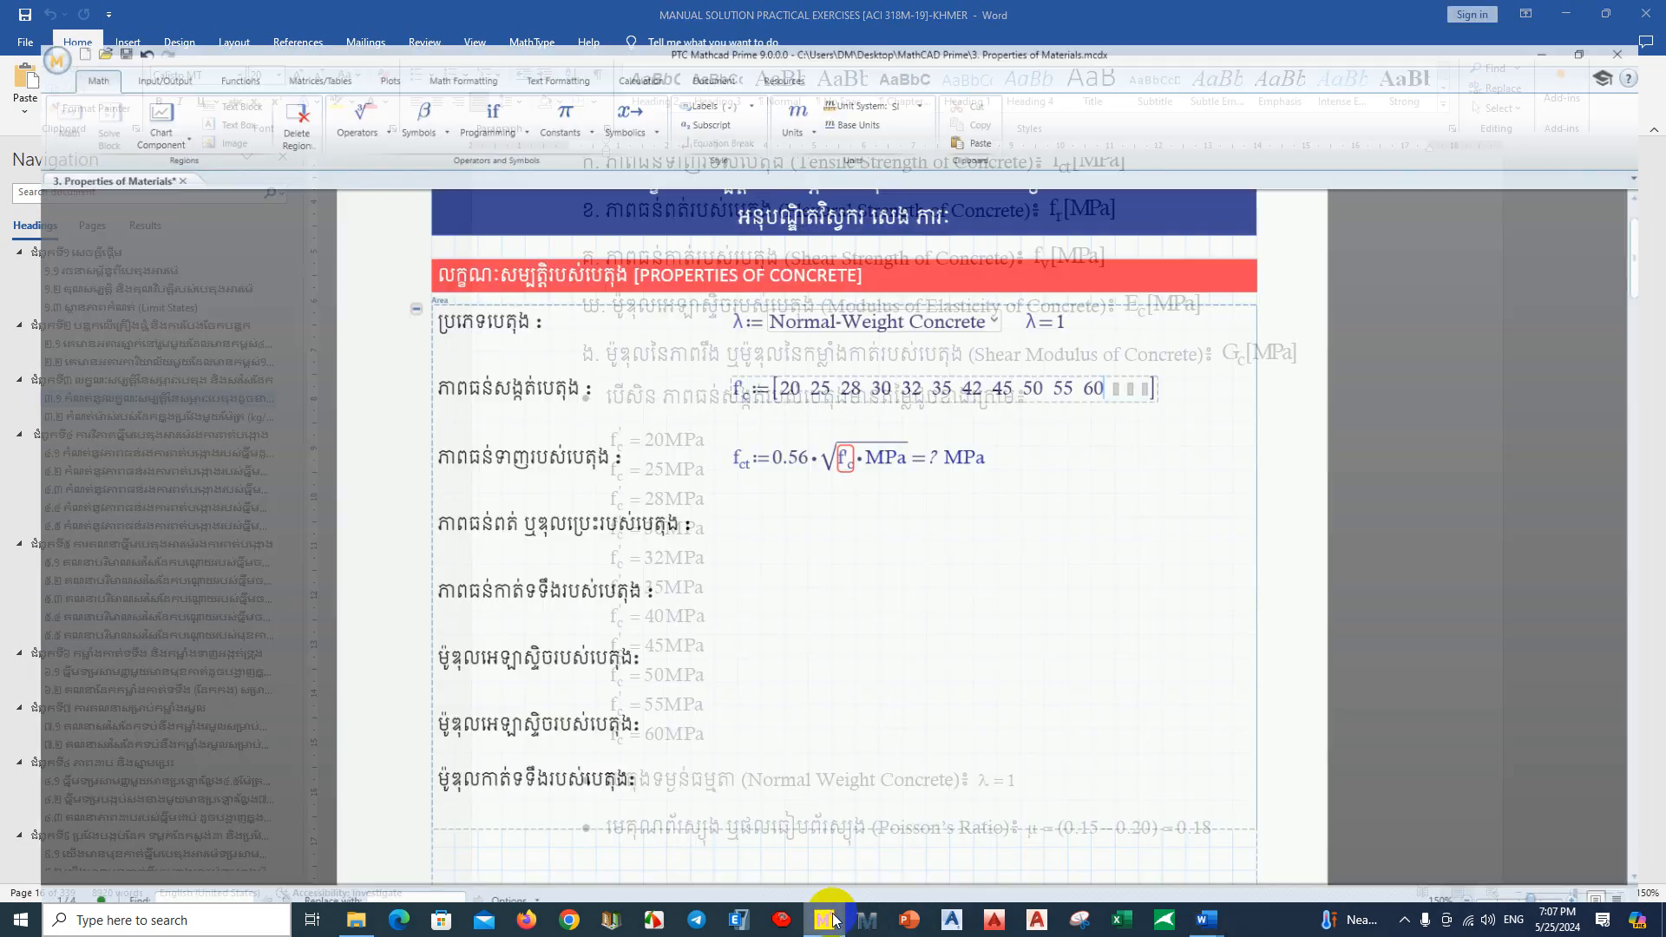
Step: Delete the three unused placeholders after 60 in the f'c matrix
click(1151, 364)
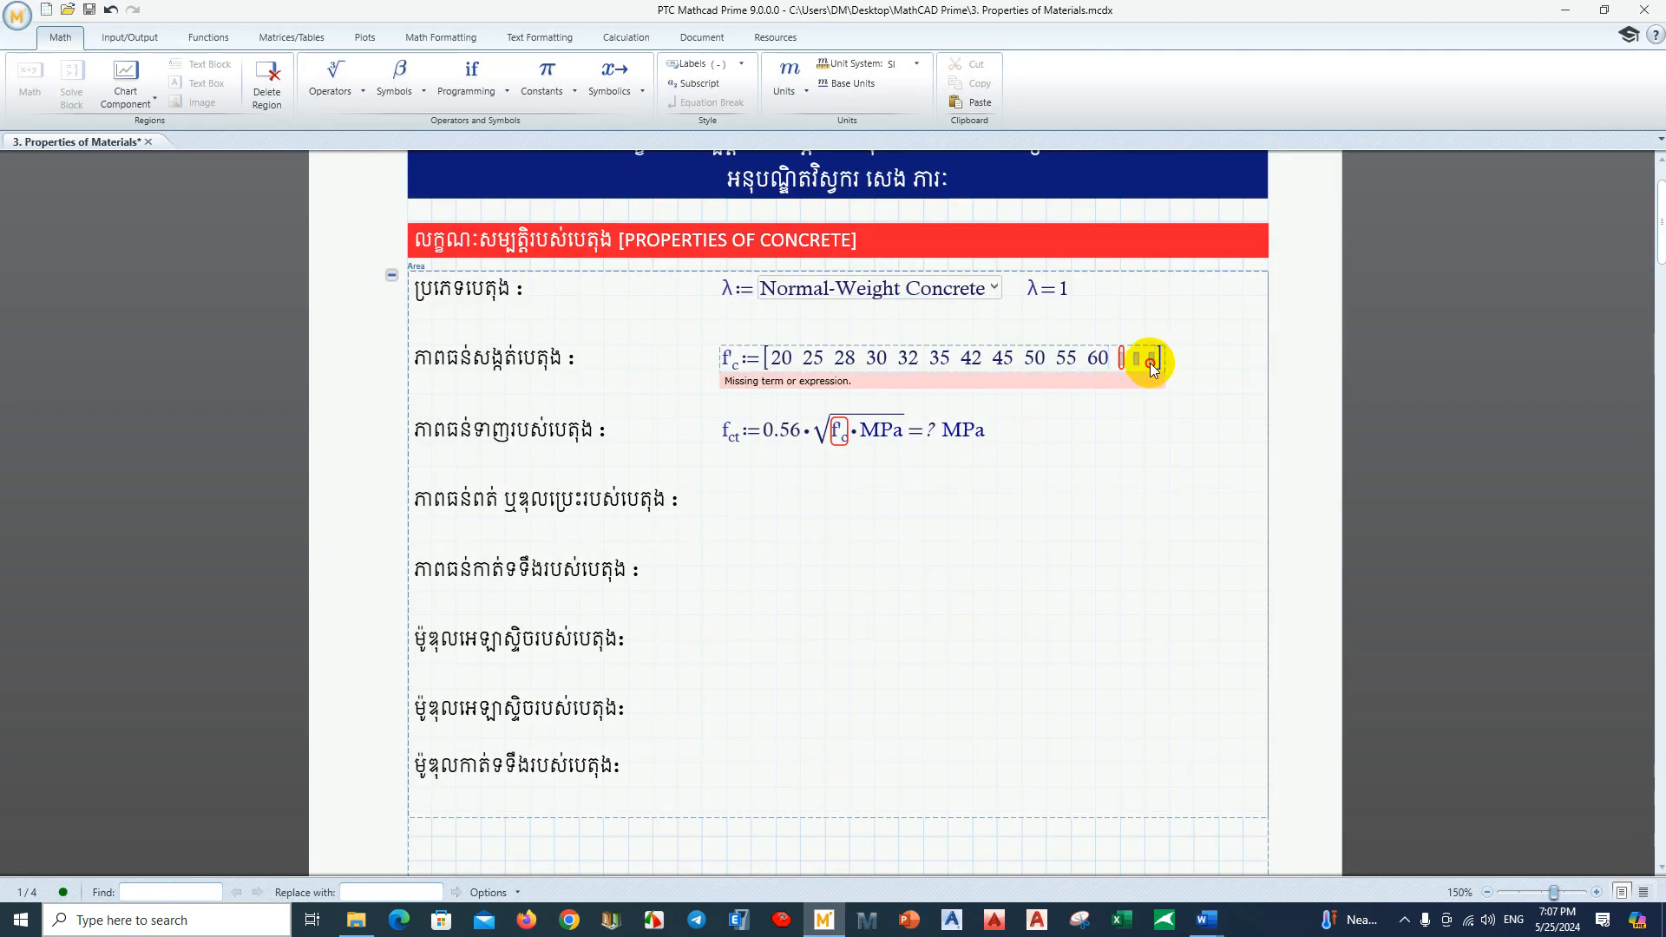
key(BackSpace)
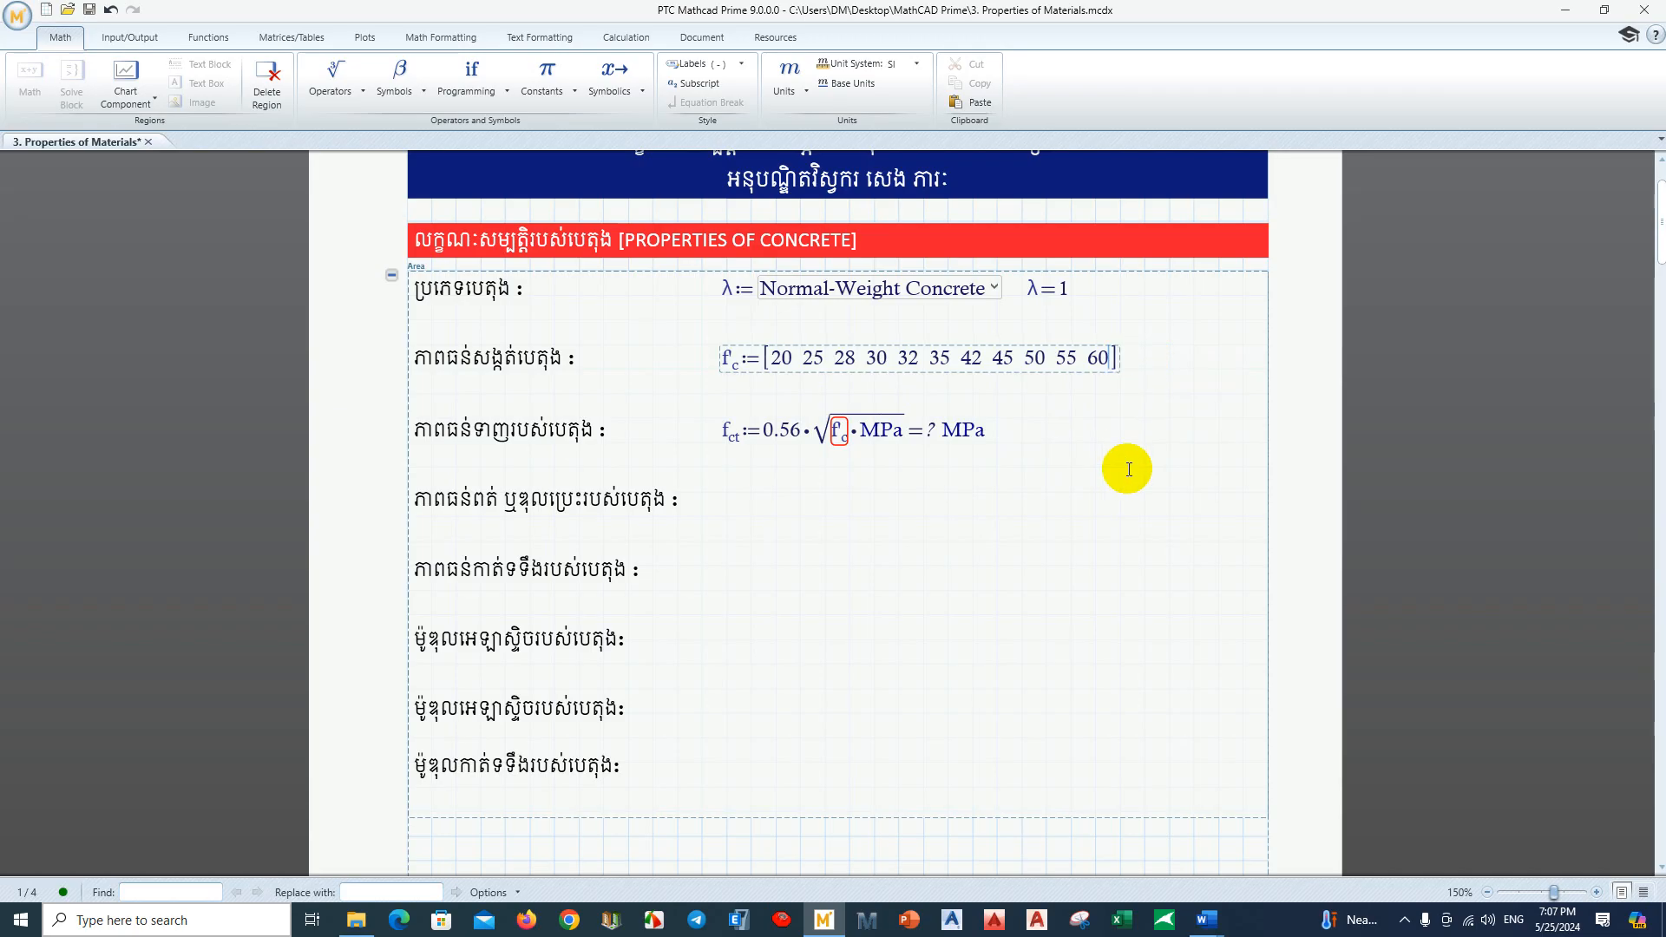
click(796, 362)
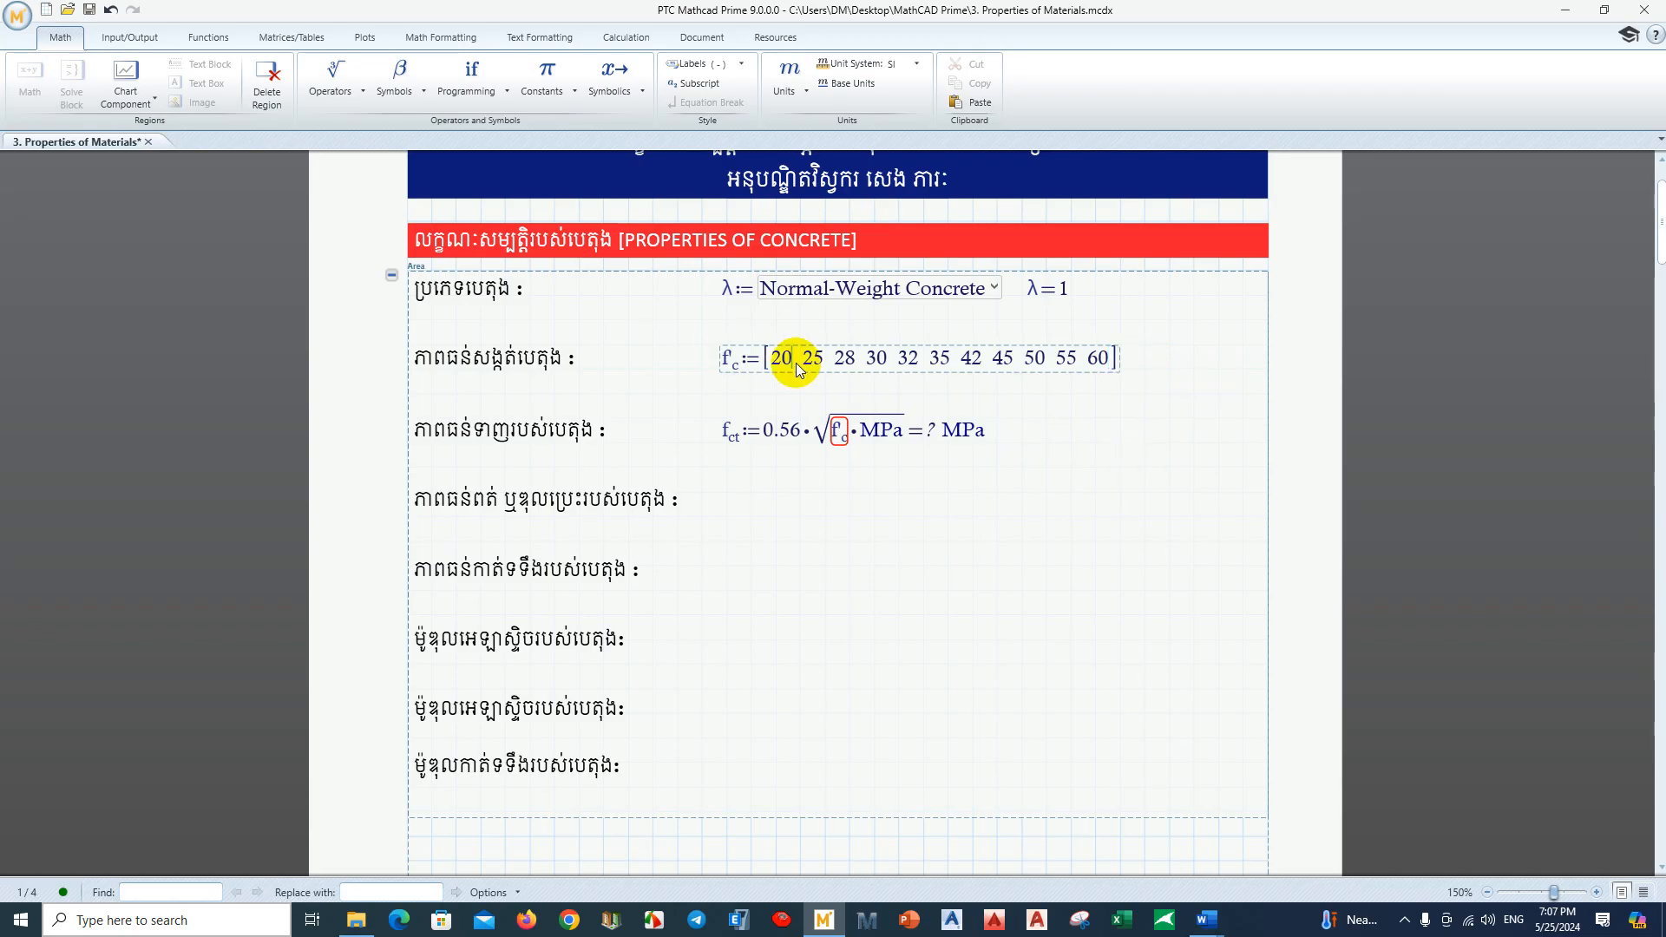
text(MPa)
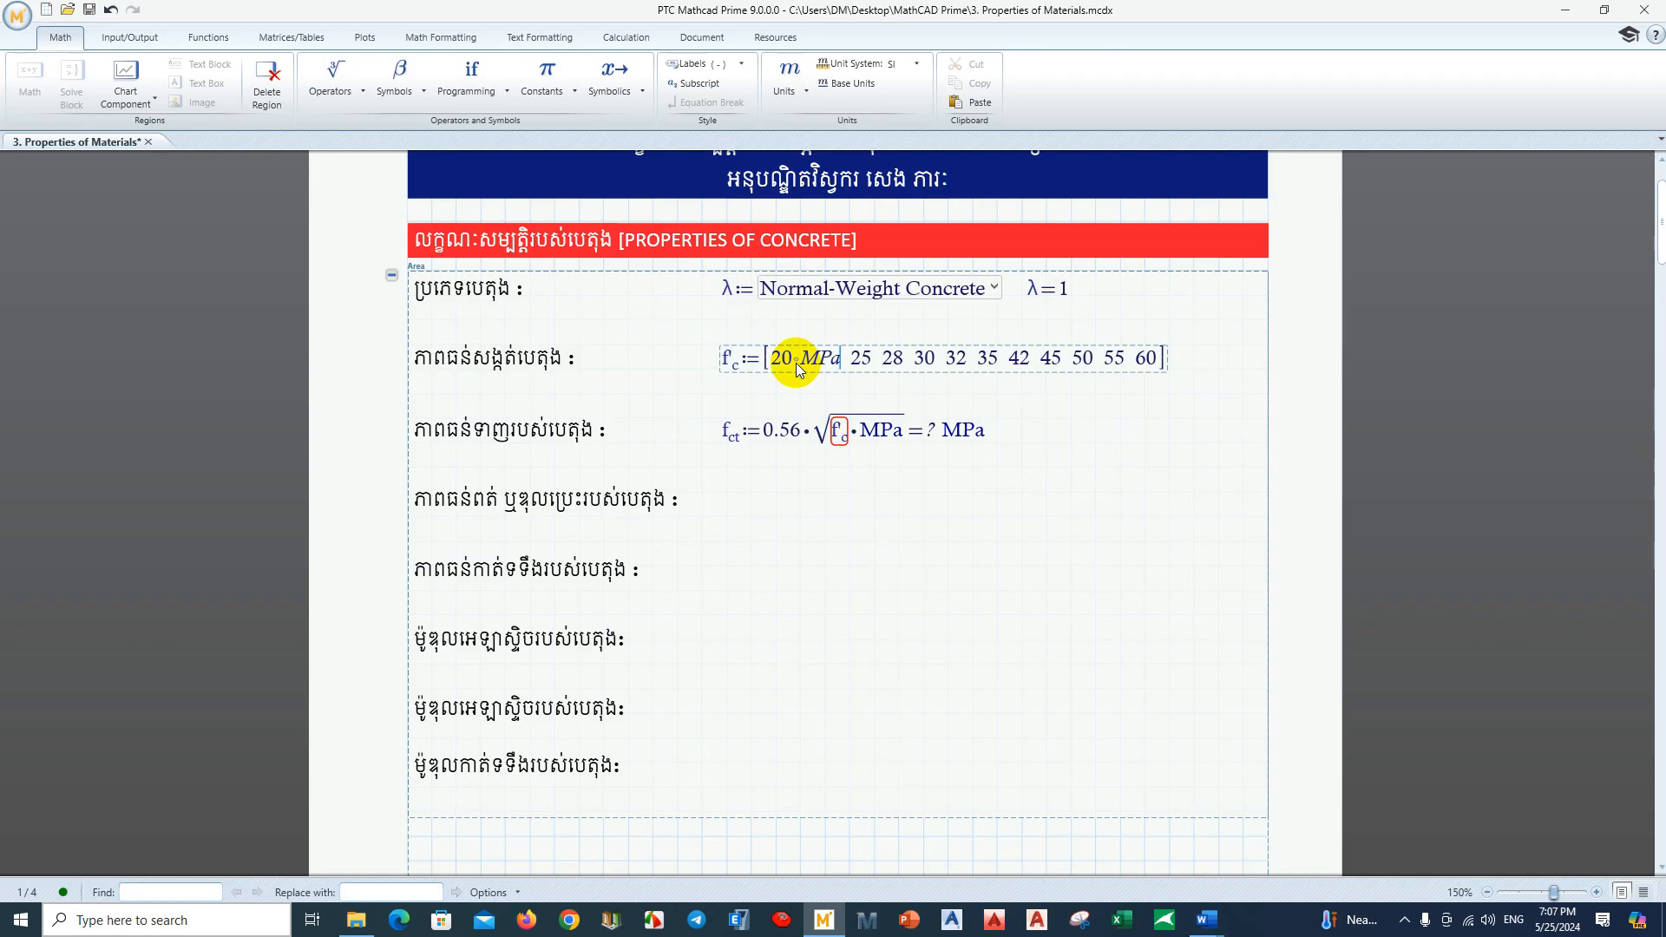
key(BackSpace)
key(BackSpace)
key(BackSpace)
key(BackSpace)
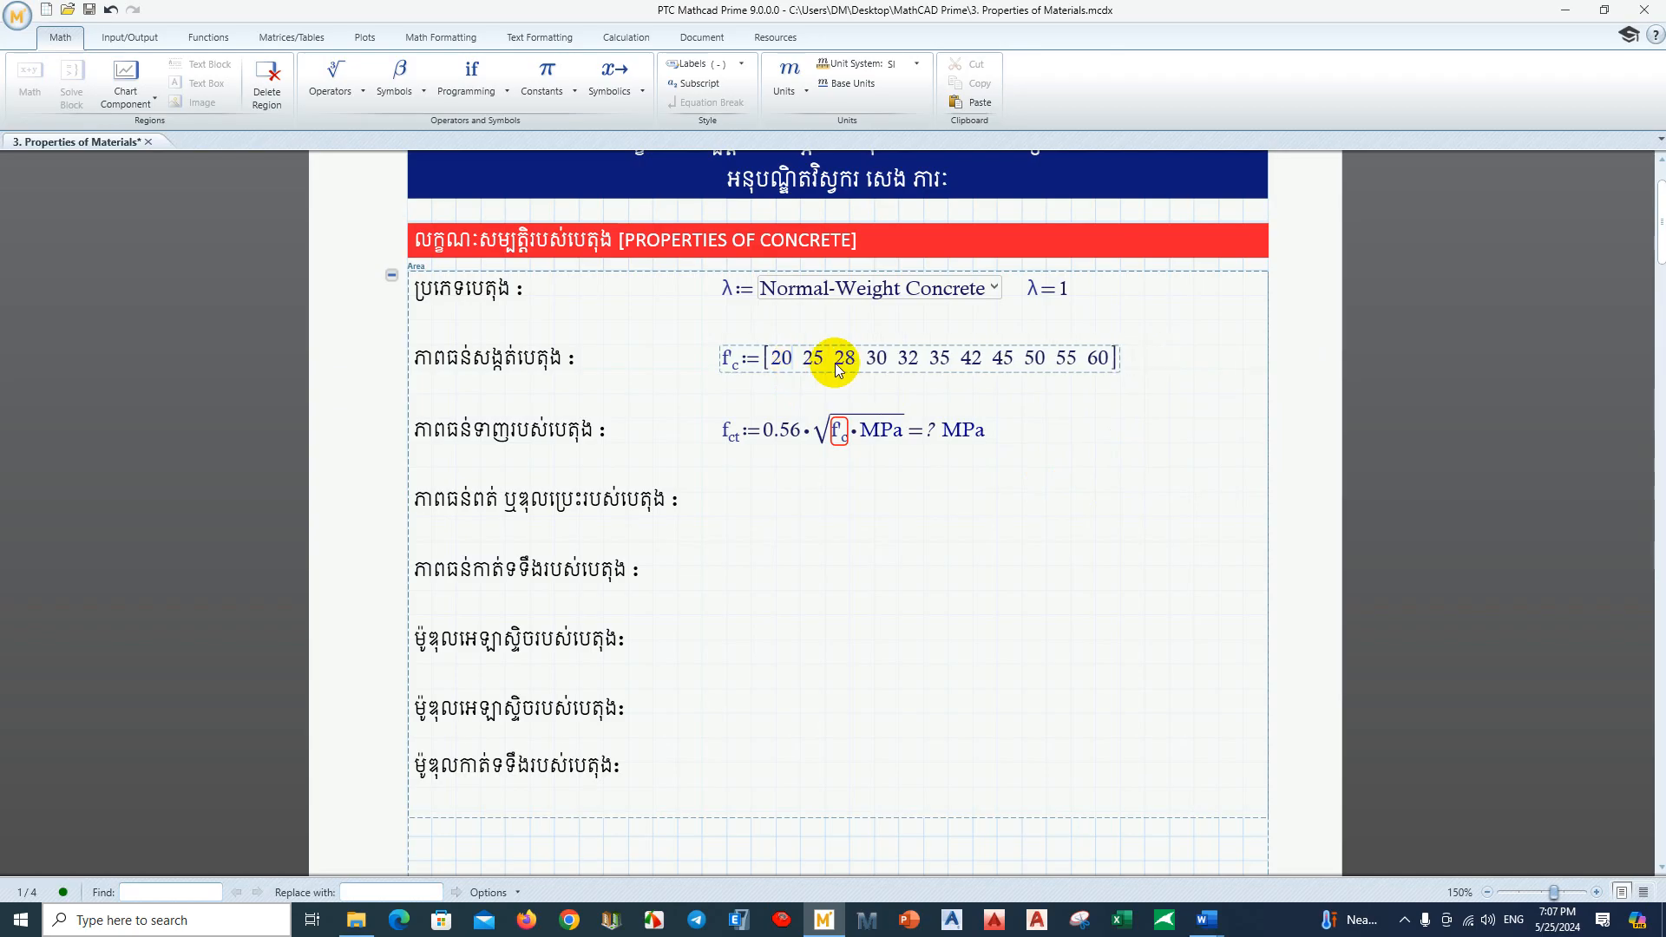
Step: Multiply the entire f'c matrix by the unit MPa
key(space)
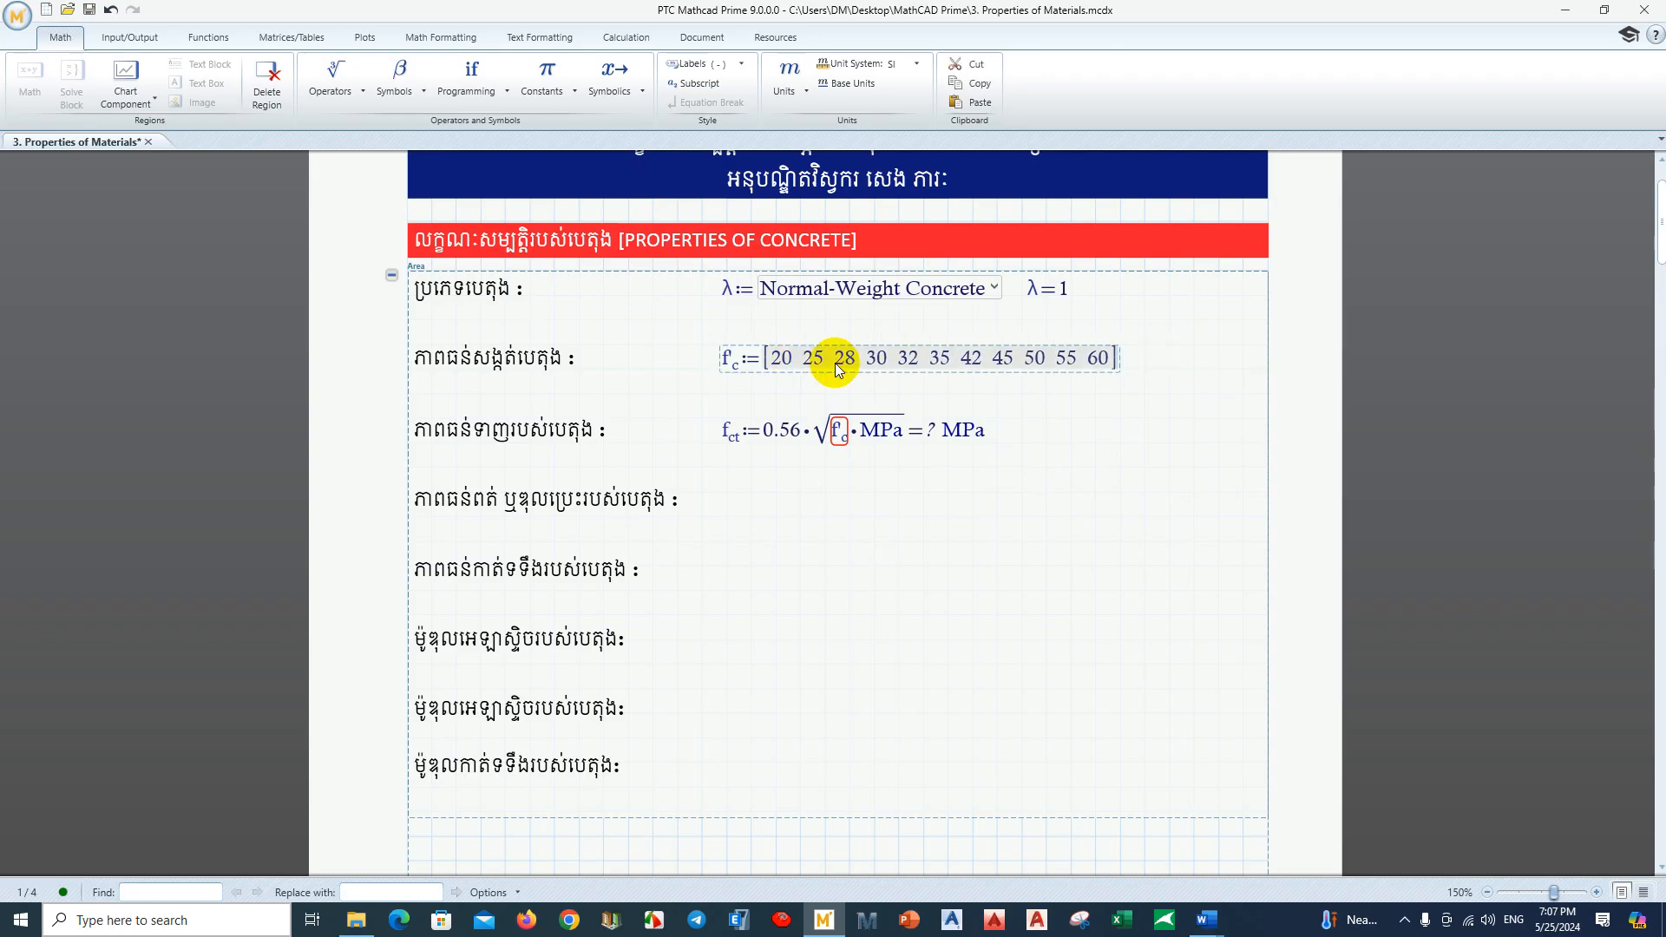
text(*)
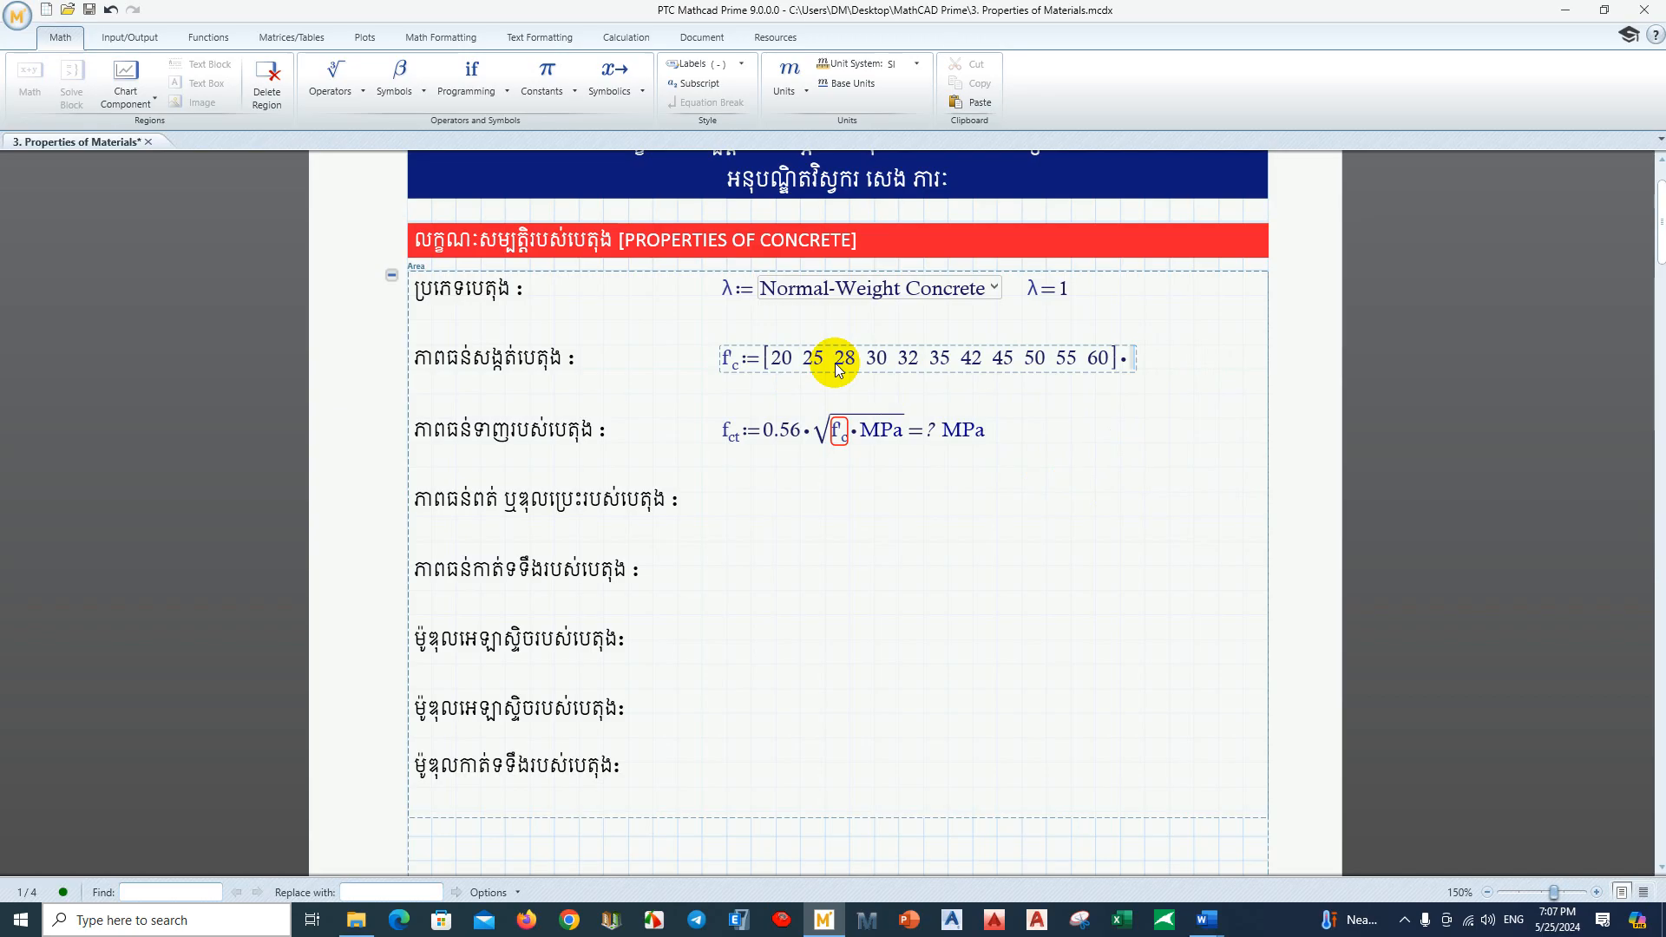
text(MPa)
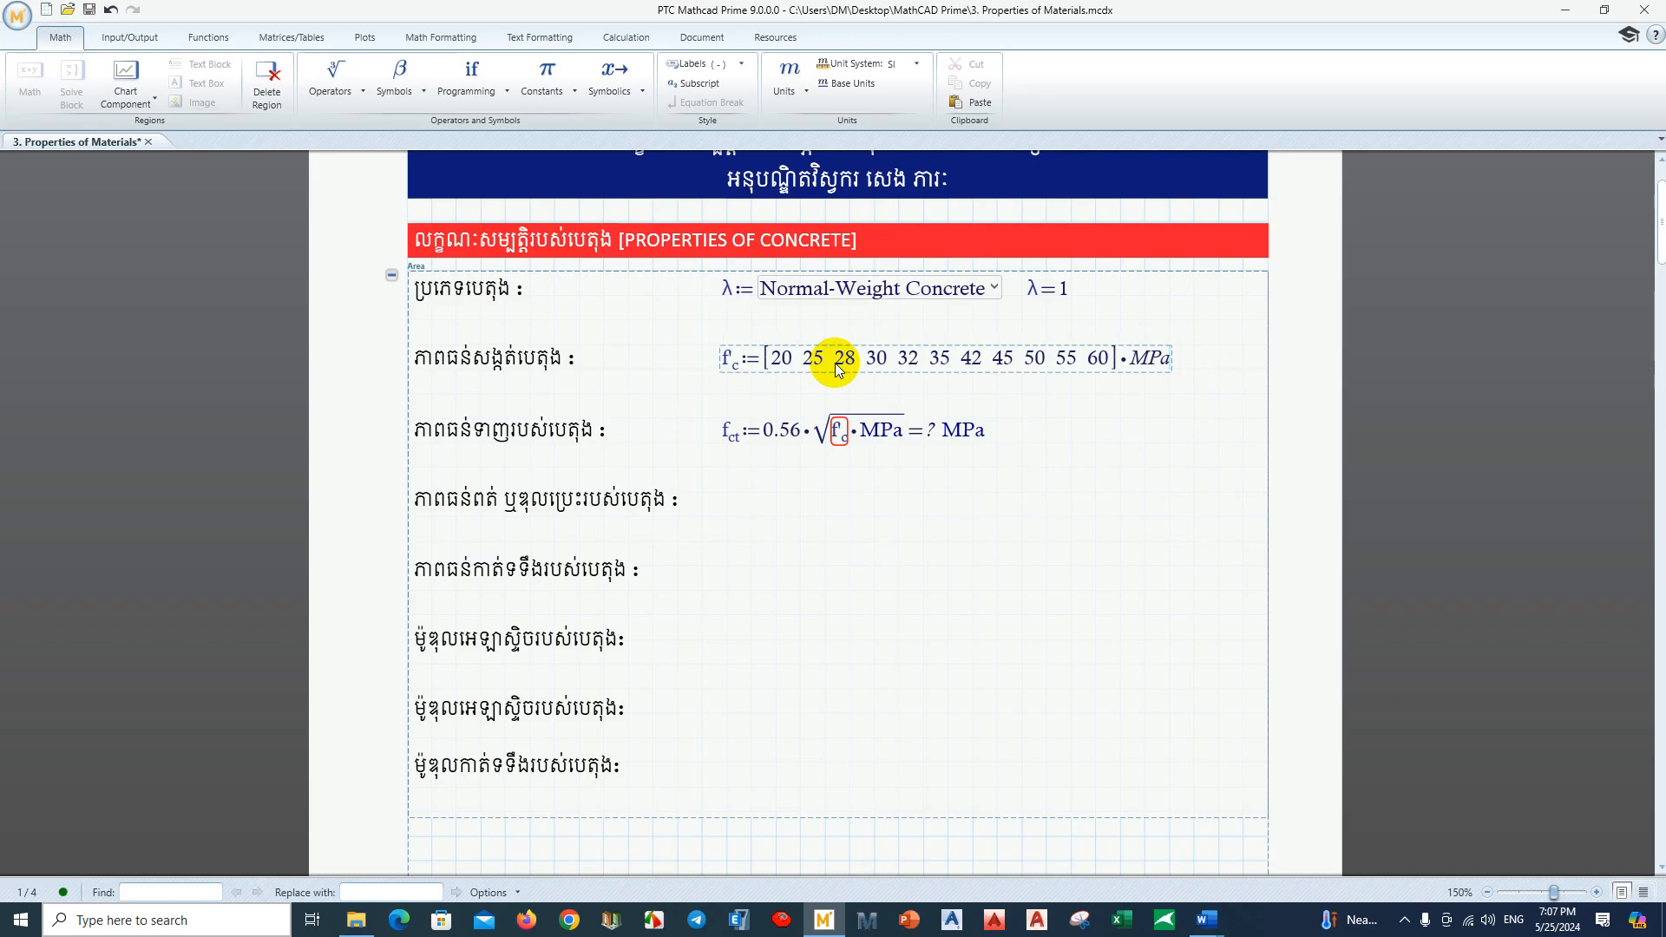
click(969, 547)
click(781, 358)
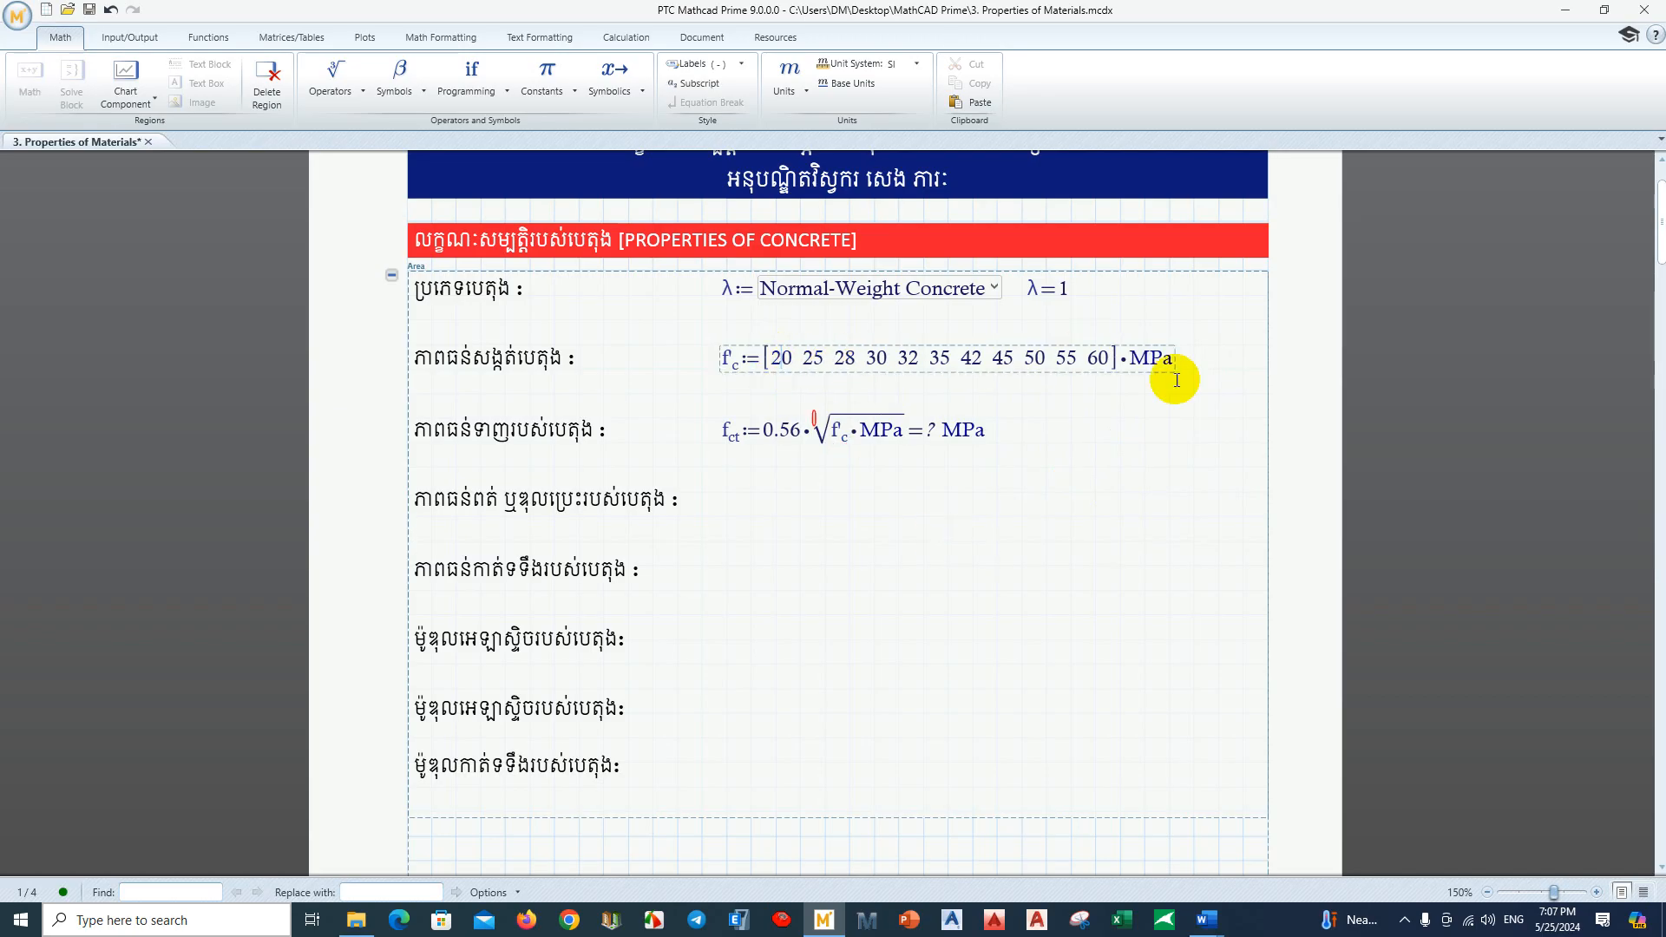
click(815, 364)
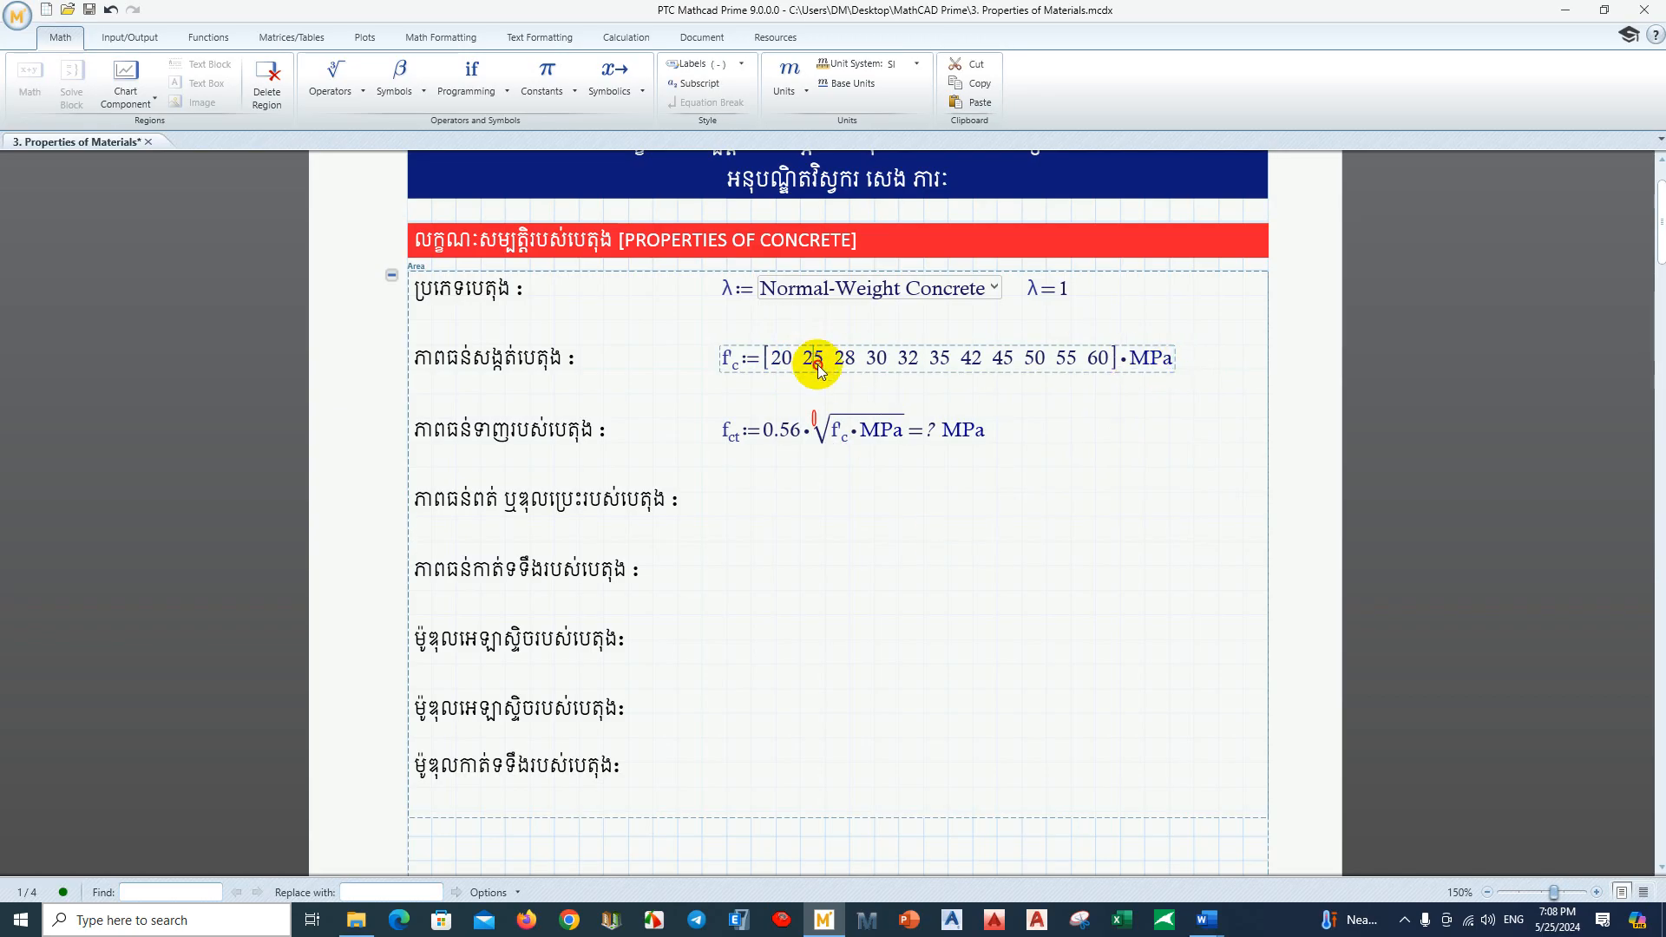
click(1154, 359)
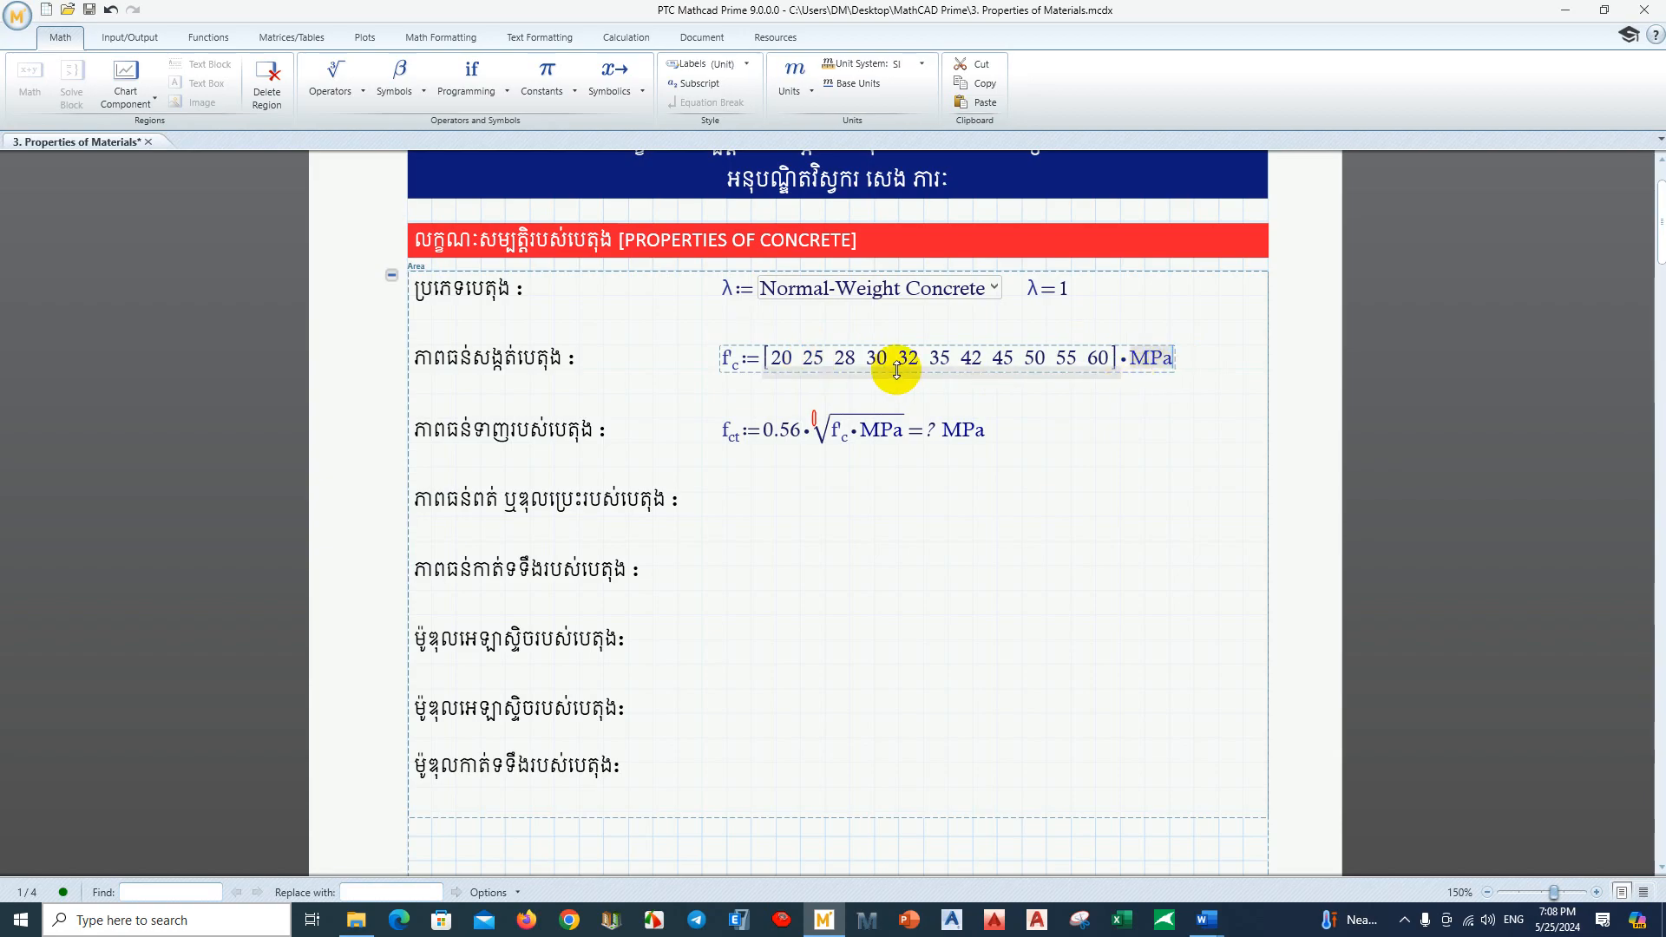
click(847, 358)
click(1138, 427)
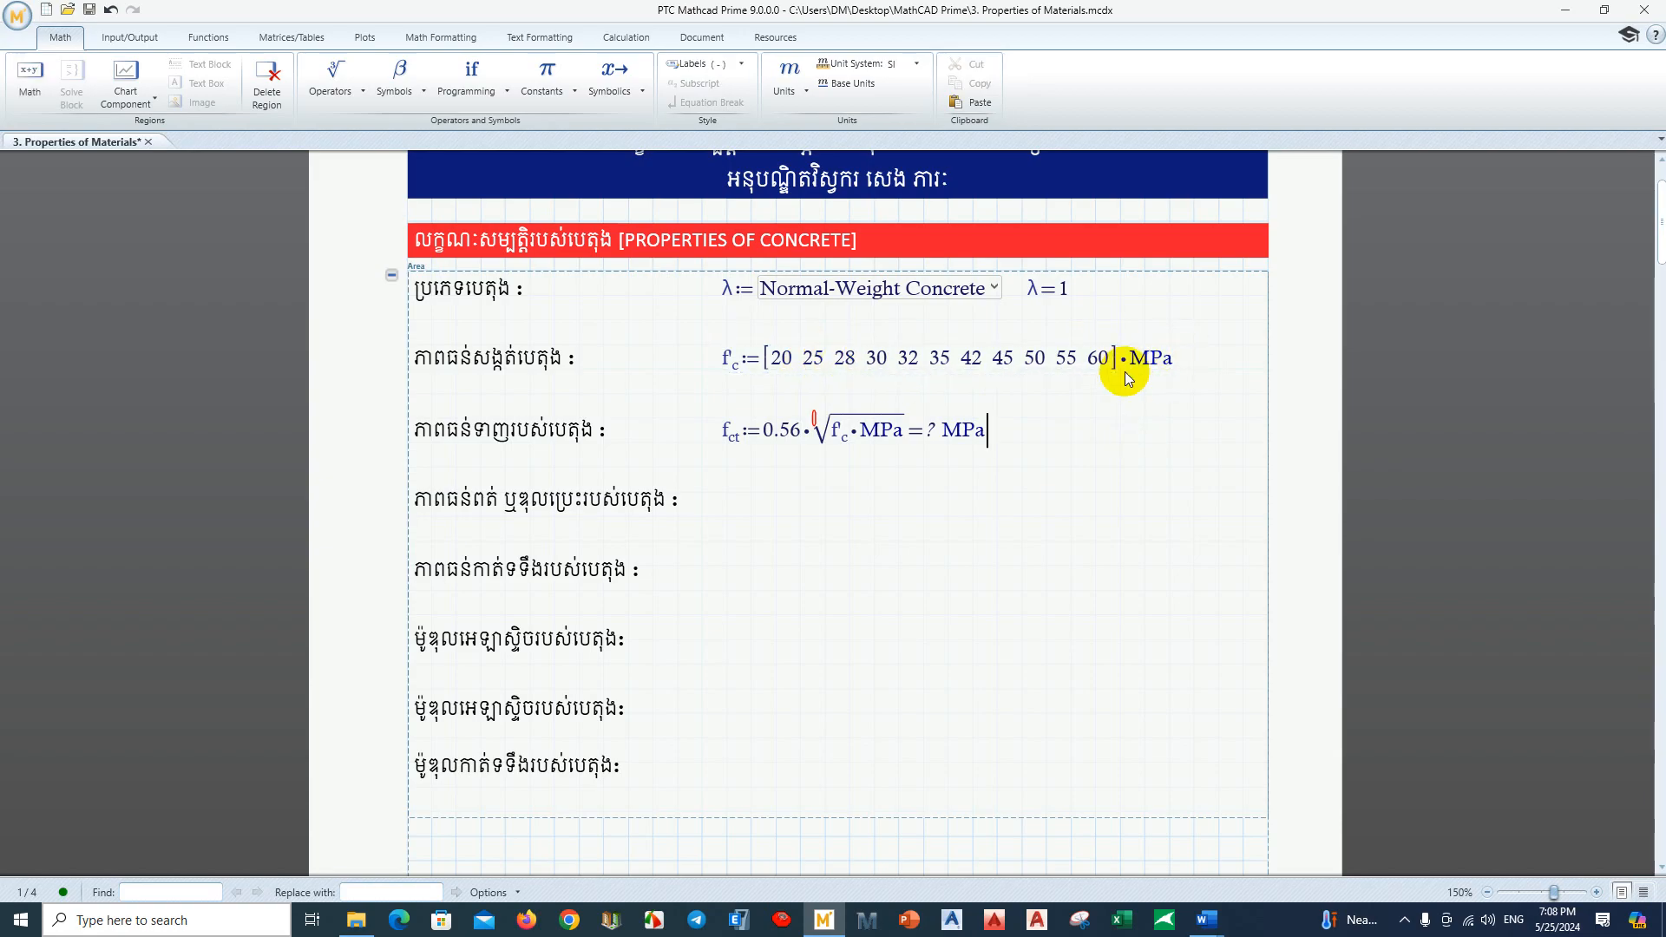
key(Return)
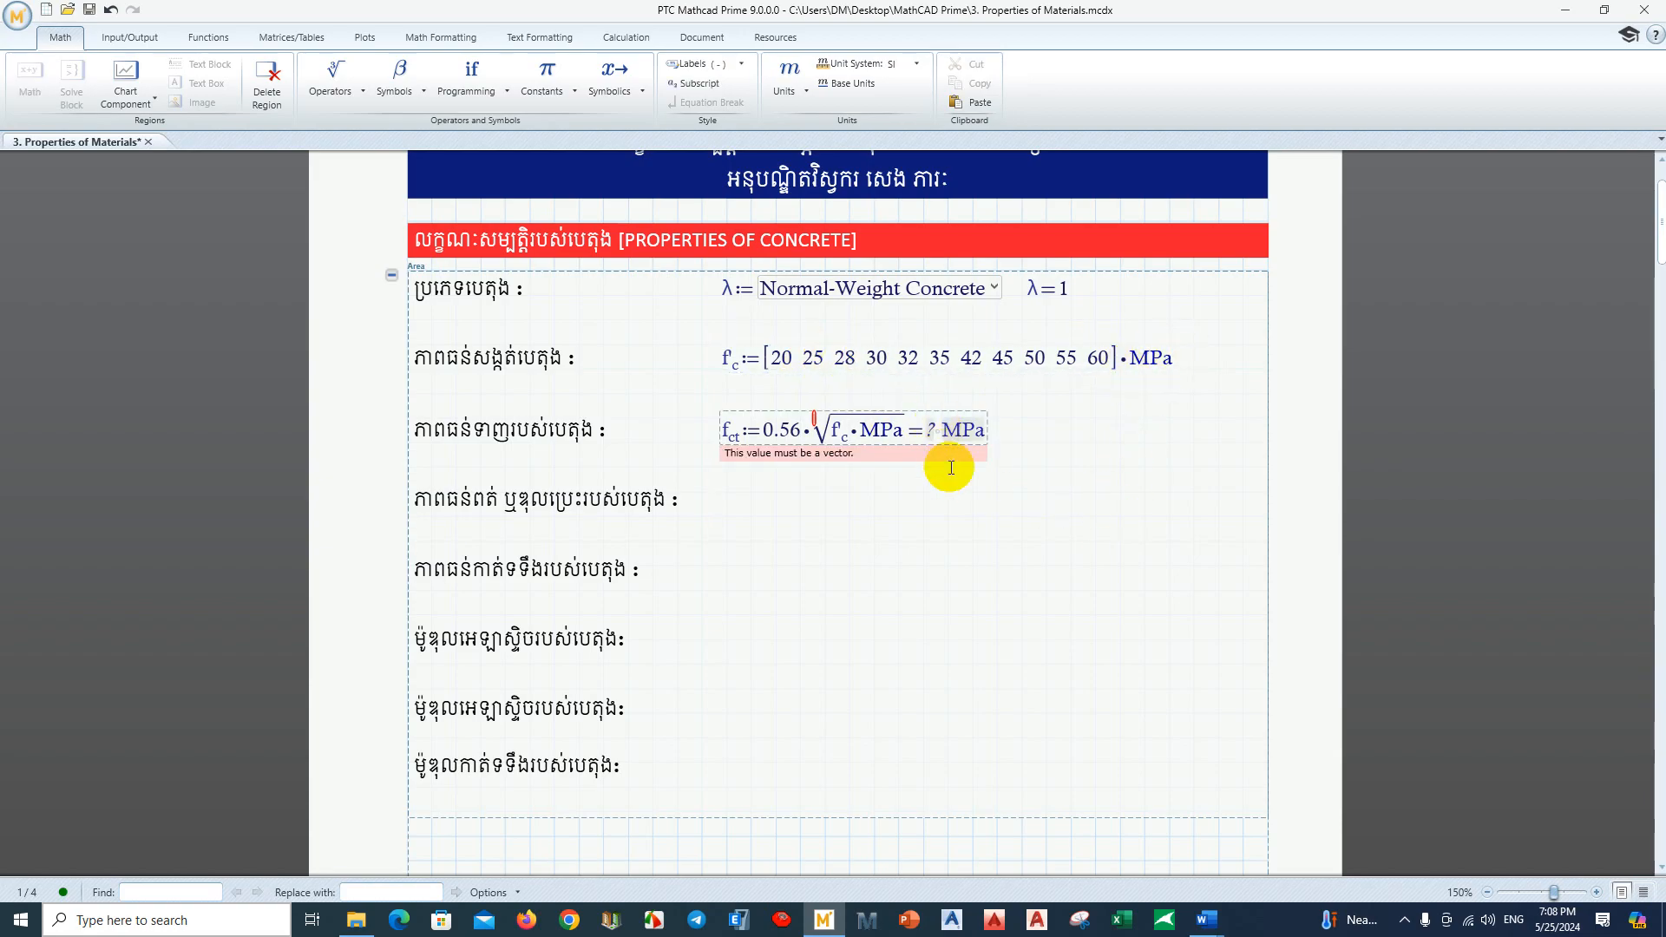
click(950, 360)
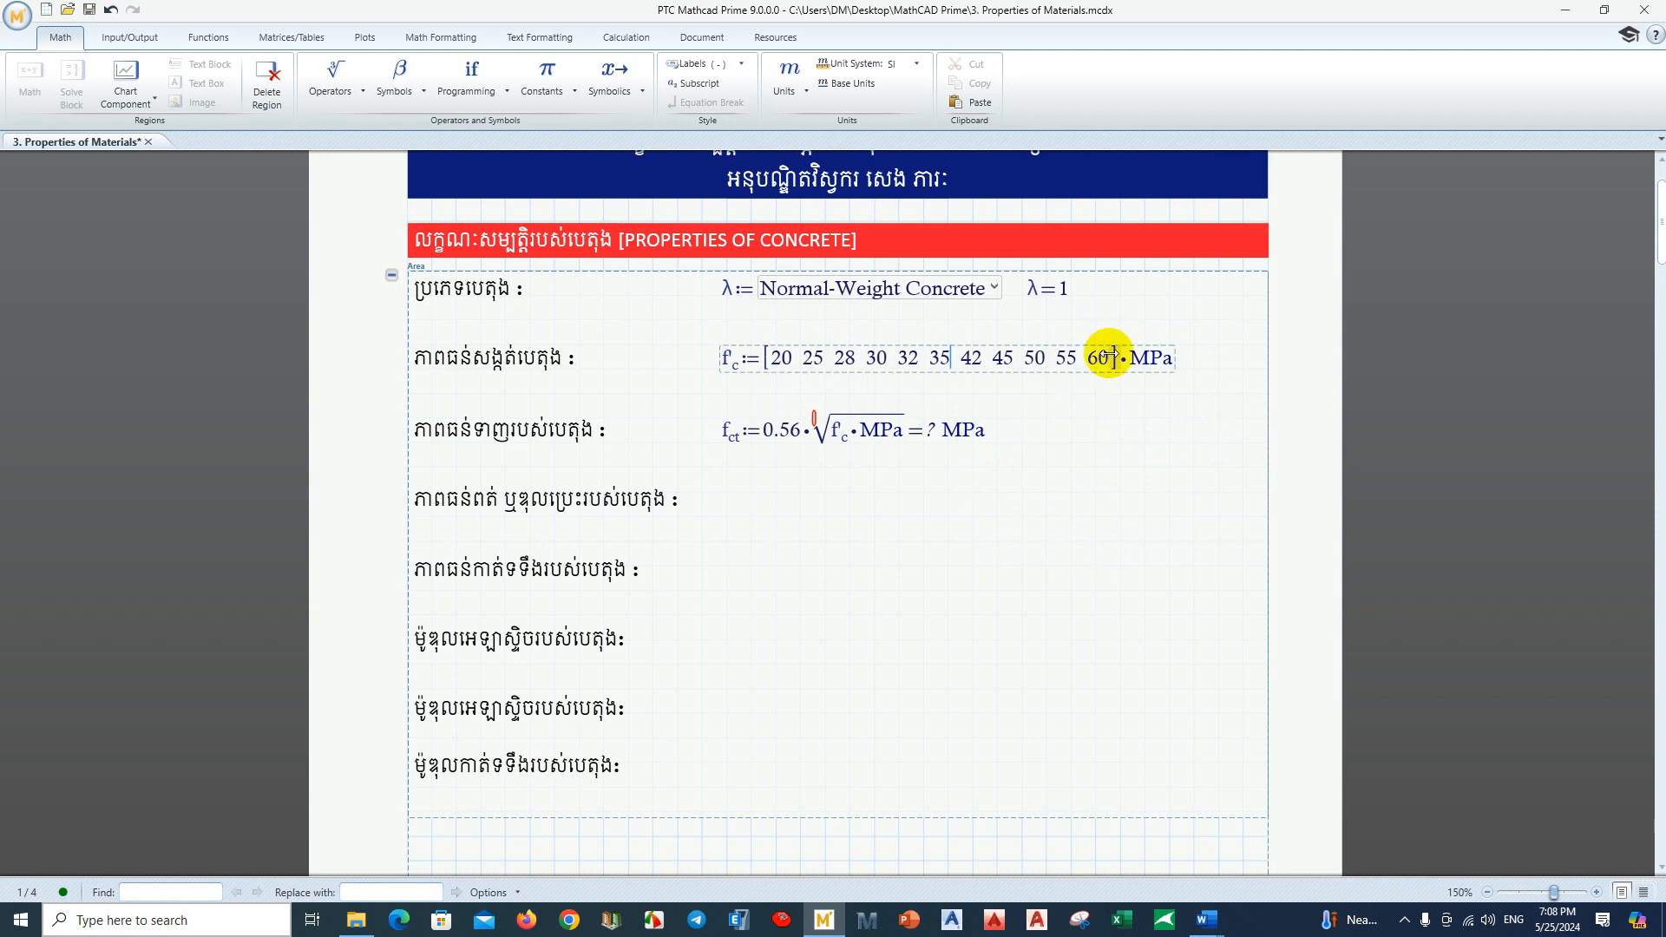
Step: Apply the transpose operator to the whole f'c expression, including the MPa unit, and recalculate the worksheet
click(1109, 356)
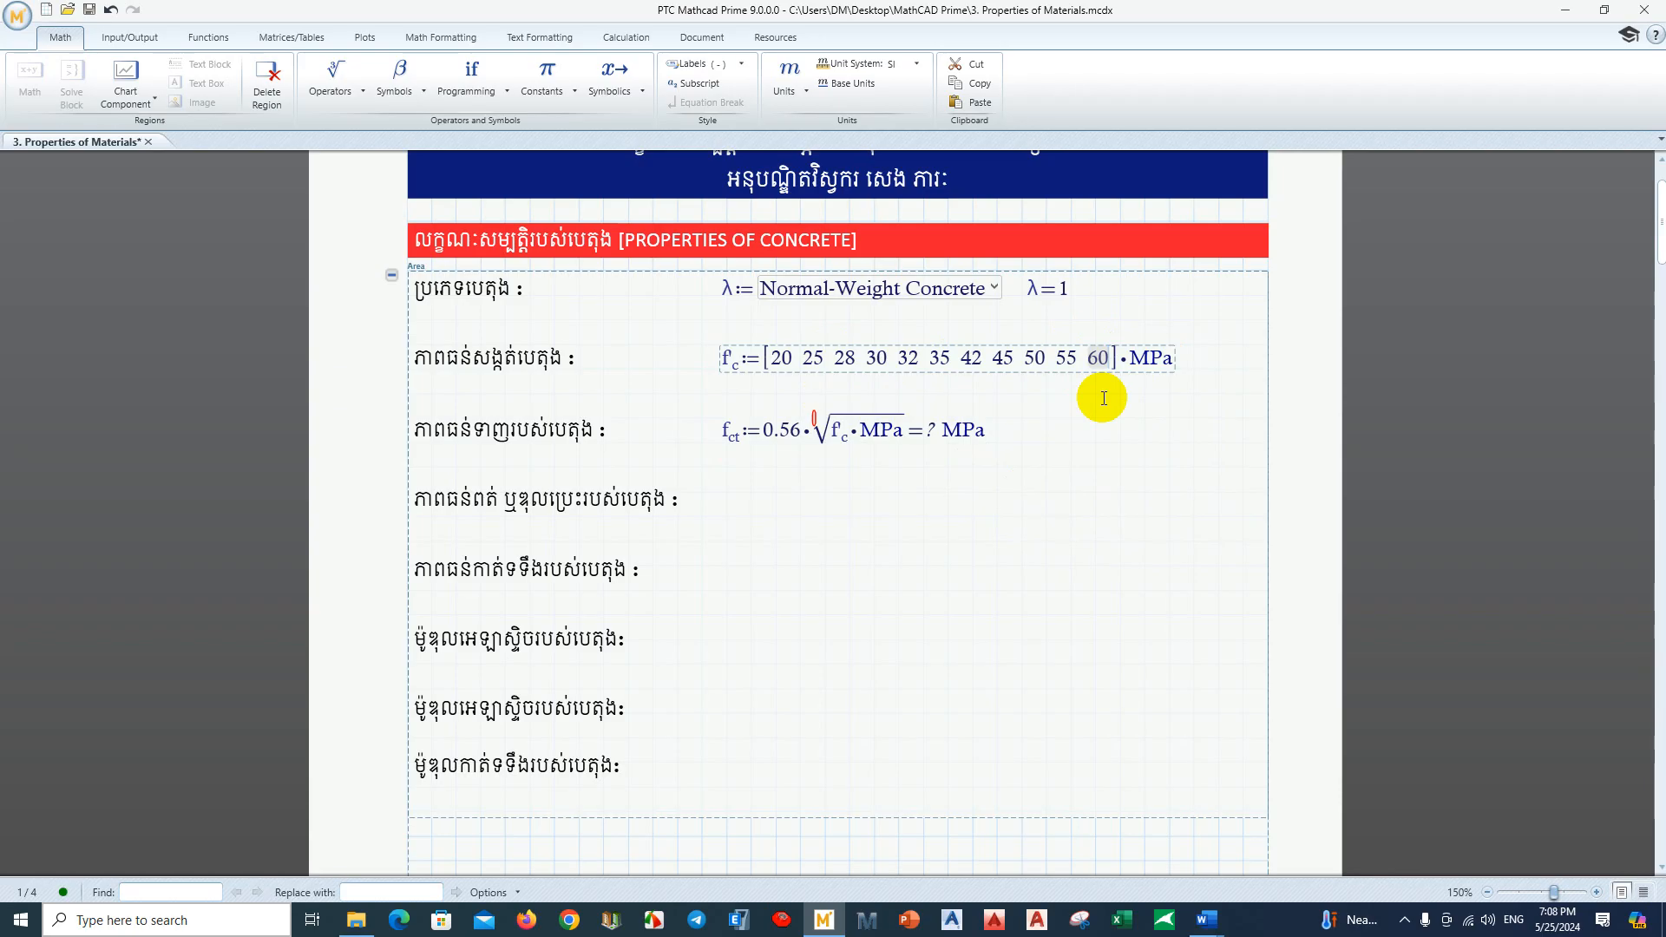
key(space)
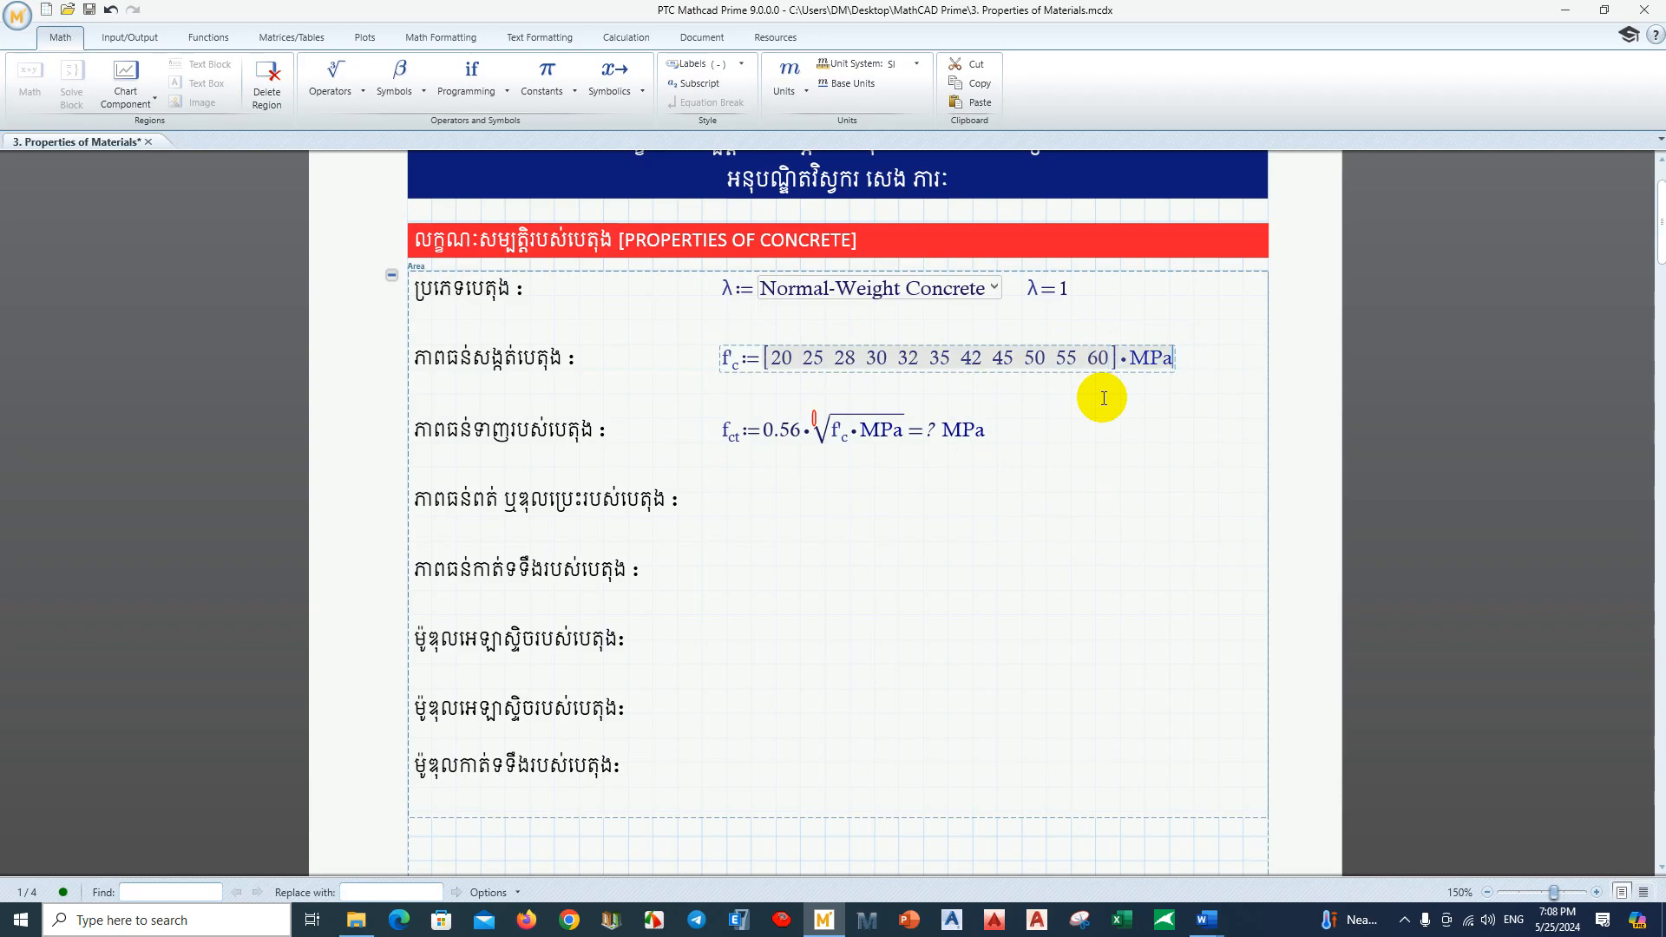
key(ctrl+shift+t)
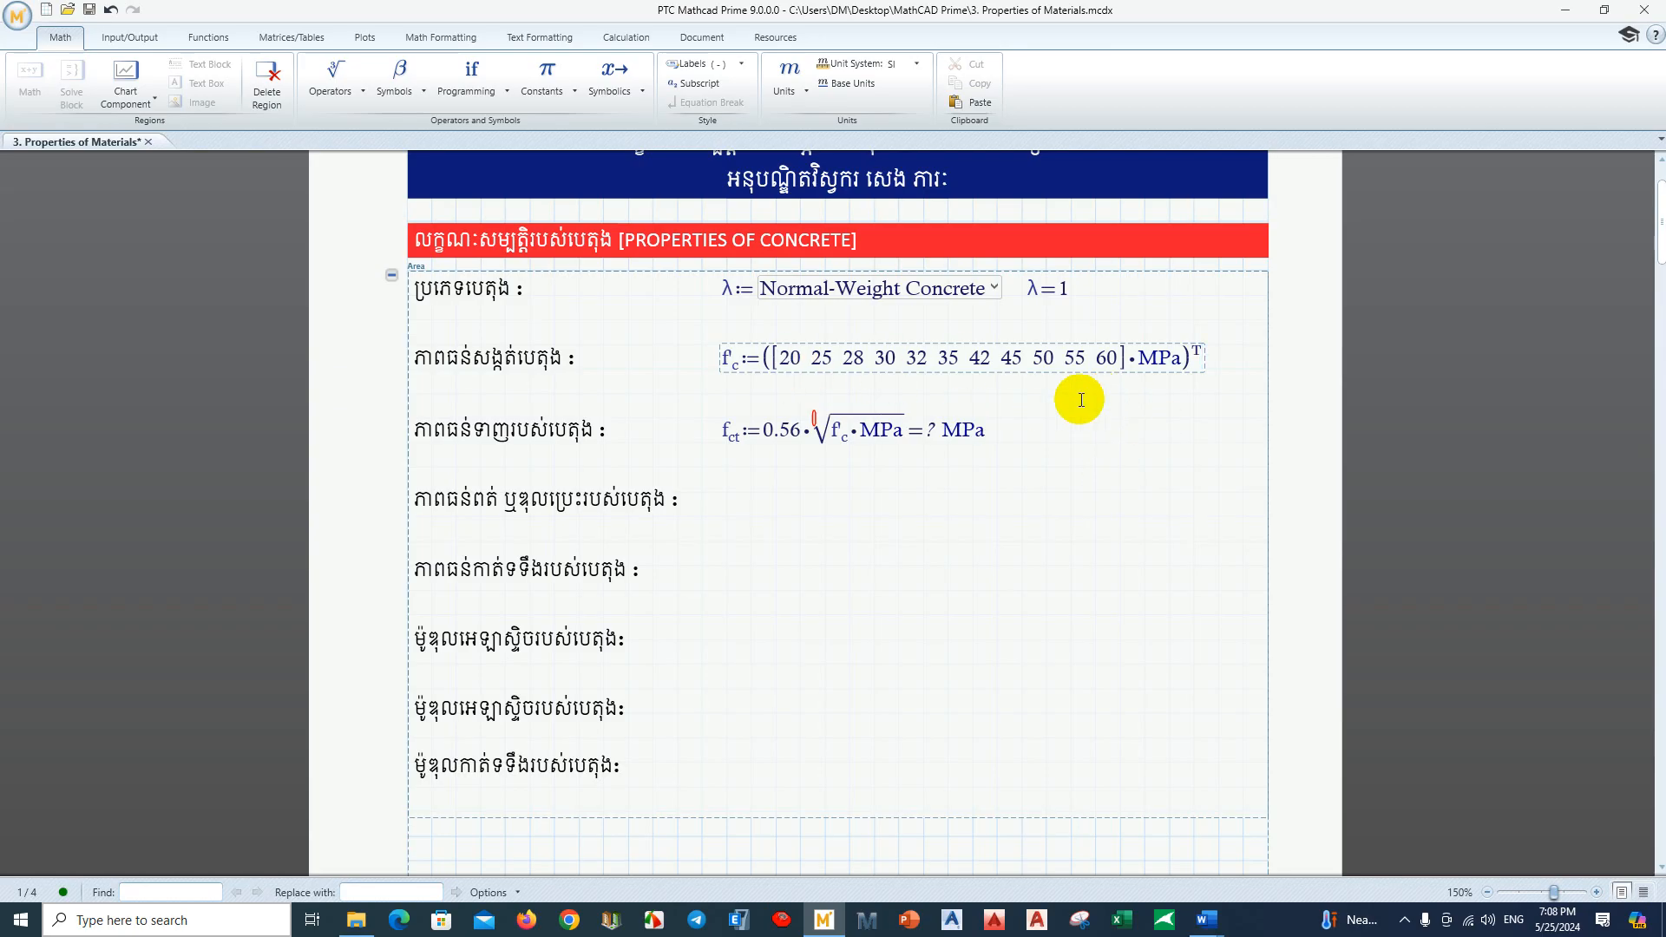
click(1081, 399)
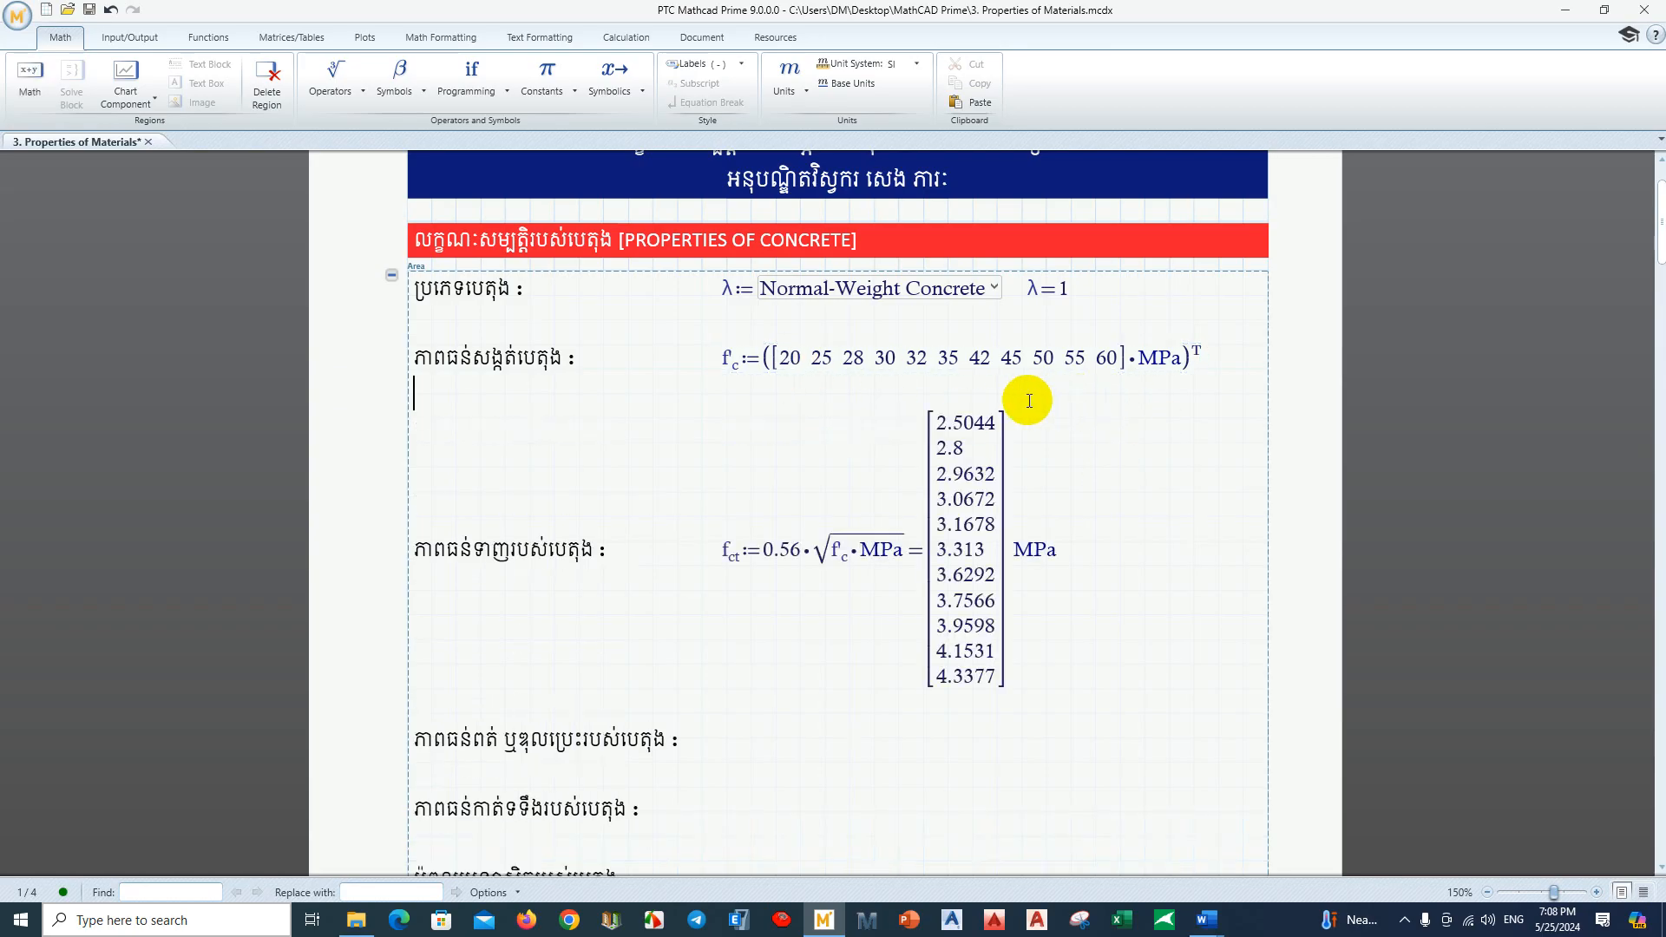
Step: Evaluate f'c in a new math region below the compressive strength label, with the result unit set to MPa
mouse_move(739, 351)
mouse_down()
mouse_move(721, 354)
mouse_move(739, 365)
mouse_up()
click(760, 380)
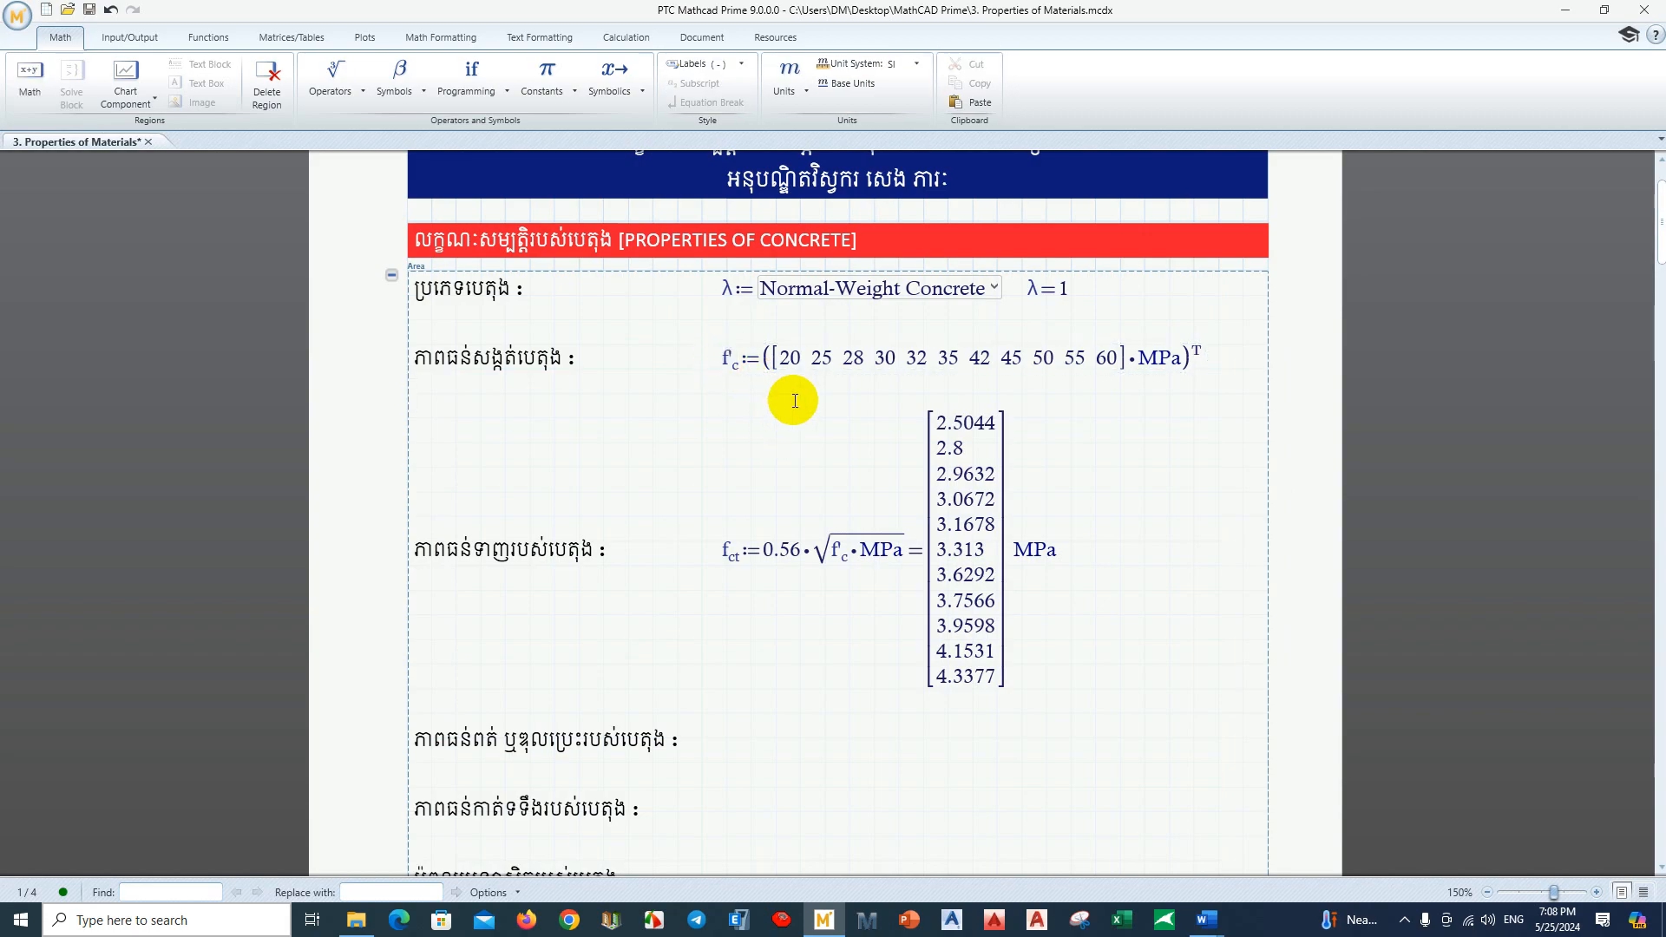
click(422, 387)
text(f.)
text(c=)
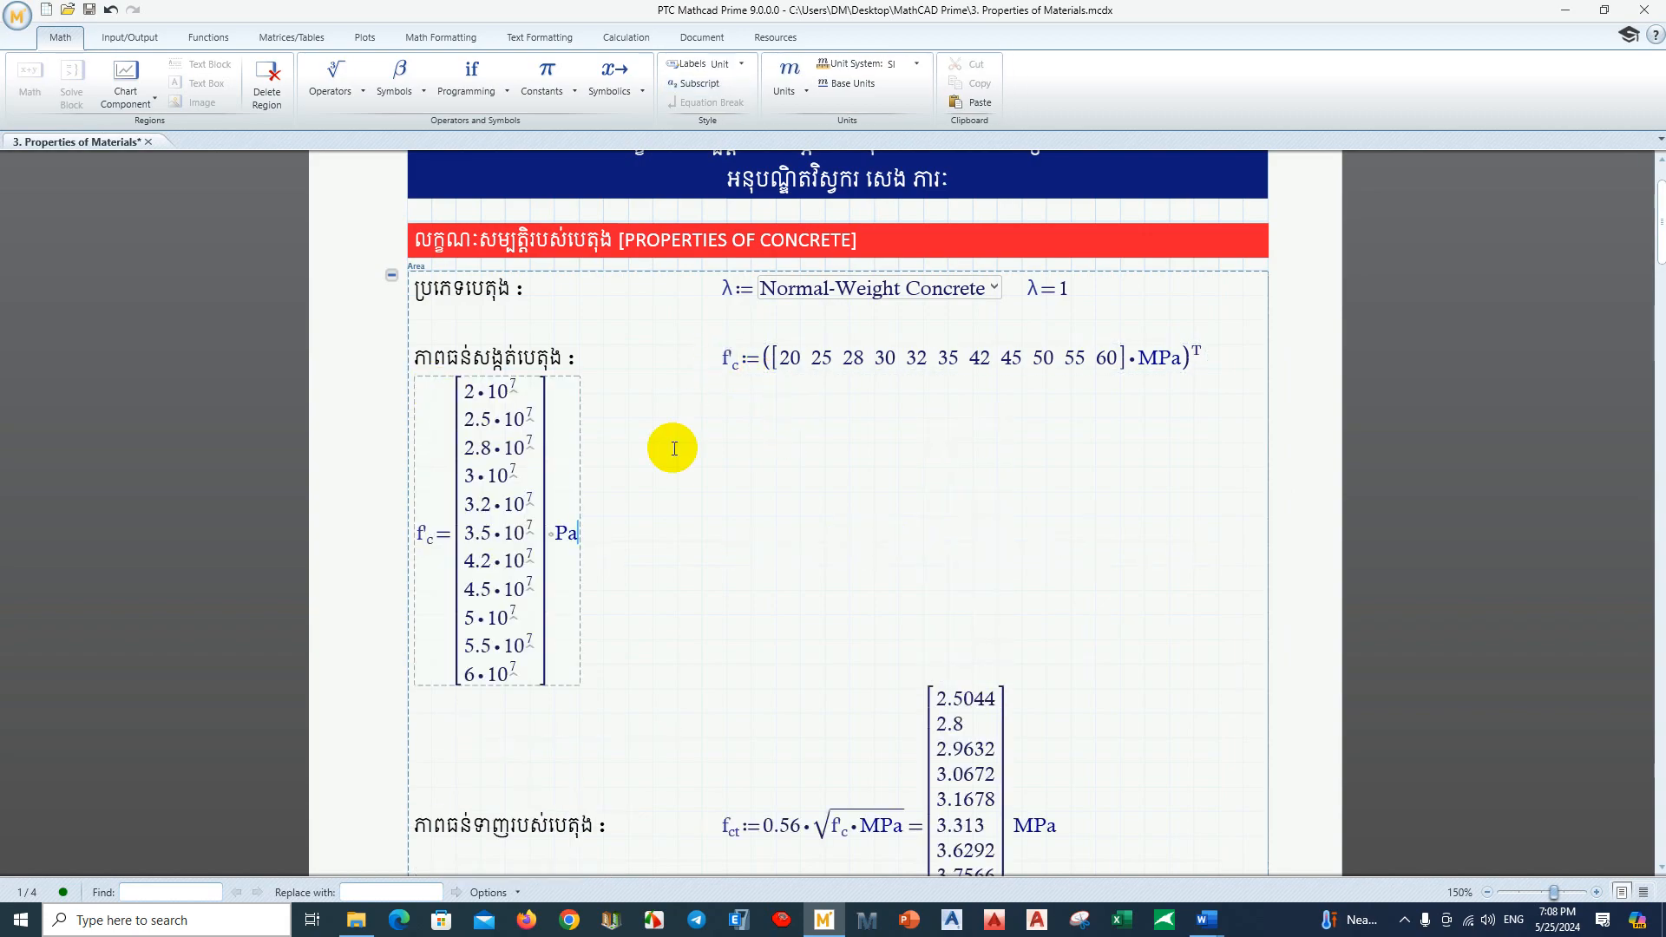
click(844, 358)
click(556, 533)
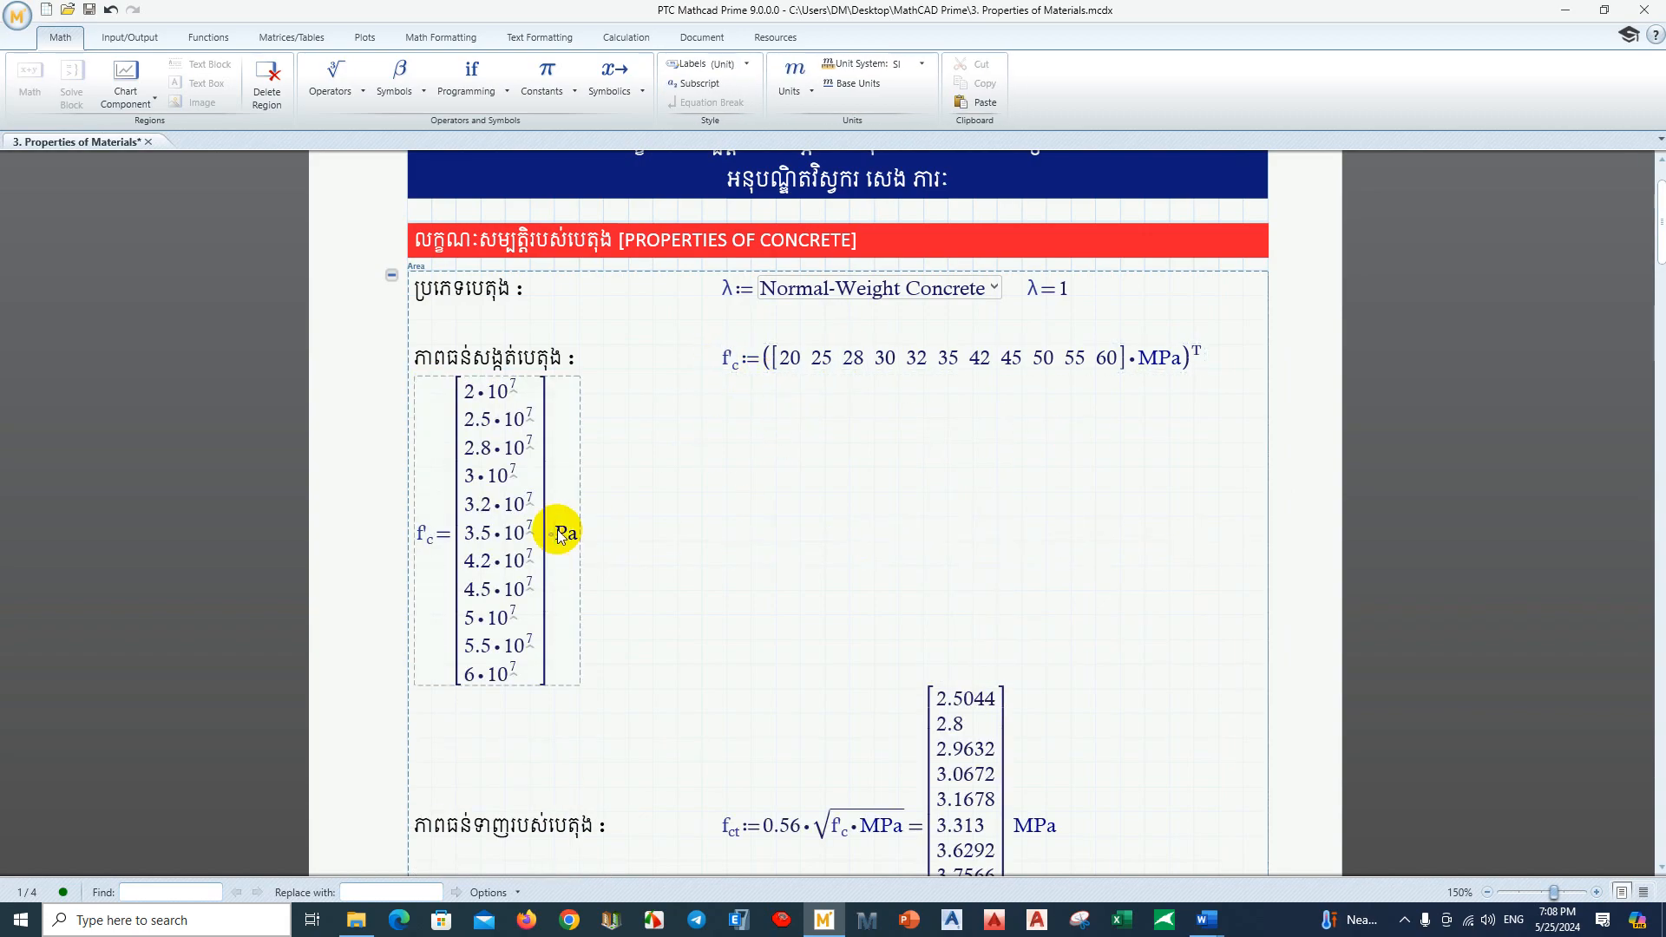
text(M)
click(872, 430)
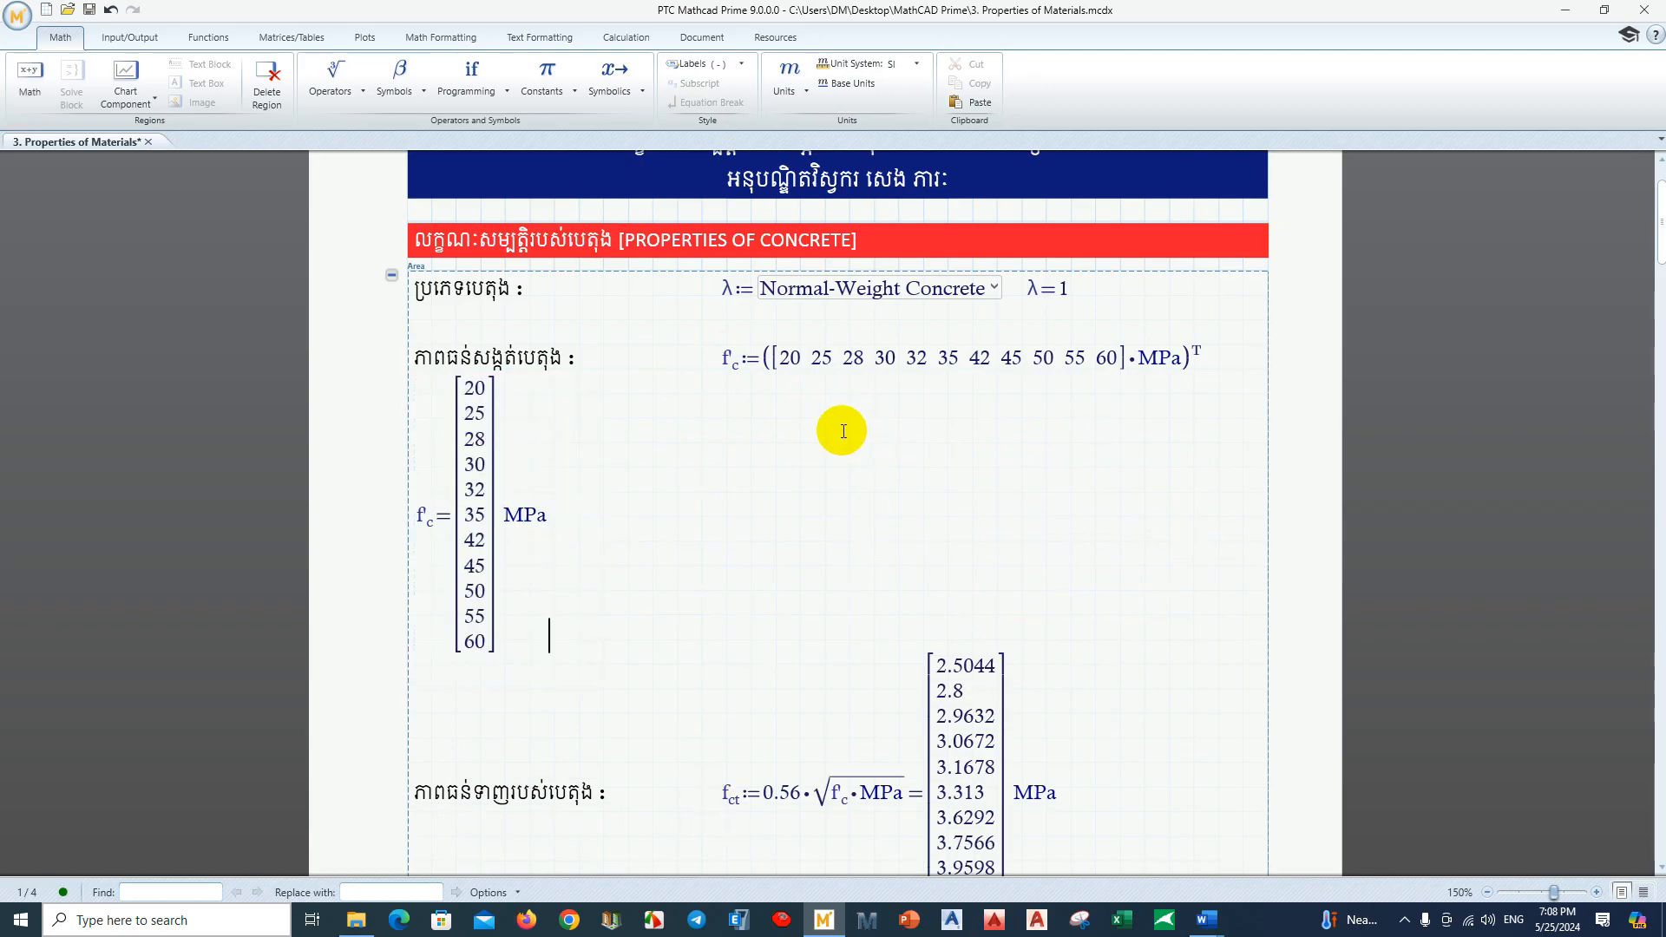
Step: Compare the transposed f'c row definition with its evaluated column vector
click(1181, 358)
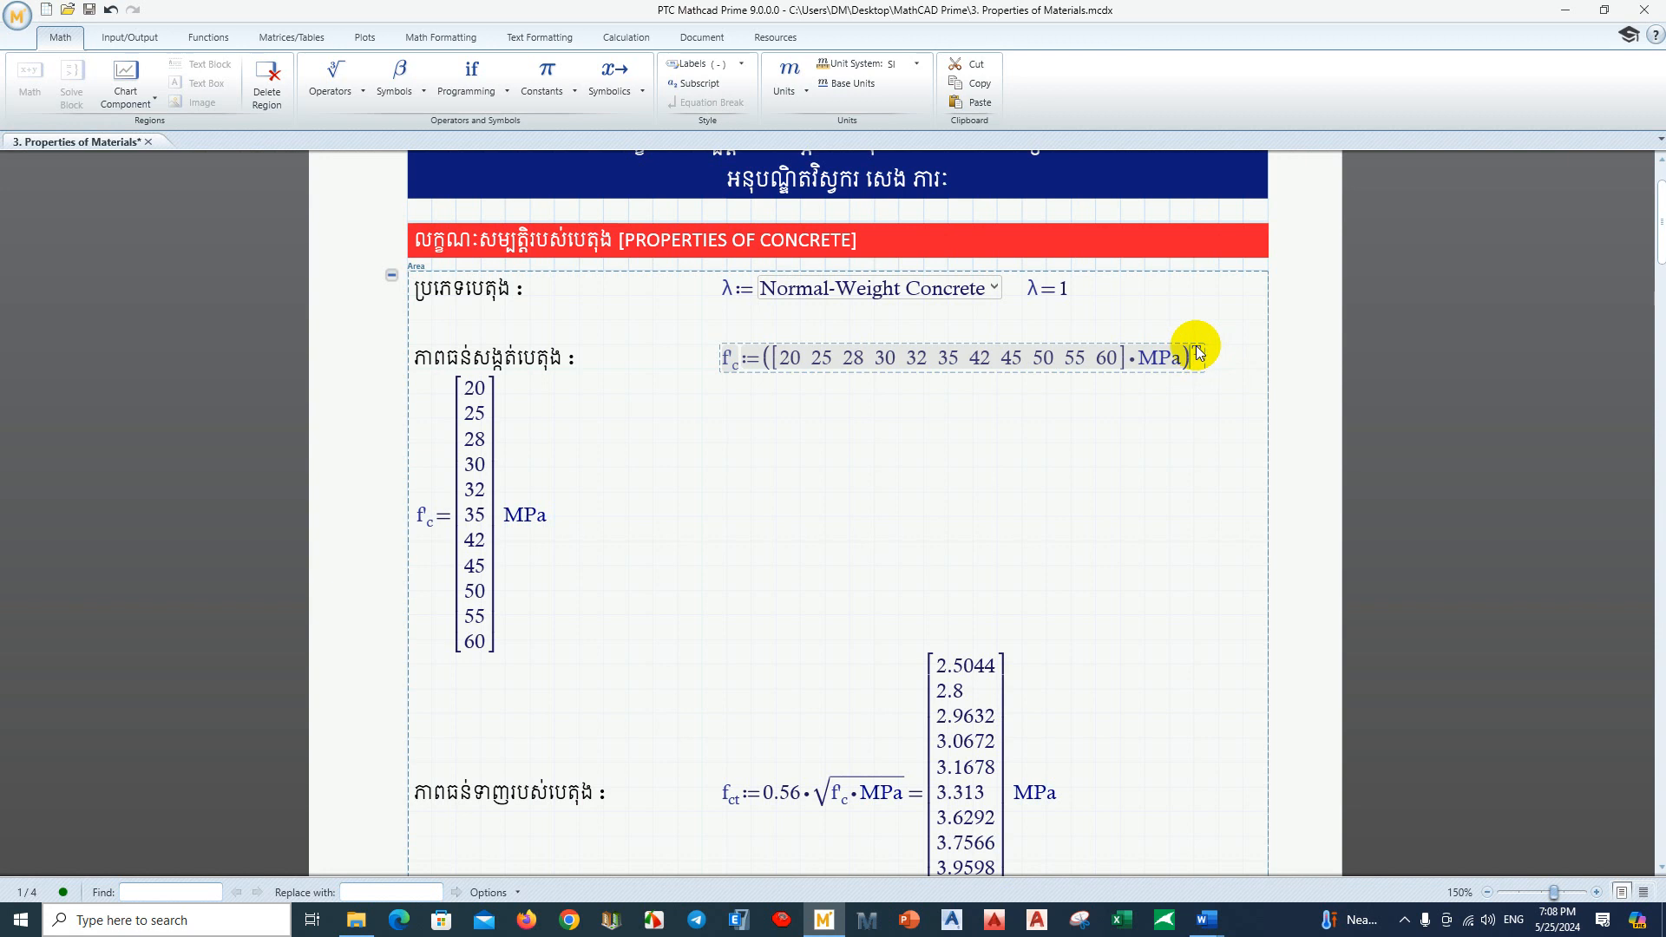
drag(618, 491, 345, 510)
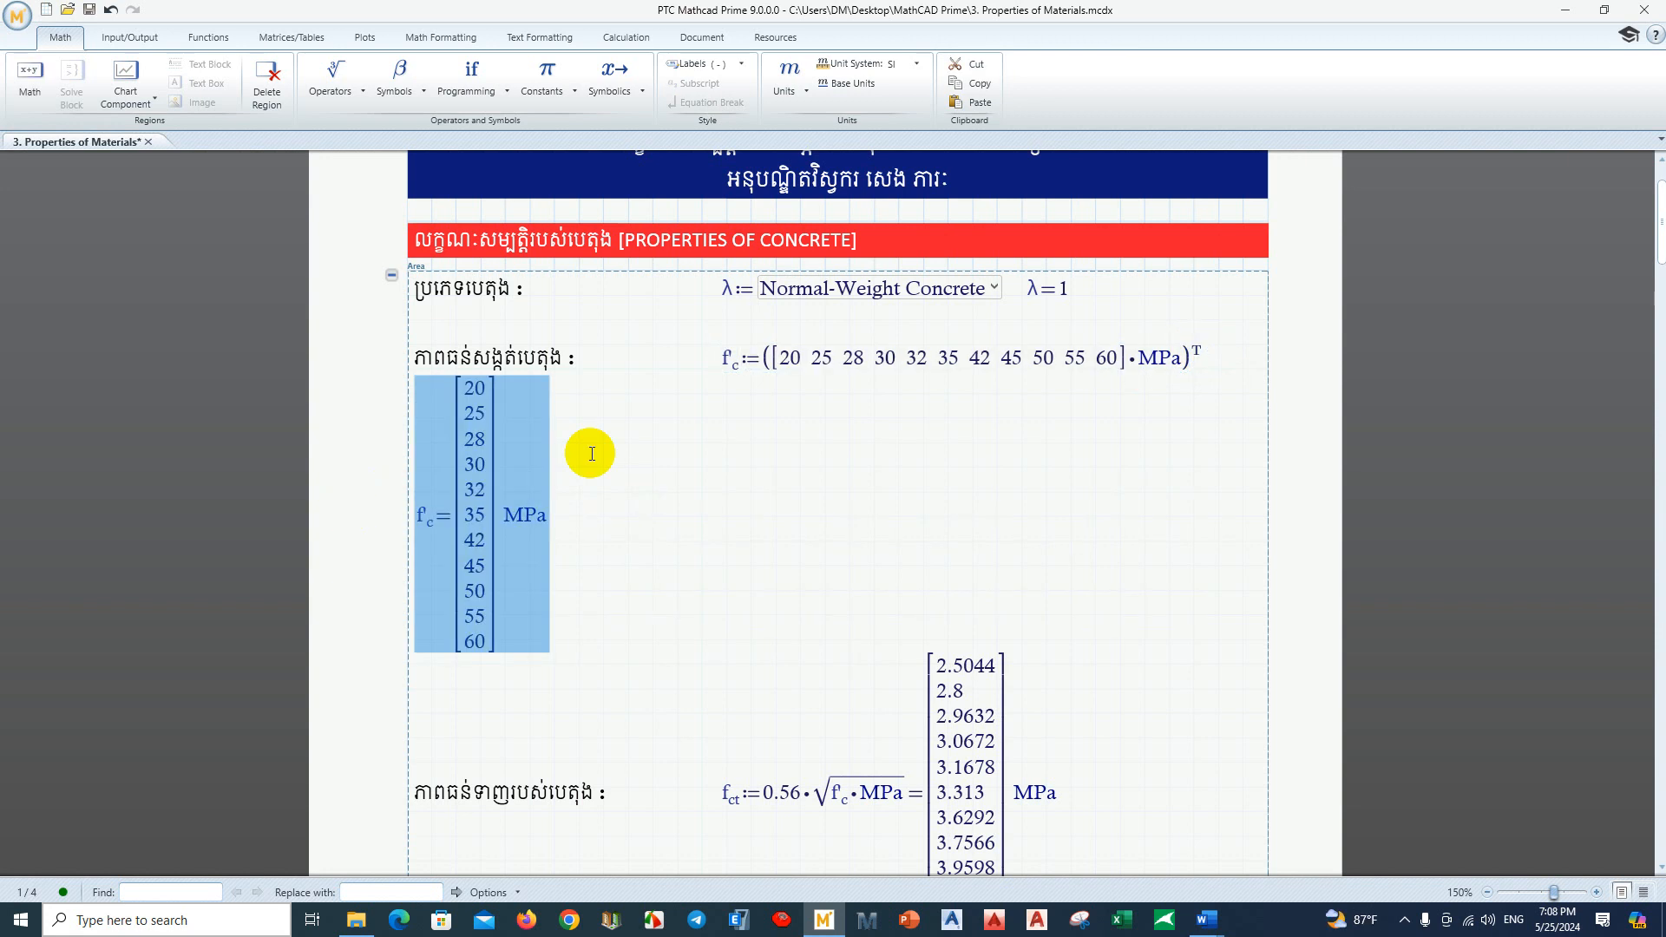
click(755, 360)
click(783, 357)
drag(783, 357, 1085, 371)
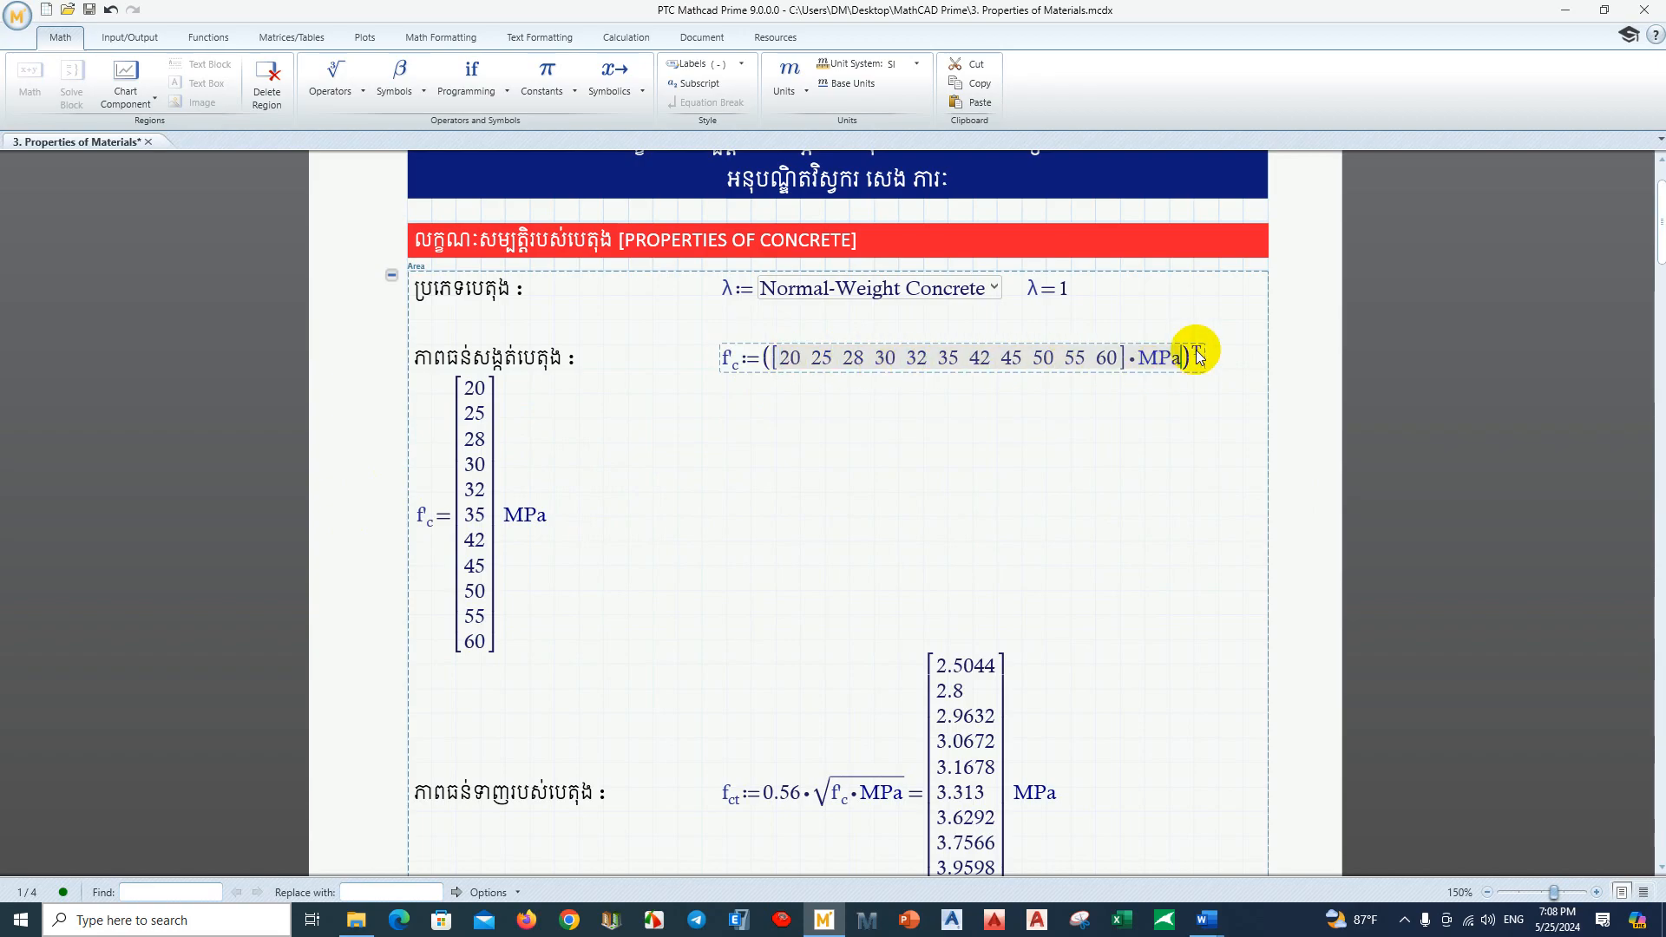
drag(565, 543, 415, 533)
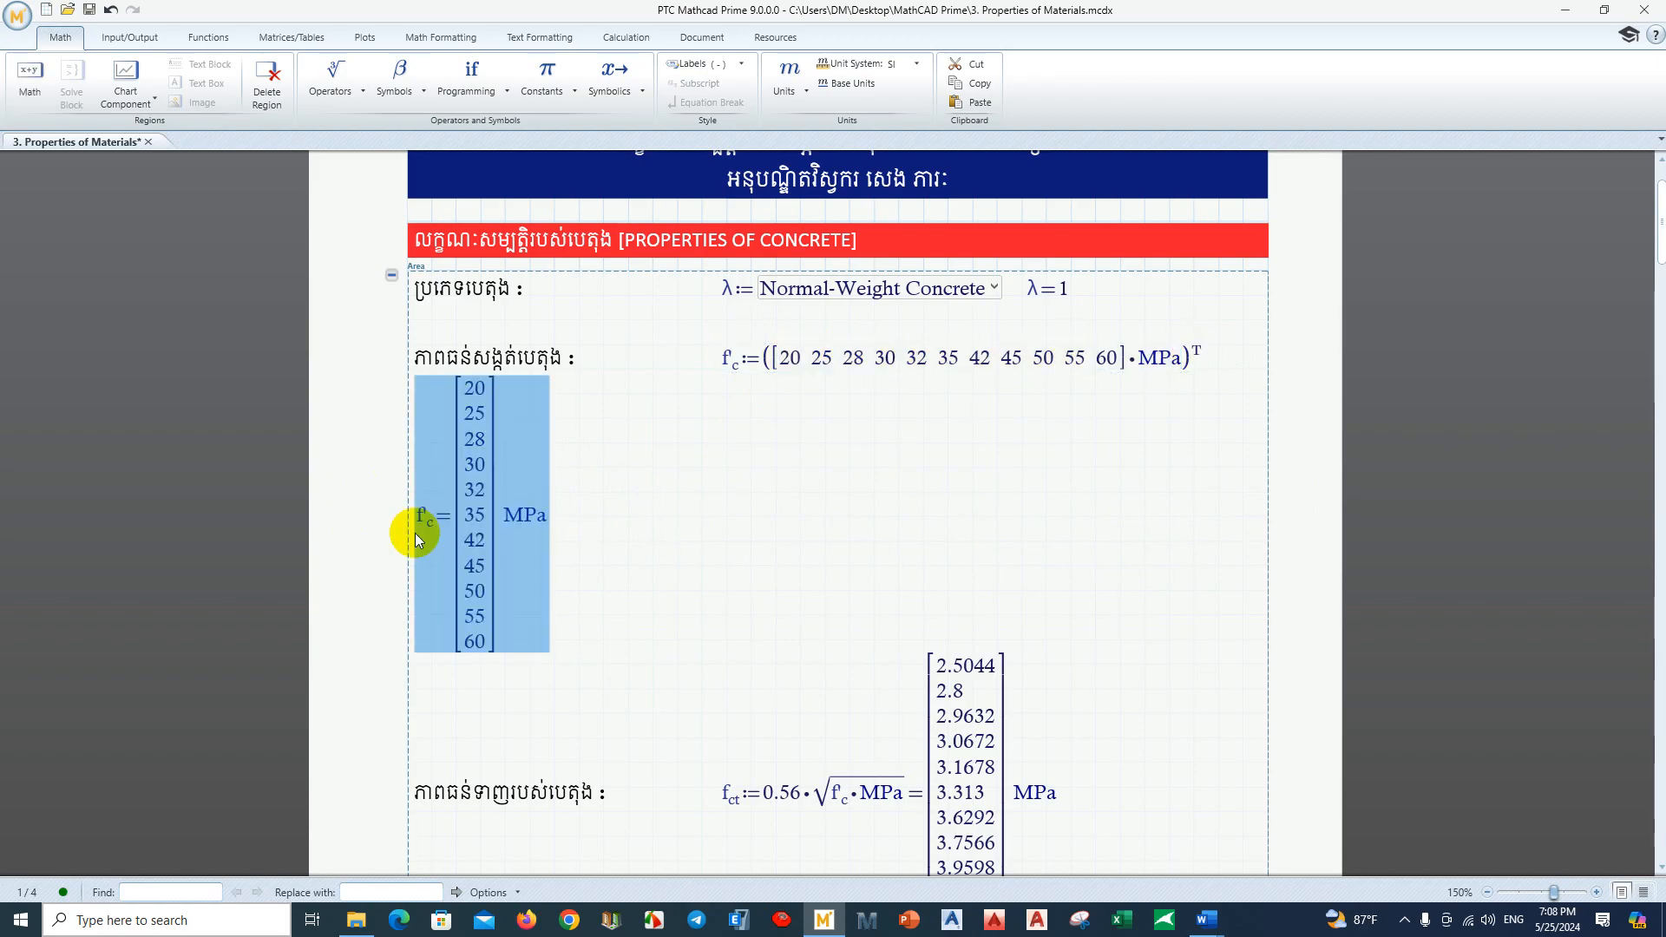
Step: Delete the math region that evaluates f'c below the compressive strength label
key(Delete)
click(490, 551)
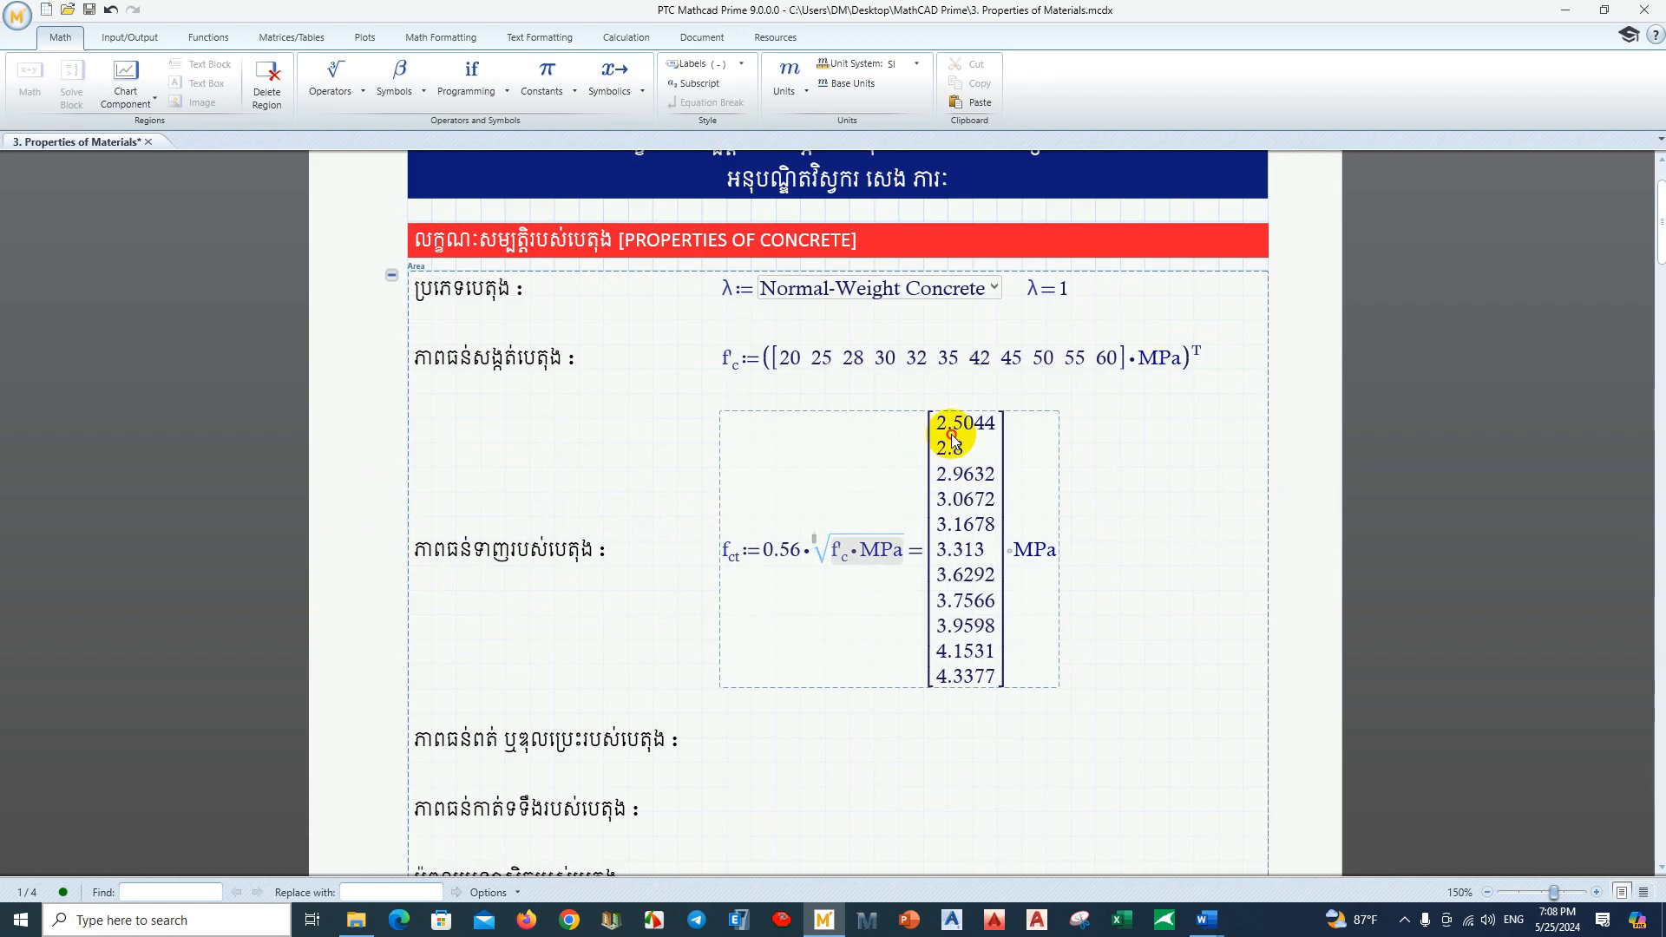
Step: Compare the tensile strength formula f_ct and the f'c matrix entries with the evaluated f_ct column vector
click(737, 557)
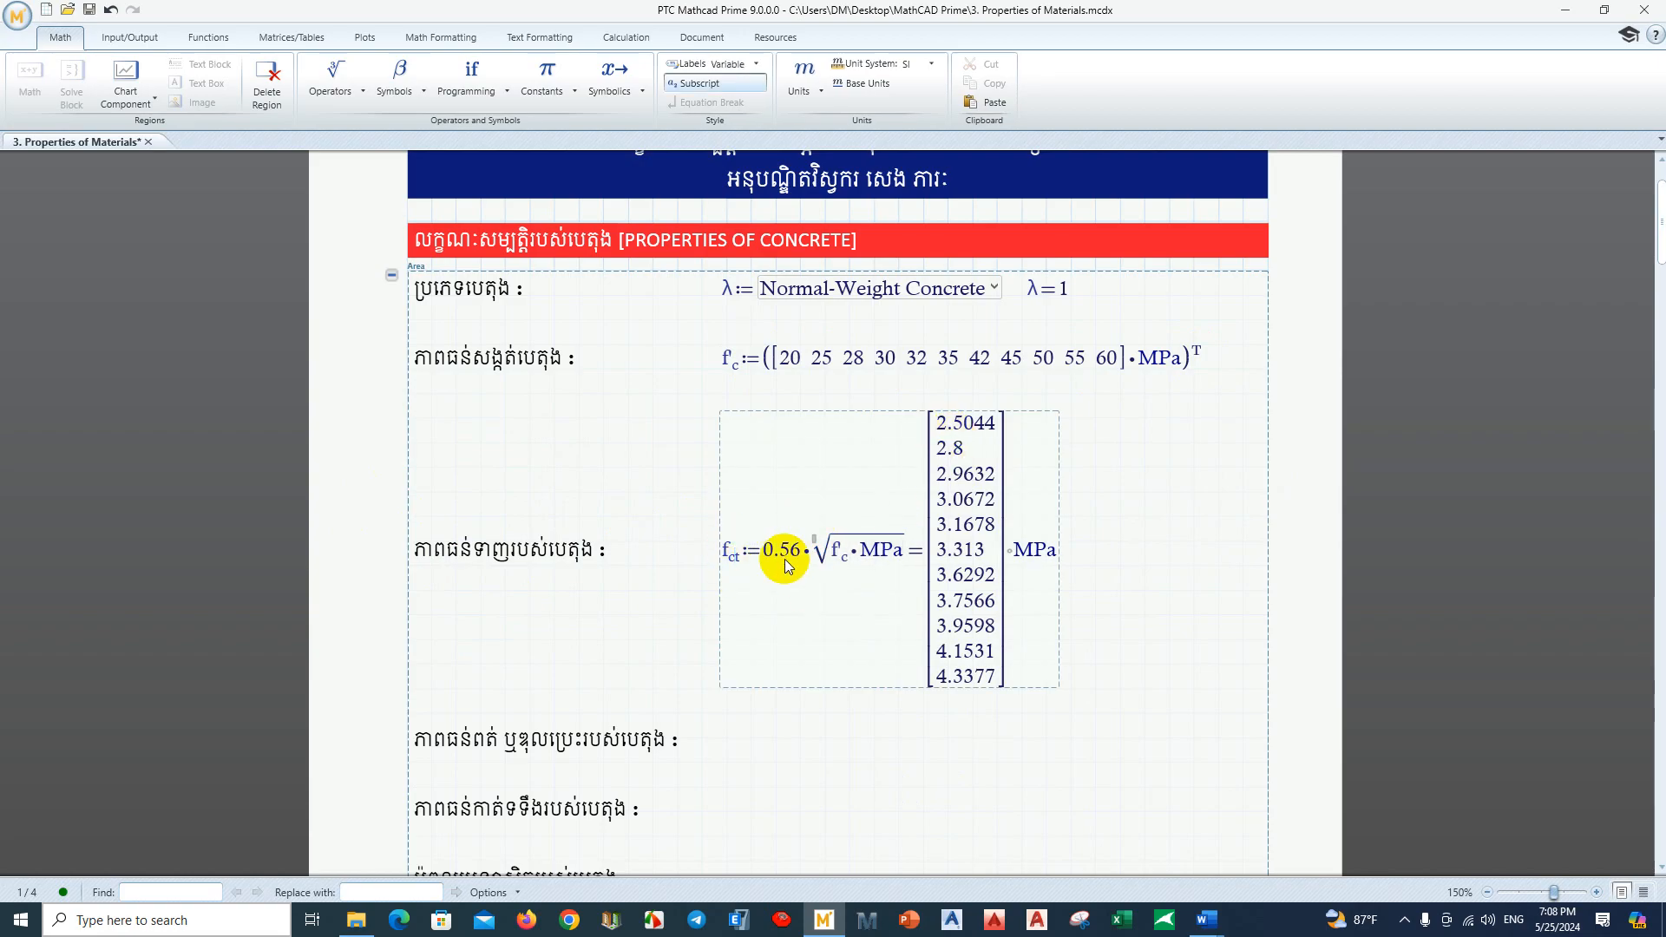
click(838, 553)
drag(786, 357, 1128, 365)
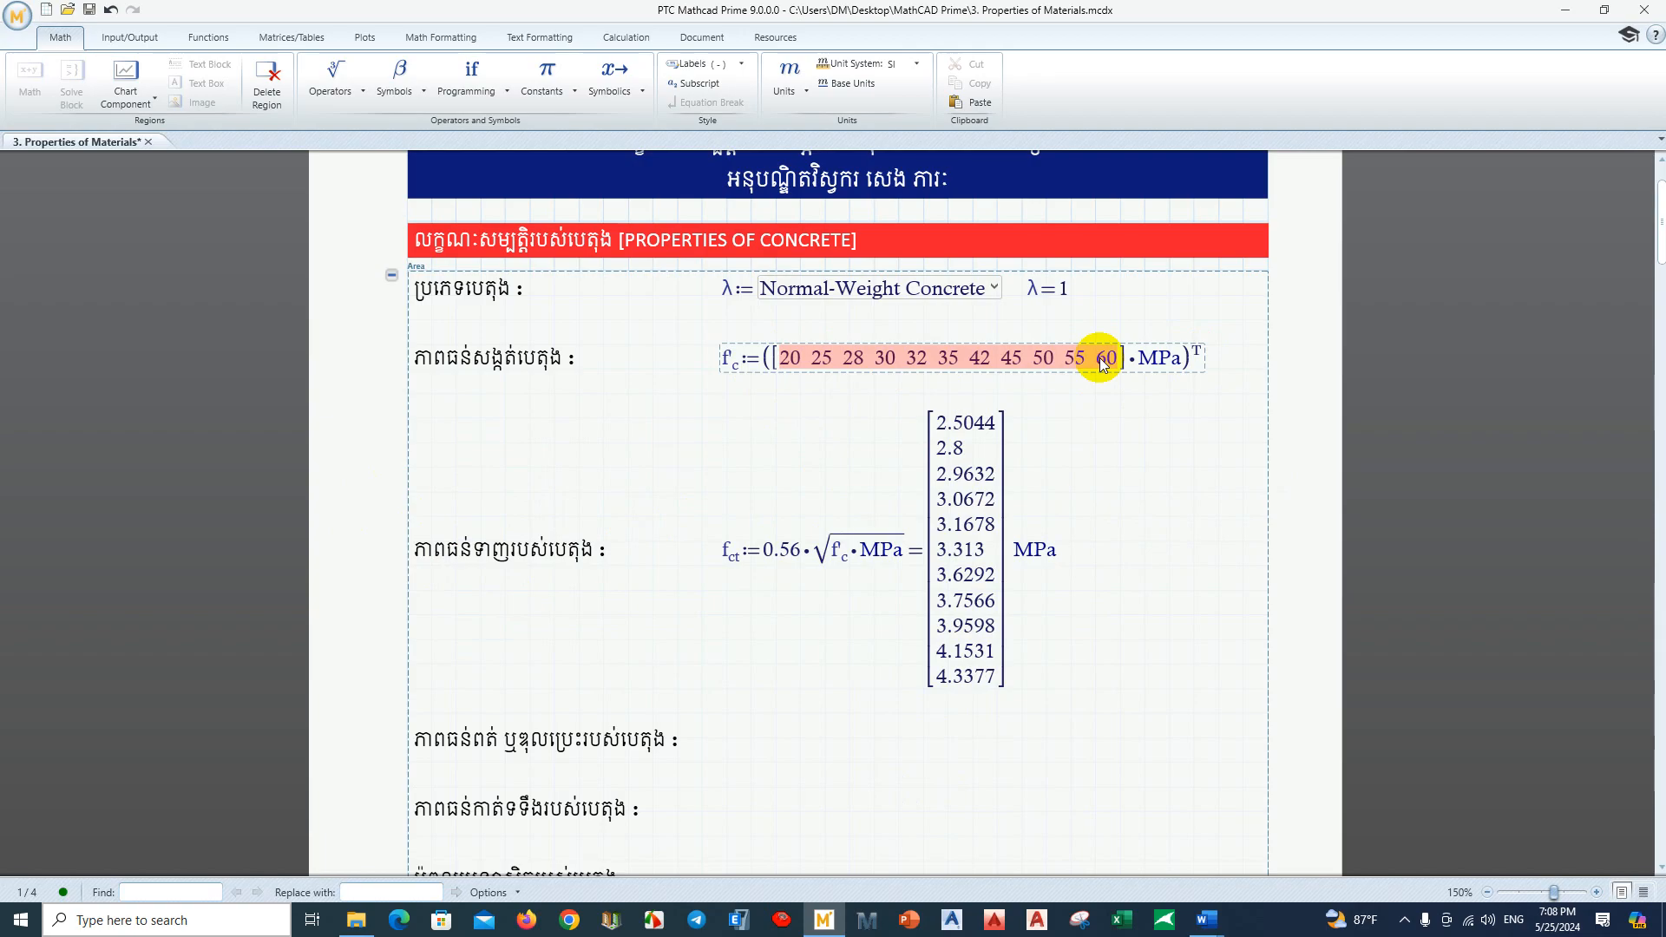
click(946, 422)
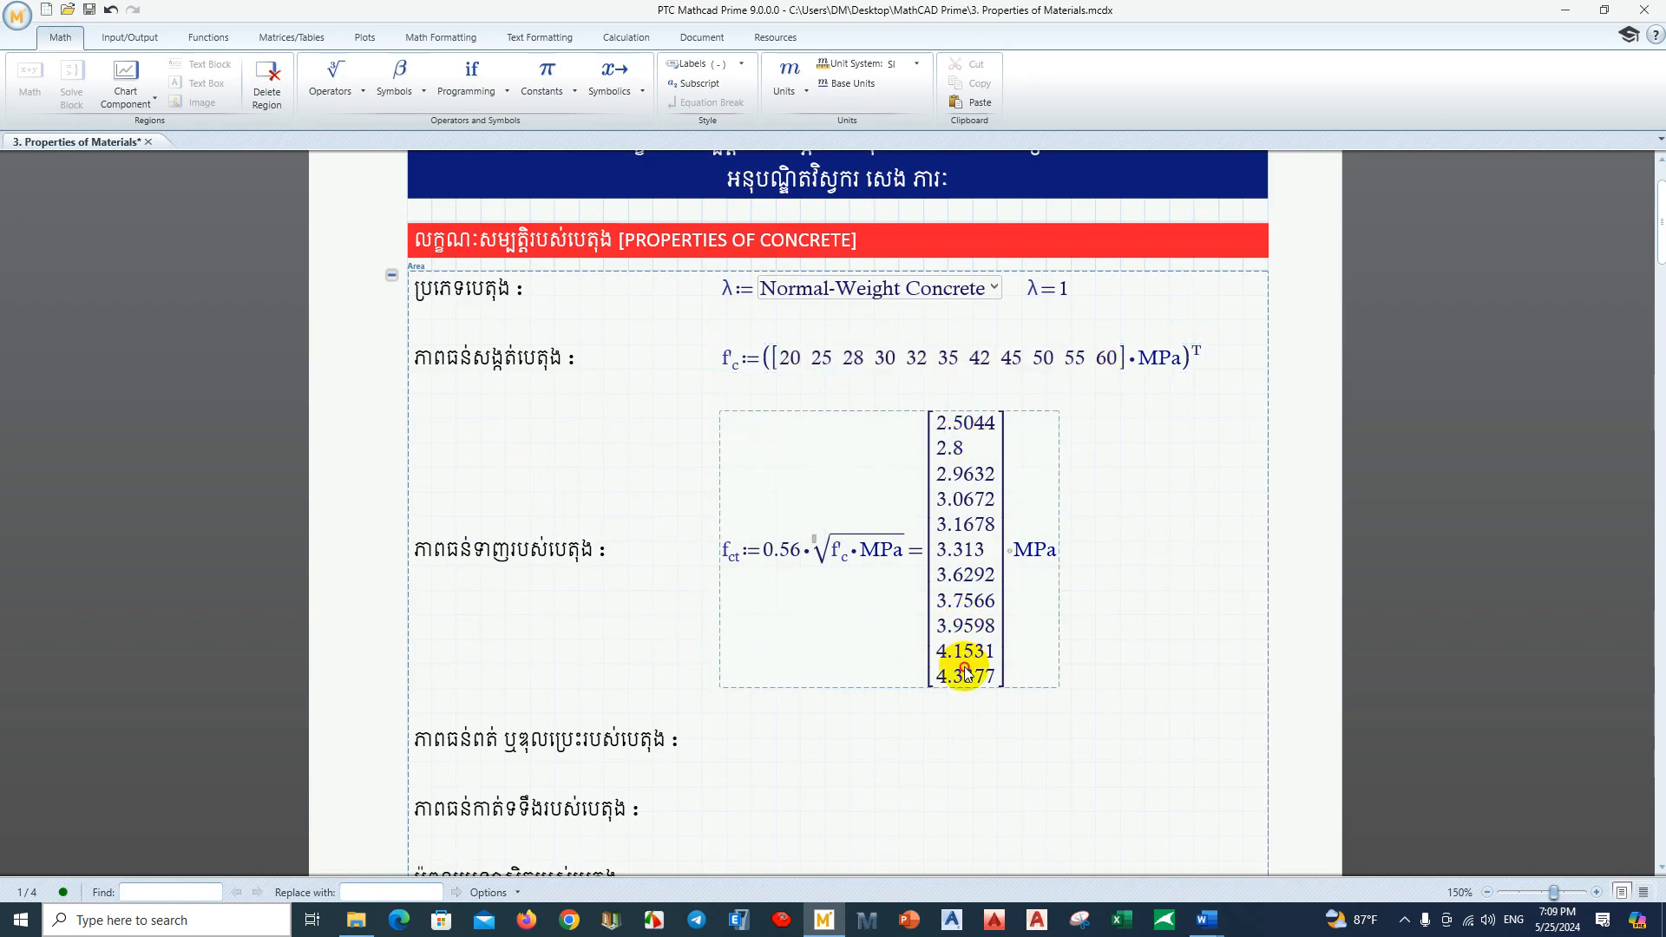
click(1057, 552)
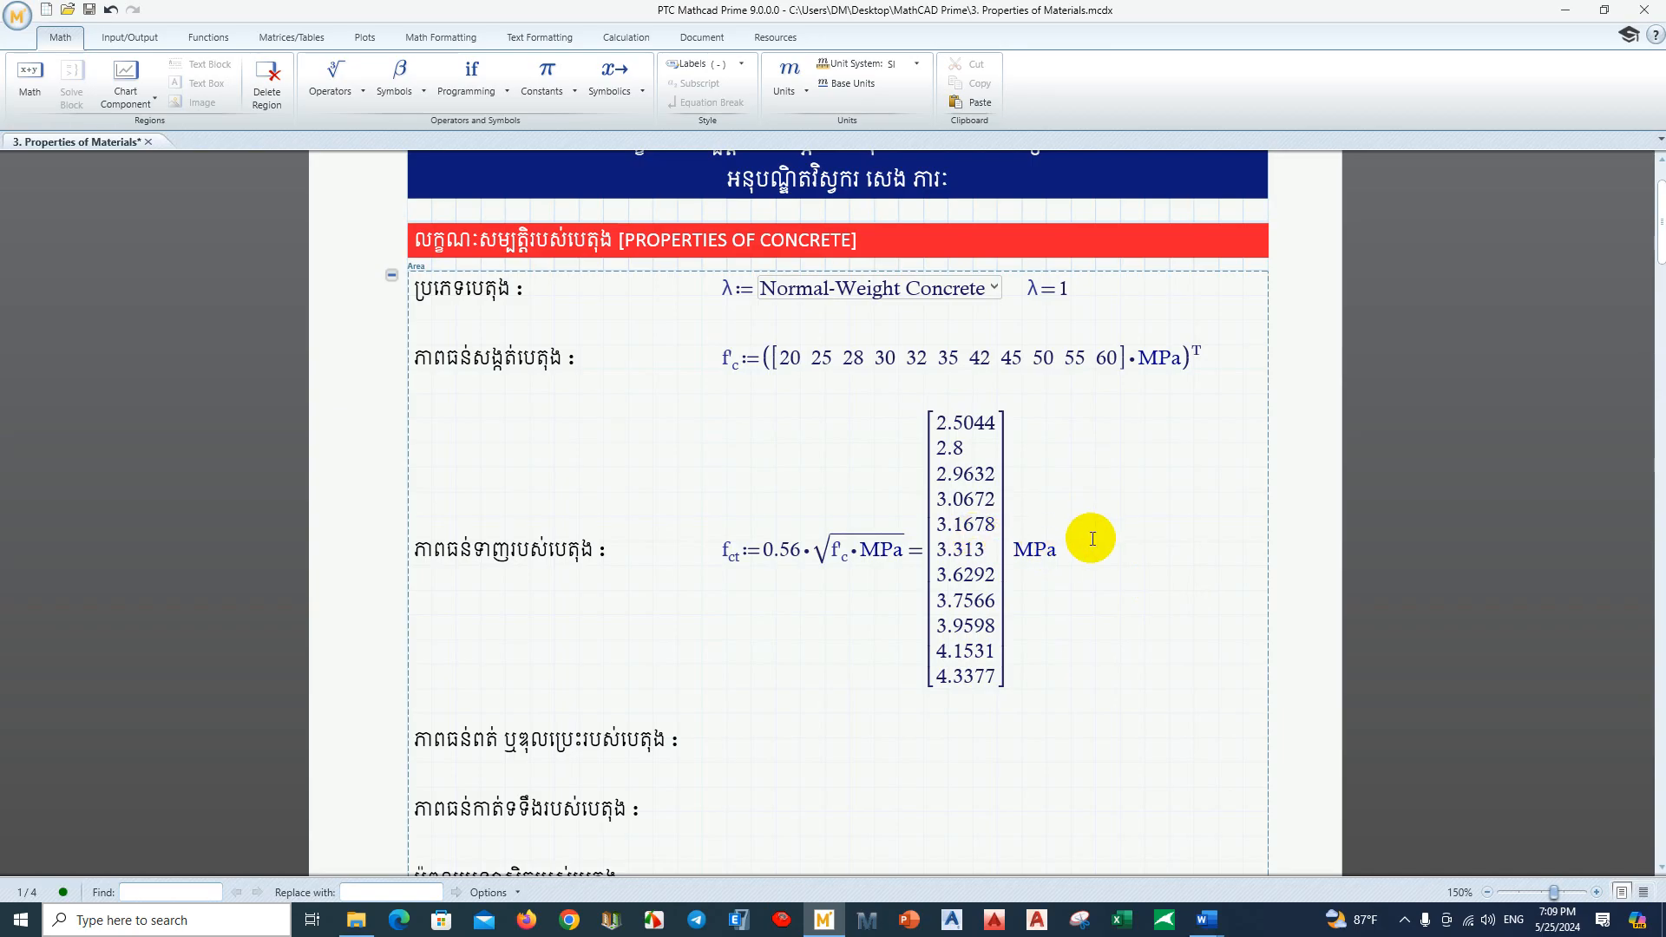
click(930, 420)
Step: Remove the evaluated result and its MPa unit from the f_ct region, leaving only the definition
click(1049, 551)
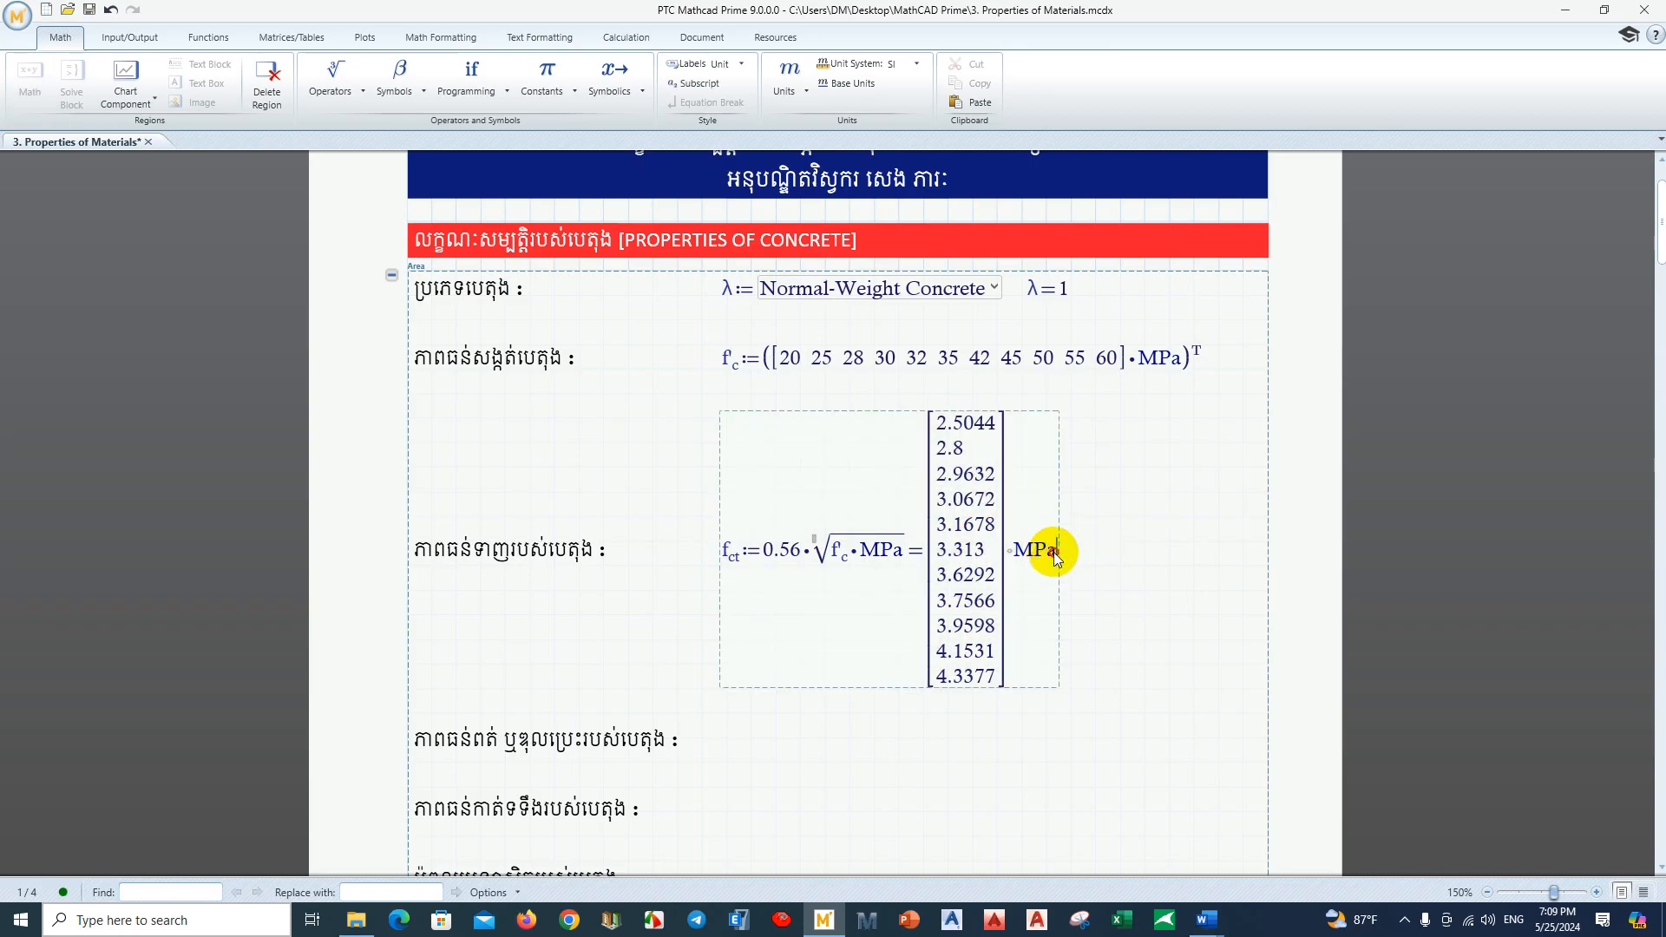
key(BackSpace)
key(BackSpace)
key(BackSpace)
key(BackSpace)
key(Return)
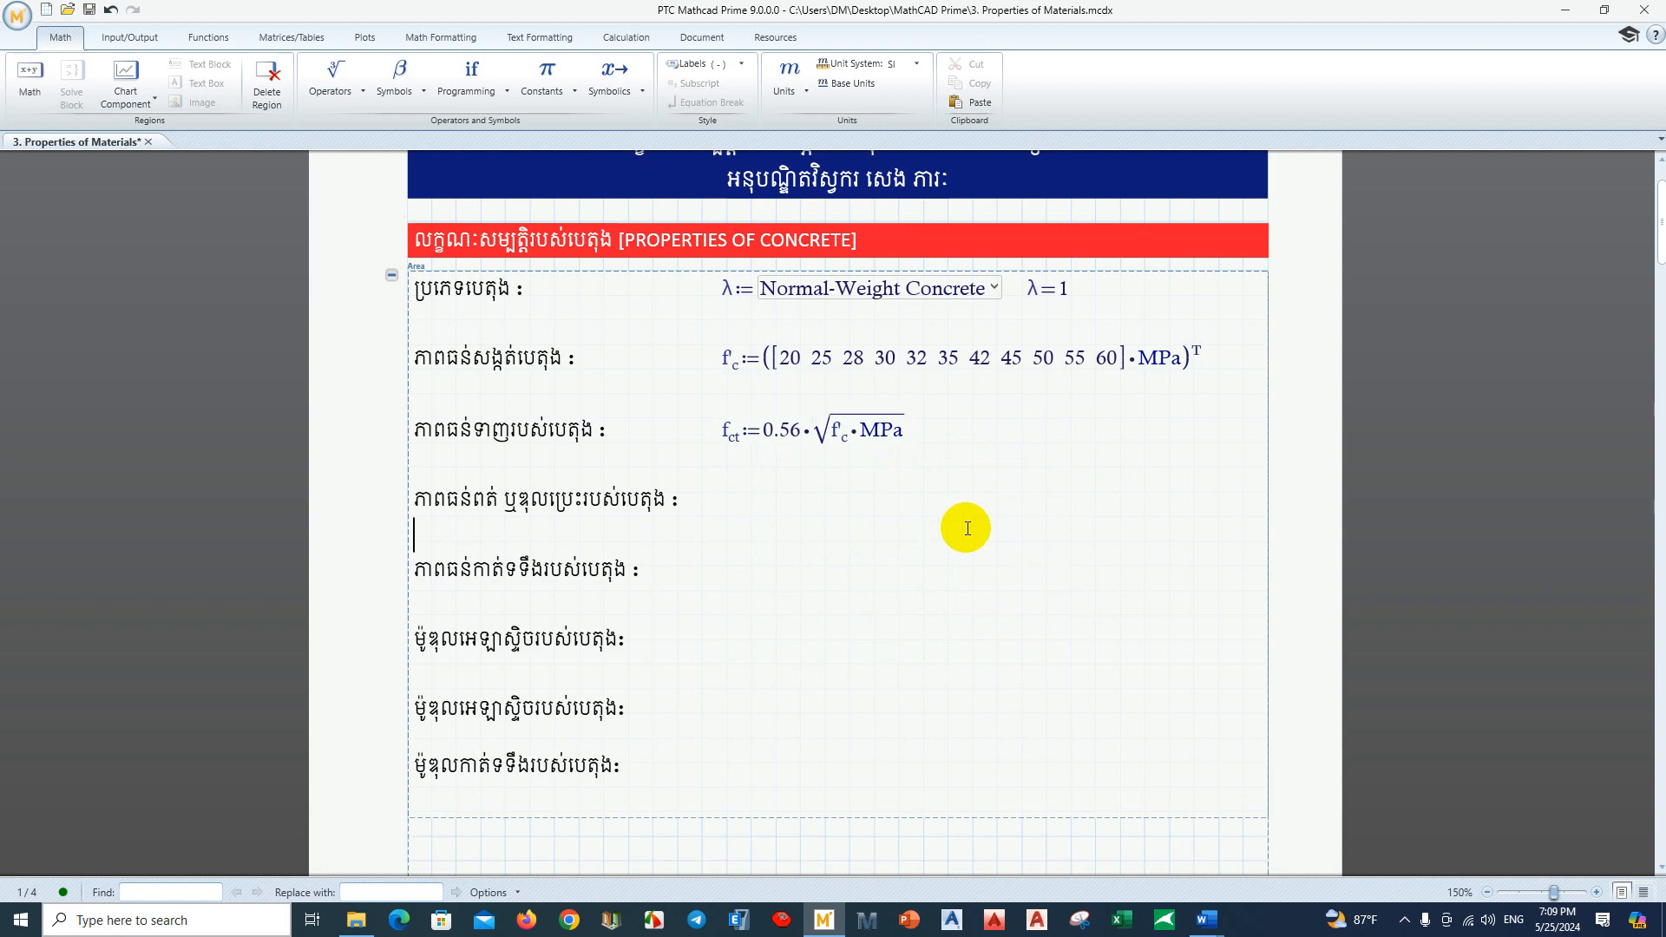
Step: Start the flexural strength definition beside its label as f_r := 0.62, with r as a subscript
scroll(736, 458, down, 1)
click(742, 466)
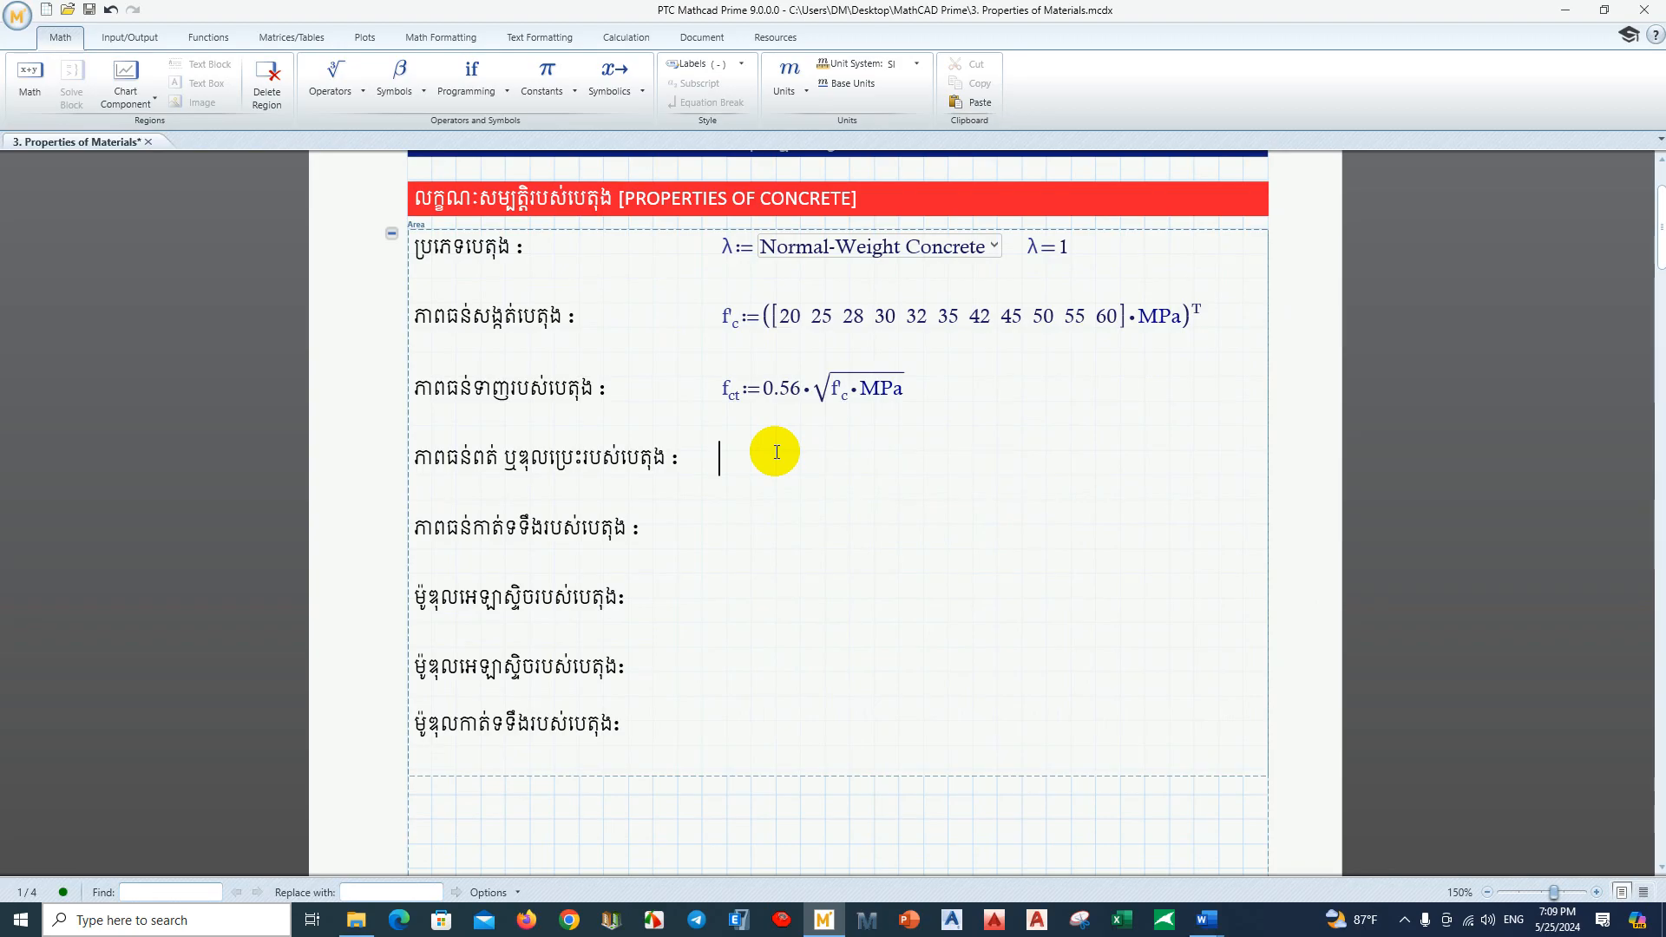
text(f)
key(ctrl+minus)
text(r:=)
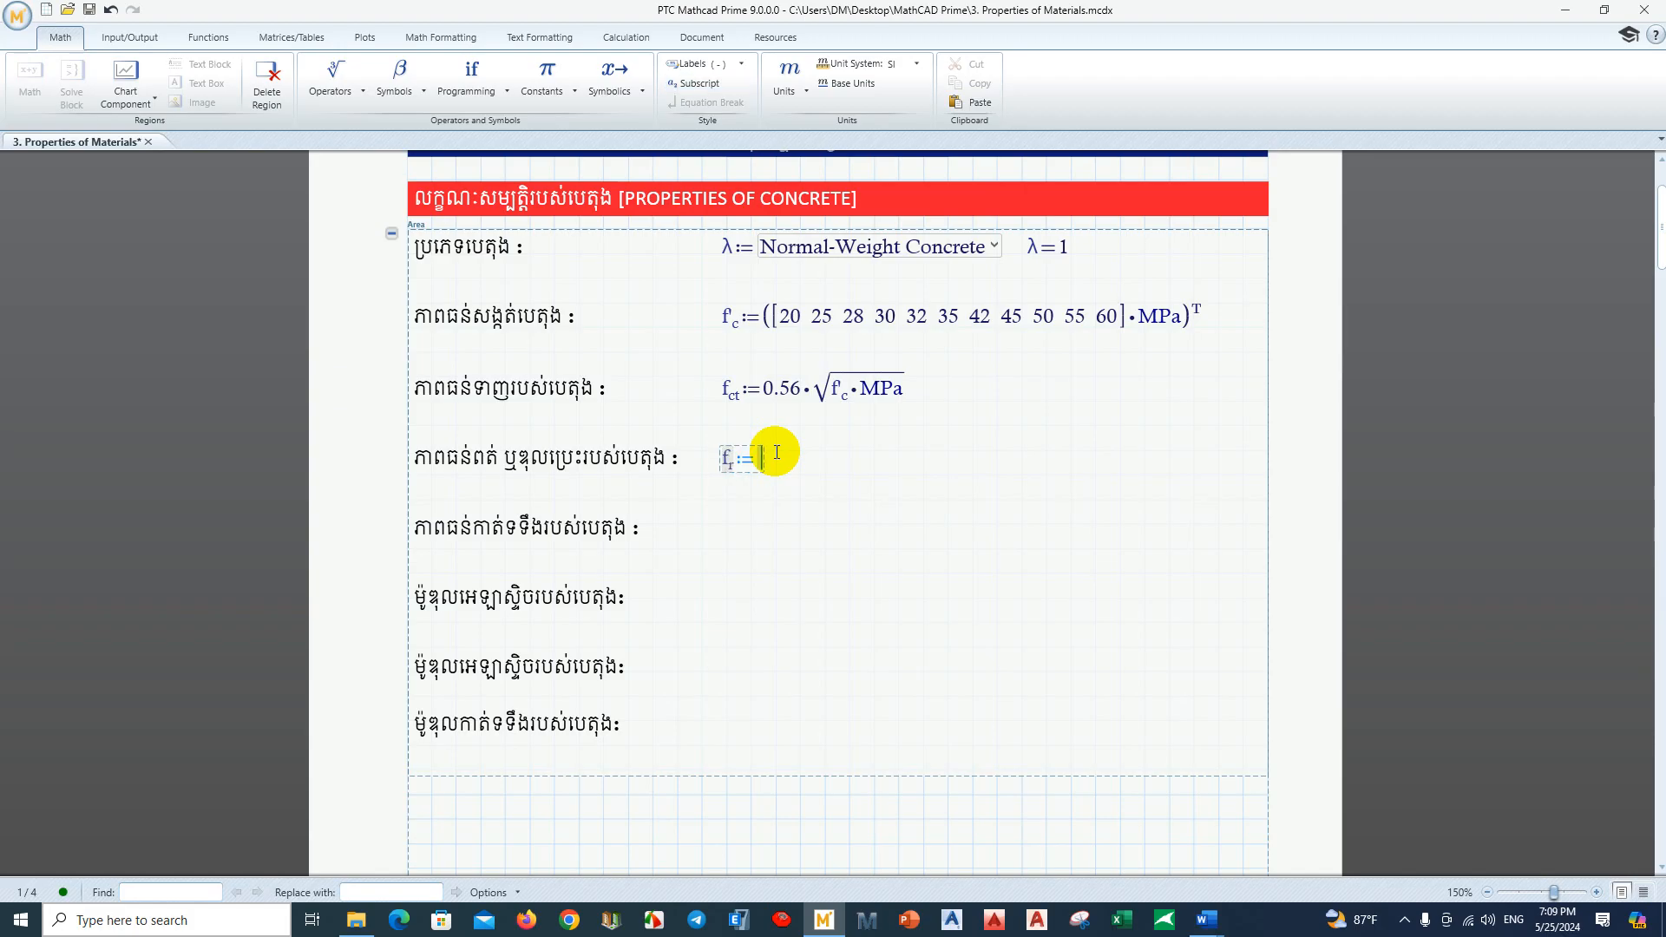
text(0.62)
Step: Check the flexural strength formula in the Word manual solution and the RC Design to ACI 318-19M document, then return to the Mathcad worksheet
mouse_move(1206, 918)
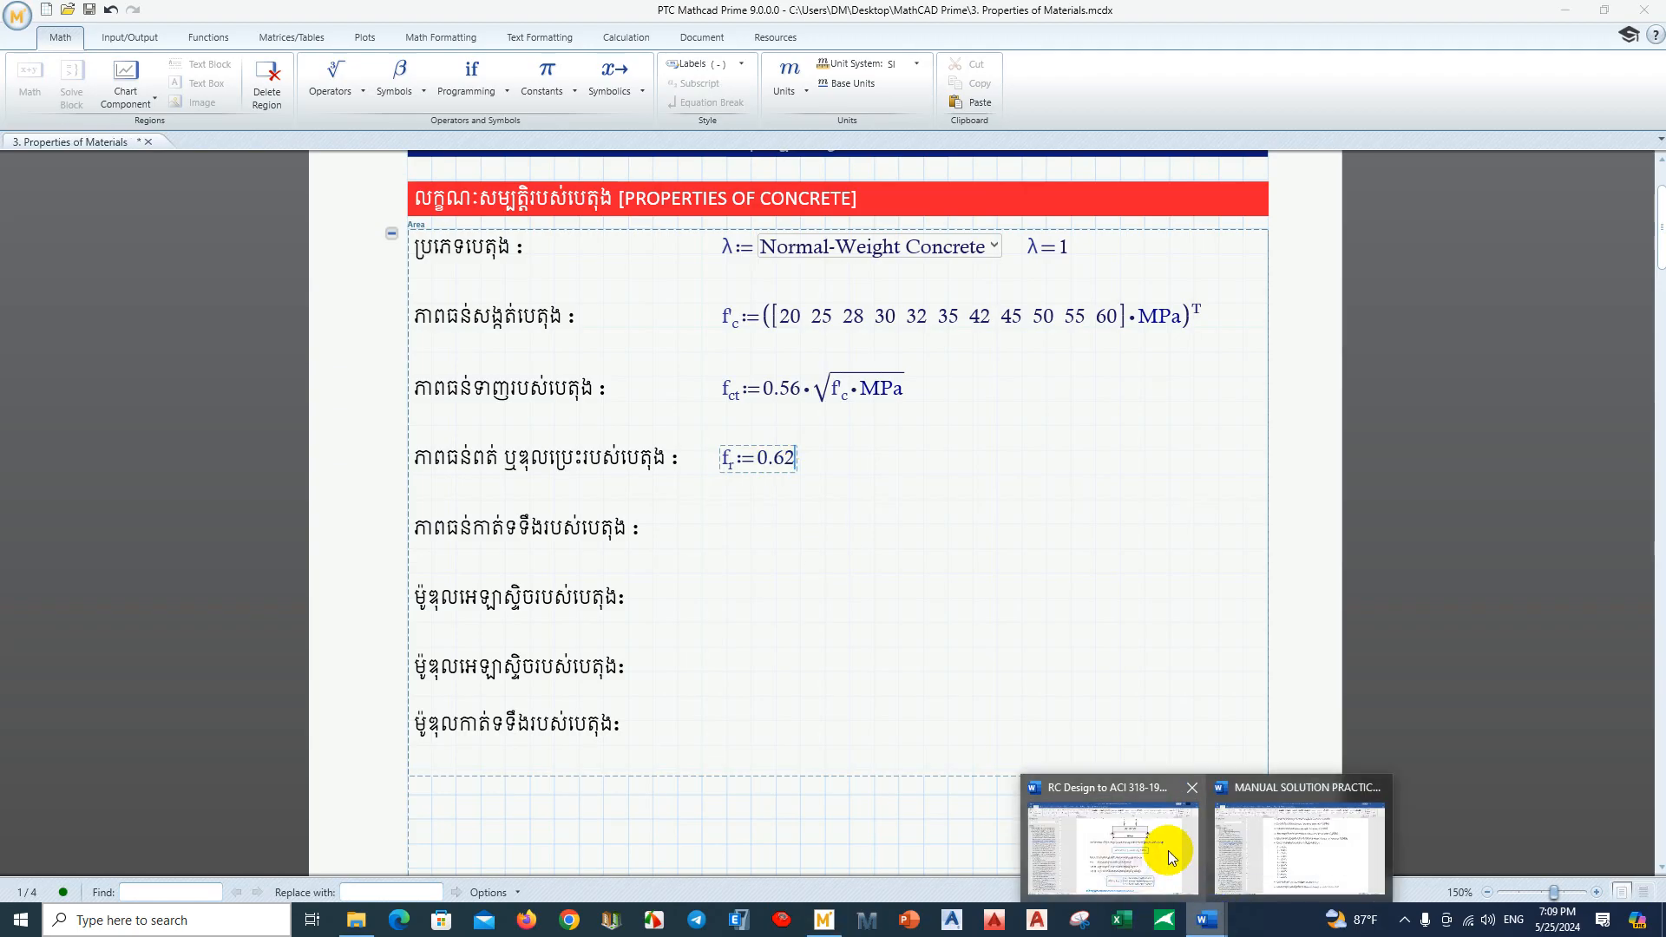
click(1288, 842)
scroll(922, 625, down, 10)
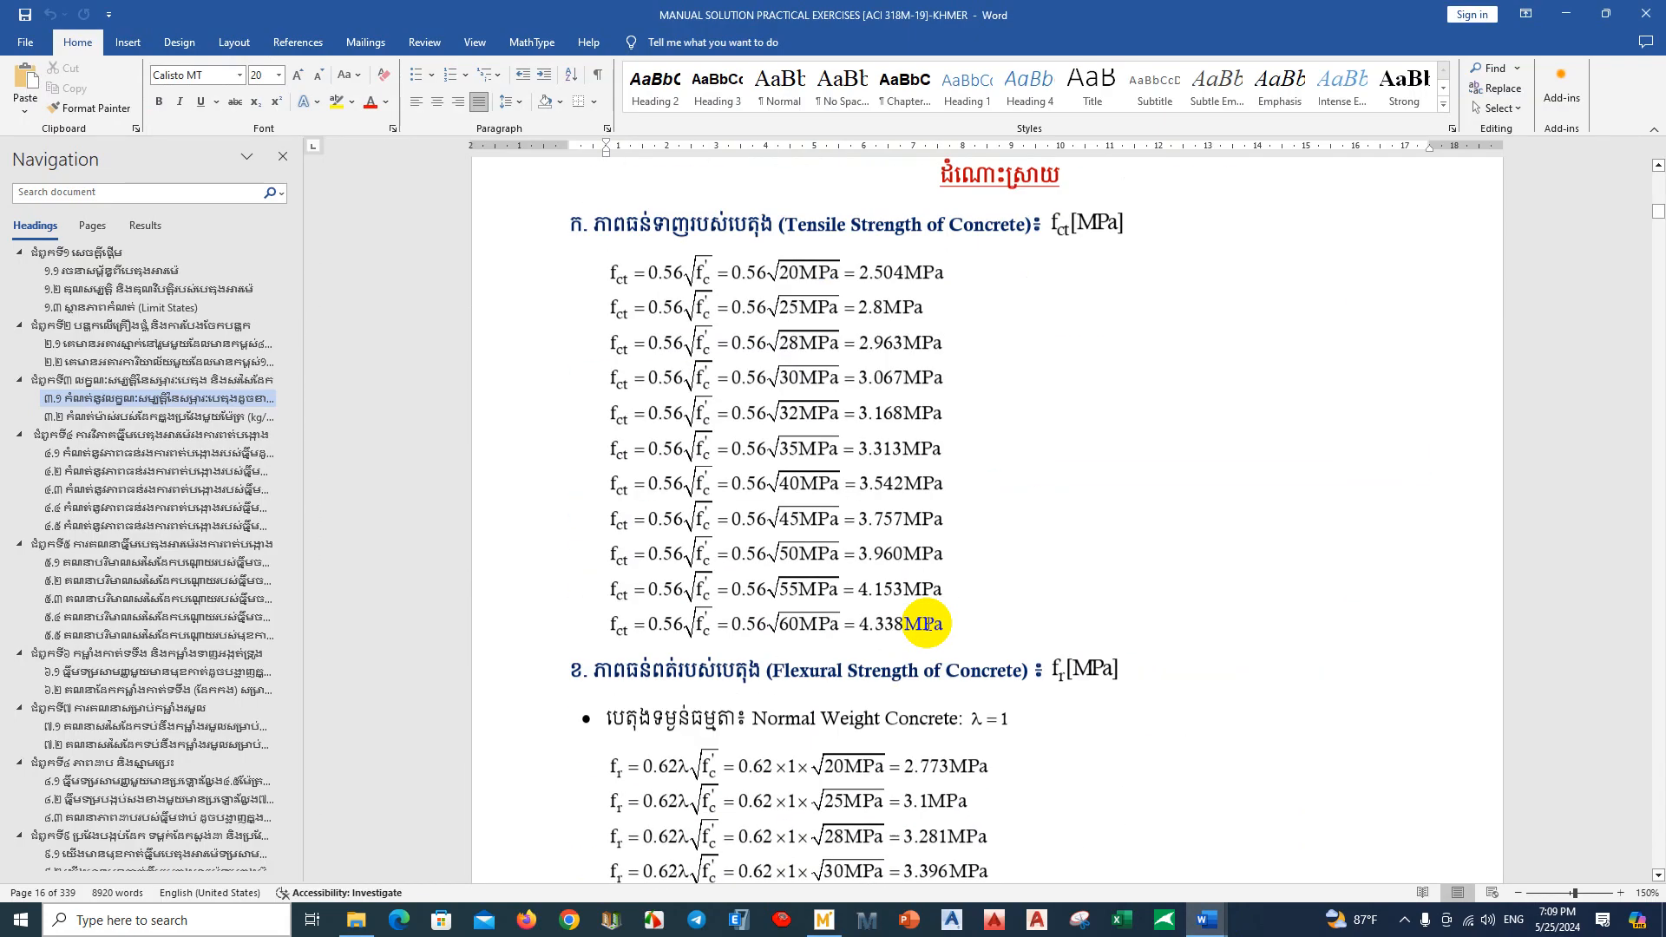
scroll(926, 625, down, 5)
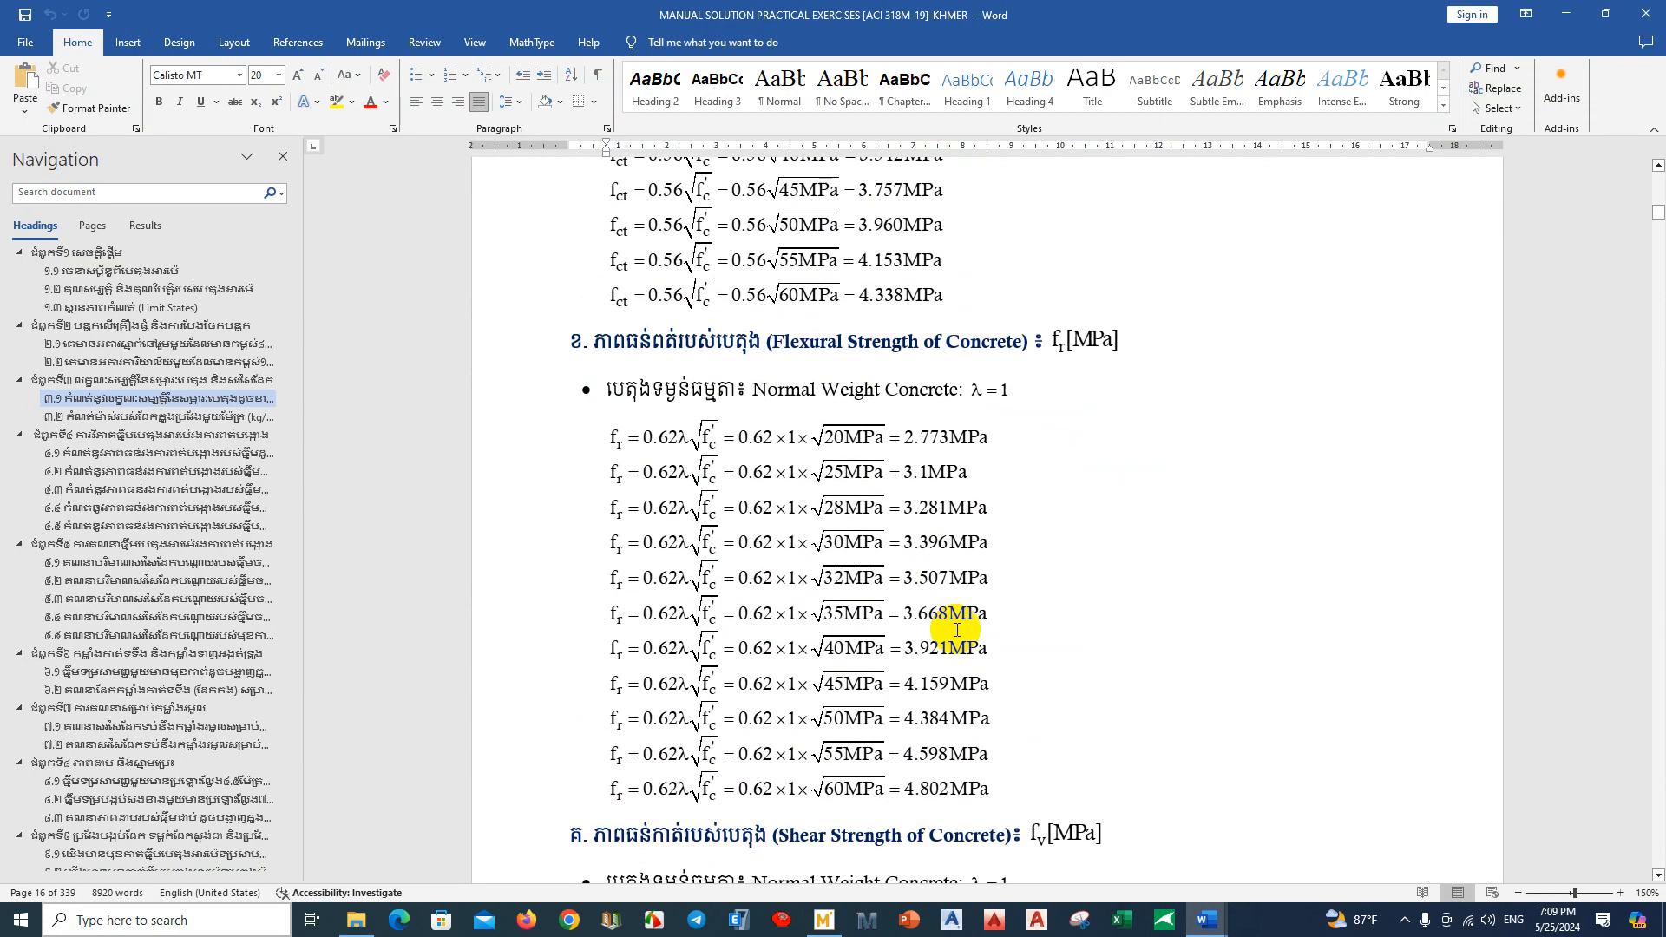
click(1566, 14)
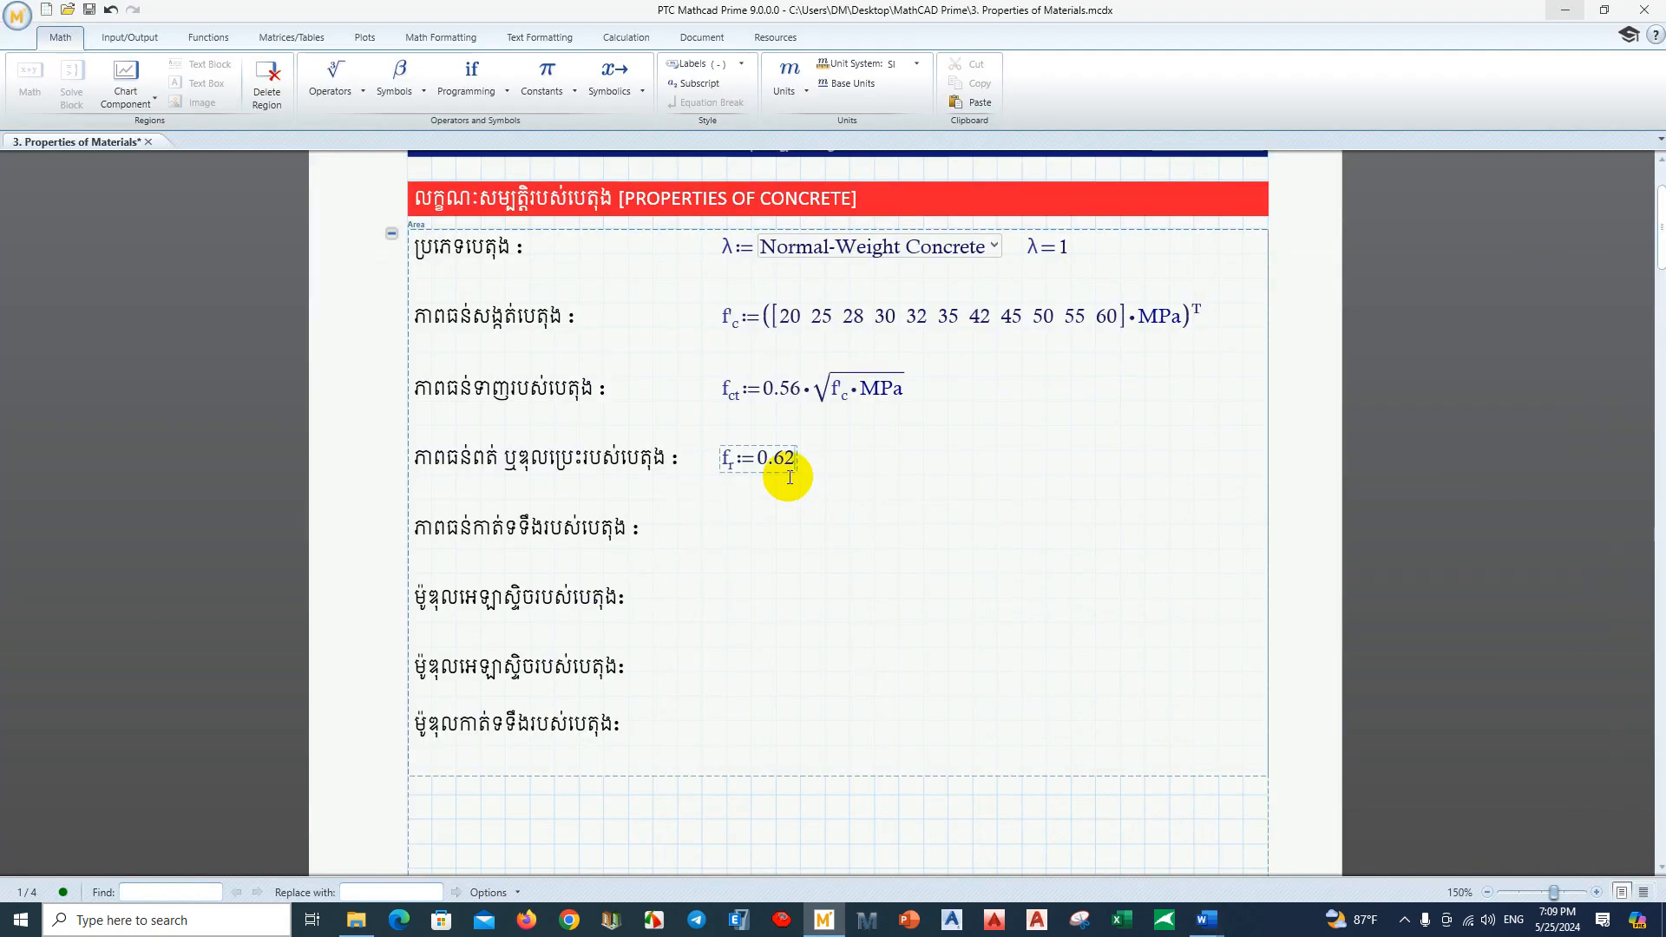
mouse_move(1207, 918)
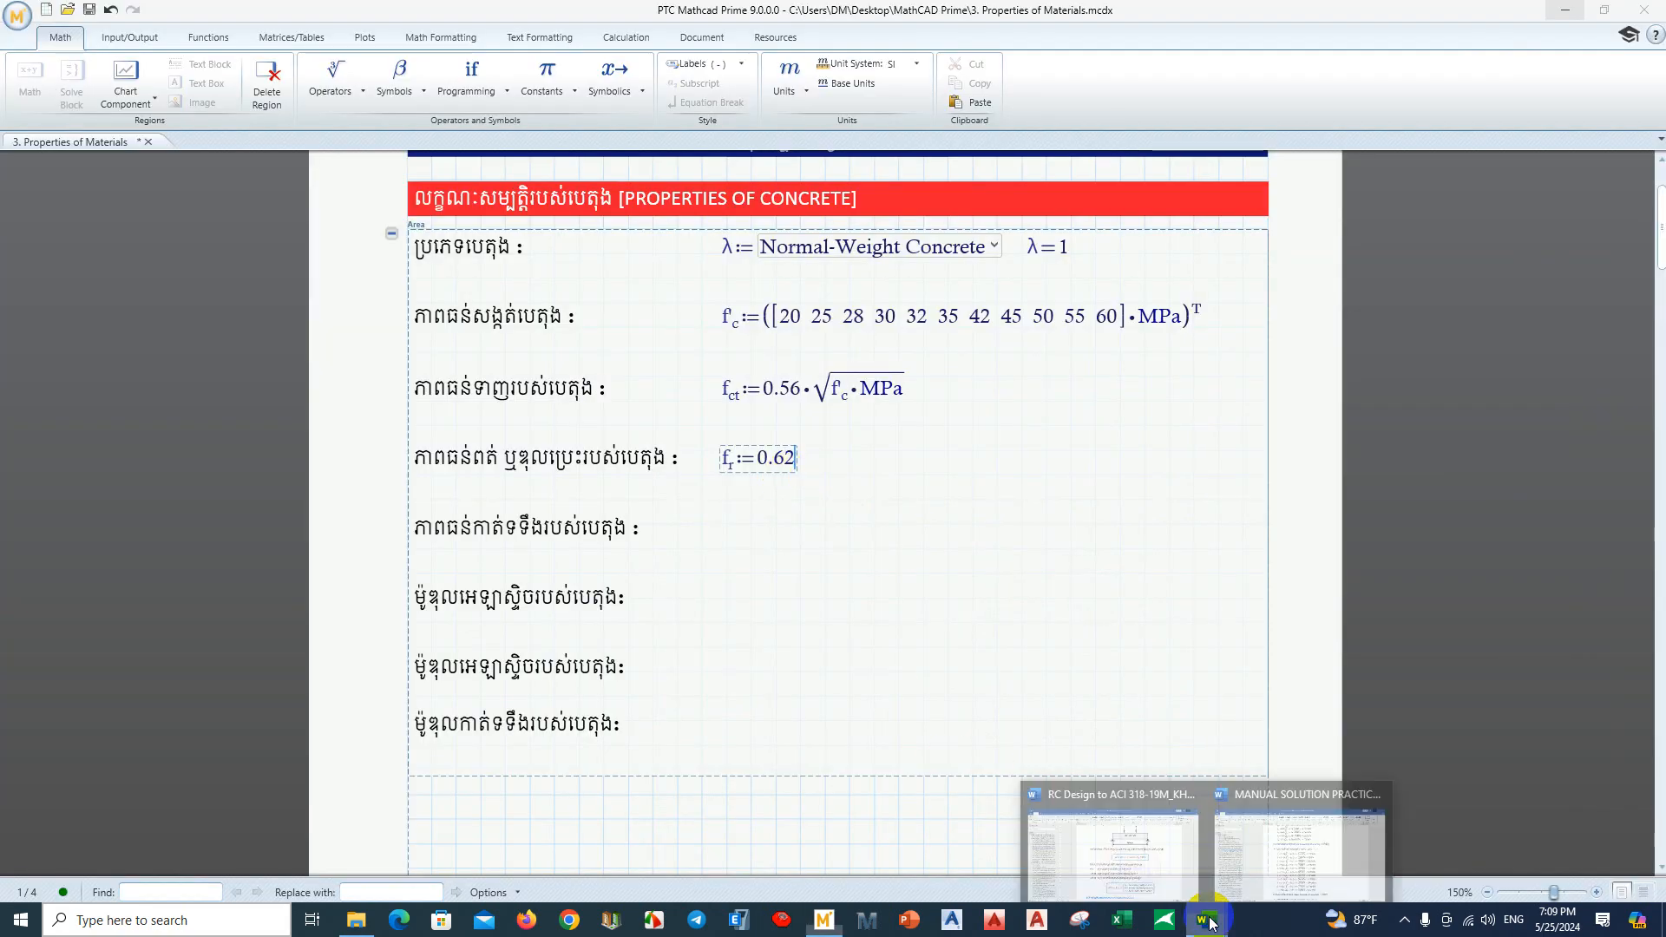
click(1144, 836)
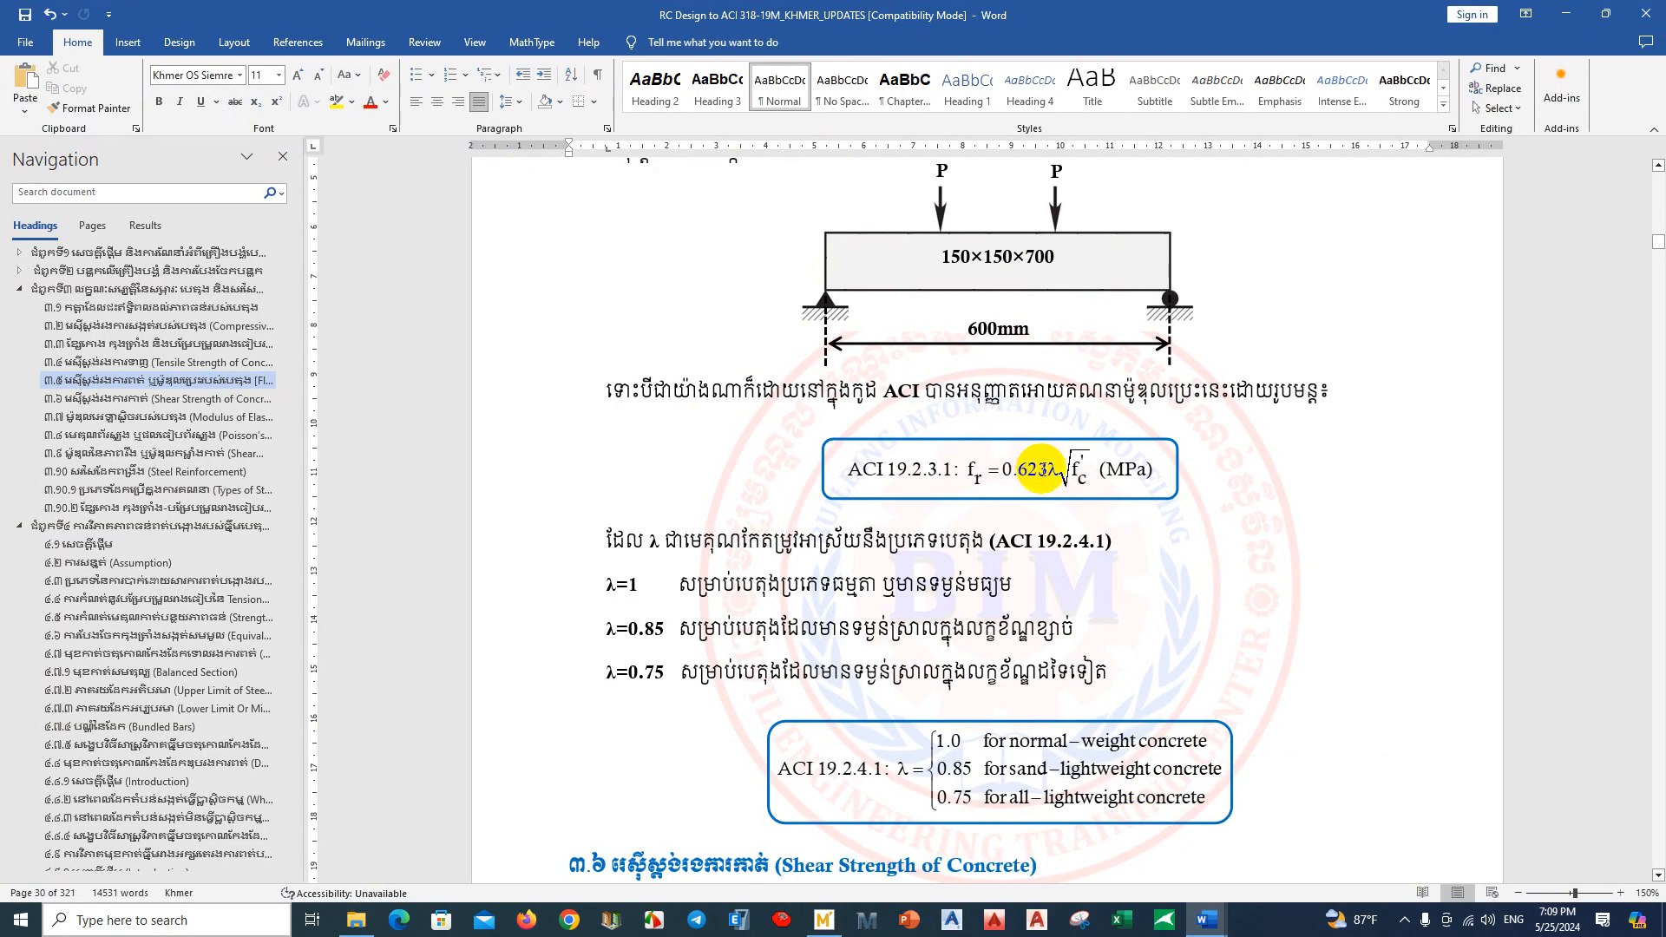
click(1566, 14)
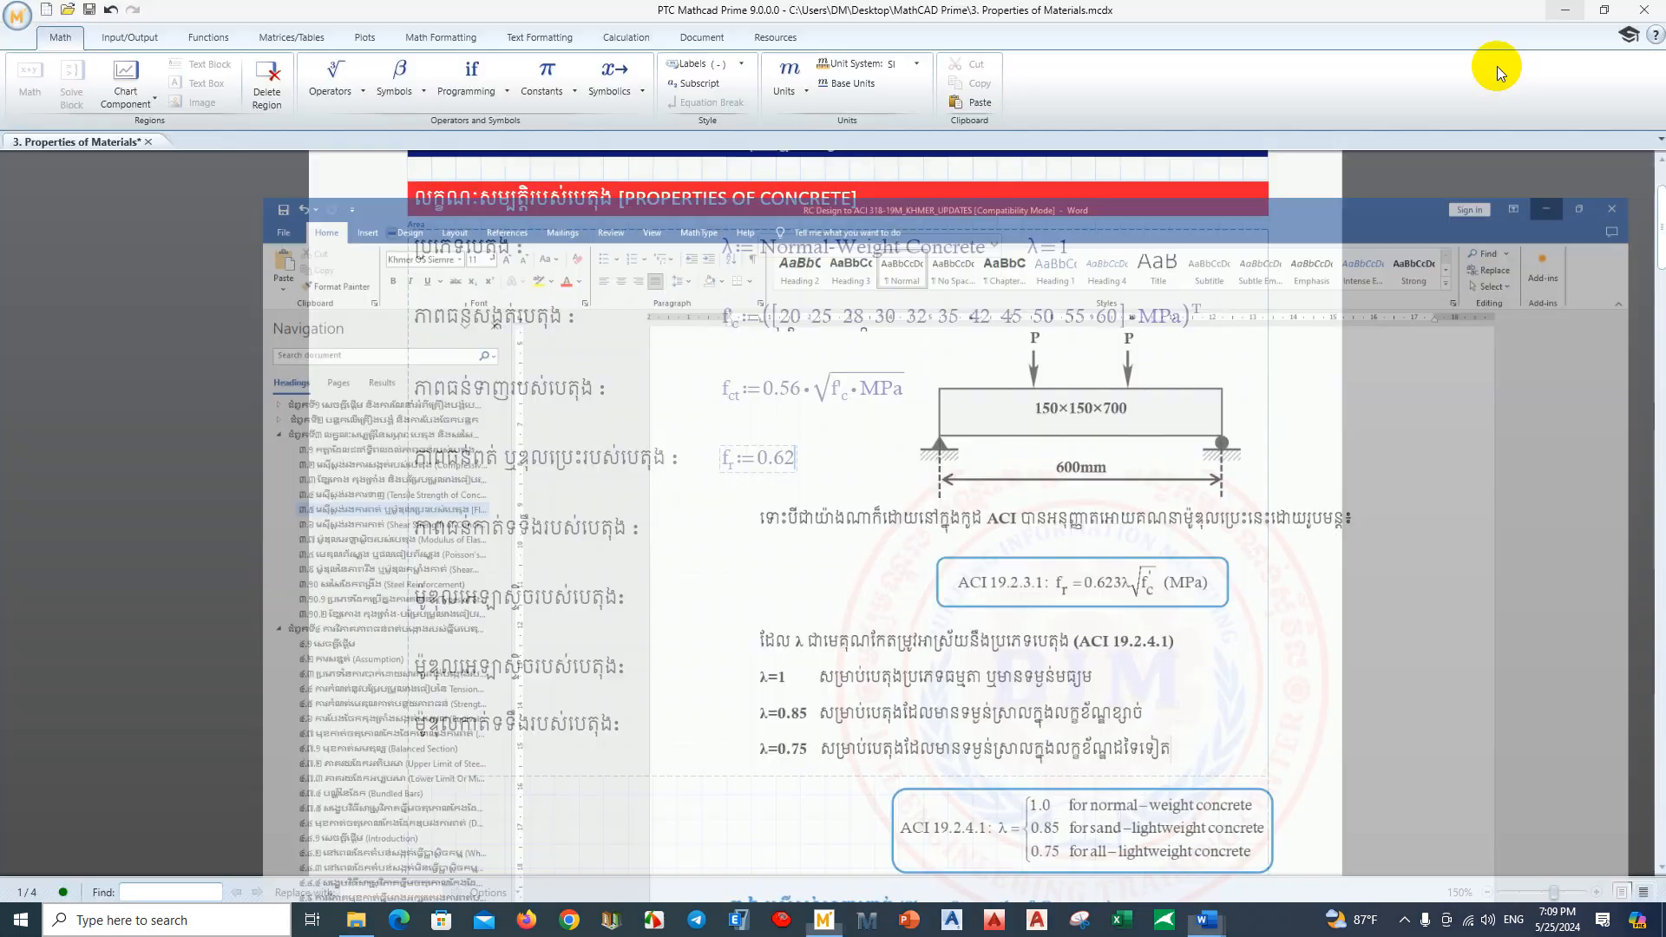
Step: Complete the f_r definition by multiplying 0.62 by λ and the square root of f'c·MPa
text(*)
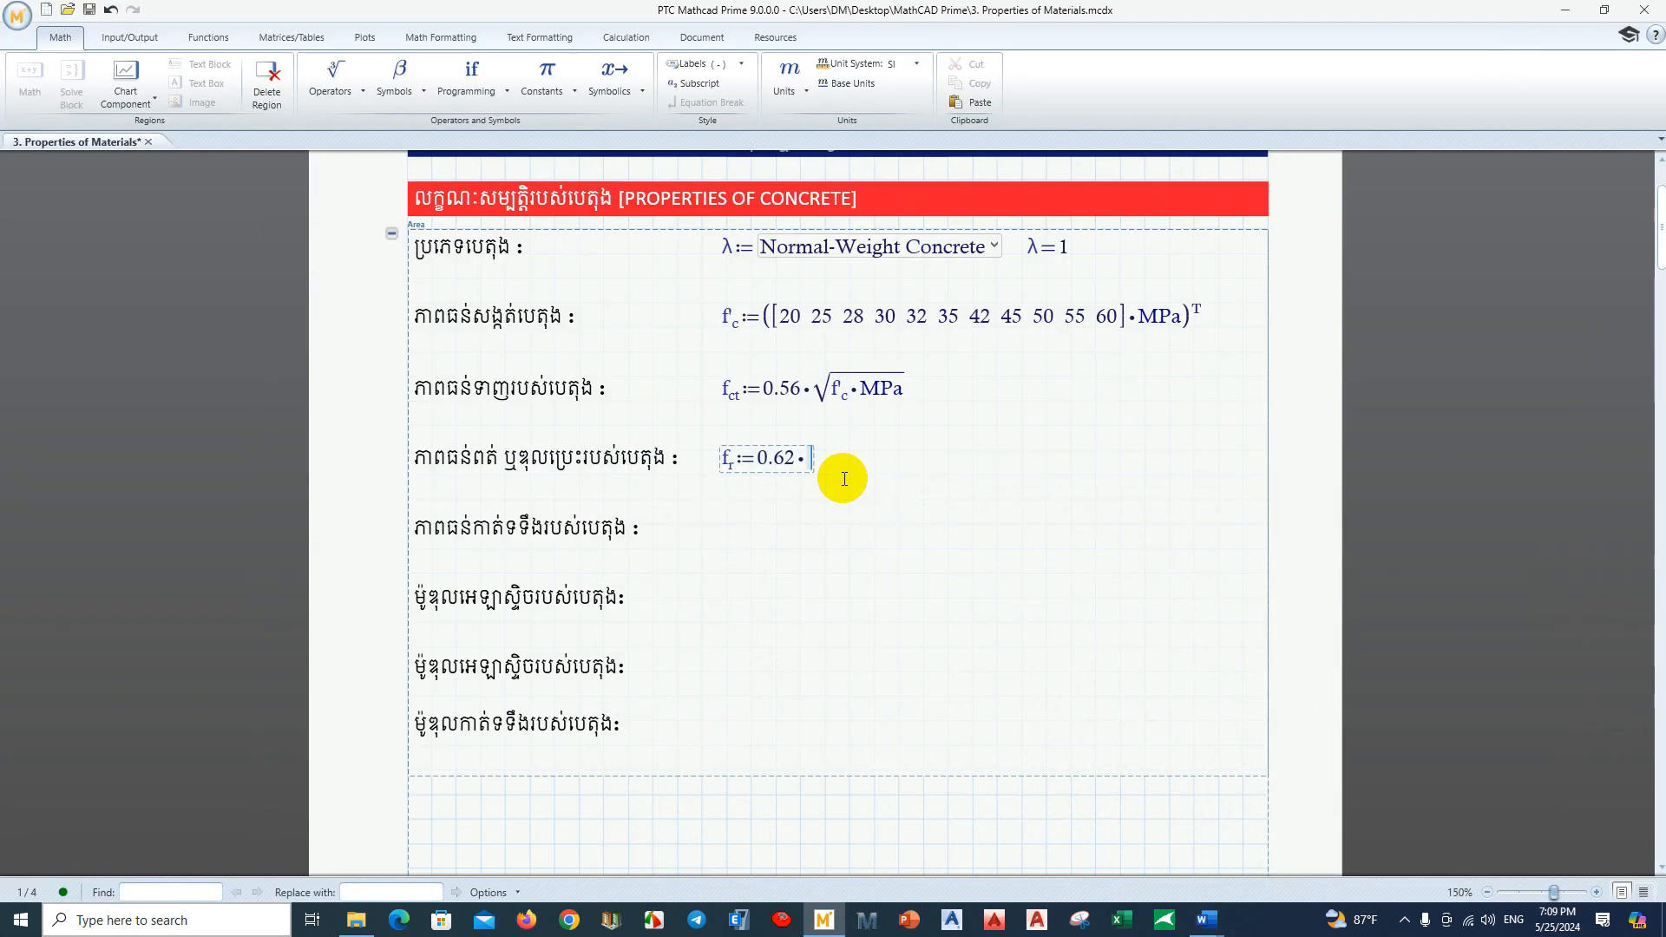
text(l)
key(ctrl+g)
text(*)
key(backslash)
text(f)
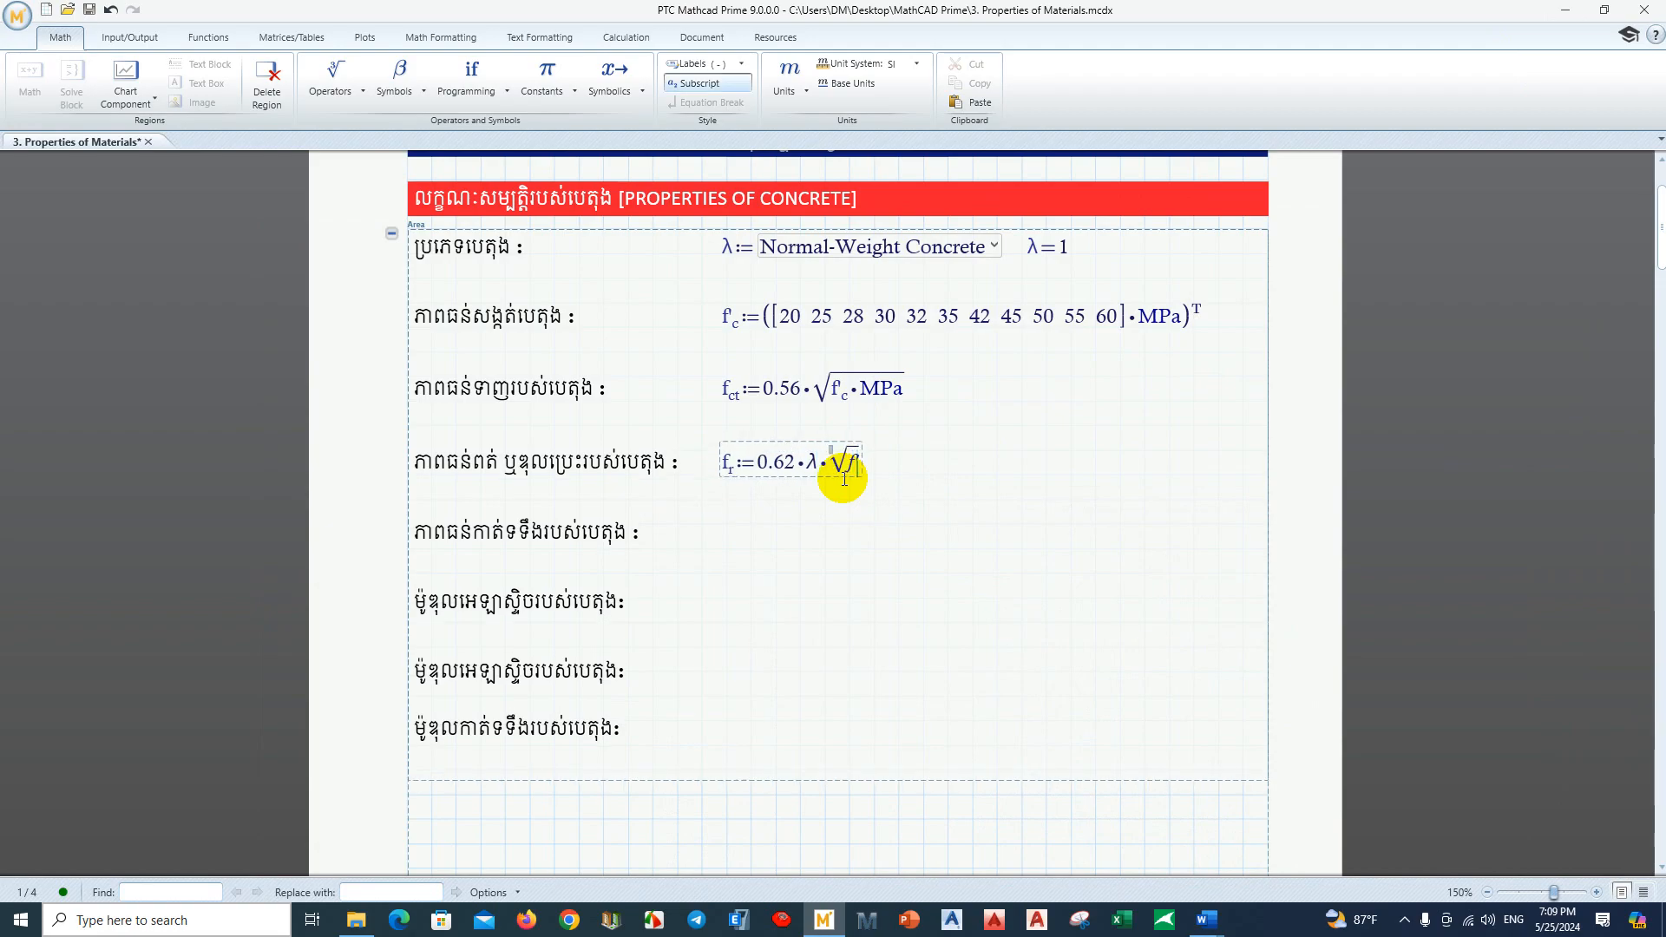
text(.c)
text(*MPa)
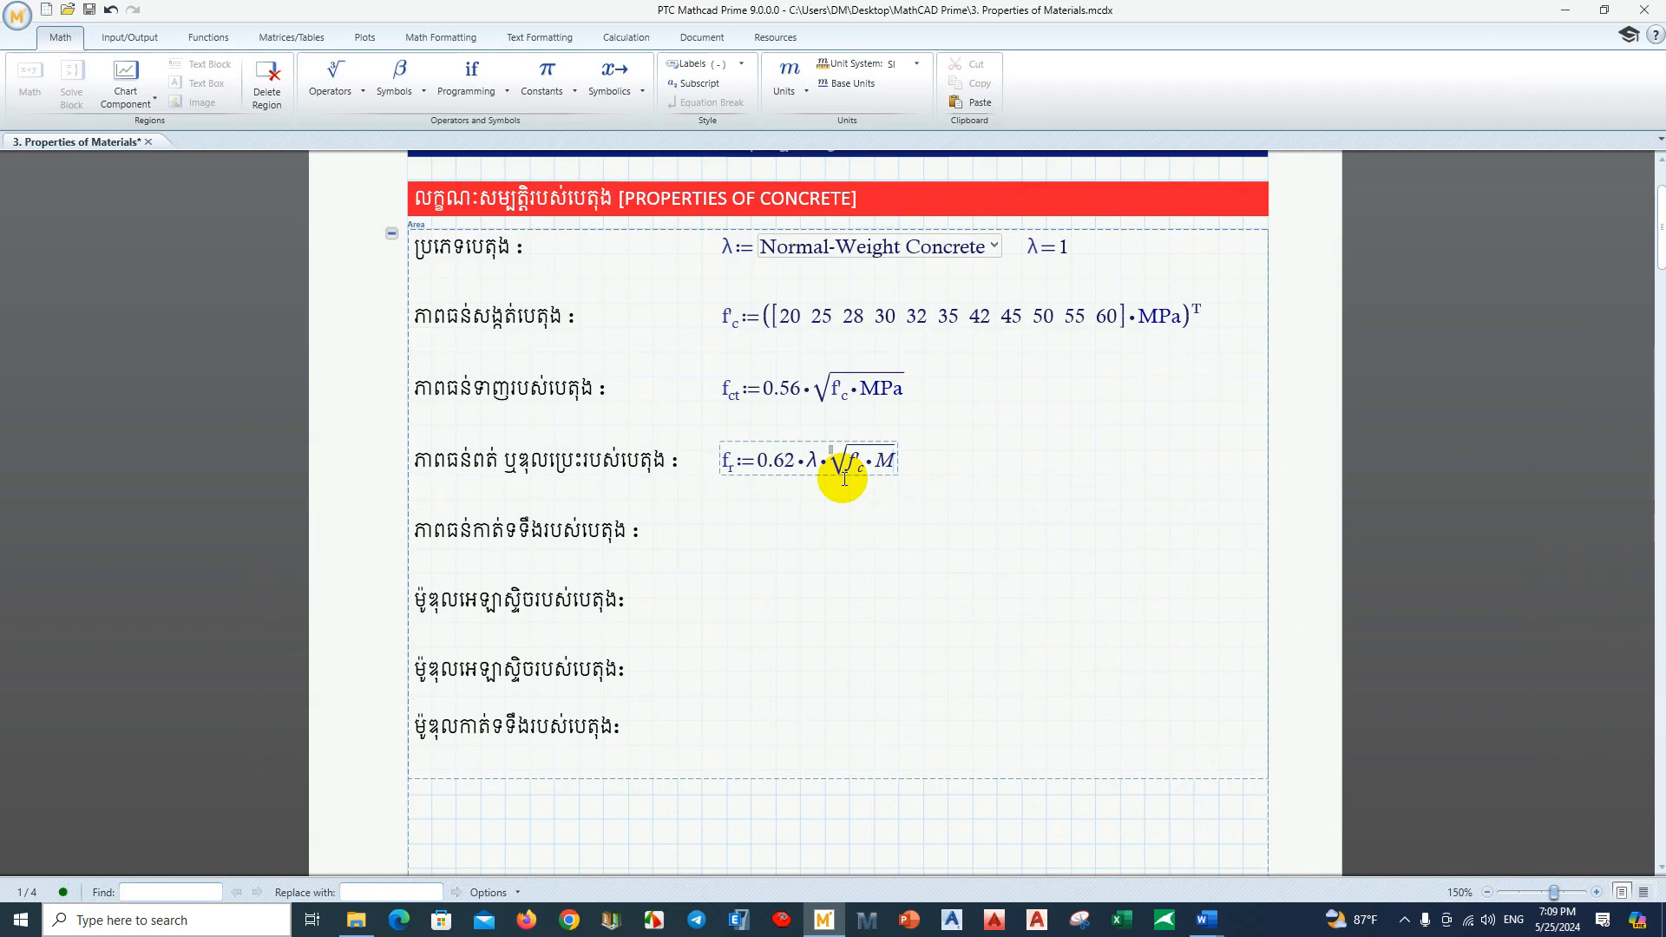
key(Return)
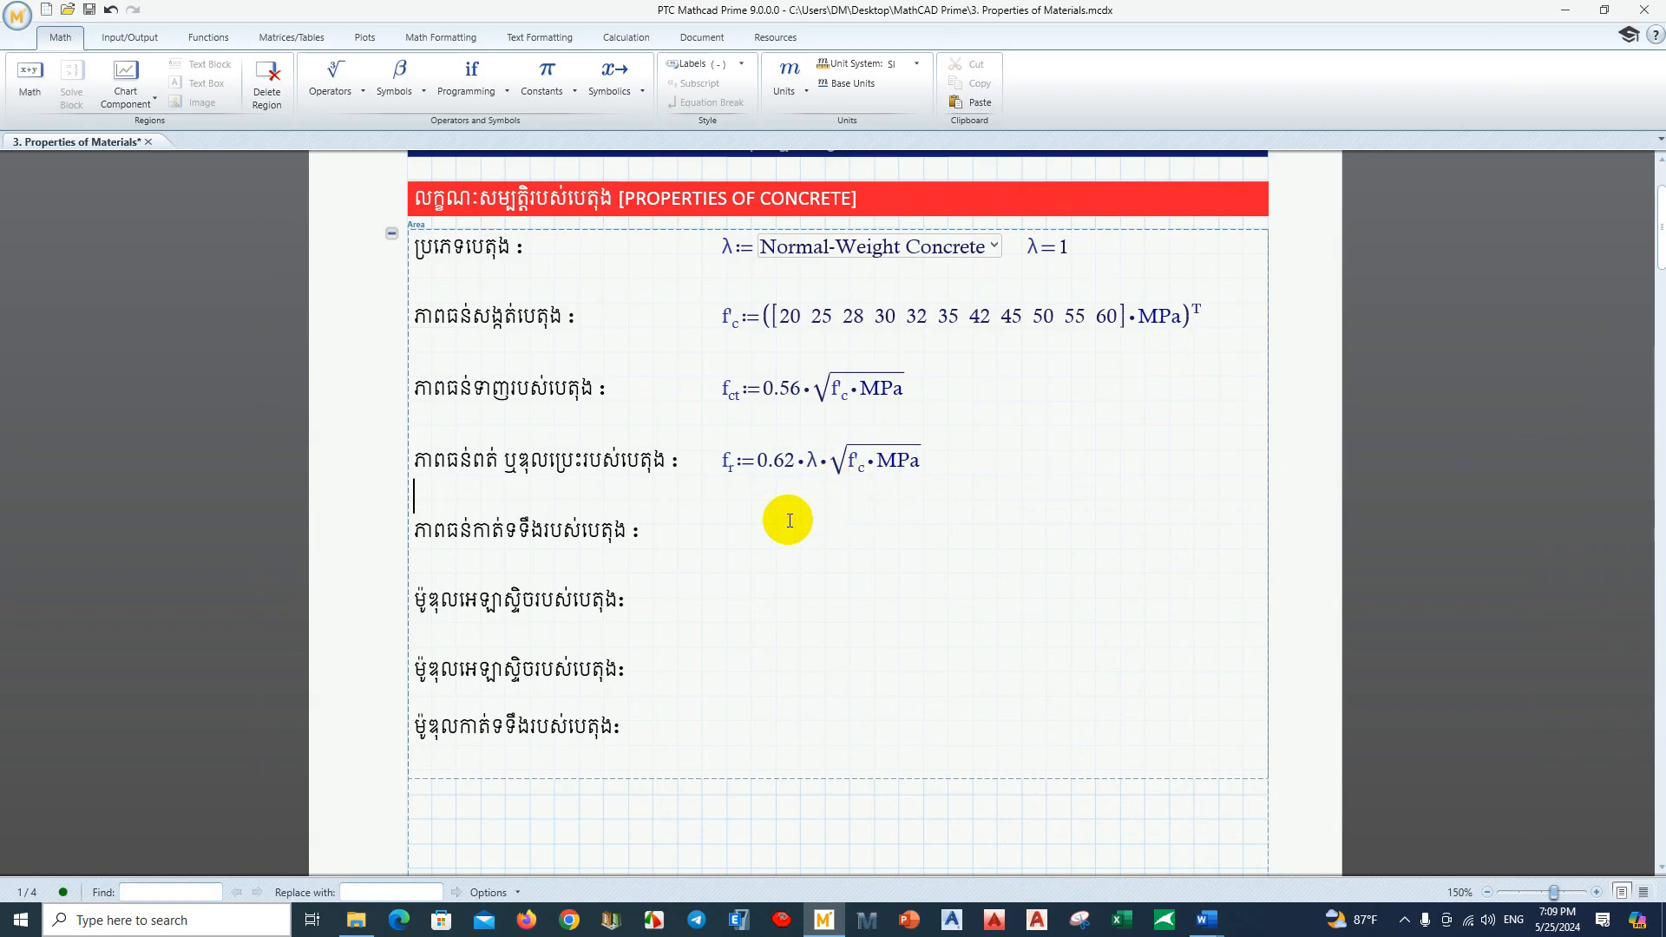
Step: Start the shear strength definition beside its label as f_v := 0.17·λ, with v as a subscript
scroll(790, 512, down, 1)
click(822, 481)
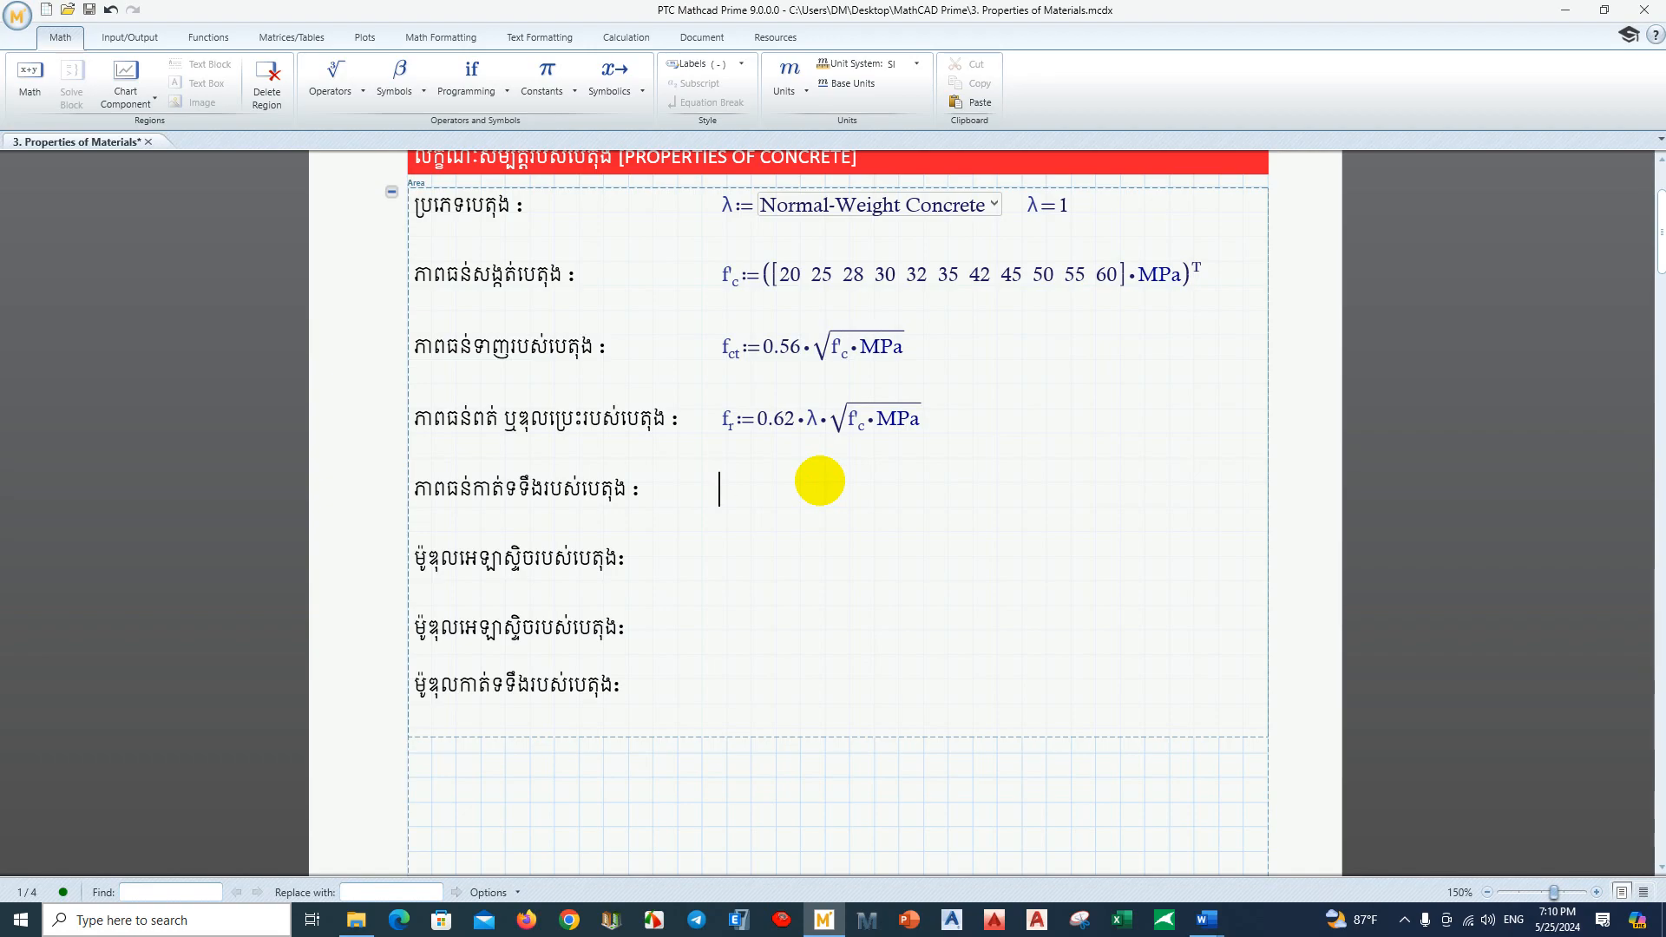
text(f)
text(f.)
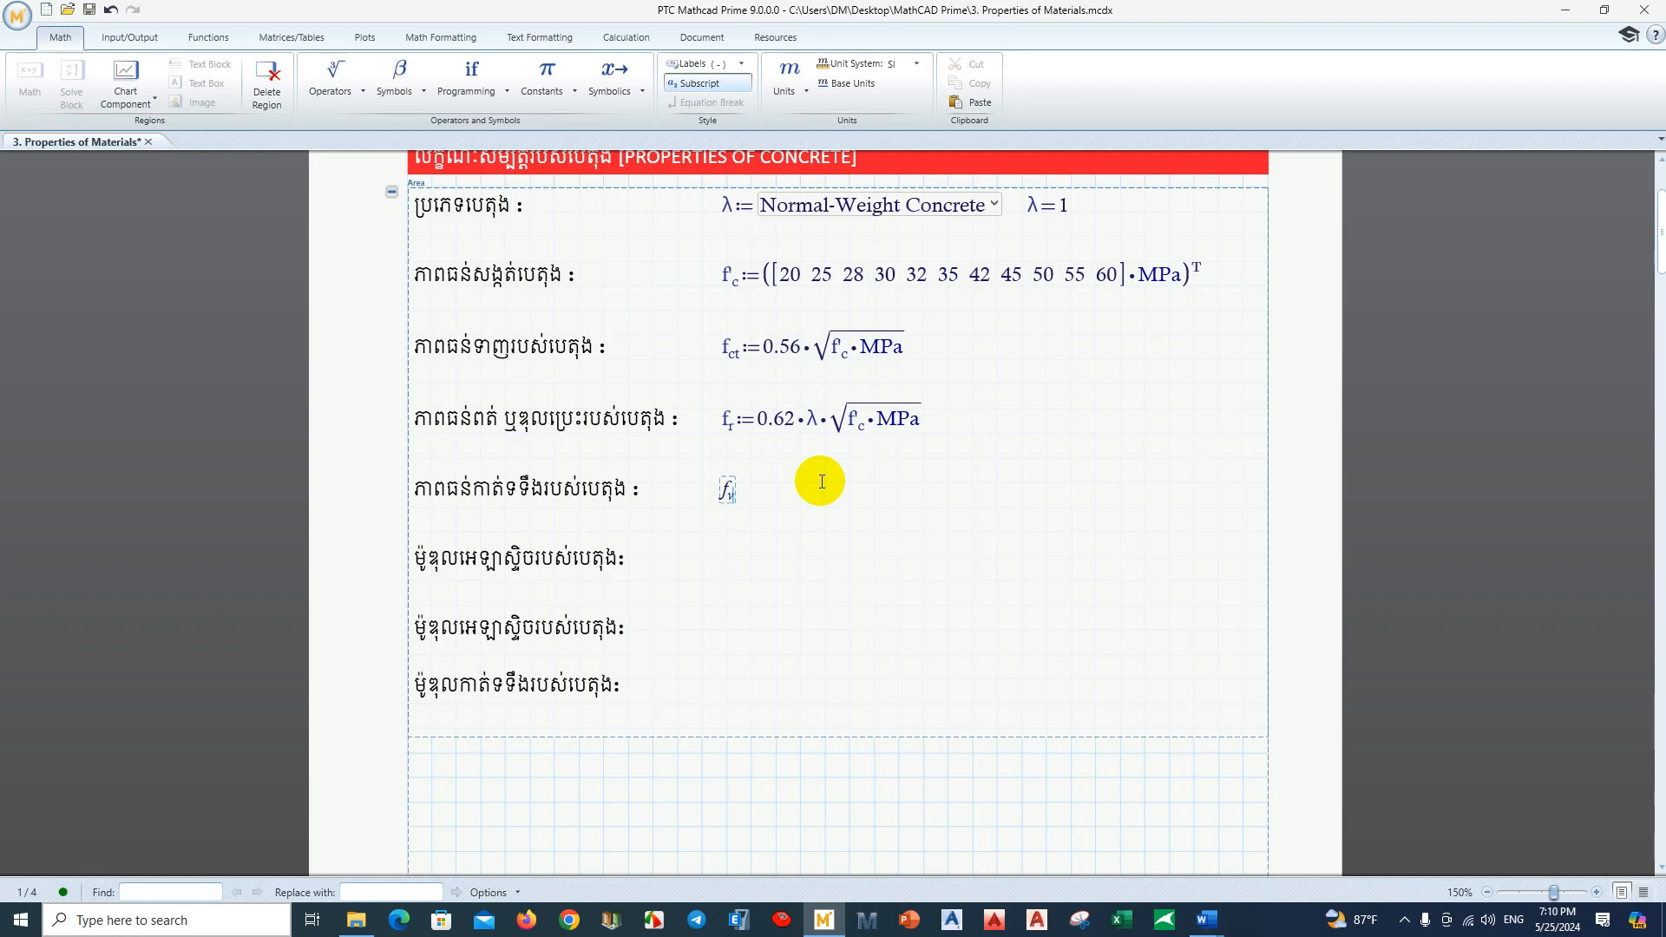
text(v:0.)
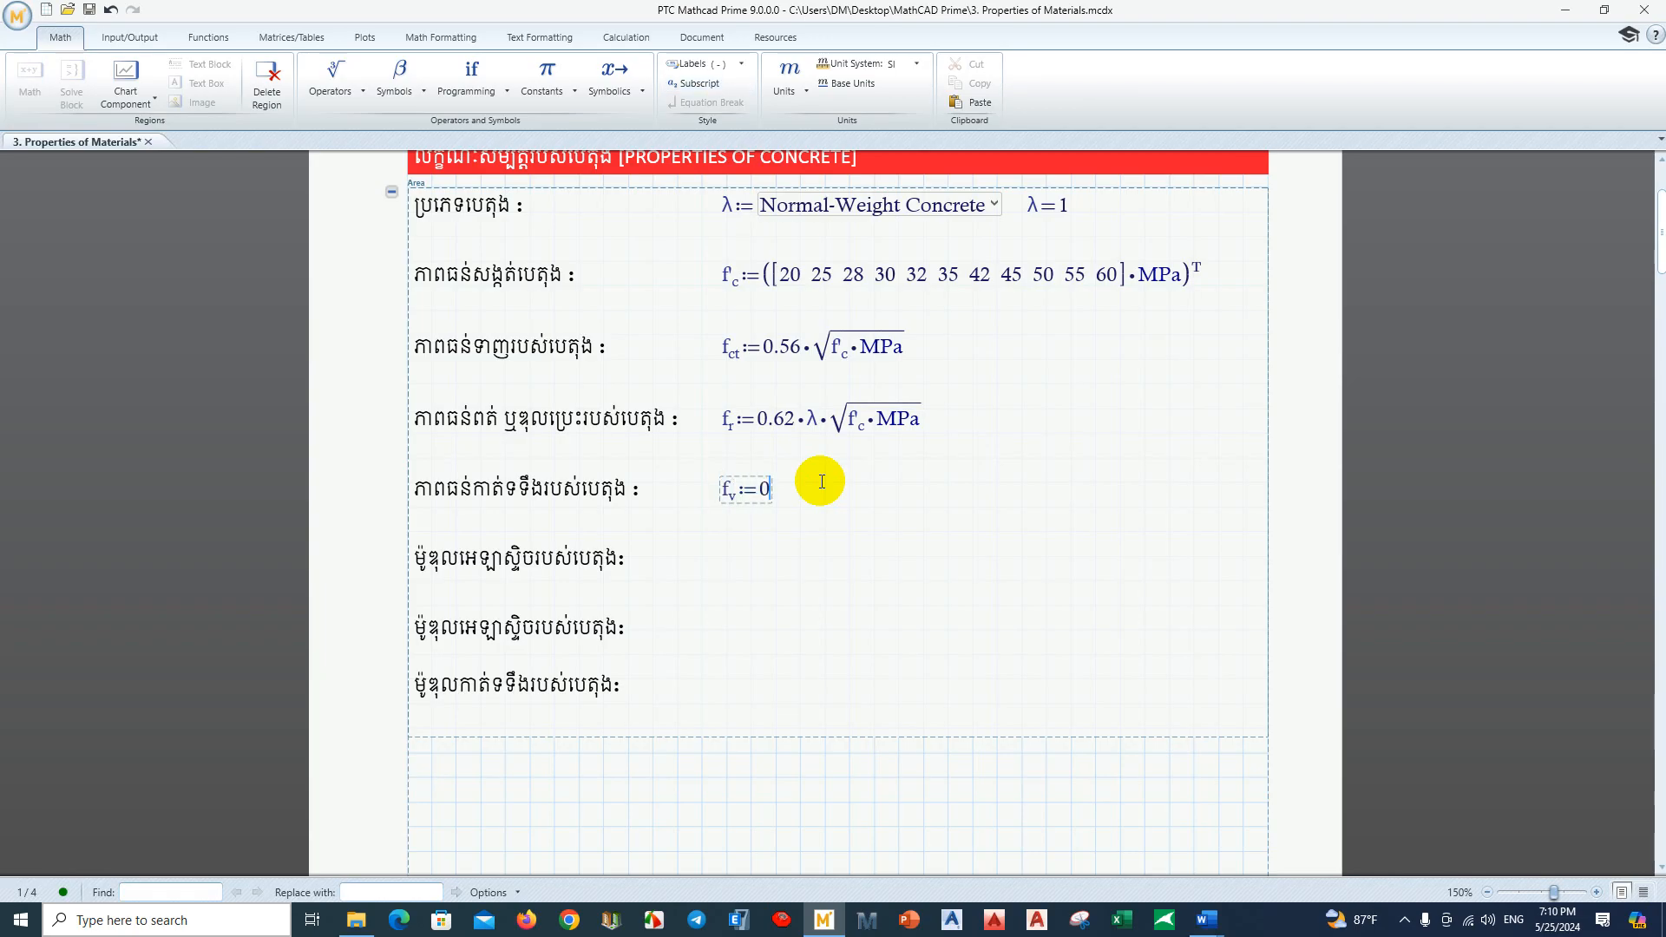
text(17)
text(*)
text(l)
key(ctrl+g)
text(*)
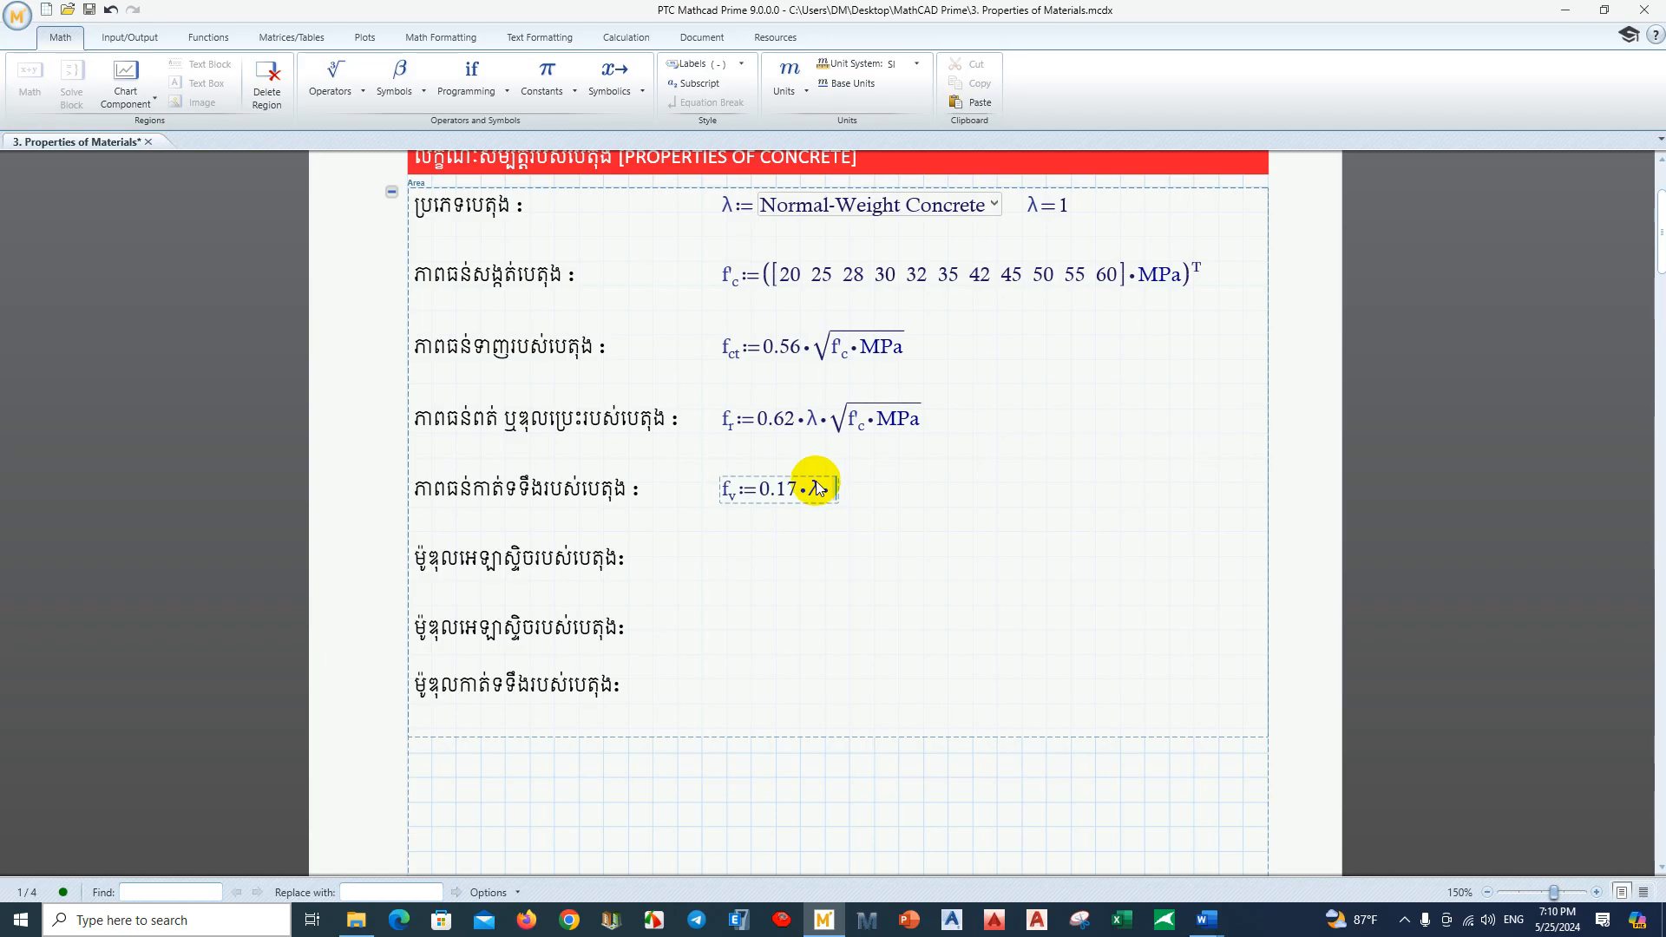
Step: Complete the f_v definition by multiplying 0.17·λ by the square root of f'c·MPa
text(*)
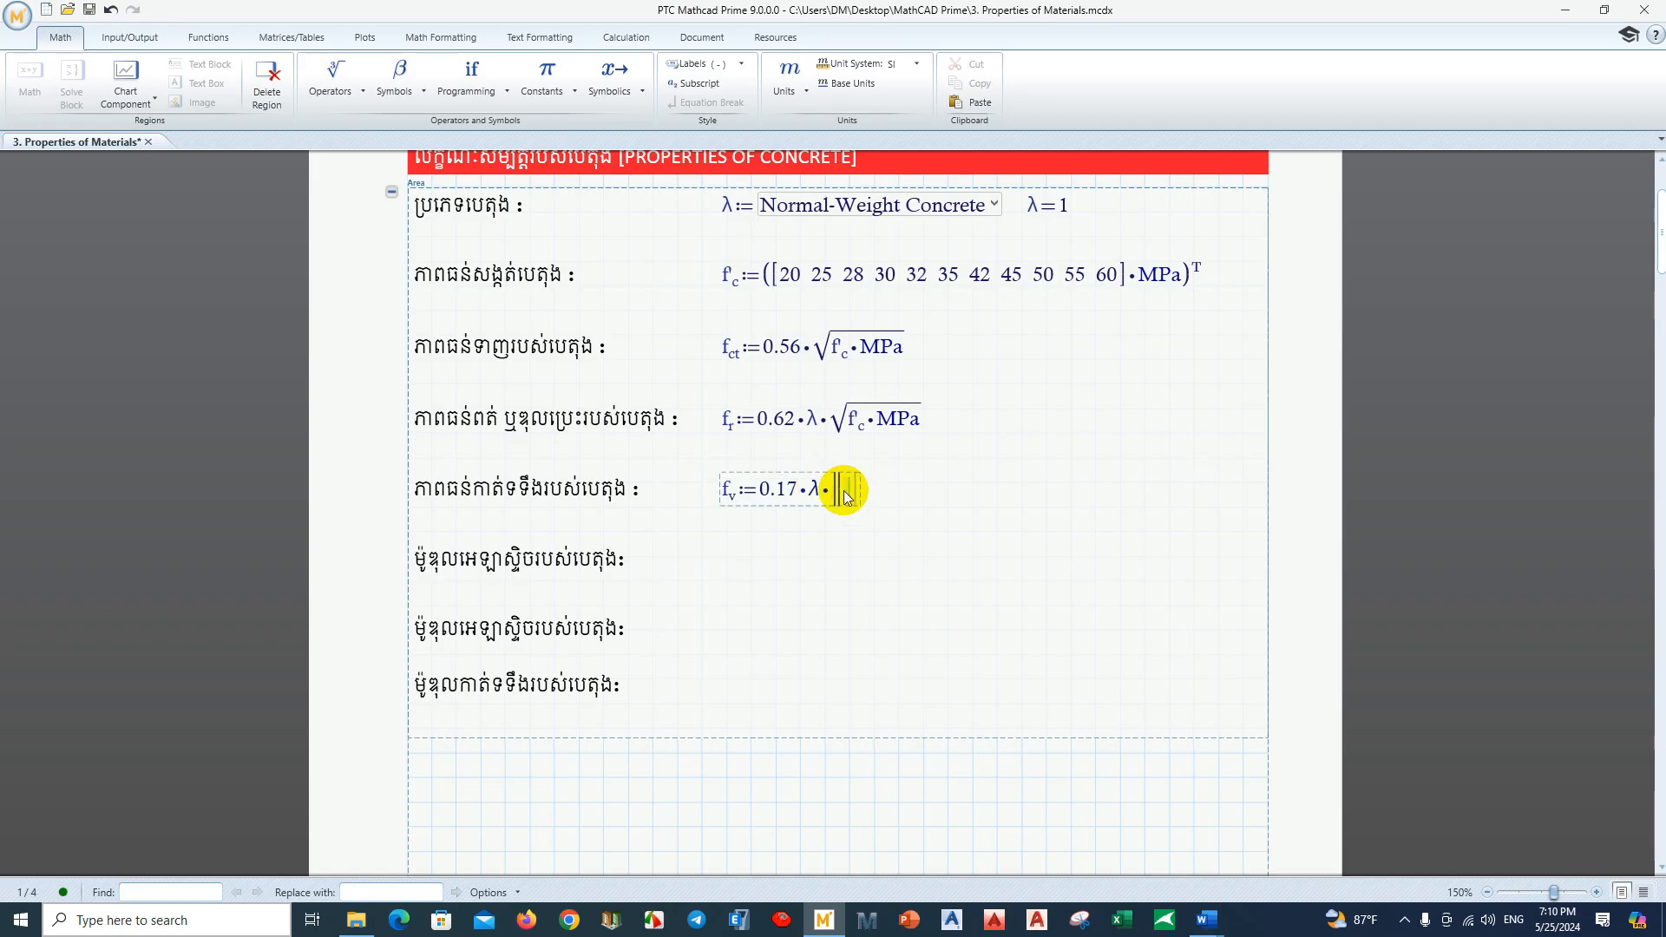
key(backslash)
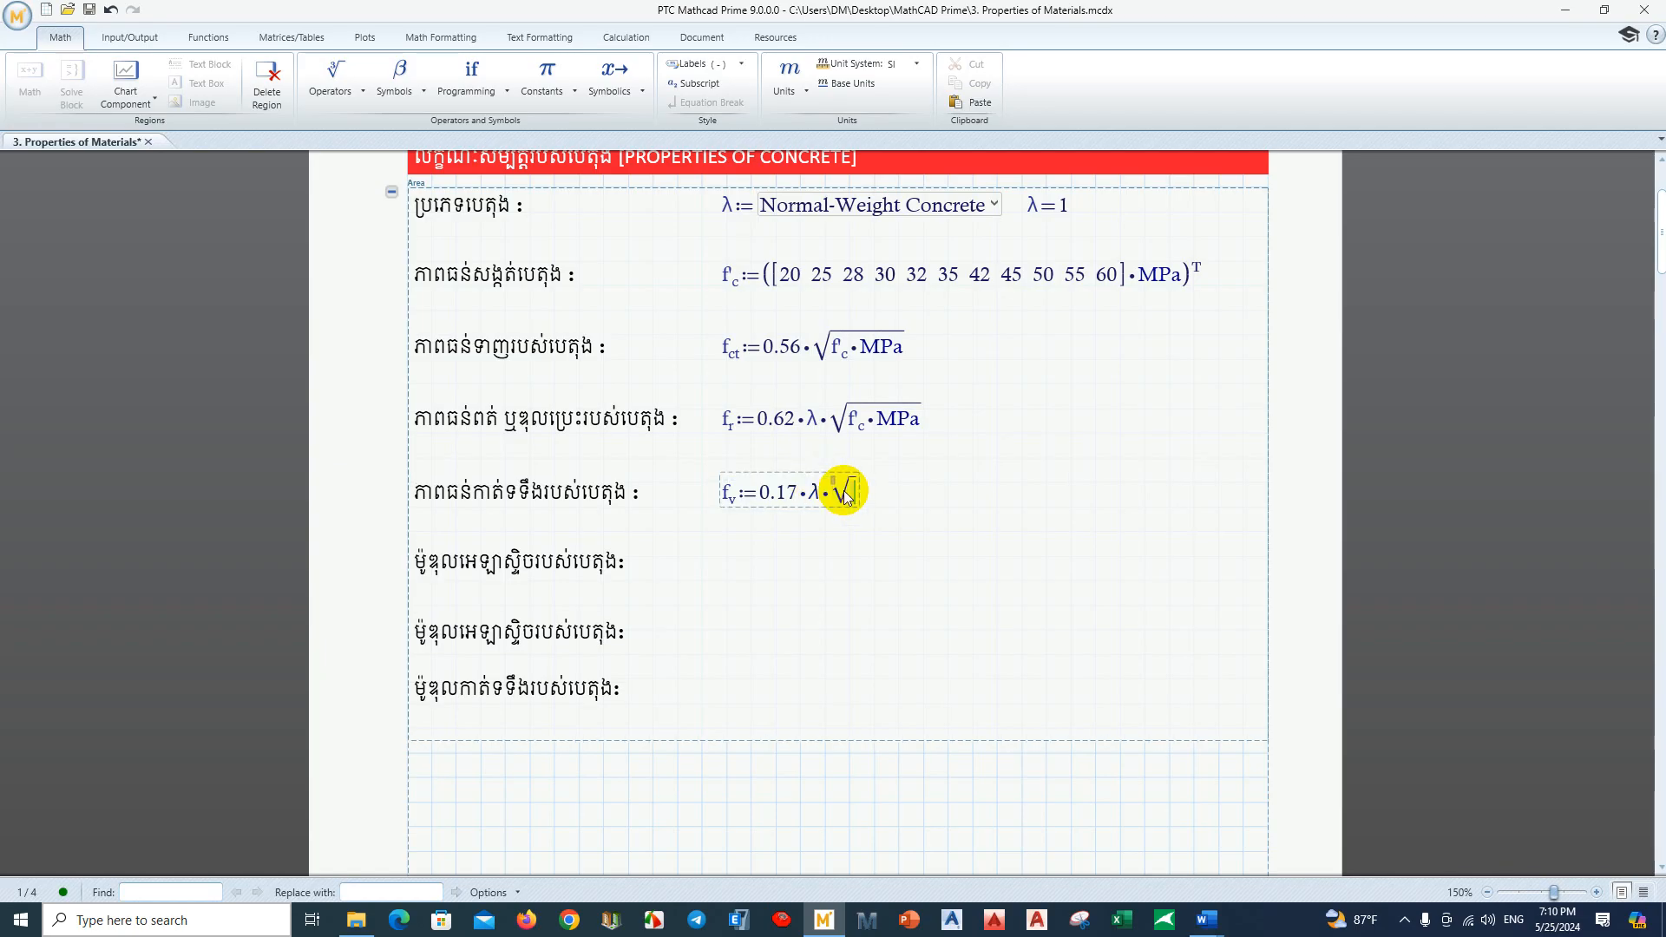
text(f)
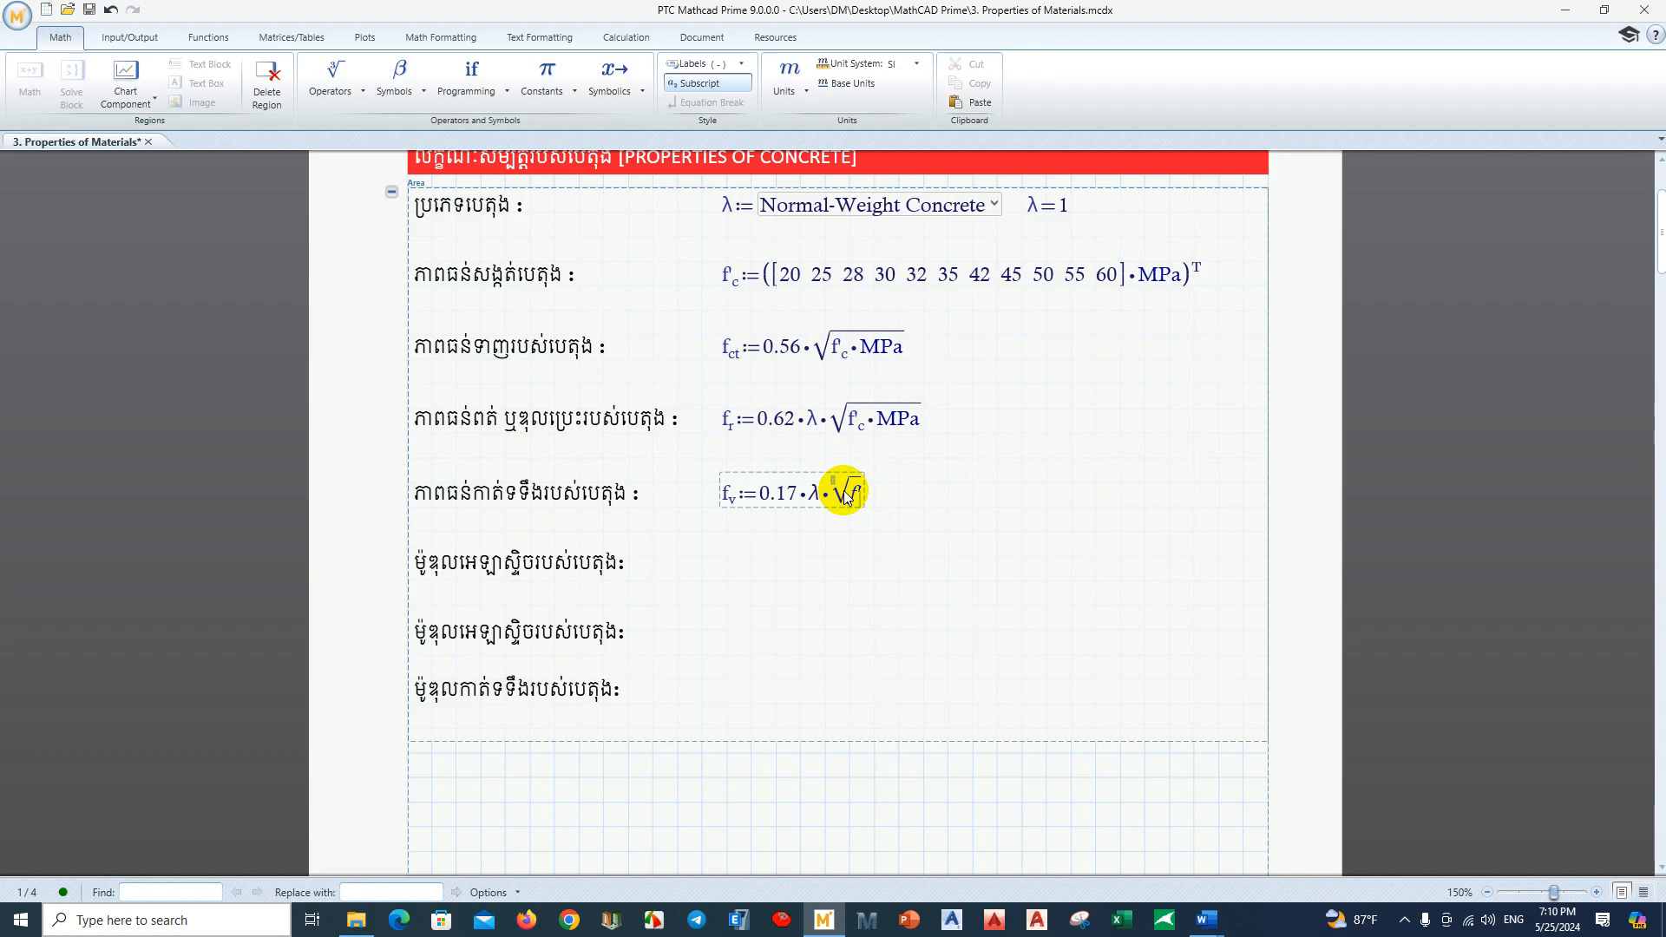
text(.c*MPa)
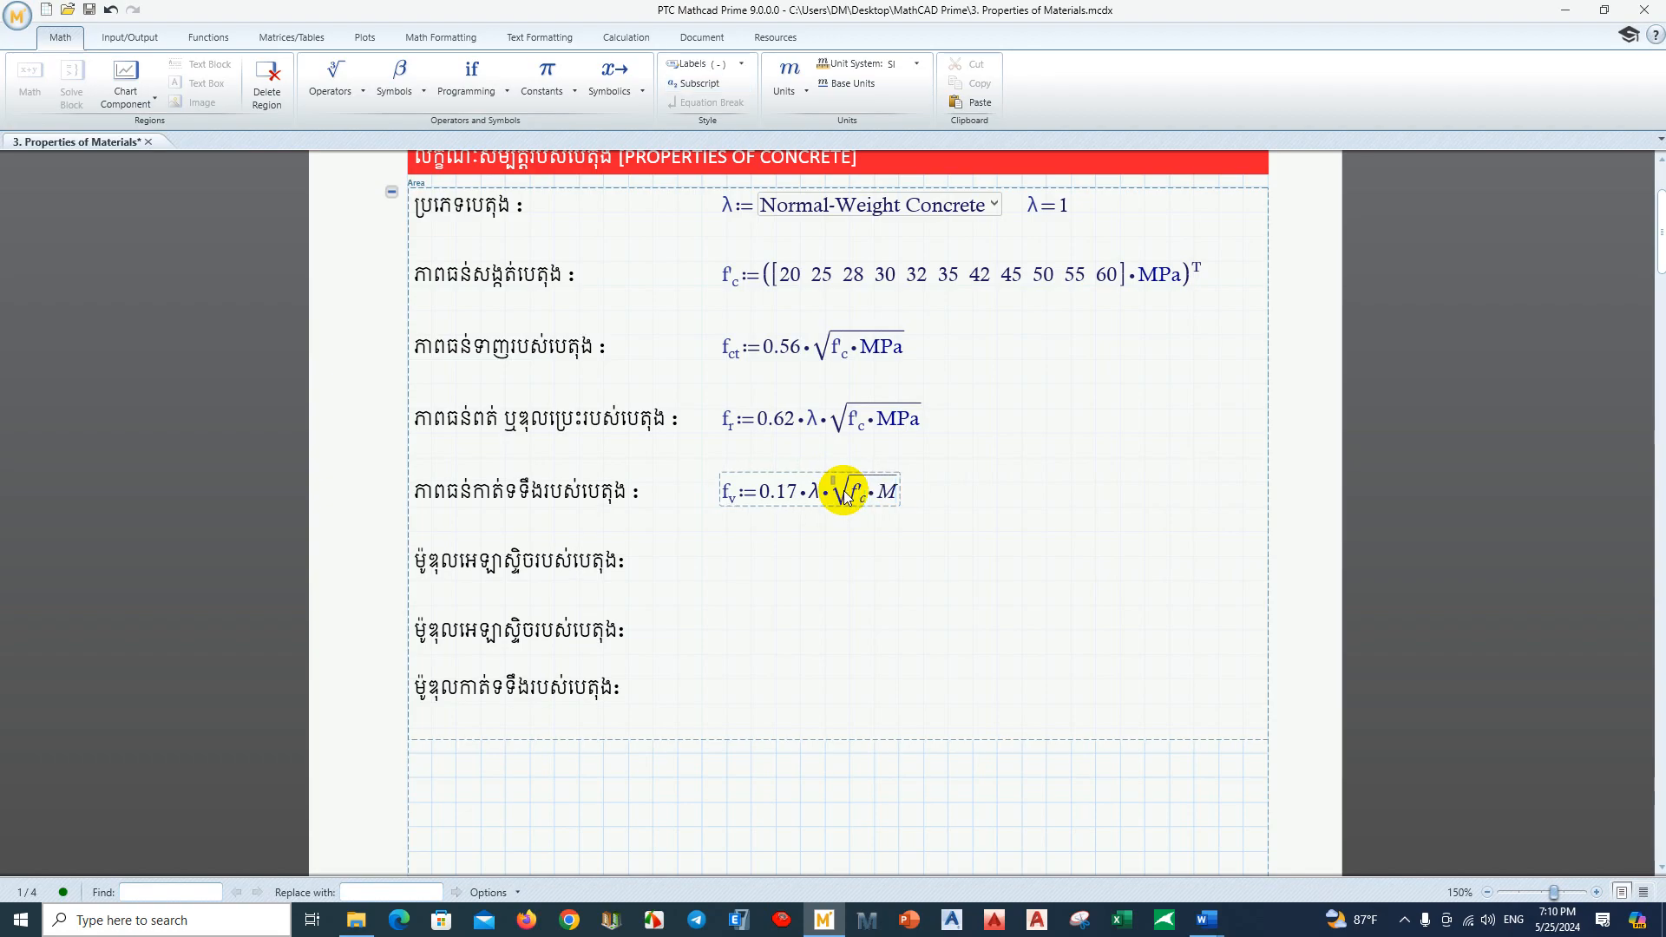
key(Return)
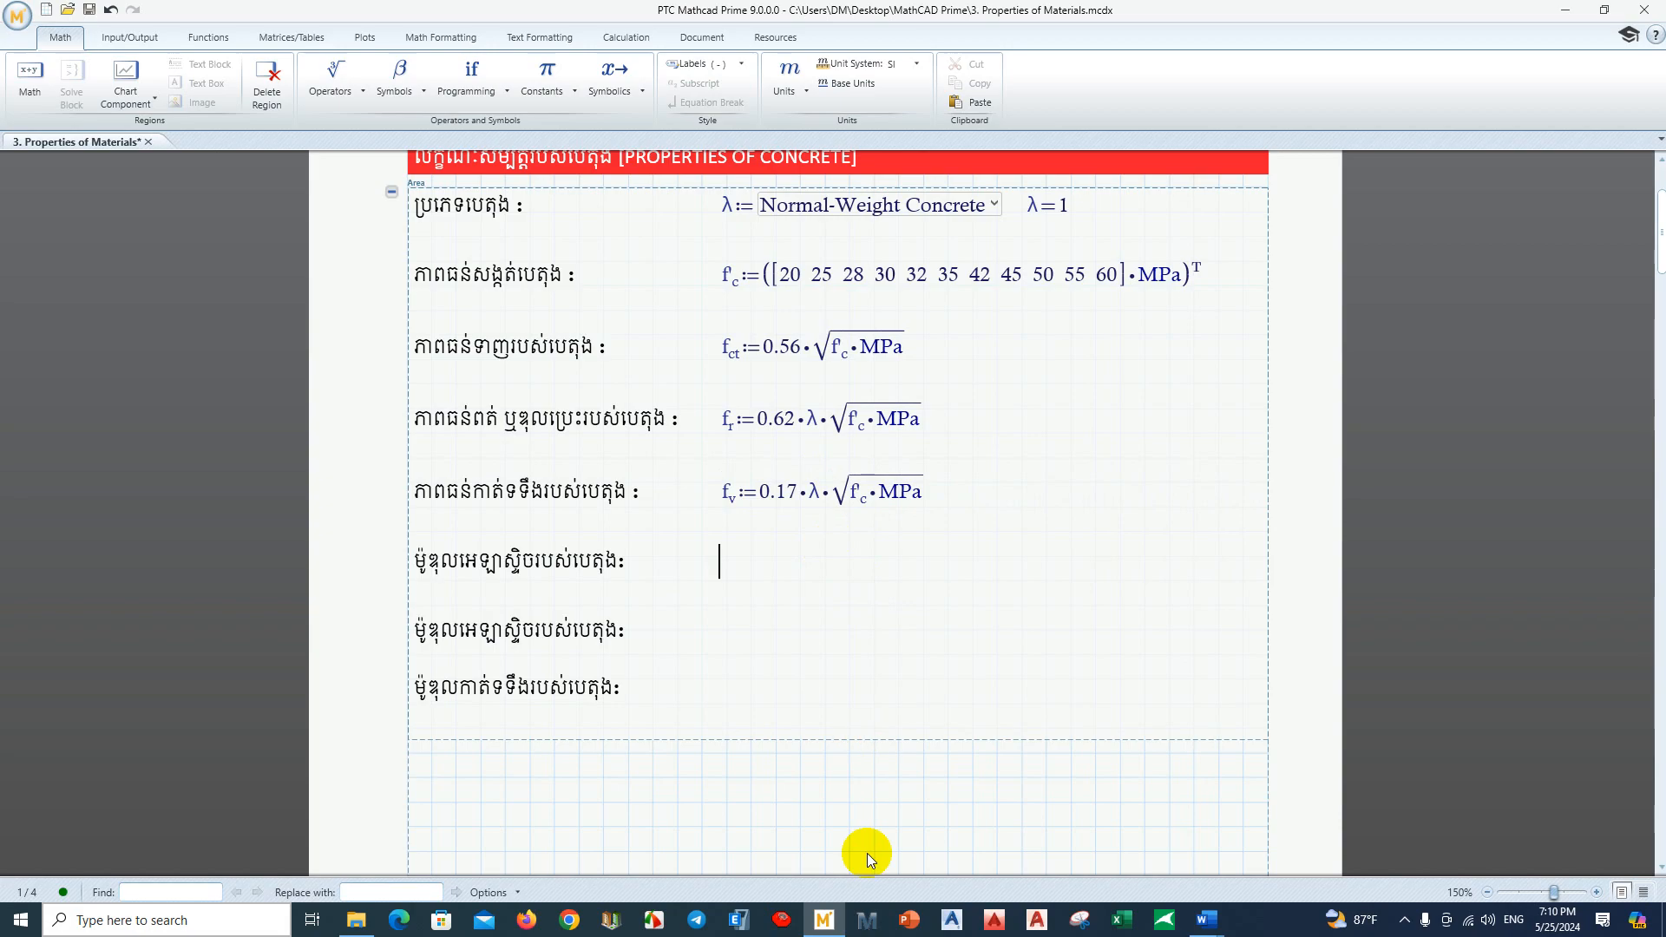
Step: Review the modulus of elasticity and shear modulus formulas in the Word manual solution, then return to the Mathcad worksheet
click(829, 920)
click(827, 921)
mouse_move(1206, 920)
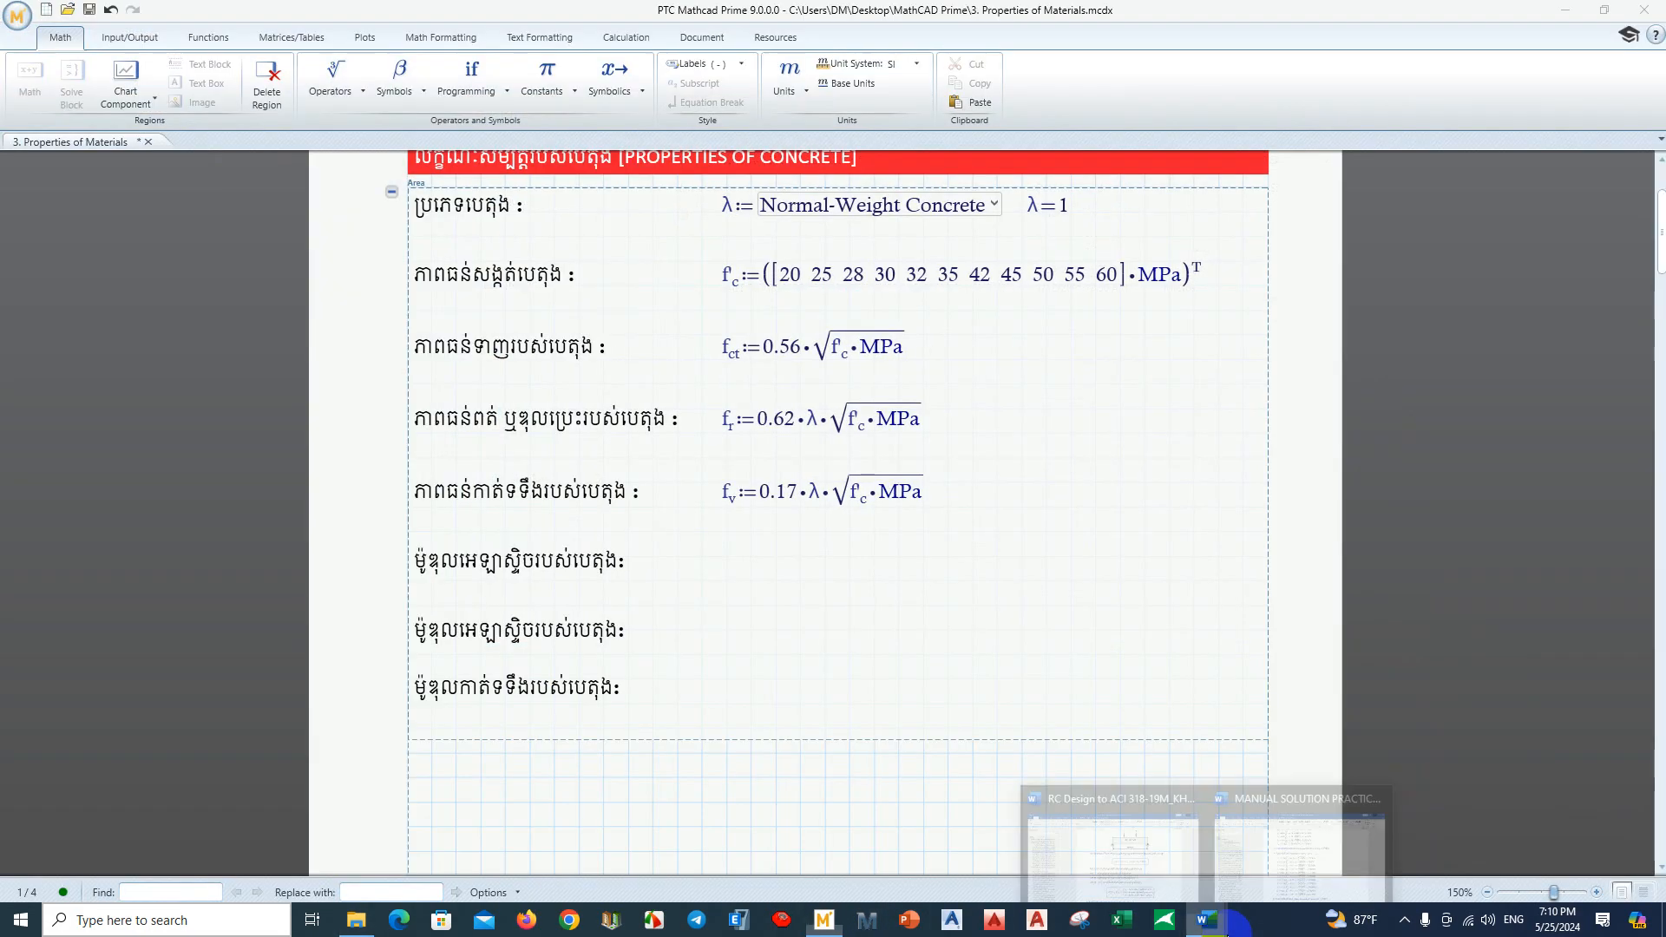
click(1267, 855)
scroll(927, 471, down, 12)
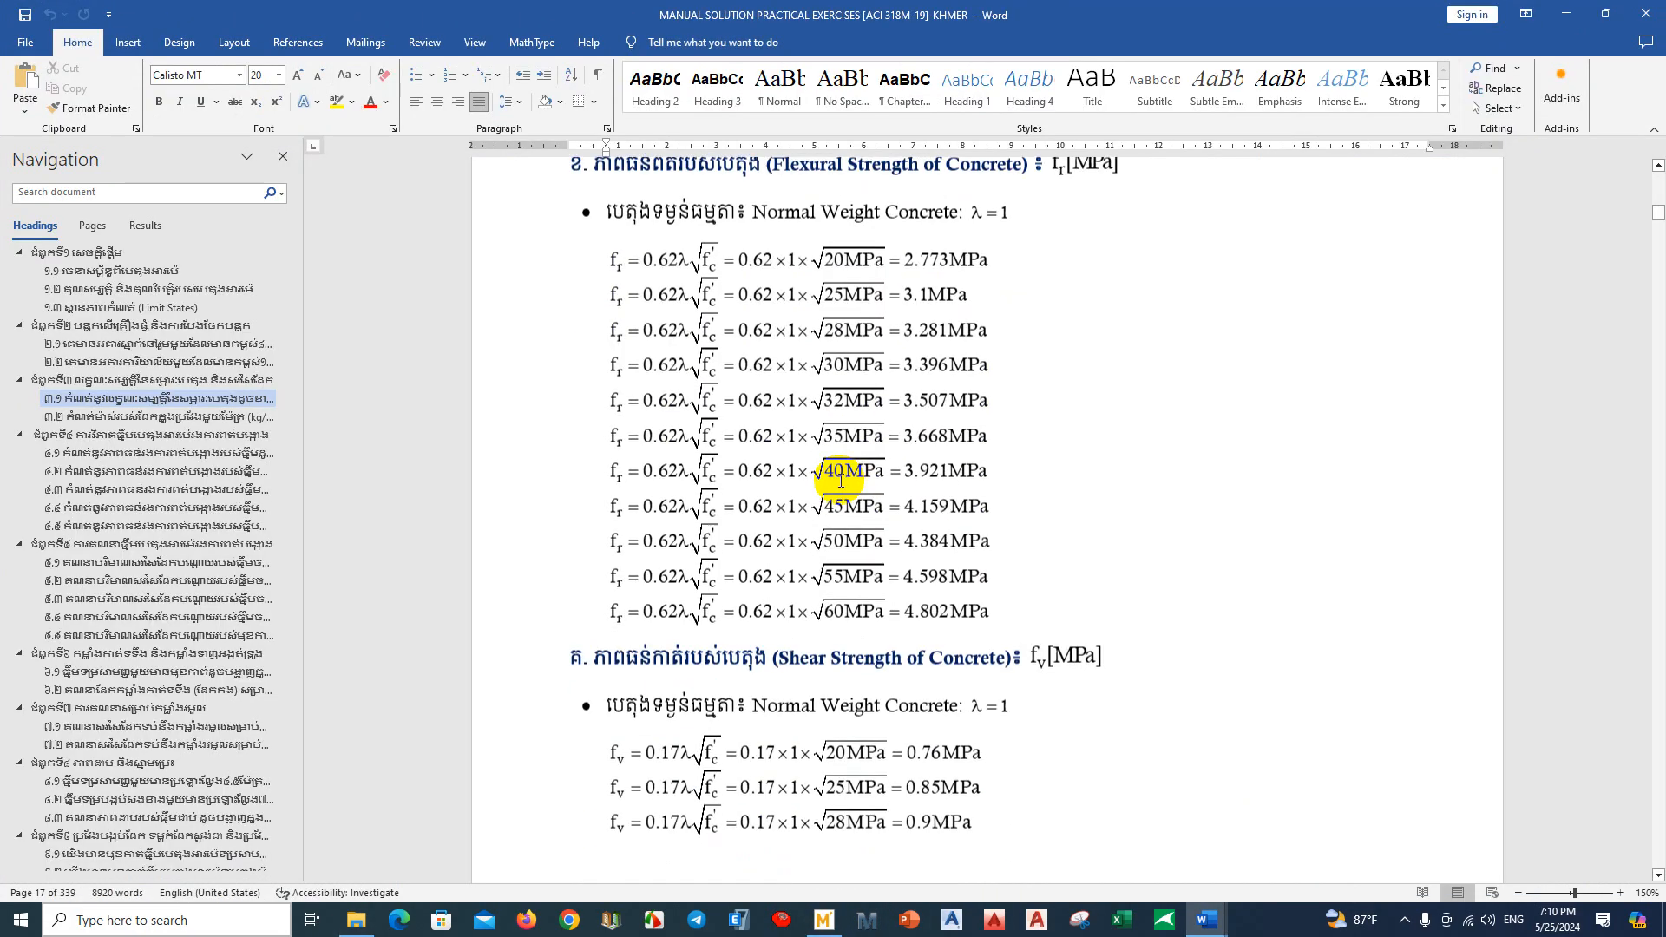
scroll(837, 488, down, 5)
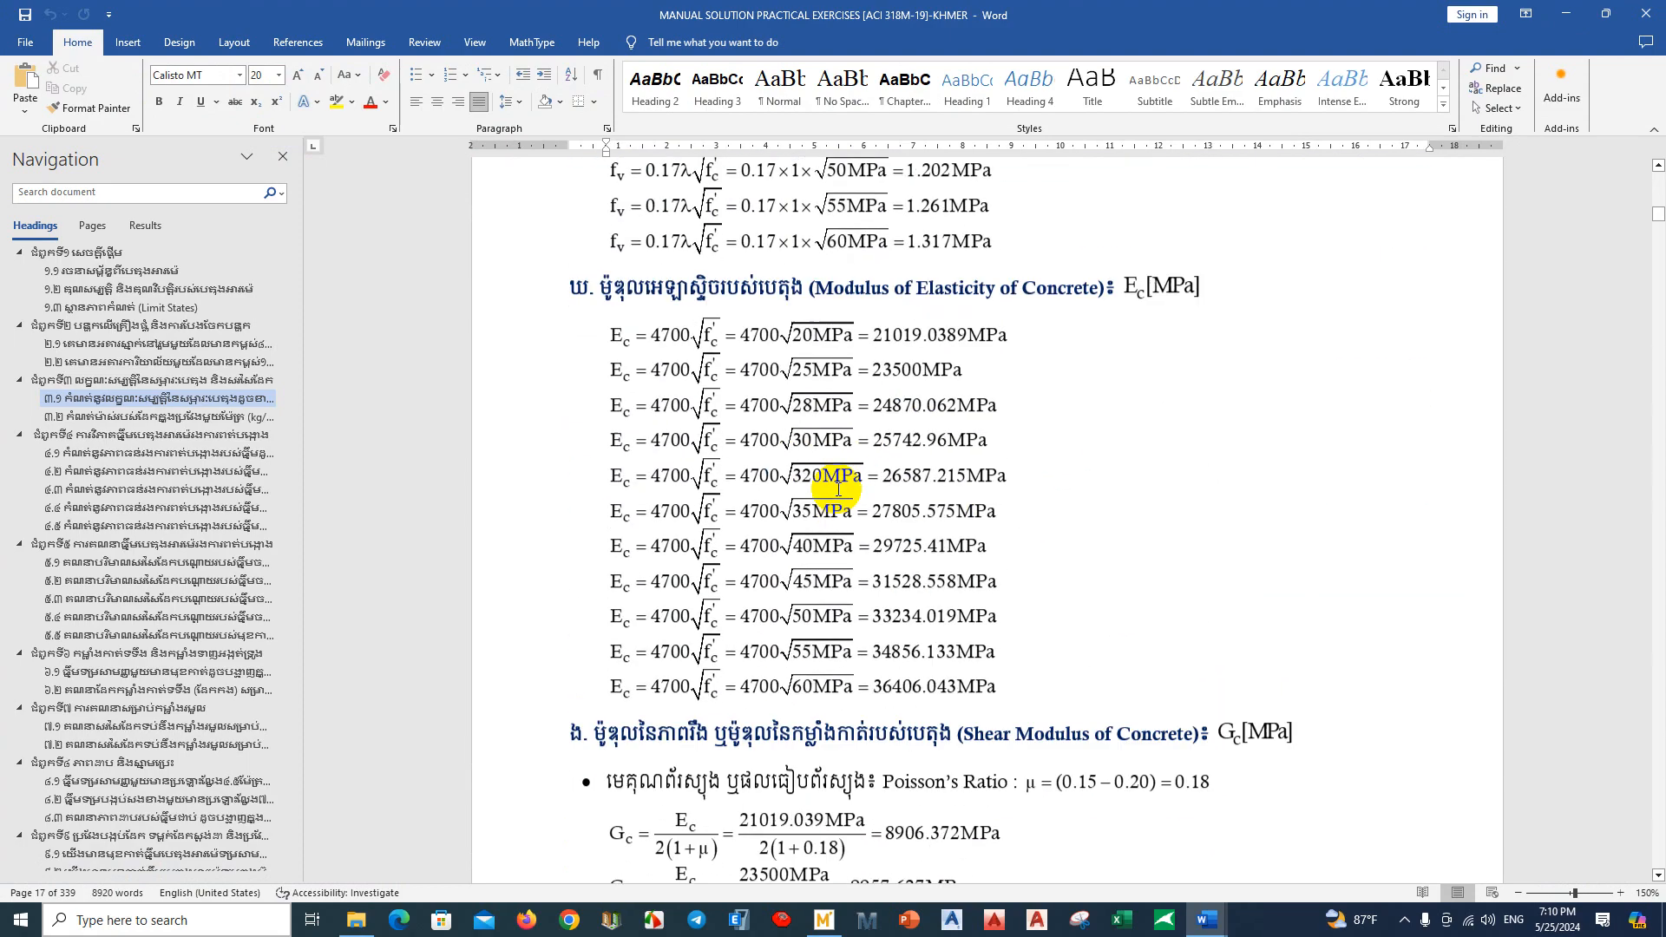
scroll(837, 488, up, 1)
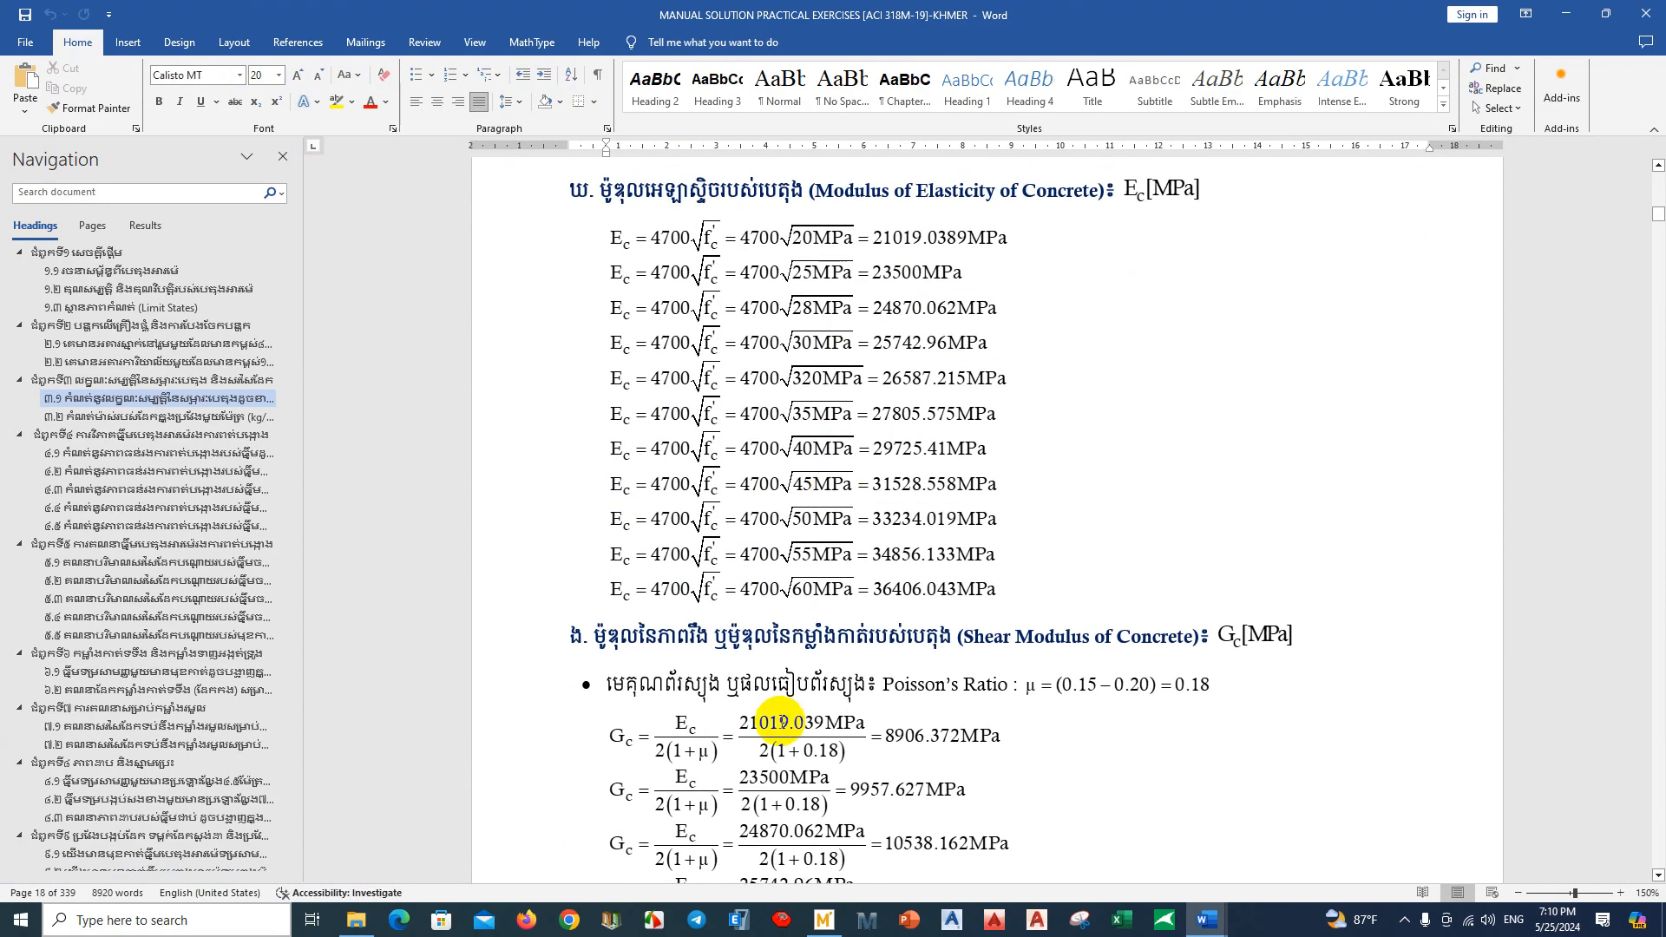
click(747, 718)
click(1069, 603)
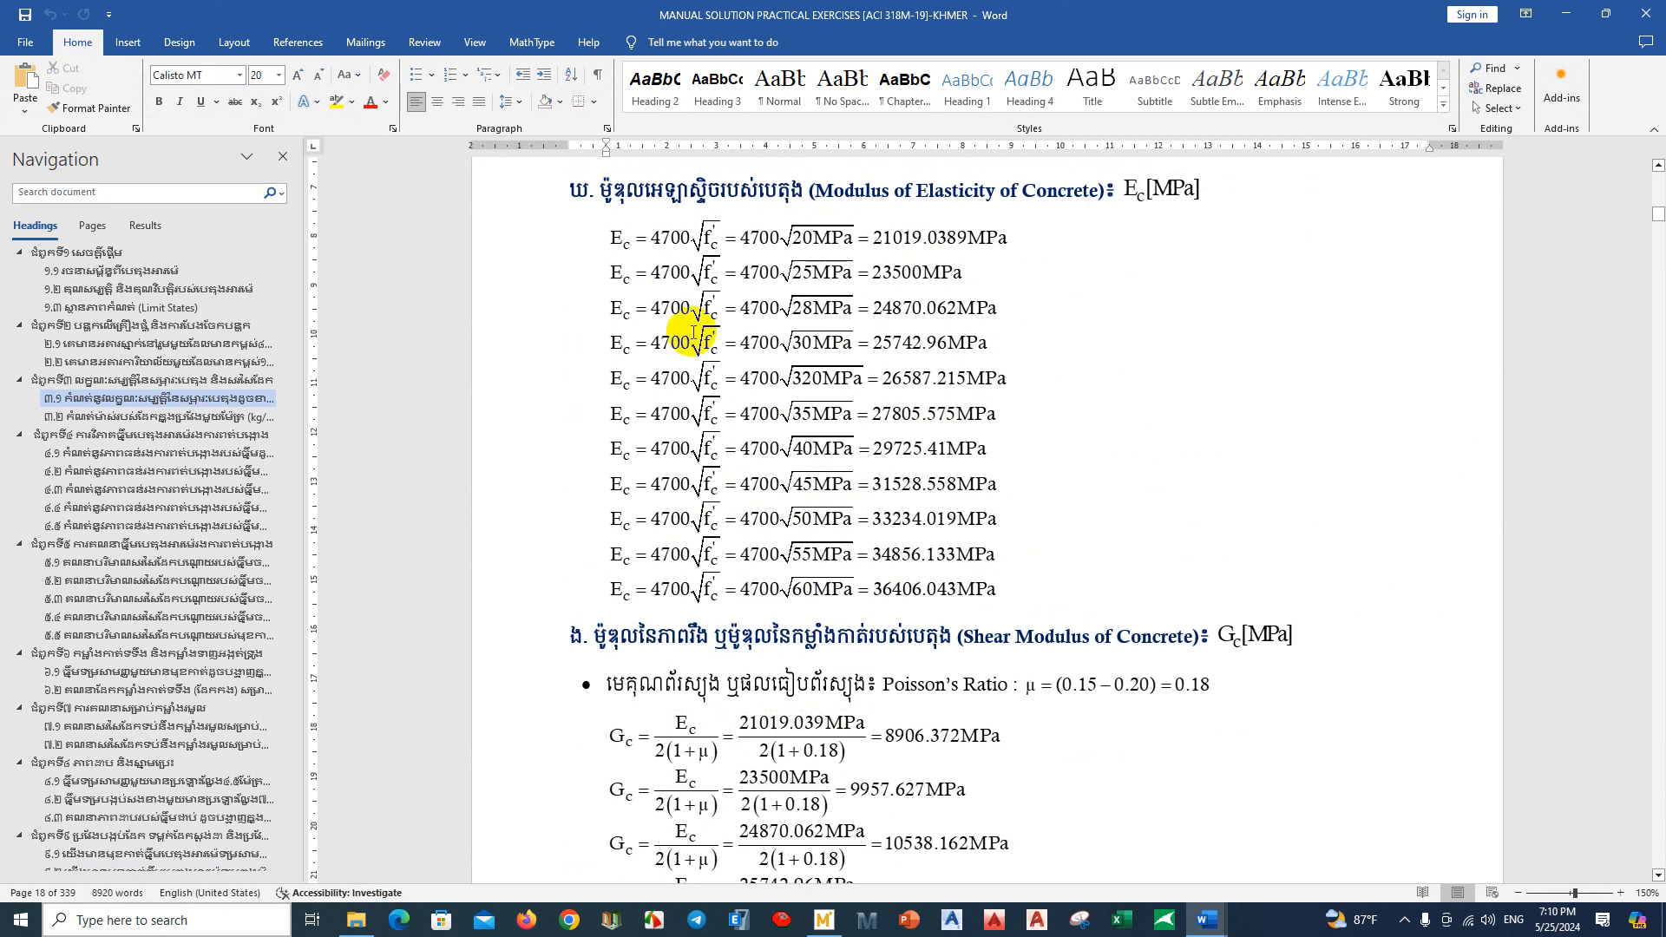
click(1566, 14)
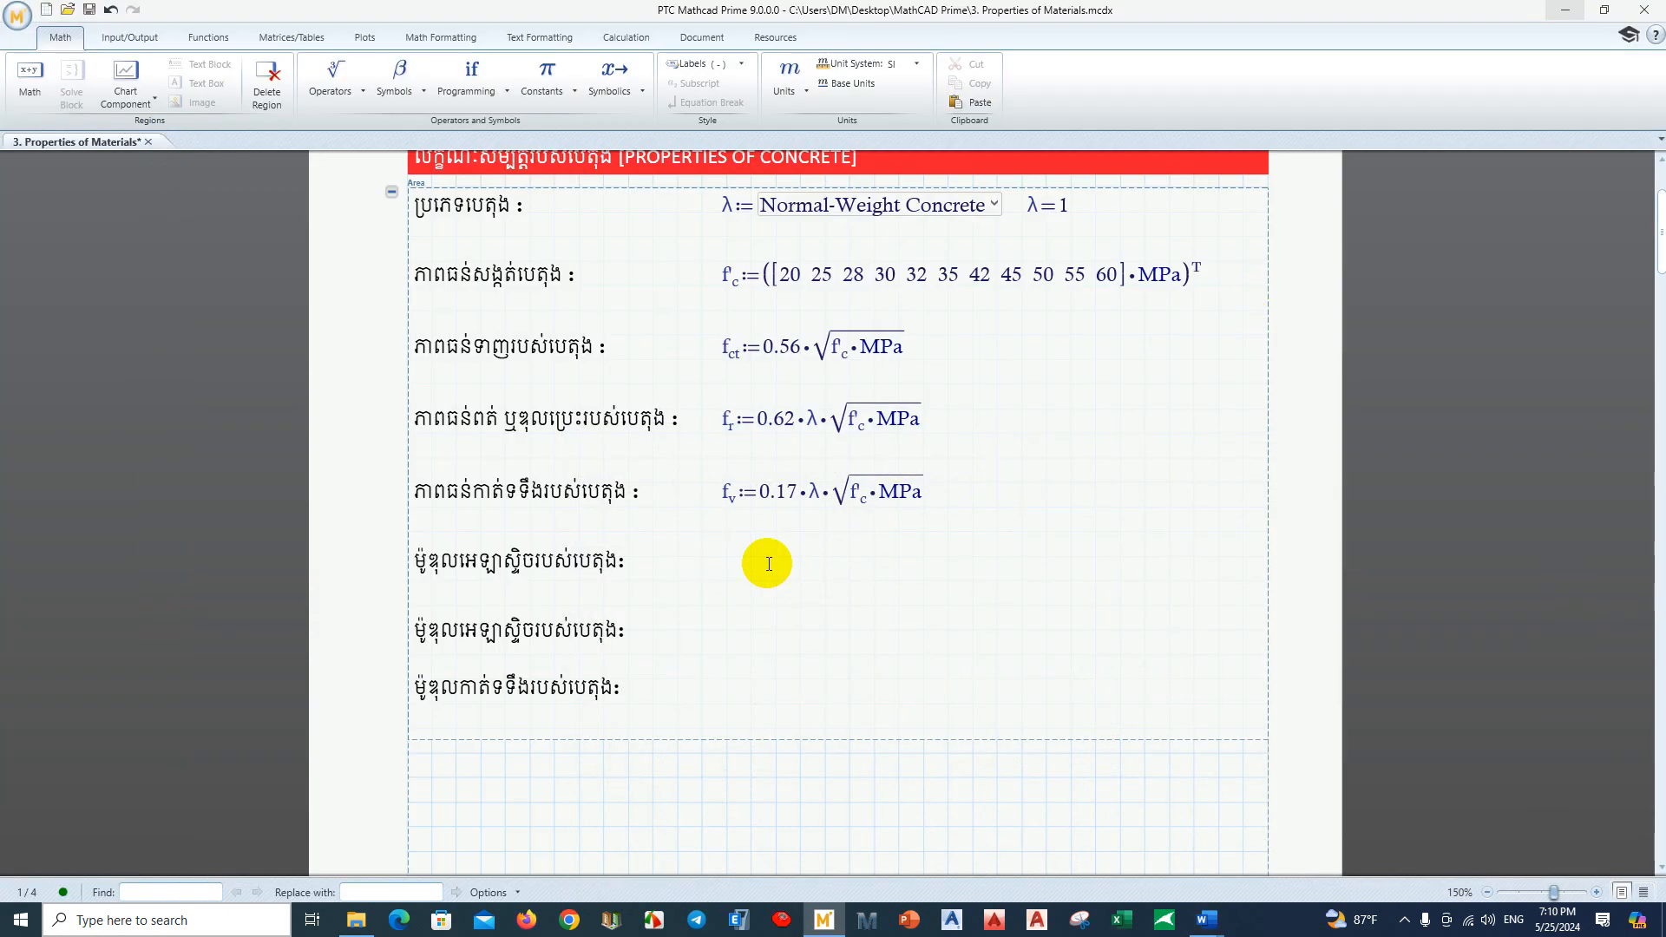
Step: Define the modulus of elasticity beside its label as E_c := 4700 multiplied by the square root of f'c·MPa, with c as a subscript
text(E)
key(ctrl+minus)
text(c)
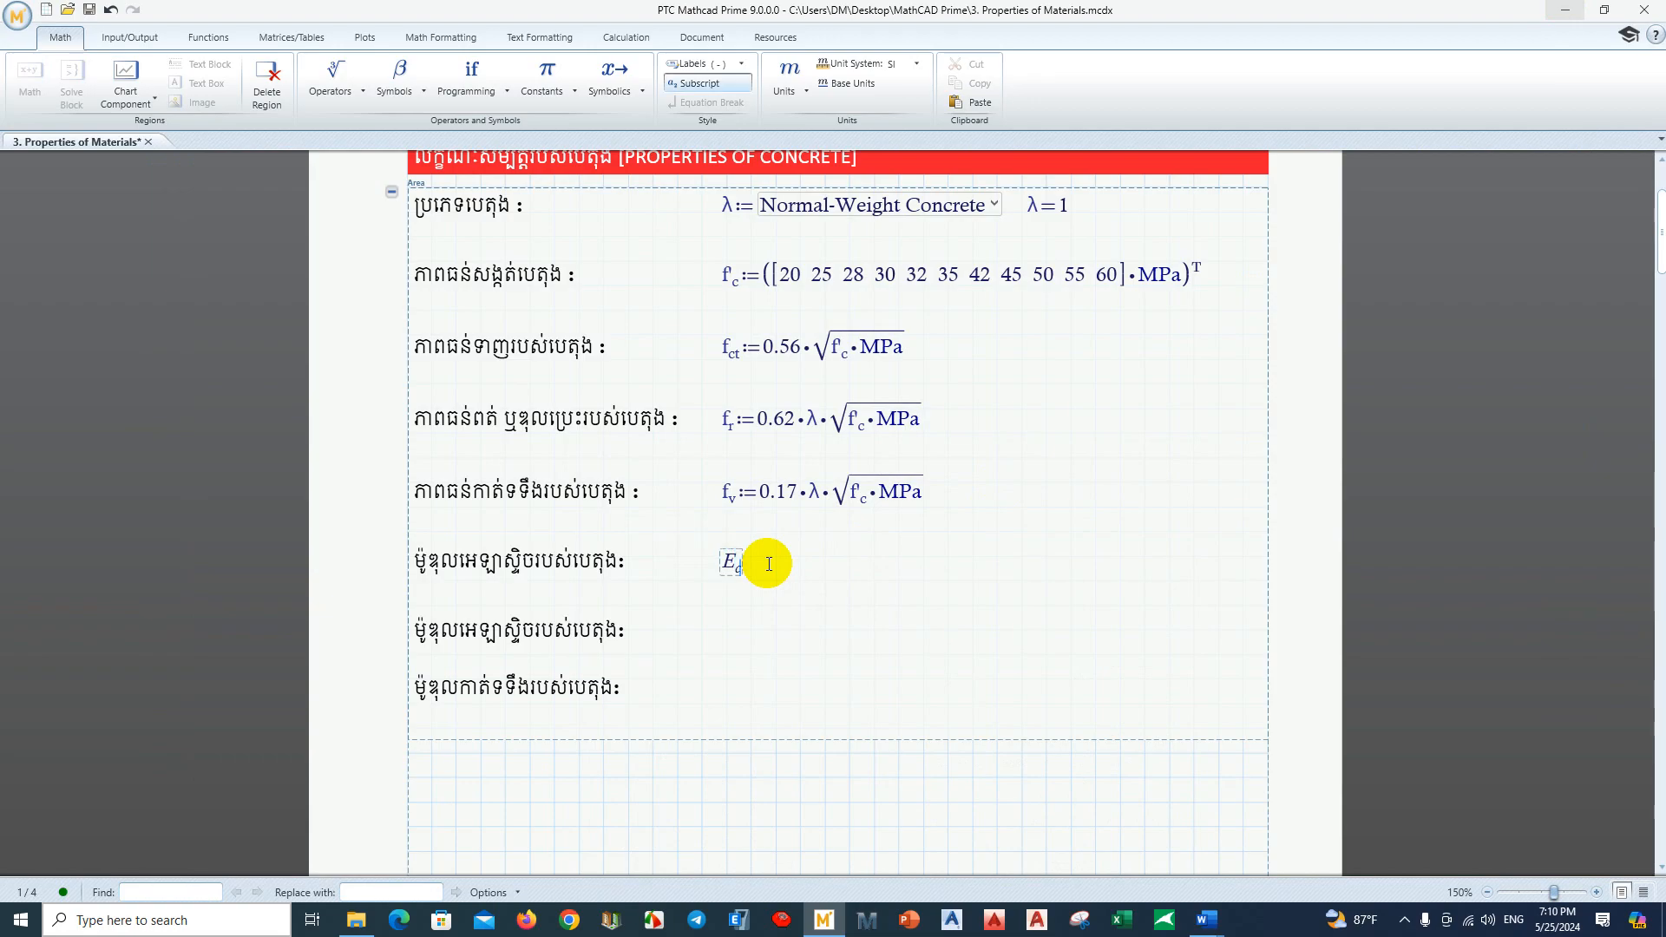
text(:=4700)
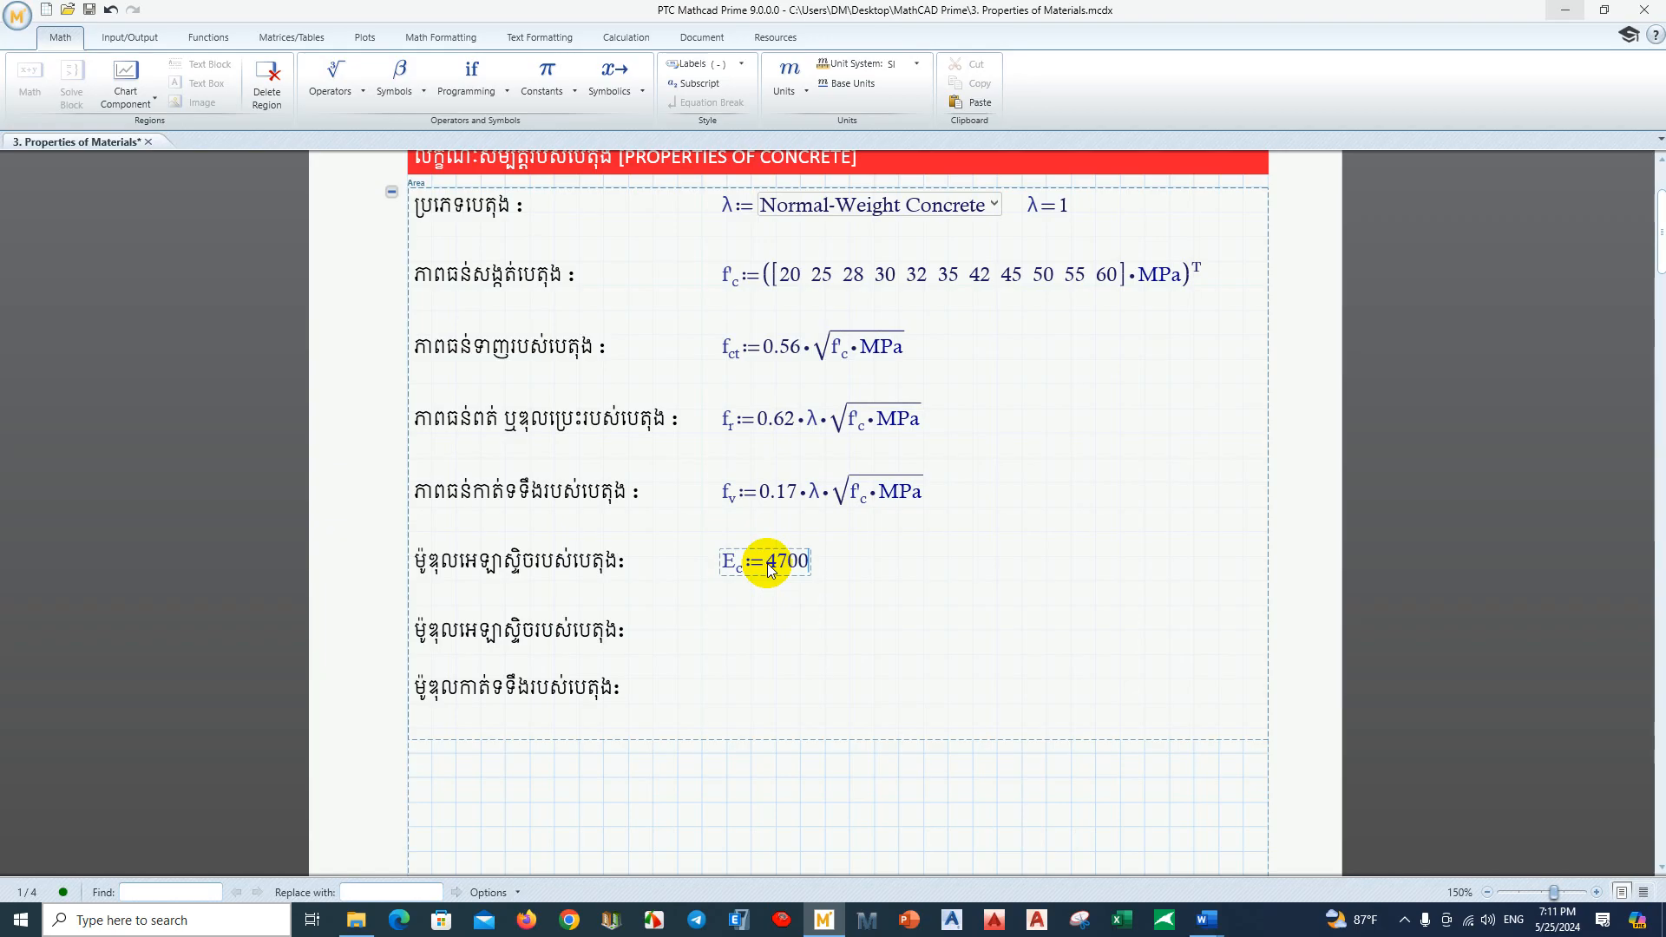
text(*)
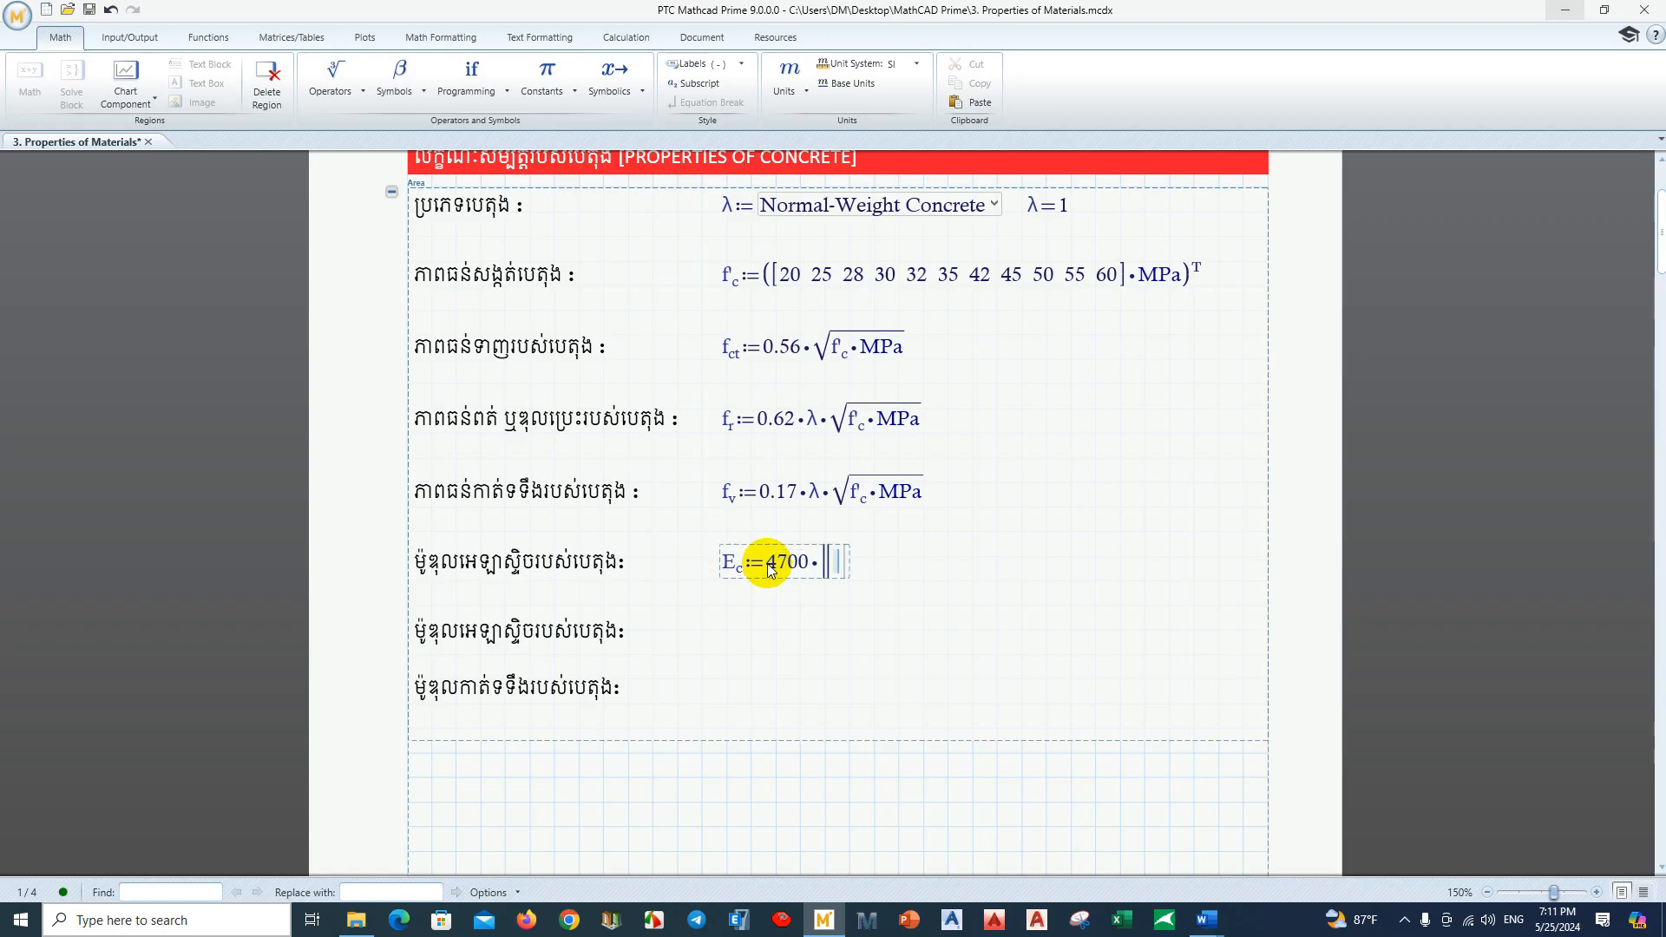
key(backslash)
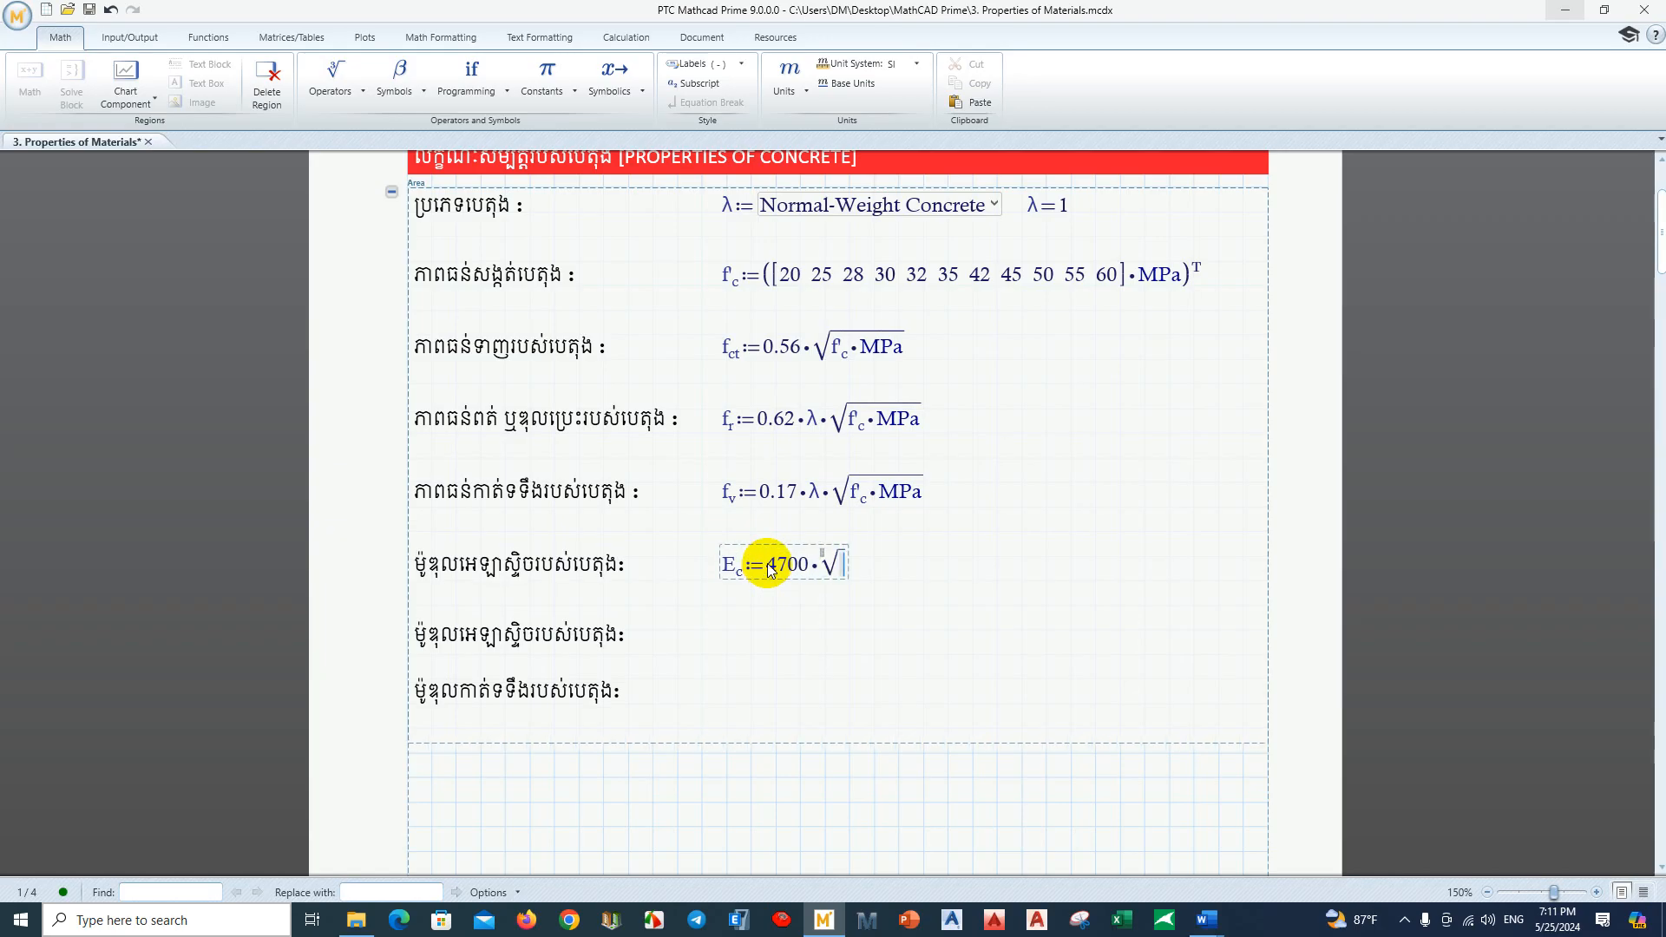
text(f.c)
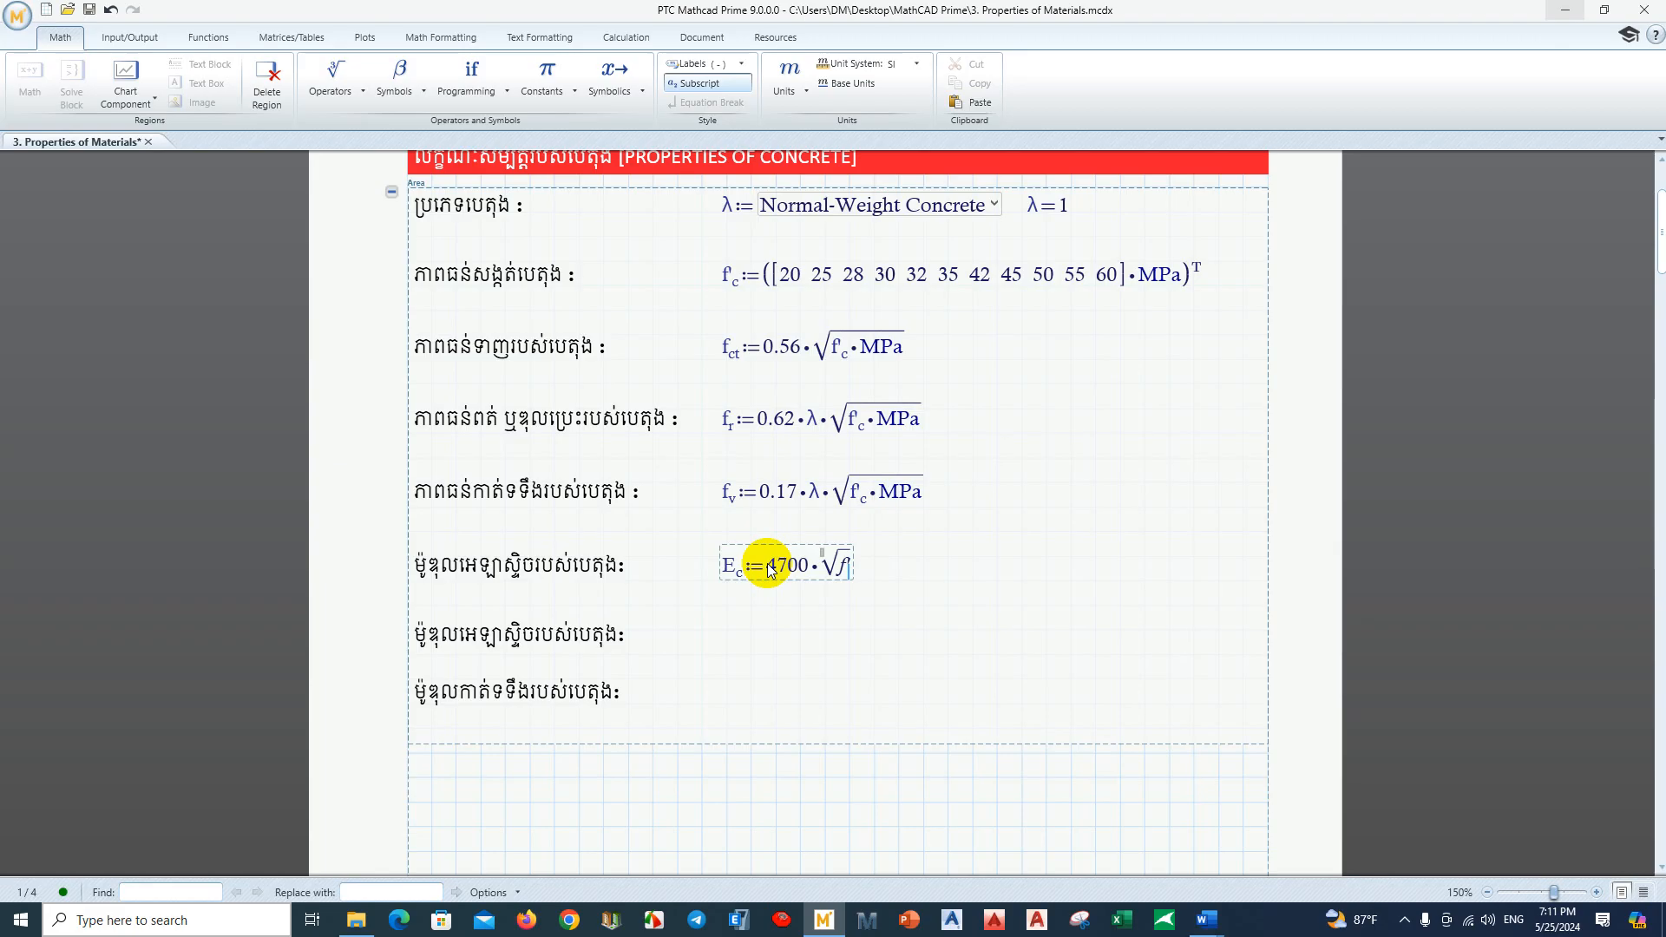
text(*MPa)
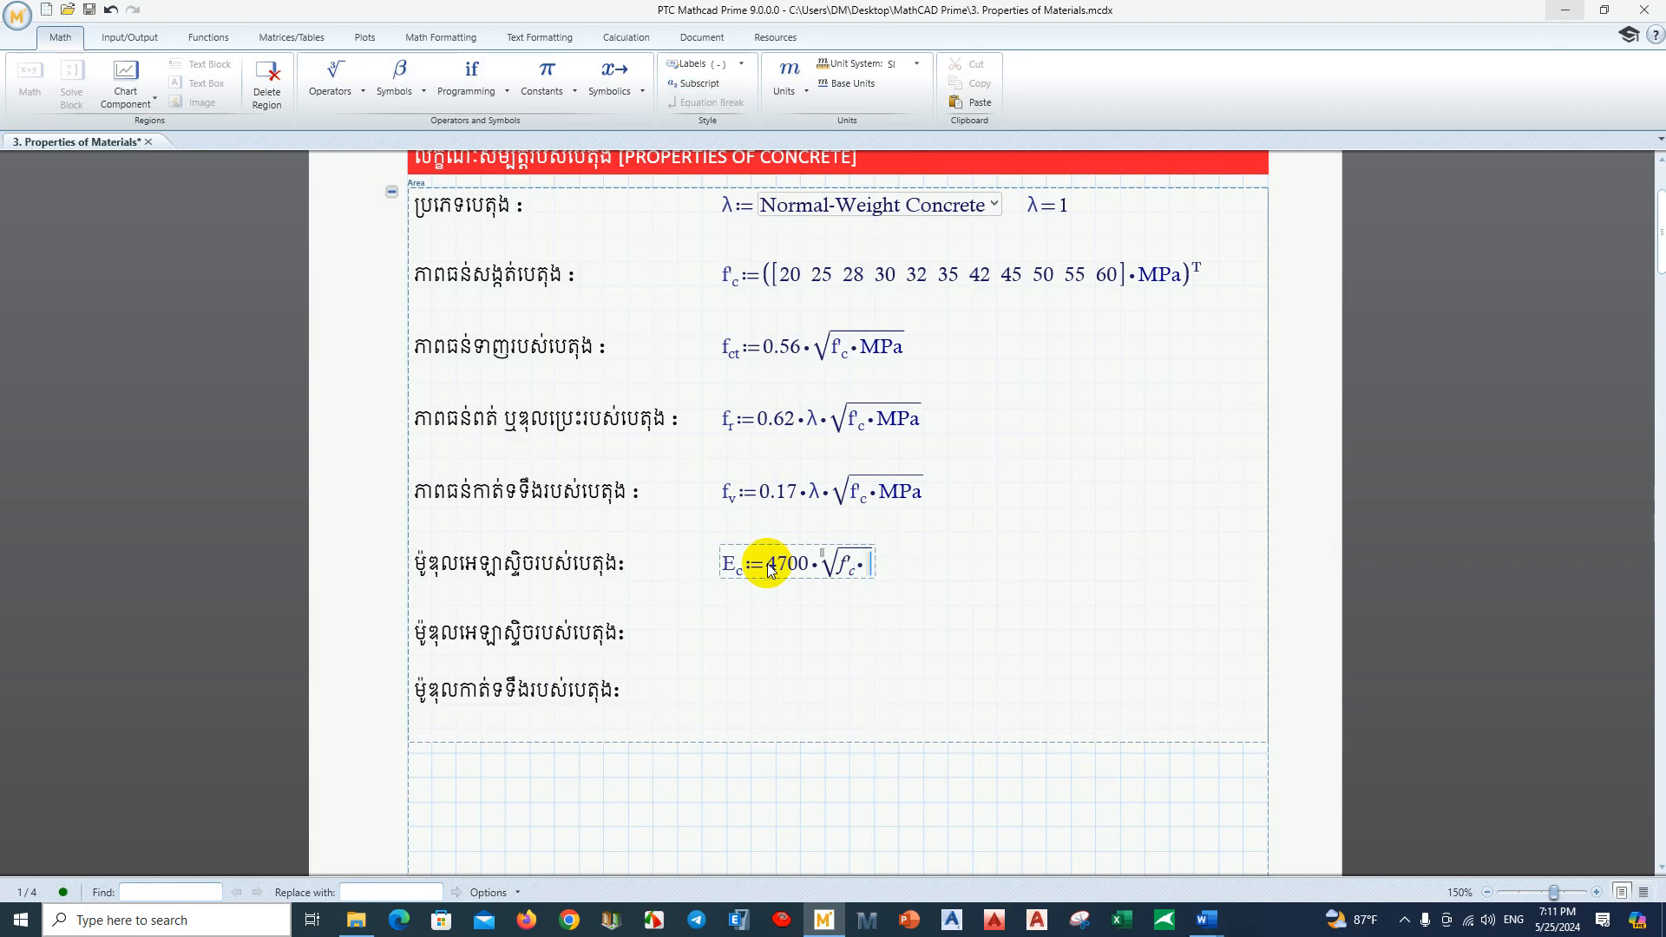
click(771, 623)
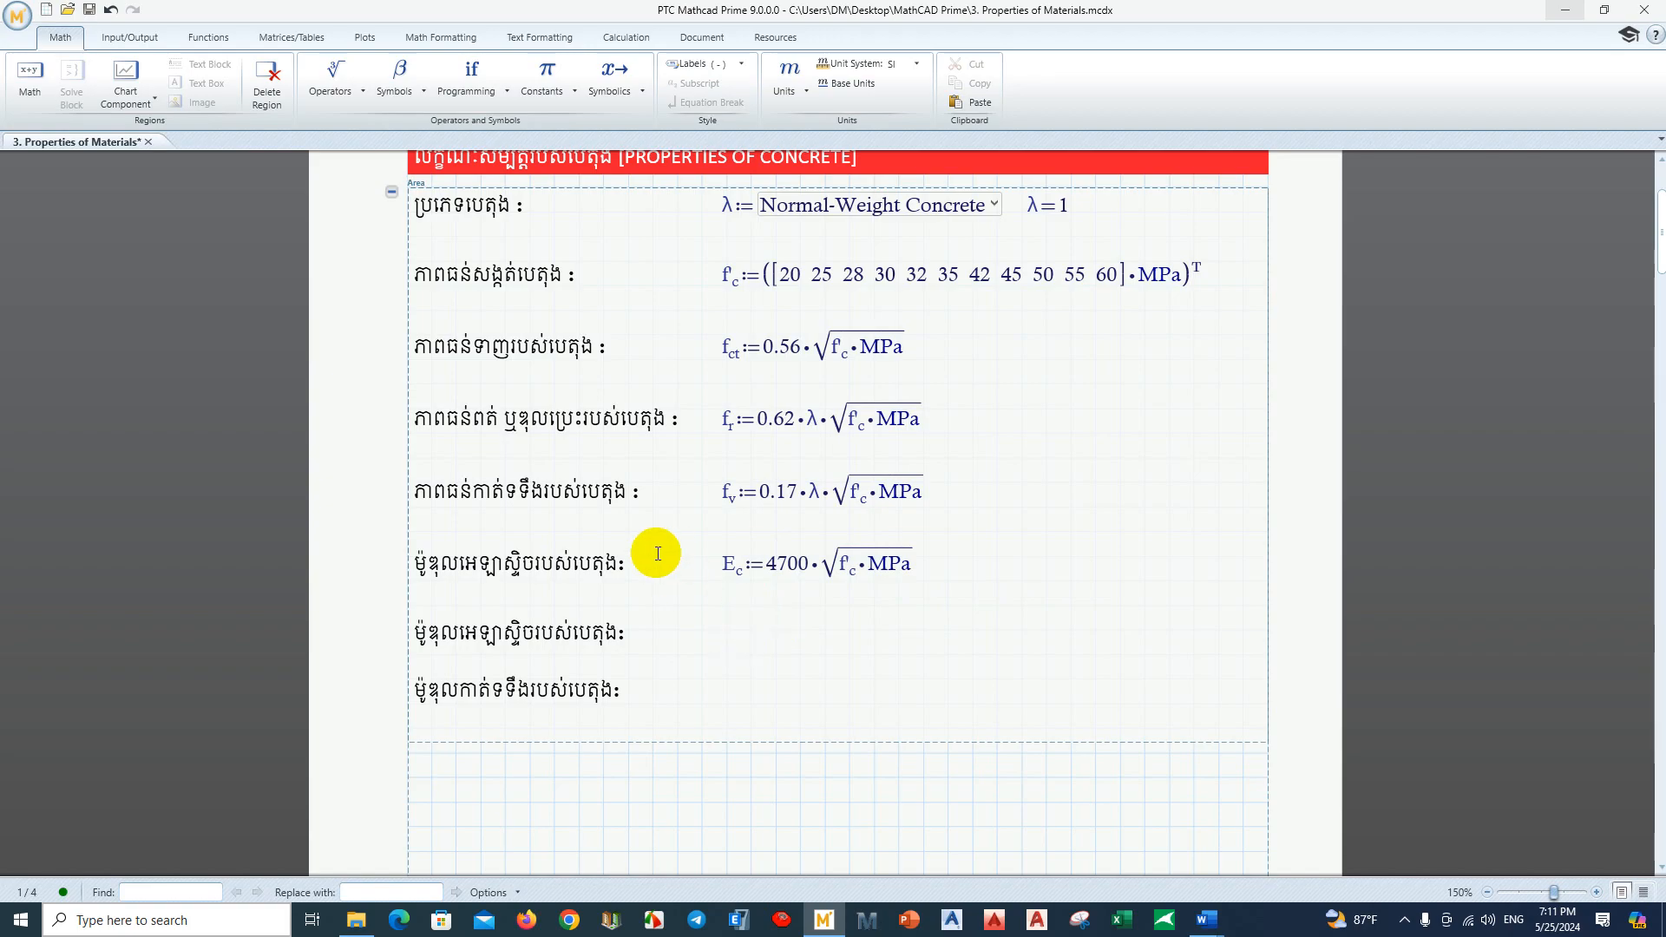
Step: Copy the Khmer Poisson's ratio label text from the shear modulus section of the Word manual solution
drag(622, 570, 380, 588)
click(705, 632)
mouse_move(1209, 926)
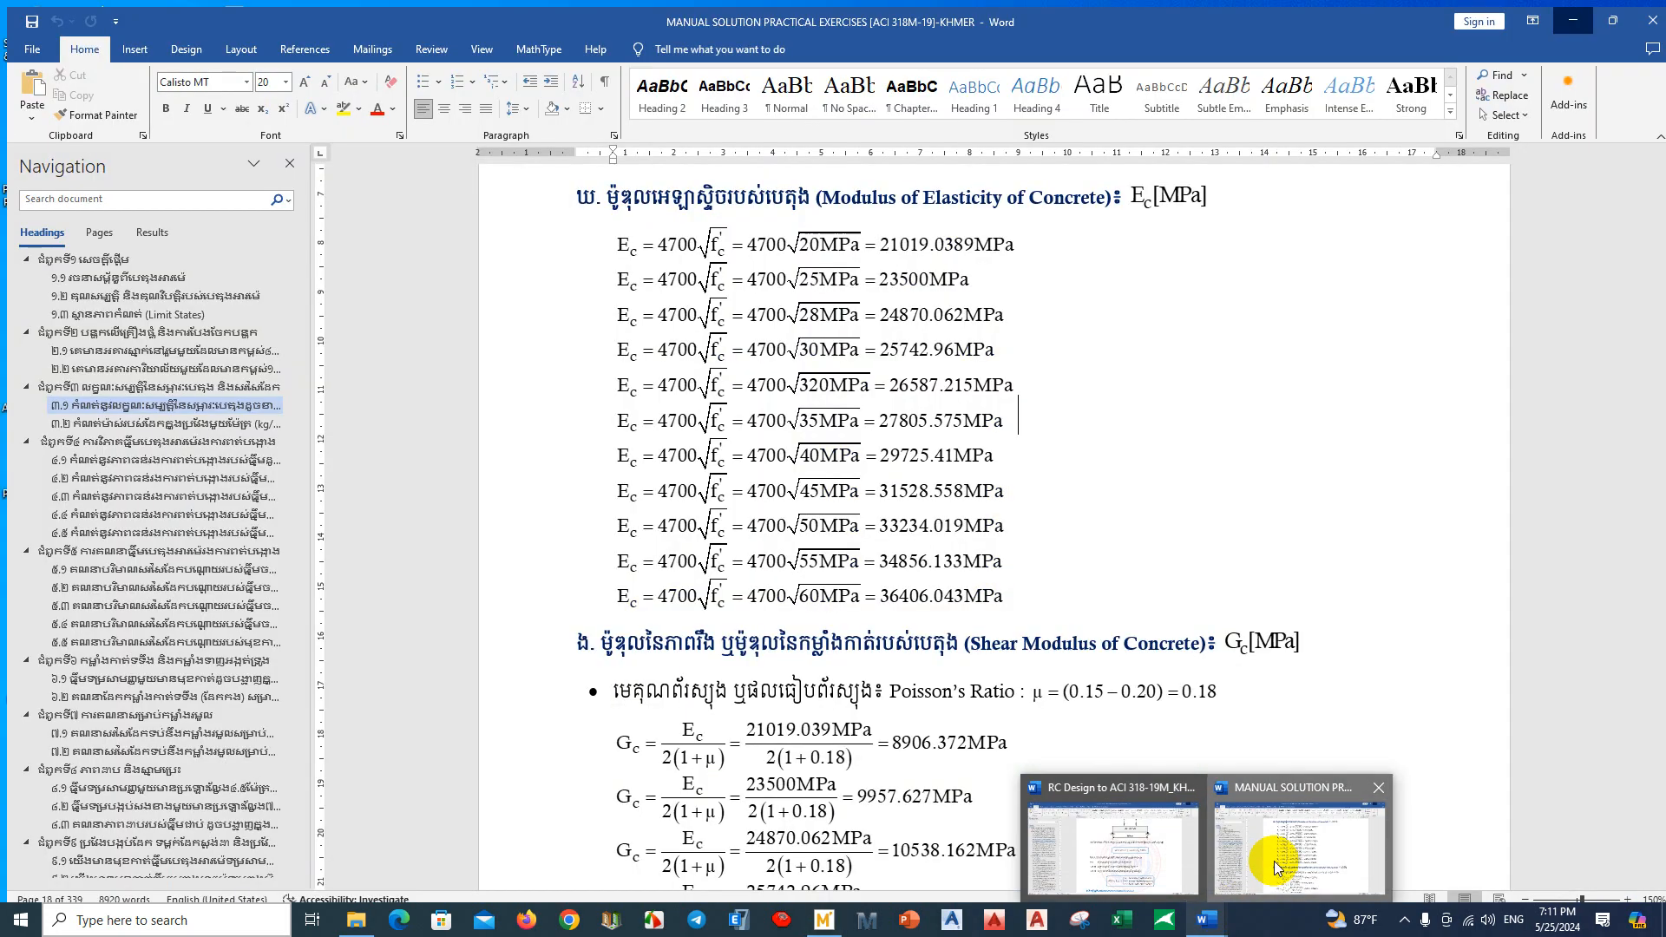
click(1274, 860)
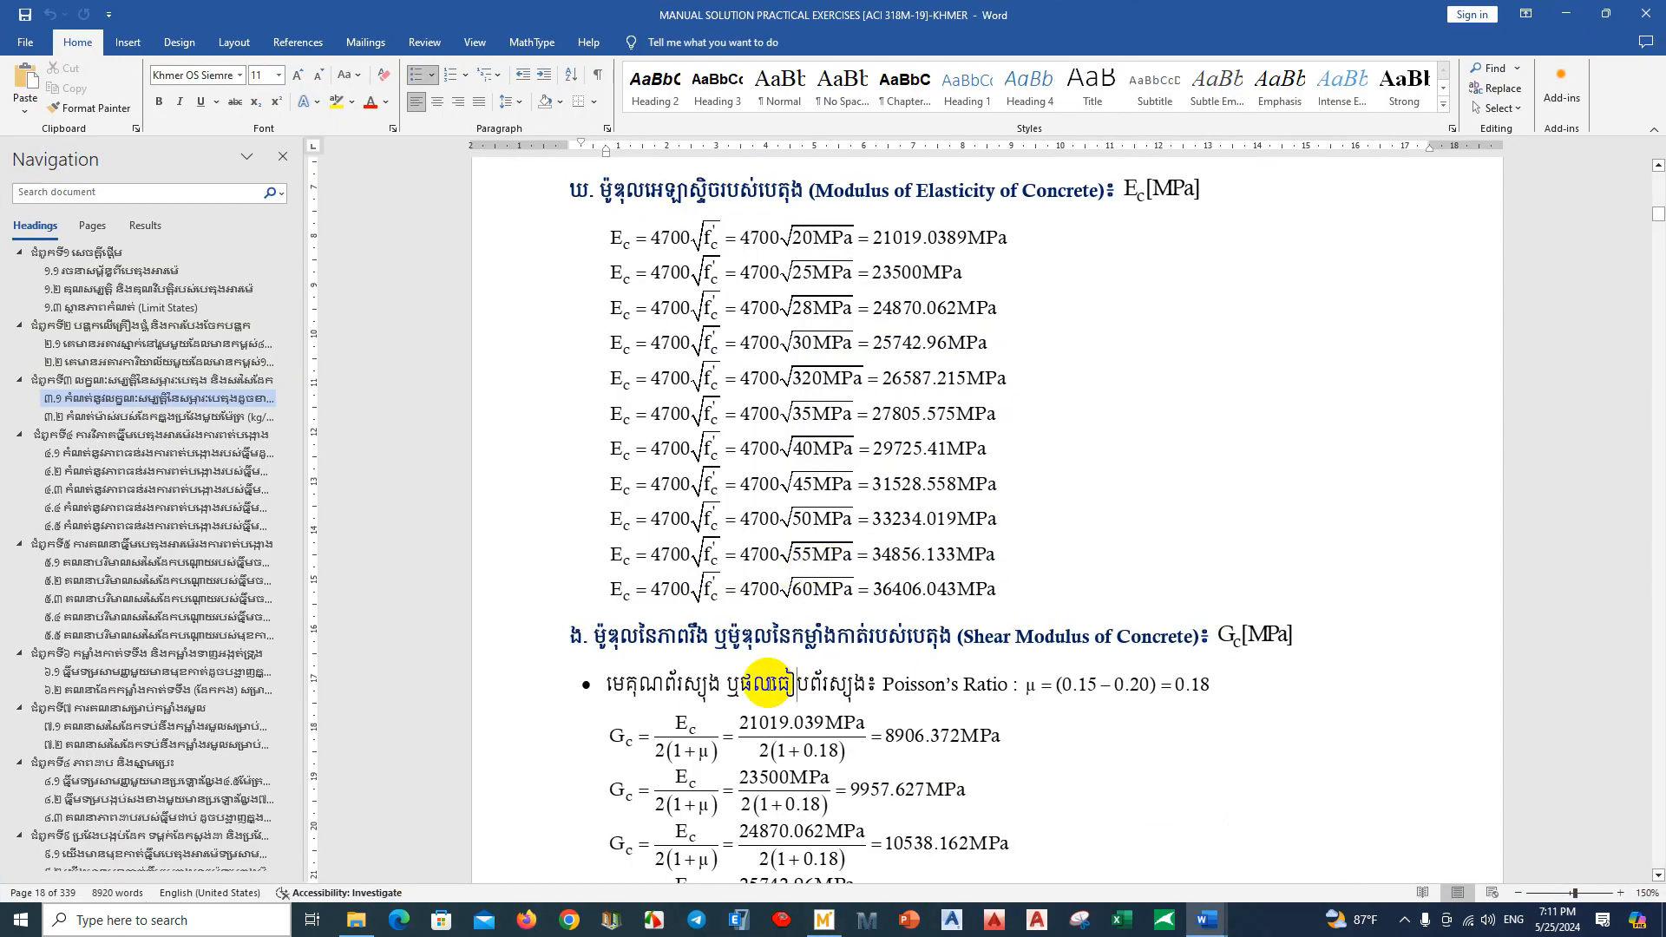
drag(605, 685, 848, 685)
key(ctrl+c)
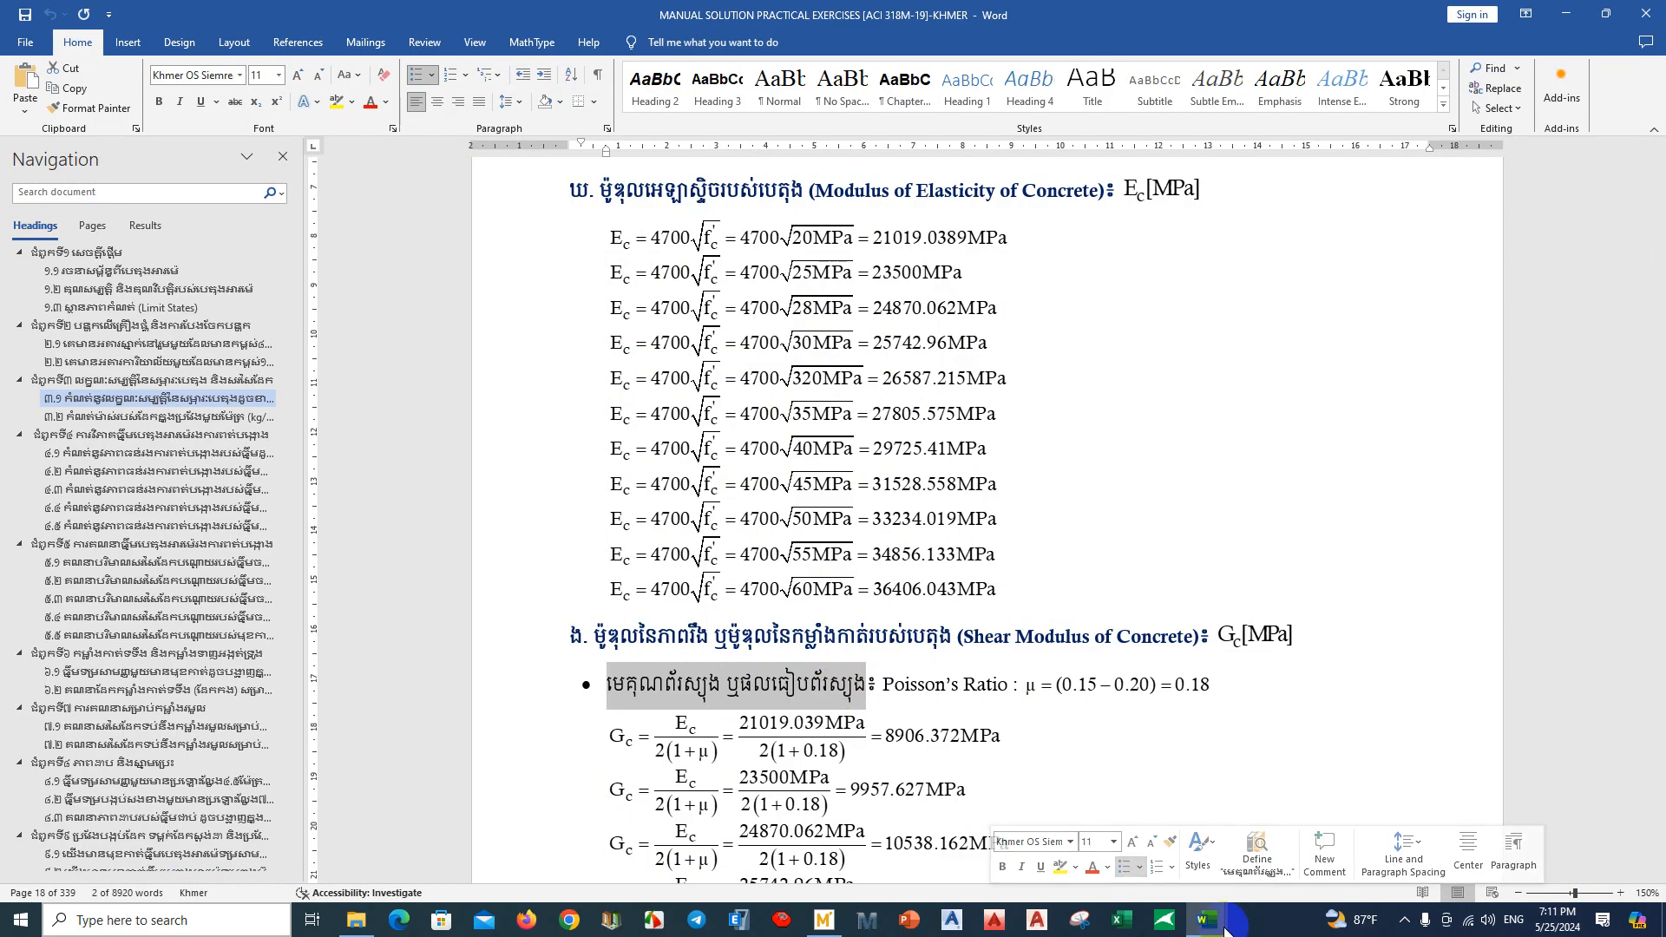
Step: Back in the Mathcad worksheet, replace the duplicate modulus of elasticity label's text with the copied Poisson's ratio text
click(824, 920)
right_click(736, 638)
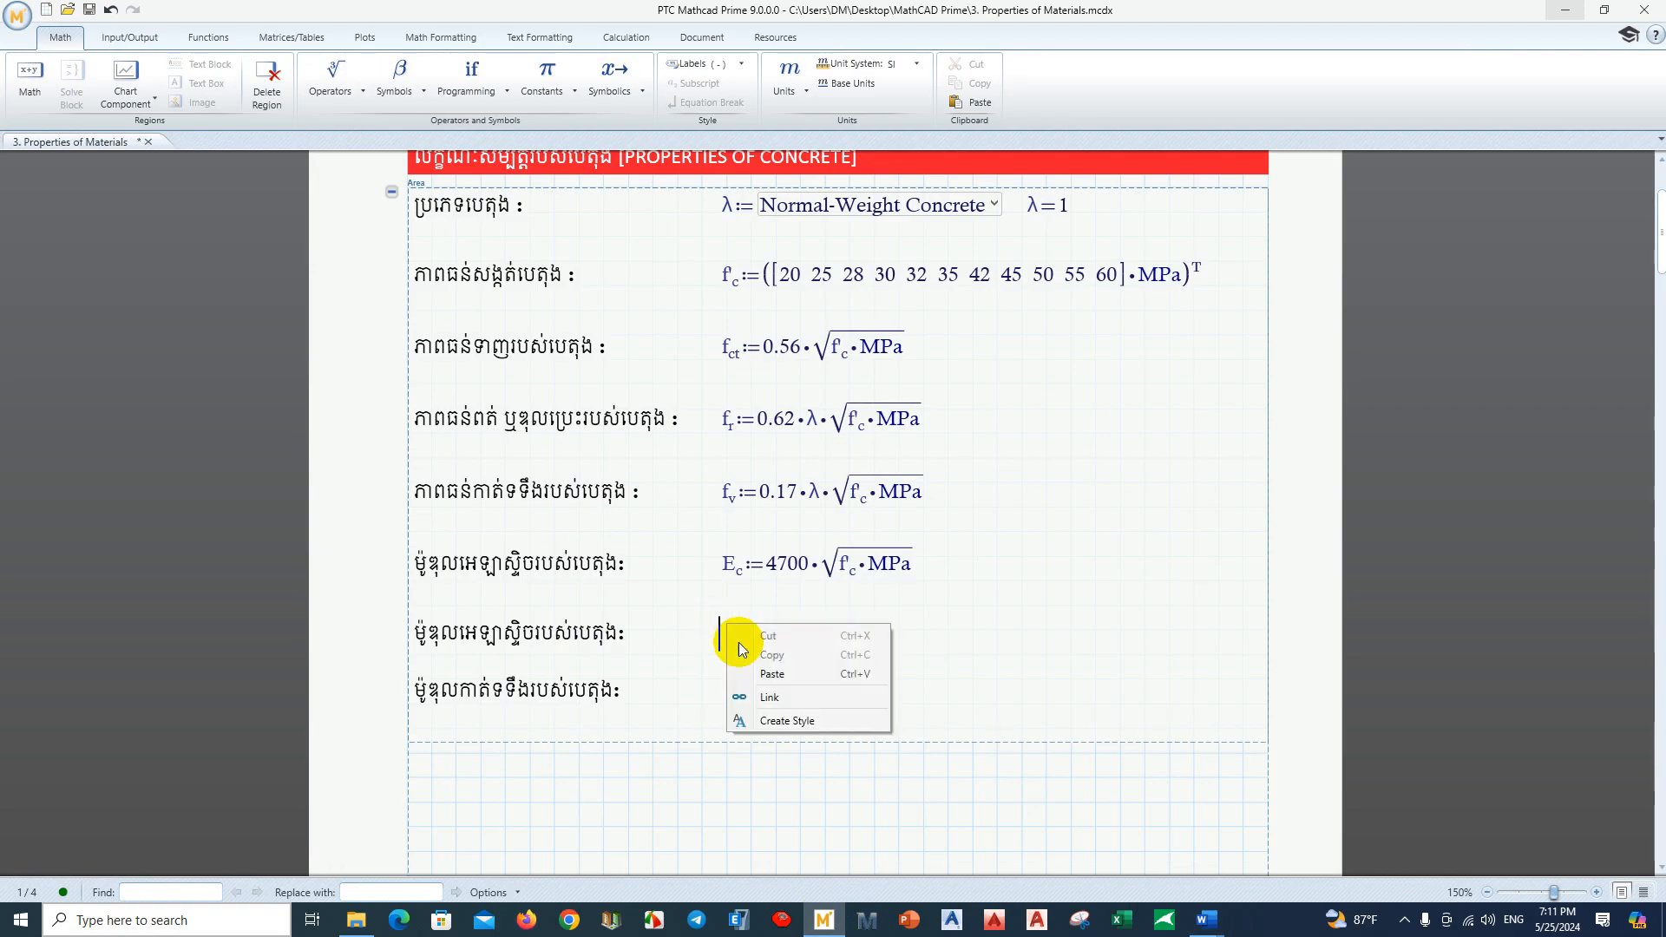
click(642, 633)
drag(618, 634, 416, 640)
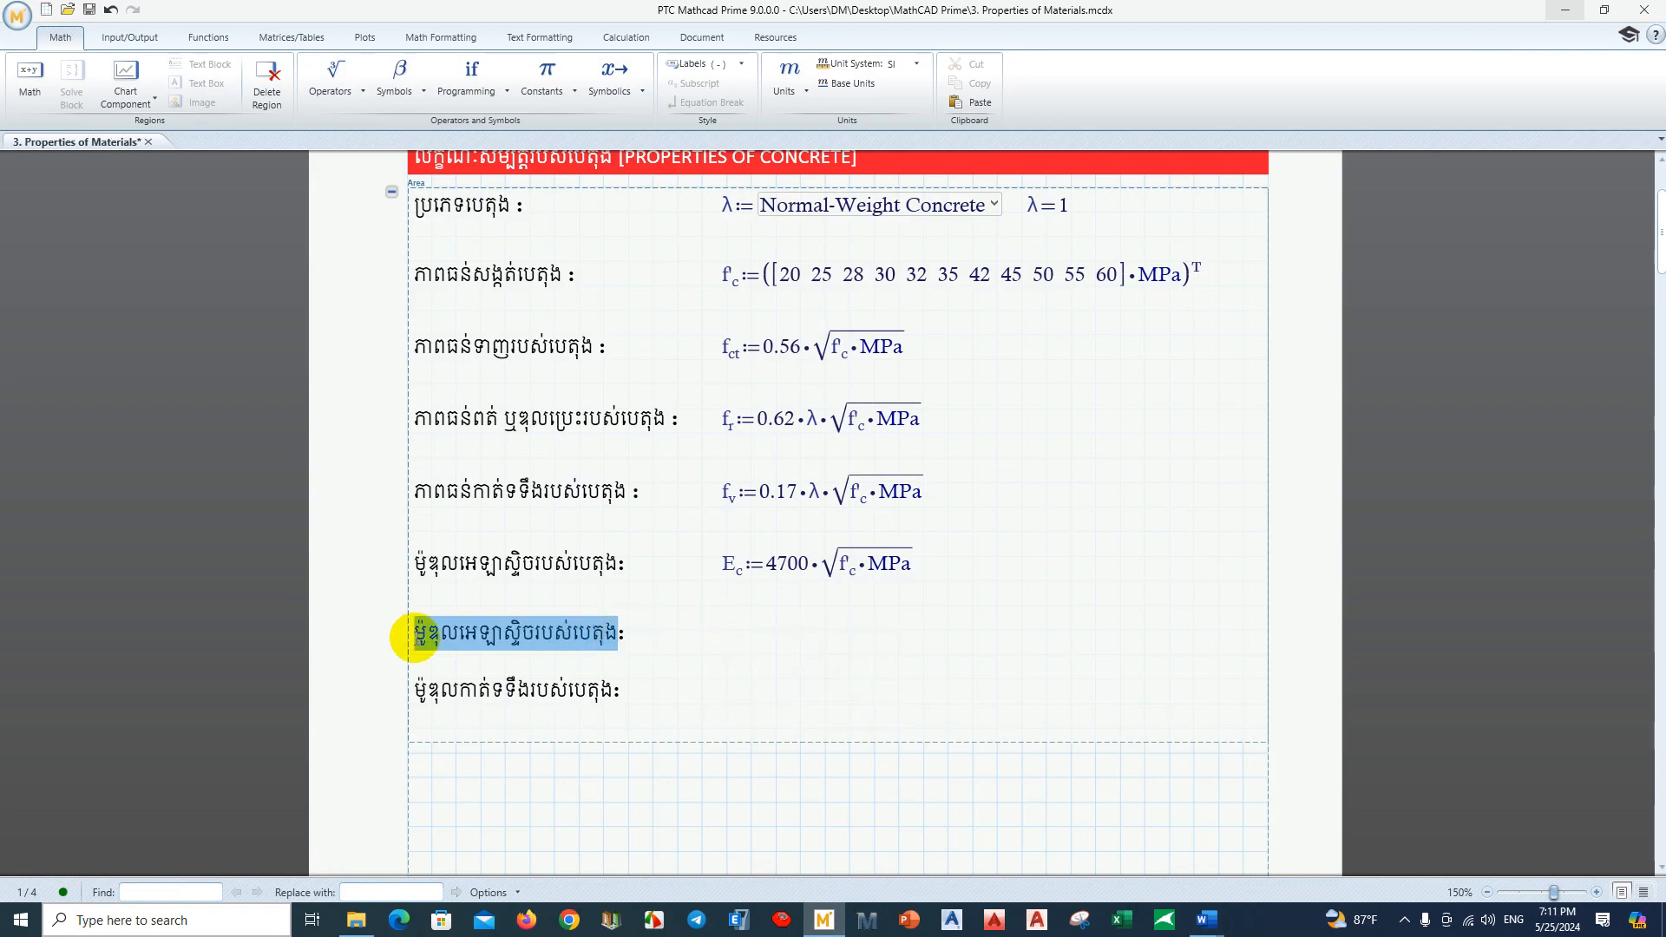
key(ctrl+v)
click(763, 634)
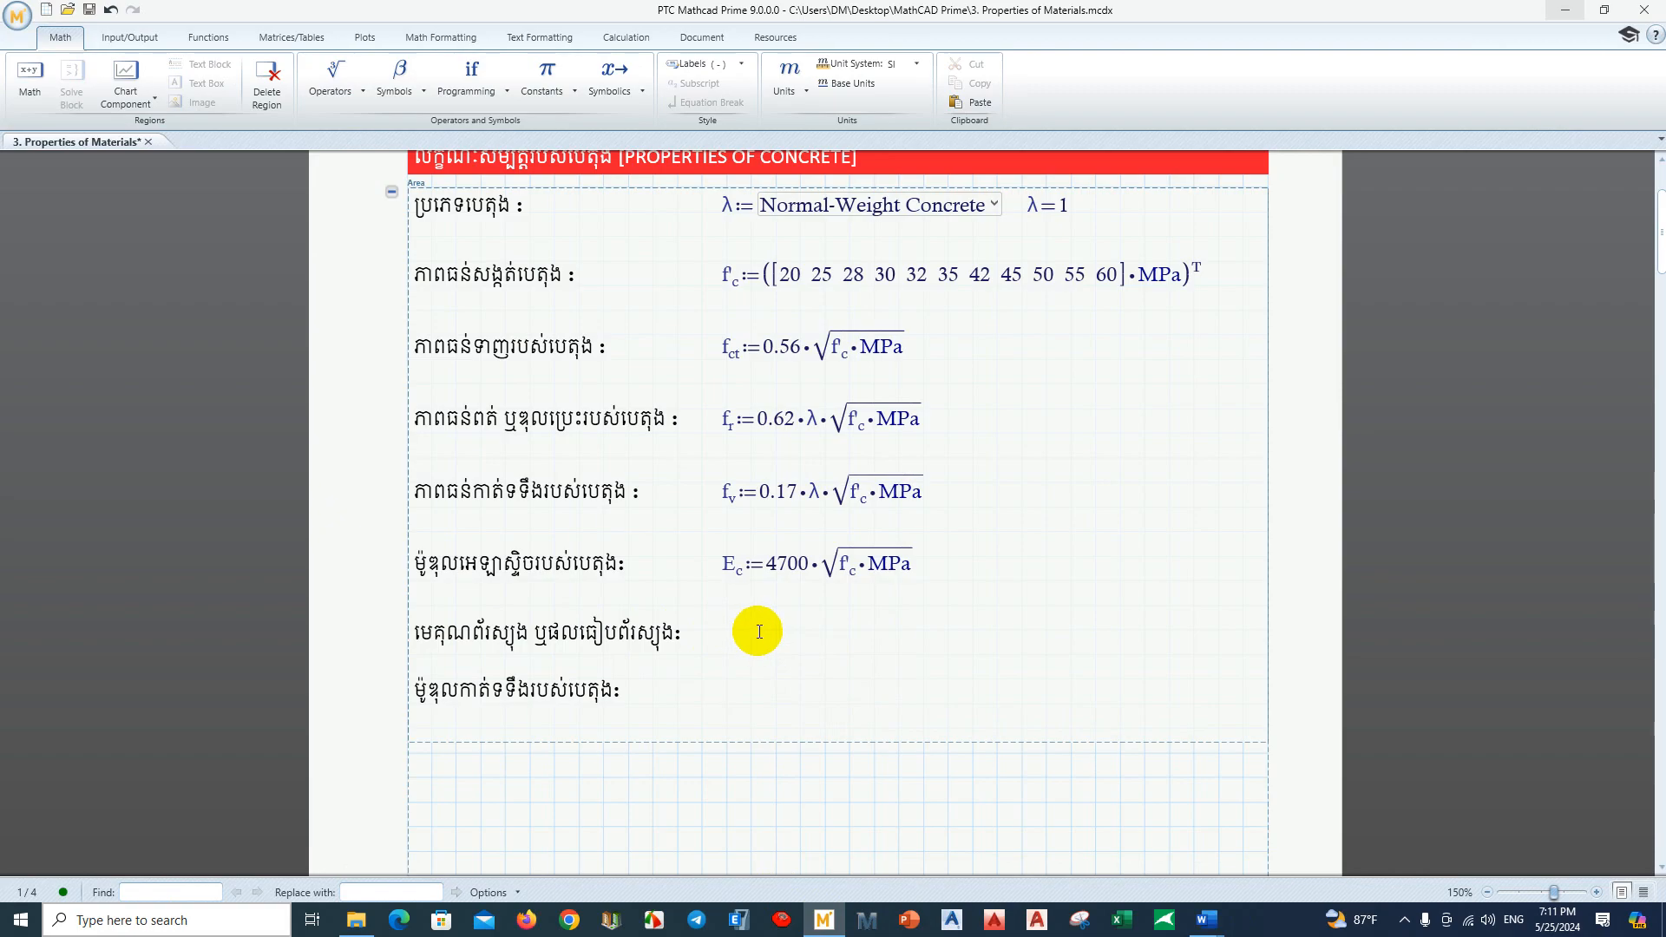
Step: Start the Poisson's ratio definition μ := beside its label and insert a combo box as its value
key(BackSpace)
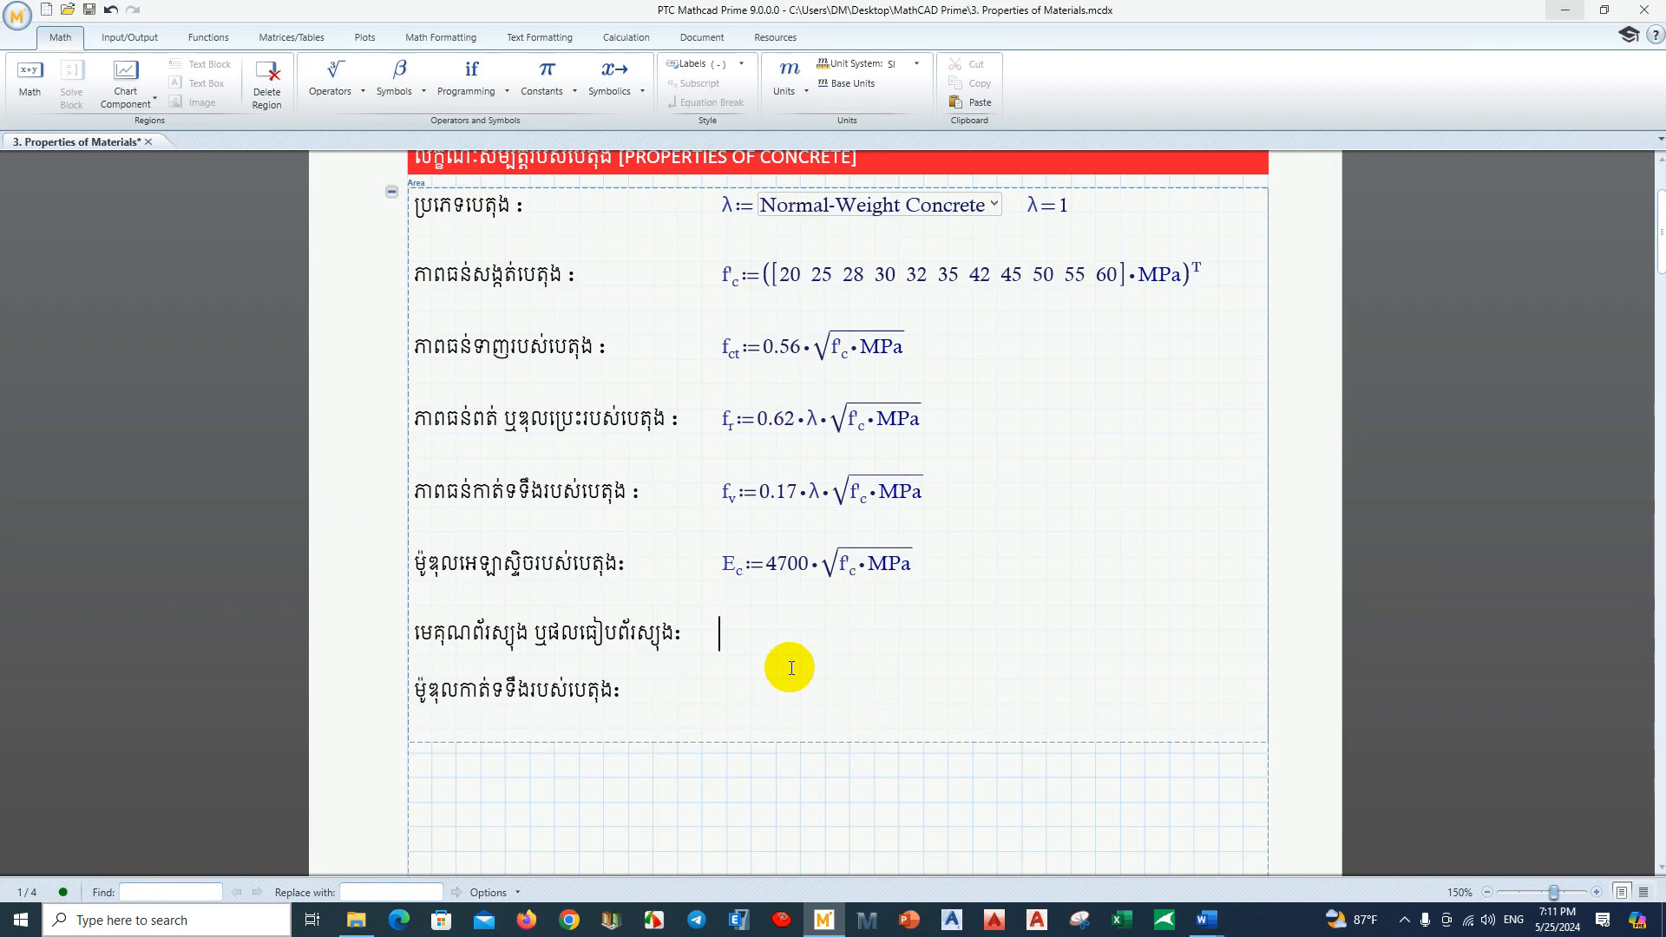
key(ctrl+m)
text(m)
key(ctrl+g)
text(:=)
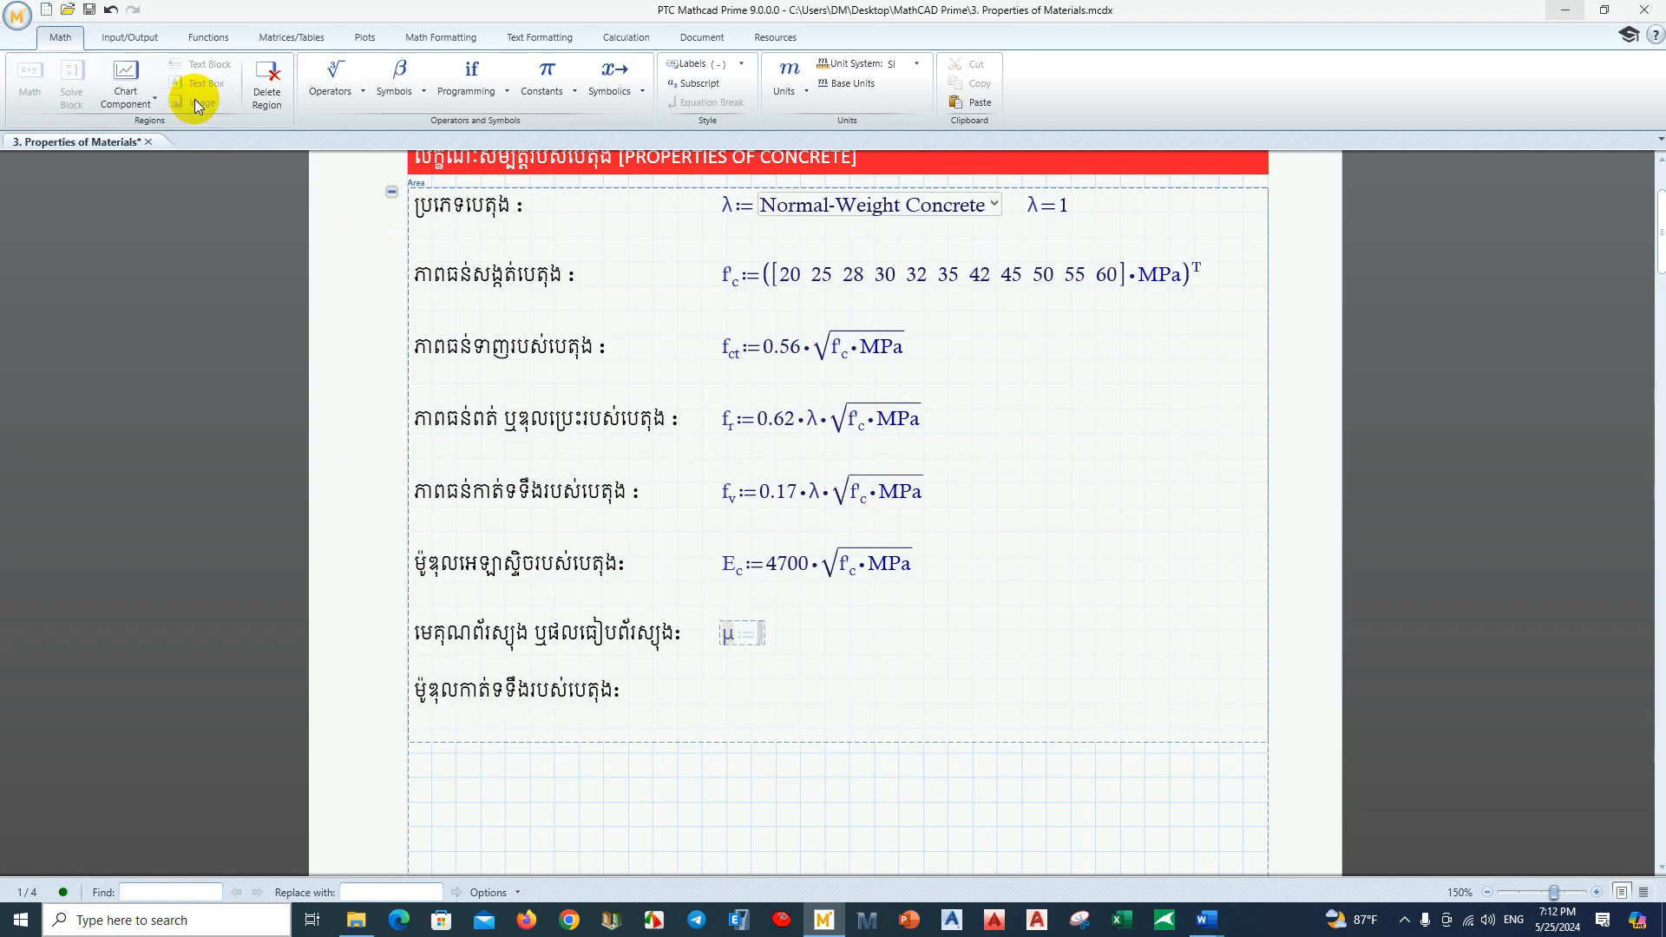
click(153, 42)
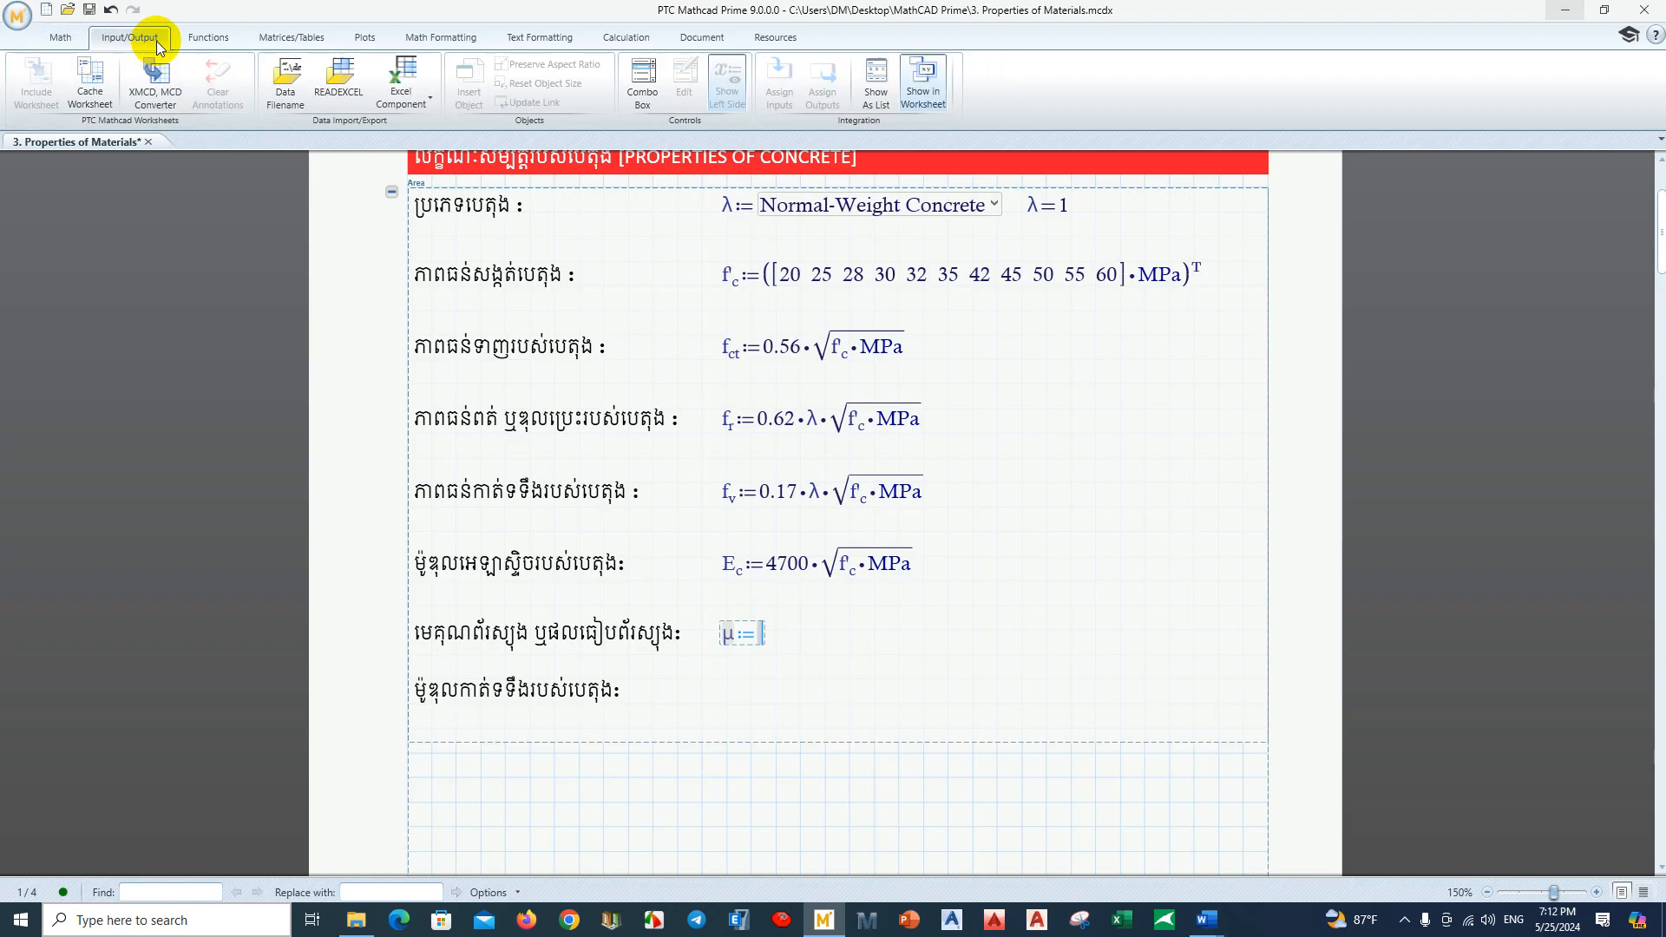
click(647, 84)
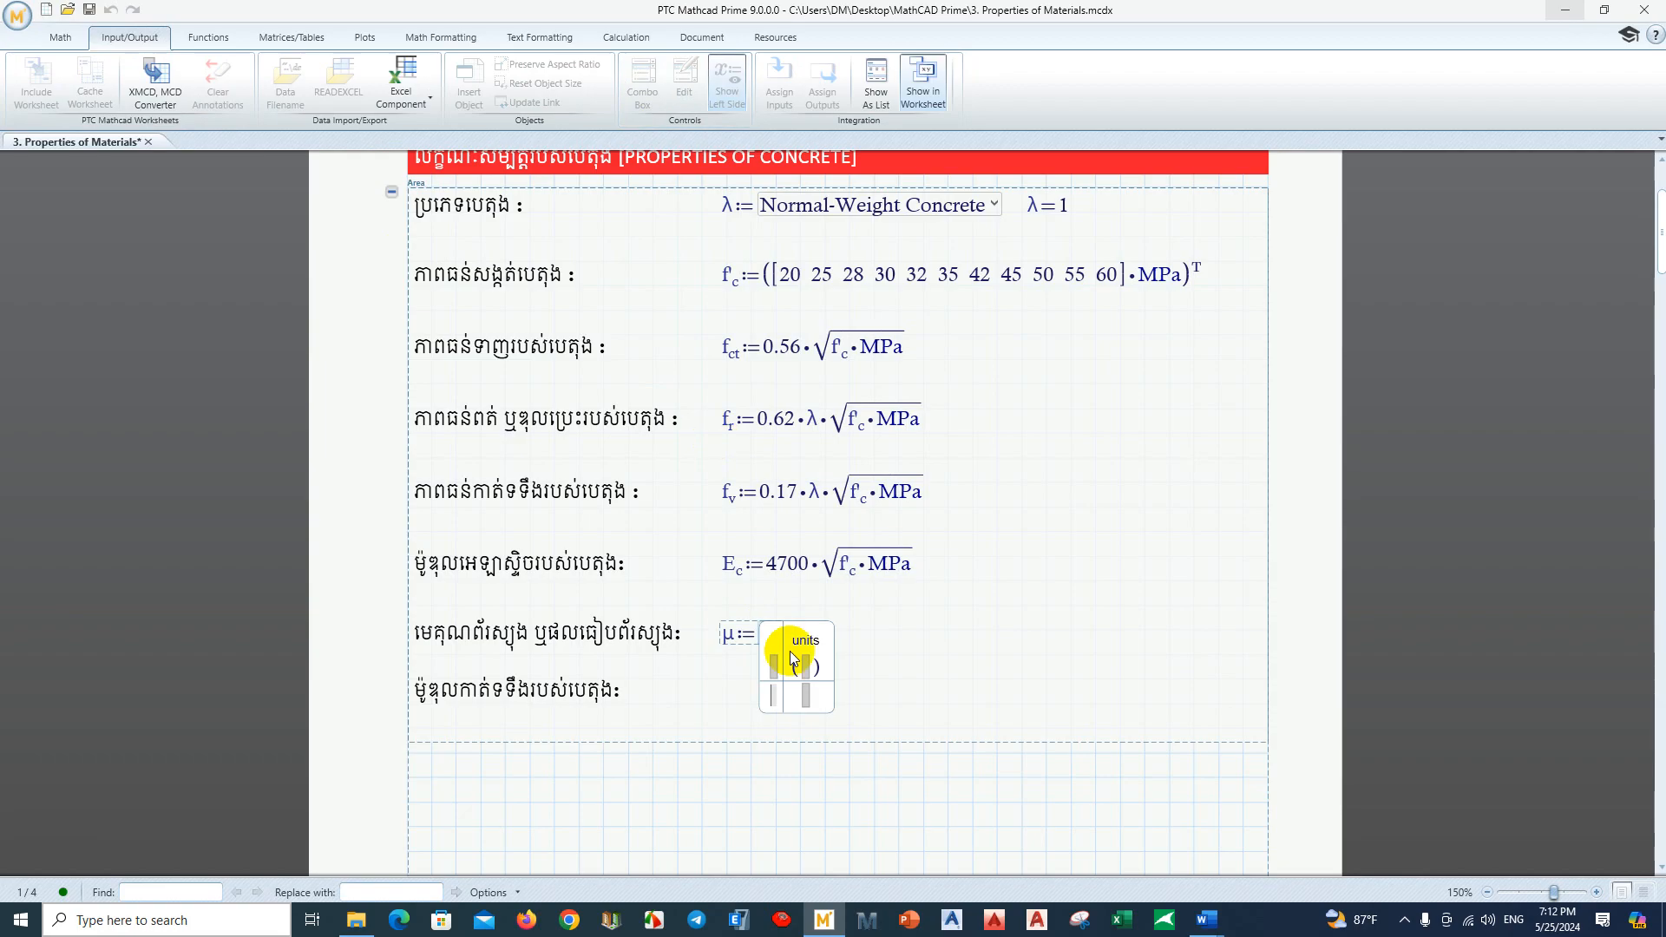
Step: Enter 0.15, 0.16 and 0.17 in successive rows of the μ combo box's value column
click(815, 691)
text(0.15)
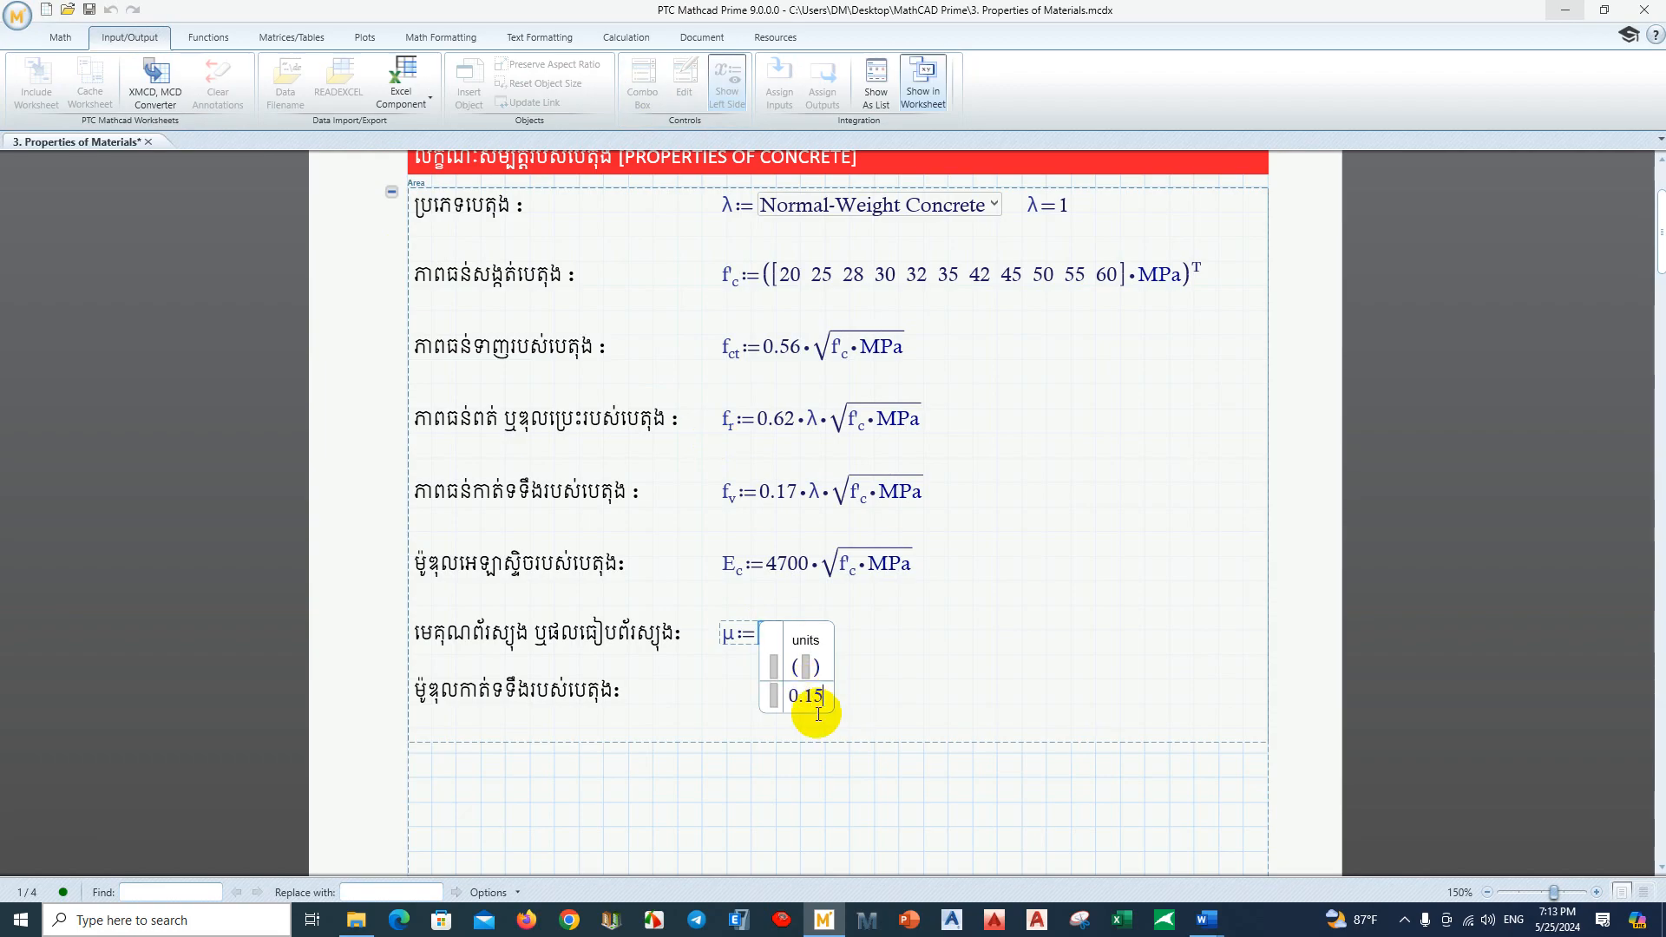
key(Return)
text(0.16)
key(Return)
text(0.17)
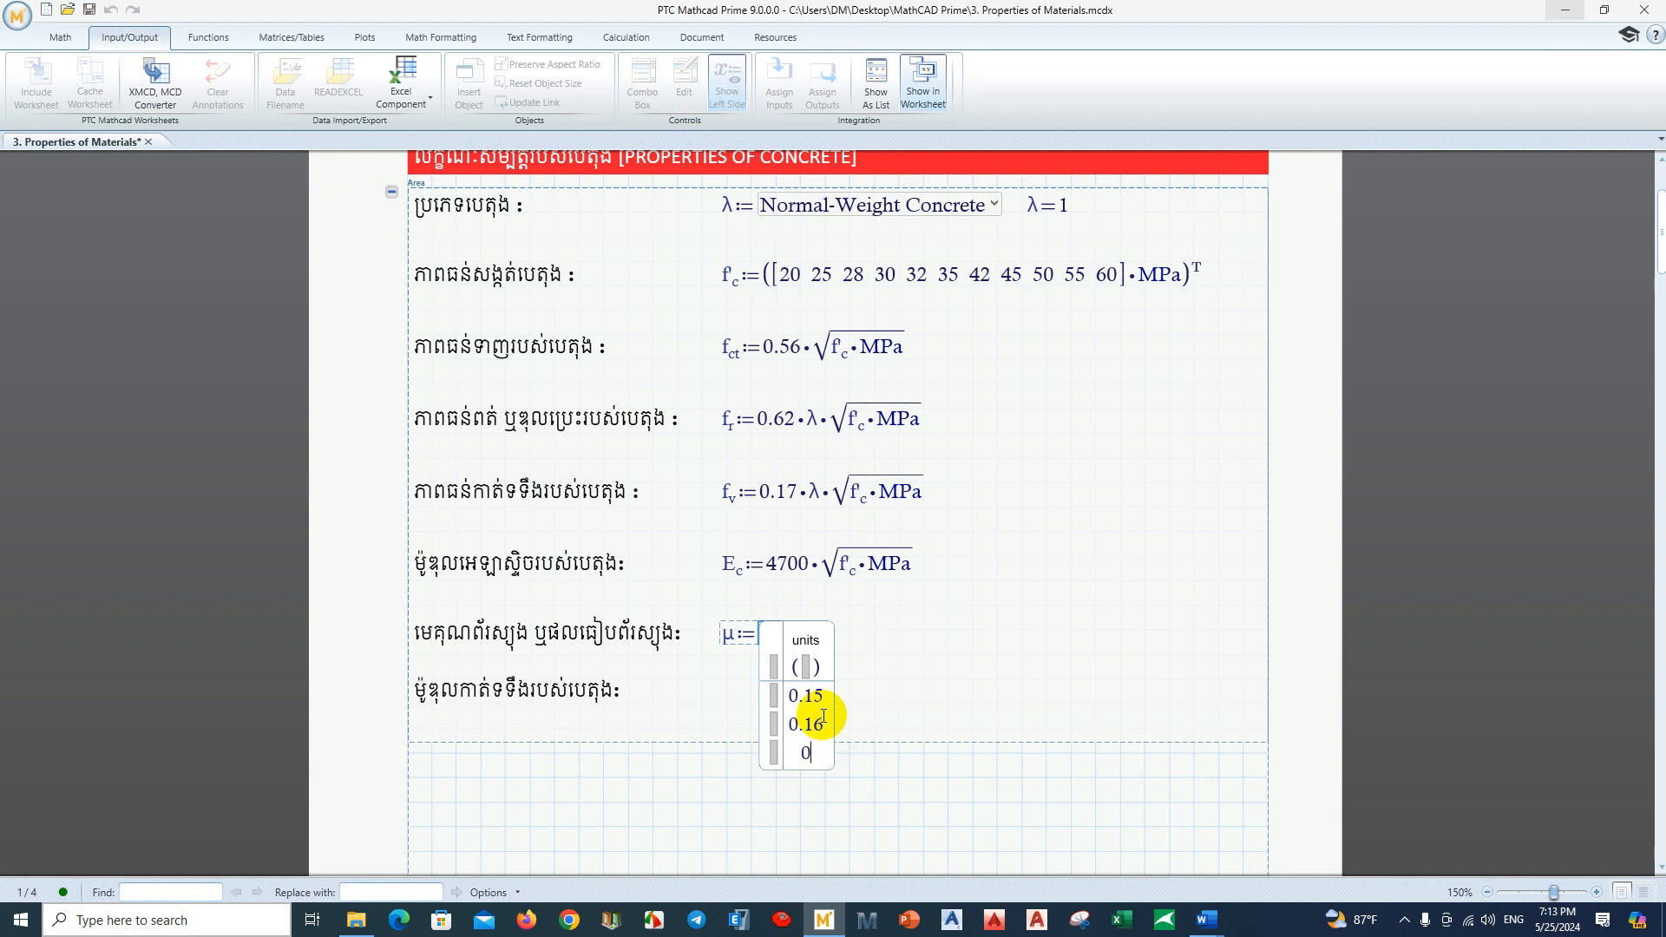
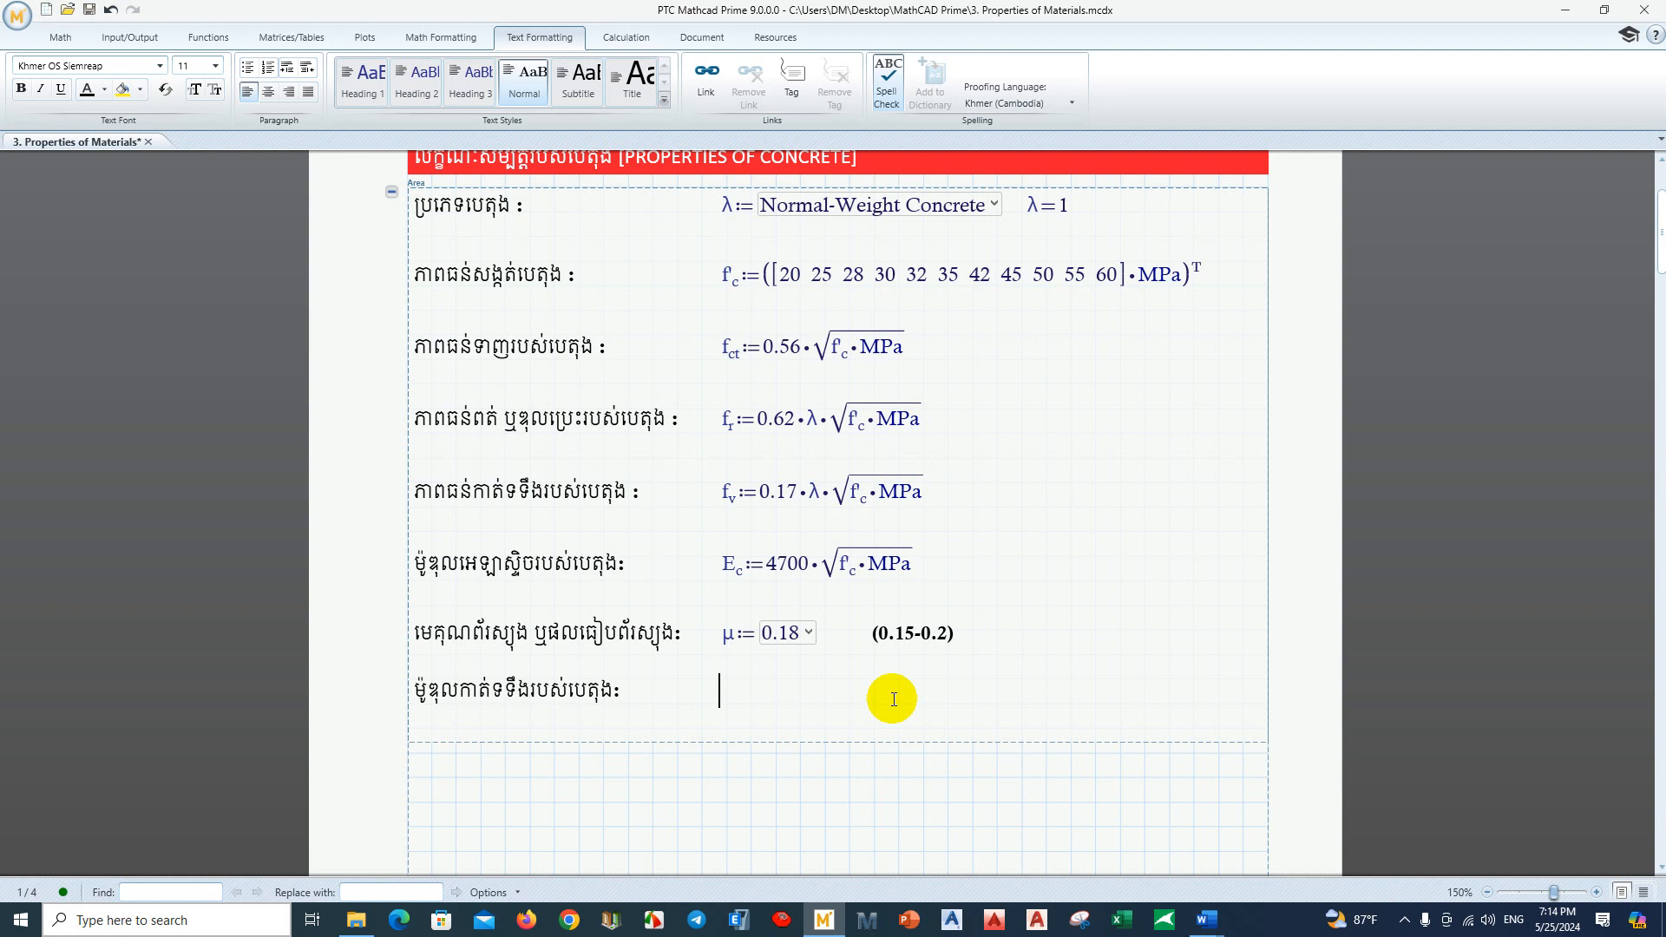
Step: Define the shear modulus beside its label as G_c := E_c/(2·(1+μ)), with c as a subscript
text(G)
text(E)
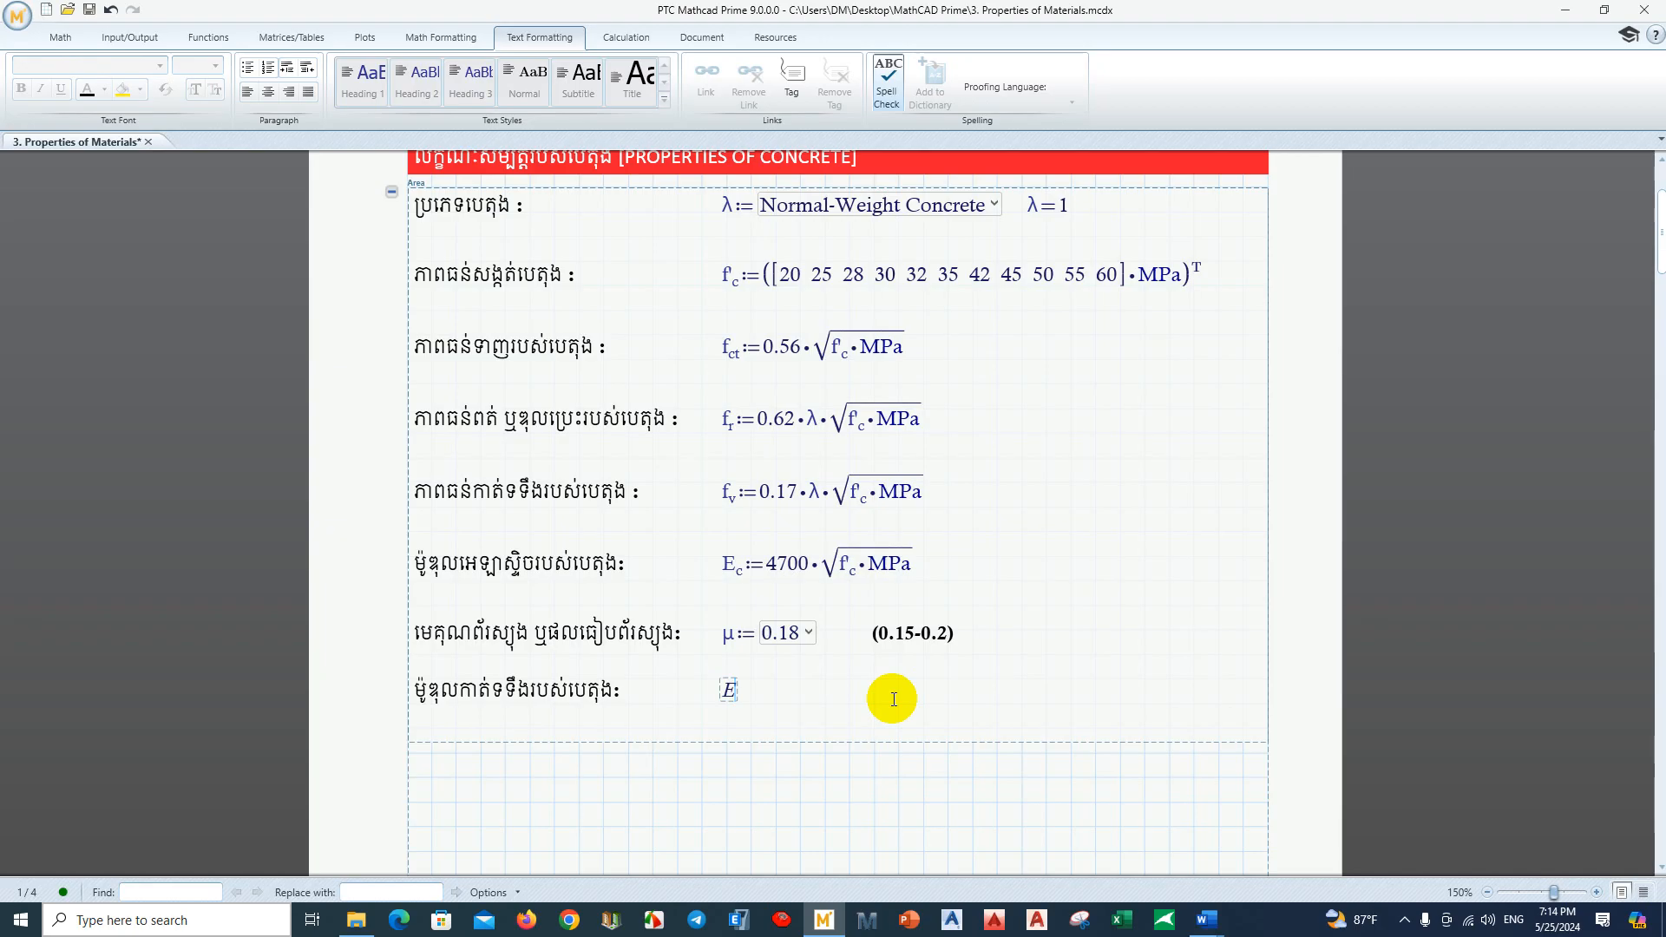
key(BackSpace)
text(G)
key(ctrl+minus)
text(c:=E)
key(ctrl+minus)
text(c/)
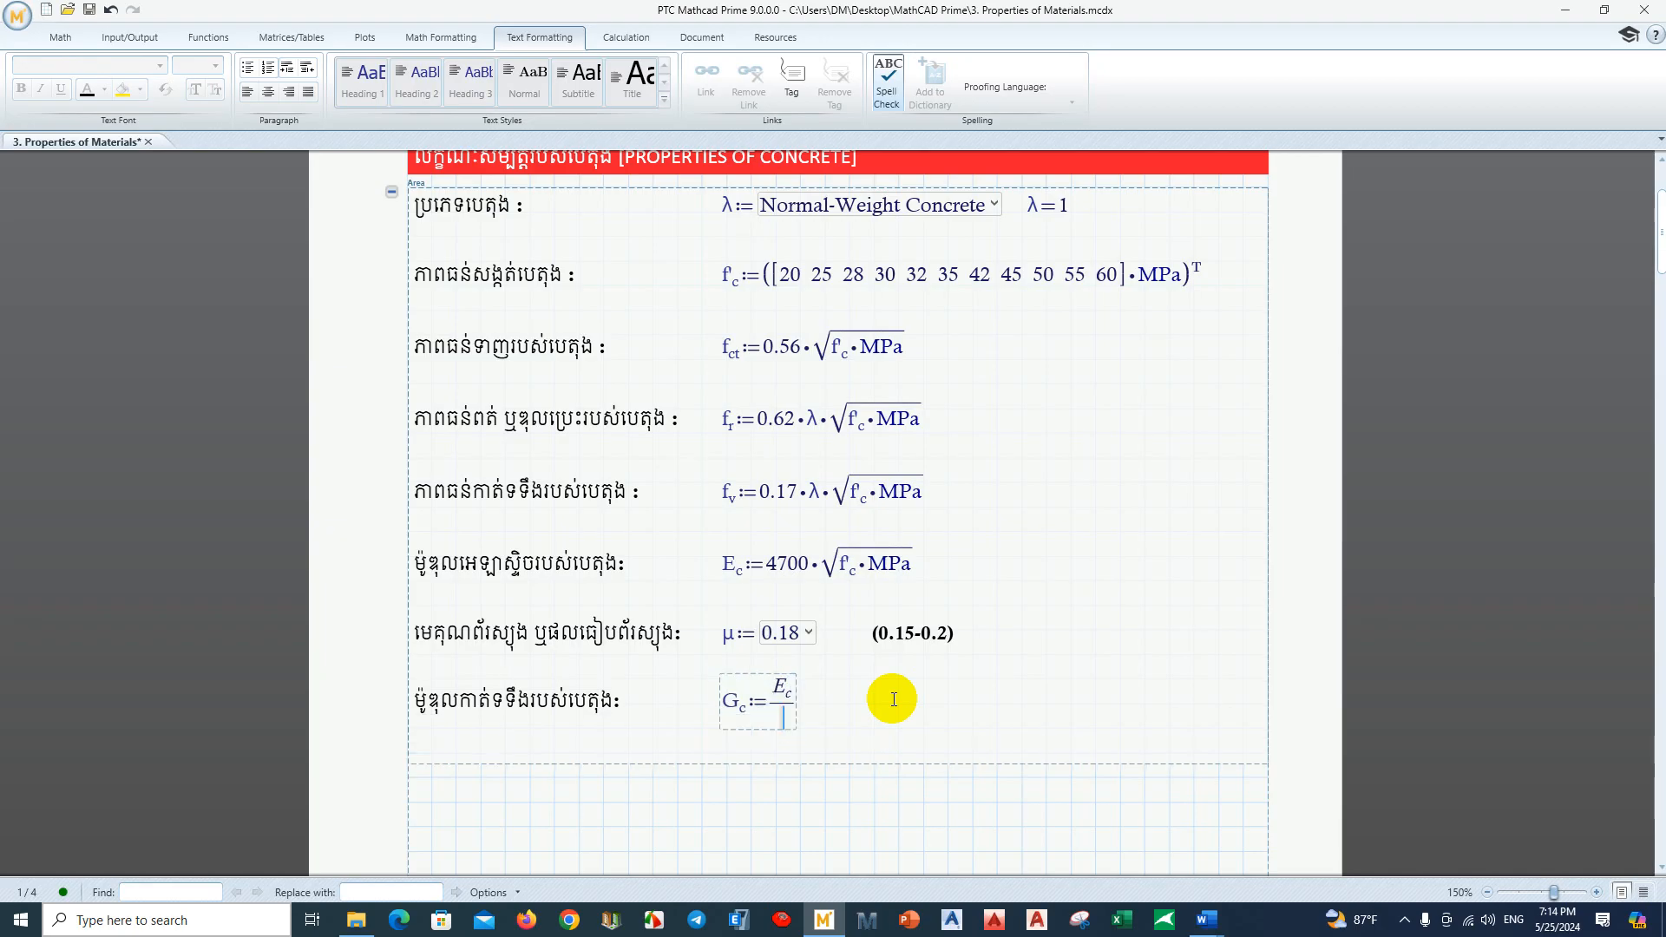
text(2·(1+)
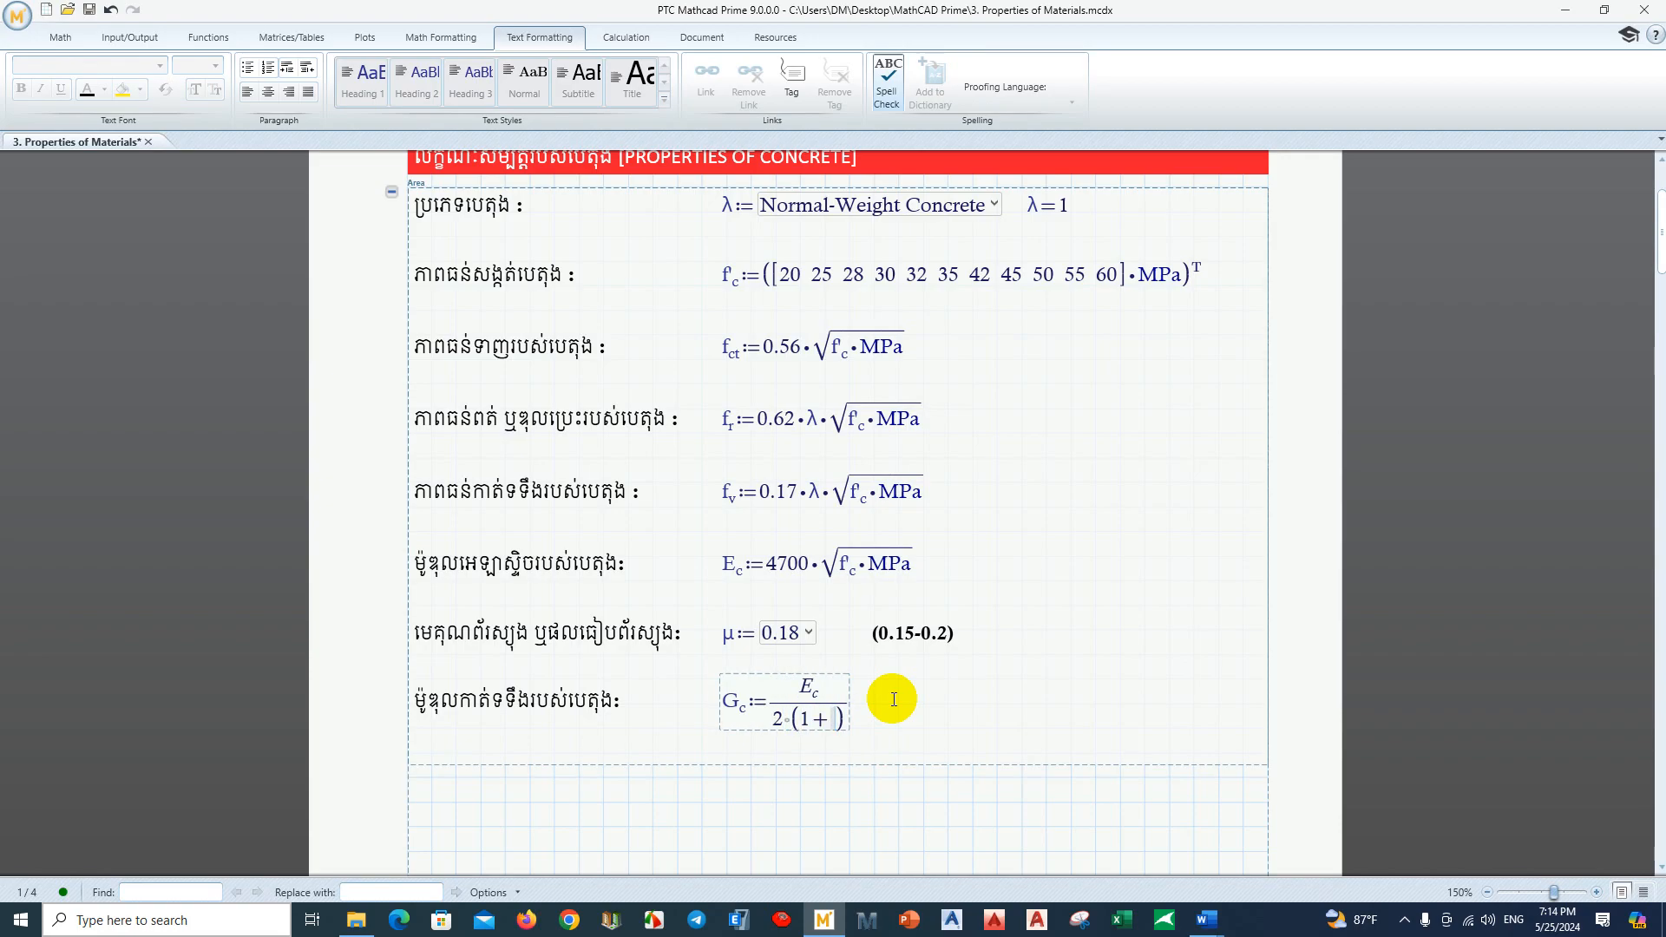
text(μ)
click(894, 699)
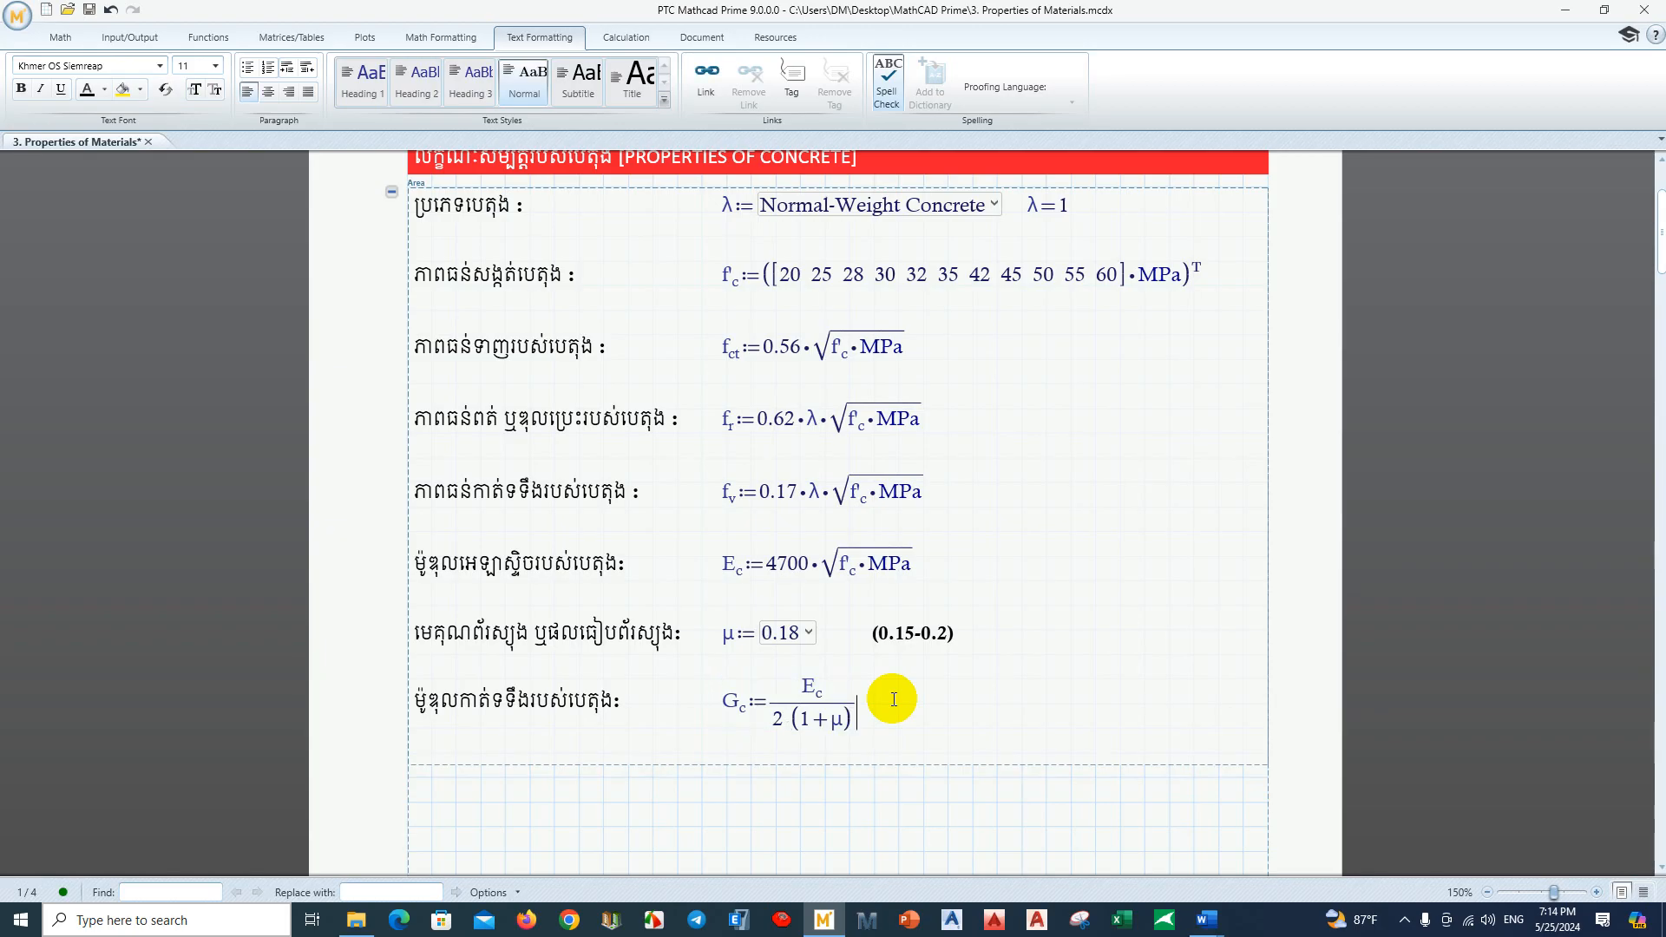
Step: Evaluate the G_c definition inline to check the shear modulus results
scroll(894, 699, down, 1)
scroll(894, 699, up, 1)
click(851, 700)
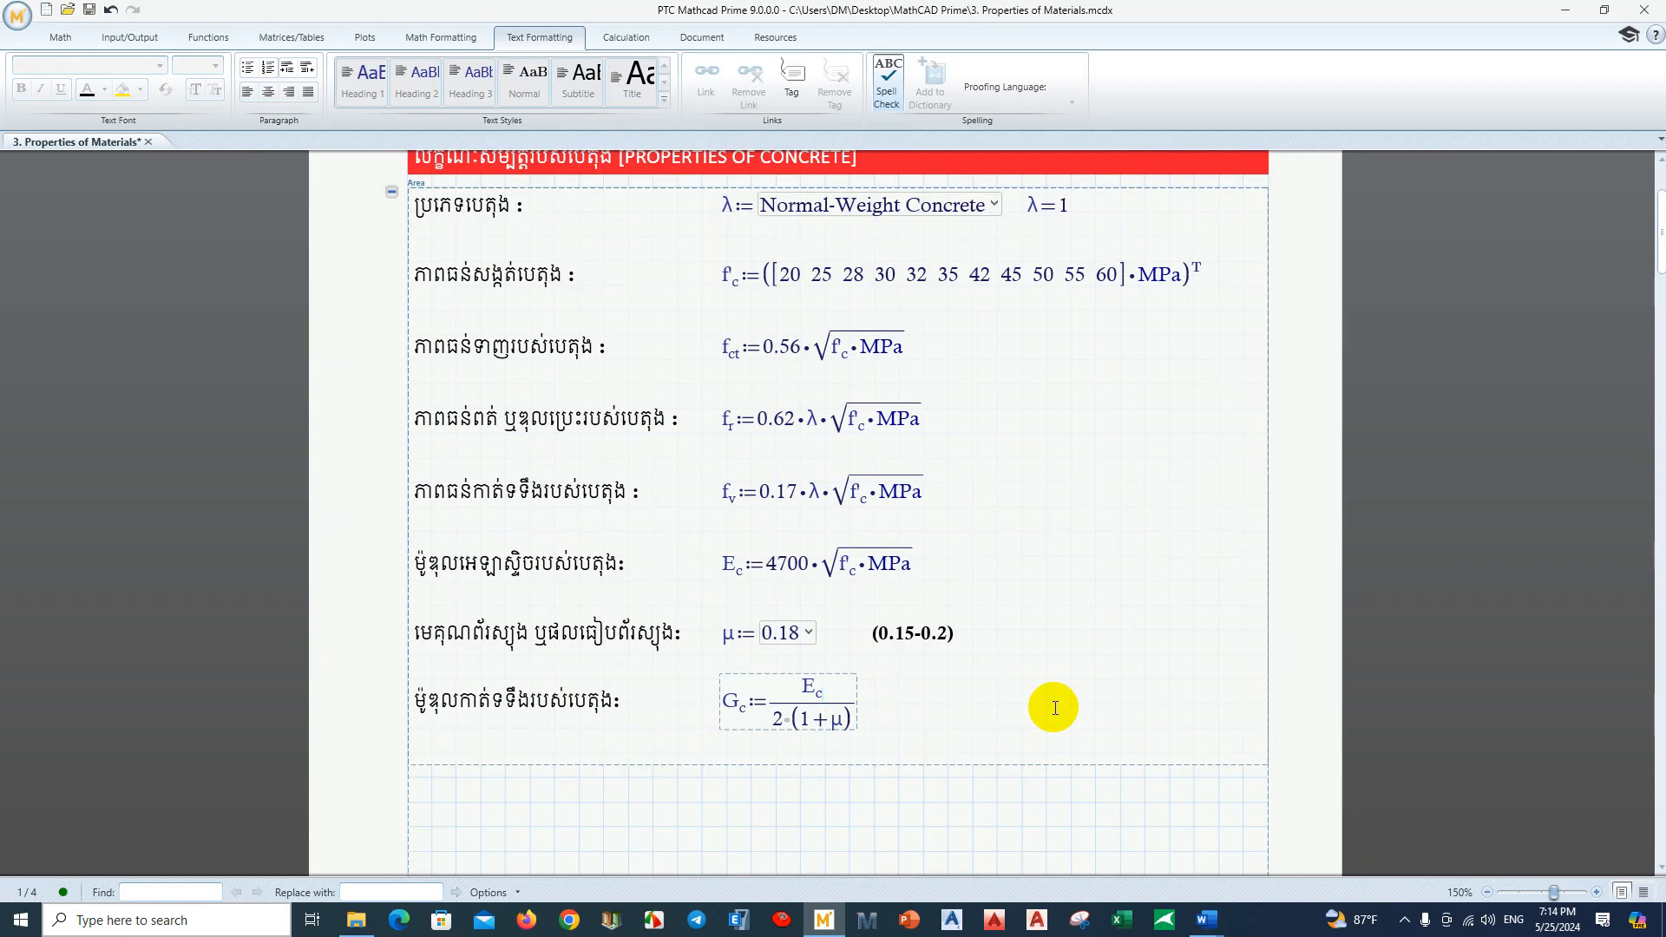
click(847, 699)
text(=)
click(1066, 705)
scroll(1071, 699, down, 4)
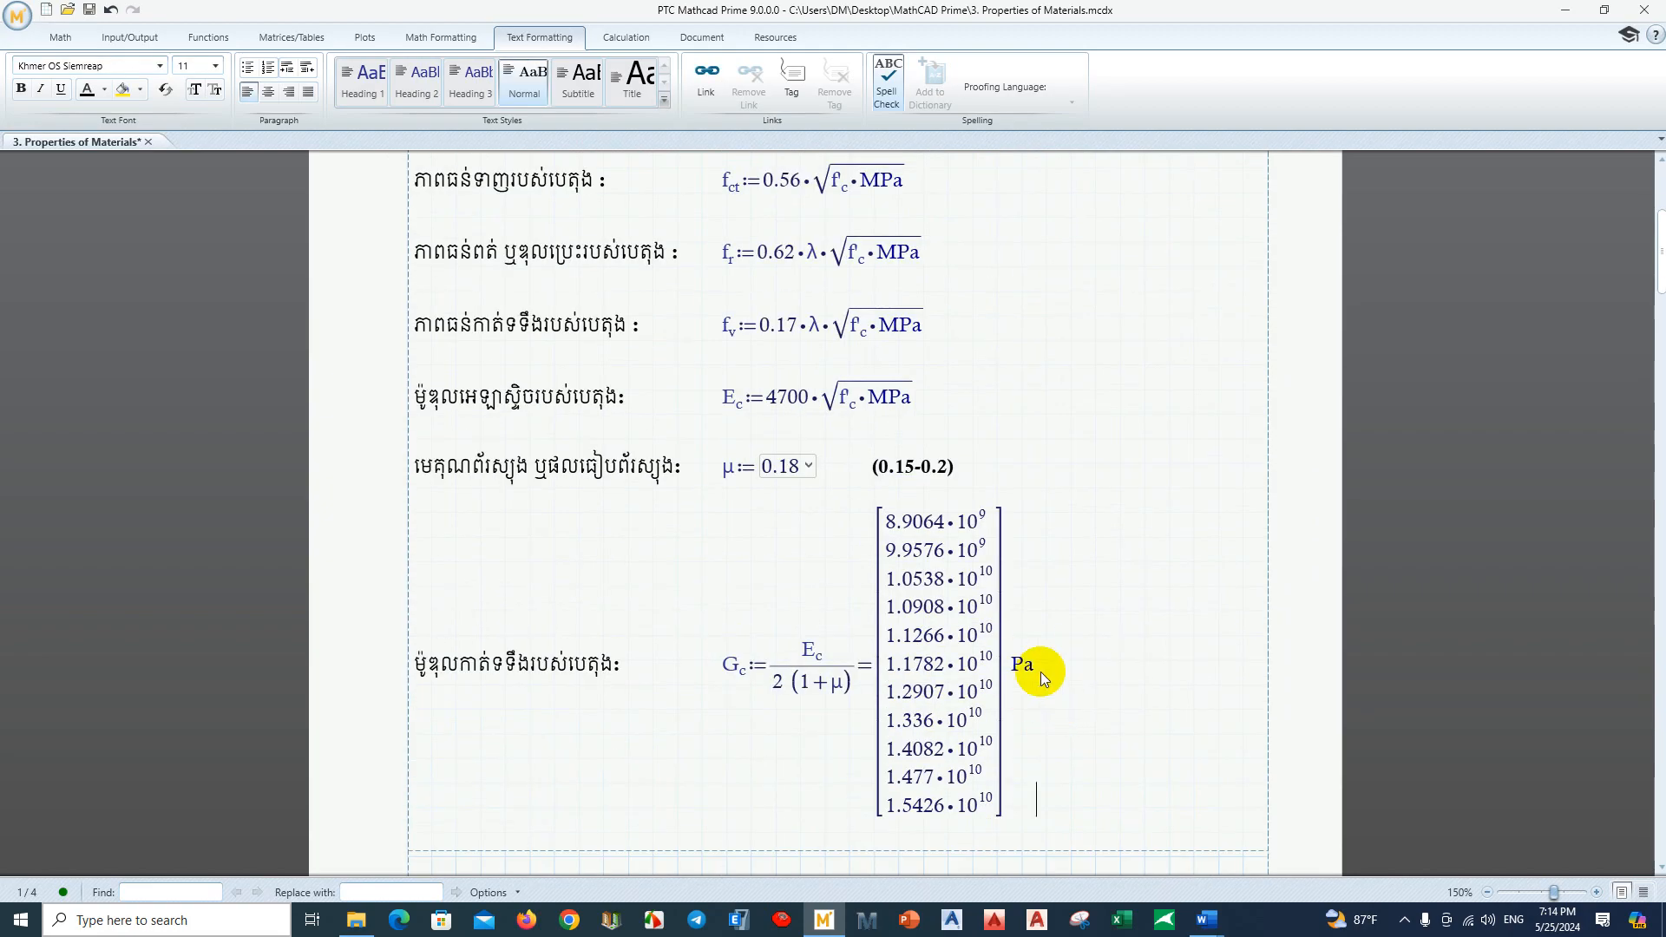
Step: Remove the inline evaluation and its unit from the G_c definition
click(967, 636)
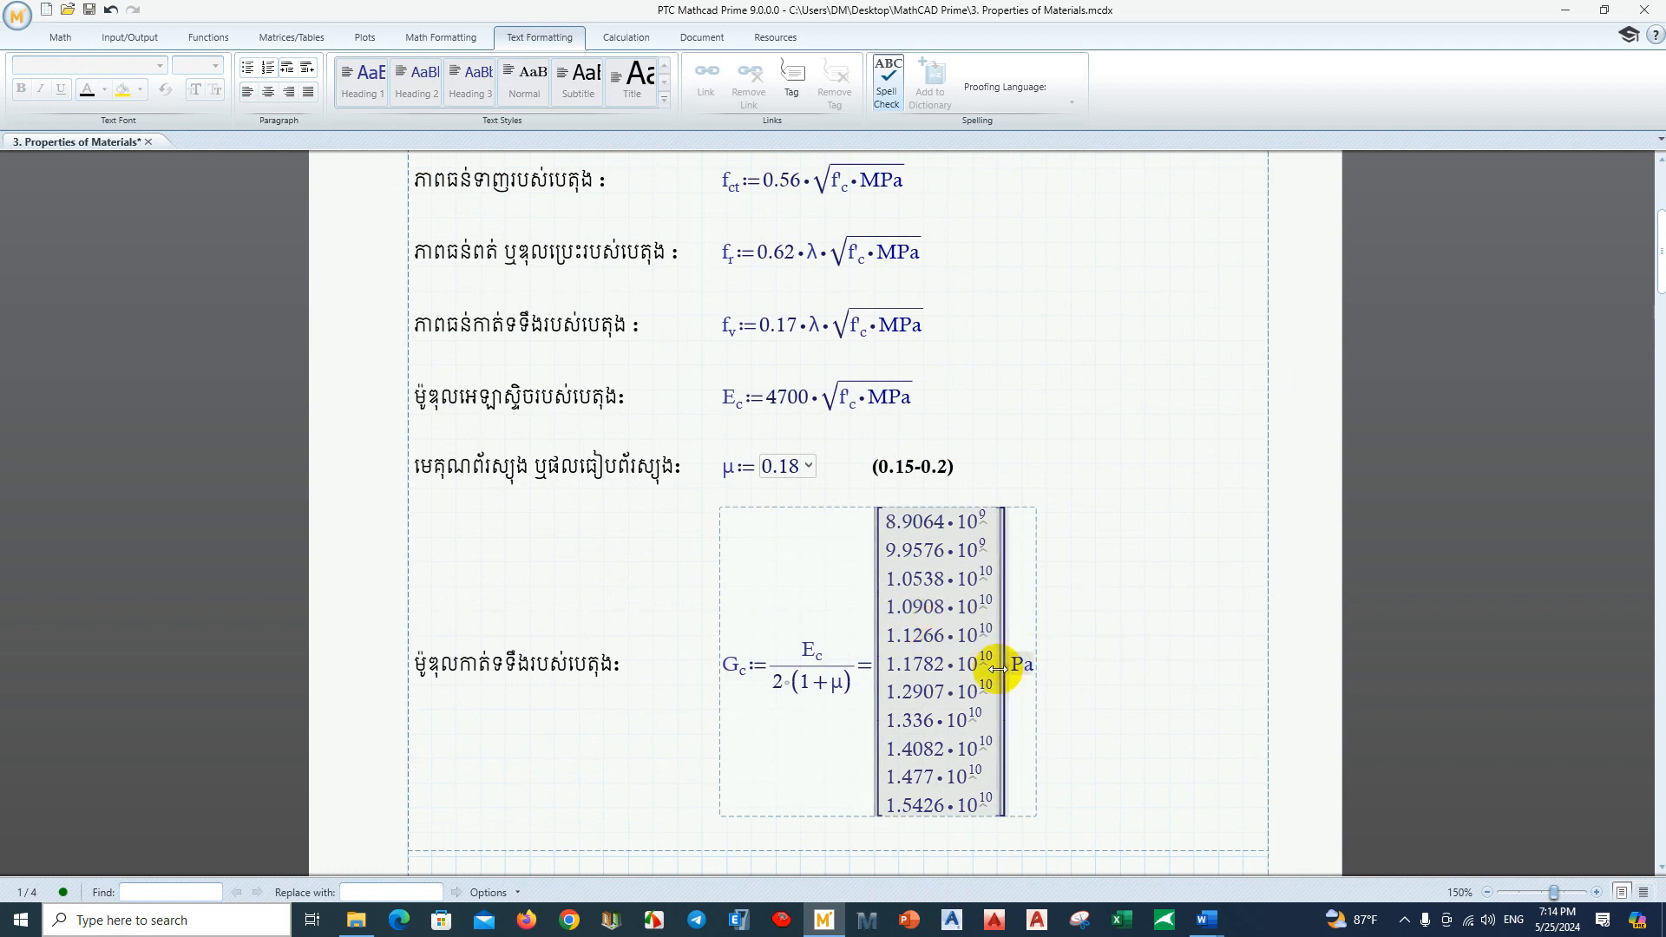
click(1033, 674)
key(BackSpace)
key(BackSpace)
key(BackSpace)
key(BackSpace)
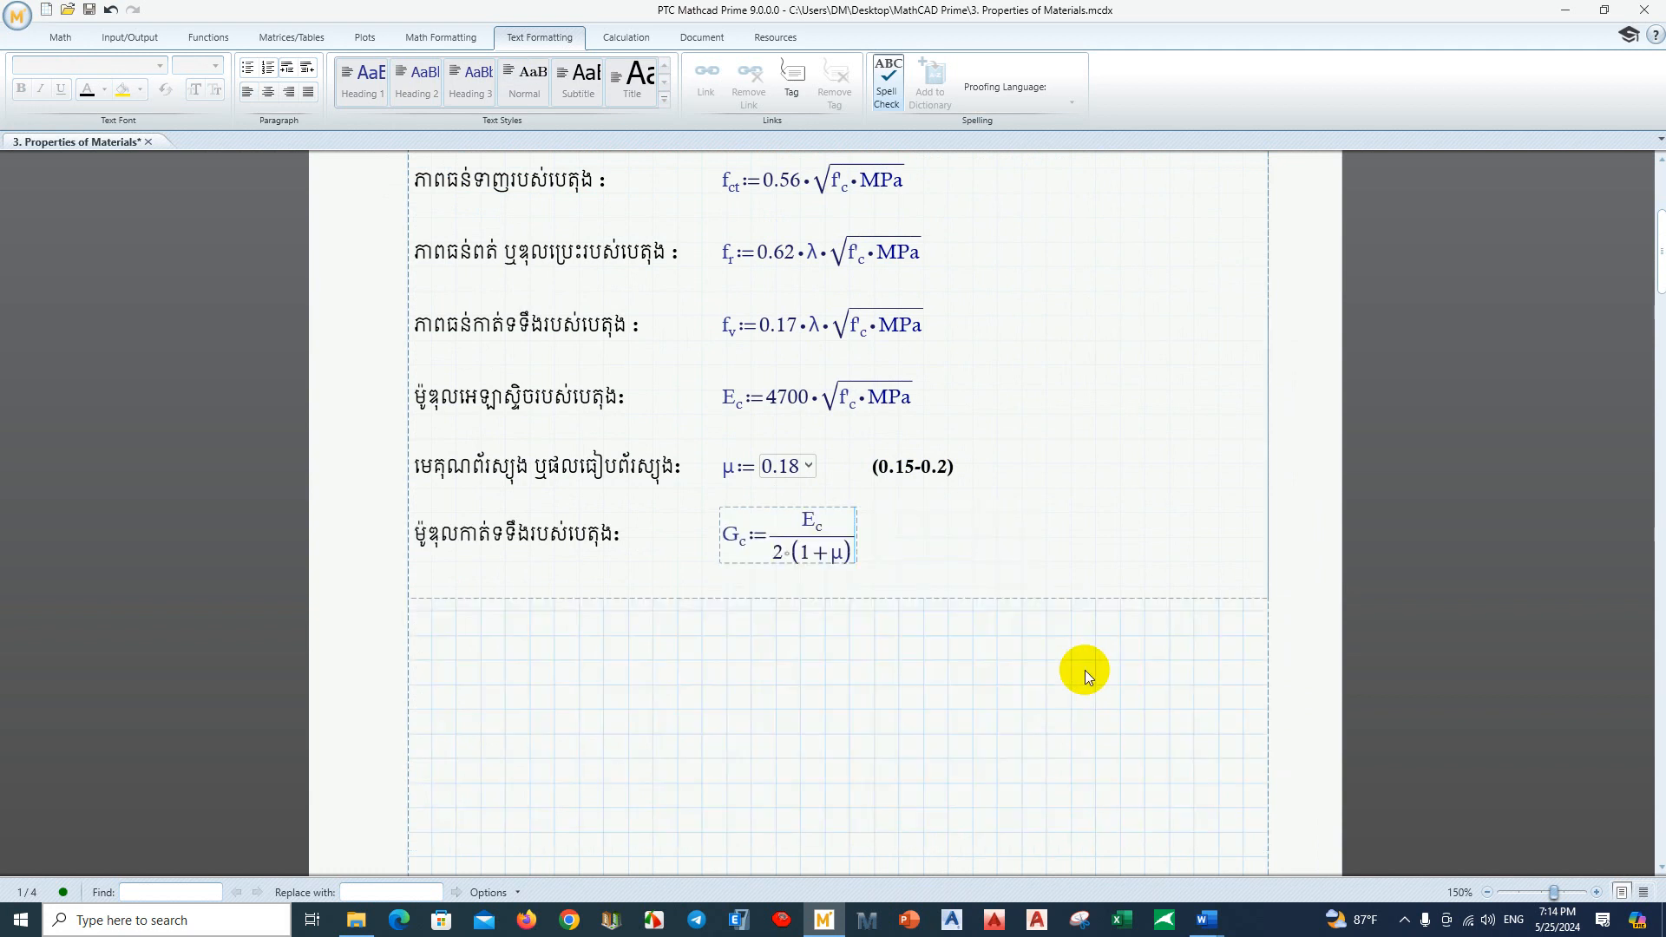
Step: Add blank lines inside the area below the G_c definition to make room for the results
click(958, 552)
key(Return)
key(Return)
key(Return)
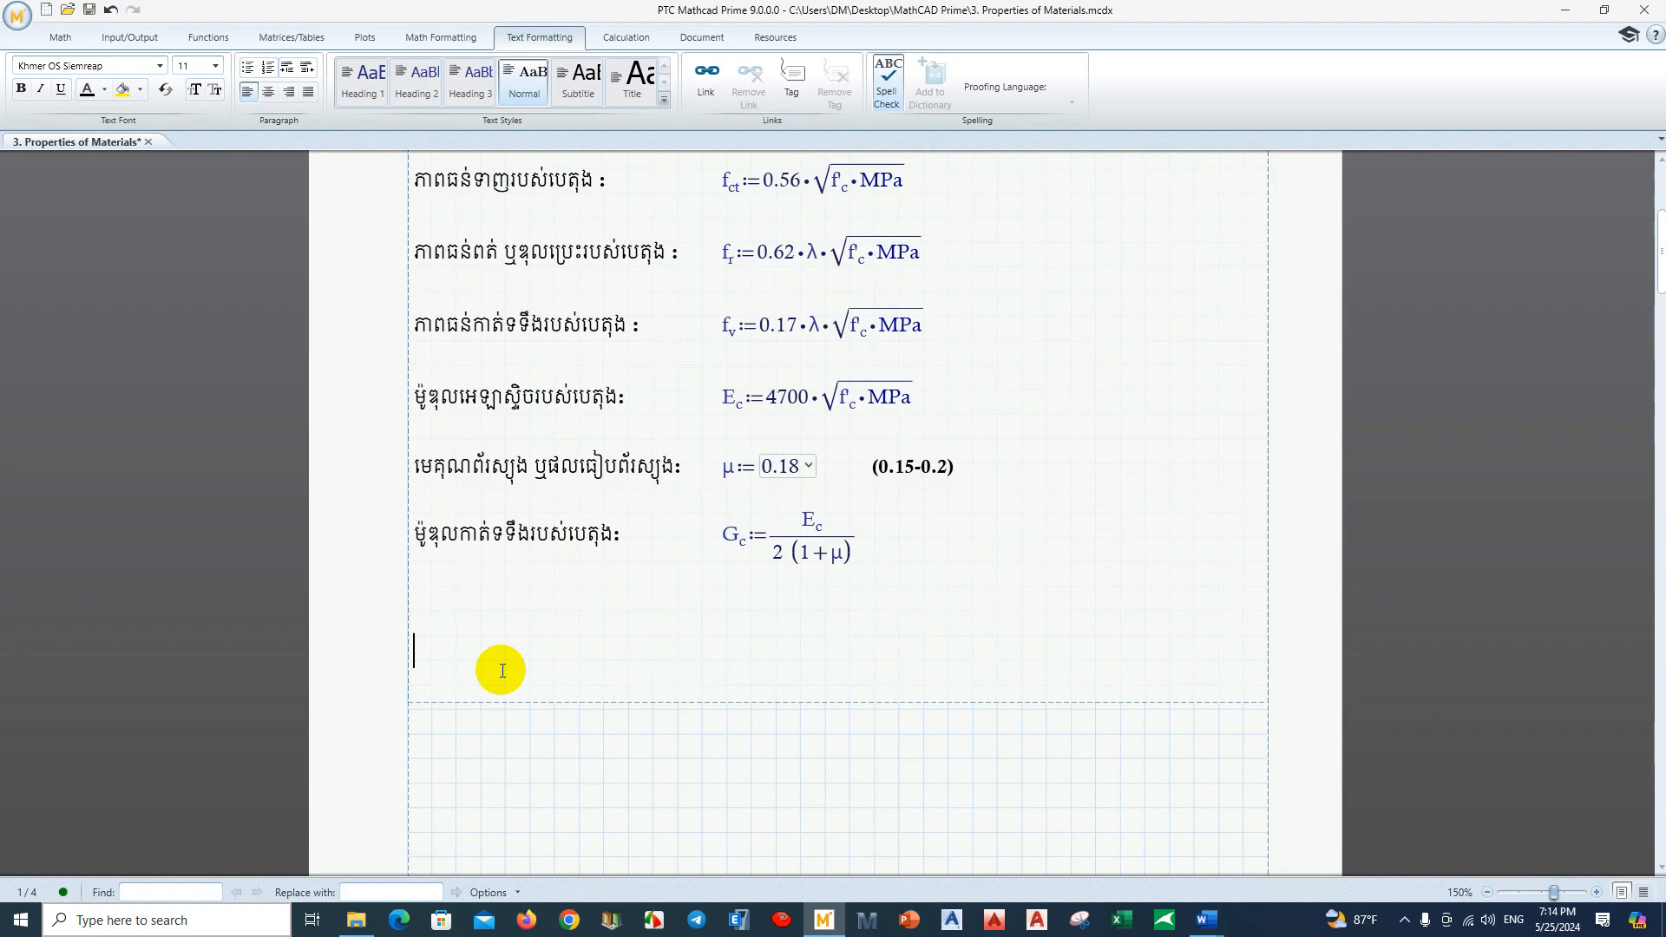
key(Return)
key(Return)
click(430, 652)
click(427, 671)
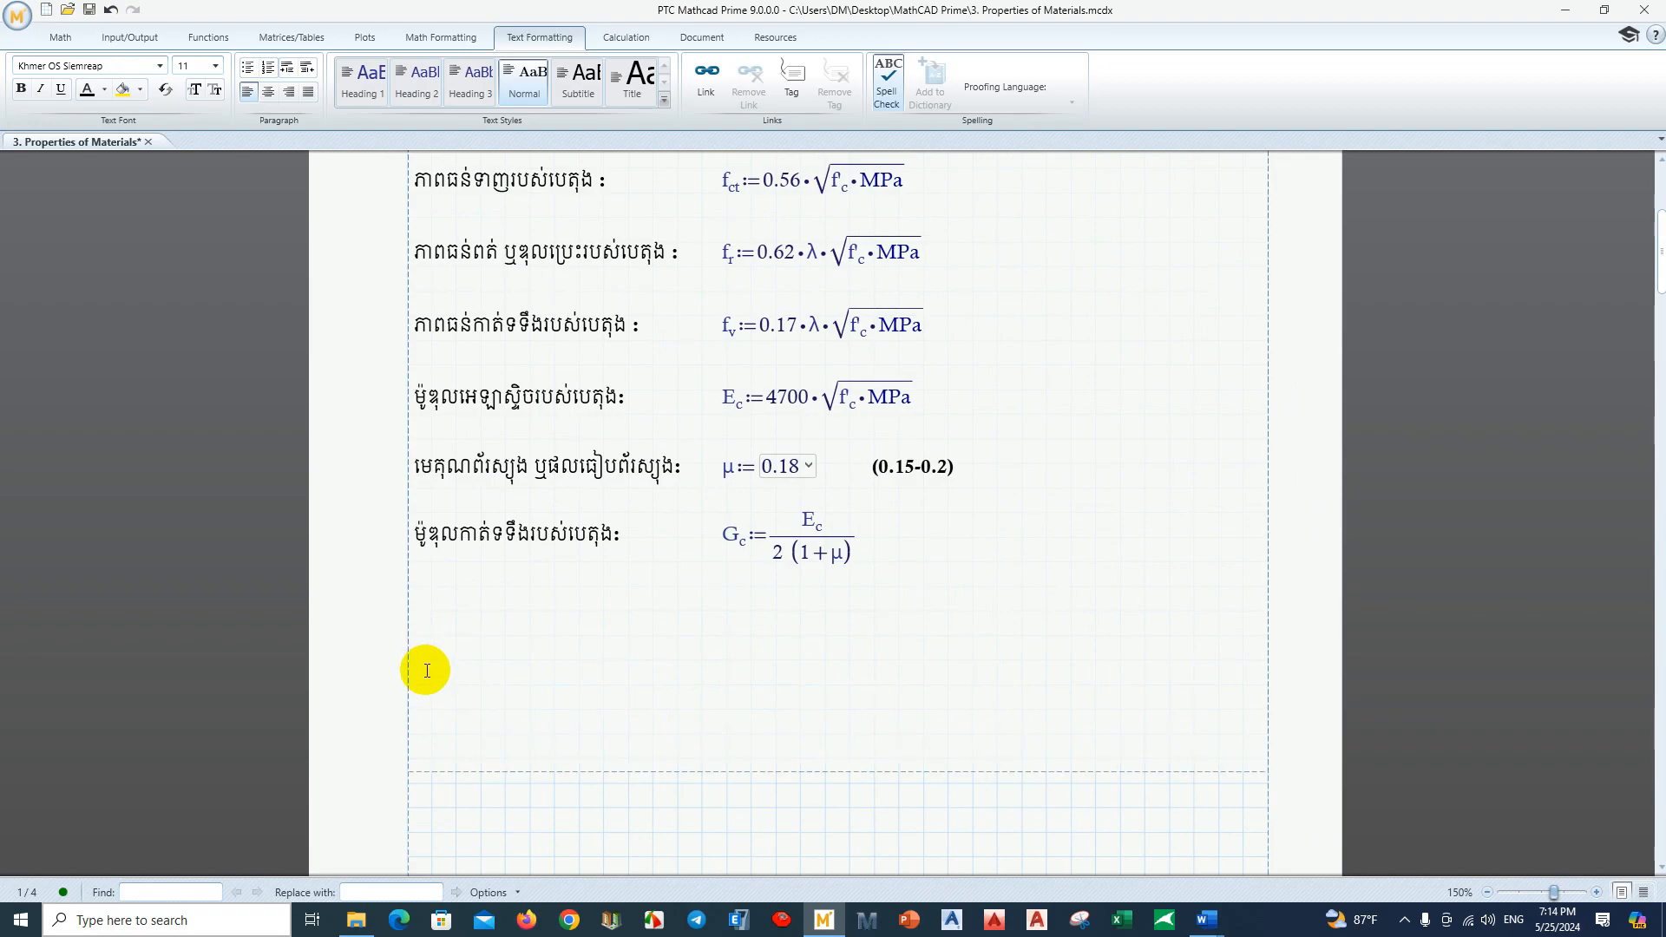
click(420, 645)
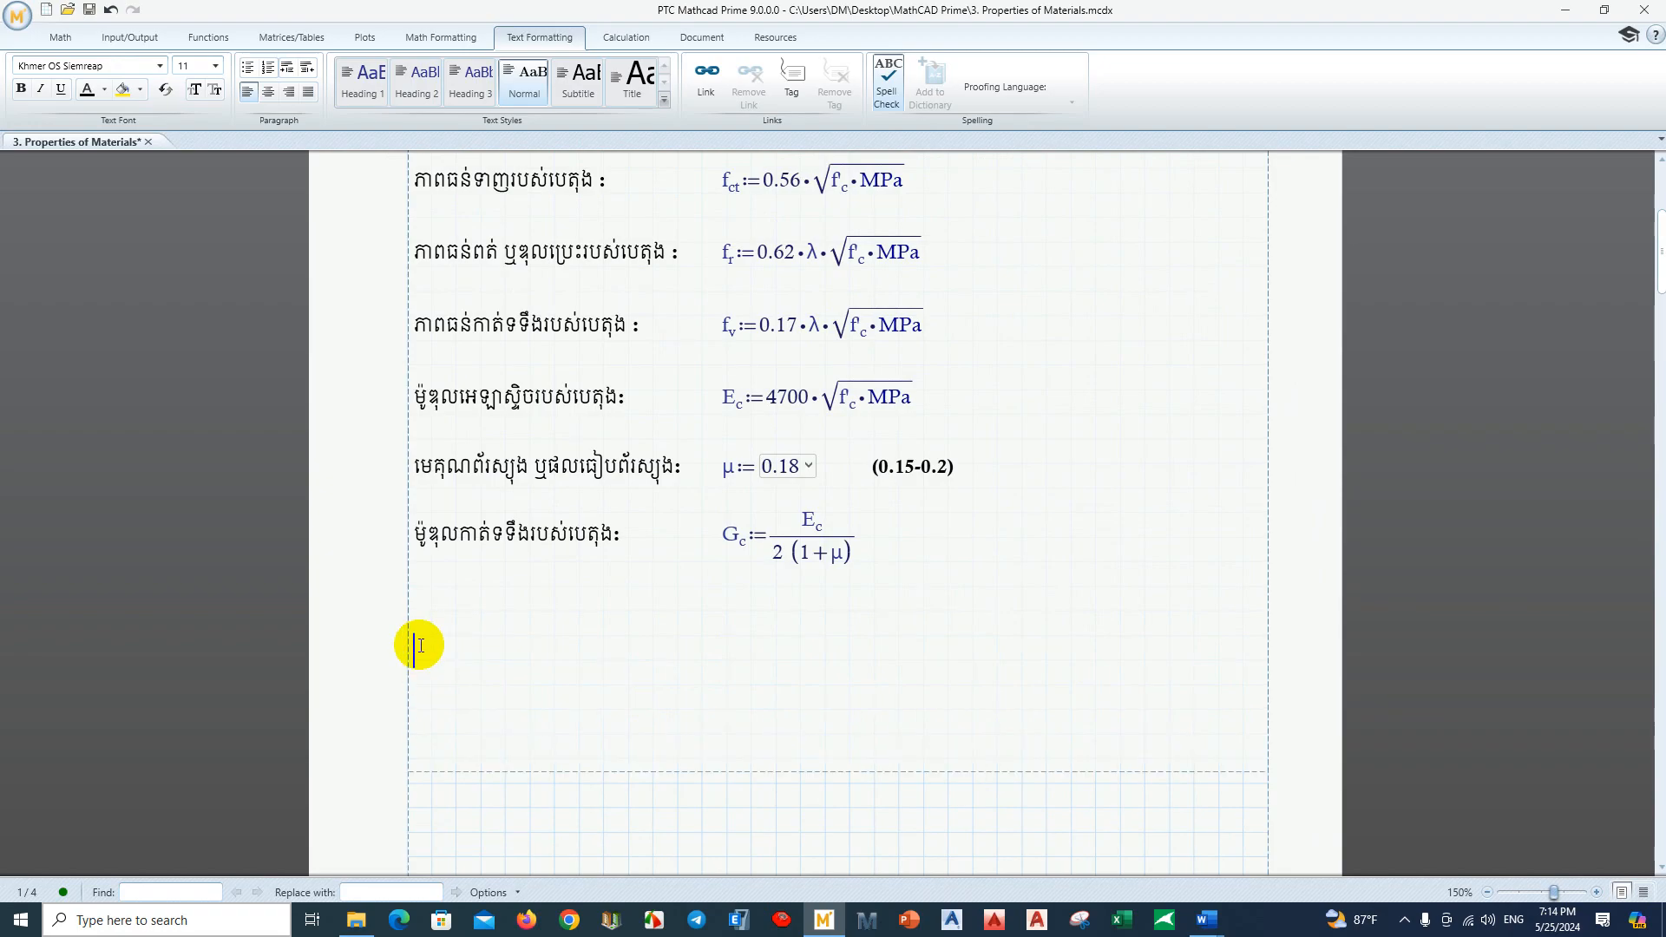
key(BackSpace)
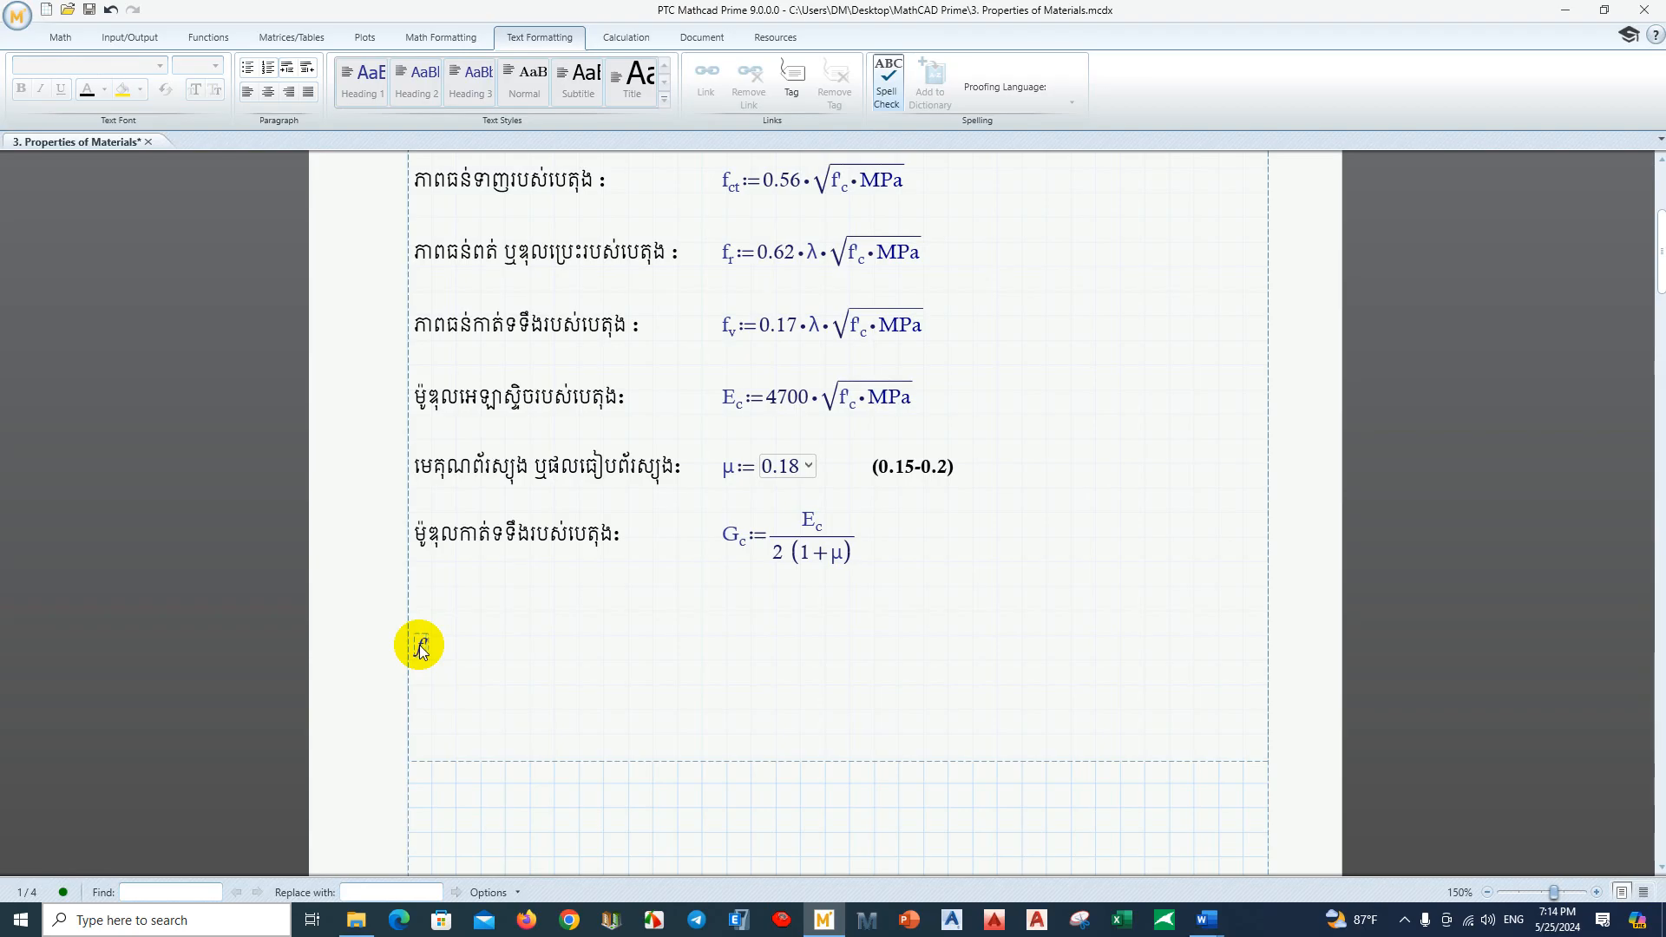
Step: Evaluate f'c in the blank space below the definitions and set its result unit to MPa
text(f)
key(ctrl+minus)
text(c=)
scroll(607, 654, down, 3)
click(560, 625)
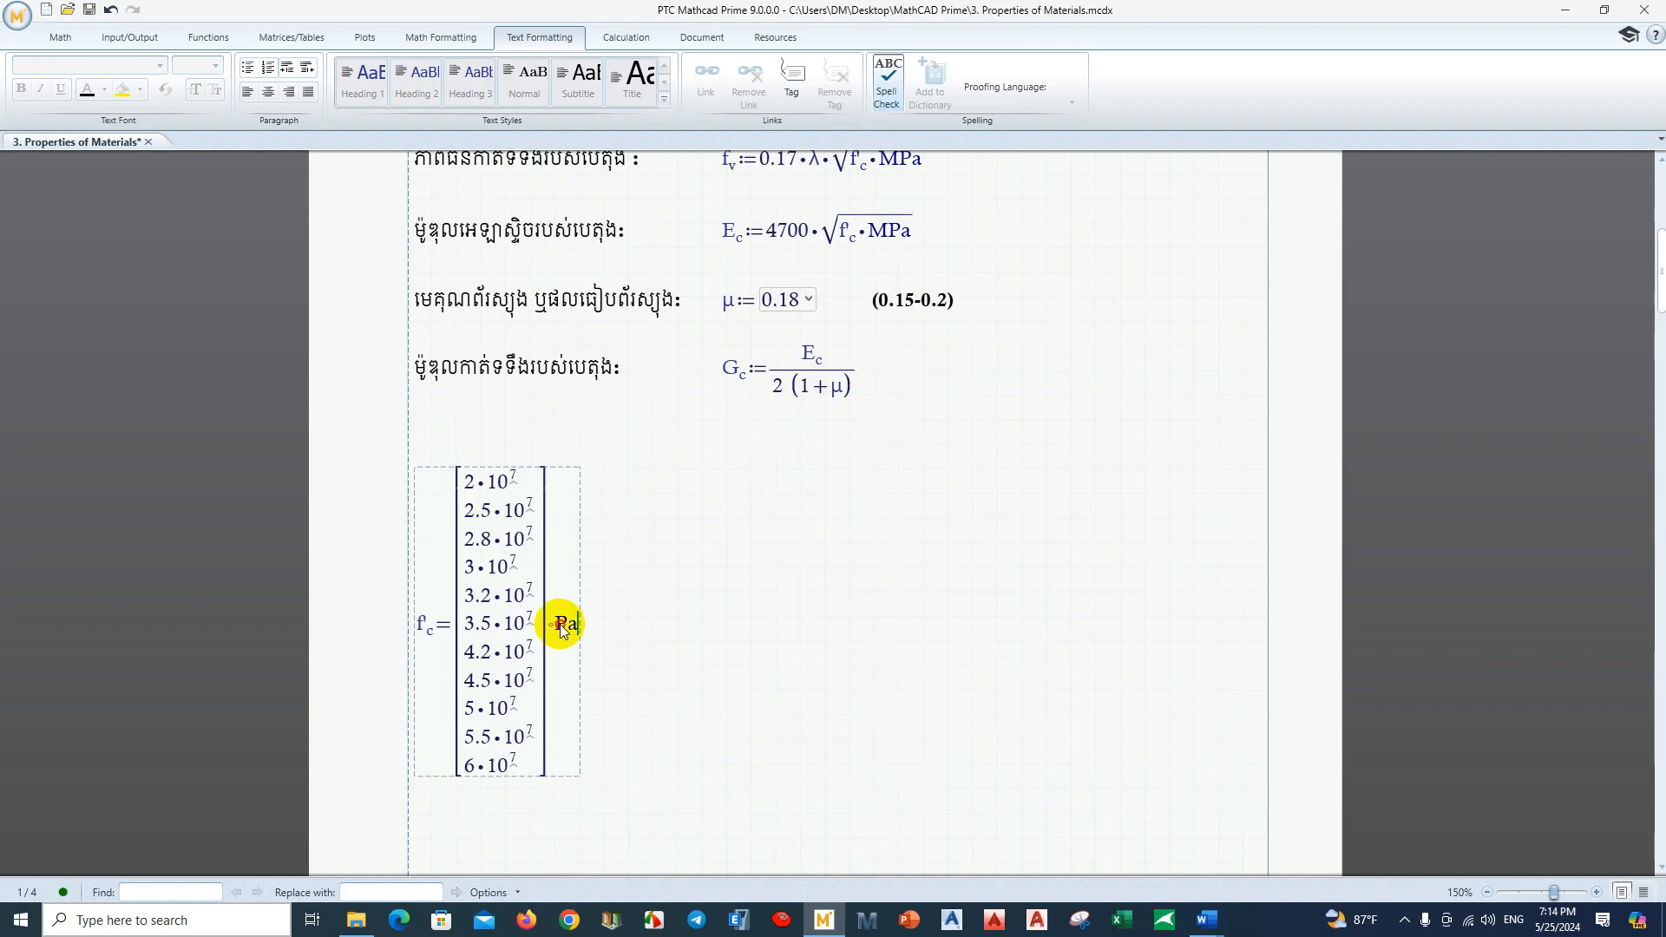
key(Home)
text(M)
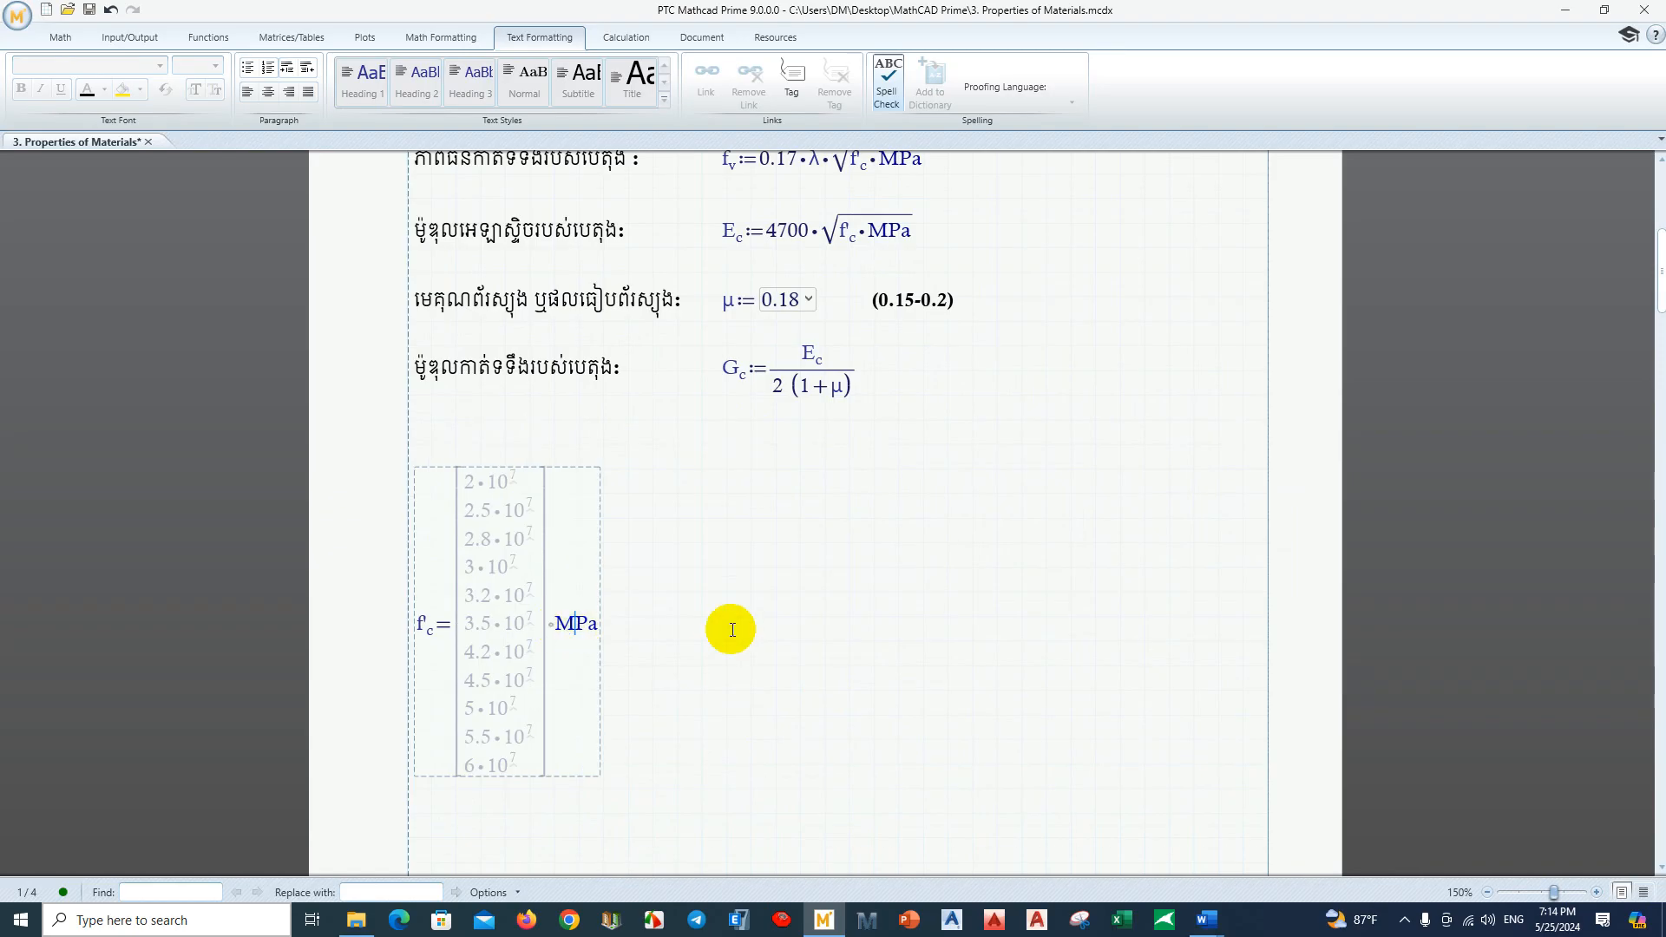
key(Return)
scroll(642, 573, down, 1)
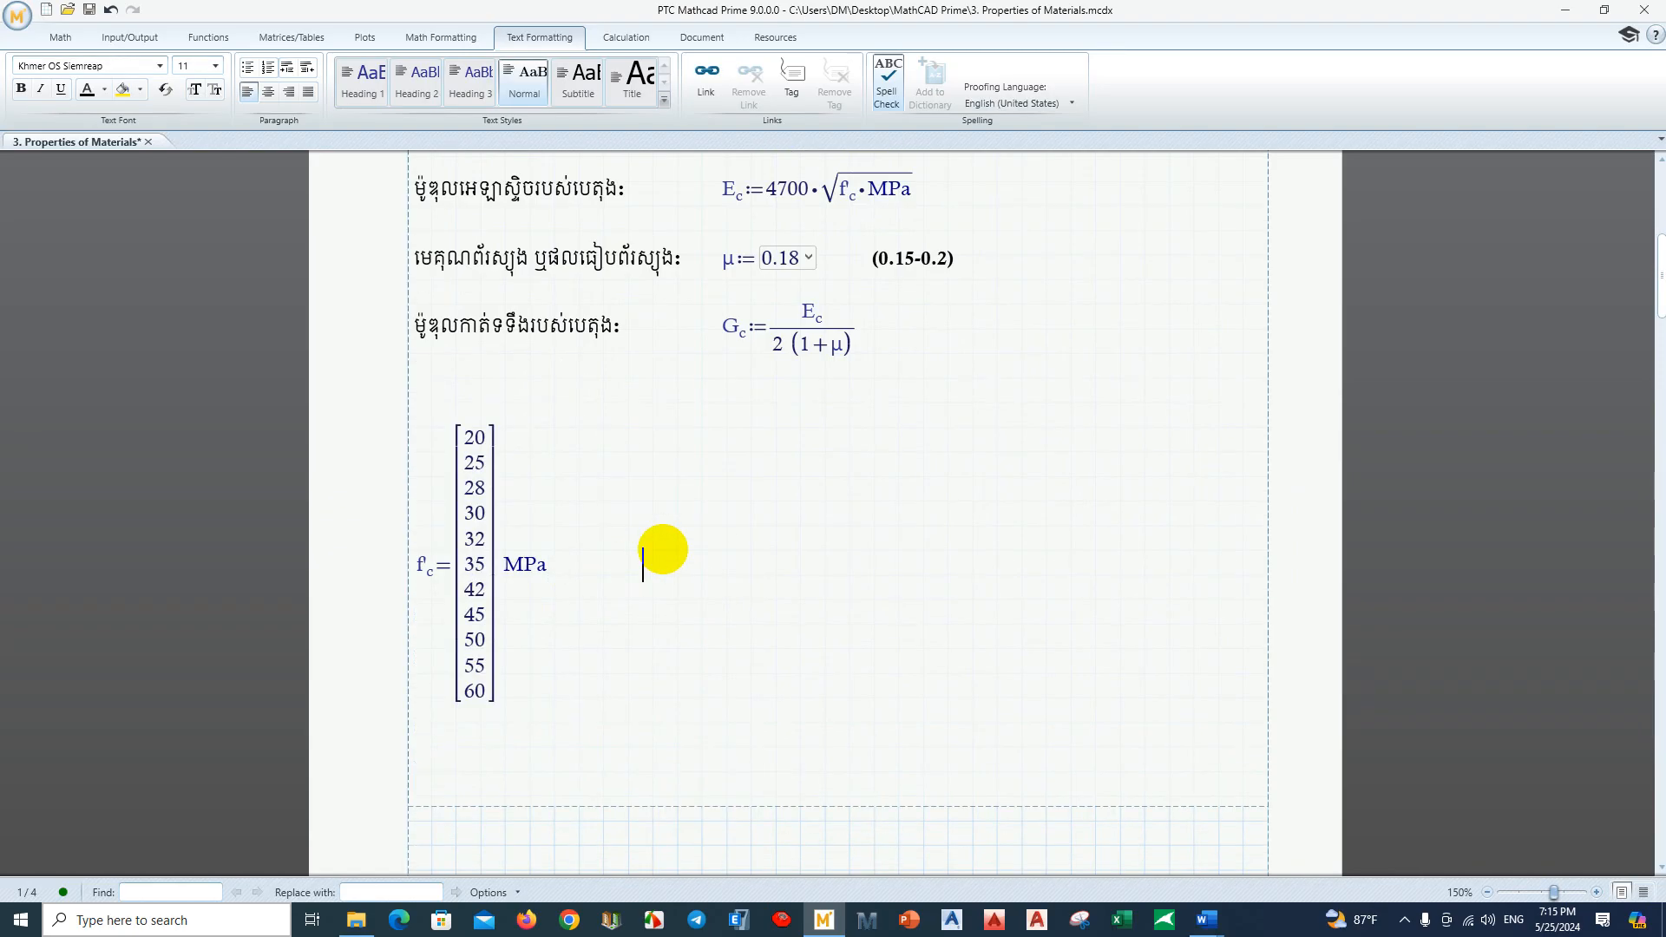
Step: Evaluate f_ct beside the f'c result matrix and set its result unit to MPa
key(ctrl+m)
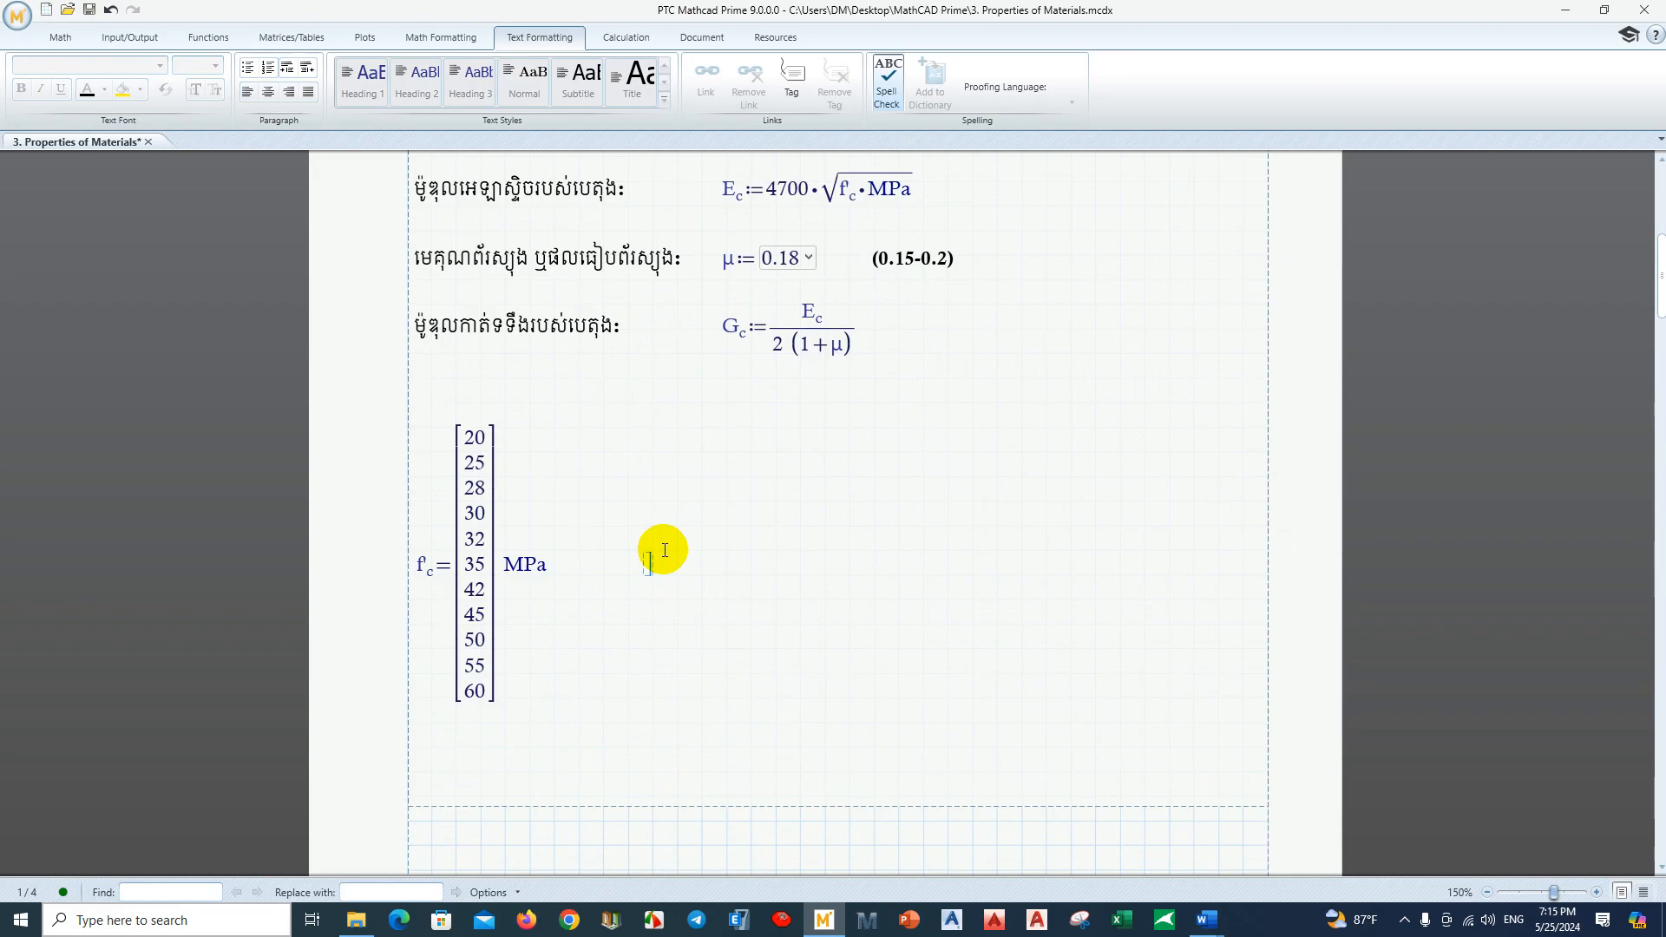
text(f)
text(.ct=)
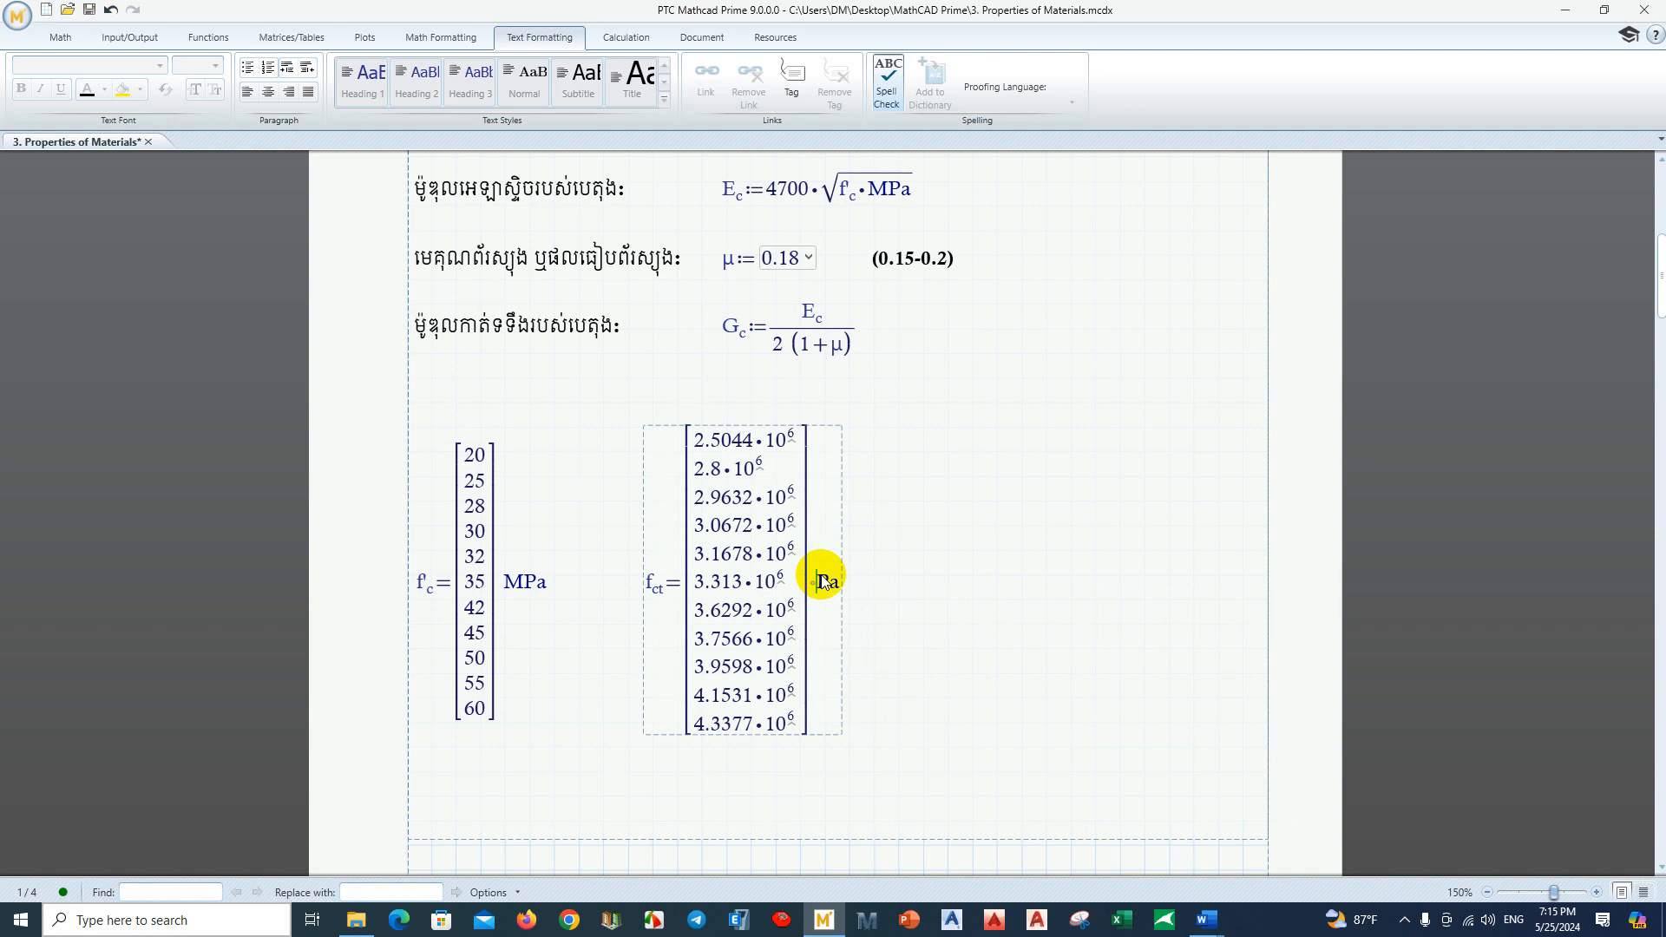
text(M)
click(1064, 576)
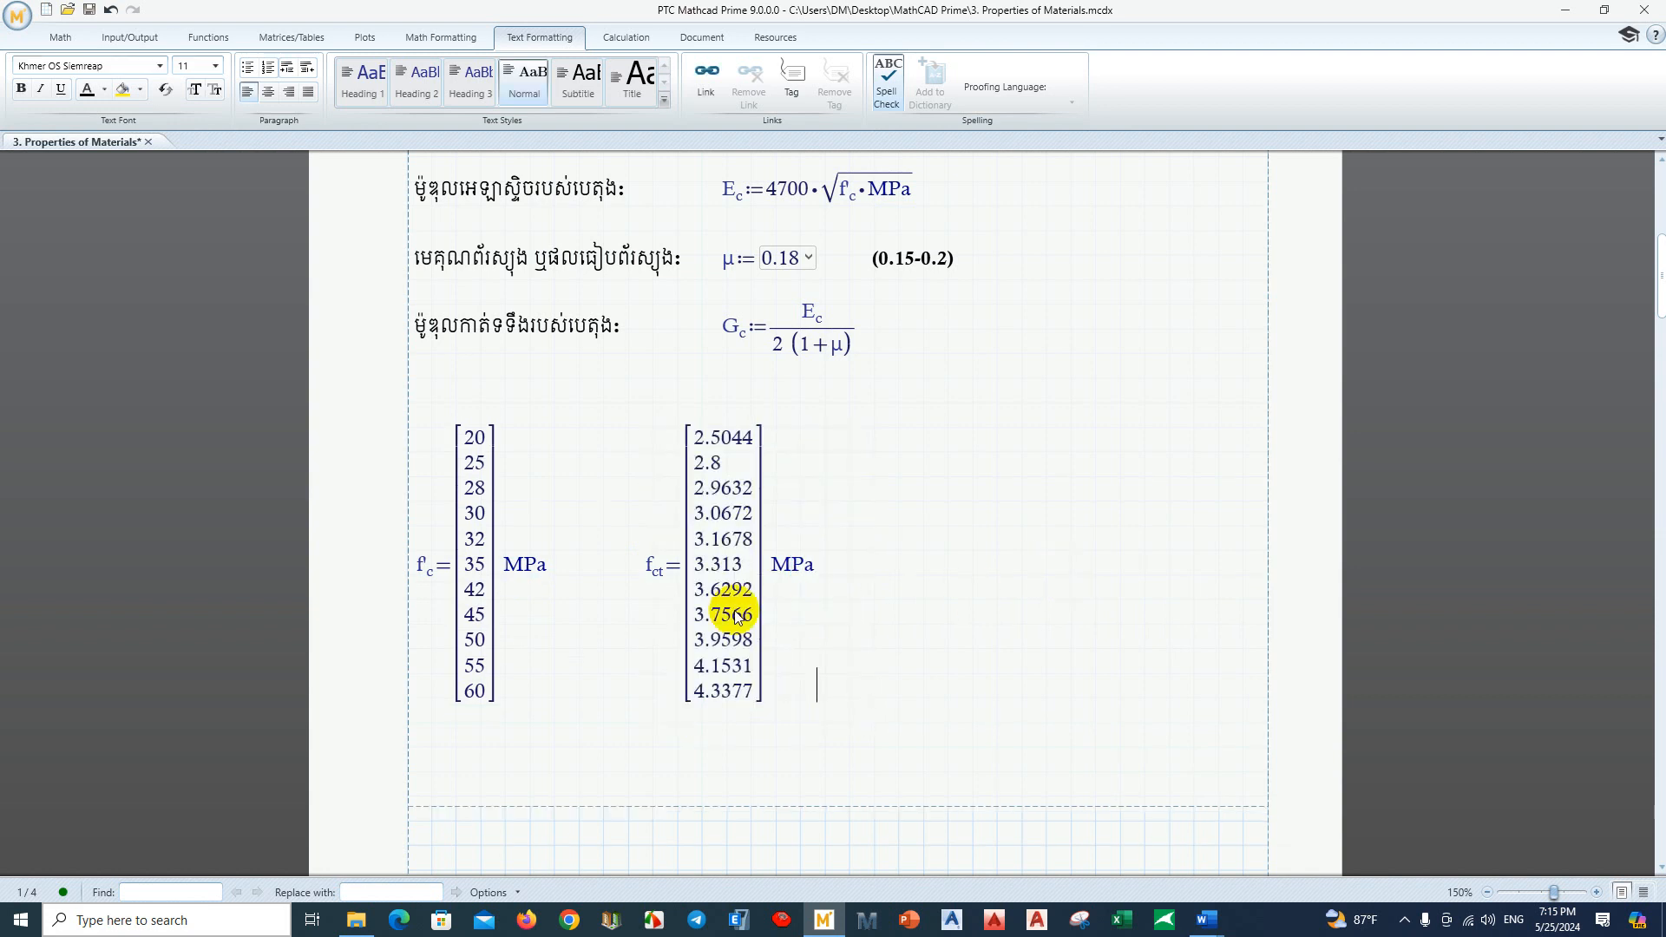
click(793, 566)
click(791, 567)
click(900, 560)
click(773, 554)
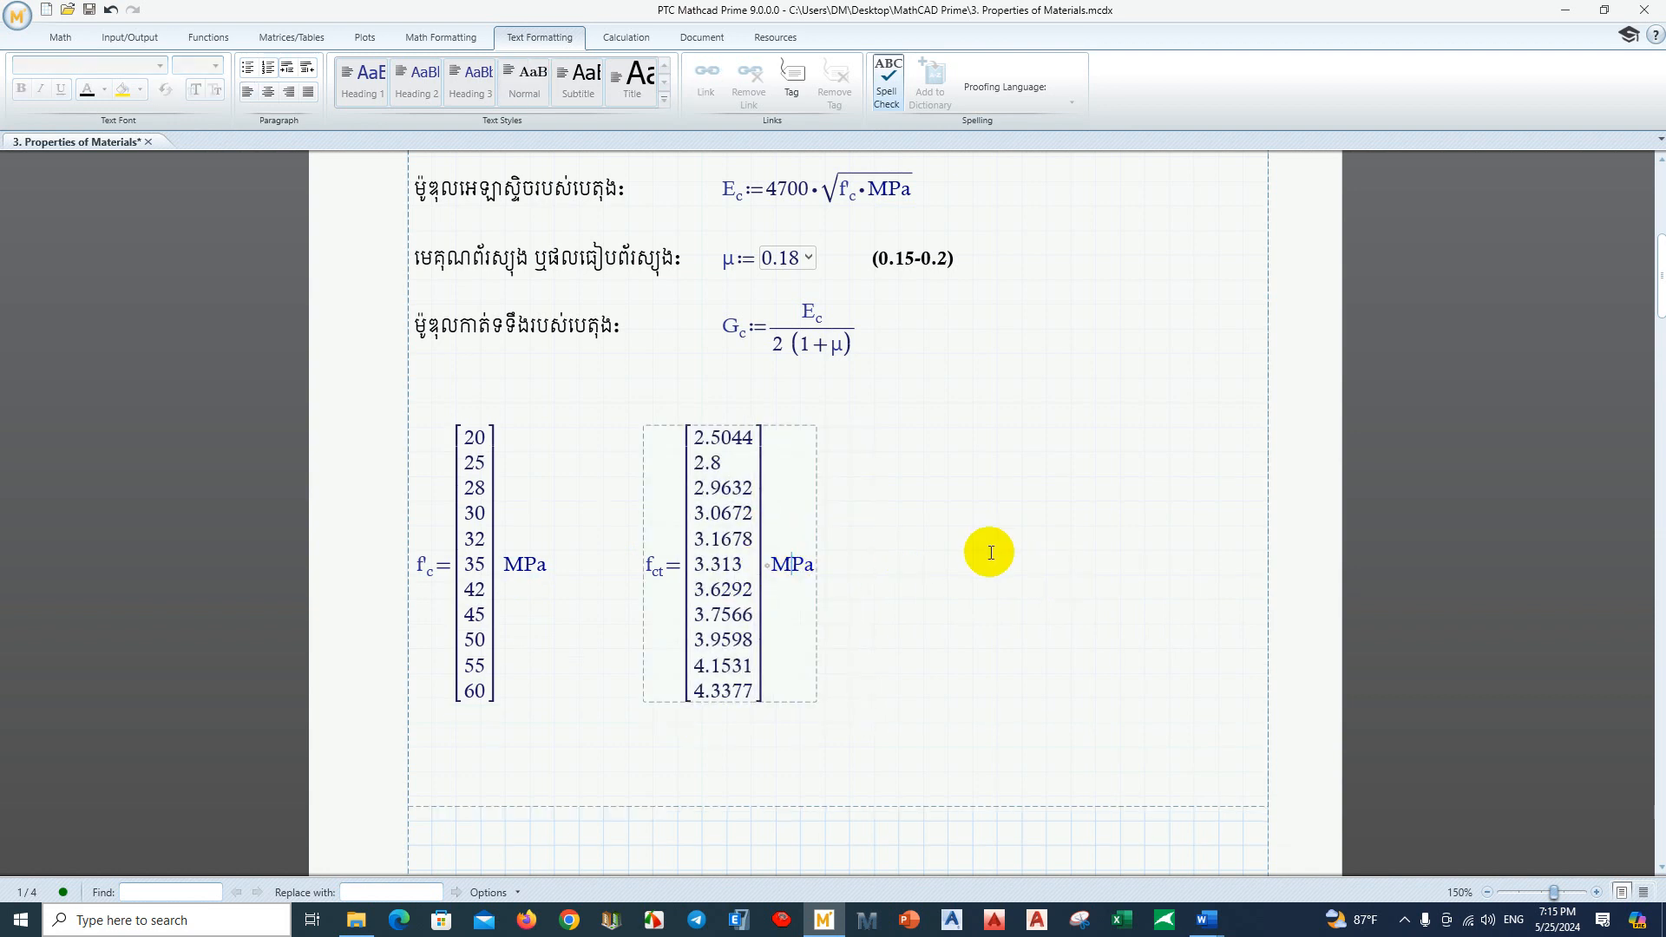
Step: Evaluate f_r beside the f_ct result matrix and set its result unit to MPa
click(869, 586)
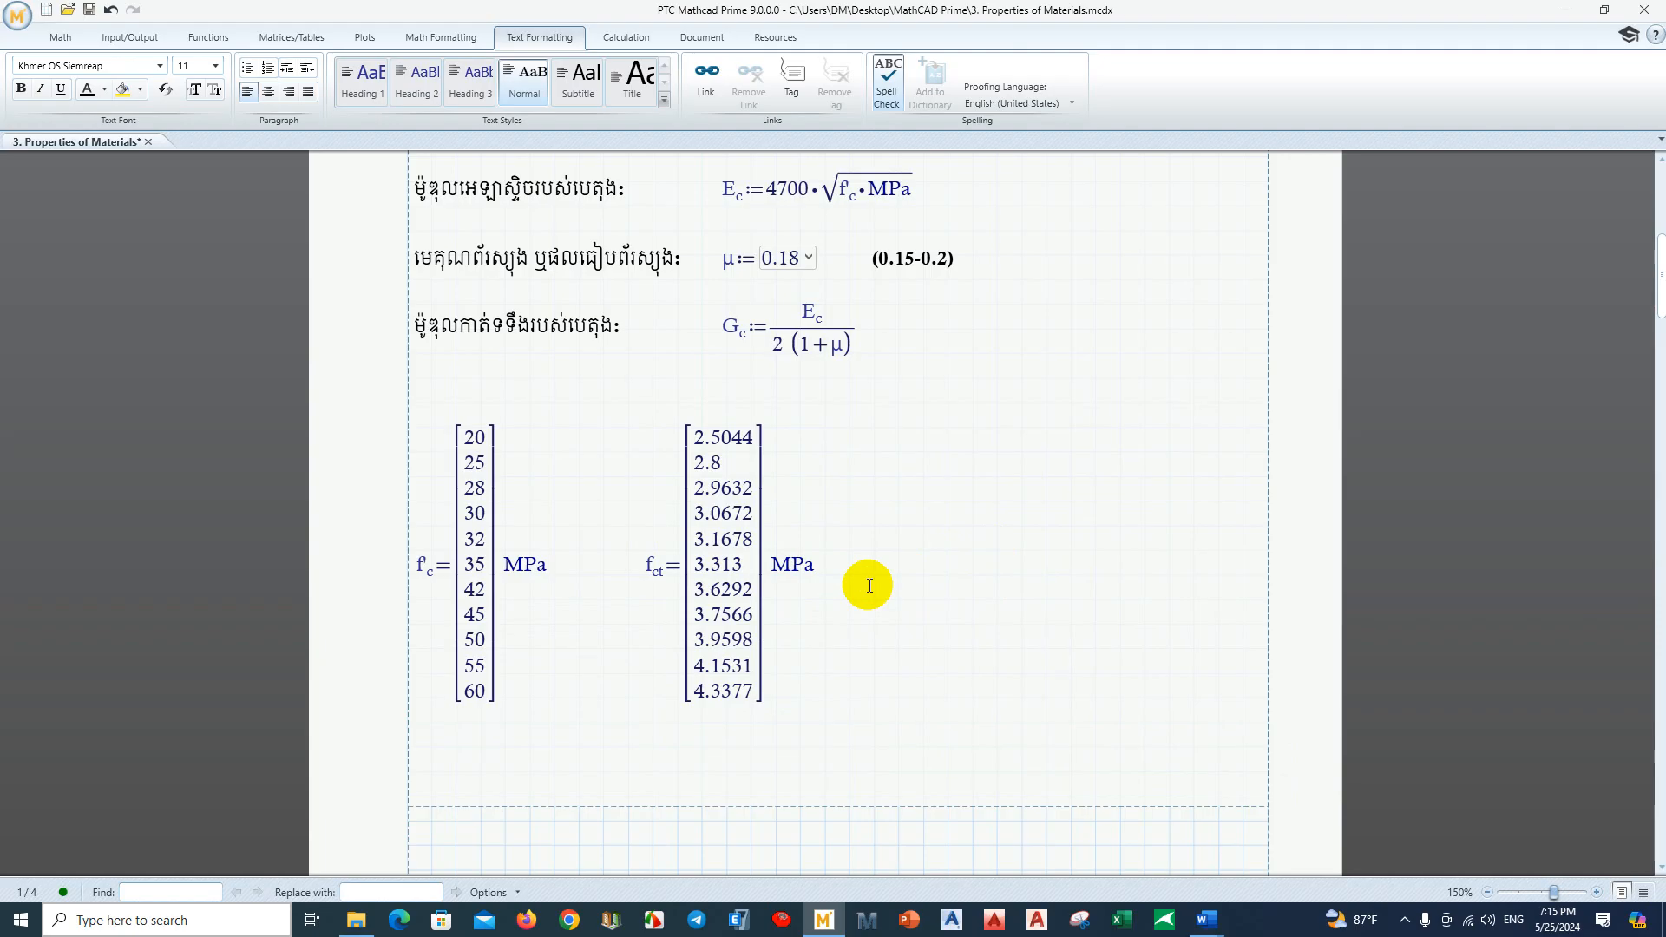
text(f)
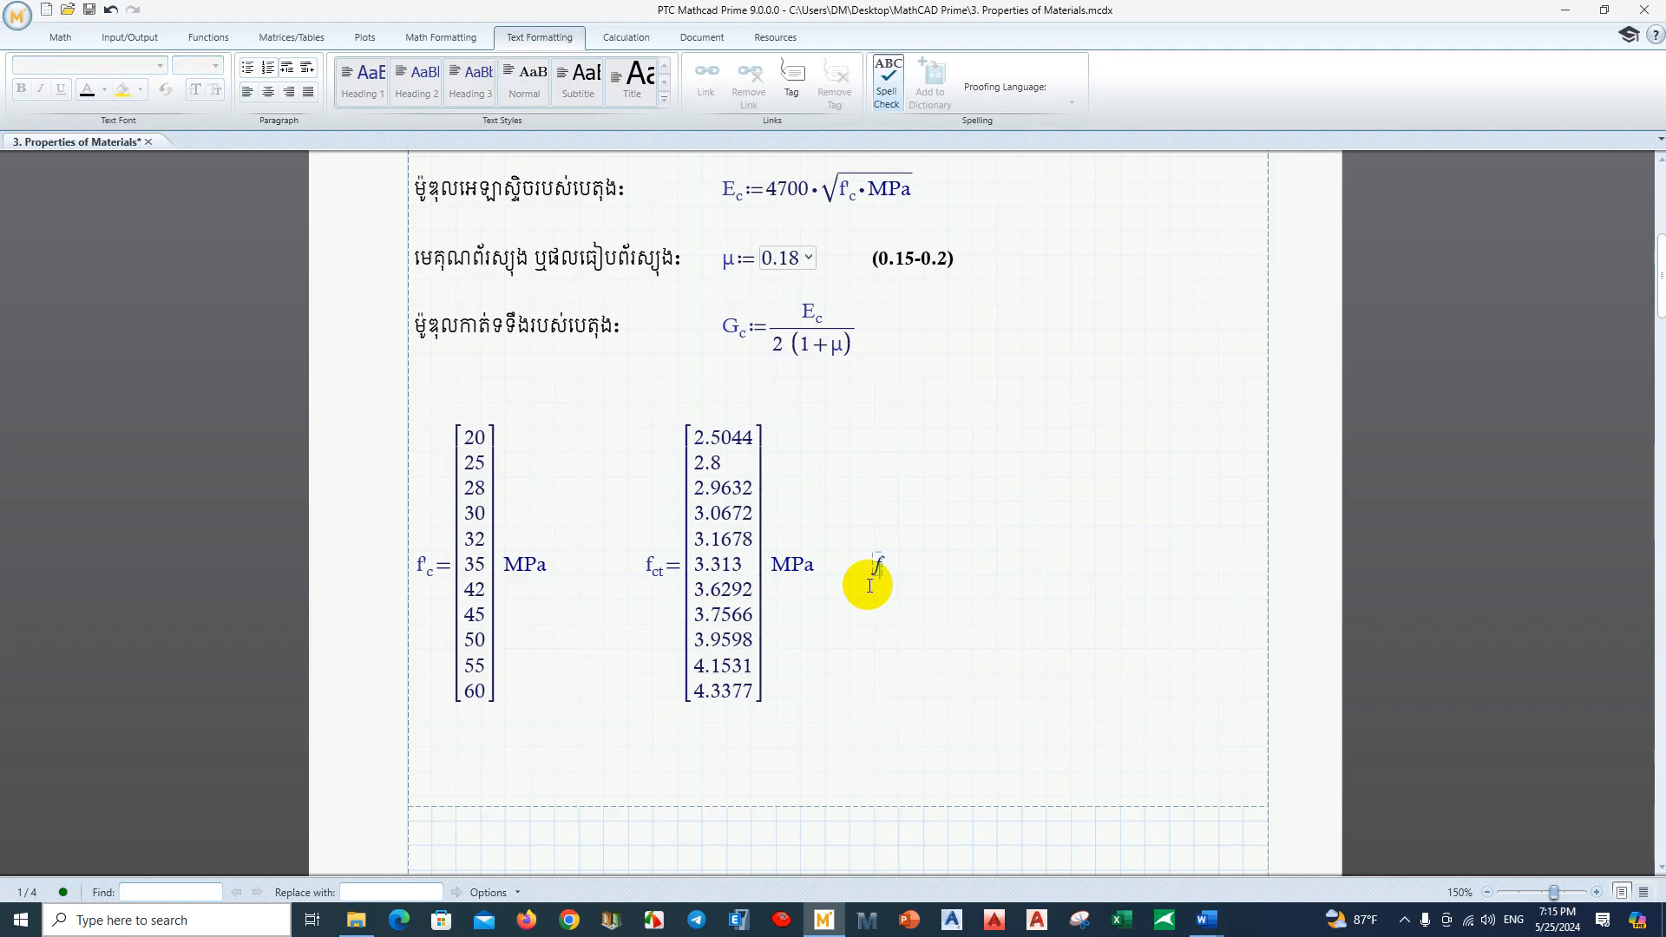
text(.)
text(r=)
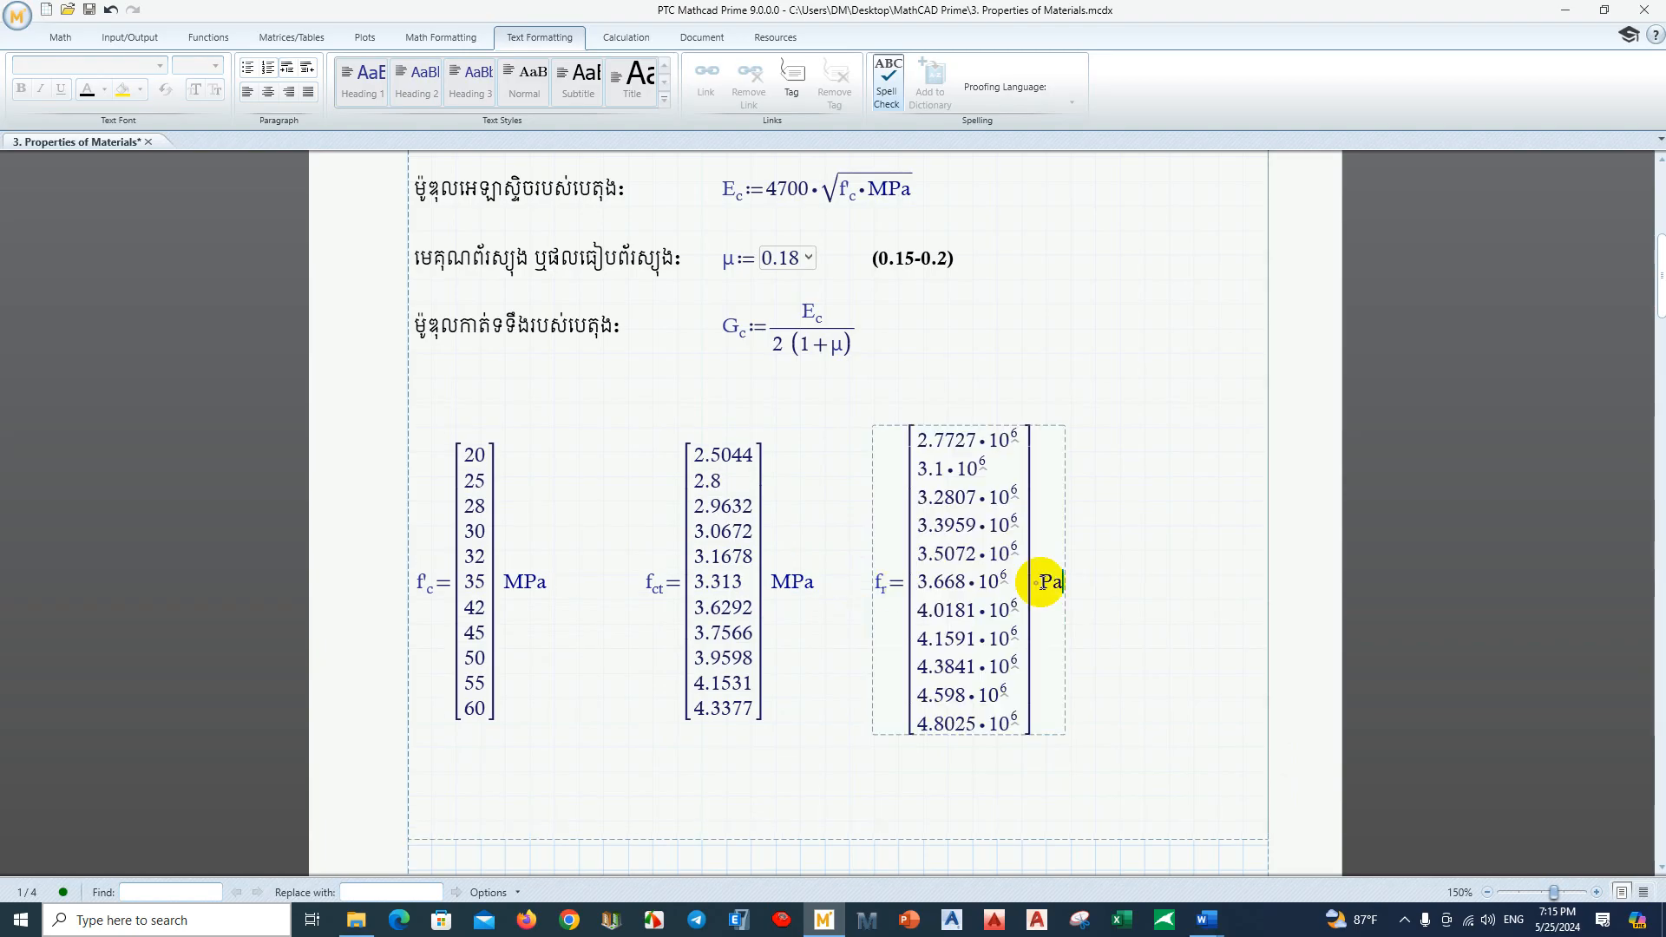
click(1045, 596)
text(M)
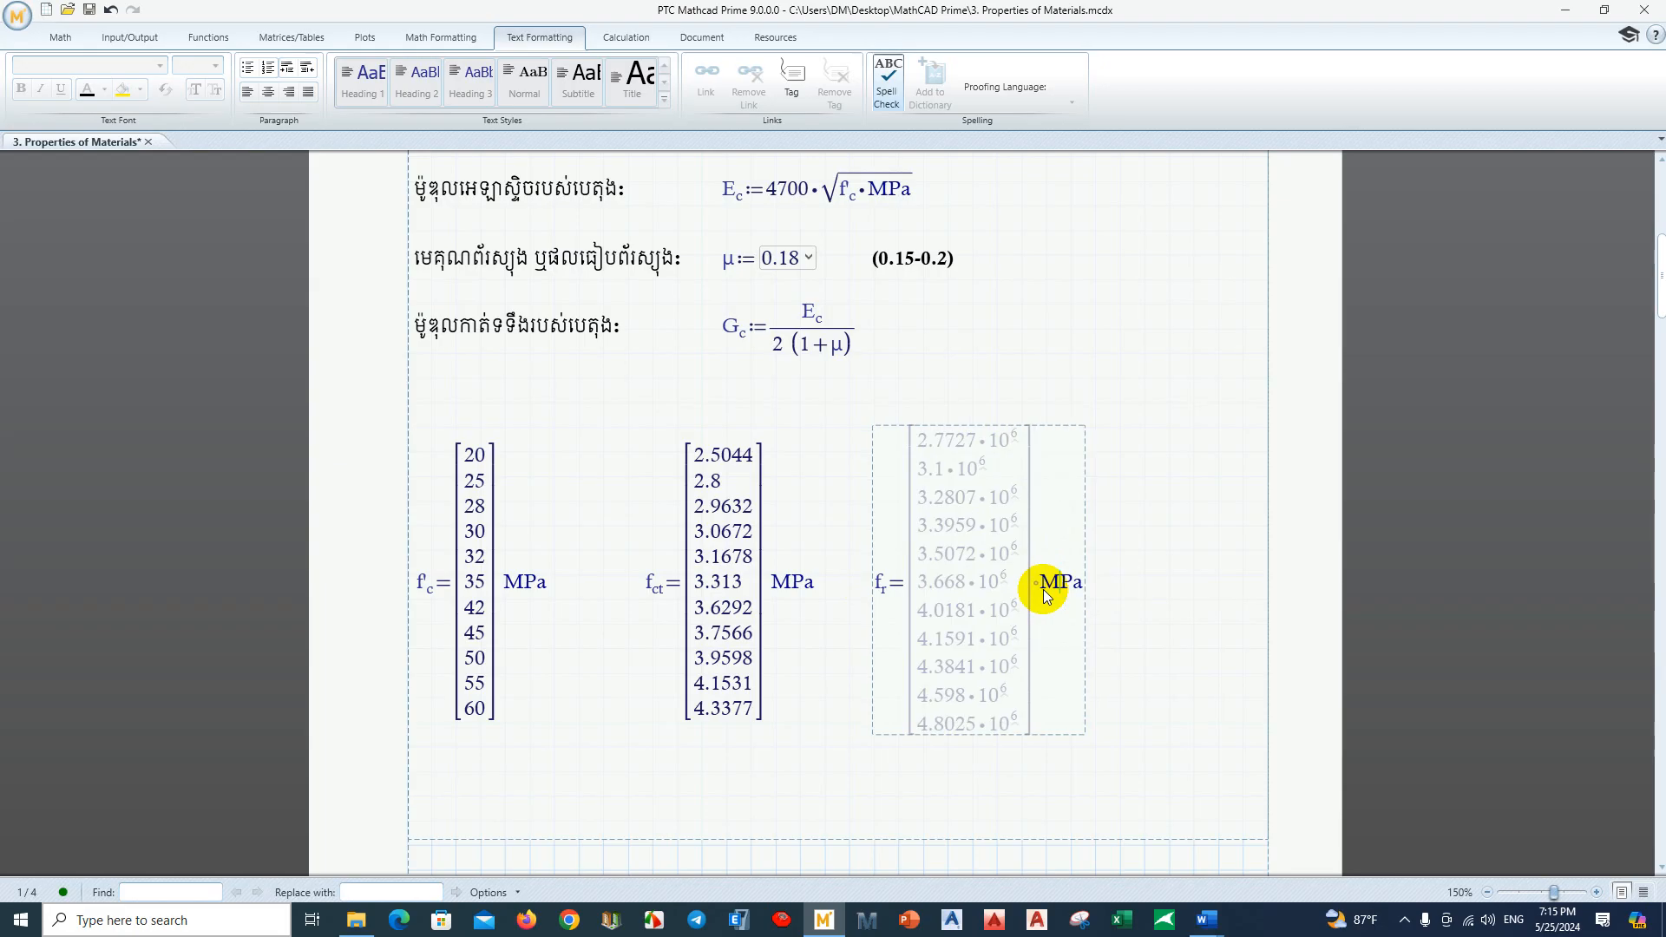
click(1156, 648)
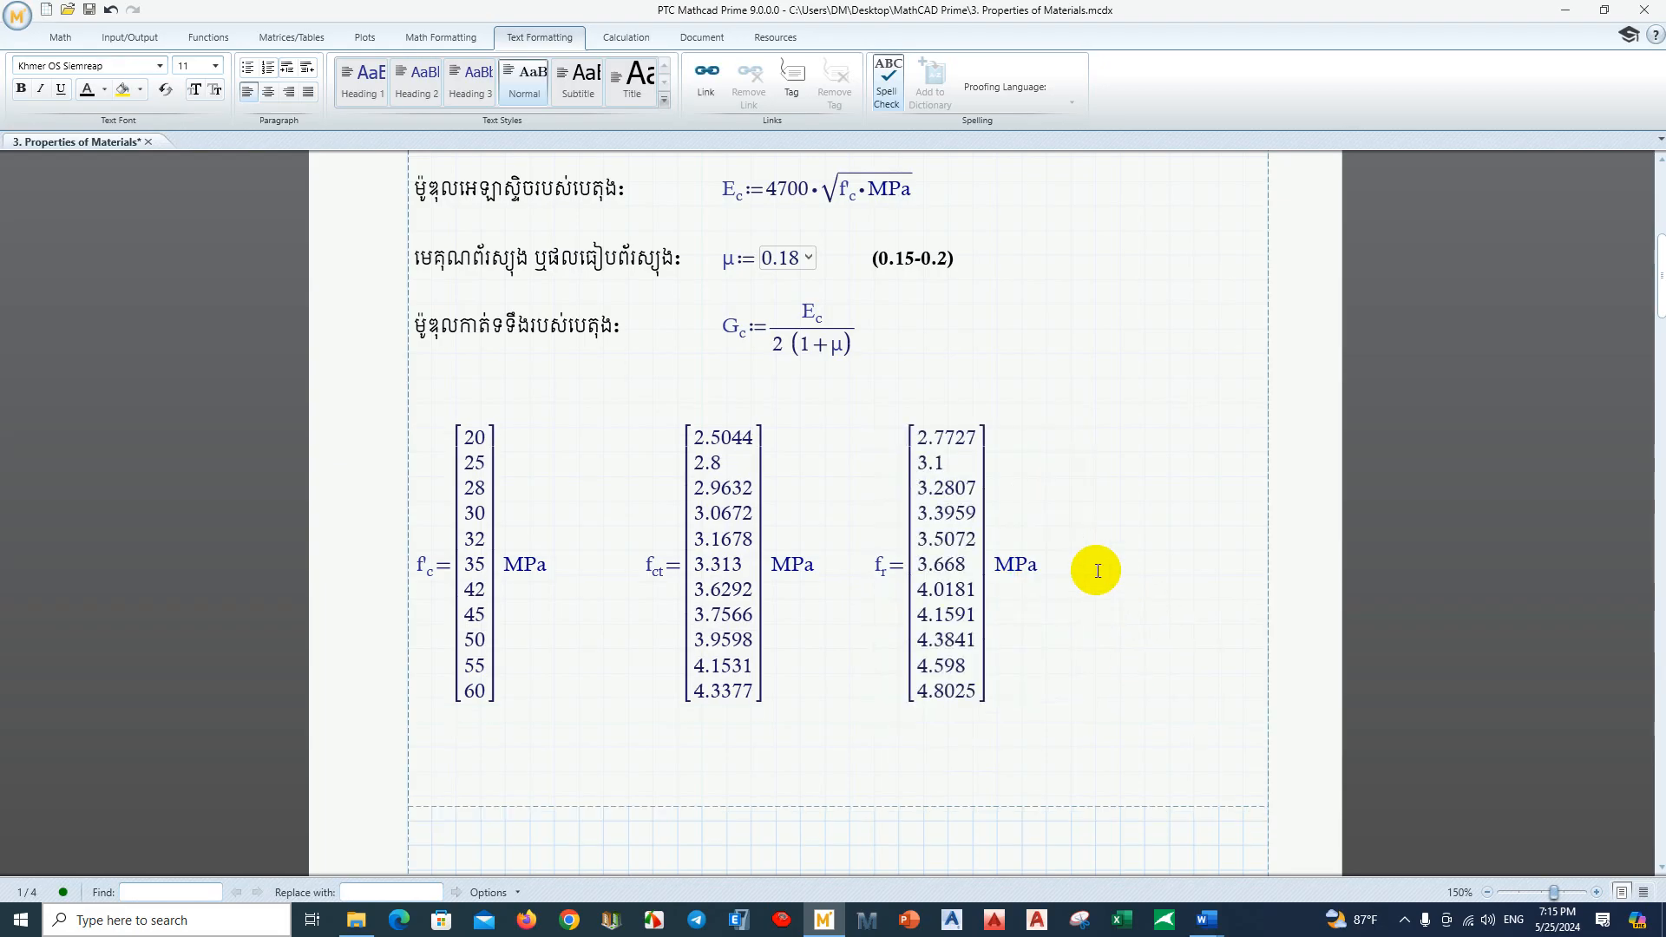
Step: Evaluate f_v after the f_r result and set its result unit to MPa
click(1098, 571)
text(E)
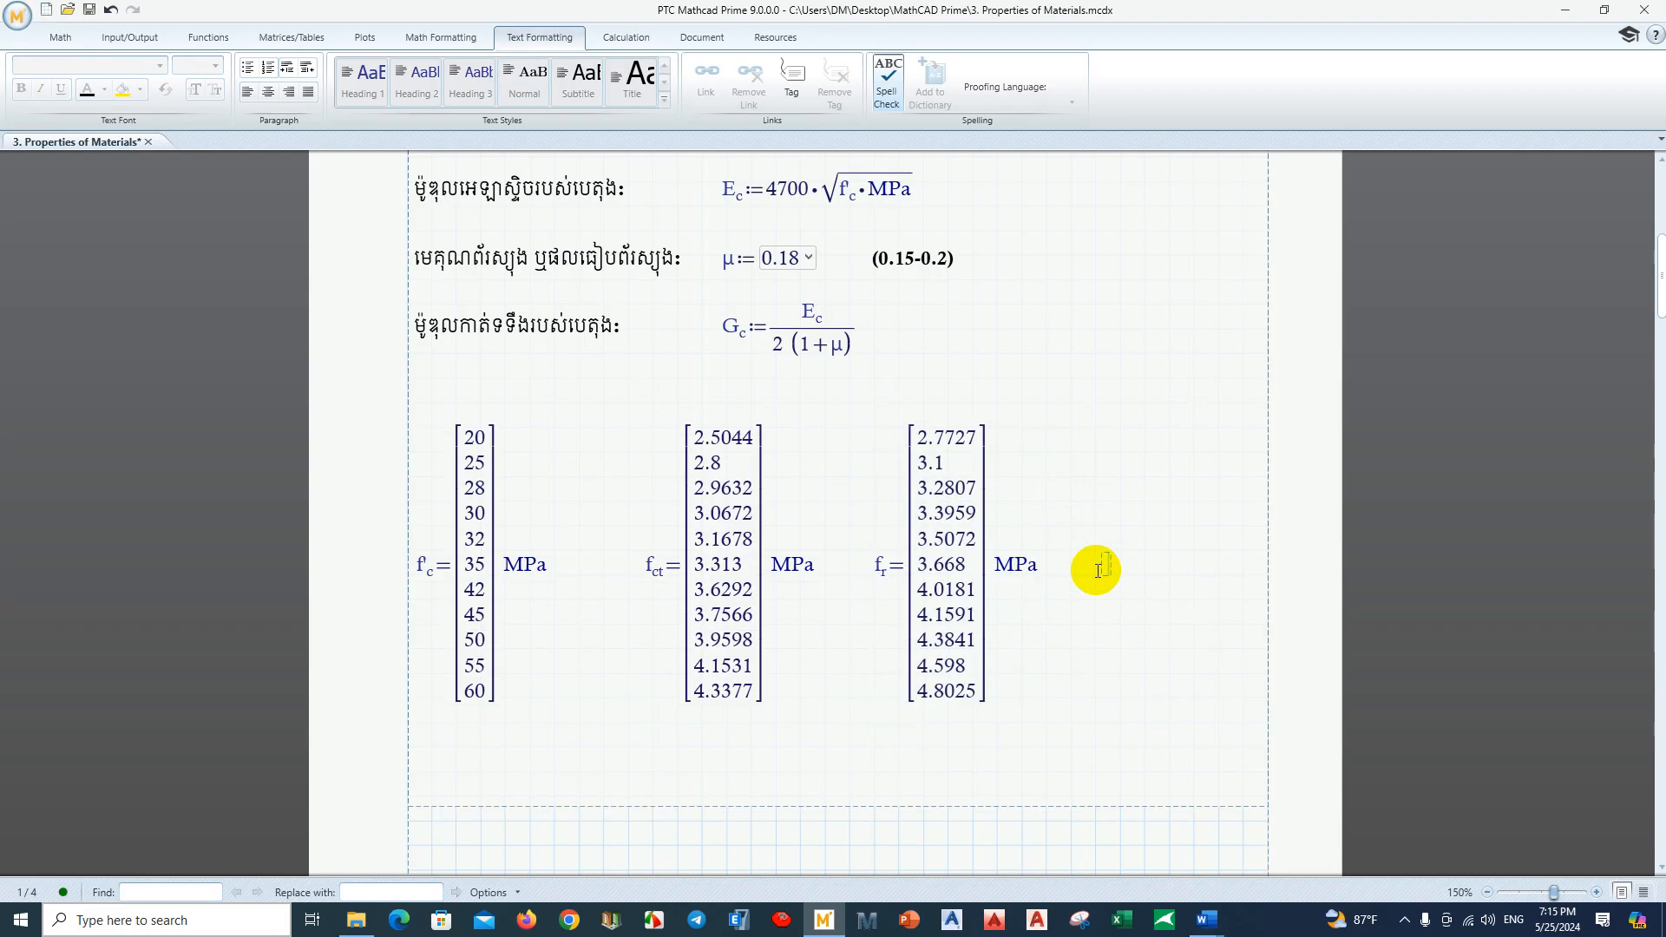
text(fy=)
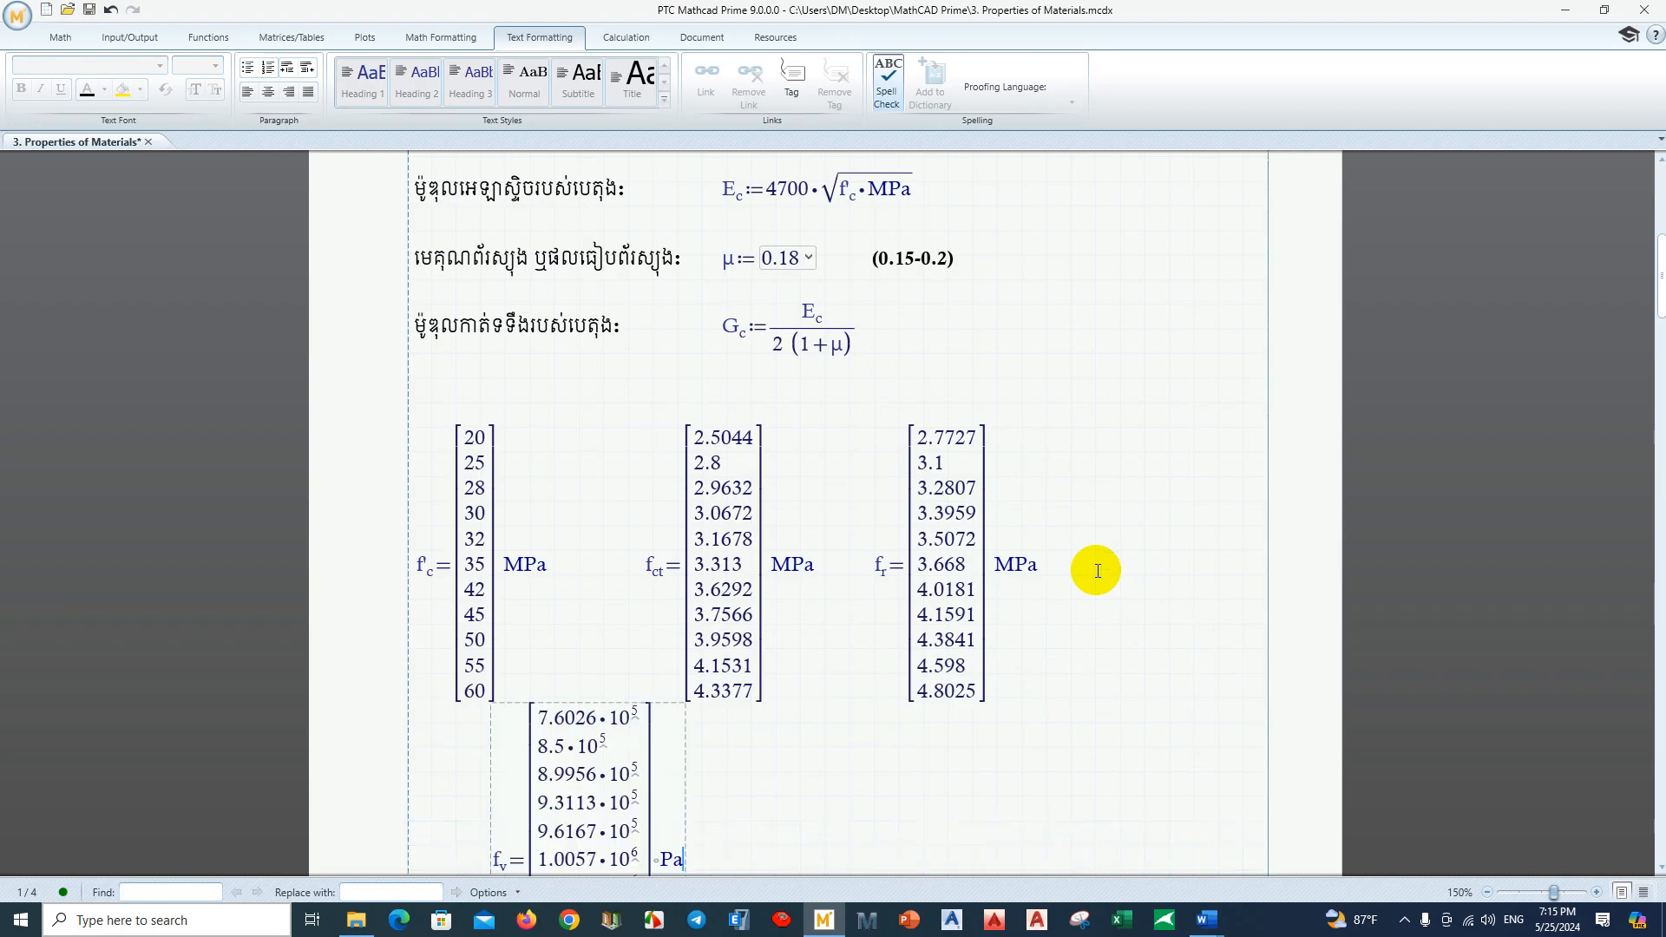
scroll(717, 755, down, 2)
click(665, 694)
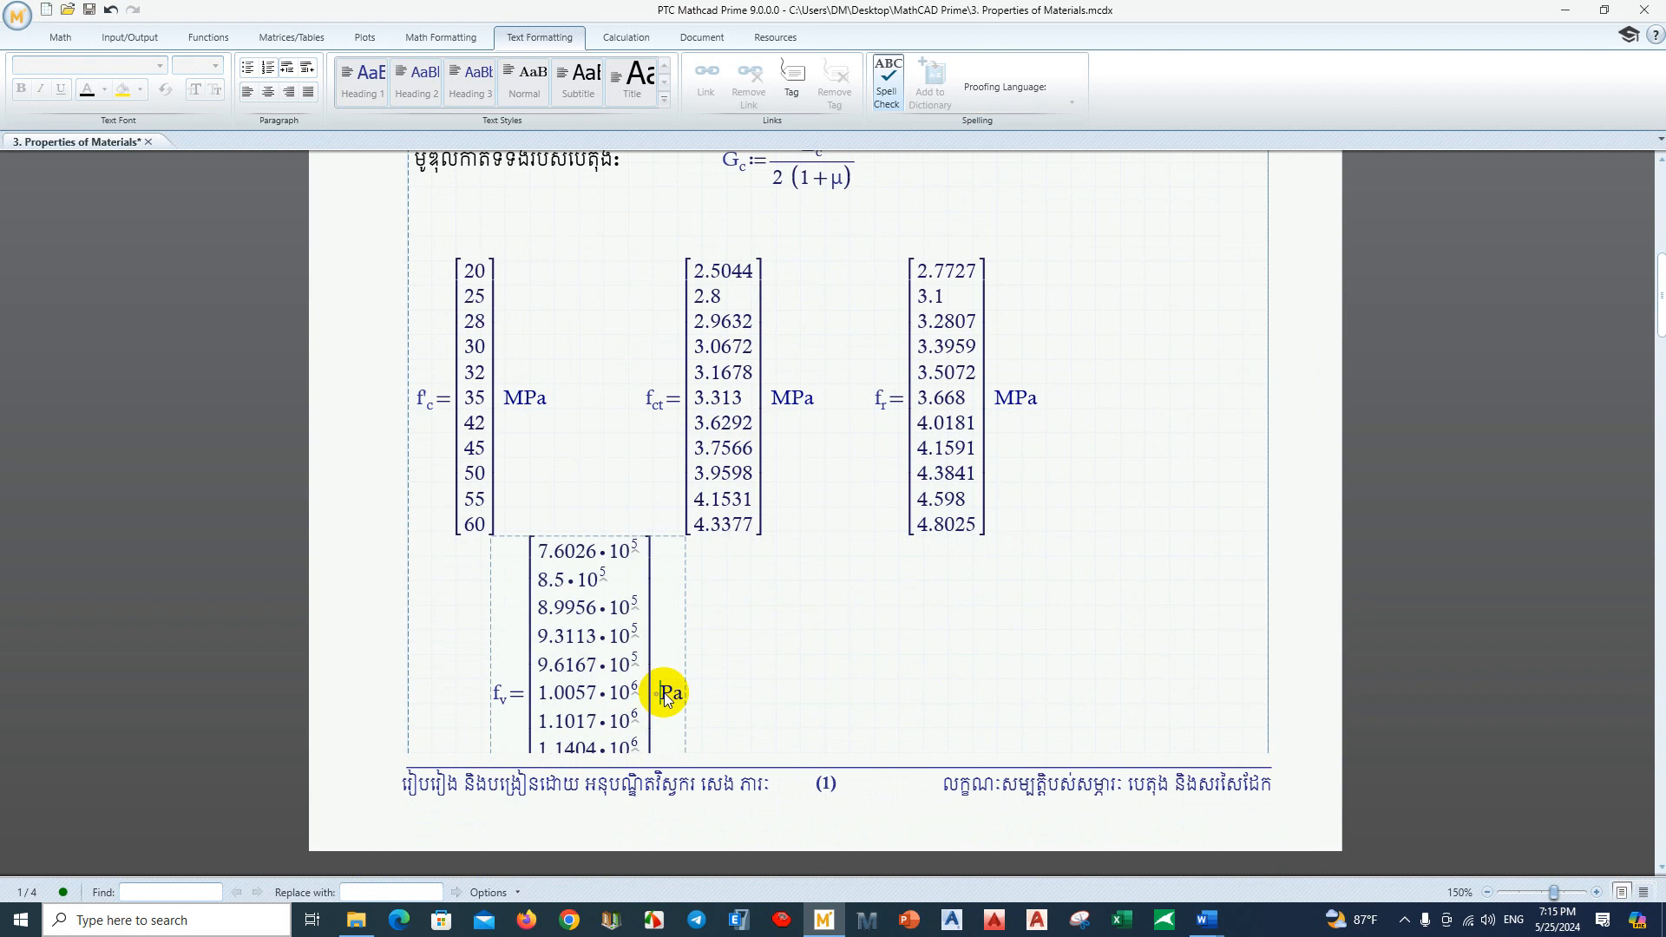
text(M)
click(920, 629)
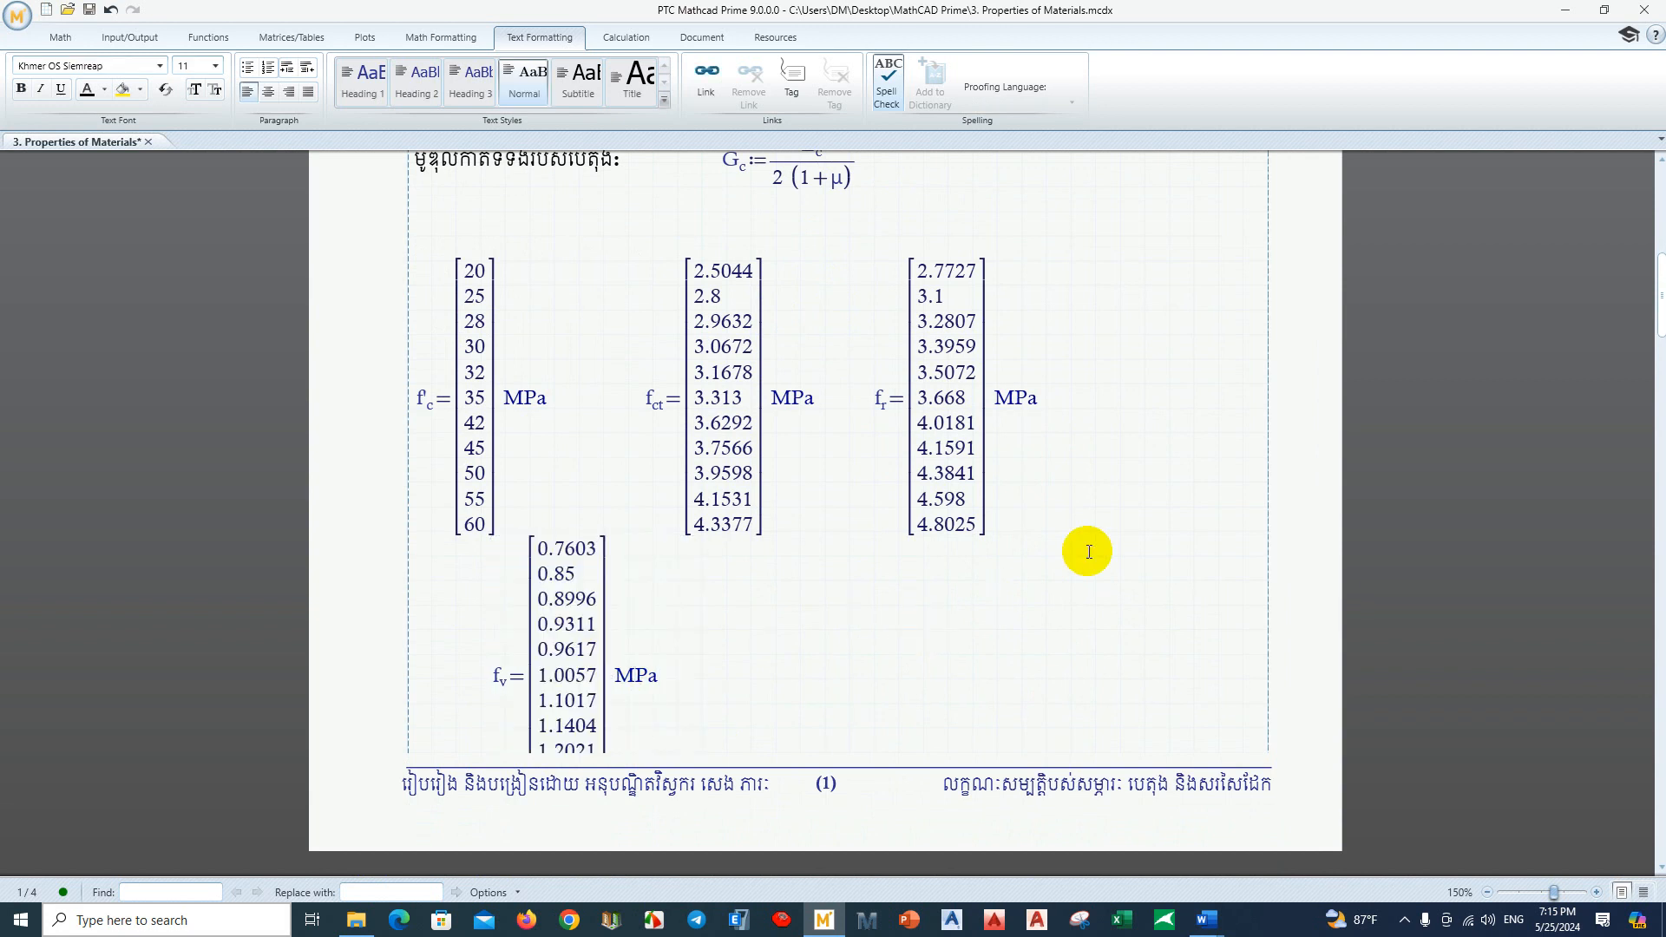
Step: Bring the f_v result up into the same row as f_r and space it away from the f_r unit
click(460, 644)
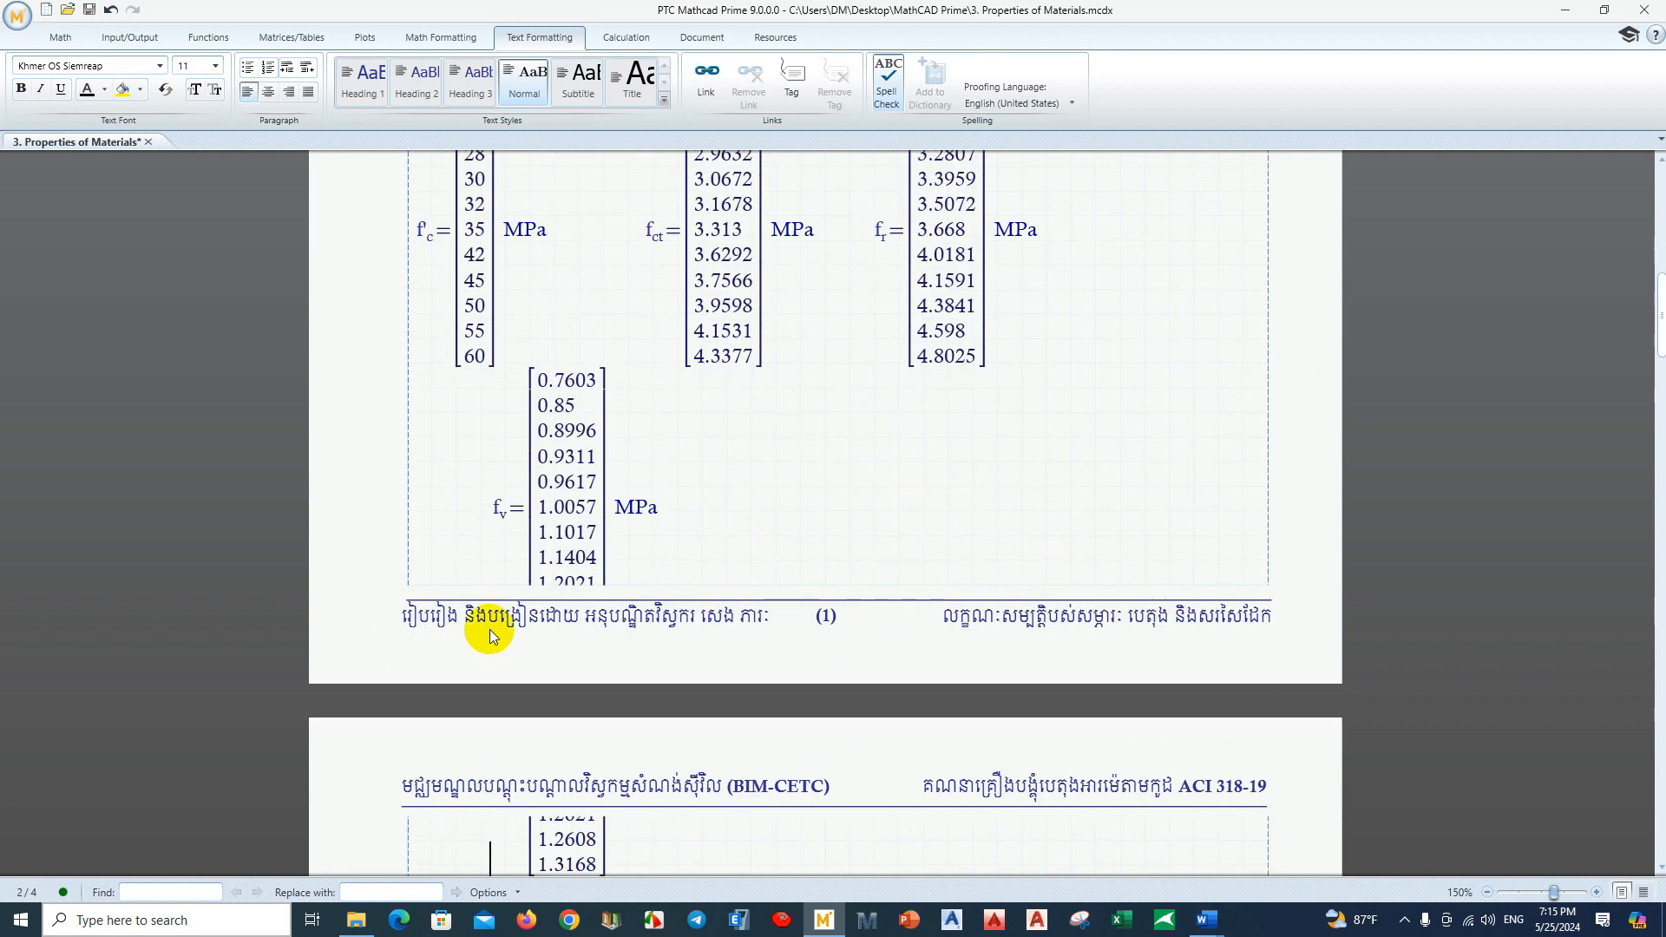
key(BackSpace)
scroll(480, 580, up, 3)
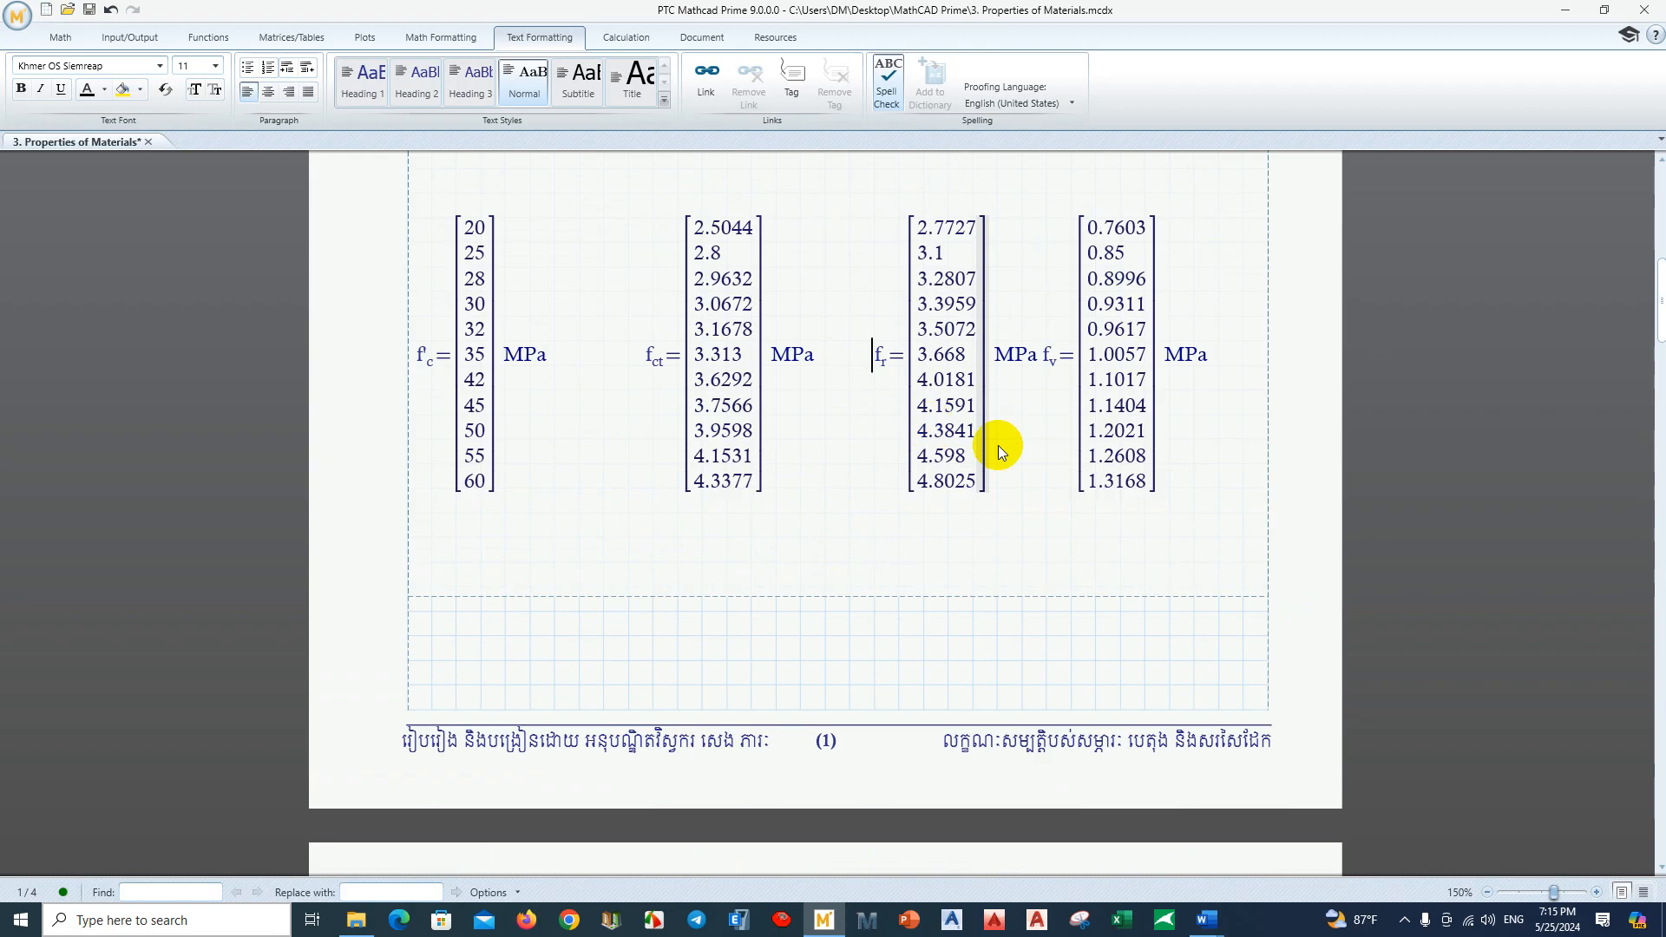
click(1050, 490)
click(1049, 538)
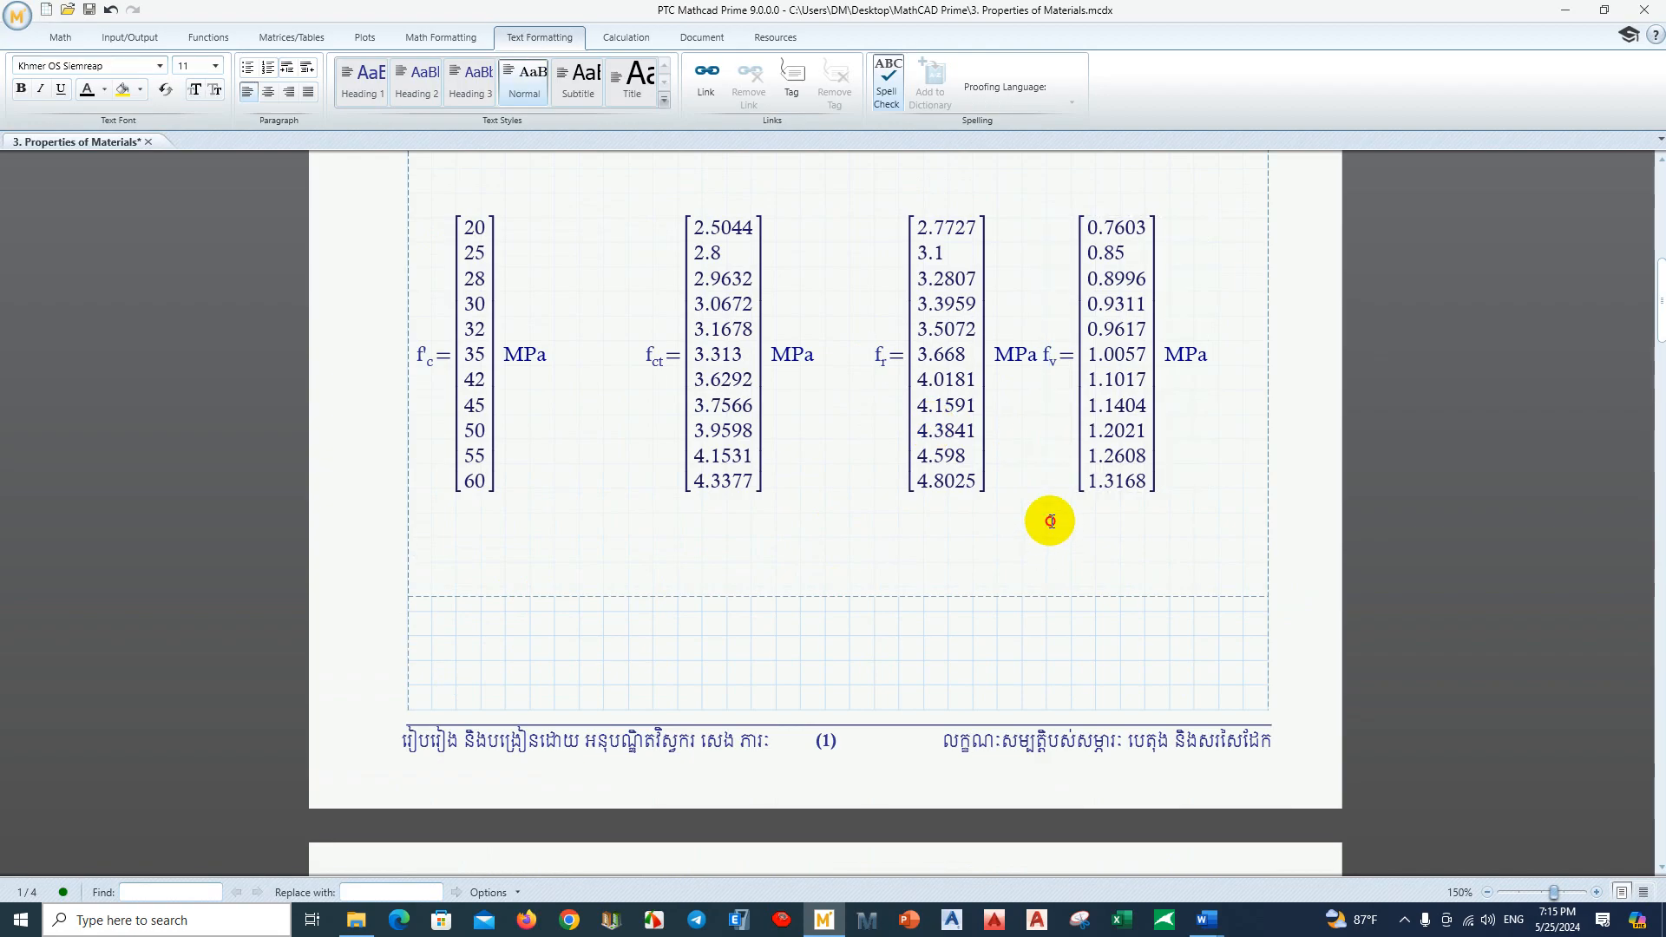
click(1049, 517)
click(1044, 480)
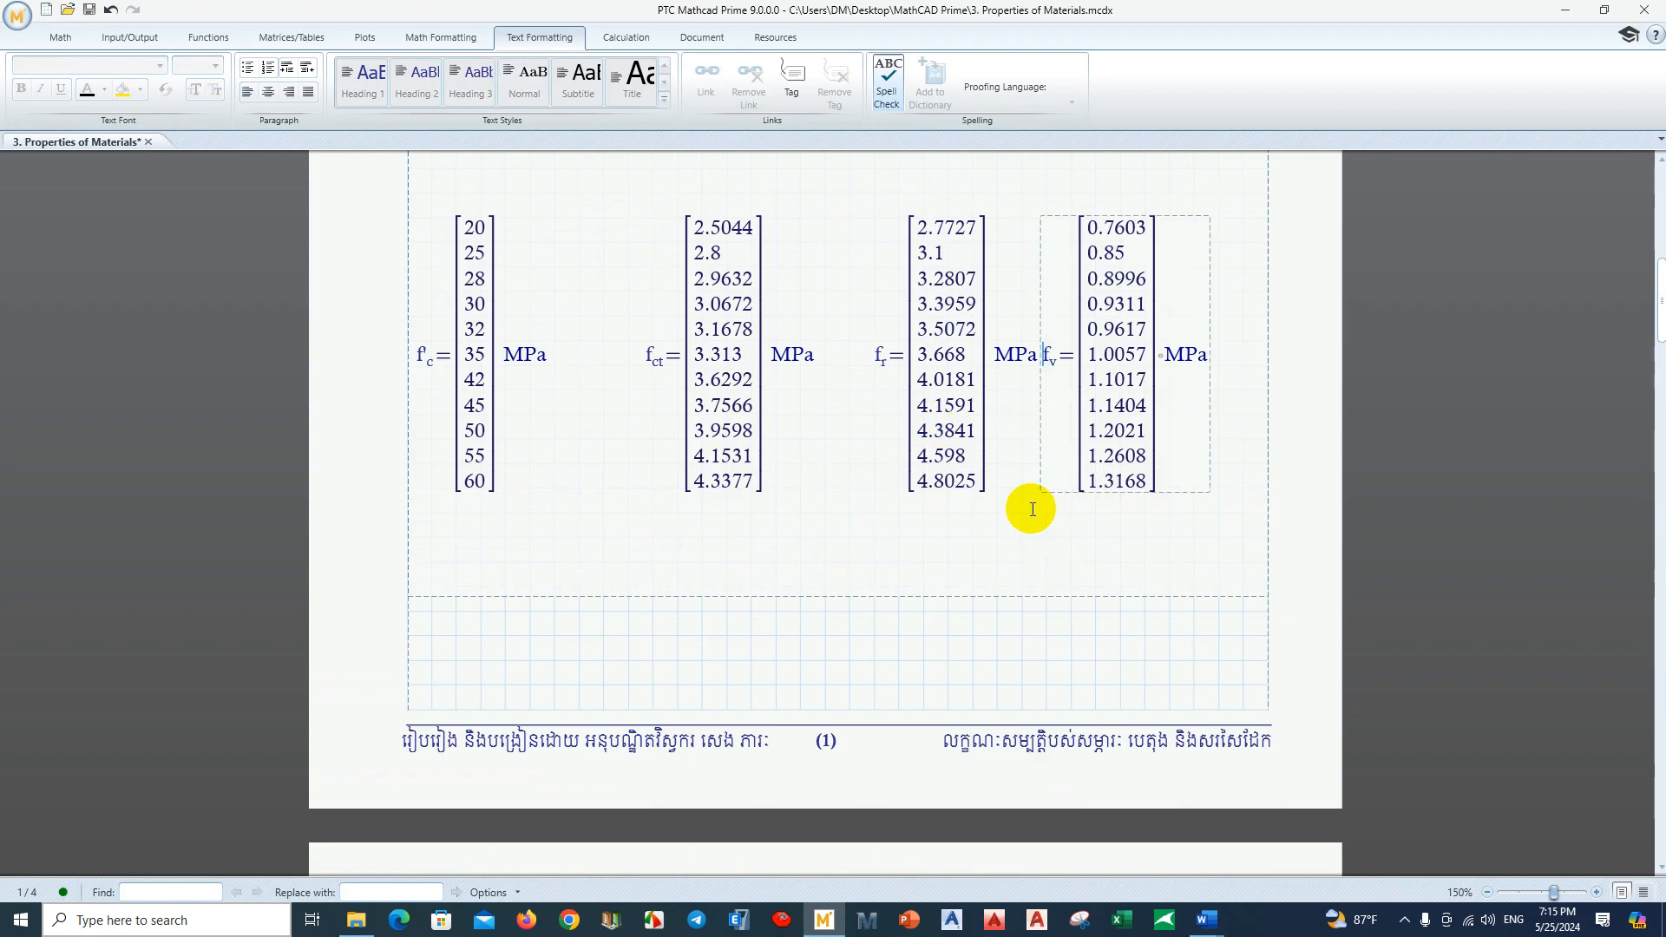
click(1033, 509)
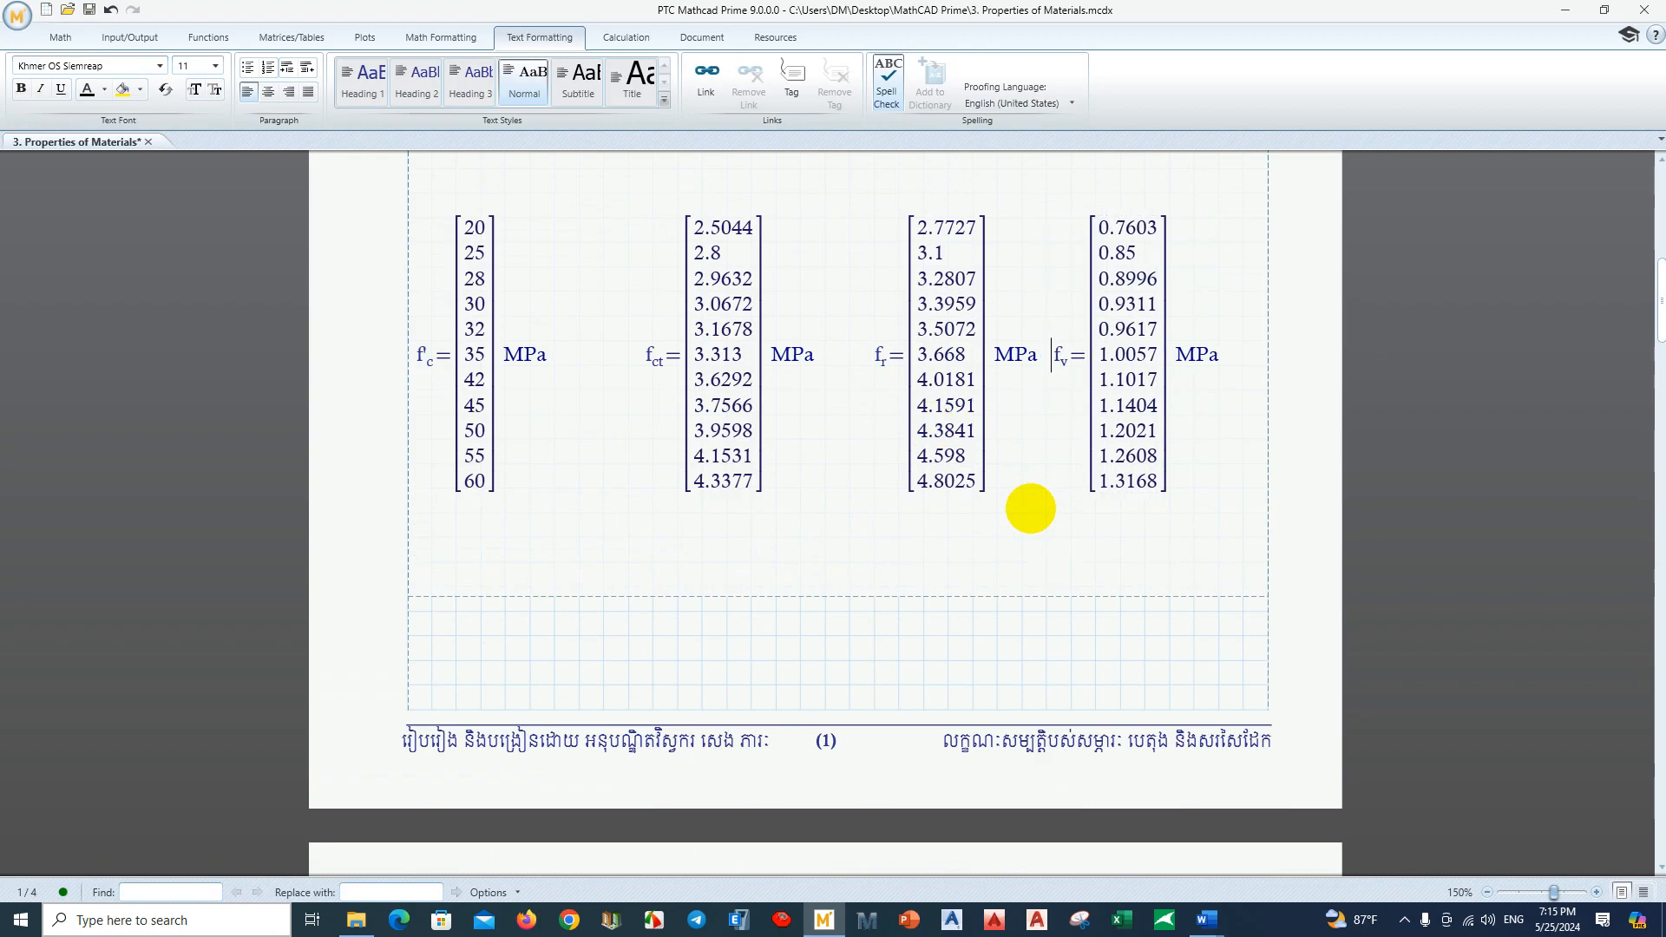
scroll(1030, 509, up, 5)
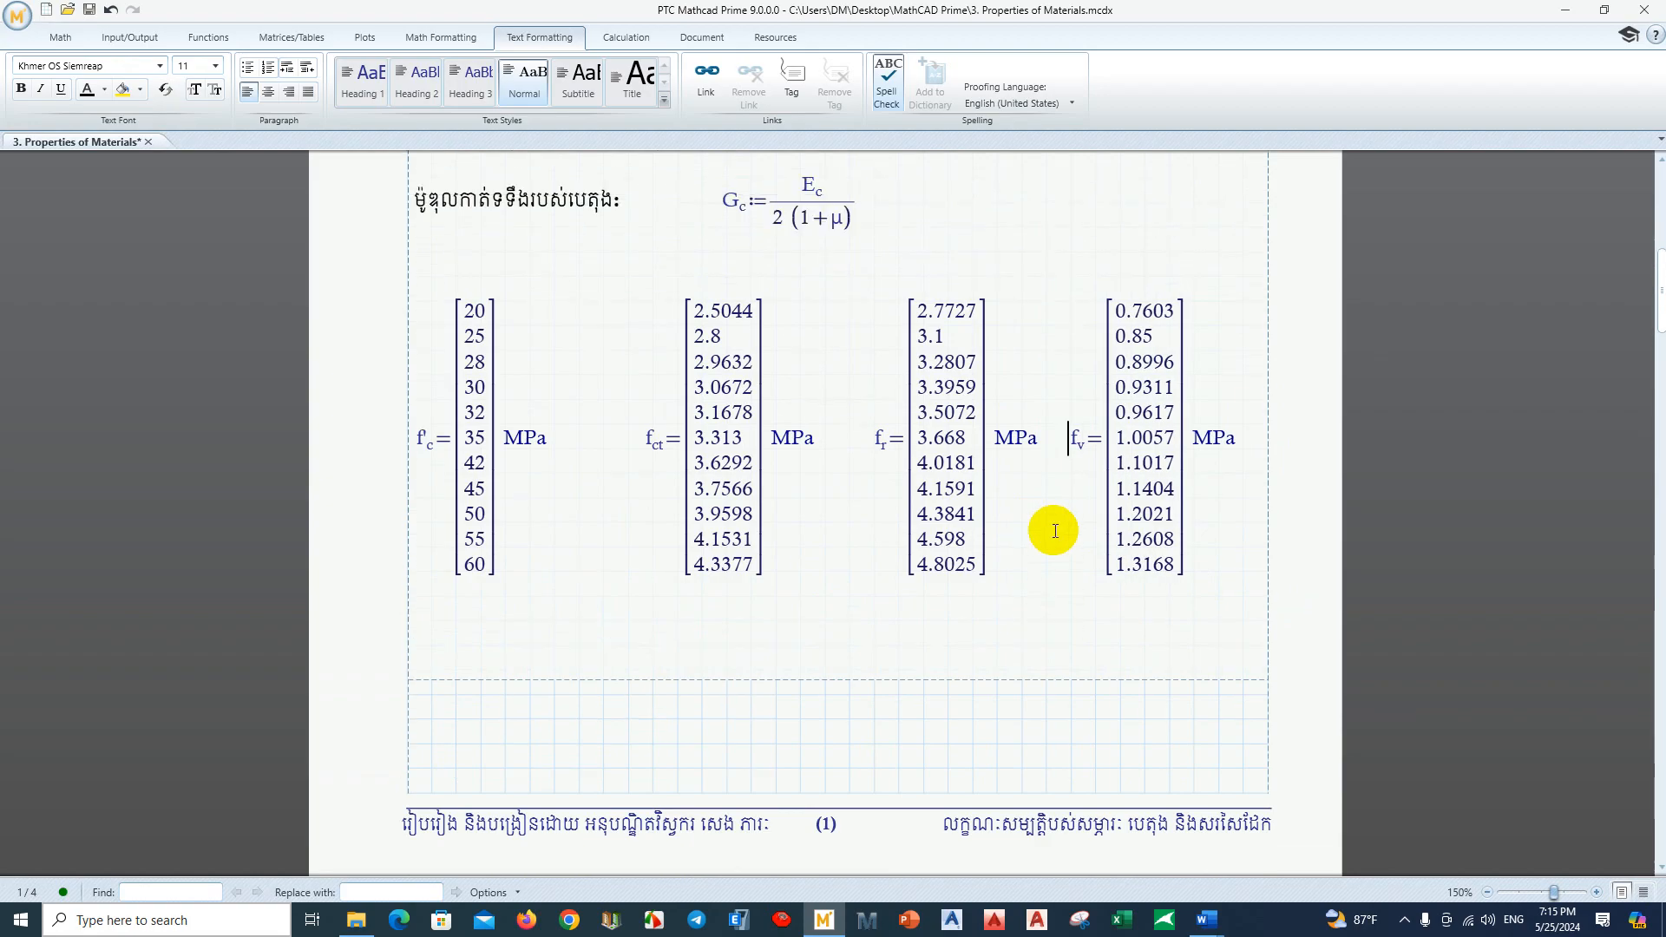
Step: Remove the blank line above the row of result matrices and add blank lines below it
click(491, 388)
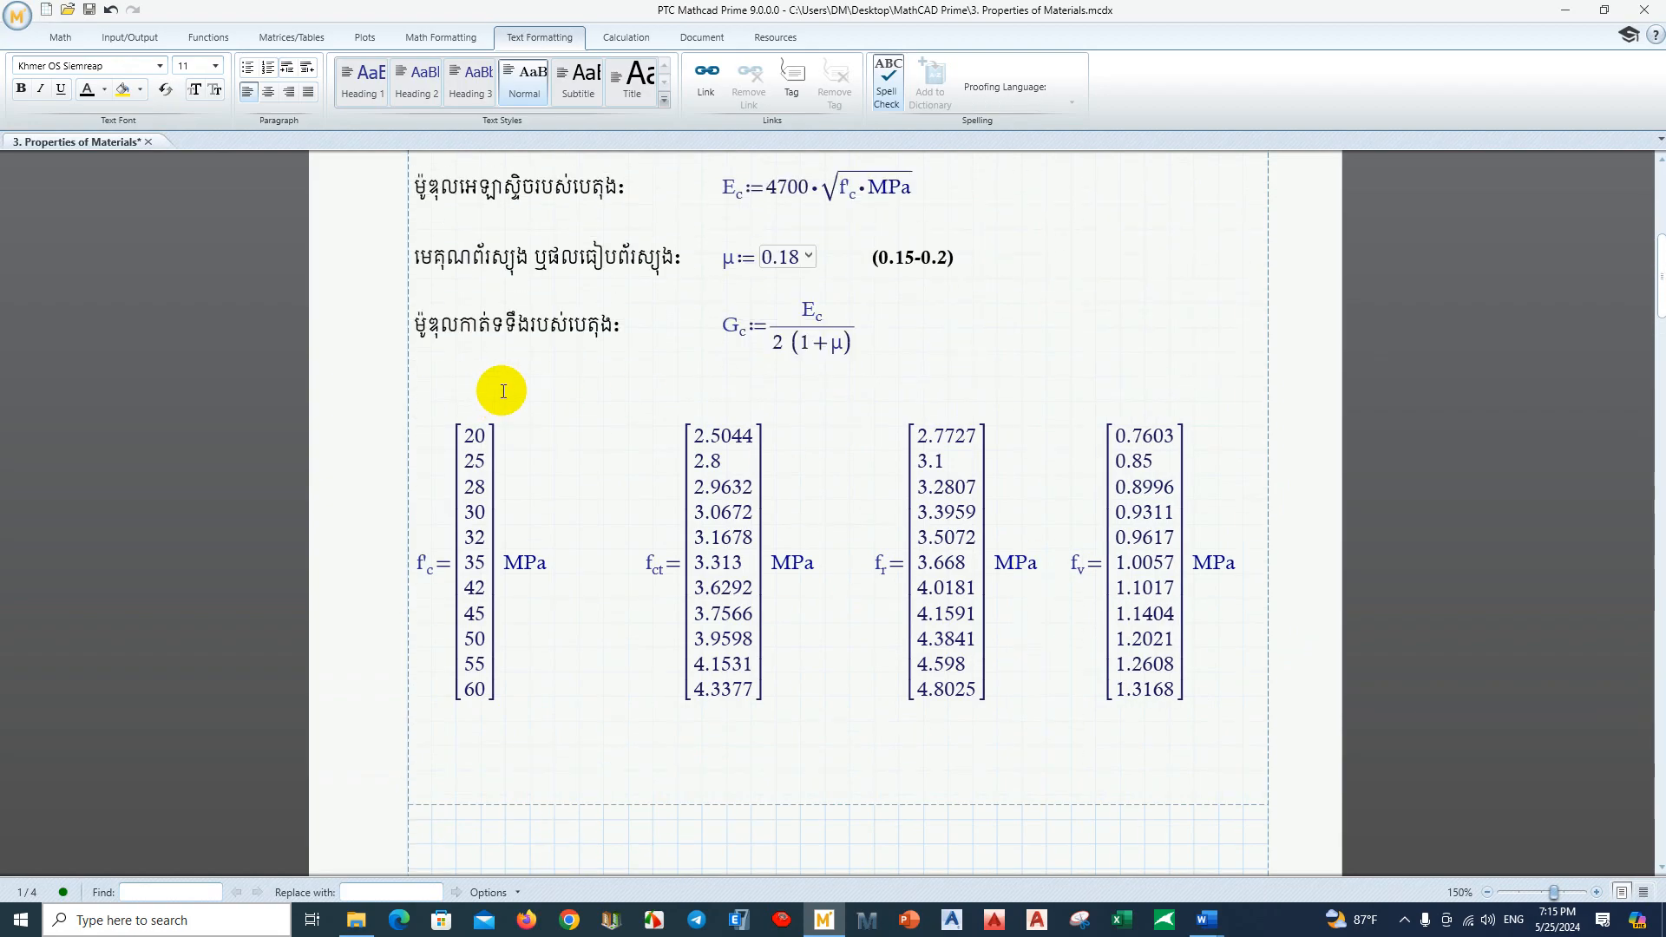
key(BackSpace)
click(1248, 514)
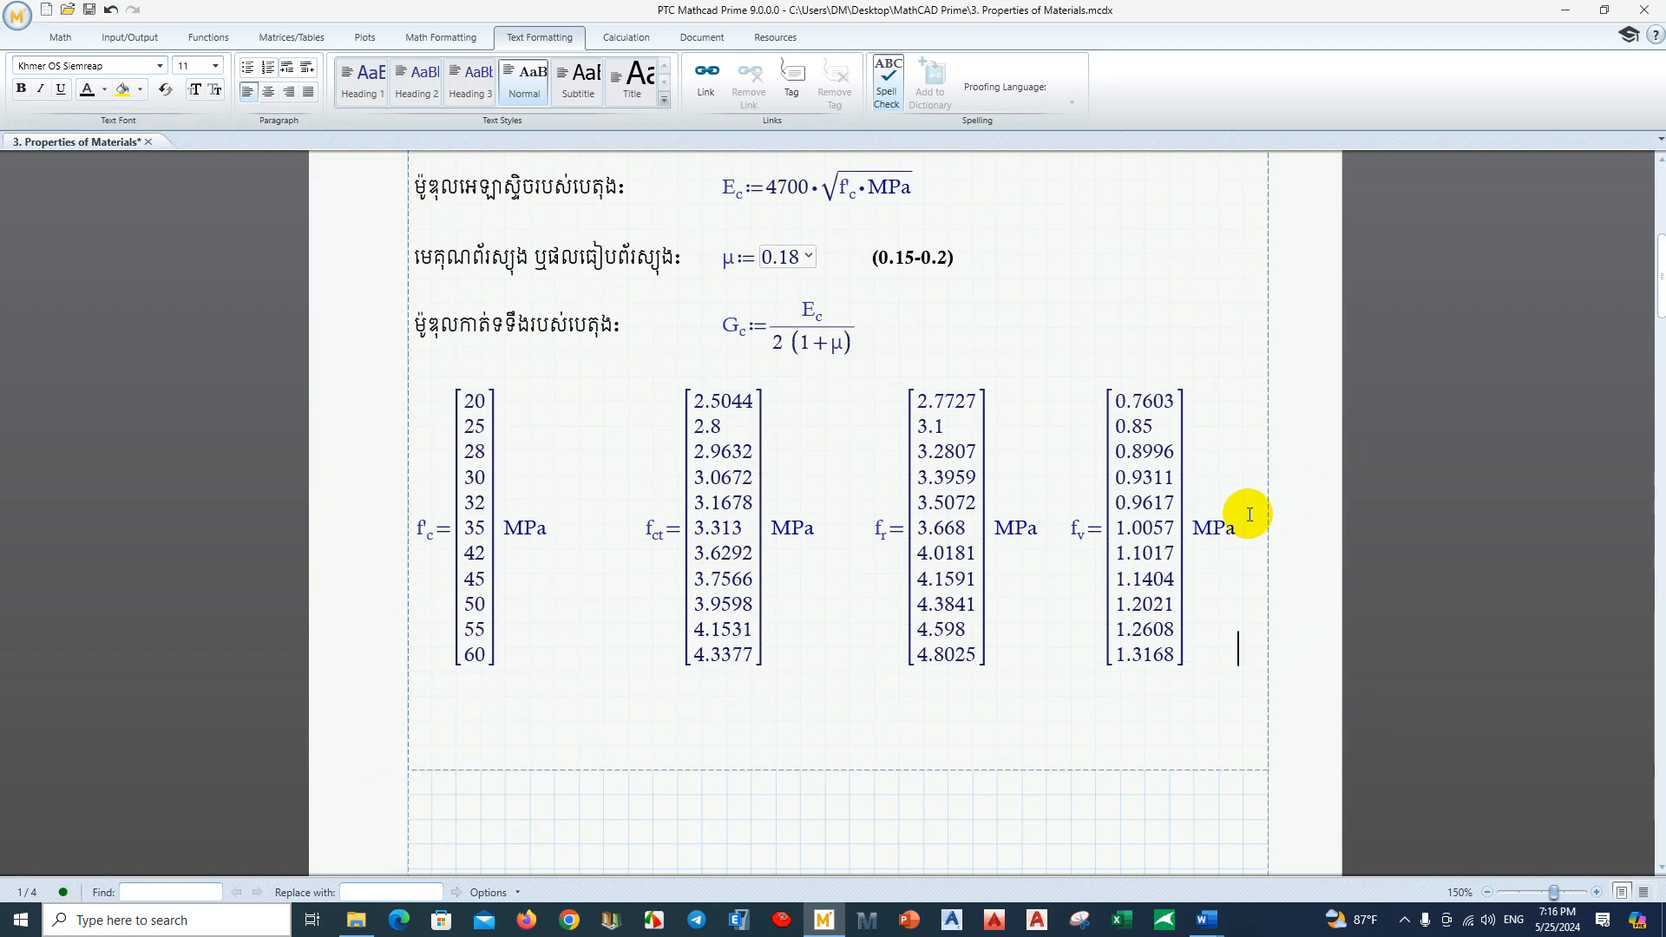
key(Return)
key(Return)
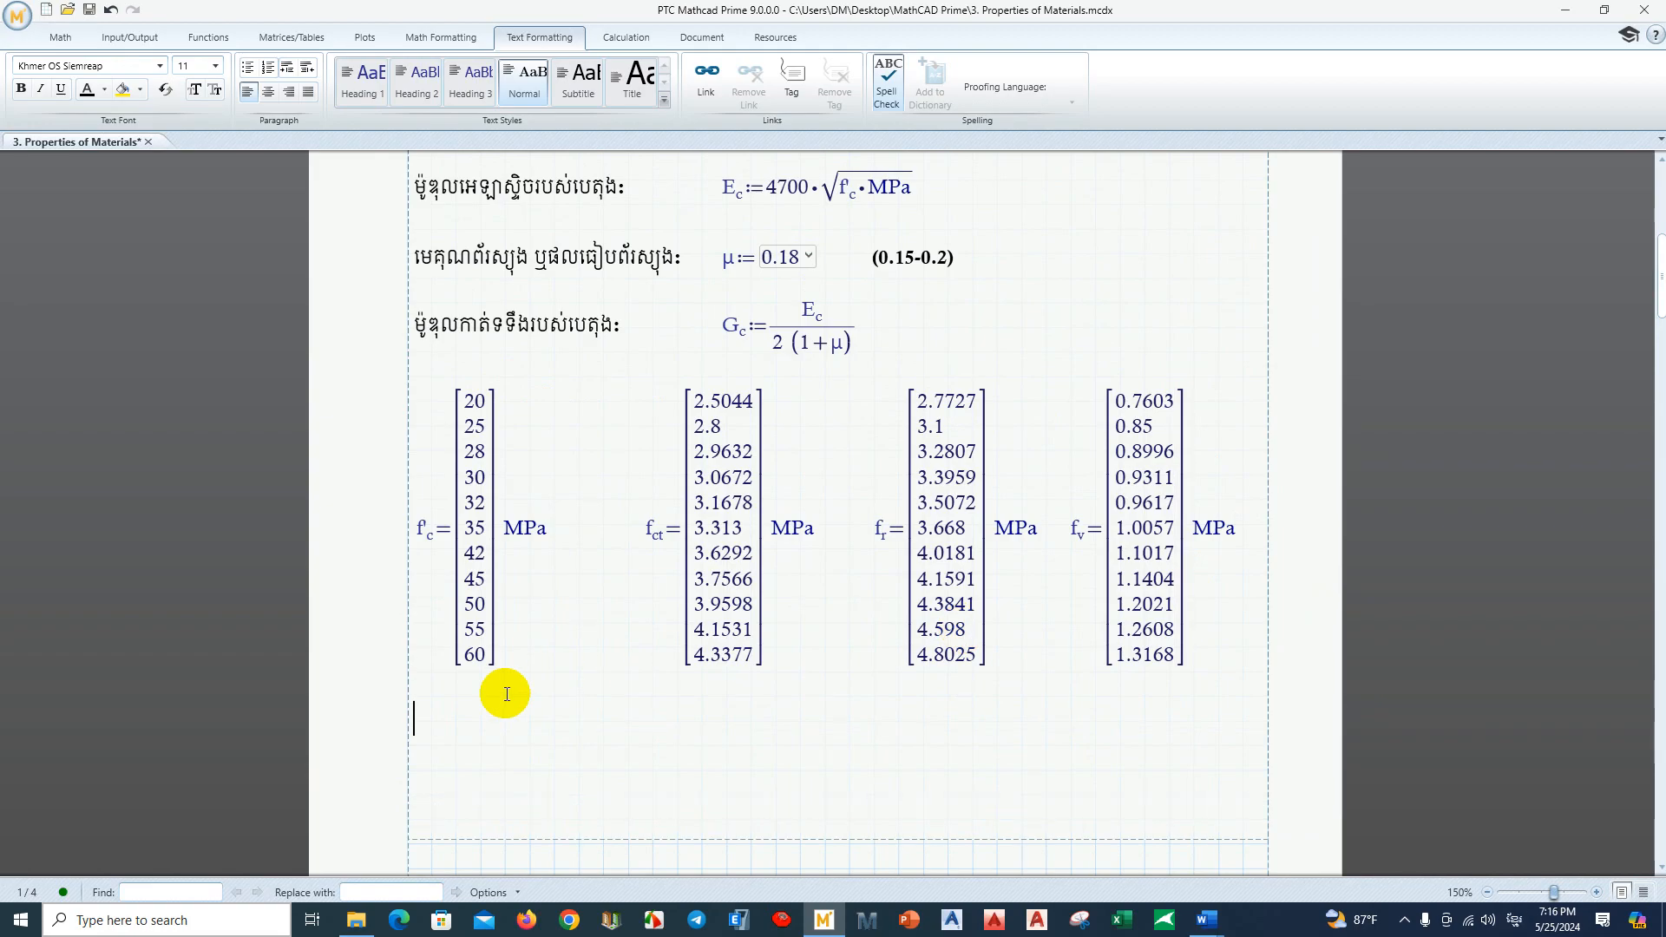
Step: Evaluate E_c below the f'c result matrix and set its result unit to MPa
key(super+space)
key(ctrl+m)
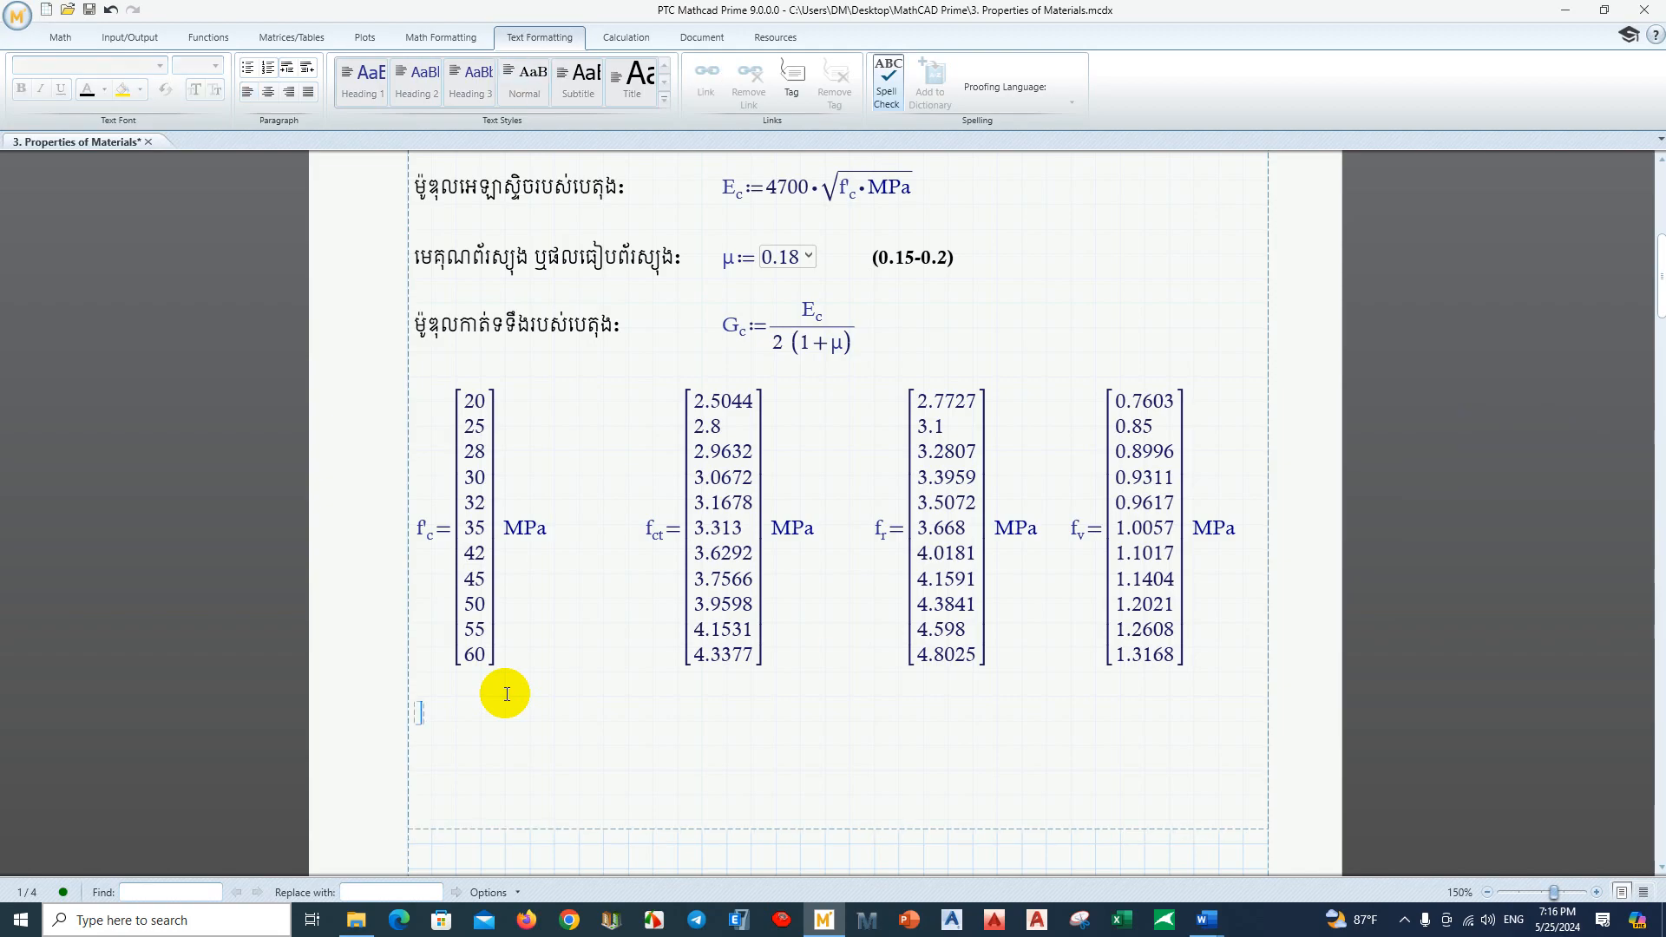
text(E)
text(.c)
text(=)
scroll(556, 703, down, 3)
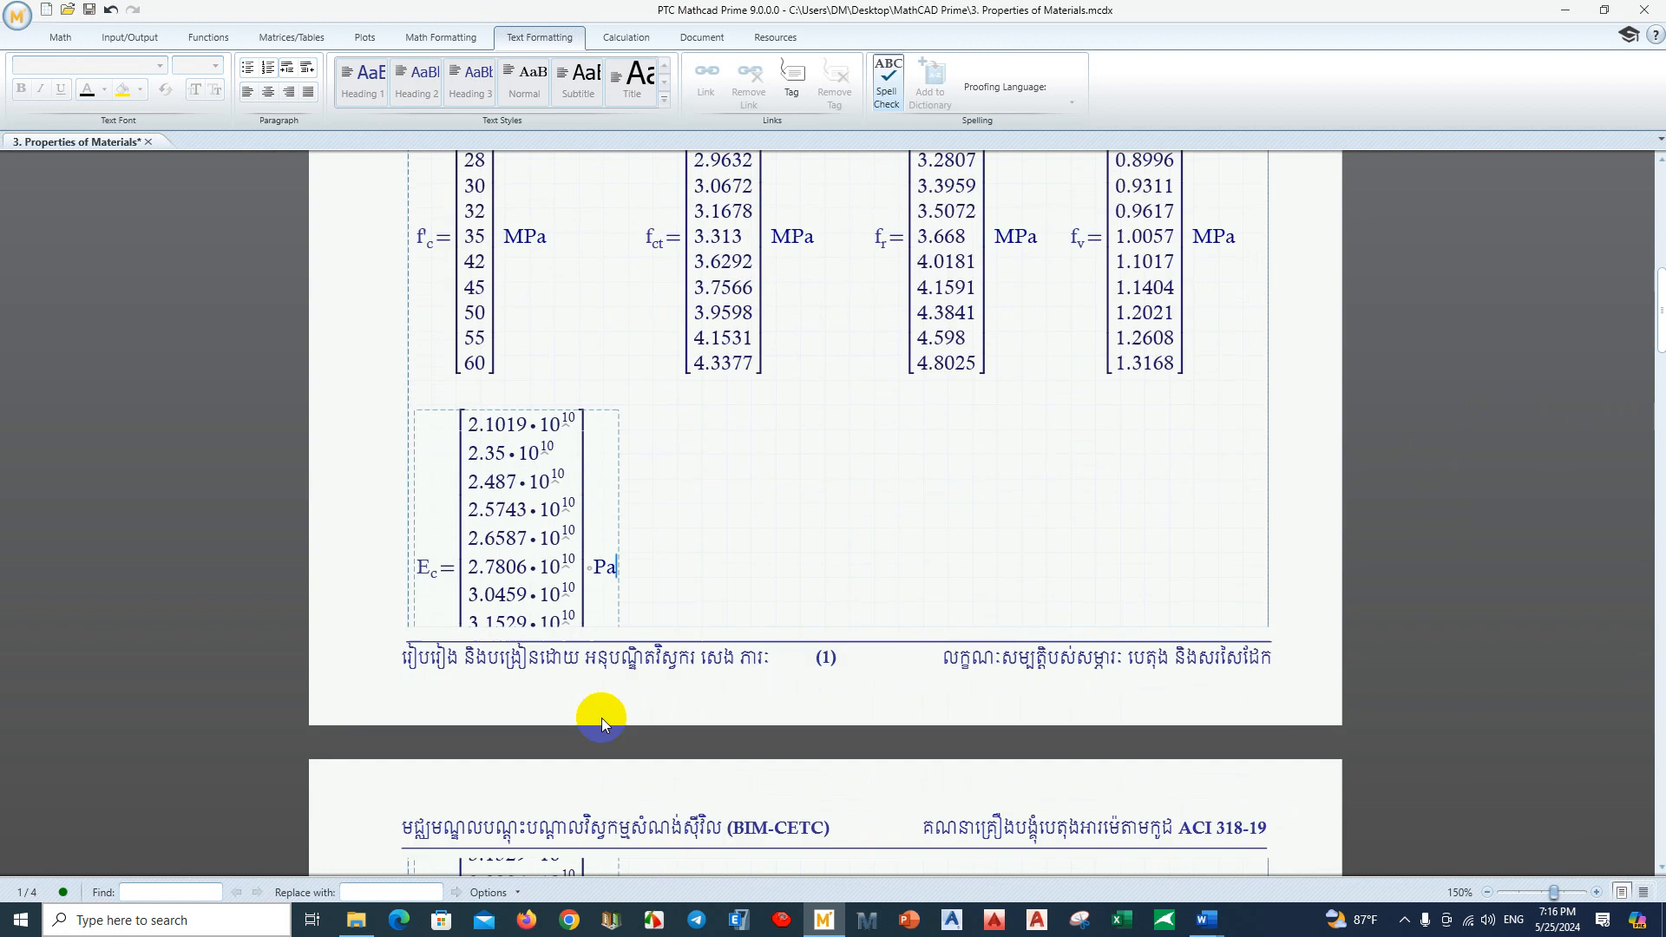
text(M)
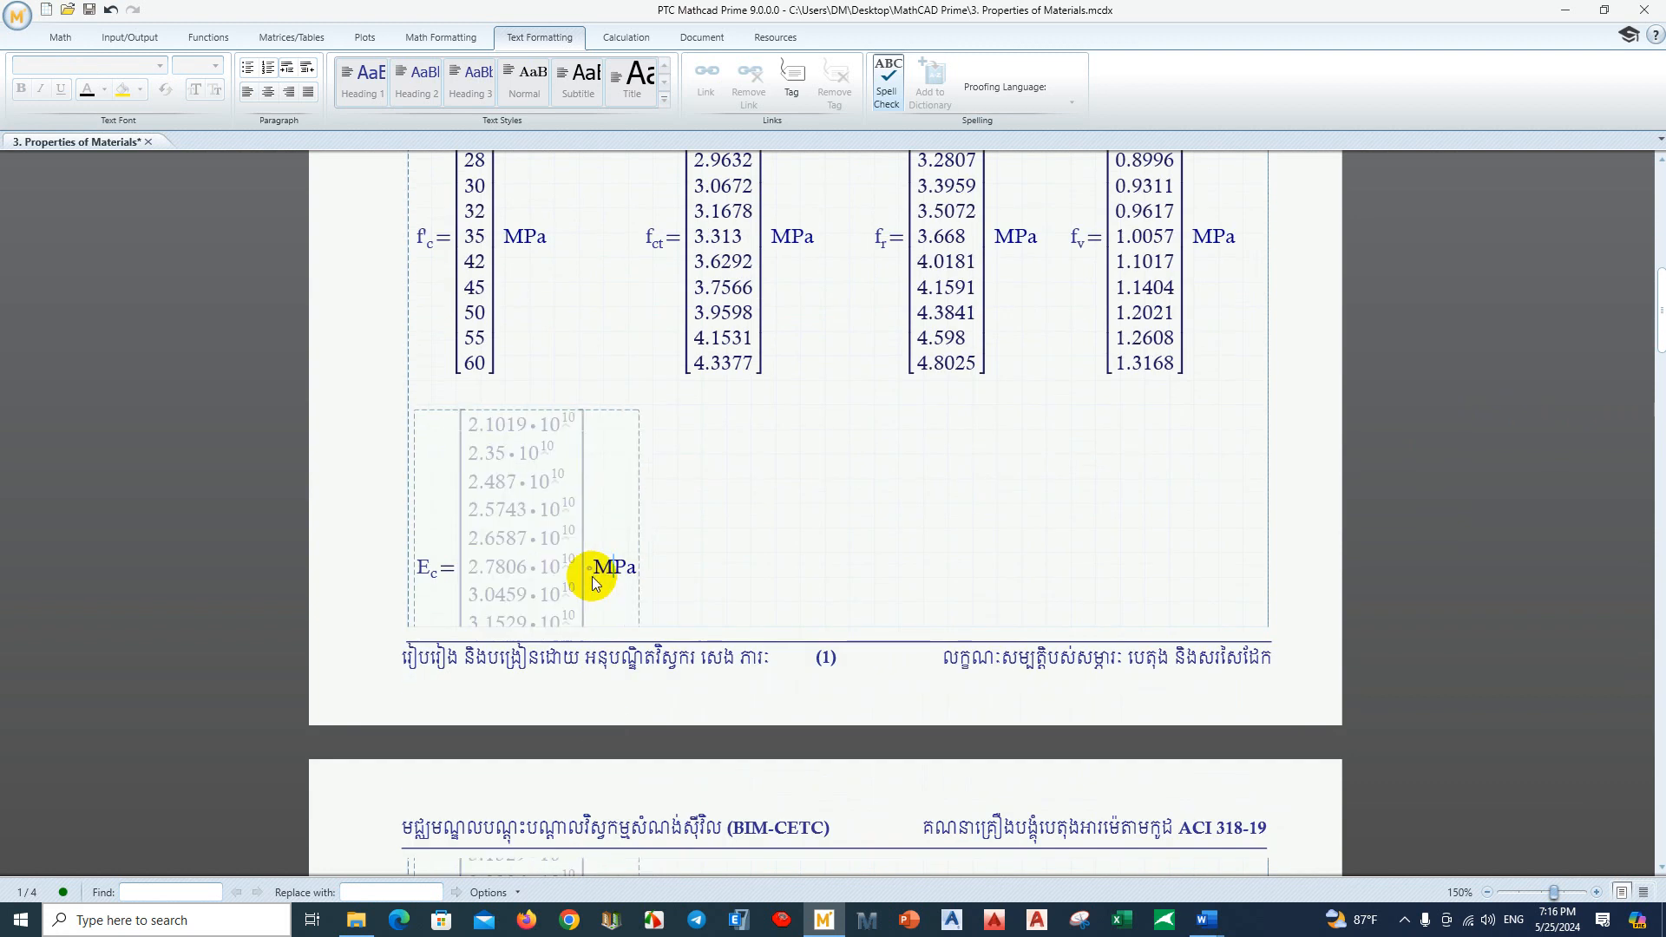
click(742, 542)
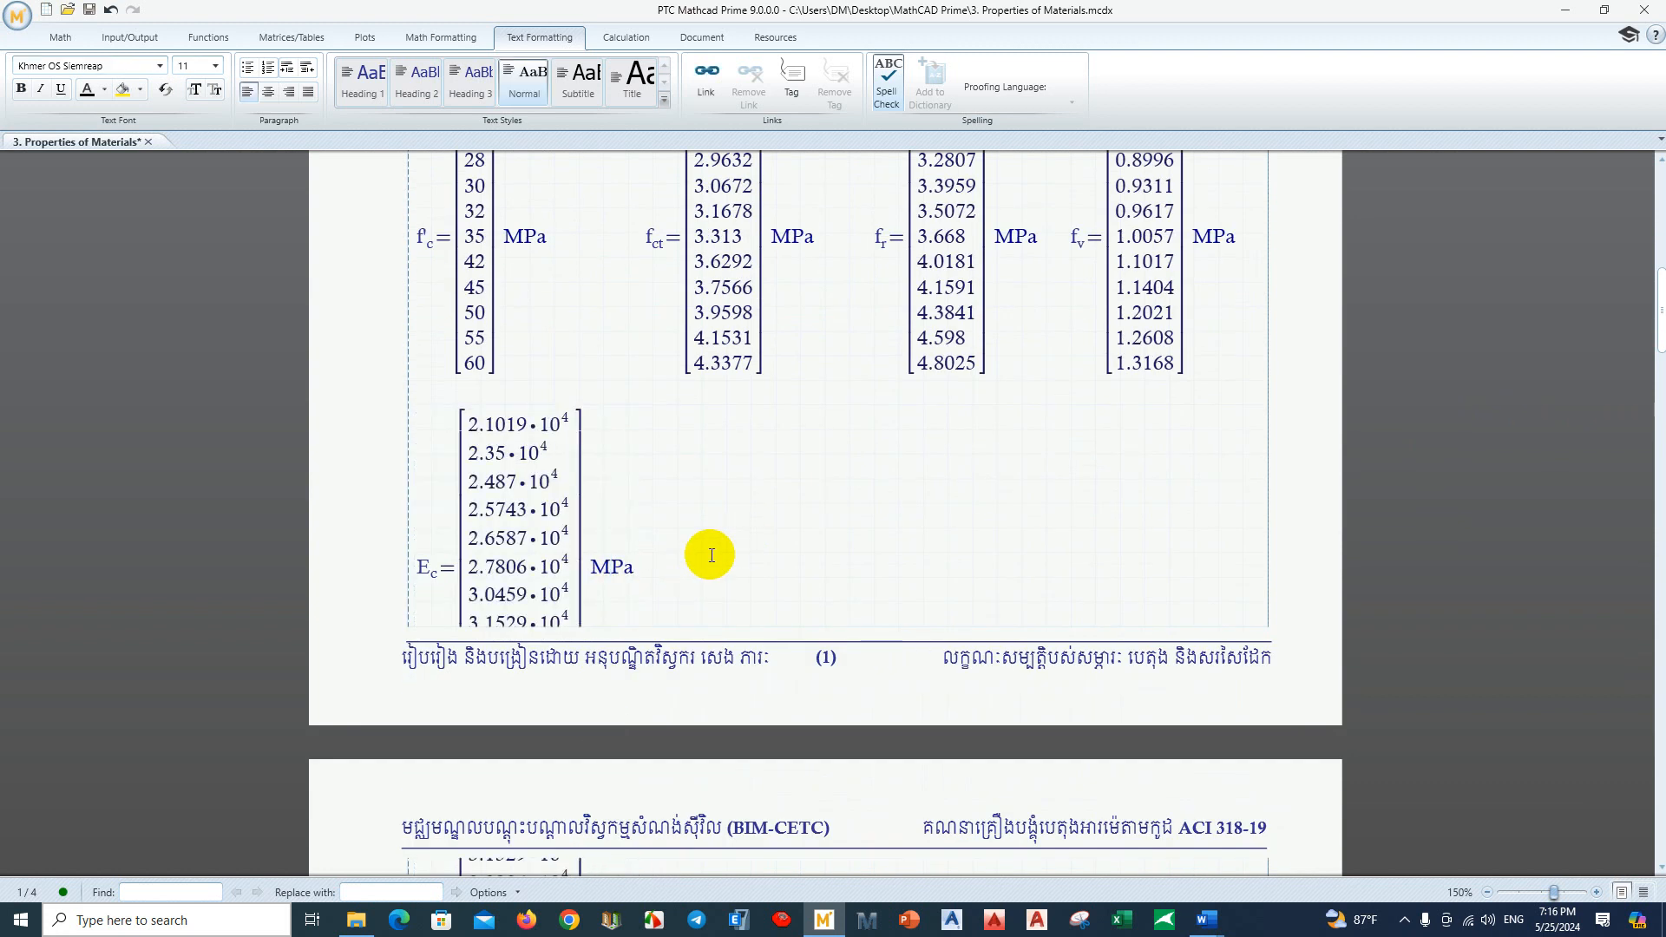
Step: Evaluate Poisson's ratio μ beside the E_c result
click(711, 556)
click(711, 556)
click(711, 555)
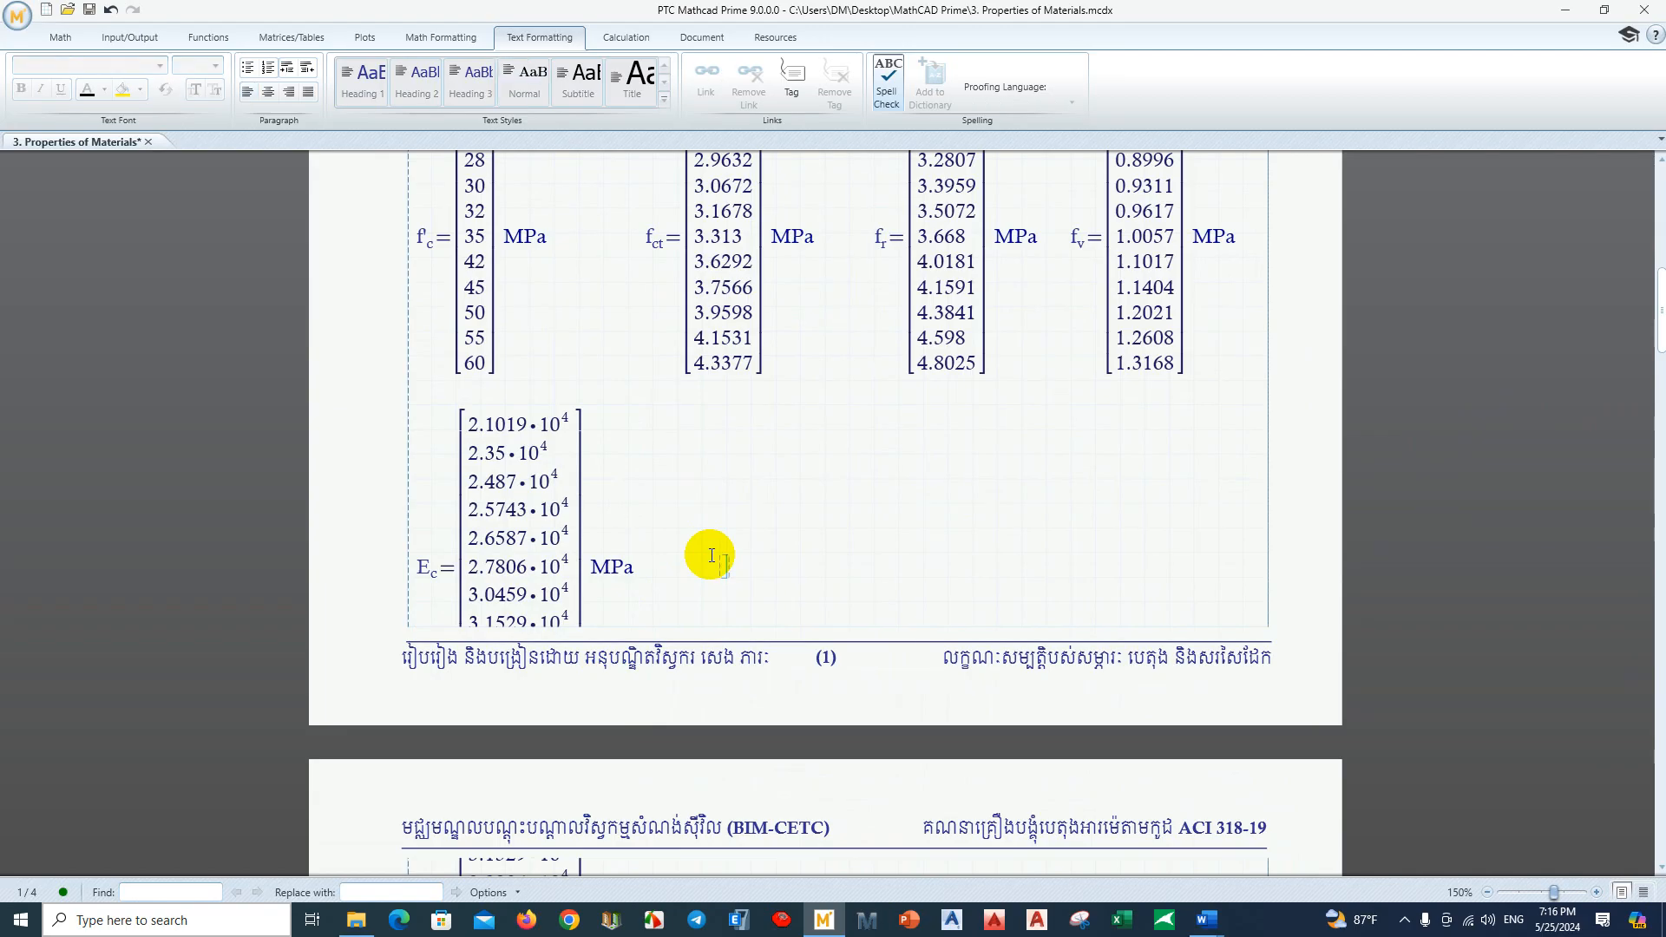
text(G)
key(BackSpace)
text(m)
key(ctrl+g)
text(:0.18)
Step: Evaluate G_c beside the μ result and set its result unit to MPa
click(871, 549)
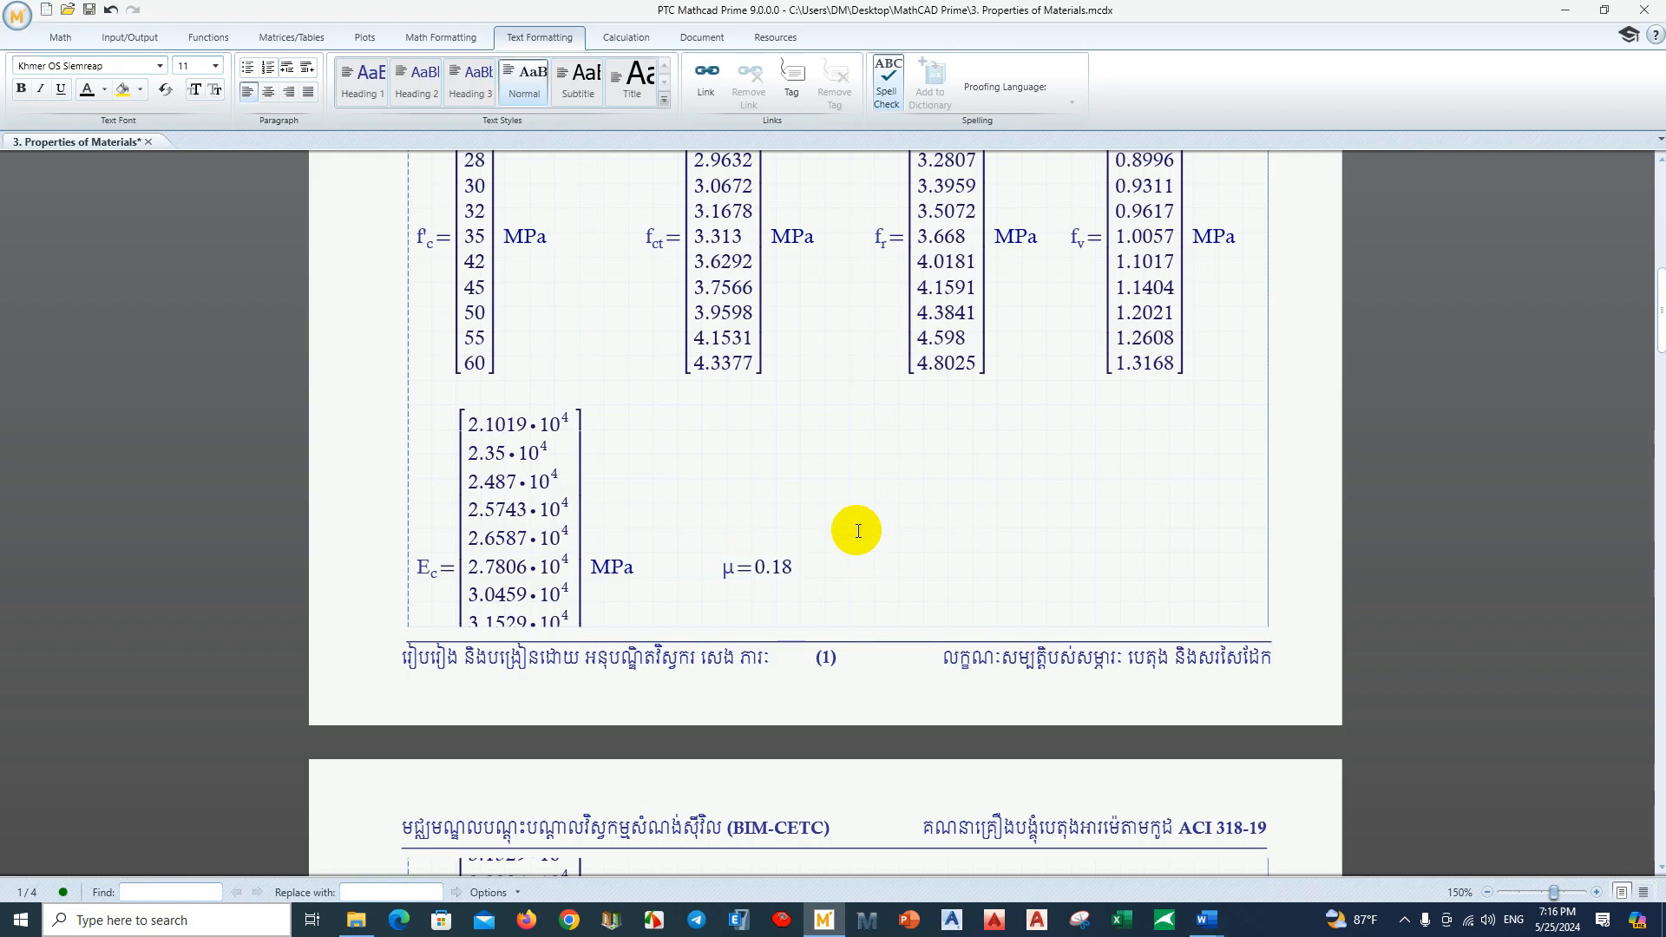
key(ctrl+t)
key(ctrl+m)
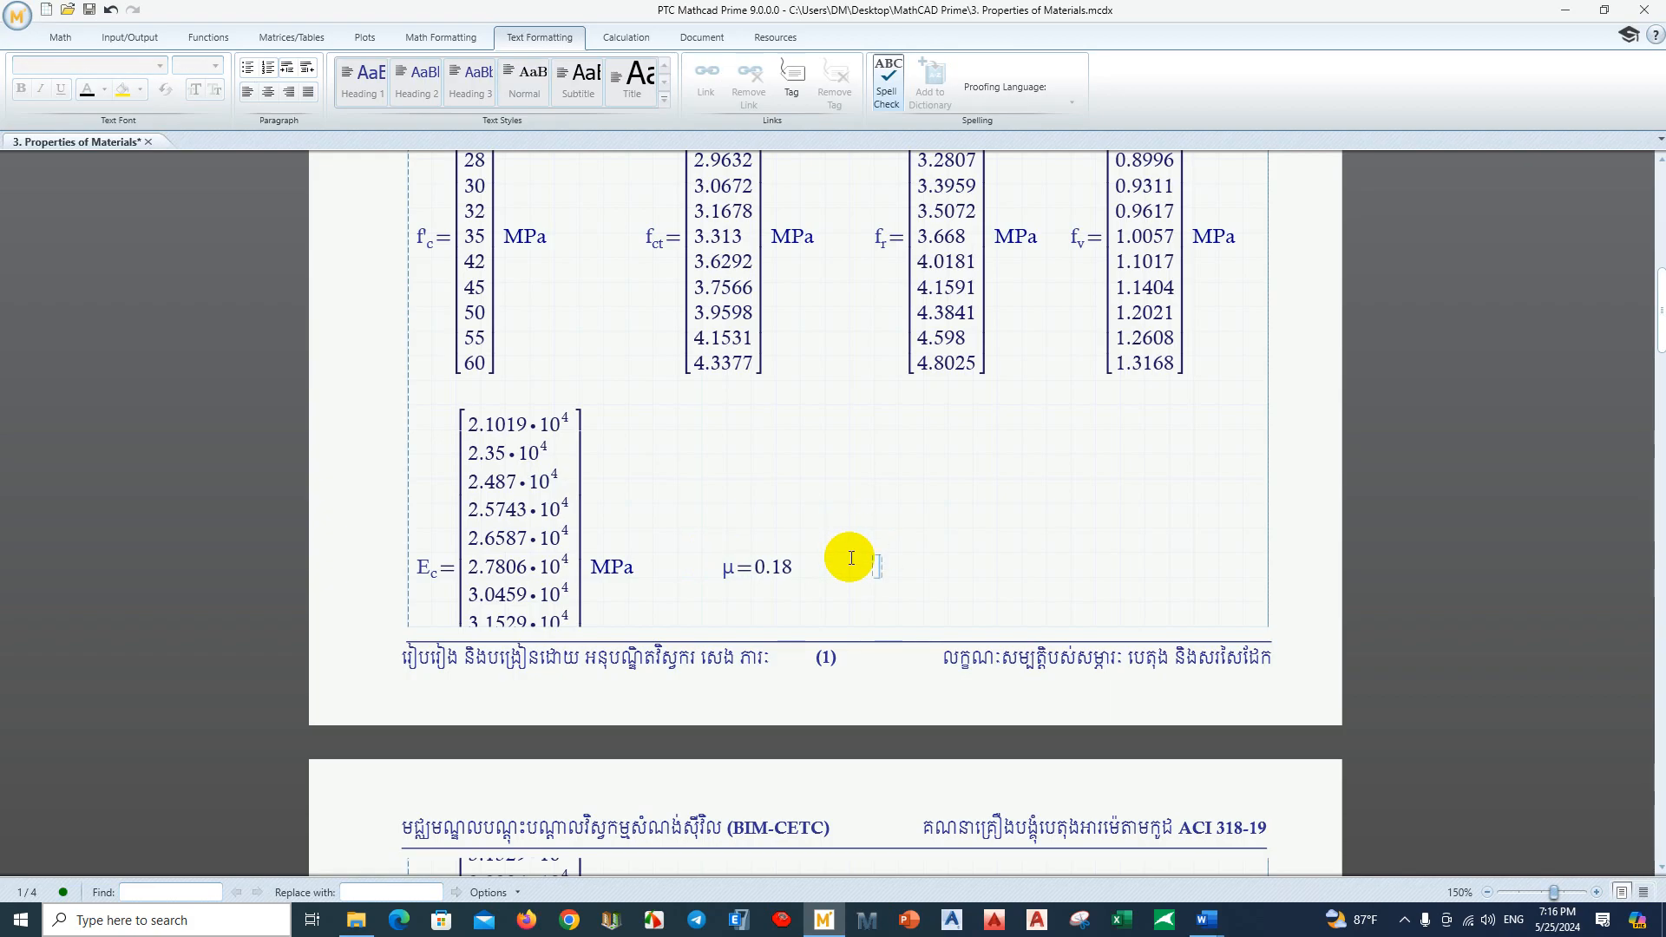
text(G)
text(.c=)
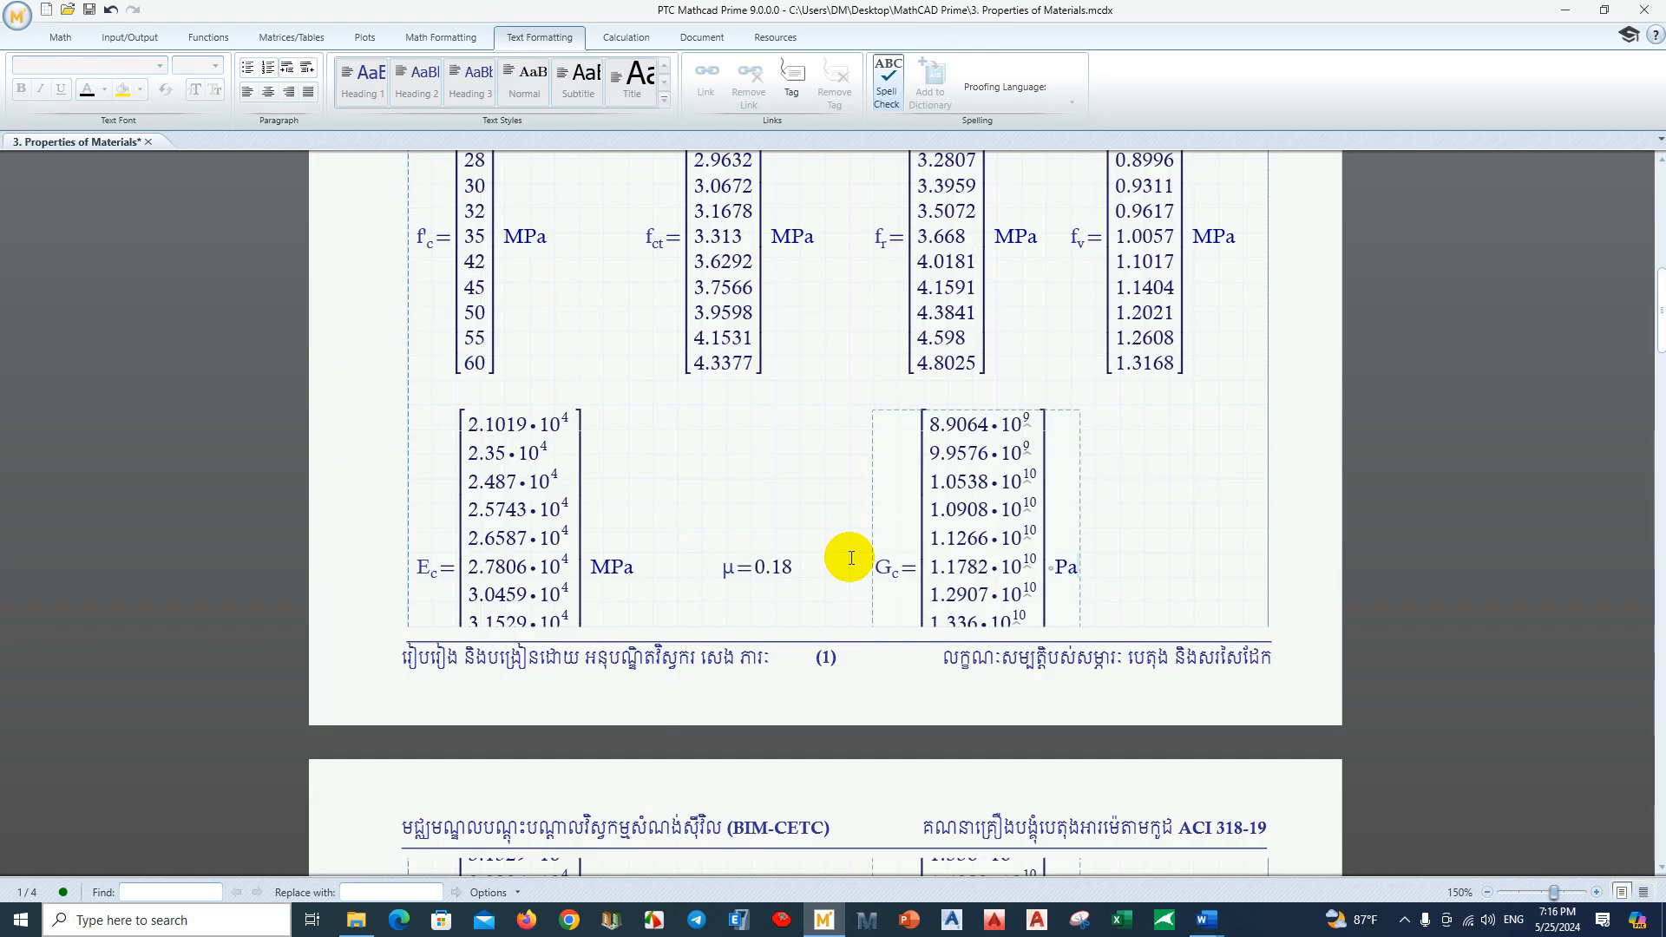
click(1060, 569)
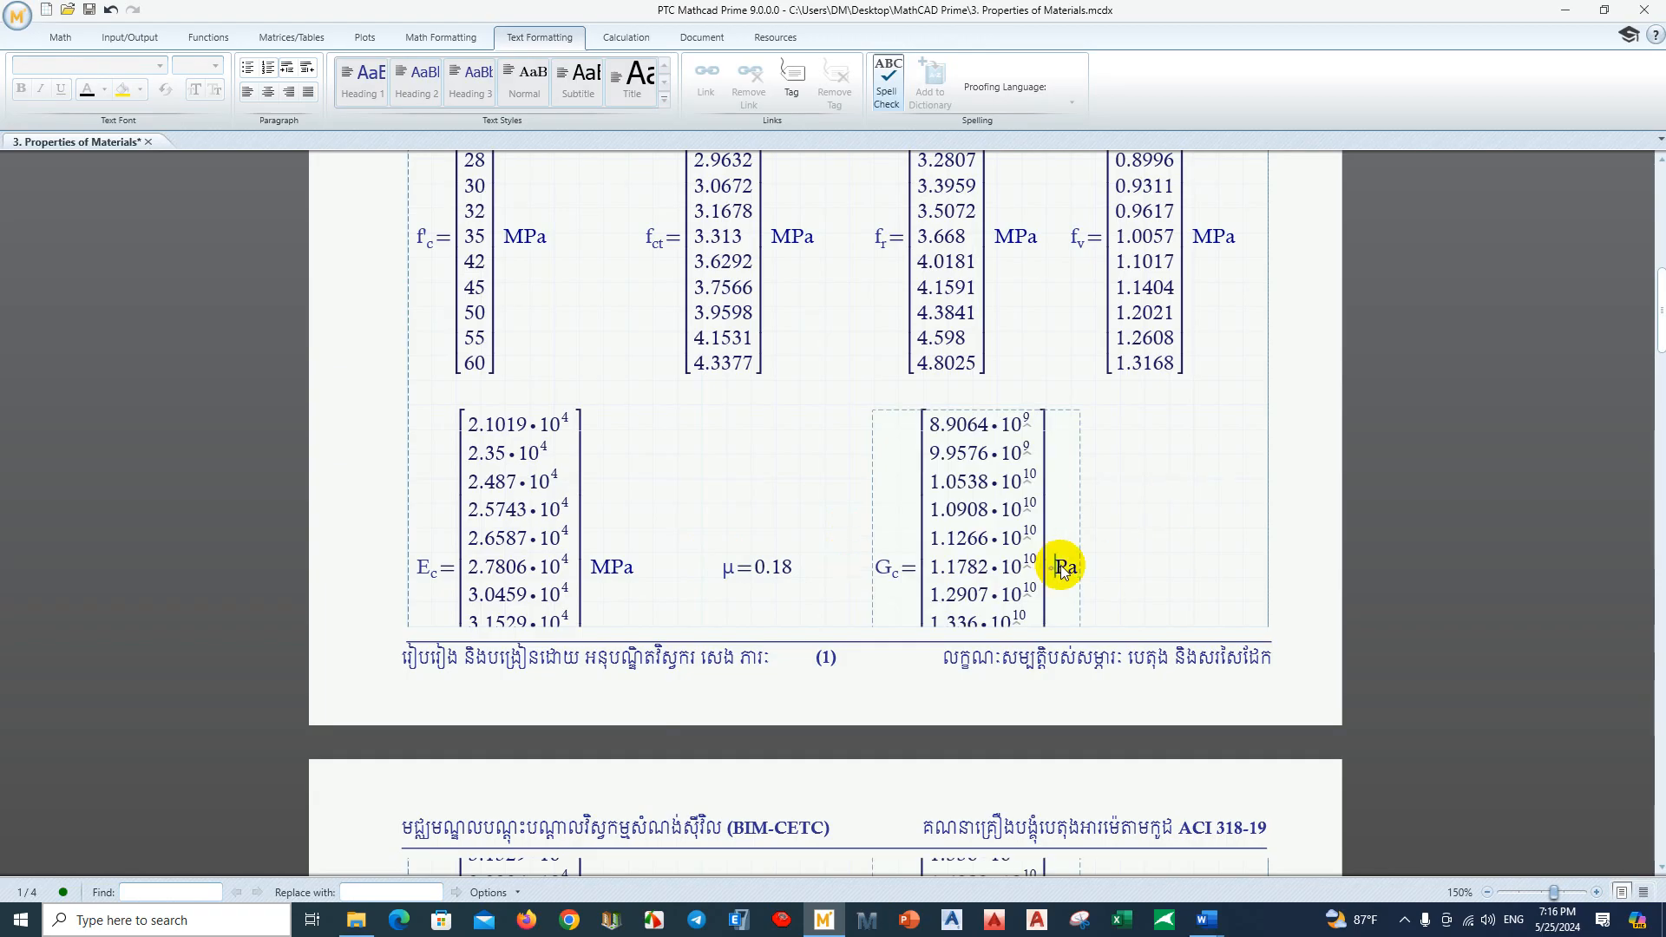
text(M)
click(1185, 548)
Step: Select the E_c result matrix and open its math formatting options
scroll(1128, 538, down, 3)
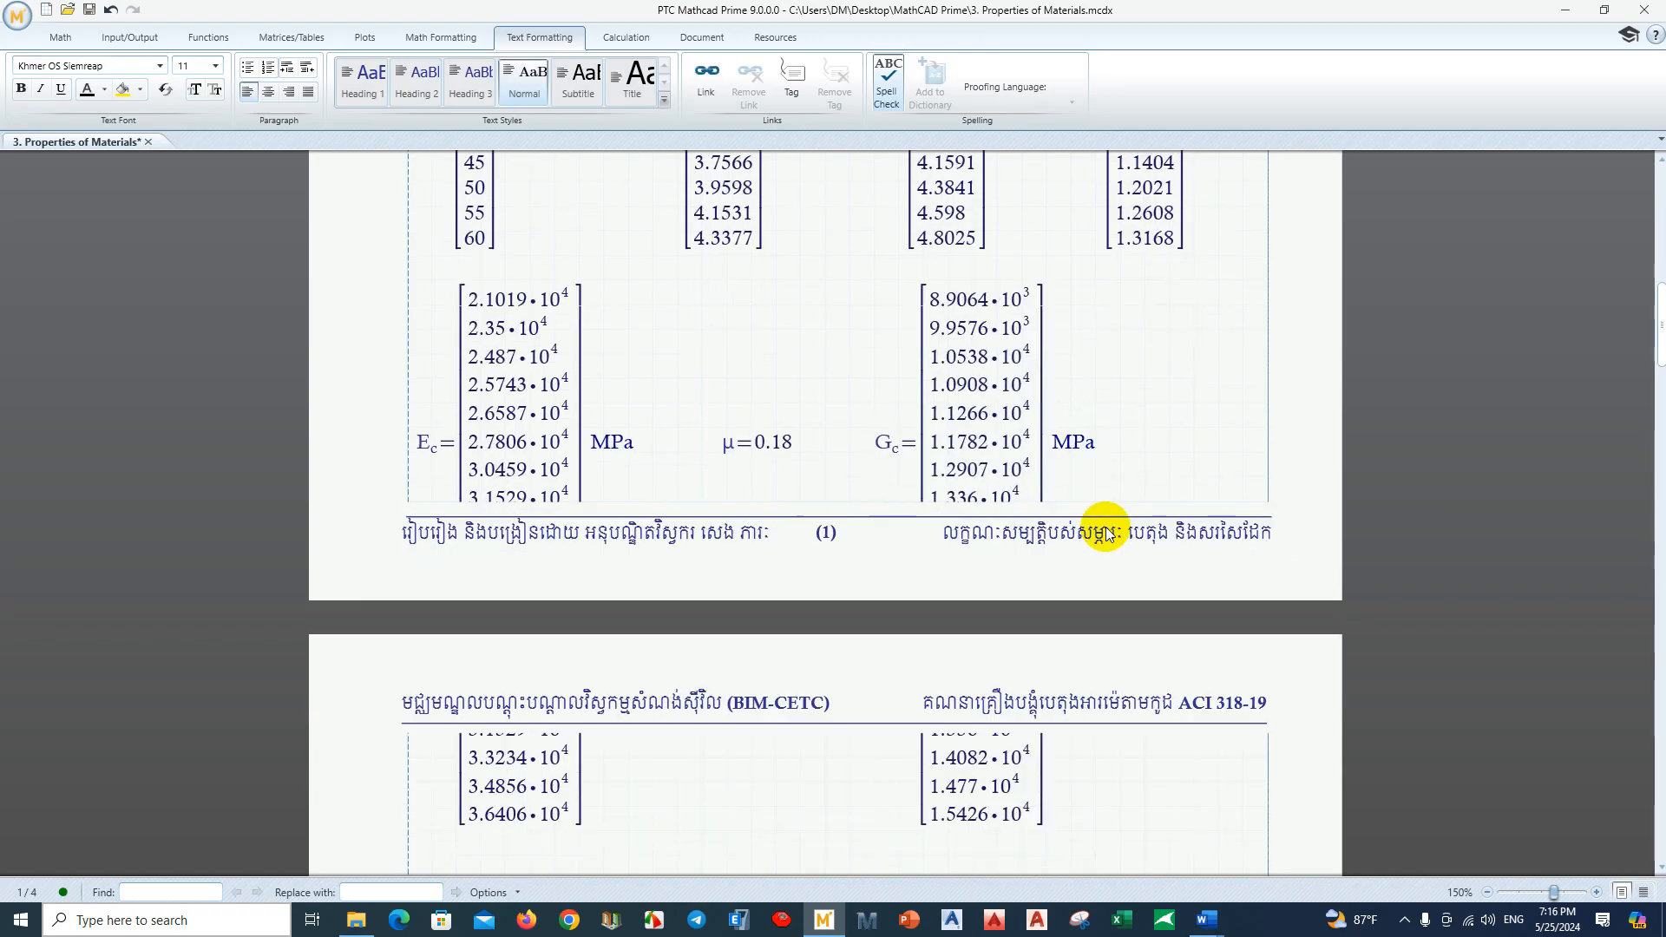
scroll(1104, 532, up, 6)
scroll(565, 553, down, 3)
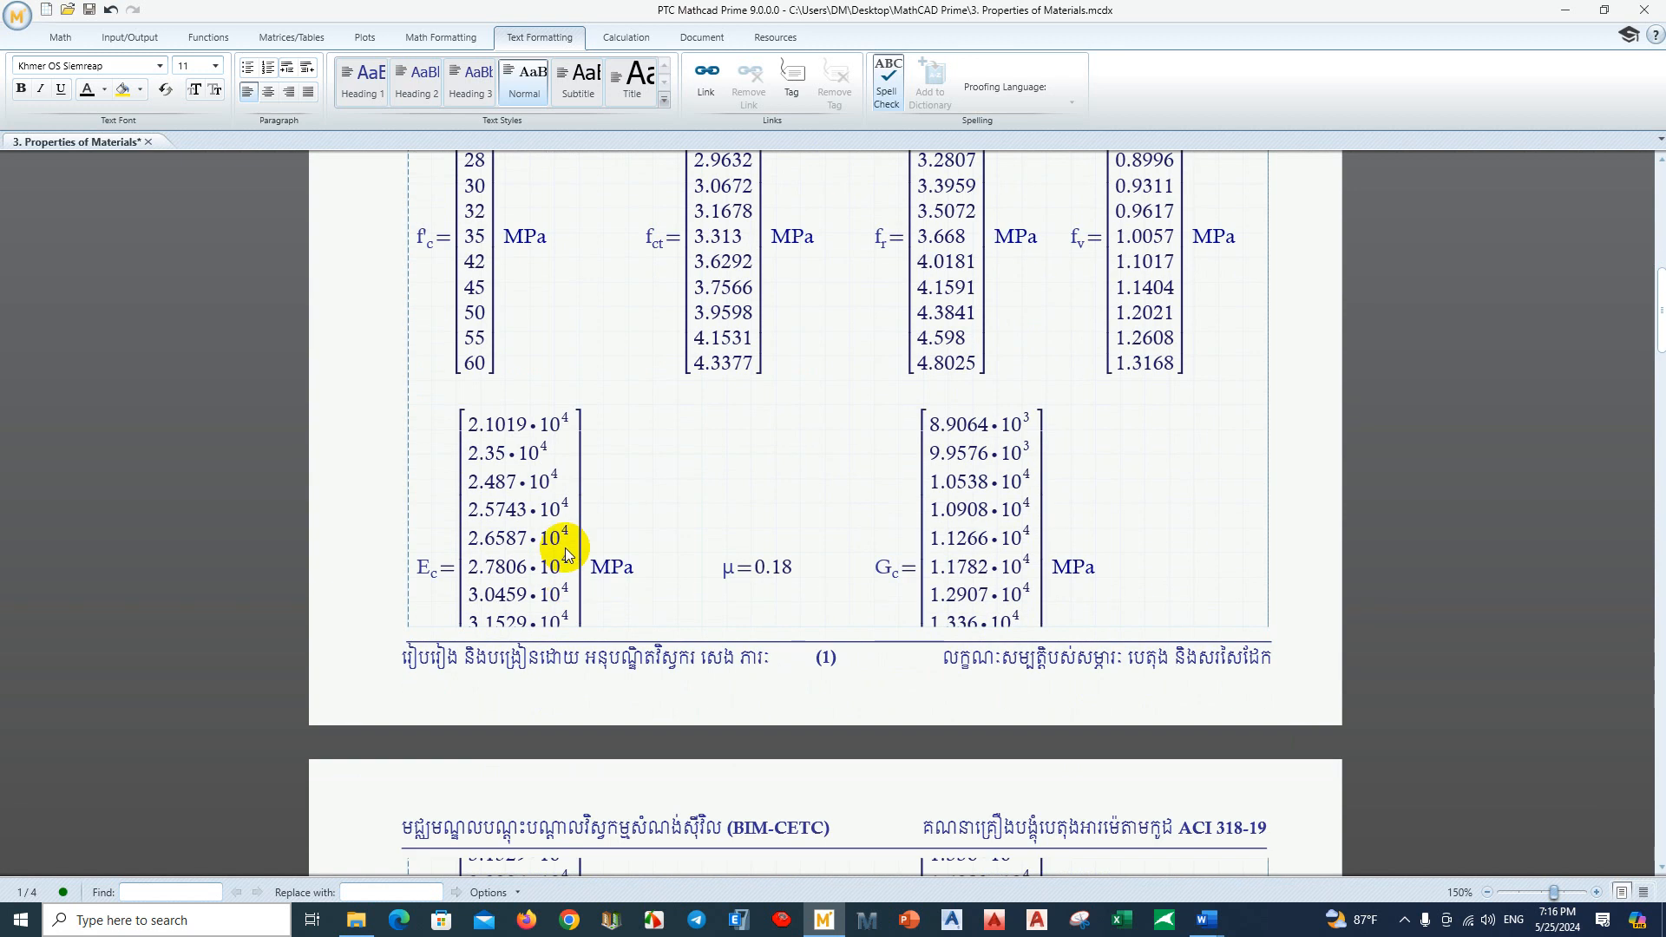
scroll(565, 553, up, 2)
click(503, 555)
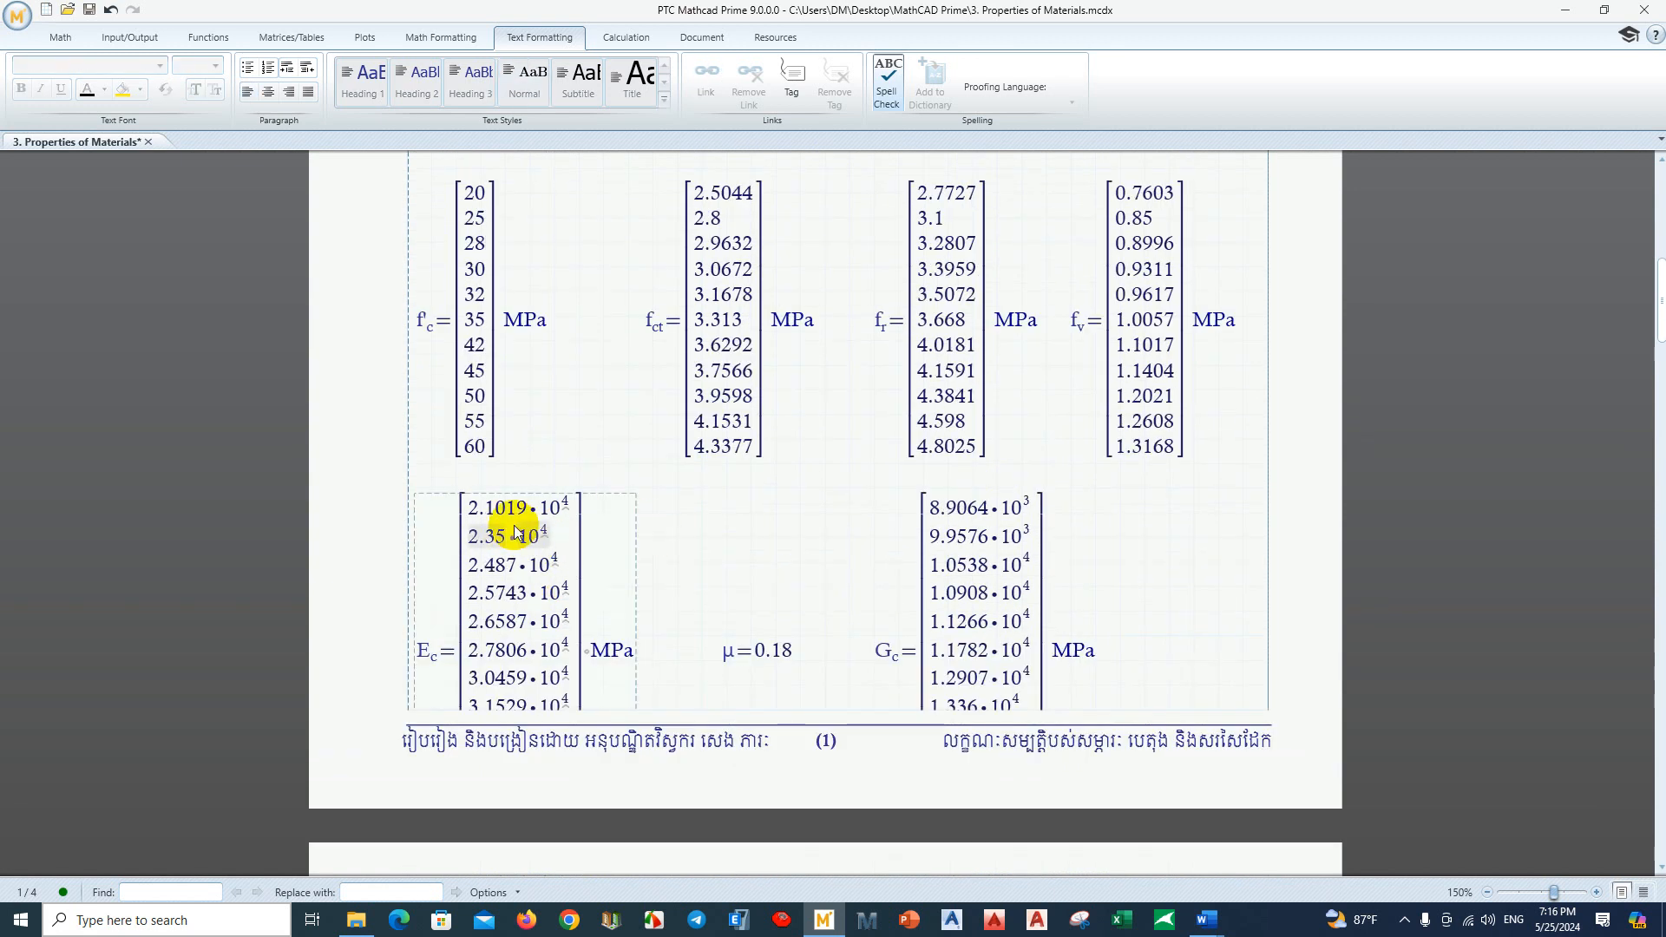
click(447, 39)
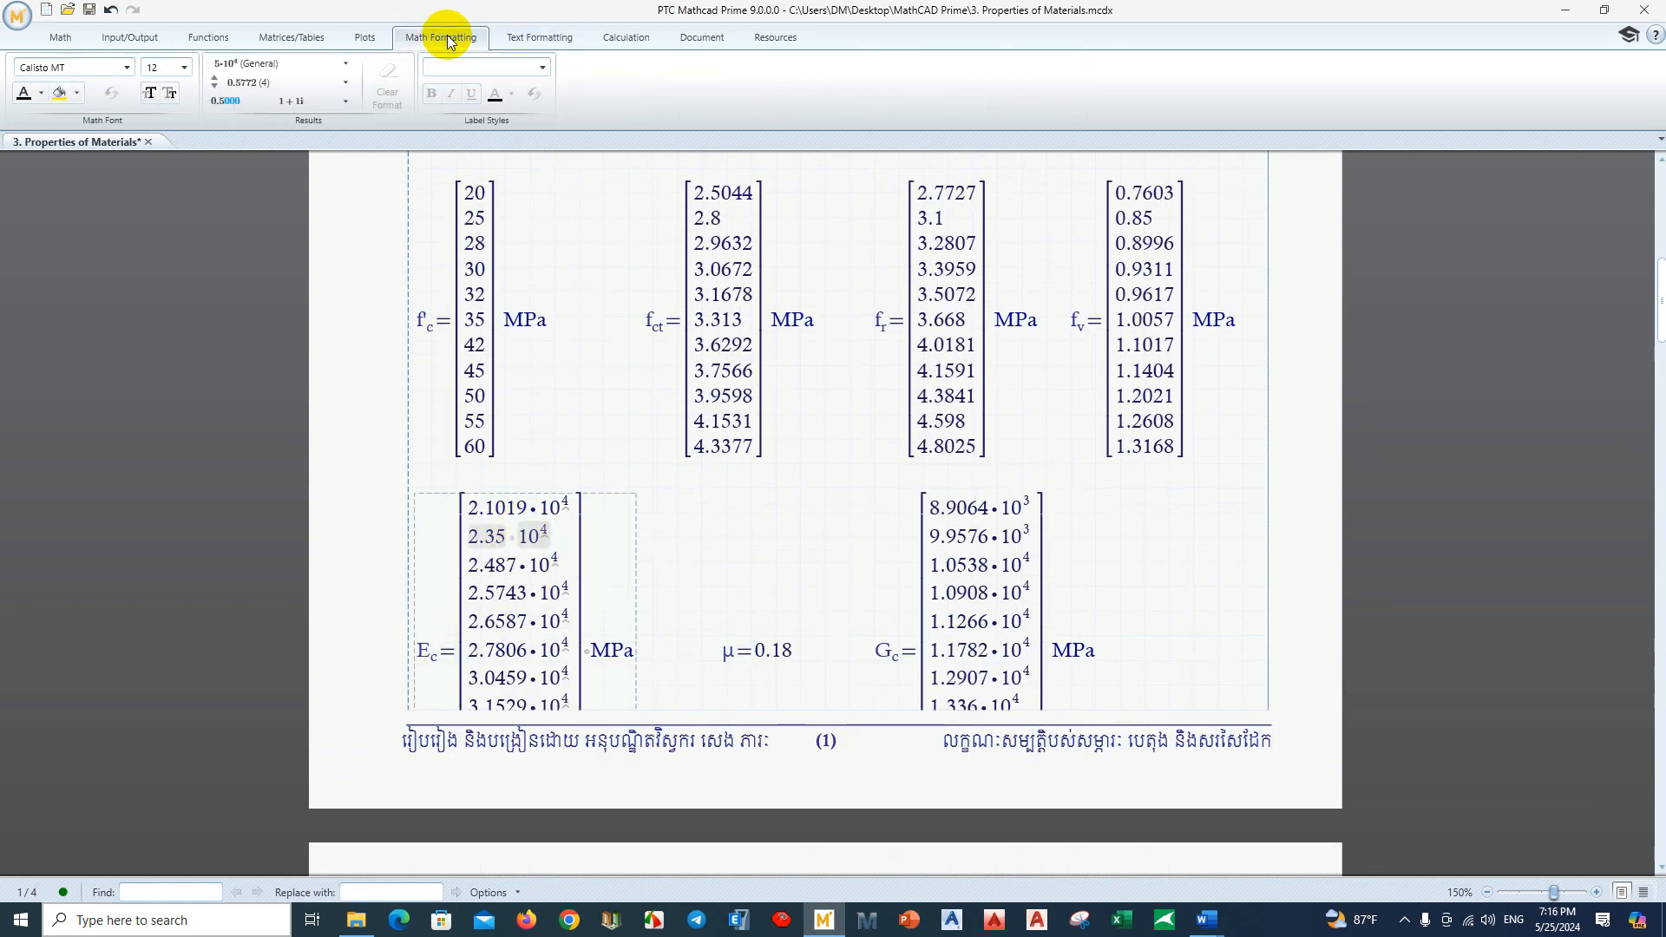
Step: Display the E_c result vector in Decimal format with three decimal places
click(304, 65)
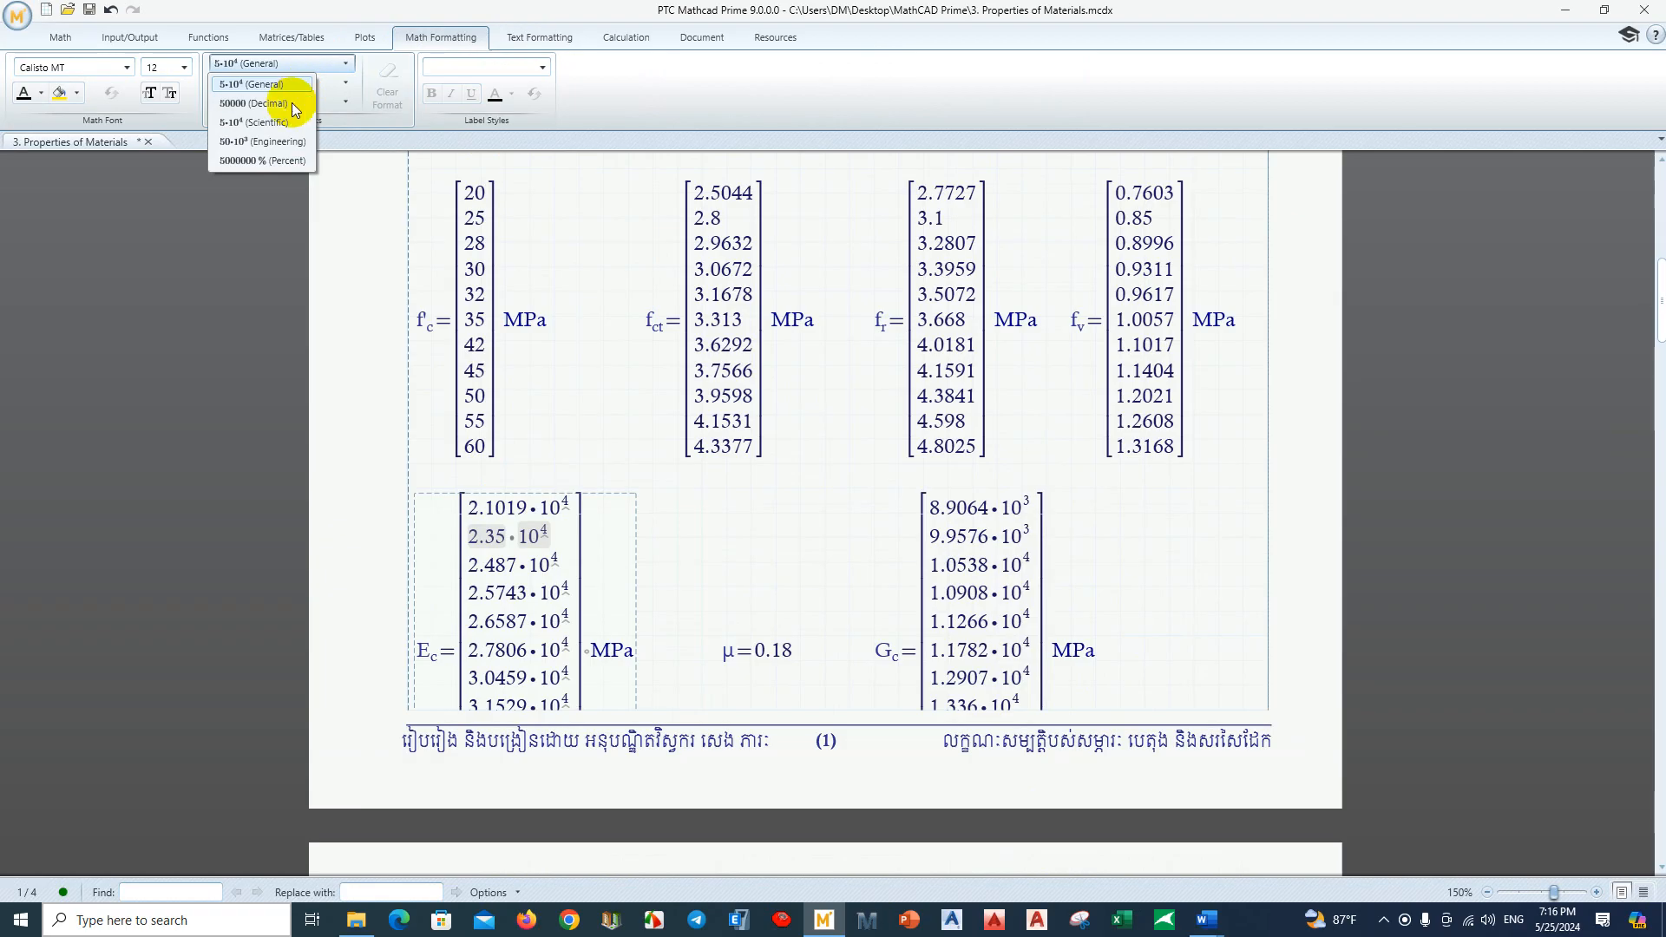
click(261, 103)
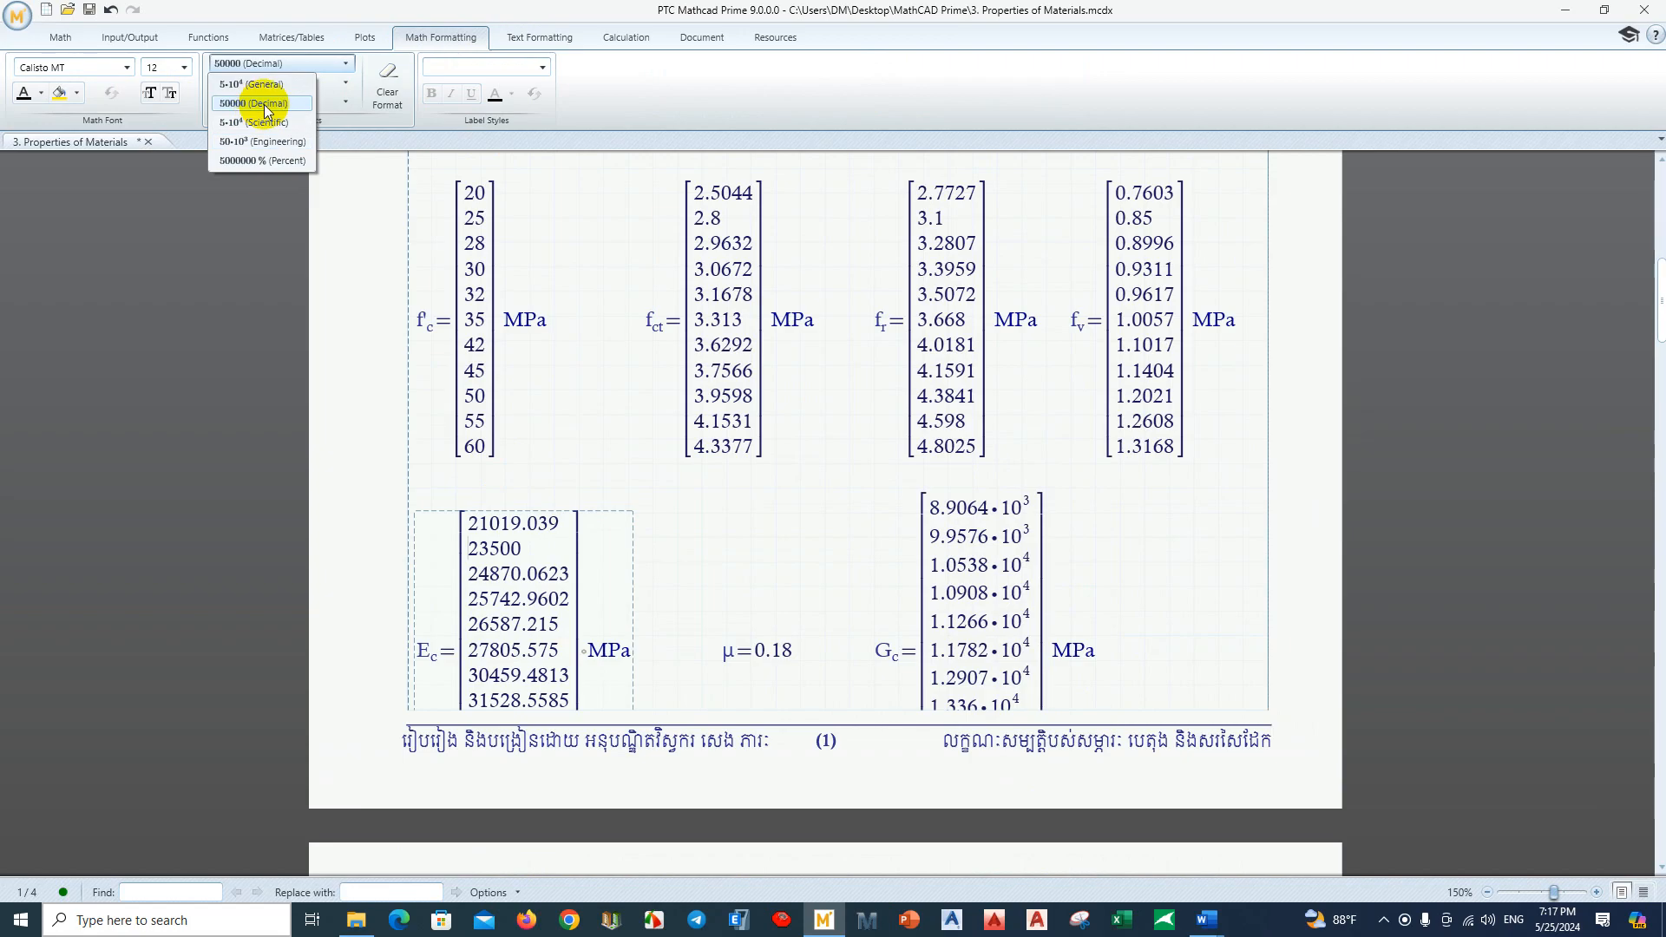
click(680, 472)
scroll(625, 581, down, 3)
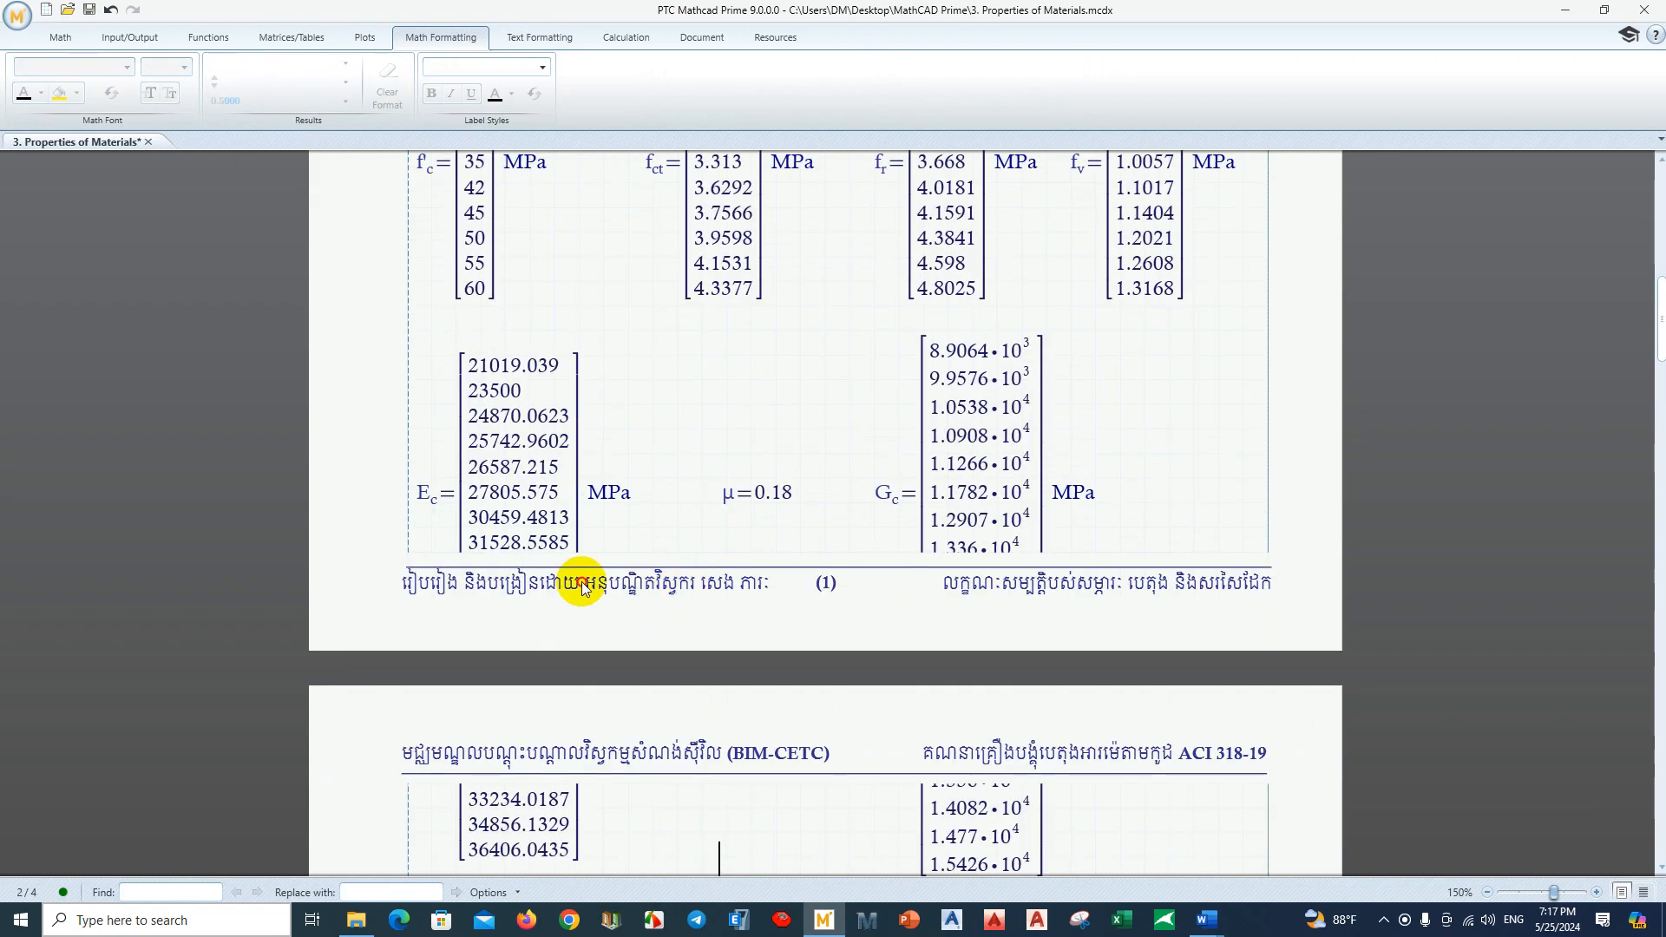
click(528, 440)
click(269, 83)
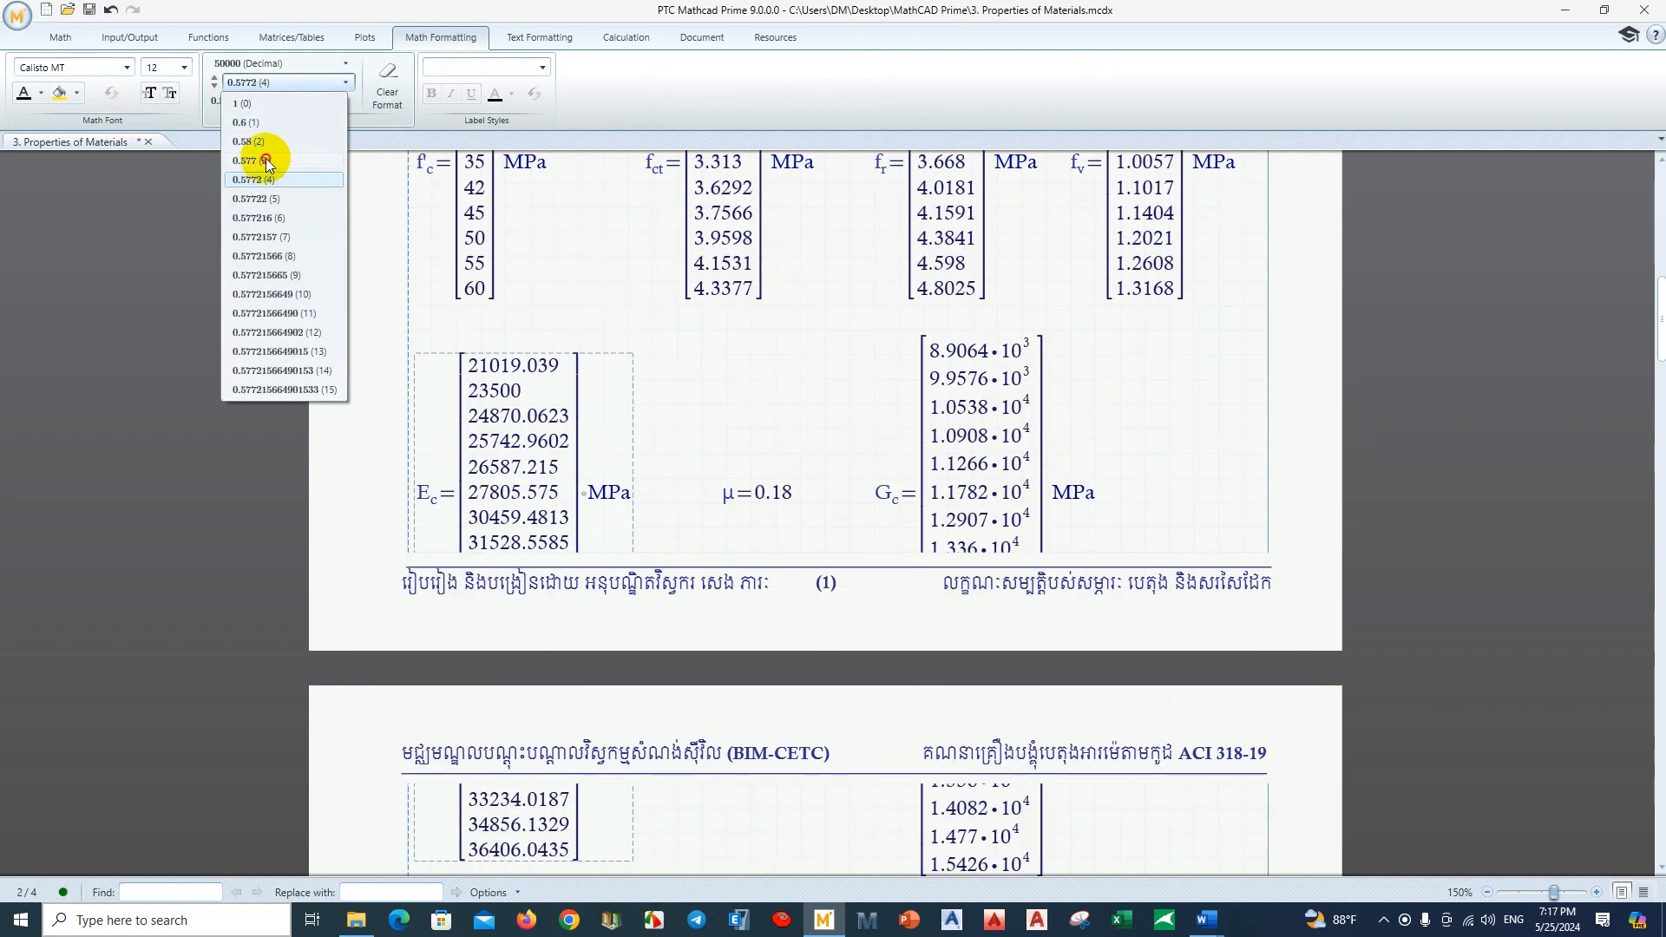
click(266, 160)
click(528, 414)
Step: Display the G_c result vector in Decimal format with three decimal places
scroll(980, 434, up, 1)
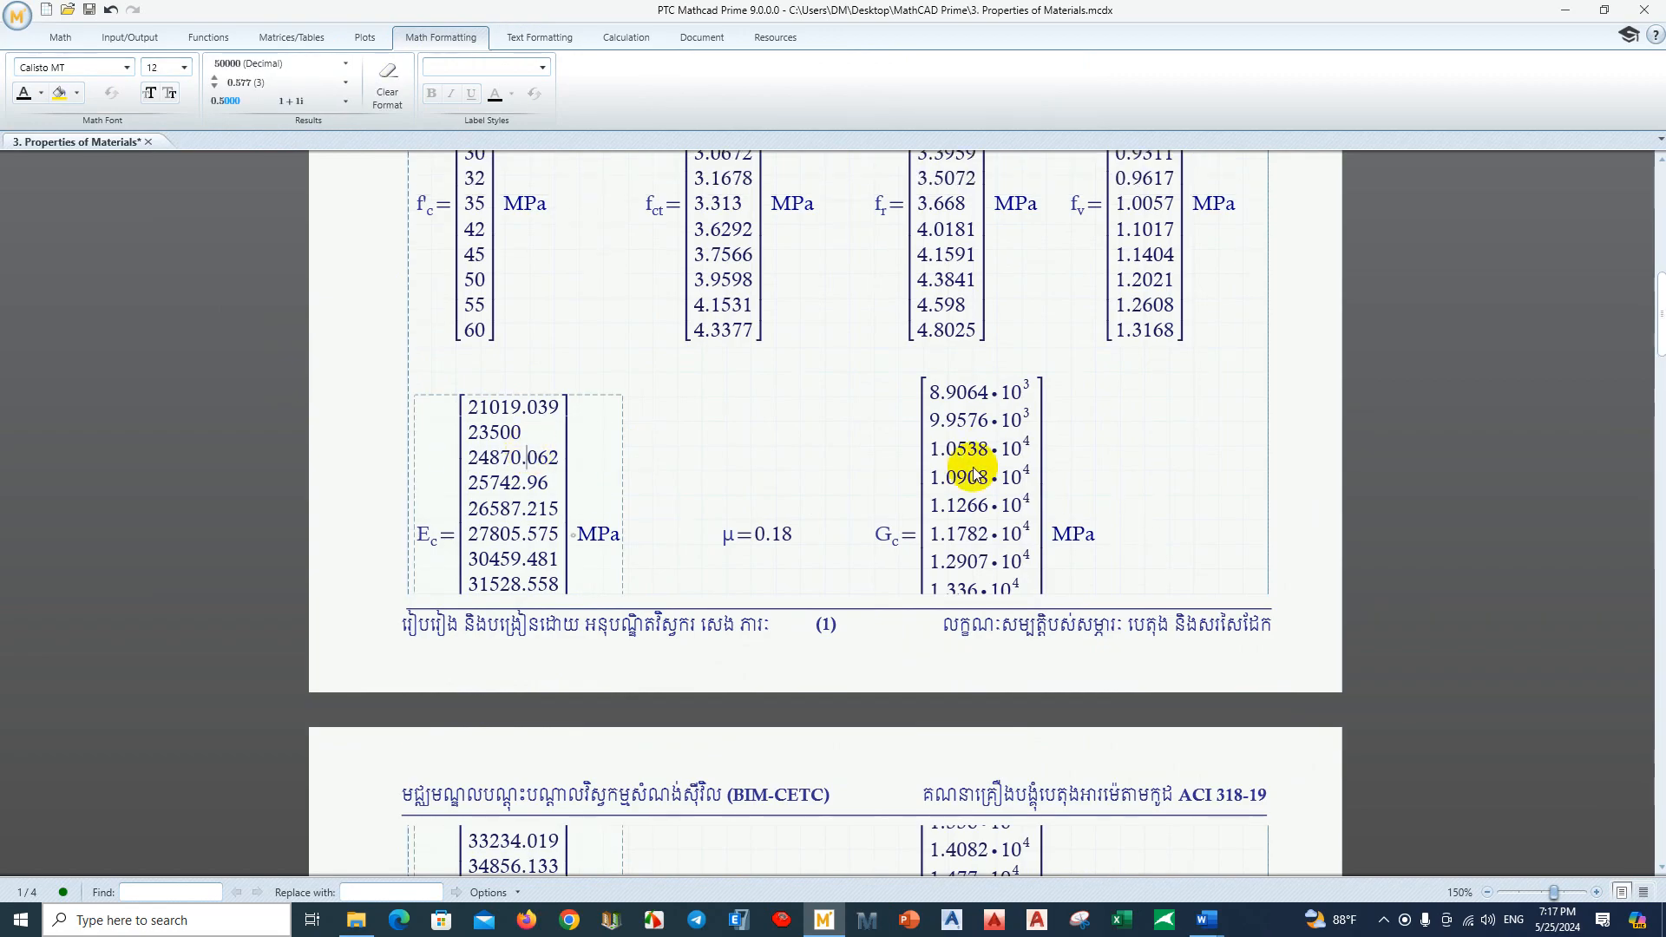
click(976, 475)
click(264, 66)
click(256, 102)
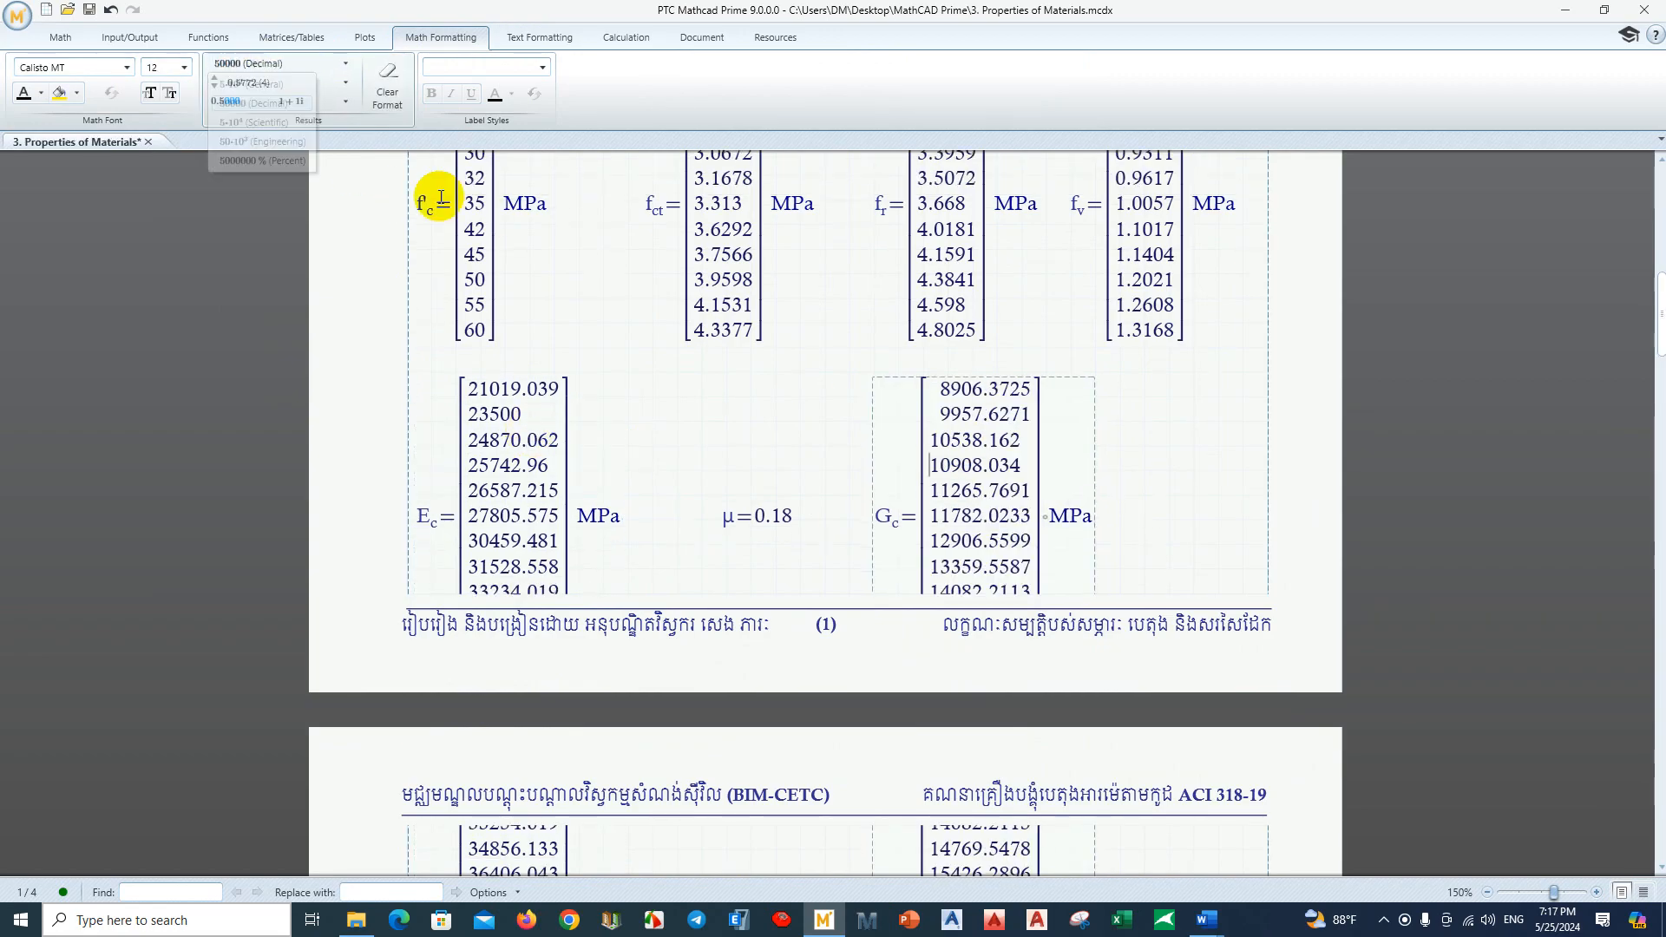
click(287, 83)
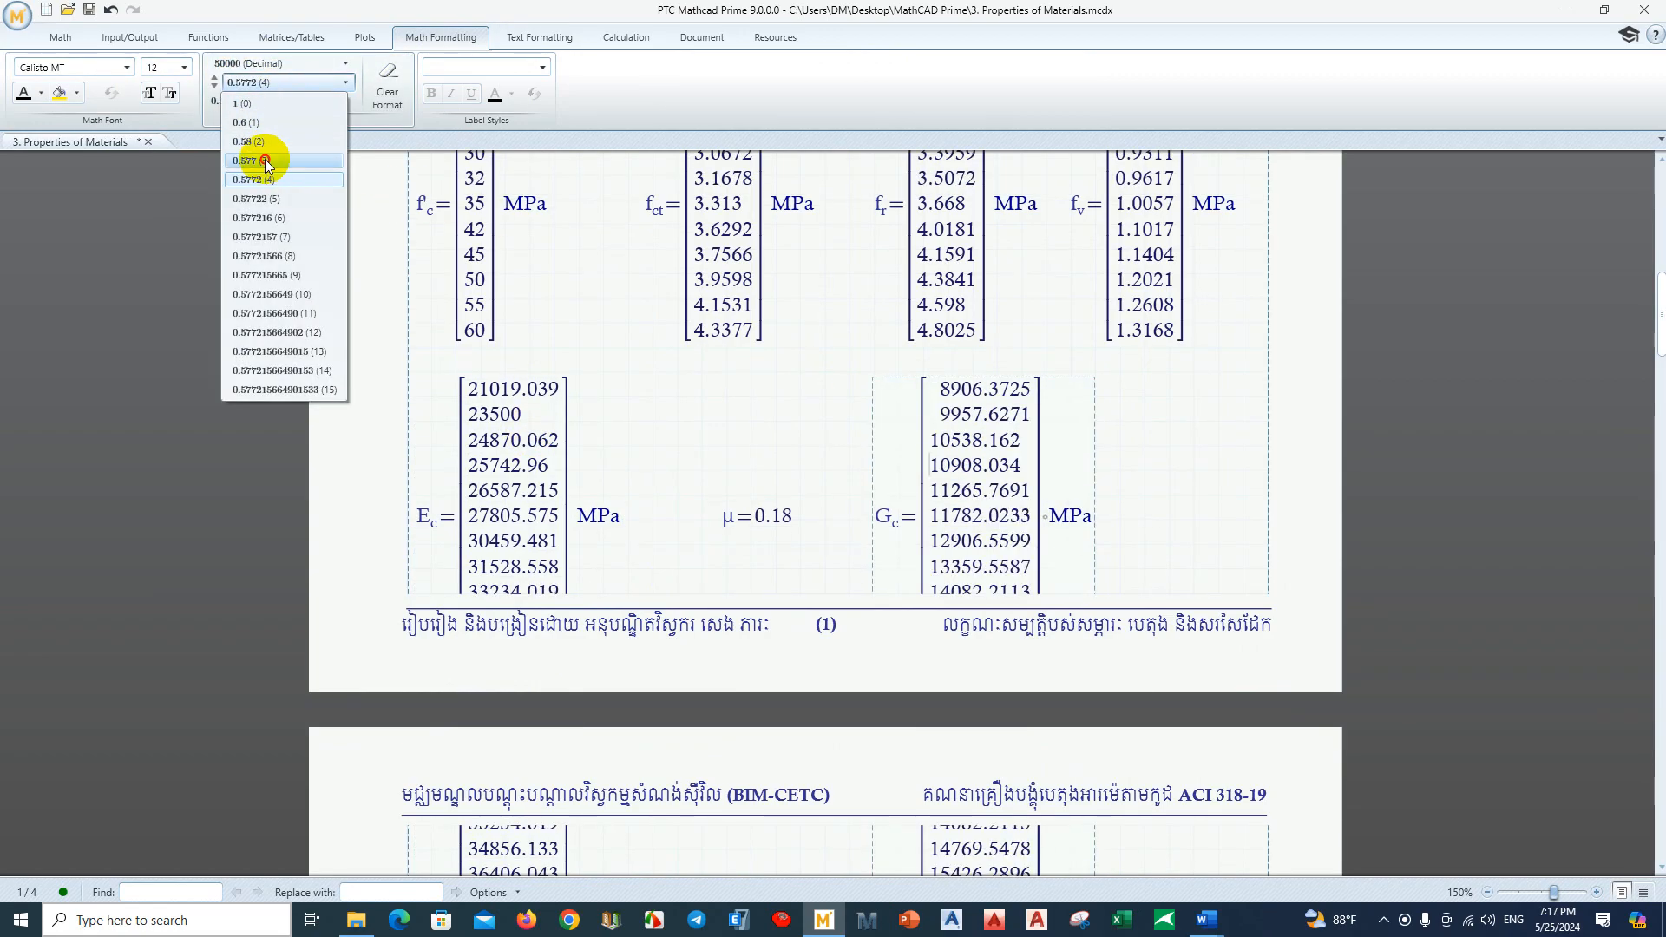
click(265, 162)
Step: Set the display precision of the f_ct, f_r and f_v result vectors to three decimal places together
scroll(836, 420, up, 3)
click(1241, 405)
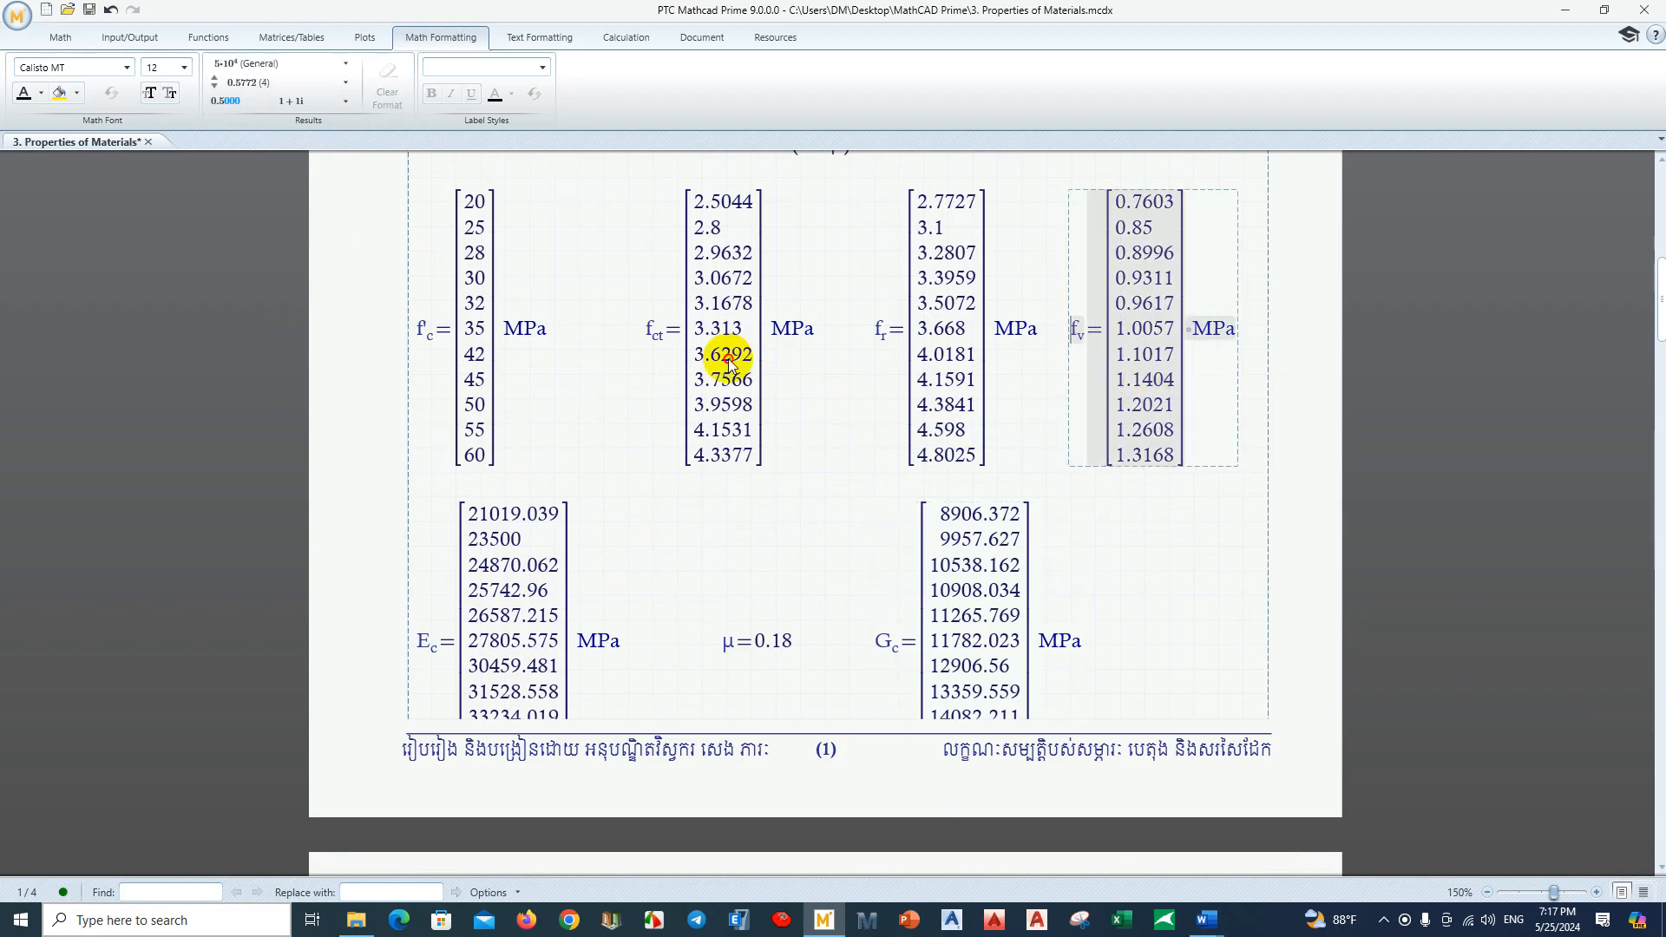
drag(1258, 246, 706, 223)
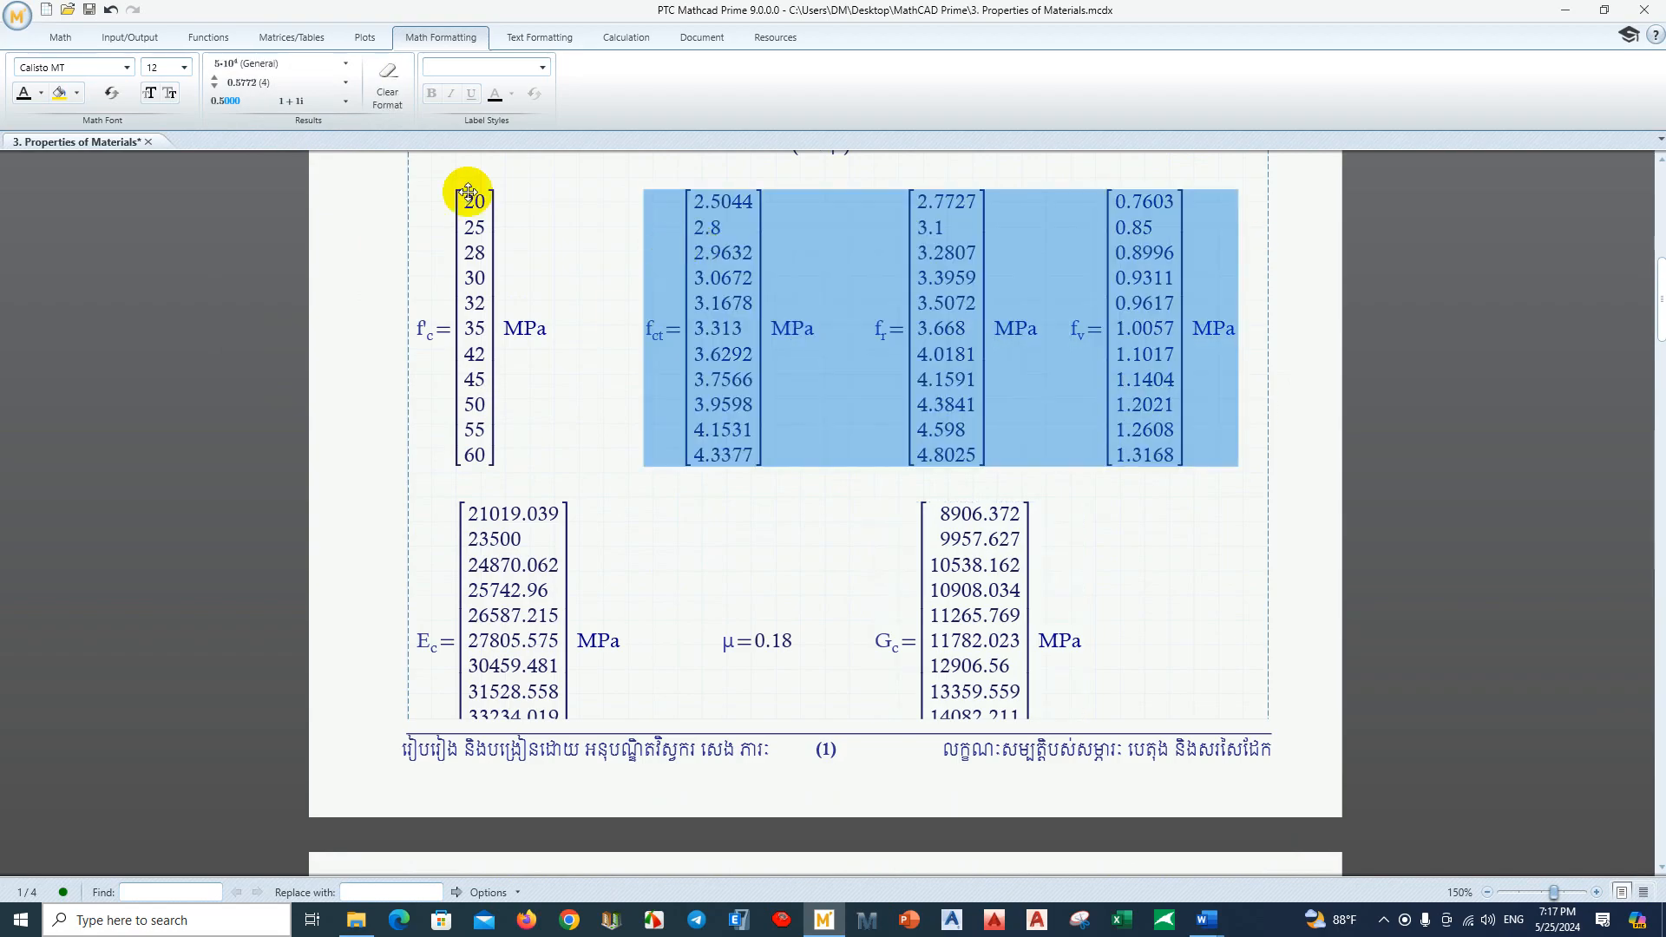
click(271, 81)
click(285, 163)
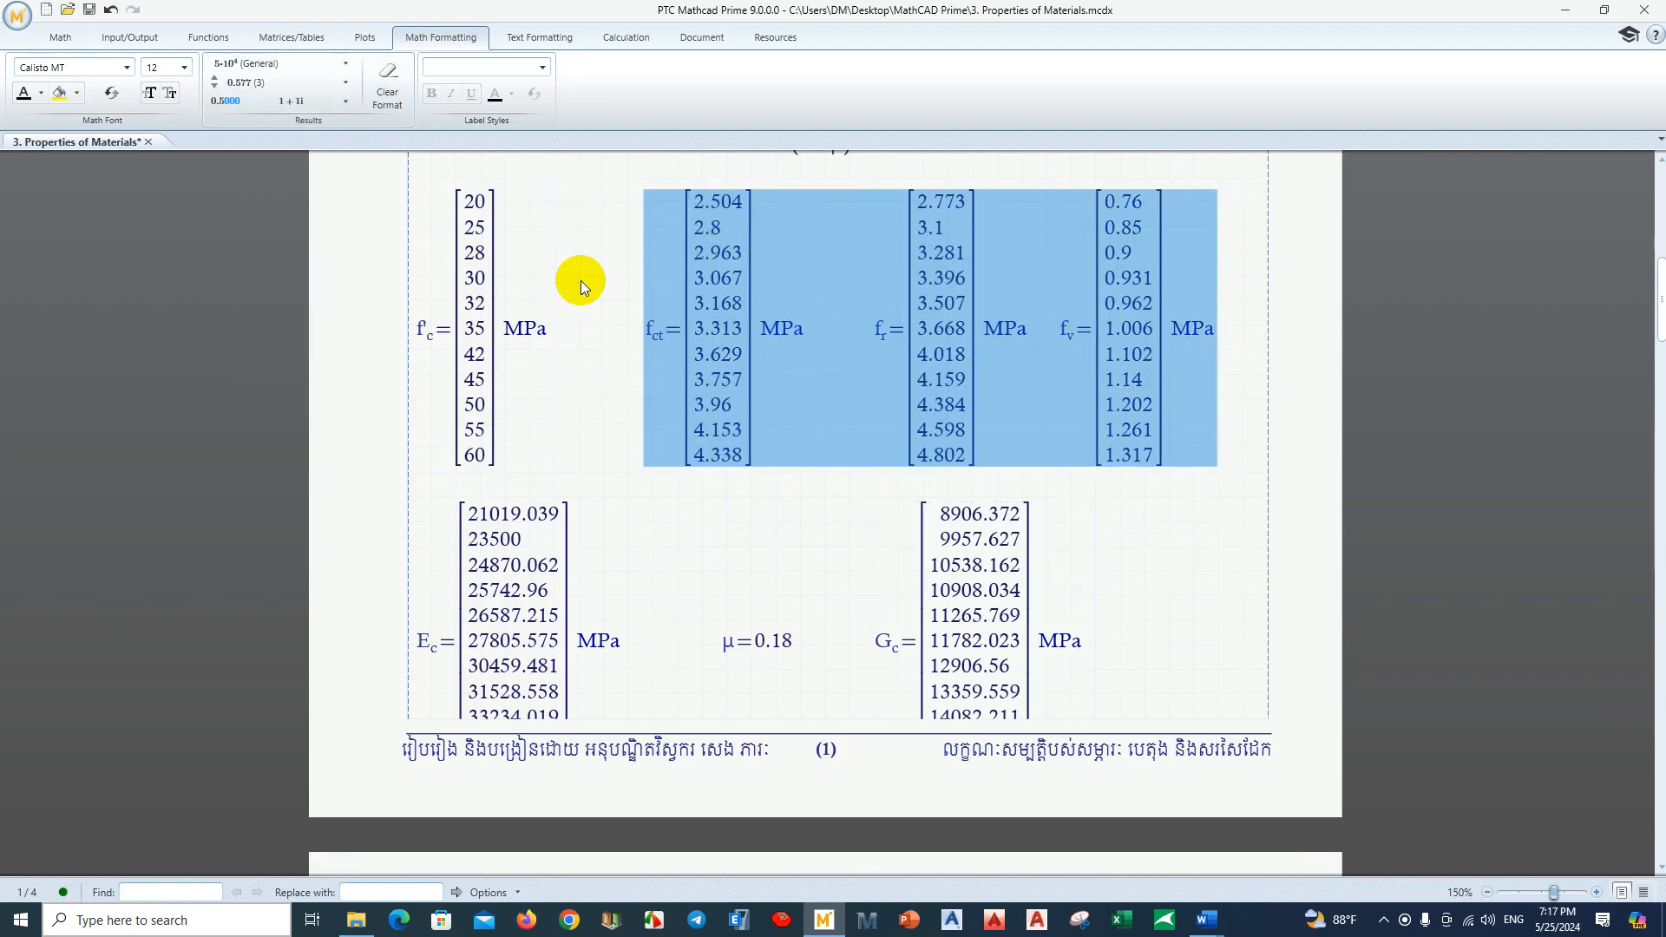
click(1246, 290)
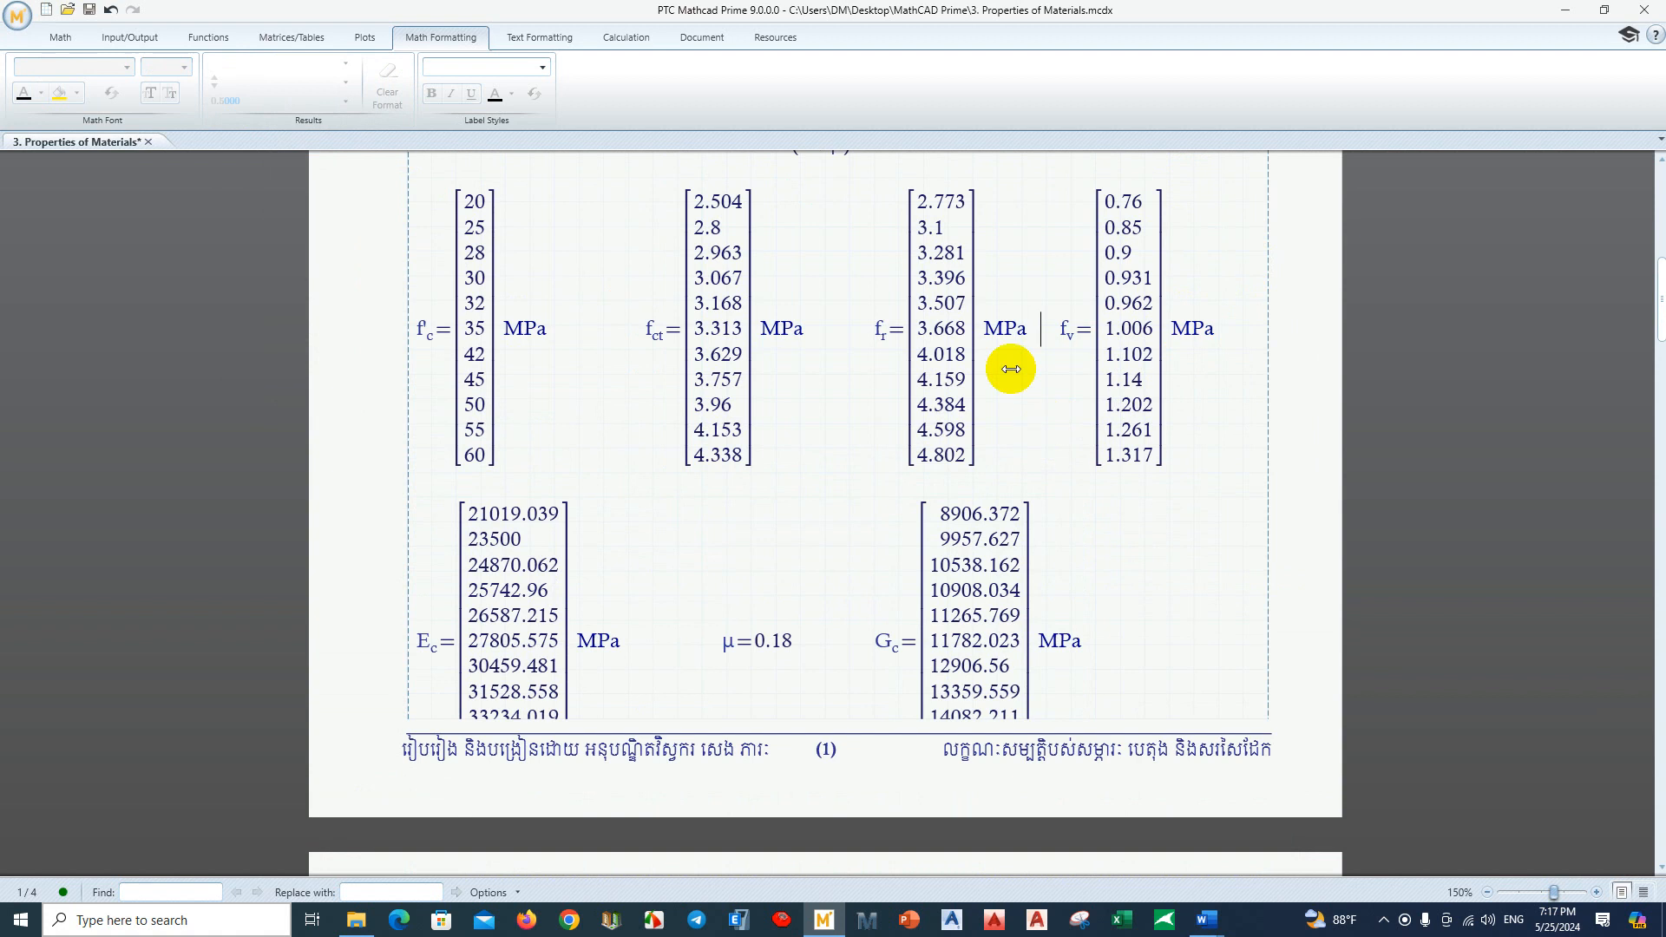
Step: Review the concrete property formulas against the f'c and f_ct result vectors
scroll(789, 446, up, 5)
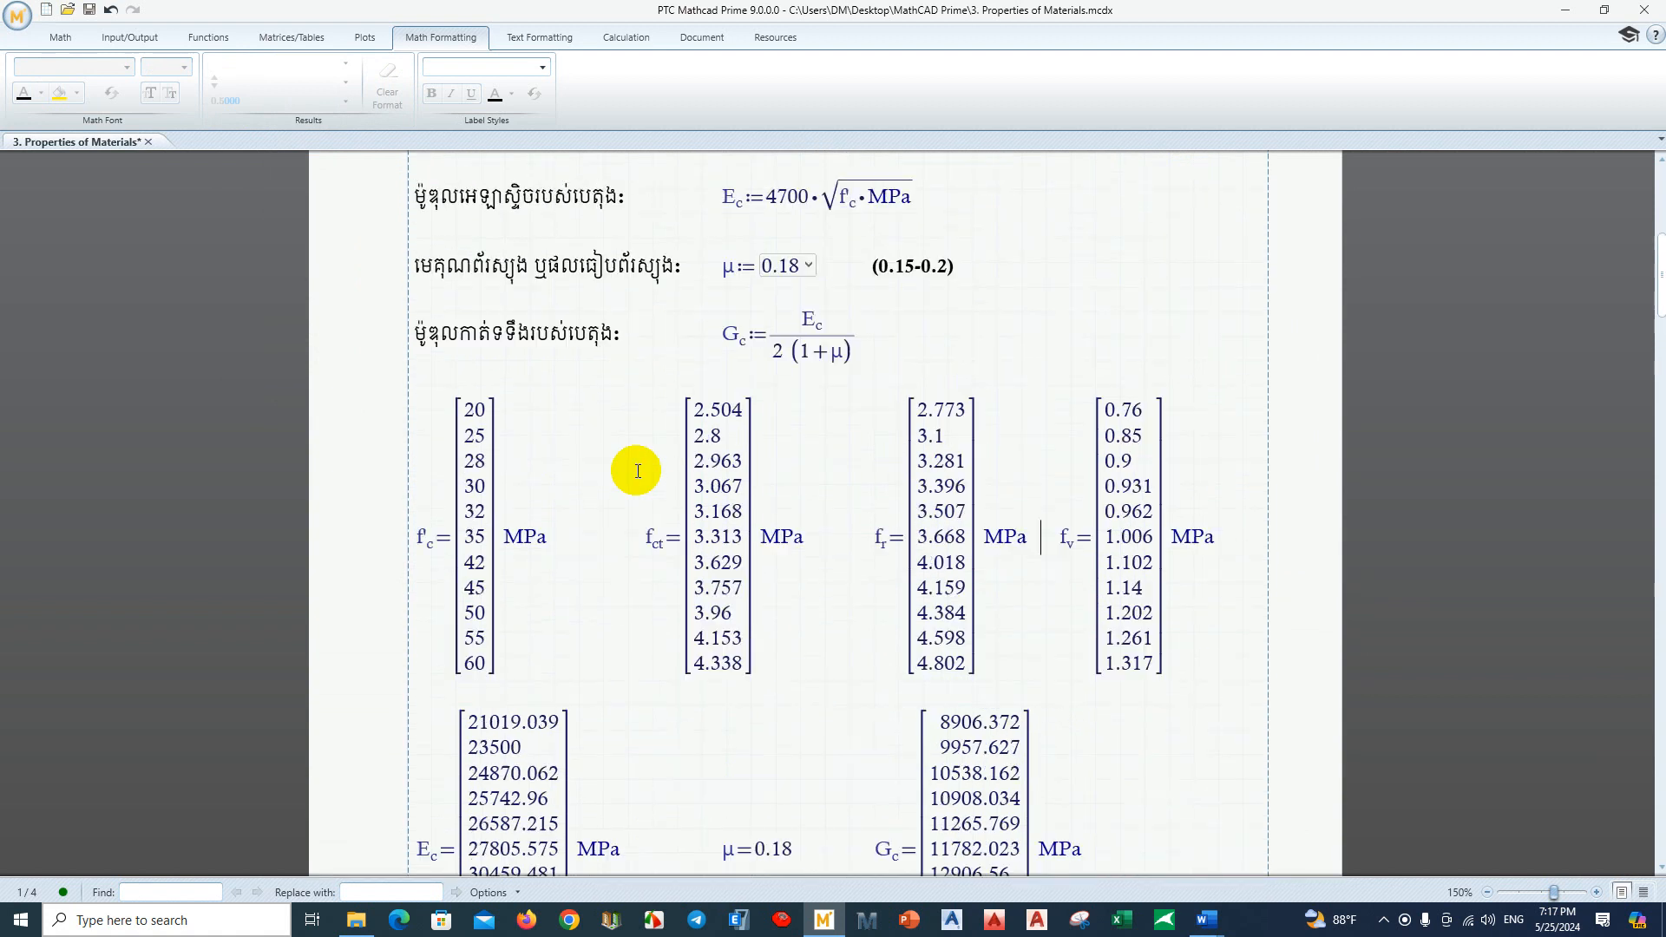
scroll(637, 471, up, 12)
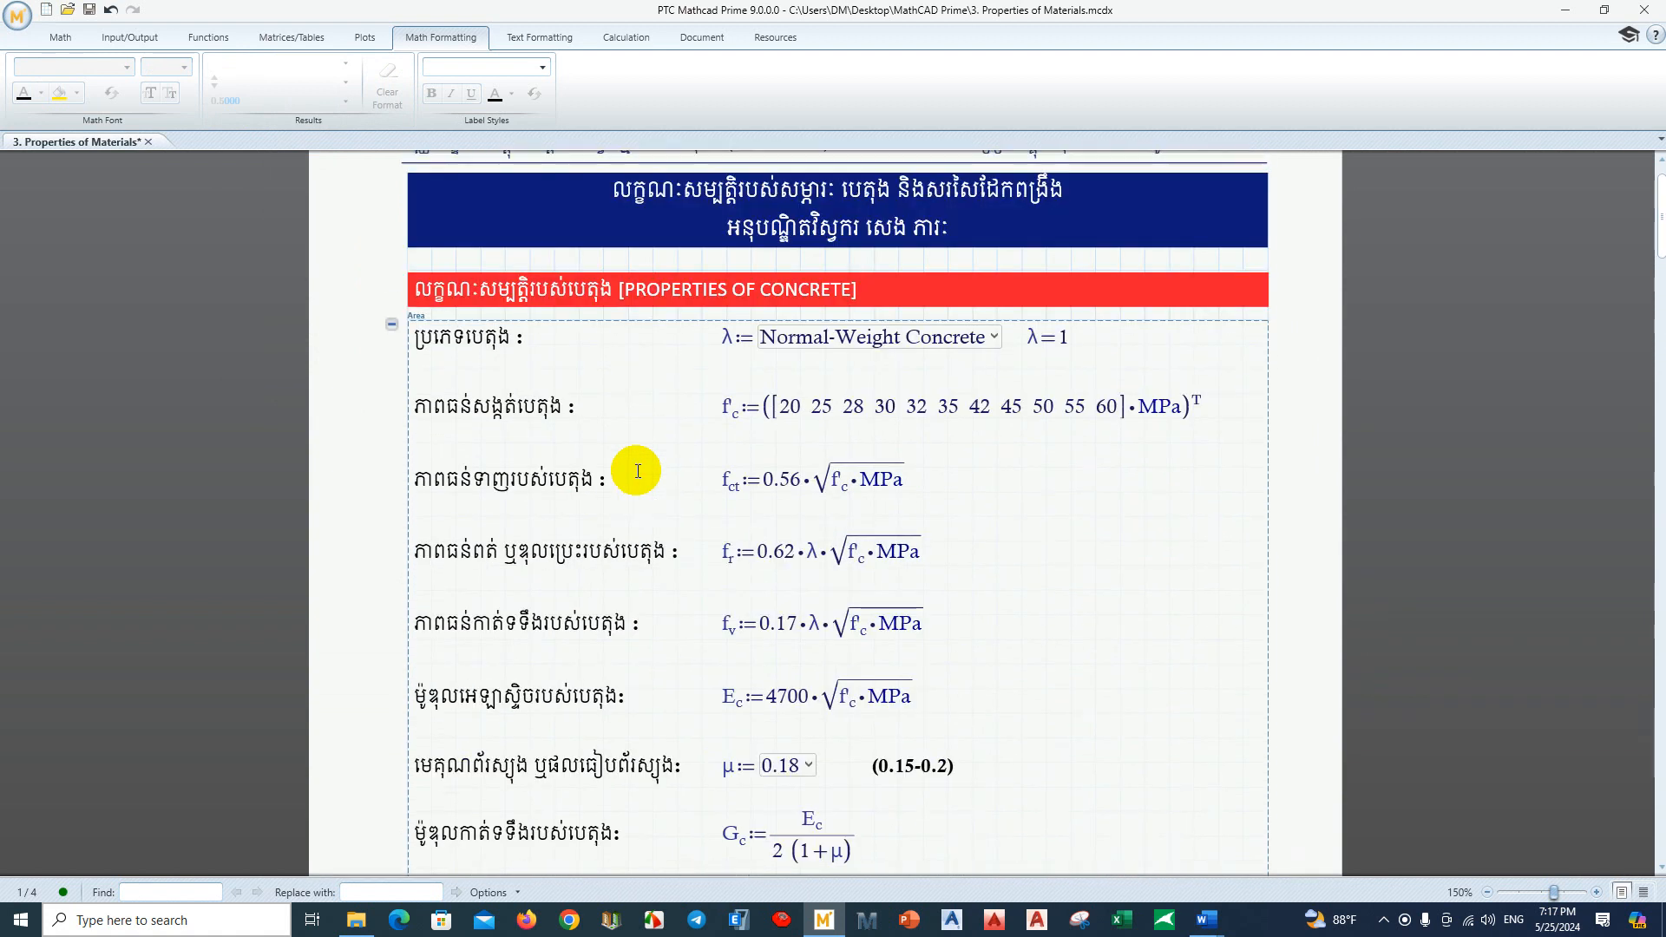
scroll(638, 471, down, 13)
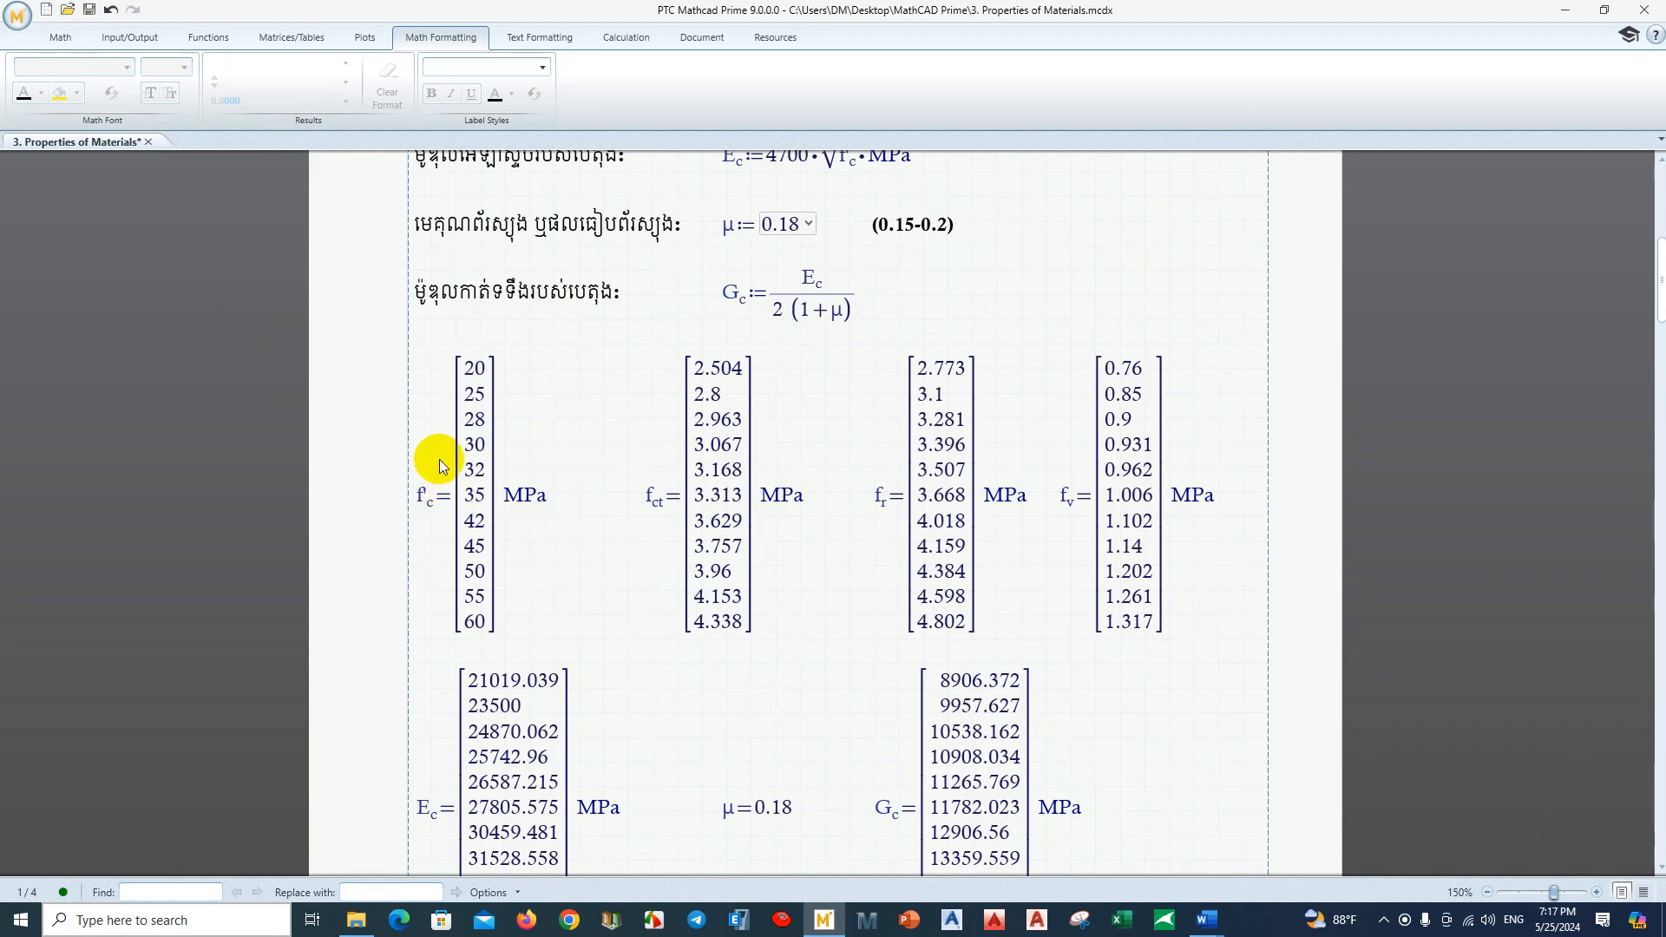
scroll(468, 364, up, 2)
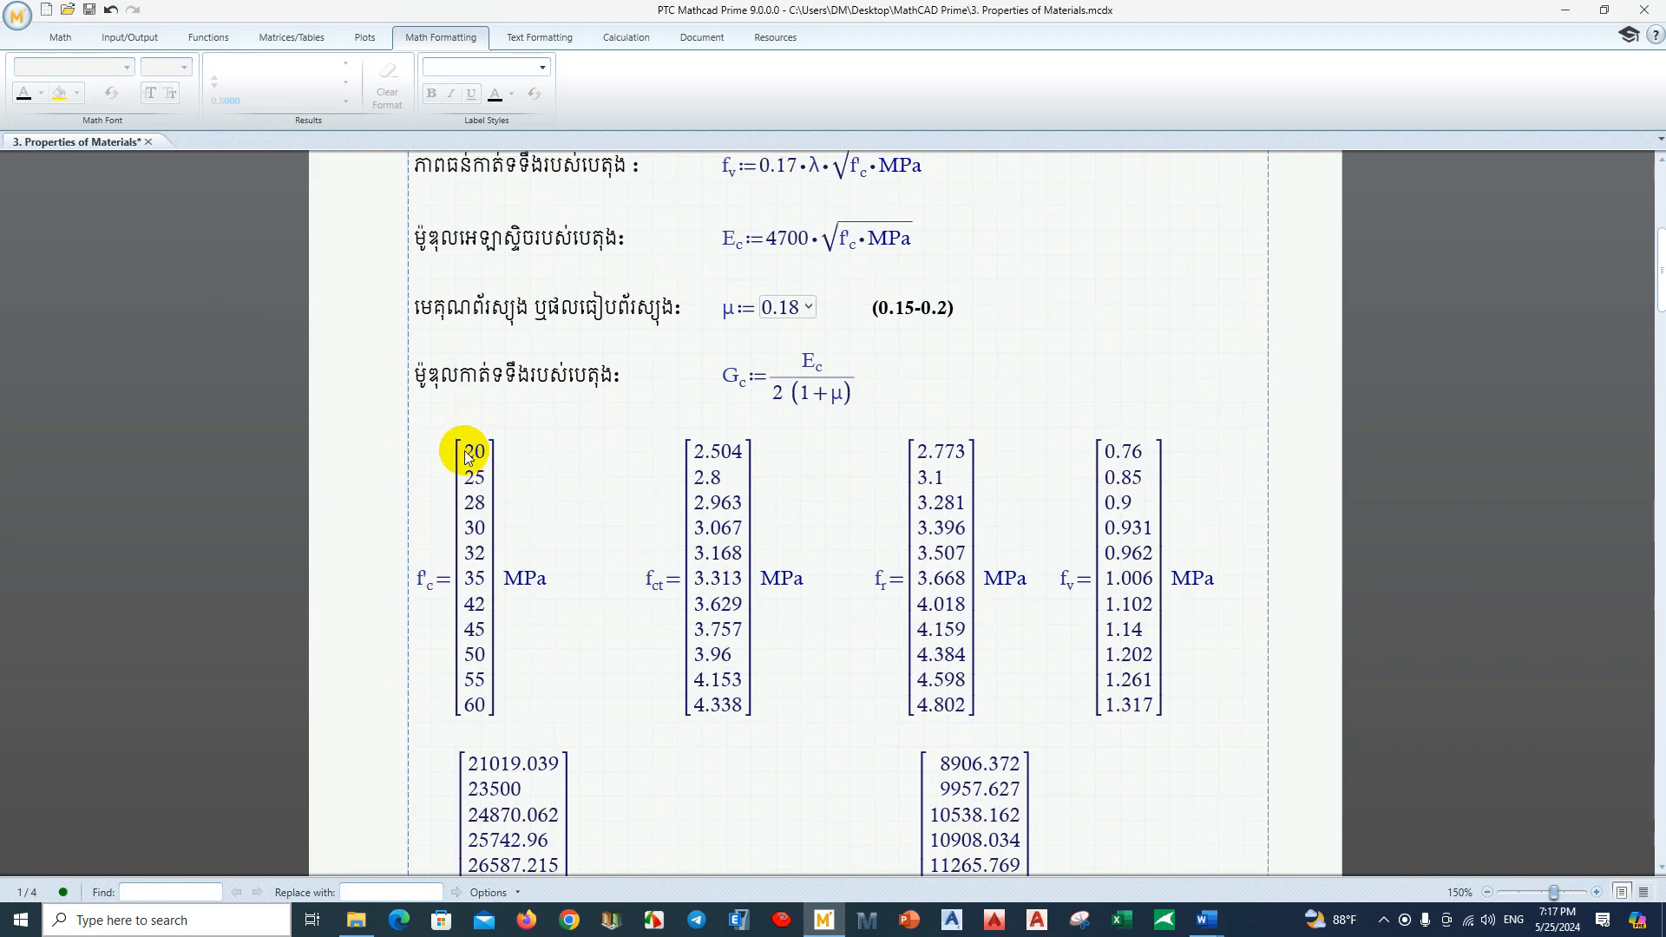
click(468, 457)
click(733, 455)
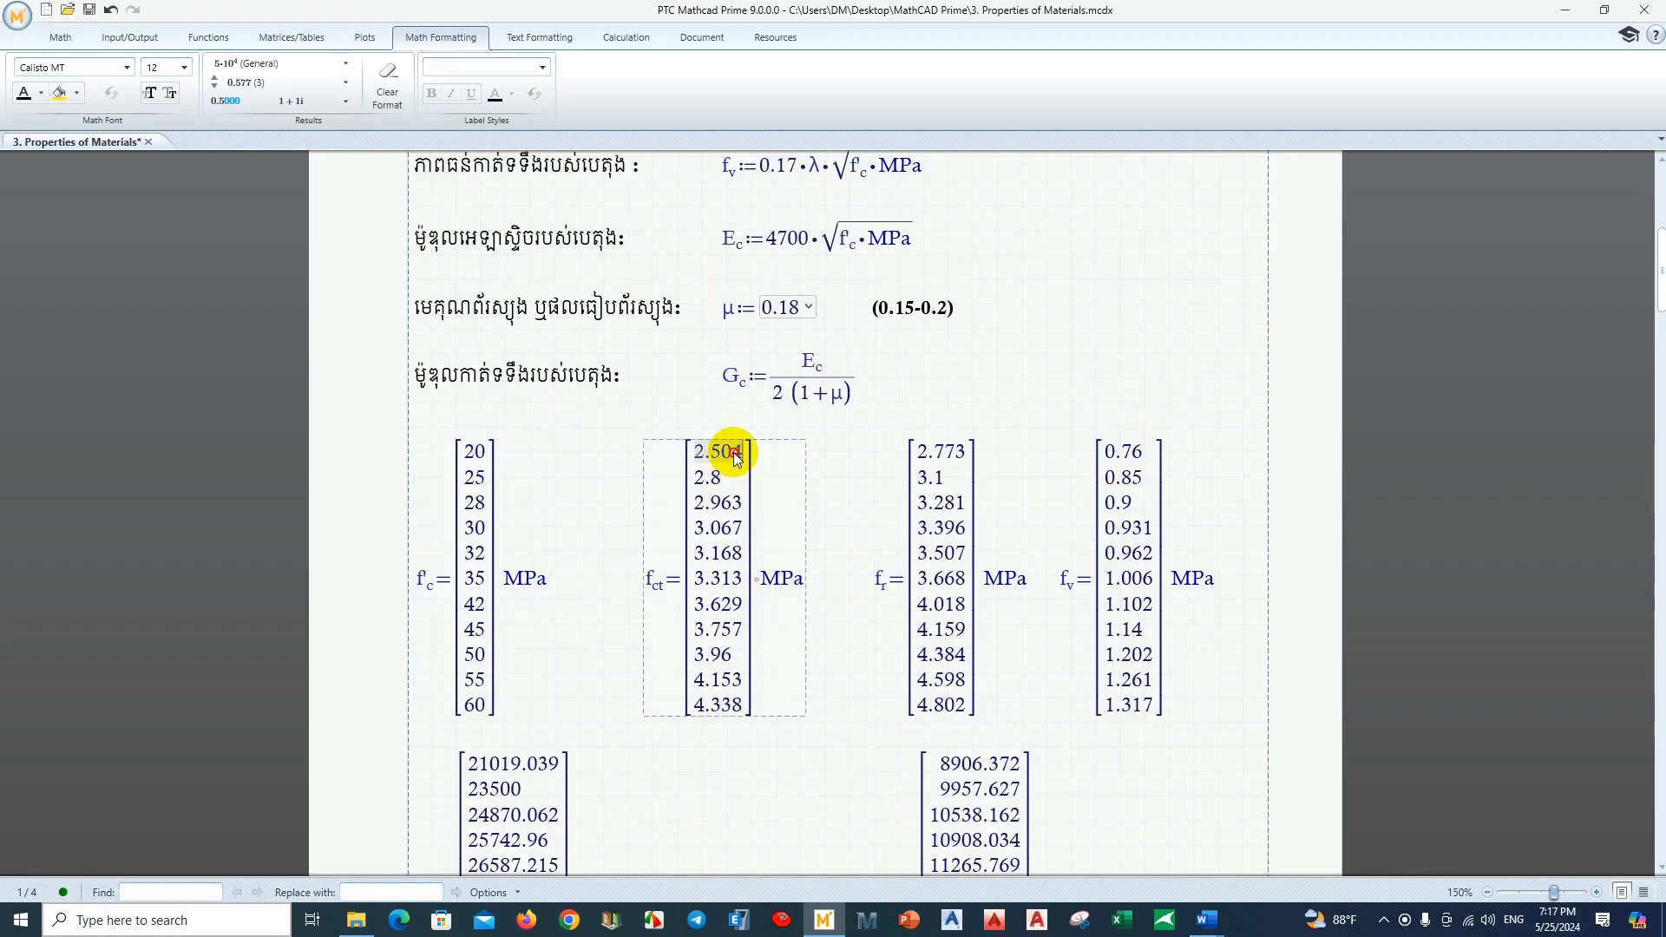
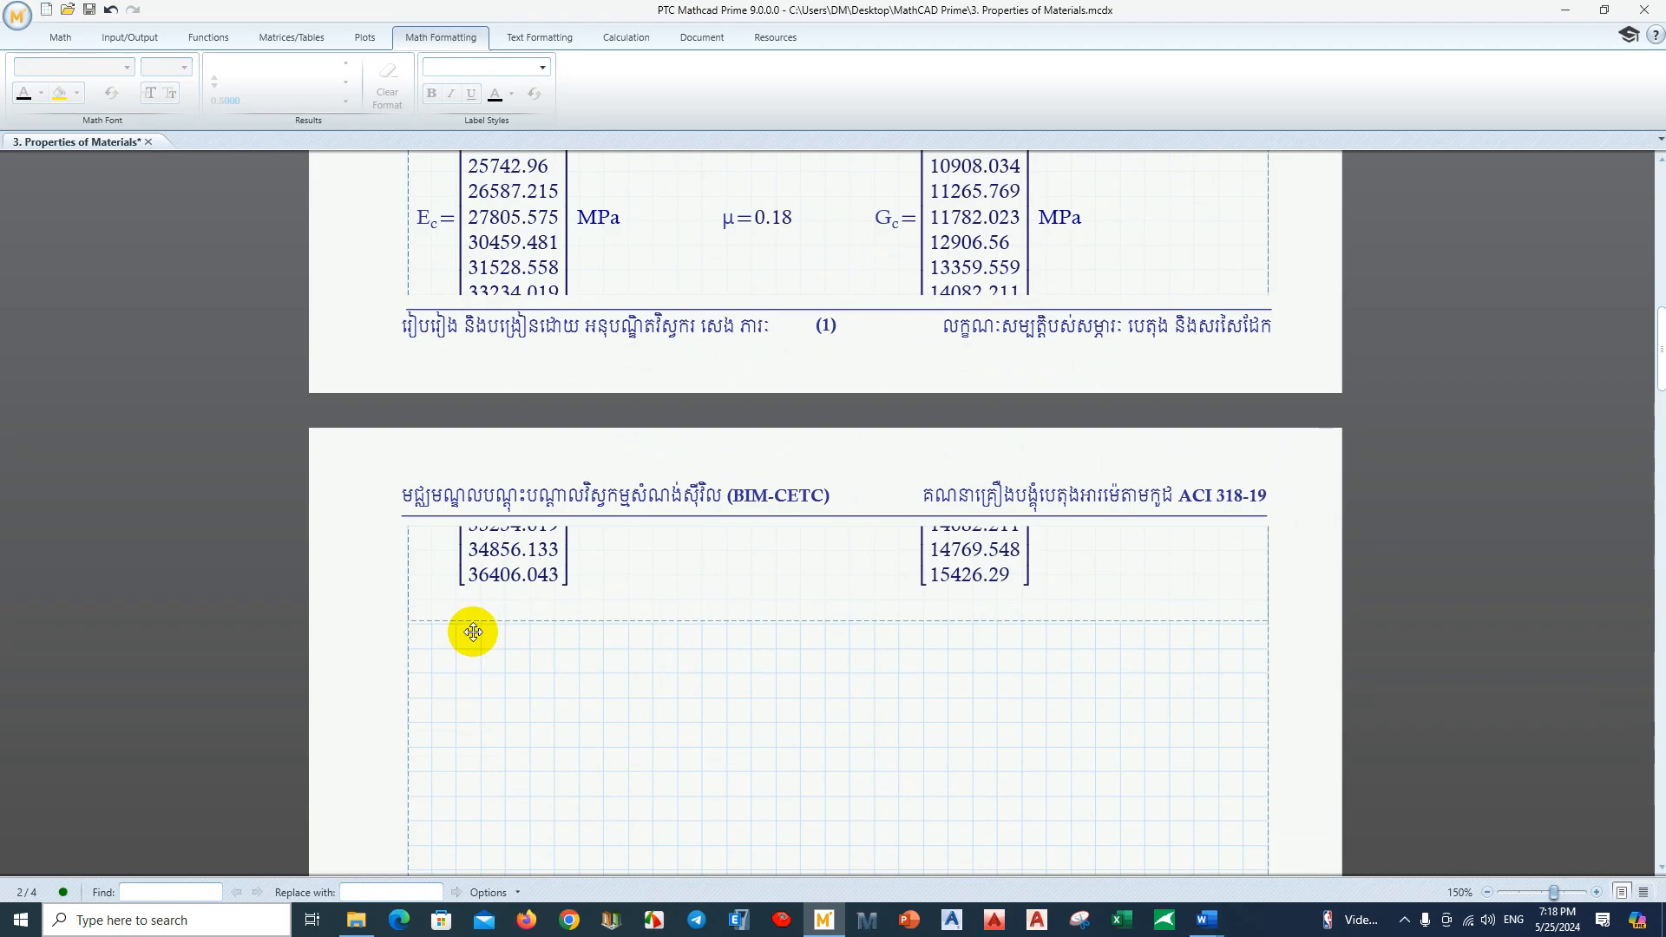
Step: Bring the μ result closer to the E_c result by removing the spacing in front of it
key(BackSpace)
click(1085, 623)
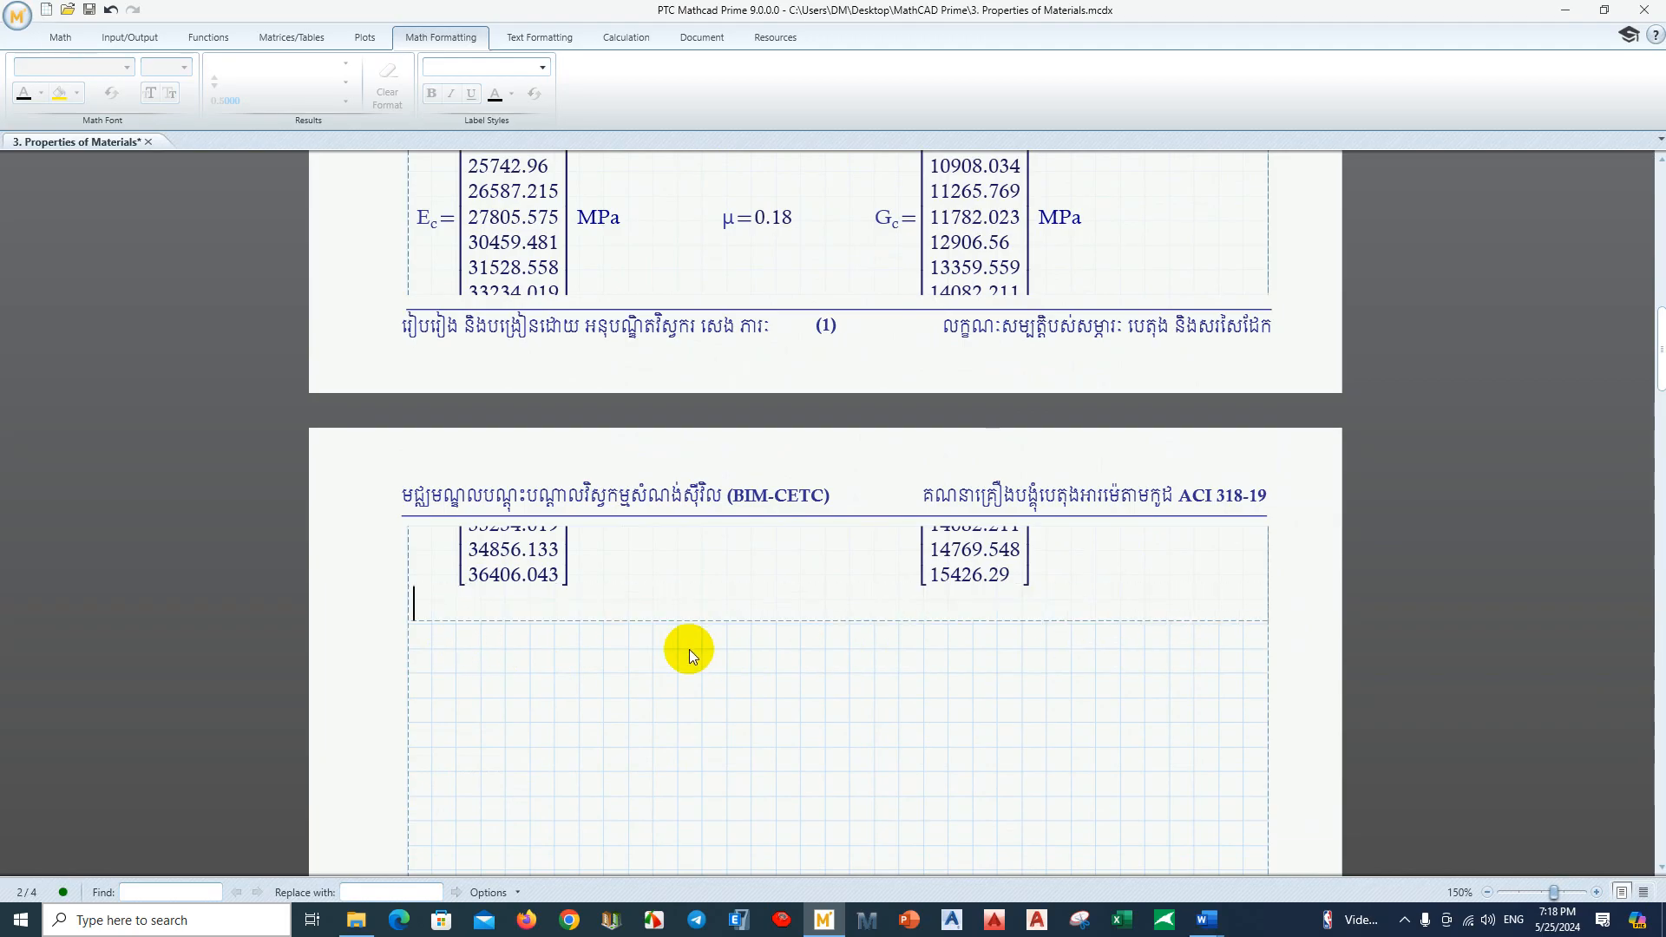
scroll(688, 651, up, 5)
scroll(691, 650, up, 2)
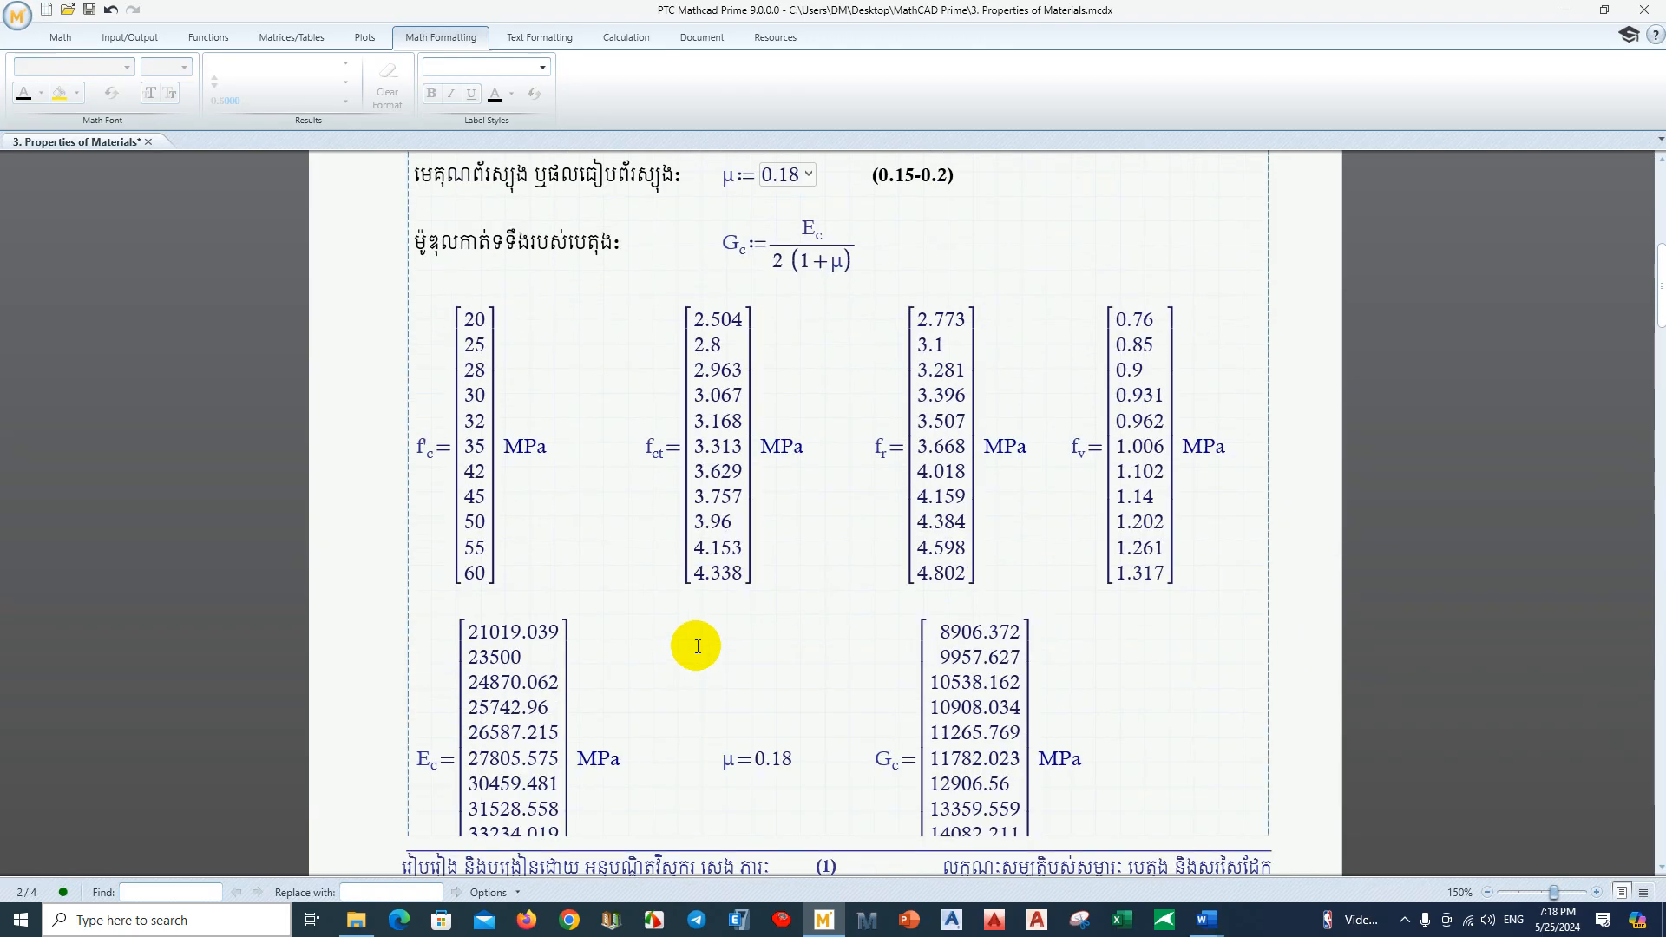
scroll(697, 647, down, 1)
click(698, 681)
key(BackSpace)
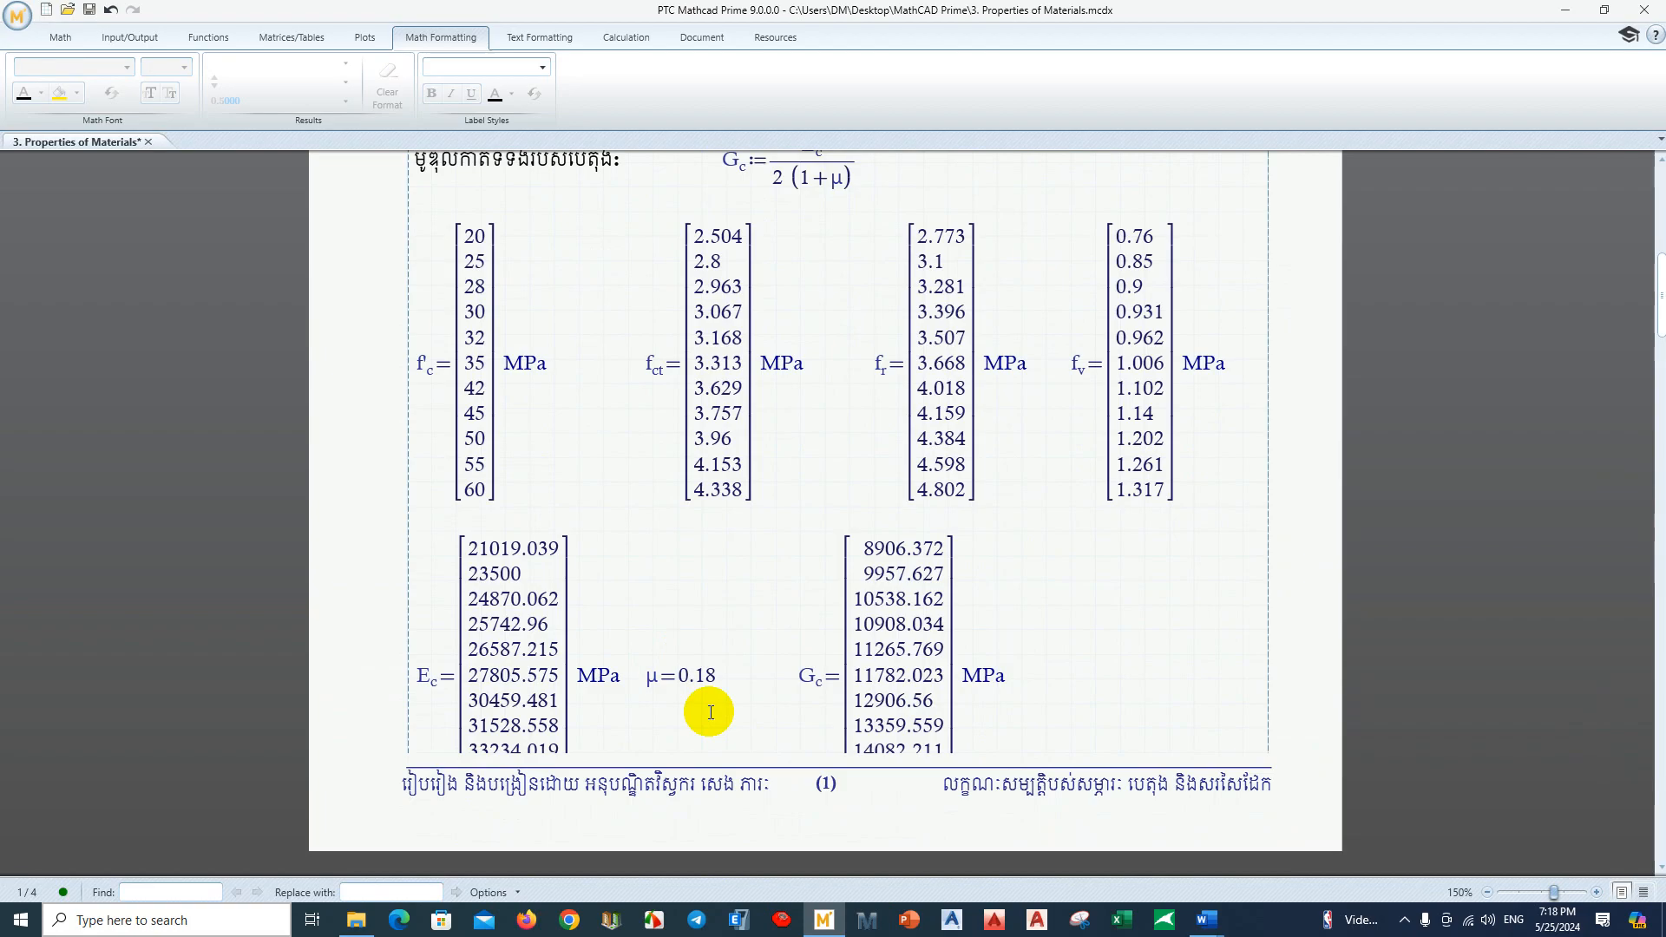
Step: Add tab spacing between the μ result and the G_c result
scroll(710, 711, down, 6)
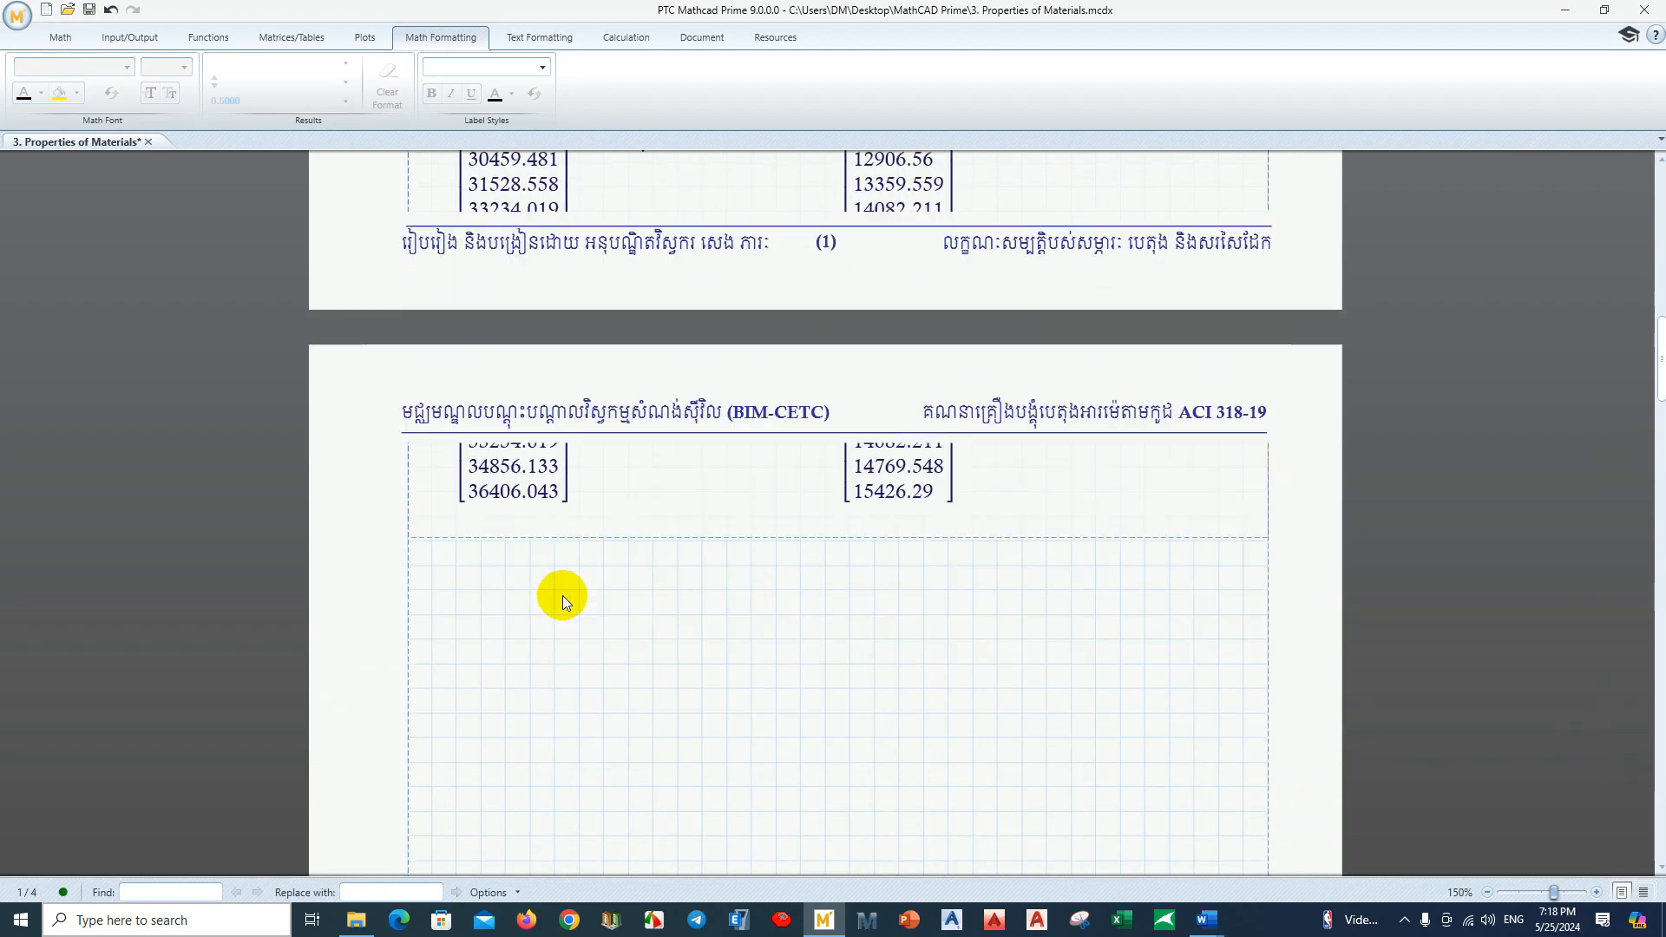
click(561, 616)
click(753, 492)
scroll(1024, 509, up, 9)
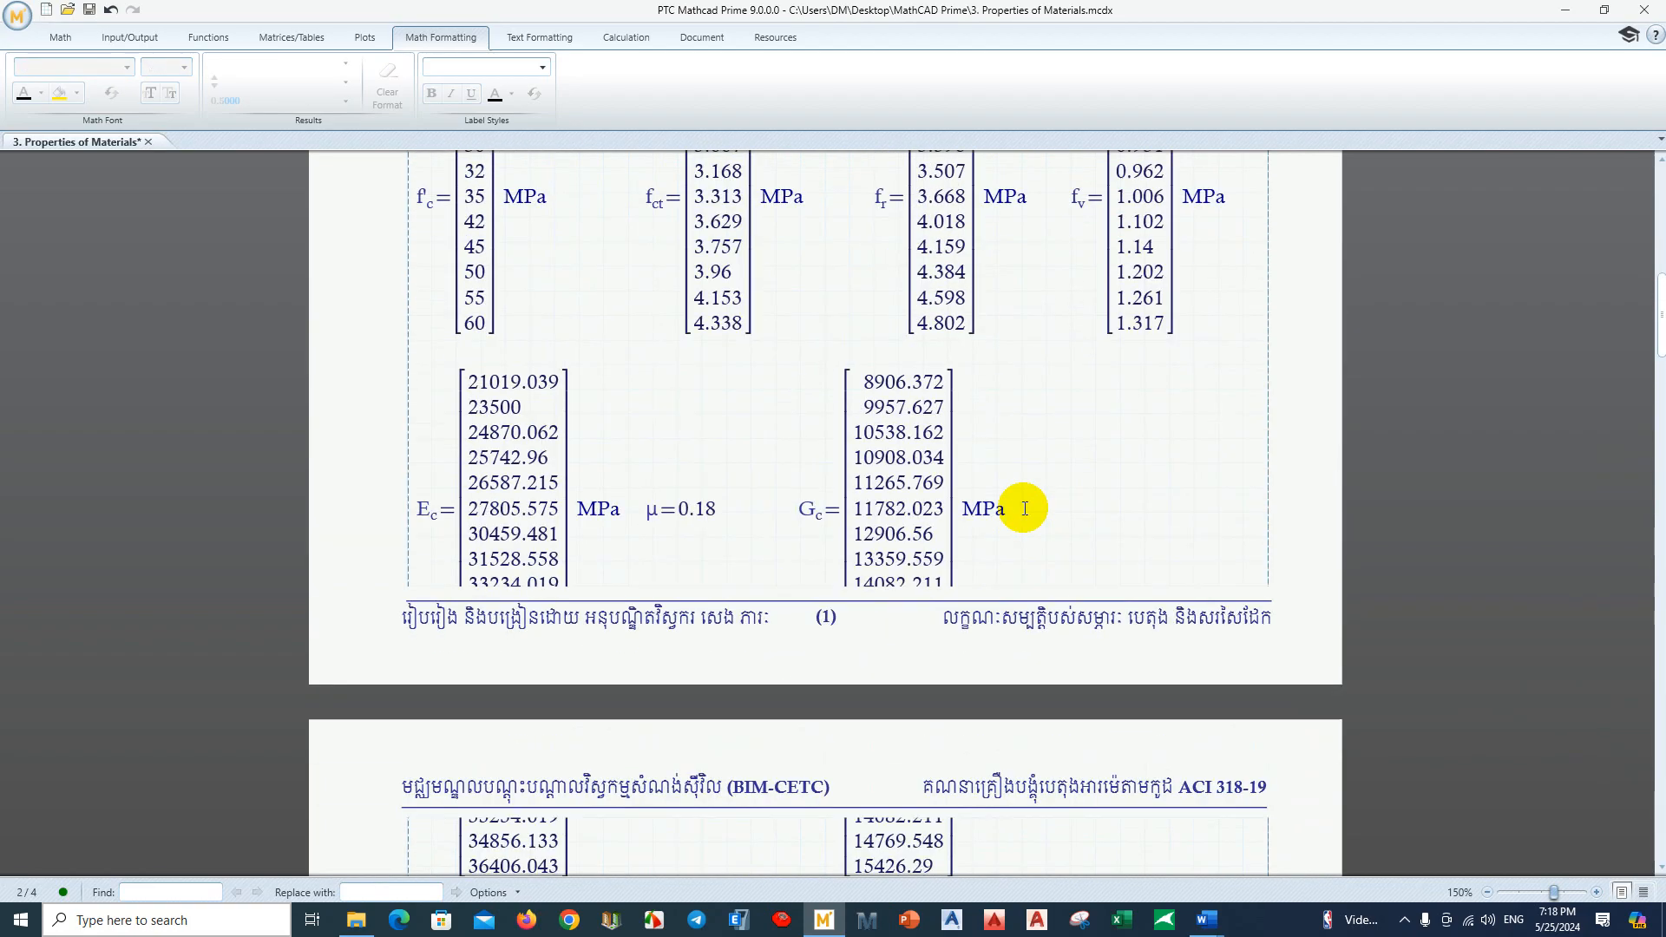
scroll(1025, 509, up, 4)
scroll(793, 649, down, 4)
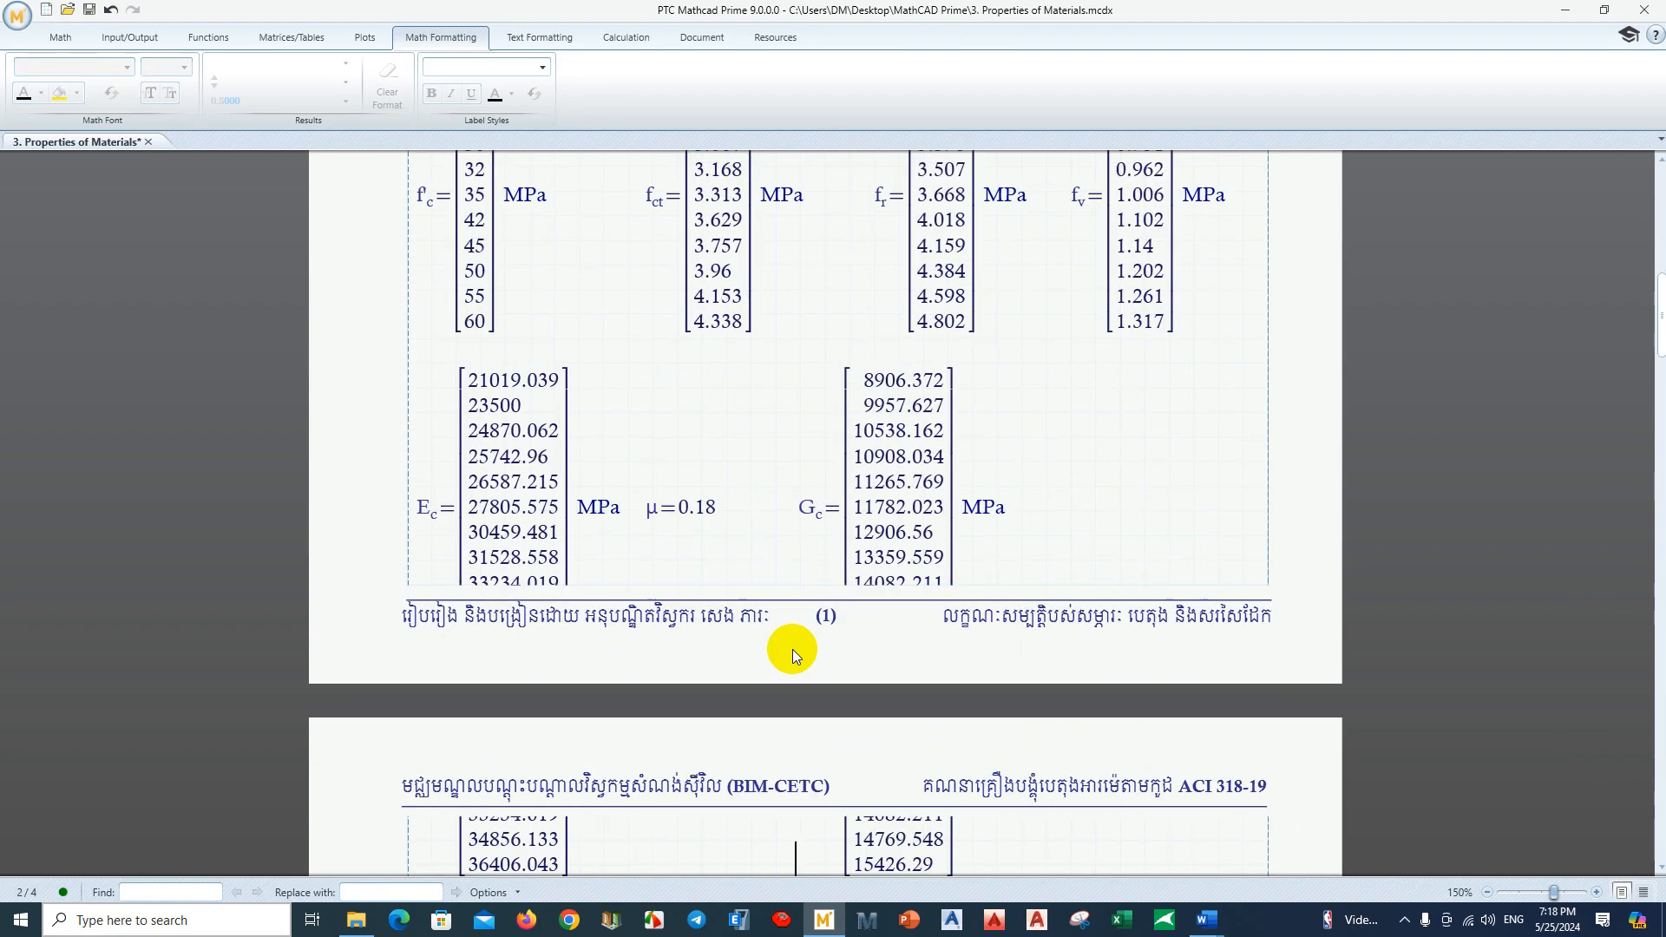
click(785, 528)
key(Tab)
click(635, 503)
scroll(783, 571, down, 1)
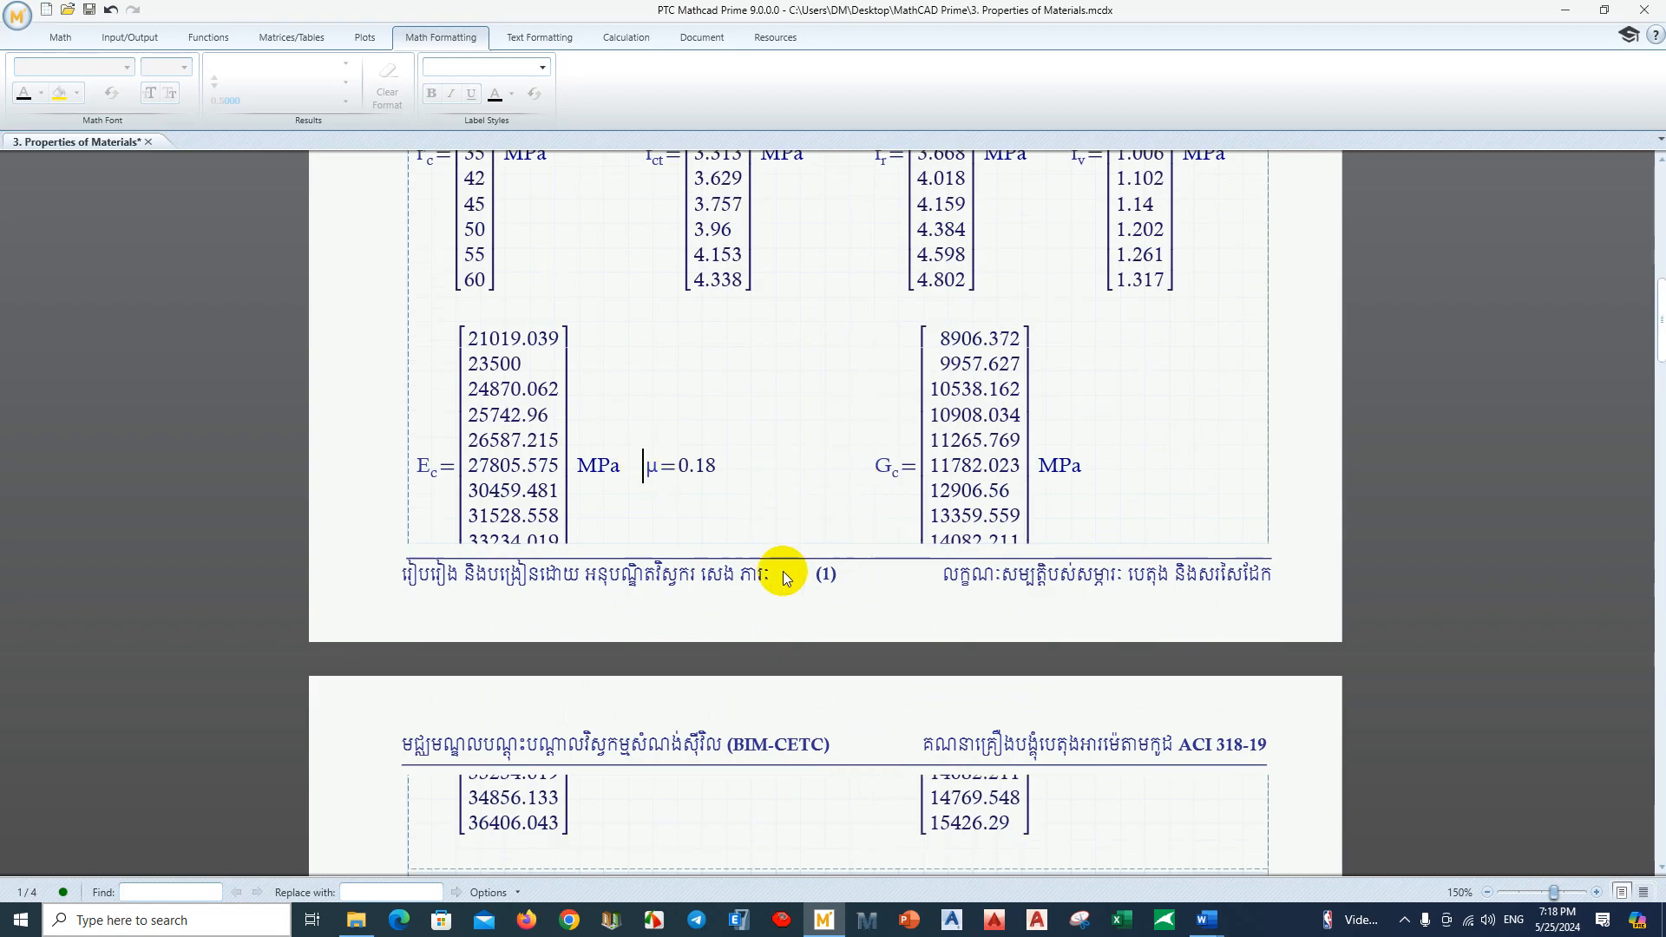
scroll(783, 571, down, 11)
click(431, 475)
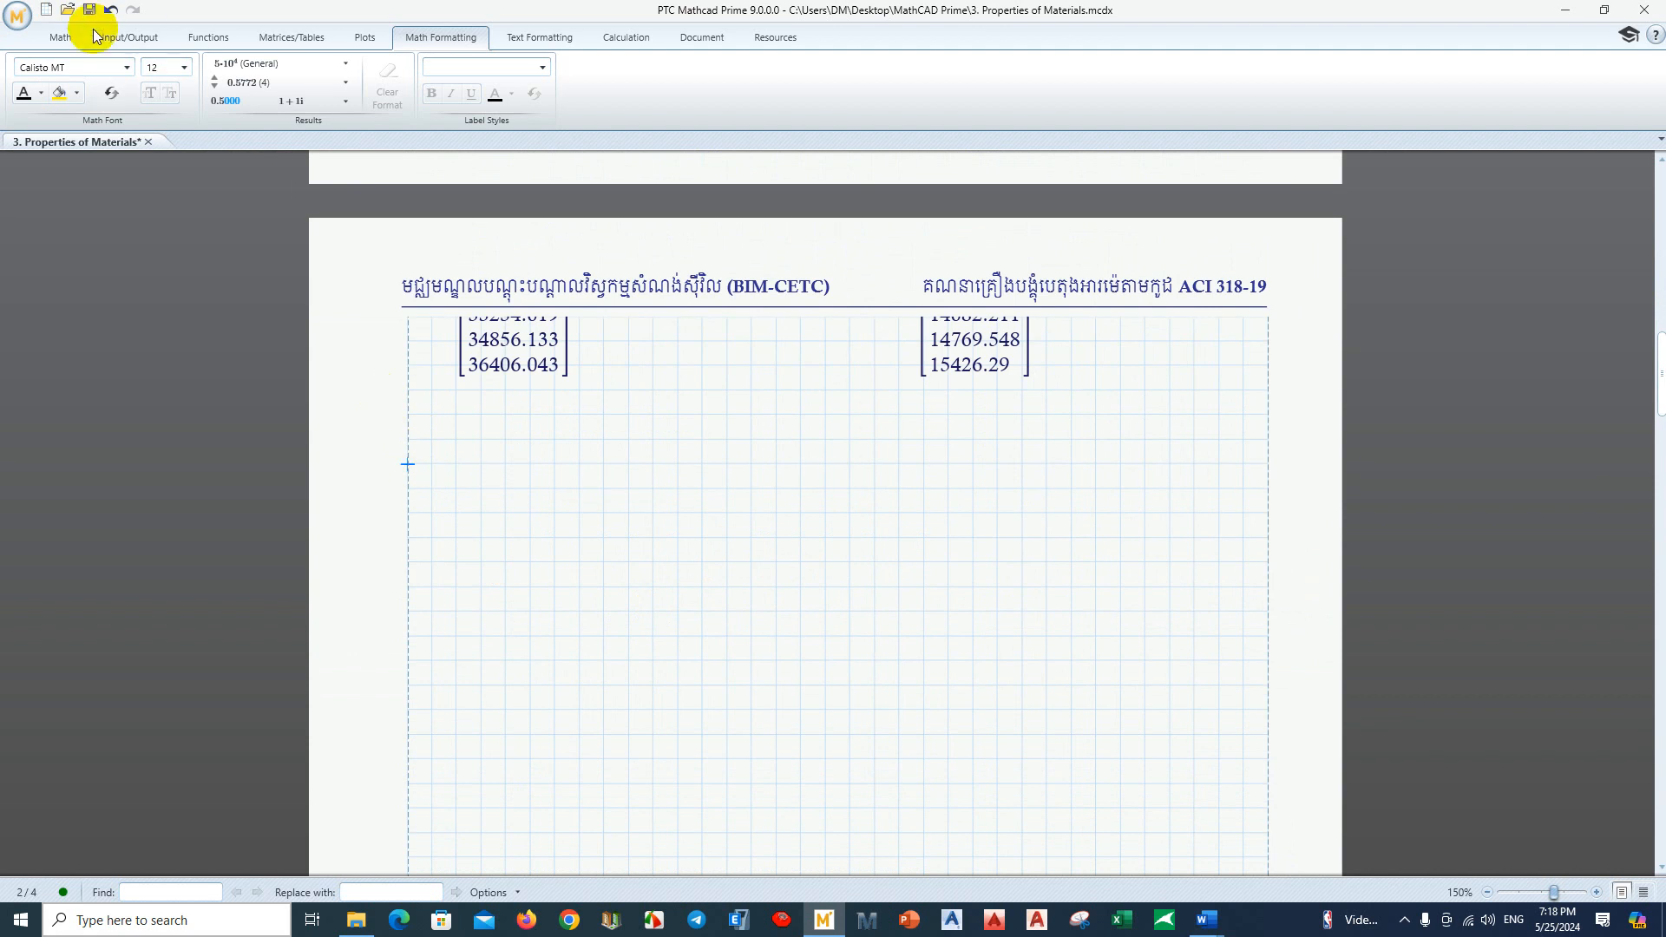
click(129, 37)
click(406, 82)
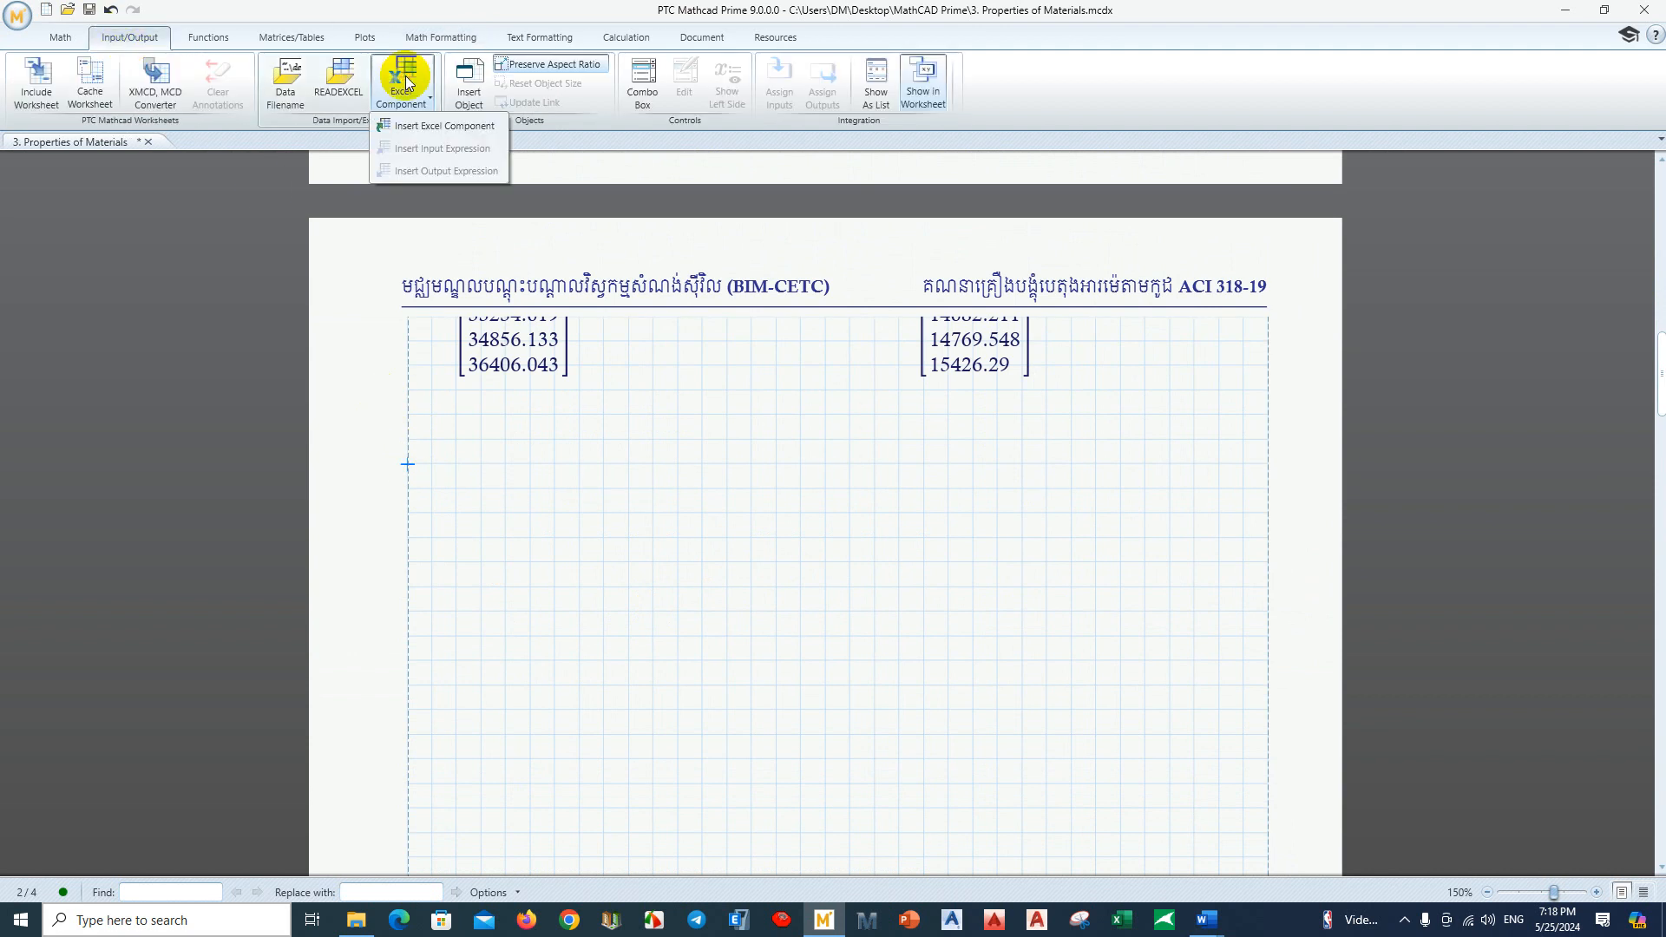
click(416, 89)
click(676, 346)
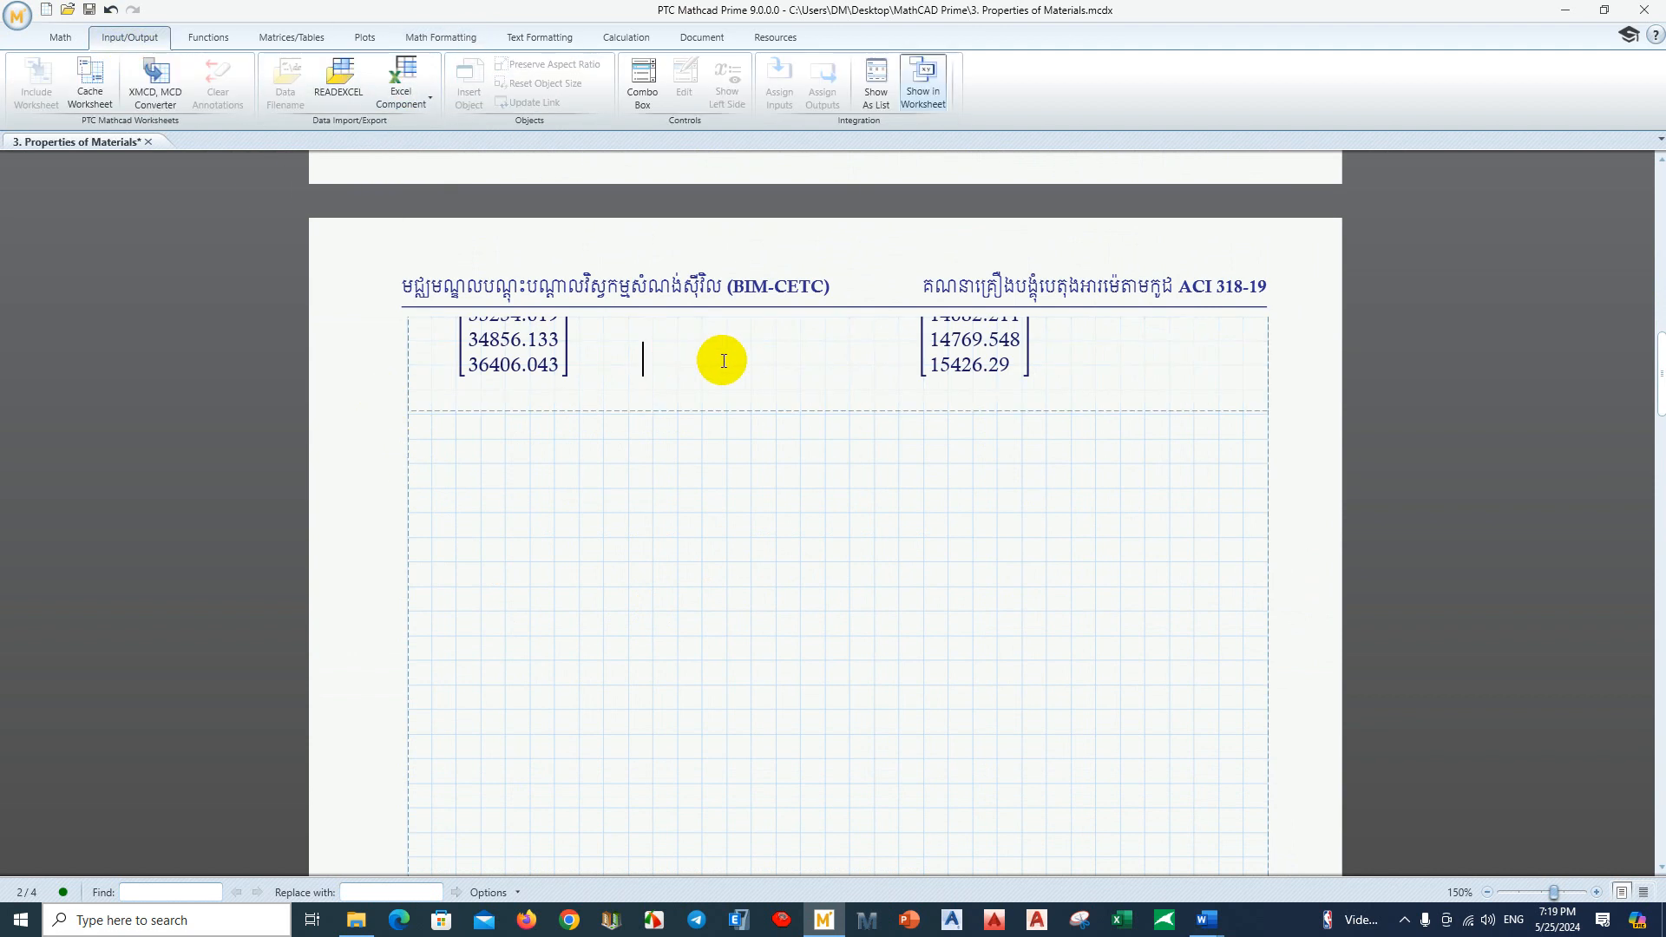
Step: Try to remove the empty line beneath the E_c and G_c results at the end of the text block
click(722, 361)
click(565, 402)
key(BackSpace)
click(436, 440)
click(645, 351)
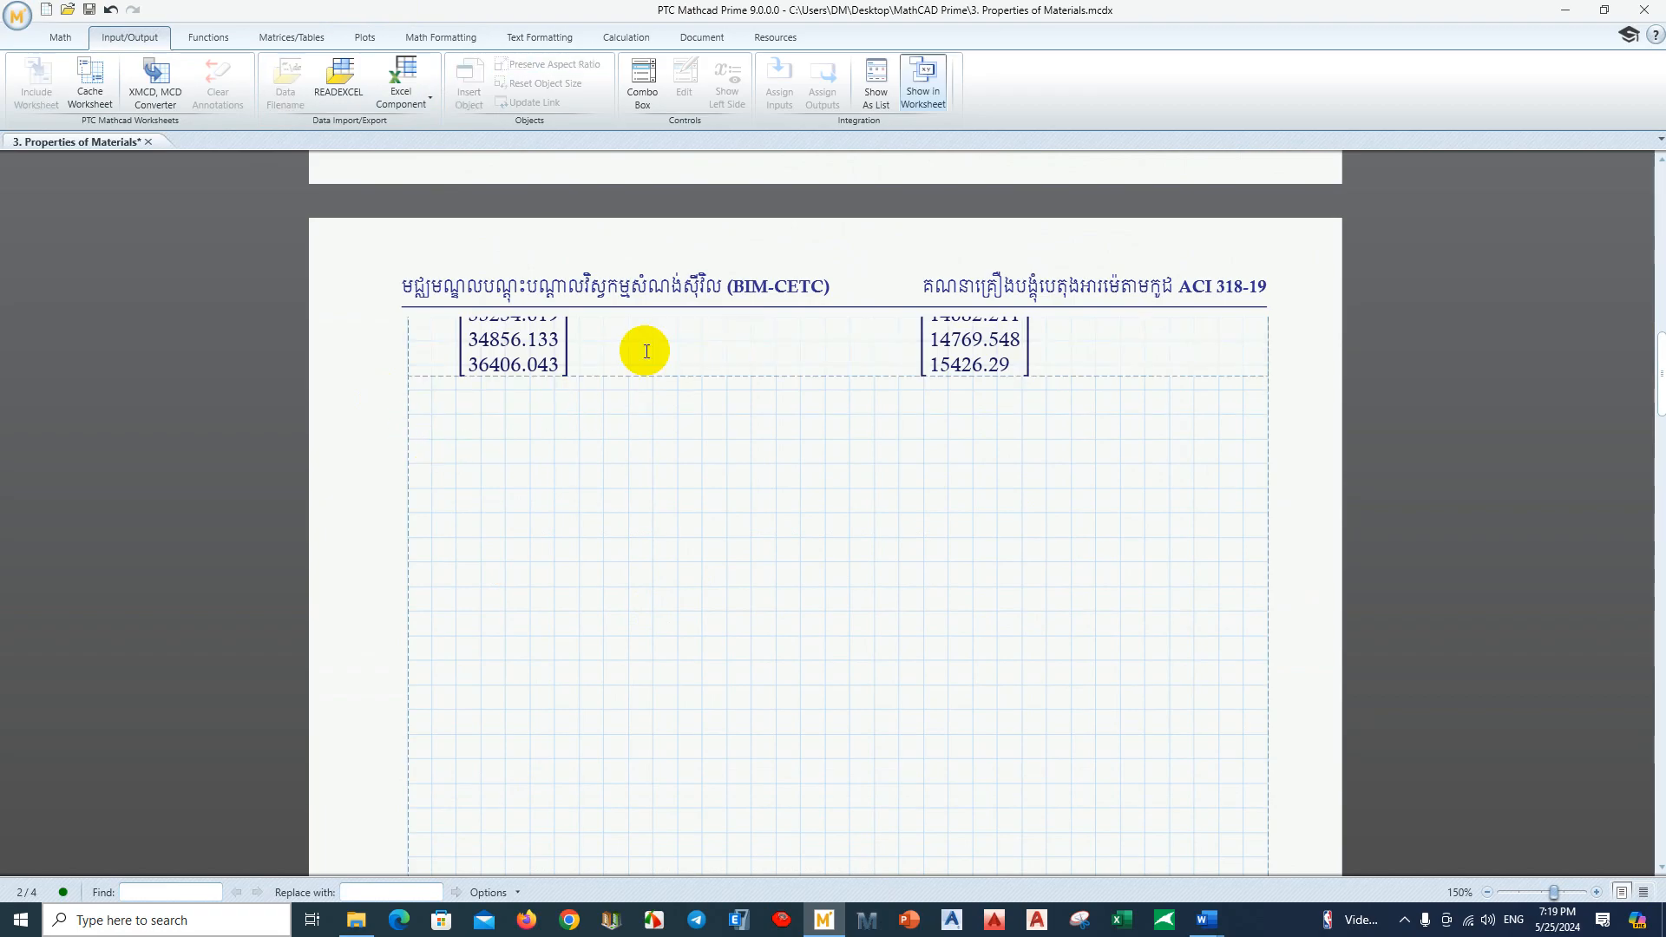
key(Return)
key(ctrl+z)
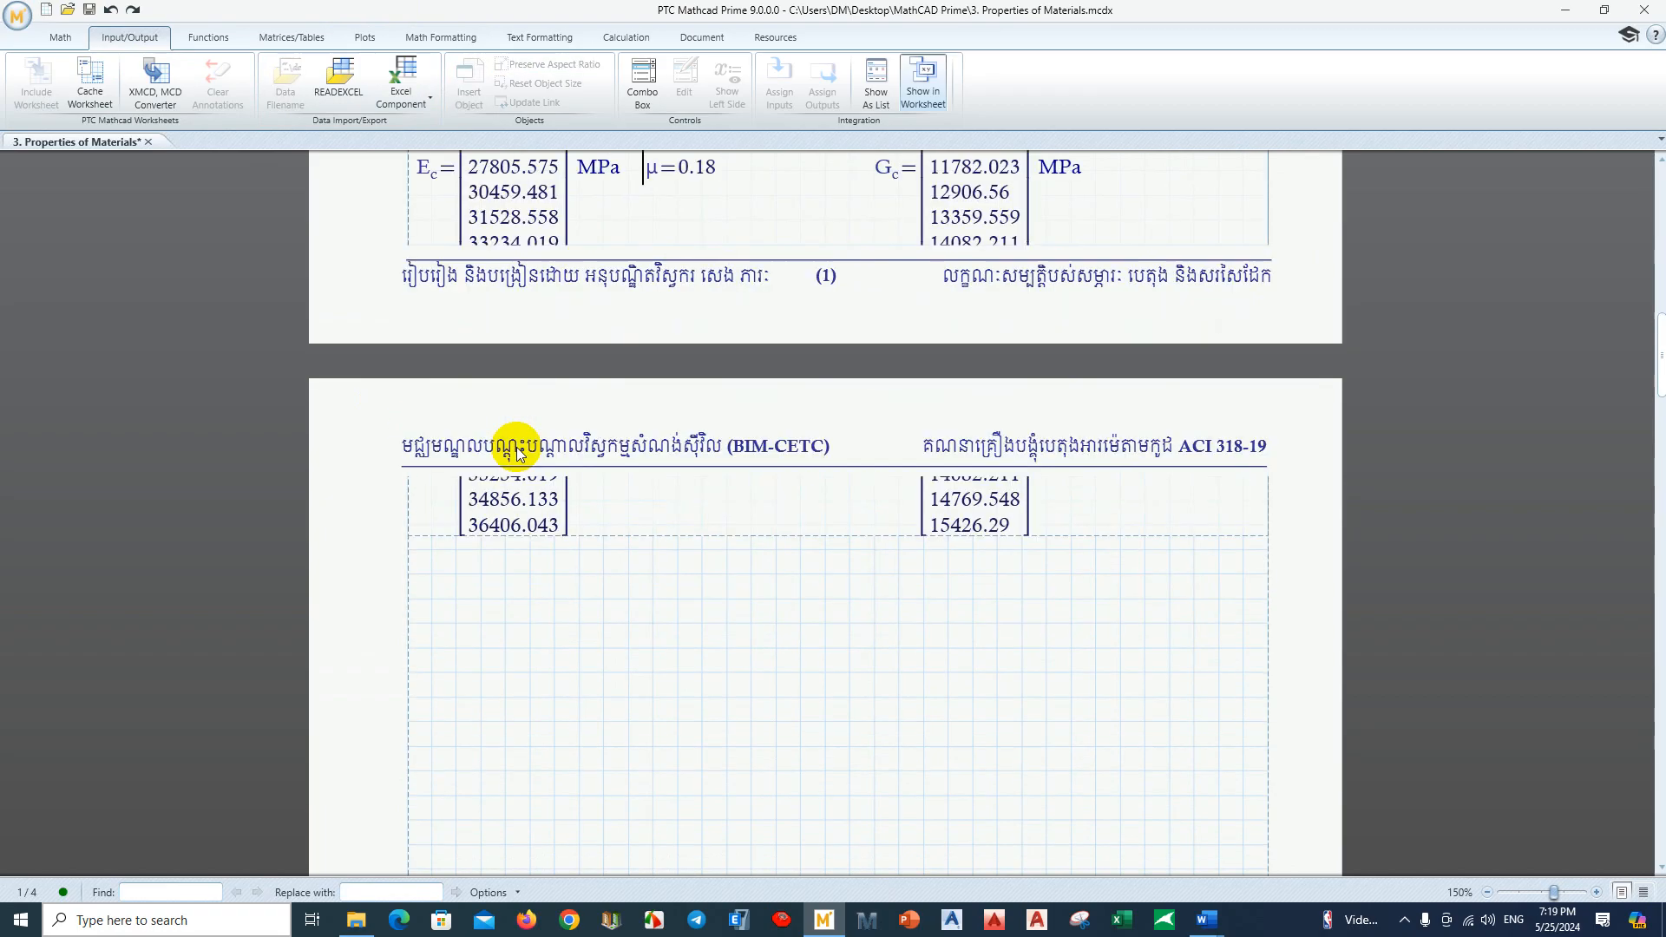
Step: Insert an Excel component in the blank area below the E_c and G_c results and widen it to the full text width
click(398, 90)
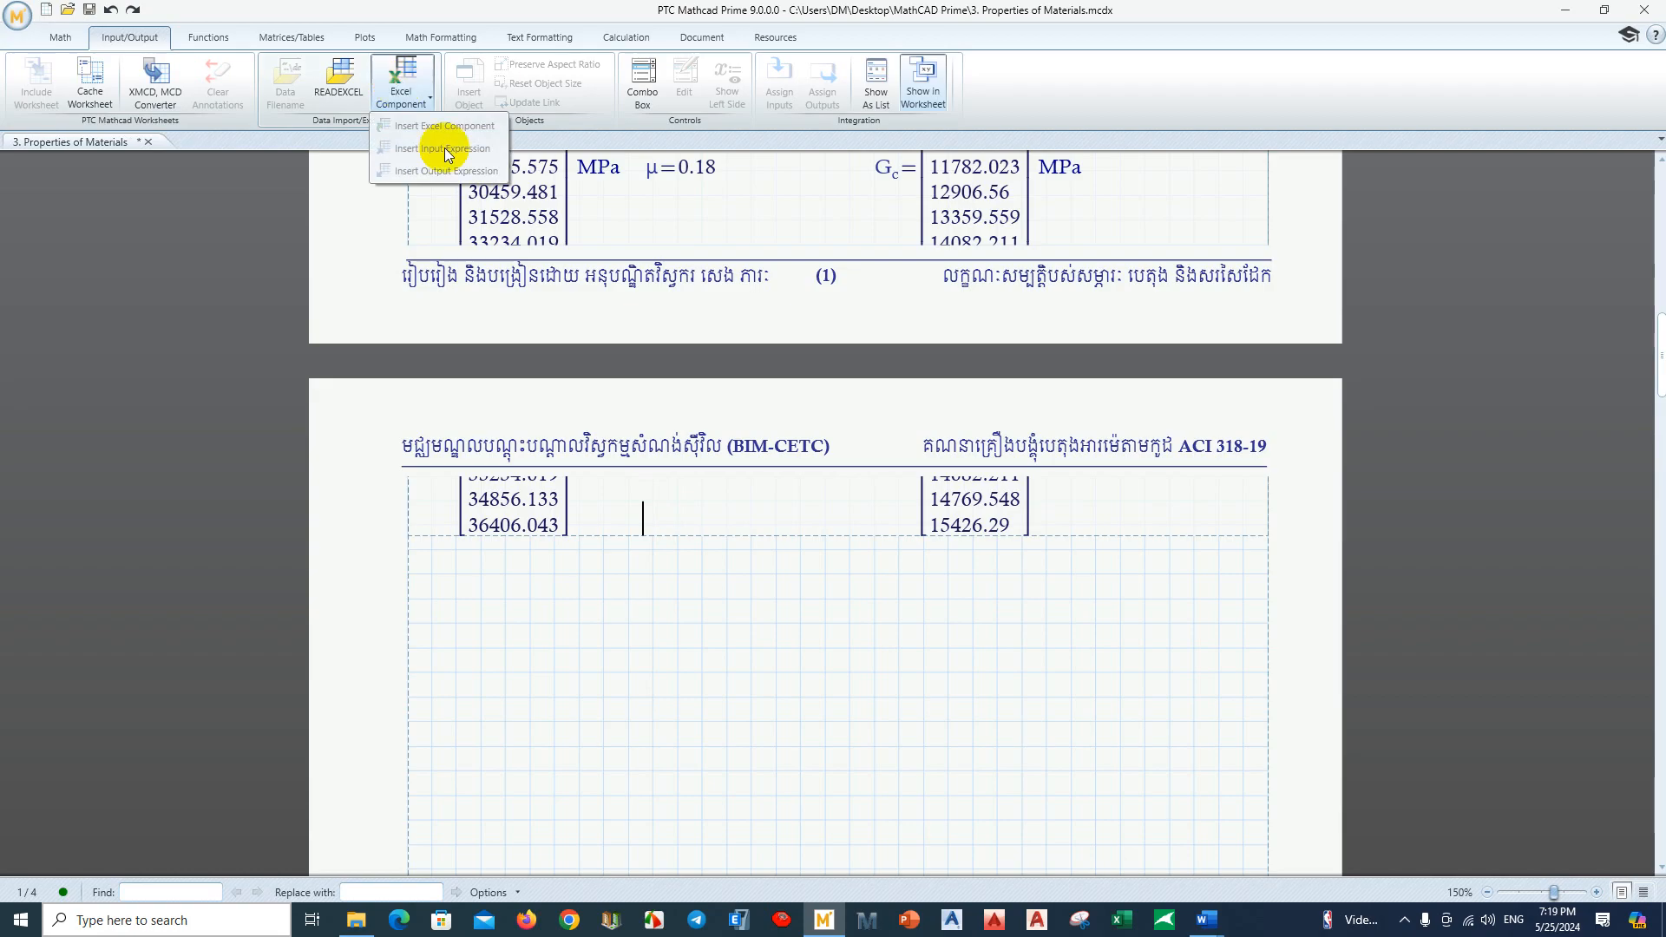
click(435, 570)
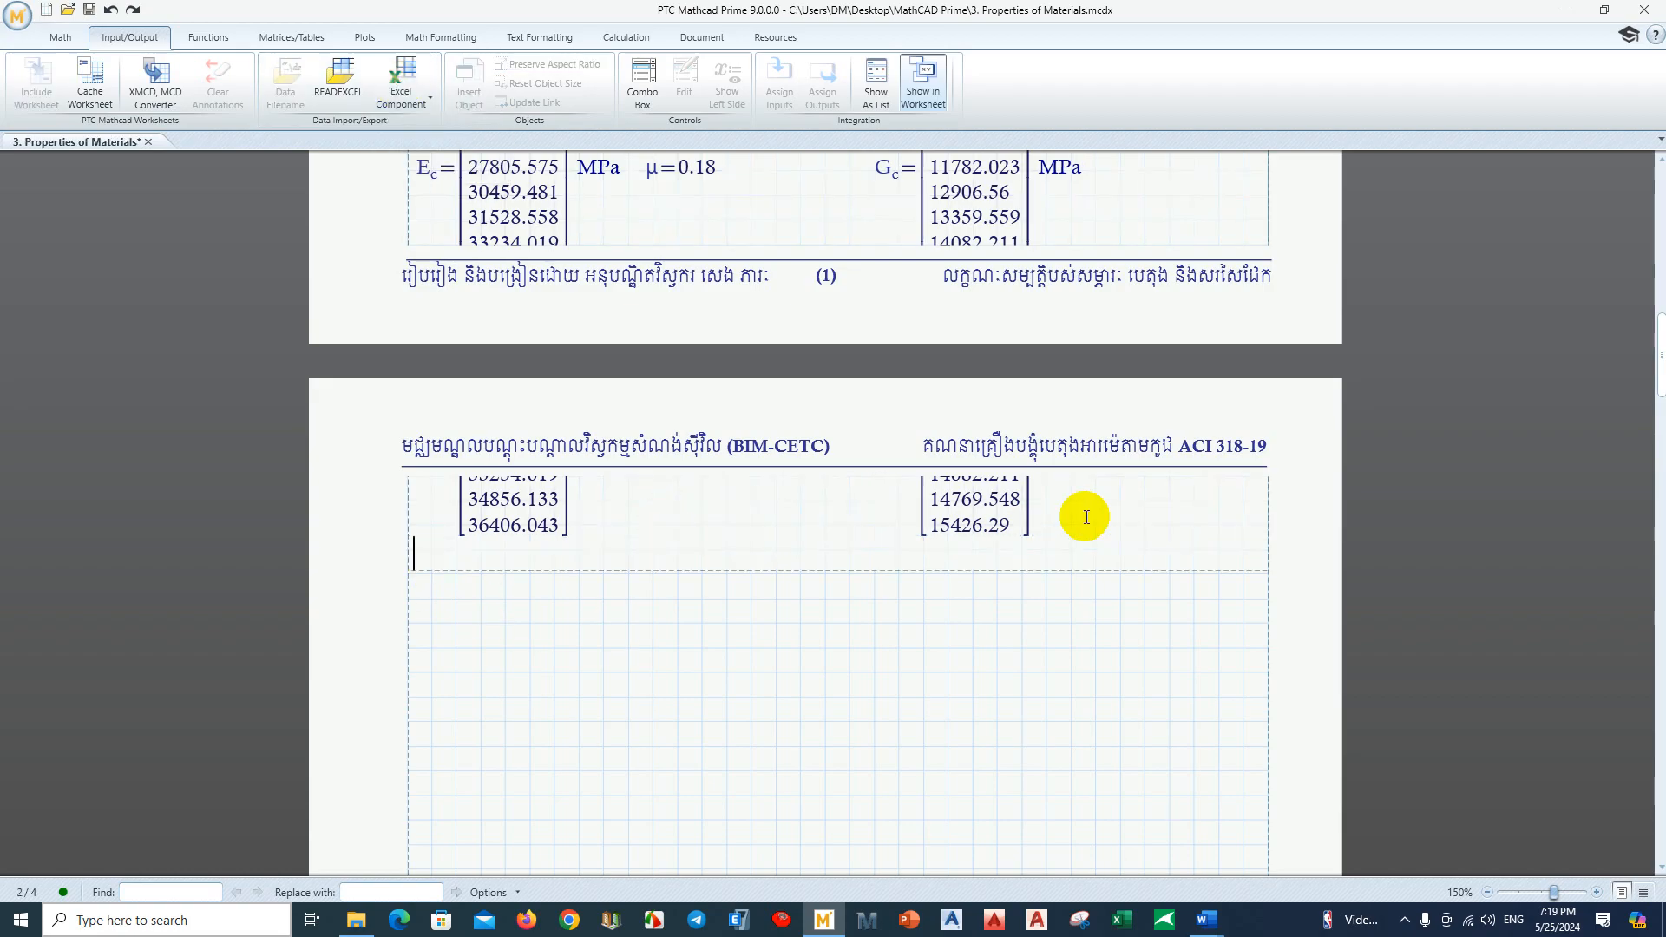
scroll(477, 626, down, 2)
click(408, 514)
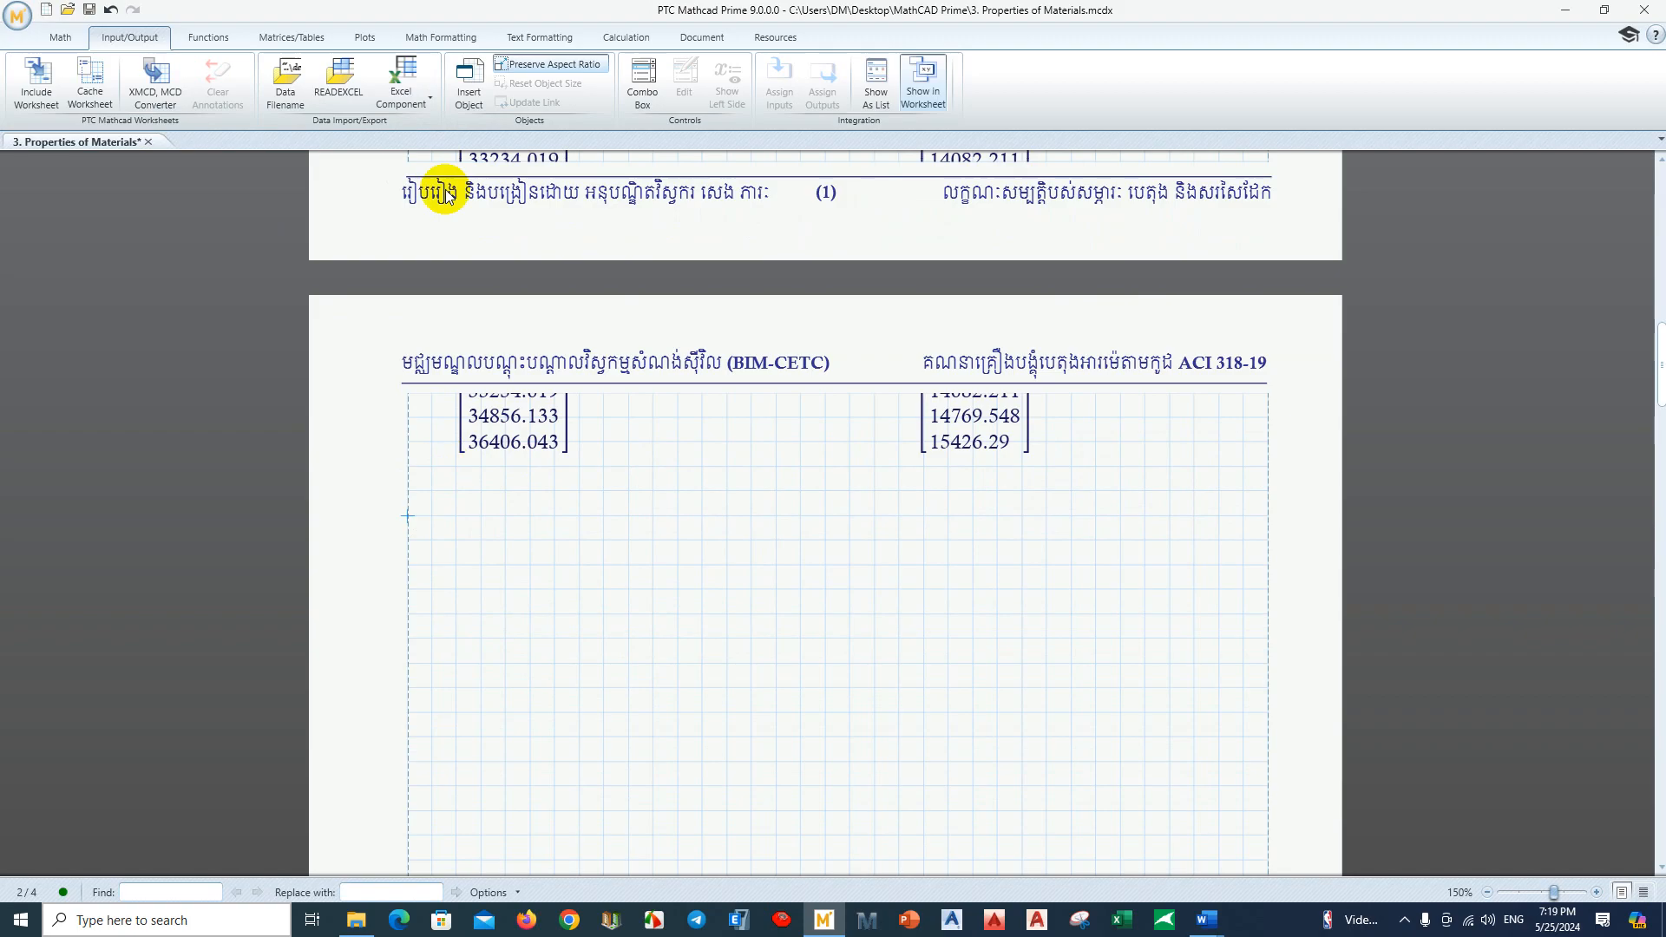
click(403, 103)
click(438, 126)
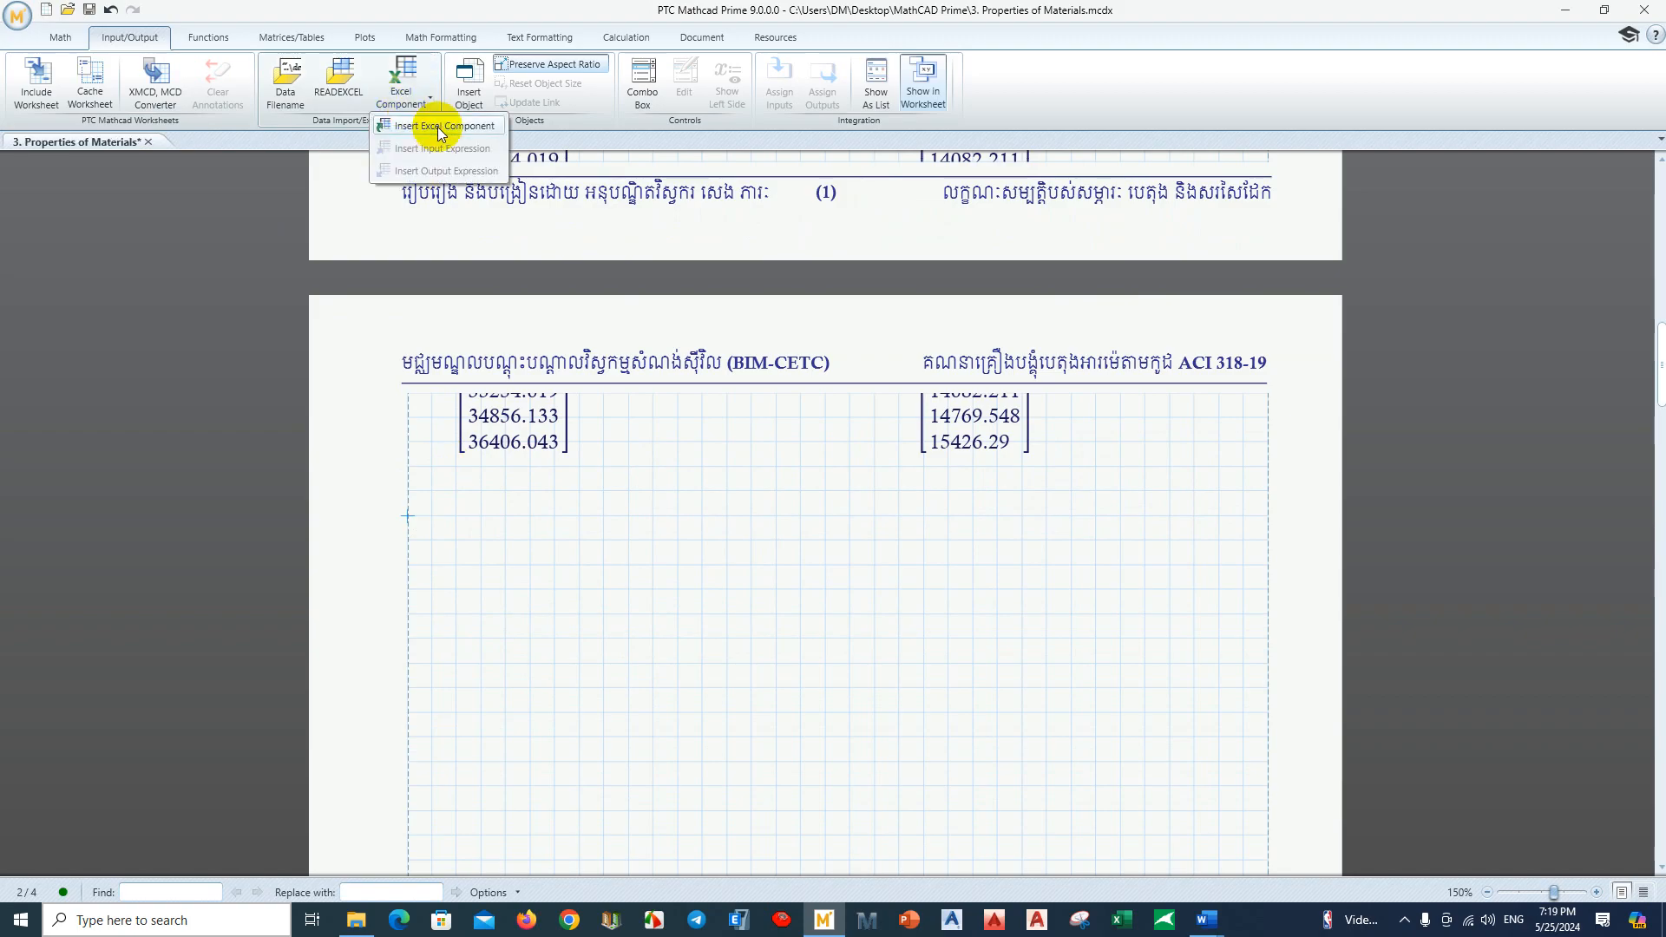
scroll(538, 531, down, 4)
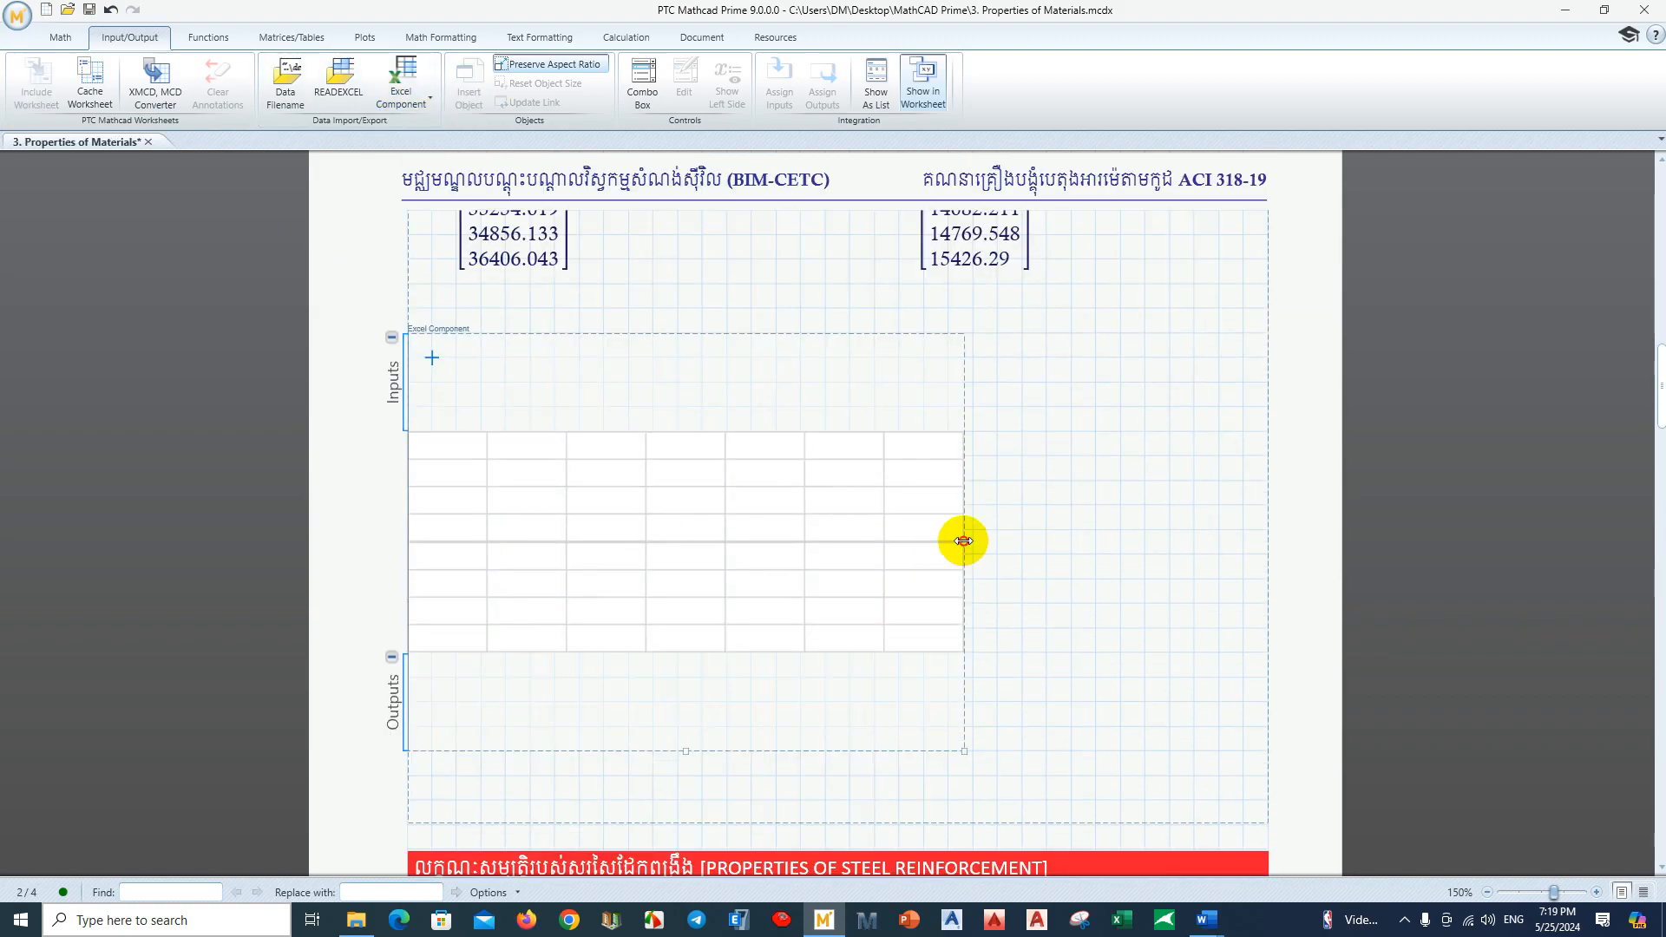
drag(964, 542, 1266, 520)
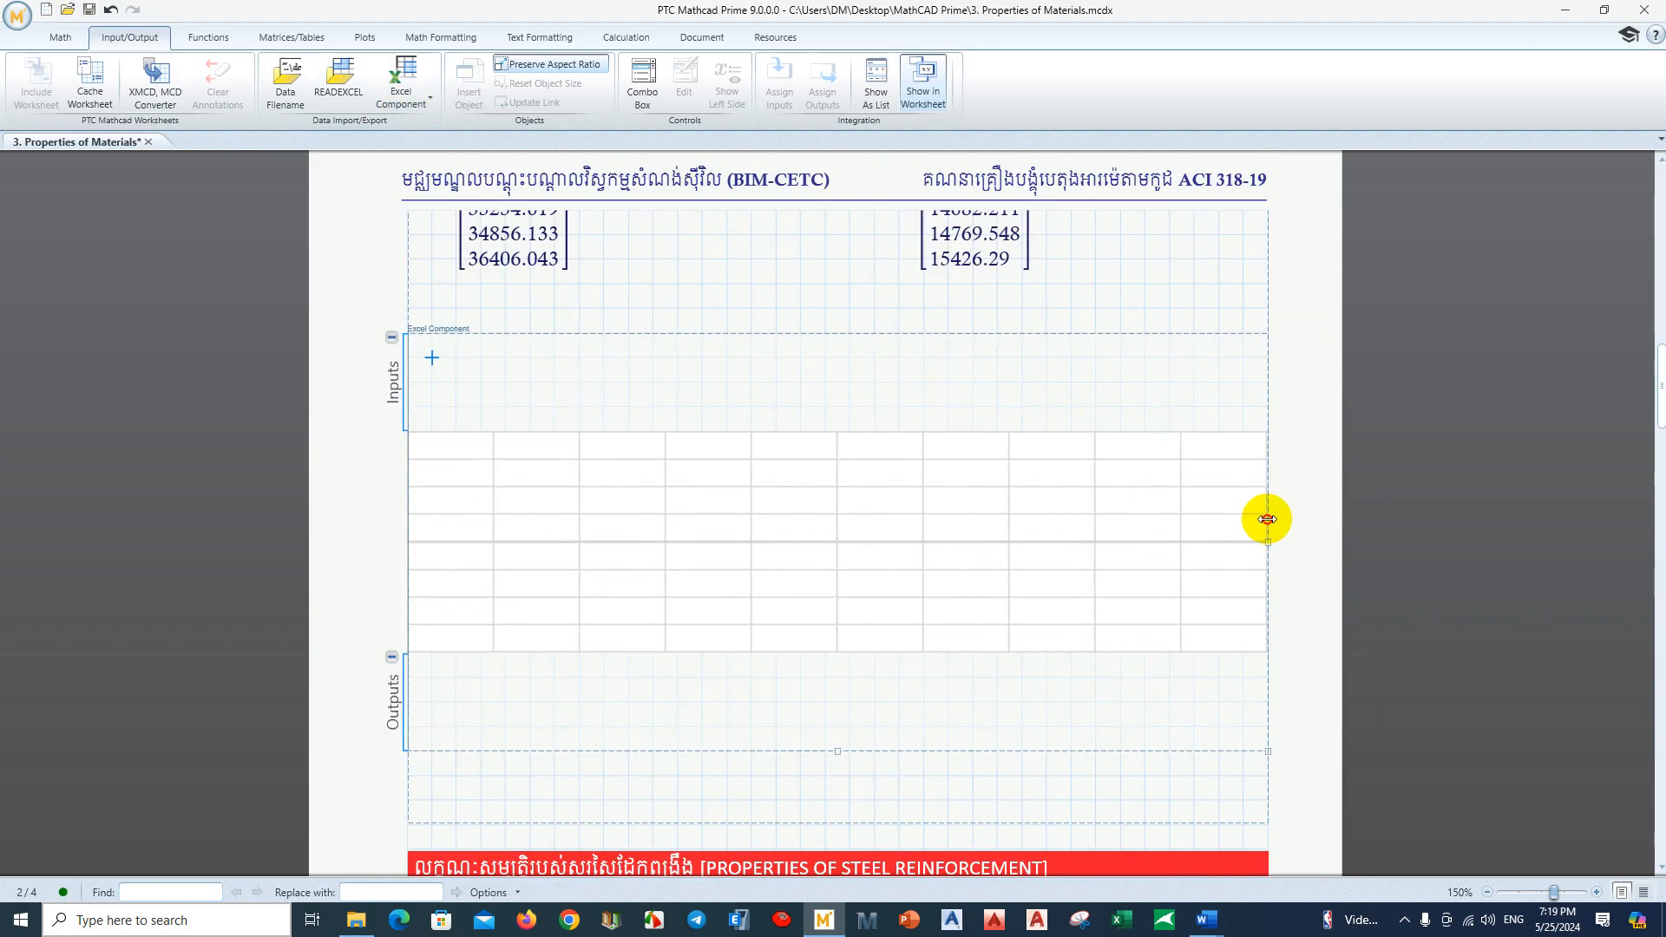
Step: Review the f'c, f_ct, f_r, f_v, E_c, μ and G_c results above the Excel component
scroll(845, 418, up, 8)
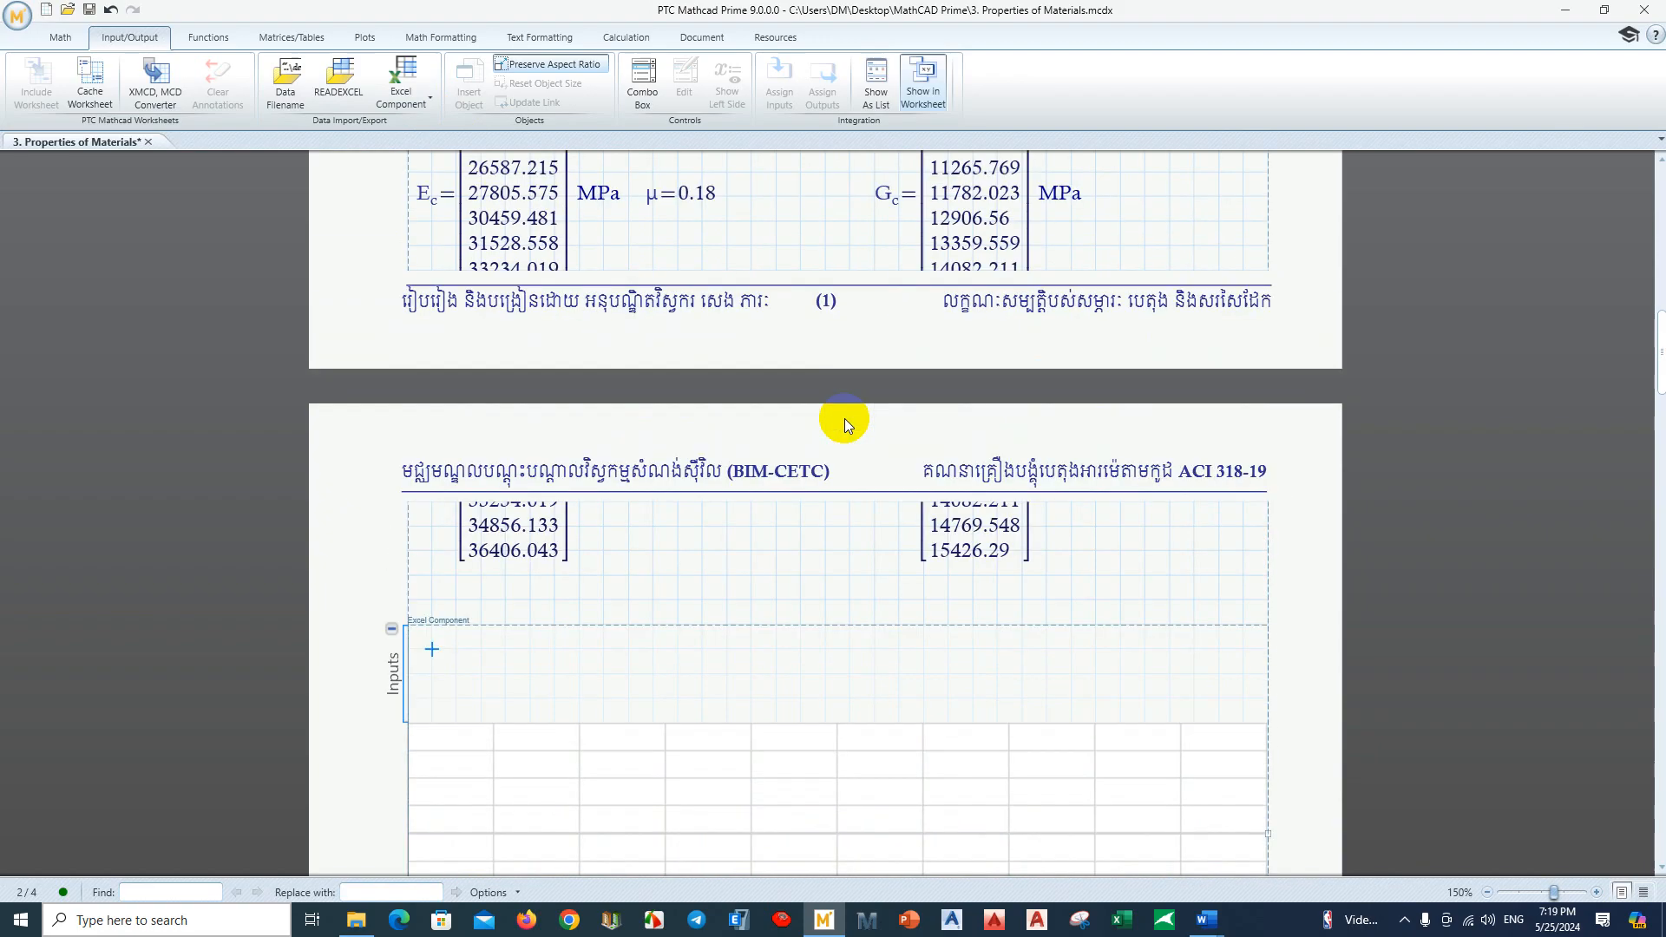
click(431, 305)
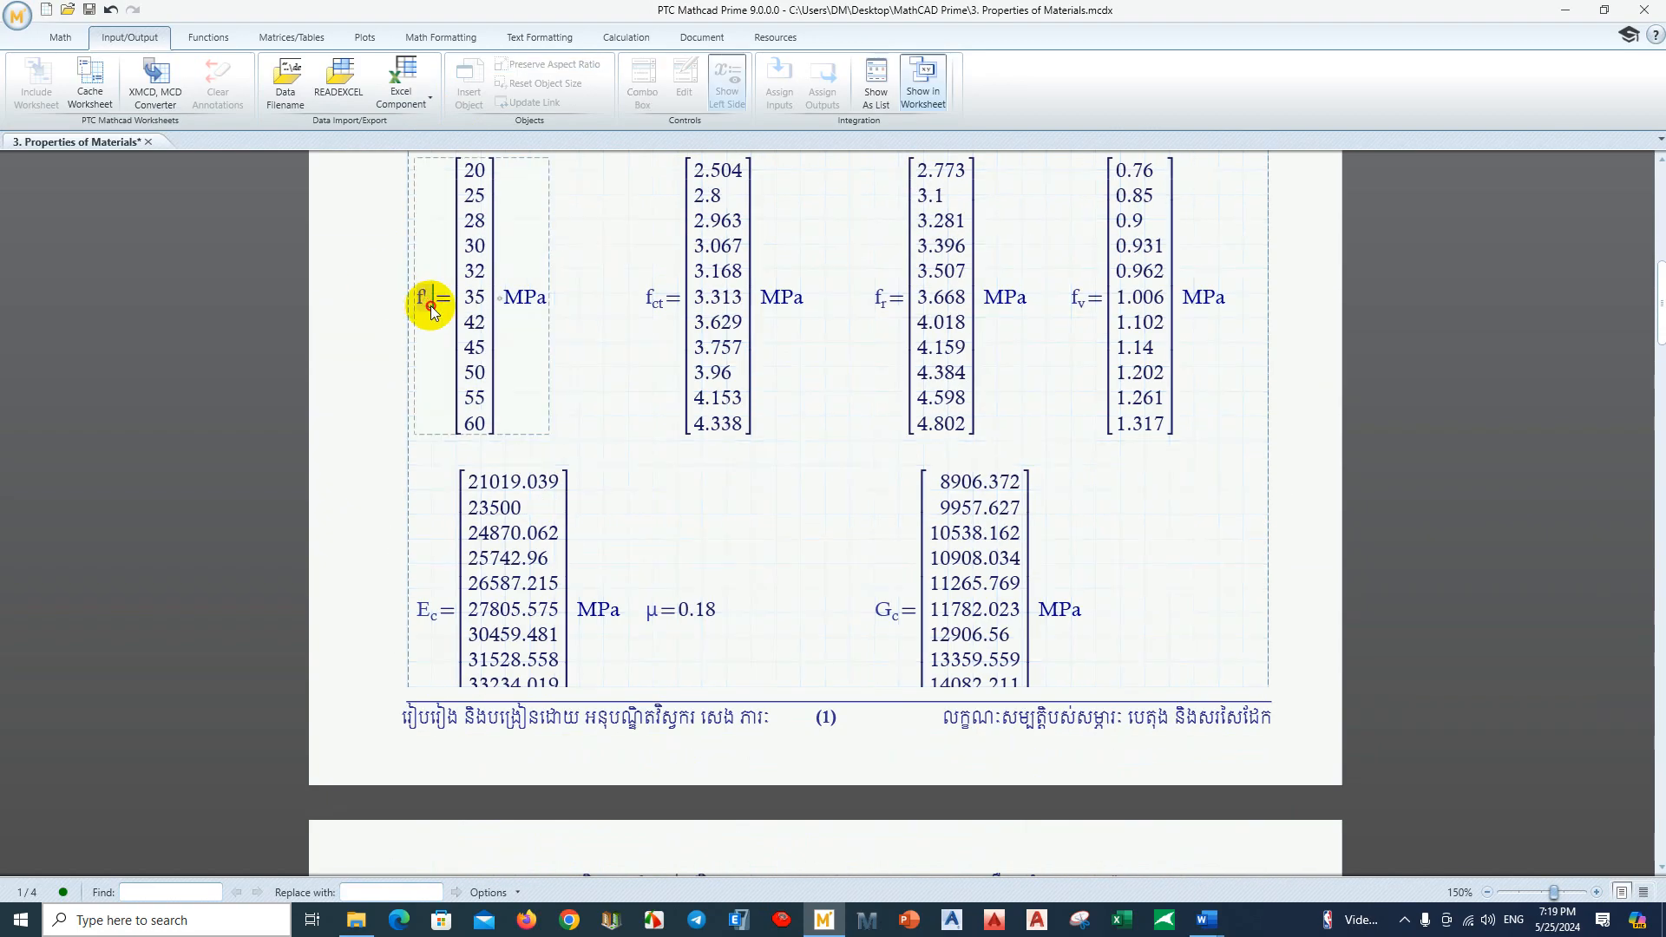
click(652, 302)
click(885, 305)
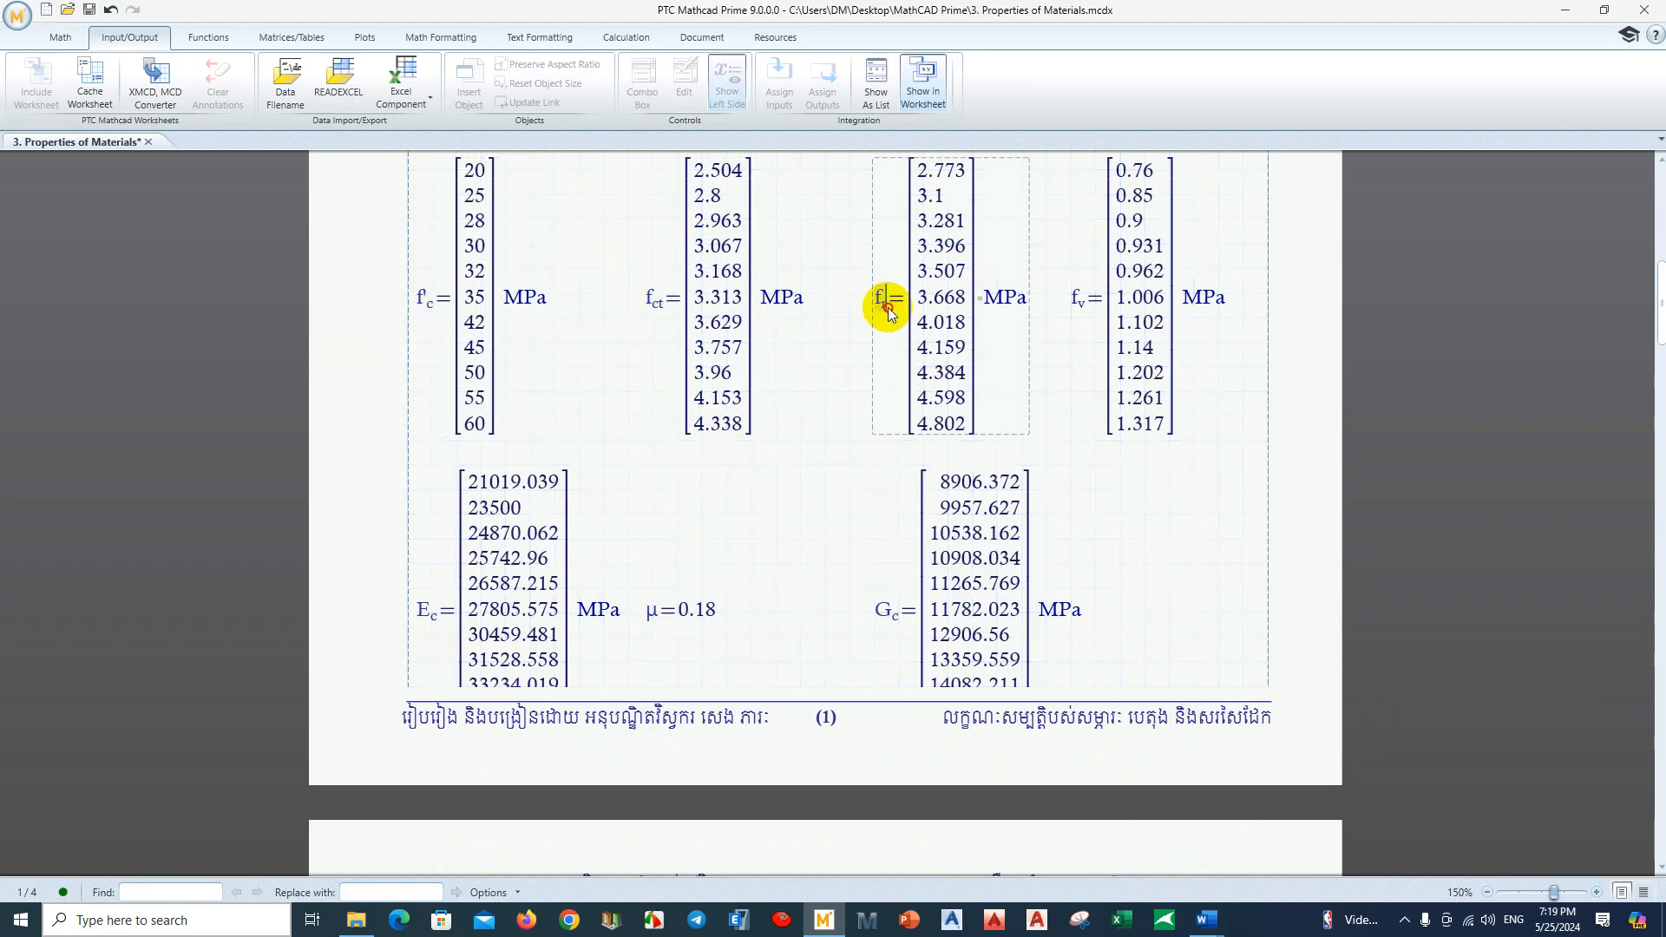
click(1075, 299)
scroll(551, 406, down, 2)
click(428, 441)
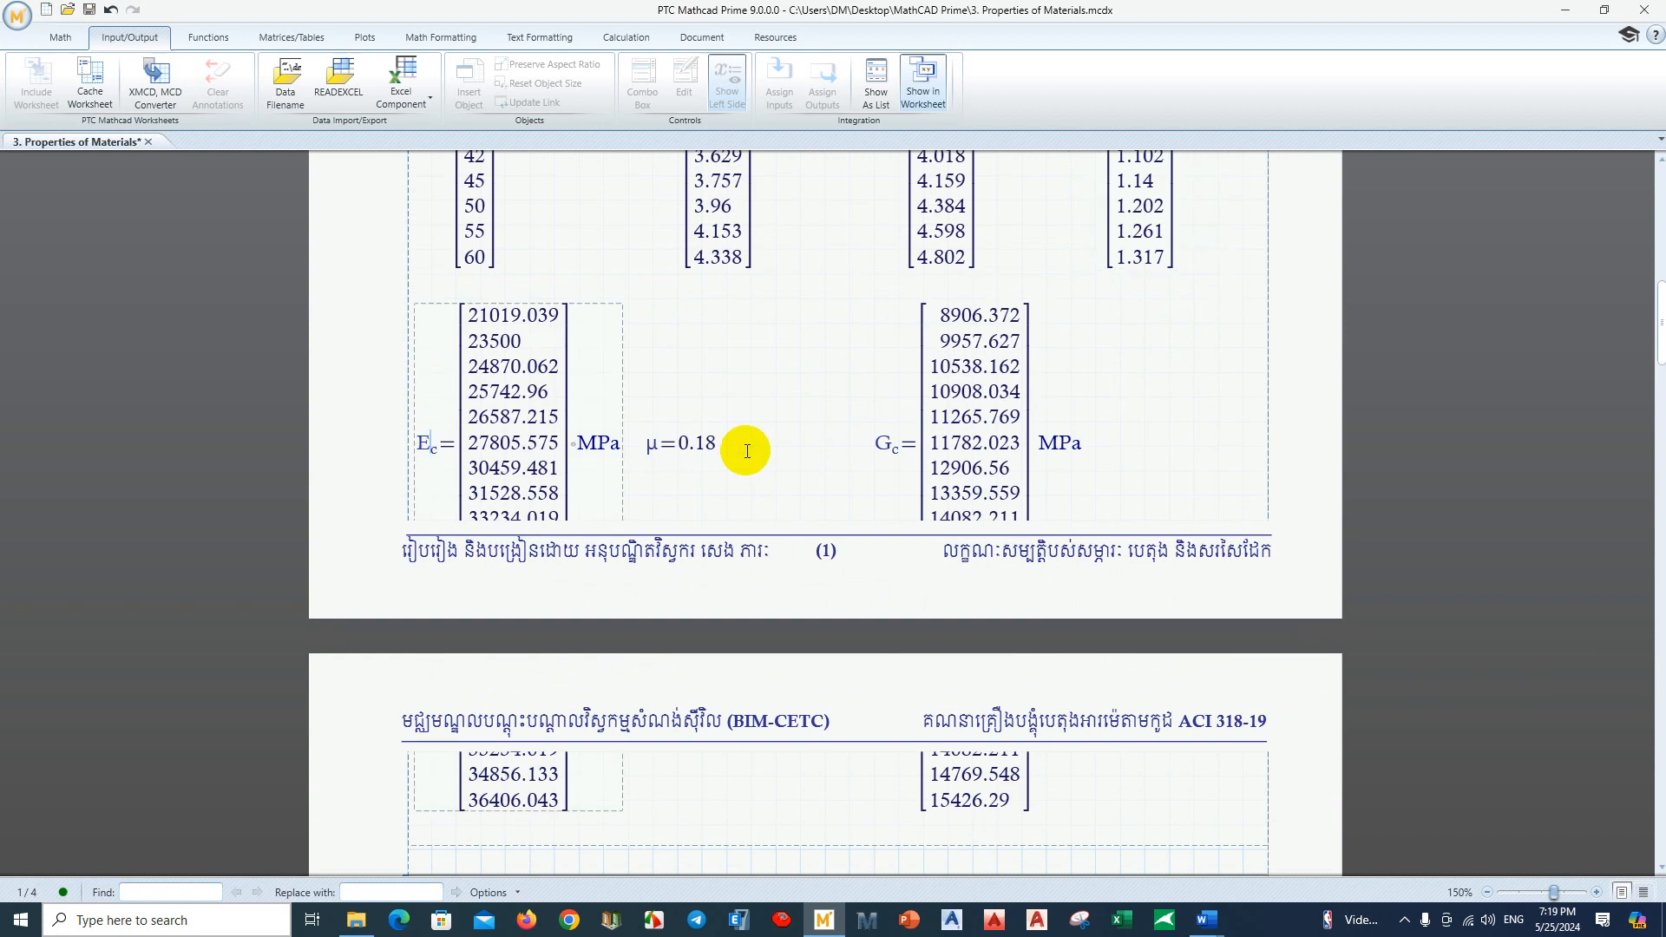
click(681, 444)
click(893, 444)
scroll(597, 639, down, 4)
scroll(597, 639, down, 2)
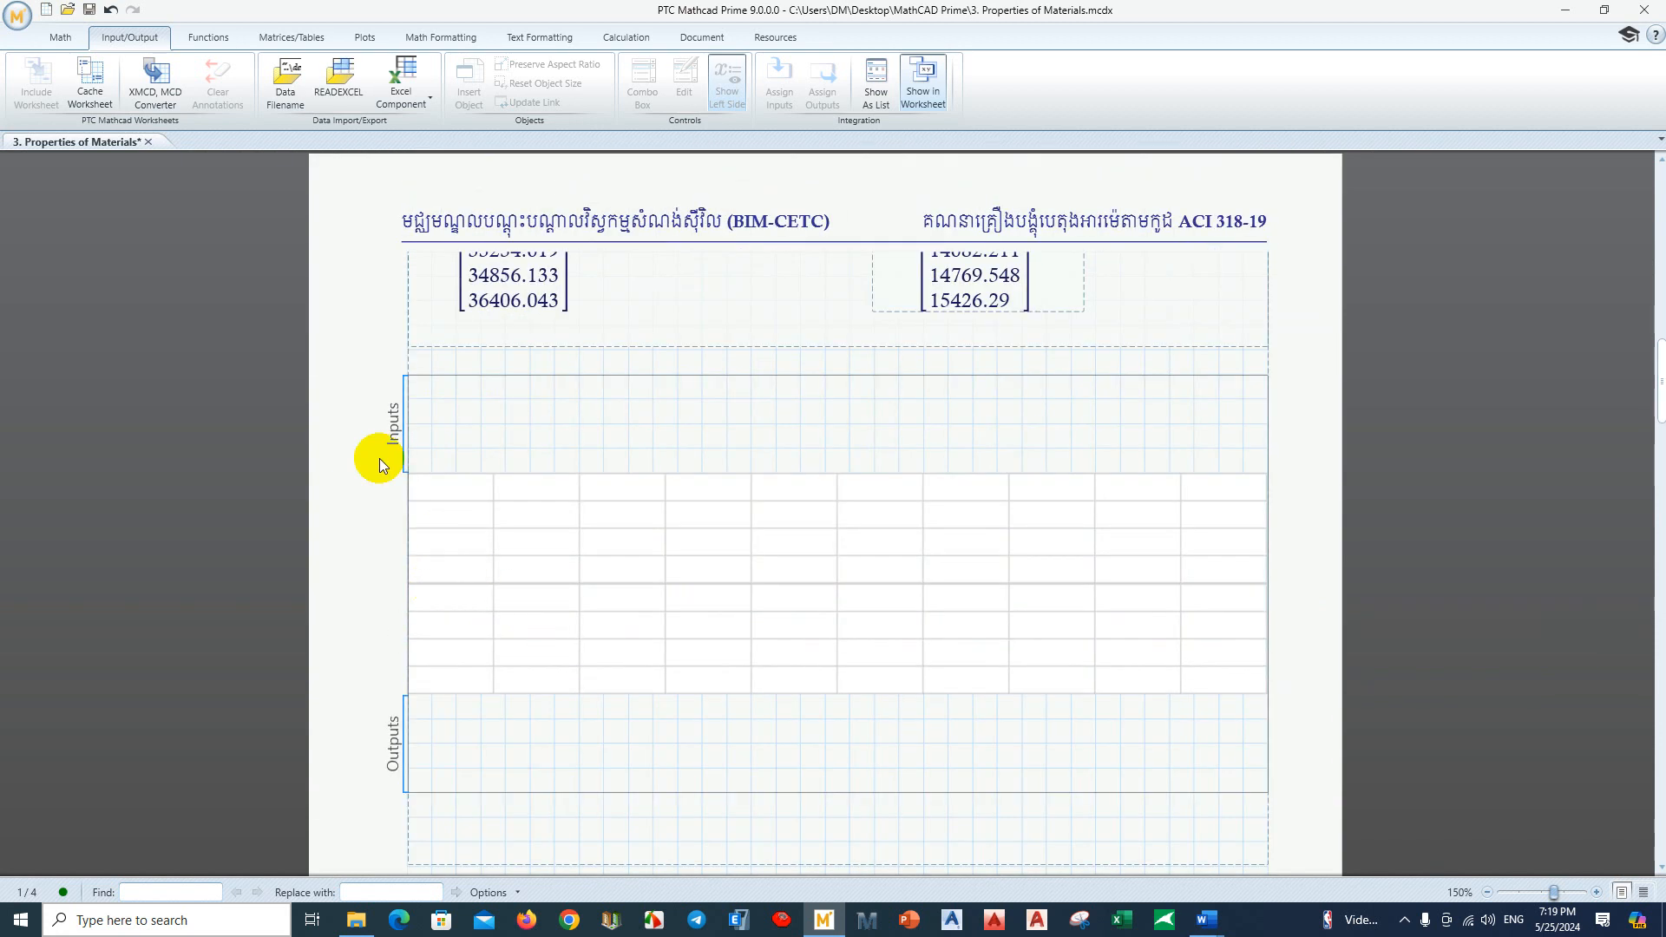
Step: Collapse the outputs area of the Excel component
click(487, 555)
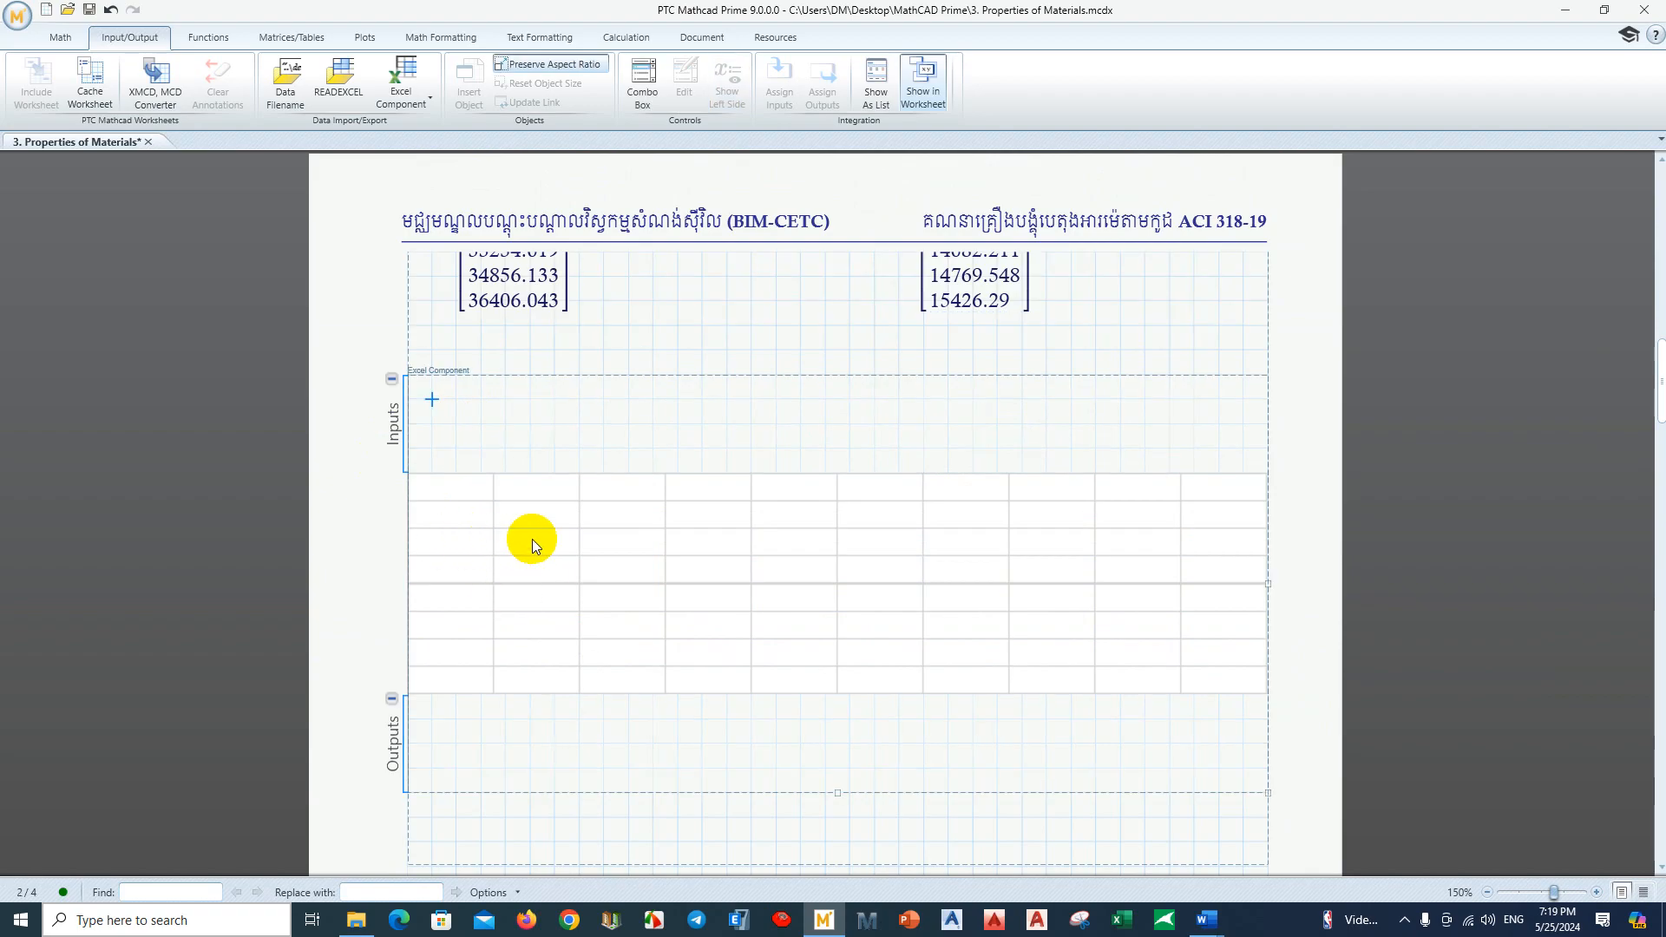
scroll(439, 811, down, 2)
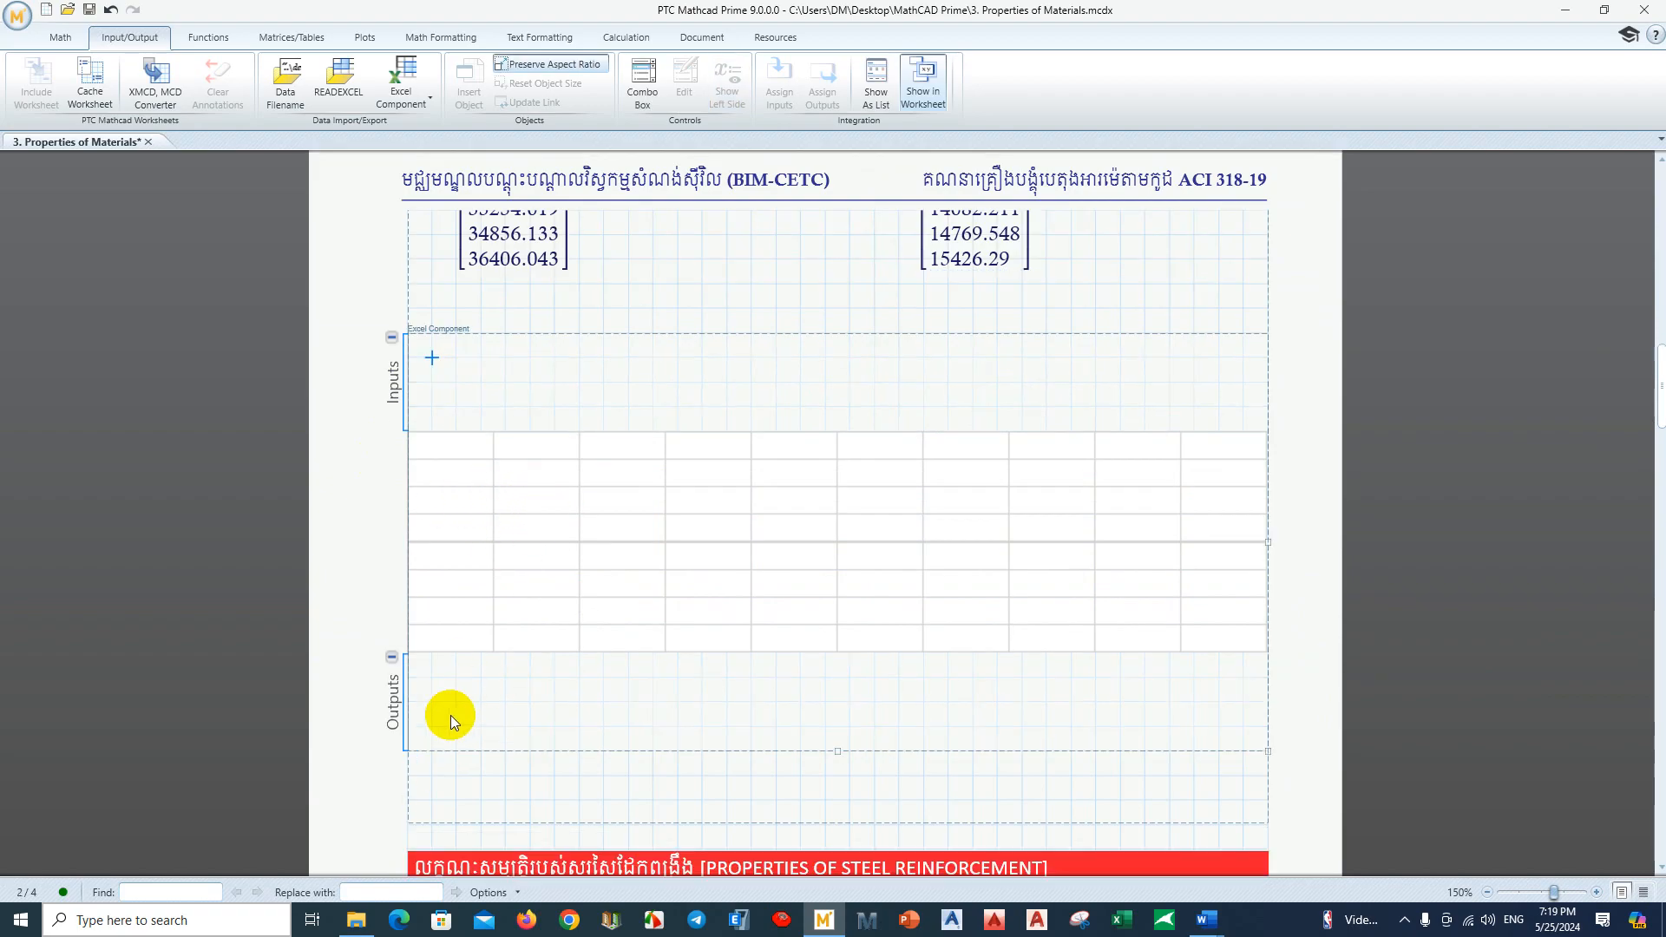
click(476, 705)
click(456, 594)
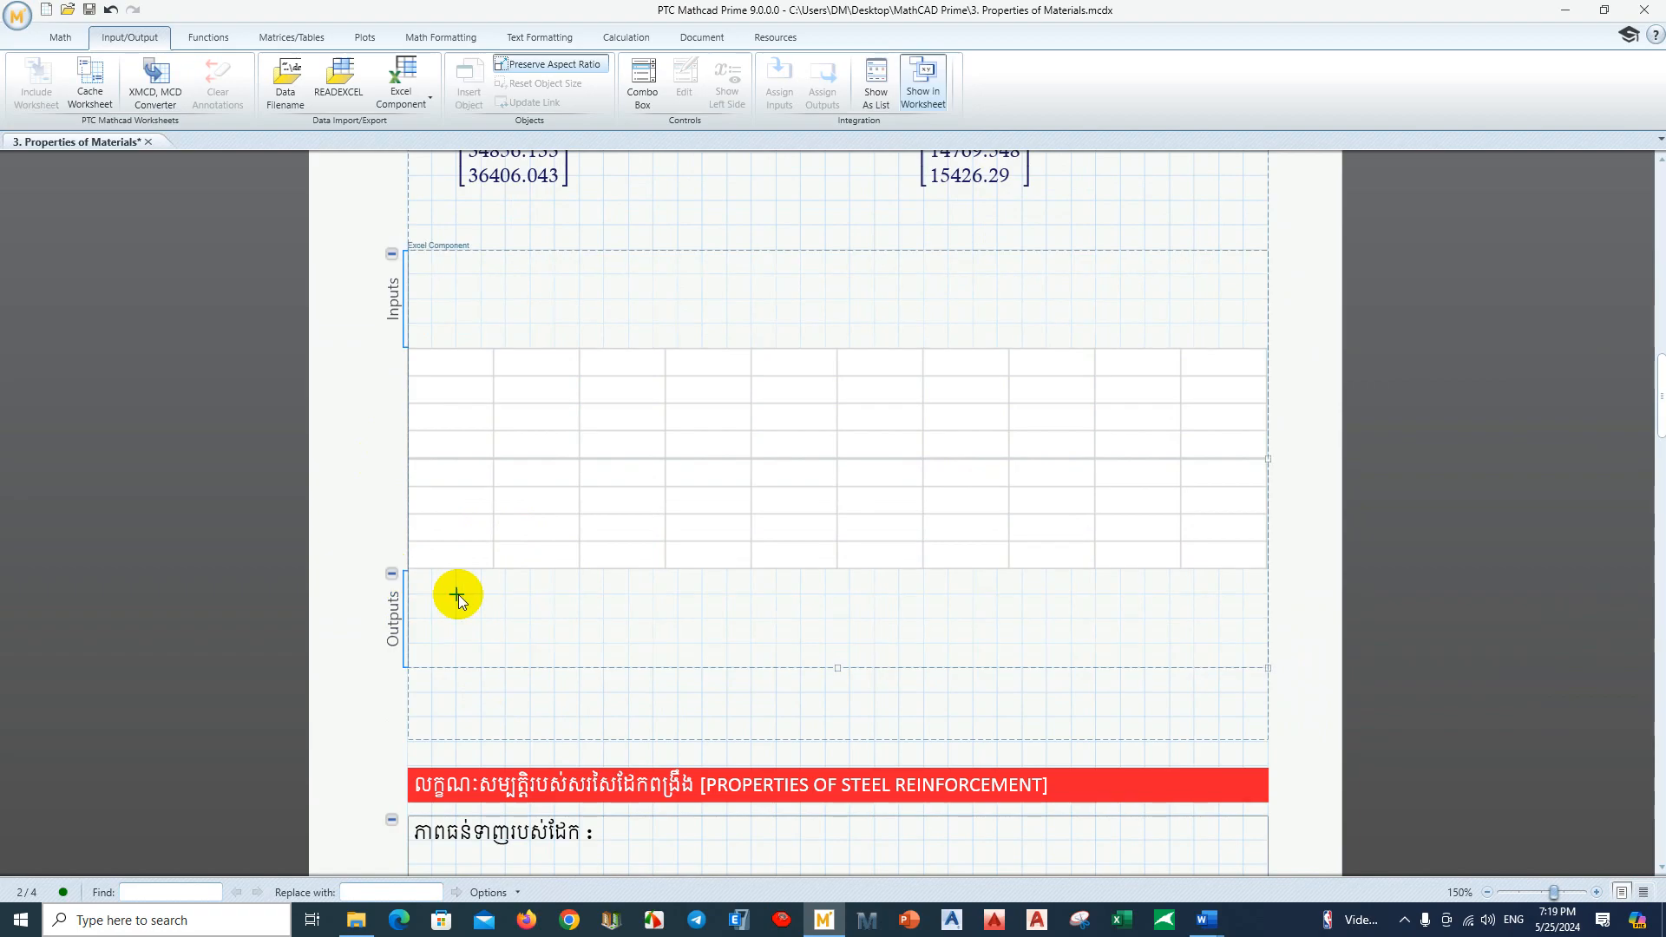
scroll(503, 596, up, 6)
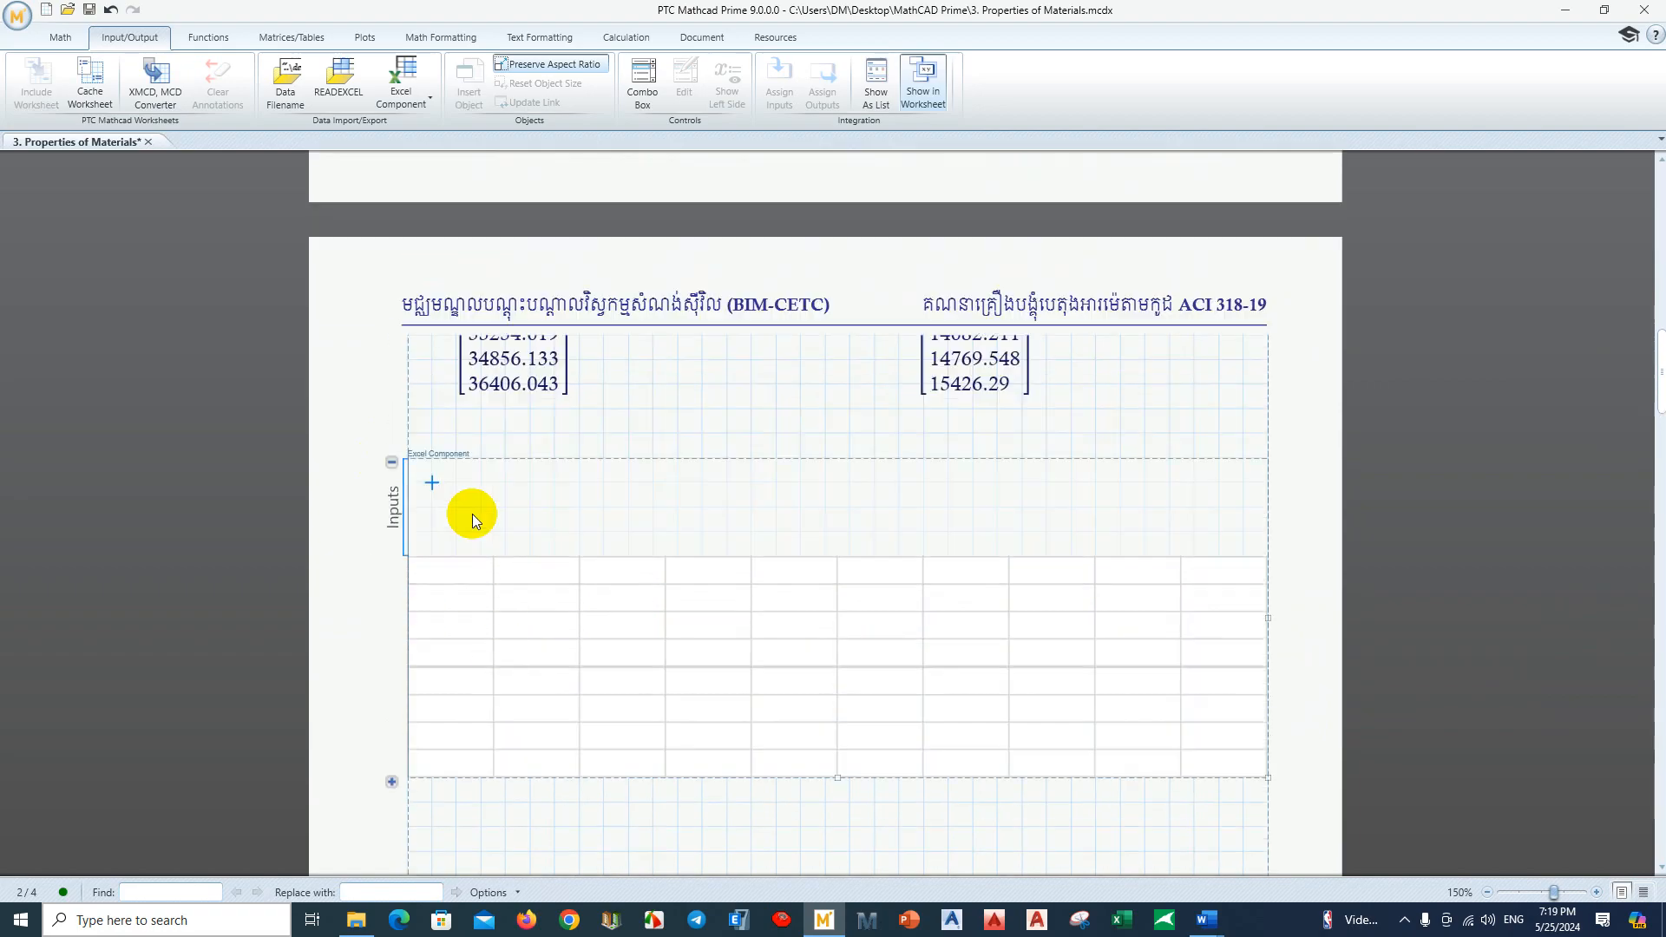
scroll(505, 590, down, 7)
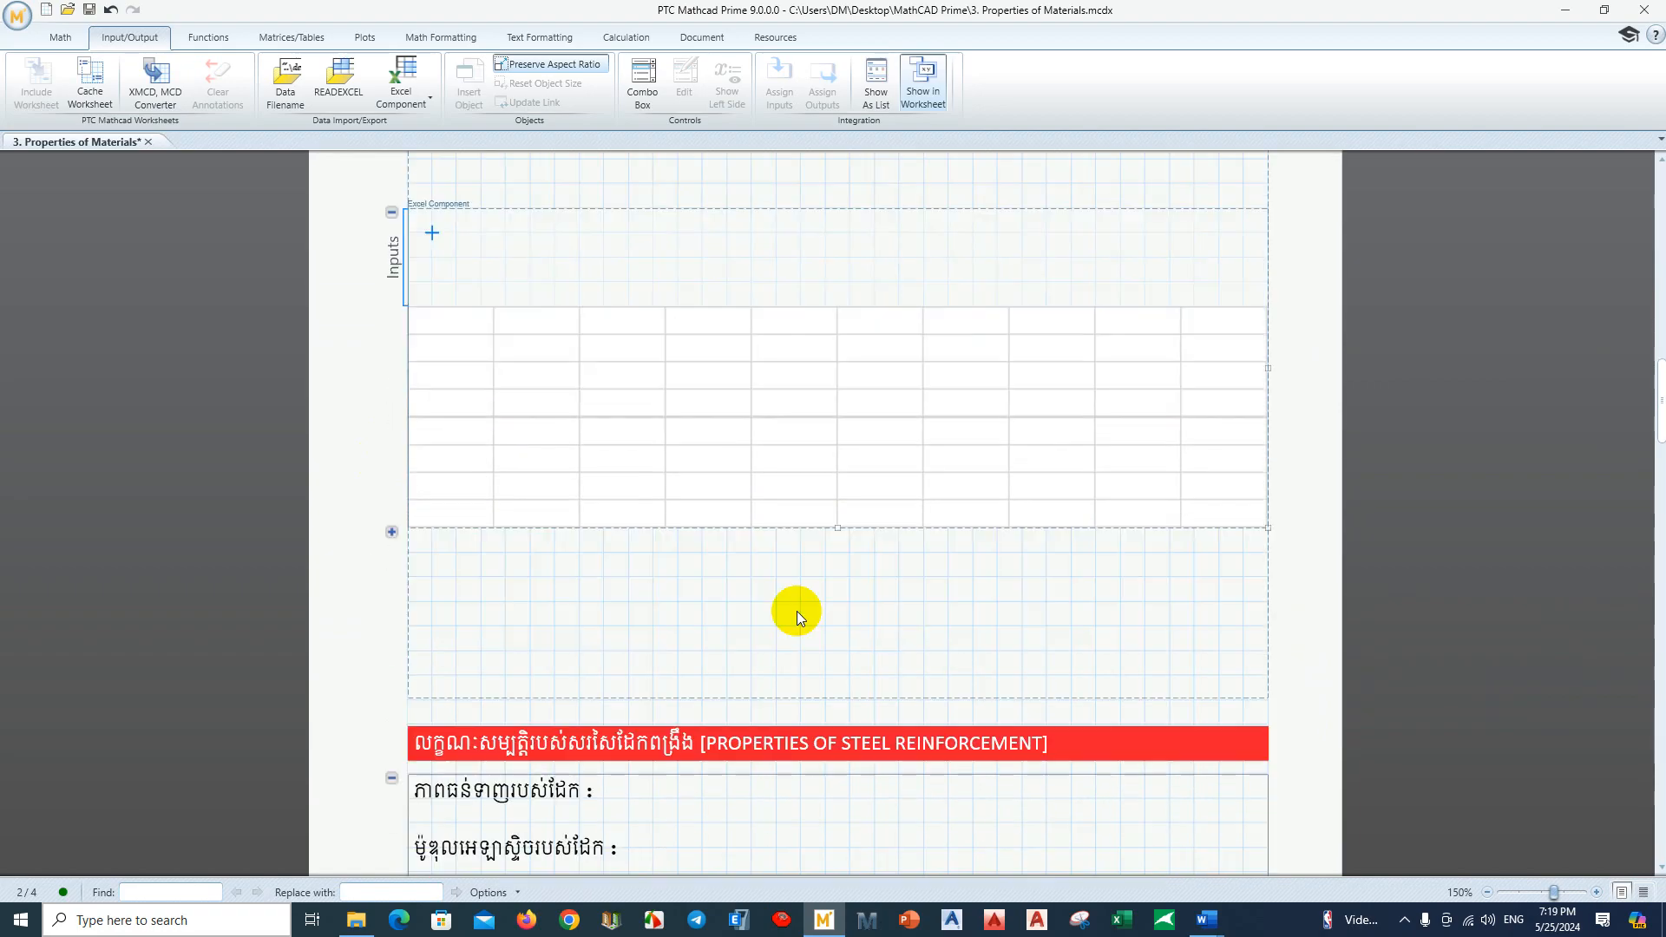
Step: Insert blank lines between the Excel component and the Properties of Steel Reinforcement heading to make more room
click(604, 716)
key(Return)
key(Return)
scroll(579, 607, down, 11)
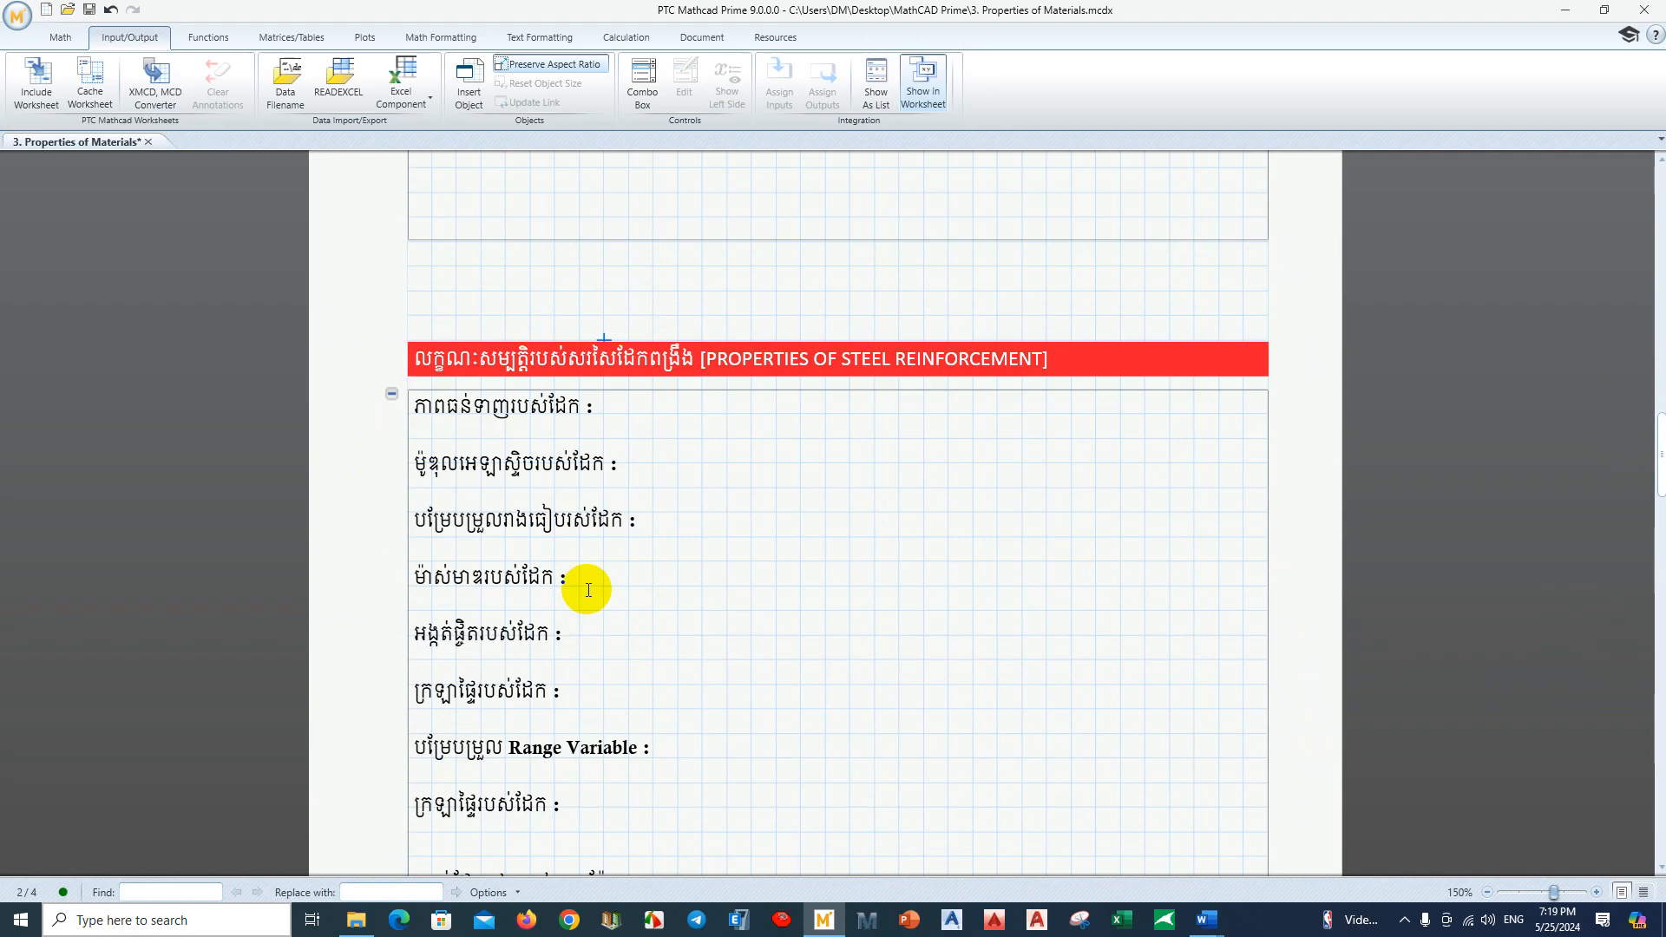
key(Return)
key(Return)
scroll(589, 584, up, 7)
key(Return)
key(Return)
key(Return)
key(Return)
key(Return)
scroll(573, 556, up, 9)
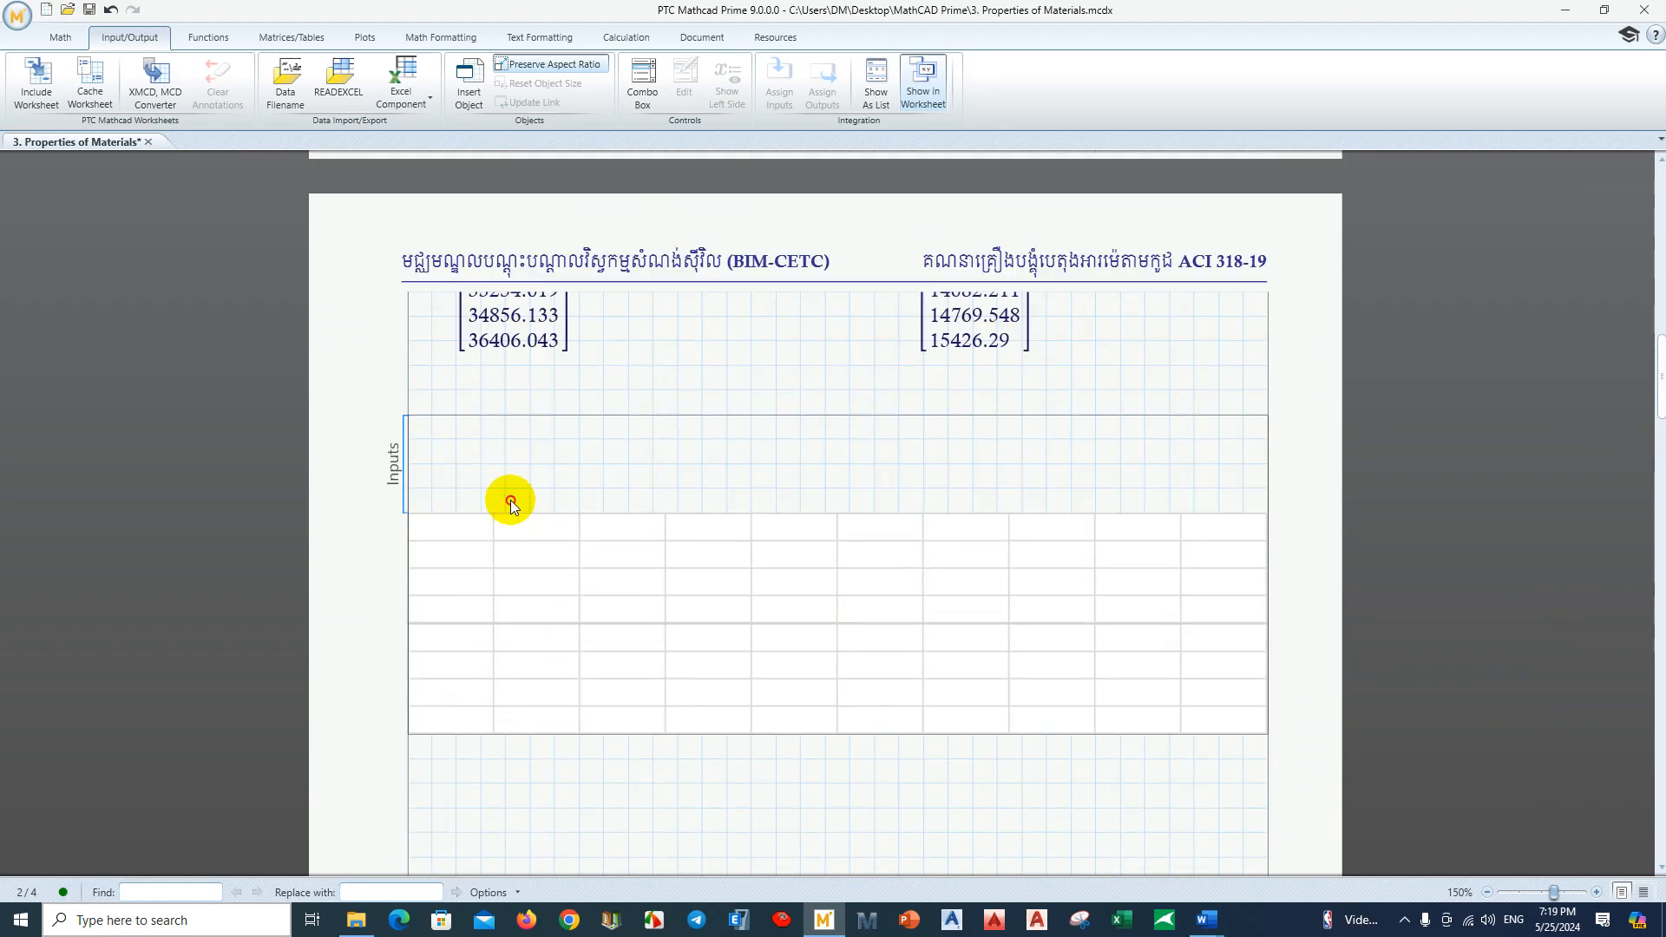
Step: Insert an input expression for cell A1 in the Excel component and align it with the left edge of the inputs area
click(455, 458)
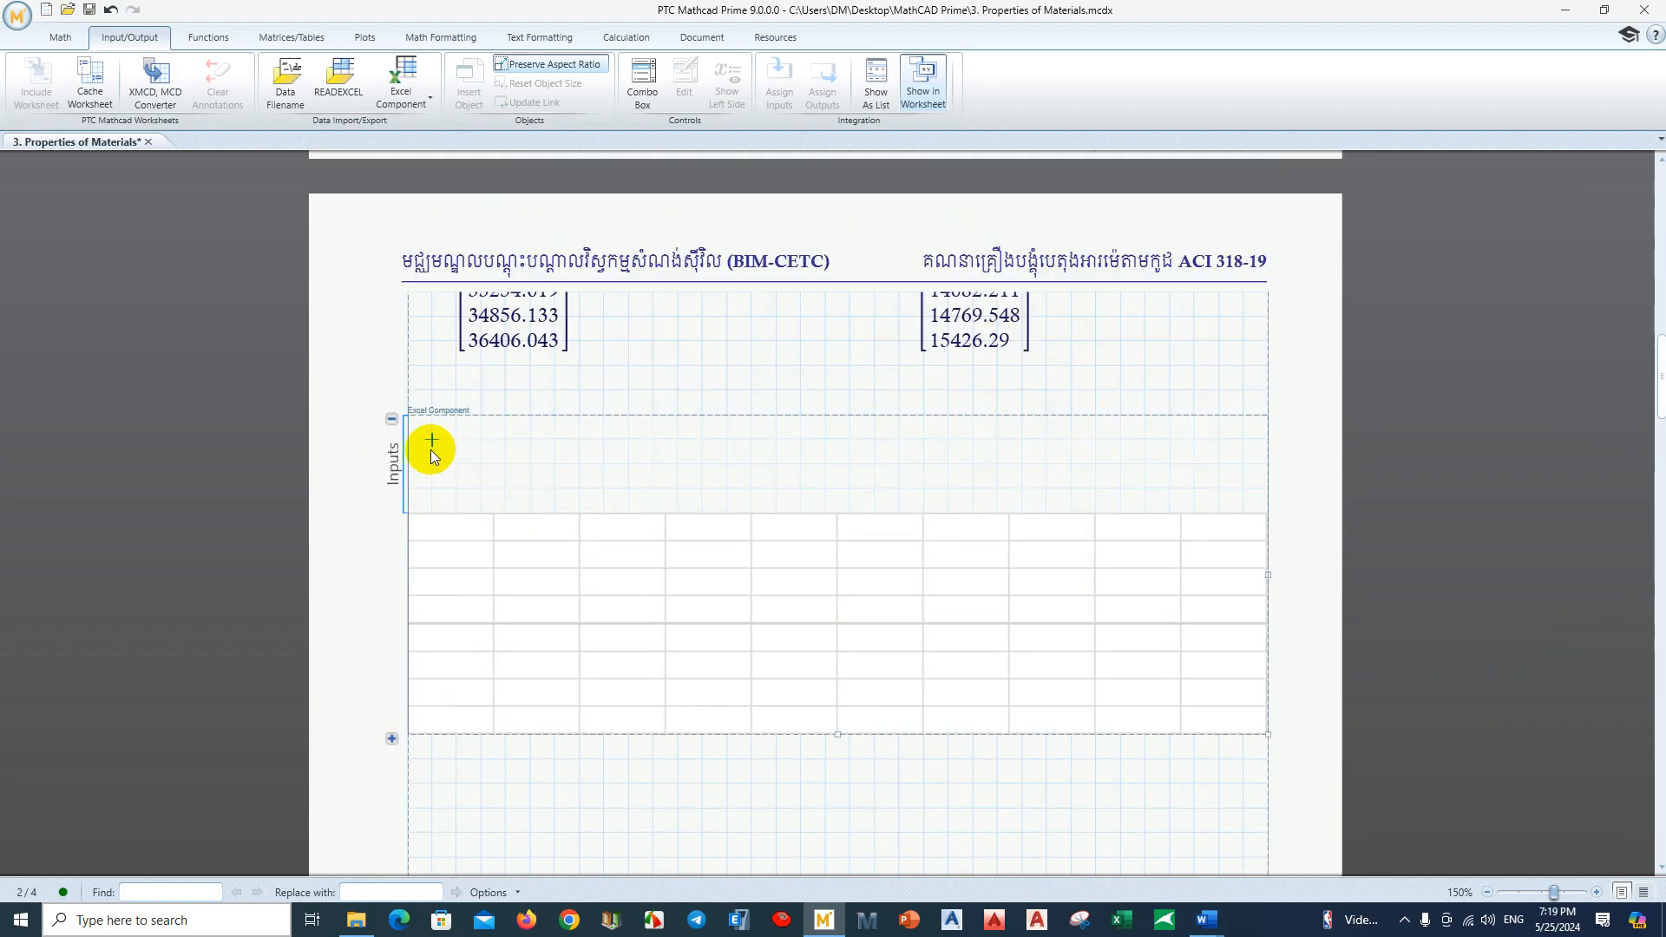
click(413, 87)
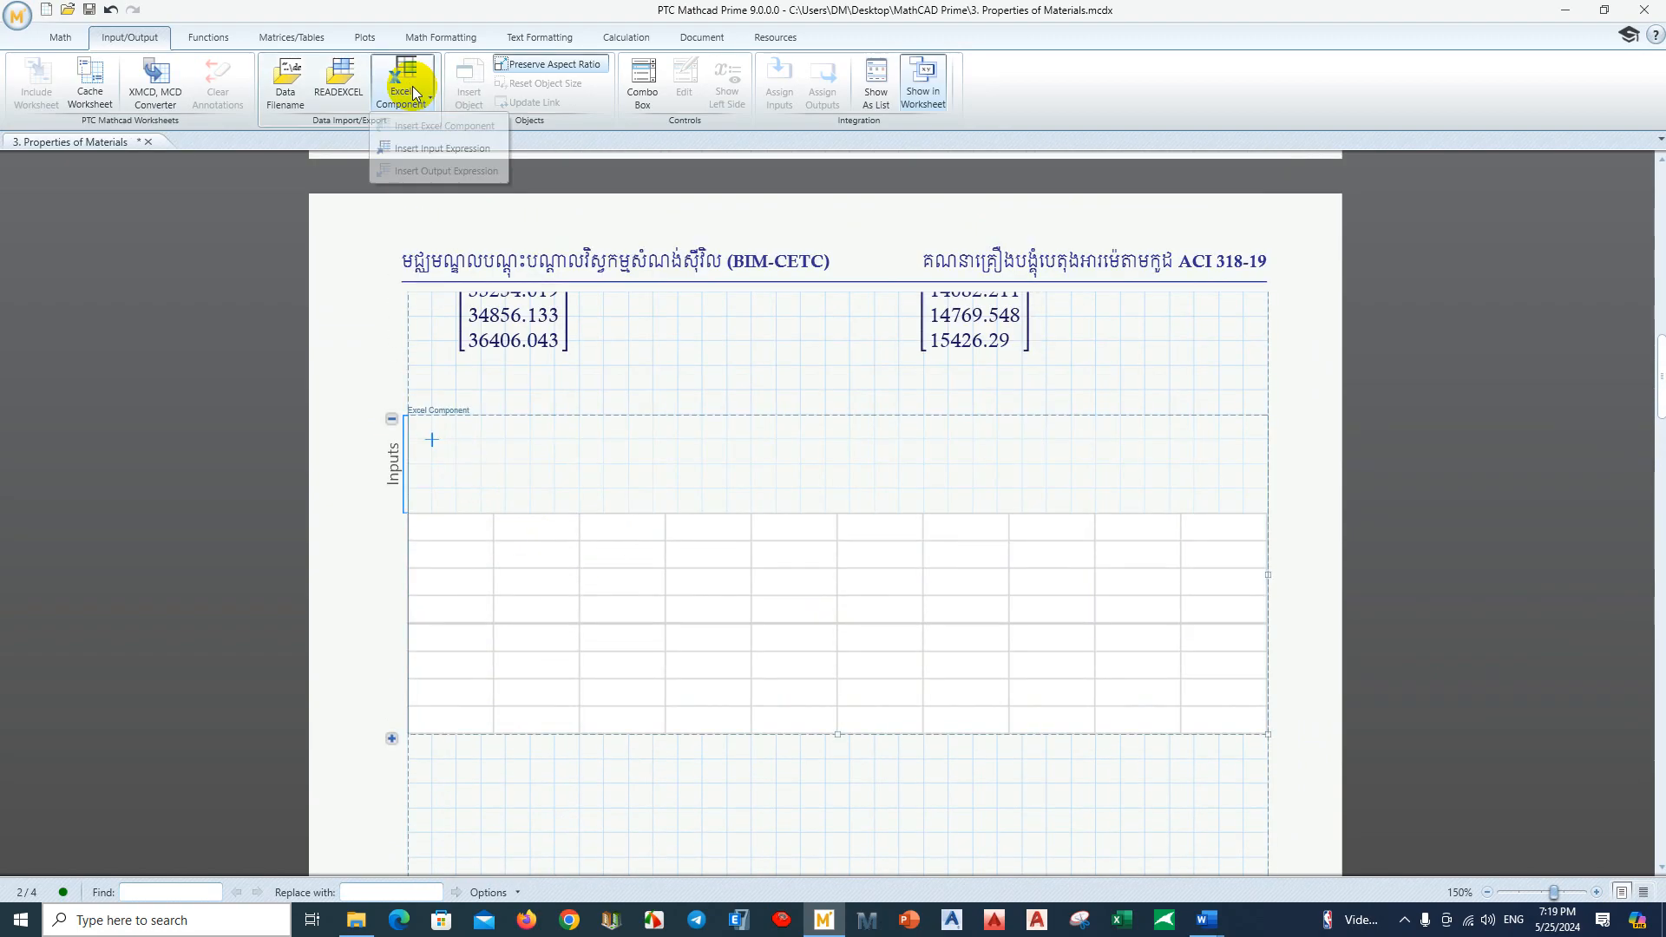
click(465, 149)
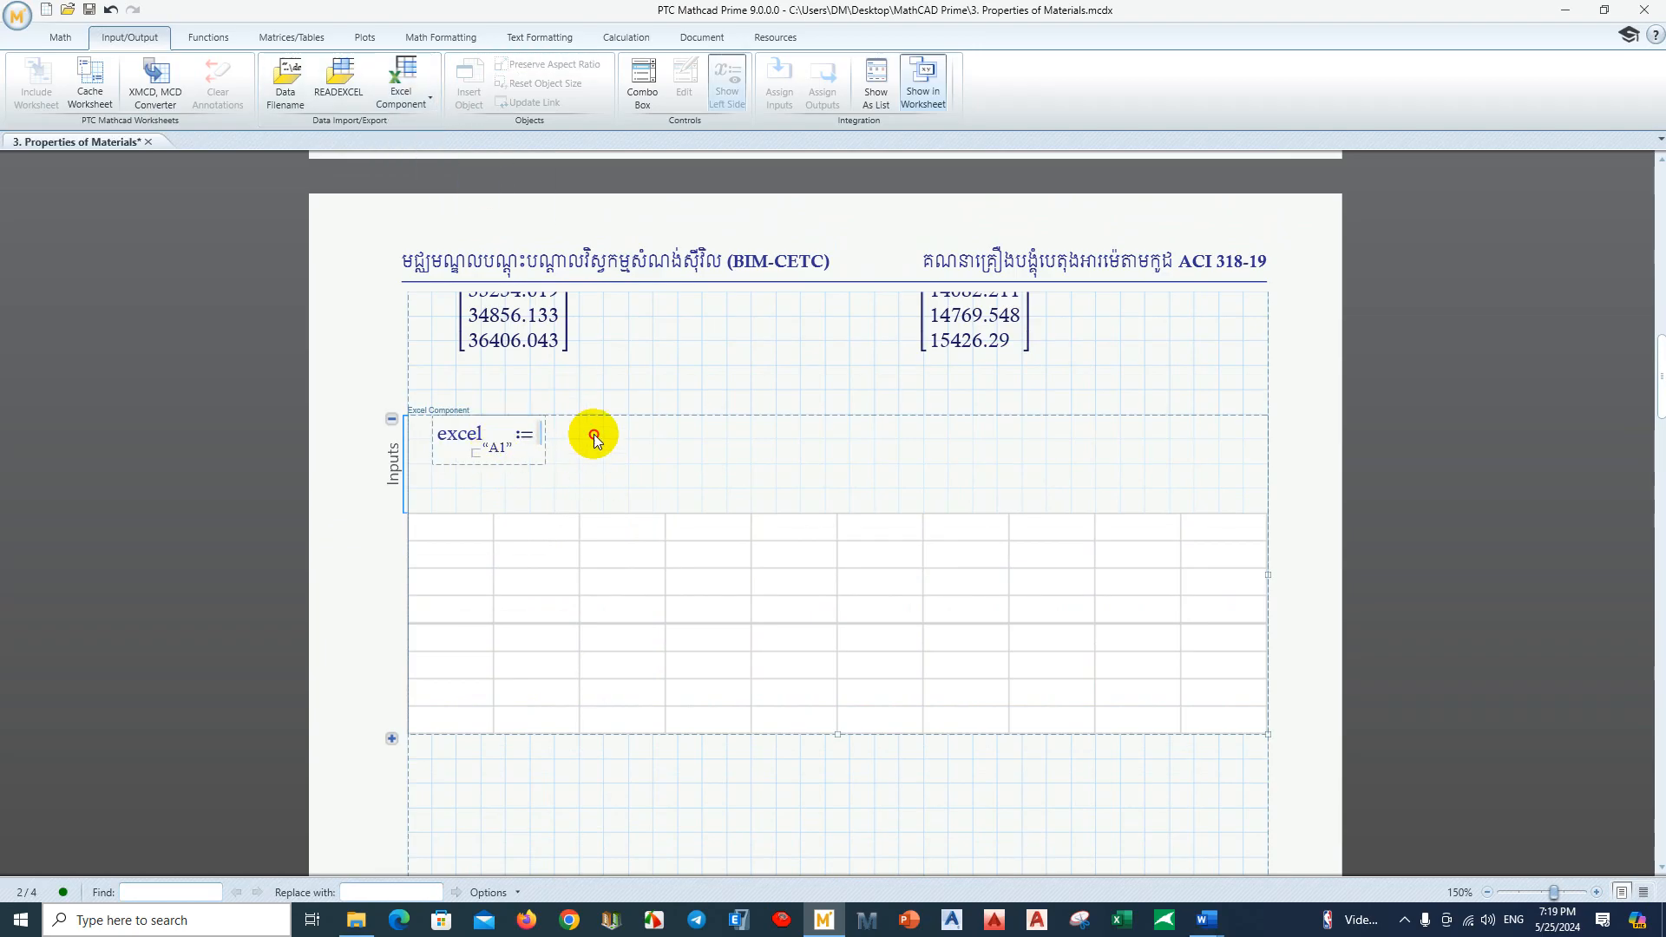
click(513, 466)
drag(513, 466, 488, 466)
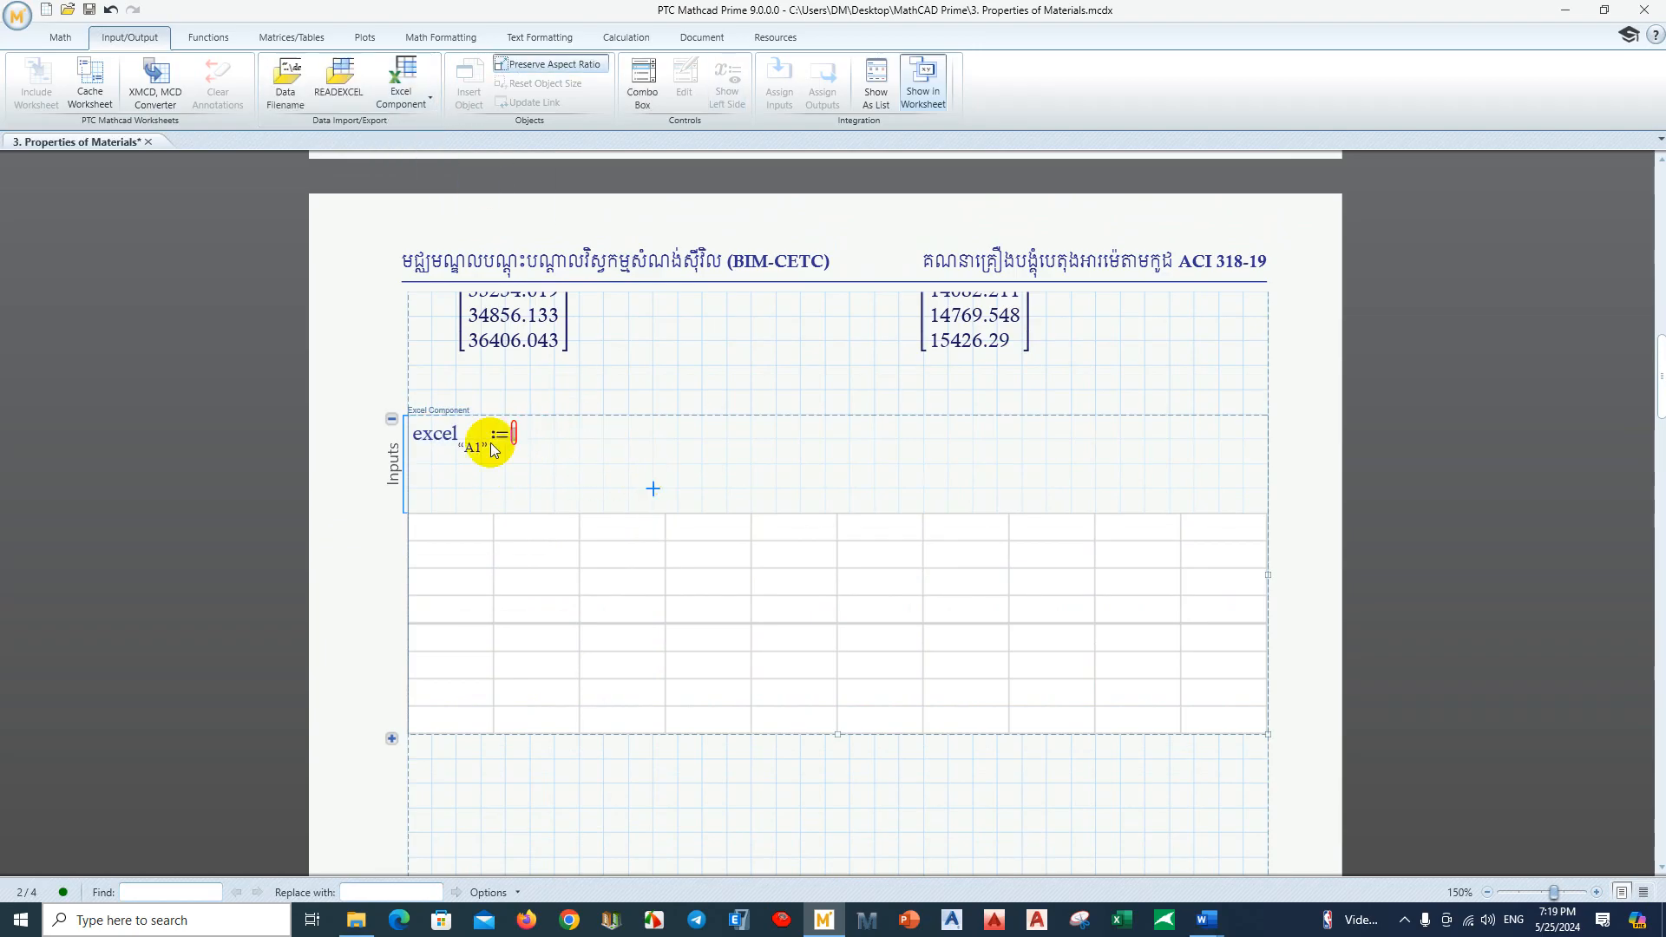
Step: Check the result names above and assign f'c divided by MPa to the A1 input expression of the Excel component
scroll(483, 451, up, 10)
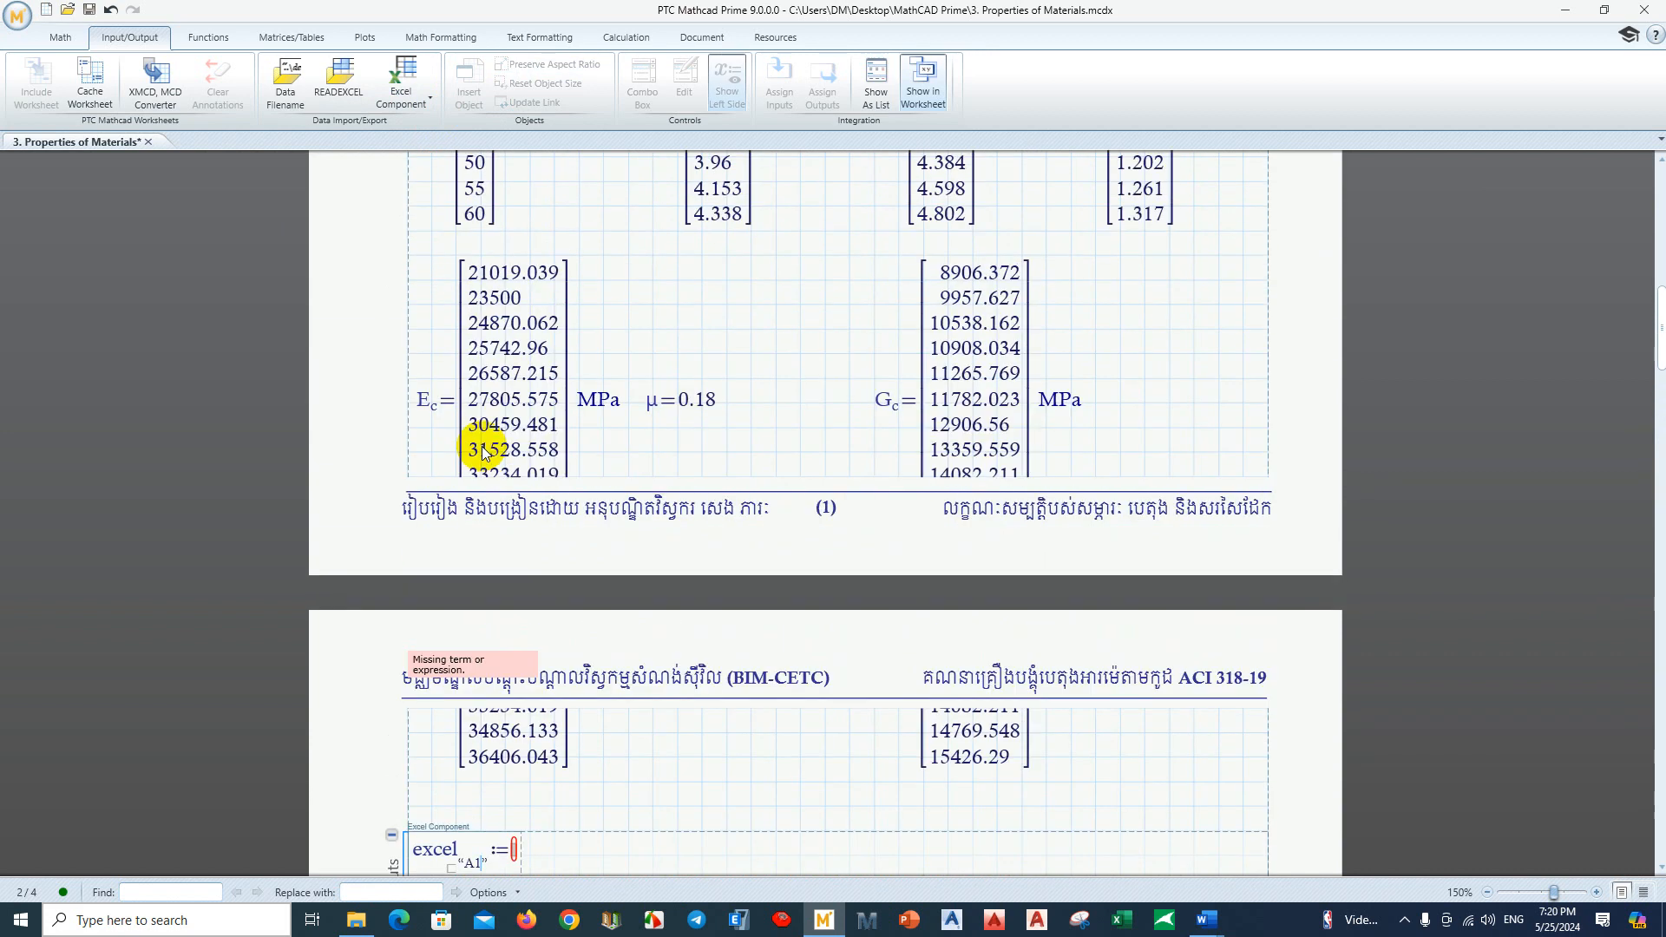
click(426, 419)
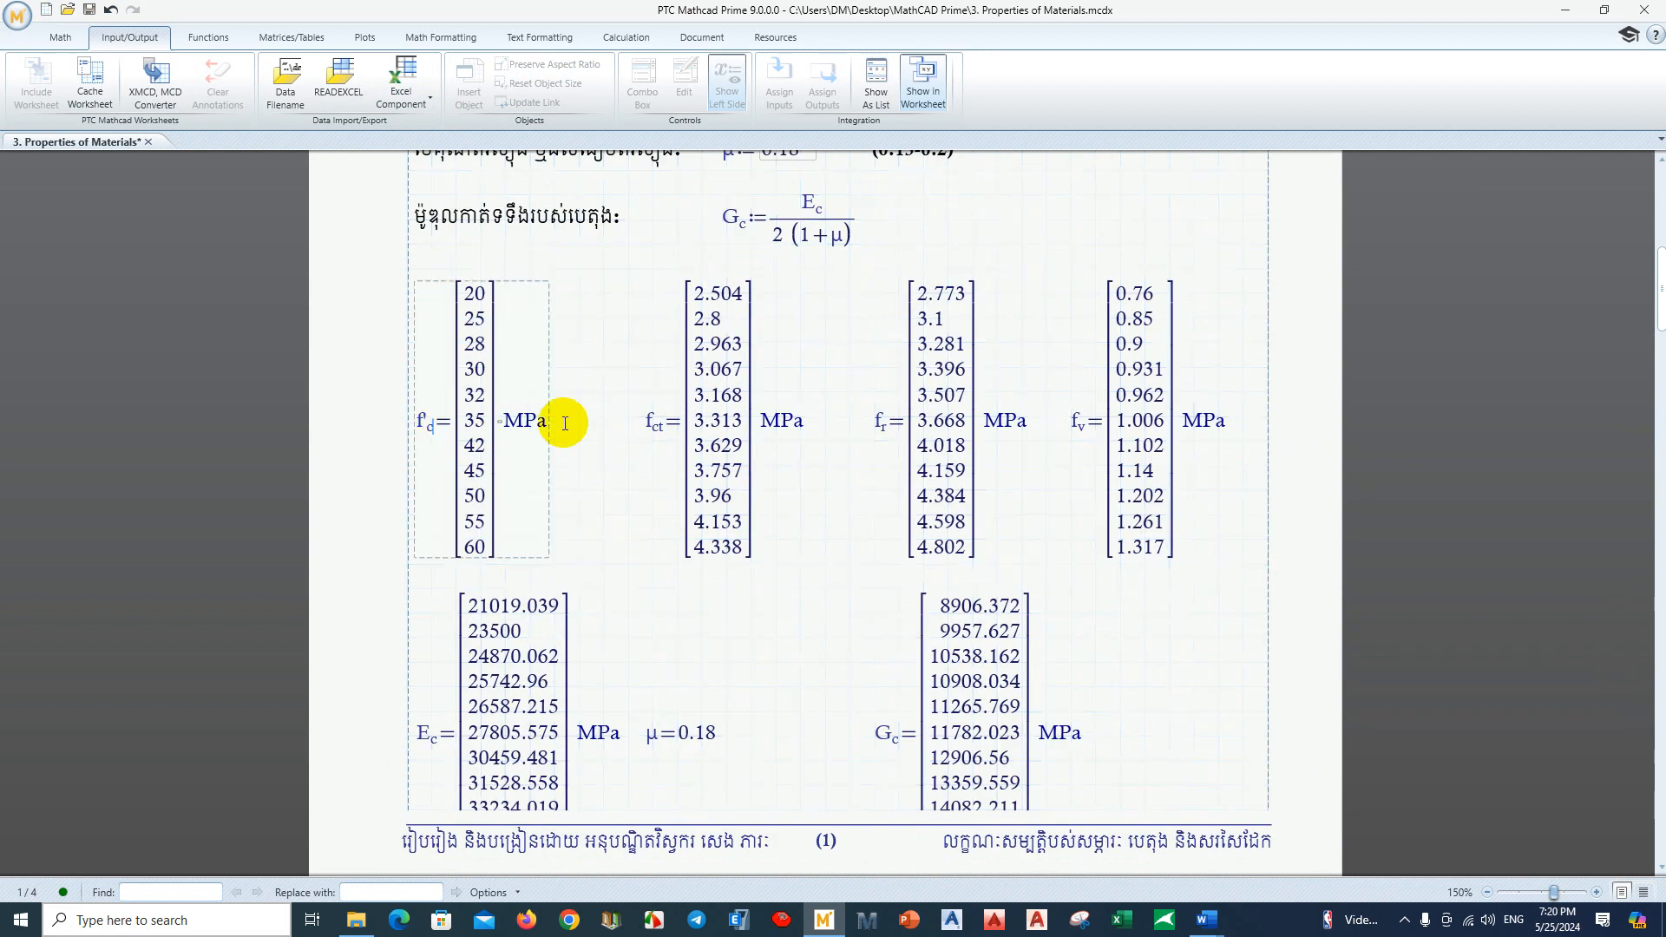
click(657, 417)
scroll(485, 434, down, 10)
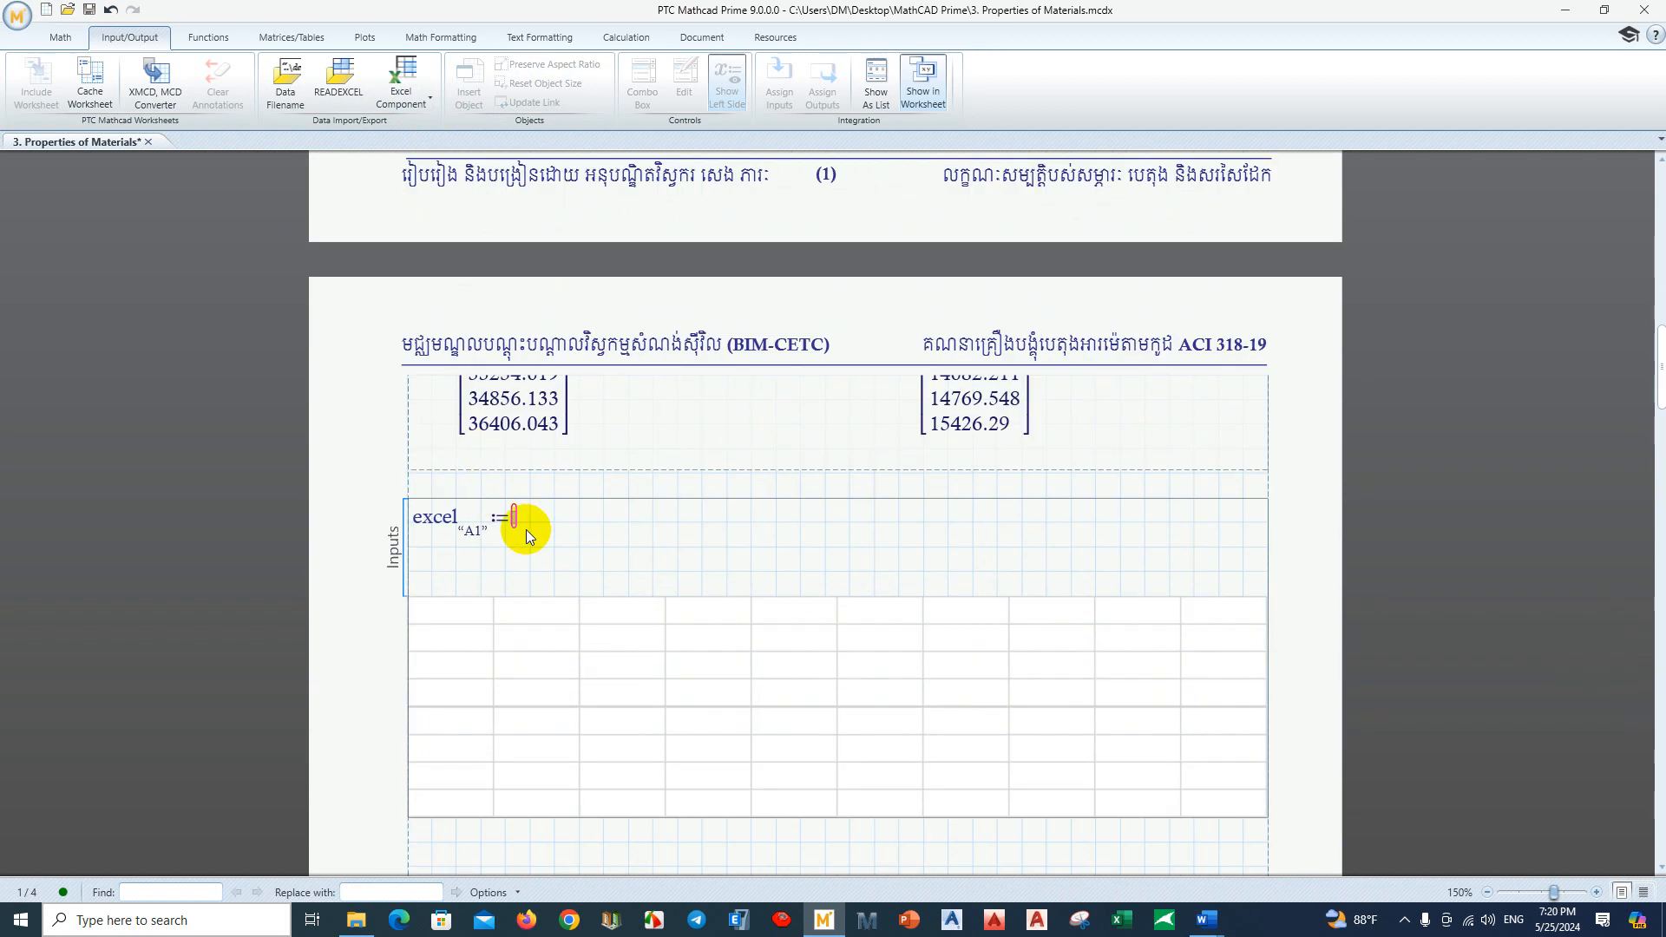
click(598, 523)
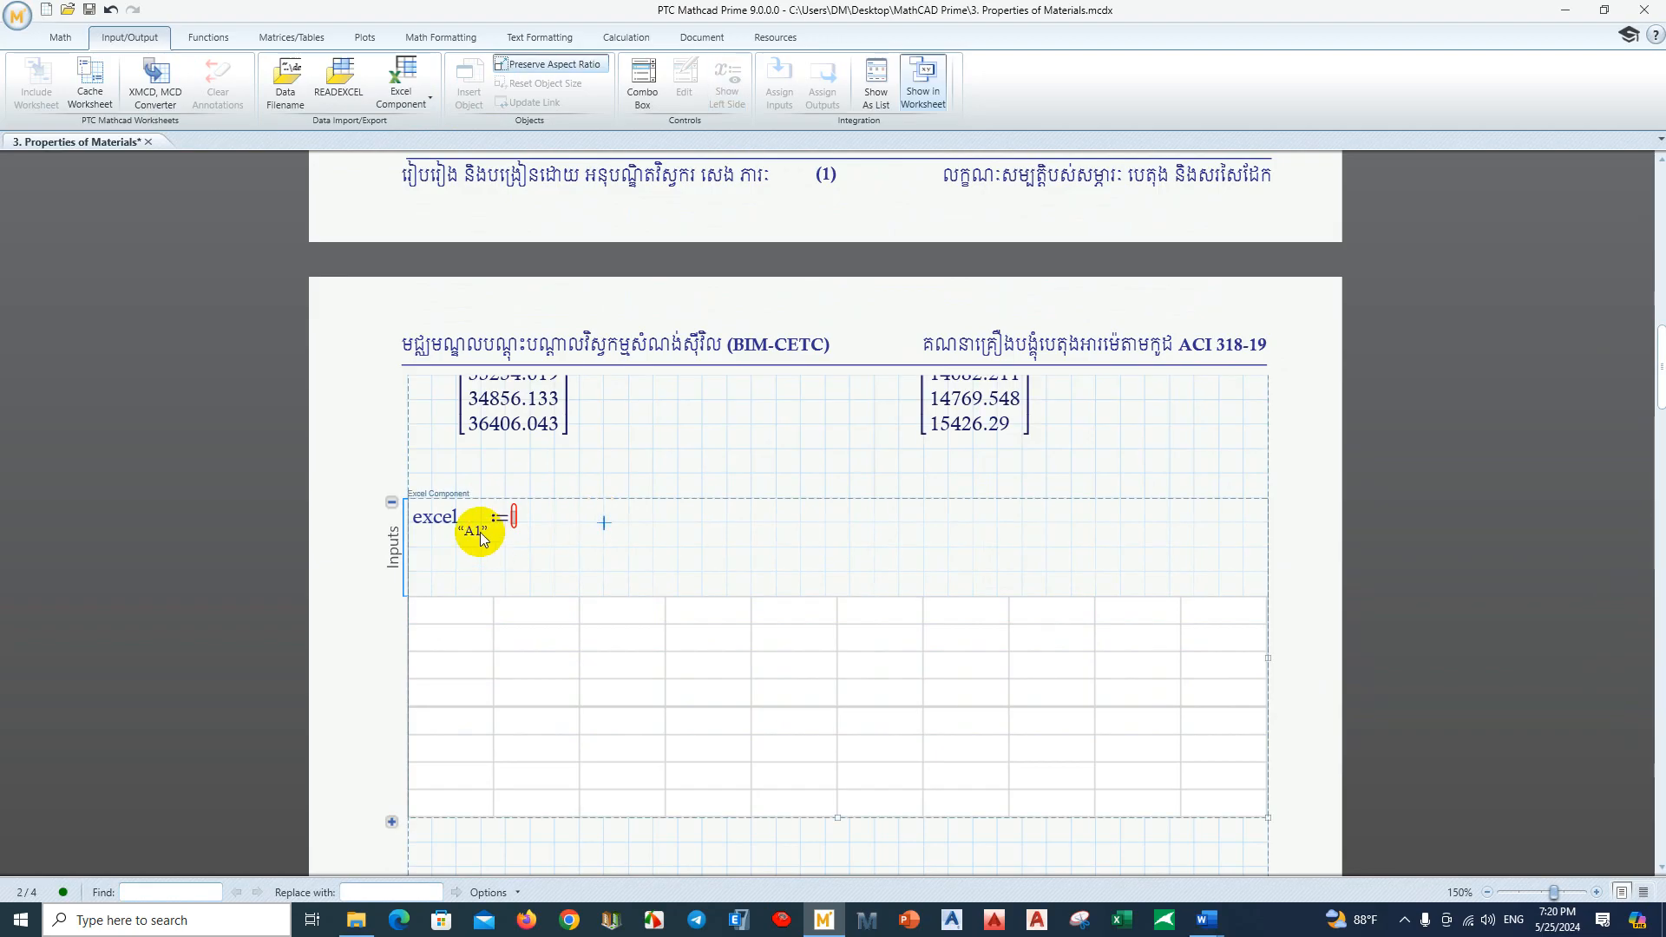
click(516, 515)
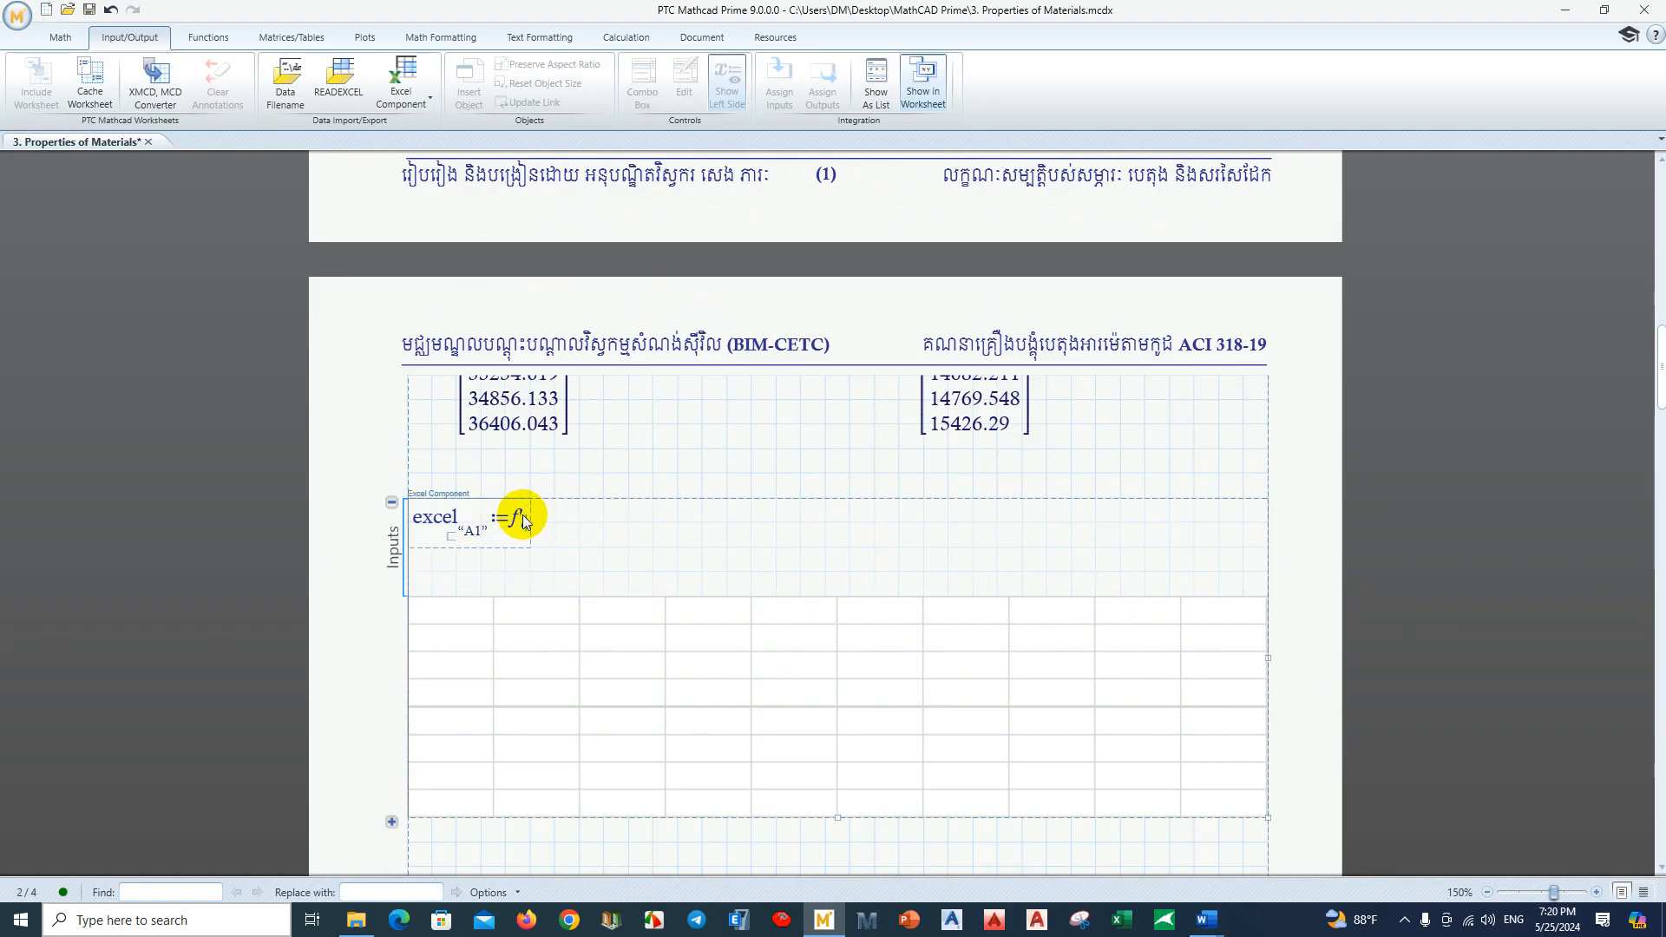
text(f')
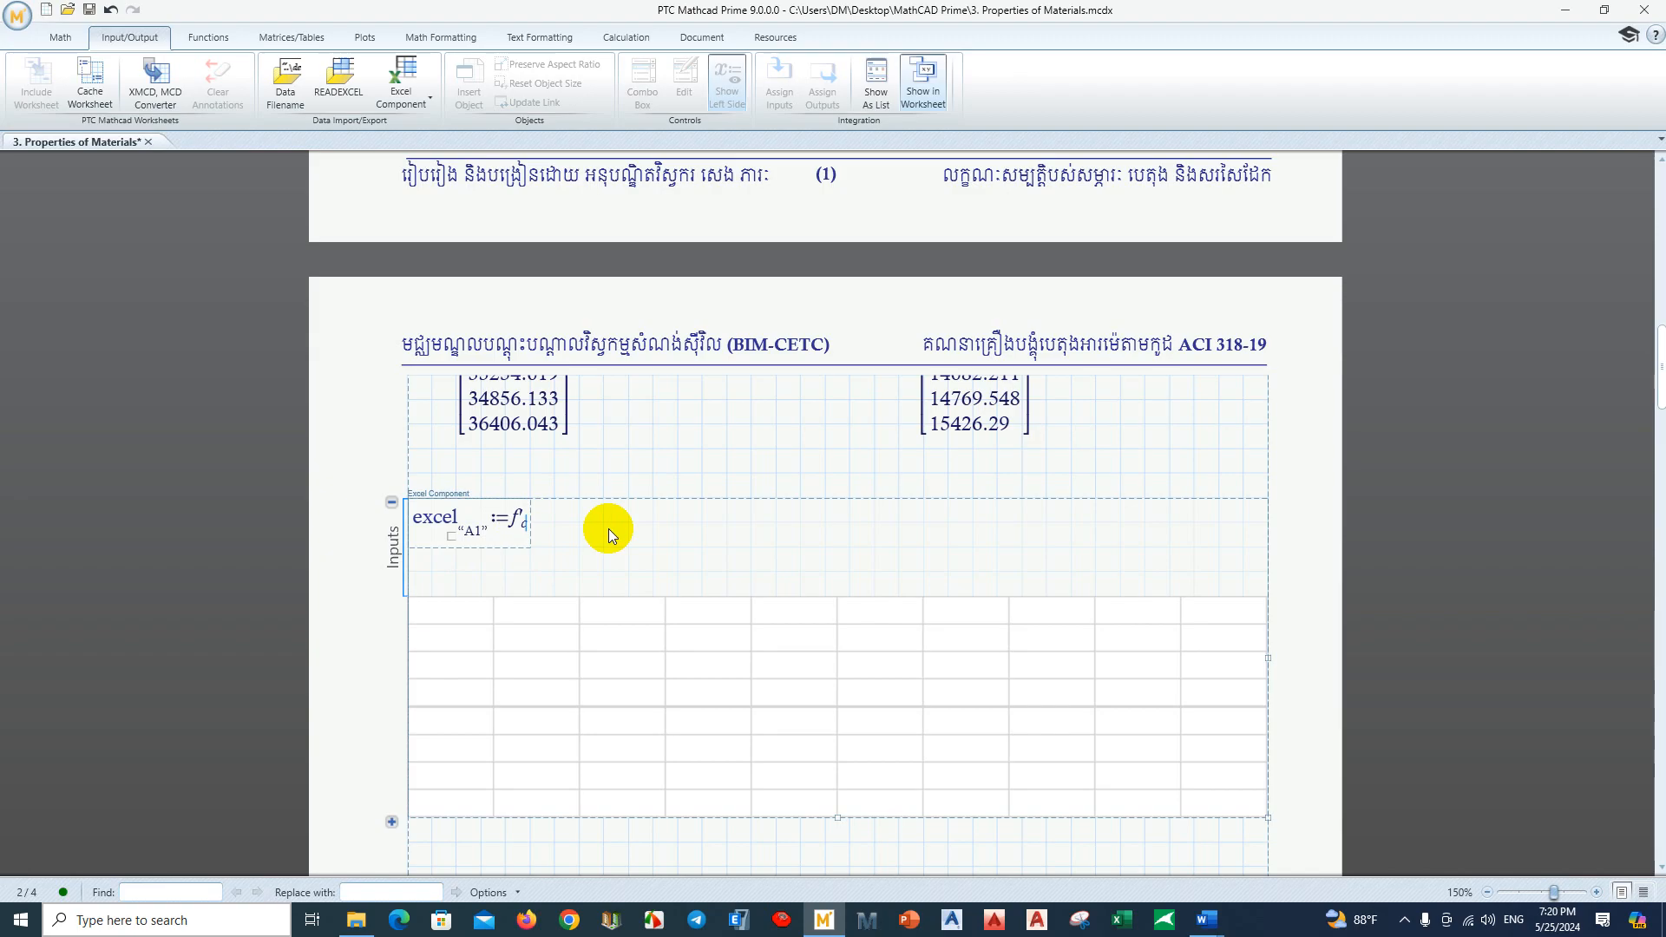
text(c/)
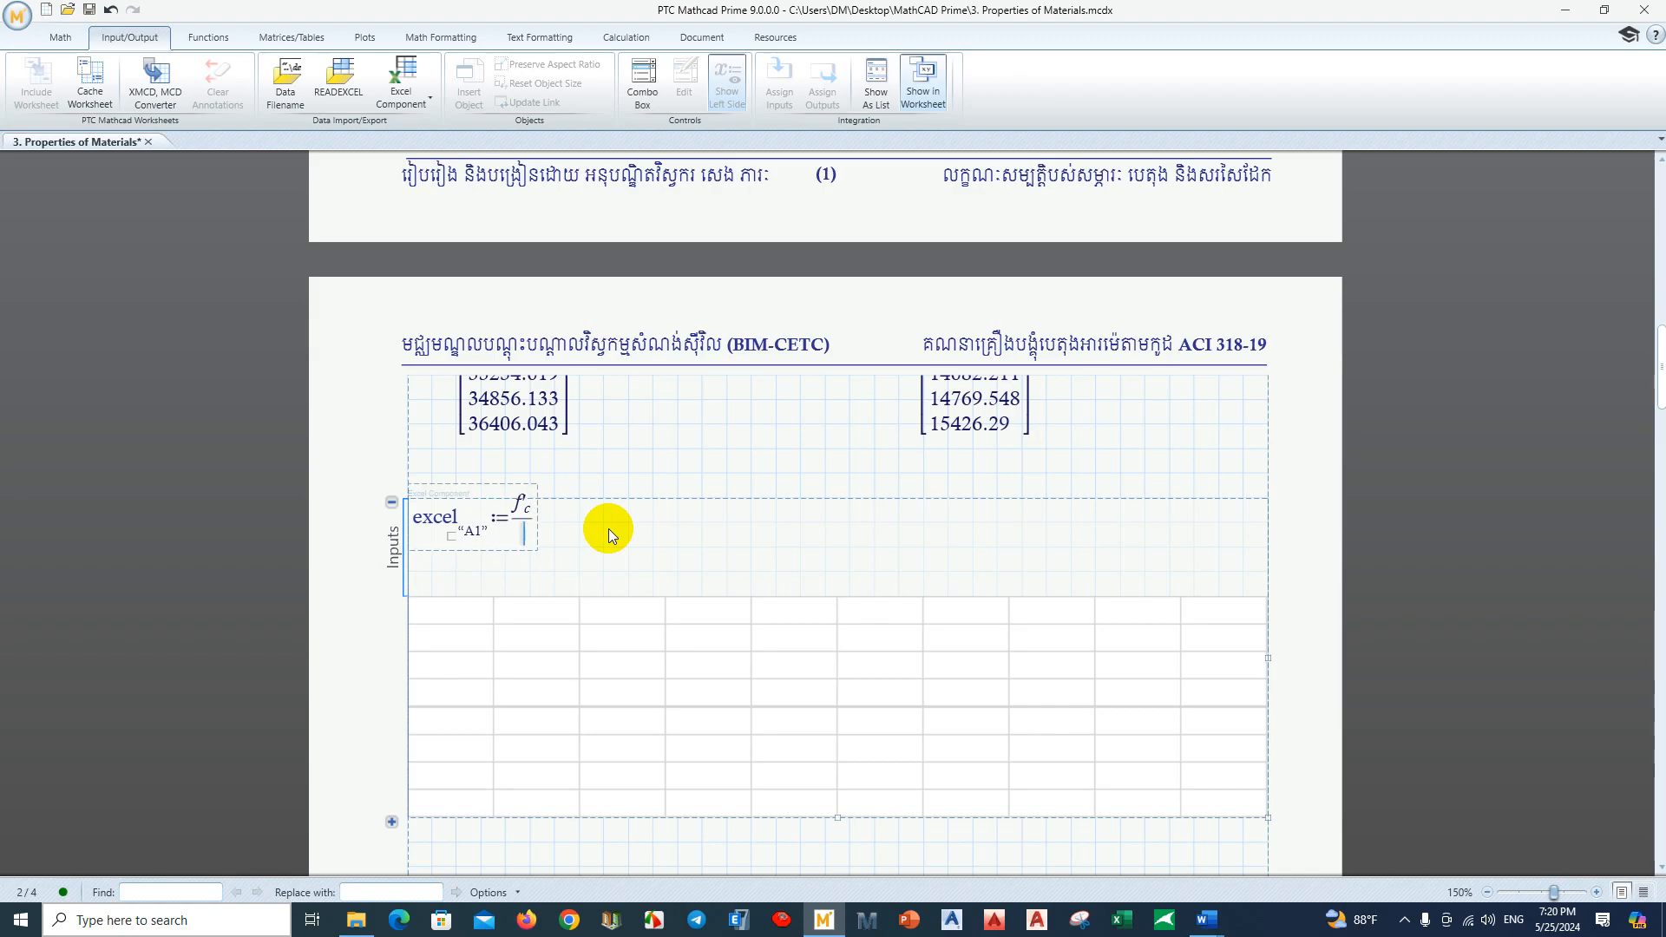
text(MPa)
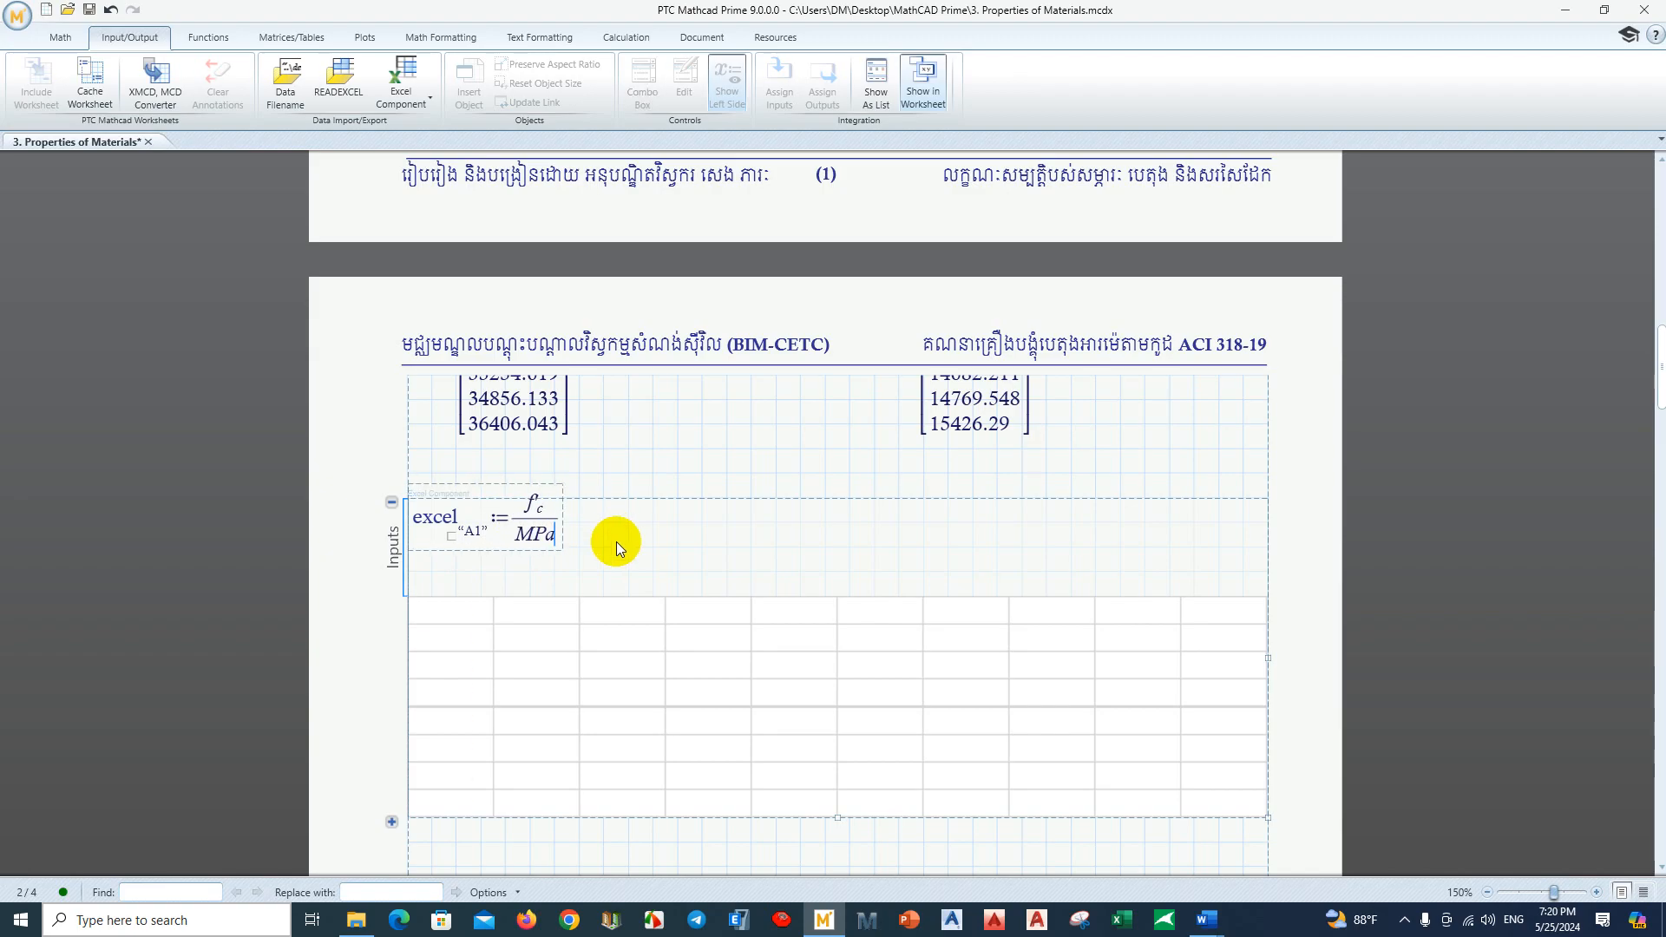
click(616, 541)
click(492, 540)
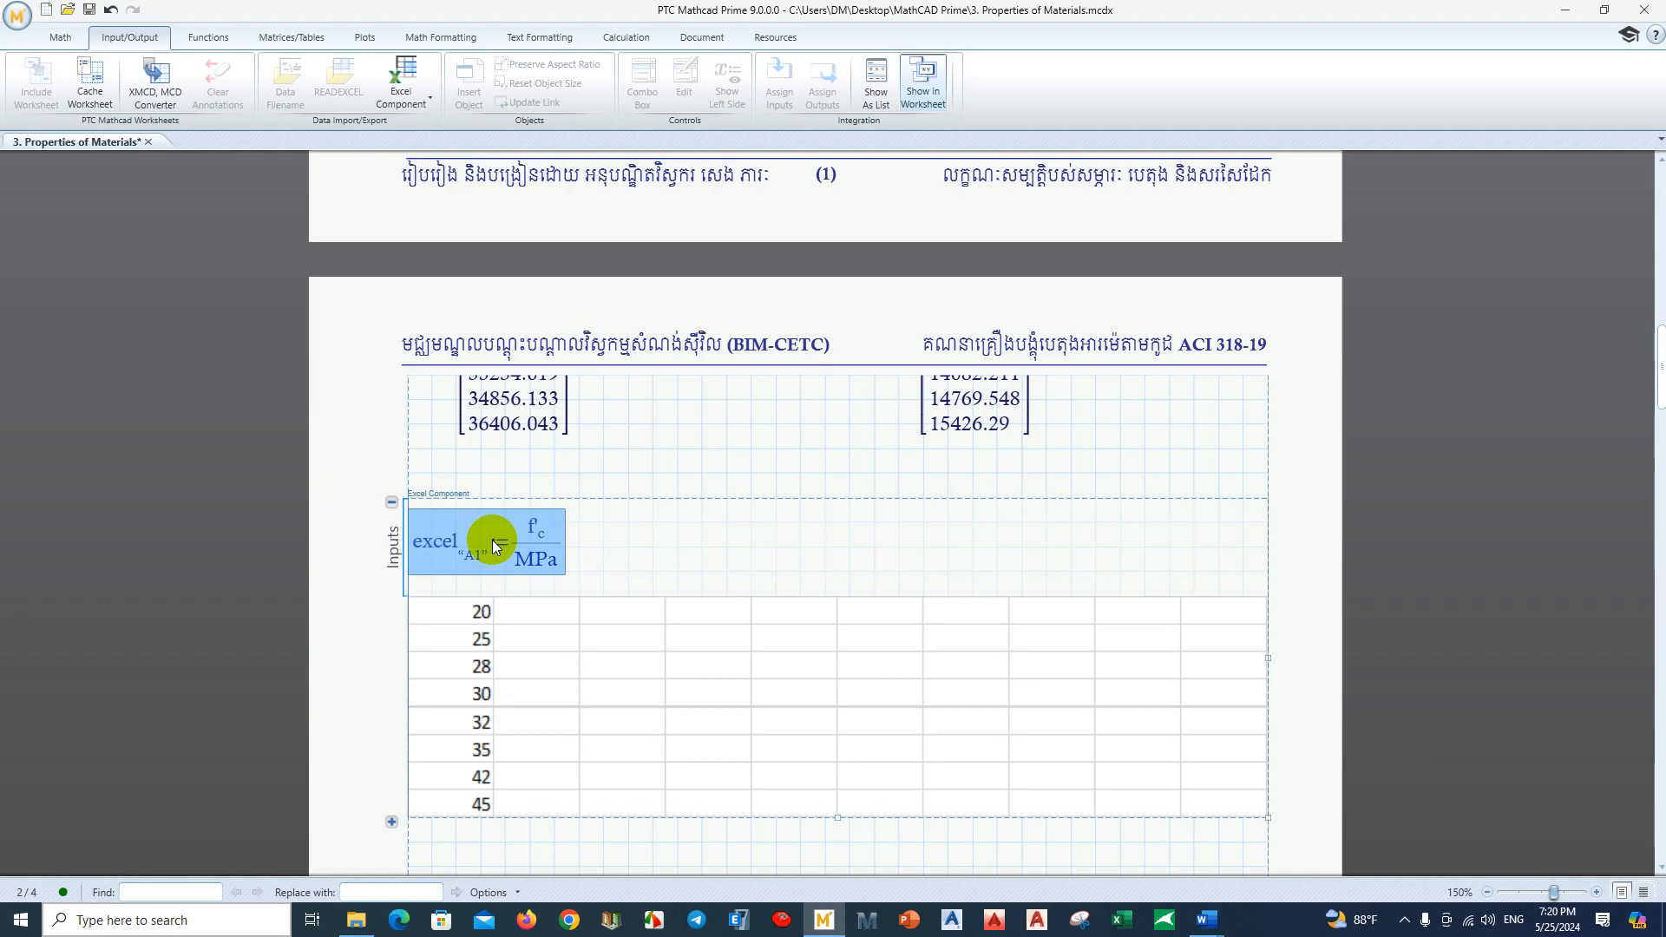
Step: Open the Excel component's embedded worksheet for editing and dismiss the Office licence notice
double_click(457, 624)
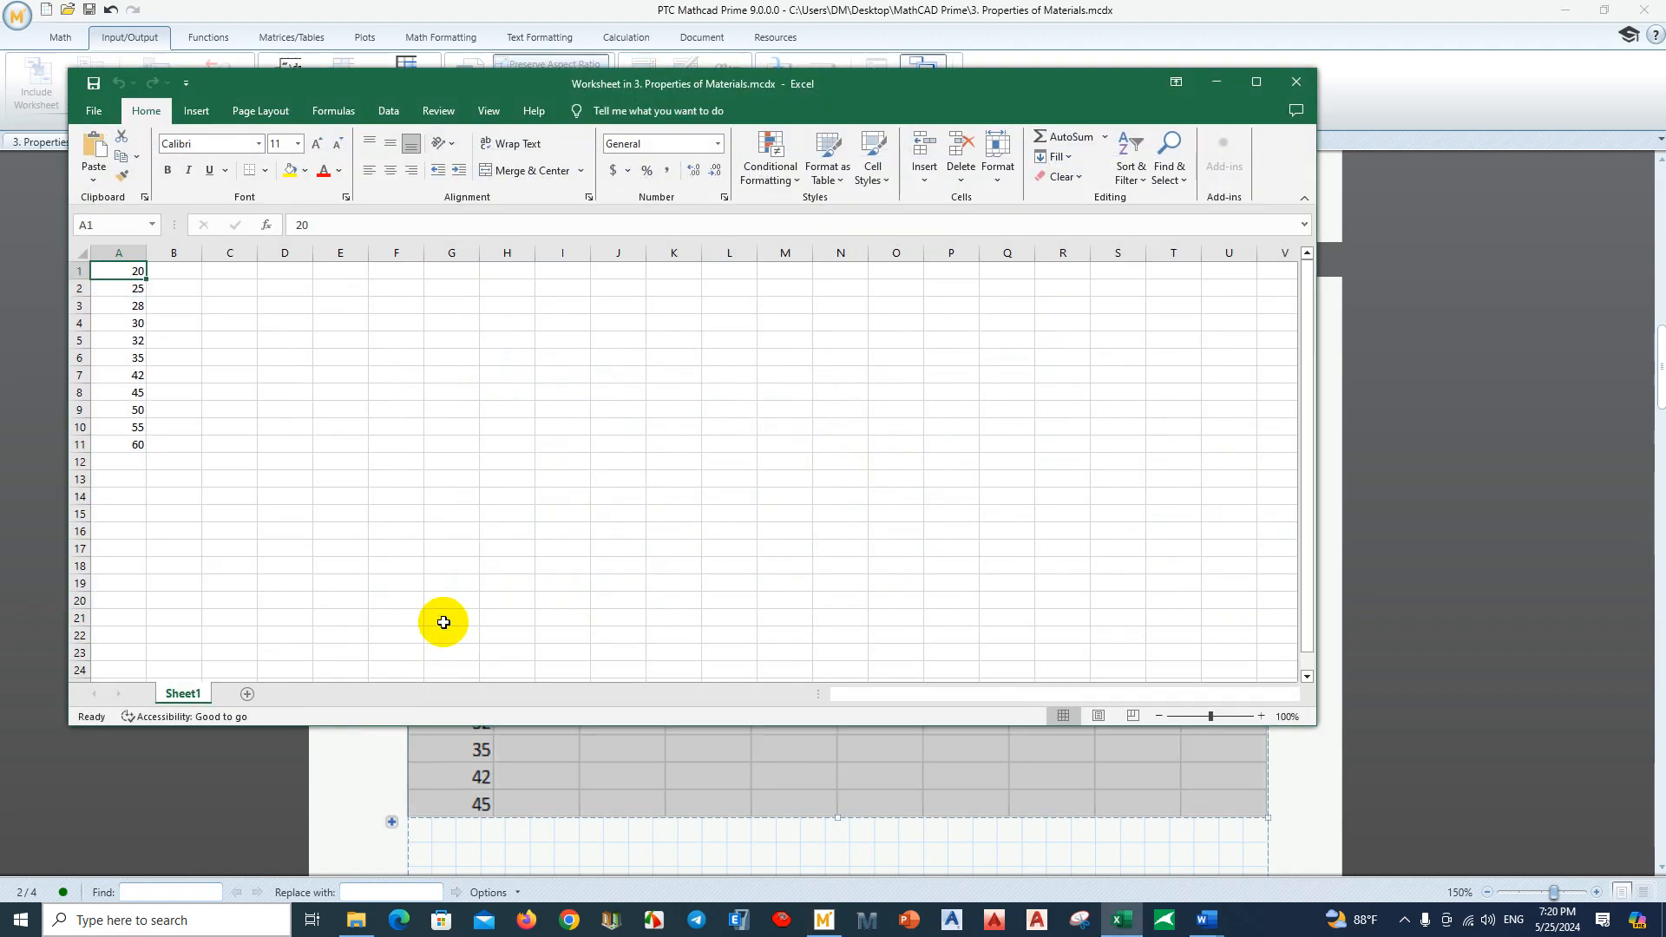
click(229, 296)
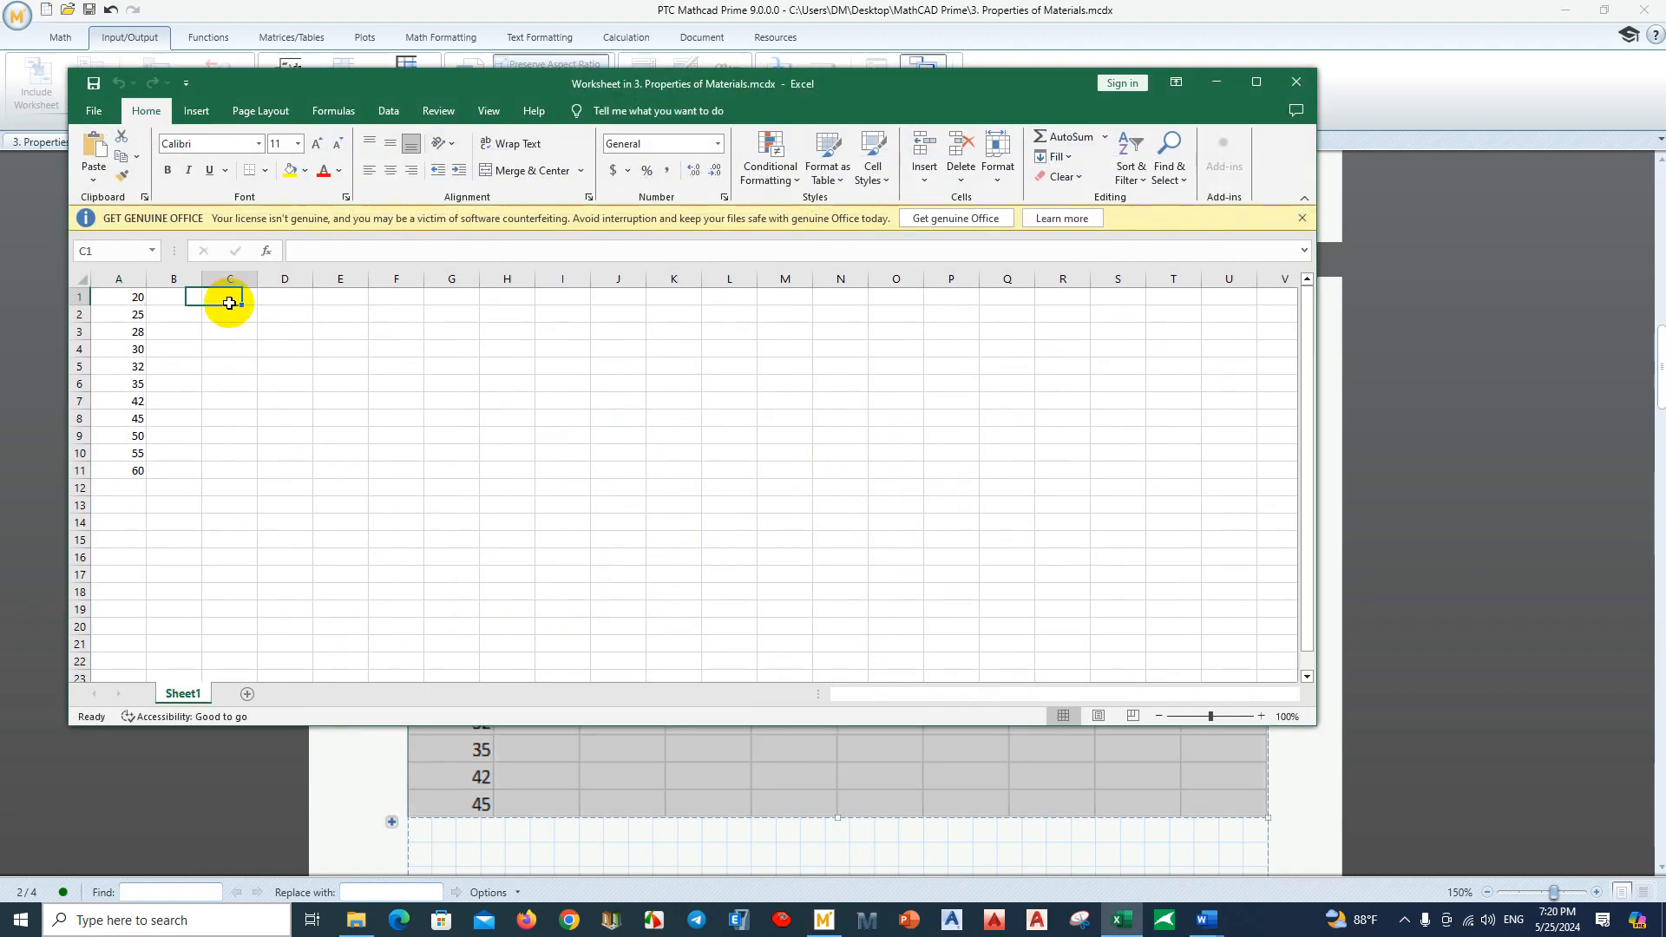
click(1302, 218)
Step: Examine the f'c values in column A and the free cells beside them in the embedded worksheet
click(116, 252)
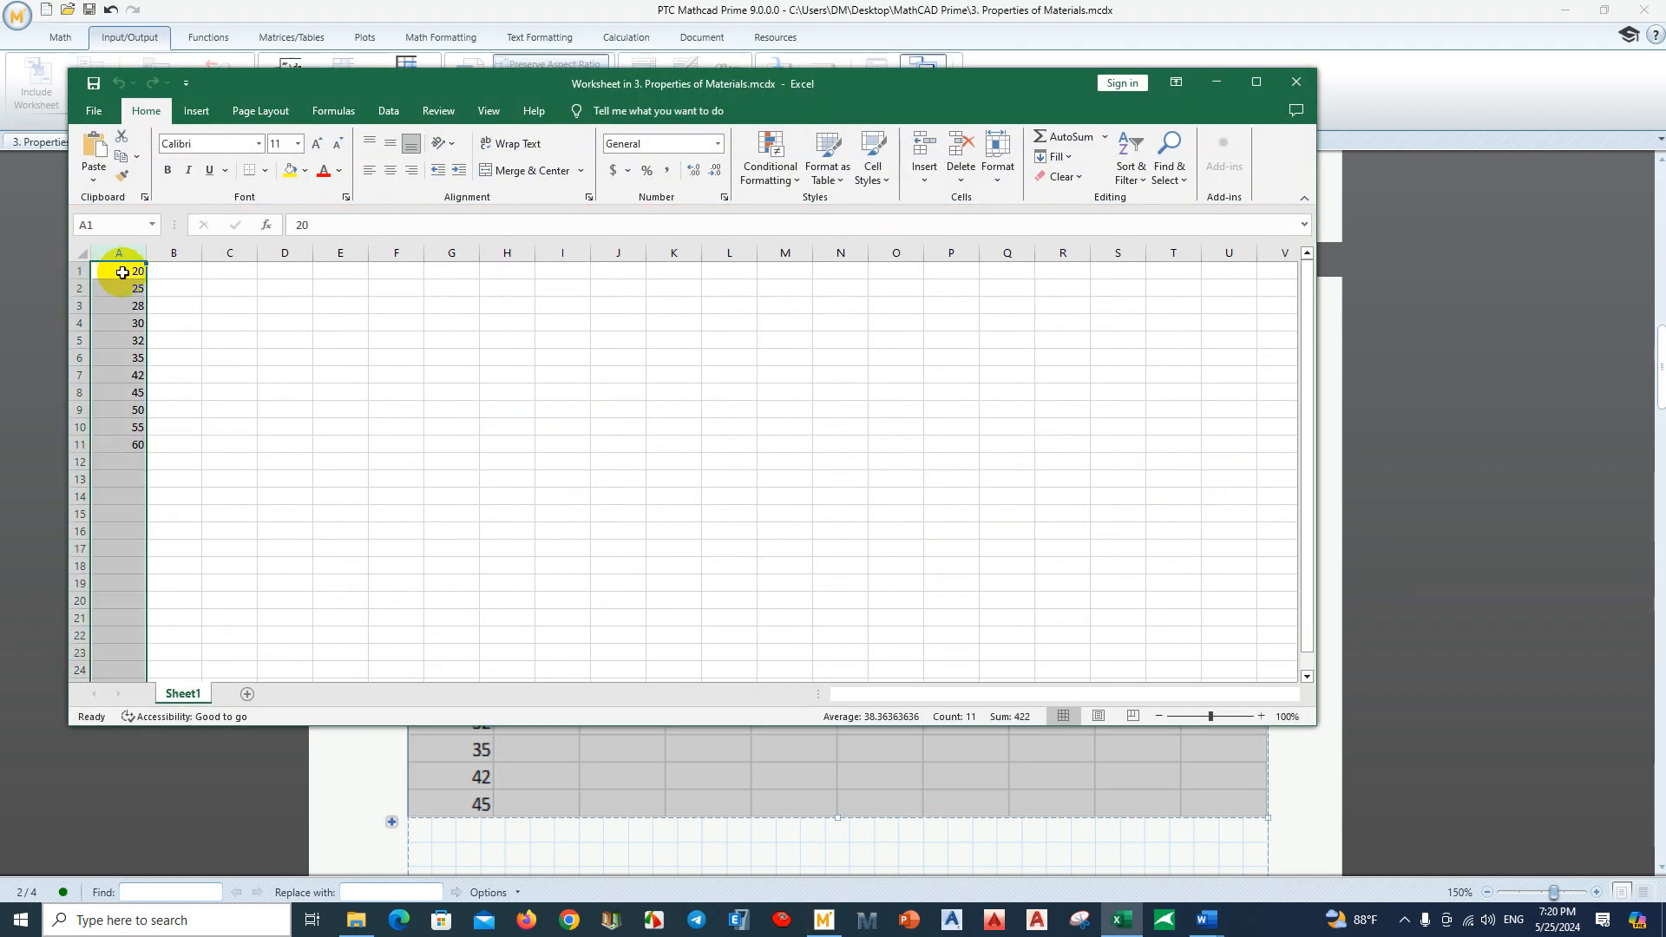
click(122, 272)
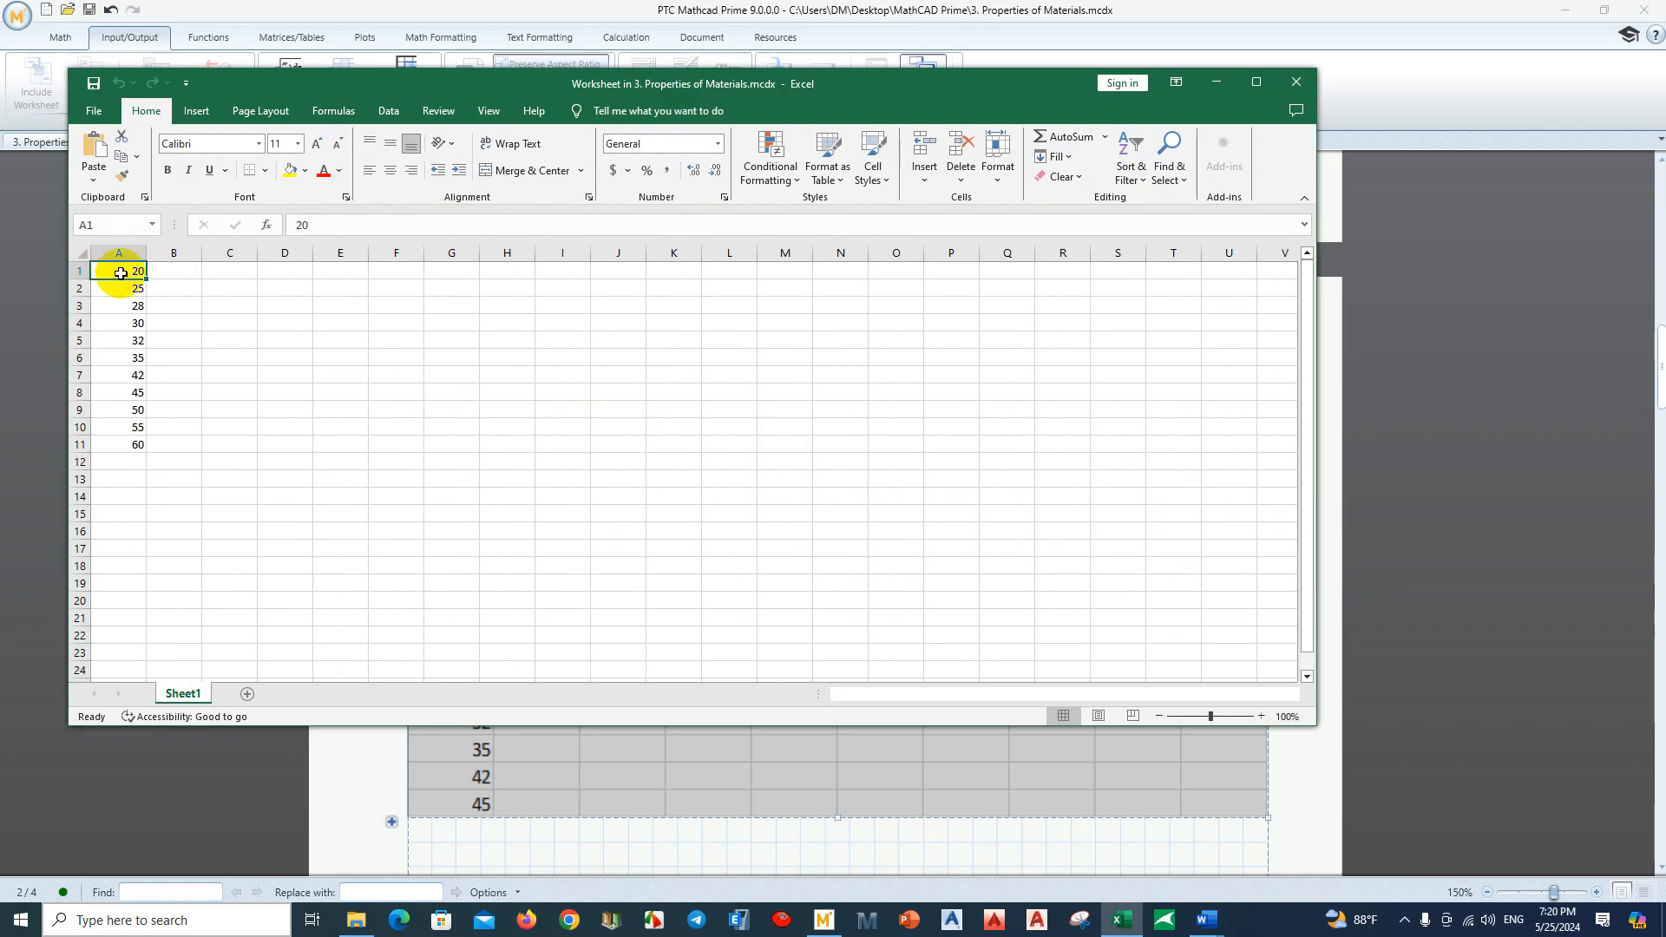
click(173, 270)
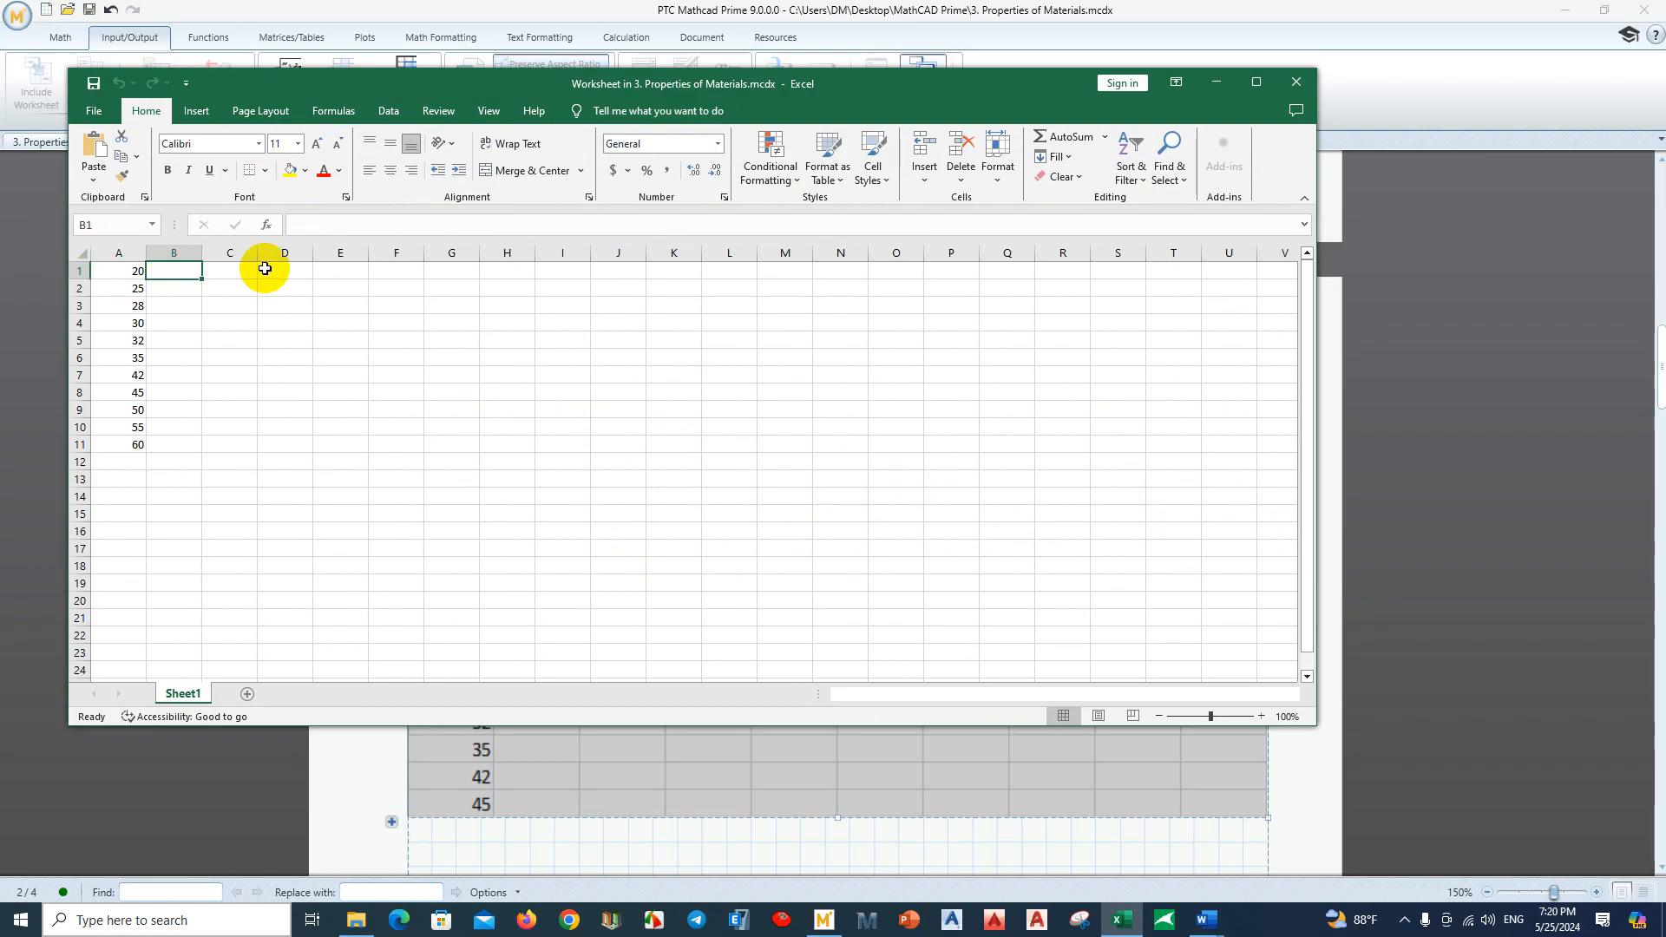
click(228, 269)
click(276, 253)
click(285, 267)
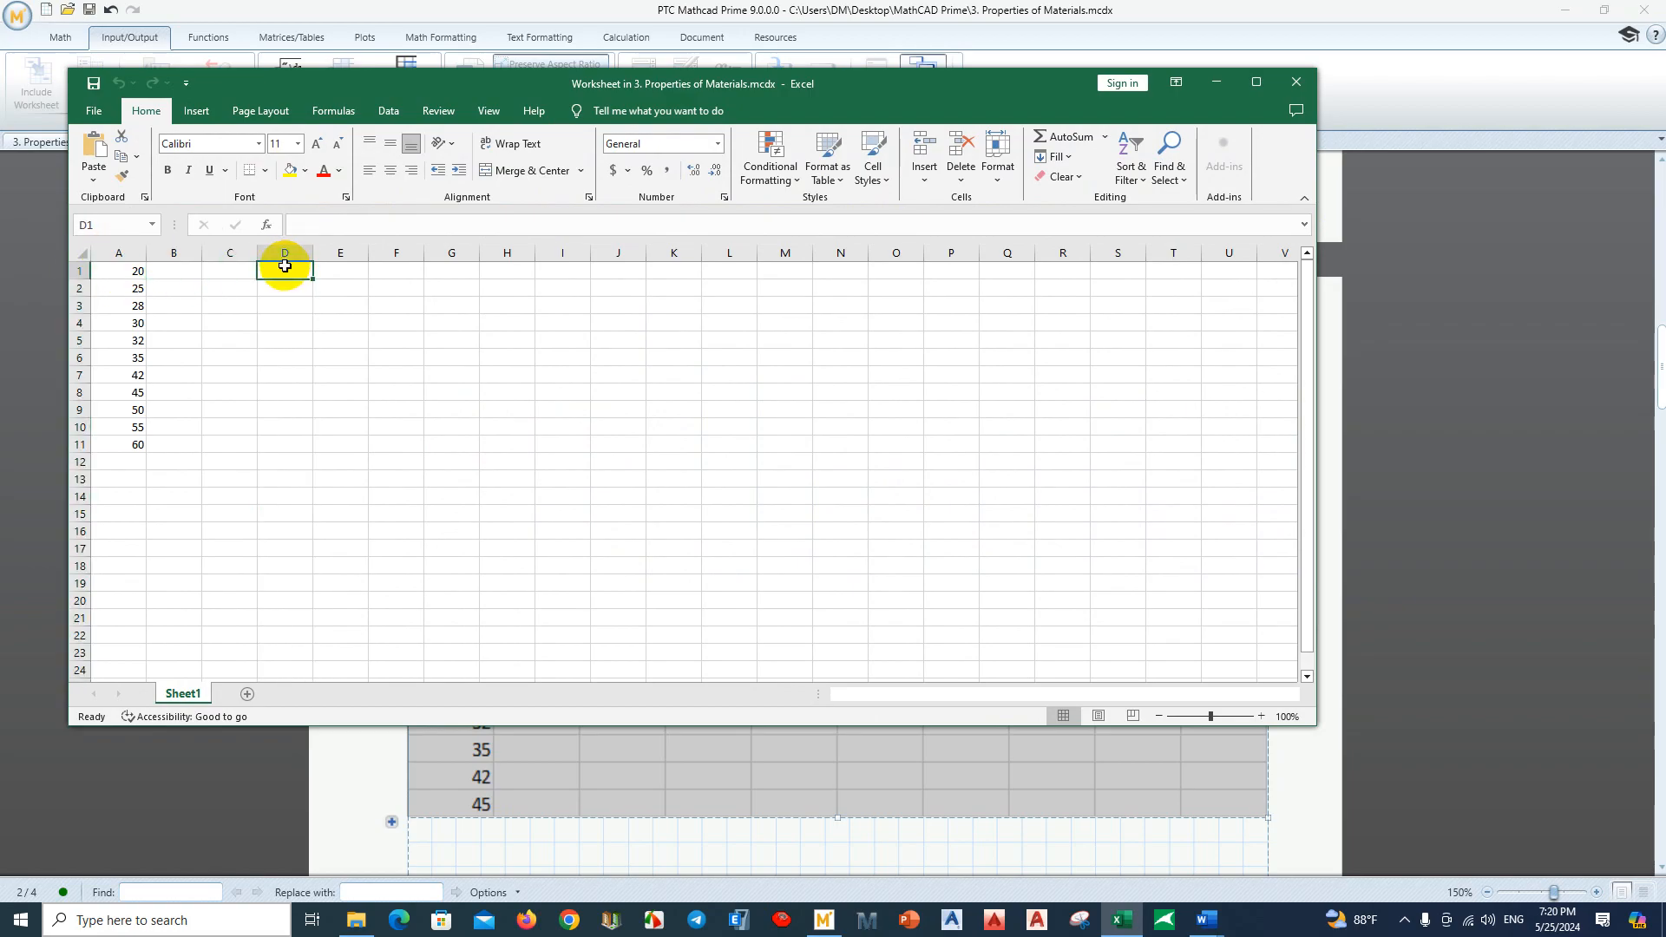
click(184, 291)
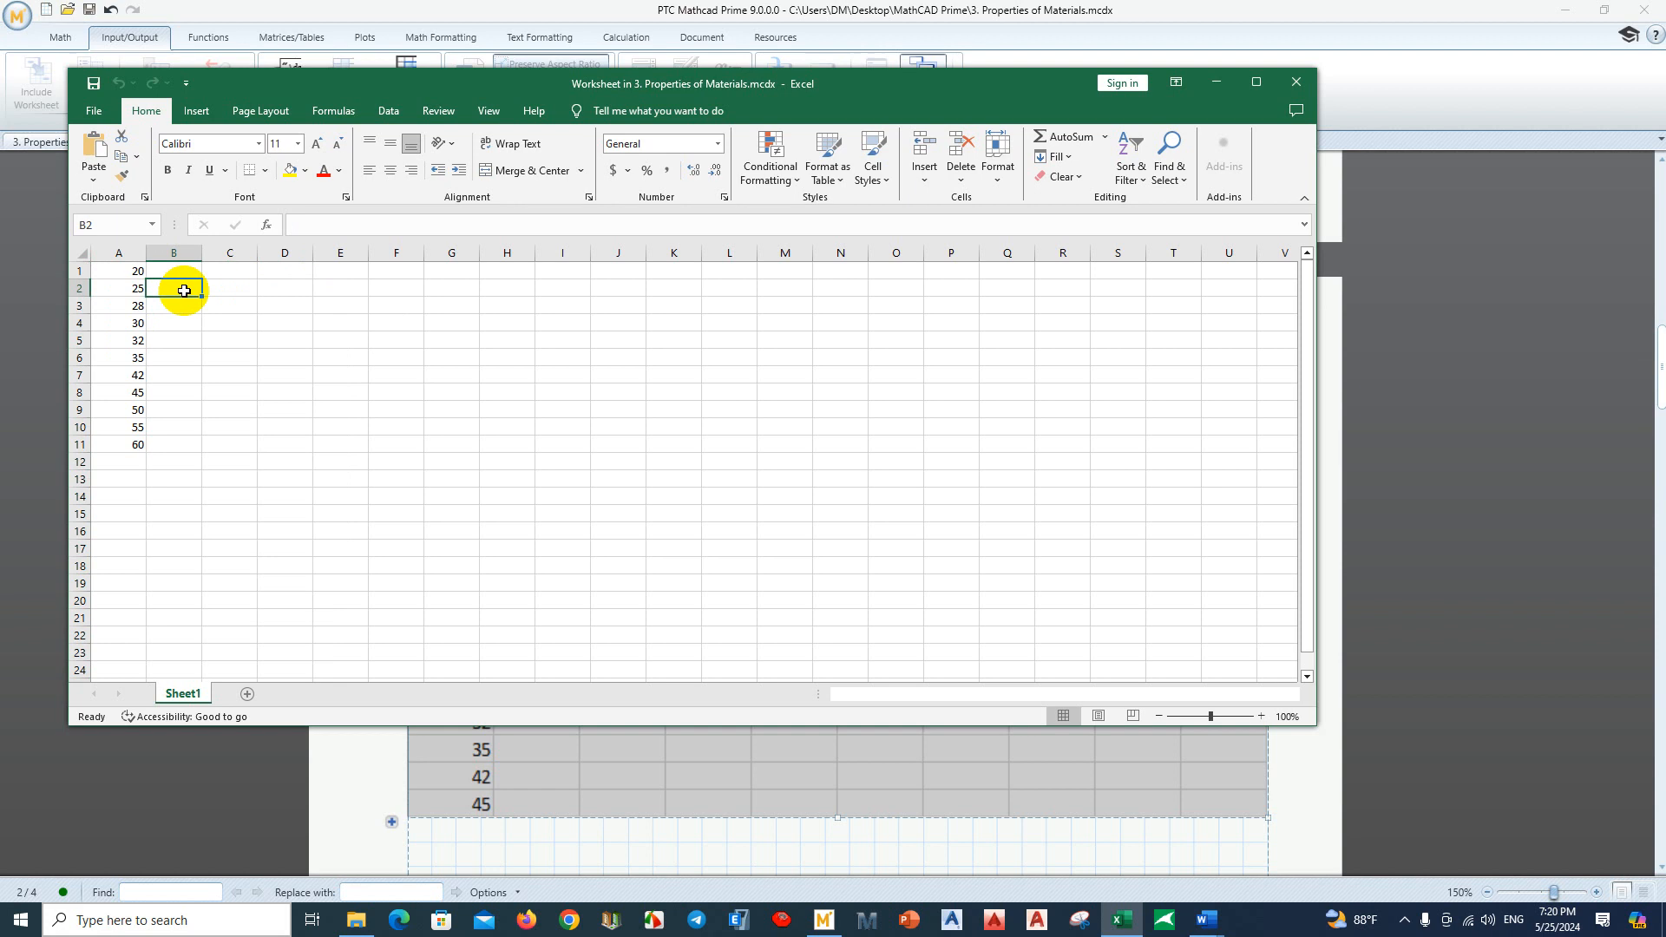
click(182, 344)
click(122, 340)
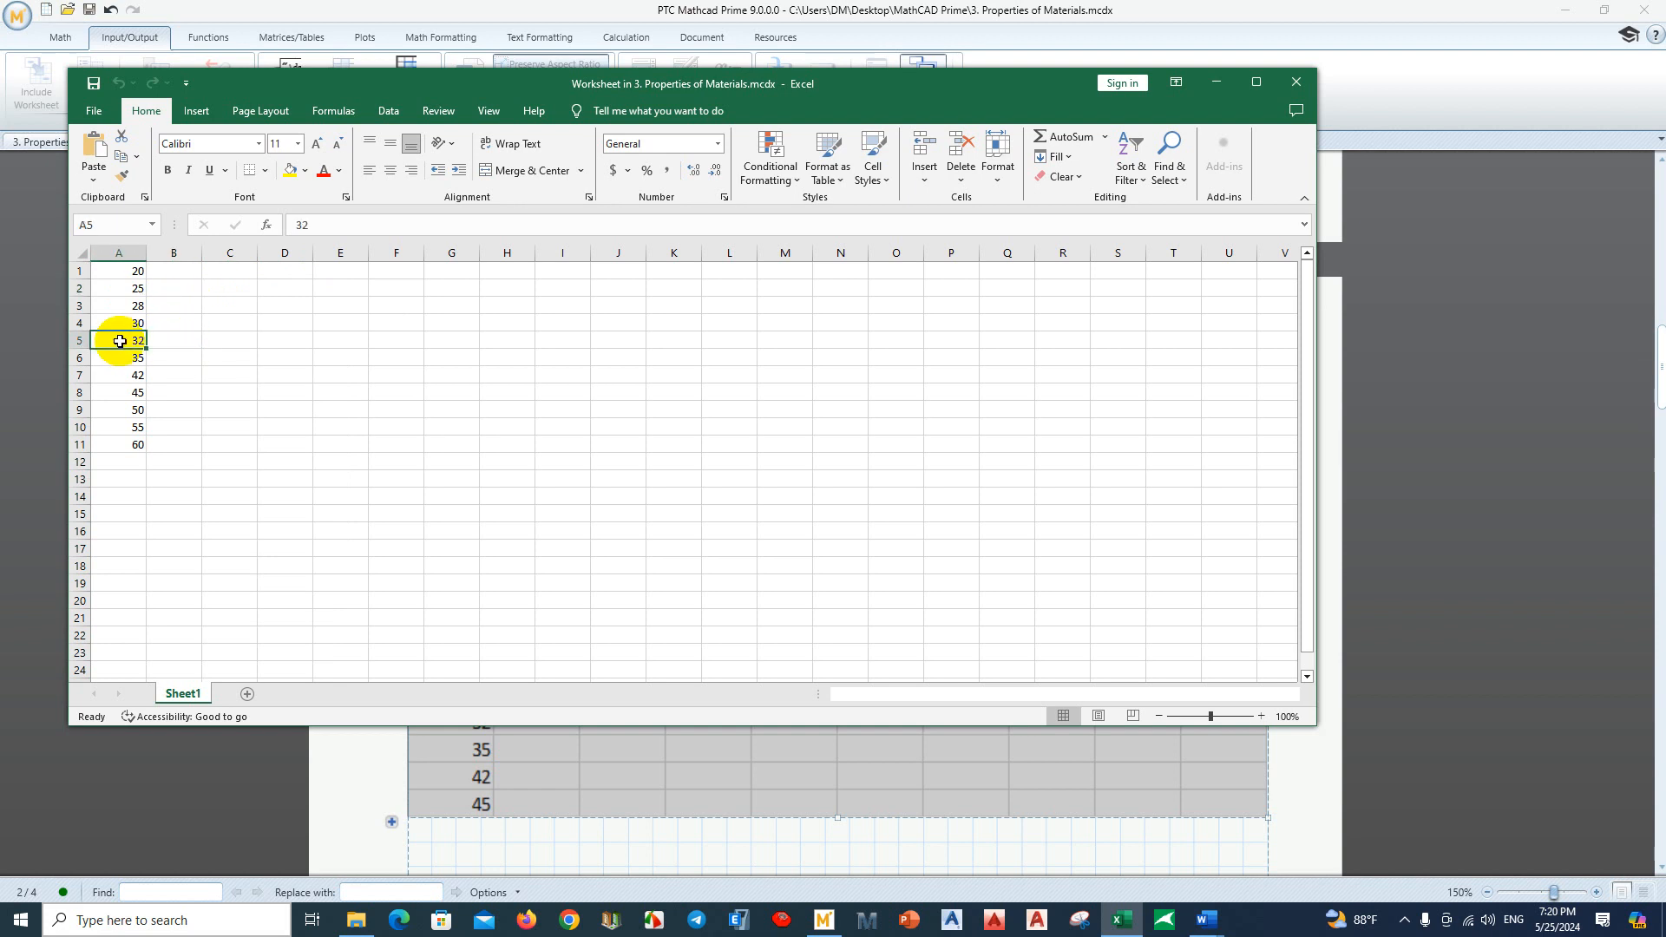
click(292, 342)
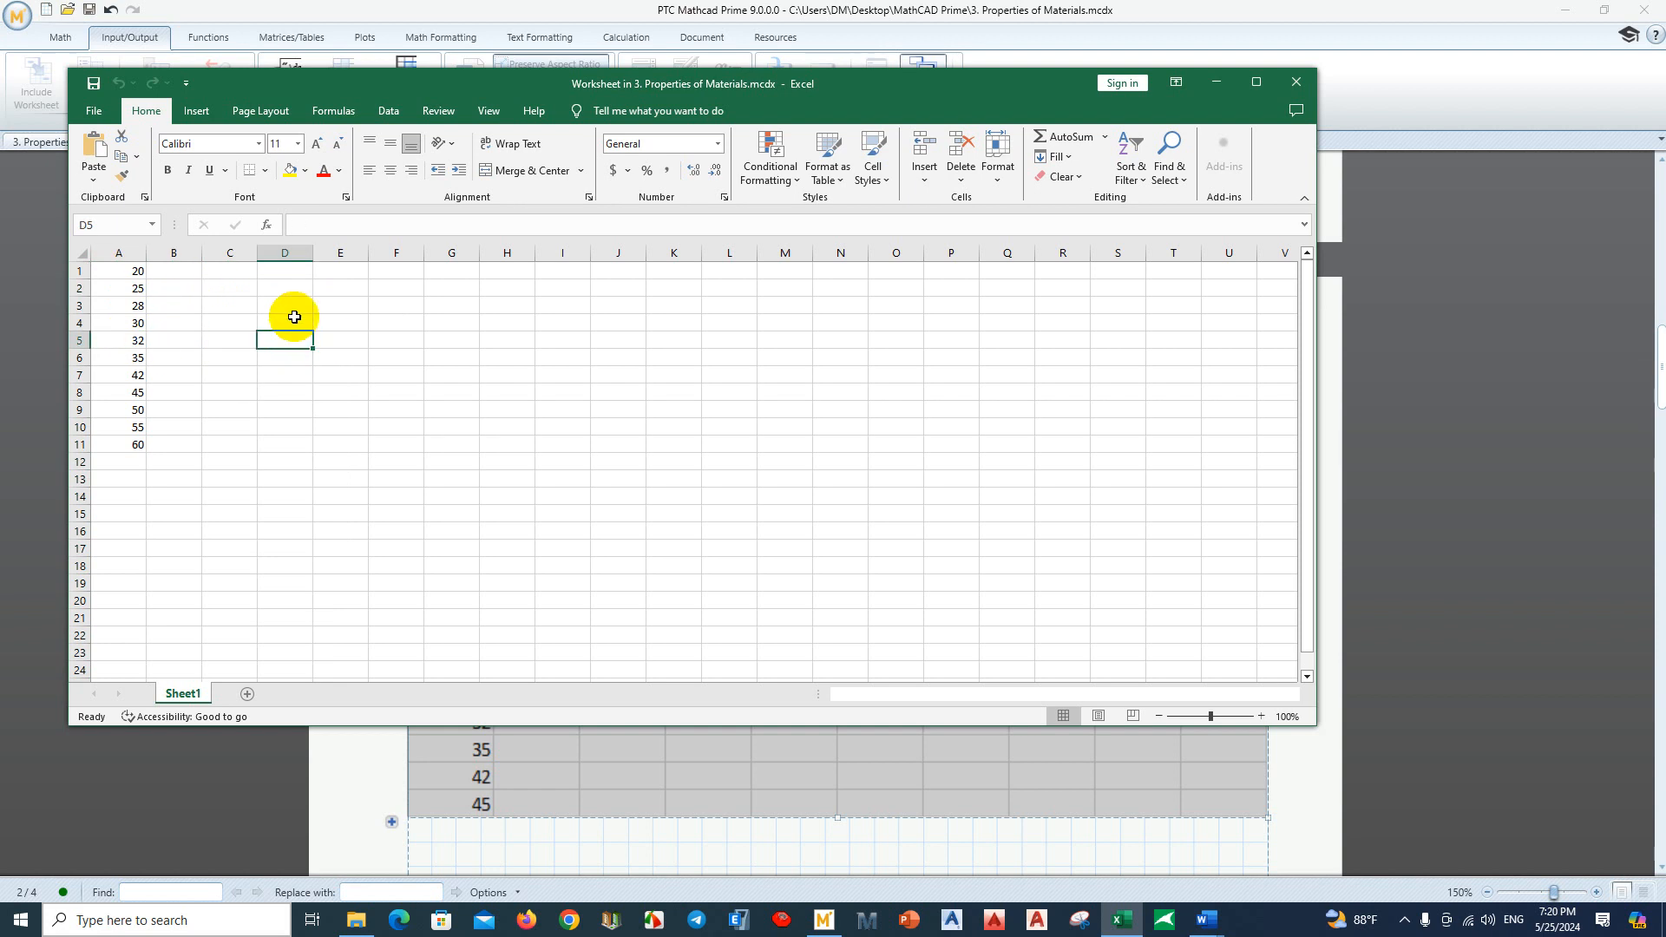
click(341, 306)
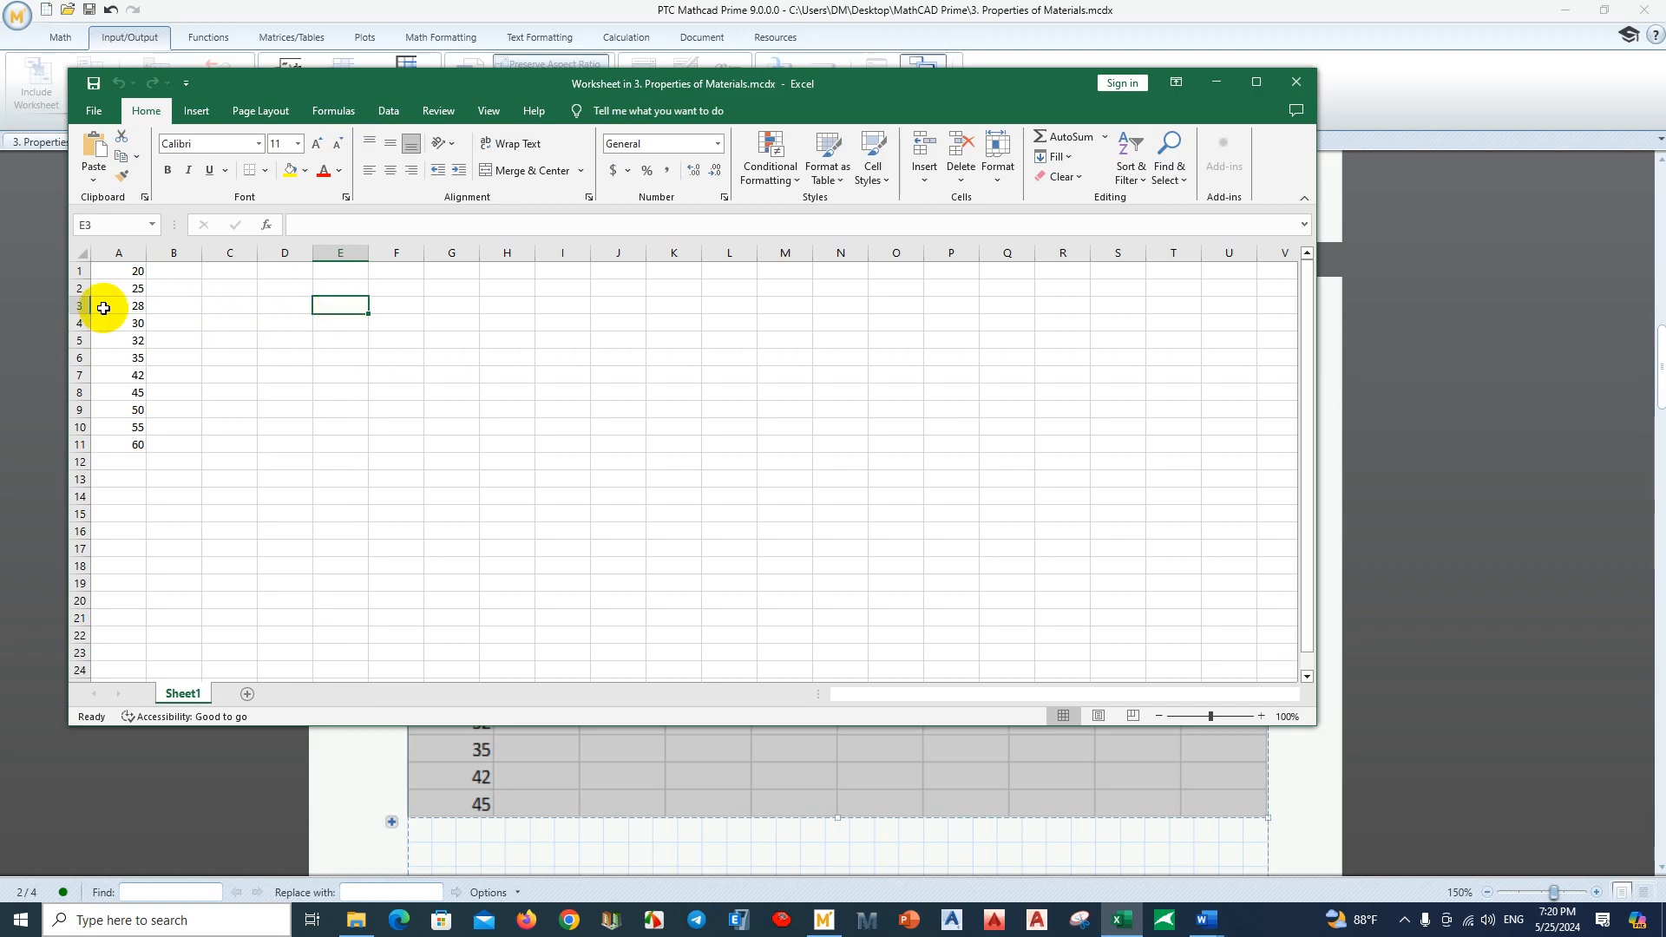
Step: Review the f'c list starting at cell A1 and the first rows of the embedded worksheet, reopening it once, and close it
drag(123, 272, 120, 446)
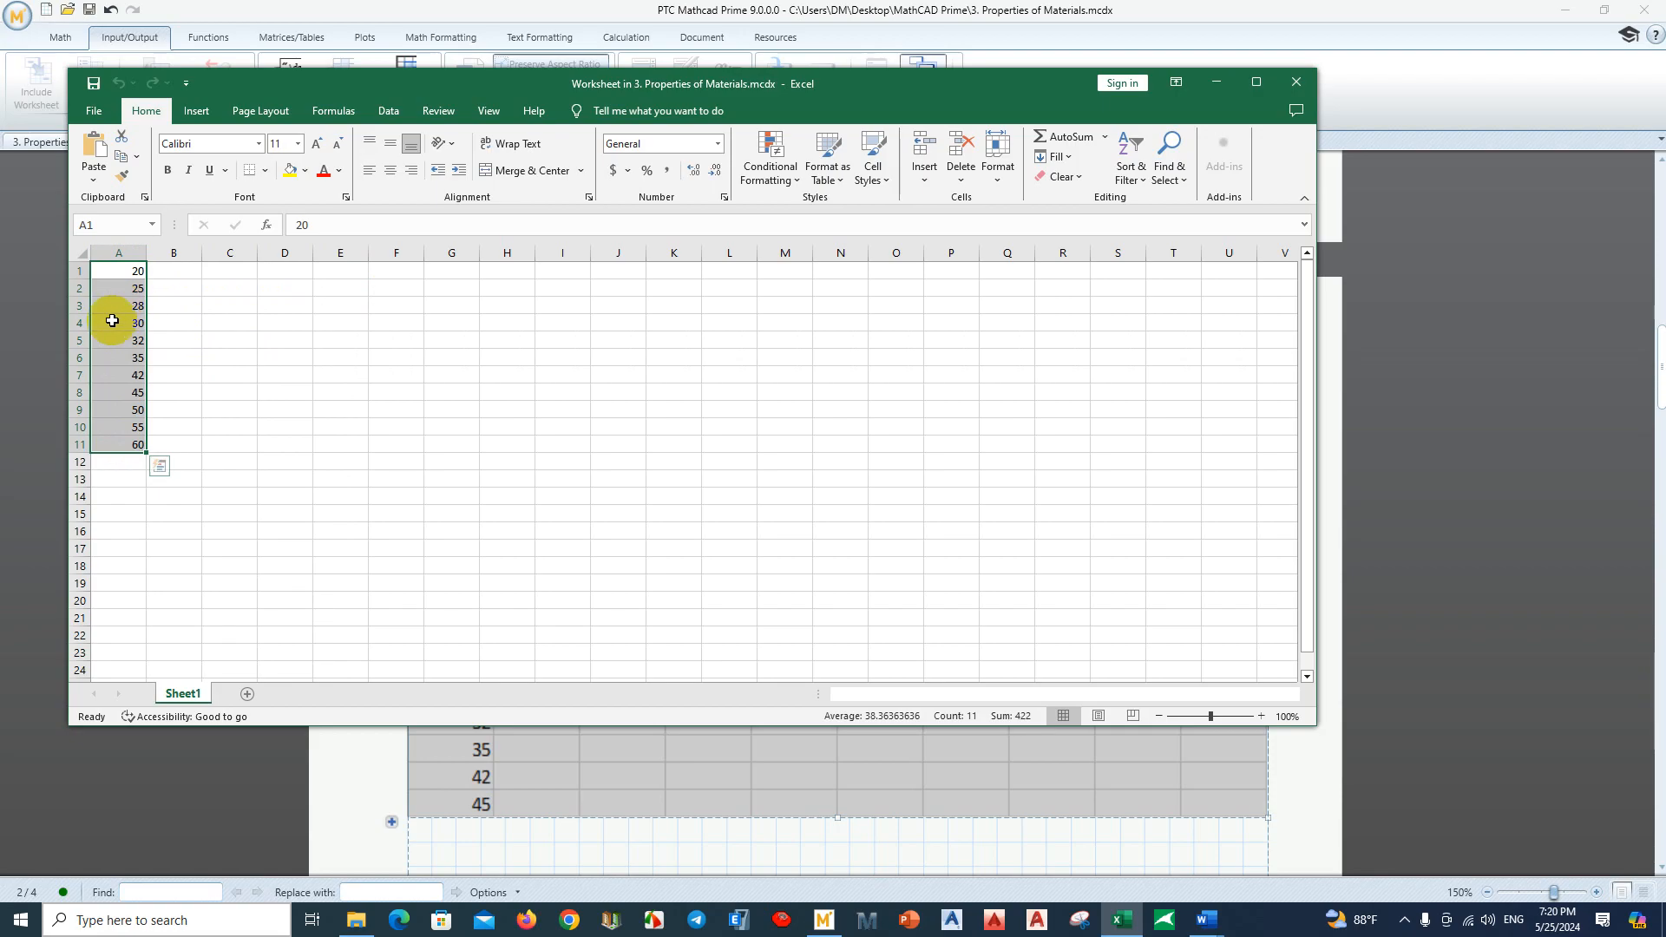
click(1297, 83)
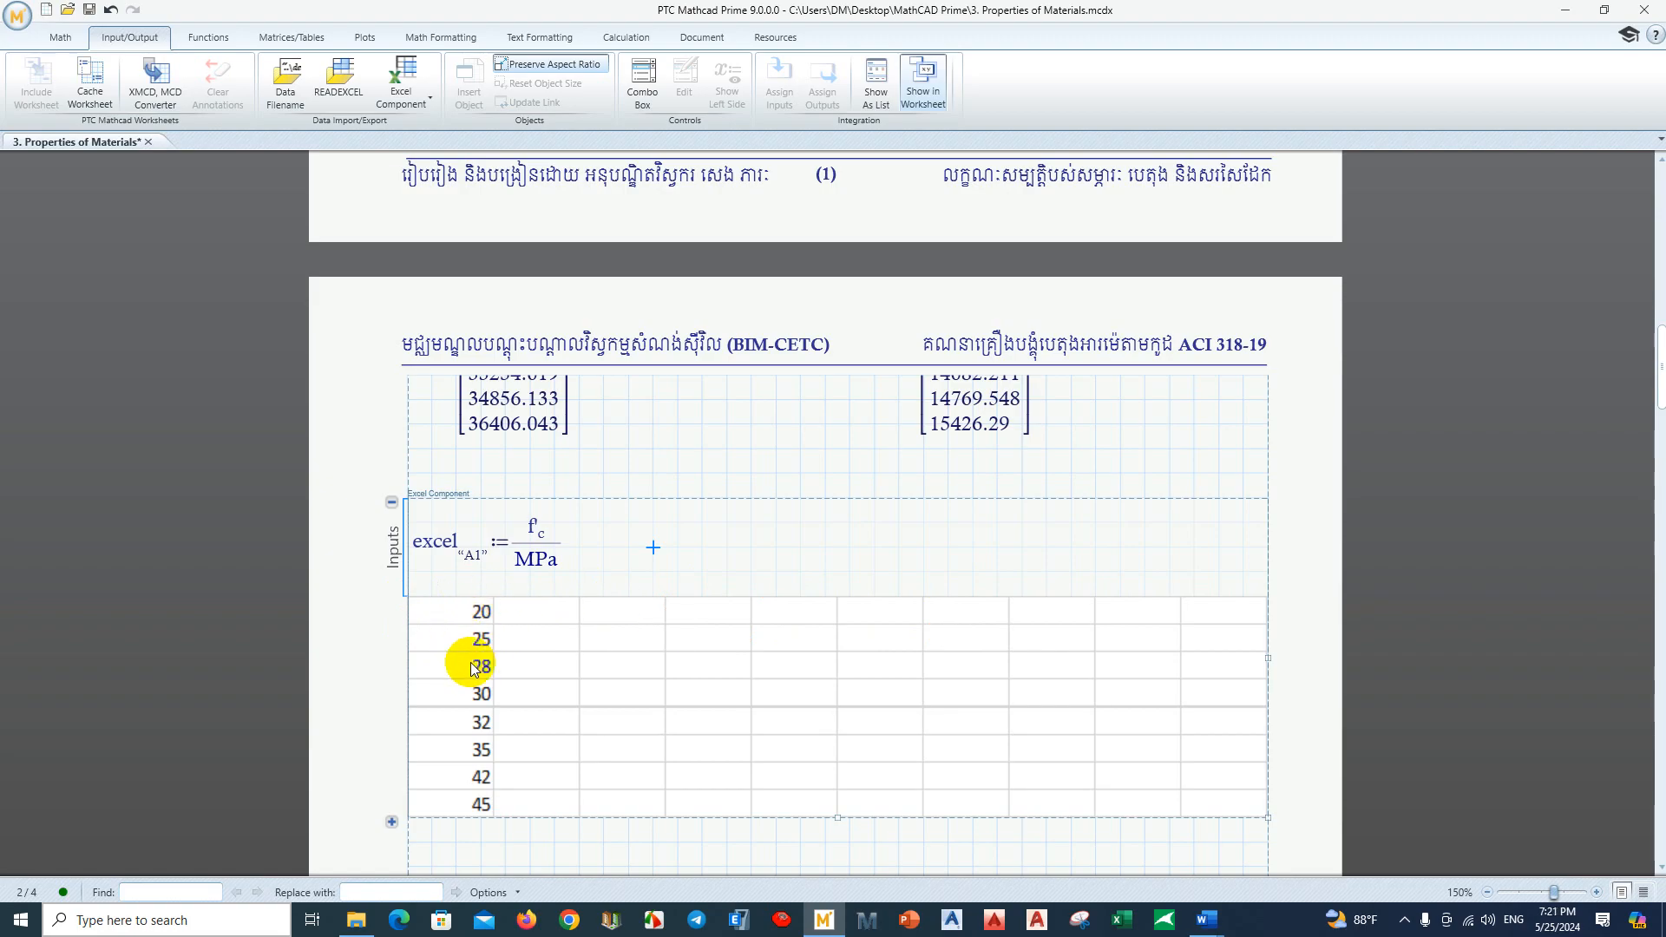
double_click(465, 620)
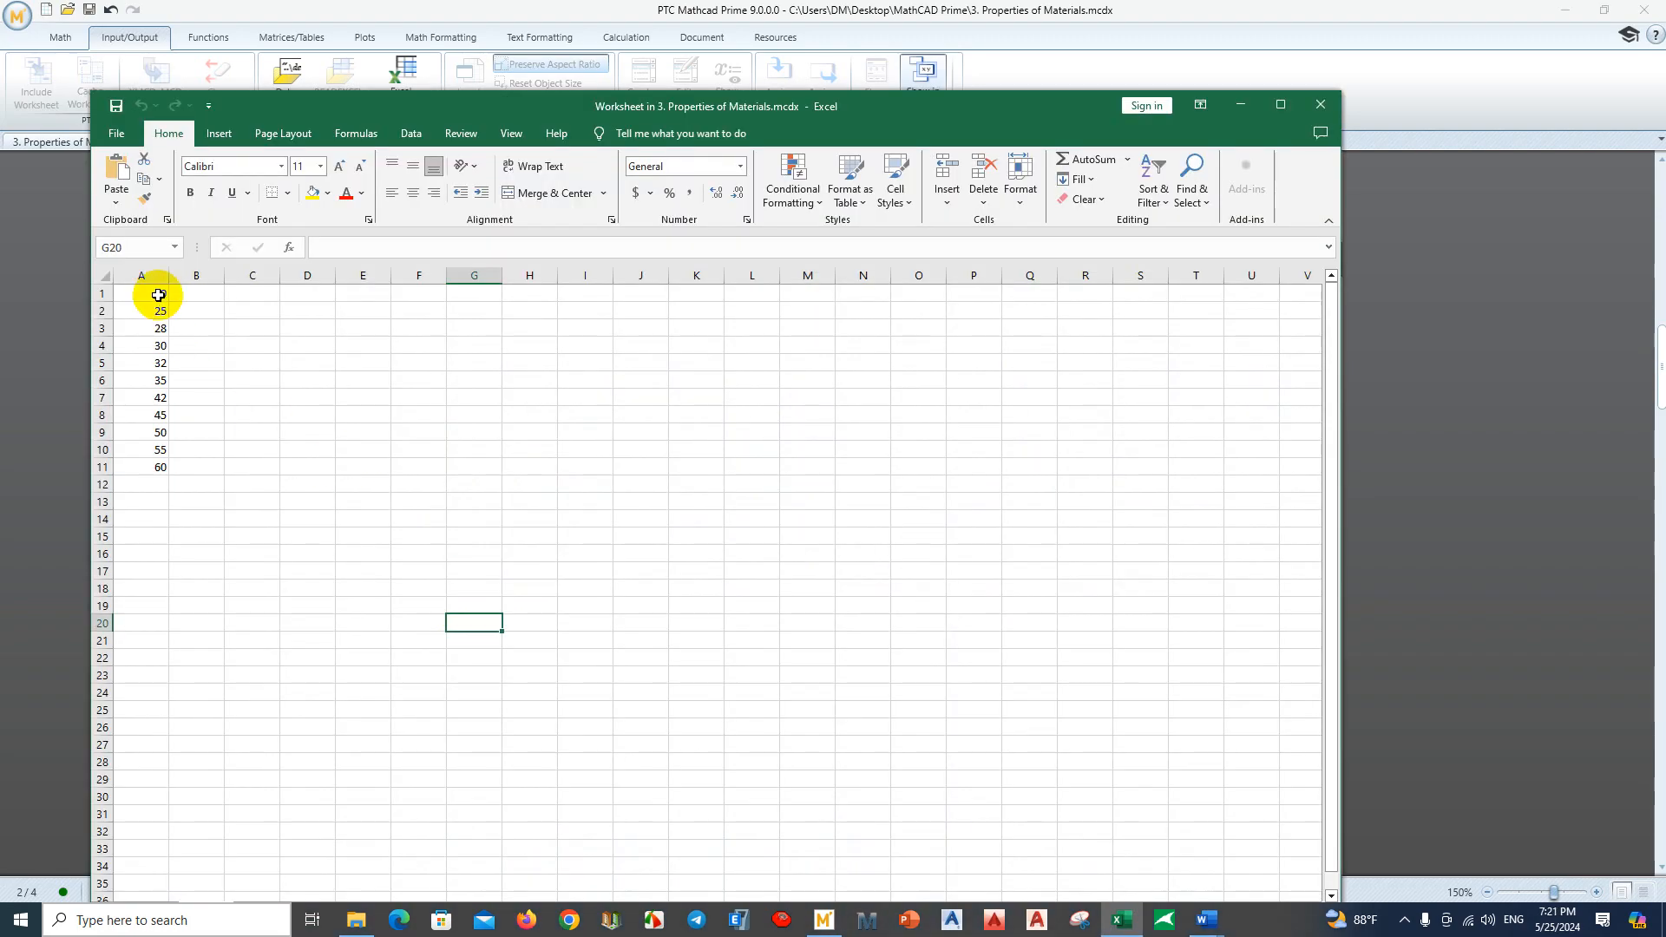
drag(133, 290, 321, 328)
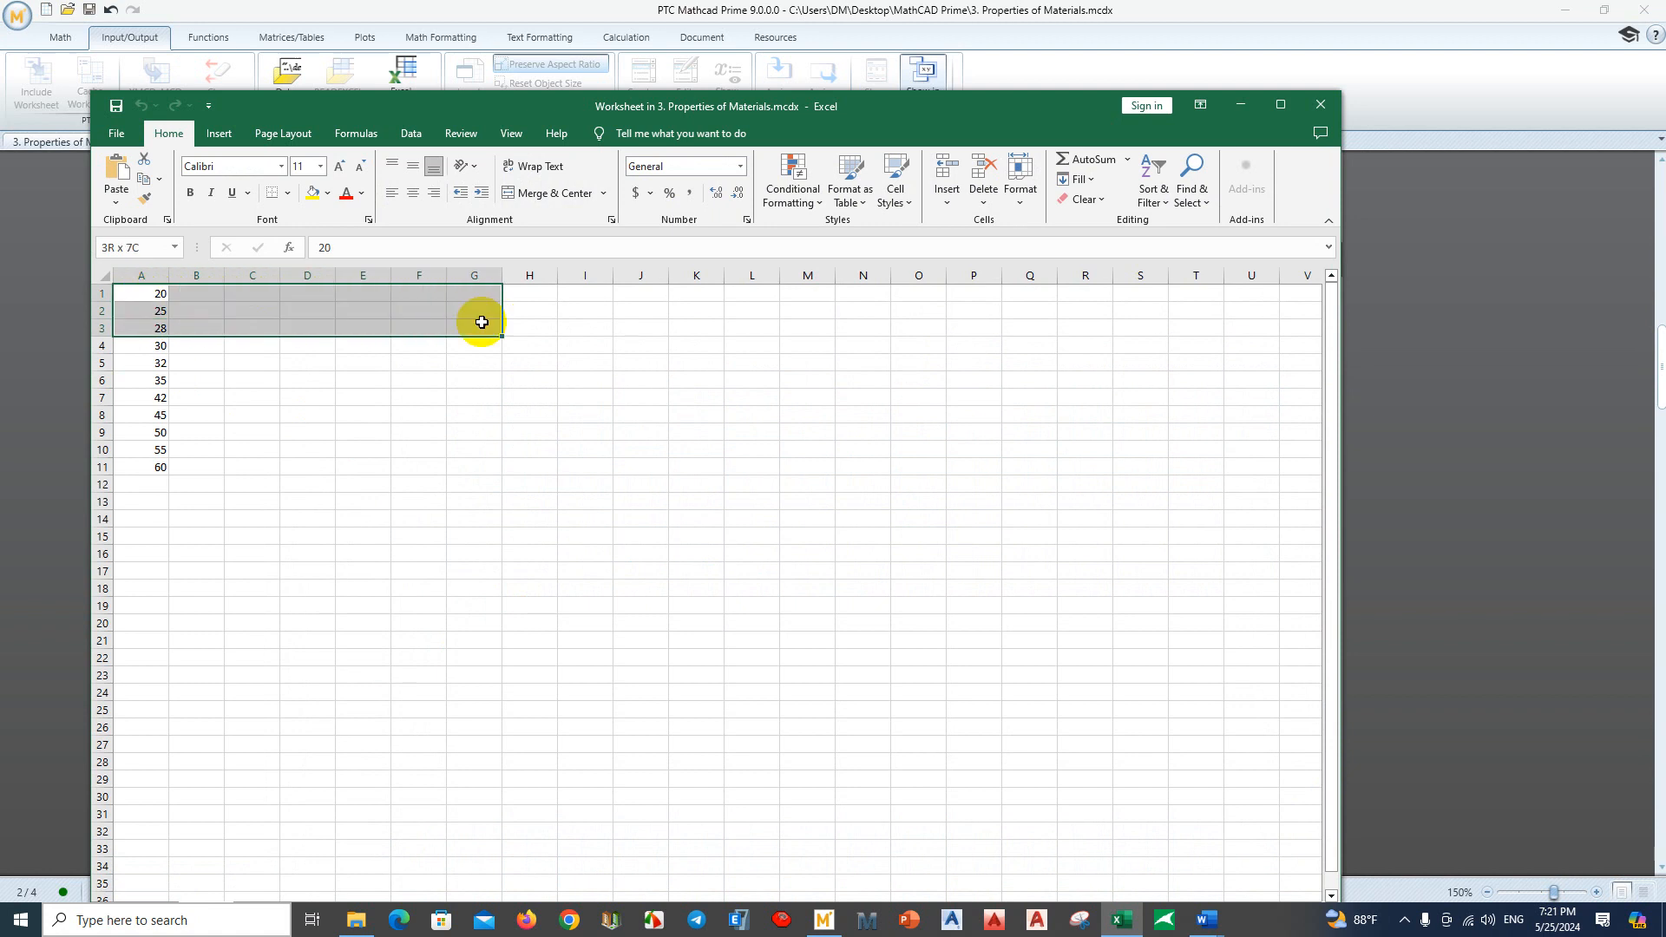
click(155, 327)
drag(155, 327, 153, 473)
click(156, 293)
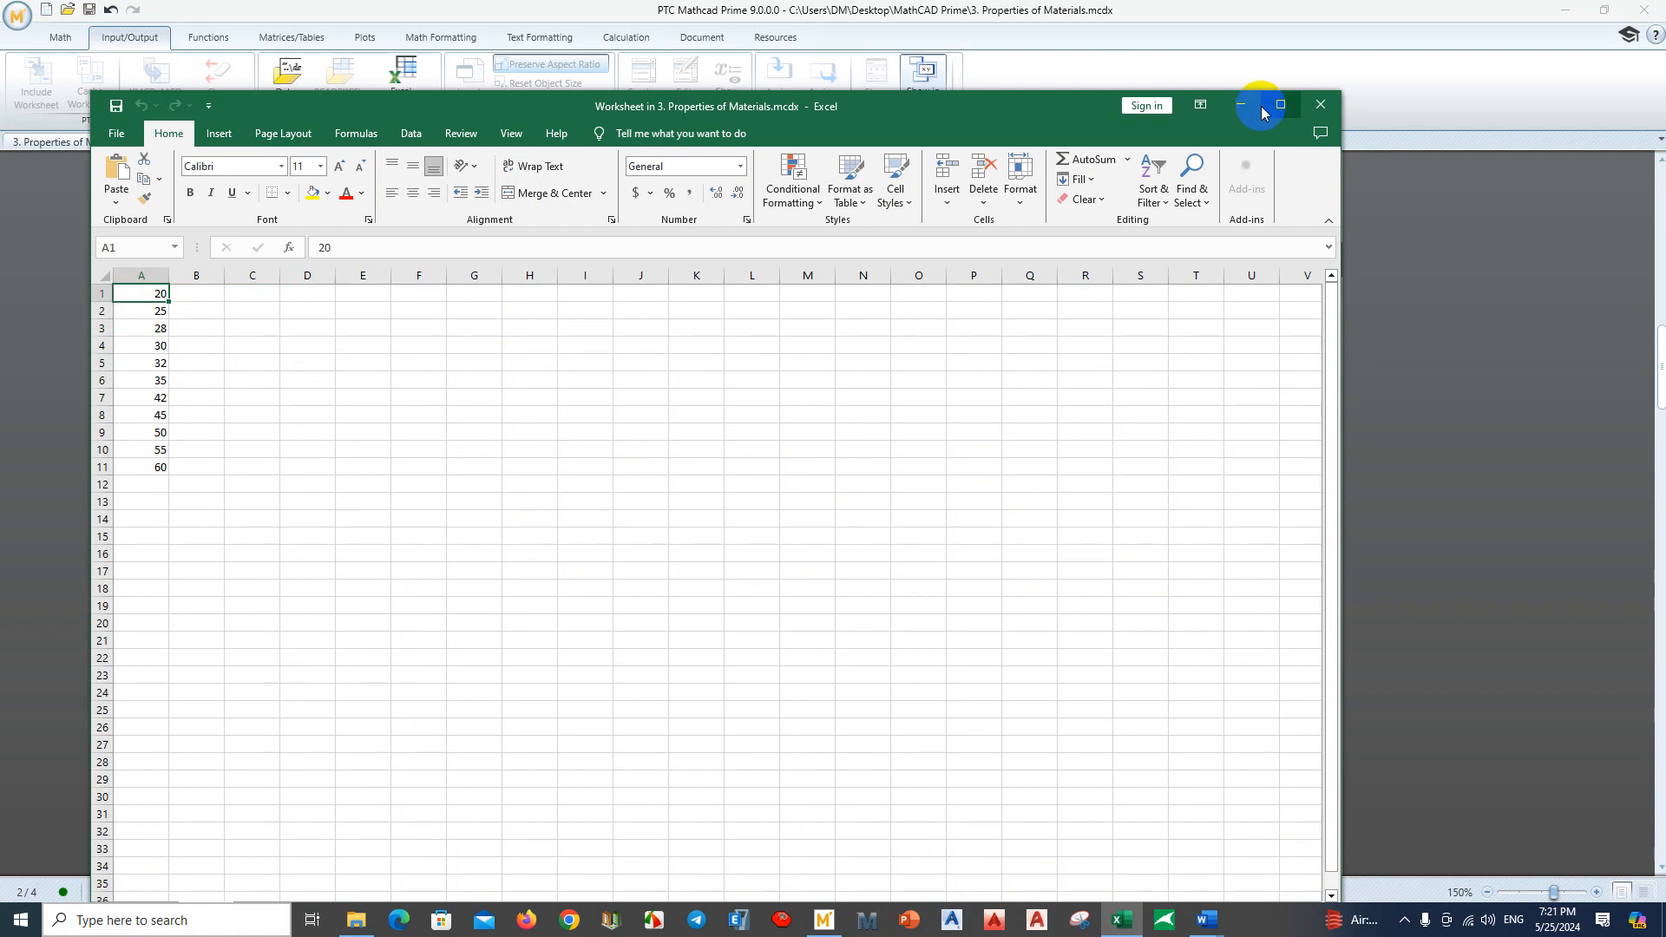
click(1320, 105)
Step: Change the target cell of the f'c input expression in the Excel component to A3
click(481, 567)
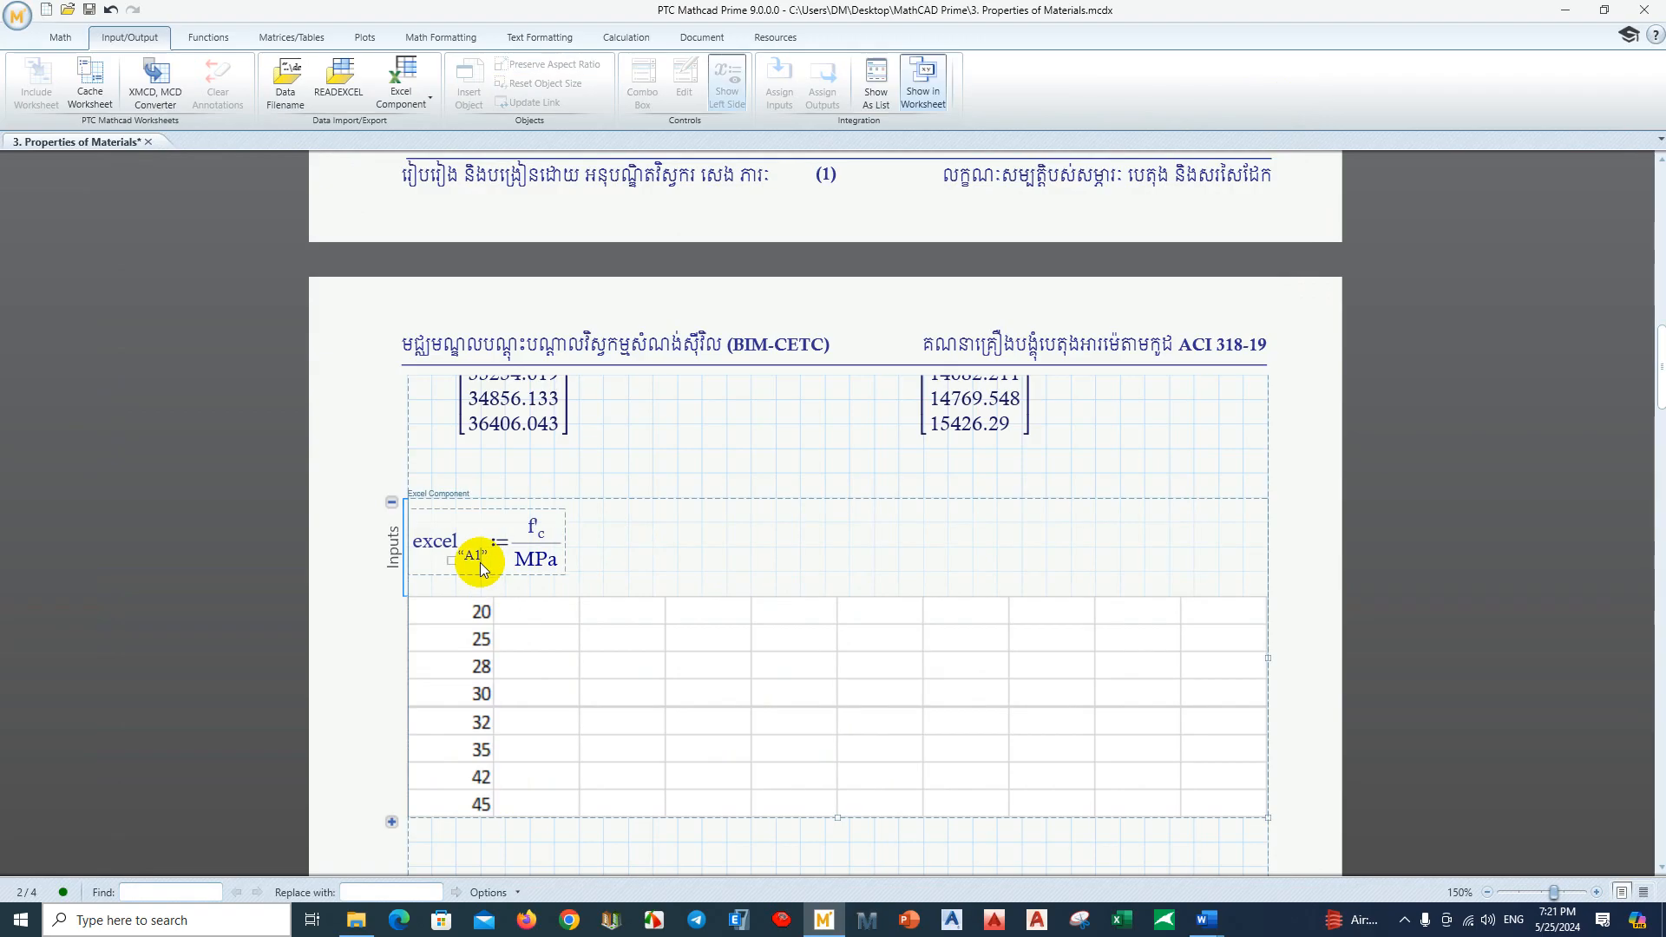
text(3)
click(776, 548)
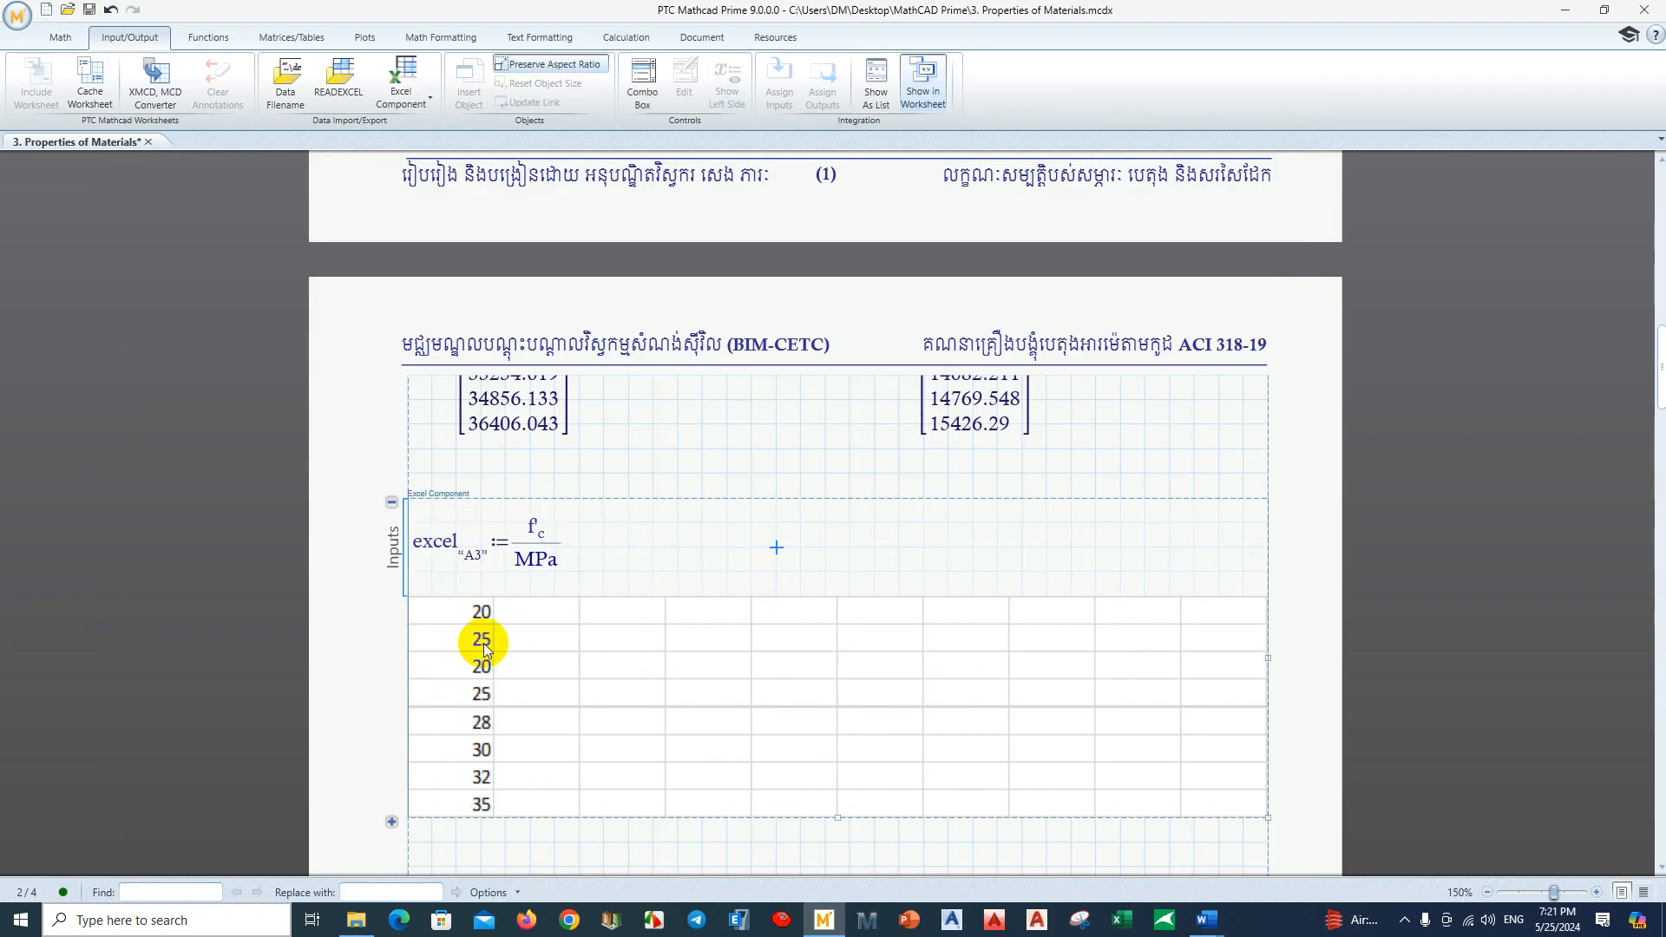
Step: Clear the old values from cells A1 to C18 of the embedded worksheet and return to the Mathcad document
double_click(488, 665)
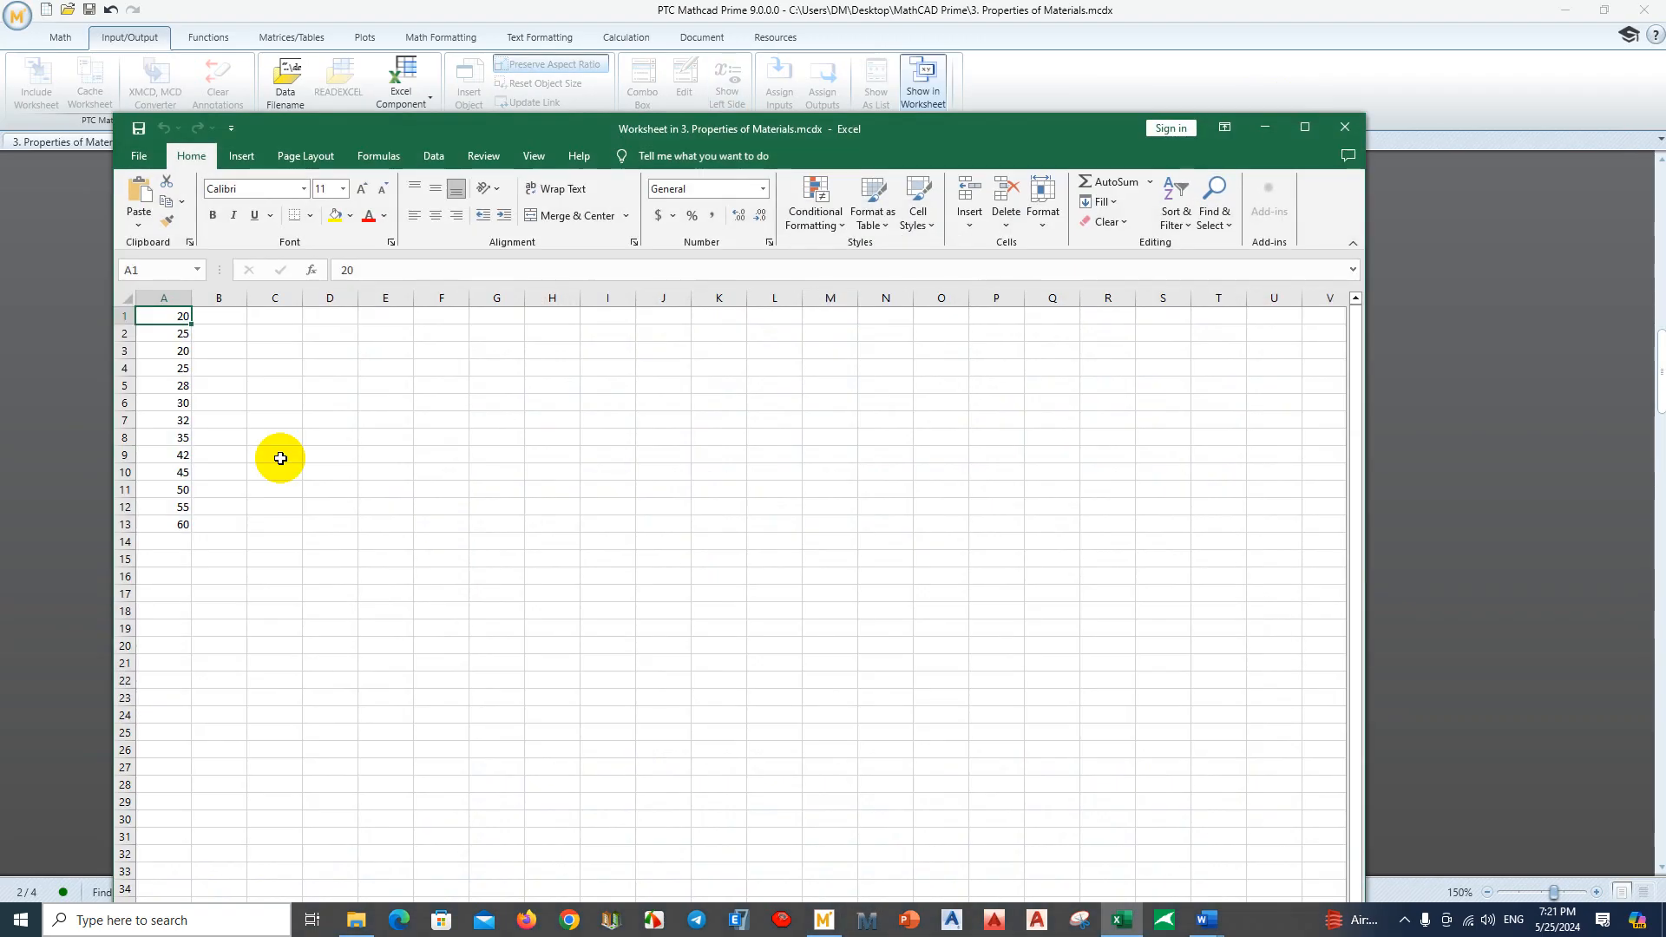
mouse_move(331, 611)
mouse_down()
mouse_move(289, 581)
mouse_move(168, 315)
mouse_up()
click(552, 455)
drag(330, 573, 168, 315)
click(506, 518)
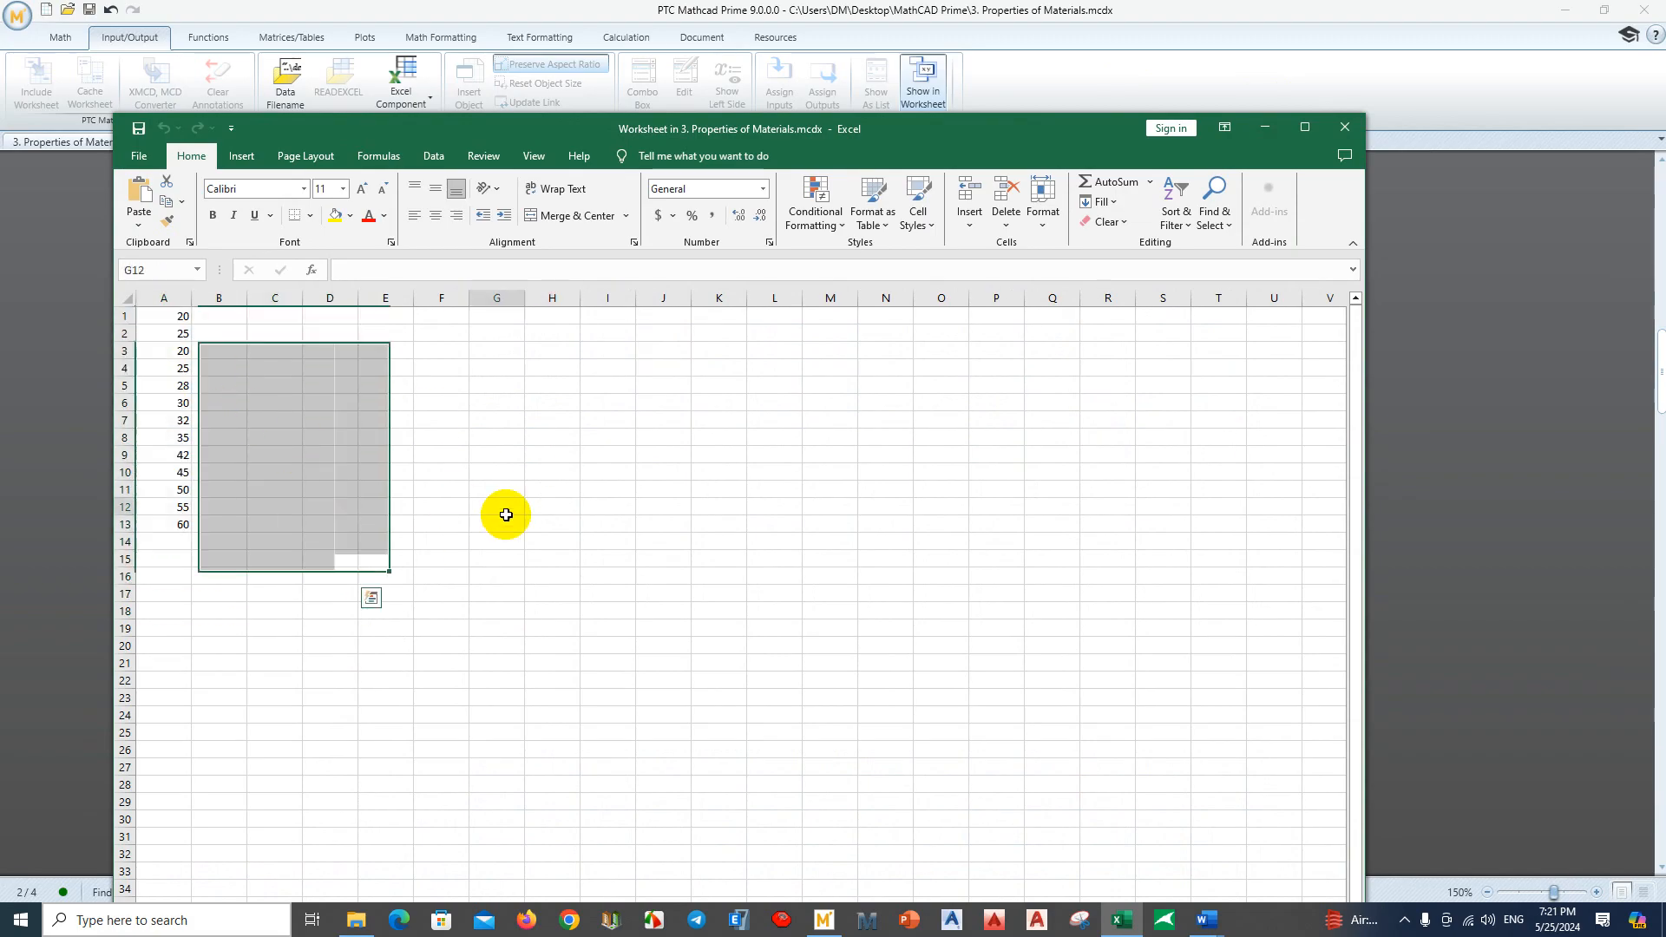
drag(280, 609, 165, 313)
key(Delete)
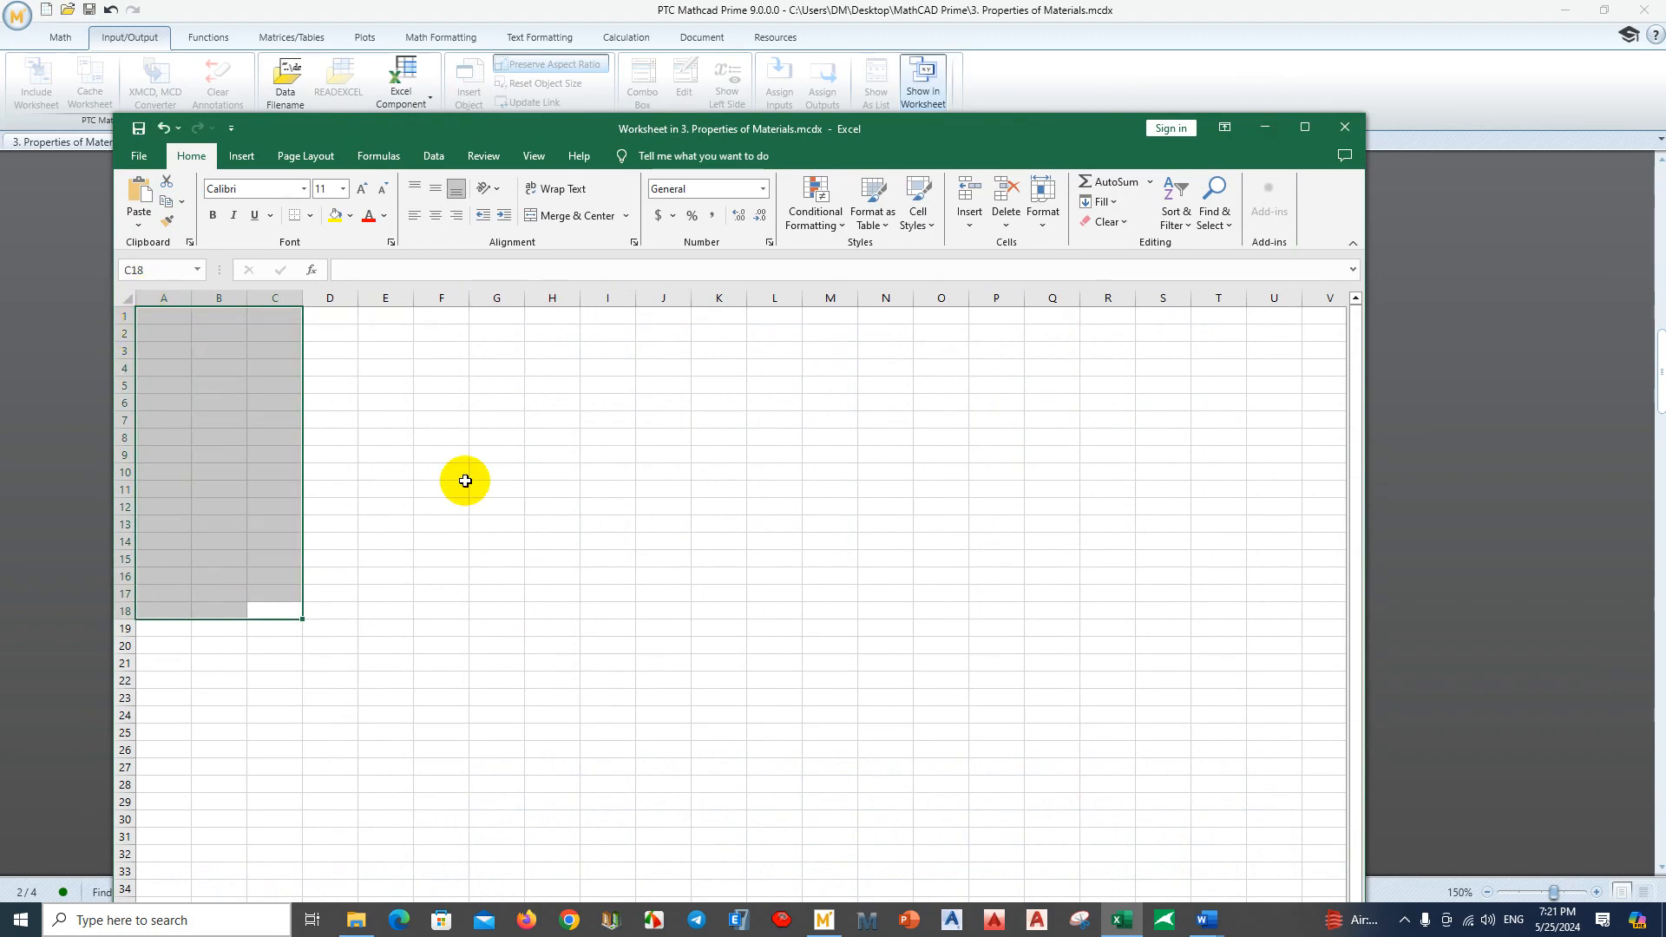
click(1057, 401)
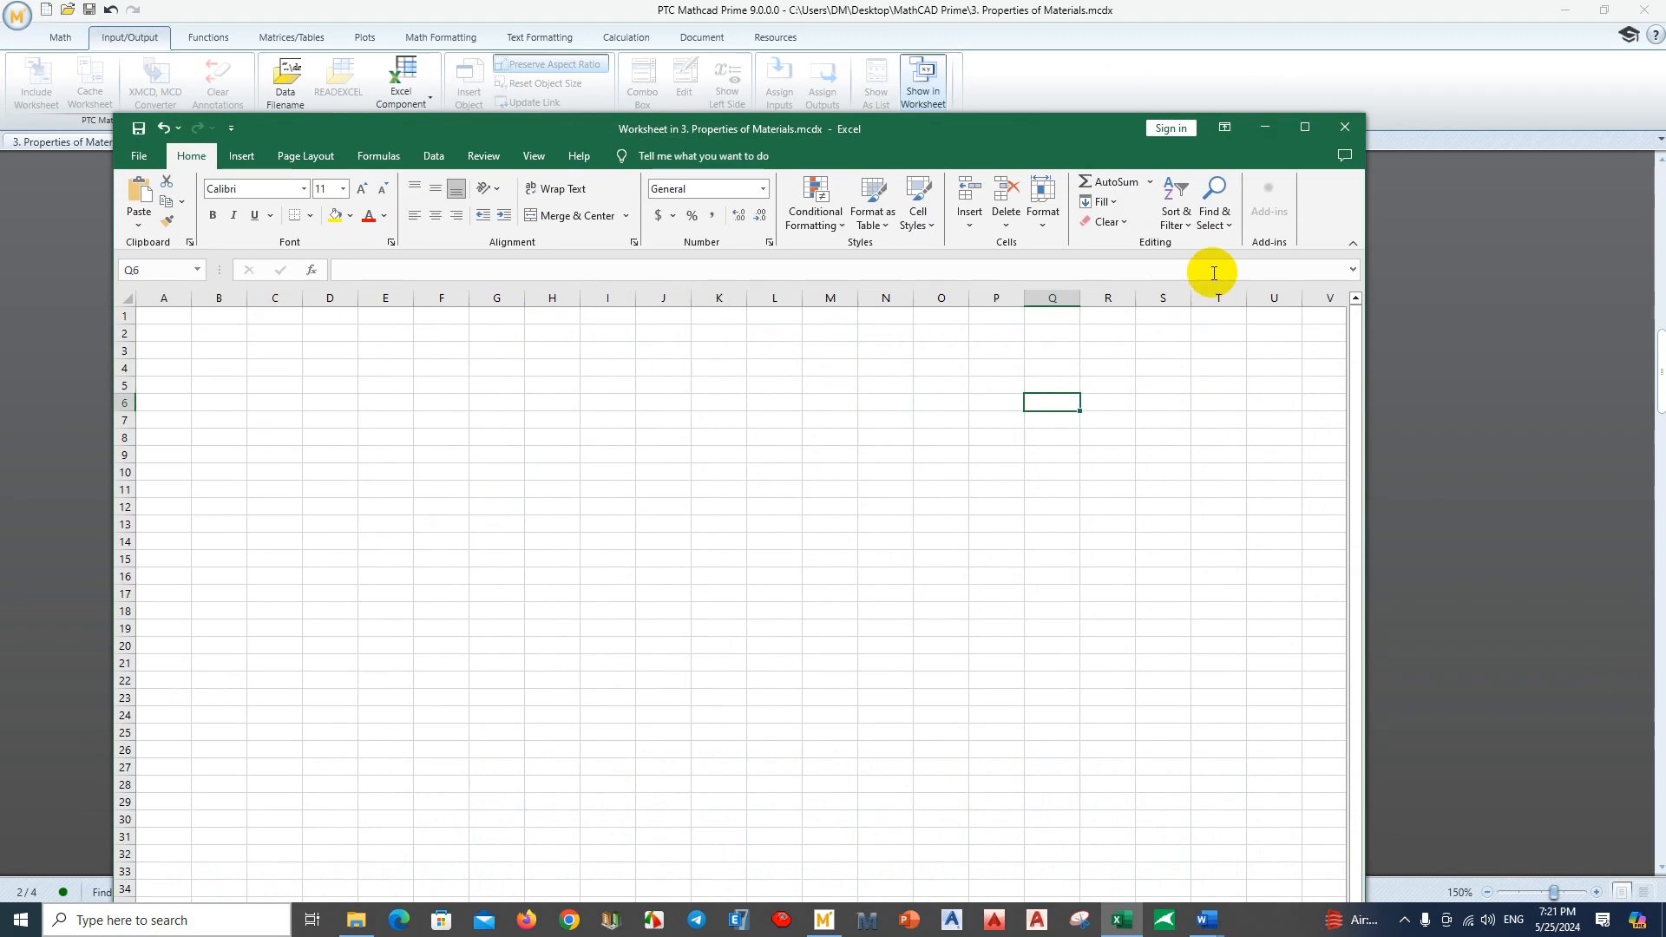
click(1344, 130)
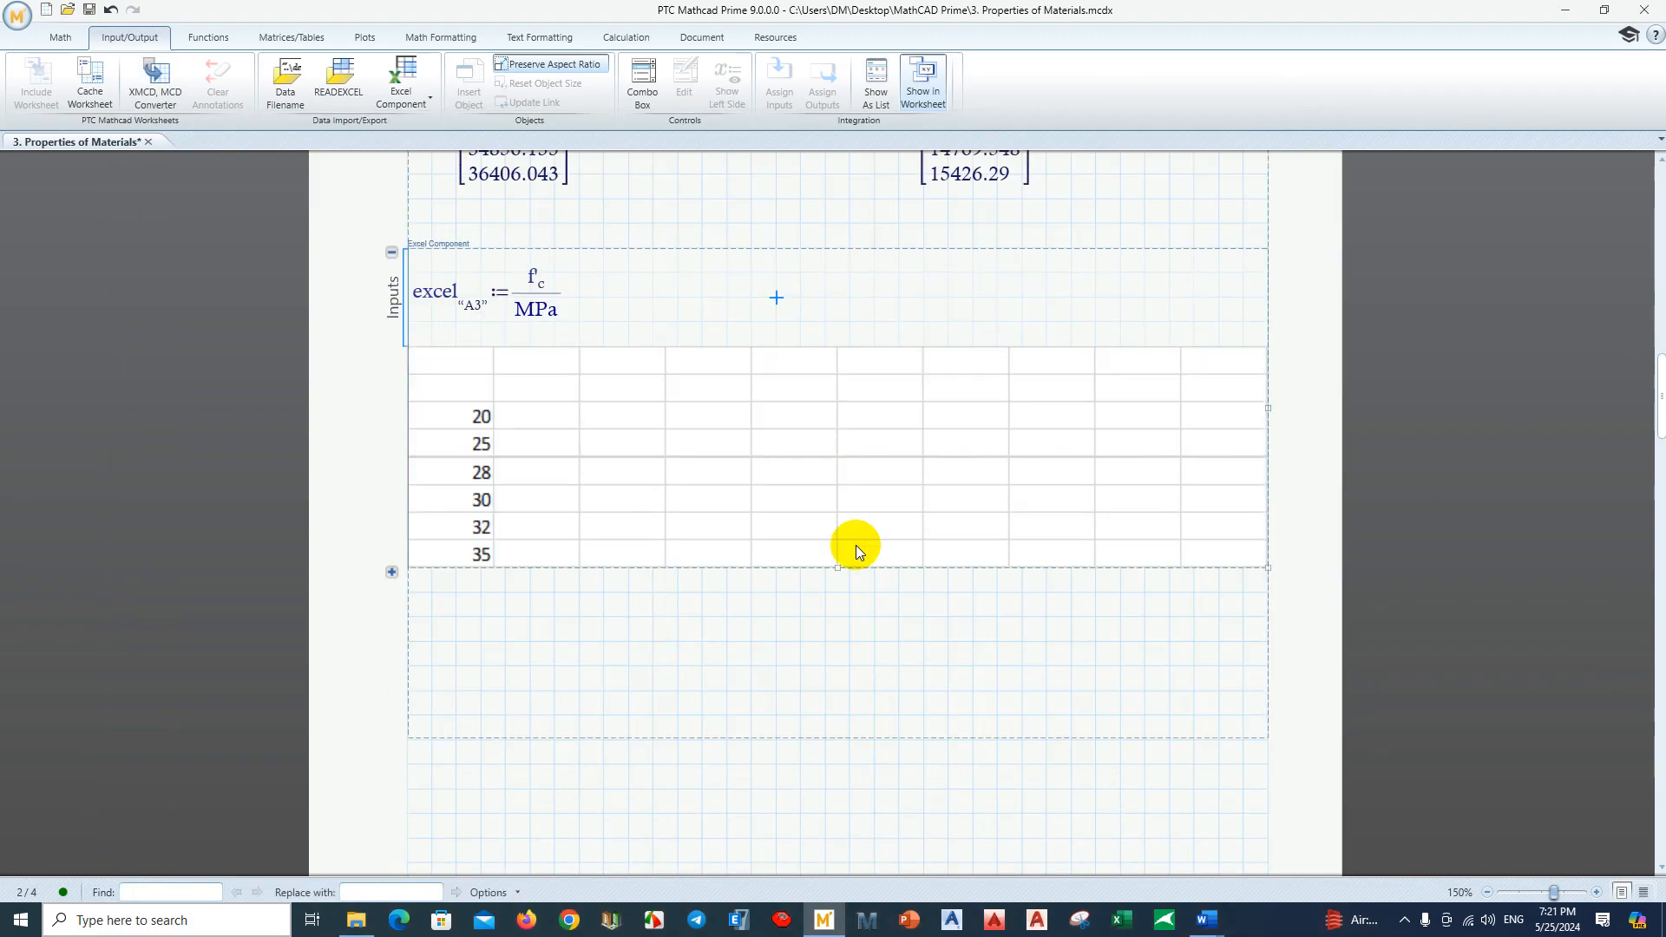
Step: Extend the Excel component's table downward to show 15 rows, covering the full f'c list
drag(841, 566, 853, 736)
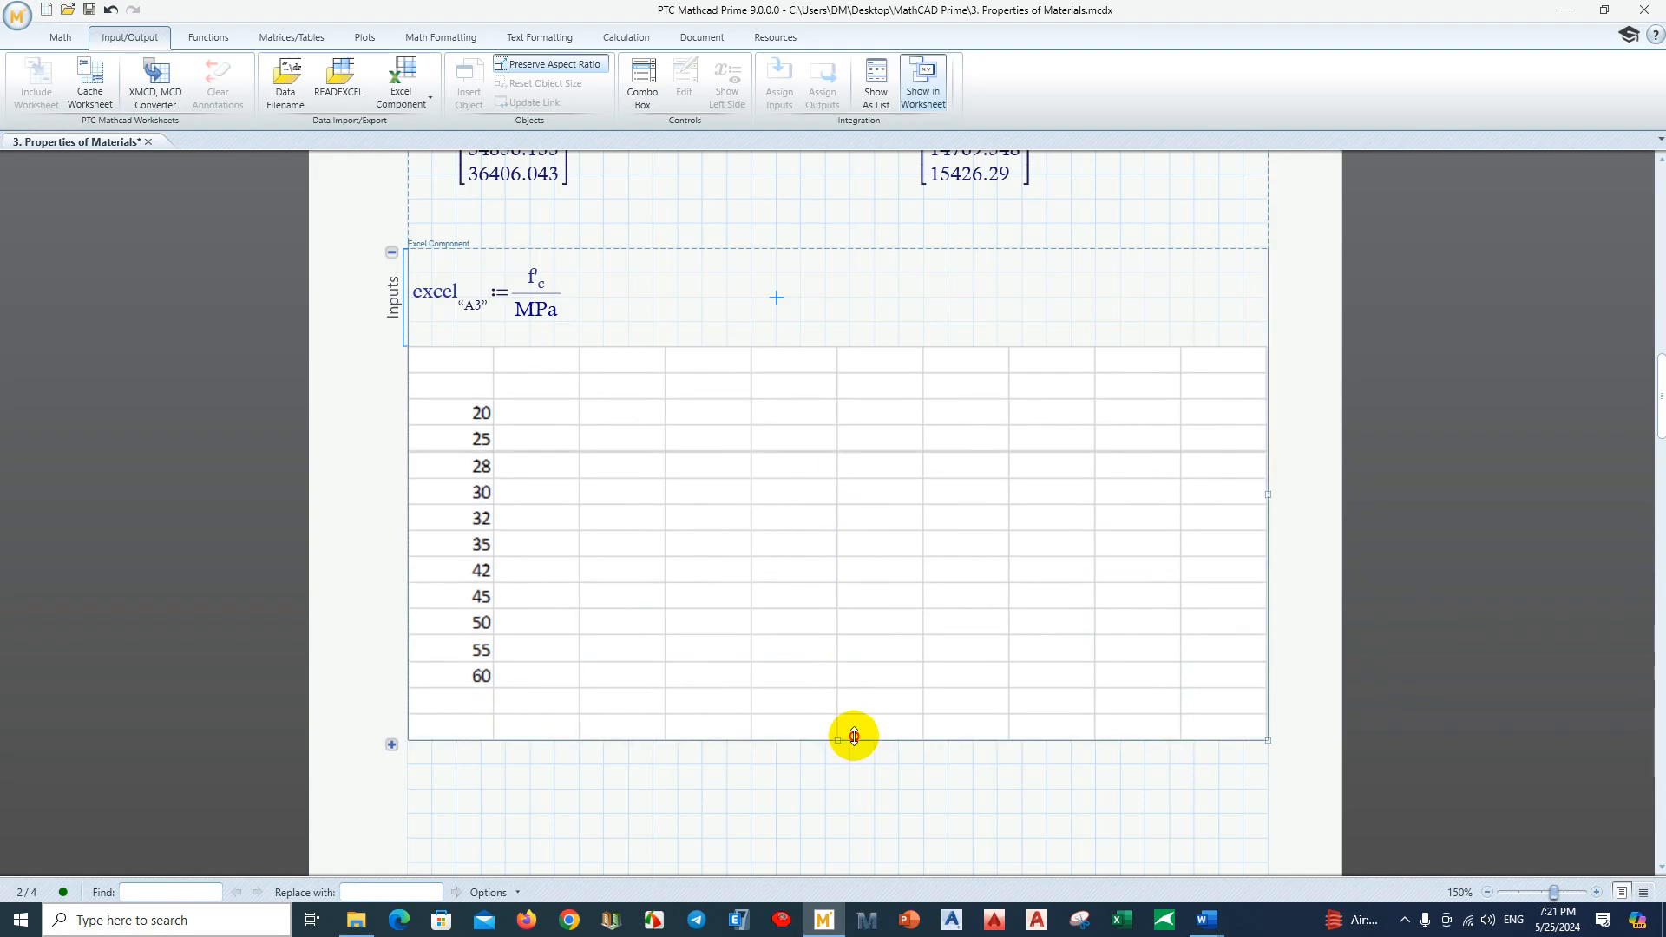
scroll(590, 493, up, 2)
scroll(545, 561, down, 2)
scroll(549, 560, up, 1)
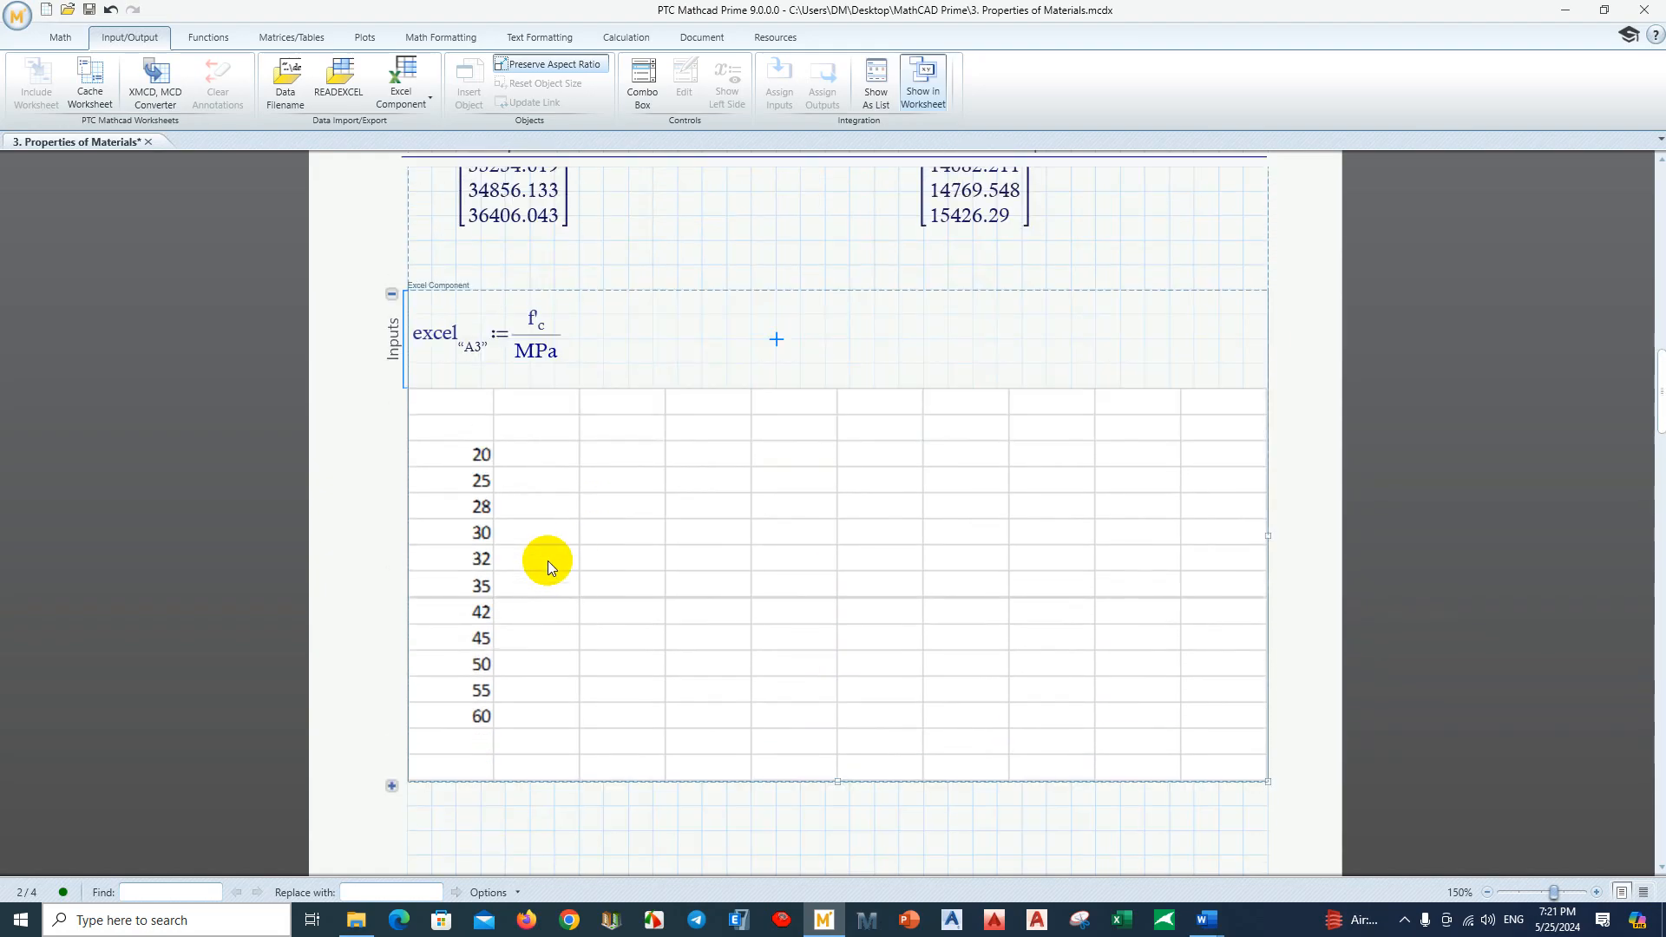
Step: Duplicate the A3 input expression beside the original and change the copy to send fct divided by MPa to cell B3
click(491, 376)
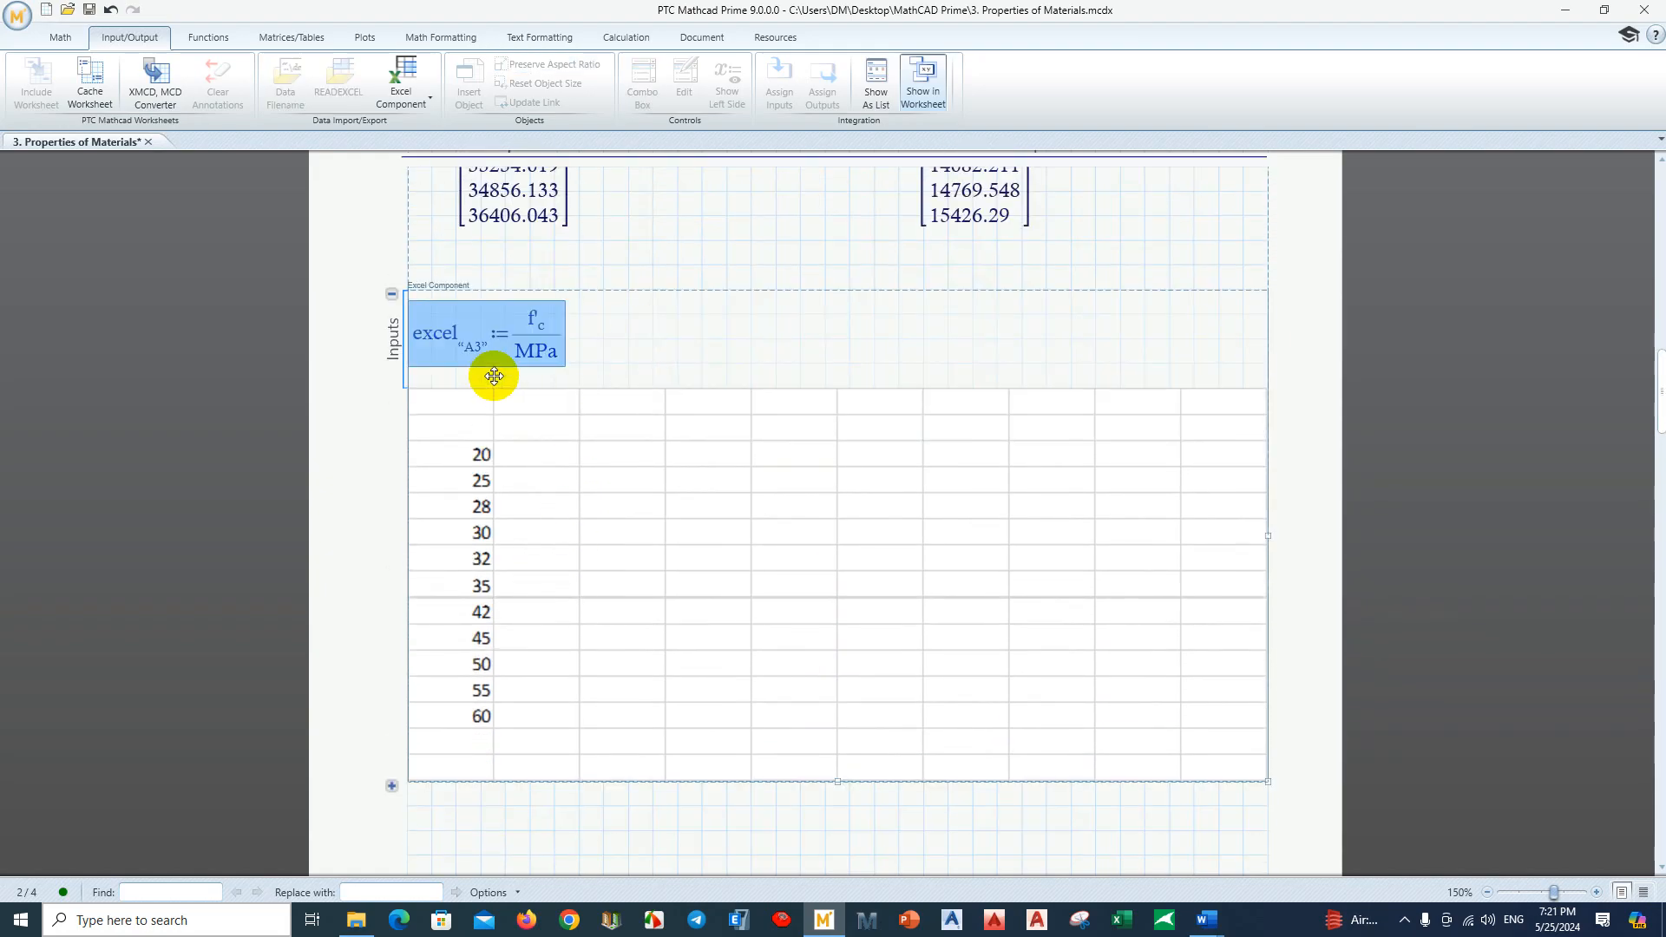
click(635, 346)
key(ctrl+v)
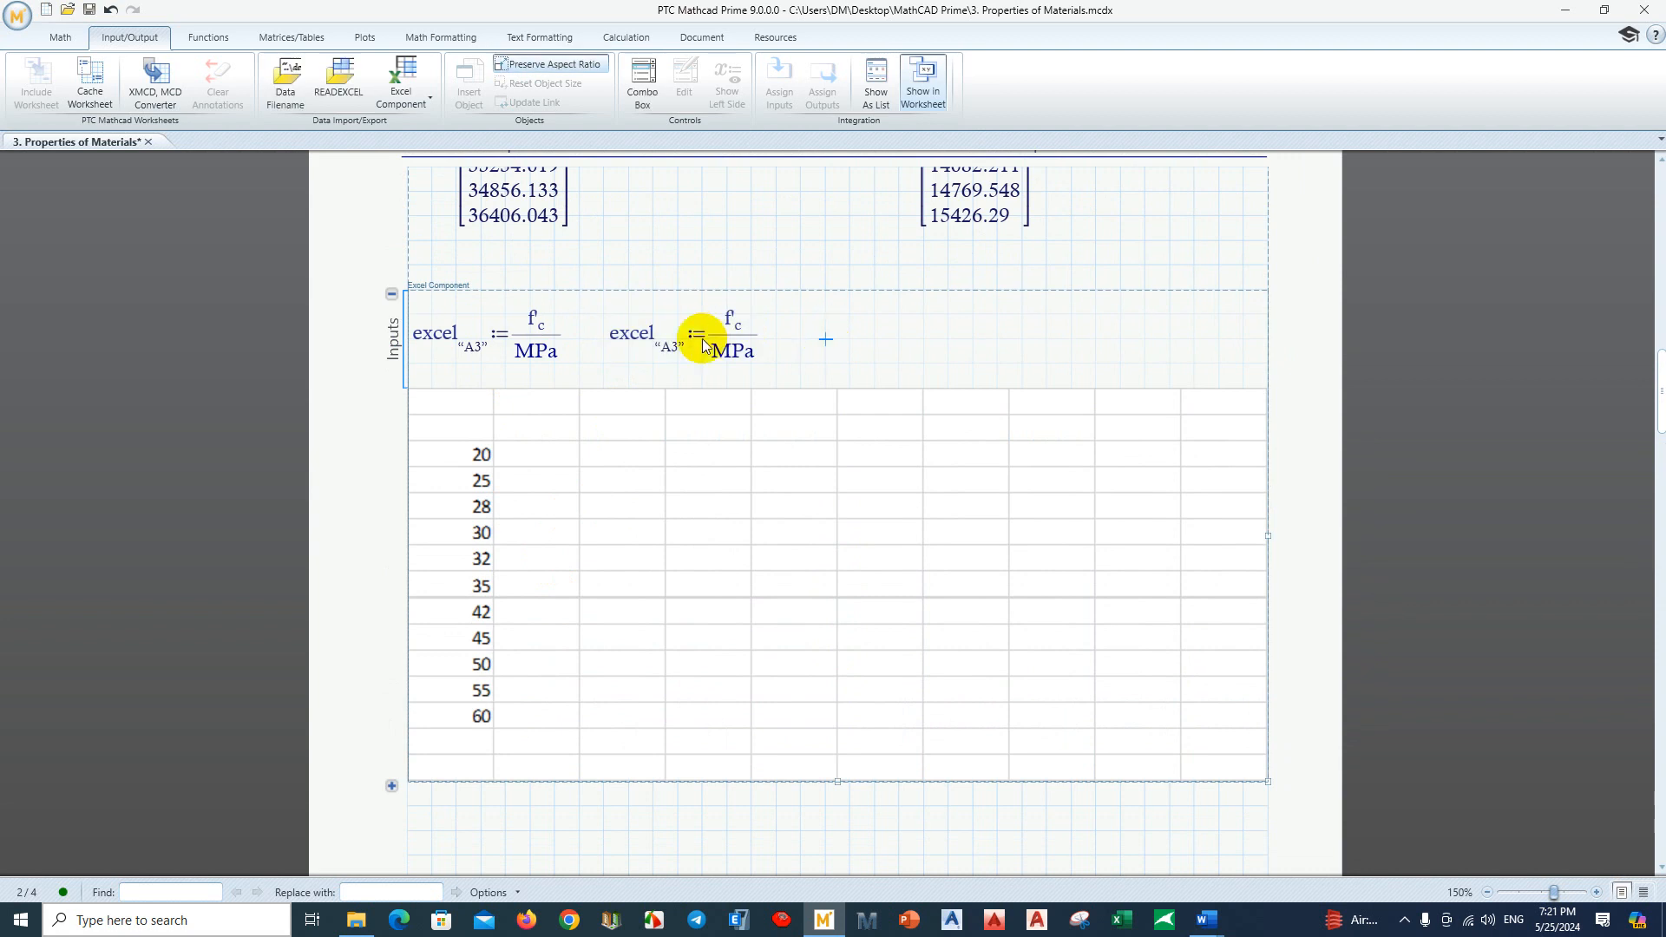
click(733, 321)
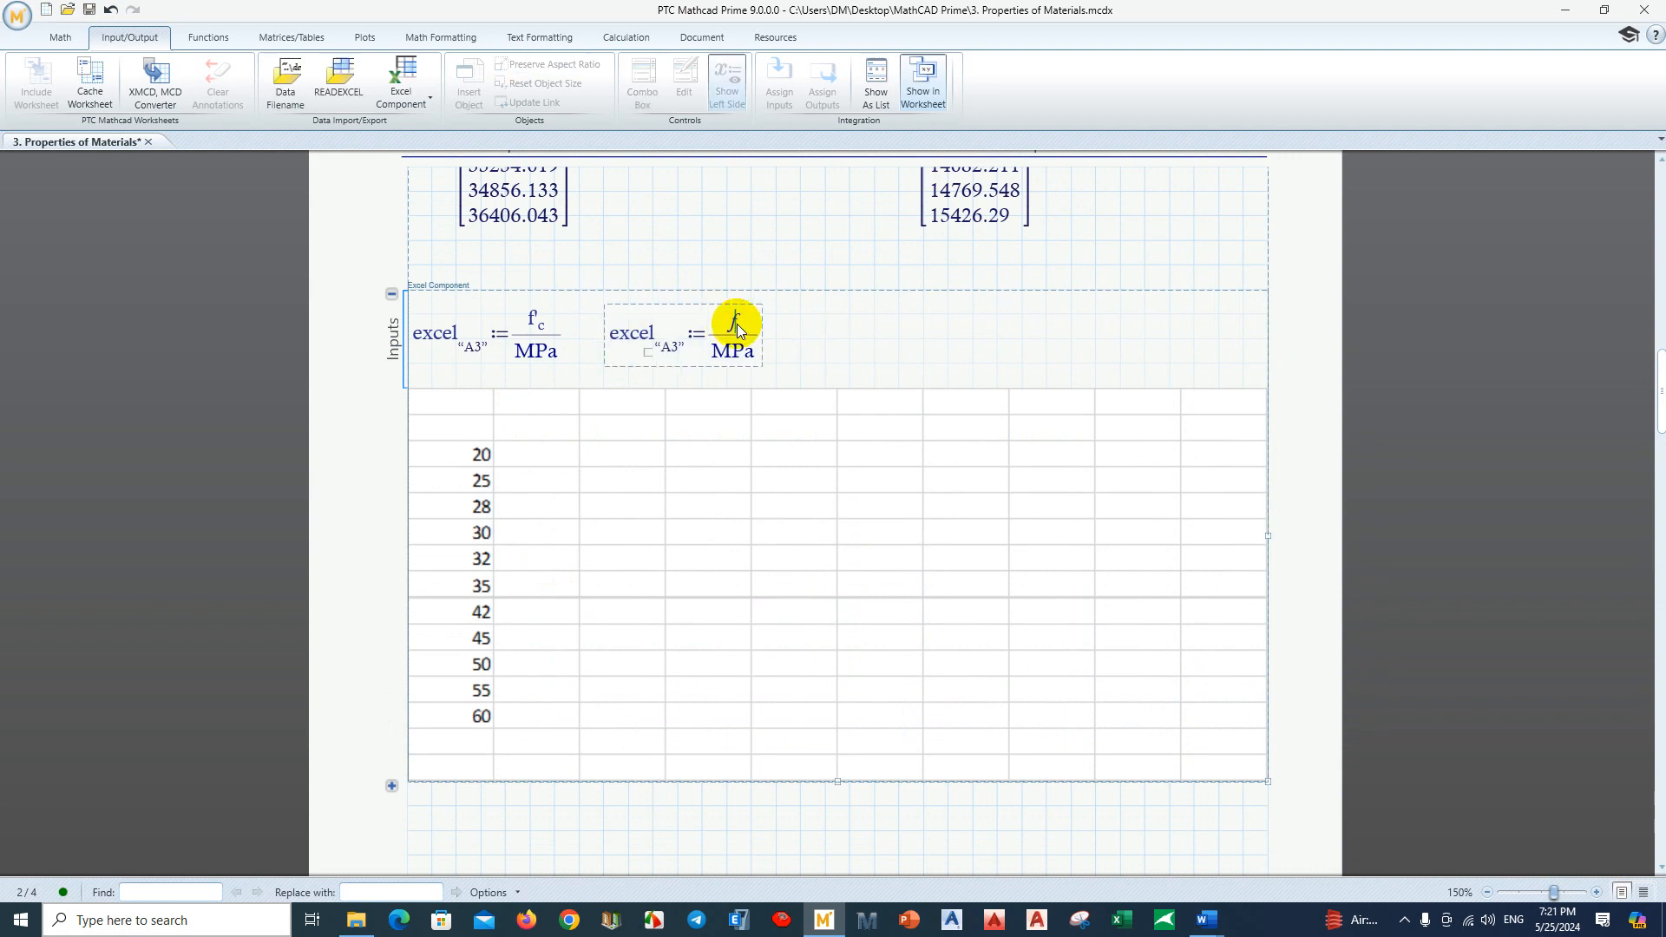
text(t)
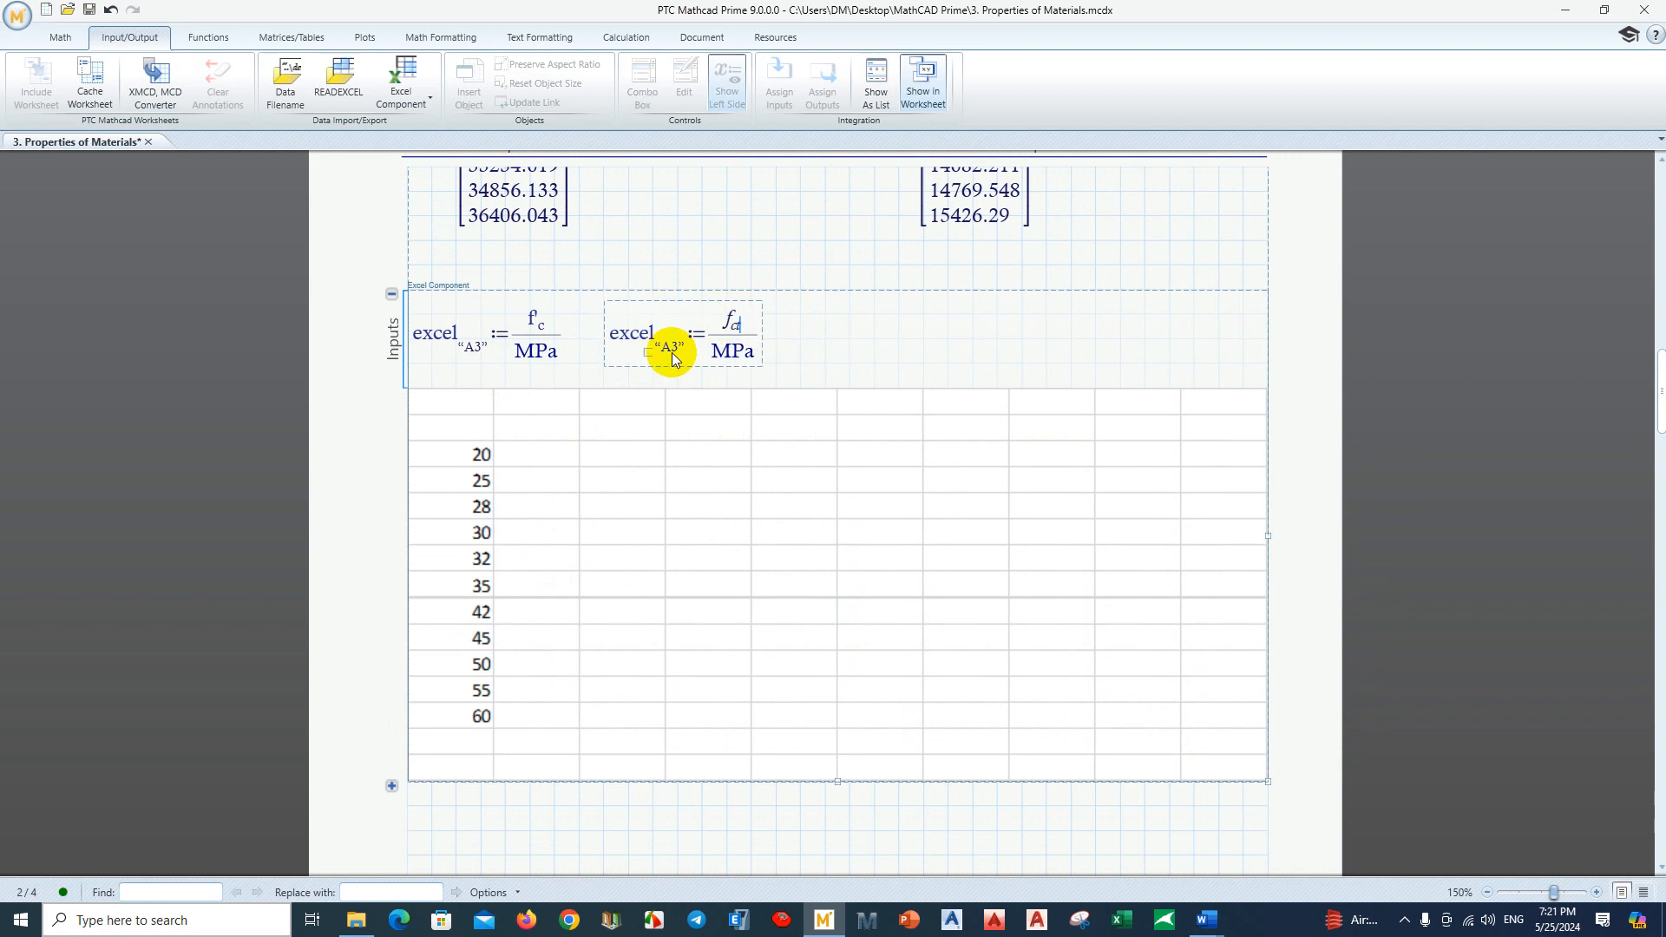
key(BackSpace)
text(B)
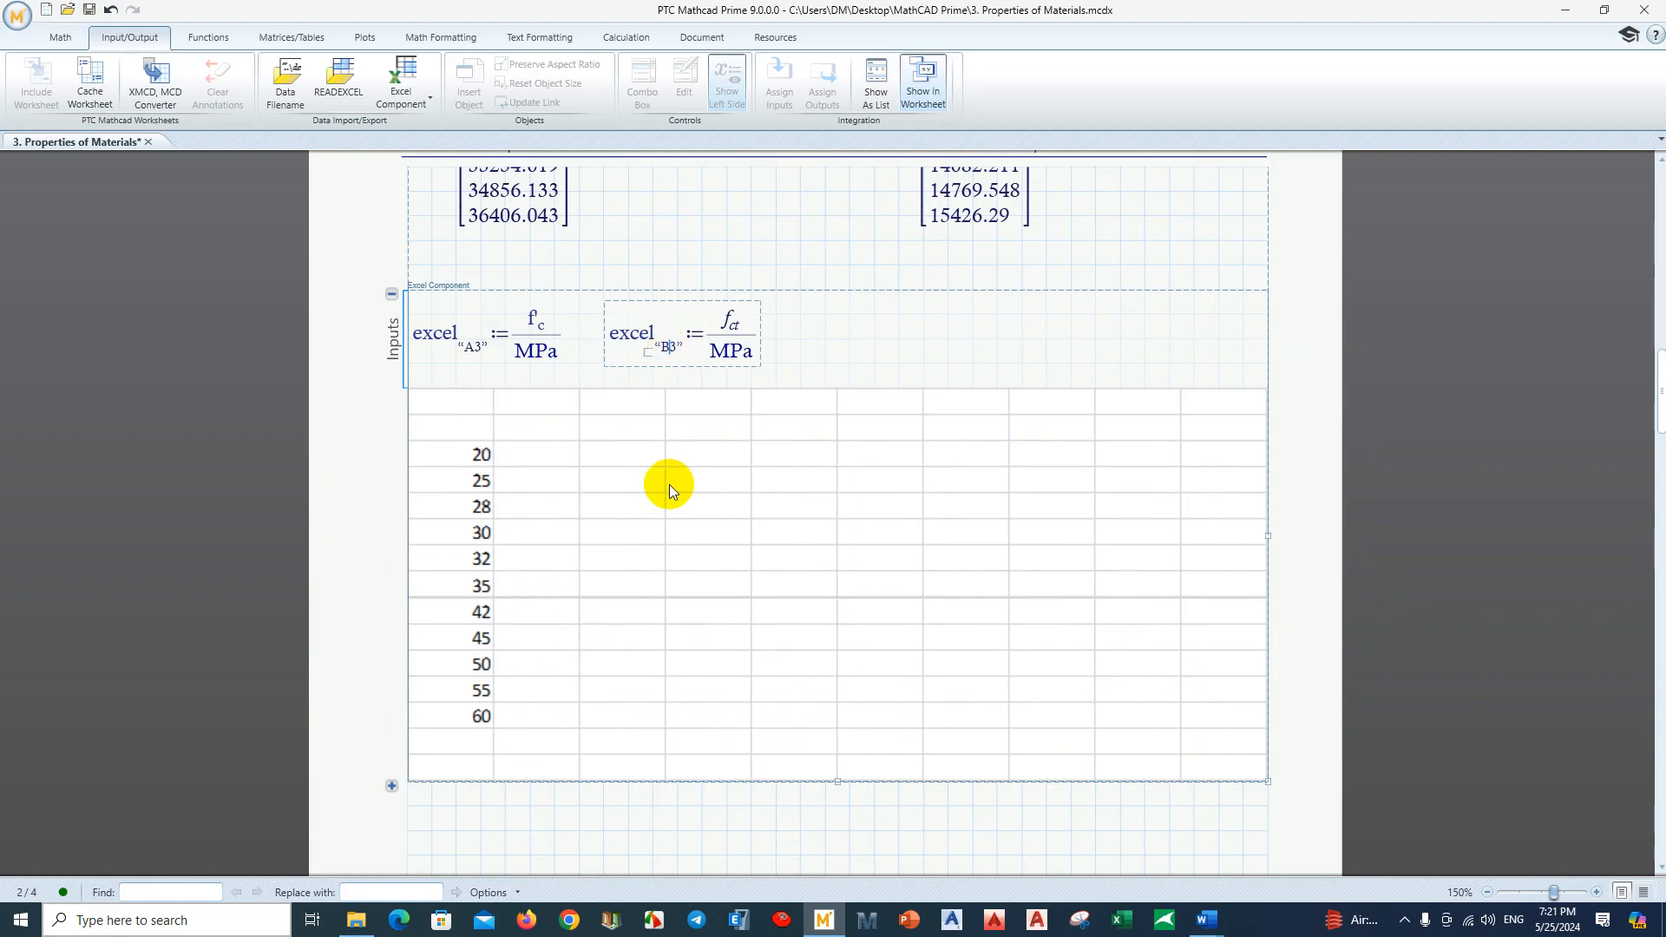
click(860, 323)
Step: Duplicate the B3 input expression beside it and change the copy to send fr divided by MPa to cell C3
drag(851, 334, 757, 358)
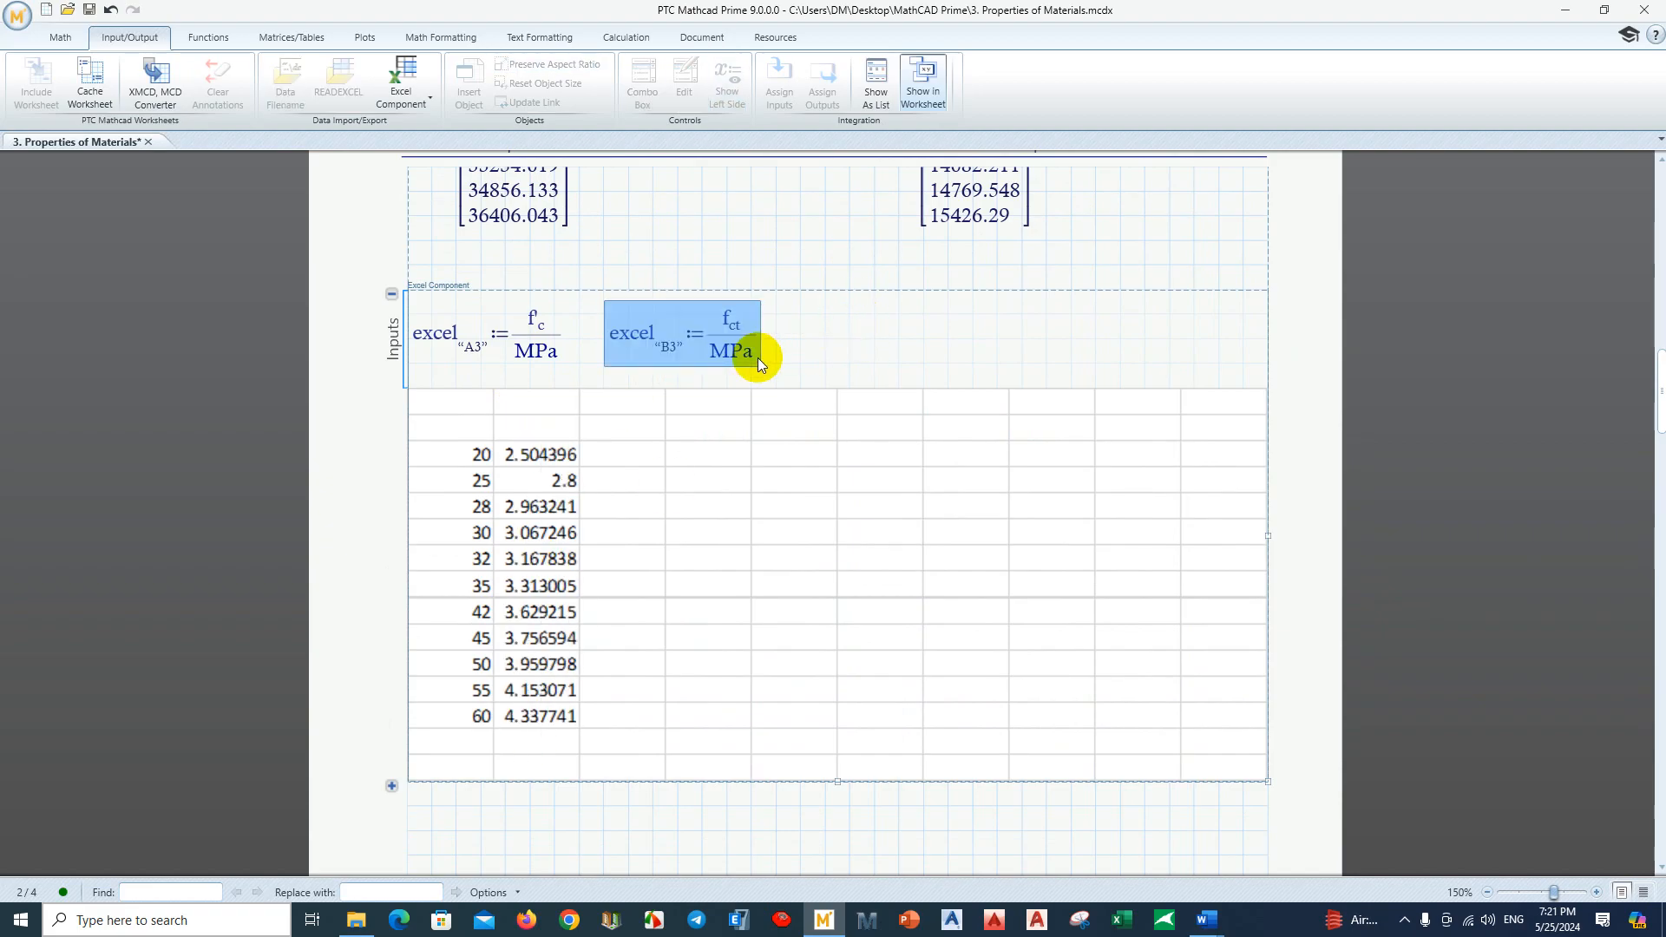
key(ctrl+c)
click(819, 354)
key(ctrl+v)
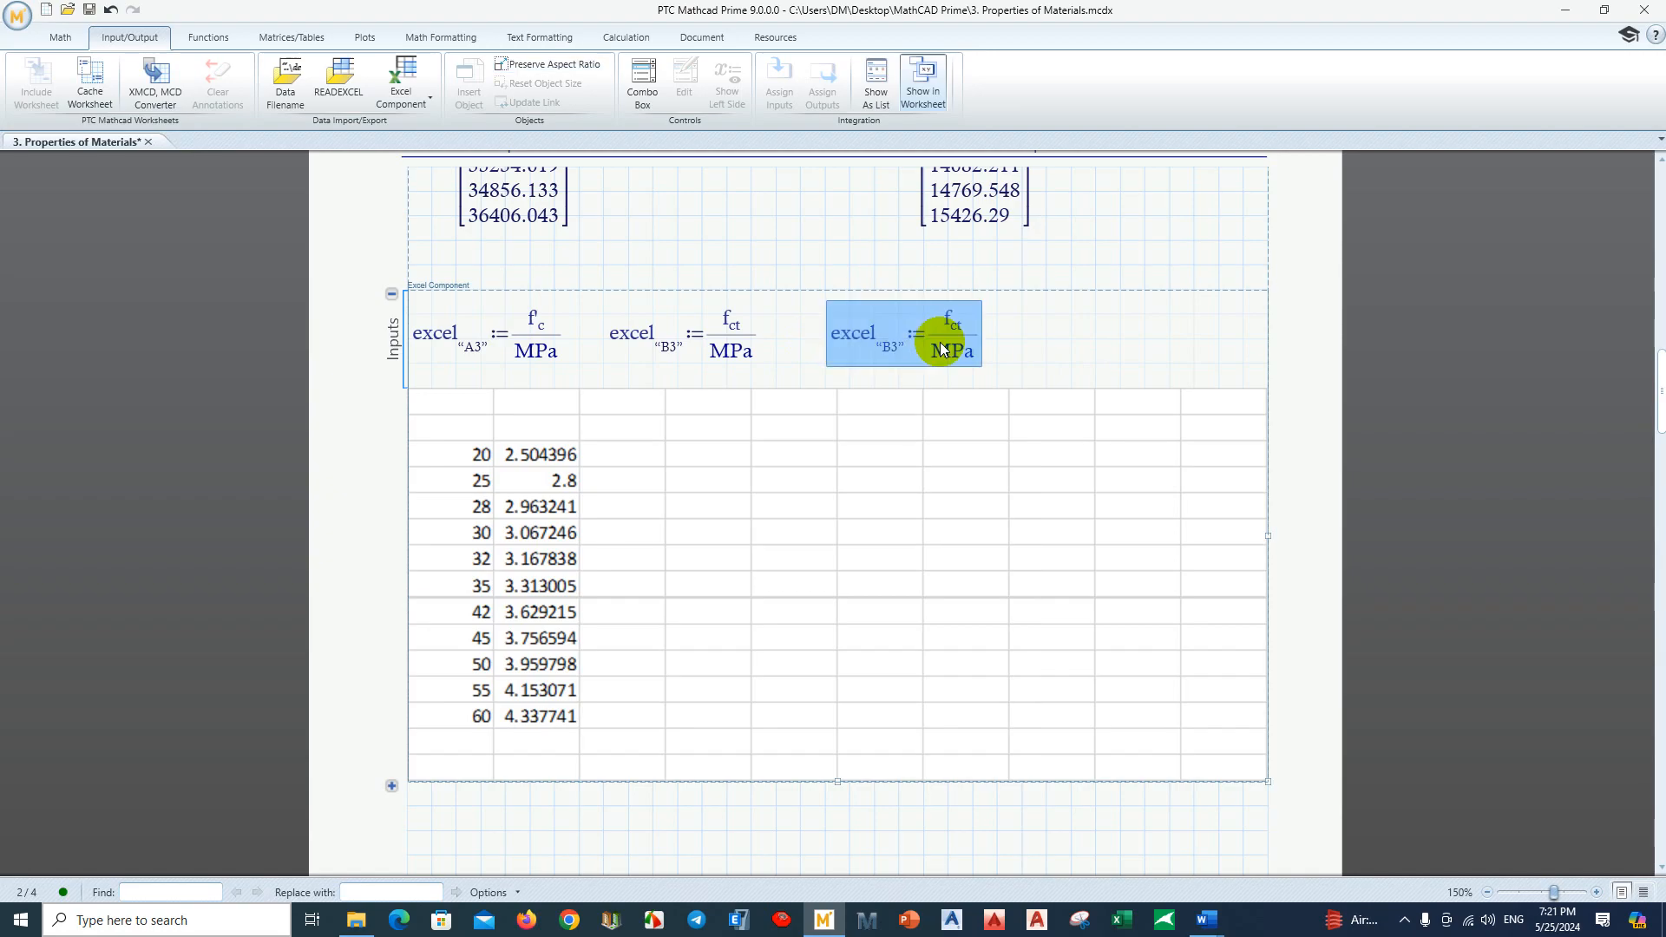
click(954, 324)
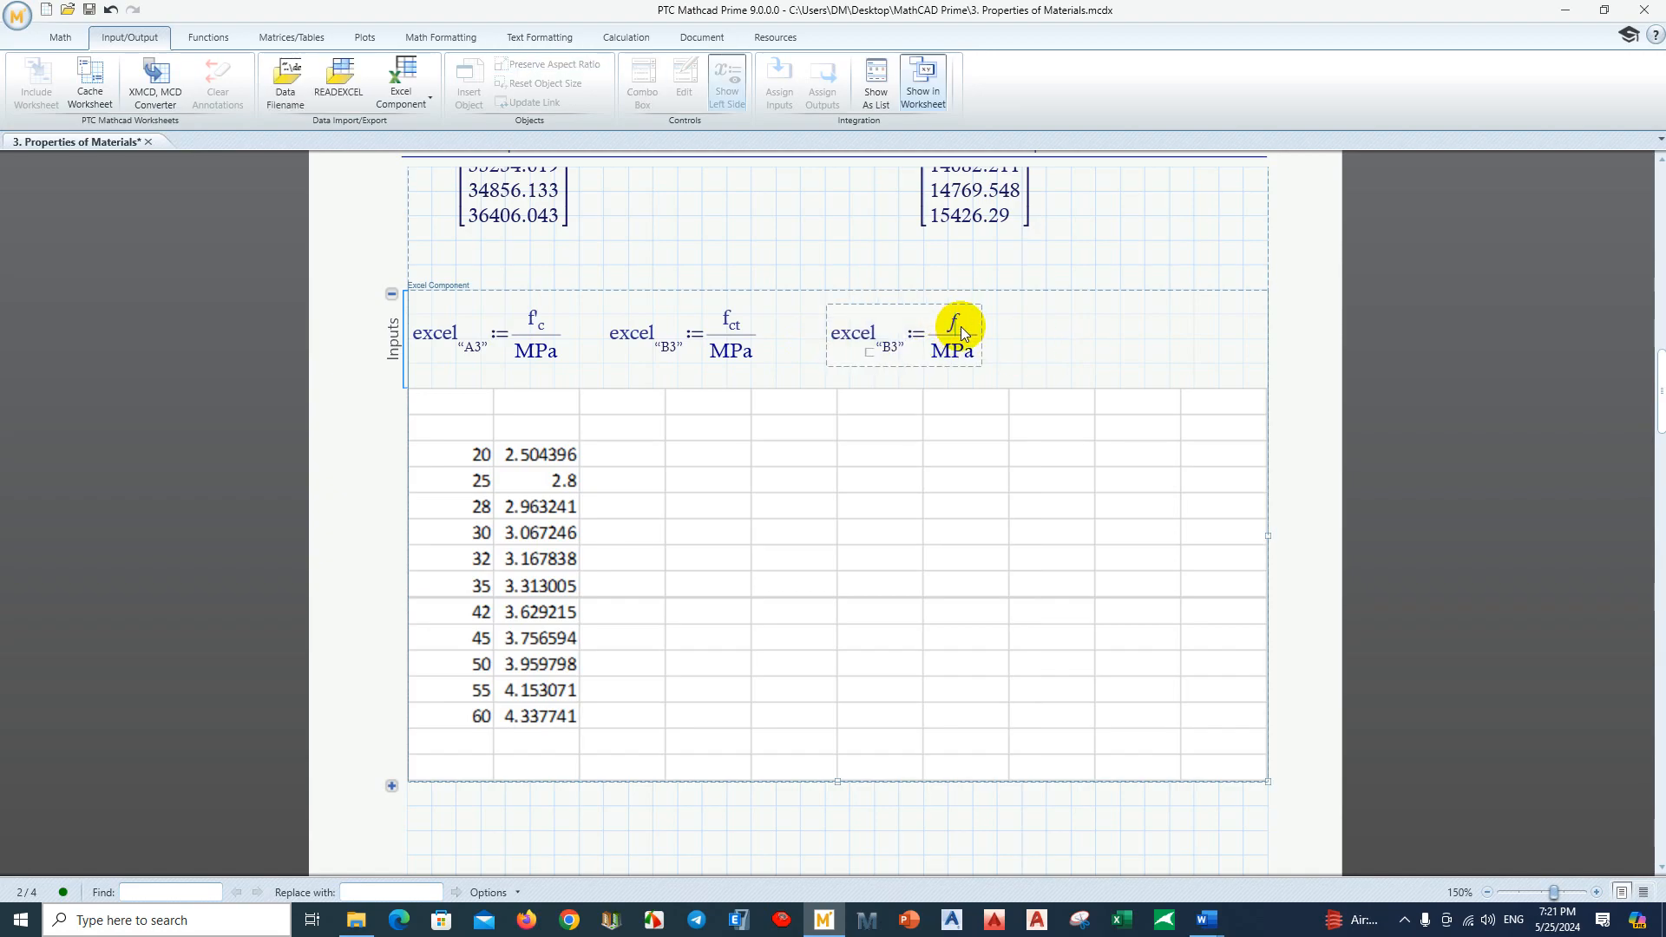
text(r)
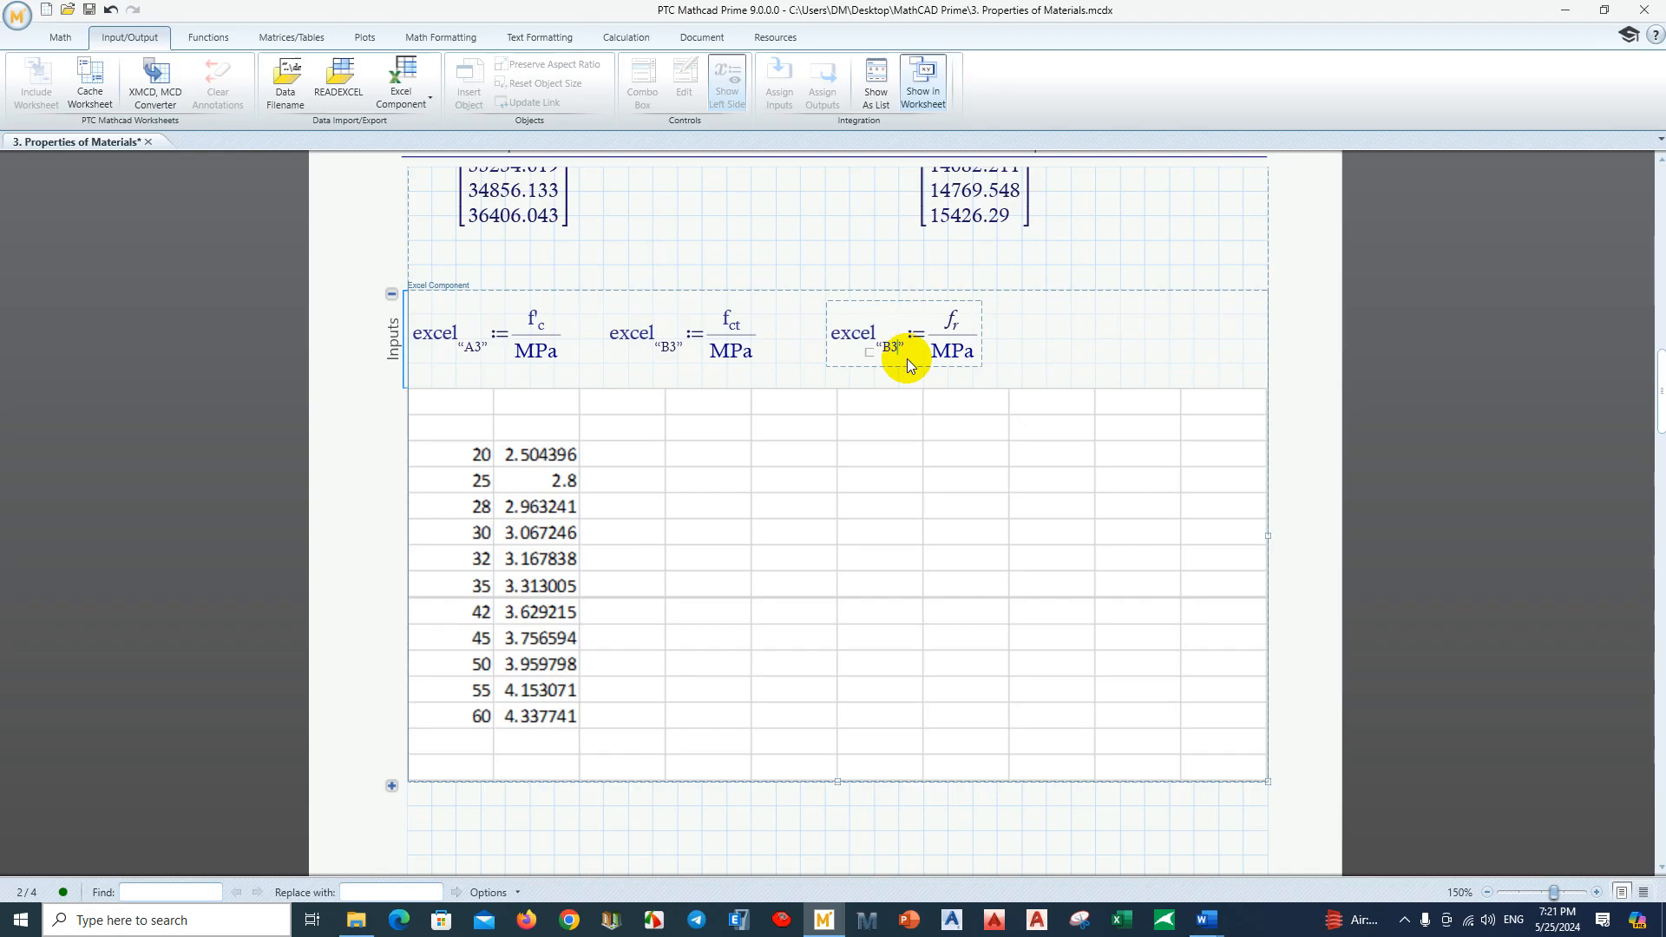
key(BackSpace)
key(BackSpace)
click(1062, 444)
Step: Duplicate the C3 input expression beside it and change the copy to send fv divided by MPa to cell D3
drag(1027, 340, 942, 360)
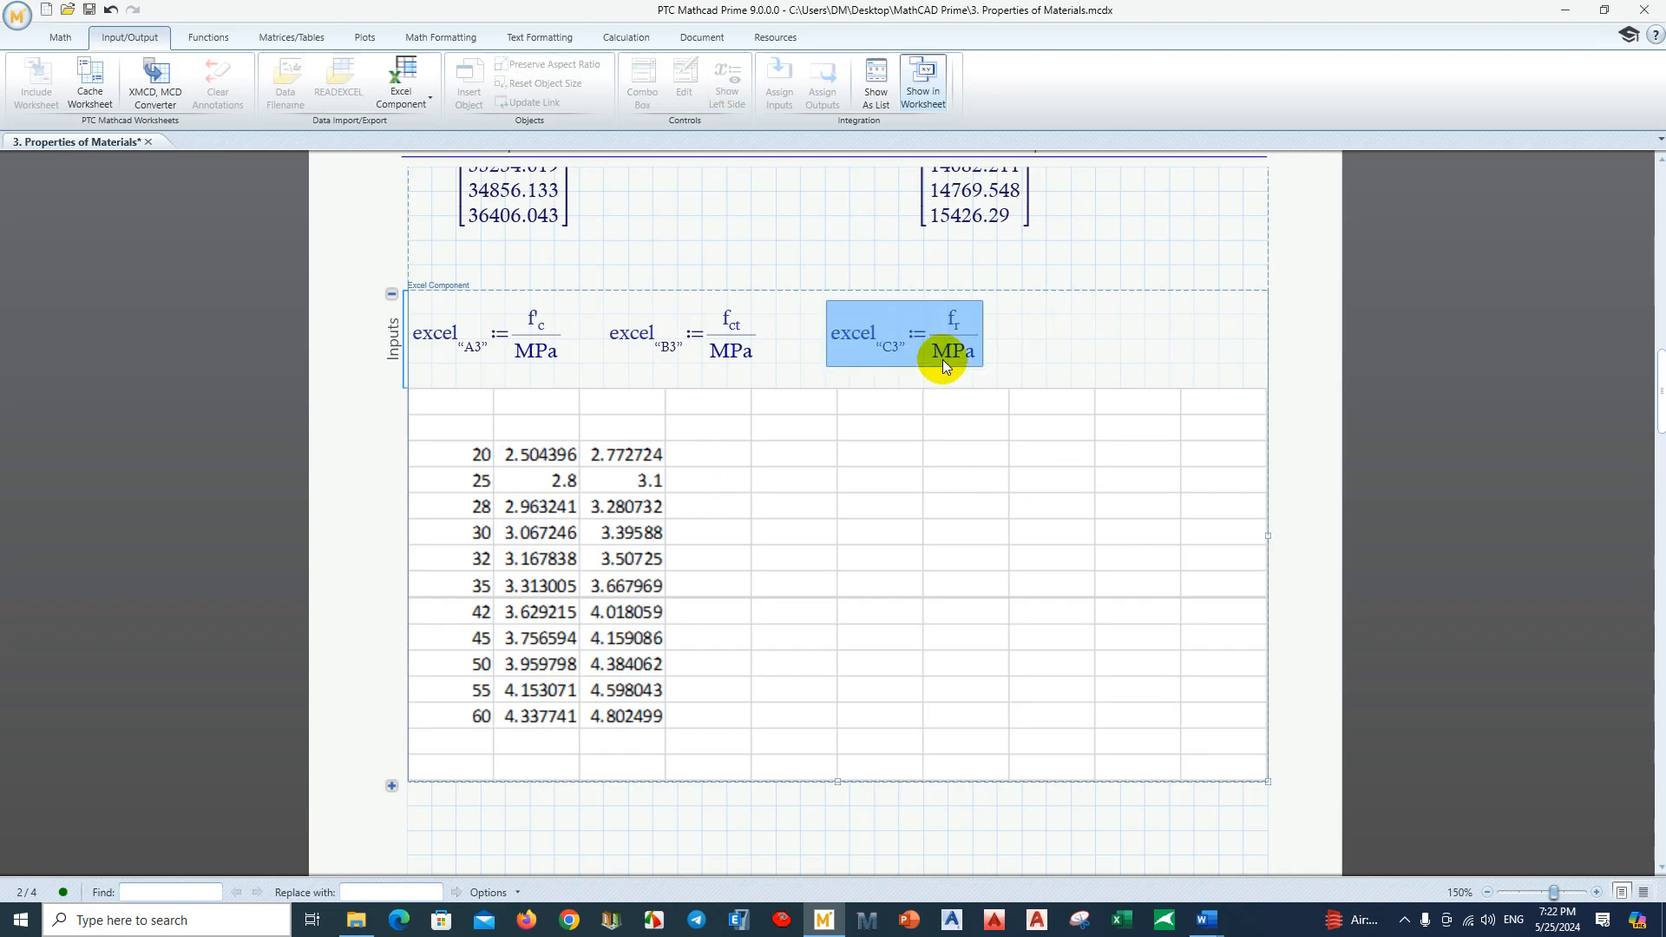
click(1044, 342)
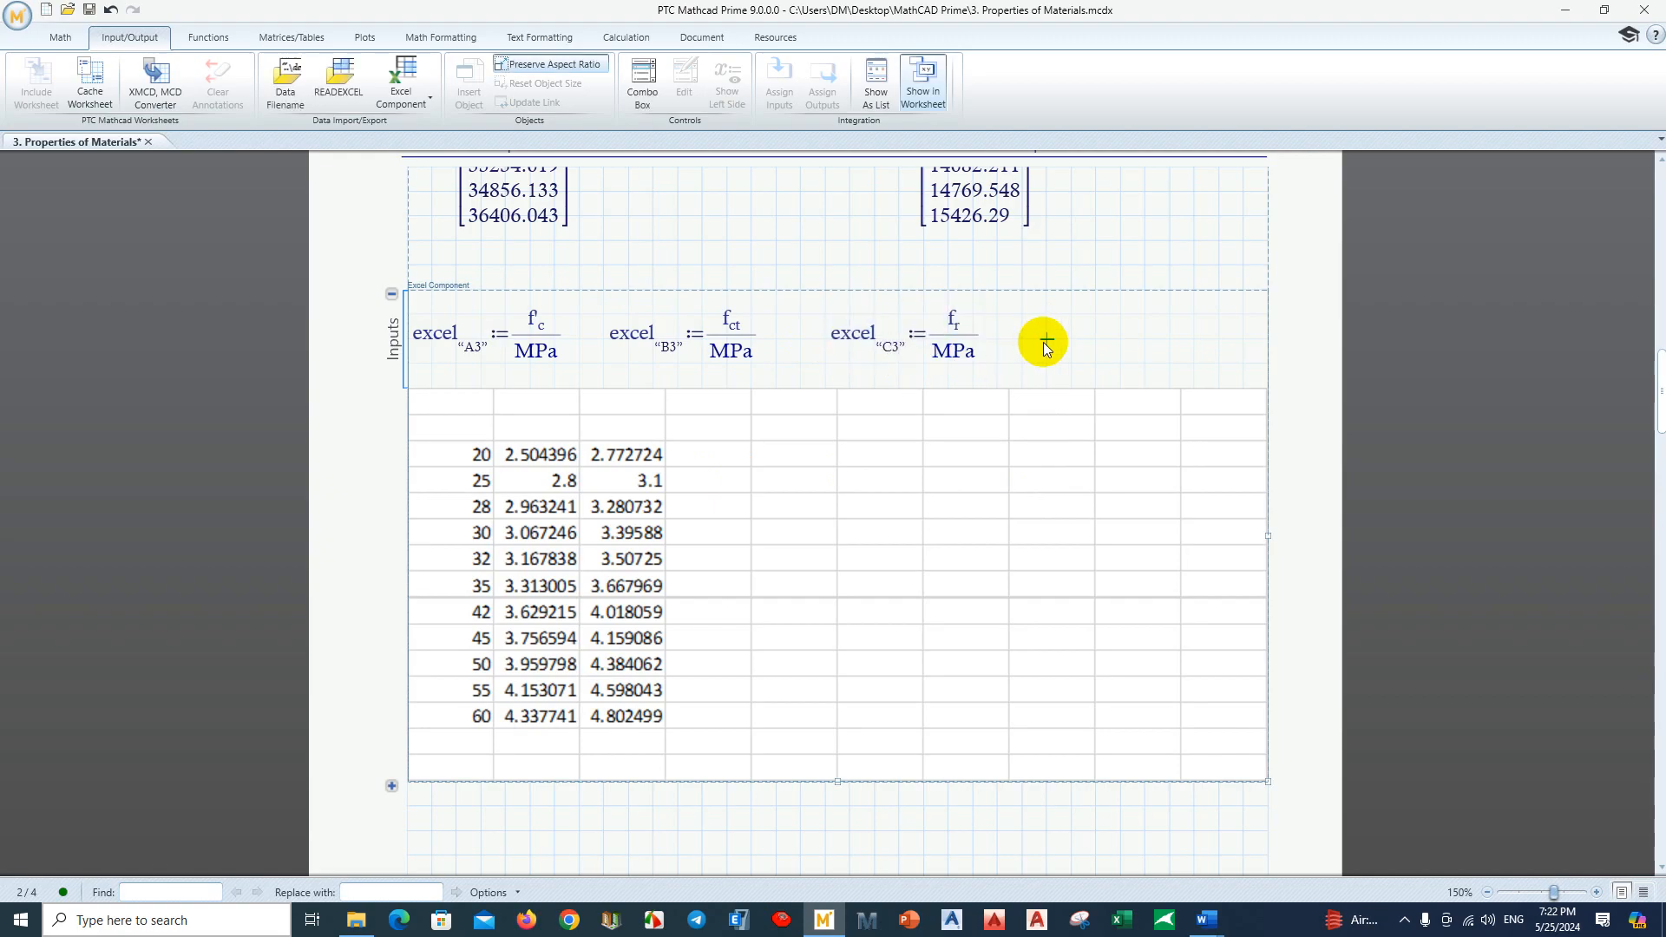
key(ctrl+v)
click(1180, 326)
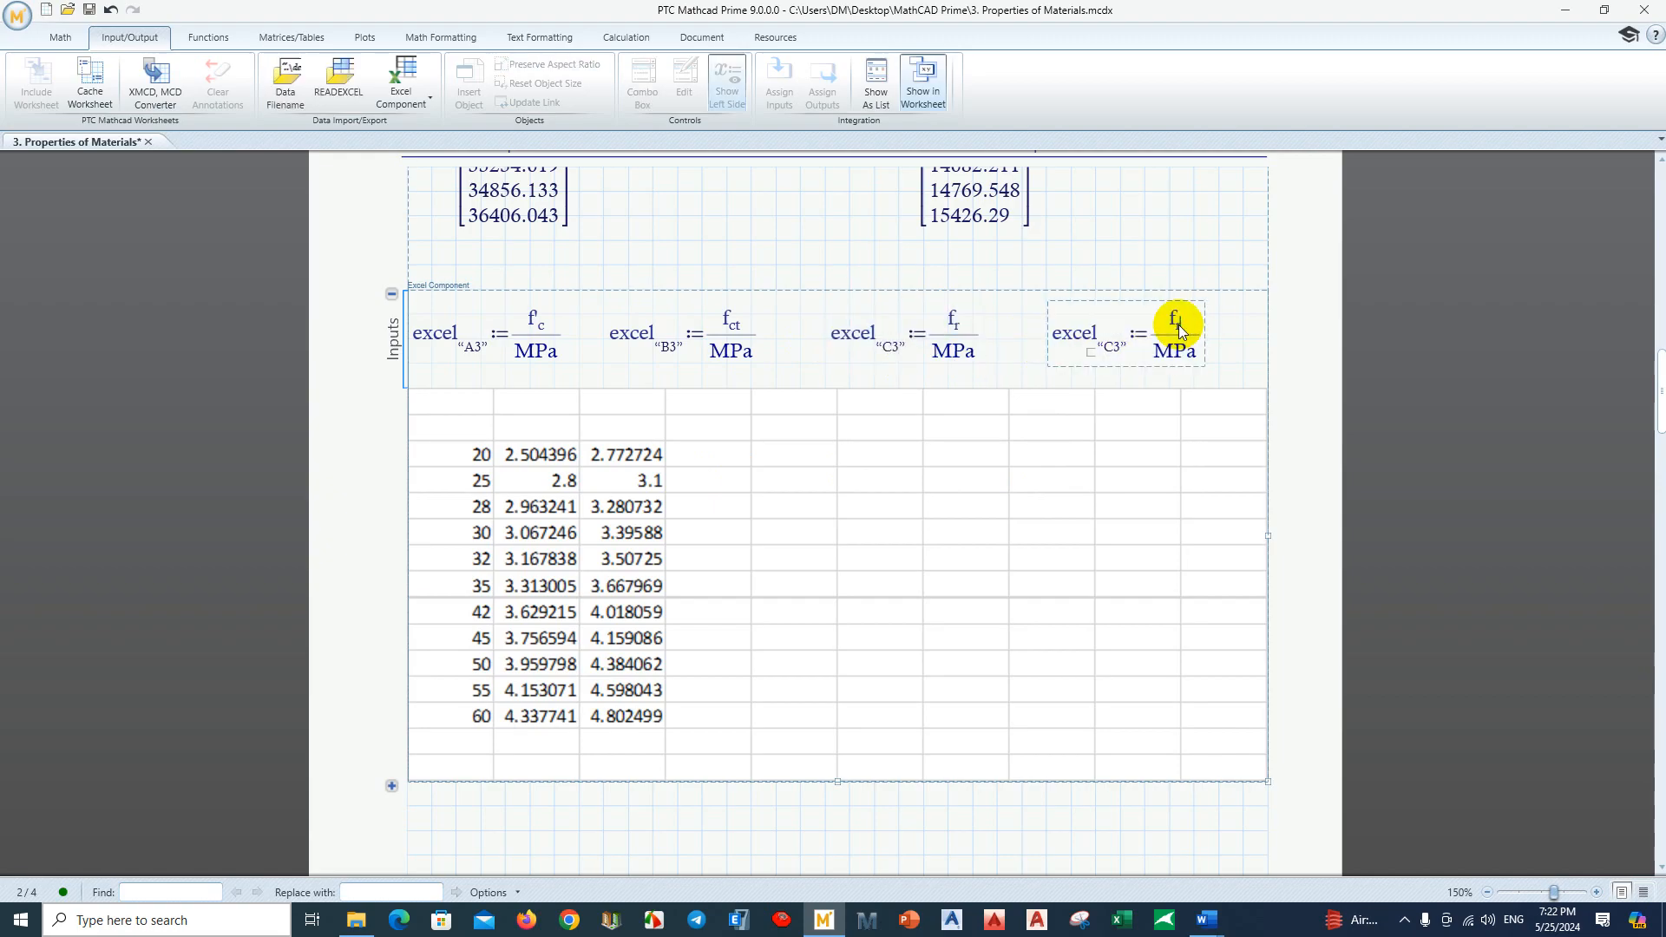
key(BackSpace)
text(v)
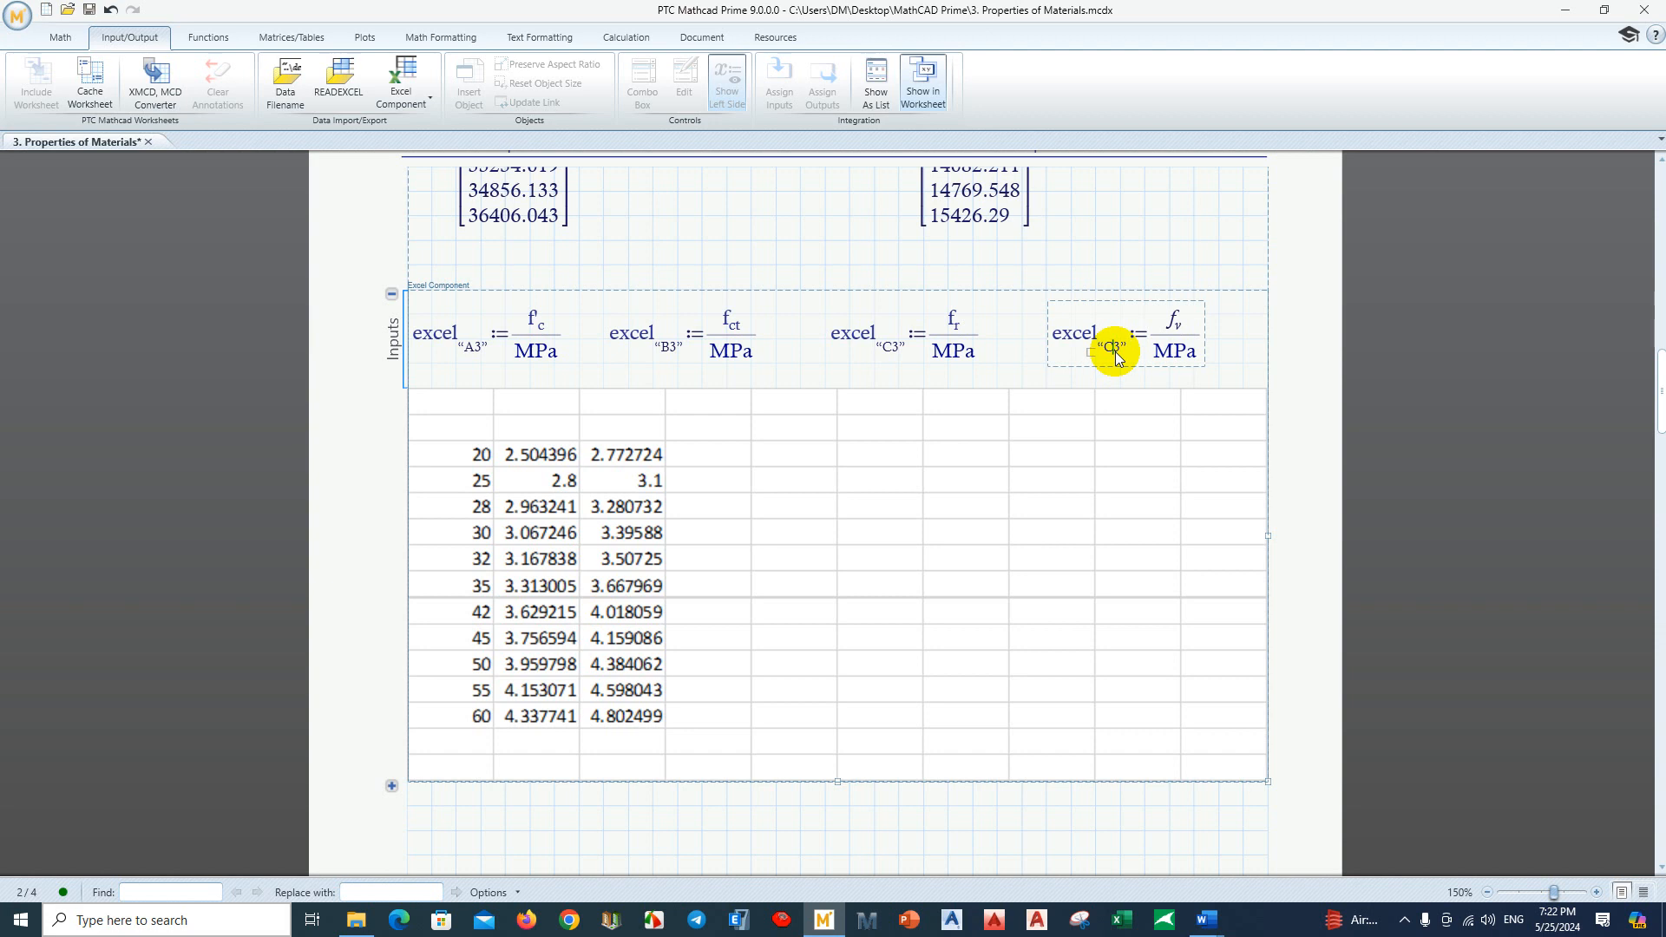
key(BackSpace)
text(D)
click(1223, 341)
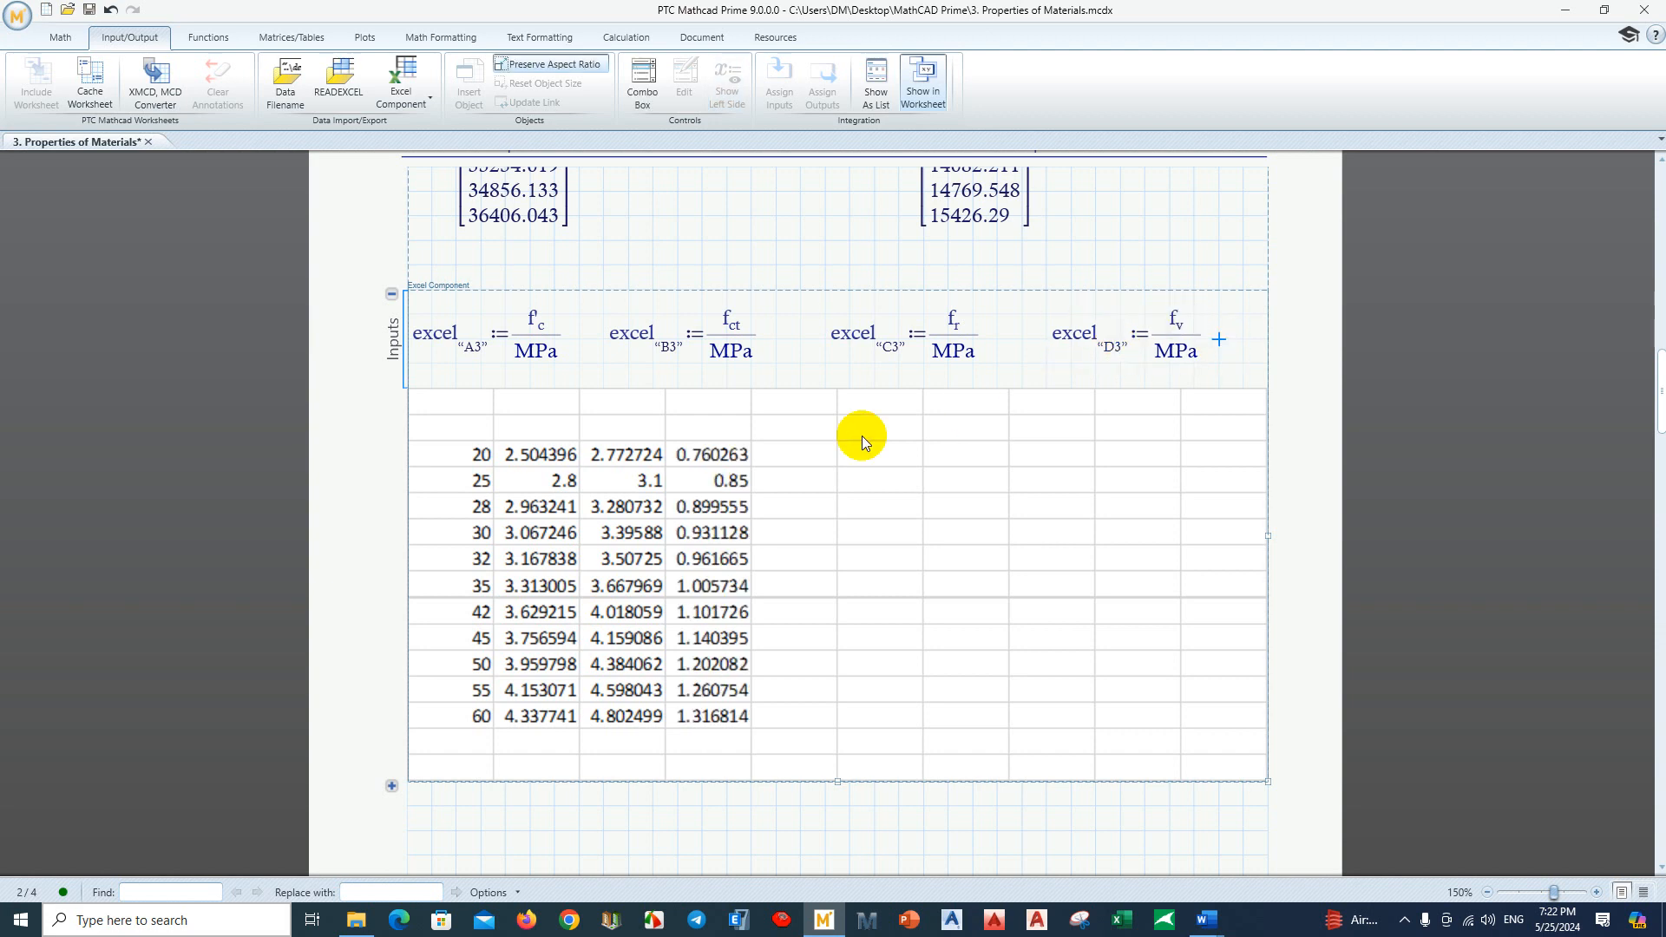
Step: Add blank lines to the component's inputs area and place a copy of the A3 expression below the original
key(Return)
key(Return)
key(Return)
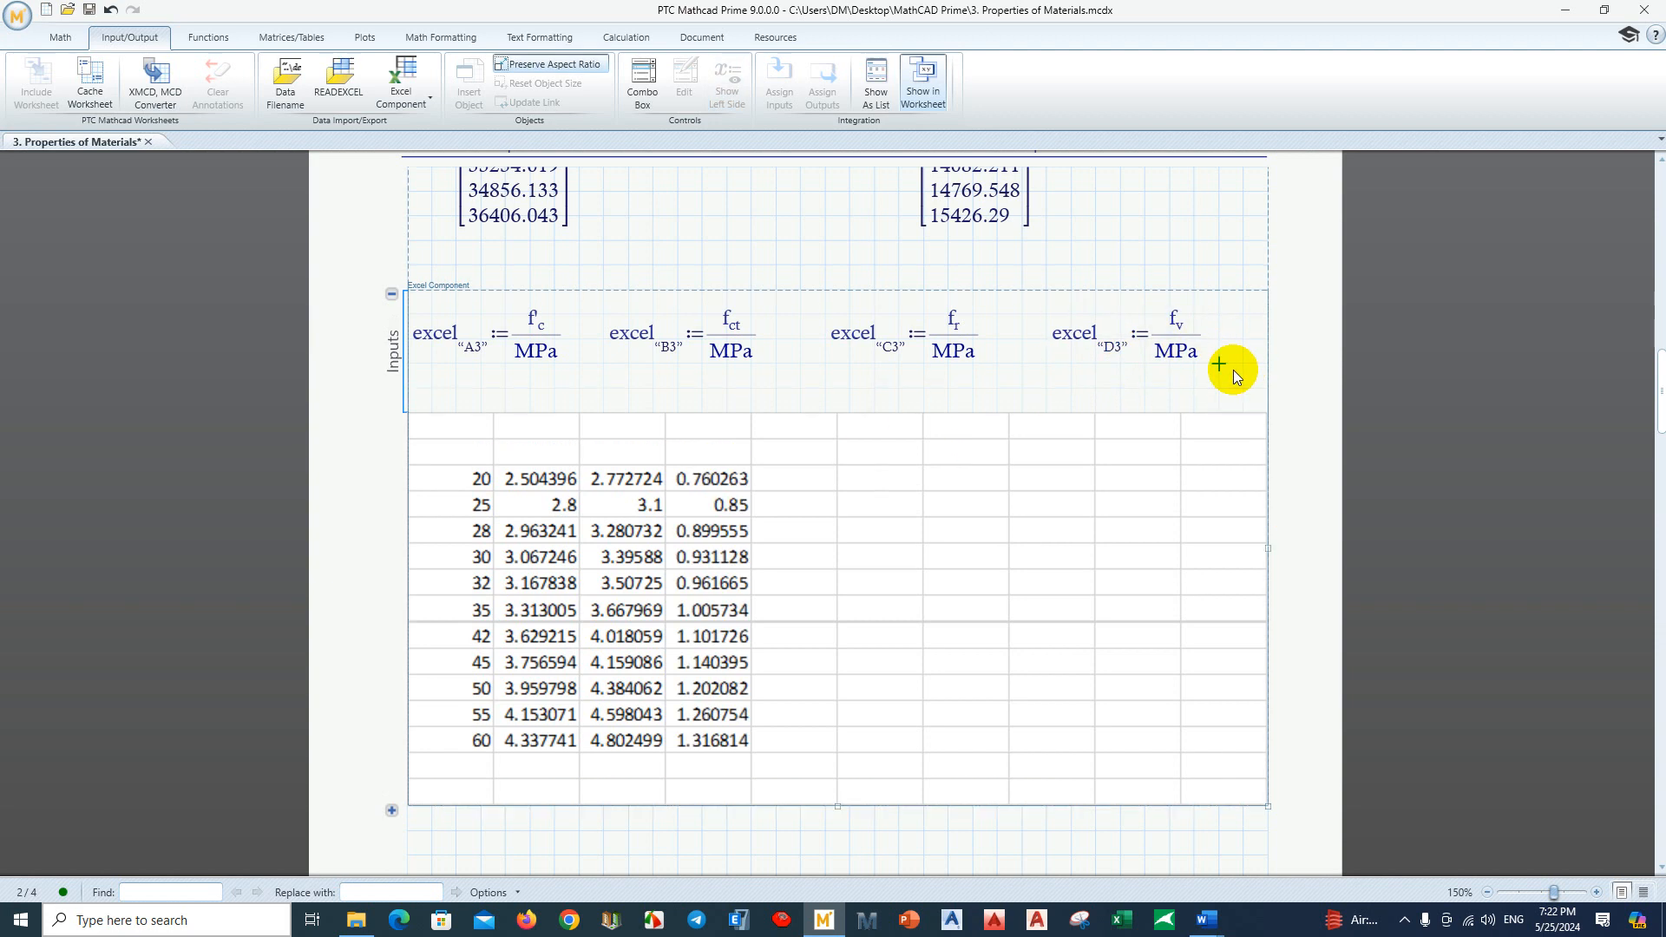
click(427, 403)
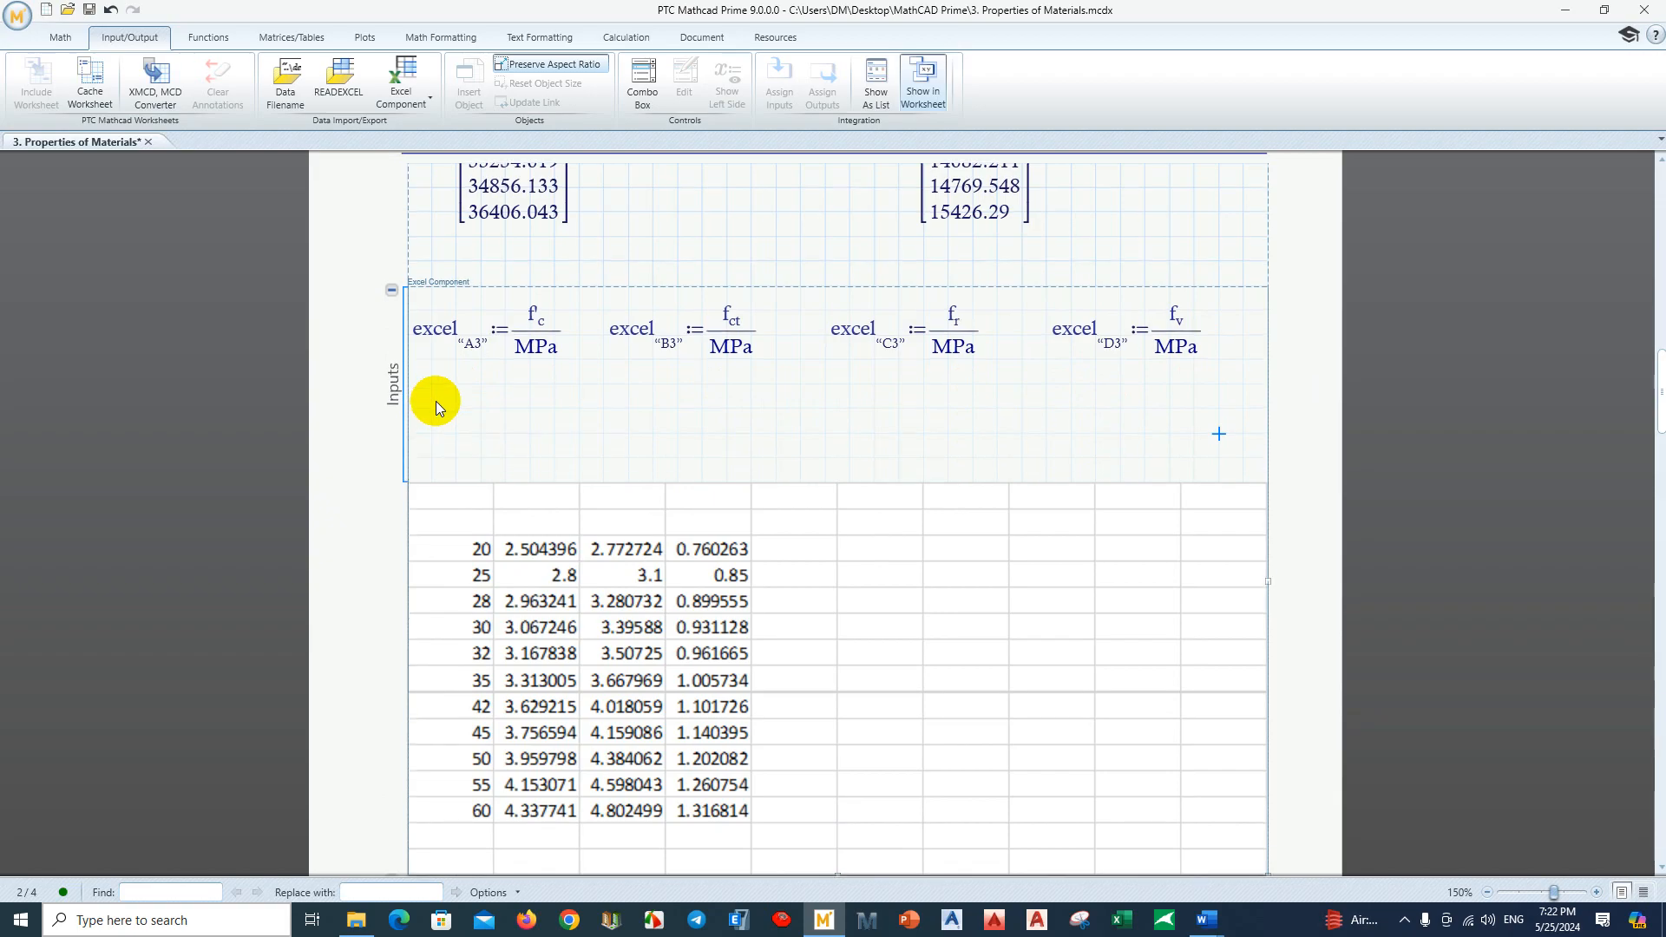
drag(457, 363, 475, 331)
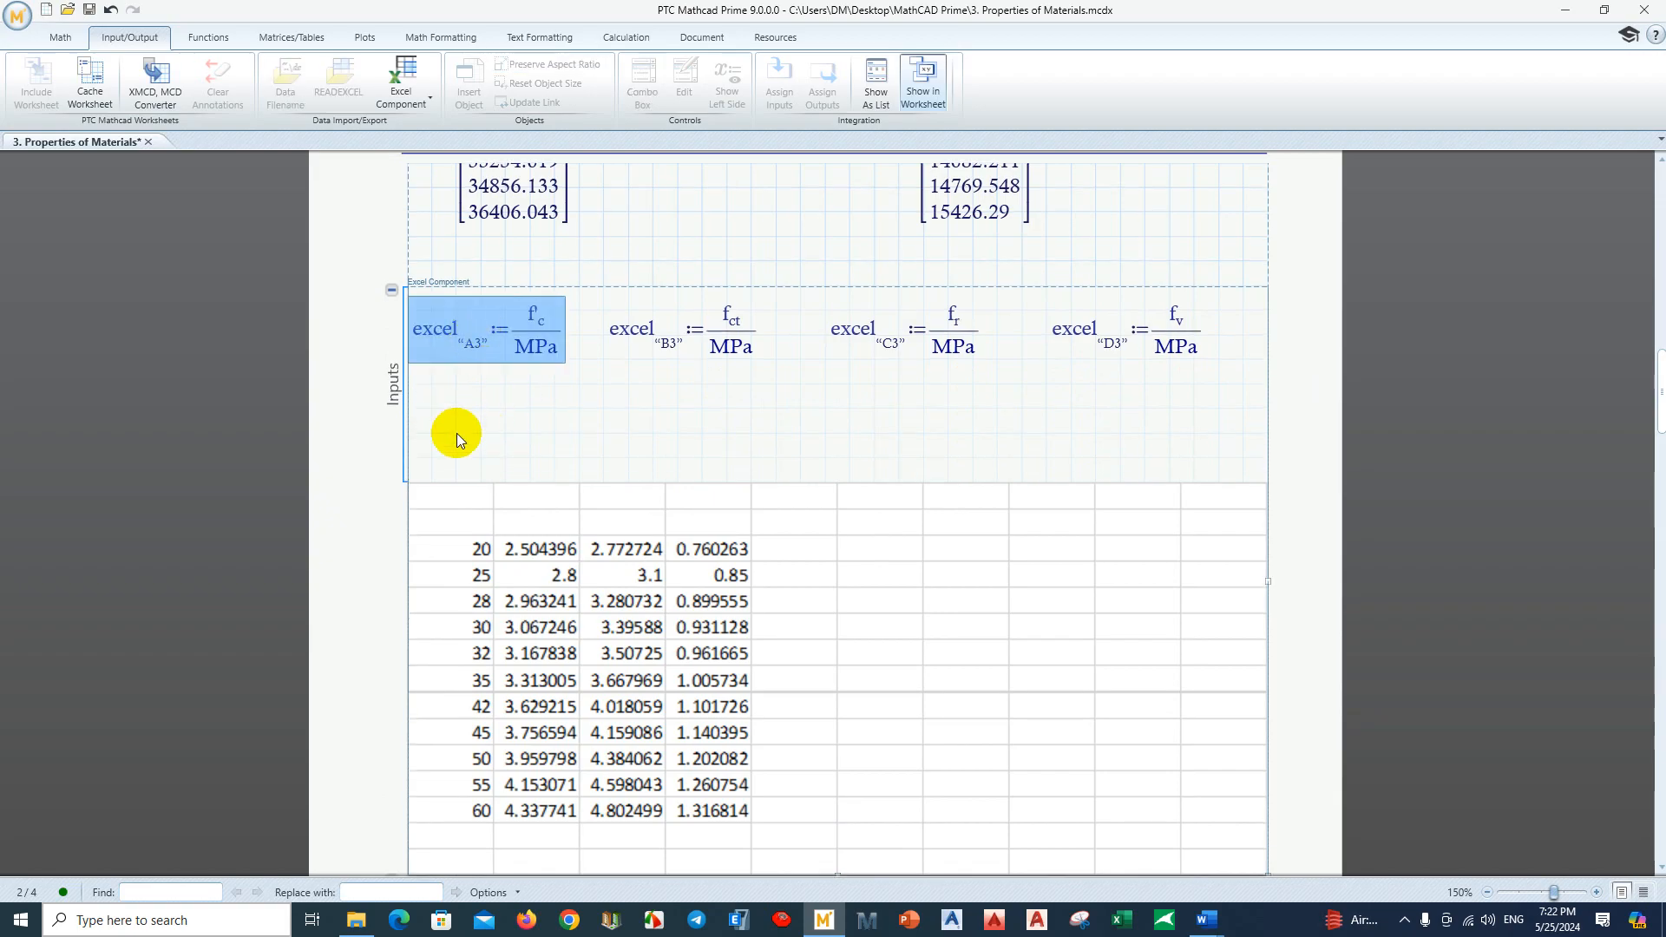
click(421, 415)
key(ctrl+v)
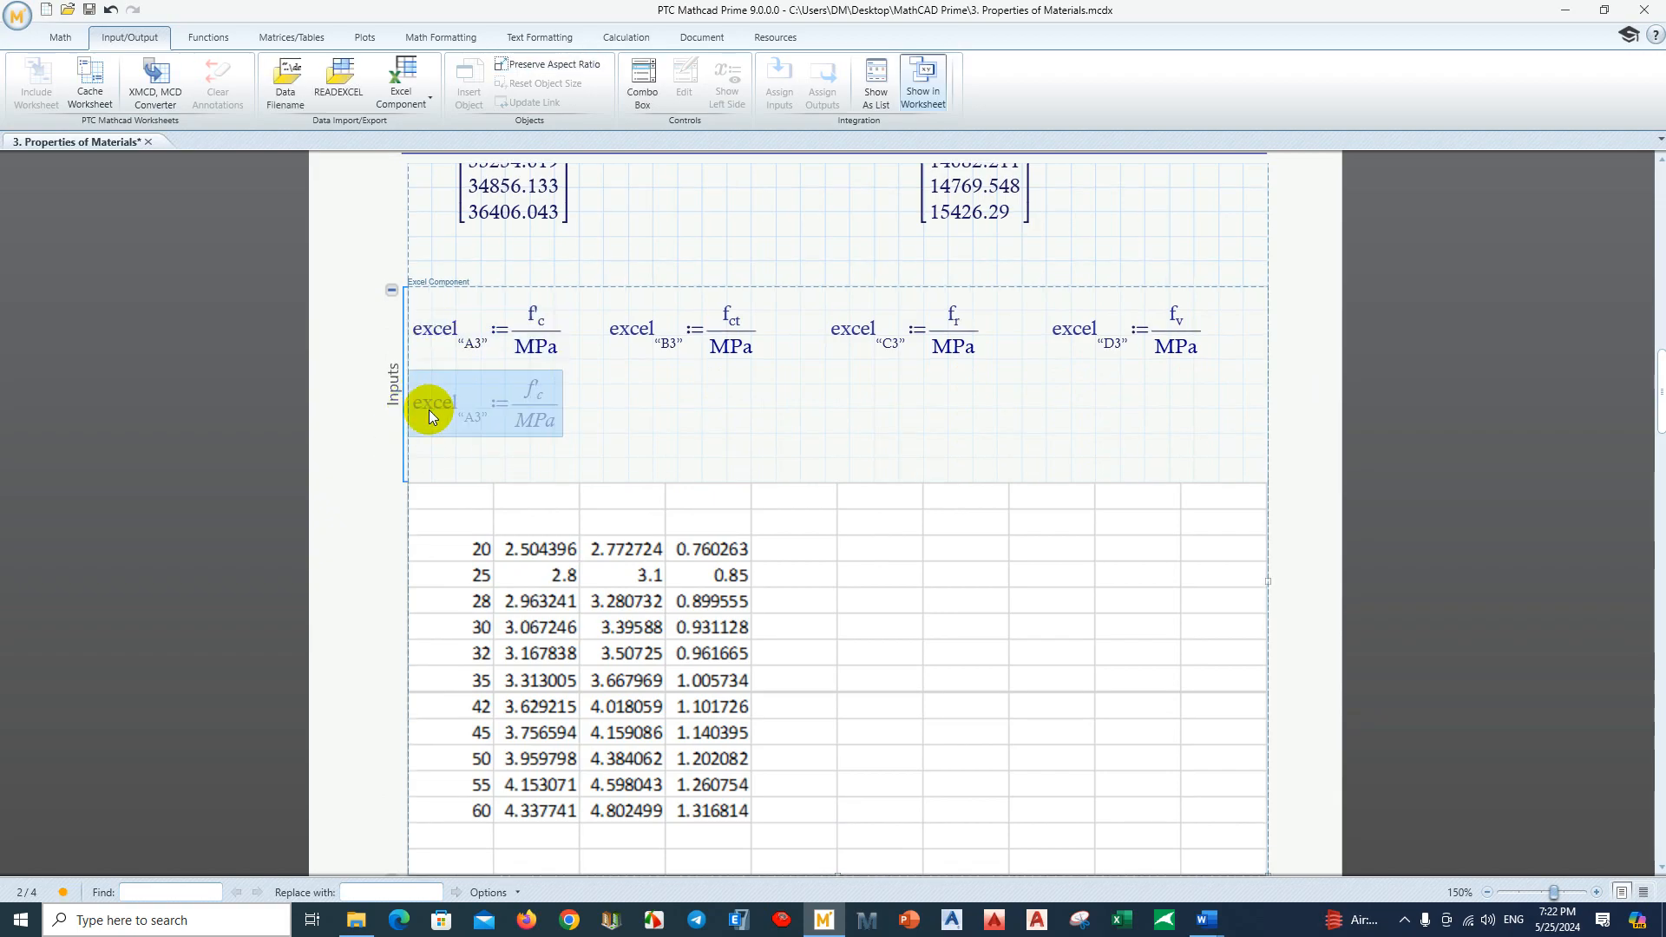
click(653, 408)
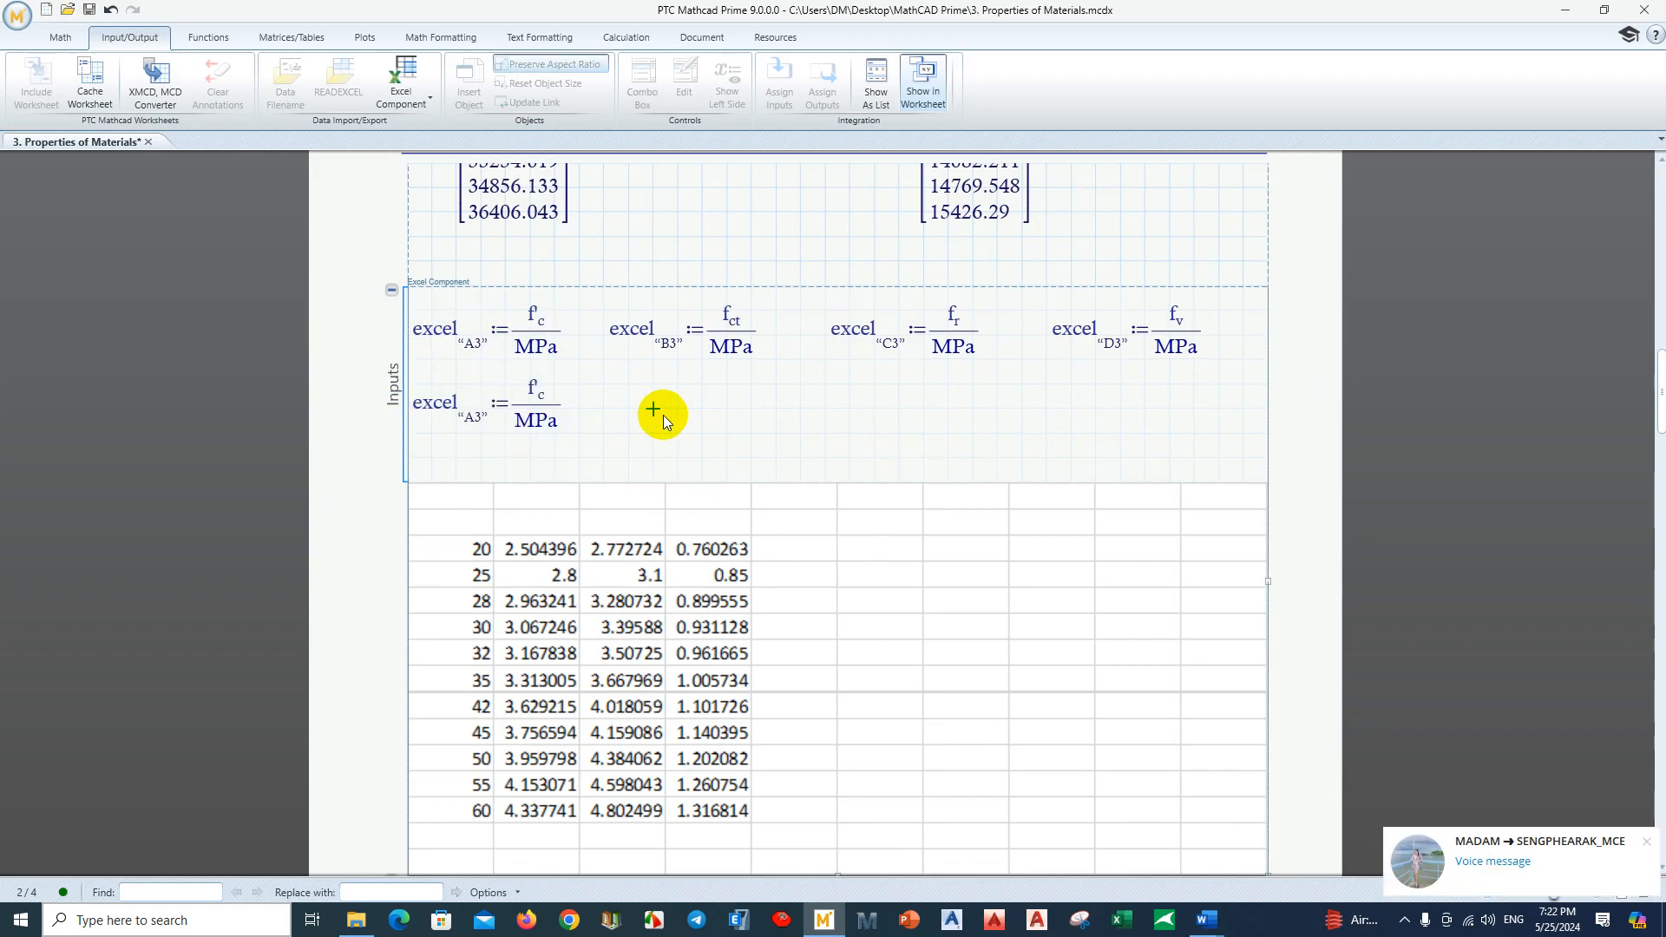
Step: Change the copied A3 expression in the second row to send Ec divided by MPa to cell E3
click(537, 392)
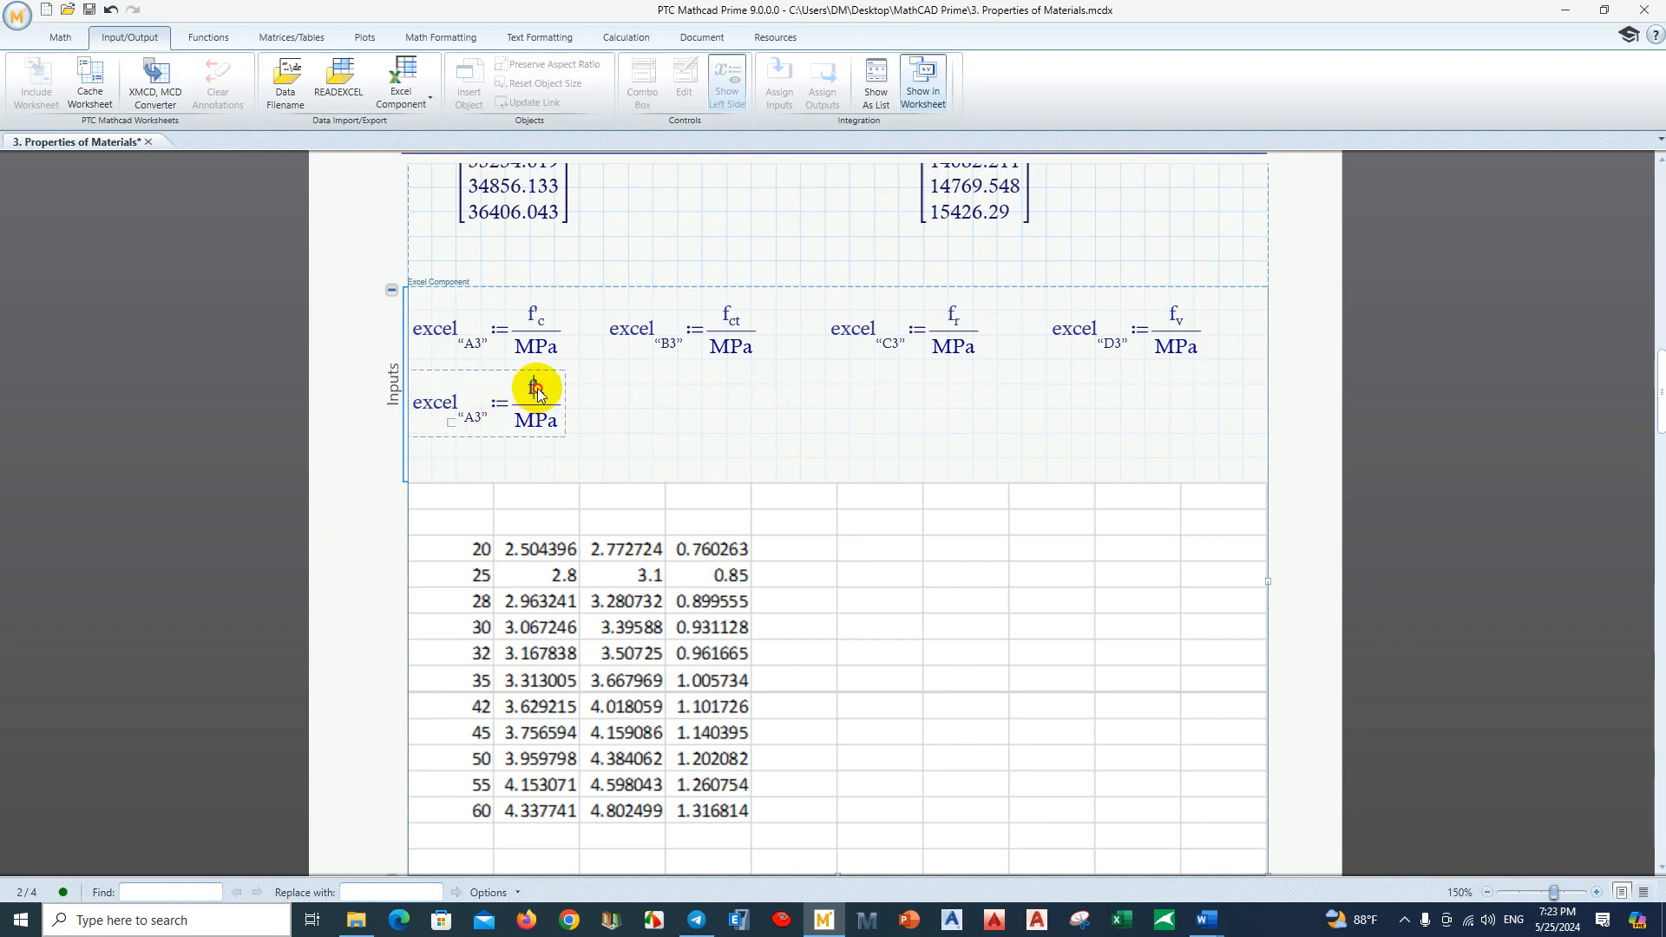
key(BackSpace)
key(BackSpace)
text(E)
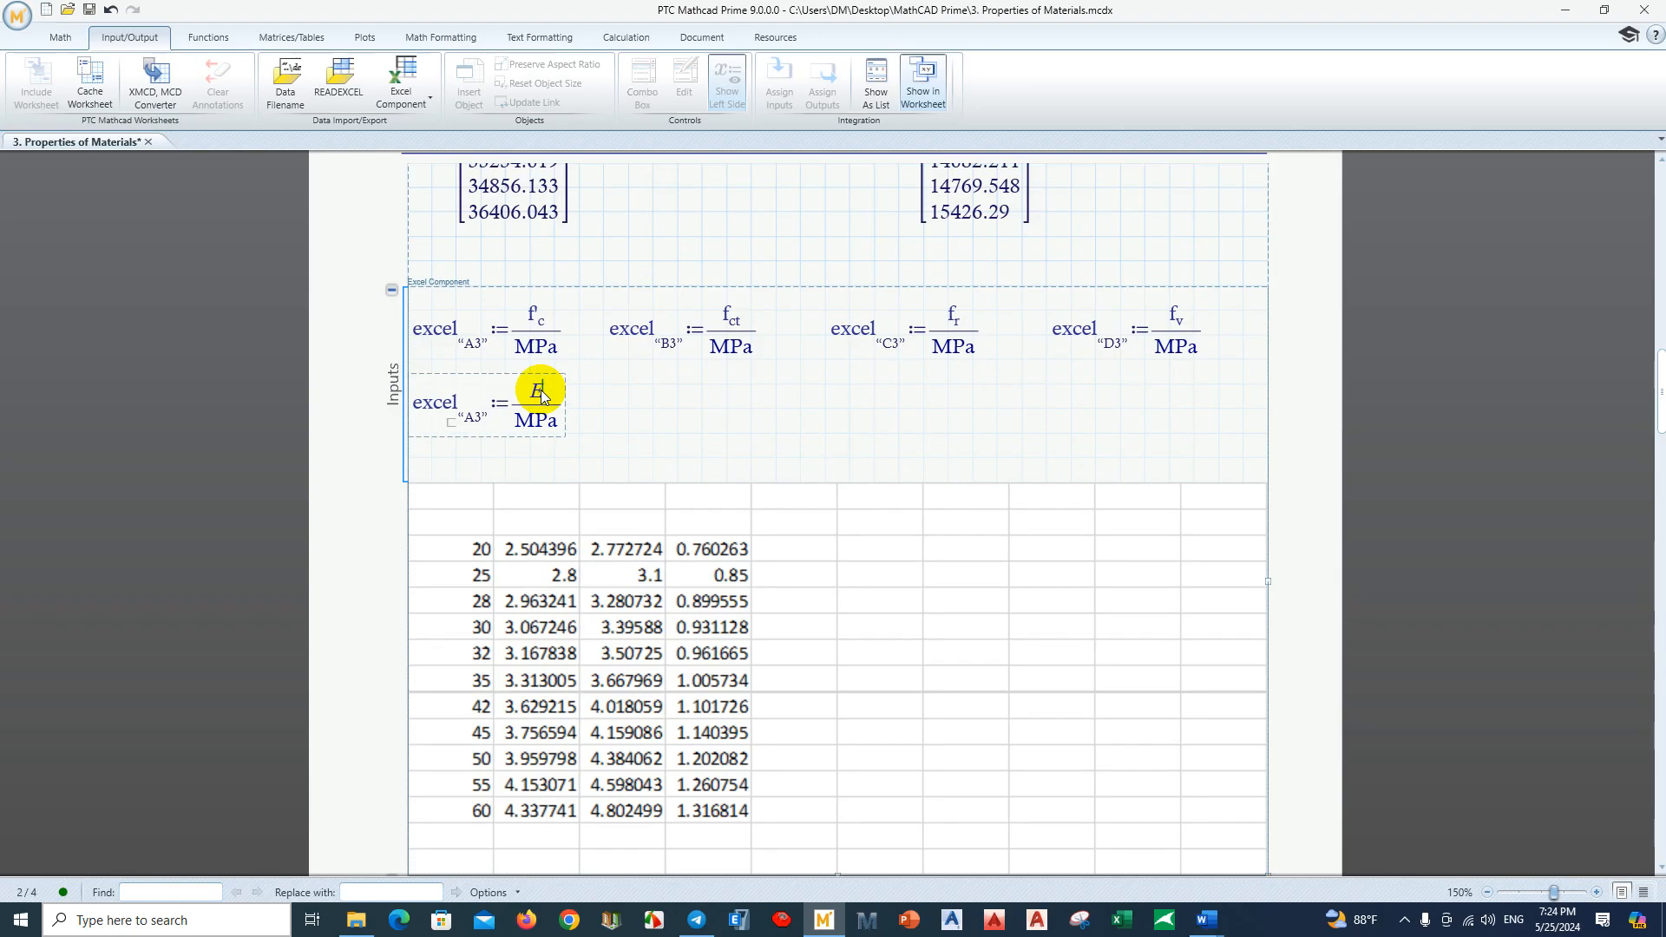
text(.c)
click(478, 419)
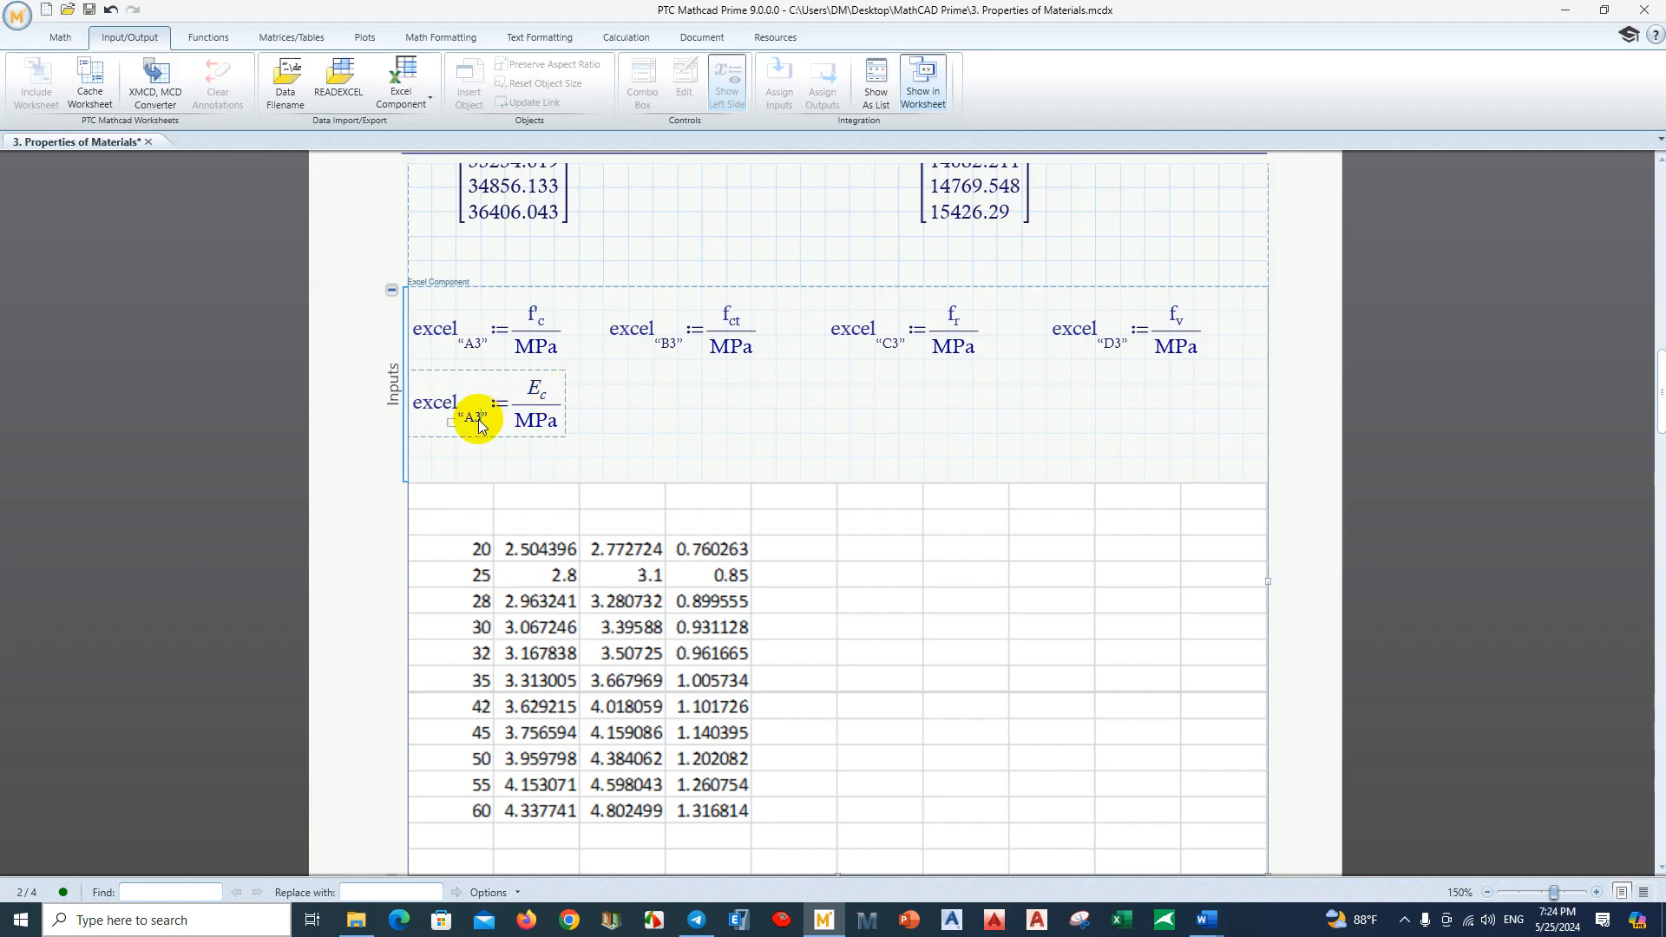
key(BackSpace)
key(BackSpace)
text(E3)
click(701, 460)
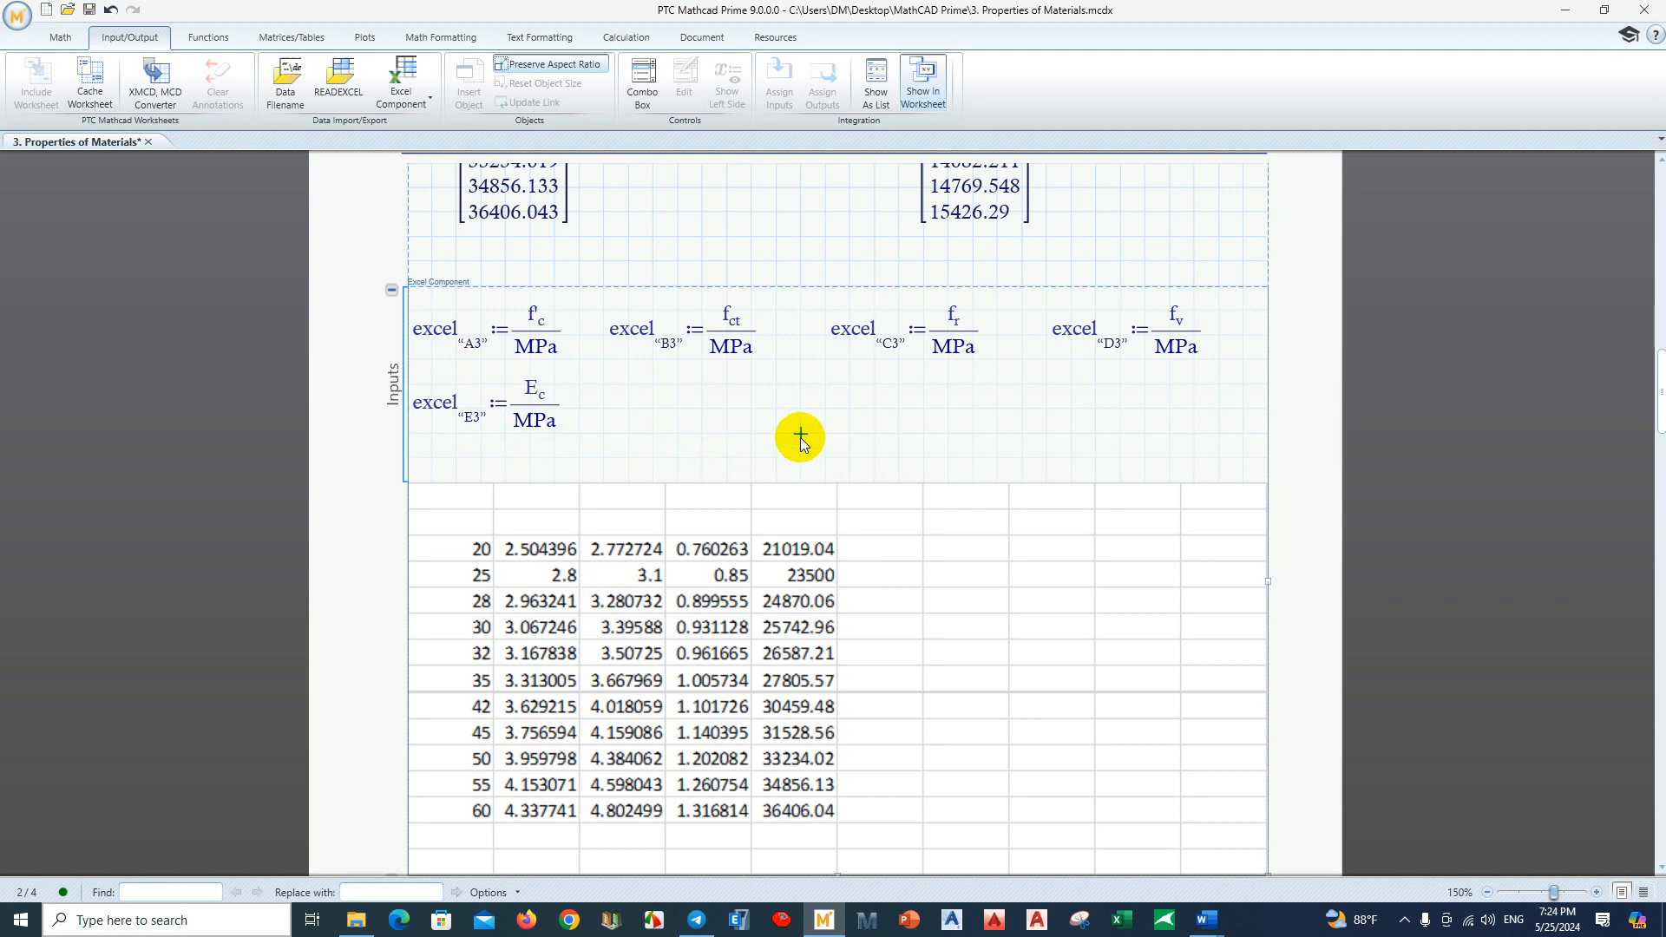
Step: Duplicate the E3 input expression beside the original and replace Ec in the copy with μ
click(521, 438)
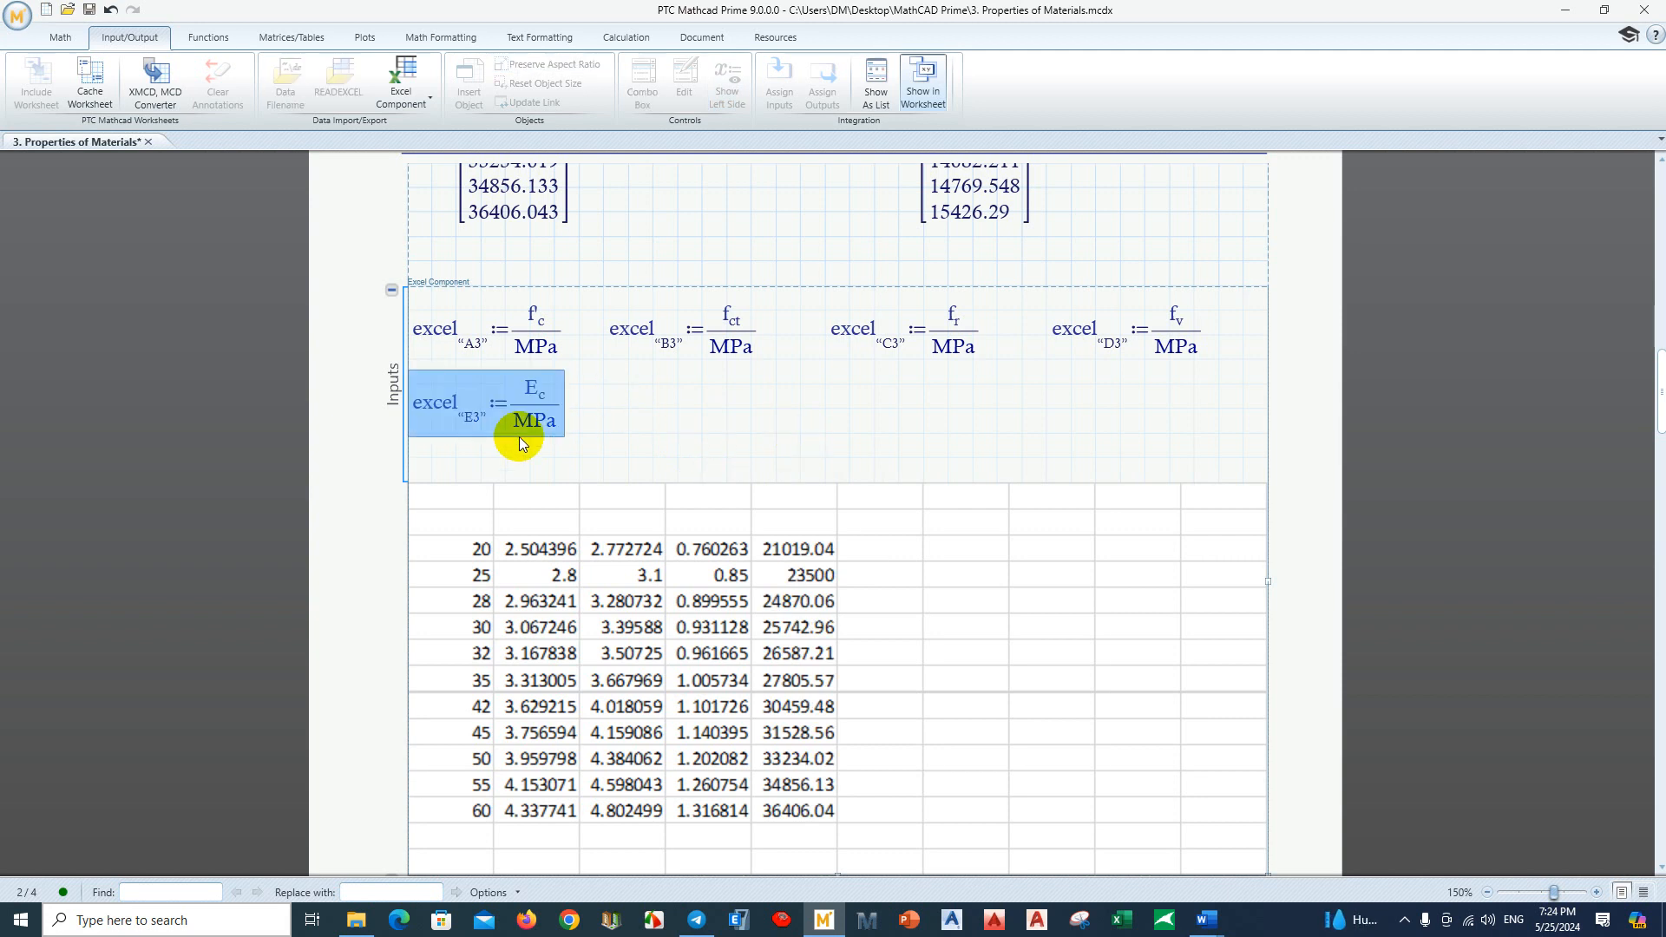
key(ctrl+c)
click(608, 407)
key(ctrl+v)
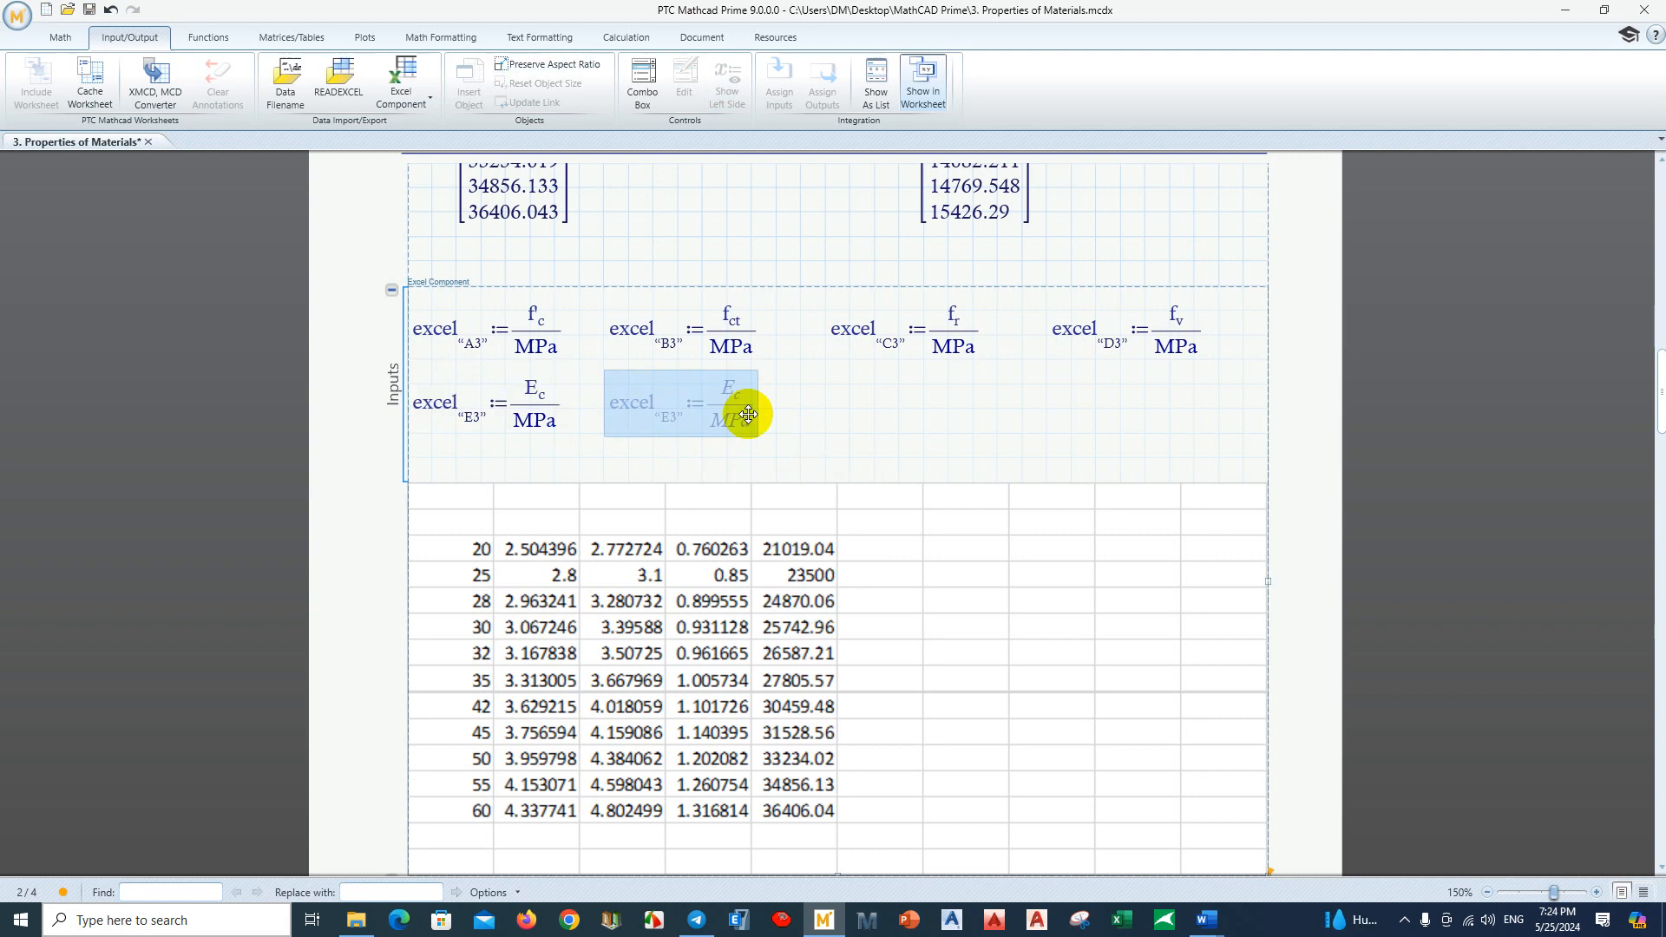
click(878, 411)
click(737, 386)
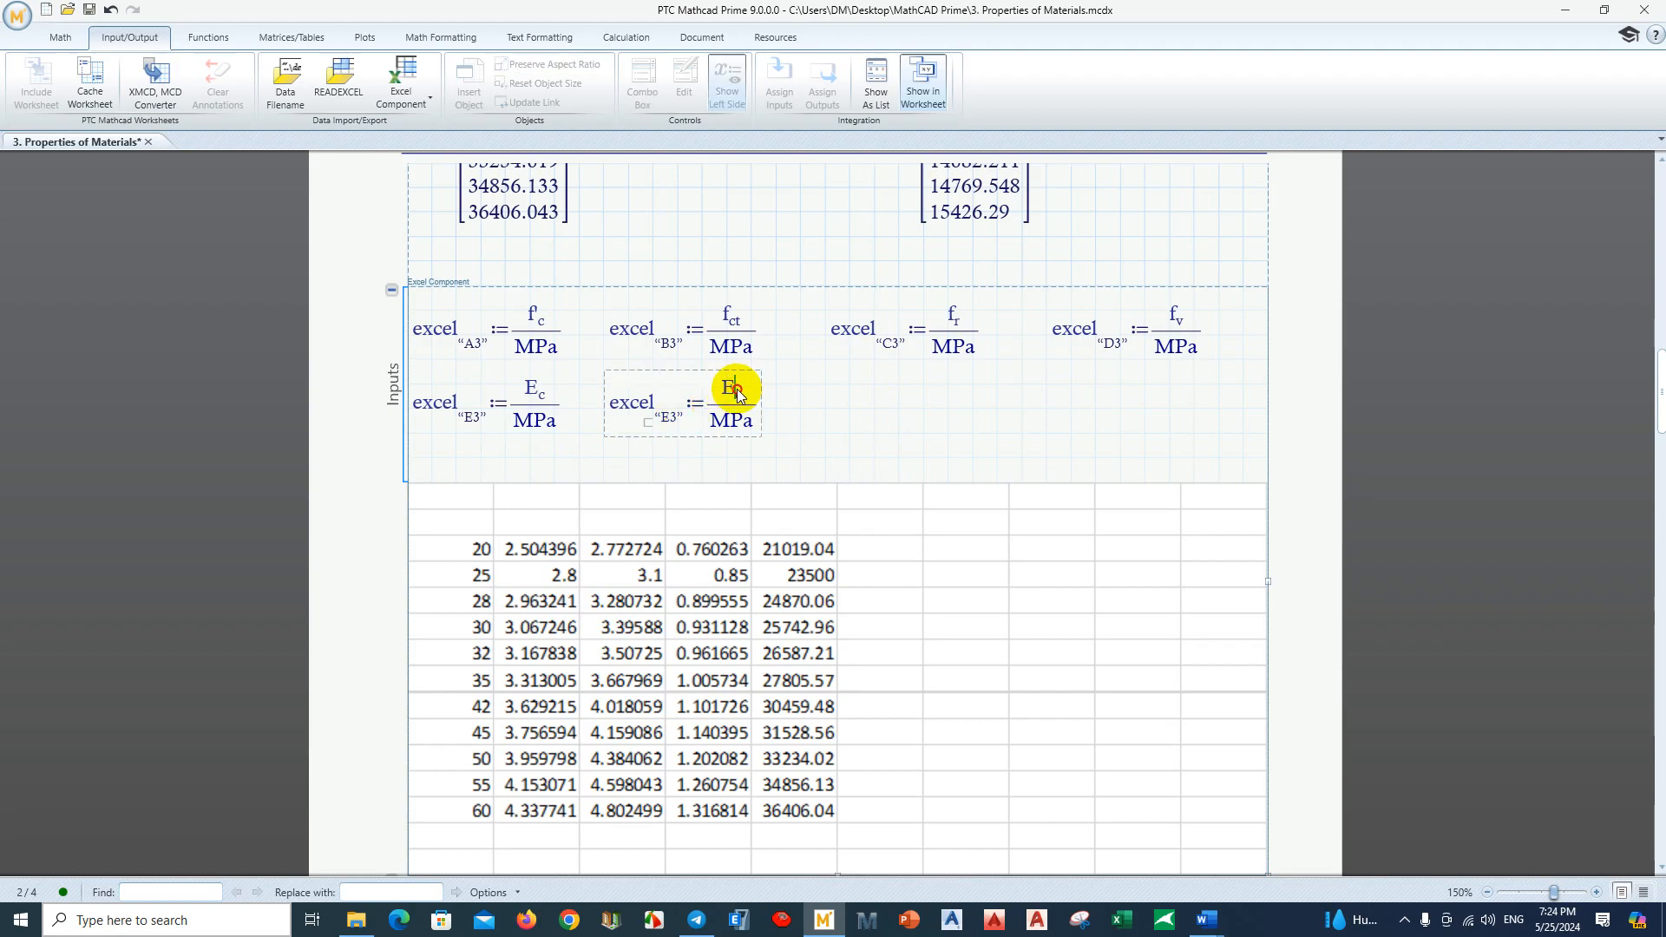
text(m)
Step: Remove the MPa divisor from the μ expression and set its target cell to F3
click(740, 429)
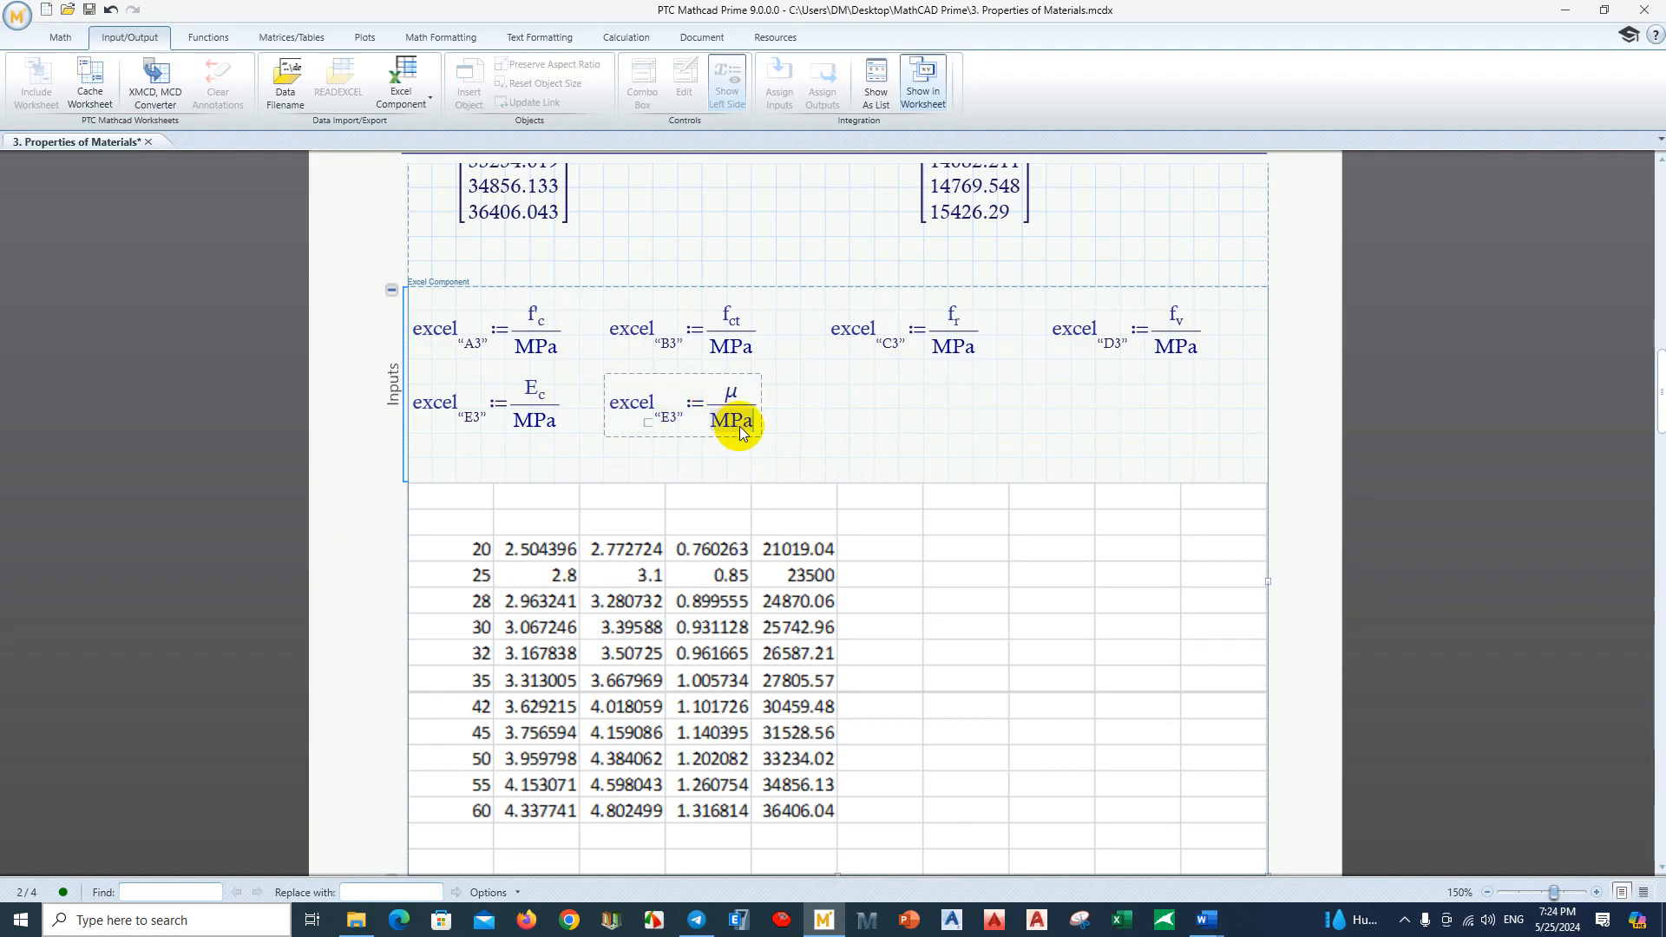
key(BackSpace)
key(BackSpace)
key(BackSpace)
key(BackSpace)
key(BackSpace)
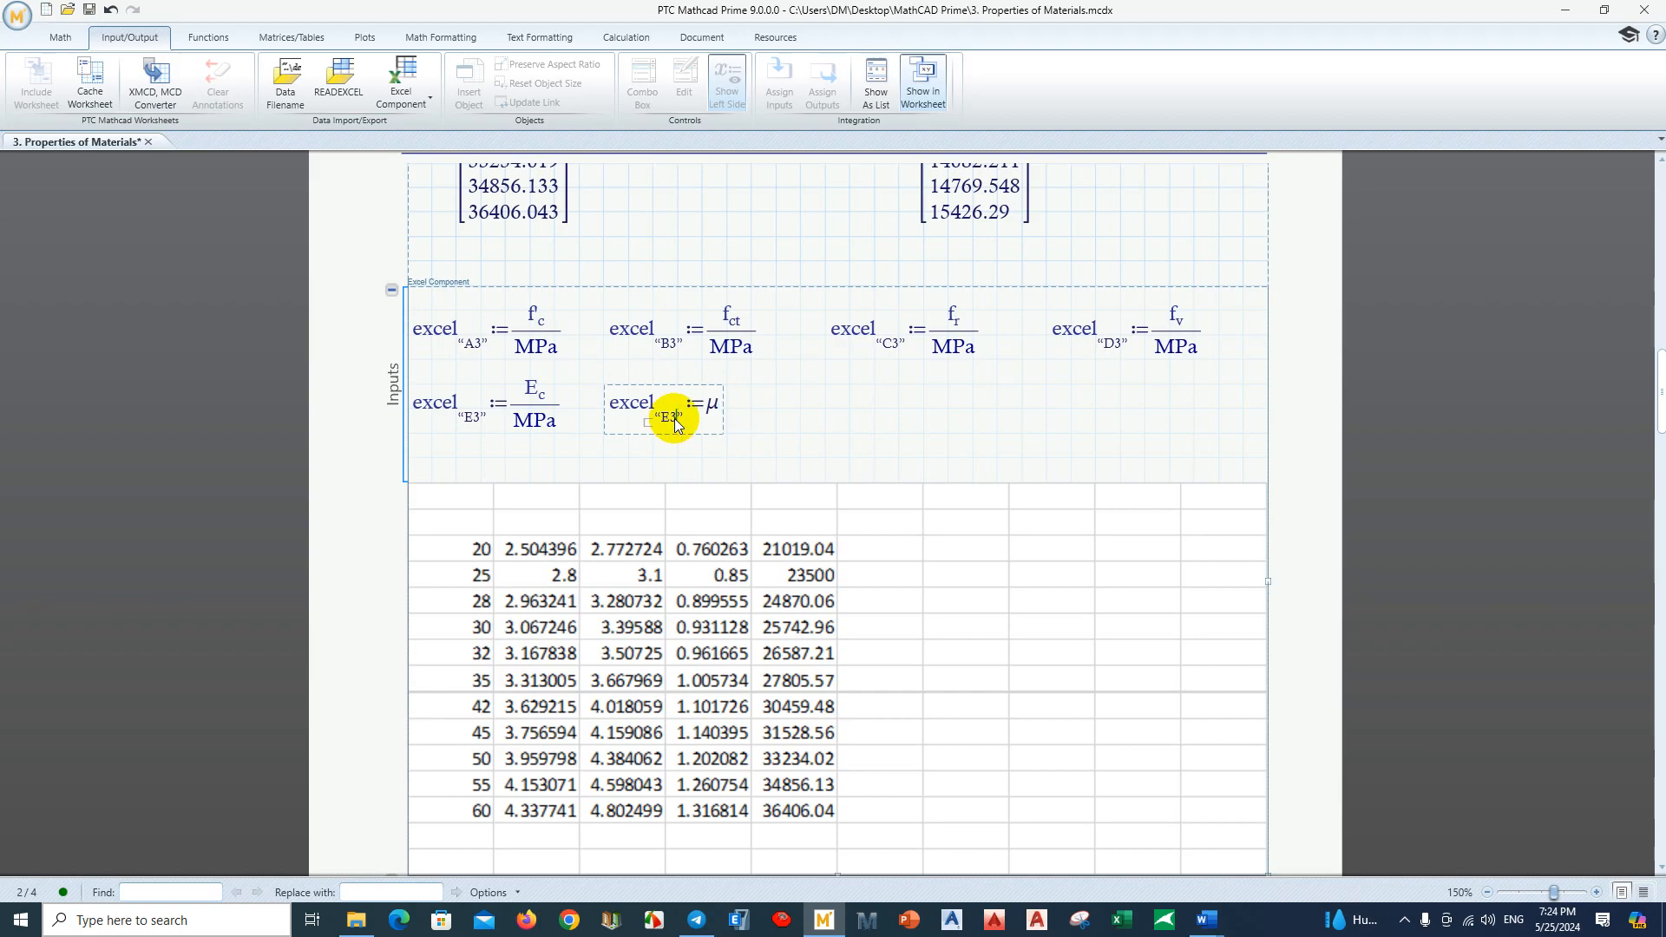
key(BackSpace)
key(BackSpace)
text(F3)
click(832, 408)
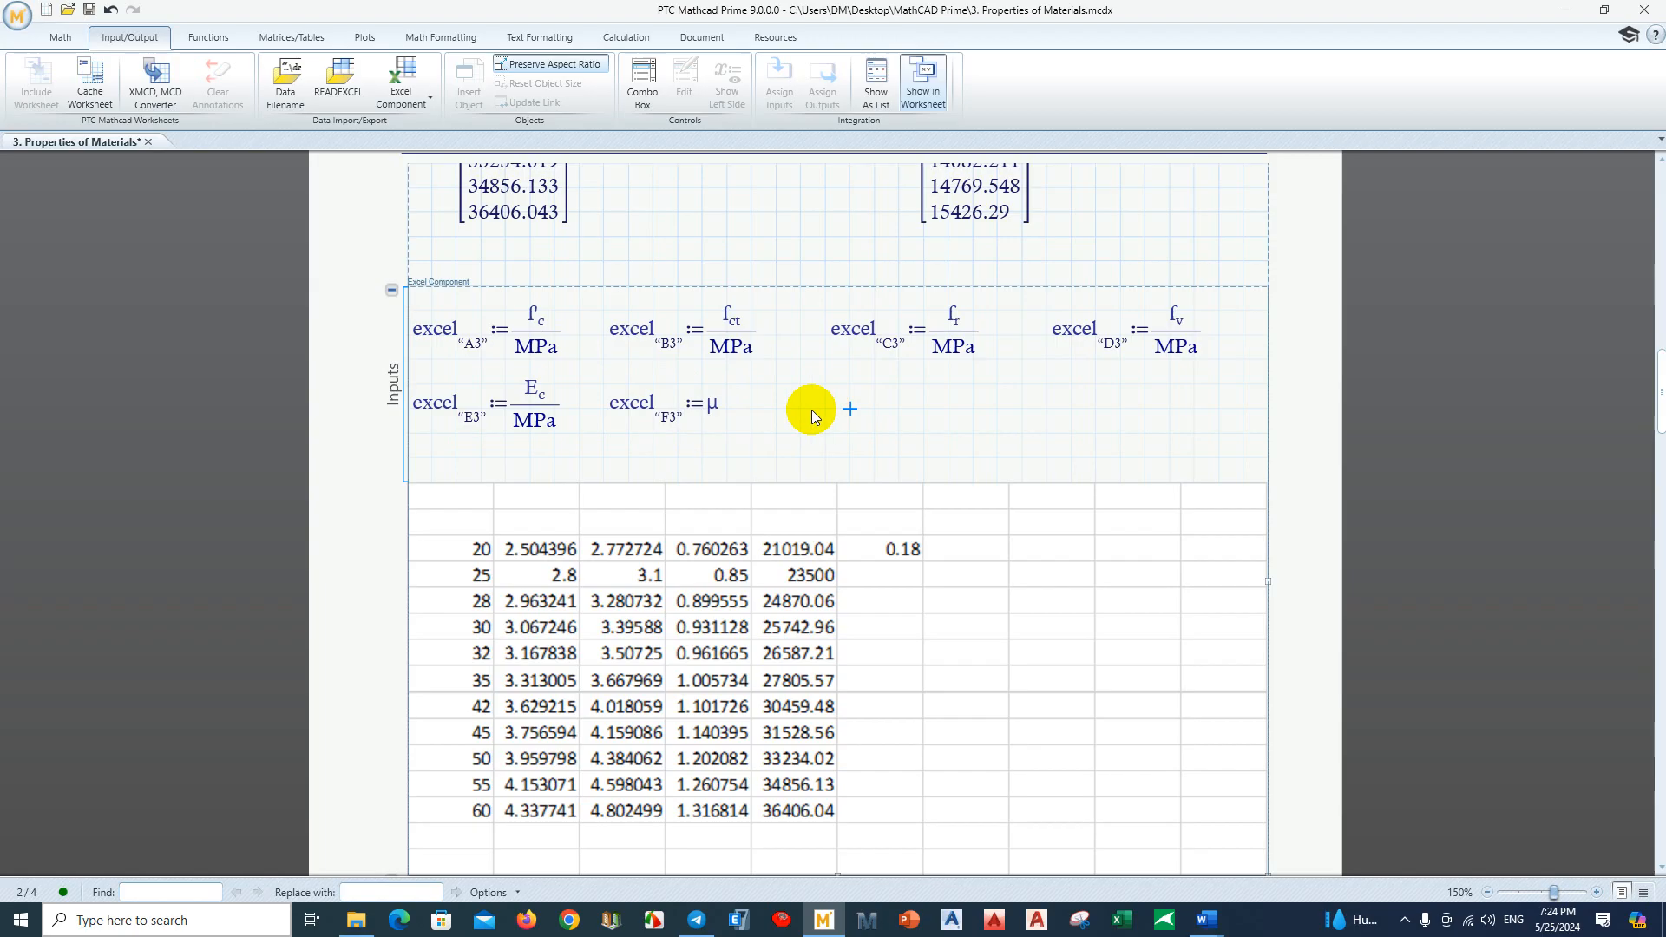
Step: Place a copy of the E3 input expression beside the F3 expression, beneath the C3 one
drag(811, 410, 704, 420)
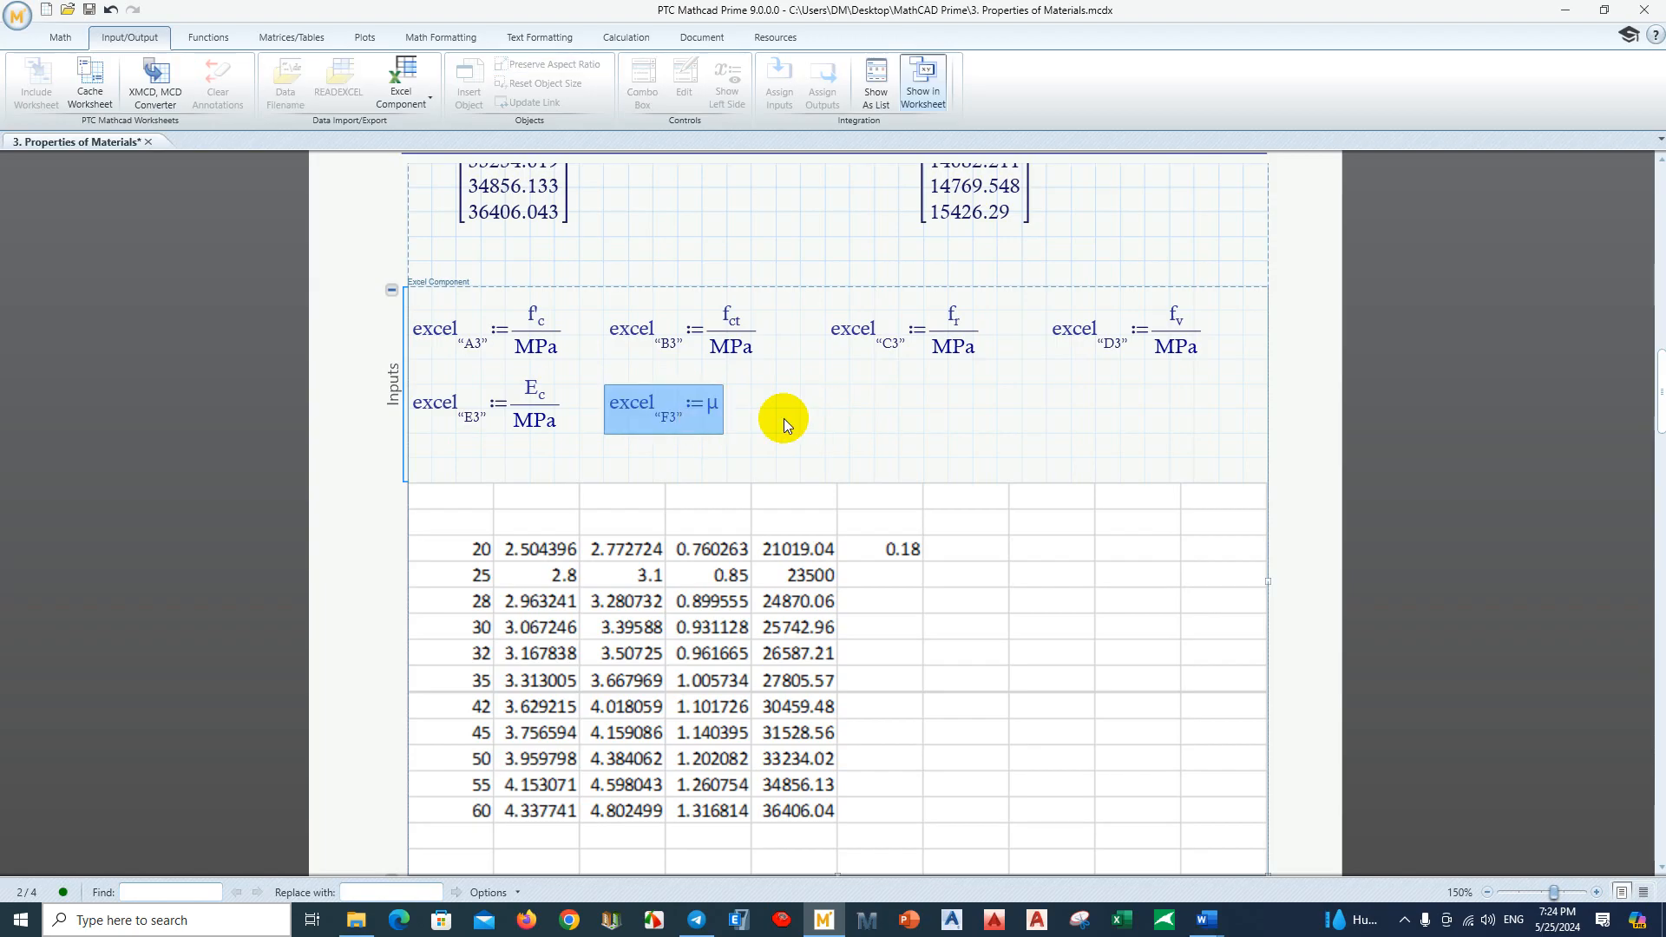
click(820, 404)
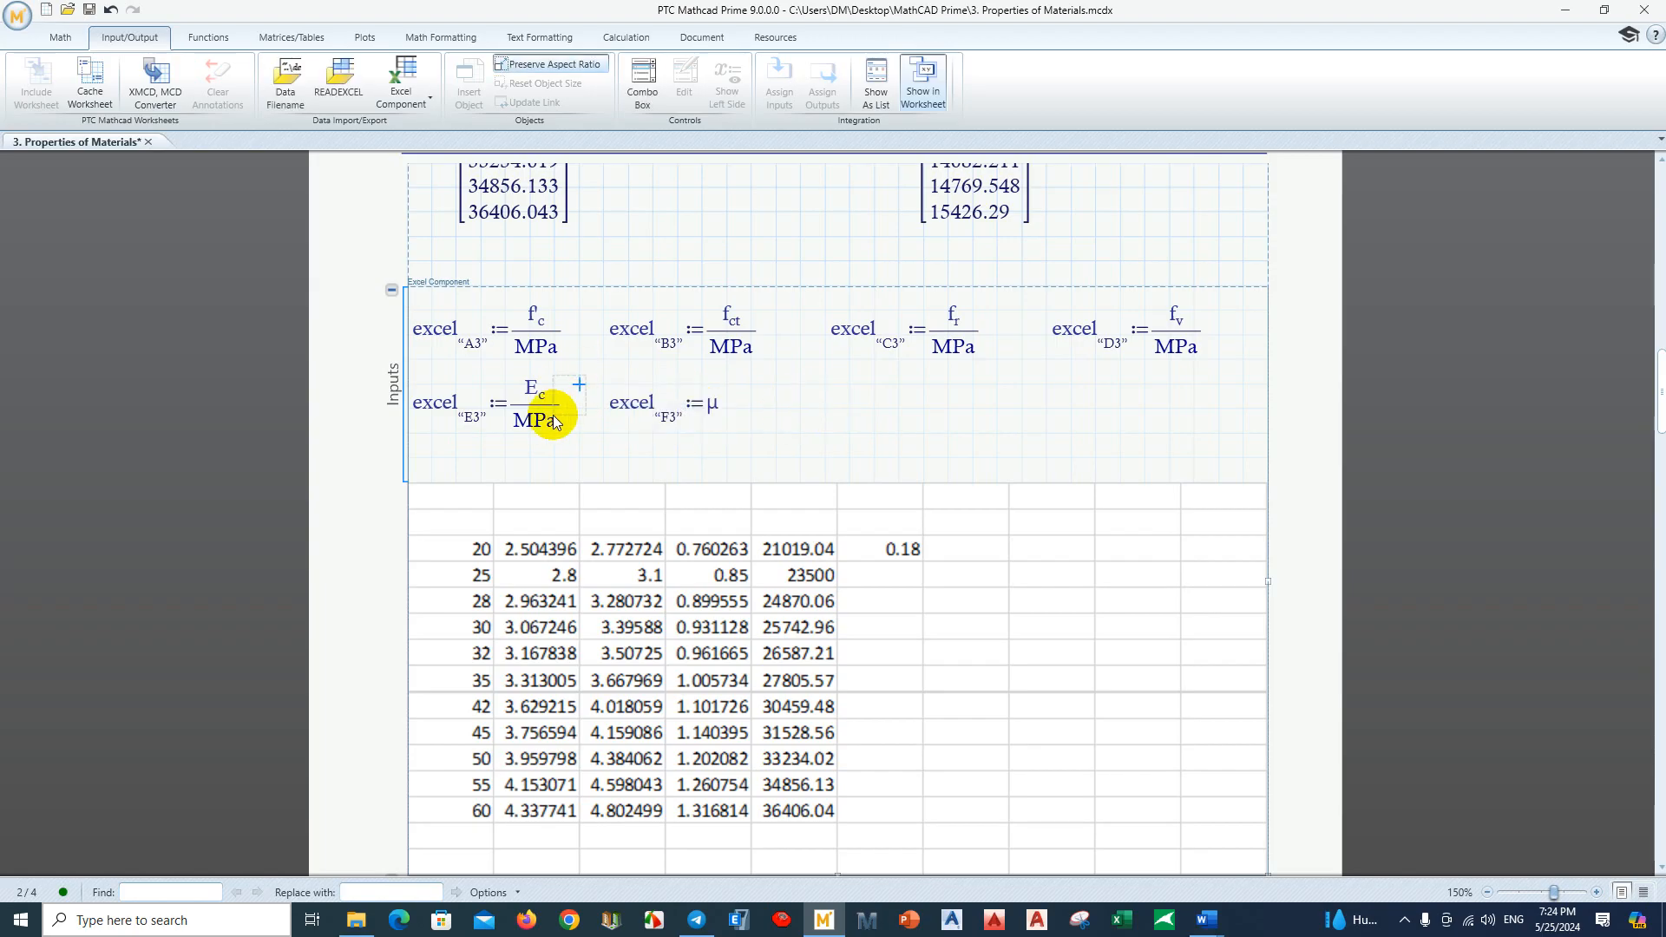
drag(555, 421, 571, 424)
key(ctrl+c)
click(836, 411)
key(ctrl+v)
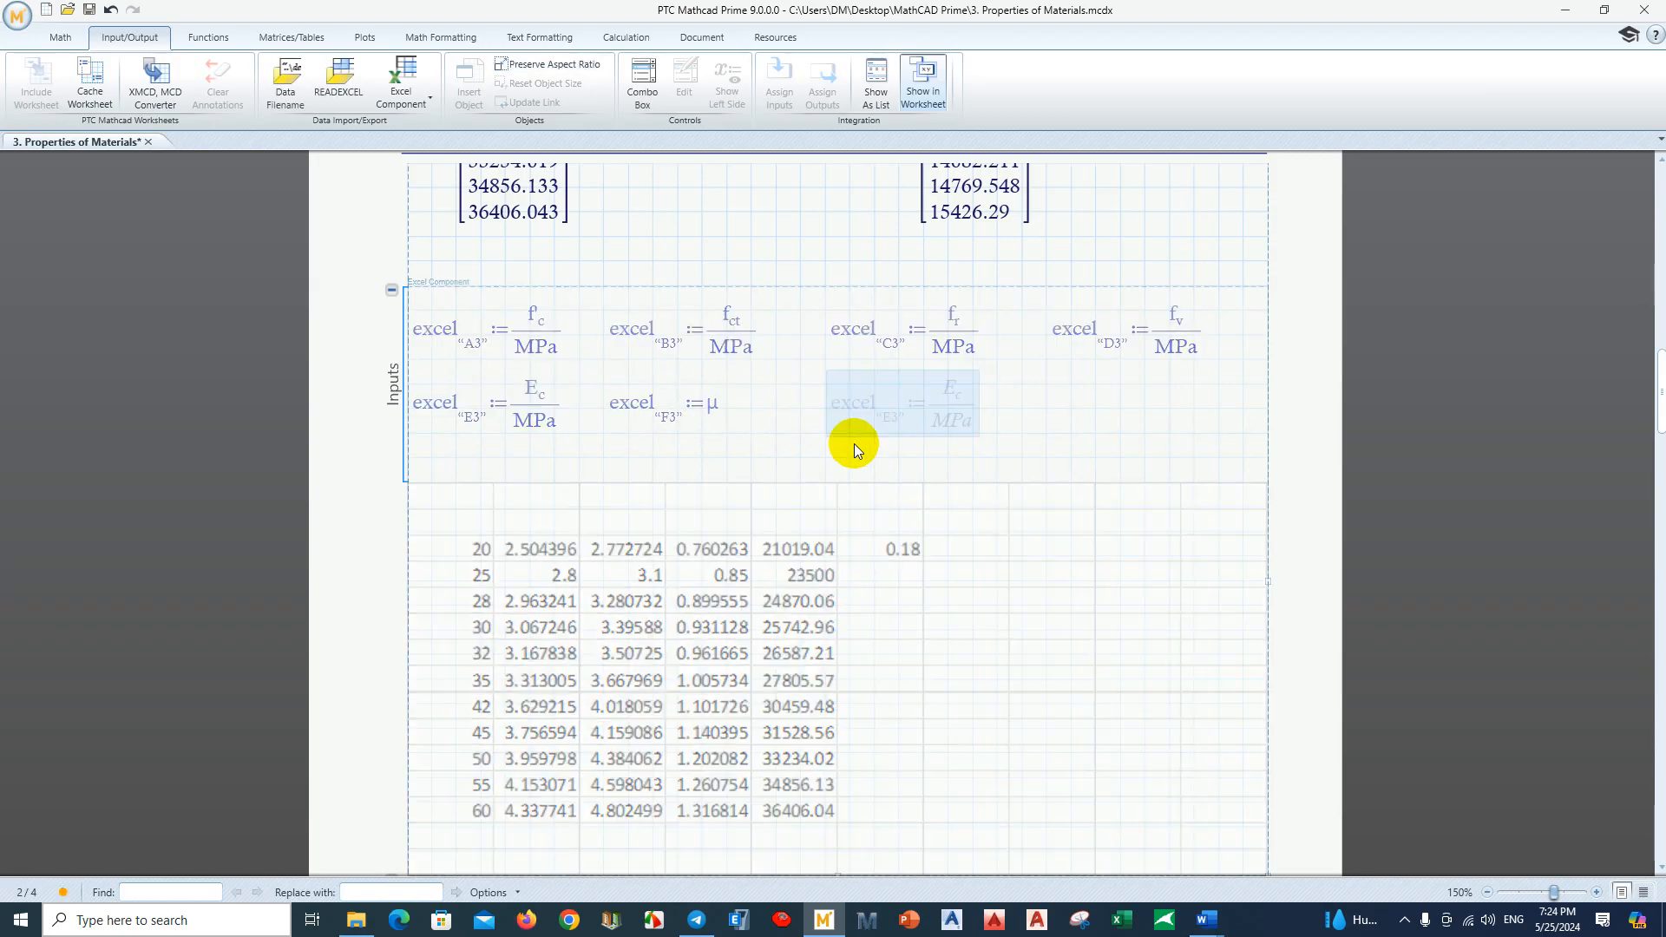
Step: Change the new copy of the E3 expression to send Gc divided by MPa to cell G3
click(893, 412)
double_click(952, 391)
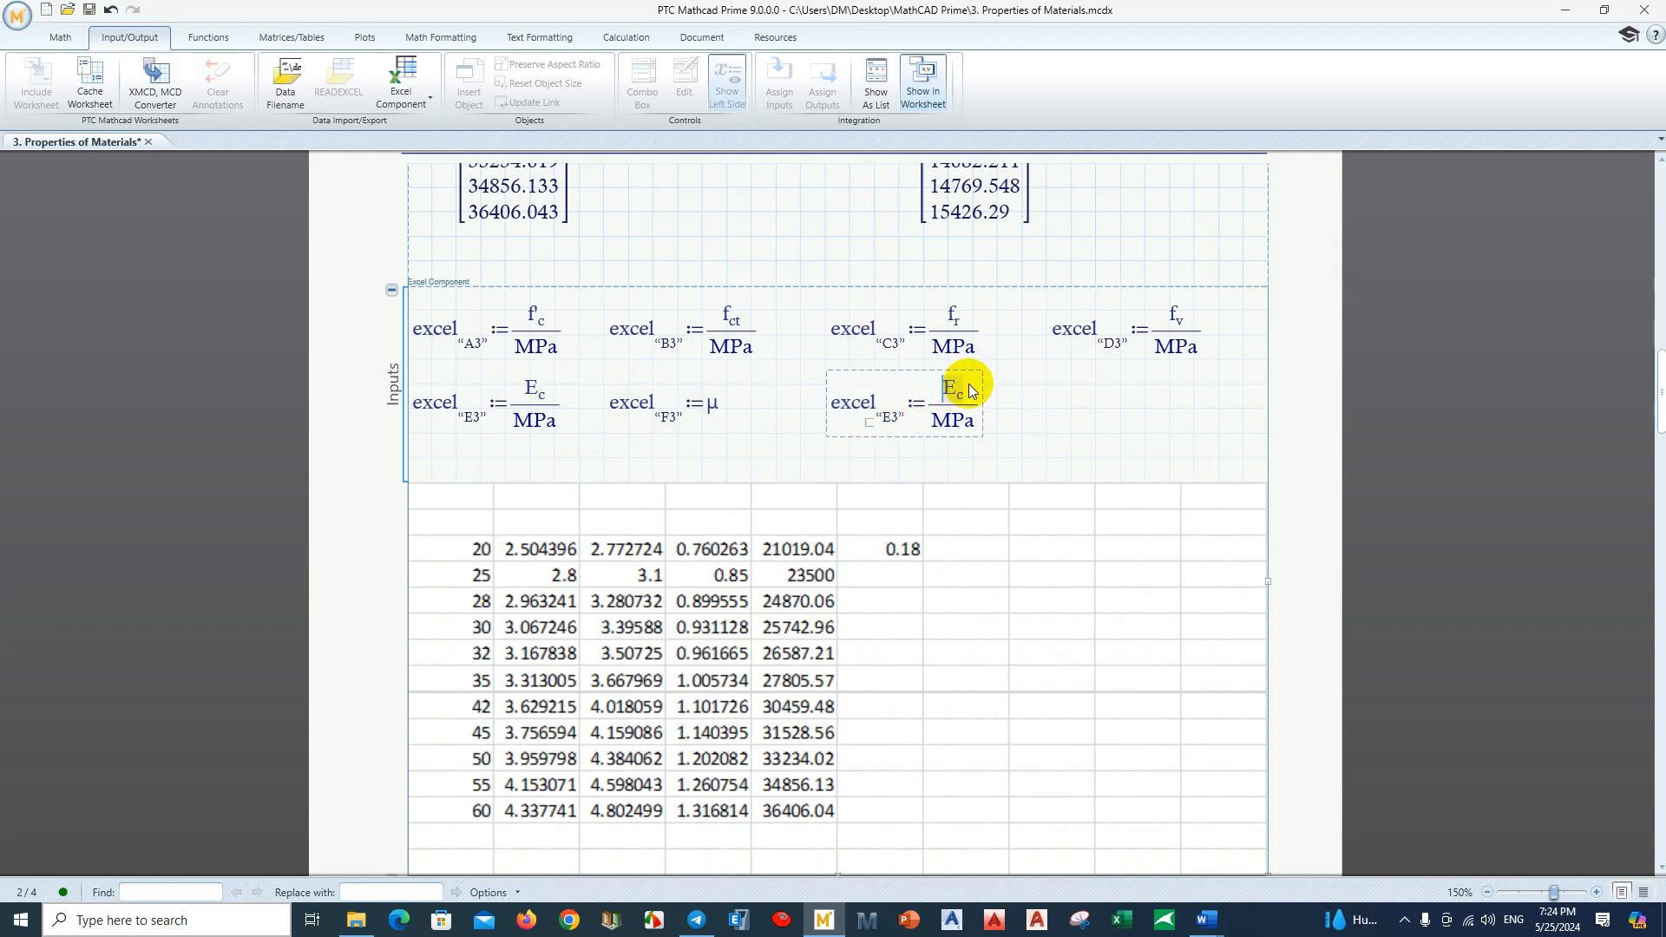
key(BackSpace)
text(G)
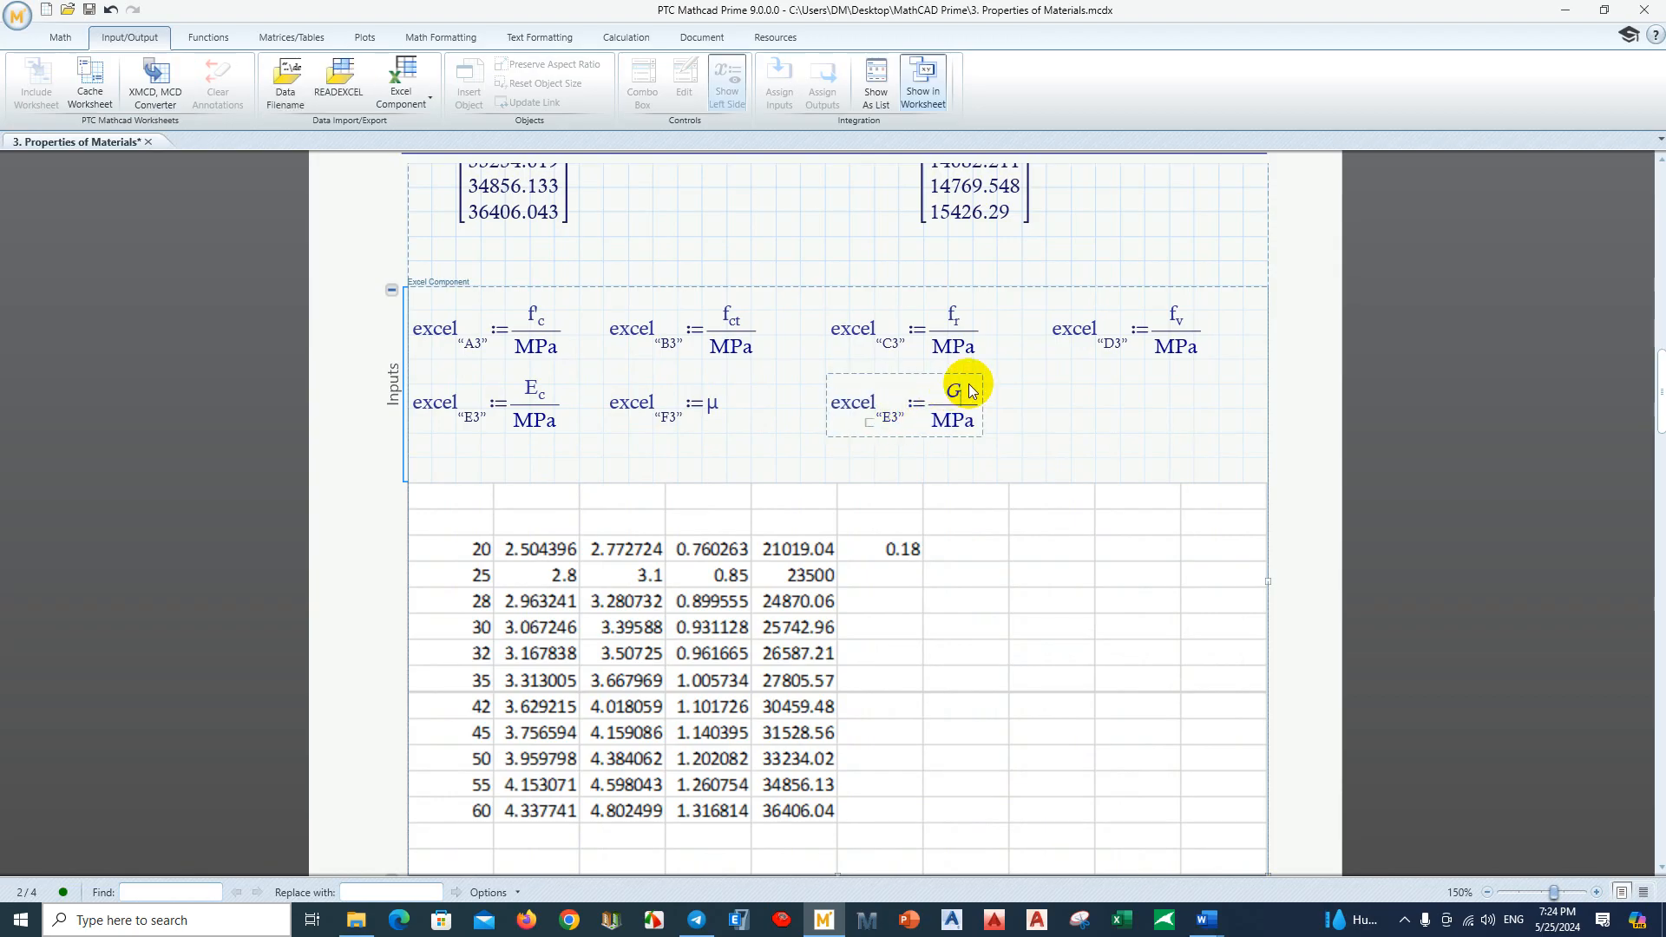
text(.c)
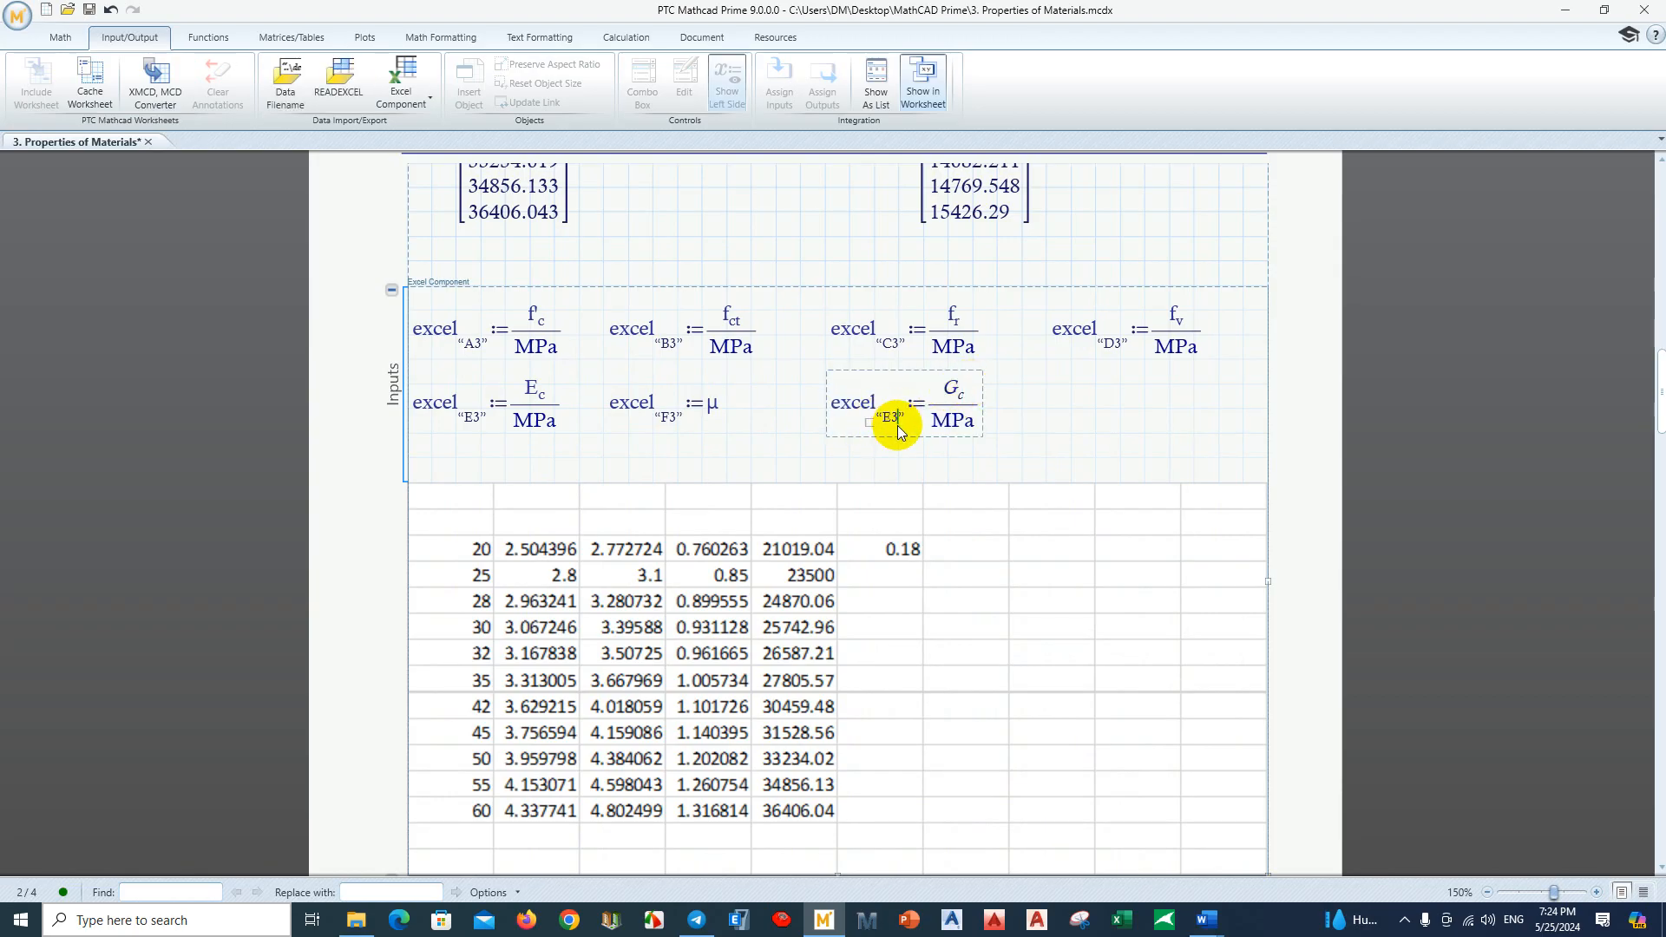
key(BackSpace)
key(BackSpace)
text(G3)
click(1047, 434)
Step: Trim the blank space below the component's input expressions and extend the displayed table downward by one row
scroll(877, 531, down, 1)
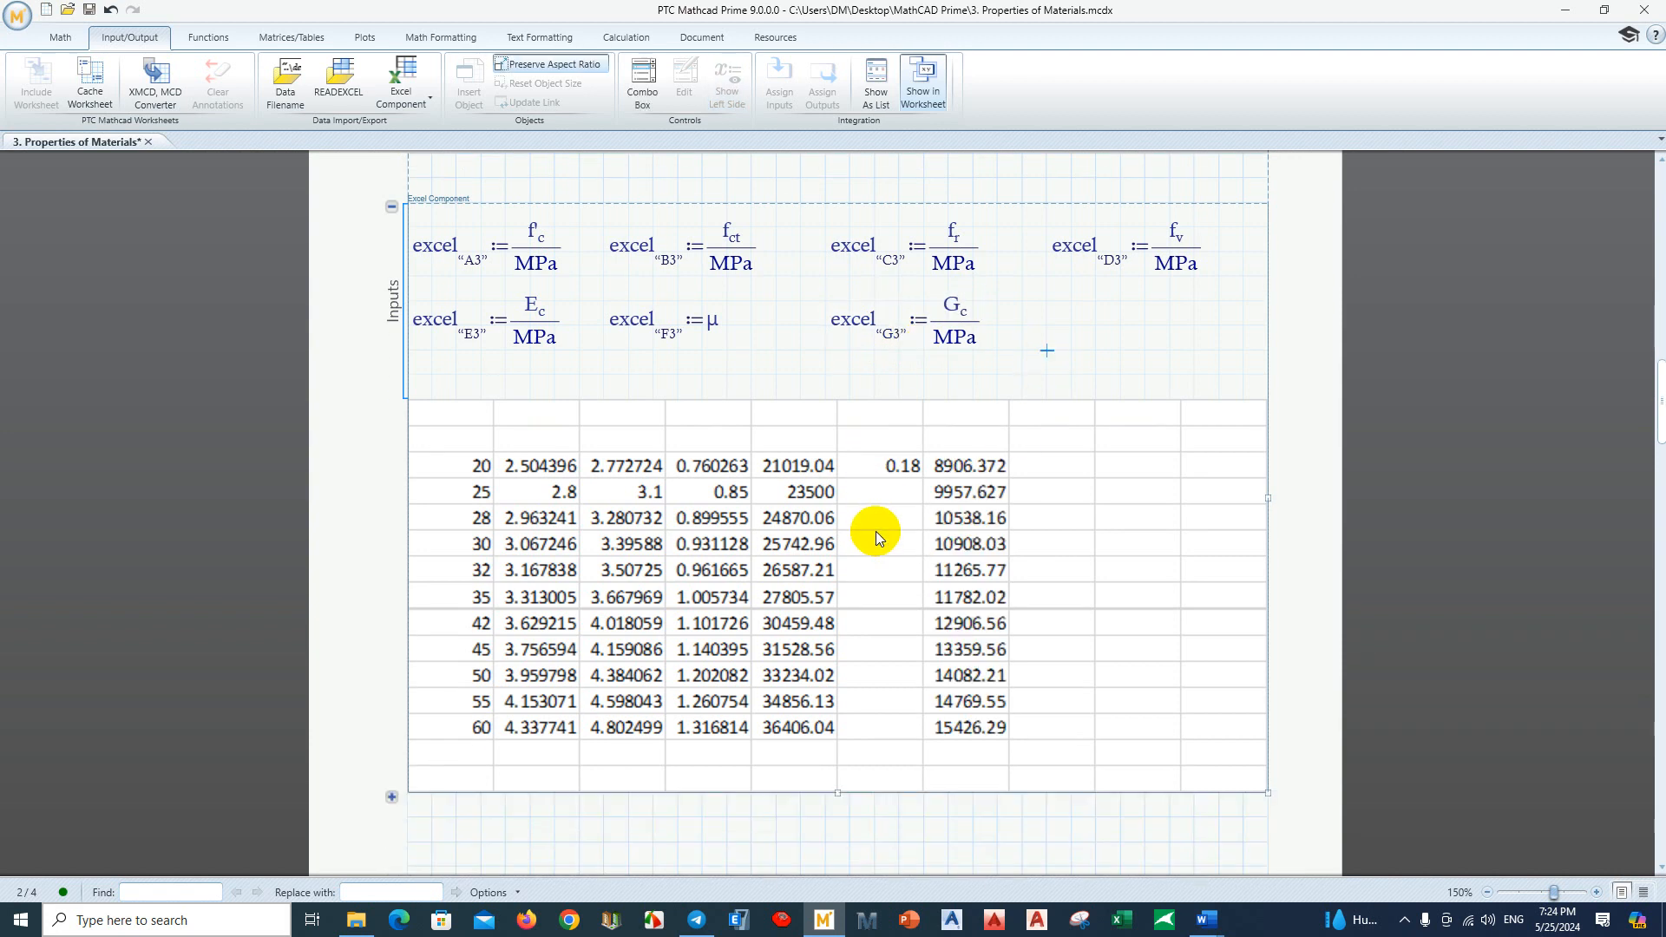
scroll(876, 531, down, 2)
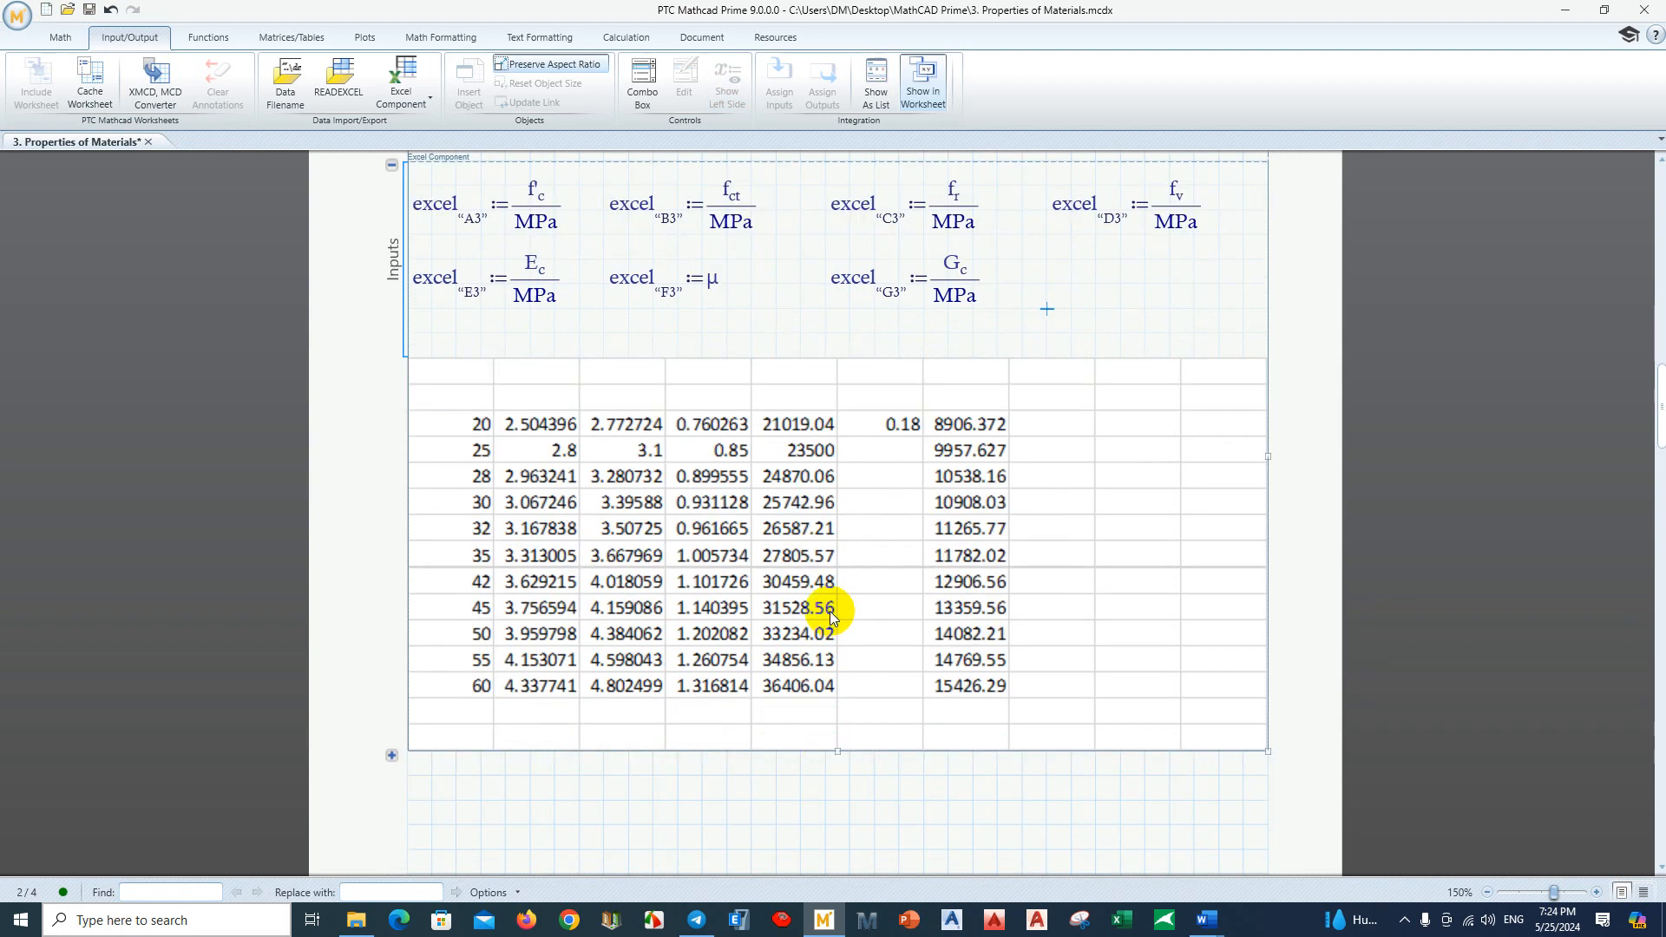
scroll(841, 573, up, 1)
click(678, 374)
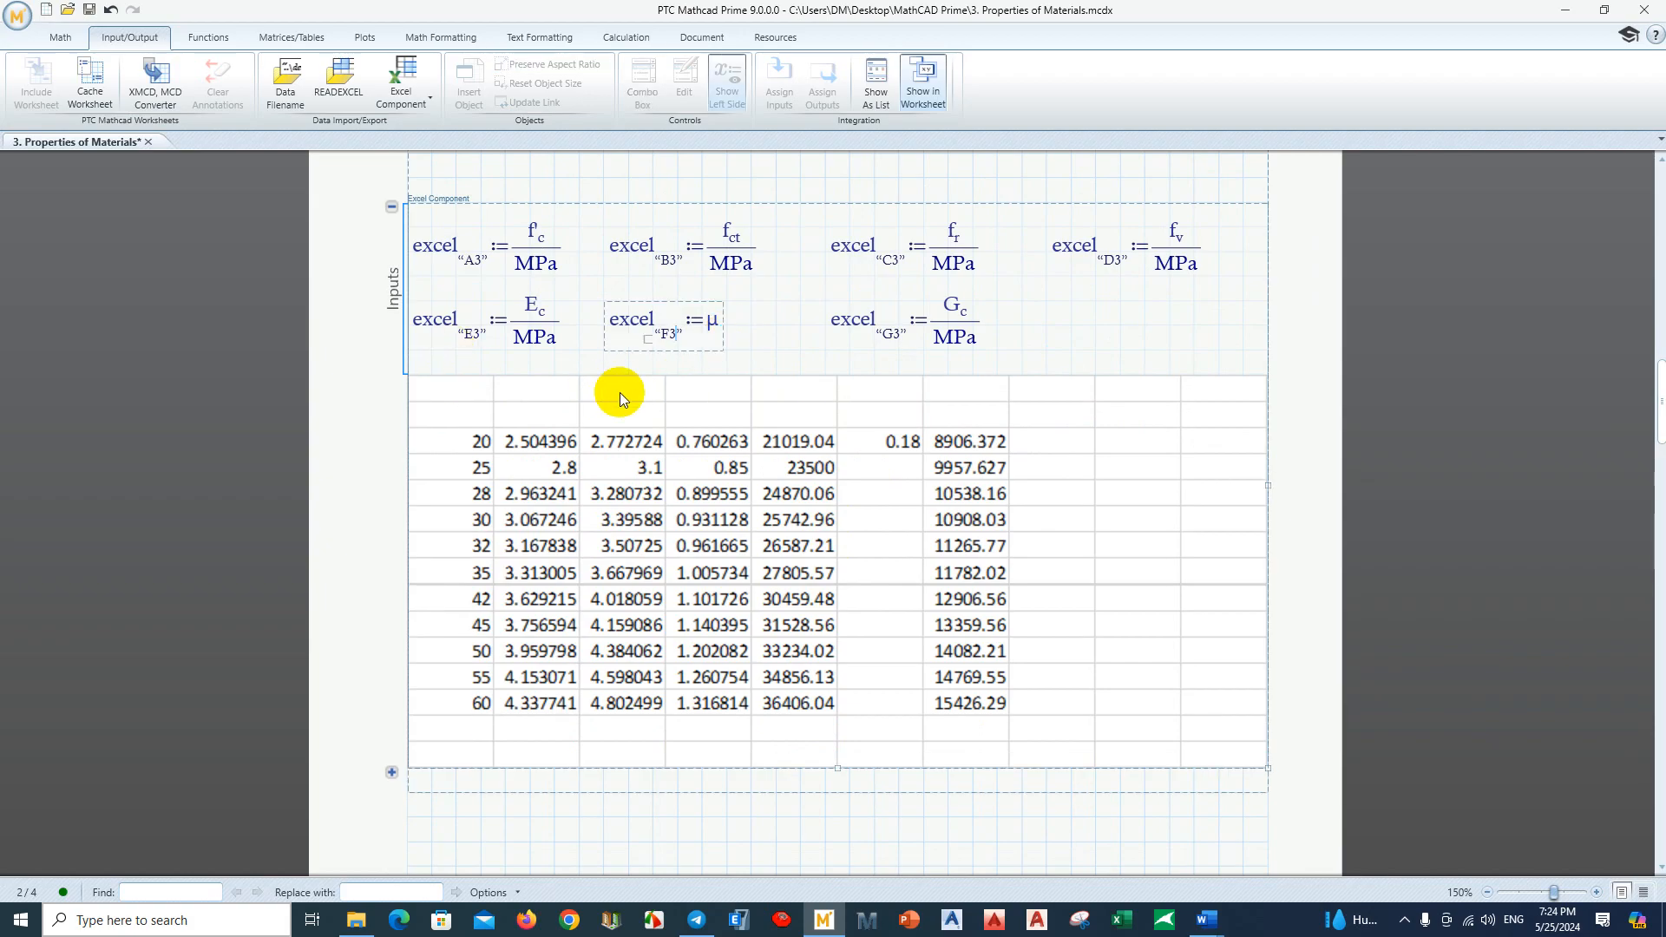
click(800, 351)
drag(1257, 227, 503, 407)
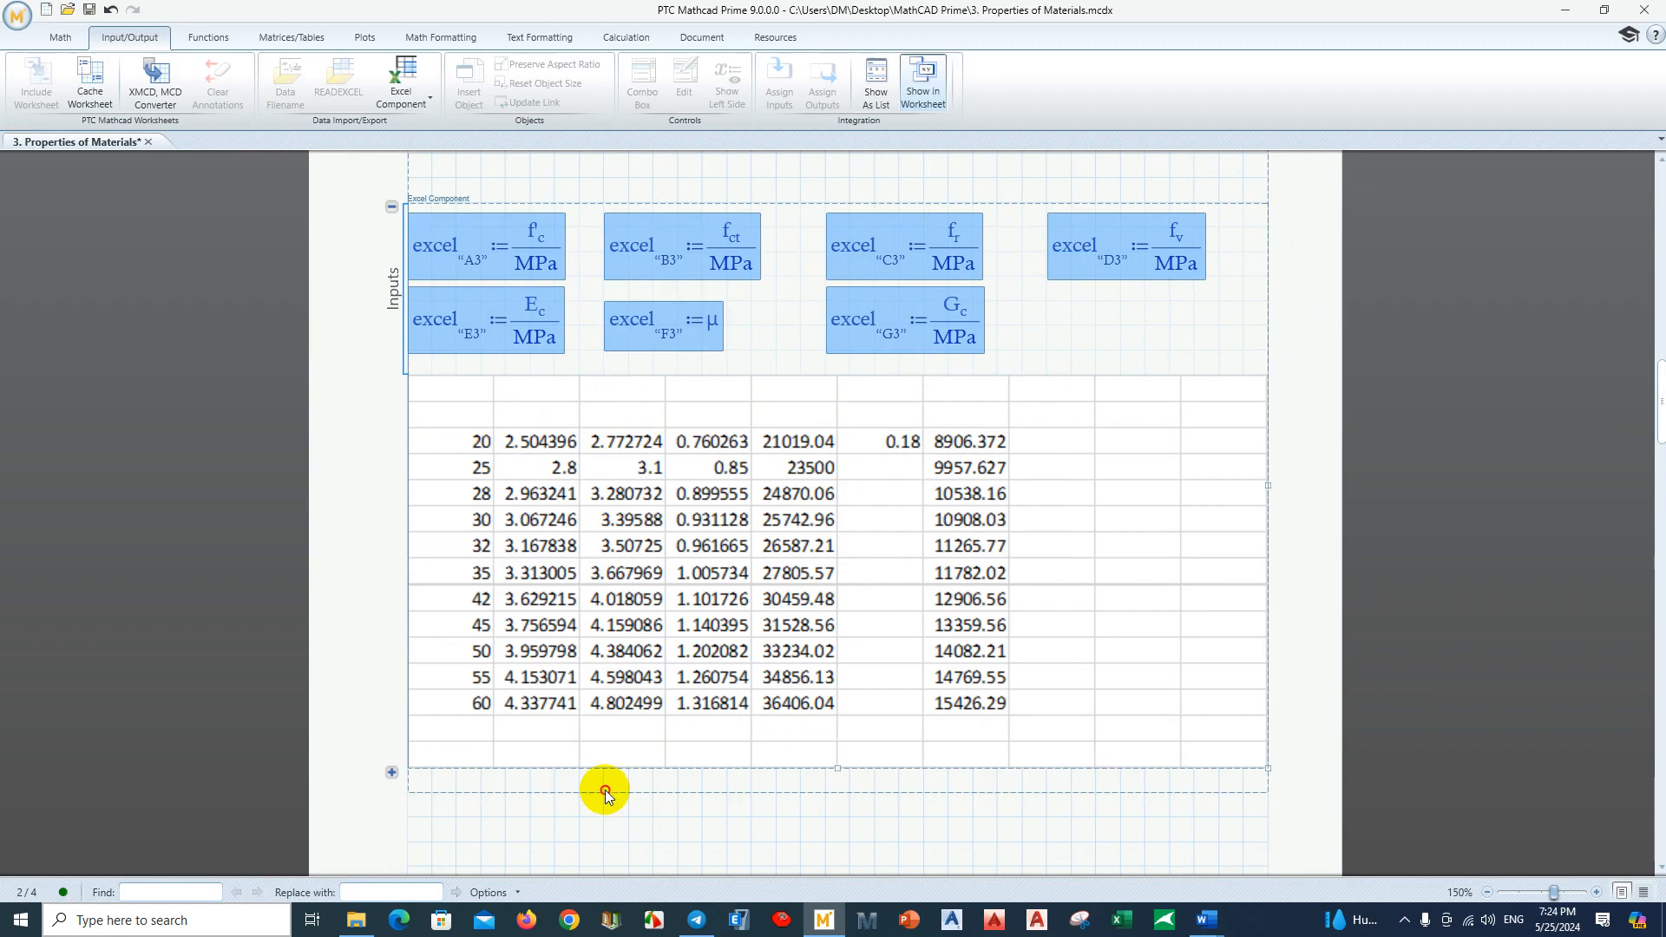
drag(837, 772, 833, 792)
scroll(699, 559, up, 1)
scroll(673, 659, down, 3)
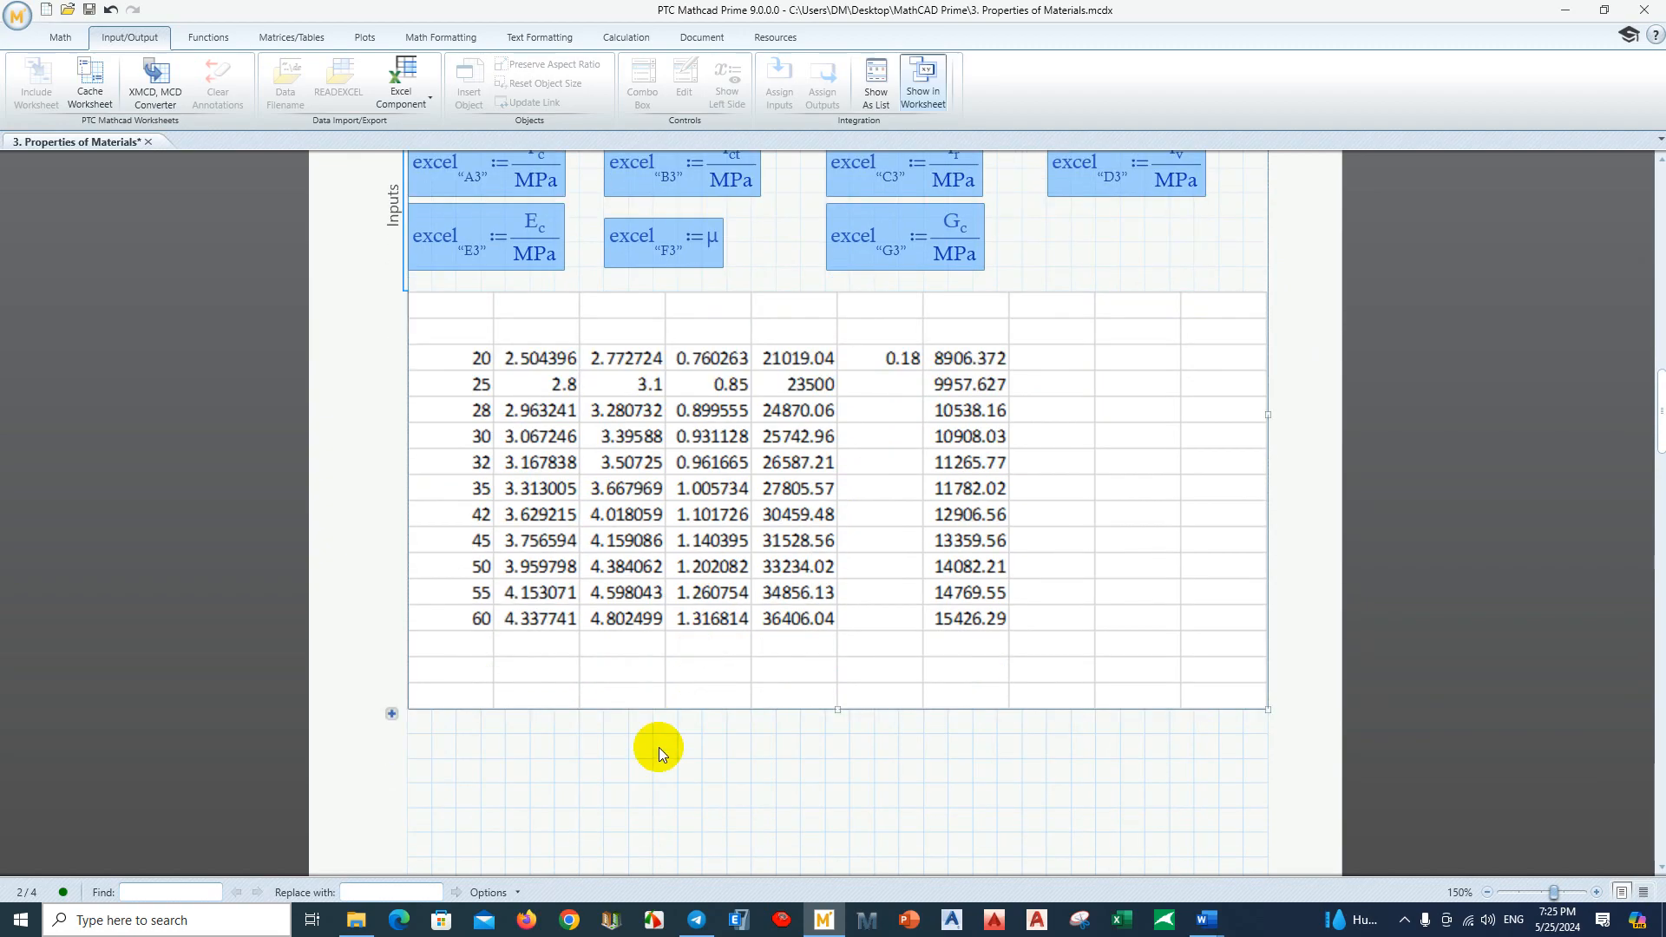
Step: Collapse the Excel component's inputs area so only the table is shown
click(658, 751)
scroll(624, 677, up, 5)
click(430, 392)
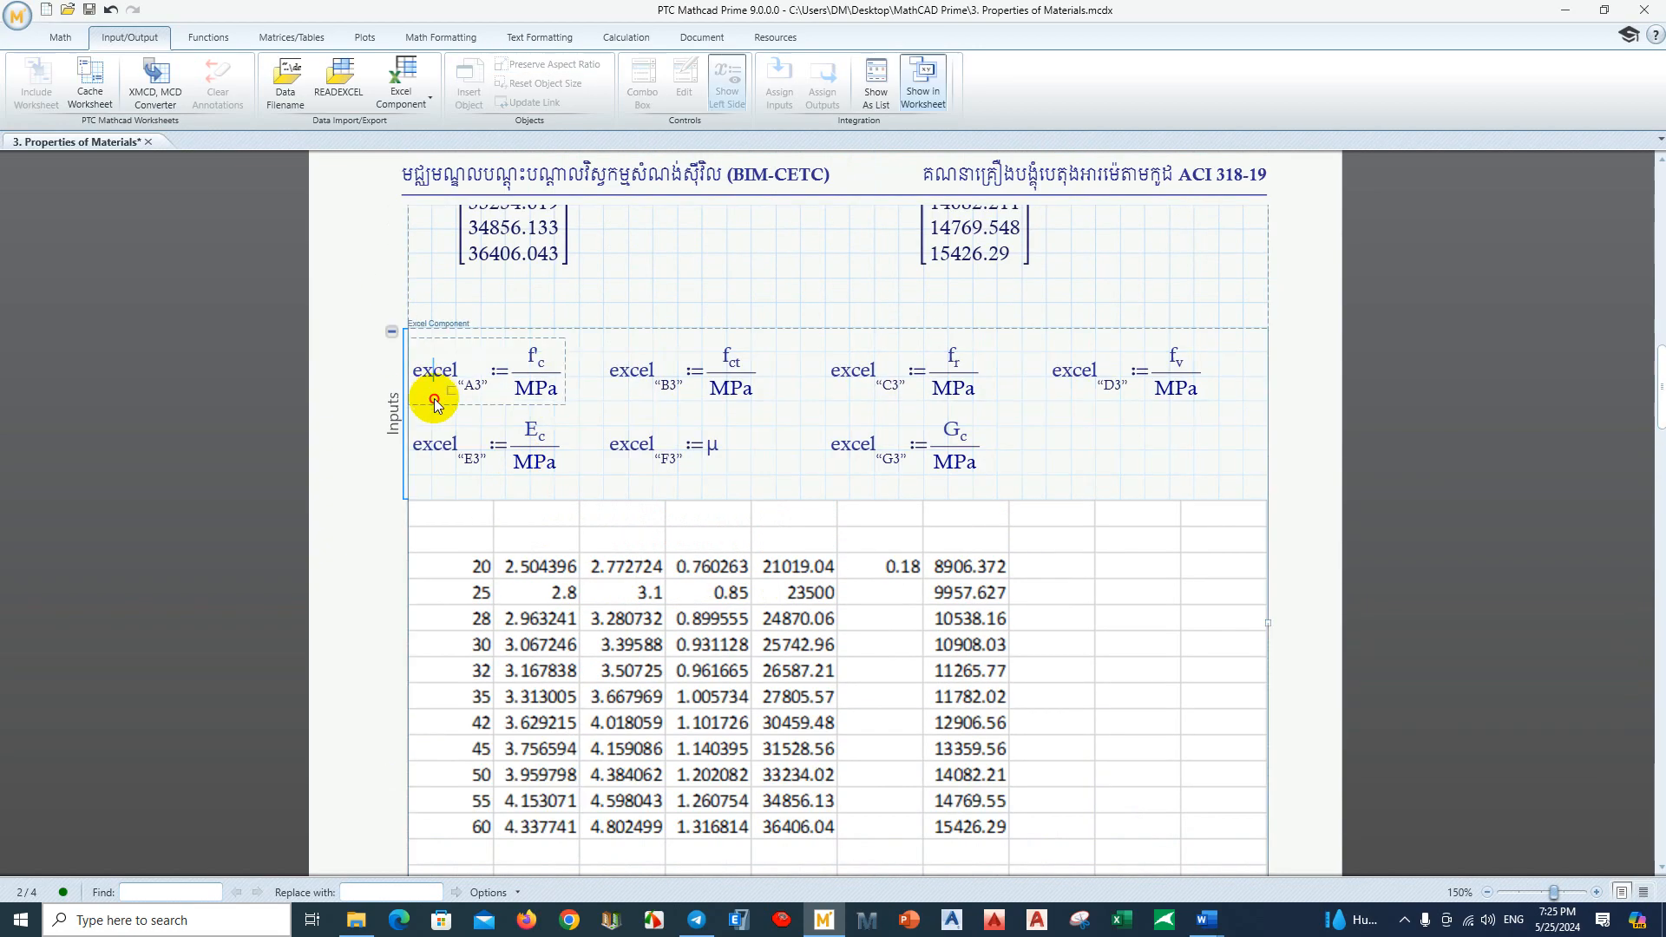
click(391, 333)
scroll(599, 481, down, 2)
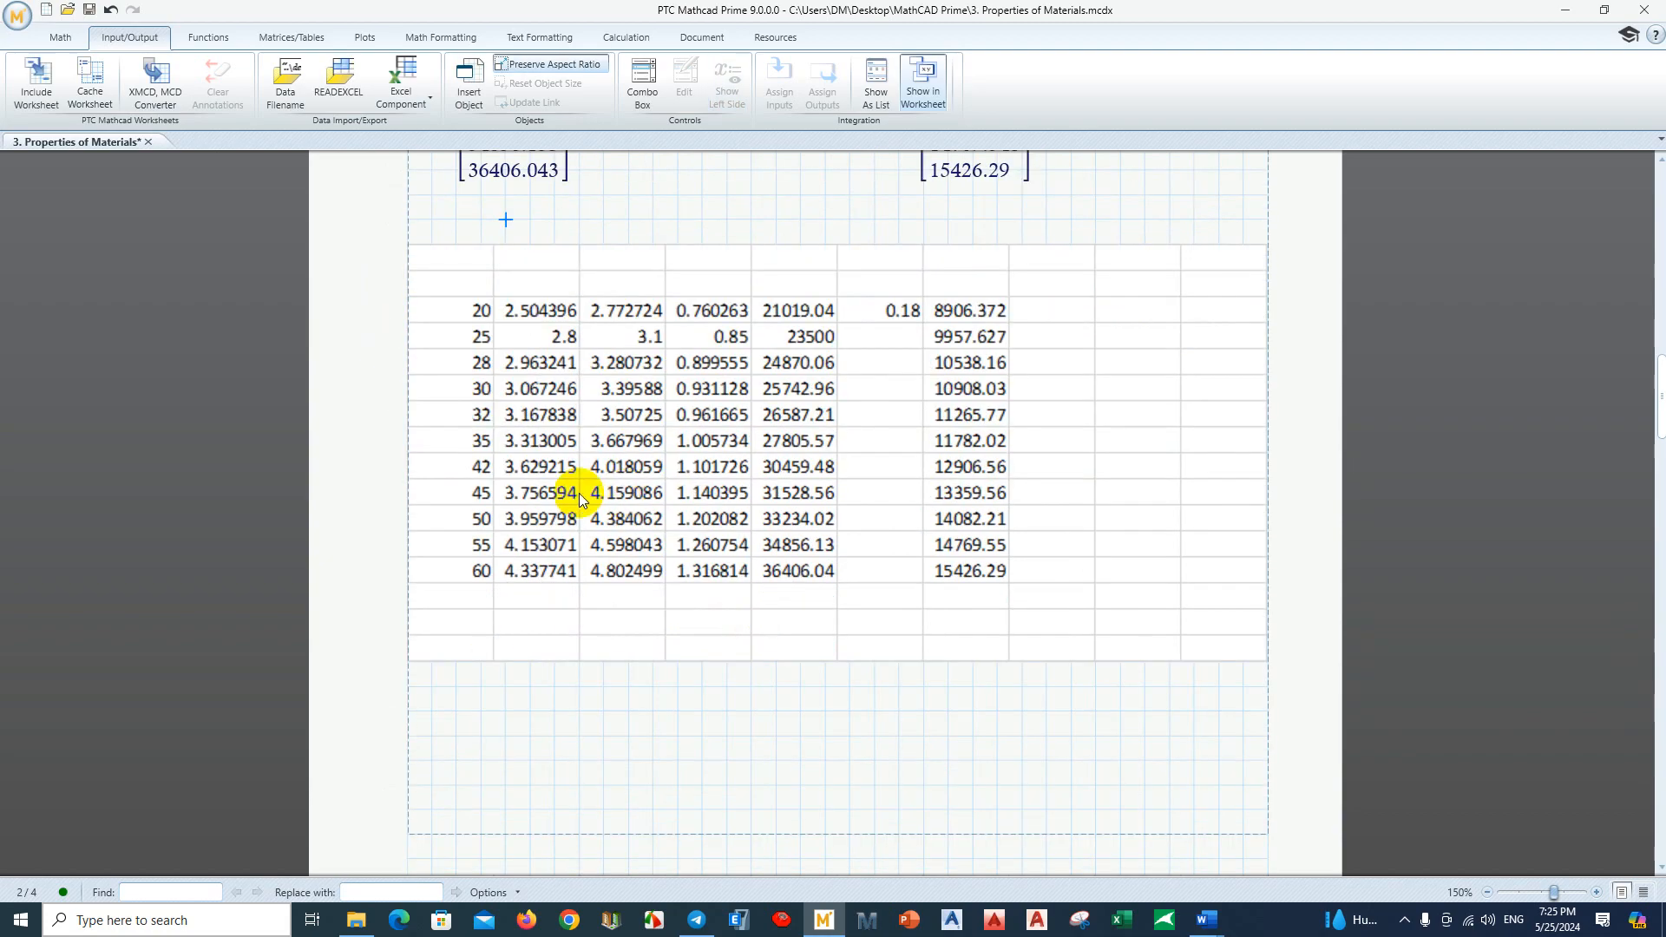
scroll(580, 488, up, 2)
scroll(579, 482, down, 1)
Step: Open the component's embedded worksheet for editing in Excel and enlarge its window and view
double_click(577, 475)
click(797, 495)
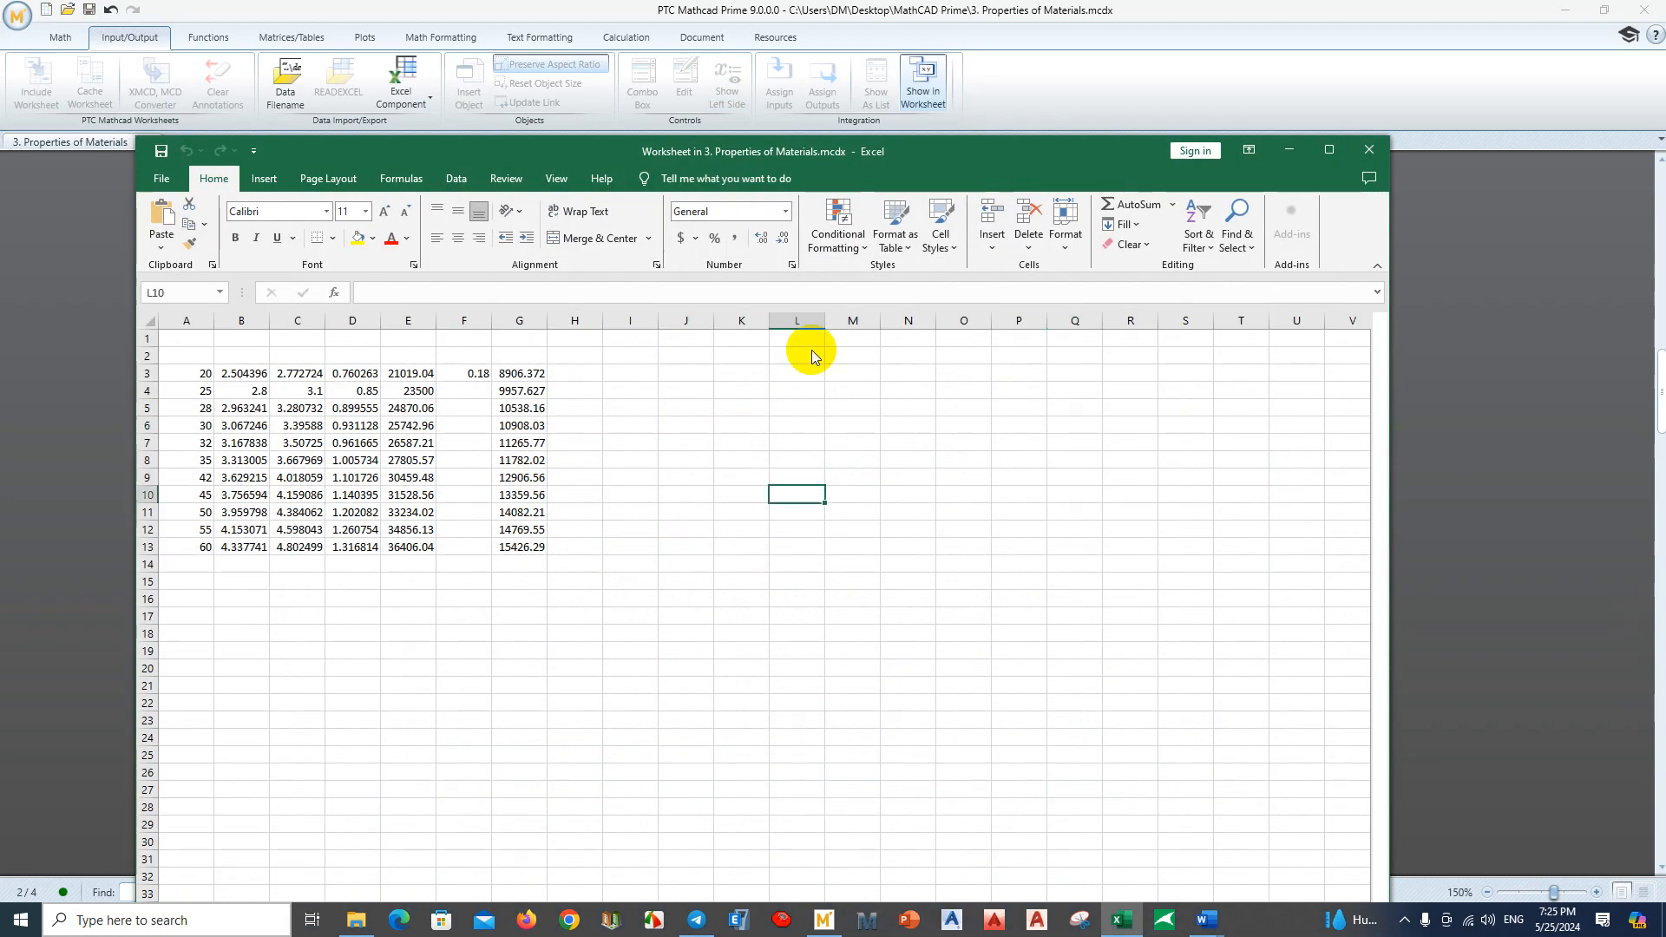
click(1329, 149)
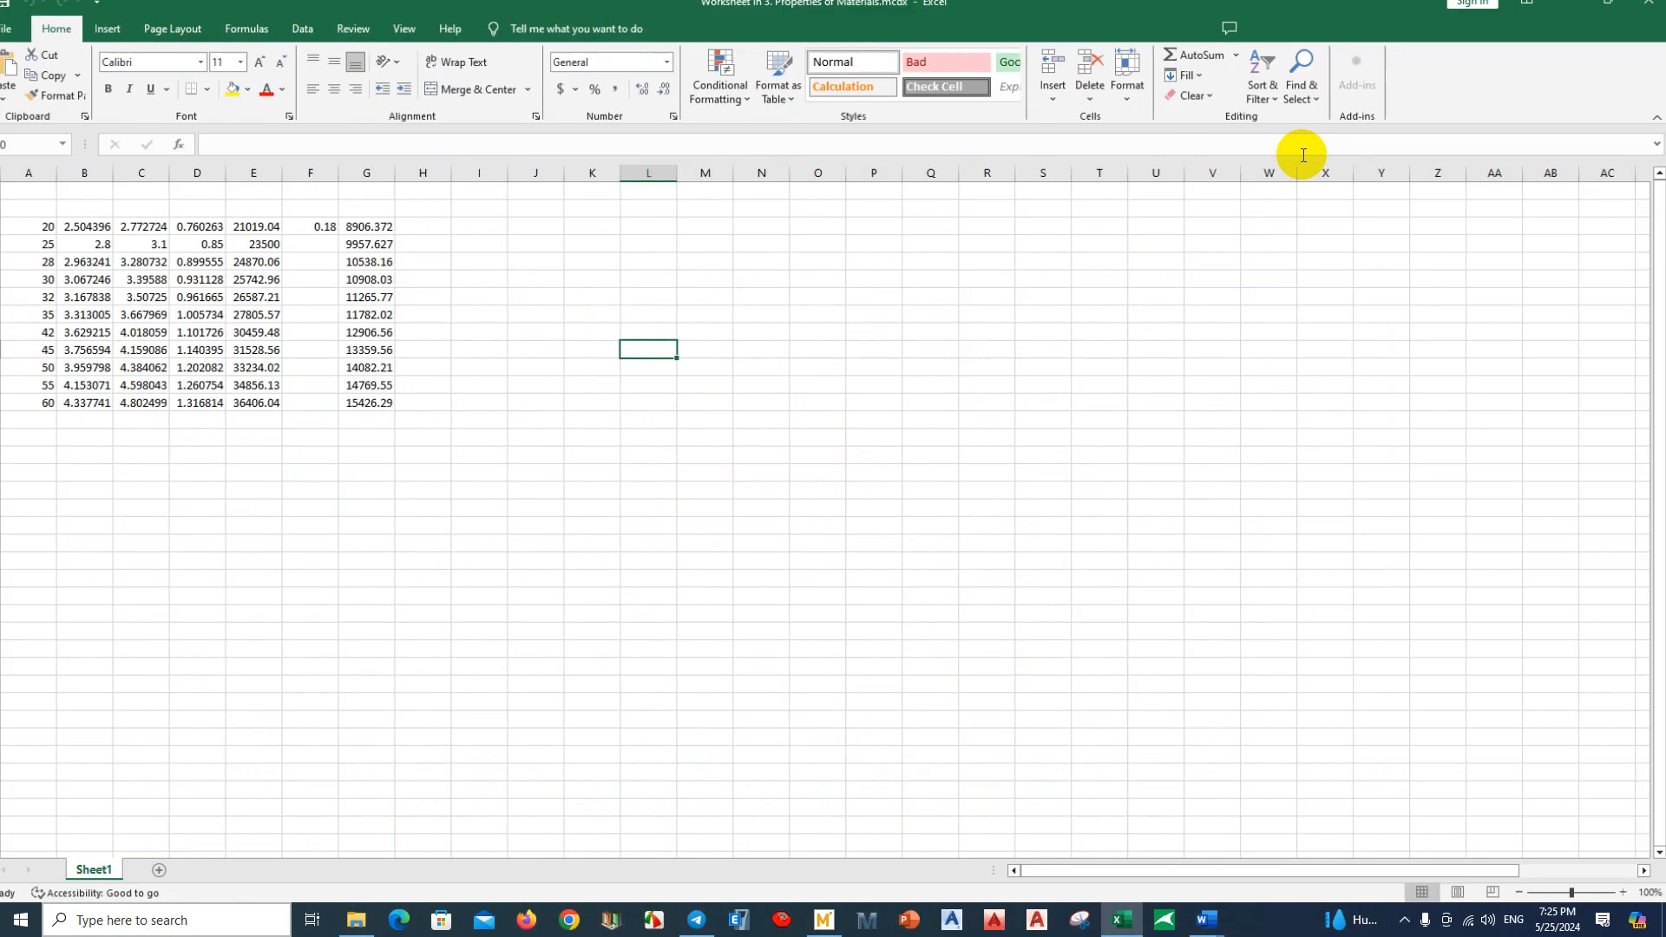
scroll(558, 424, up, 1)
Step: Apply all borders to A1:G13 and center the cell contents horizontally and vertically
mouse_move(564, 512)
mouse_down()
mouse_move(568, 499)
mouse_move(133, 286)
mouse_move(45, 212)
mouse_up()
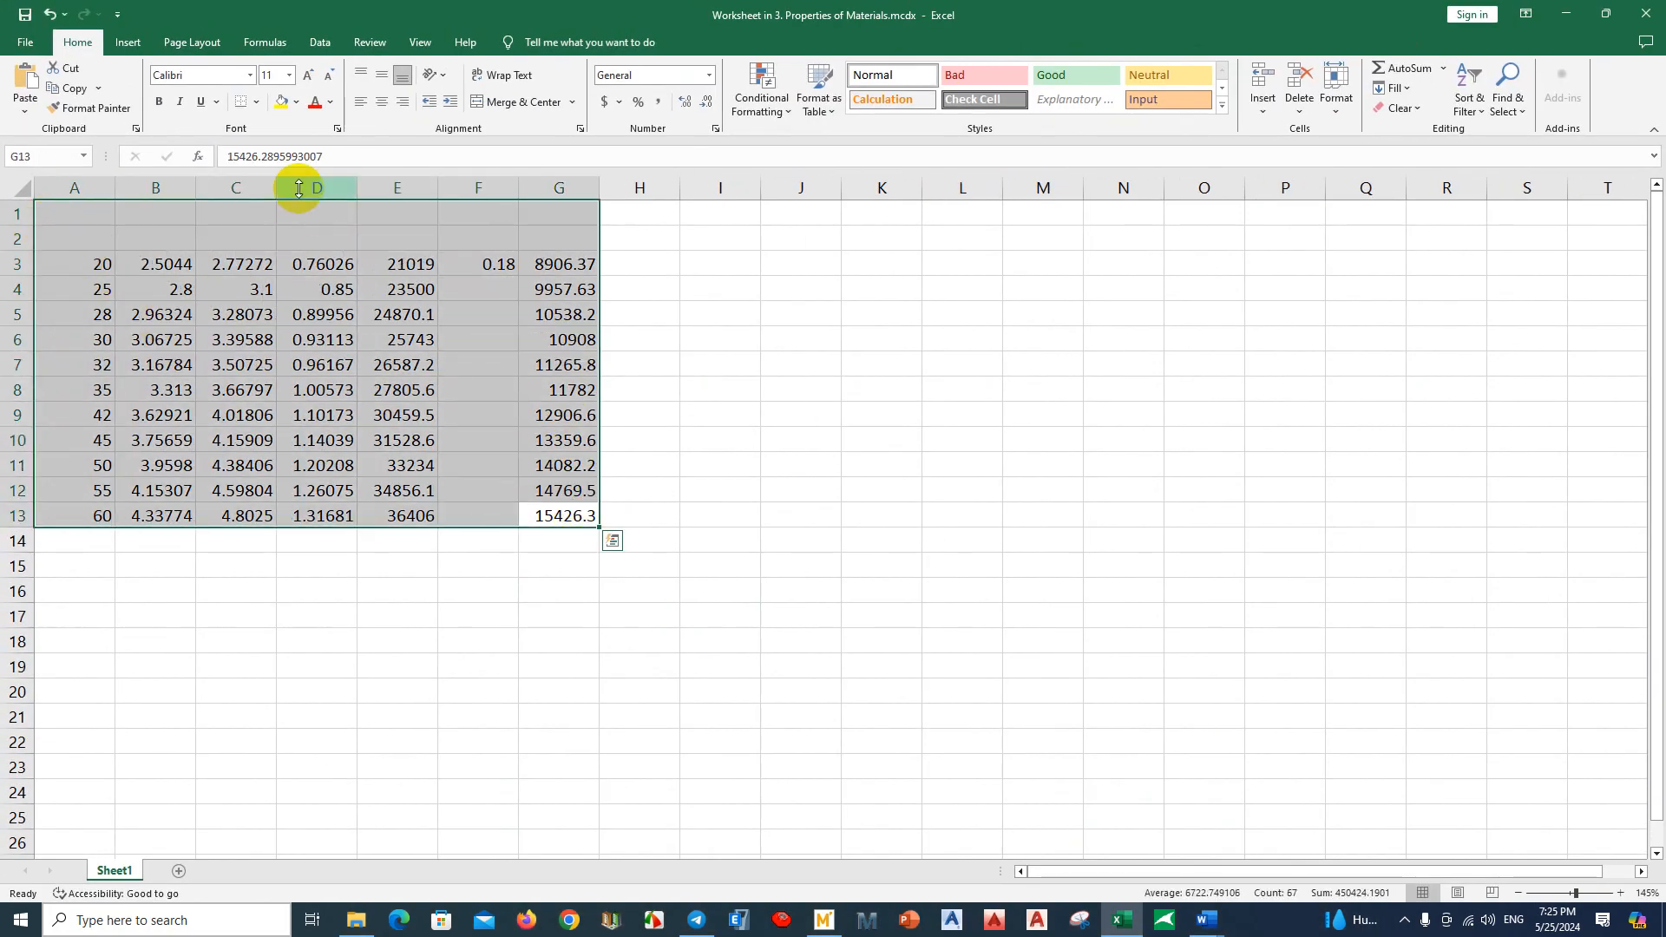
click(257, 103)
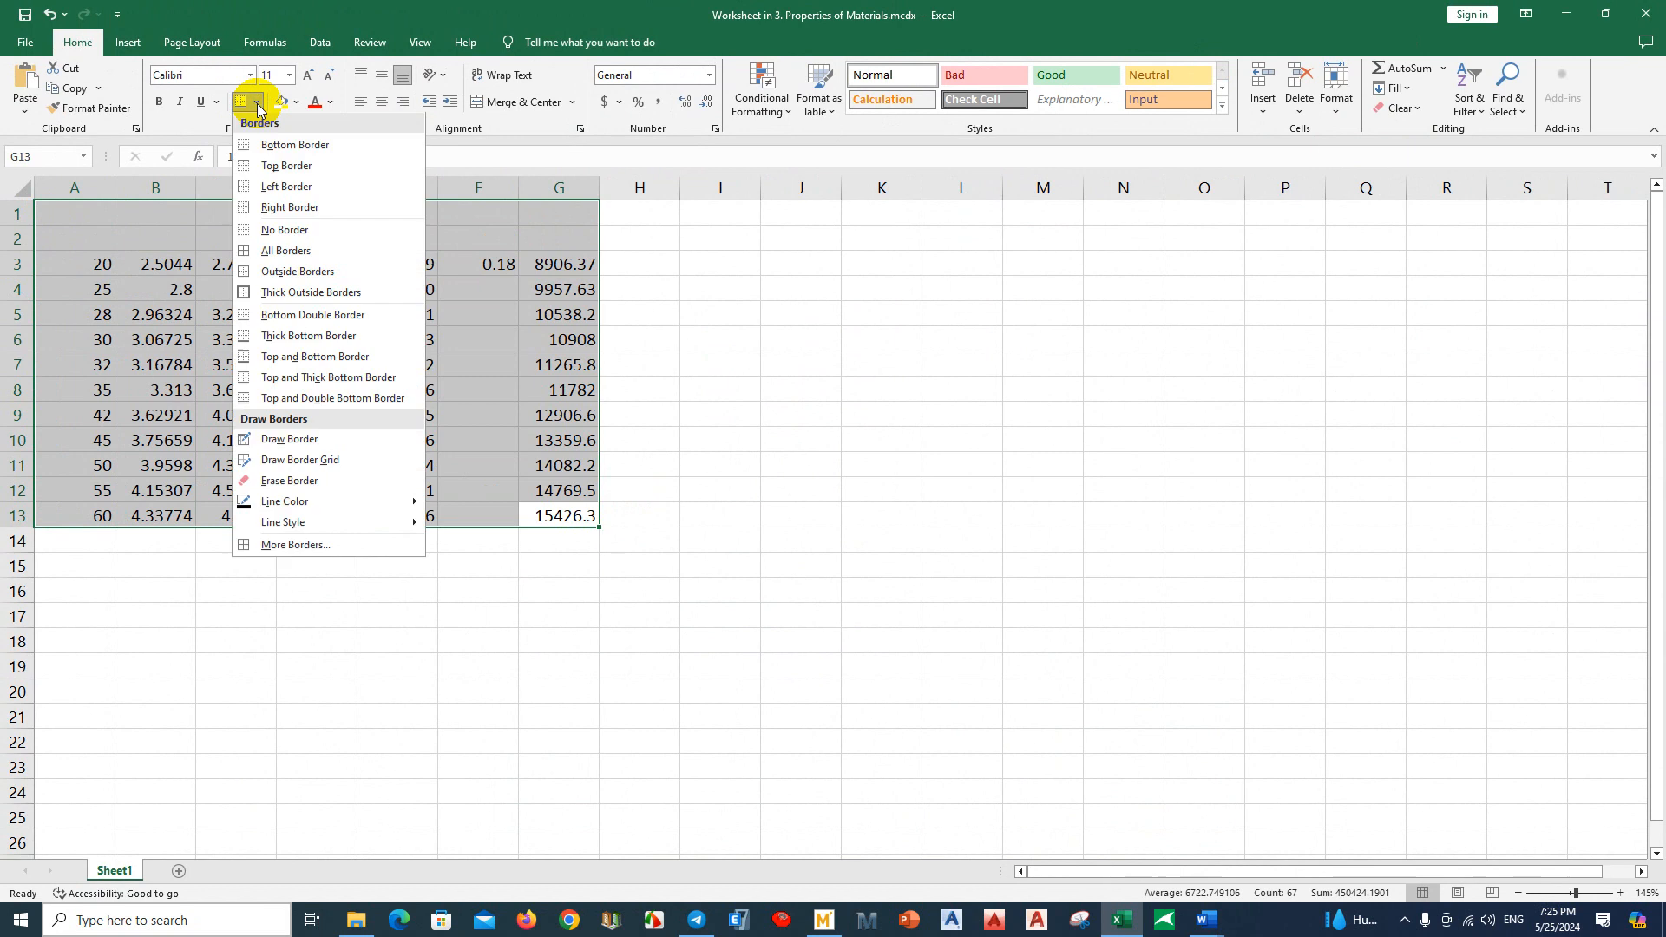
click(268, 252)
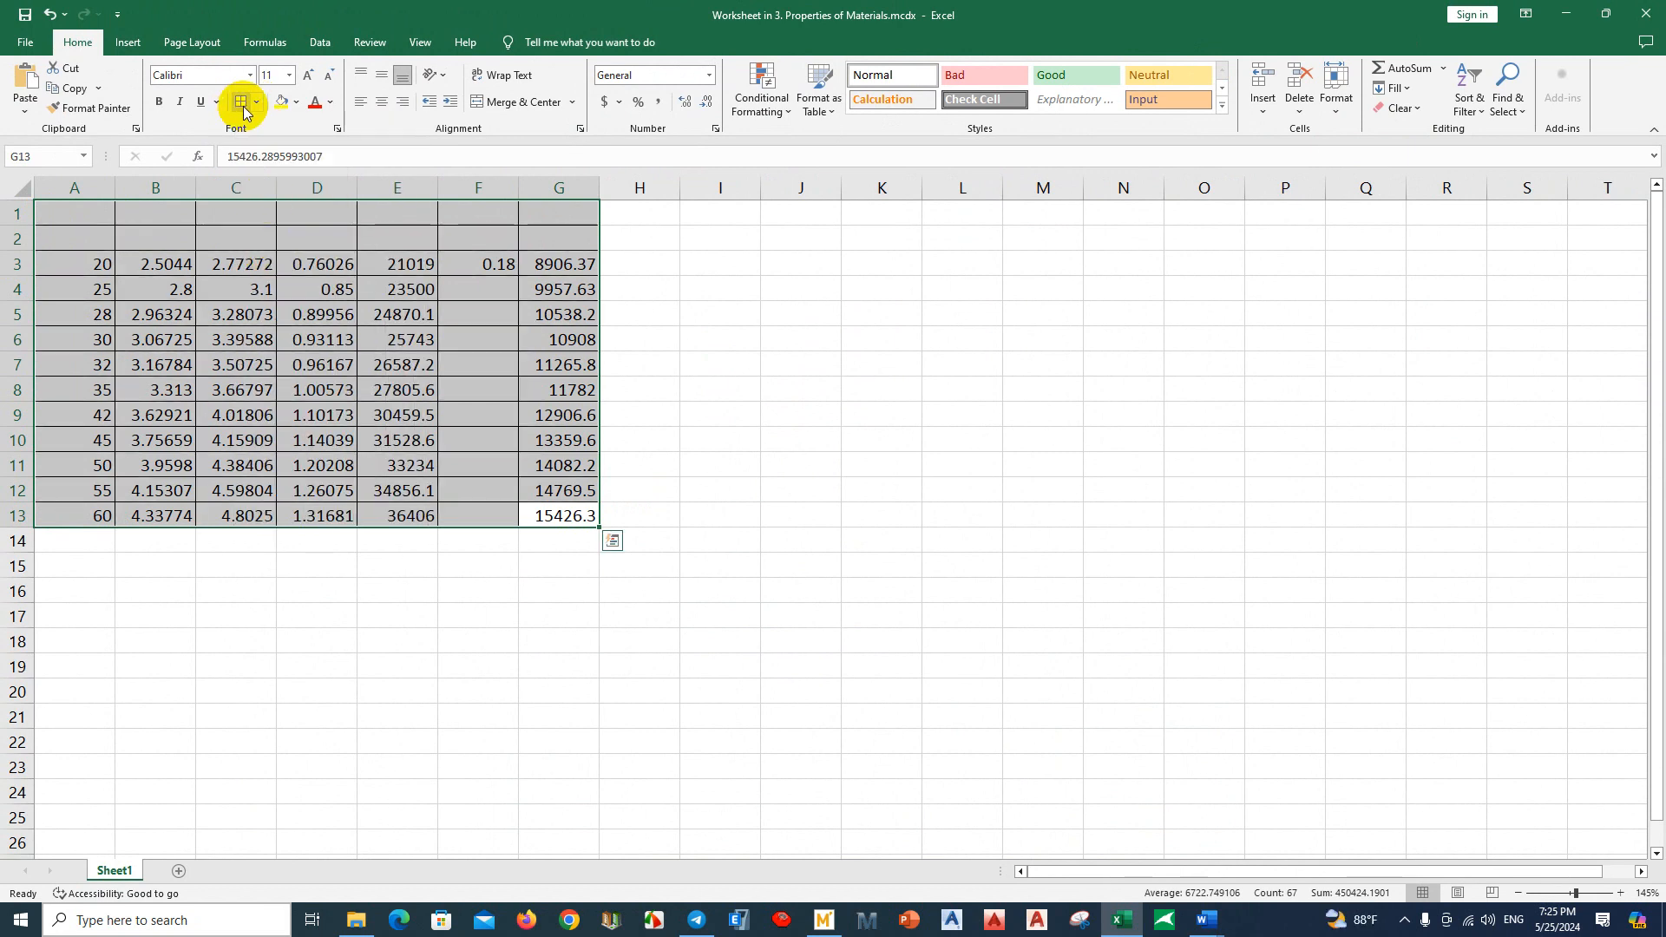
click(382, 102)
click(384, 79)
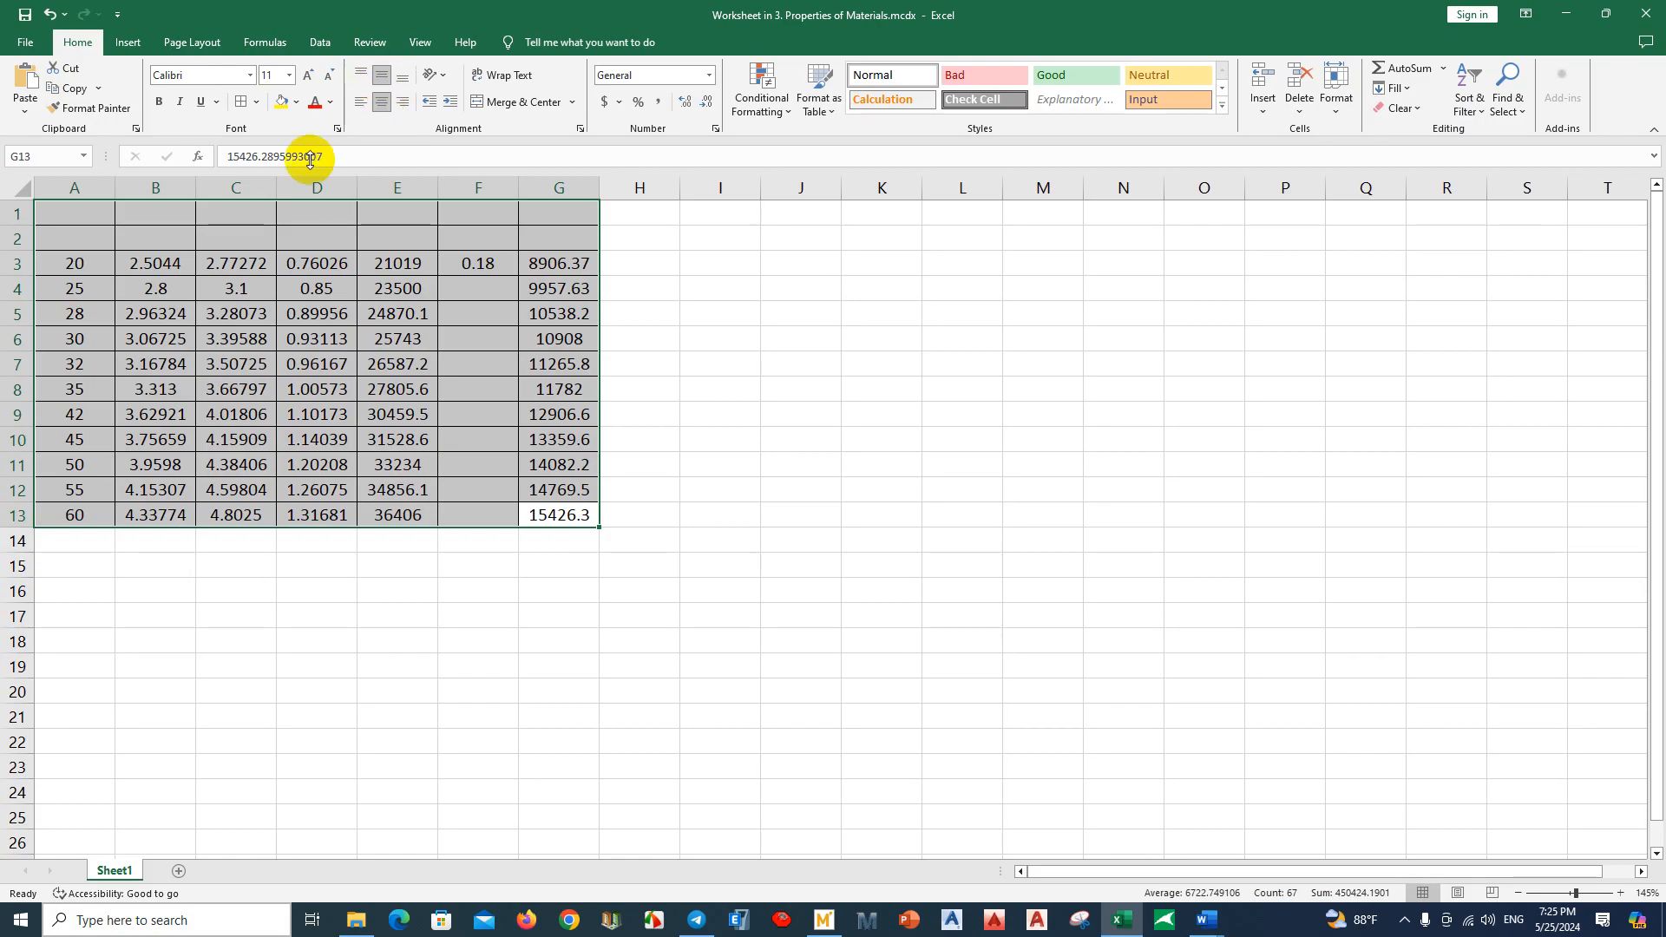
Step: Set the font of A1:G13 to Calisto MT
click(250, 76)
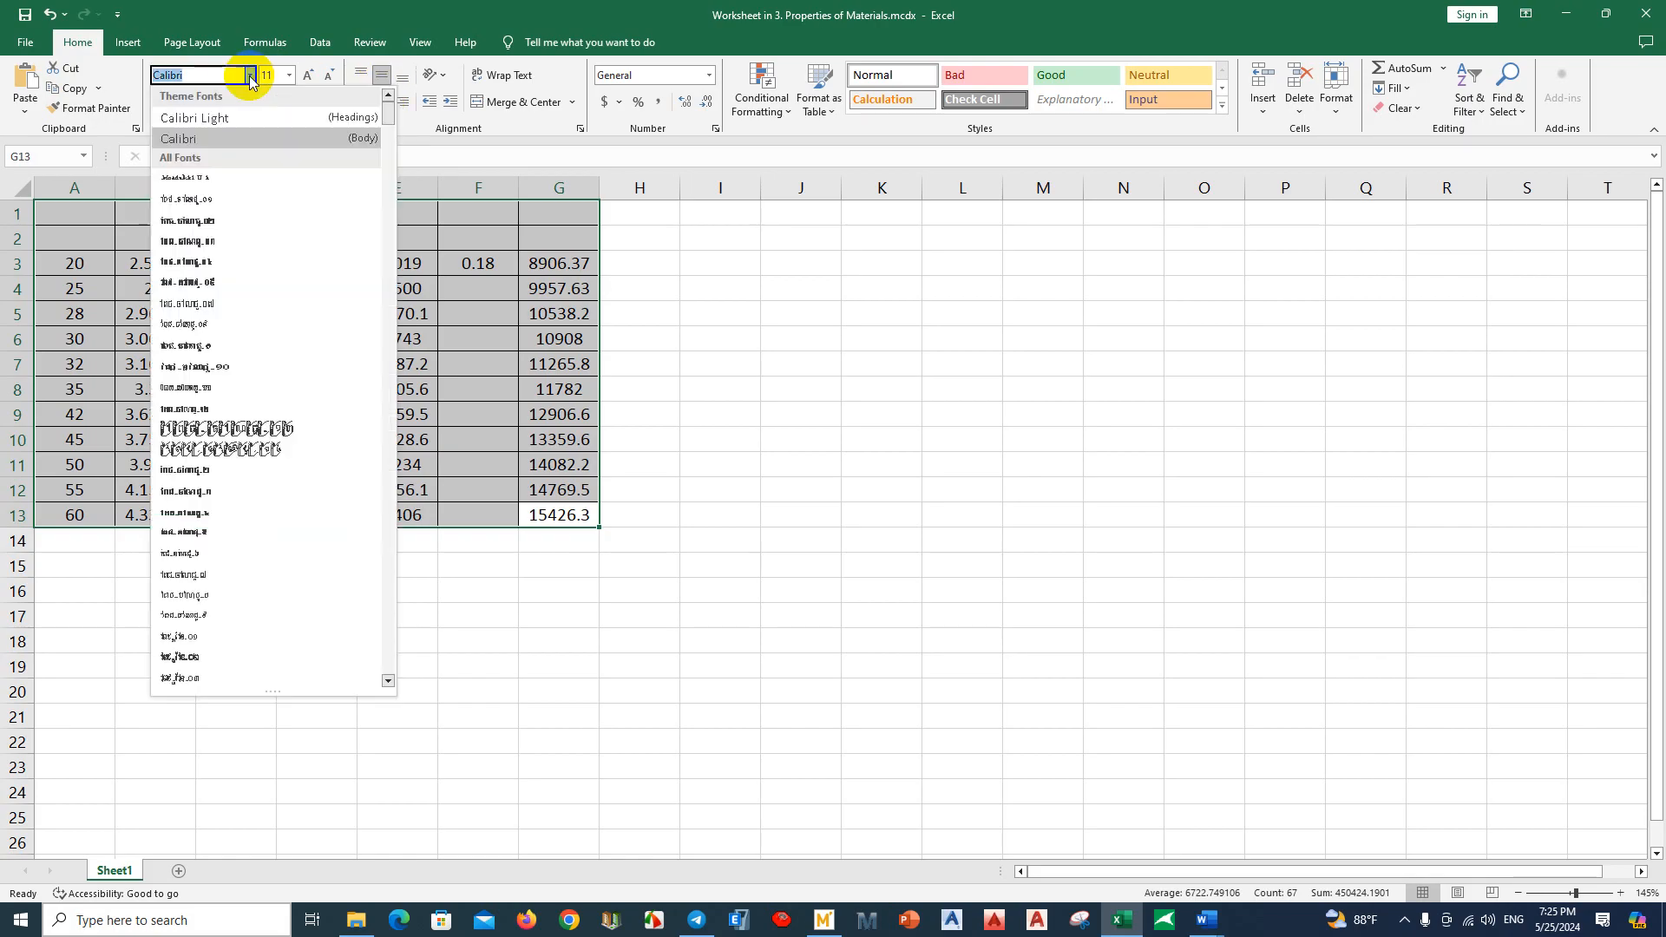
key(Up)
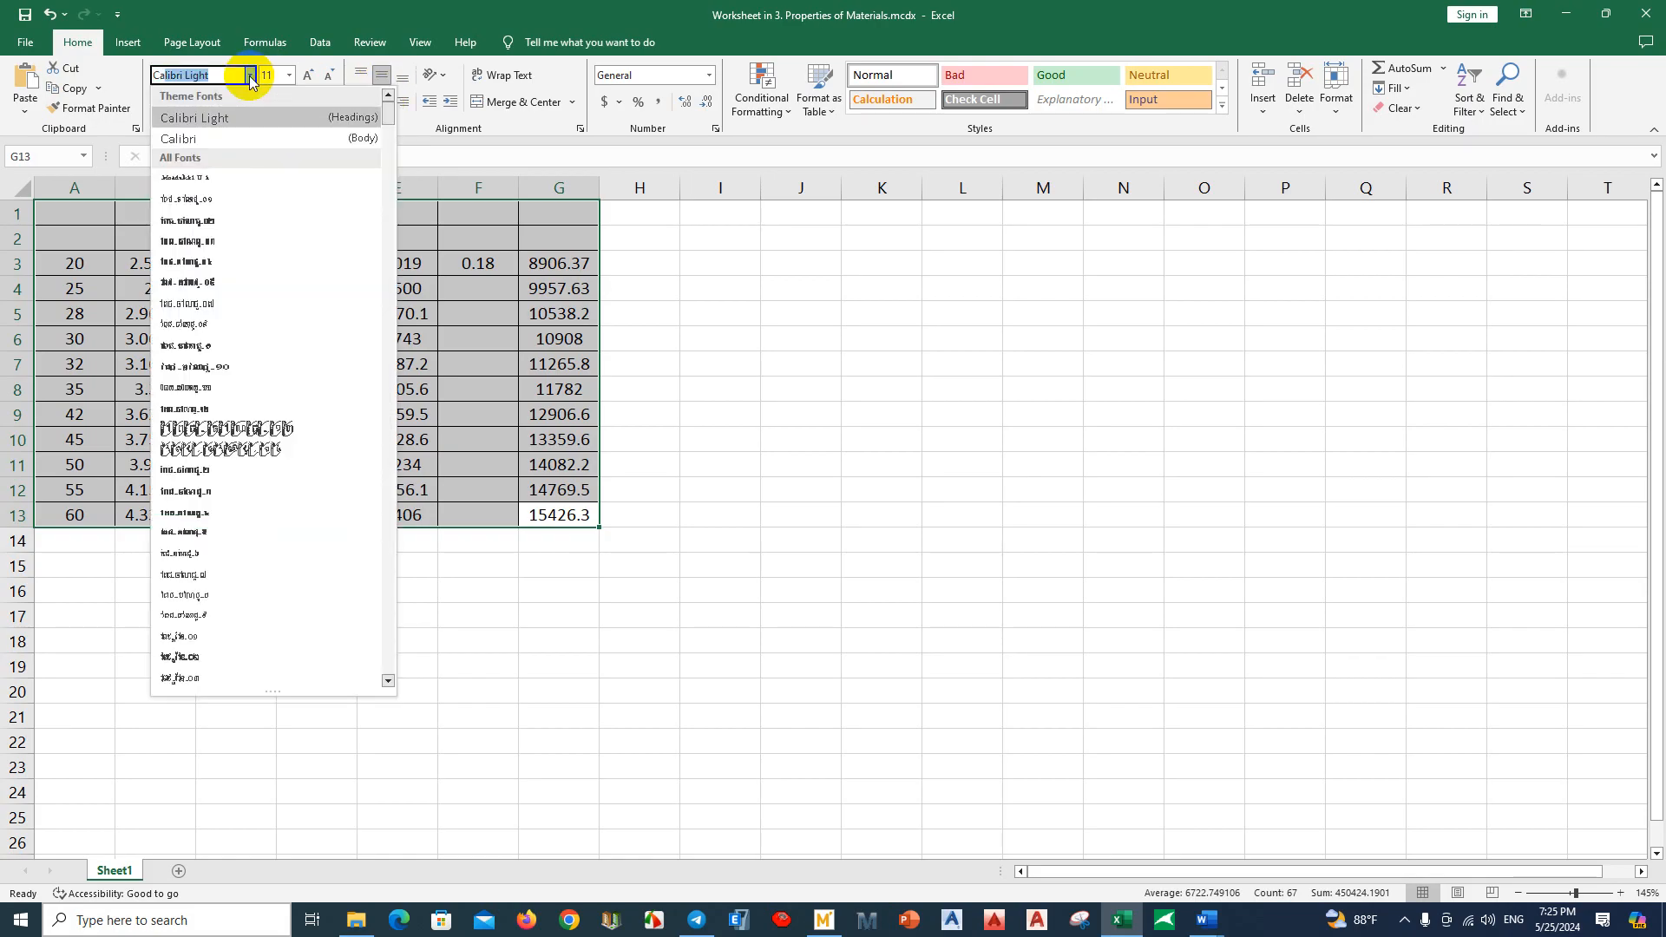
text(sto MT)
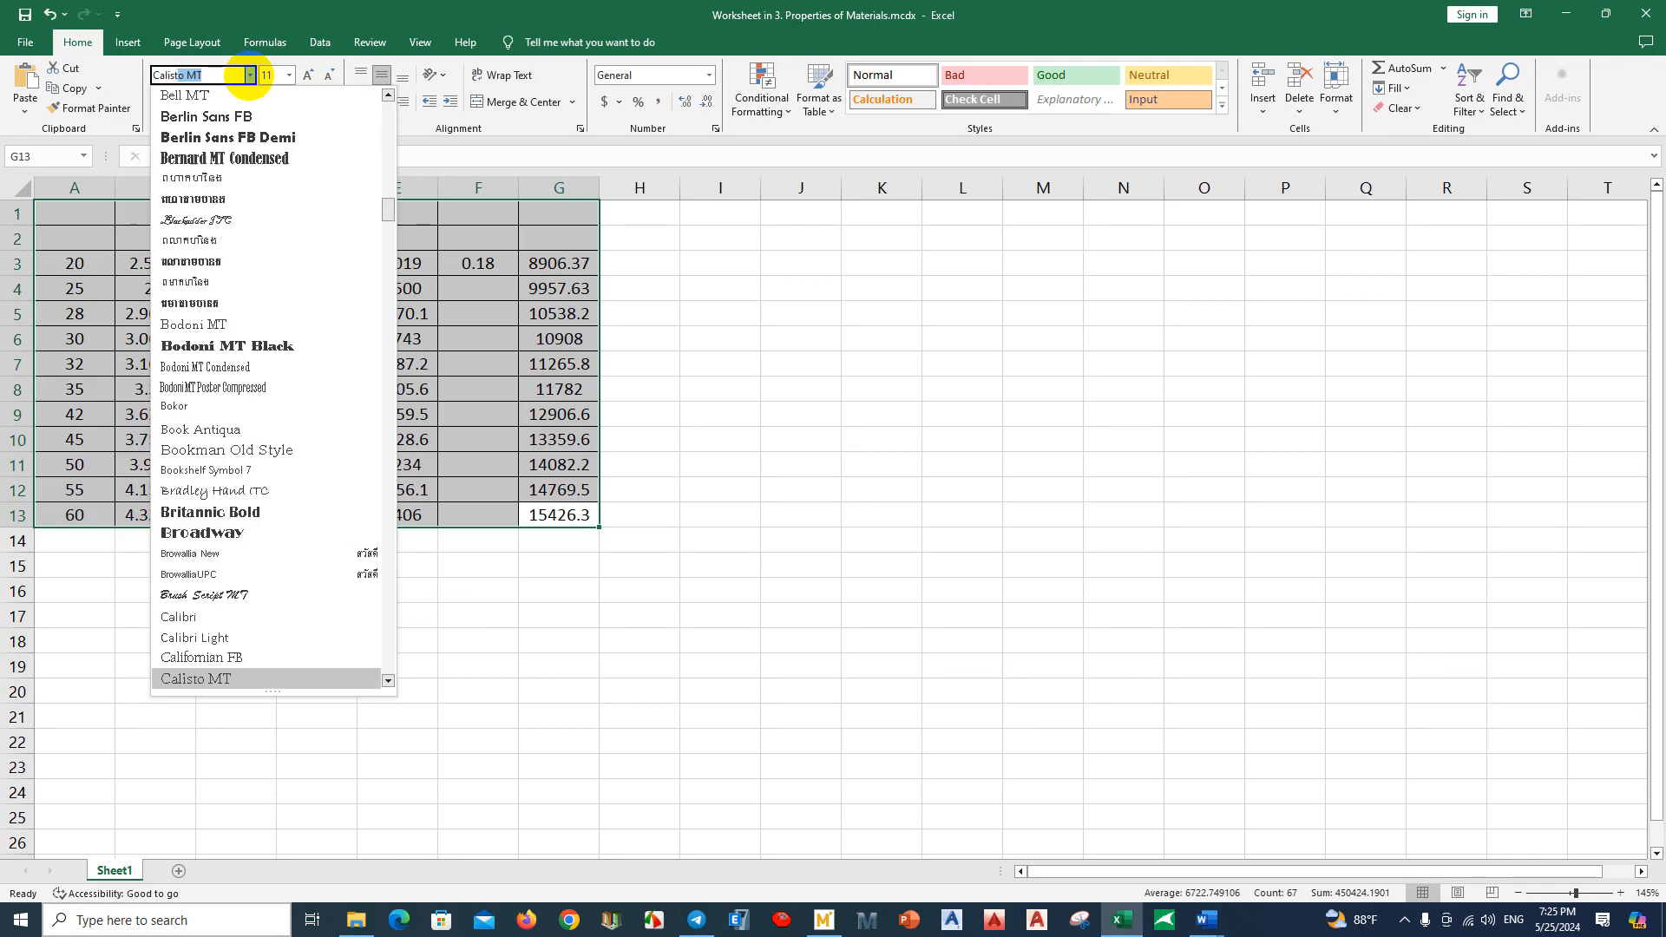
key(Return)
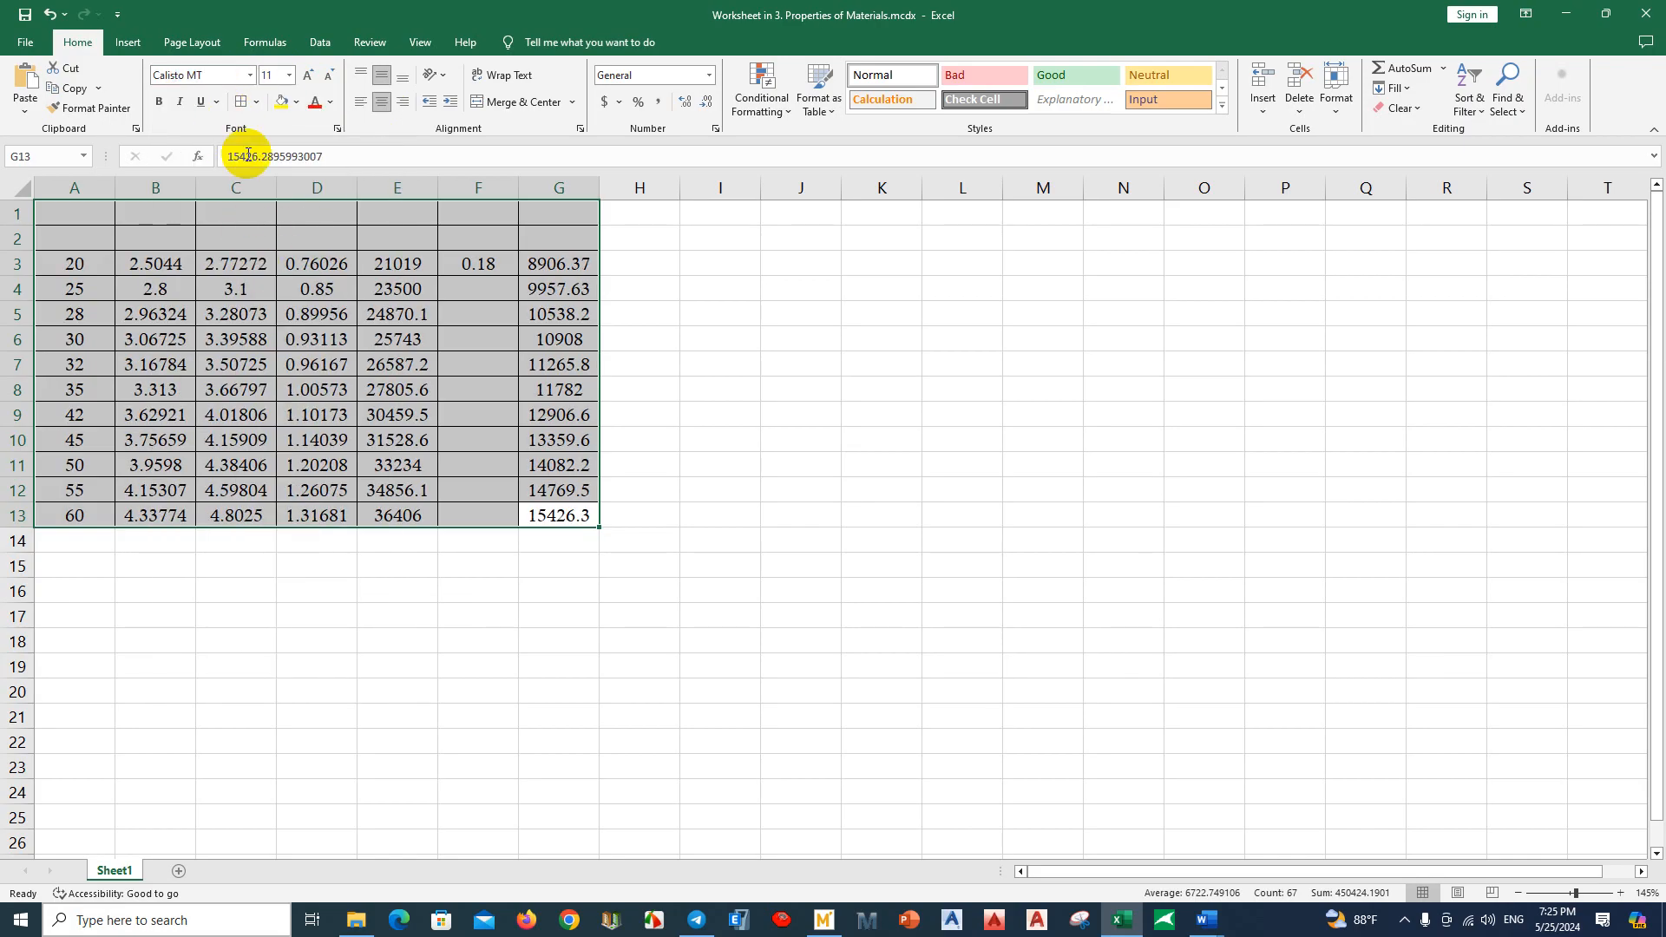
Step: Format the values in B3:E13 to three decimal places
click(330, 313)
drag(178, 265, 386, 515)
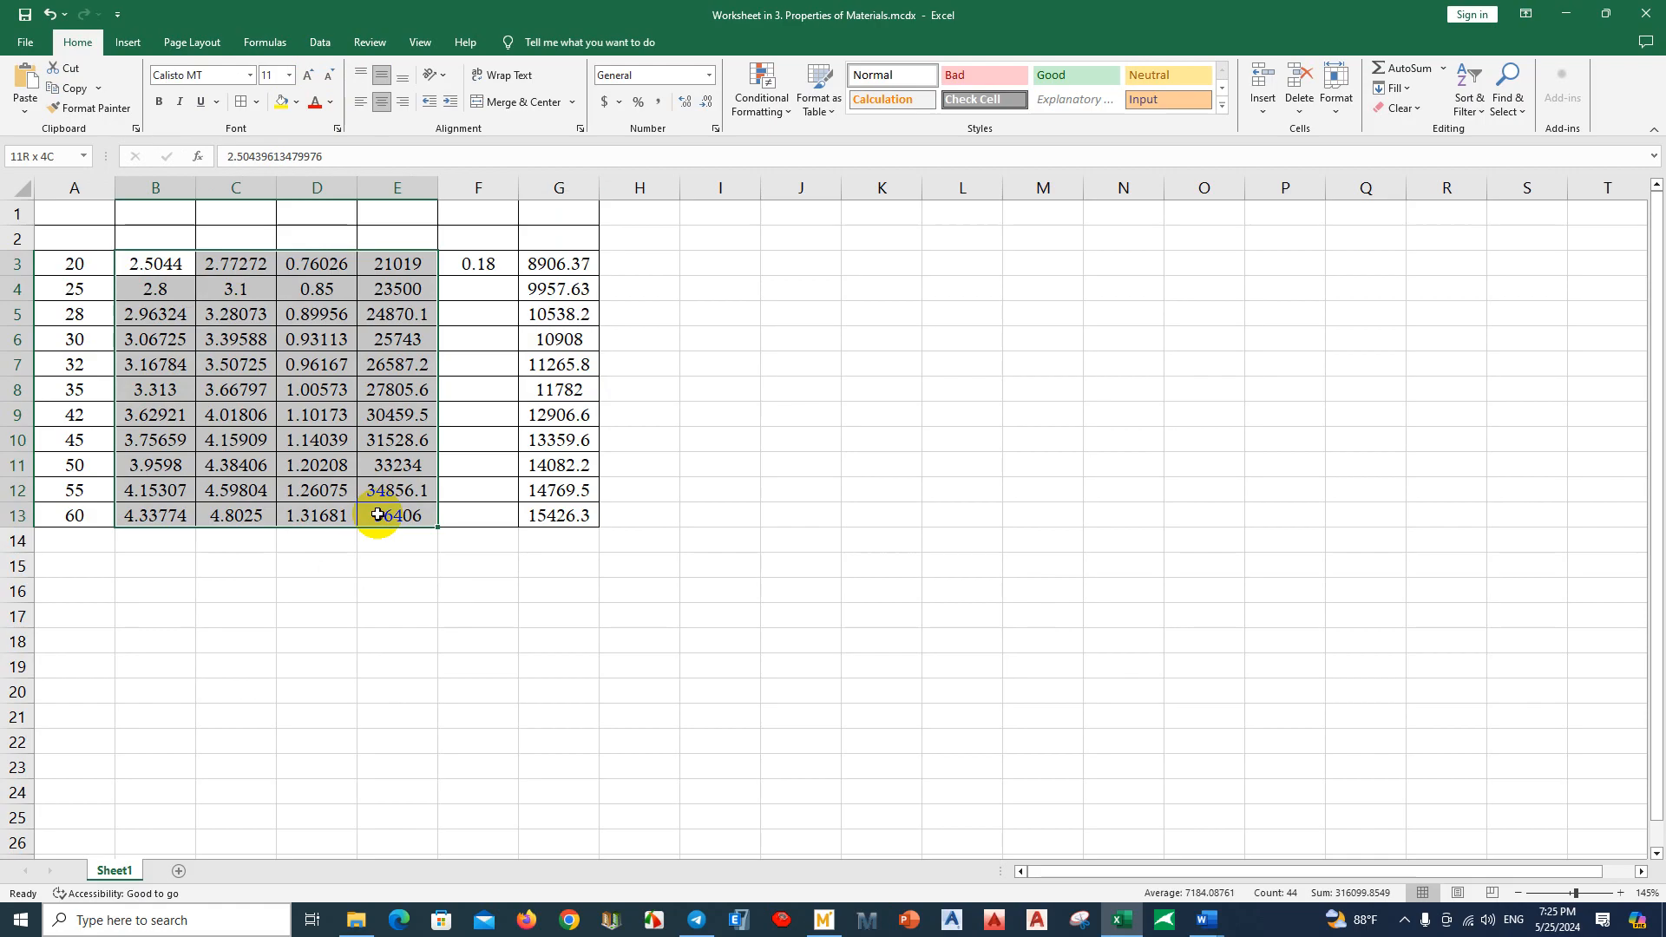
click(706, 101)
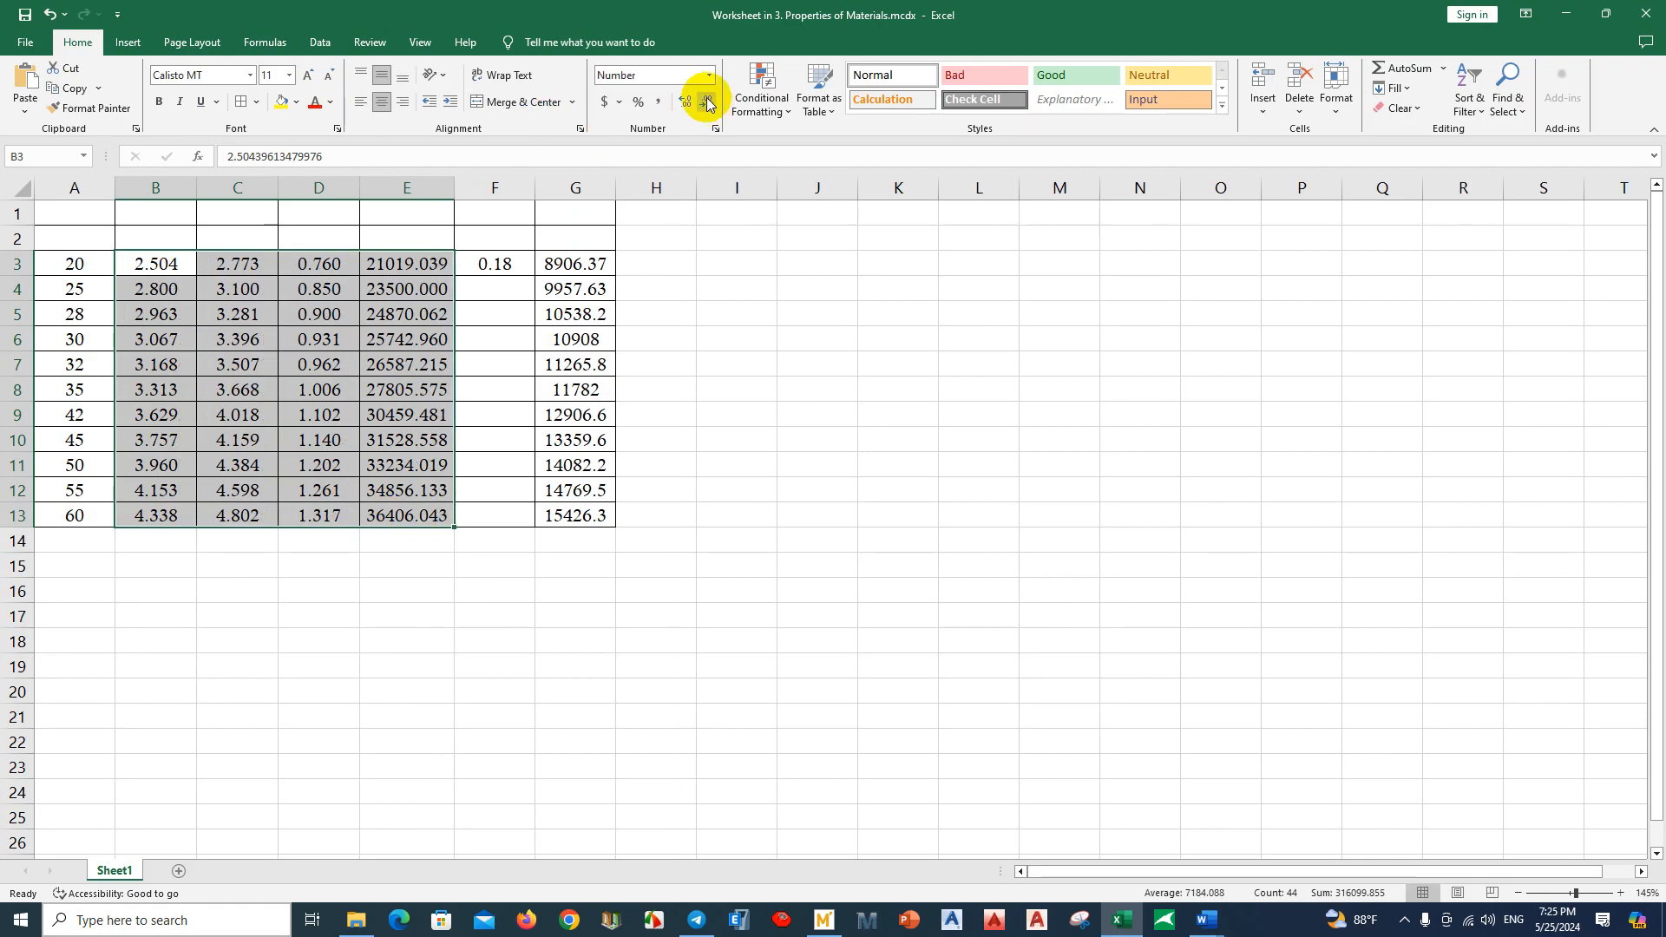
Step: Format the values in B3:E13 and G3:G13 to three decimal places
click(710, 102)
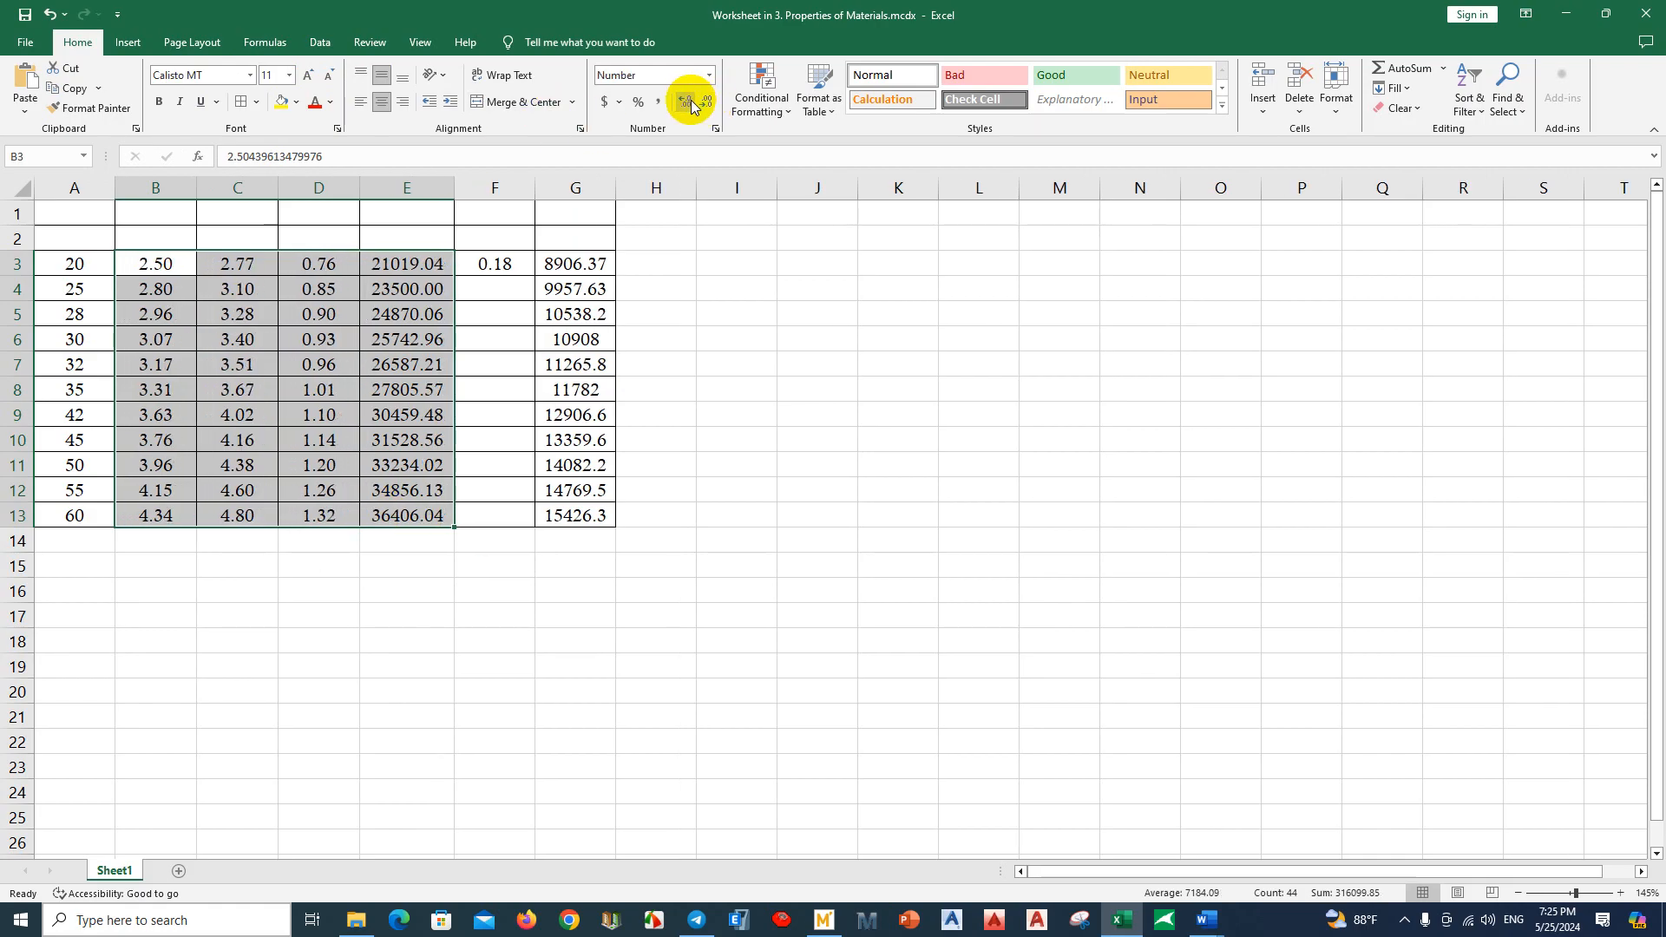
click(690, 103)
drag(576, 264, 599, 515)
click(701, 103)
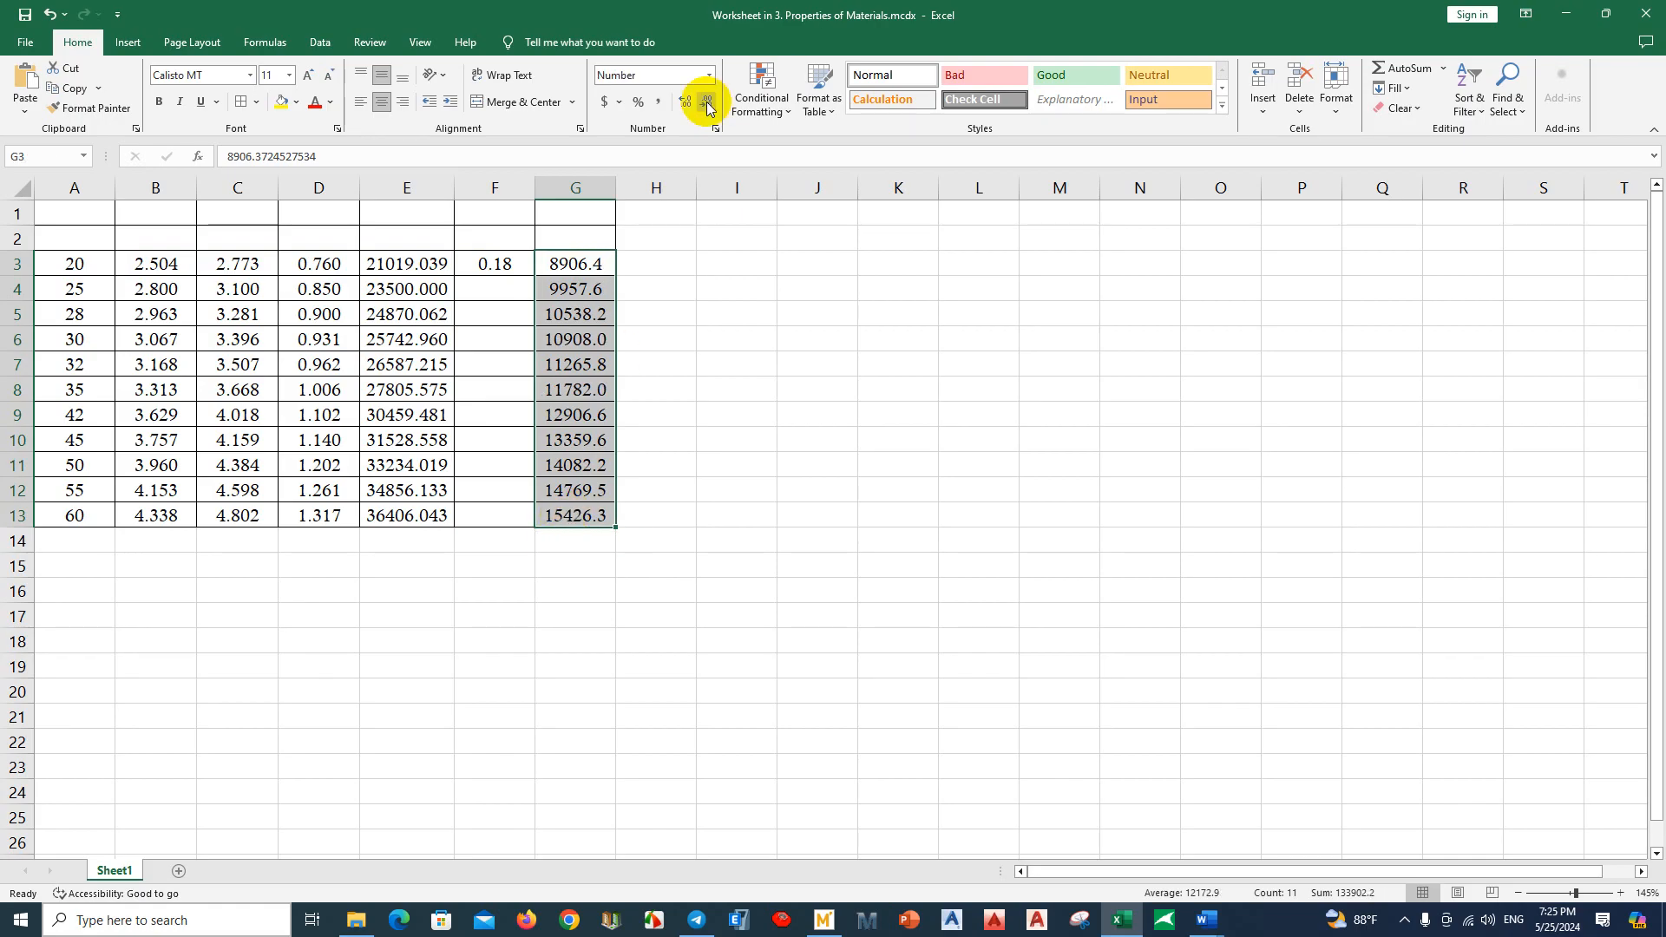
click(701, 103)
click(686, 102)
click(686, 102)
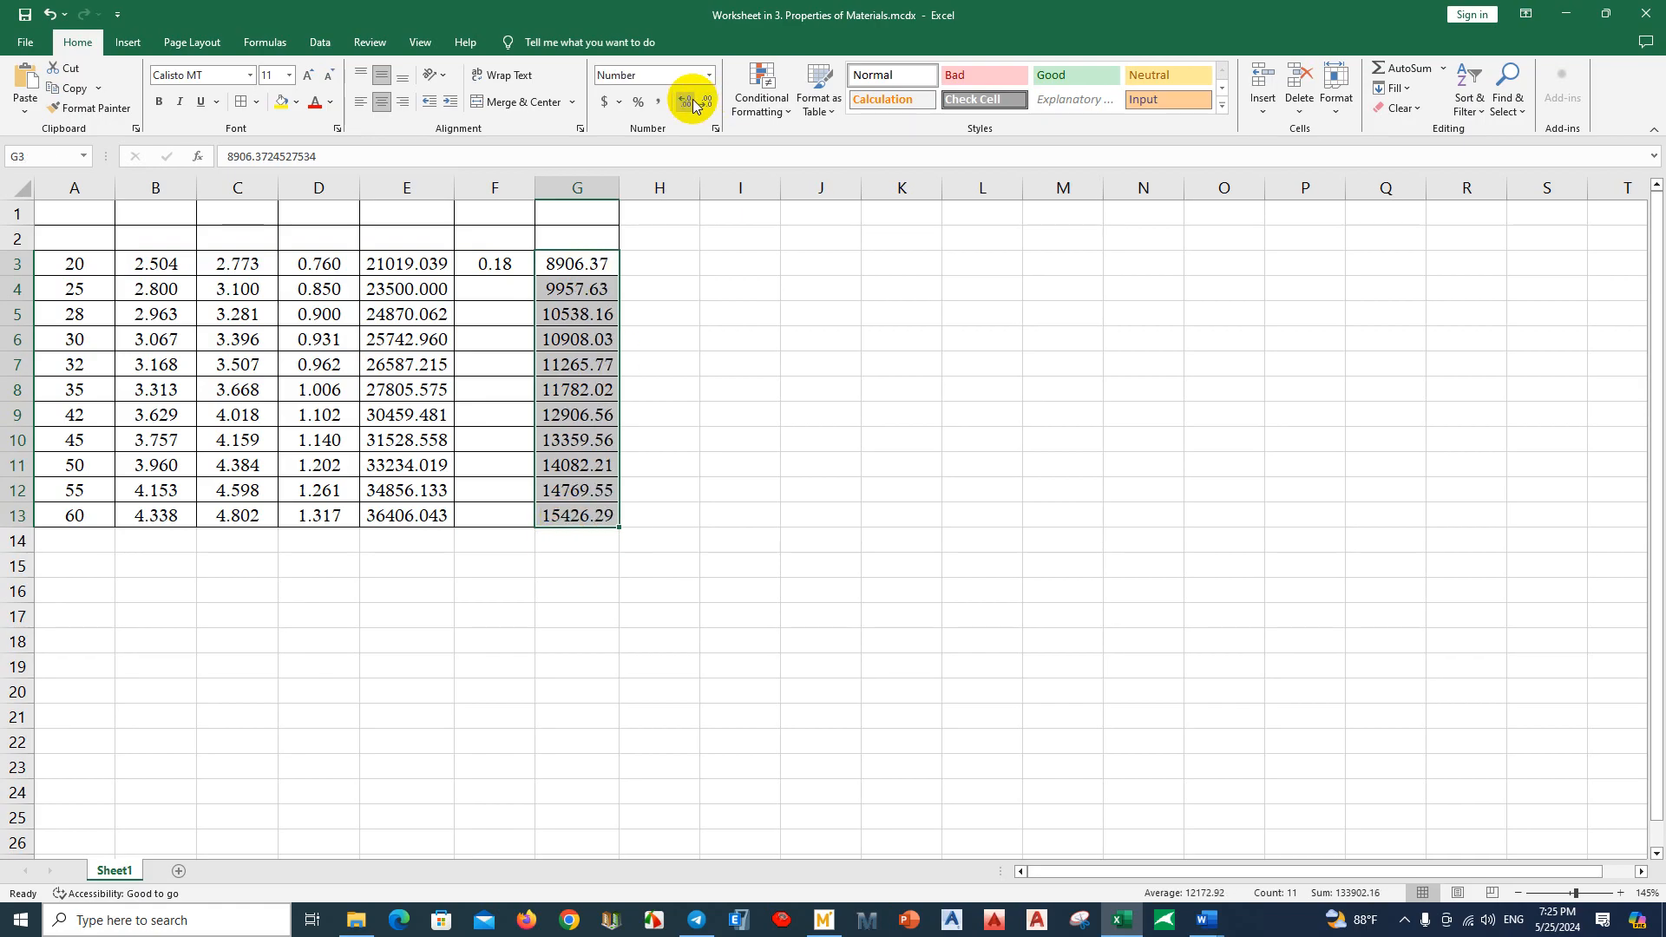
click(686, 103)
click(765, 334)
click(576, 263)
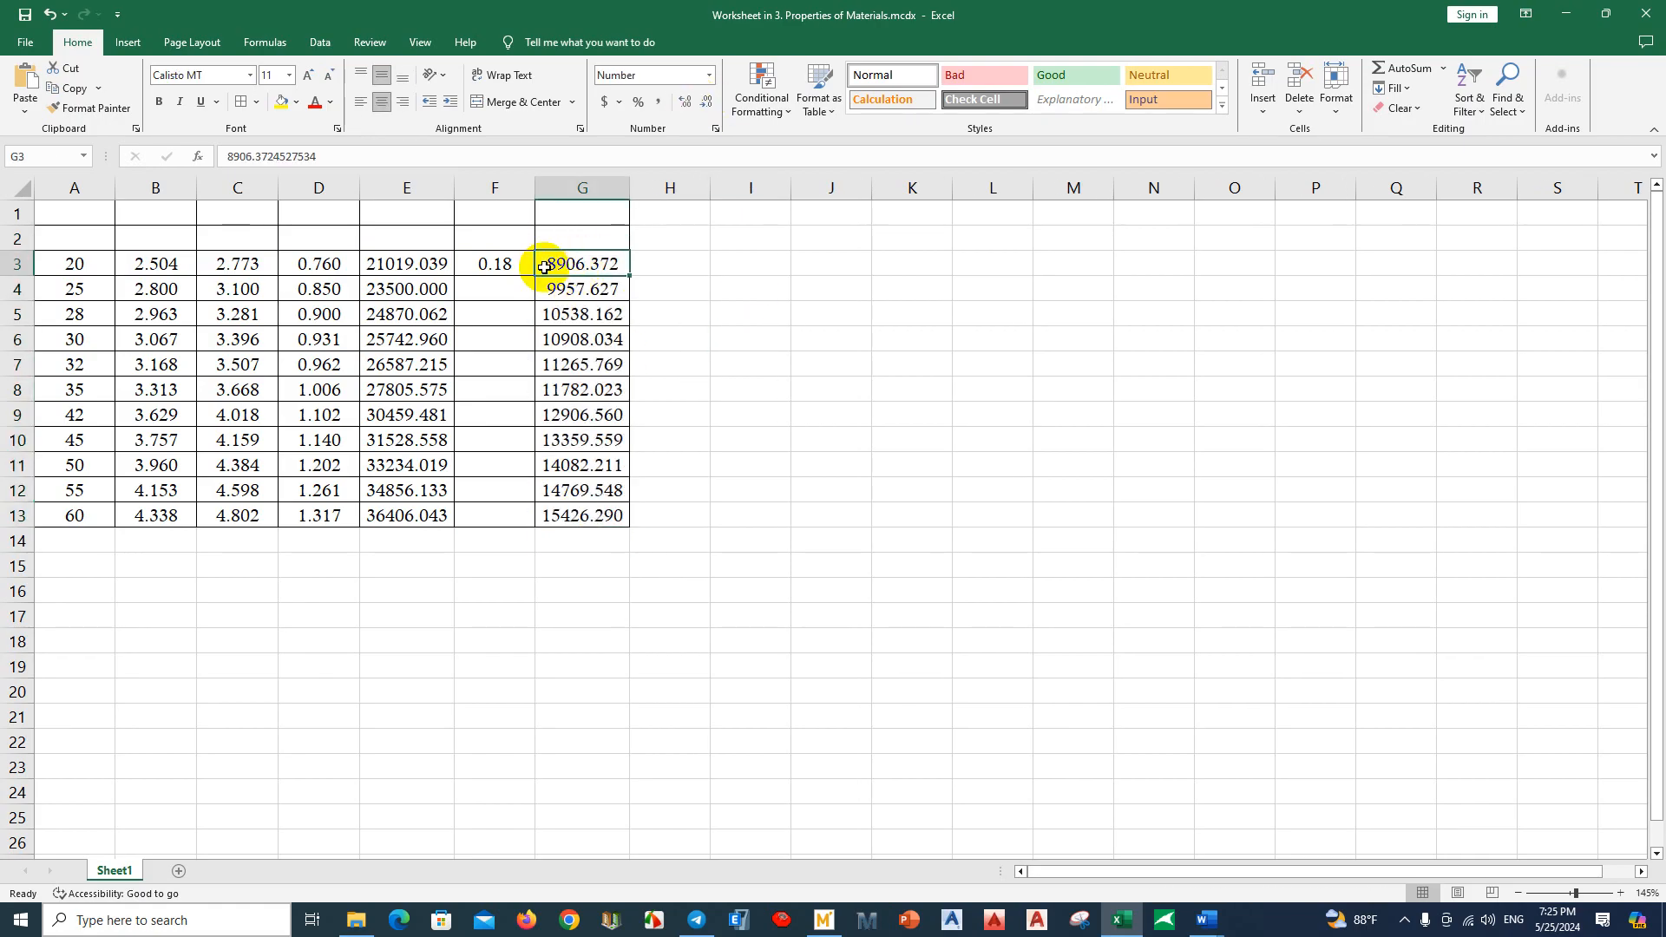
Step: Merge and center F3:F13 so that the value 0.18 spans all the data rows
drag(515, 262, 494, 519)
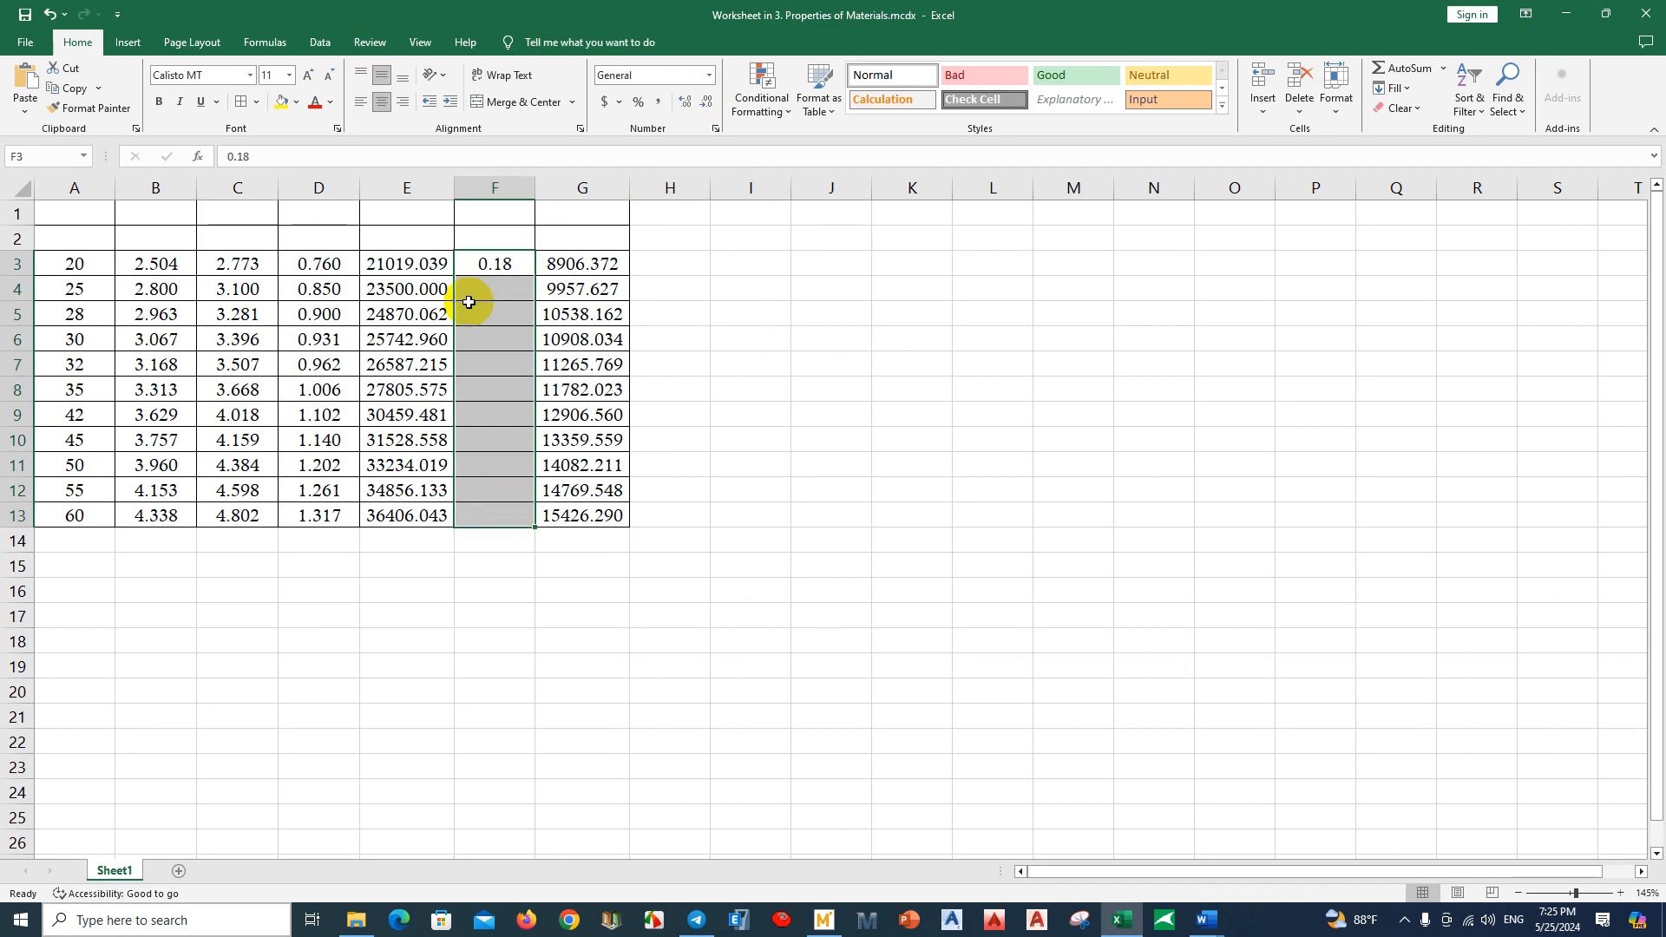
click(518, 104)
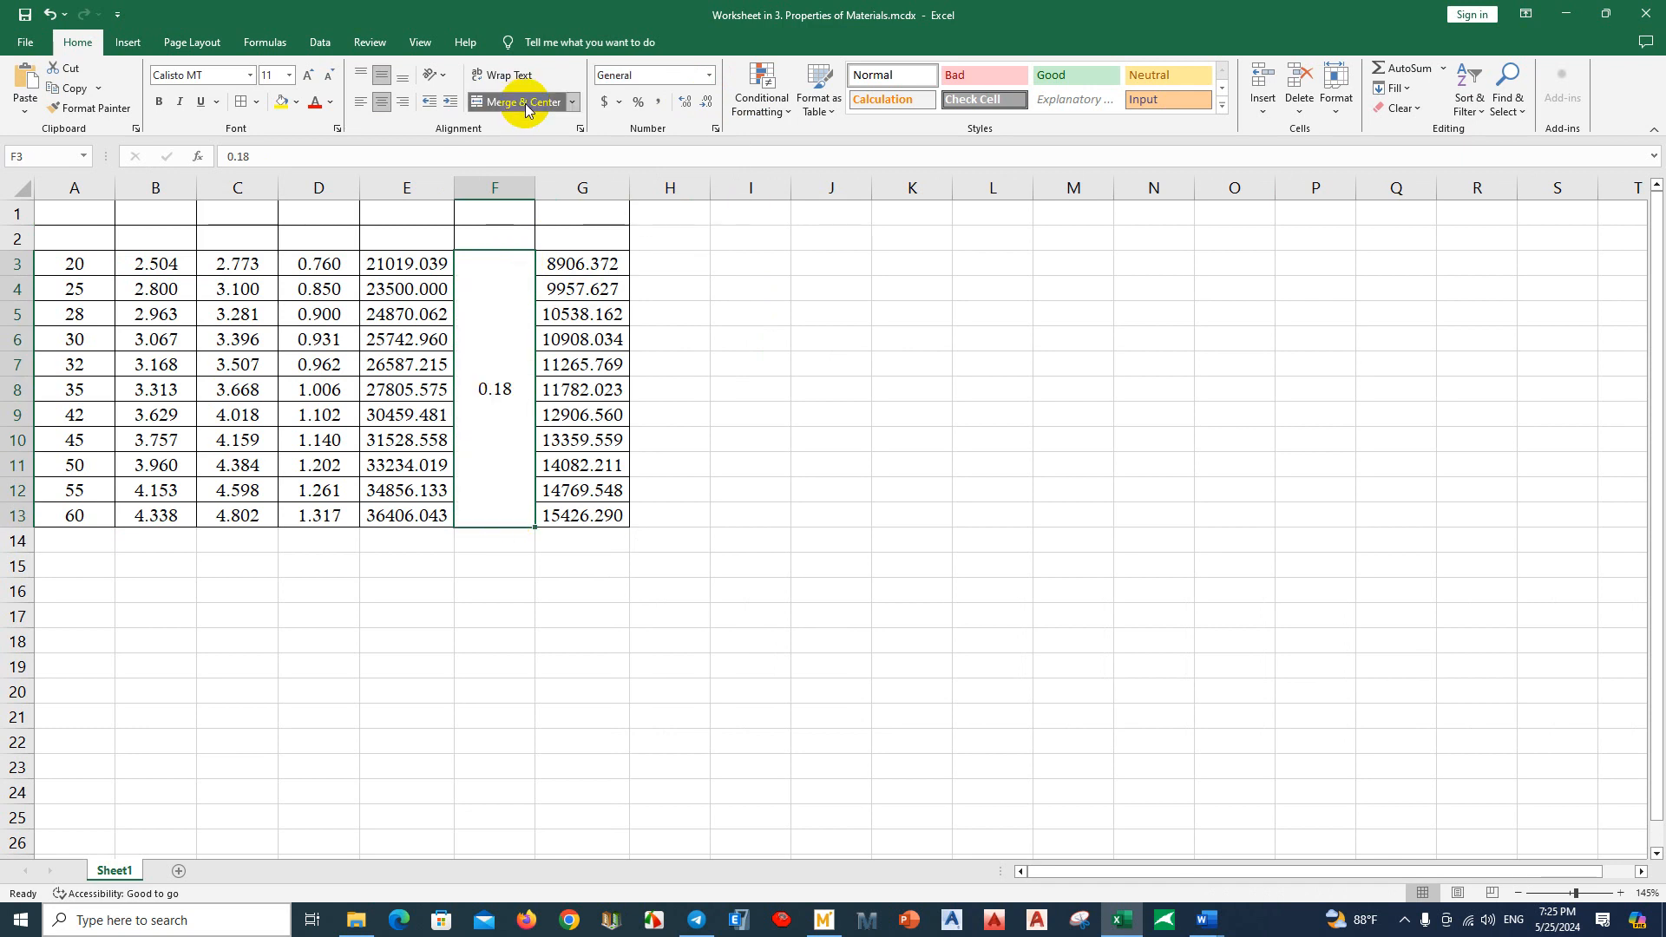
click(564, 340)
Step: Merge and center A1:G1 as the title cell of the table
drag(592, 240, 569, 212)
click(101, 211)
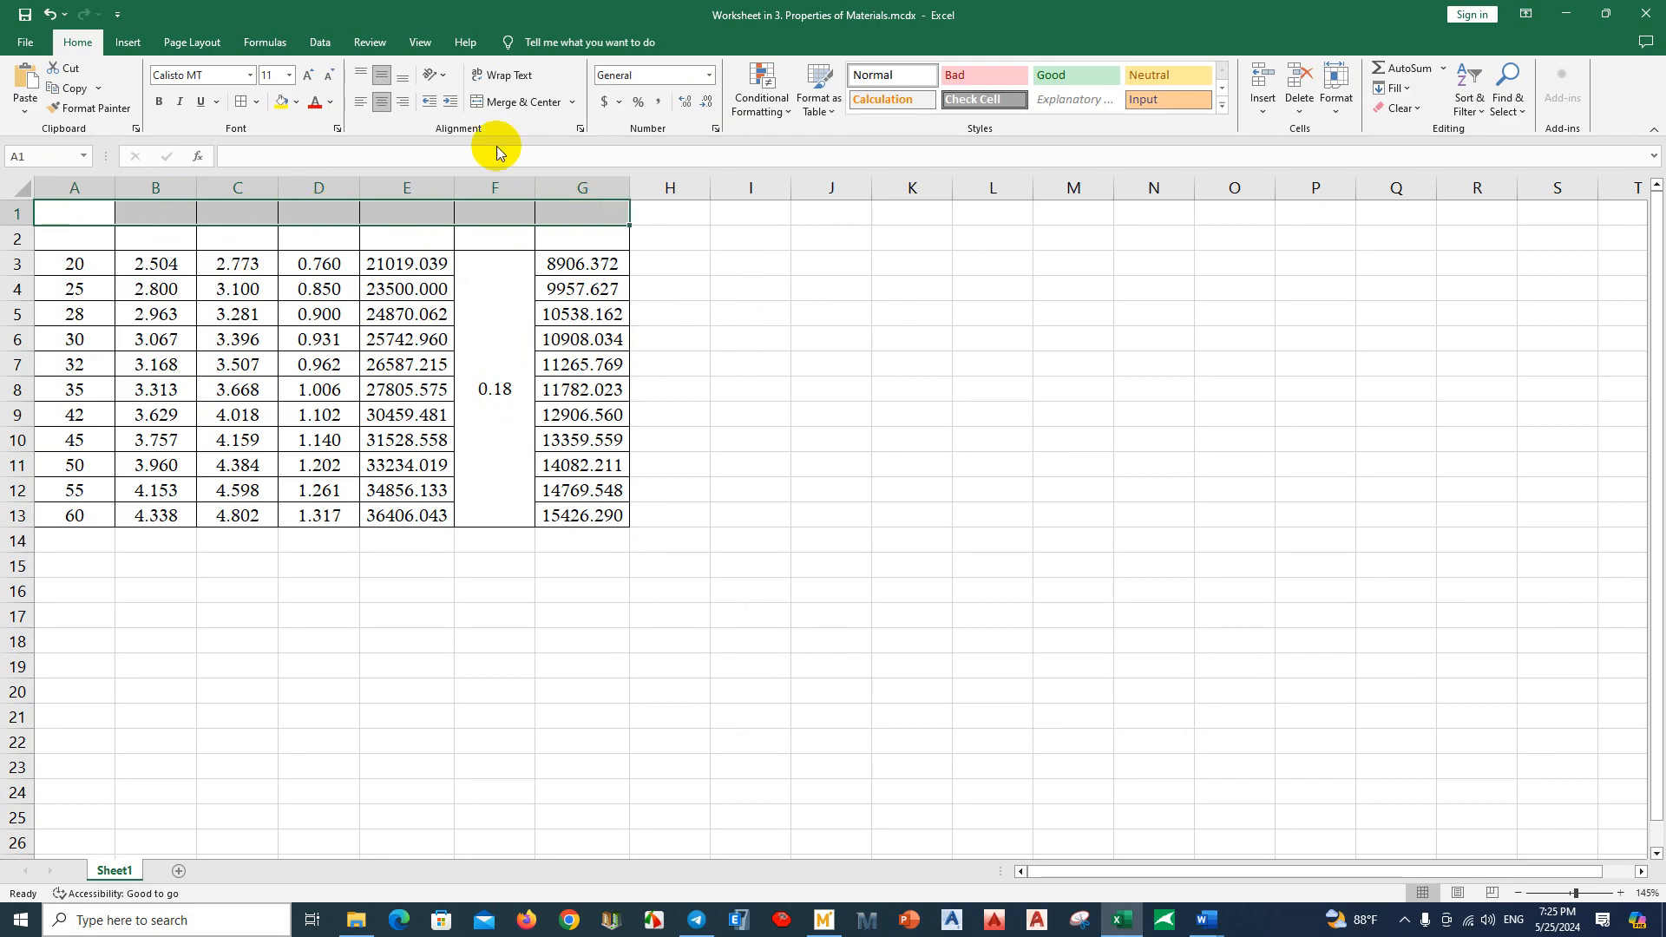
click(483, 101)
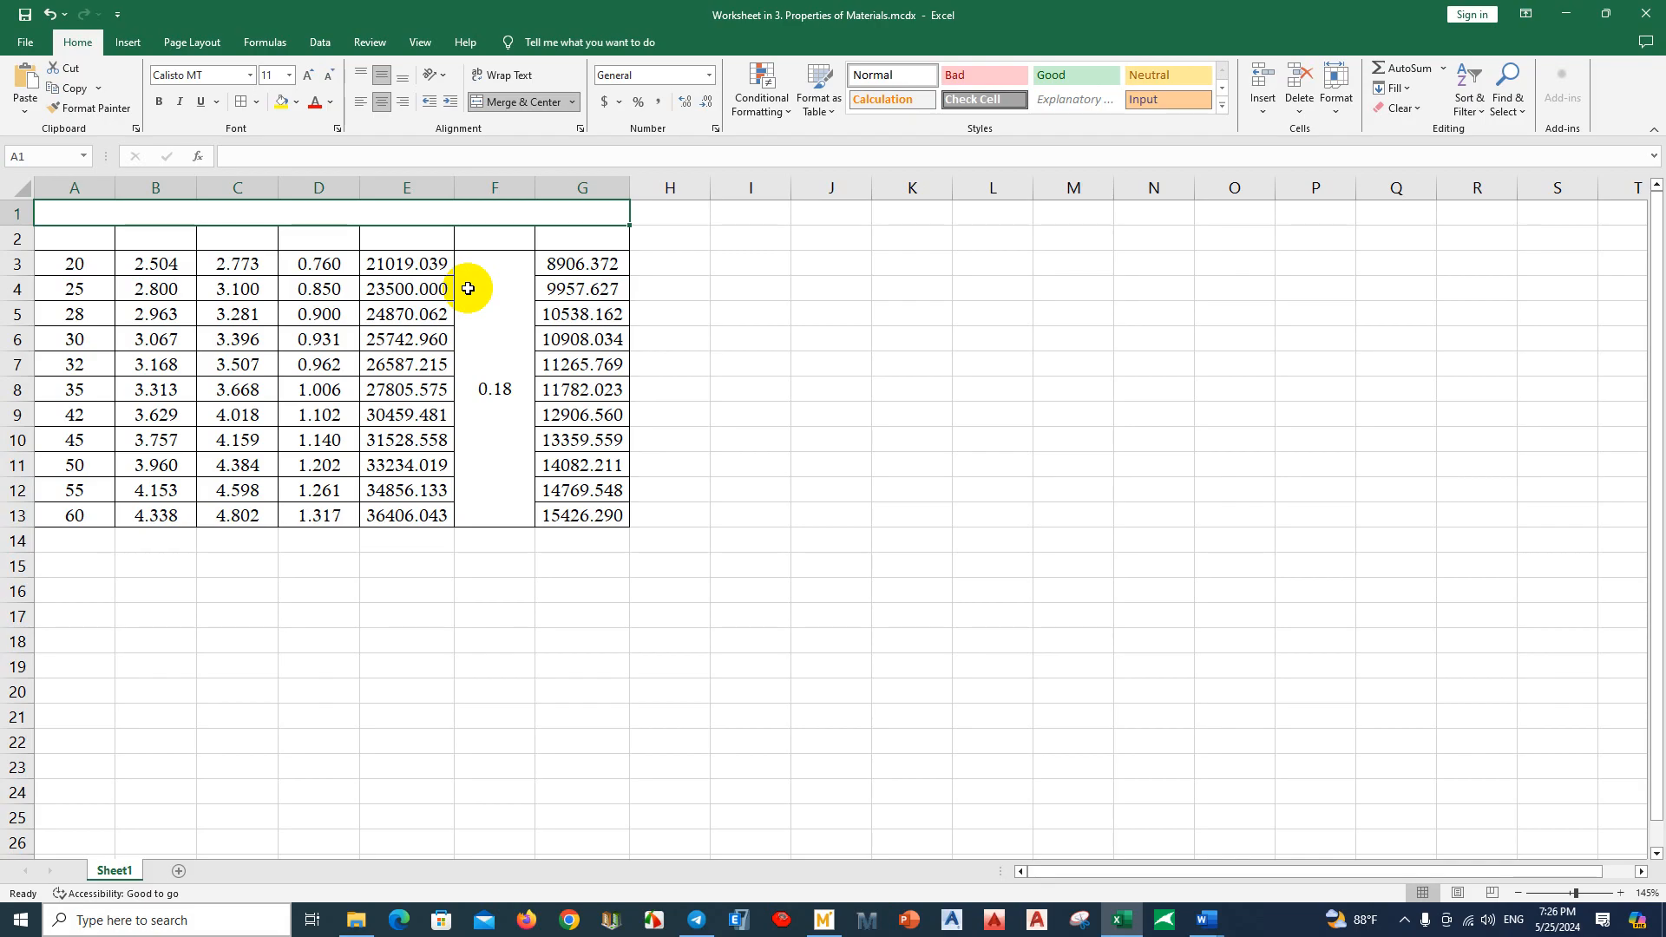
click(333, 271)
click(85, 242)
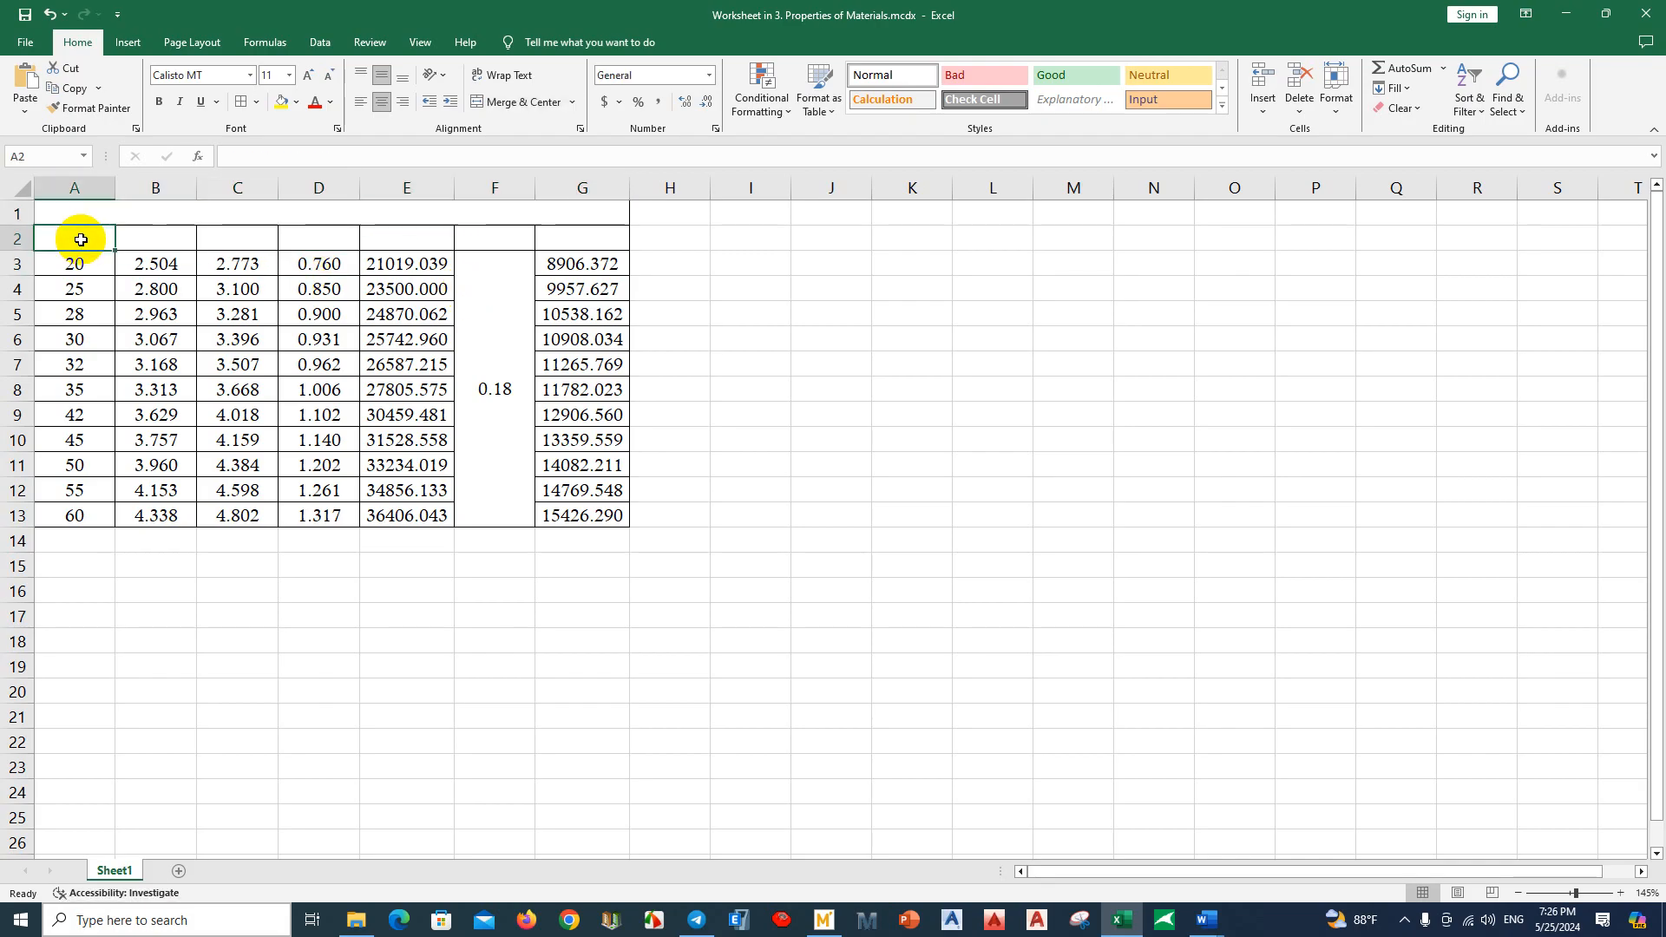
click(137, 236)
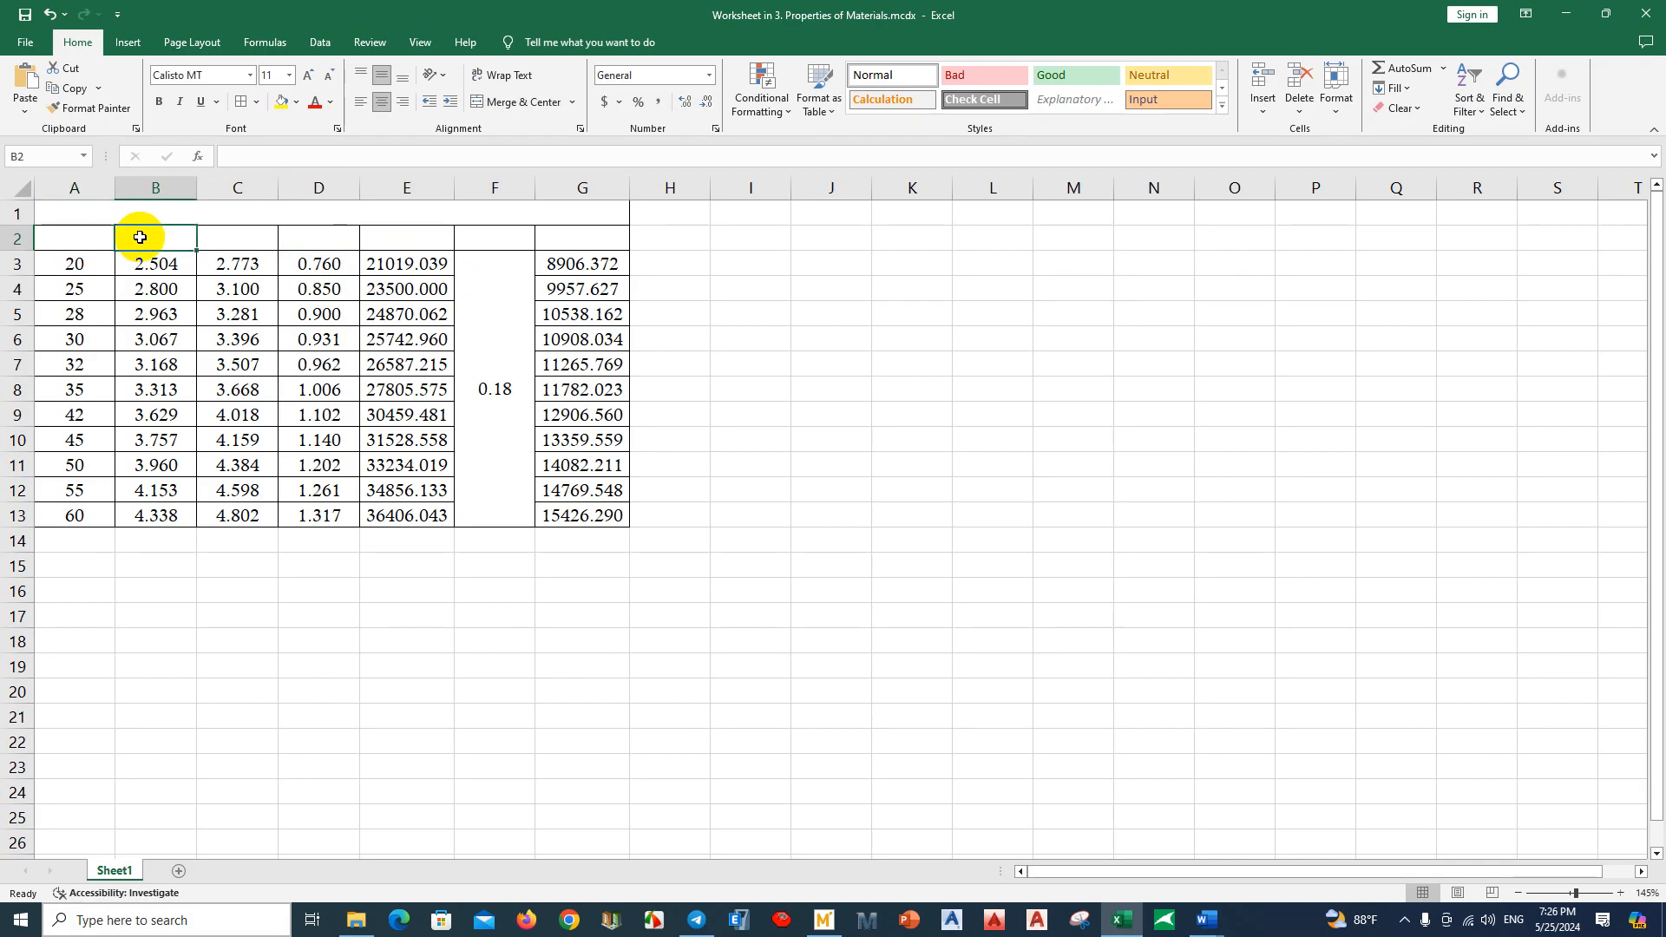
click(232, 234)
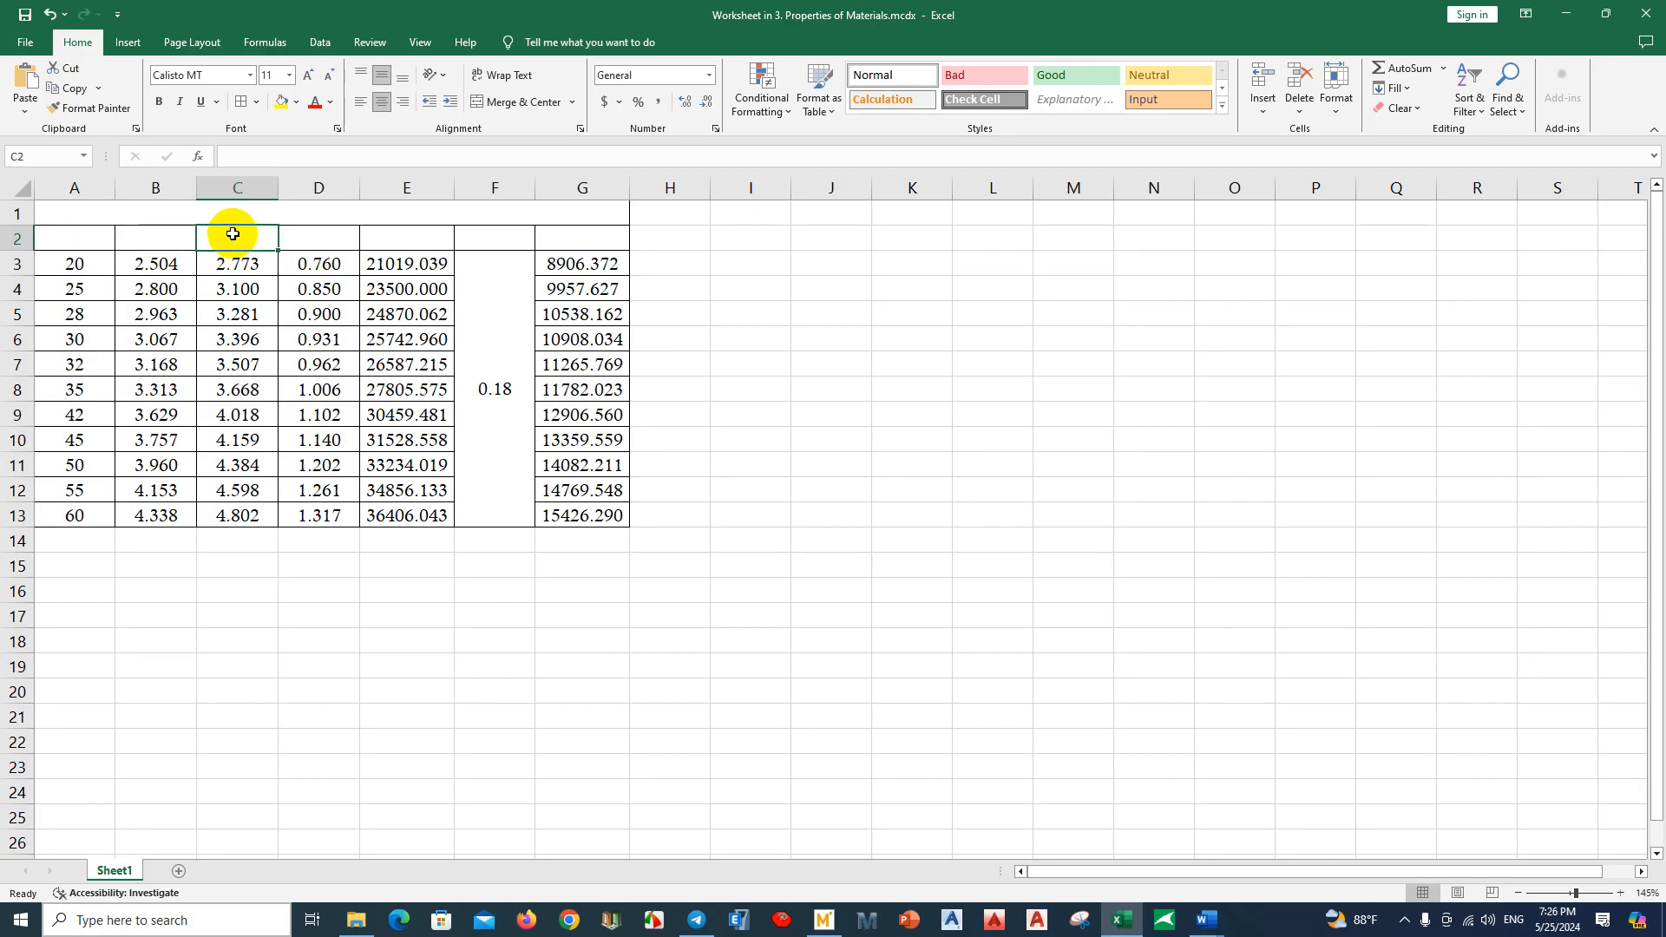
click(310, 235)
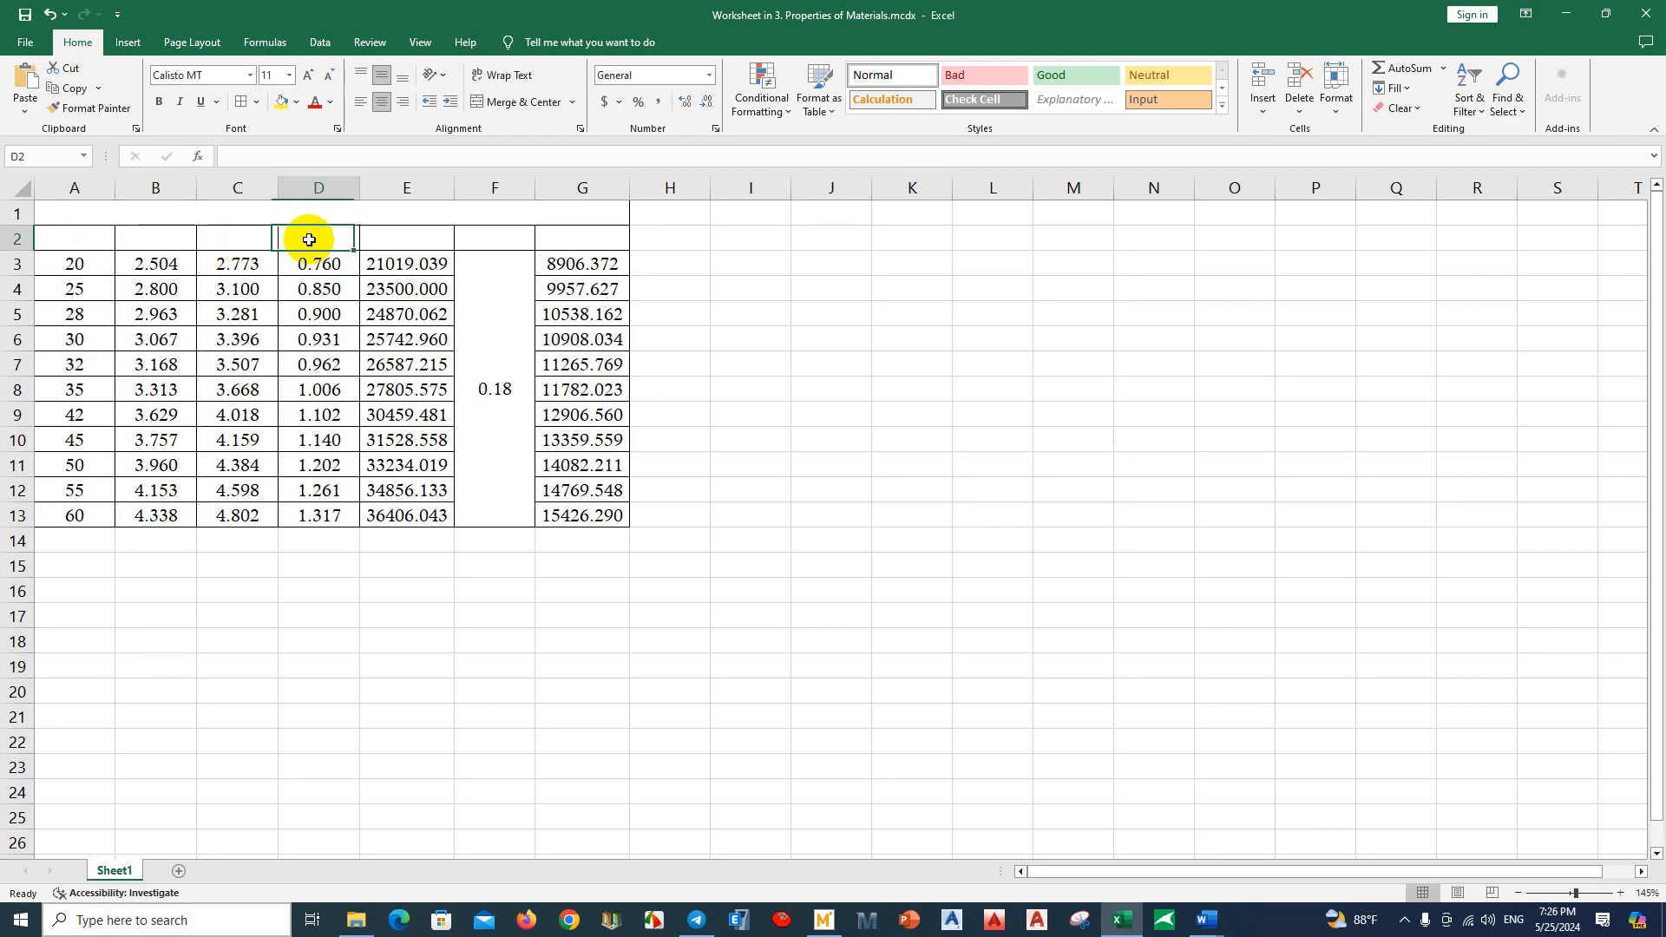
click(405, 237)
click(509, 235)
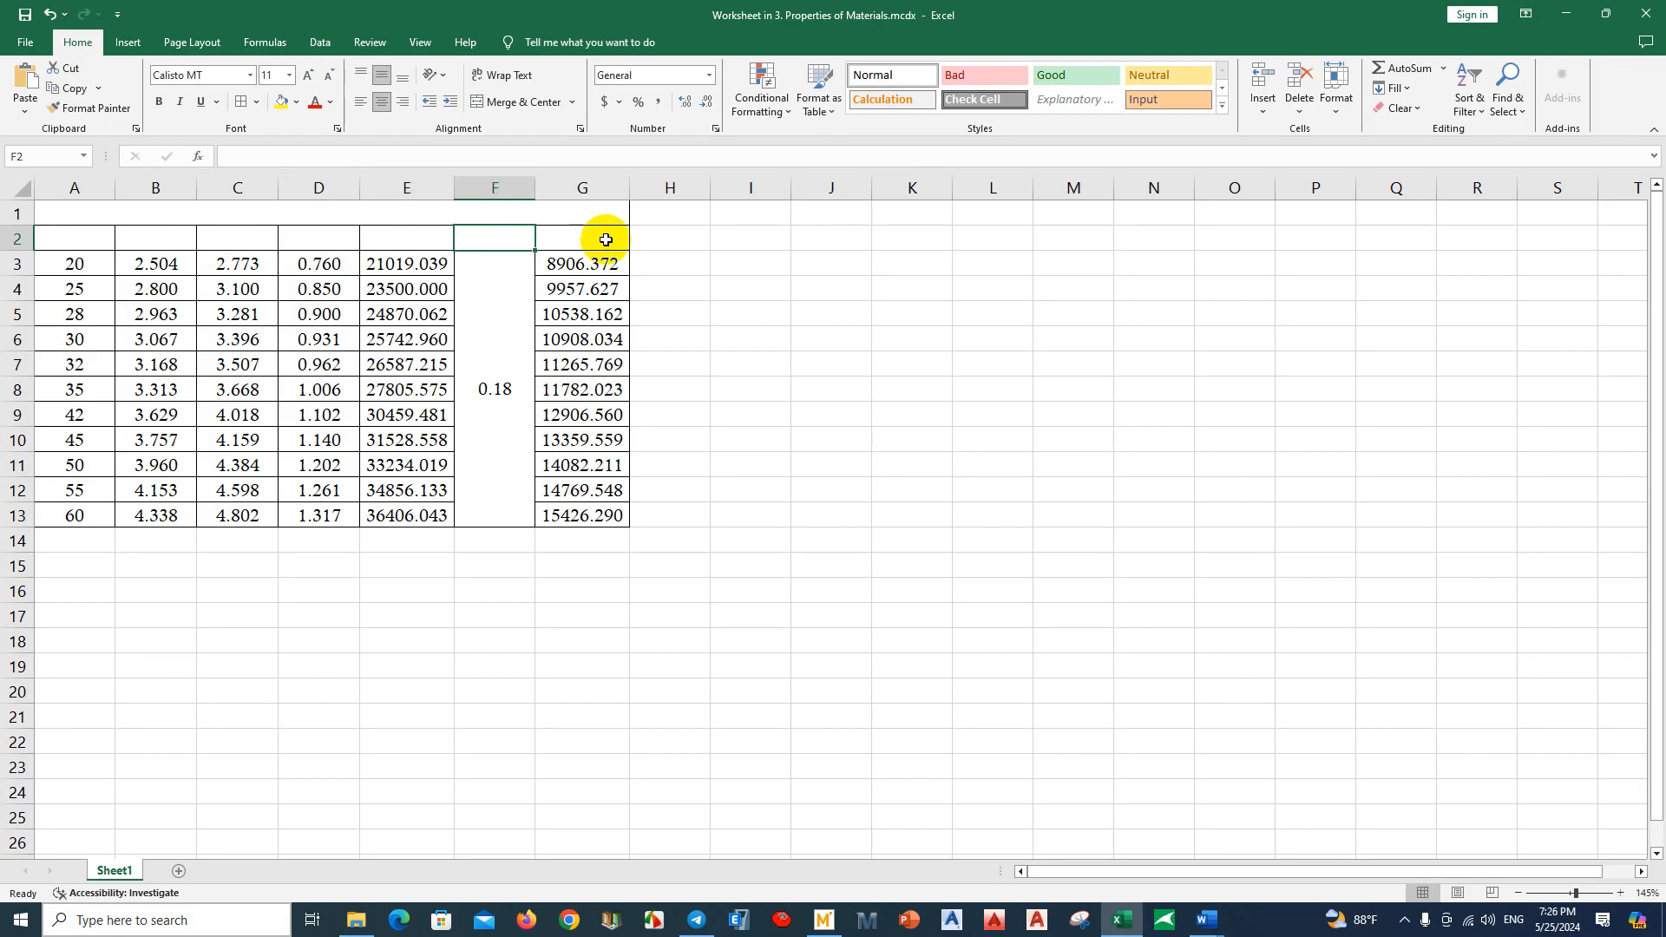
click(600, 234)
click(247, 212)
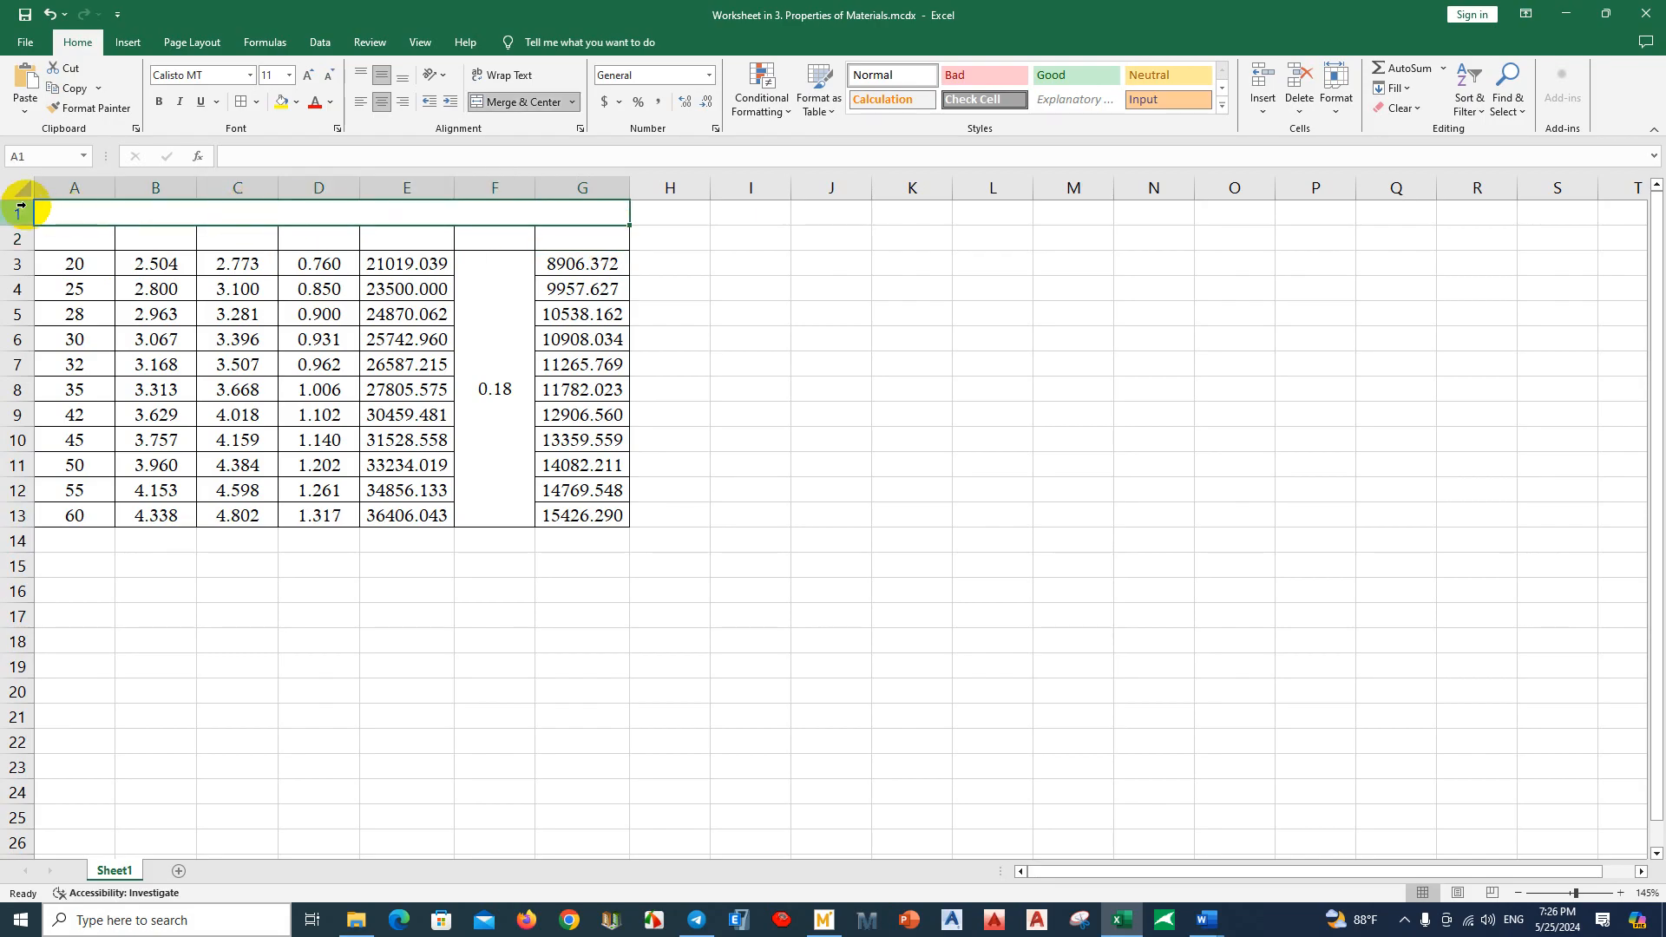
Step: Slightly increase the height of the table's rows 1 to 13
drag(16, 212, 16, 505)
click(57, 191)
click(59, 372)
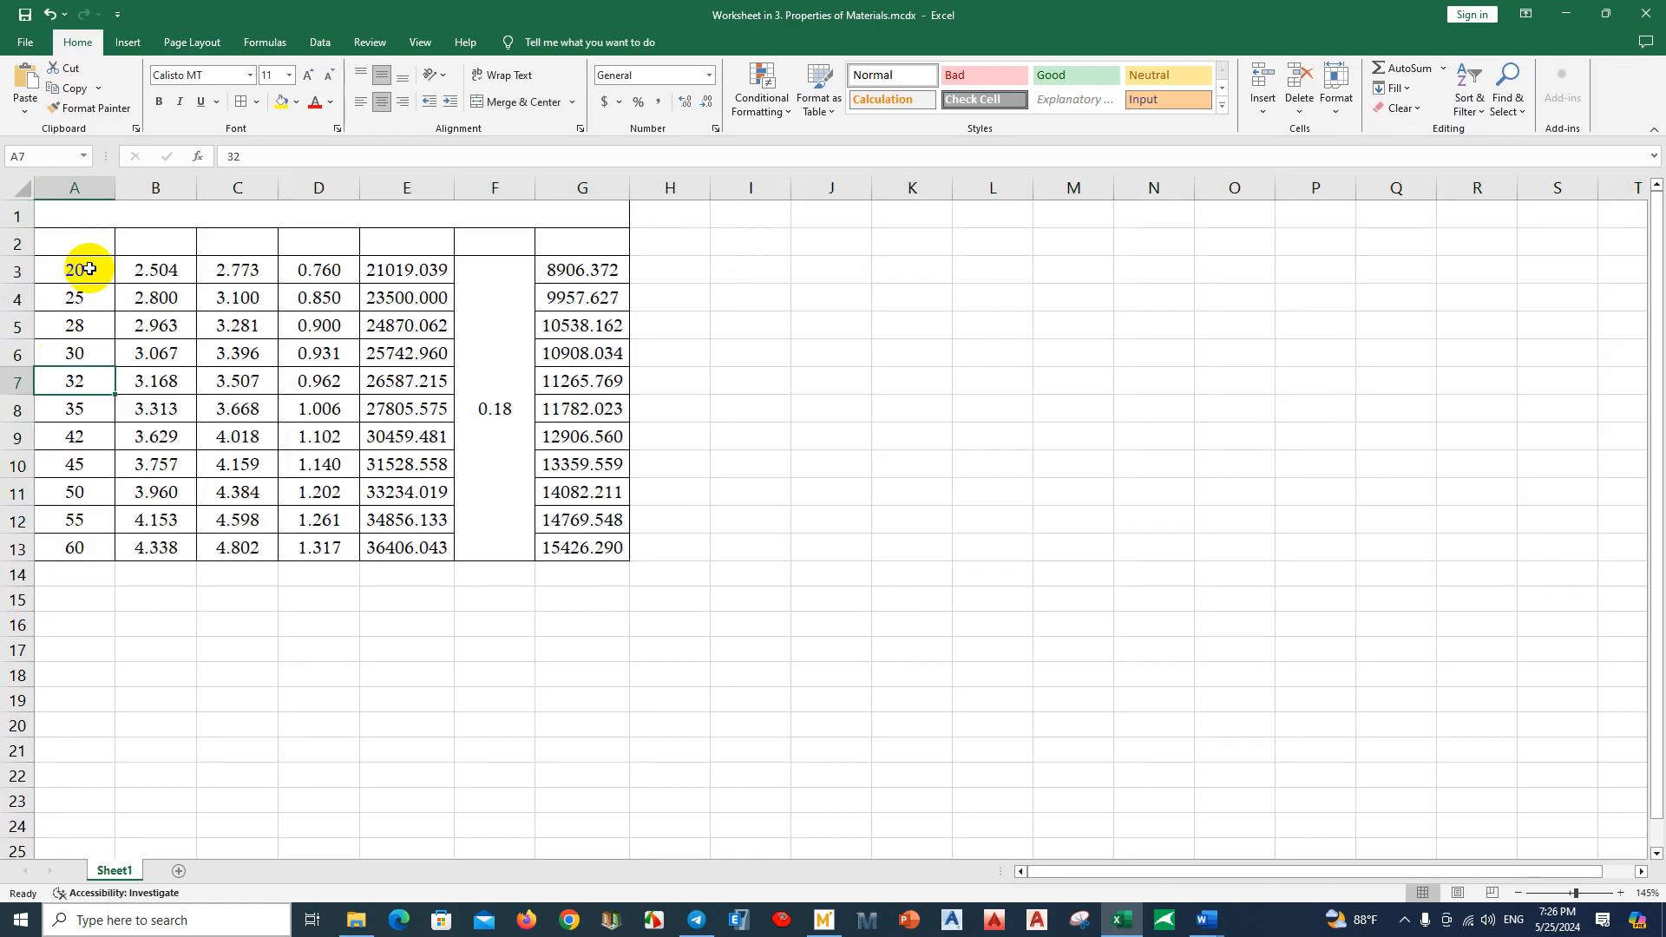
Step: Switch the keyboard to Khmer and enter the title "លក្ខណៈសម្បត្តិរបស់សម្ភារៈបេតុង" in the merged cell A1
click(55, 212)
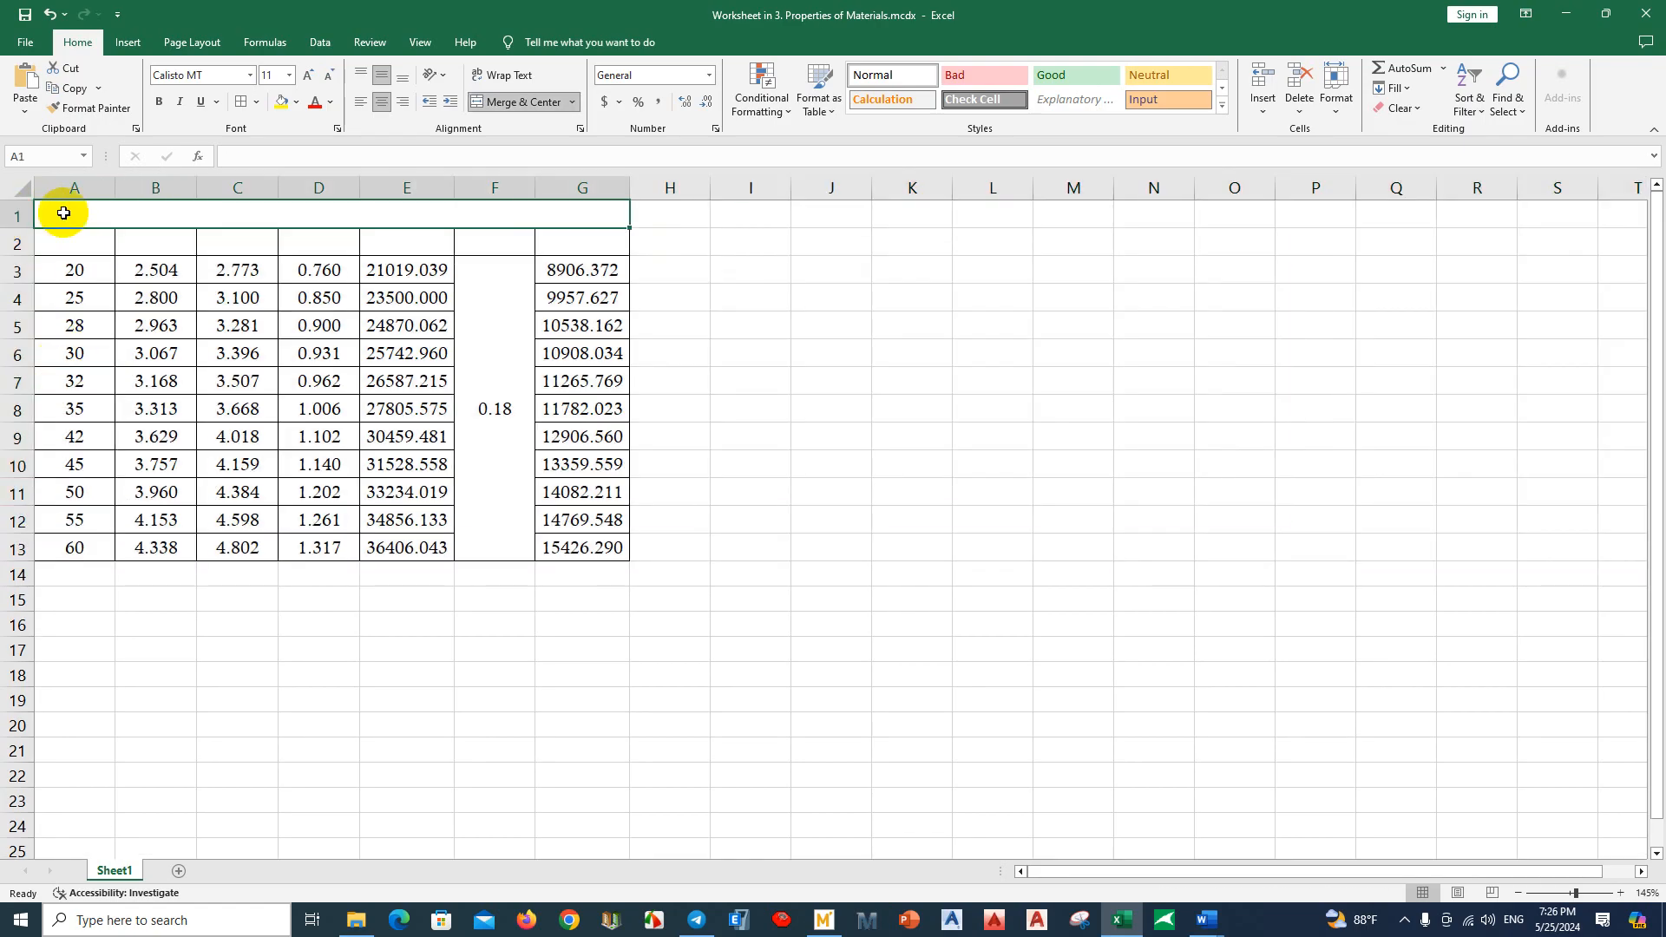
key(alt)
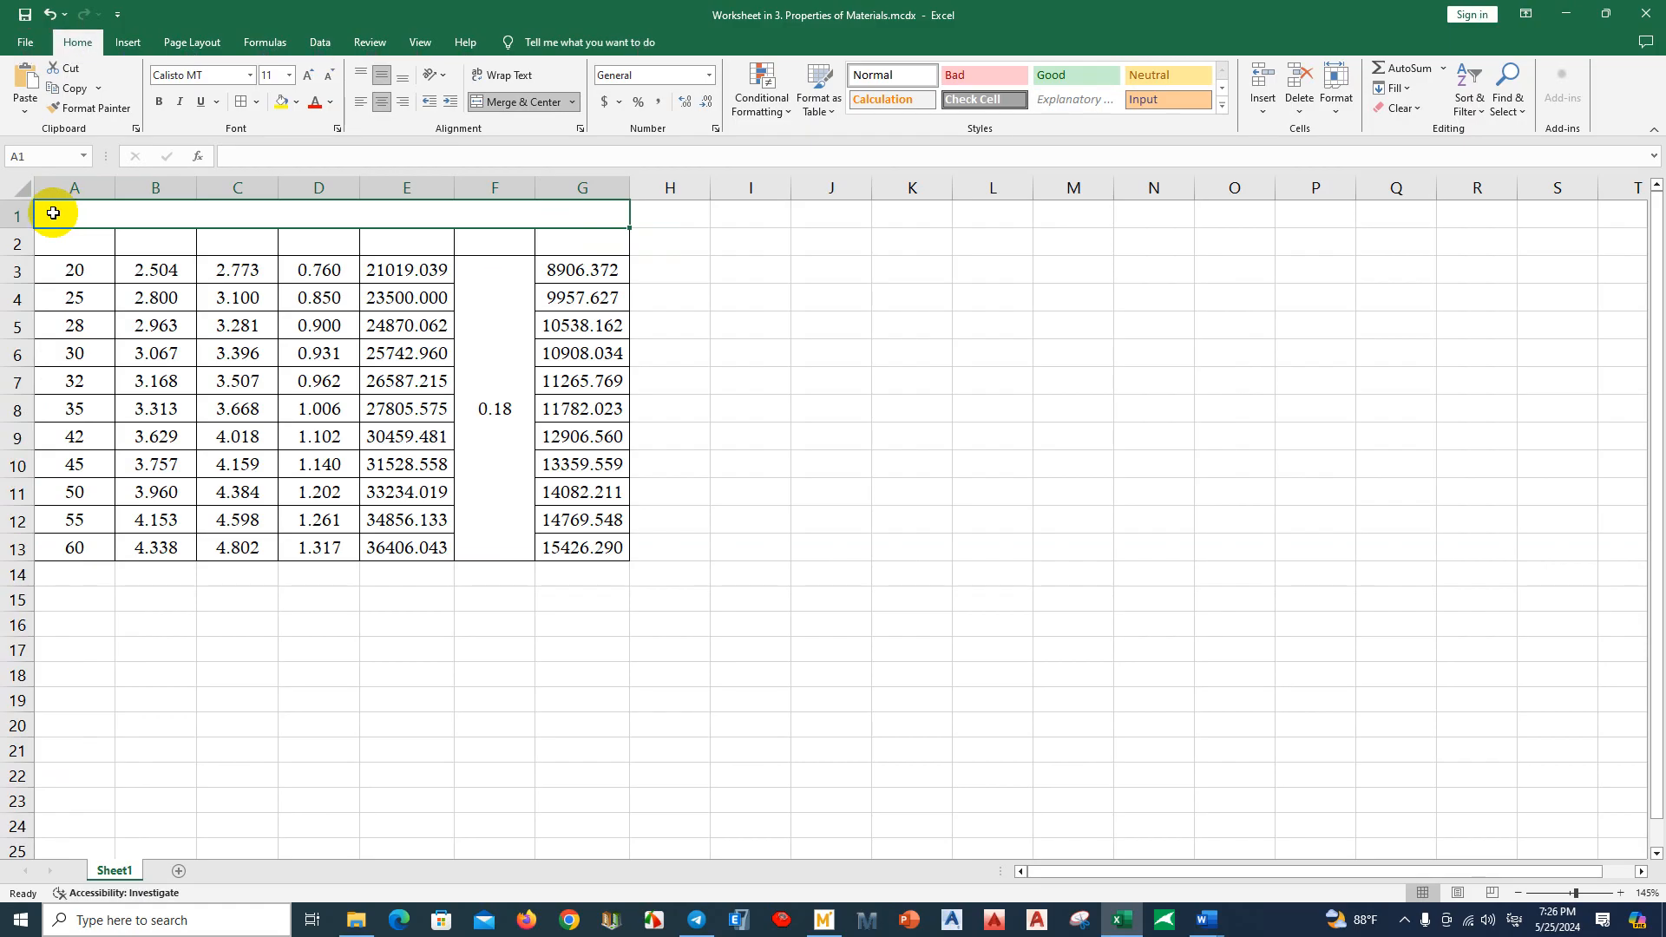
click(159, 270)
click(200, 208)
text(ম)
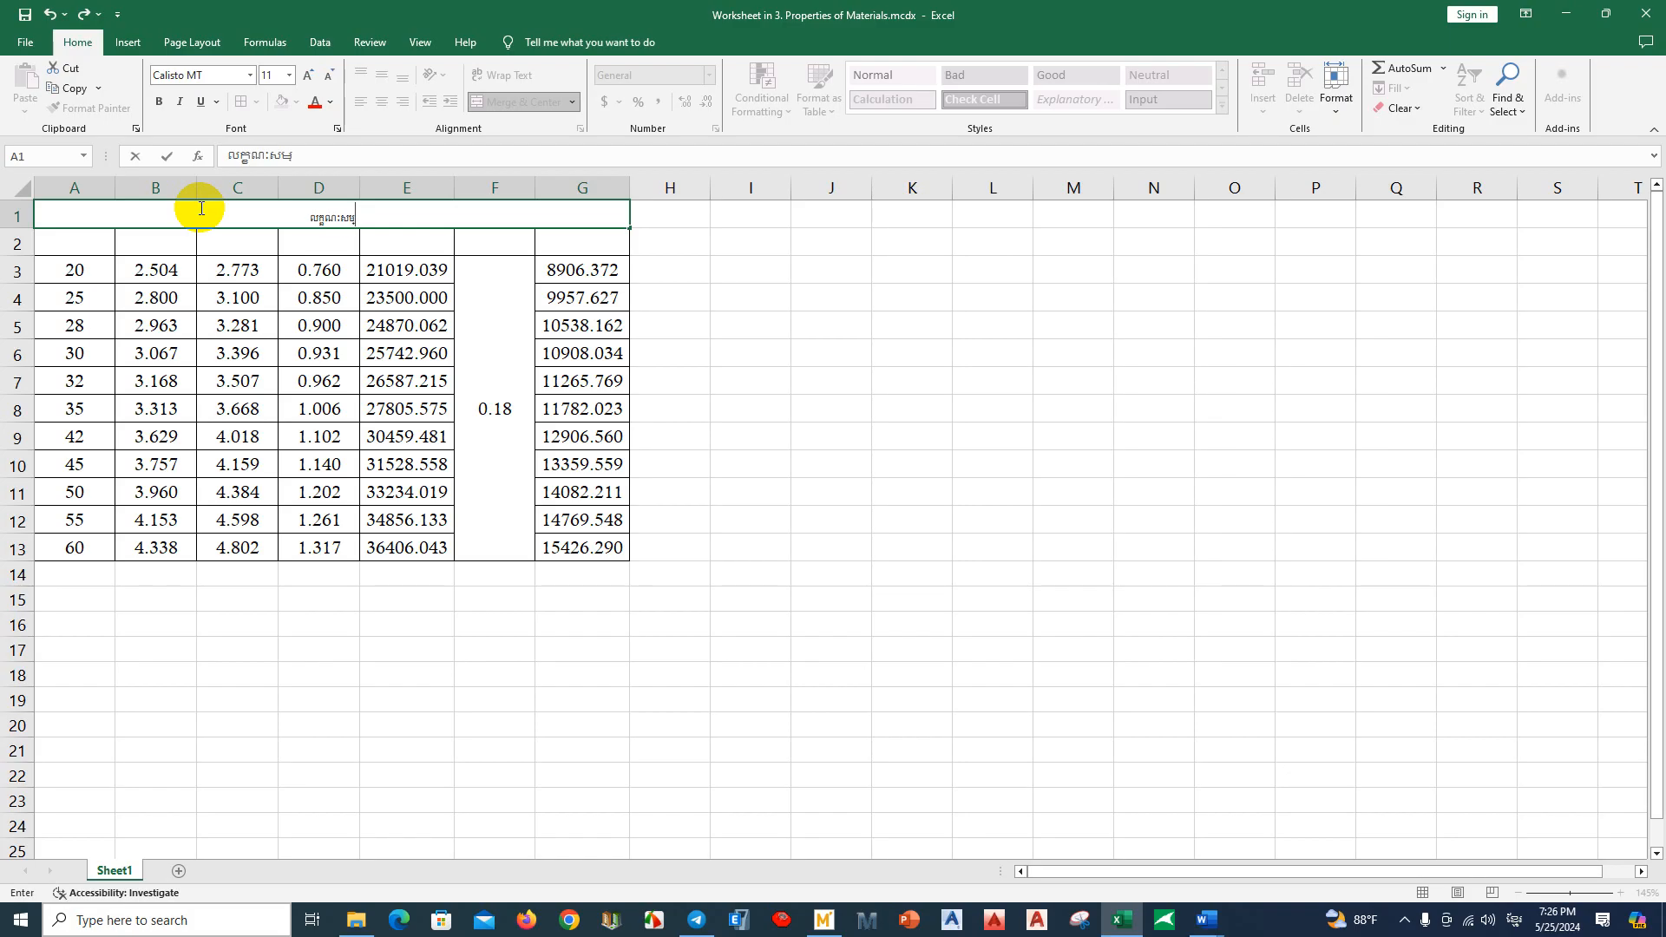
text(ត្តិរបស់)
text(សម)
key(BackSpace)
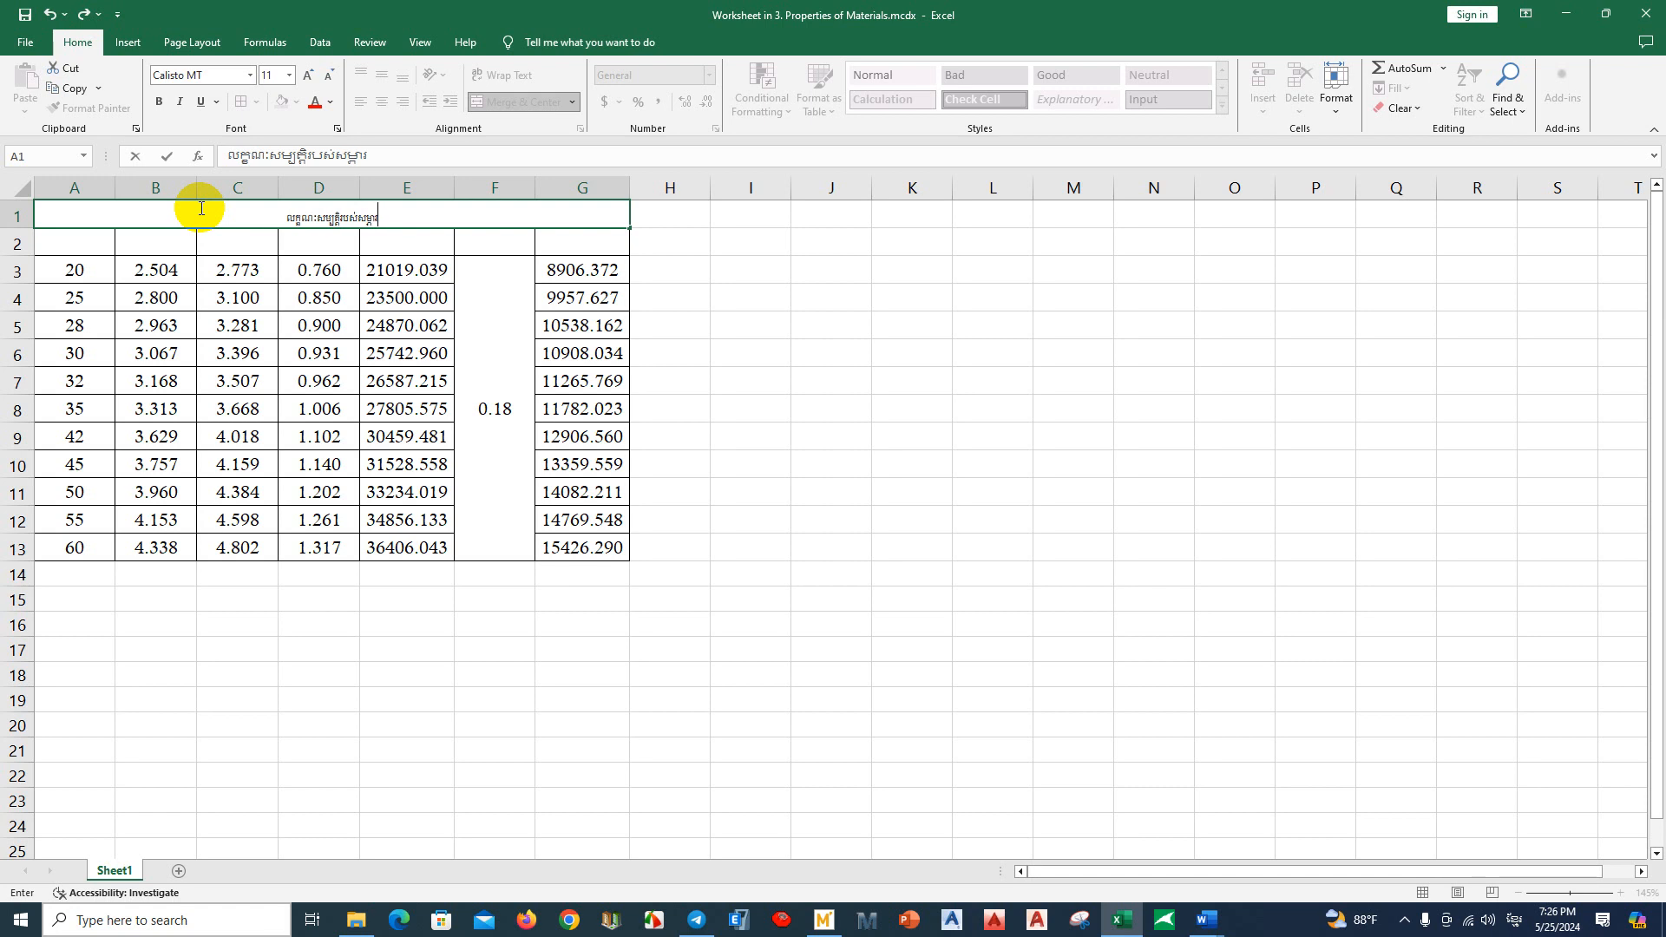
text(ៈបេតុង)
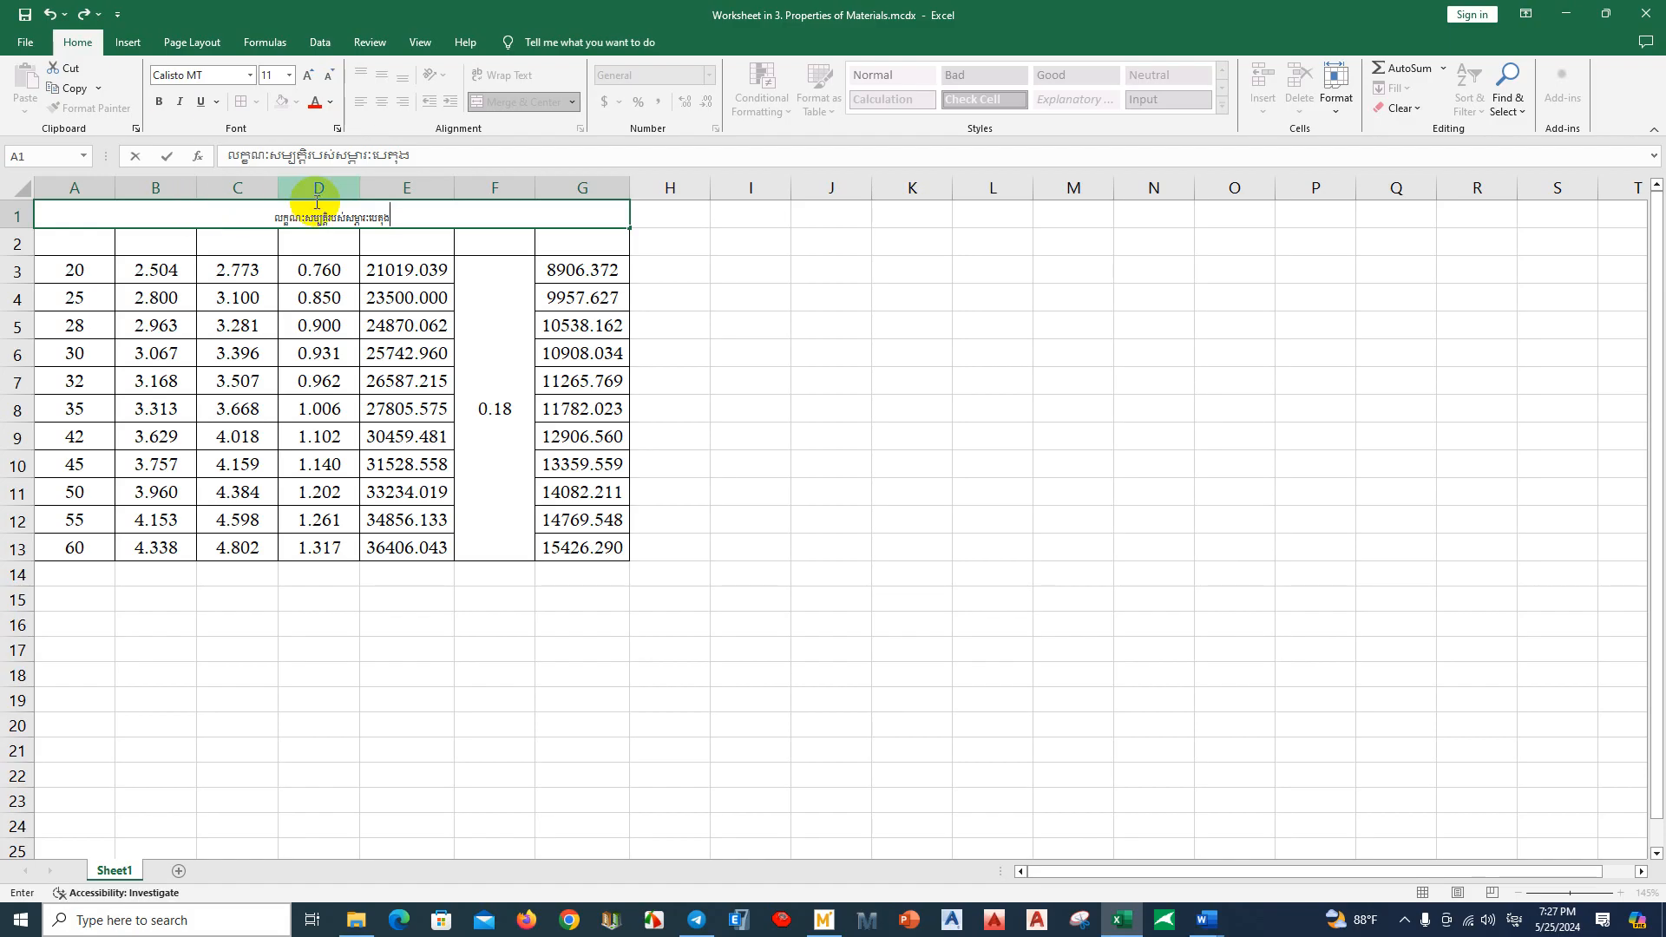
key(Return)
Step: Set the font of the title in A1 to Khmer OS Siemreap
click(391, 213)
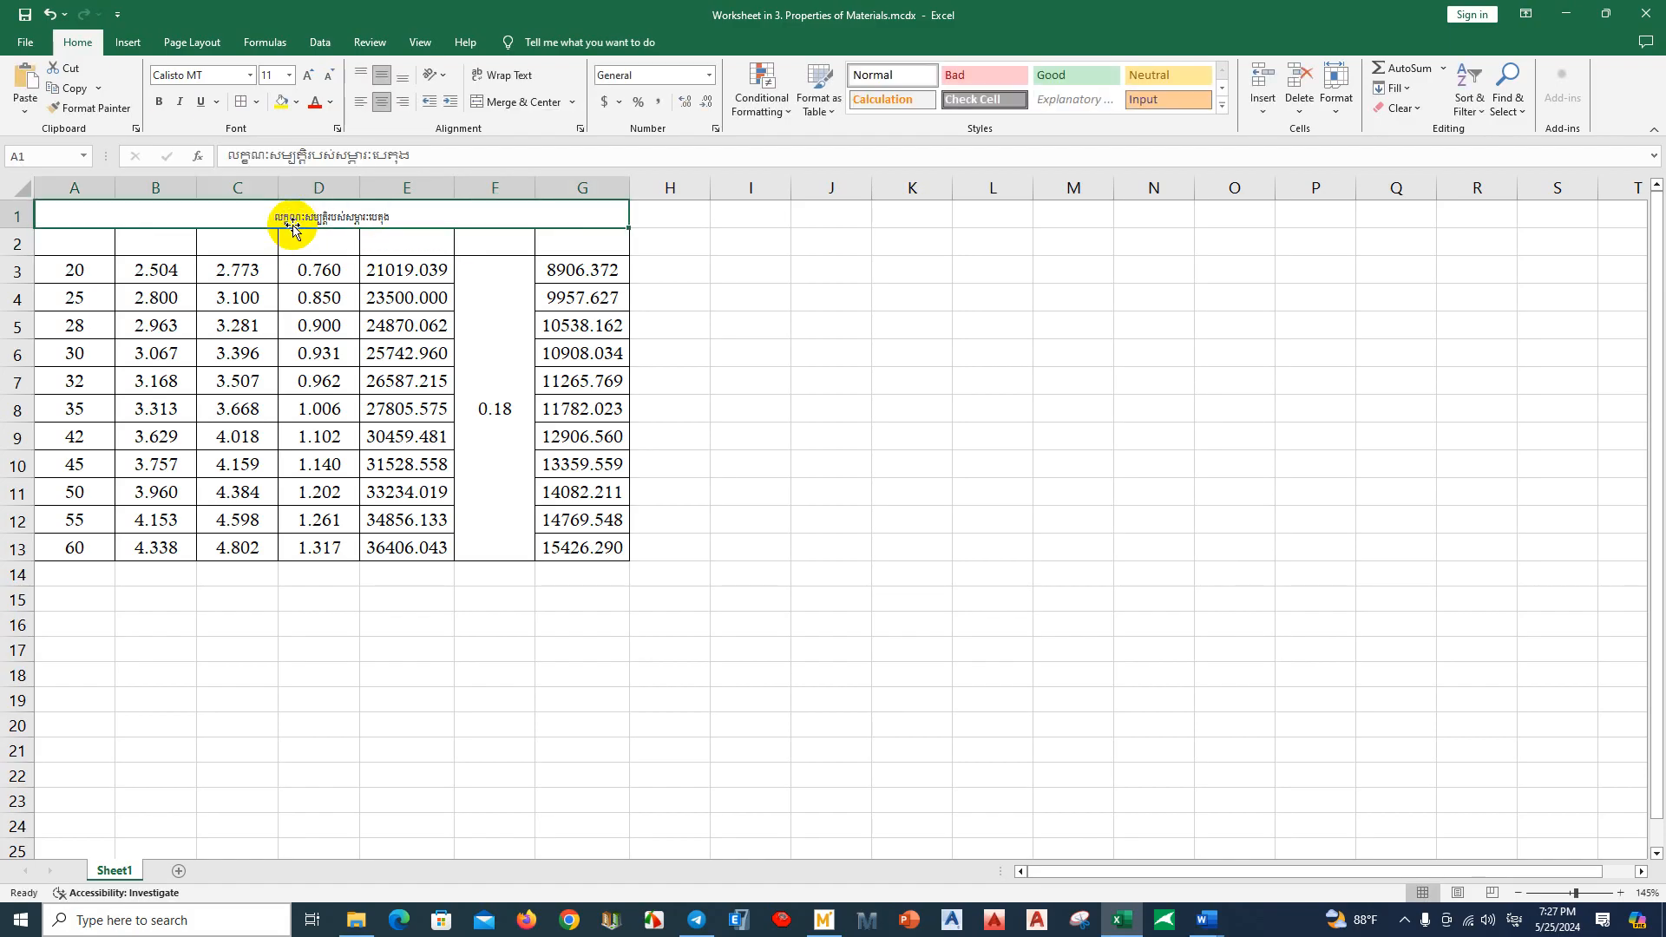
click(250, 75)
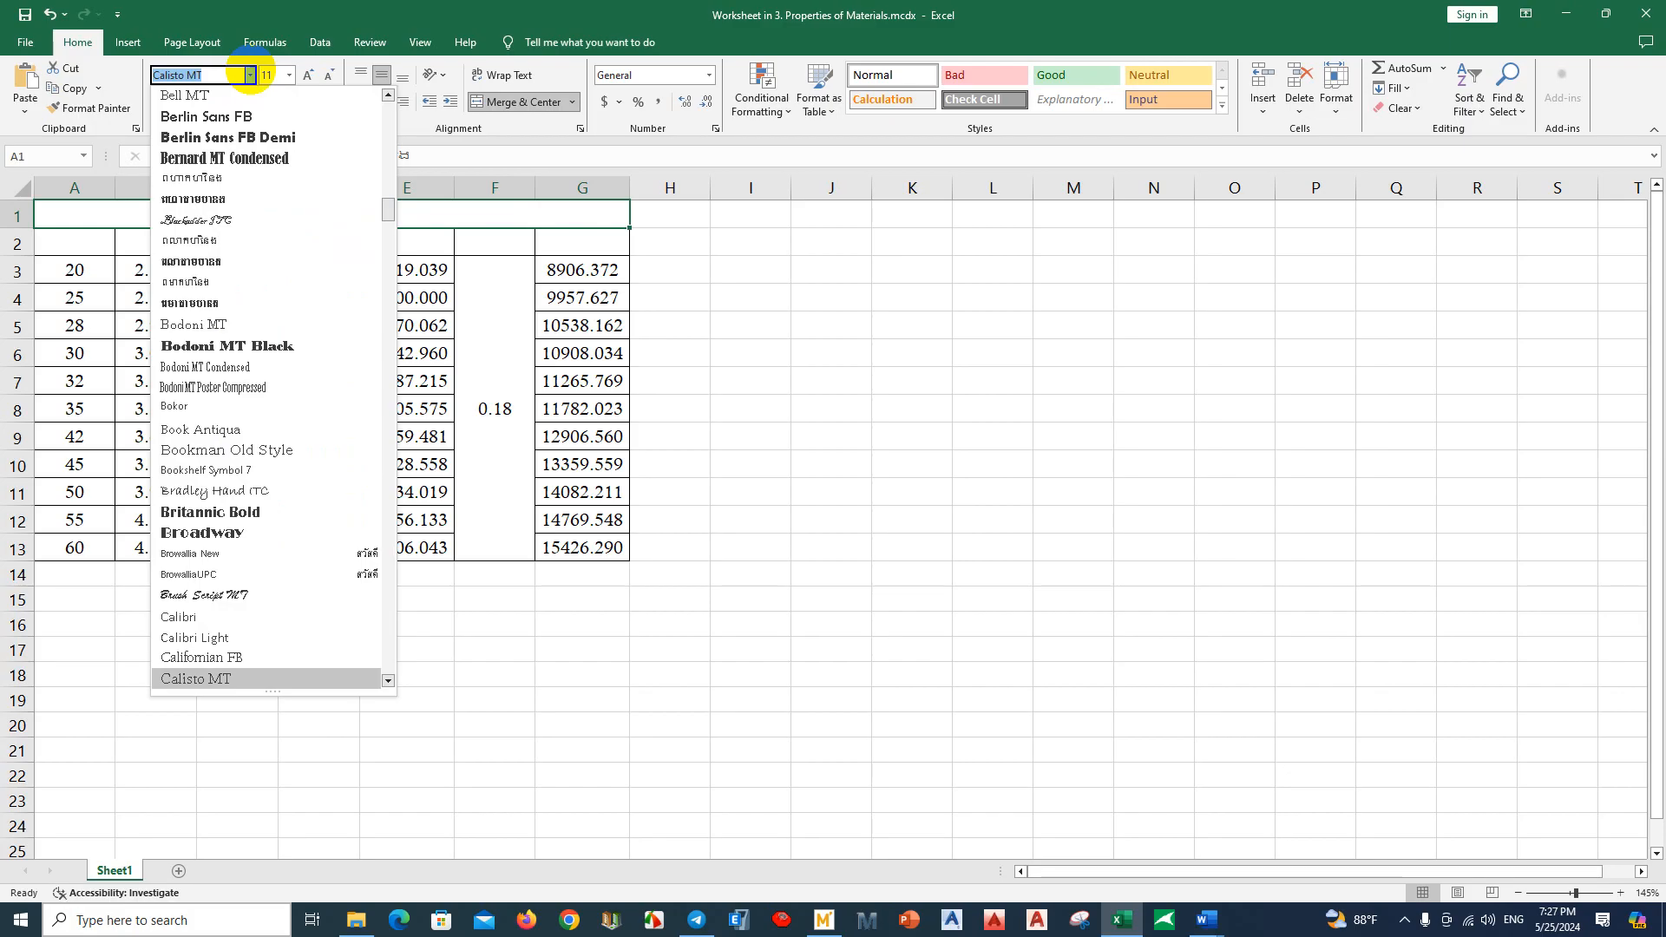
text(Khmer)
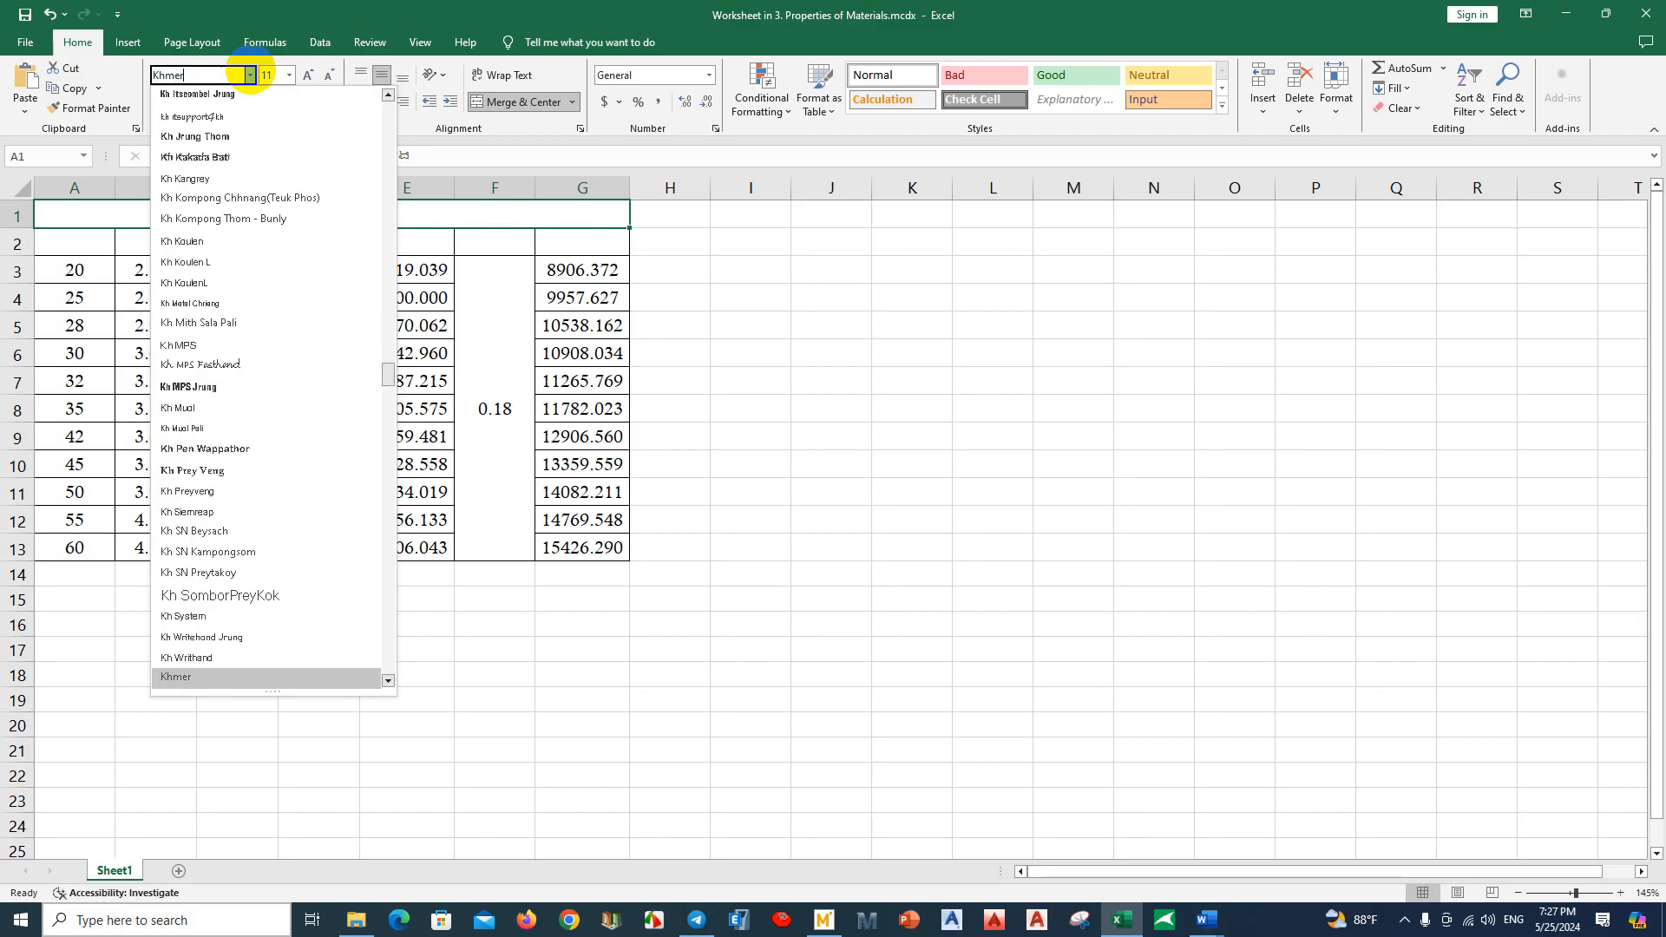
text( OS )
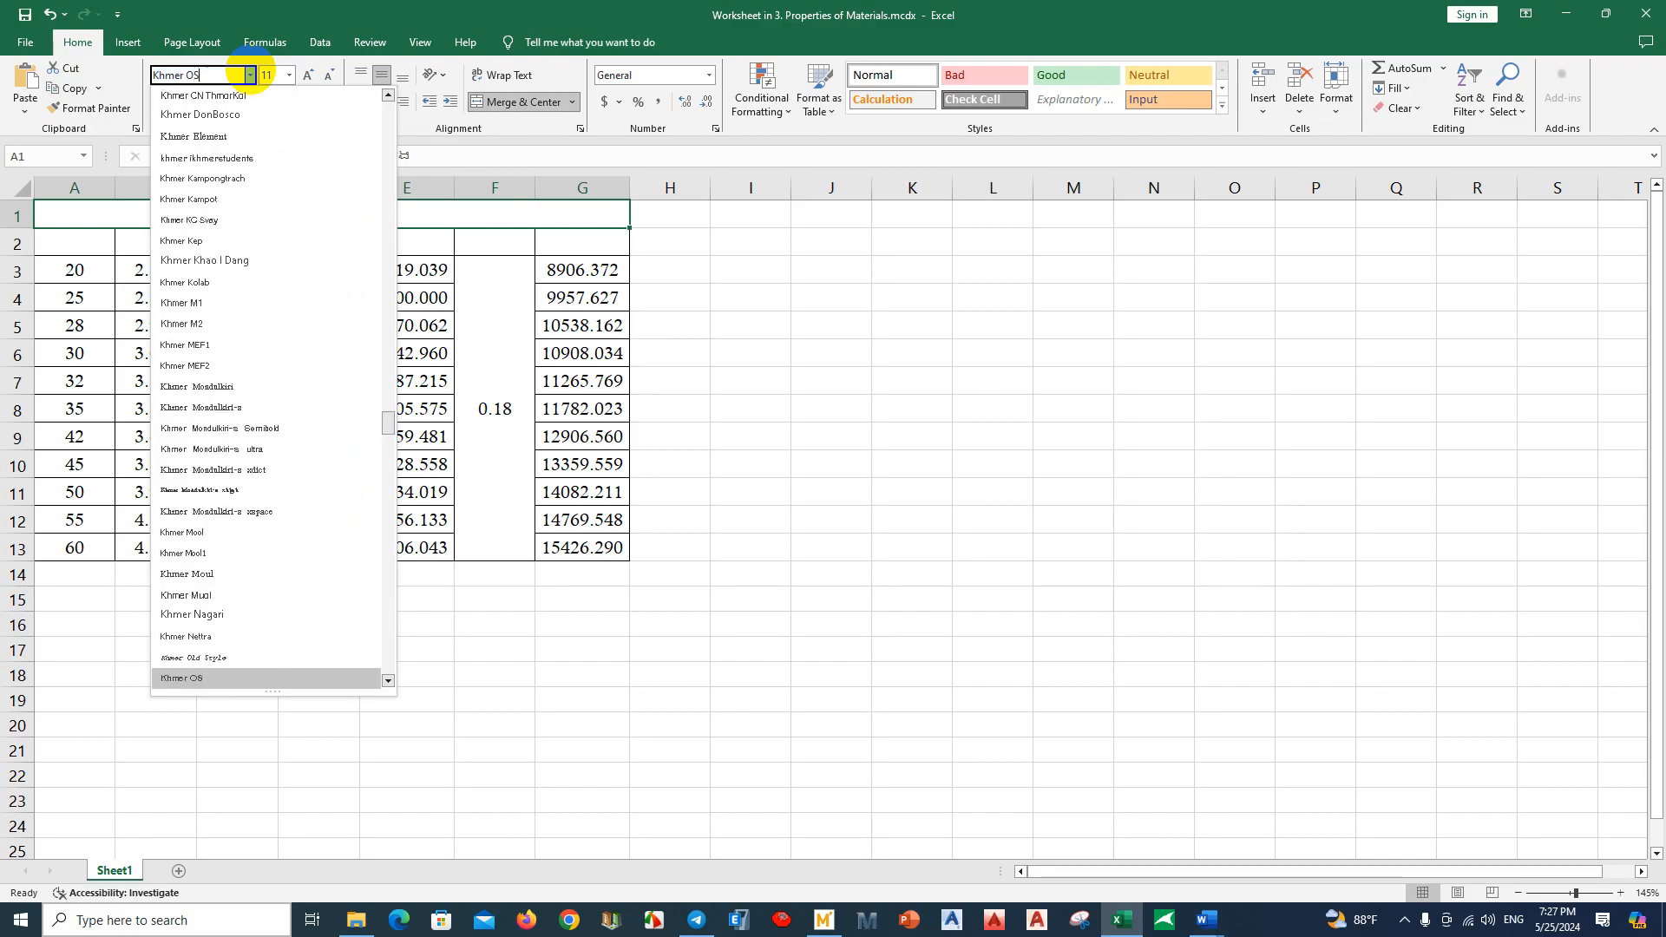
text(Siemreap)
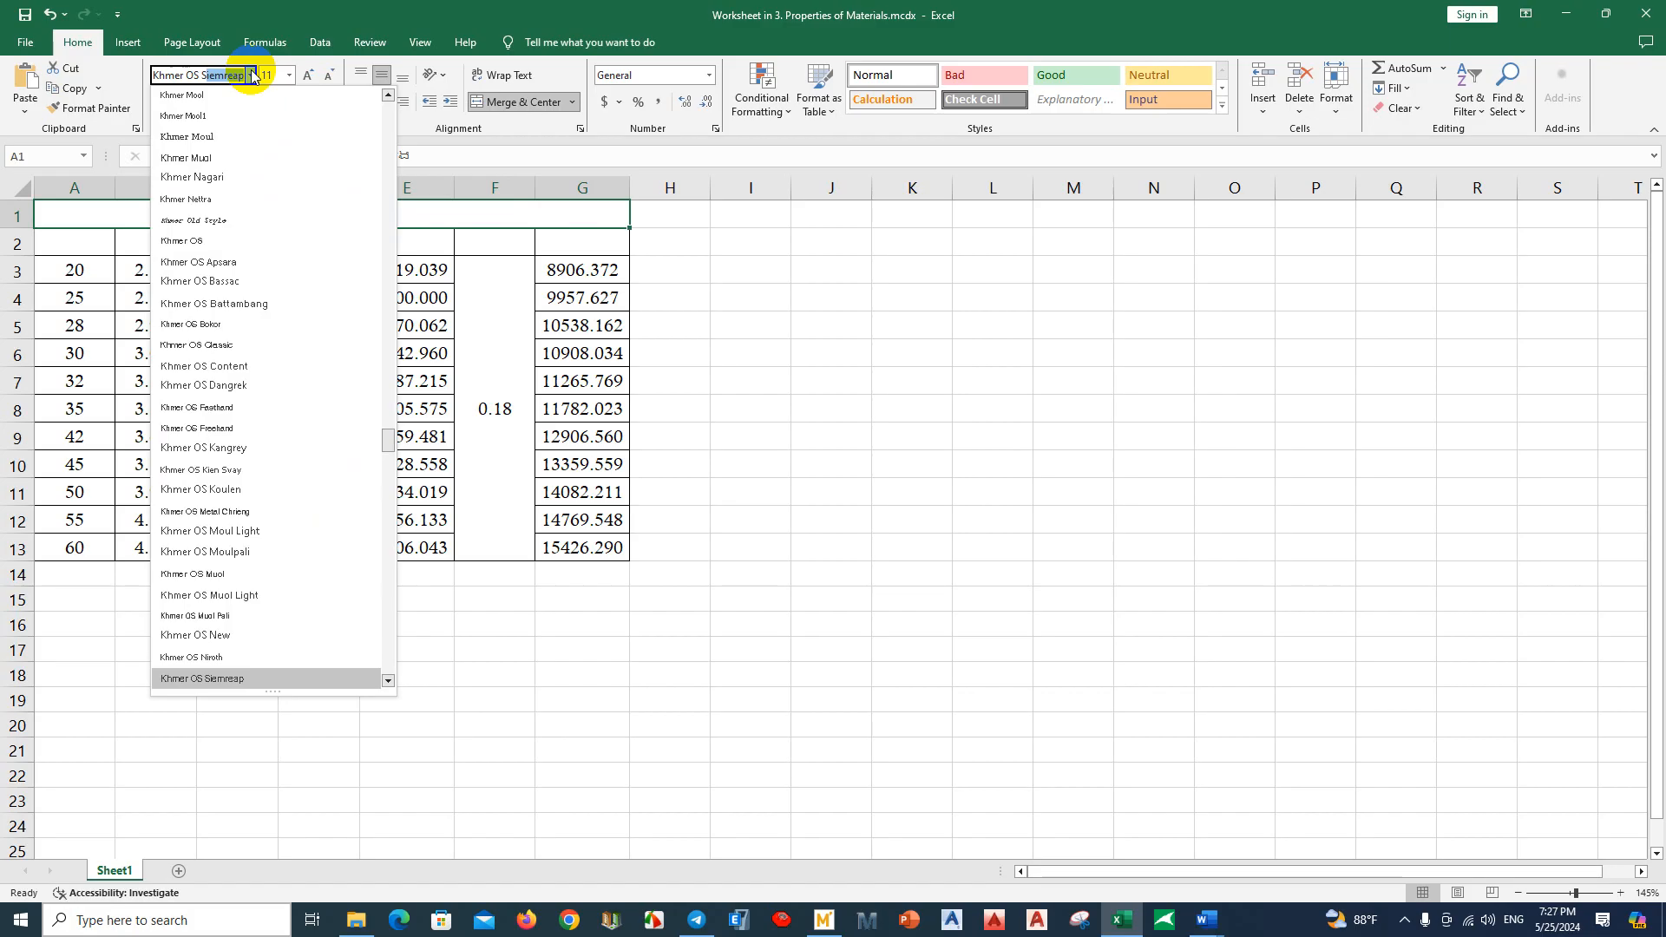
key(Return)
click(329, 241)
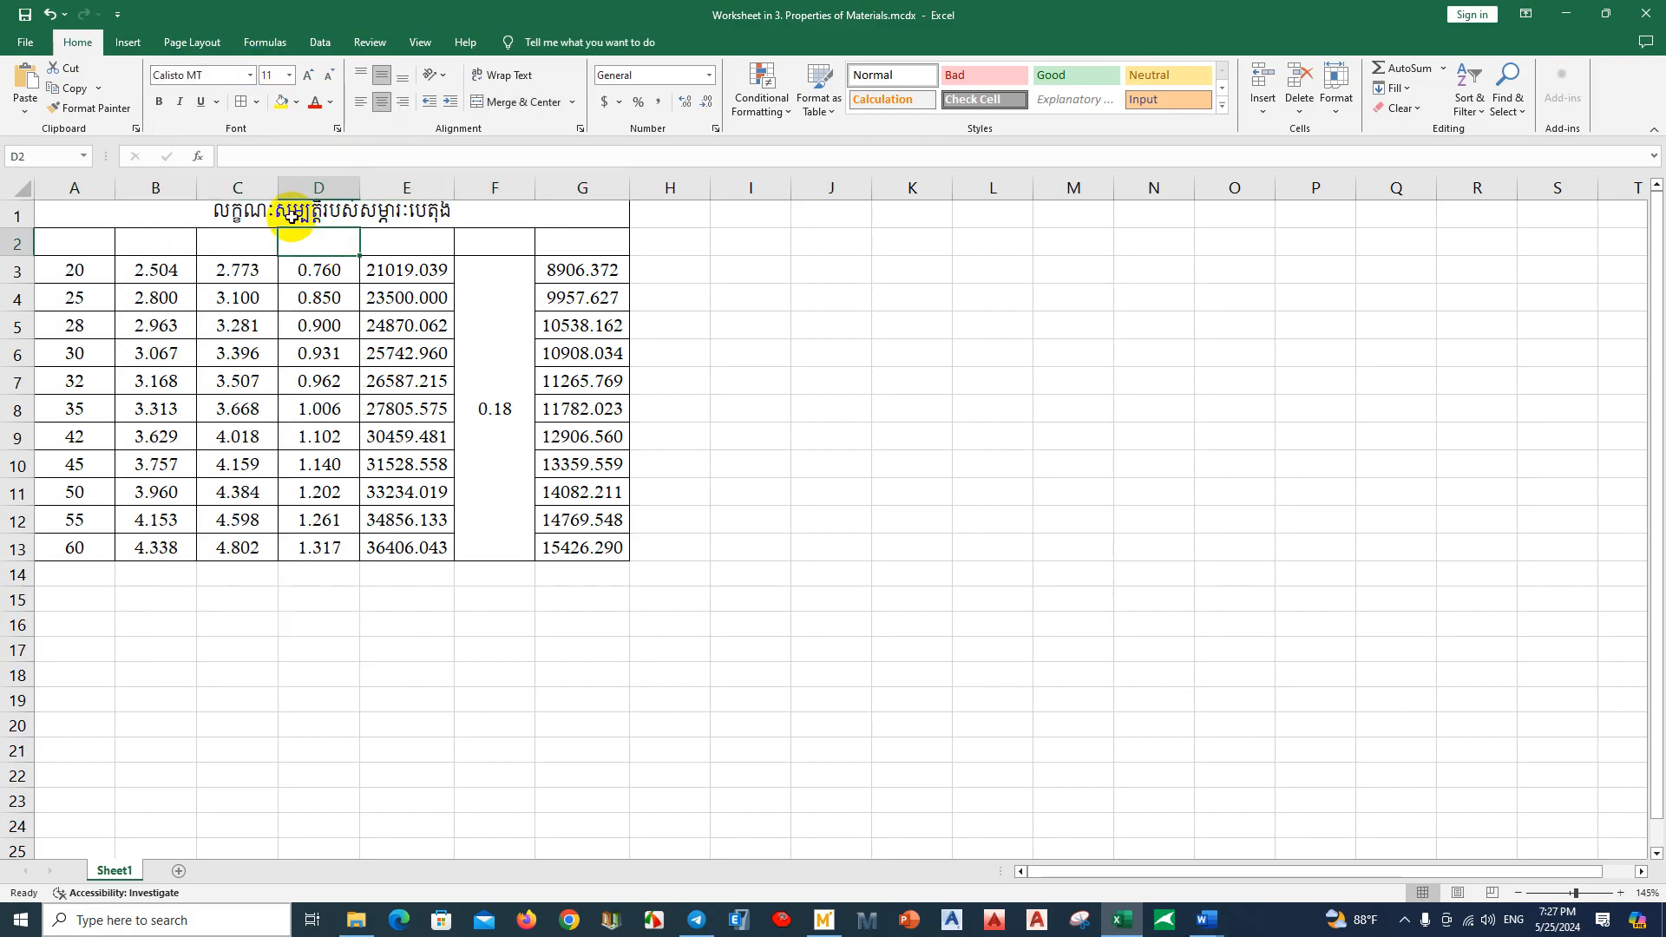
Step: Increase the height of rows 1 and 2 and fill A1:G2 with green
drag(26, 216, 22, 291)
drag(95, 219, 112, 261)
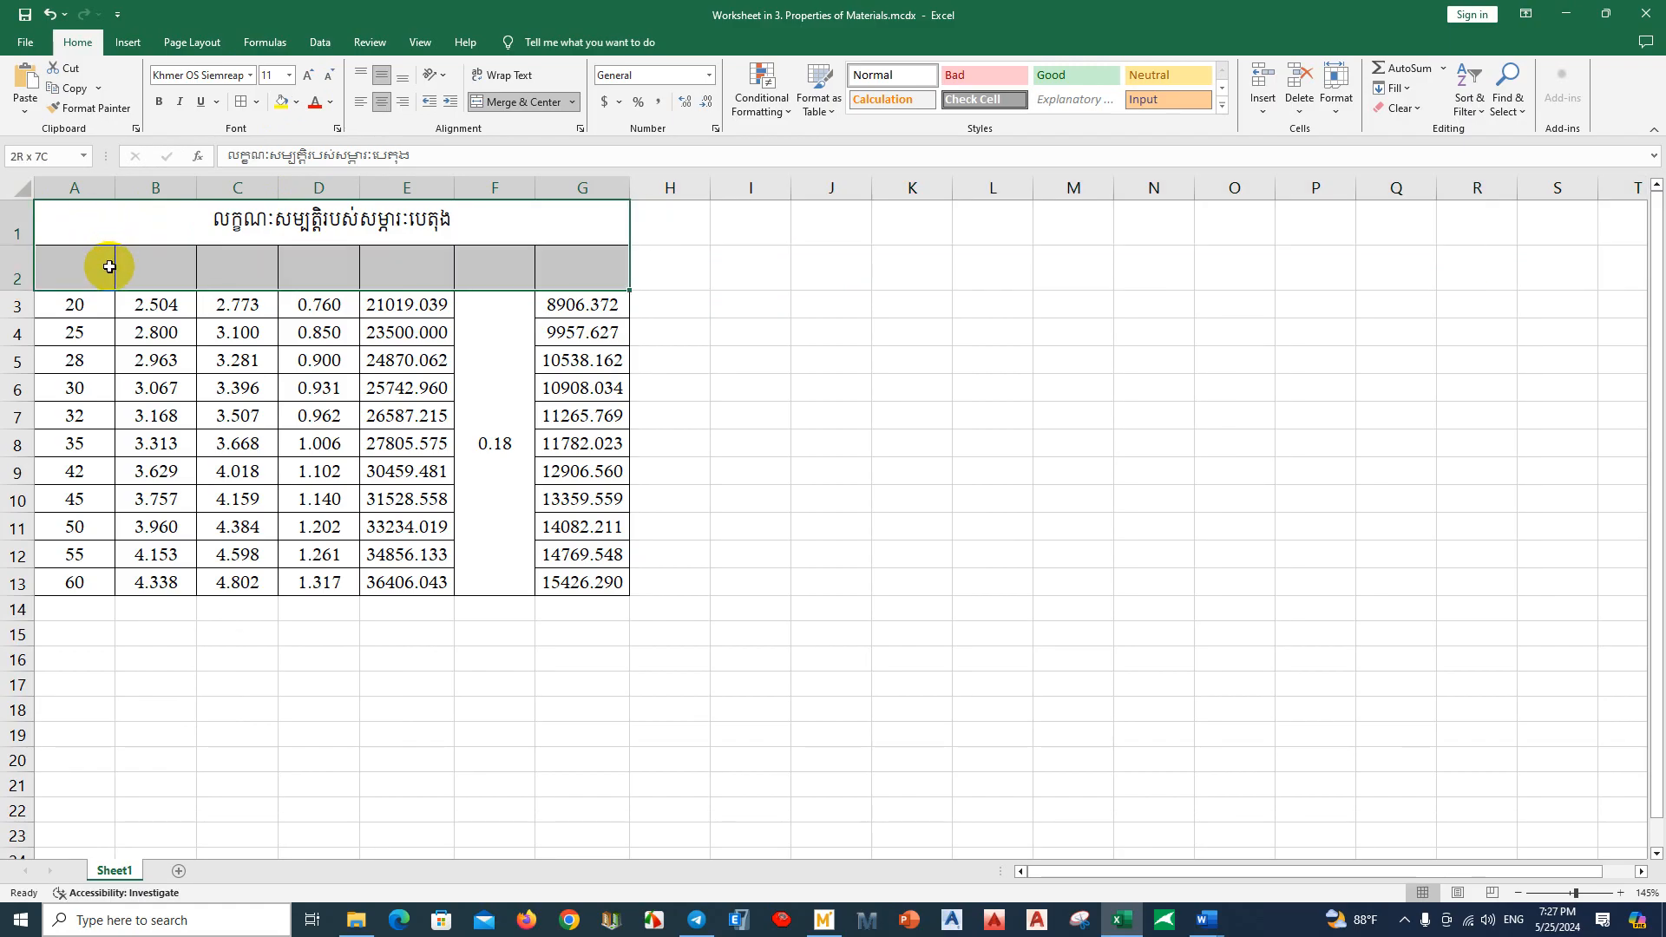
click(296, 102)
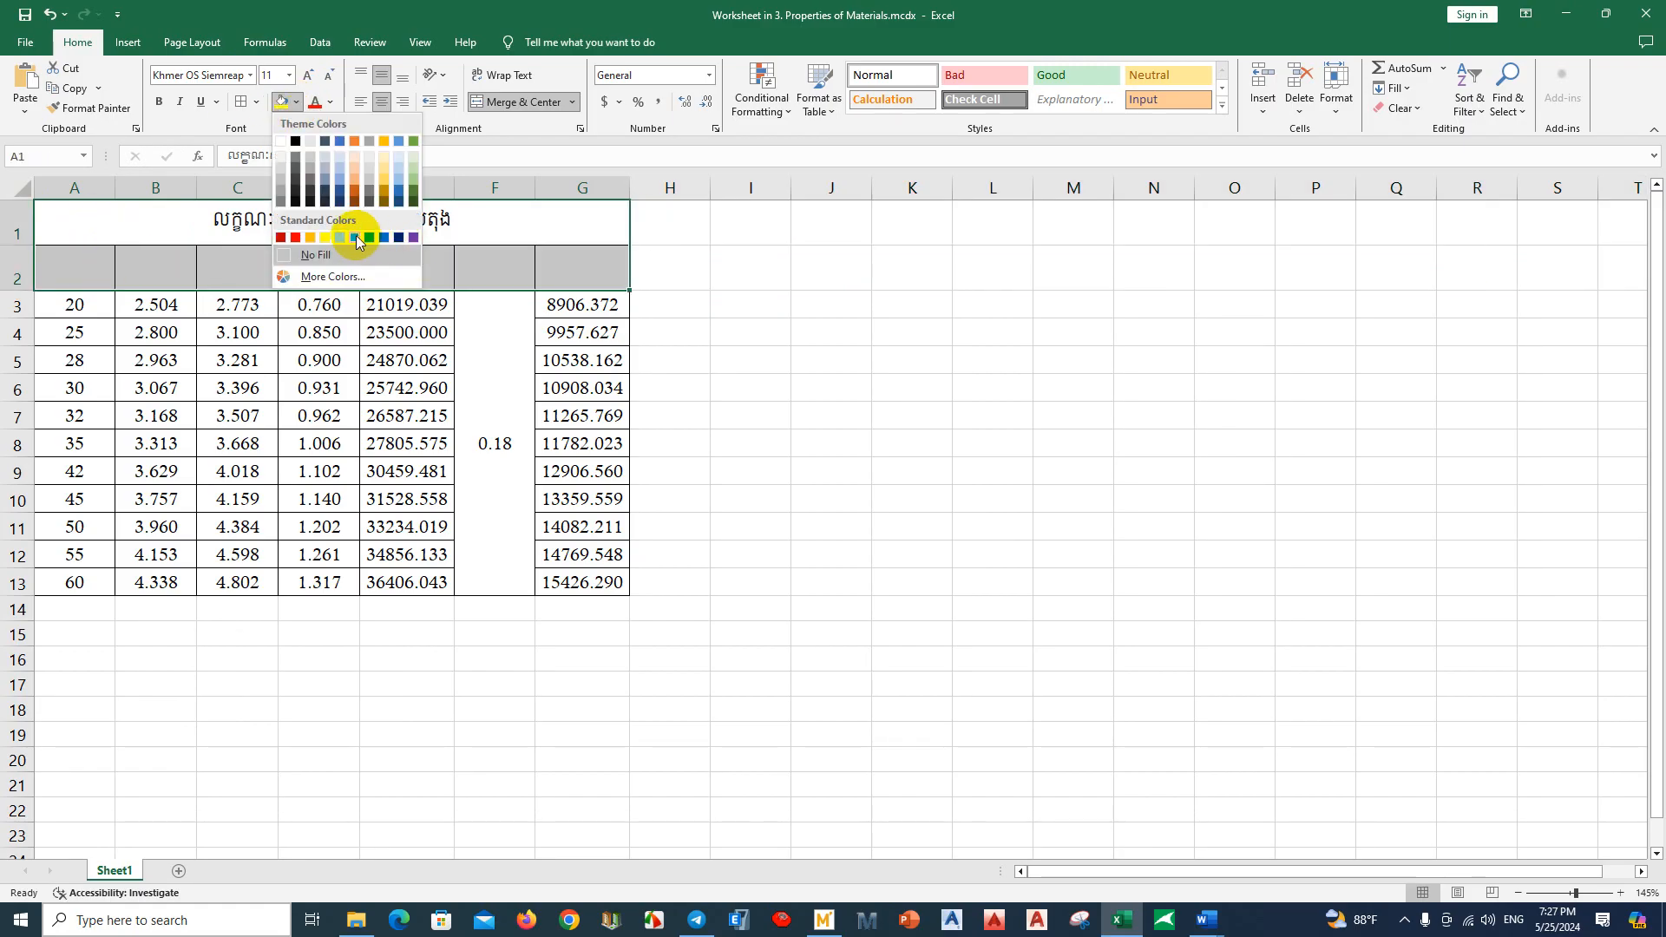
click(354, 237)
Step: Set the font color of the title in A1 to white
click(396, 220)
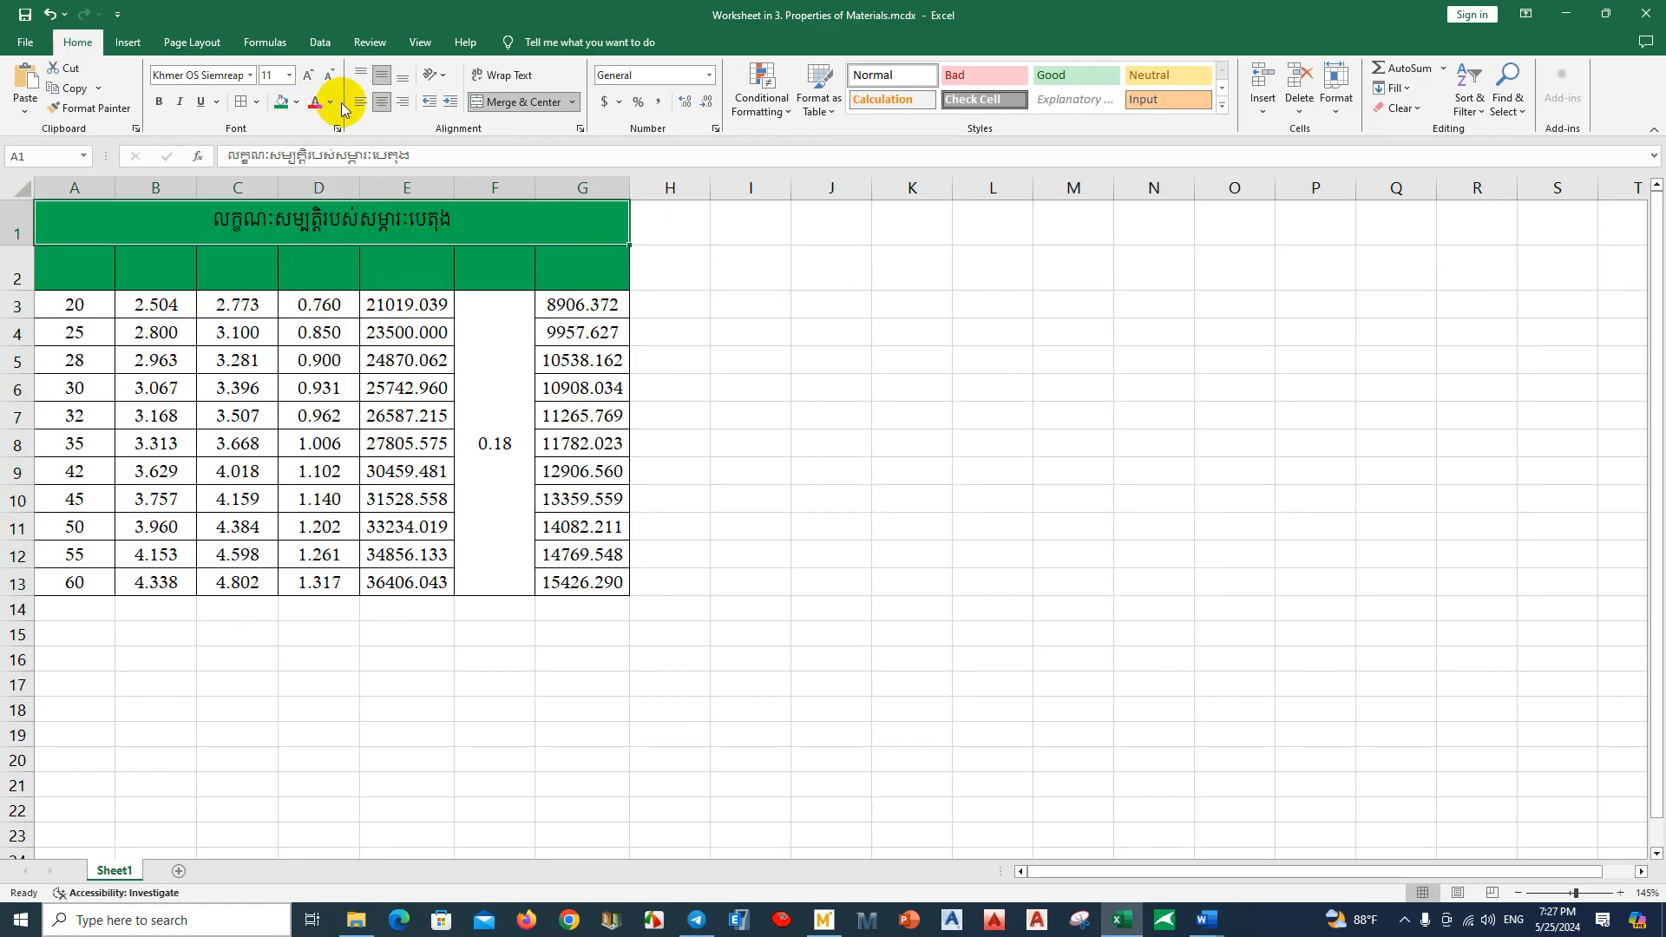
click(330, 102)
click(315, 165)
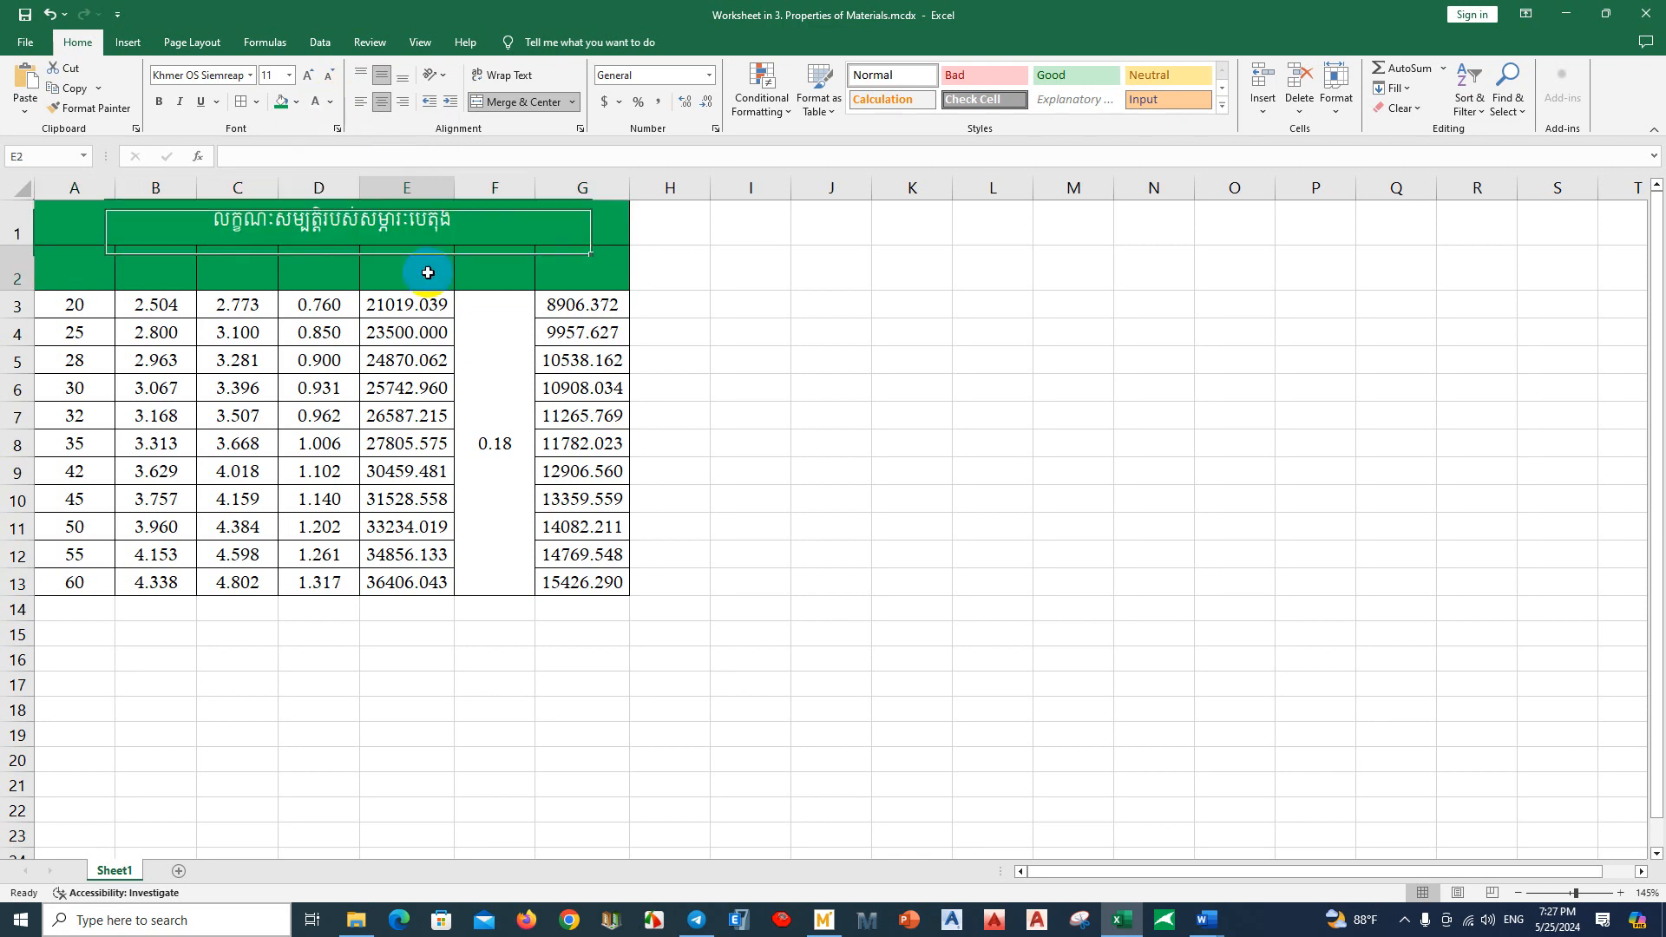
Step: Enter "f" in cell A2 and set the font color of A1:G2 to white
click(71, 267)
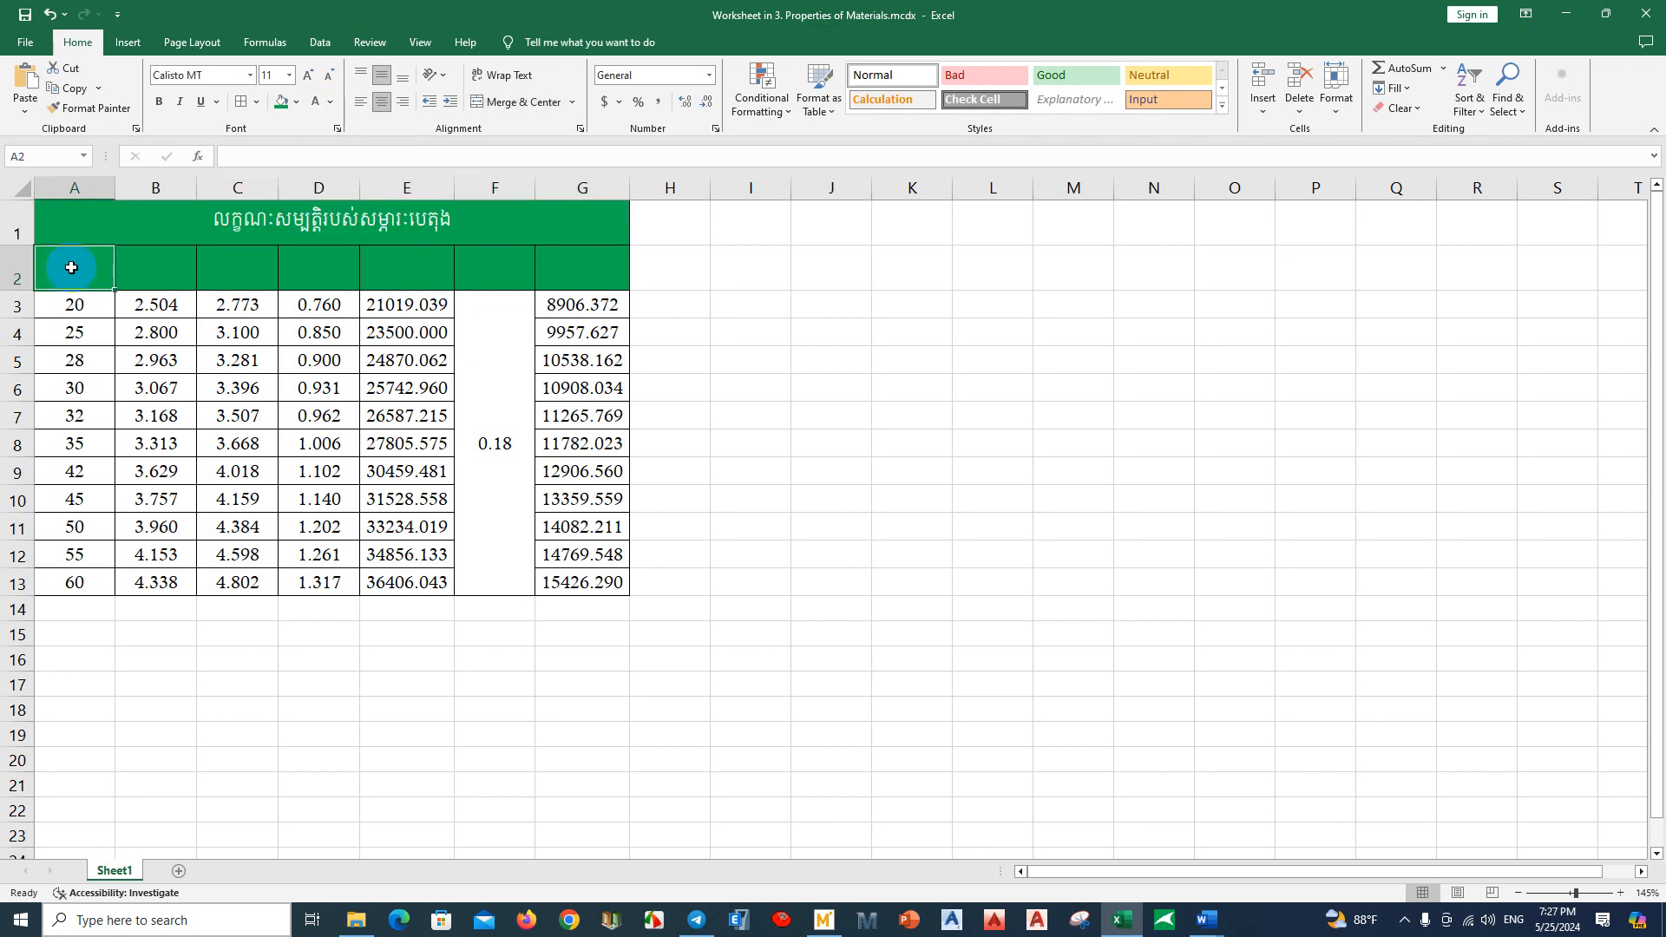
text(f)
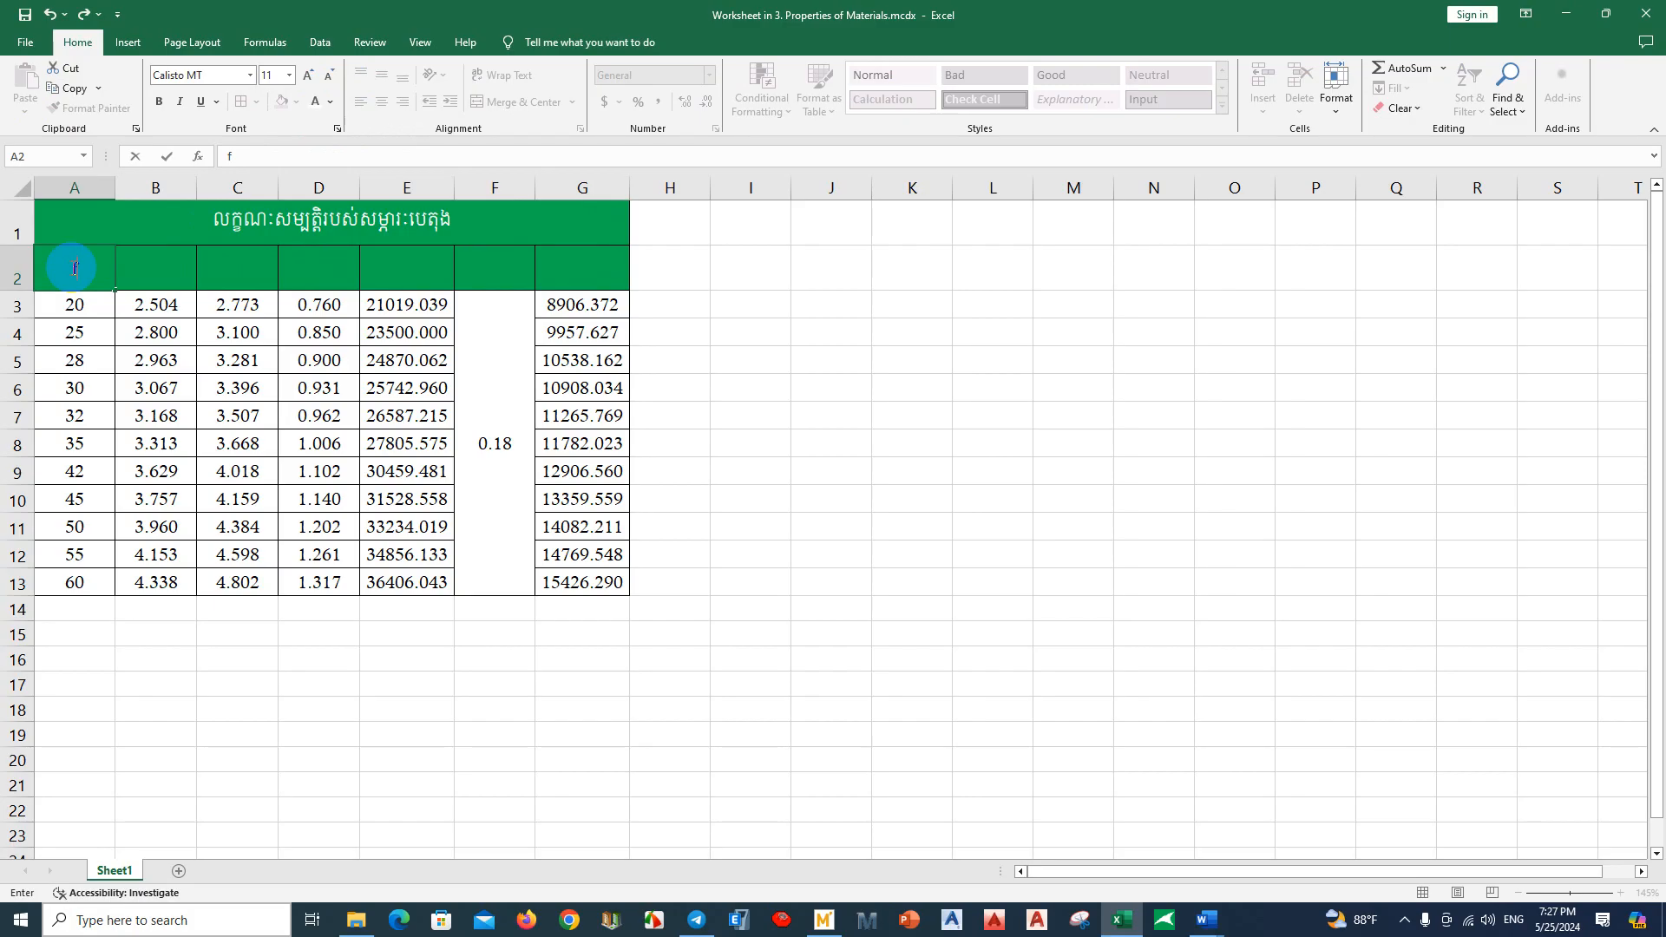
drag(87, 265, 617, 231)
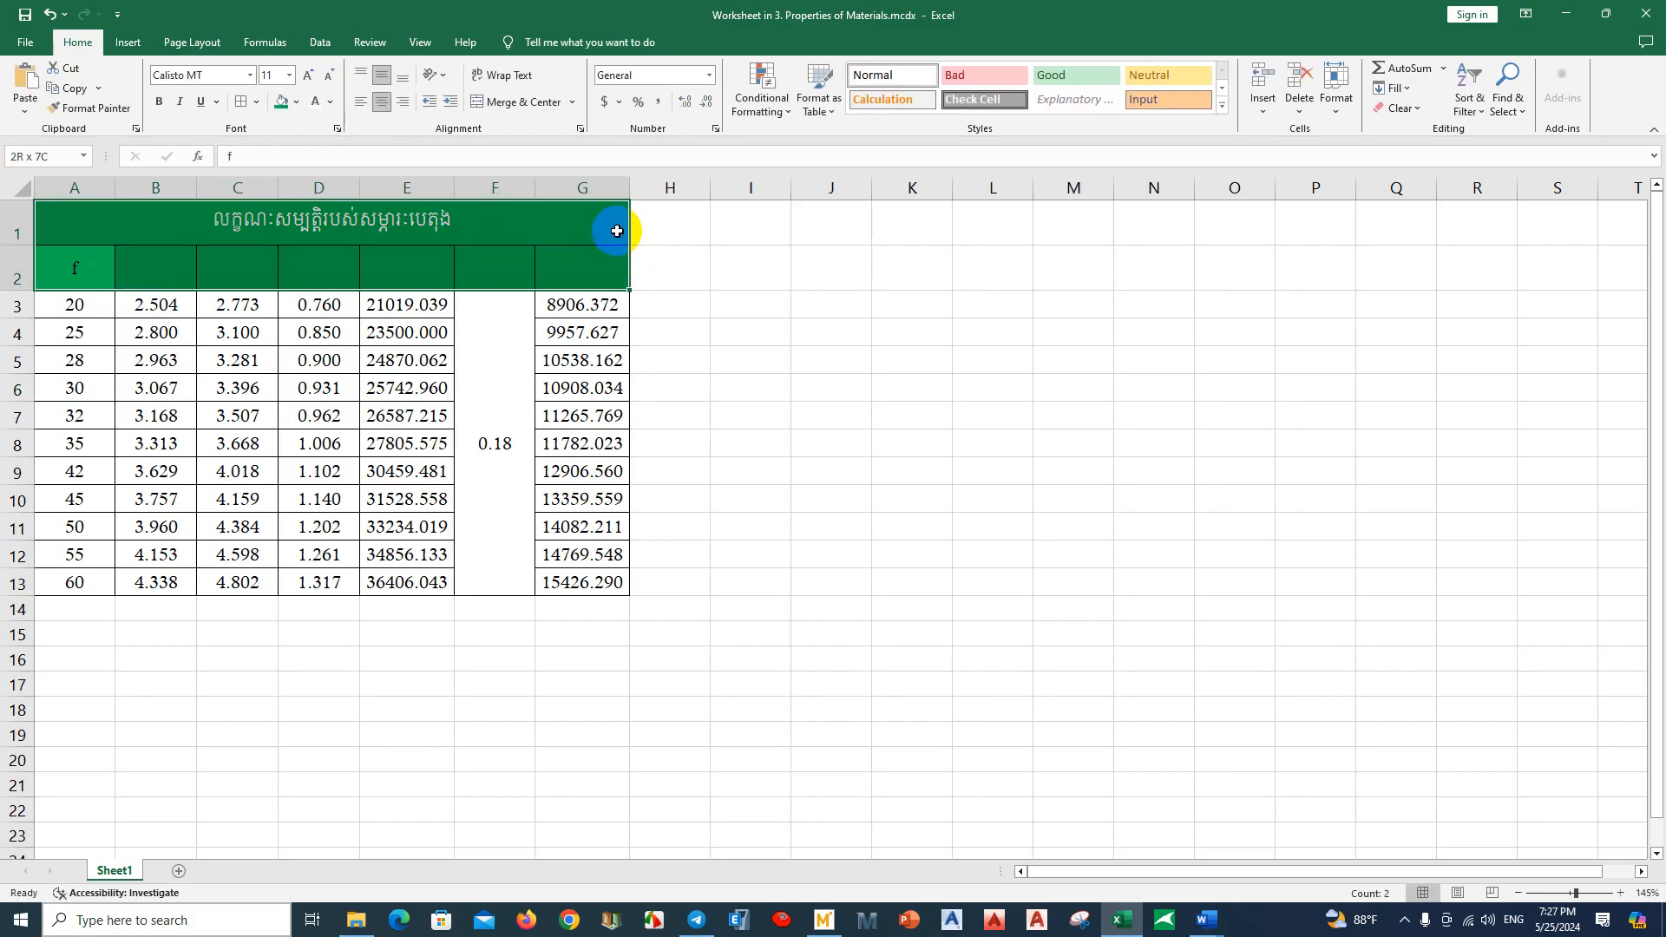
click(313, 102)
Step: Complete the column header in A2 as "f'c [MPa]"
click(81, 266)
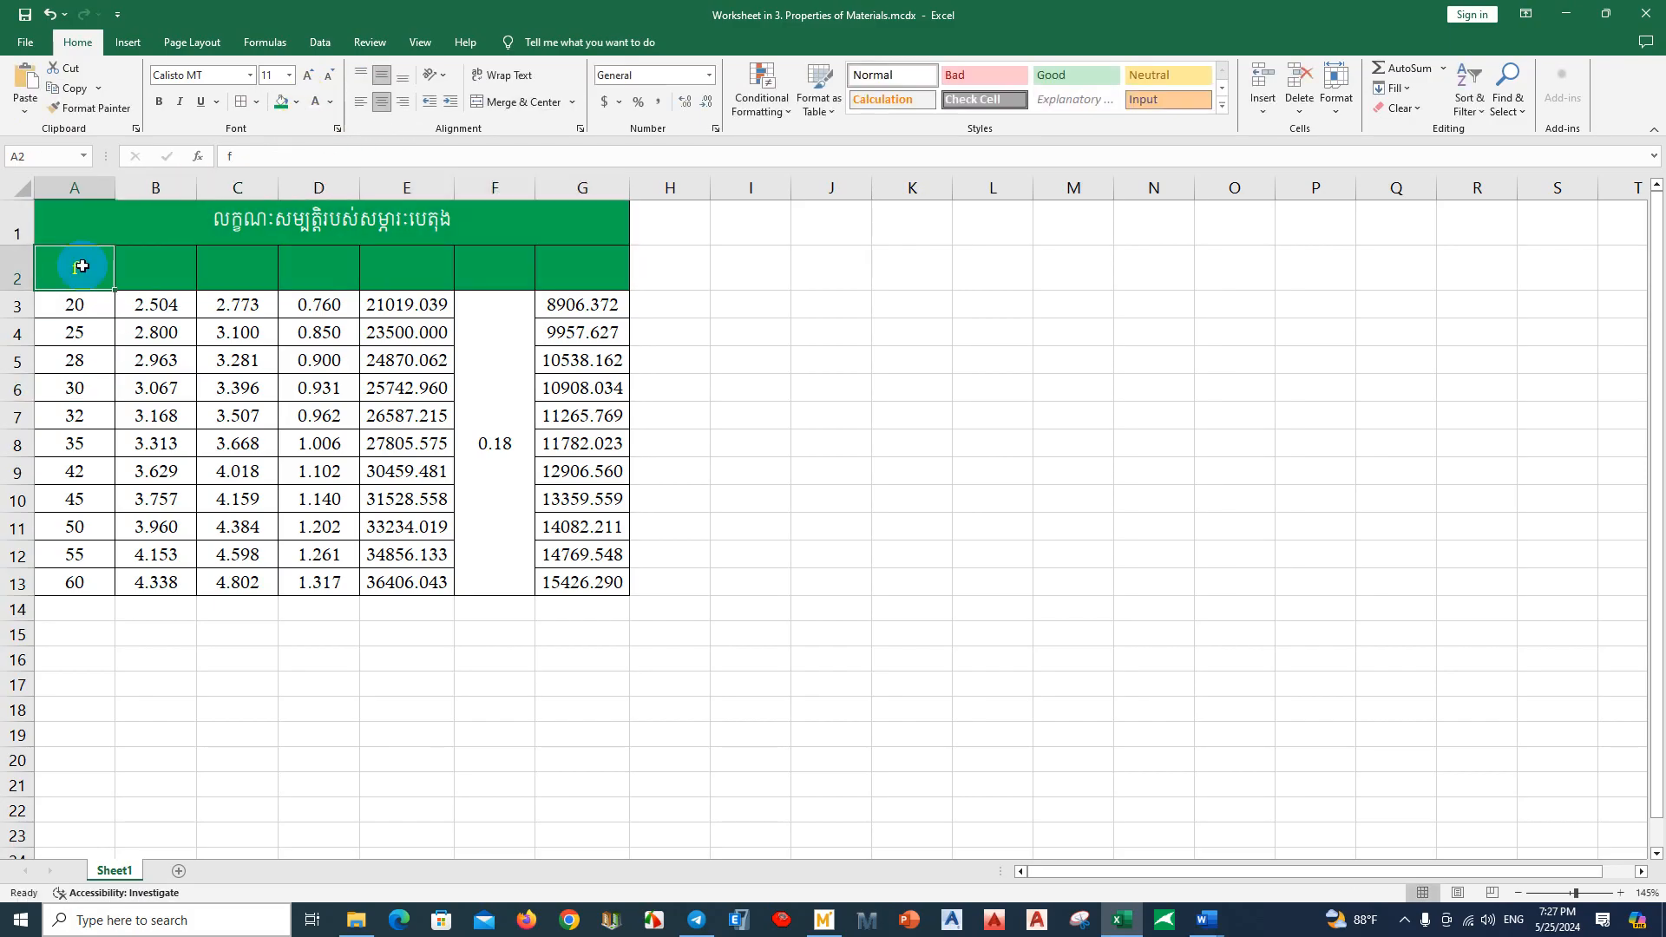
double_click(82, 265)
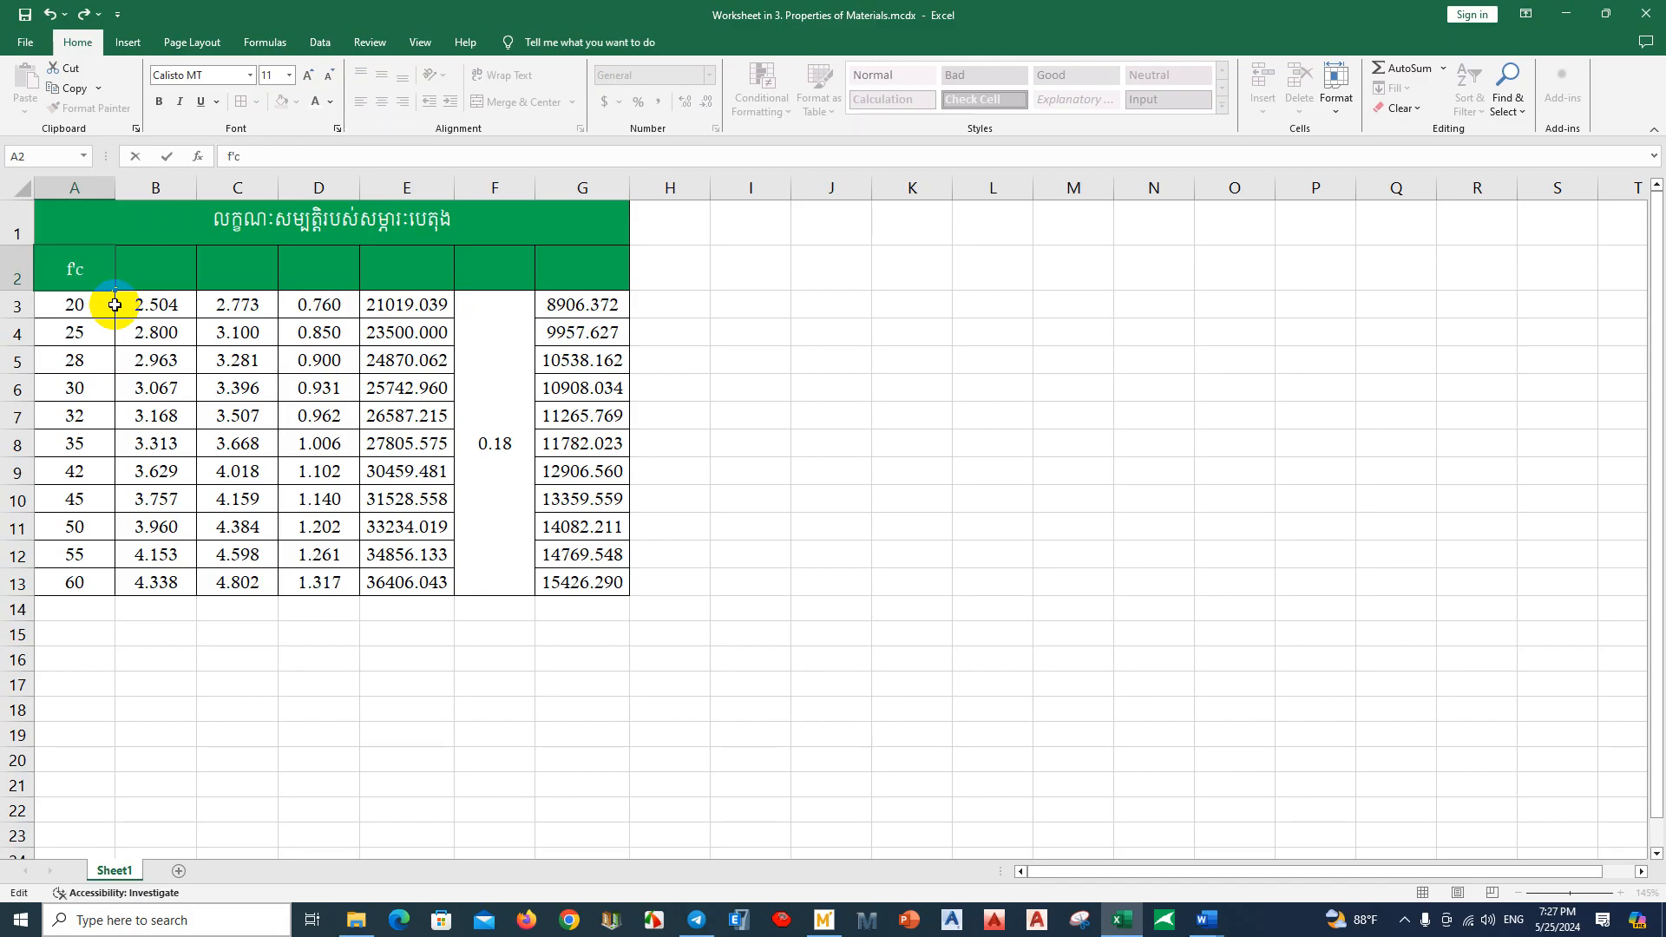
text('c [MPa)
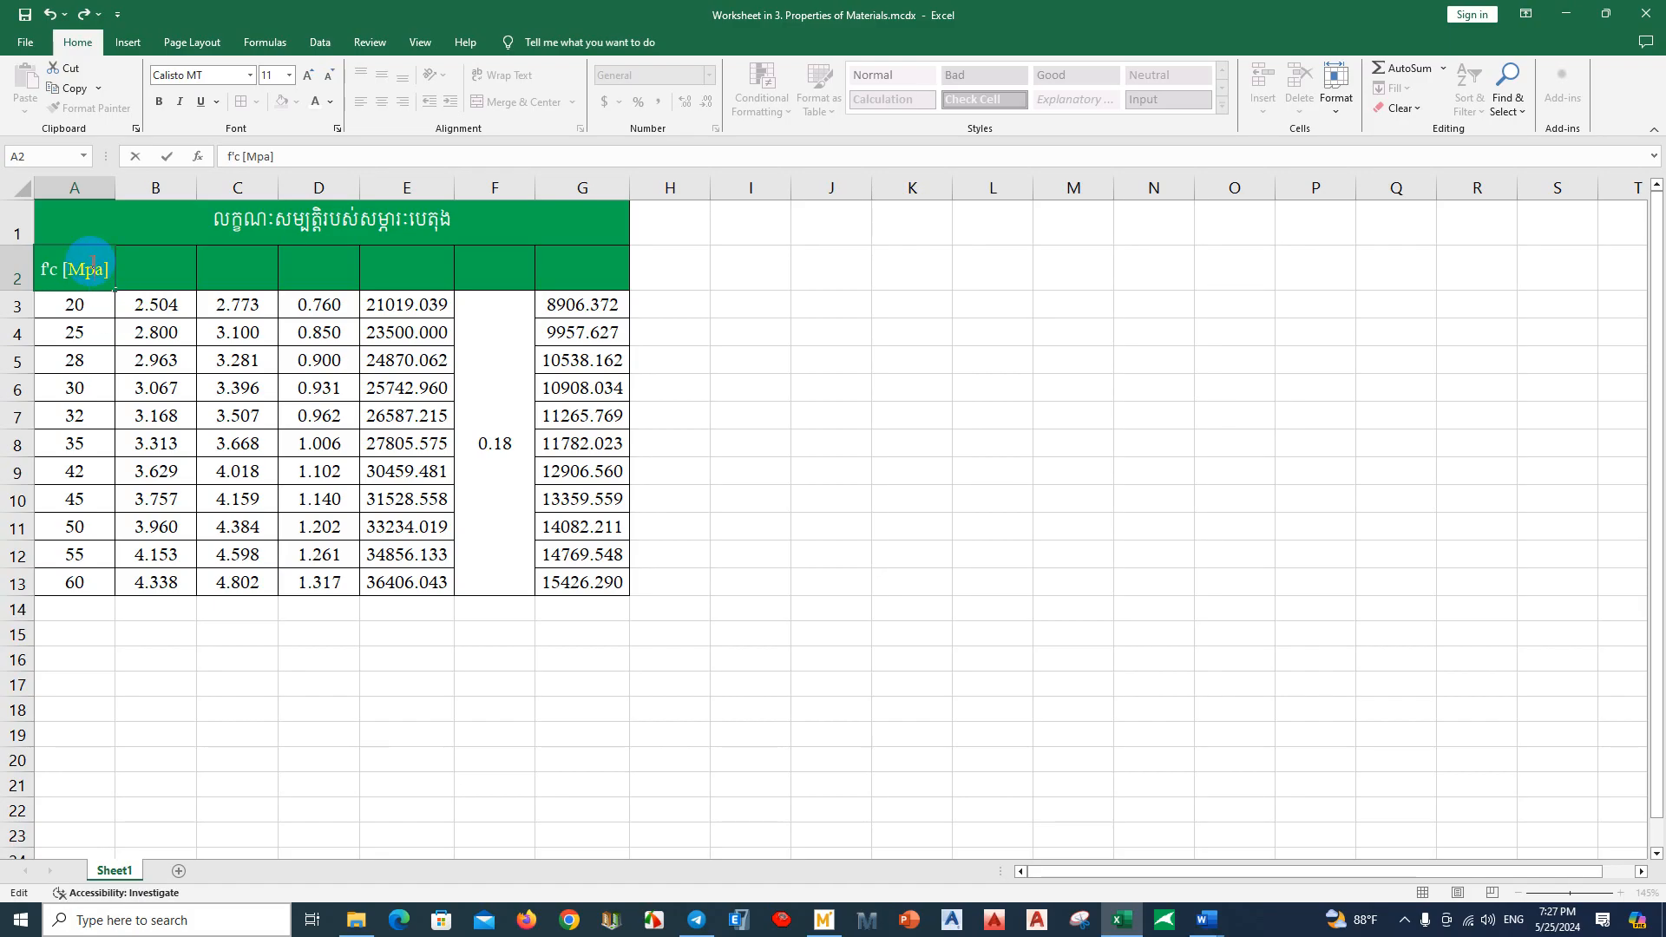
key(BackSpace)
text(P)
Step: Enter the column header "fct [MPa]" in cell B2
click(183, 267)
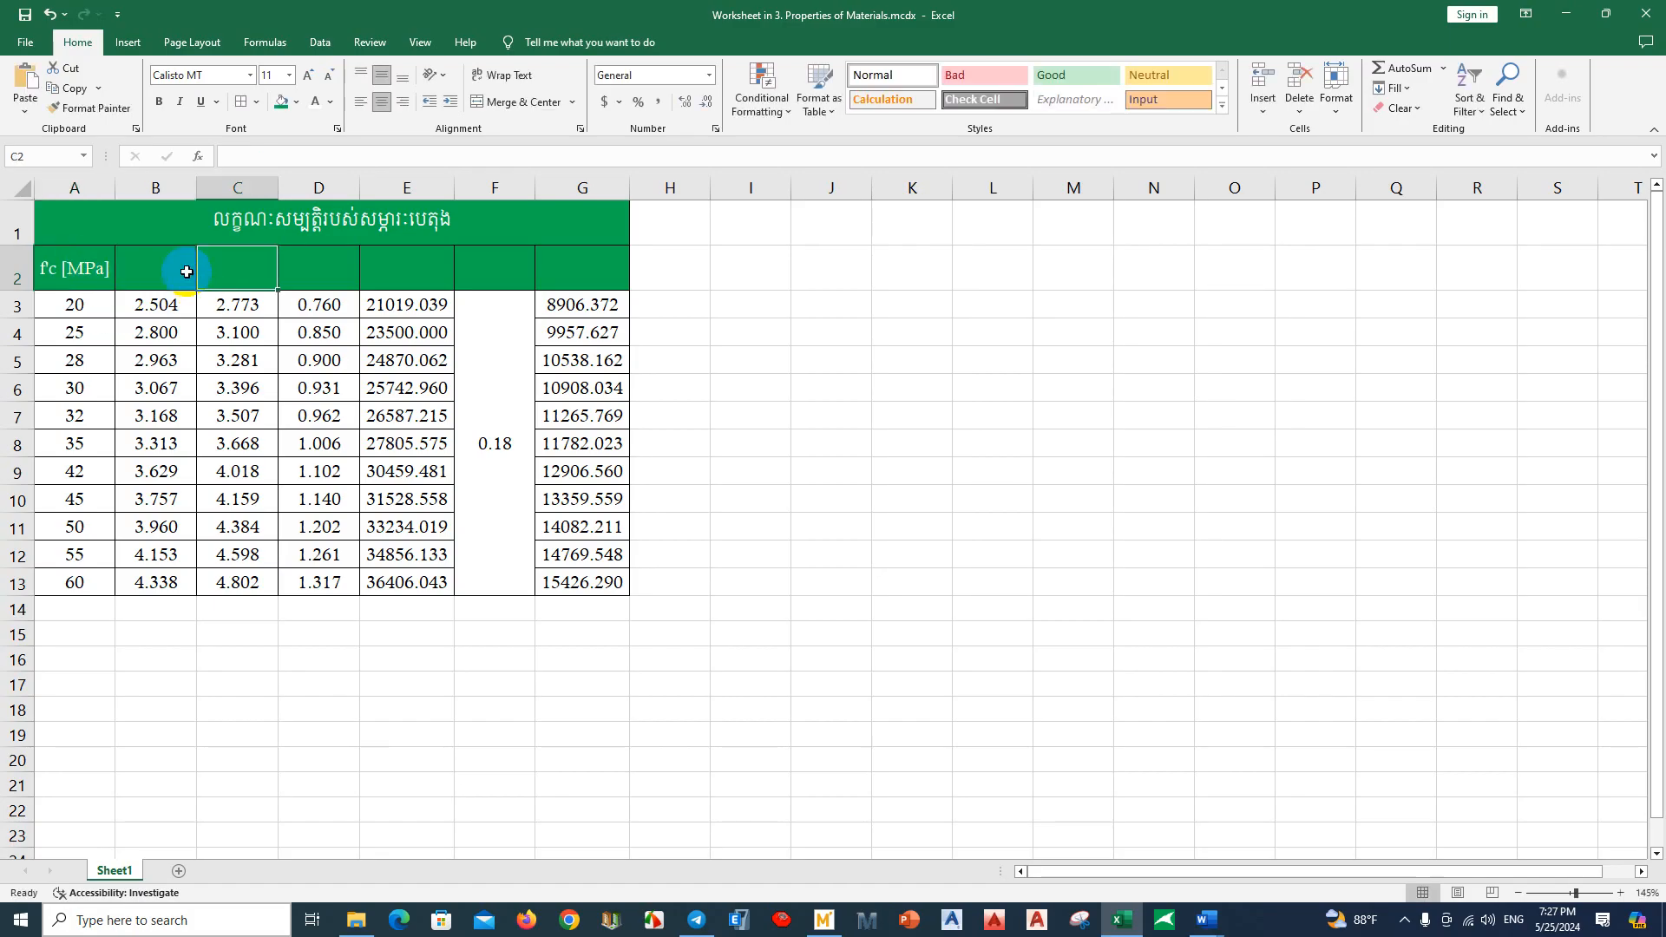
text(fct [)
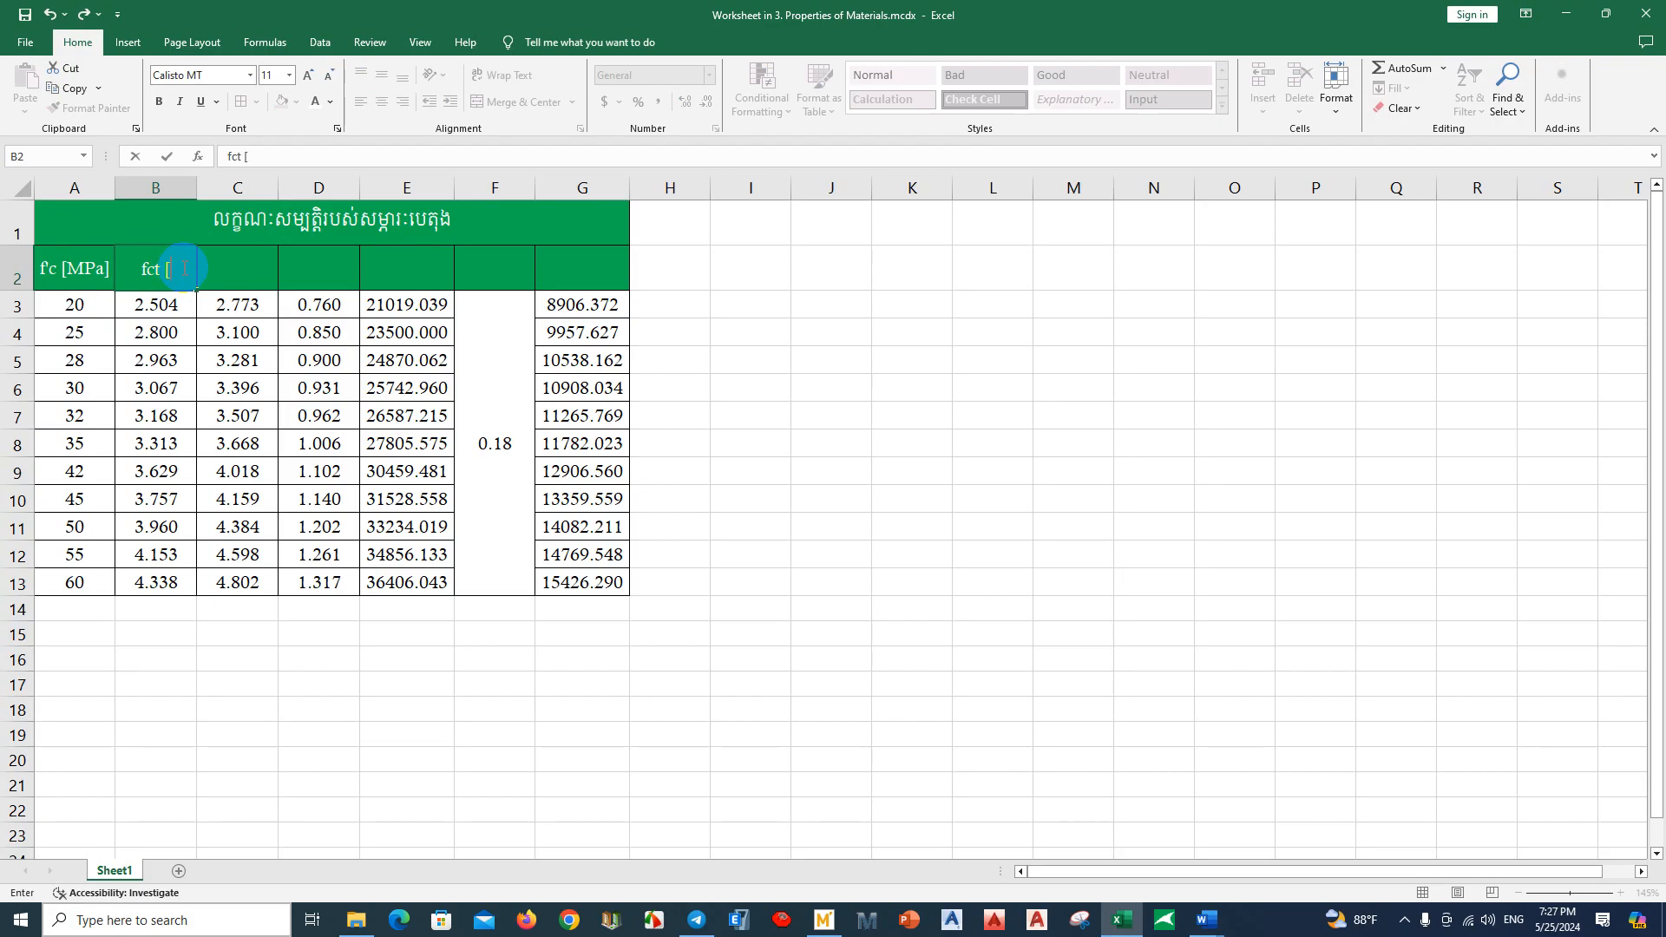
text(MPa])
key(BackSpace)
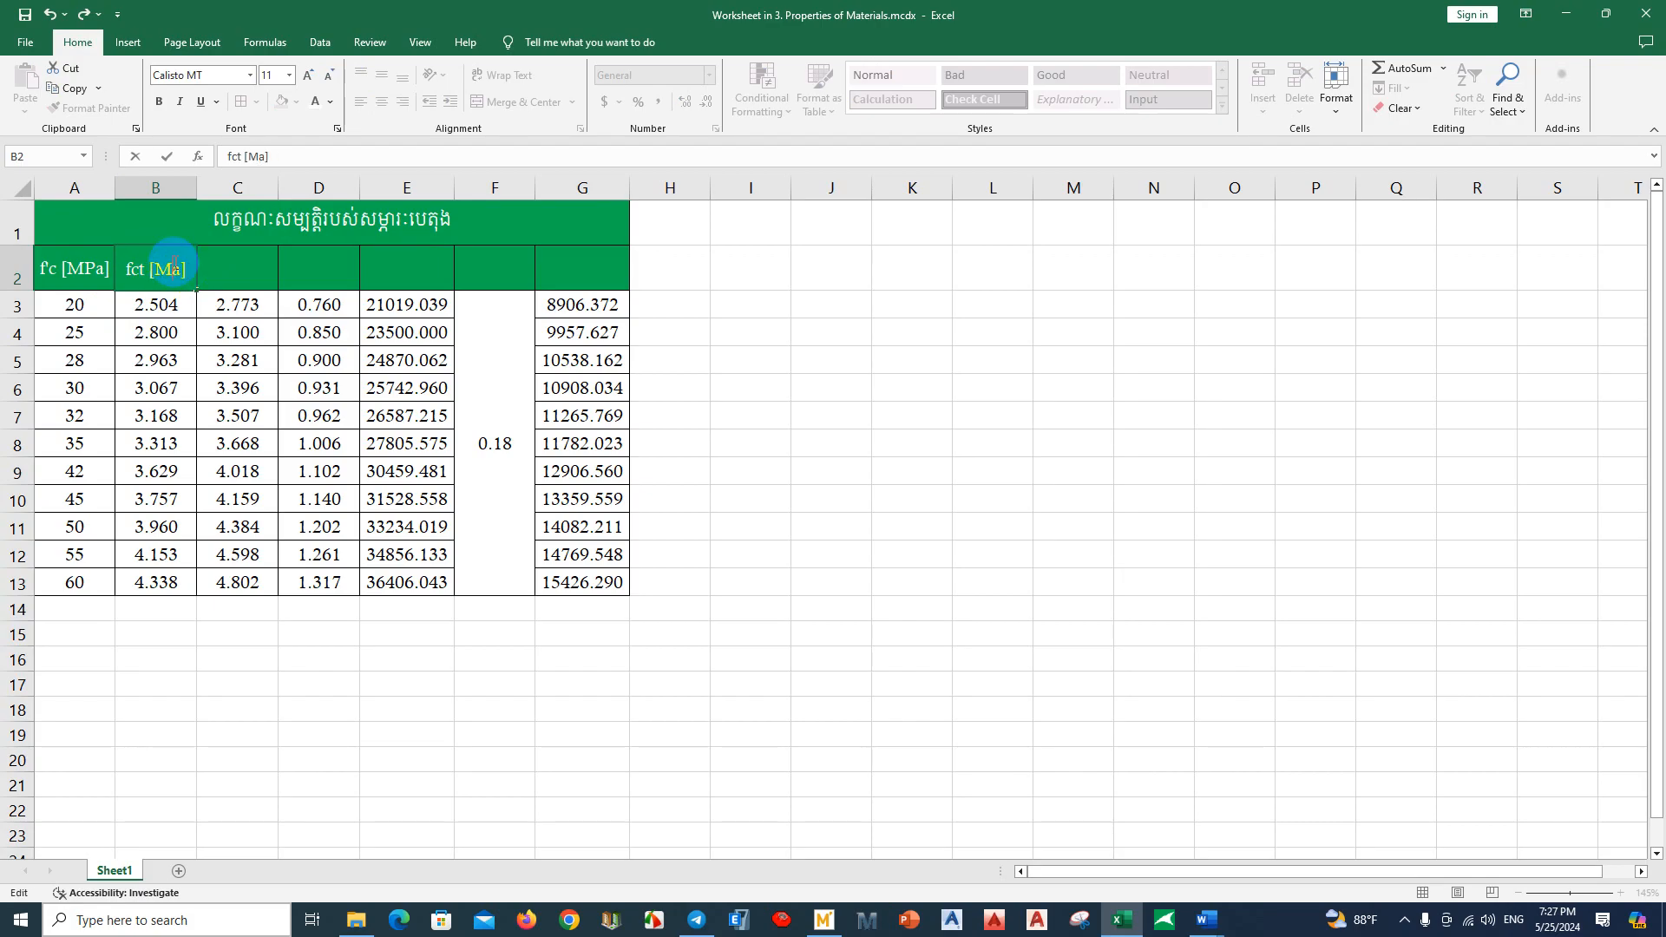
text(P)
Step: Enter the column header "fr [MPa]" in cell C2
click(239, 269)
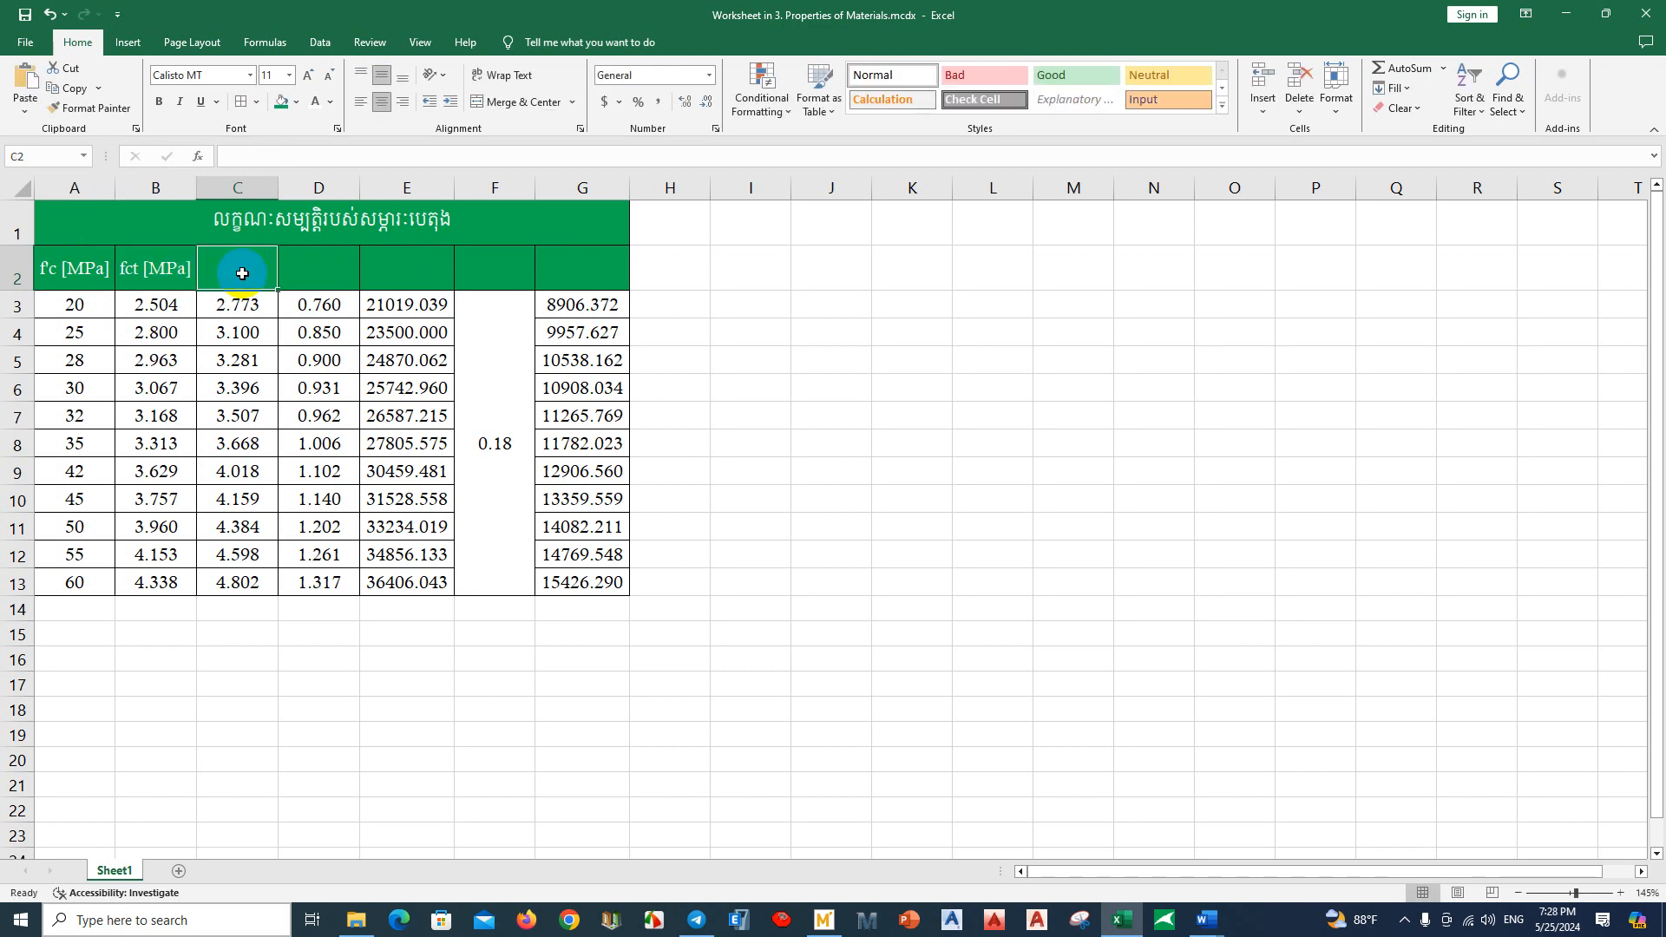
text(fr [)
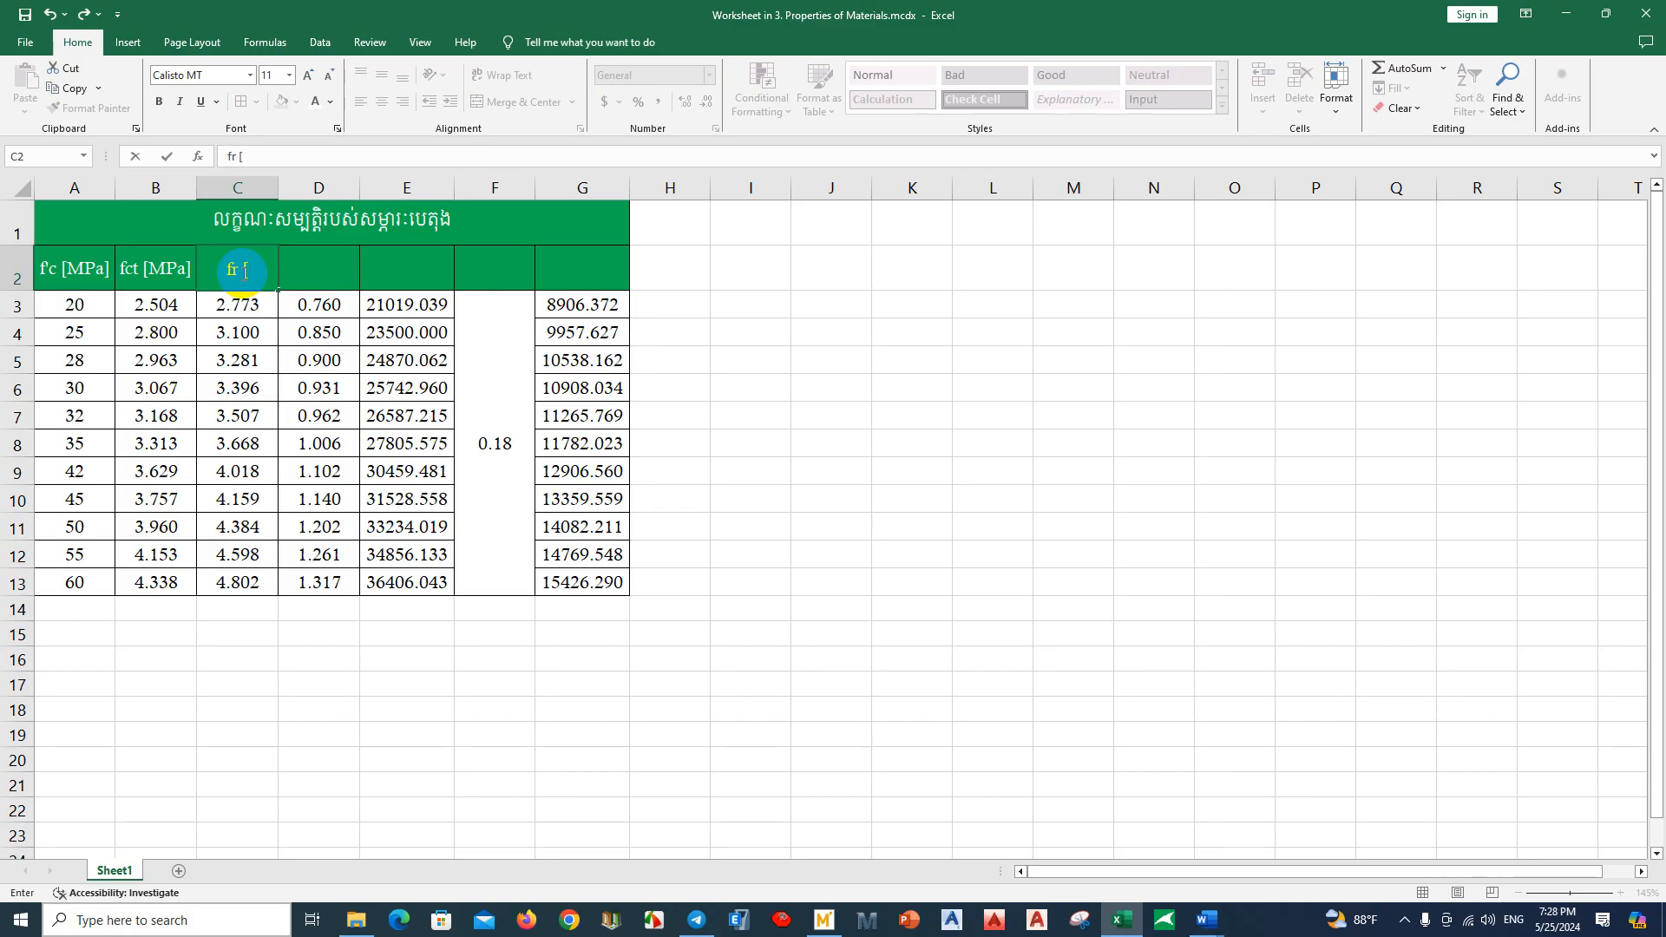
text(MPa])
click(246, 273)
key(BackSpace)
text(P)
Step: Enter the column header "fv [MPa]" in cell D2
click(320, 271)
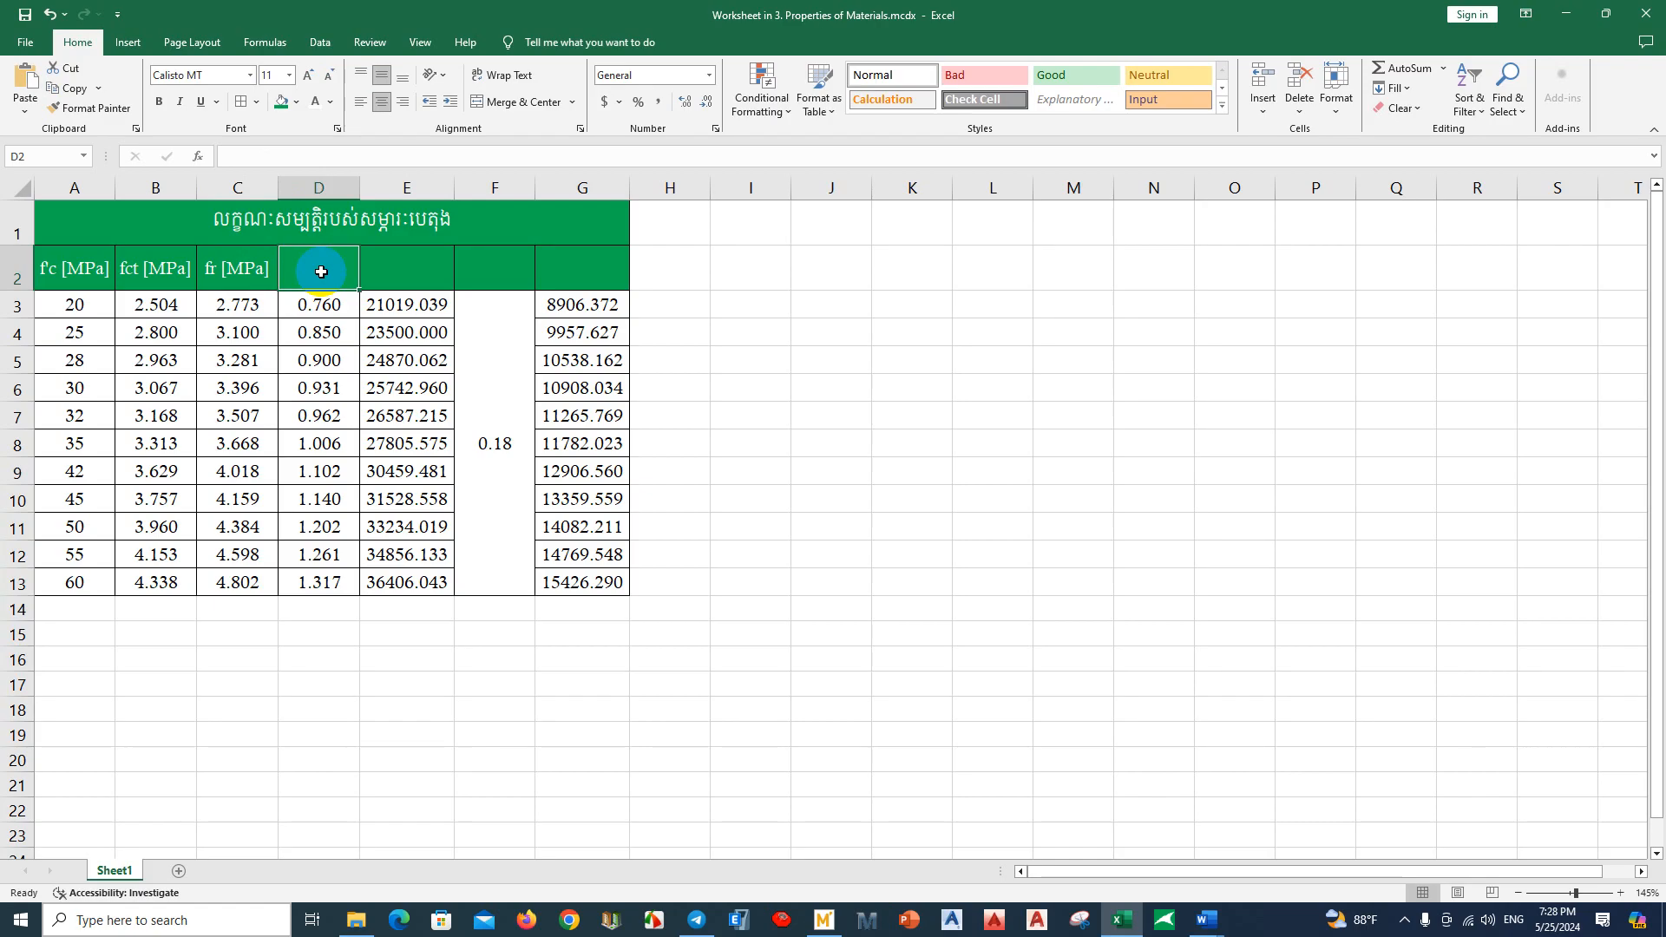
text(fv [MPa)
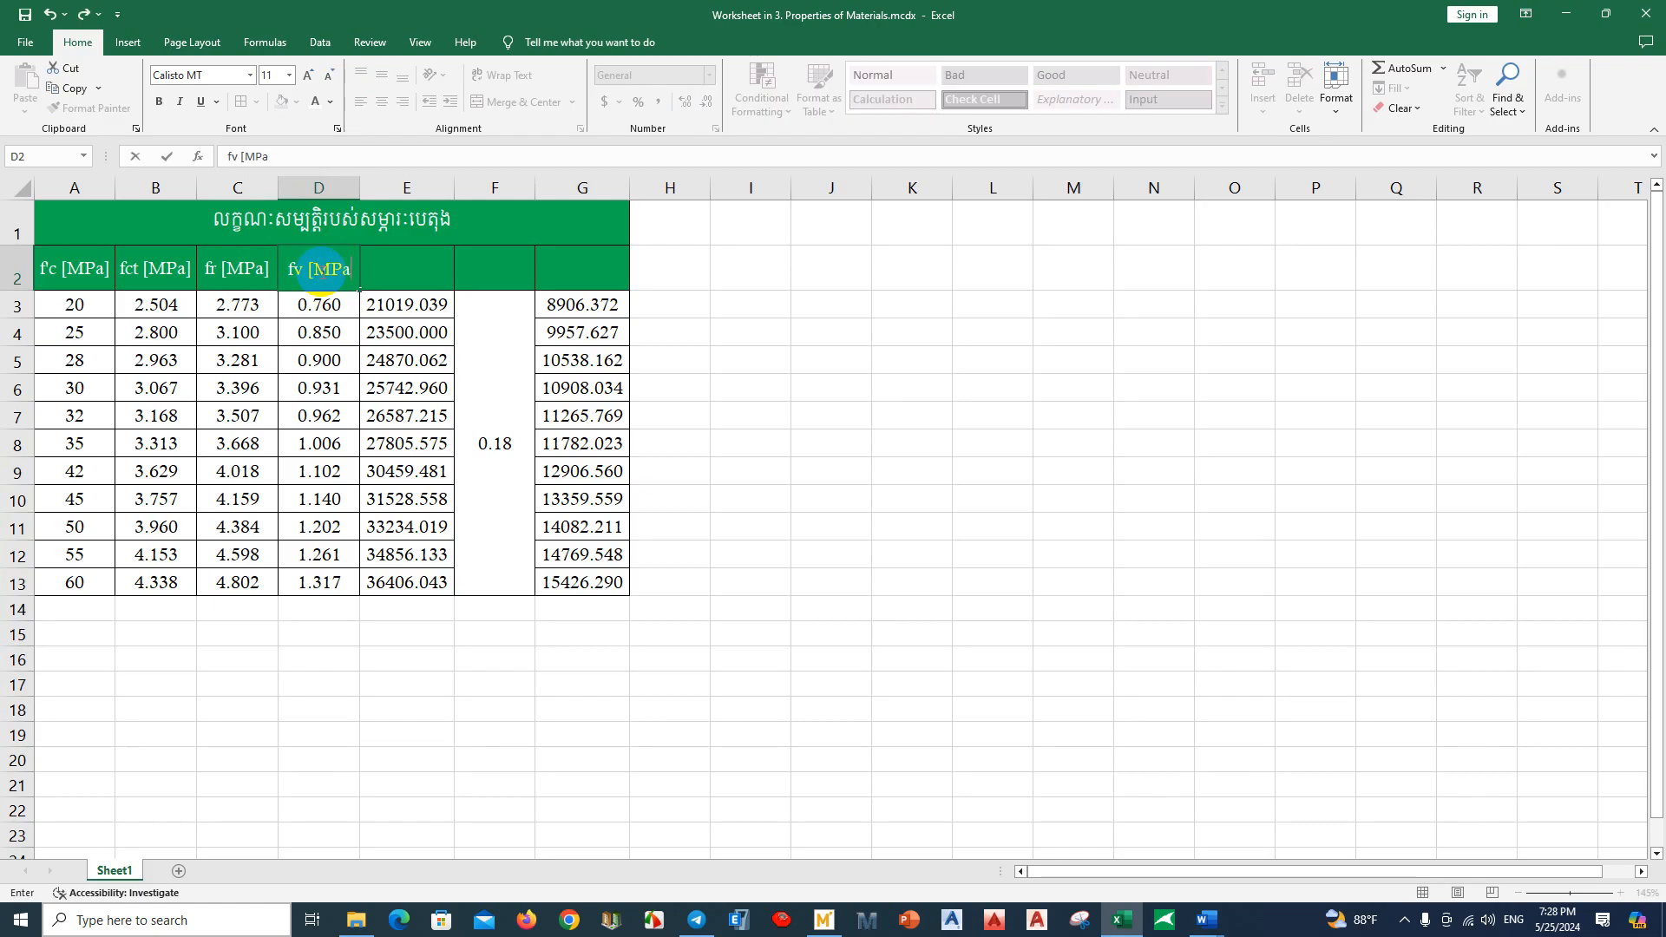
text(])
click(338, 264)
key(BackSpace)
text(P)
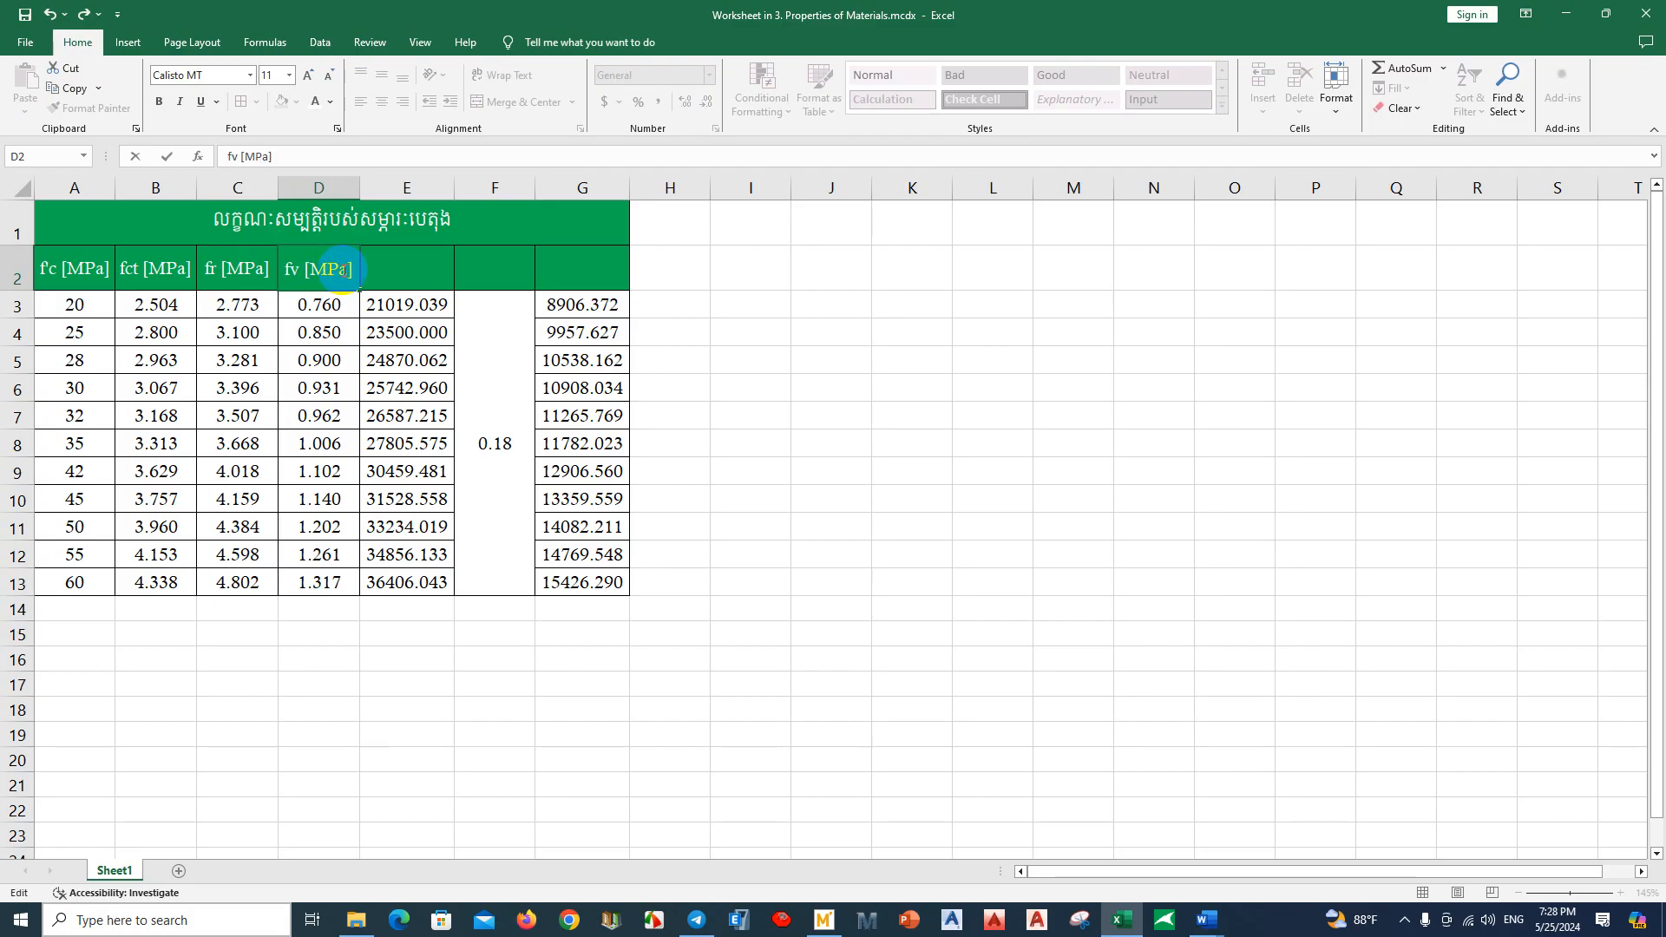
Step: Enter the column header "Ec [MPa]" in cell E2
click(369, 269)
text(Ec [Mpa)
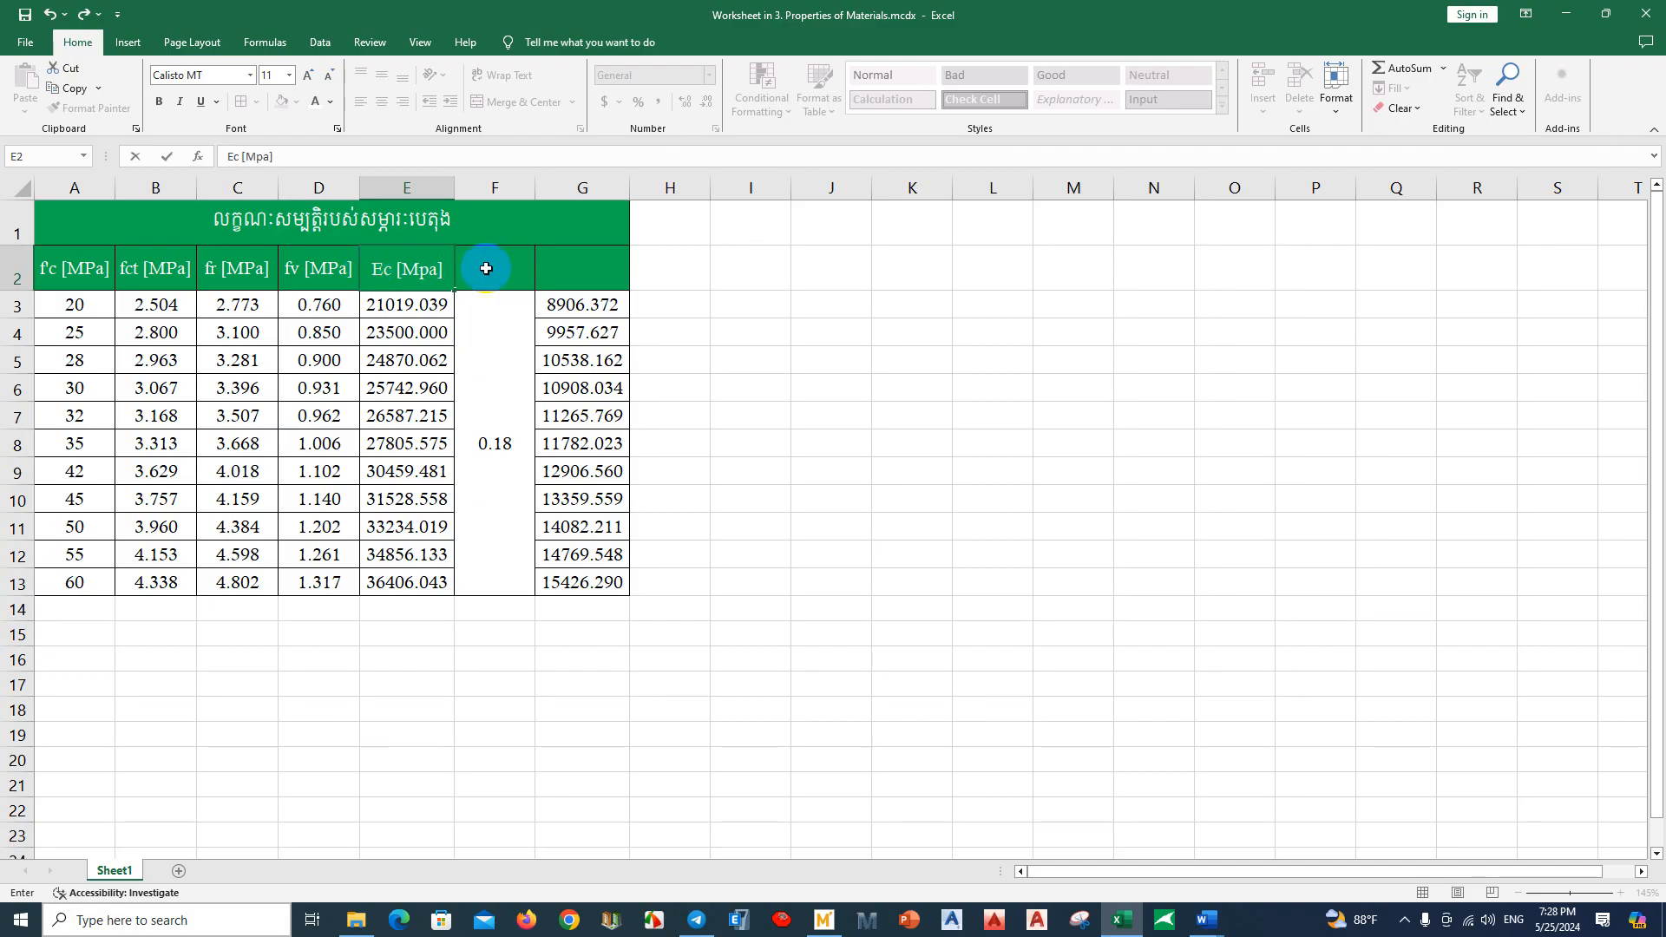
click(417, 263)
key(BackSpace)
text(P)
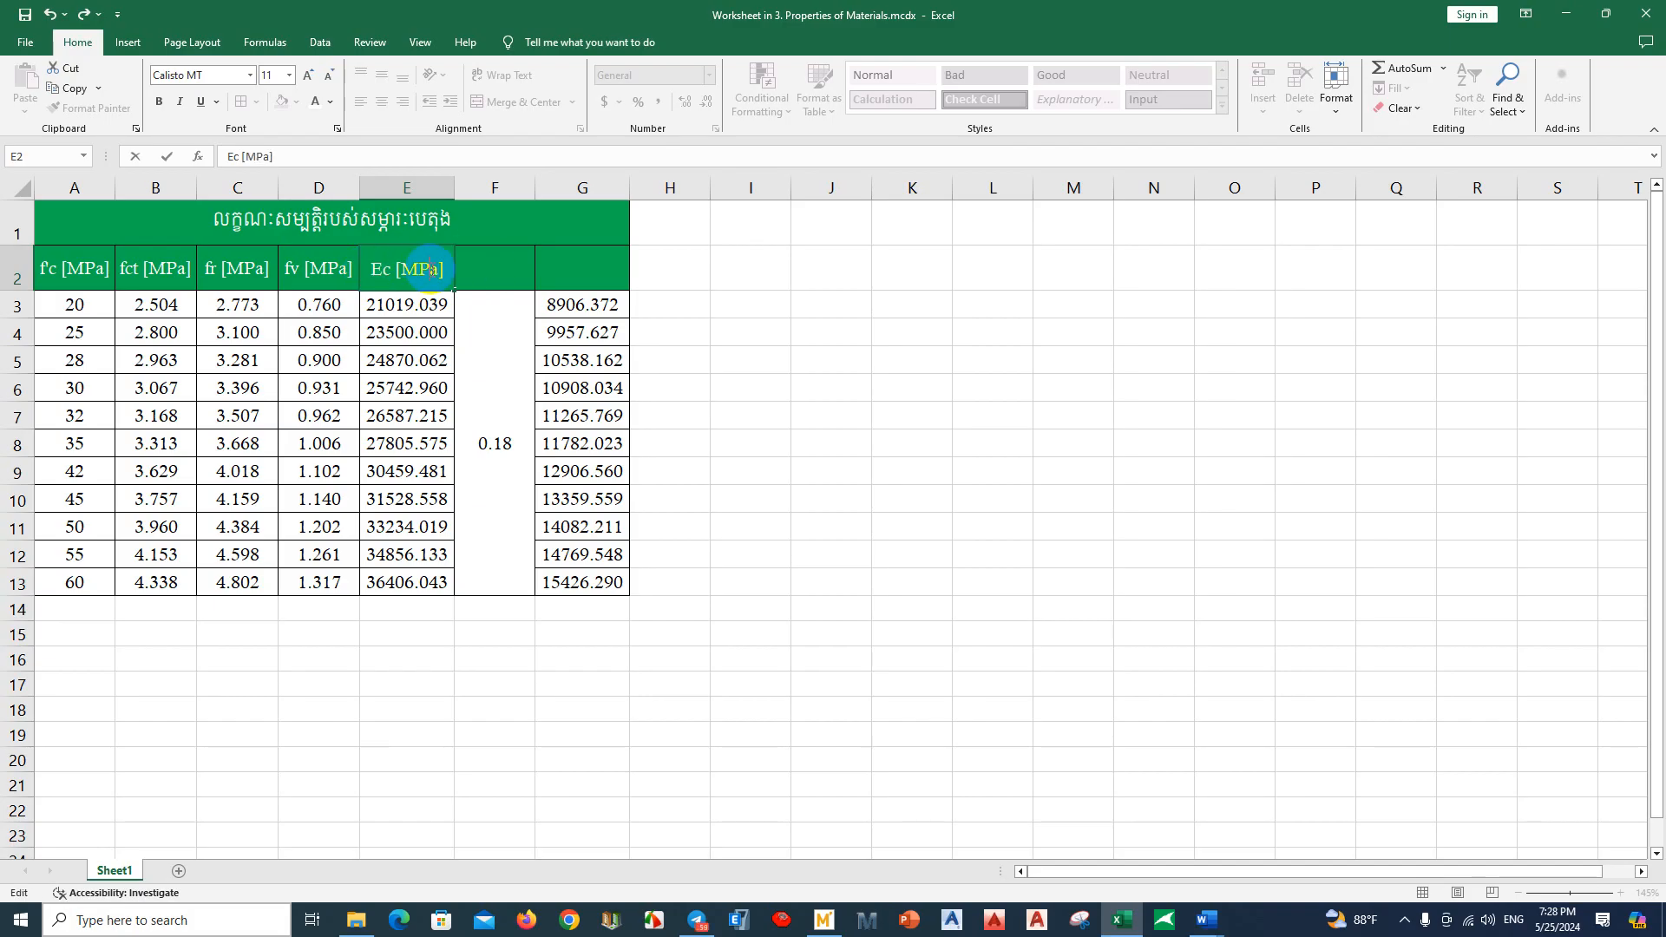
Step: Insert the Greek small letter mu (μ) from the Greek and Coptic symbols as the header in F2
click(491, 262)
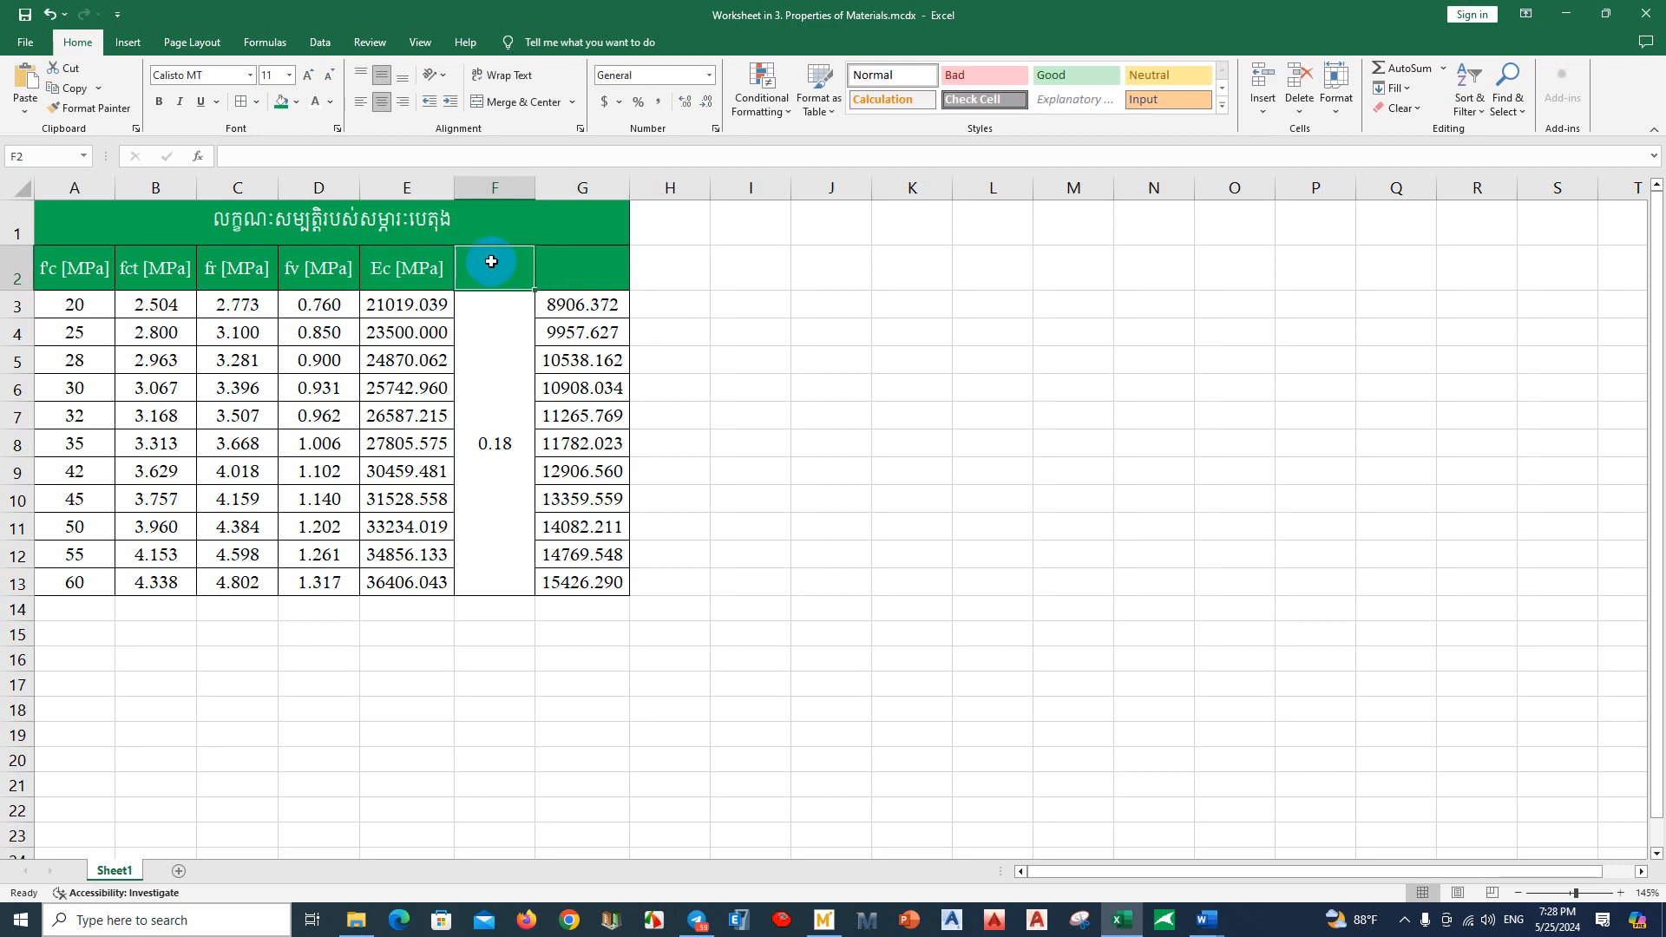
click(127, 43)
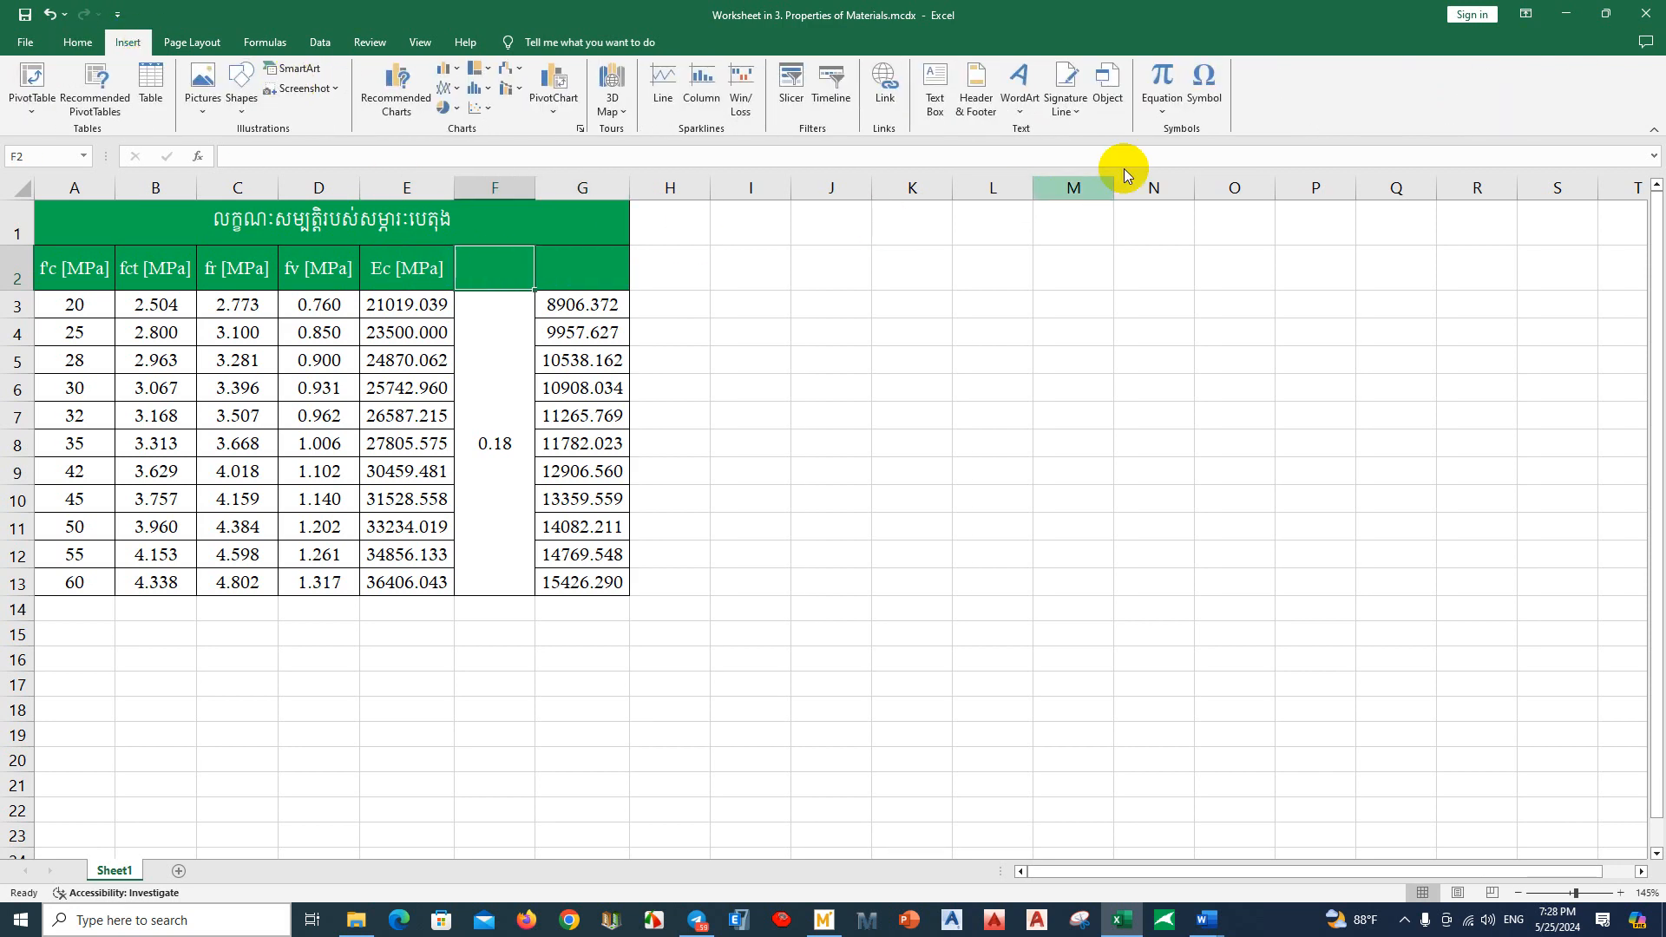
click(1205, 87)
click(1212, 205)
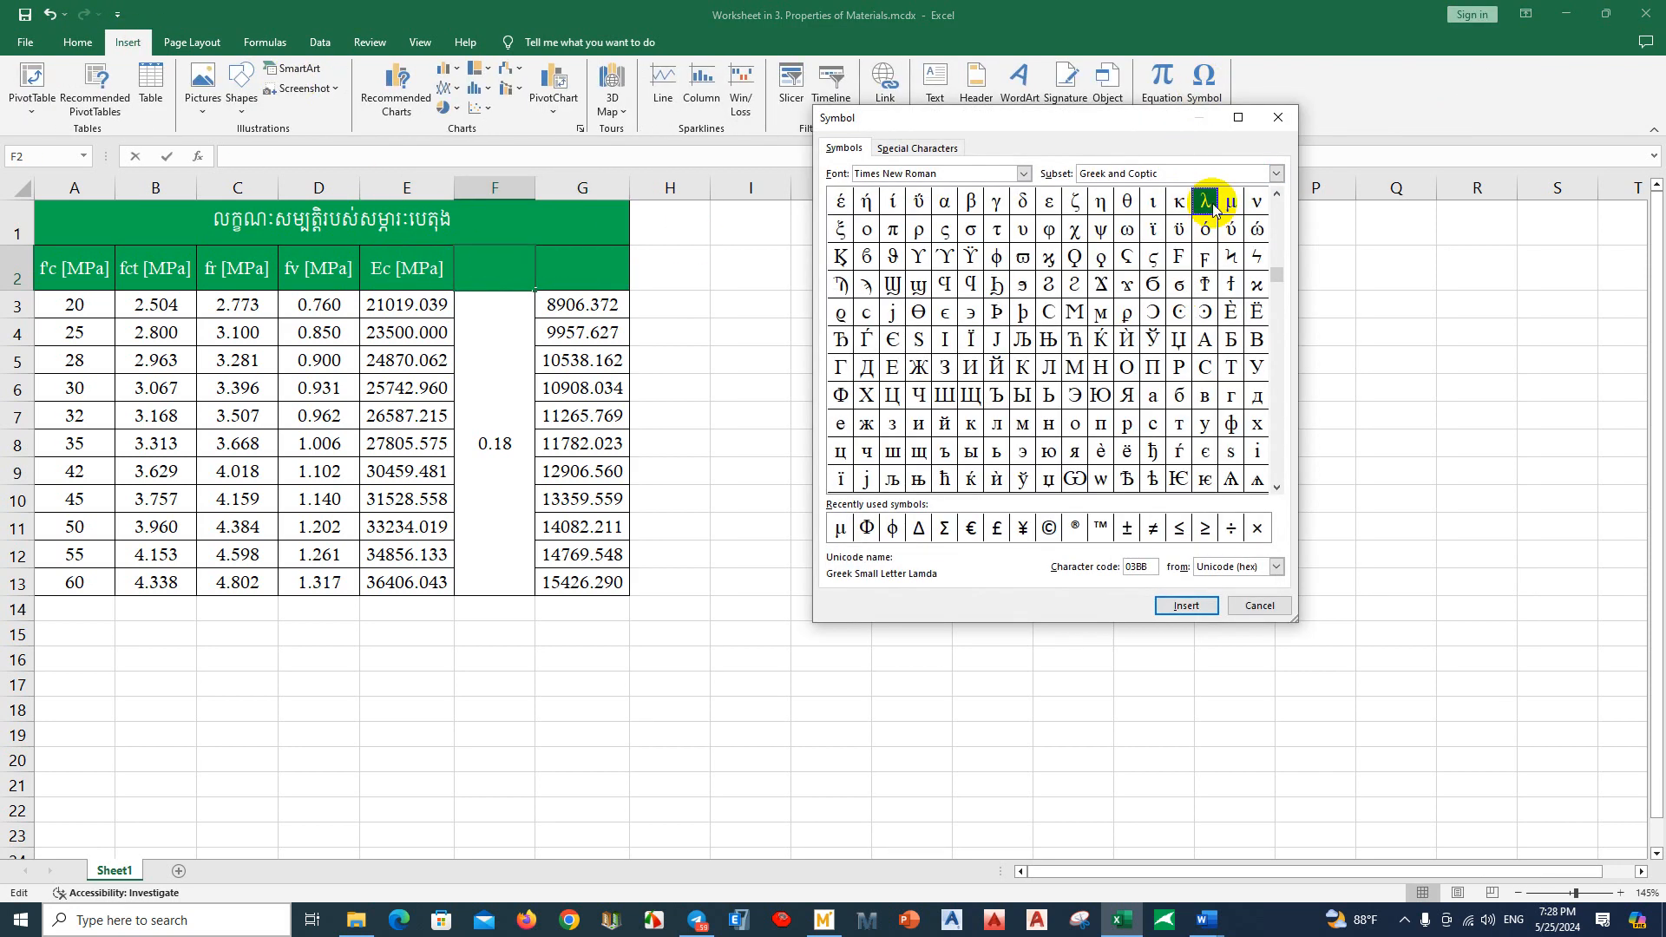
click(1229, 203)
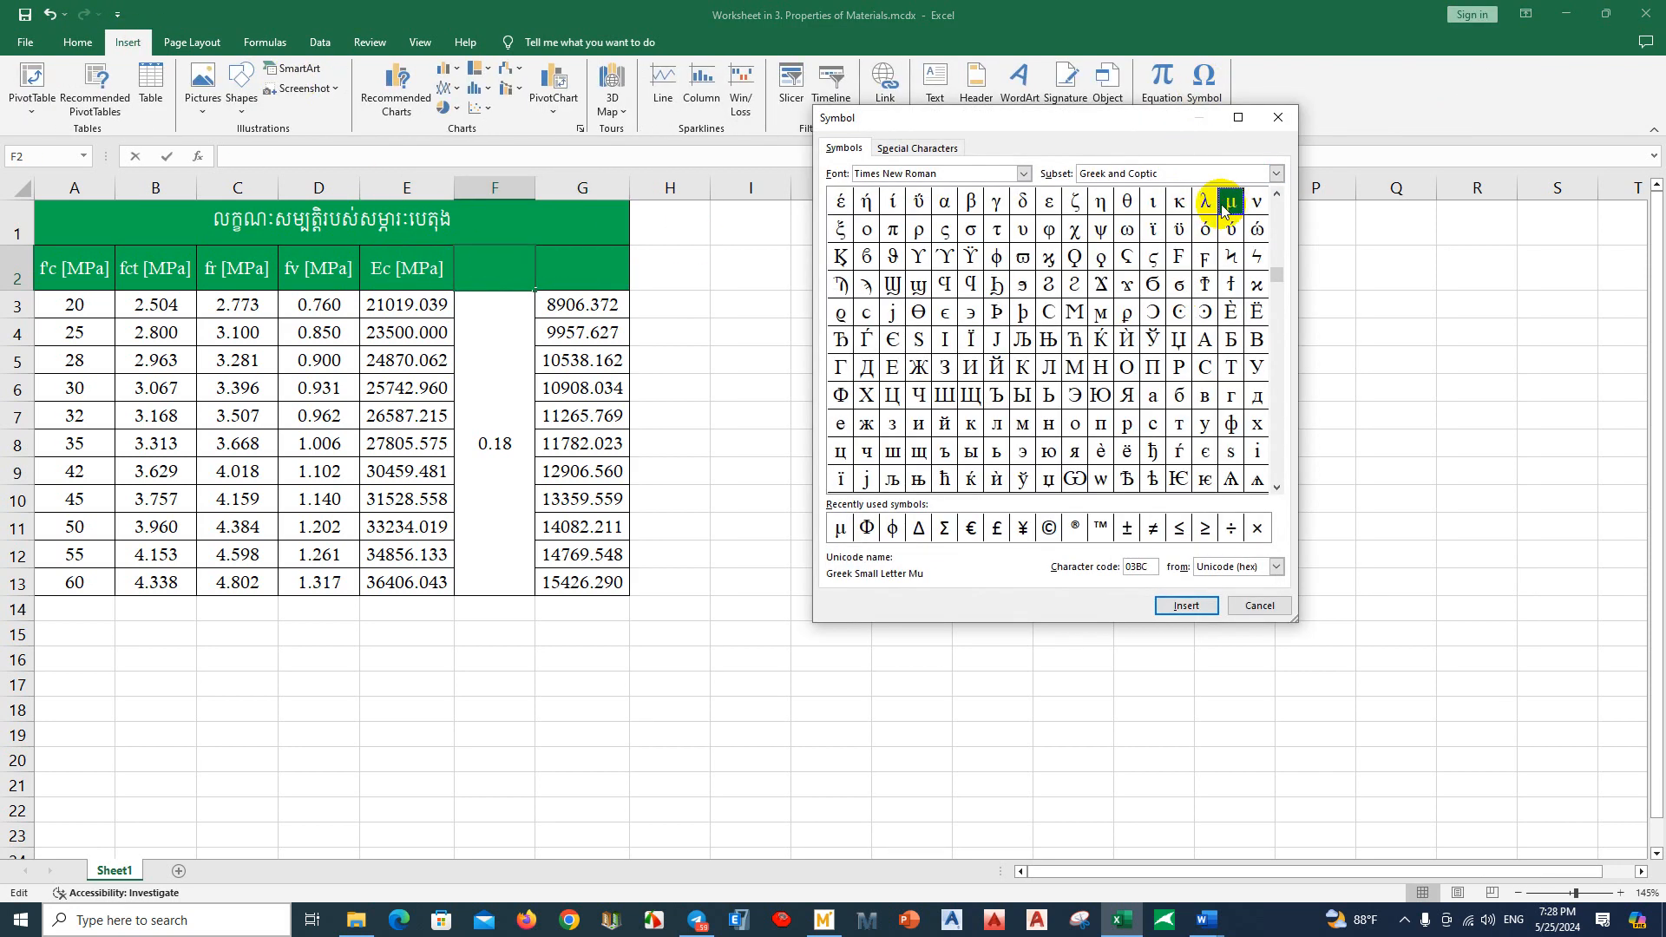
click(1274, 173)
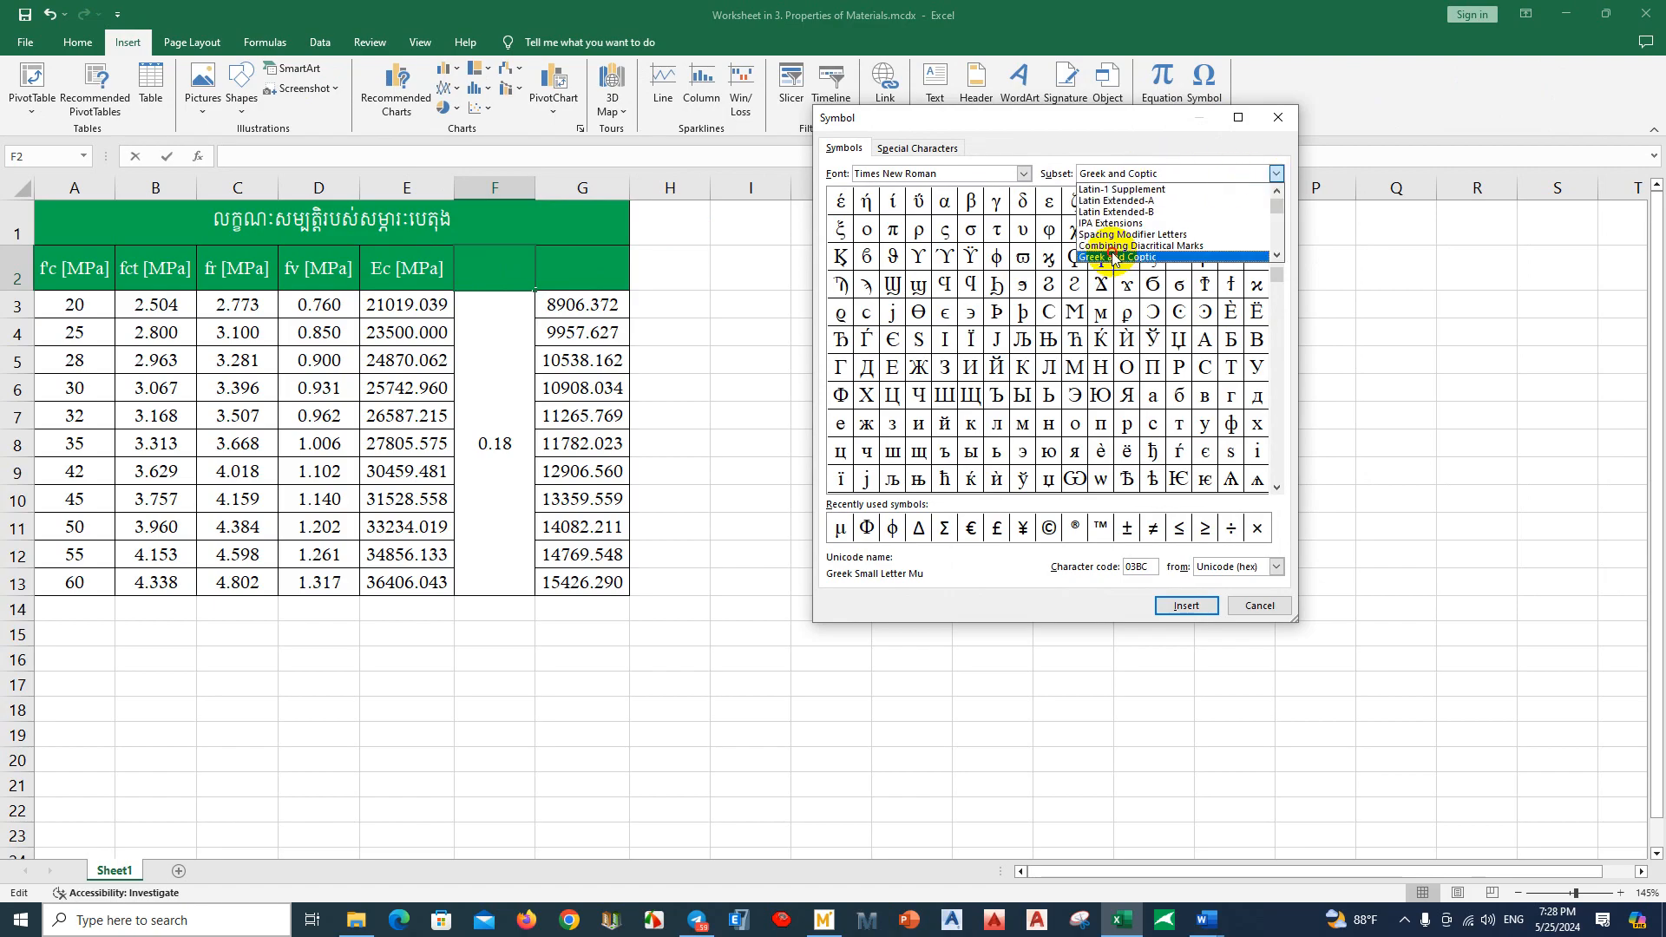
click(1114, 257)
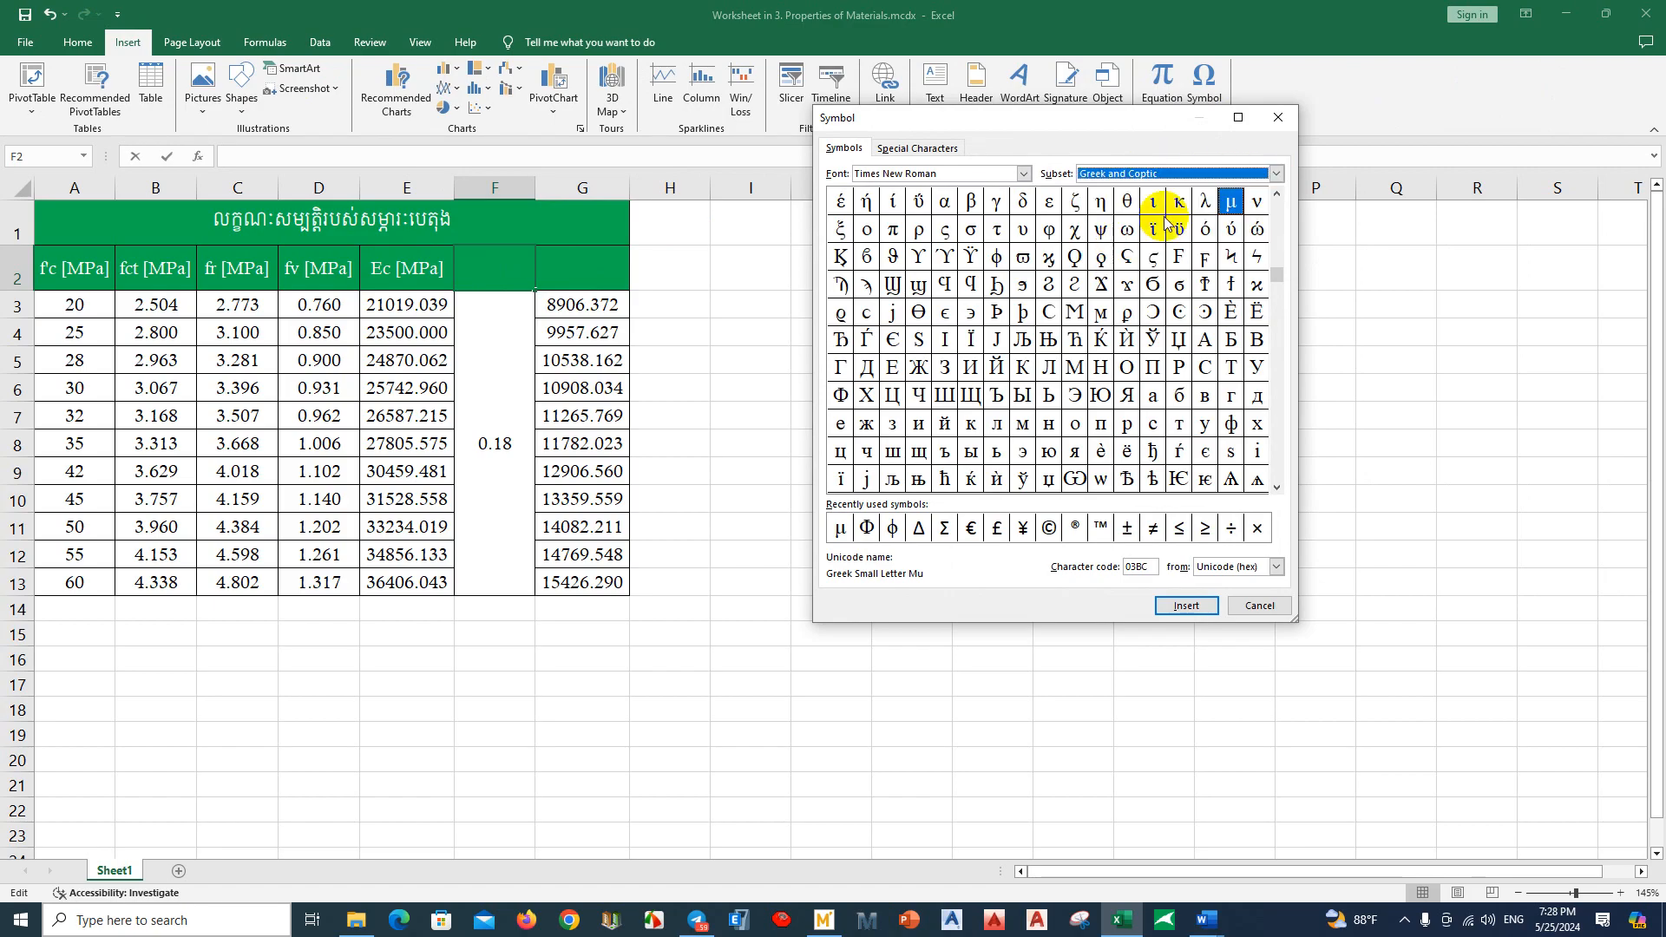
click(1180, 605)
click(1254, 599)
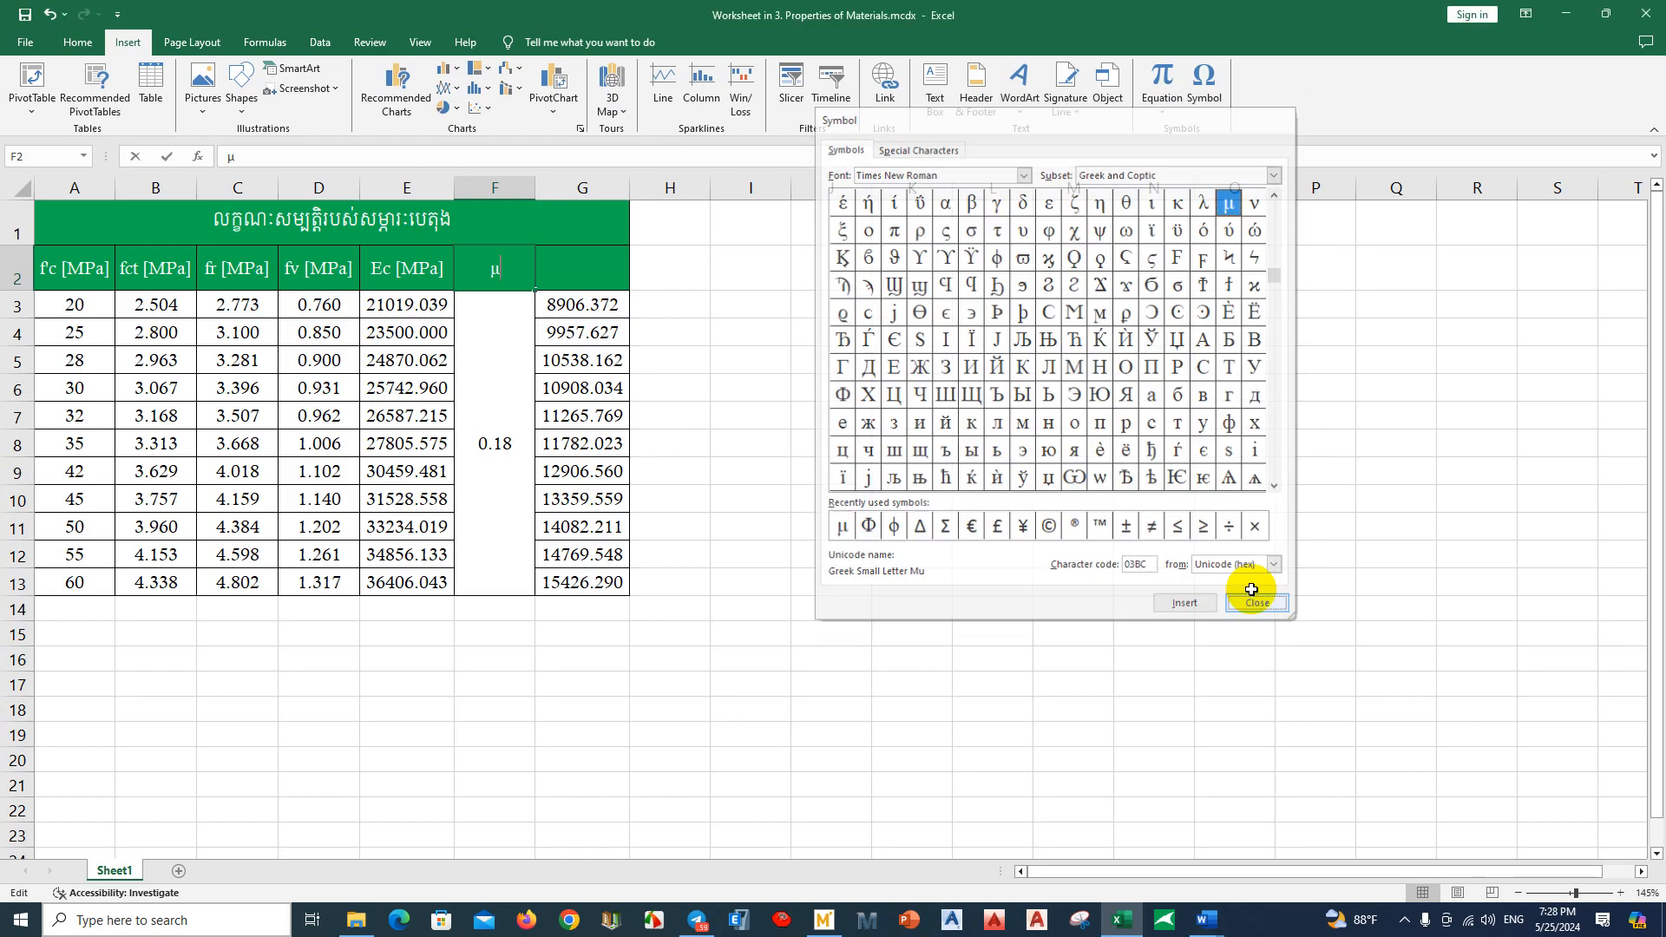
Step: Enter the column header "Gc [MPa]" in cell G2
click(585, 269)
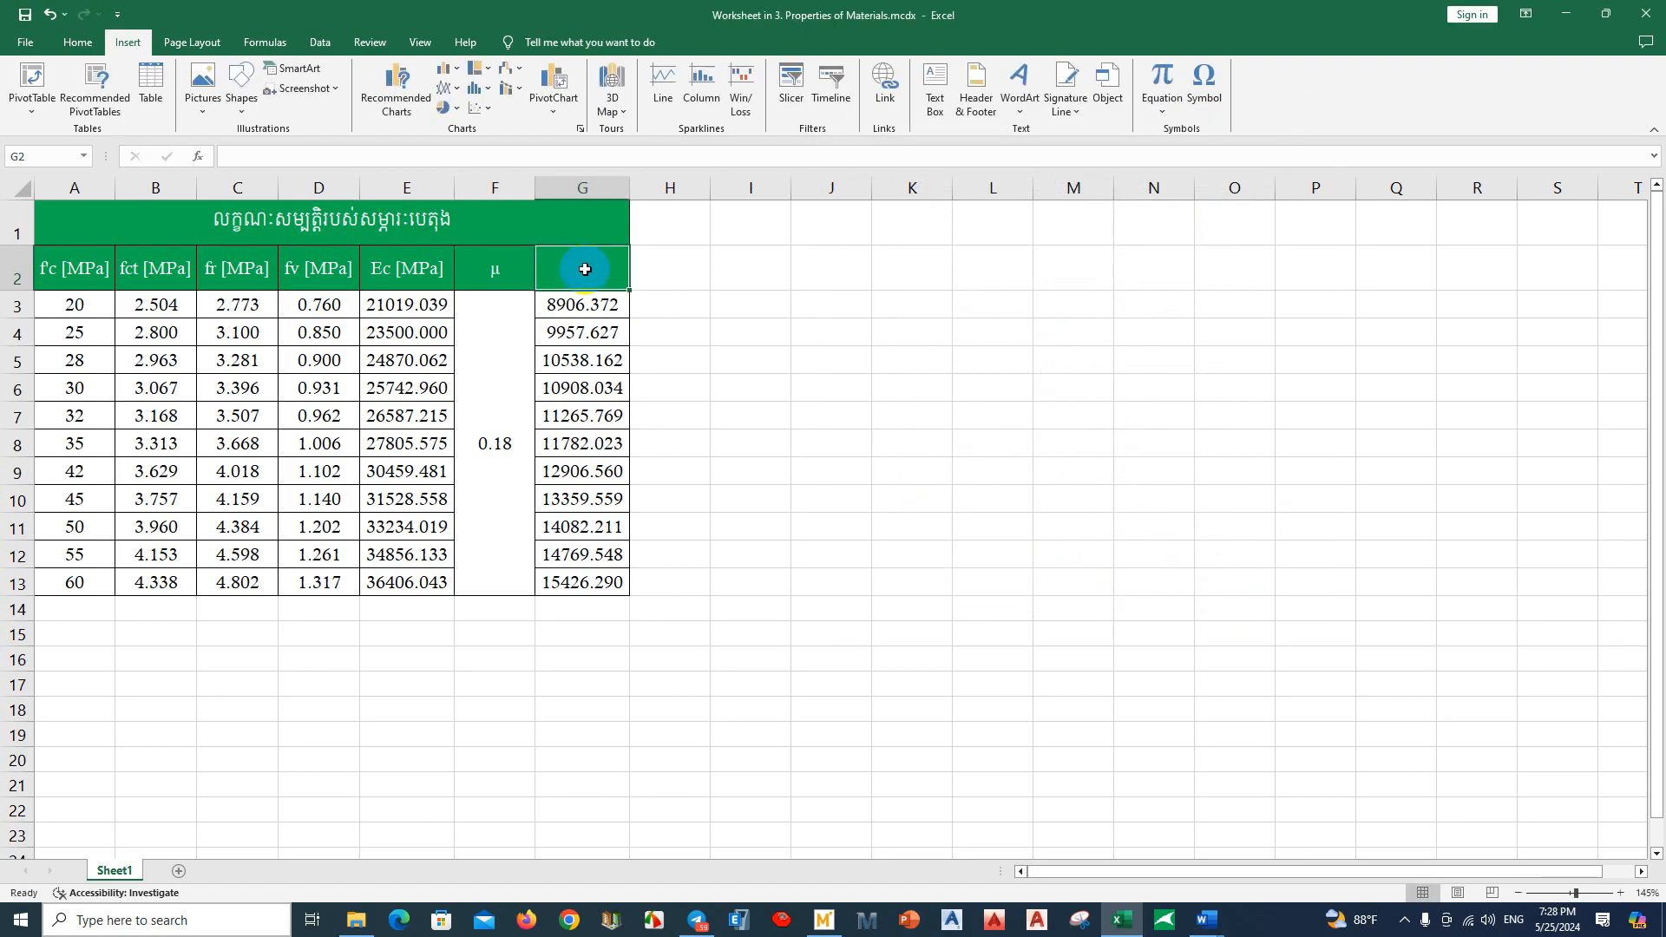
text(Gc [Mpa)
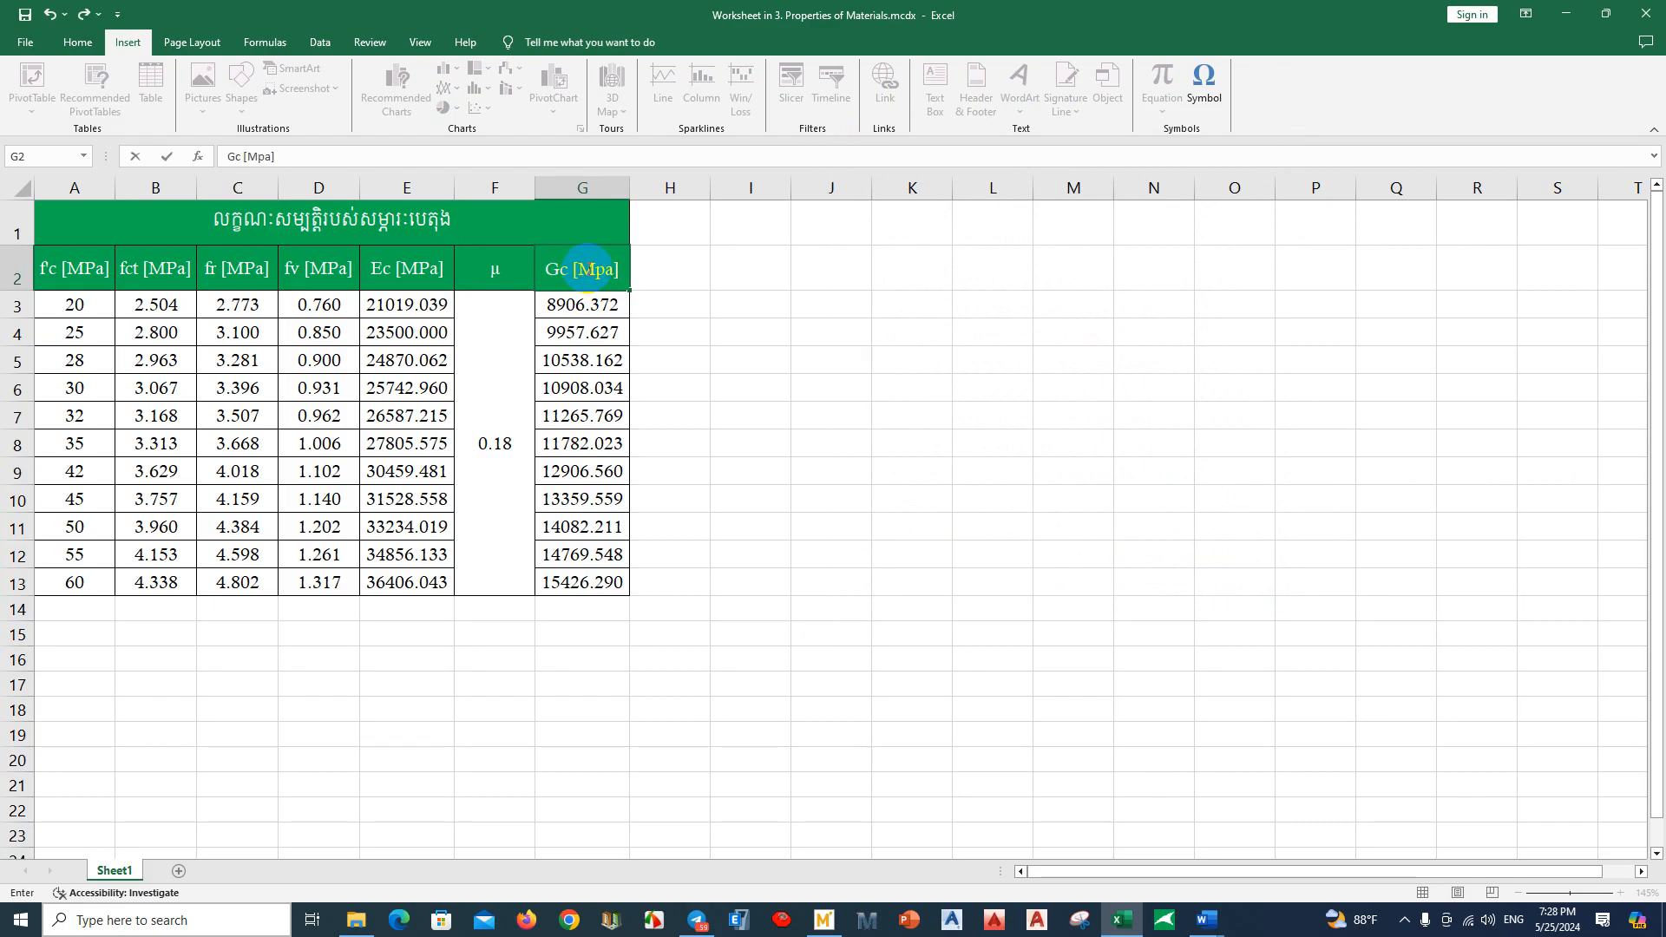
key(BackSpace)
text(P)
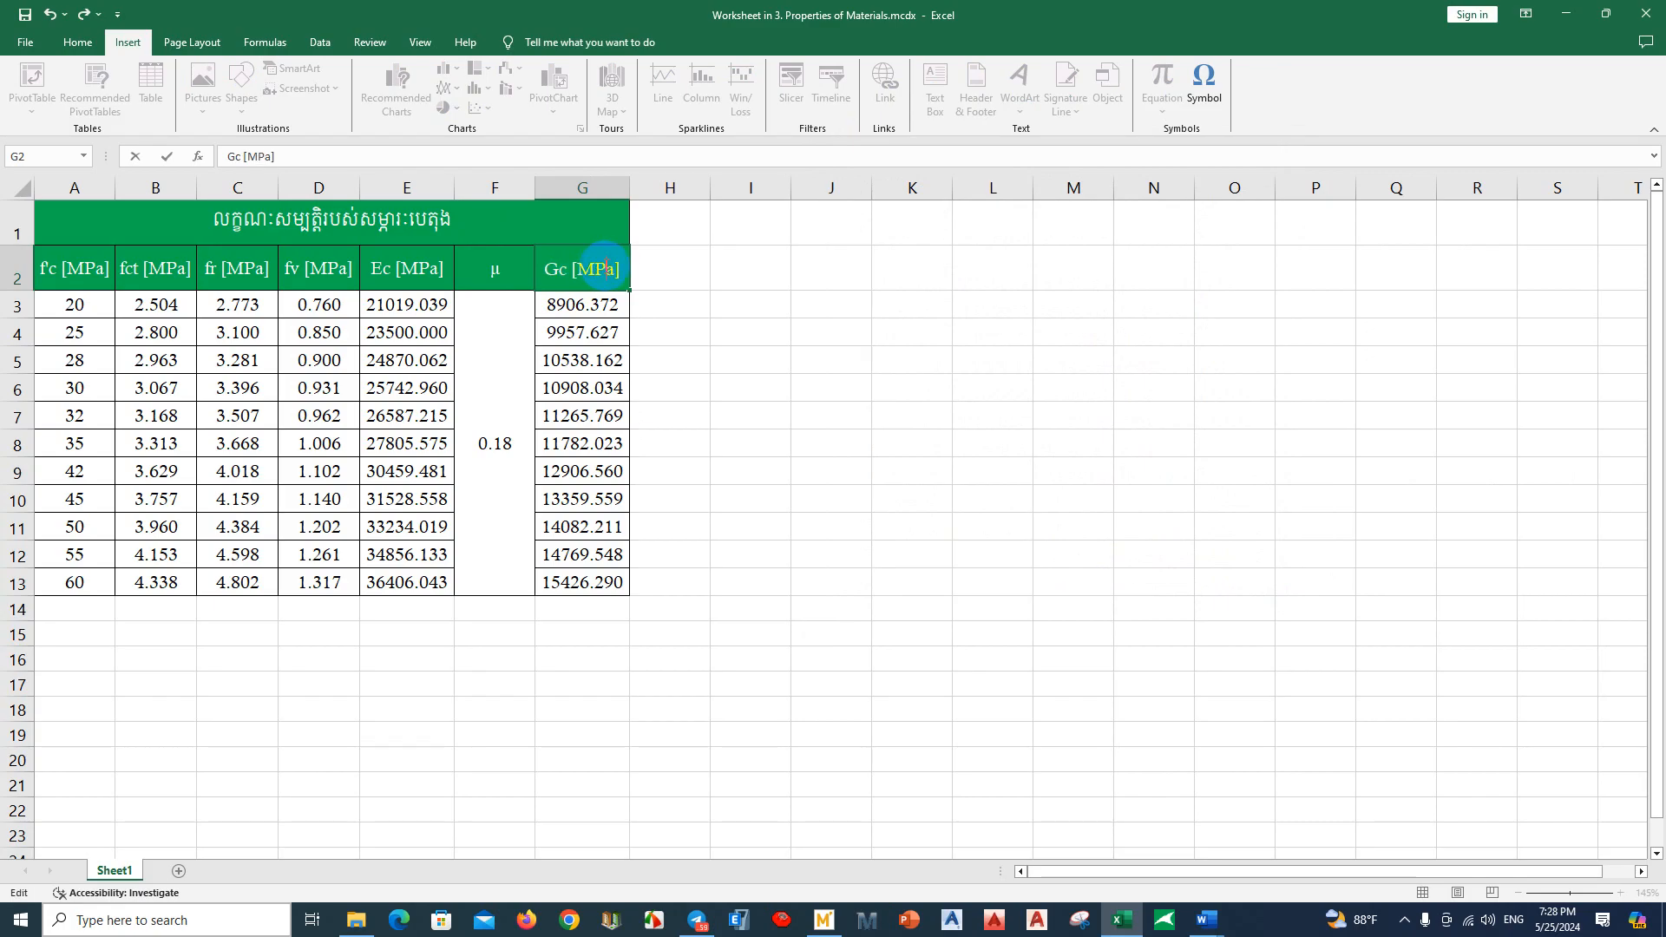
click(716, 344)
Step: Make the column headers in A2:G2 bold
drag(605, 264, 38, 249)
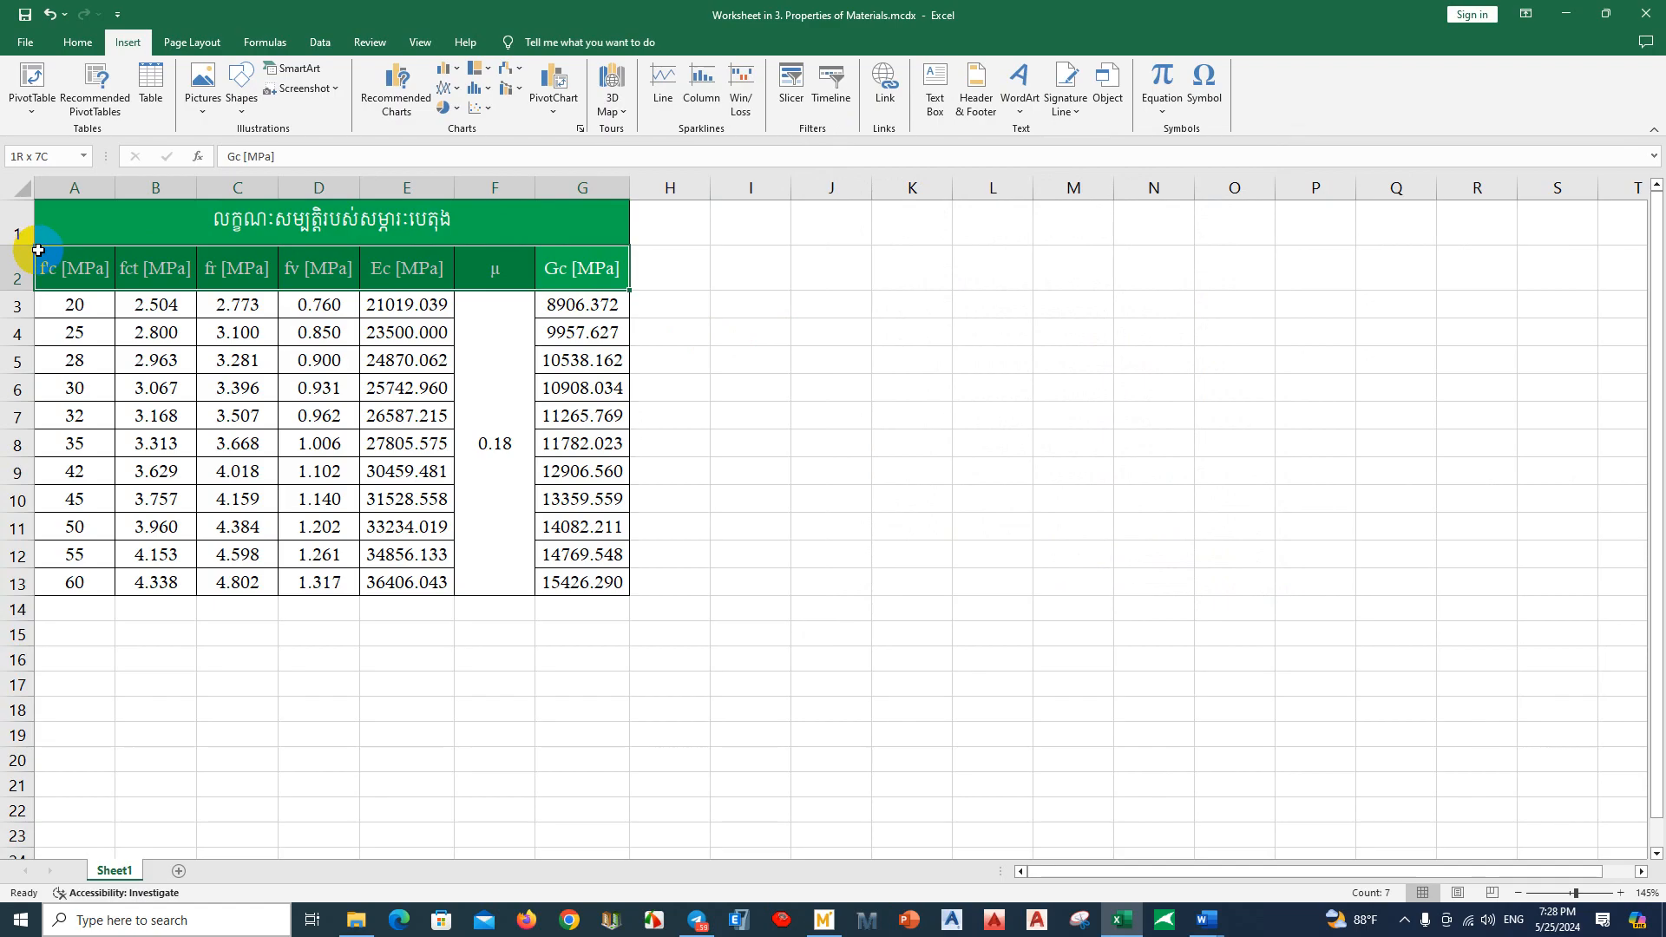
click(77, 44)
click(159, 102)
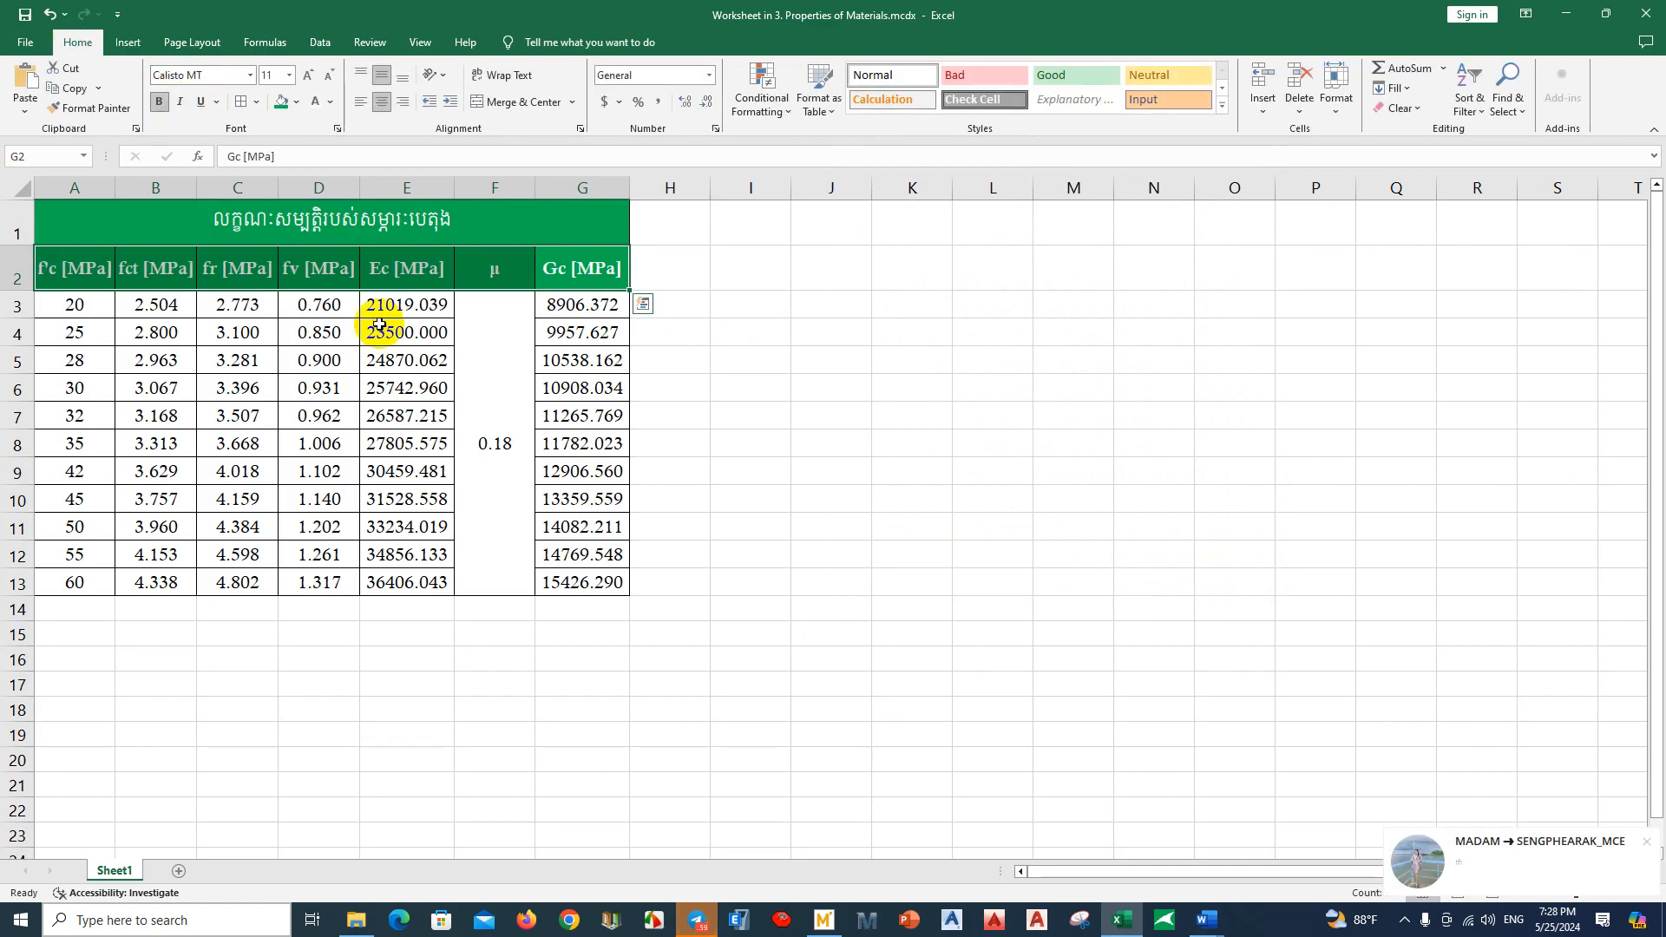
click(390, 337)
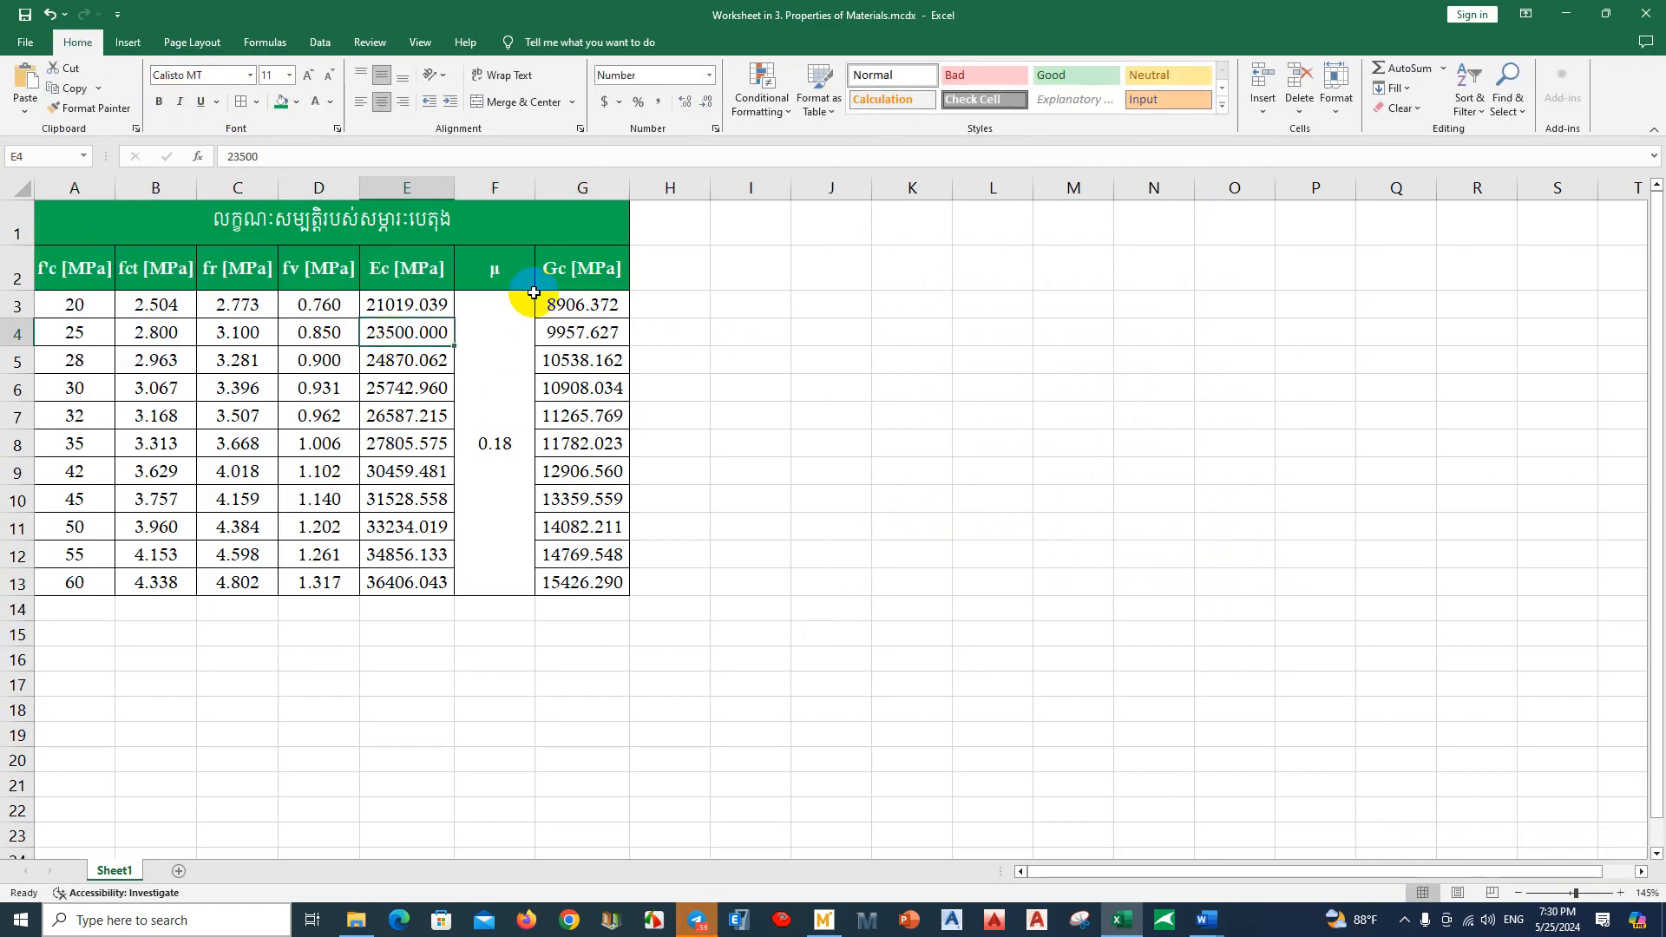
Step: Fill the header cells A2:G2 with blue and widen columns A to G equally
drag(577, 260, 21, 262)
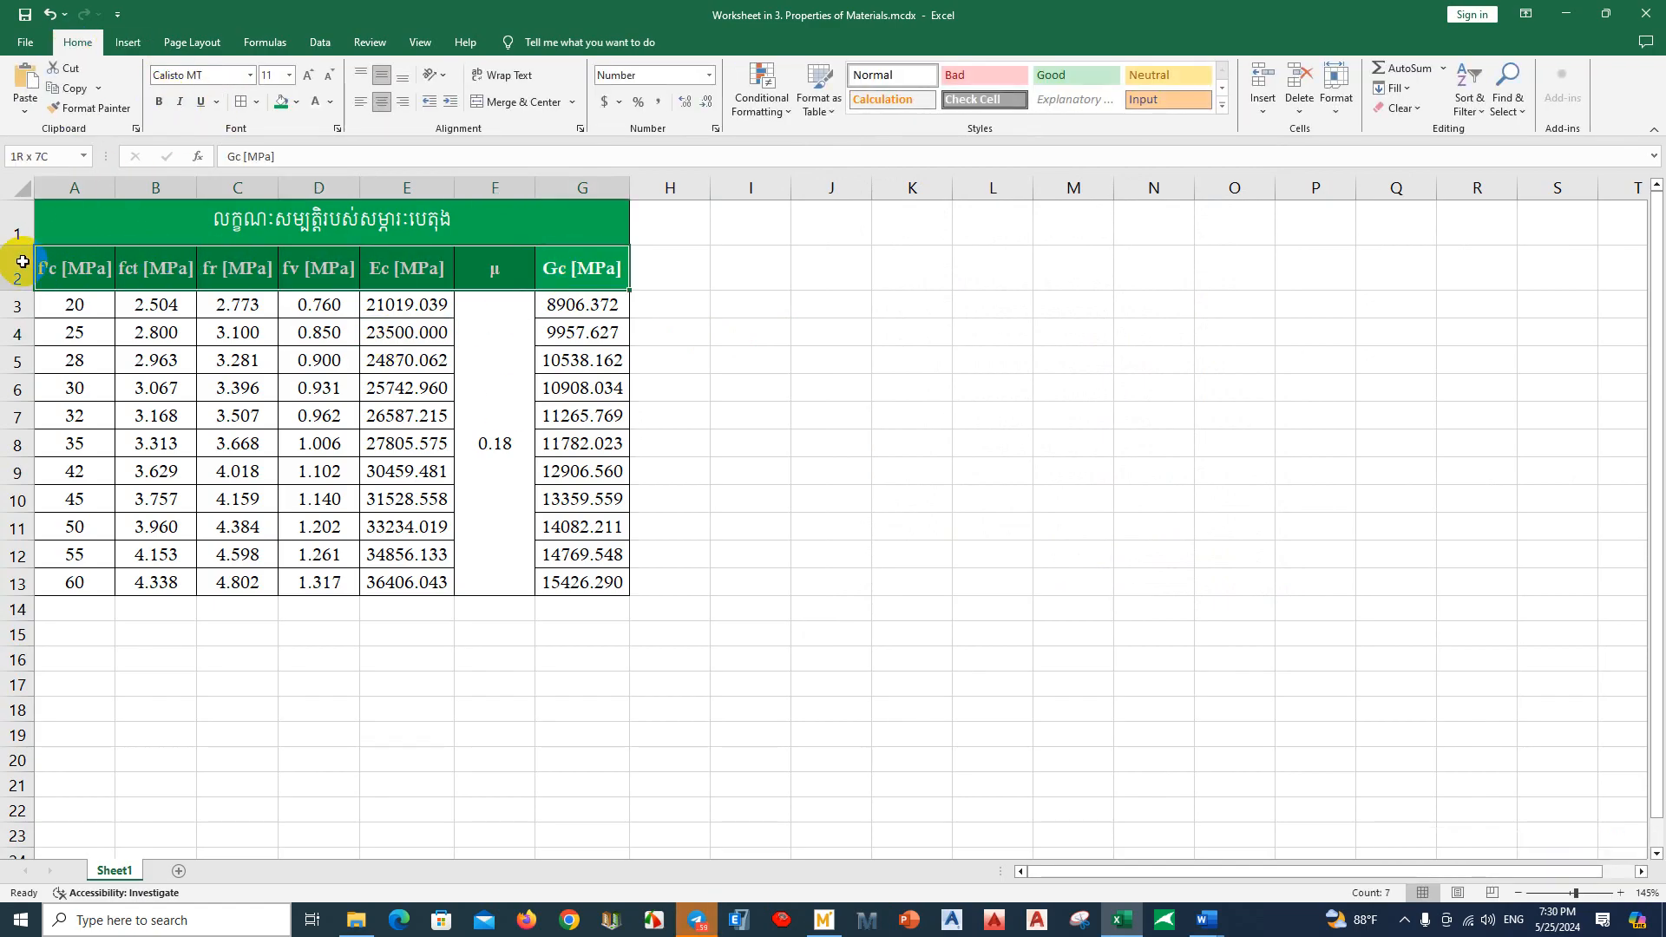
click(296, 102)
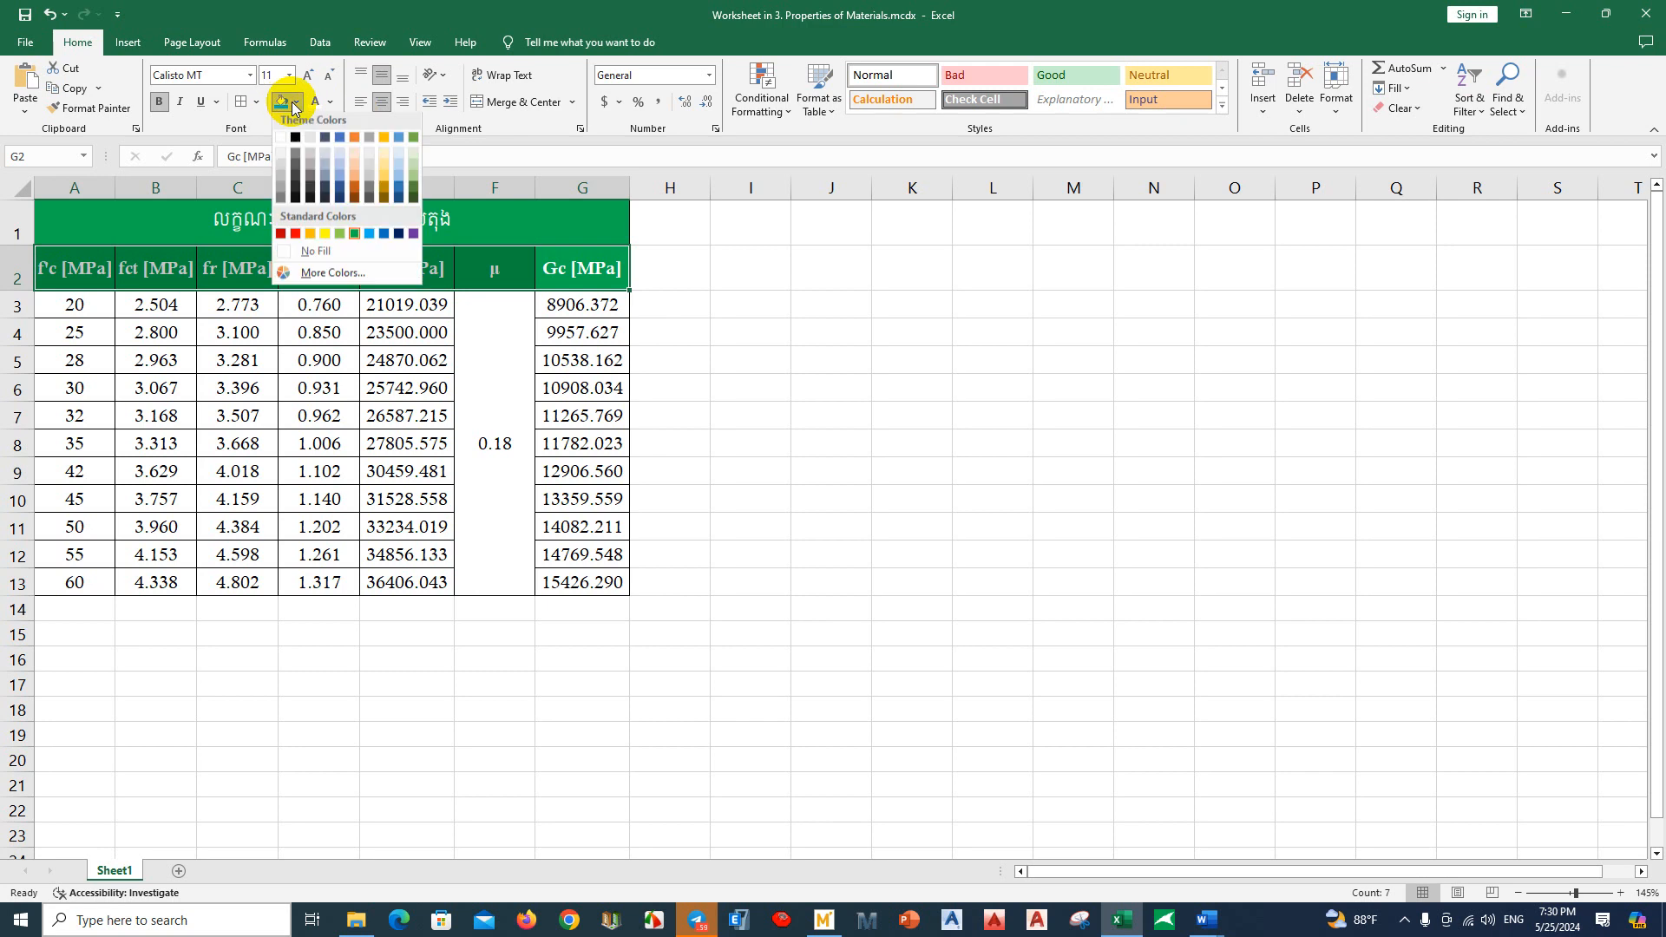
click(384, 238)
click(143, 268)
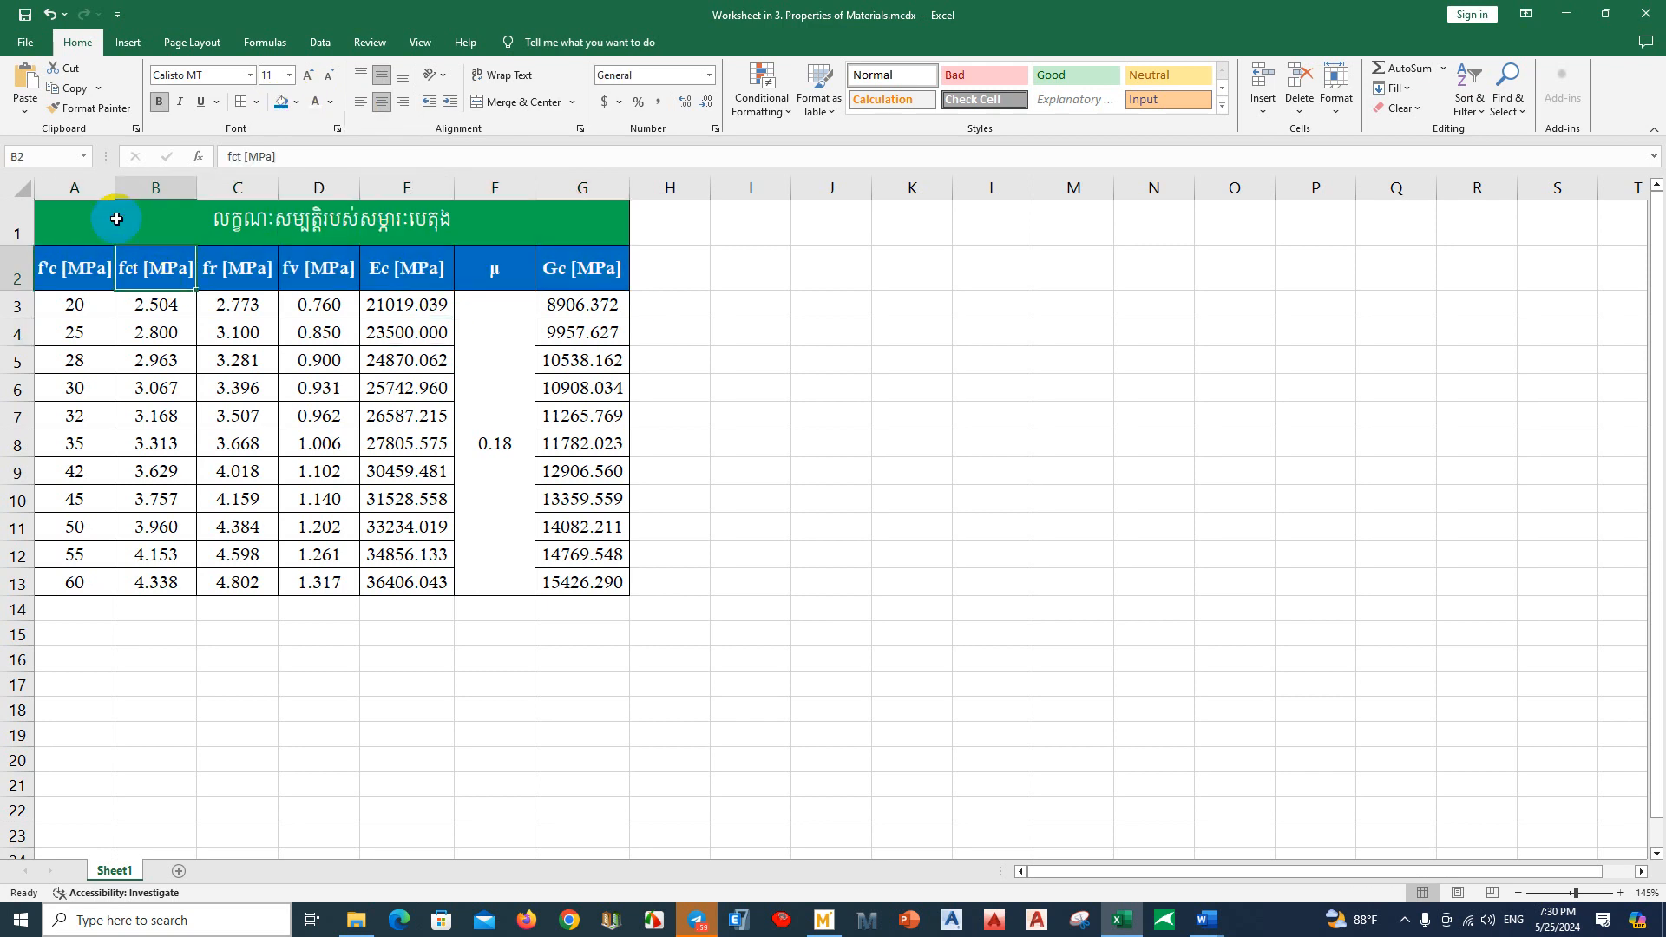
drag(87, 187, 641, 189)
click(625, 314)
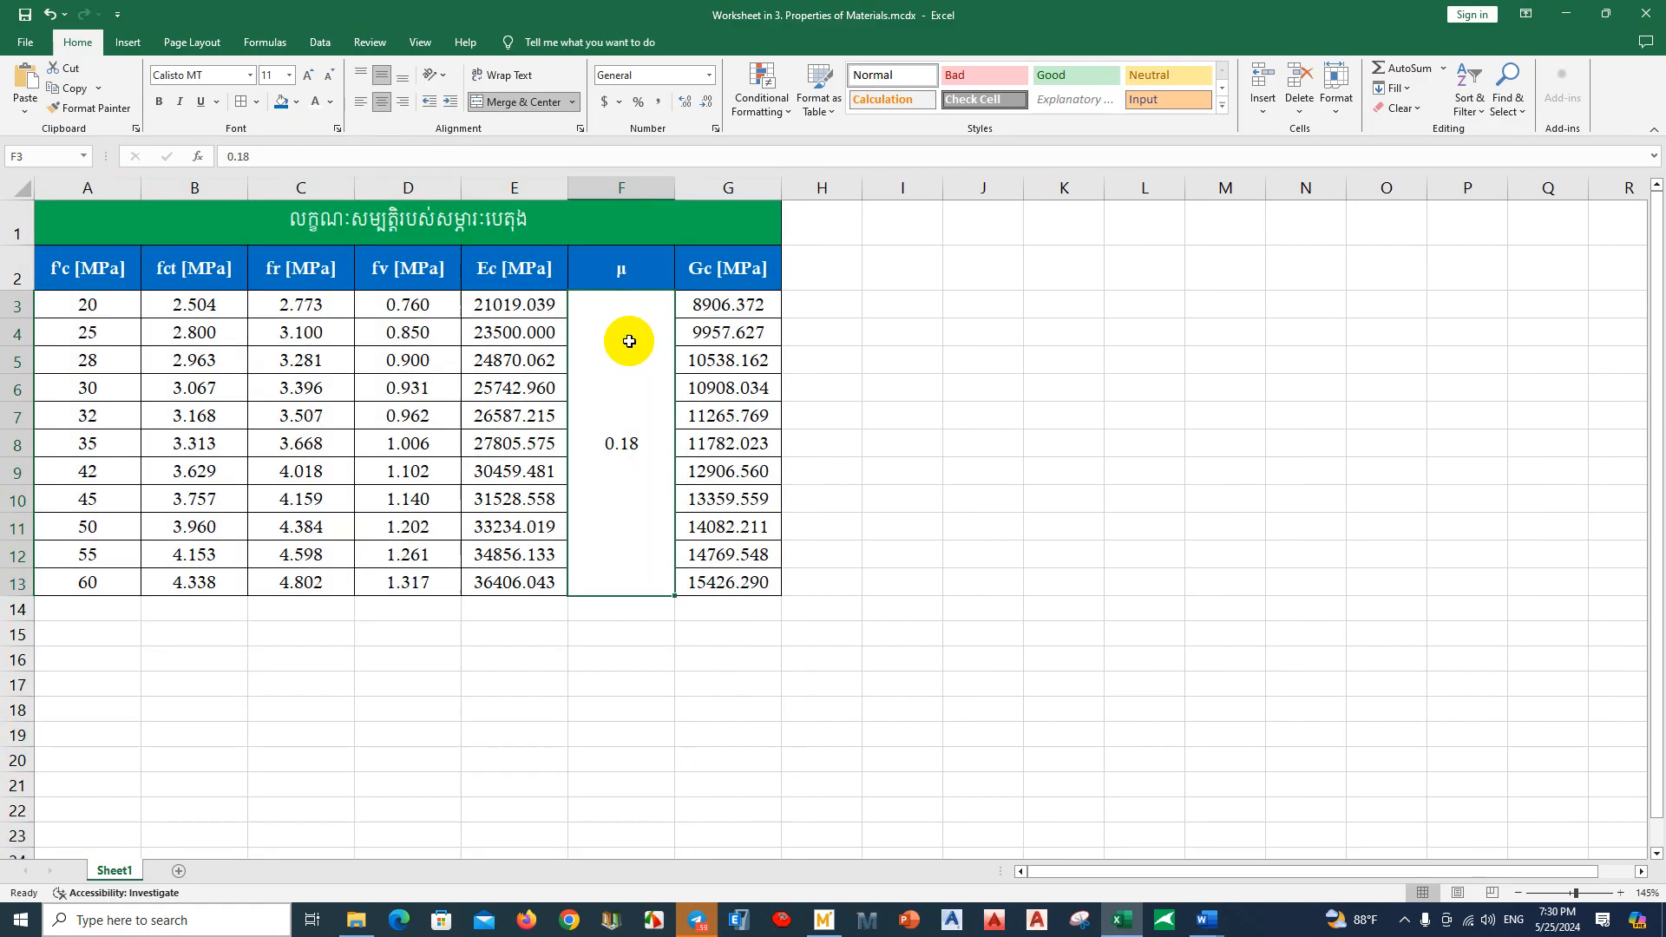
Step: Format the letter c in the f'c [MPa] header in A2 as subscript
double_click(74, 268)
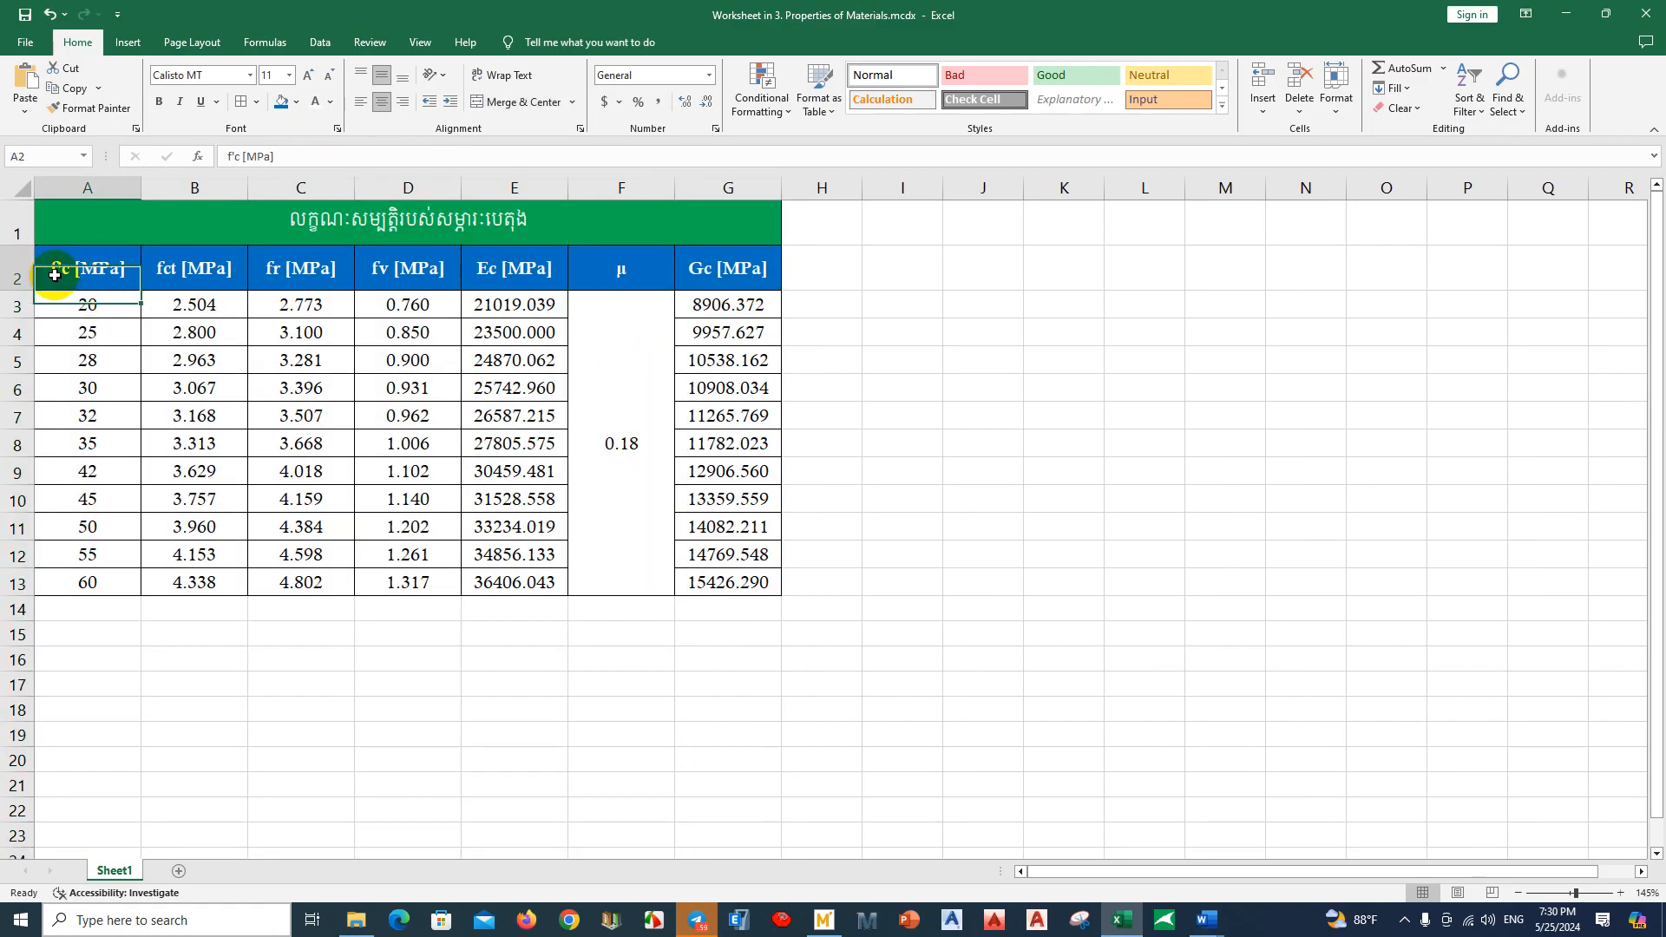
drag(65, 266, 70, 267)
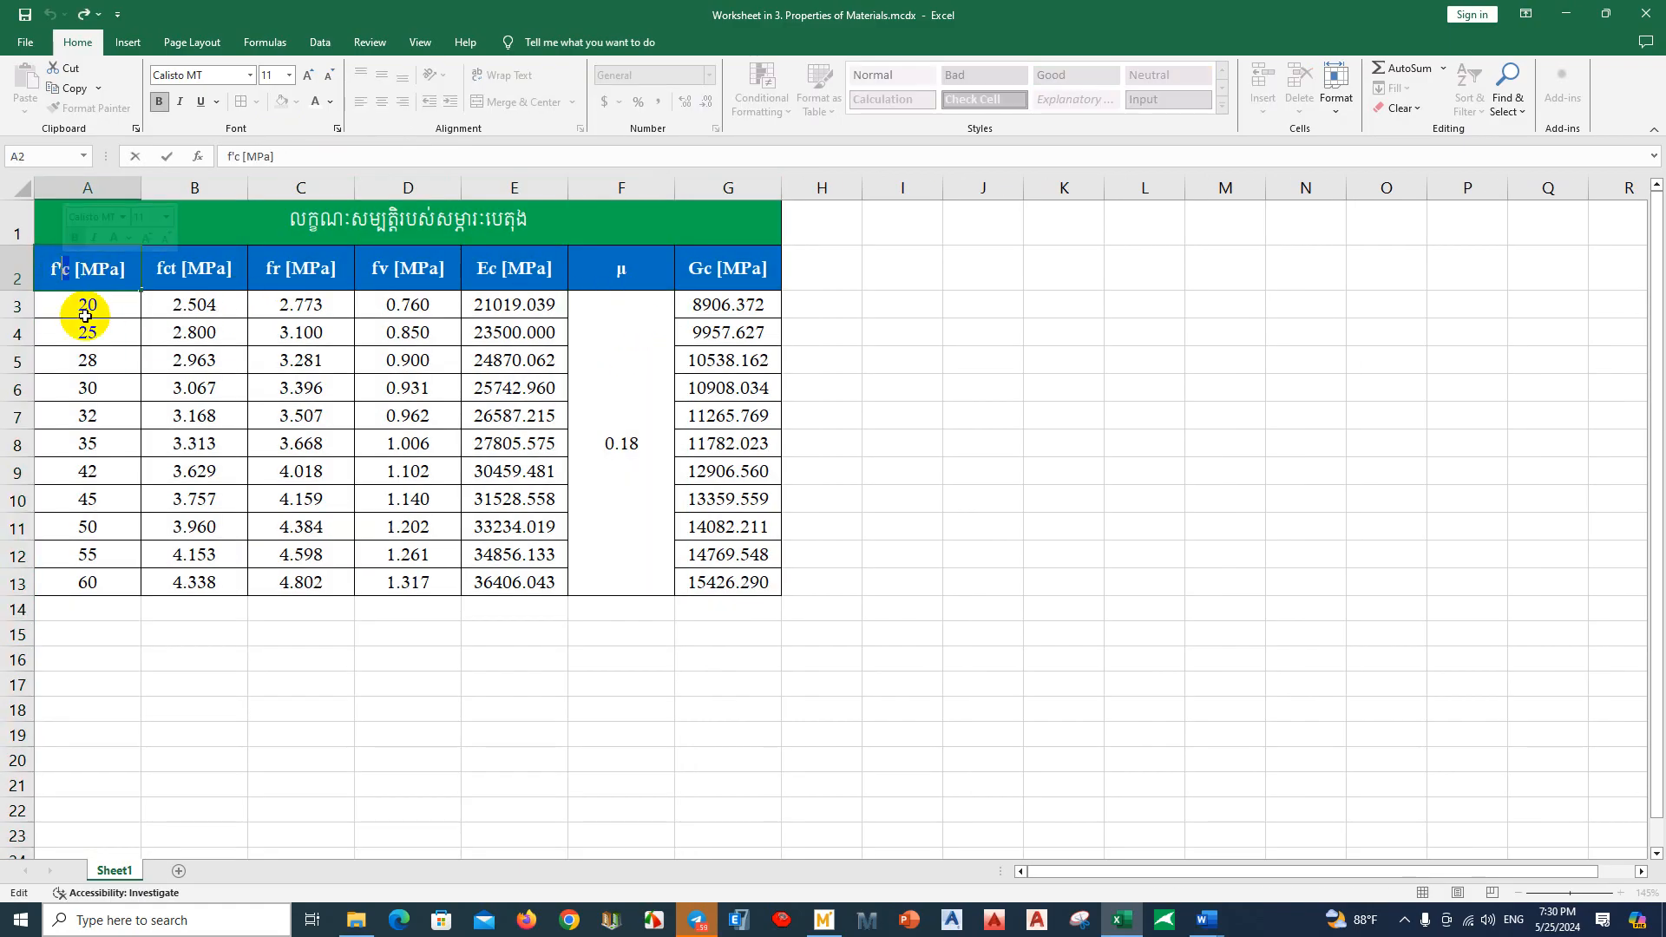
right_click(66, 275)
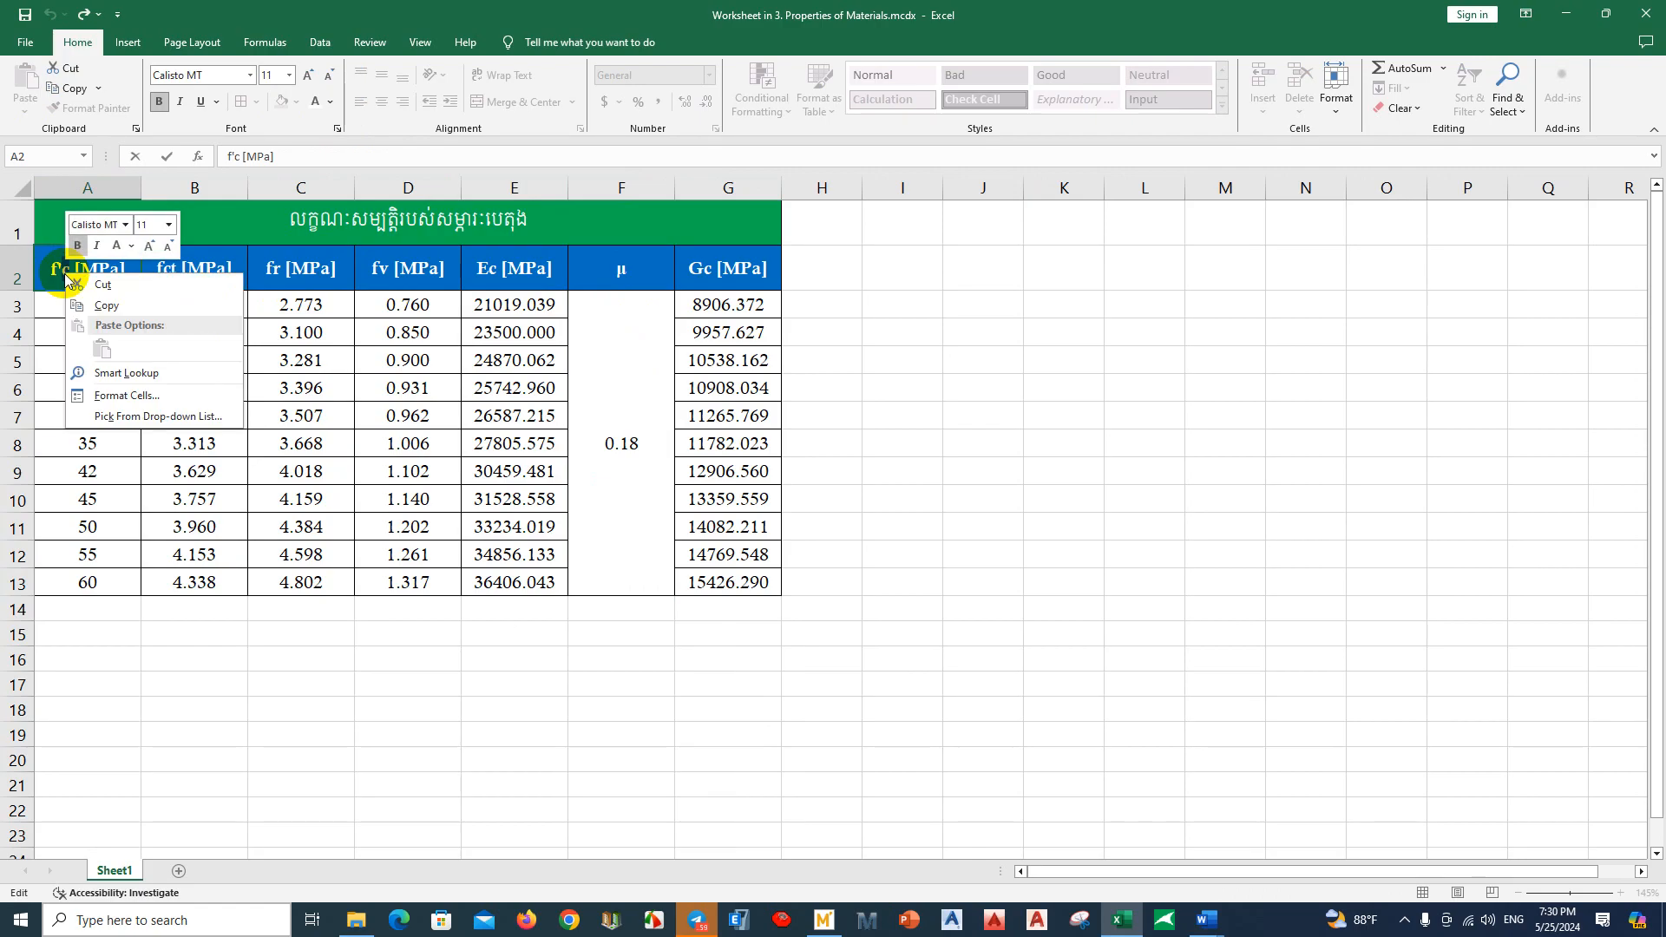
click(126, 395)
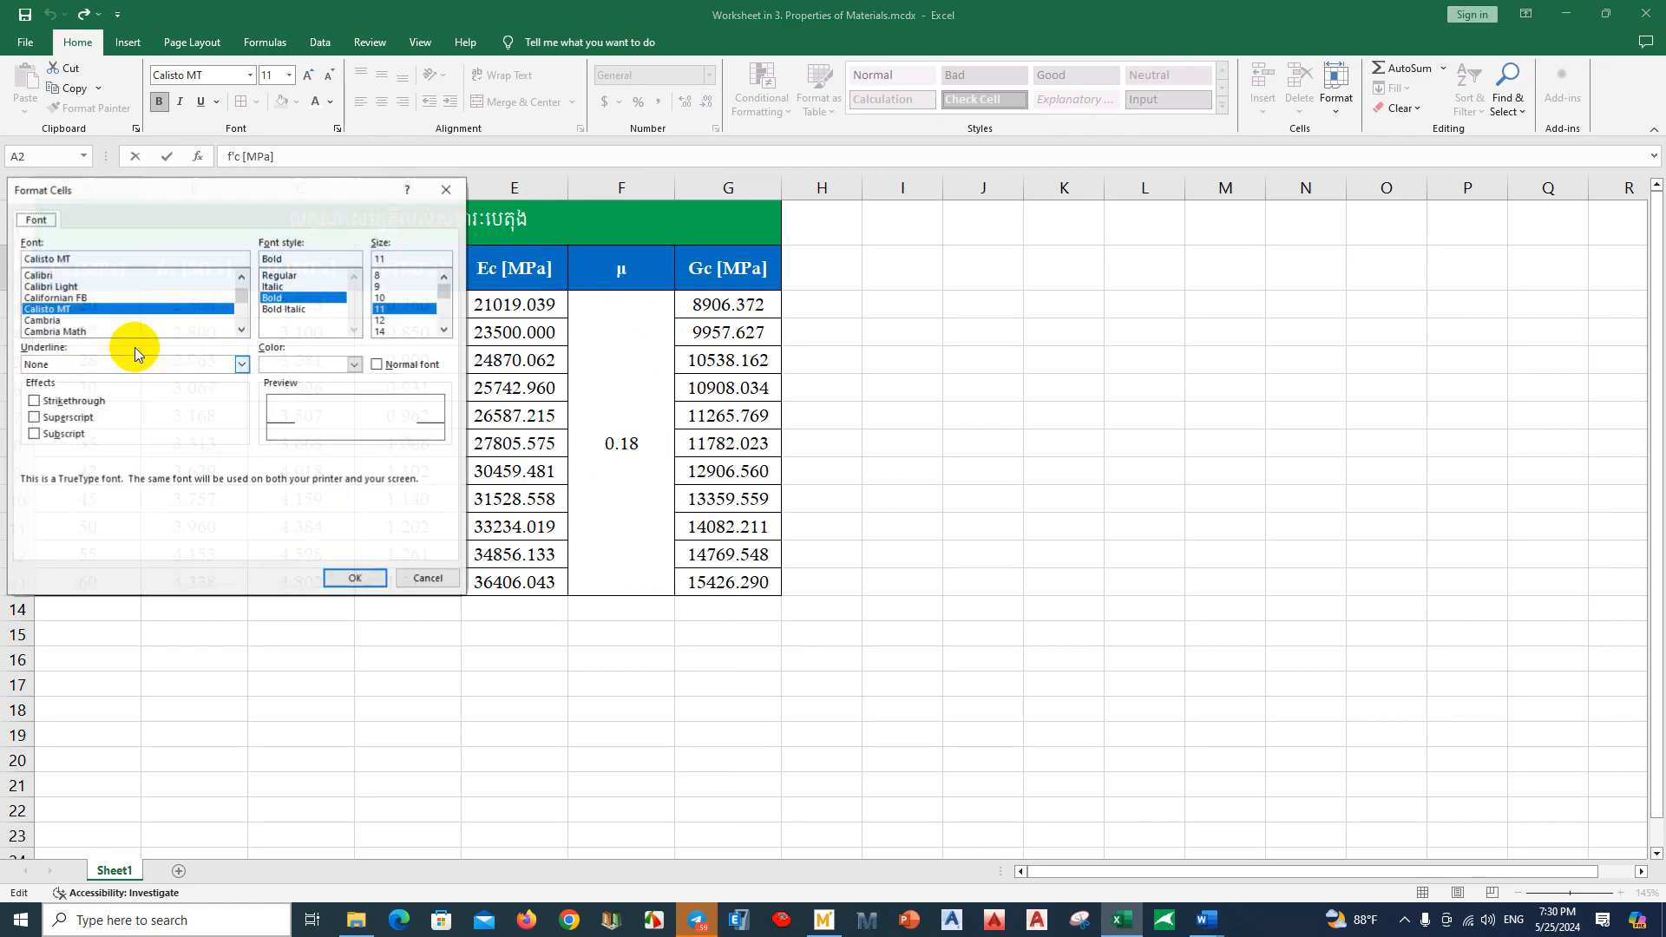
click(64, 436)
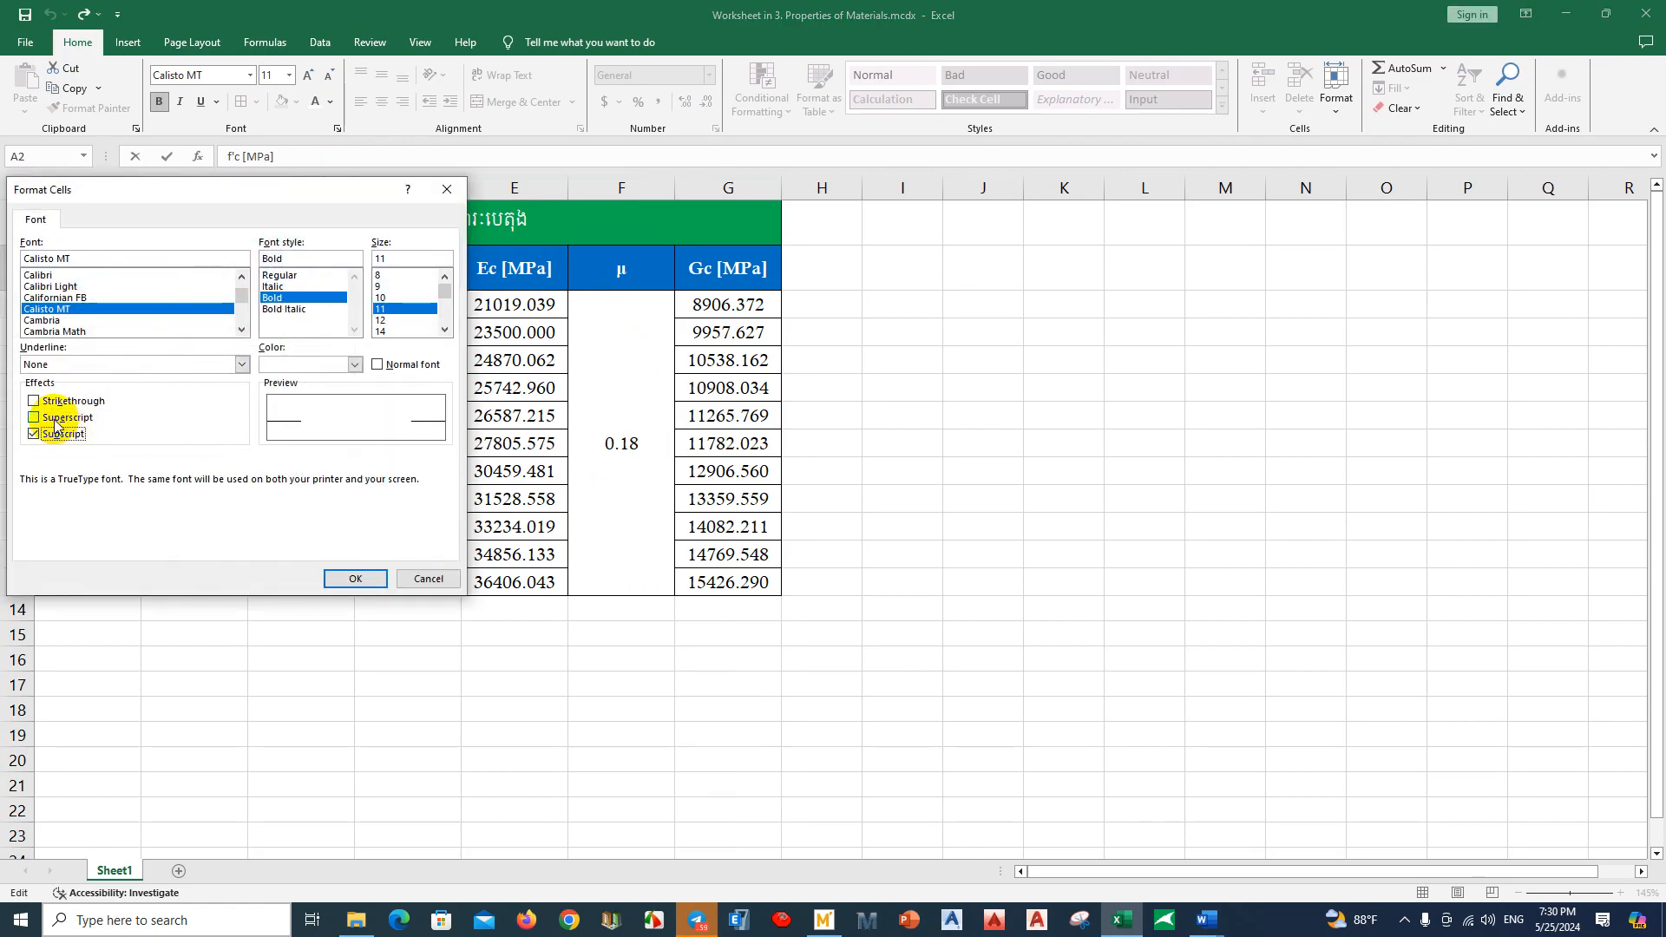
click(66, 401)
click(66, 401)
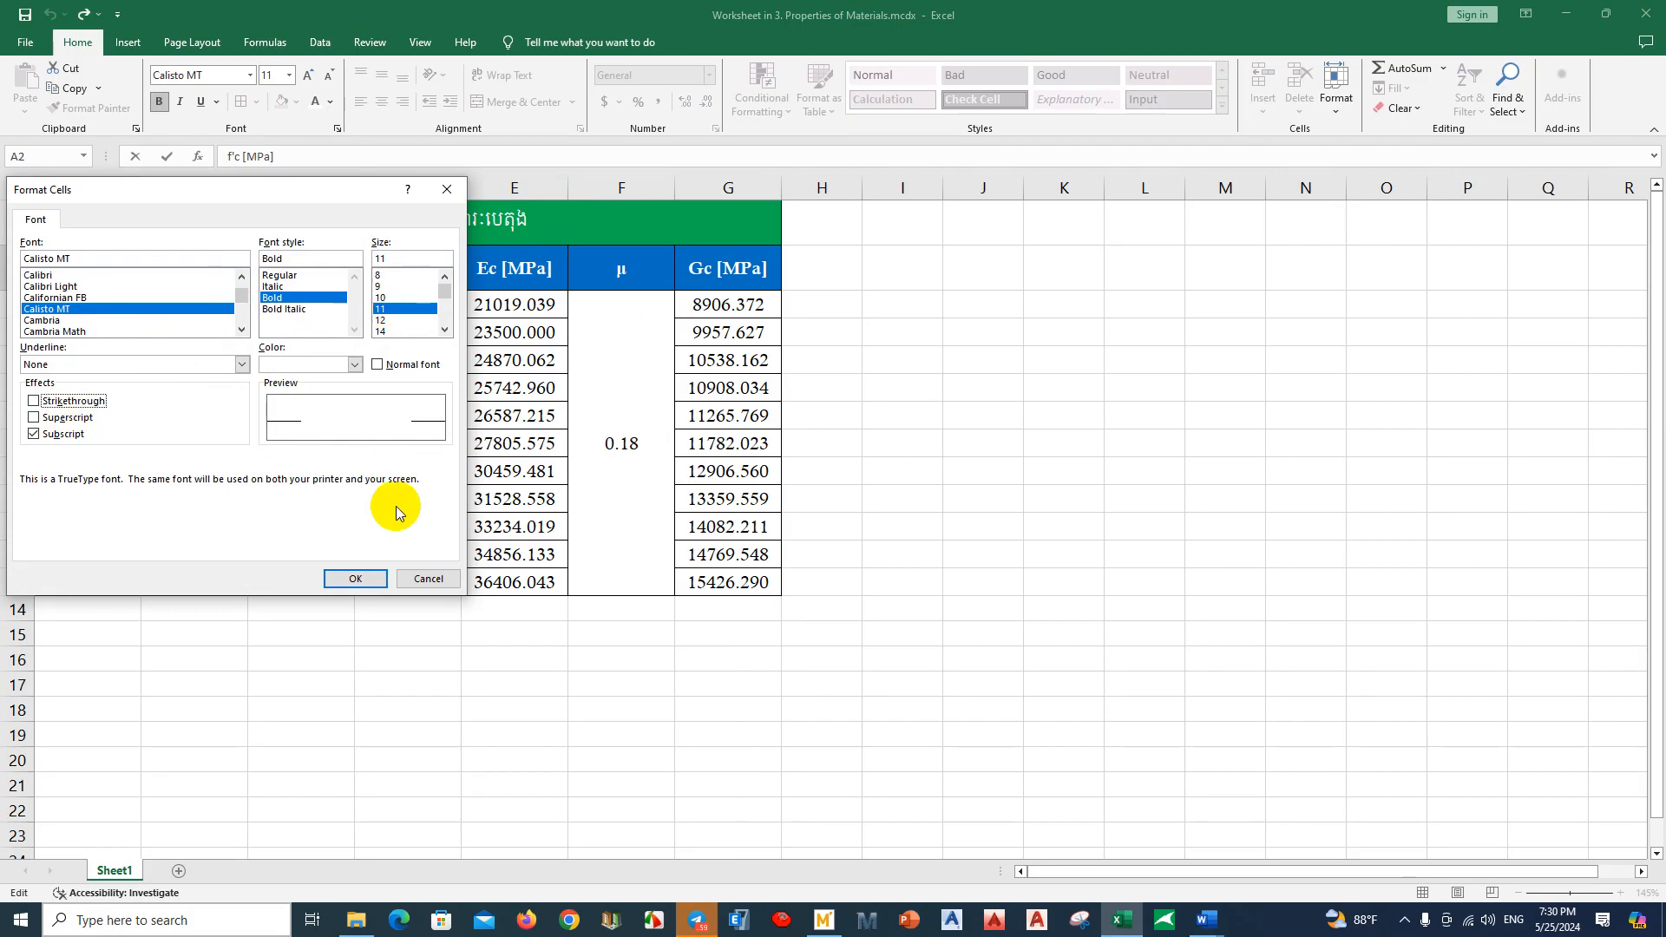
click(349, 580)
click(272, 657)
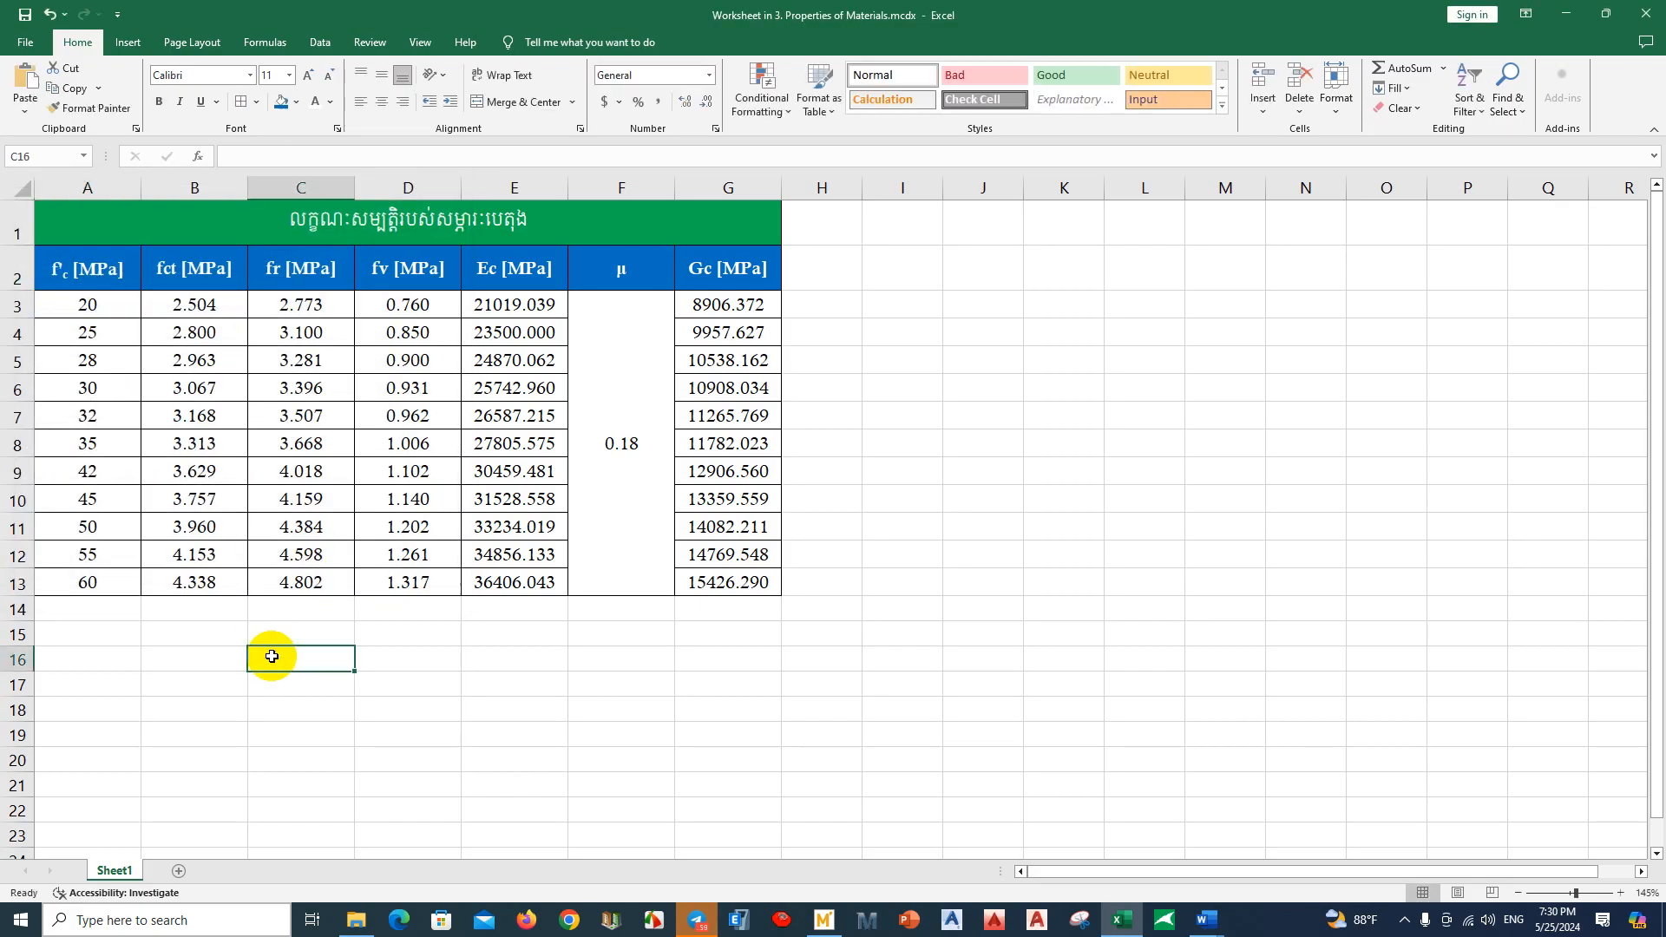
Step: Format the letters ct in the fct [MPa] header in B2 as subscript
click(170, 265)
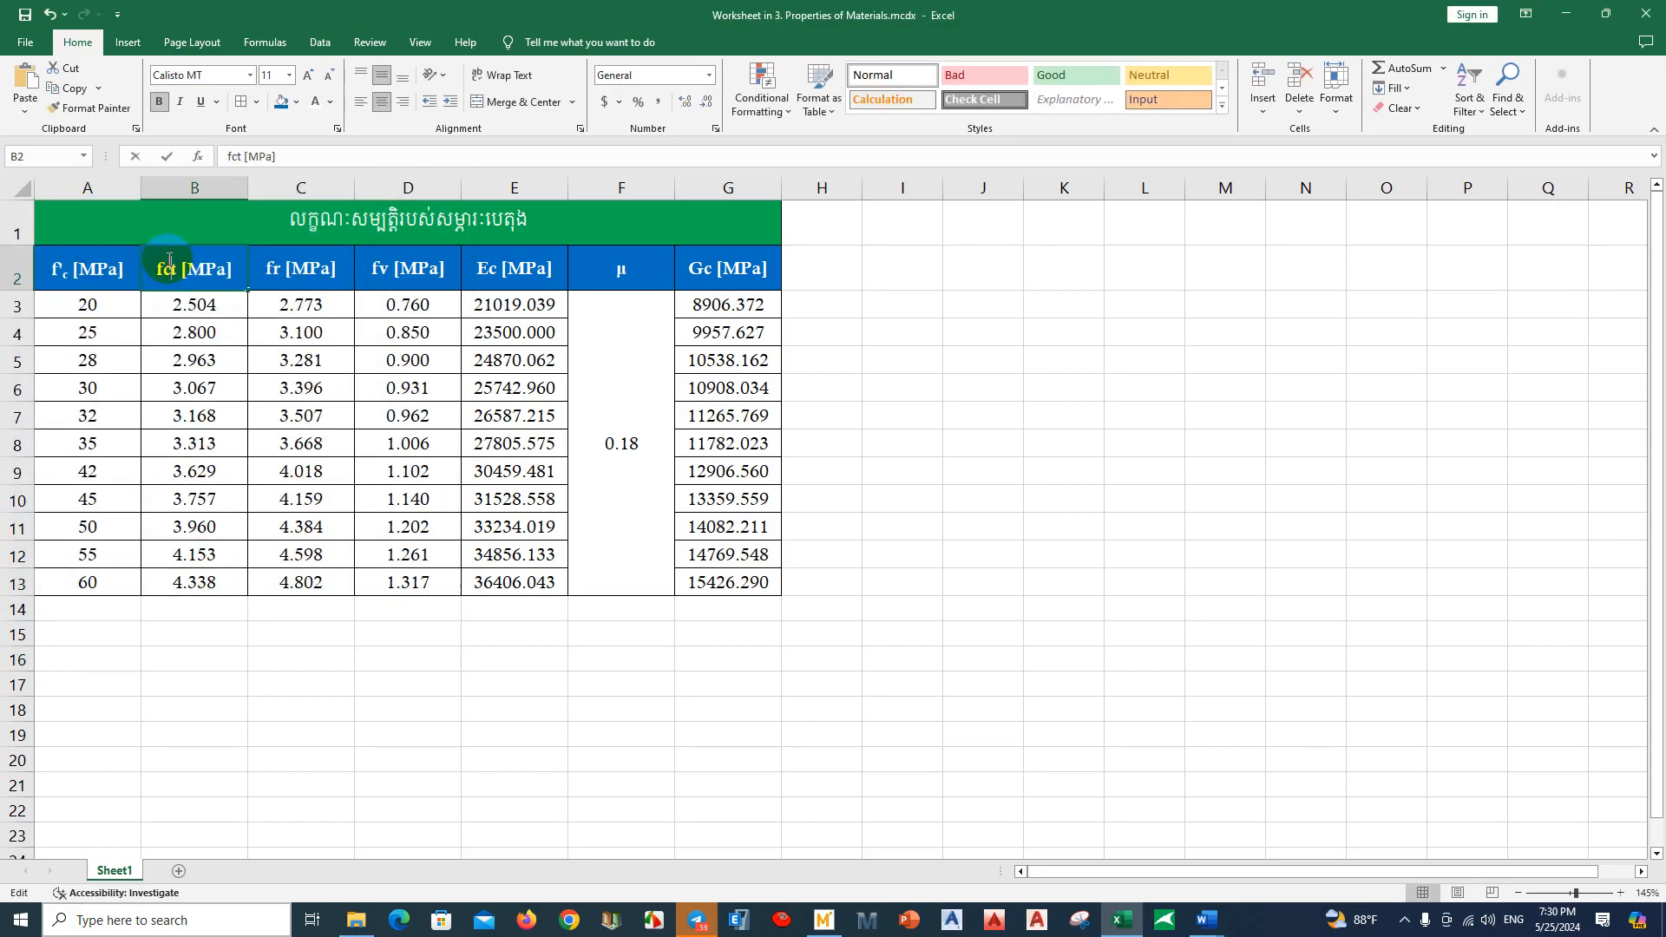
double_click(171, 269)
drag(178, 269, 164, 269)
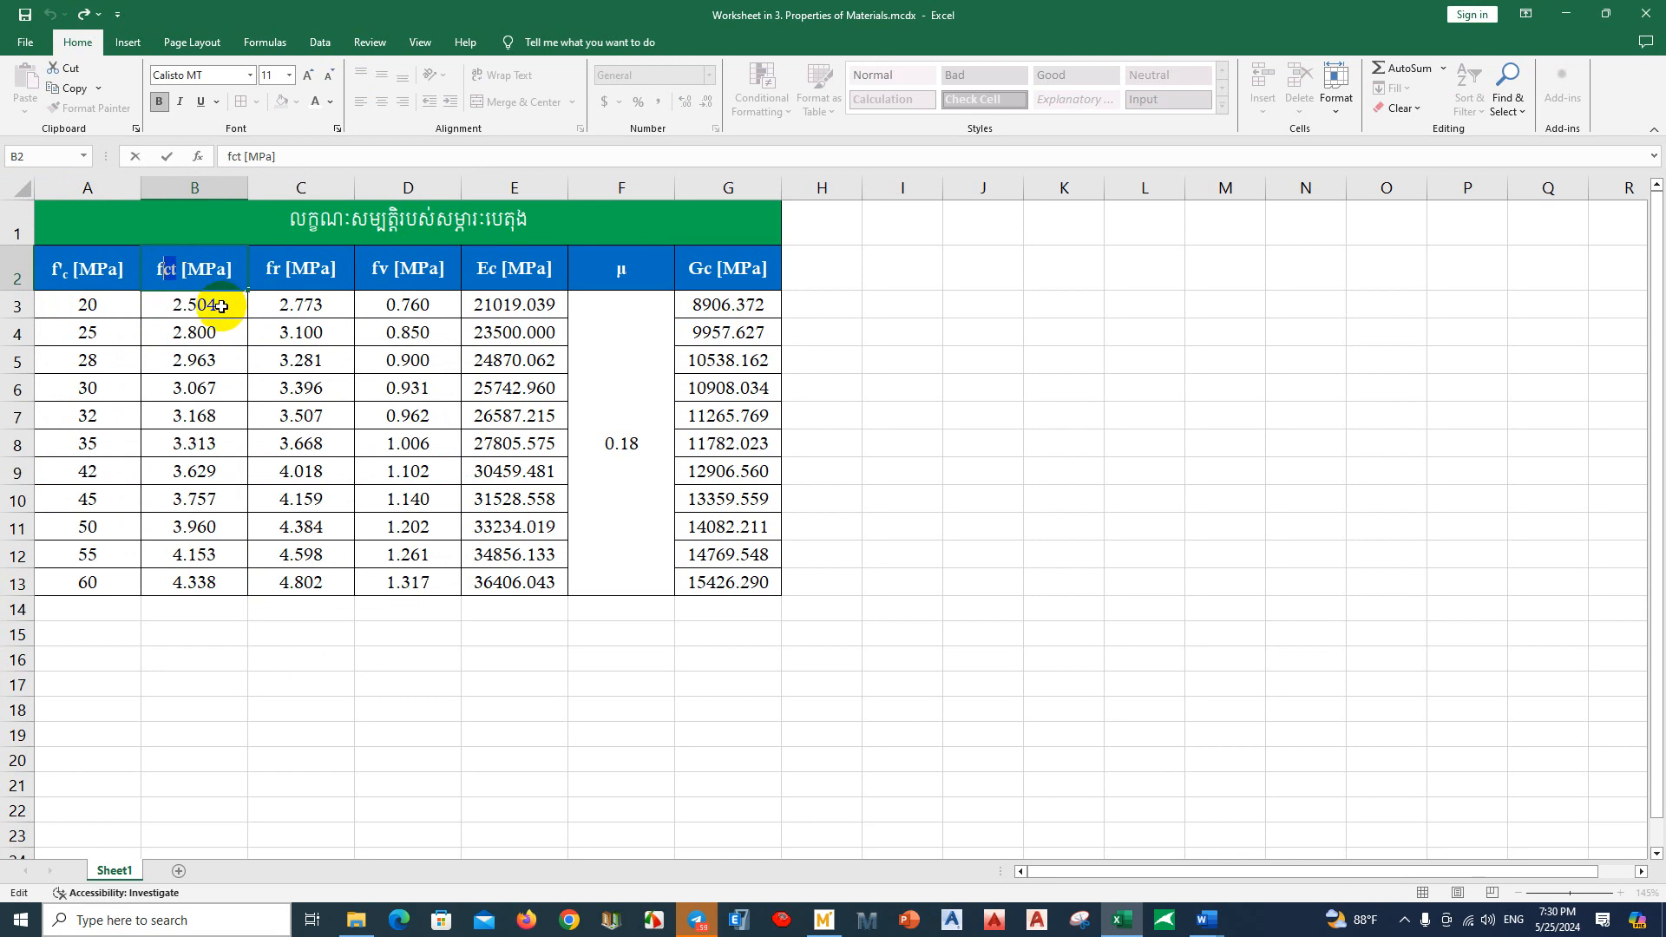
key(ctrl+1)
click(852, 411)
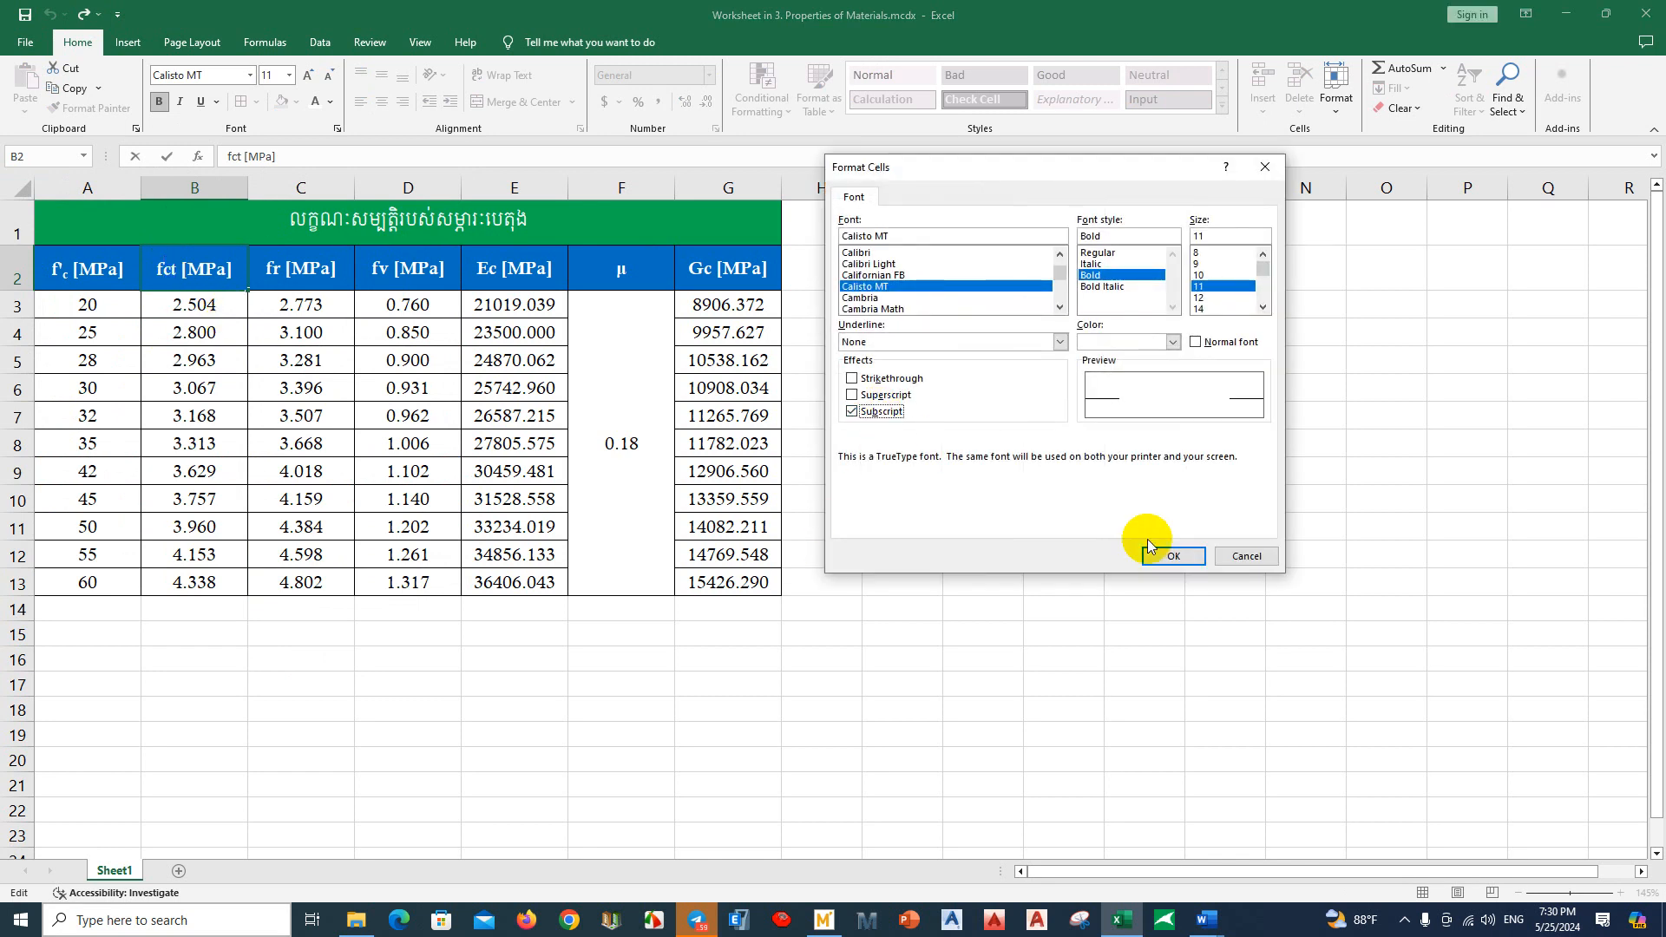
click(1149, 547)
Step: Format the letter r in the fr [MPa] header in C2 as subscript
click(280, 269)
double_click(280, 269)
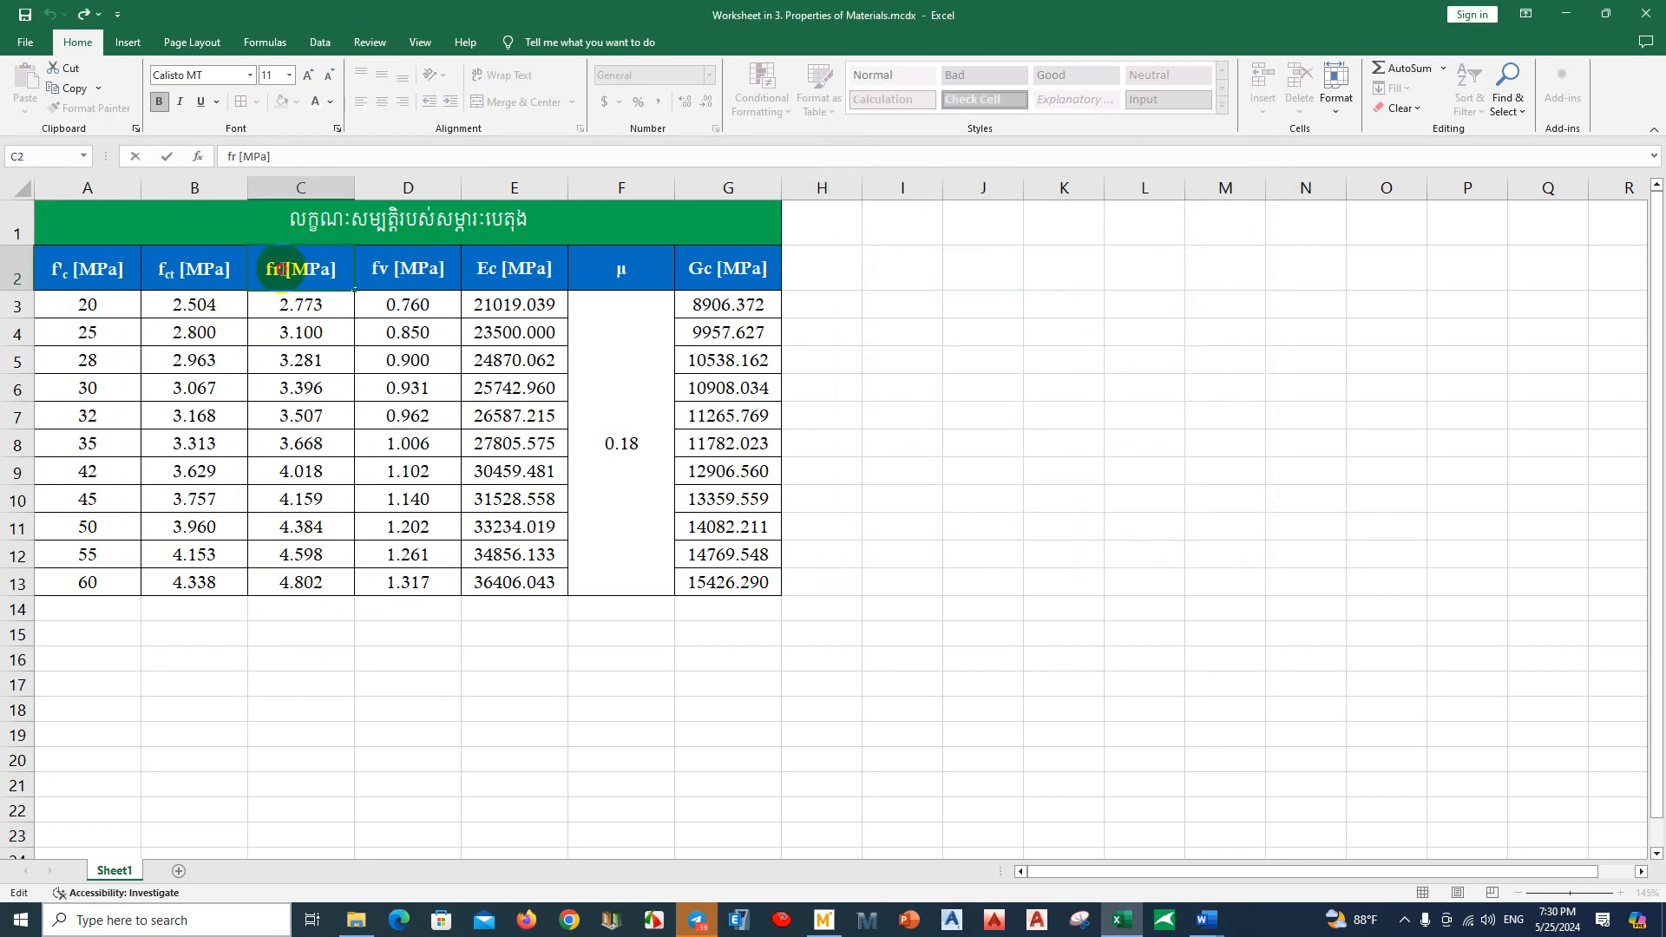
key(ctrl+1)
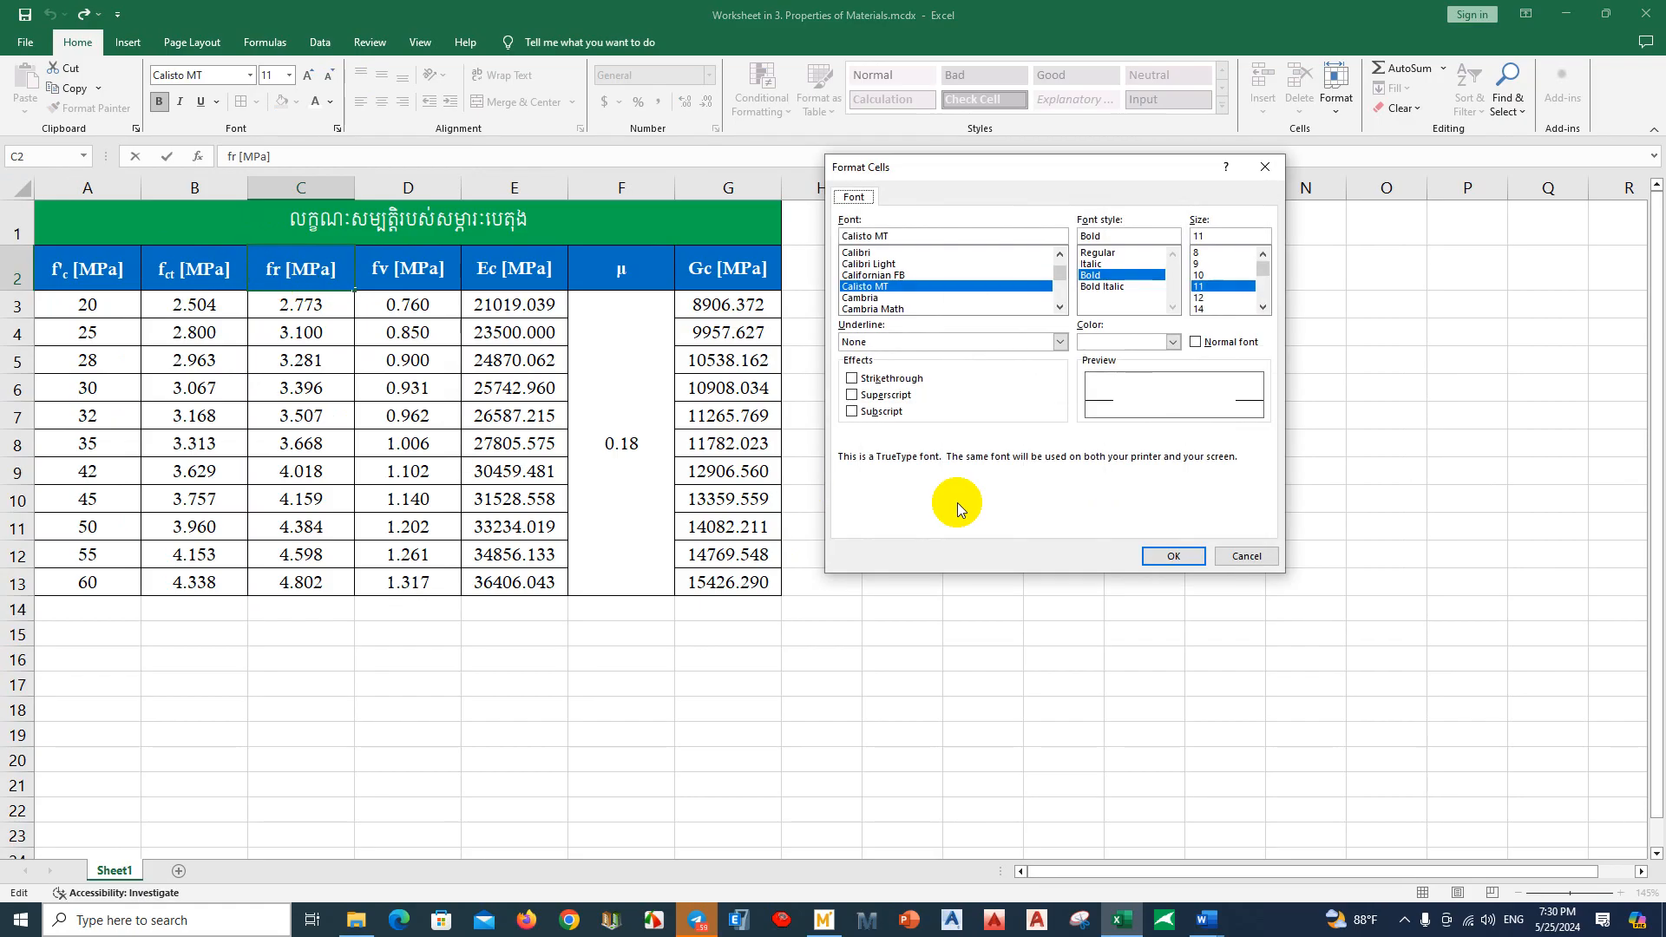
click(880, 413)
click(1155, 557)
Step: Format the letter v in the fv [MPa] header in D2 as subscript
click(382, 268)
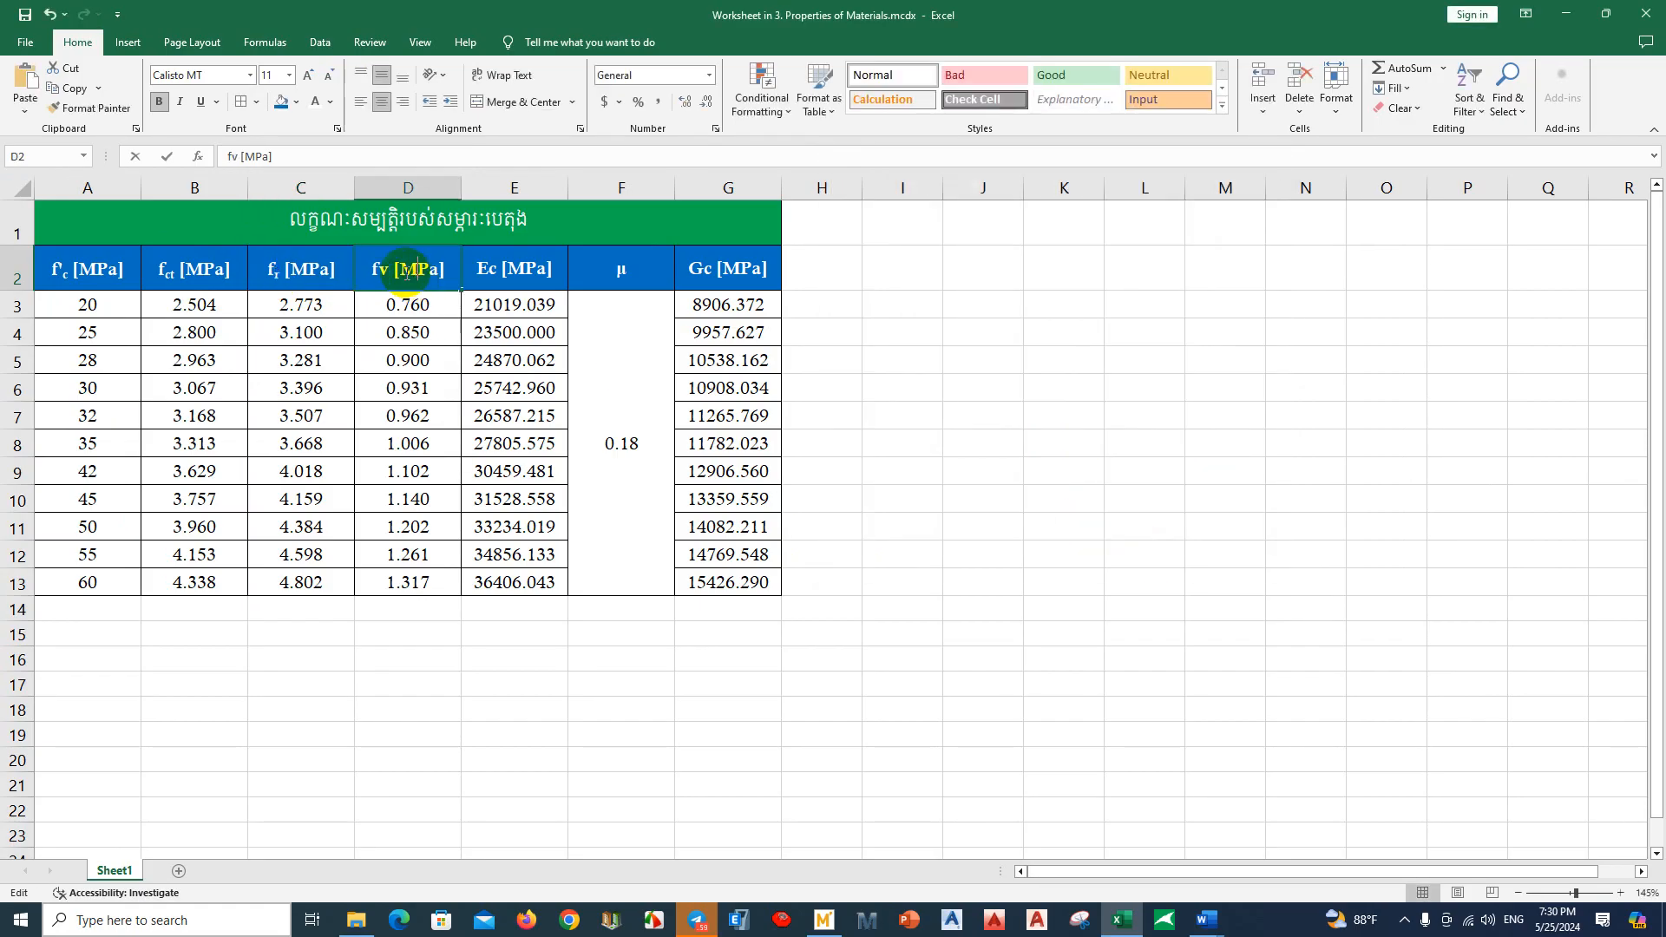
double_click(382, 268)
key(ctrl+1)
click(880, 413)
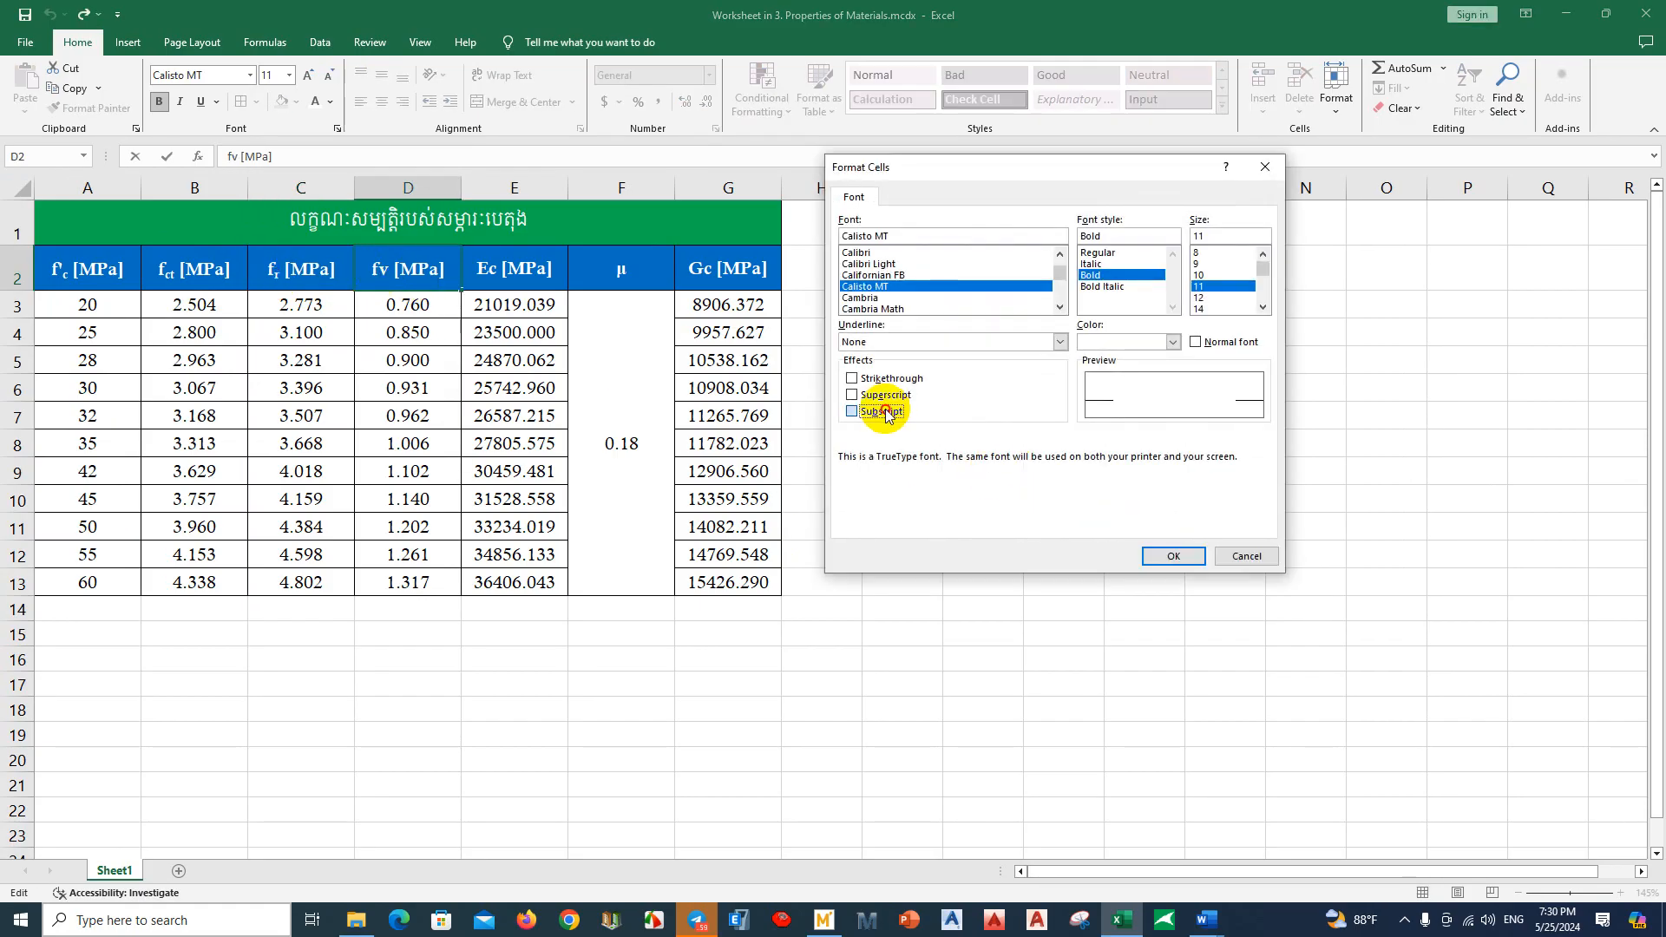
click(1156, 556)
Step: Format the letter c in the Ec [MPa] header in E2 as subscript
click(492, 269)
double_click(491, 269)
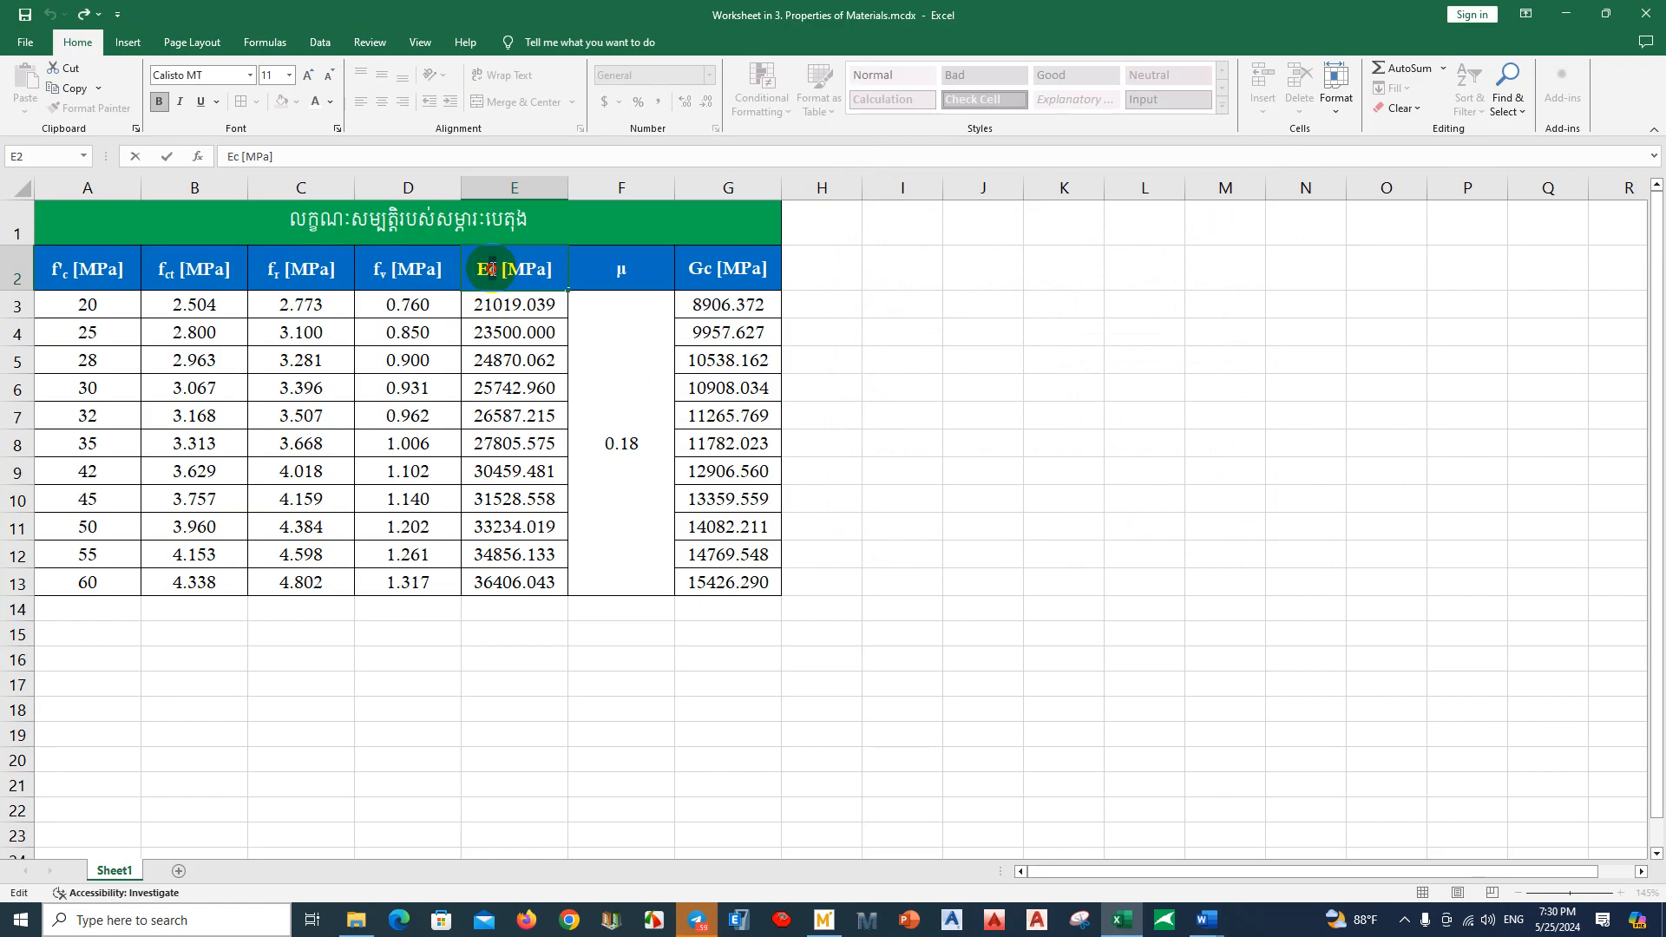
key(ctrl+1)
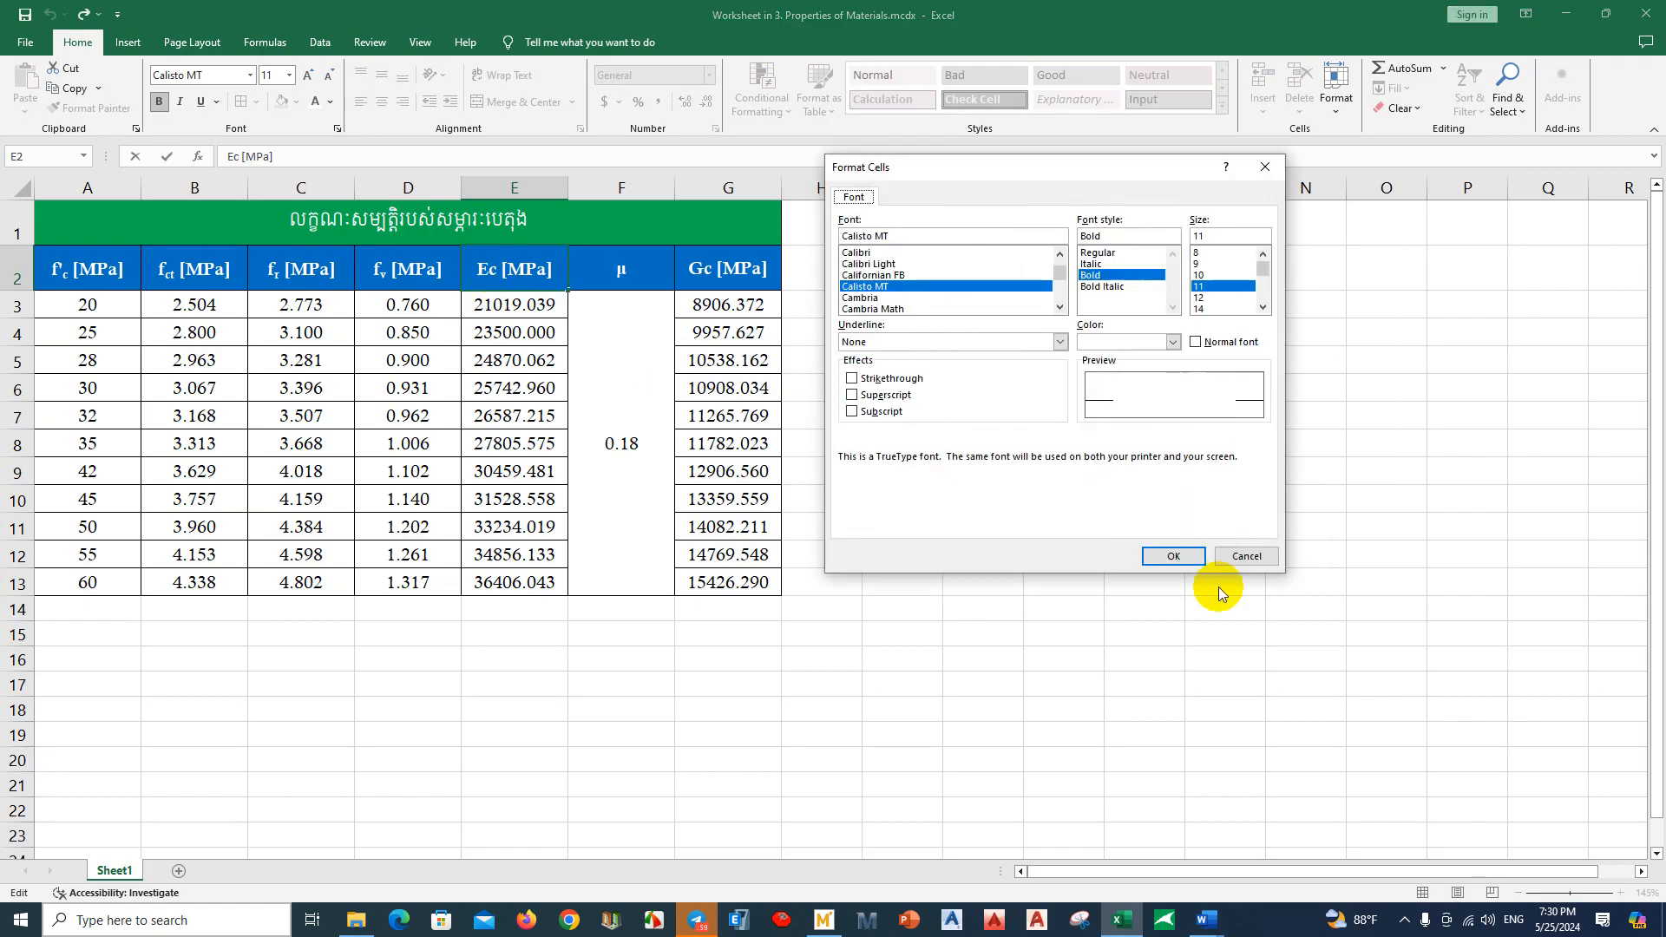
click(876, 413)
click(1154, 558)
Step: Format the letter c in the Gc [MPa] header in G2 as subscript
click(703, 268)
double_click(706, 266)
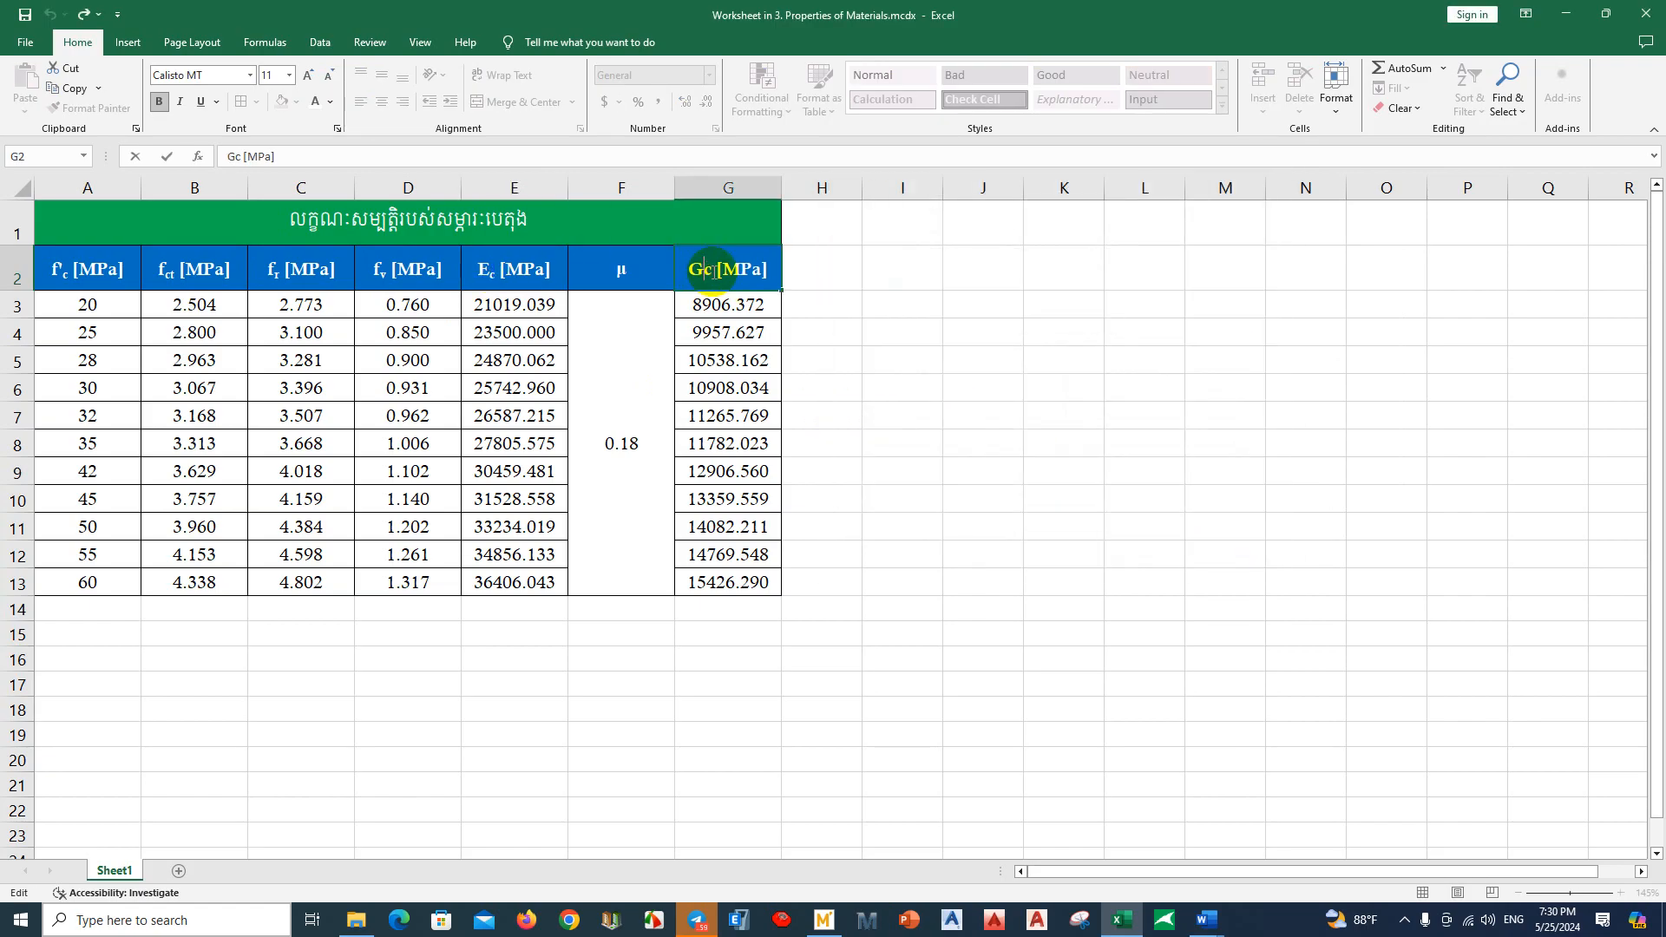
key(ctrl+1)
click(877, 412)
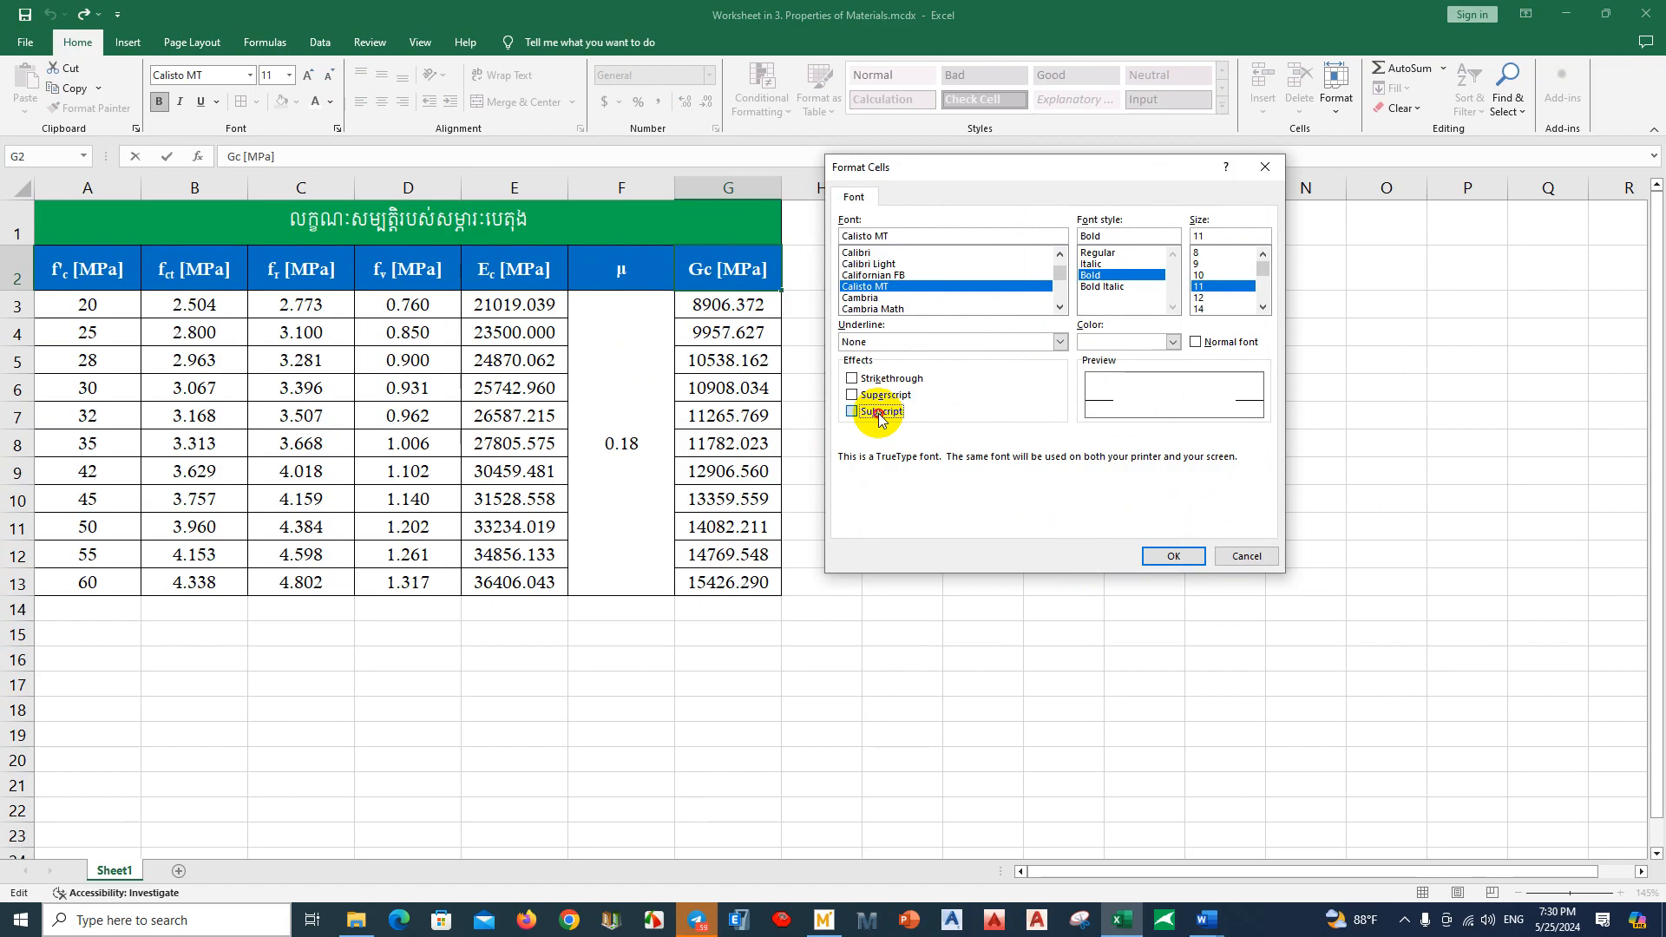
click(1145, 557)
click(983, 444)
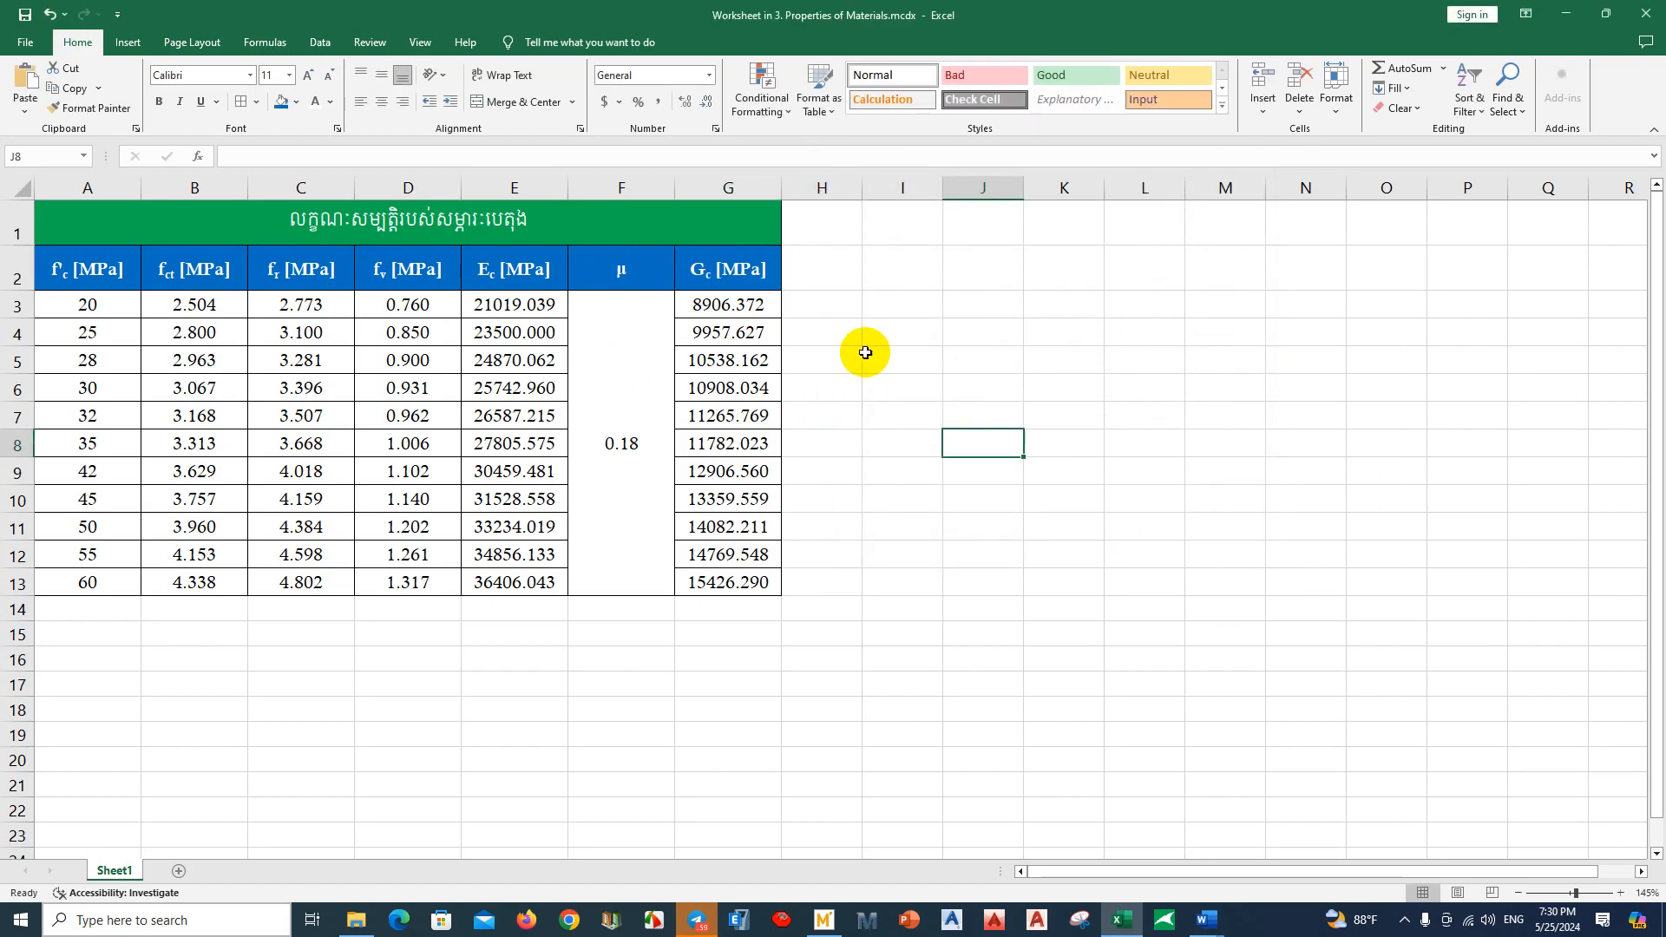
click(462, 234)
click(161, 103)
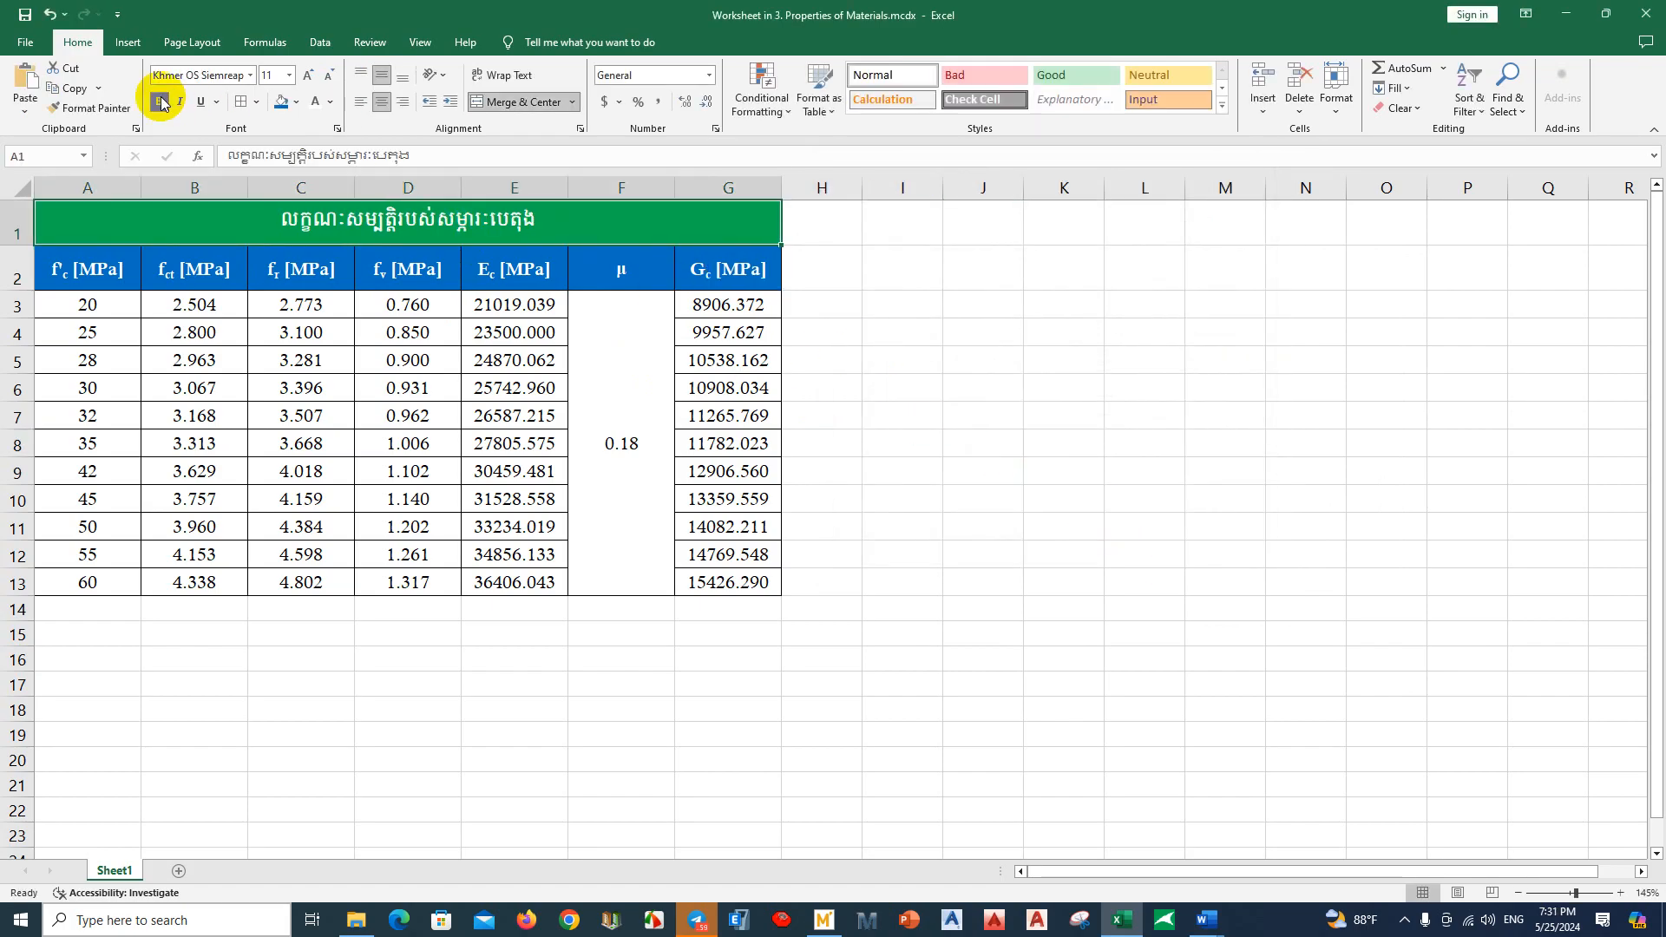
click(161, 102)
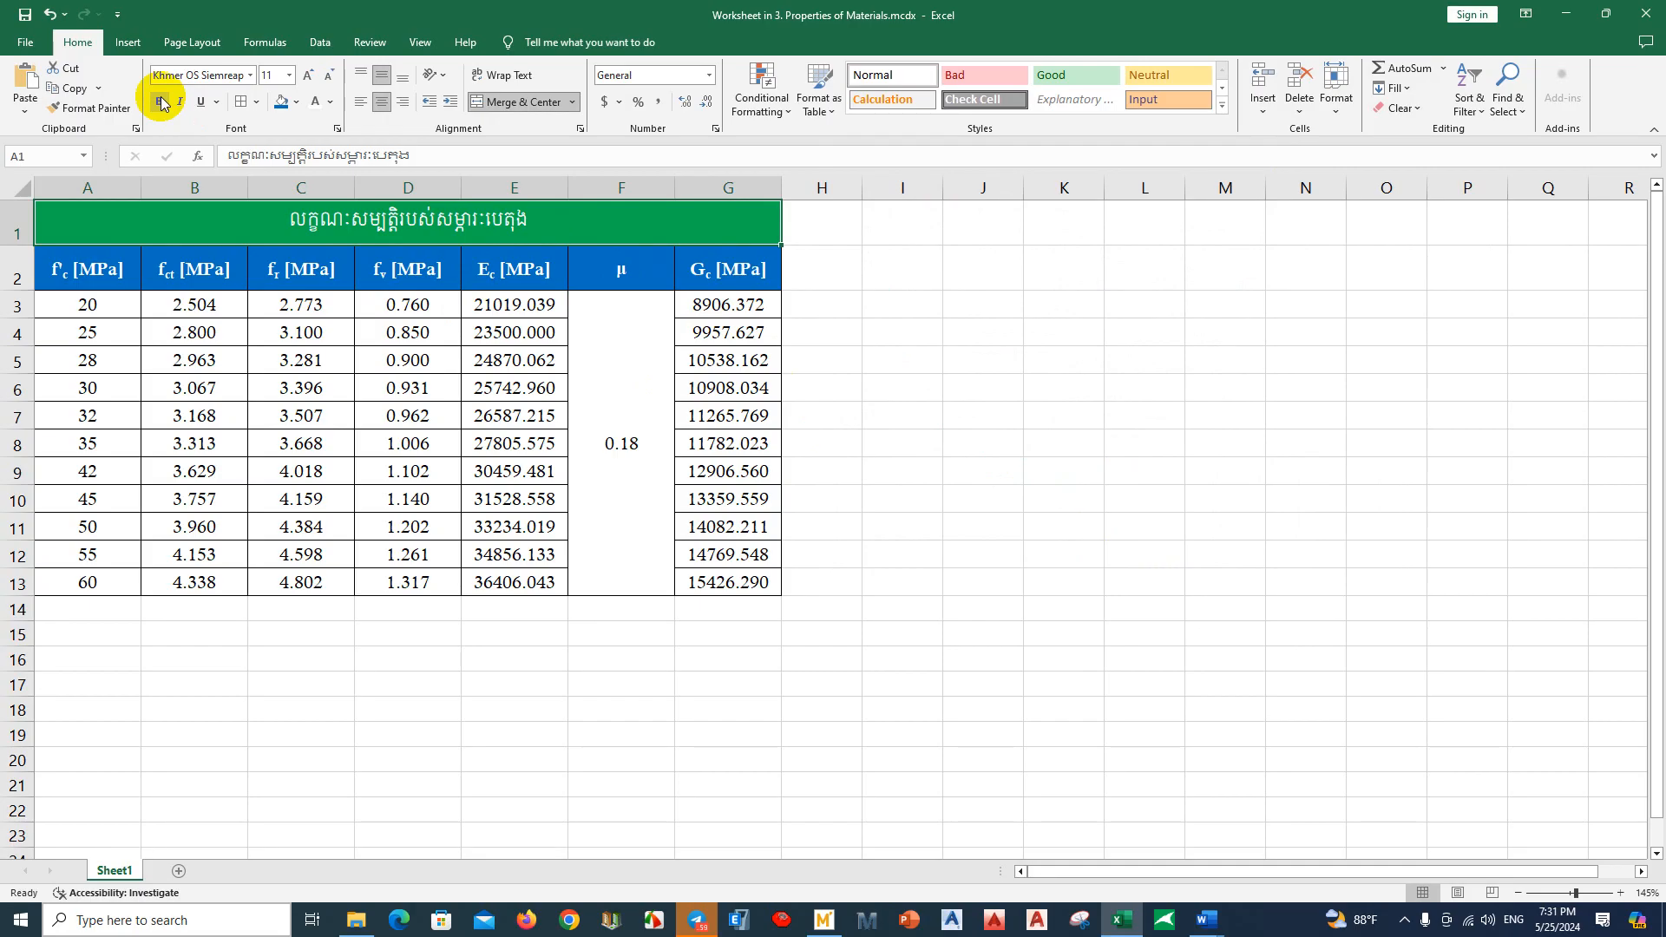
Step: Insert a space before the last word បេតុង of the Khmer title in A1 and leave the title text non-bold
double_click(486, 221)
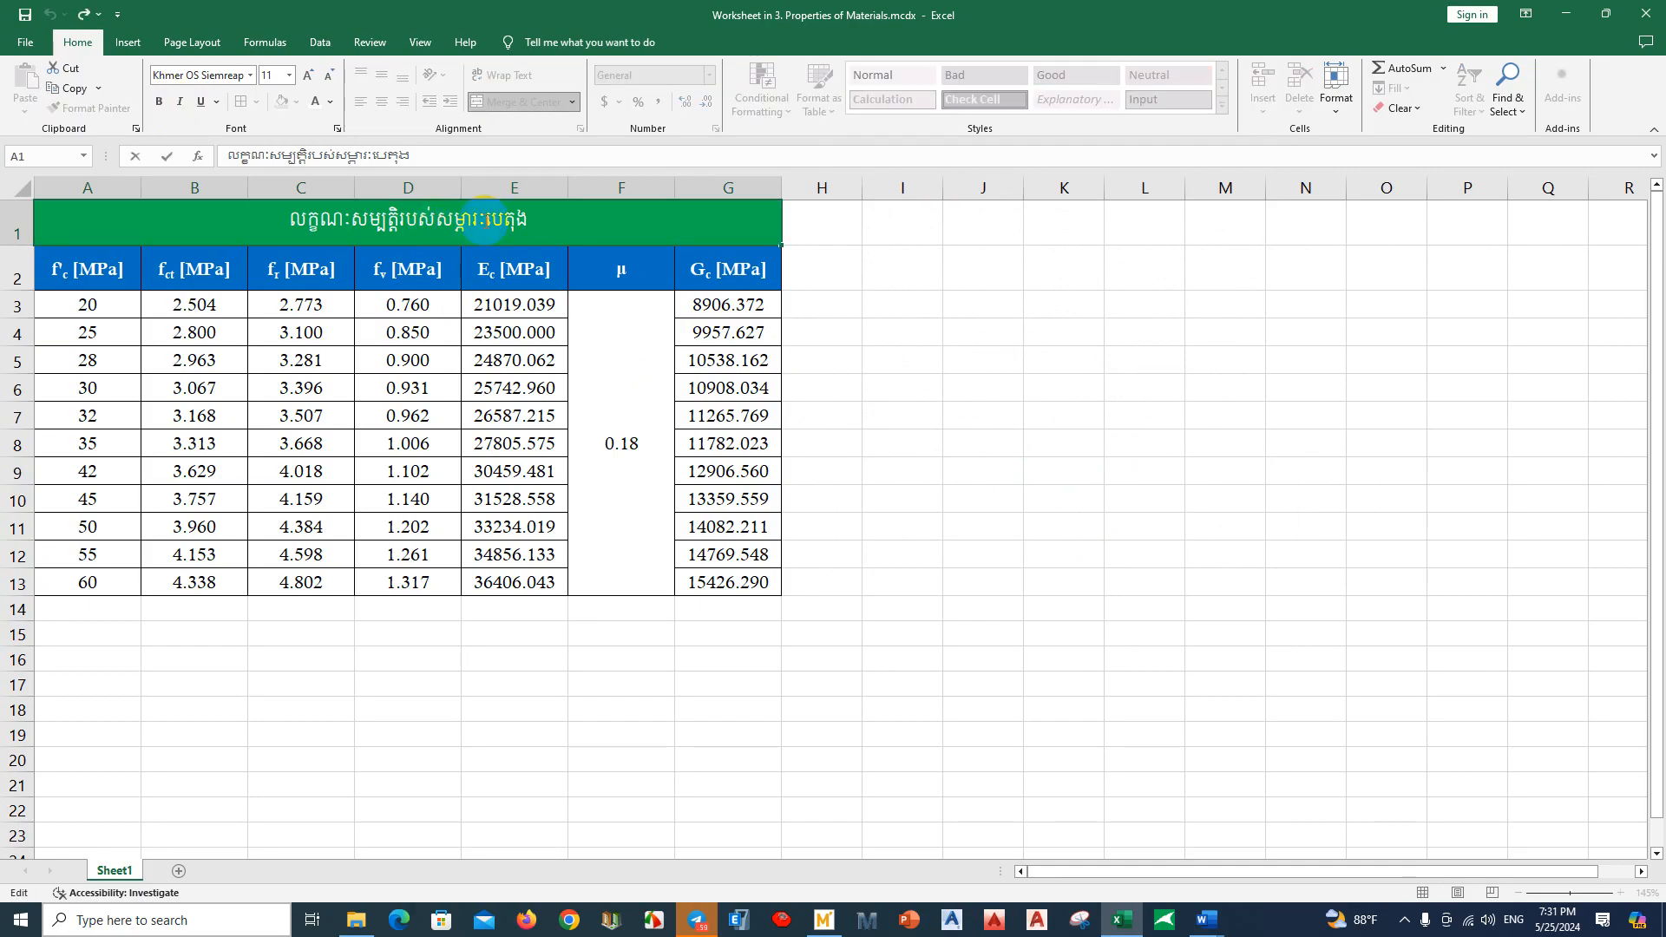
drag(564, 233, 269, 217)
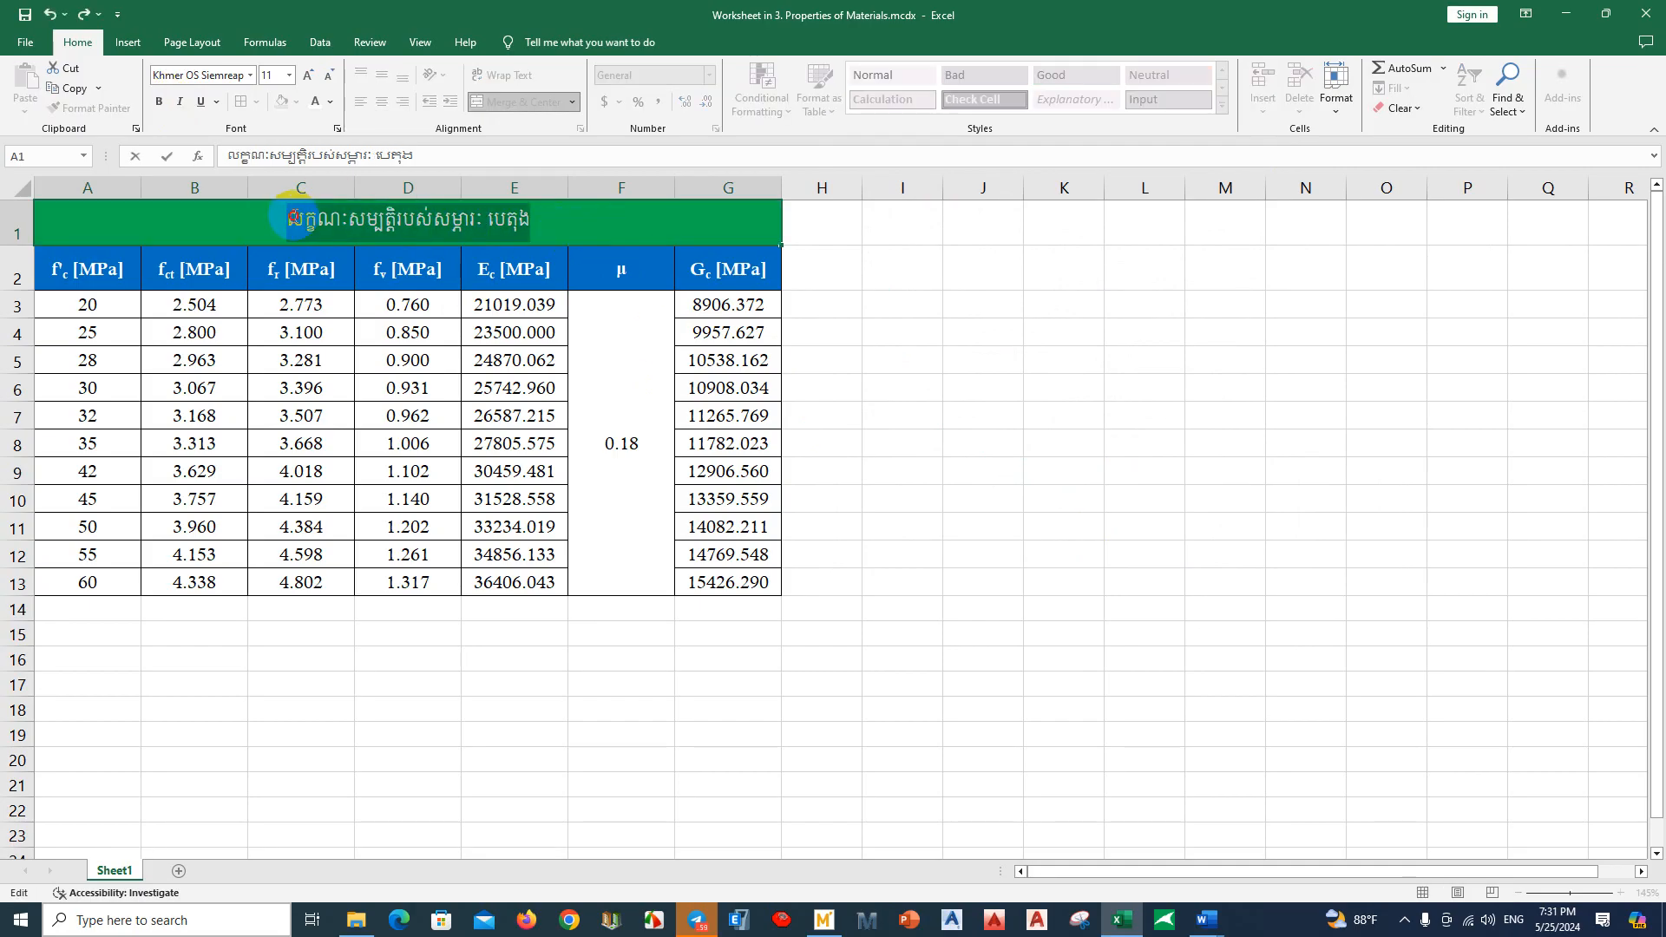
click(169, 104)
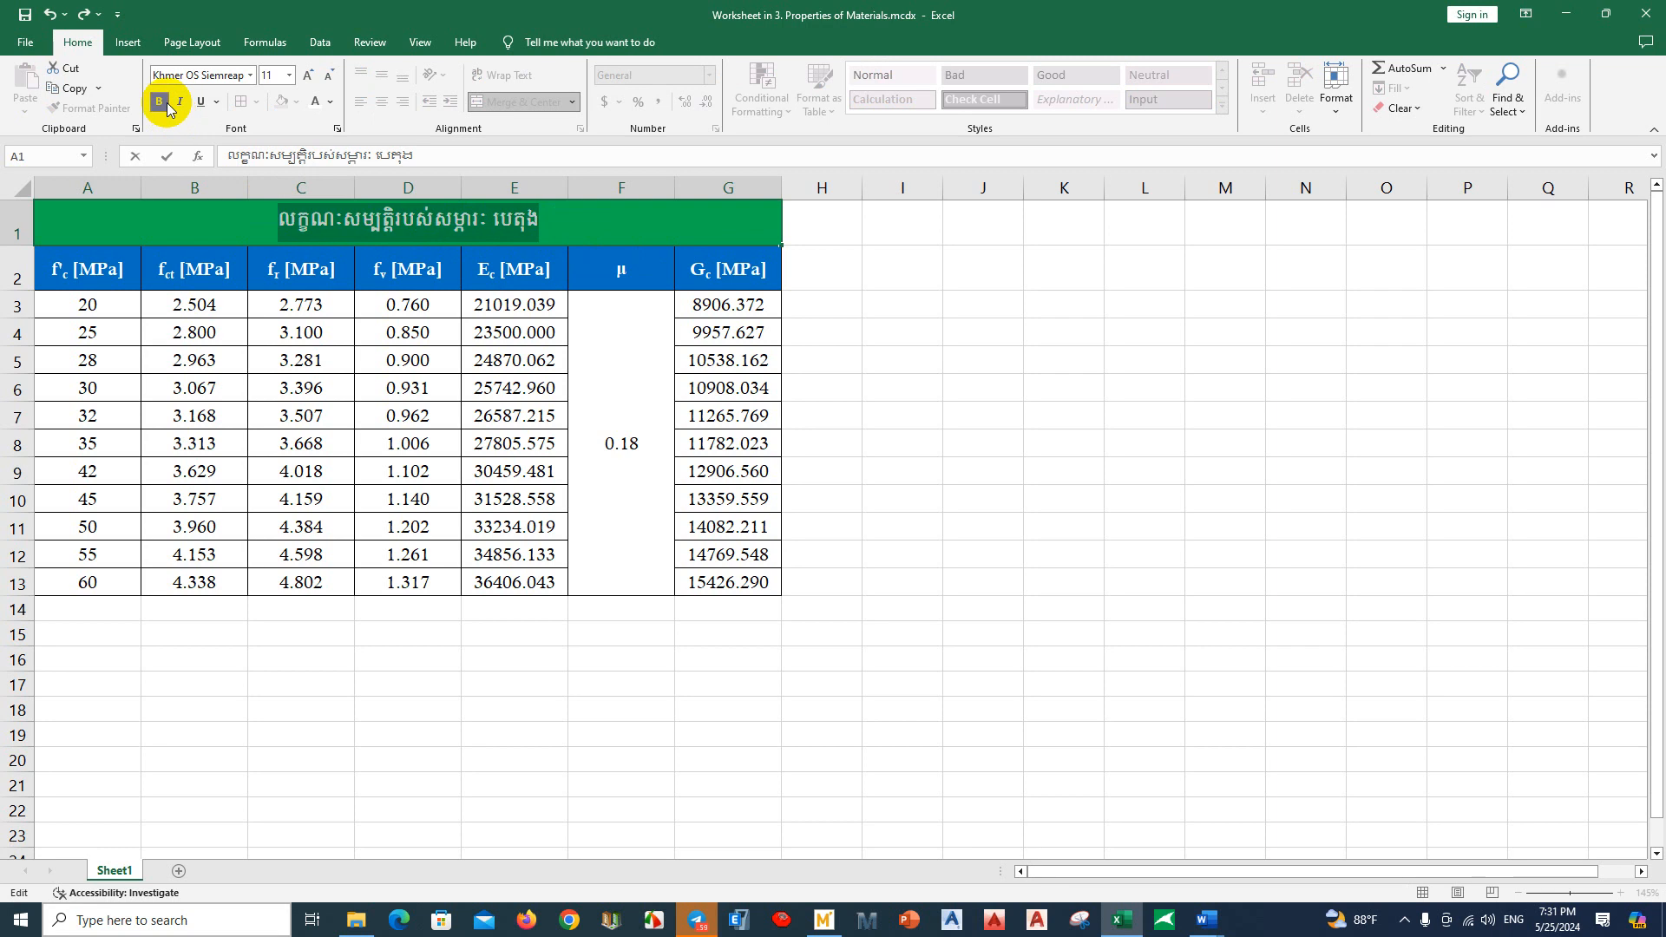
click(178, 103)
click(178, 103)
click(159, 101)
click(570, 373)
click(1002, 412)
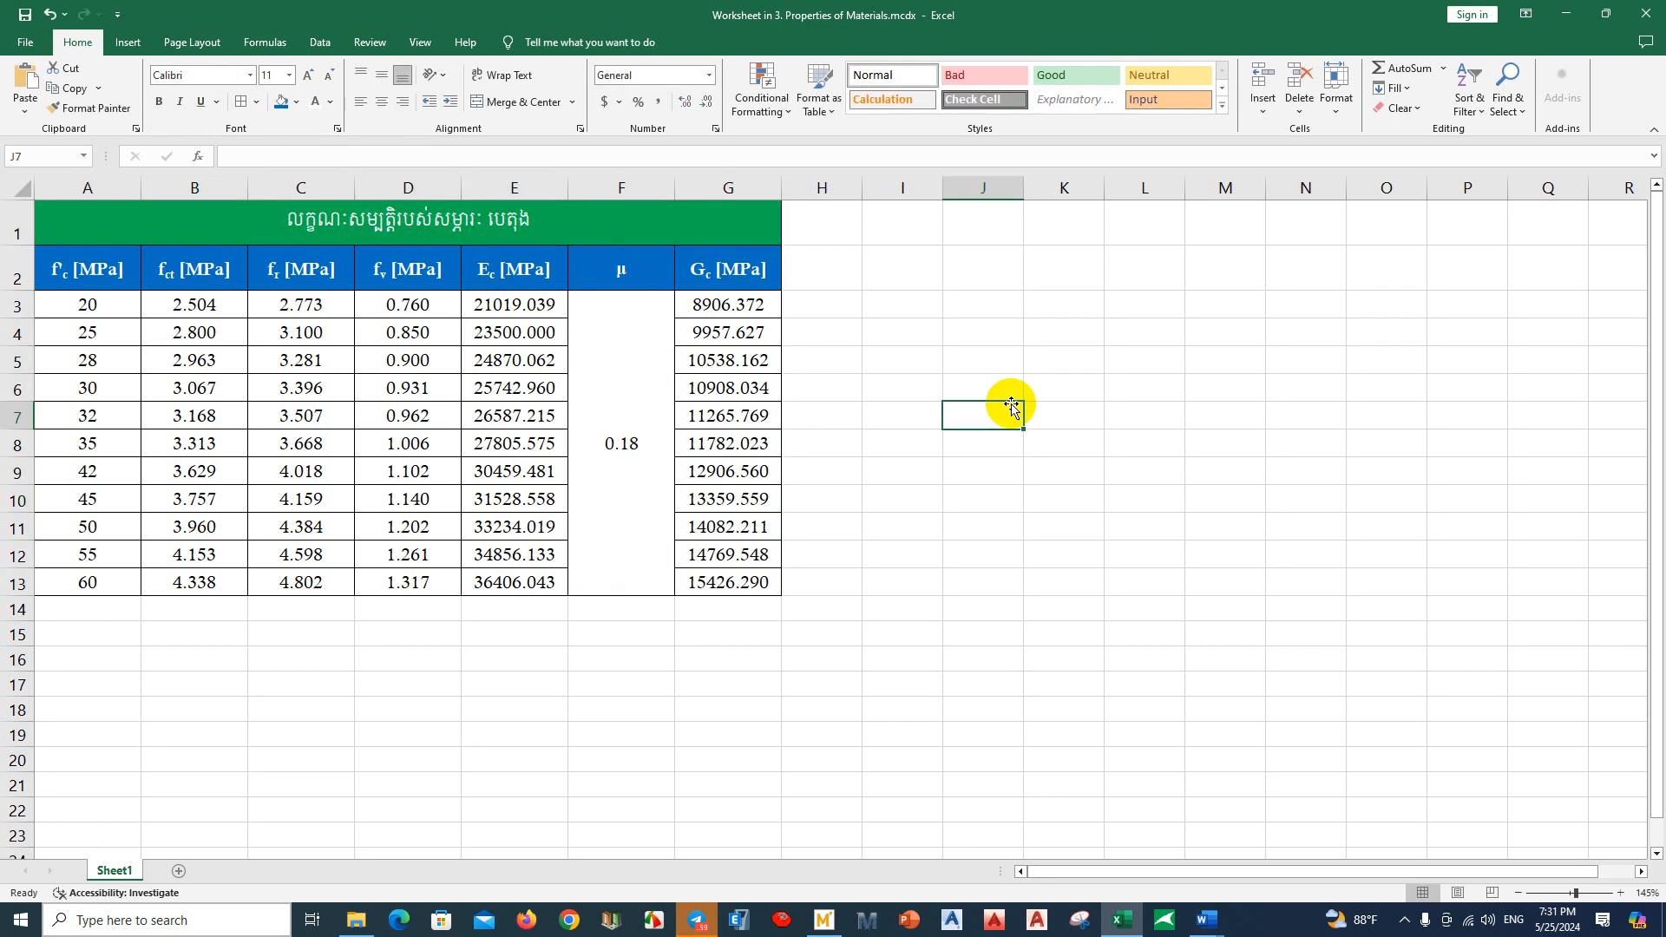
Step: Close the embedded table's Excel window and check the table in the Mathcad Prime worksheet
click(734, 241)
click(920, 579)
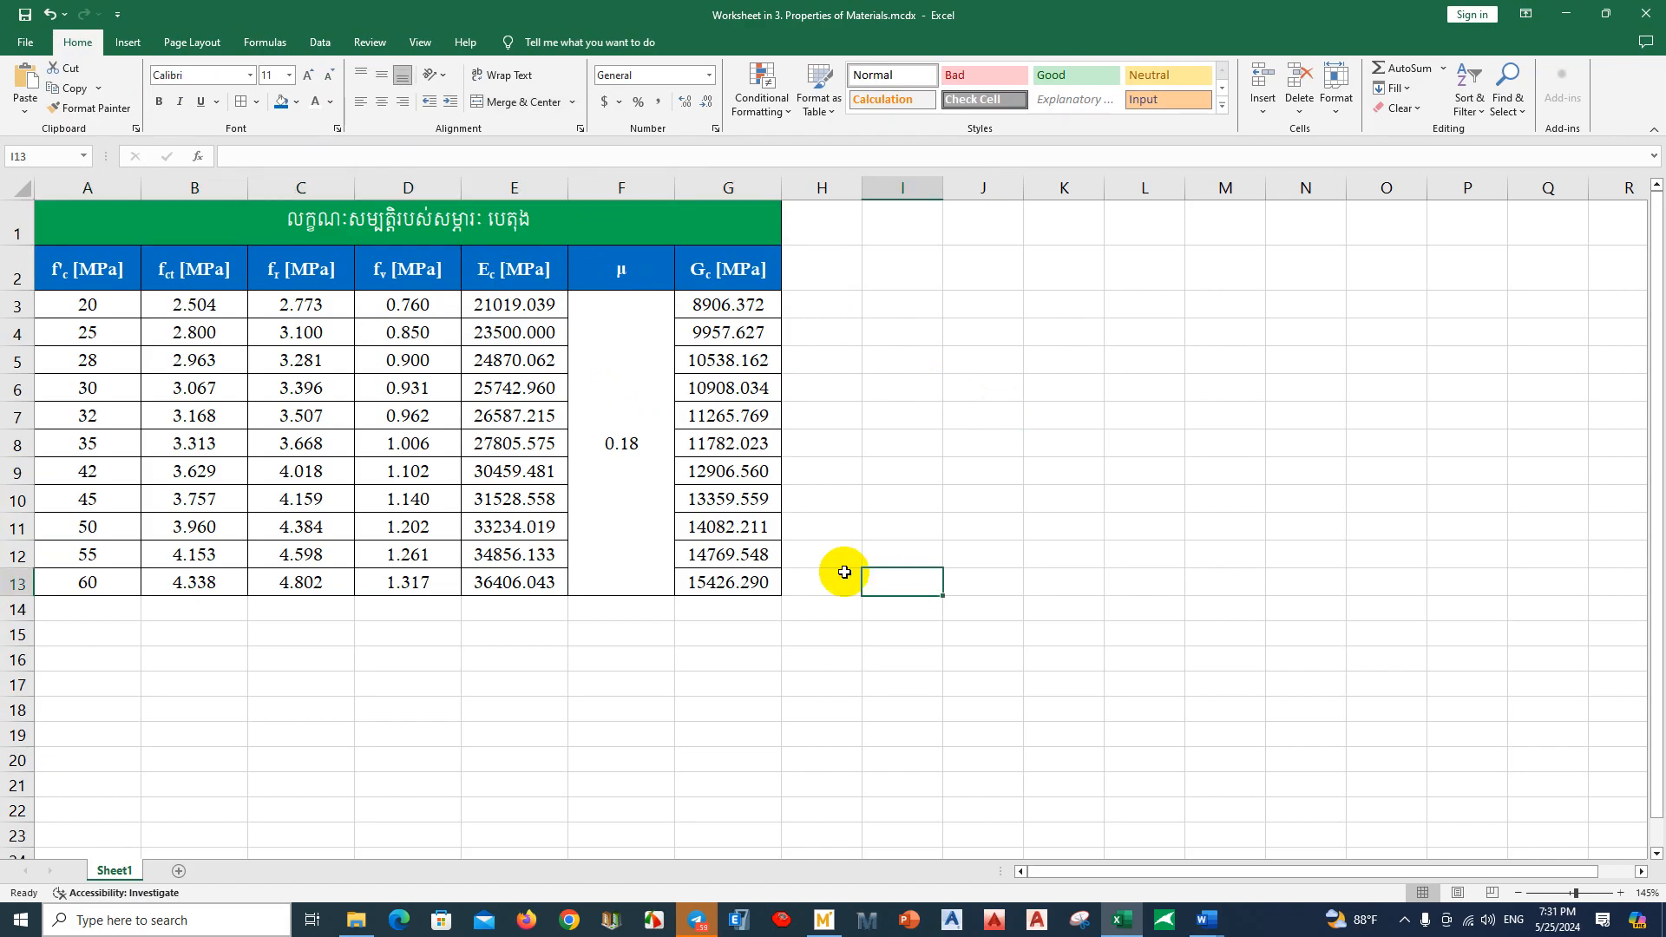
drag(751, 580, 28, 243)
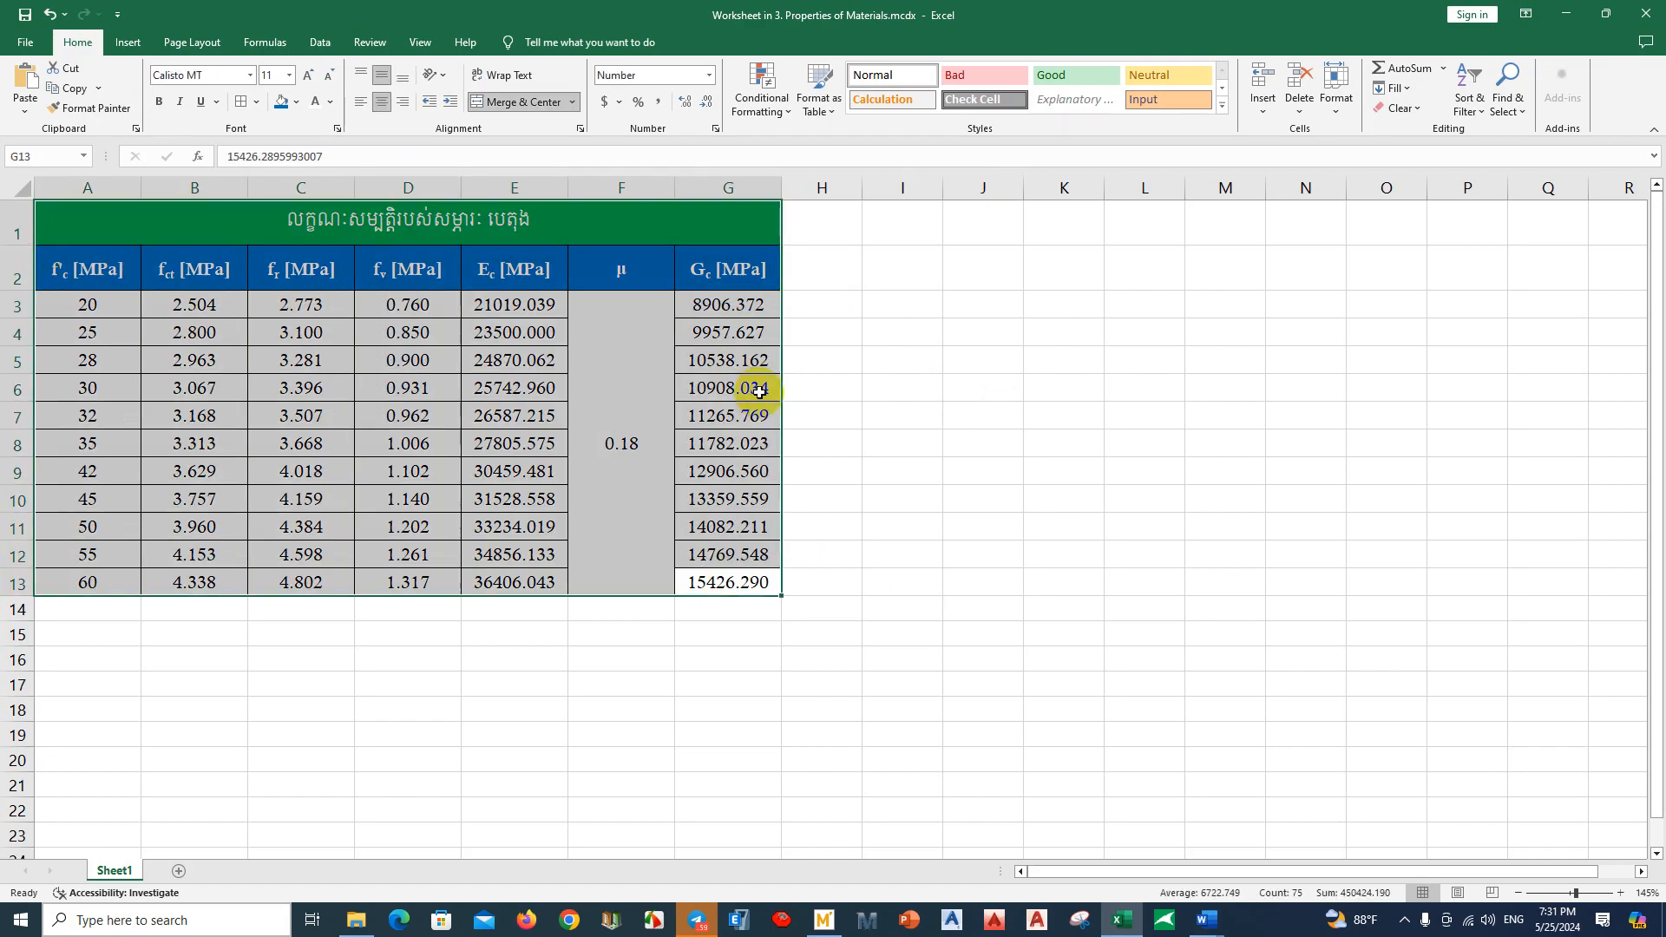
click(983, 388)
click(1646, 13)
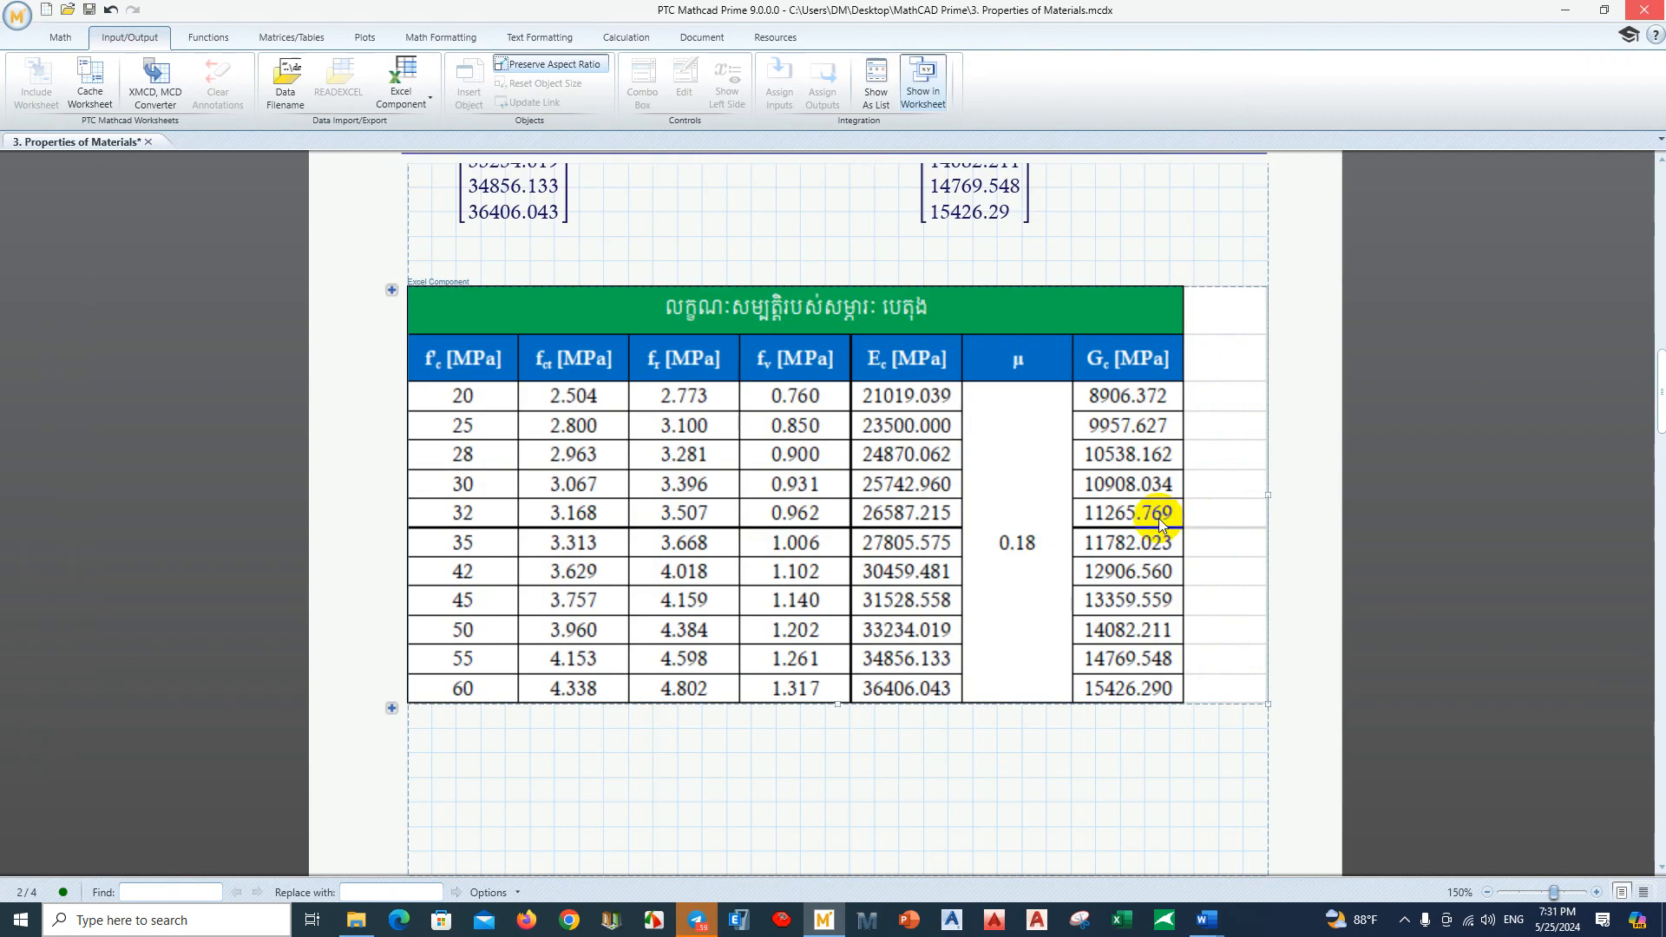
scroll(1043, 494, down, 2)
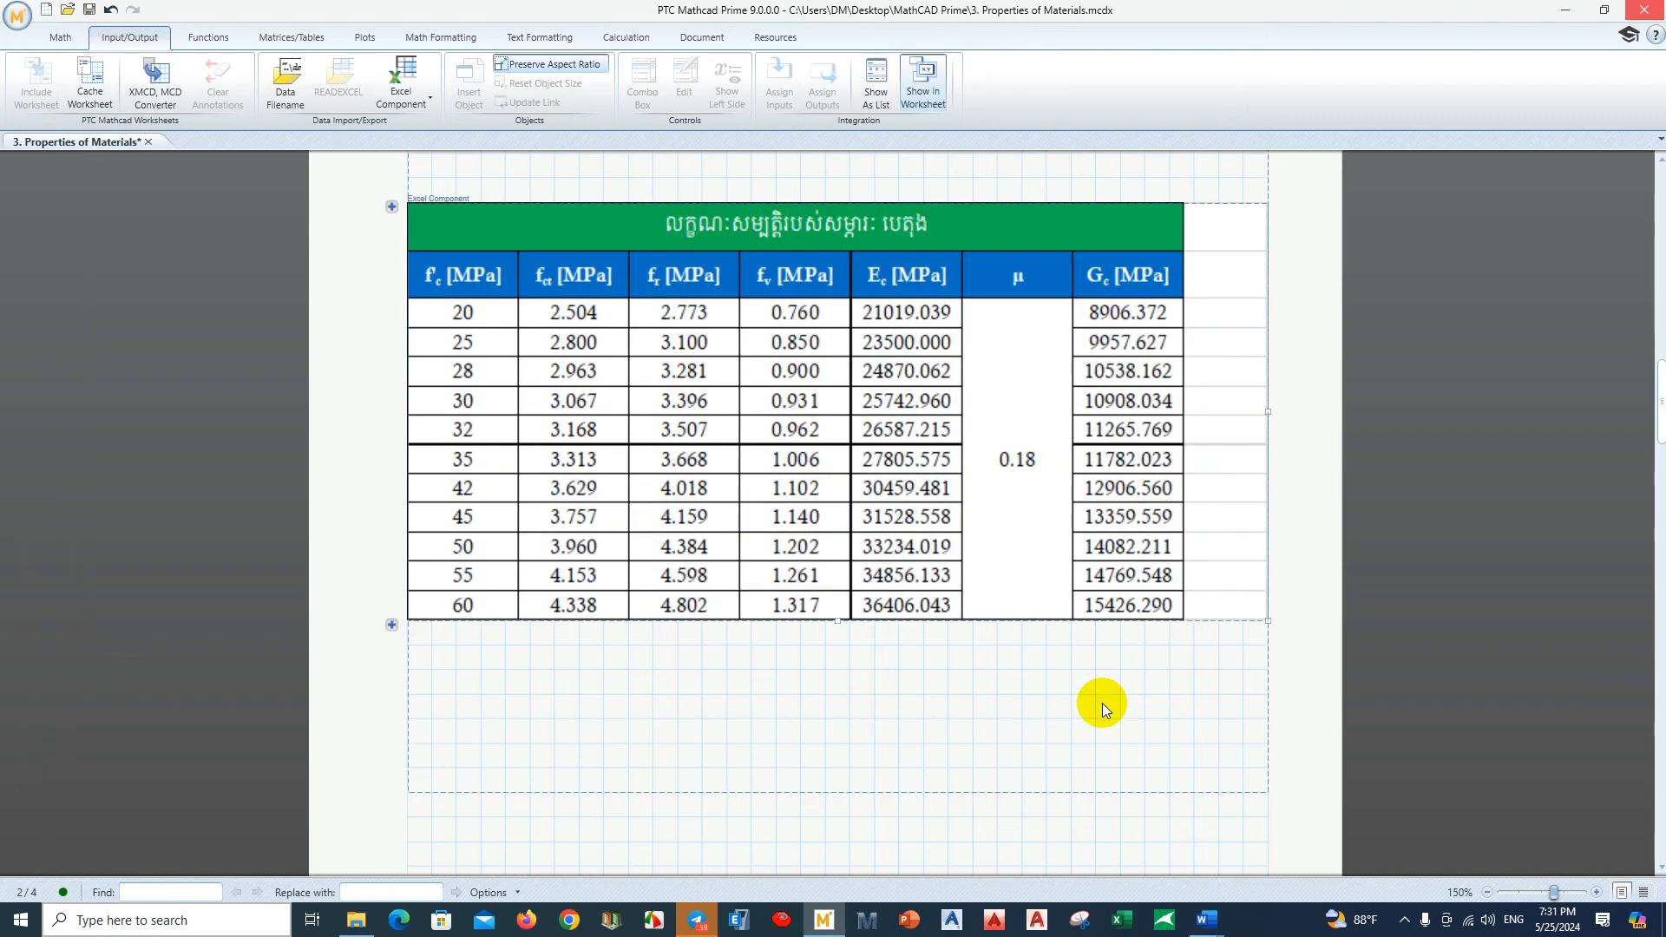
scroll(1112, 483, up, 1)
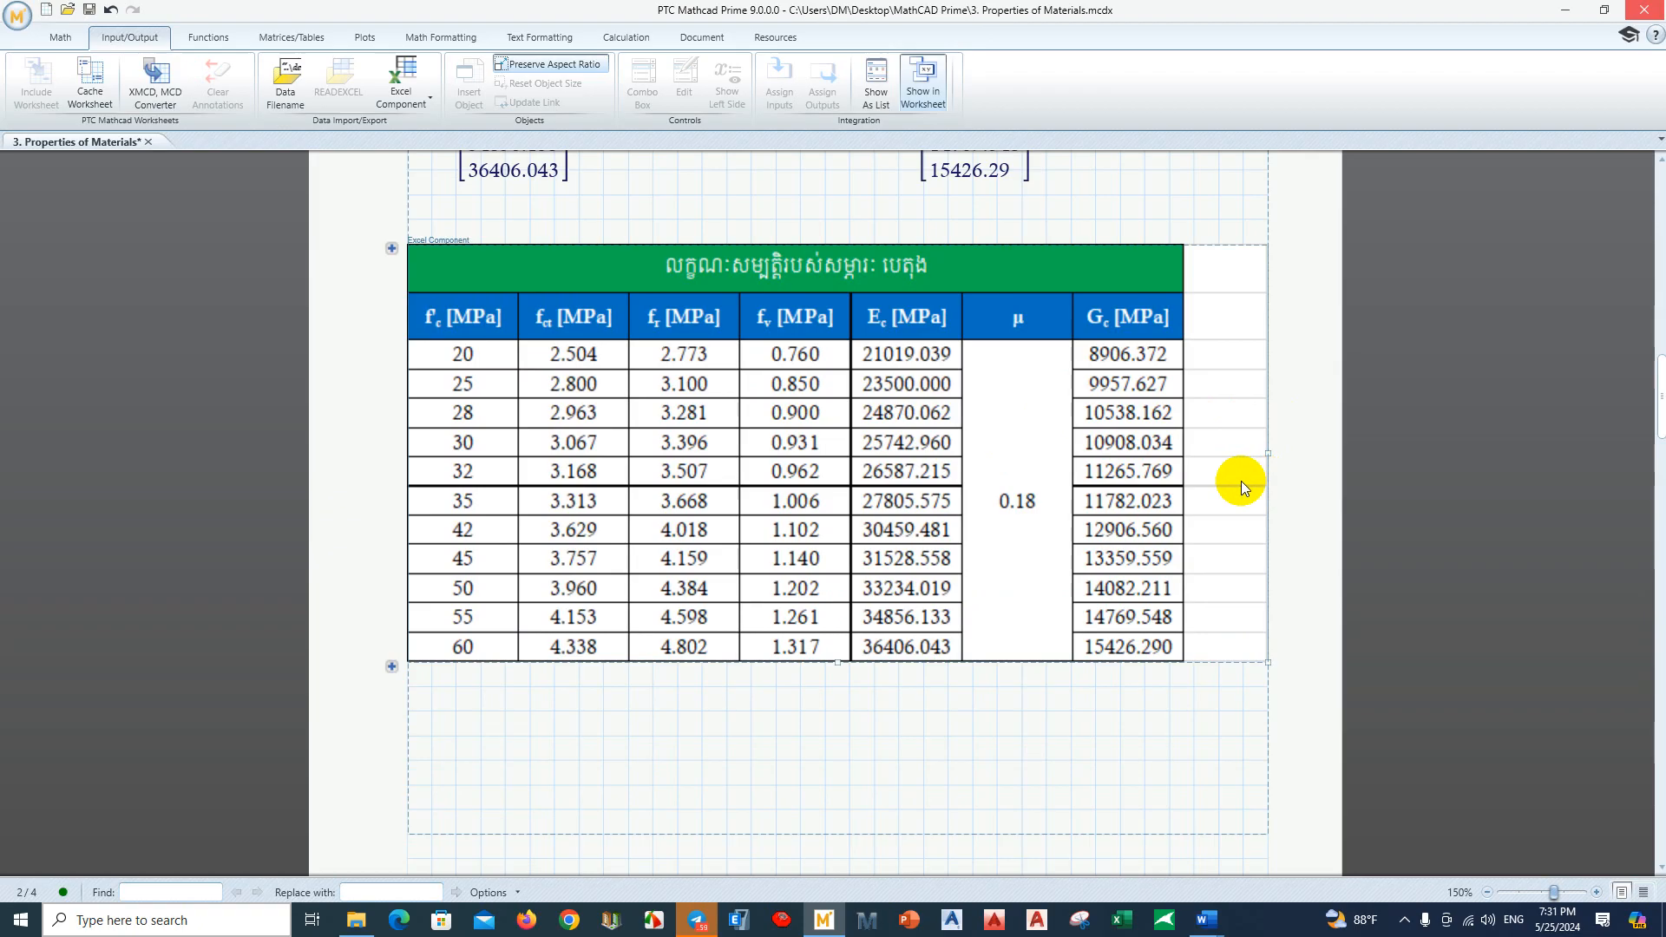
Step: Reopen the embedded table, select columns A to G as the displayed range, and return to the Mathcad worksheet
double_click(1137, 469)
drag(118, 212, 794, 221)
drag(805, 215, 818, 214)
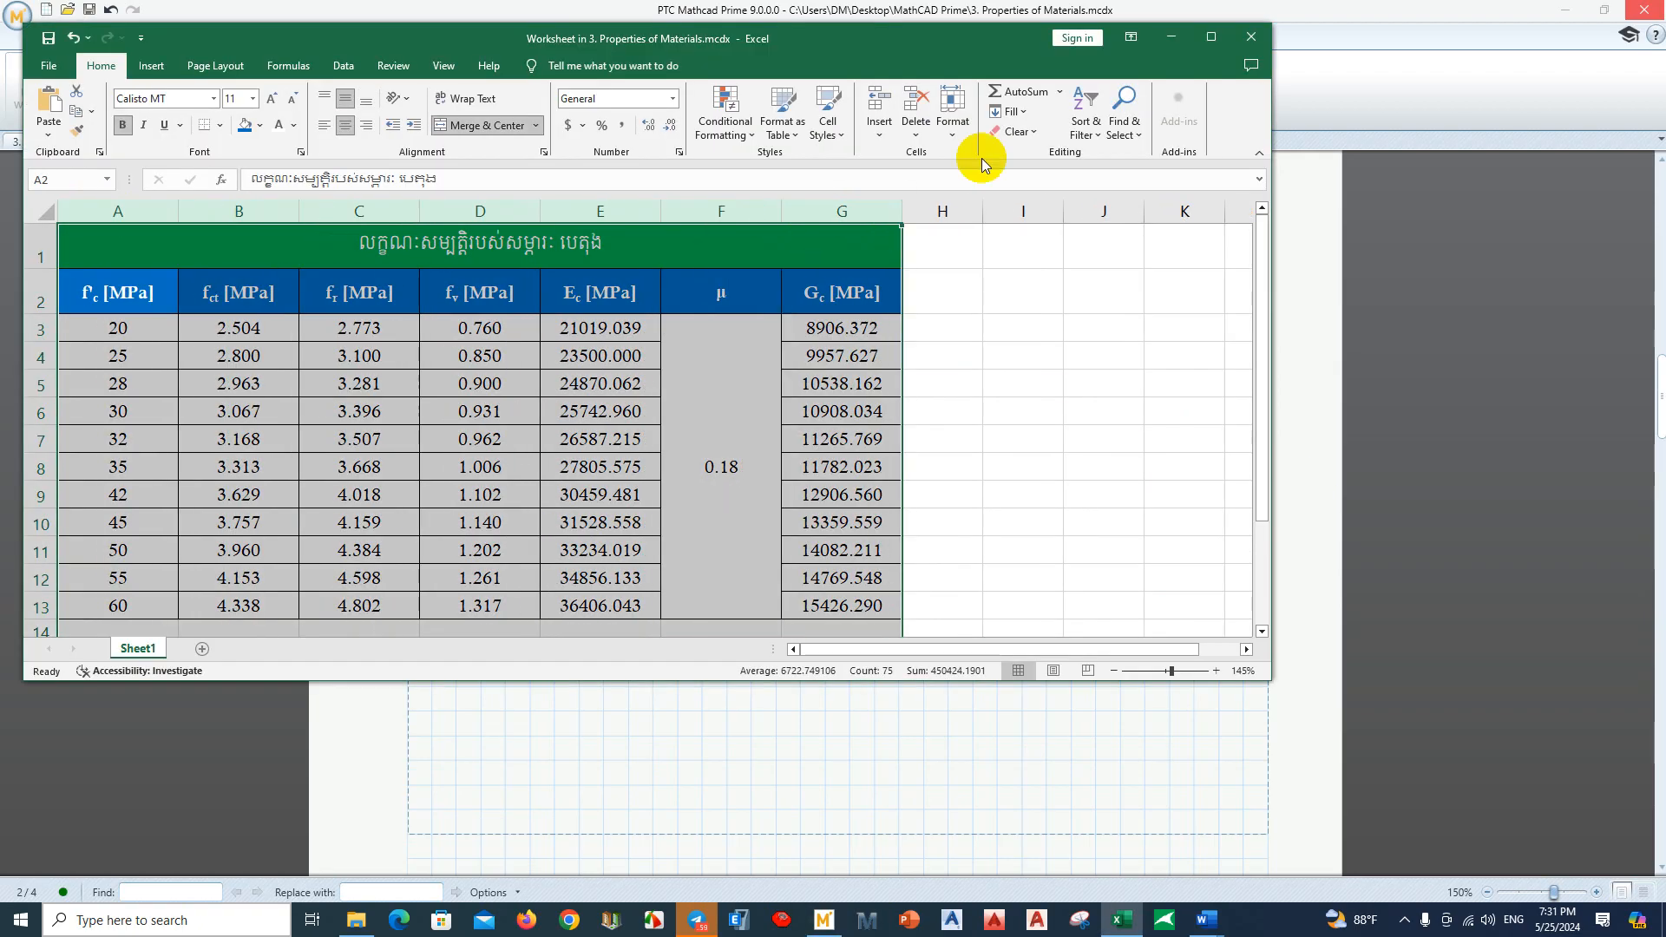
click(1251, 37)
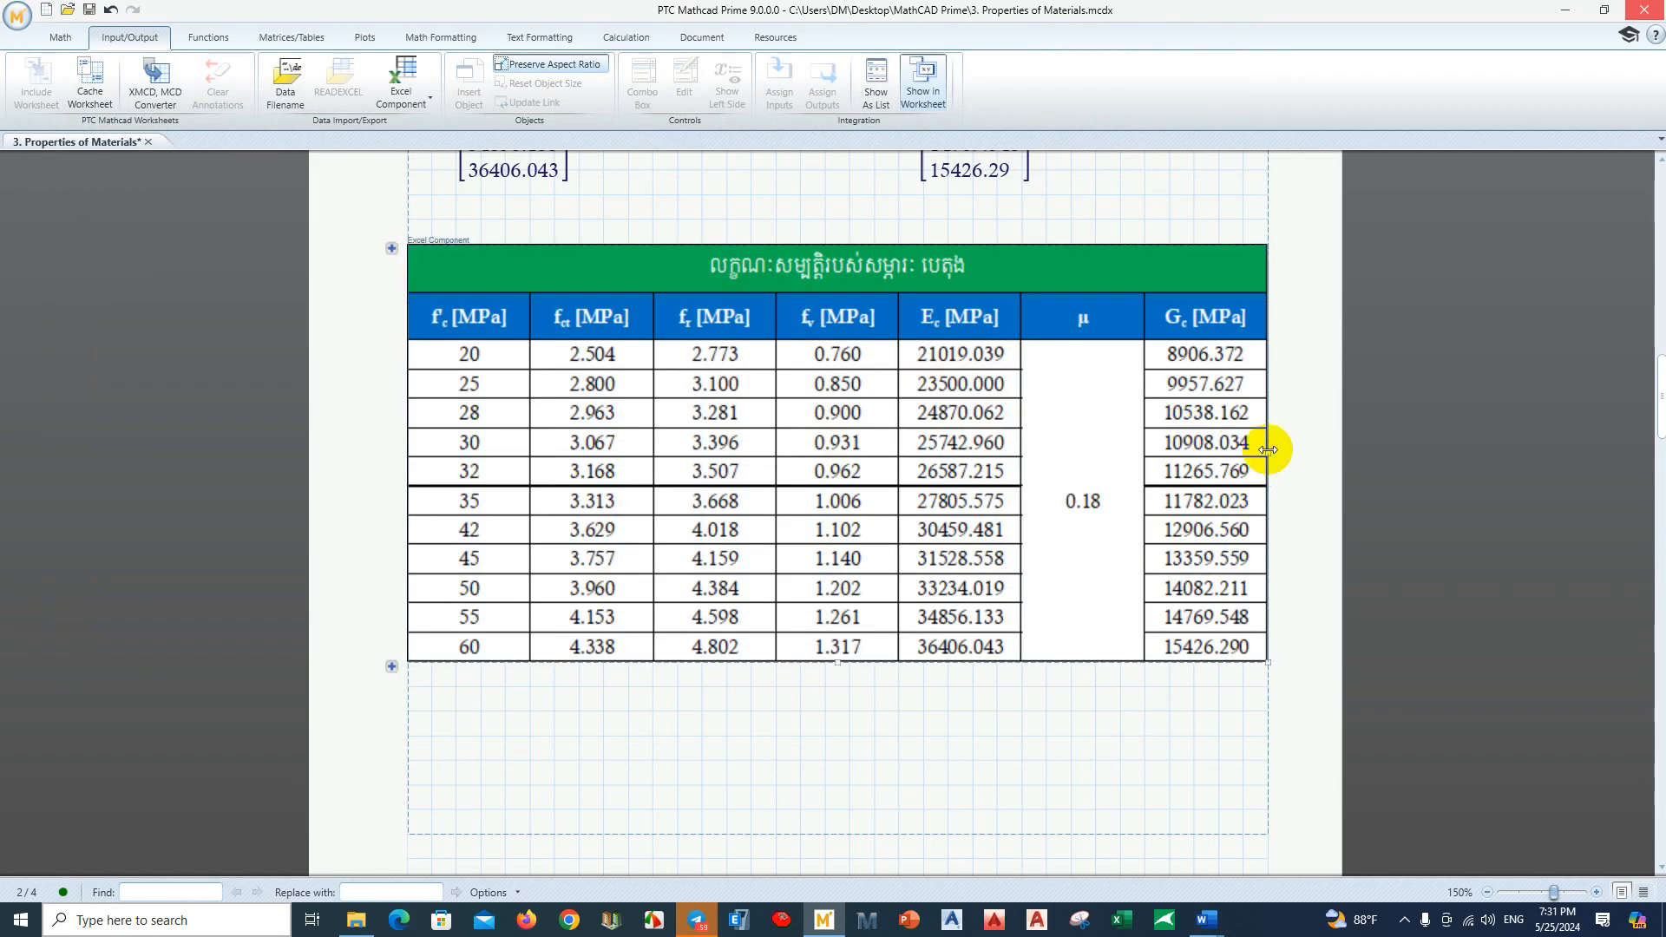
Step: Try to resize the embedded table's width and height in the worksheet
drag(1266, 446, 1215, 445)
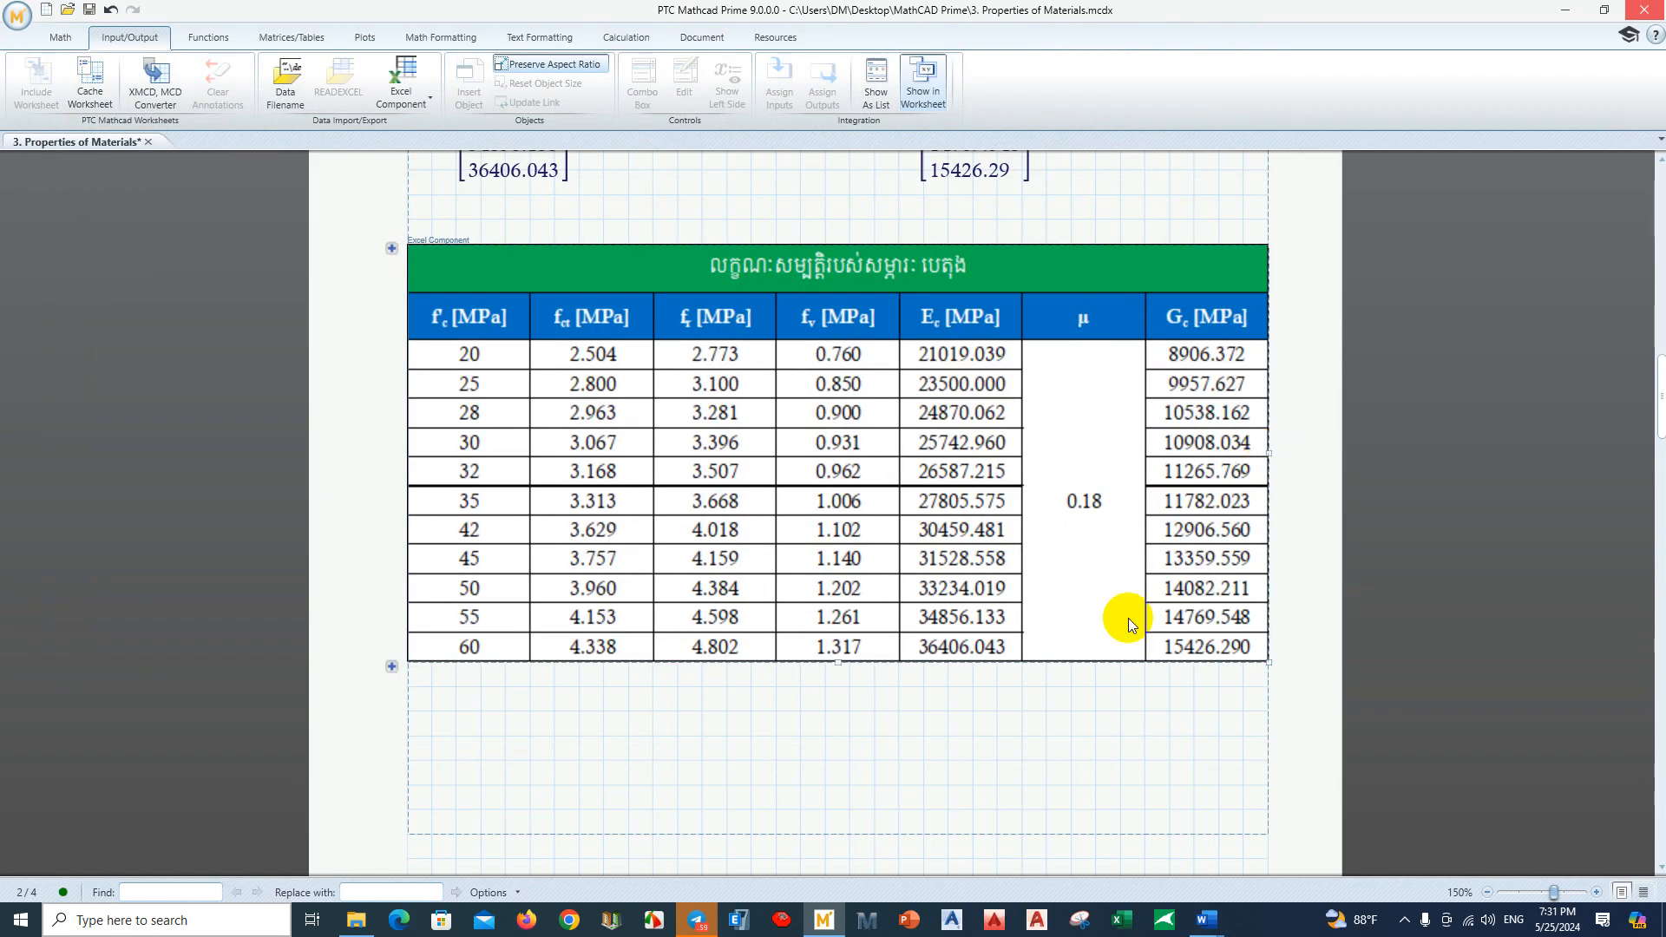
click(1016, 719)
scroll(757, 693, down, 3)
click(596, 709)
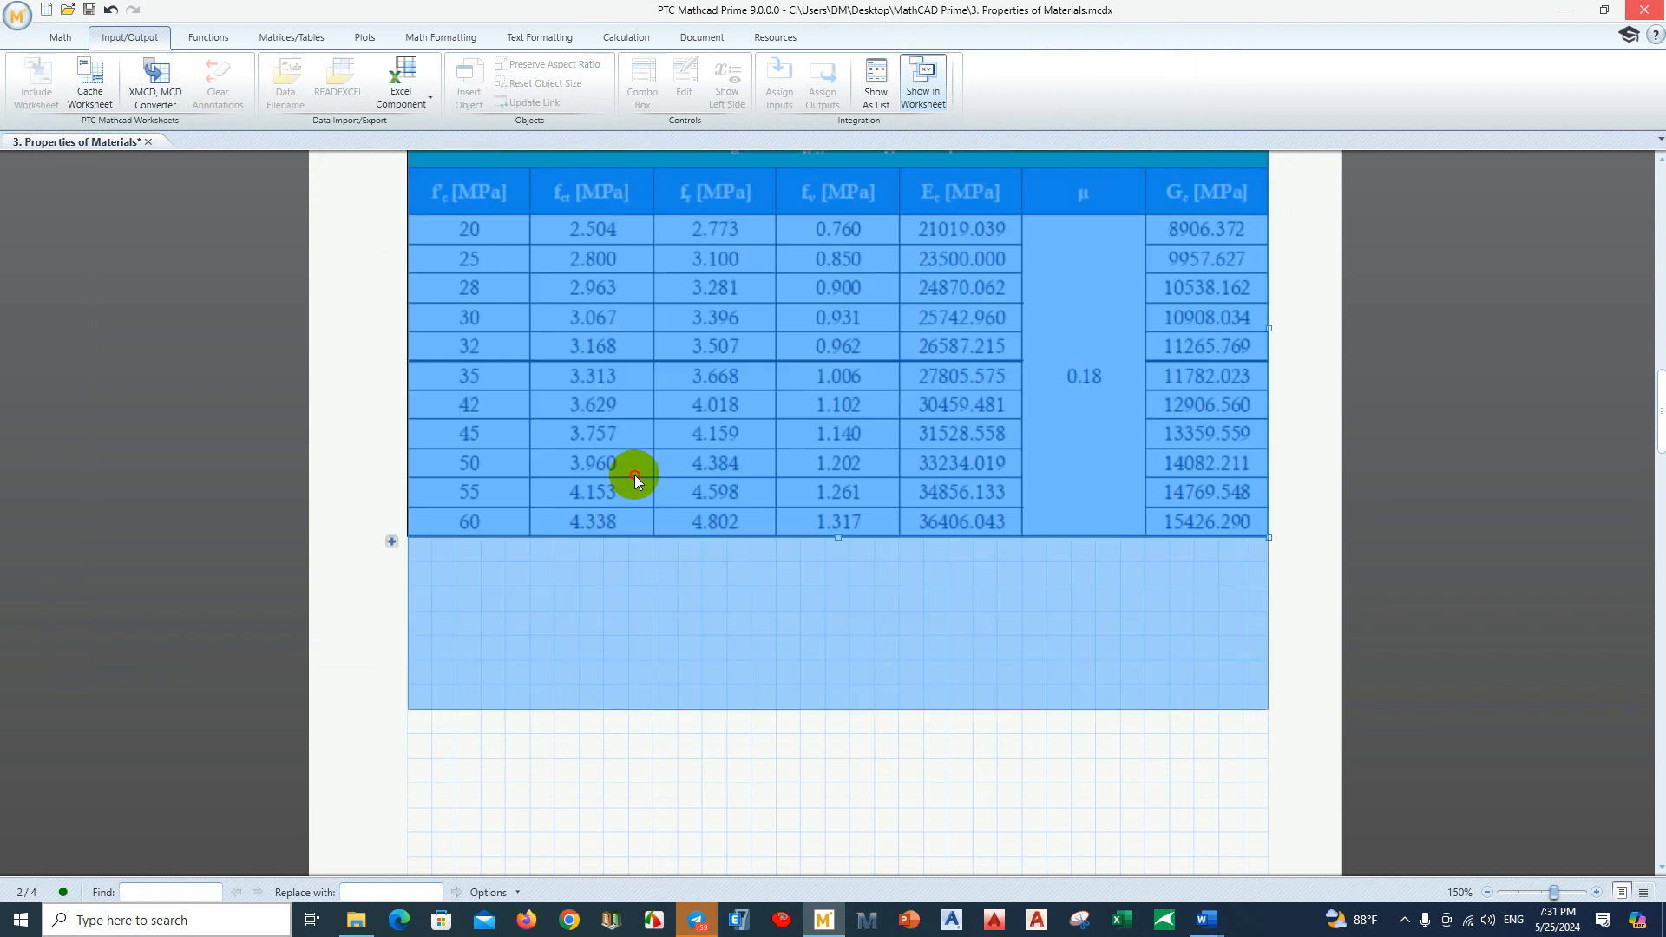
click(636, 477)
mouse_move(840, 539)
mouse_down()
mouse_move(851, 639)
mouse_move(853, 558)
mouse_up()
click(904, 710)
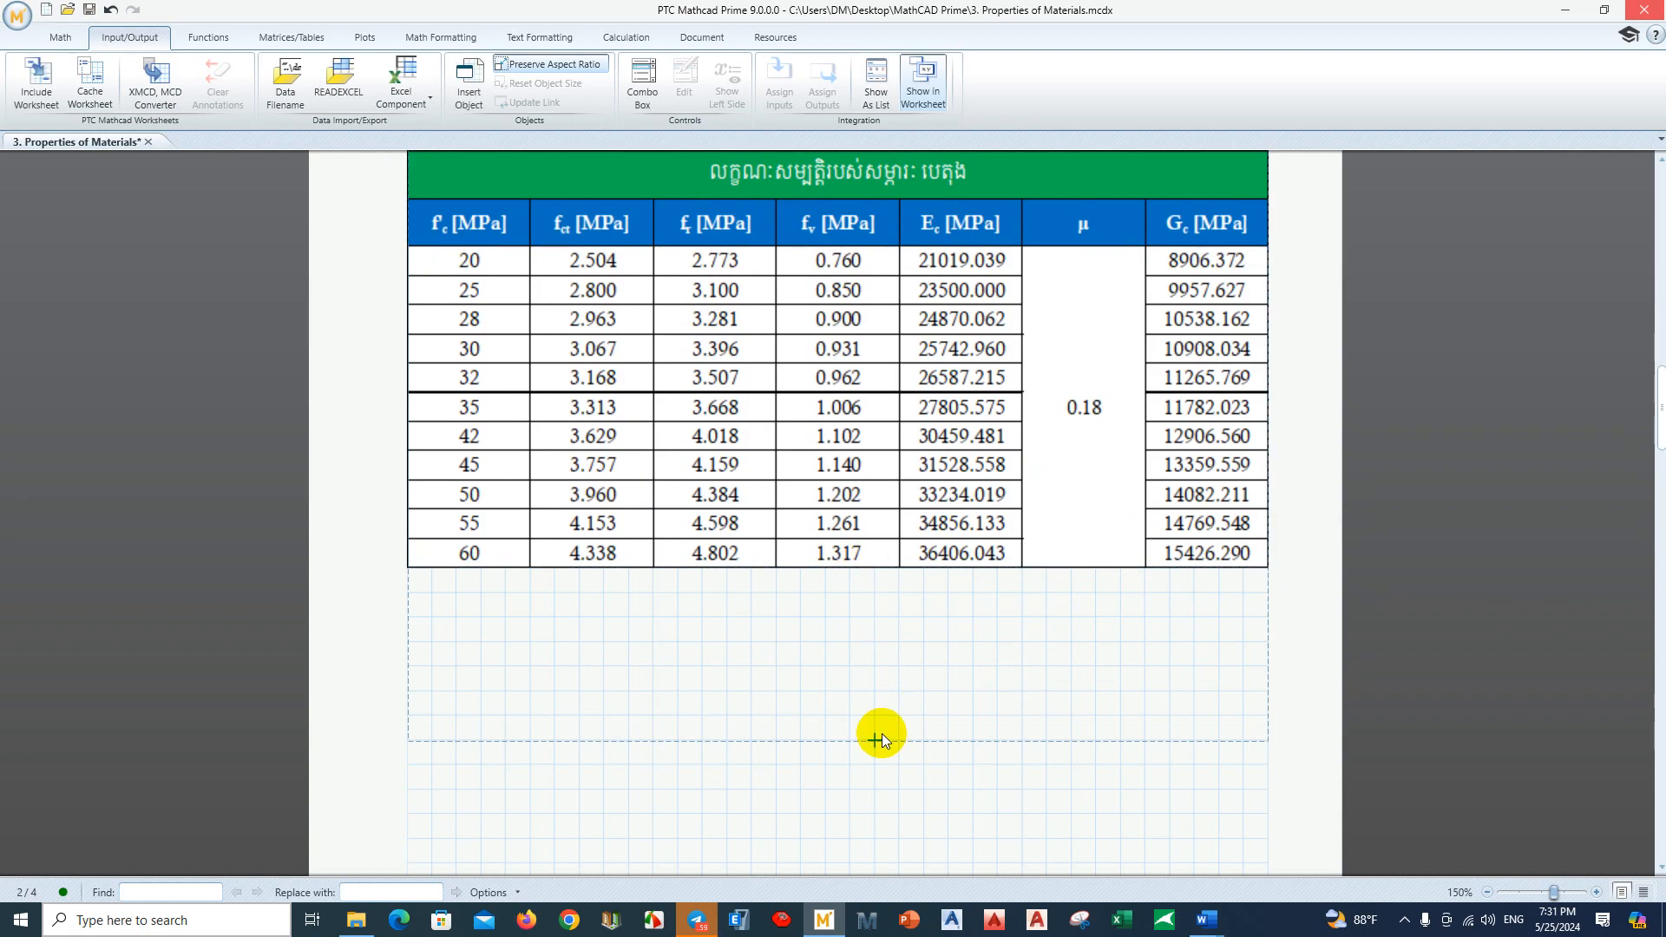
Step: Delete the surplus empty lines below the embedded concrete table to reduce the blank space under it
key(BackSpace)
key(BackSpace)
key(BackSpace)
key(BackSpace)
key(BackSpace)
scroll(880, 695, down, 3)
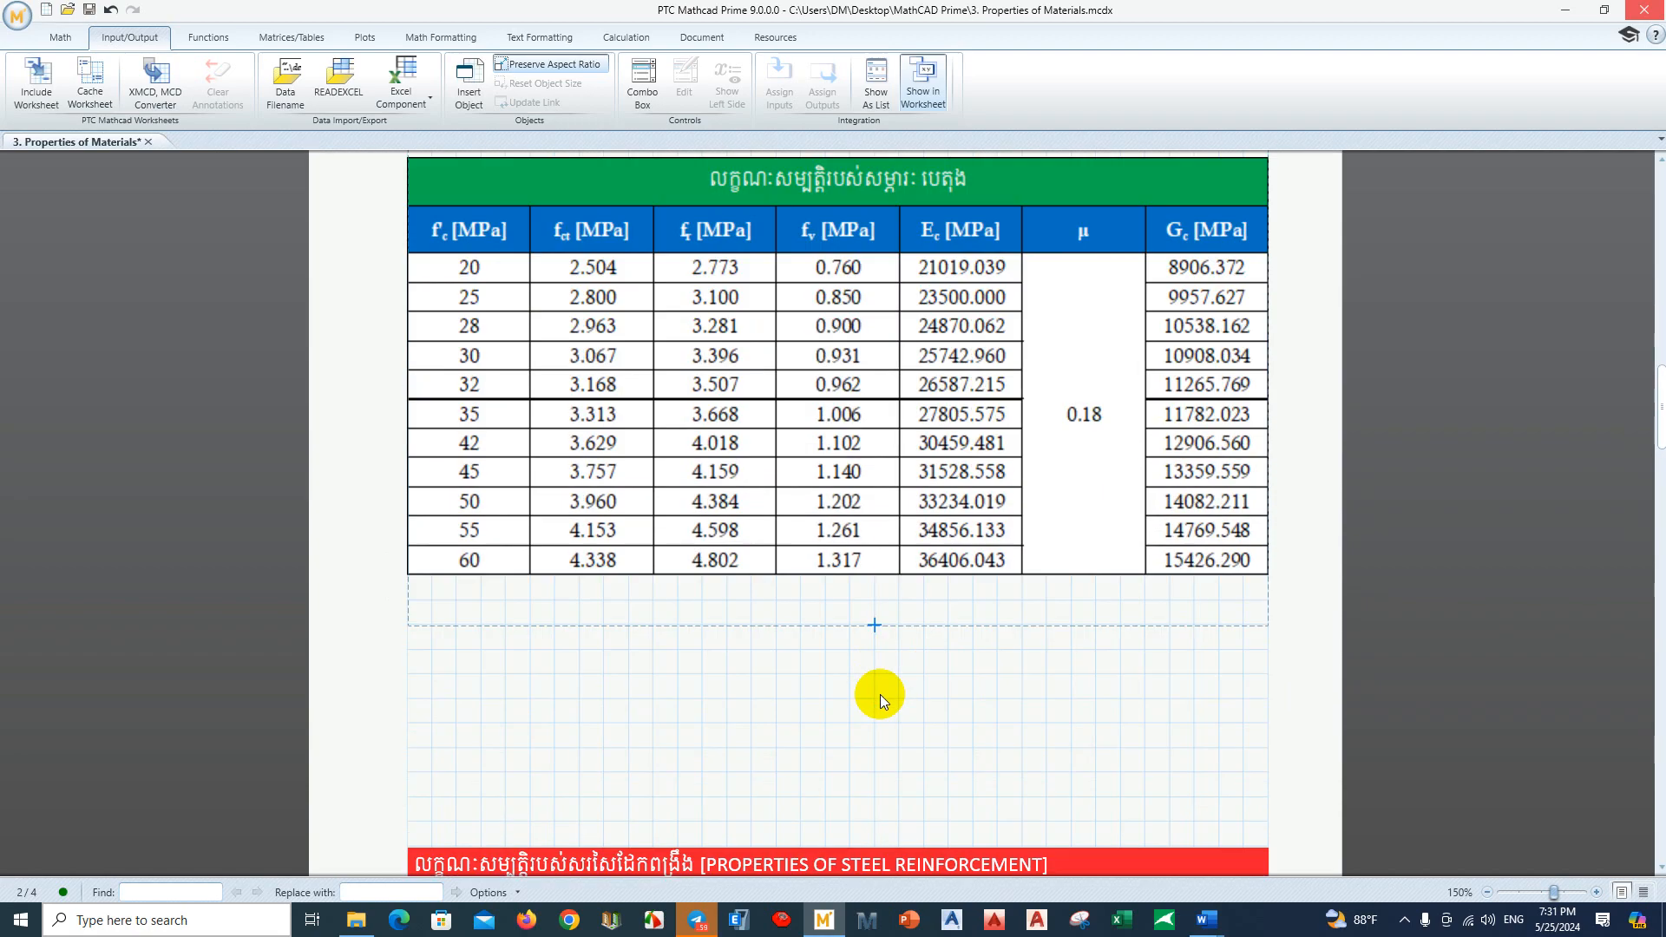
key(BackSpace)
key(BackSpace)
key(BackSpace)
scroll(880, 696, down, 6)
click(807, 730)
scroll(804, 703, up, 2)
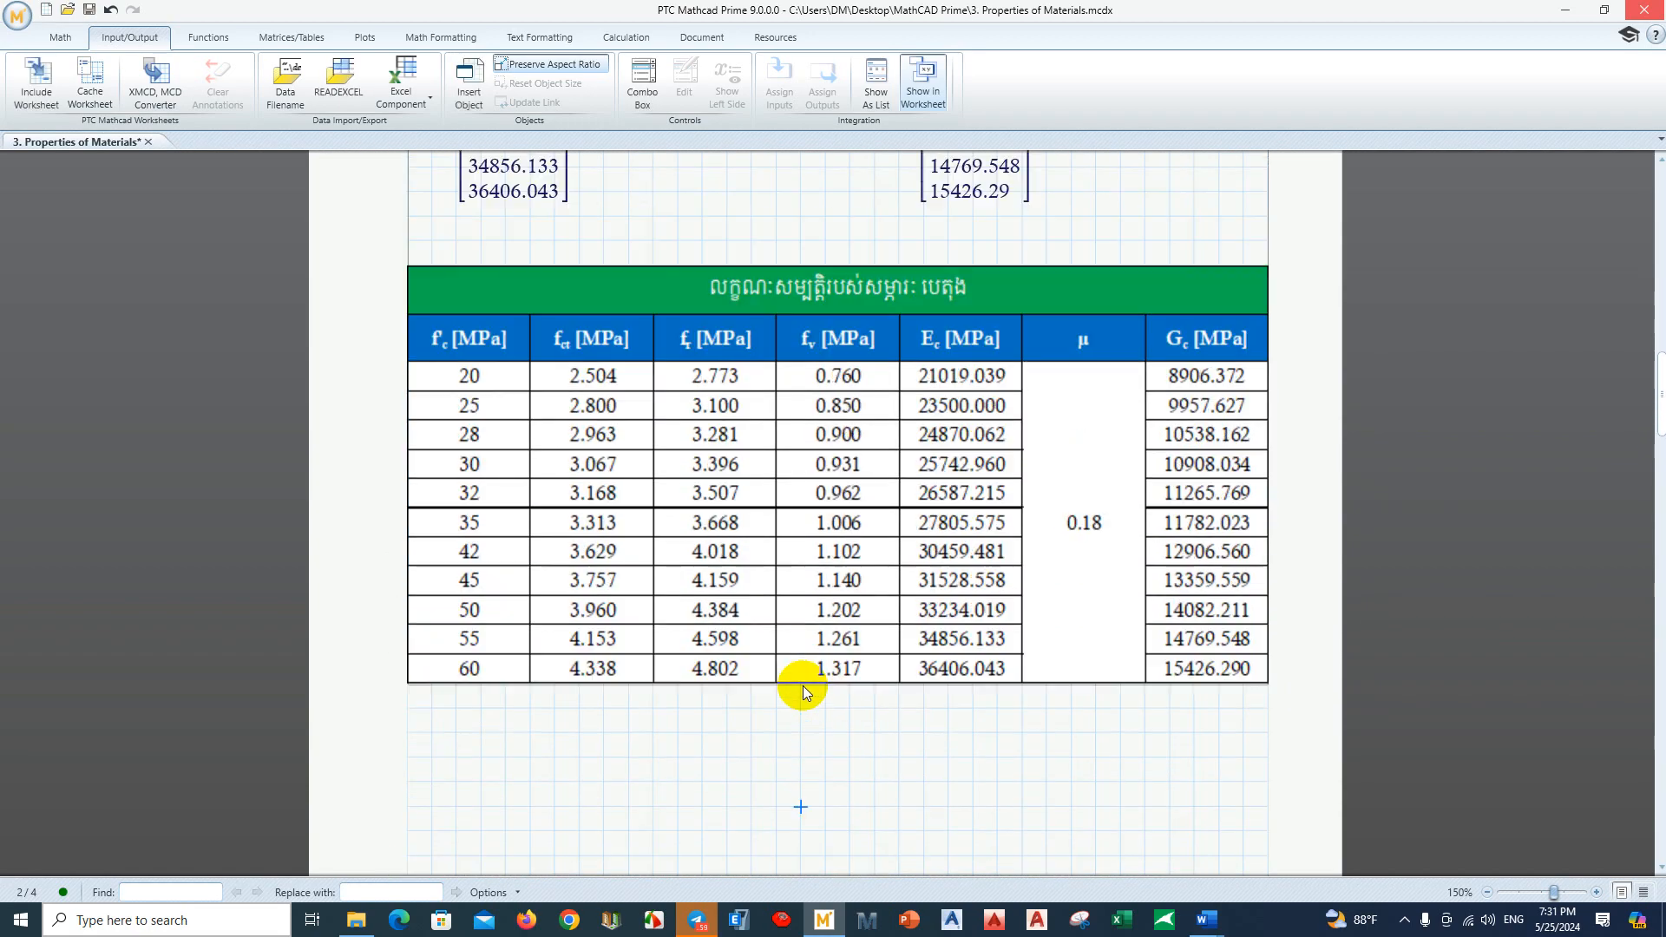
scroll(803, 686, up, 2)
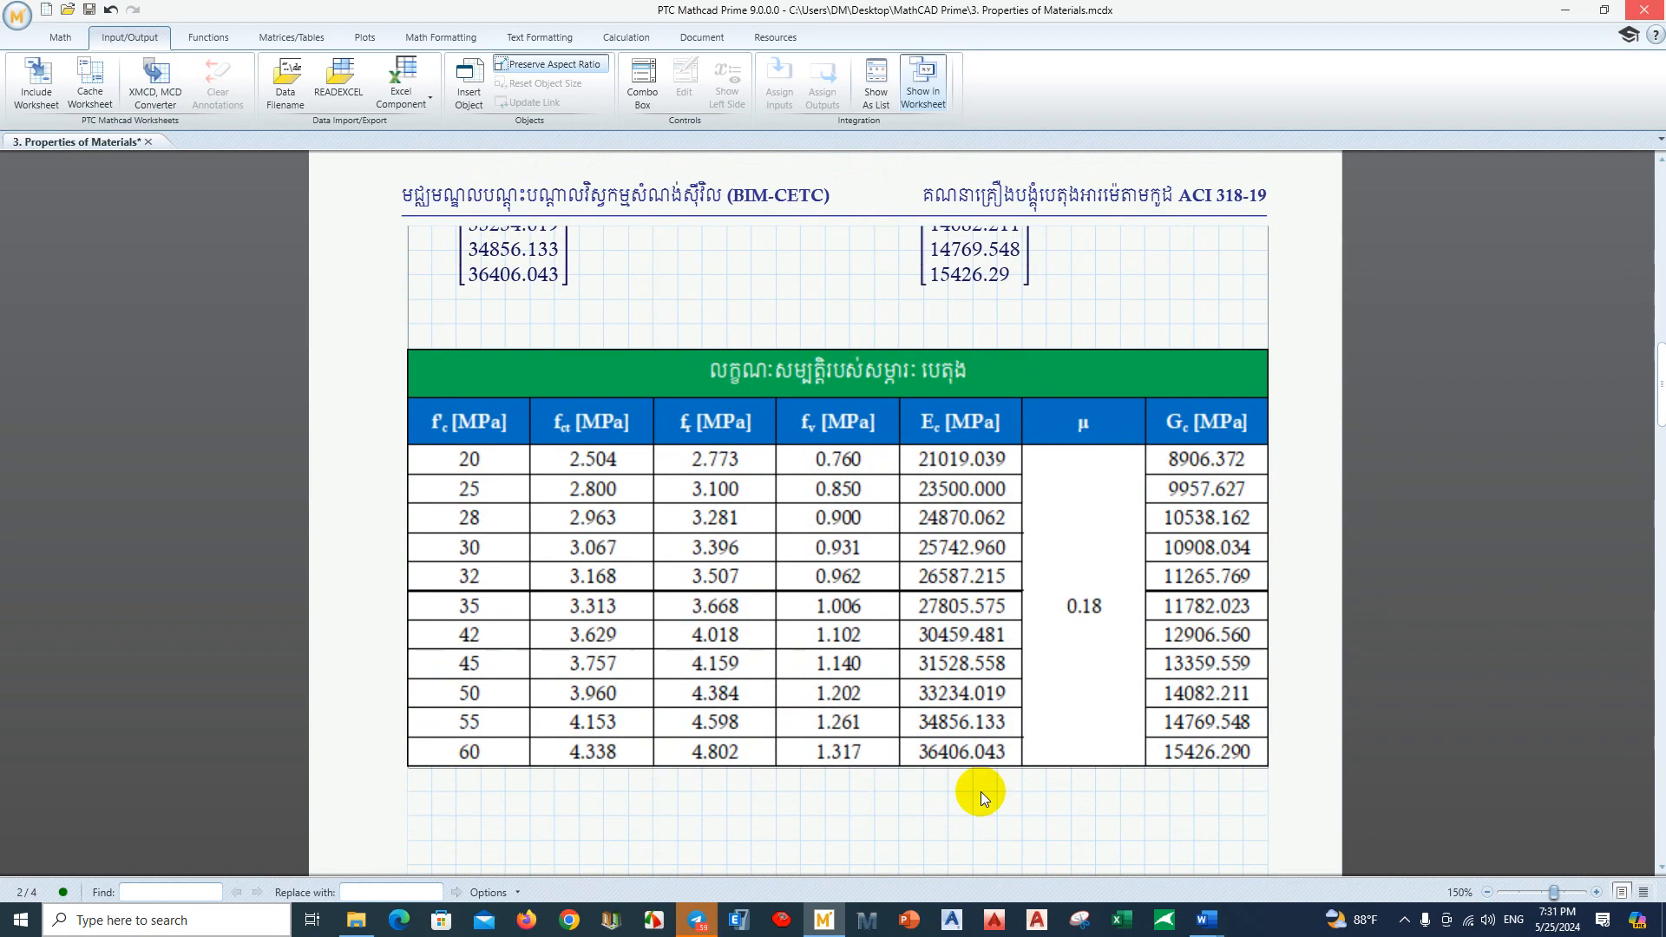
Step: Check the embedded concrete table's fit on page 2 at 100% zoom, then return to 150%
click(1487, 893)
click(1487, 893)
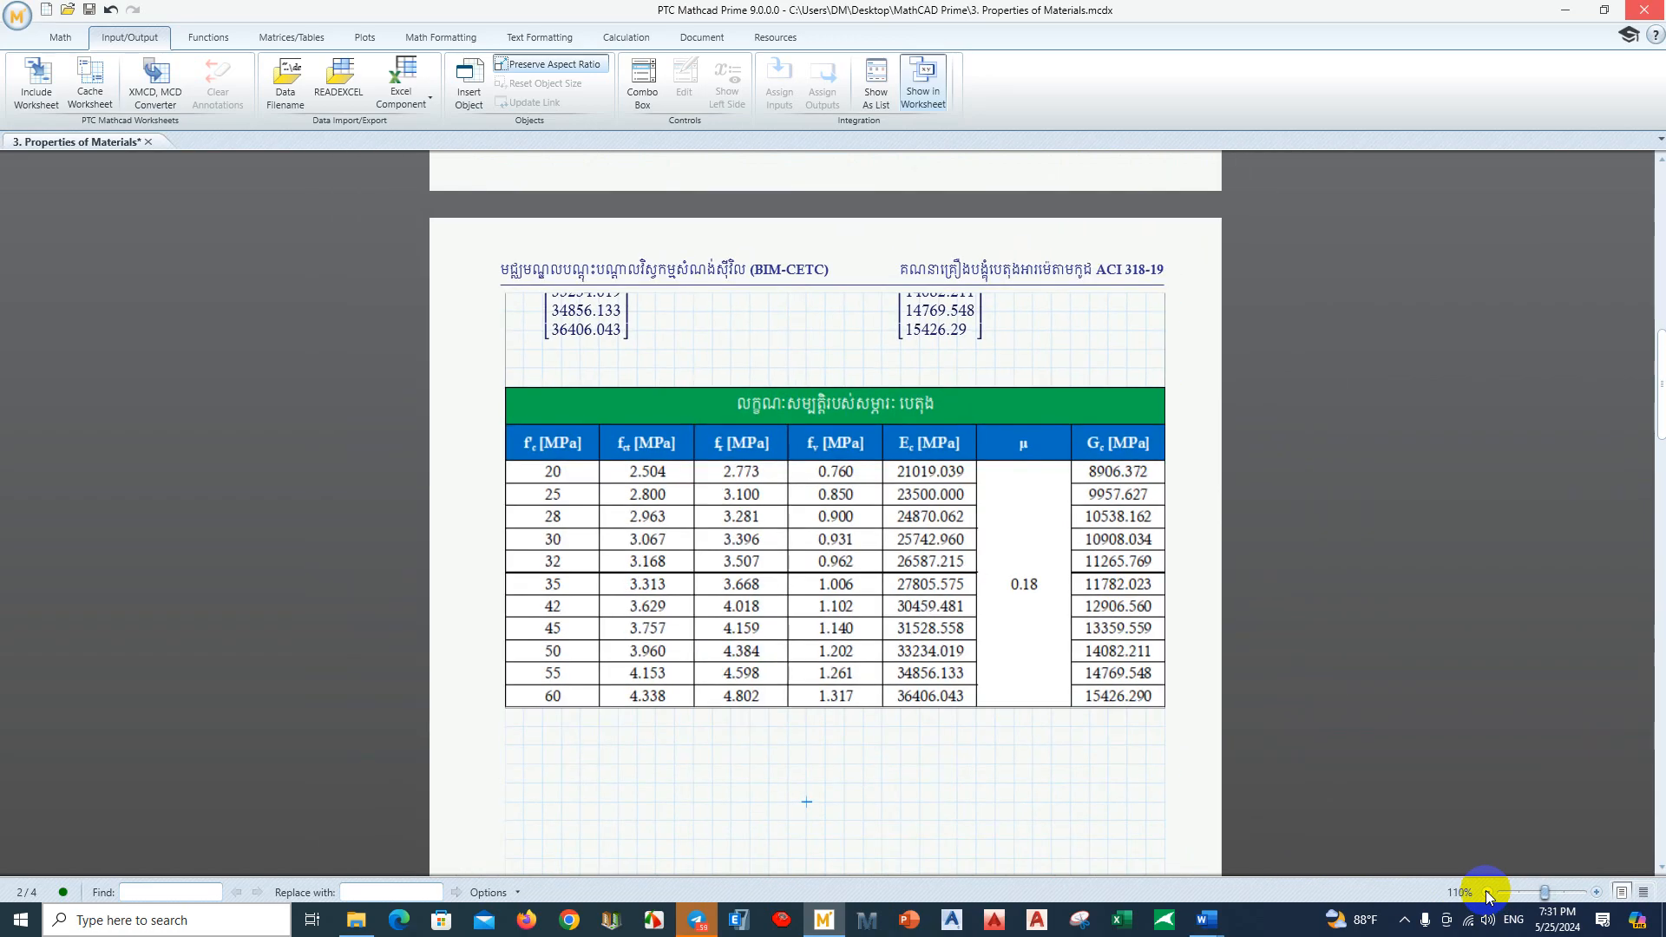
click(1488, 893)
click(1487, 893)
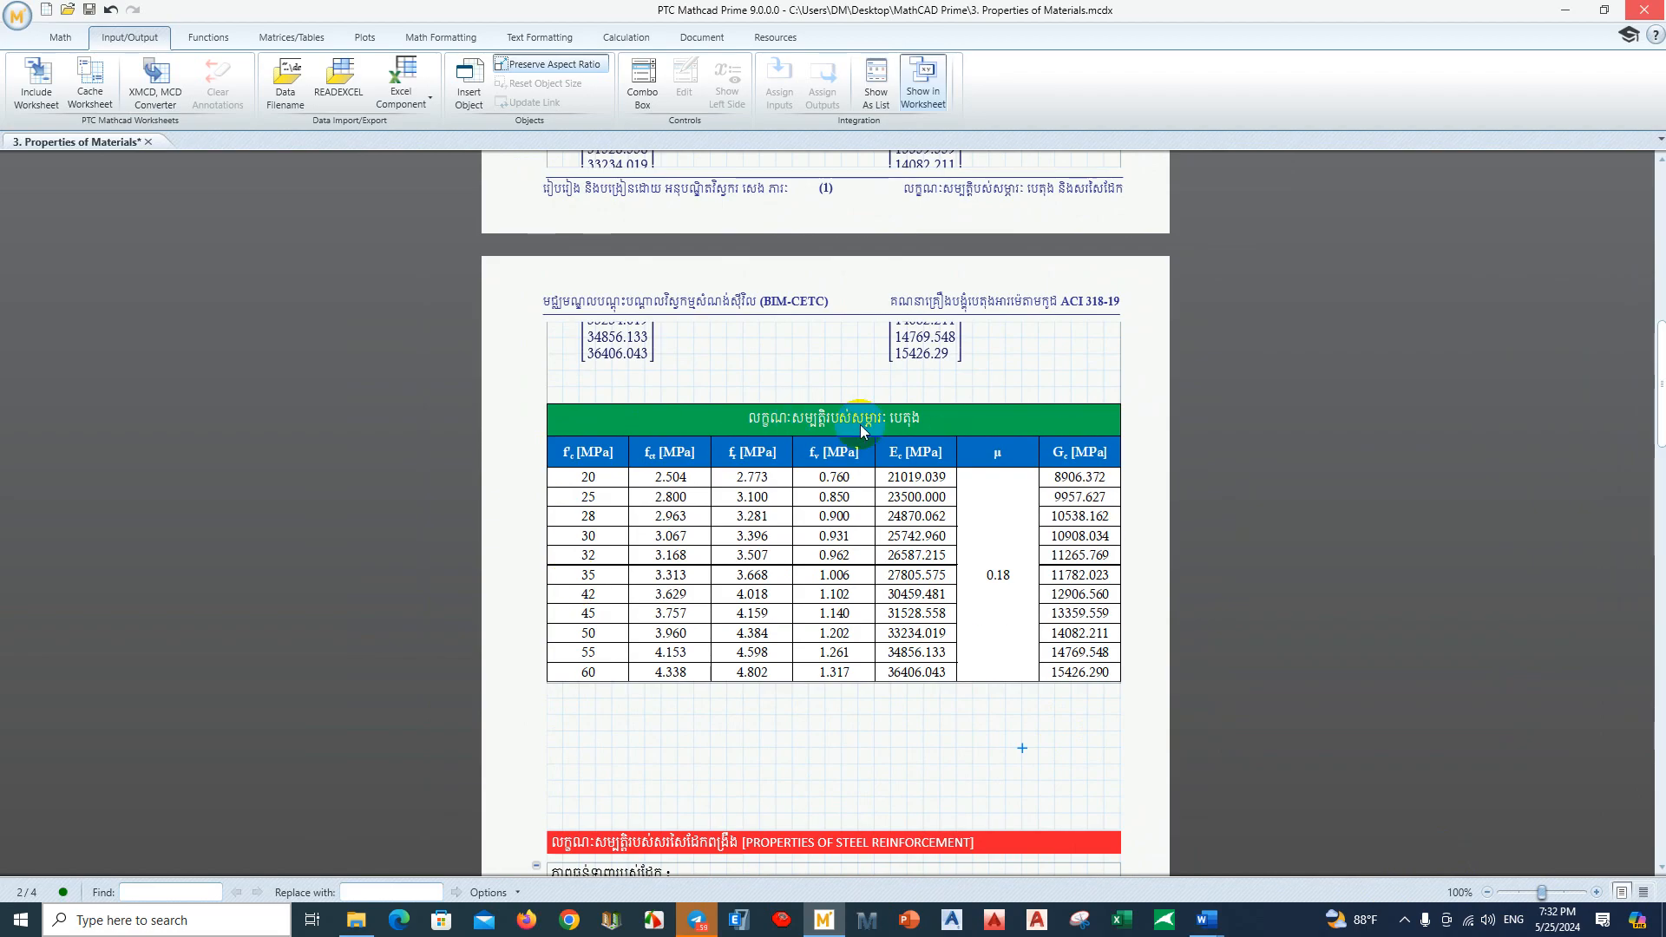
click(1599, 893)
click(1599, 893)
click(1599, 893)
click(1599, 893)
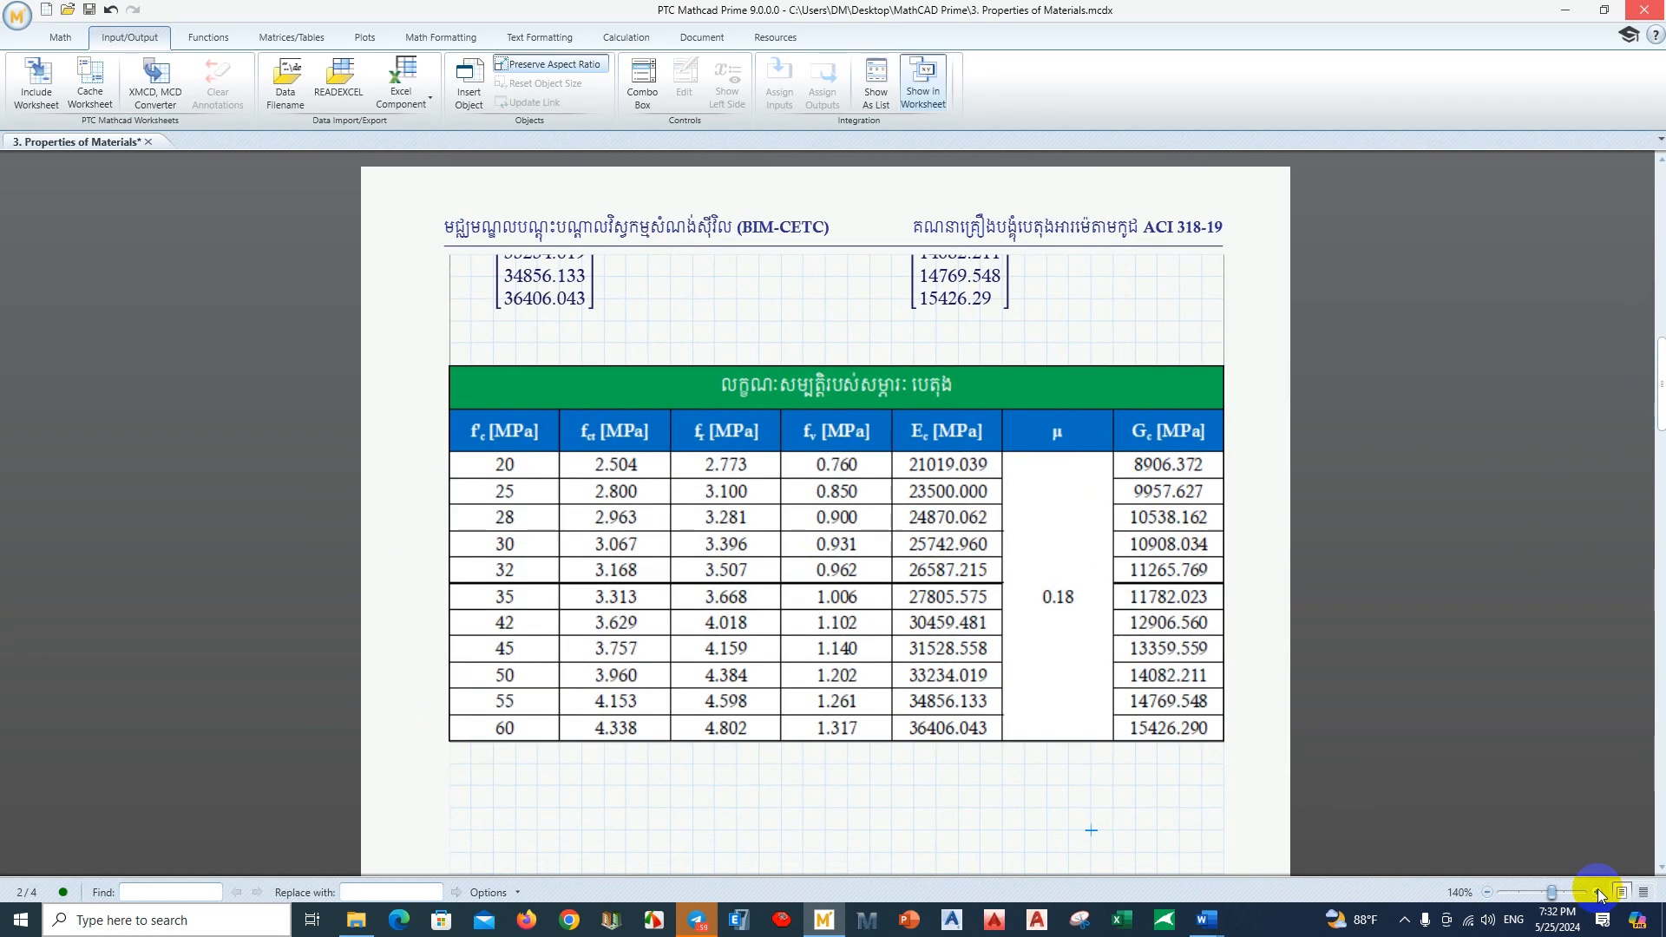
click(1599, 892)
Step: Compare the embedded table with the concrete property formulas and result matrices above it
scroll(956, 718, down, 5)
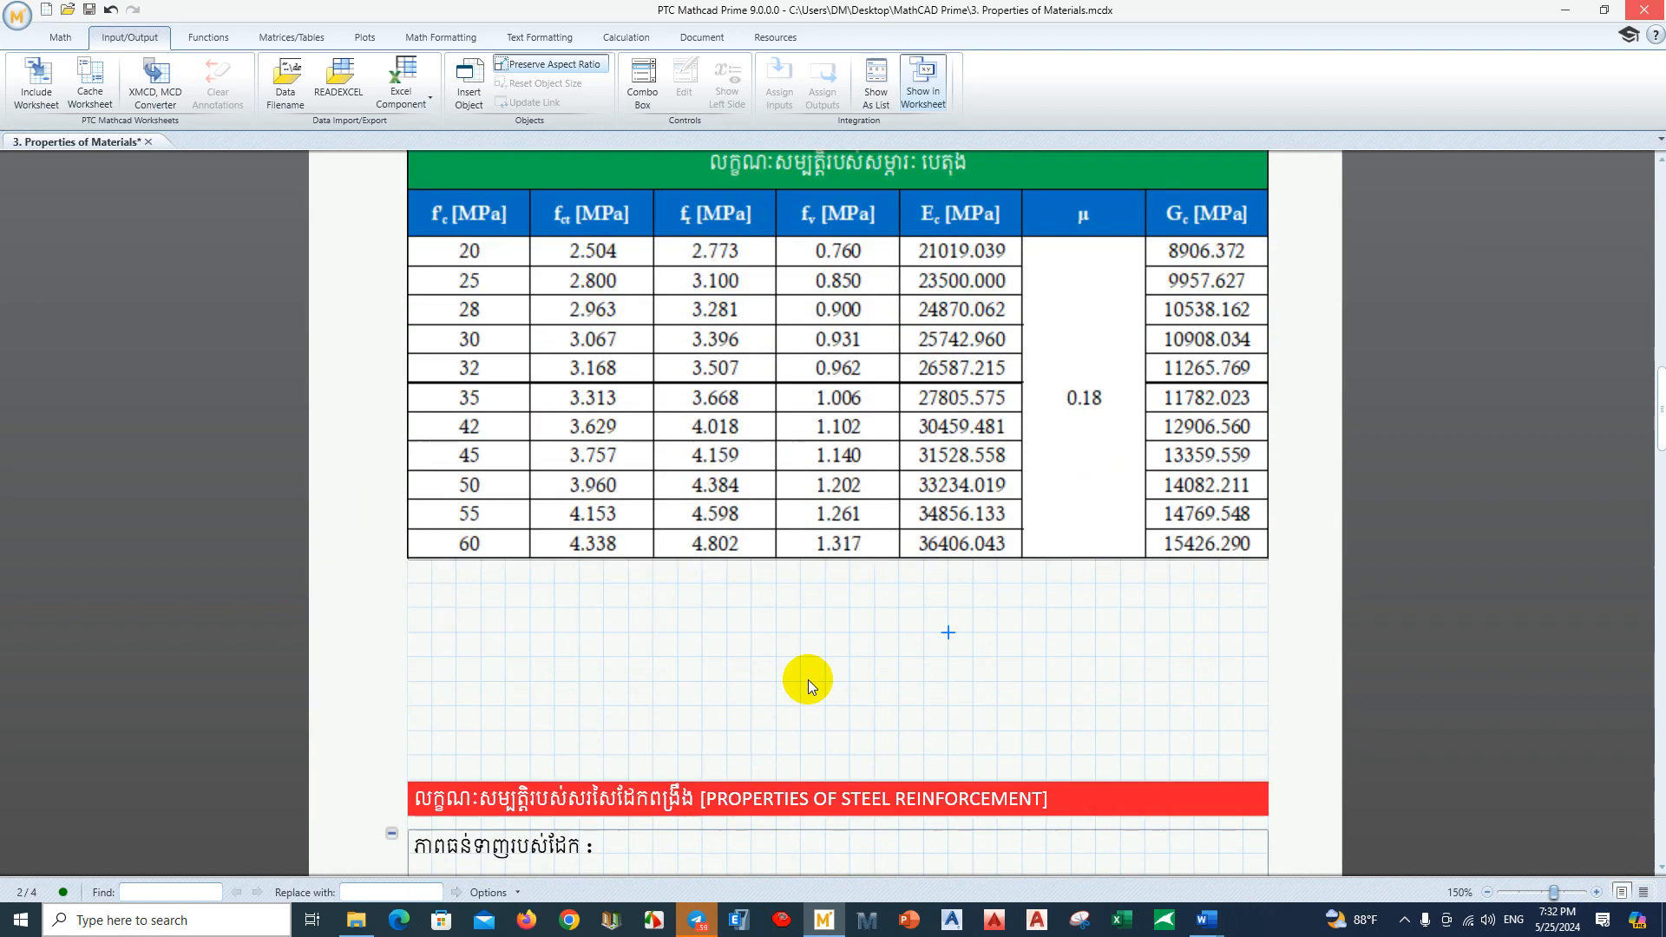
scroll(809, 680, up, 8)
scroll(809, 680, down, 3)
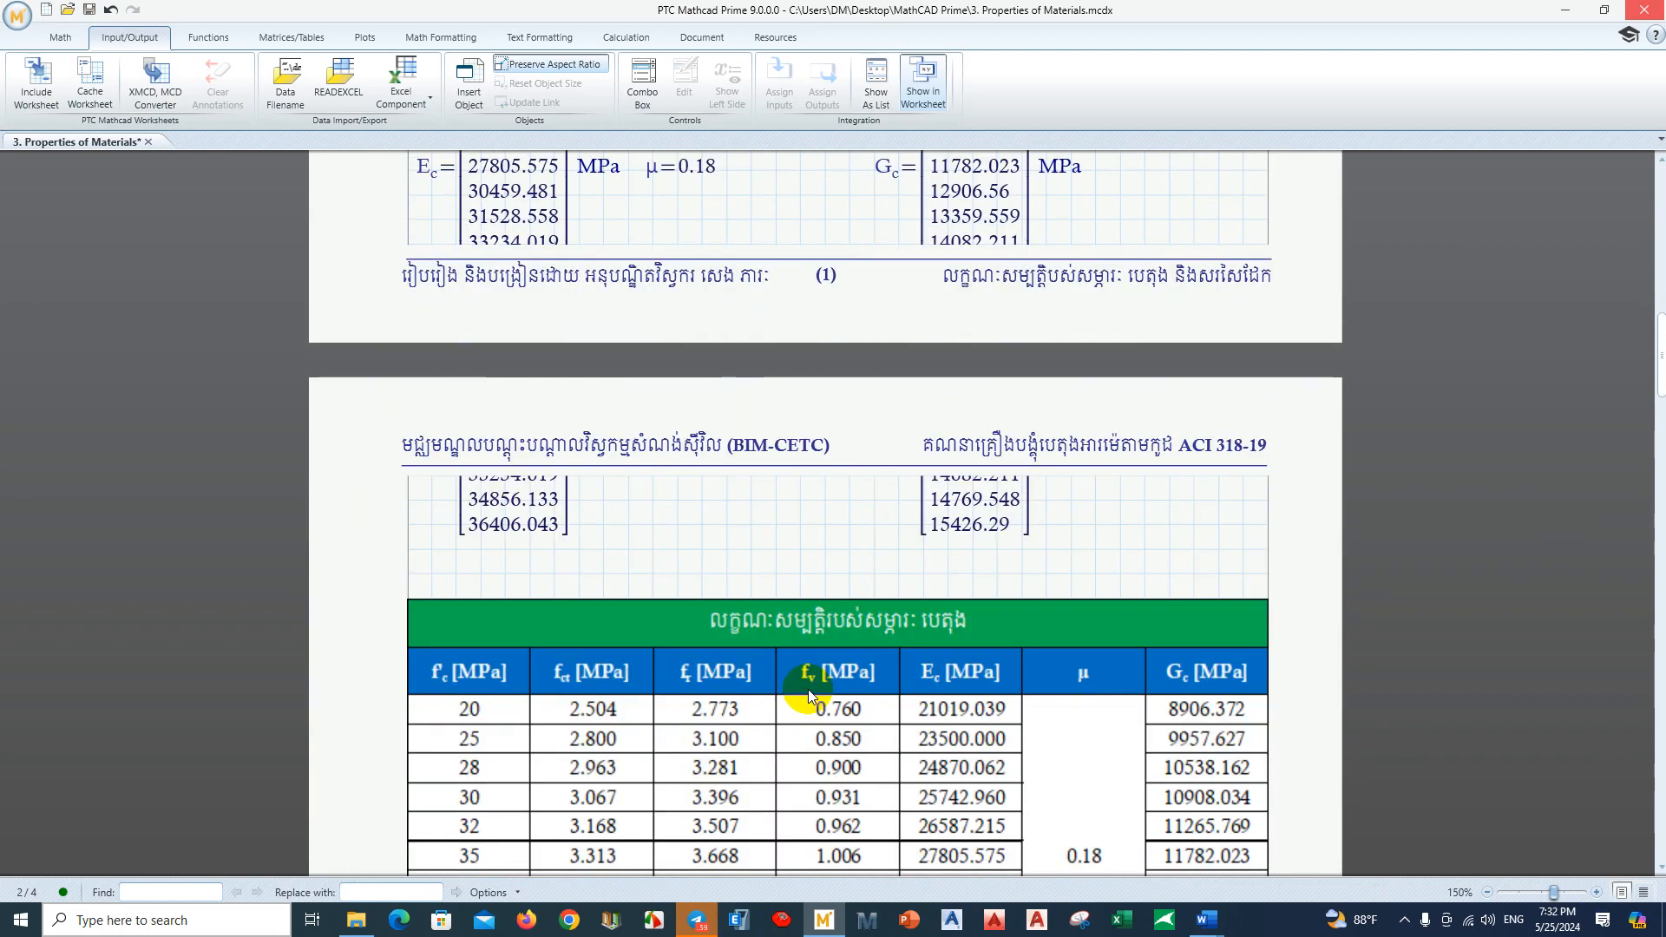
scroll(809, 689, down, 2)
scroll(647, 520, up, 10)
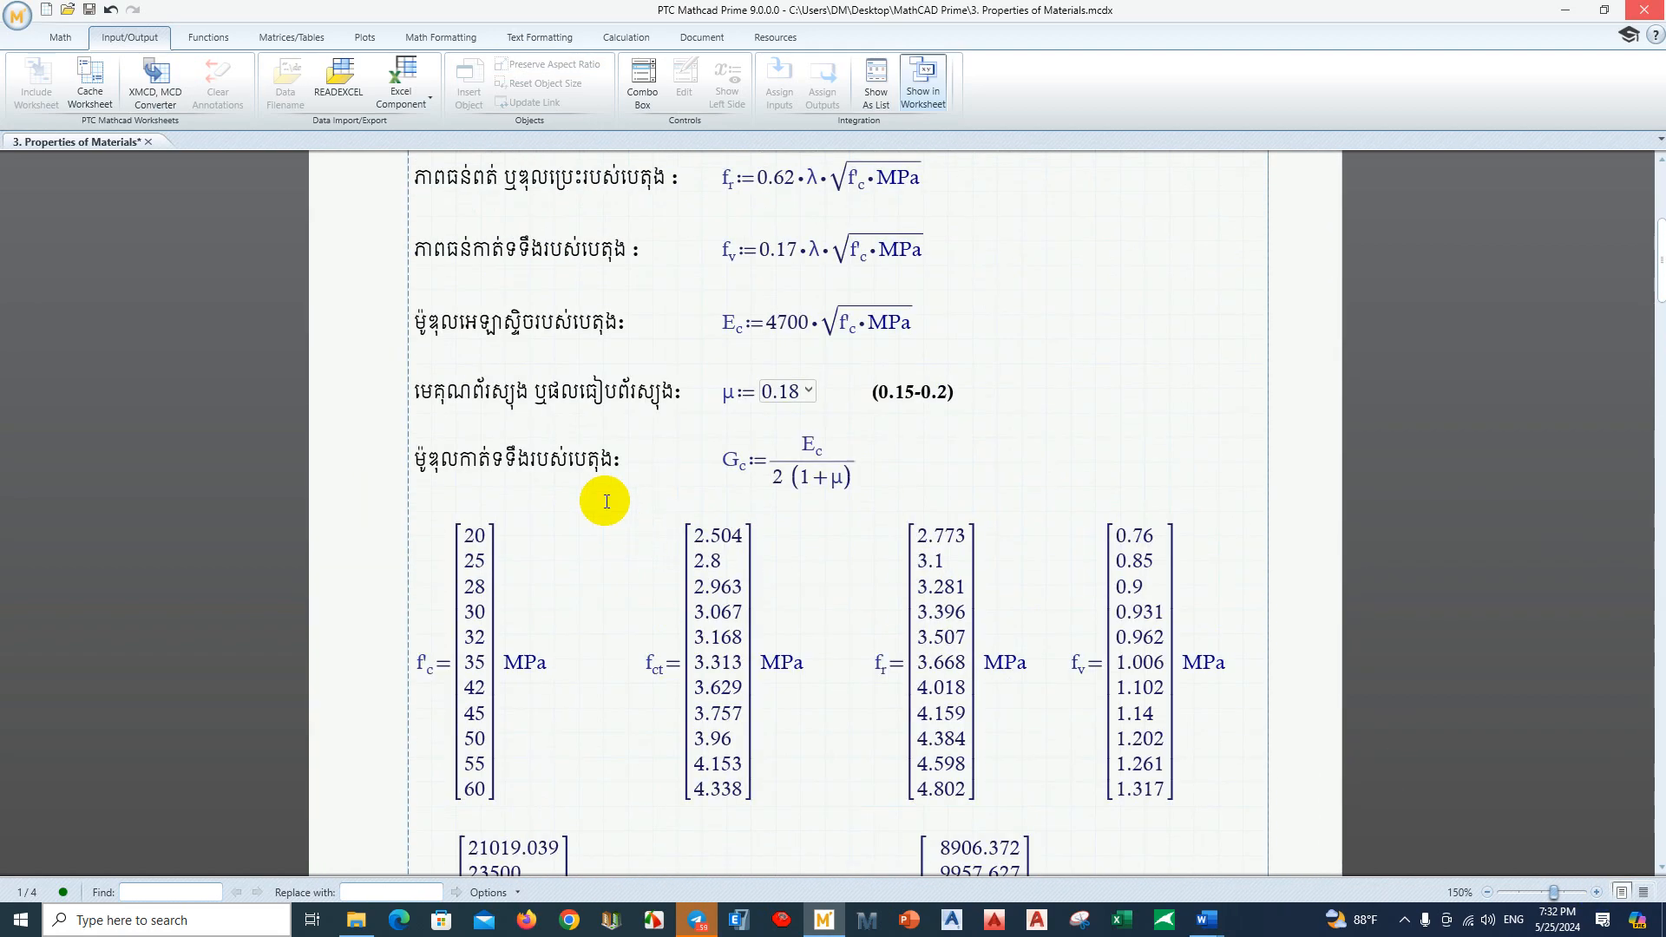
scroll(680, 581, down, 4)
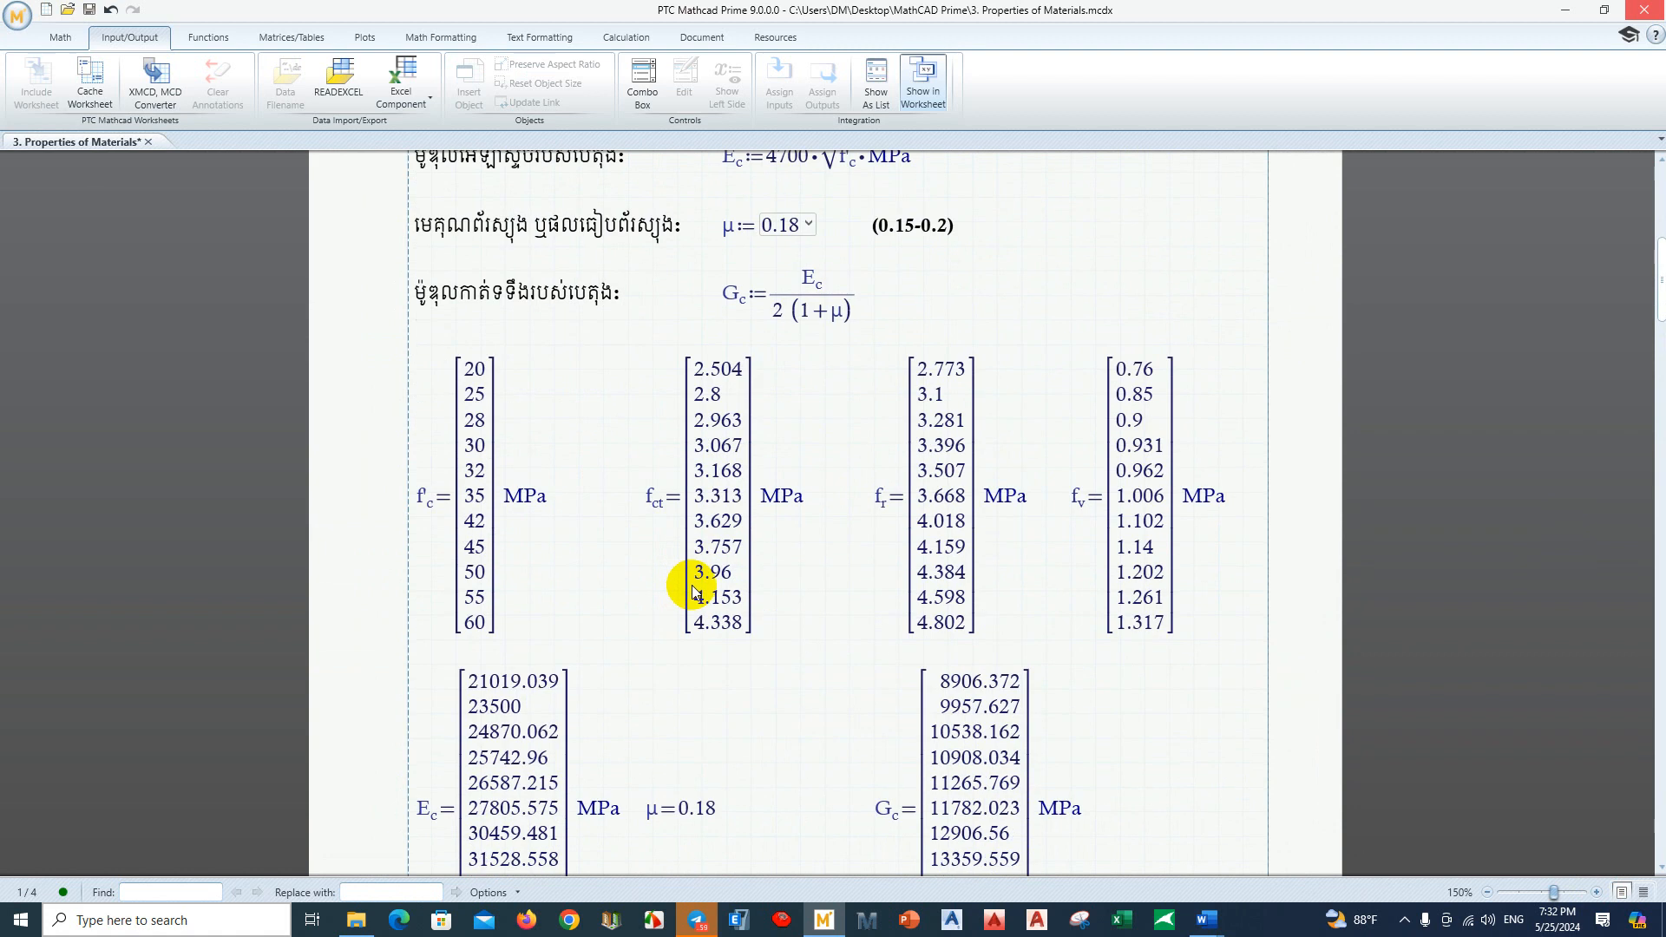
scroll(695, 592, down, 4)
scroll(697, 593, down, 17)
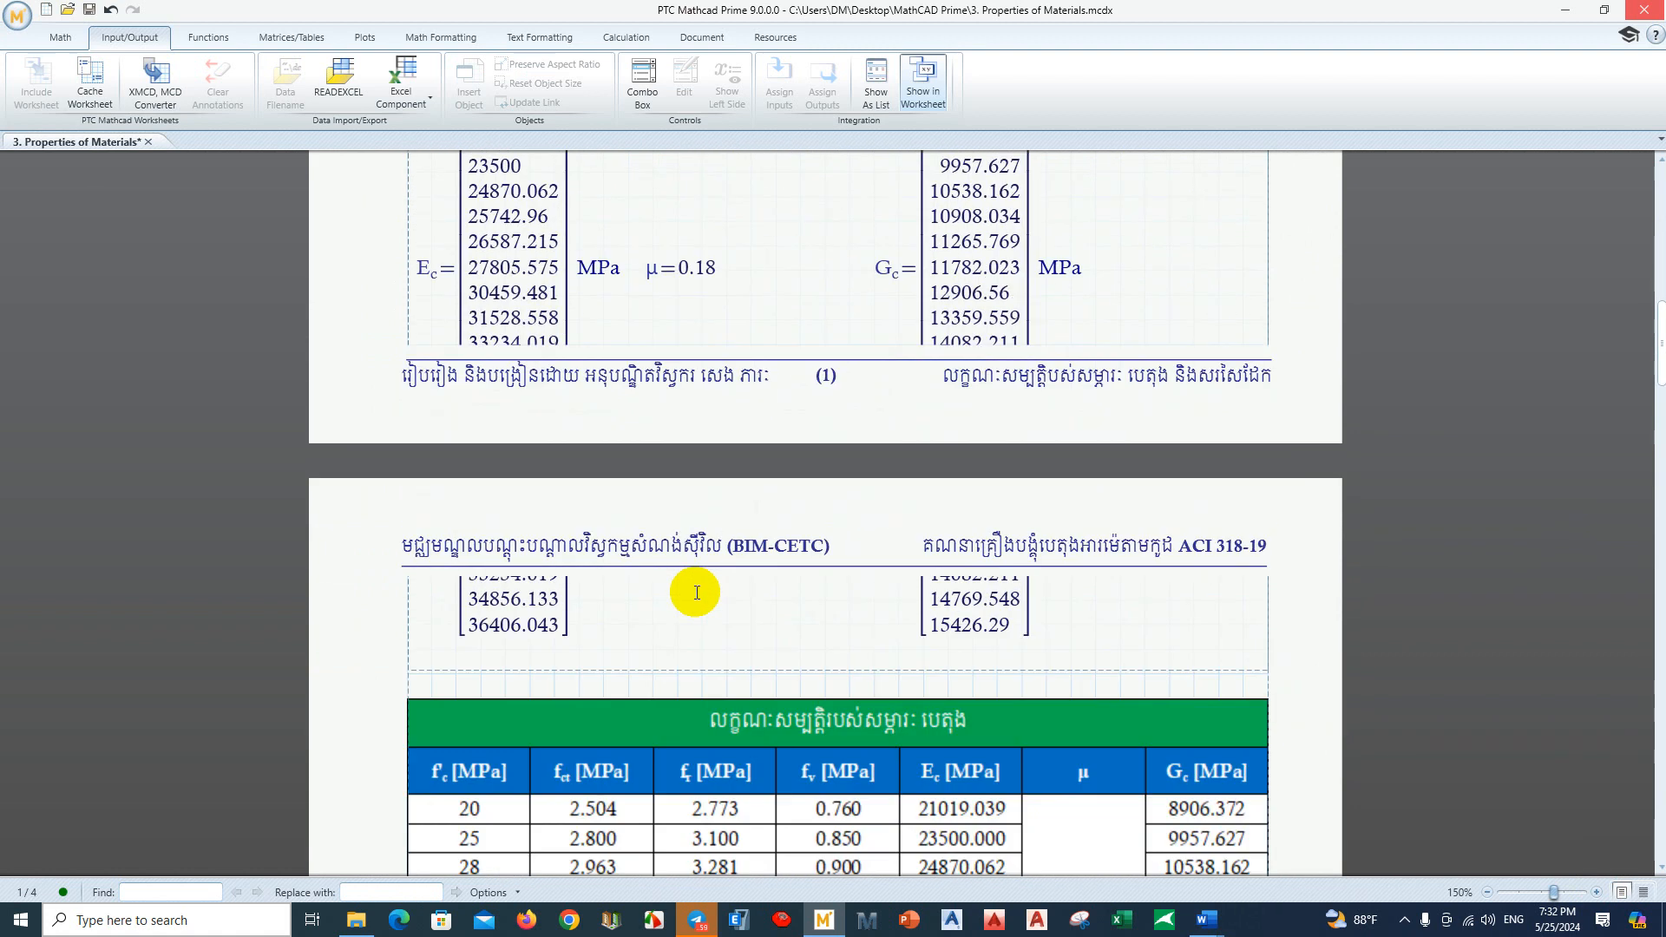
scroll(700, 592, down, 5)
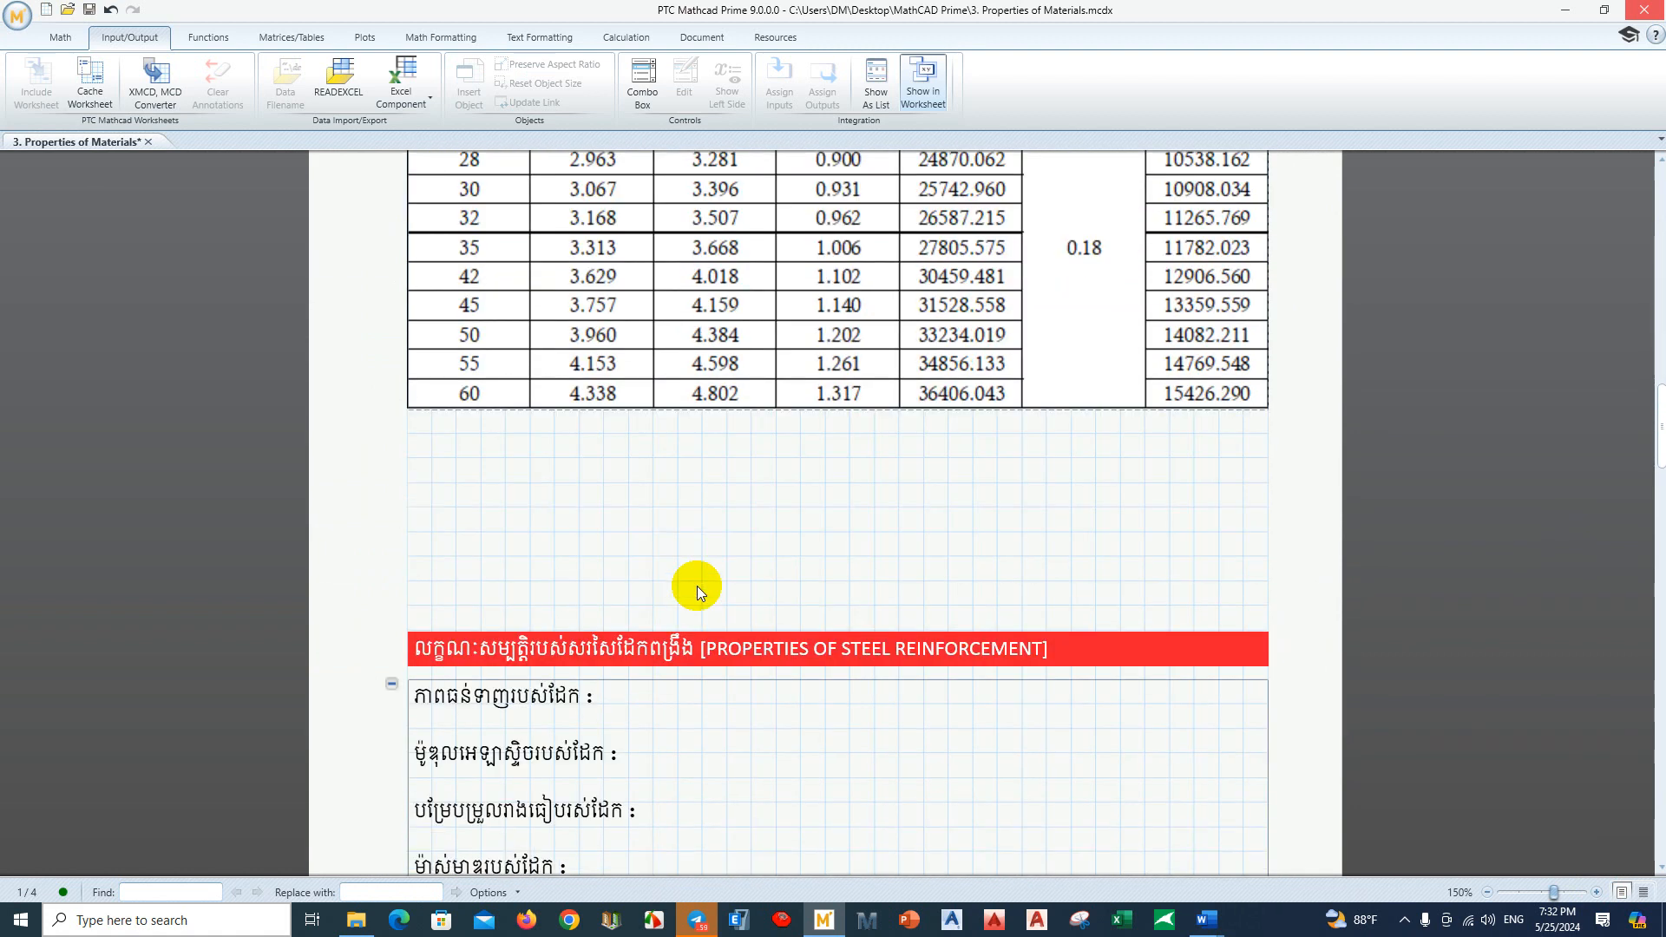
Step: Remove the empty lines between the embedded table and the red PROPERTIES OF STEEL REINFORCEMENT heading, leaving a small gap
click(652, 605)
scroll(720, 585, down, 4)
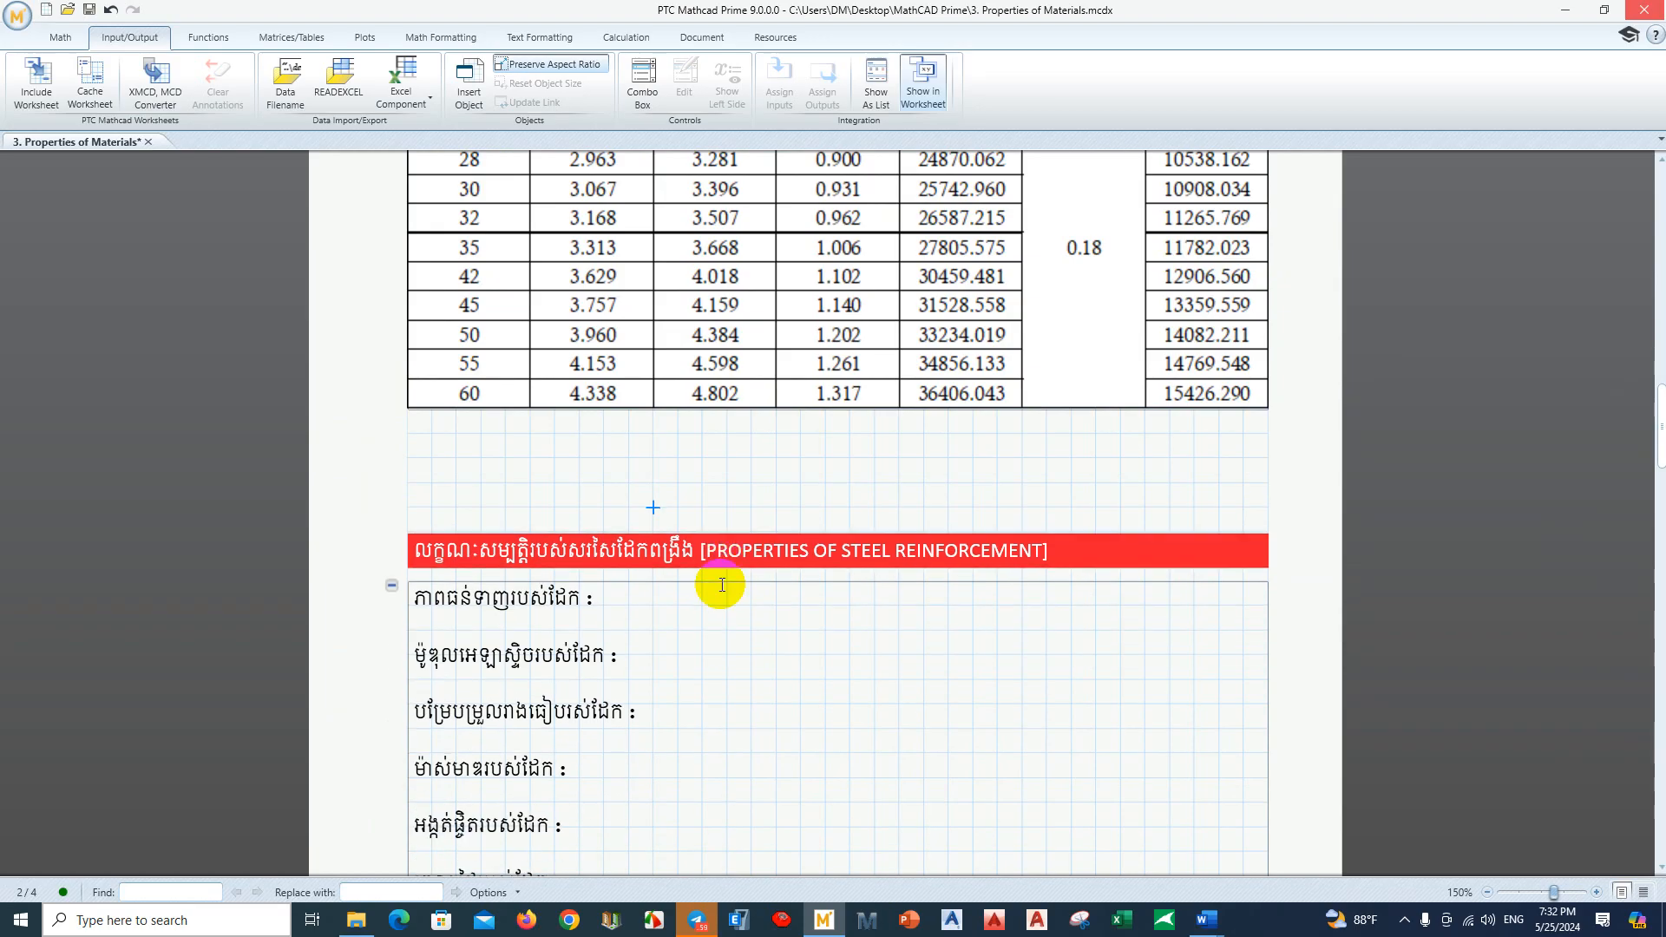
scroll(721, 584, up, 2)
click(633, 552)
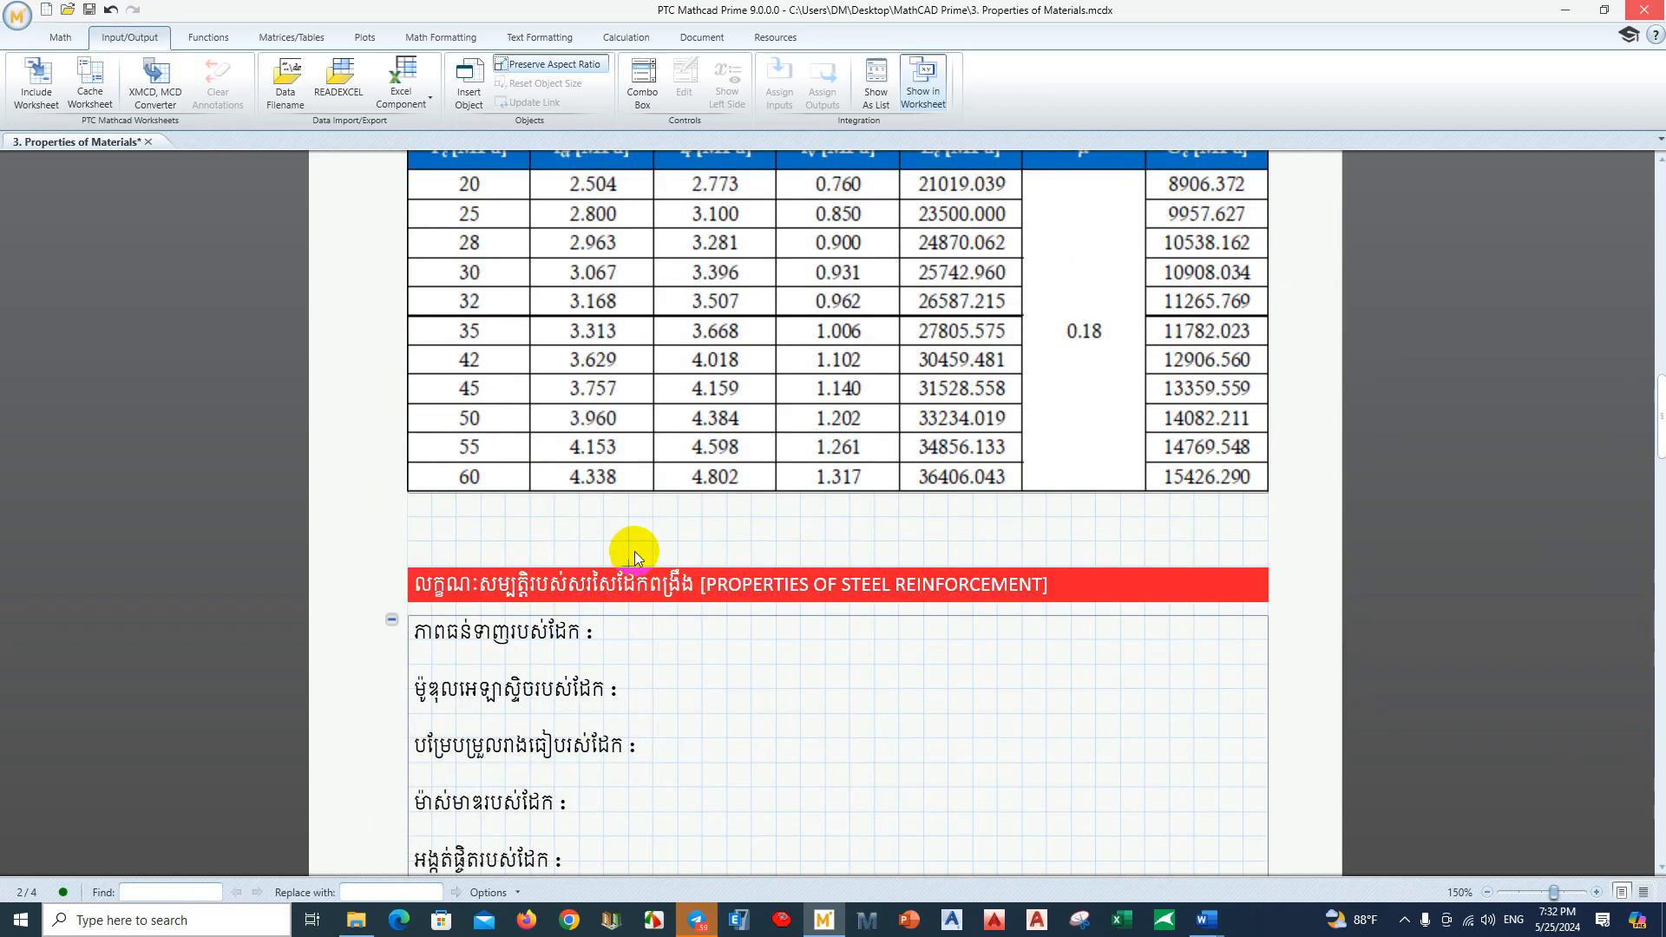
key(BackSpace)
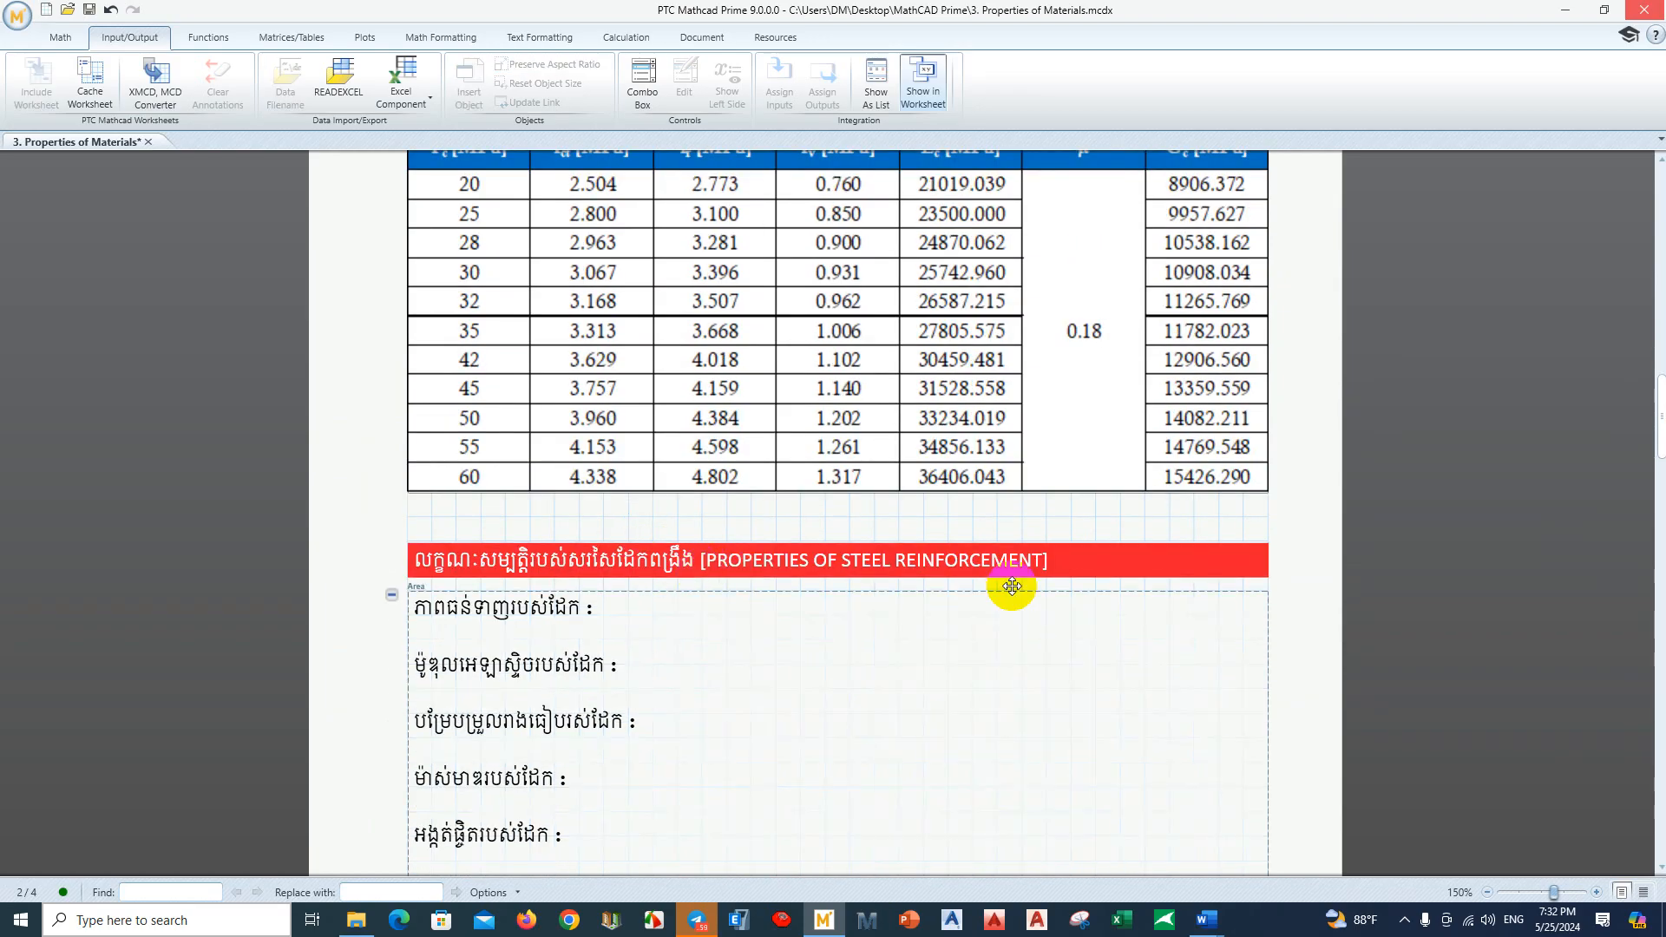
drag(1082, 562, 457, 545)
click(482, 517)
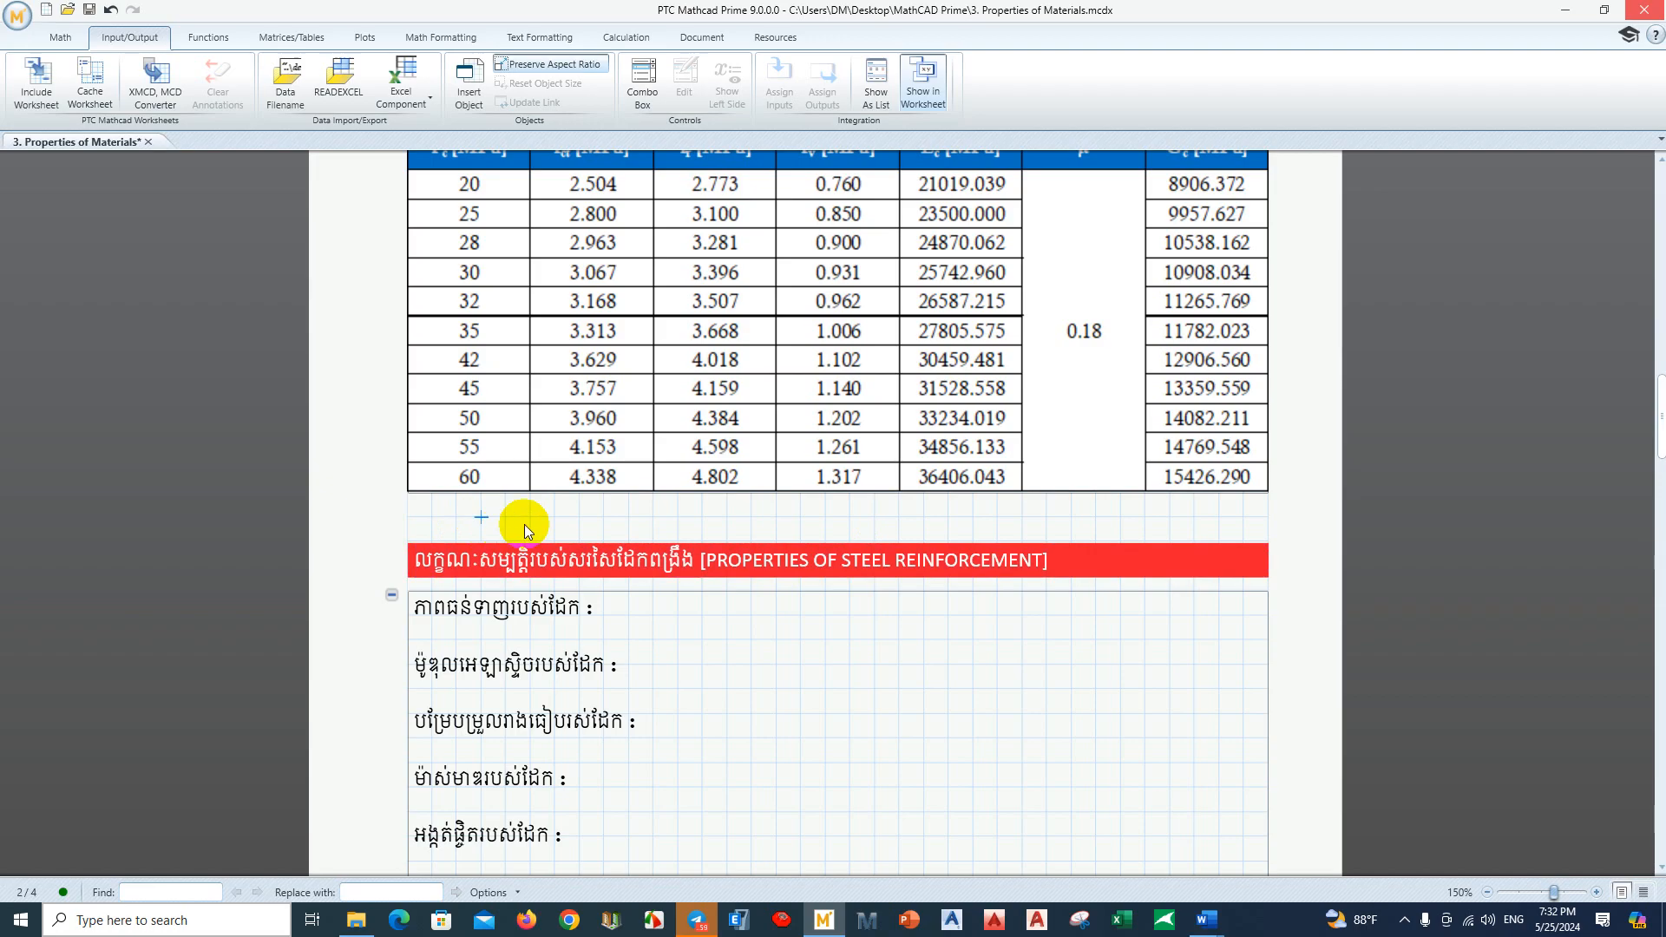
click(1110, 560)
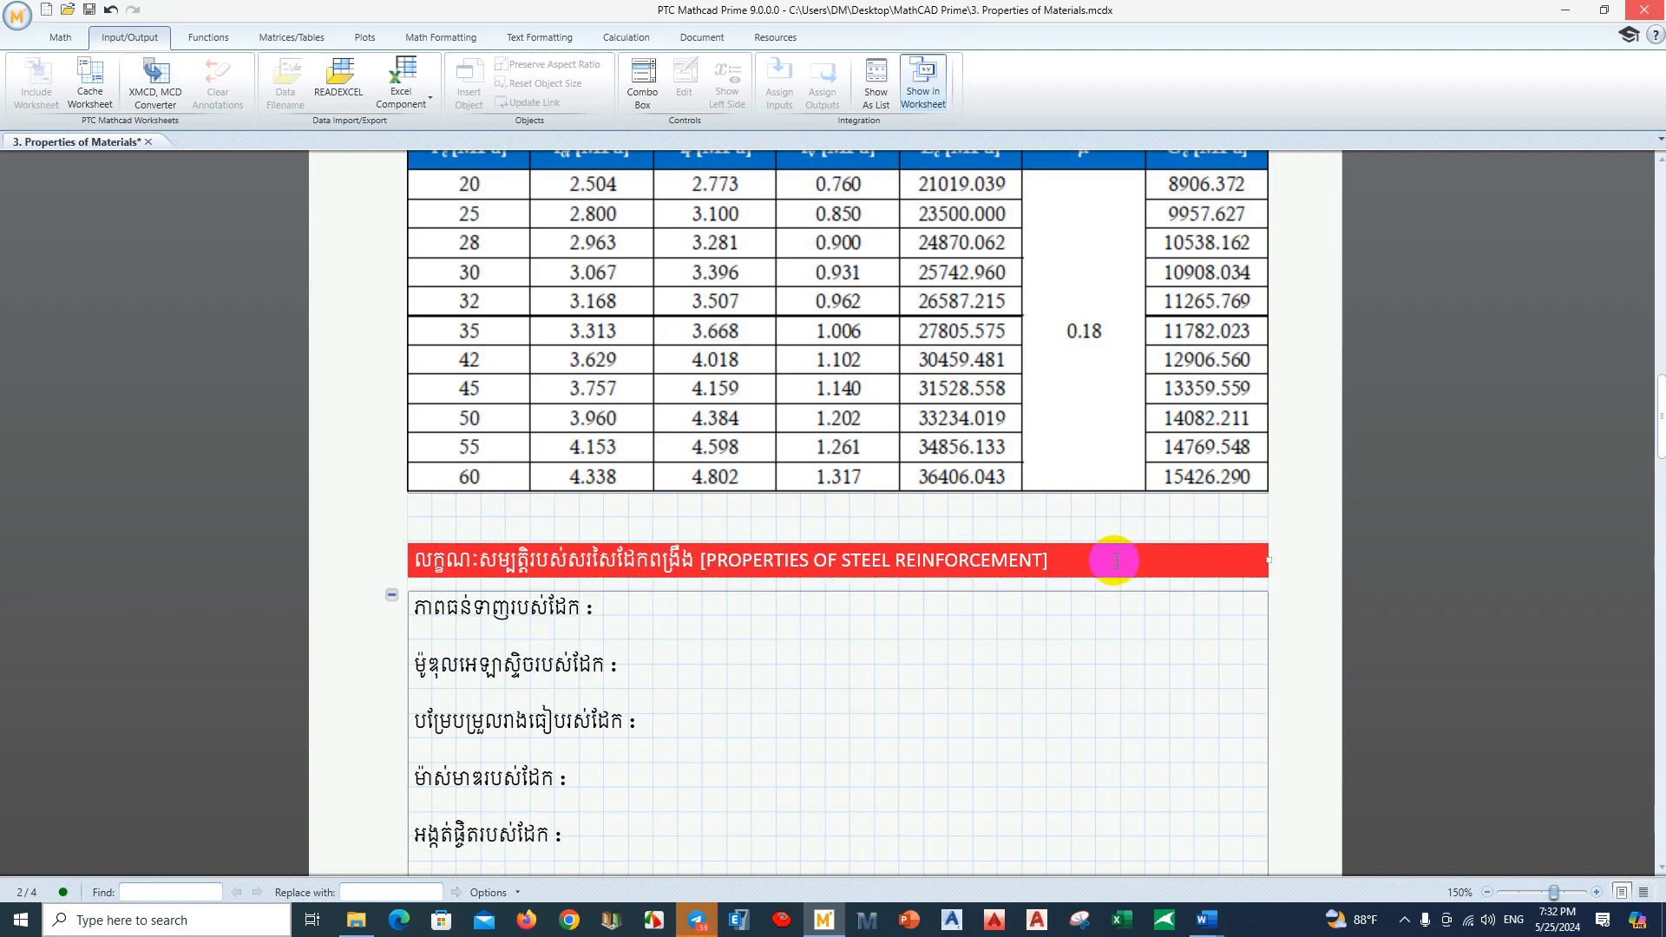
Step: Inspect the spacing between the table and the steel reinforcement heading at 100% zoom
scroll(695, 594, up, 2)
click(665, 610)
scroll(665, 609, up, 3)
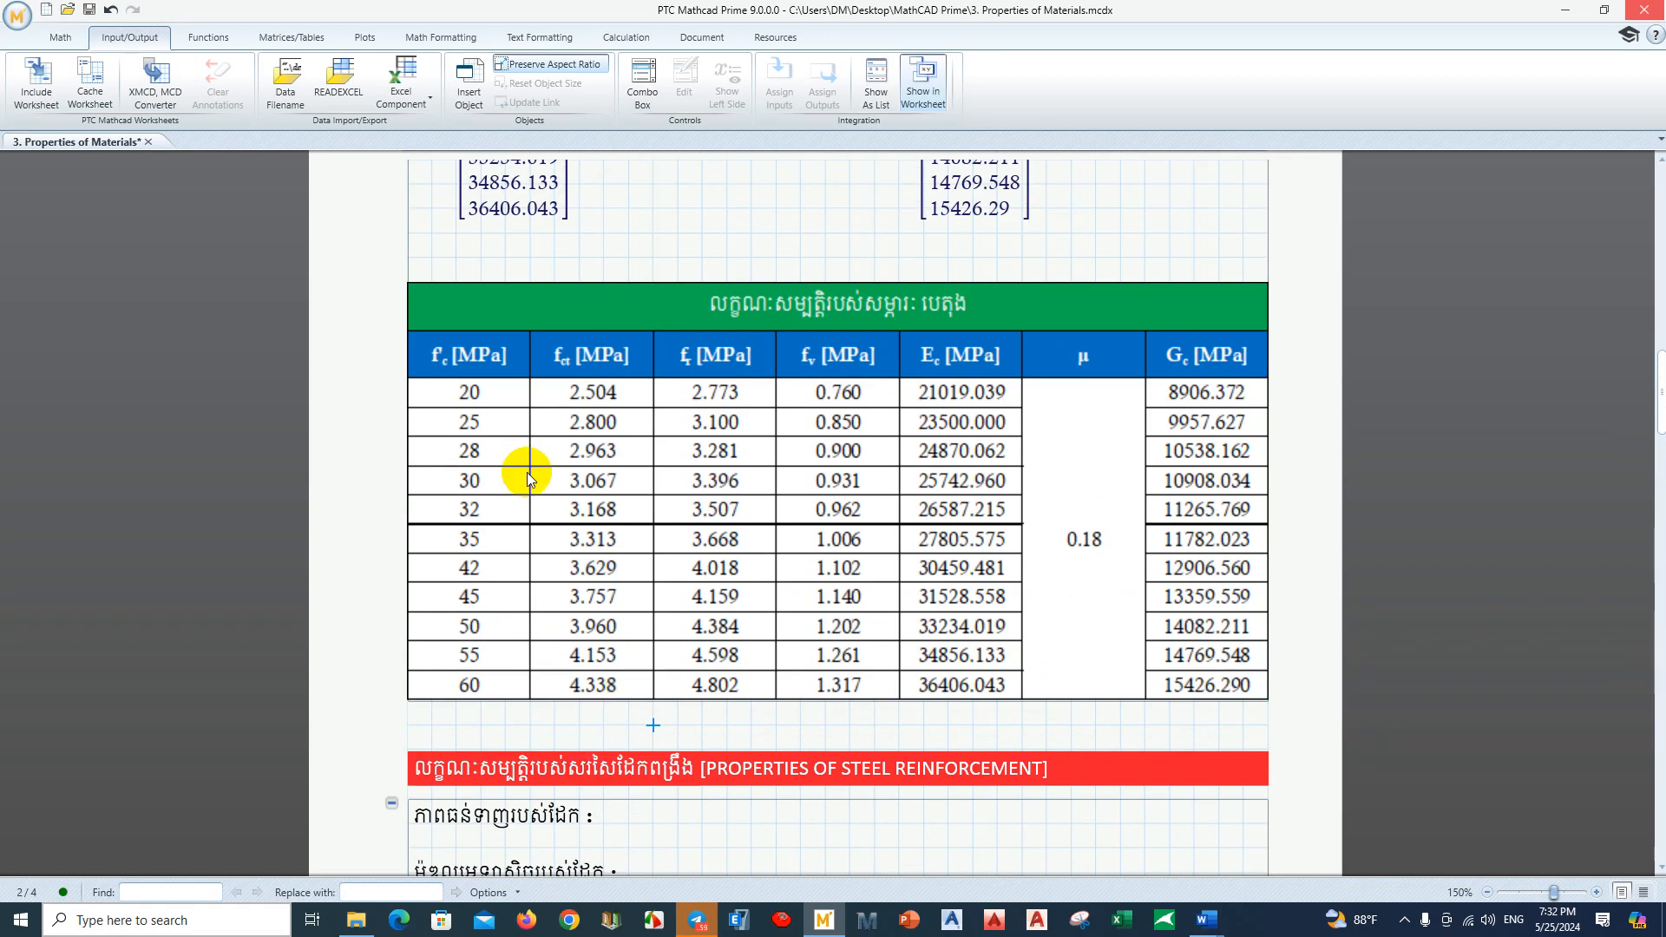
scroll(657, 391, down, 1)
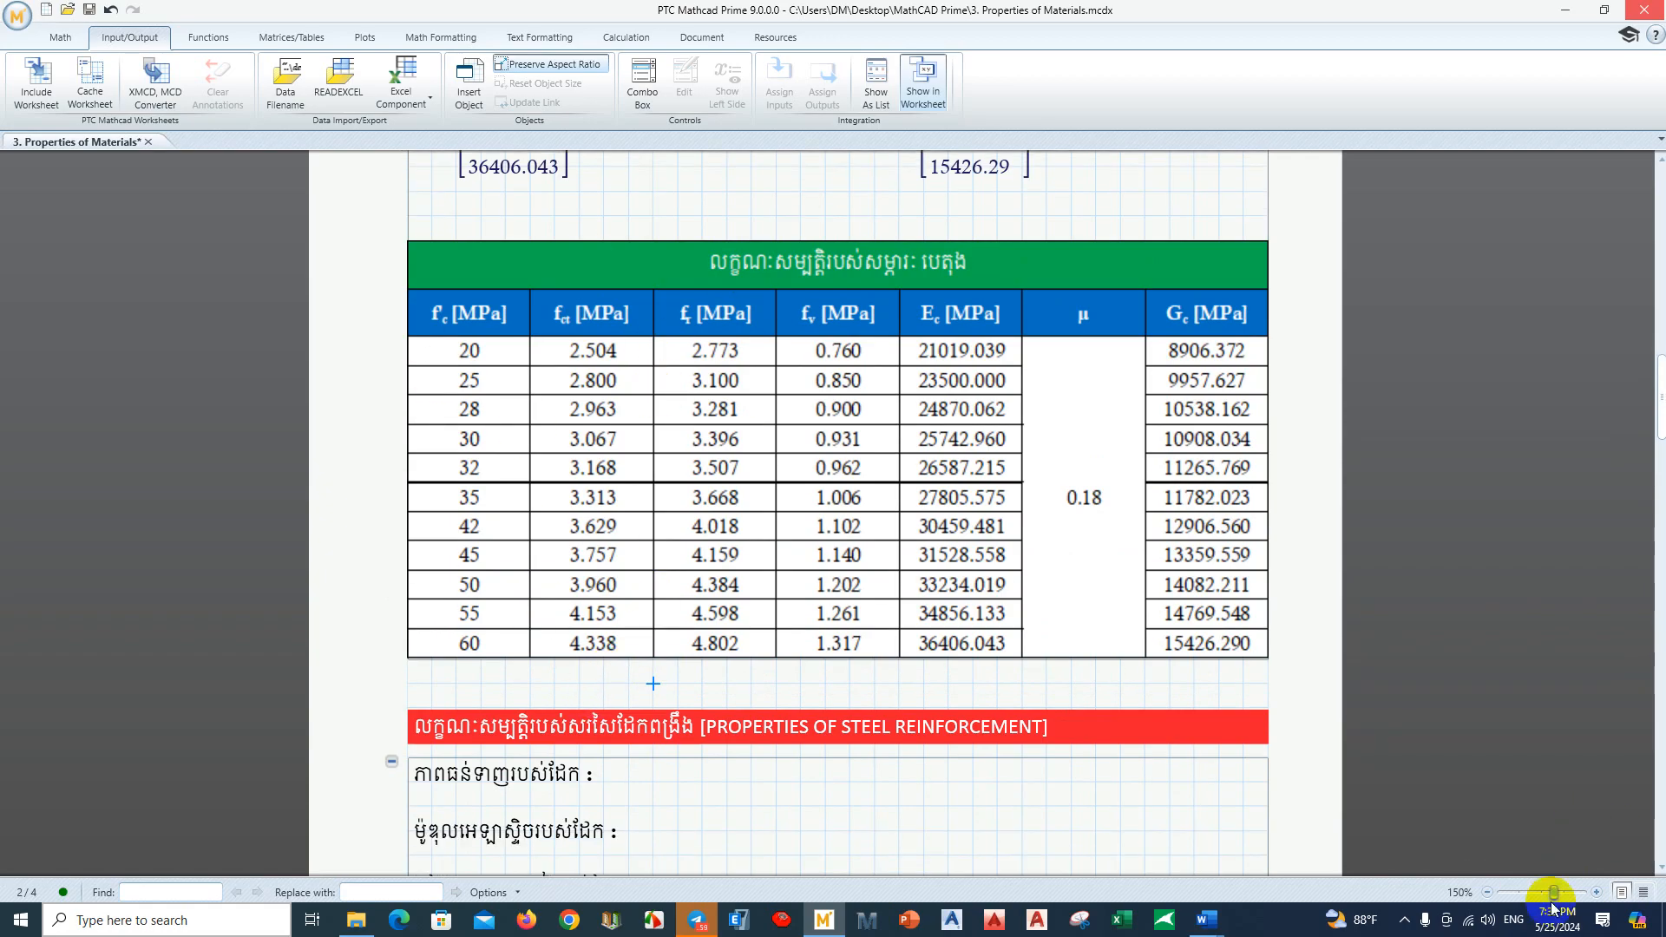
click(1488, 892)
click(1487, 892)
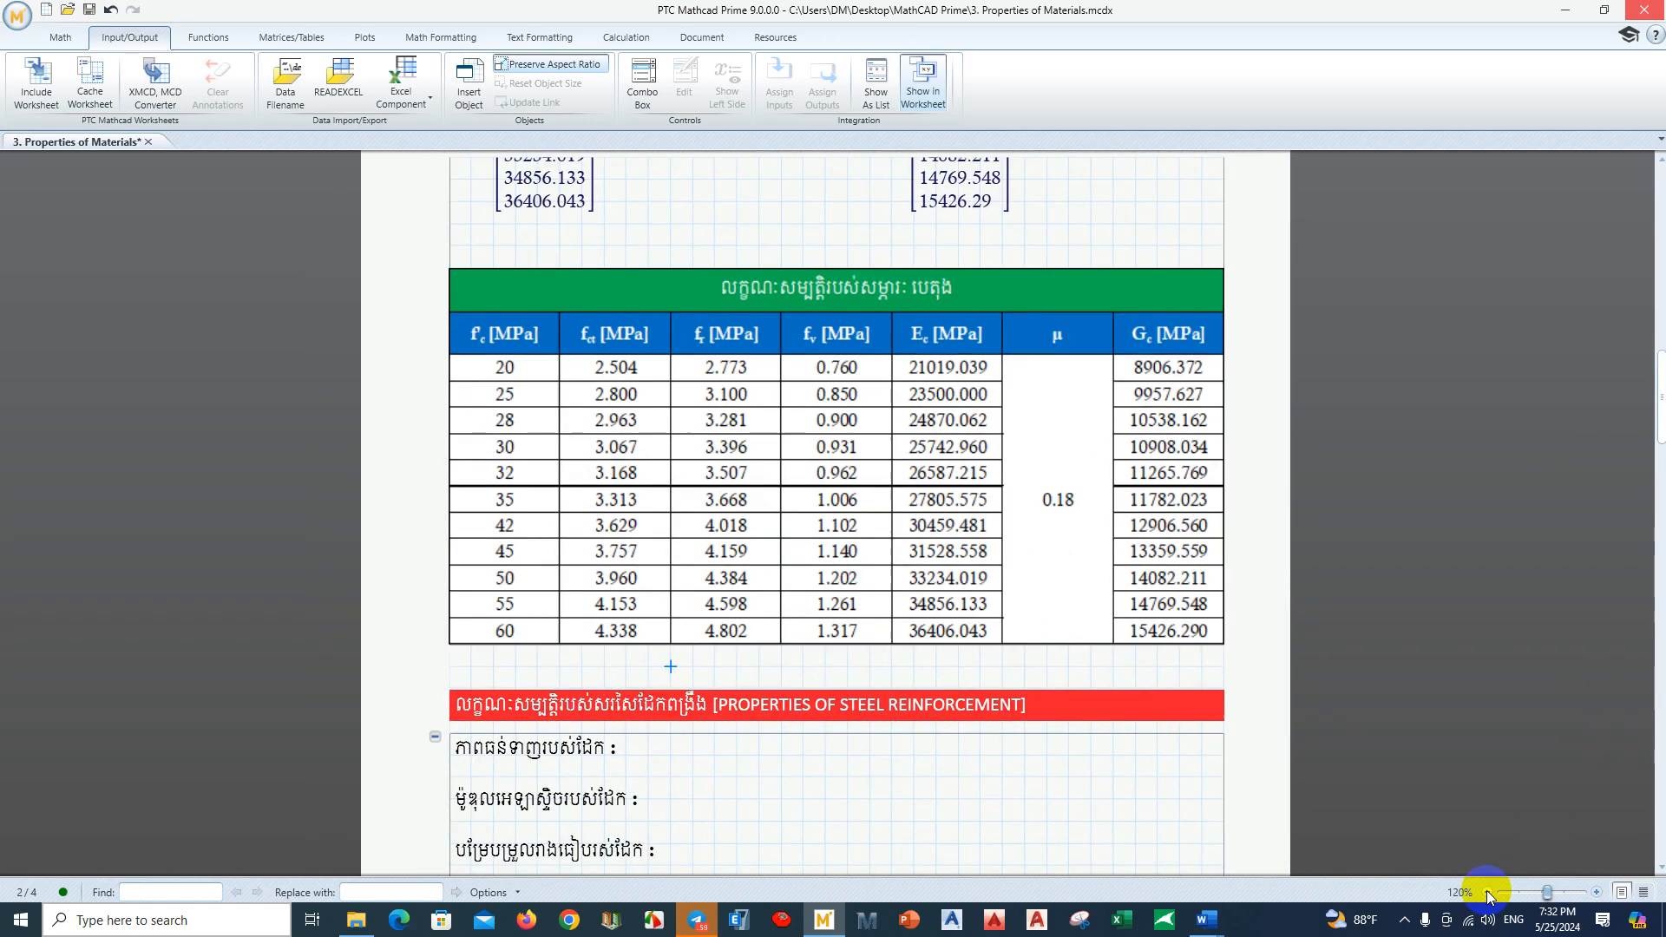
click(1487, 892)
click(1488, 892)
click(1487, 892)
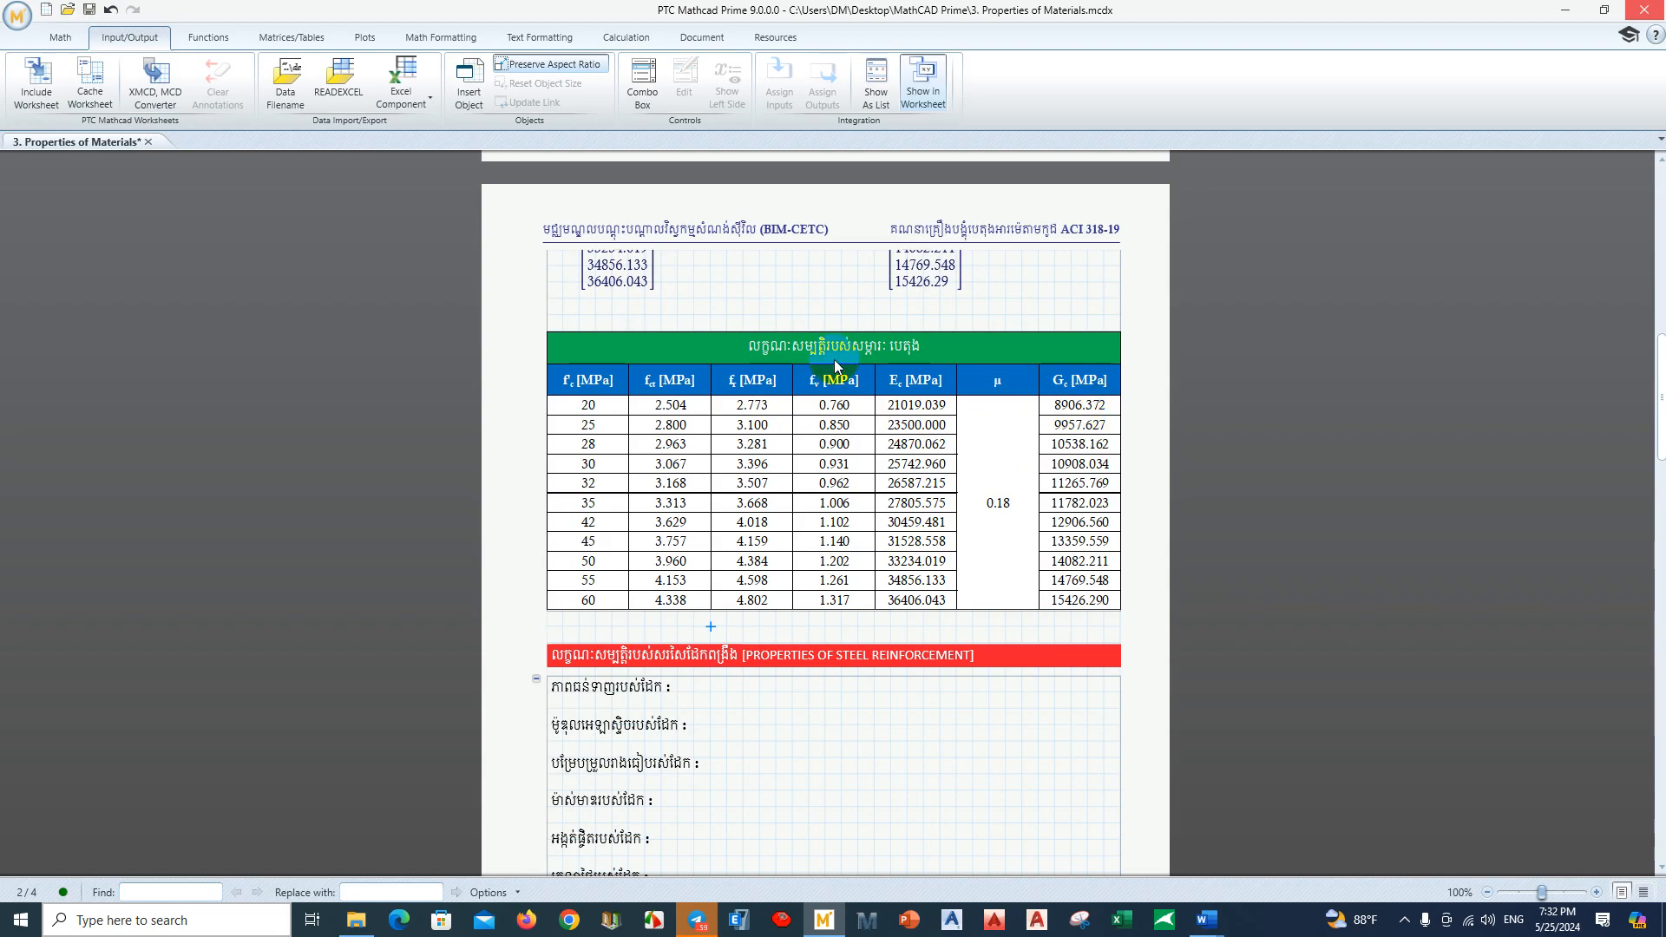
Step: Look over the concrete results on page 1 and the steel reinforcement property labels on page 2
scroll(810, 376, up, 8)
click(697, 612)
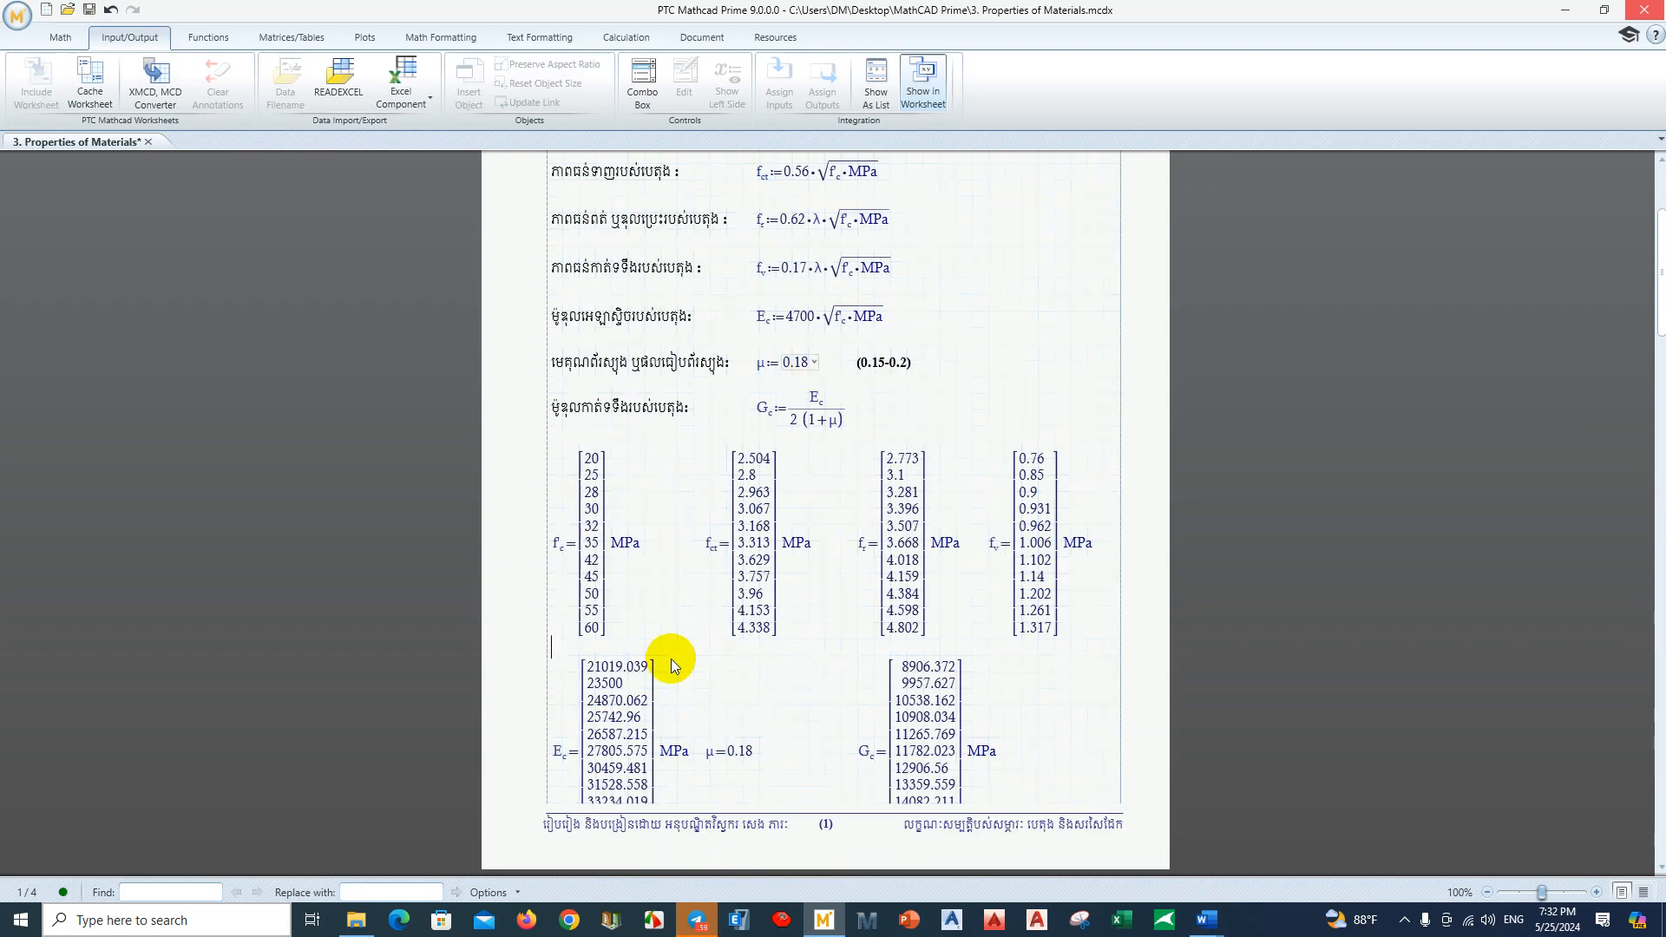
scroll(699, 643, down, 8)
scroll(764, 564, down, 6)
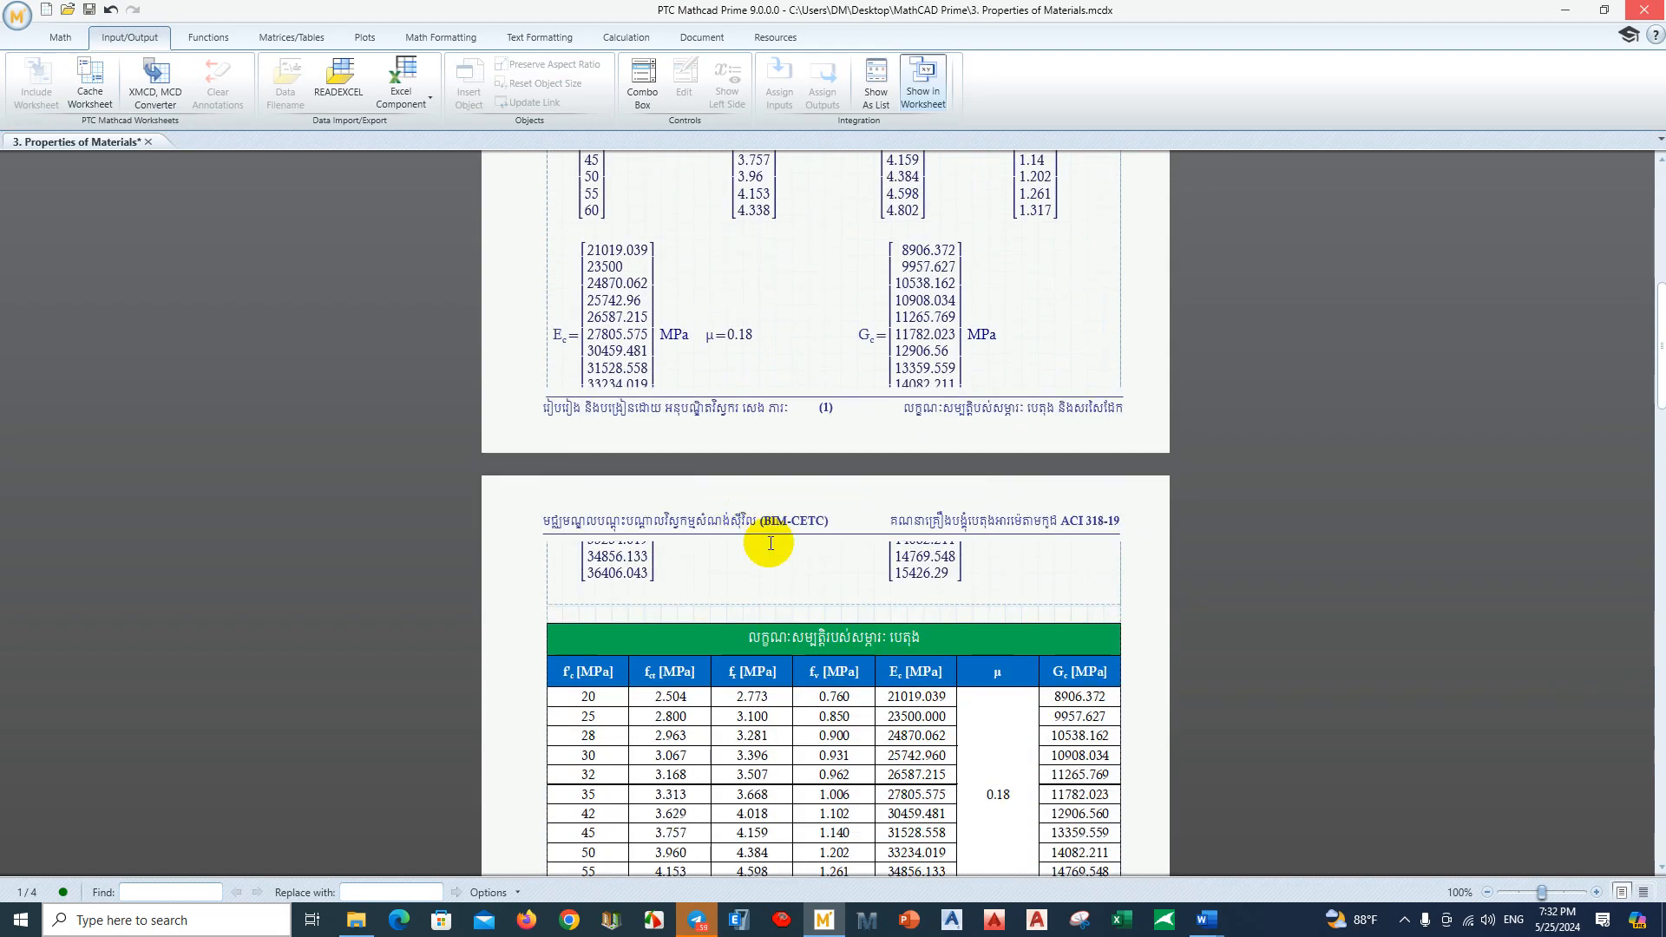
click(734, 463)
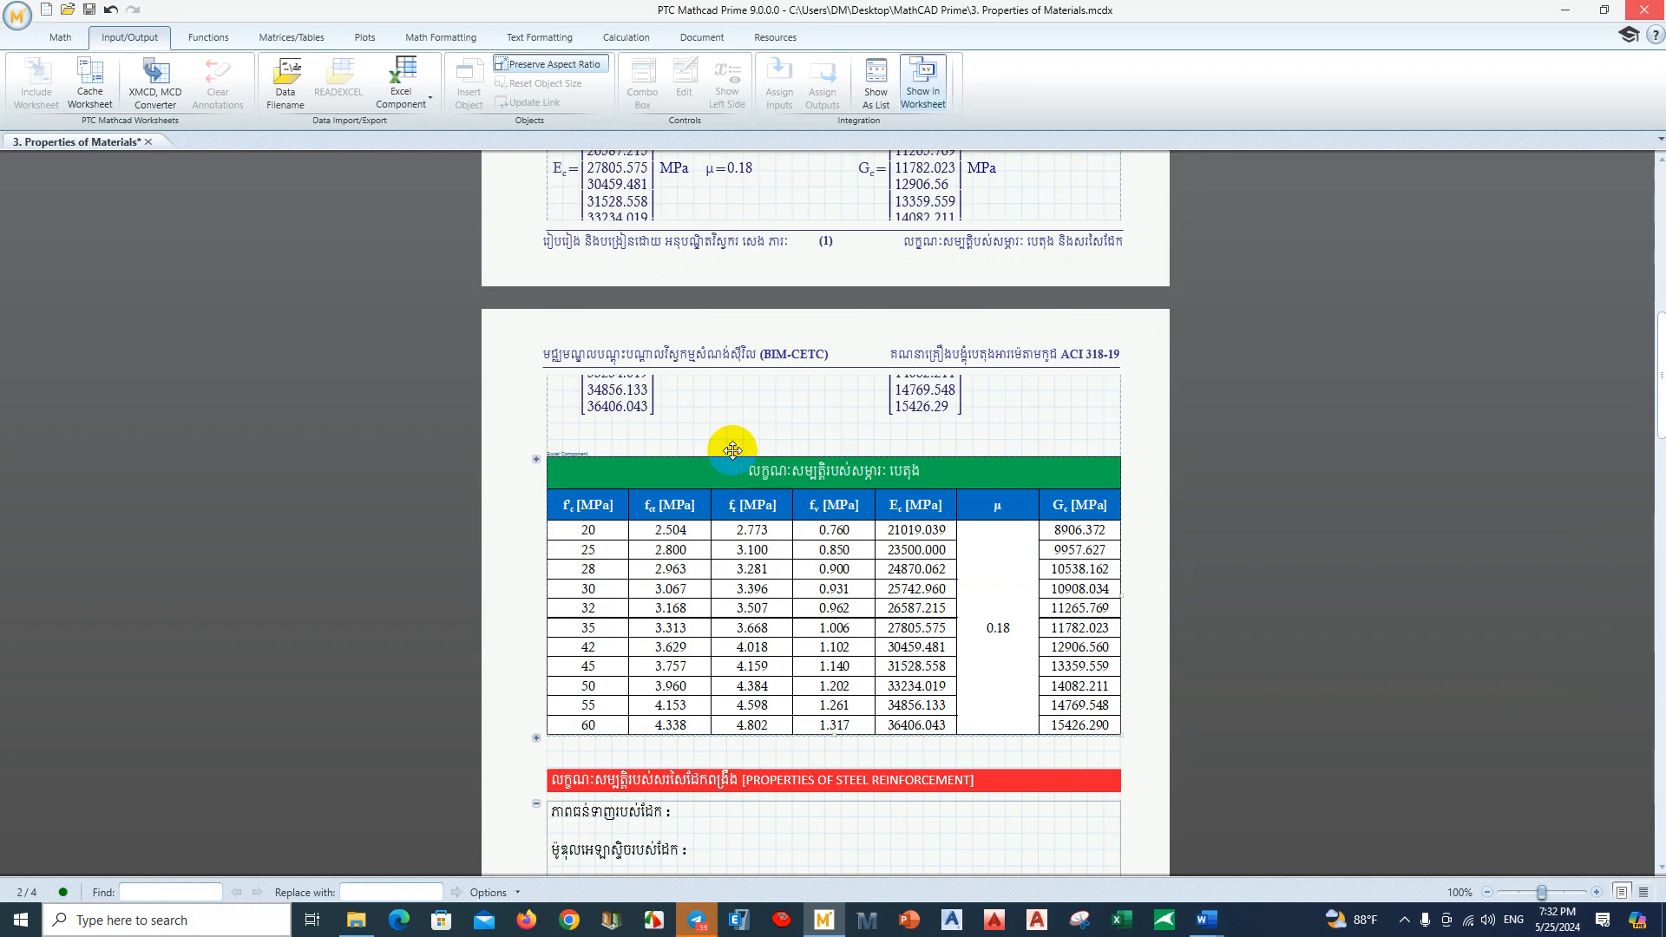
scroll(755, 495, down, 7)
scroll(792, 542, down, 4)
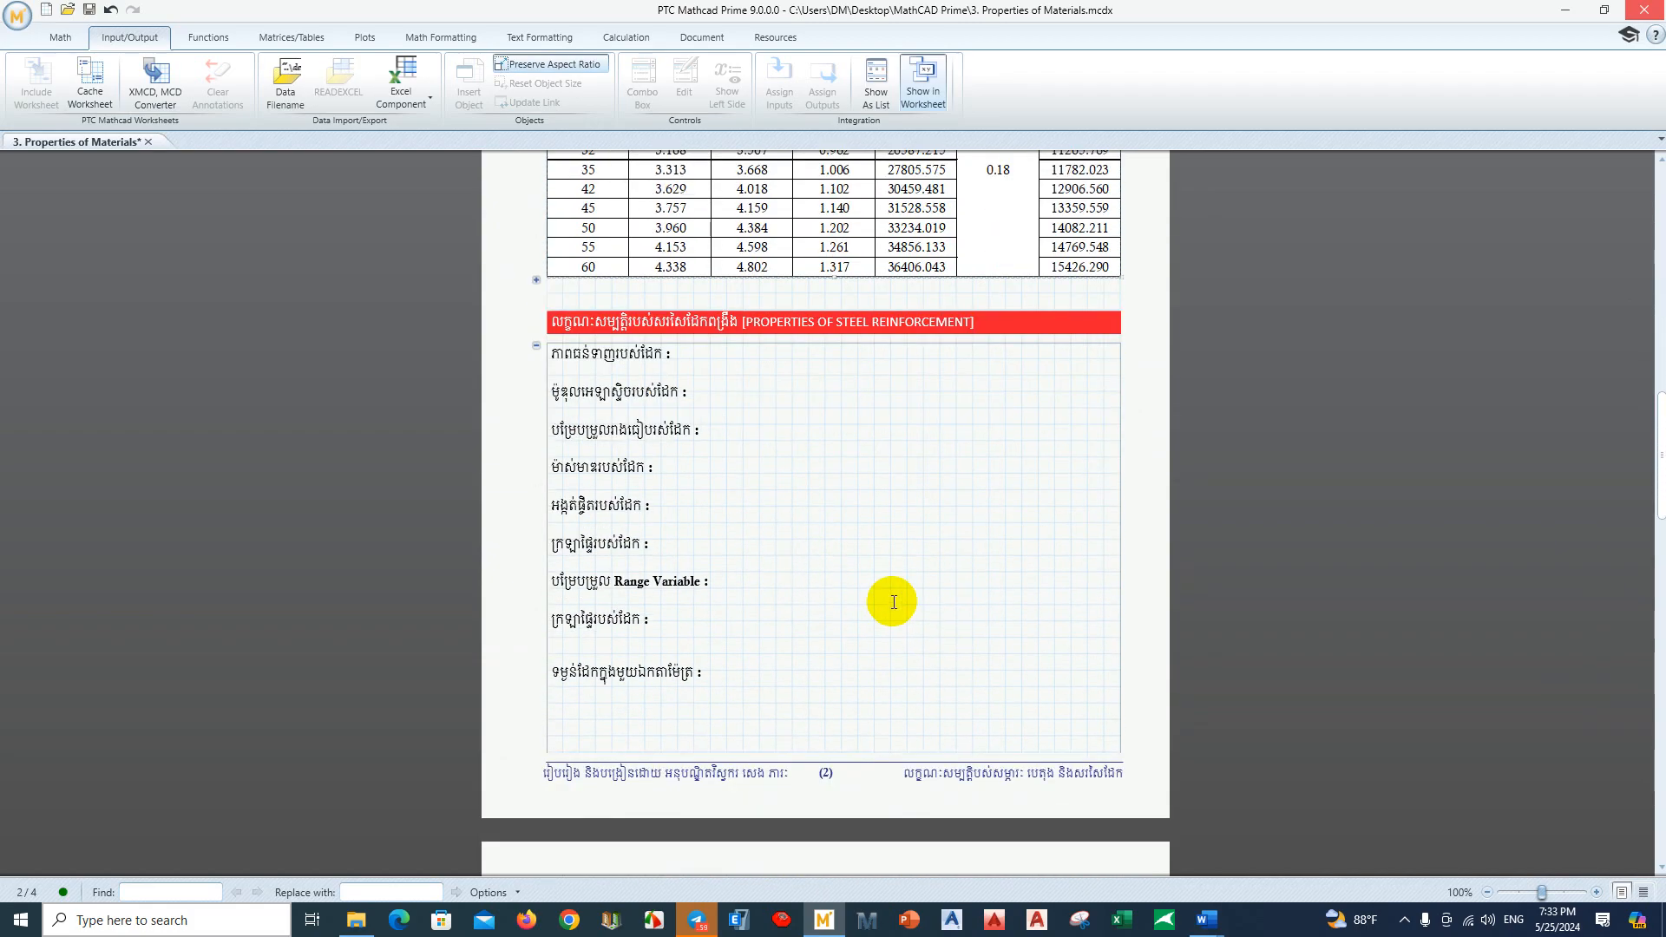
Step: Switch to the Word document MANUAL SOLUTION PRACTICAL EXERCISES and go to exercise ៣.២ on the mass of steel bars per metre
click(1206, 920)
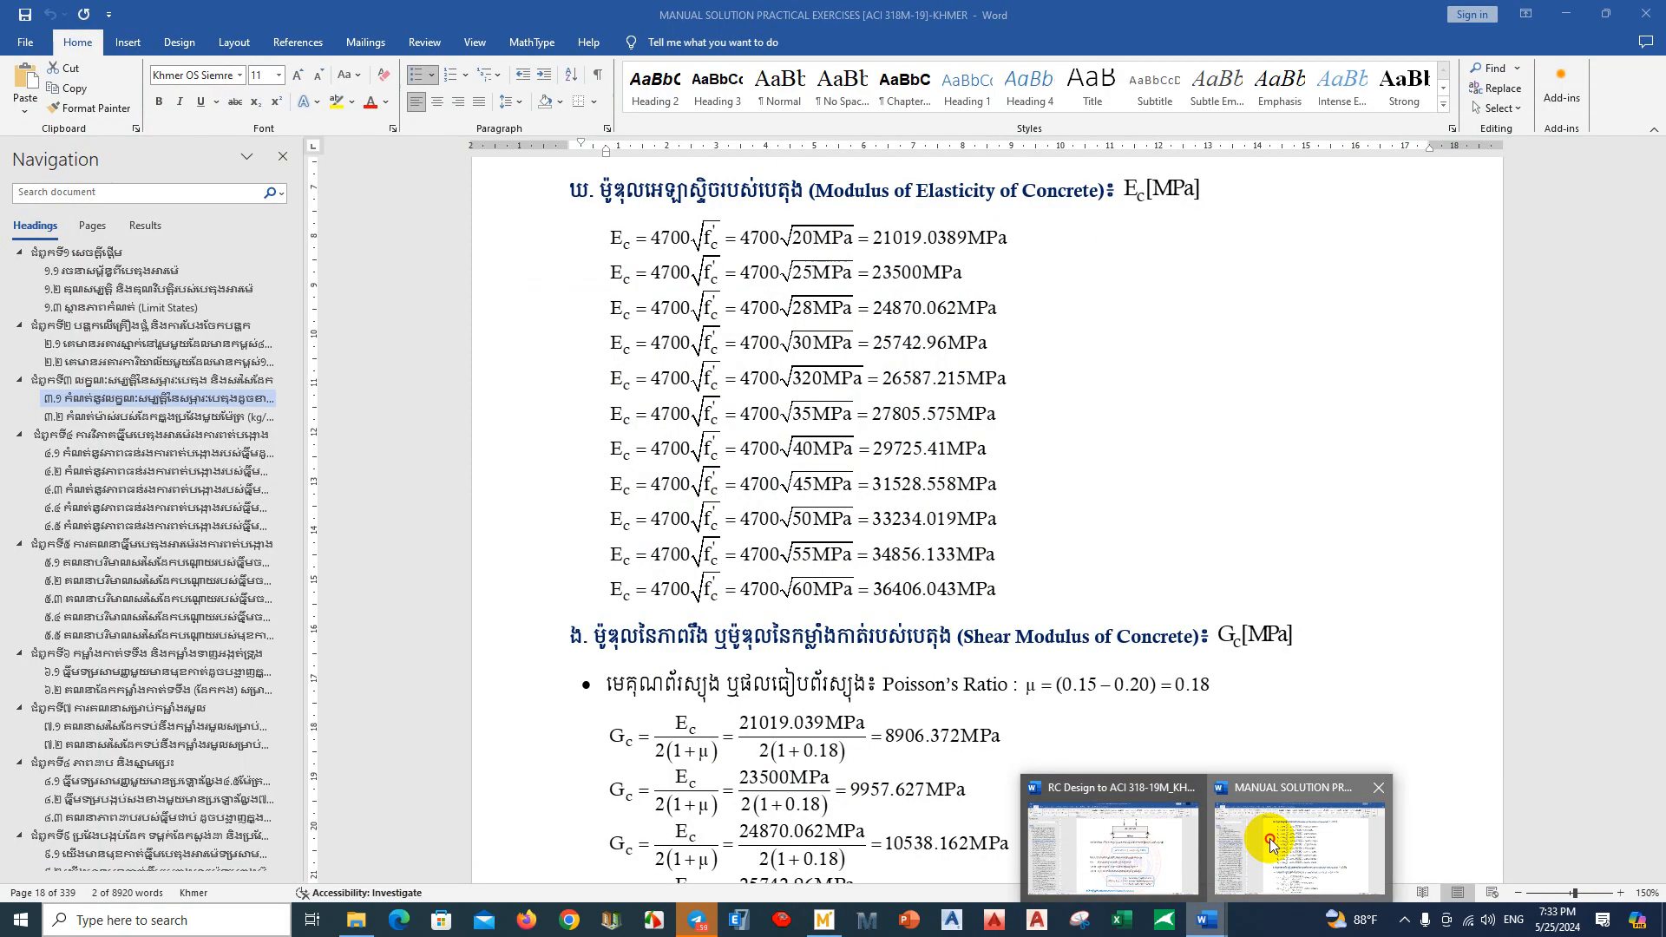
click(1268, 838)
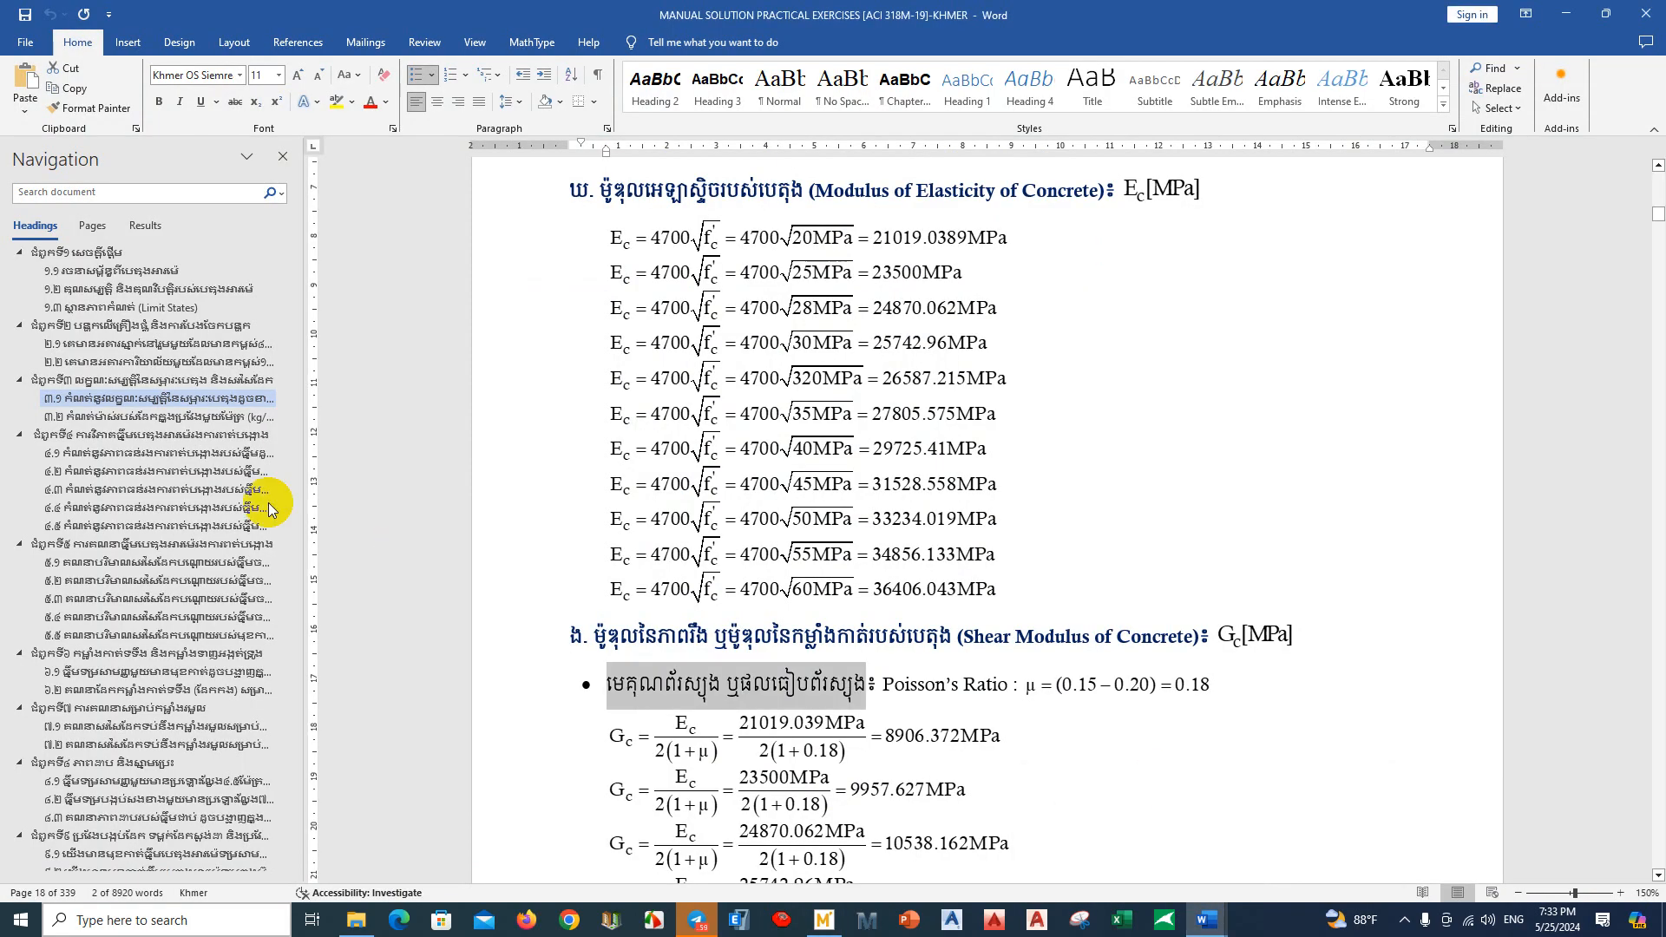
click(143, 416)
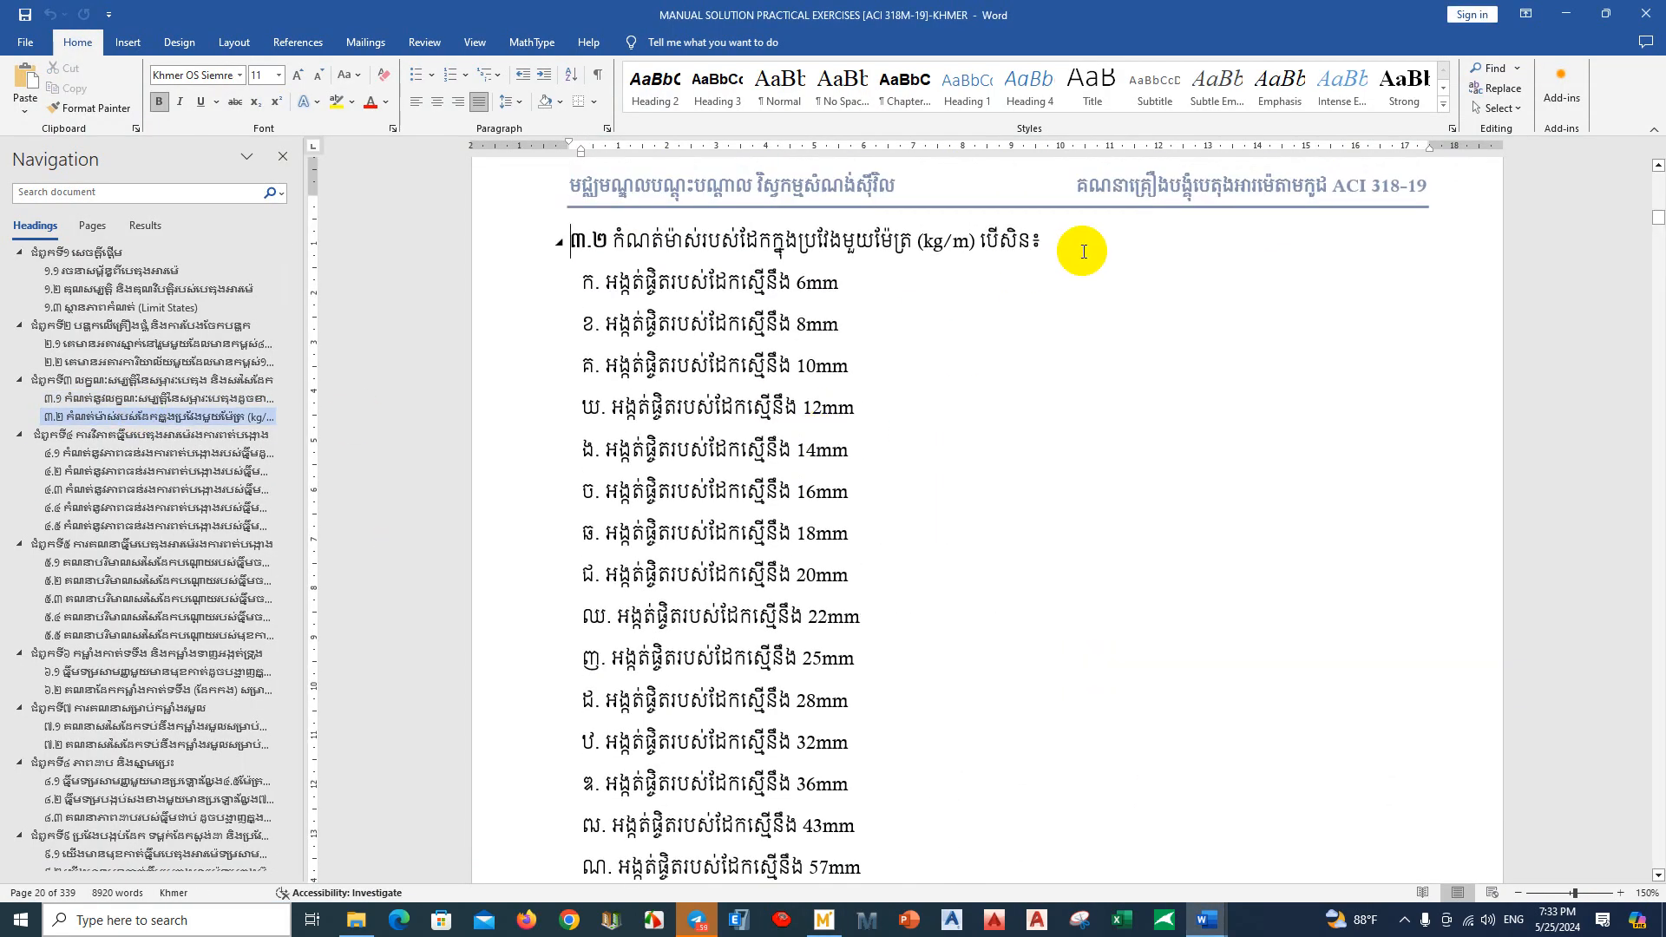
click(505, 241)
click(985, 393)
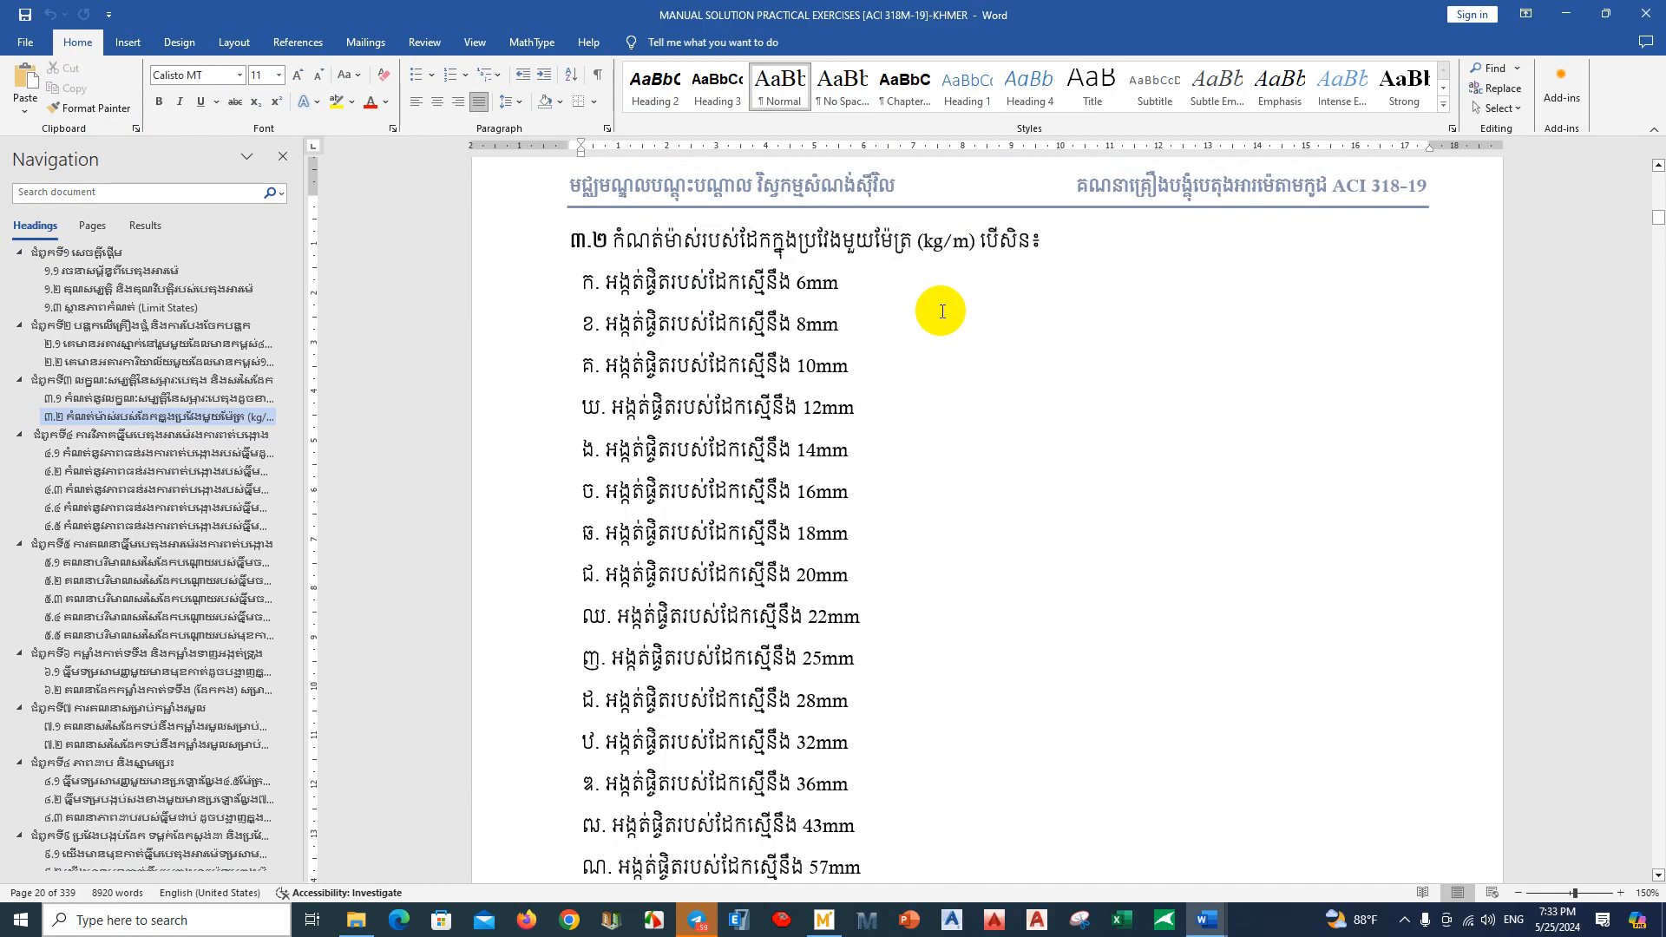
Step: Examine exercise ៣.២'s bar diameters, the steel density γs and the worked ws calculations for each diameter
scroll(851, 302, down, 3)
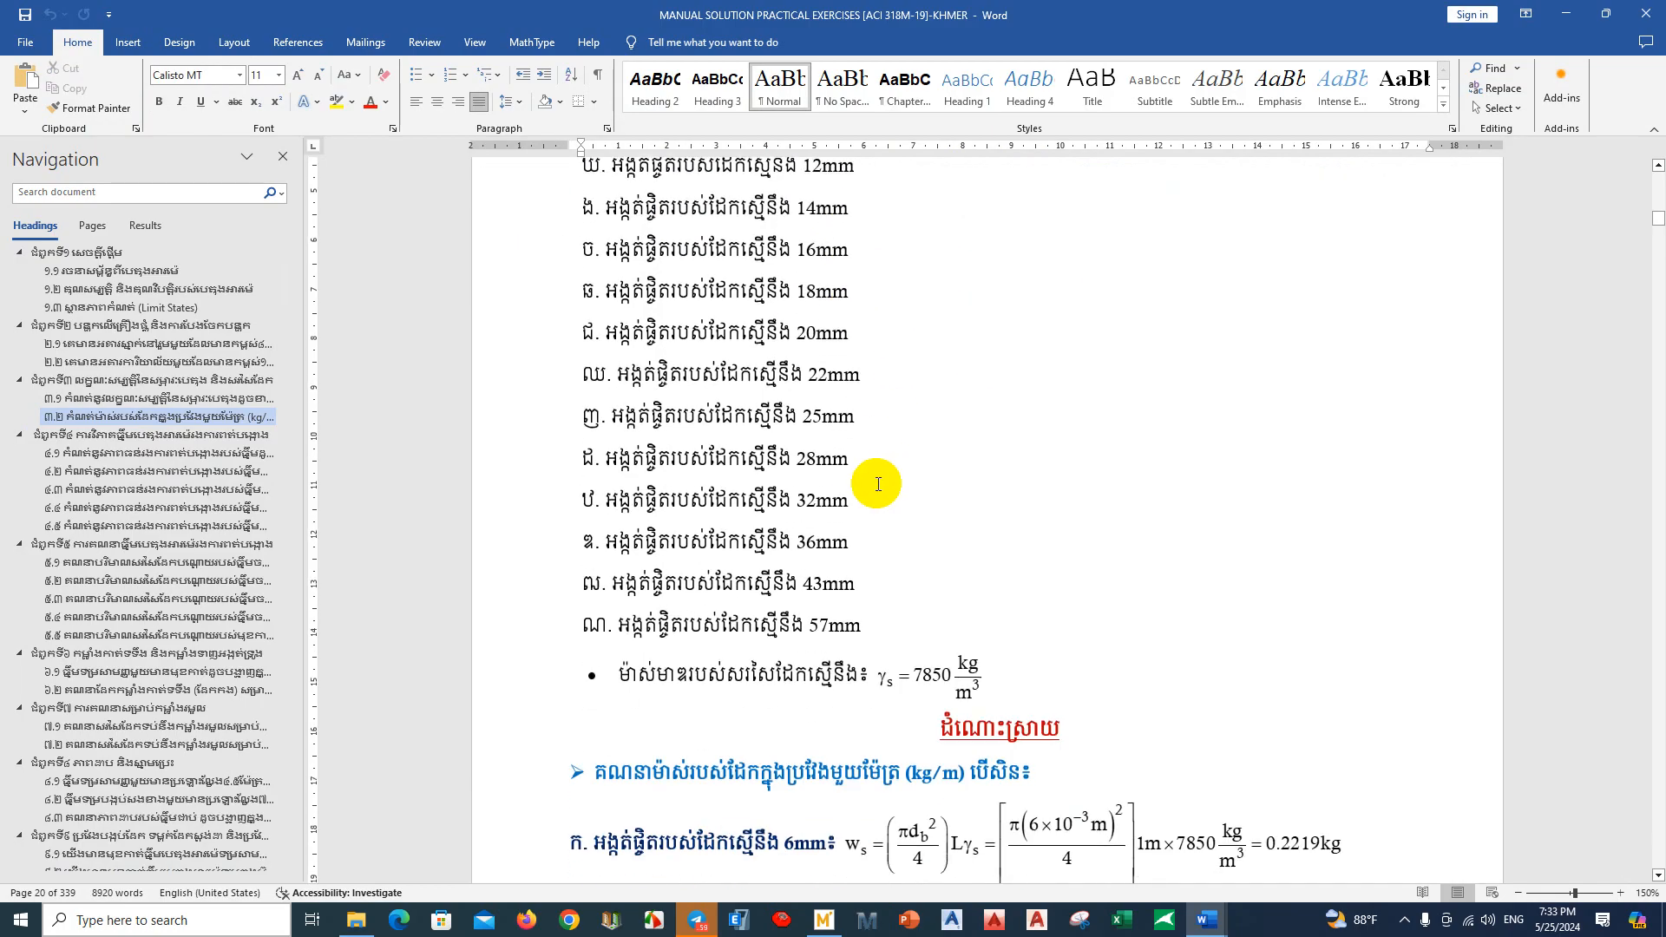
scroll(931, 656, down, 2)
click(878, 481)
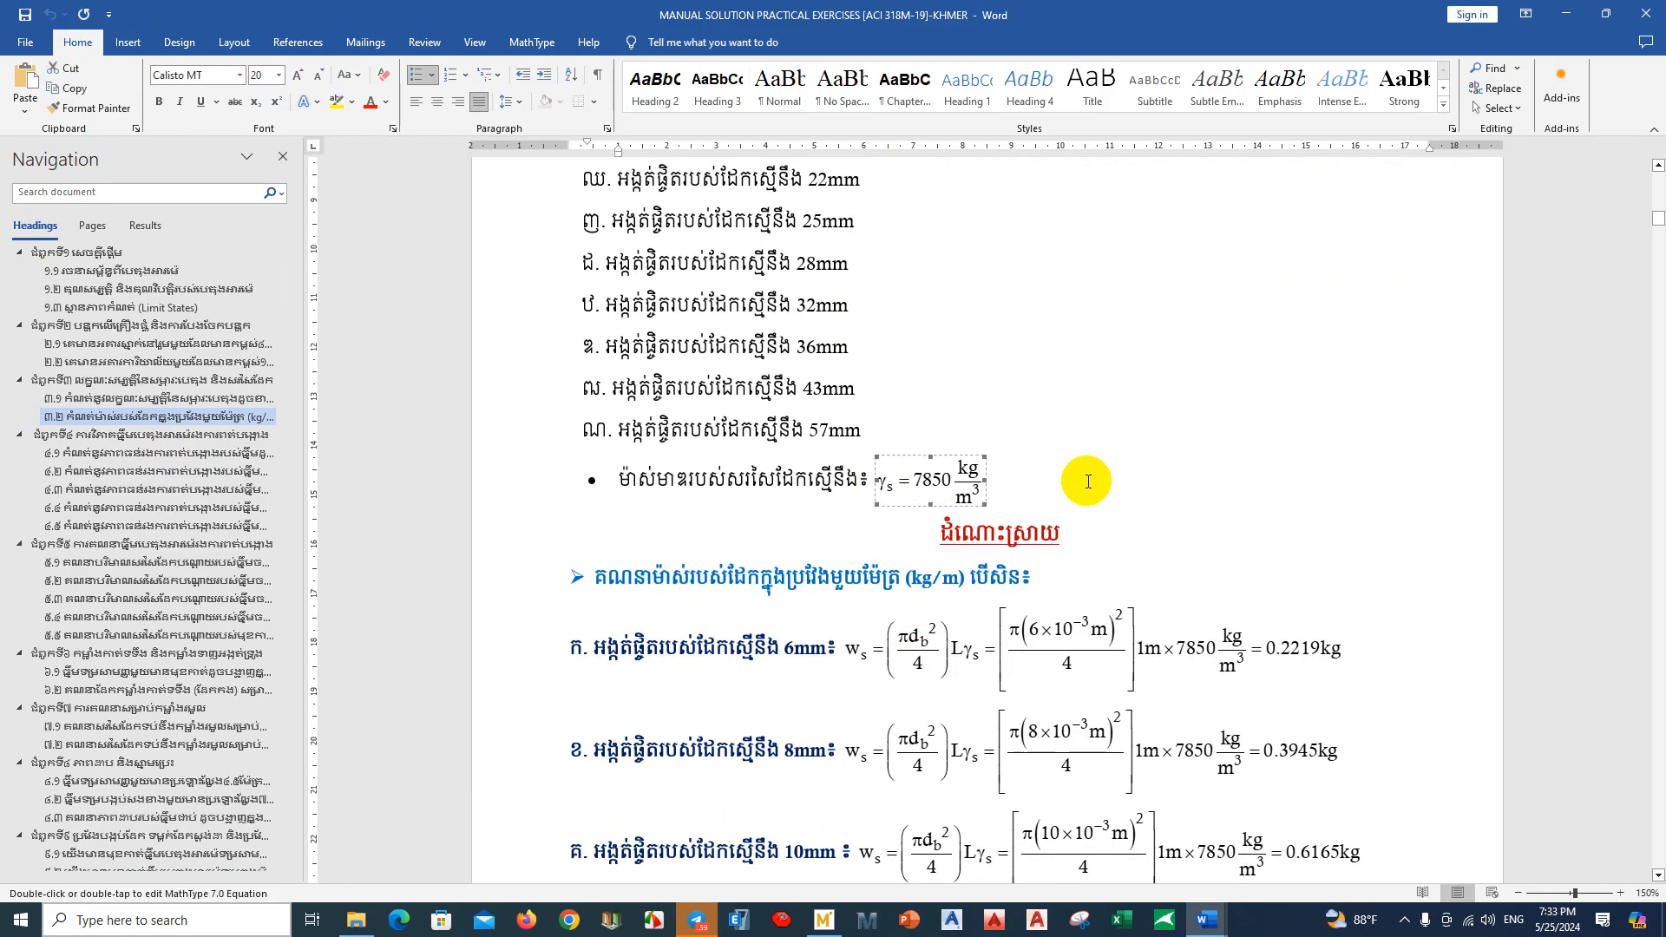
click(1162, 474)
click(928, 488)
click(1106, 482)
click(963, 482)
click(1114, 485)
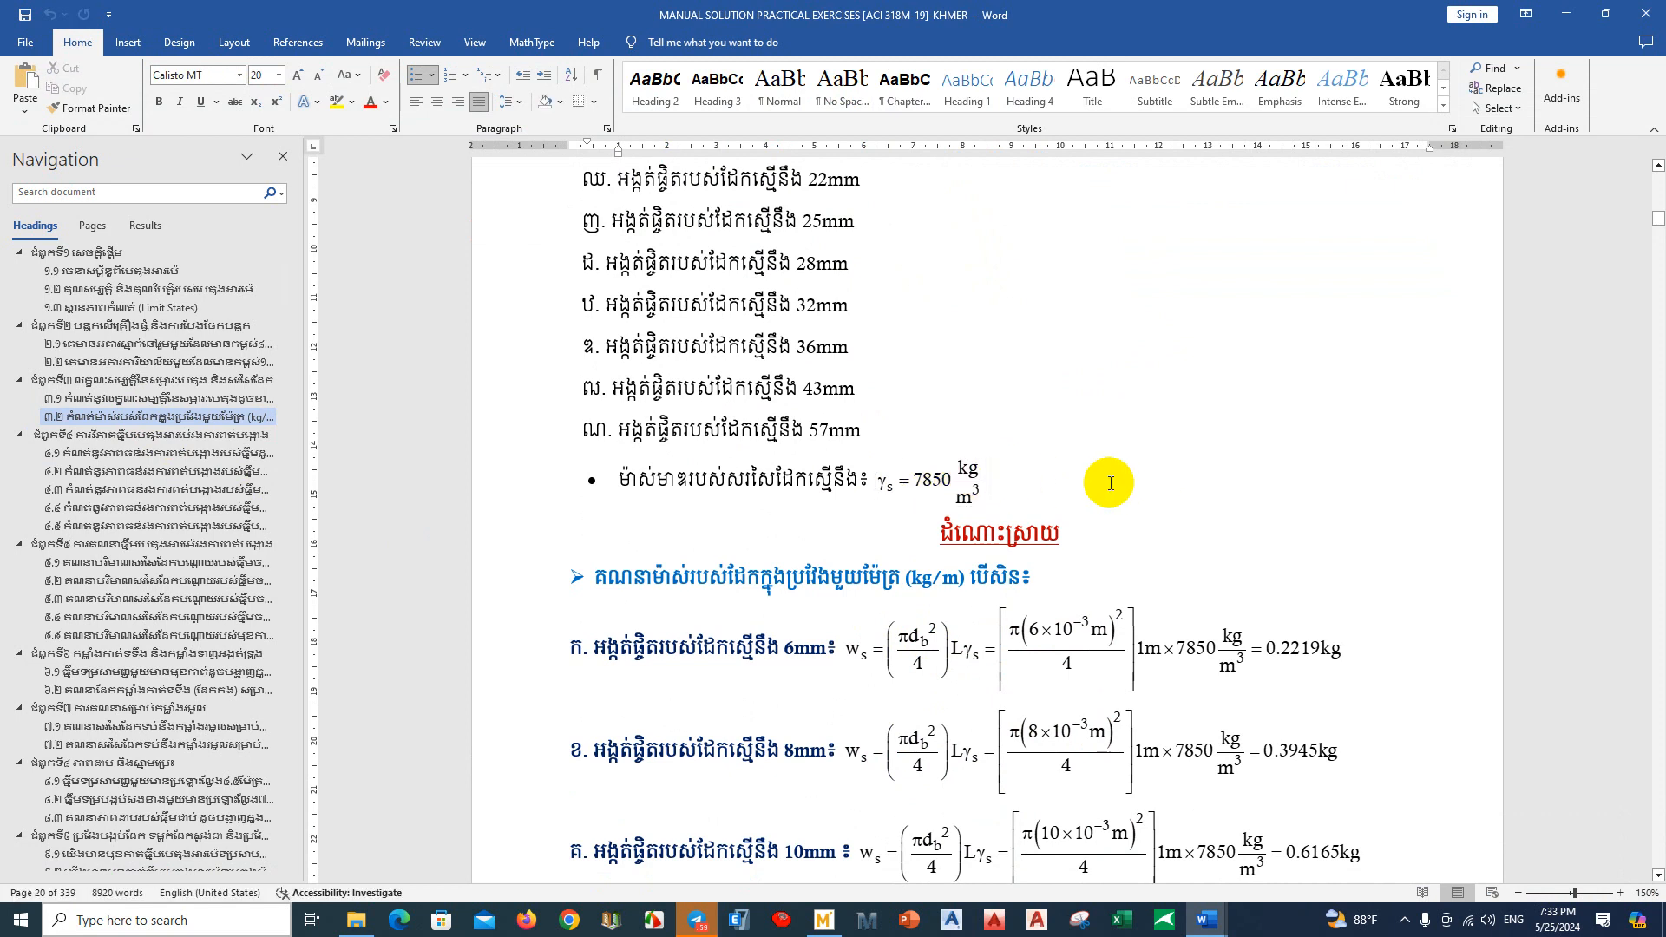
scroll(1110, 484, down, 2)
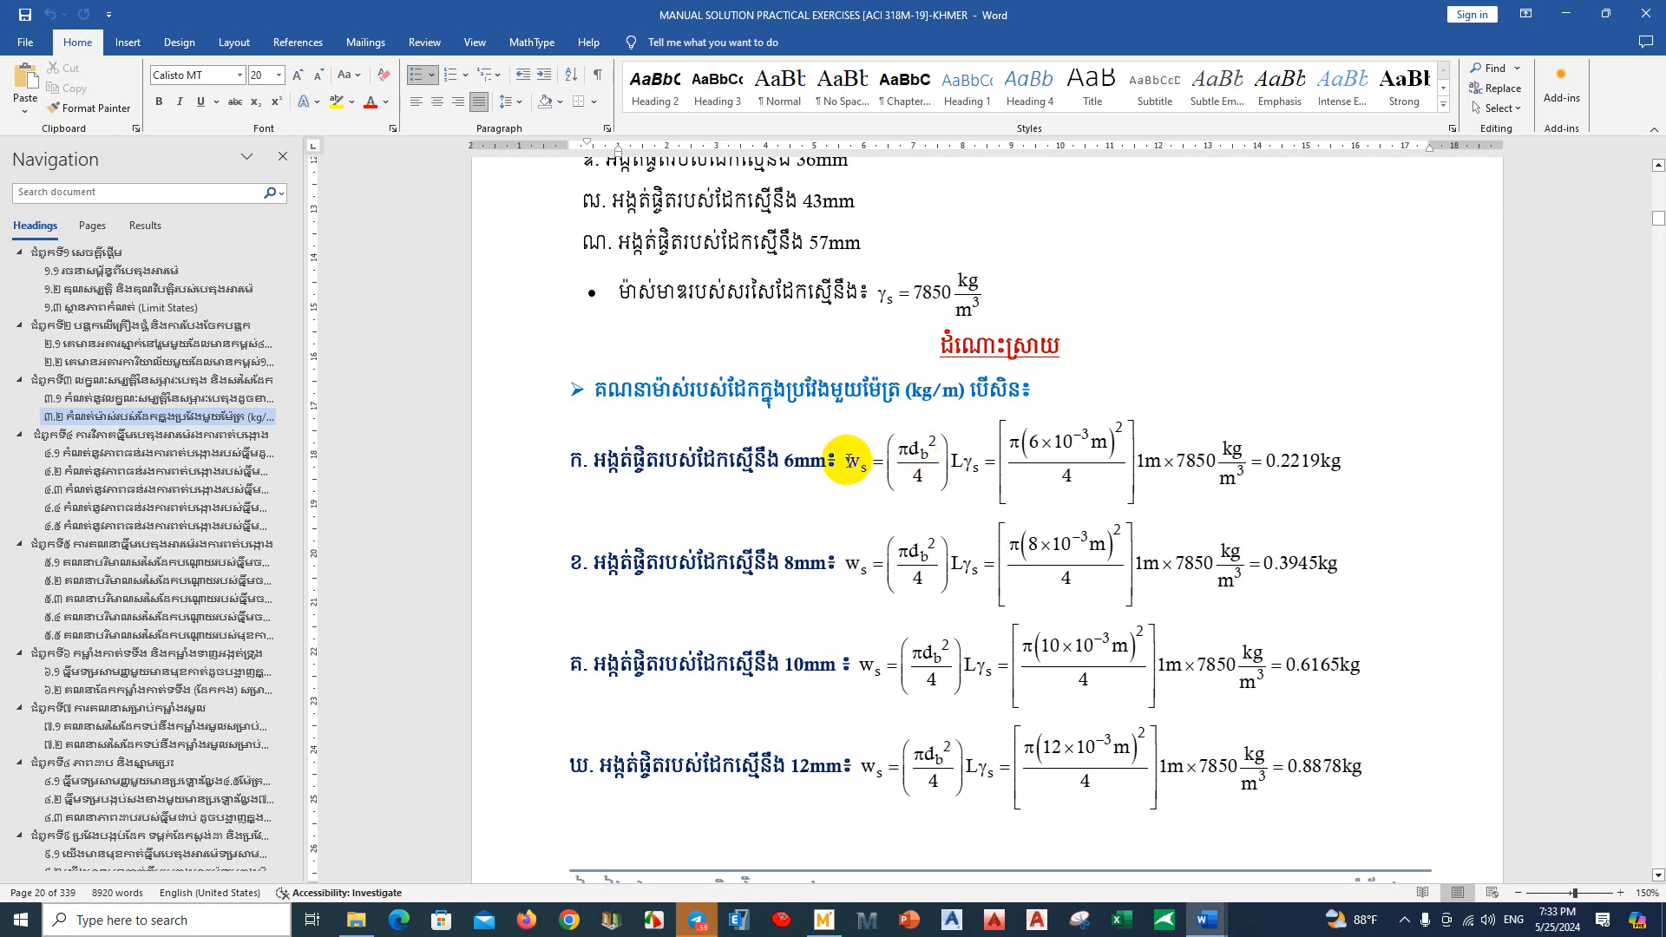
scroll(862, 462, up, 3)
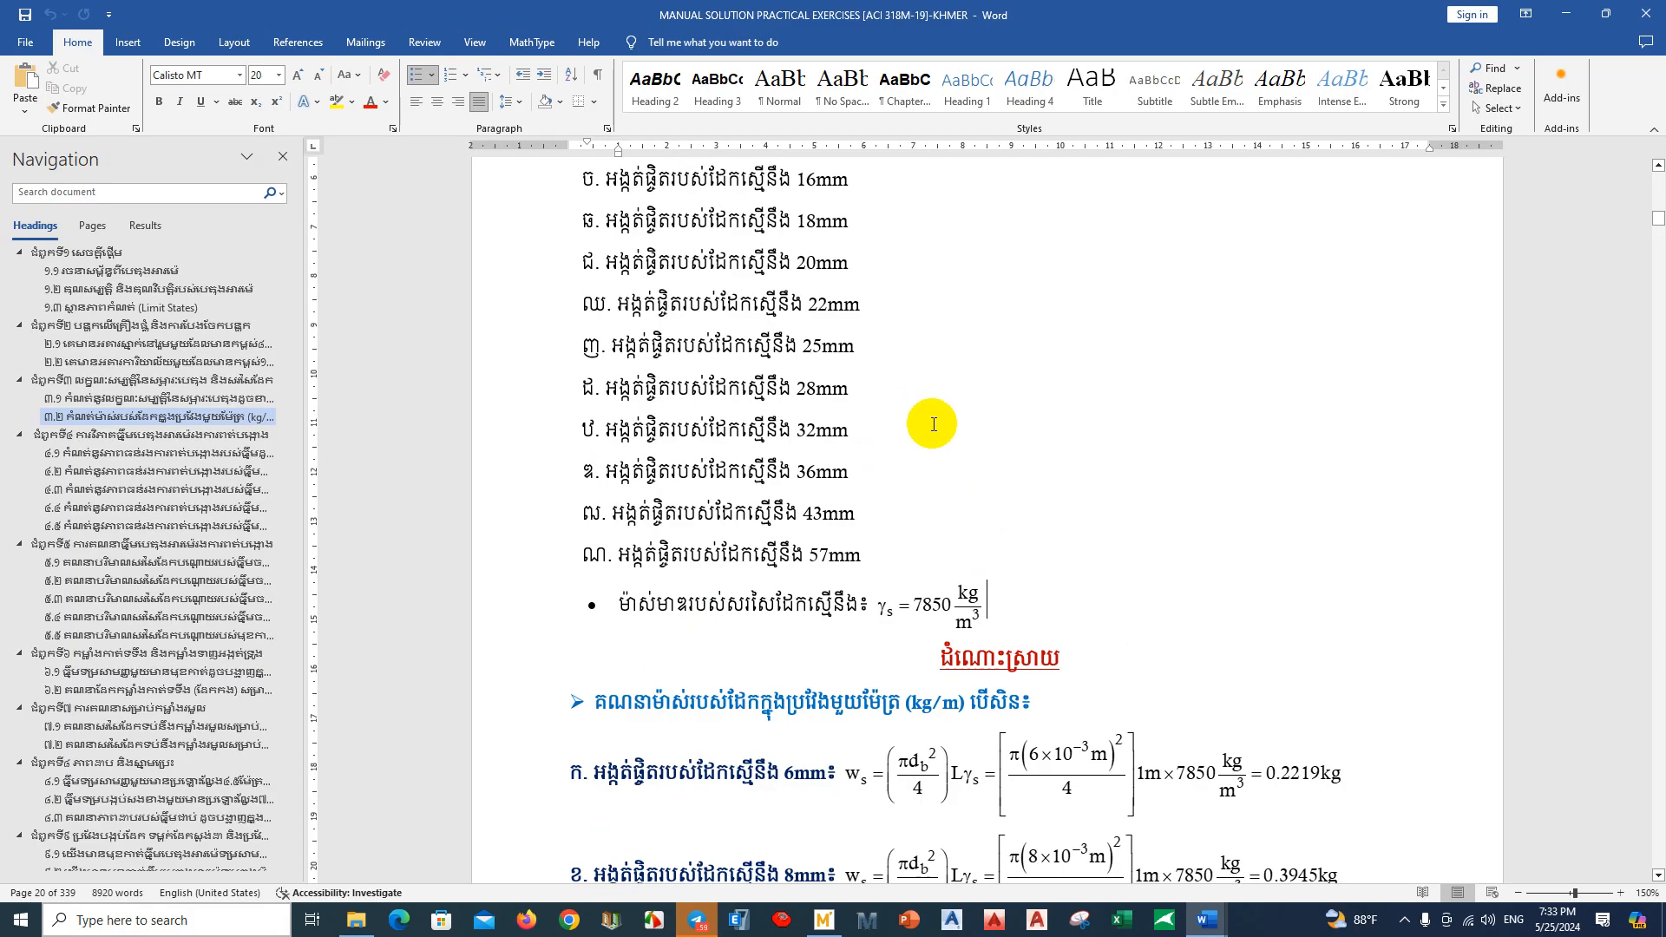
scroll(933, 423, down, 9)
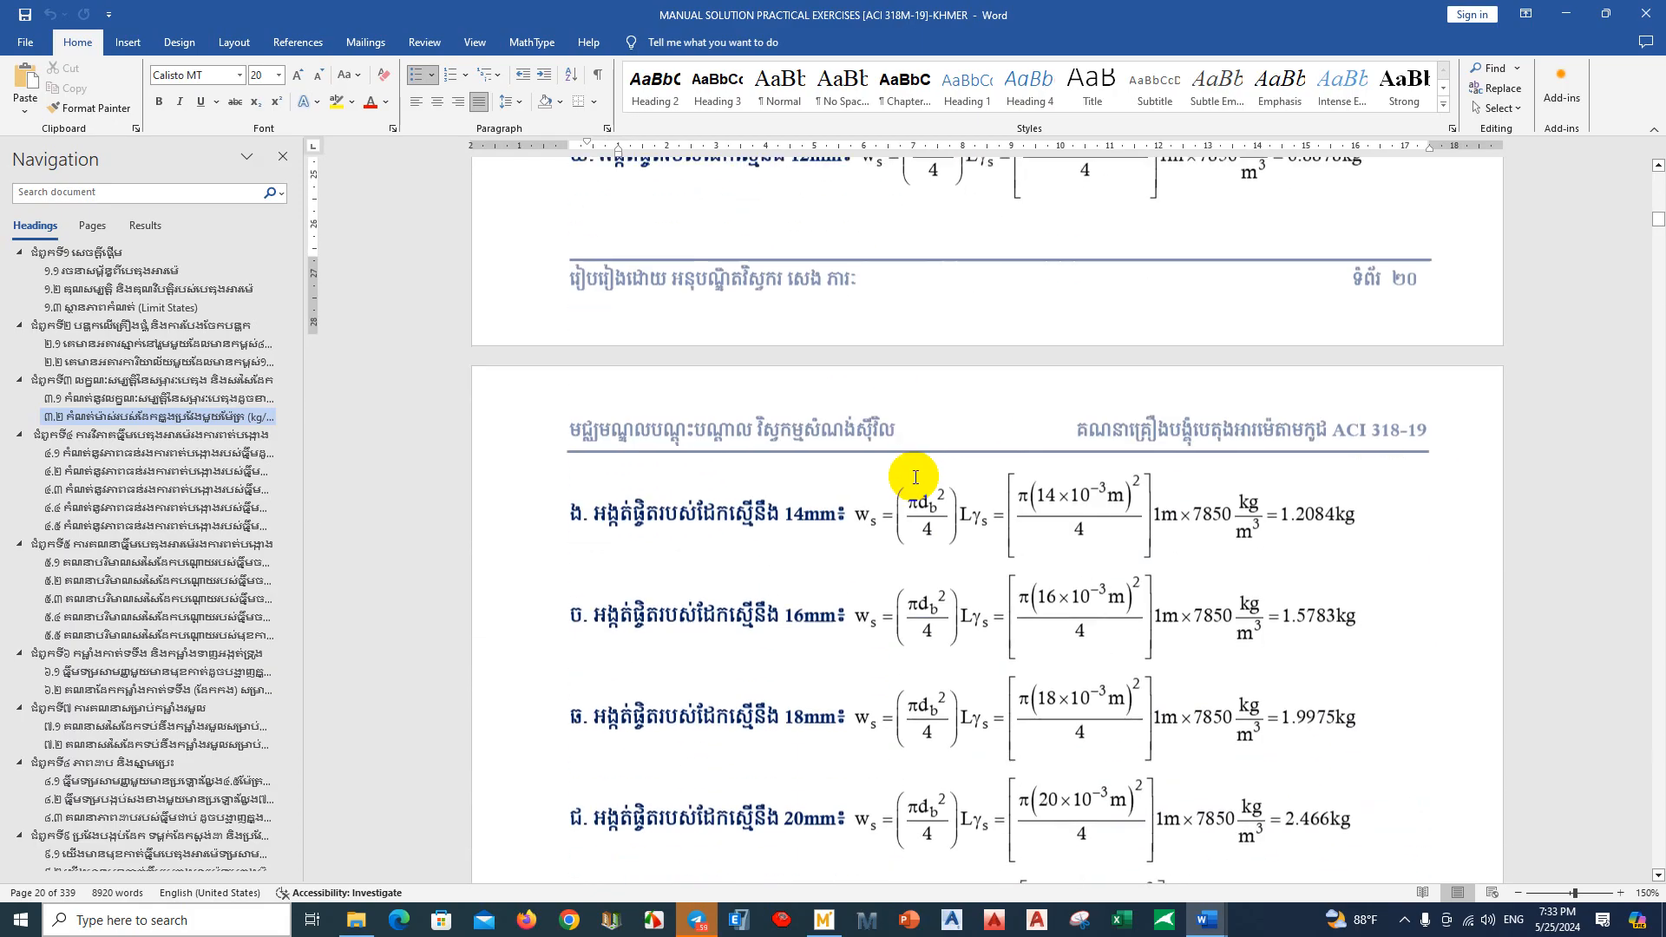
Step: Look over the ws calculations for the 14 mm and larger bars and exercise ៣.២'s list of diameters
scroll(916, 476, down, 5)
scroll(921, 469, up, 2)
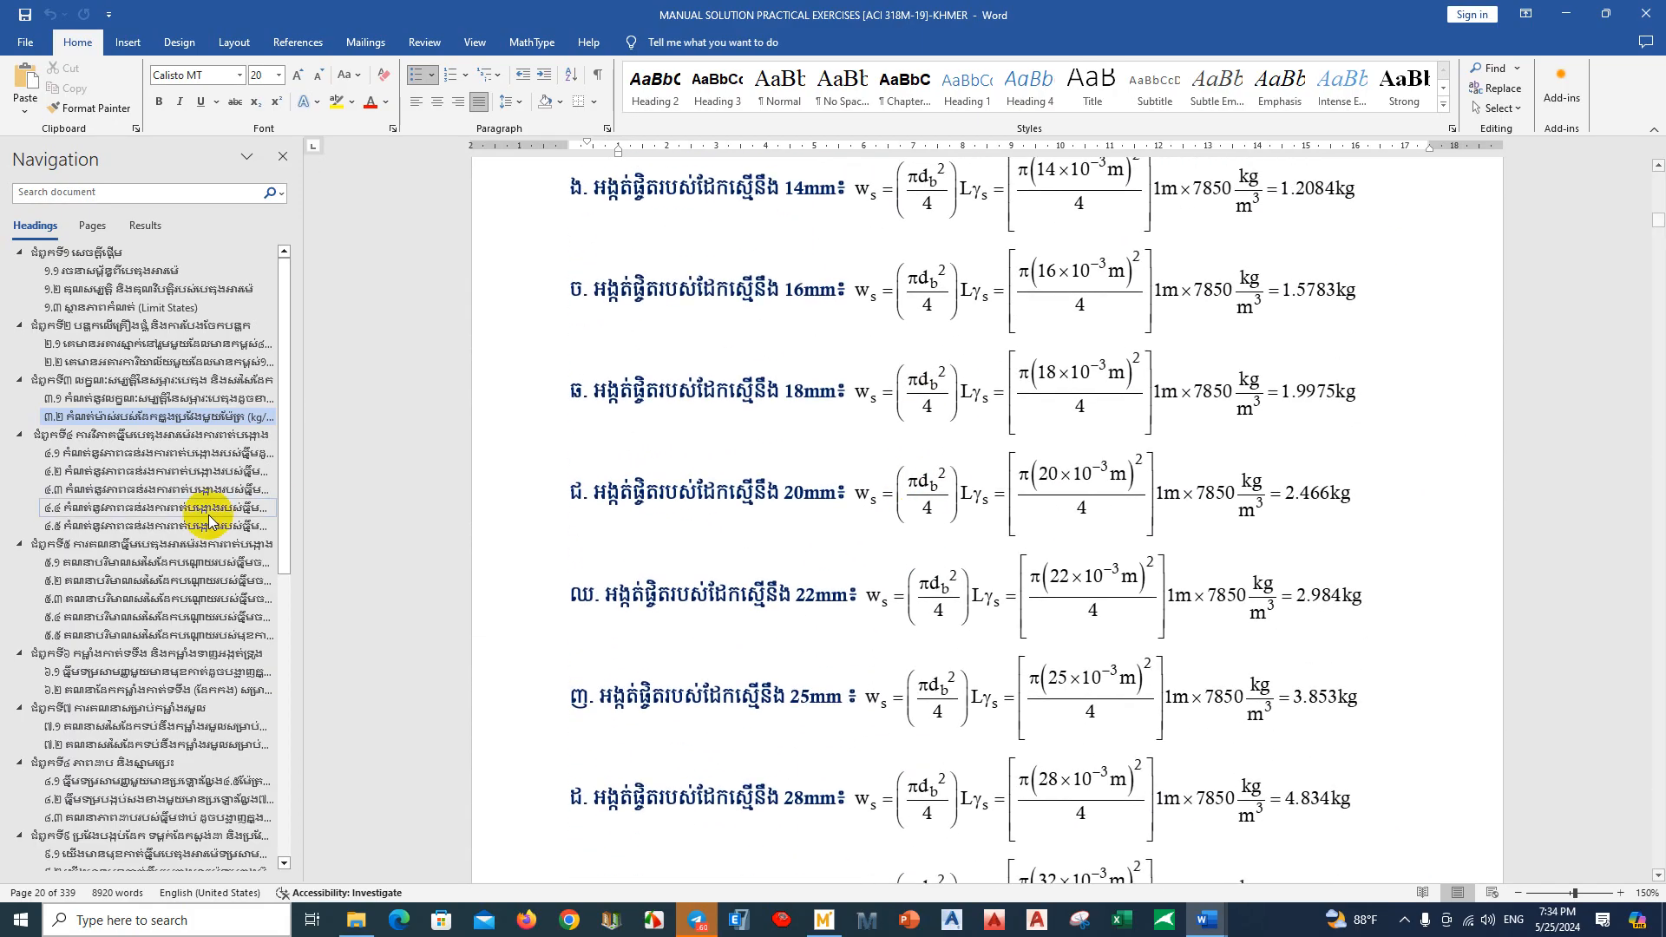
click(141, 417)
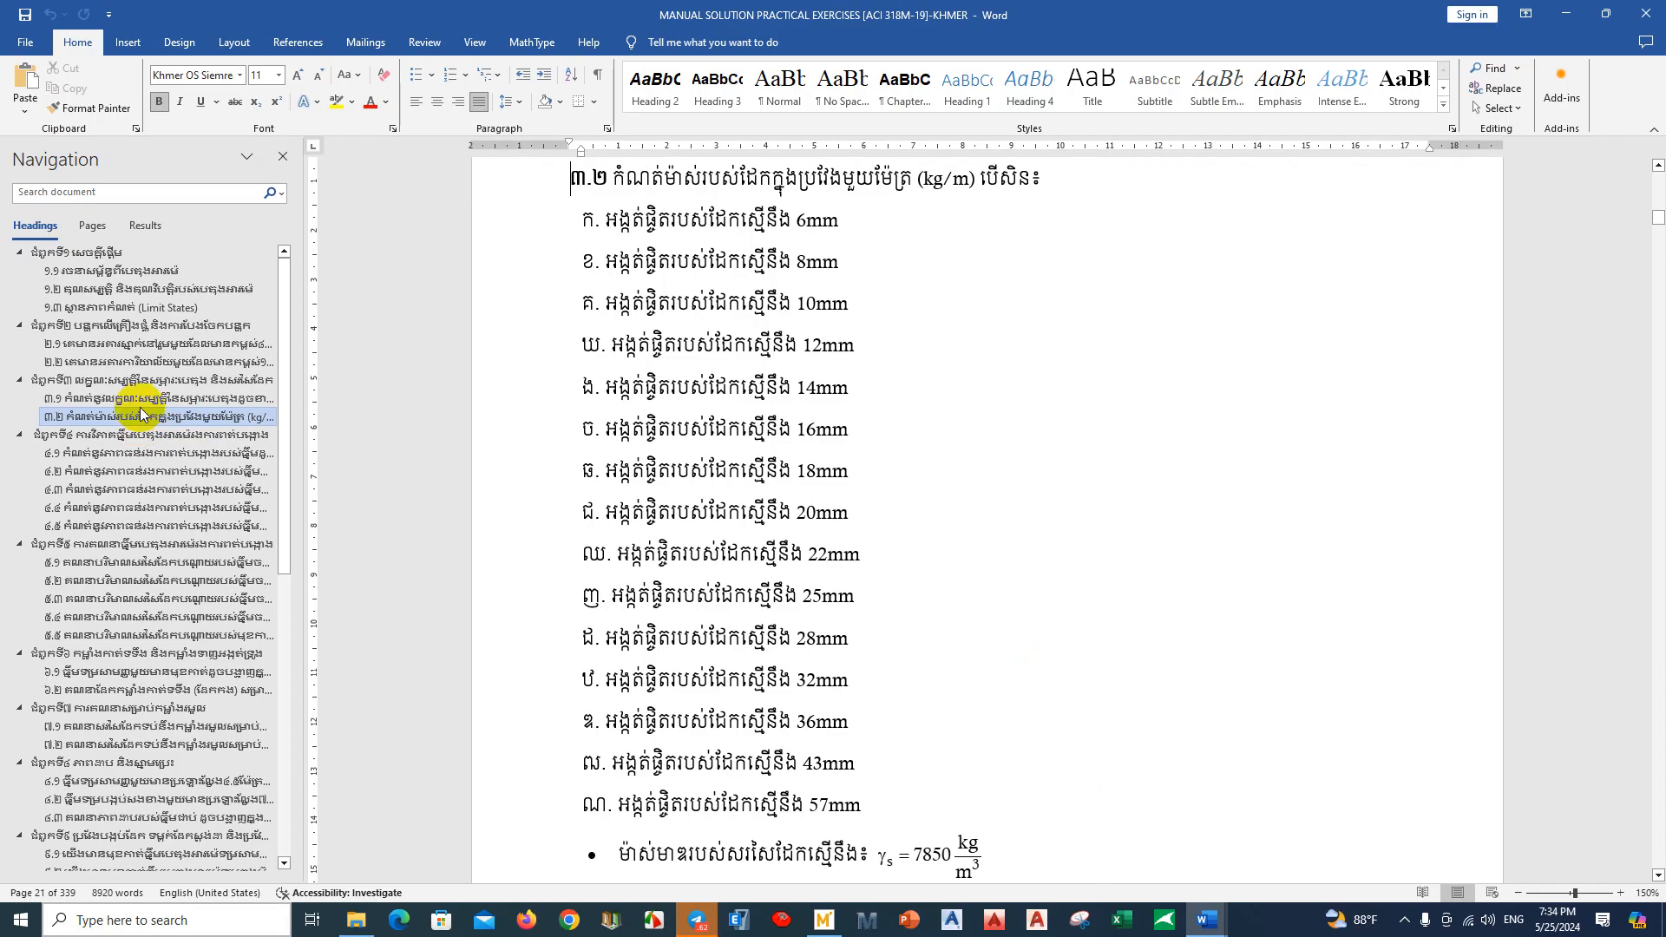
scroll(964, 619, up, 1)
scroll(969, 616, down, 1)
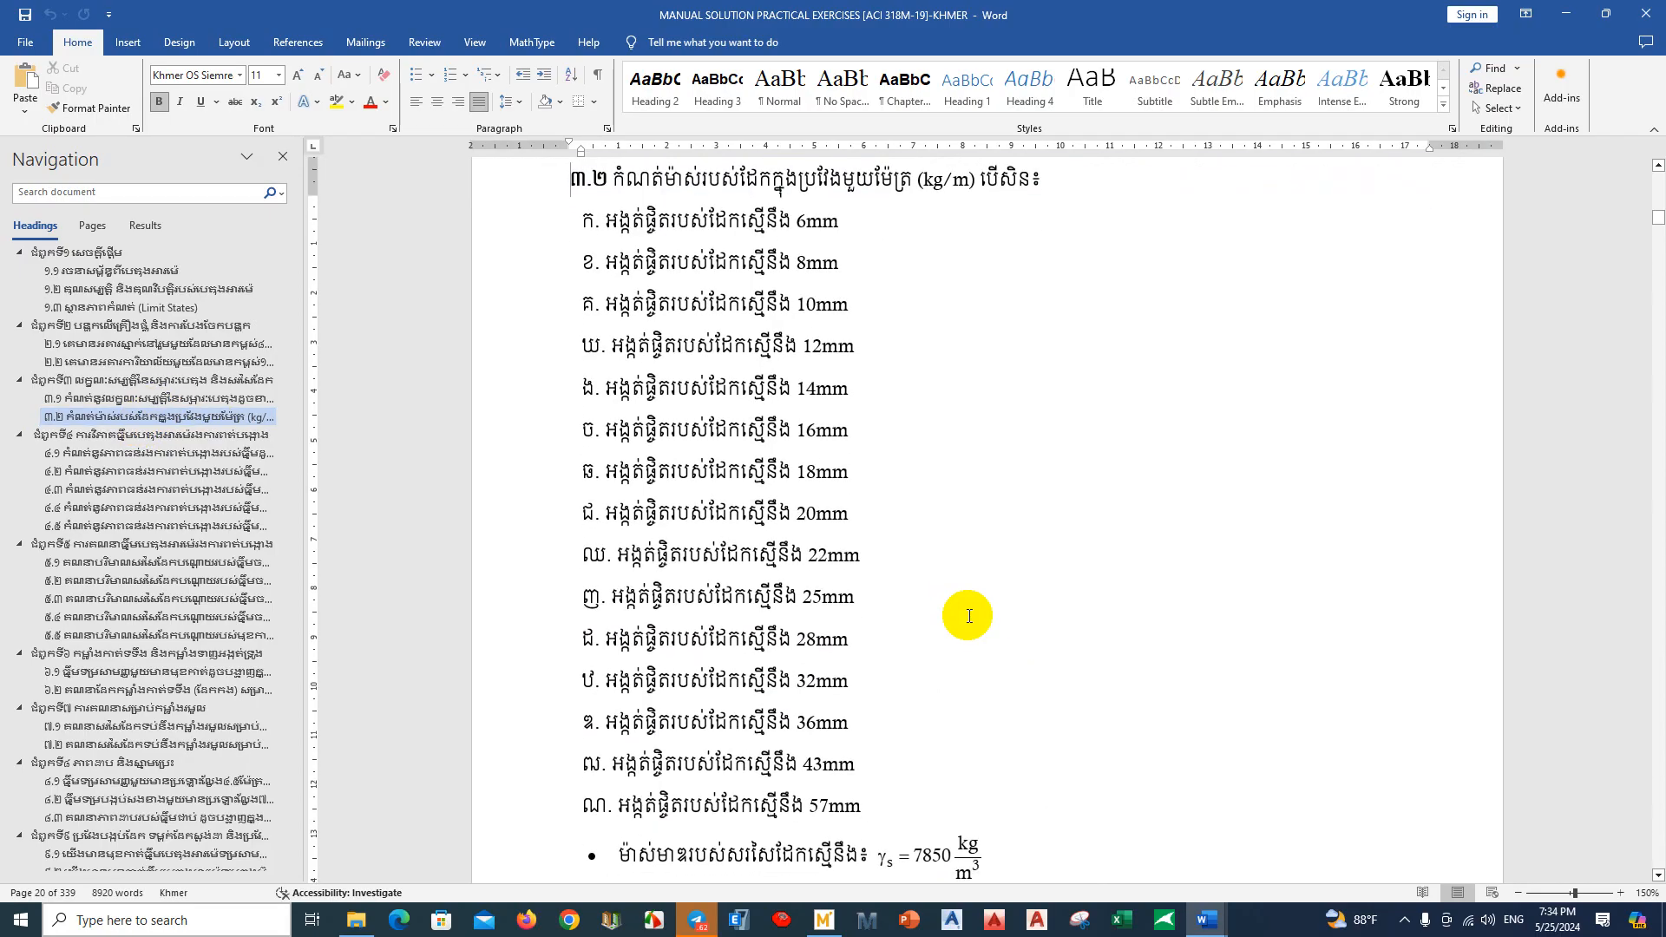
scroll(970, 616, up, 1)
Step: Switch to the Mathcad worksheet 3. Properties of Materials and change the first steel reinforcement label to ភាពធន់ទាញយាលរបស់ដែក
click(824, 920)
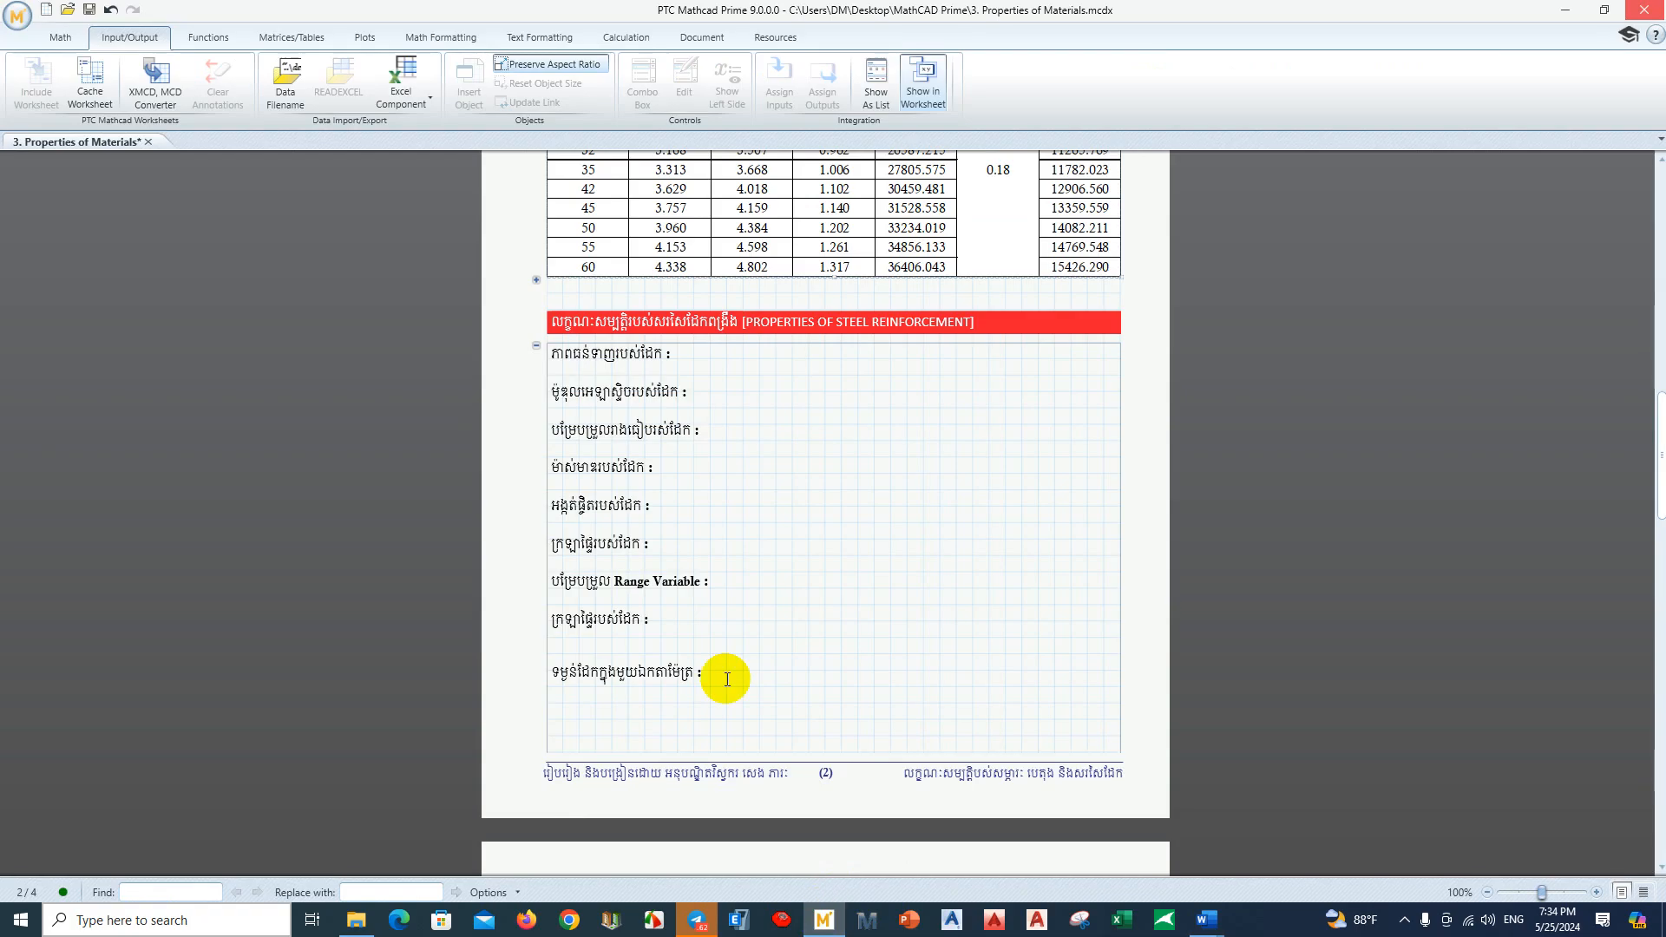
scroll(1070, 714, down, 3)
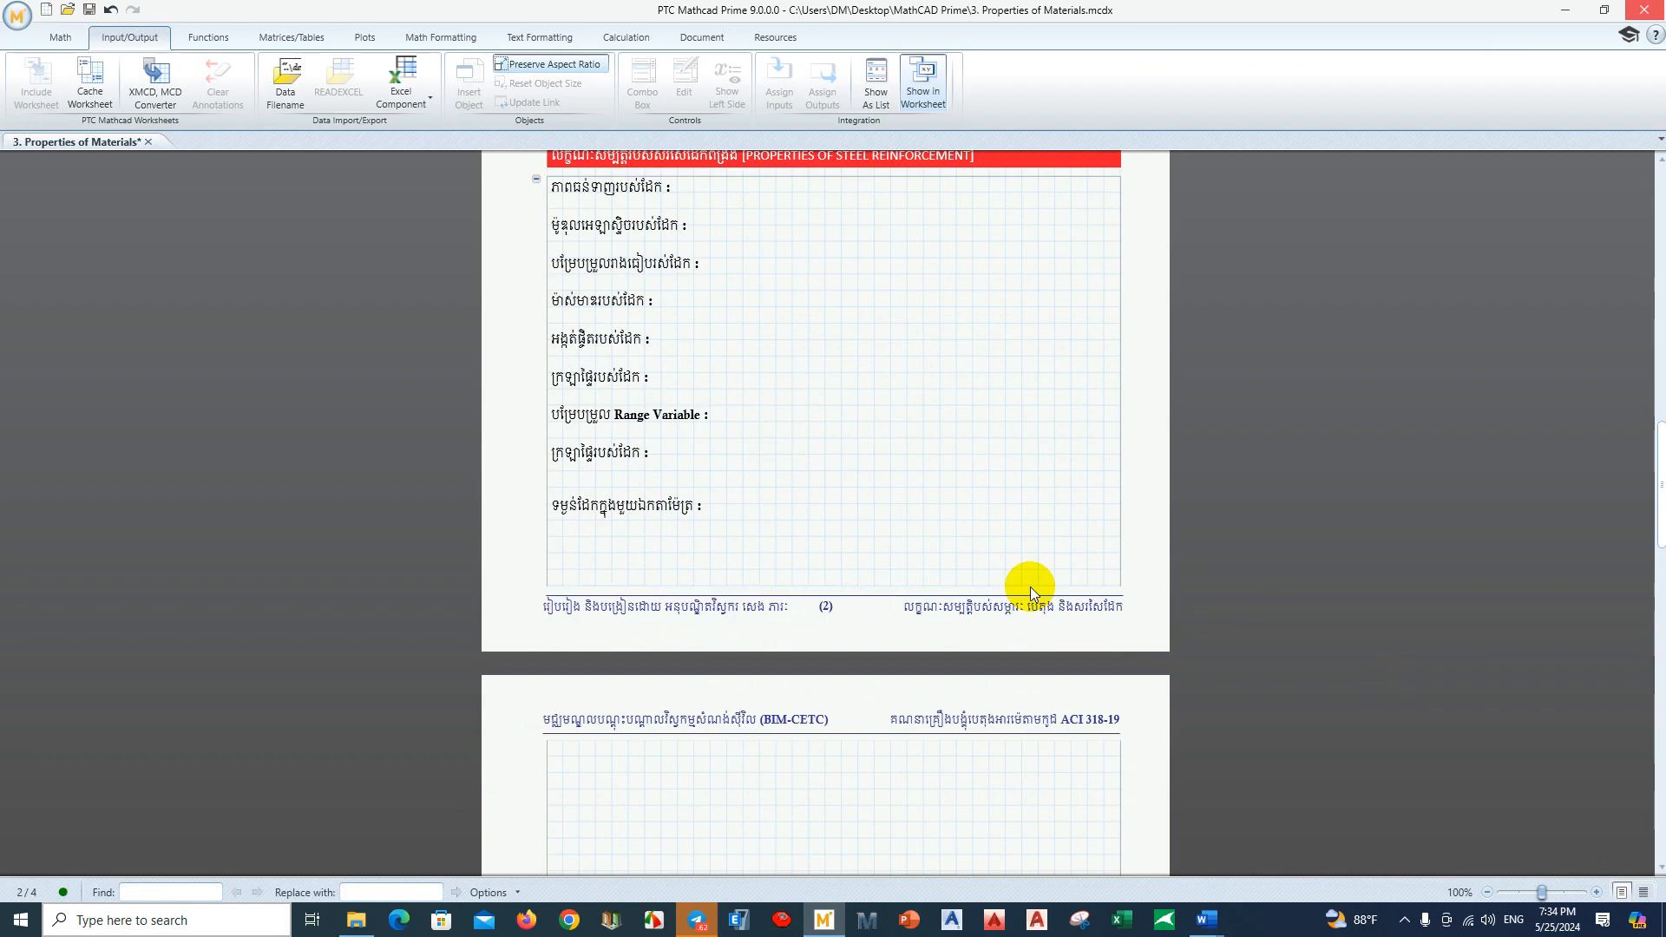
click(1596, 893)
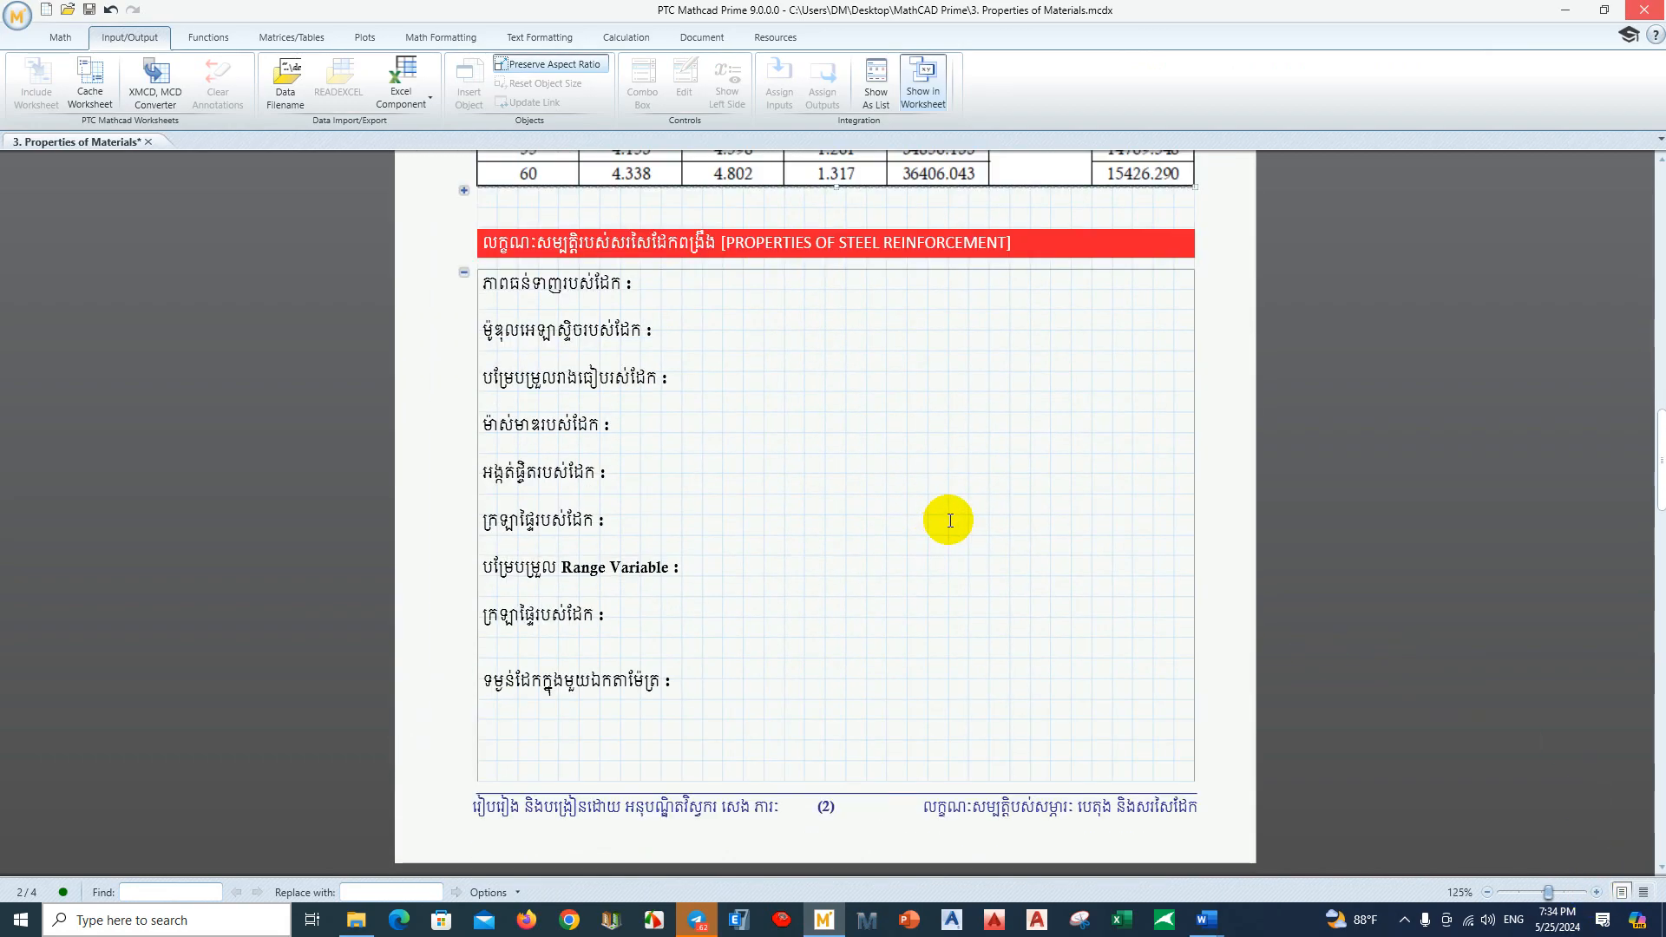
scroll(949, 520, down, 1)
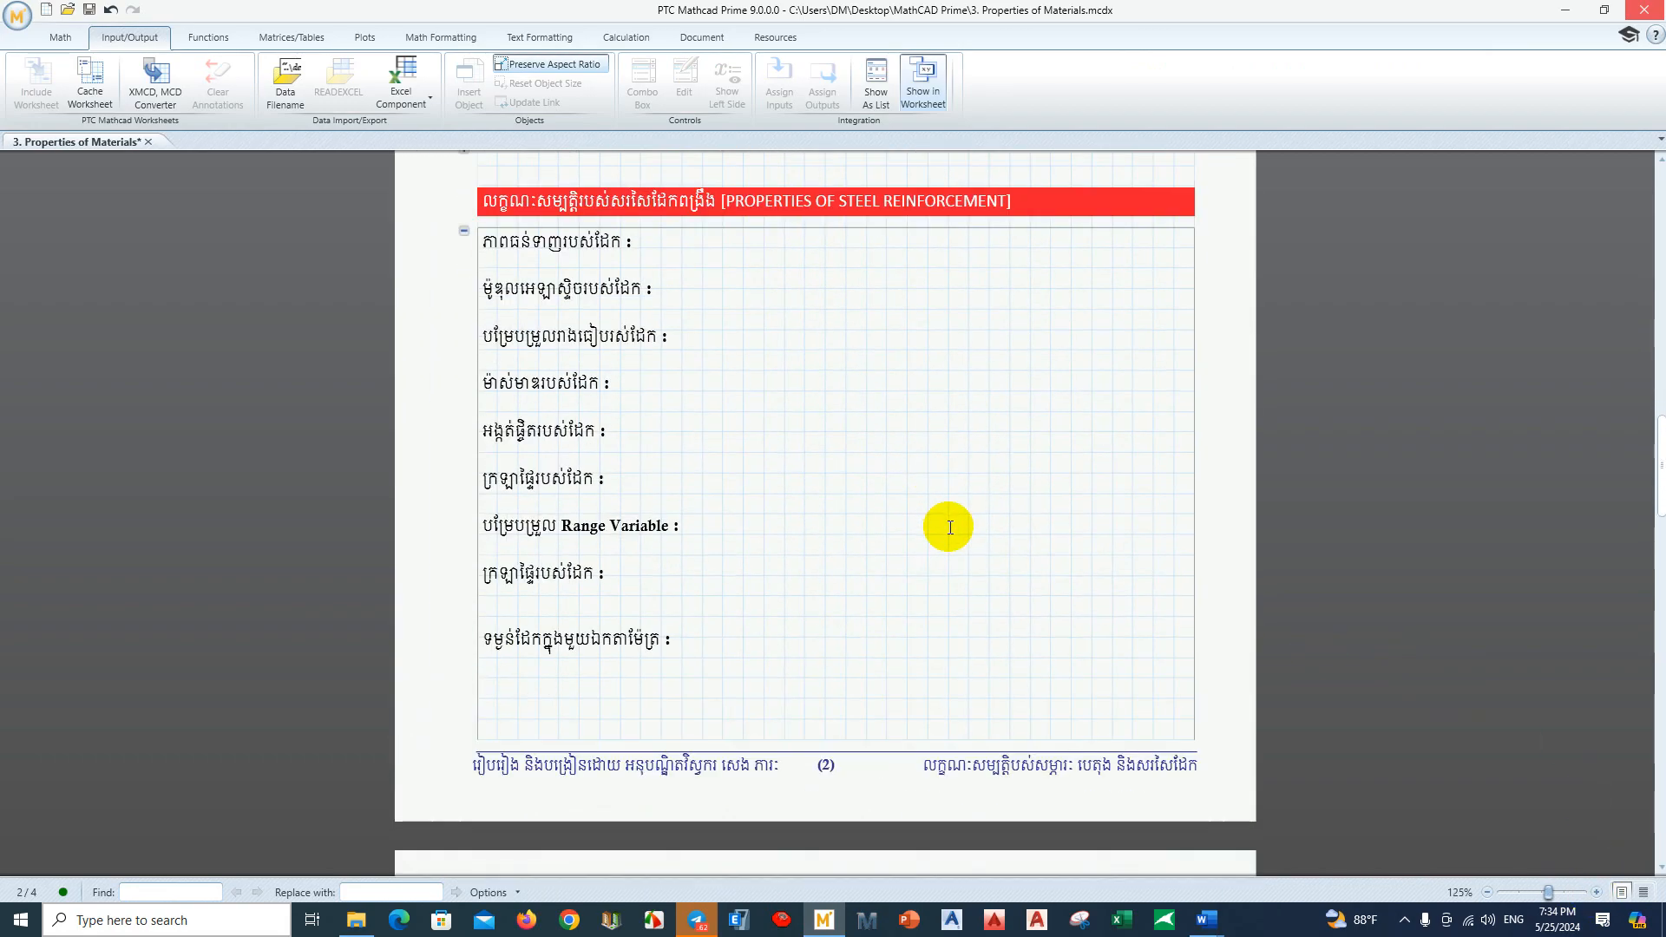
click(1597, 893)
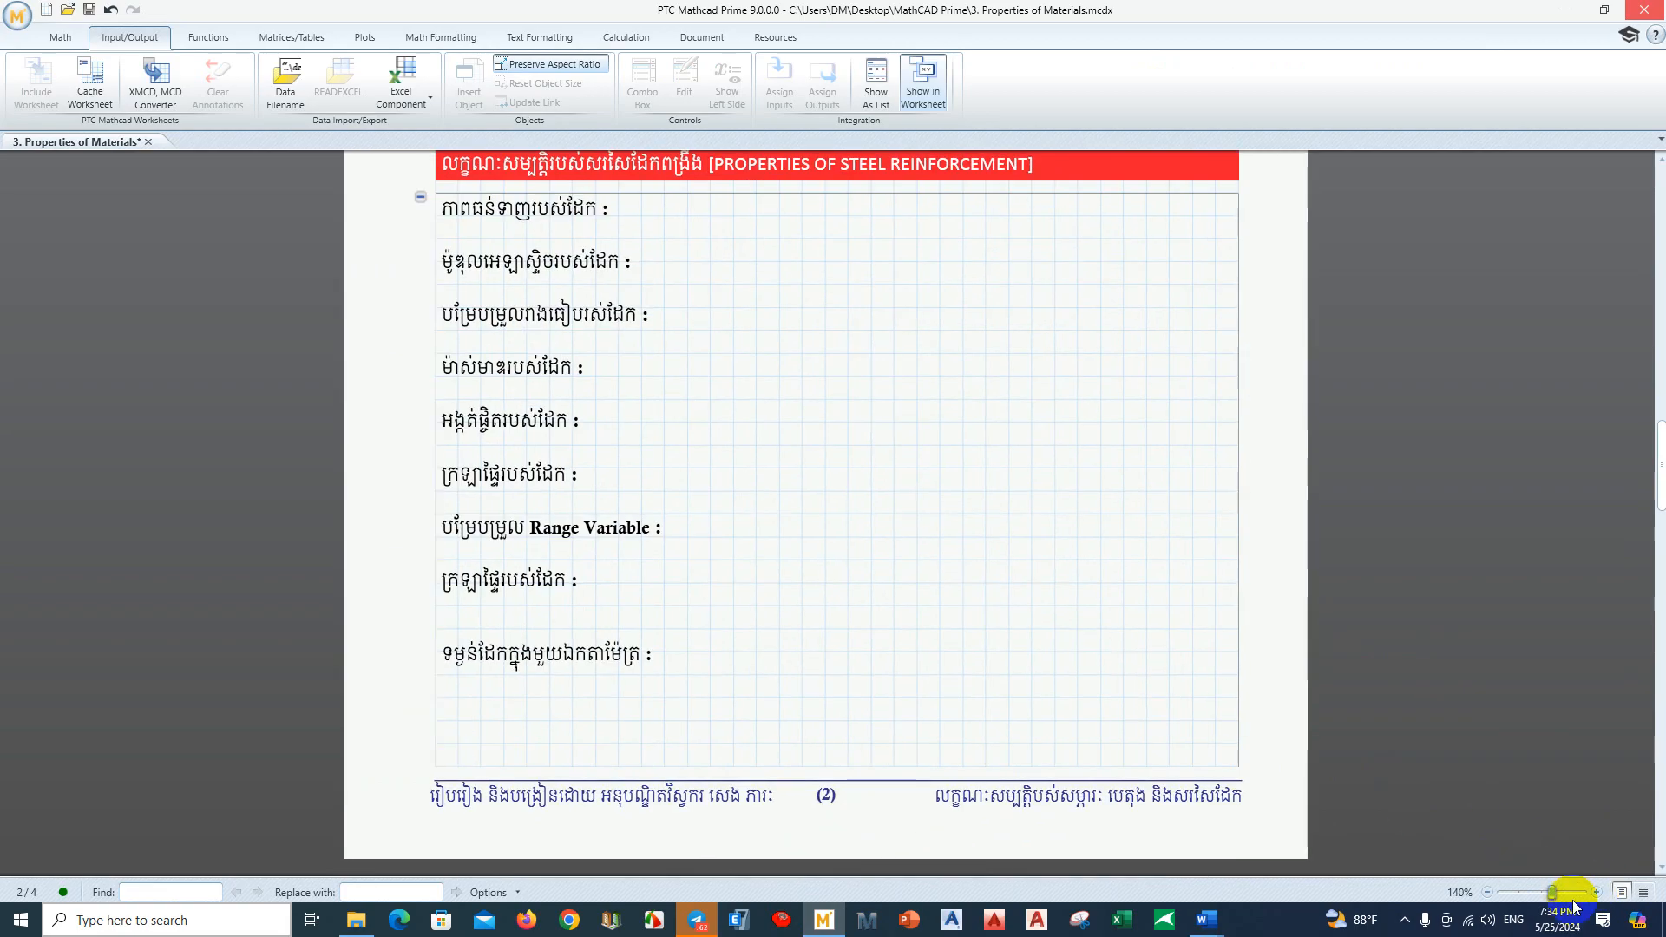
click(1597, 893)
scroll(781, 447, up, 1)
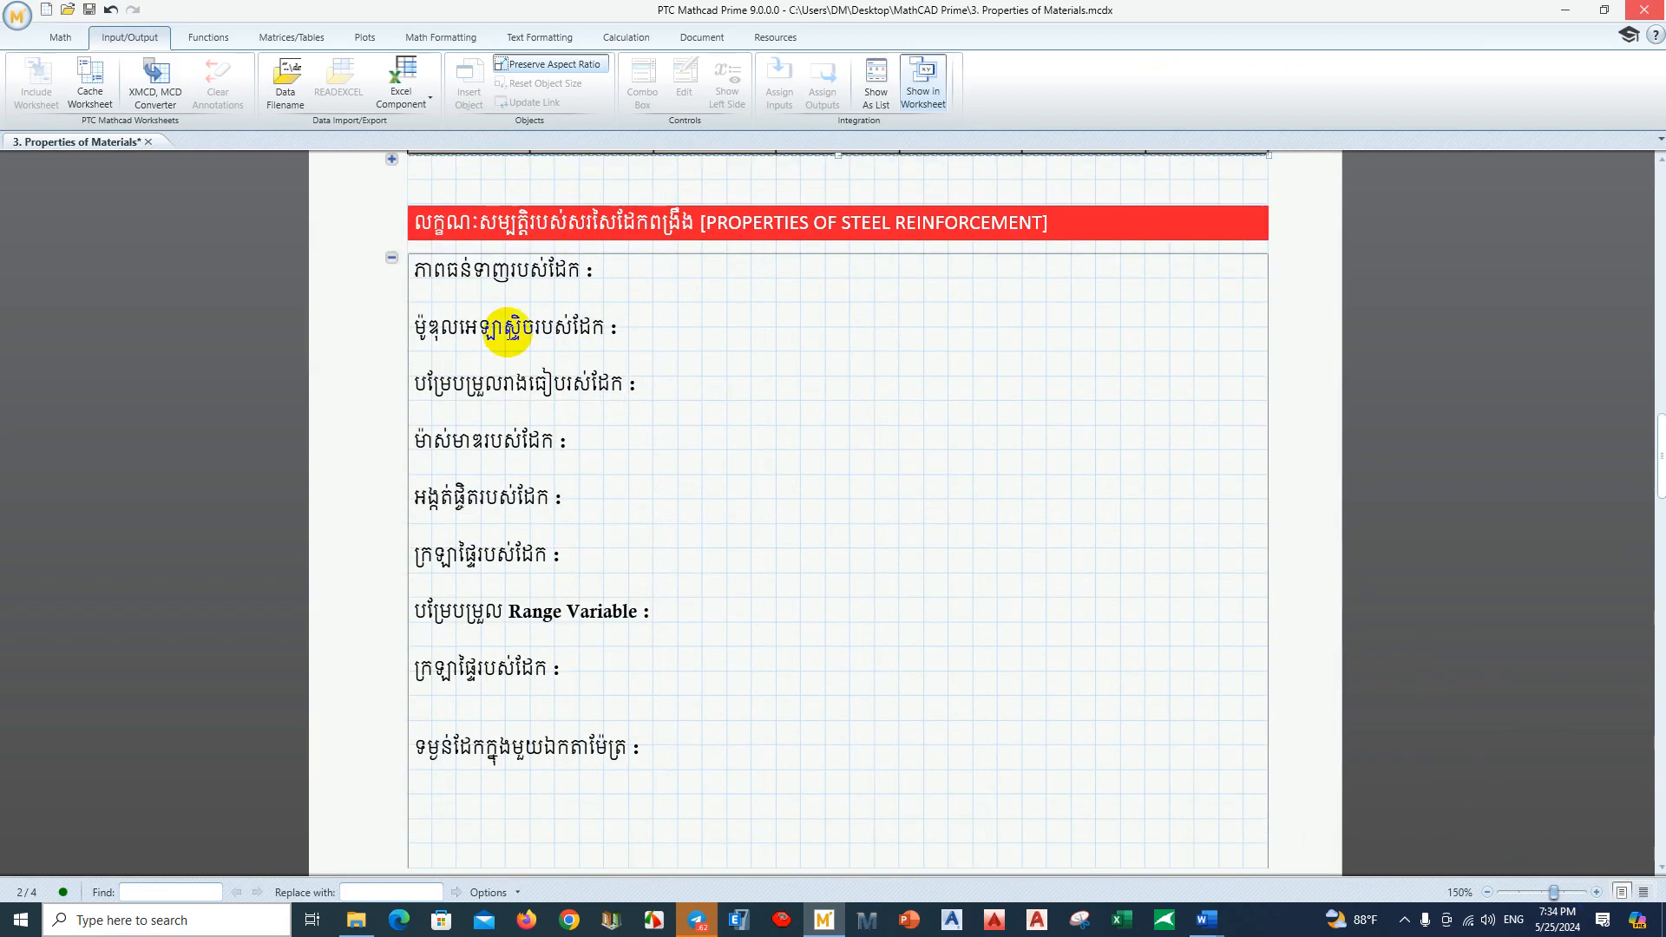
click(509, 270)
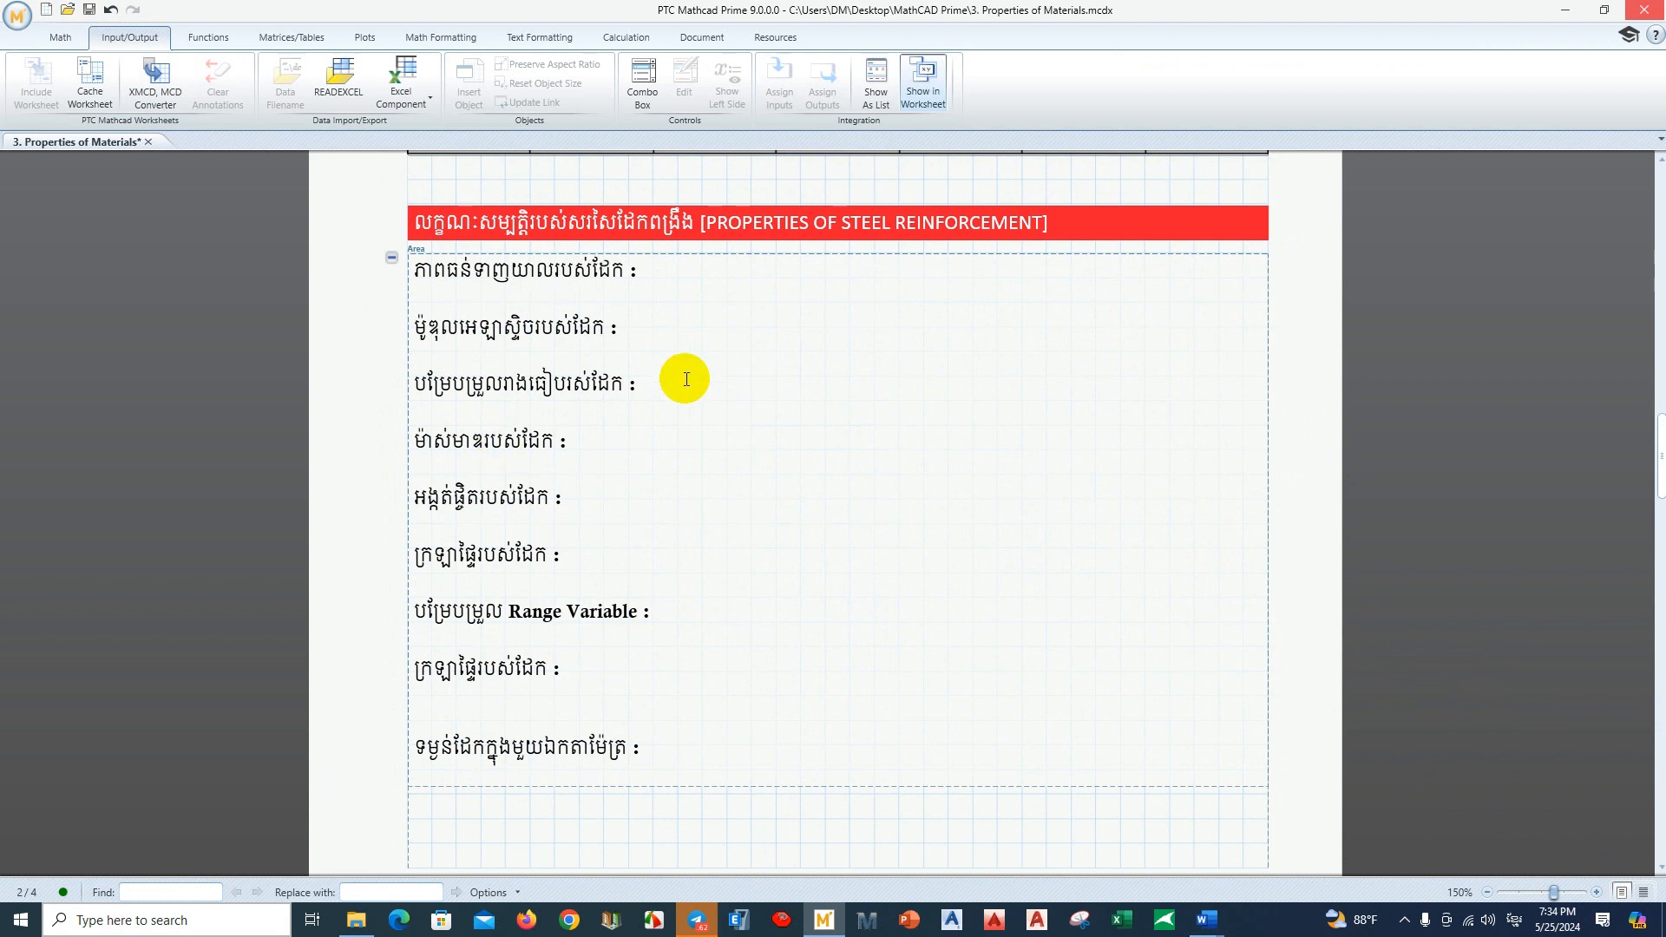
Step: Start the definition of f_y with subscript y beside the steel yield strength label, leaving its value placeholder ready
click(673, 276)
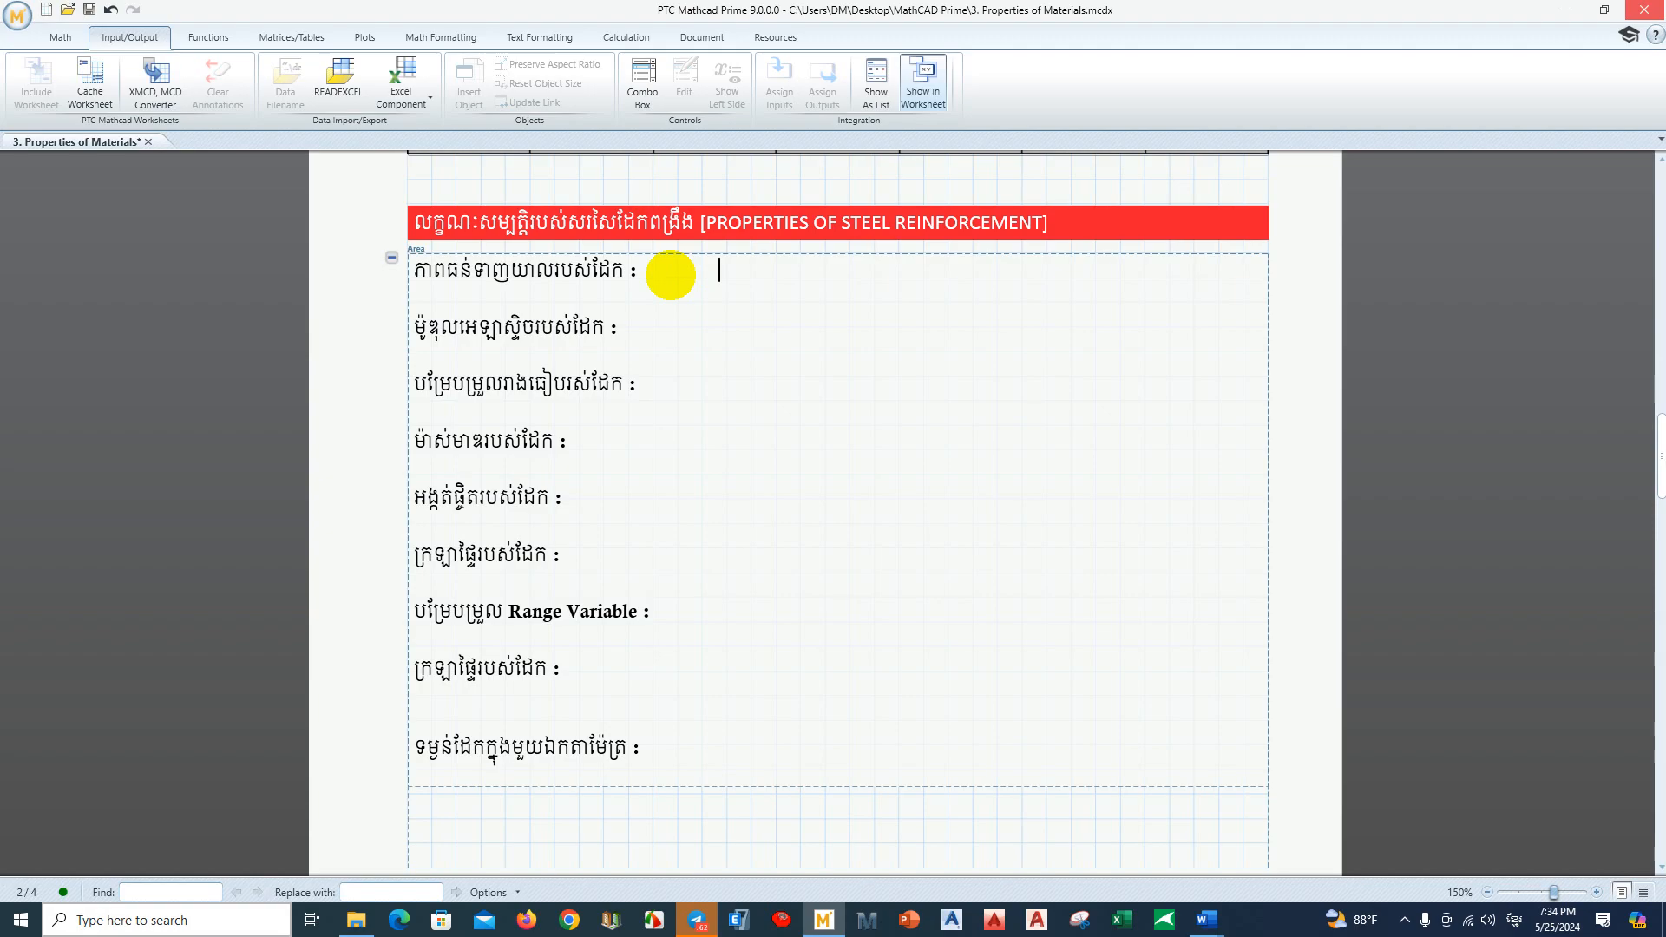
key(ctrl+shift+m)
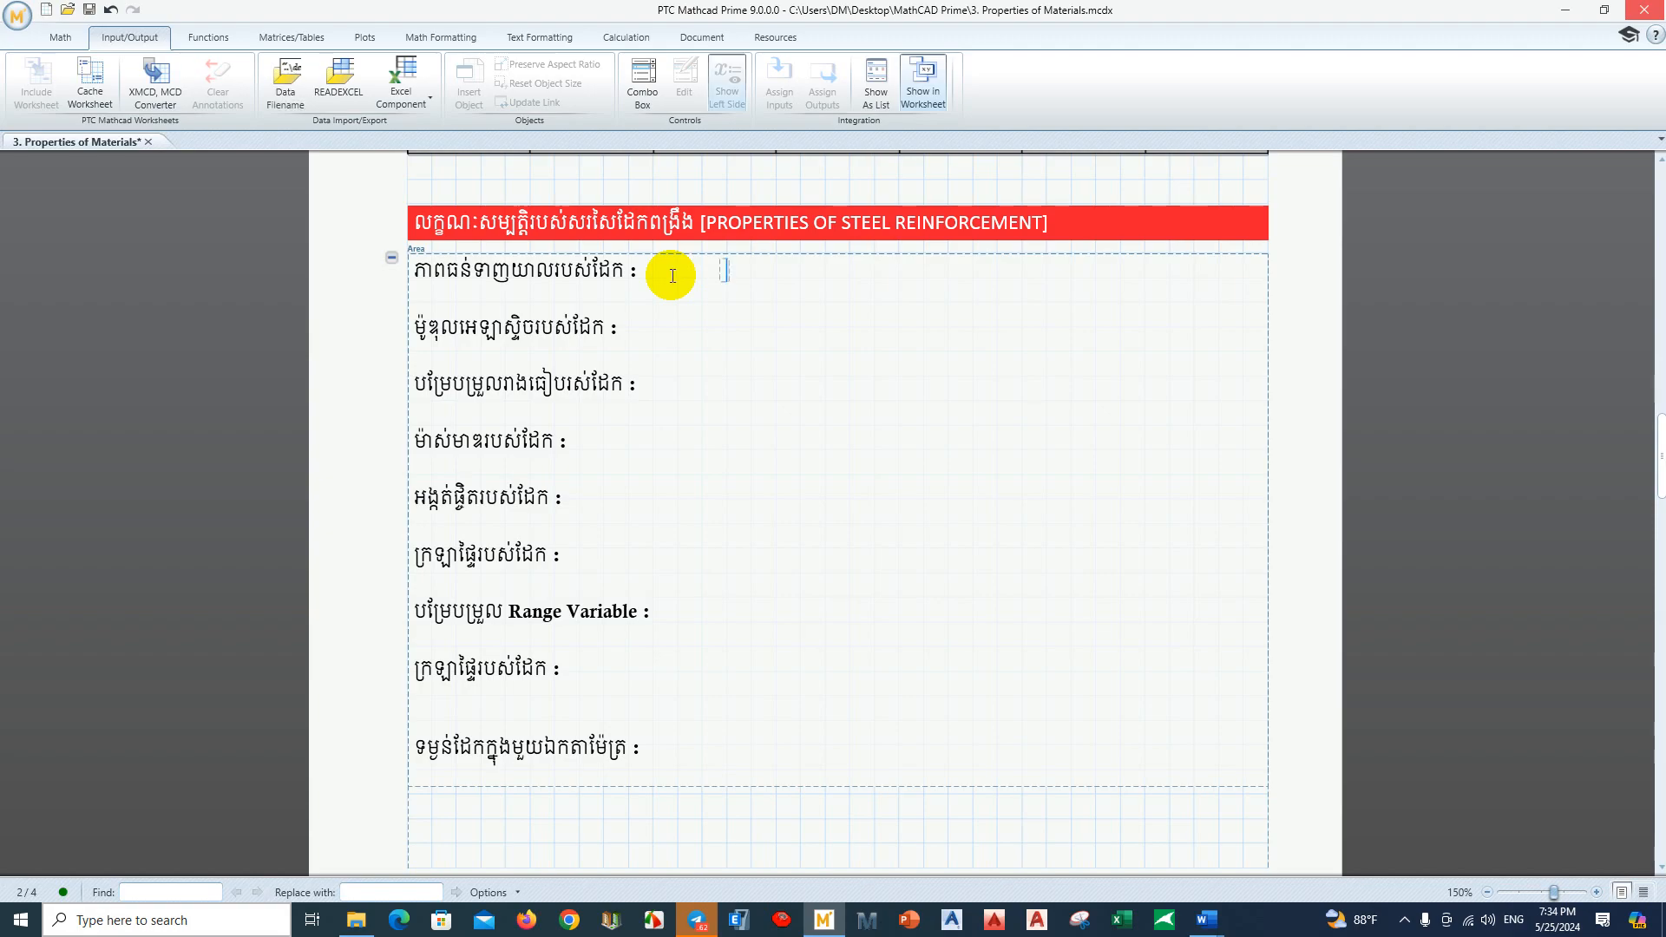
text(y :=)
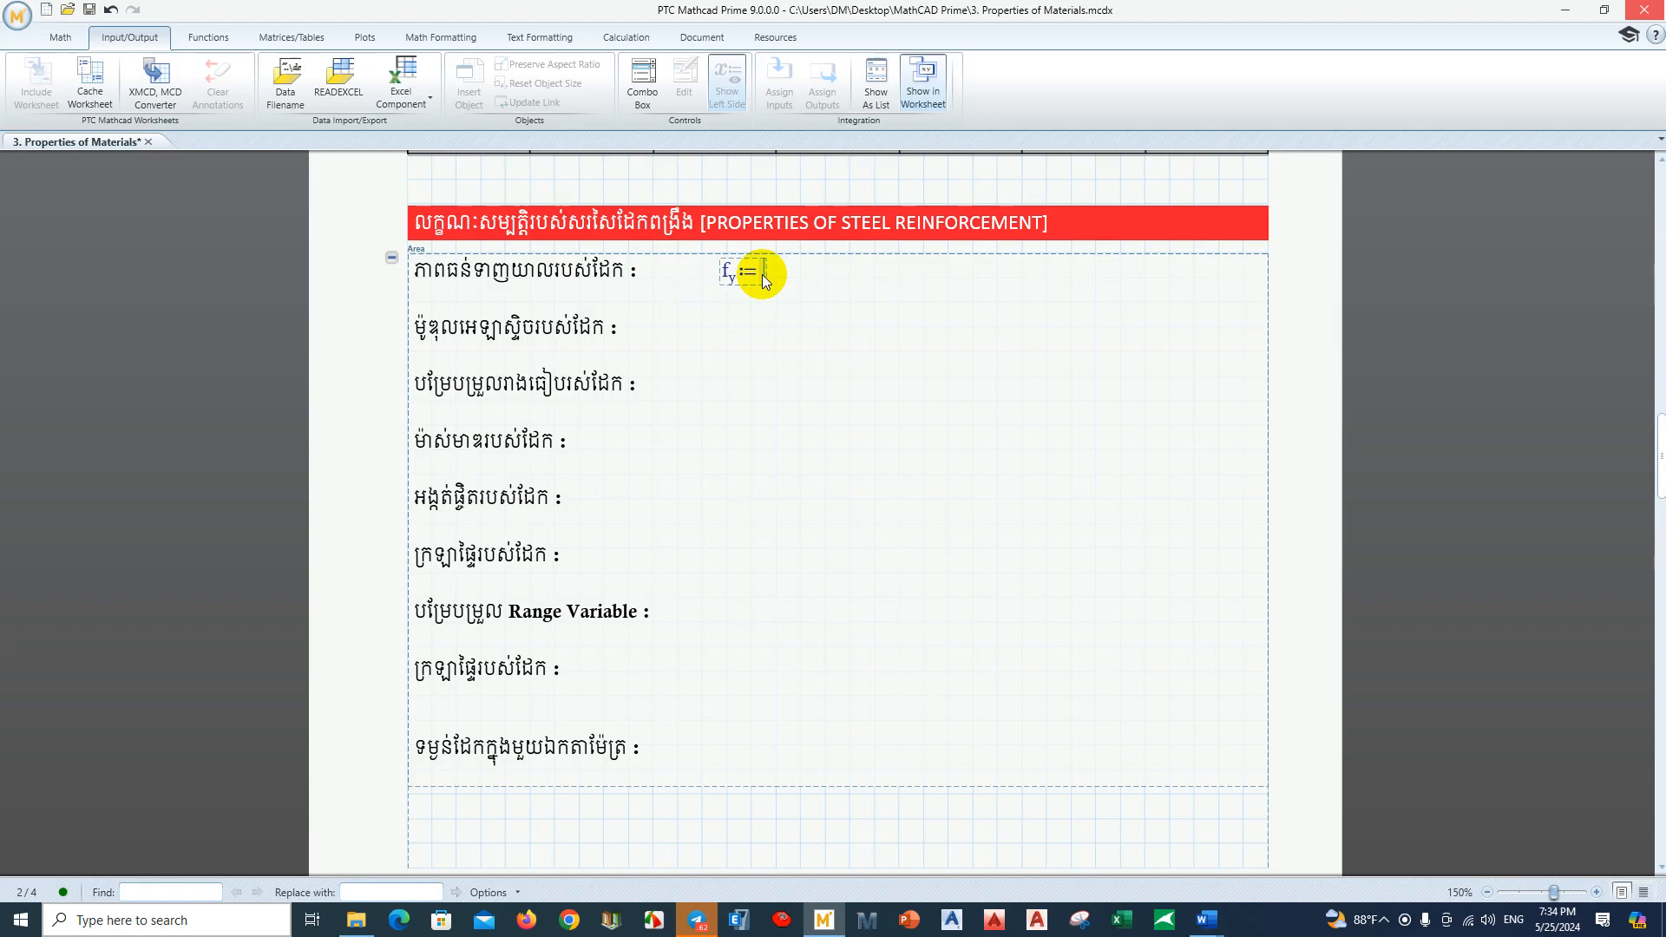
click(822, 340)
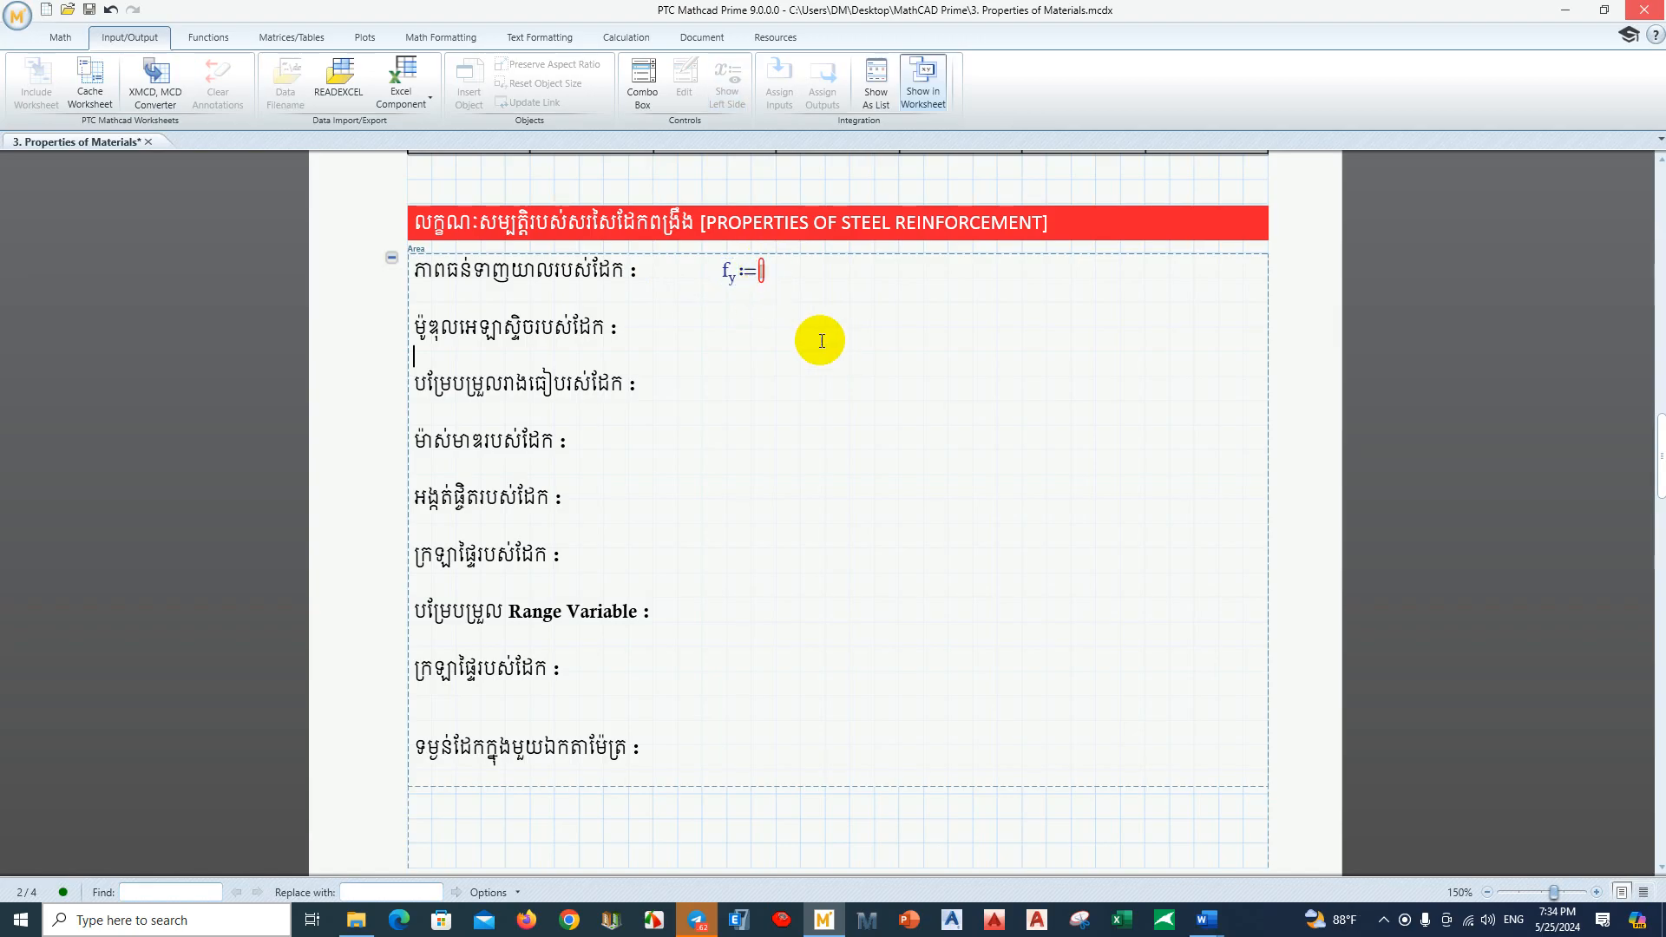
click(748, 271)
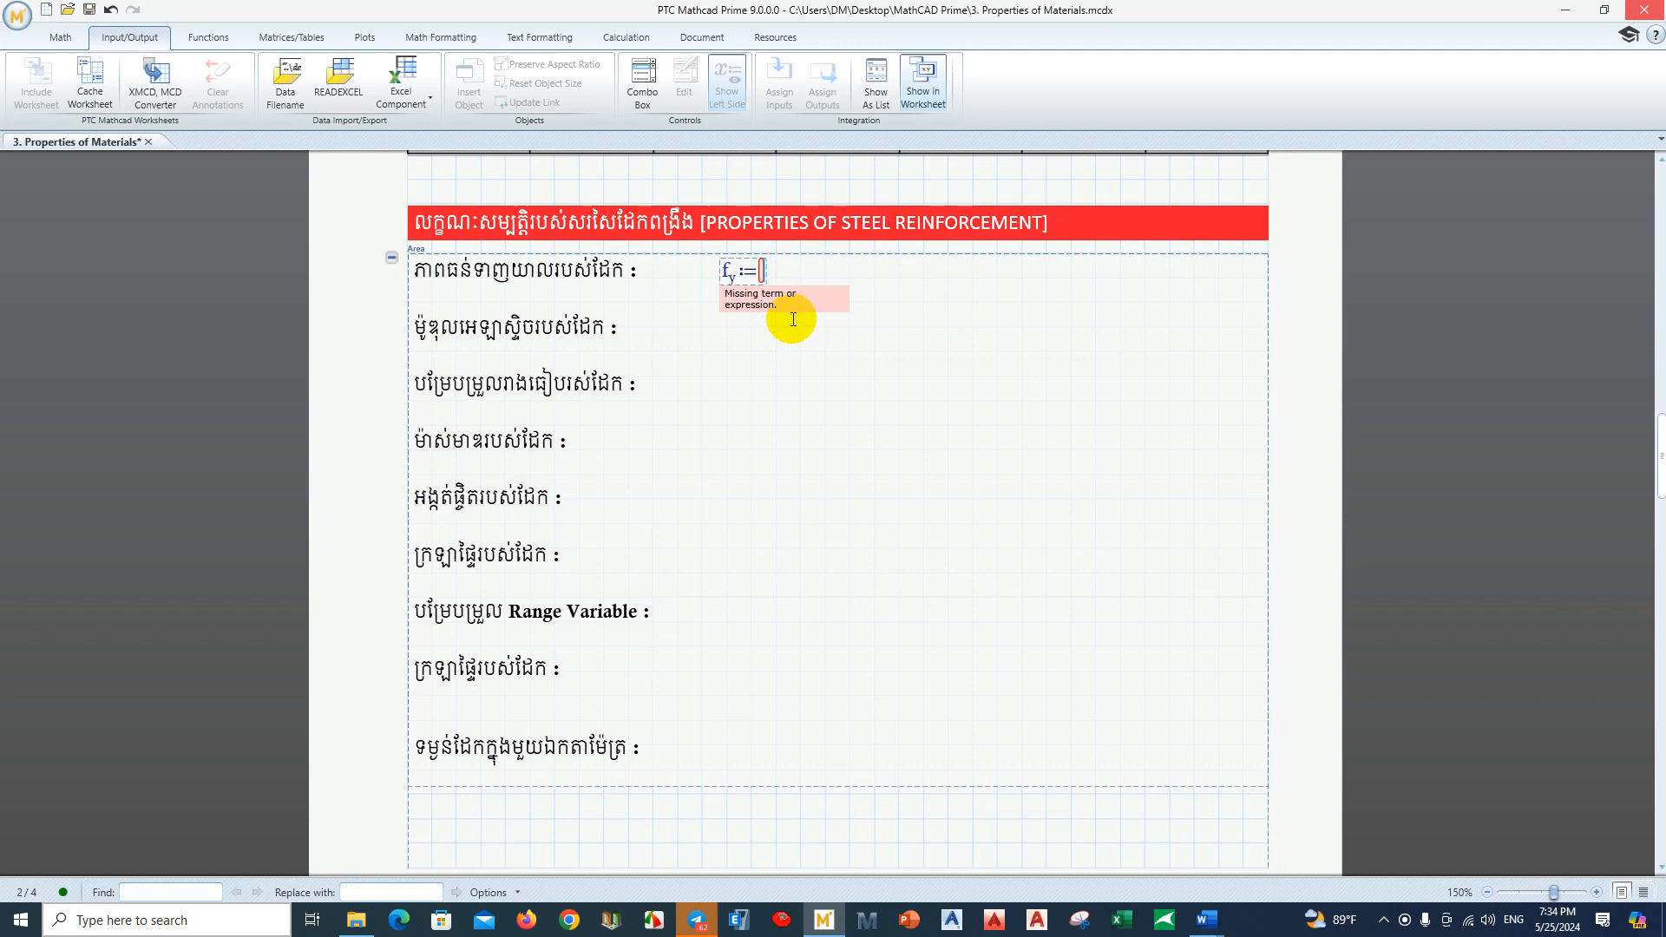
Step: Insert a combo box as the value of f_y, with units MPa and entries 235, 245 and 295
click(637, 96)
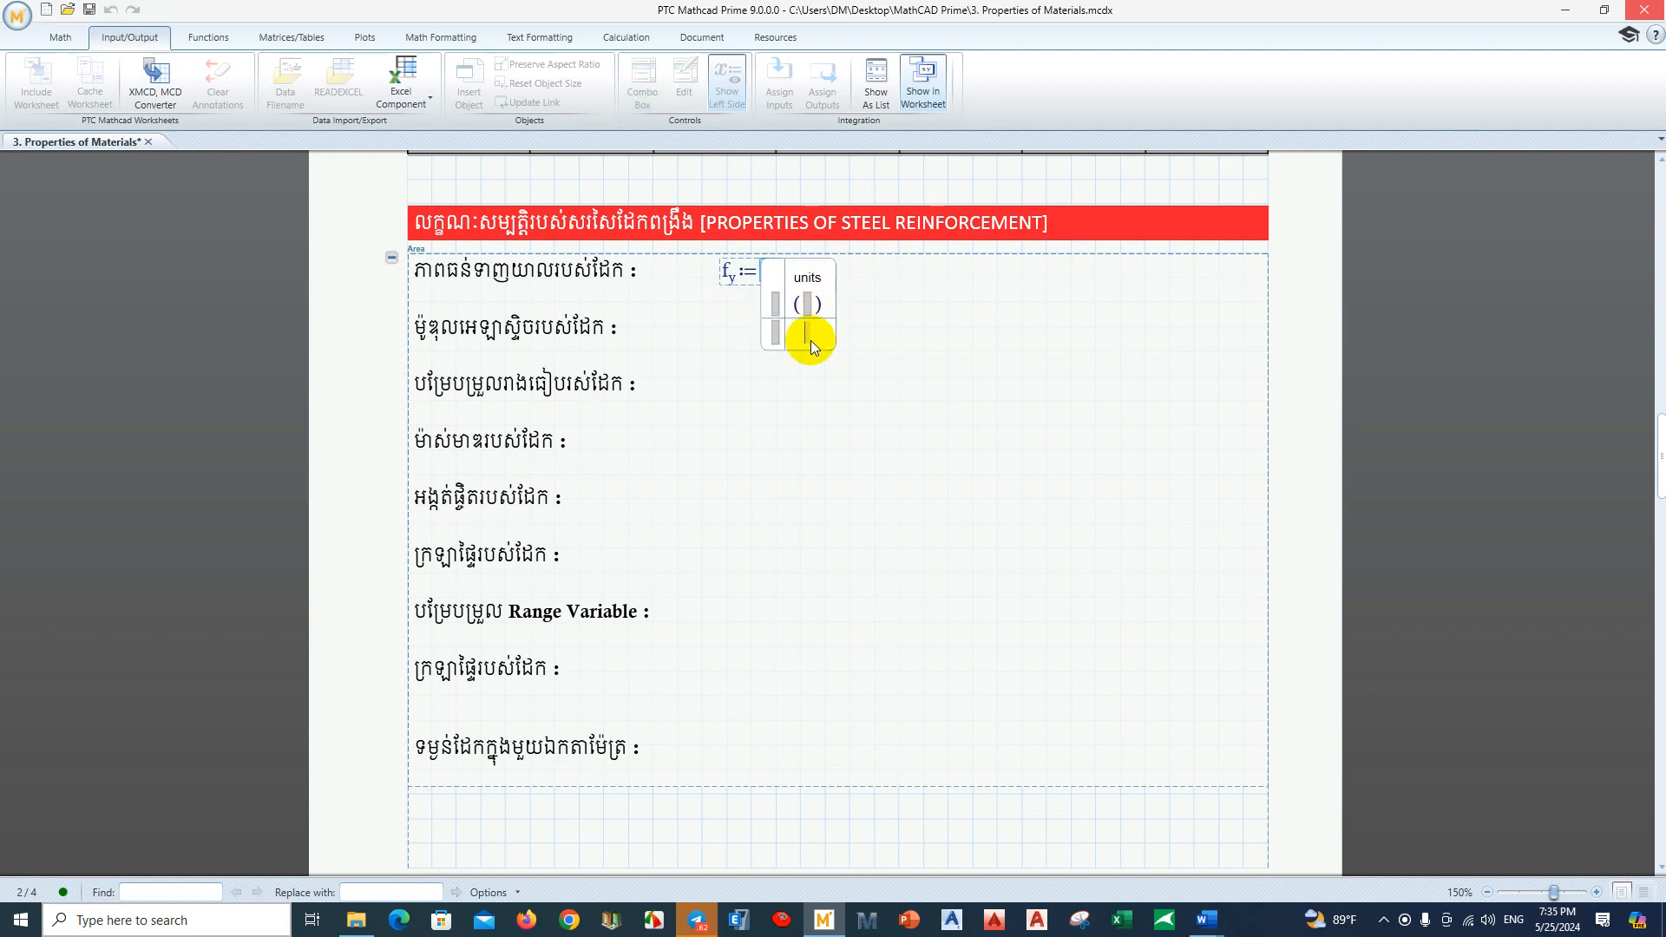
text(235)
click(806, 308)
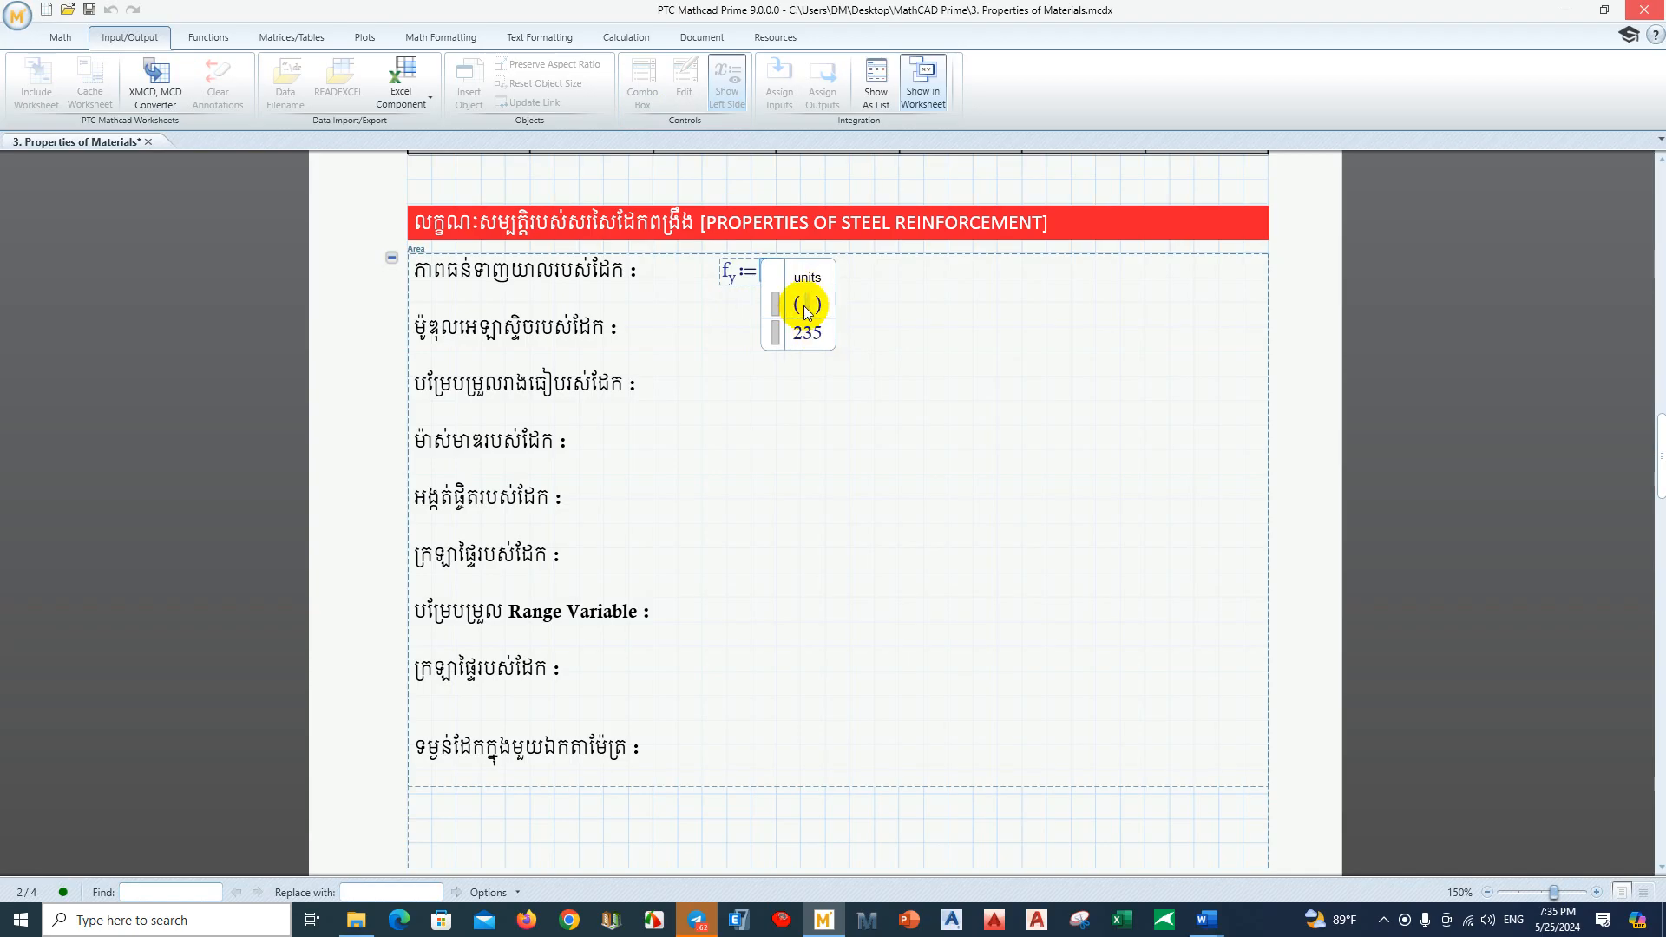
text(MPa)
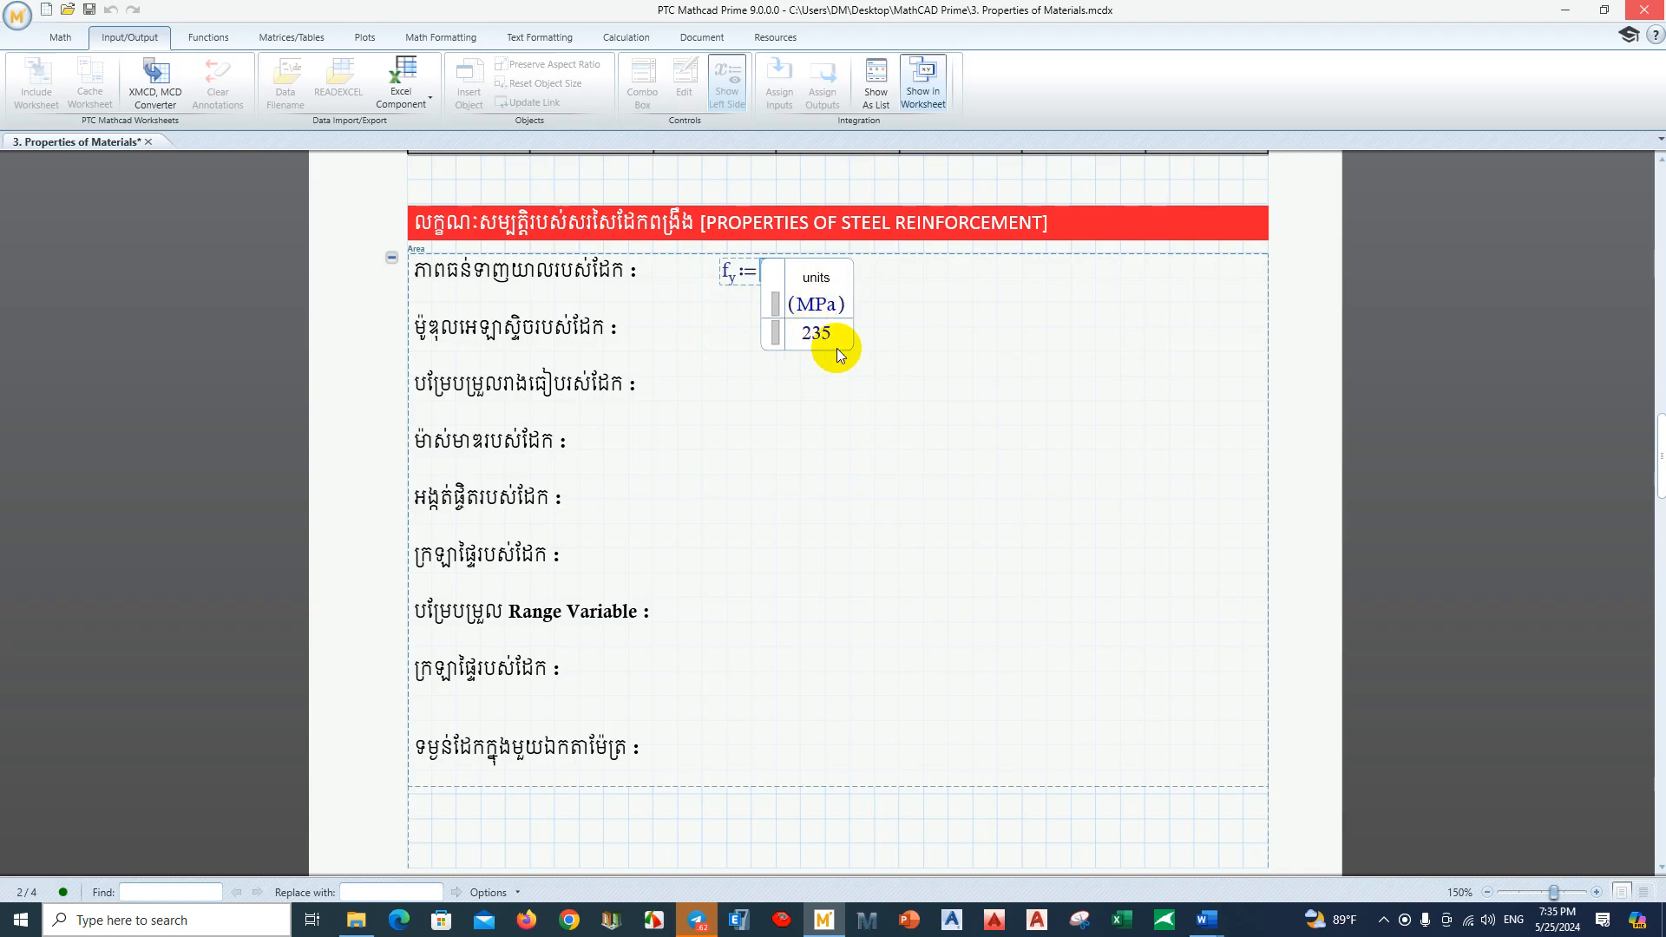
click(829, 335)
key(Return)
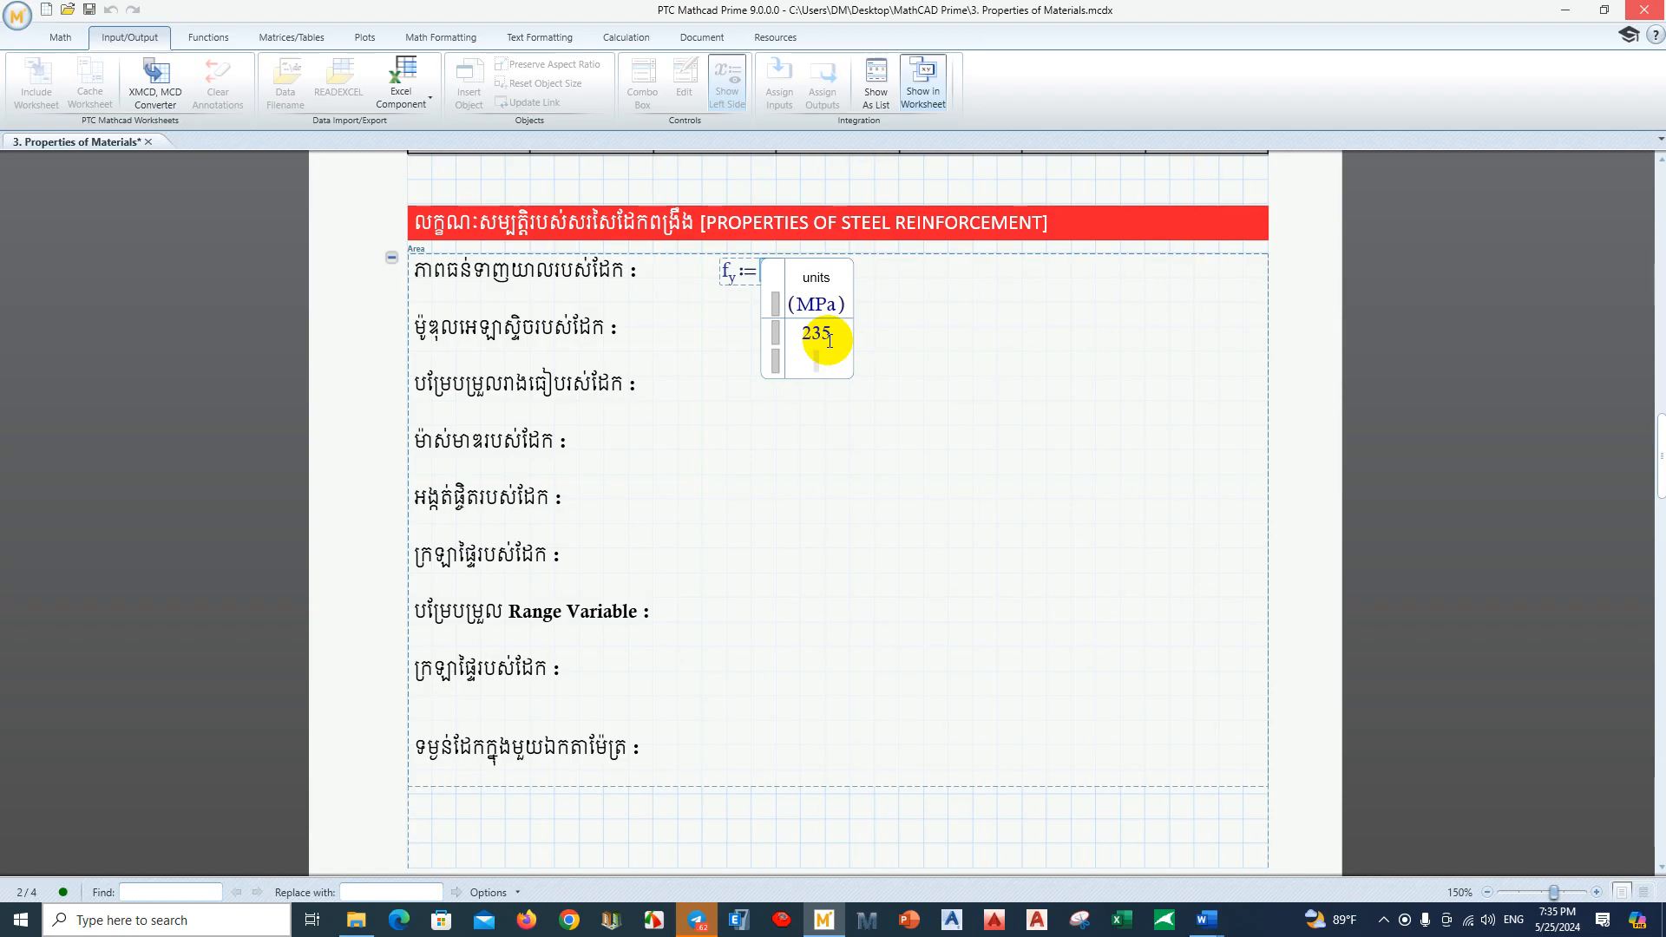
text(245)
key(super)
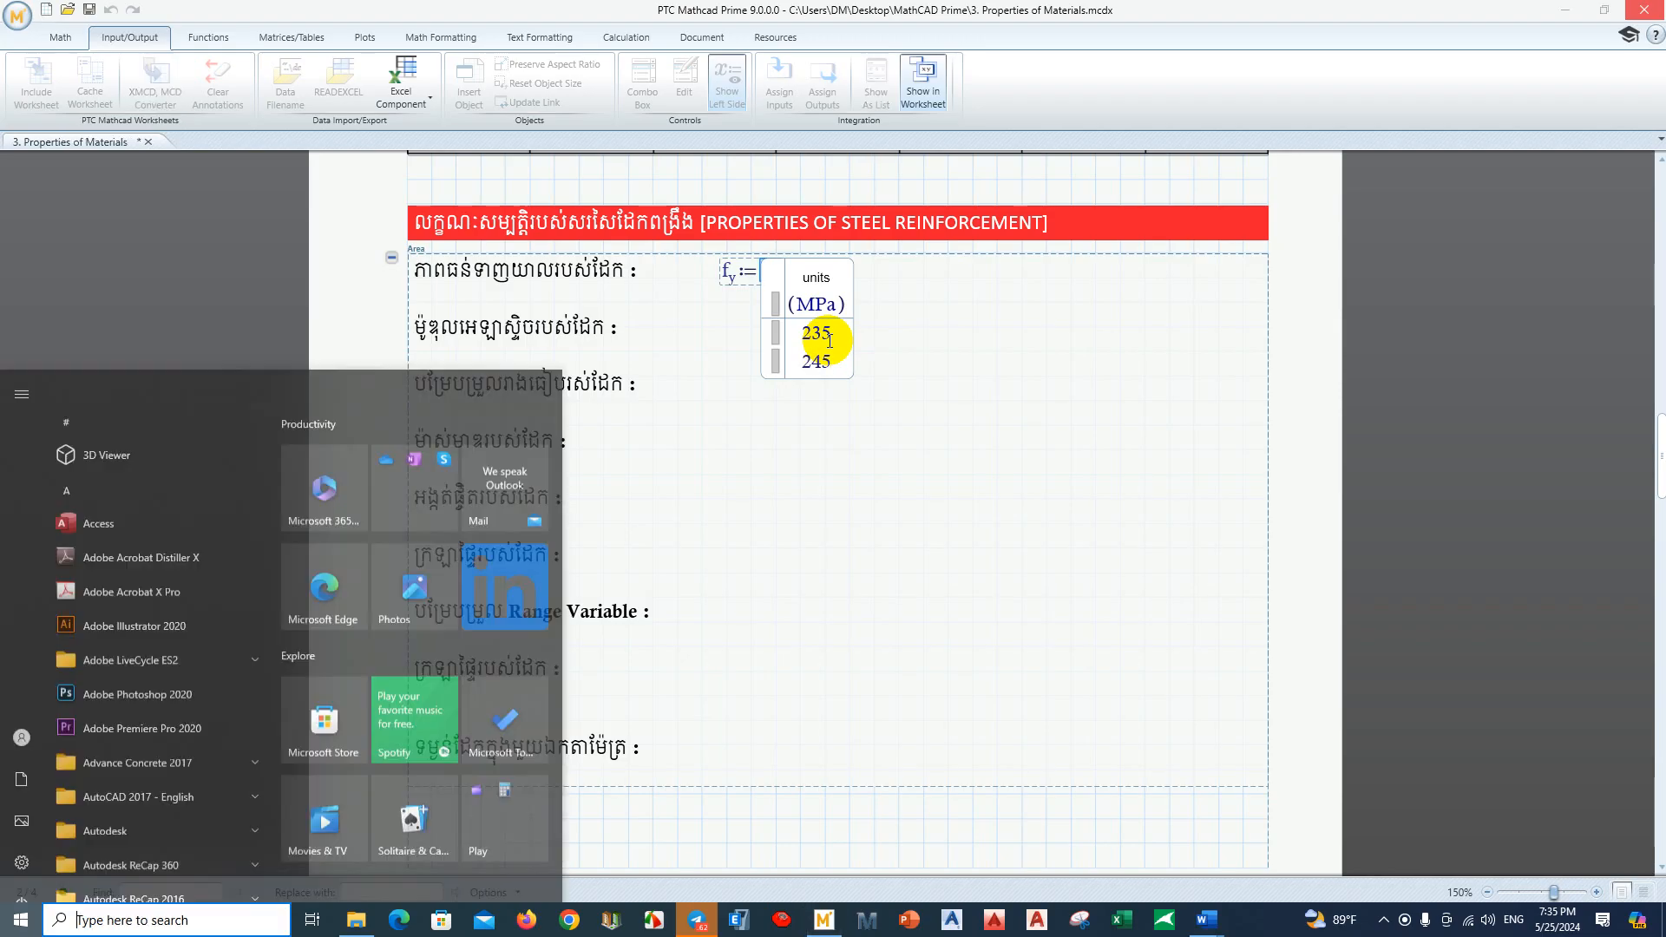
click(827, 360)
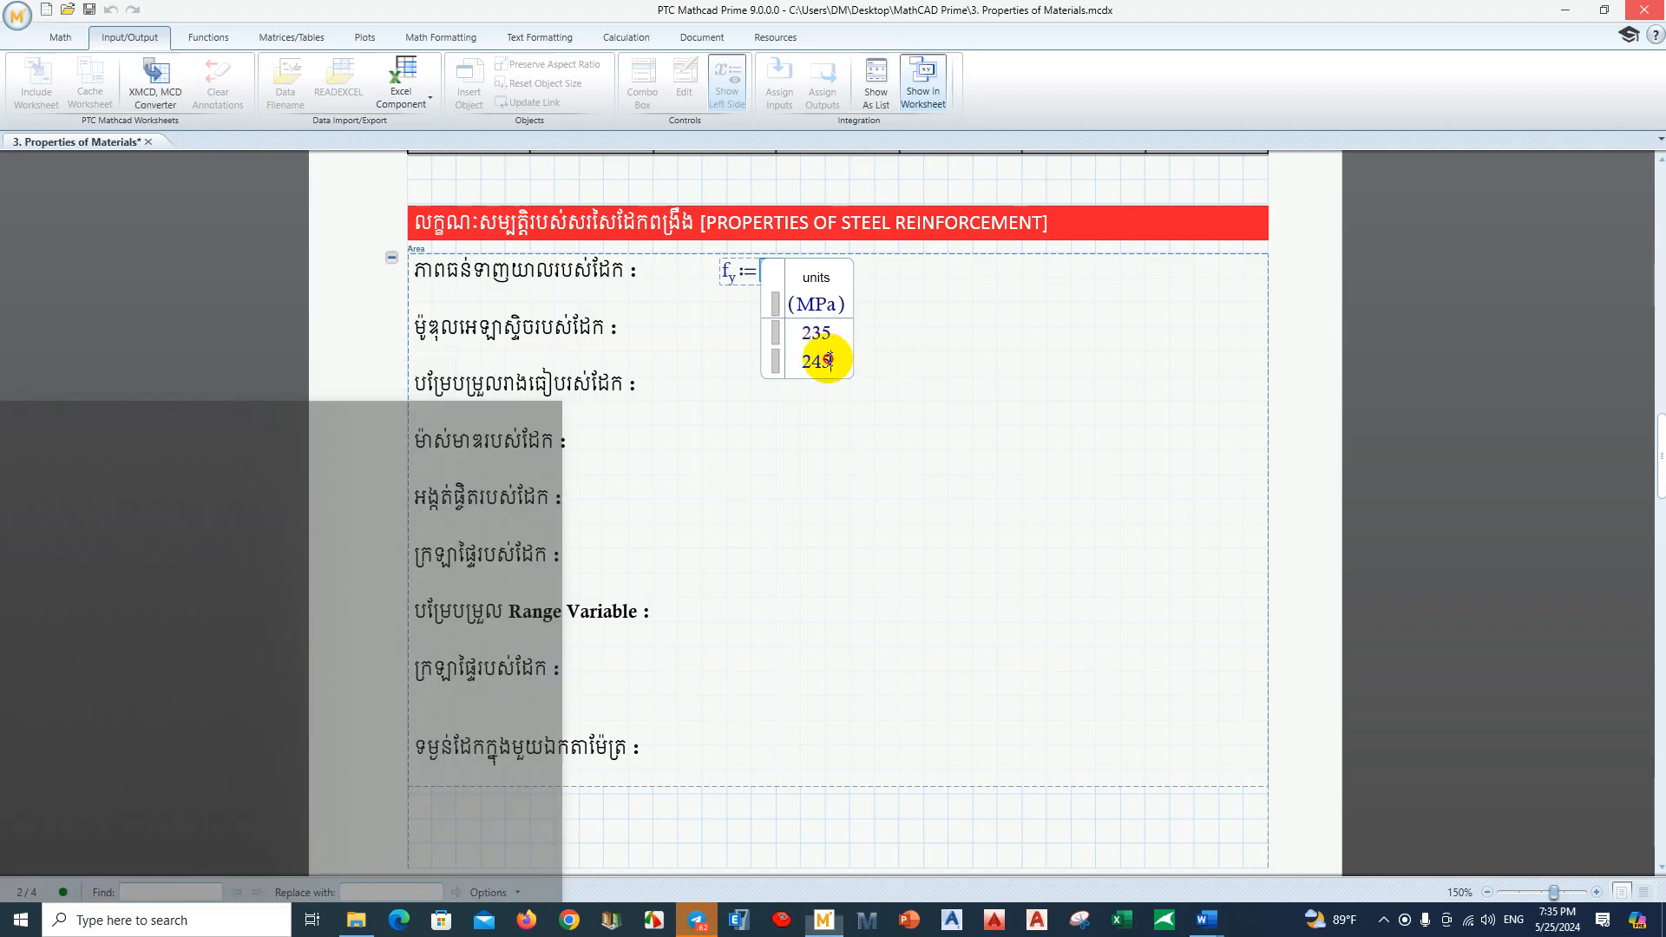
key(Return)
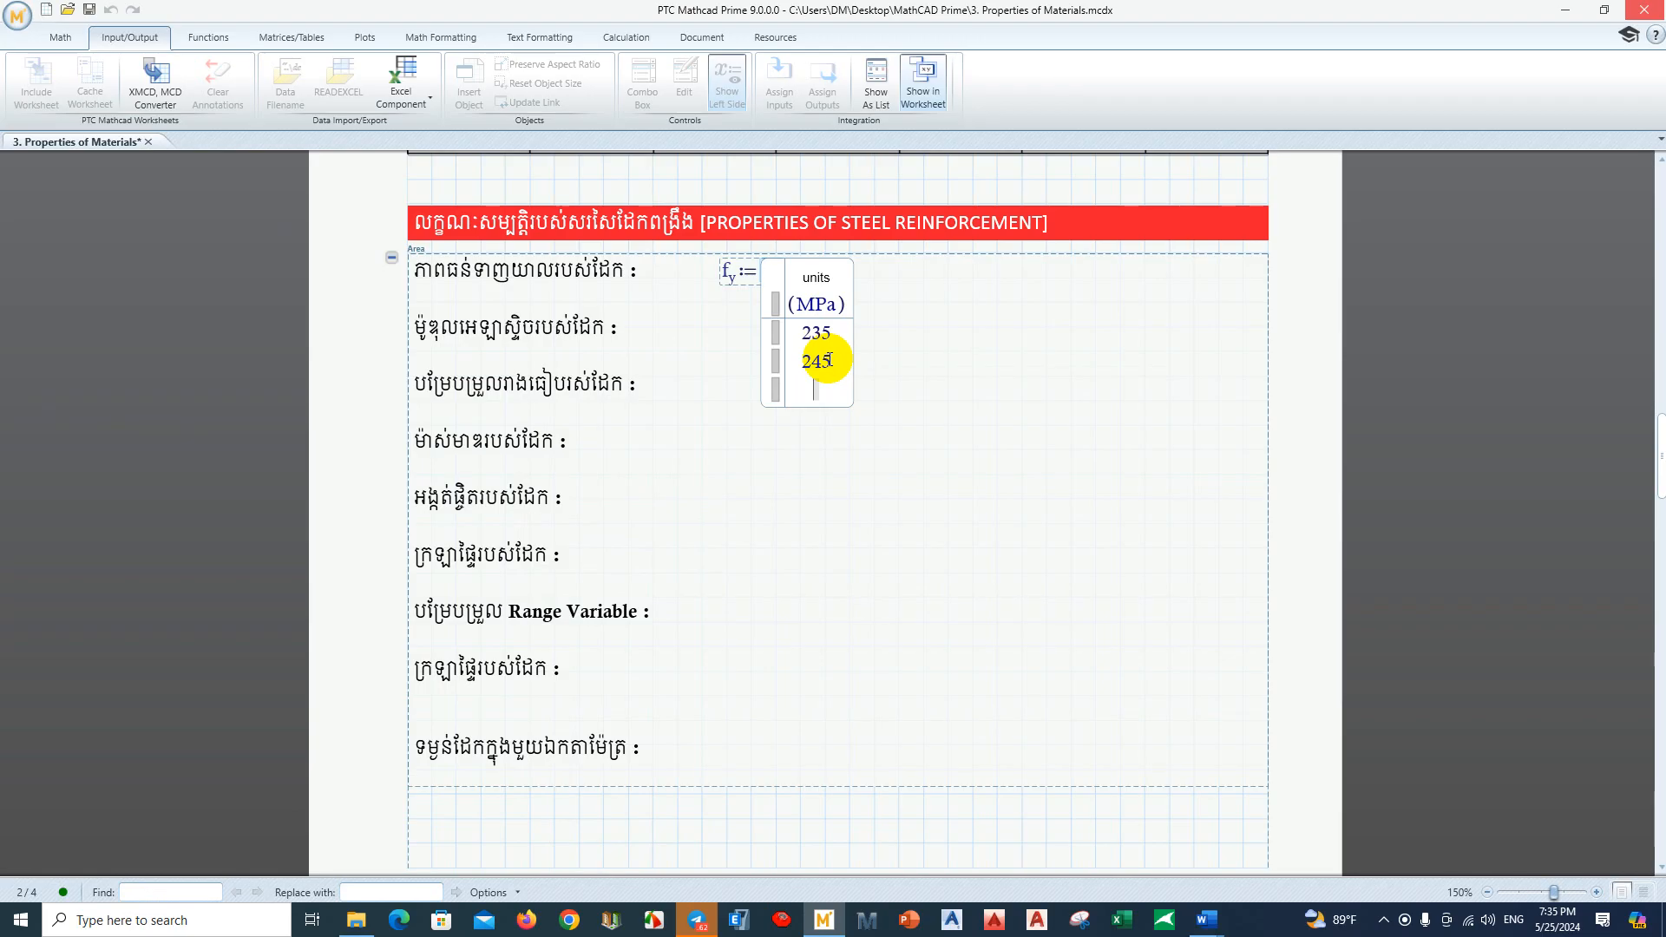
text(295)
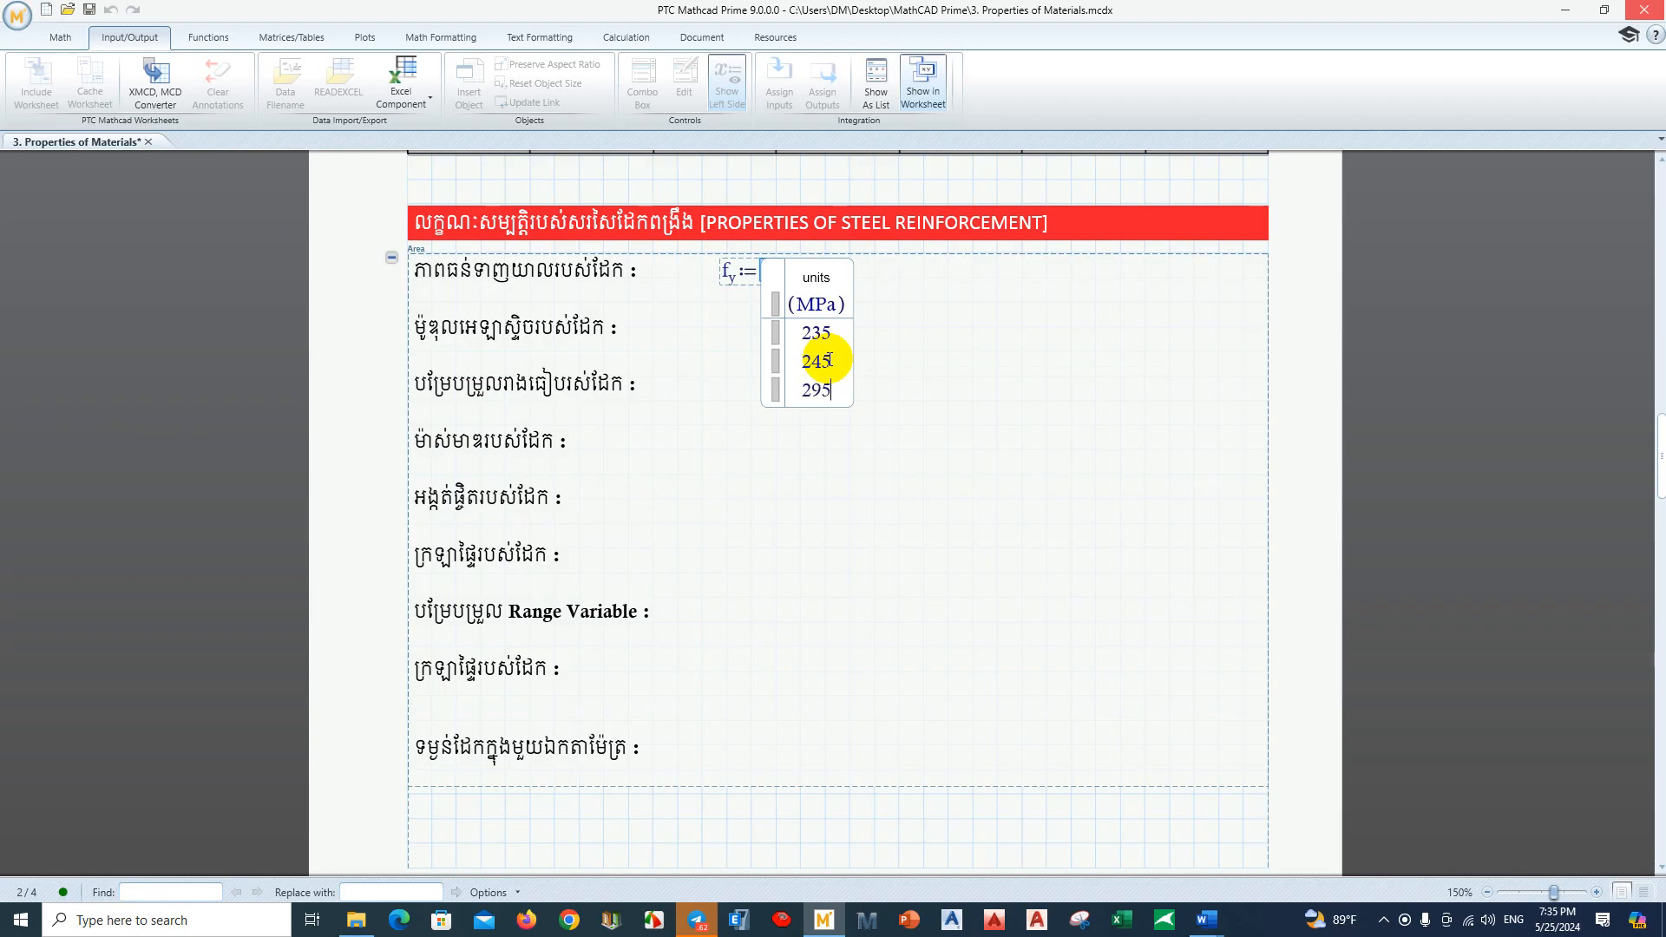
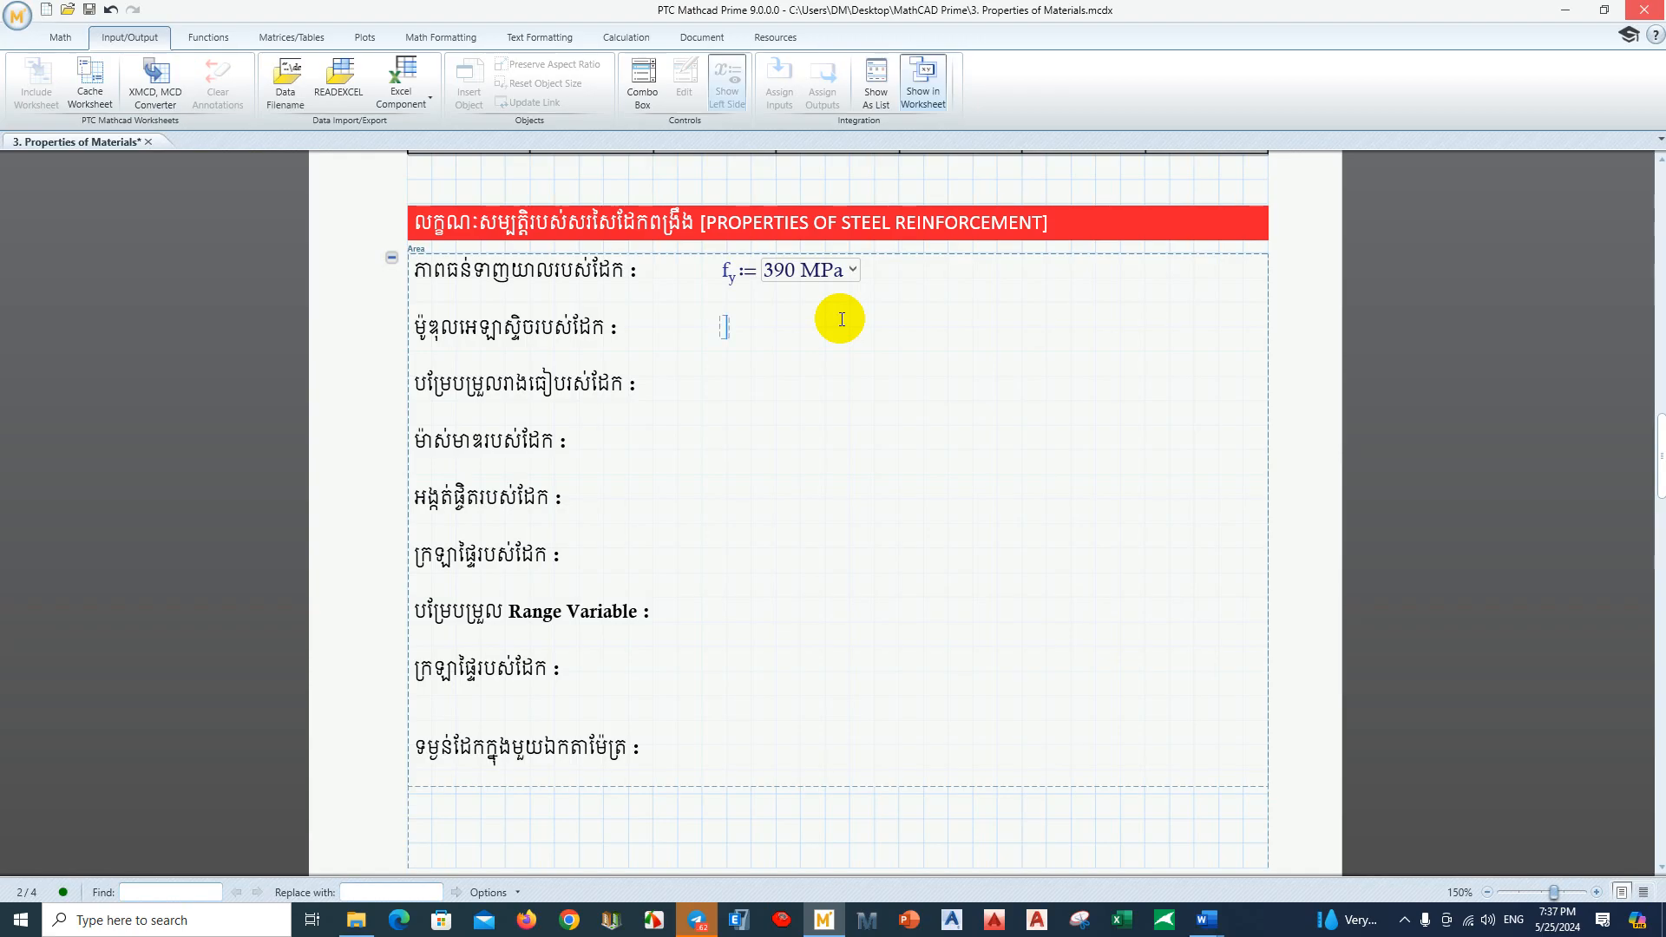
Step: Define the steel's modulus of elasticity E_s as 200 GPa beside its label
text(E)
text(.s)
text(:200)
text(*GPa)
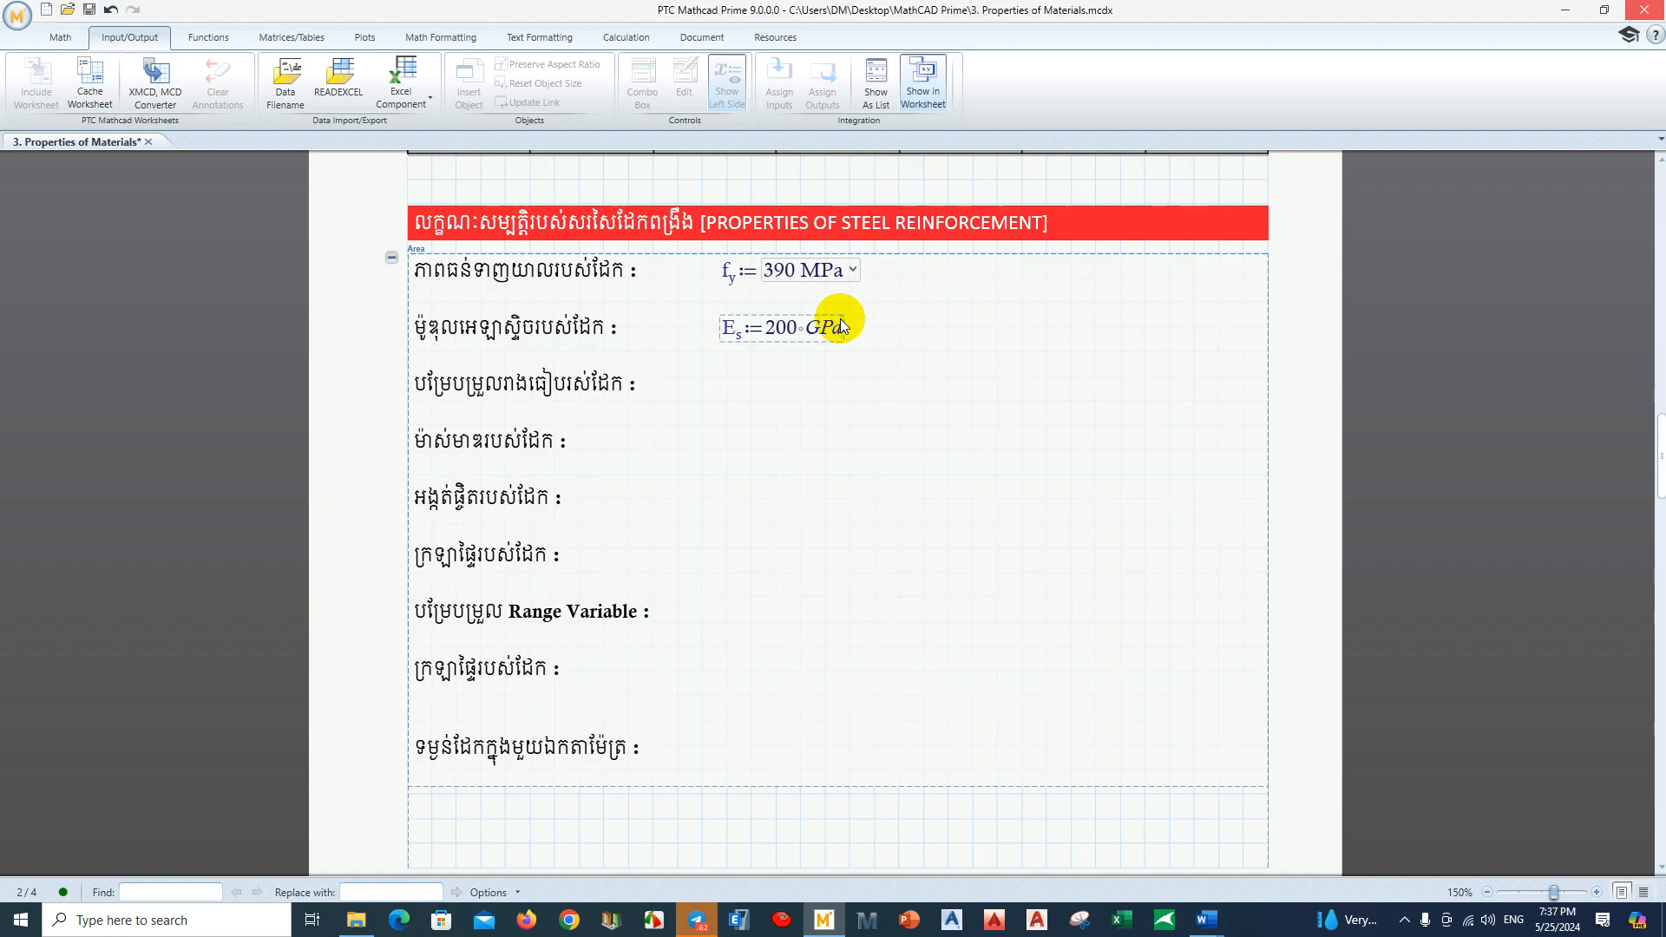
Step: Evaluate E_s in MPa and show the result in Decimal format
text(=(2·10¹¹)·Pa)
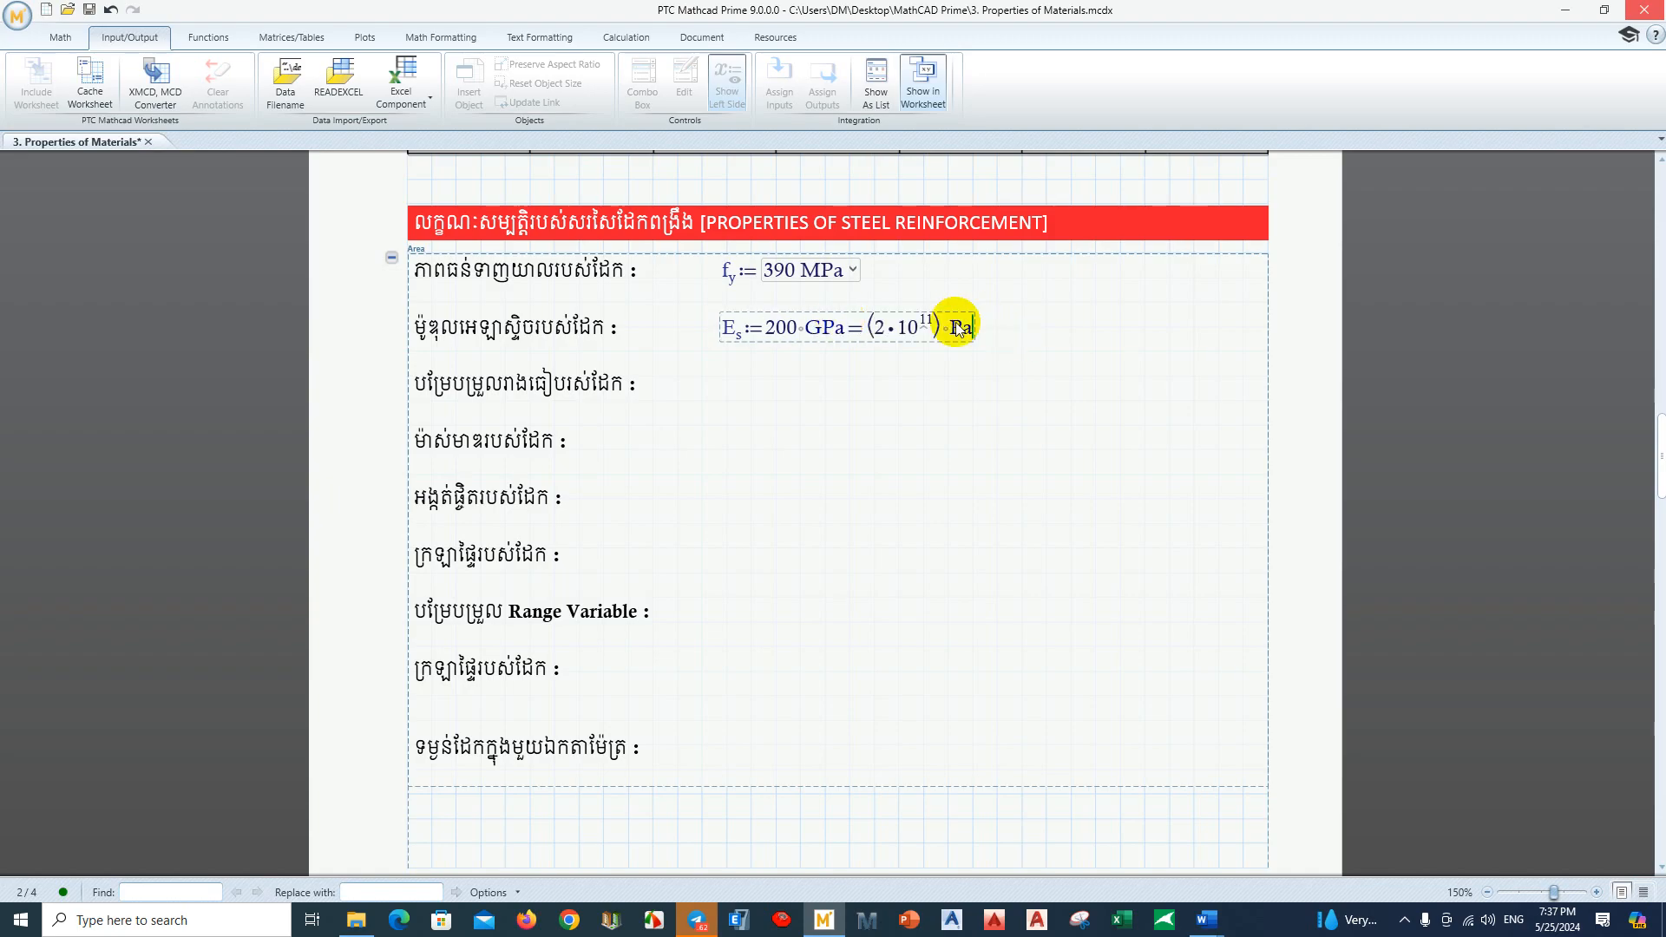
text(MPa)
click(996, 450)
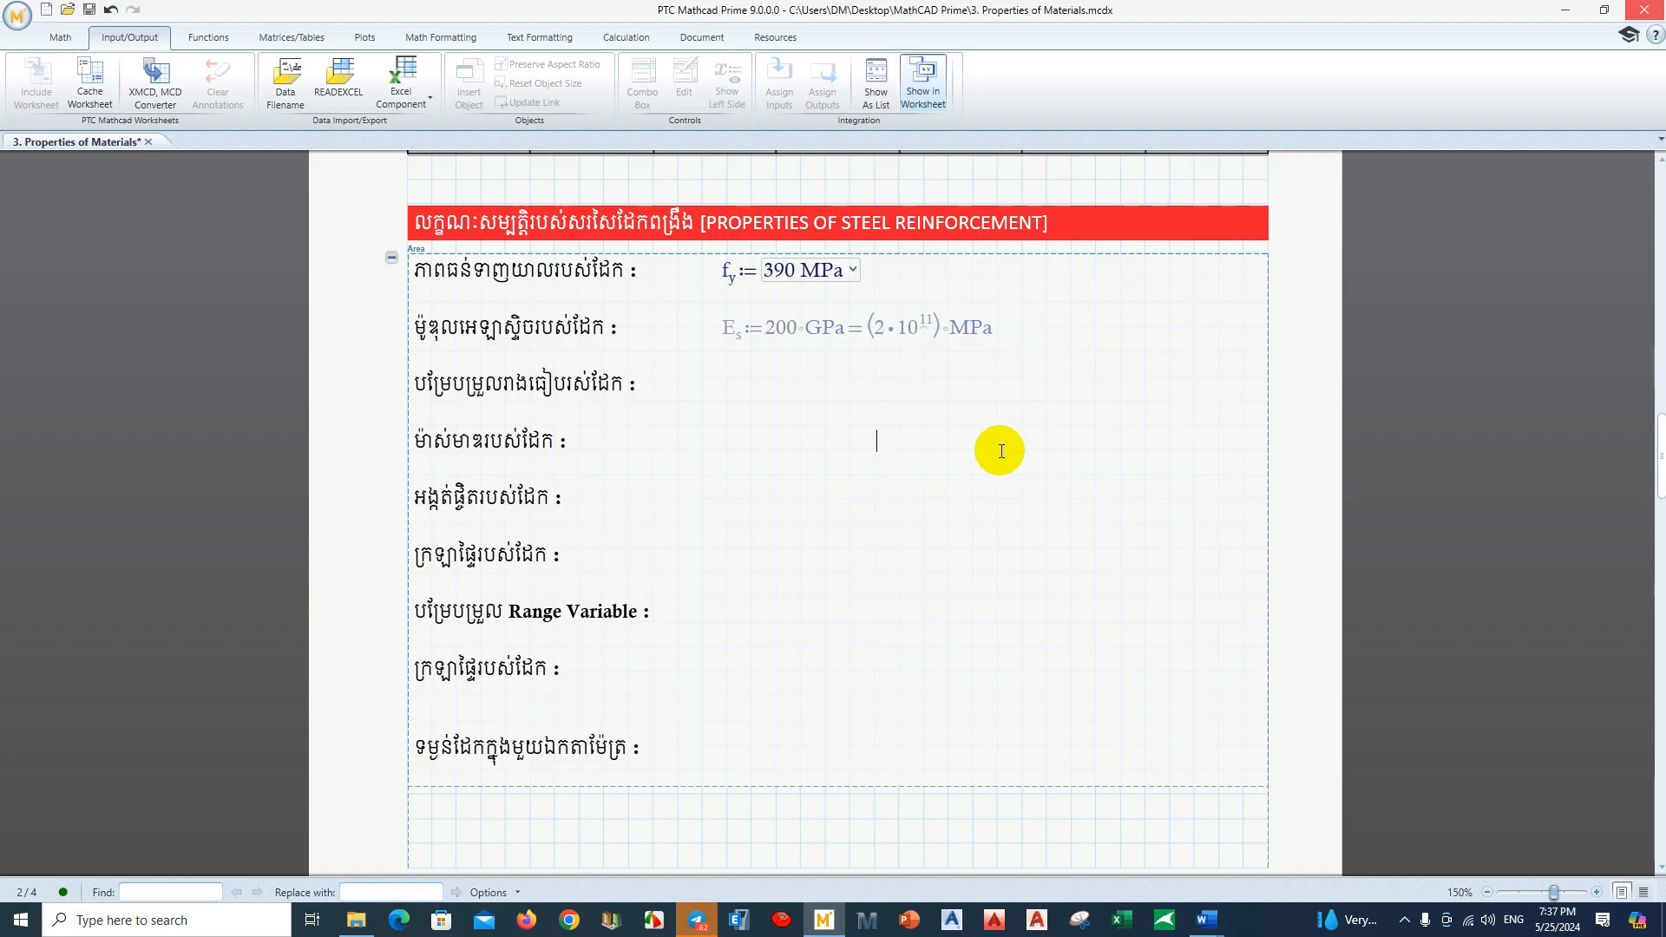
click(980, 330)
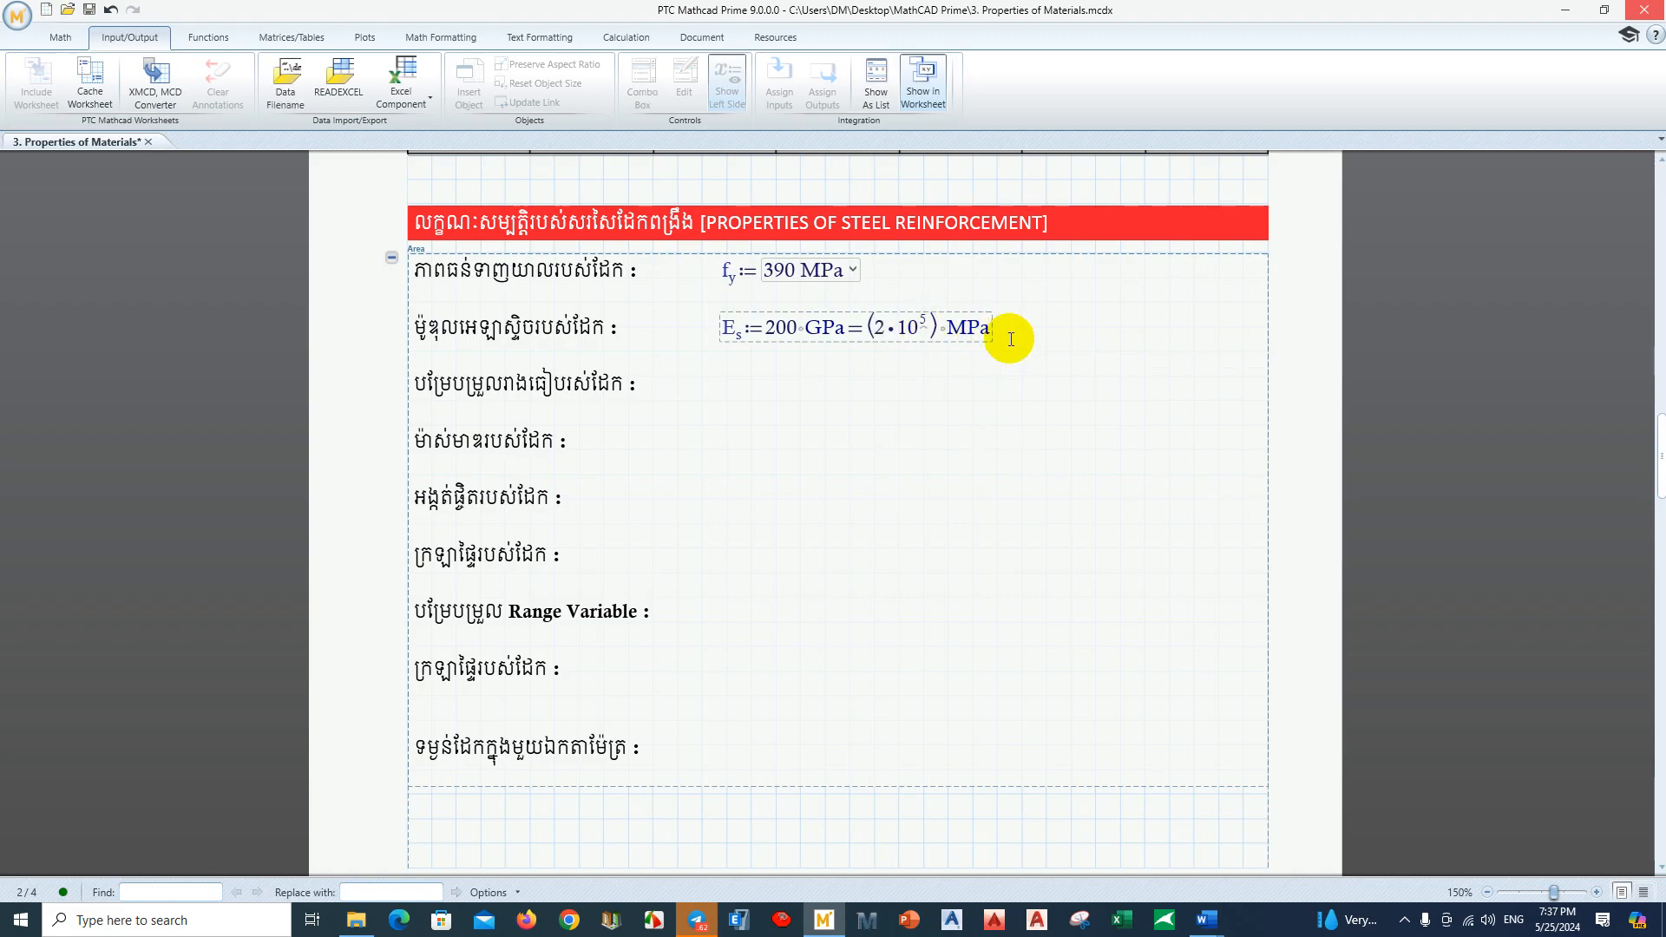
click(448, 37)
click(271, 63)
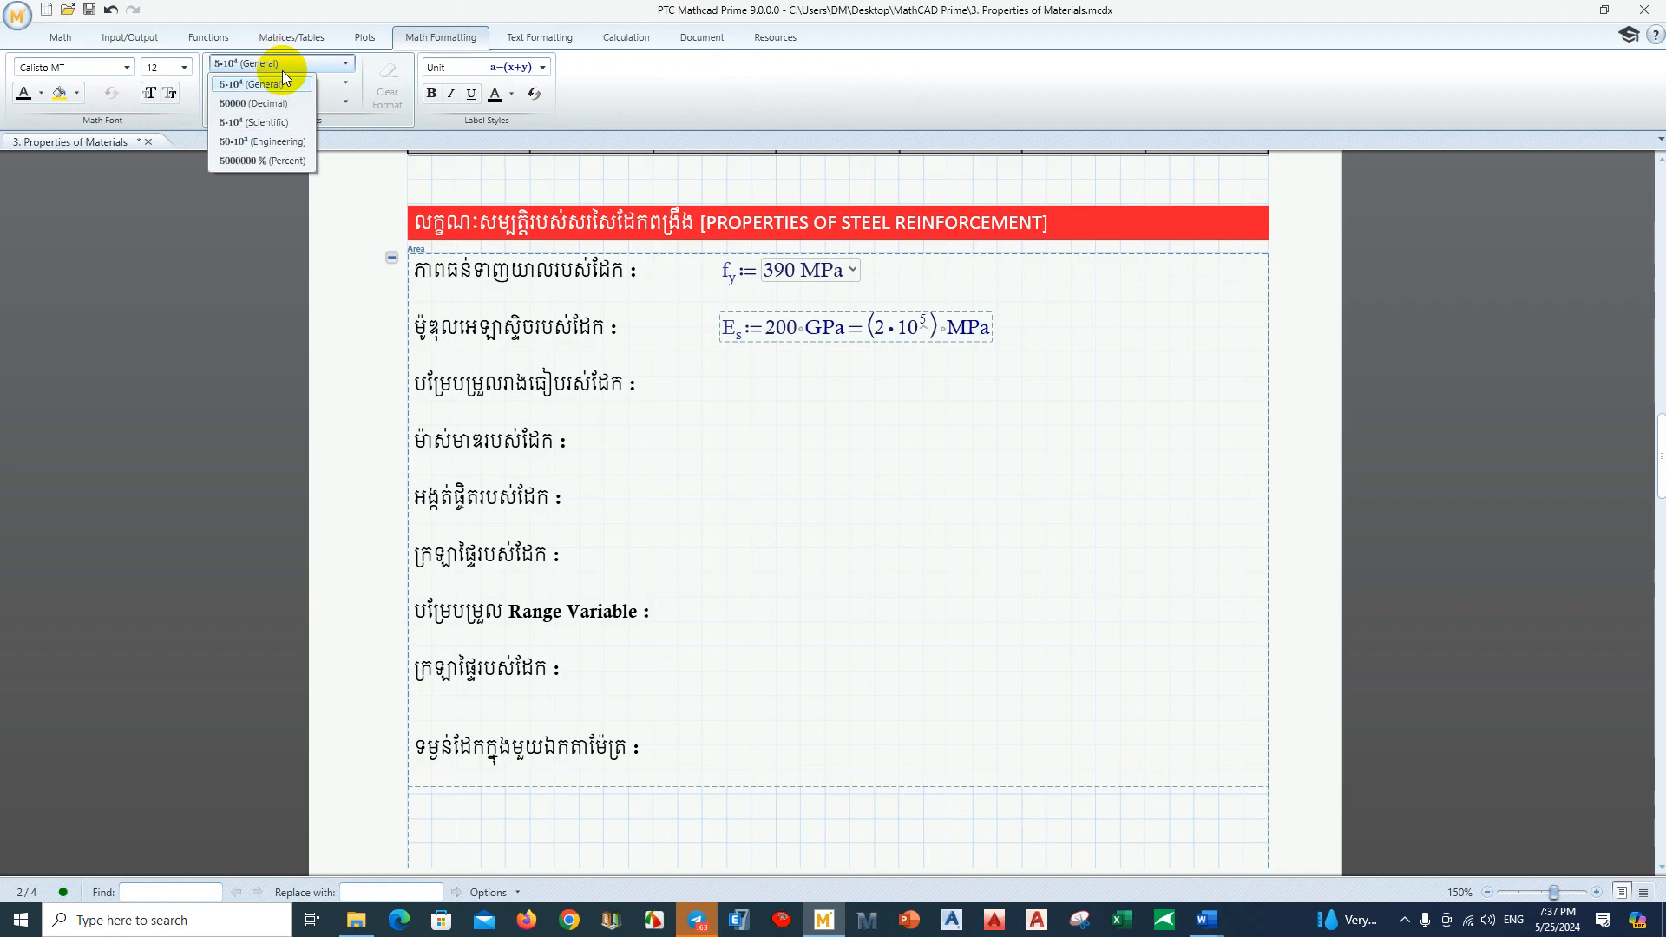
click(277, 104)
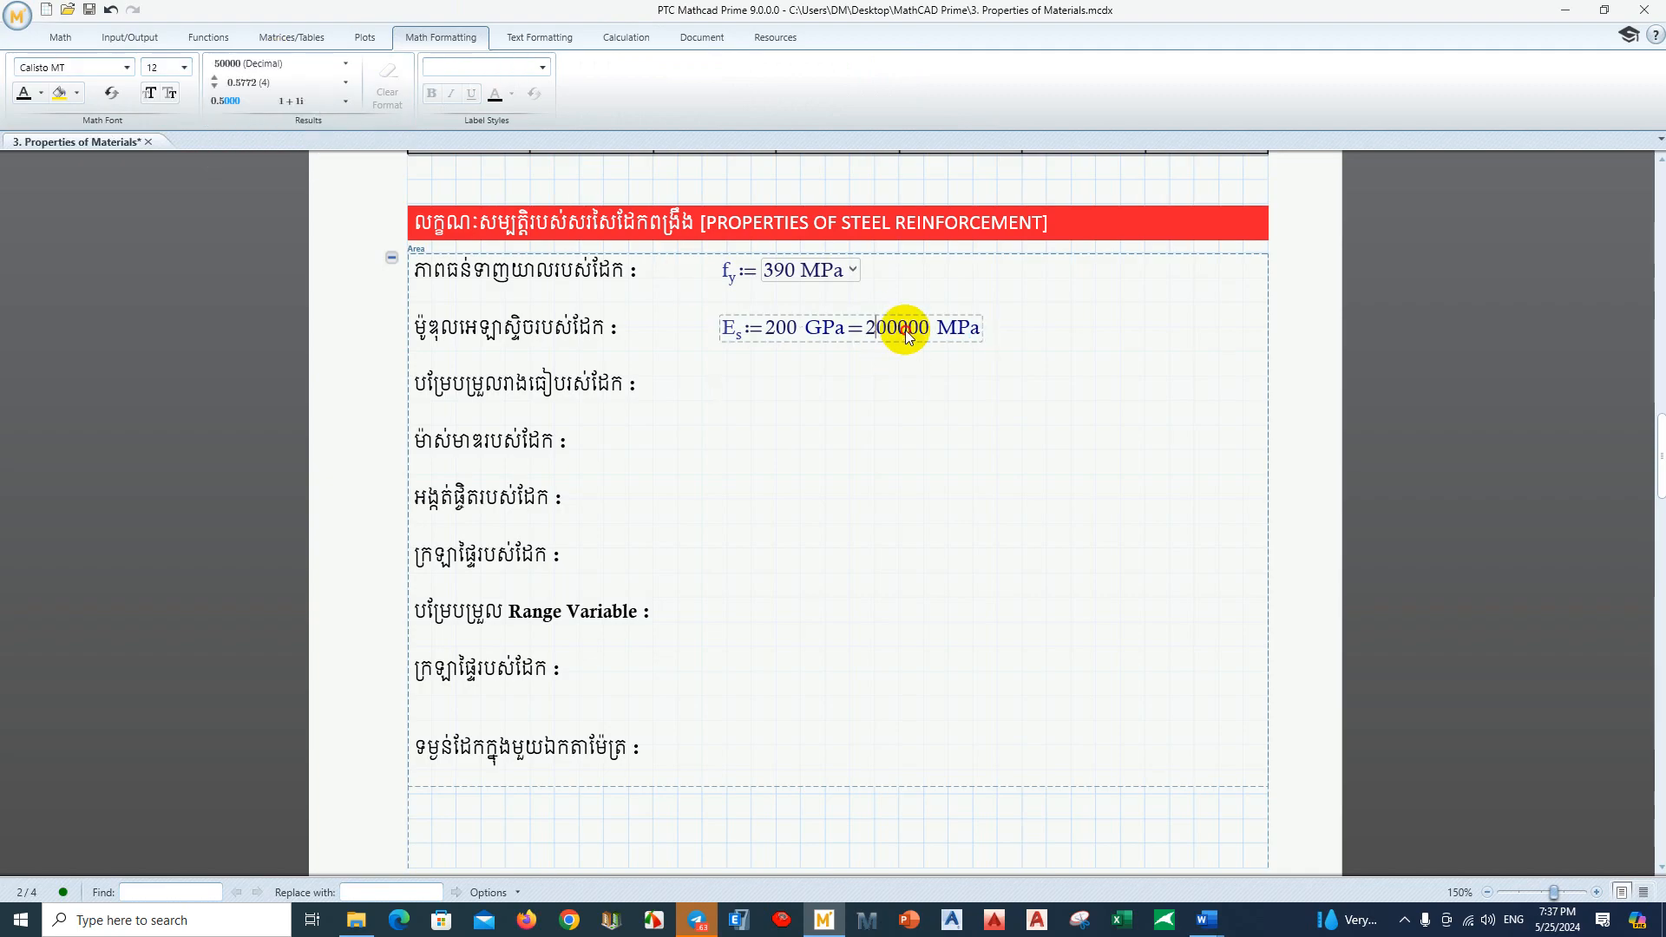
key(Right)
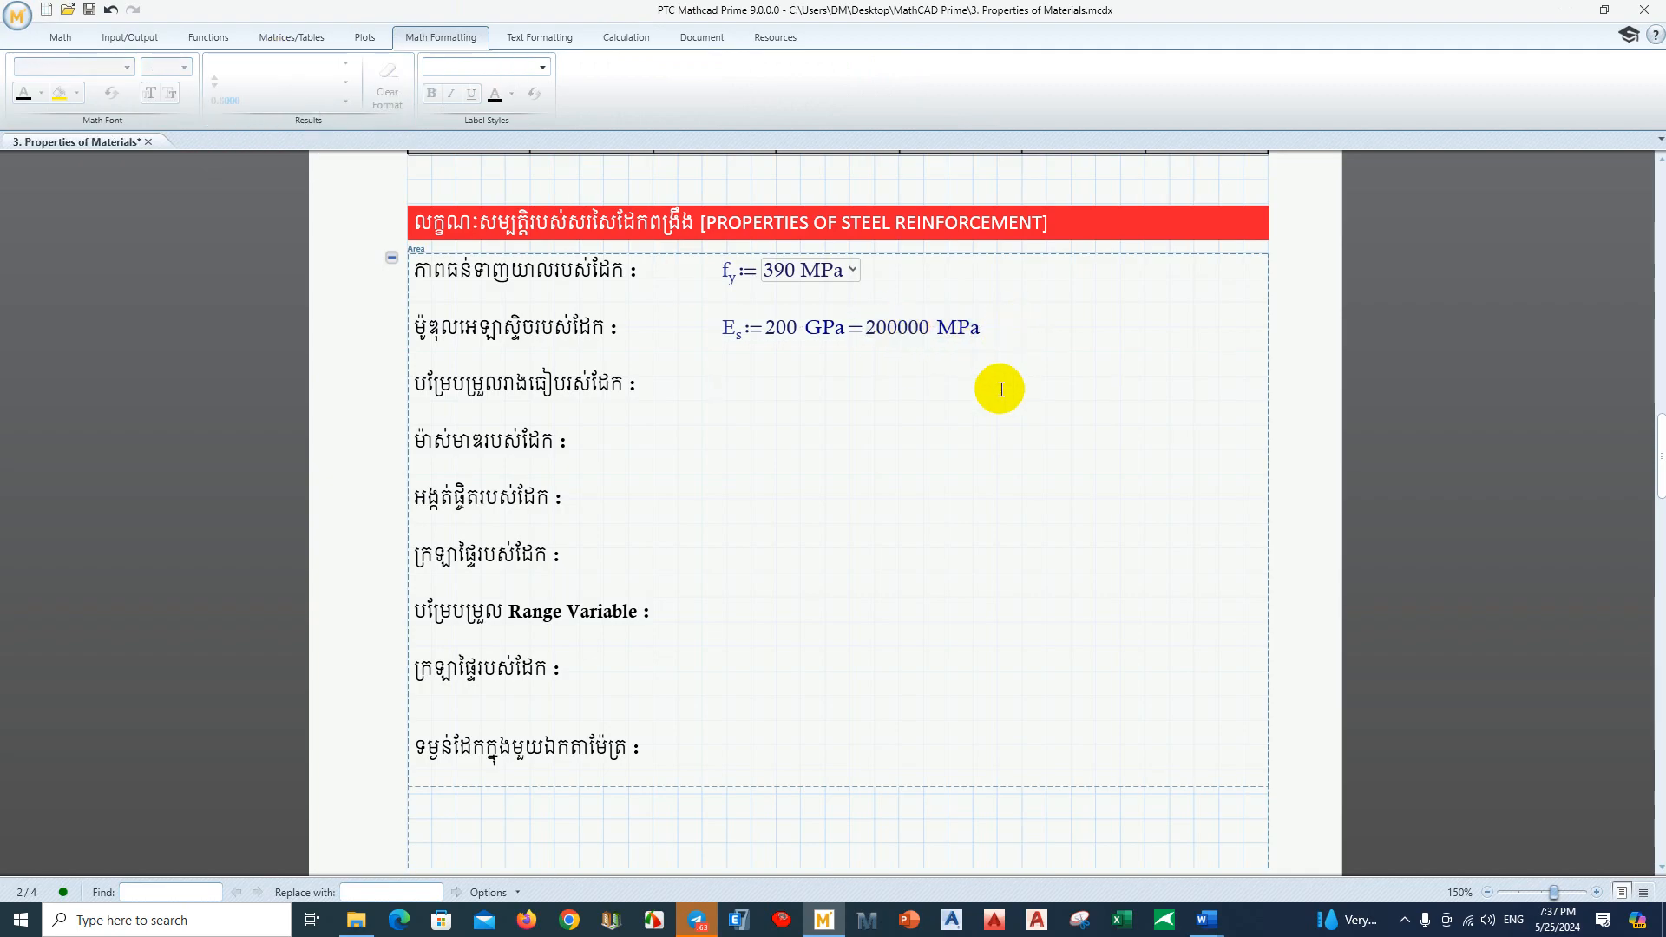
click(1018, 345)
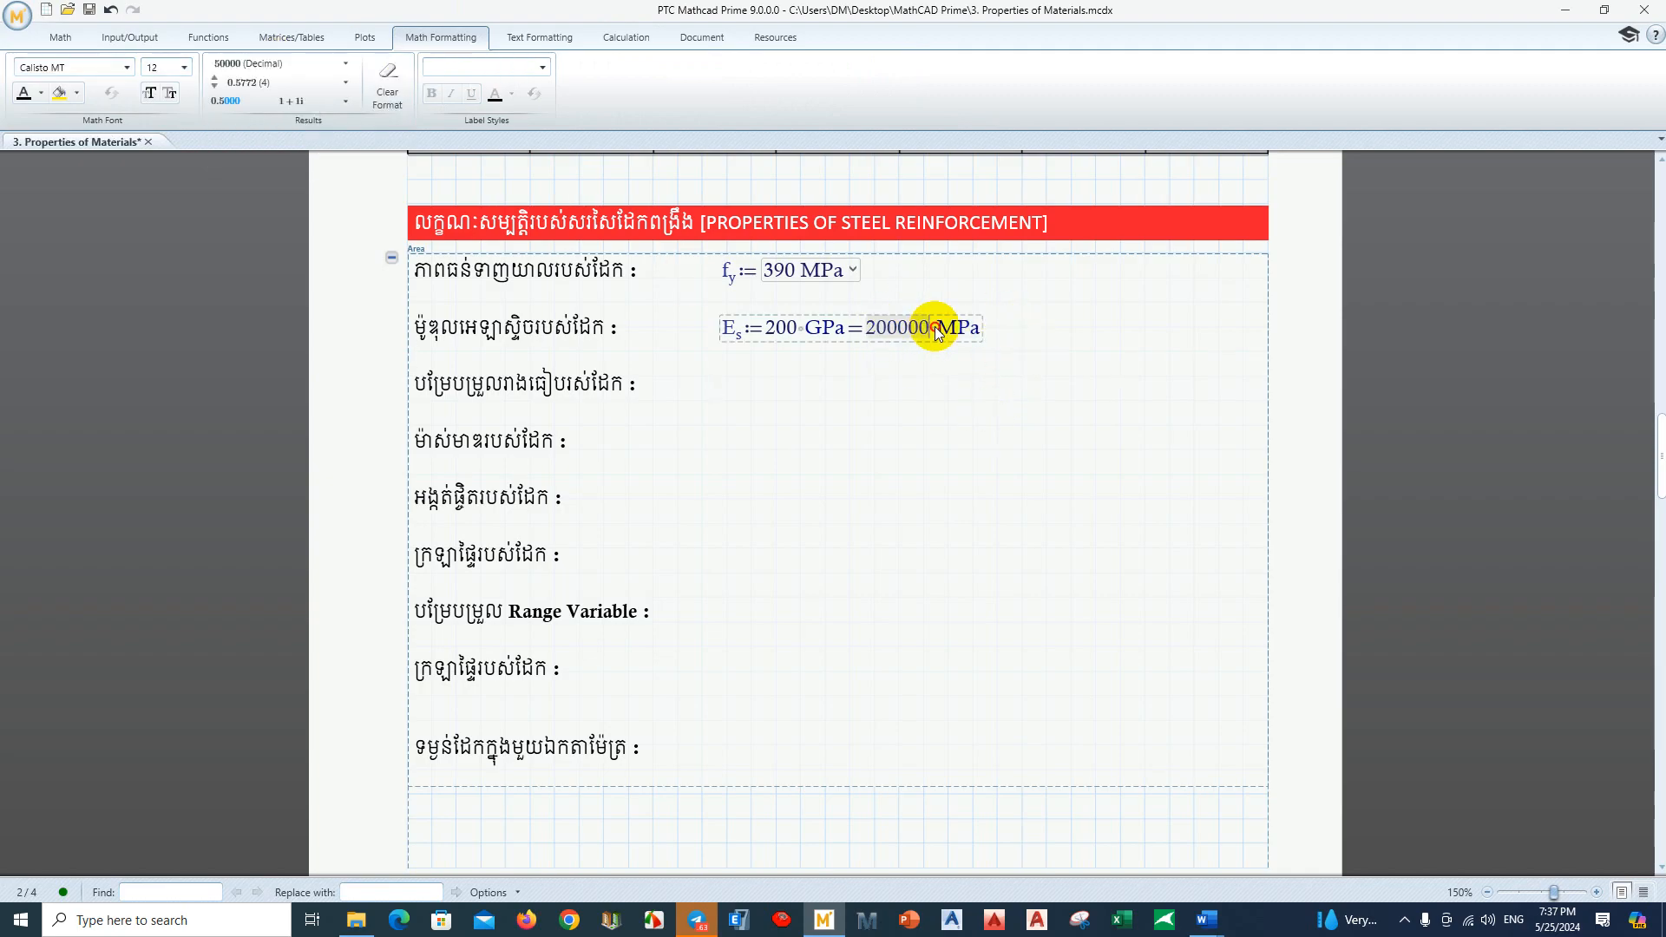
Step: Remove the MPa result from the E_s expression, keeping only the 200 GPa definition
click(975, 331)
key(BackSpace)
key(BackSpace)
key(BackSpace)
key(BackSpace)
key(BackSpace)
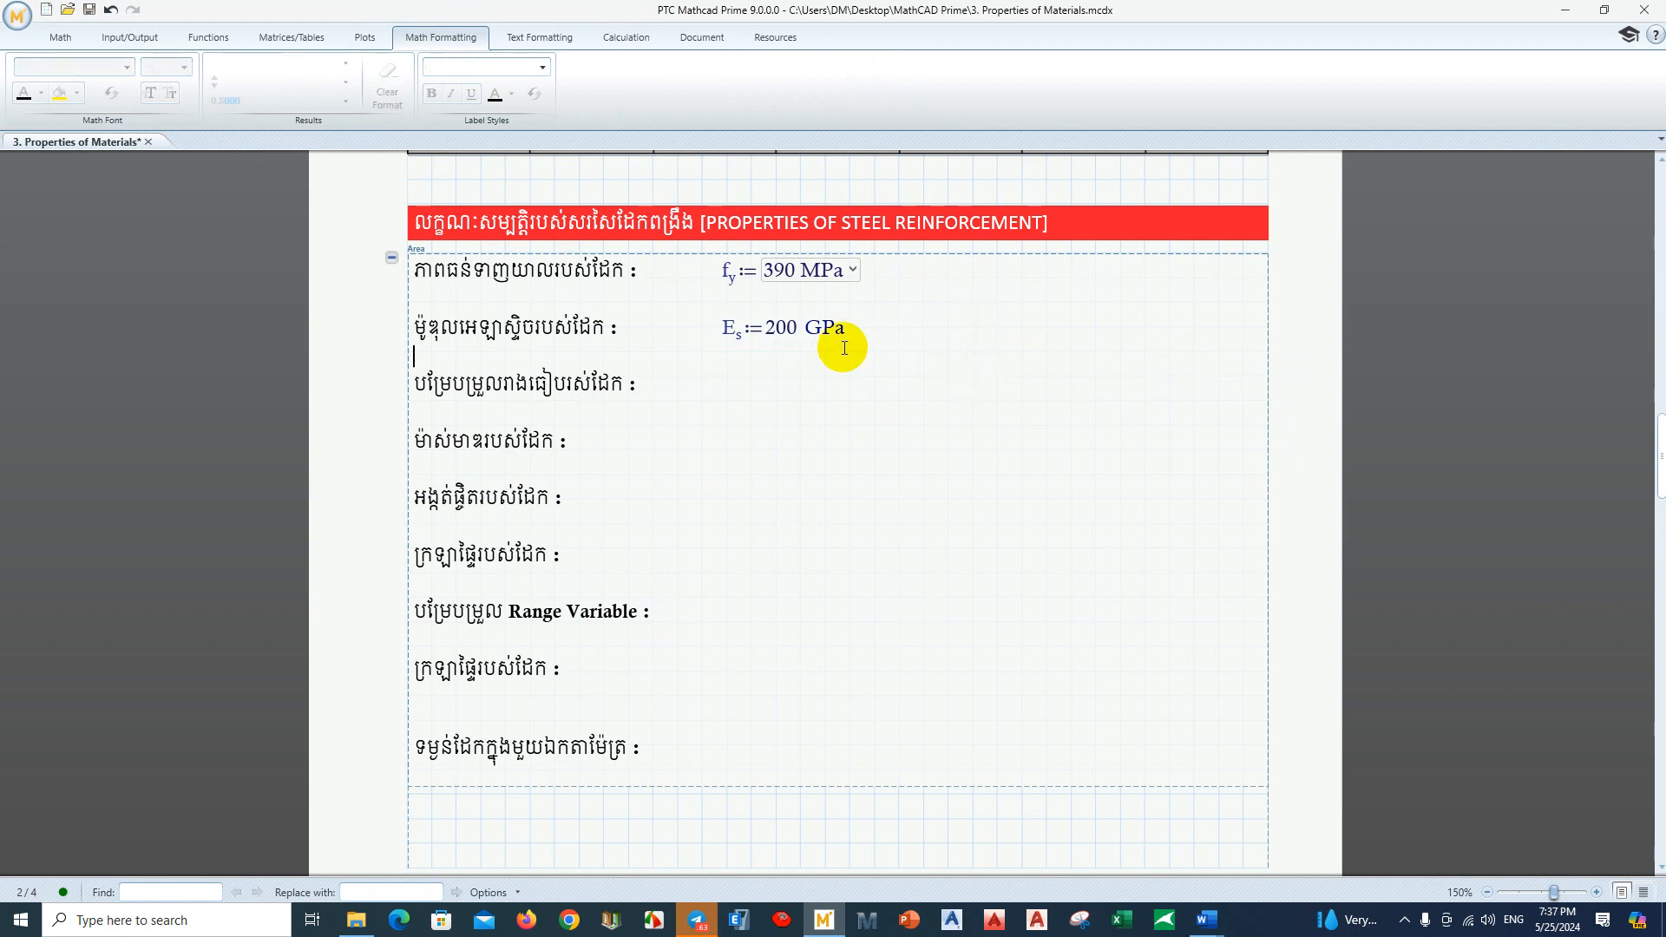
Step: Correct the steel strain label to បម្រែបម្រួលរាងធៀបរបស់ដែក and start its definition with the symbol ε
click(814, 373)
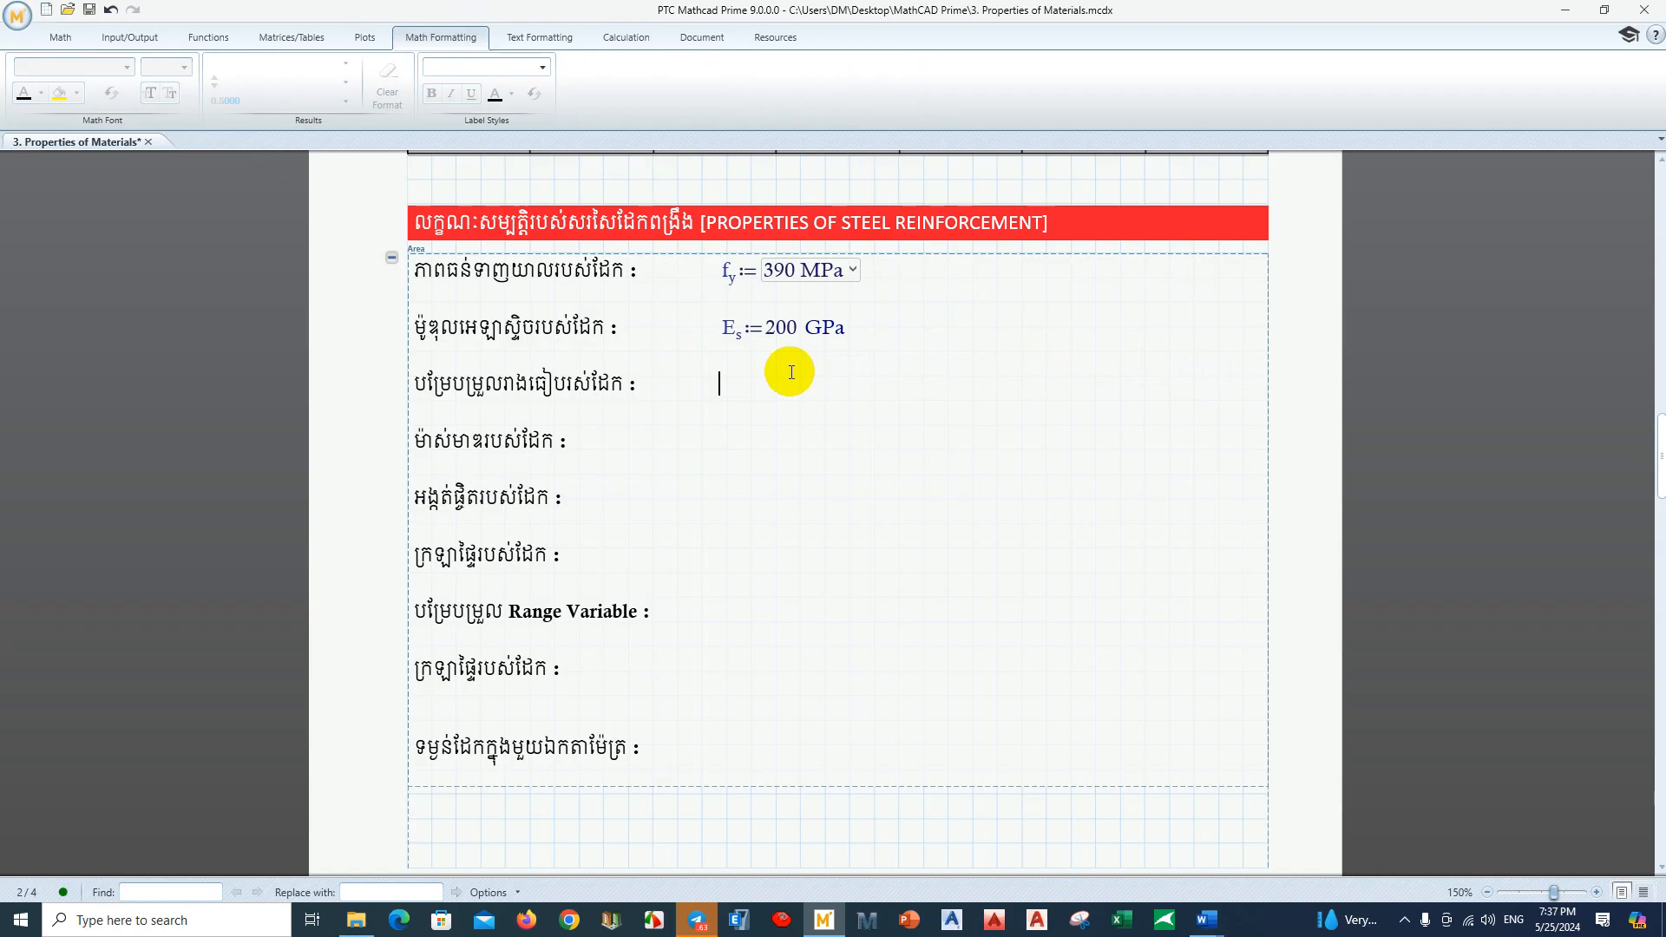
click(581, 403)
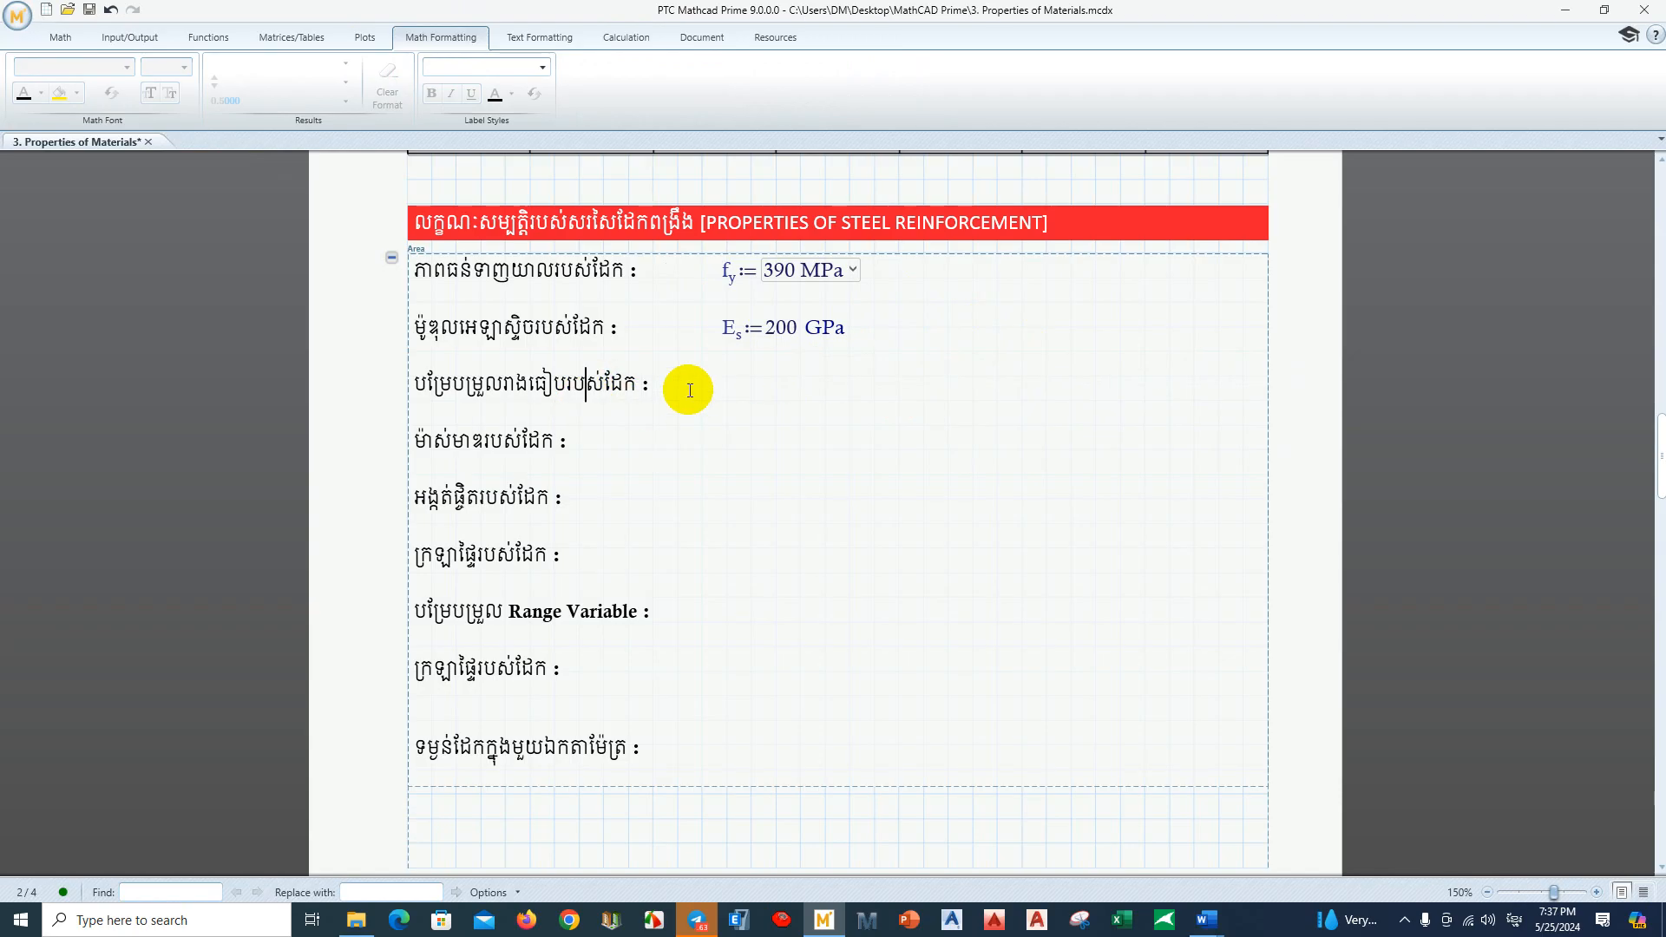
click(722, 382)
key(alt+shift)
text(e)
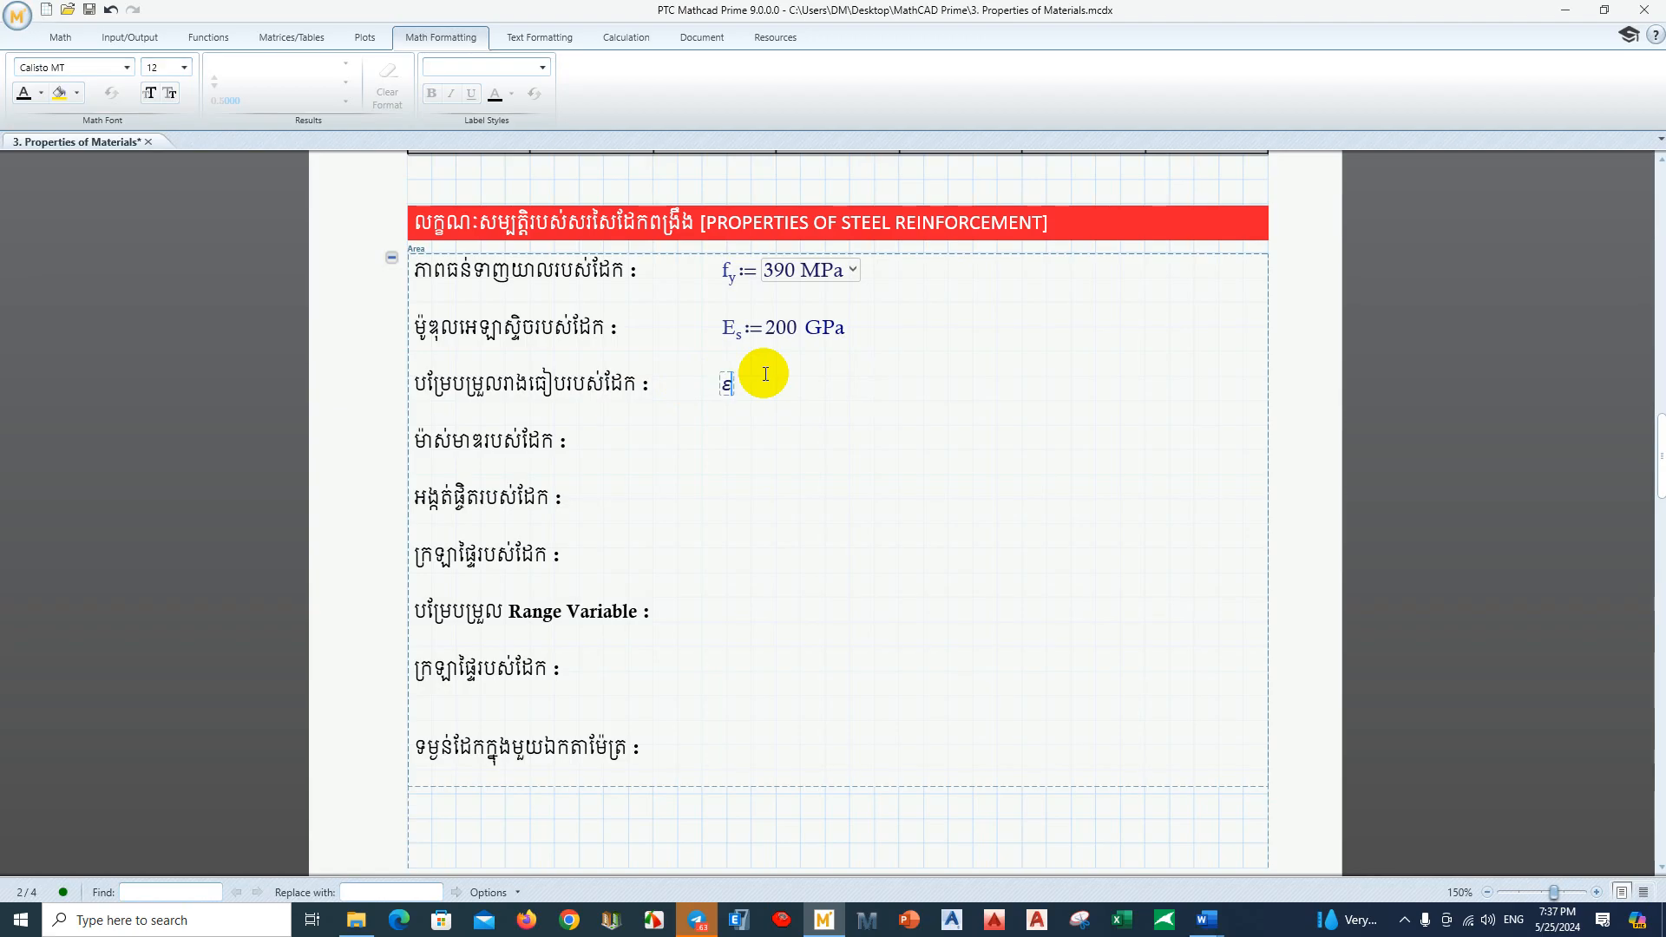
Step: Define the steel yield strain ε_y as f_y divided by E_s and evaluate it
key(ctrl+g)
text(.y:)
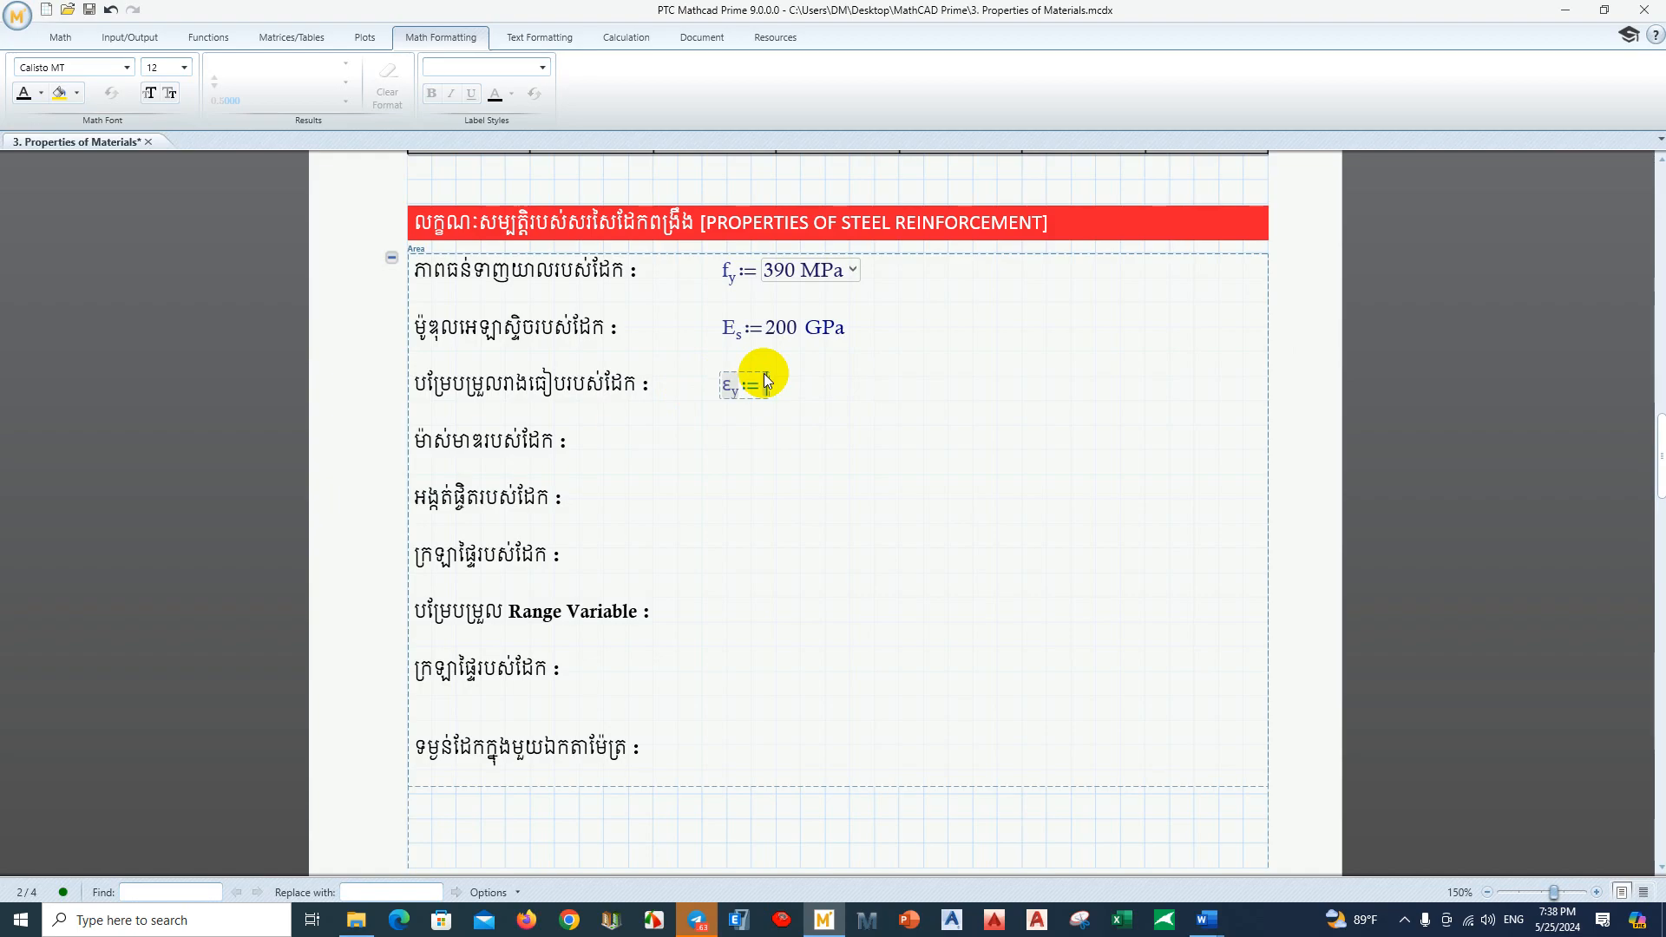
text(f)
text(.y)
text(/E.s)
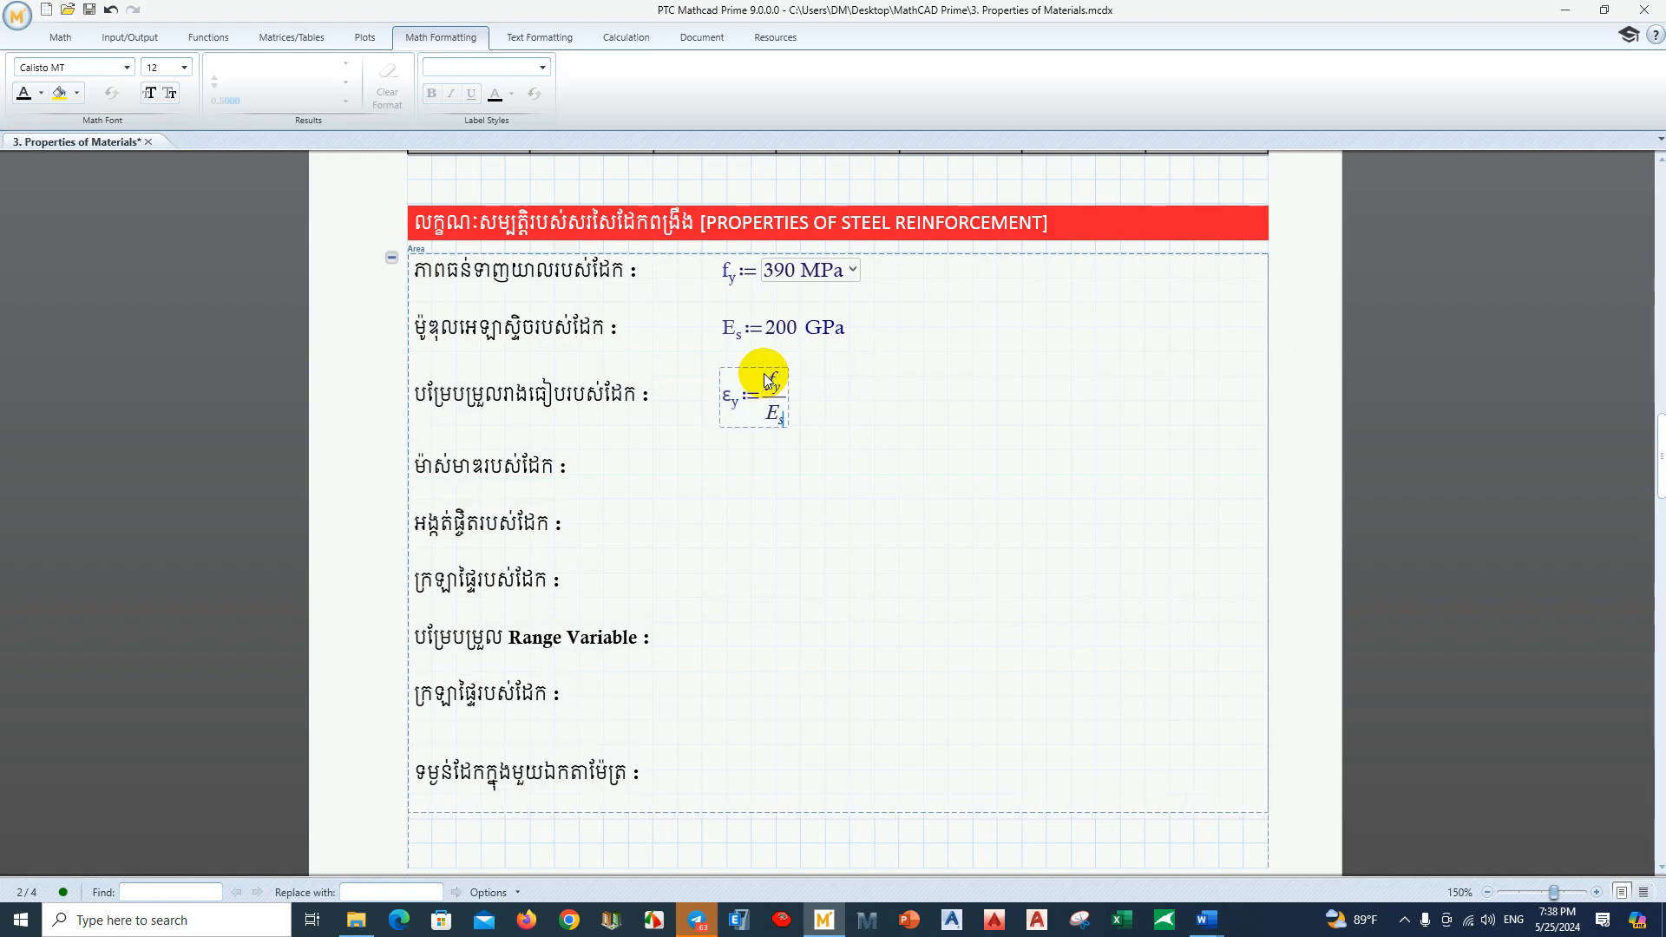
key(Return)
click(769, 413)
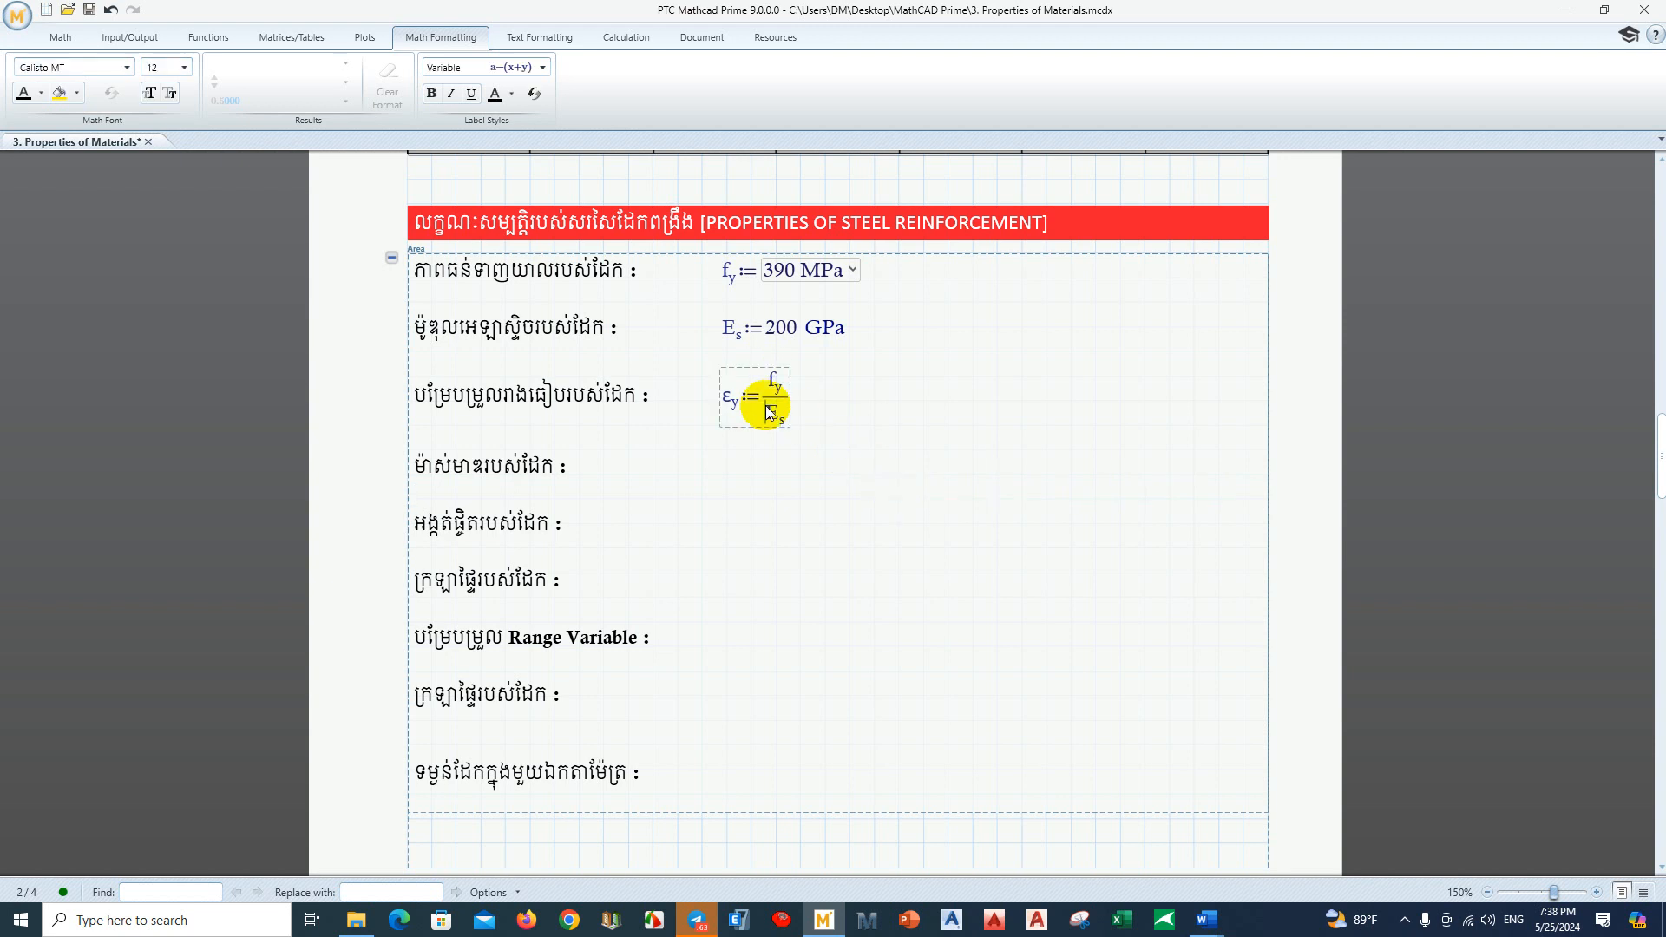
text(=0.002)
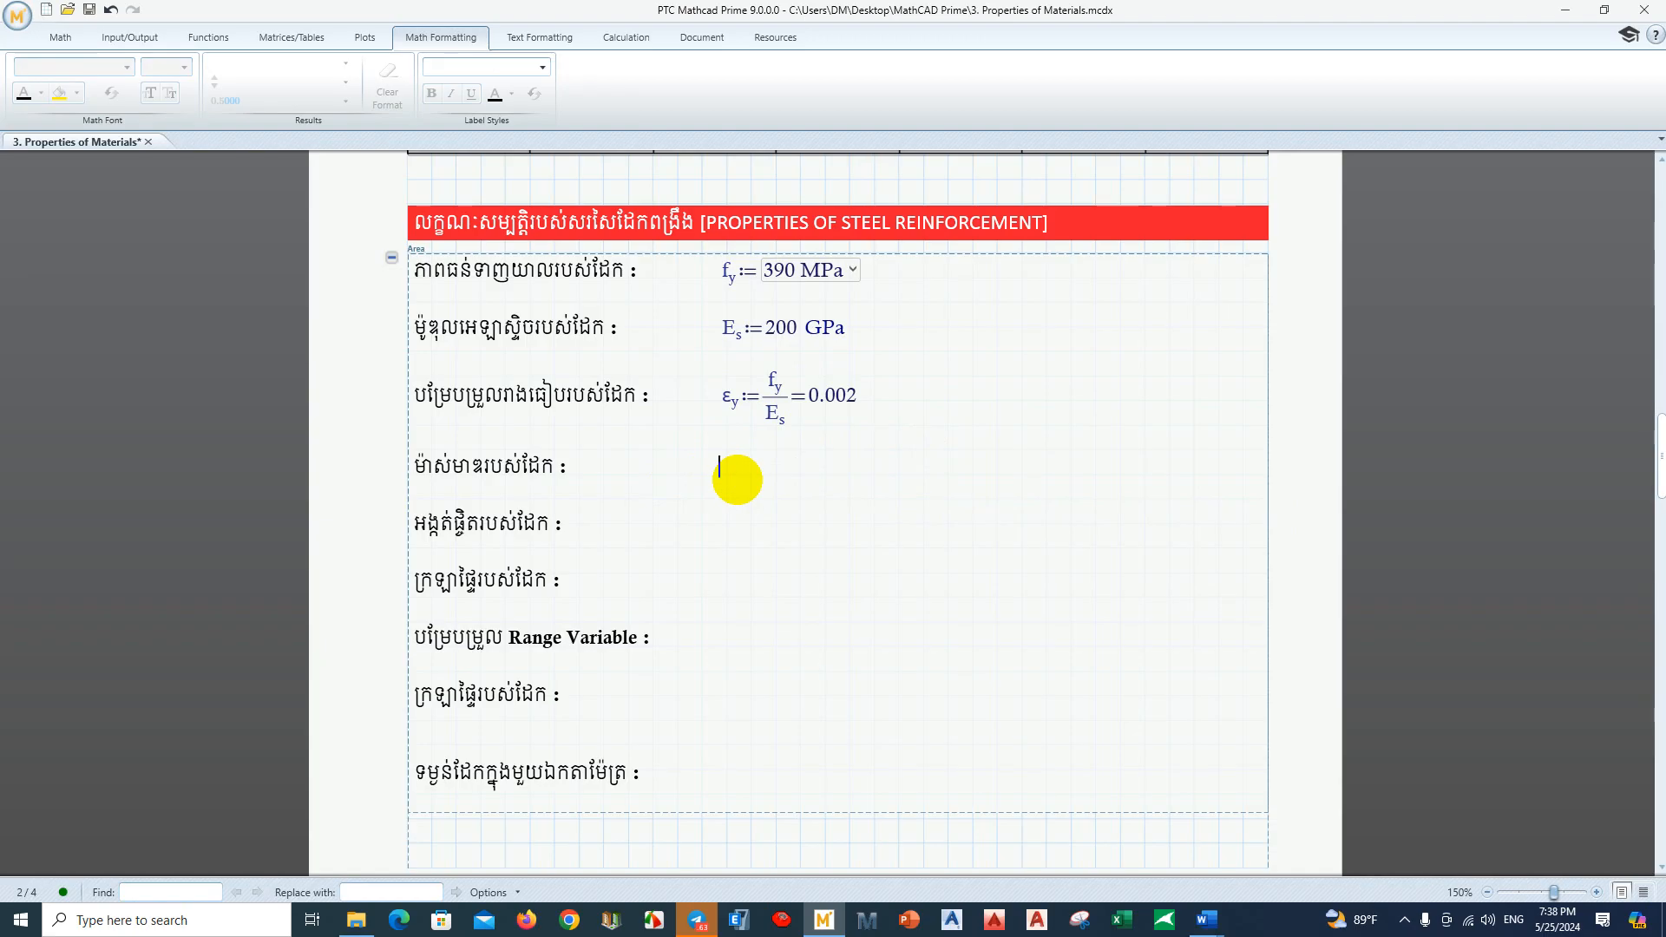
Step: Define the steel density ρ_s as 7850 kg/m³ beside its label
text(r)
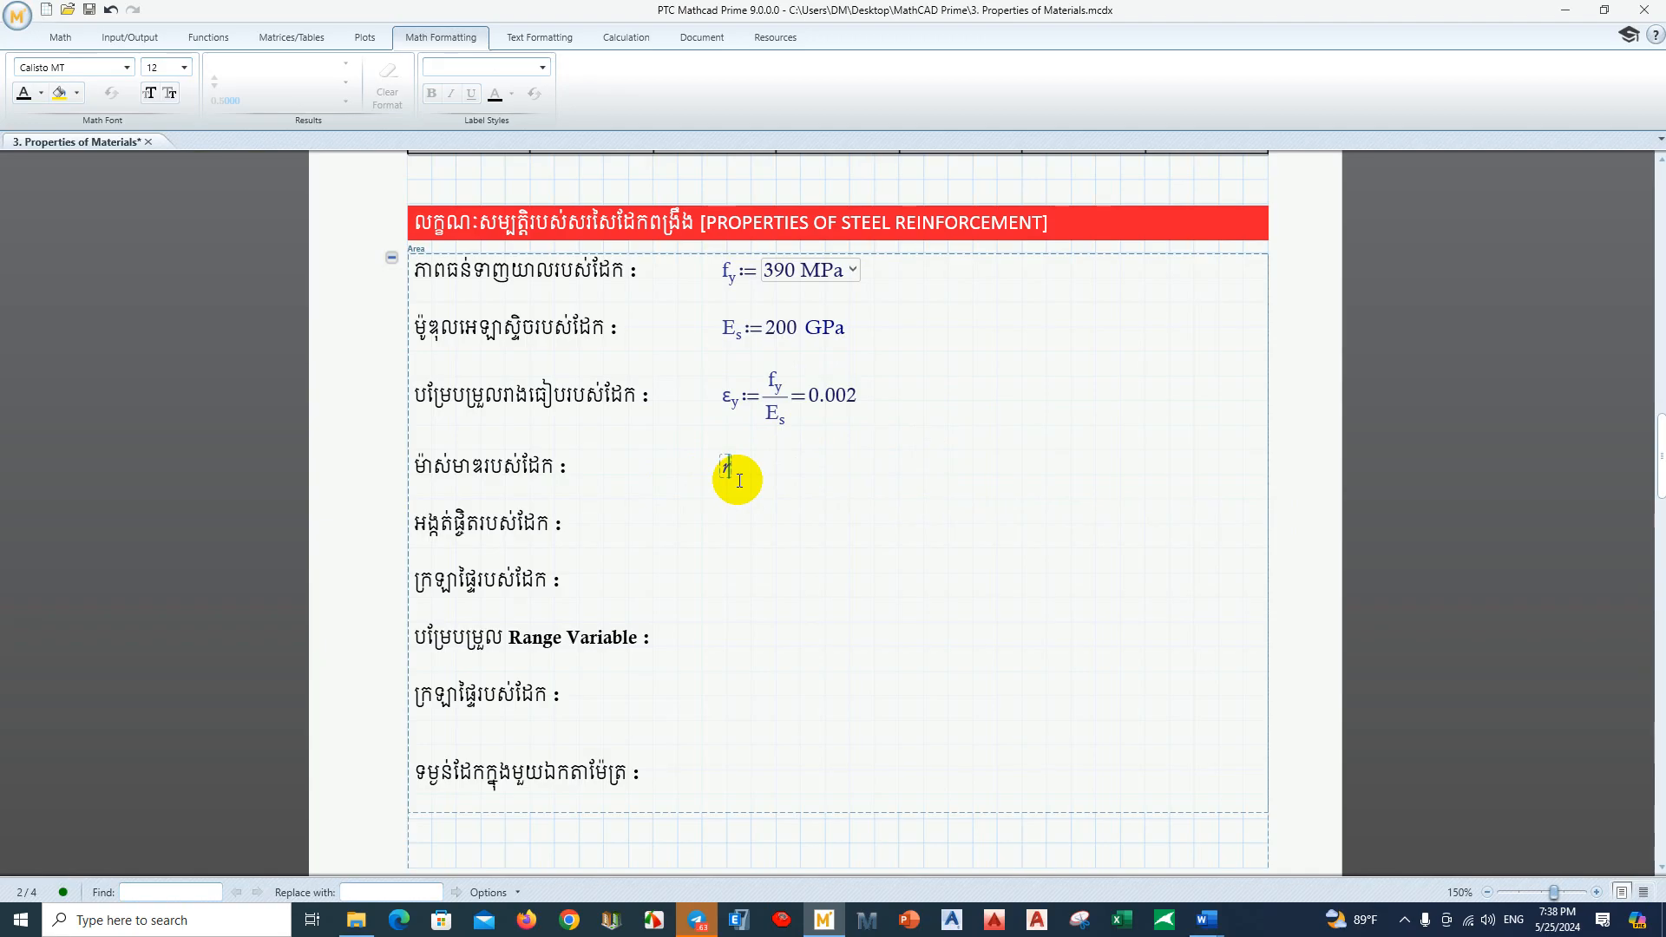
key(ctrl+g)
text(.s)
text(:7)
text(850*k)
text(g)
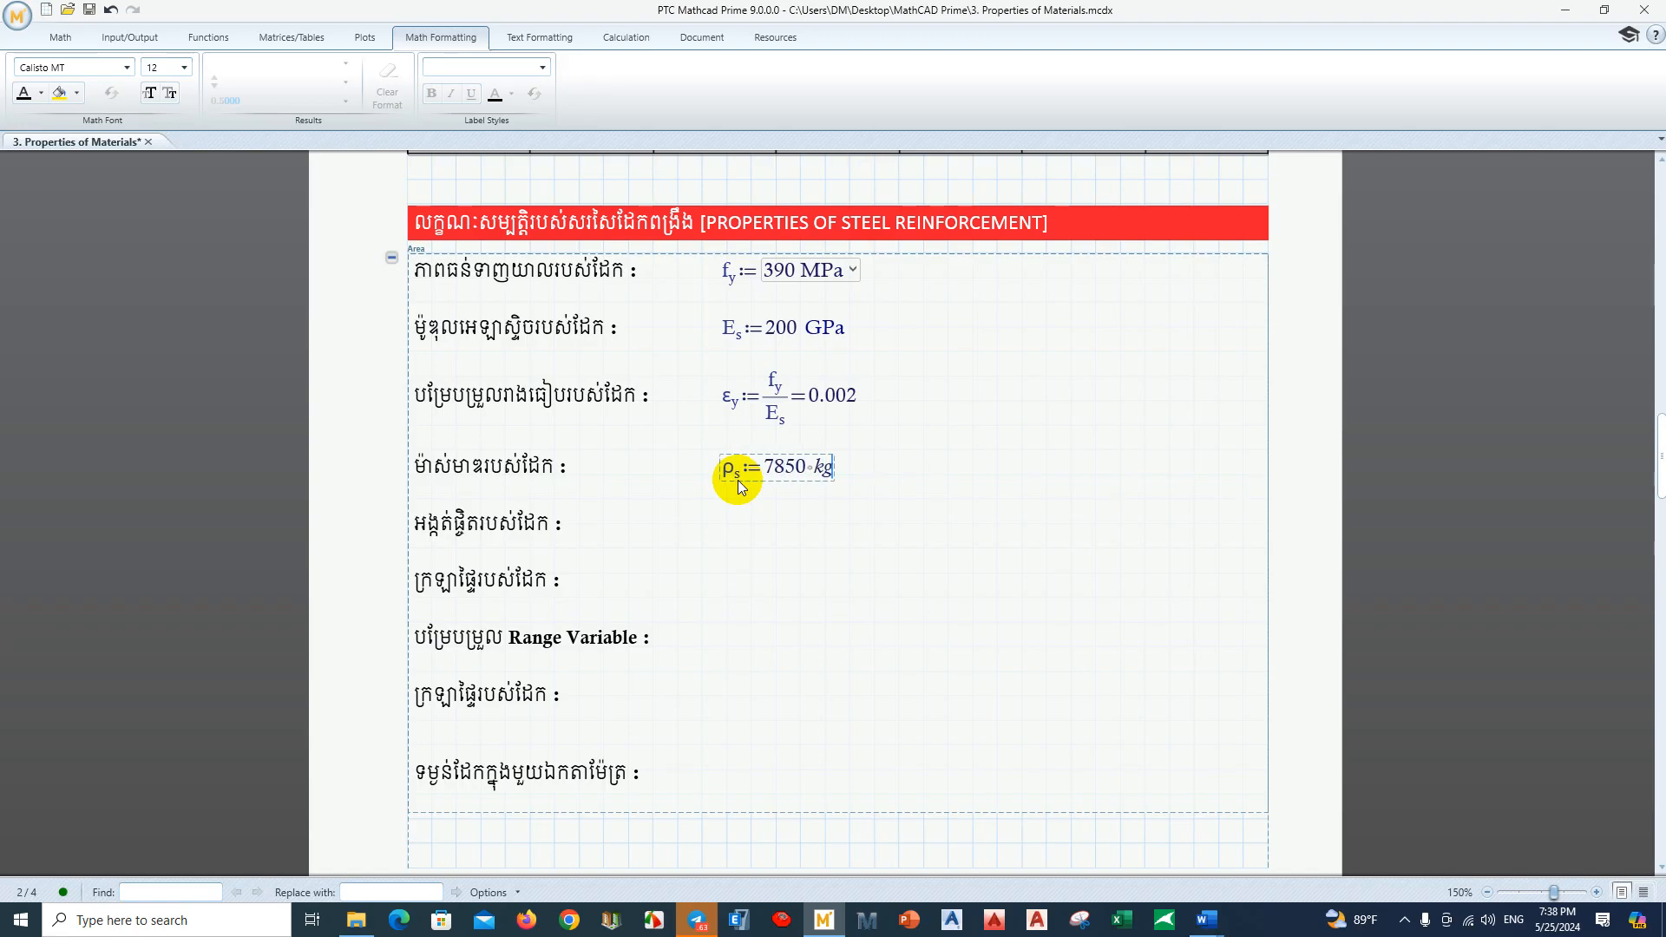
text(/m3)
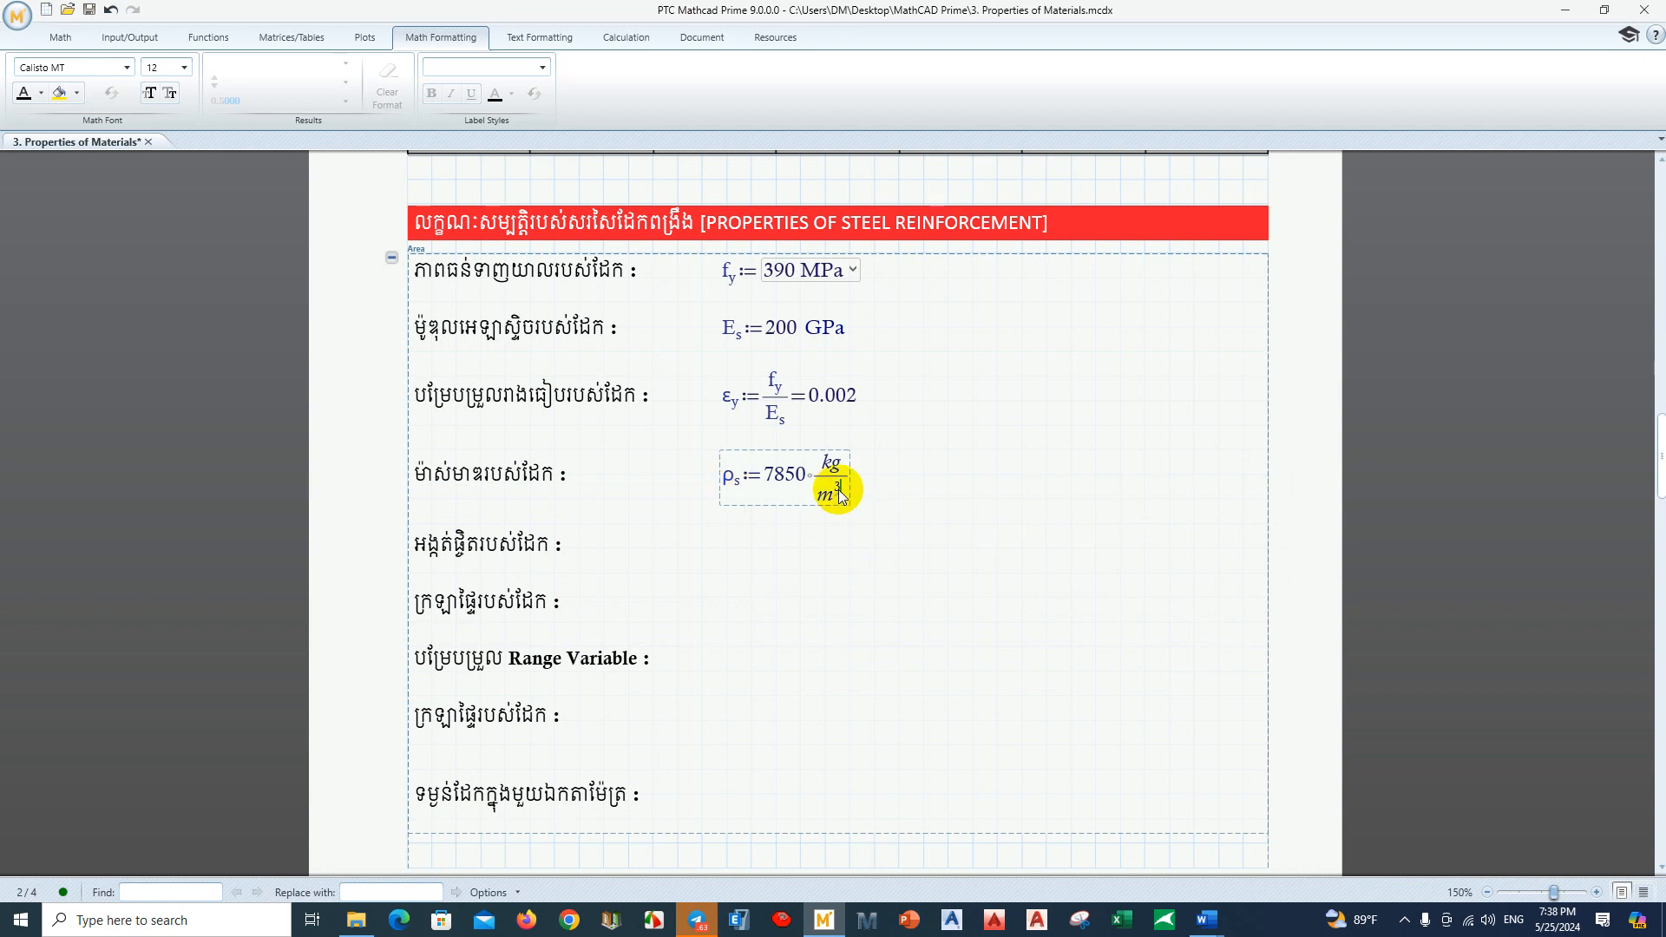
key(BackSpace)
text(^123)
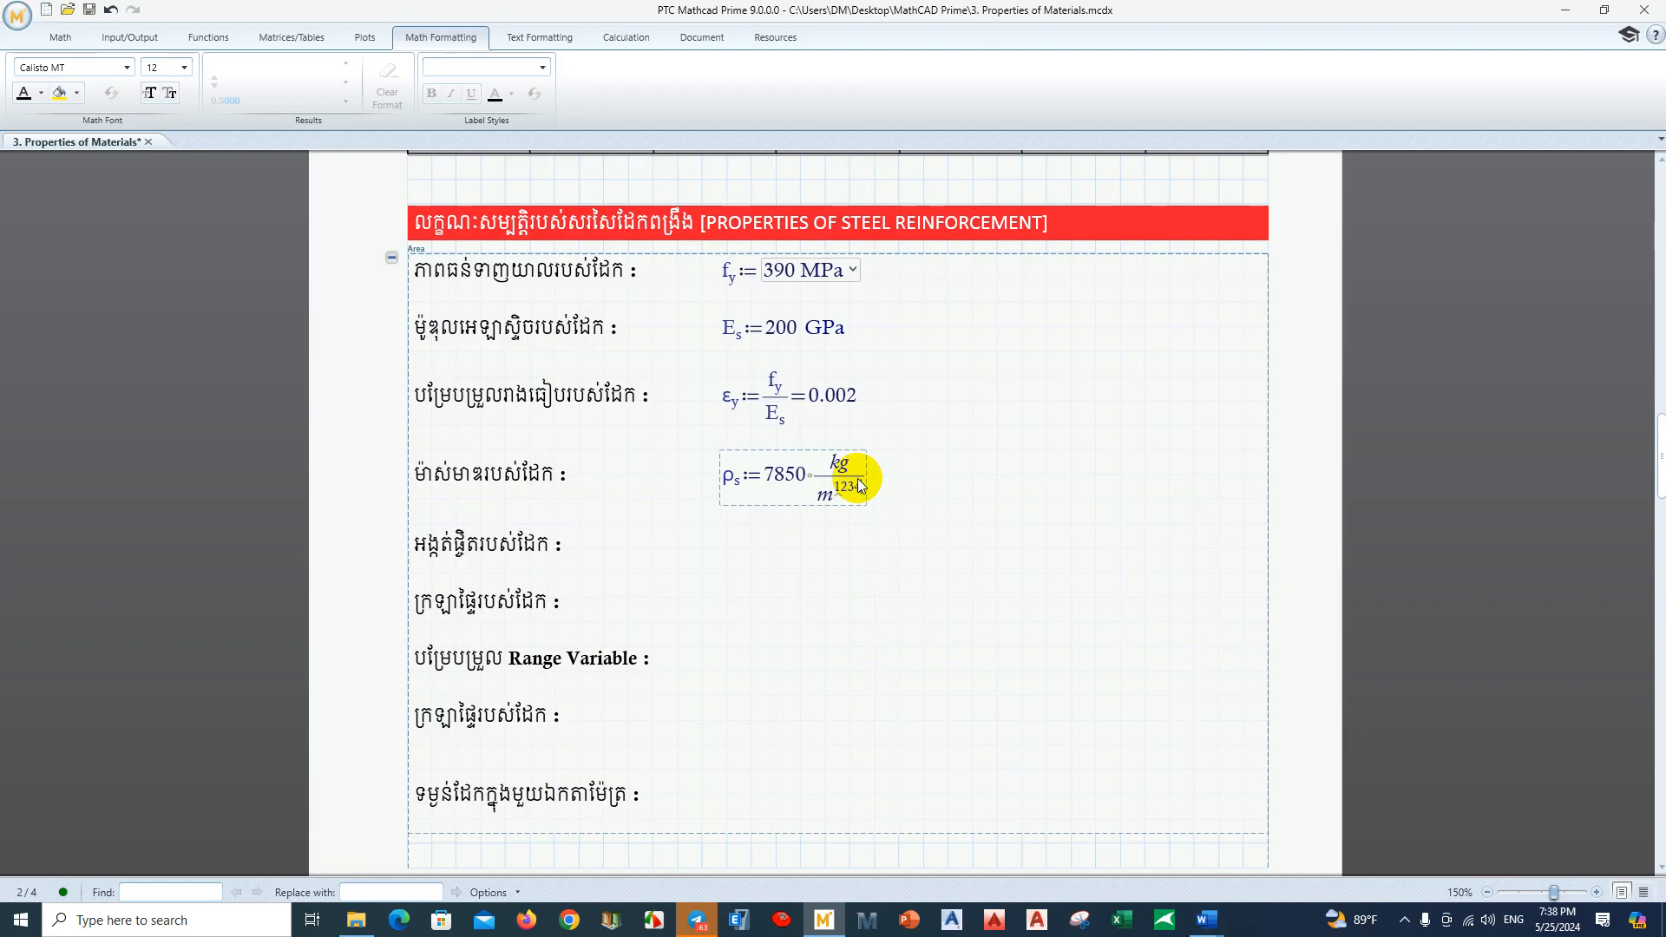
key(BackSpace)
key(BackSpace)
key(BackSpace)
key(BackSpace)
text(3)
click(954, 544)
Step: Start the definition of the bar diameter variable φ_s beside its label, leaving its value empty
scroll(798, 542, down, 1)
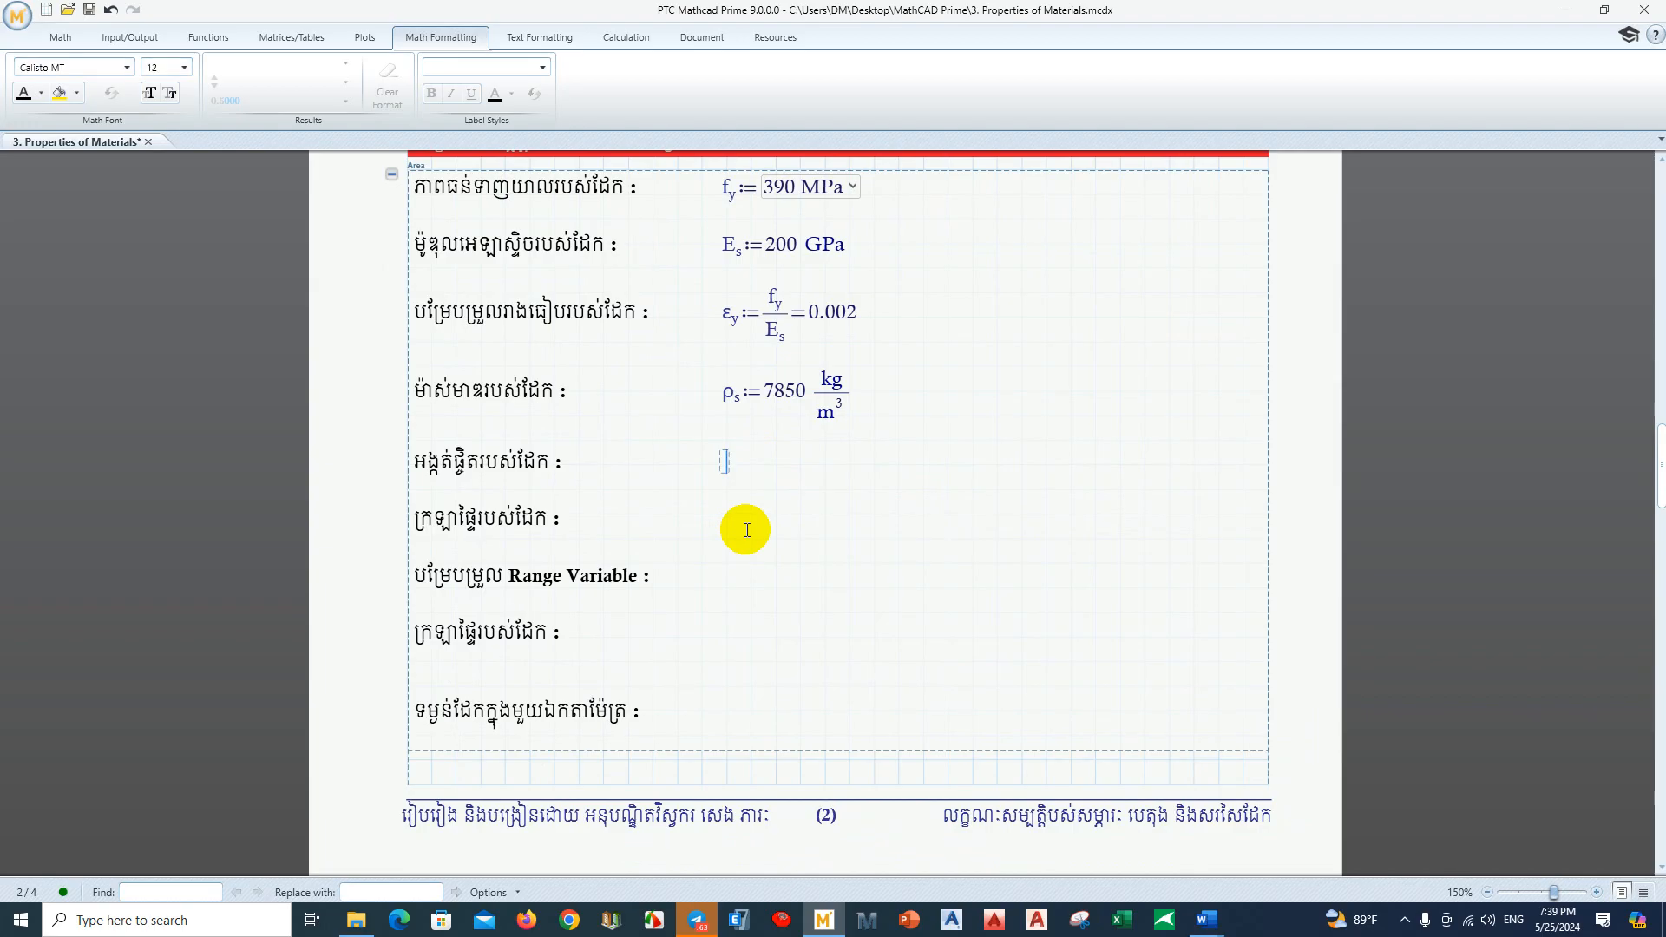
text(j)
key(ctrl+g)
text(.s)
text(:=)
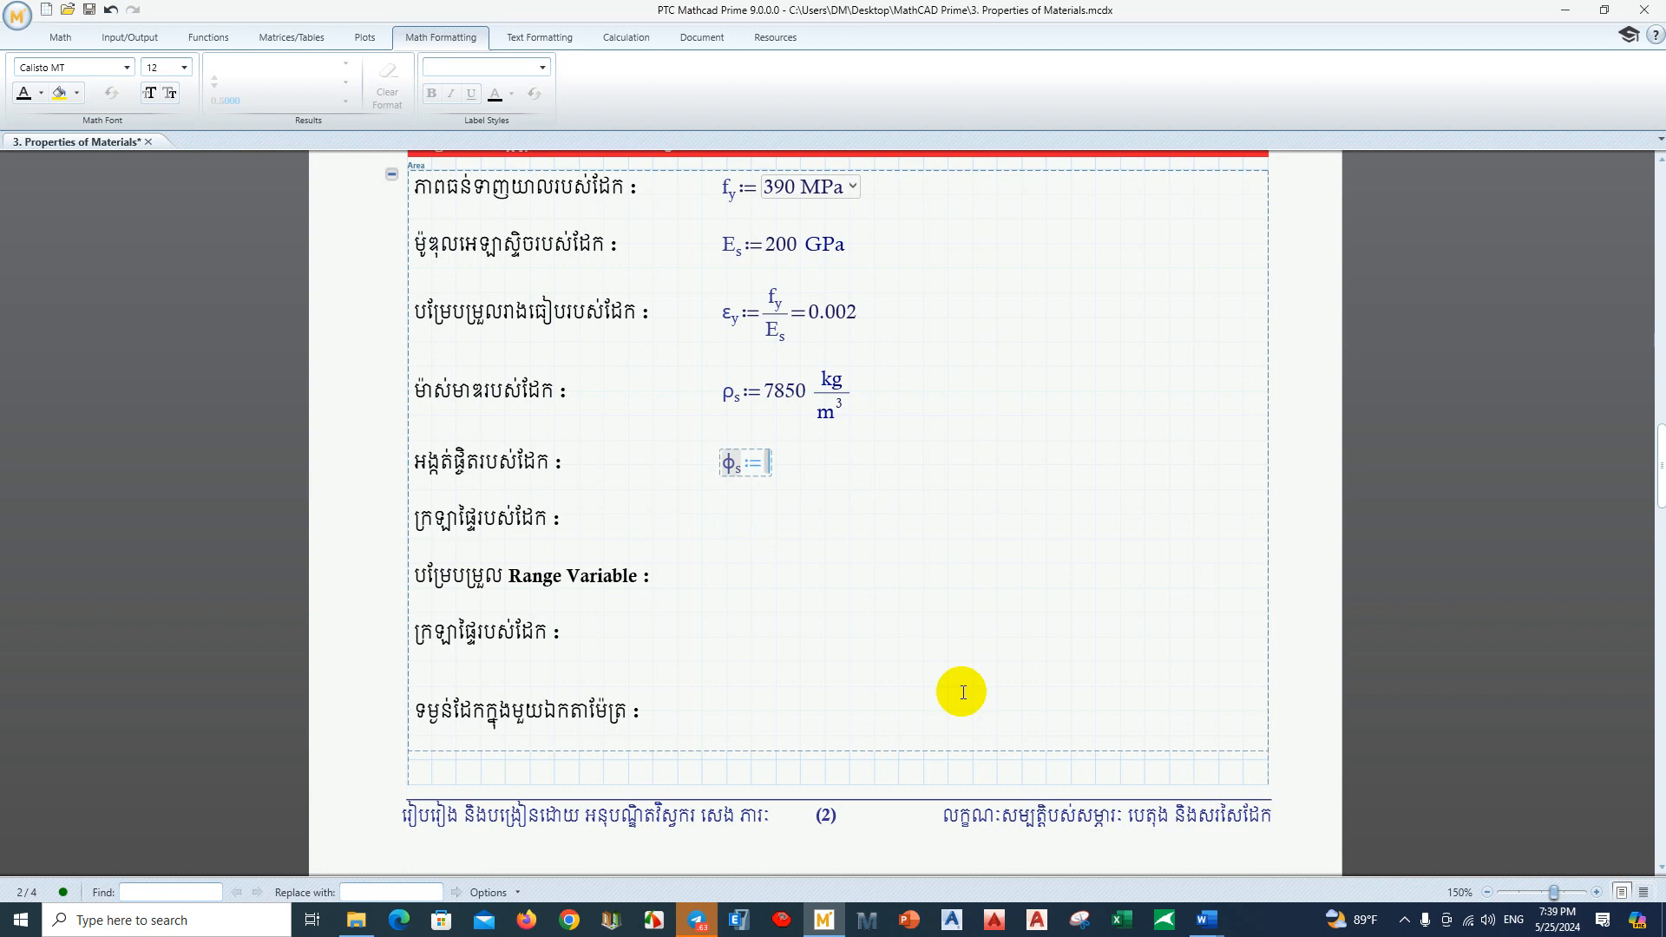
Step: Check the list of bar diameters in section 3.2 of the Word exercise document and return to the Mathcad worksheet
click(1206, 920)
click(1239, 868)
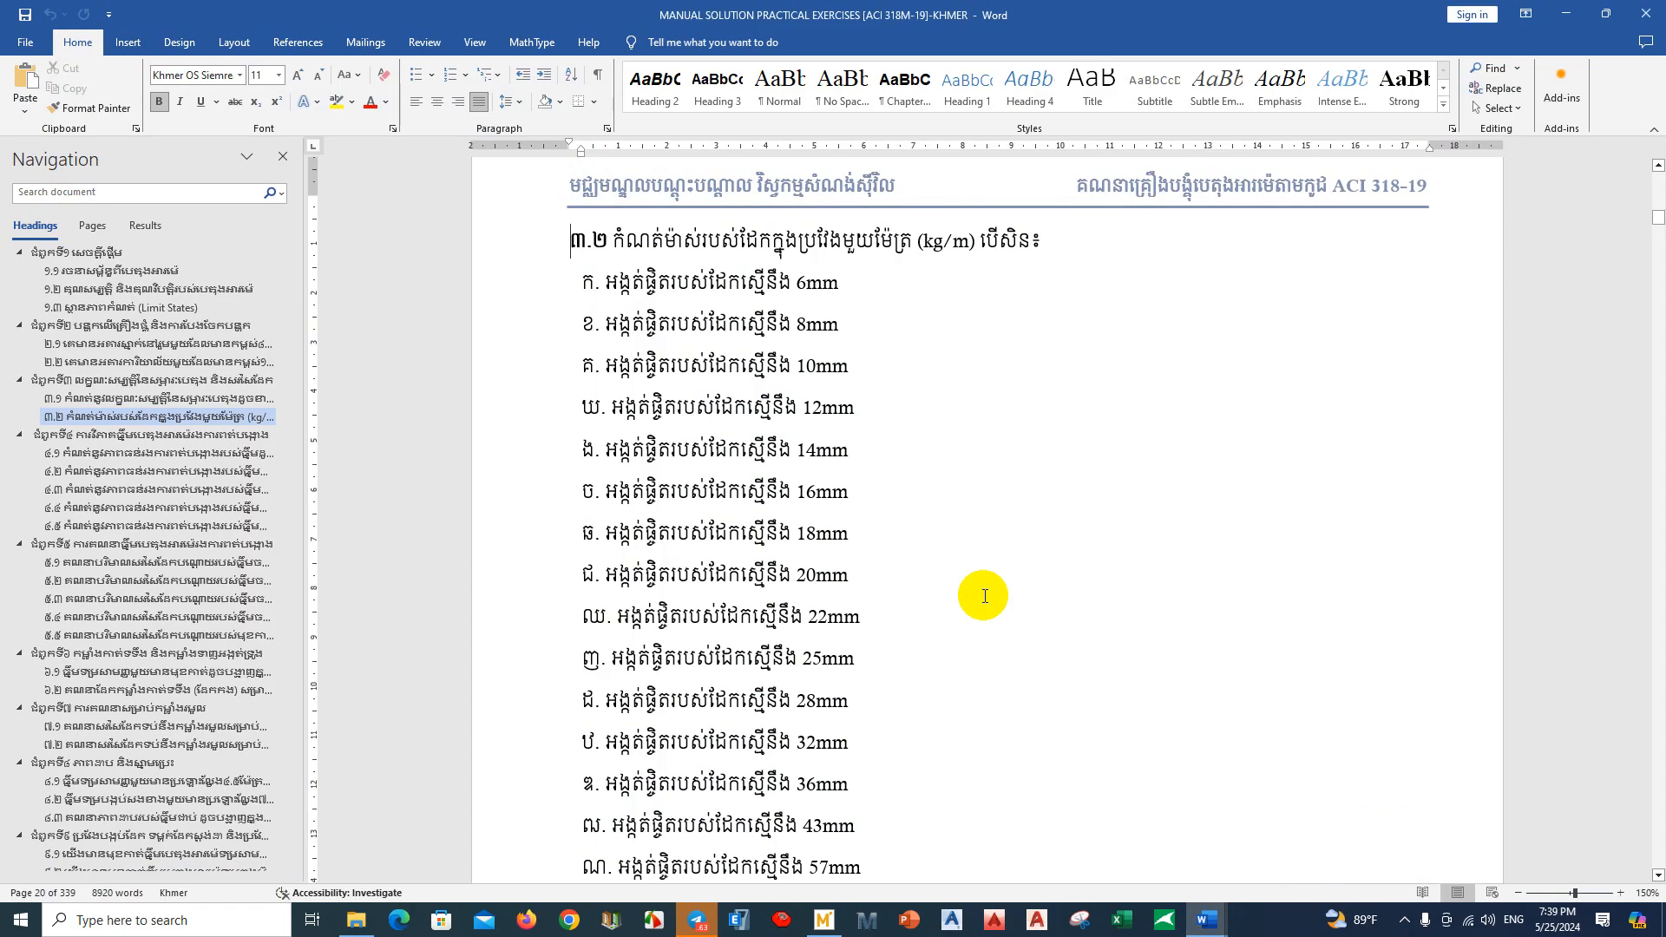
scroll(963, 608, down, 1)
scroll(963, 608, up, 3)
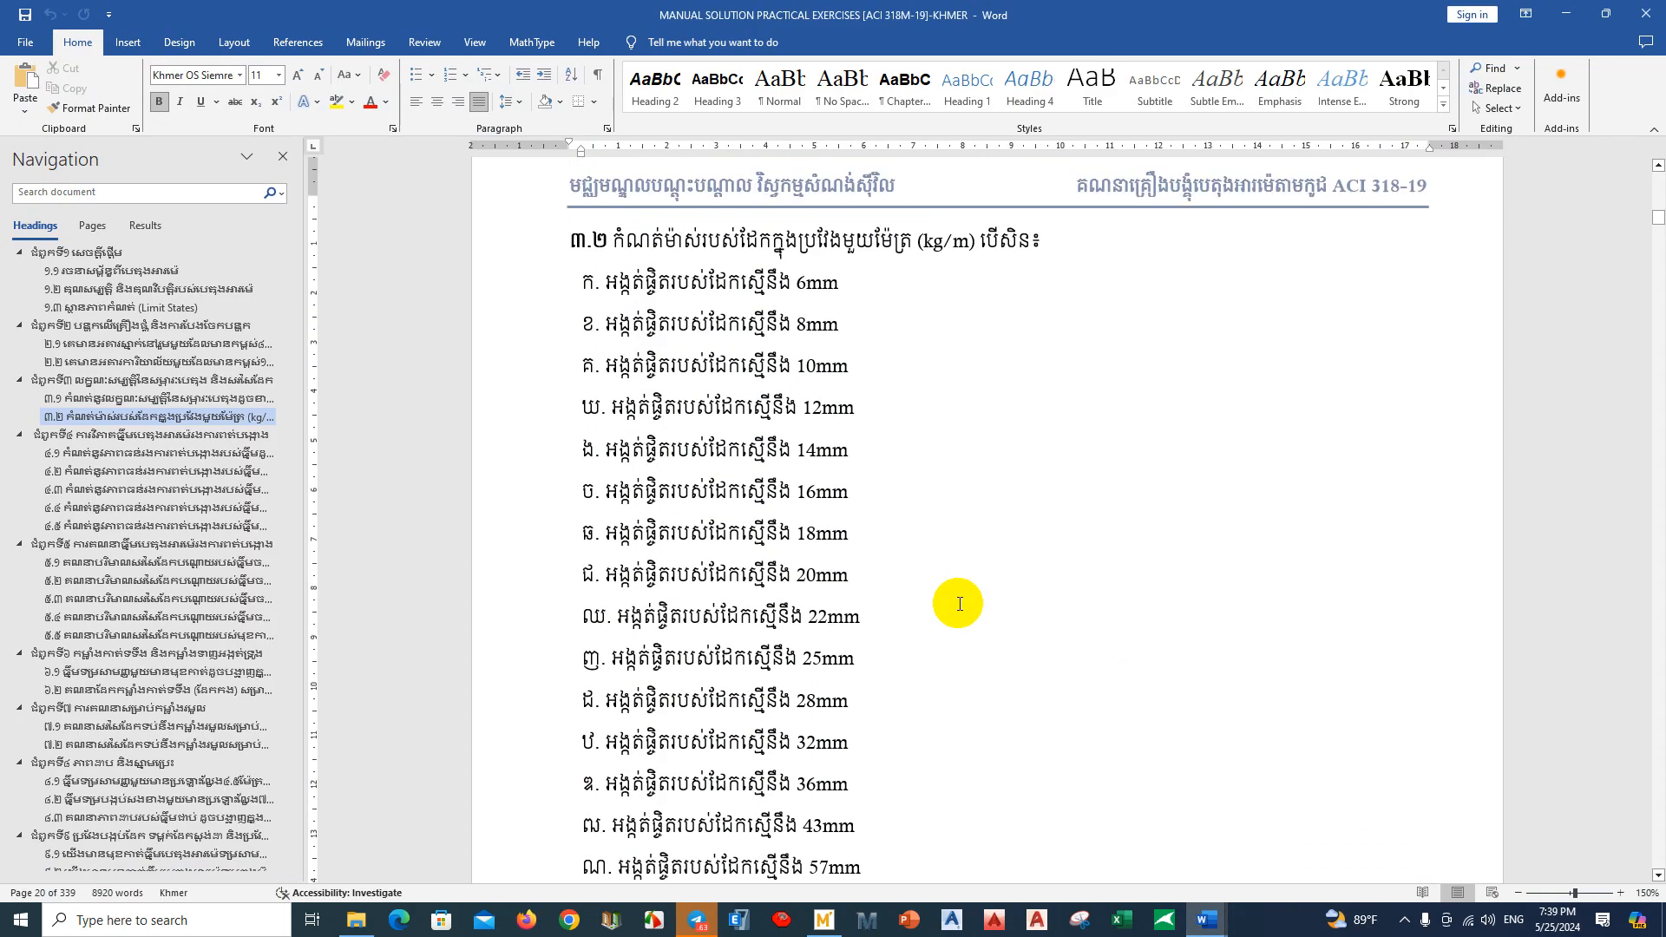
key(alt+Tab)
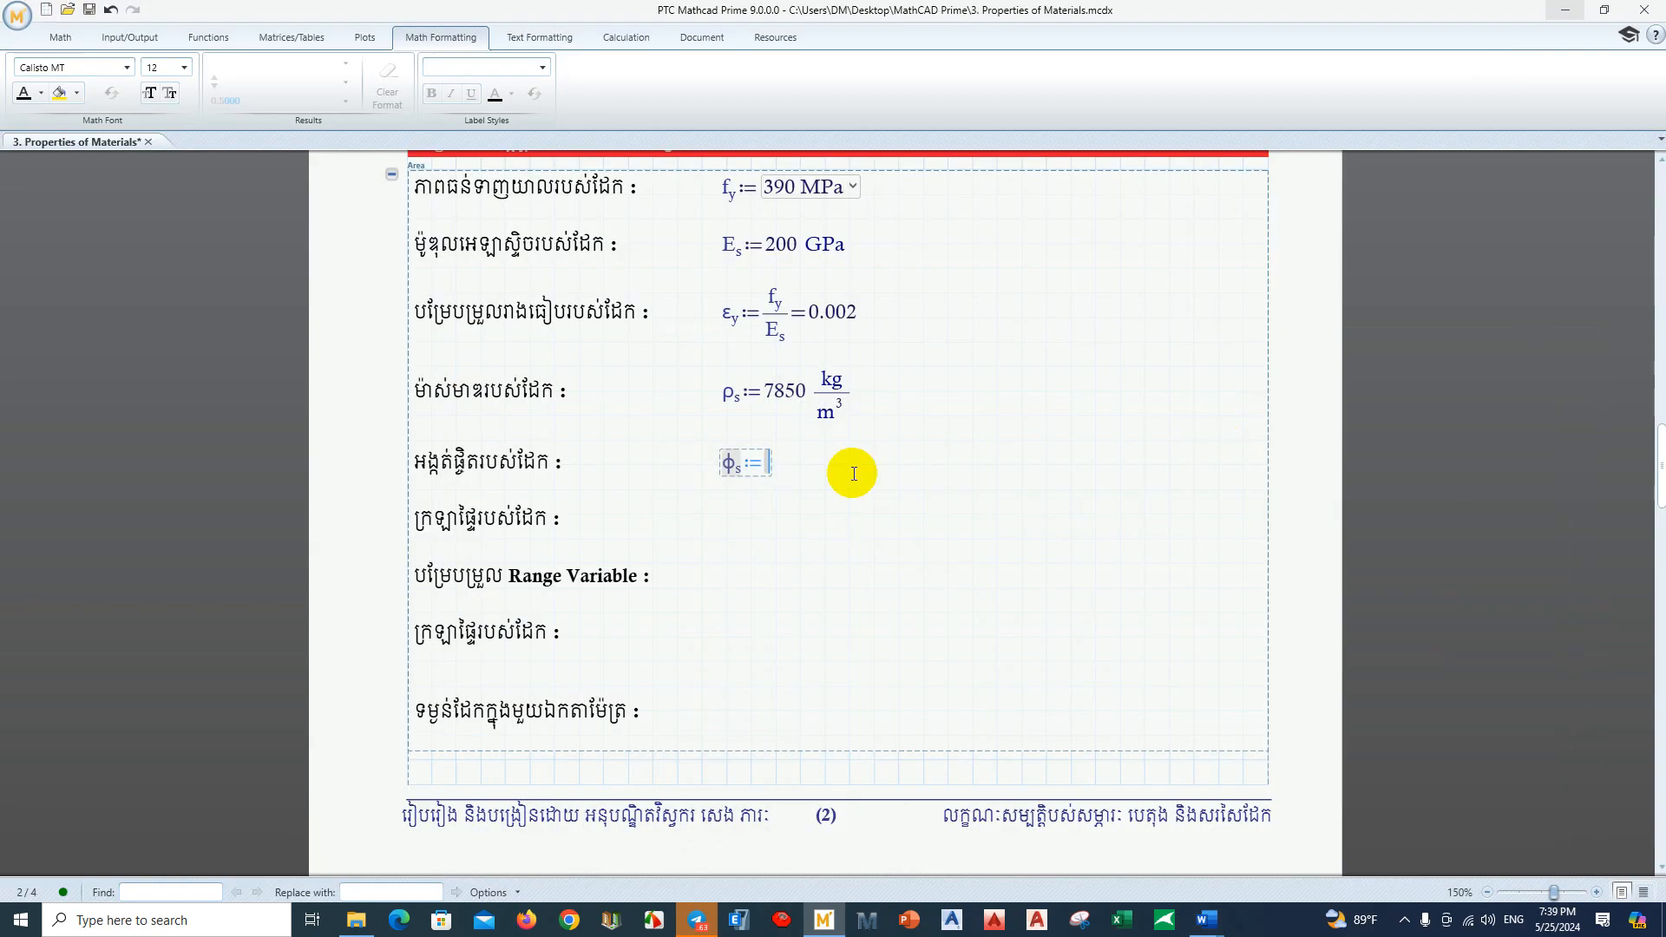
Step: Insert a one-row matrix with 19 columns as the value of φ_s
key(ctrl+m)
key(shift+space)
key(shift+space)
key(shift+space)
key(shift+space)
key(shift+space)
key(shift+space)
key(shift+space)
key(shift+space)
key(shift+space)
key(shift+space)
key(shift+space)
key(shift+space)
key(shift+space)
key(shift+space)
key(shift+space)
key(shift+space)
key(shift+space)
key(shift+space)
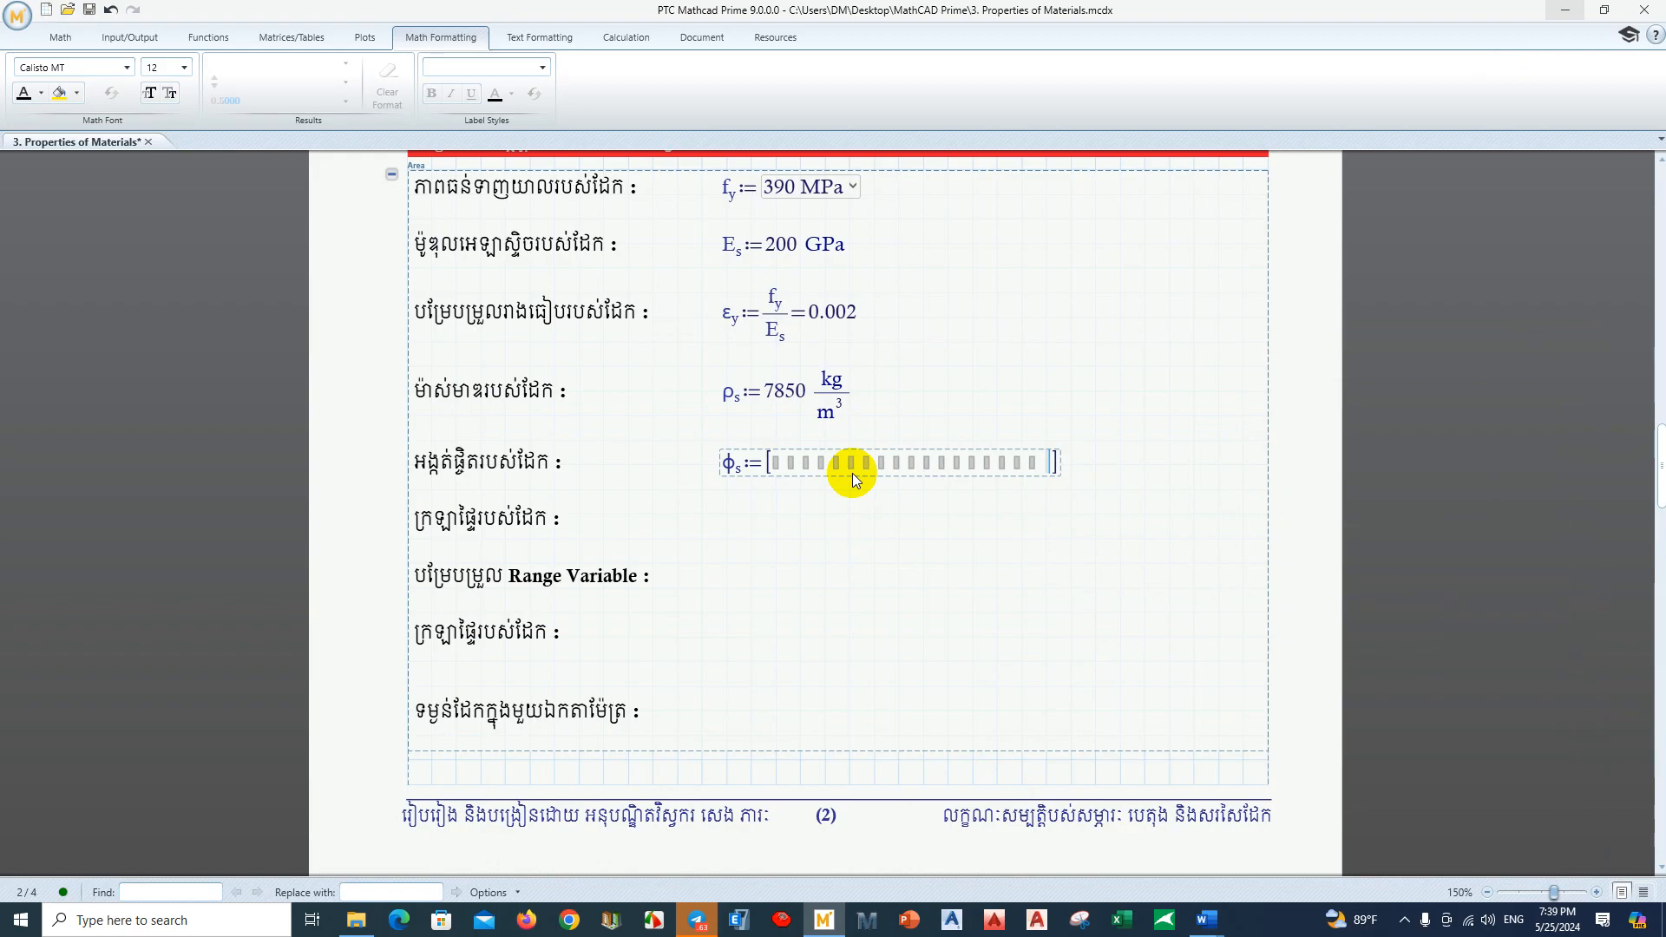
Step: Fill the first eight cells of the φ_s matrix with 6, 8, 10, 12, 14, 16, 18 and 20
click(774, 466)
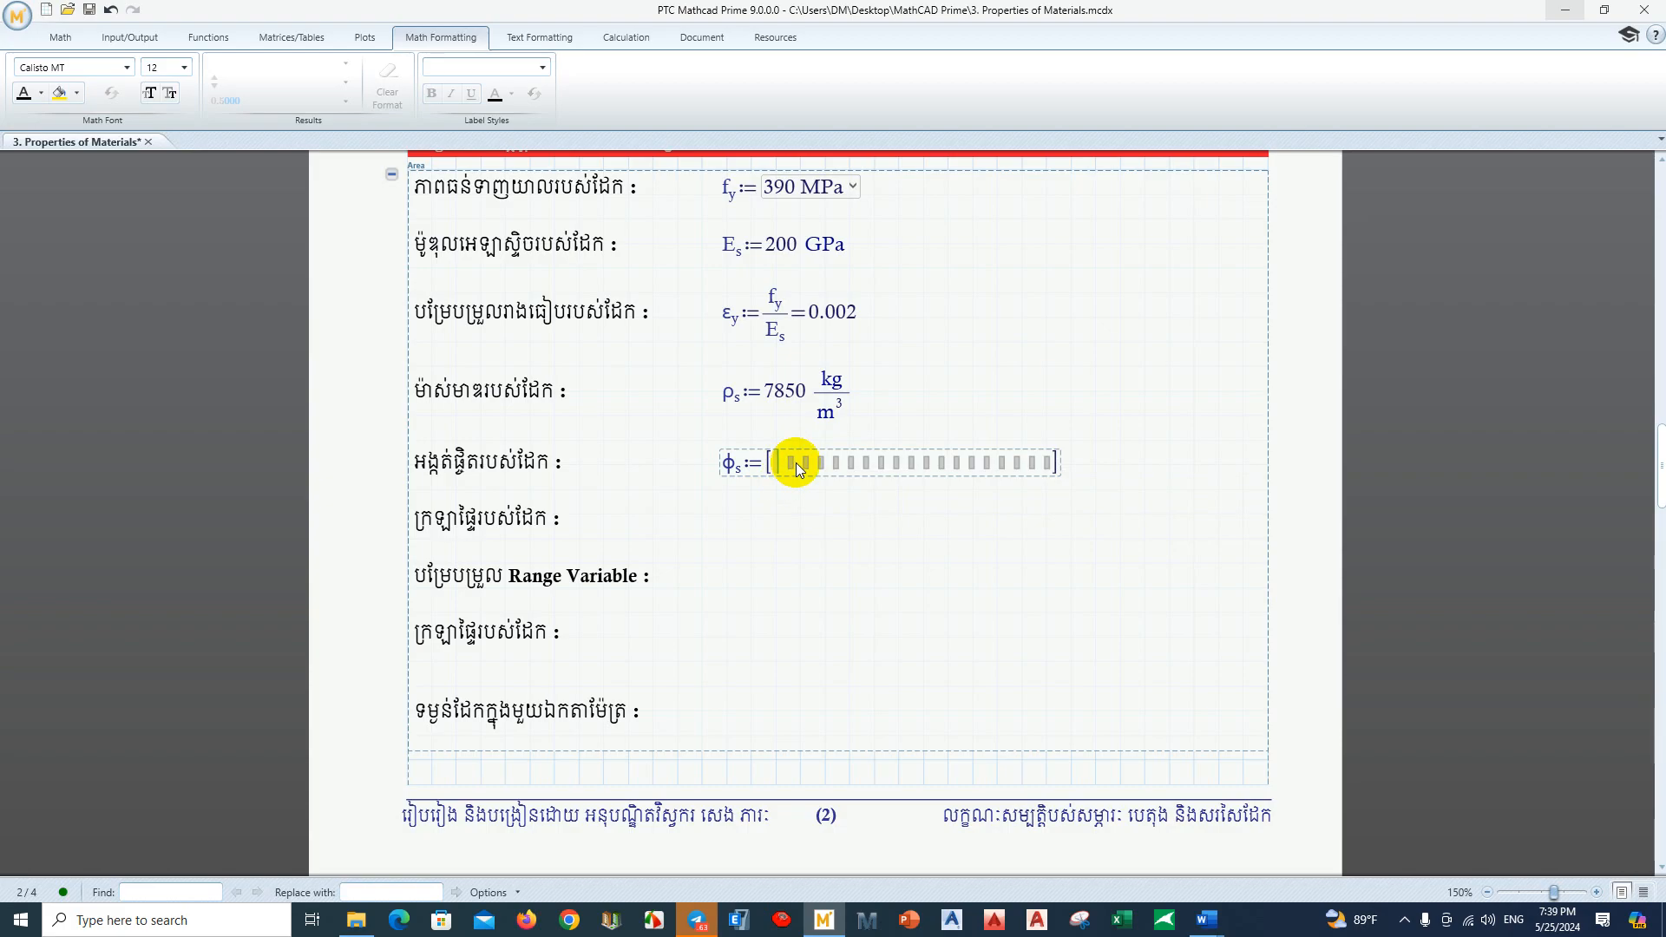
text(6)
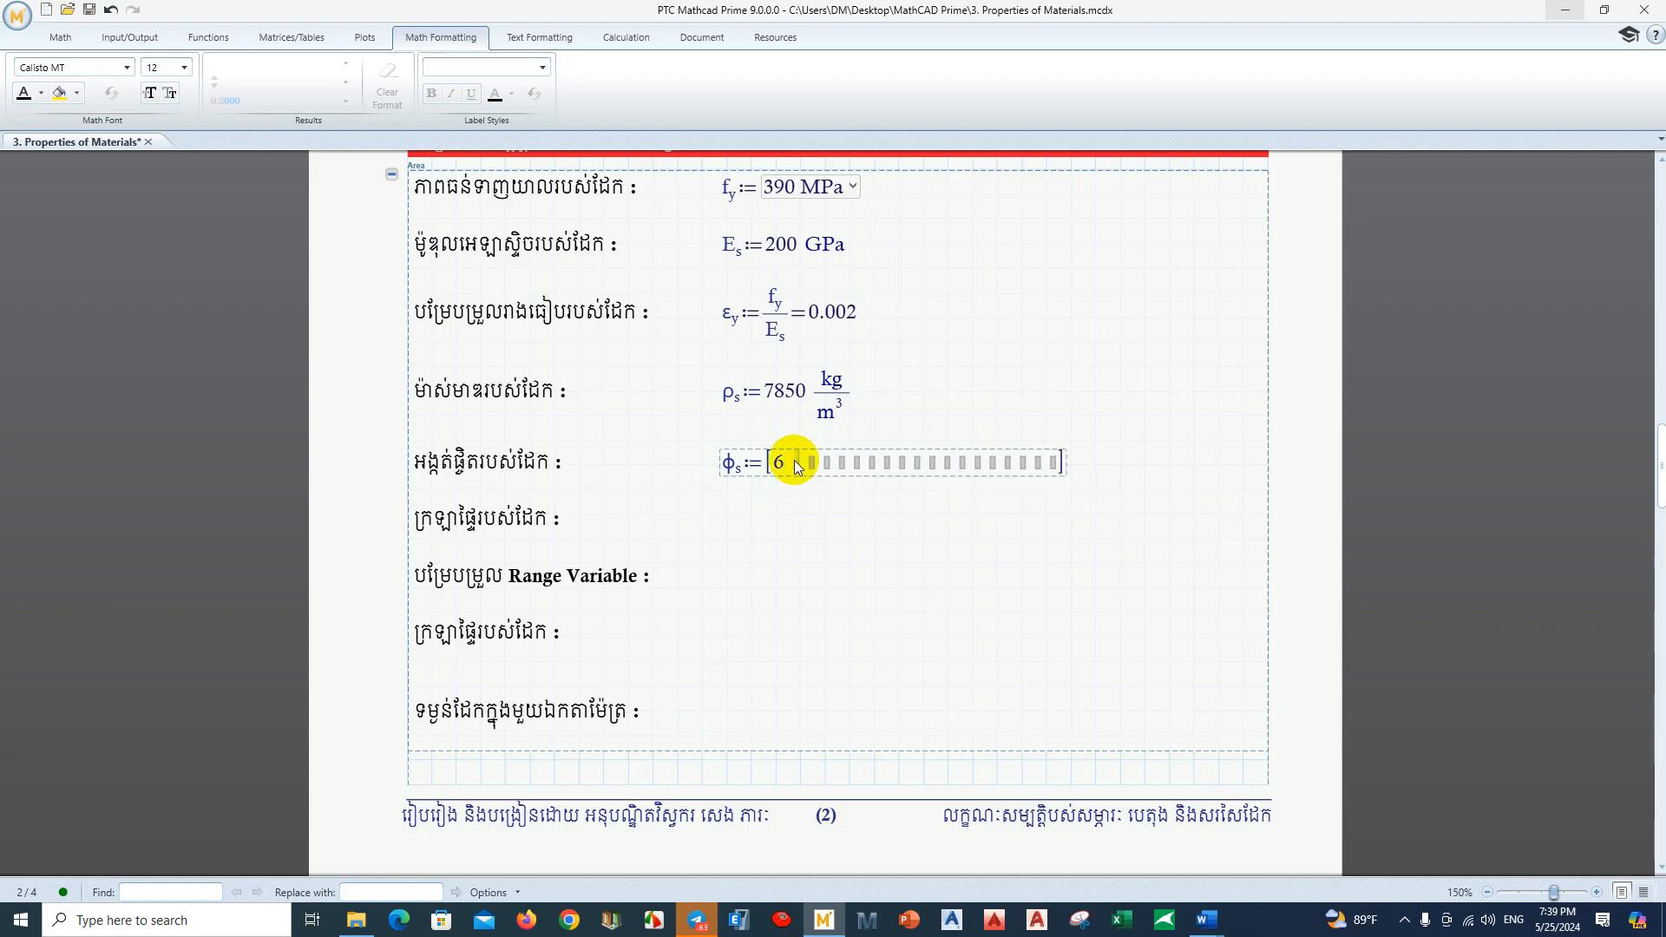
key(Tab)
text(8 )
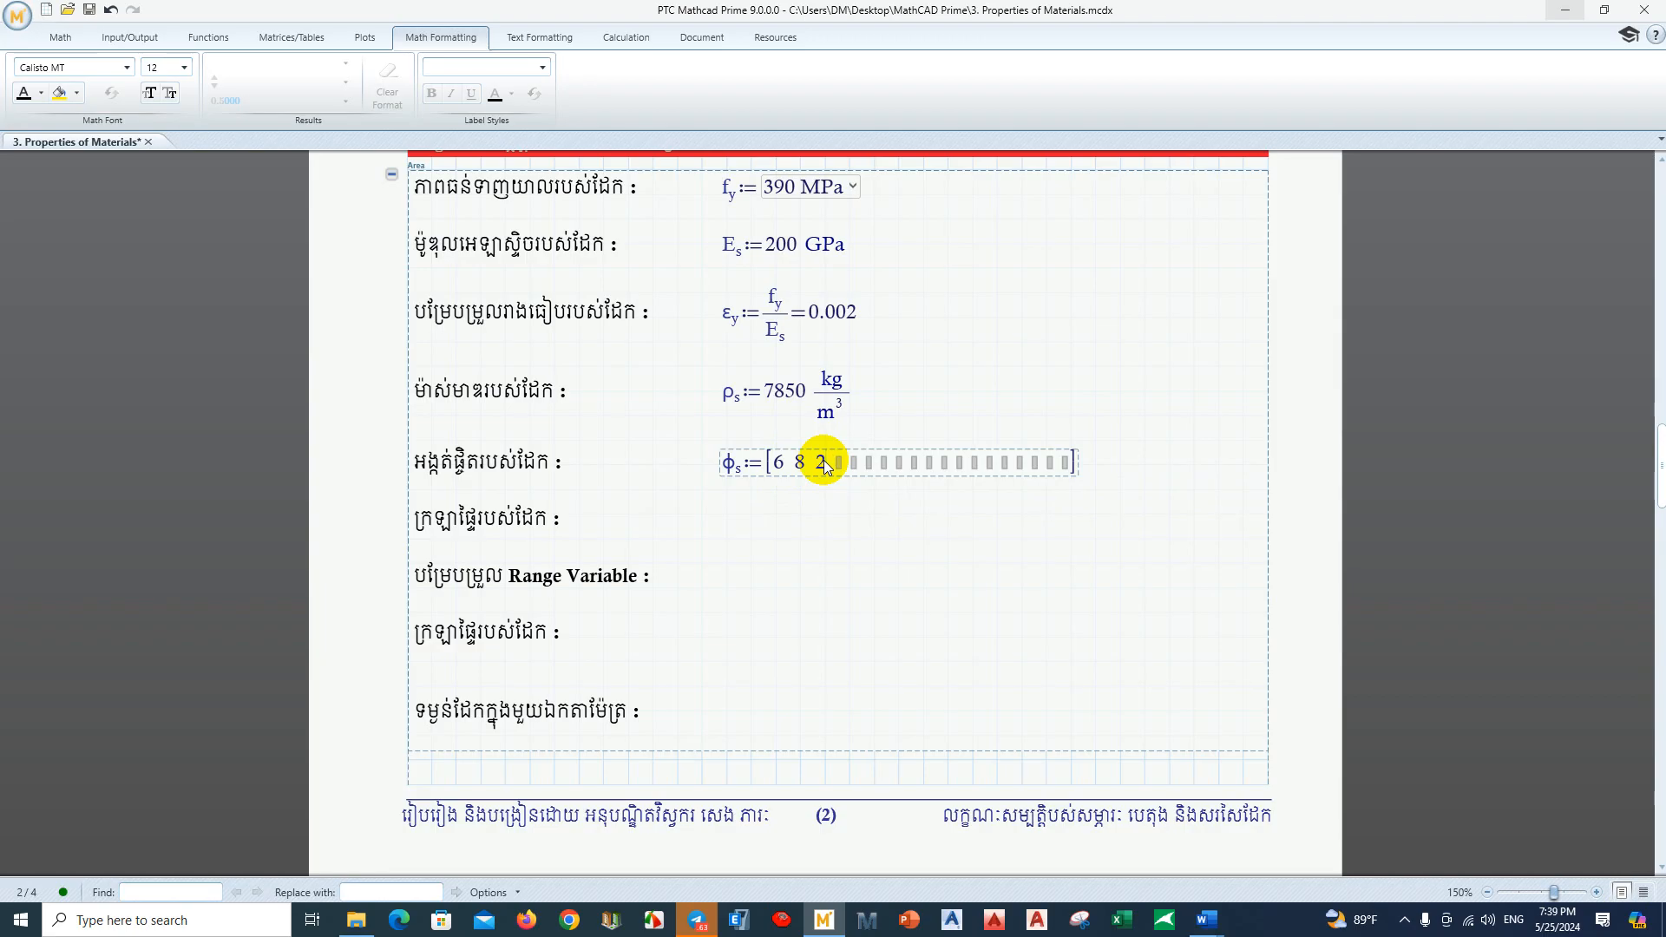
text(10)
key(Tab)
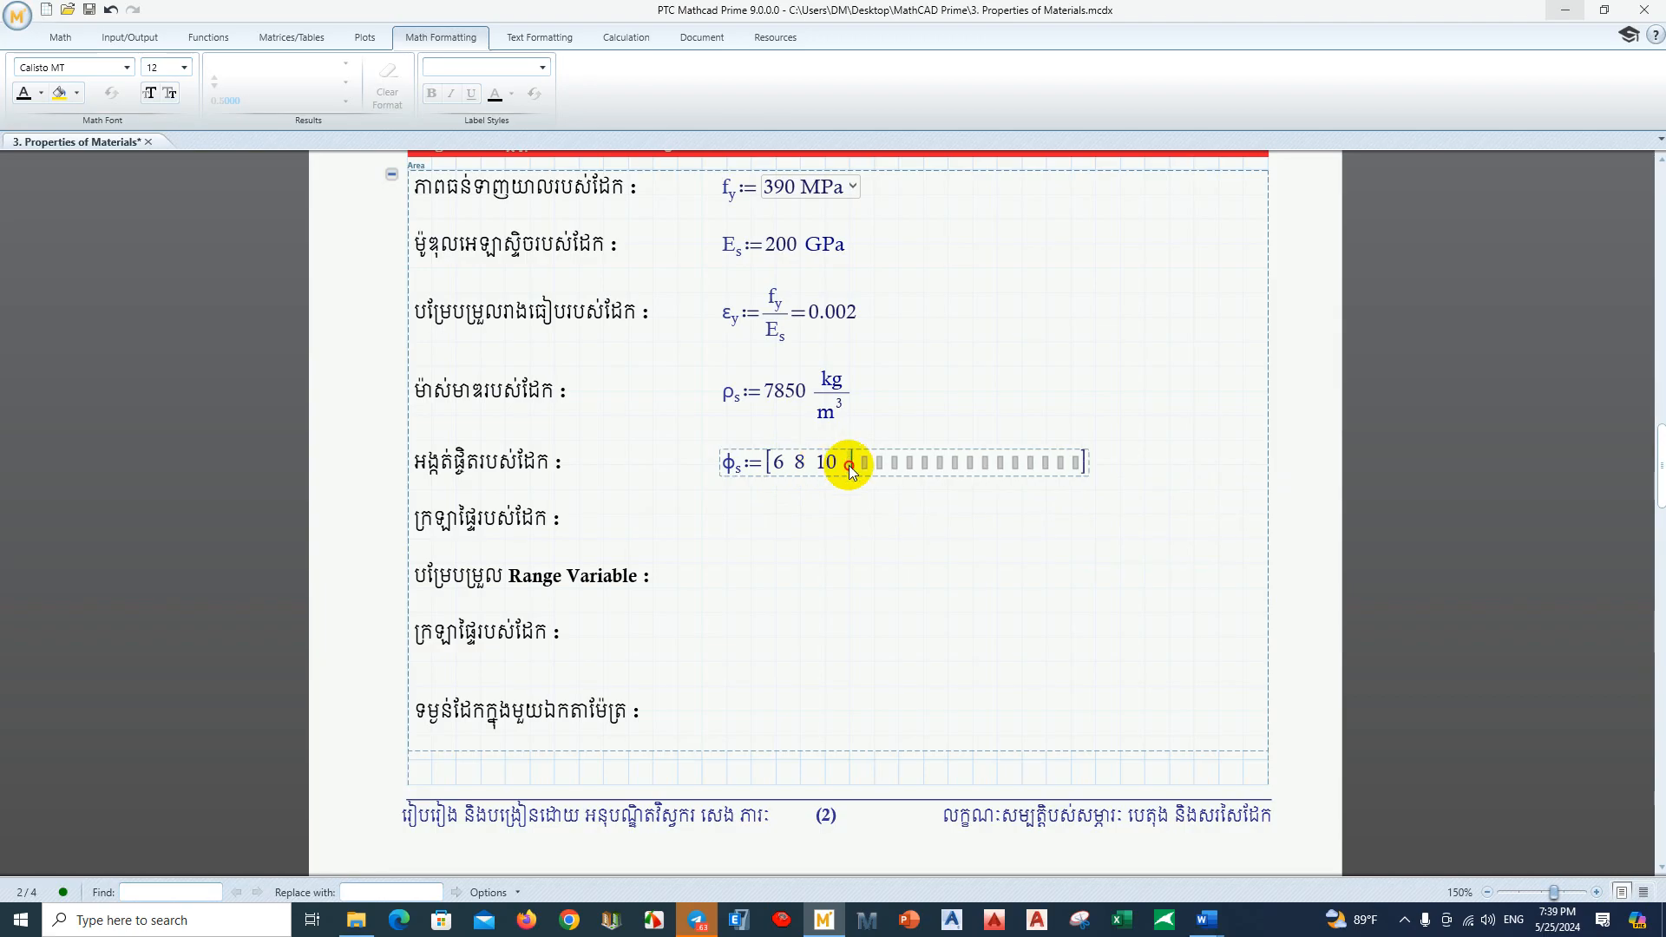
text(12 14)
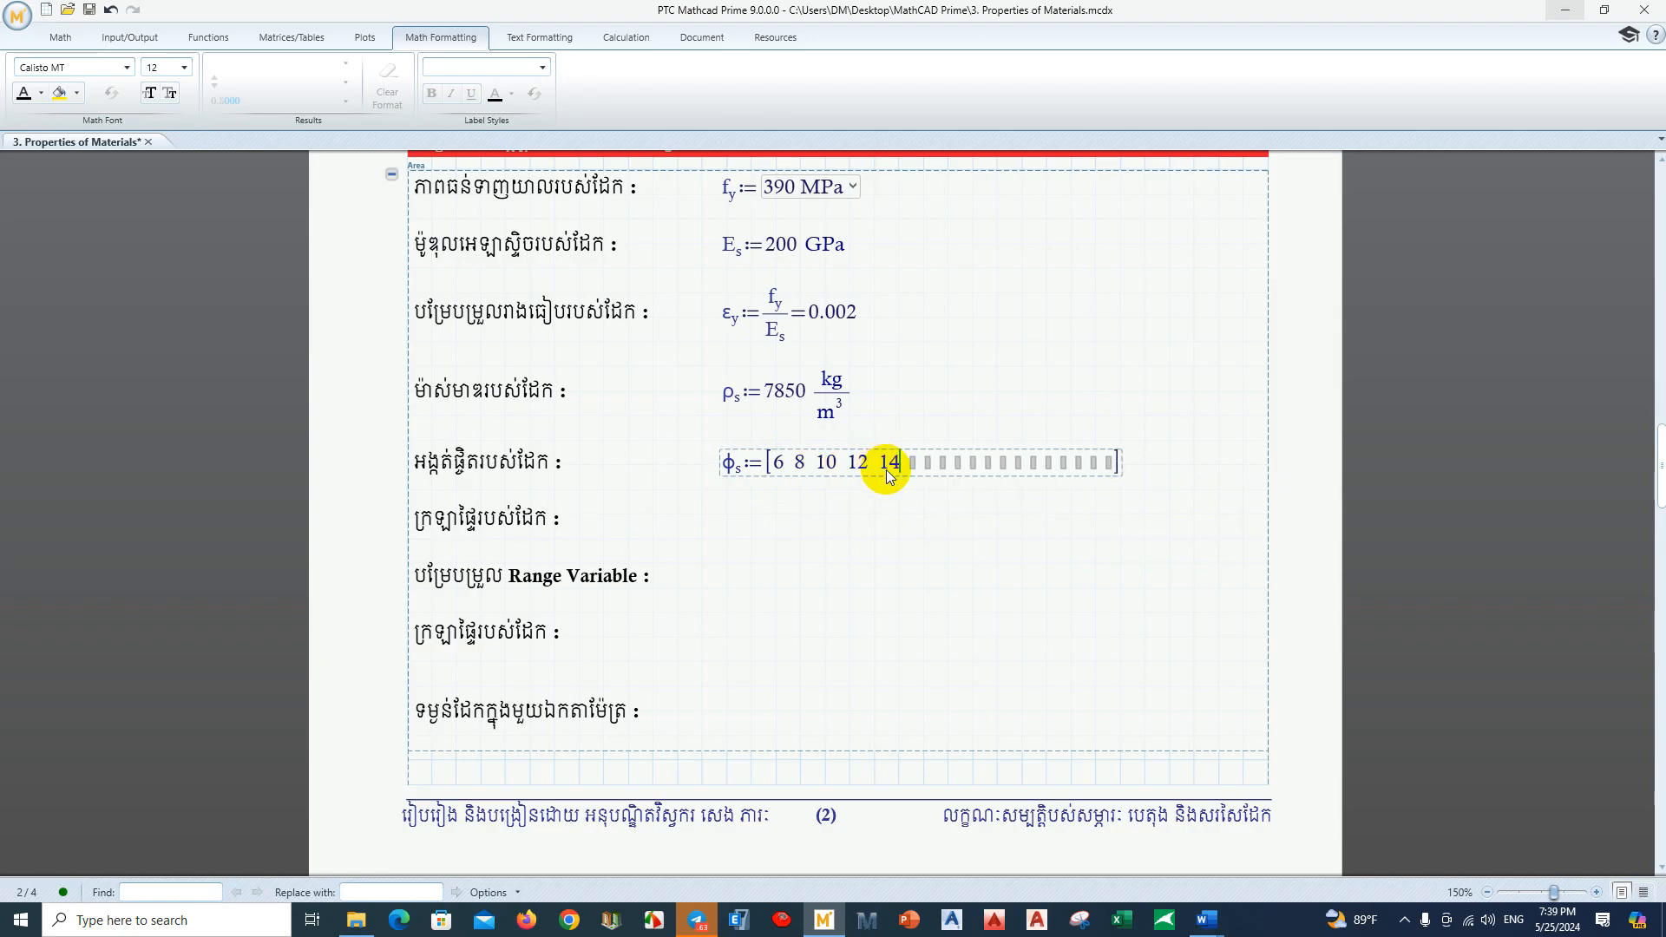
key(Tab)
text(16)
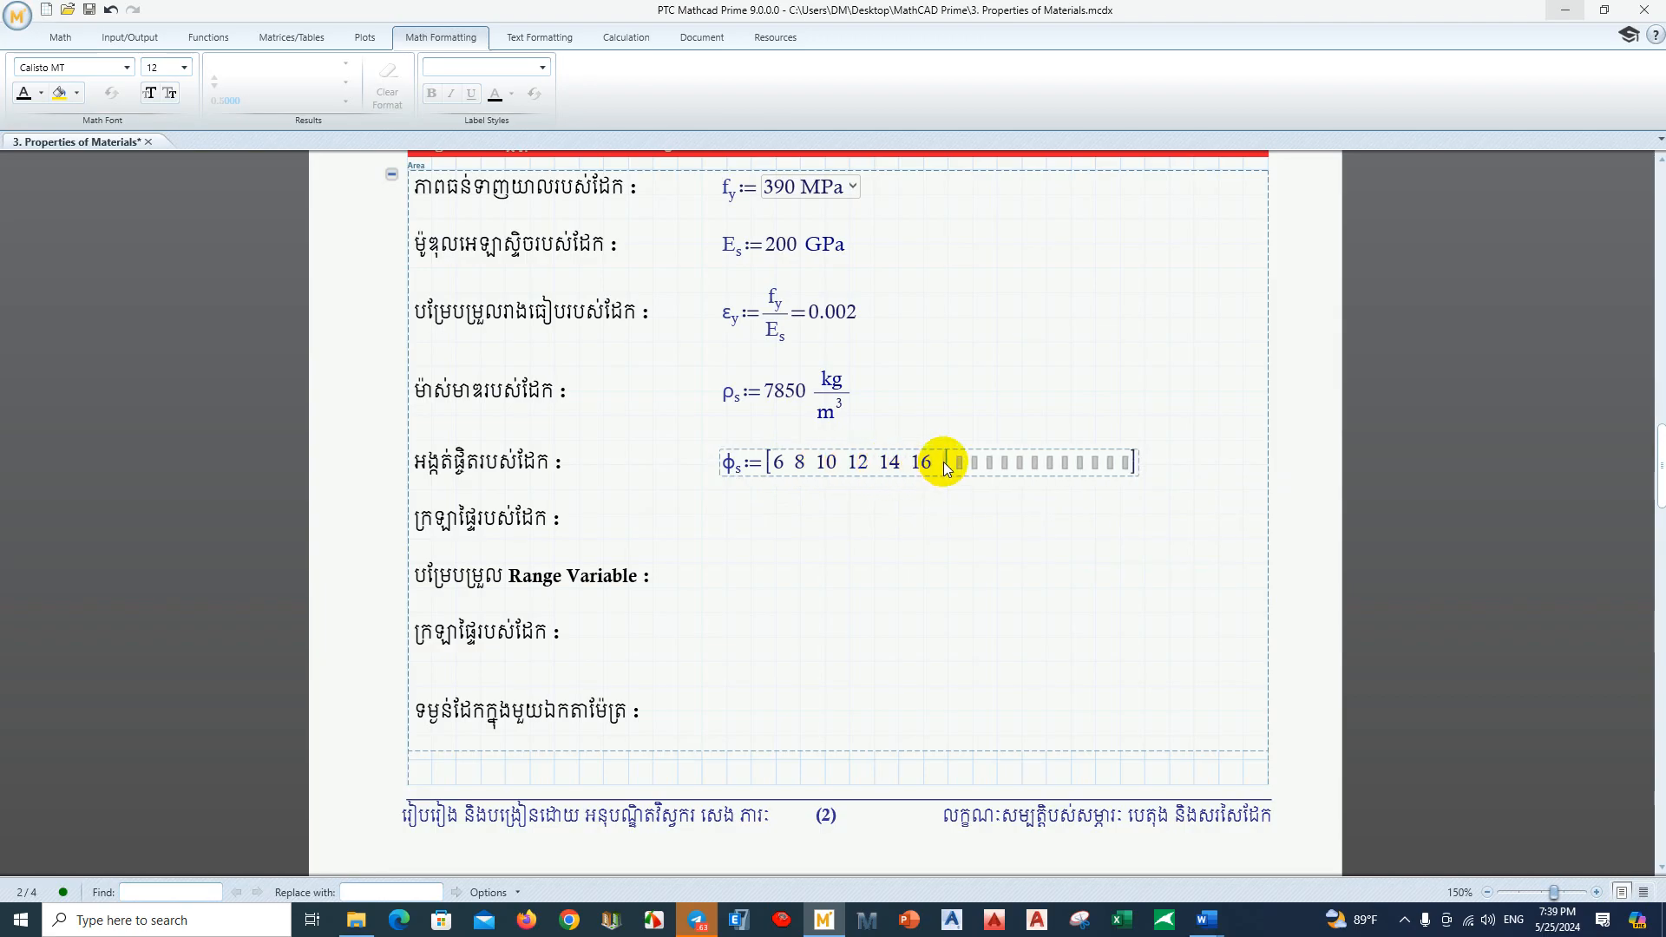
key(Tab)
text(18)
click(972, 468)
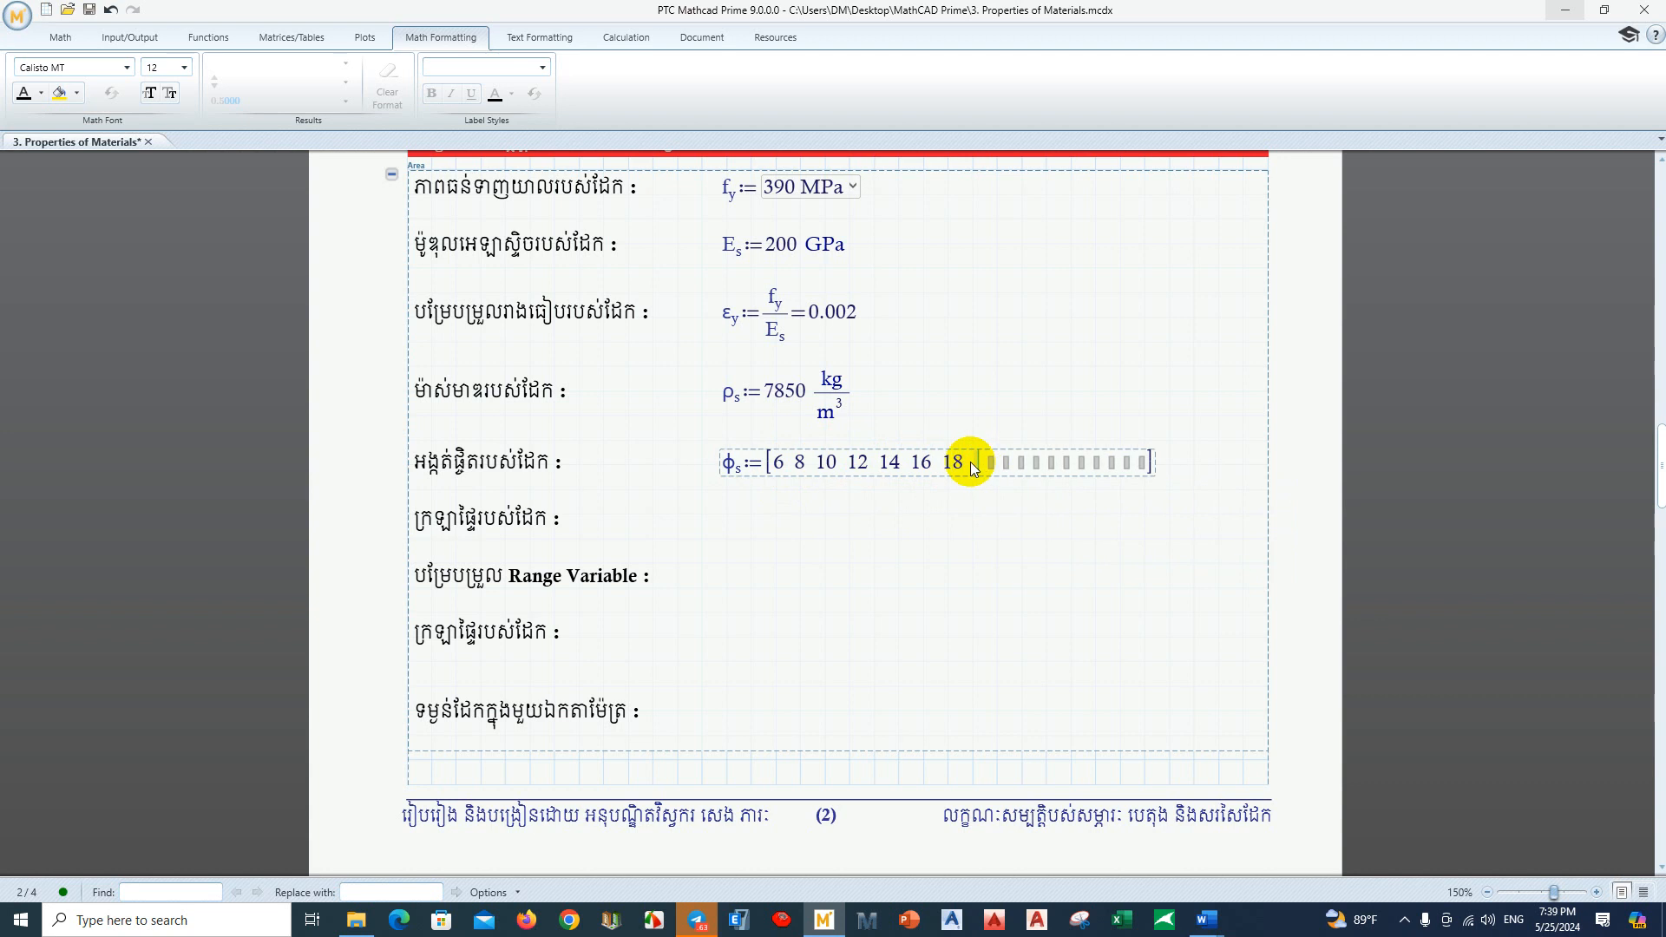
text(20)
key(Tab)
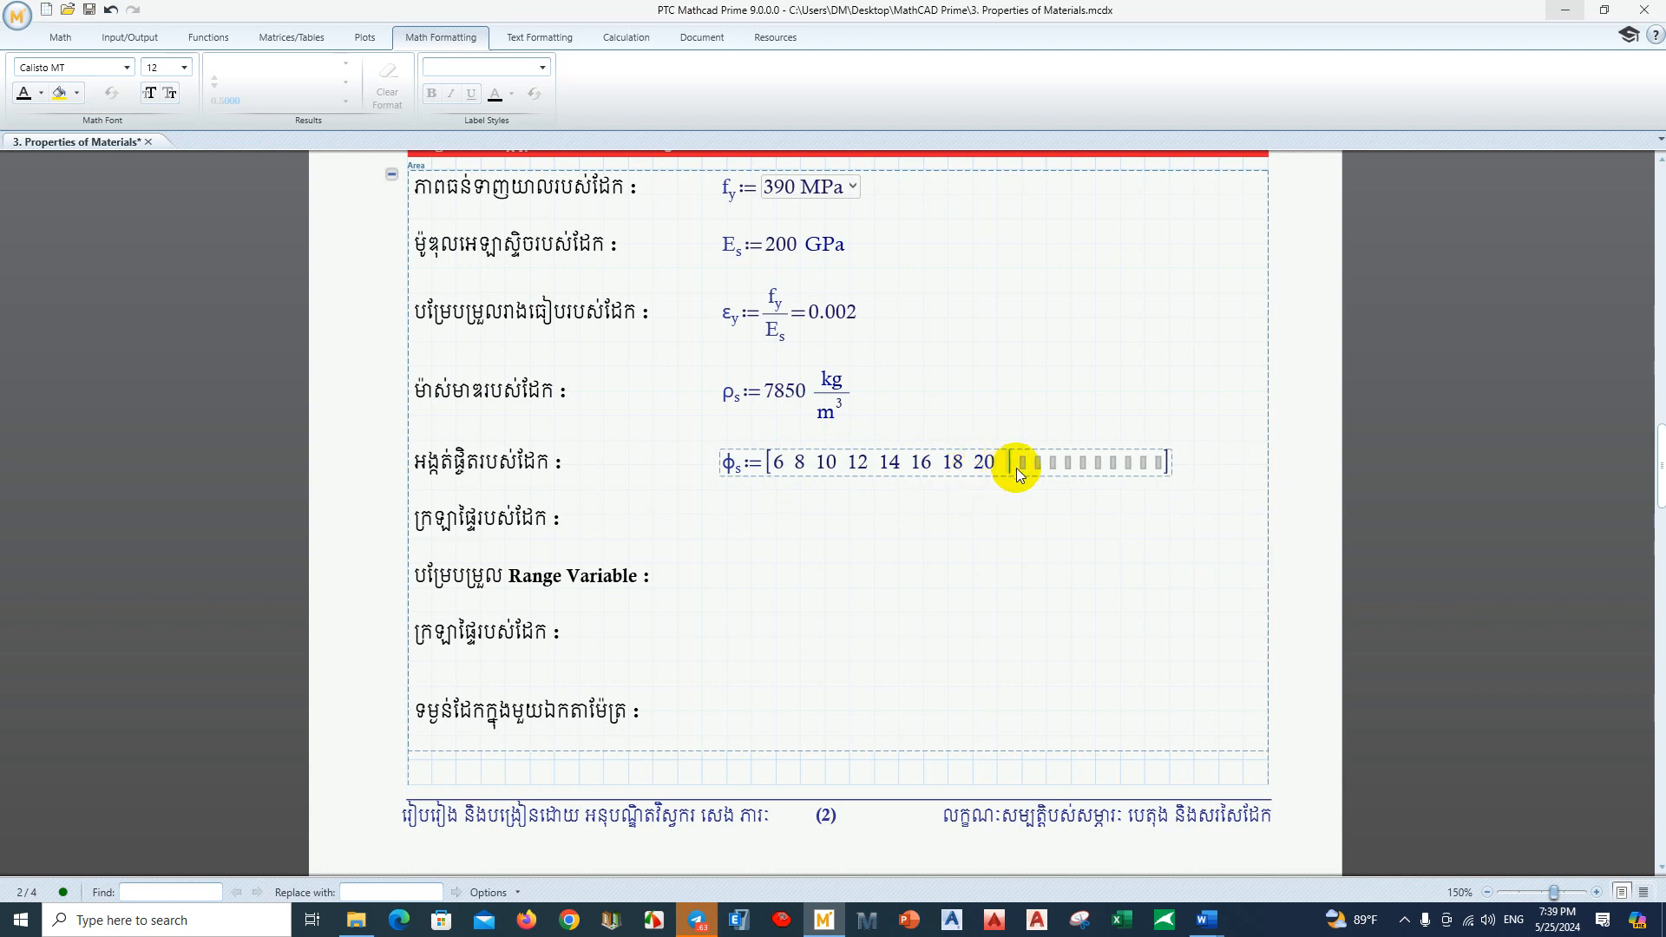
Step: Continue the φ_s matrix with the diameters 22, 25, 28, 32, 36, 43 and 57
text(22)
key(Tab)
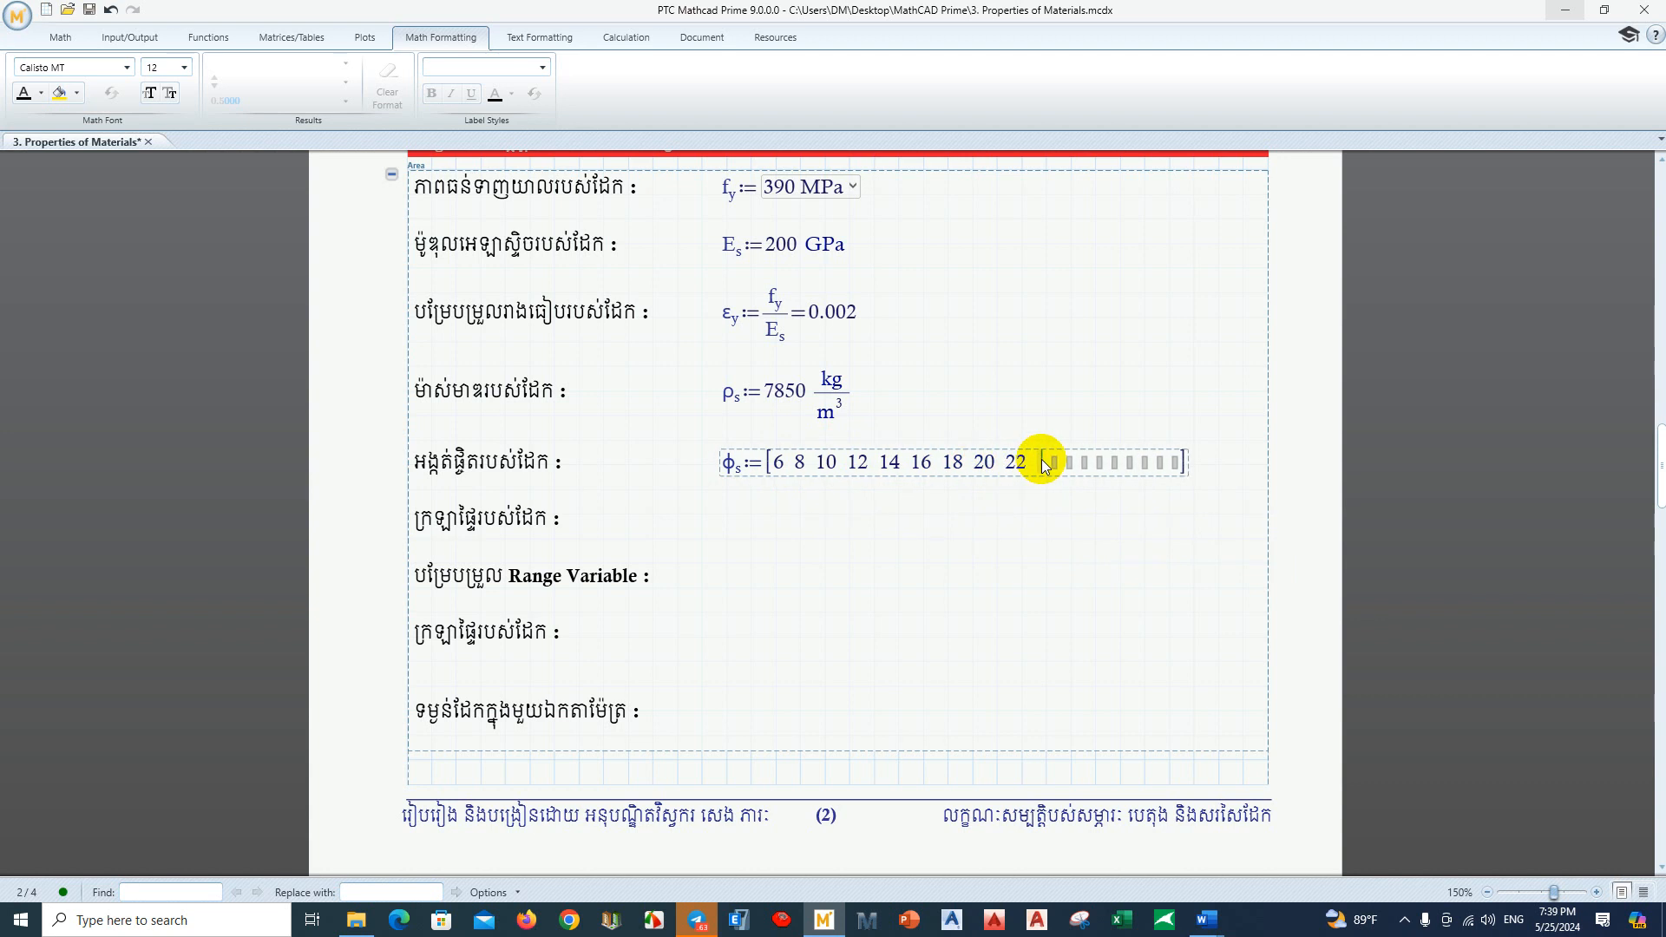
text(25)
click(1074, 470)
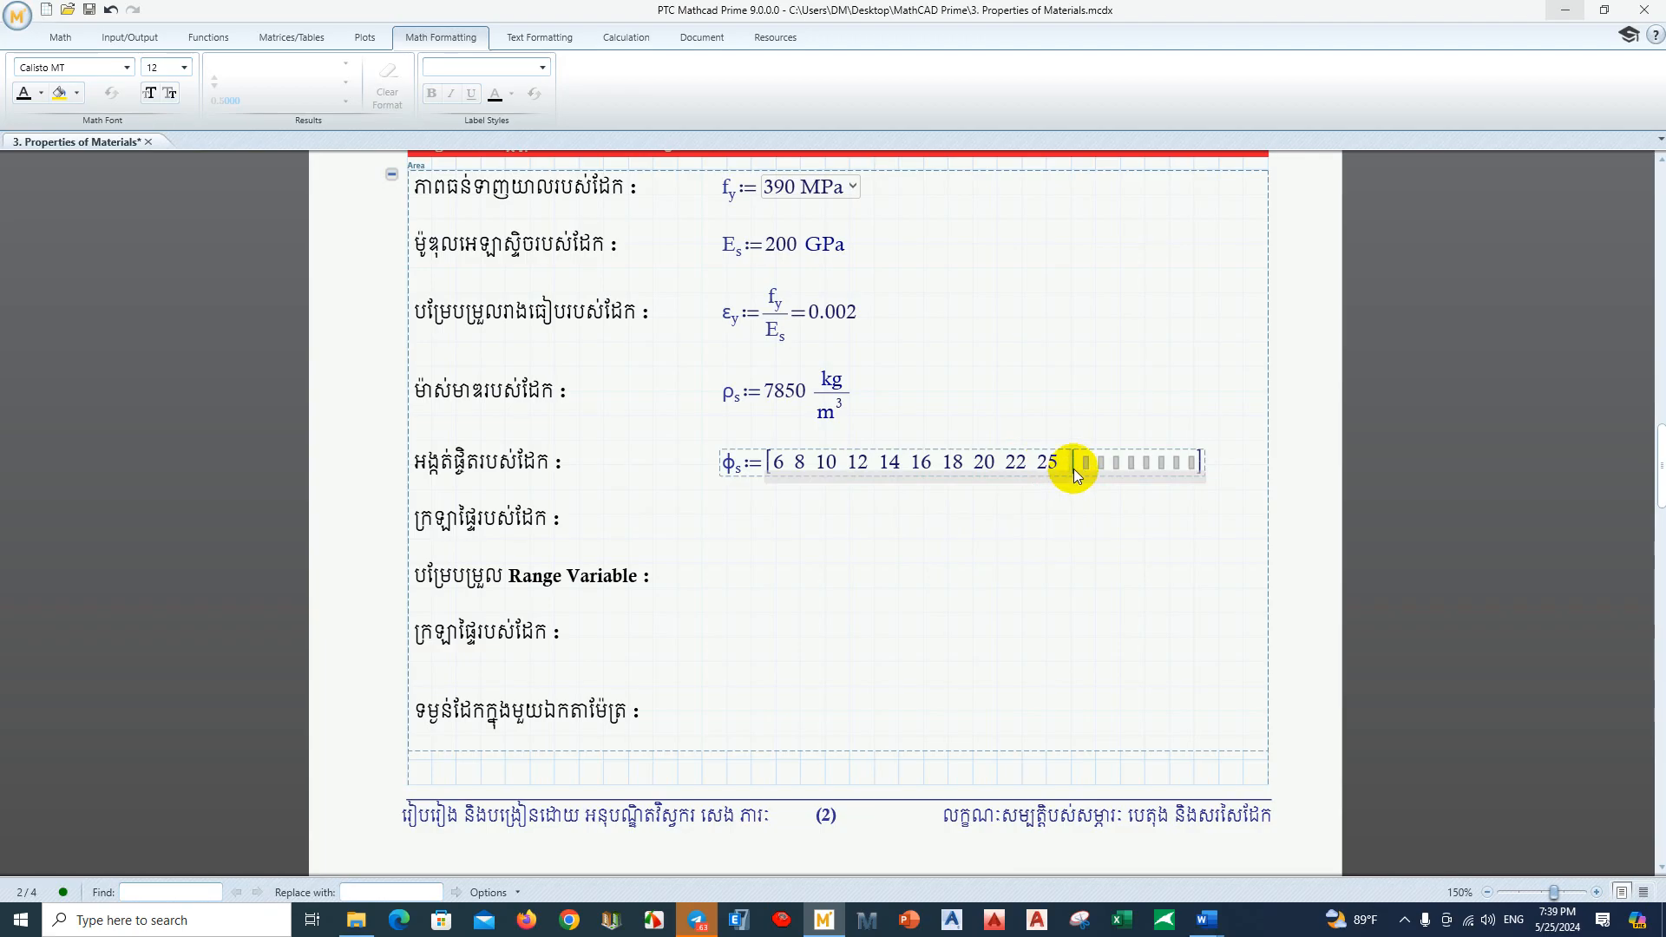
text(28)
click(1100, 464)
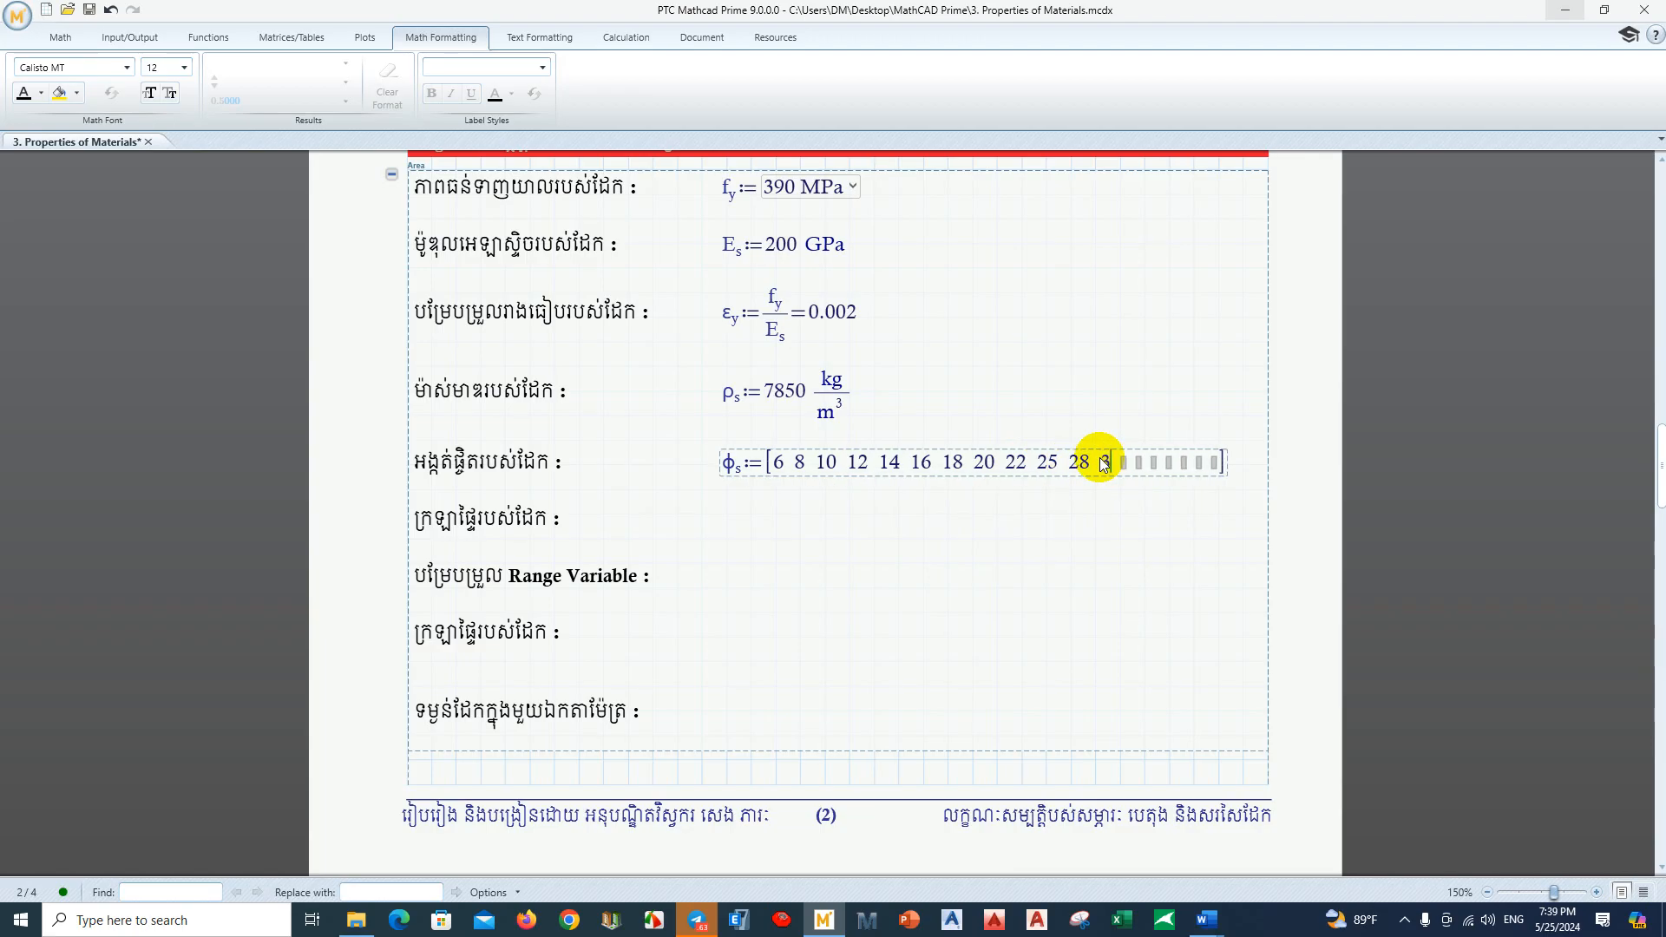
text(32)
click(1133, 471)
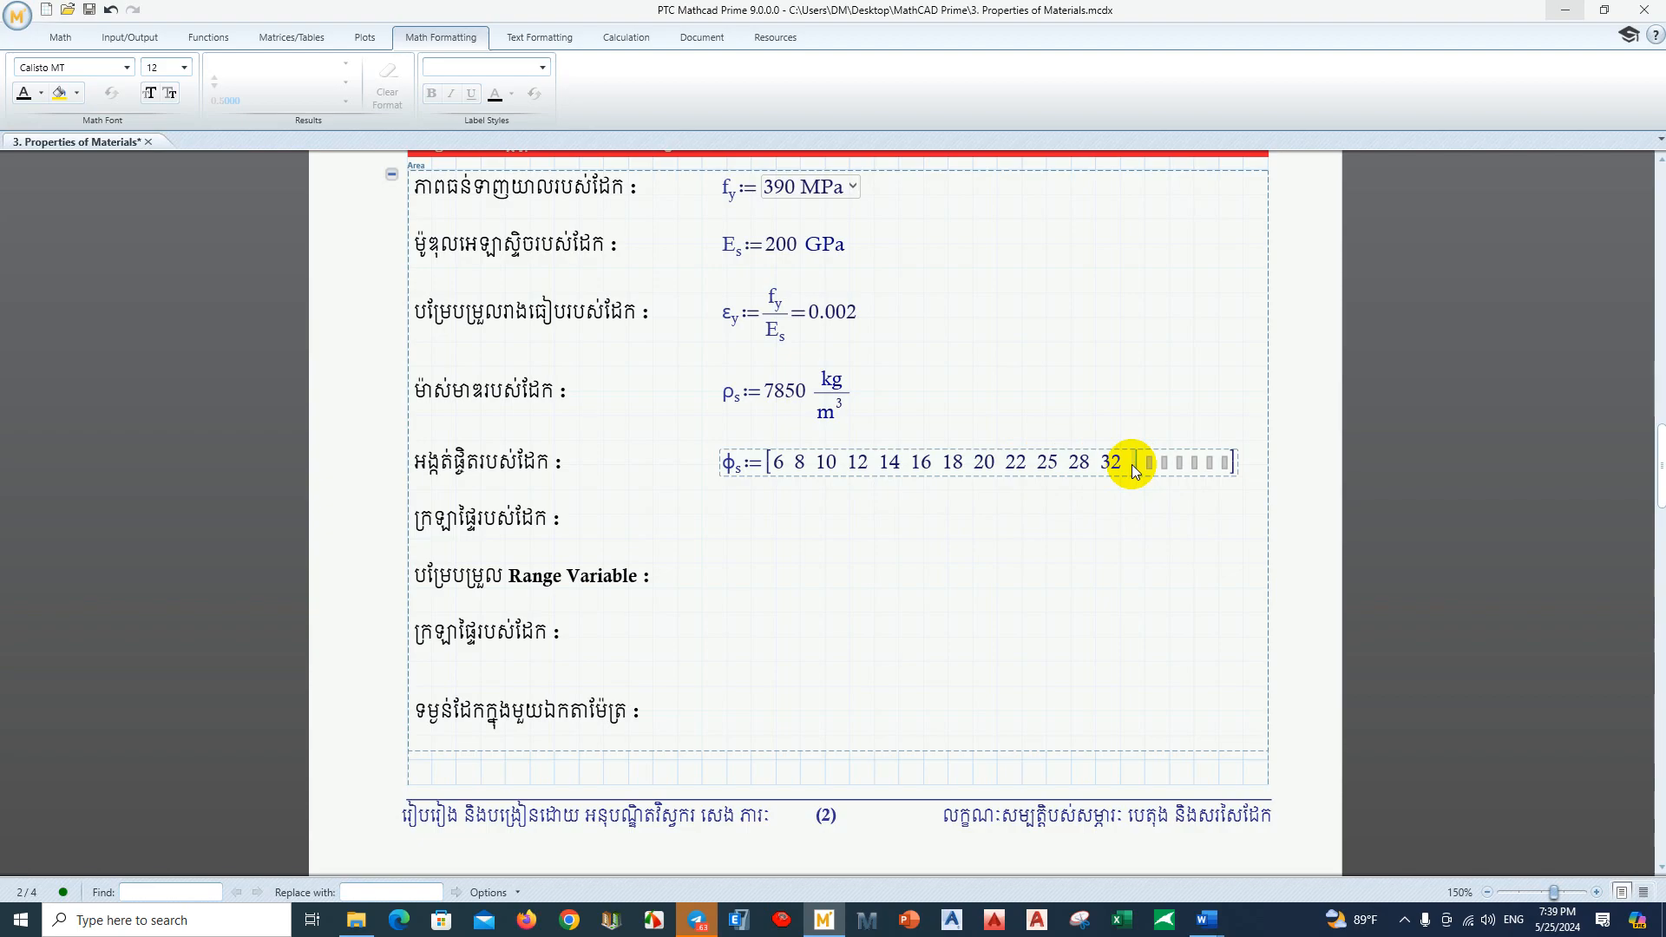
text(36)
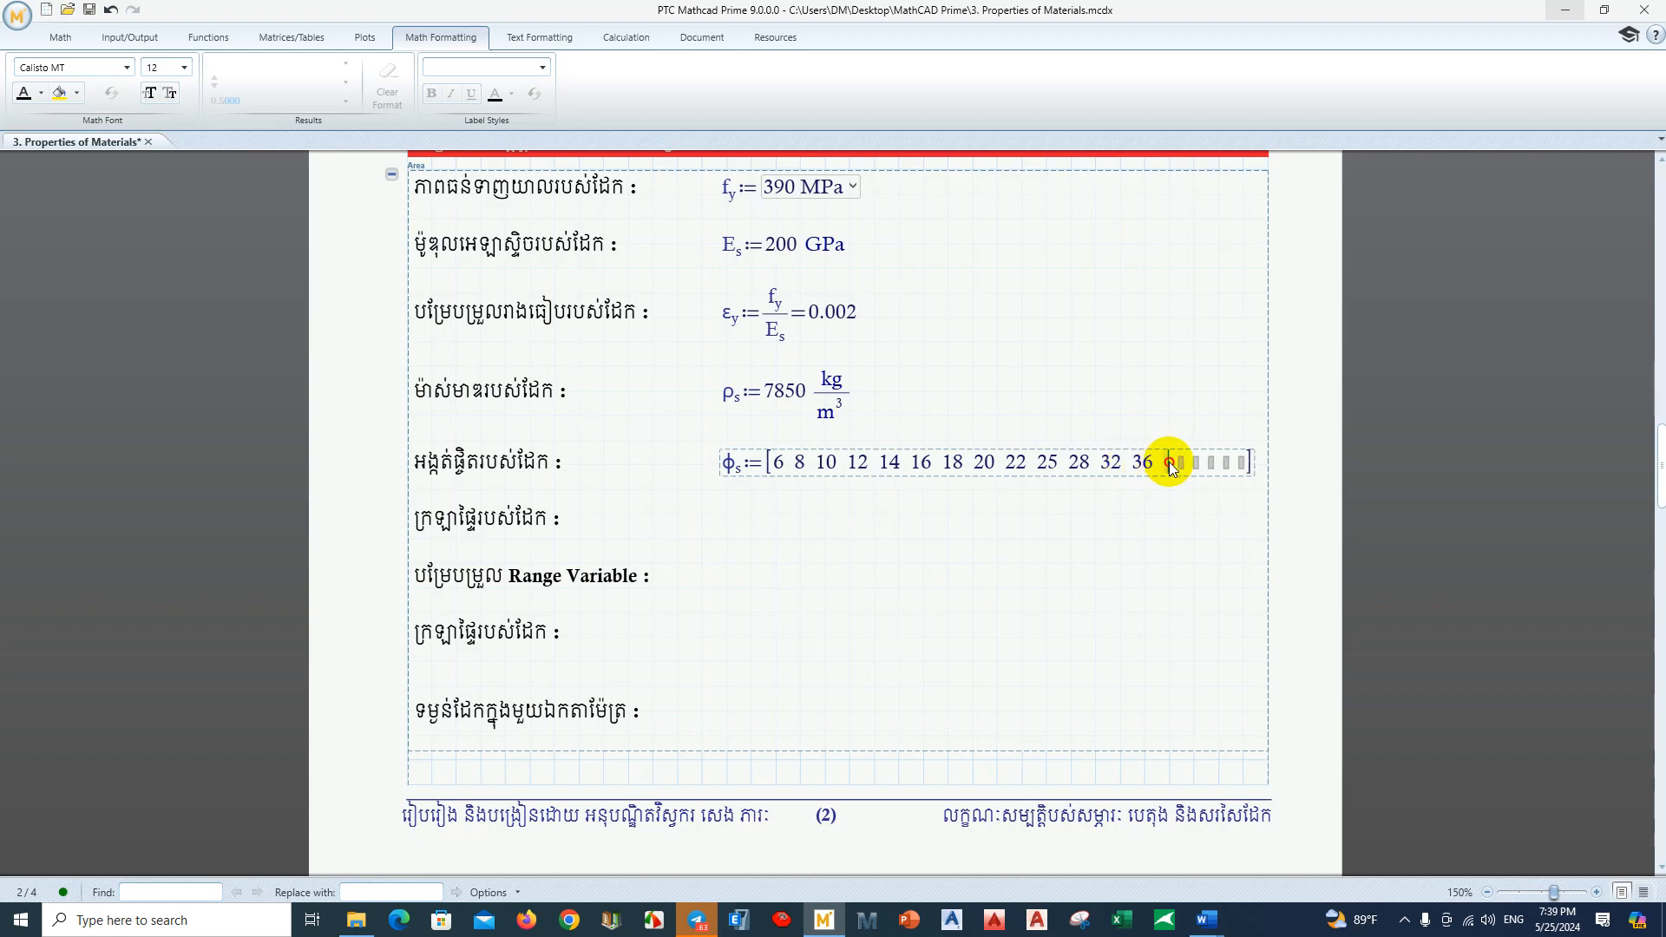
click(1170, 468)
text(43)
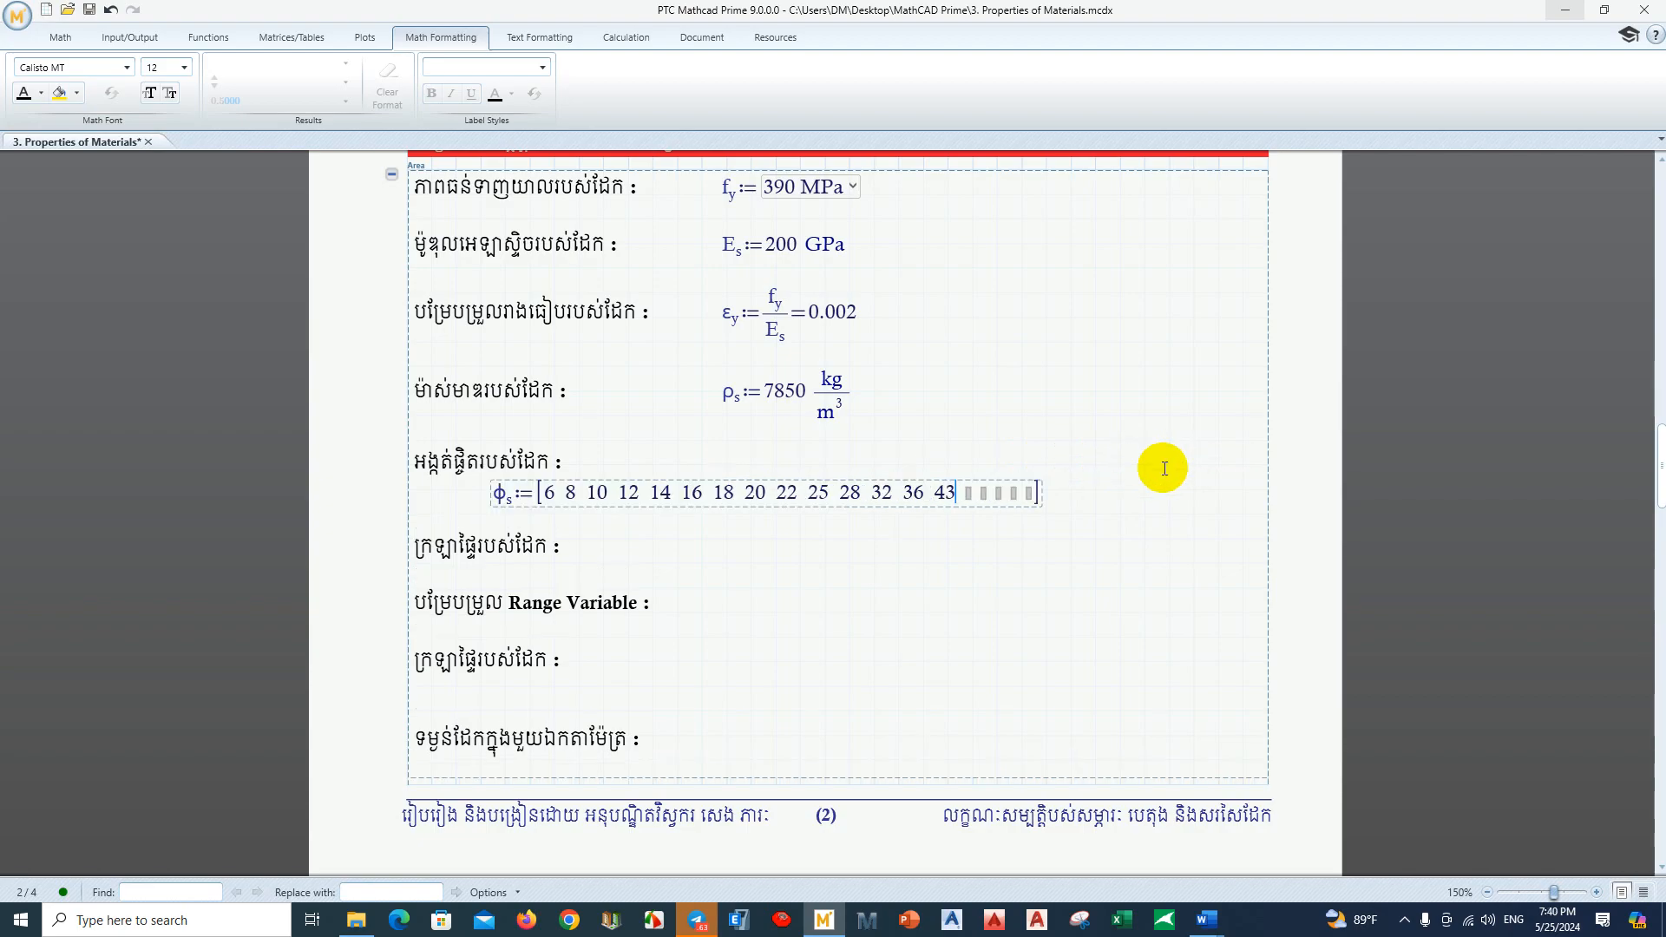
click(976, 493)
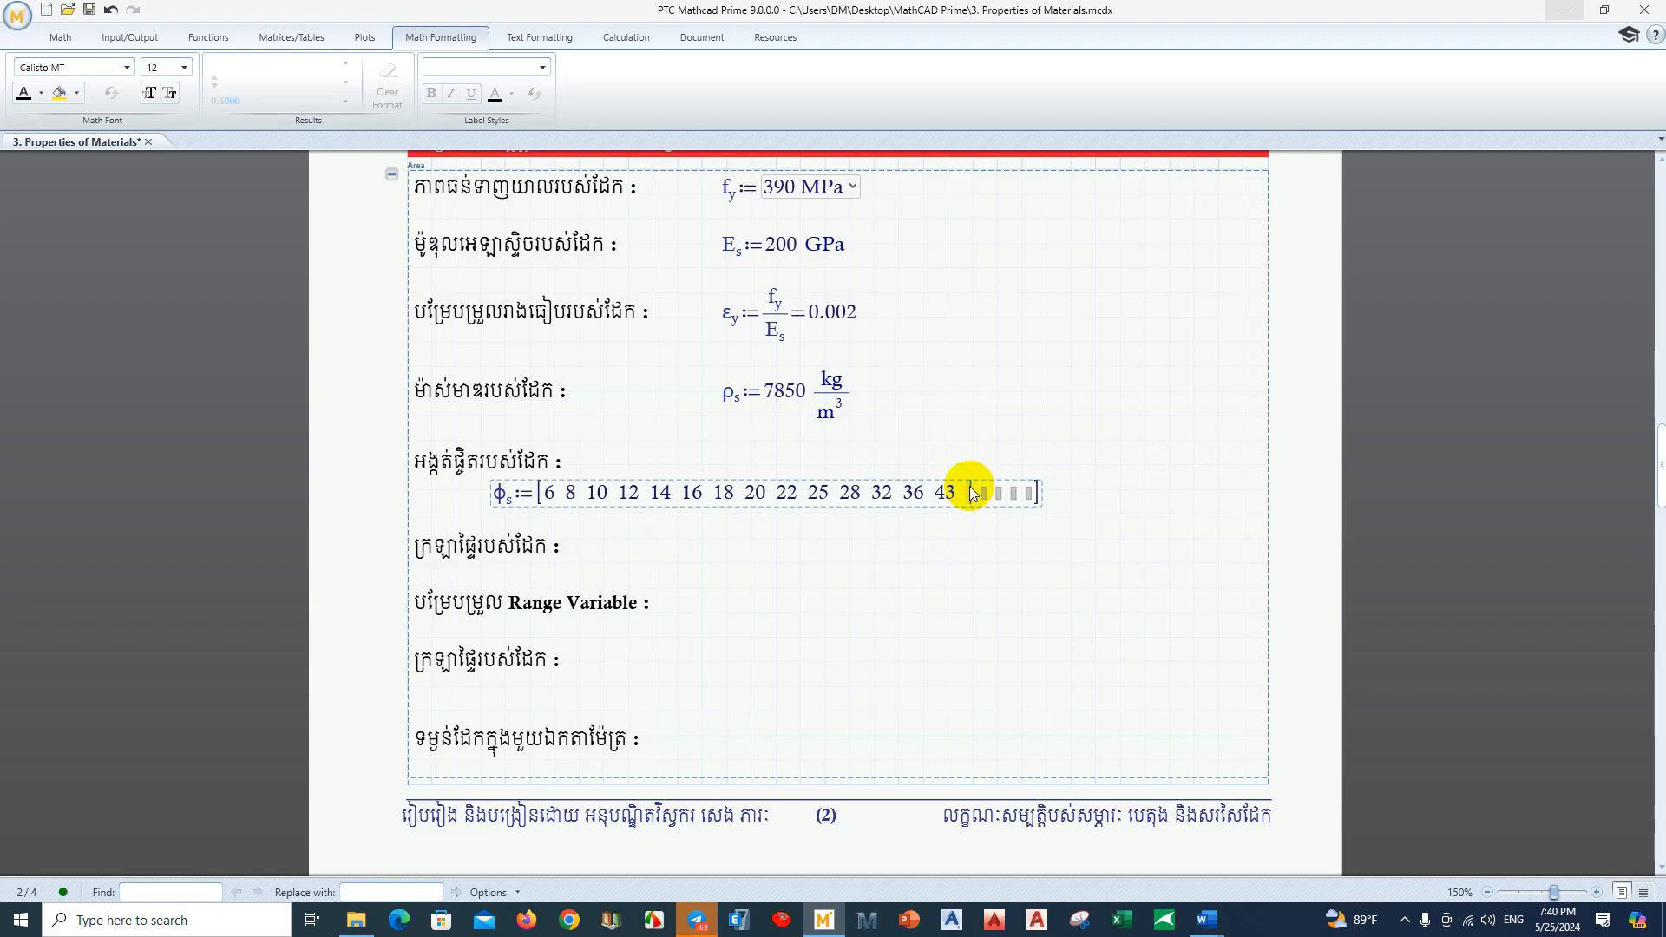
text(57)
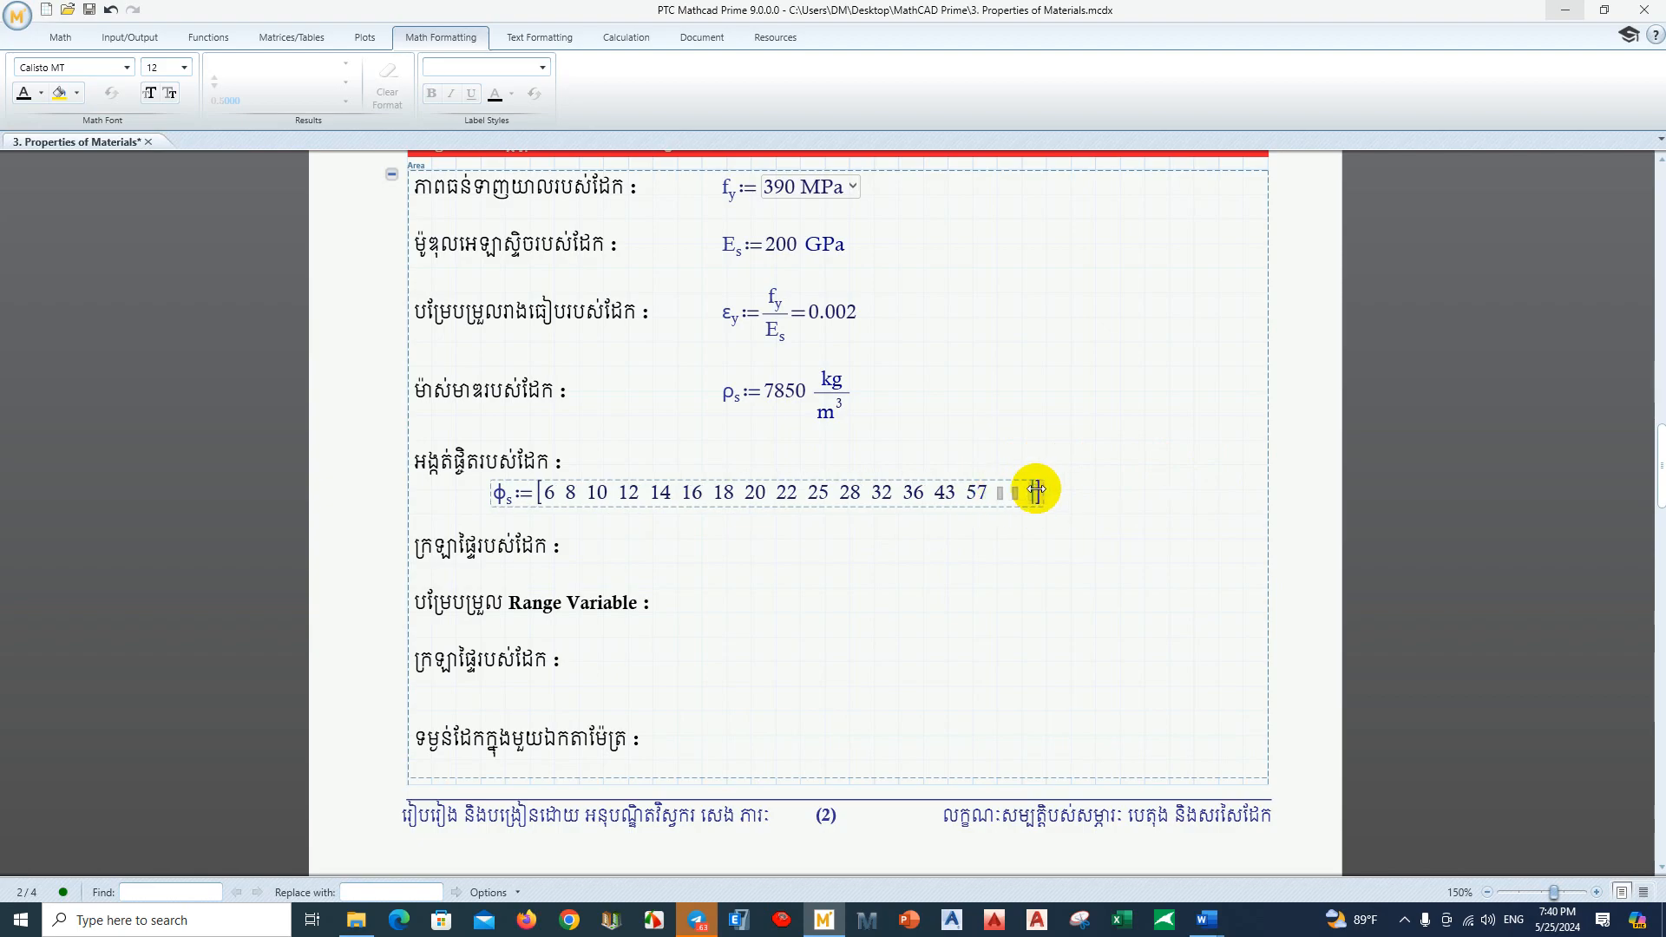
Step: Delete the empty columns after 57 and multiply the φ_s matrix by the unit mm
drag(1036, 490, 1009, 521)
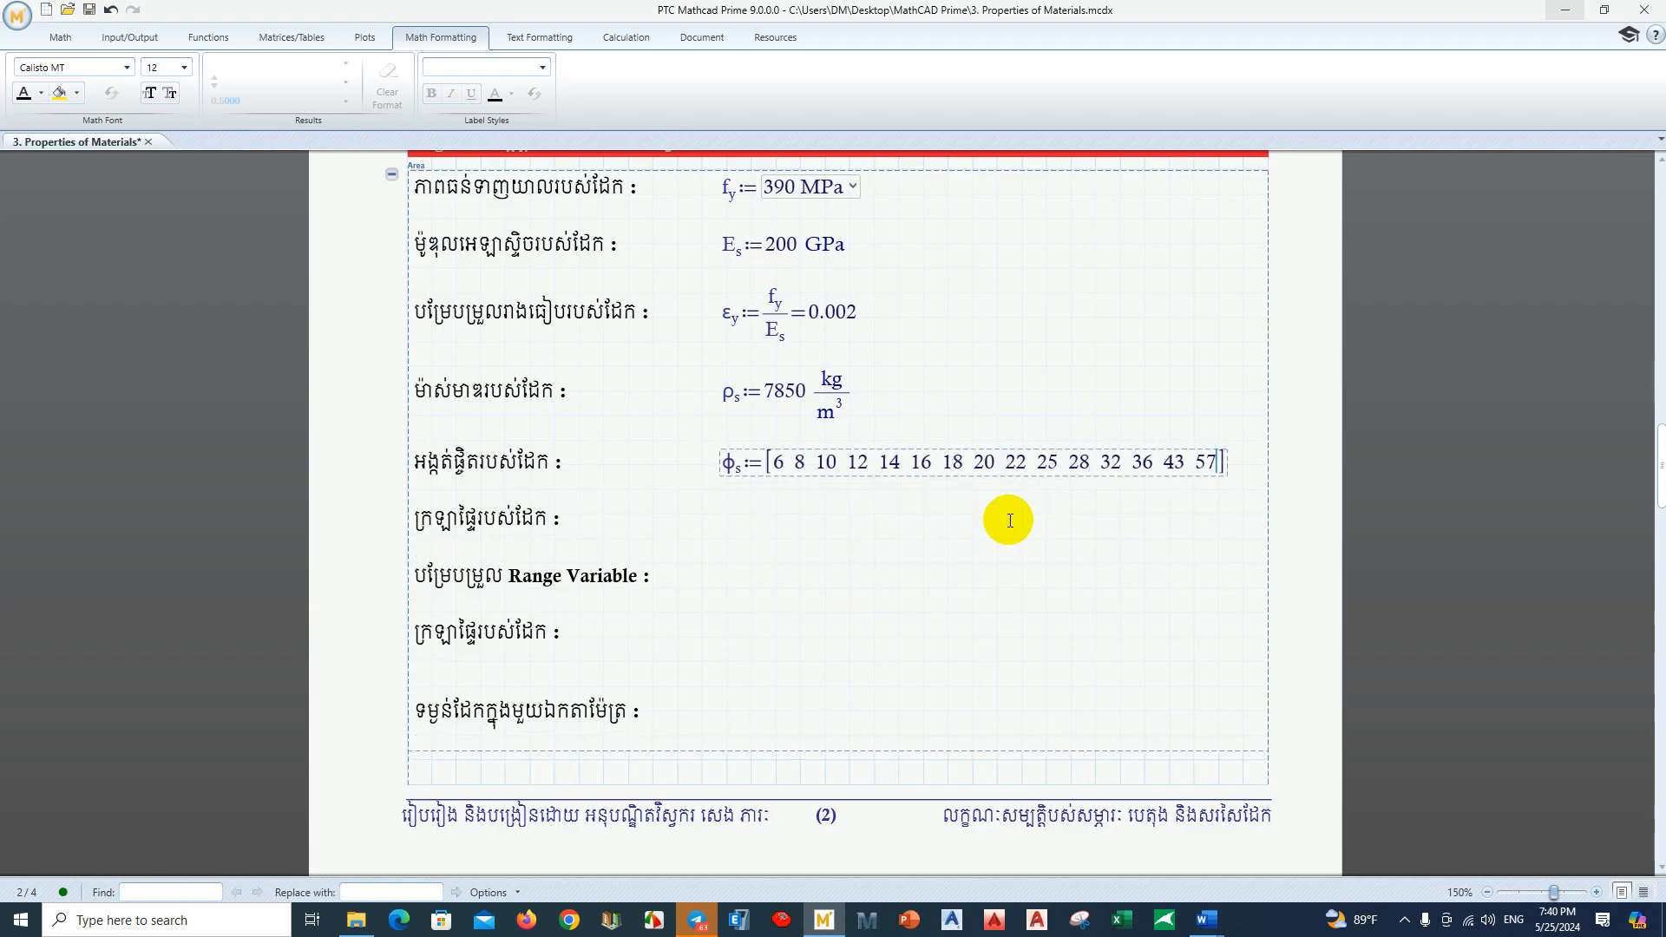
key(space)
key(space)
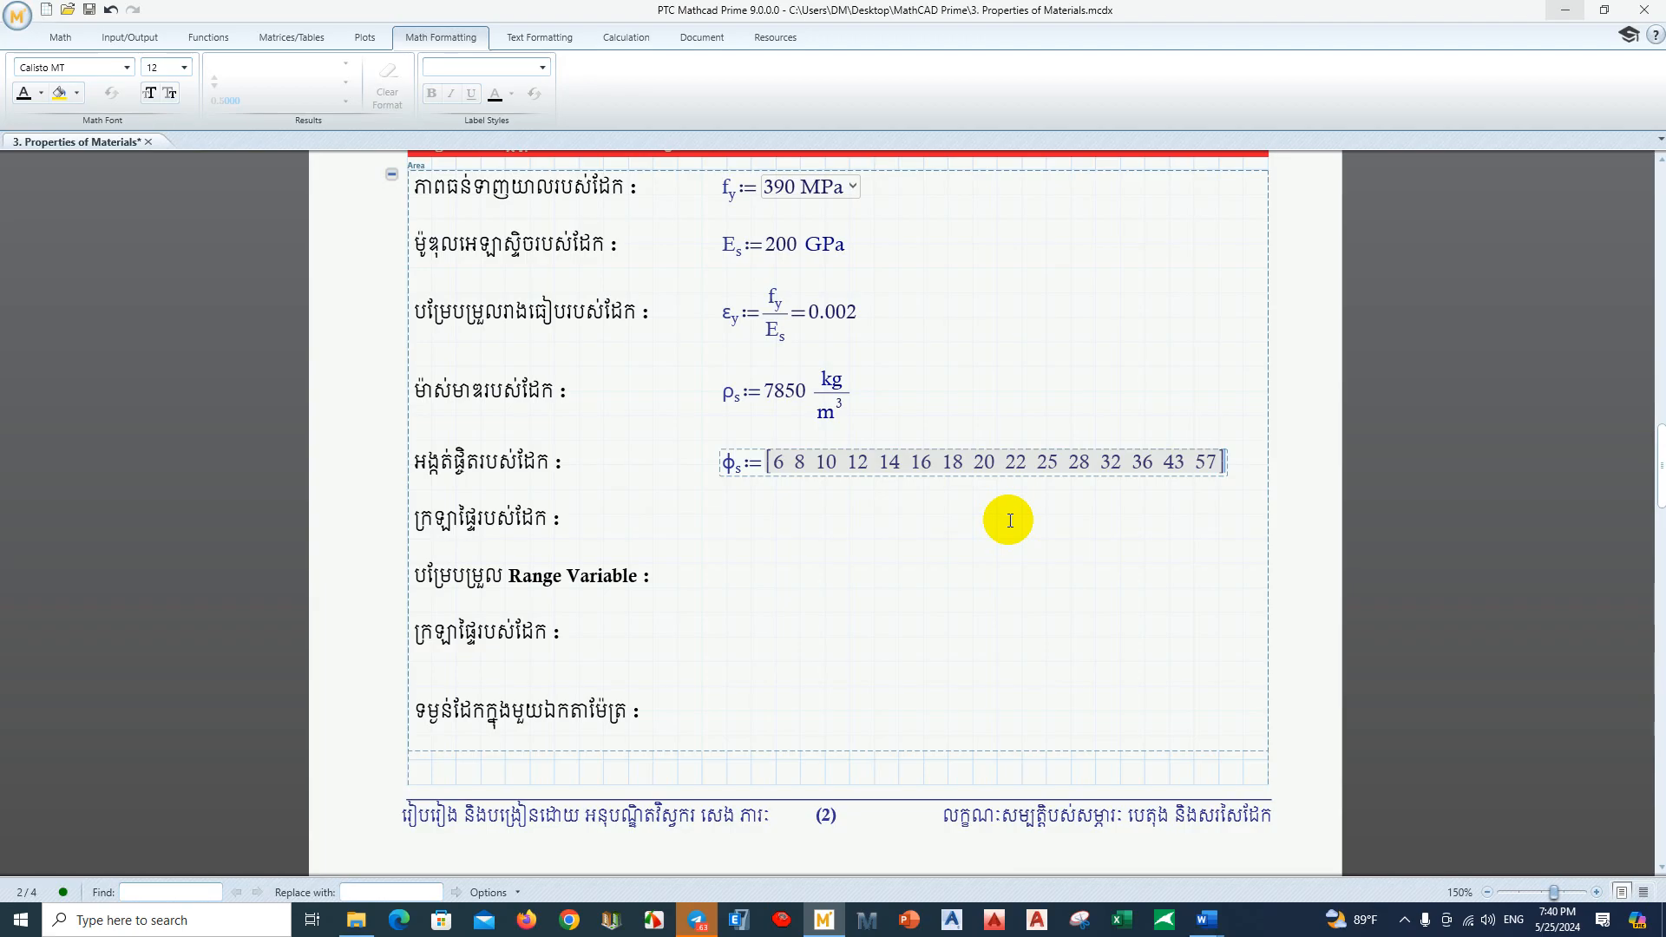
text(*)
text(m)
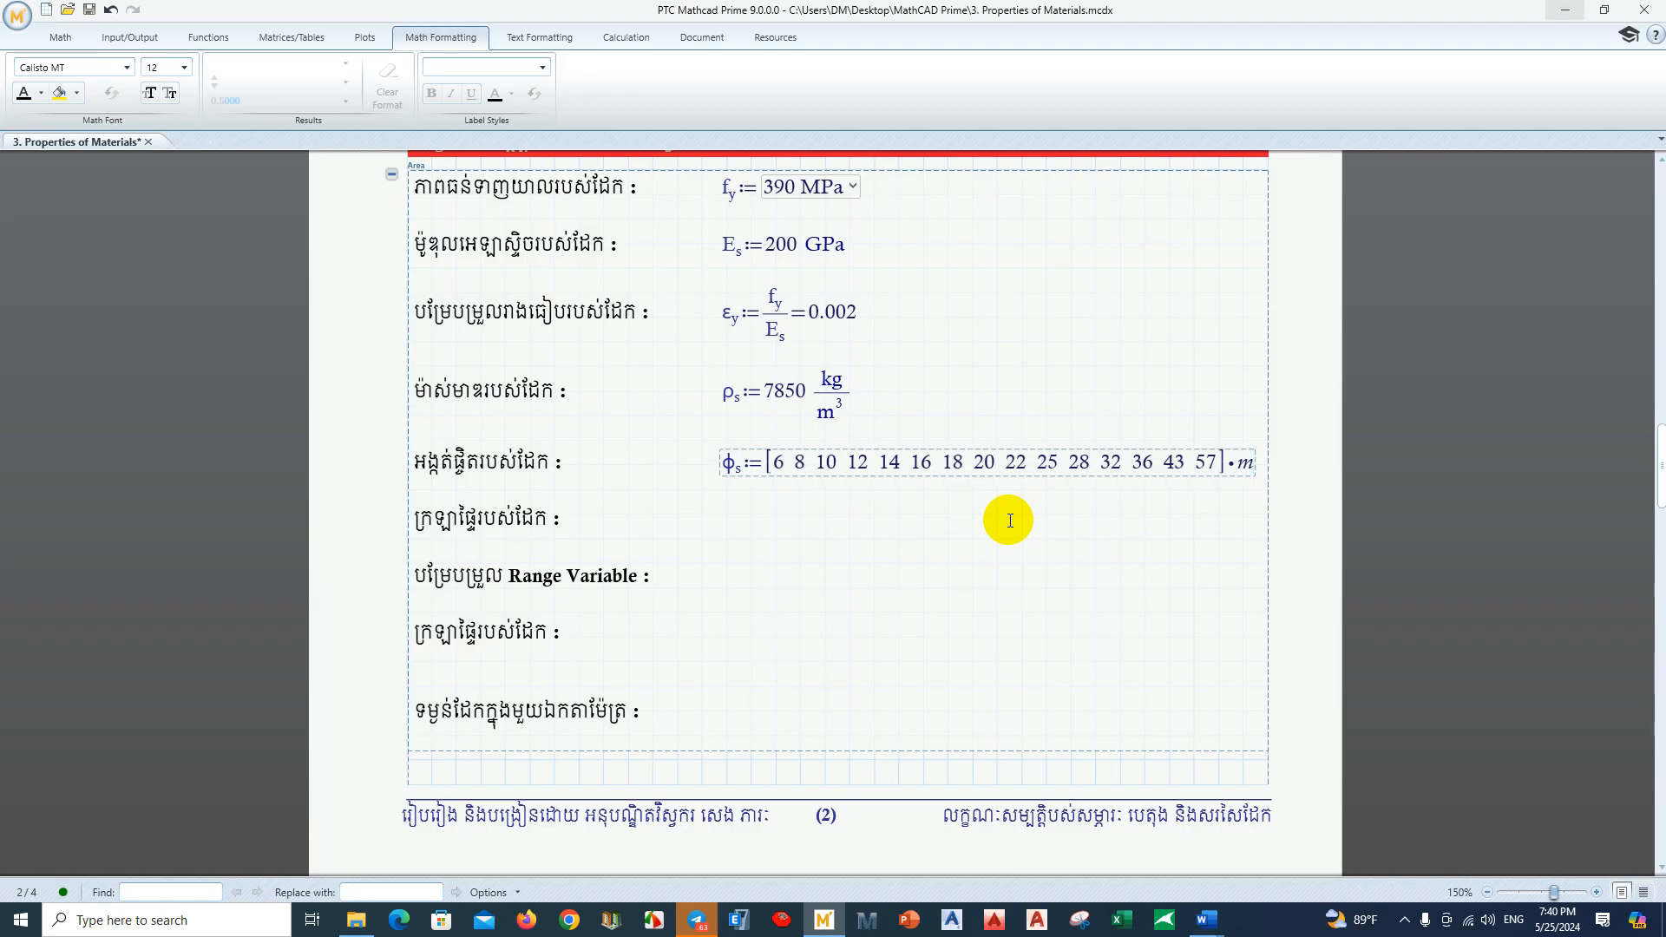
text(m)
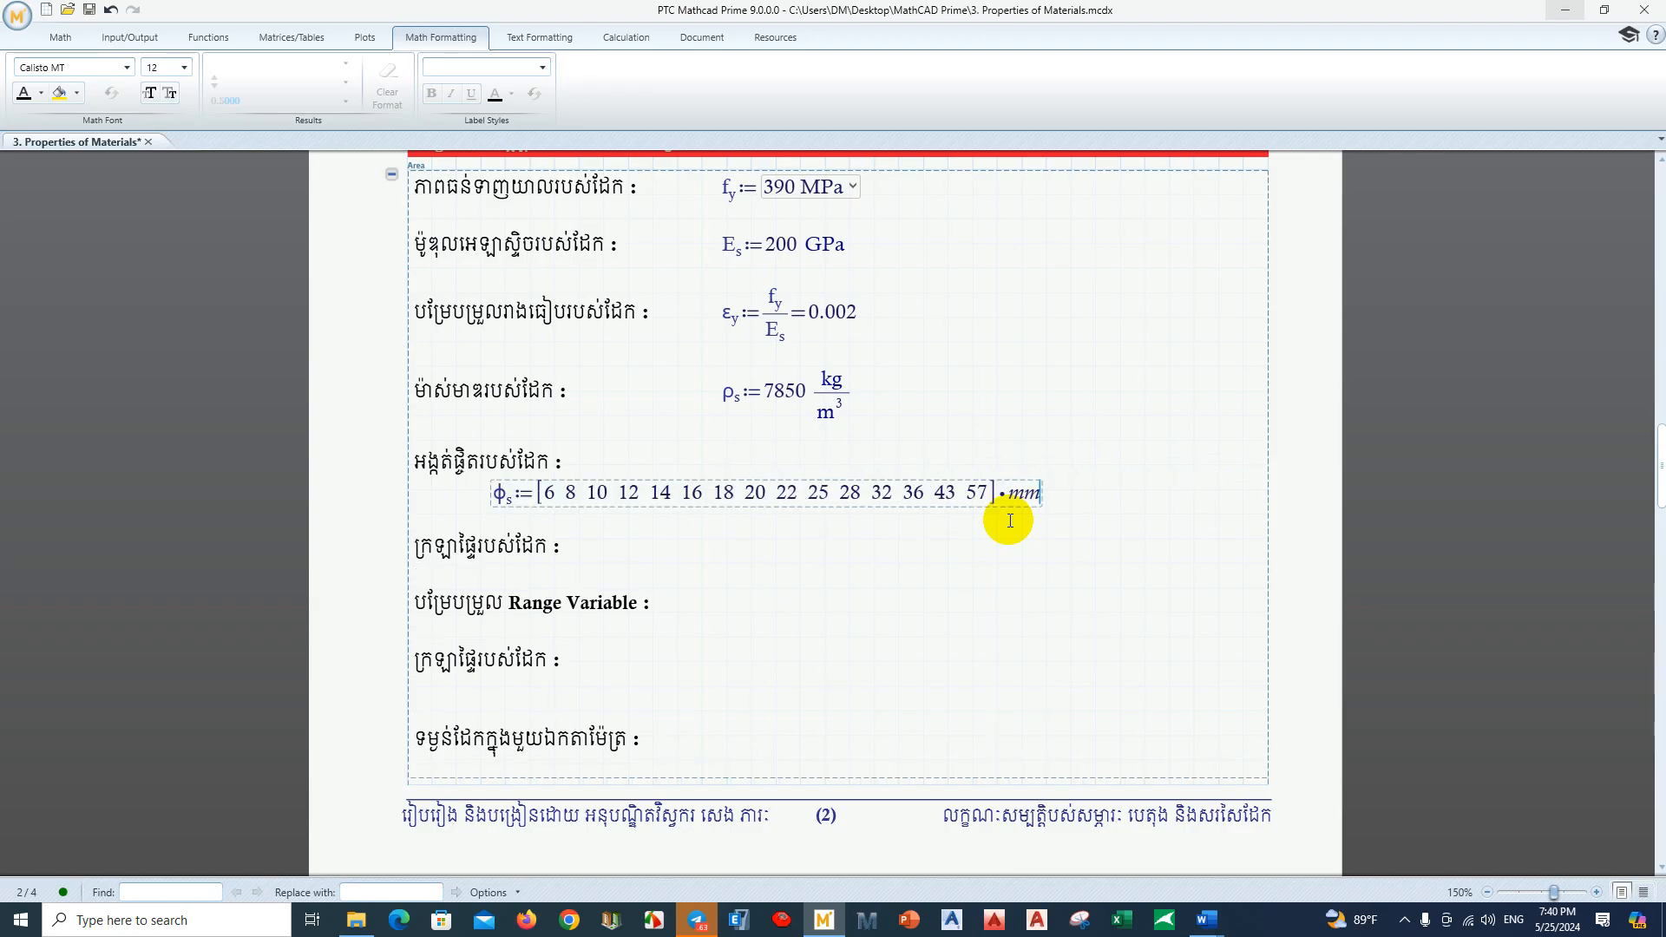
key(space)
key(space)
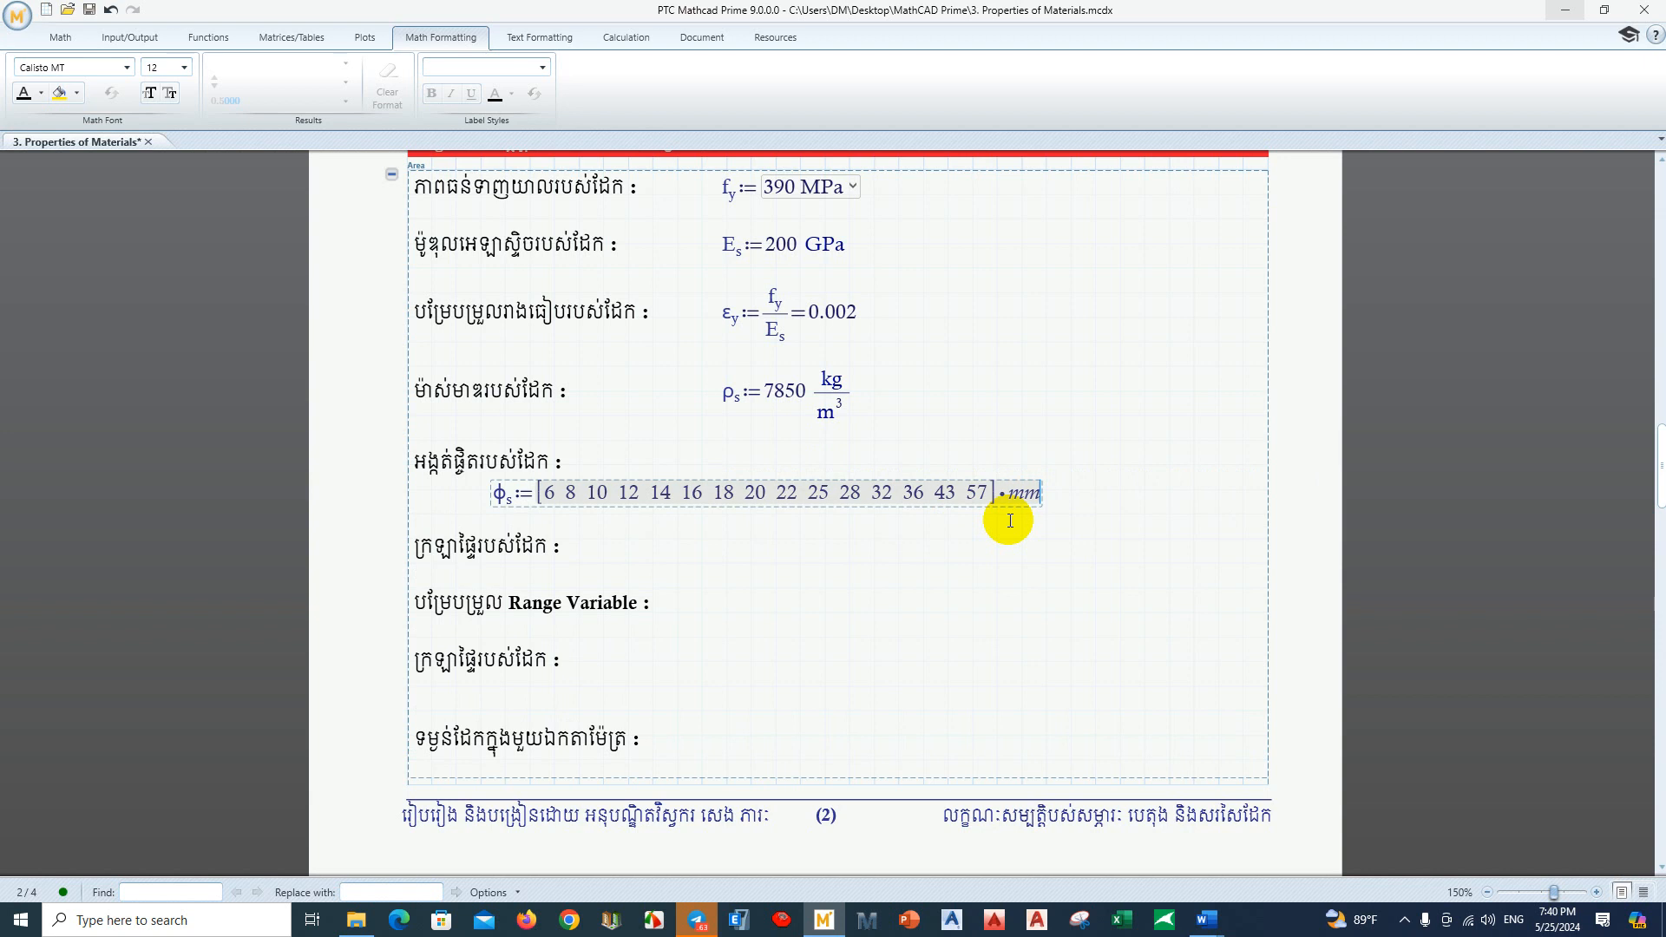
Step: Transpose the φ_s matrix expression, including its mm unit, and move the definition onto the same line as its label
key(ctrl+shift+t)
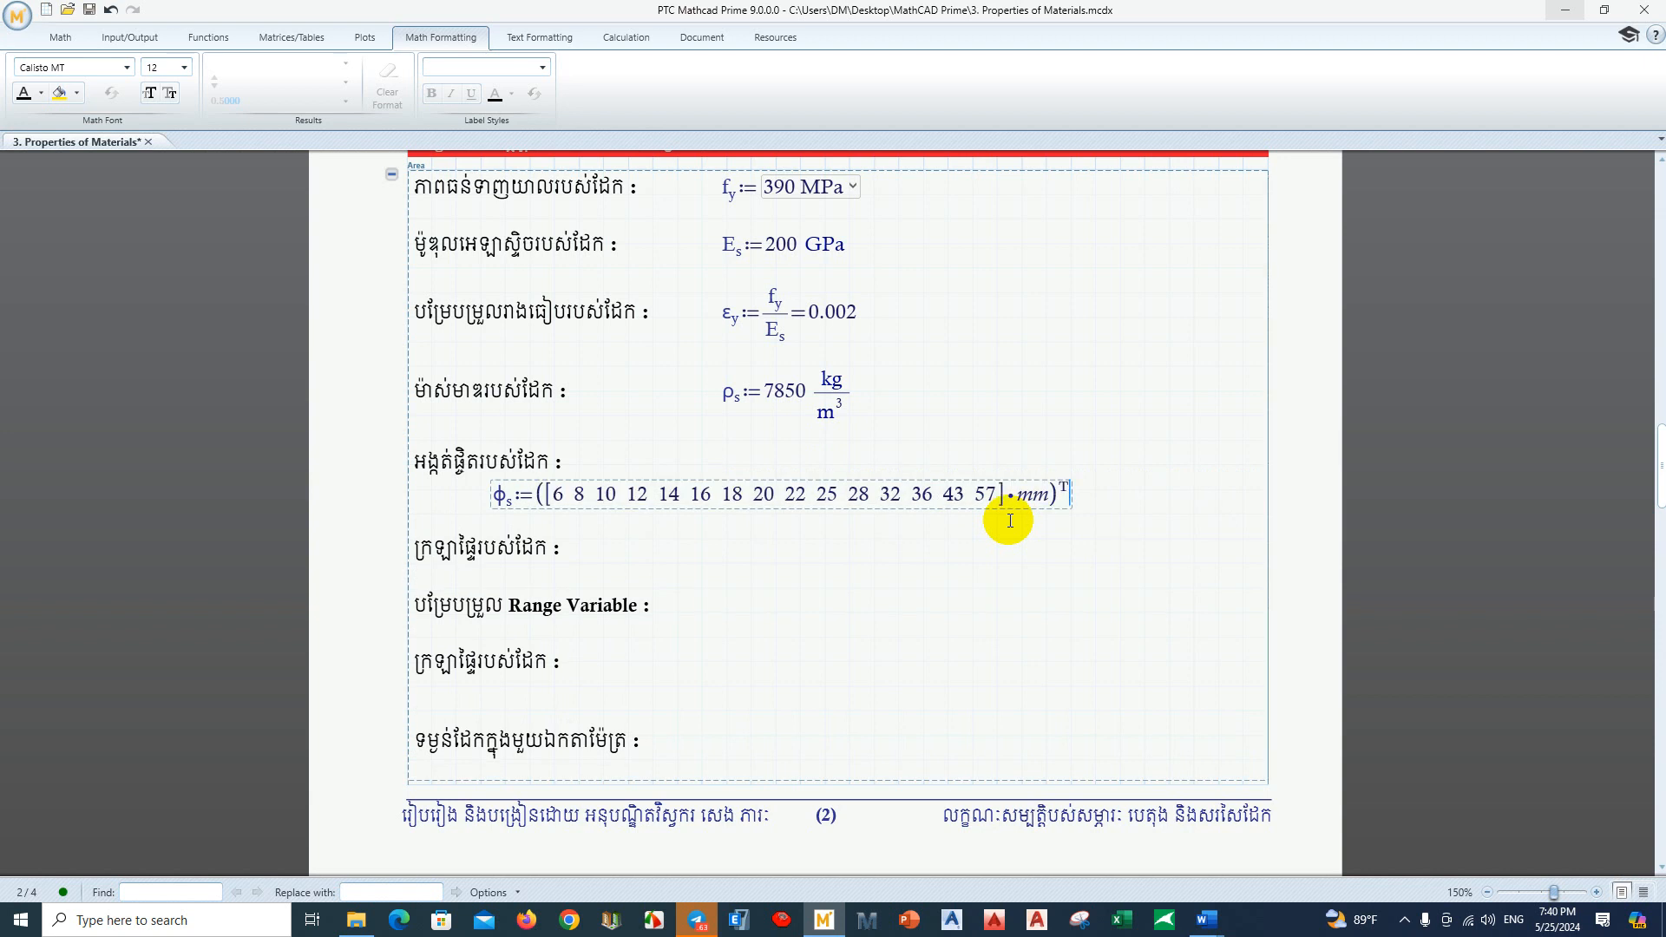
click(1010, 520)
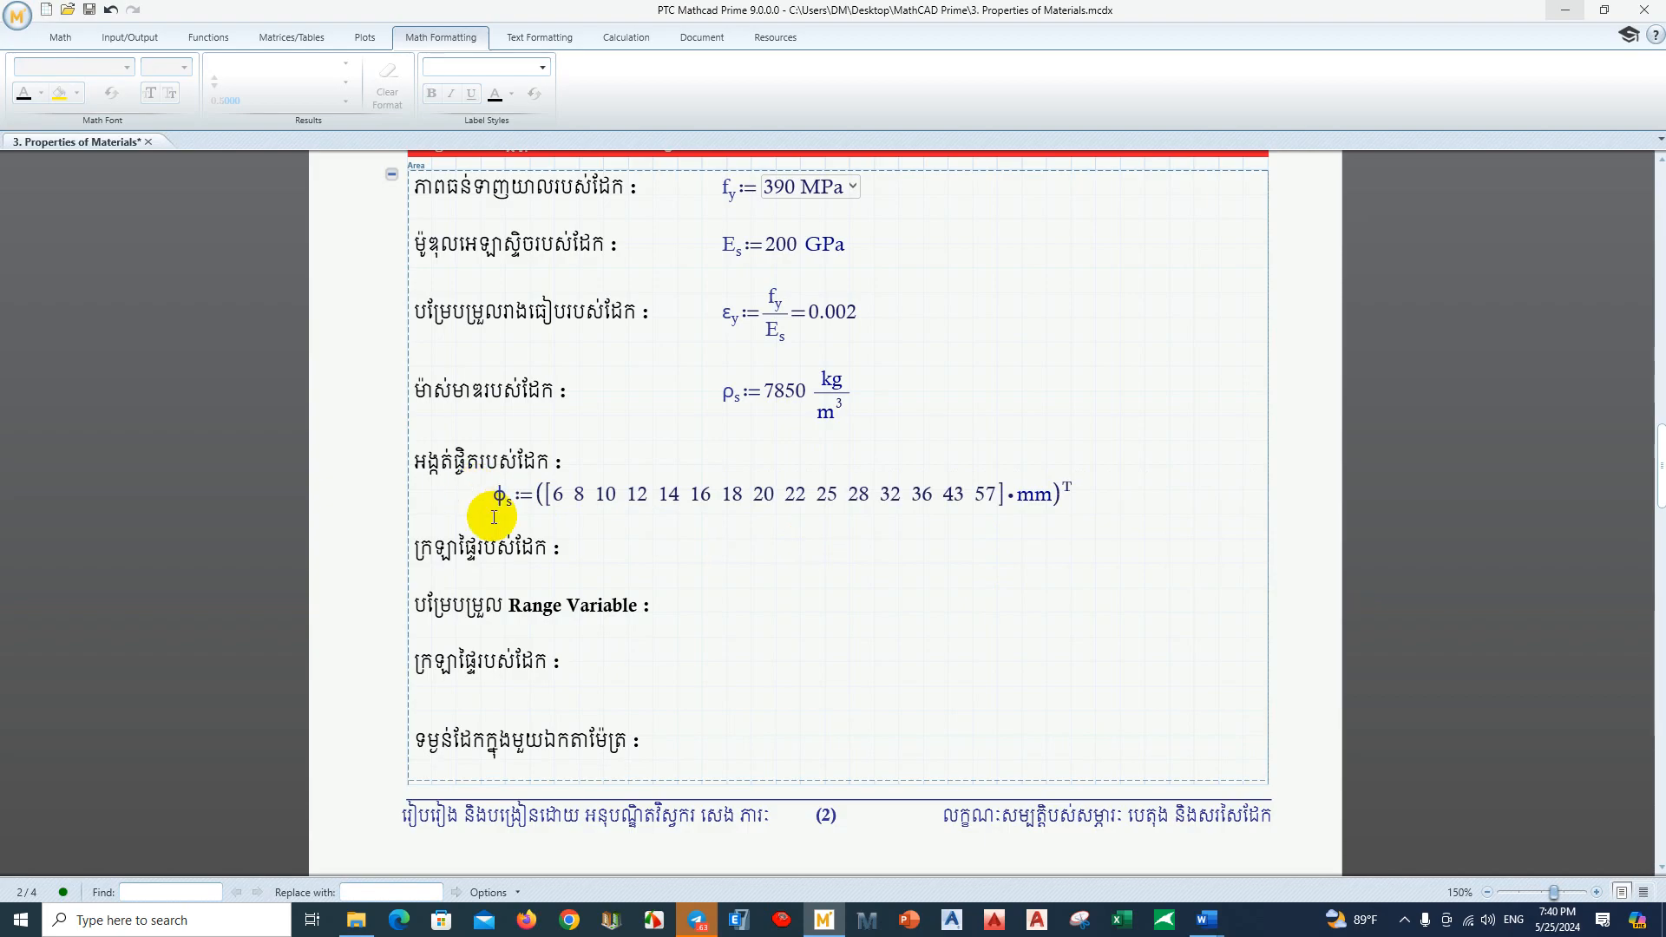
key(BackSpace)
click(839, 521)
click(833, 462)
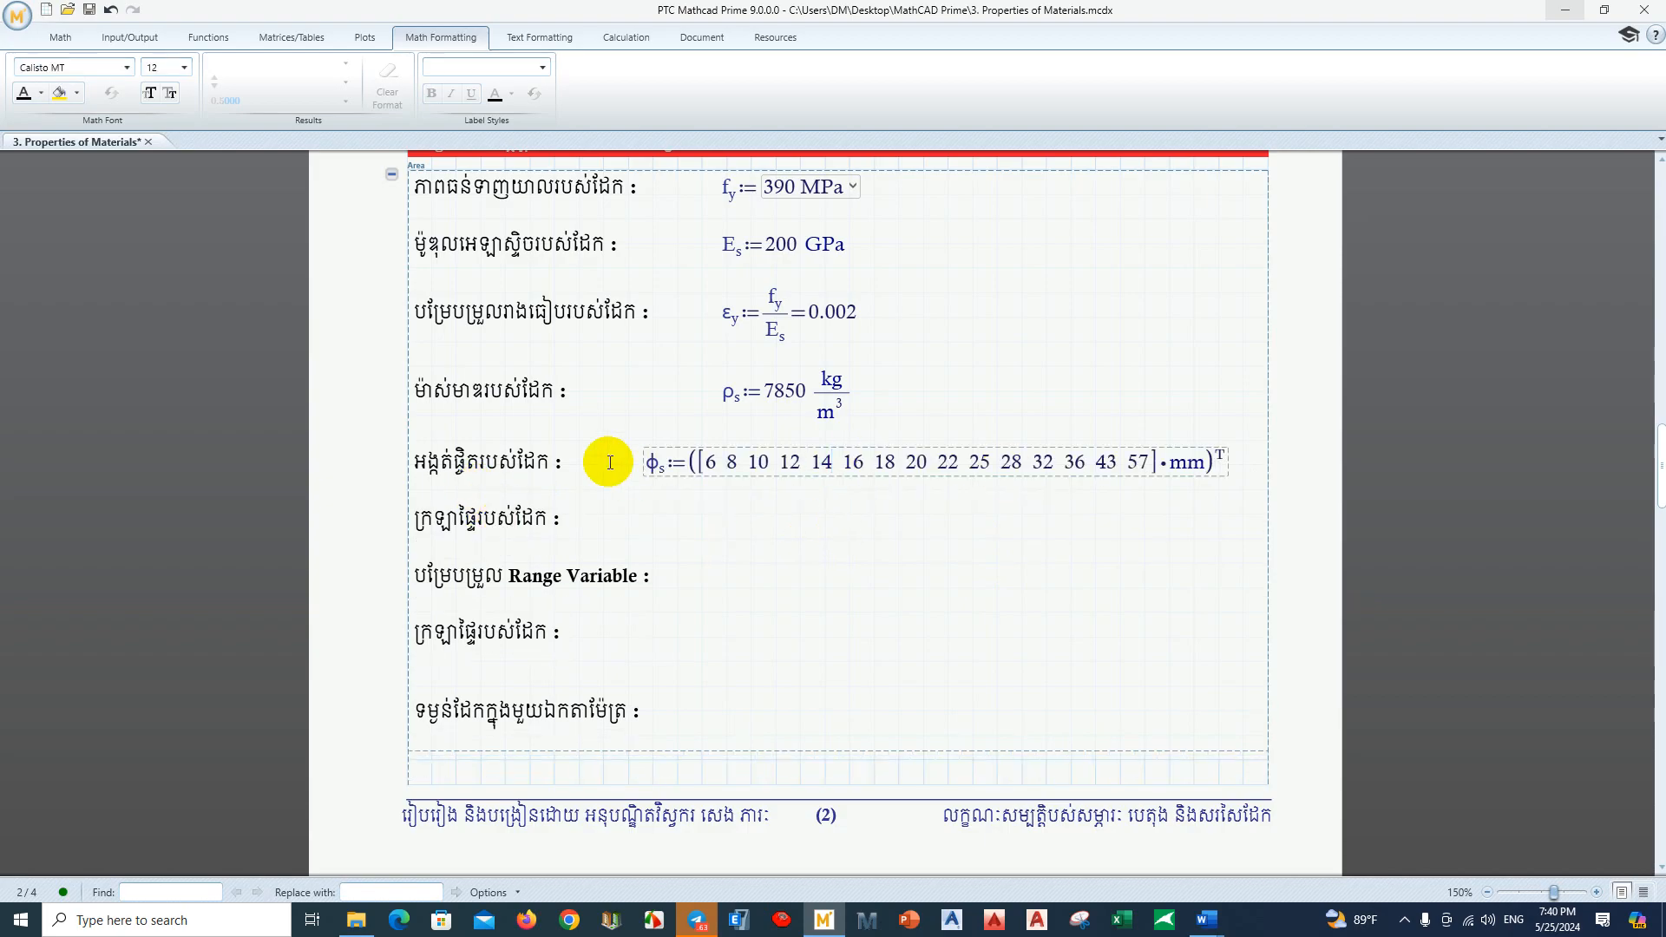
Step: Evaluate φ_s in the row below its definition and display the result in mm
click(656, 526)
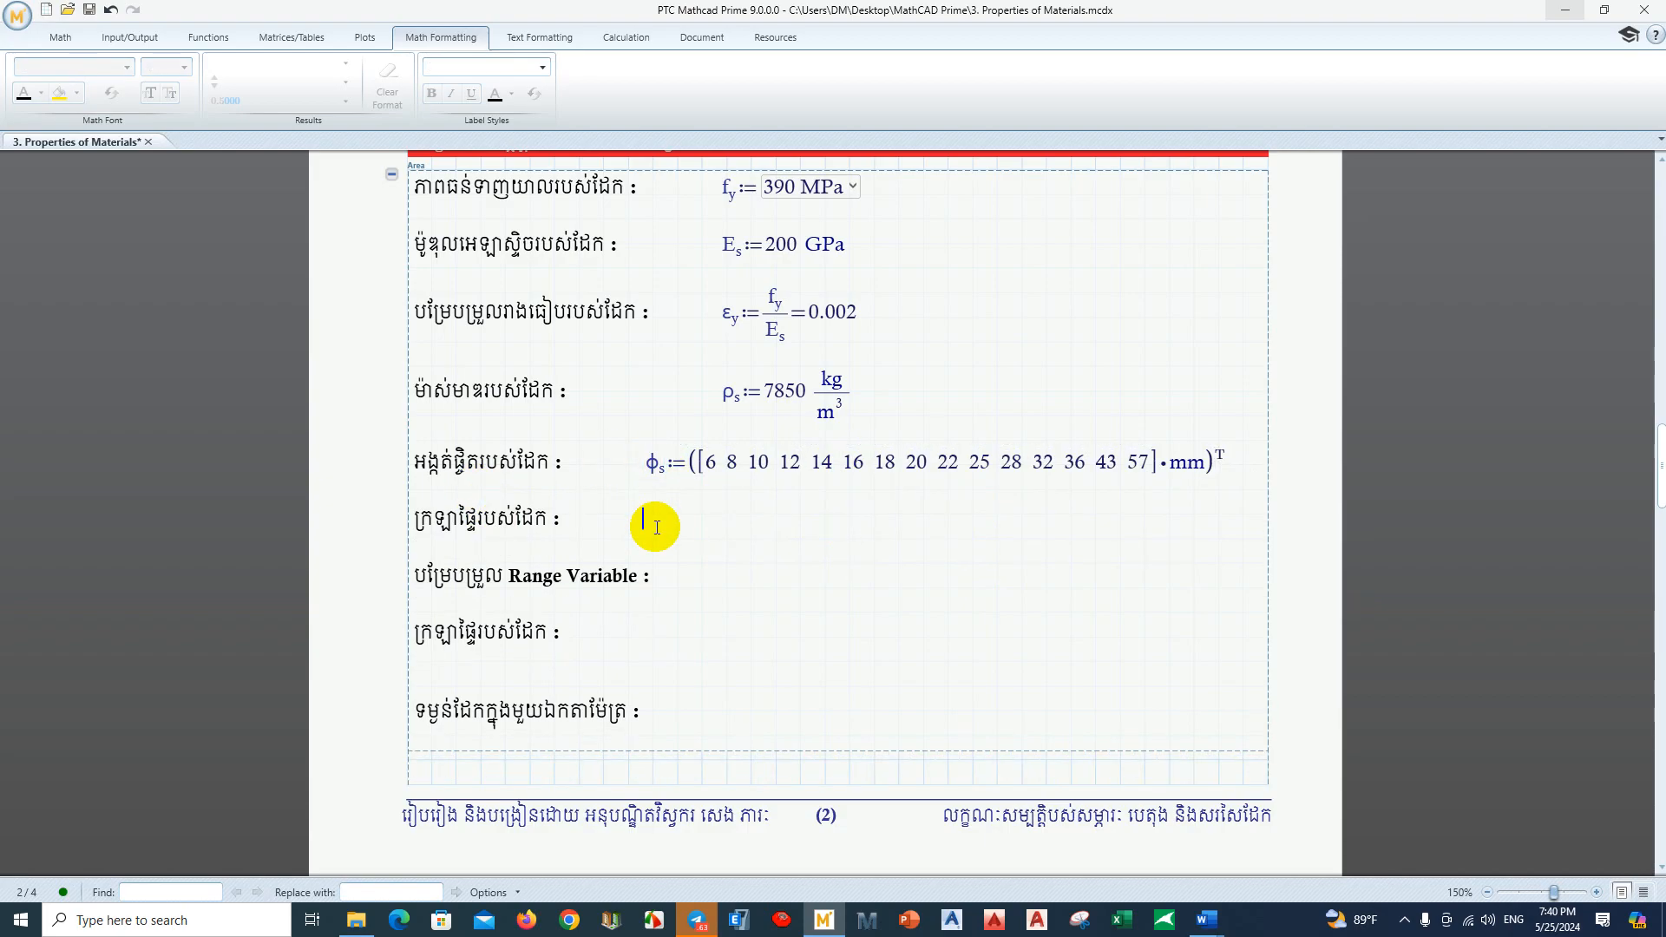
text(ϕs)
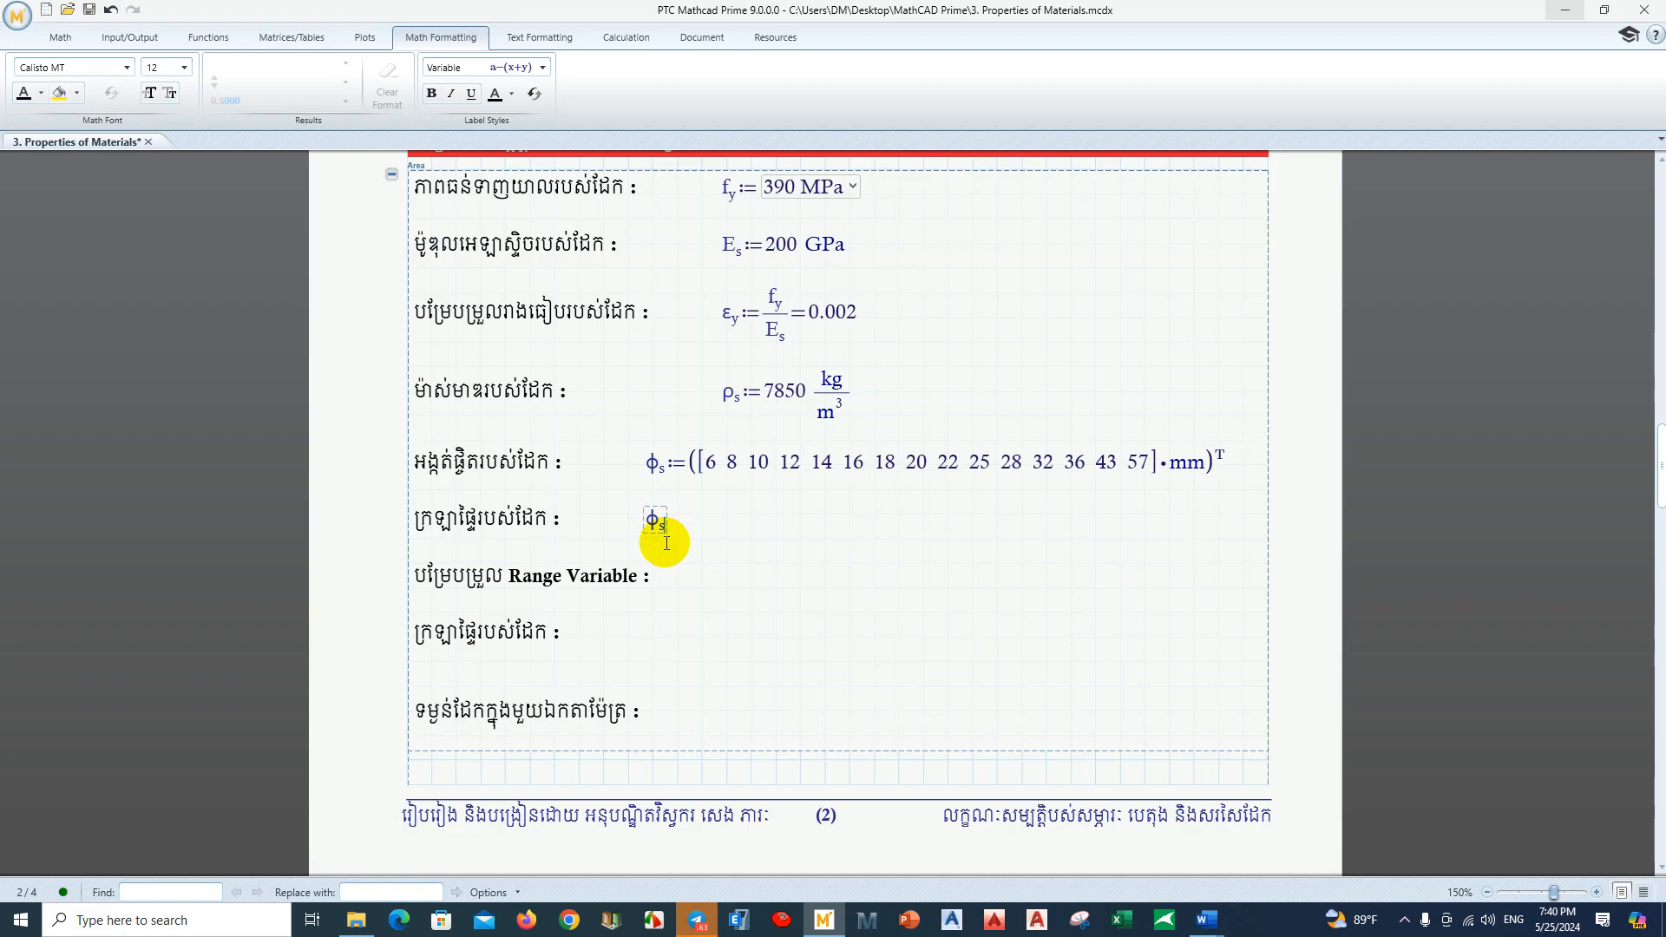
text(=)
scroll(893, 607, down, 3)
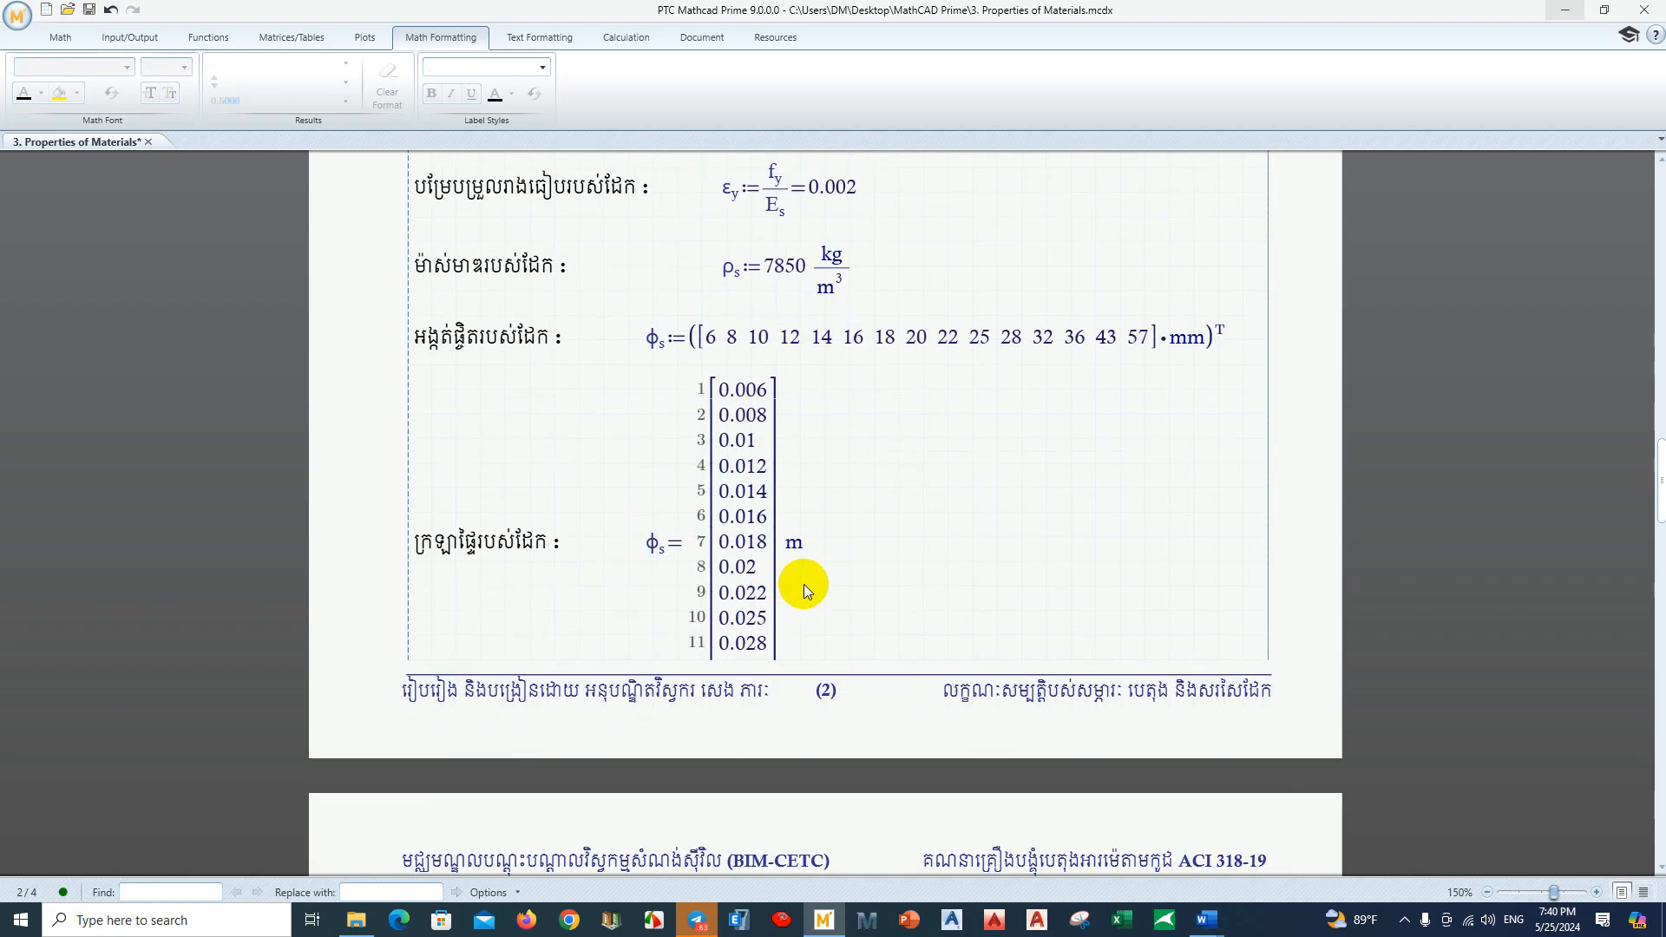
click(796, 543)
text(m)
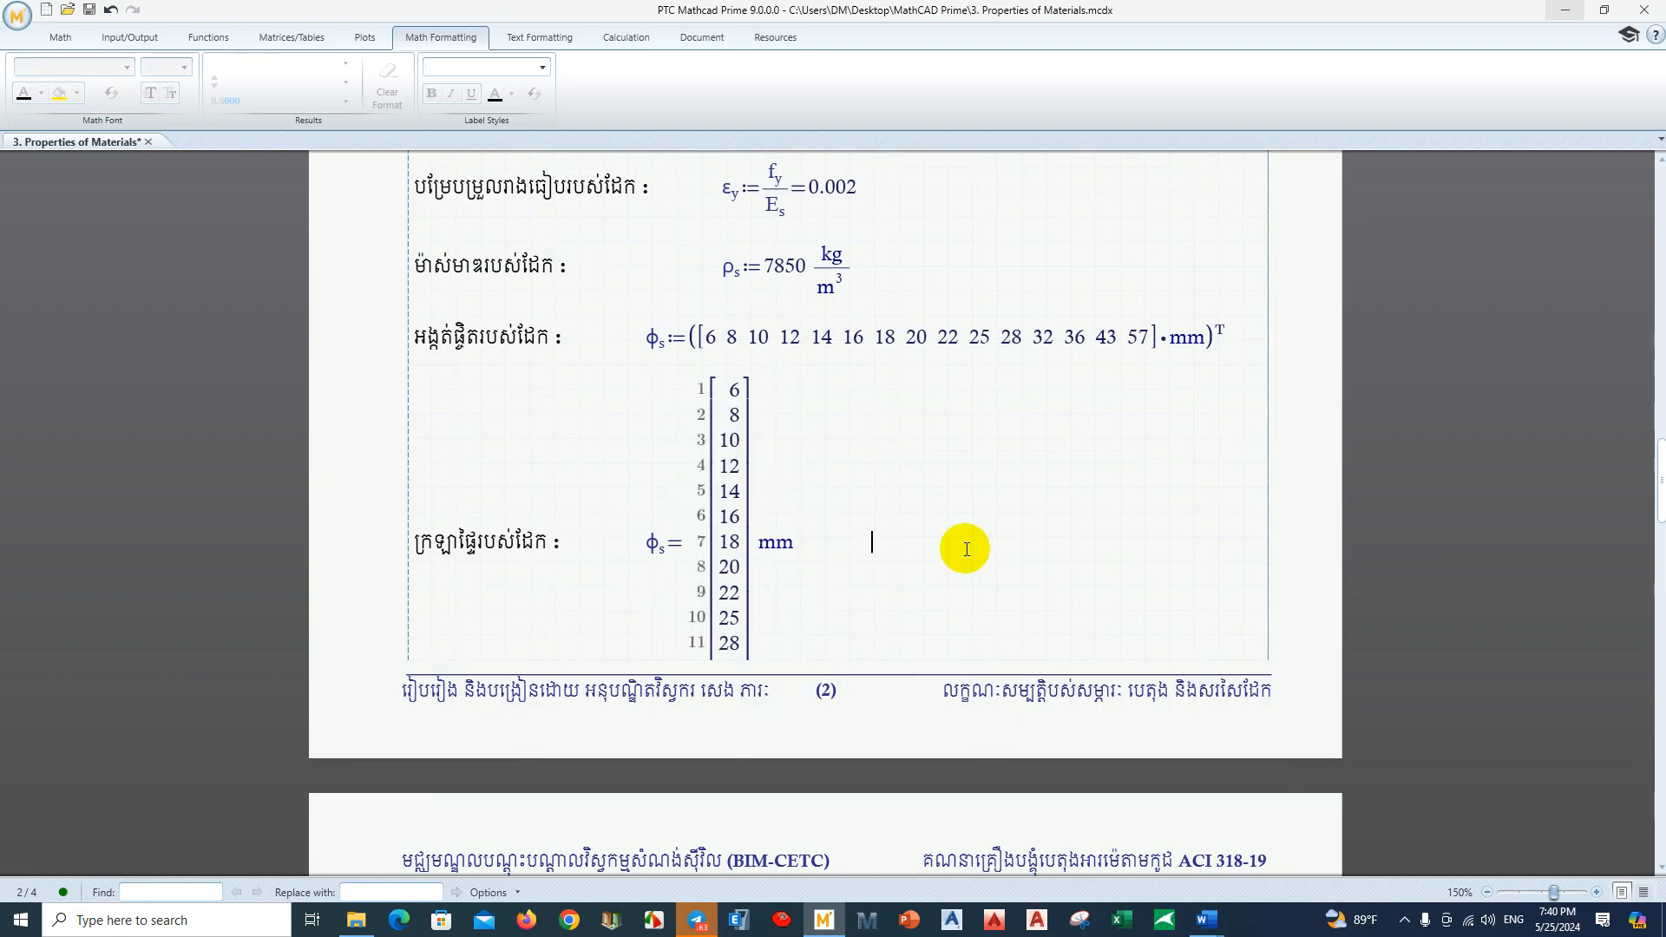
Step: Compare the evaluated φ_s column of diameters with the transposed row matrix in its definition
scroll(982, 524, down, 2)
click(705, 526)
scroll(704, 526, up, 2)
click(762, 424)
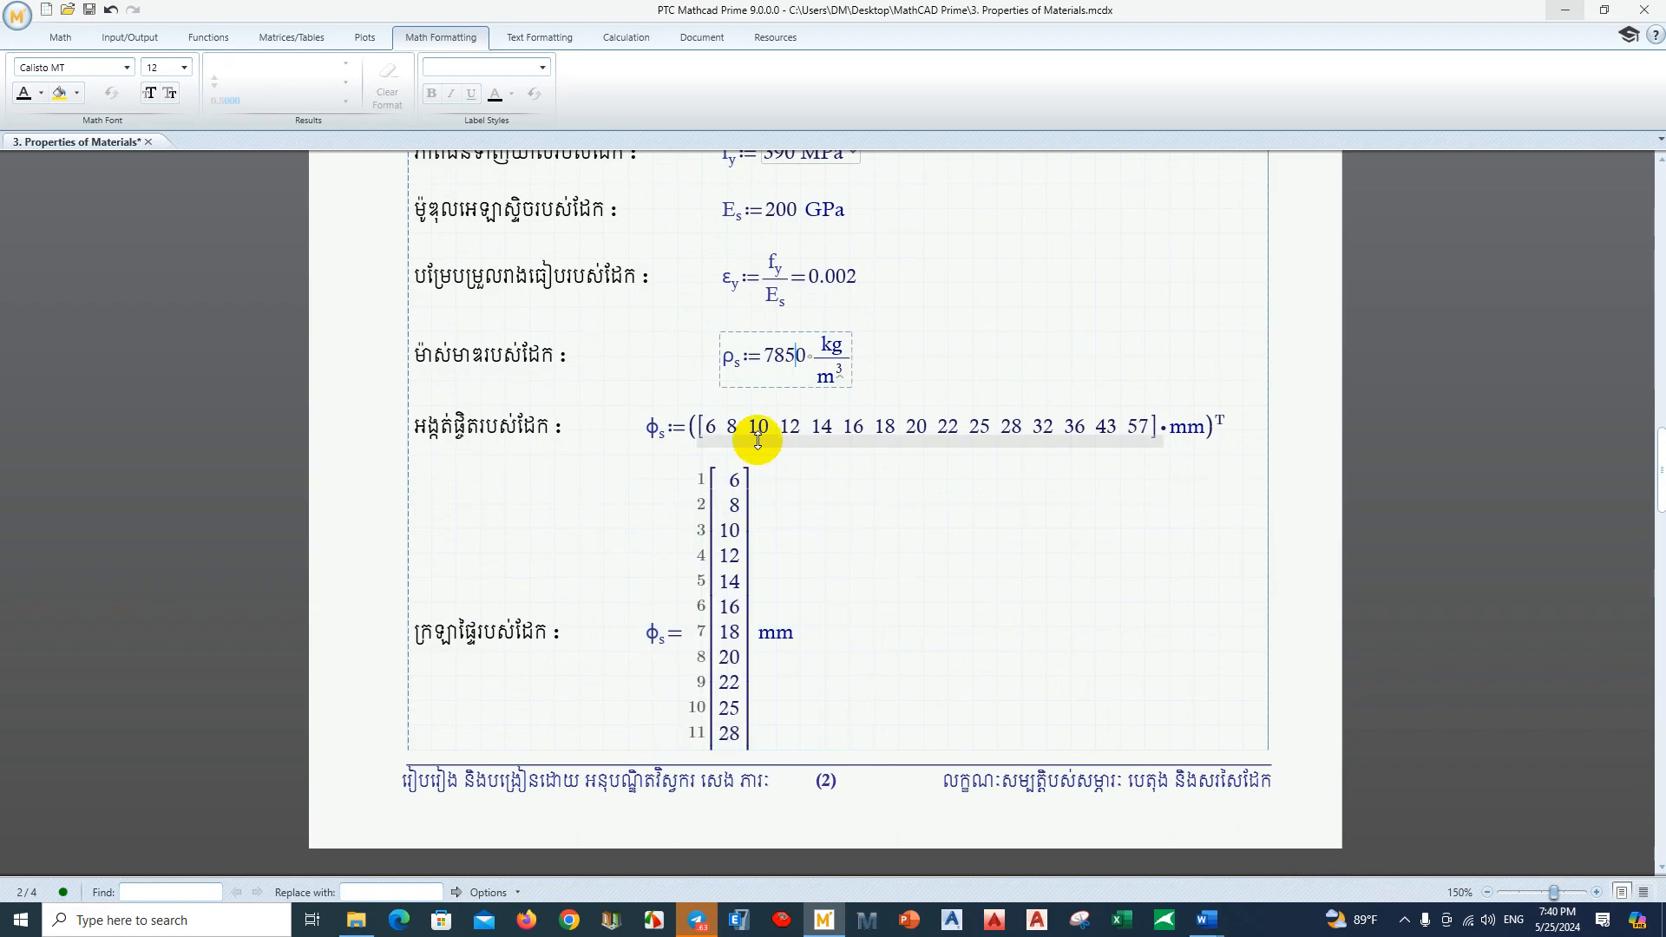
click(792, 583)
scroll(824, 575, down, 1)
click(859, 573)
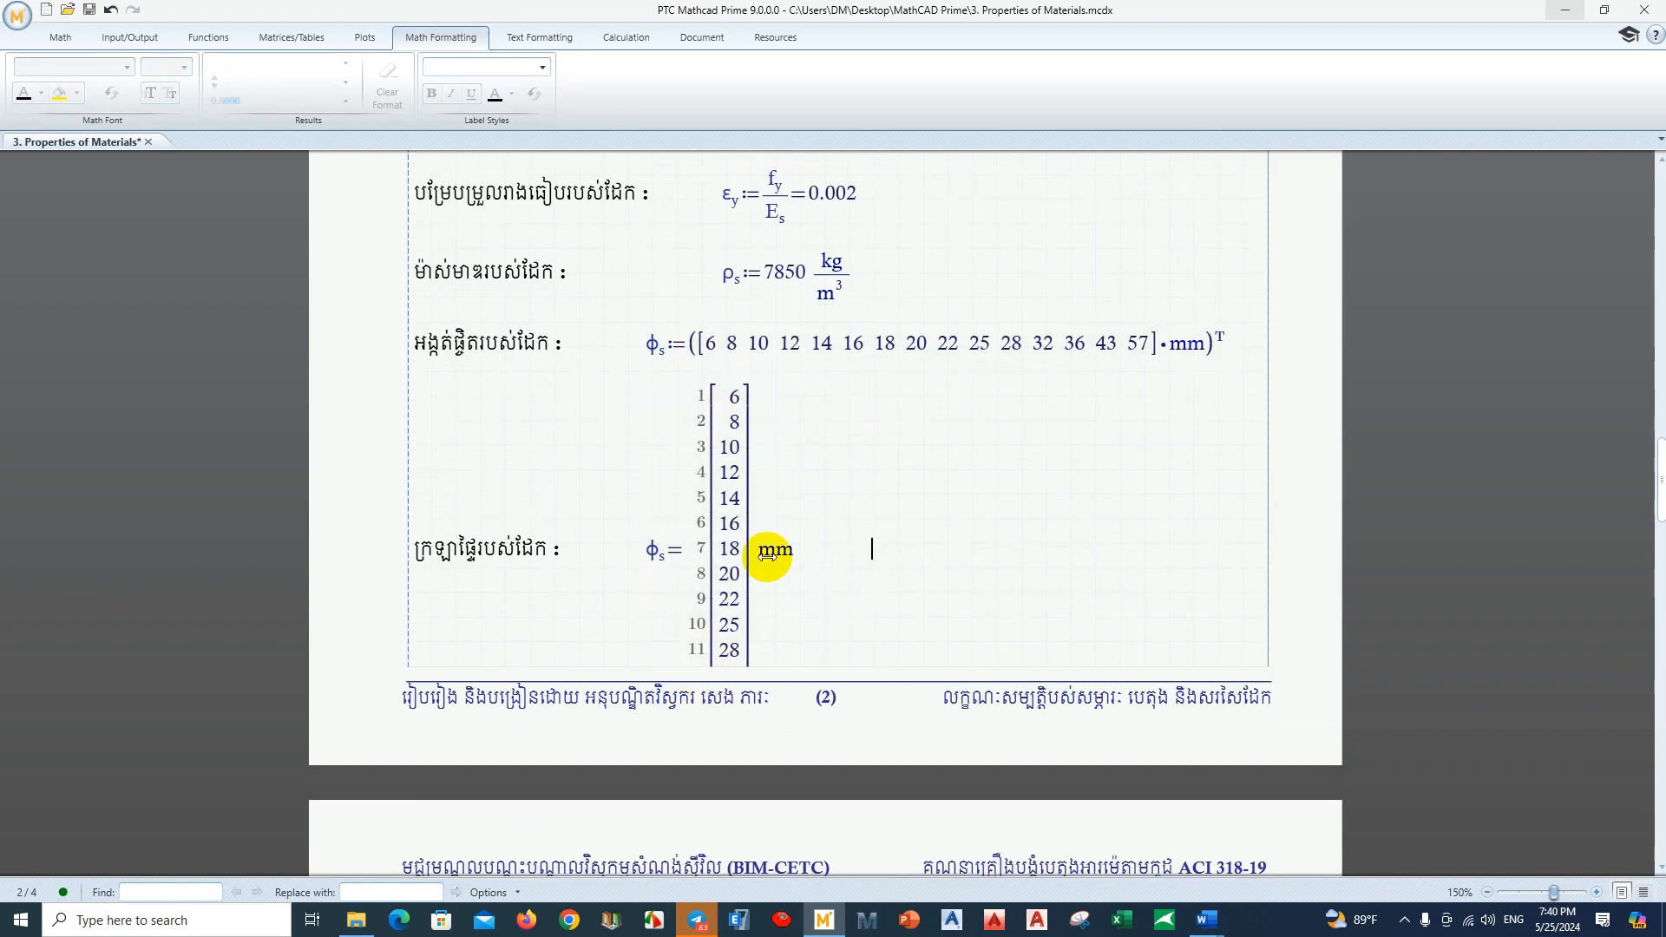
drag(837, 553, 731, 551)
scroll(732, 551, down, 1)
scroll(731, 543, up, 2)
drag(690, 425, 1189, 427)
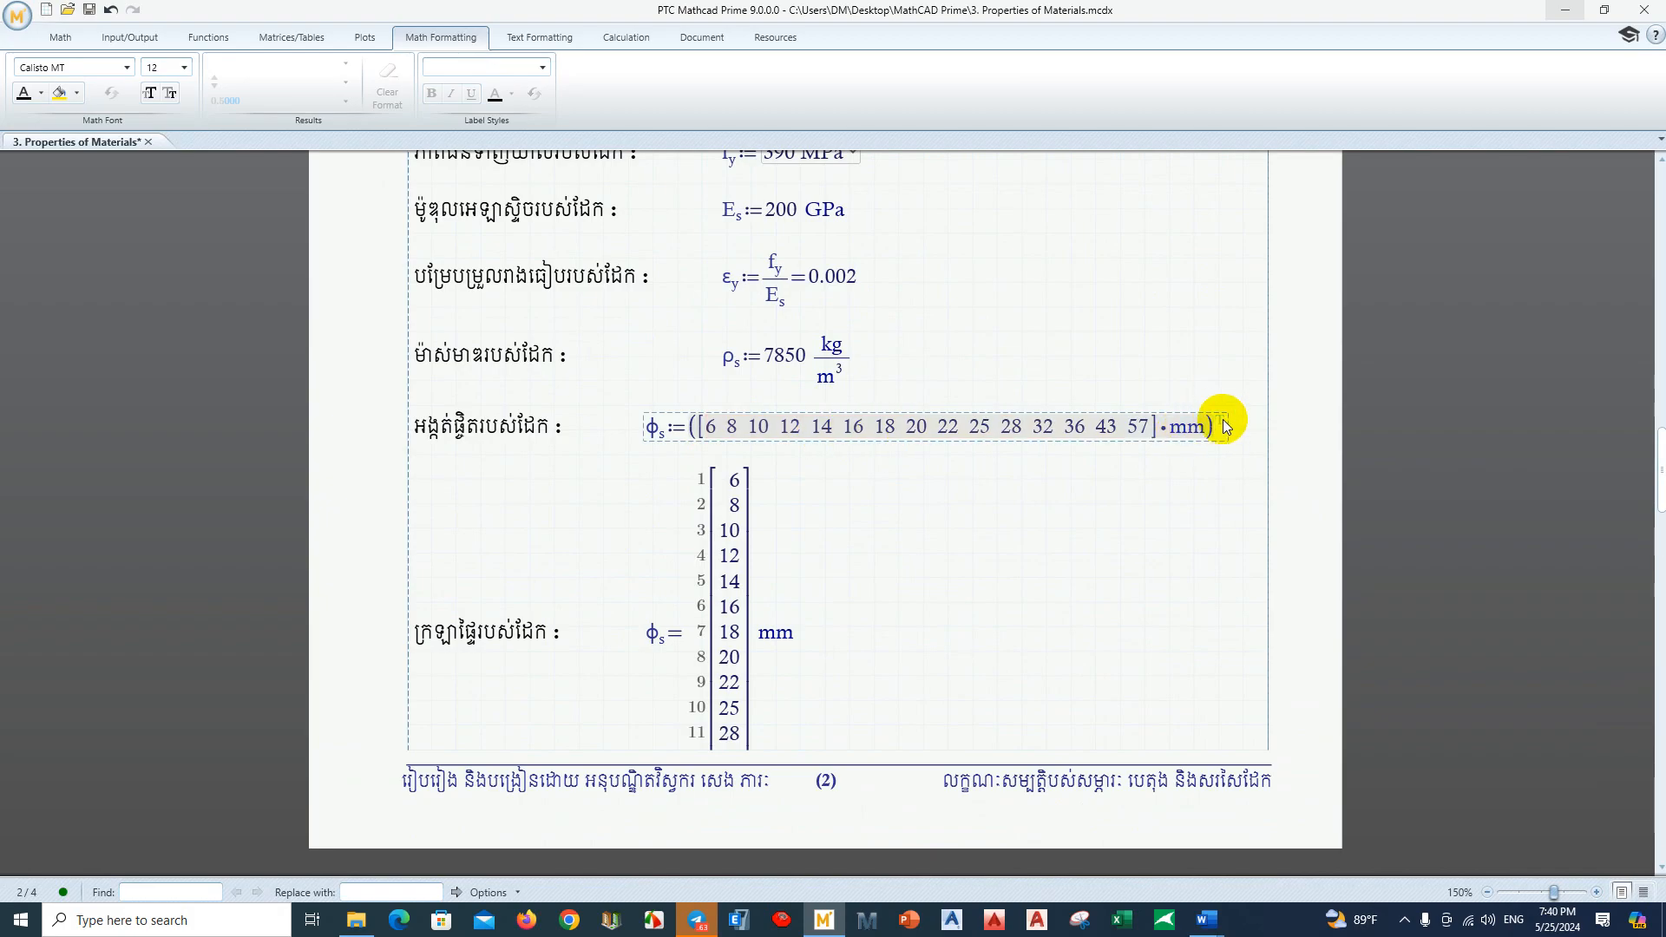
Step: Delete the φ_s evaluation below the diameter definition
click(690, 638)
drag(688, 633, 674, 633)
click(862, 597)
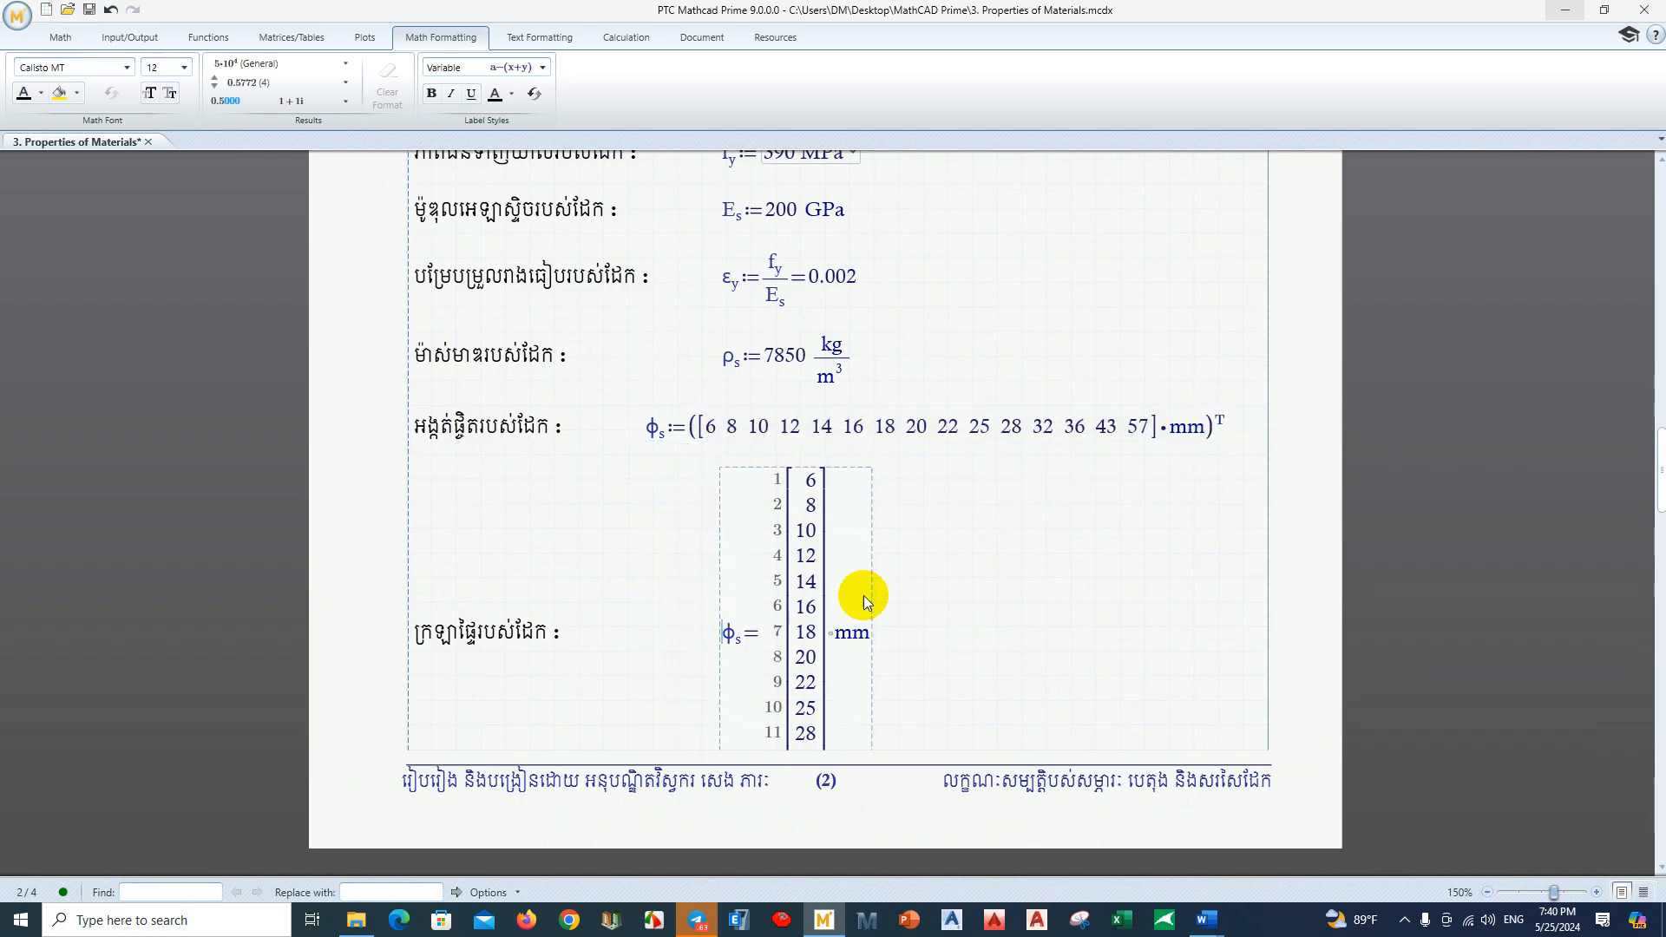
click(893, 597)
key(Delete)
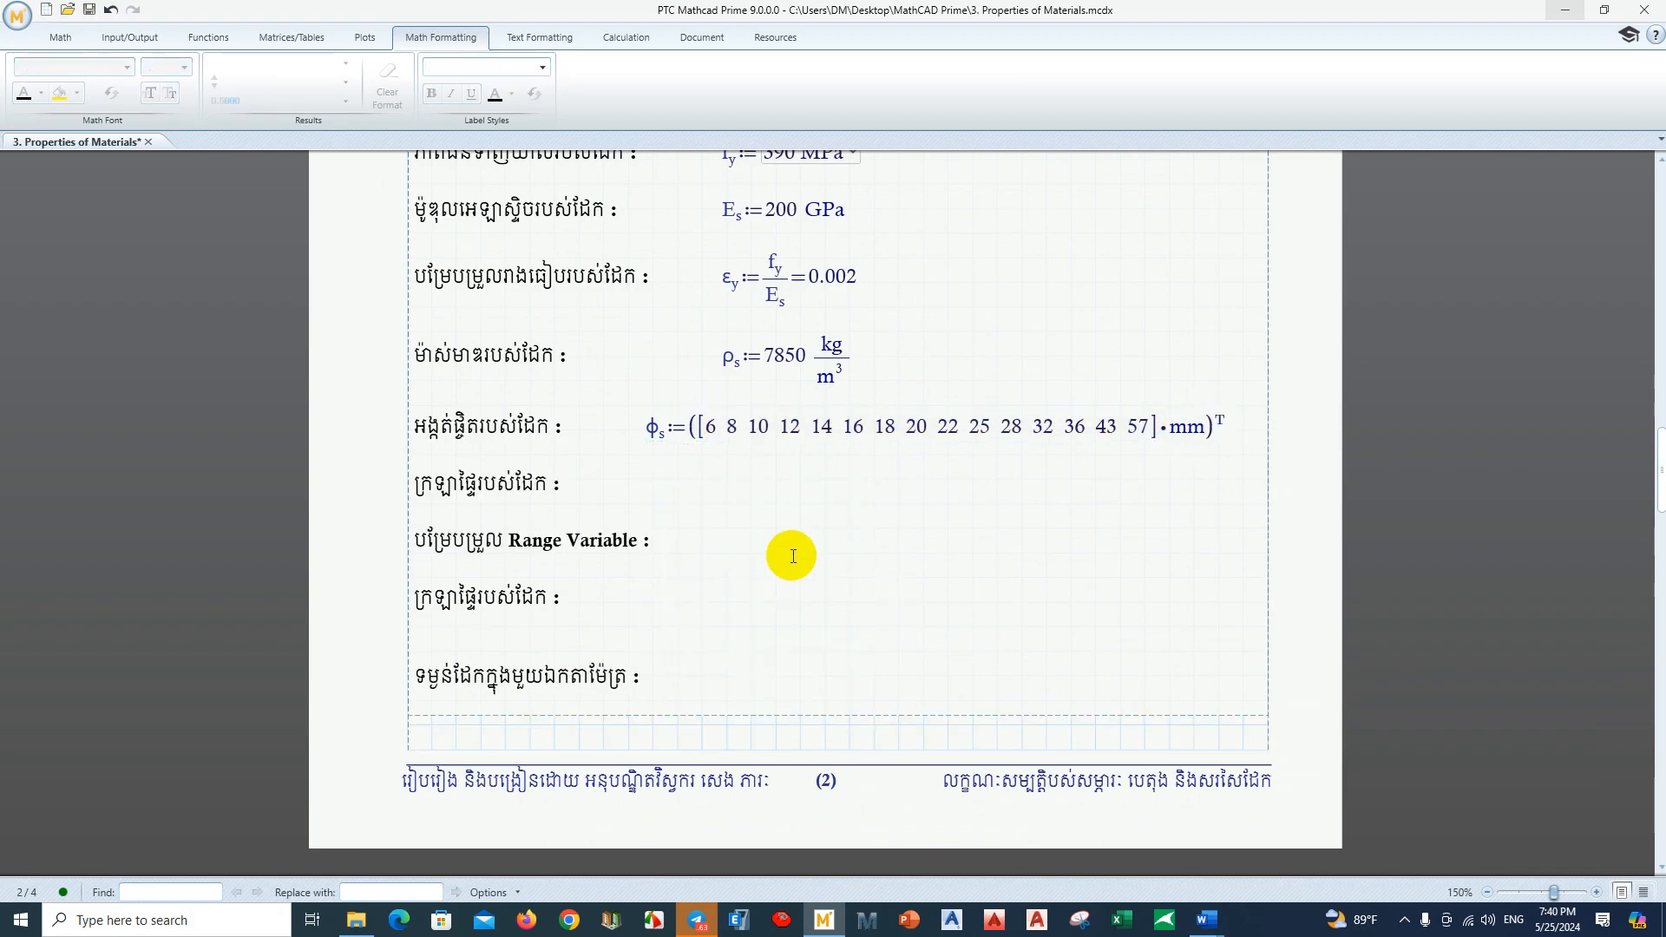
Step: Begin the definition of A_s in the row below φ_s with a bracketed product of π and φ
scroll(767, 540, up, 1)
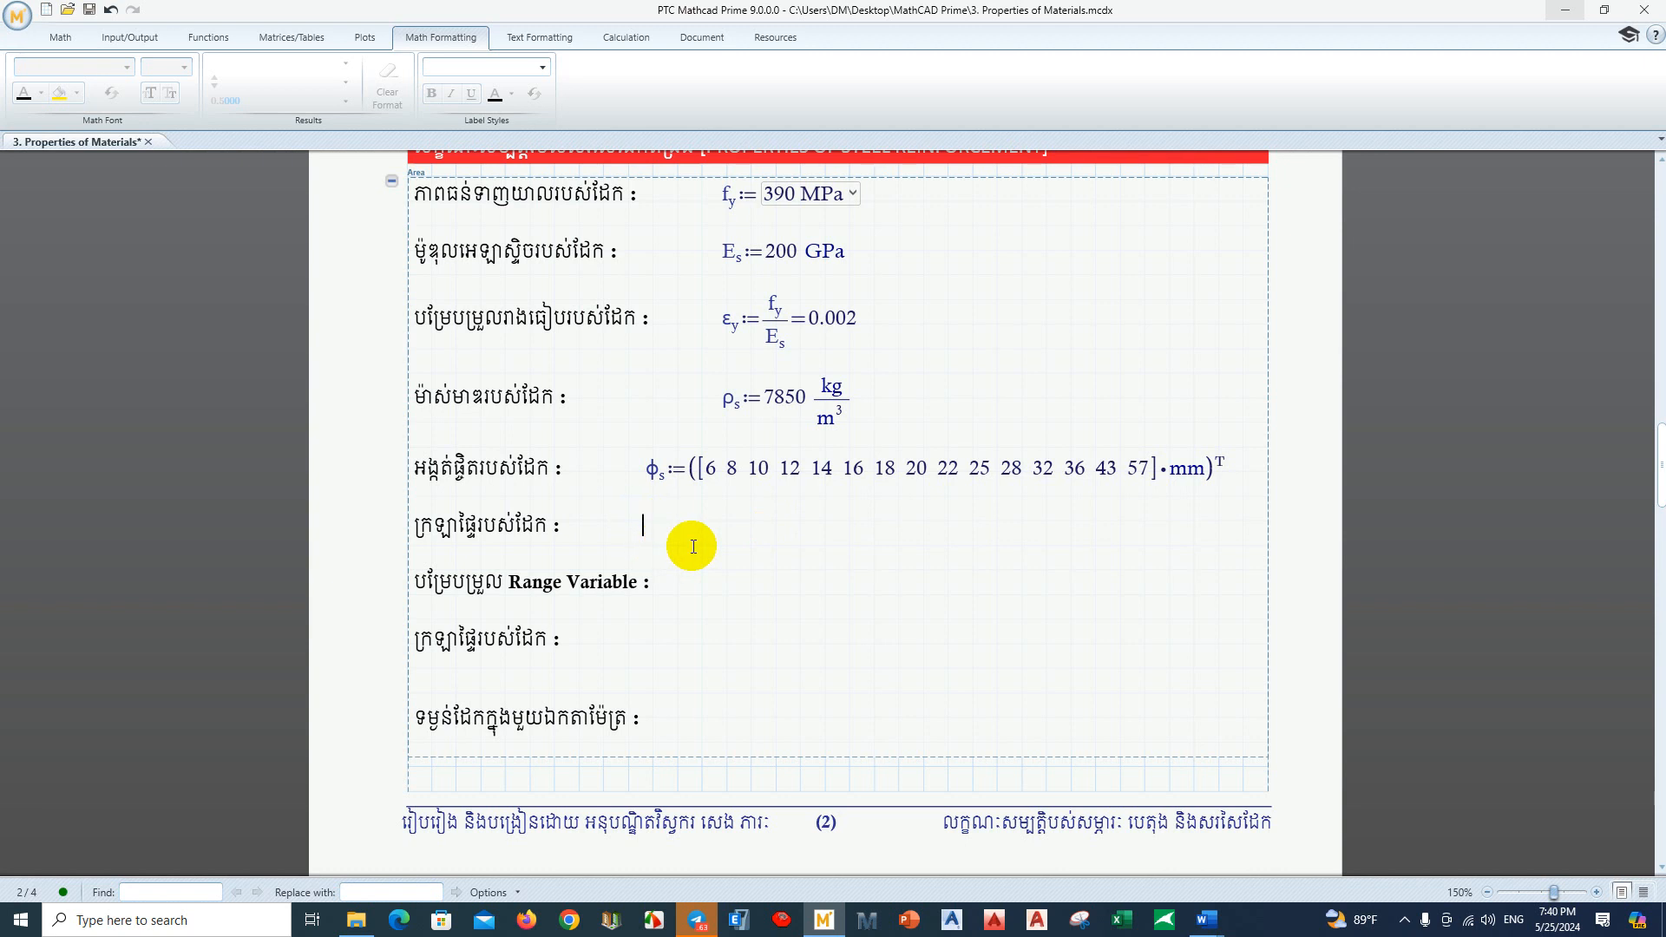
text(A)
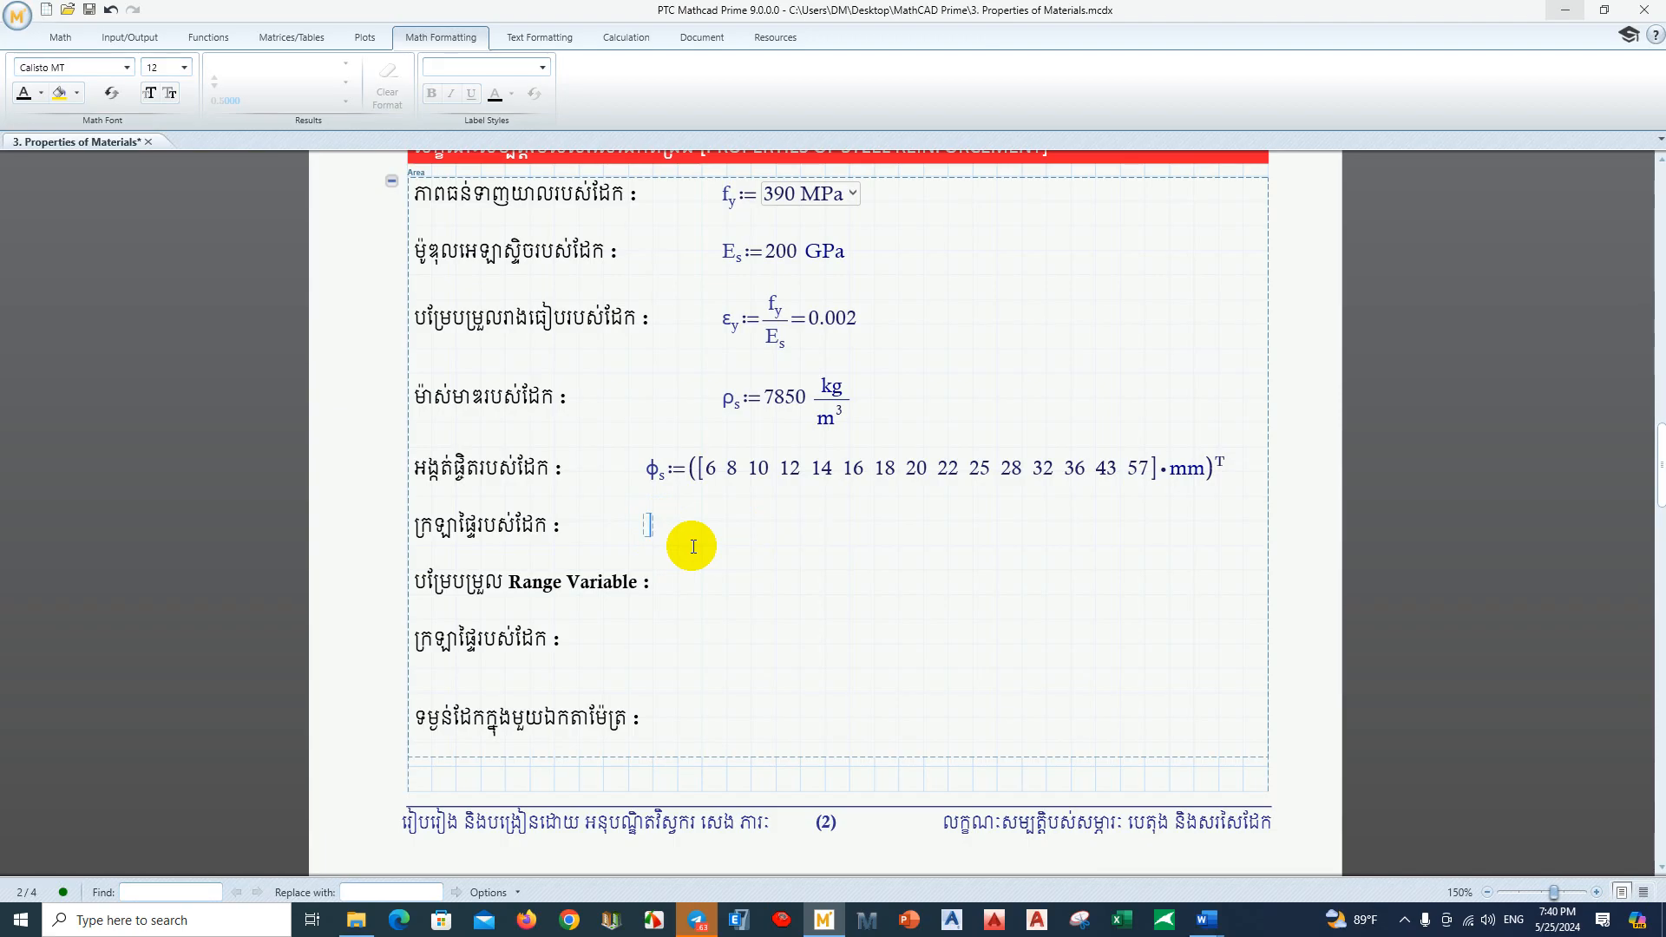
text(A)
text(.s)
text(:)
key(BackSpace)
text((p)
key(ctrl+g)
text(*)
text(f)
key(ctrl+g)
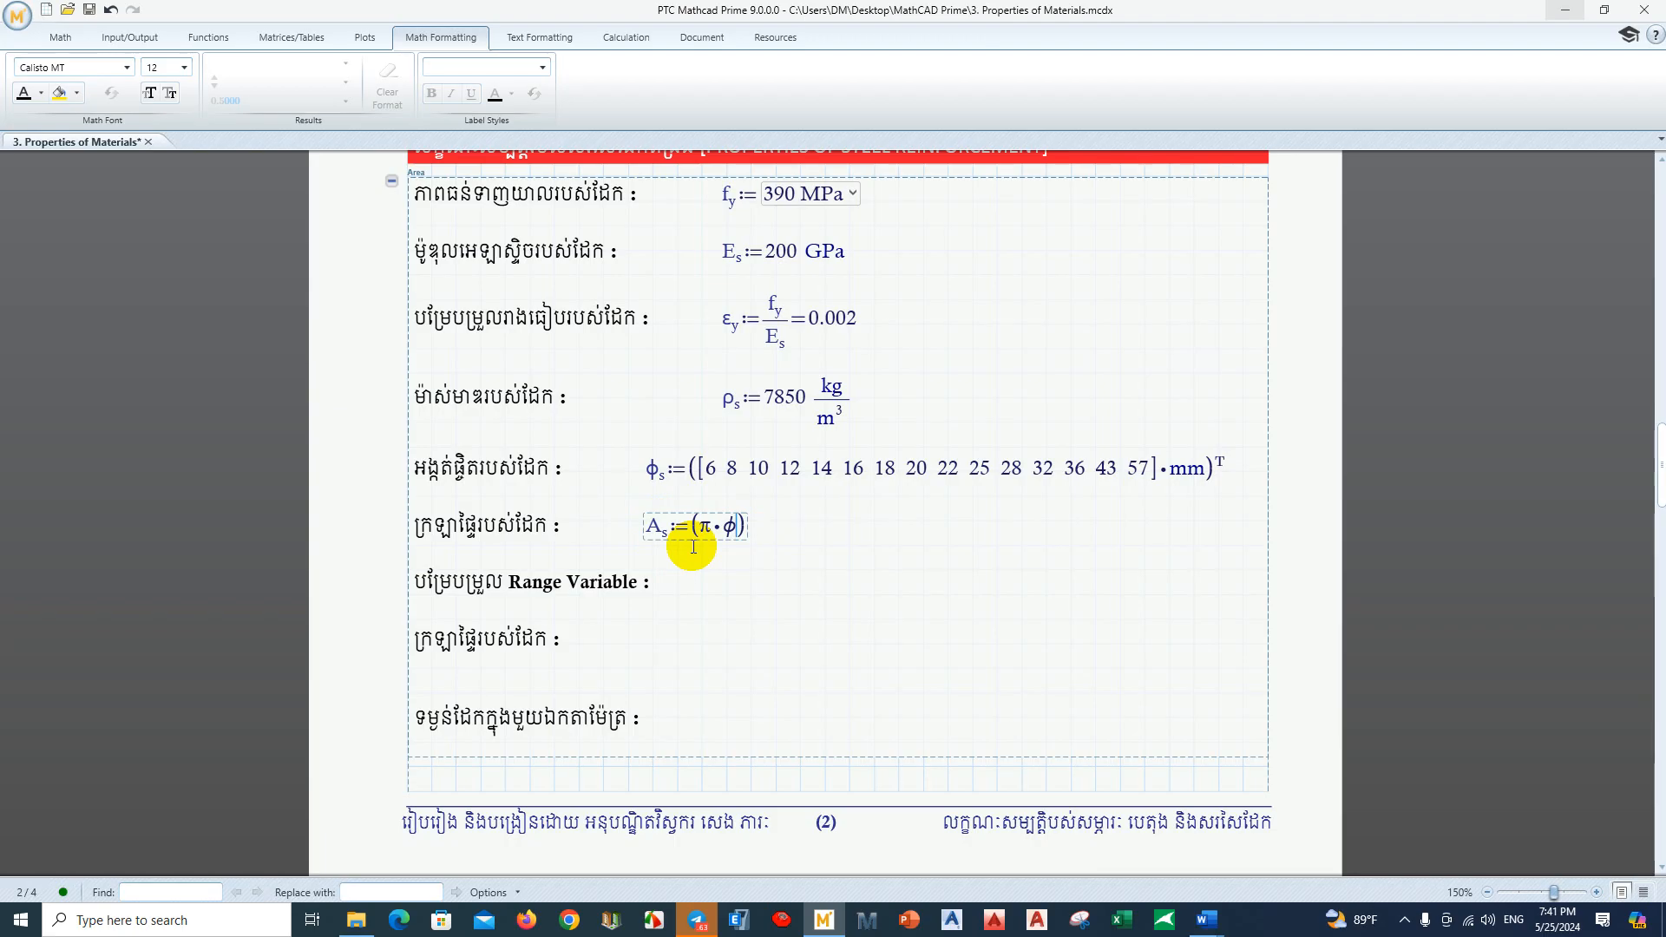
Step: Complete the A_s formula by adding subscript s to φ, squaring it and dividing the product by 4
text(.s)
text(^2)
key(space)
key(space)
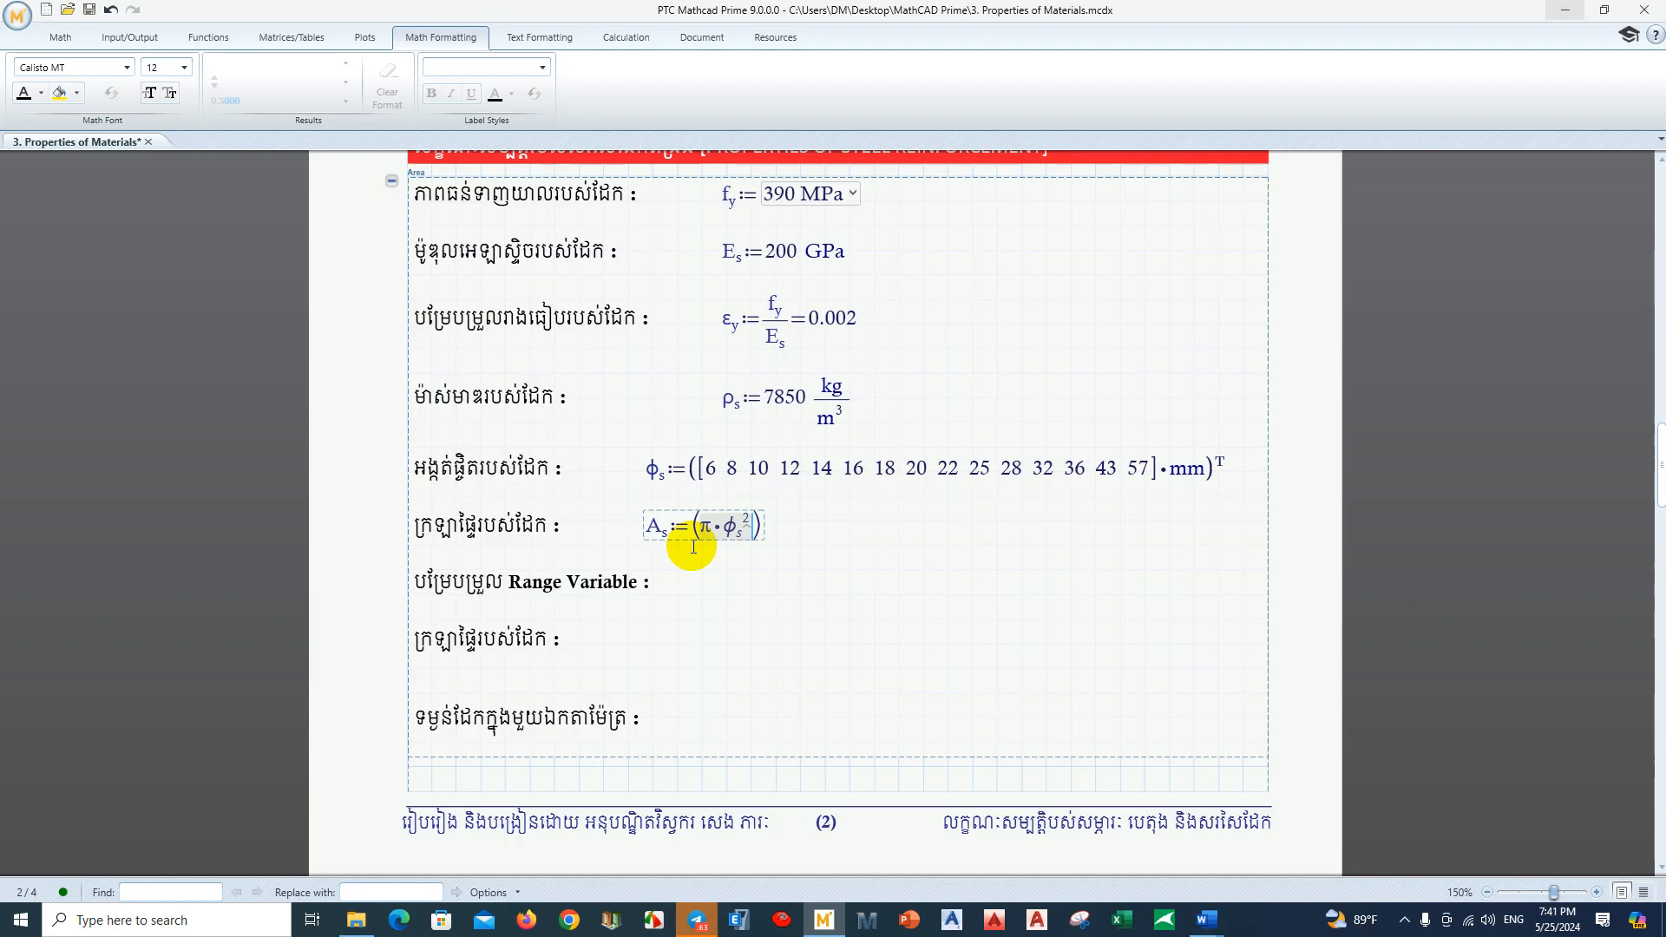
text(/)
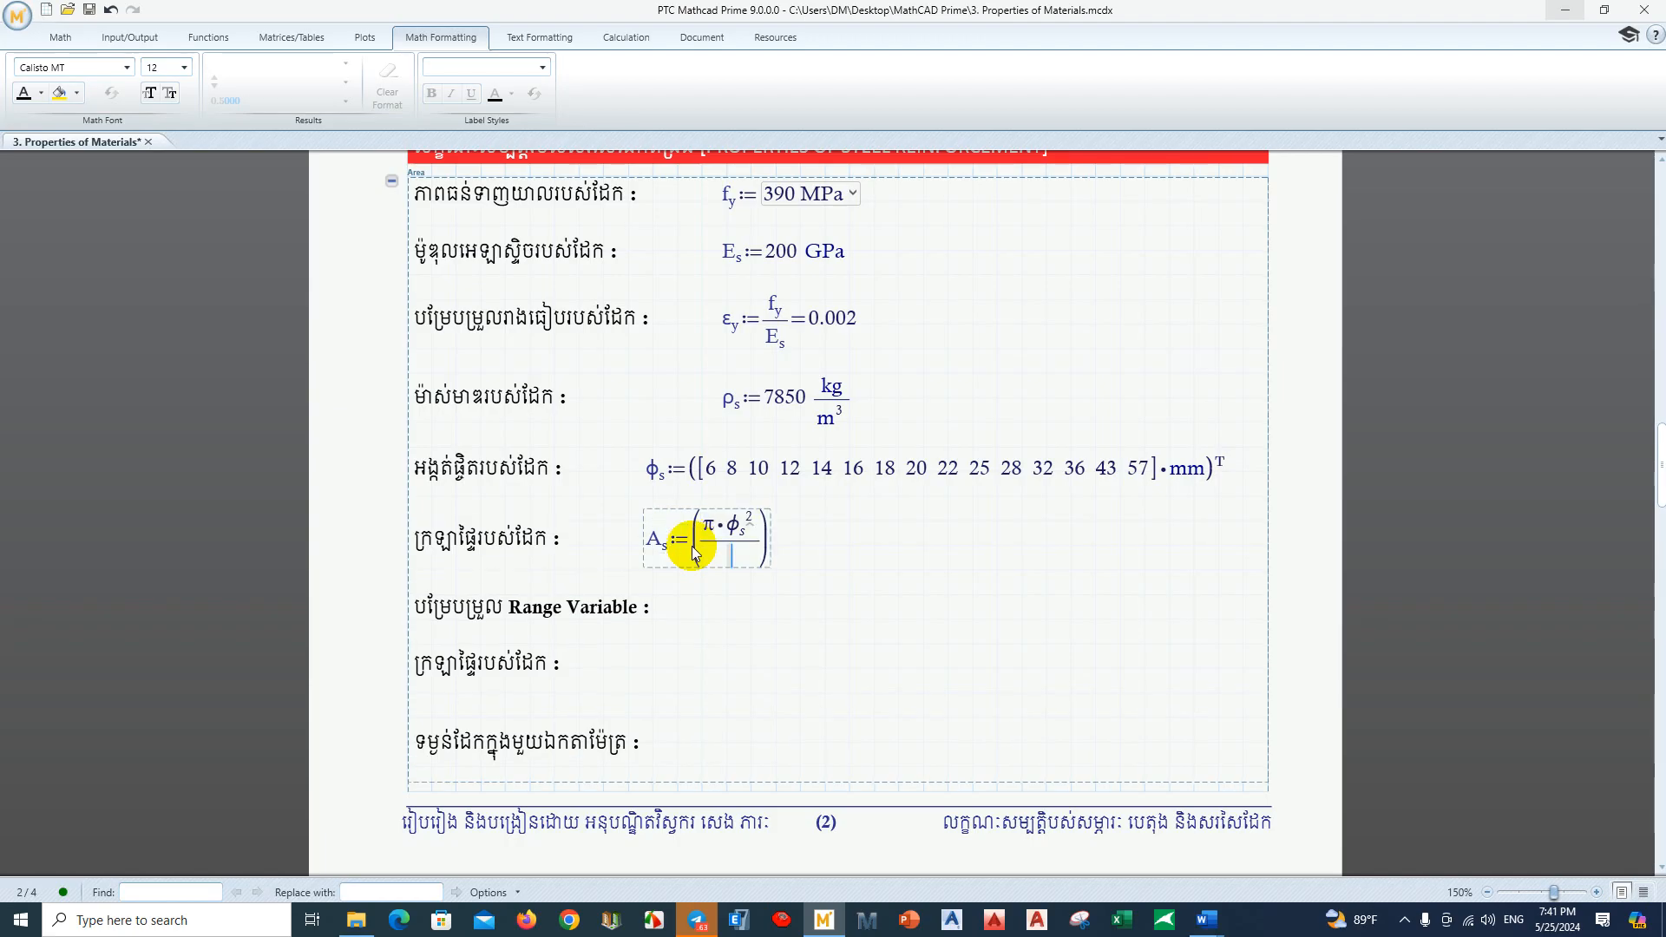
text(4)
click(932, 596)
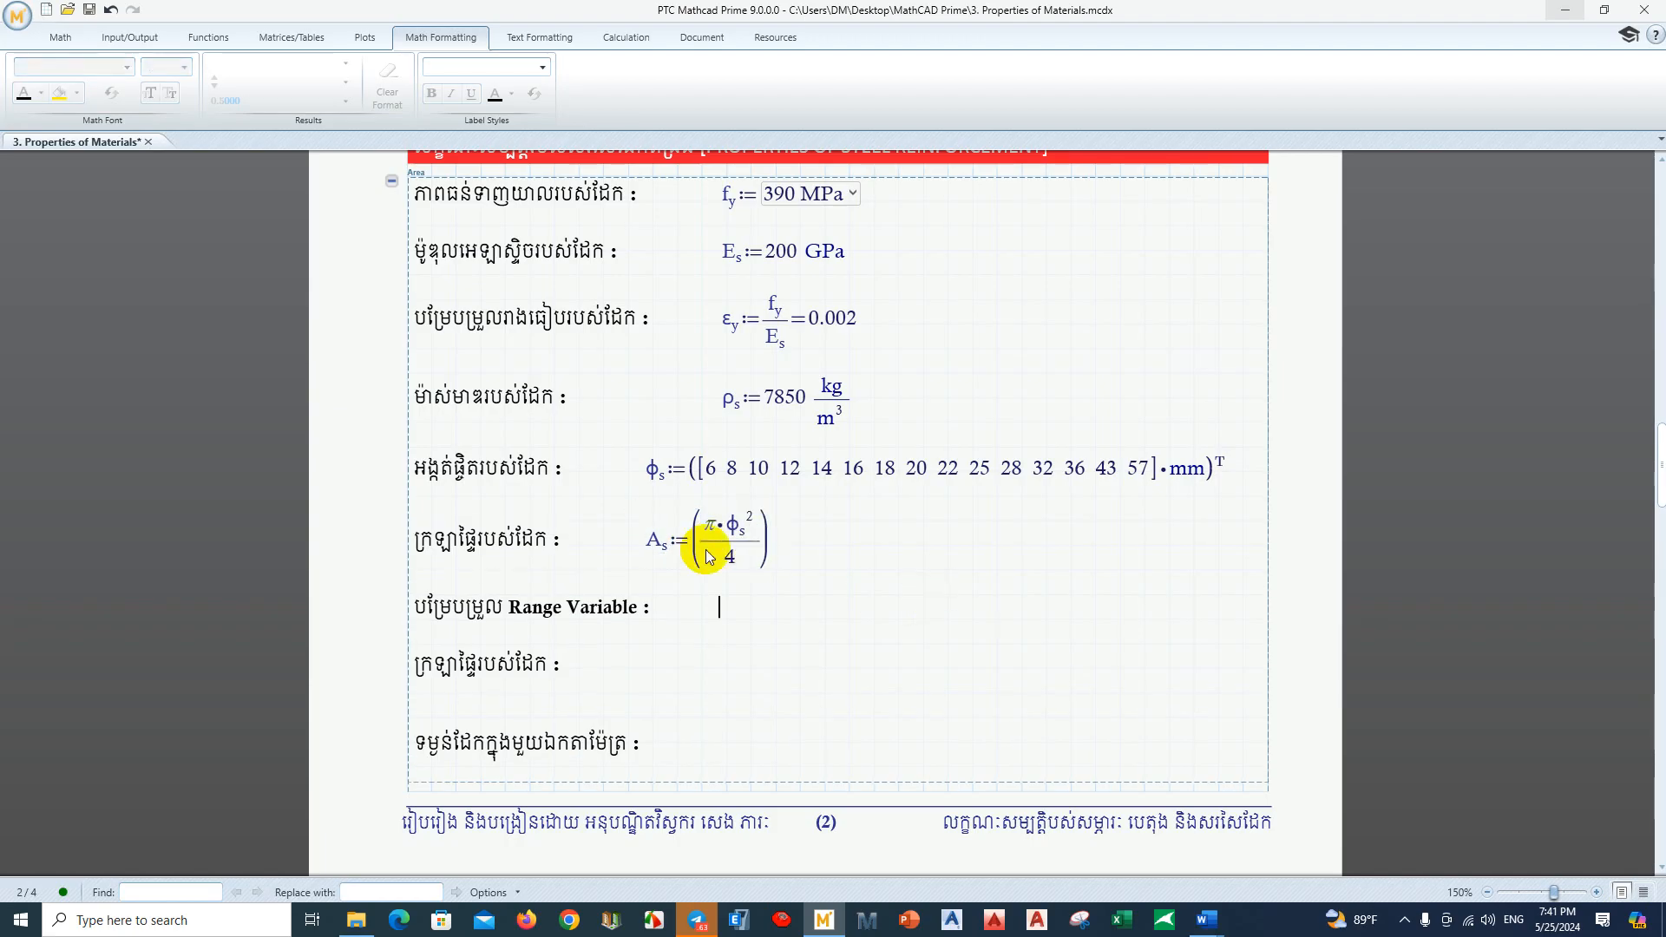
Step: Evaluate A_s beside its definition and display the resulting areas in mm²
click(664, 540)
click(825, 540)
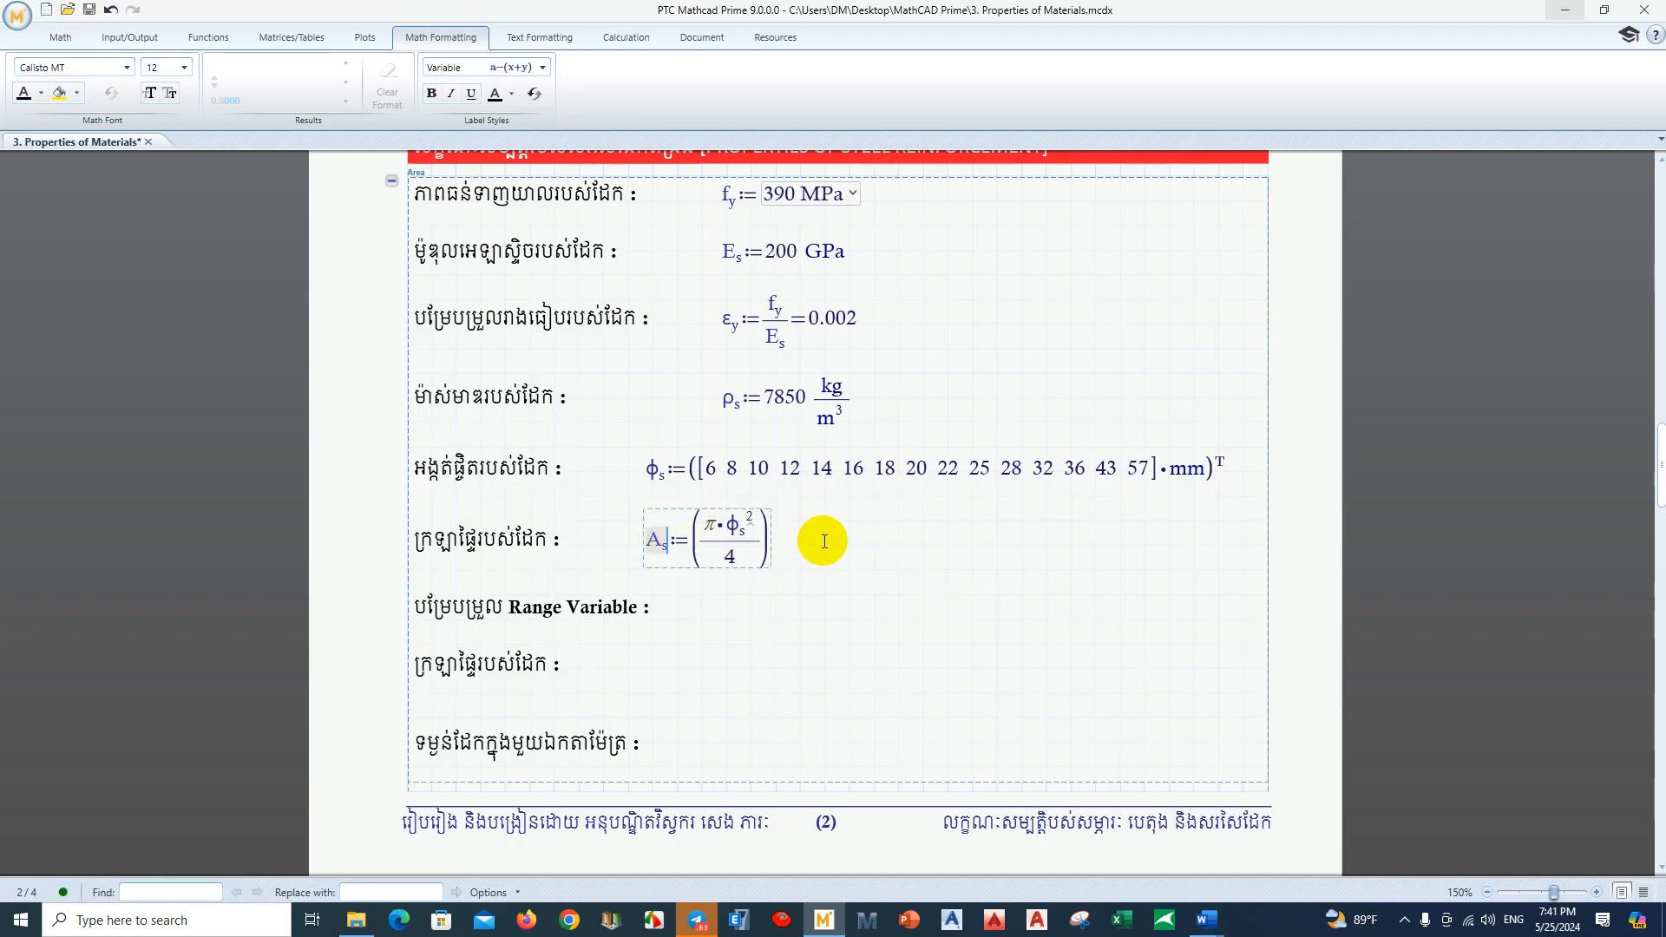
text(A.s)
text(= ·m2)
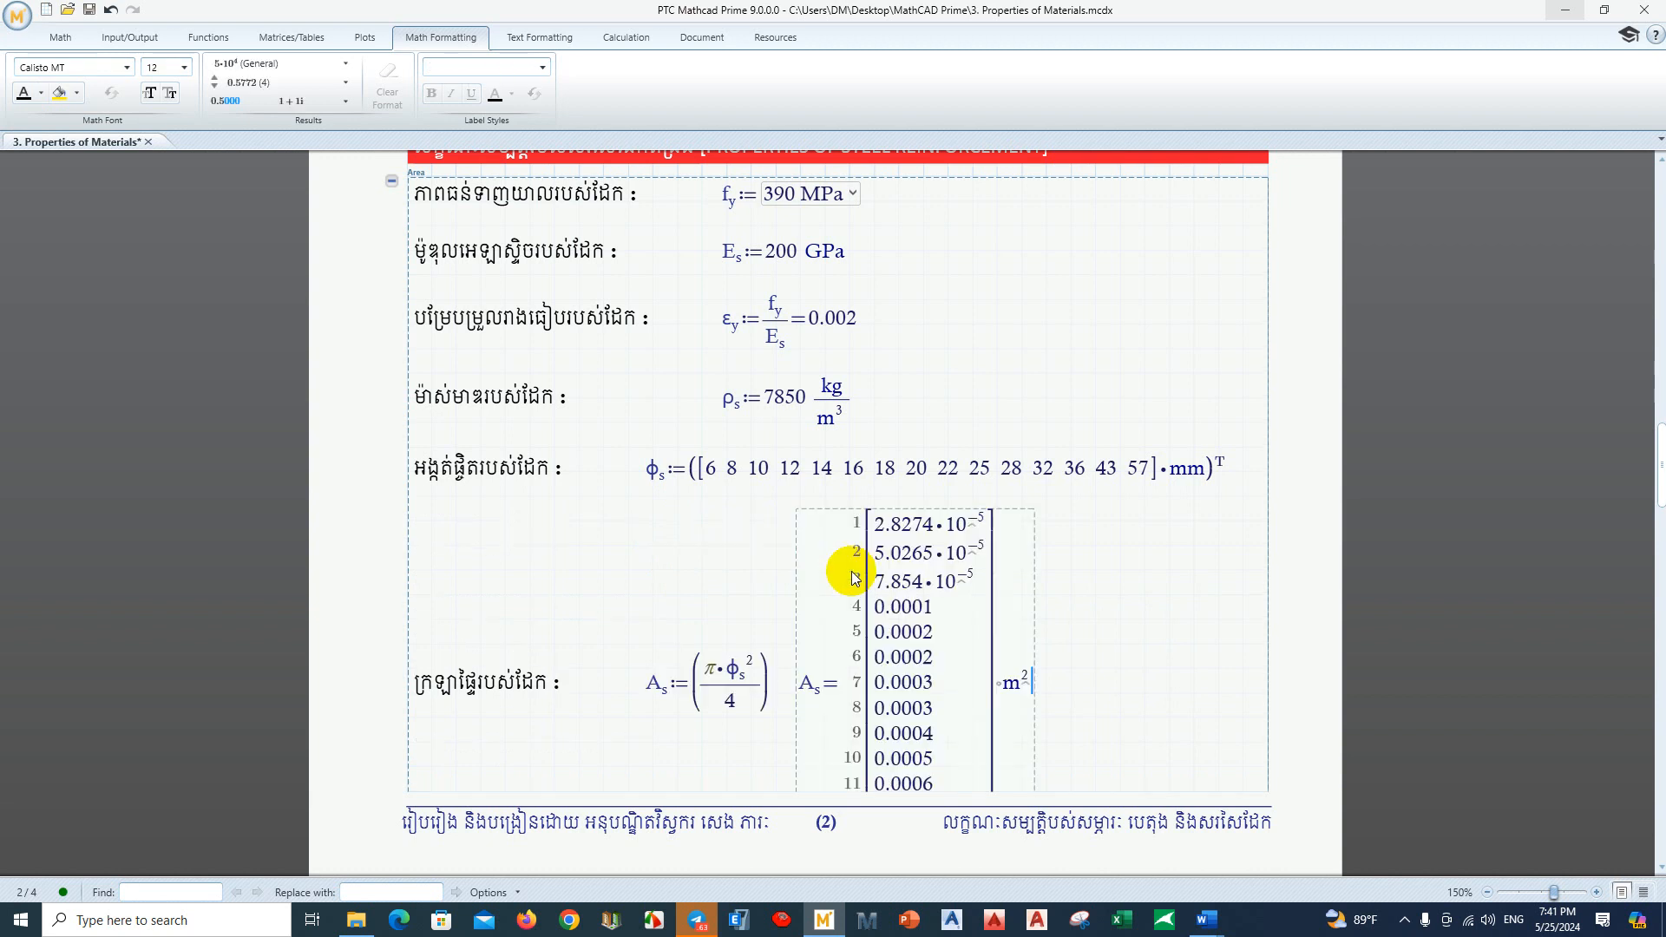
scroll(1076, 616, down, 2)
click(1008, 604)
text(m)
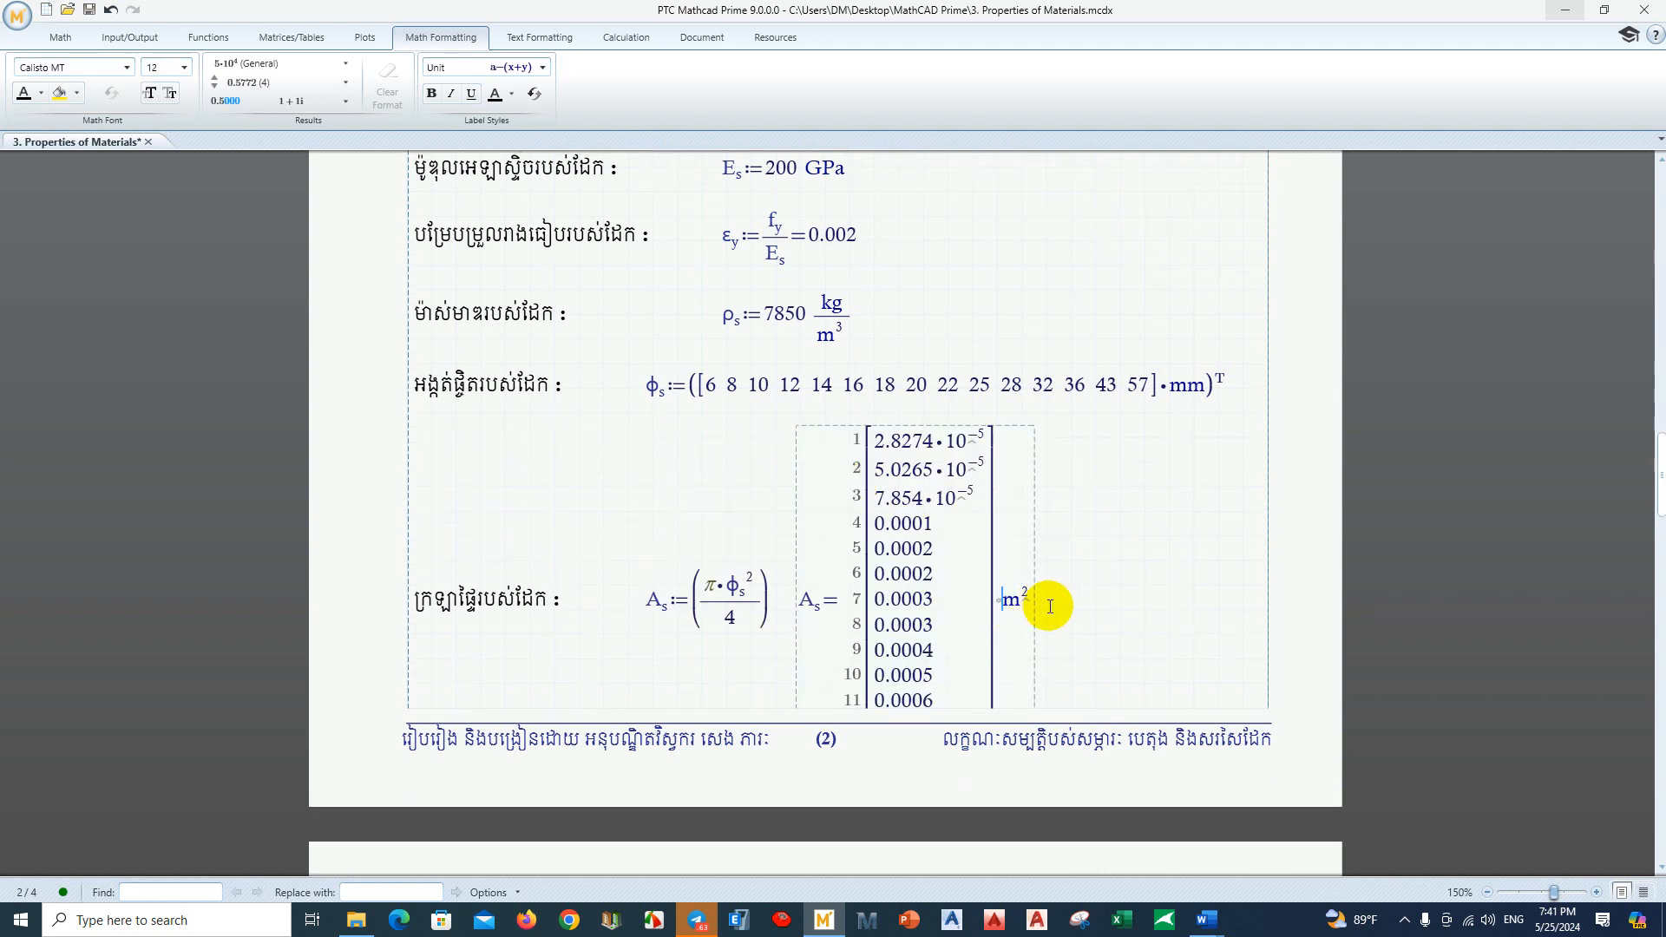
click(1109, 608)
Step: Check the evaluated A_s areas against the φ_s diameters and delete the A_s evaluation
click(900, 440)
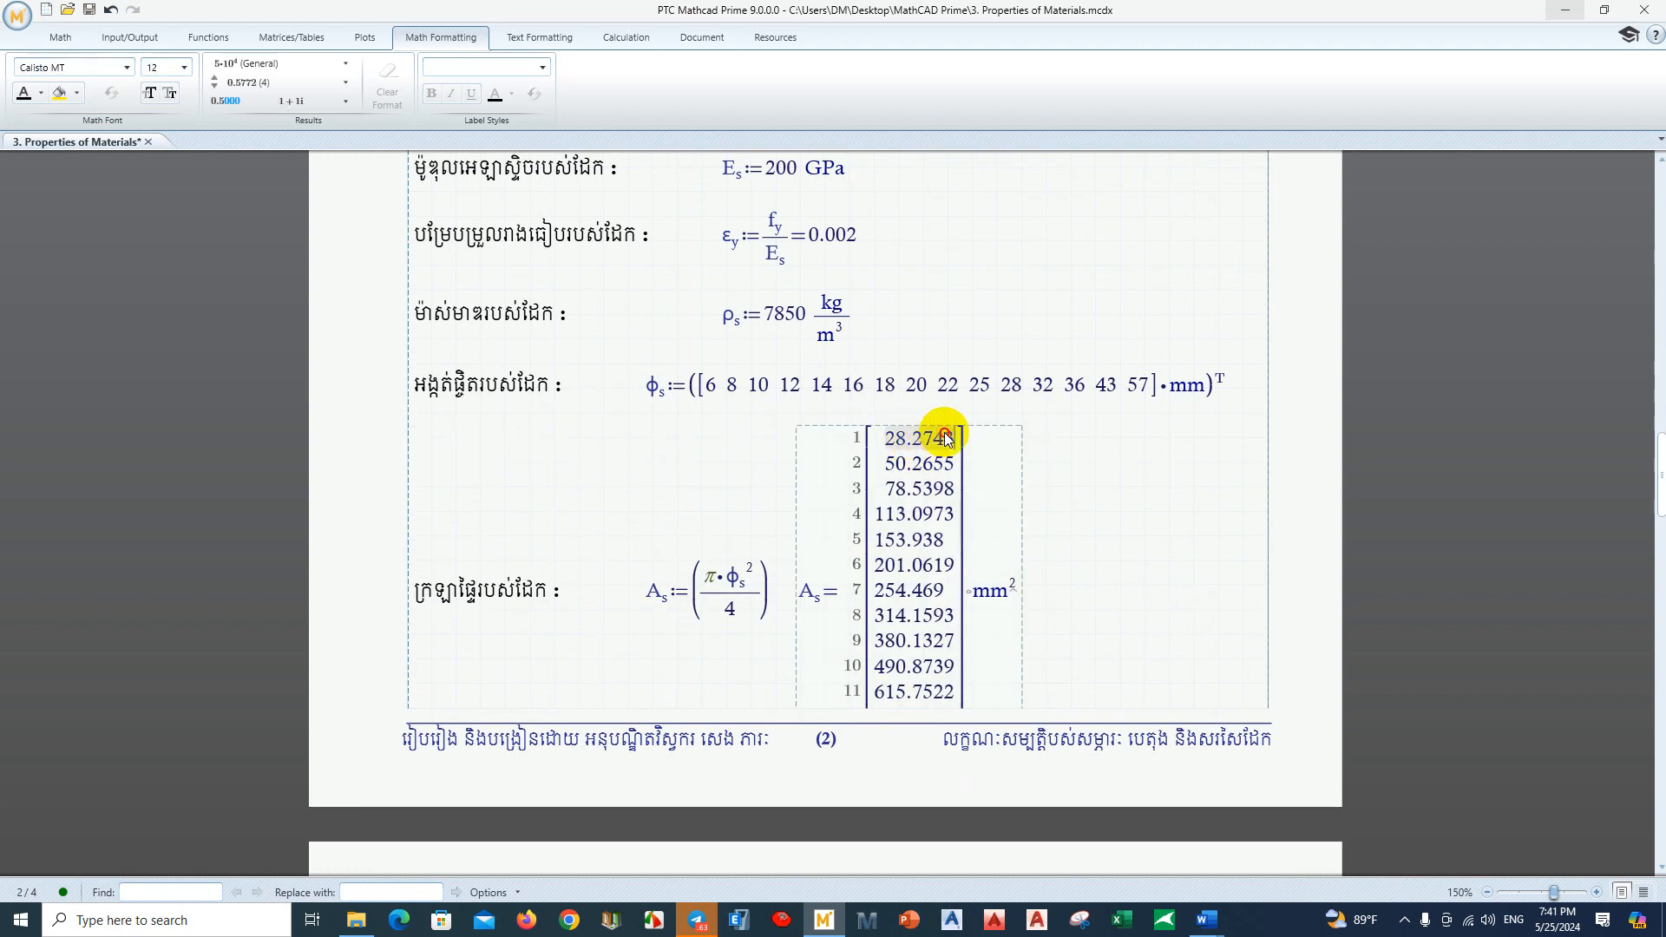
click(938, 466)
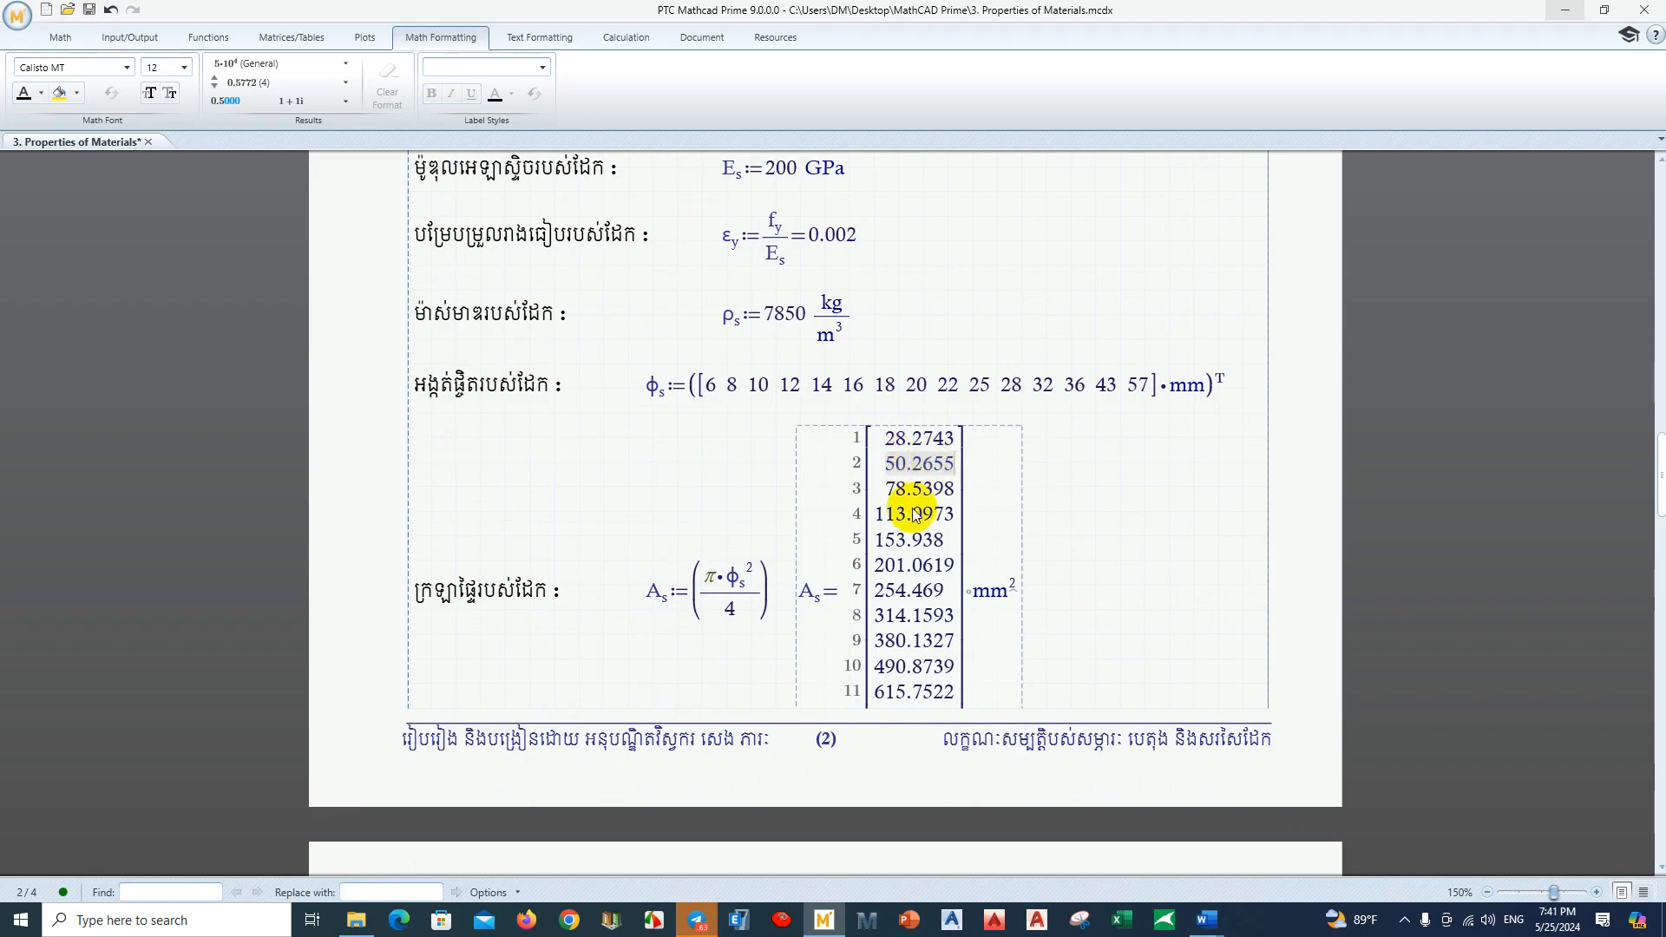
click(907, 493)
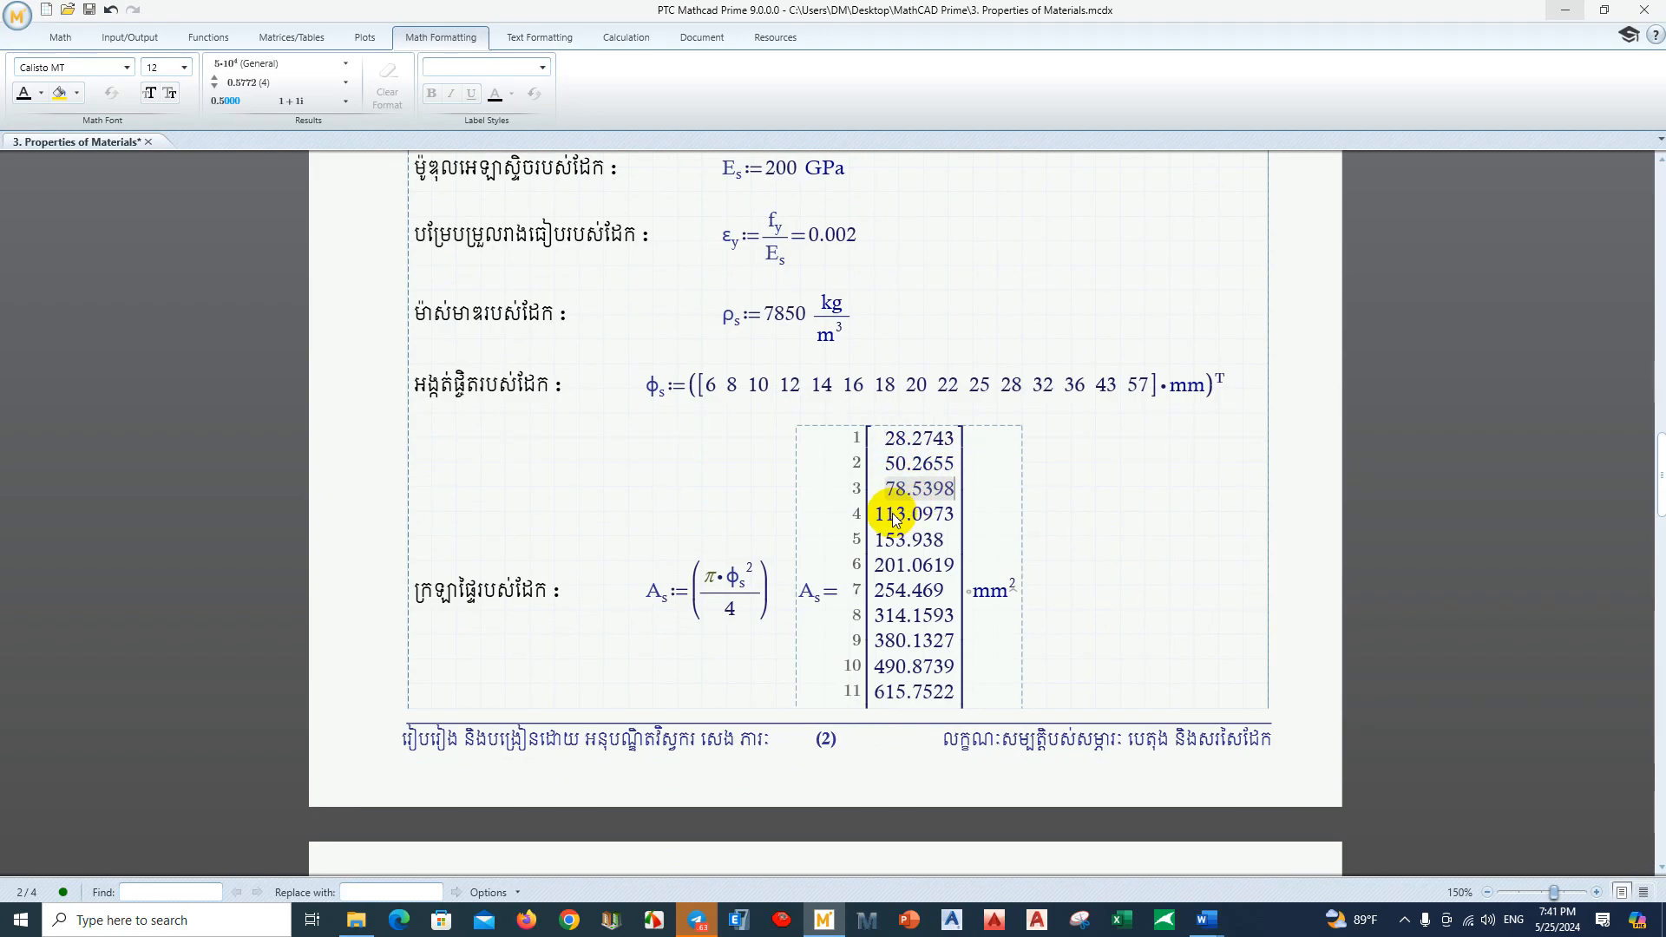
drag(710, 385, 818, 387)
click(725, 577)
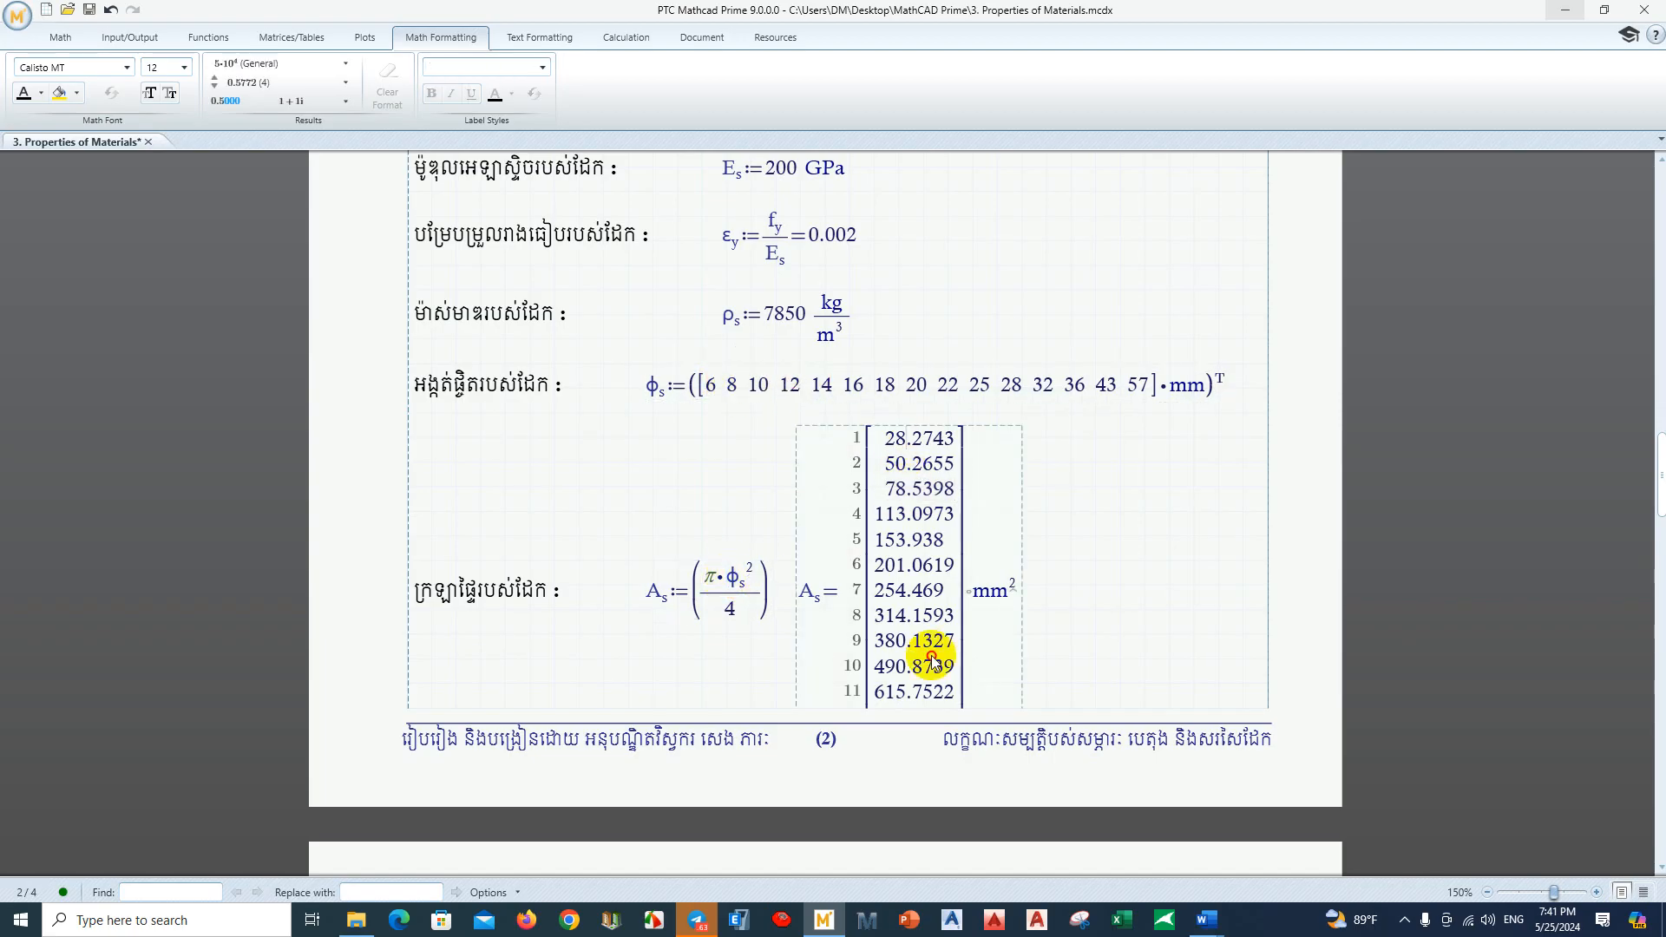
drag(1059, 565, 882, 539)
scroll(875, 544, down, 2)
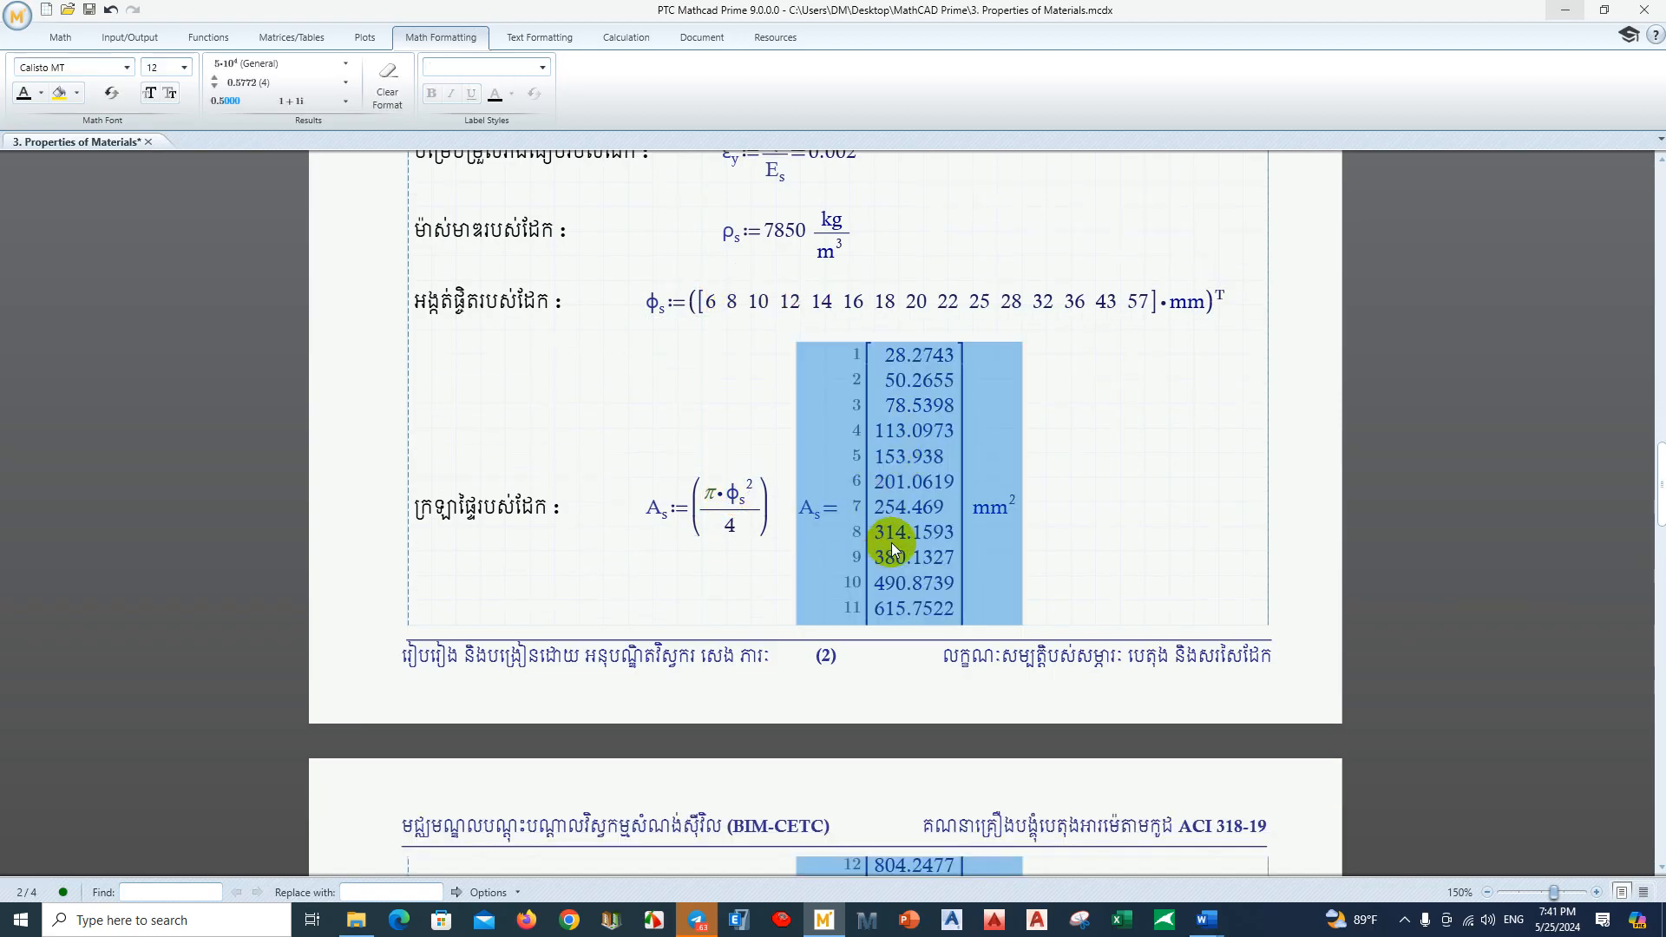
key(Delete)
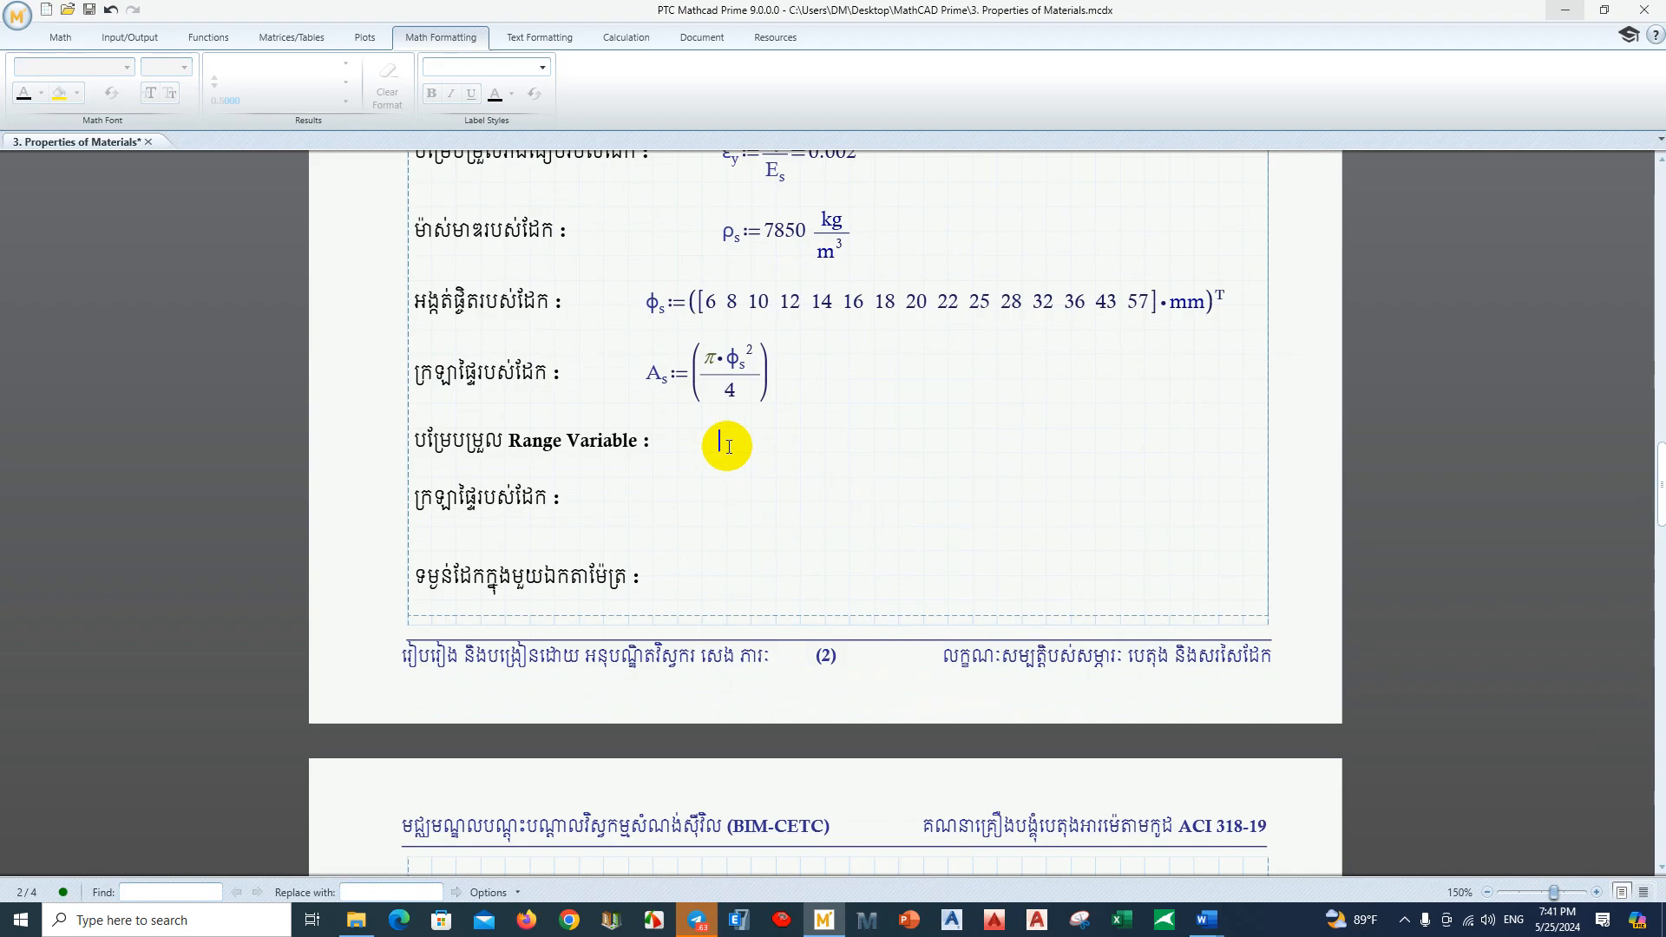
Step: Switch to the manual solution document in Word, examine its table of steel rebar areas and unit weights, and return to Mathcad
mouse_move(1208, 920)
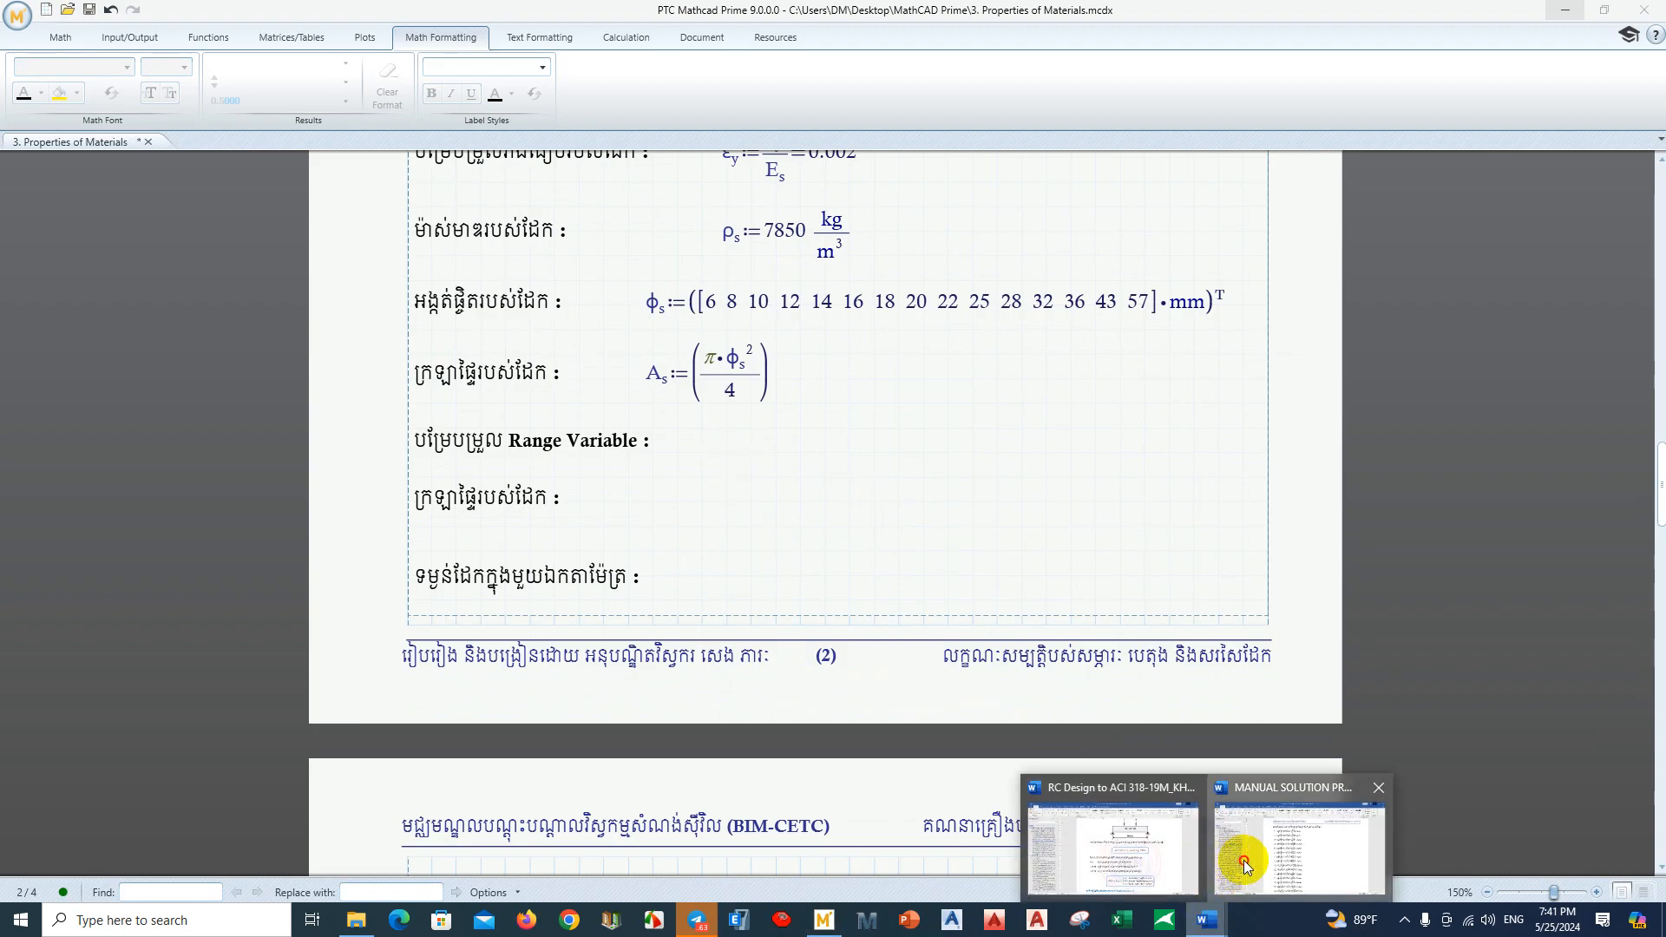
click(1232, 864)
scroll(520, 477, down, 10)
click(261, 434)
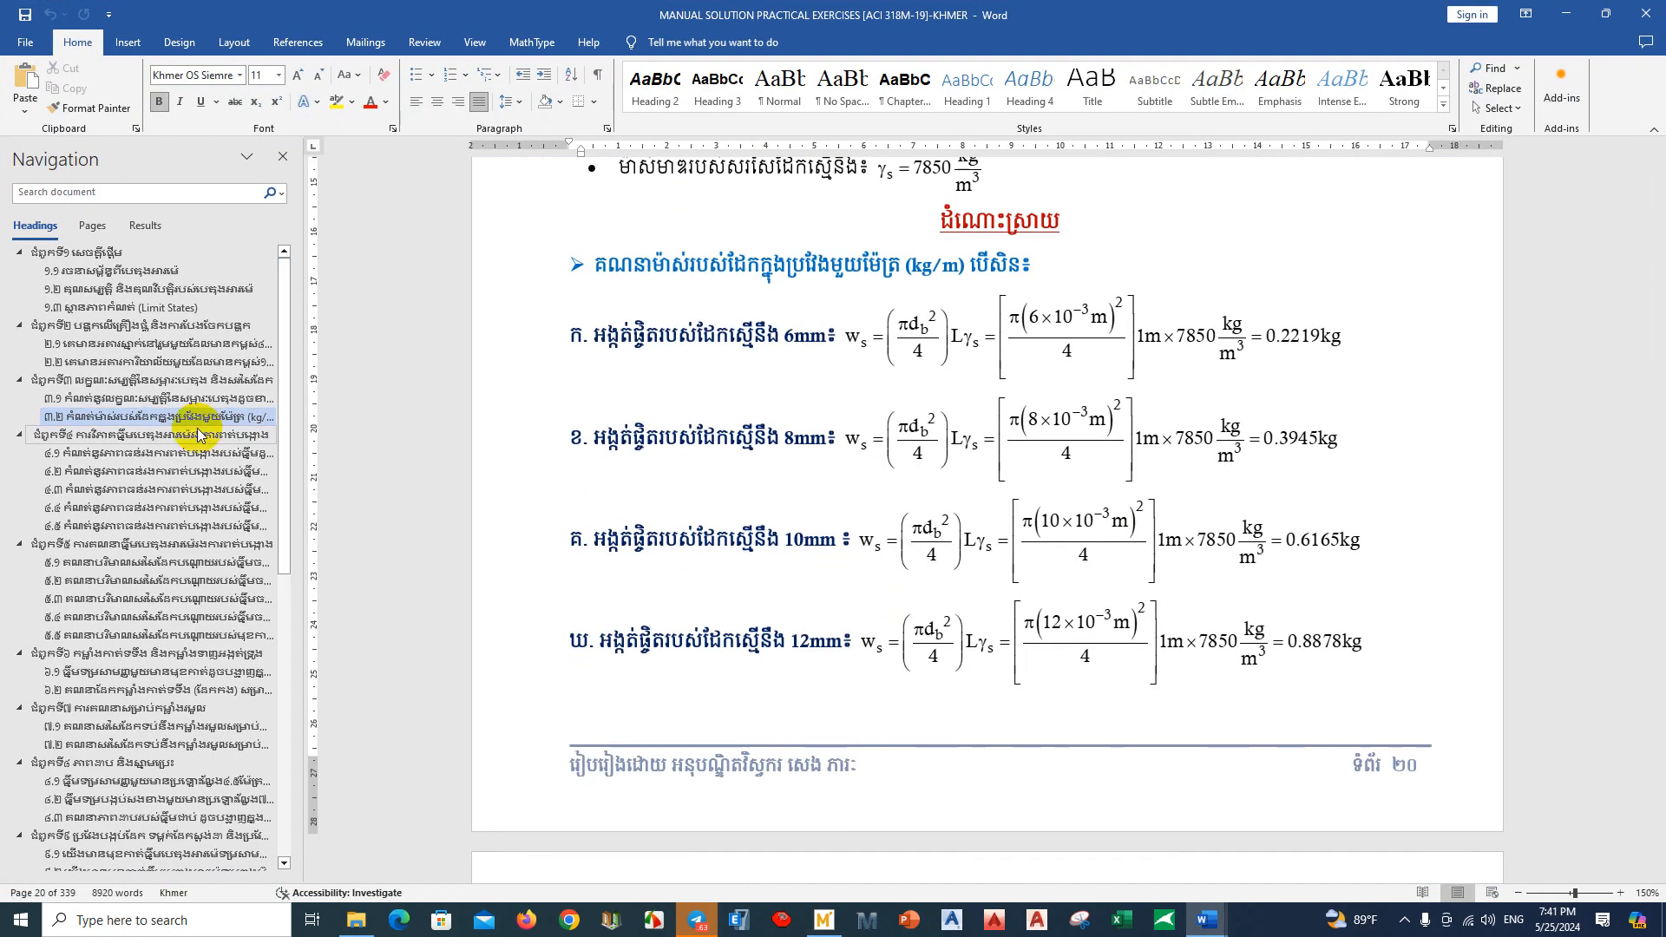
scroll(911, 428, up, 10)
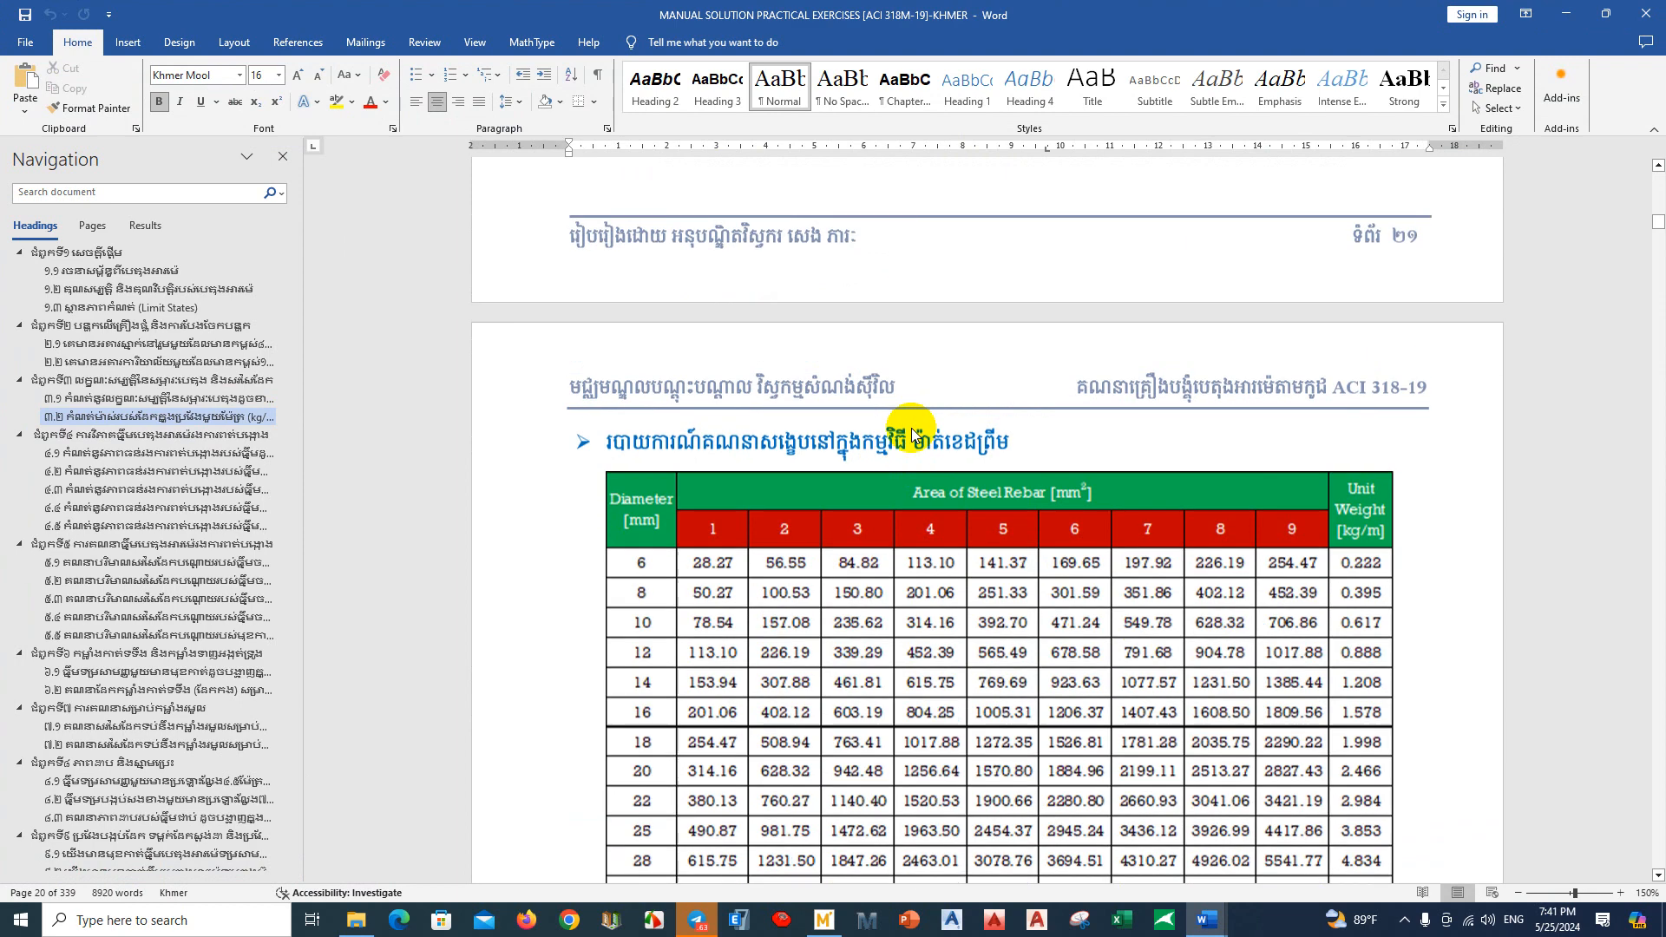
scroll(895, 457, down, 2)
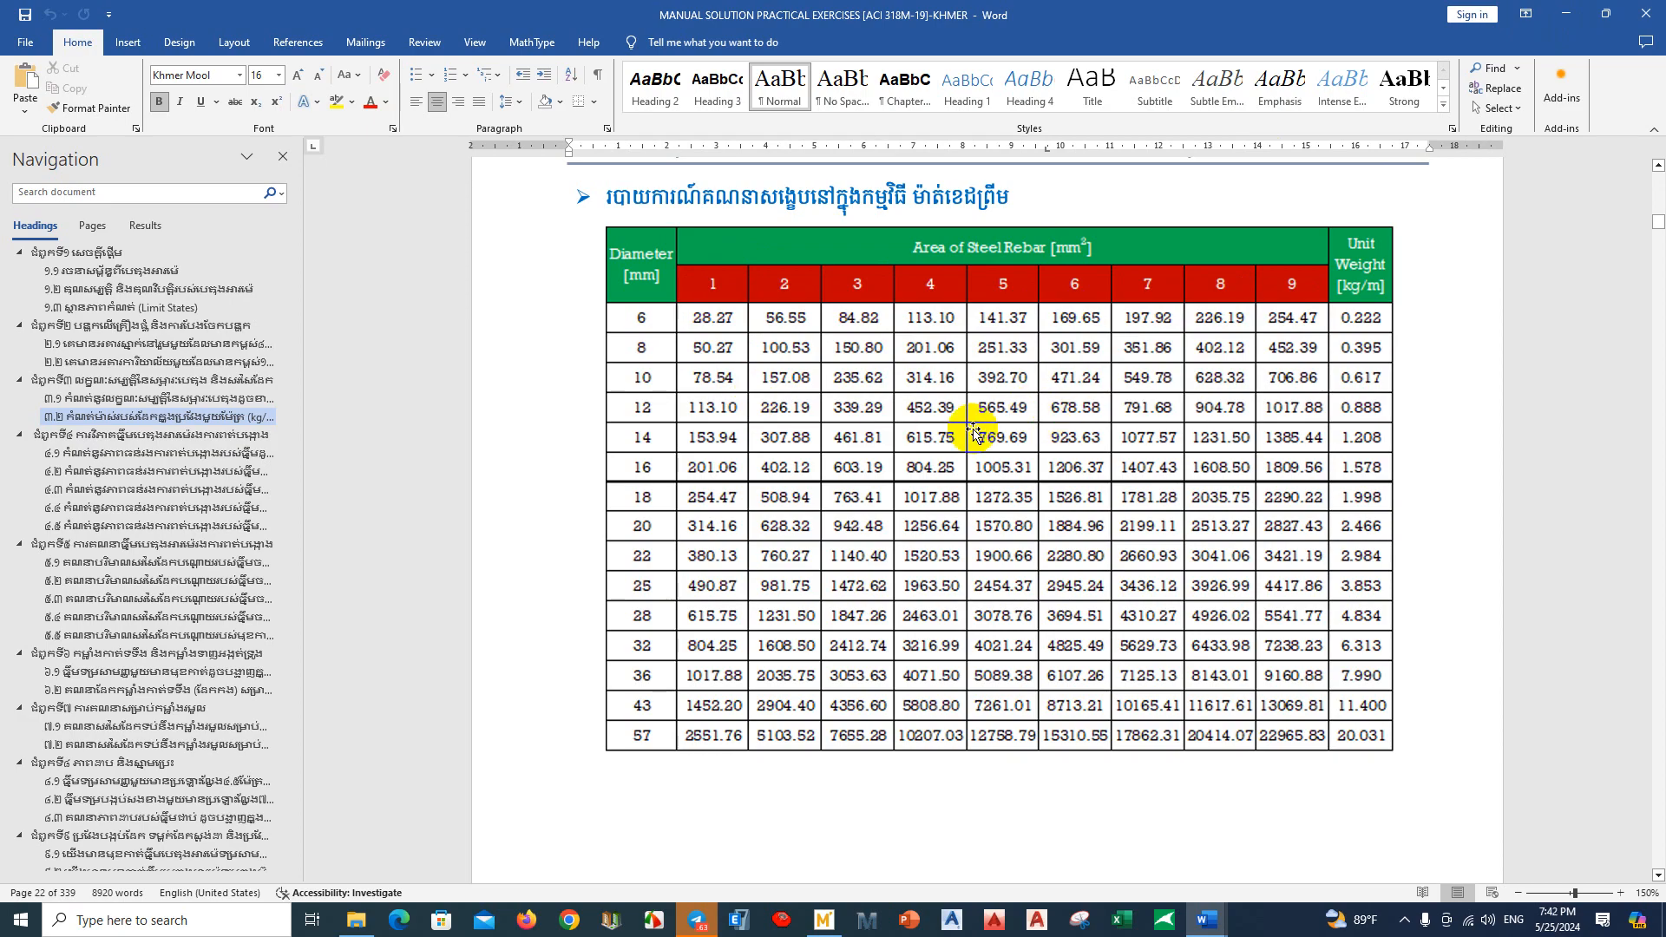
click(1566, 19)
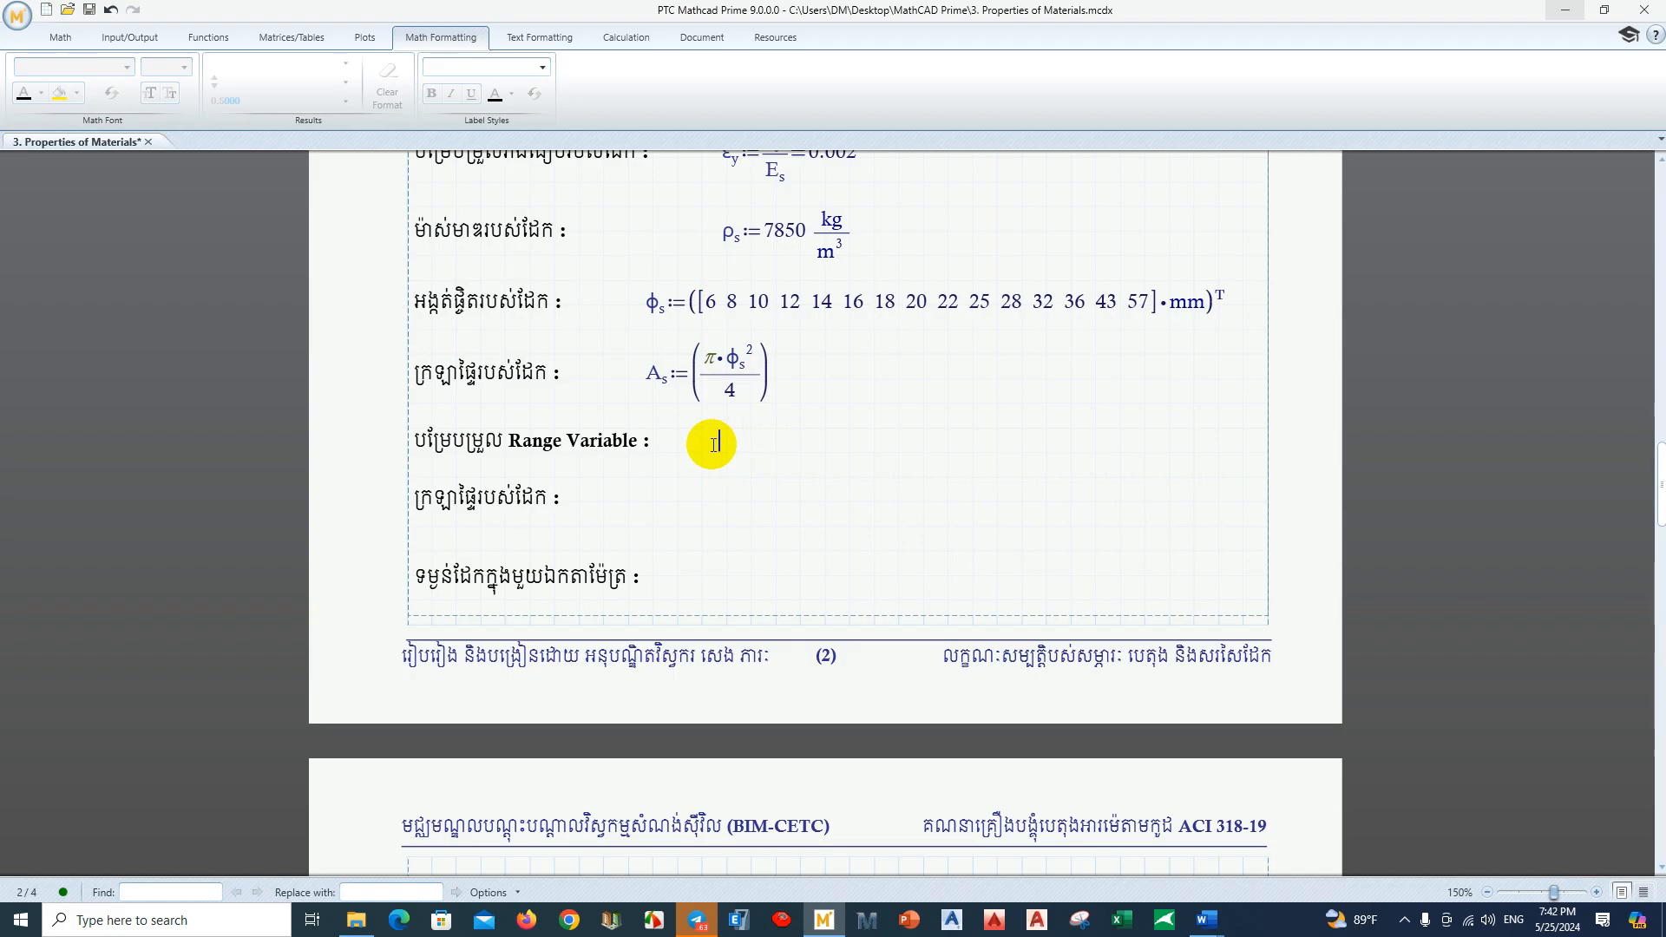
Step: Align the A_s definition with the density formula above and define the range variable n as 1..9 beside its label
drag(654, 379, 737, 379)
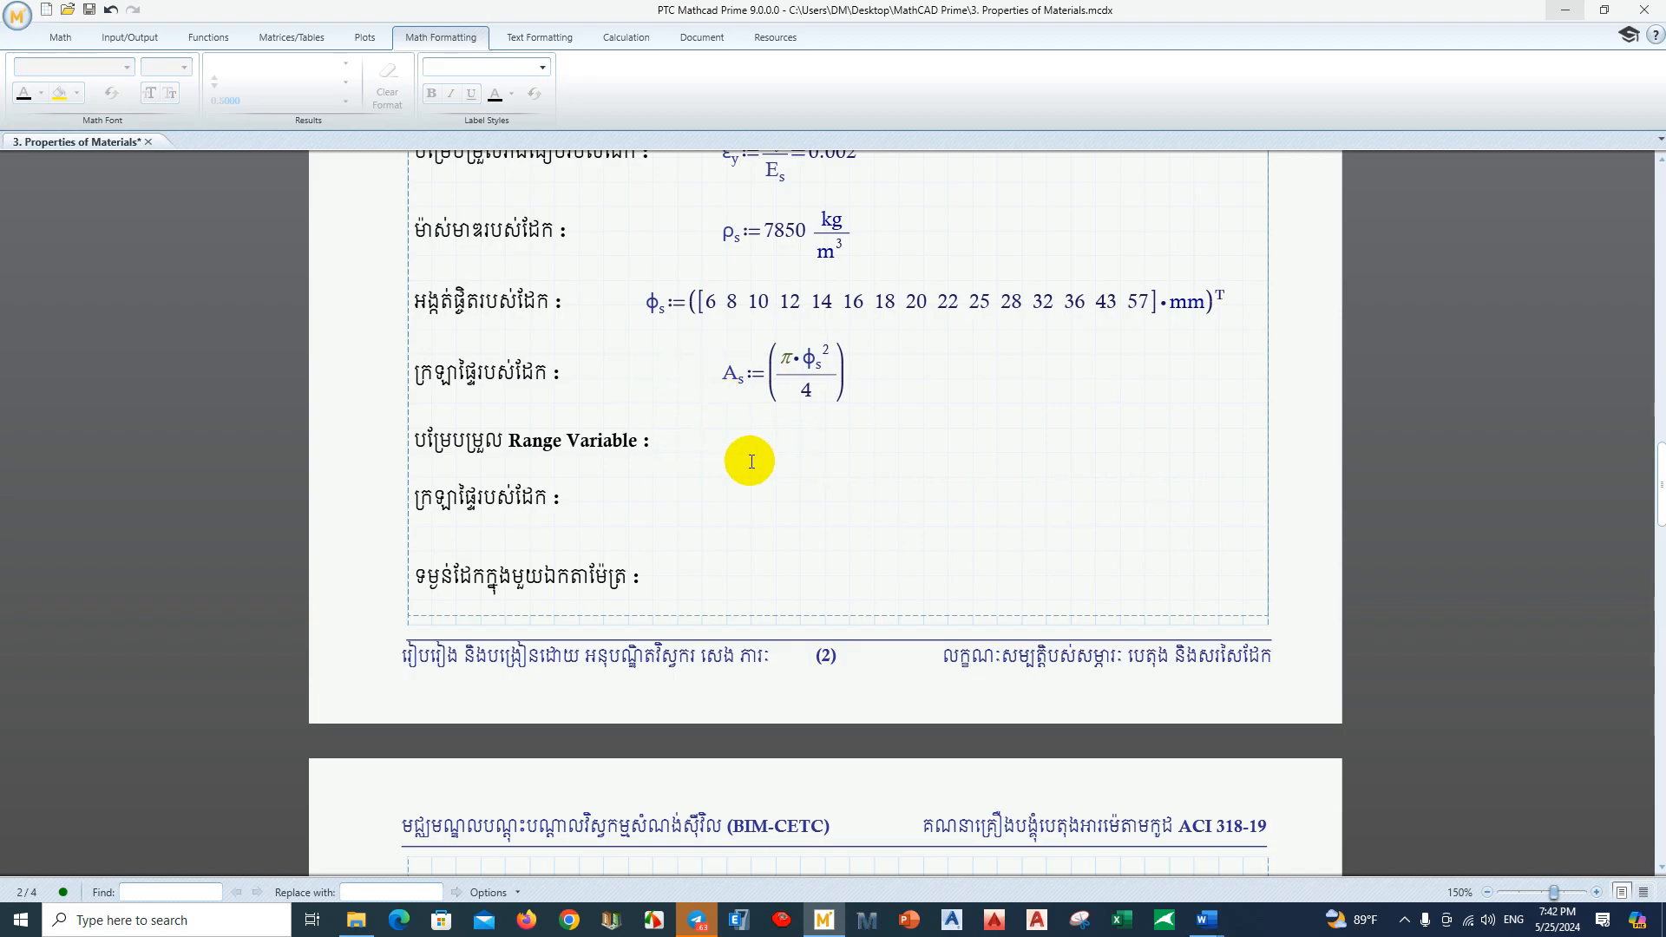
text(i)
text(n)
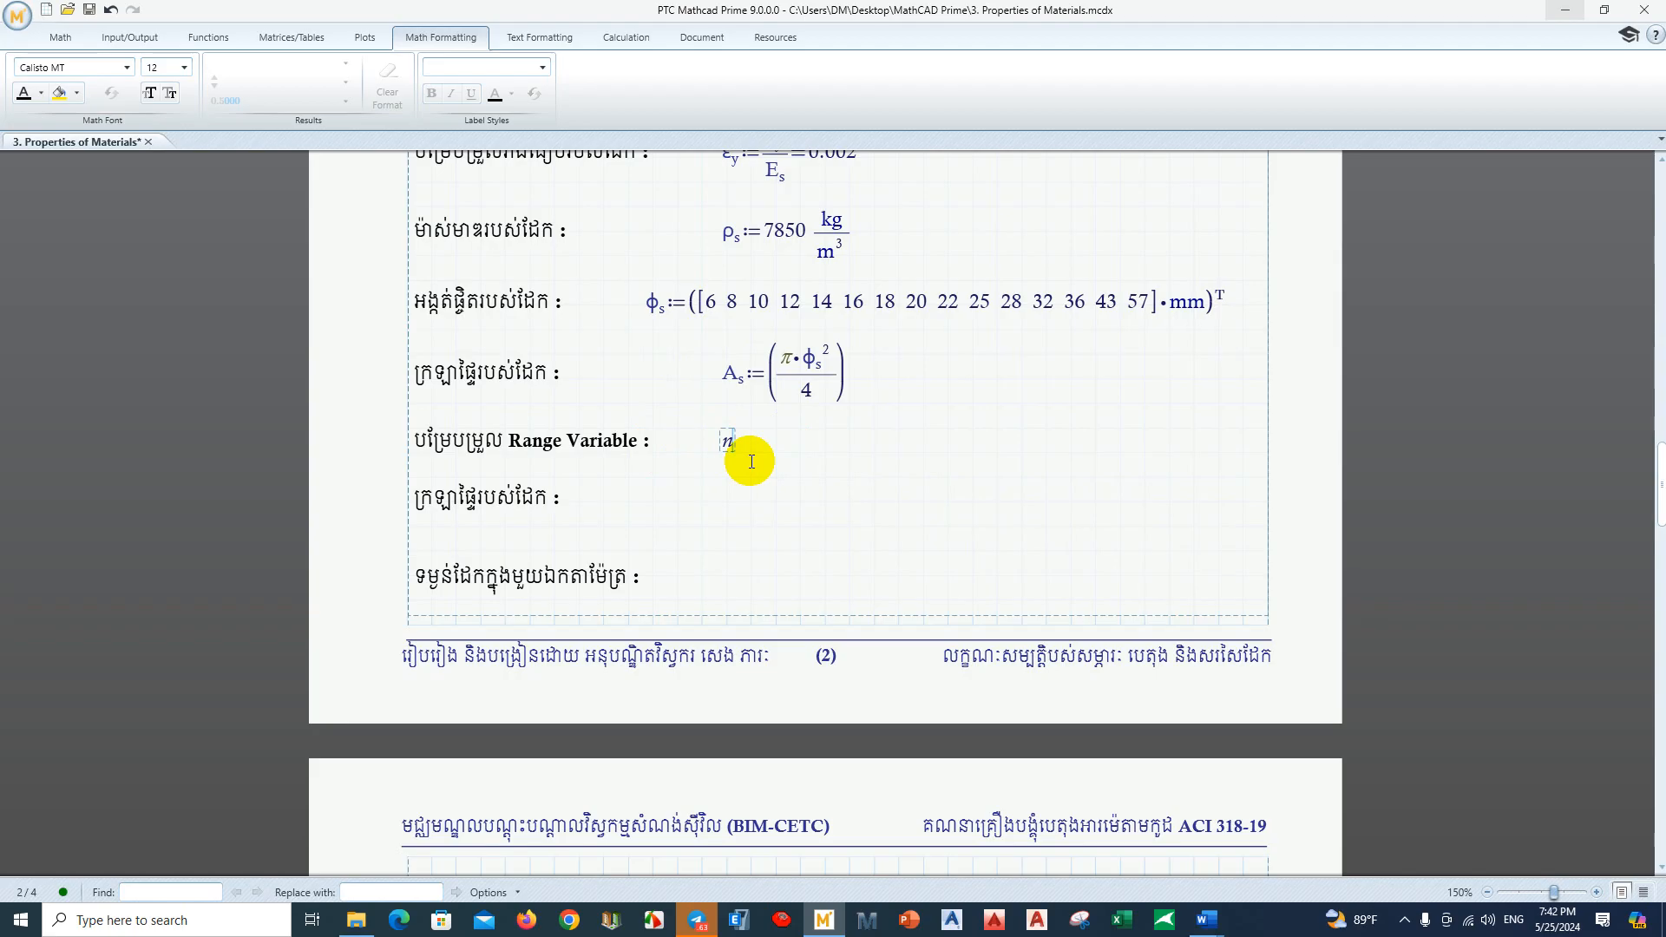
text(:=1..9)
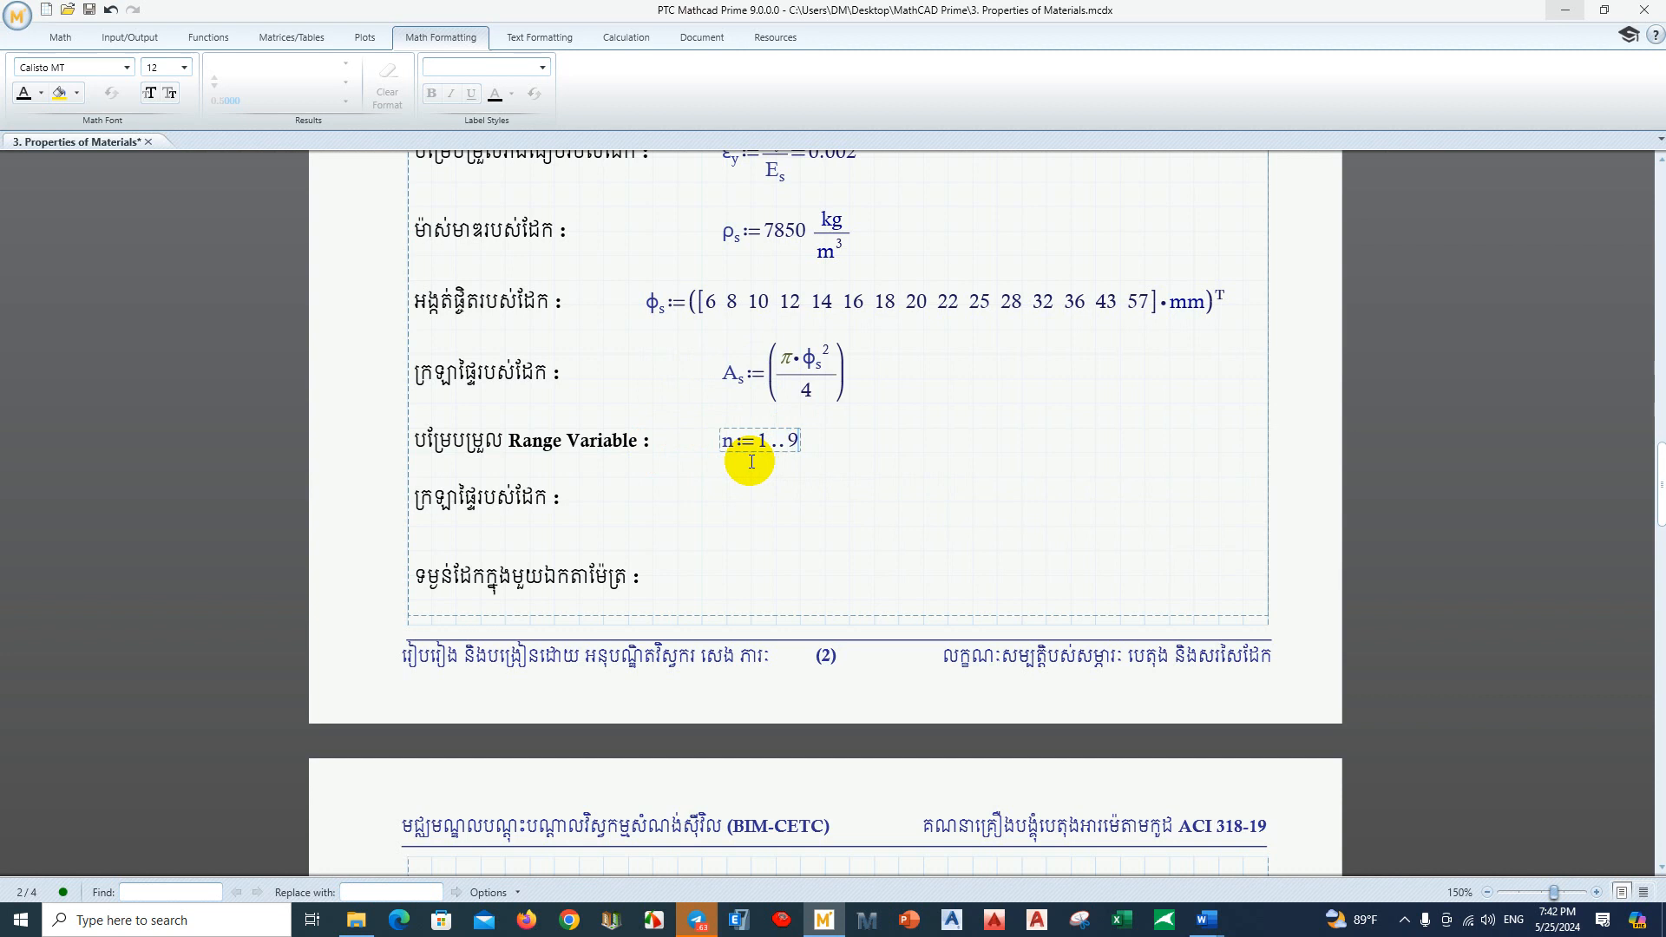
Step: Start the multi-bar area definition beside the area label below n, naming it A_sn with n as its column superscript
click(864, 478)
click(777, 449)
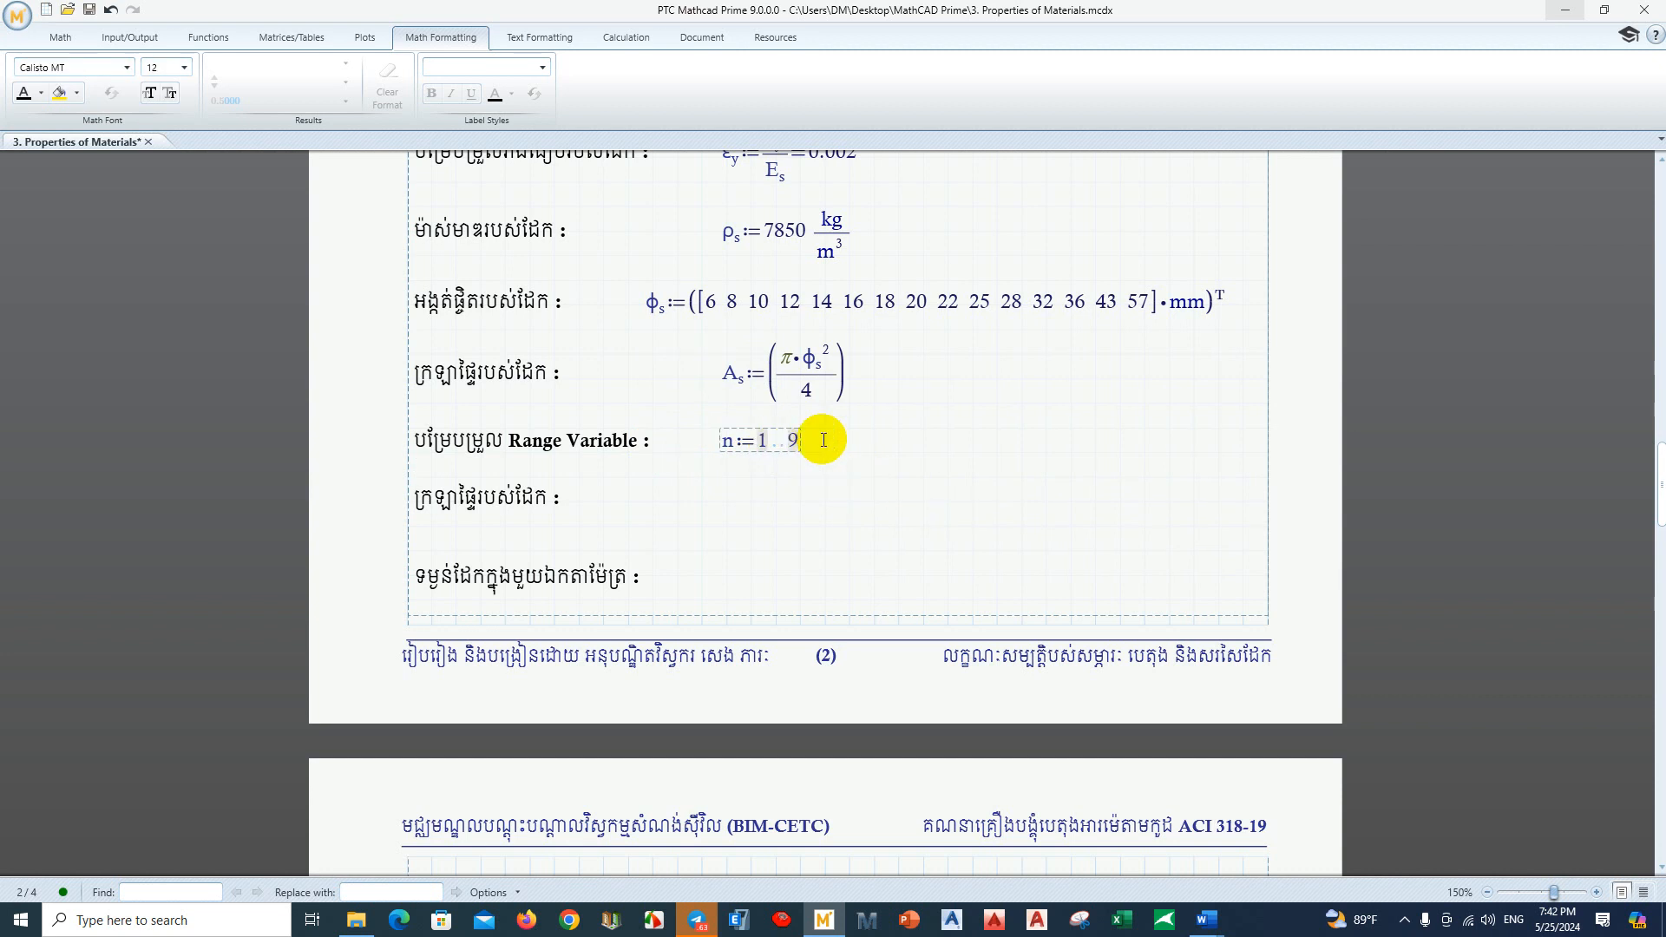
click(810, 501)
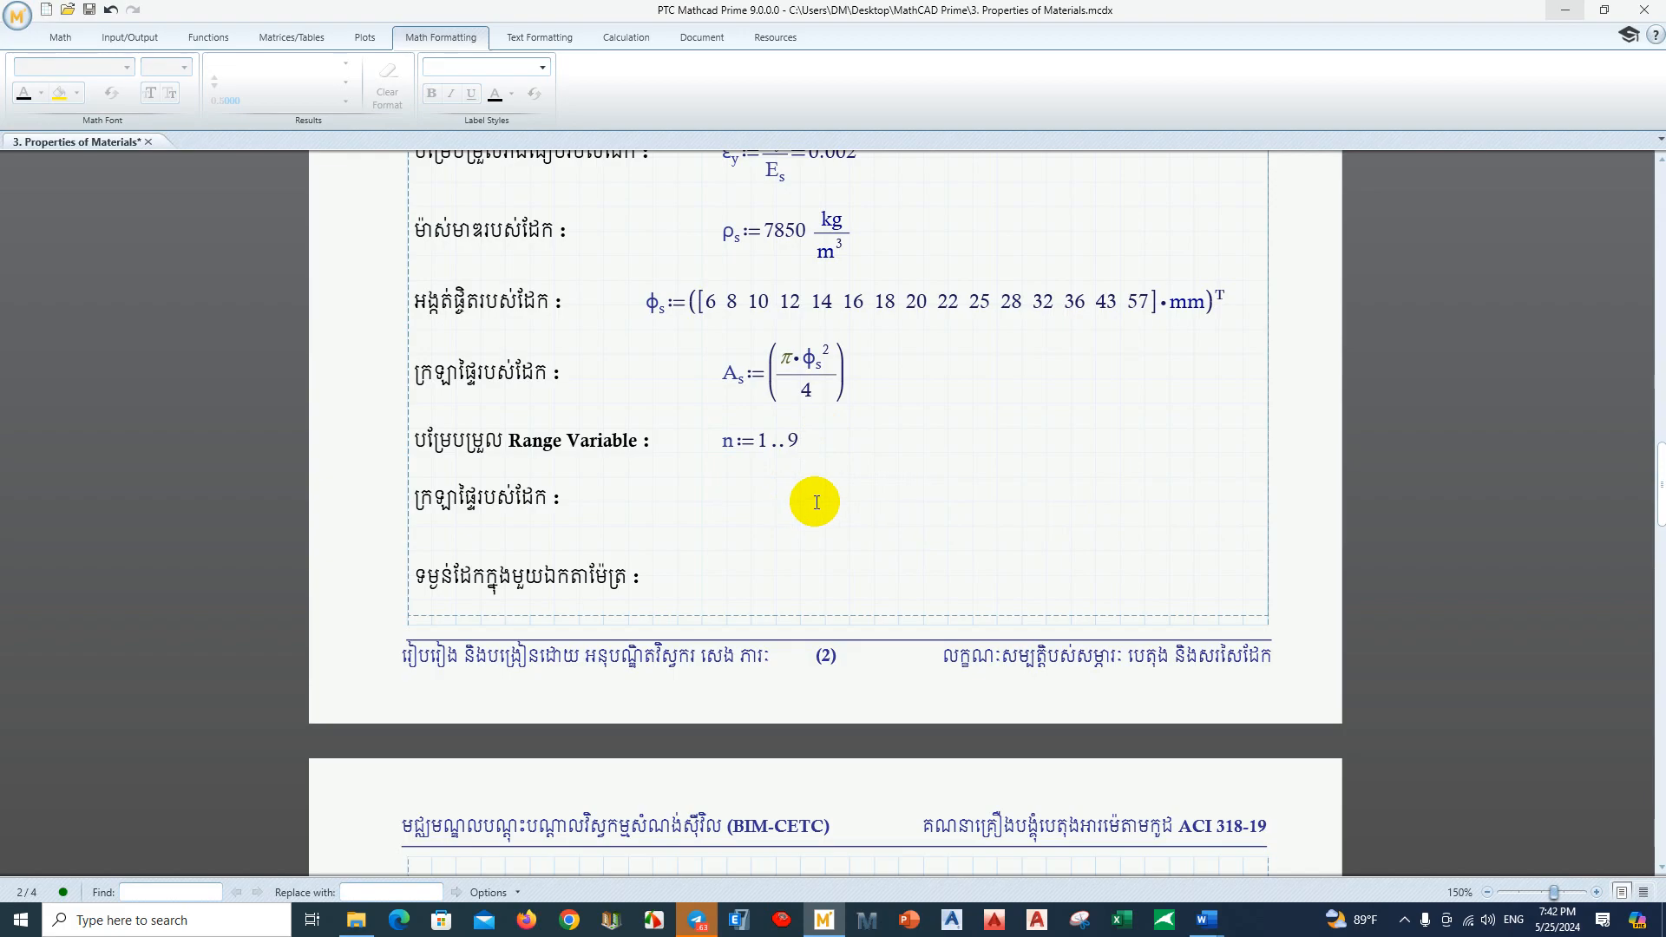
key(ctrl+shift+m)
text(A)
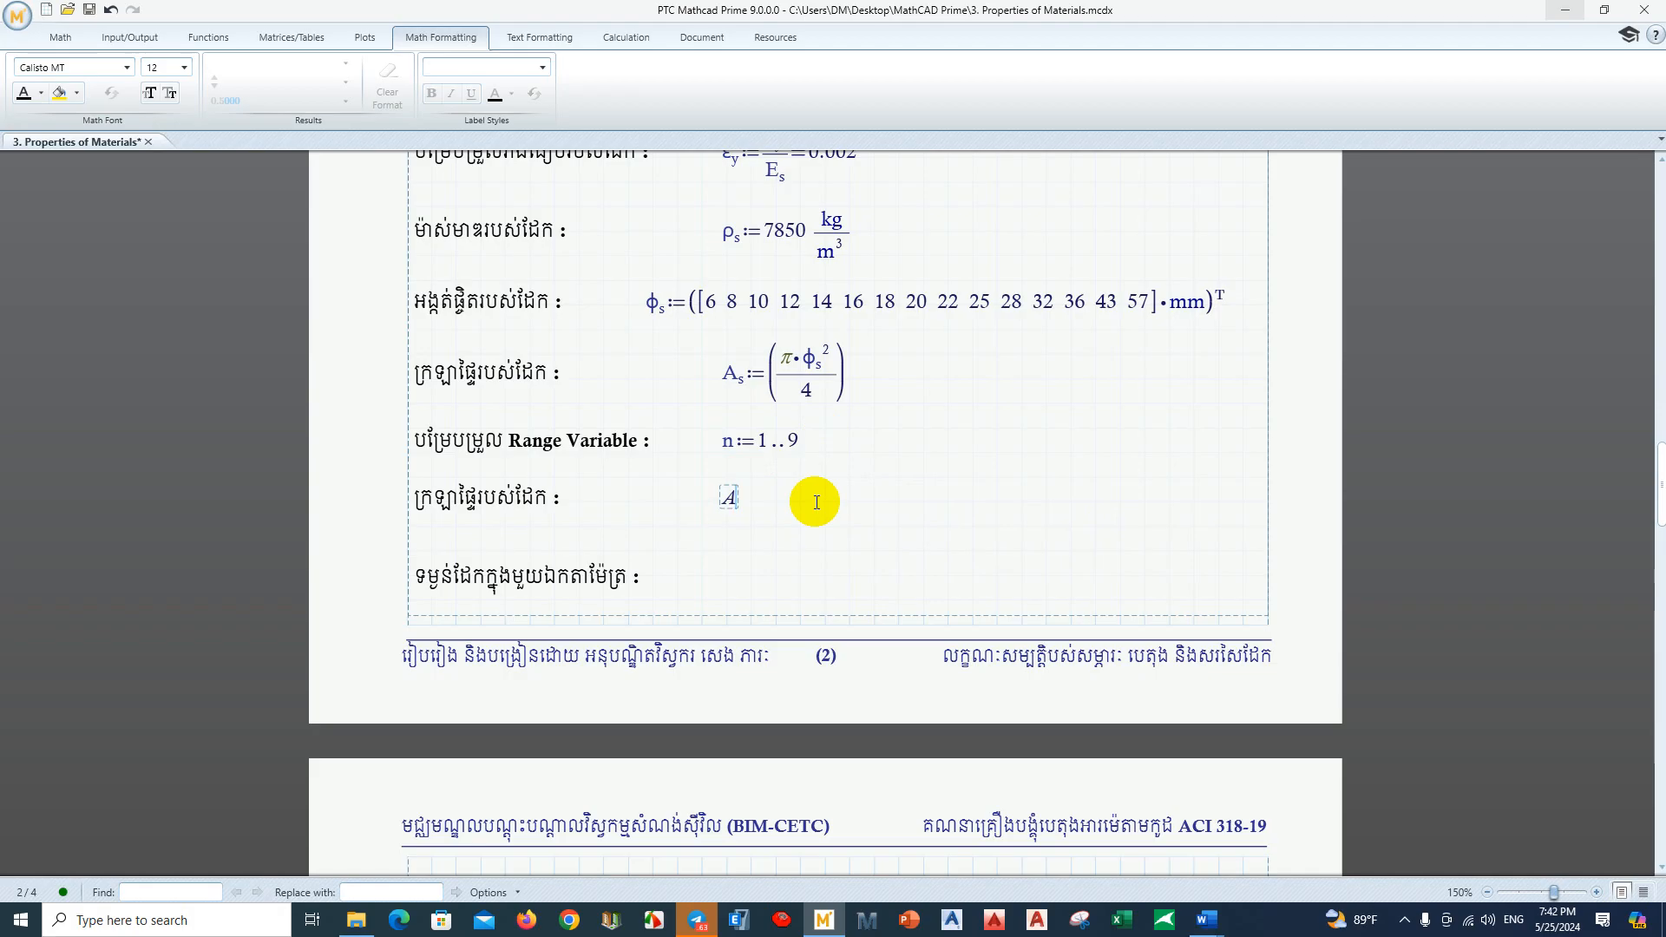
text(.s)
text(n)
text(()
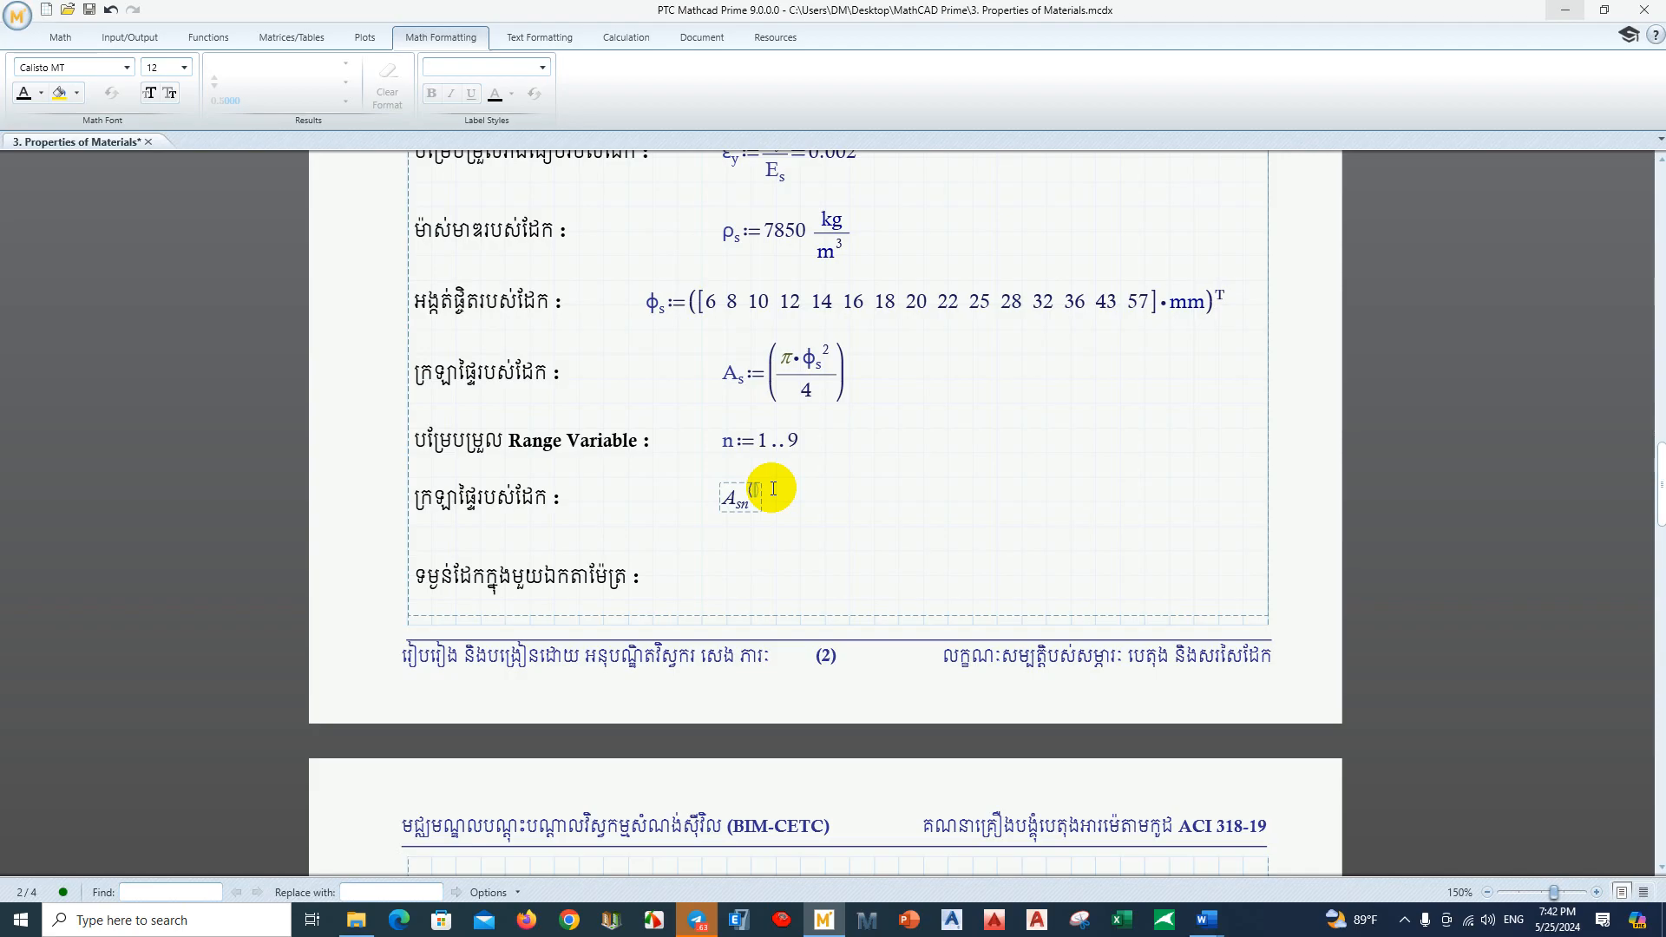
text(n)
key(Right)
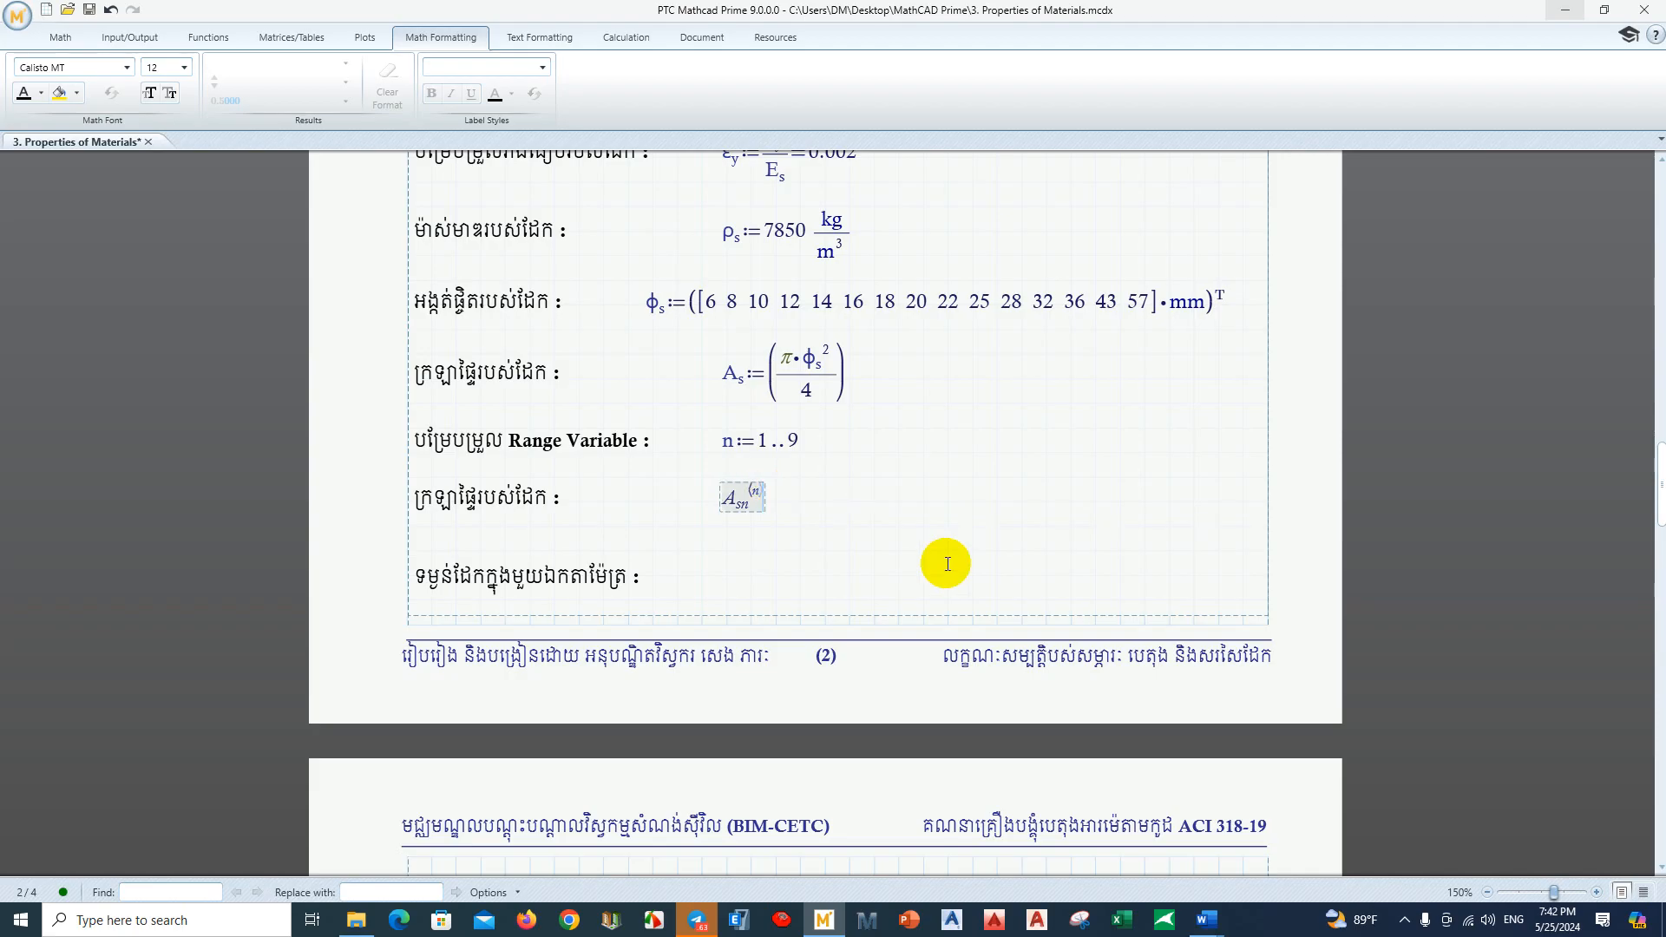
Step: Define each A_sn column as n·(π·φ_s²/4) and check its n against the range variable definition
text(:)
text(n*()
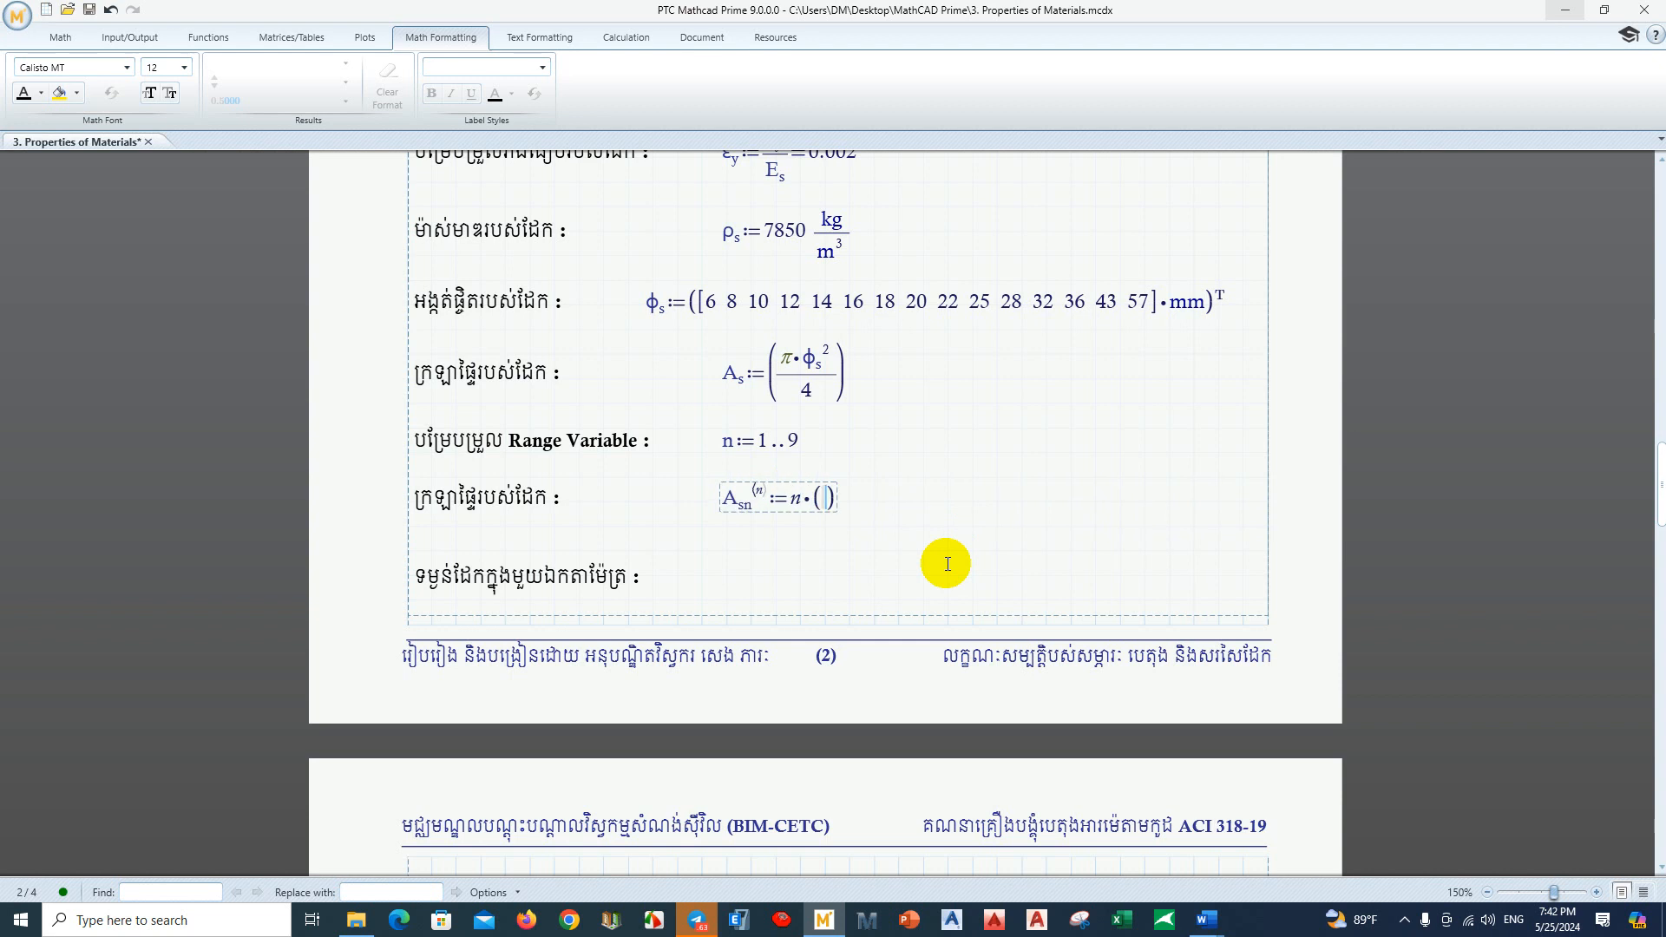
text(p)
key(ctrl+g)
text(*f)
key(ctrl+g)
text(.s)
text(^)
text(2)
key(space)
key(space)
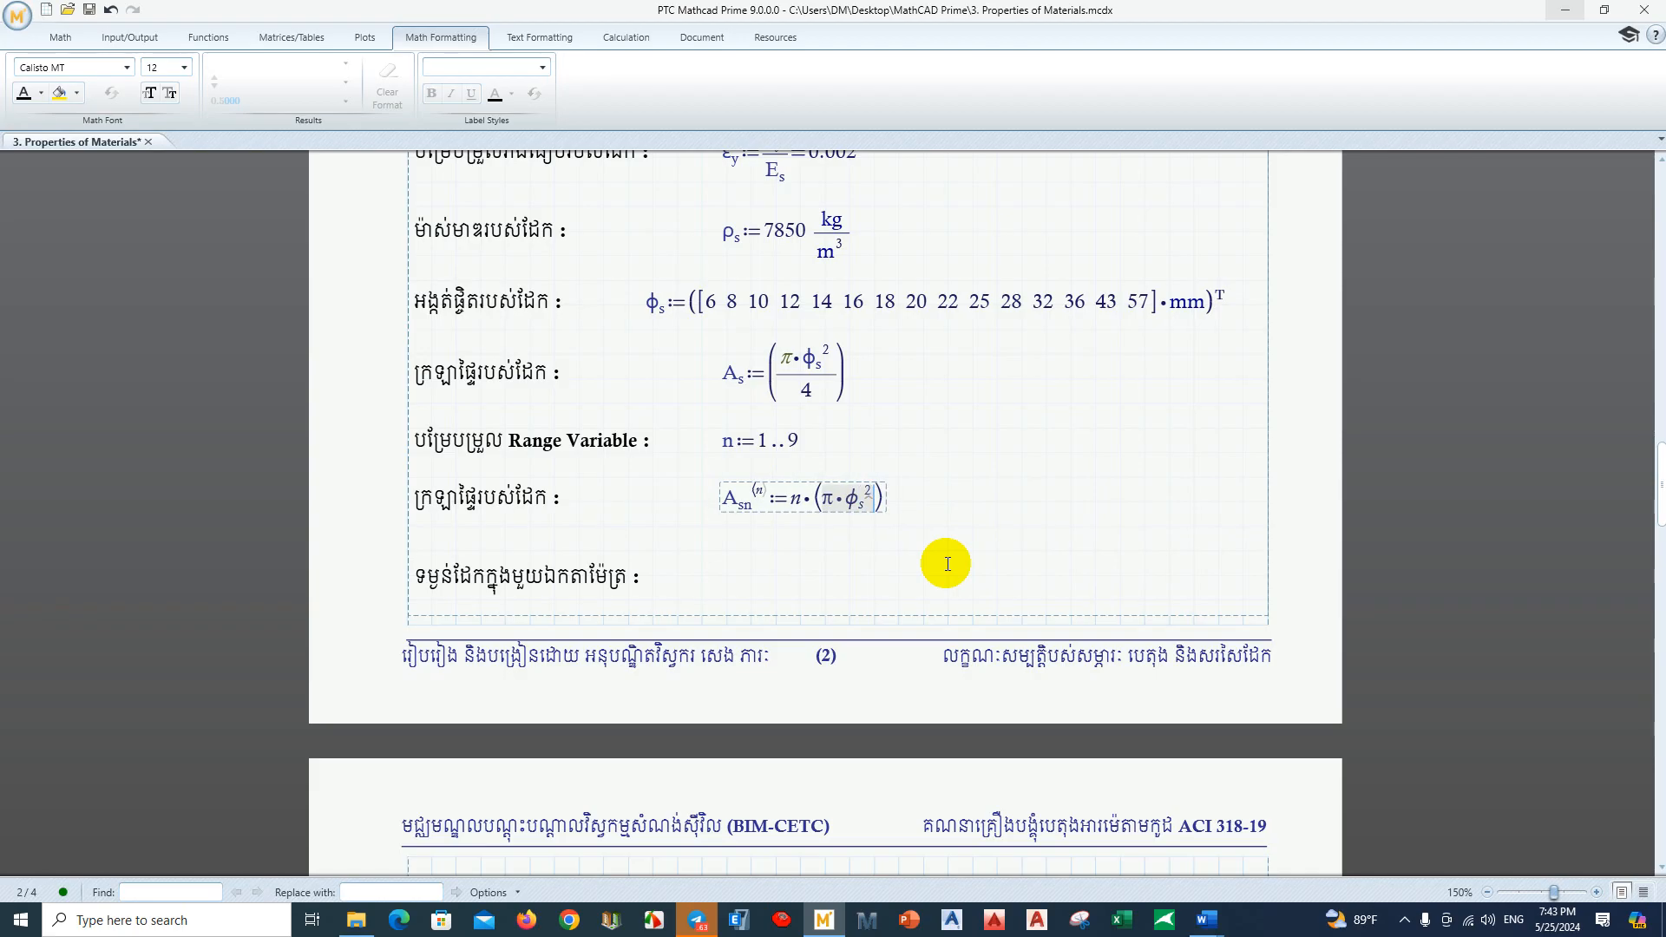
text(/4)
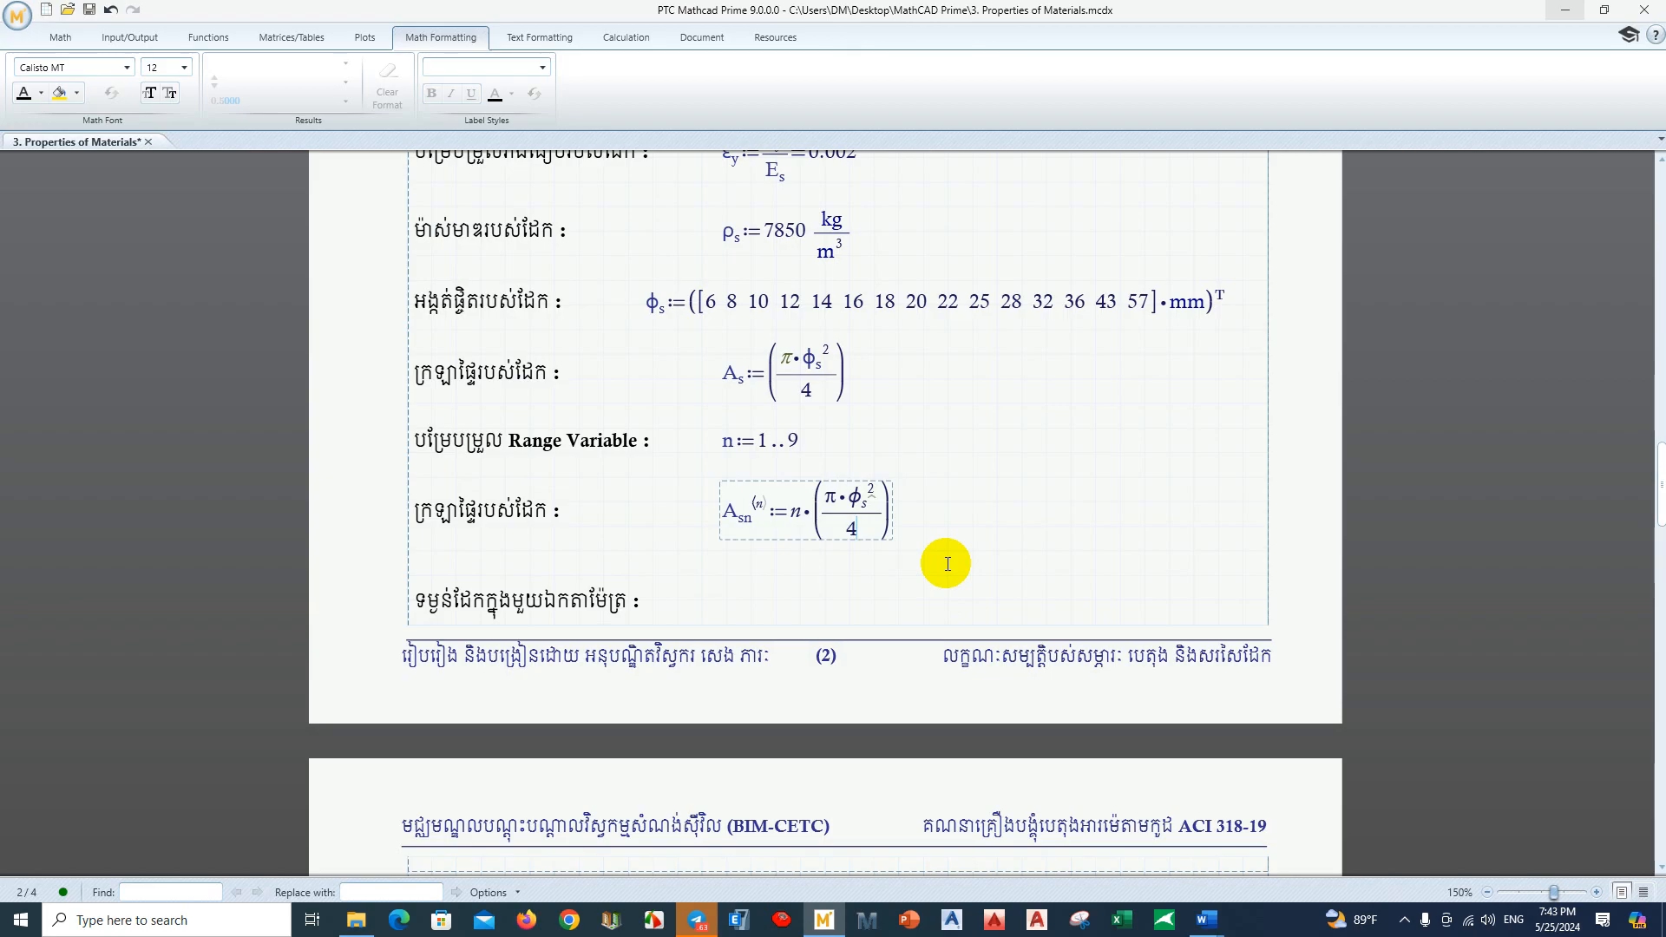
click(948, 564)
scroll(954, 520, down, 2)
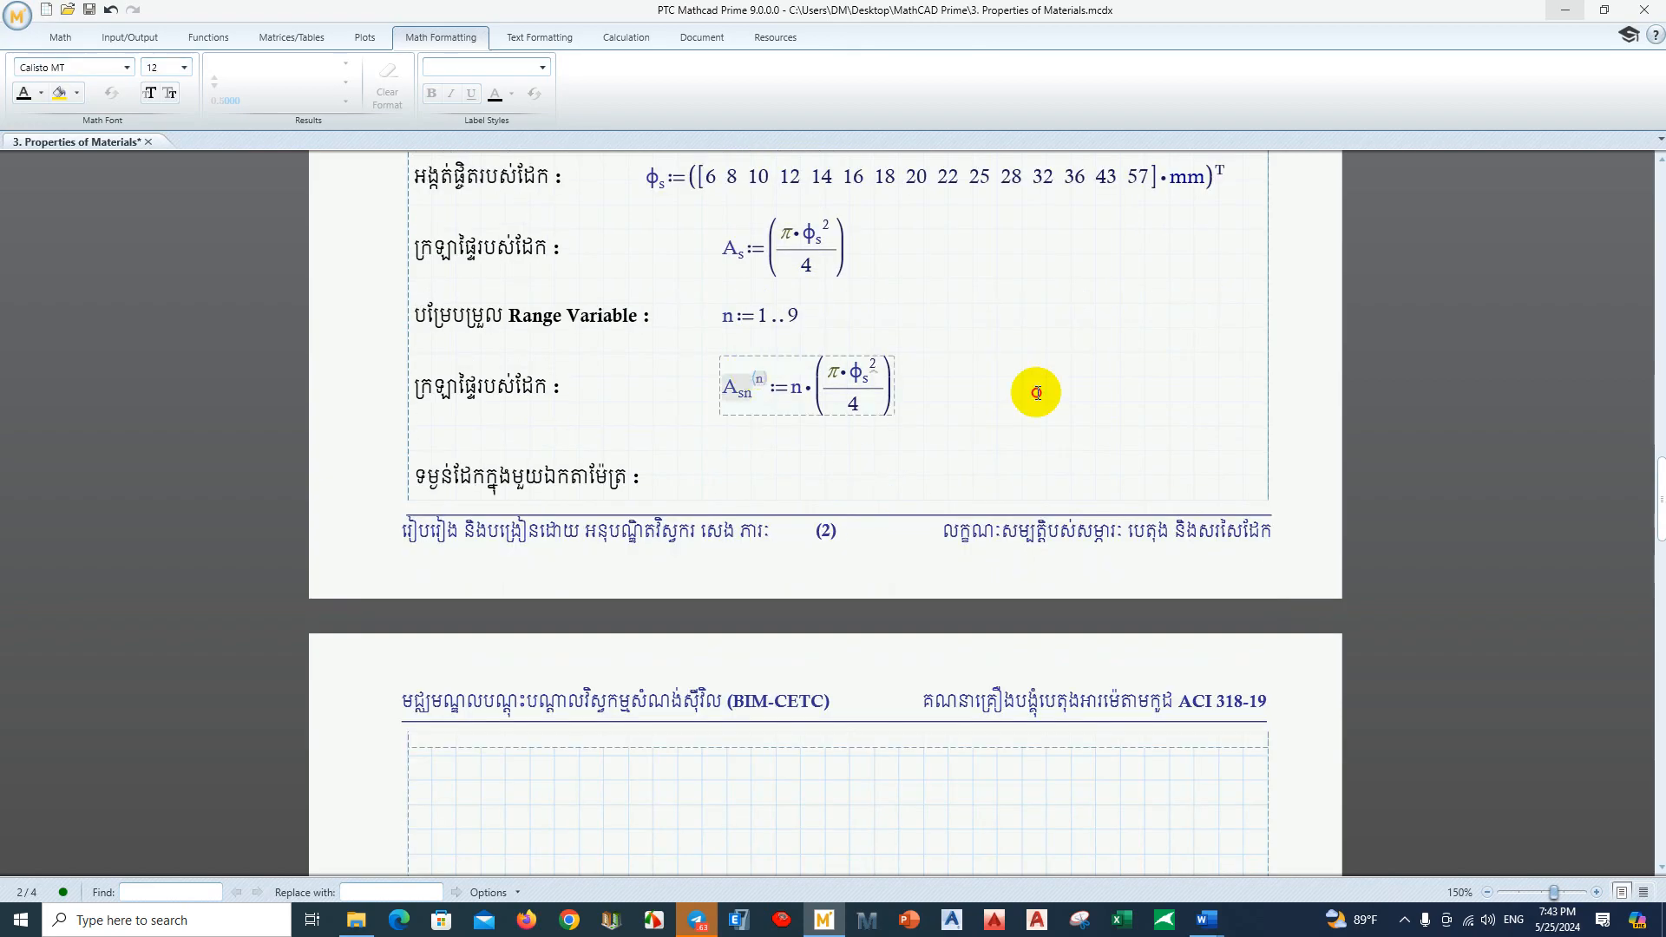
click(805, 379)
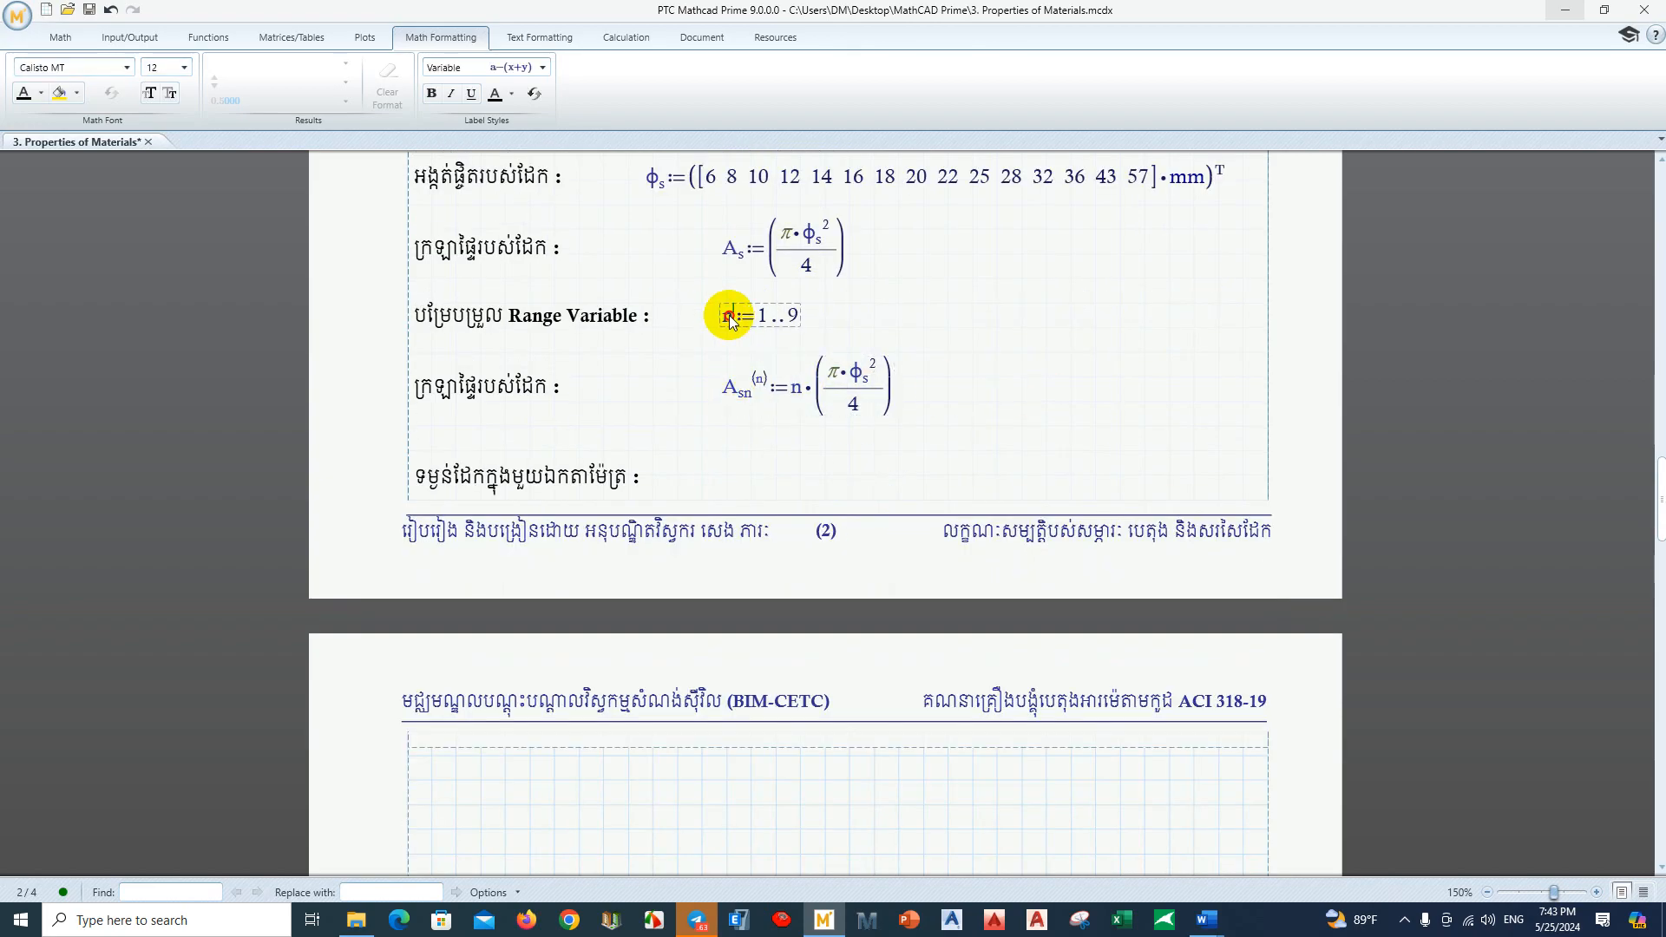
click(772, 317)
click(975, 323)
scroll(929, 353, down, 1)
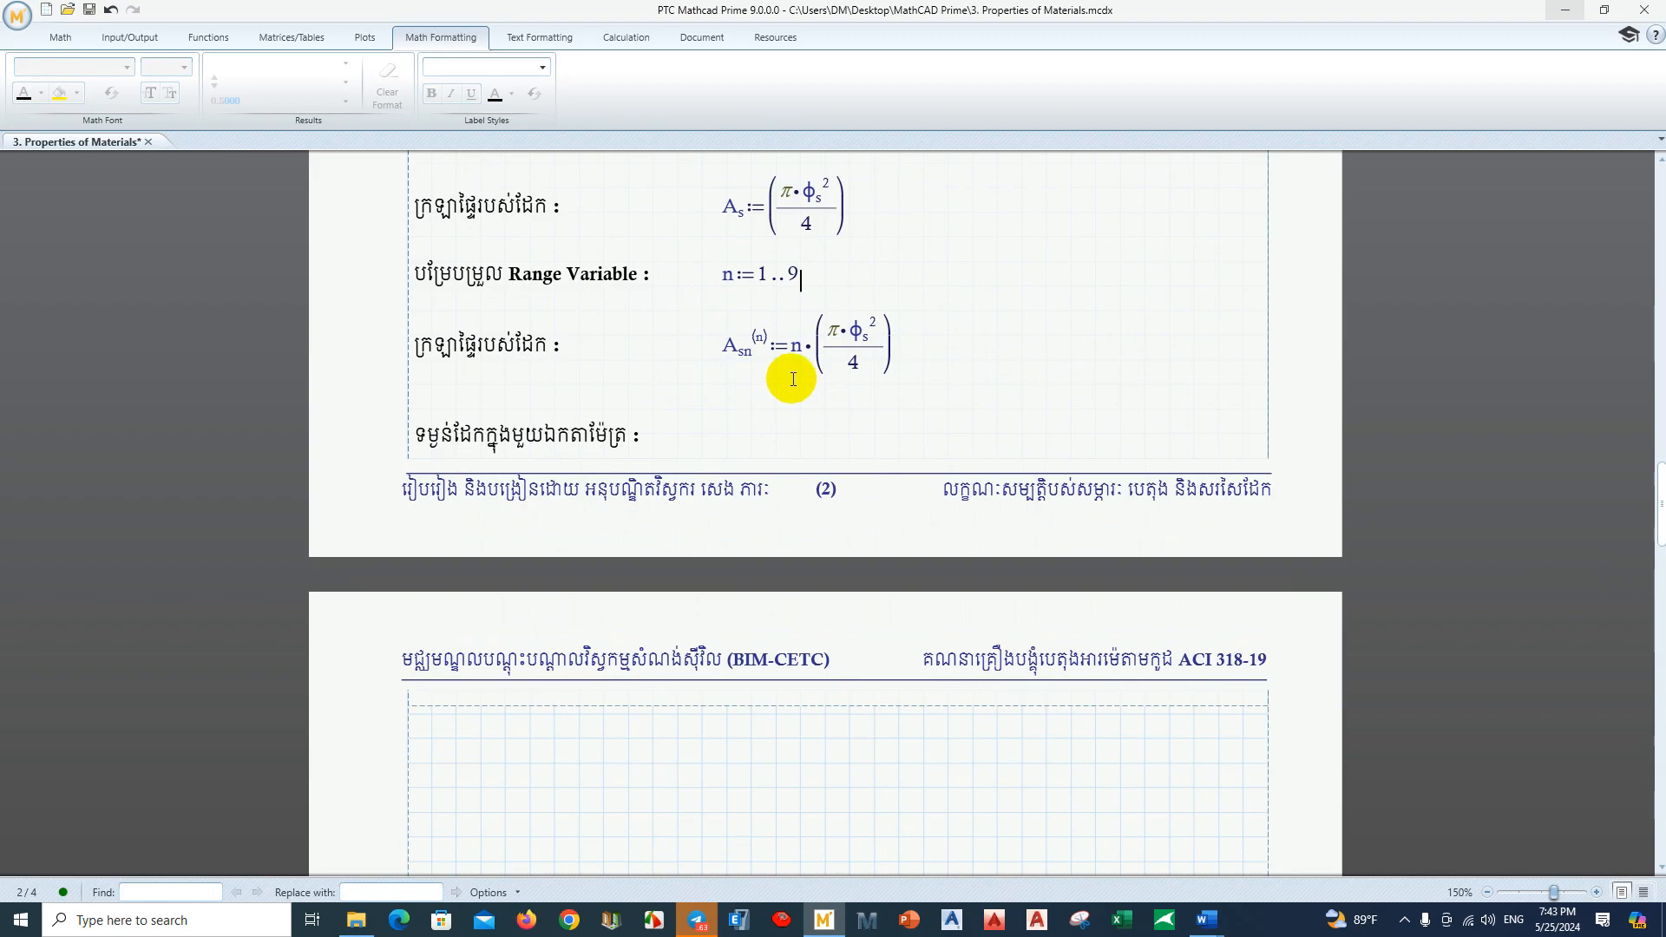
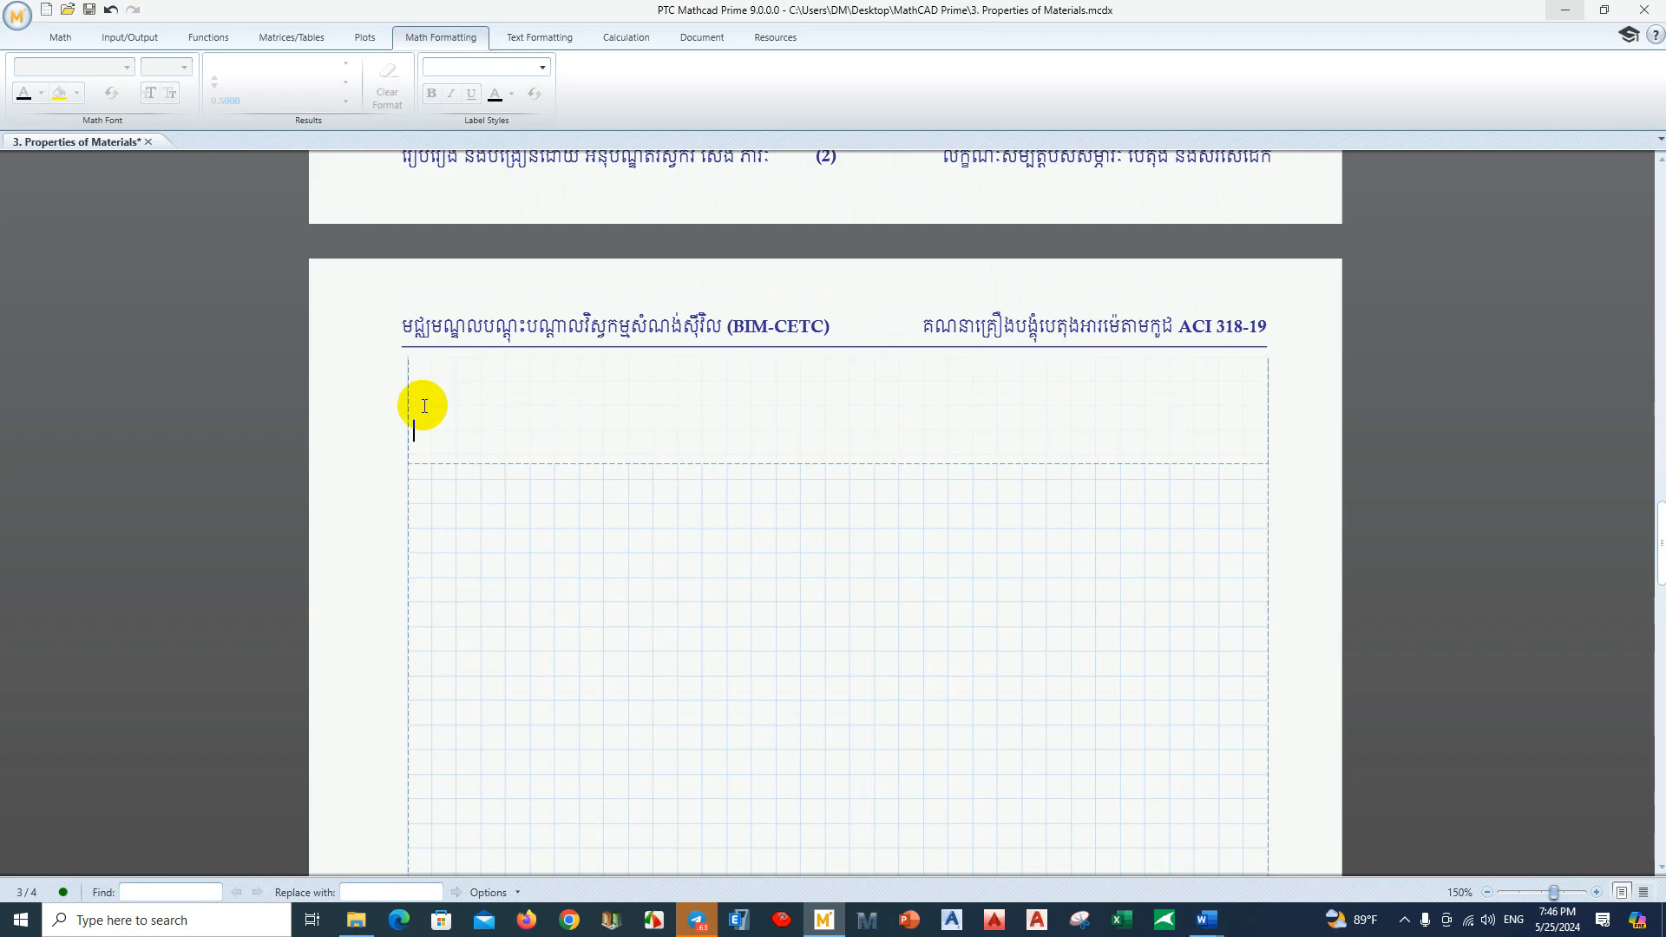
Step: Evaluate φ_s at the start of page 3 in mm and expand the result to show every bar diameter
scroll(469, 365, up, 4)
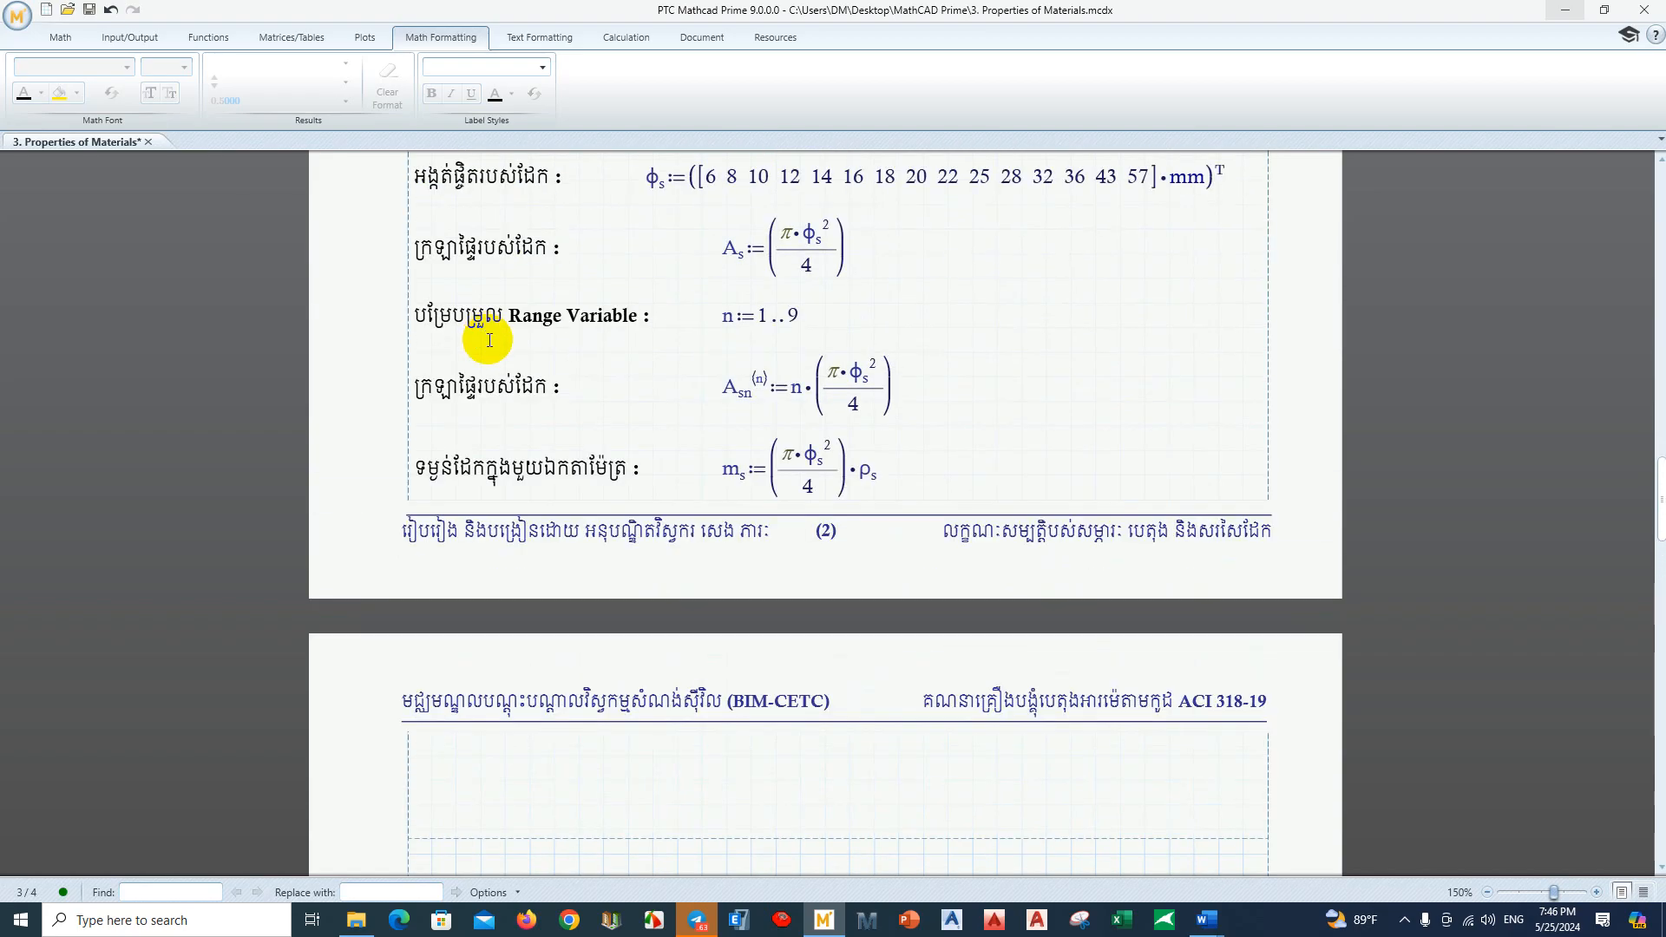
scroll(526, 451, down, 4)
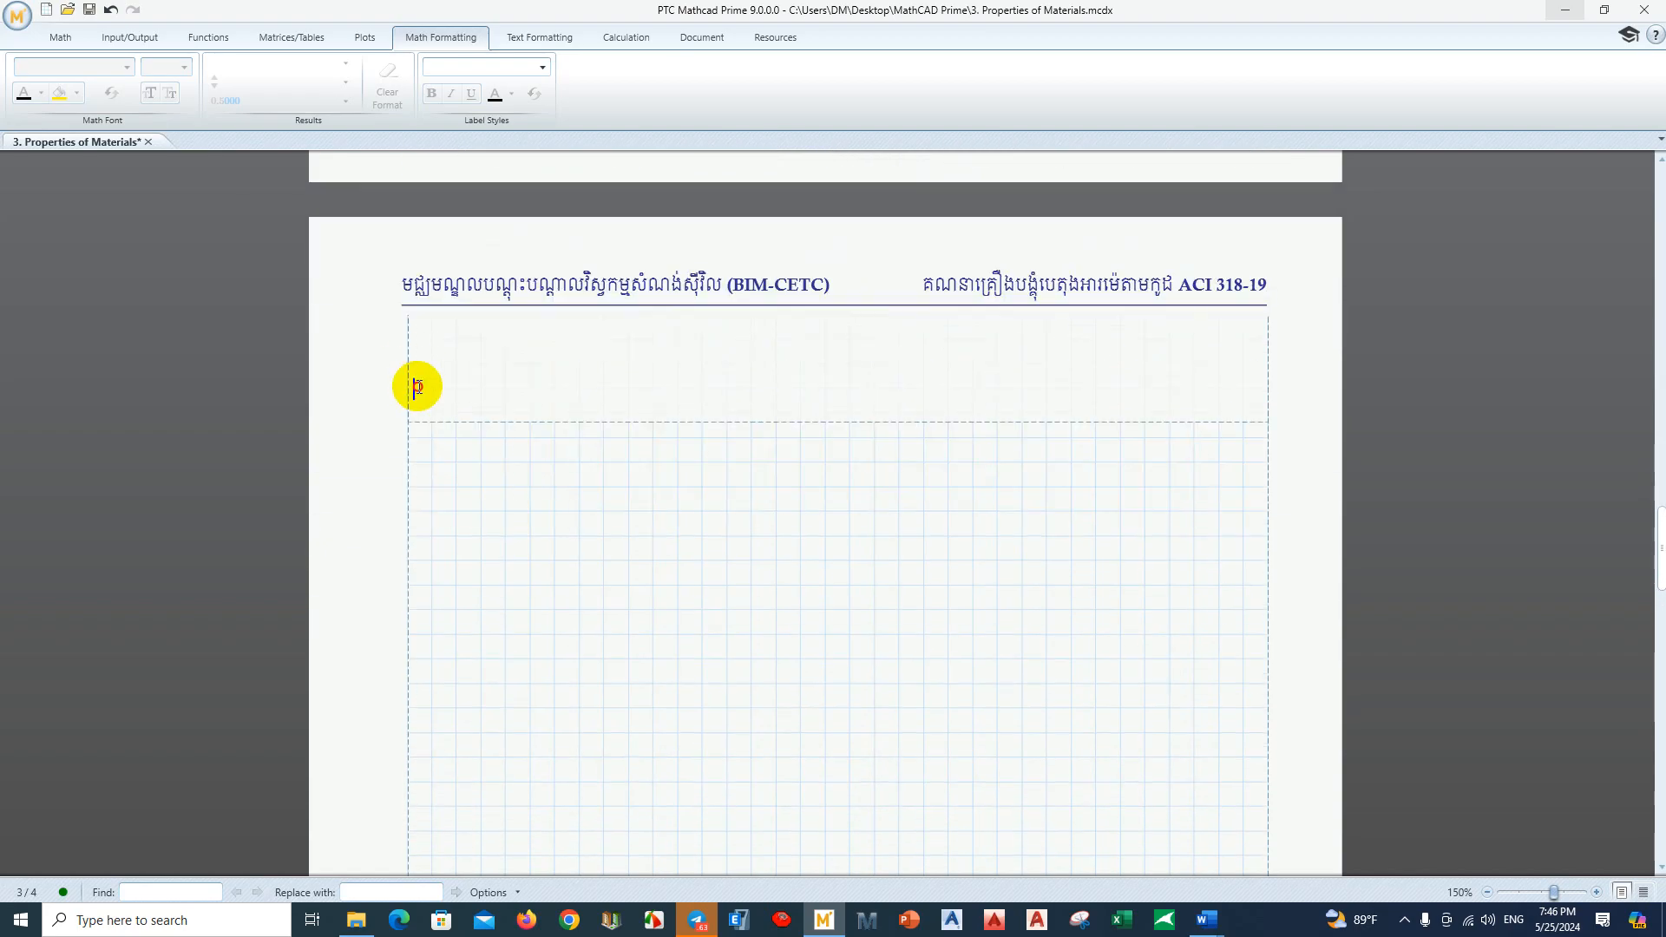
key(ctrl+shift+m)
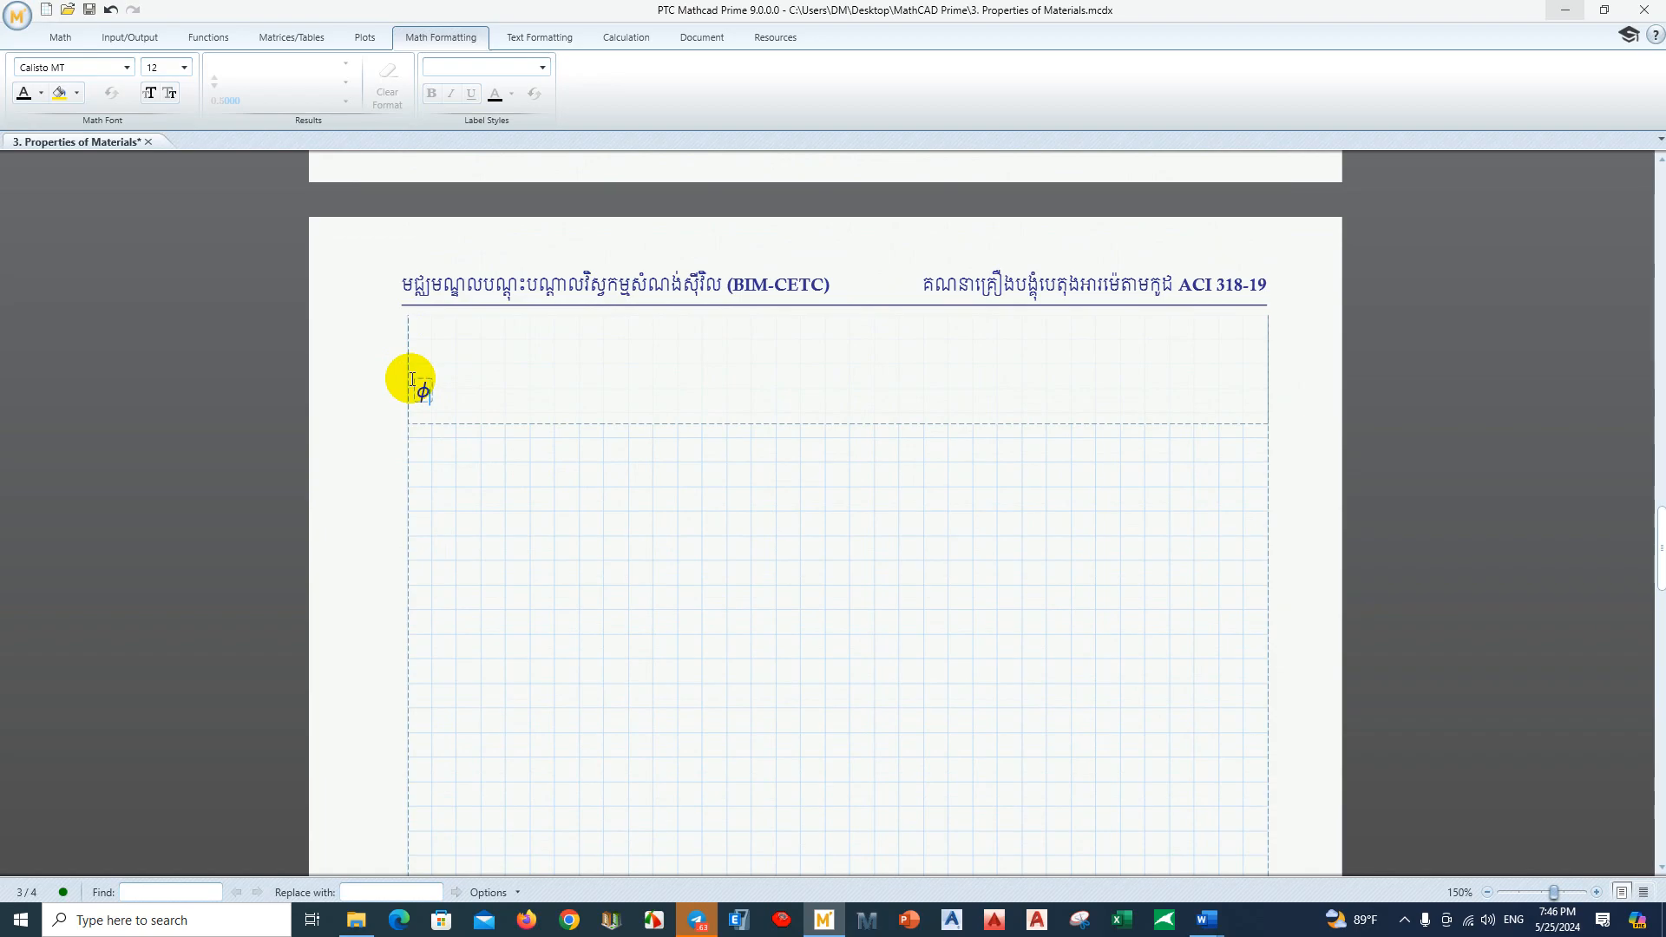
text(.s=)
text(mm)
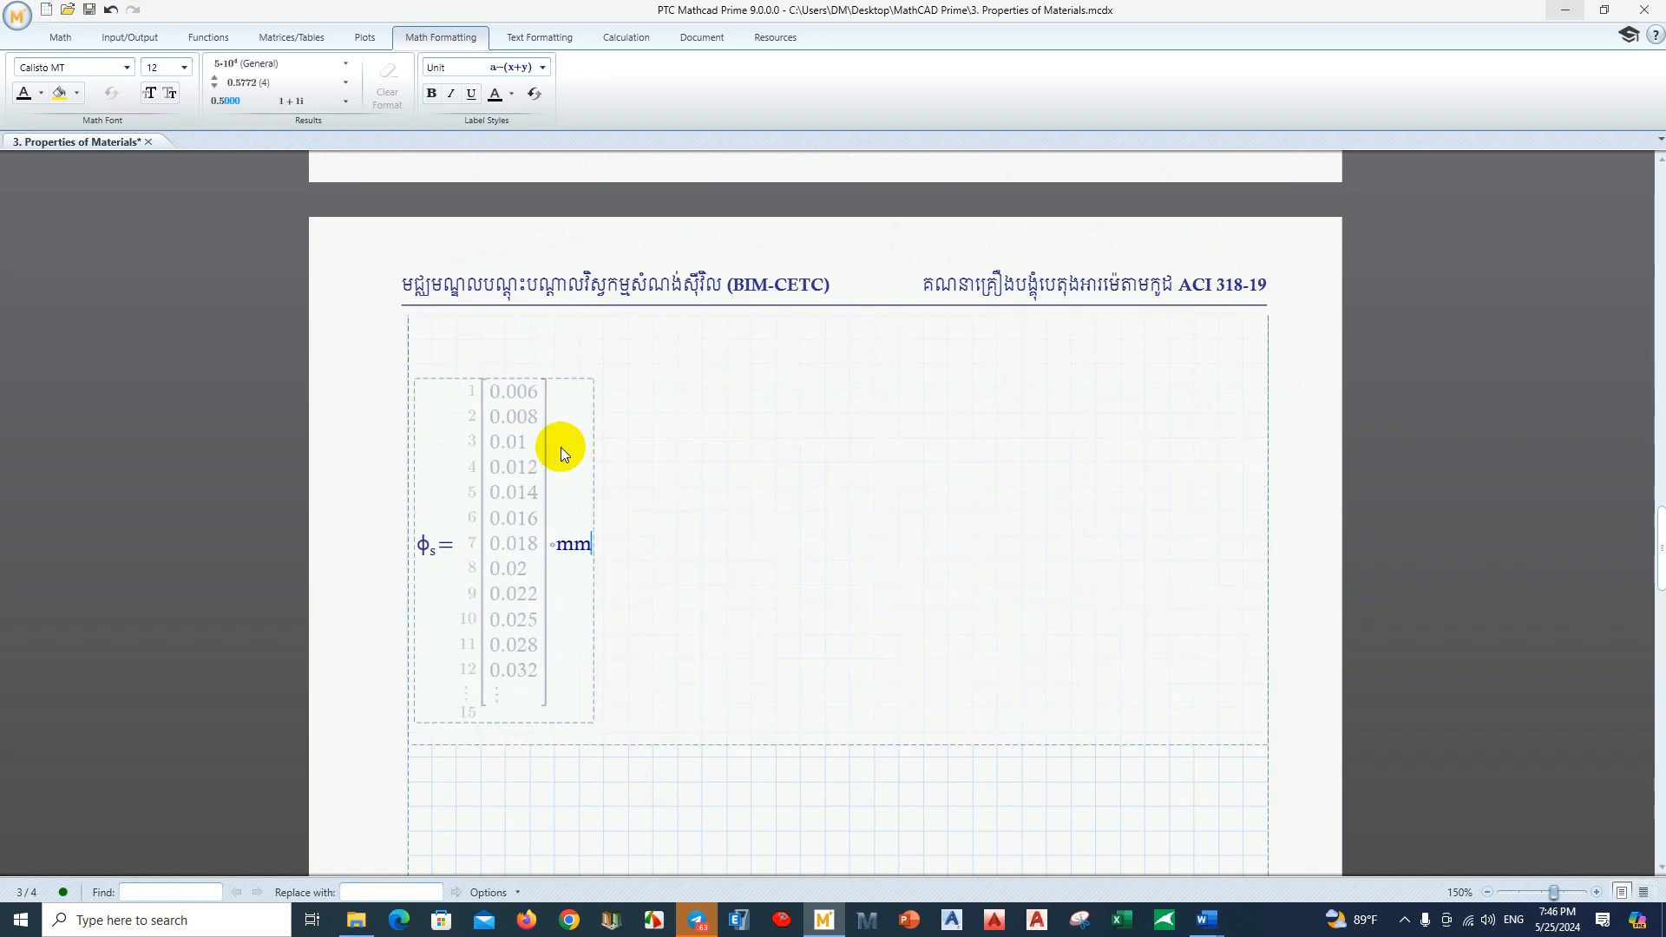
scroll(564, 529, down, 2)
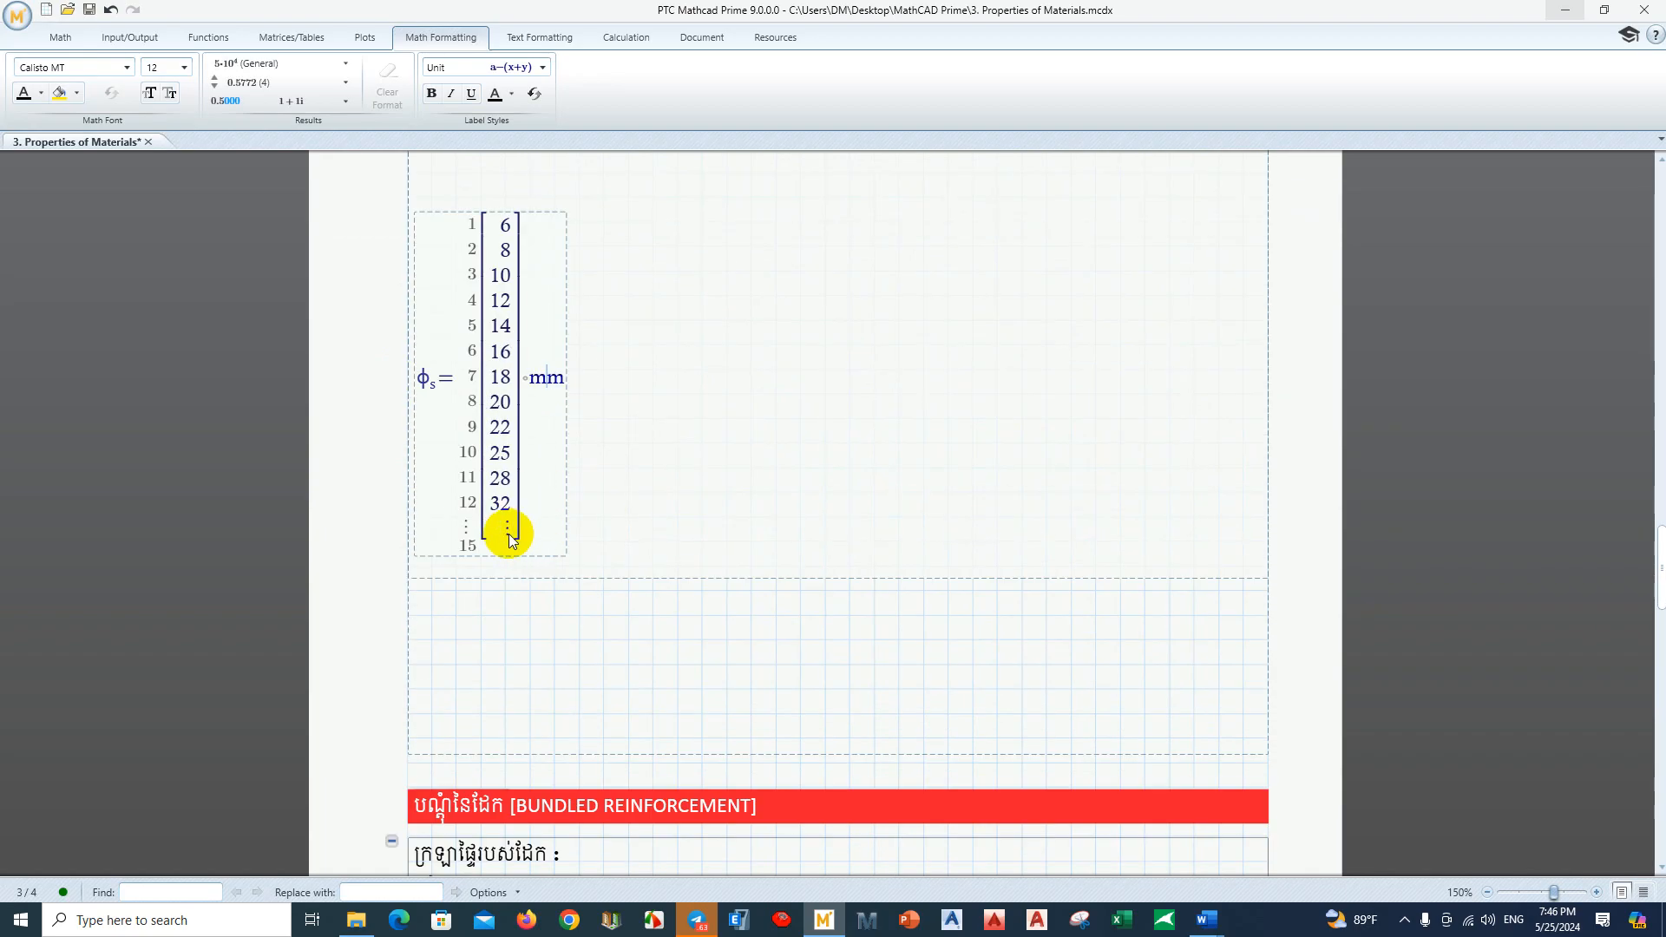
drag(513, 537, 494, 655)
click(646, 426)
scroll(587, 398, up, 6)
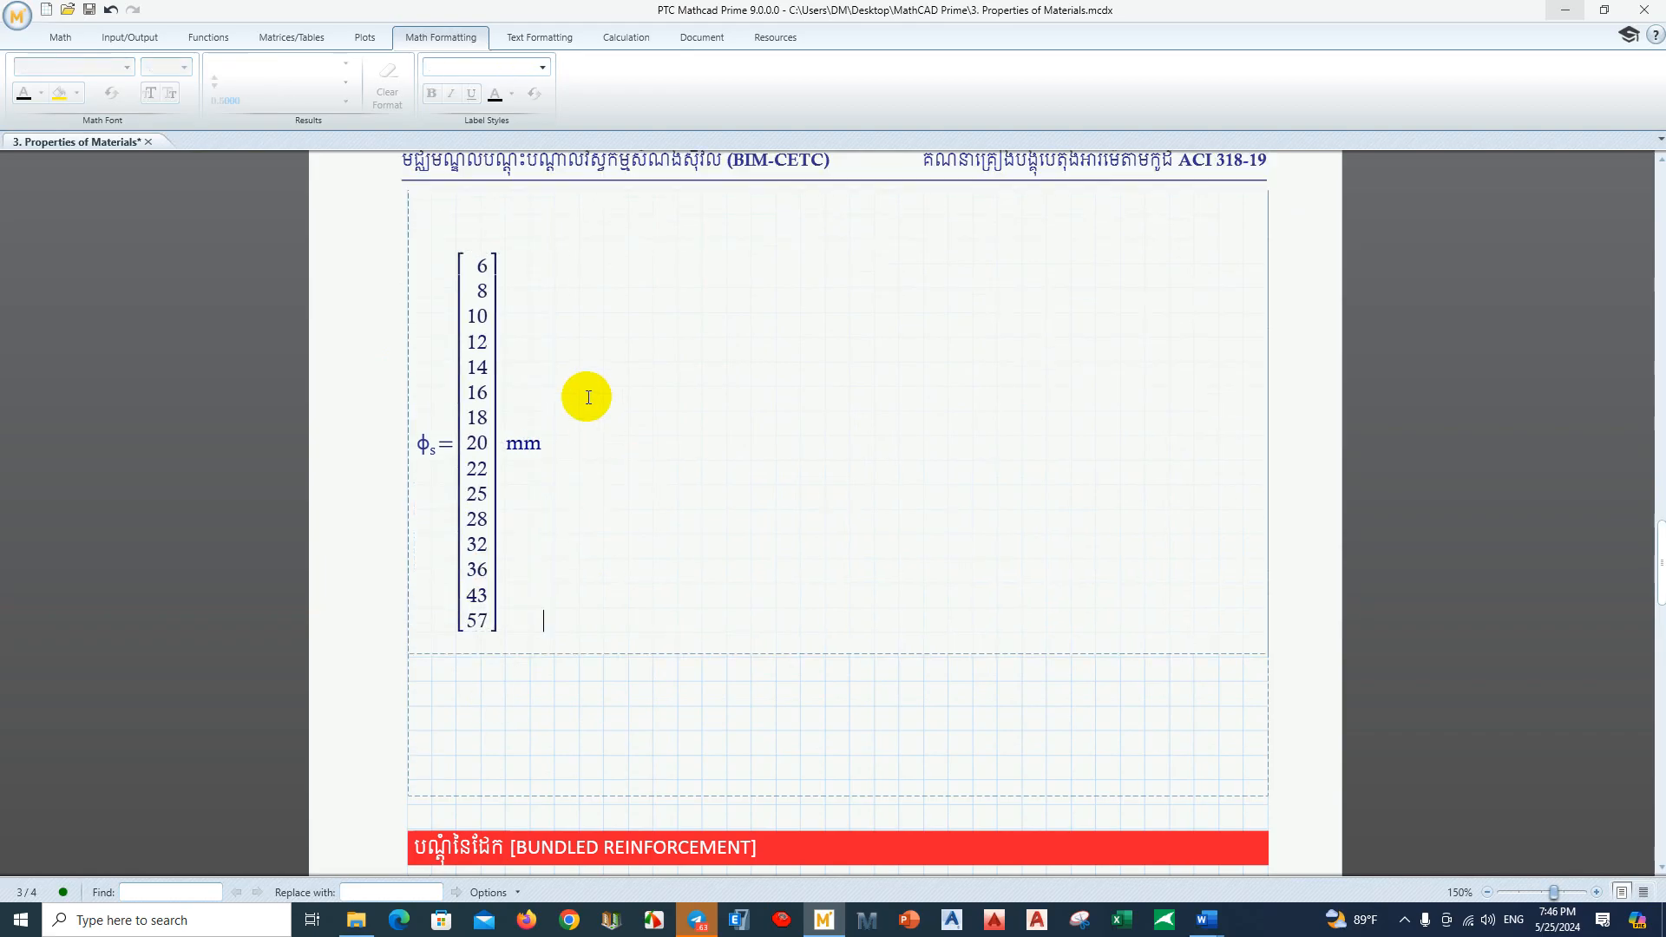
Step: Remove the blank lines above the evaluated φ_s vector on page 3
click(454, 445)
key(BackSpace)
key(BackSpace)
Step: Evaluate A_s beside the φ_s result in mm² and expand the vector to show all its rows
click(633, 598)
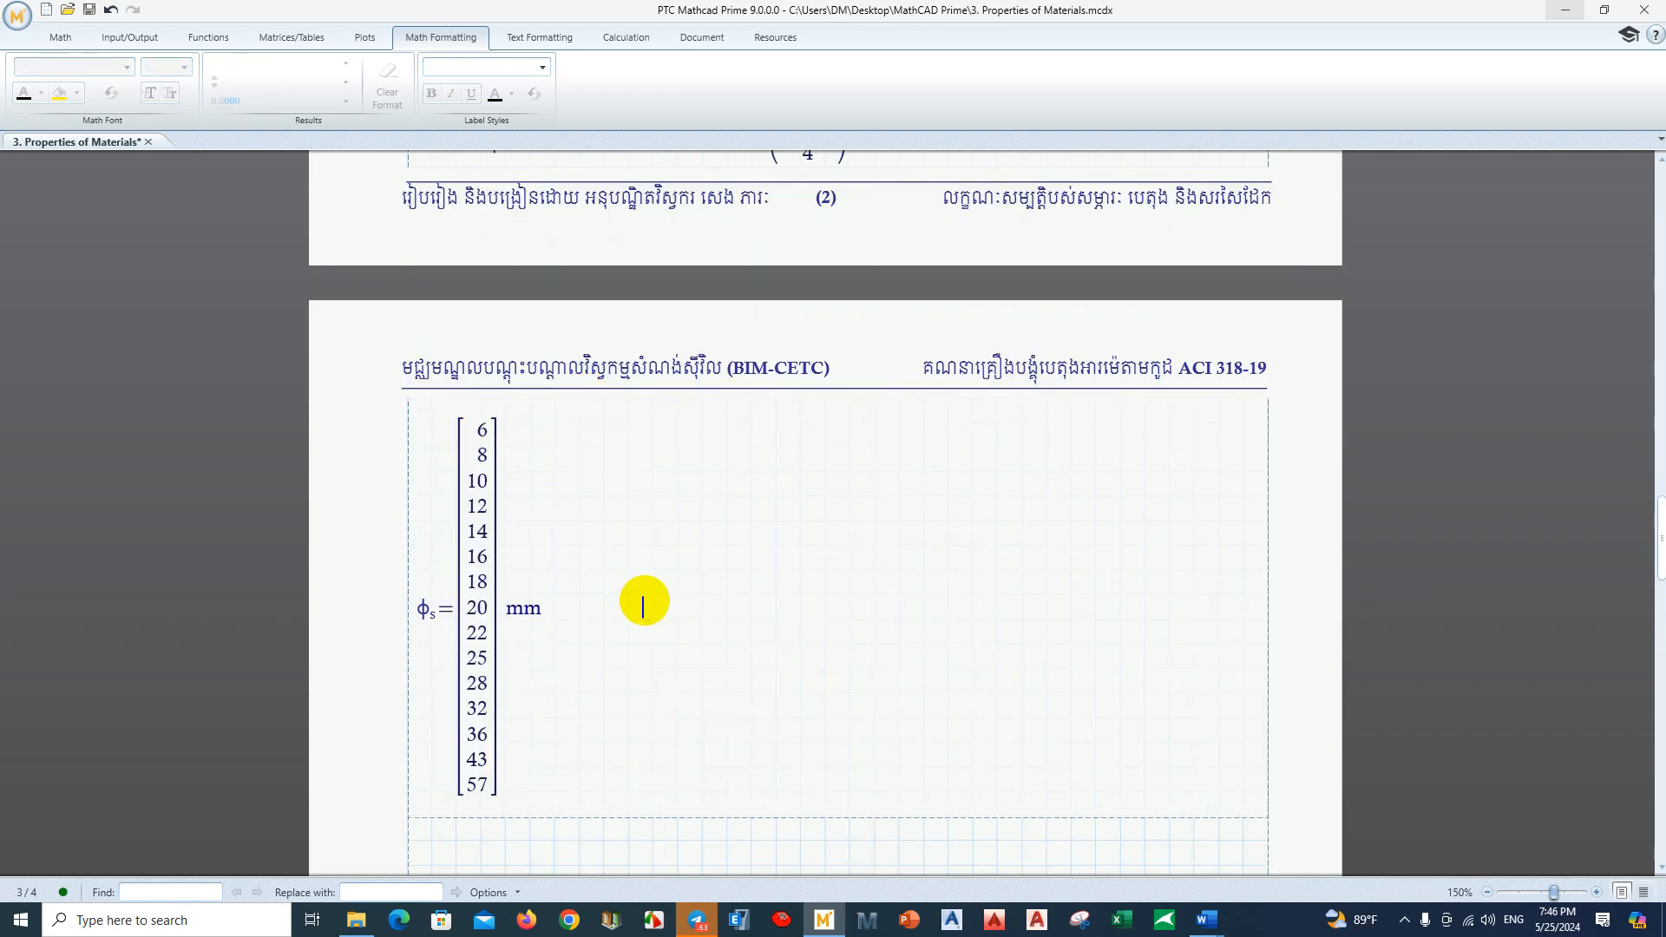
click(646, 602)
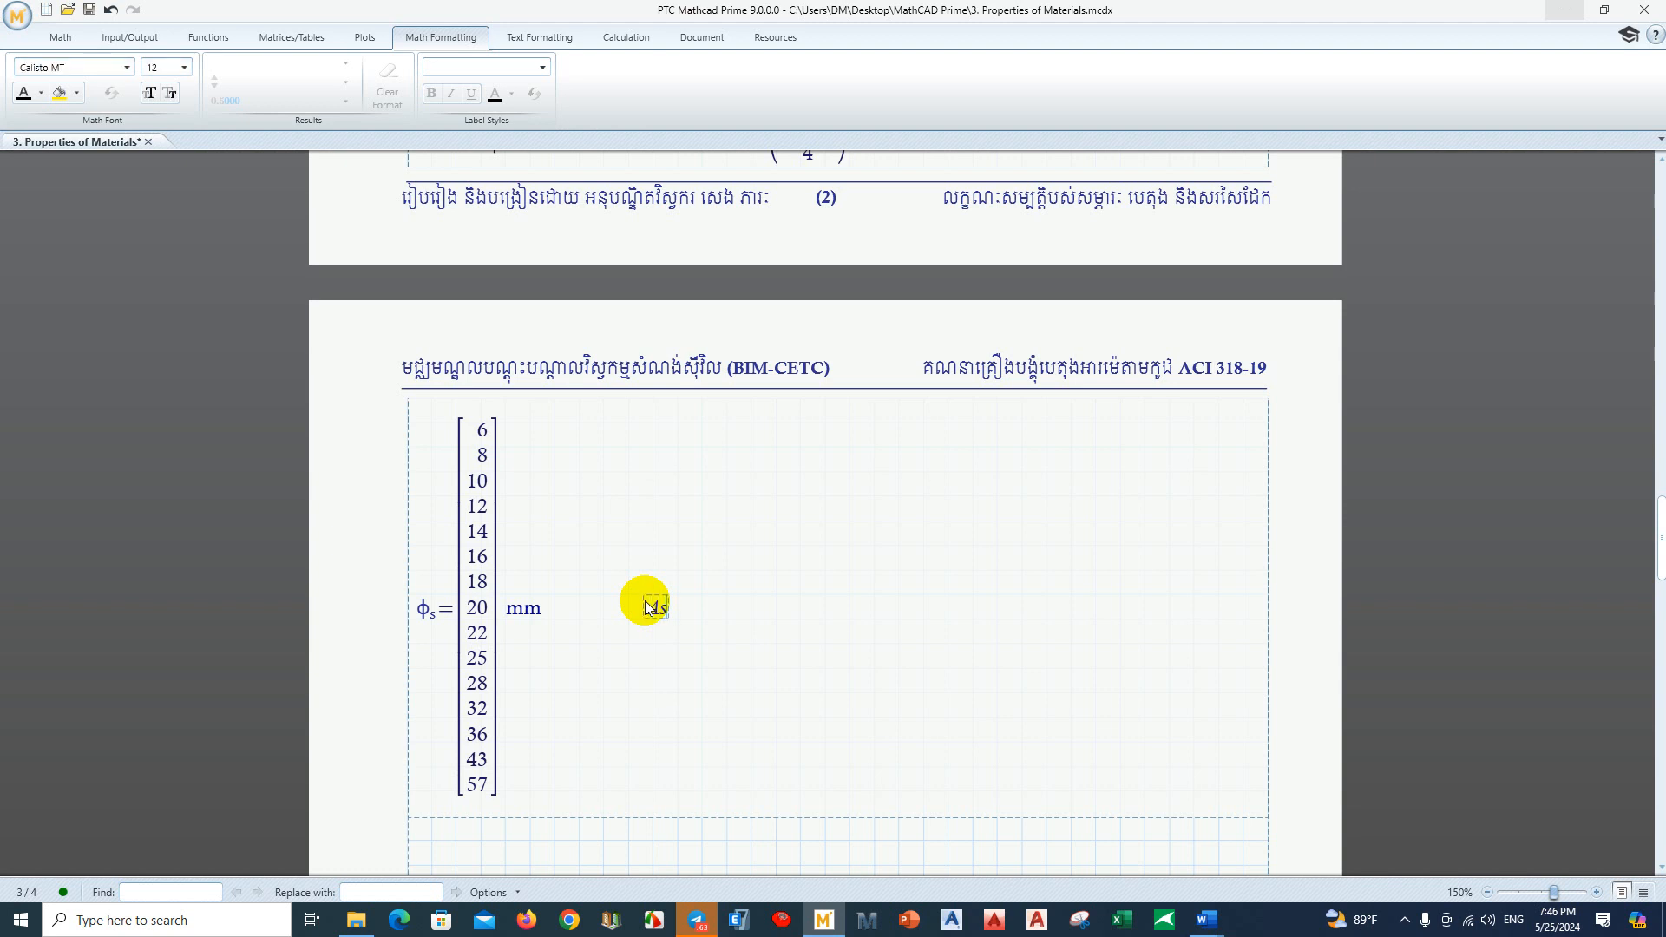
text(= )
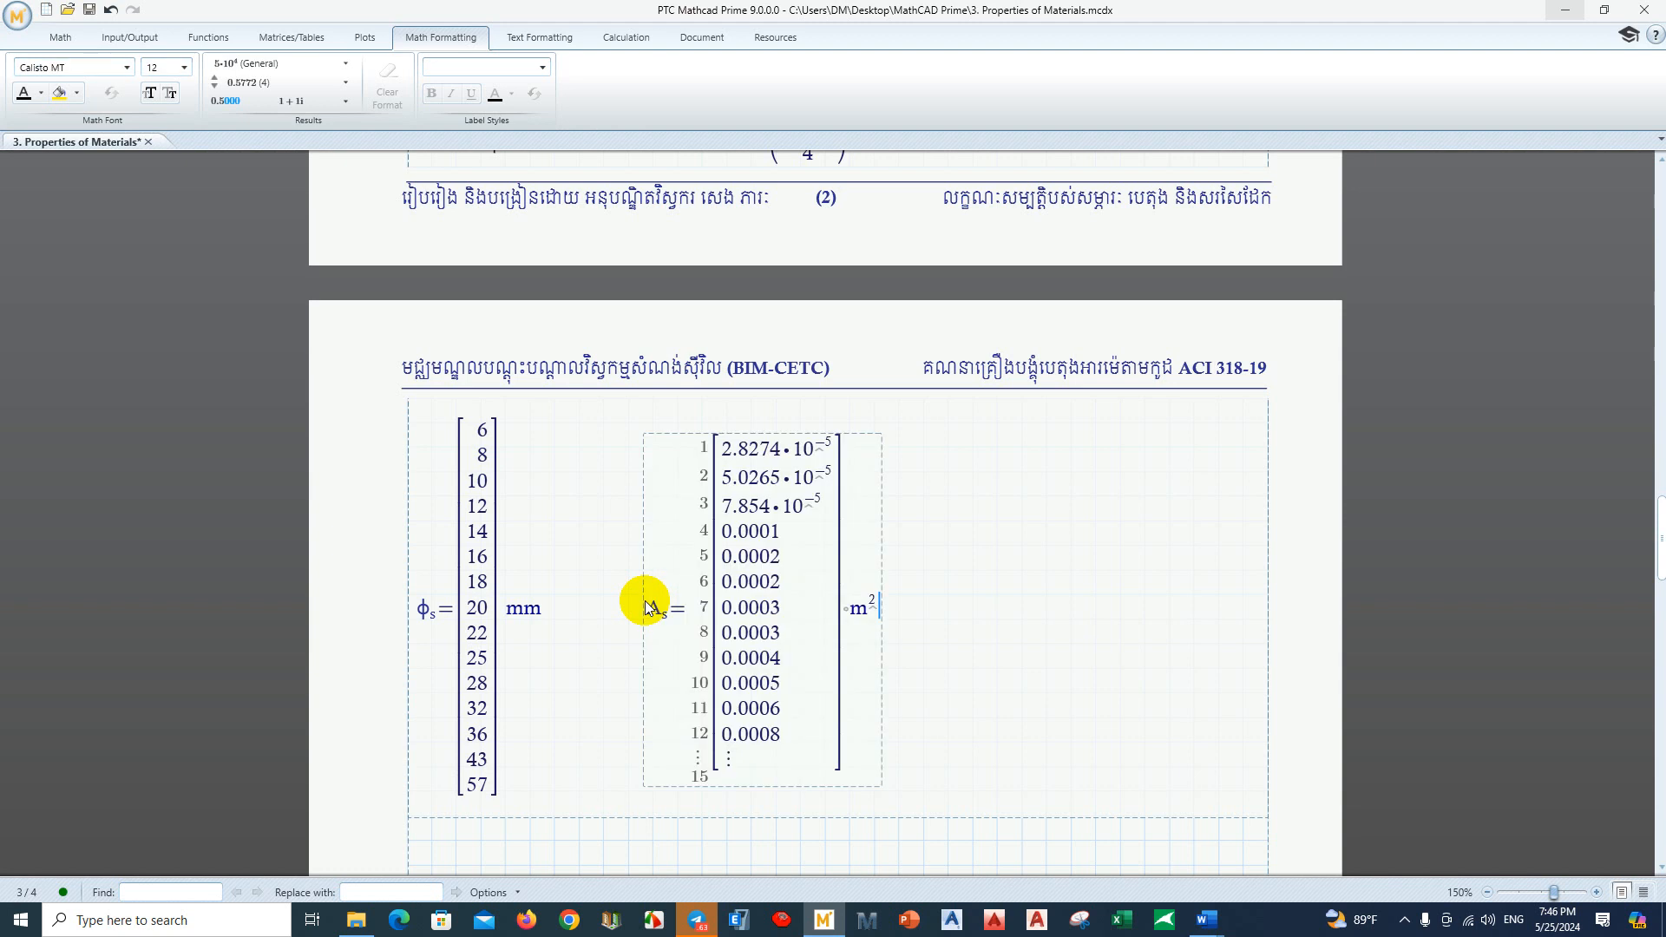
text(mm^2)
key(Return)
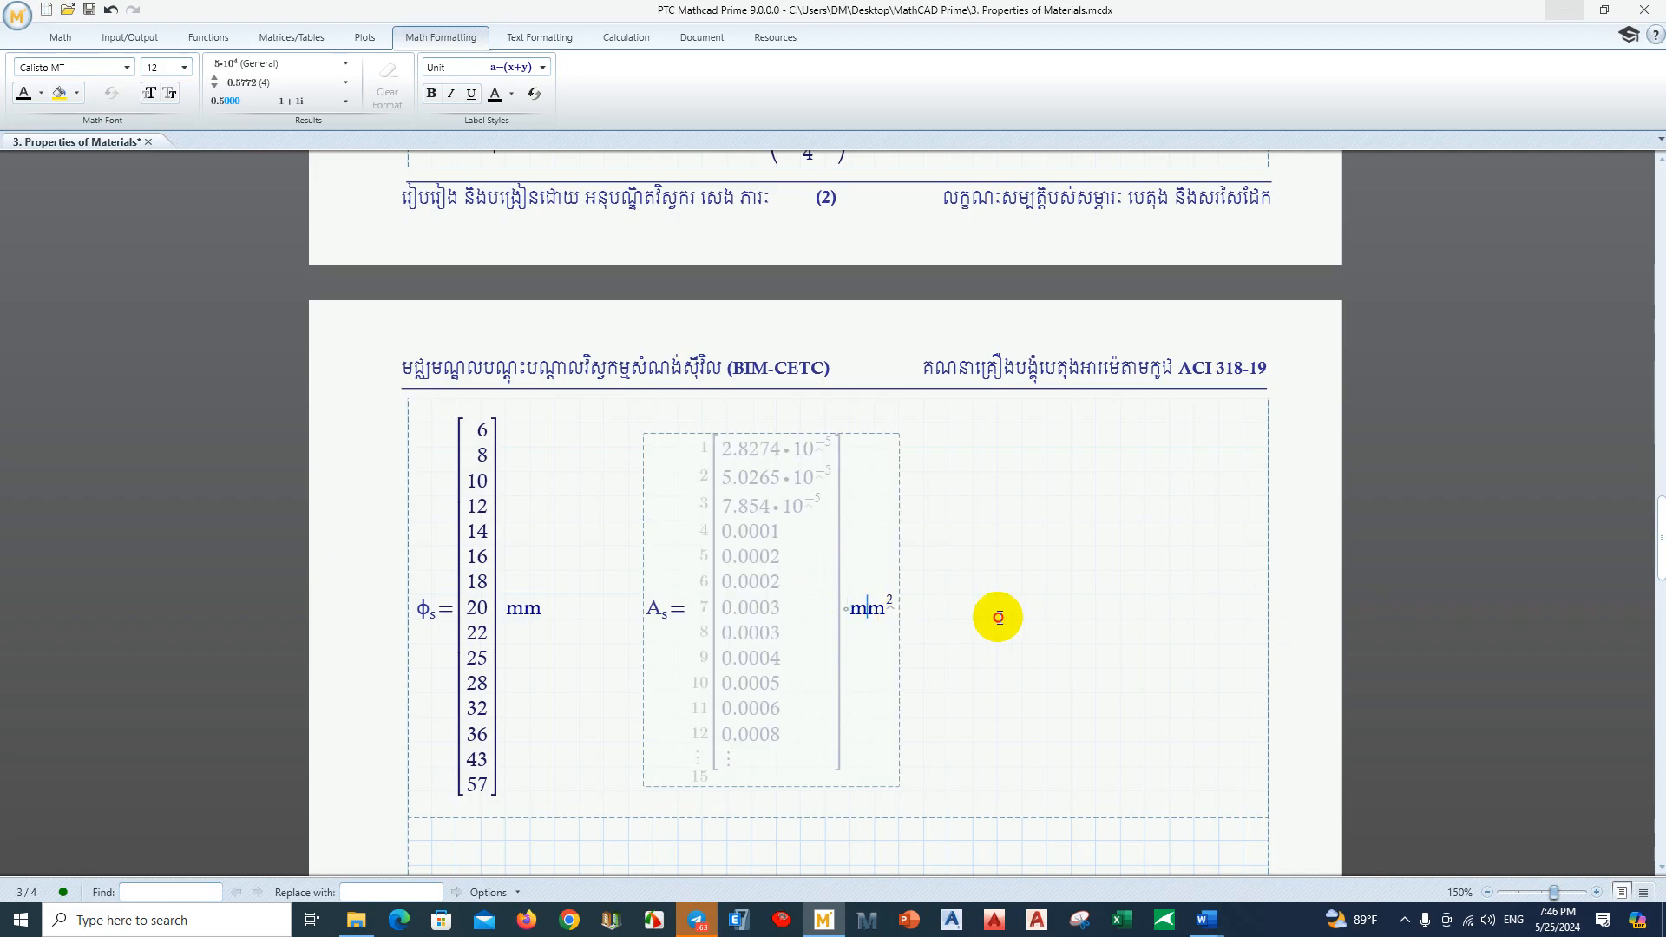
drag(749, 768, 749, 788)
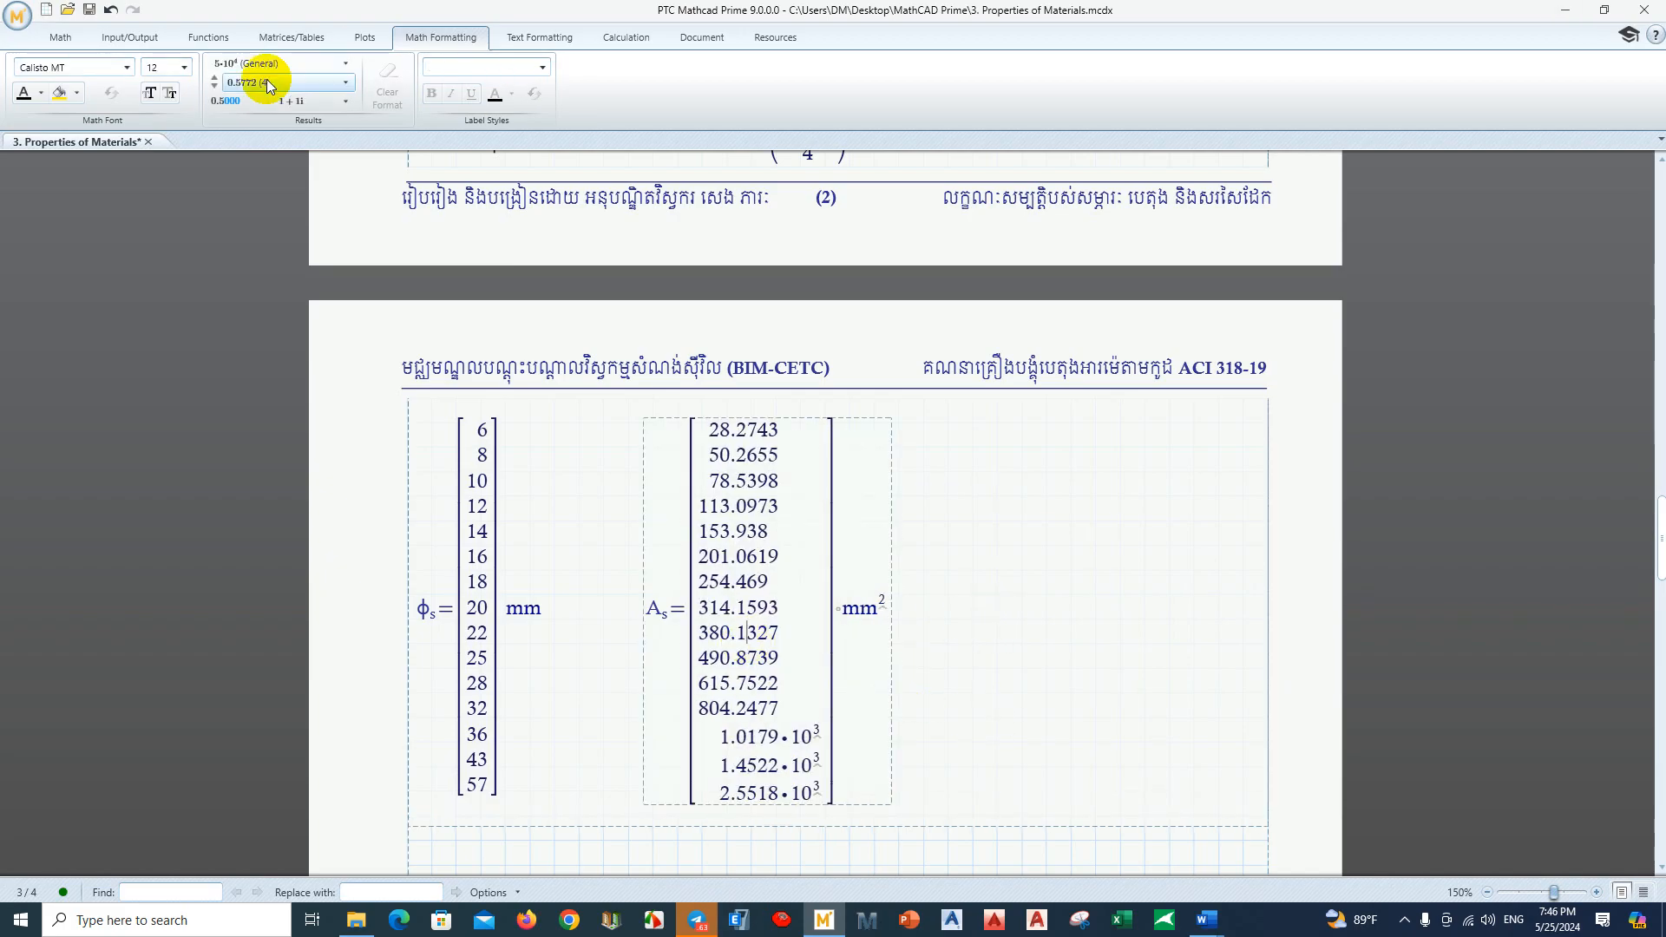
Step: Format the evaluated A_s results as Decimal with three decimal places
click(277, 63)
click(252, 103)
click(716, 506)
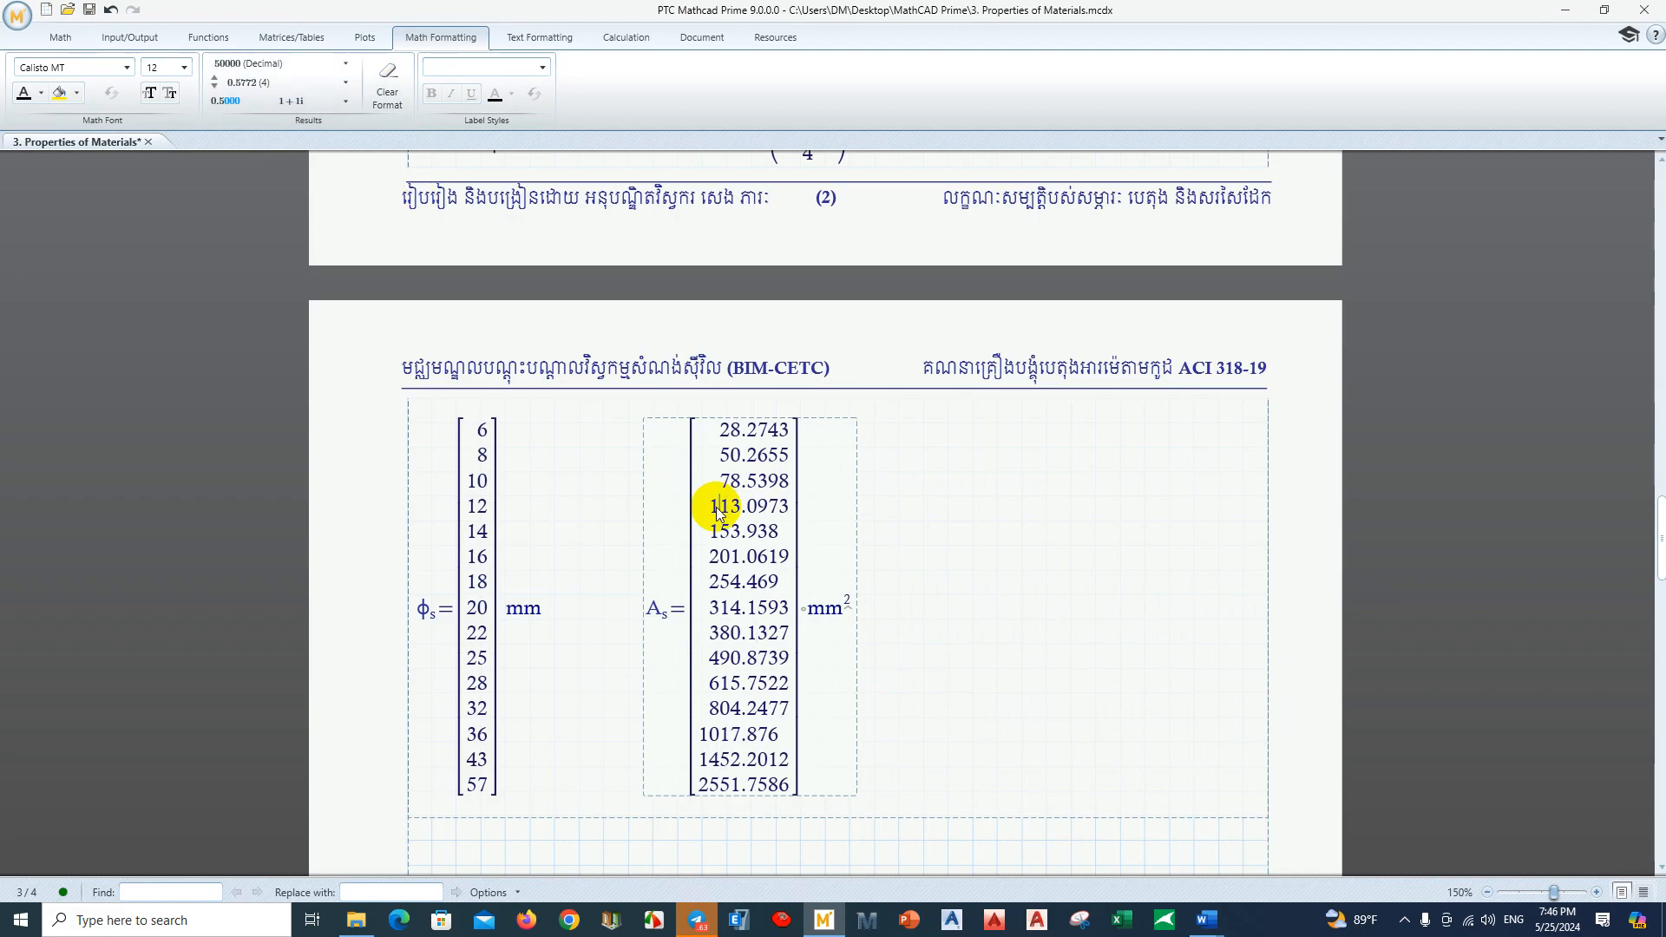
click(316, 83)
click(258, 160)
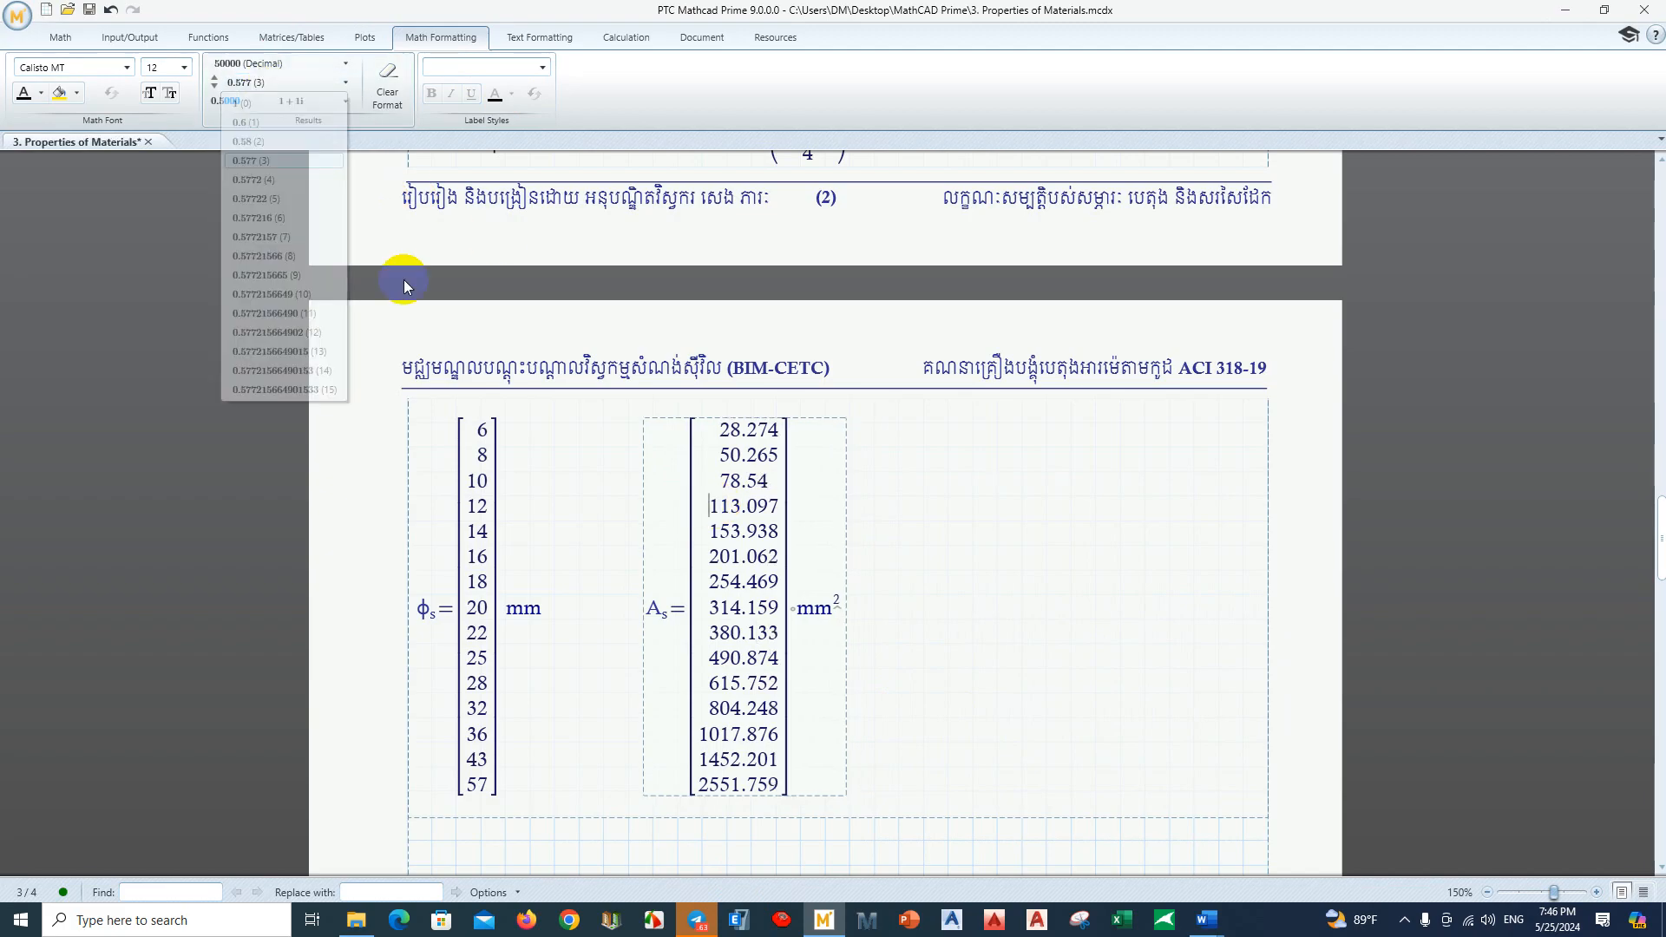
click(968, 681)
scroll(969, 652, down, 1)
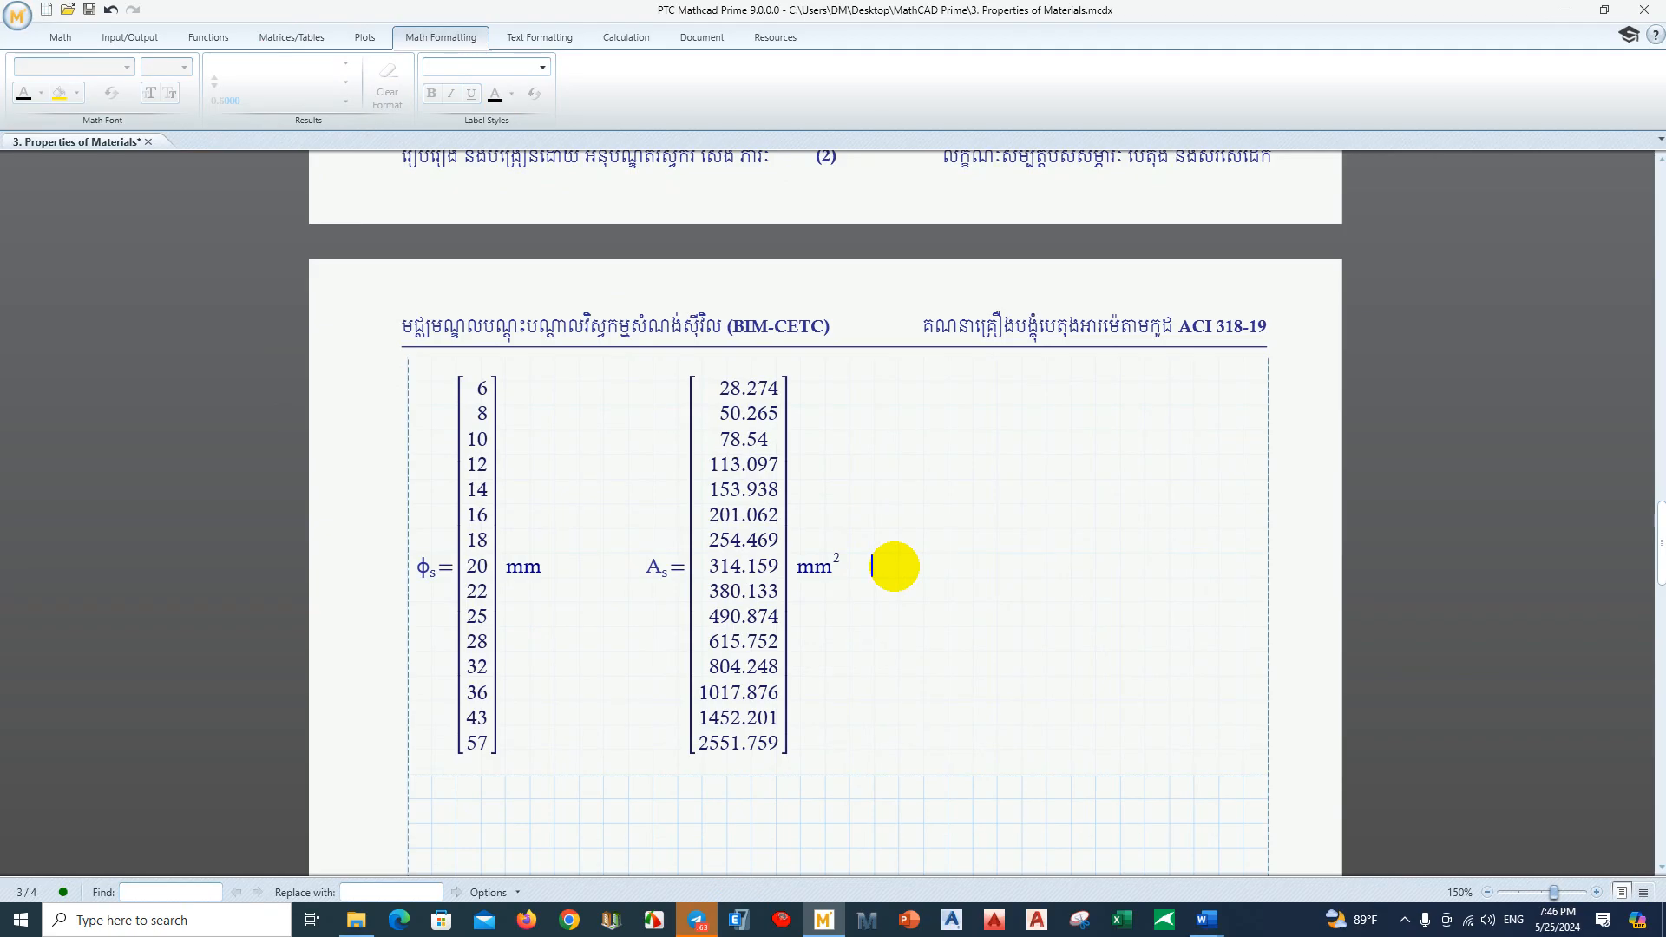
Step: Evaluate A_sn as a matrix below the φ_s and A_s results
click(894, 566)
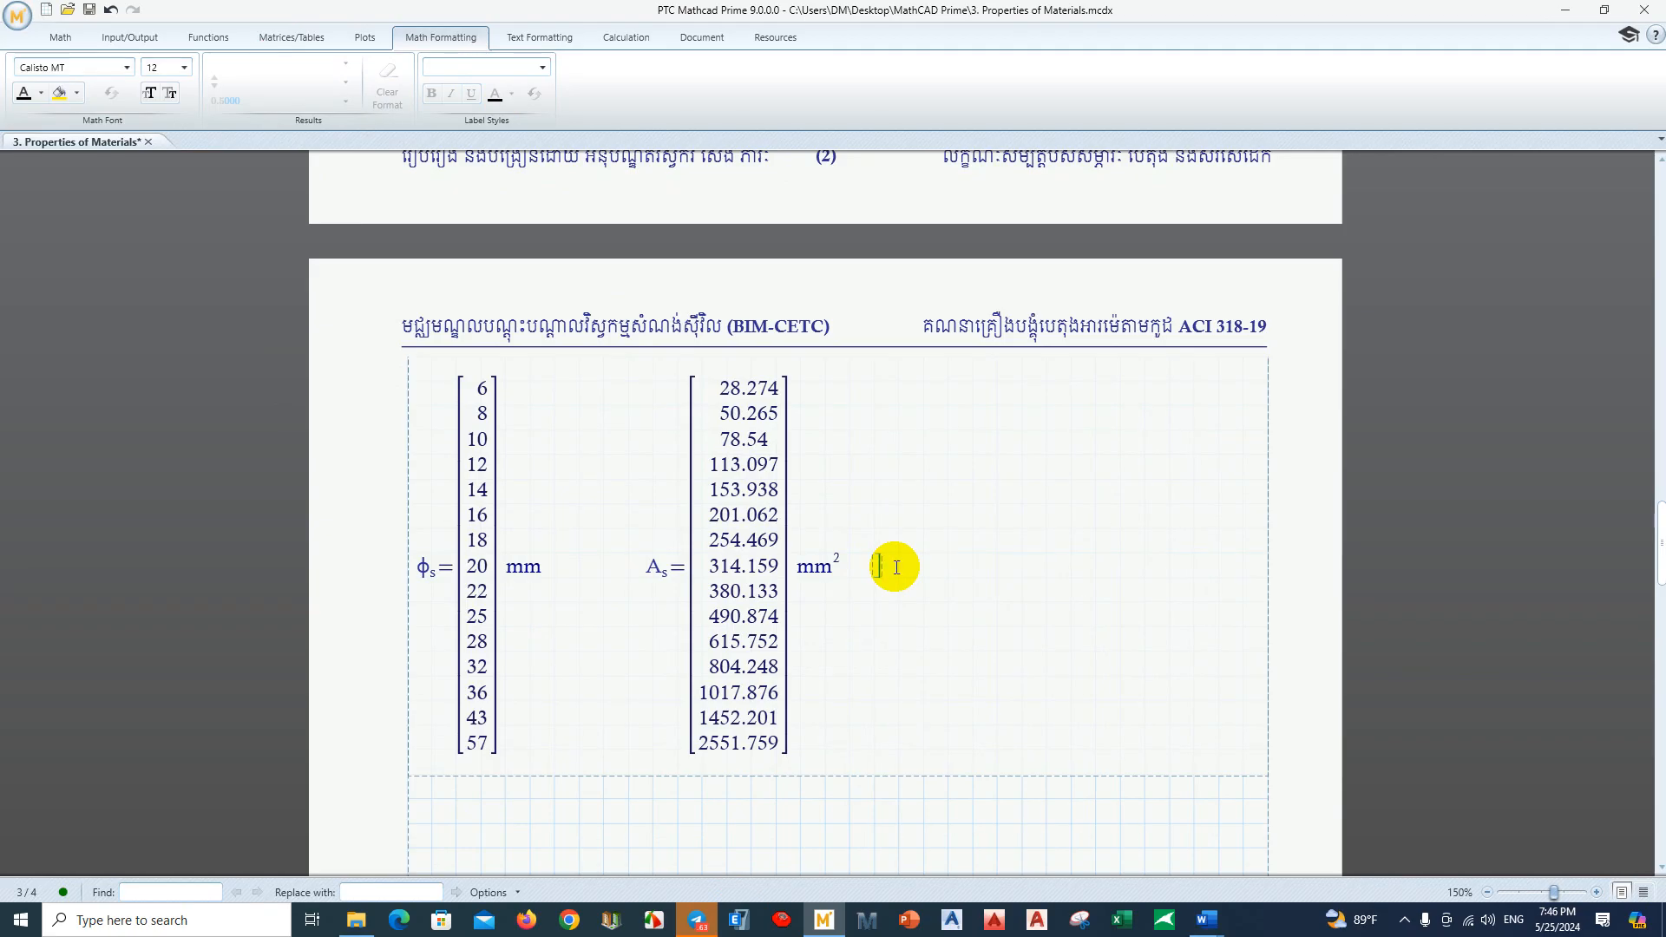
text(A.sn=)
scroll(876, 608, down, 9)
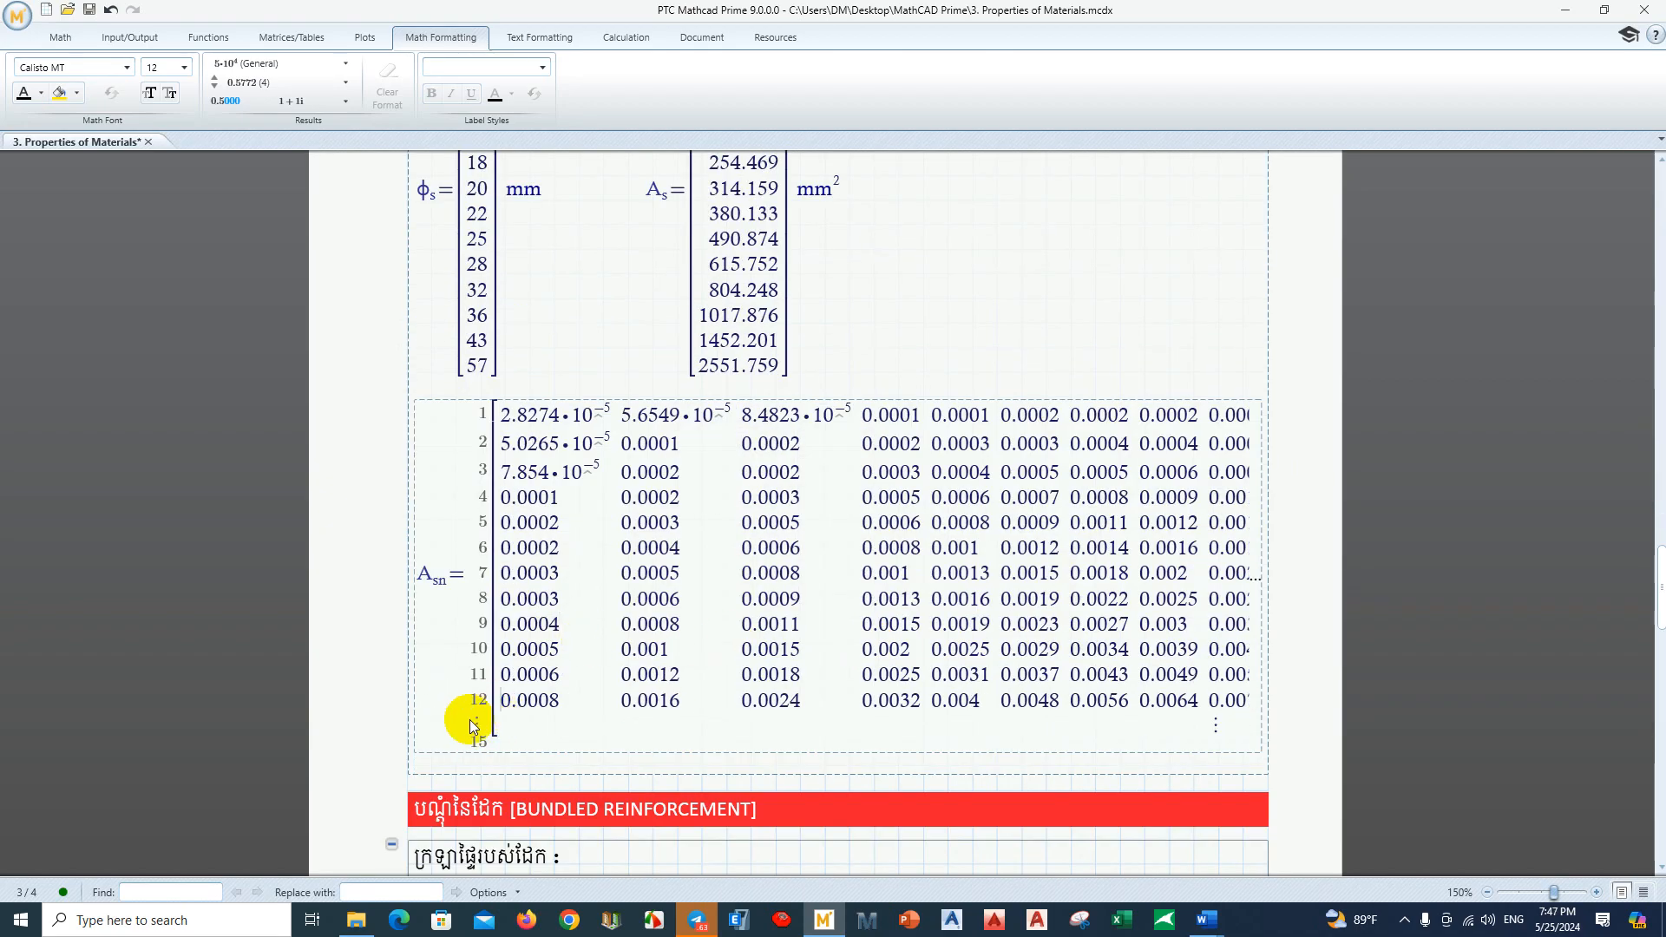
scroll(746, 567, up, 3)
click(929, 476)
scroll(781, 547, down, 4)
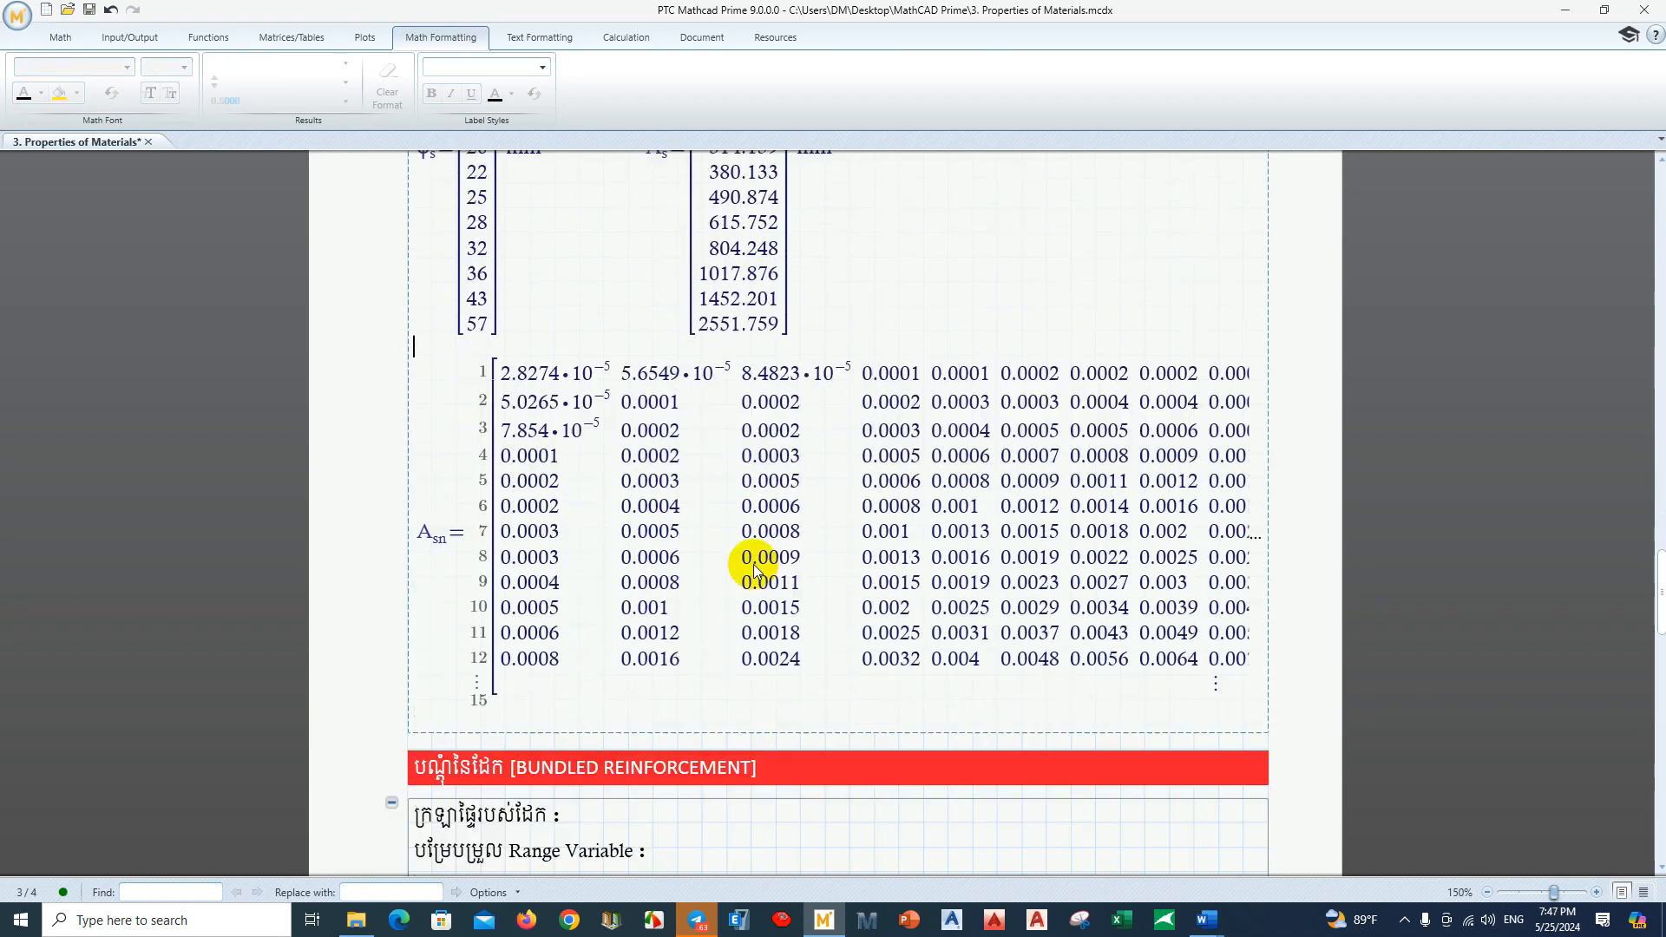
Step: Format the evaluated A_sn matrix as Decimal and change its unit to mm²
click(769, 530)
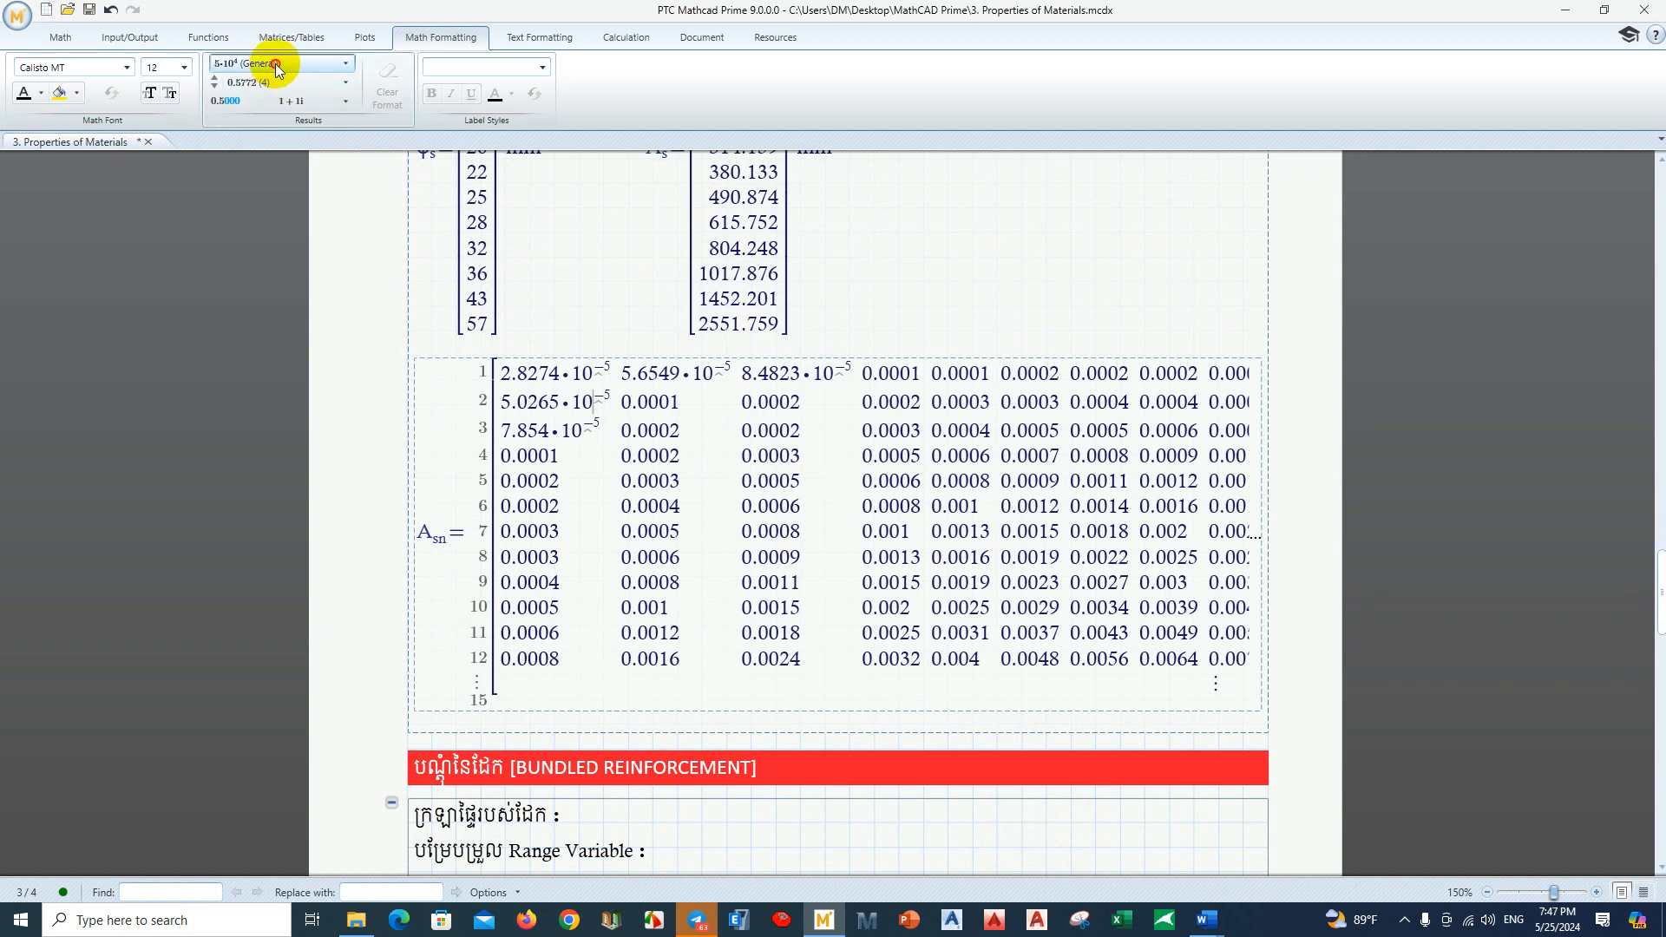
click(308, 63)
click(254, 103)
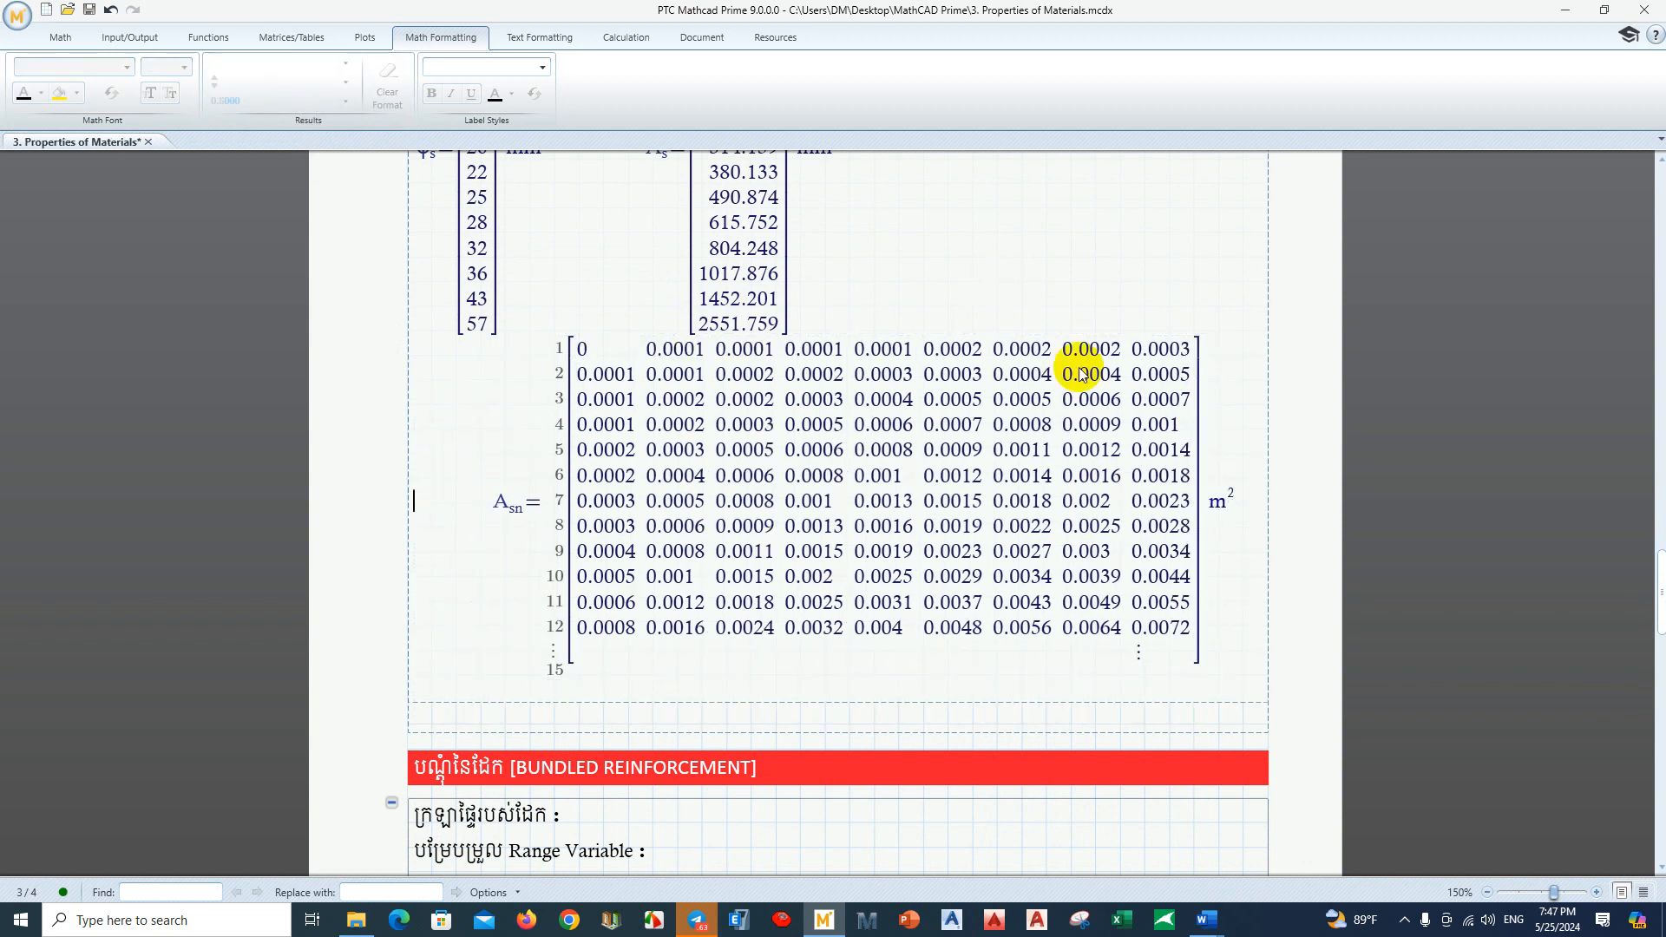
click(1215, 507)
text(m)
click(1220, 287)
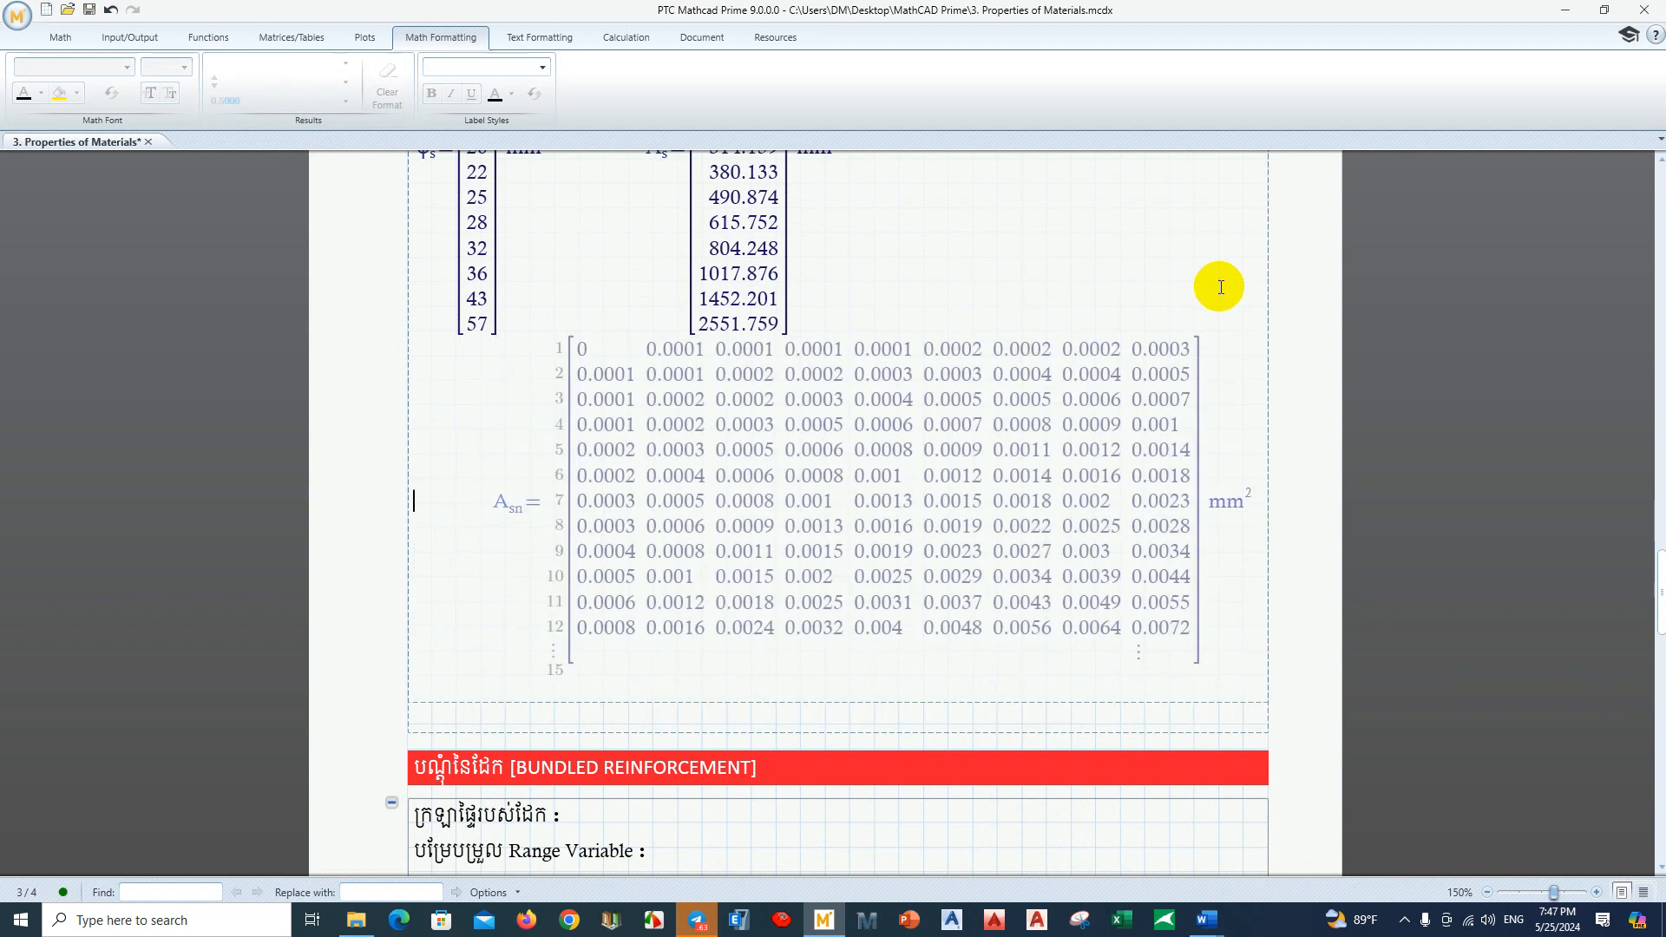
click(599, 440)
scroll(469, 568, down, 2)
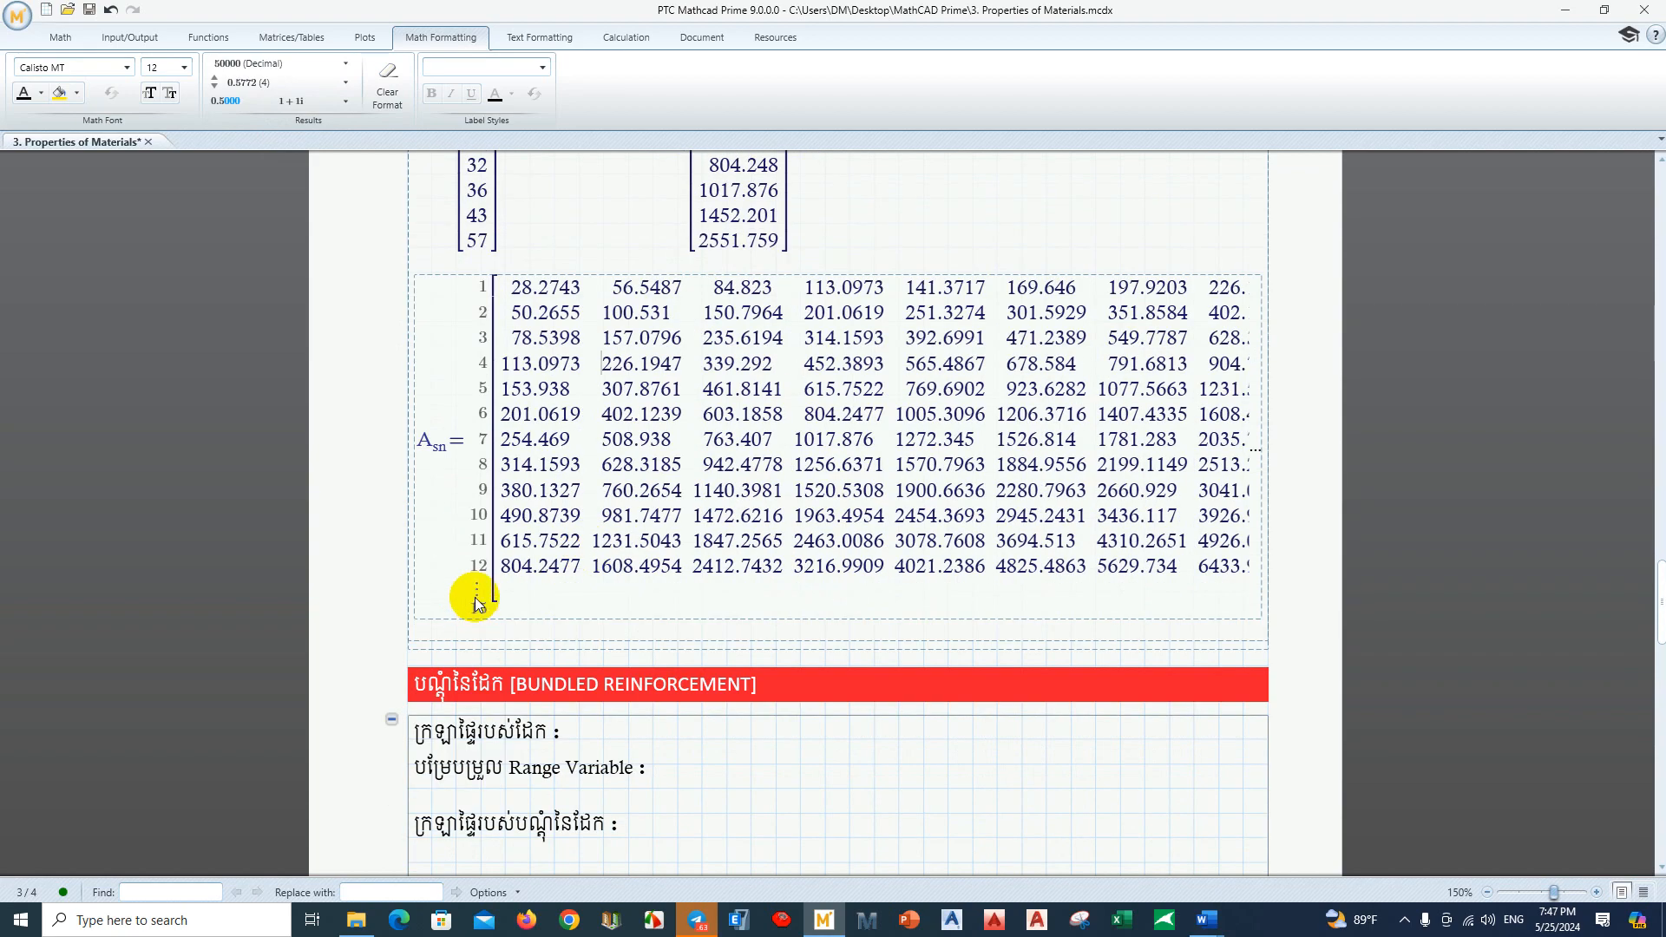
Step: Delete the evaluated A_sn matrix below the φ_s and A_s results
scroll(483, 597, up, 3)
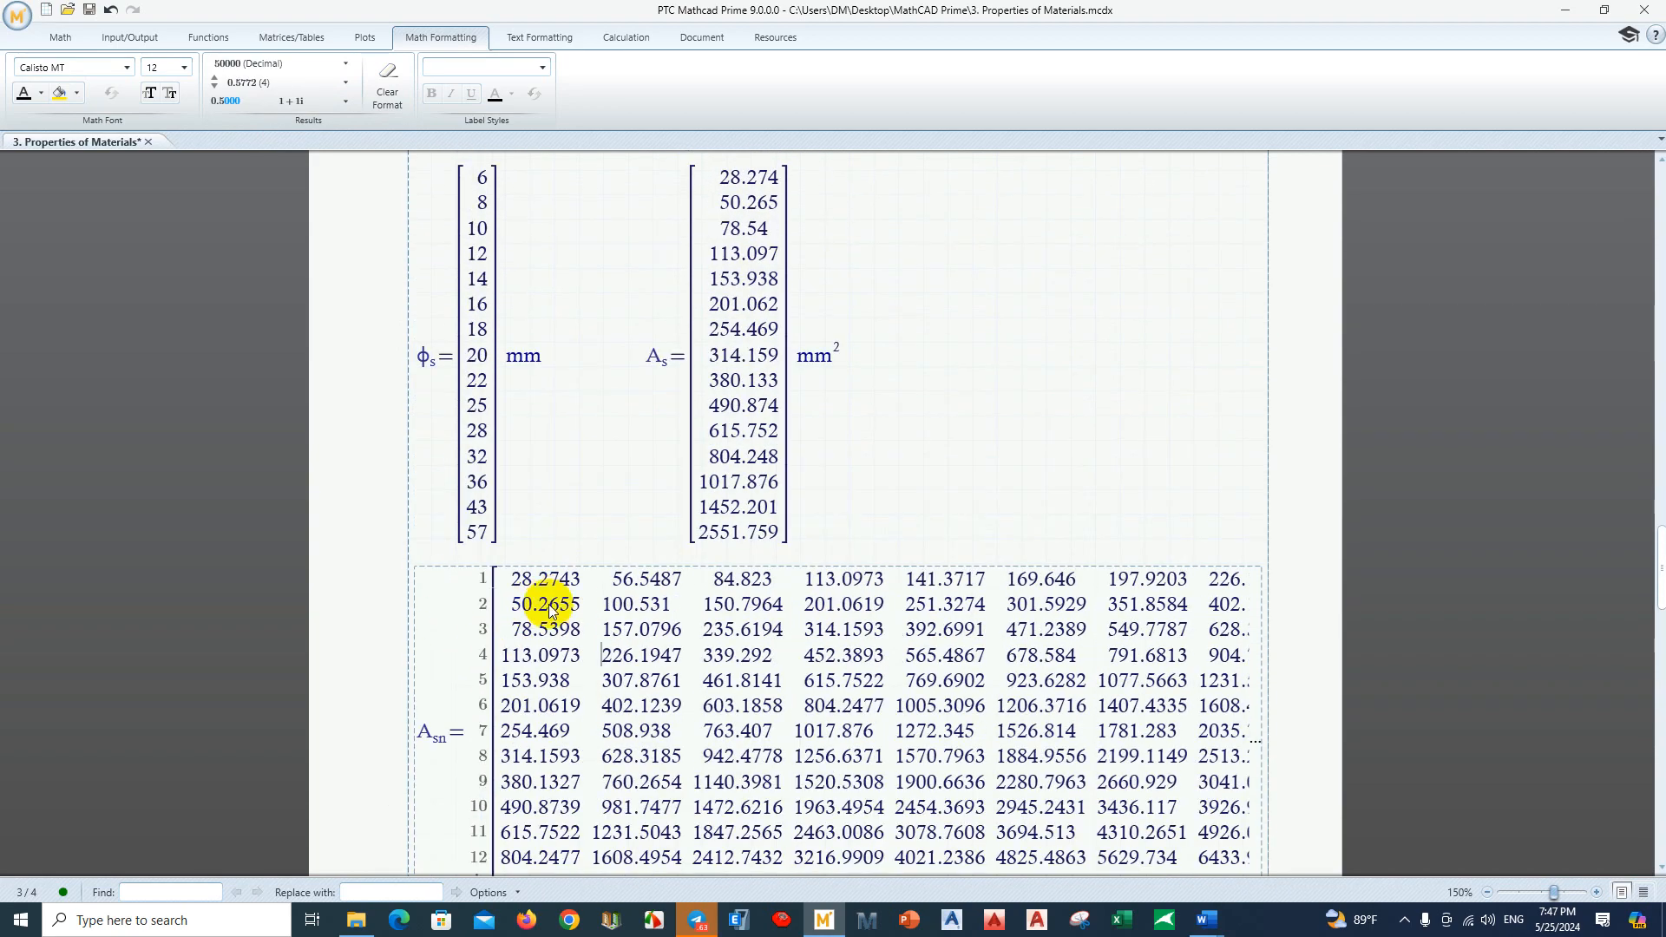
click(429, 556)
scroll(825, 740, down, 2)
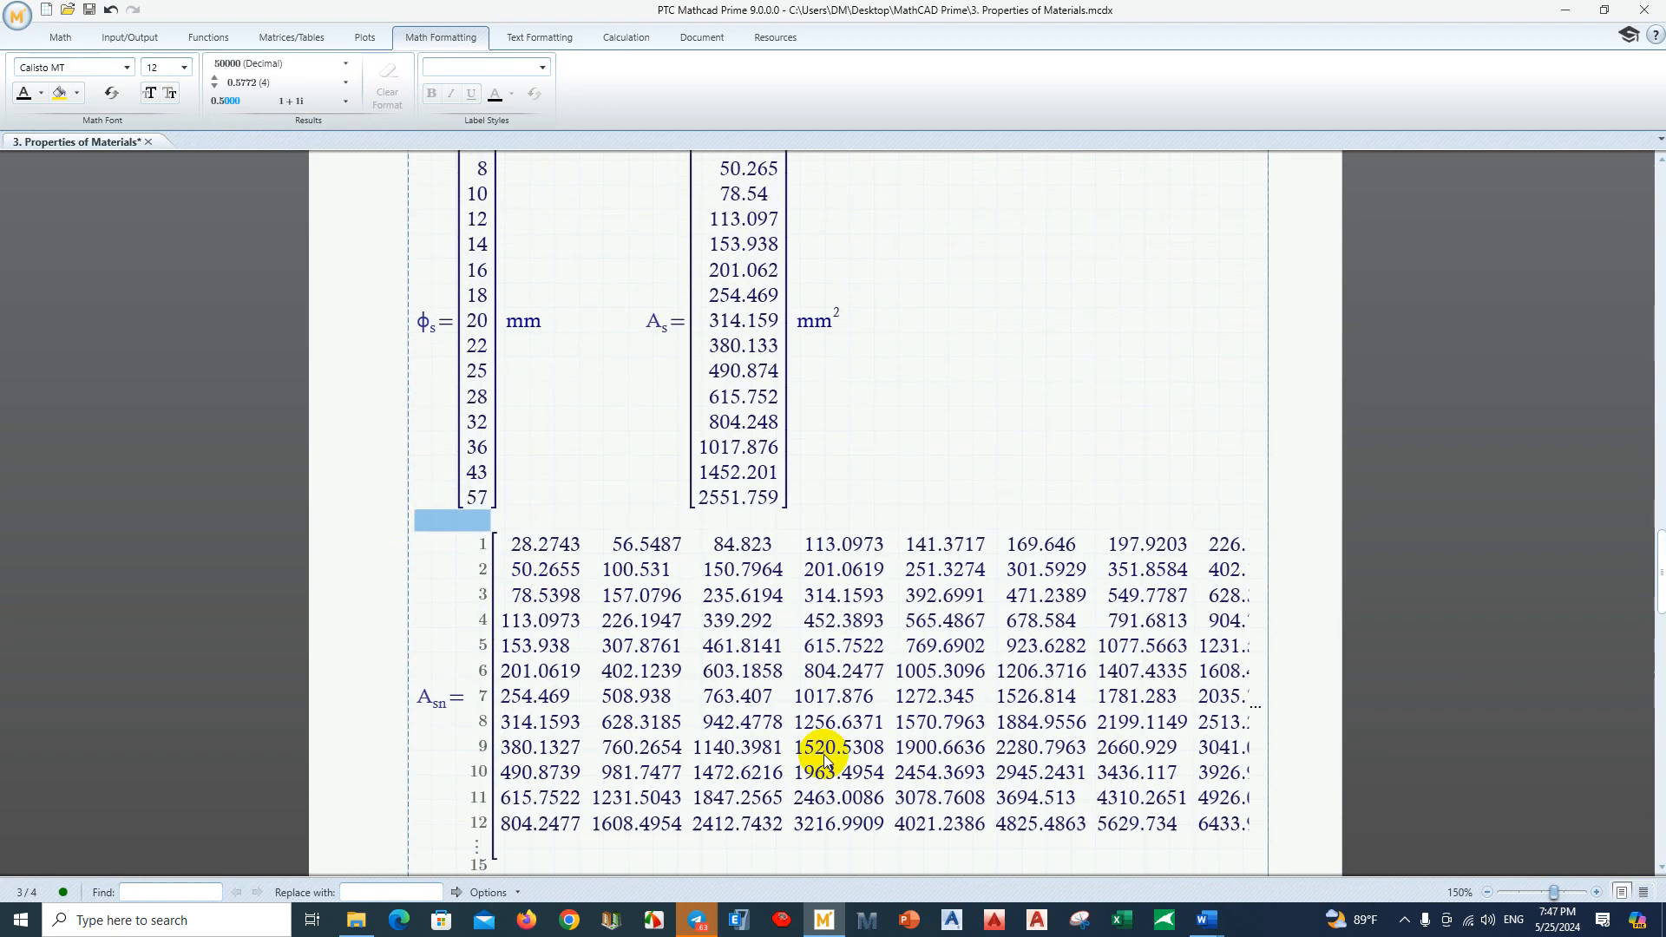
click(1115, 652)
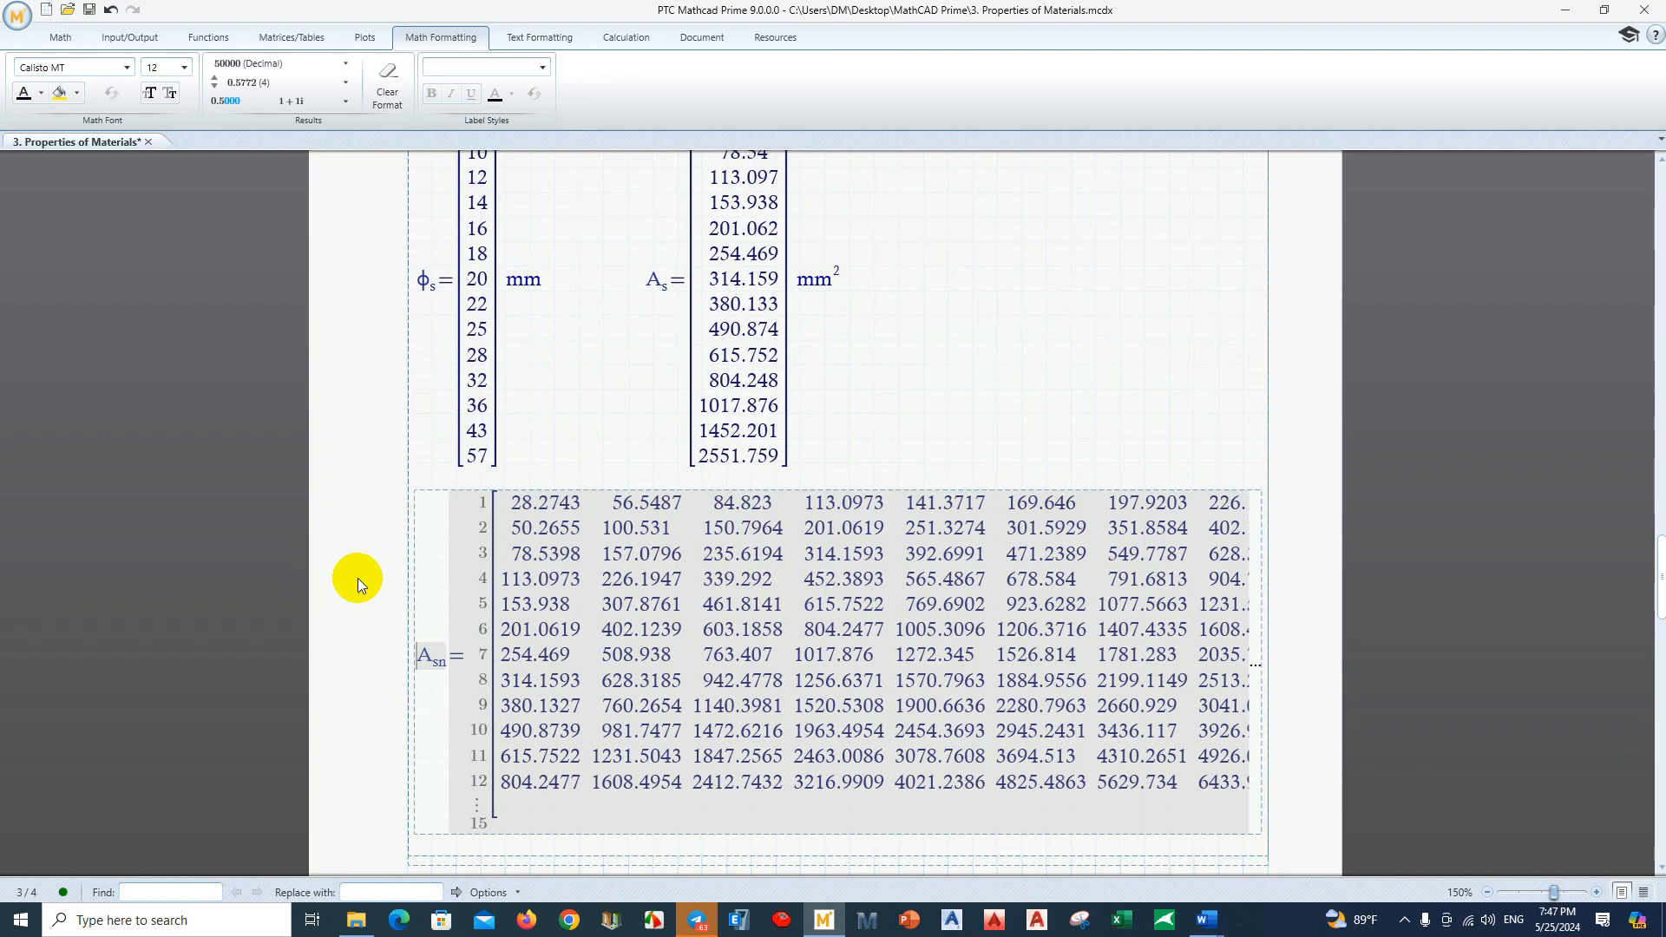
drag(921, 478, 940, 605)
key(Delete)
scroll(937, 564, up, 5)
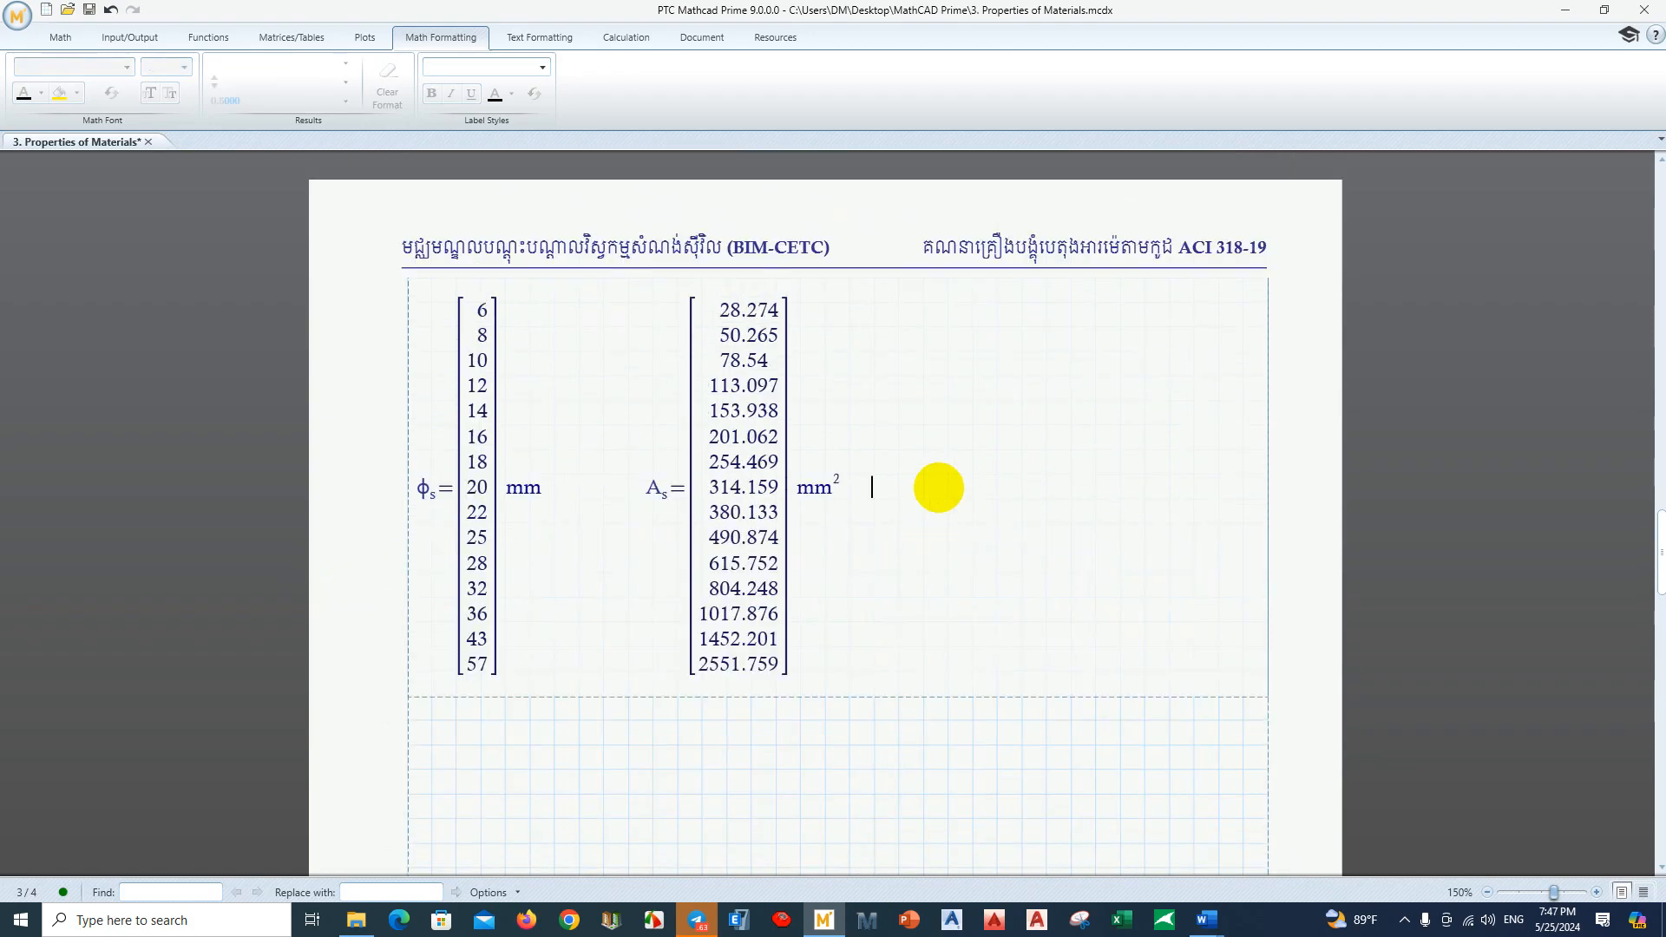
Step: Evaluate m_s beside the A_s result in kg/m and expand the vector to show all its rows
click(940, 489)
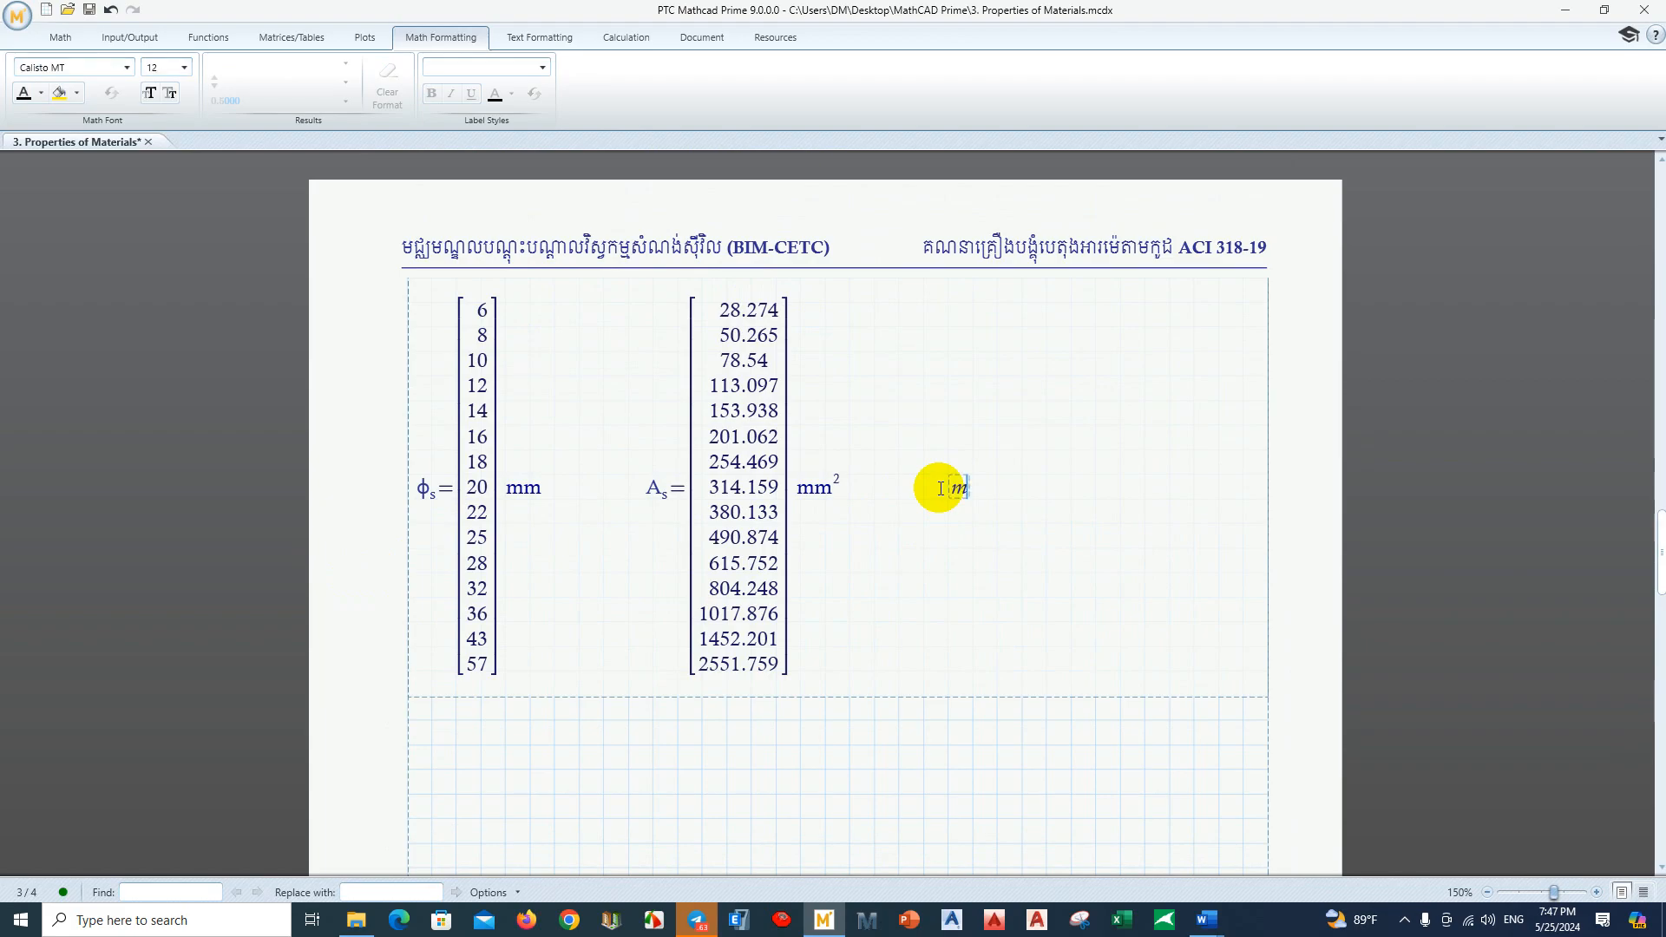
text(m.s=)
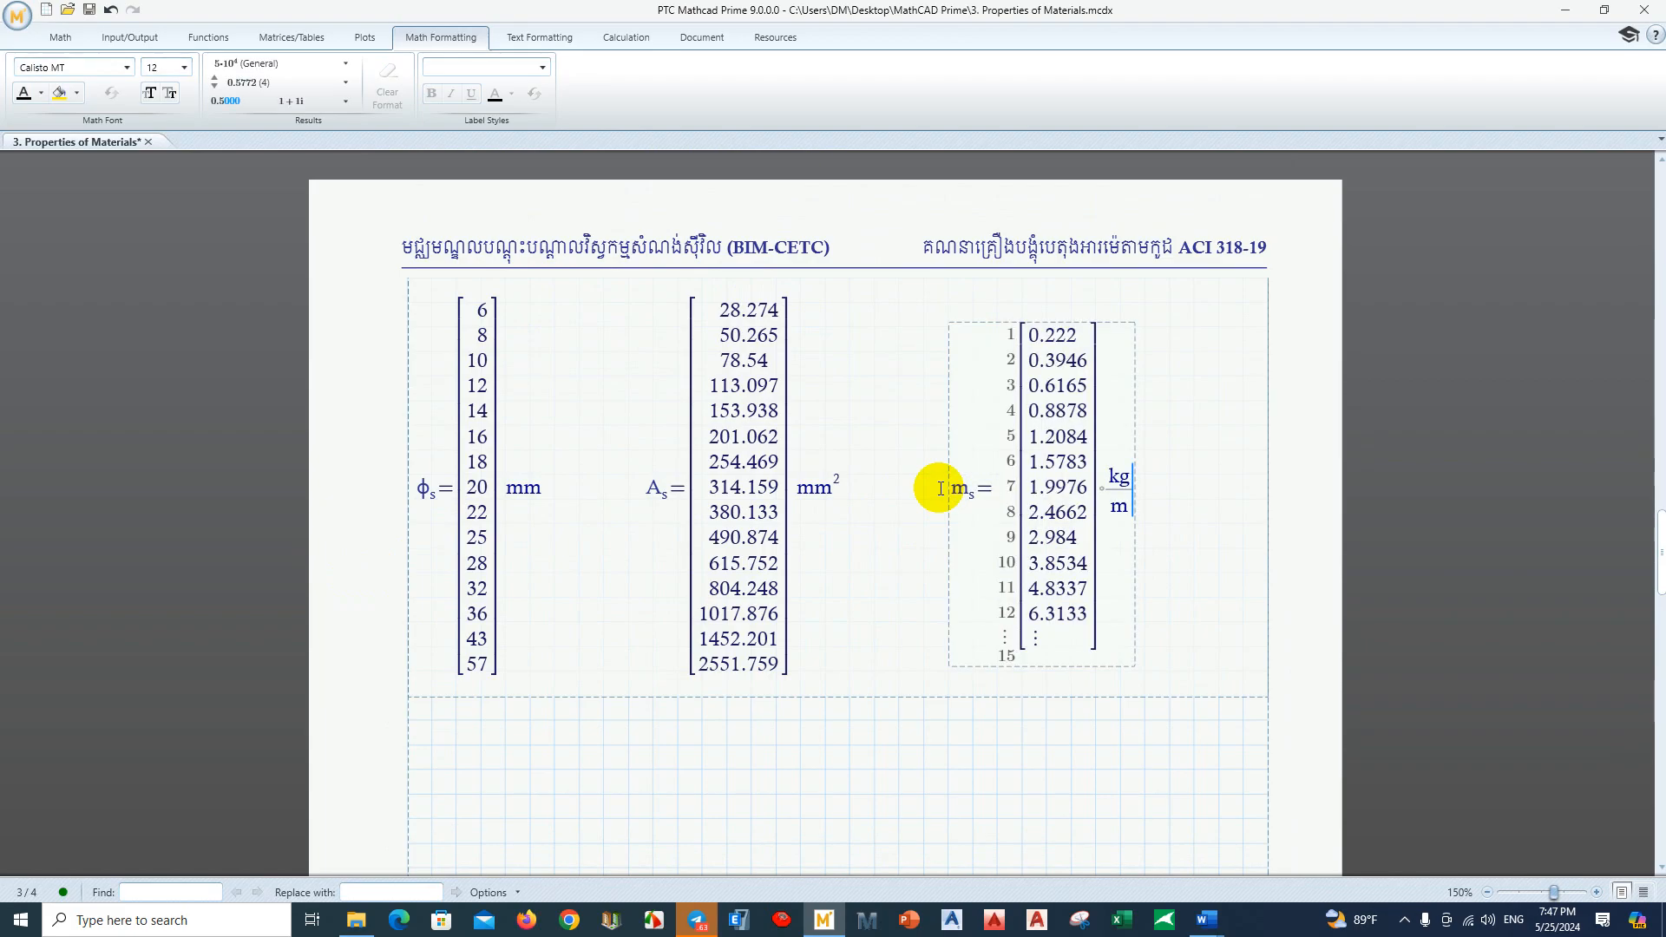
click(1038, 653)
click(1141, 533)
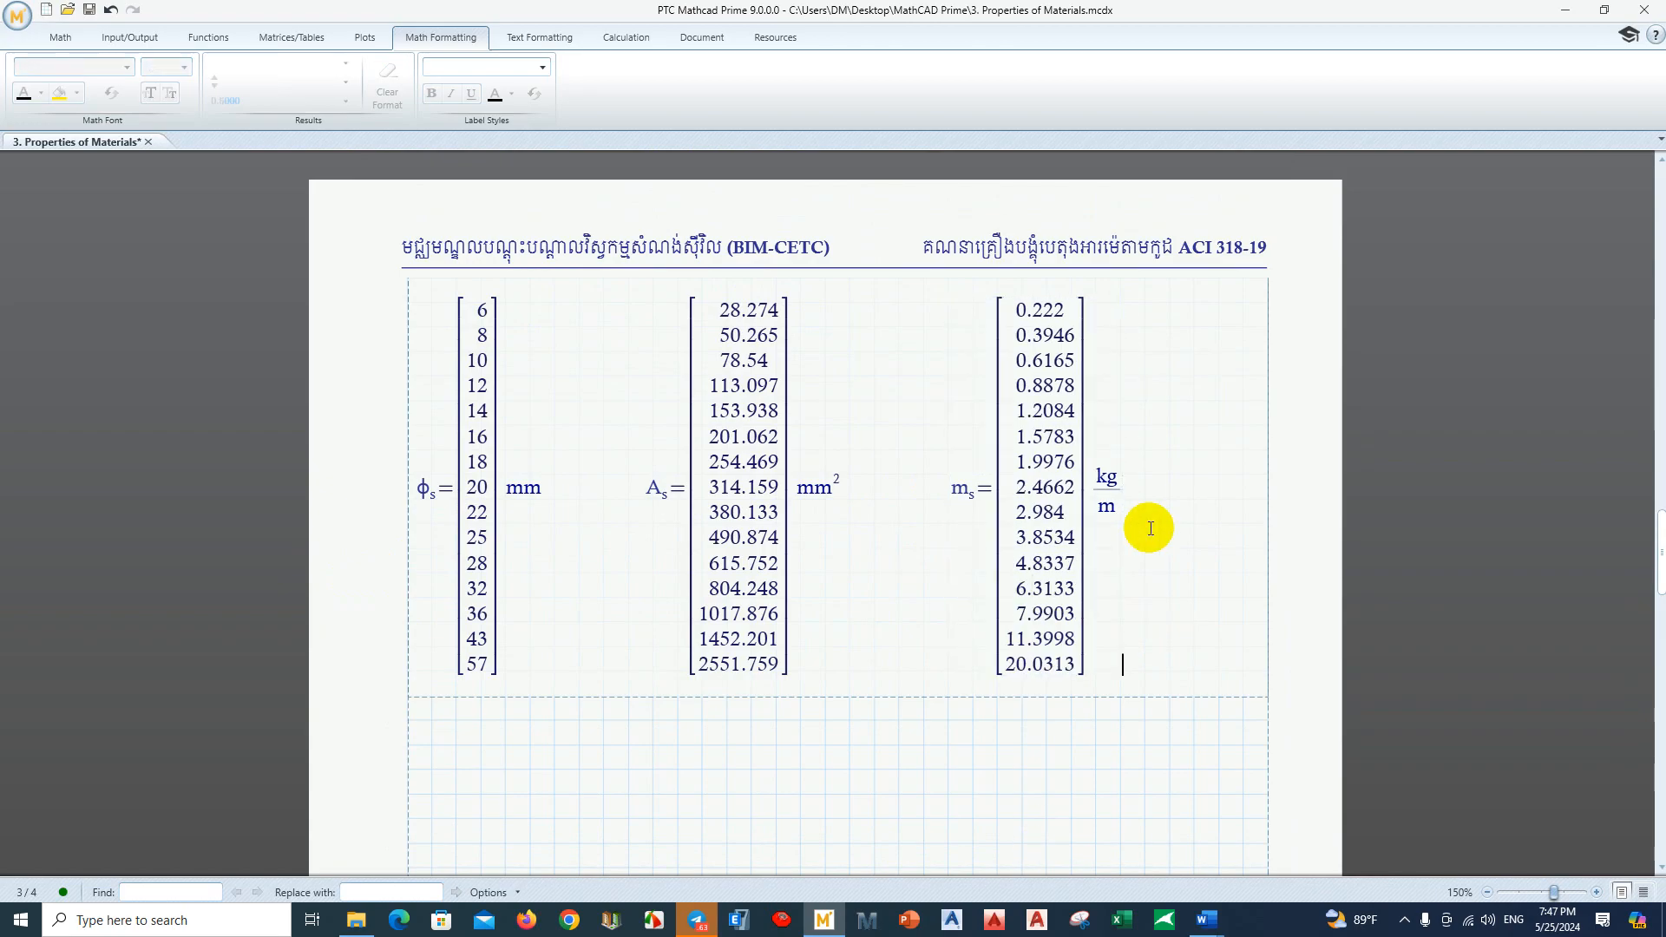
Step: Compare the φ_s, A_s and m_s vectors row by row, starting with the 6 mm bar
scroll(584, 439, up, 1)
click(483, 376)
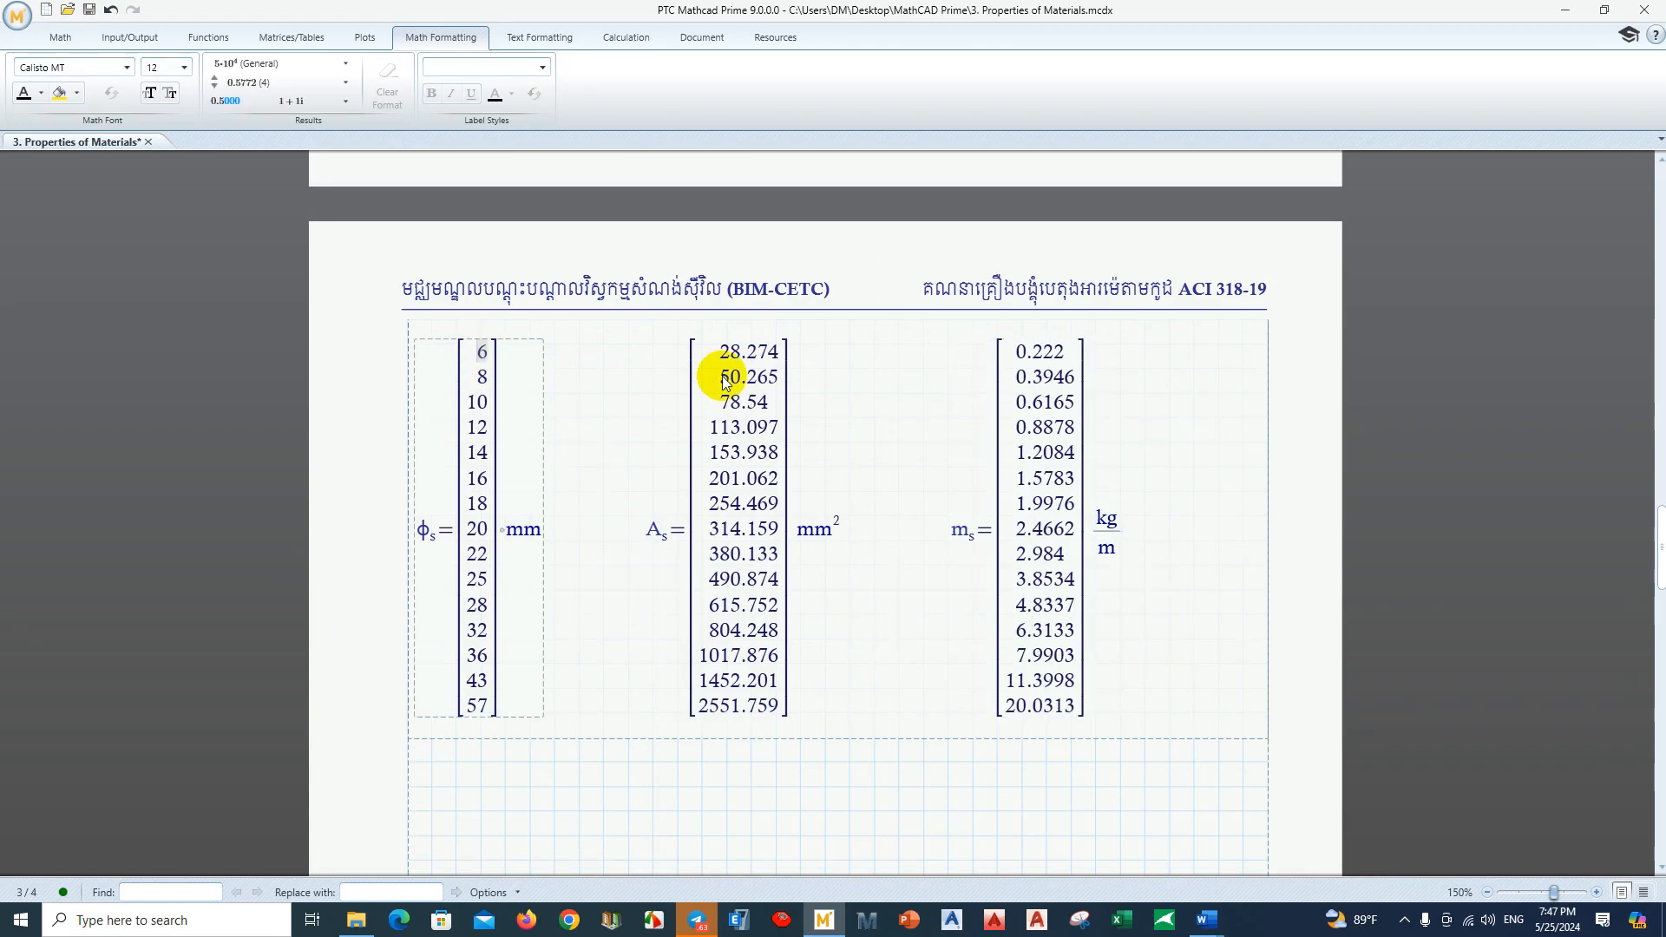
click(710, 347)
click(829, 536)
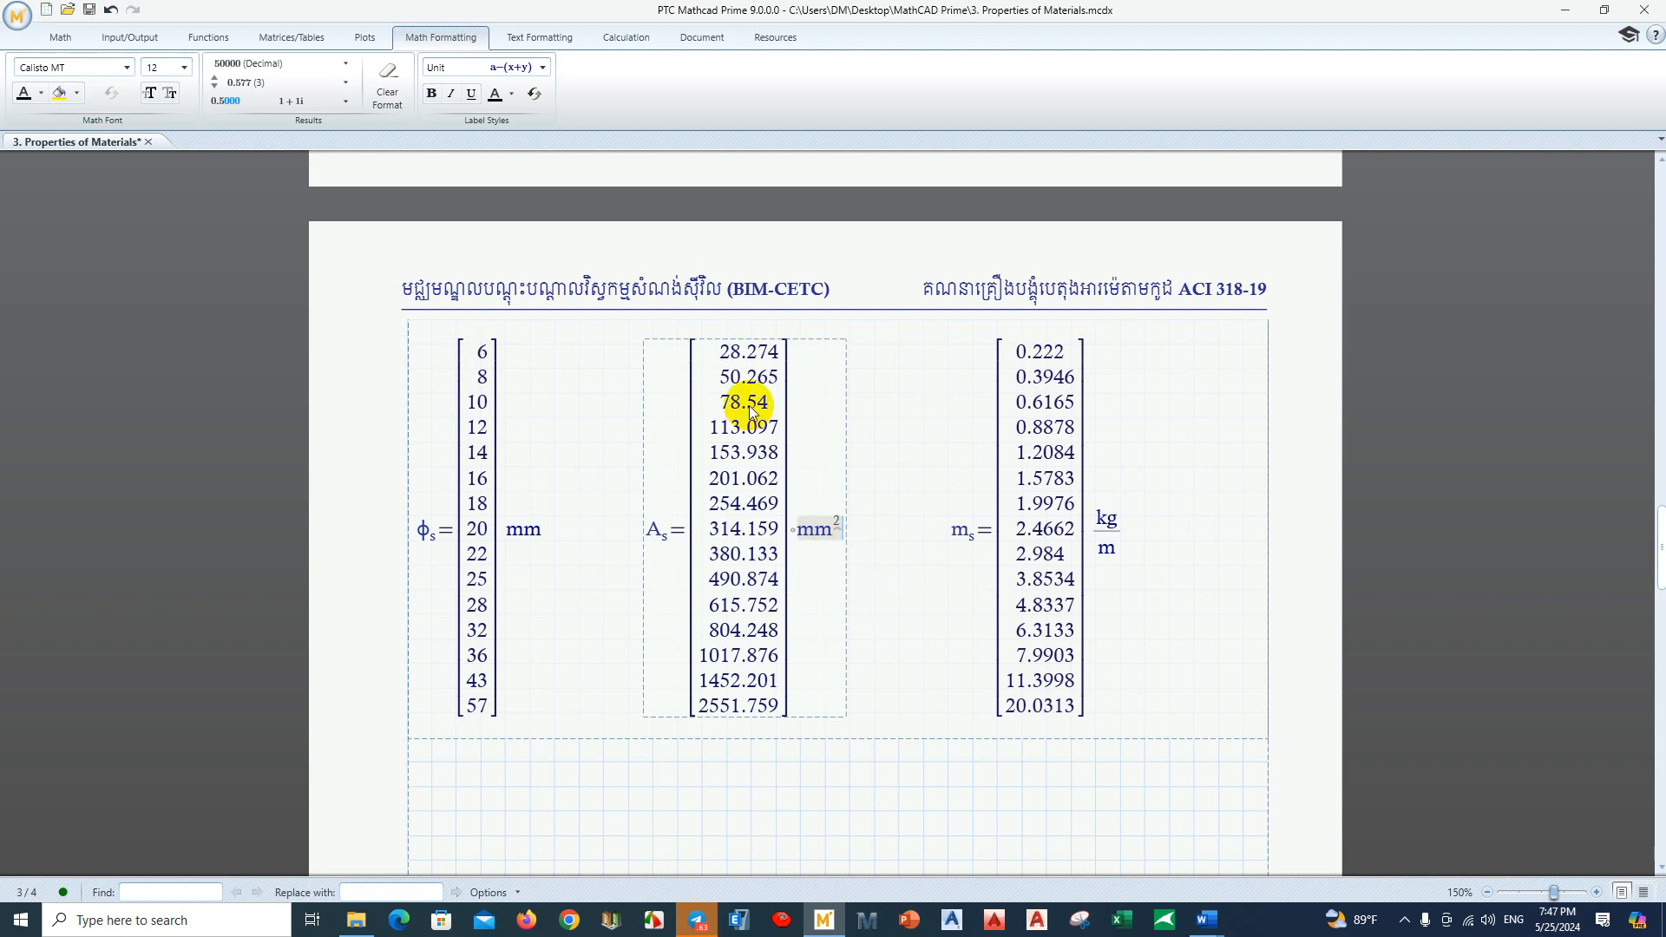
click(727, 352)
click(814, 524)
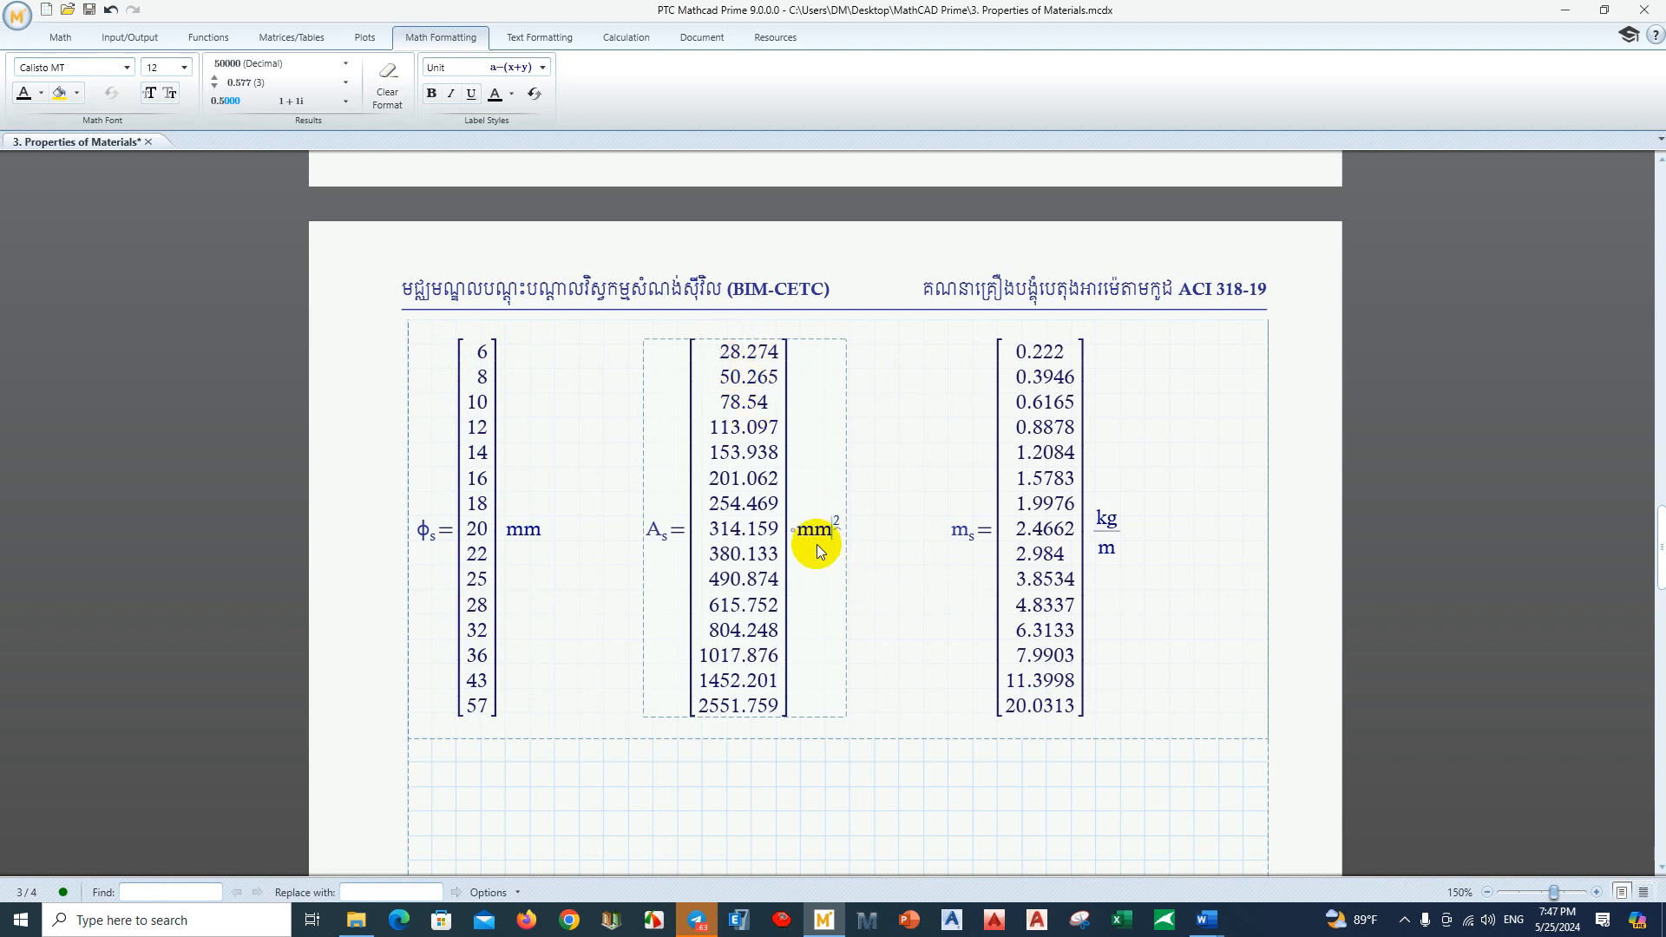
click(482, 364)
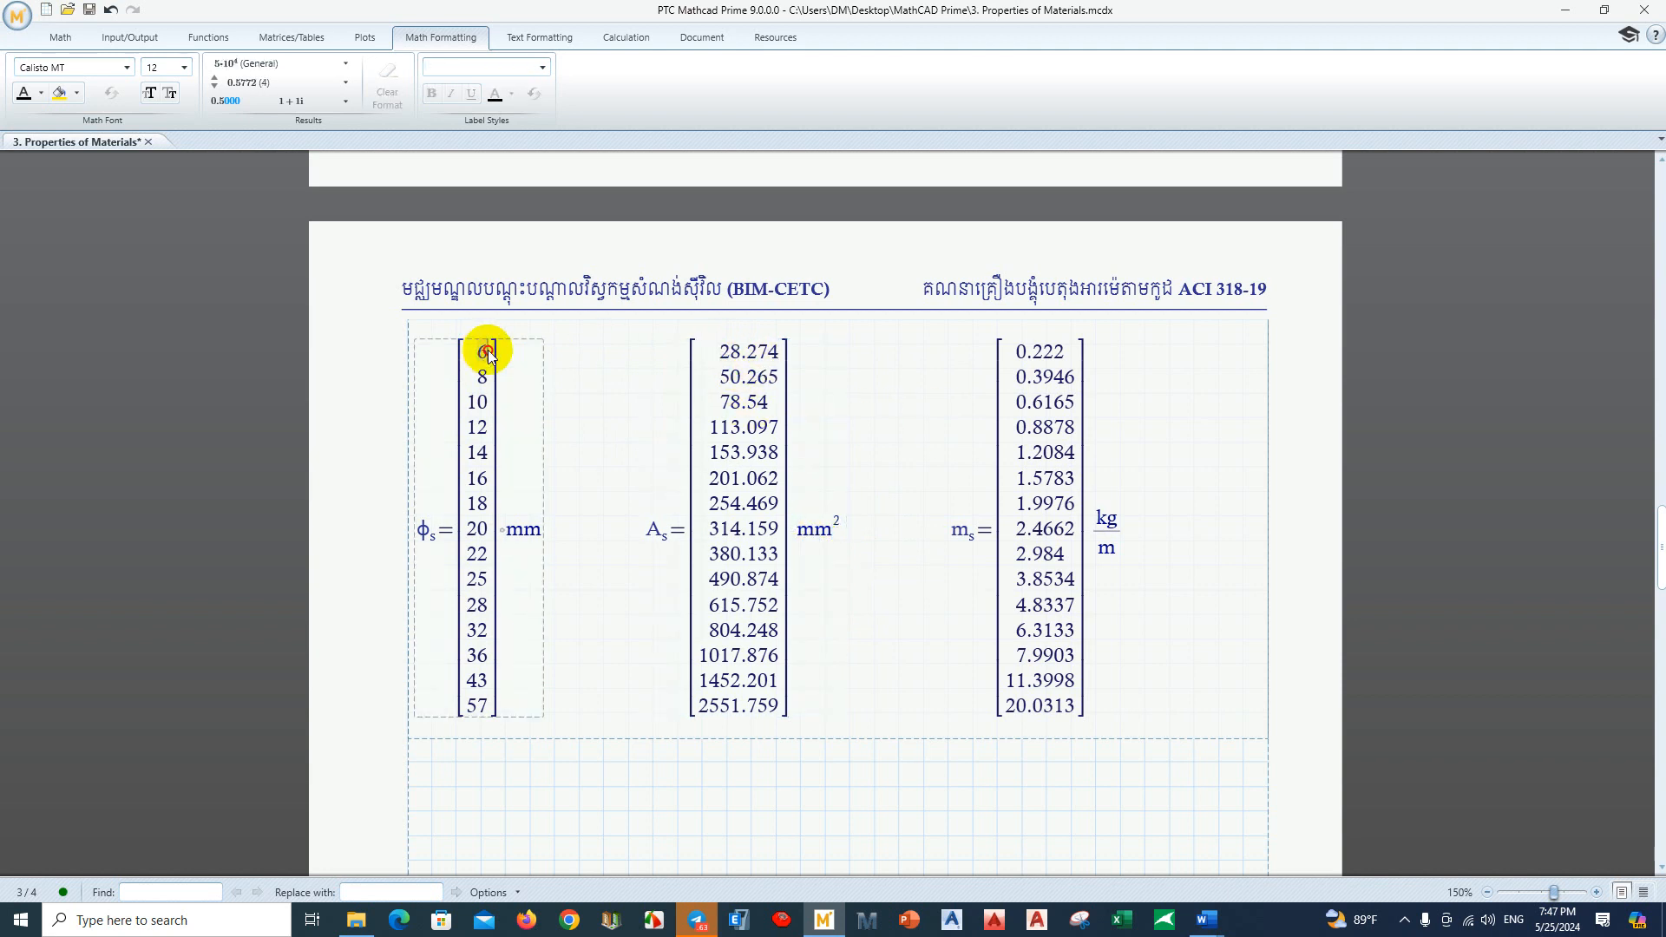
click(1048, 354)
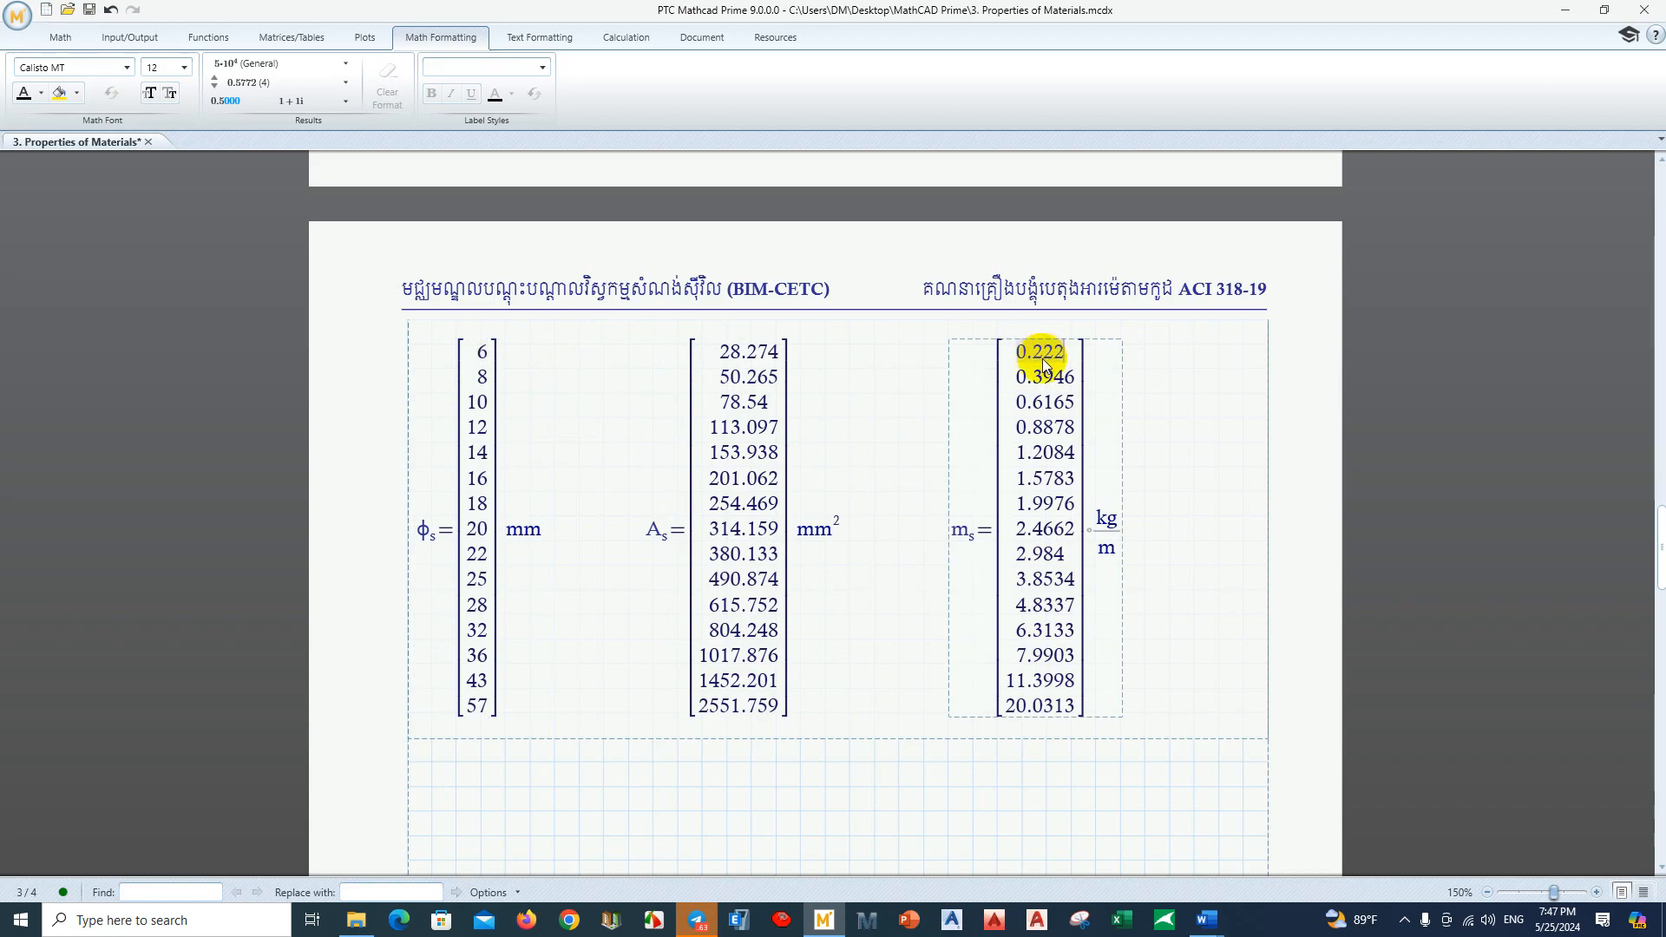
click(1038, 352)
Step: Check the m_s weights against the hand calculations in the Word document MANUAL SOLUTION PRACTICAL EXERCISES, starting with the 6 mm bar, and return to Mathcad
click(1206, 920)
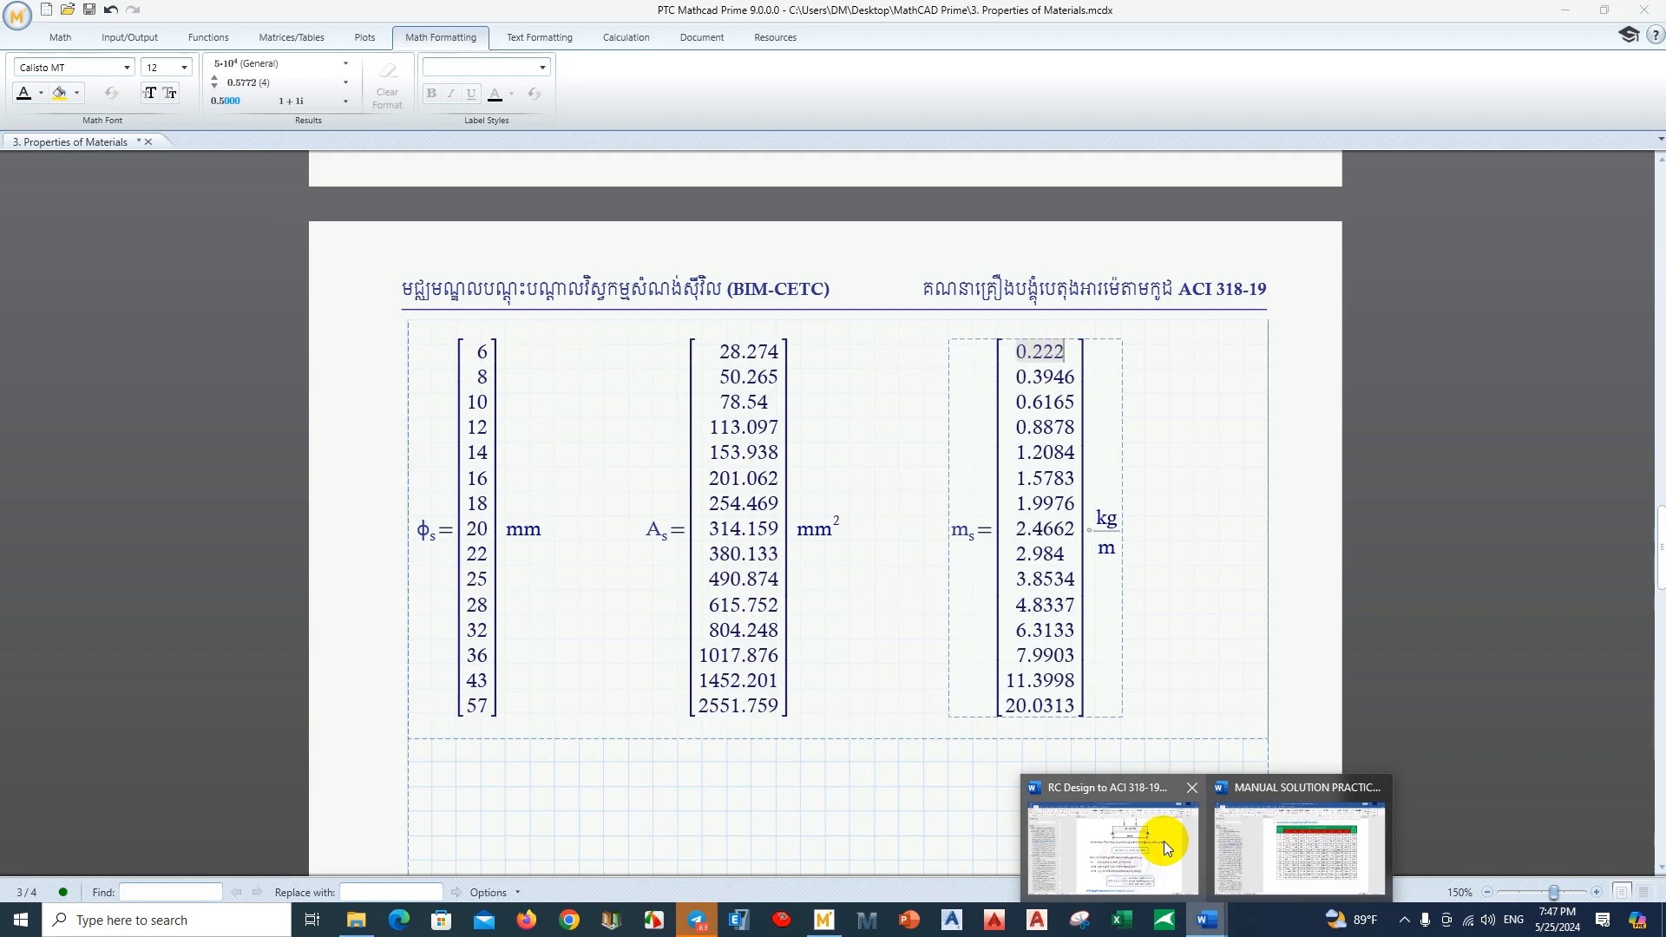
click(1265, 838)
scroll(862, 446, up, 15)
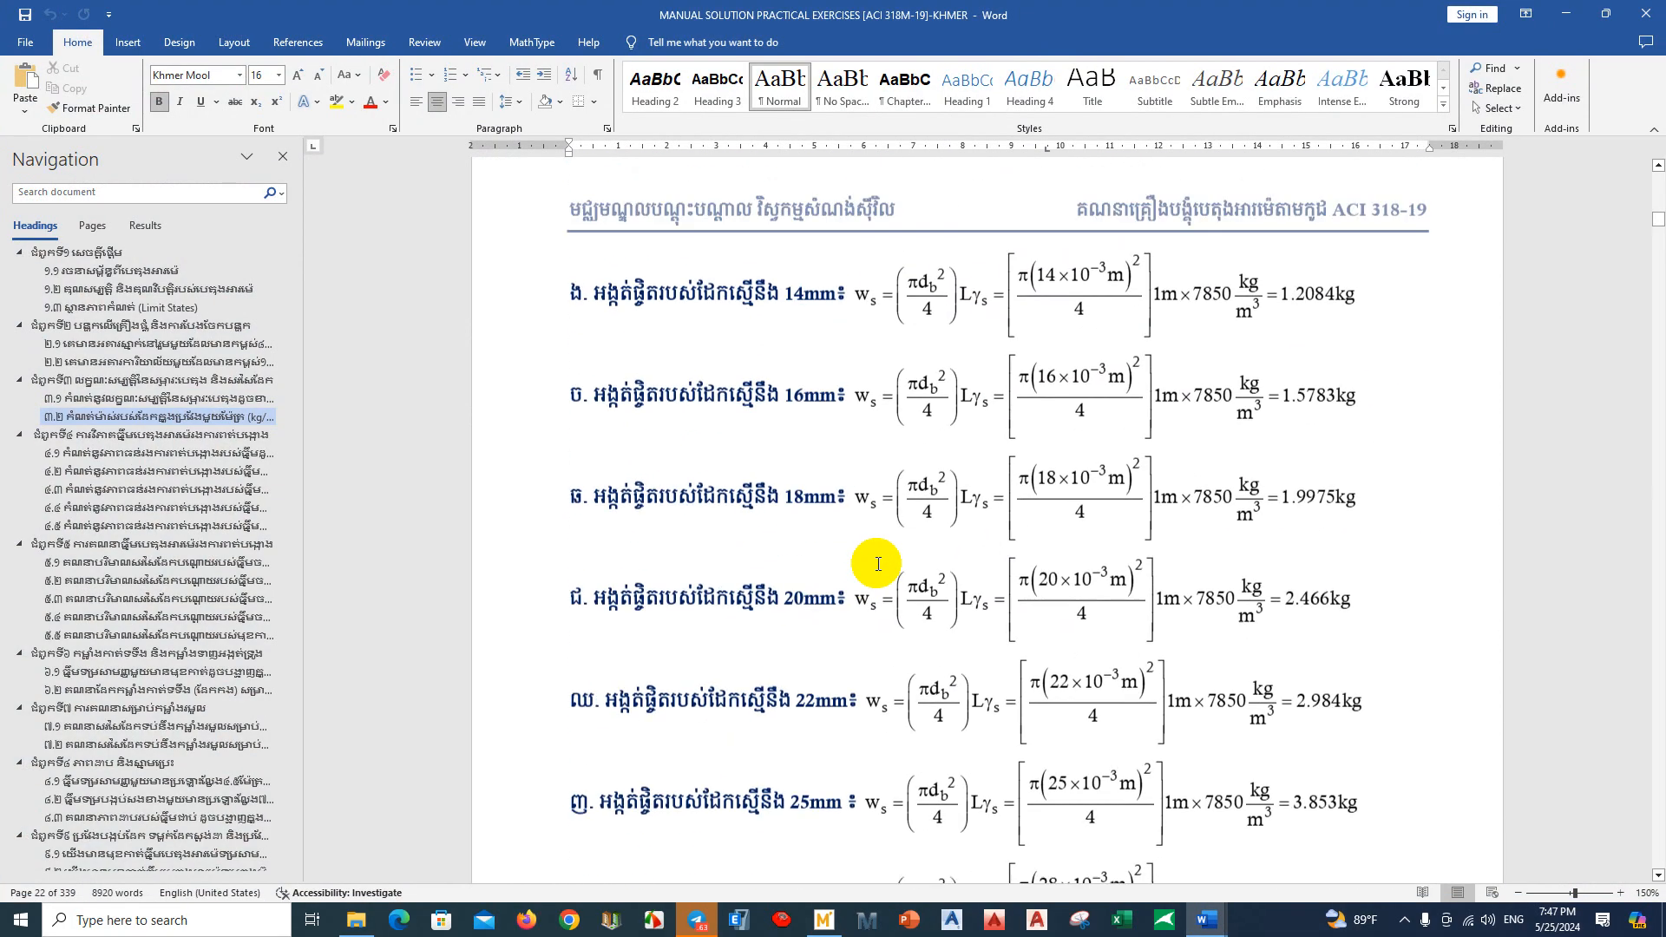
scroll(878, 564, up, 10)
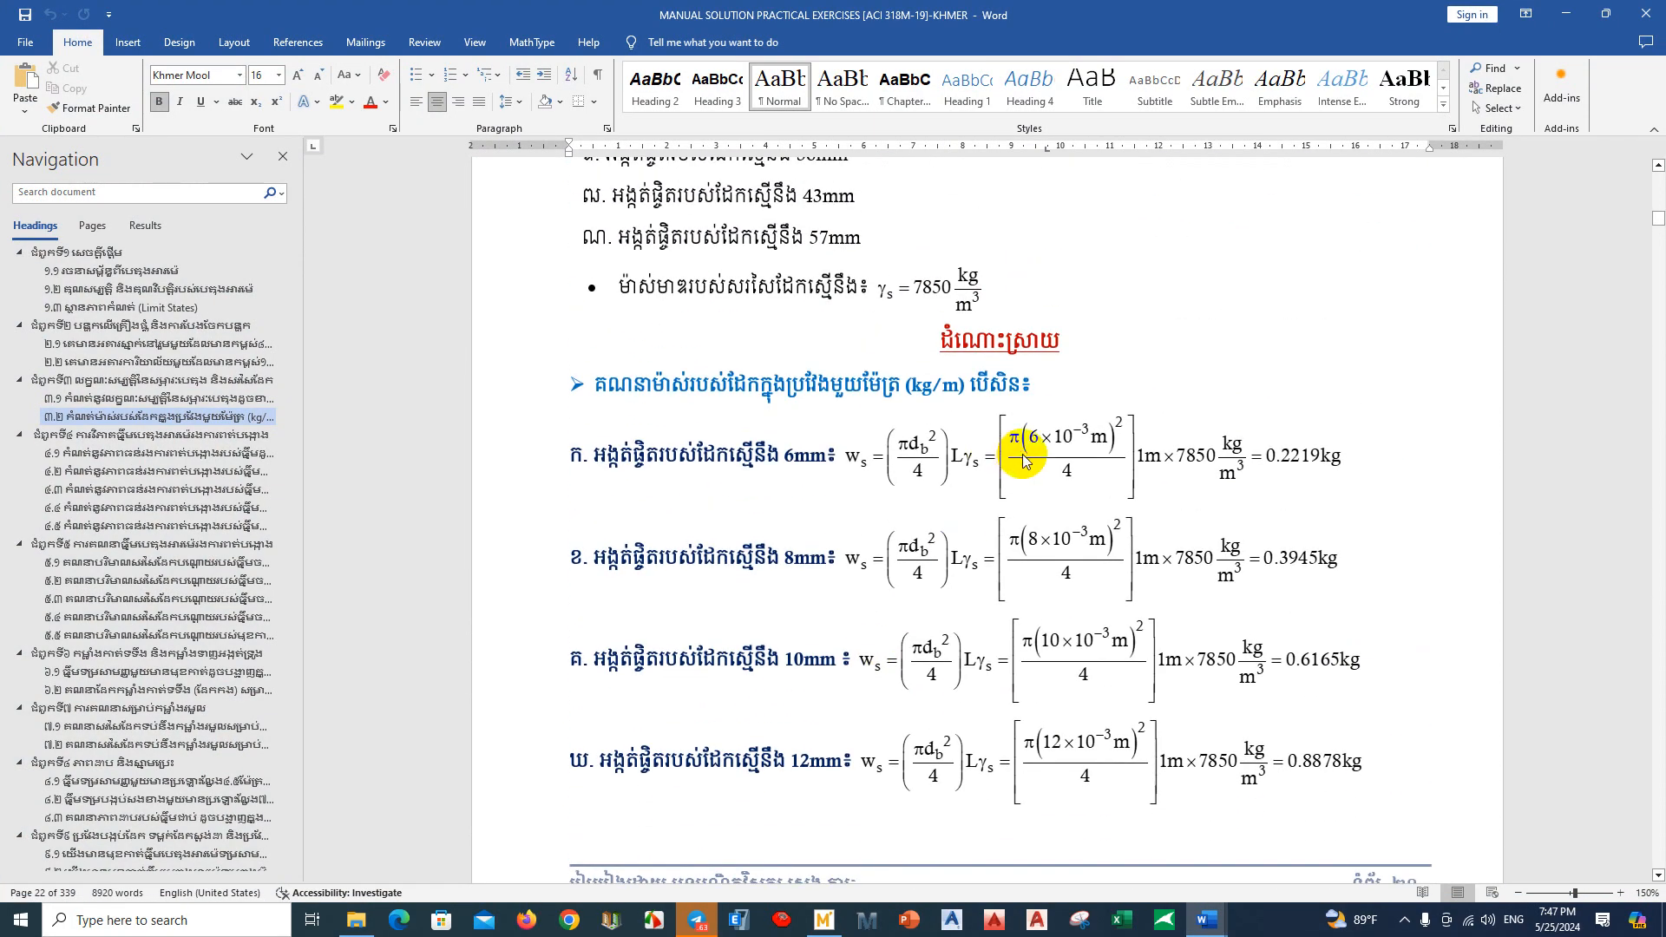
click(1026, 461)
click(1402, 487)
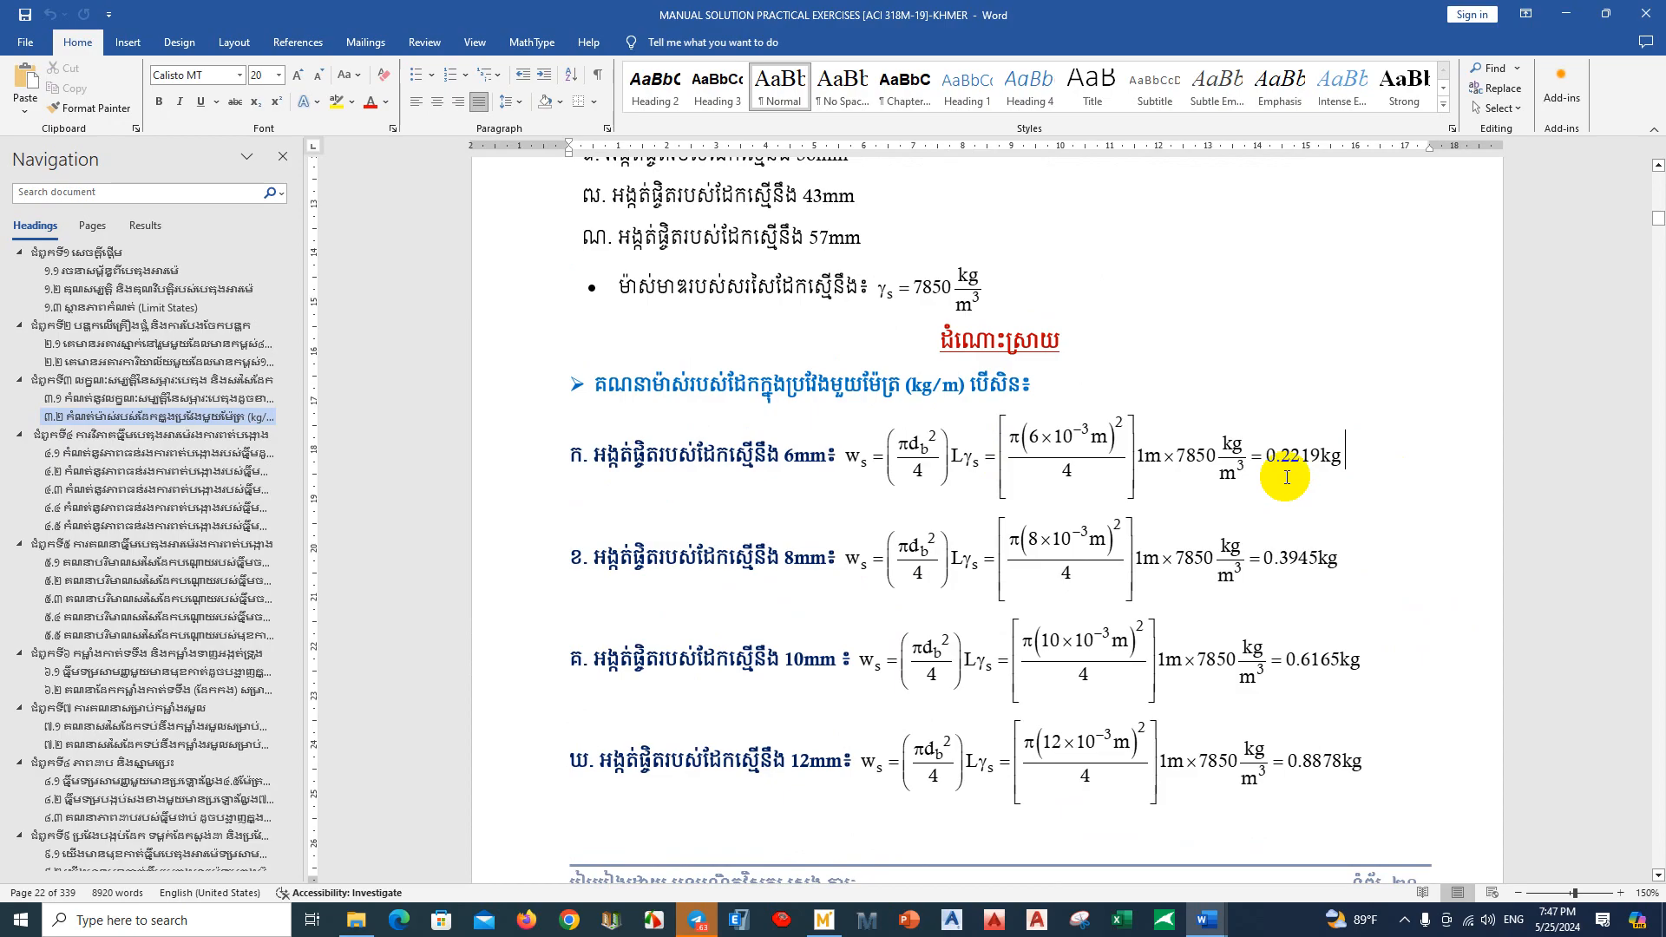
scroll(1276, 482, down, 3)
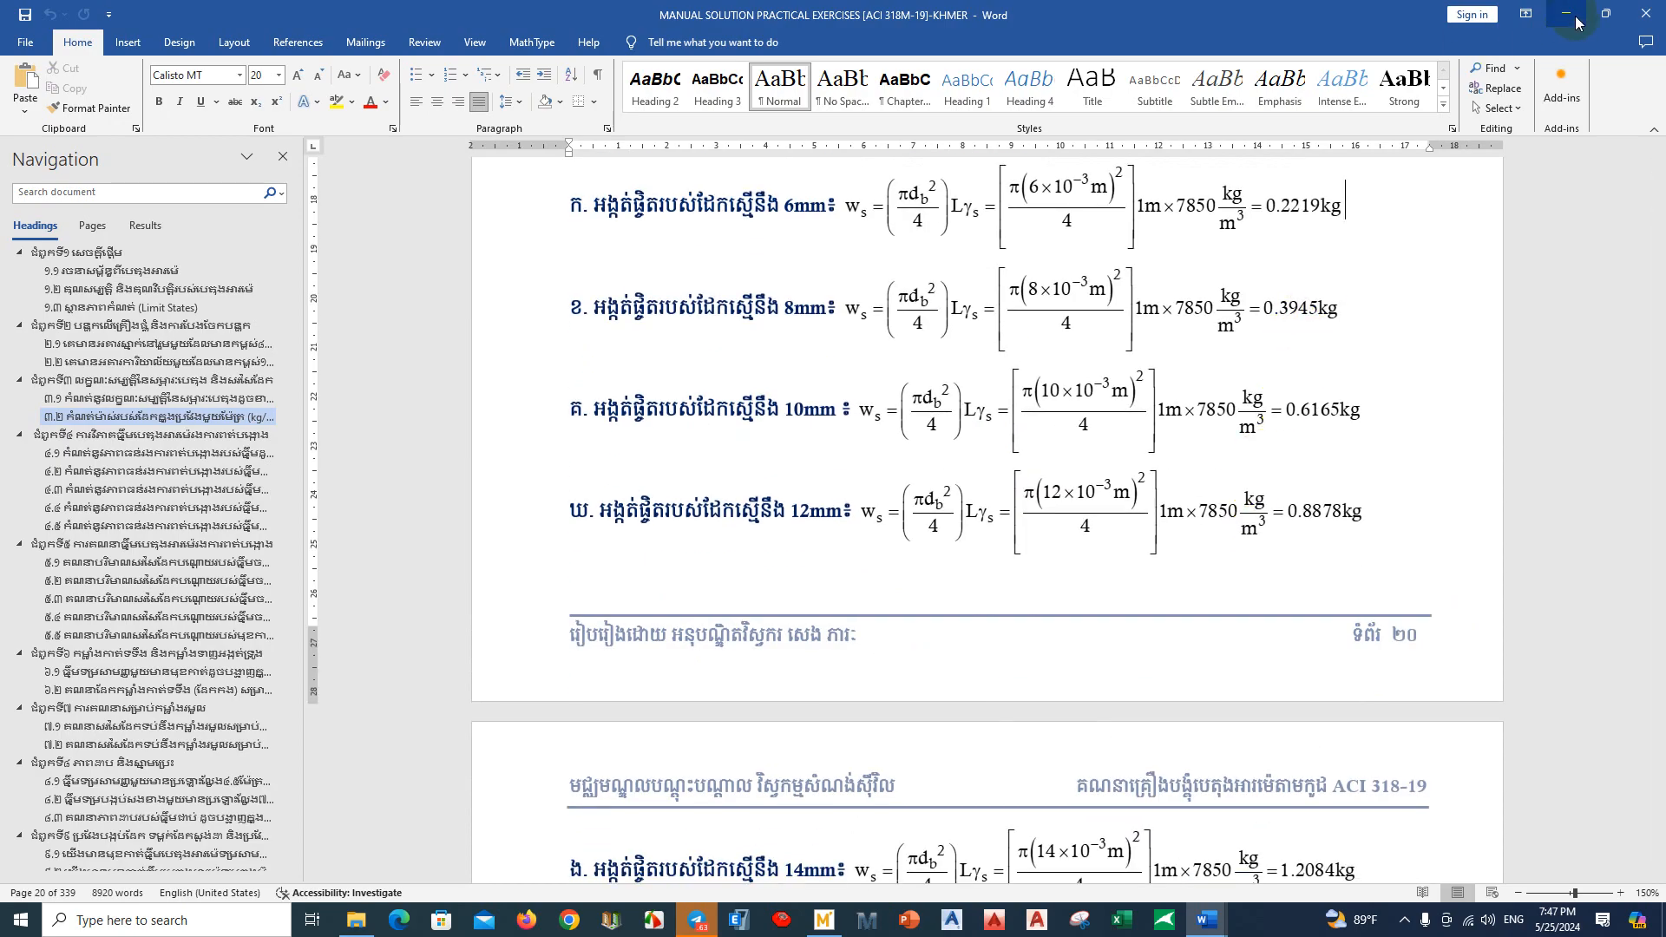
click(1576, 24)
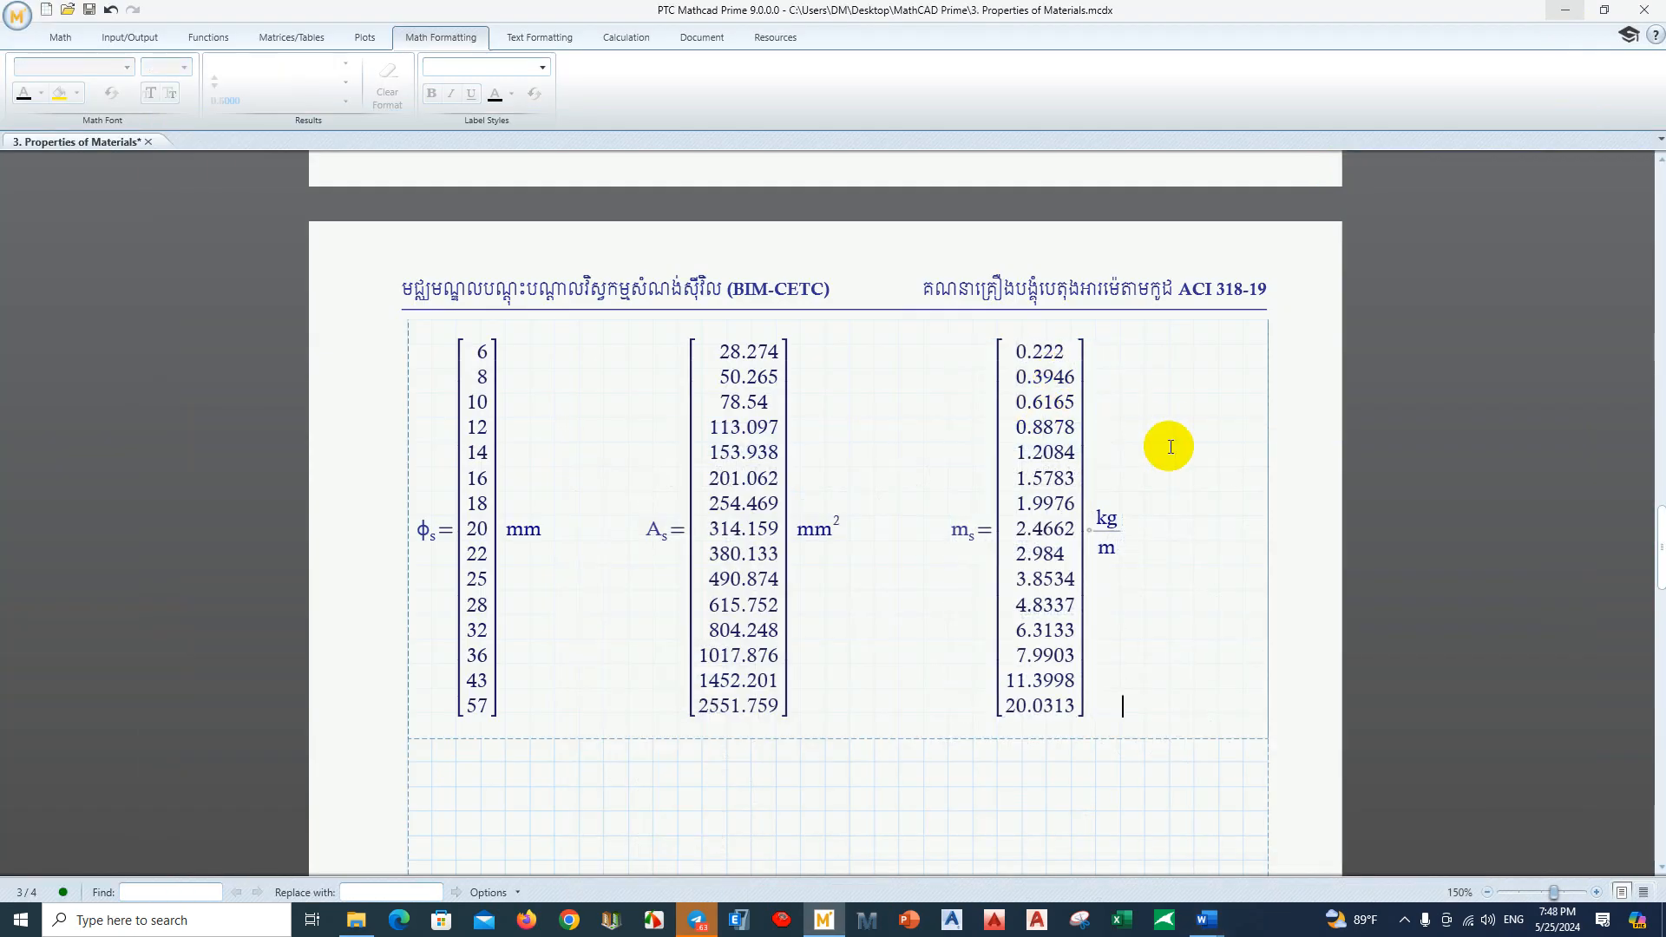
Step: Insert an Excel component in the blank space below the φ_s, A_s and m_s vectors
scroll(1167, 452, down, 1)
scroll(707, 621, down, 2)
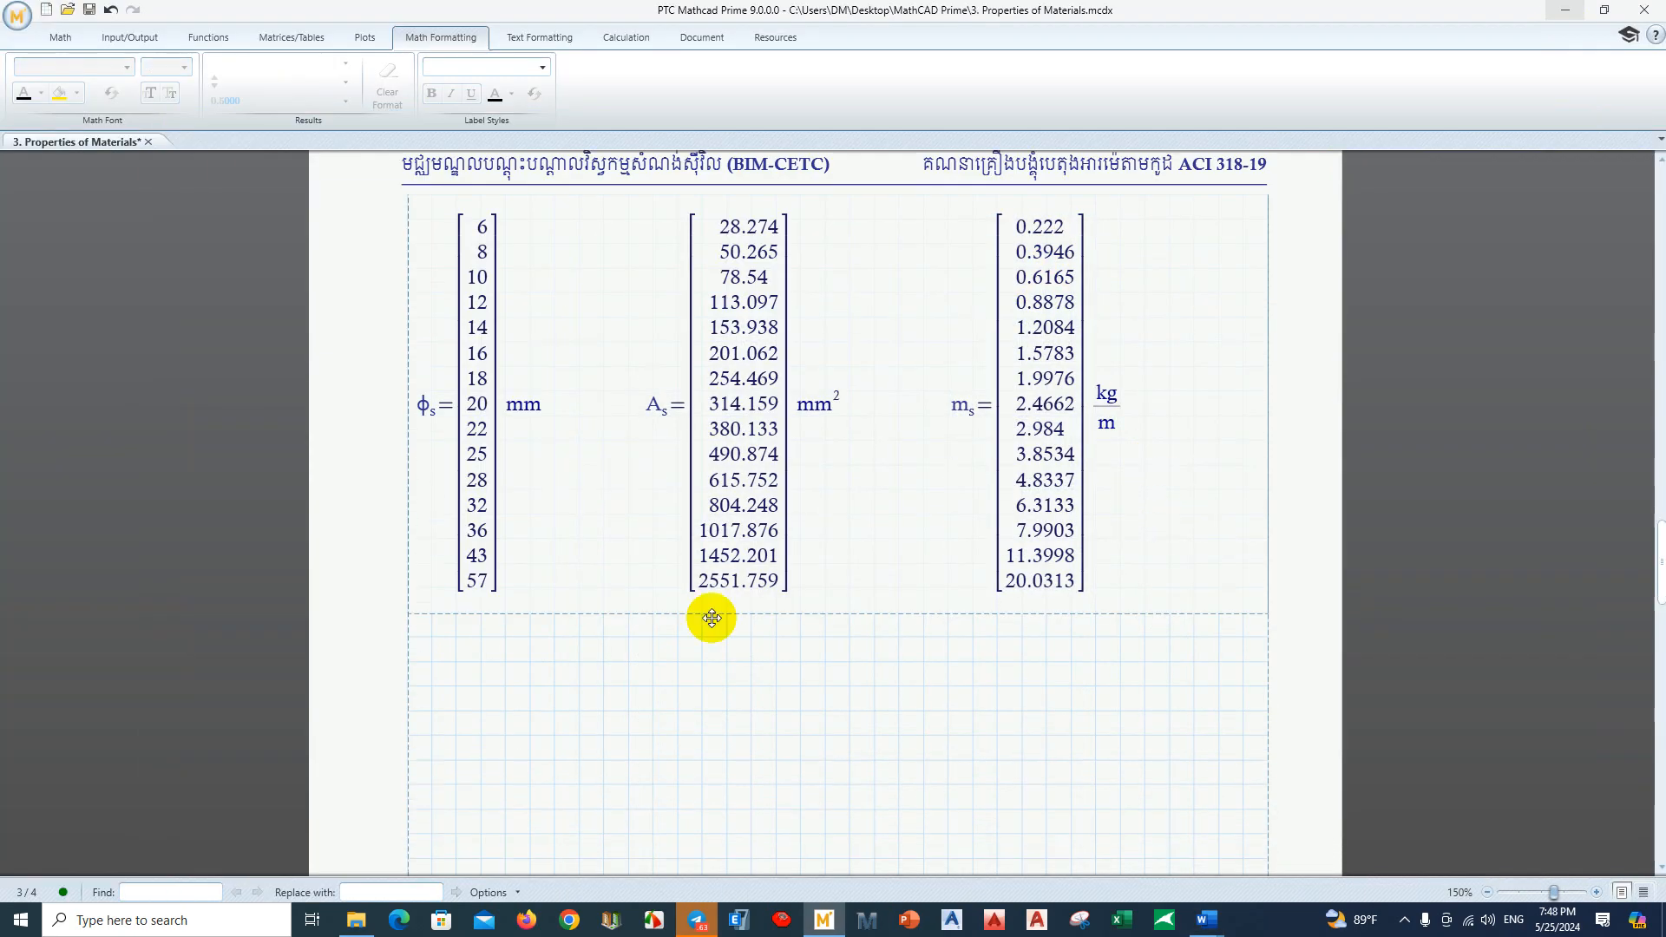
click(430, 555)
scroll(438, 590, down, 3)
scroll(438, 589, down, 1)
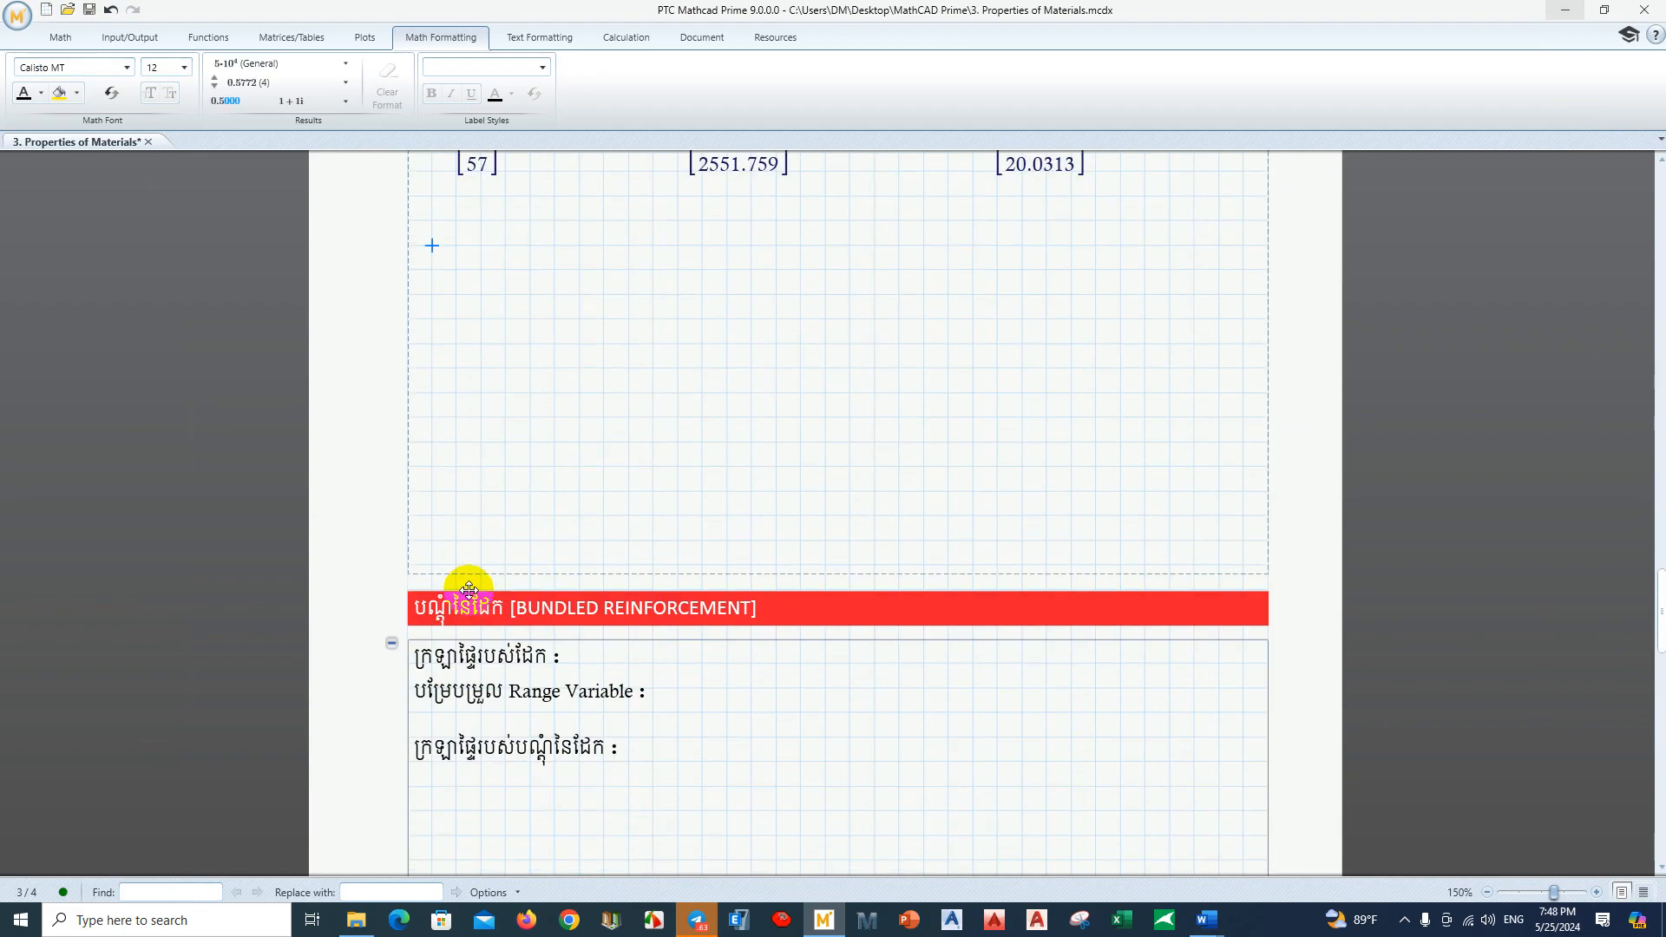
scroll(486, 516, up, 5)
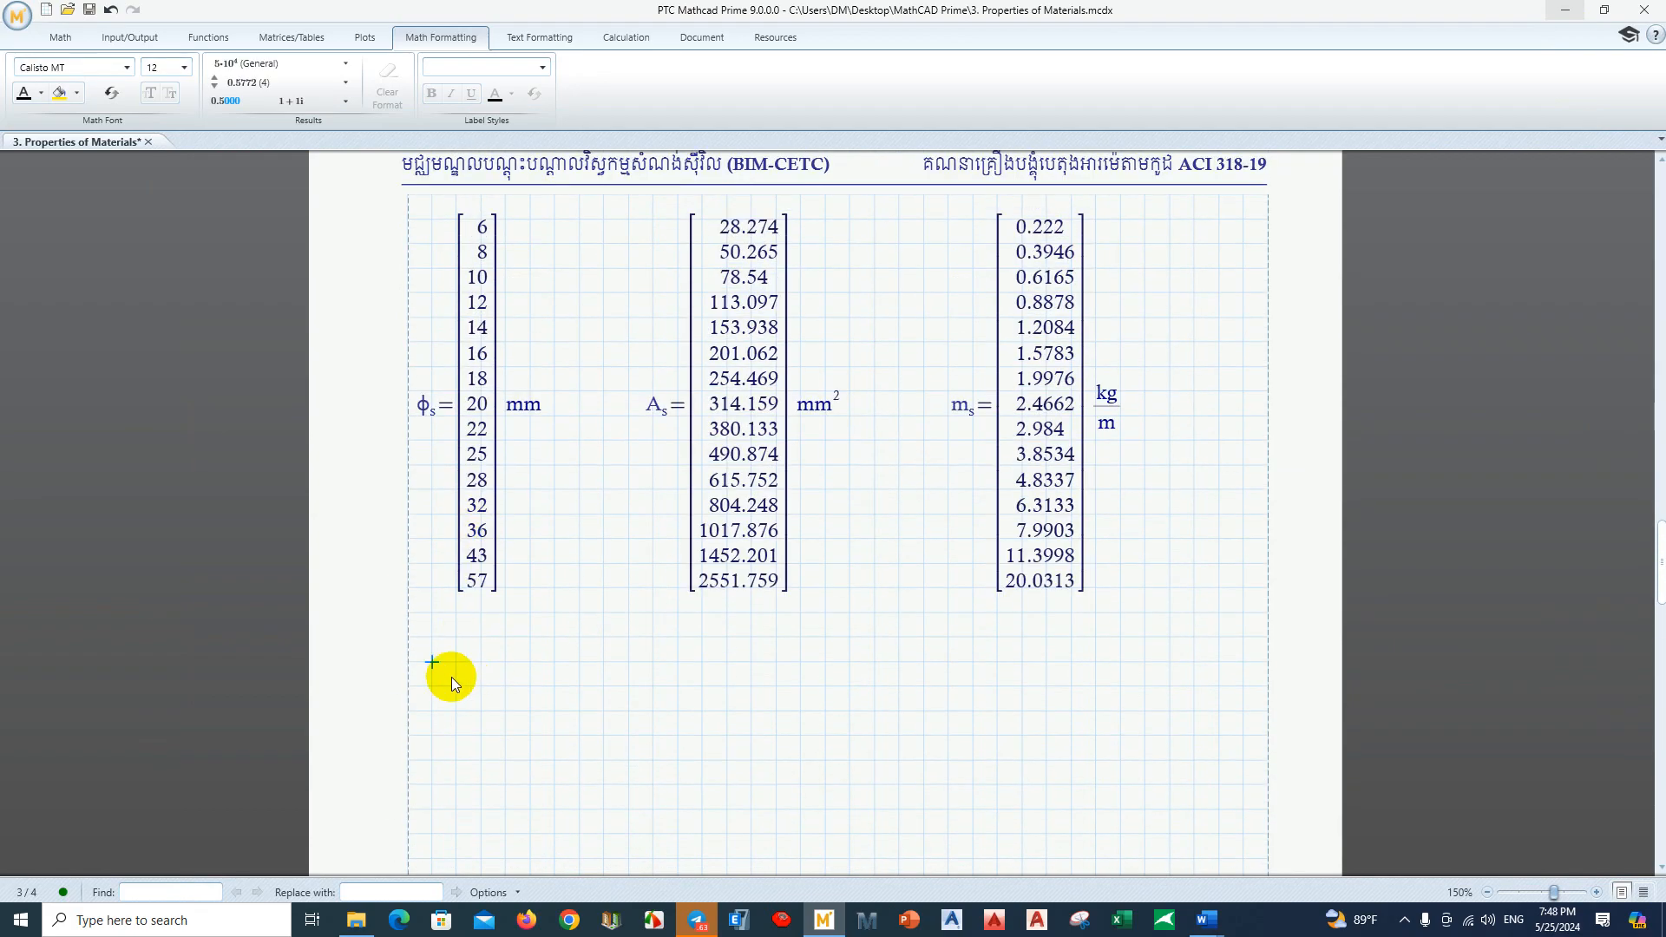
click(415, 637)
click(558, 540)
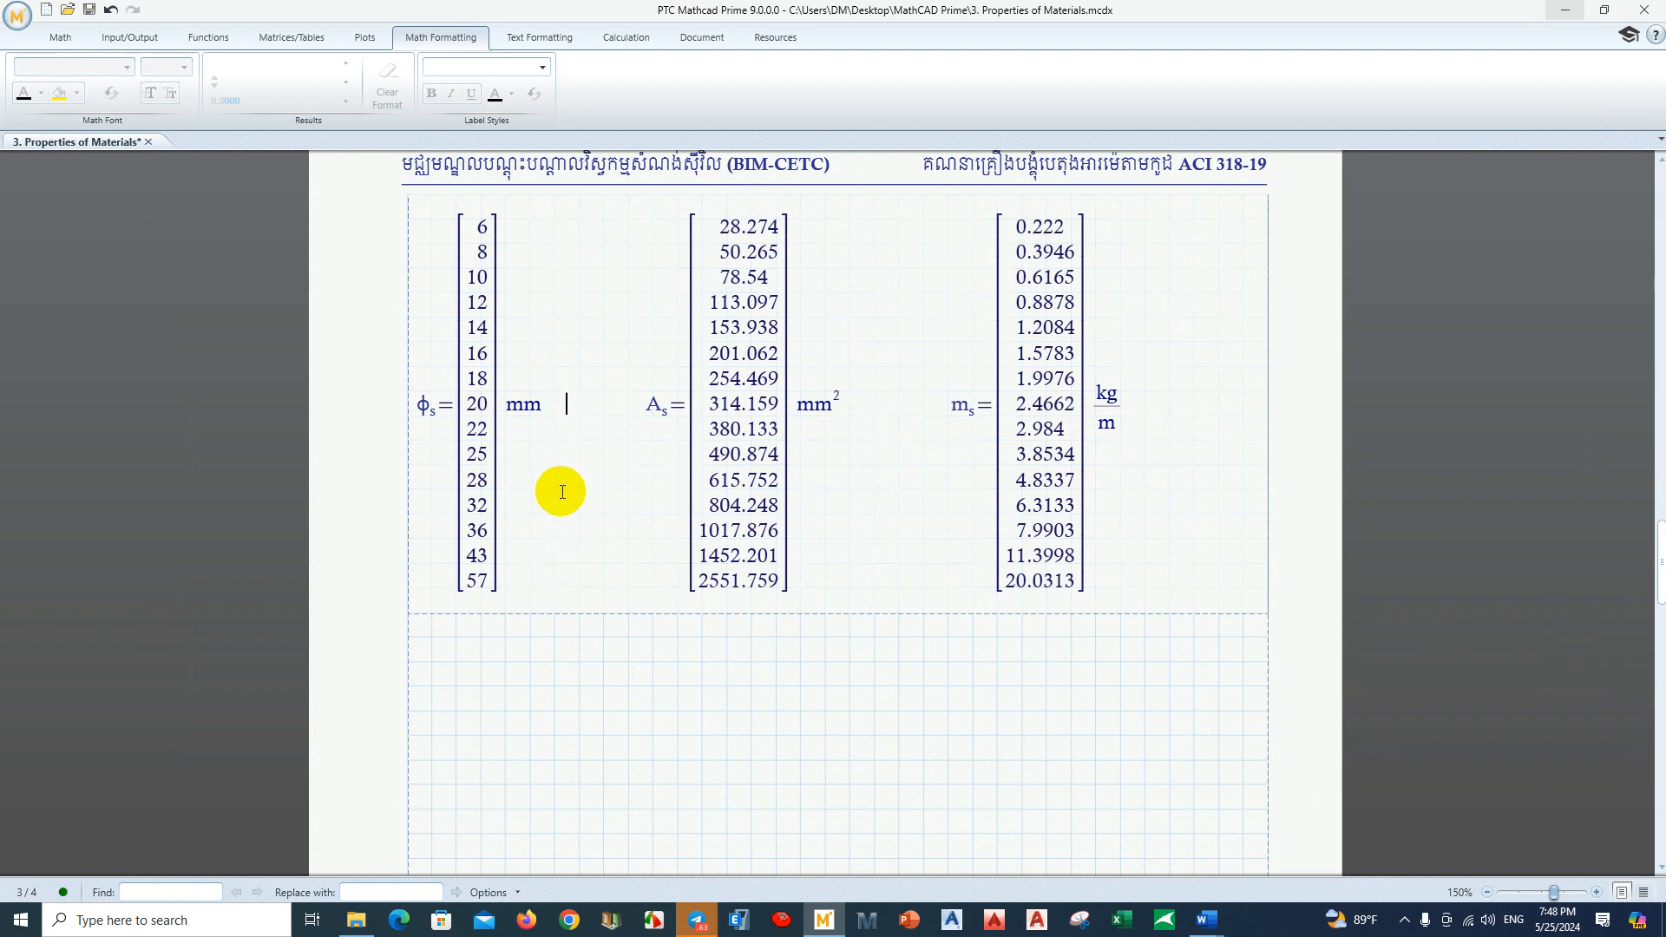
click(130, 37)
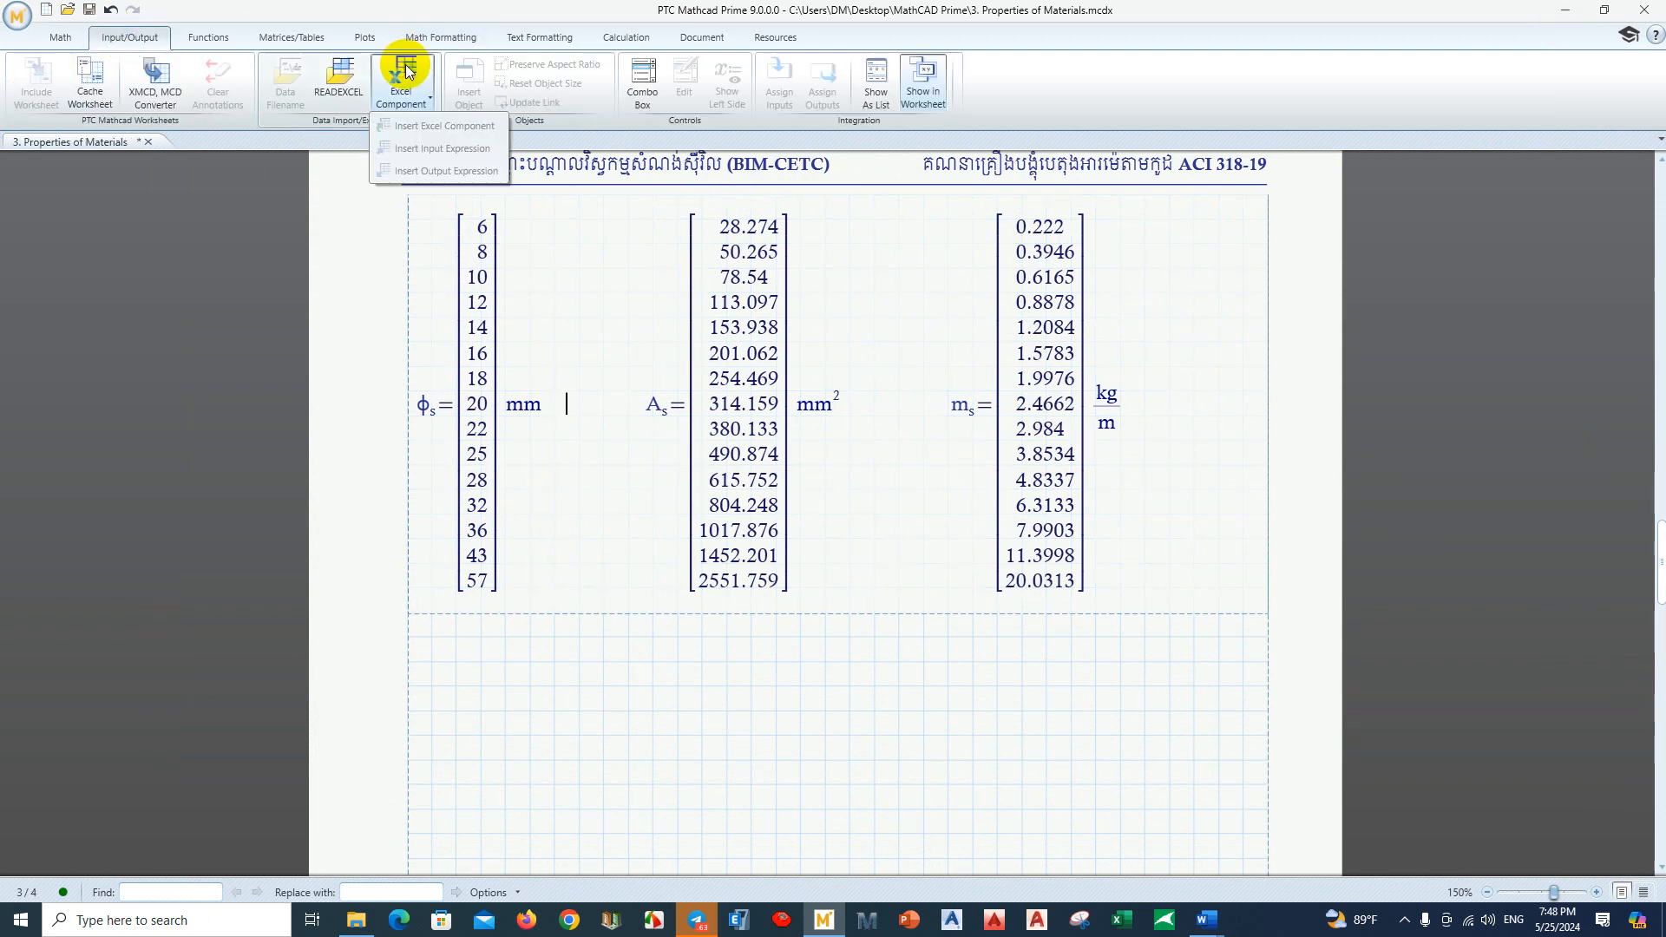
click(431, 664)
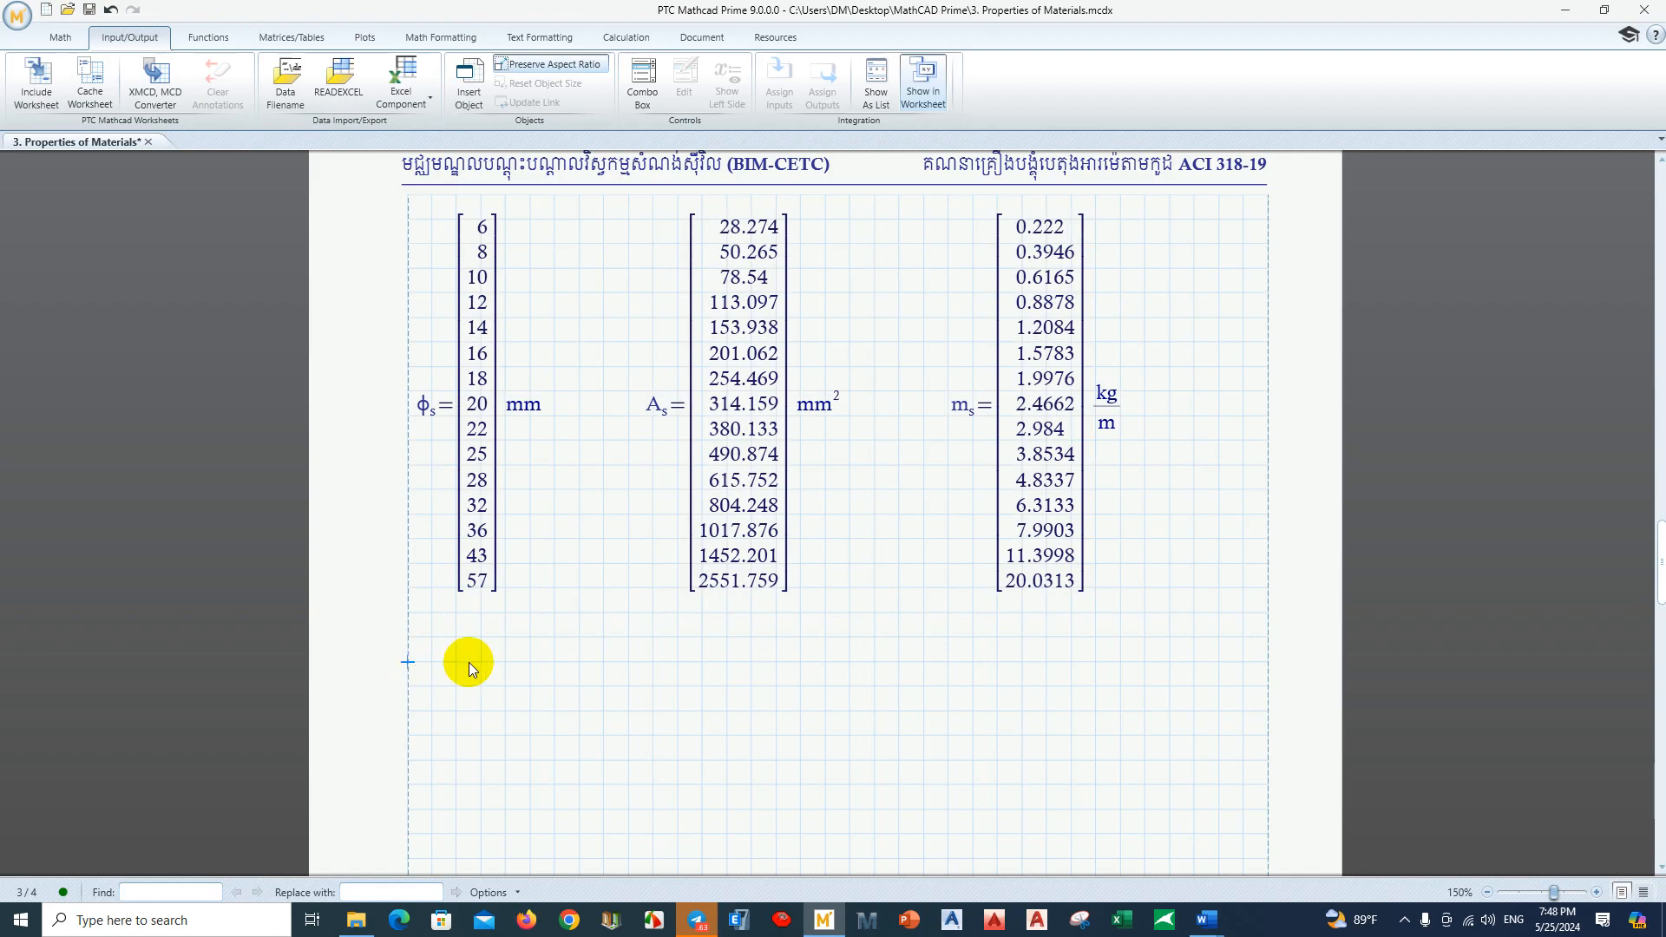
click(404, 97)
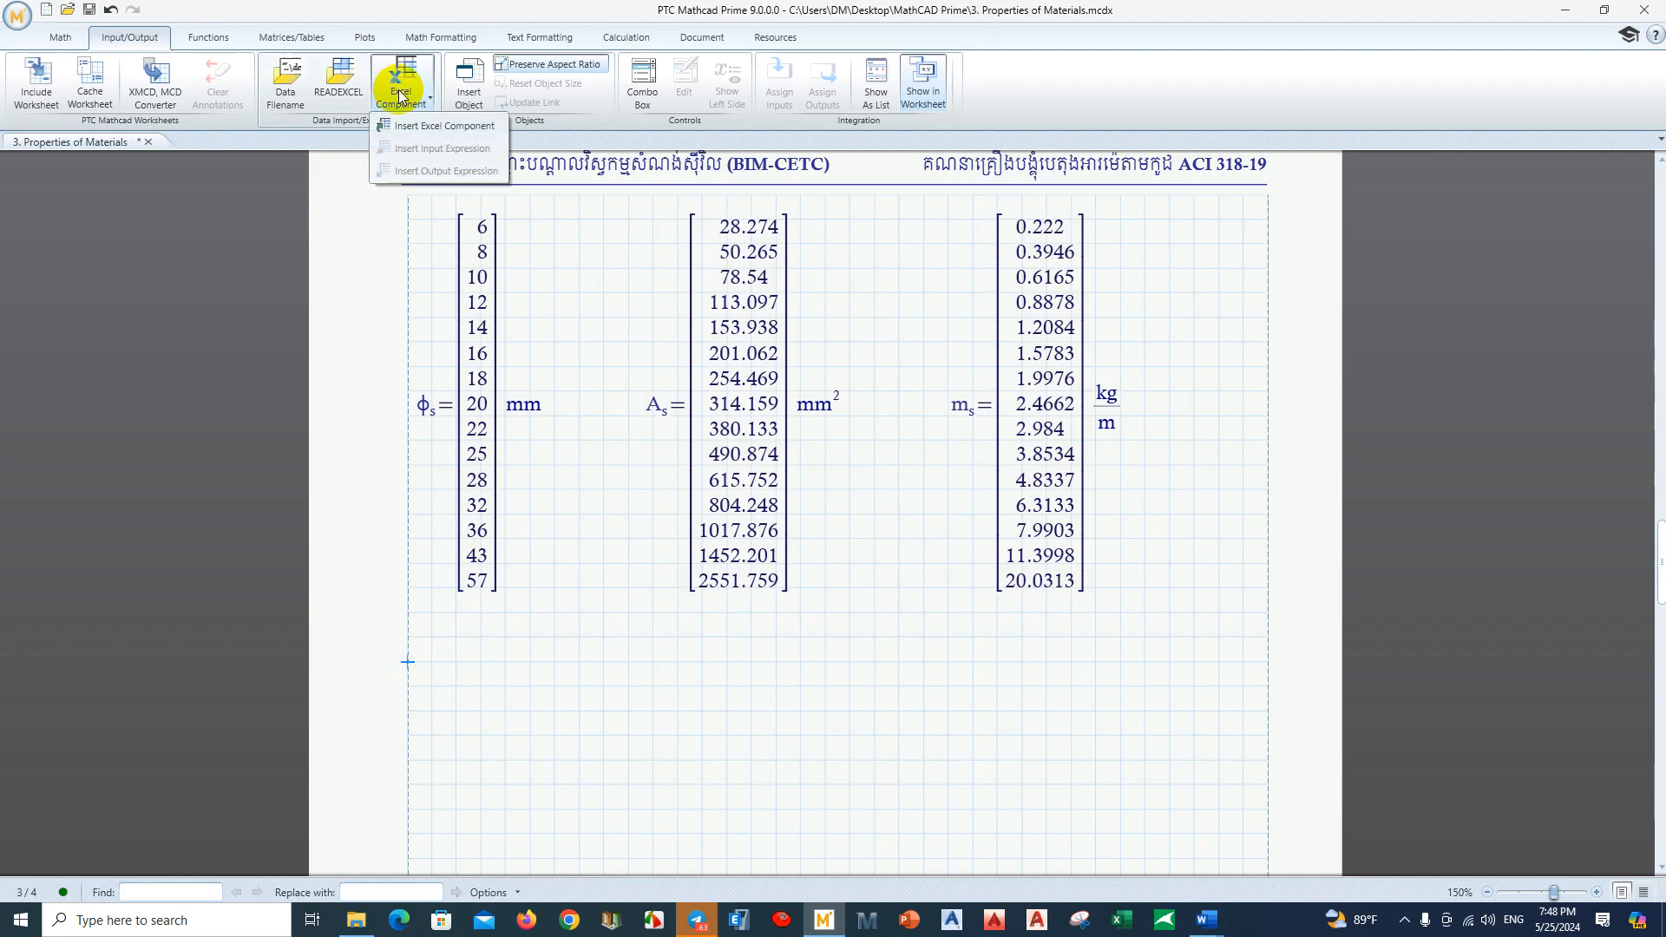
click(424, 128)
Step: Widen the Excel component to the full page width and collapse its outputs area
scroll(561, 378, down, 5)
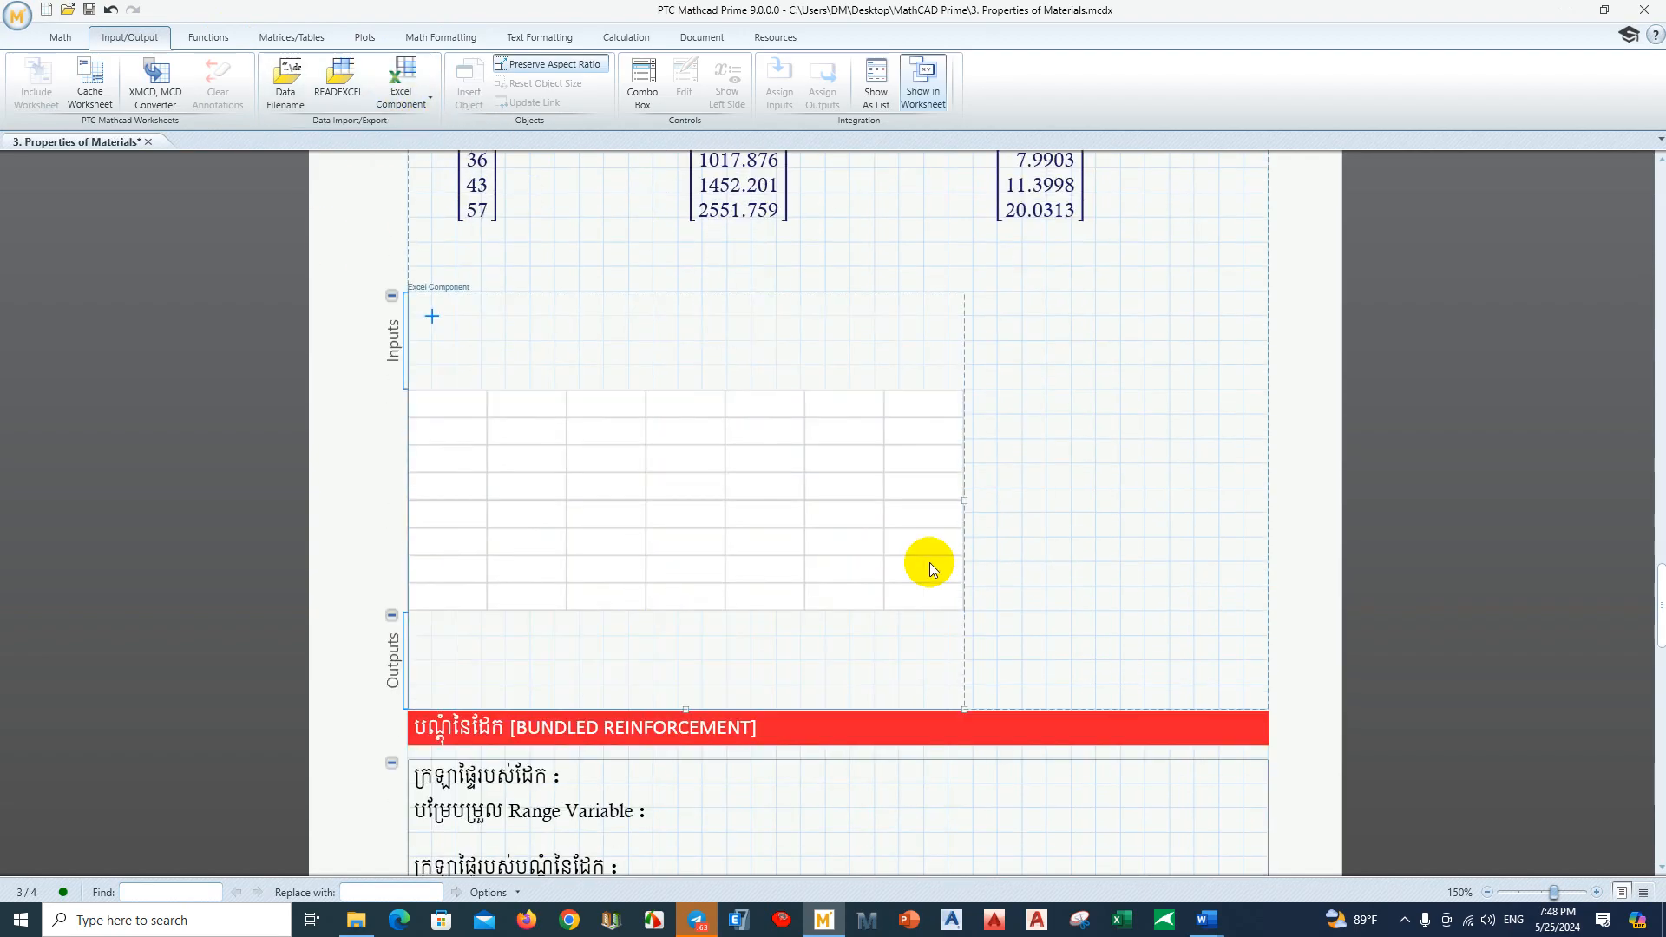
drag(967, 499, 1272, 505)
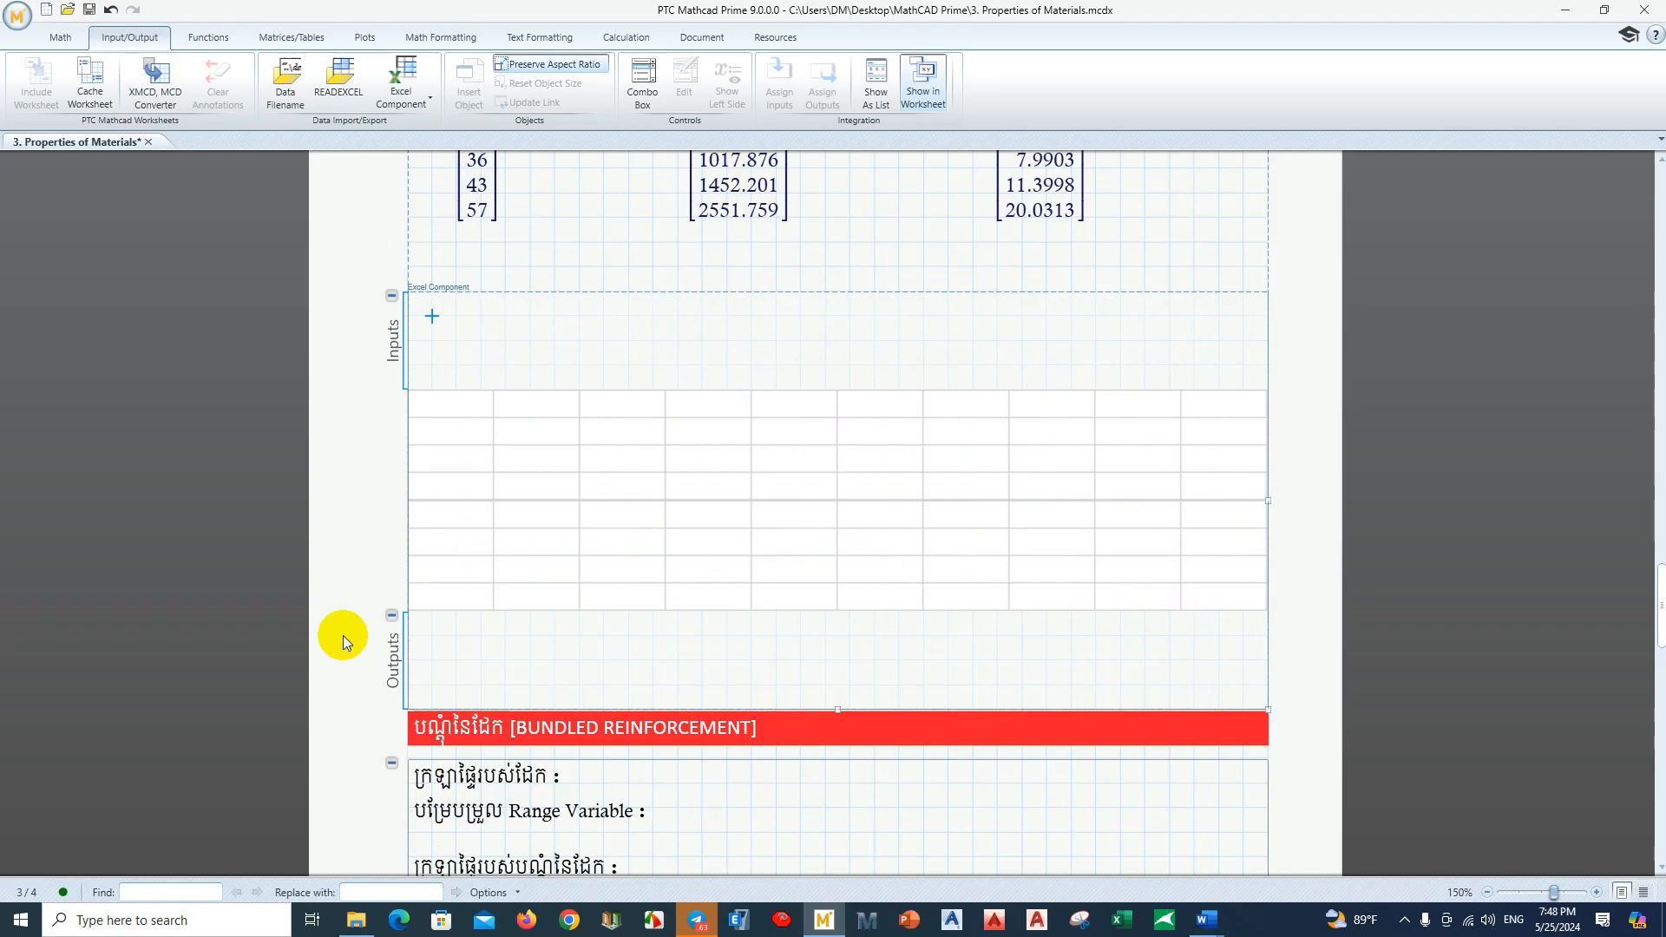
click(392, 614)
scroll(474, 529, up, 5)
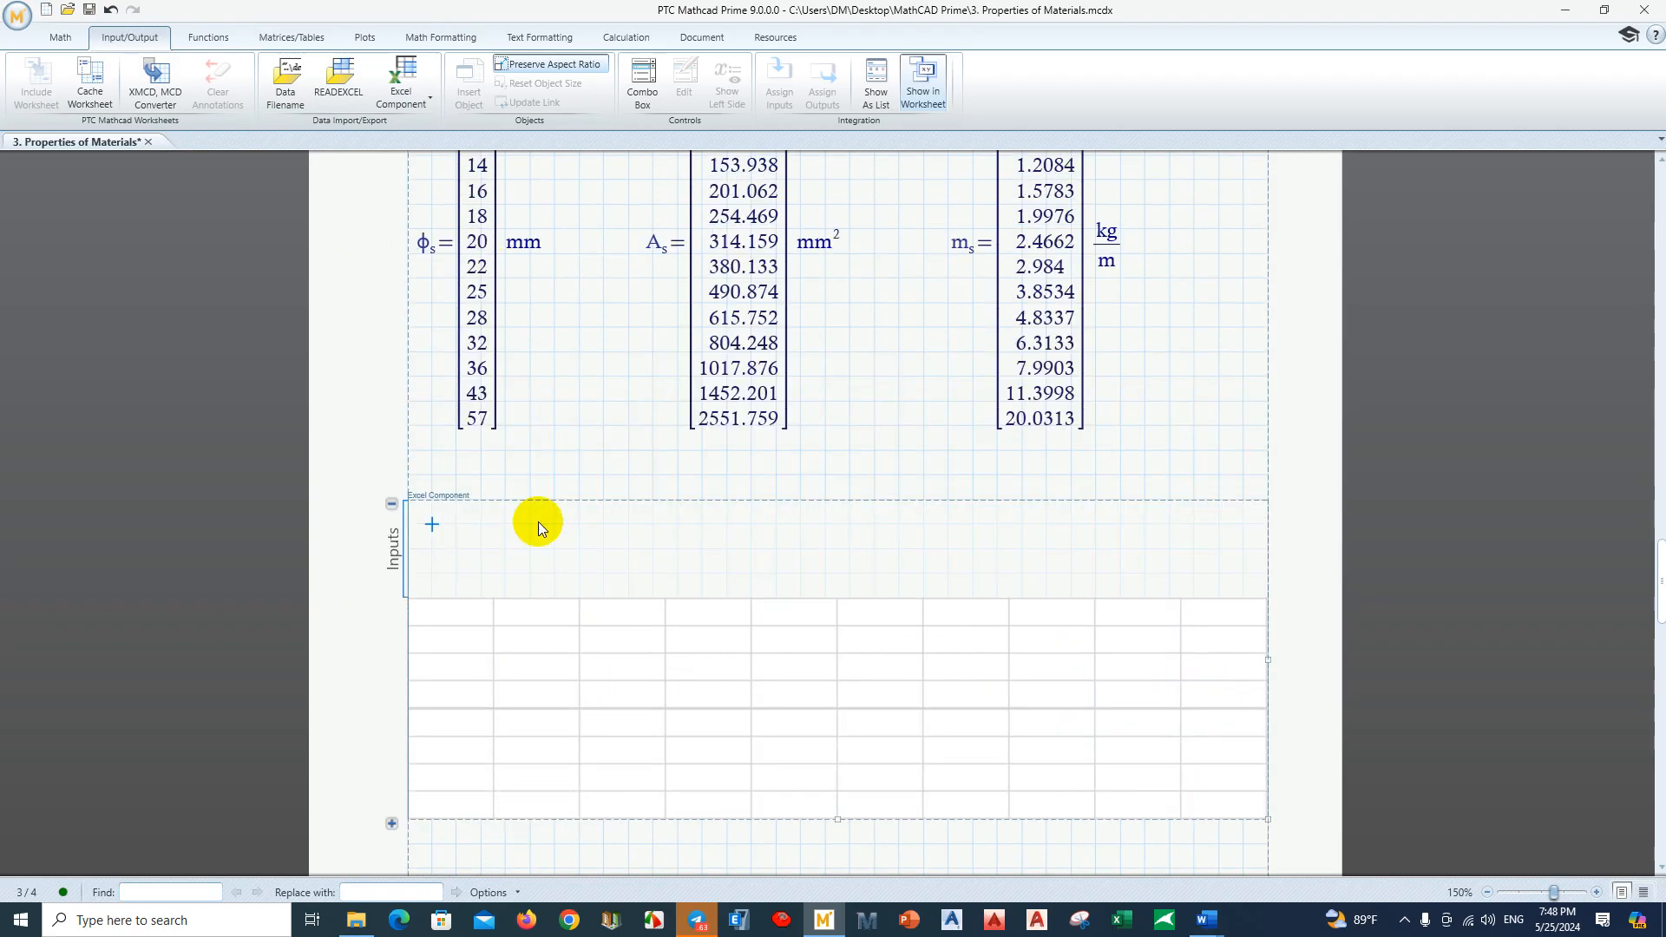
Step: Collapse the area under the BUNDLED REINFORCEMENT heading and move the heading and area down to leave space below the Excel component
scroll(515, 637, down, 3)
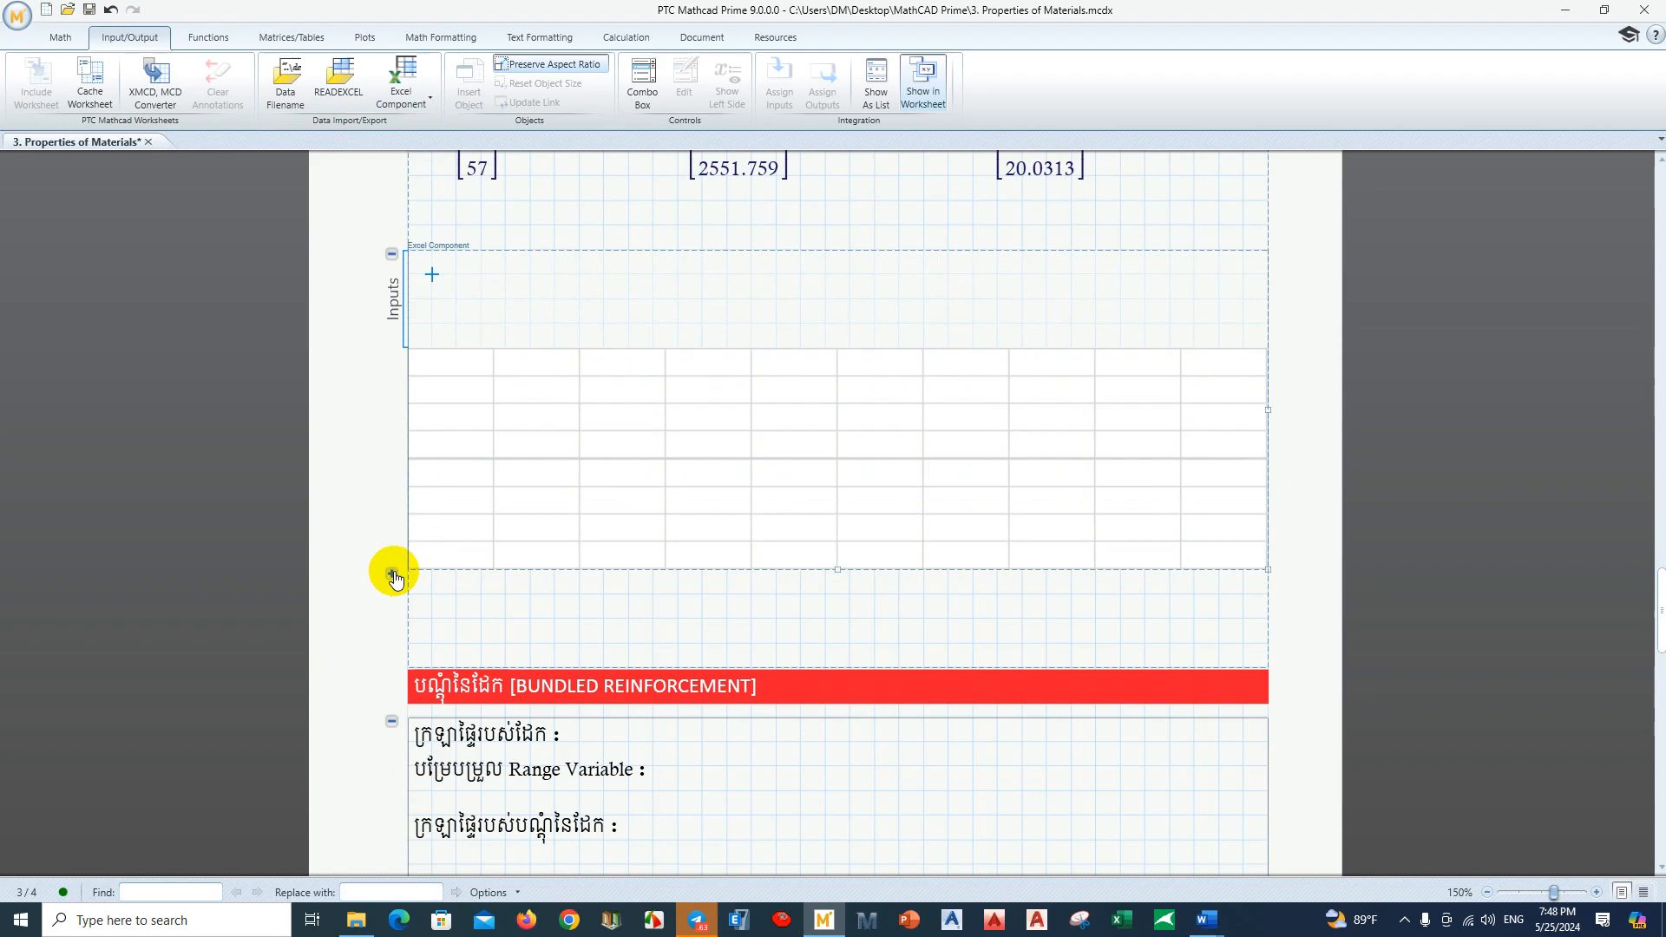
click(452, 641)
click(392, 721)
drag(579, 767, 518, 672)
key(Down)
key(Down)
key(Down)
key(Down)
key(Down)
key(Down)
key(Down)
key(Down)
key(Down)
scroll(527, 649, down, 3)
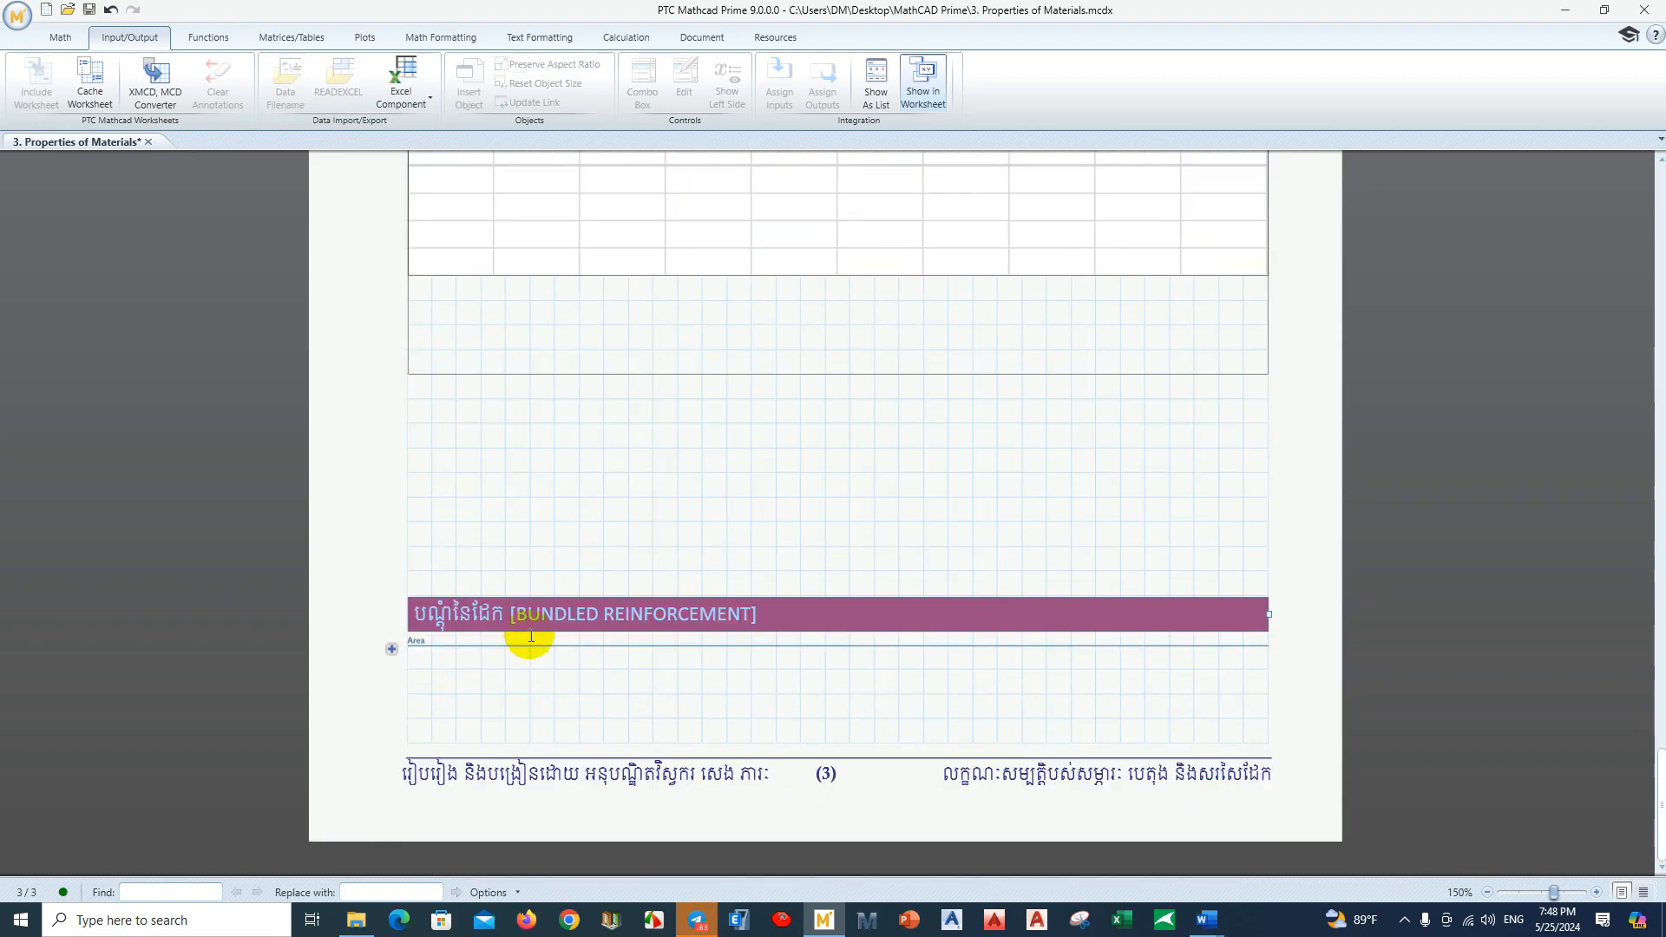
key(Down)
key(Down)
key(Down)
key(Down)
key(Down)
key(Down)
scroll(540, 610, up, 5)
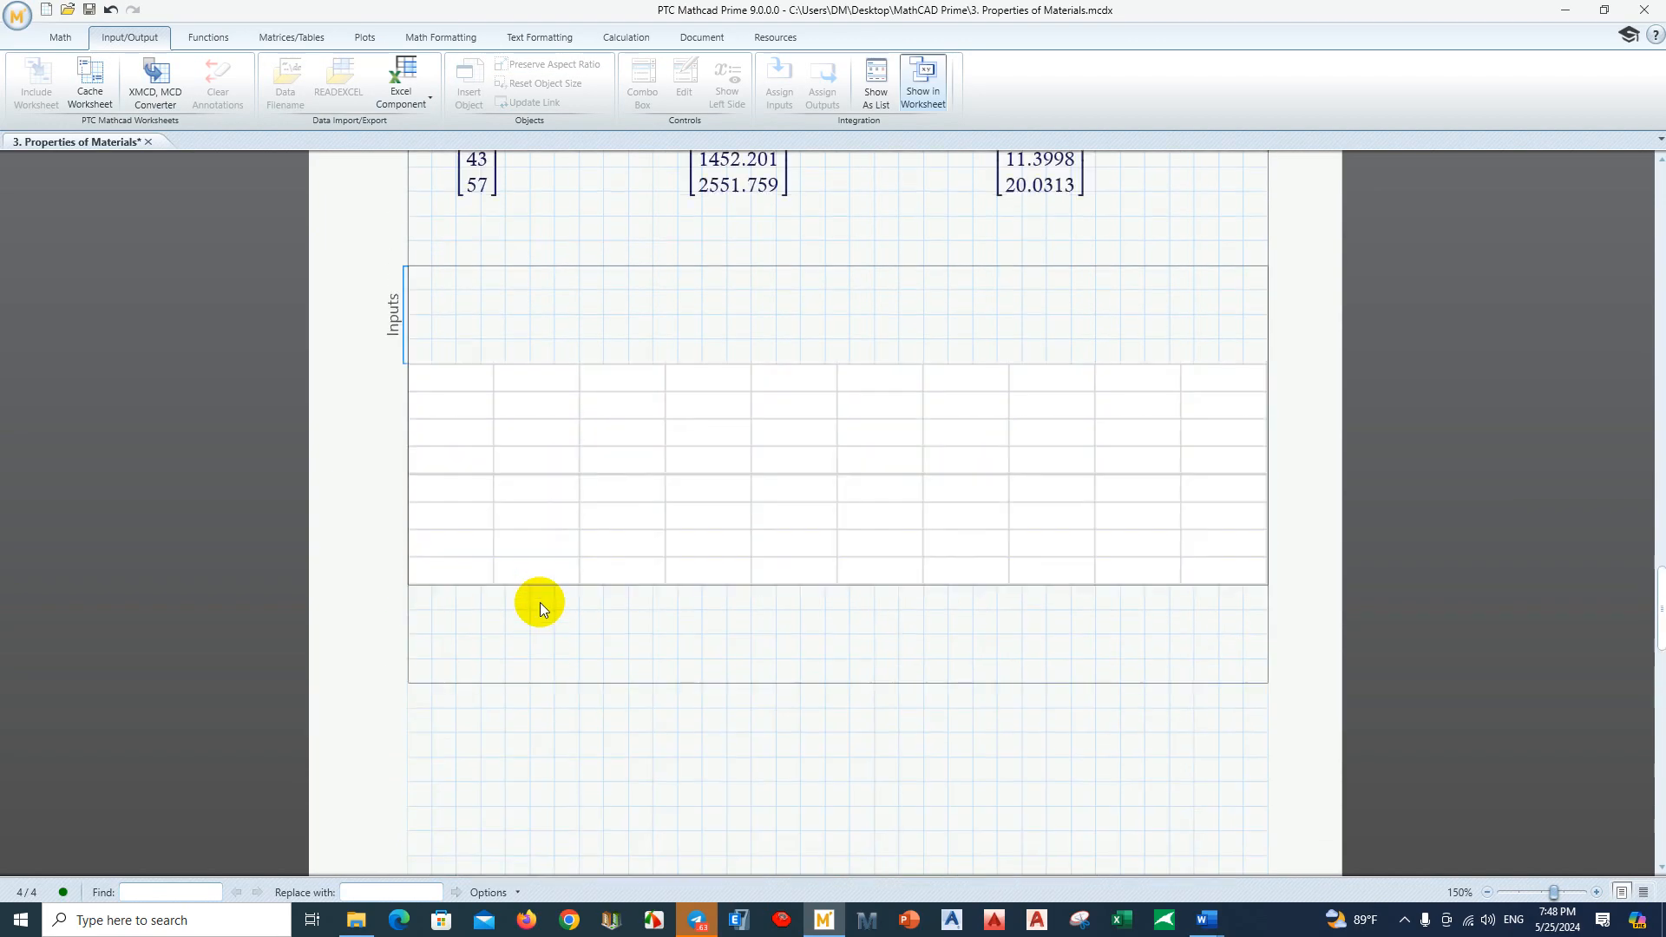
click(539, 602)
click(610, 621)
click(615, 635)
click(630, 490)
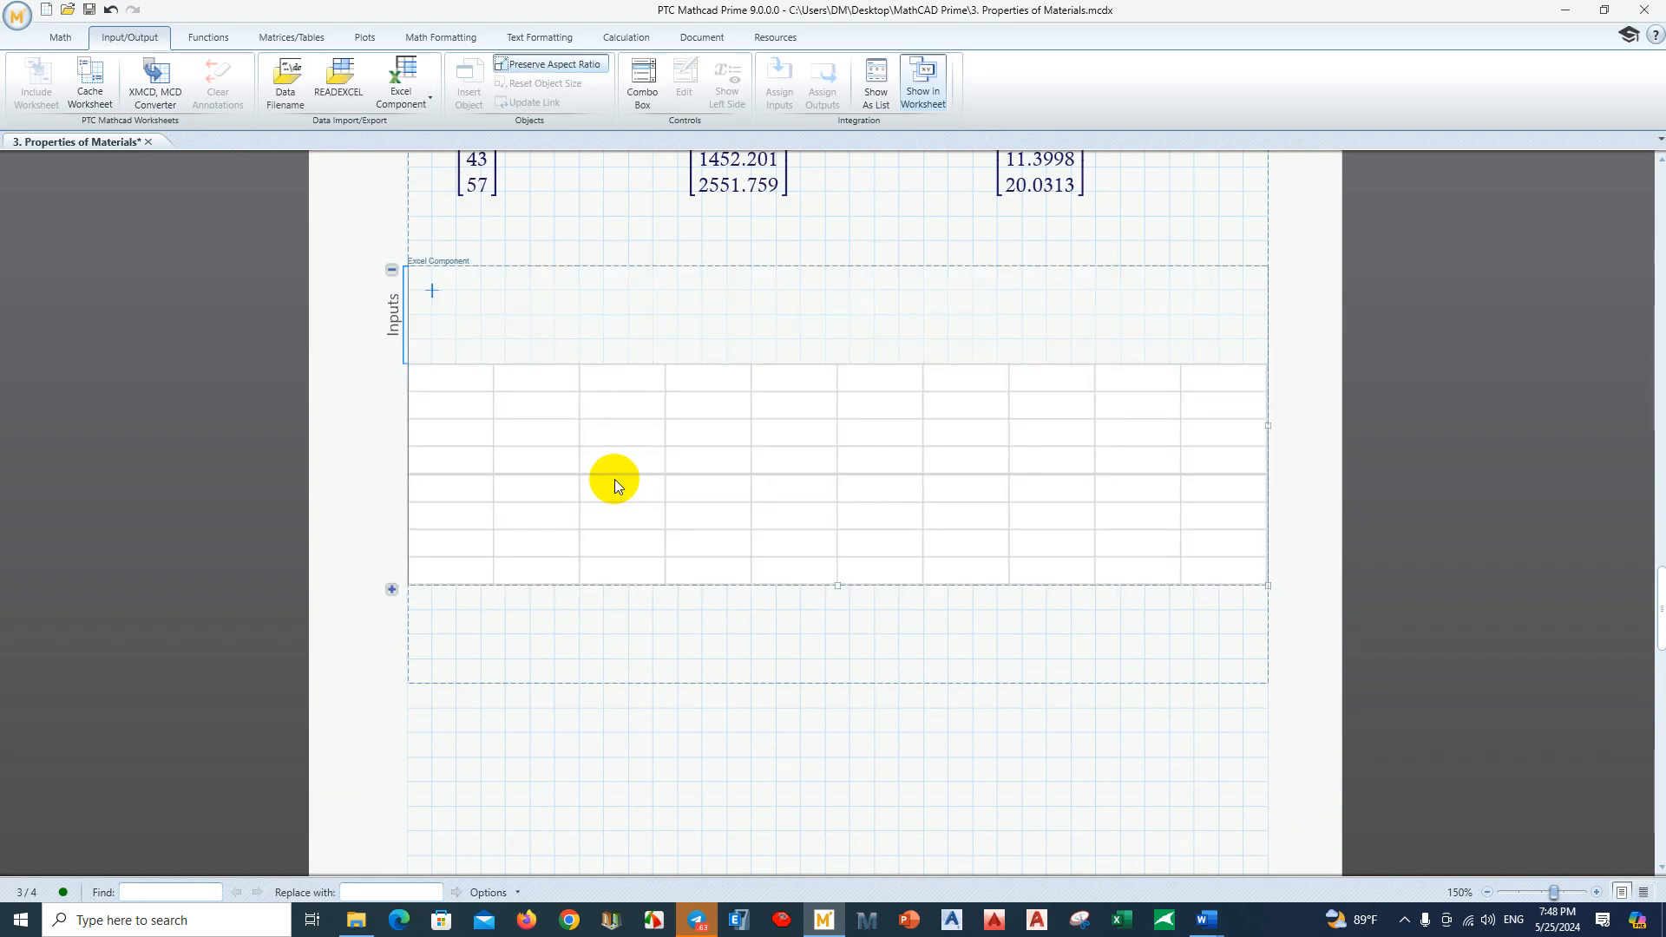
Step: Insert an input expression for cell A1 in the Excel component and align it with the left edge of the inputs area
scroll(476, 391, up, 1)
click(401, 83)
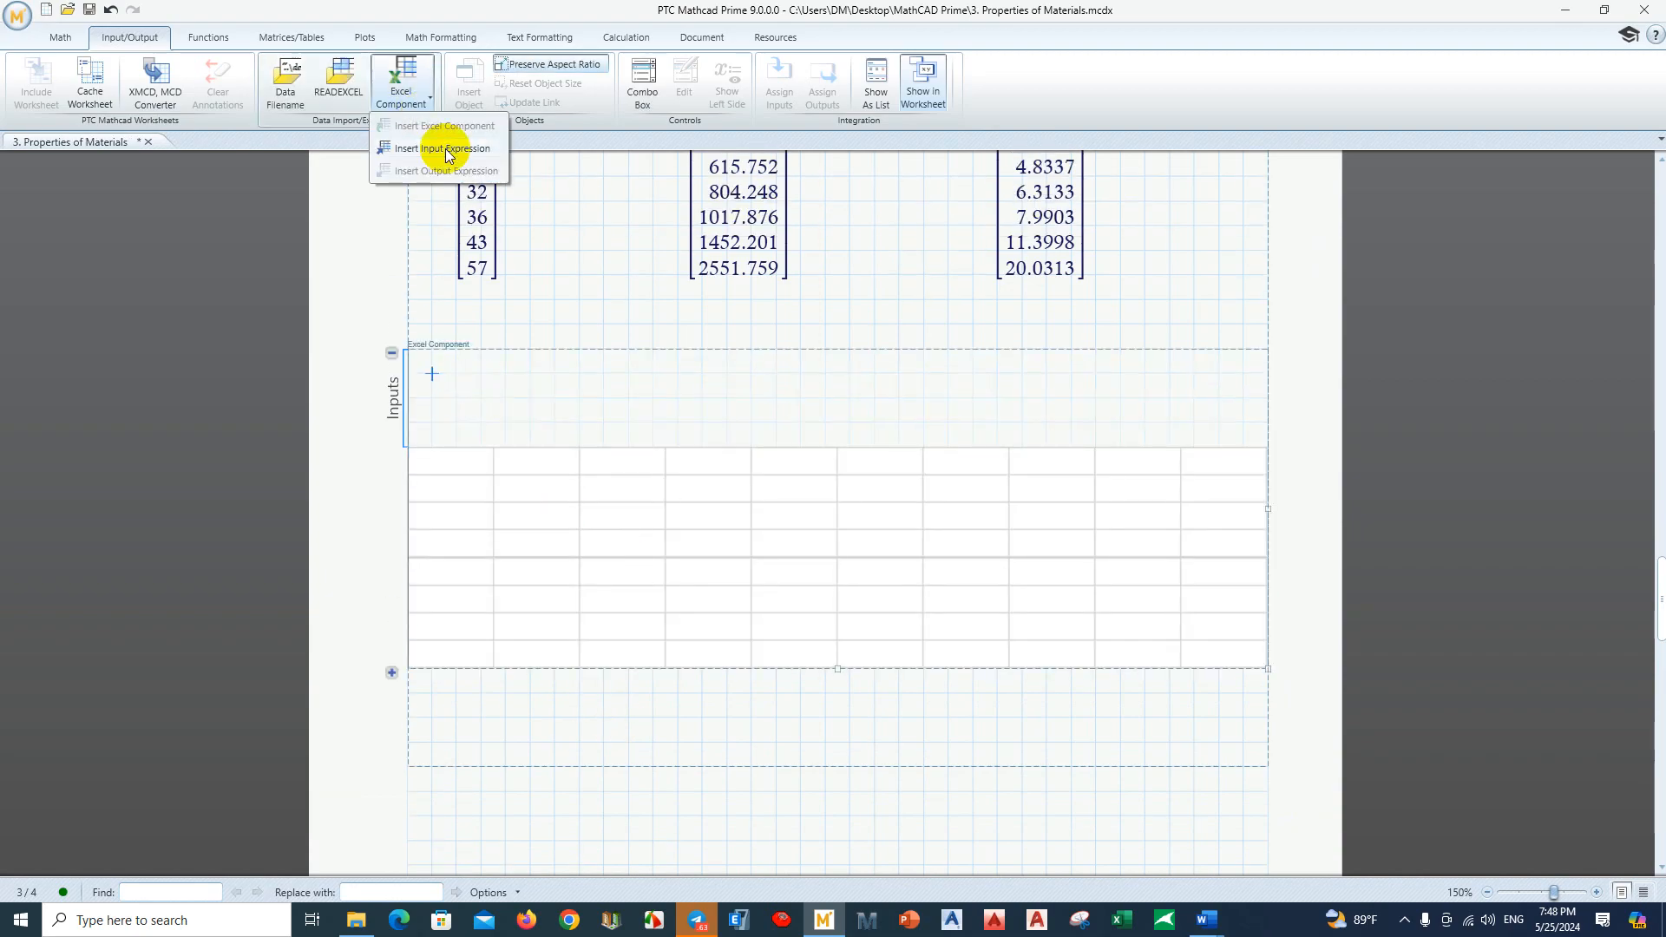
click(443, 149)
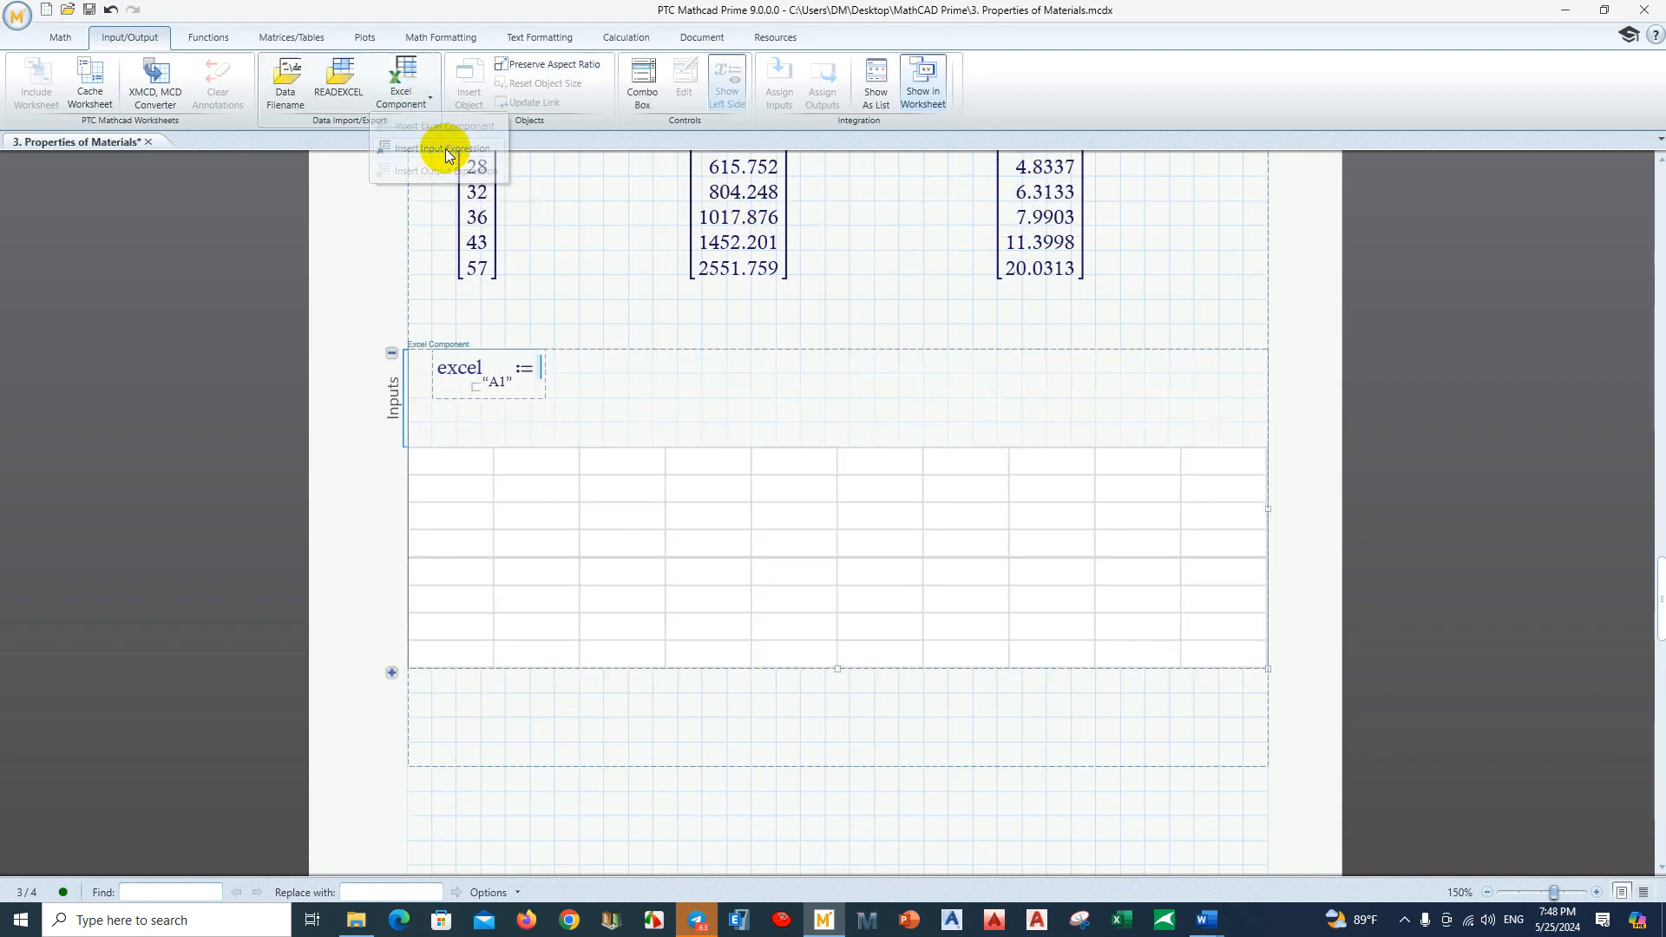
drag(619, 386, 507, 396)
key(Left)
click(576, 383)
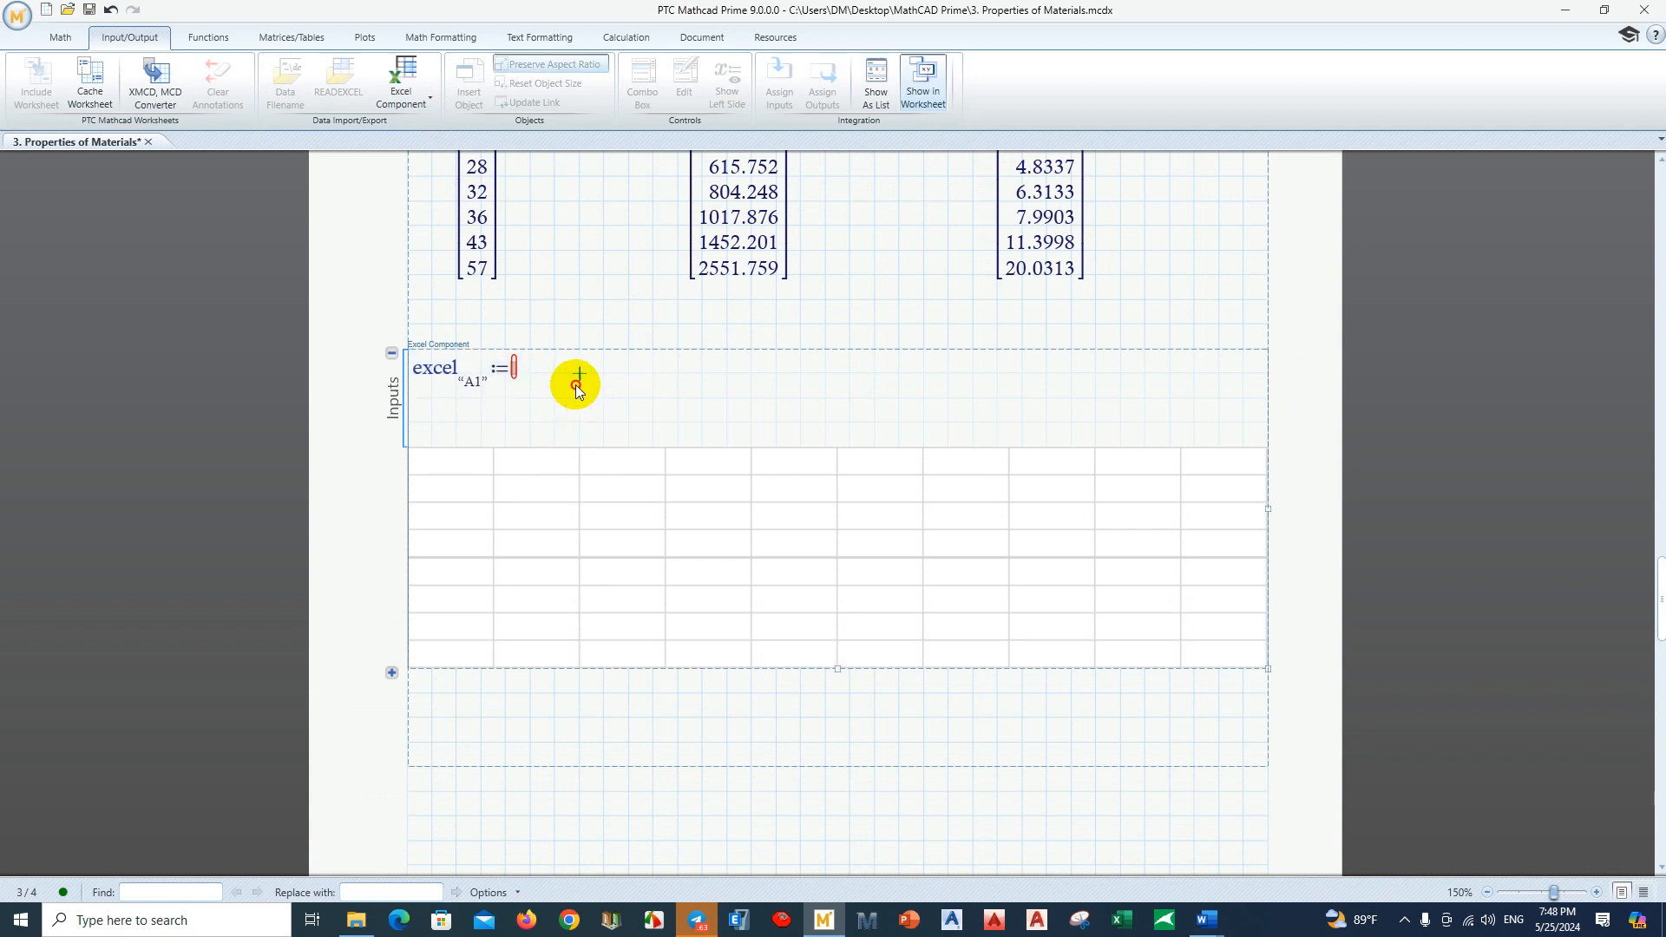
Step: Assign φ_s/mm to the A1 input of the Excel component and lengthen the component to show all the diameter rows
scroll(537, 394, up, 2)
click(430, 270)
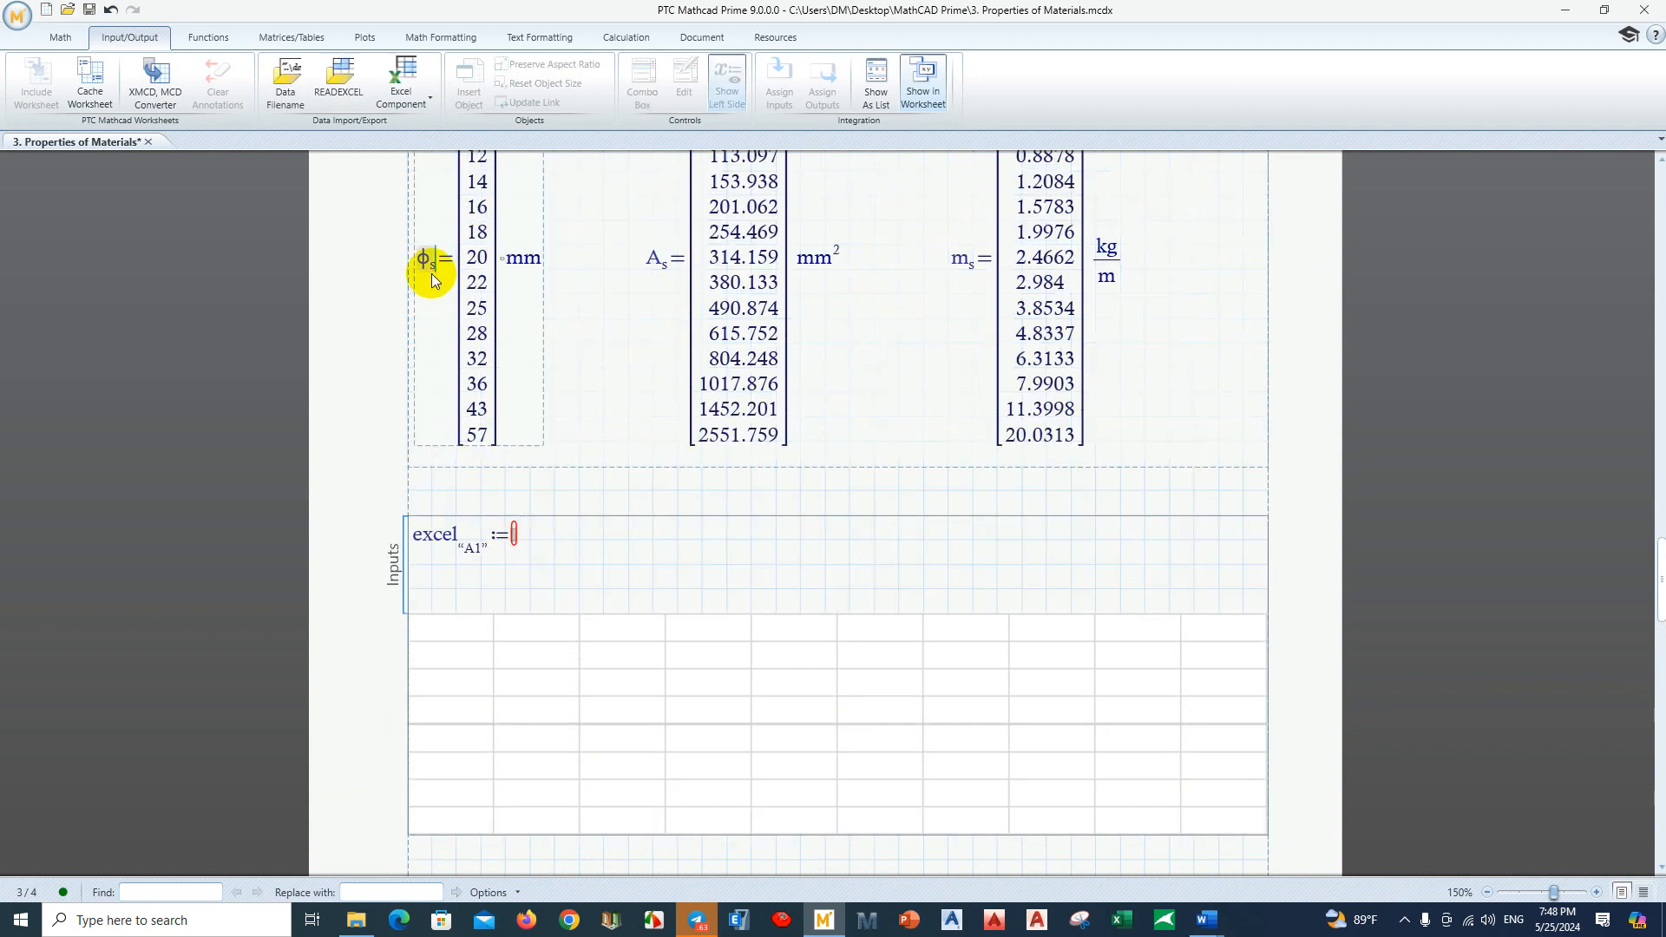
click(516, 533)
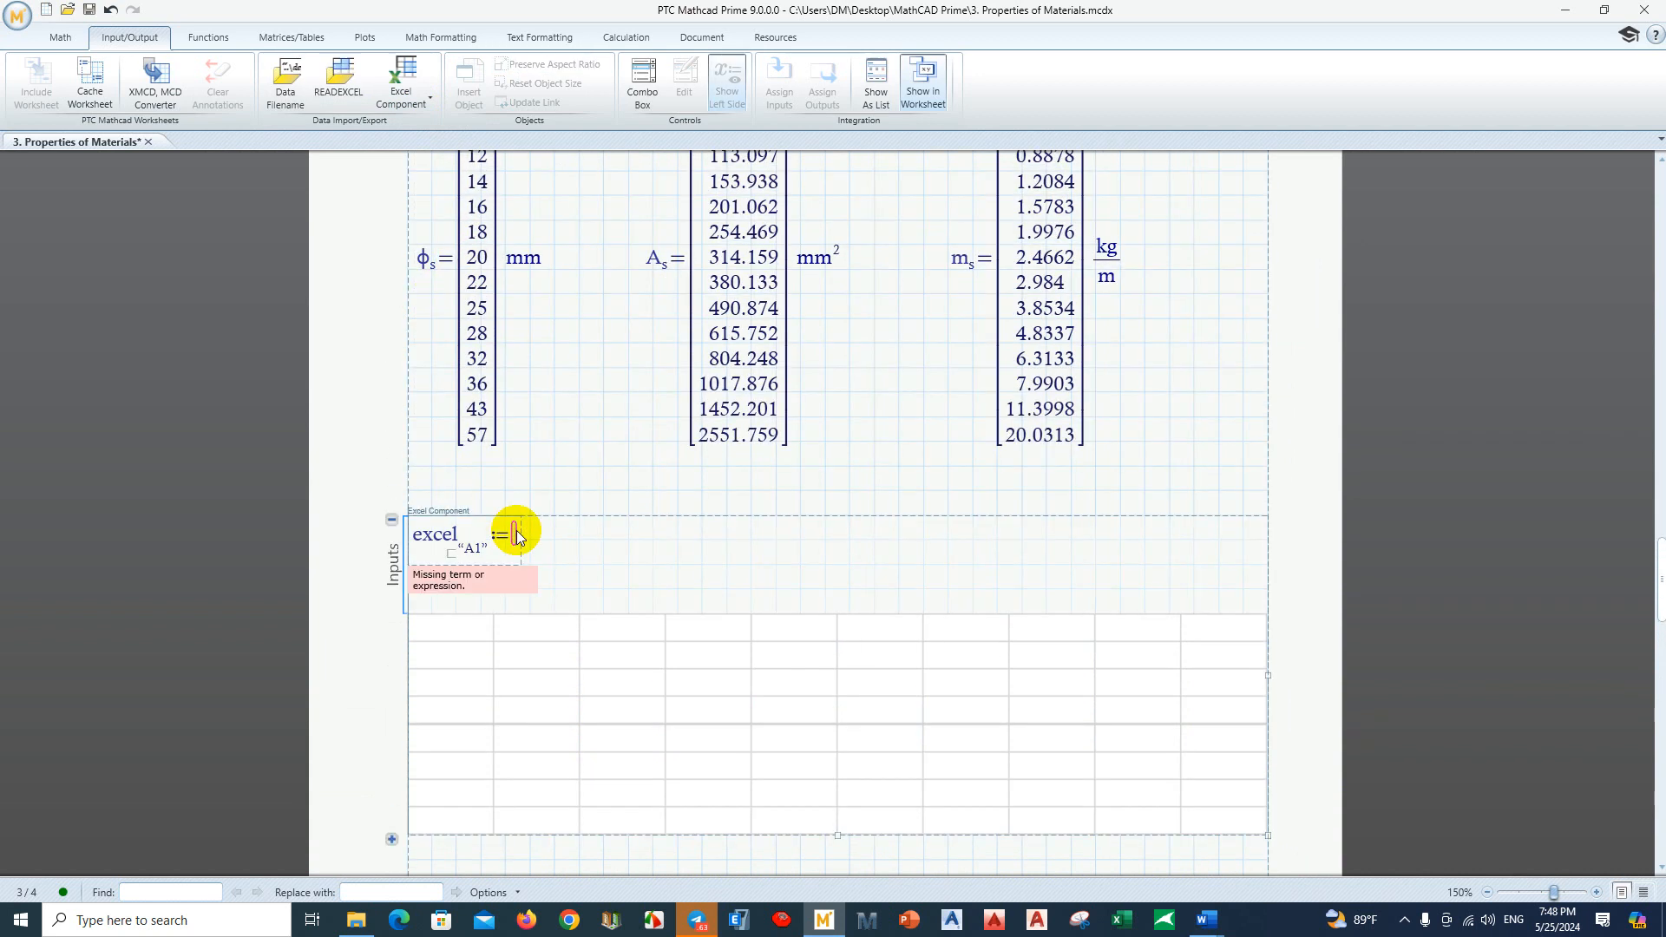
text(ϕs)
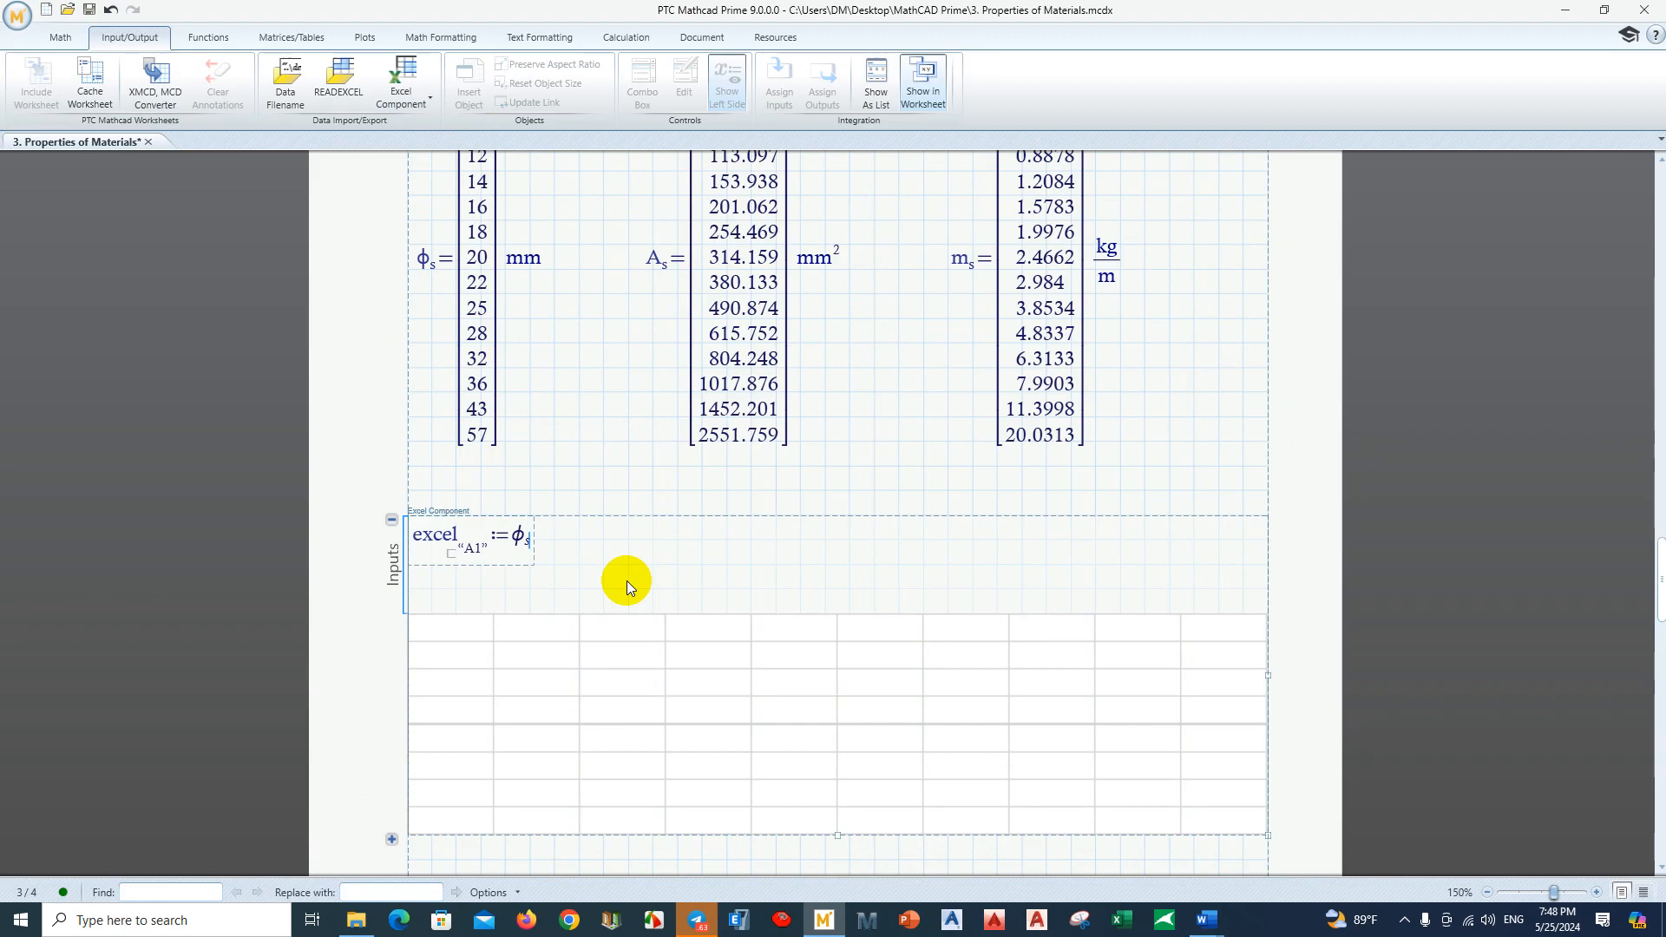
text(/mm)
click(614, 575)
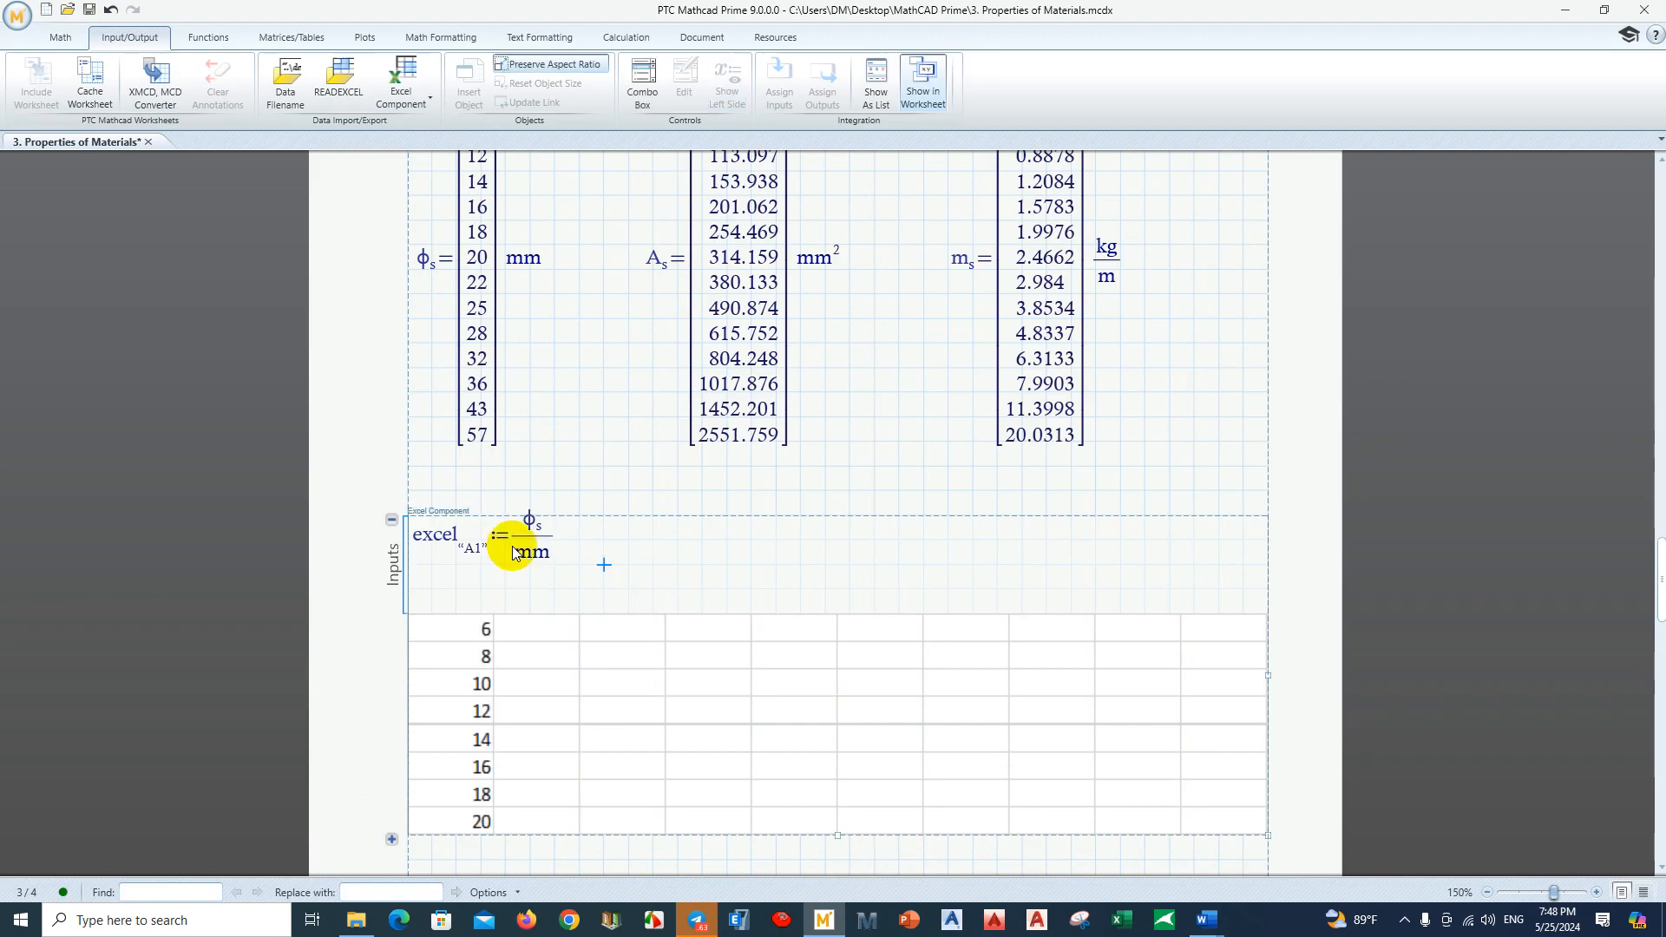
scroll(833, 669, down, 3)
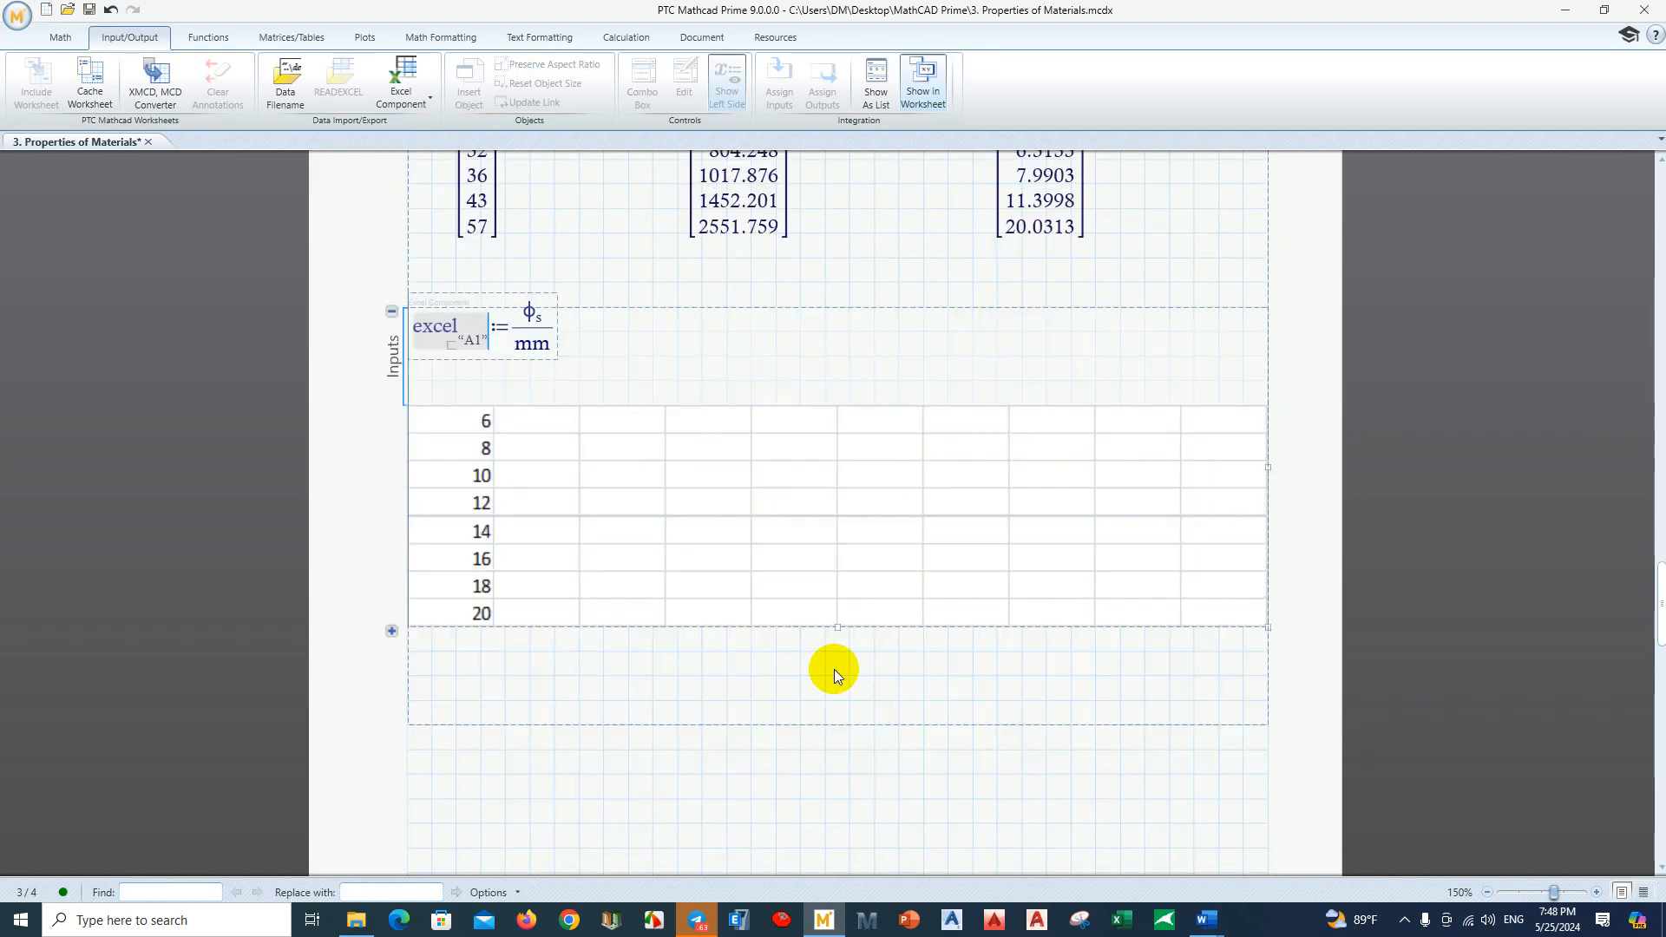
drag(833, 628, 833, 799)
Step: Open the embedded Excel worksheet, inspect where the diameters start in cells A1 to A3, and close it
double_click(671, 631)
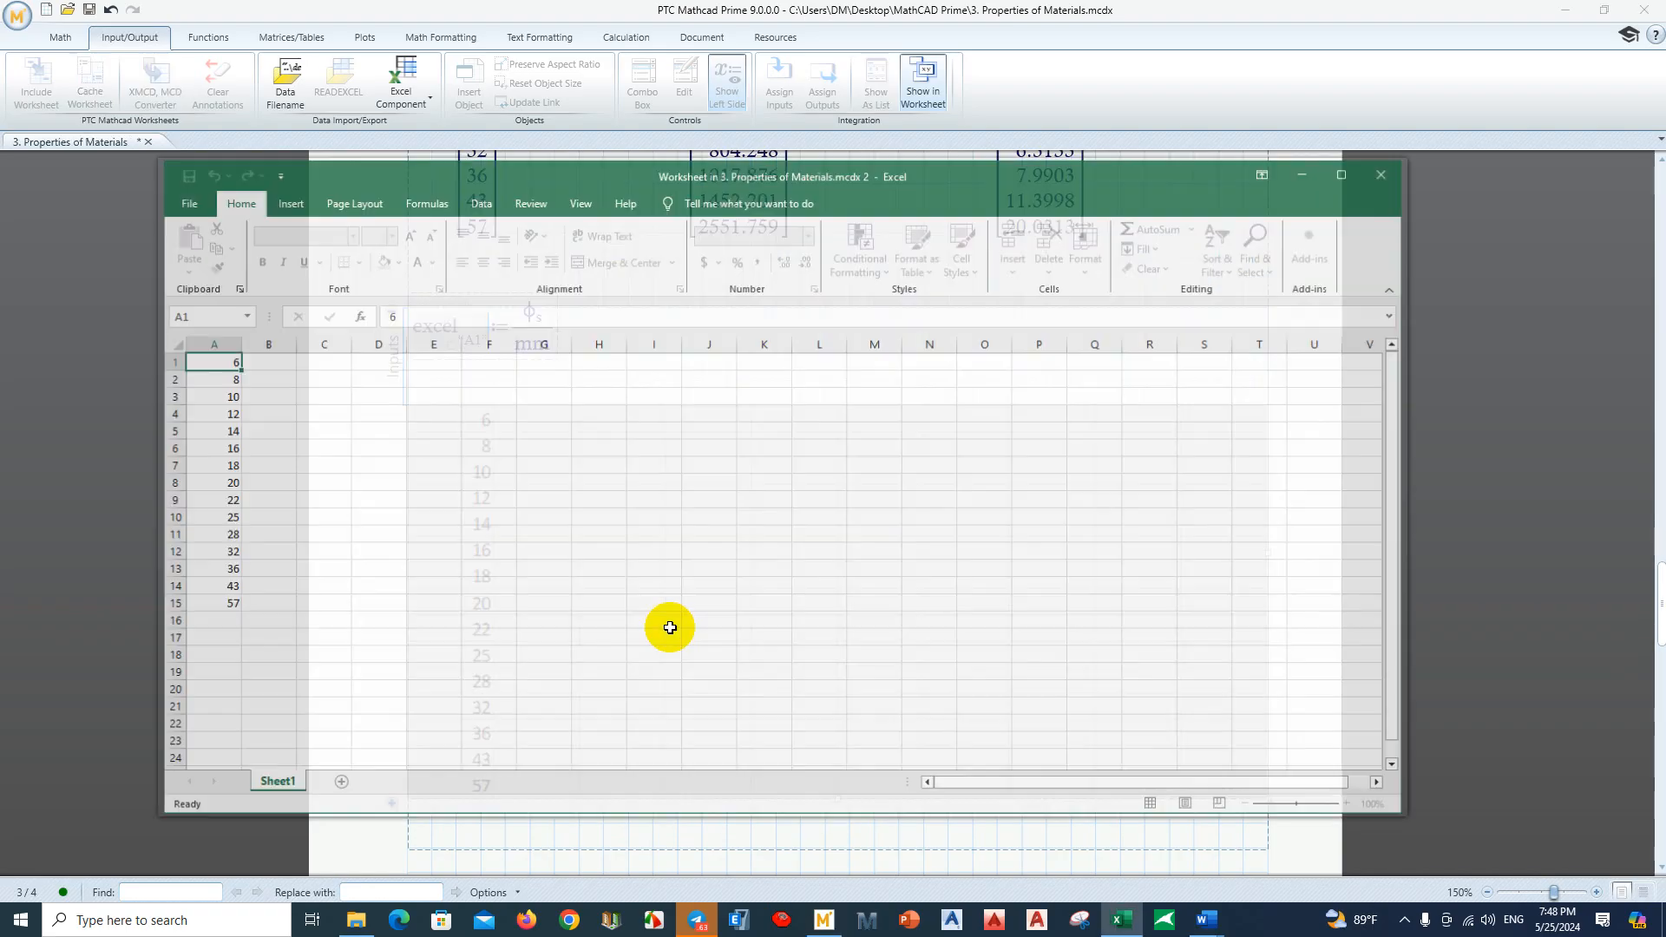
click(291, 381)
click(221, 359)
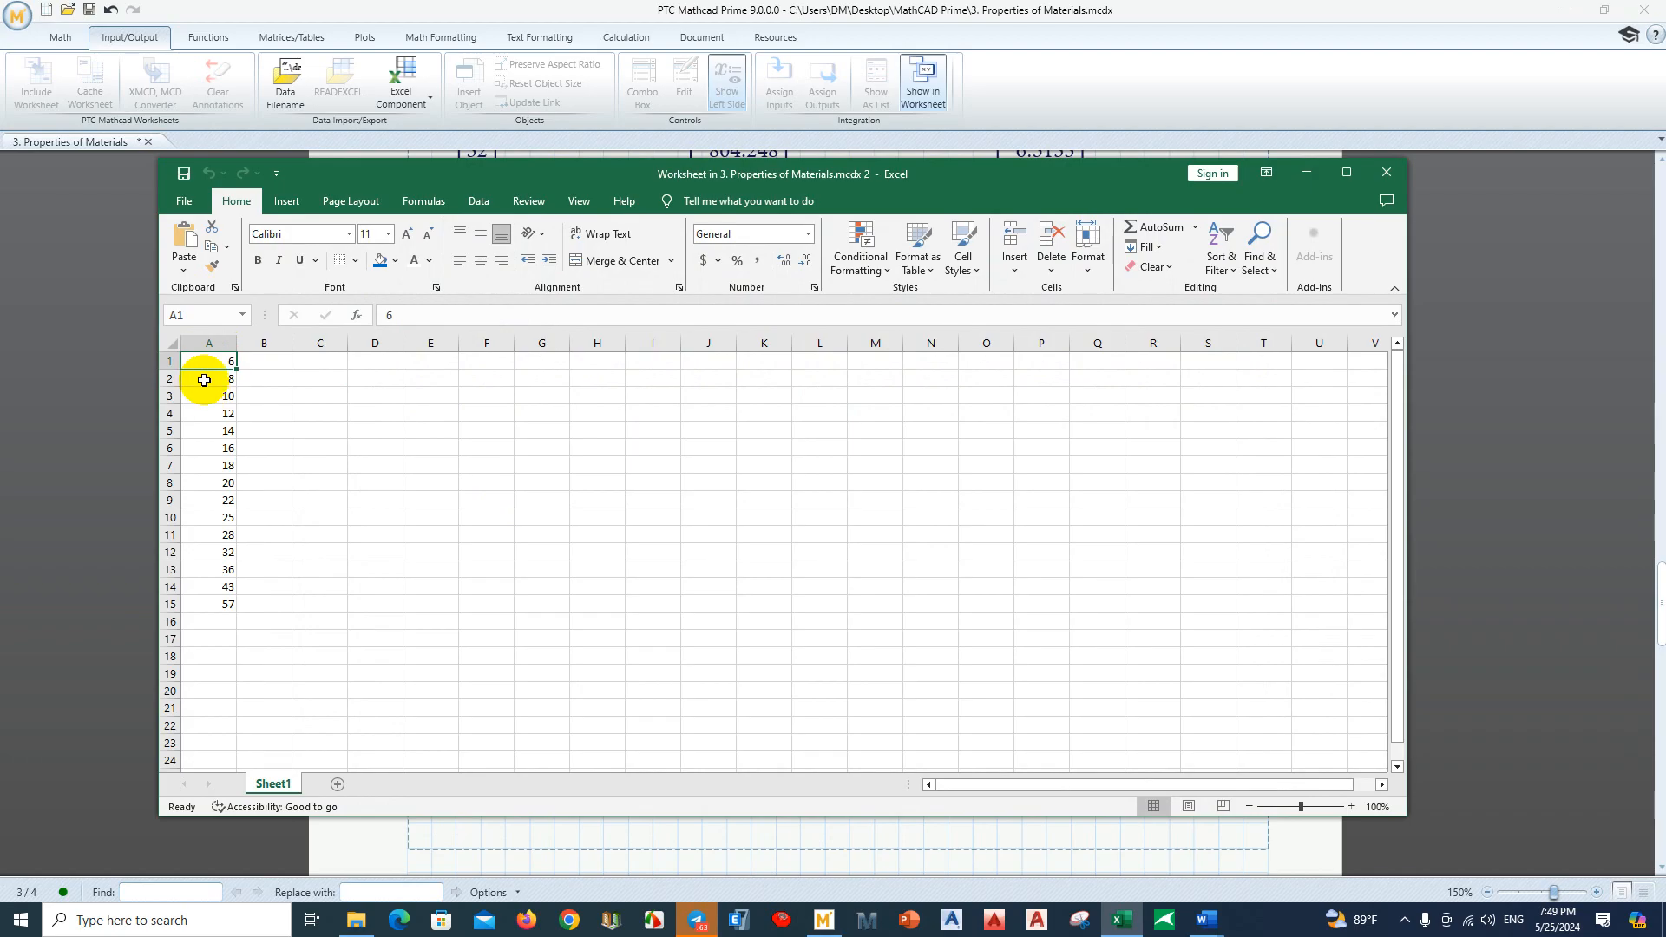
click(204, 376)
click(211, 366)
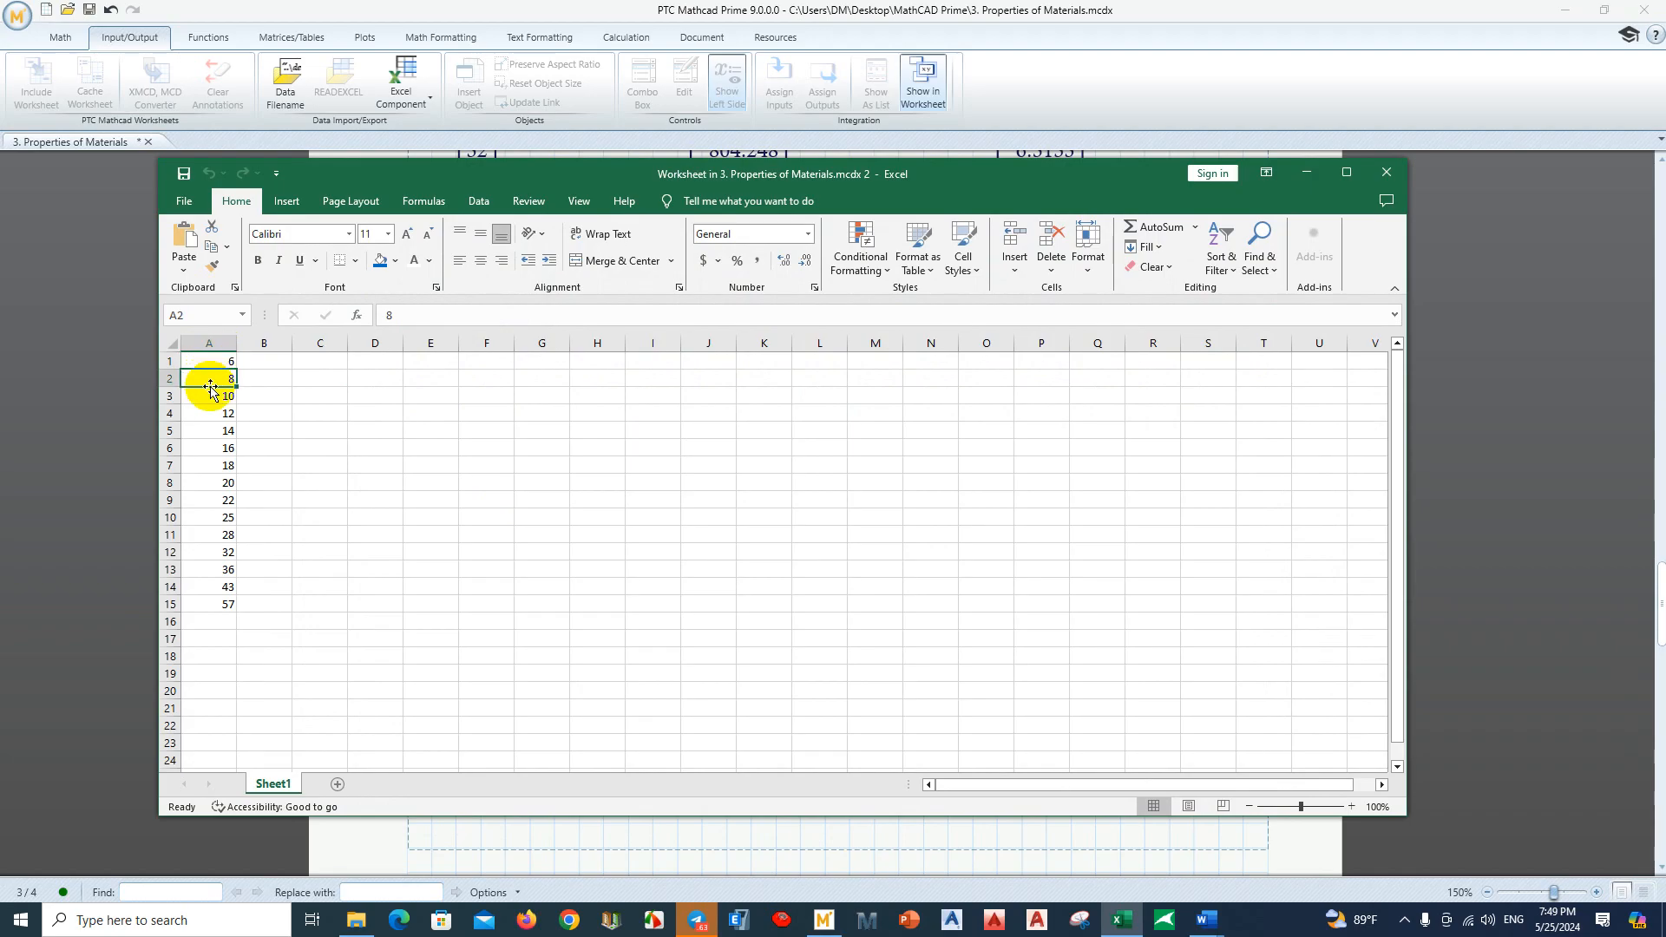
click(211, 397)
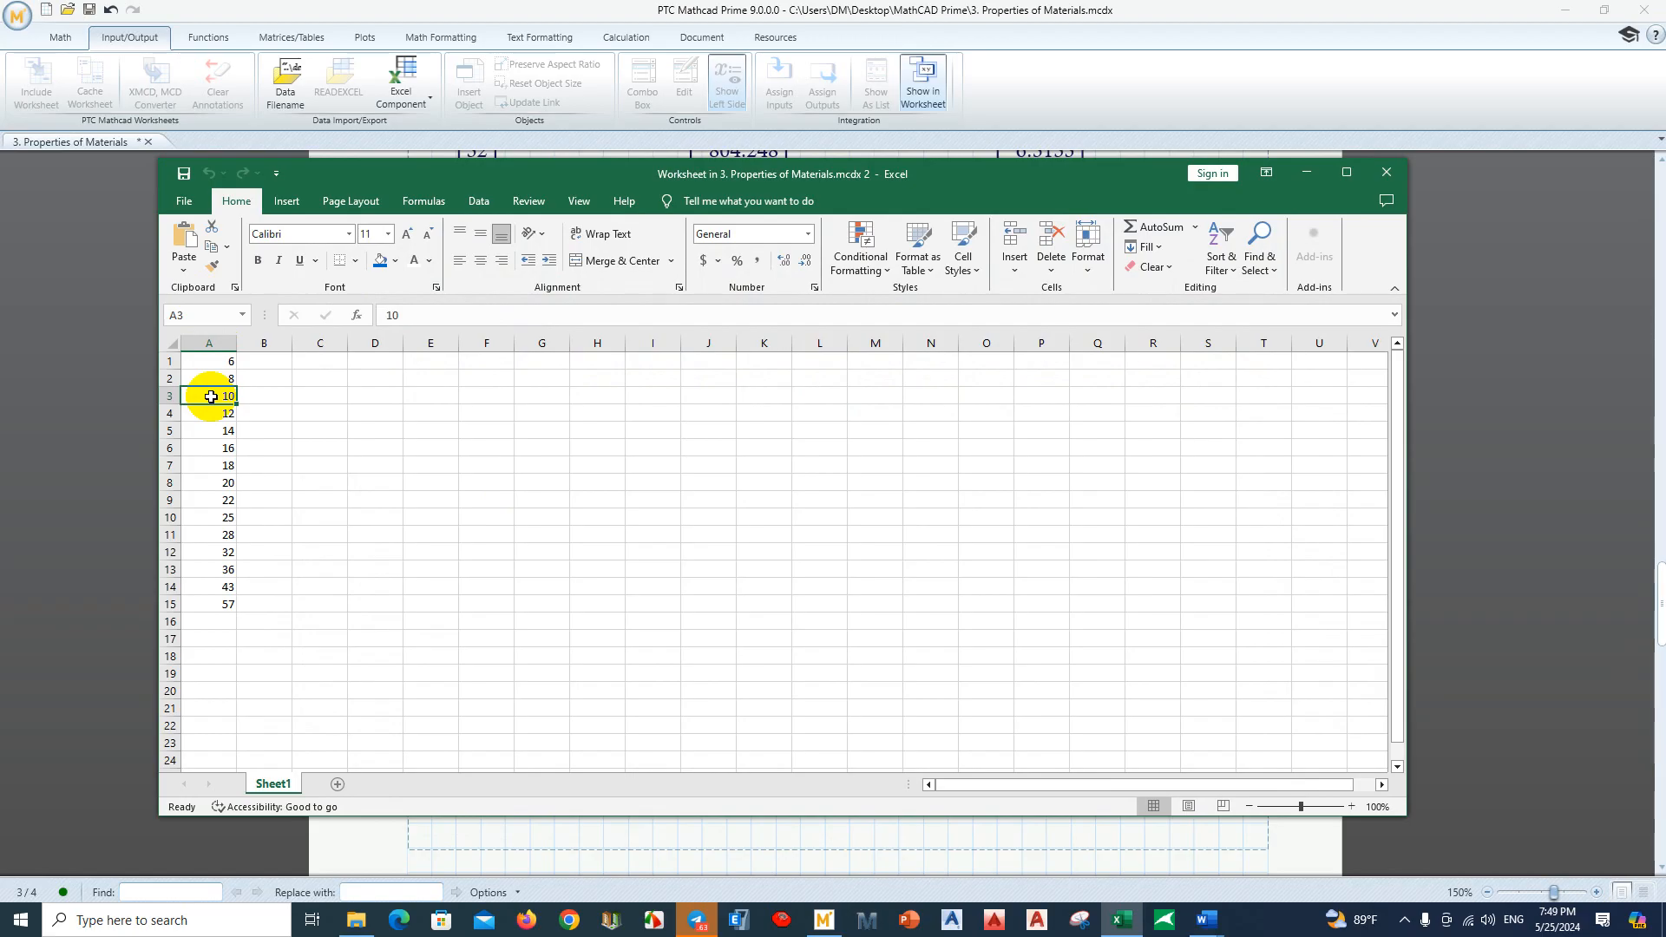
click(260, 442)
click(1376, 170)
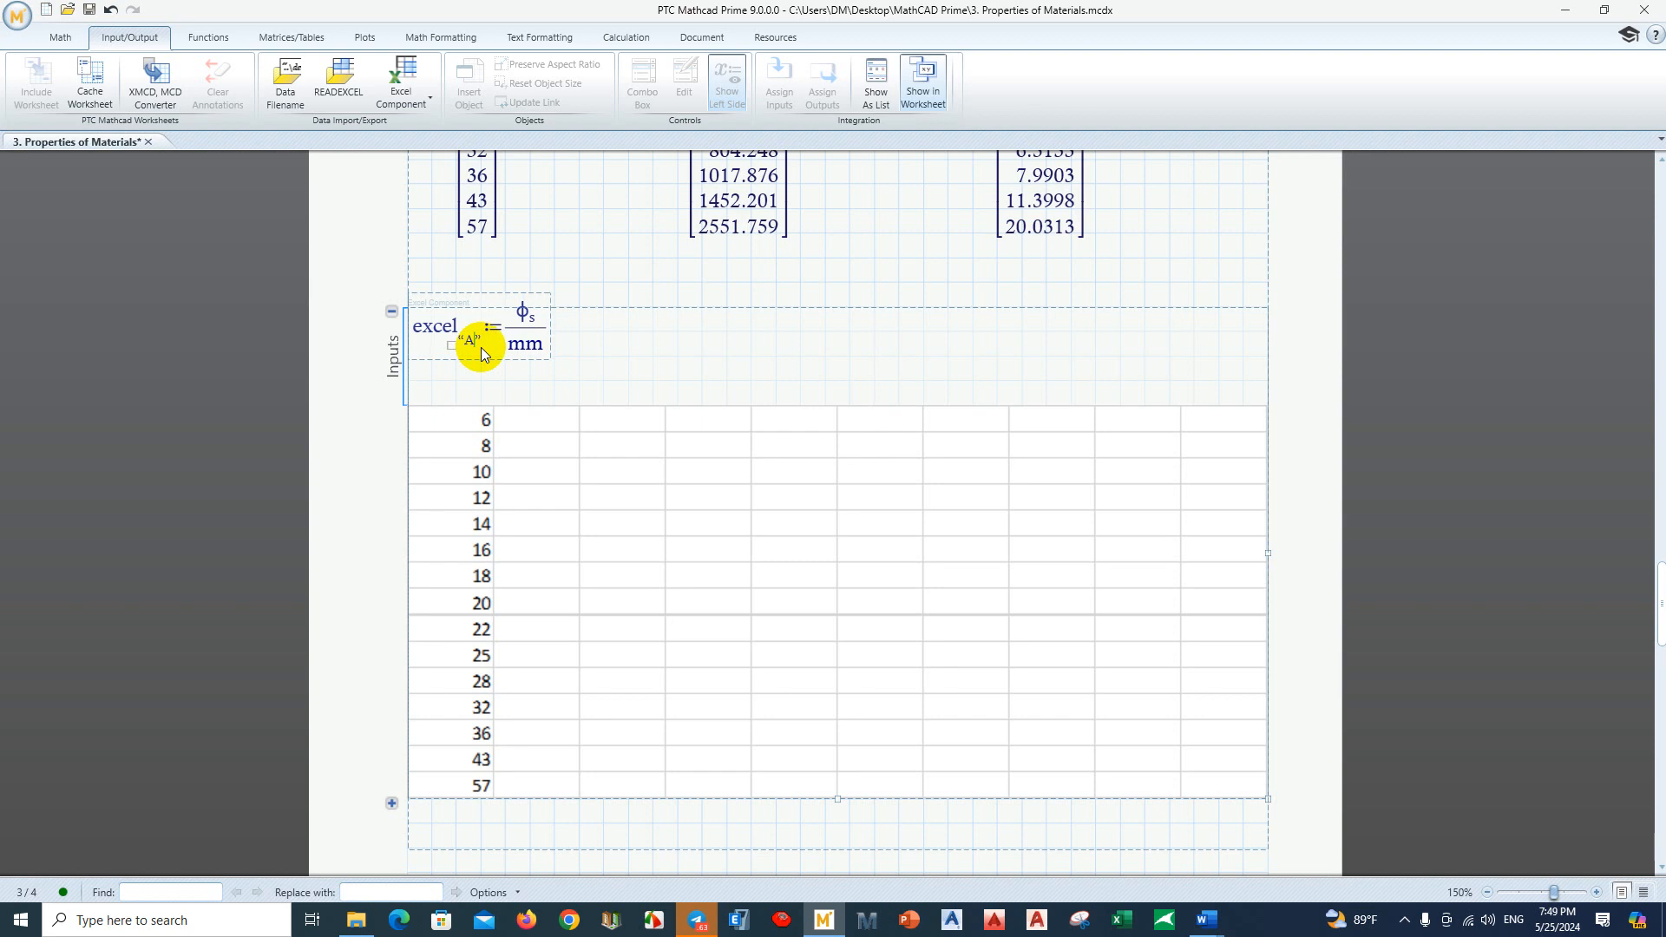
Step: Change the φ_s input's target cell to A3 and clear the old diameter values from column A of the embedded worksheet
double_click(461, 469)
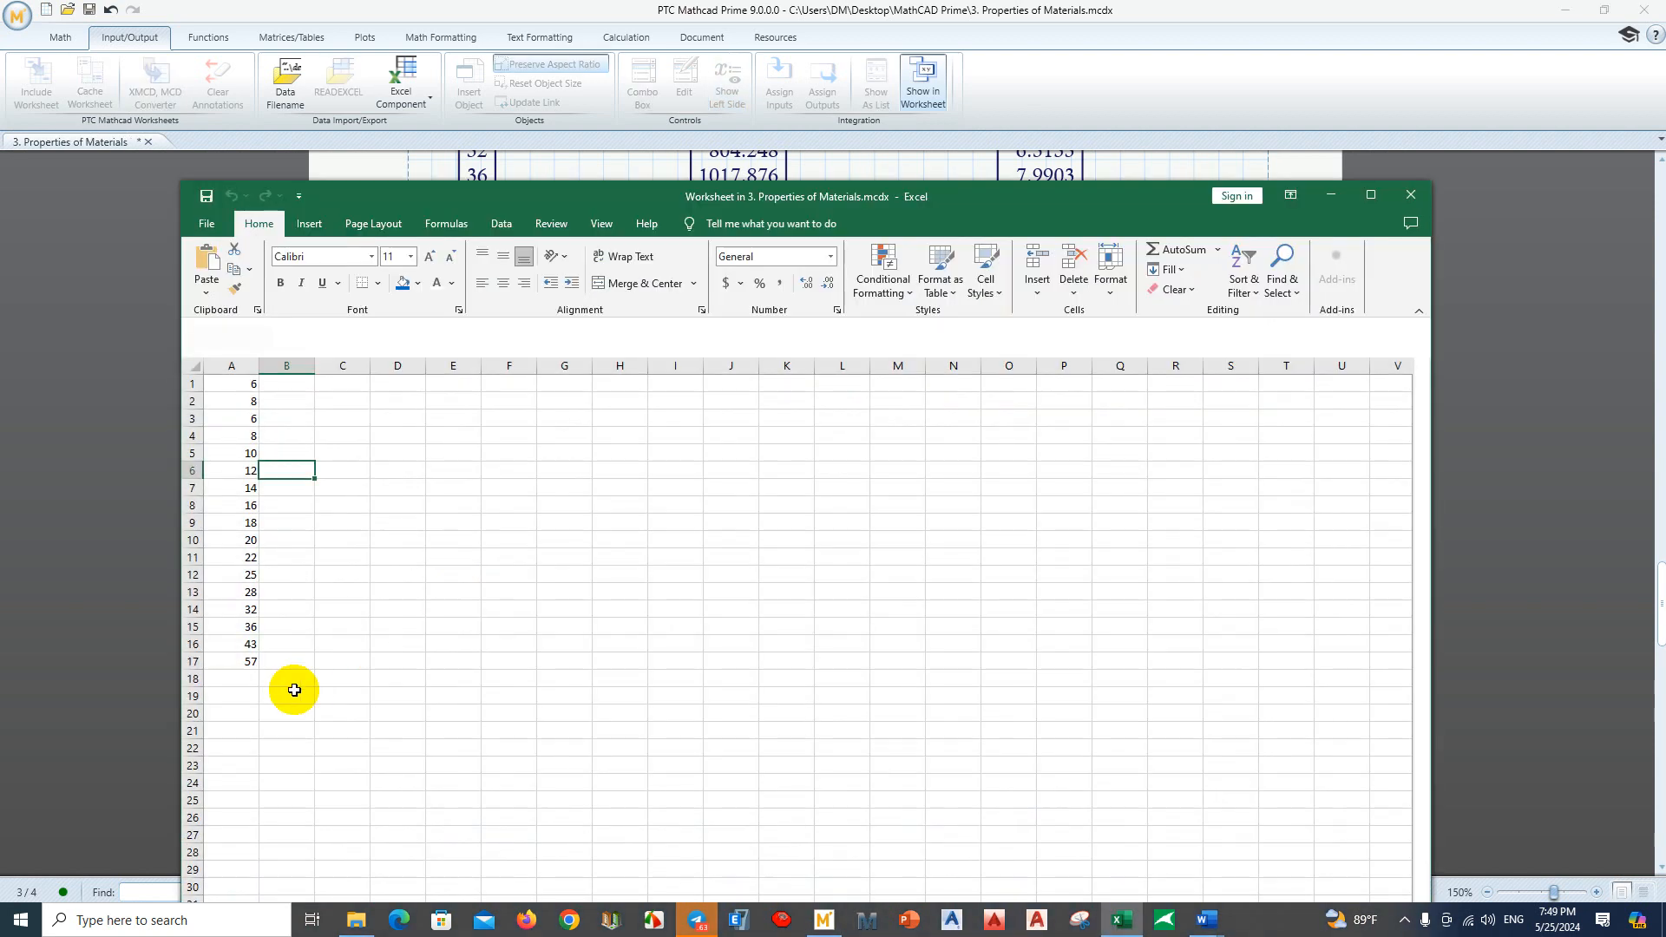
drag(294, 690, 242, 365)
key(Delete)
click(598, 486)
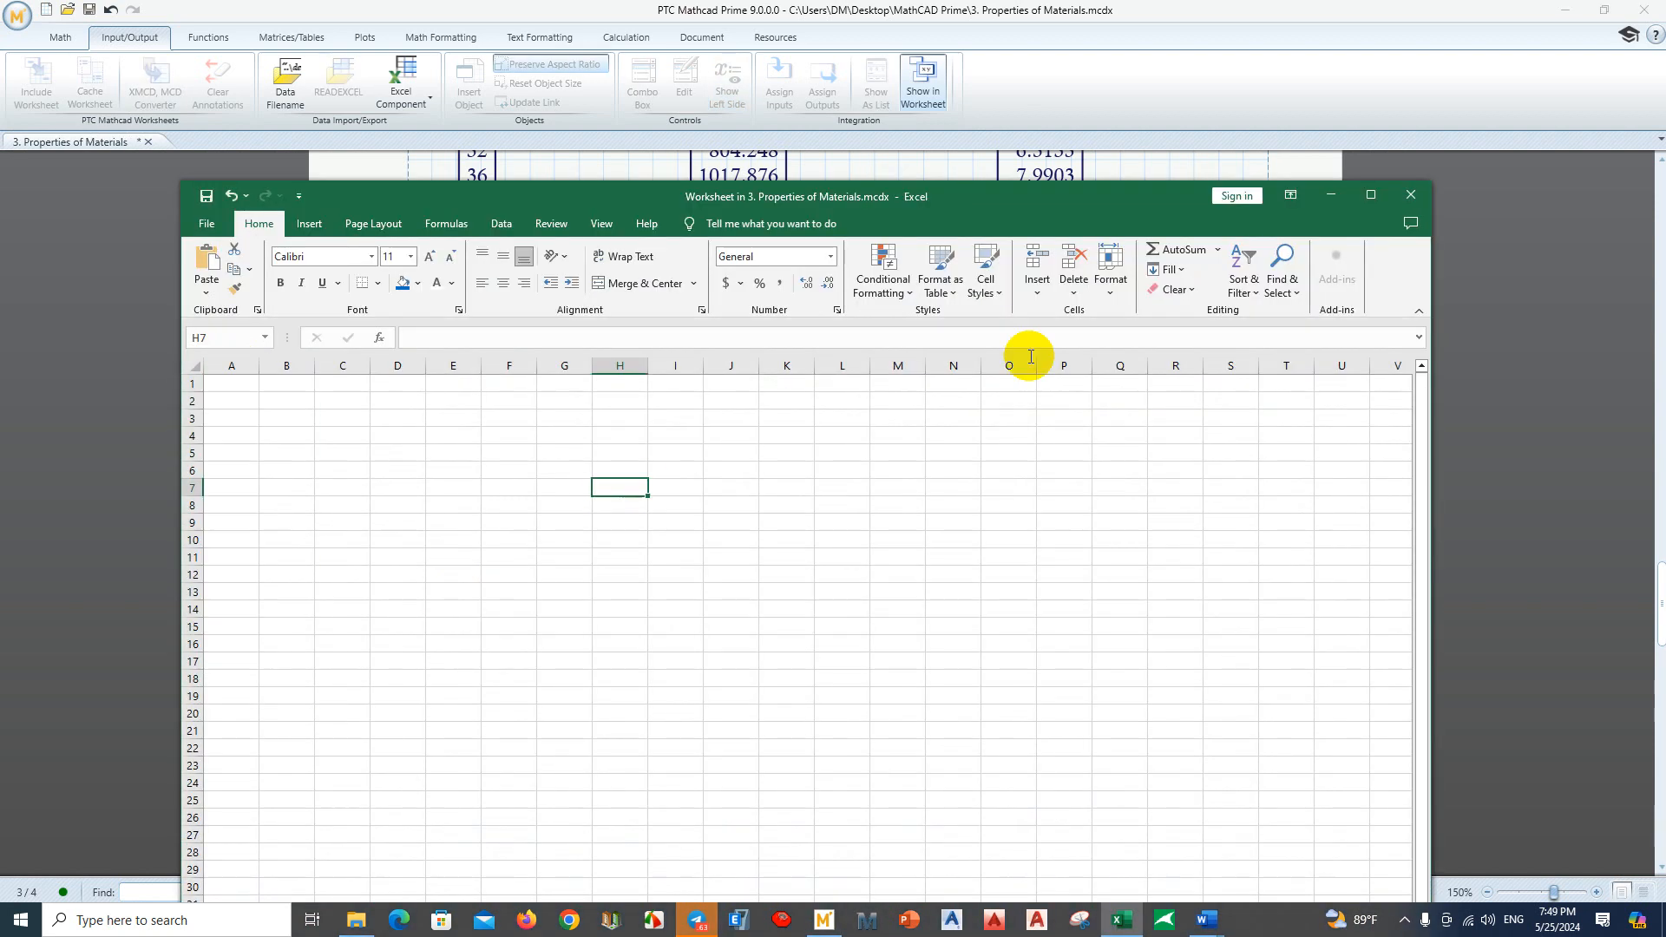
click(1410, 195)
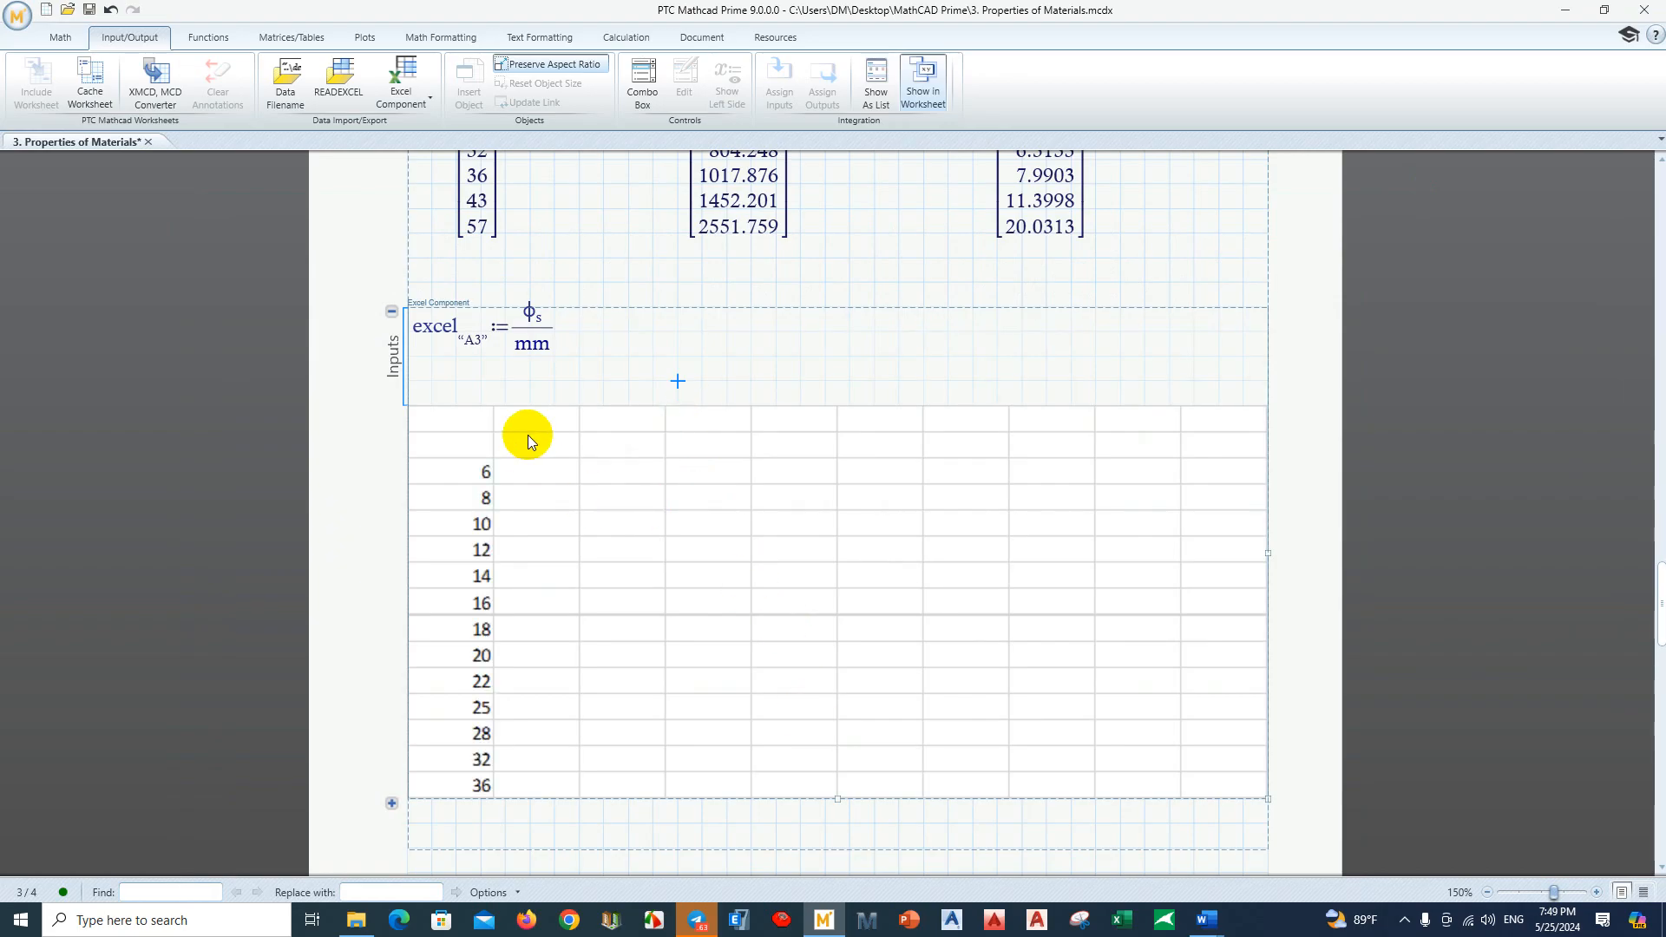
Step: Move the φ_s input expression down one grid row and paste a copy of it beside the original in the inputs area
click(534, 357)
key(Down)
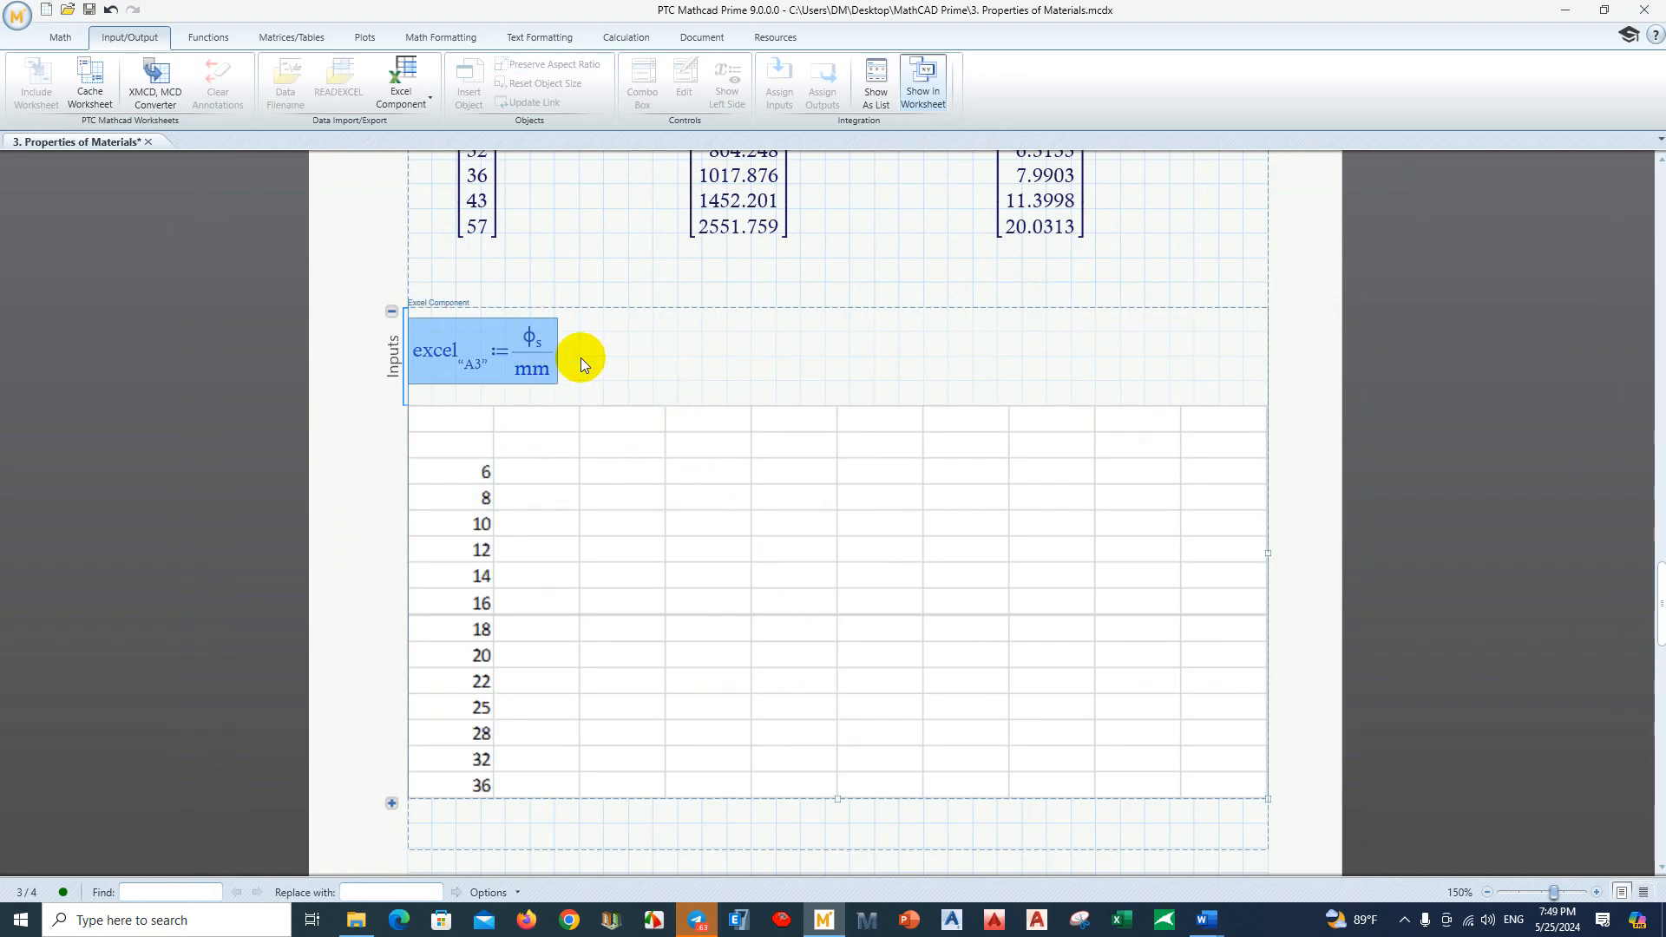
click(597, 357)
click(514, 382)
key(ctrl+c)
click(642, 360)
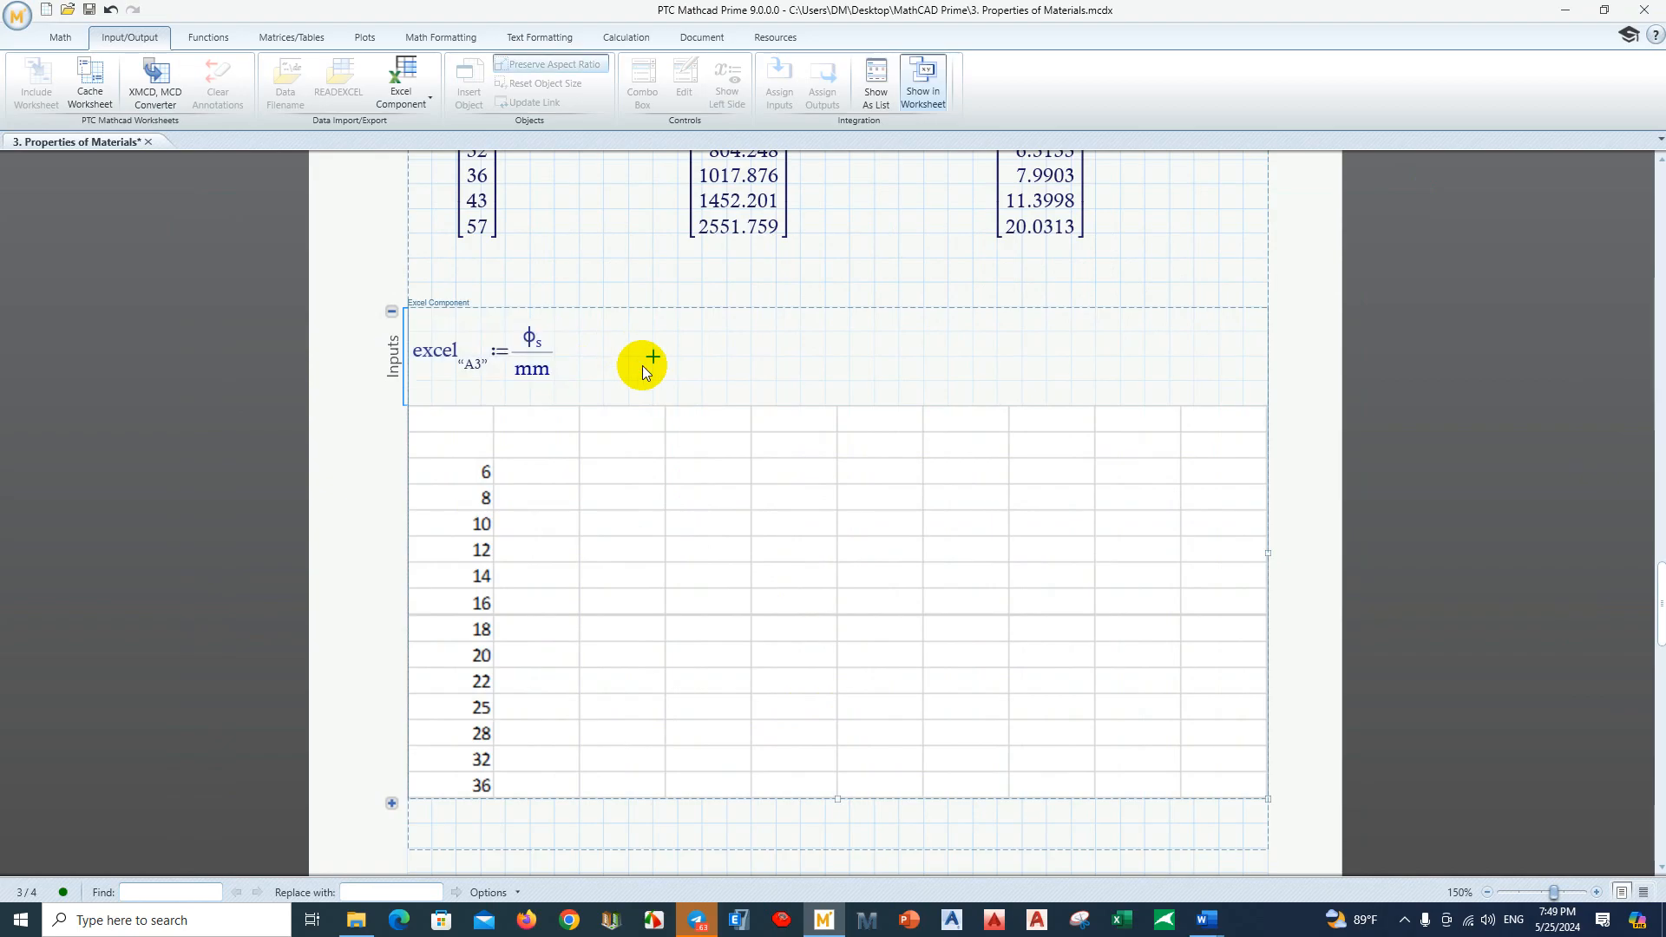
key(ctrl+v)
click(899, 355)
Step: Edit the copied expression to pass A_sn/mm² to cell B3 of the Excel component
click(718, 373)
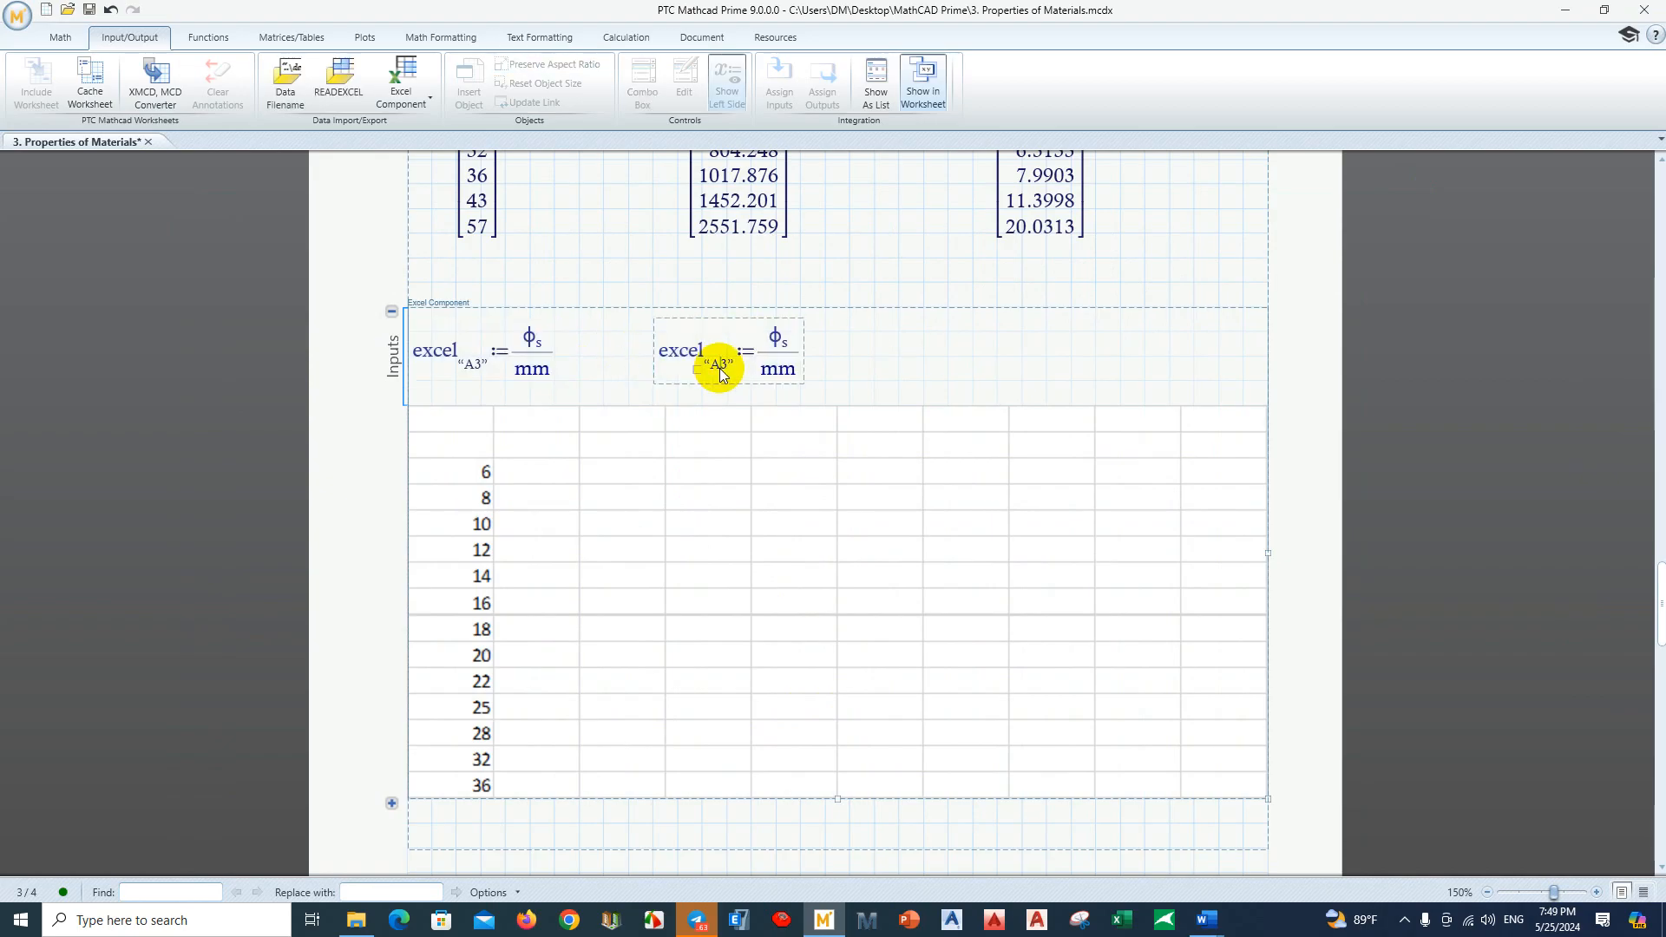
click(777, 340)
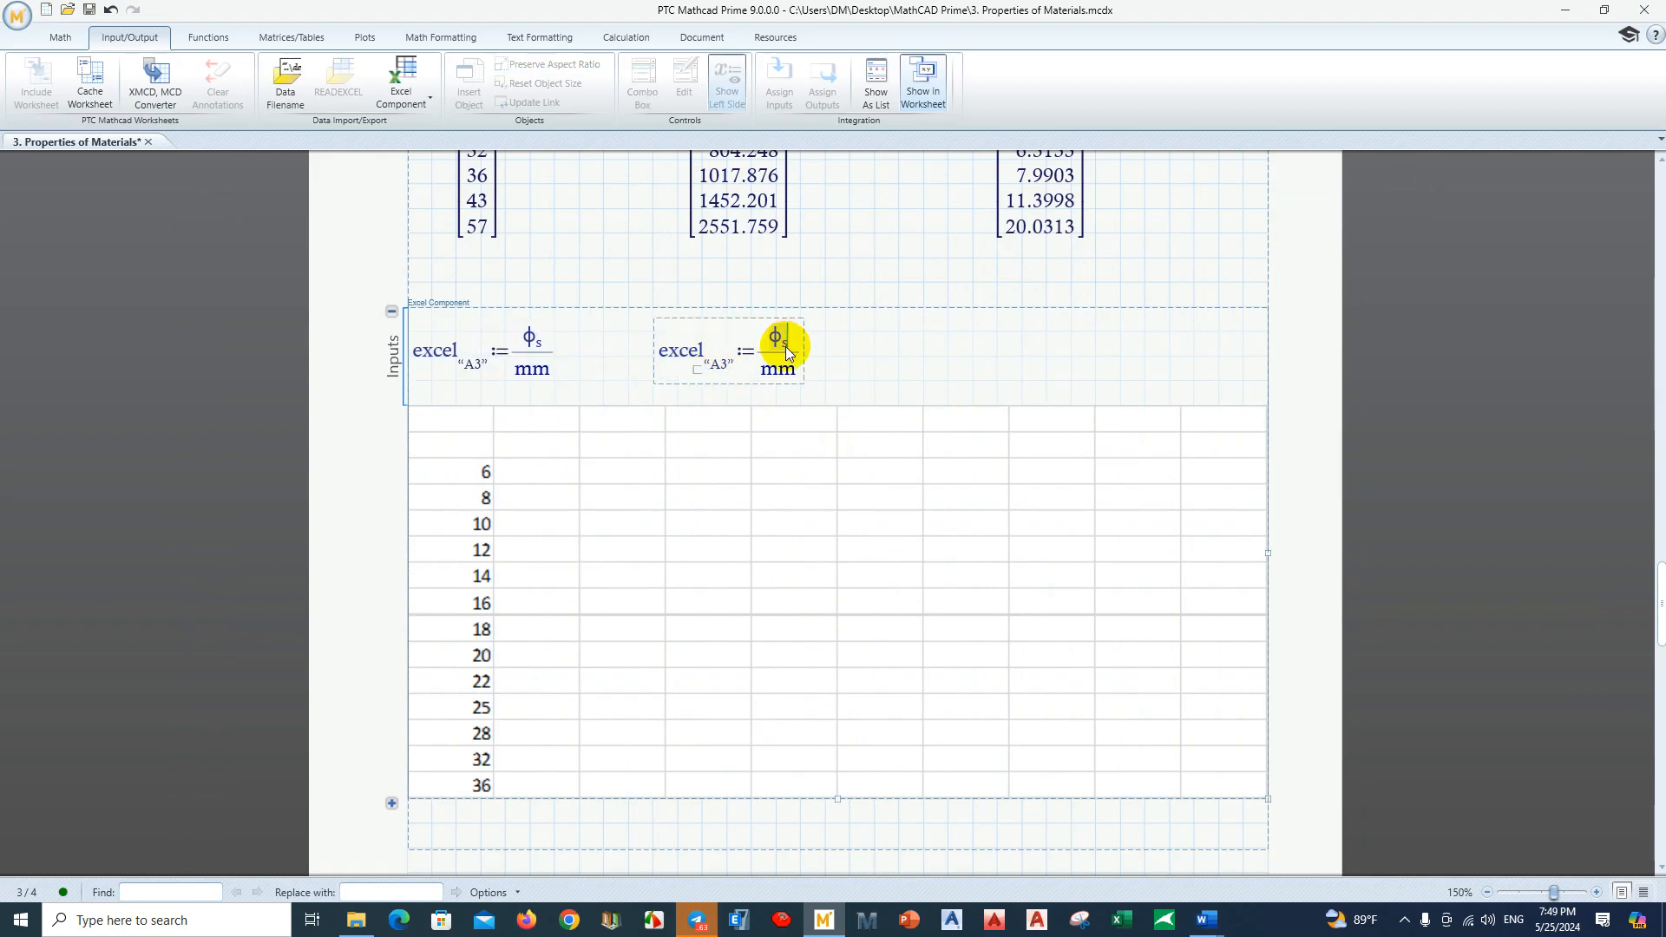
scroll(787, 353, up, 3)
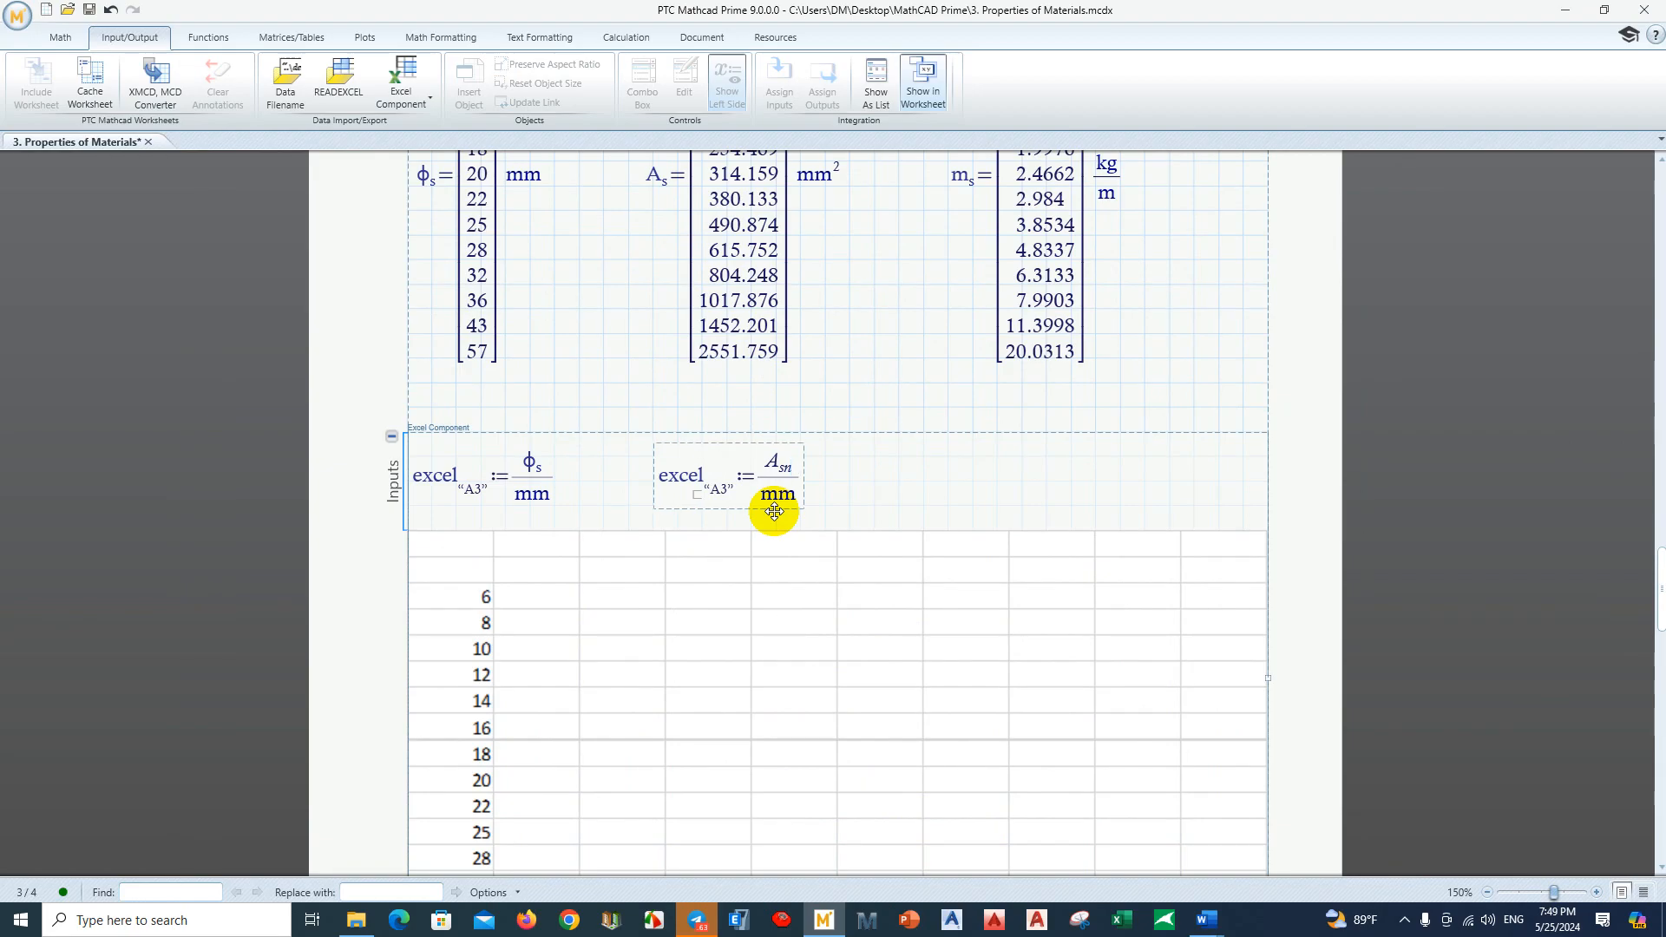
click(703, 476)
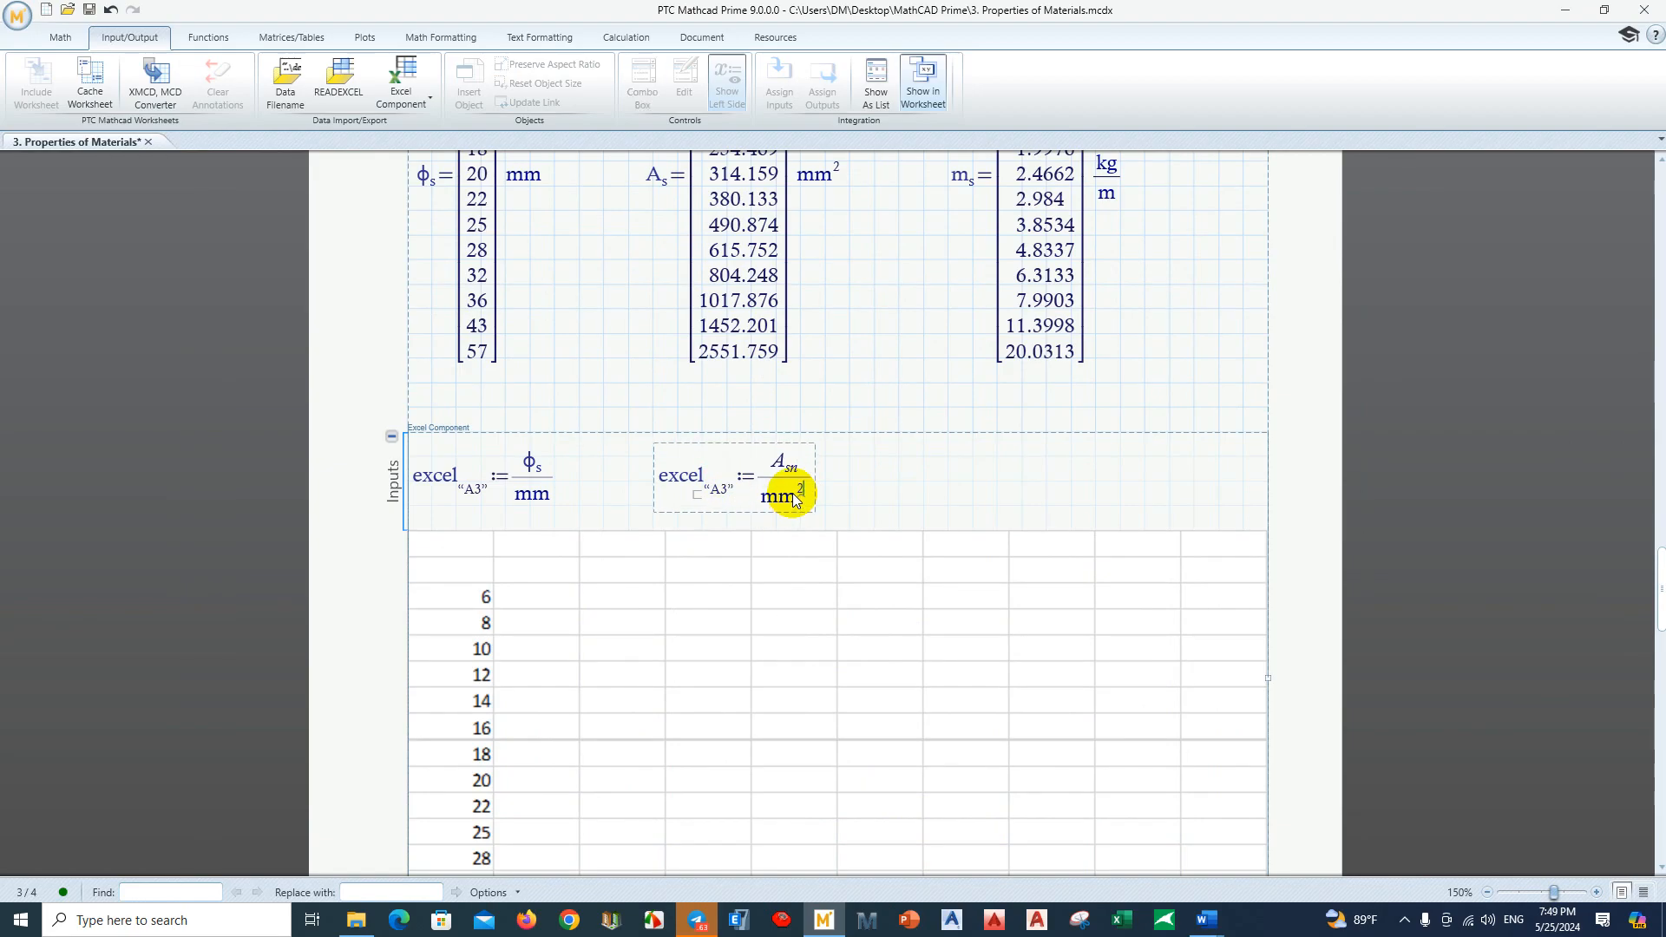
click(729, 491)
click(719, 494)
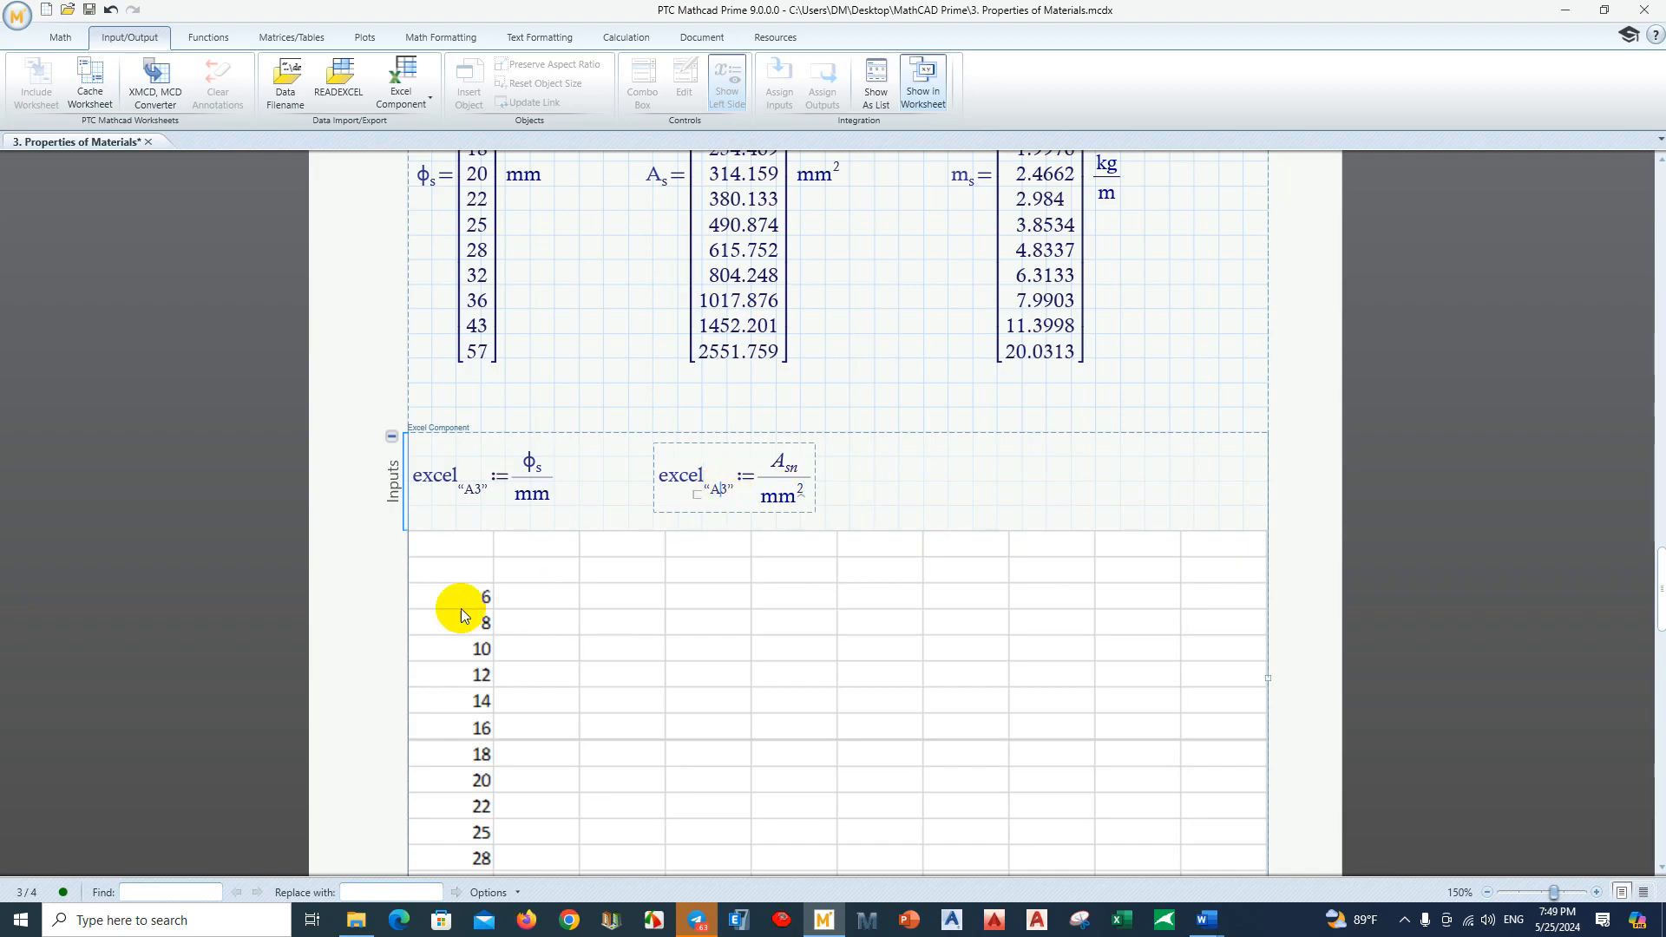
key(BackSpace)
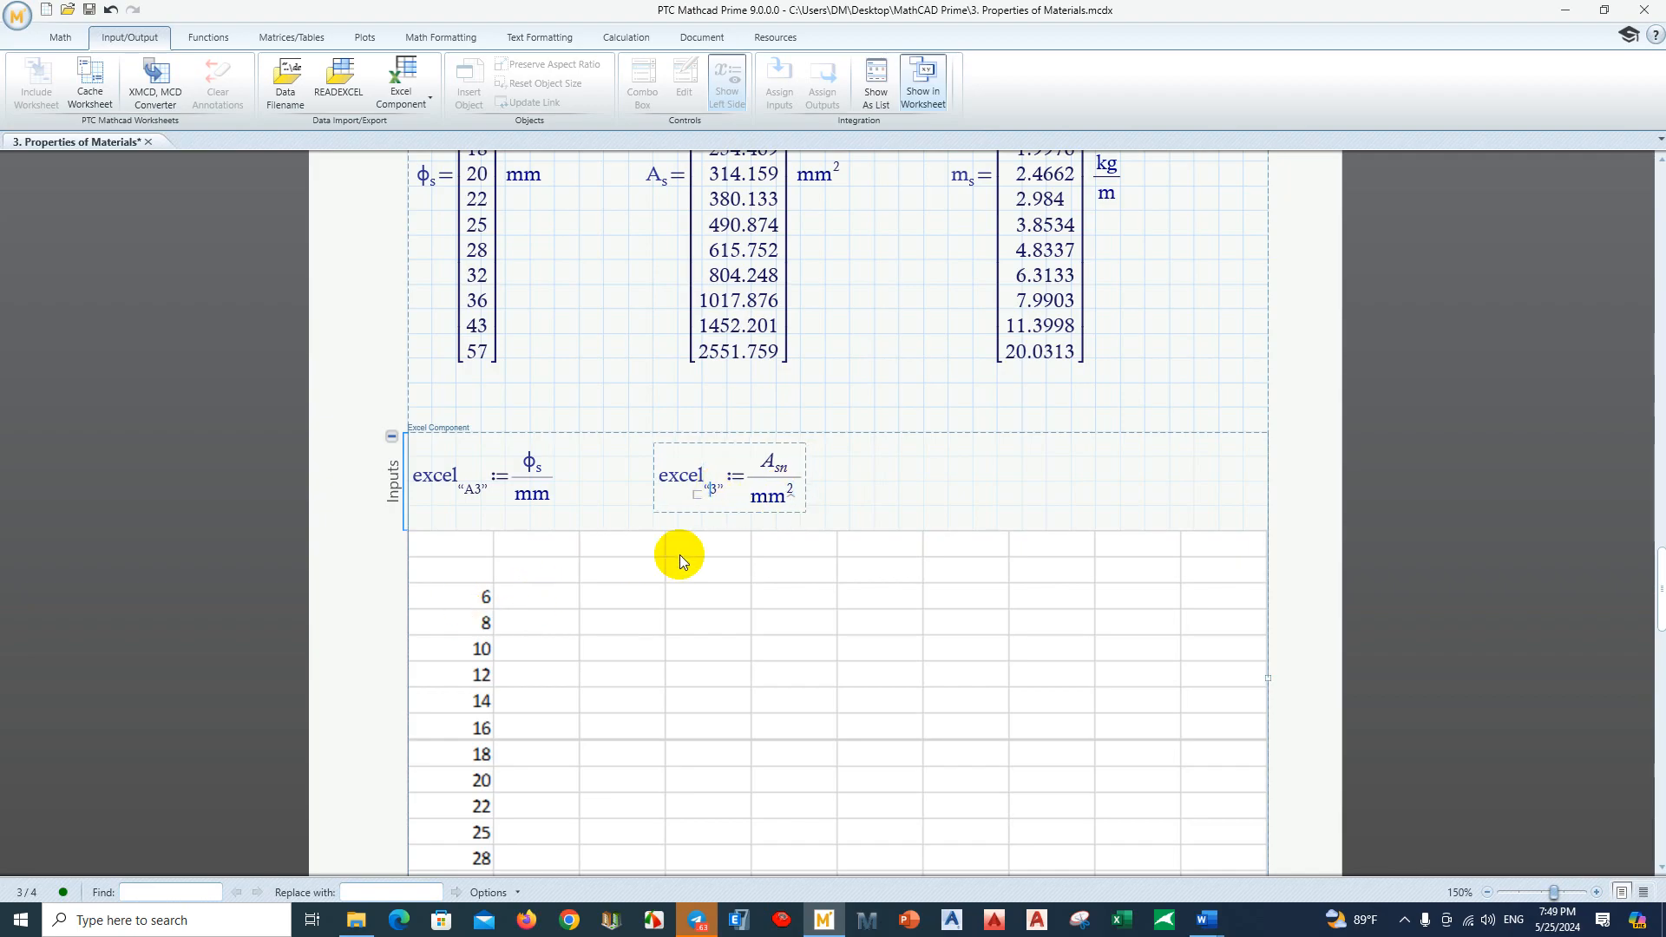
text(B)
click(947, 506)
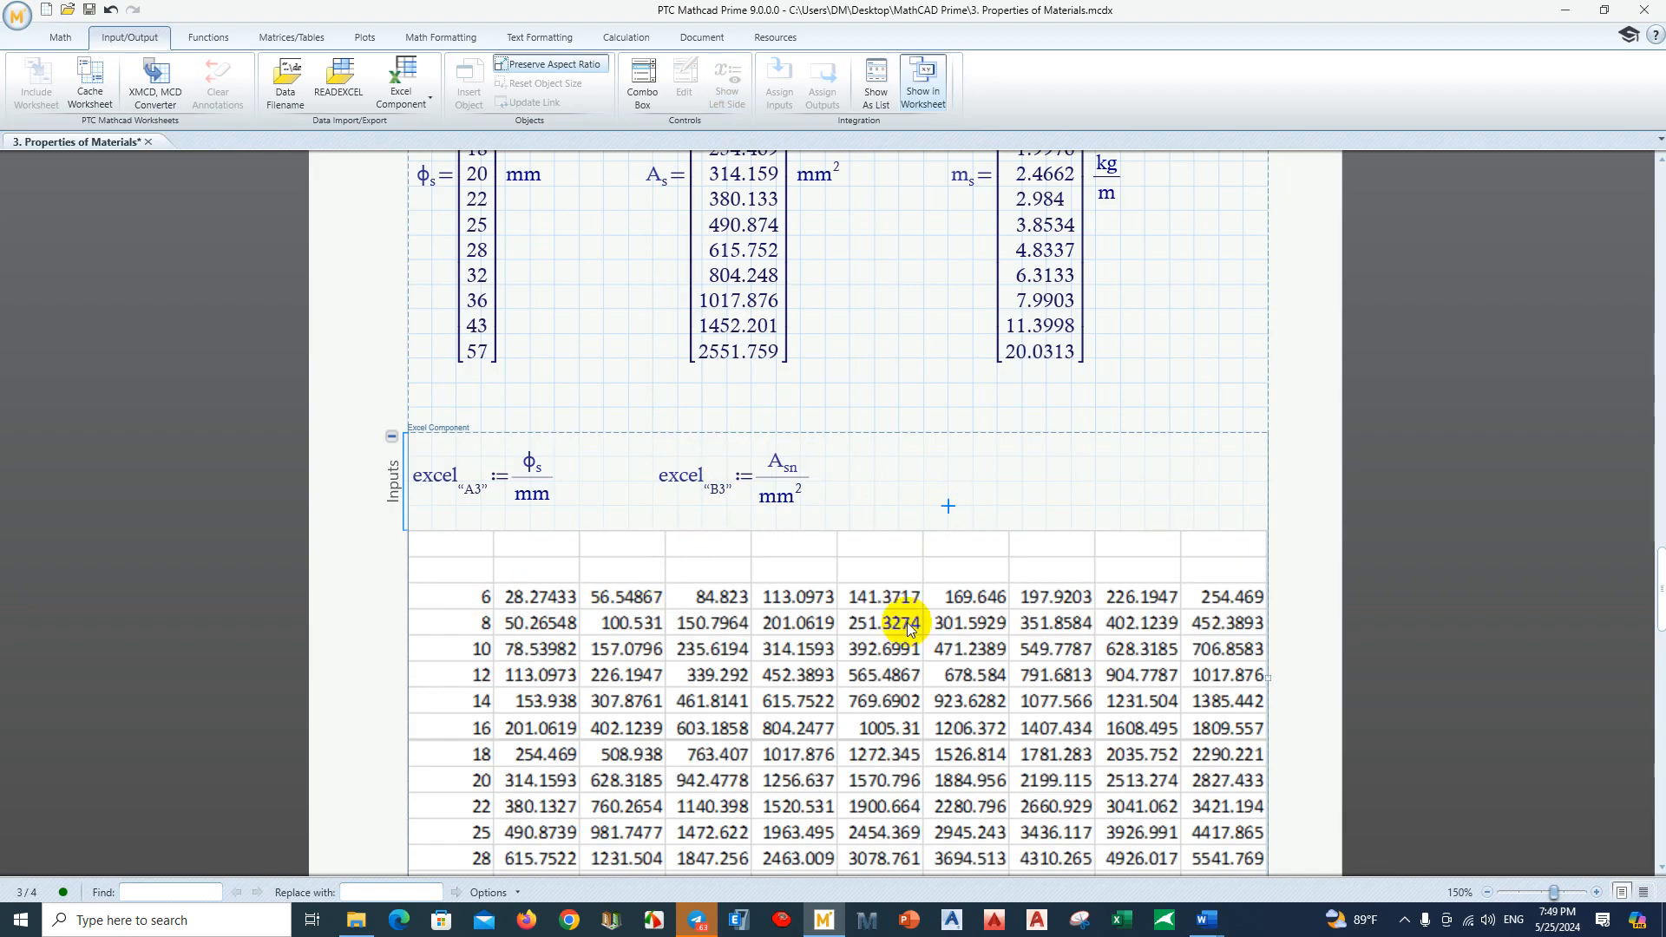
Step: Open the embedded worksheet and check which columns of row 3 the A_sn values occupy and which column is free
scroll(909, 627, down, 1)
scroll(790, 434, up, 2)
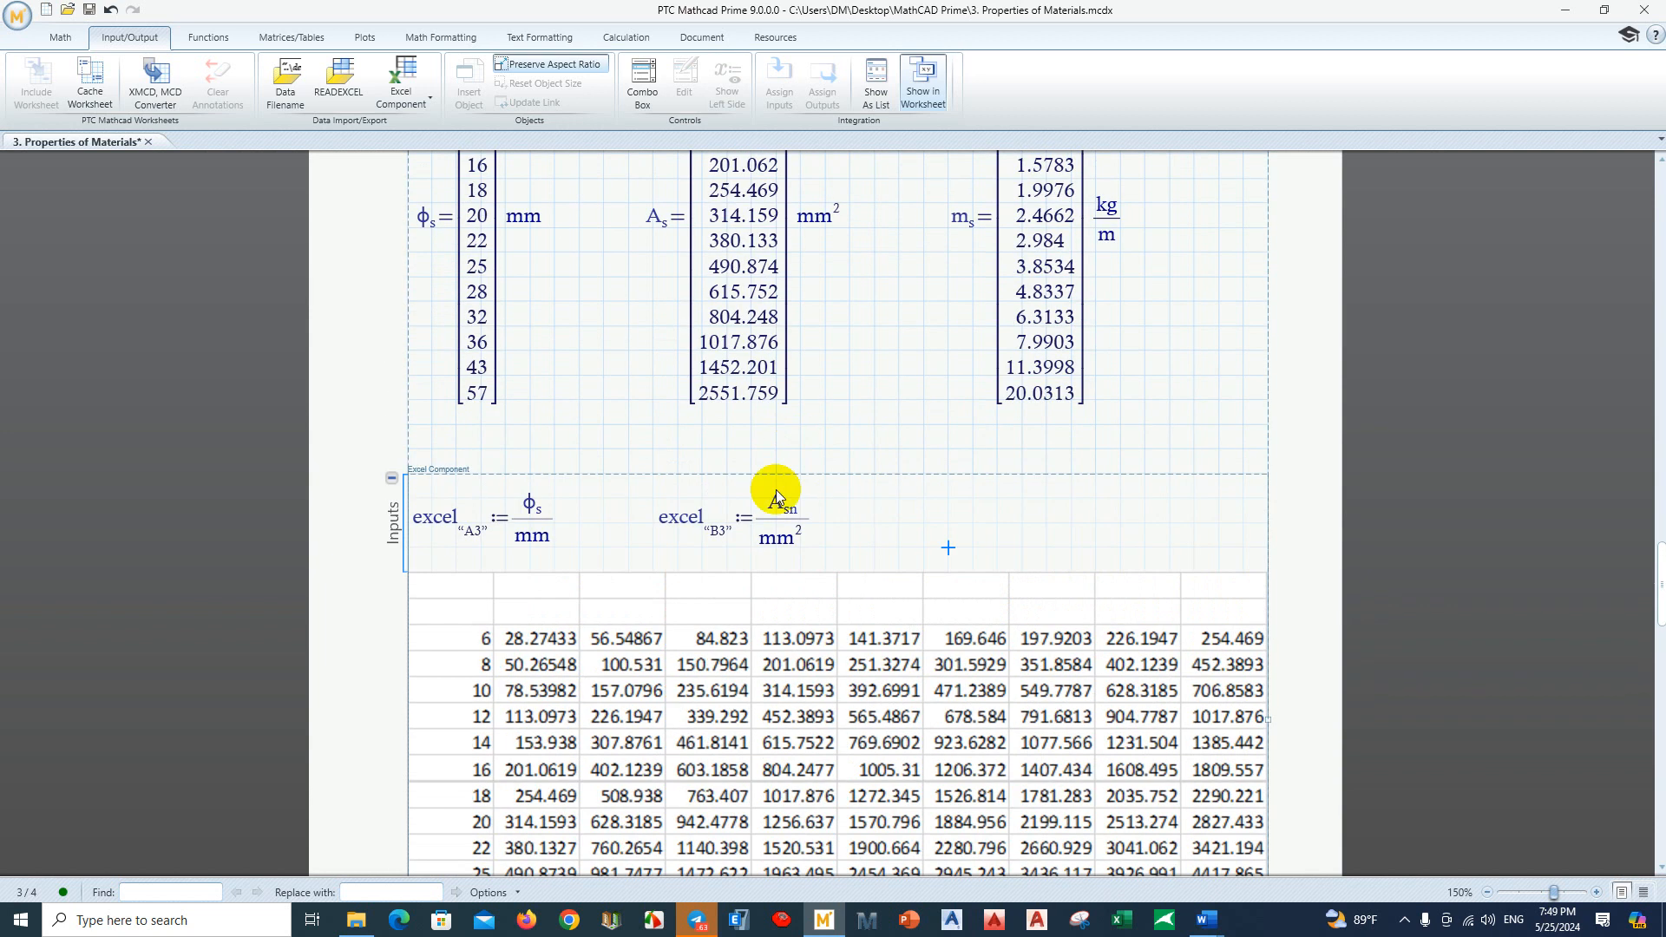
double_click(792, 658)
click(330, 441)
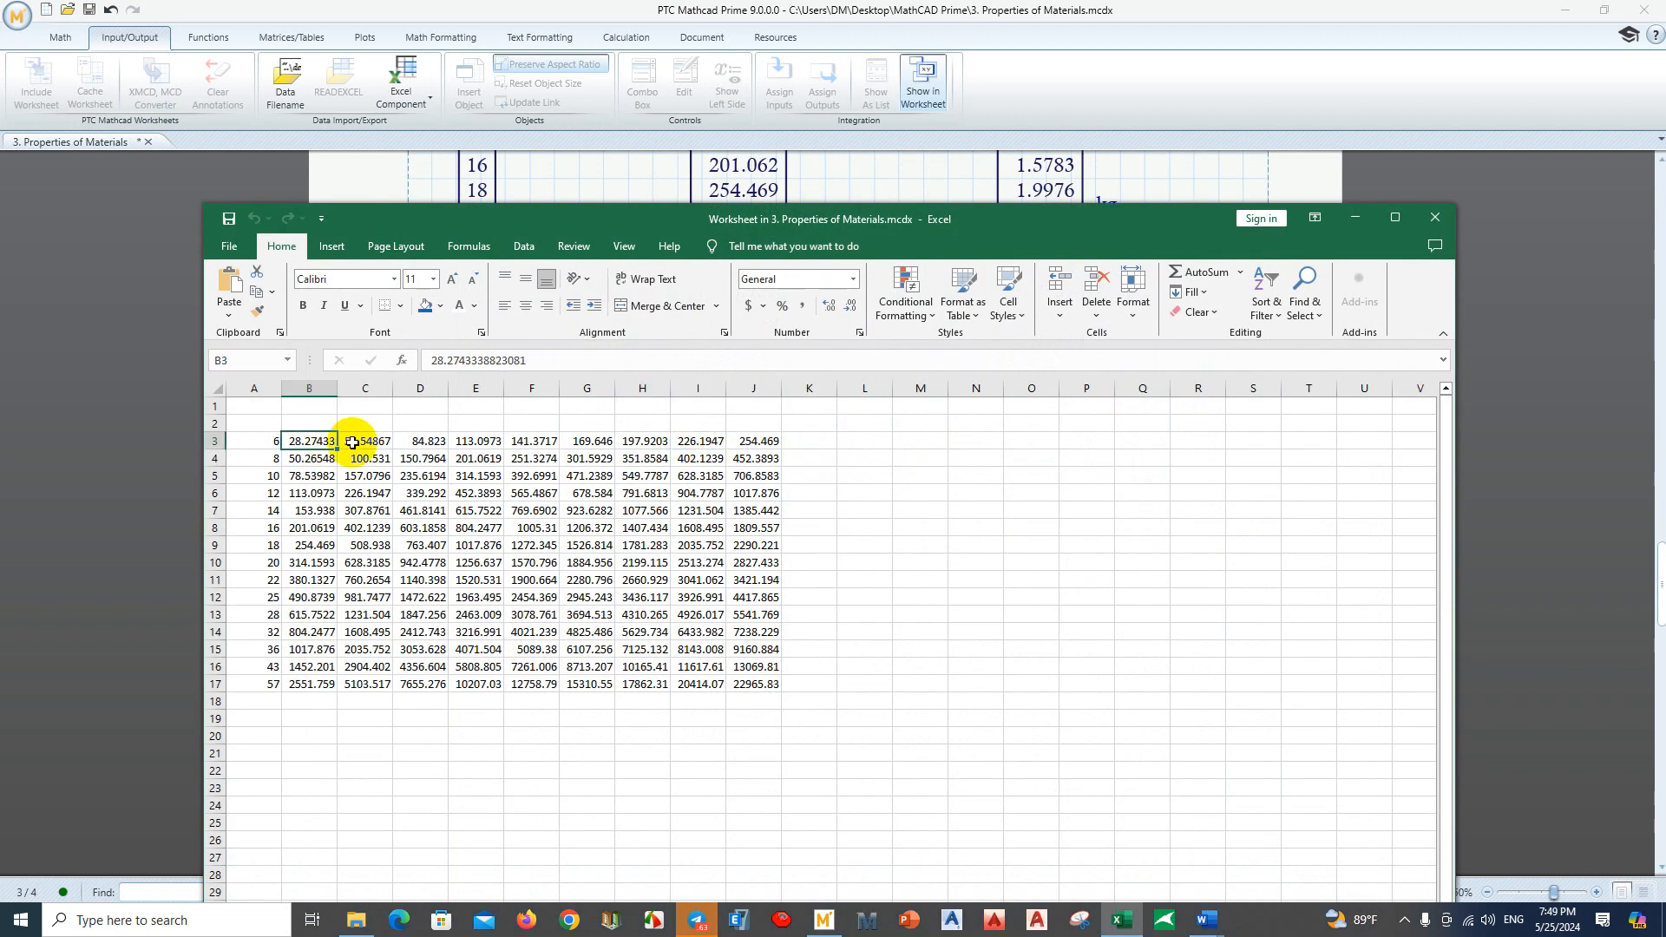
click(351, 442)
click(421, 440)
click(475, 441)
click(531, 441)
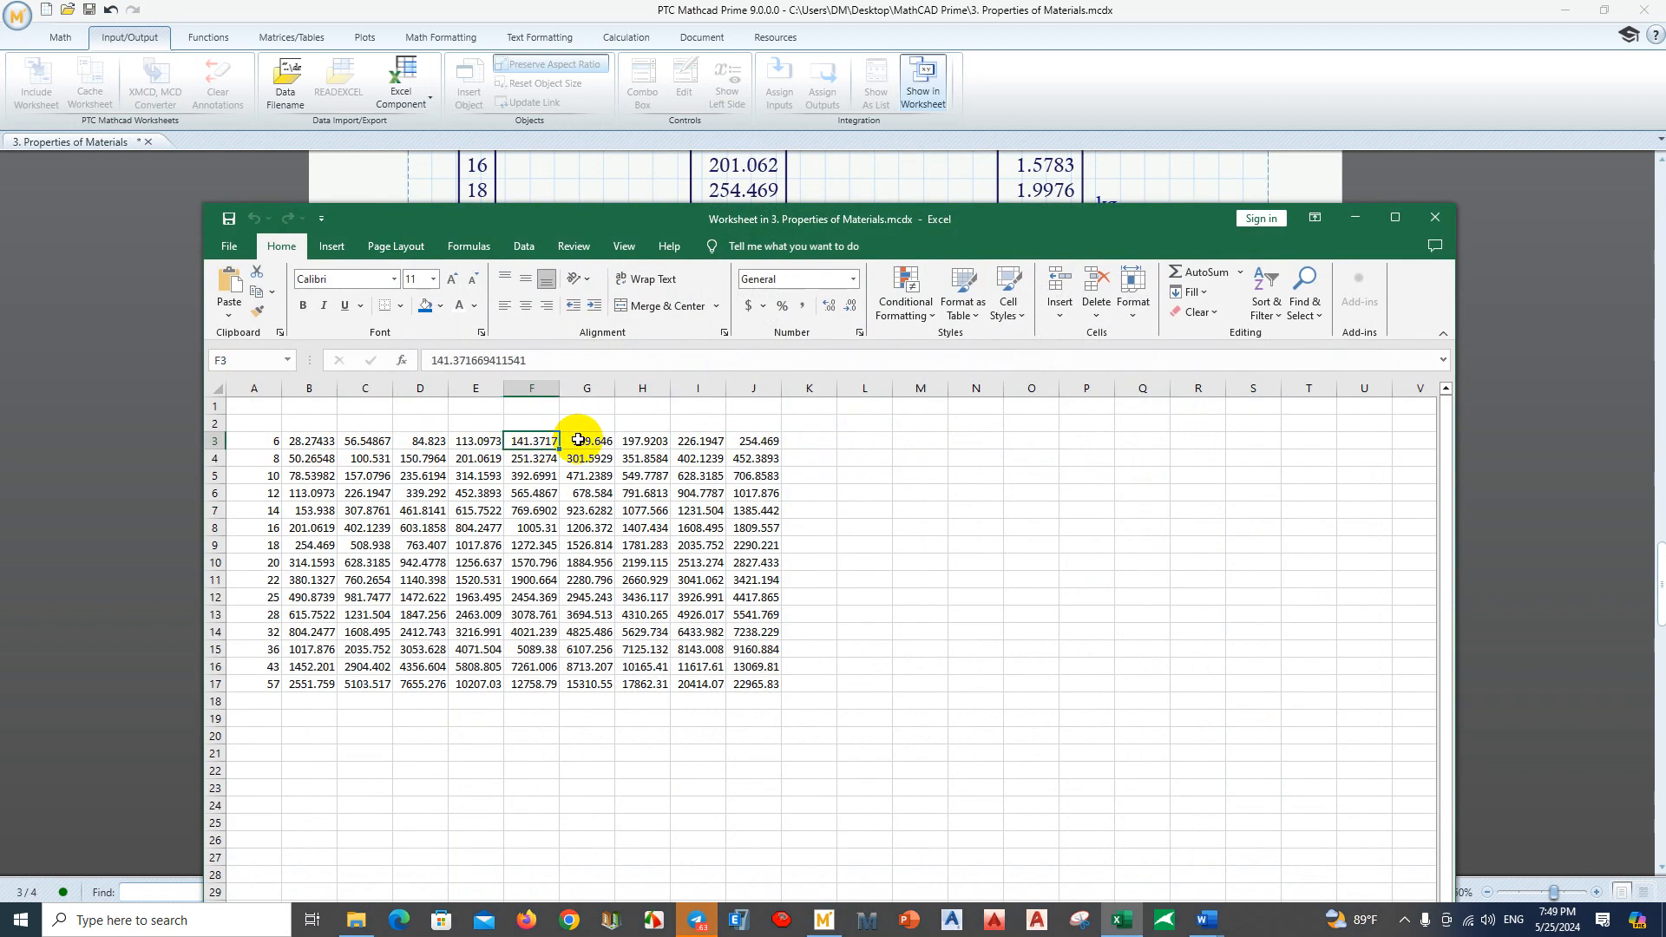
click(587, 440)
click(642, 441)
click(699, 441)
click(755, 441)
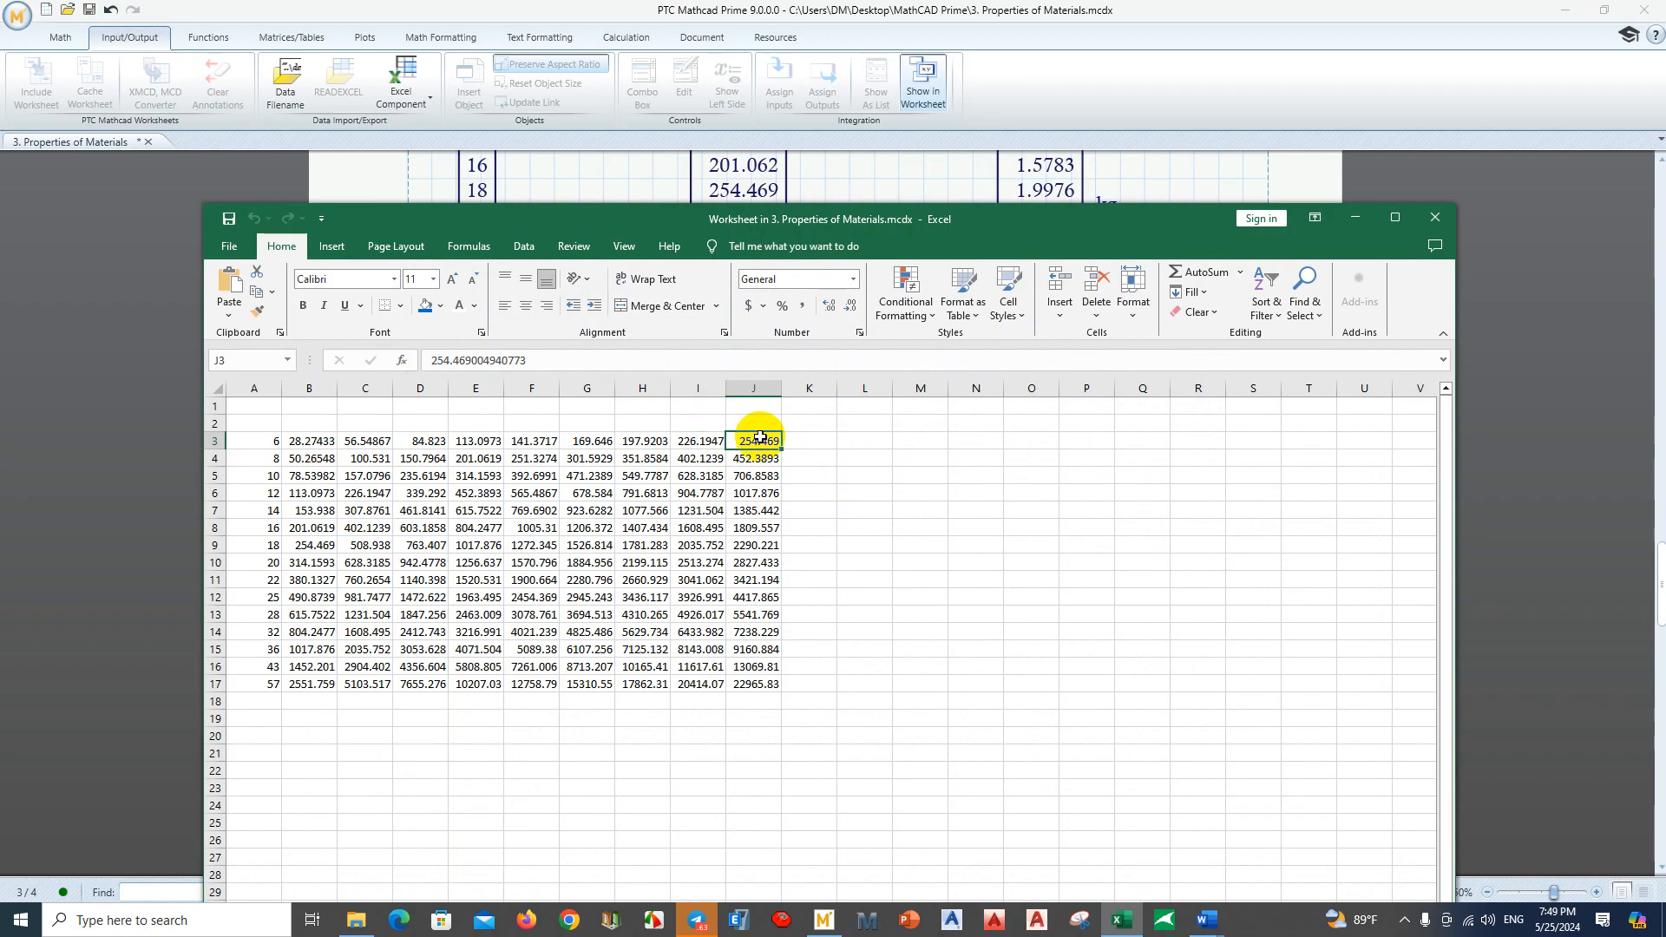
click(778, 380)
click(855, 476)
click(808, 441)
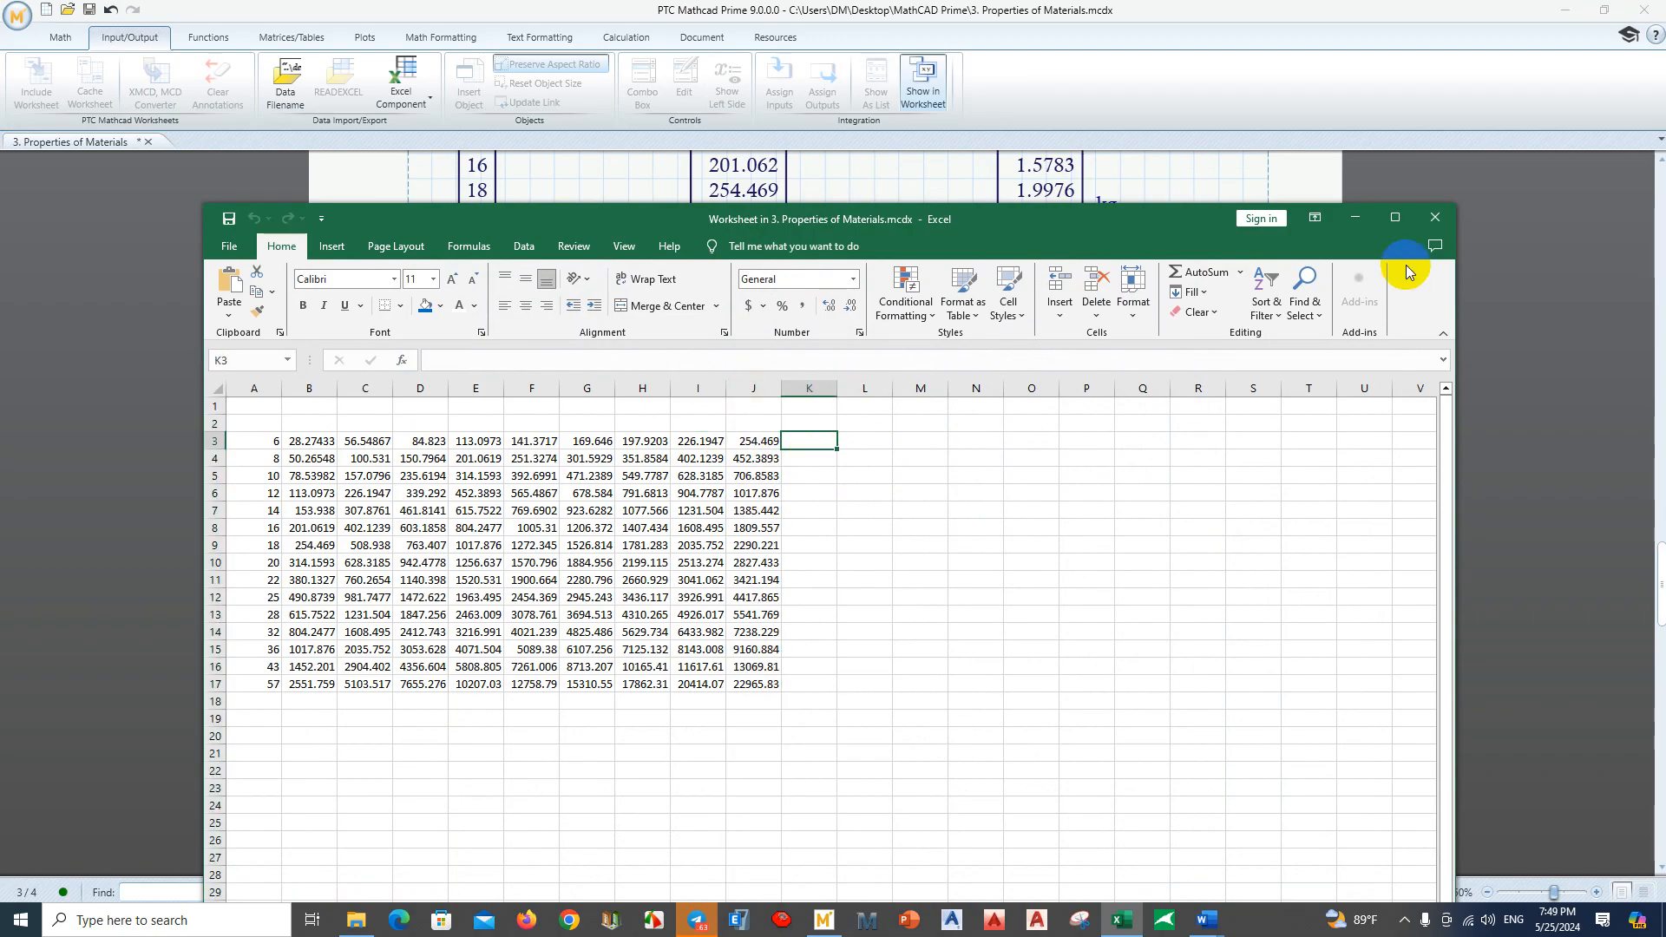
click(1434, 218)
Step: Copy the A_sn input expression beside itself and replace the copy's numerator with m_s
scroll(1015, 312, up, 1)
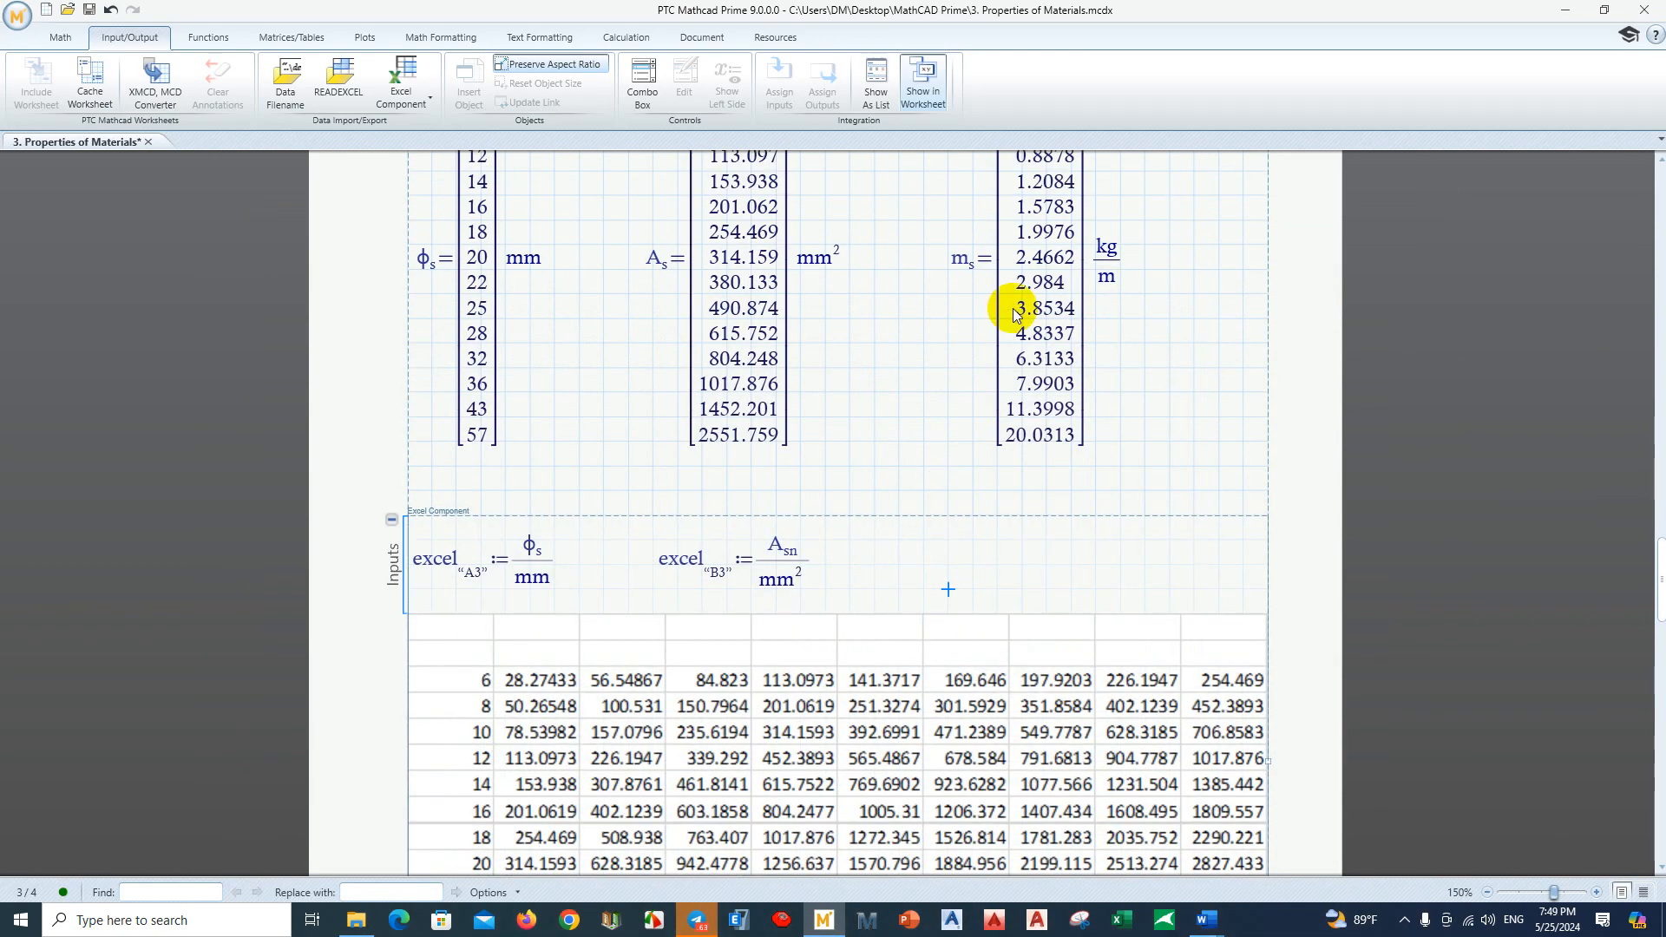
click(797, 577)
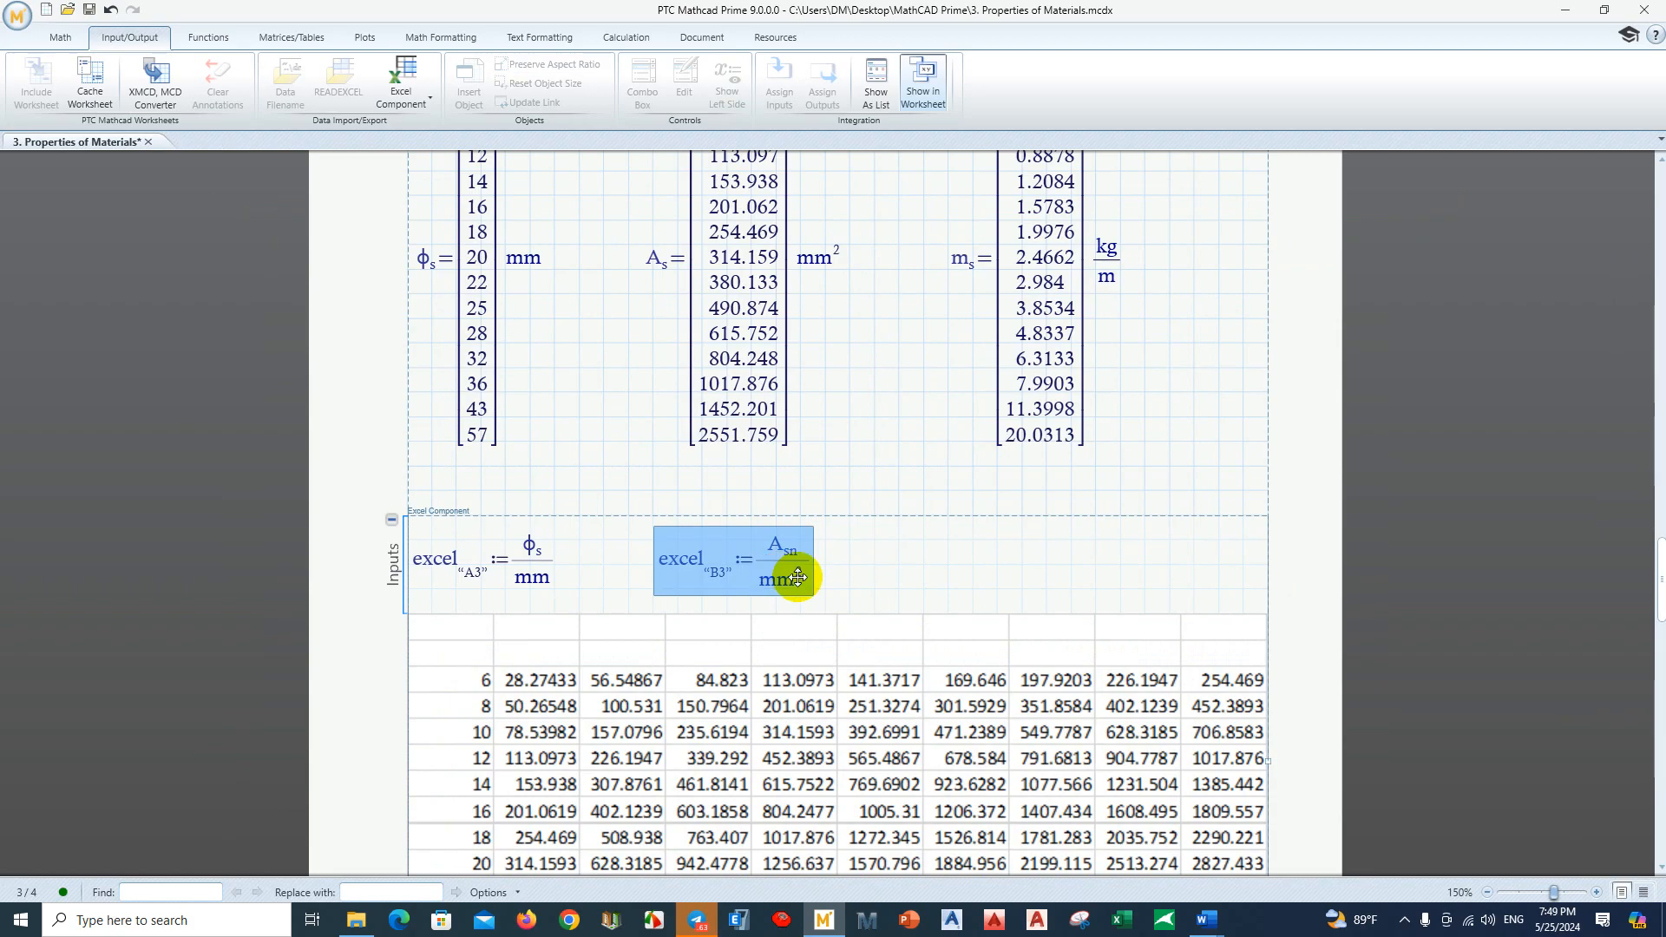
click(884, 566)
click(900, 568)
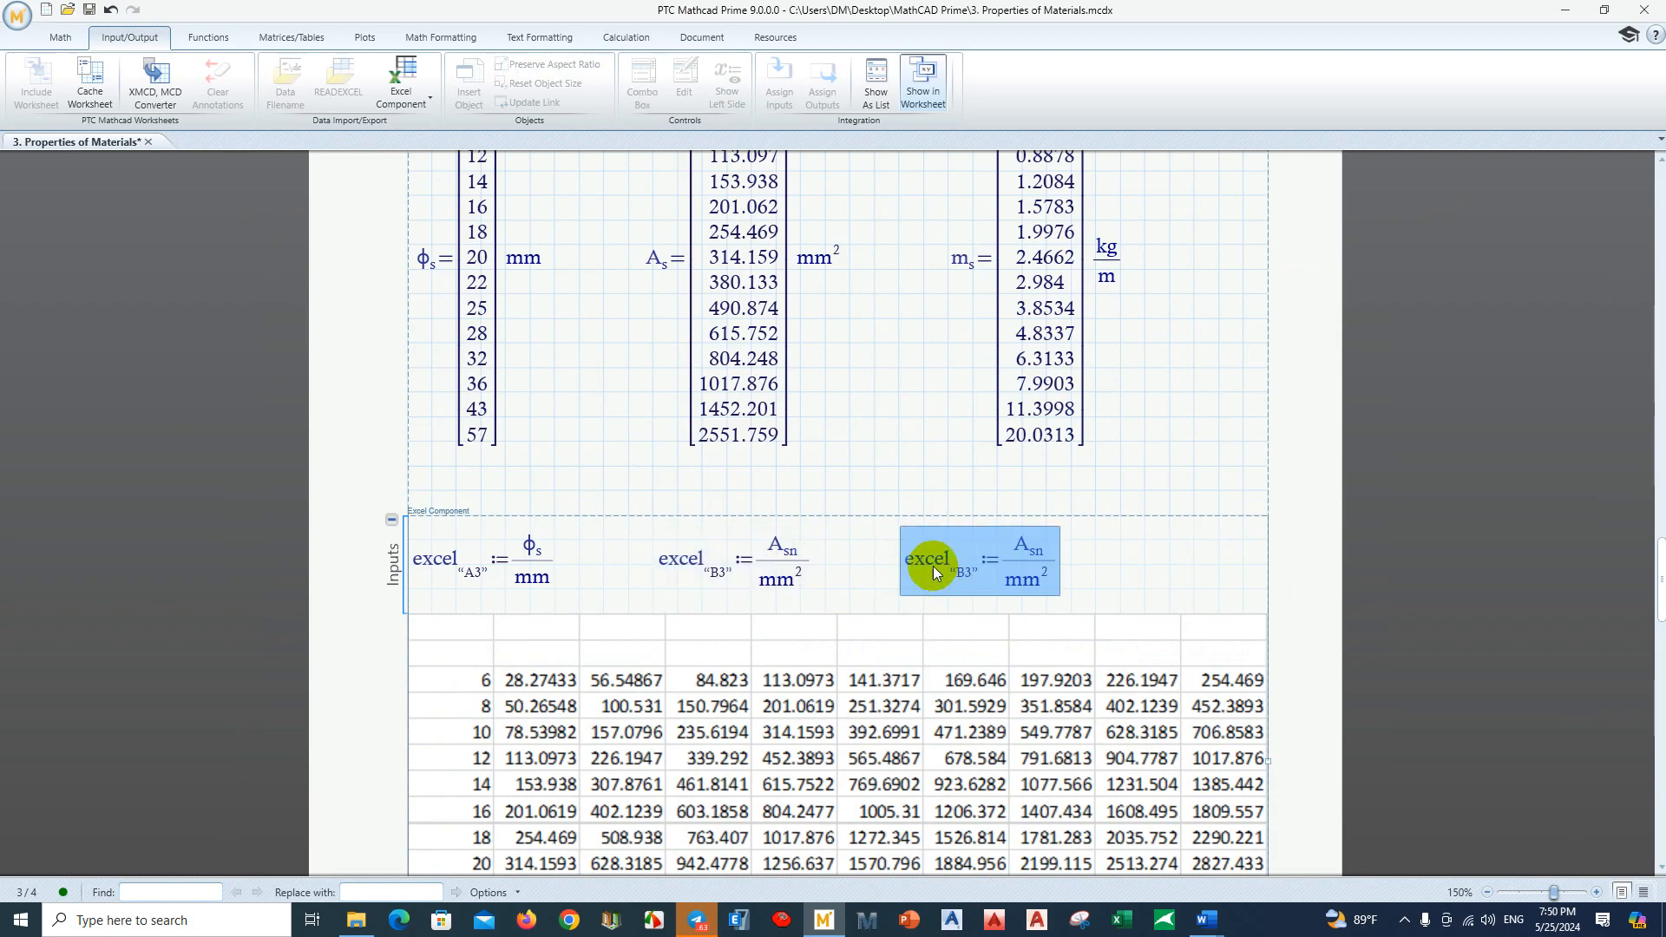
click(961, 258)
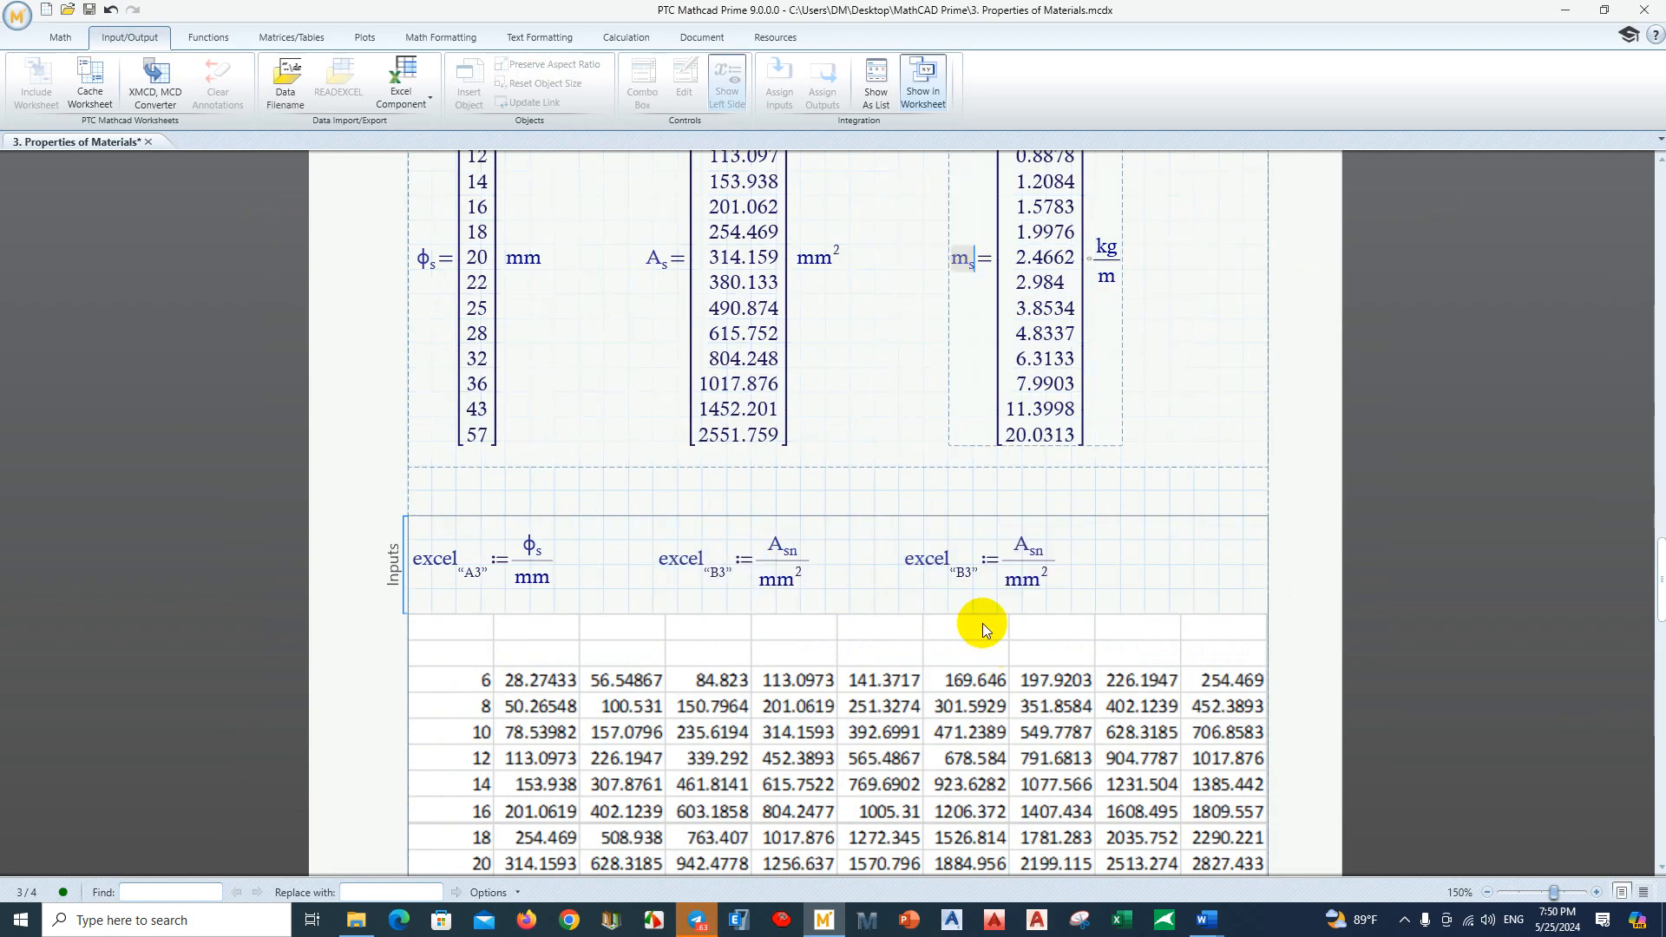
drag(1017, 545, 1044, 555)
text(ms)
click(1114, 569)
Step: Check the free column in the embedded worksheet and set the m_s input's target cell to K3
click(964, 574)
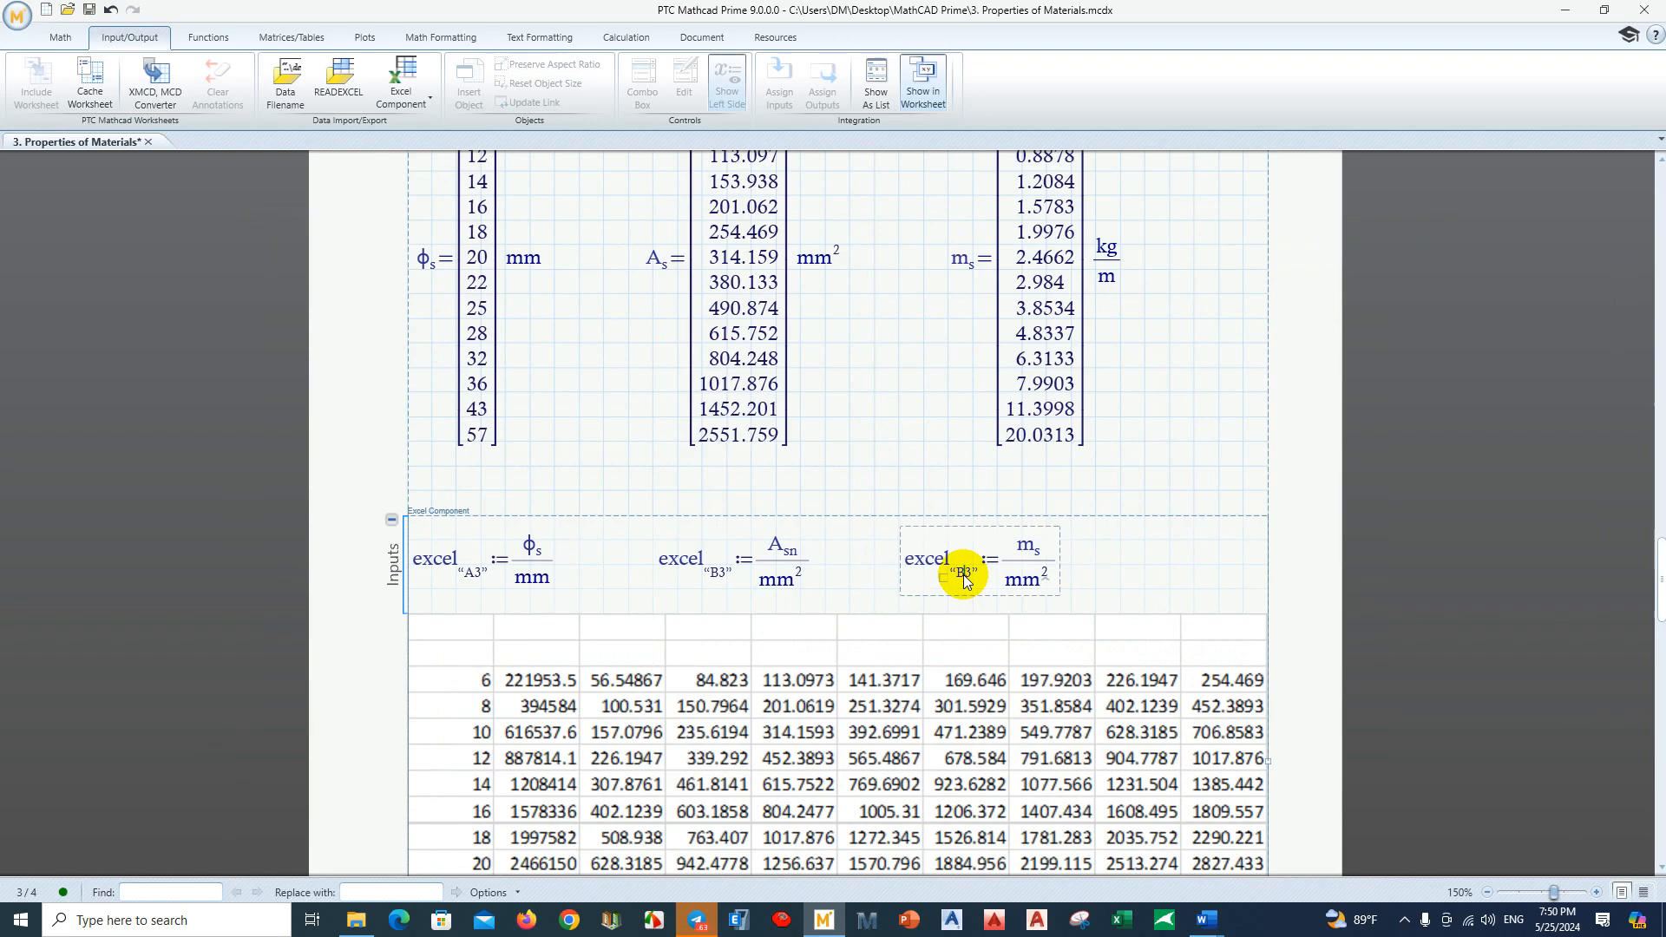
double_click(826, 721)
click(1175, 37)
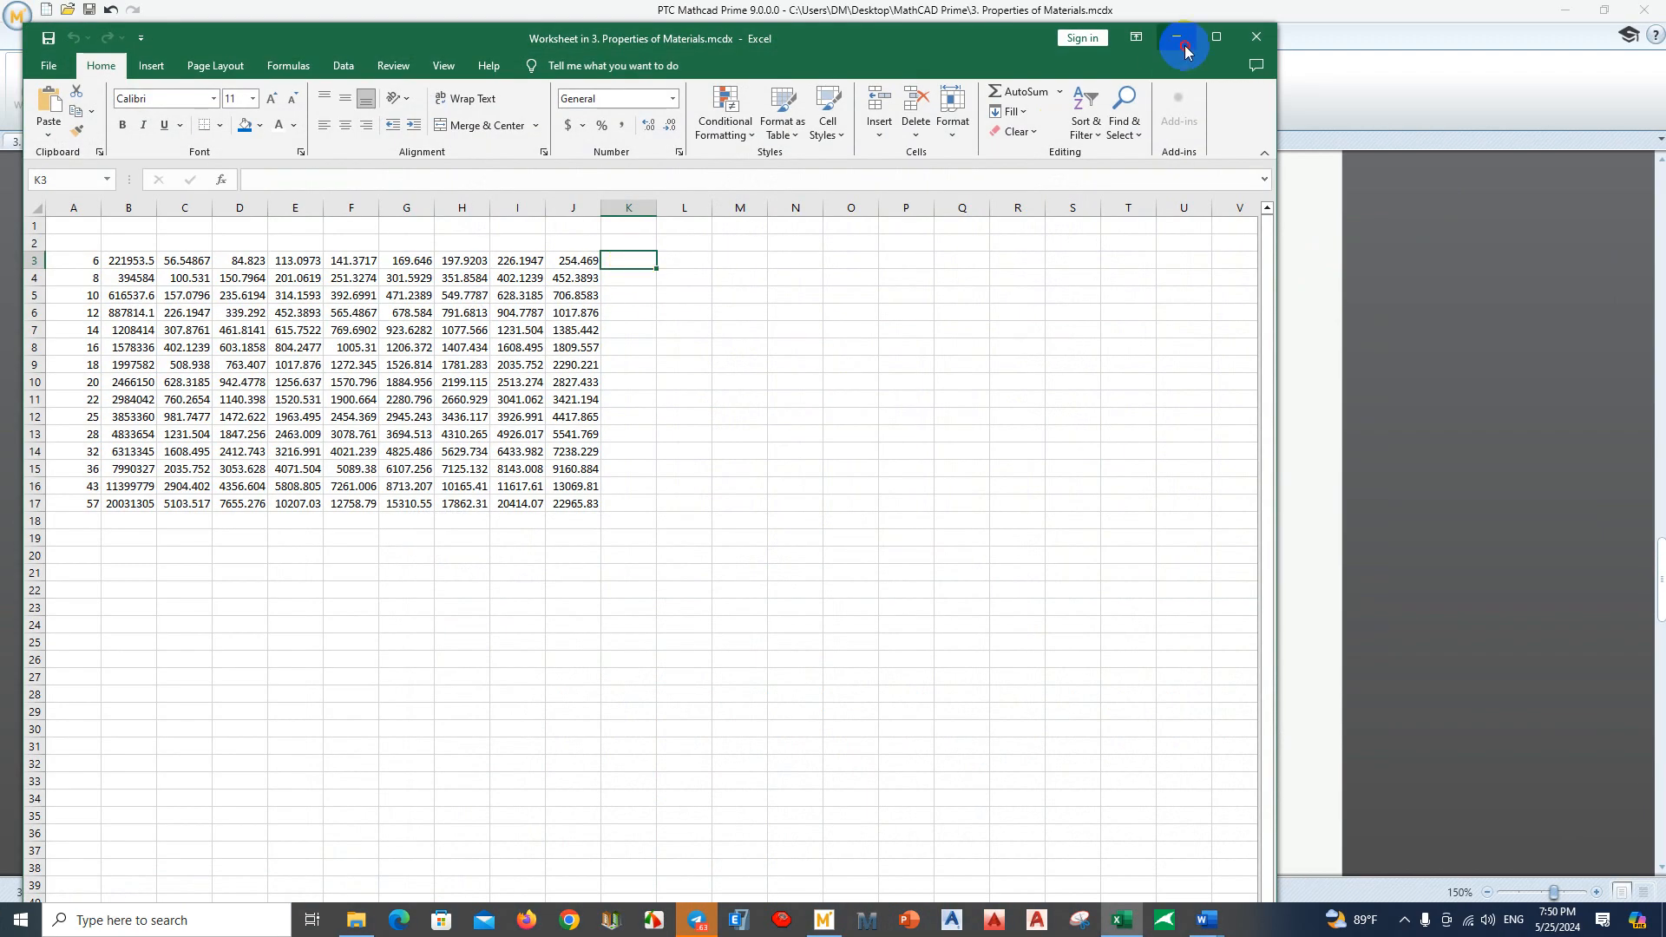
key(BackSpace)
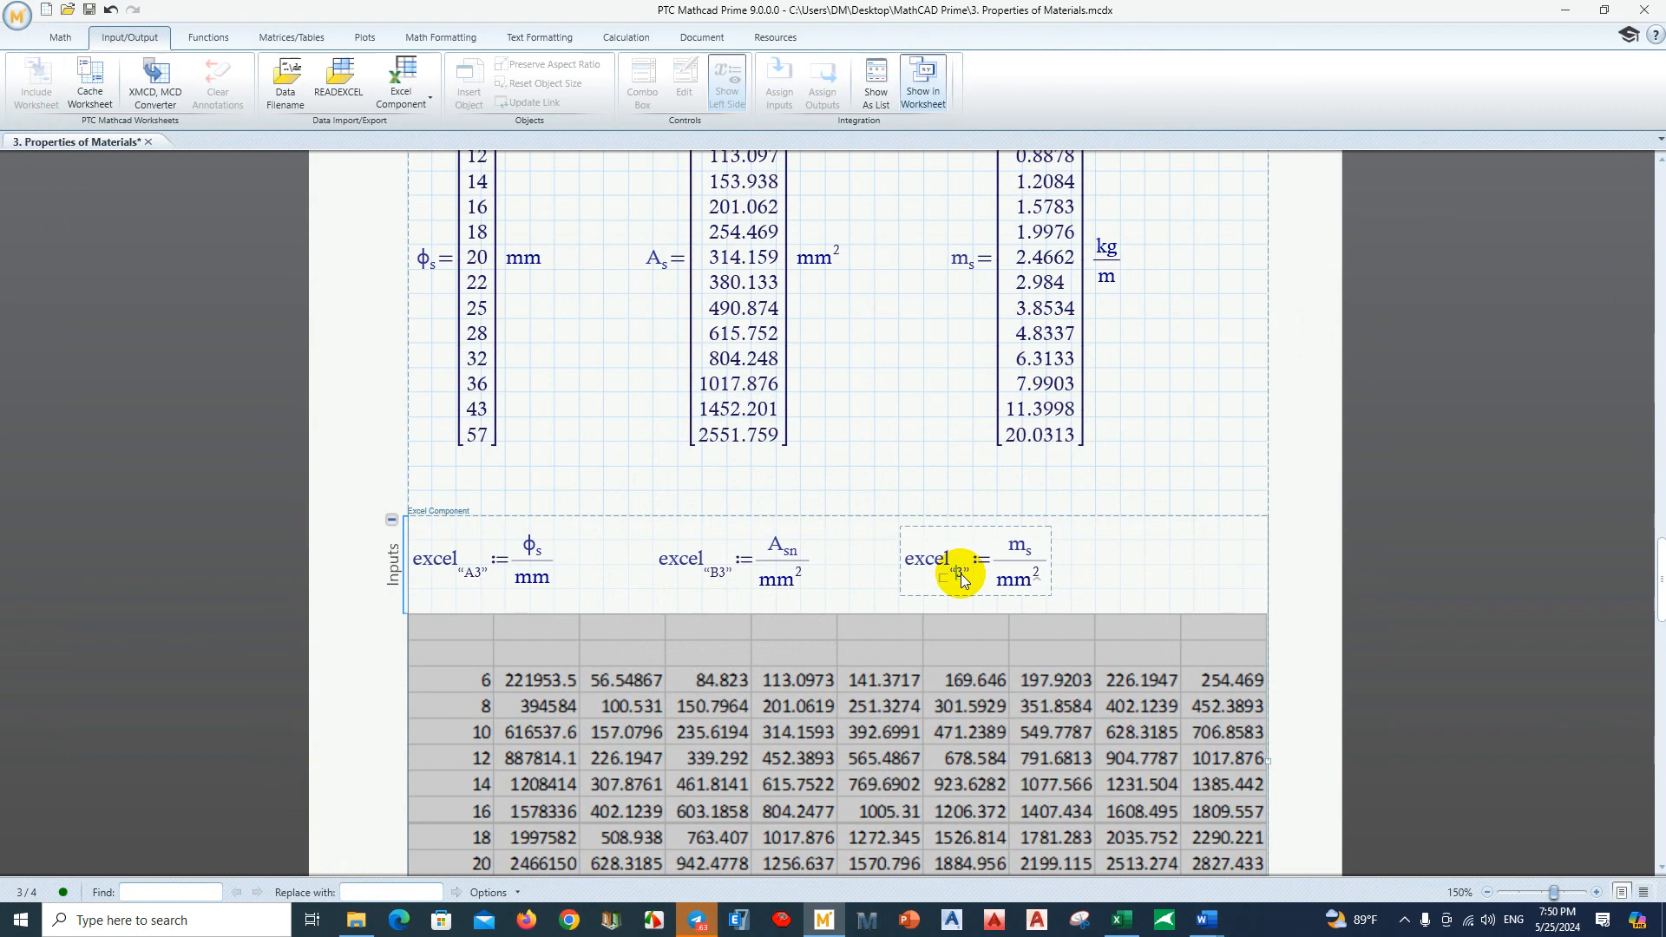
text(K)
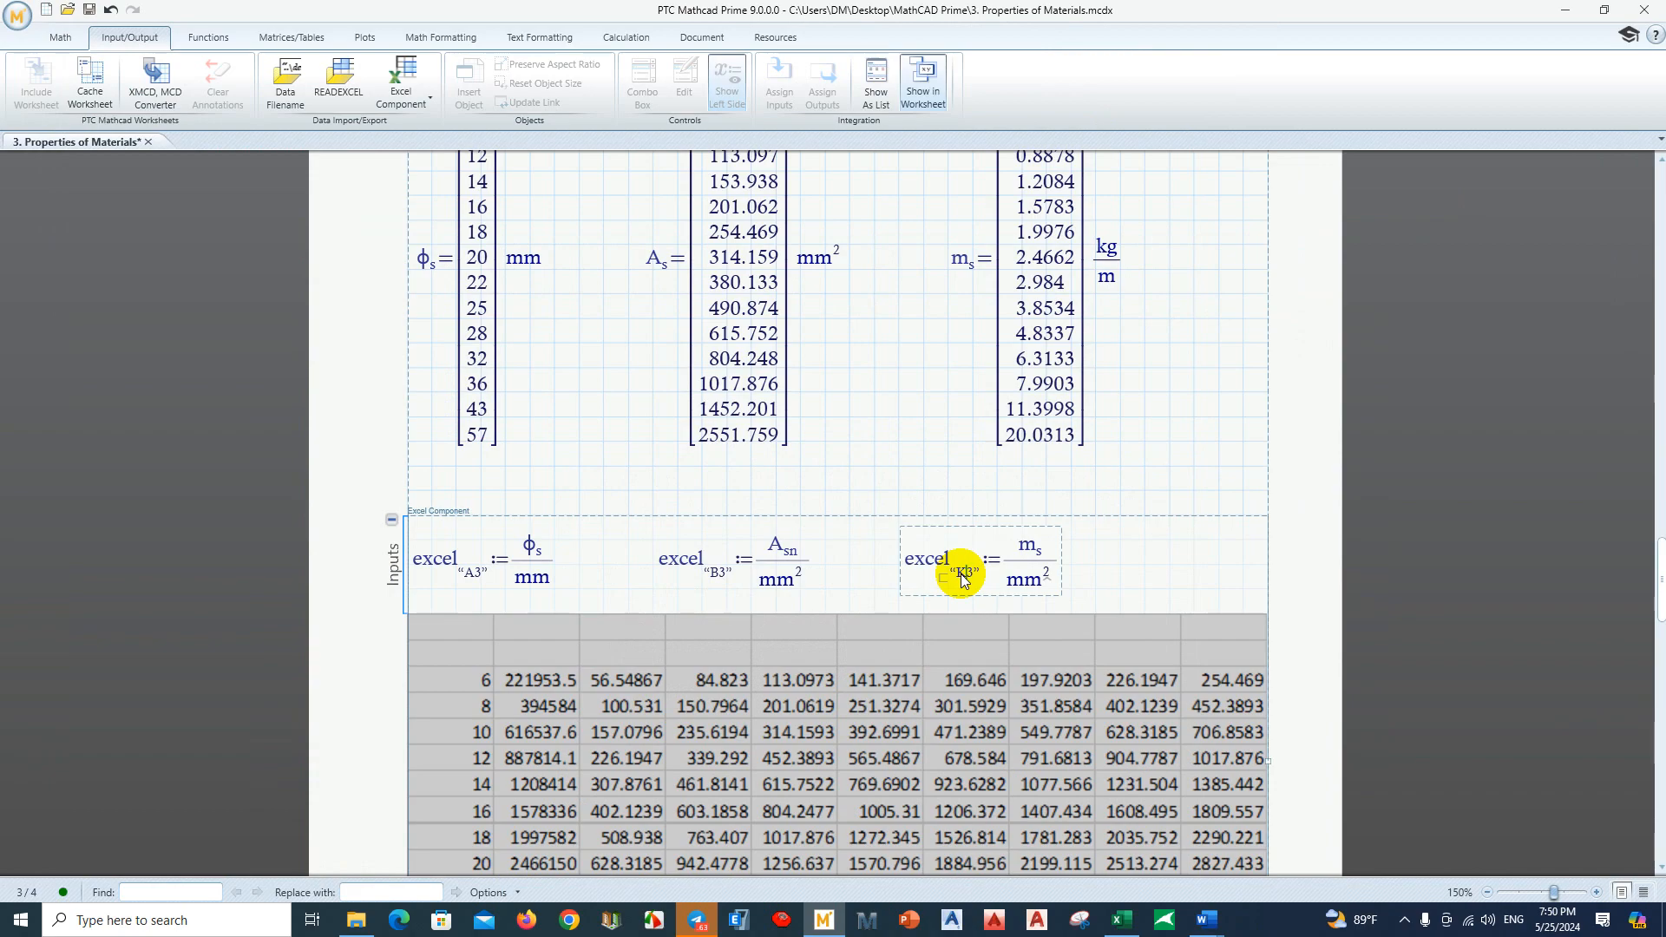
Step: Replace the denominator of the m_s input expression for cell K3 with kg/m
click(1146, 565)
click(1120, 491)
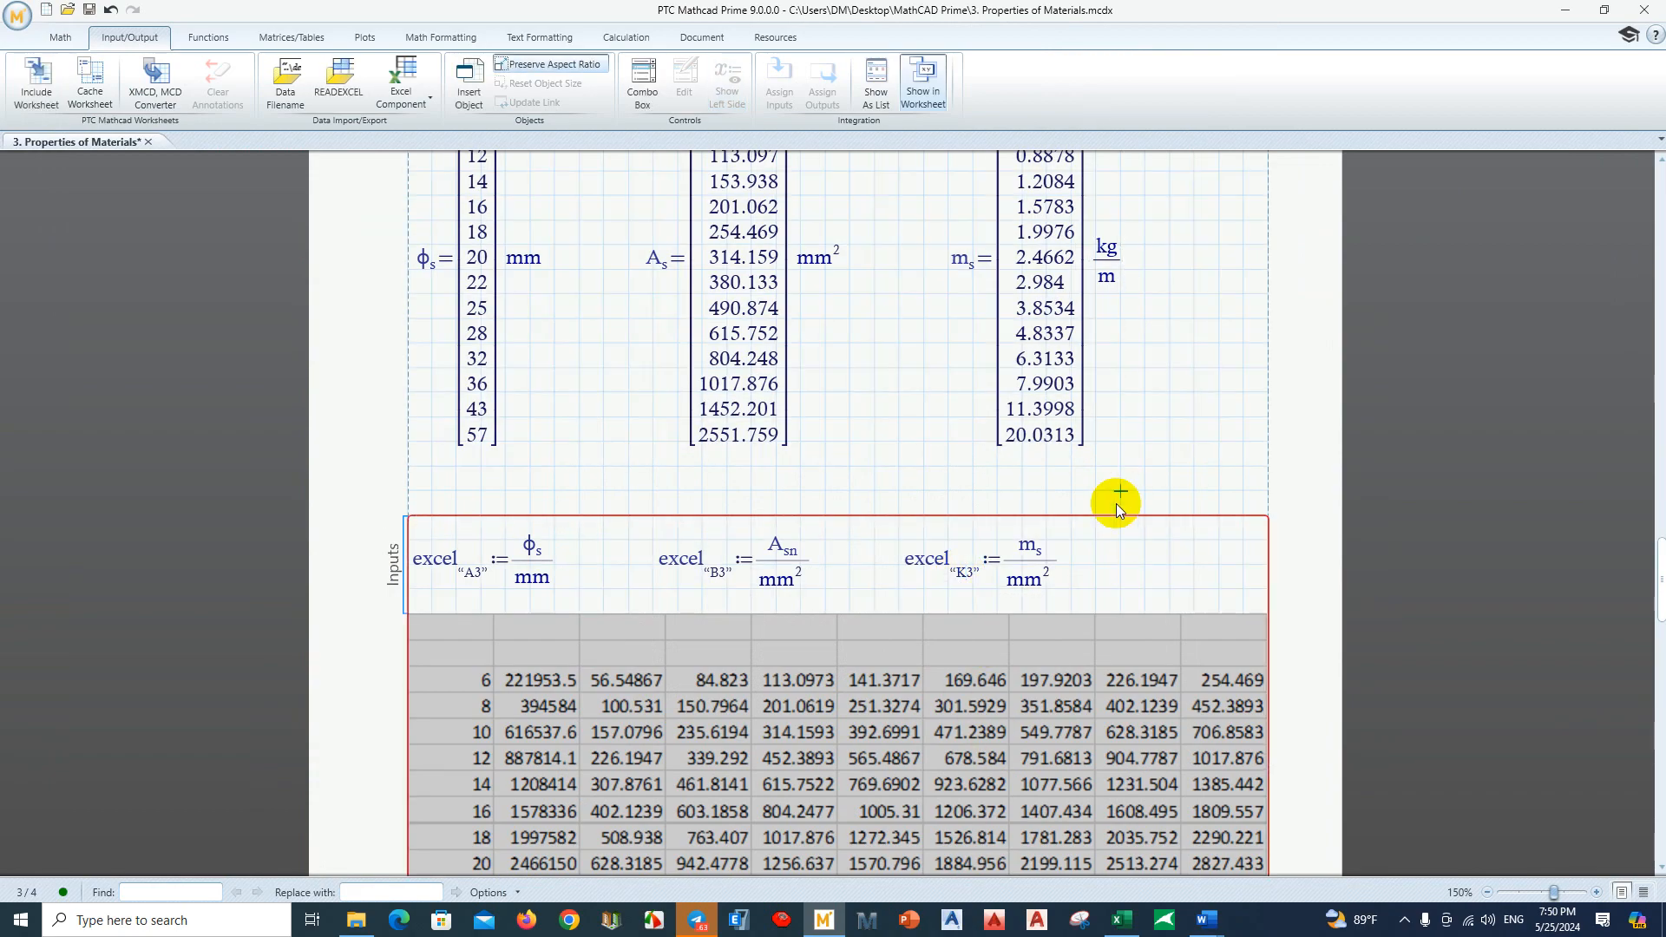
click(974, 577)
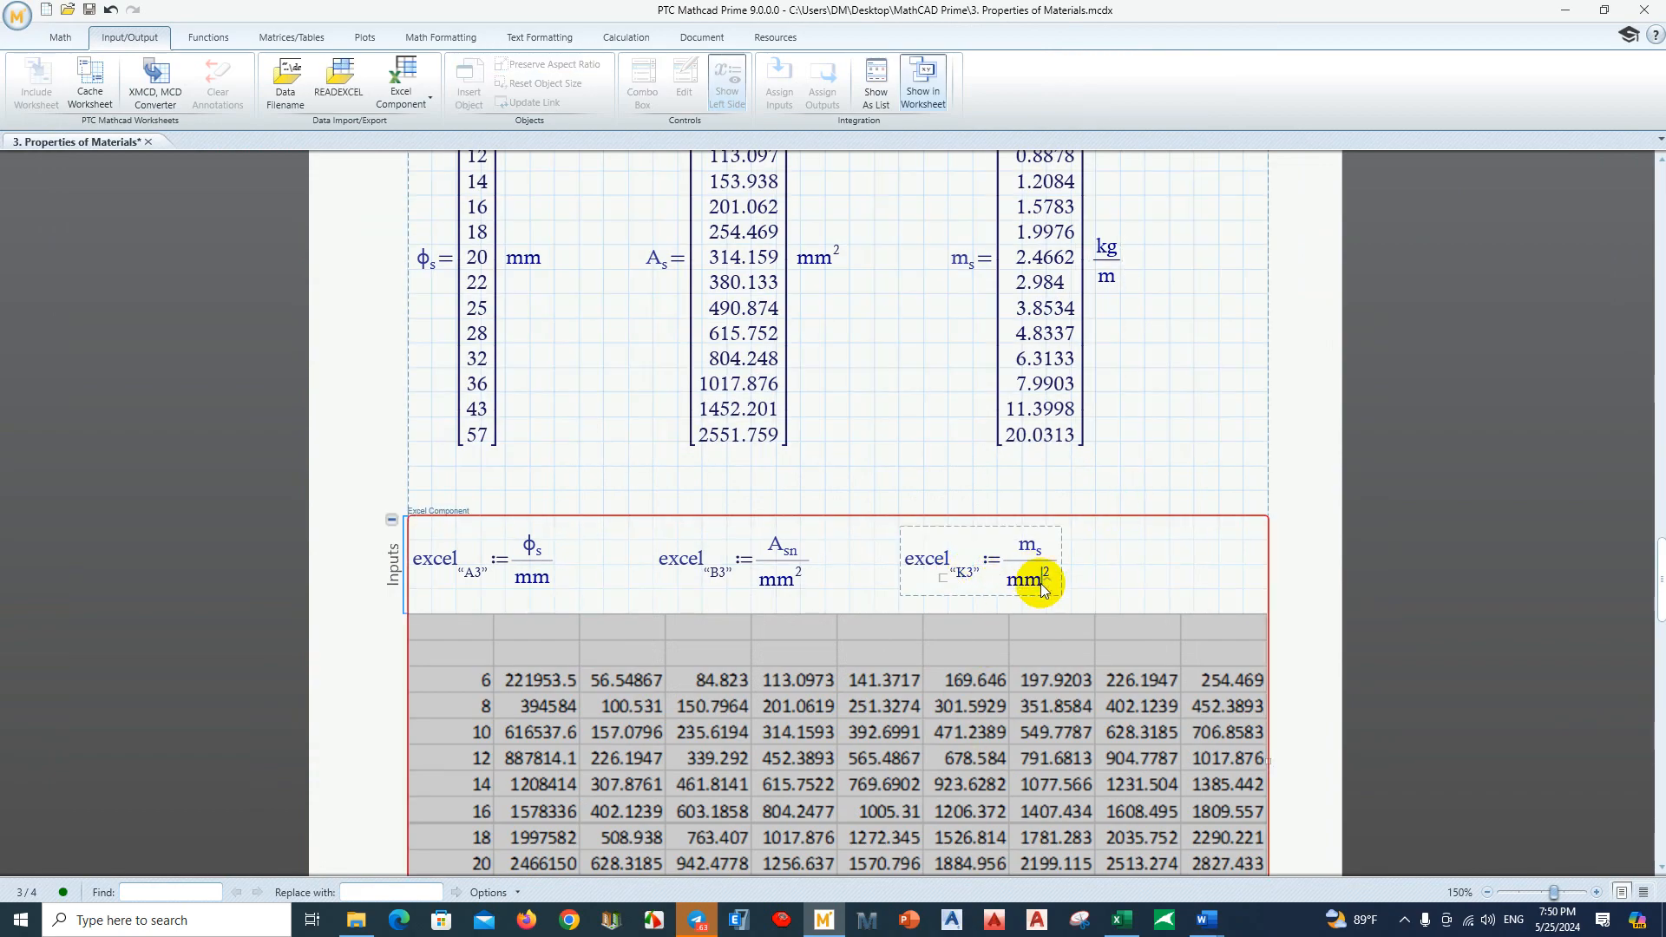
click(1046, 583)
key(BackSpace)
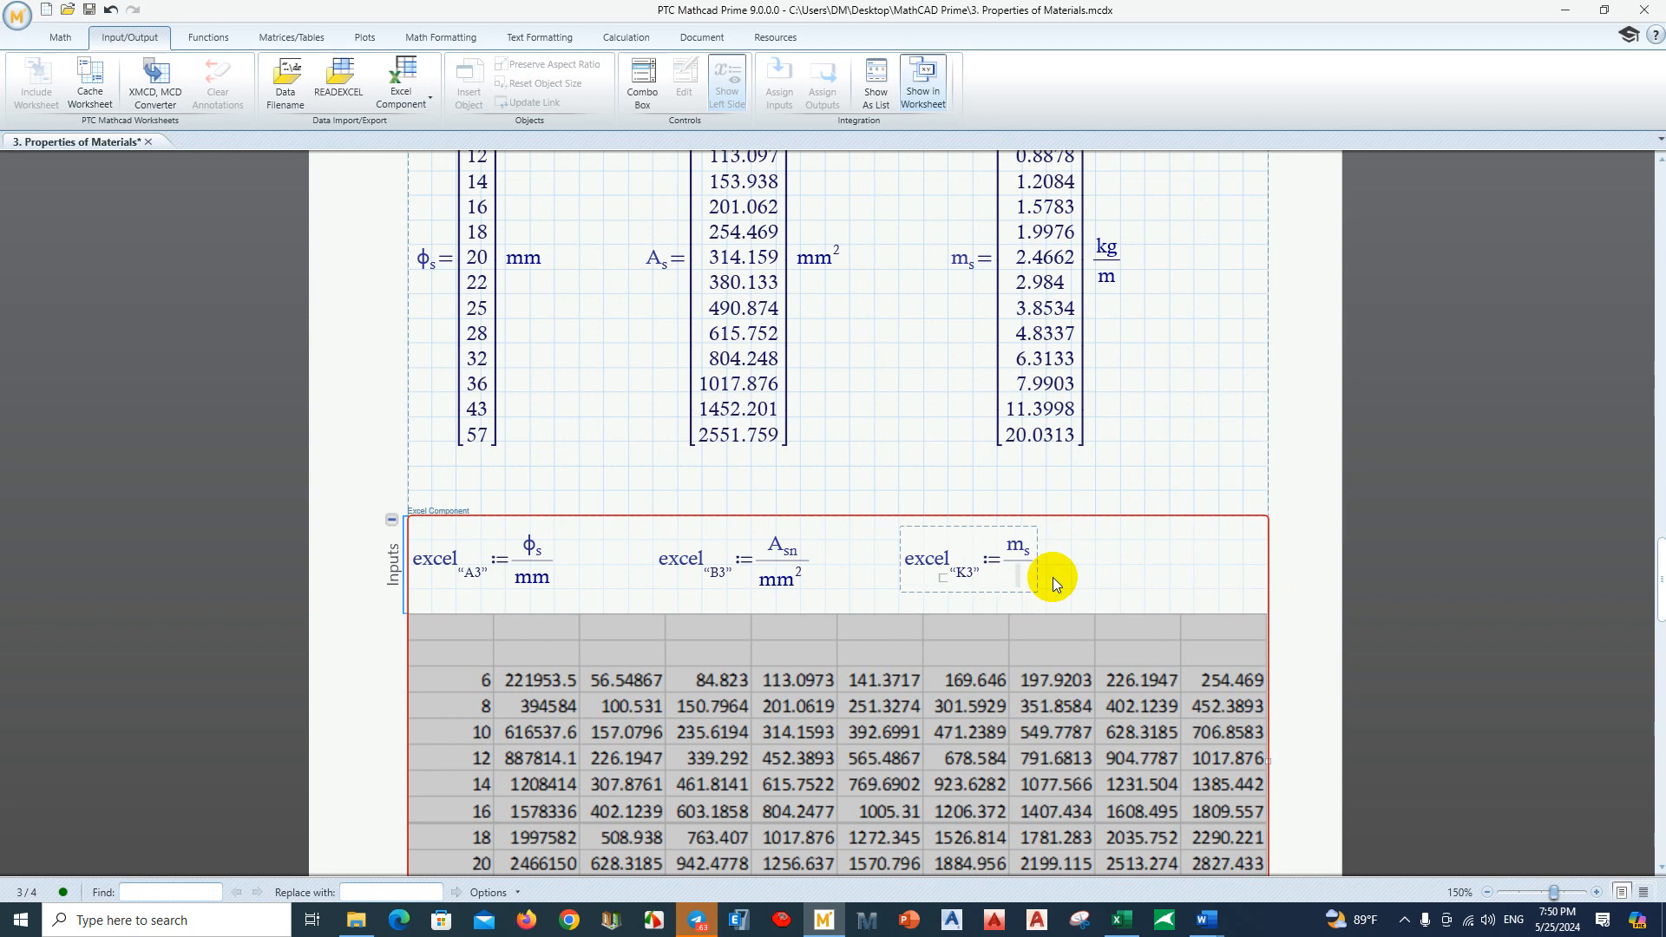
text(kg/m)
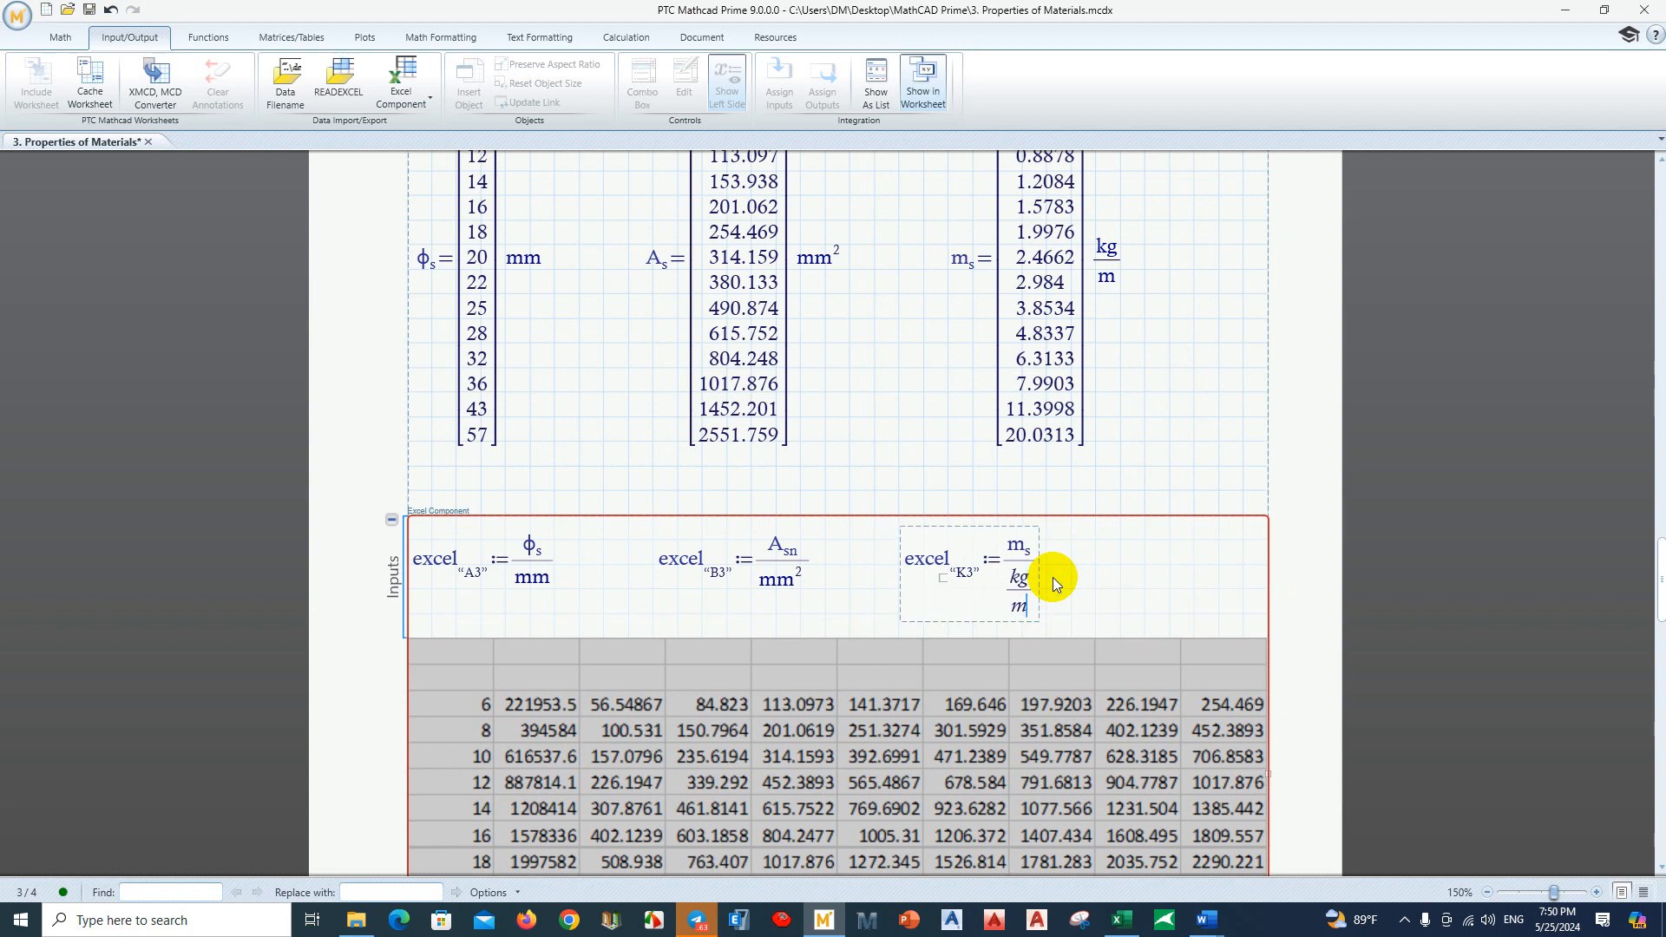
click(1138, 453)
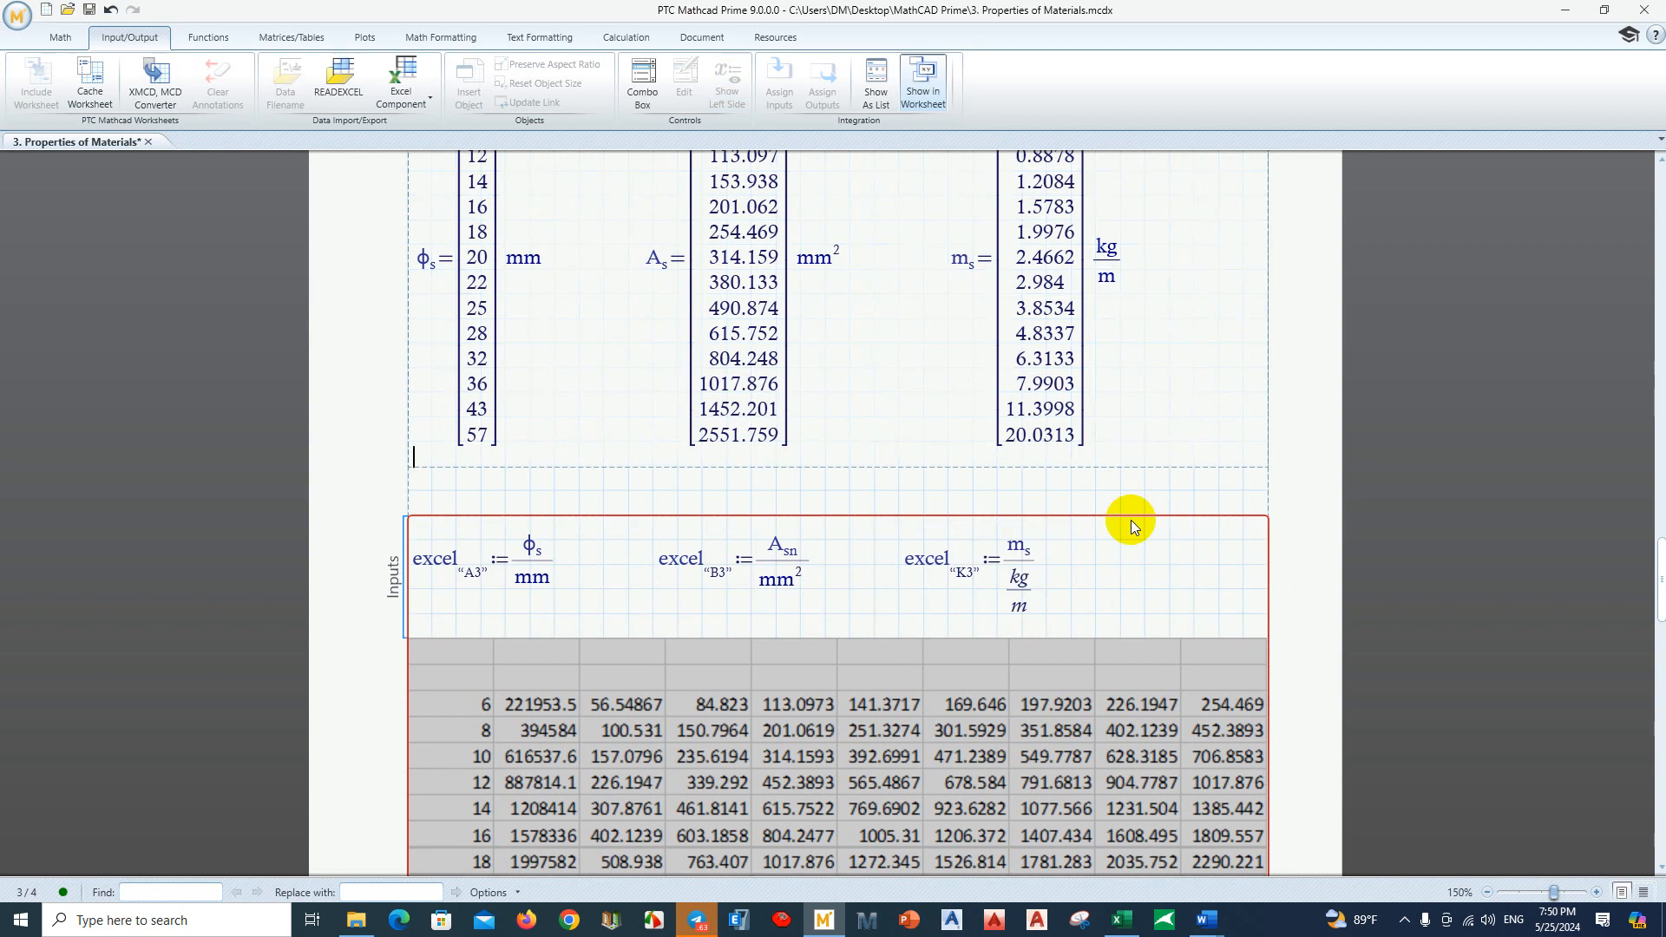
Step: Open the embedded Excel worksheet for editing and maximize its window
scroll(1130, 521, down, 3)
click(1162, 365)
click(1046, 368)
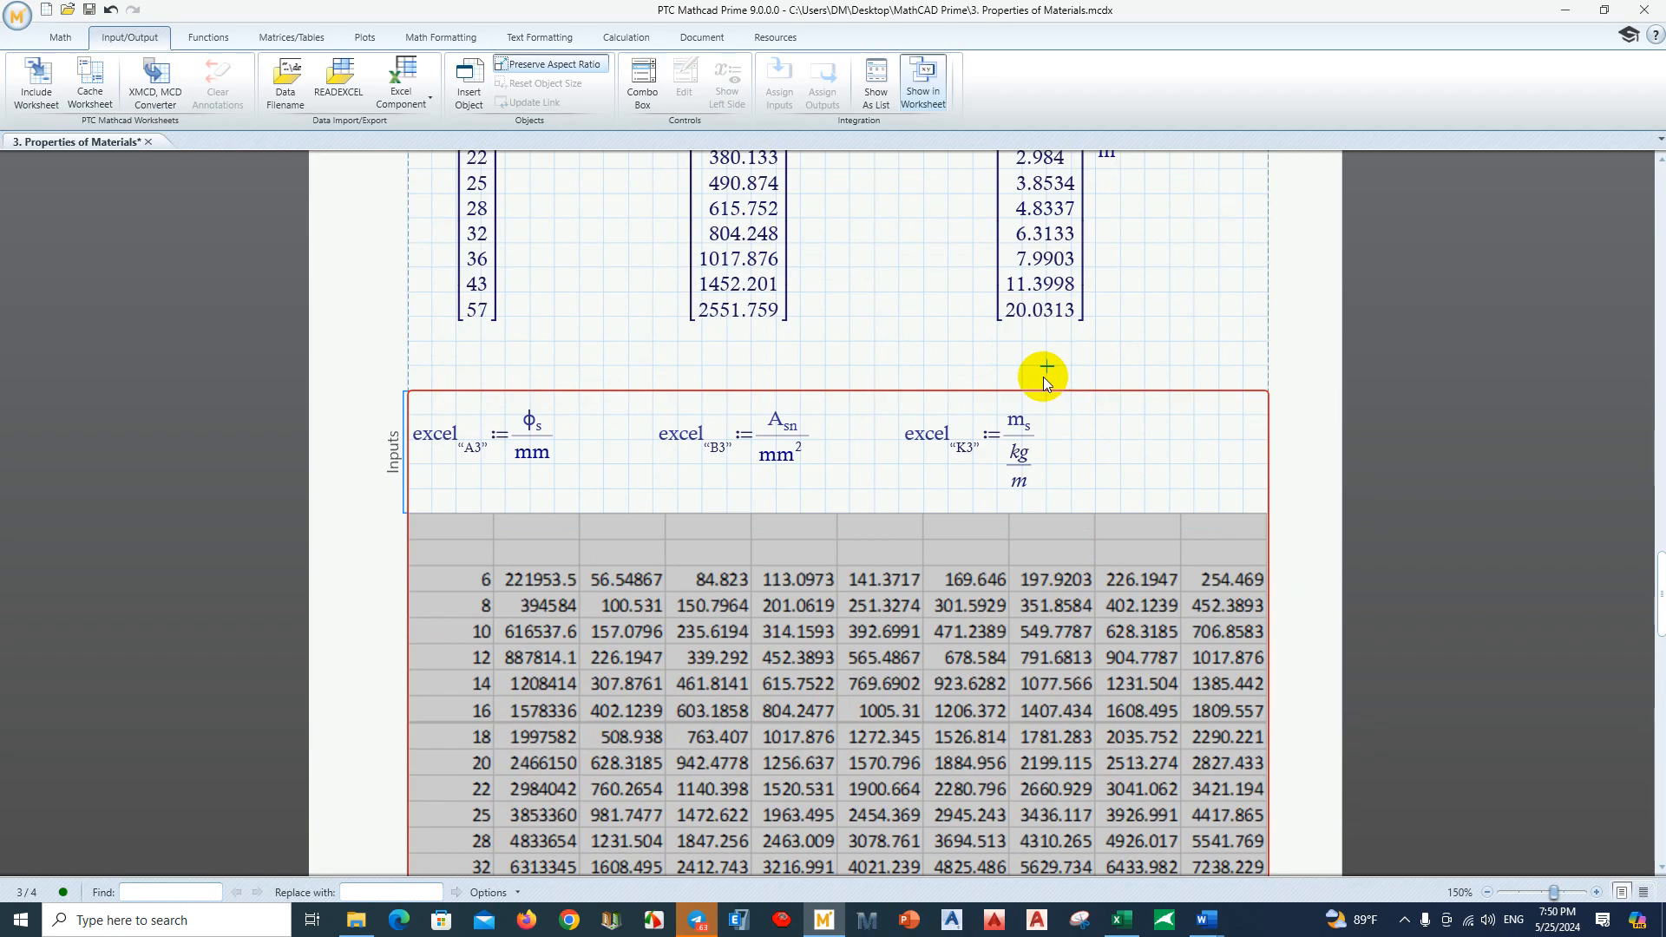
double_click(752, 669)
click(795, 452)
click(685, 278)
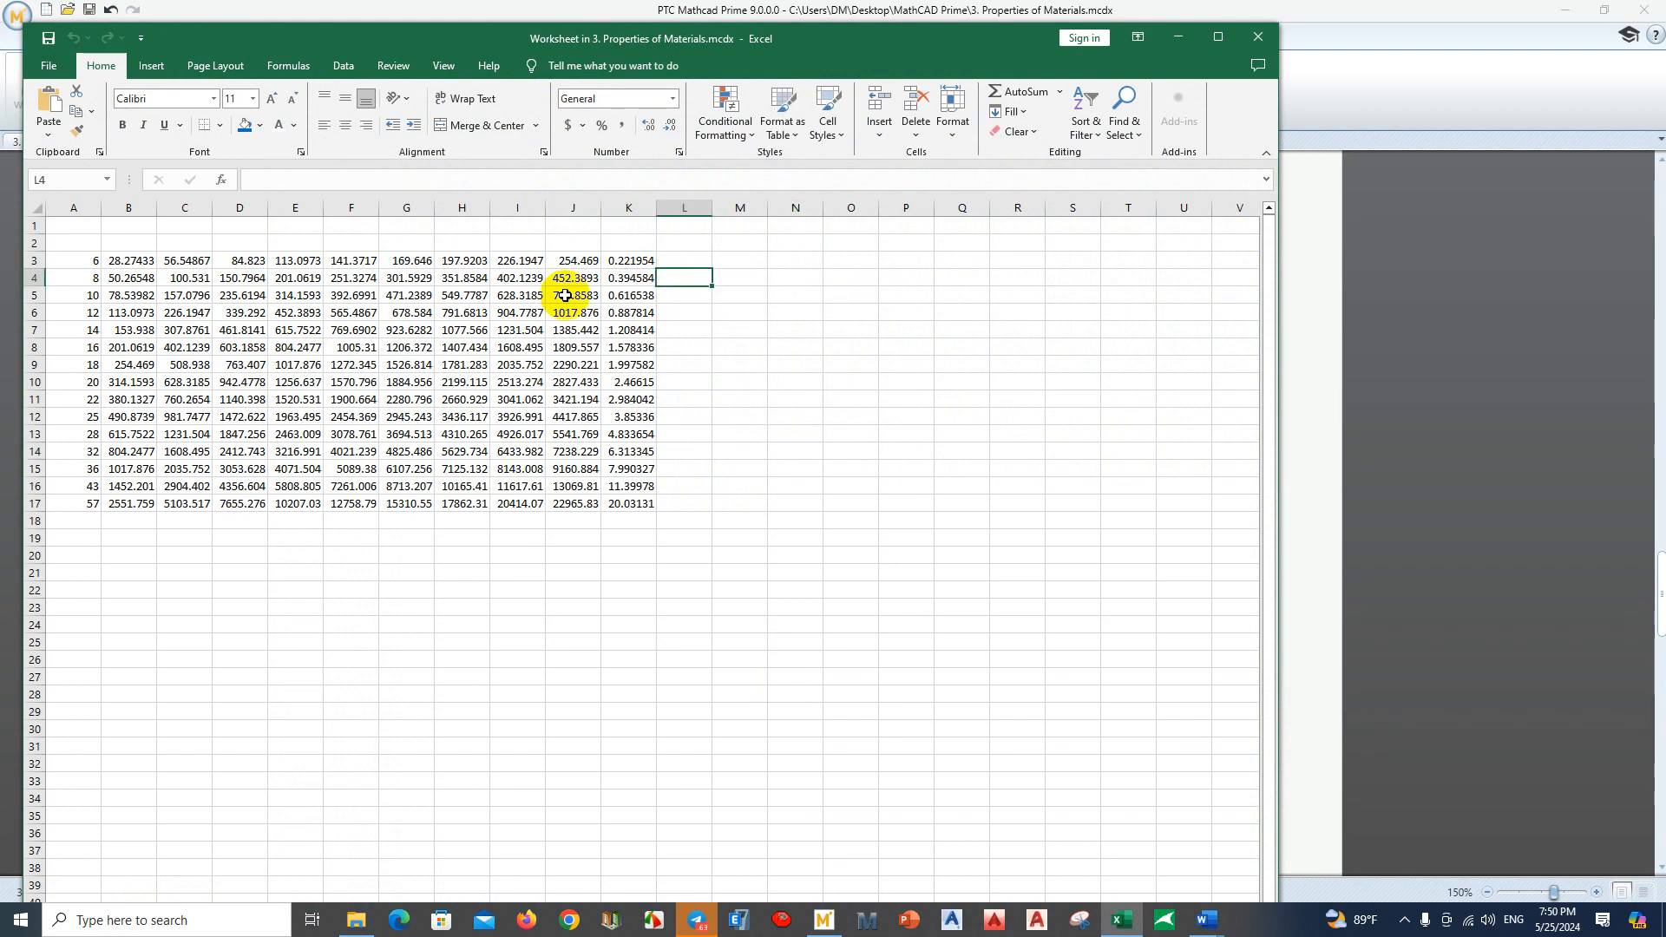
click(1218, 37)
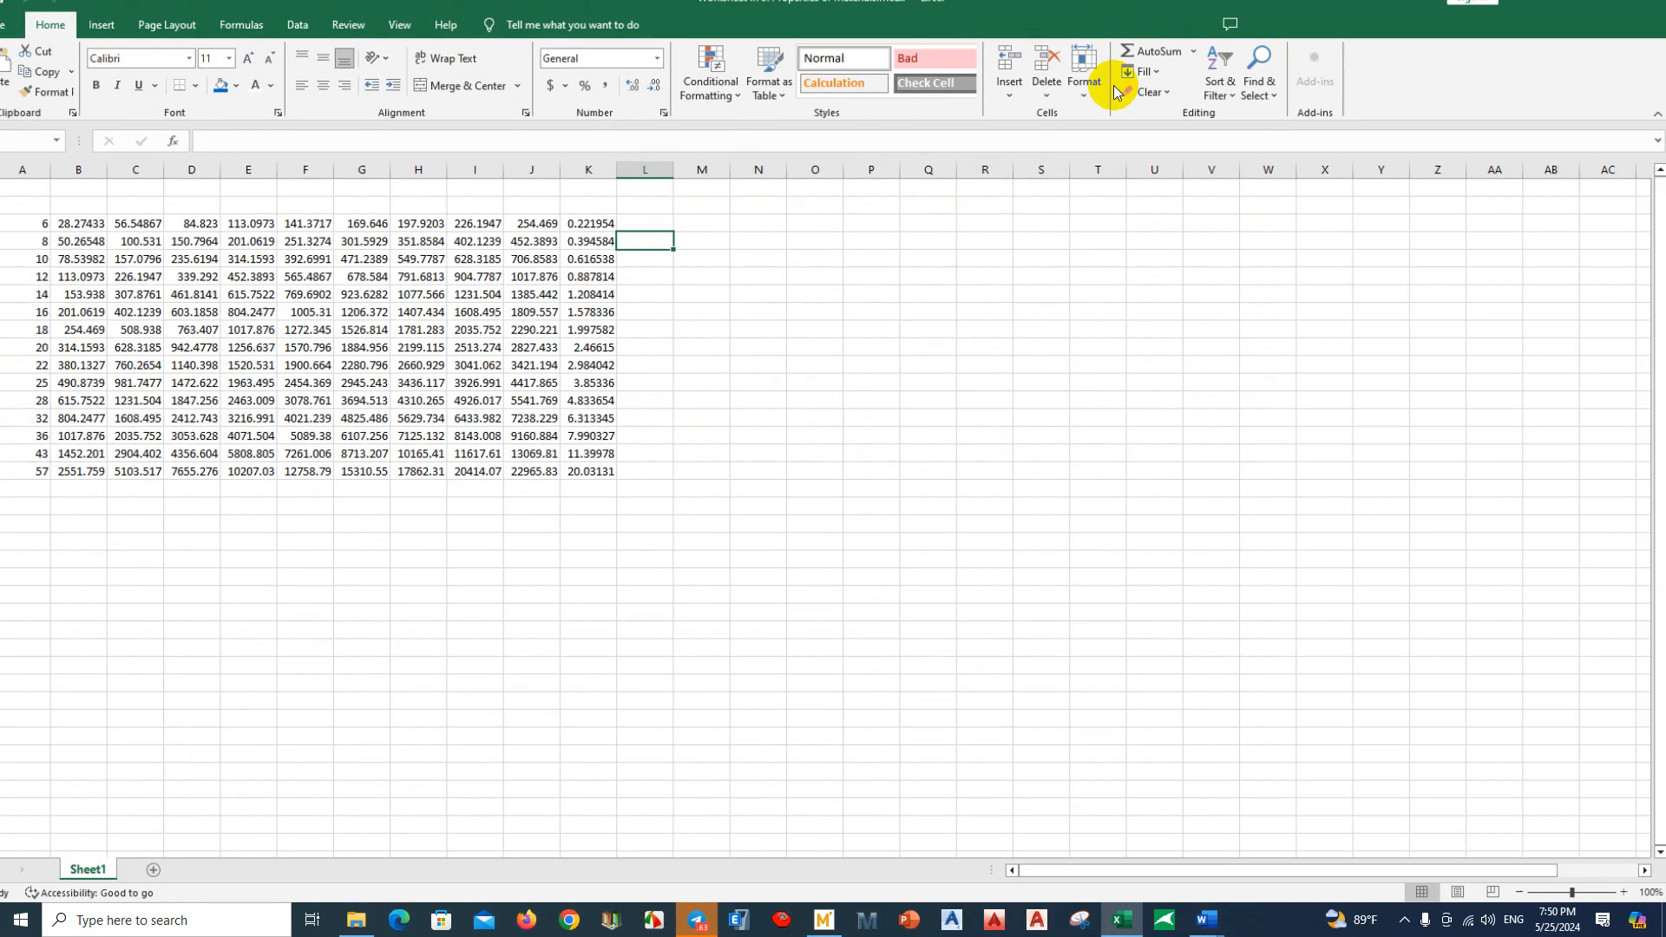
ctrl+scroll(511, 474, up, 2)
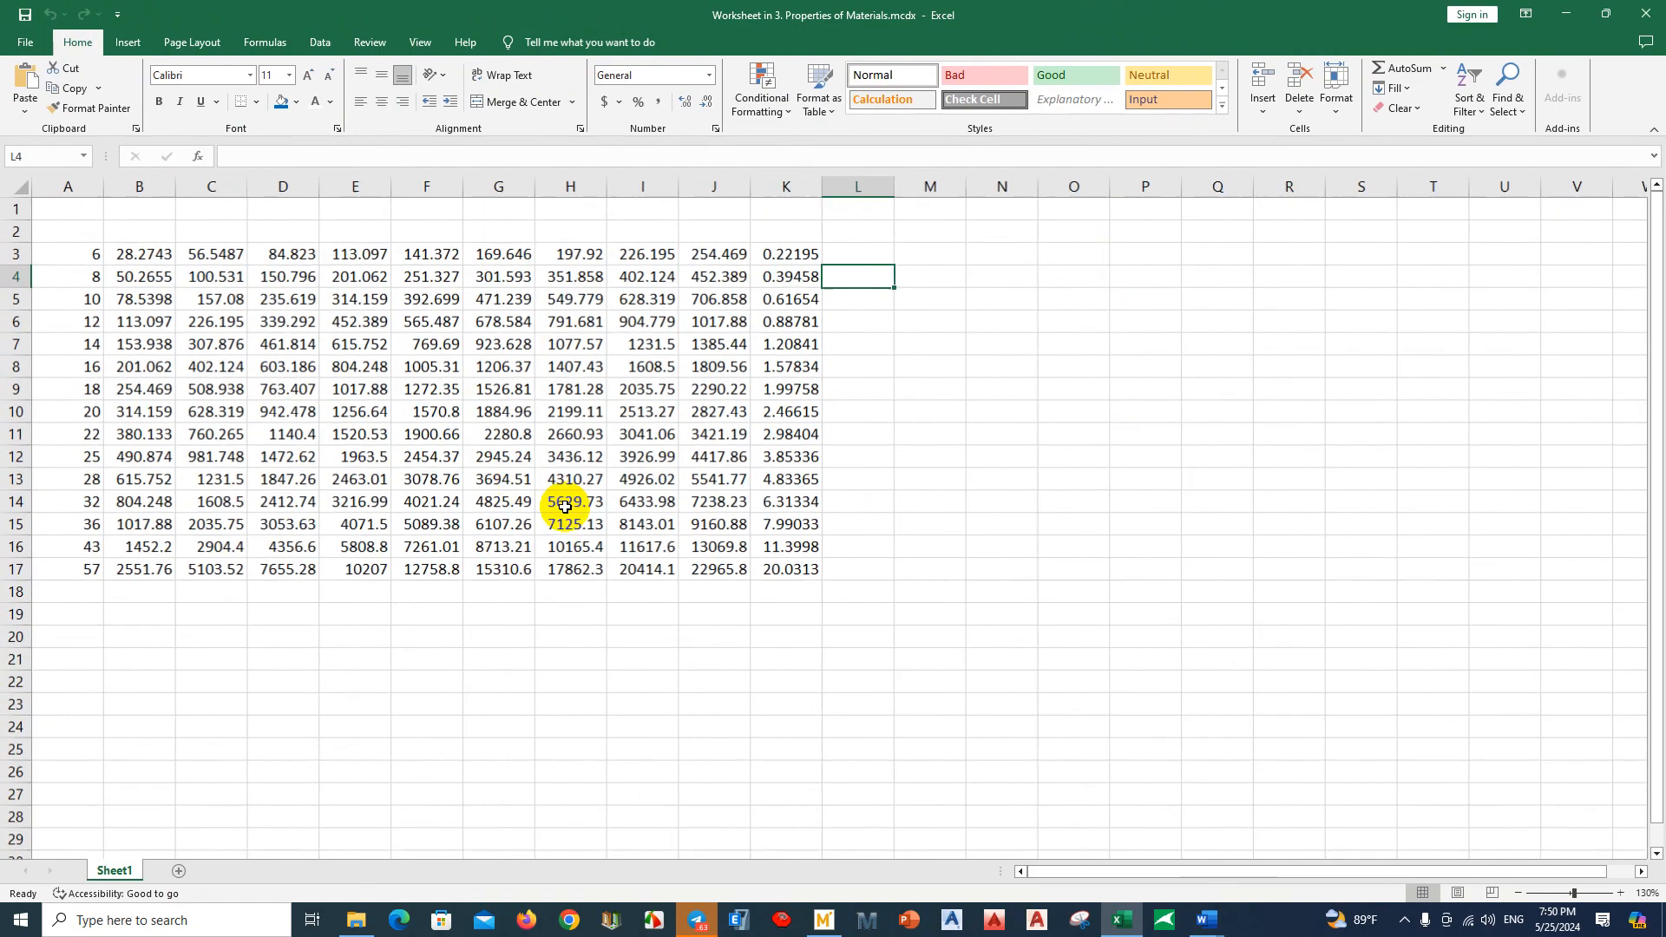
Step: Apply all borders to the table range A1:K17
drag(791, 570, 34, 212)
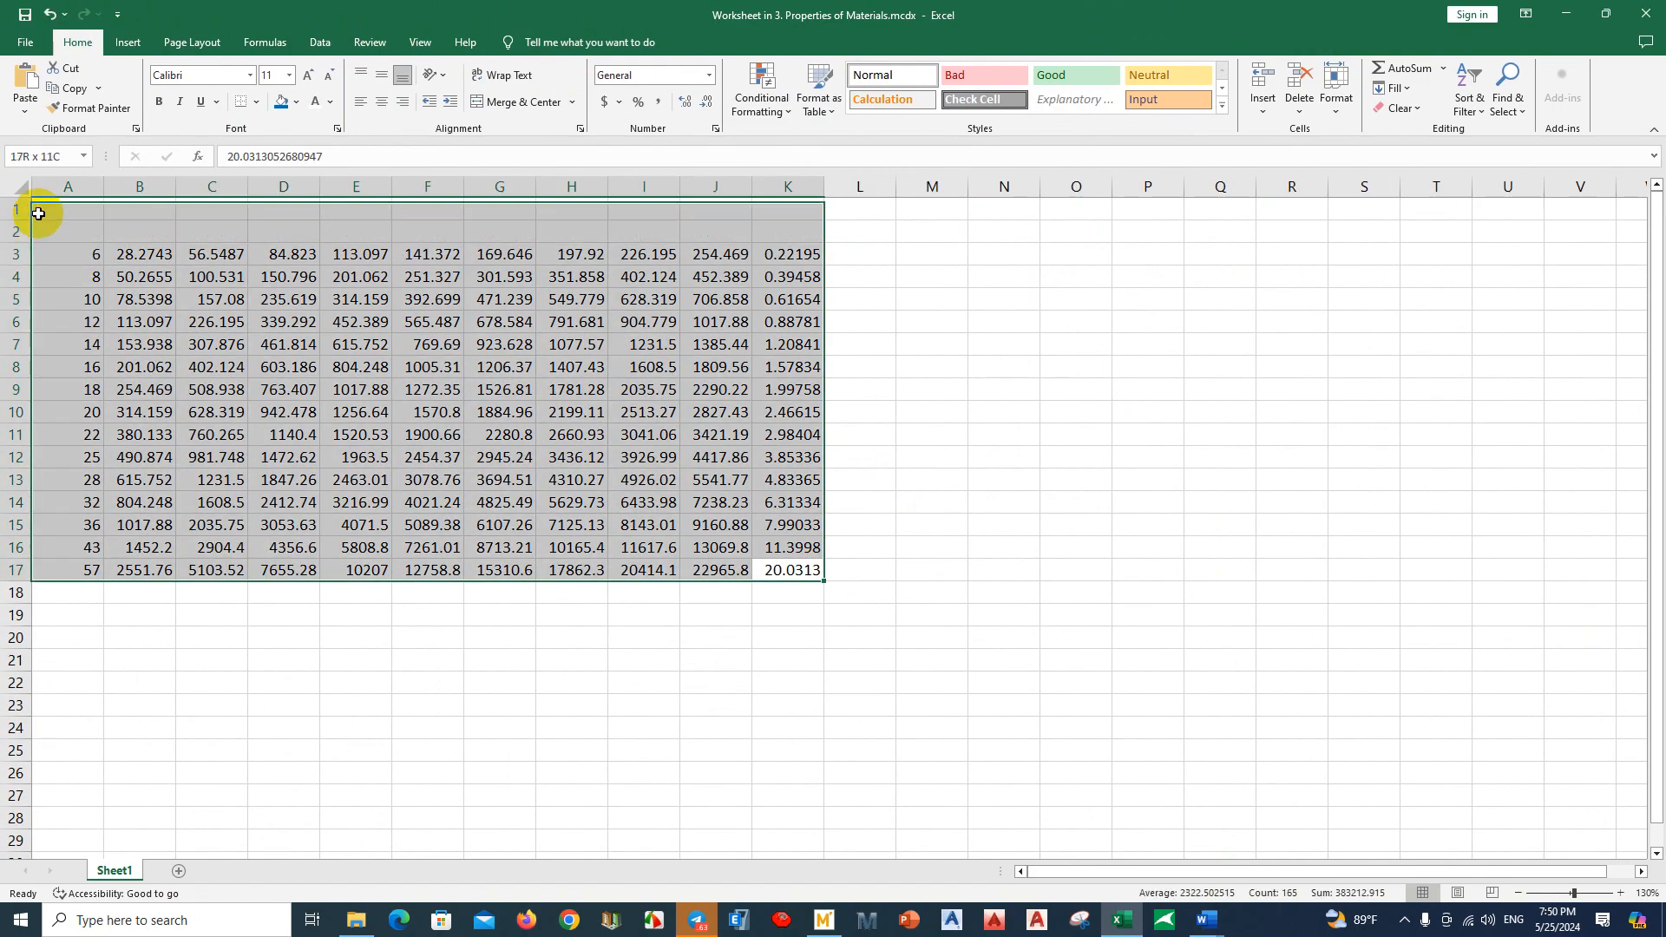
click(256, 102)
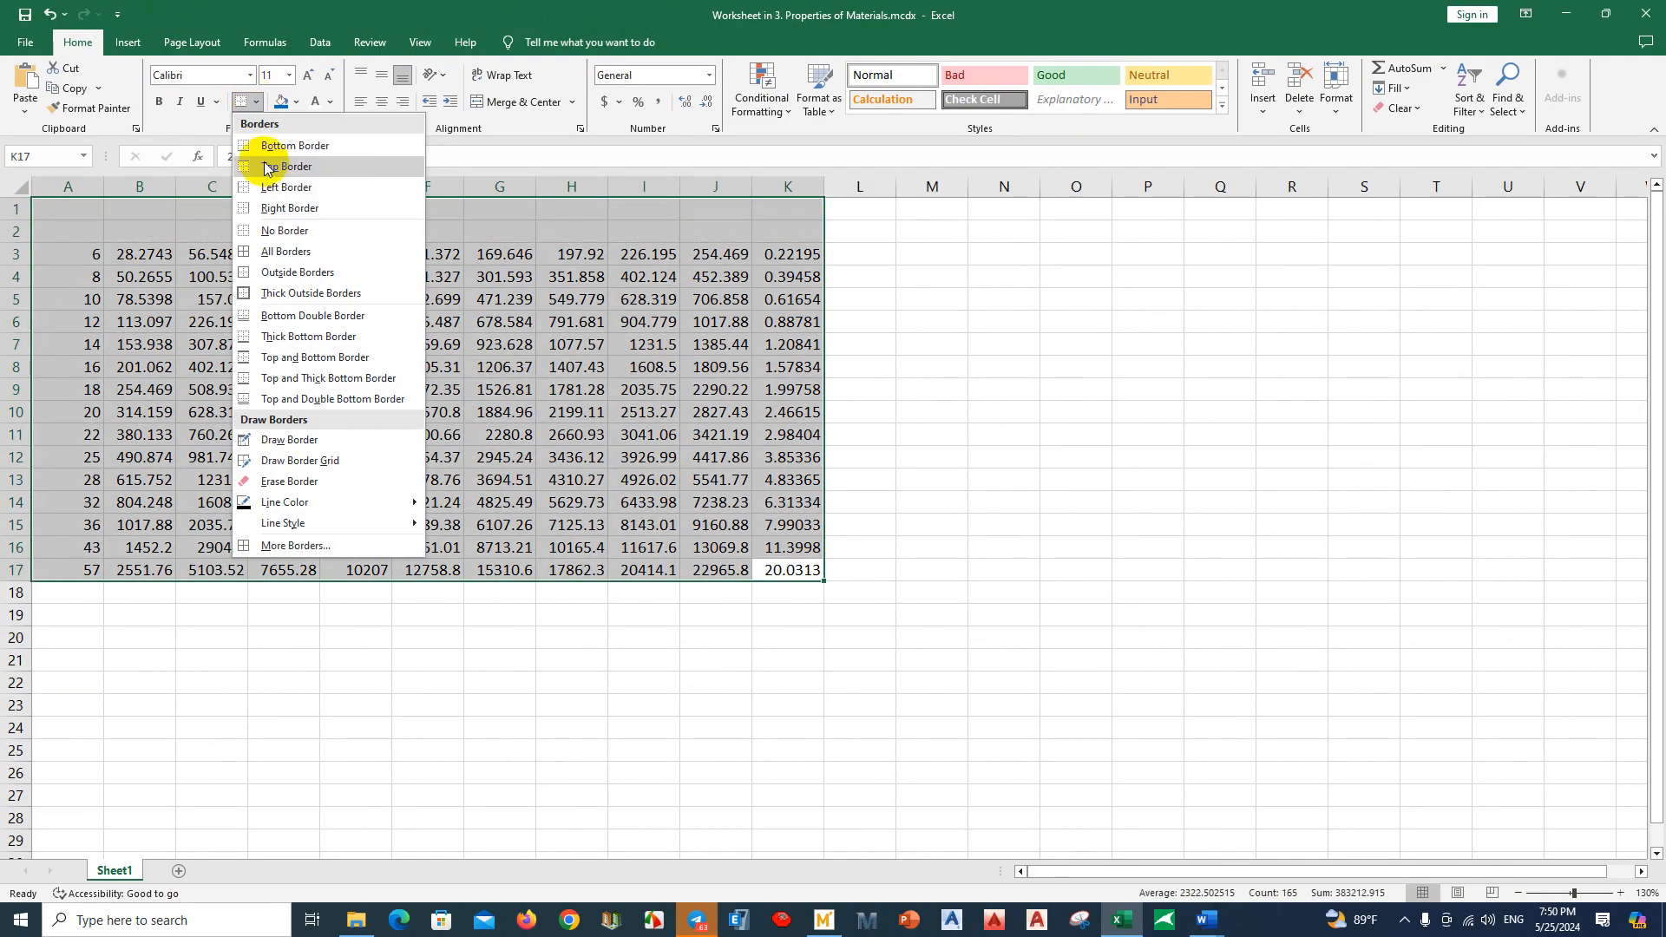
click(274, 250)
click(441, 391)
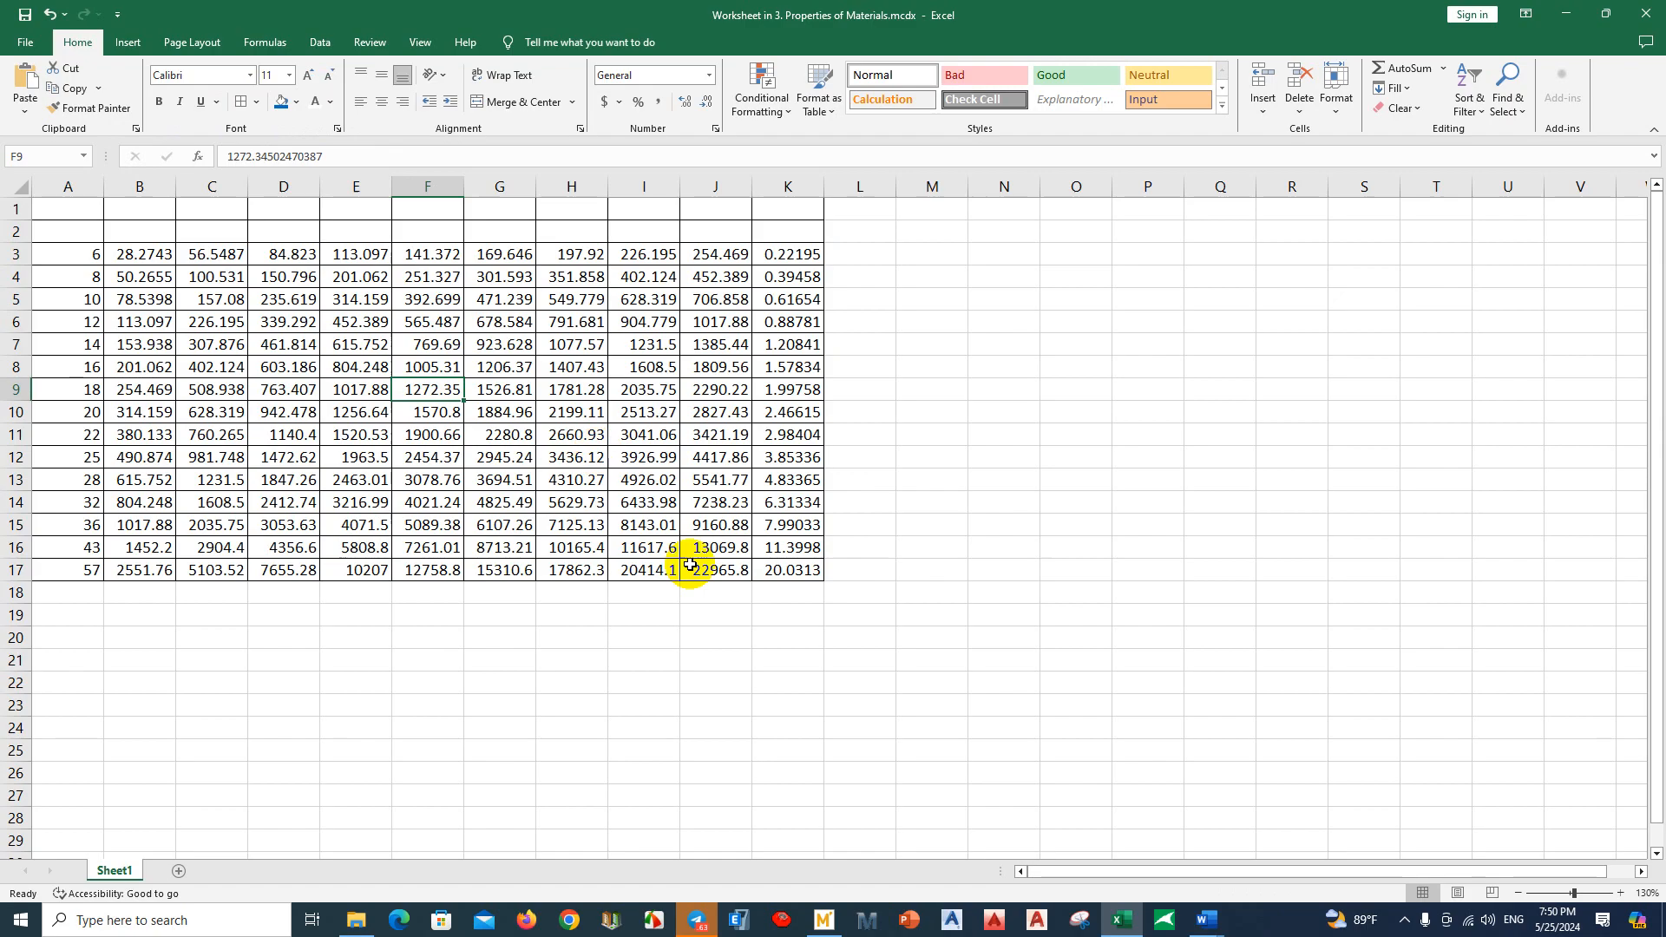
Step: Centre the cells A1:K17 horizontally and vertically and set their font to Calisto MT
drag(768, 570, 4, 190)
click(382, 102)
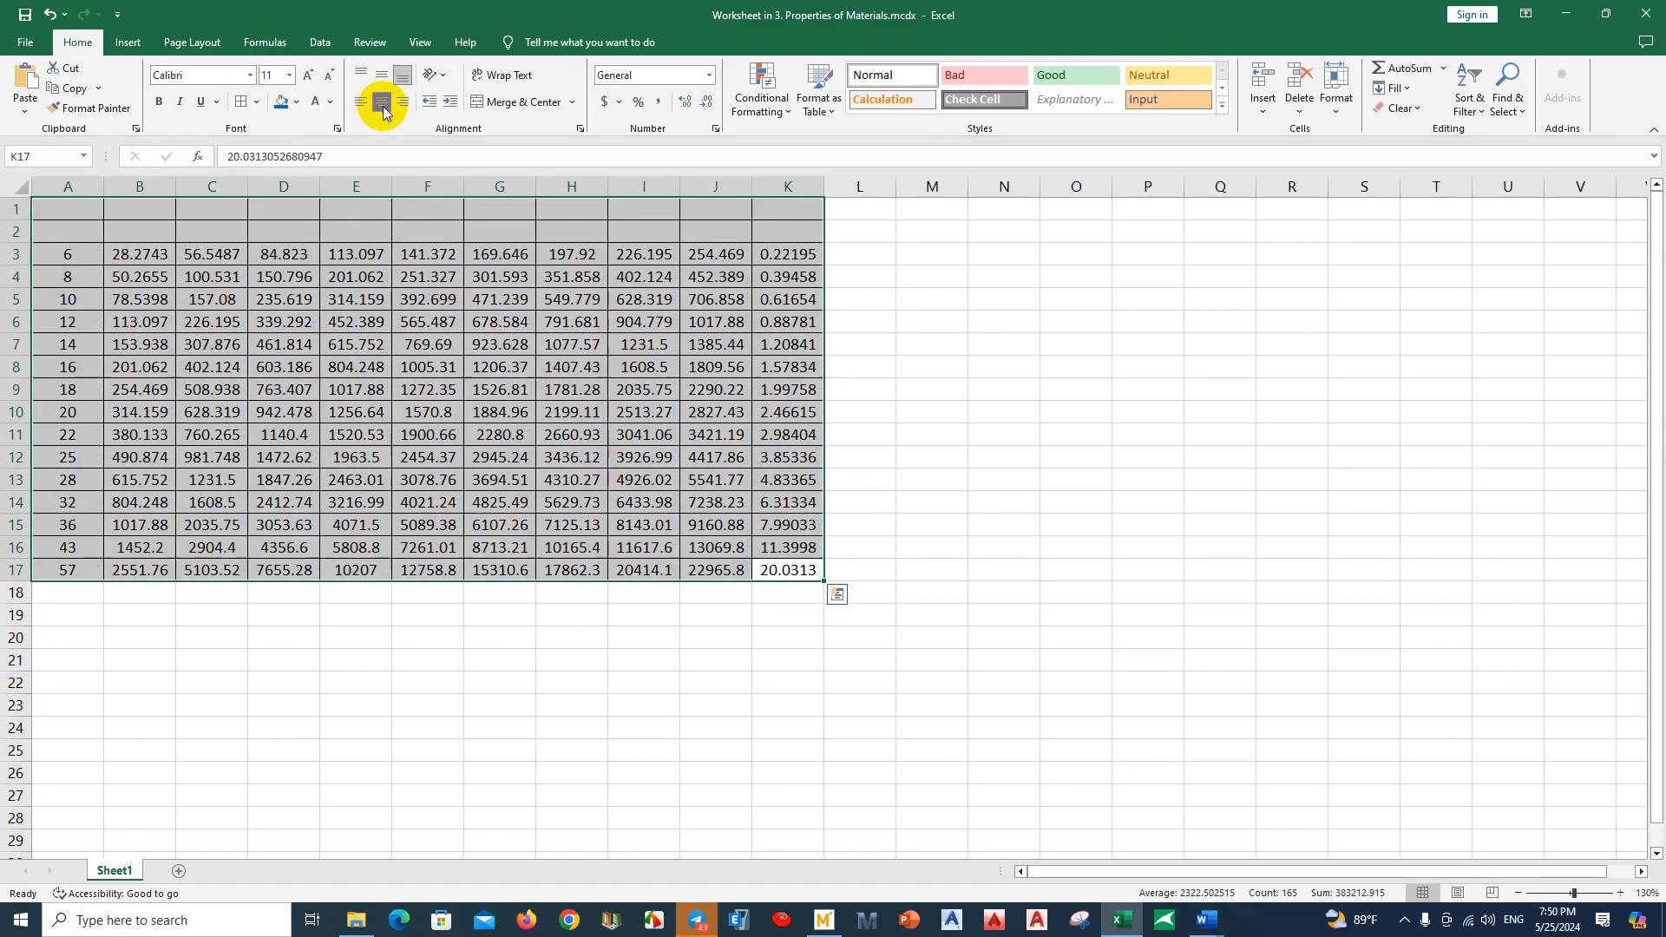
click(382, 75)
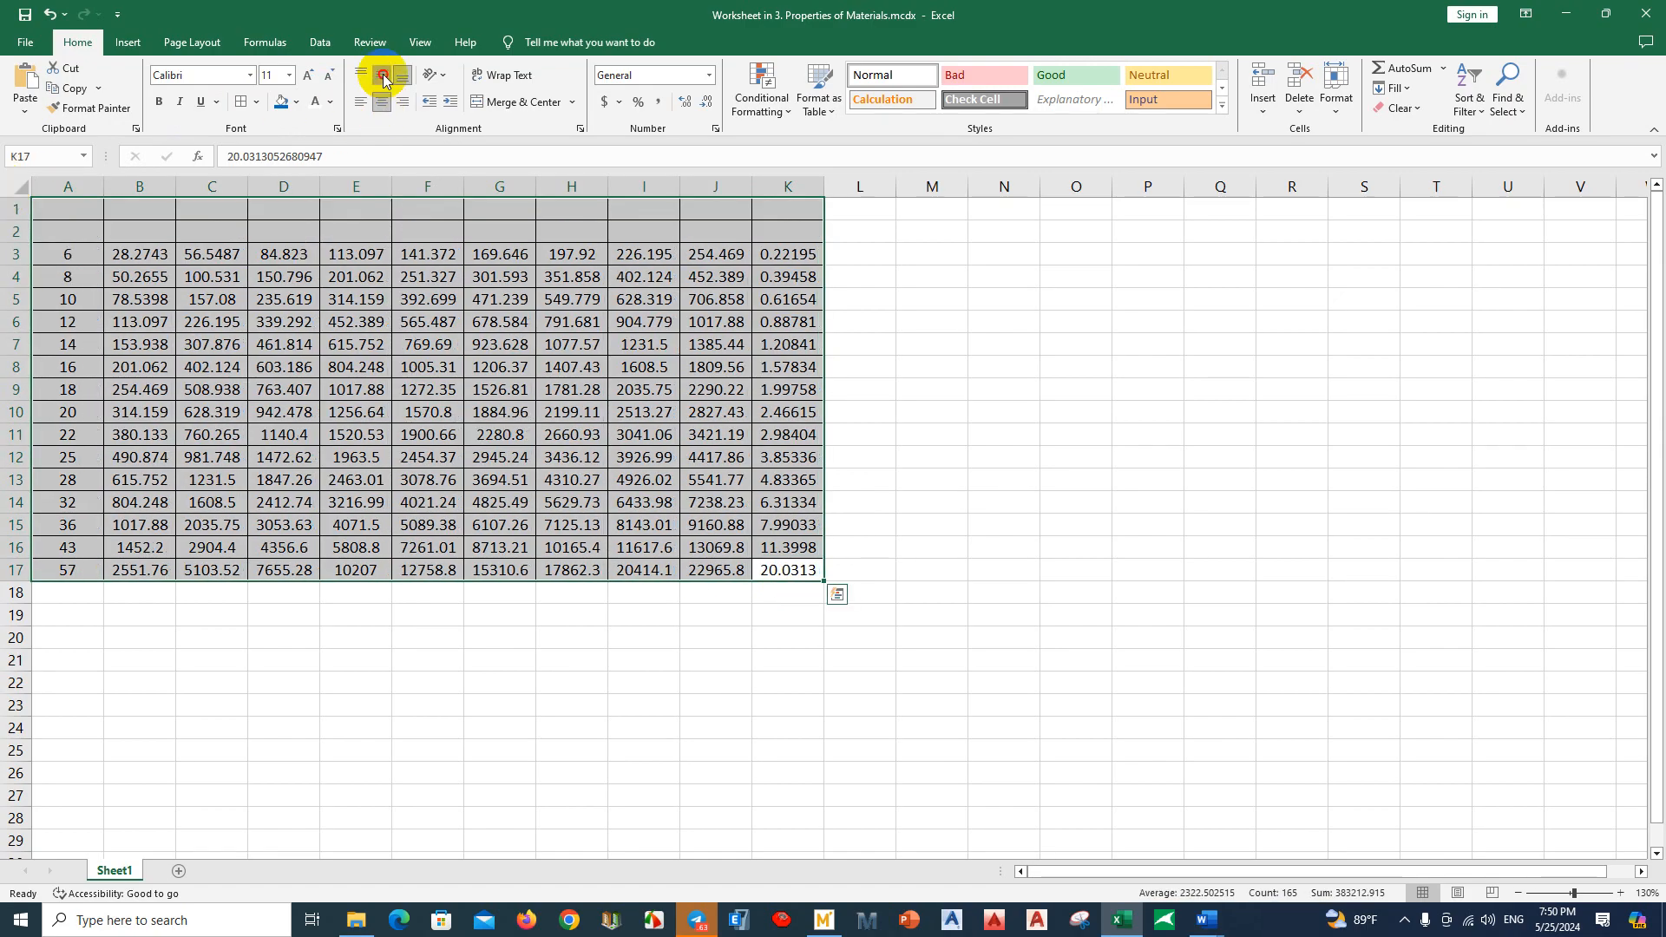
click(248, 78)
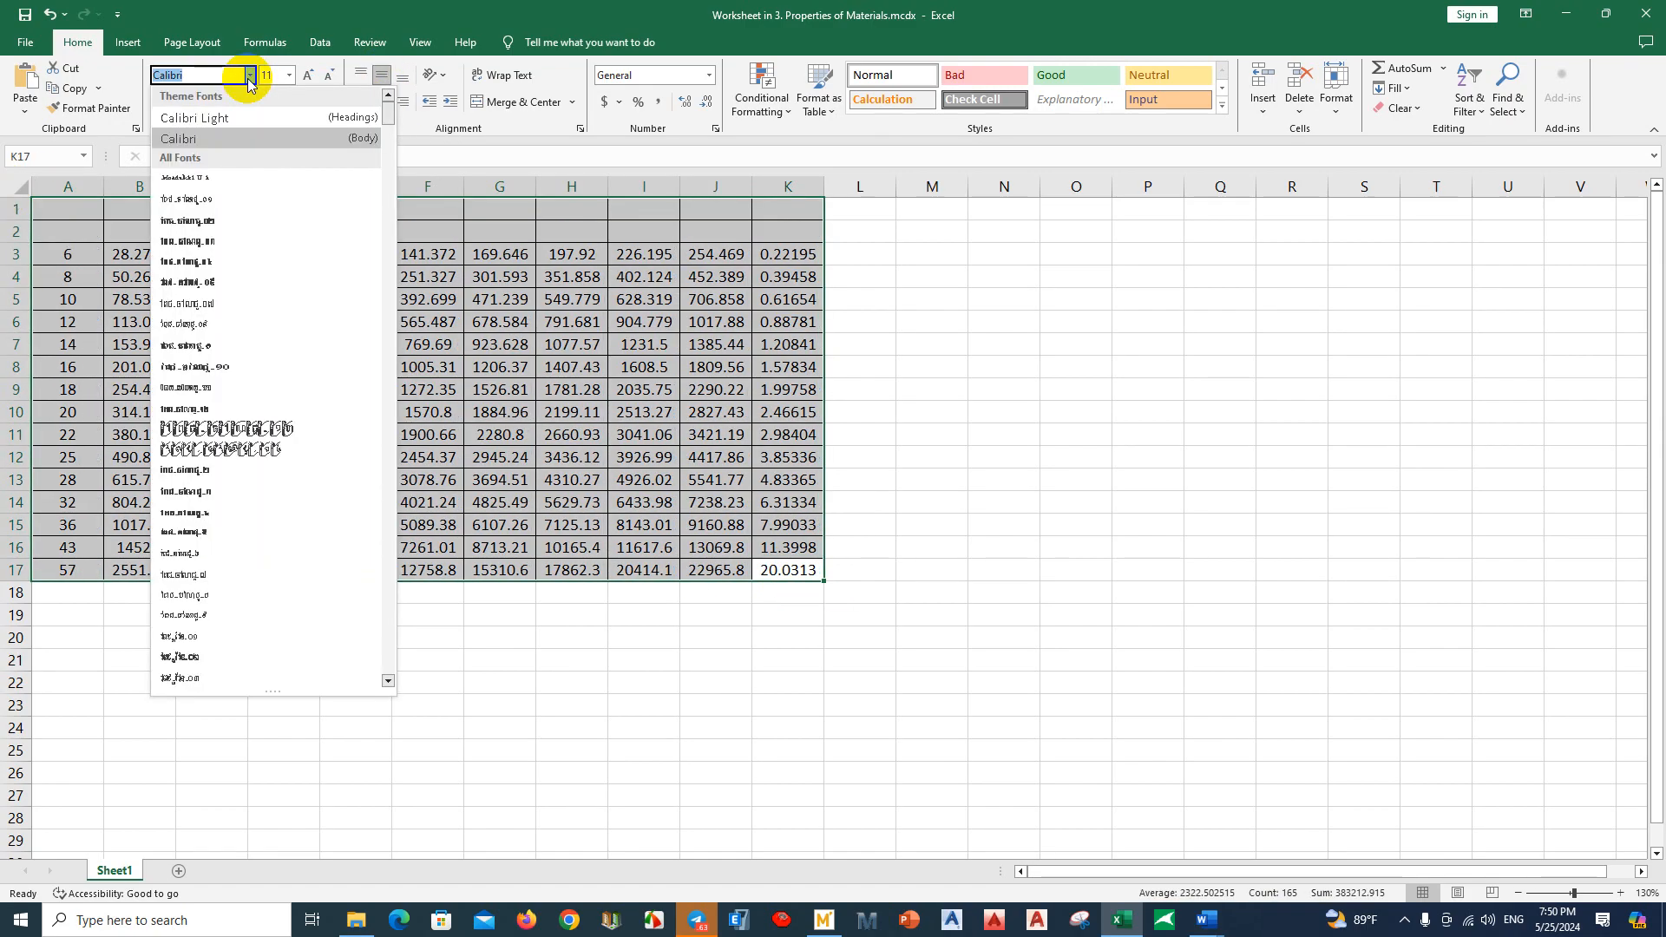
key(Up)
text(s)
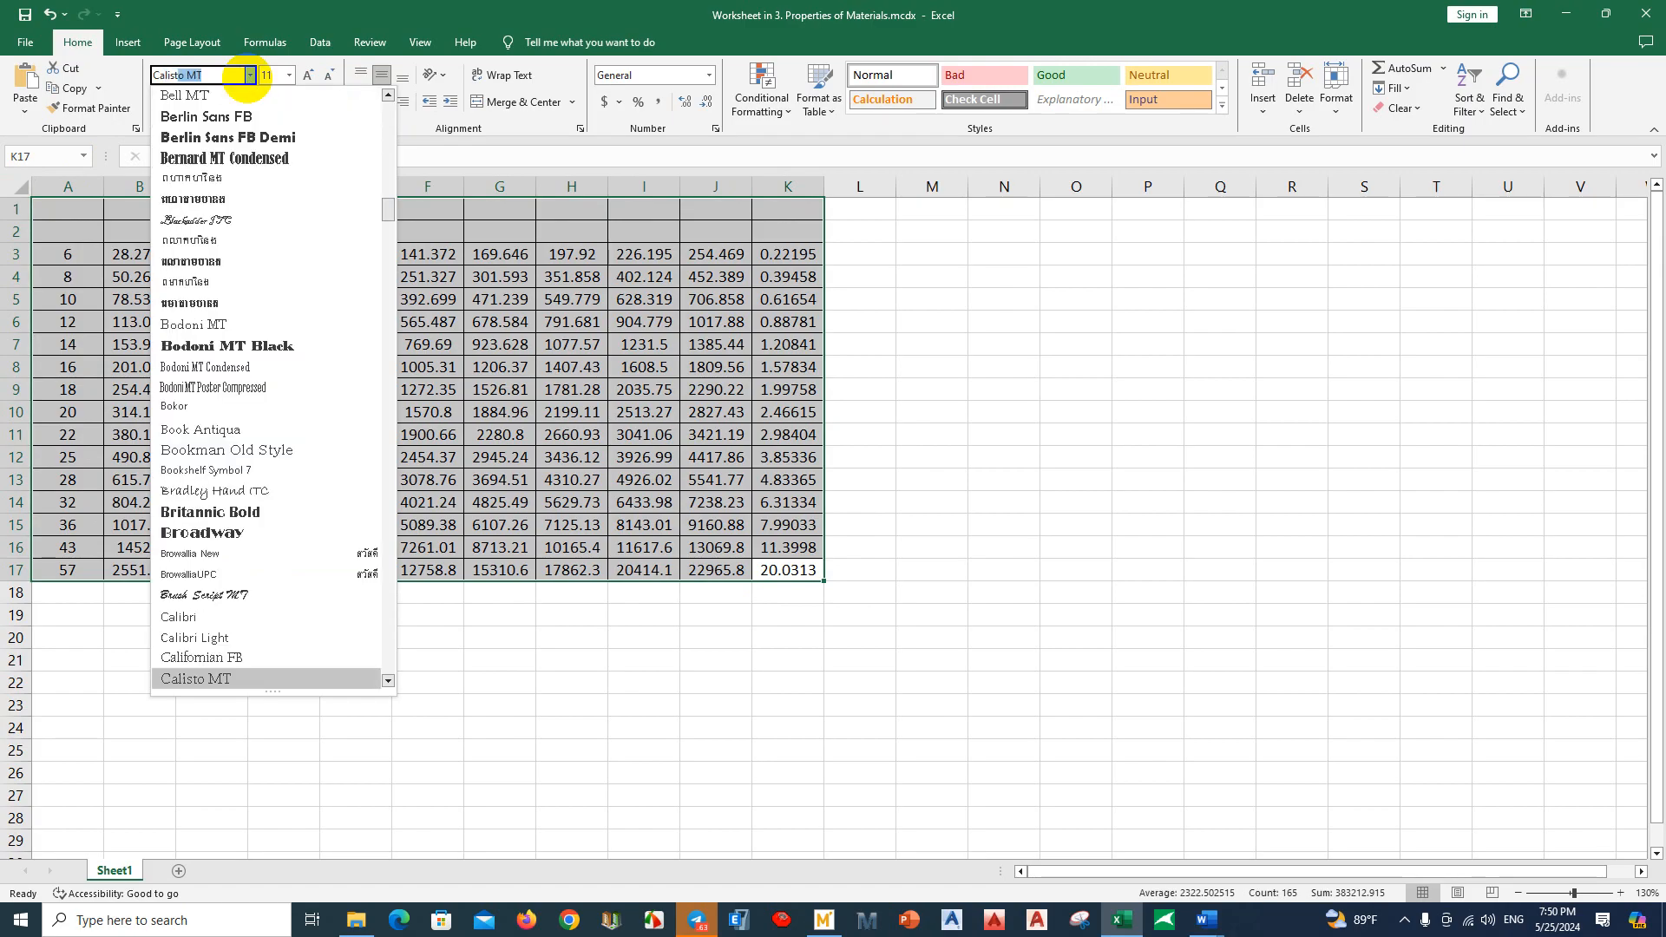
key(Return)
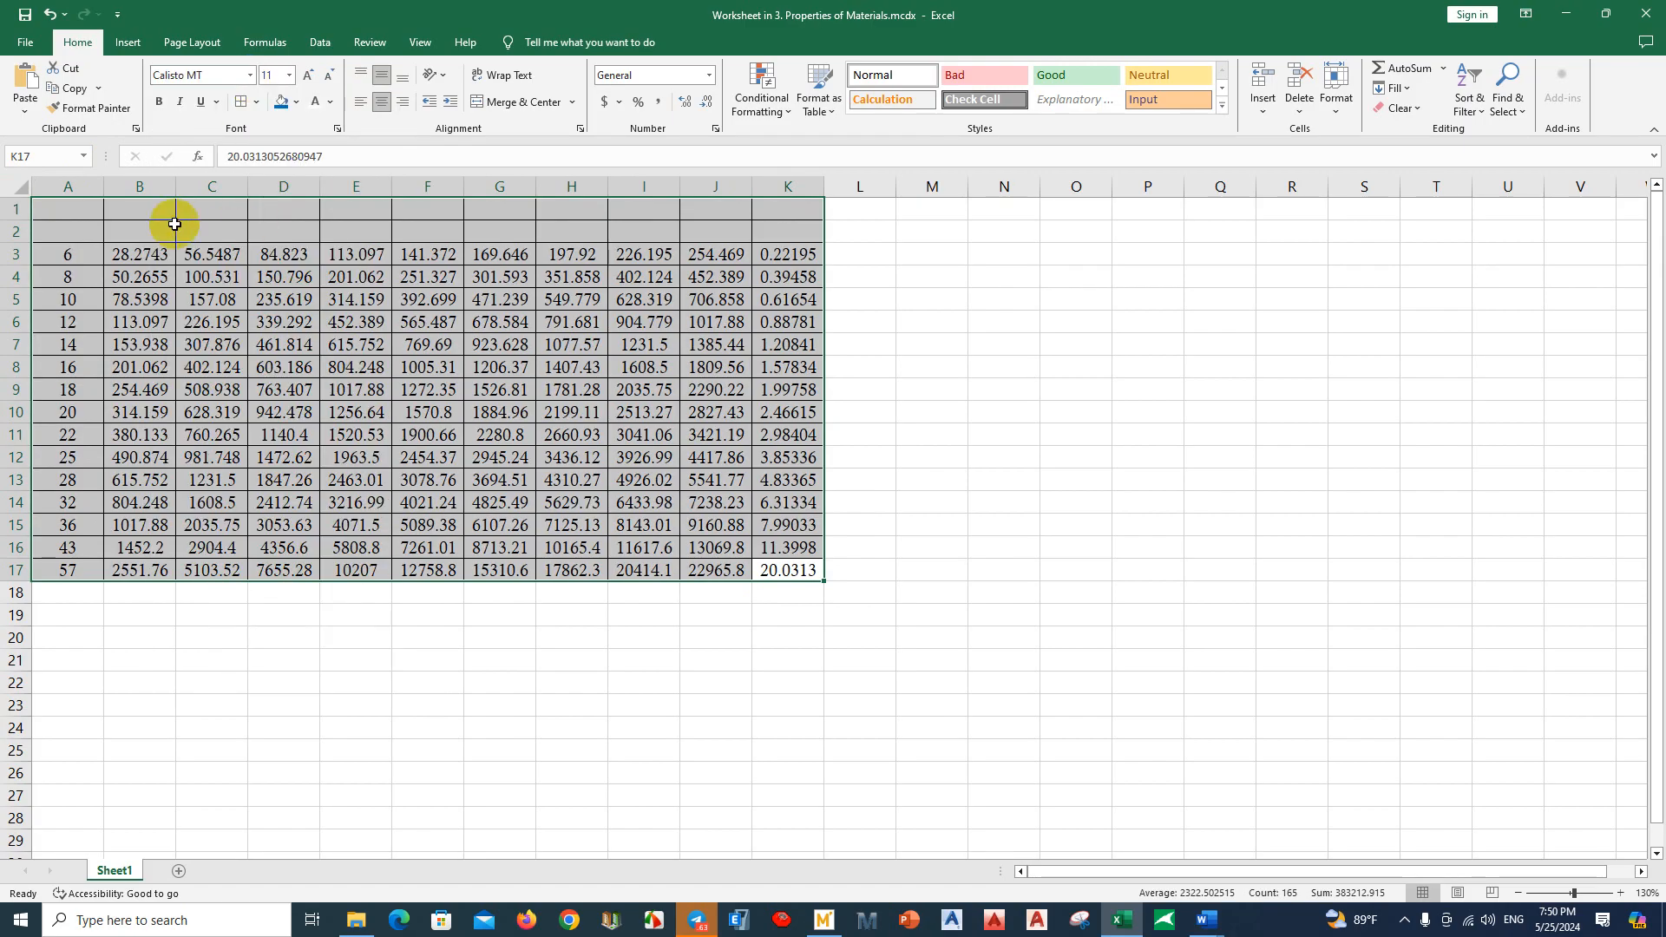
Step: Format the values in B3:K17 to show two decimal places
drag(148, 259, 785, 567)
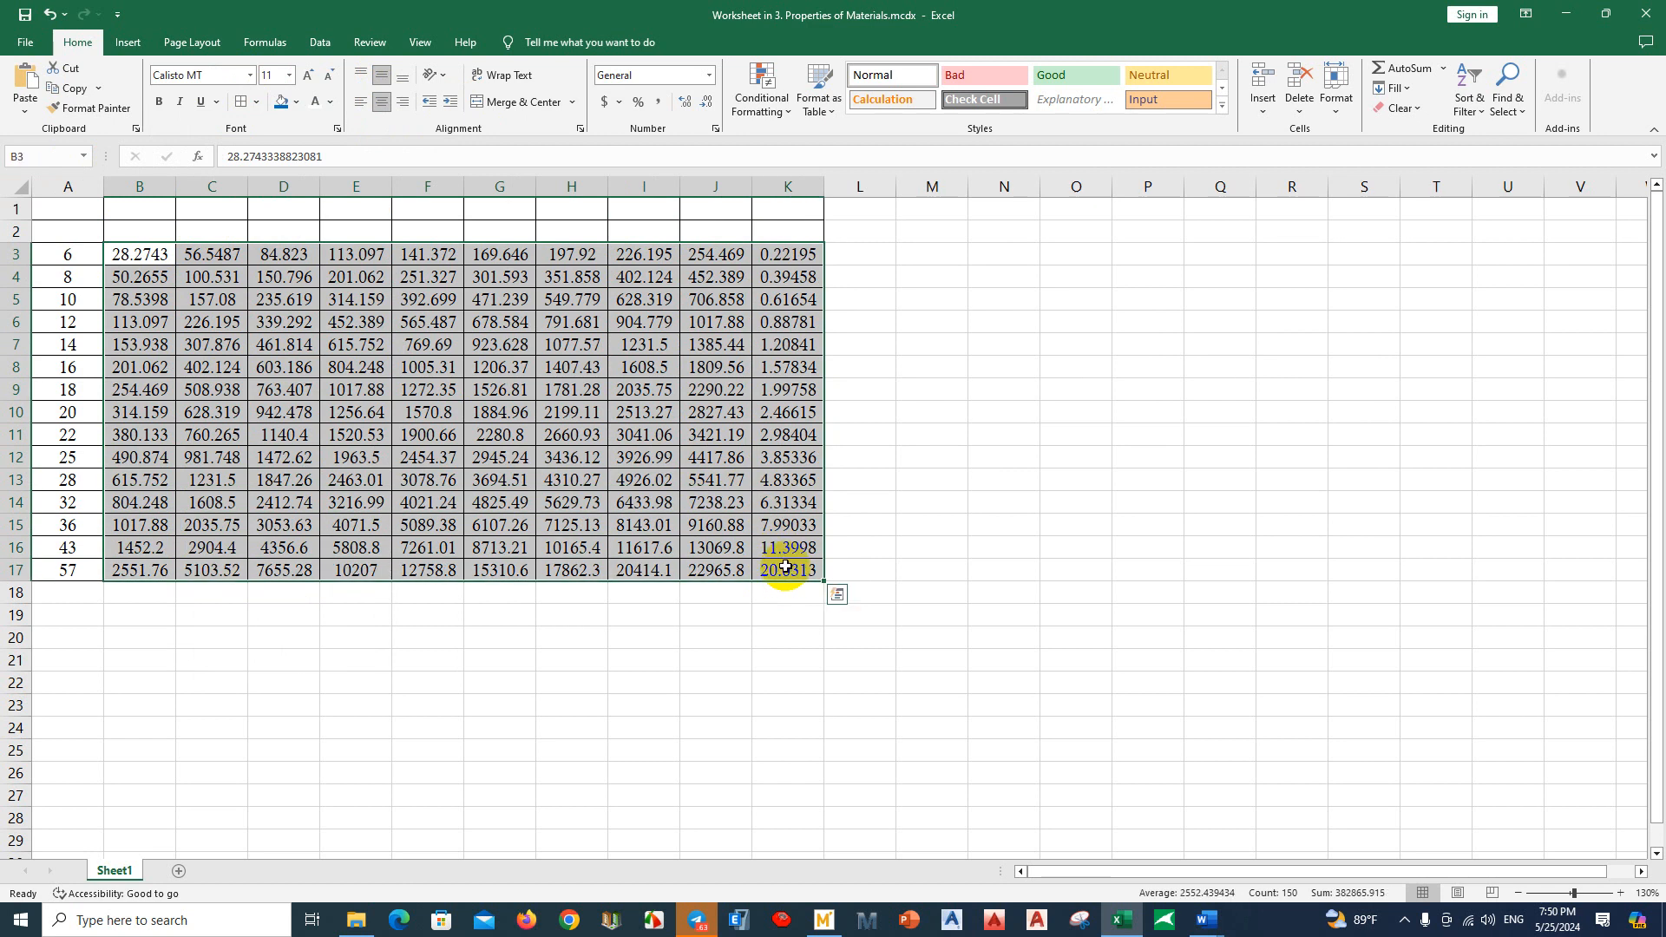
click(699, 102)
click(700, 102)
click(685, 103)
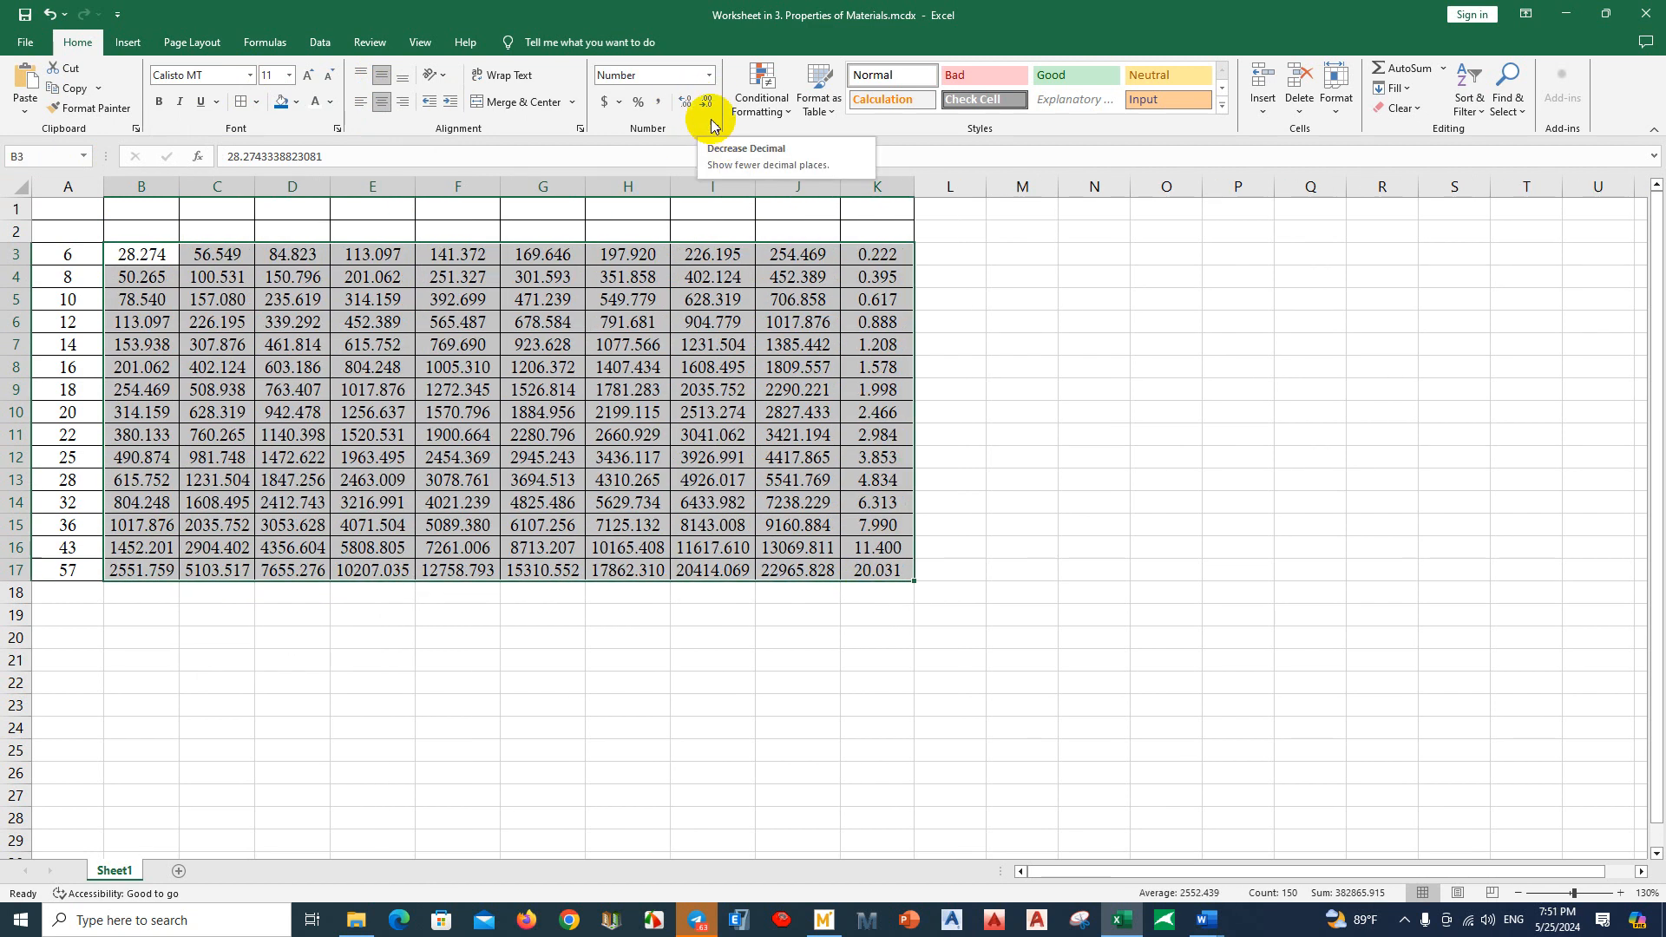
click(699, 104)
click(1012, 392)
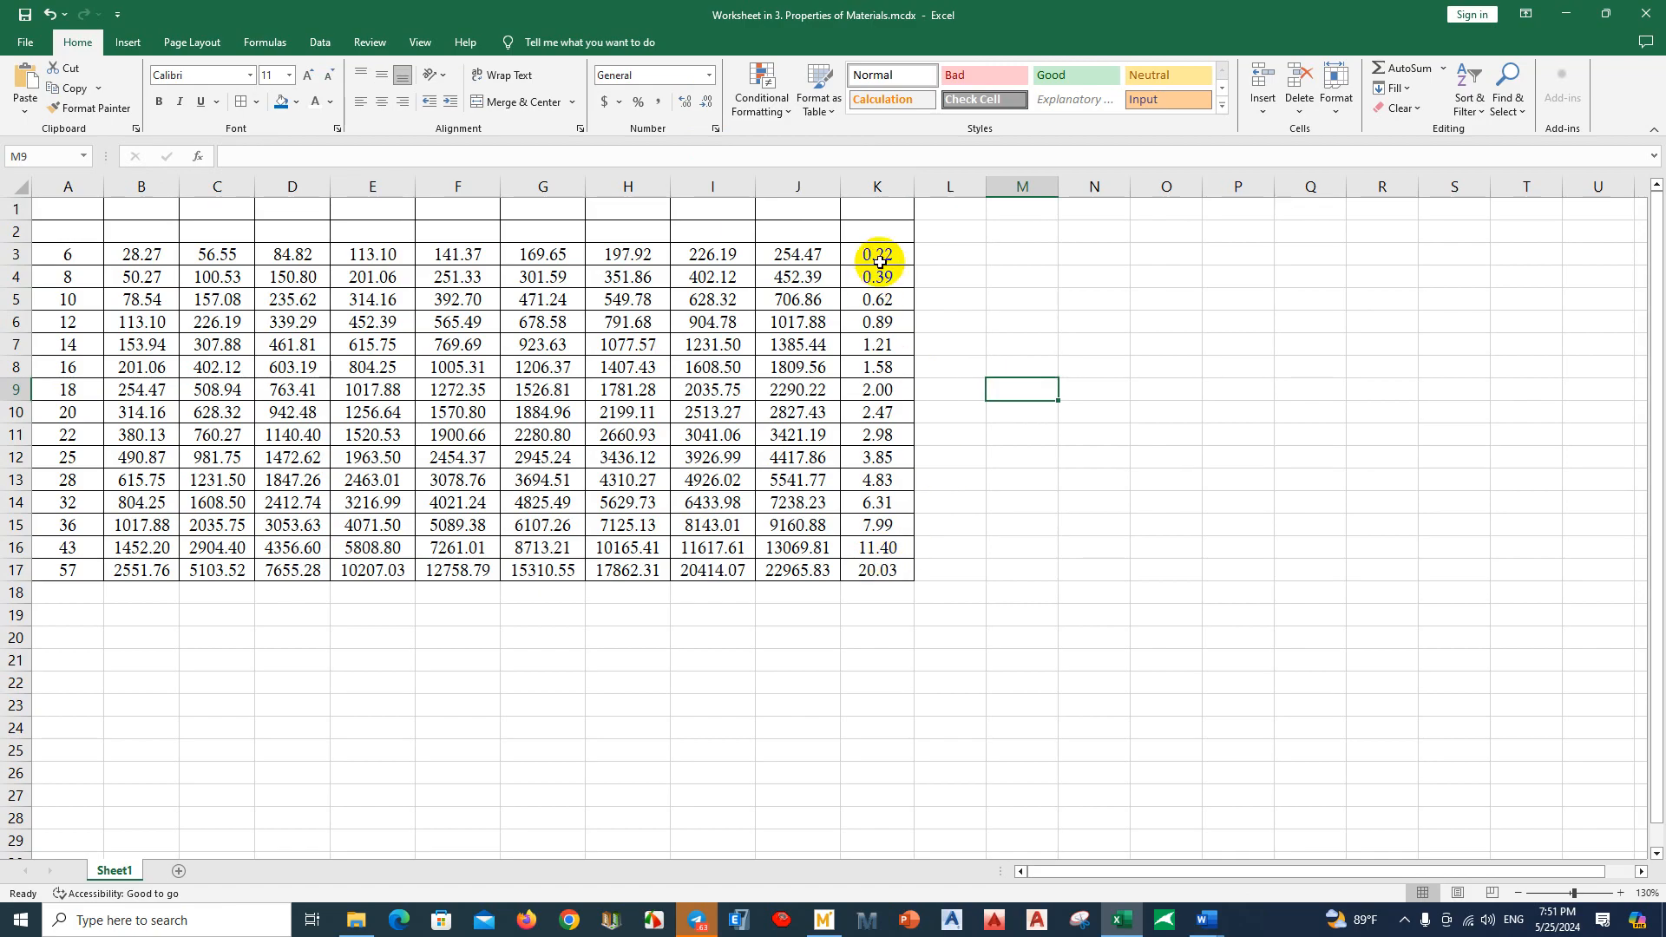
Step: Format the weight values in K3:K17 to show three decimal places
drag(874, 254, 877, 565)
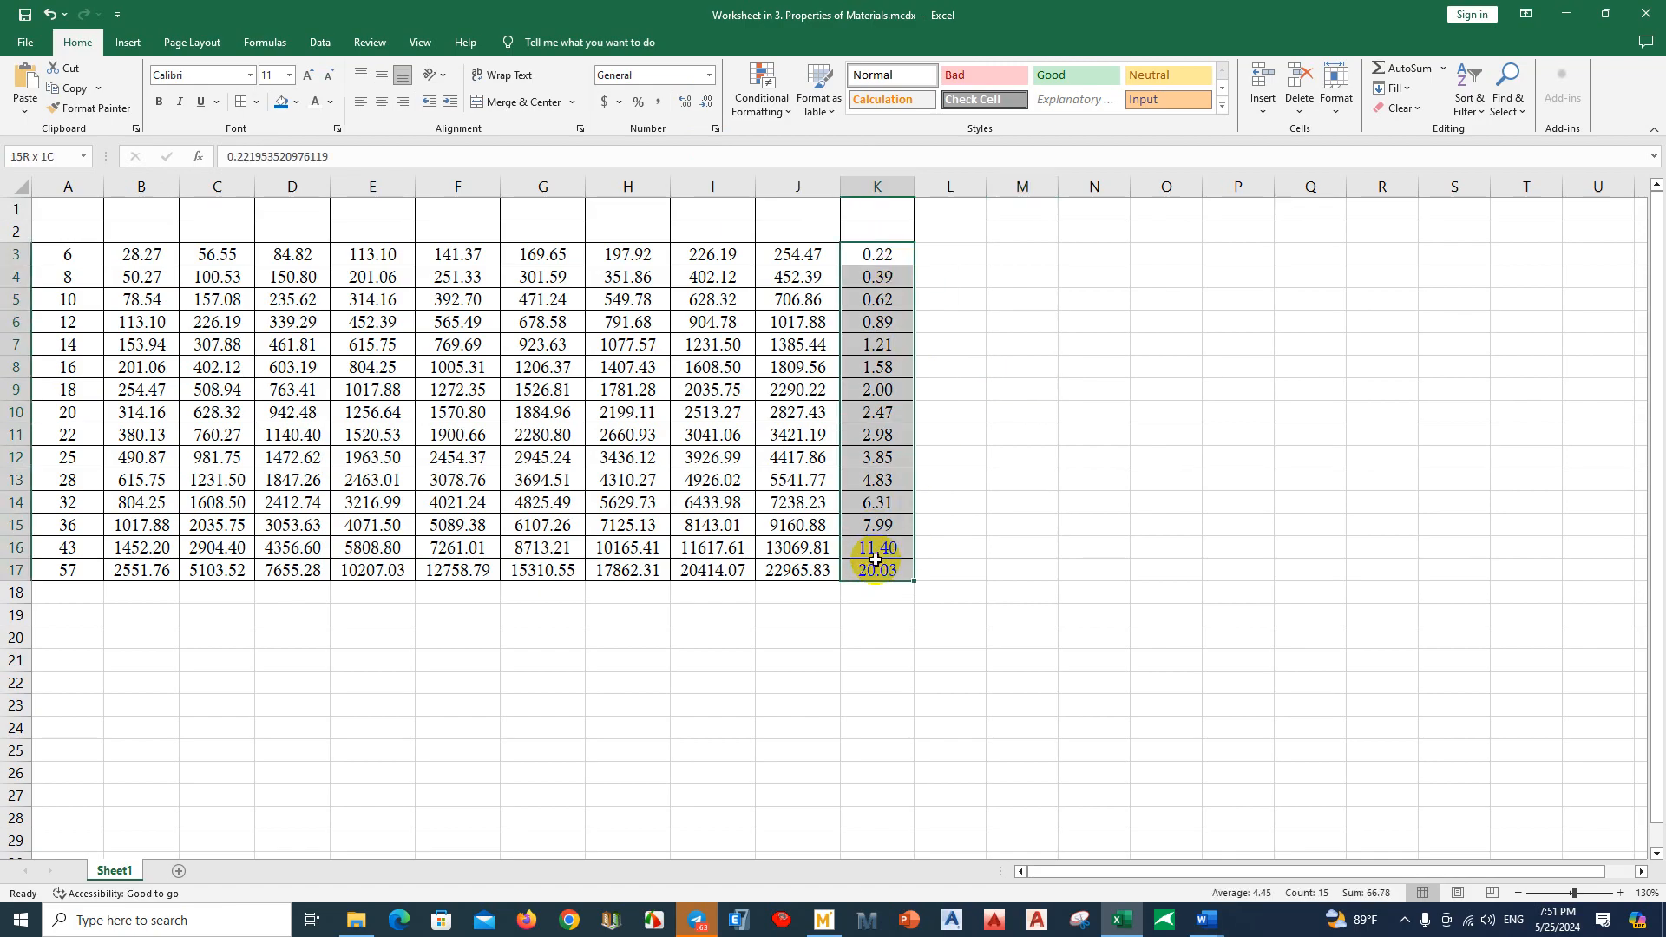
click(702, 102)
click(701, 103)
click(692, 104)
click(693, 105)
click(692, 105)
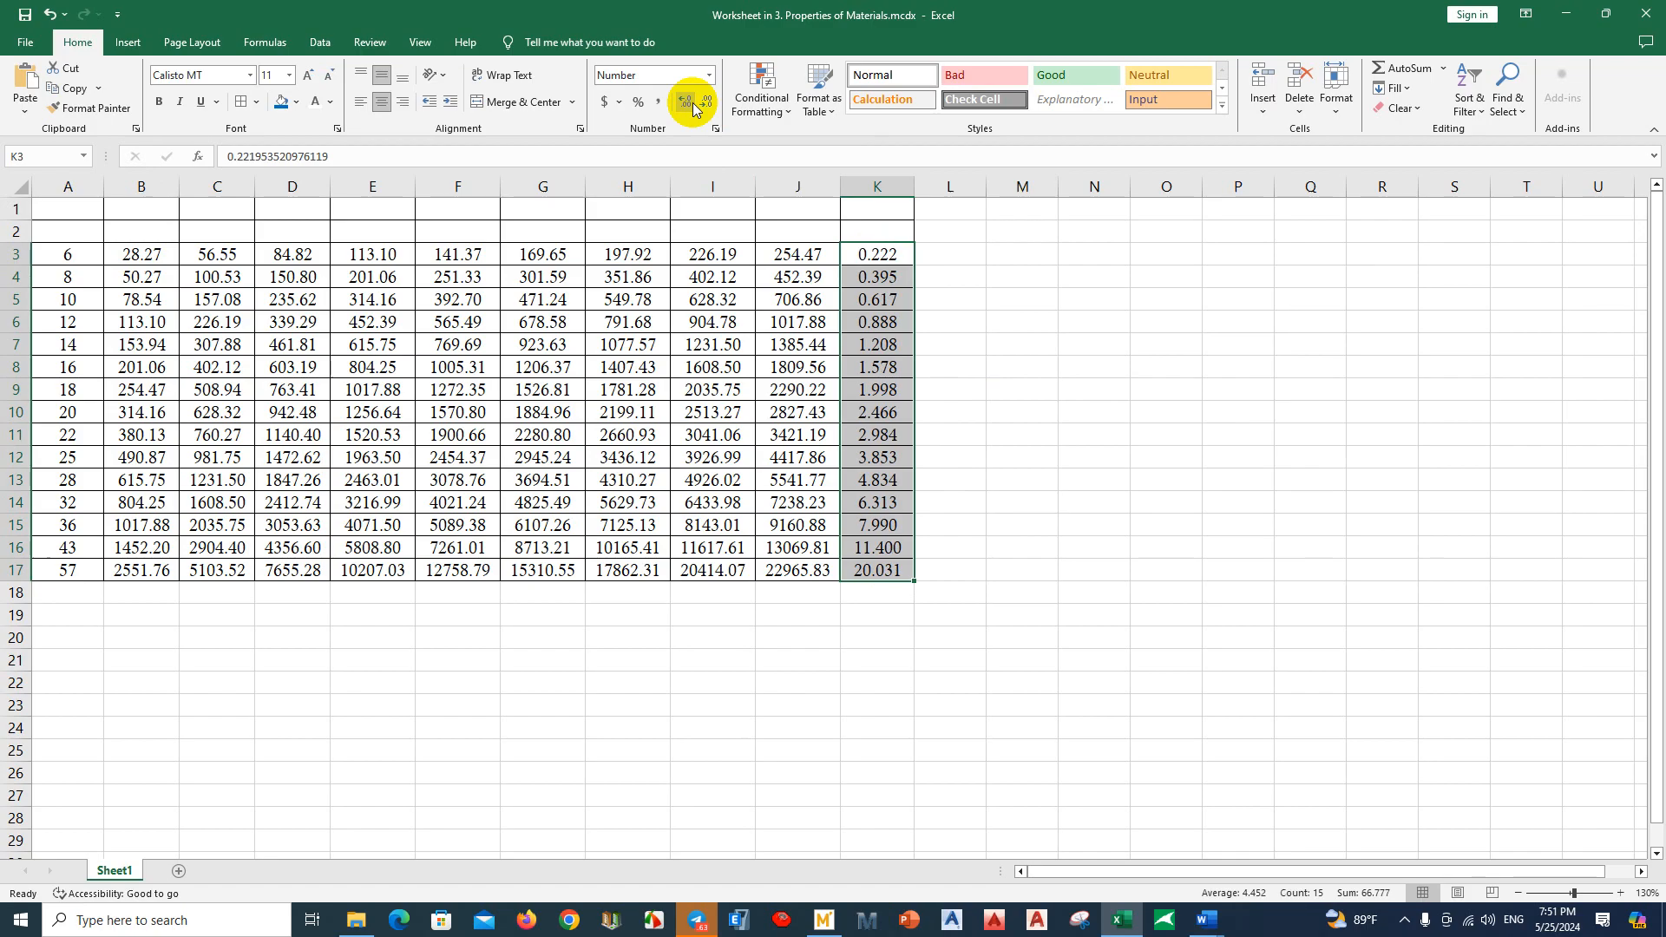
click(1084, 547)
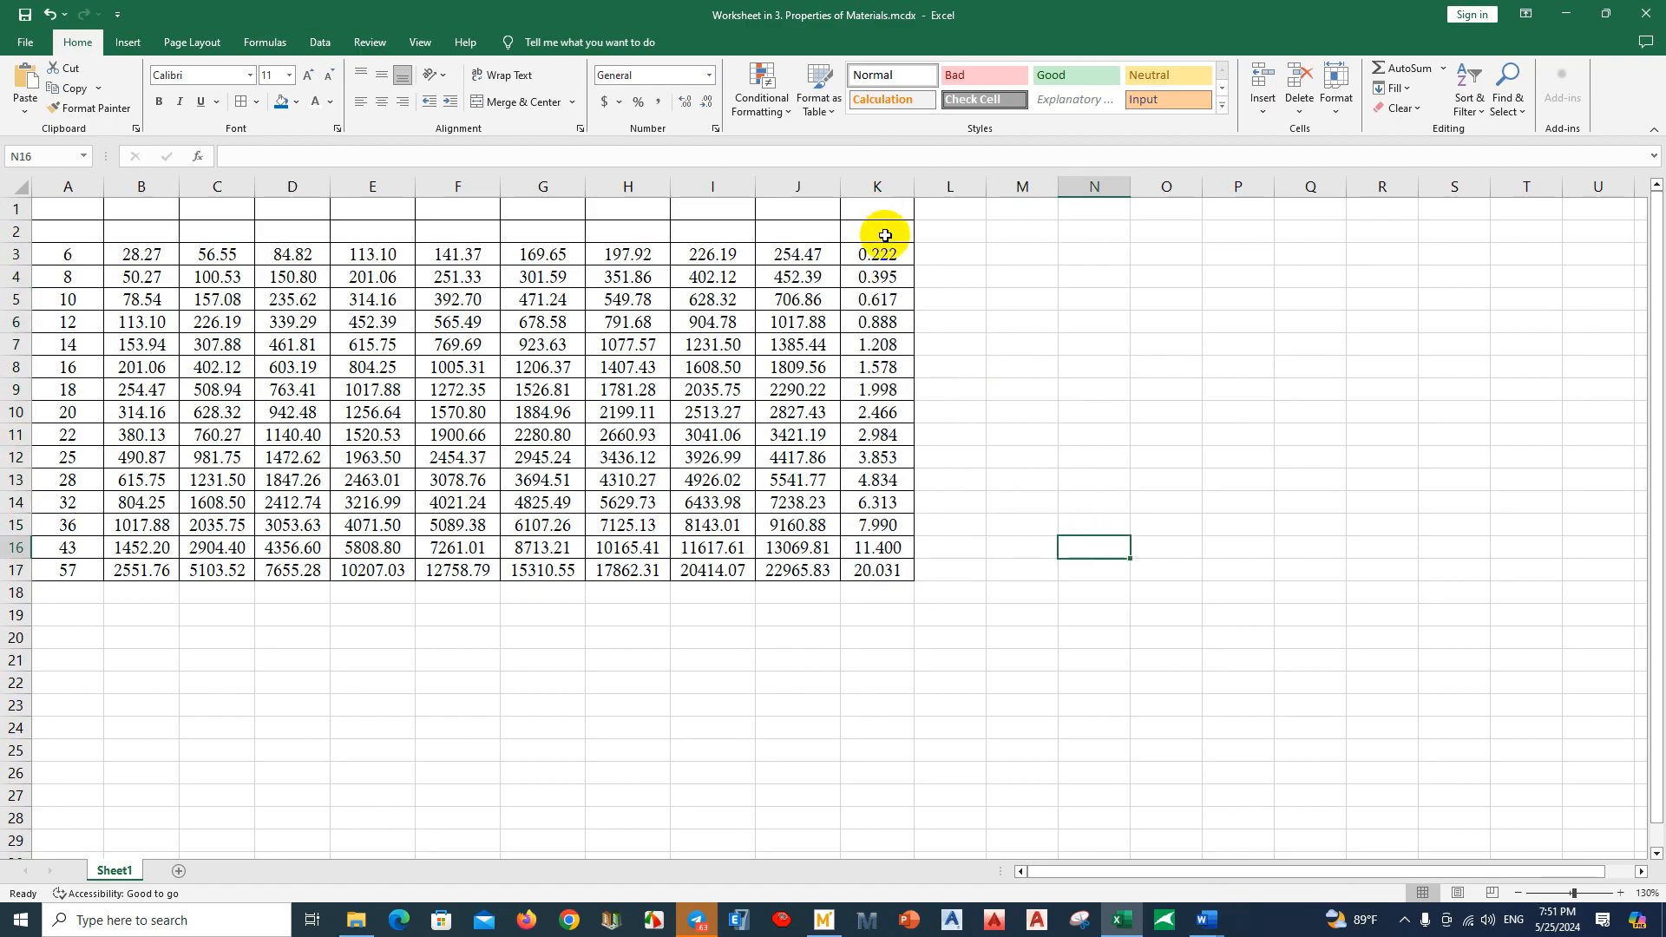
Step: Merge and centre the header cells A1:A2, B1:J1 and K1:K2
drag(877, 210, 368, 240)
click(371, 293)
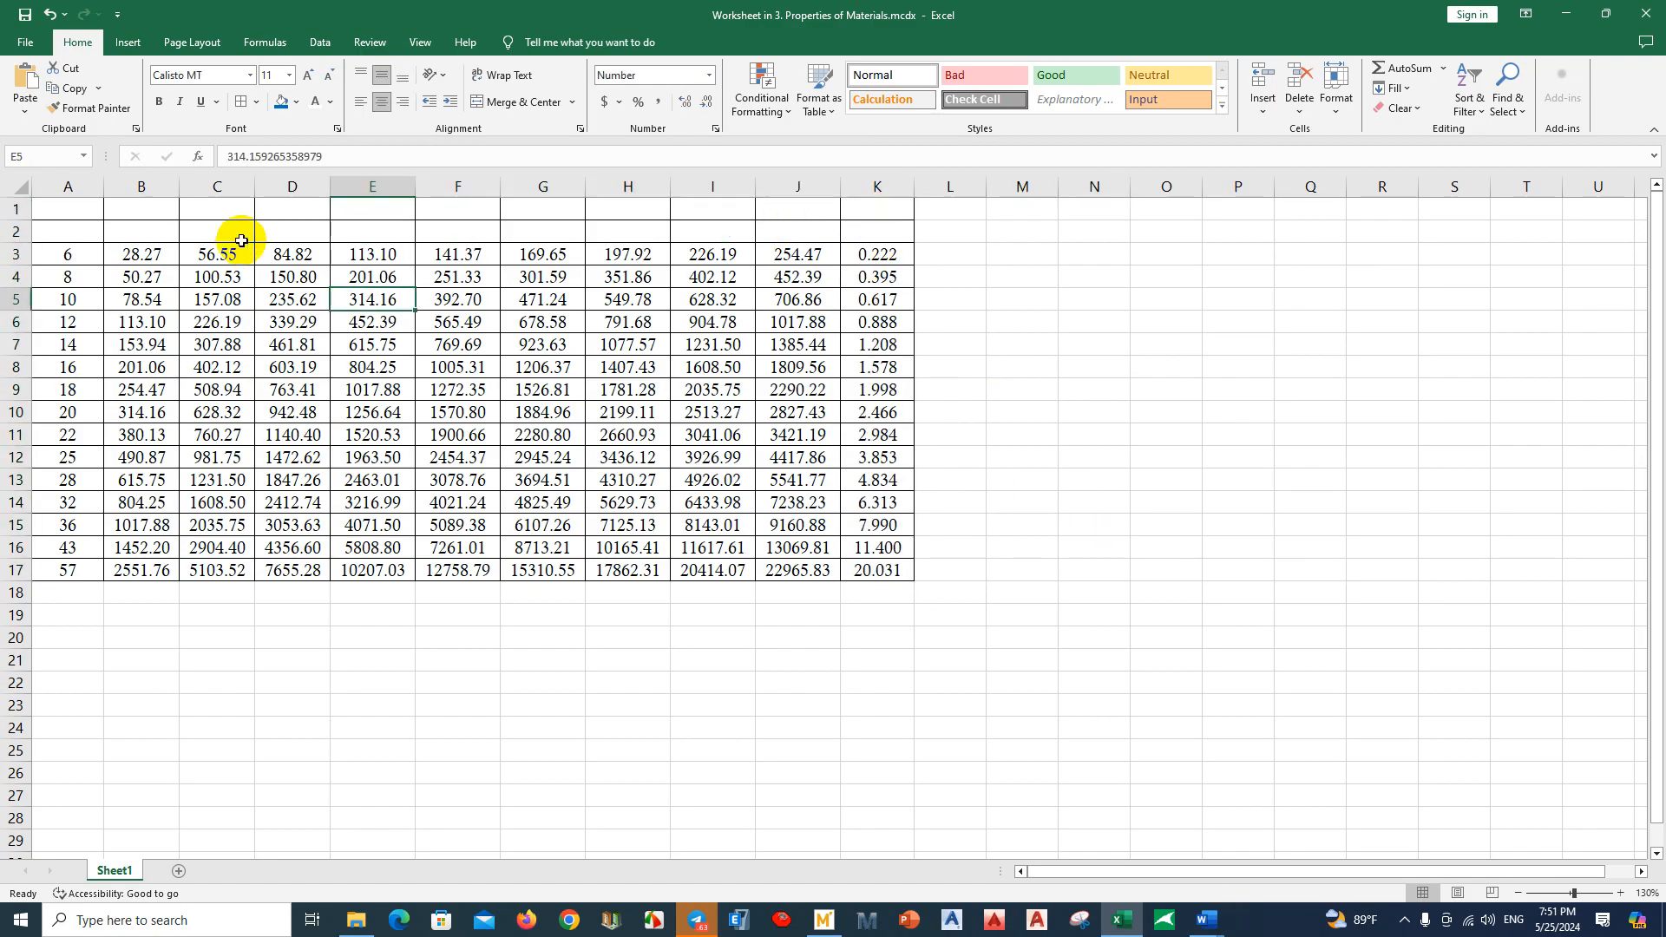
drag(83, 209, 775, 185)
click(520, 102)
click(520, 101)
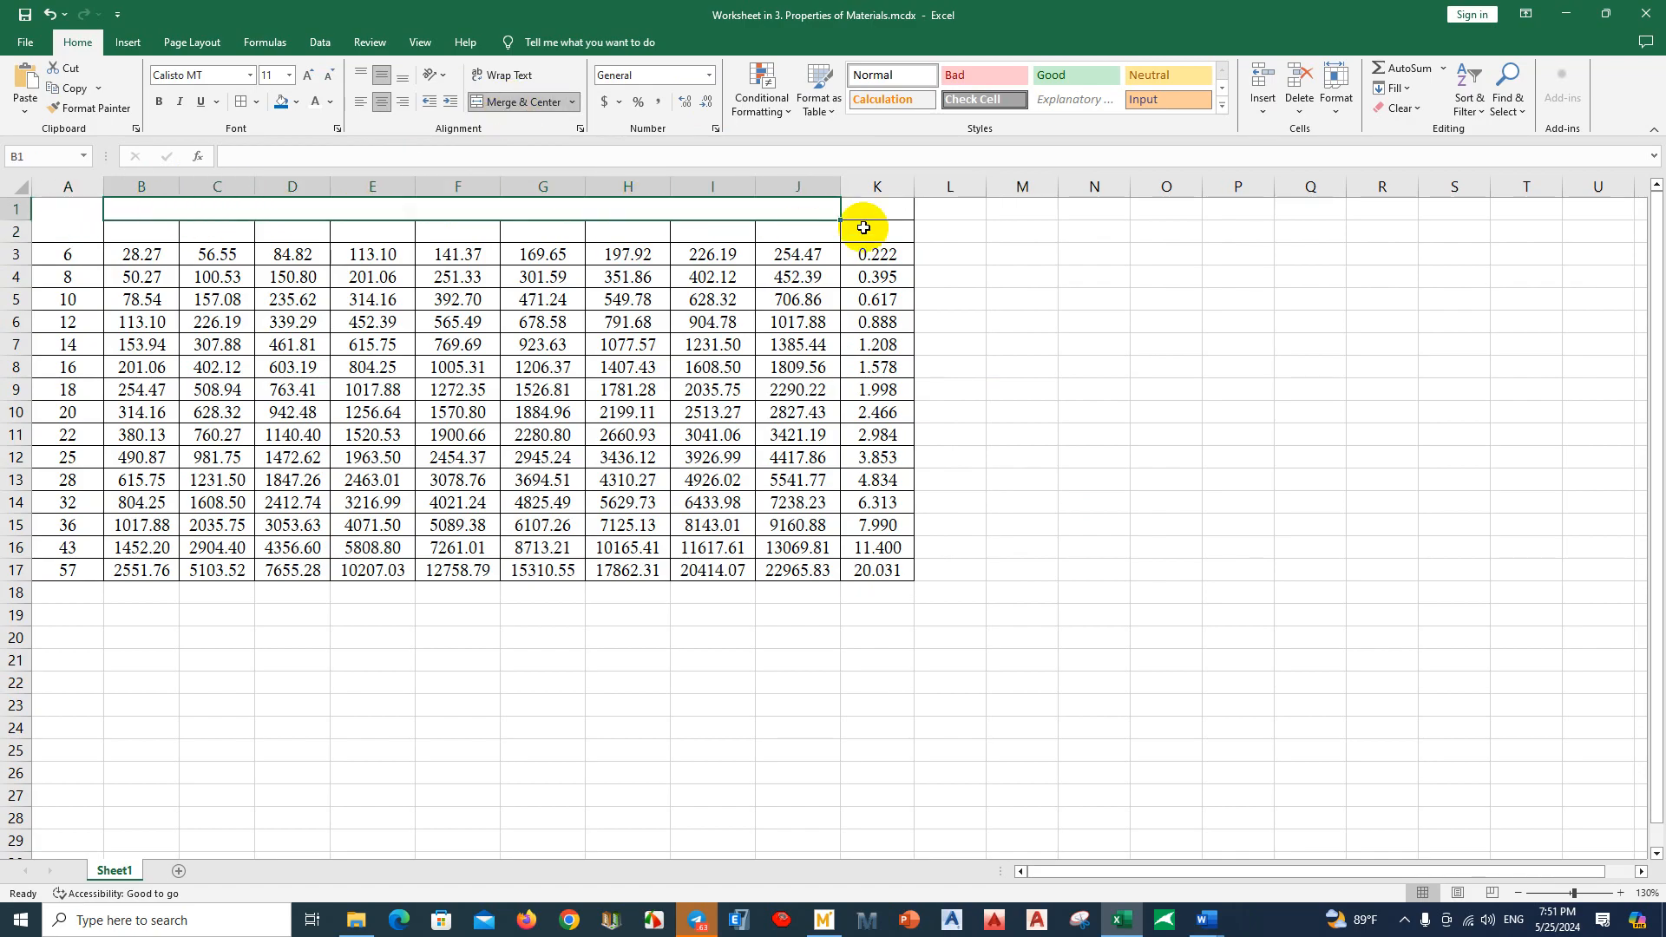
drag(865, 210, 866, 234)
click(520, 102)
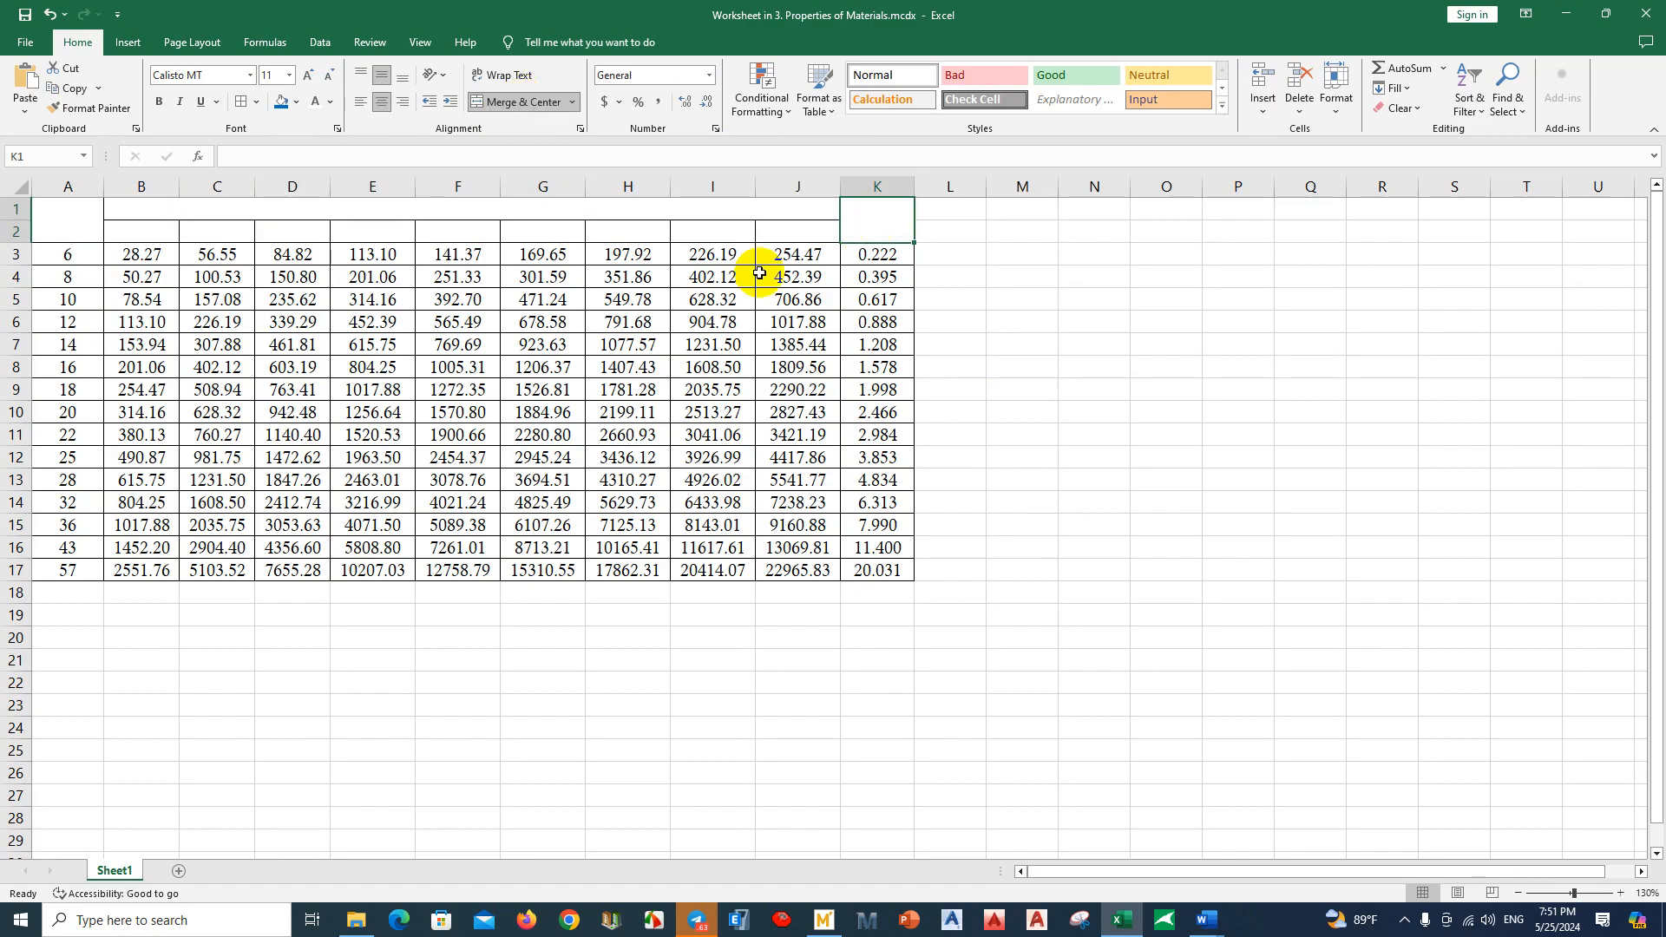
Step: Fill the header cells A1:K2 with blue
click(803, 322)
click(867, 216)
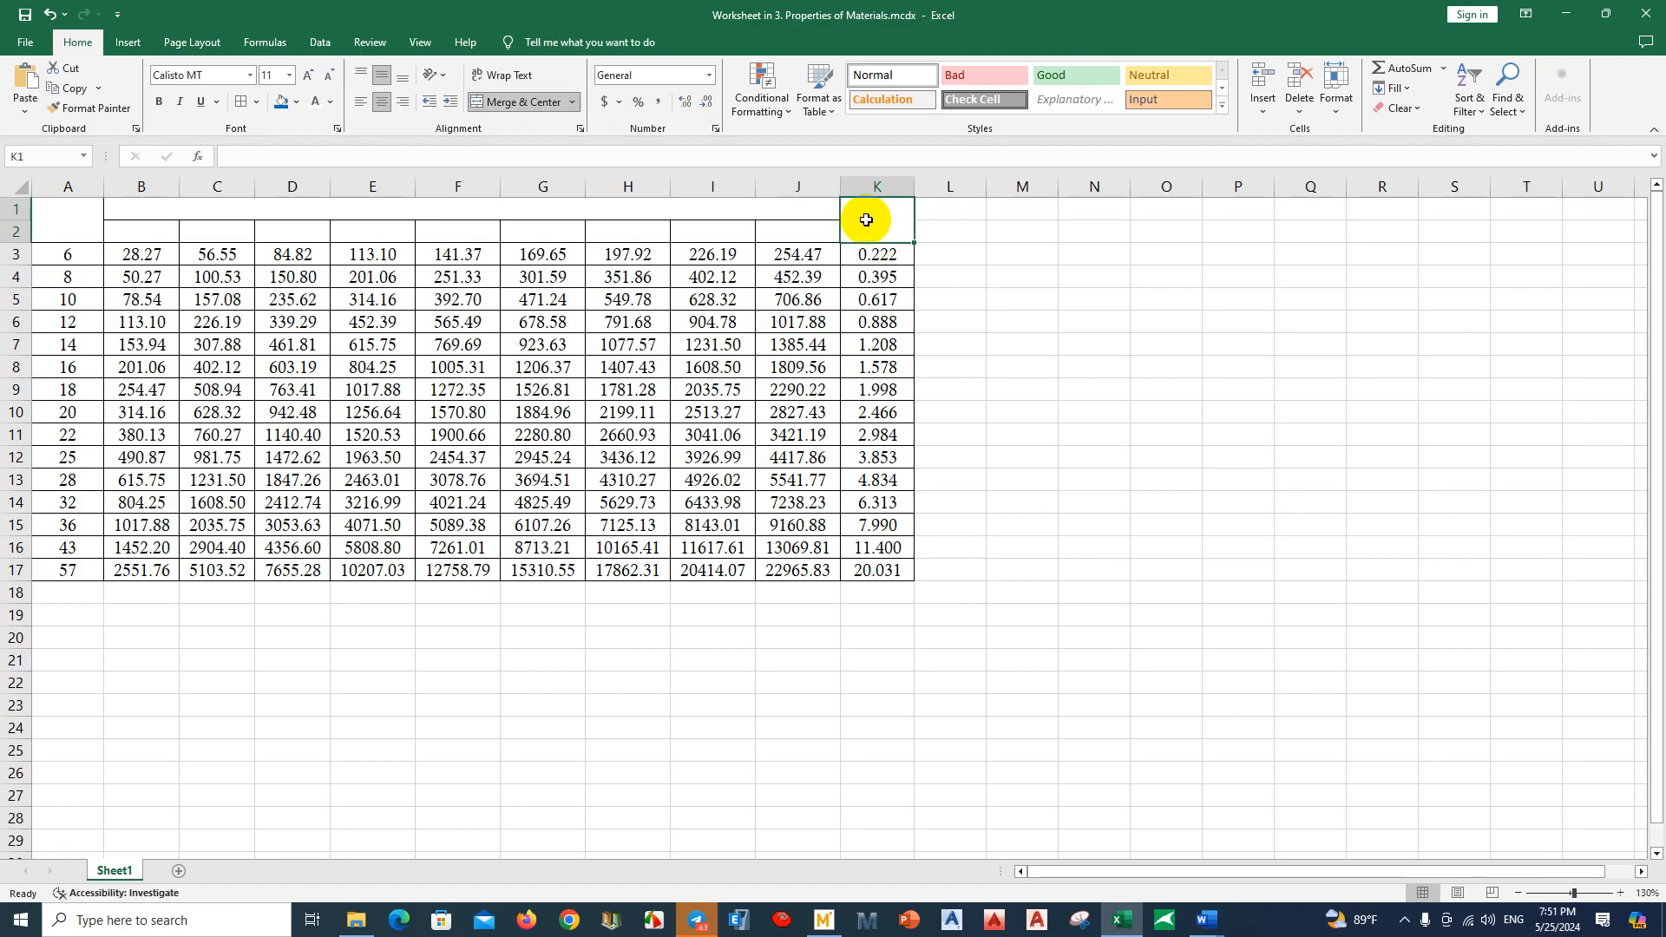
drag(102, 208, 911, 223)
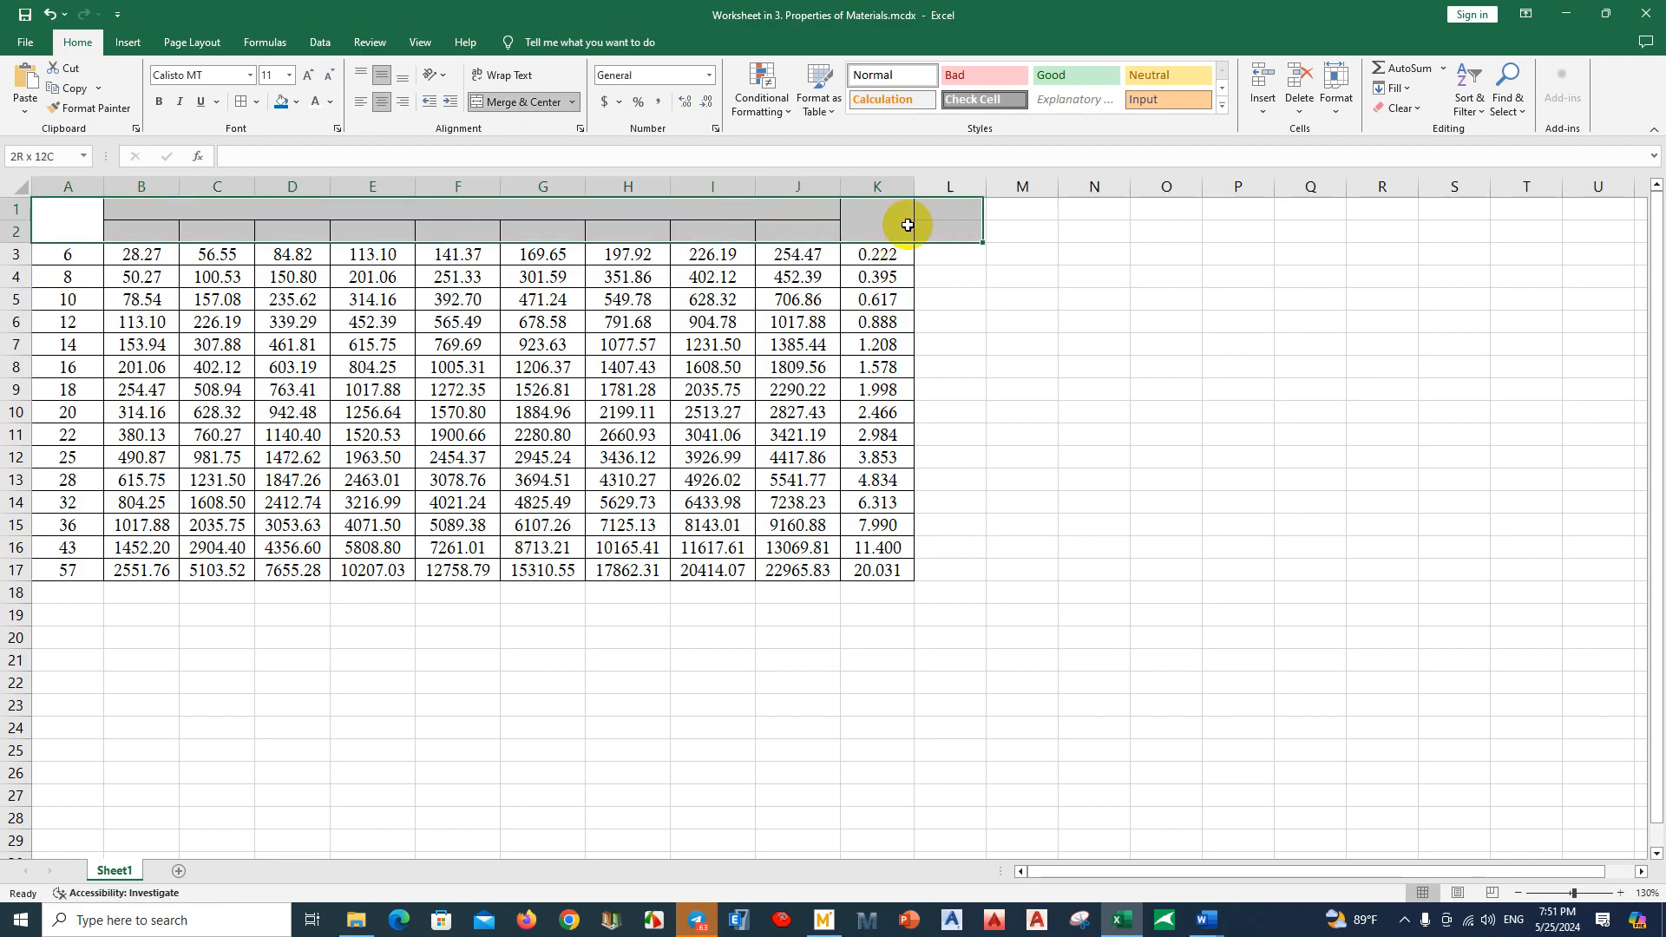
click(283, 102)
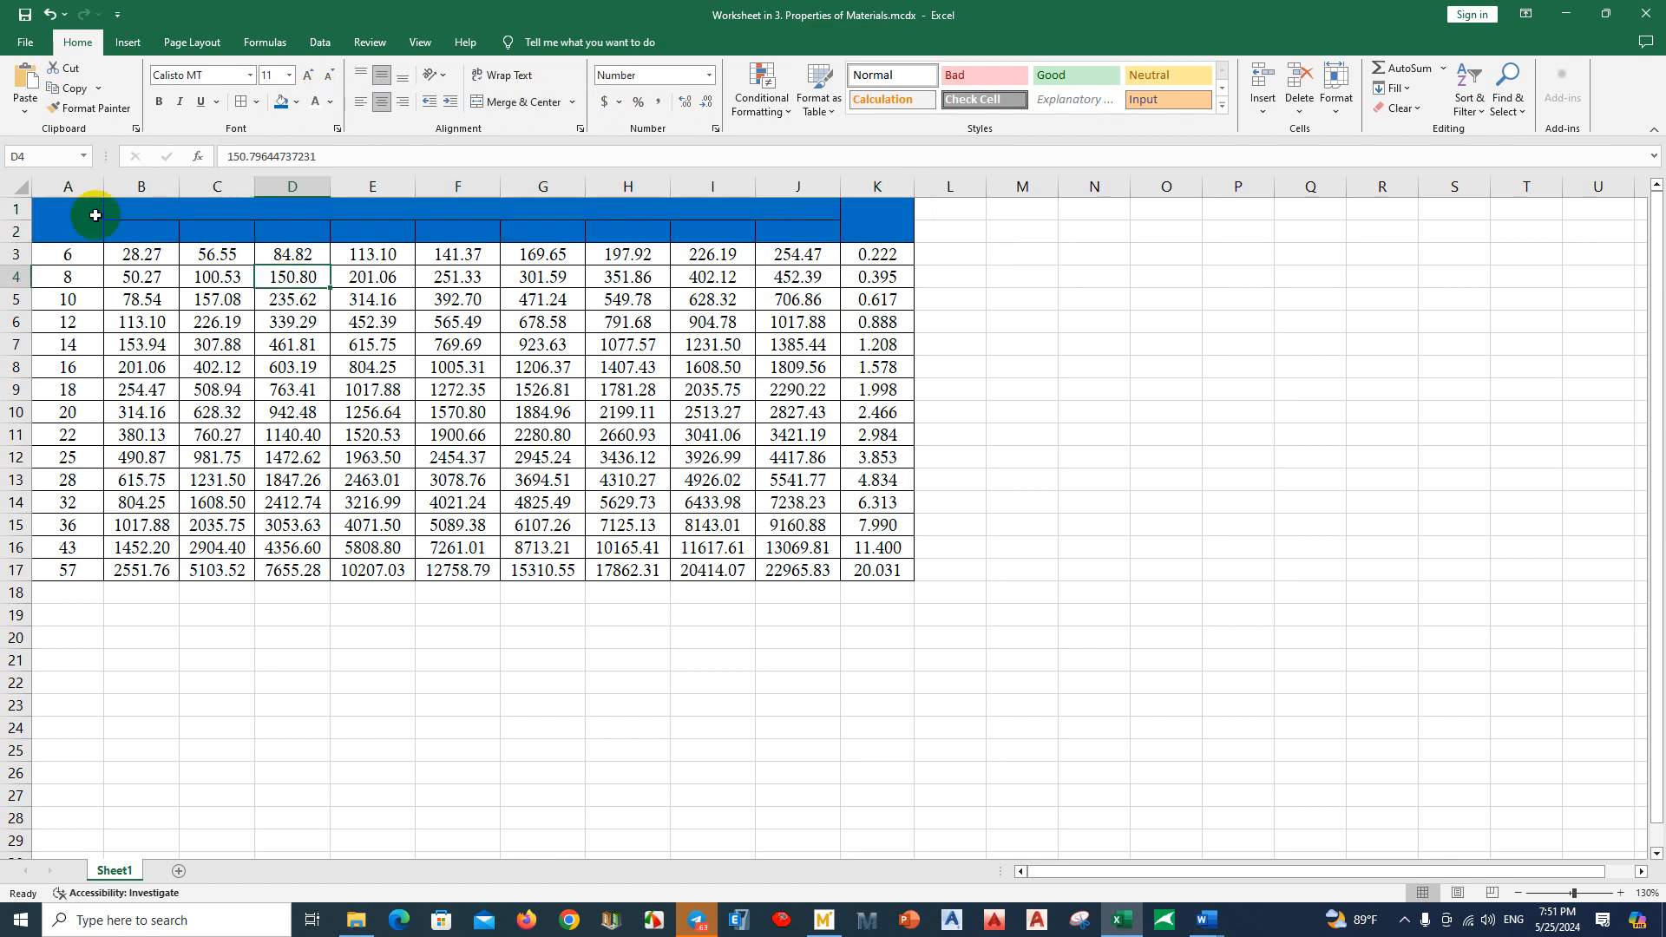
Step: Enter the heading "ក្រឡាផ្ទៃដែក As [mm2]" in the merged cell B1:J1
click(134, 210)
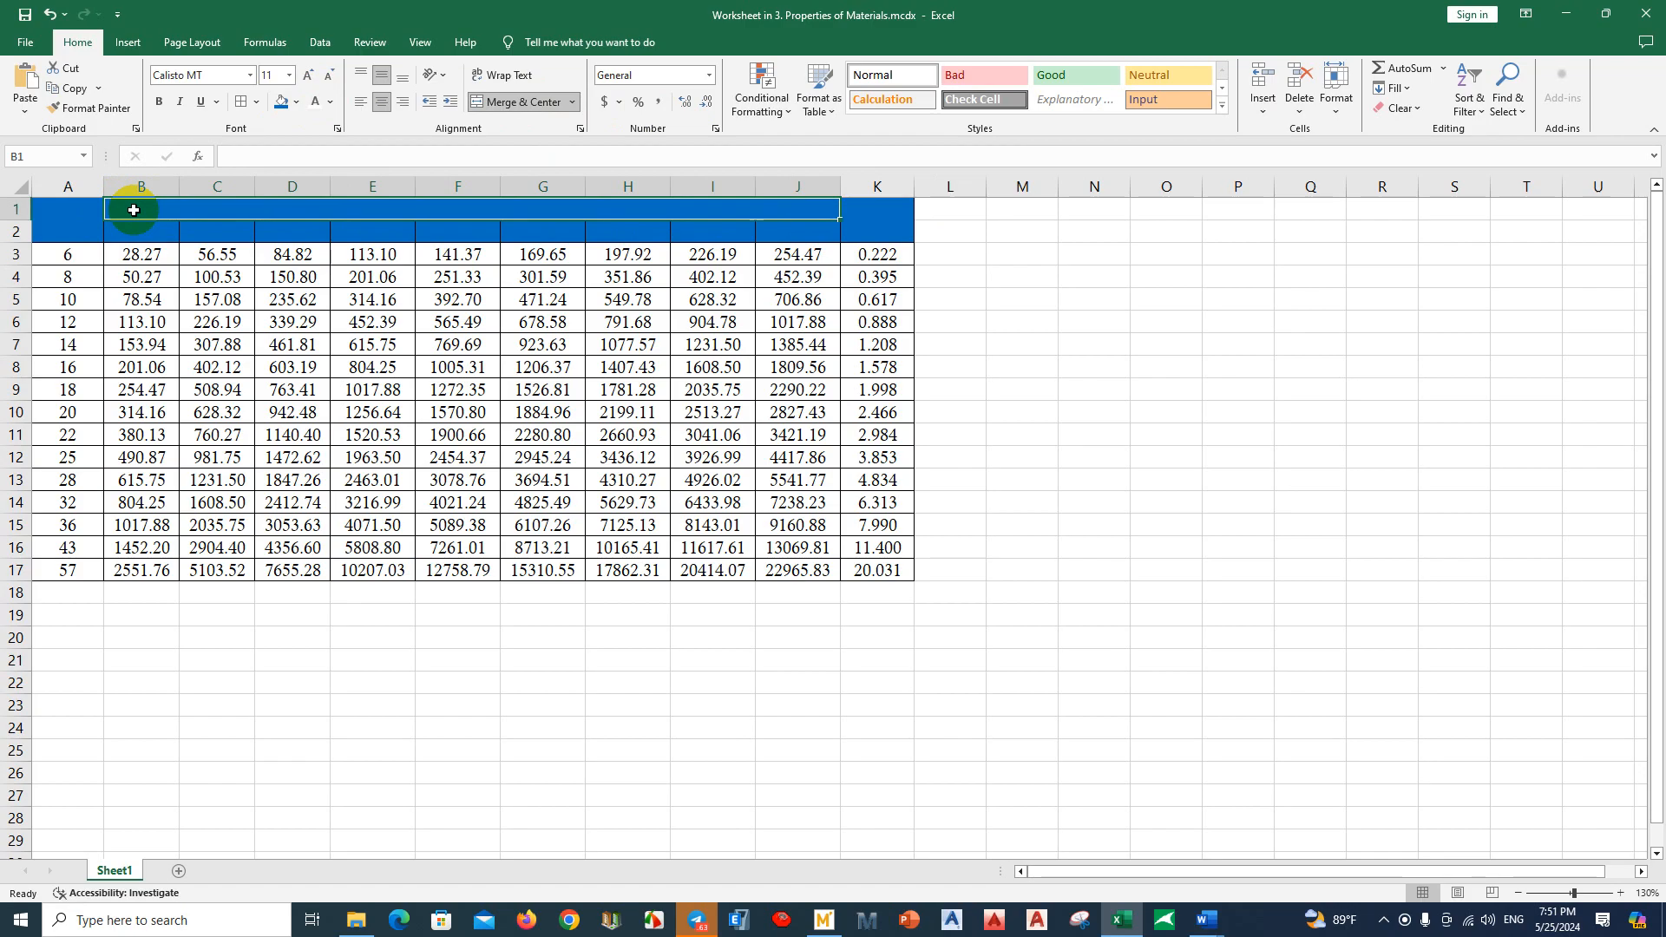
key(alt+shift)
text(ក្រឡាផ្ទៃដែក As [mm2)
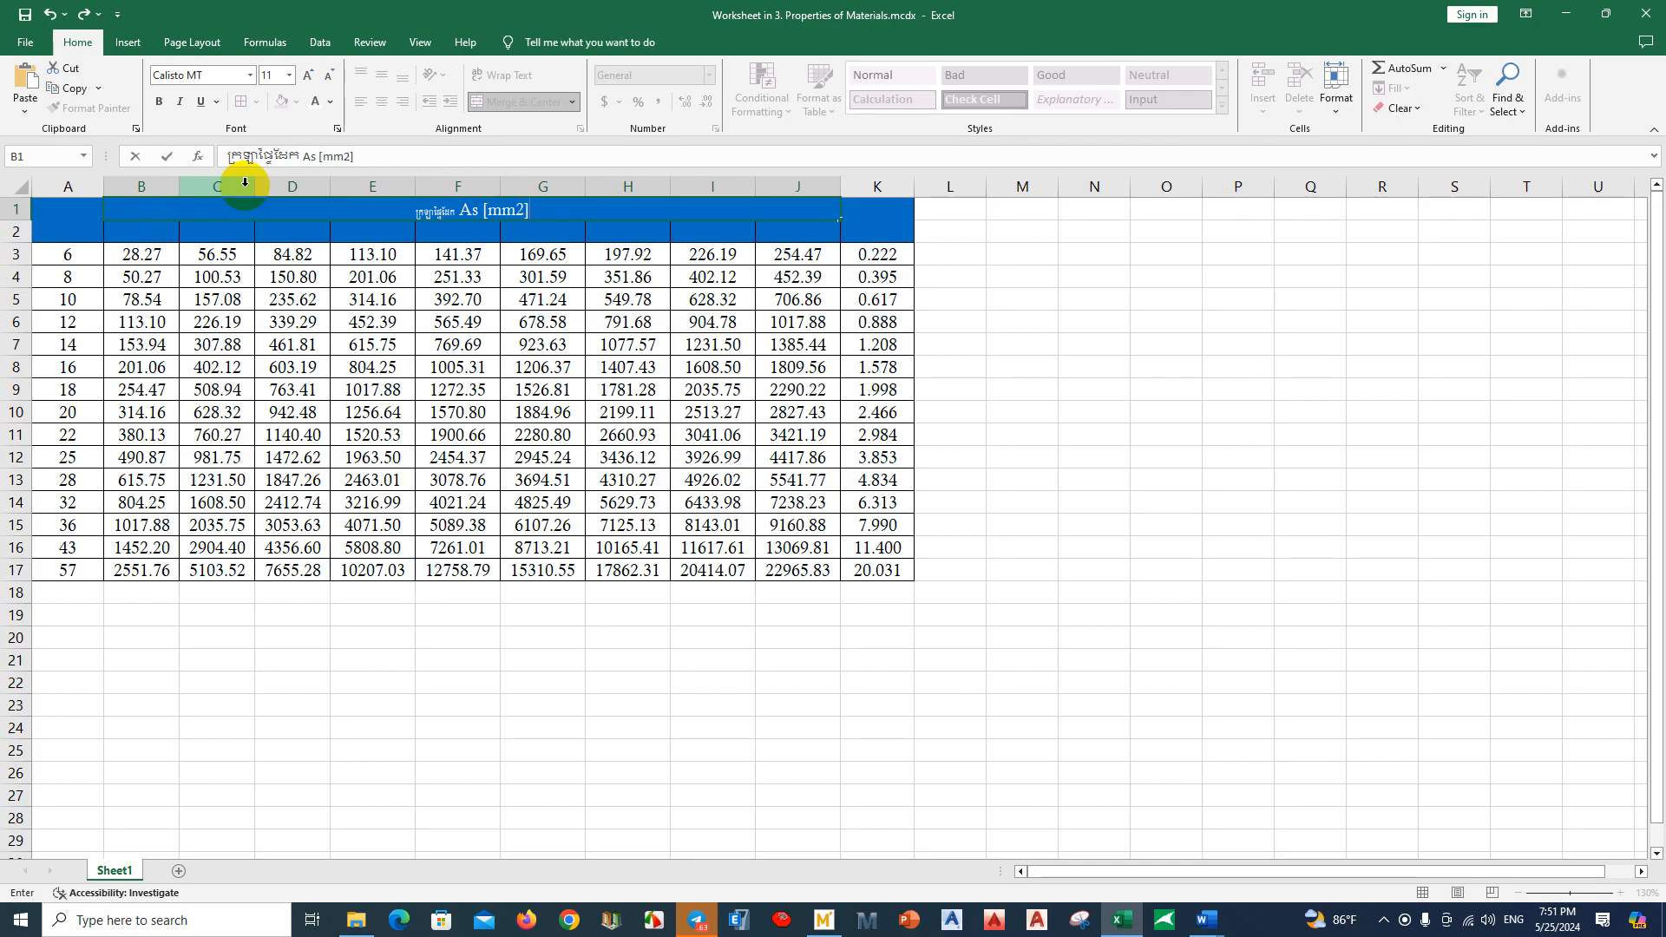
click(308, 293)
click(335, 234)
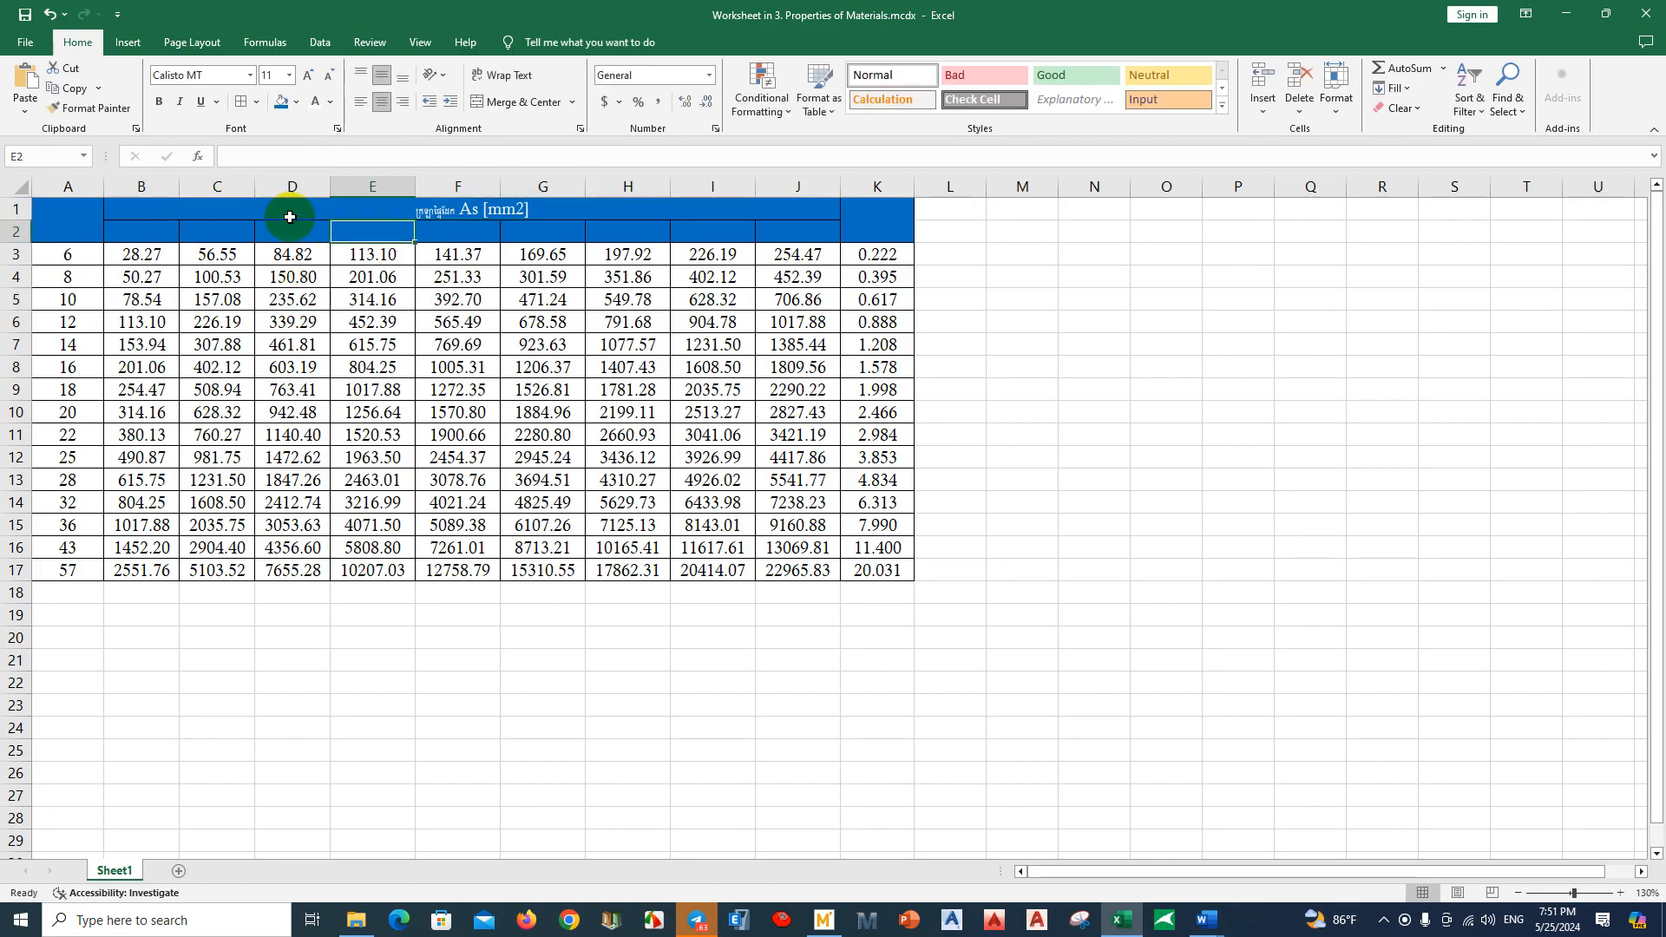
Step: Set the font of the "ក្រឡាផ្ទៃដែក As [mm2]" heading in B1:J1 to Khmer OS Siemreap
click(288, 212)
click(249, 76)
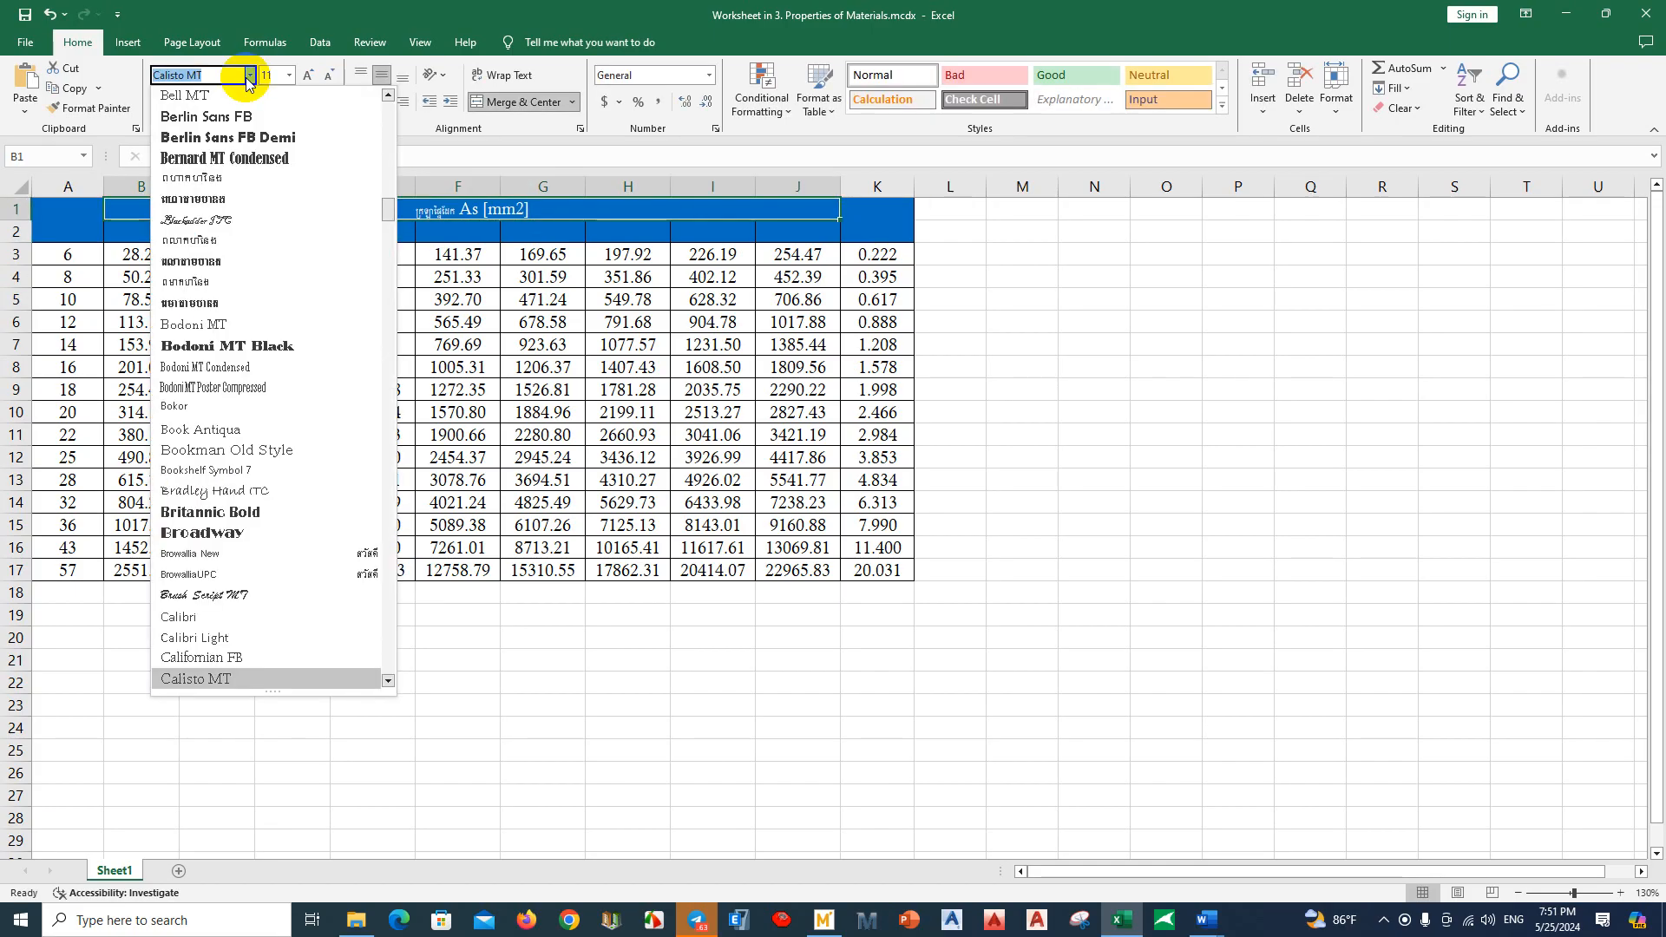
text(Khmer )
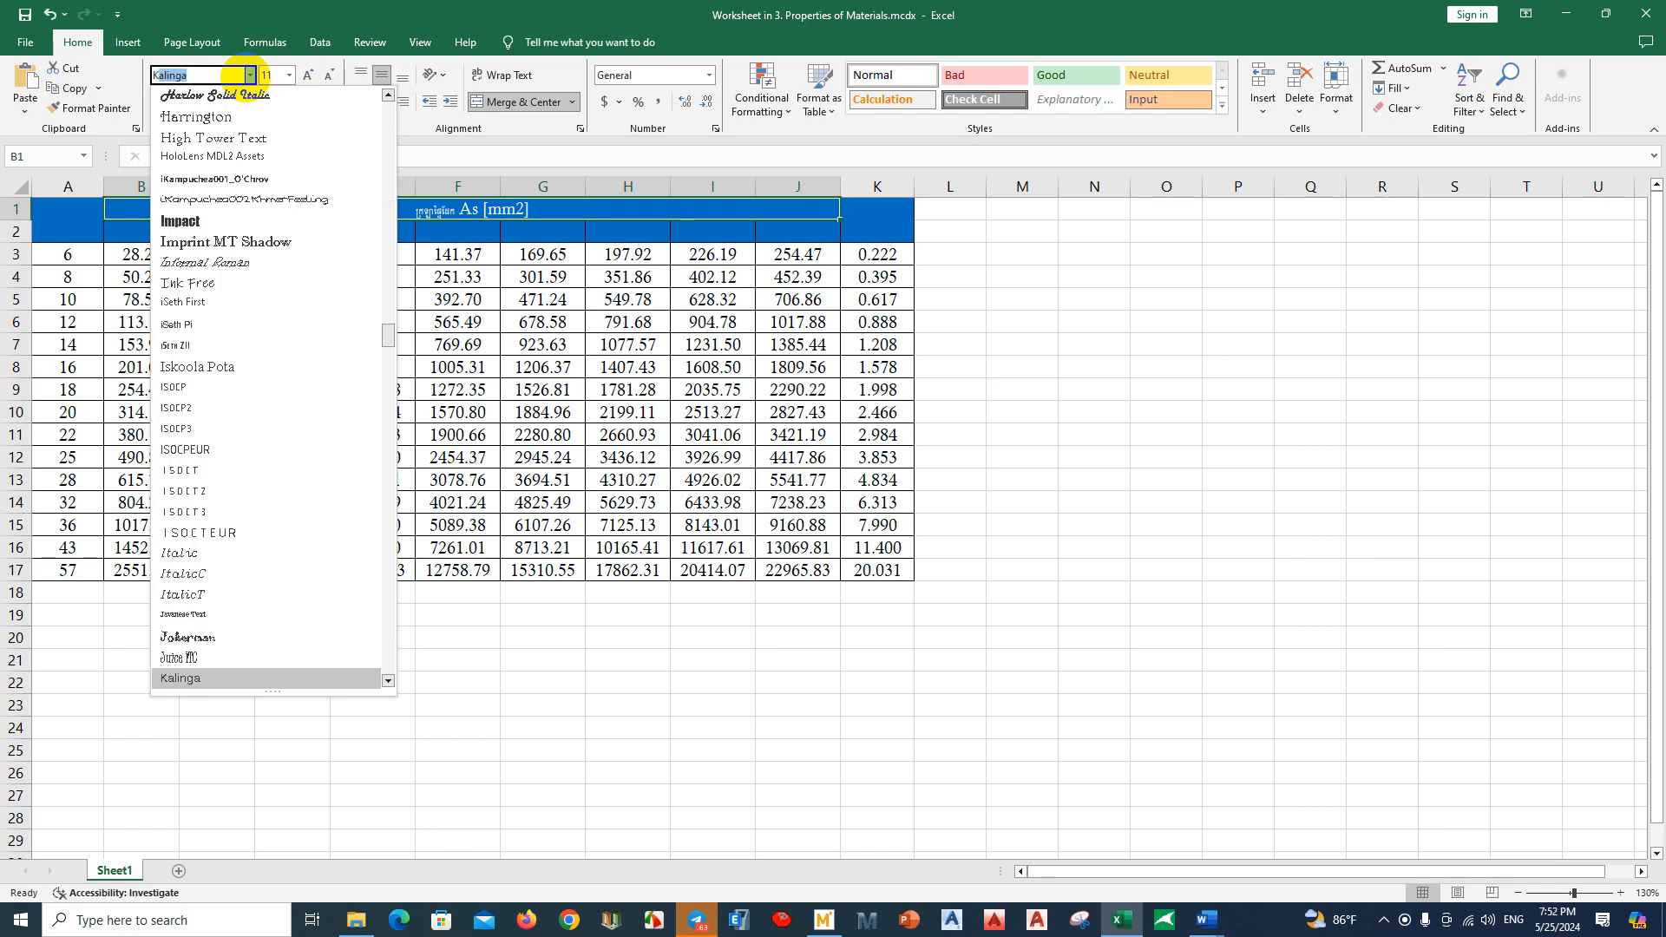
text(OS Siemreap)
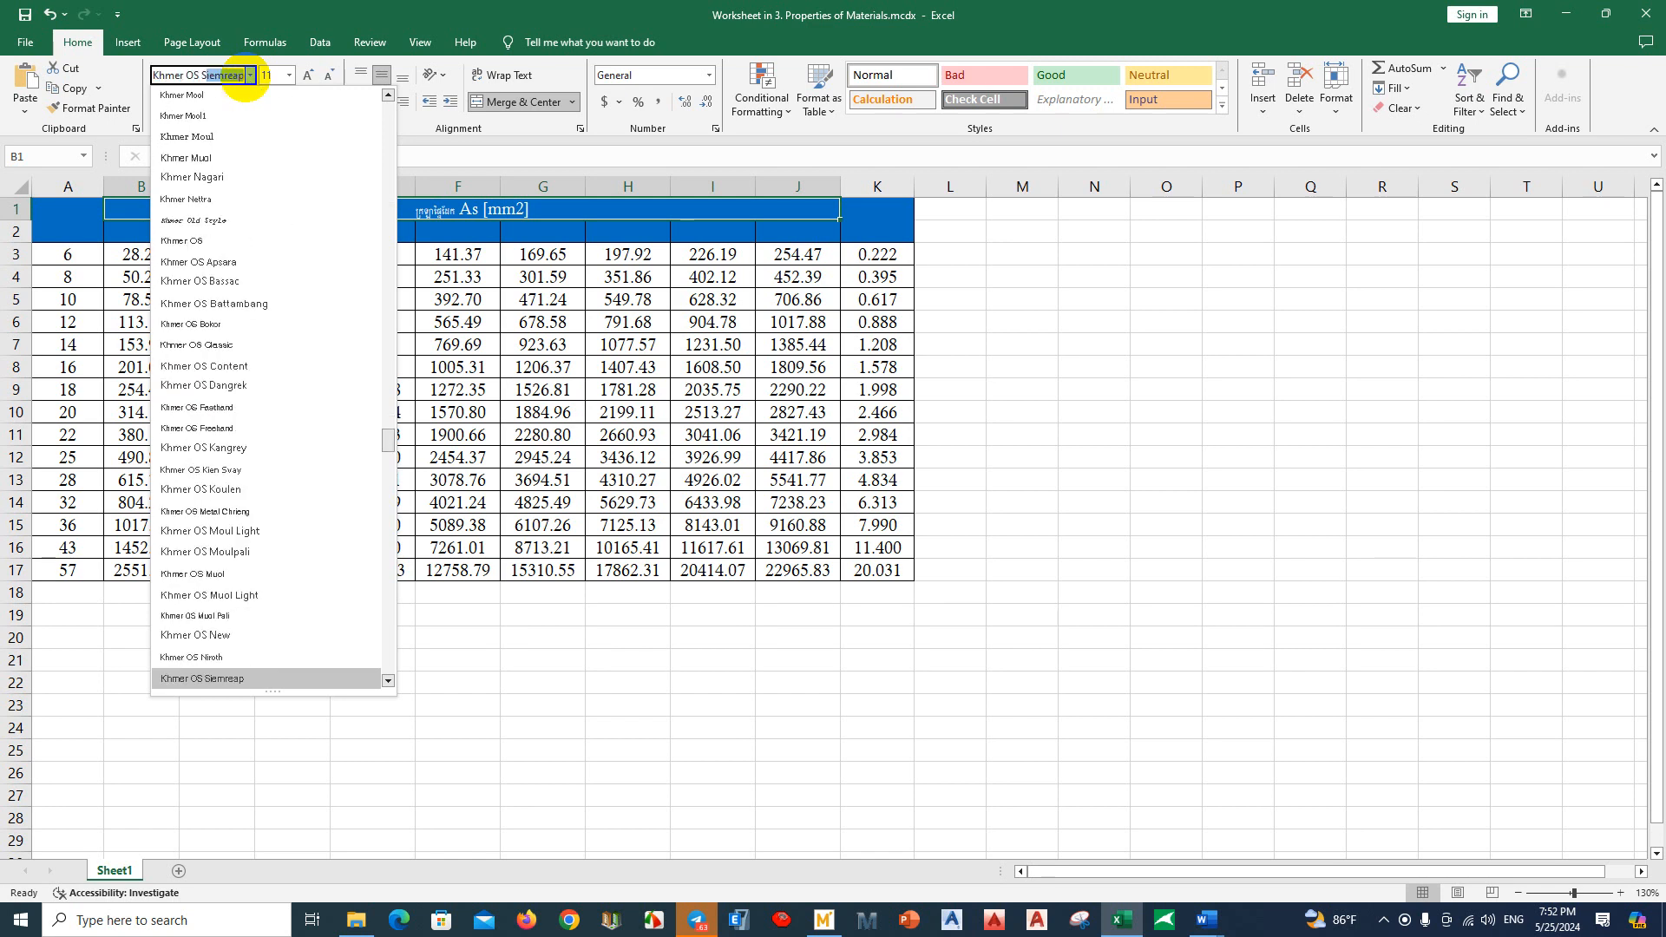
key(Return)
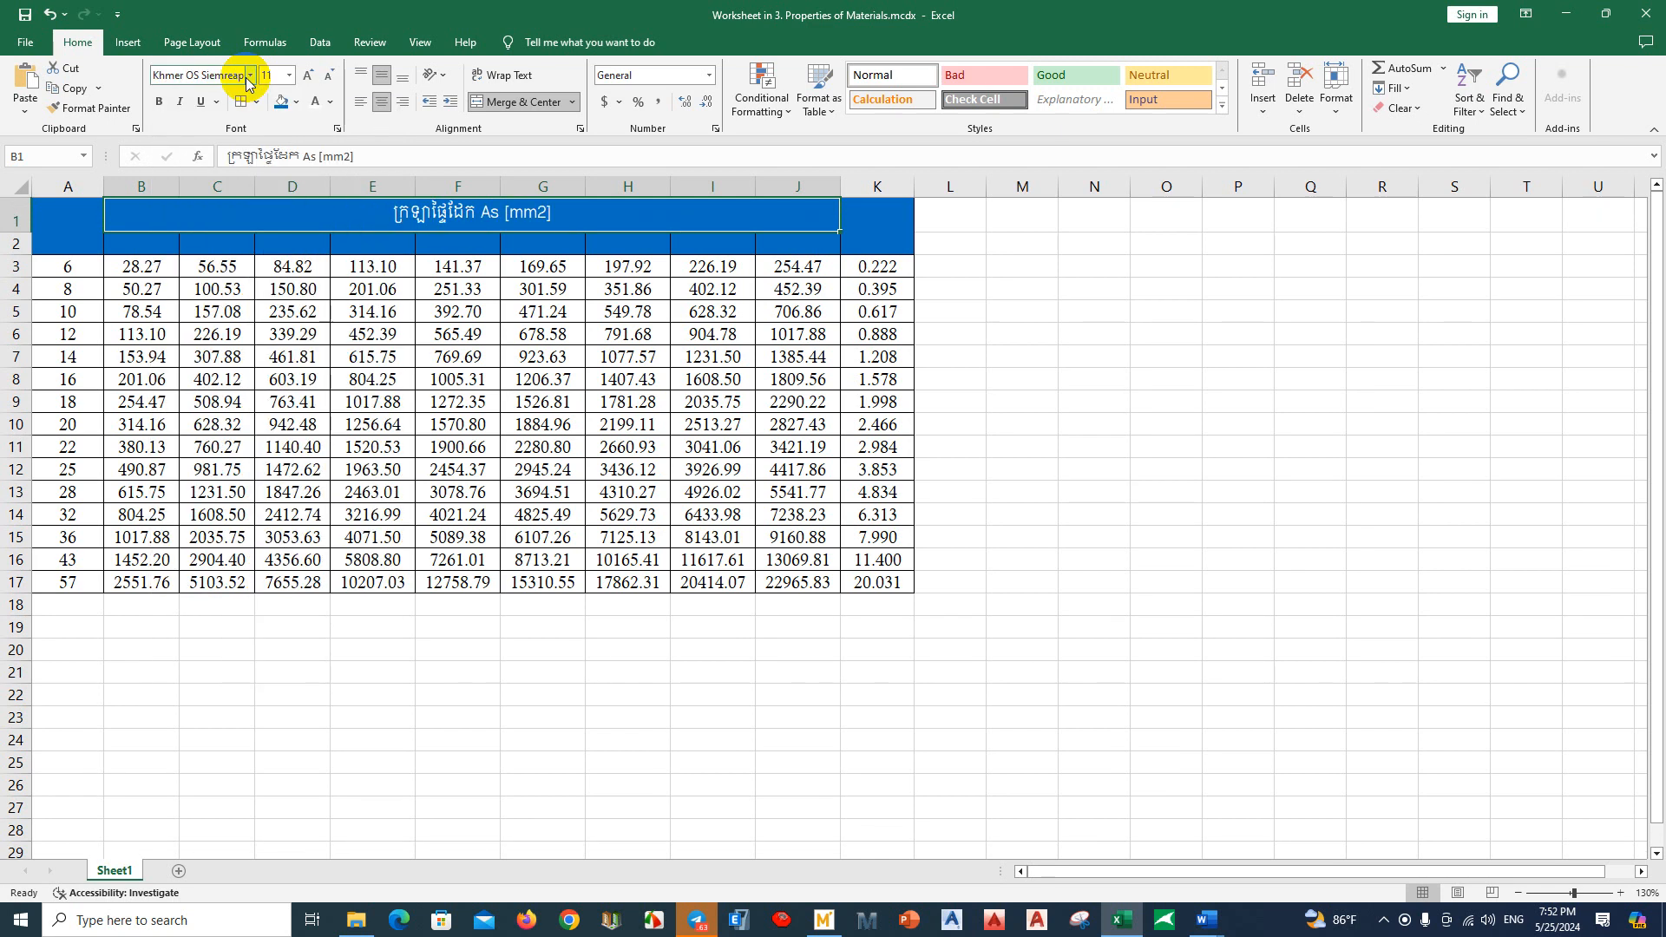
Step: Increase the height of header rows 1 and 2, and make data rows 3 to 17 slightly taller
drag(17, 217, 26, 594)
click(67, 313)
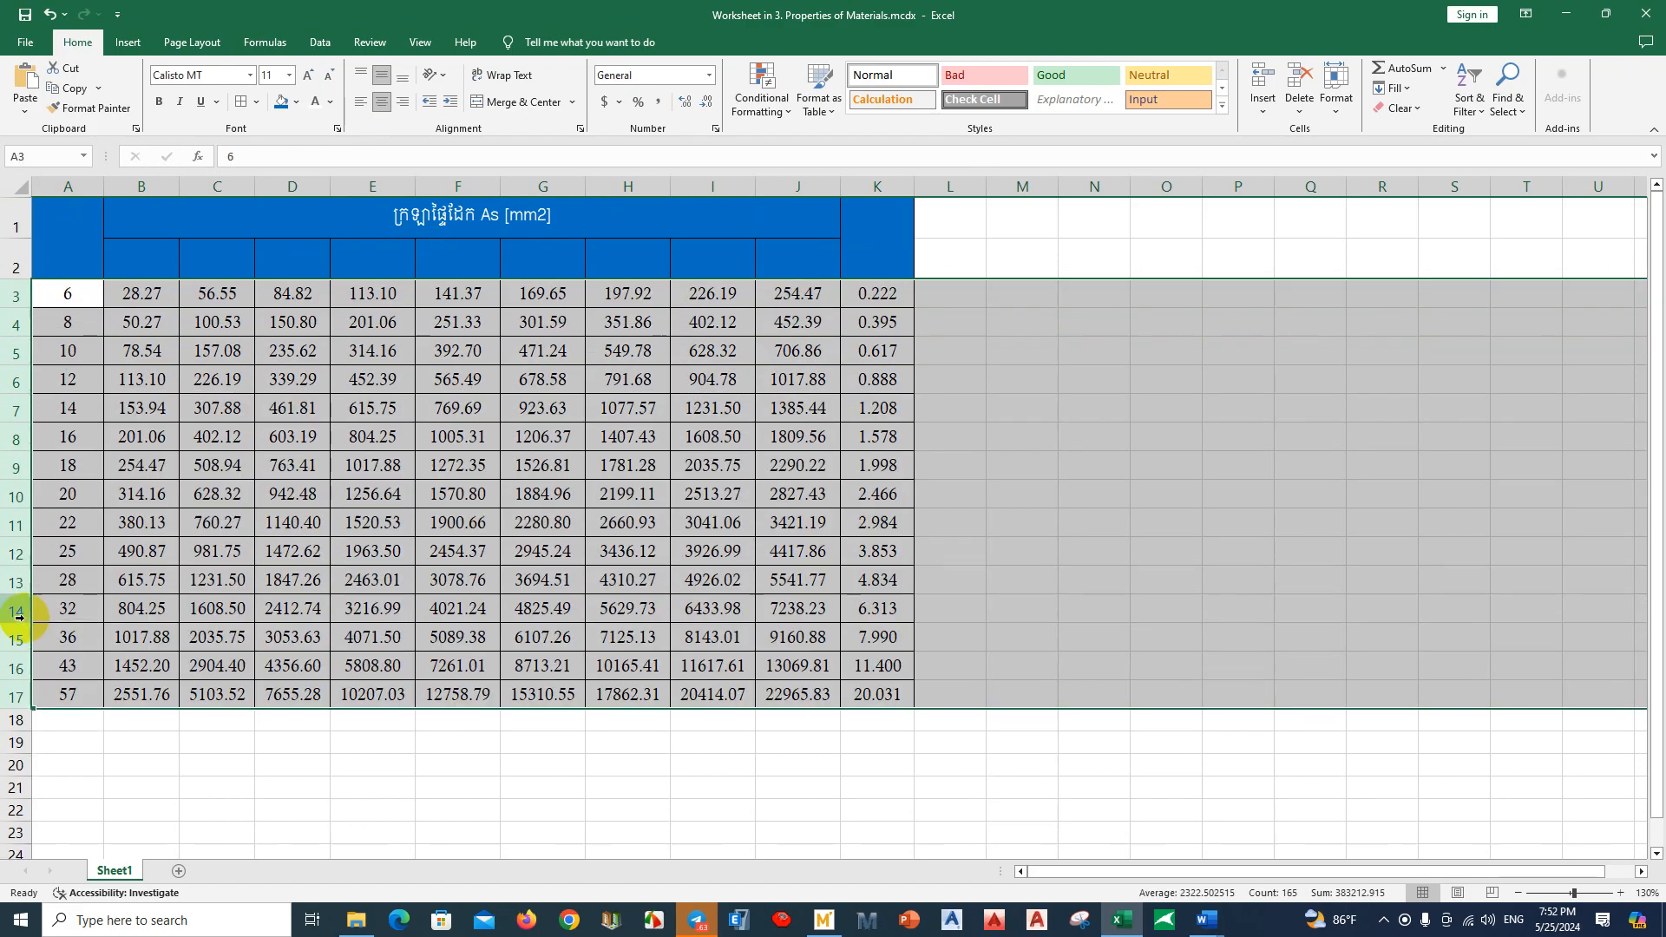
click(142, 436)
click(403, 219)
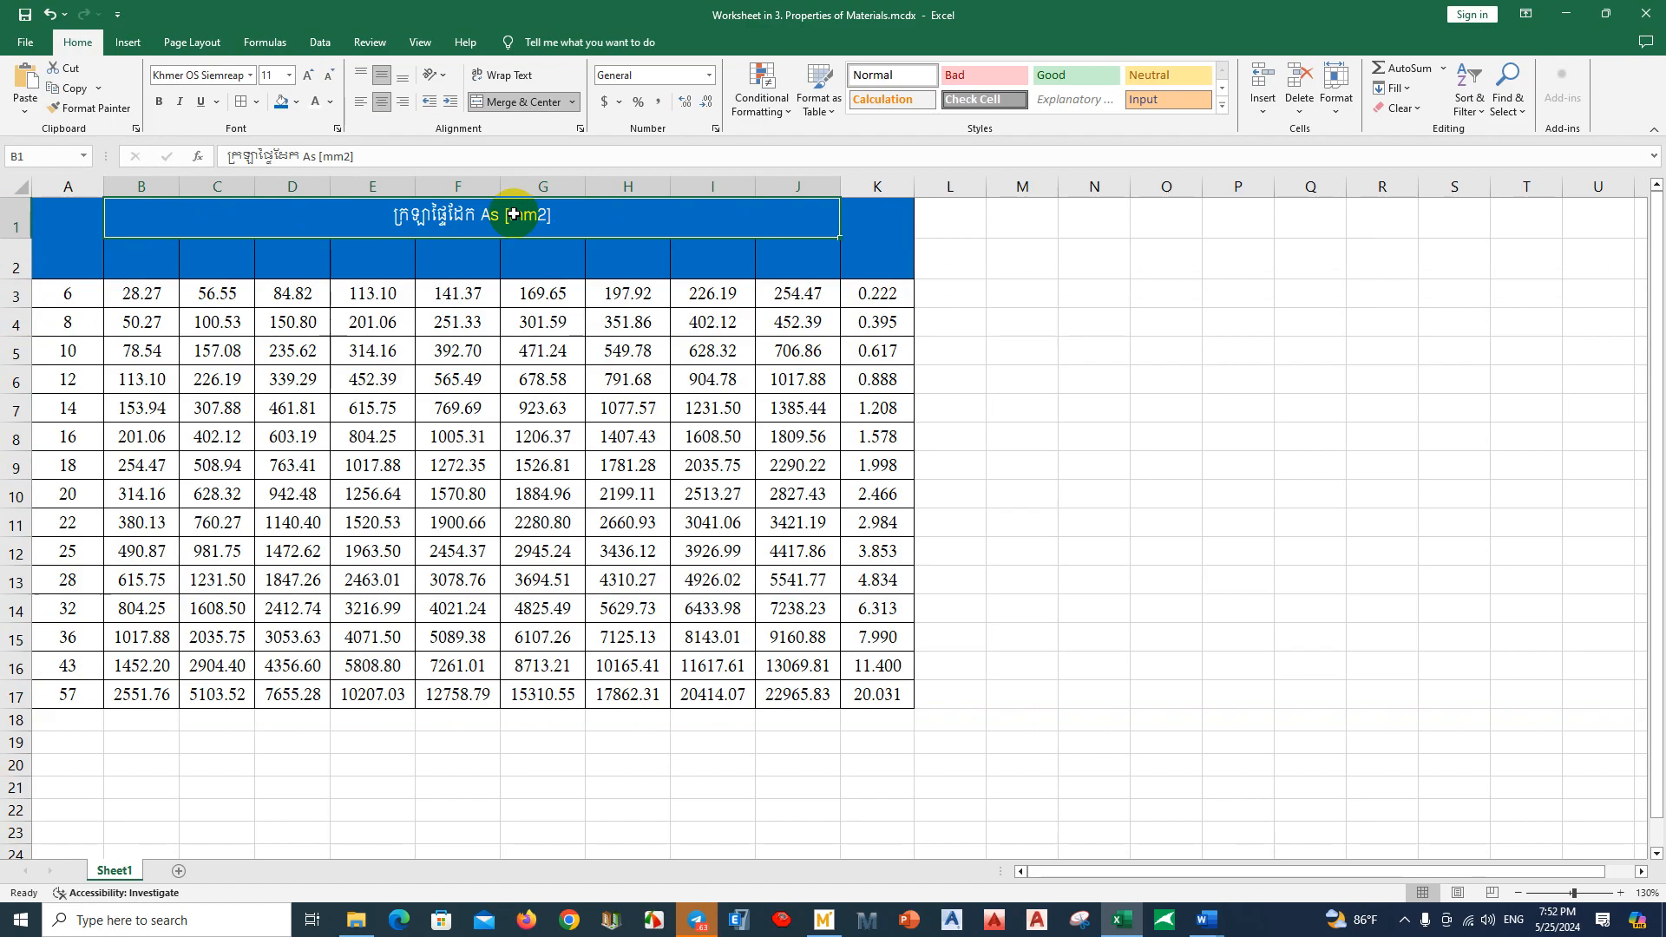
Step: Enter the heading "អង្កត់ផ្ចិតដែក" in the merged cell A1:A2 and set the font of A1:K2 to Khmer OS Siemreap
click(70, 238)
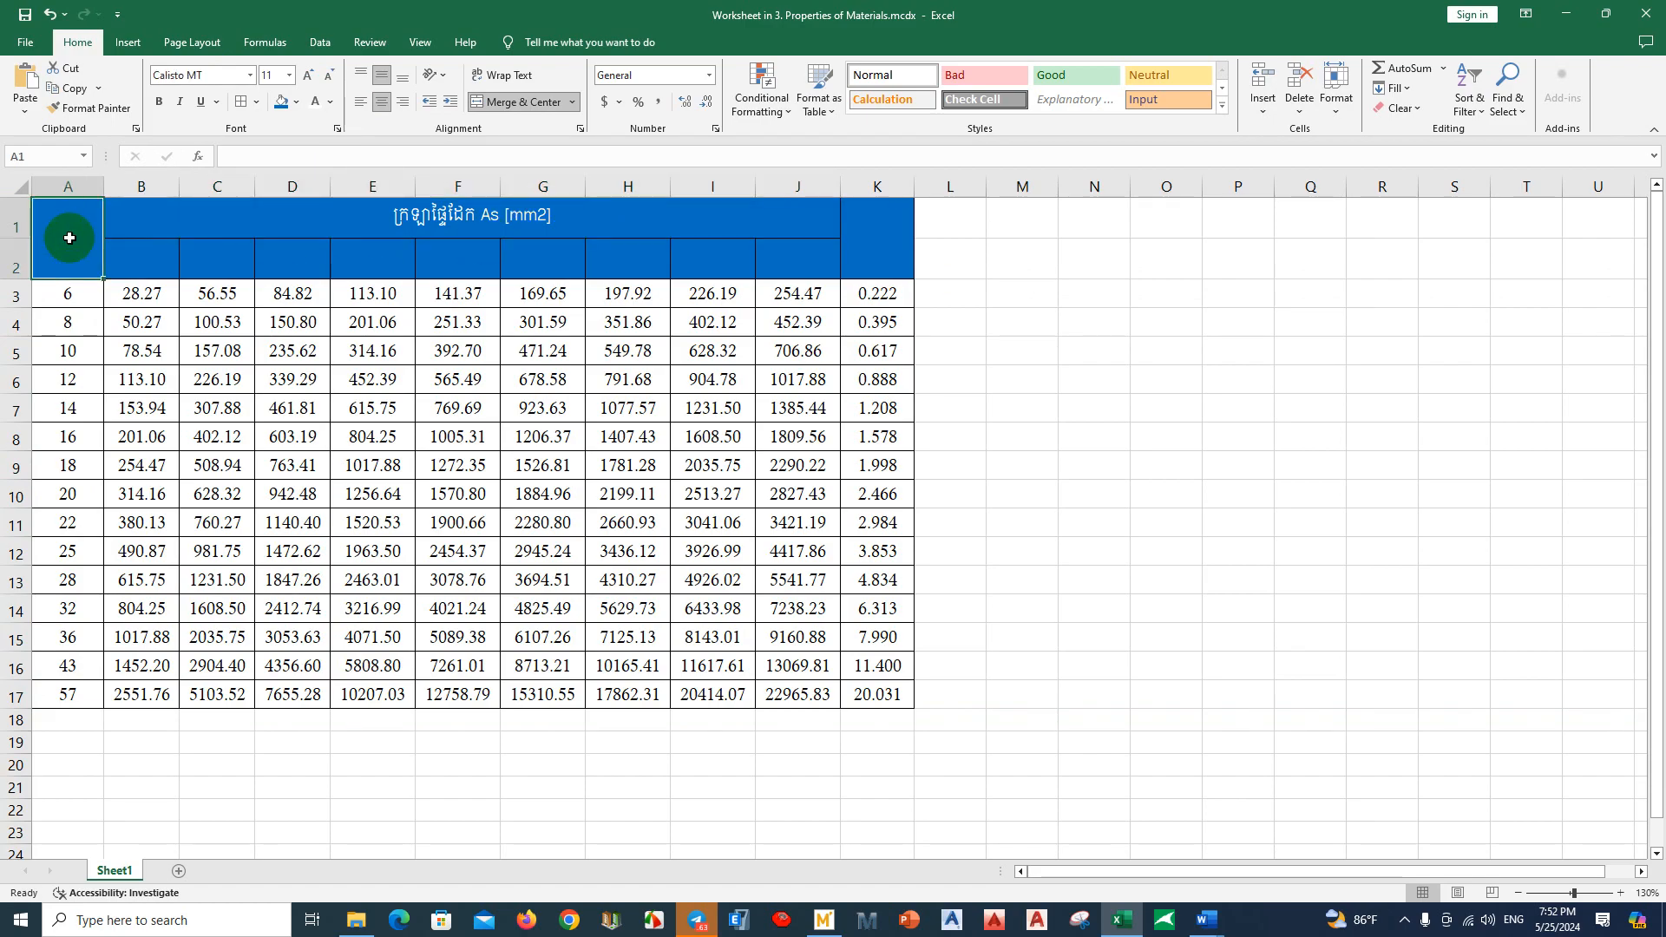
text(G)
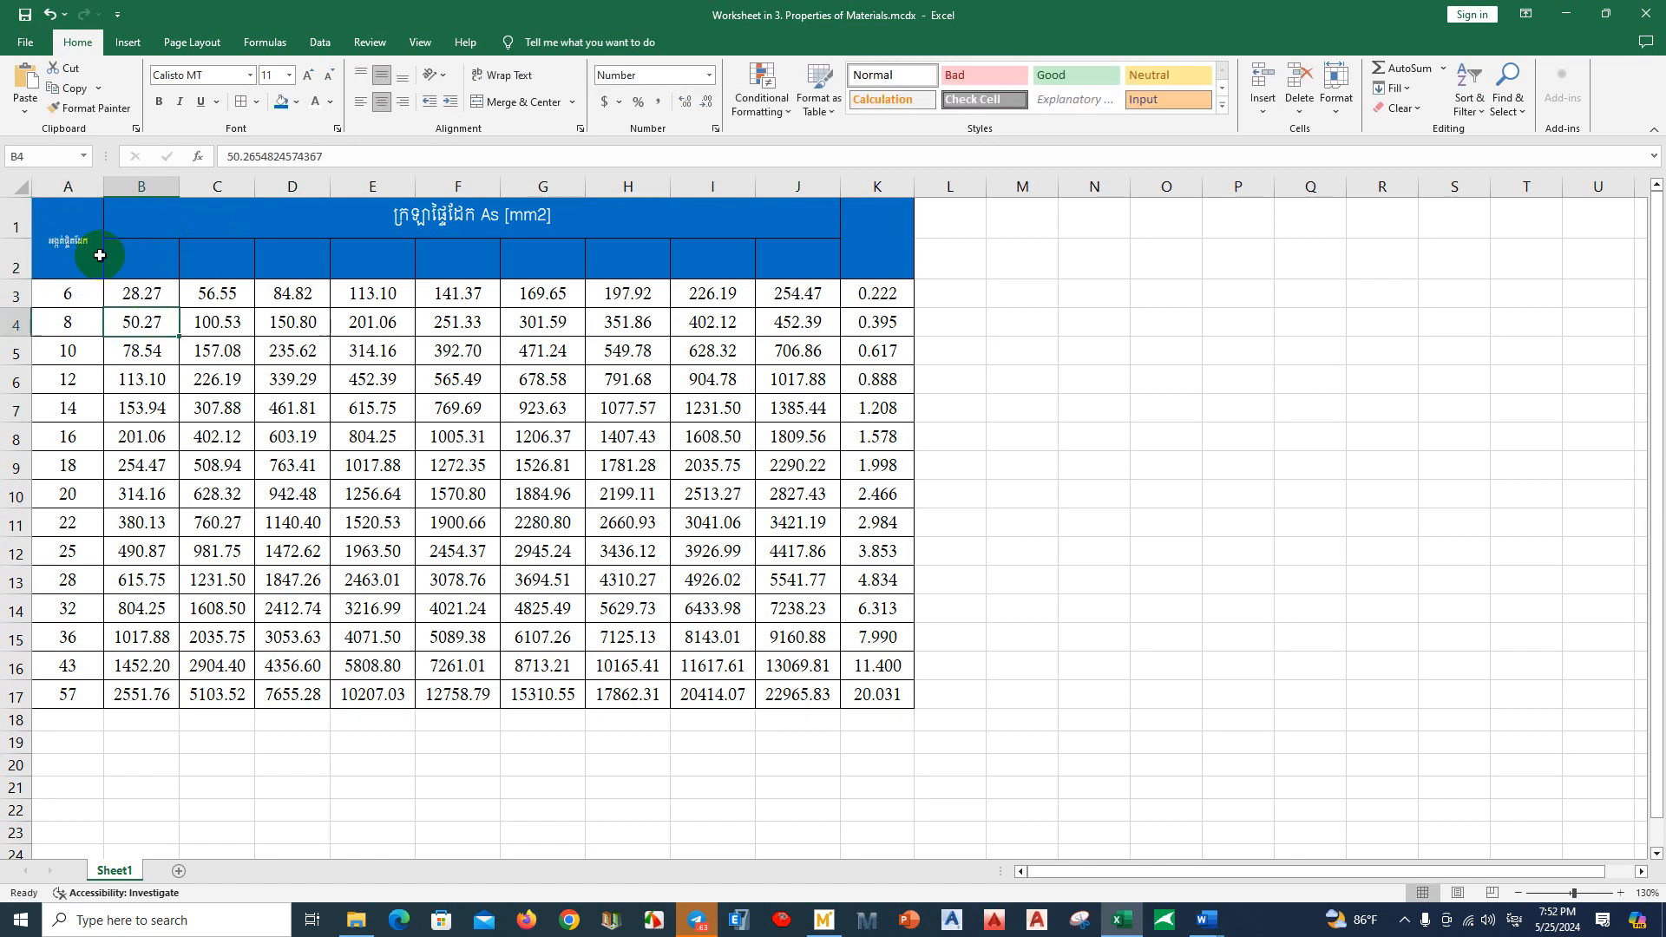
drag(69, 243, 859, 242)
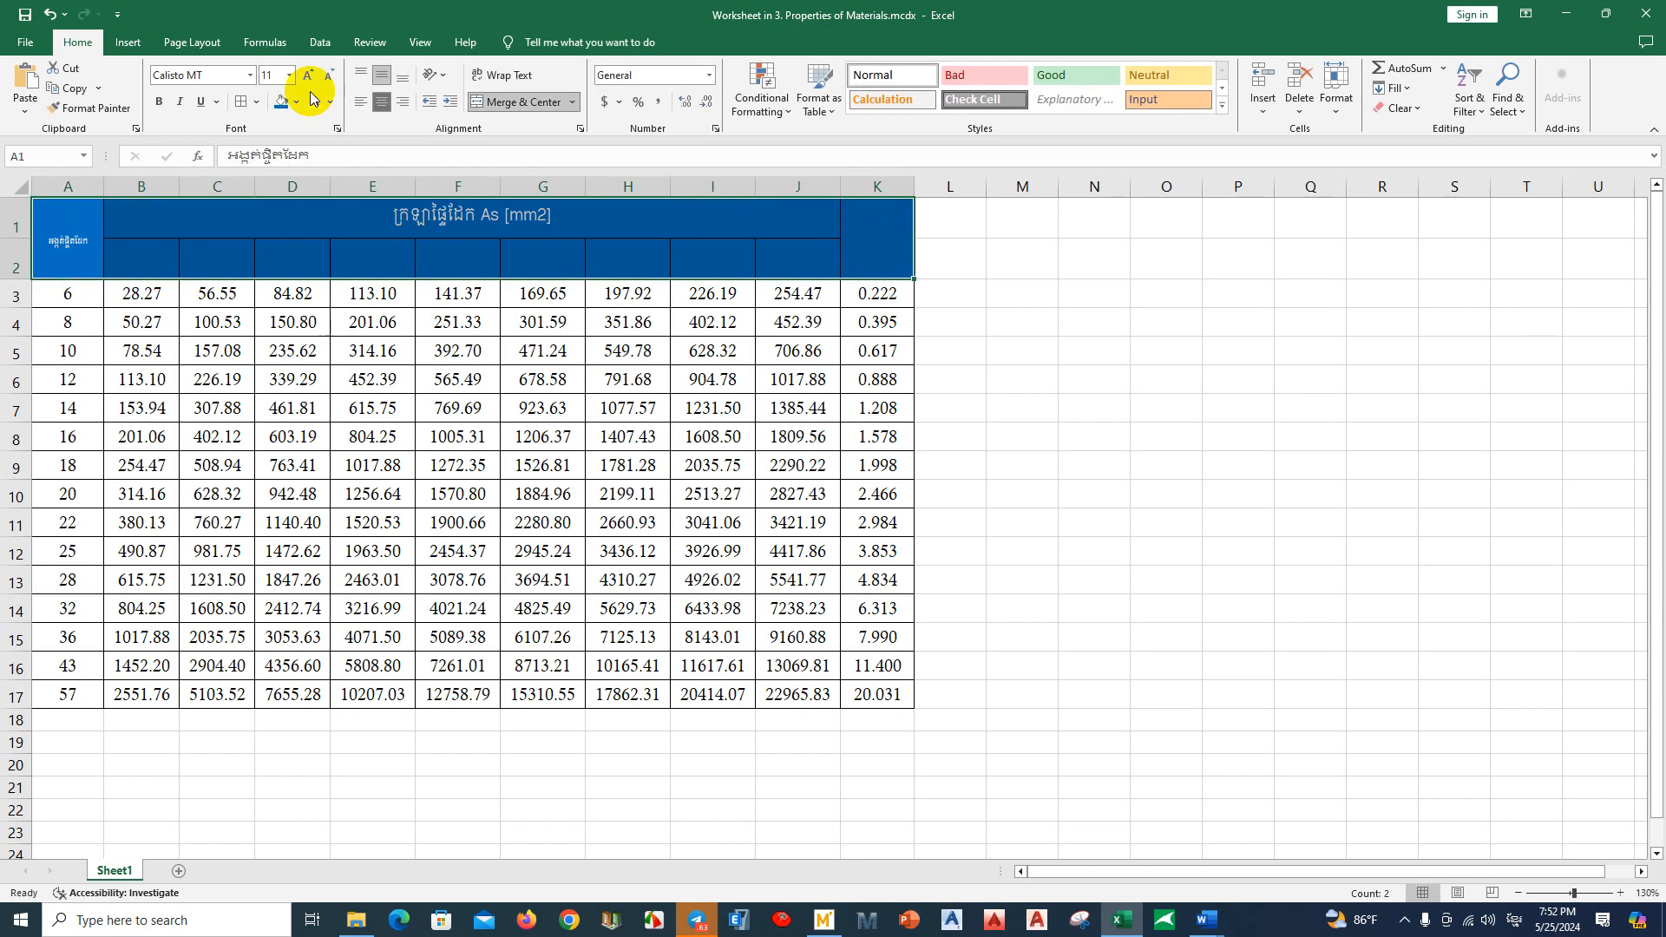
click(249, 76)
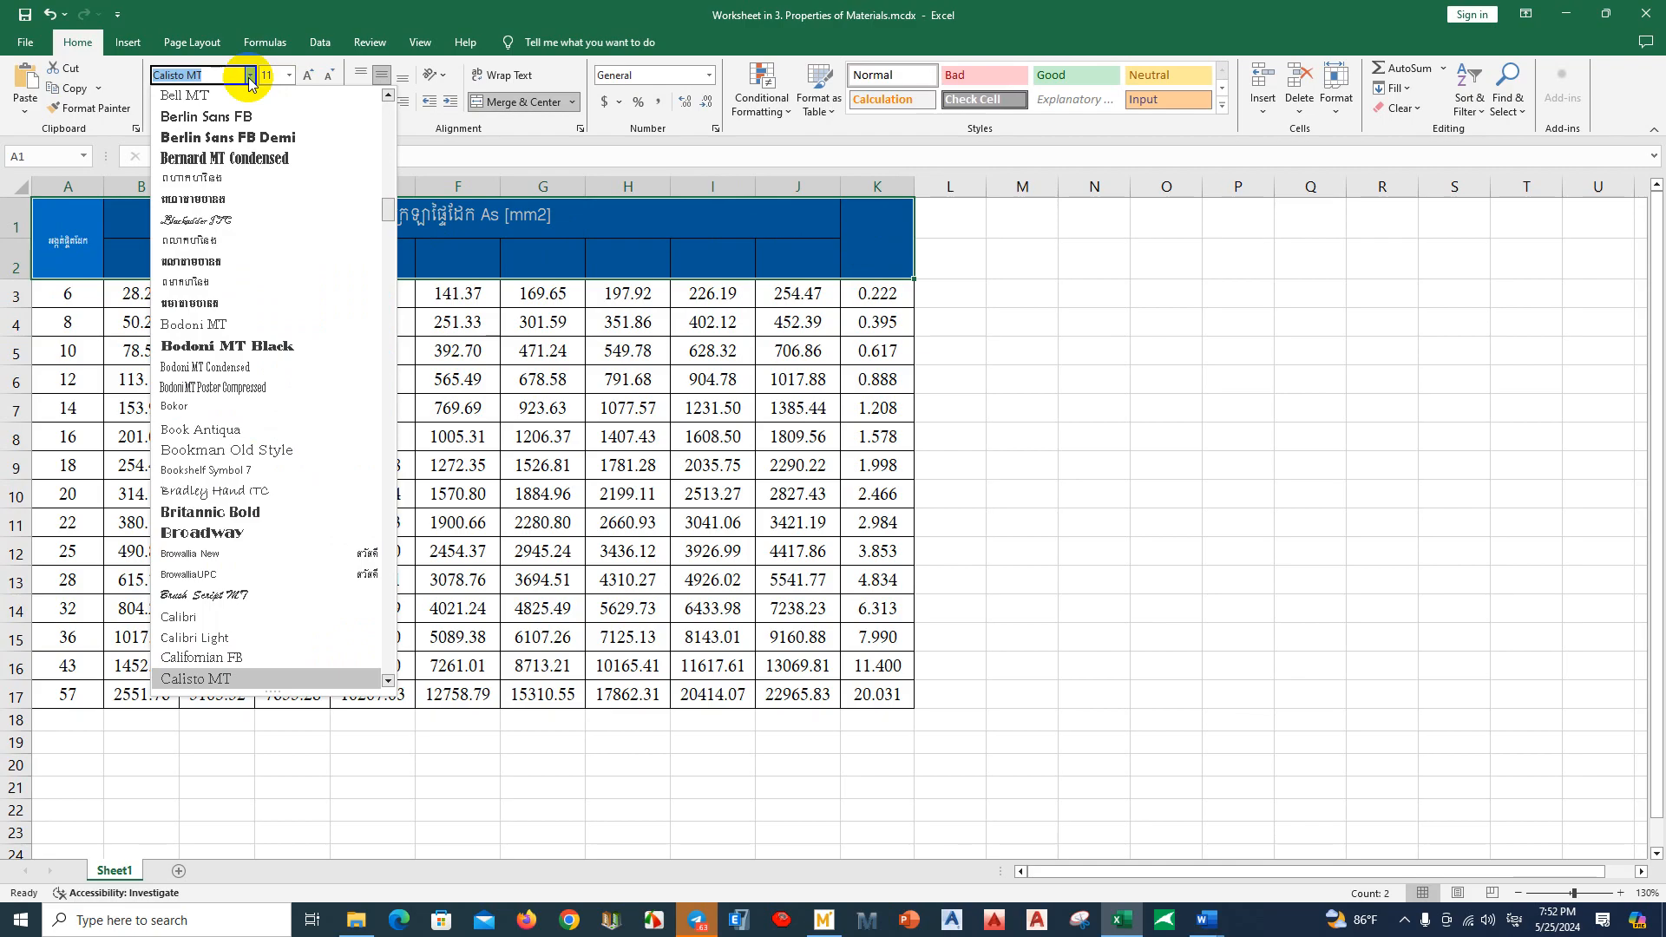
click(249, 76)
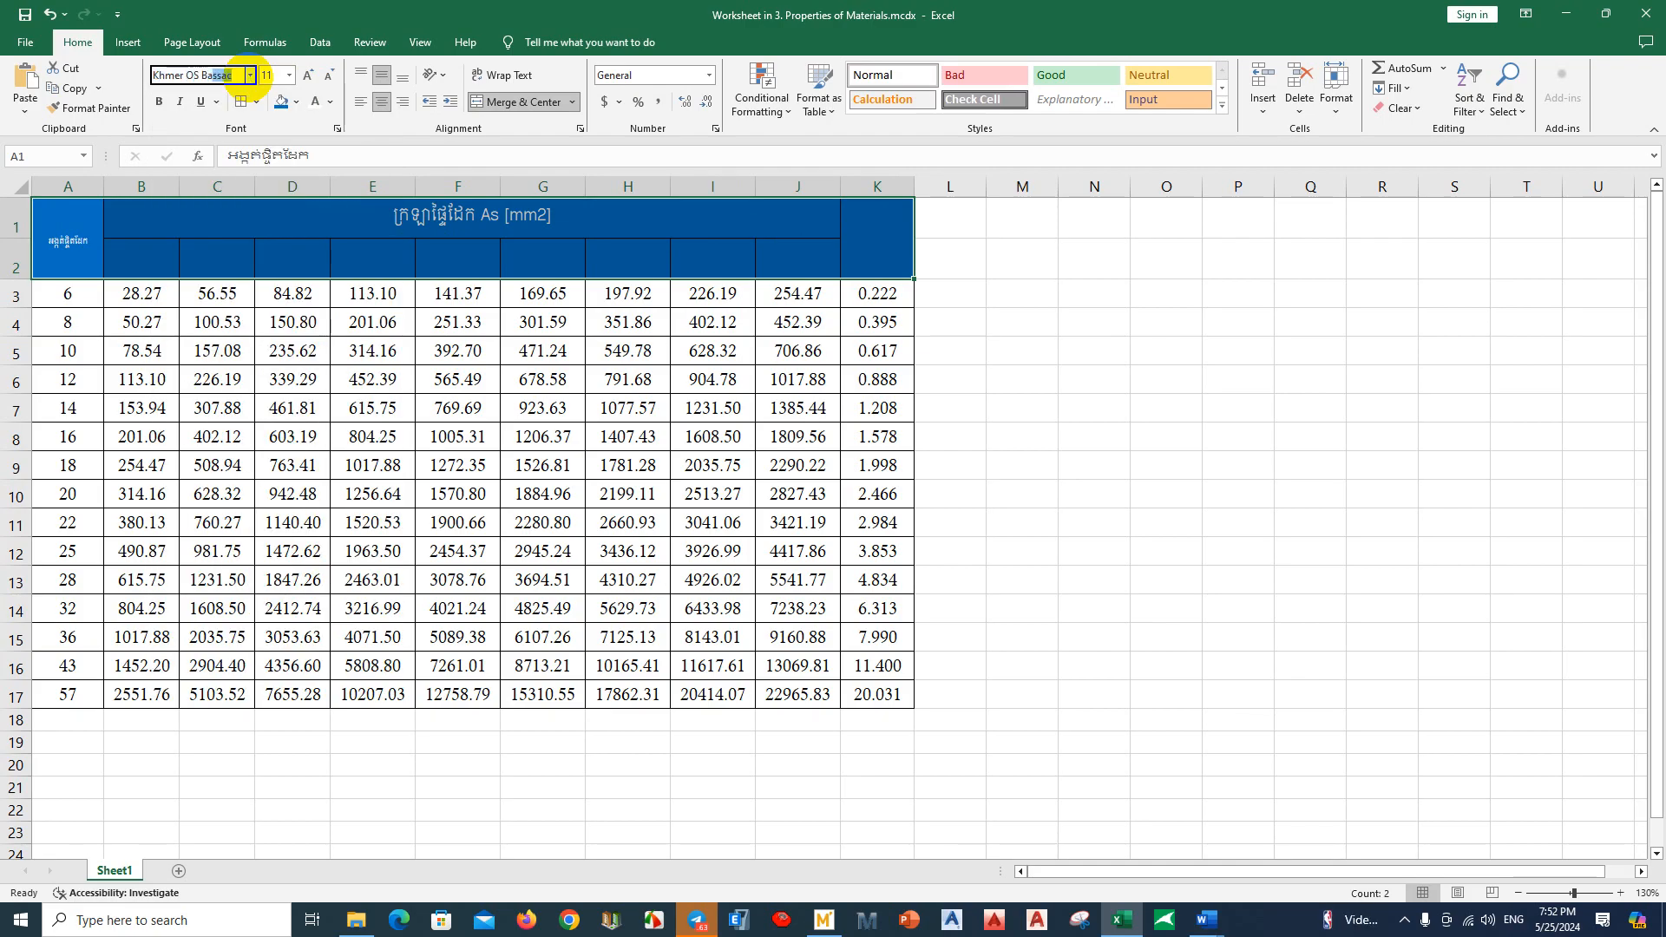
text(Khmer OS B)
key(BackSpace)
text(S)
key(Return)
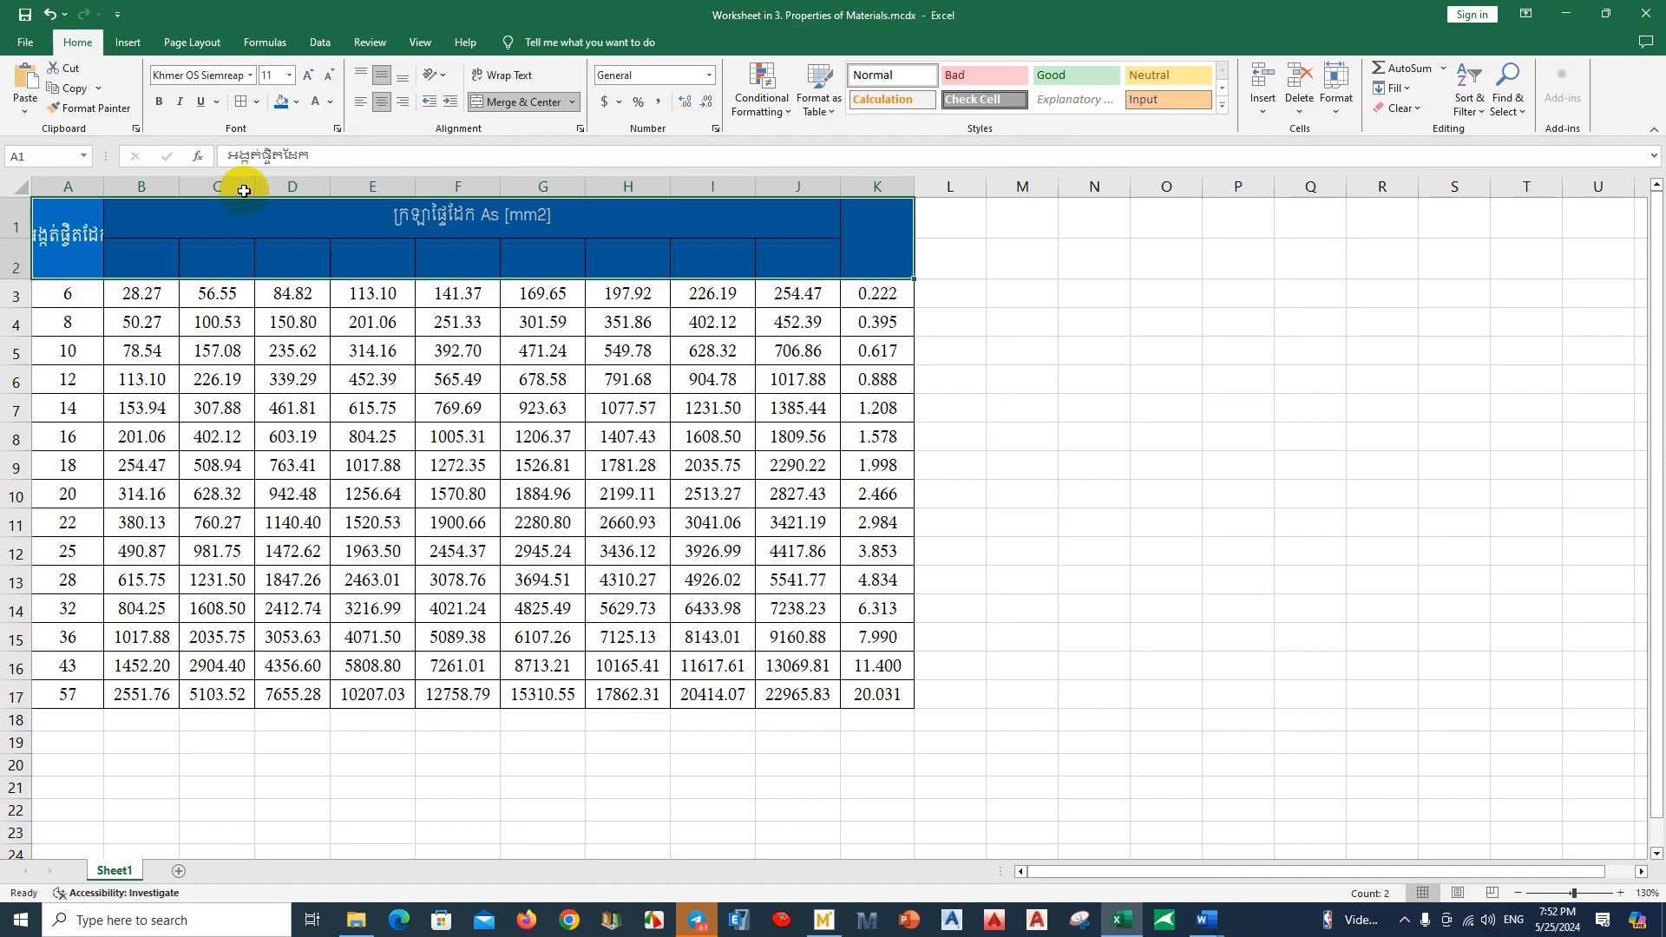
Step: Wrap the text of the diameter heading in the merged cell A1:A2
click(369, 320)
click(63, 240)
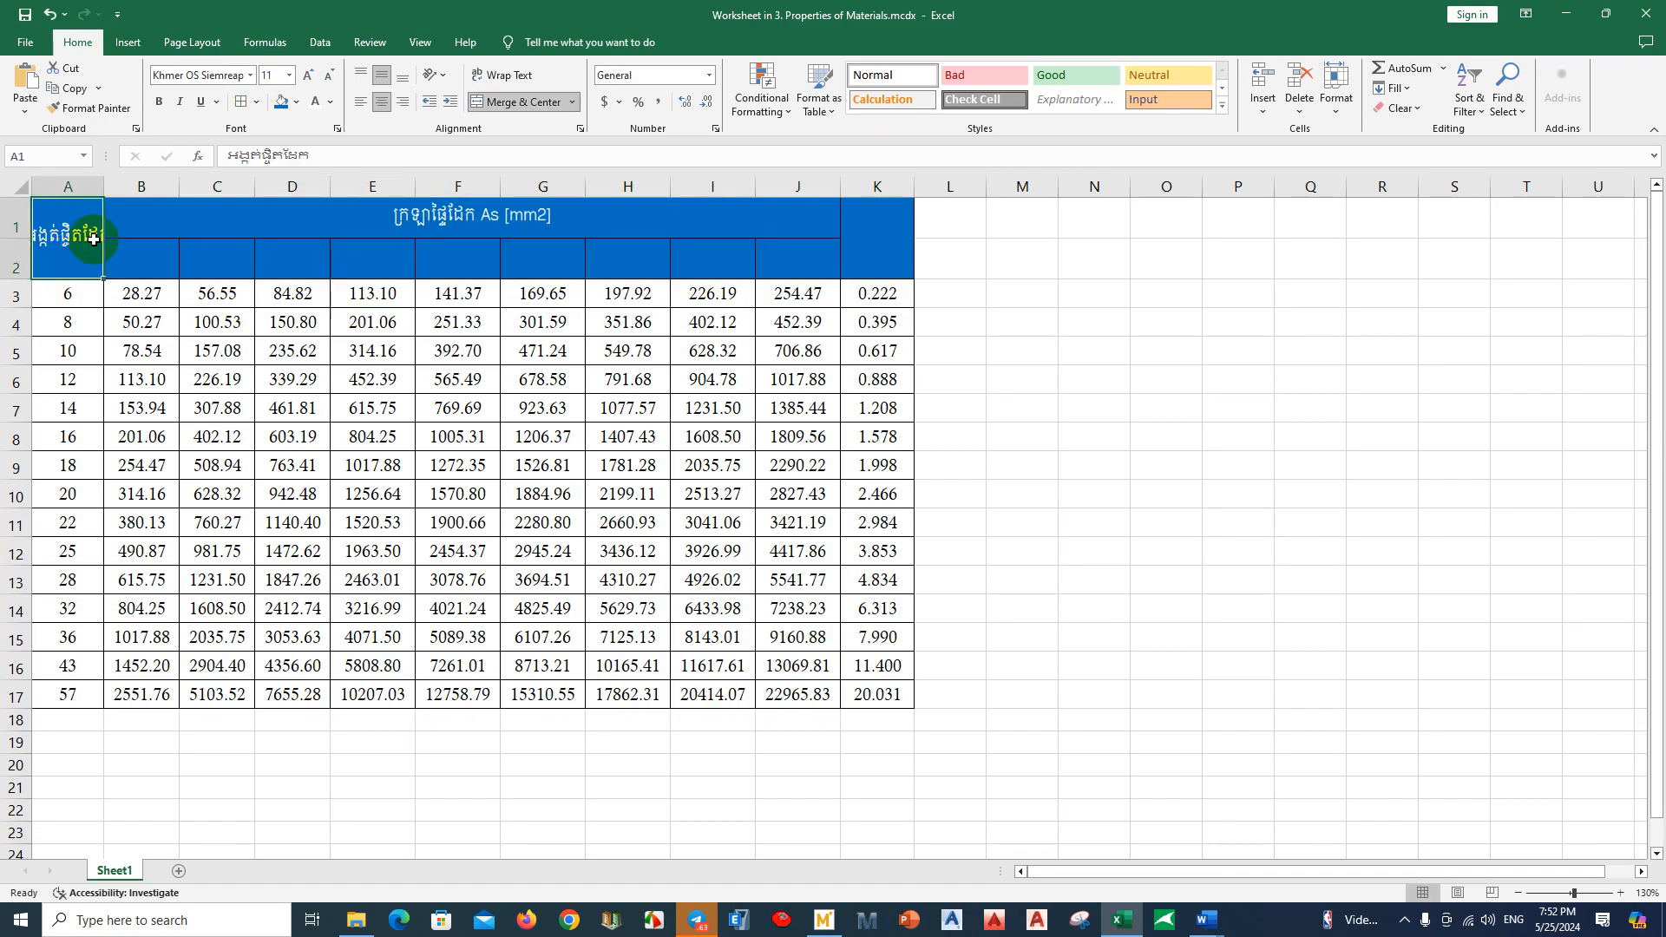
click(832, 259)
click(80, 233)
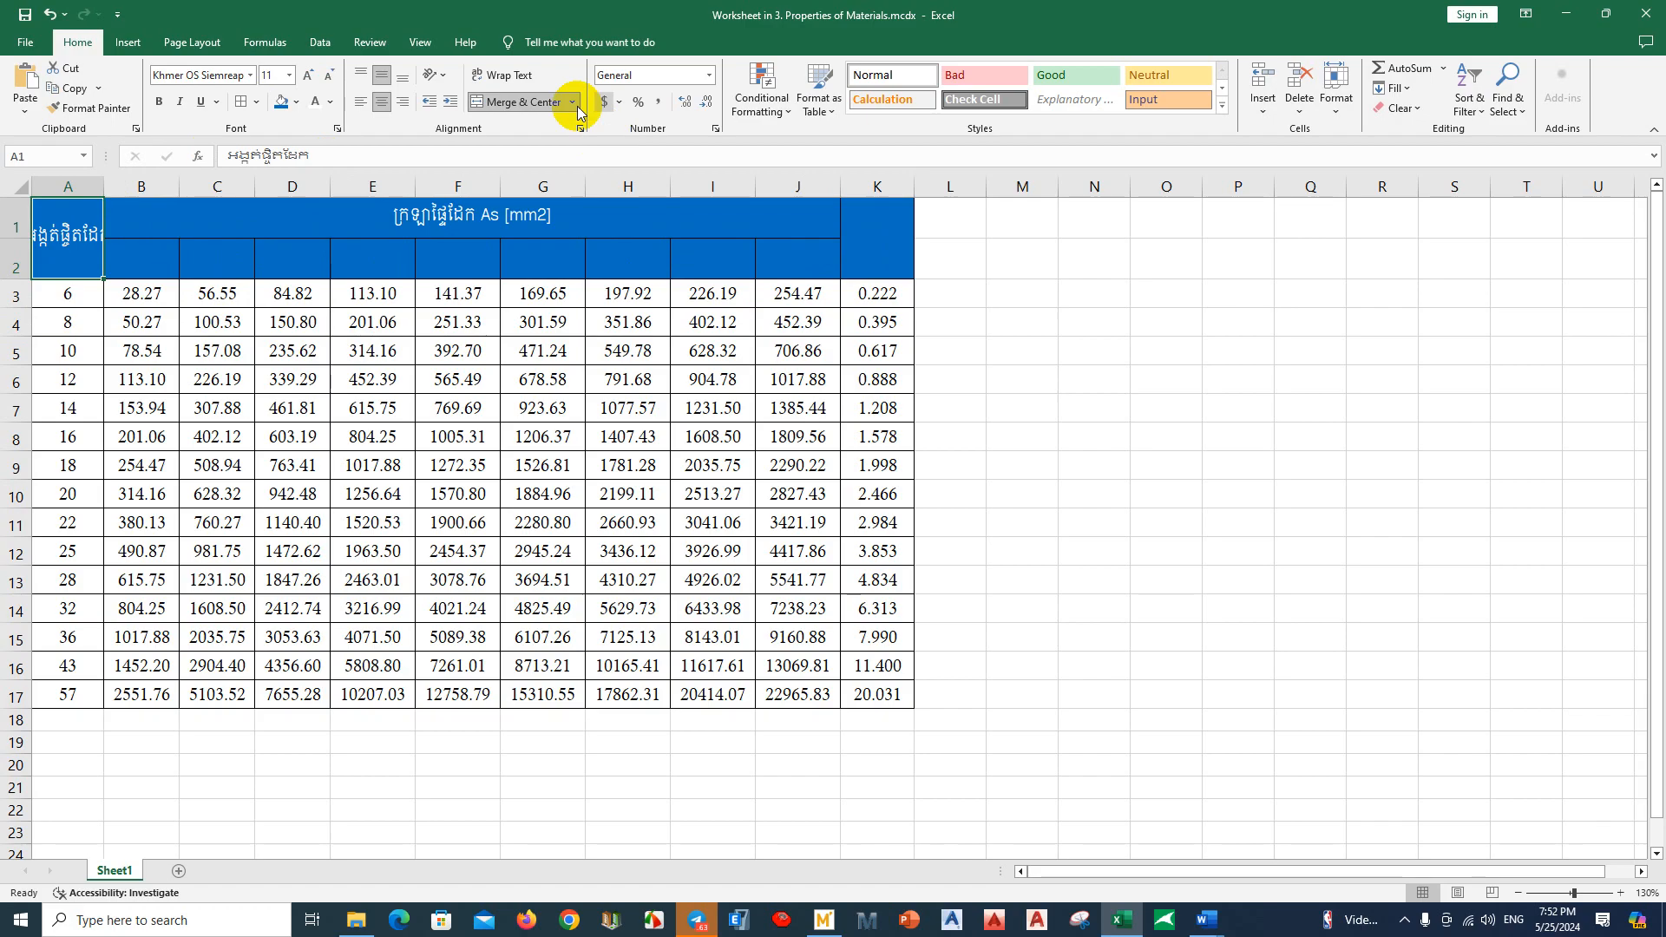
click(502, 75)
click(217, 322)
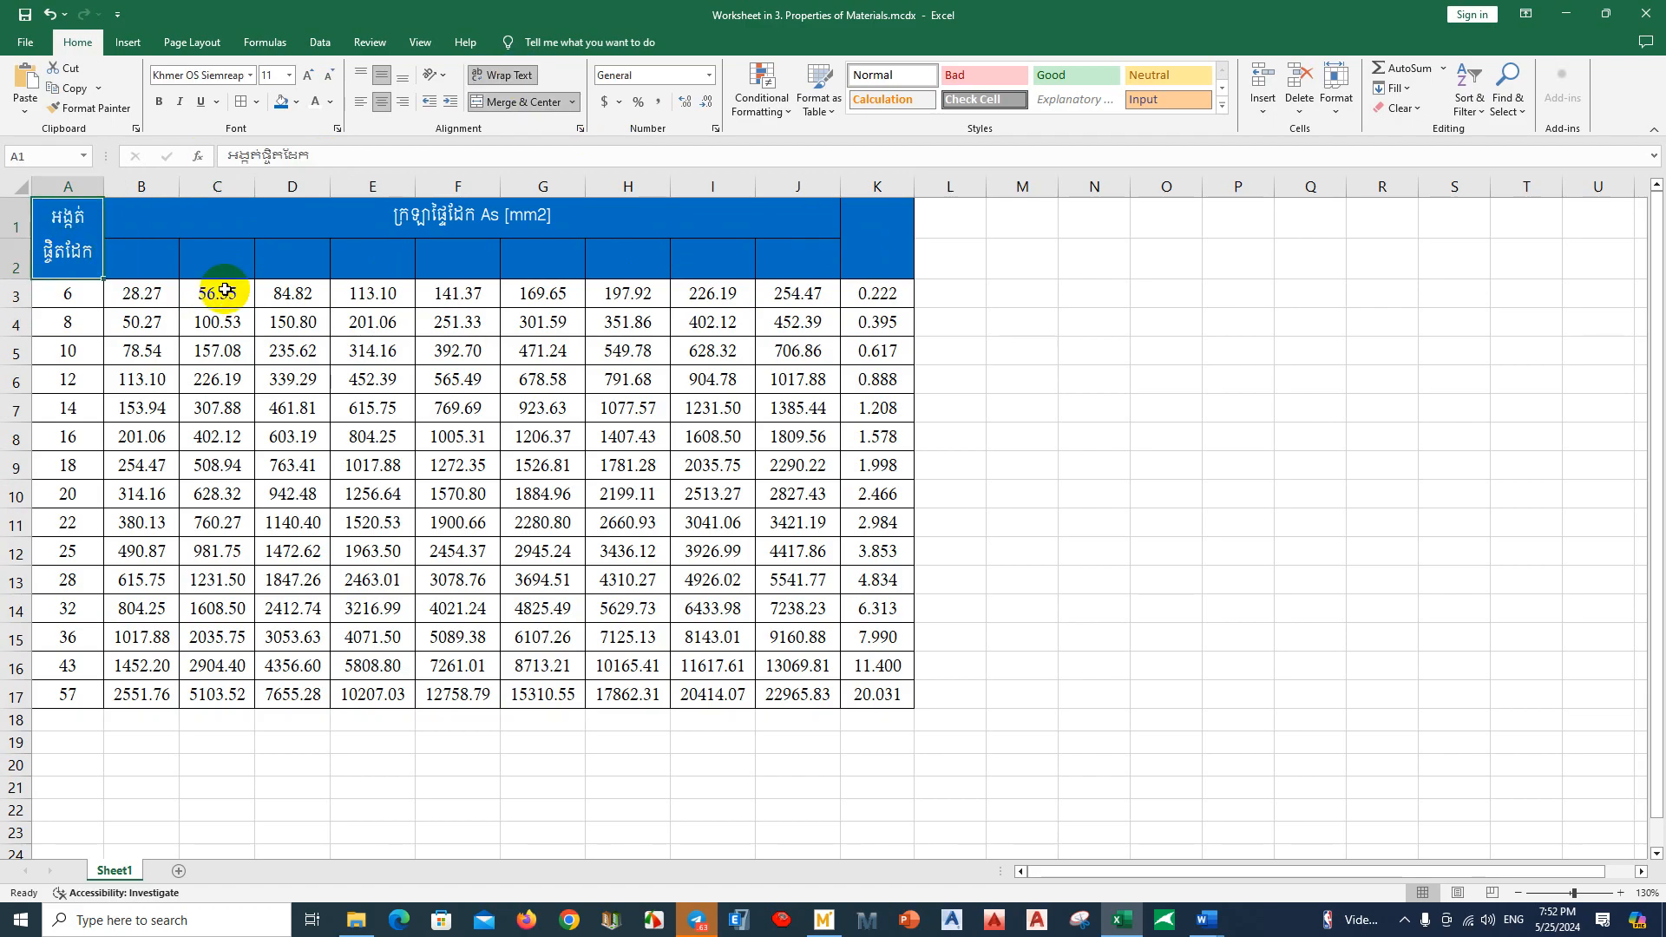
Step: Append "[mm]" to the diameter heading in A1:A2 and insert the Greek phi symbol ϕ before the unit
double_click(91, 265)
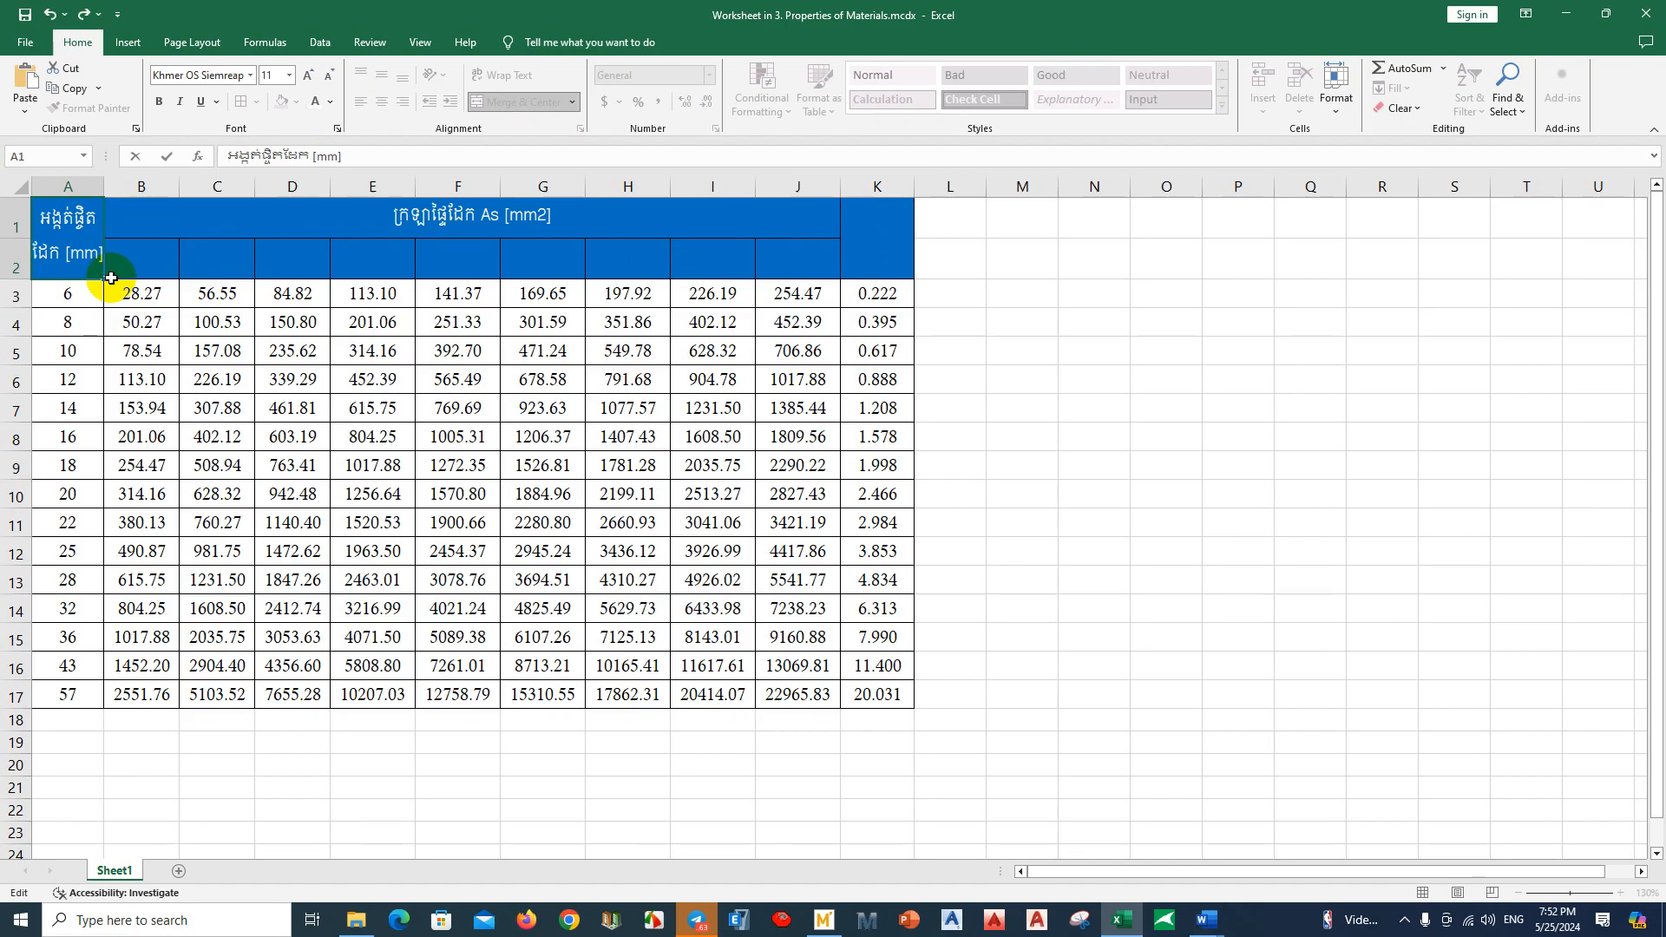
click(66, 258)
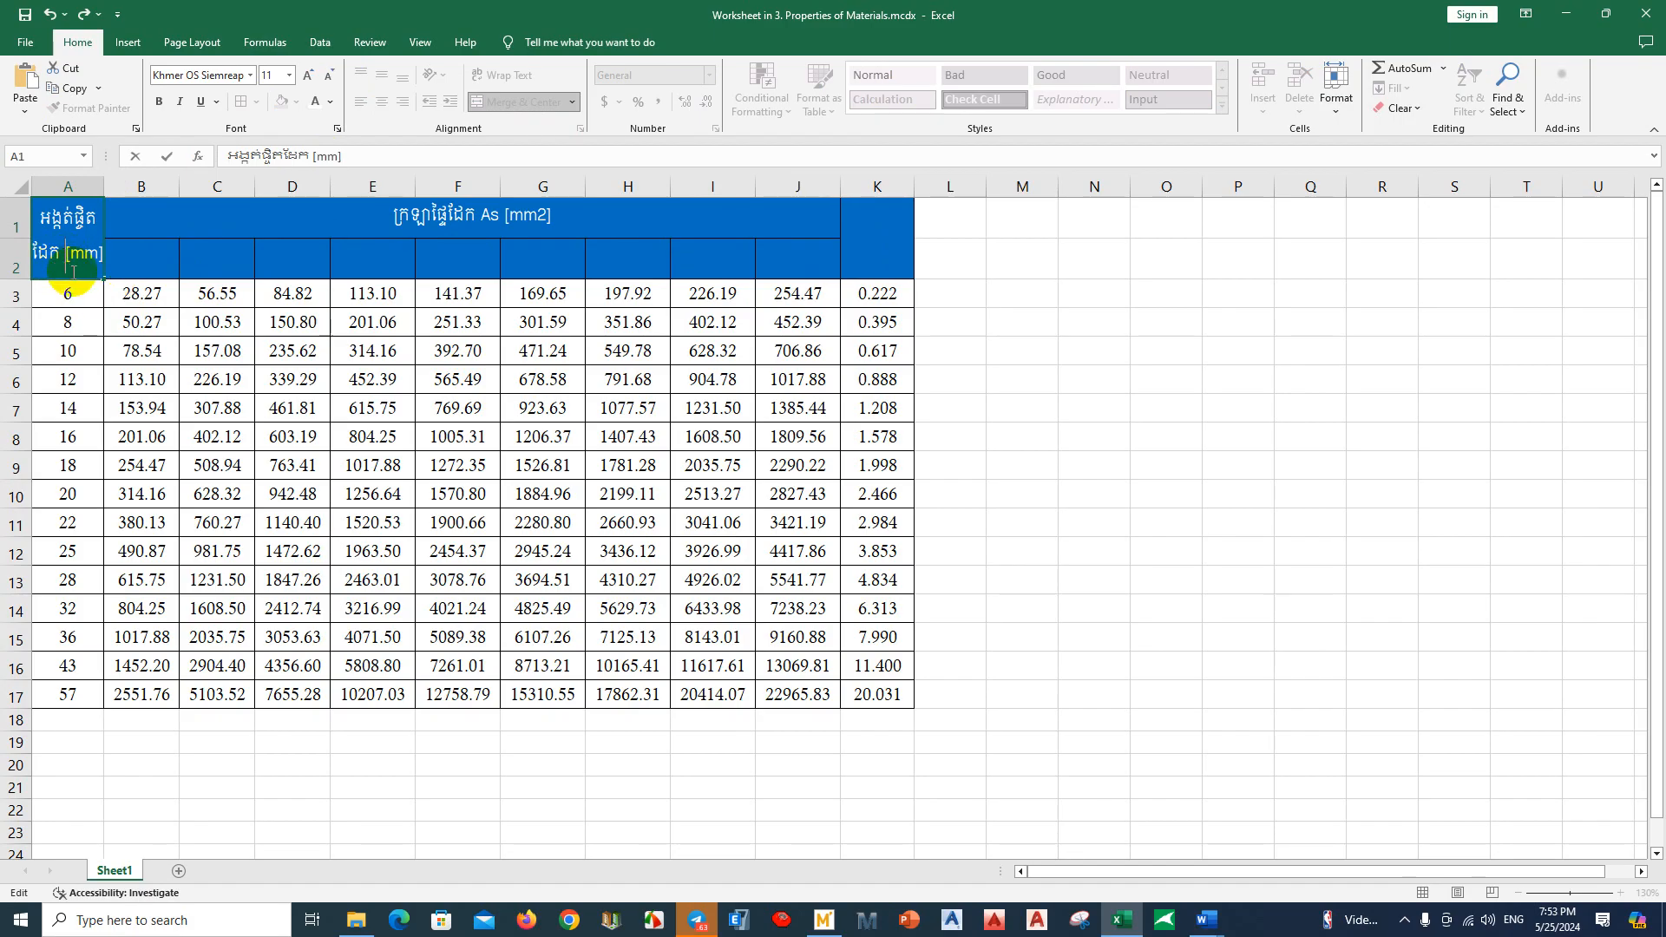
click(128, 41)
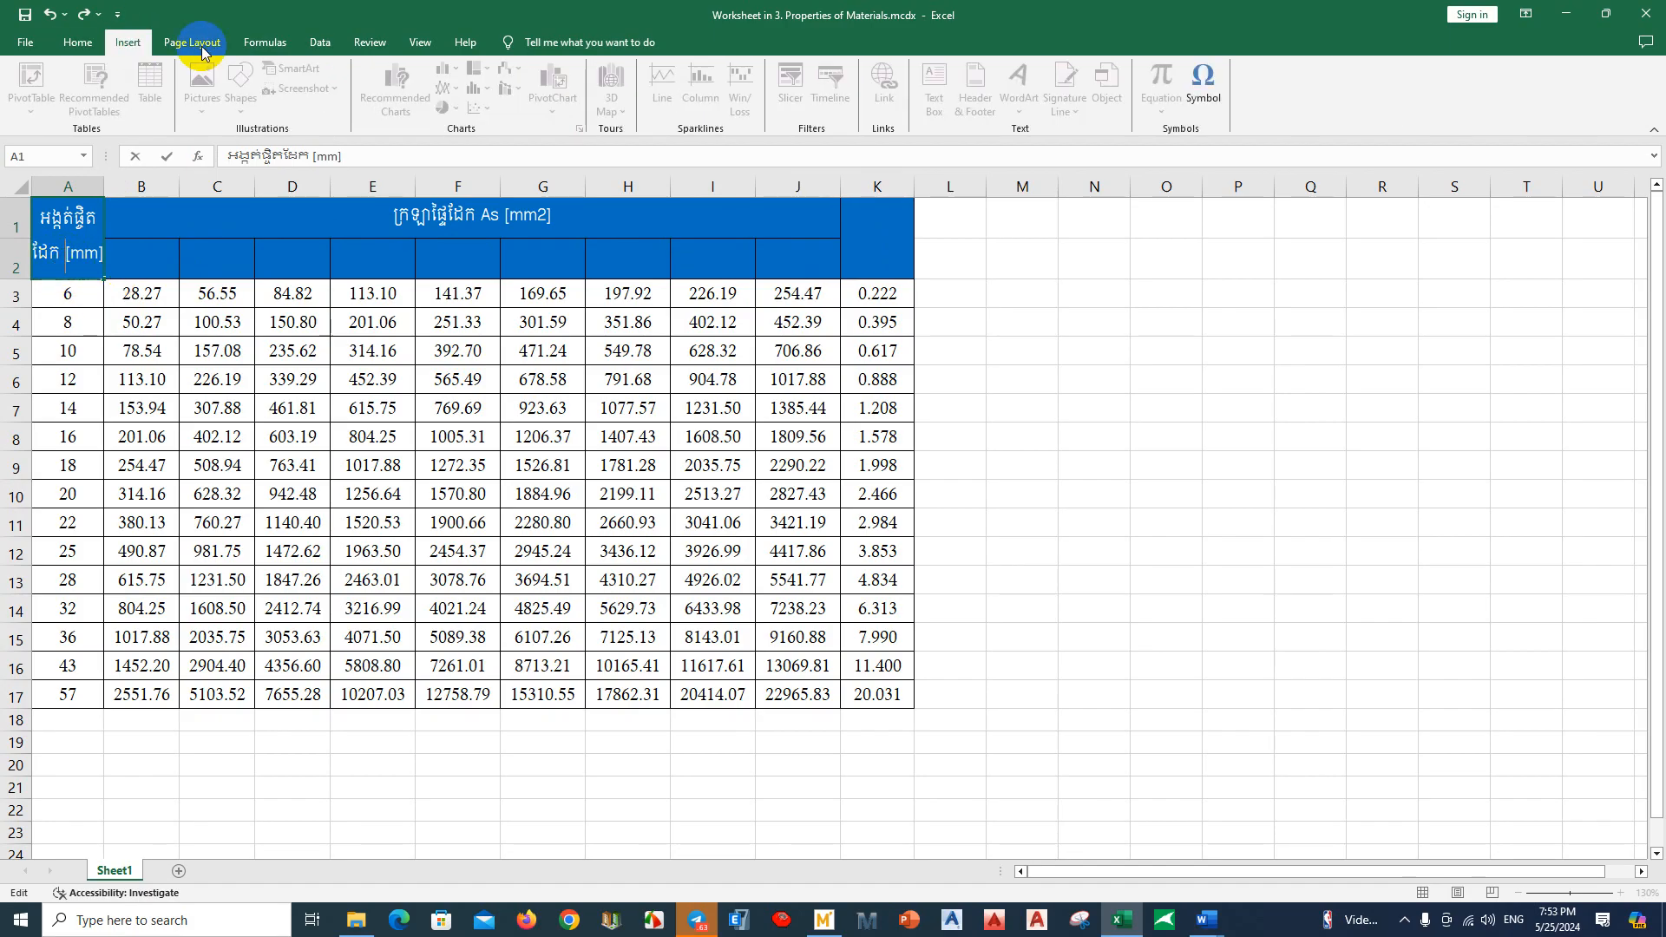
click(1205, 87)
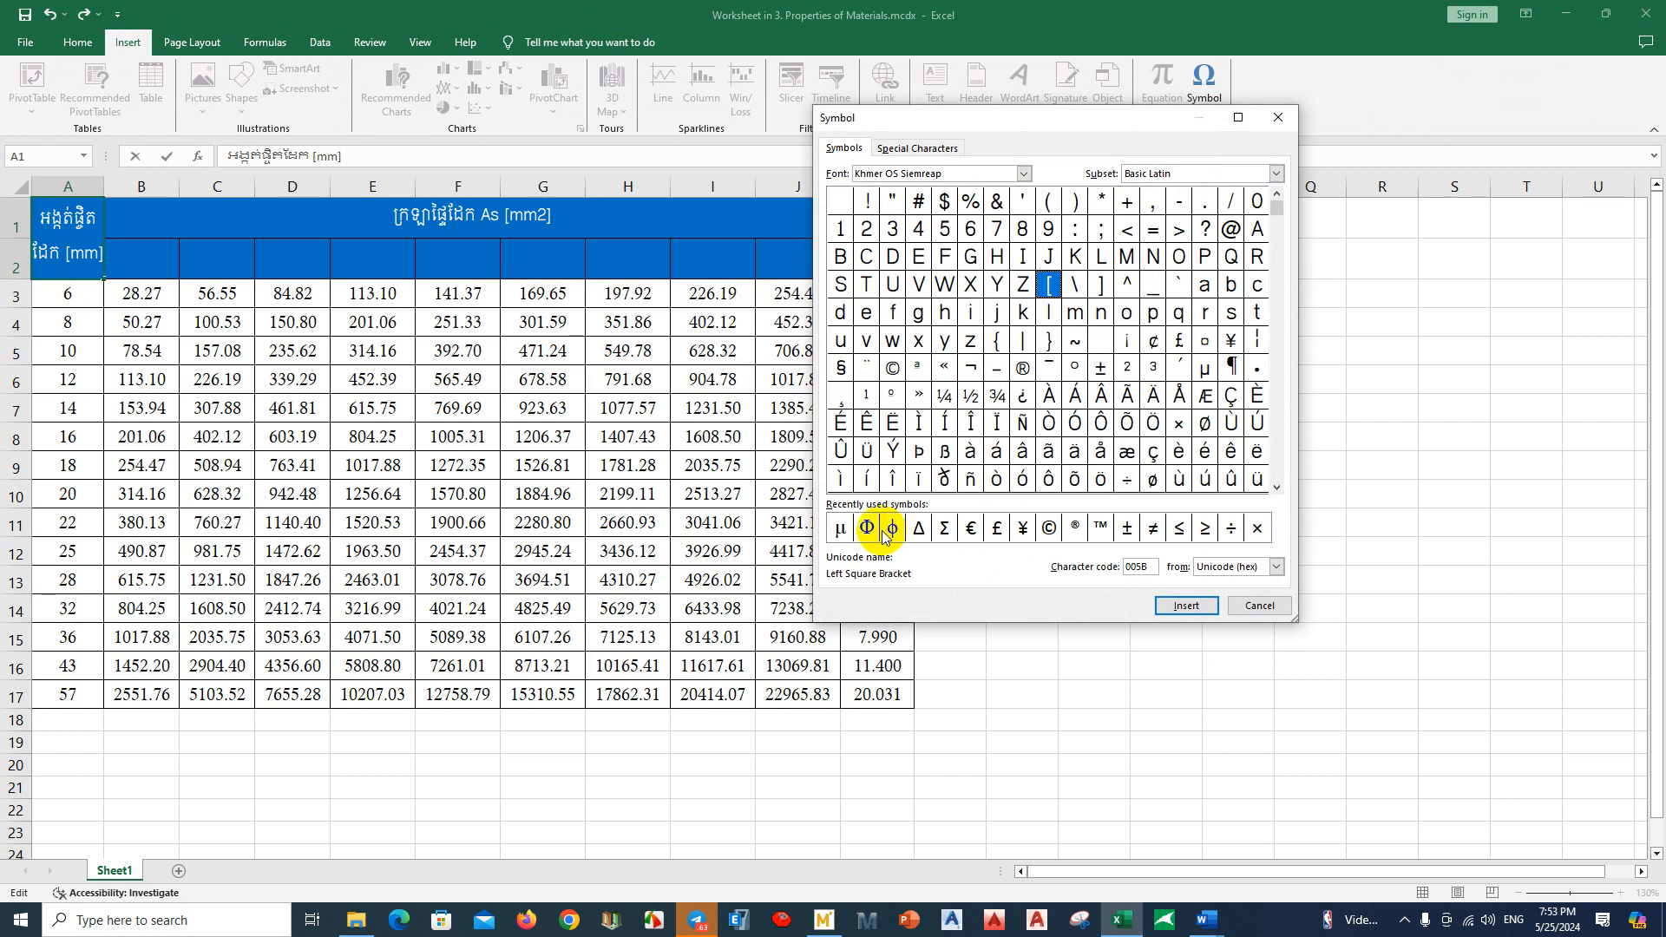
click(891, 528)
click(1185, 604)
click(1258, 605)
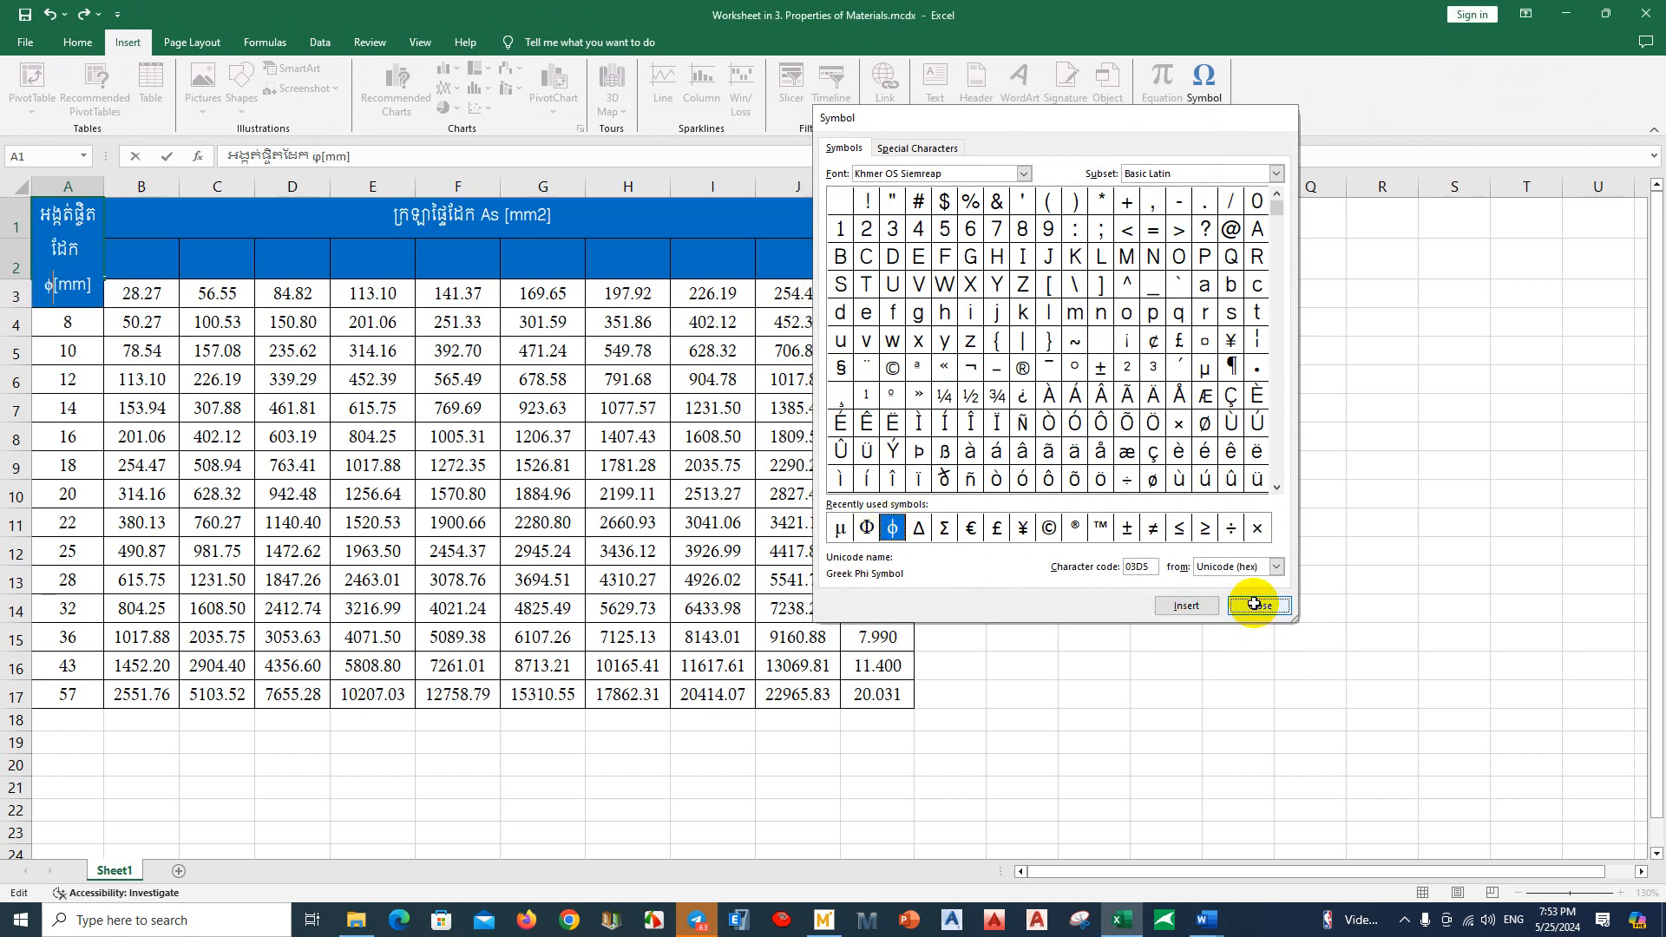
Step: Add "s" after the ϕ symbol and a space before "[mm]" in the diameter heading
text(S)
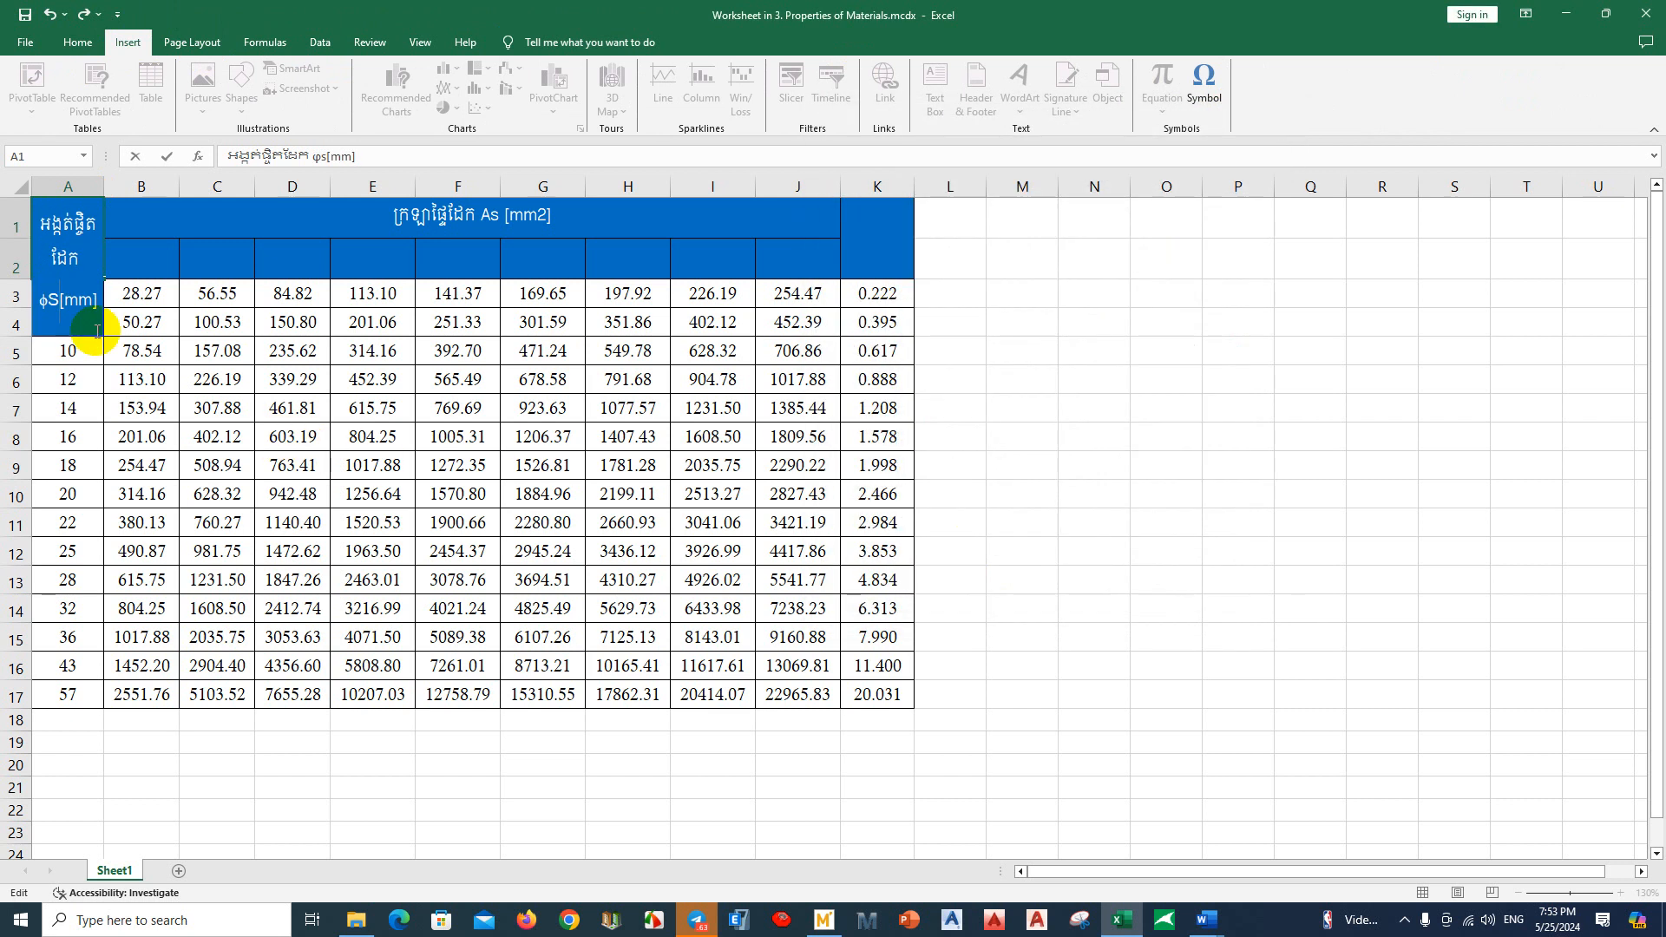
drag(90, 256, 82, 260)
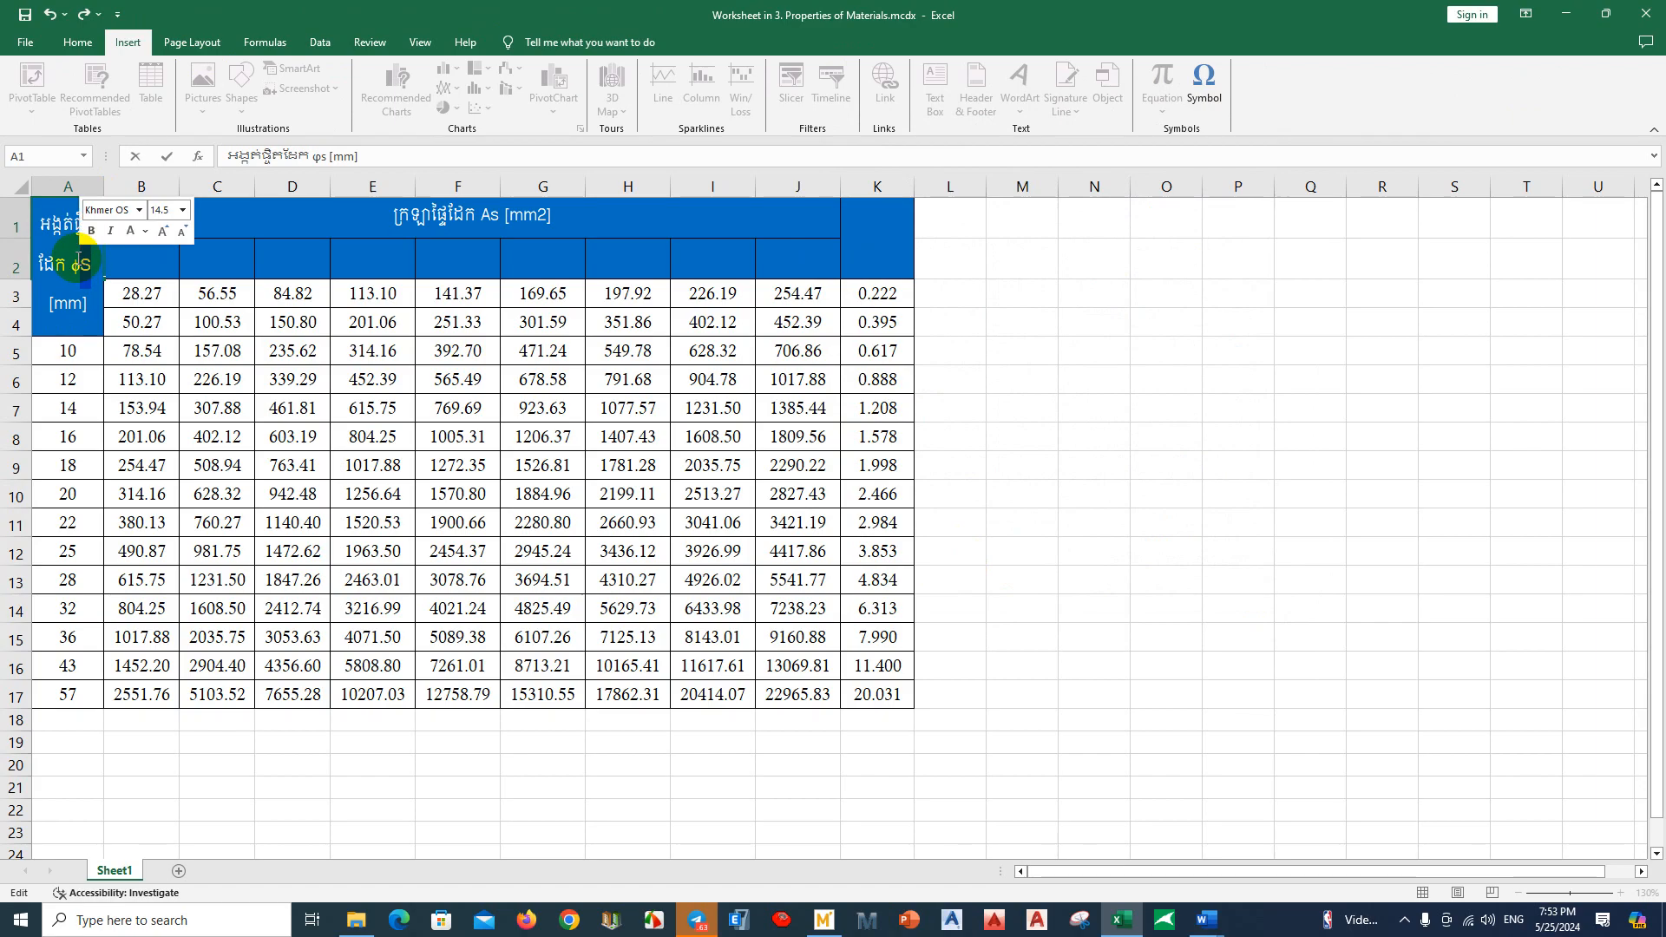
click(82, 263)
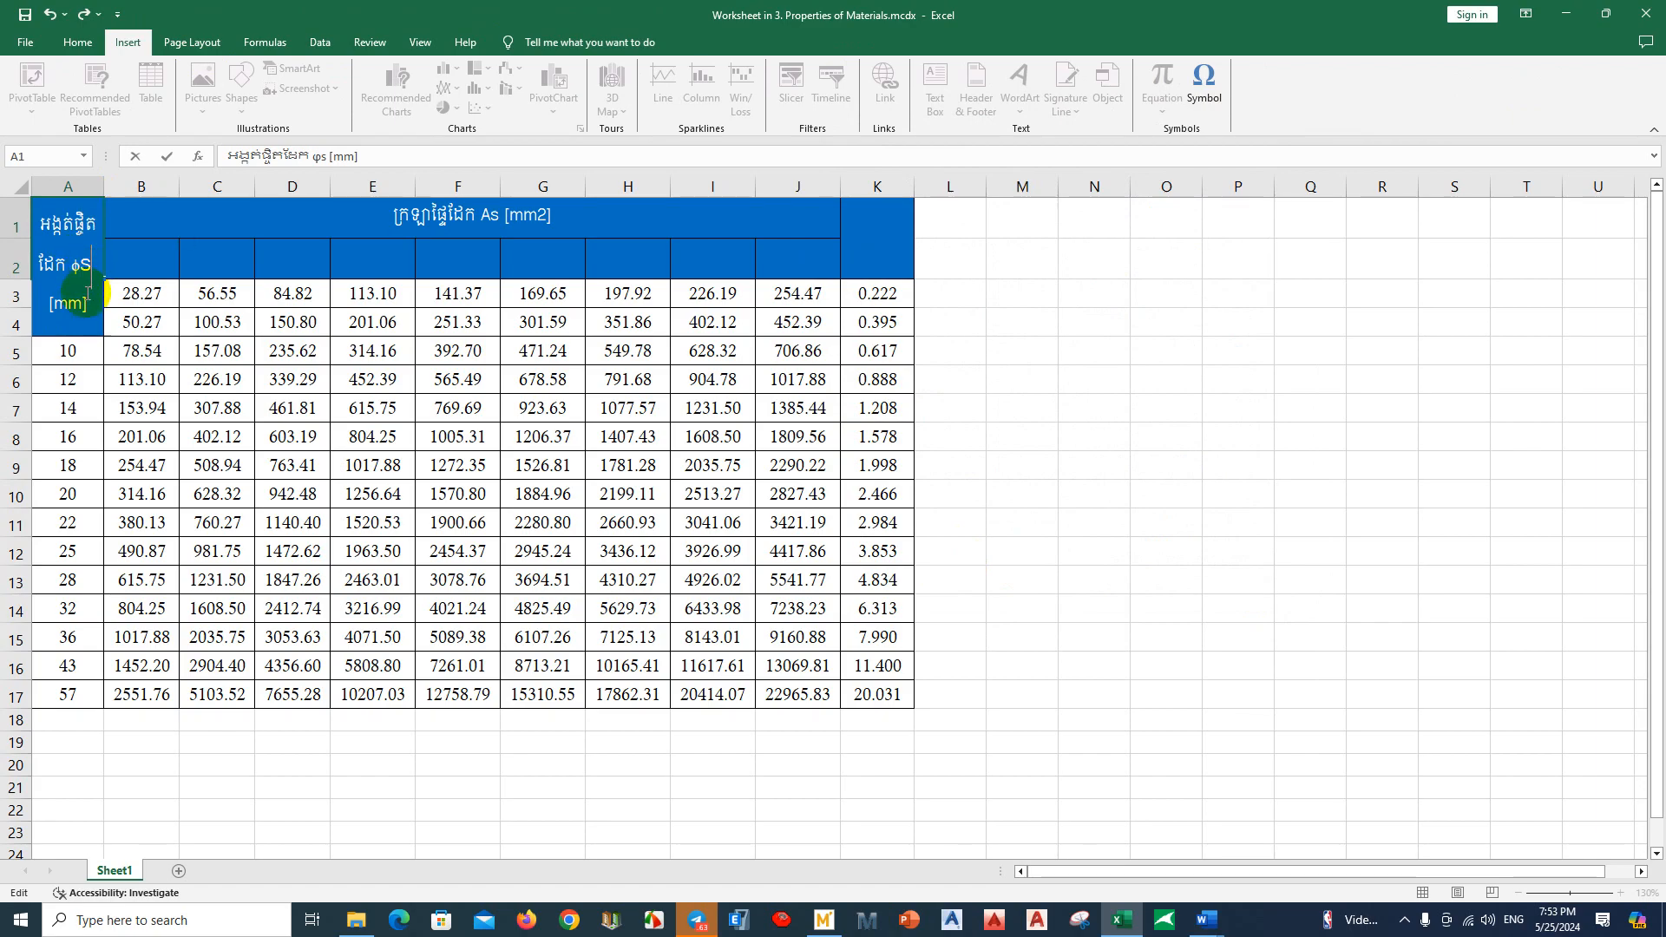
text(S)
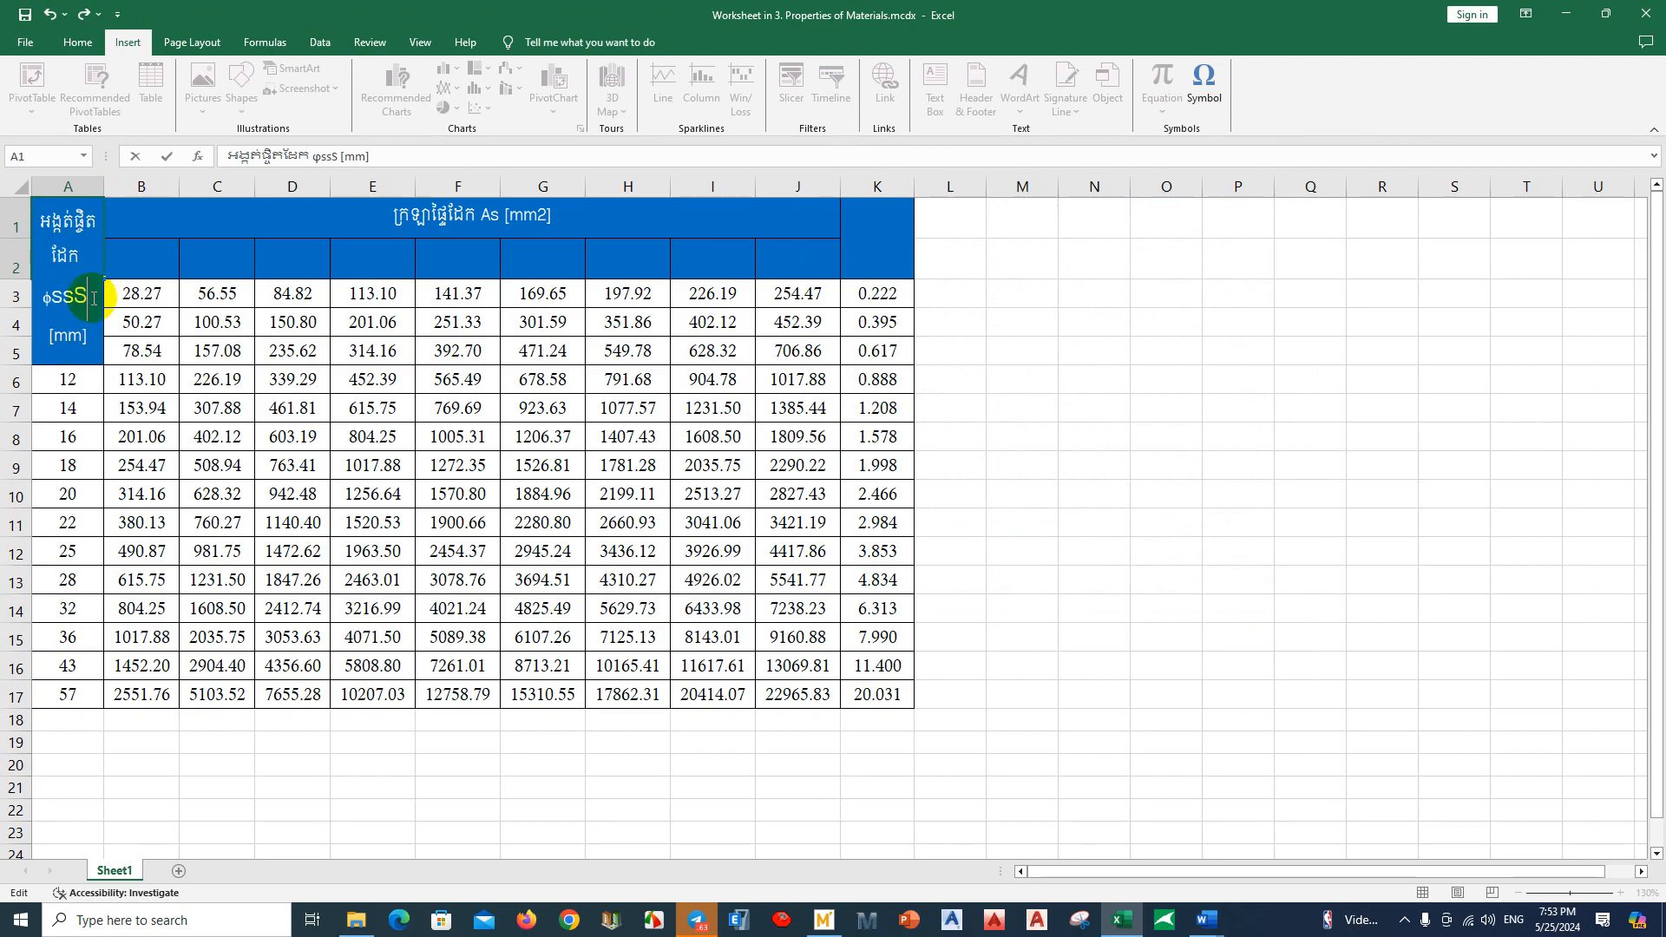
key(BackSpace)
key(BackSpace)
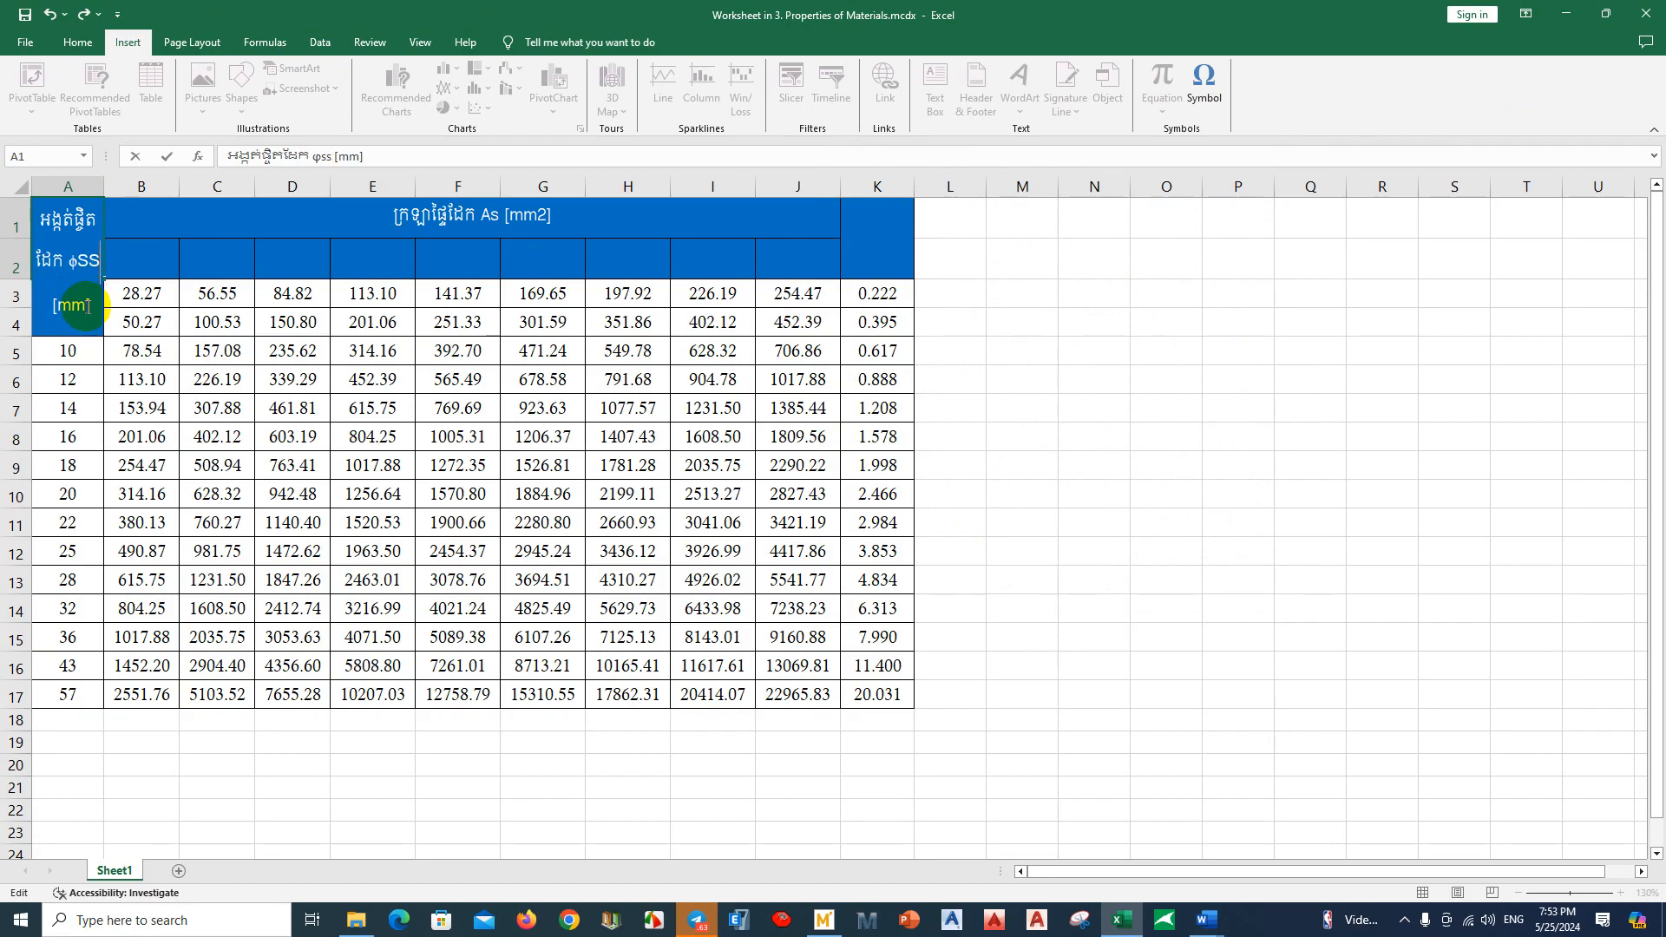
click(152, 382)
click(88, 288)
Step: Reduce the font size of the header cells A1:K2 to 10
click(82, 238)
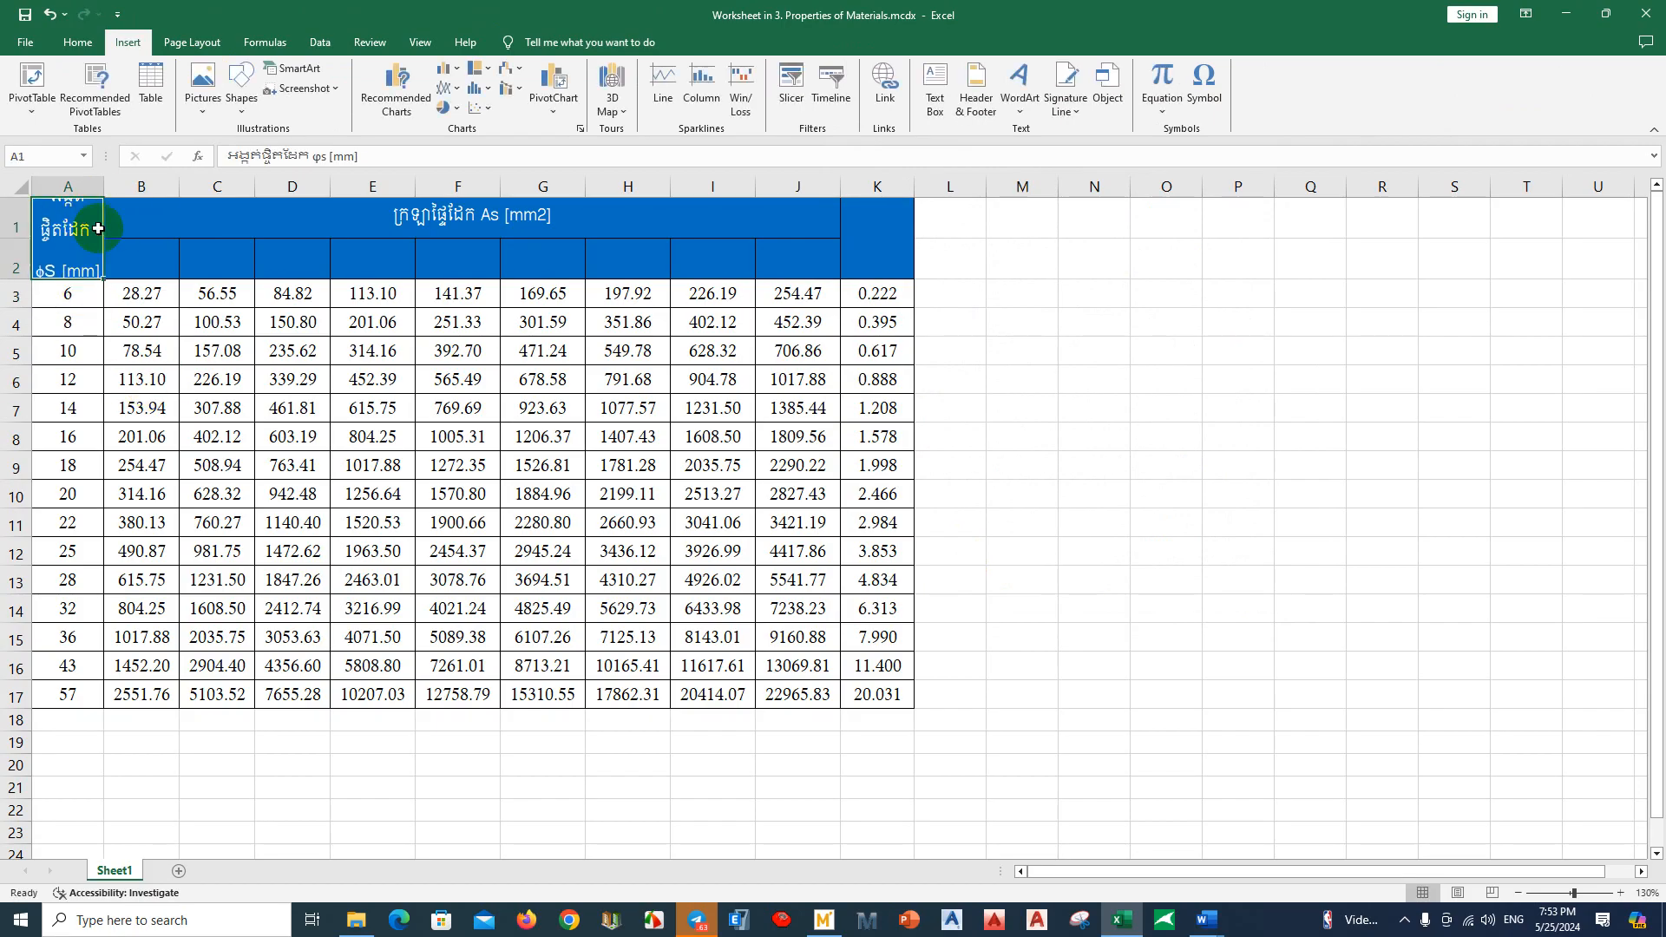
drag(99, 229, 868, 245)
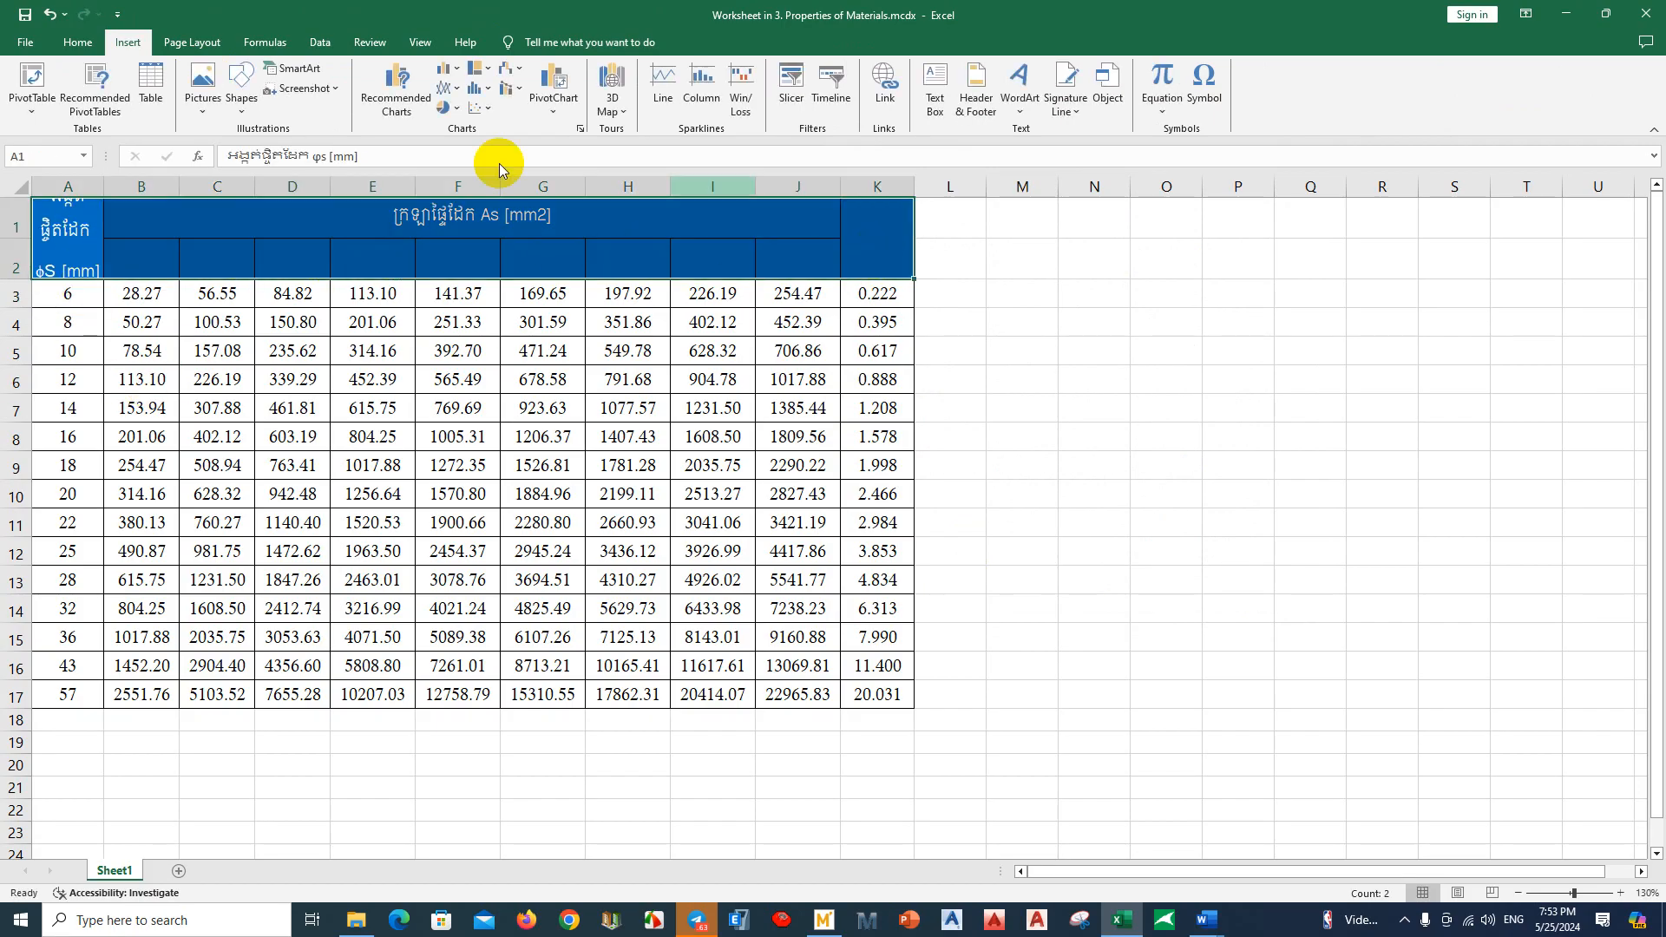
click(77, 42)
click(329, 75)
click(406, 381)
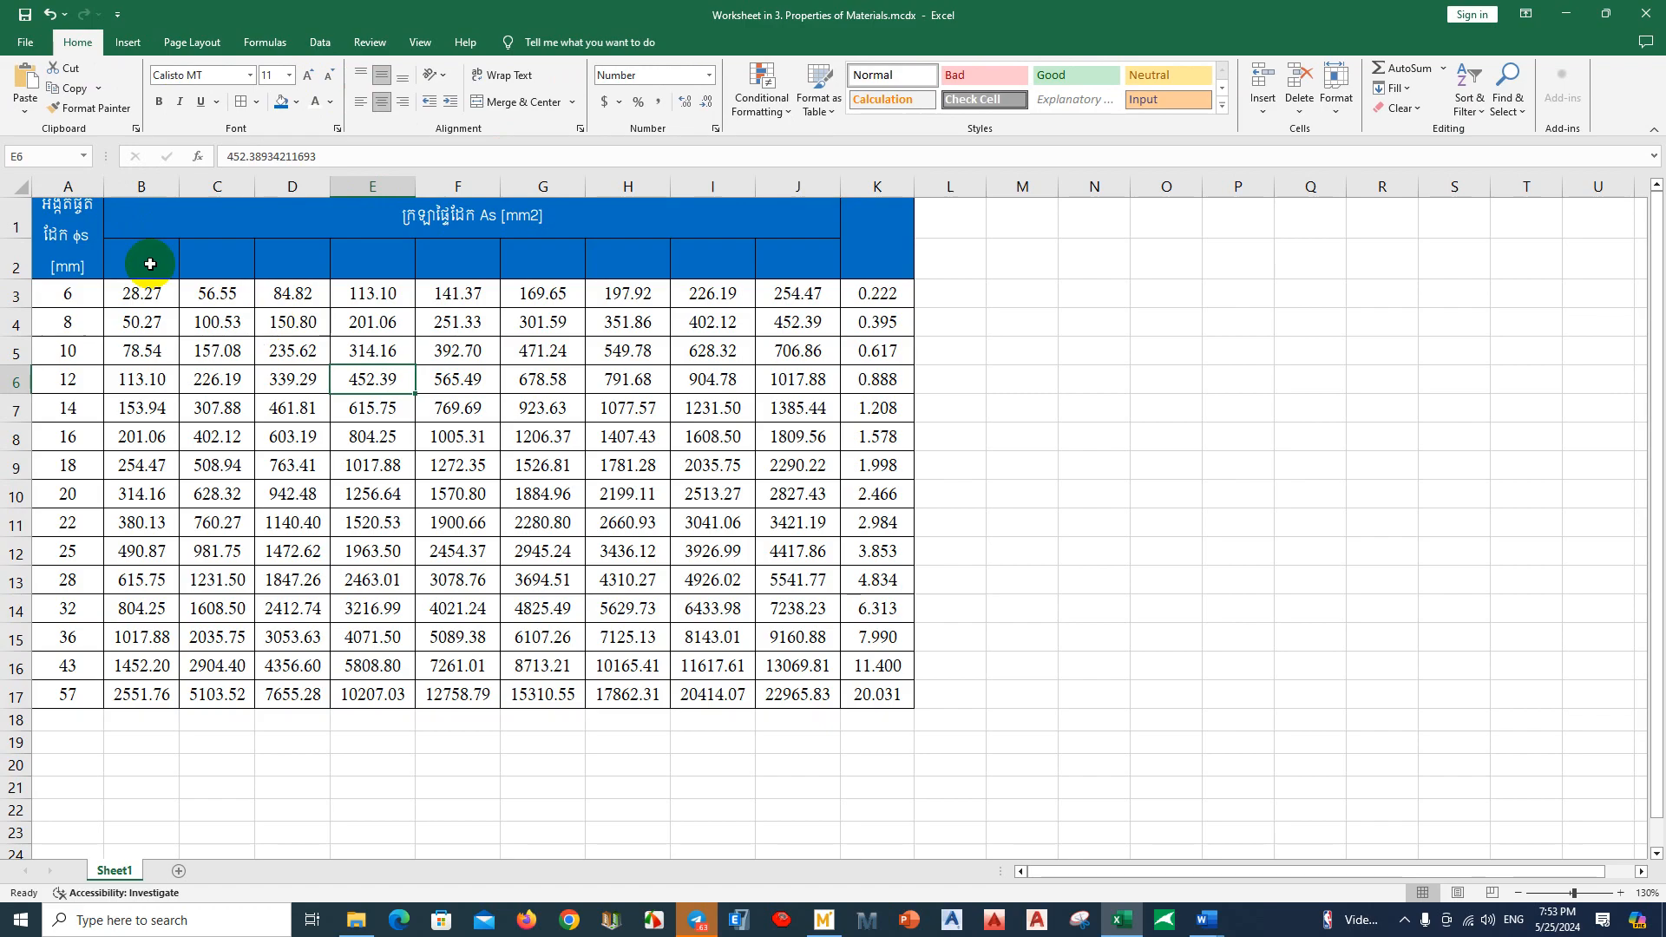
Step: Widen column A so the diameter heading fits on two lines
drag(104, 186, 119, 186)
click(95, 222)
click(435, 221)
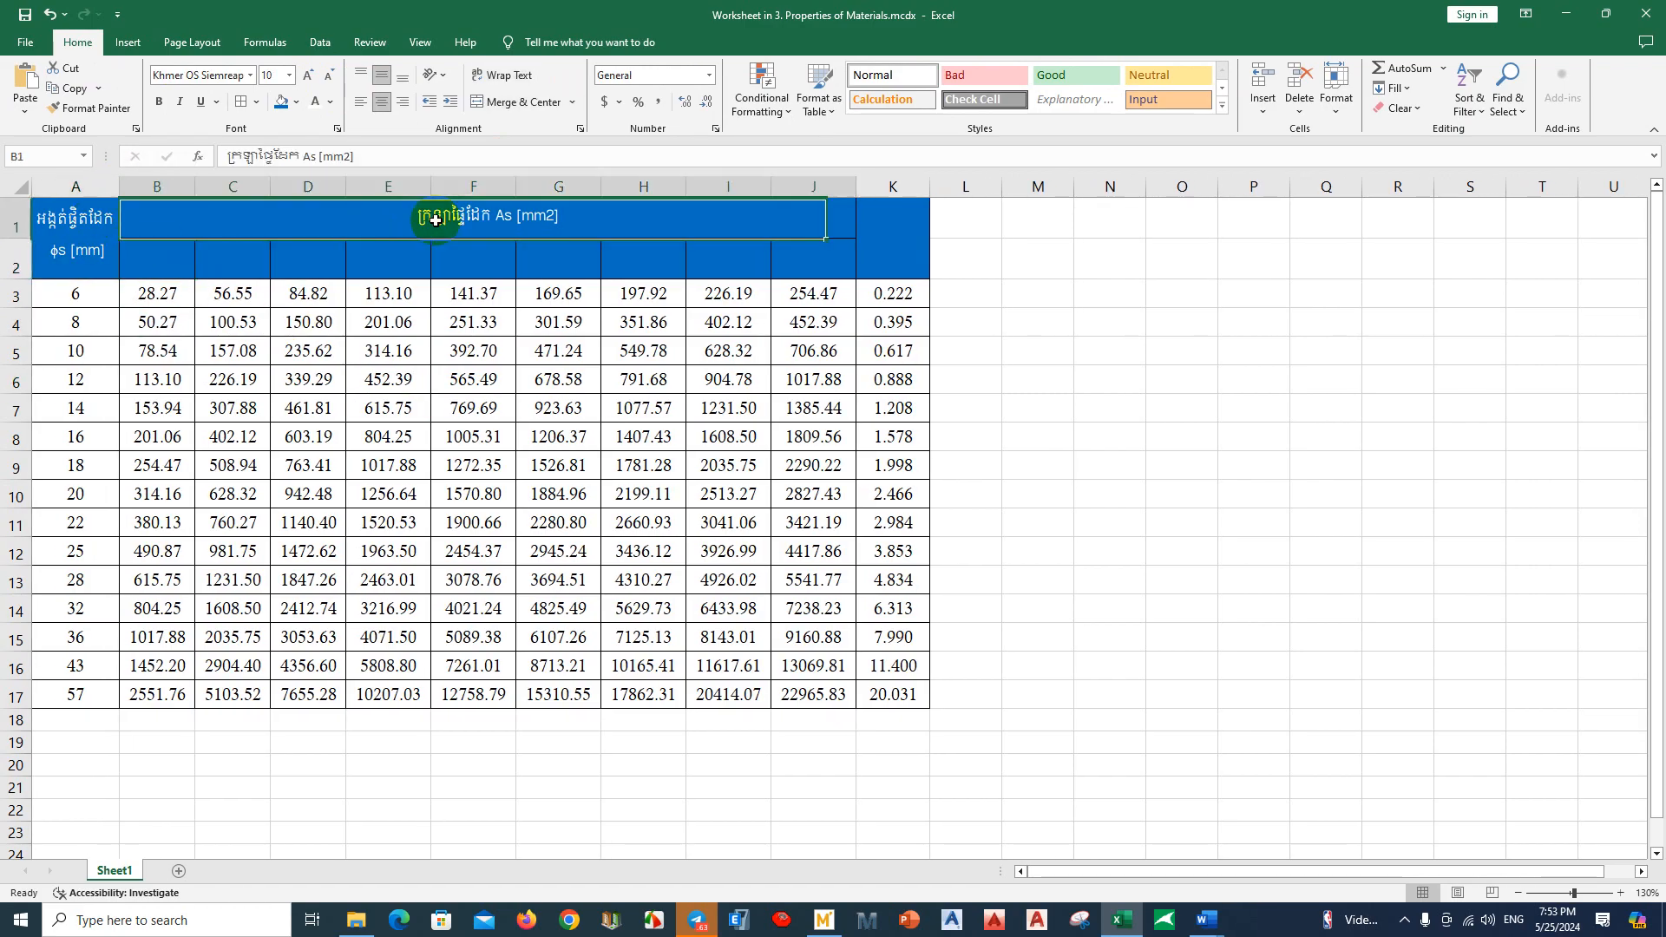
click(667, 252)
click(172, 257)
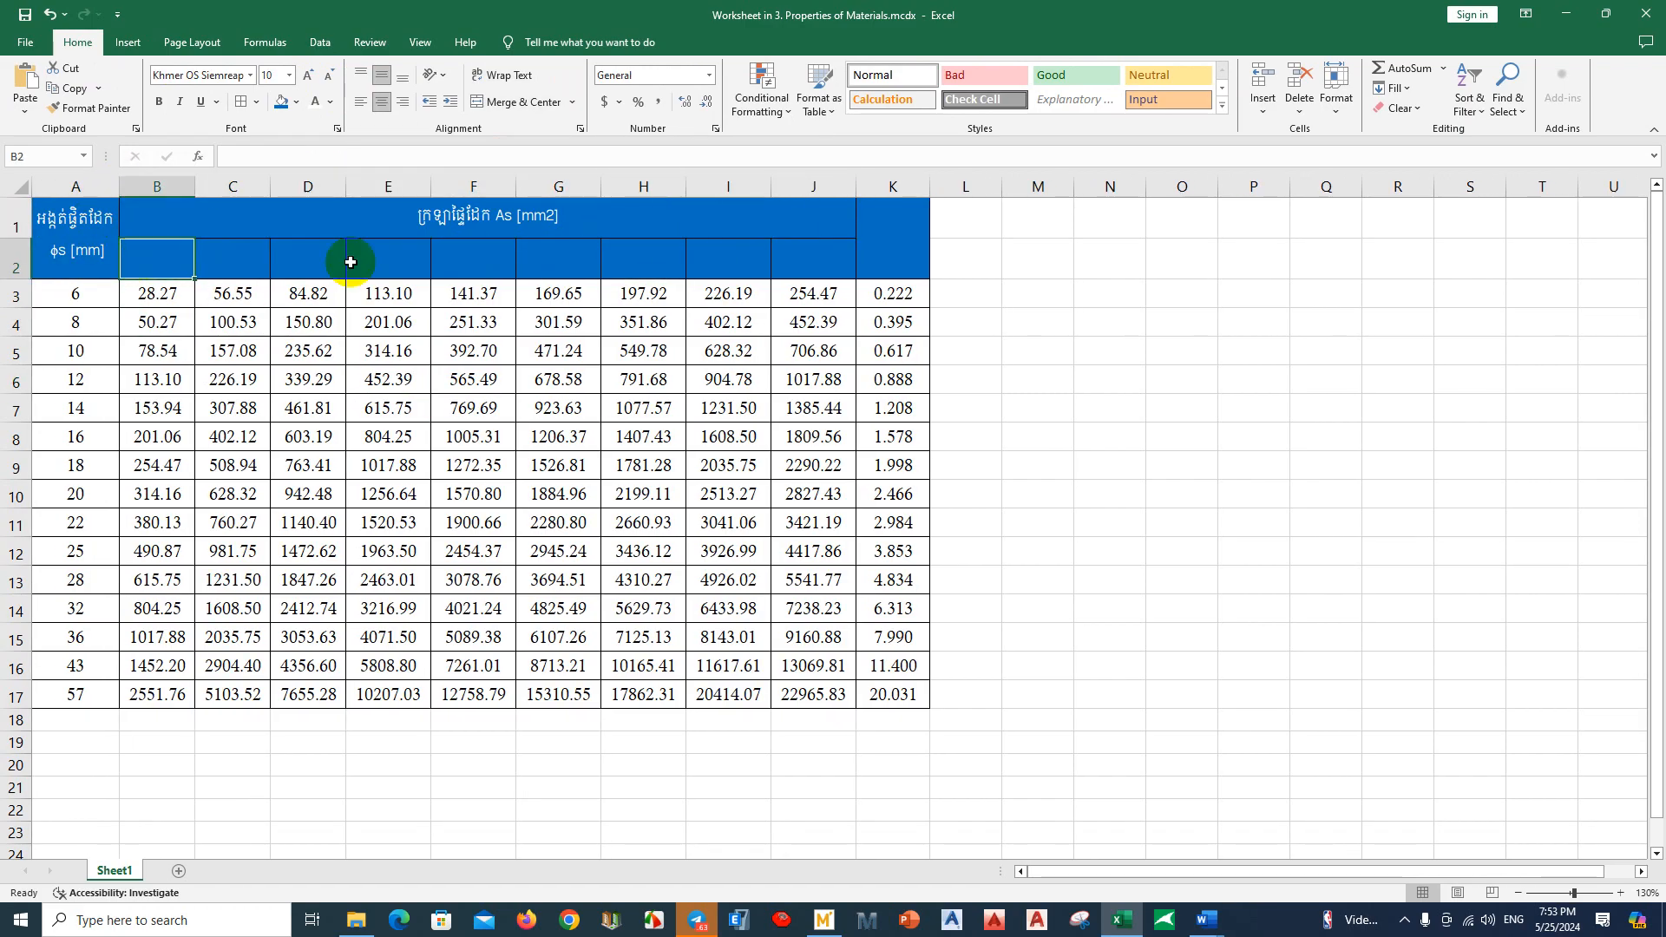
Step: Widen column K slightly and enter the heading "ទម្ងន់ដែក ms [kg/m]" in the merged cell K1:K2
click(891, 257)
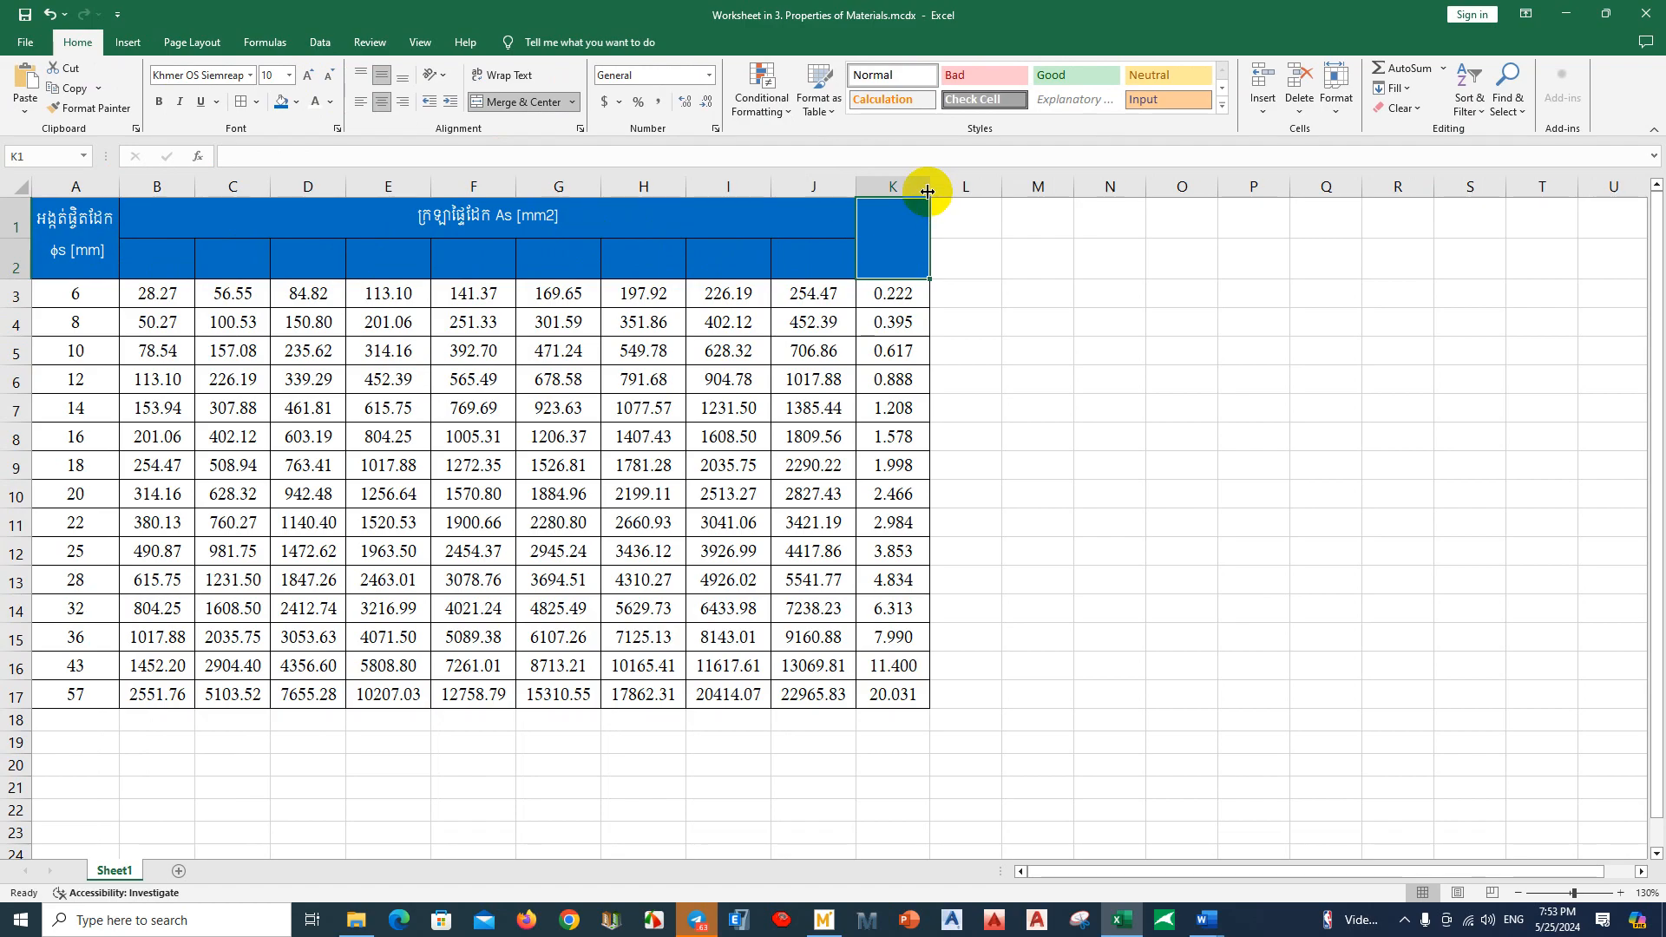
drag(928, 190, 942, 188)
click(914, 244)
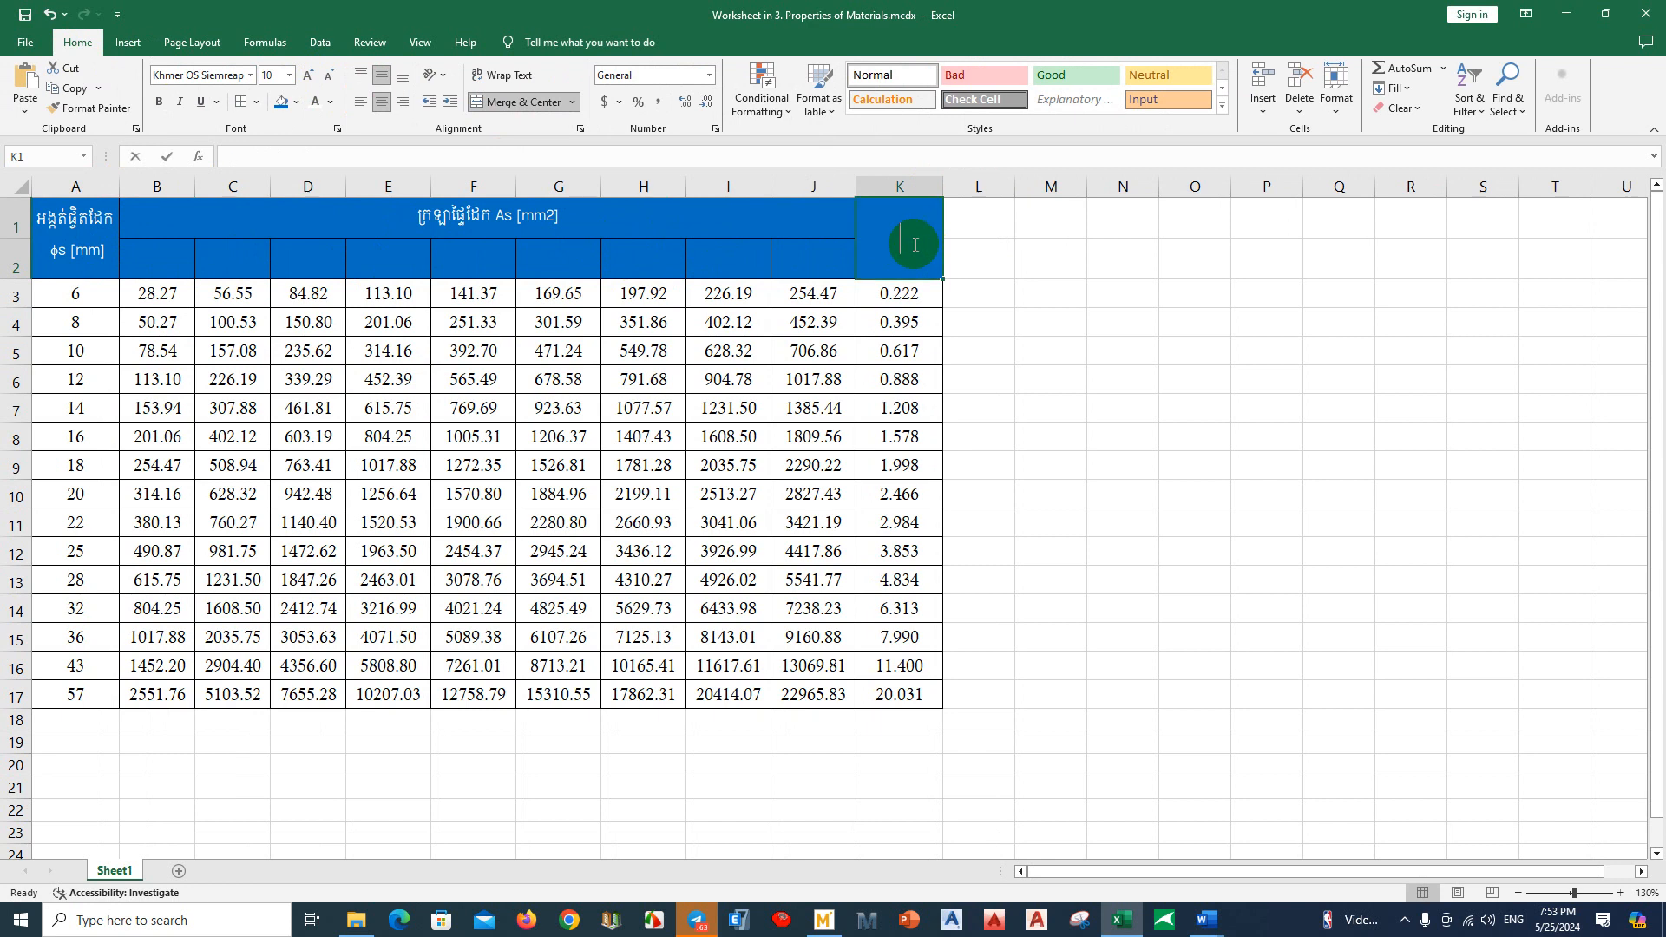
text(T)
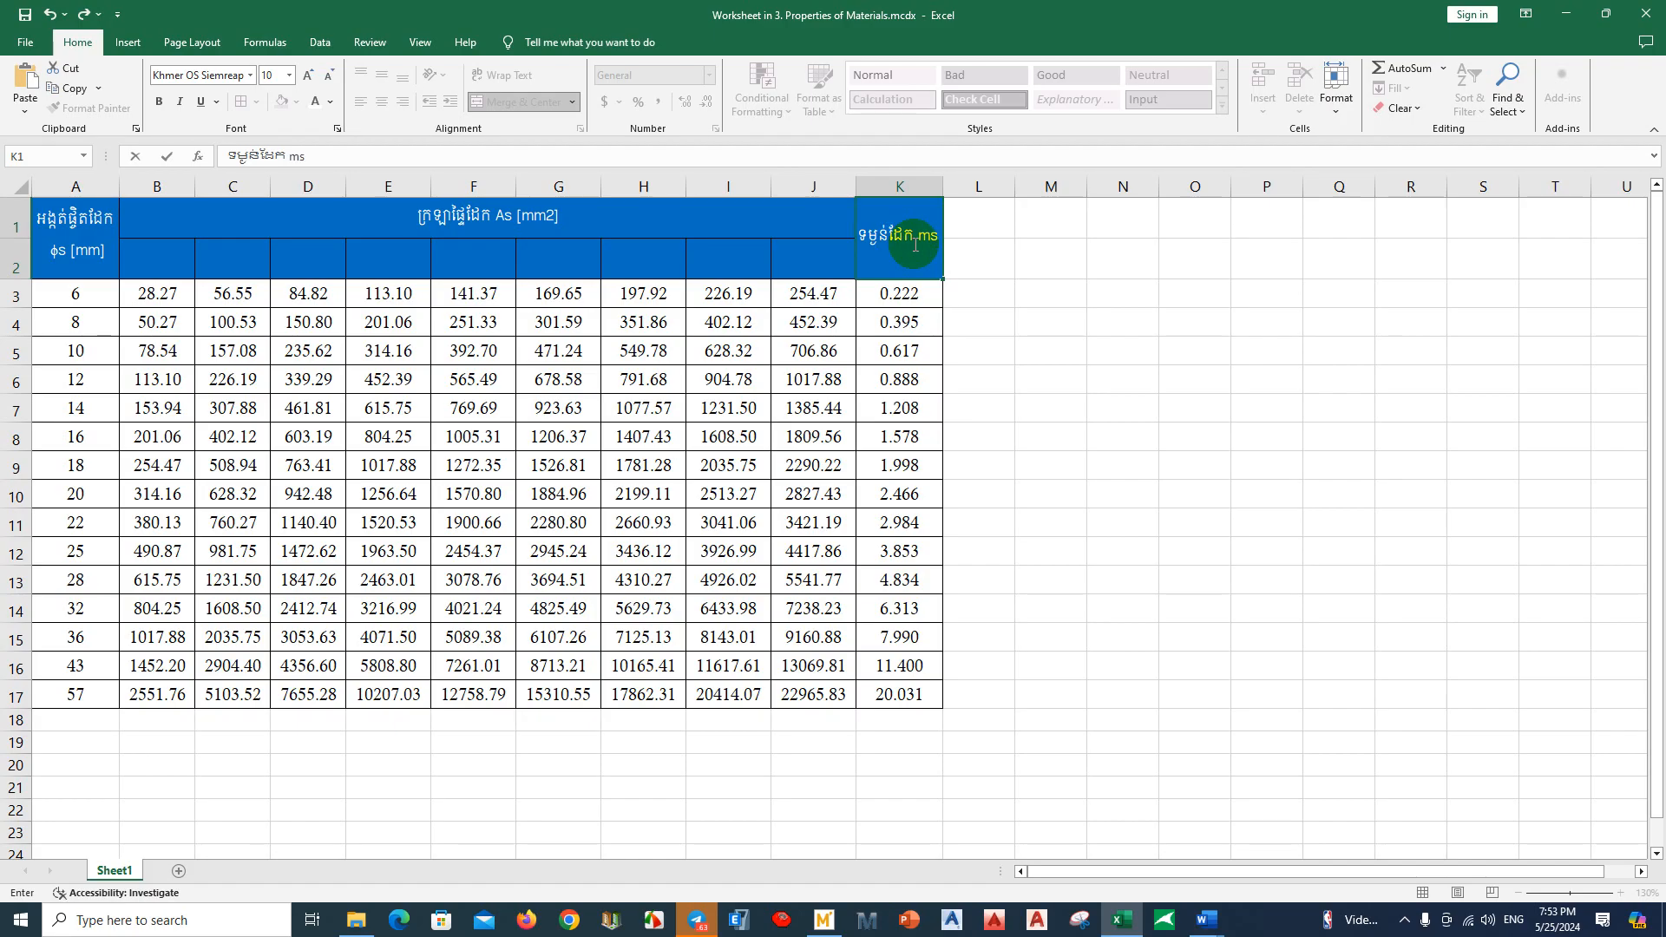
text([kg/m)
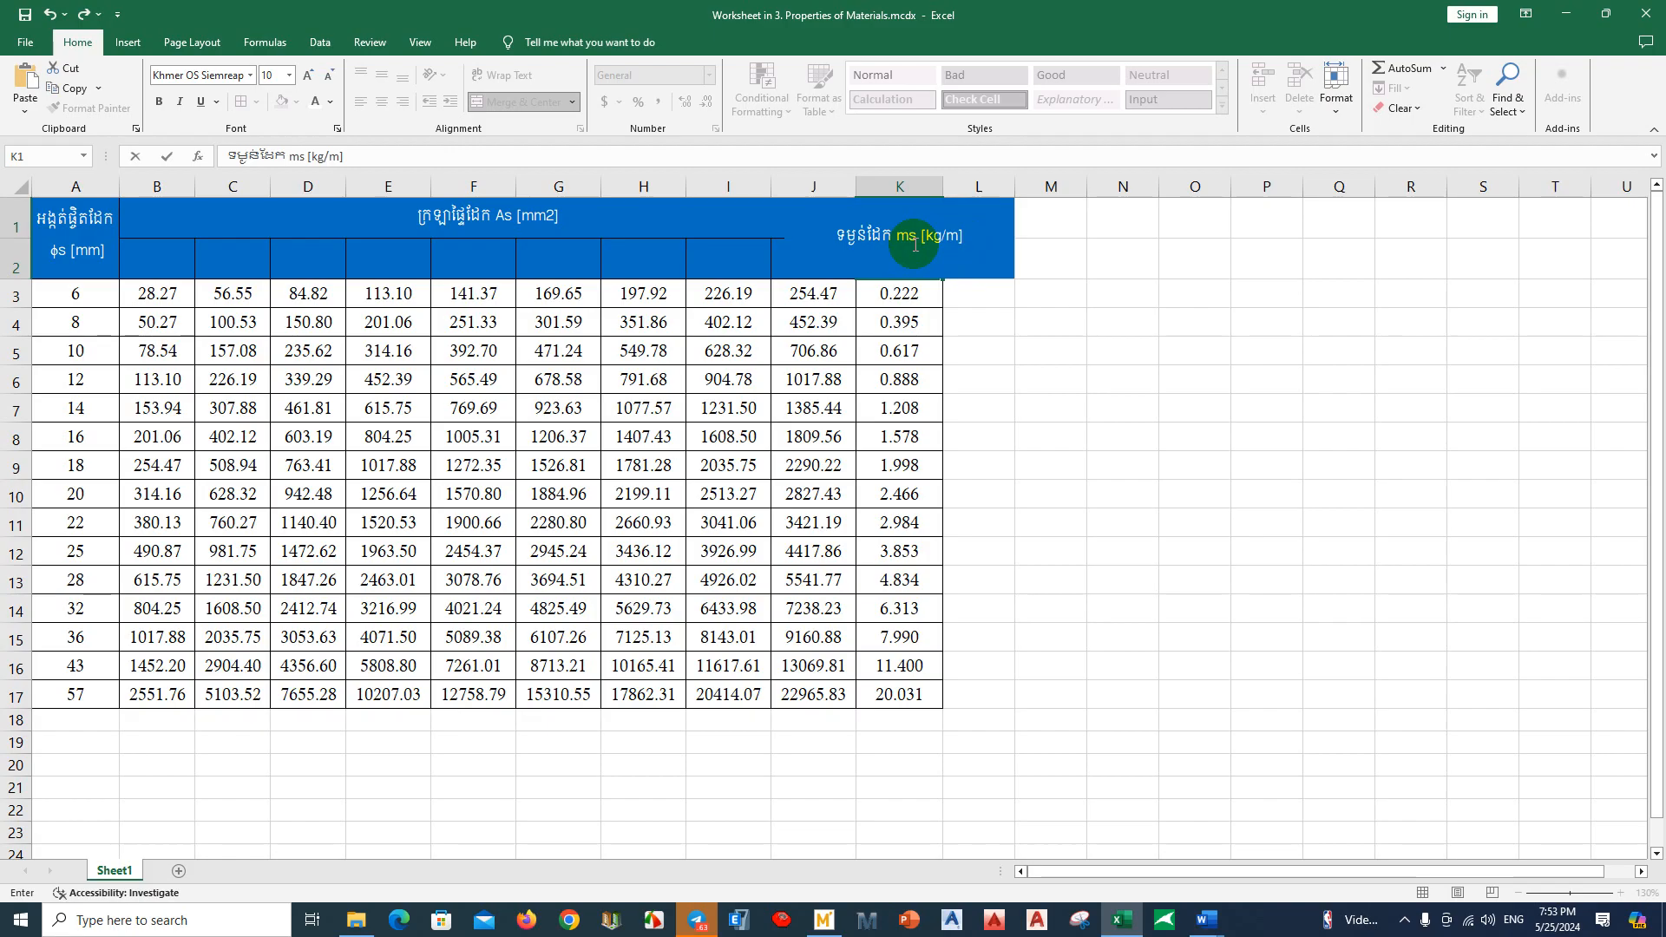
click(978, 320)
click(927, 236)
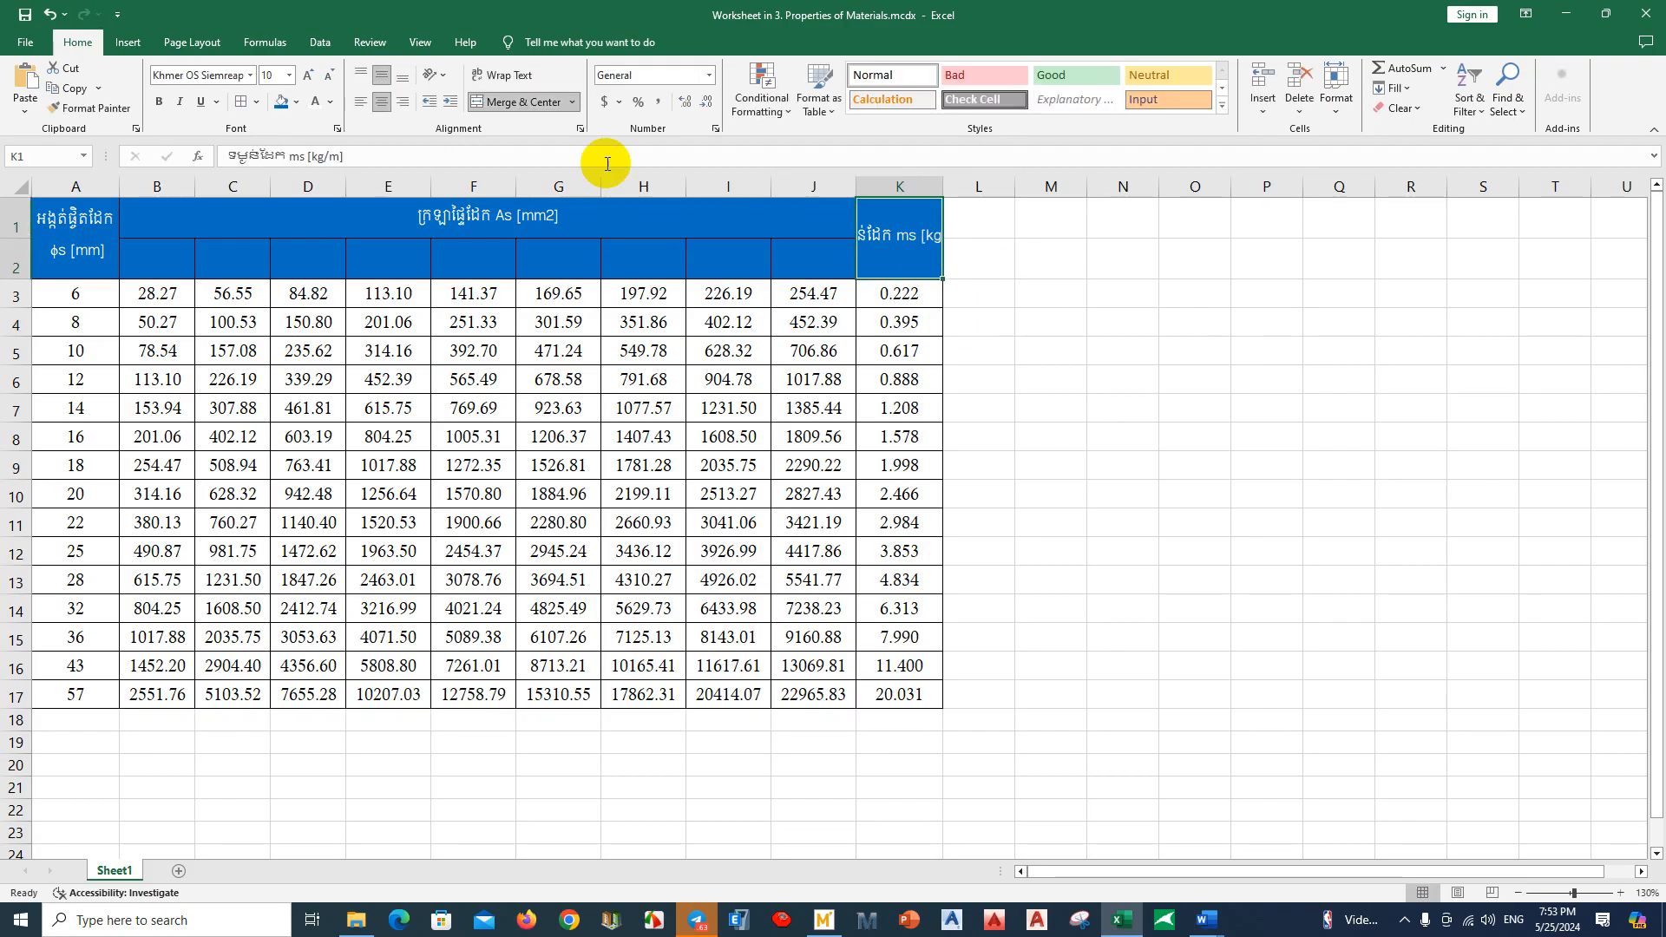
Step: Wrap the text of the weight heading in the merged cell K1:K2
click(513, 78)
click(1069, 345)
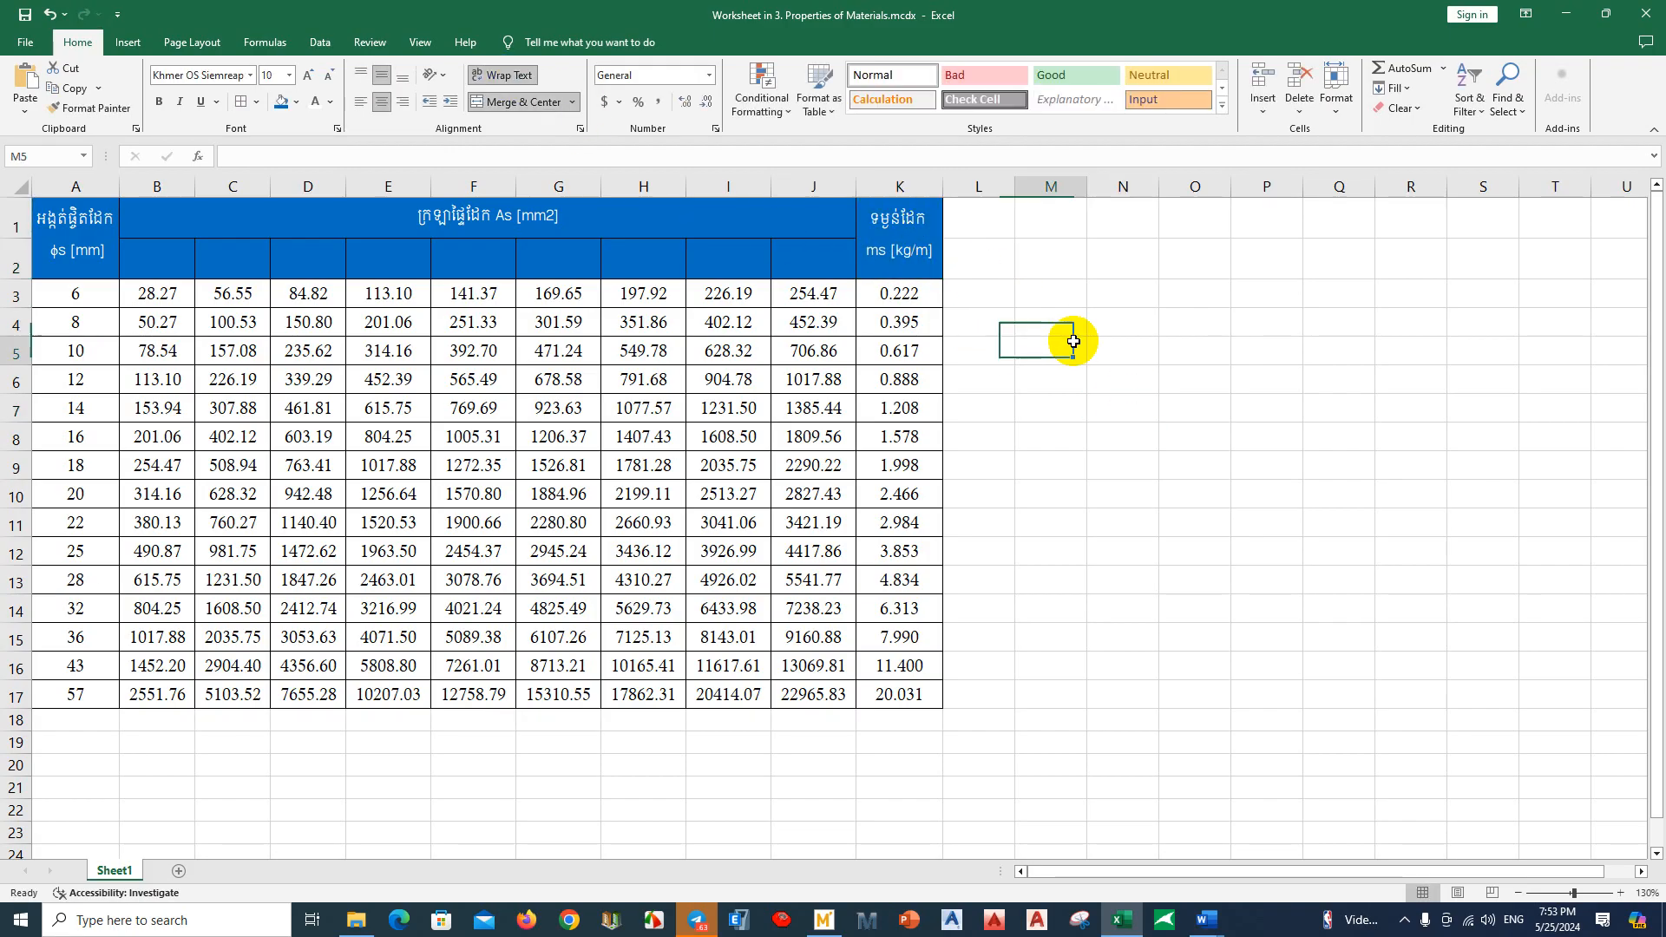
Step: Format the "s" after the ϕ symbol in the diameter heading A1:A2 as subscript
click(90, 254)
drag(67, 258, 57, 255)
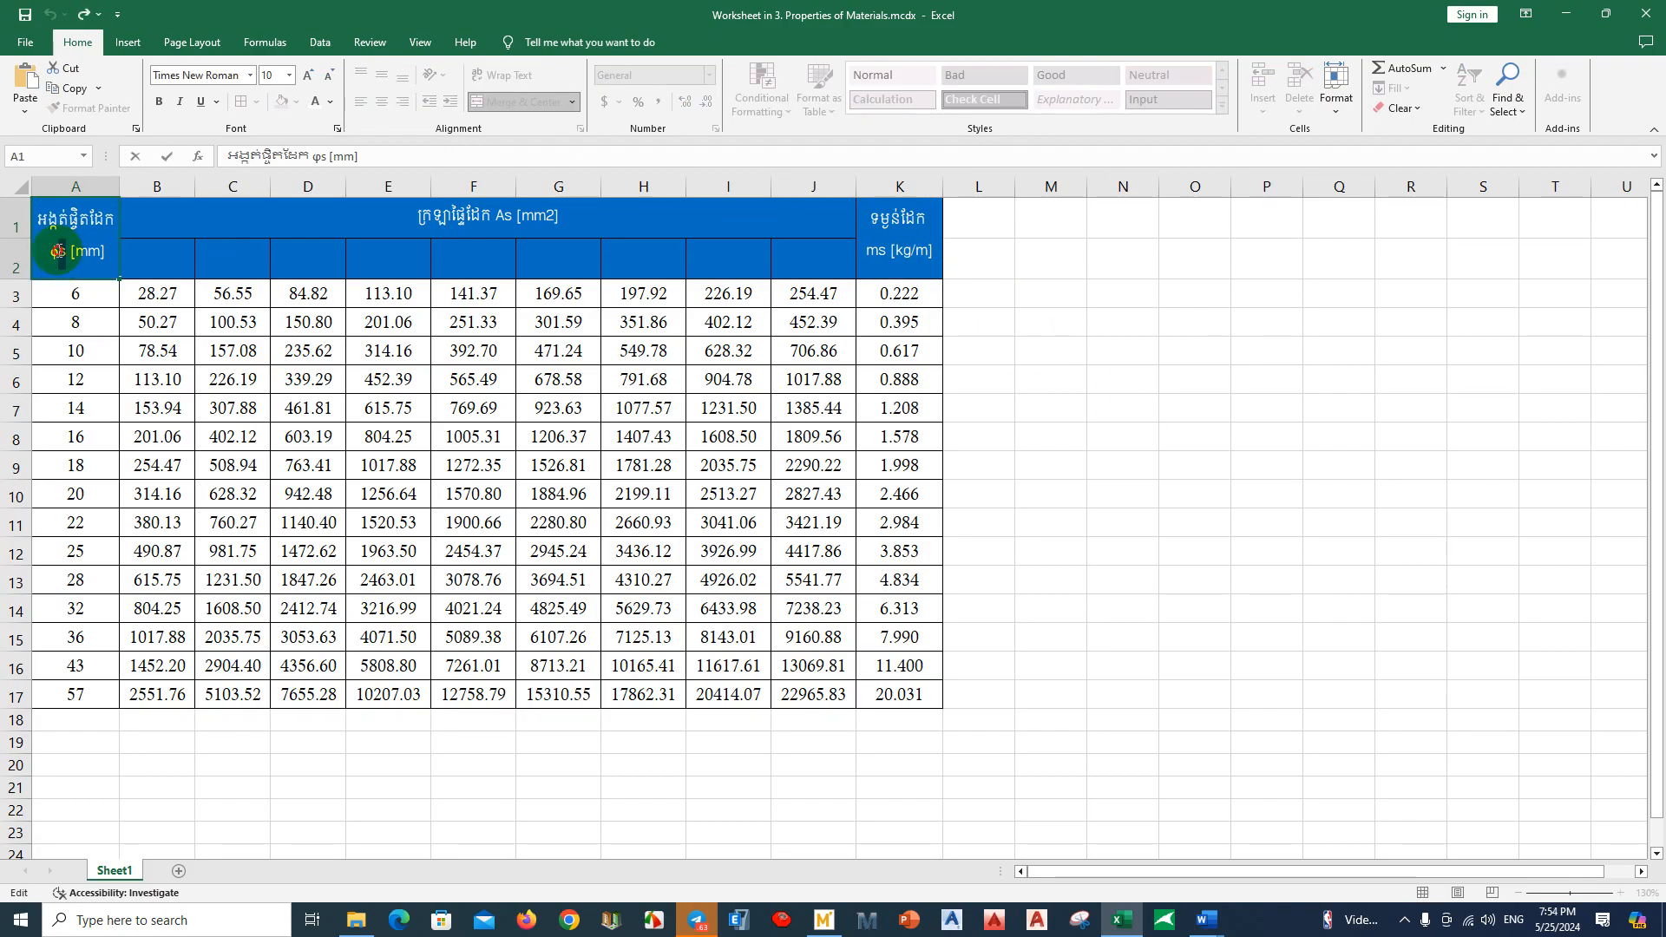
key(ctrl+1)
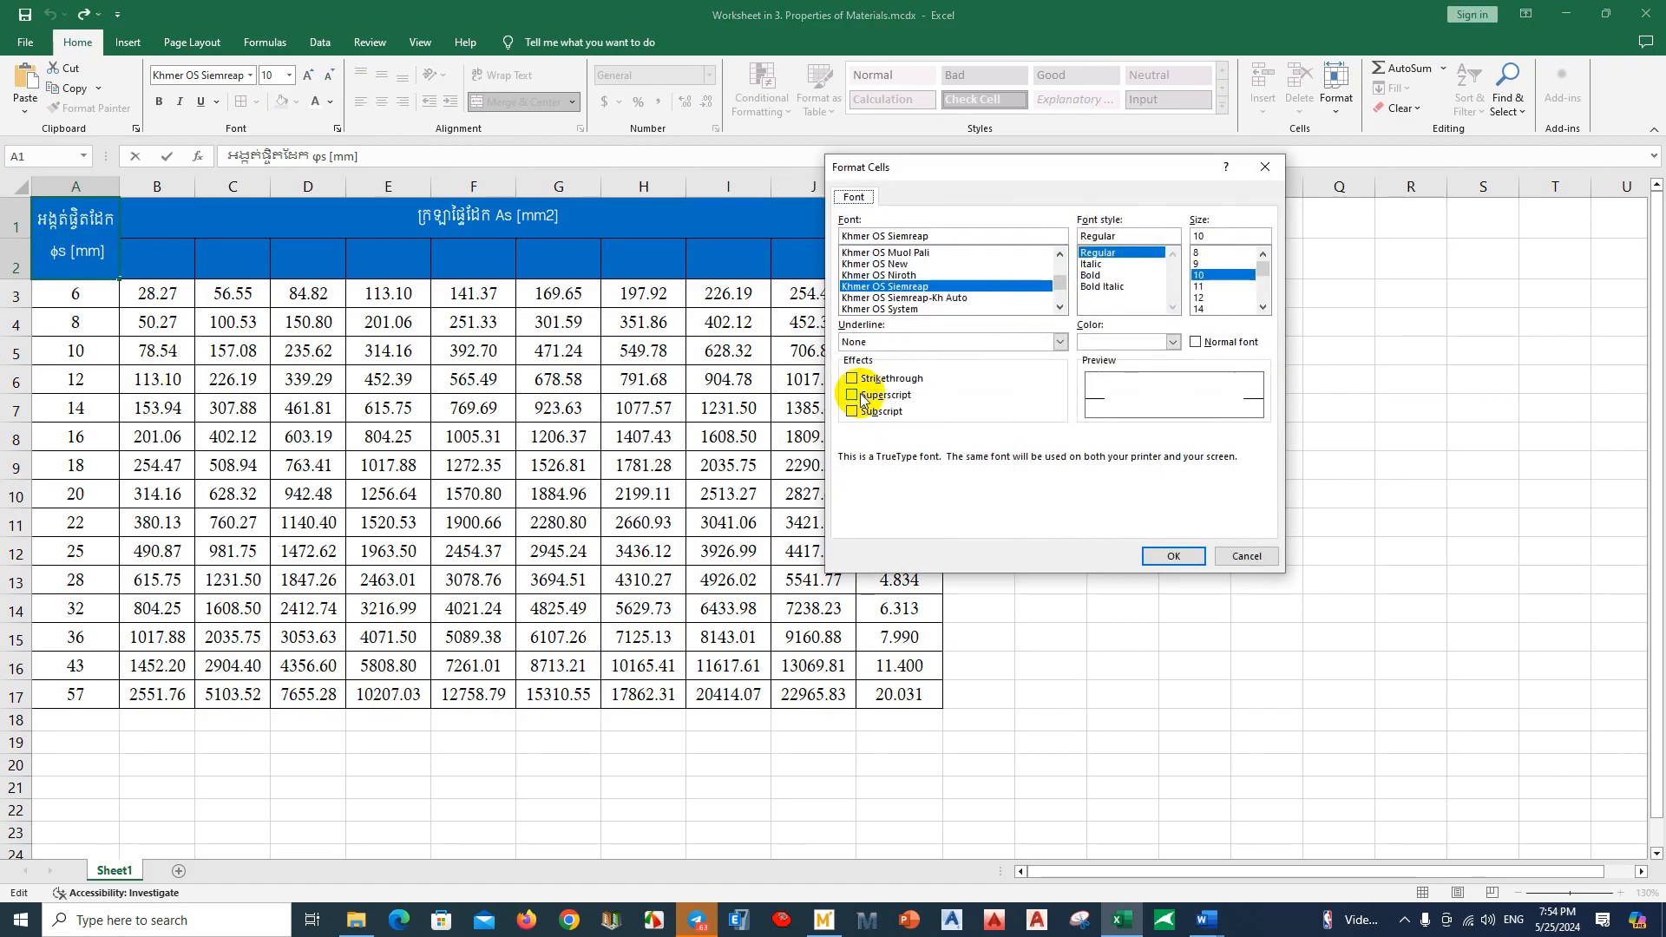
click(876, 411)
click(1195, 556)
click(388, 408)
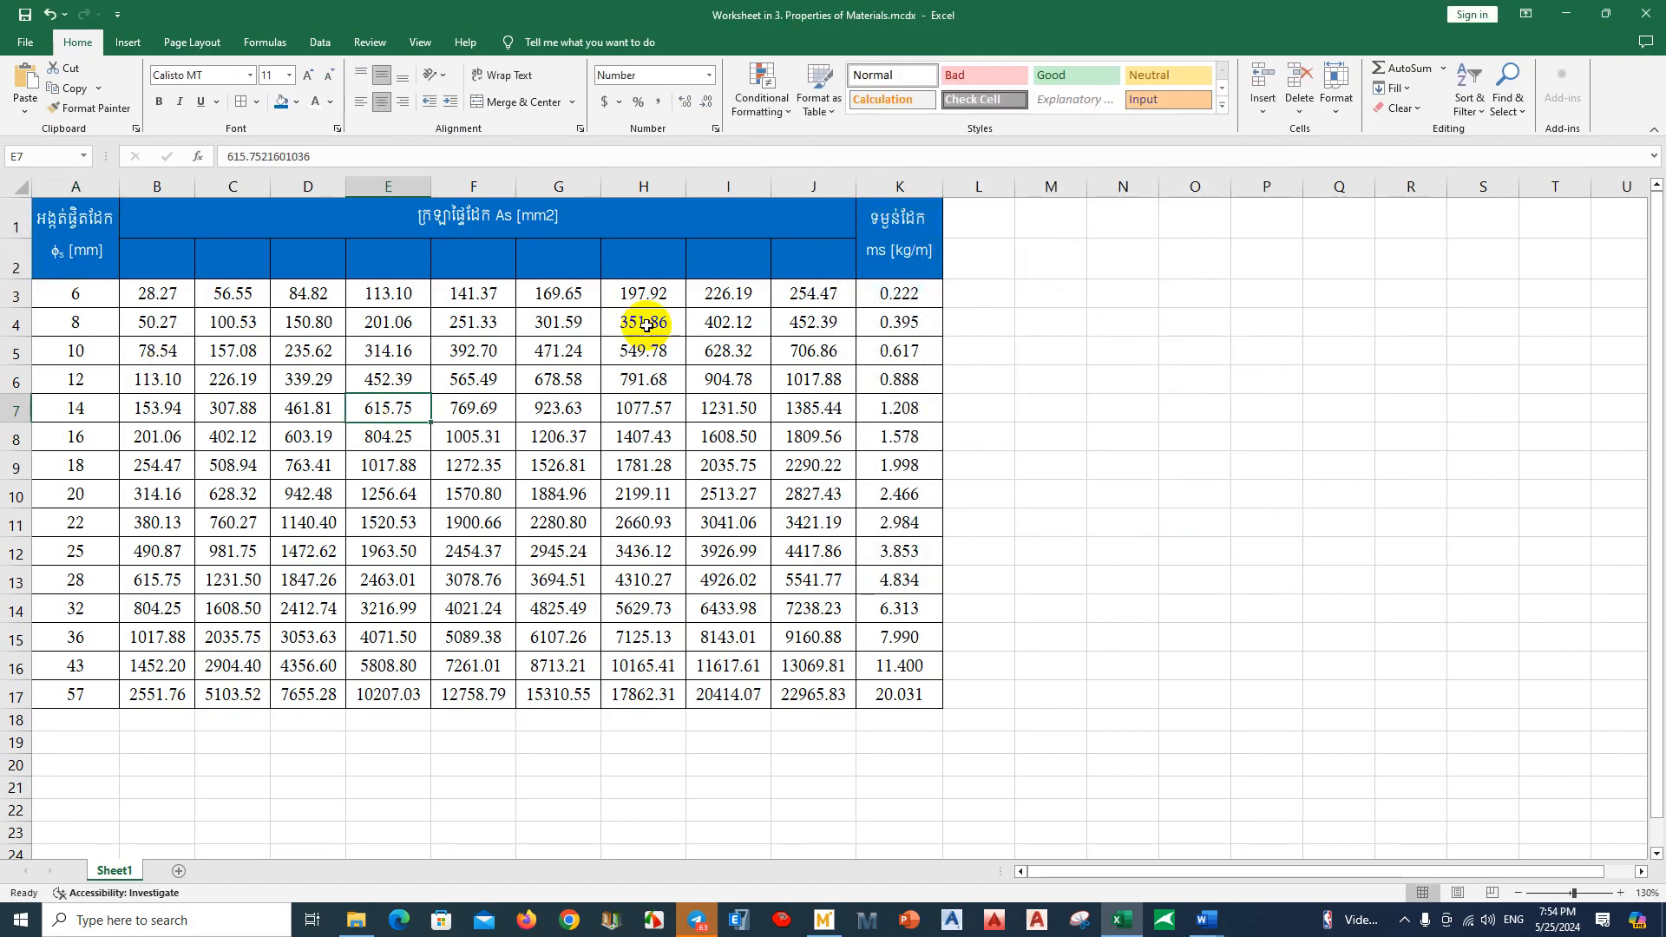
Step: Format the "s" of "ms" in the weight heading K1:K2 as subscript
click(872, 250)
double_click(936, 236)
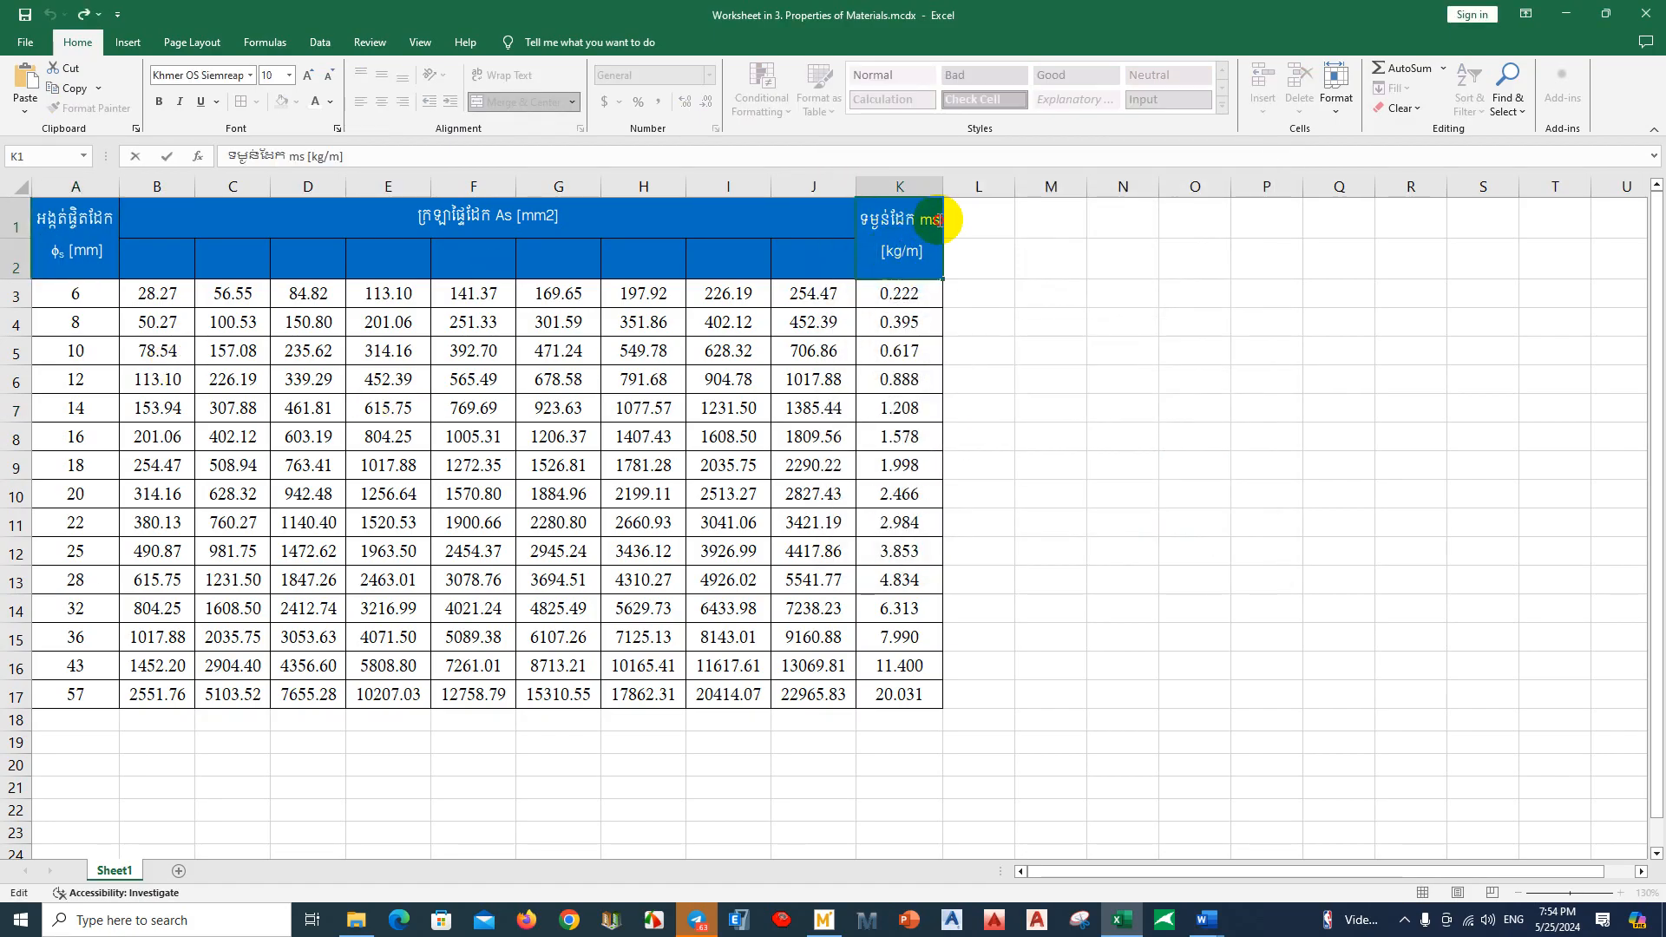
key(ctrl+1)
click(859, 413)
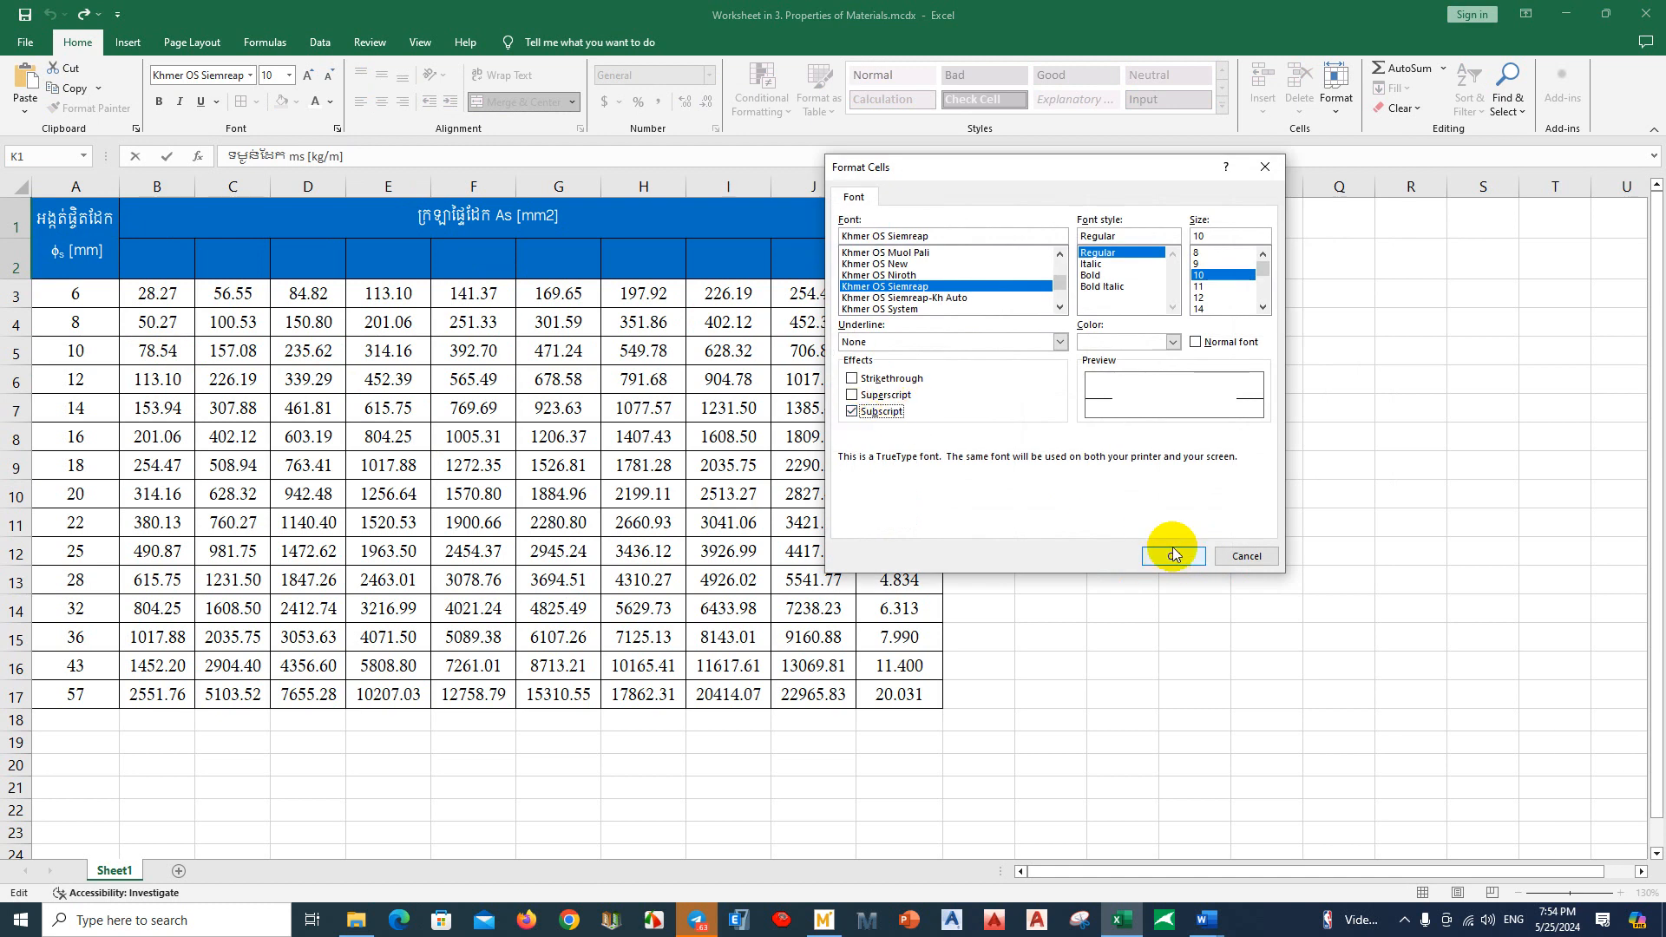
click(1173, 555)
click(1052, 549)
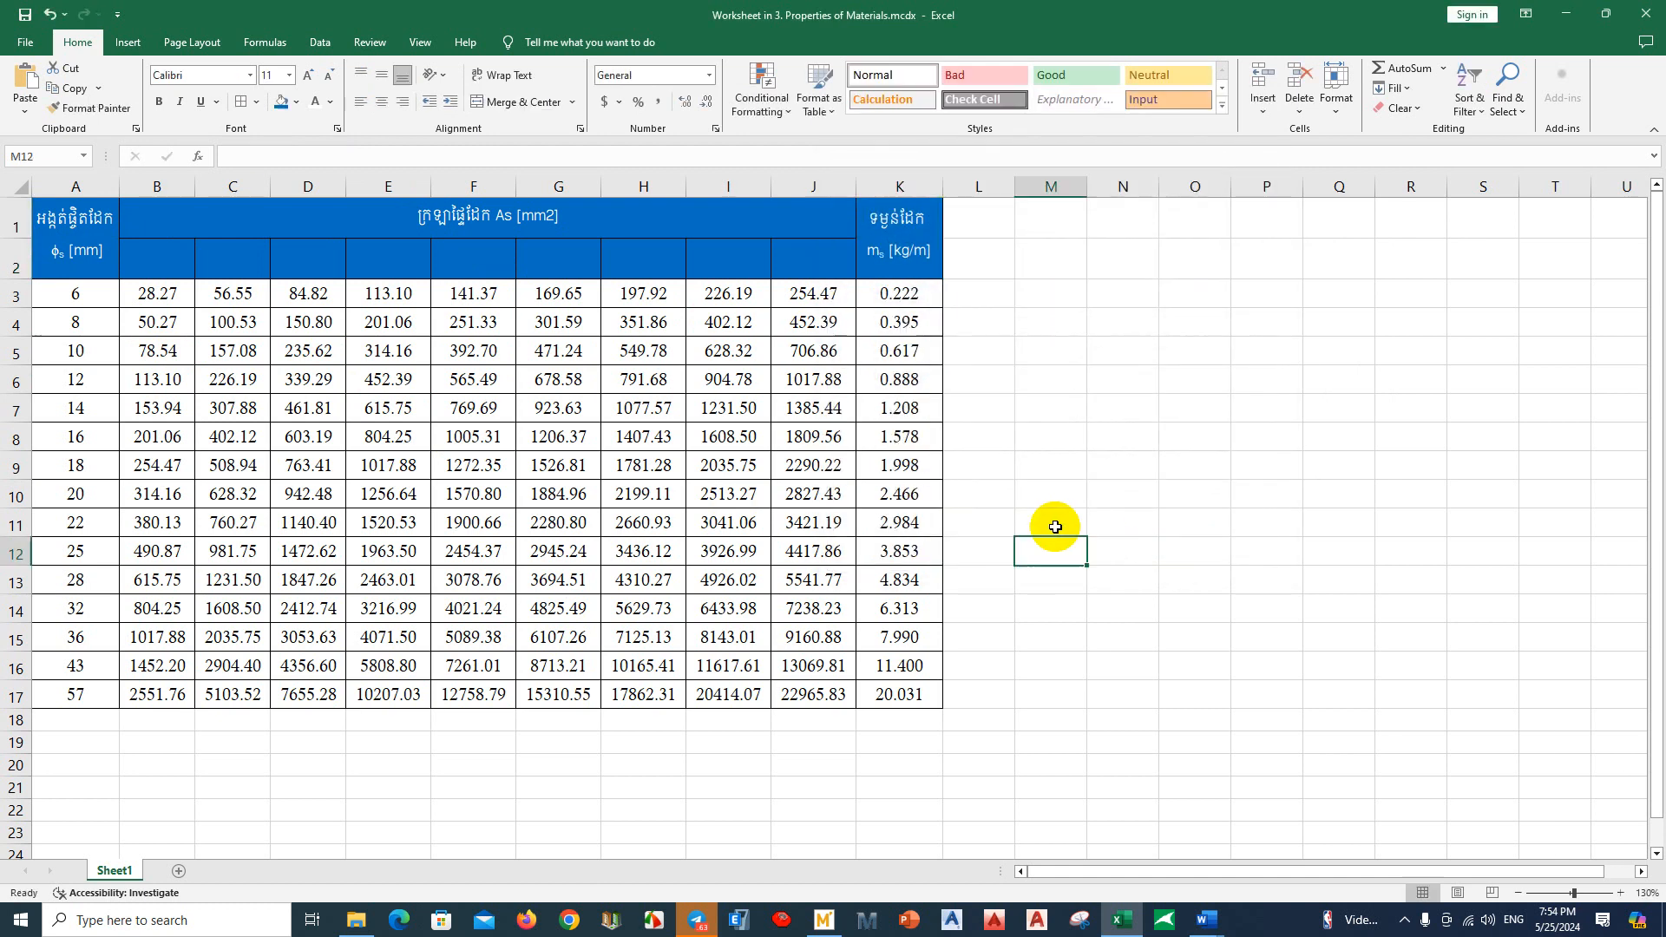
Step: Increase the font size of "ms [kg/m]" in the weight heading by one step
double_click(885, 253)
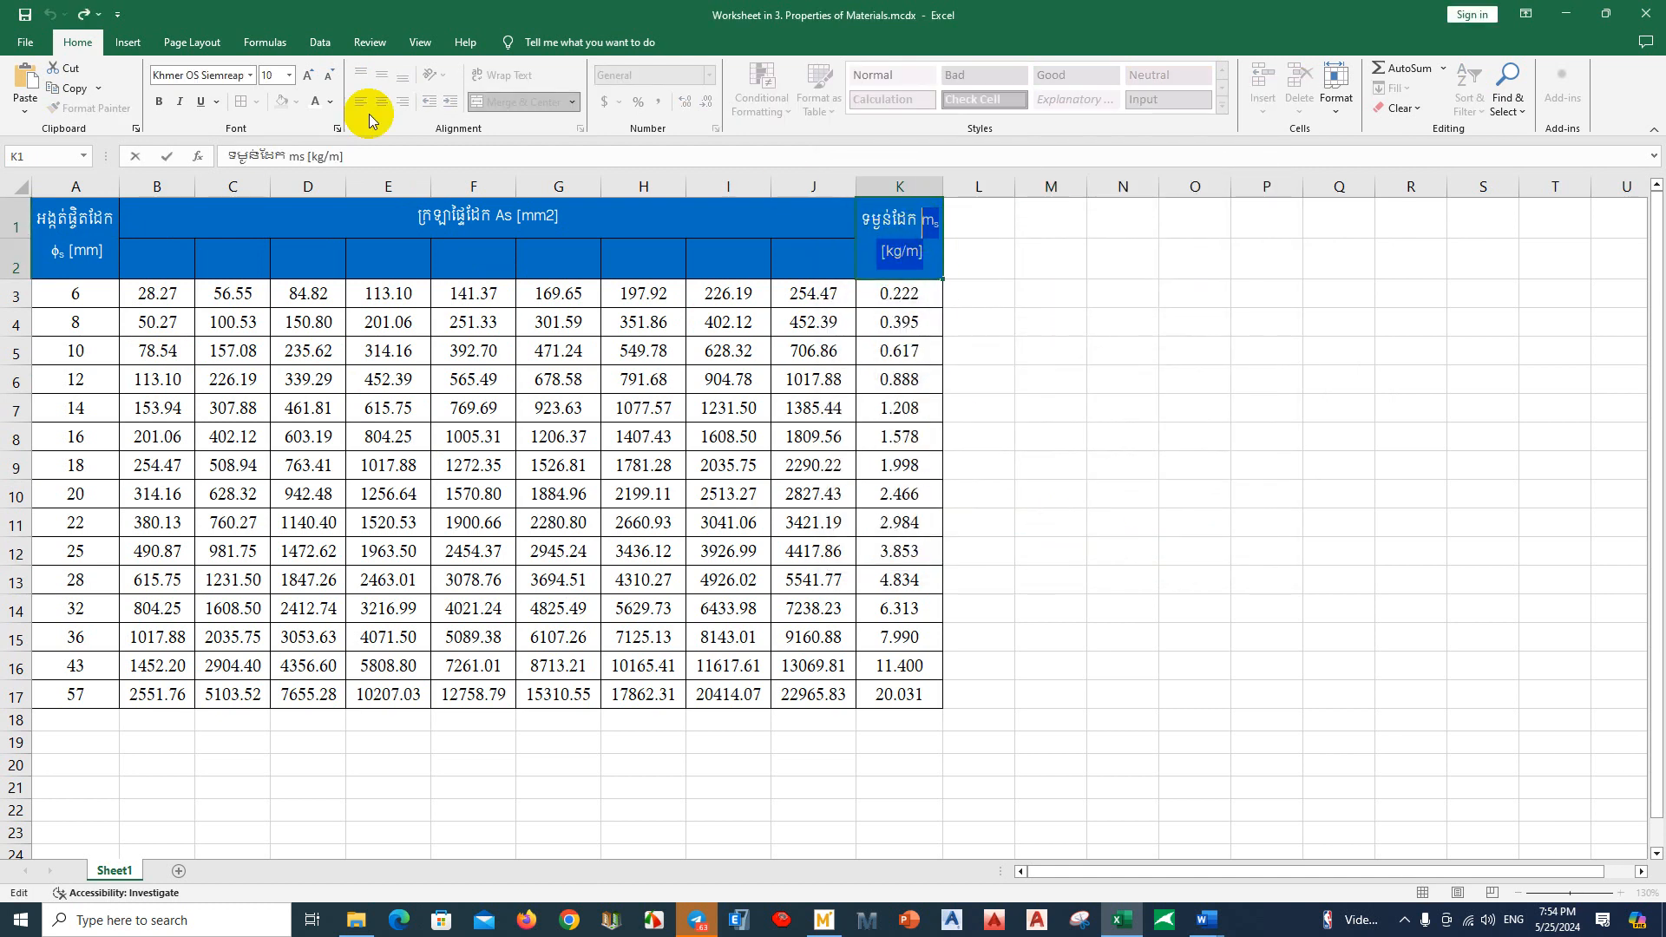
click(314, 81)
click(491, 408)
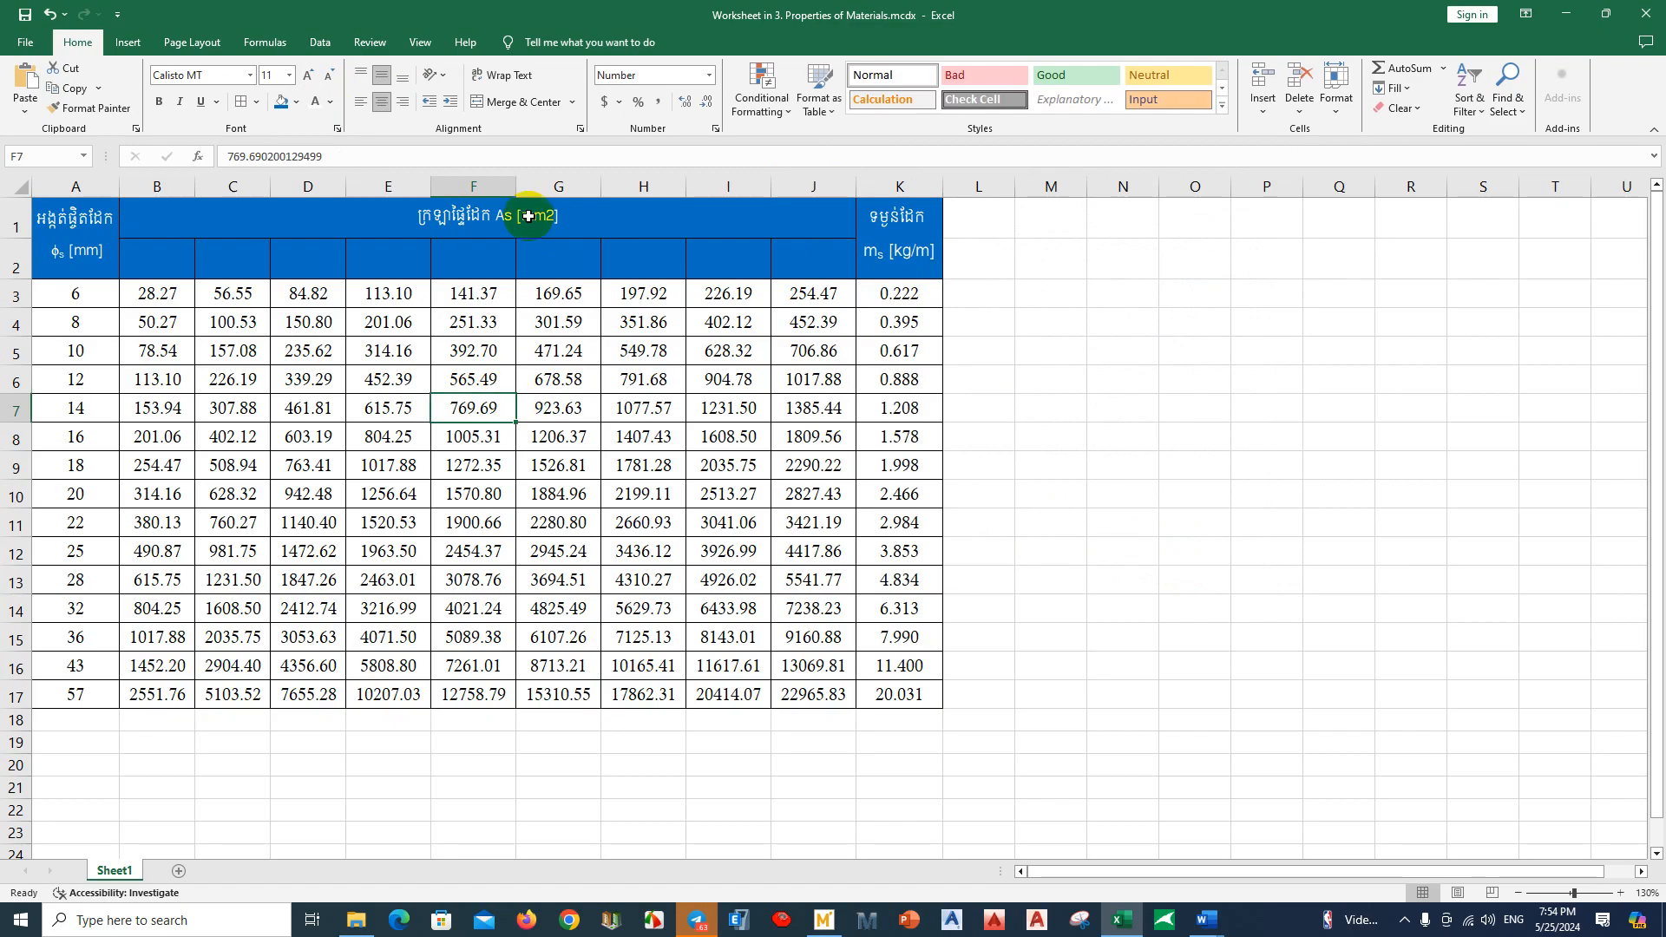
Step: Set the font size of "ϕs [mm]" in the diameter heading to 11 and widen column A slightly
double_click(96, 263)
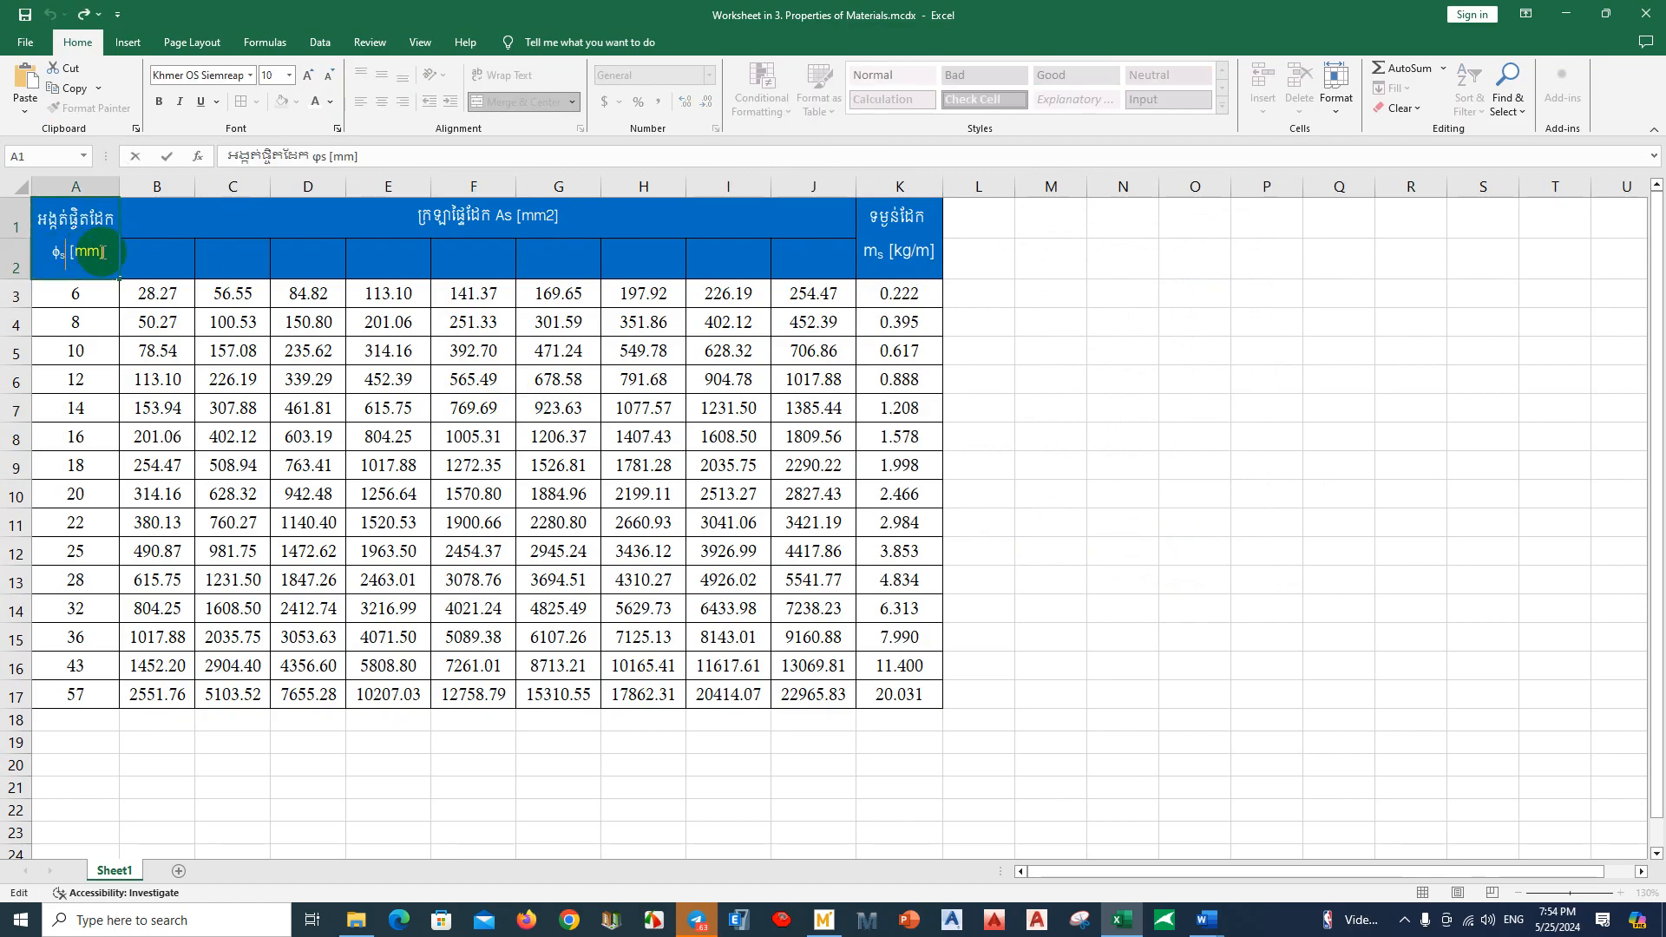
click(308, 75)
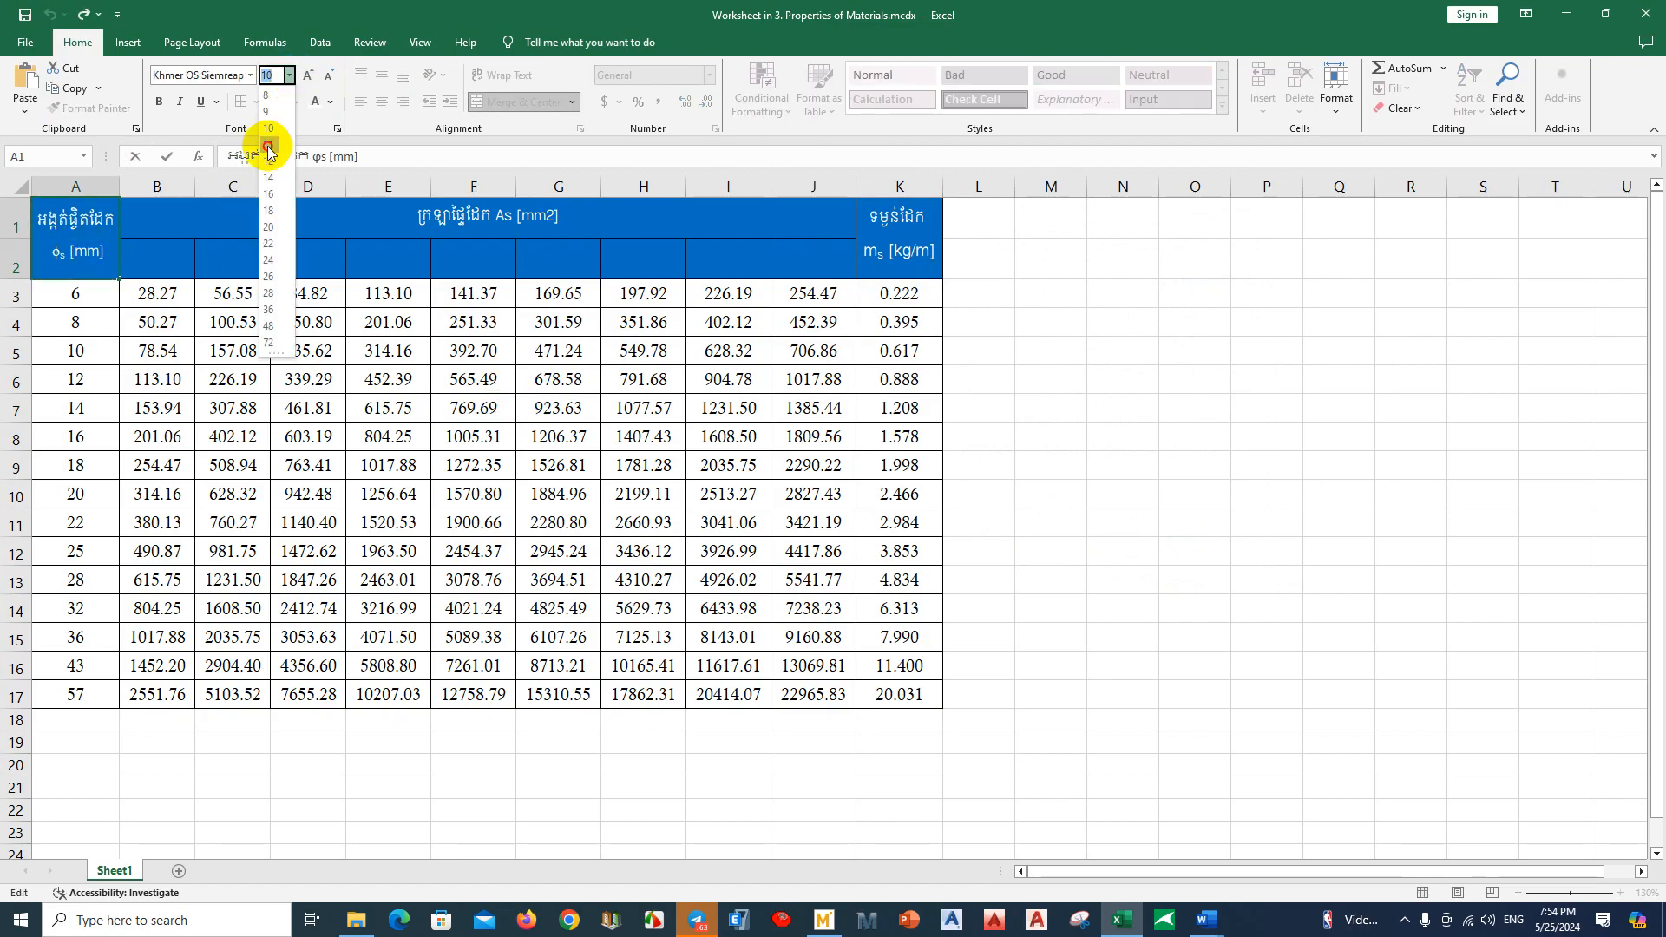
click(261, 328)
click(84, 244)
drag(119, 187, 128, 188)
click(187, 345)
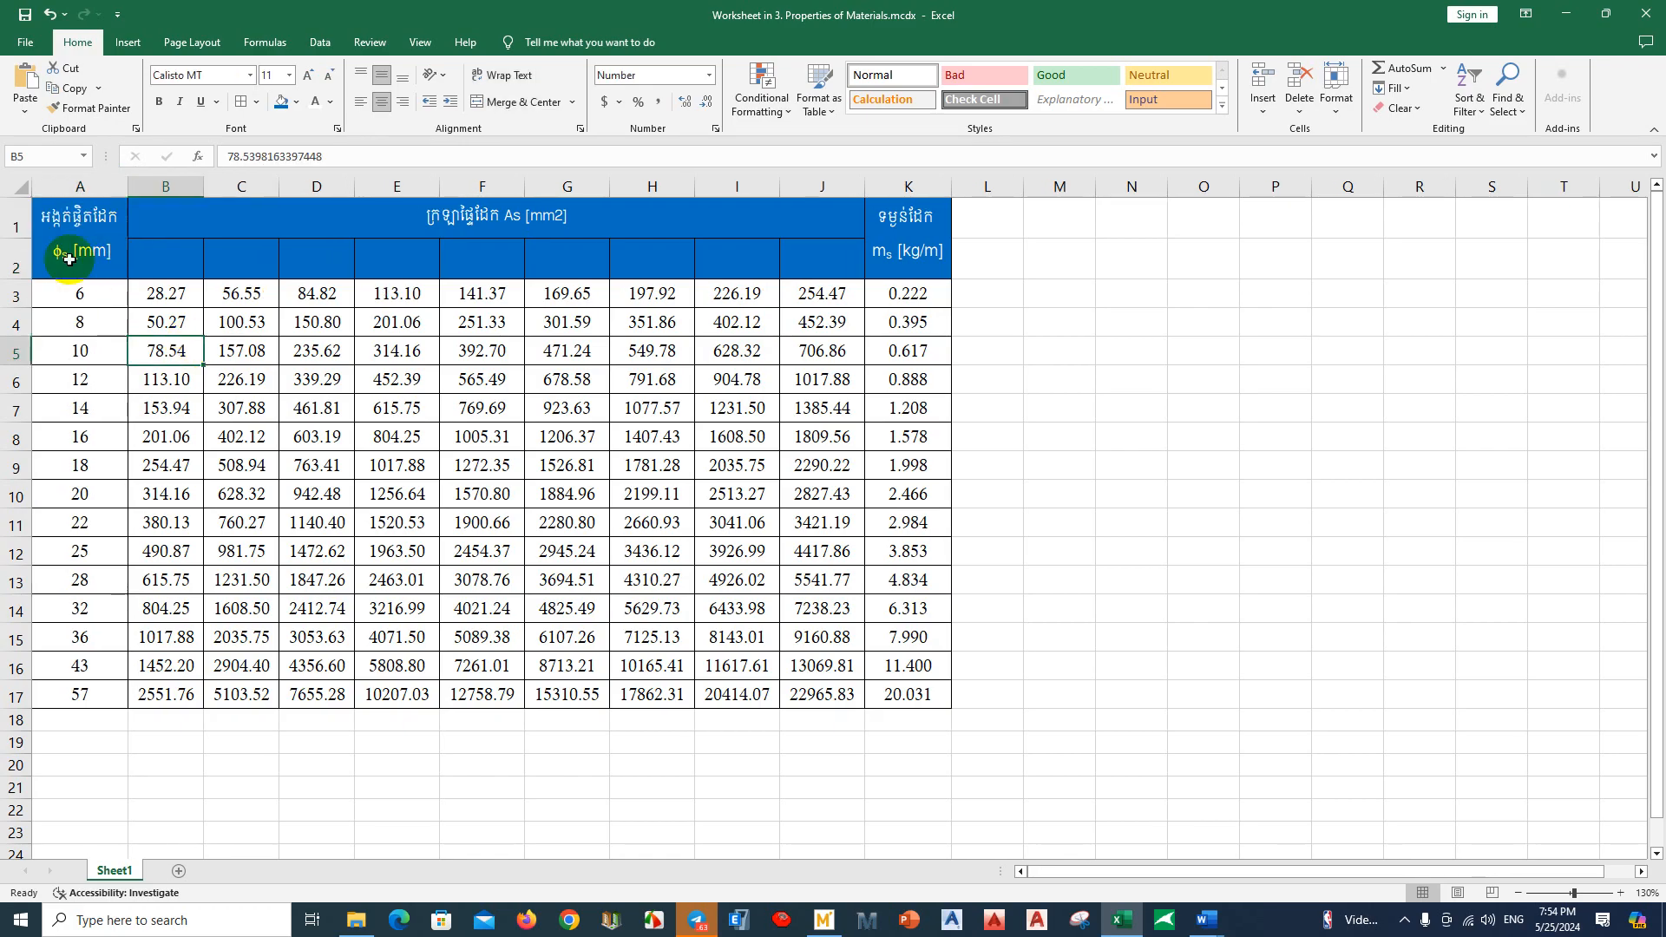
Step: Try top alignment on the diameter heading in A1:A2 and restore its middle alignment
click(68, 262)
click(173, 361)
click(60, 263)
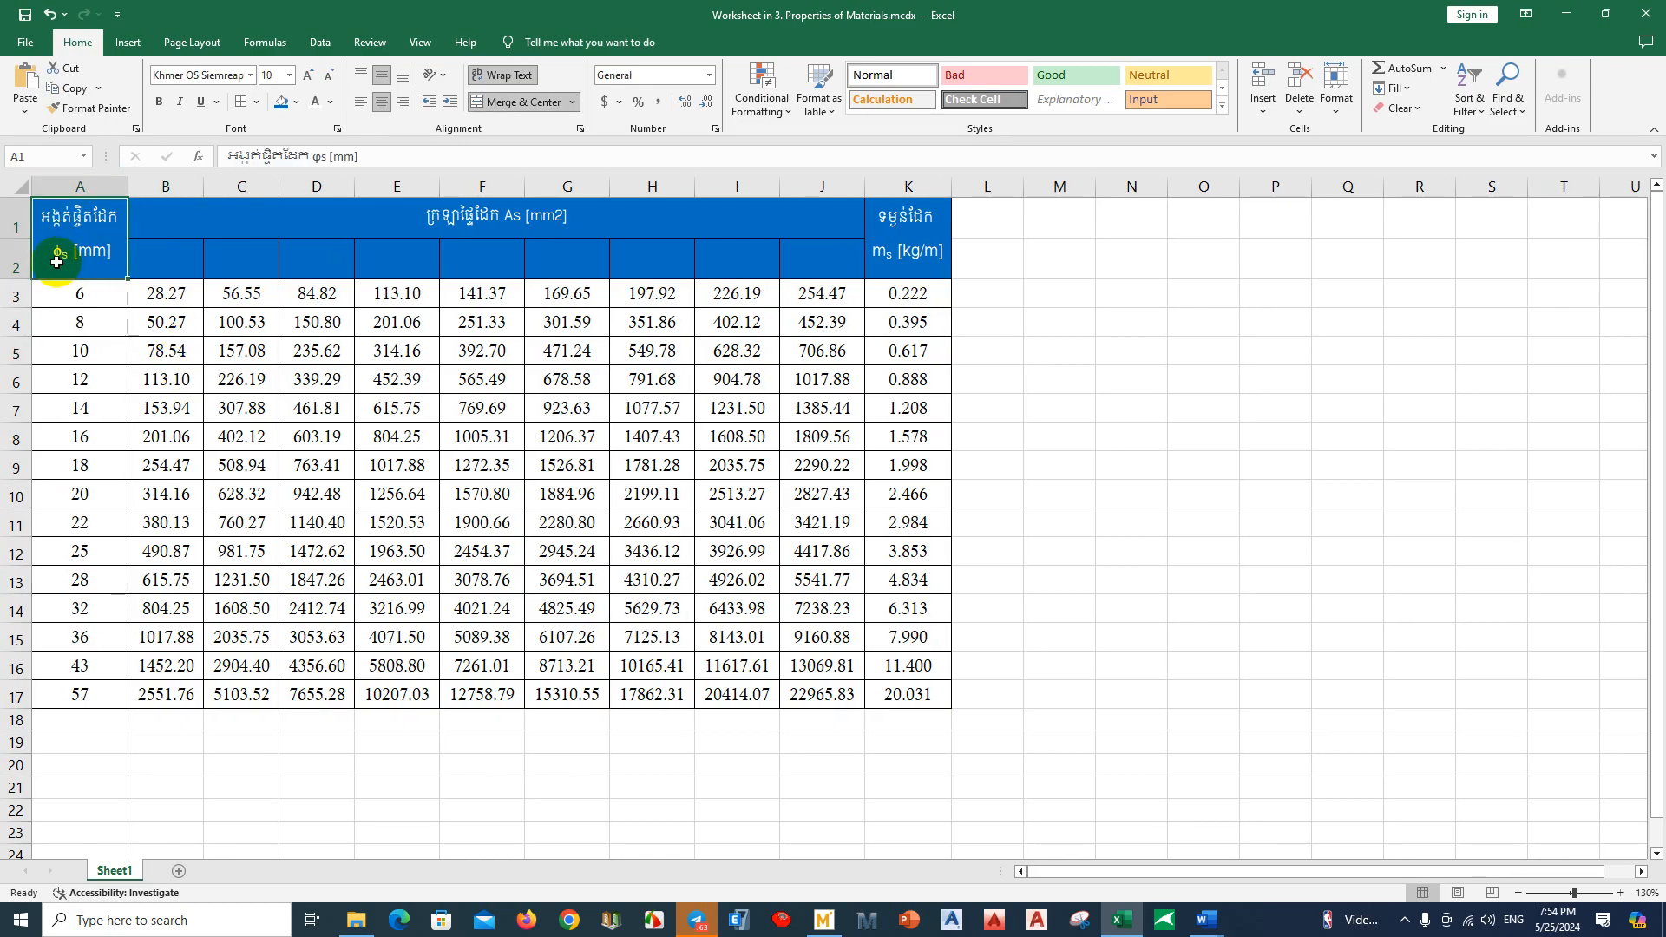
click(363, 81)
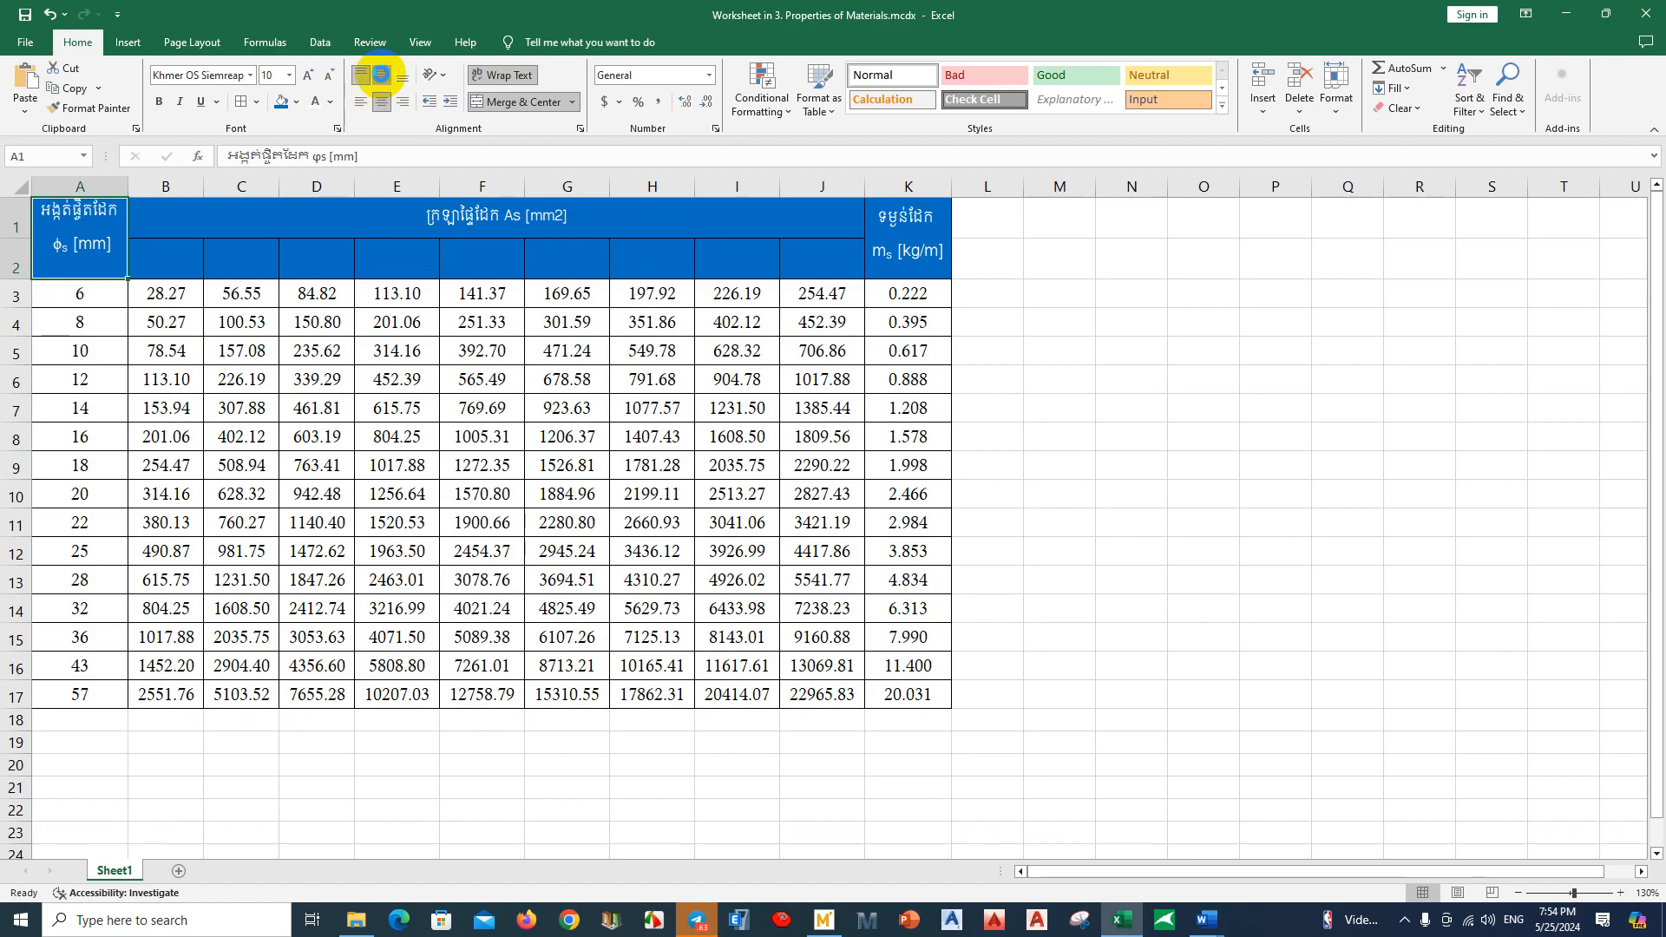
click(380, 75)
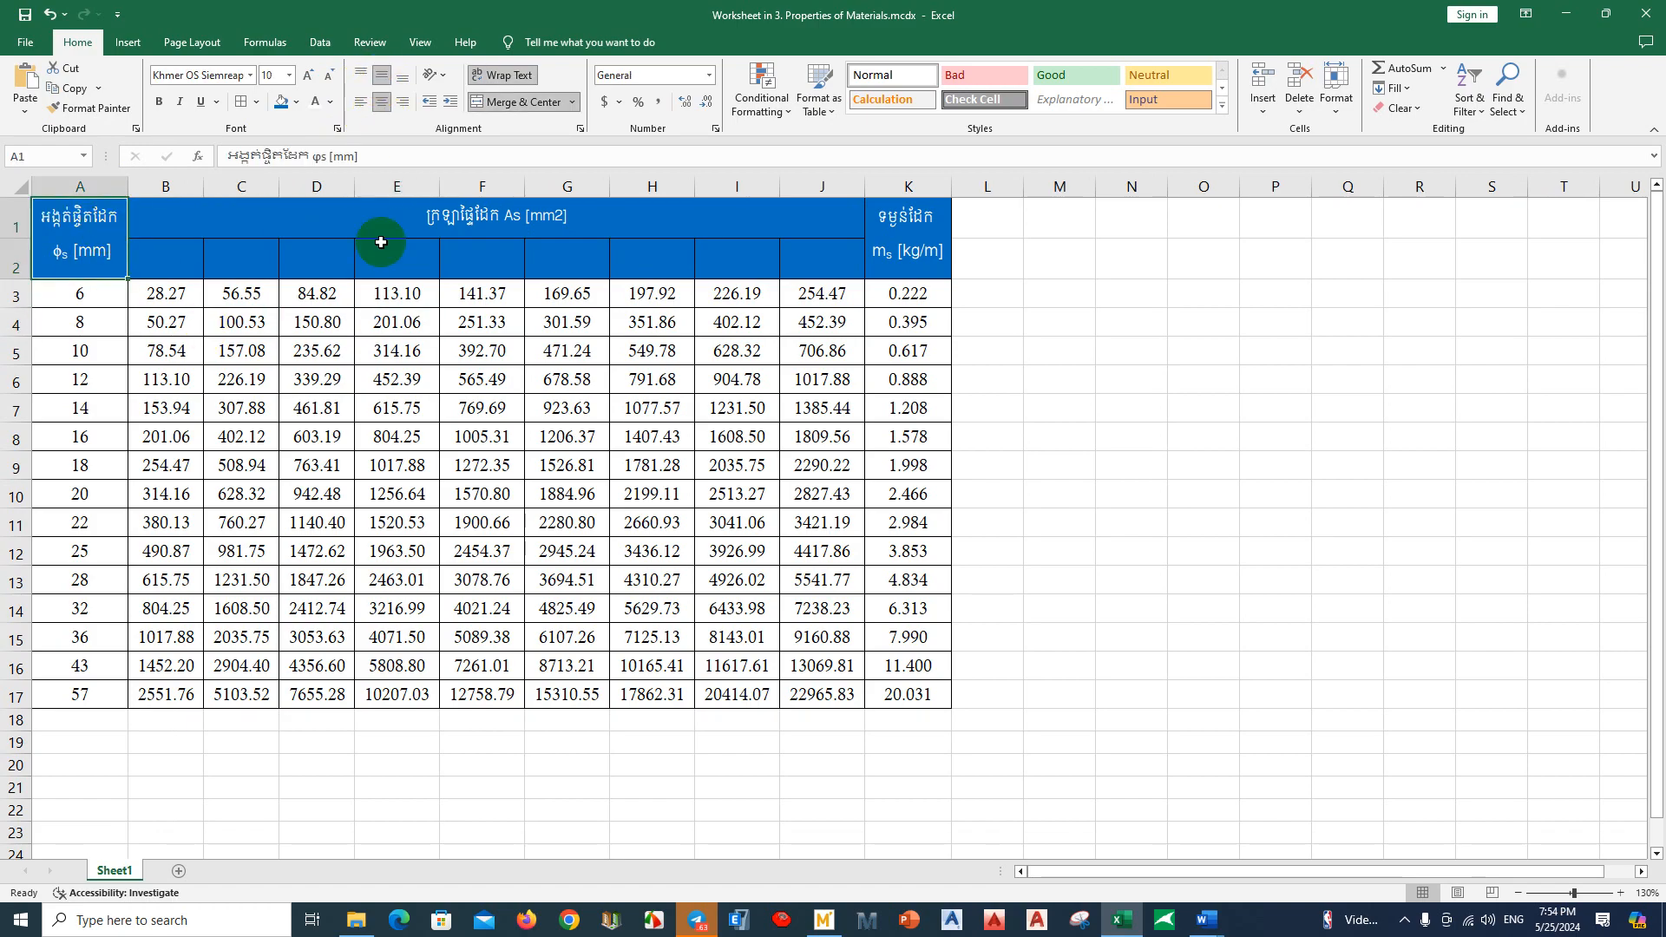
Step: Format the "s" of "As" in the area heading B1:J1 as subscript
click(560, 216)
double_click(502, 210)
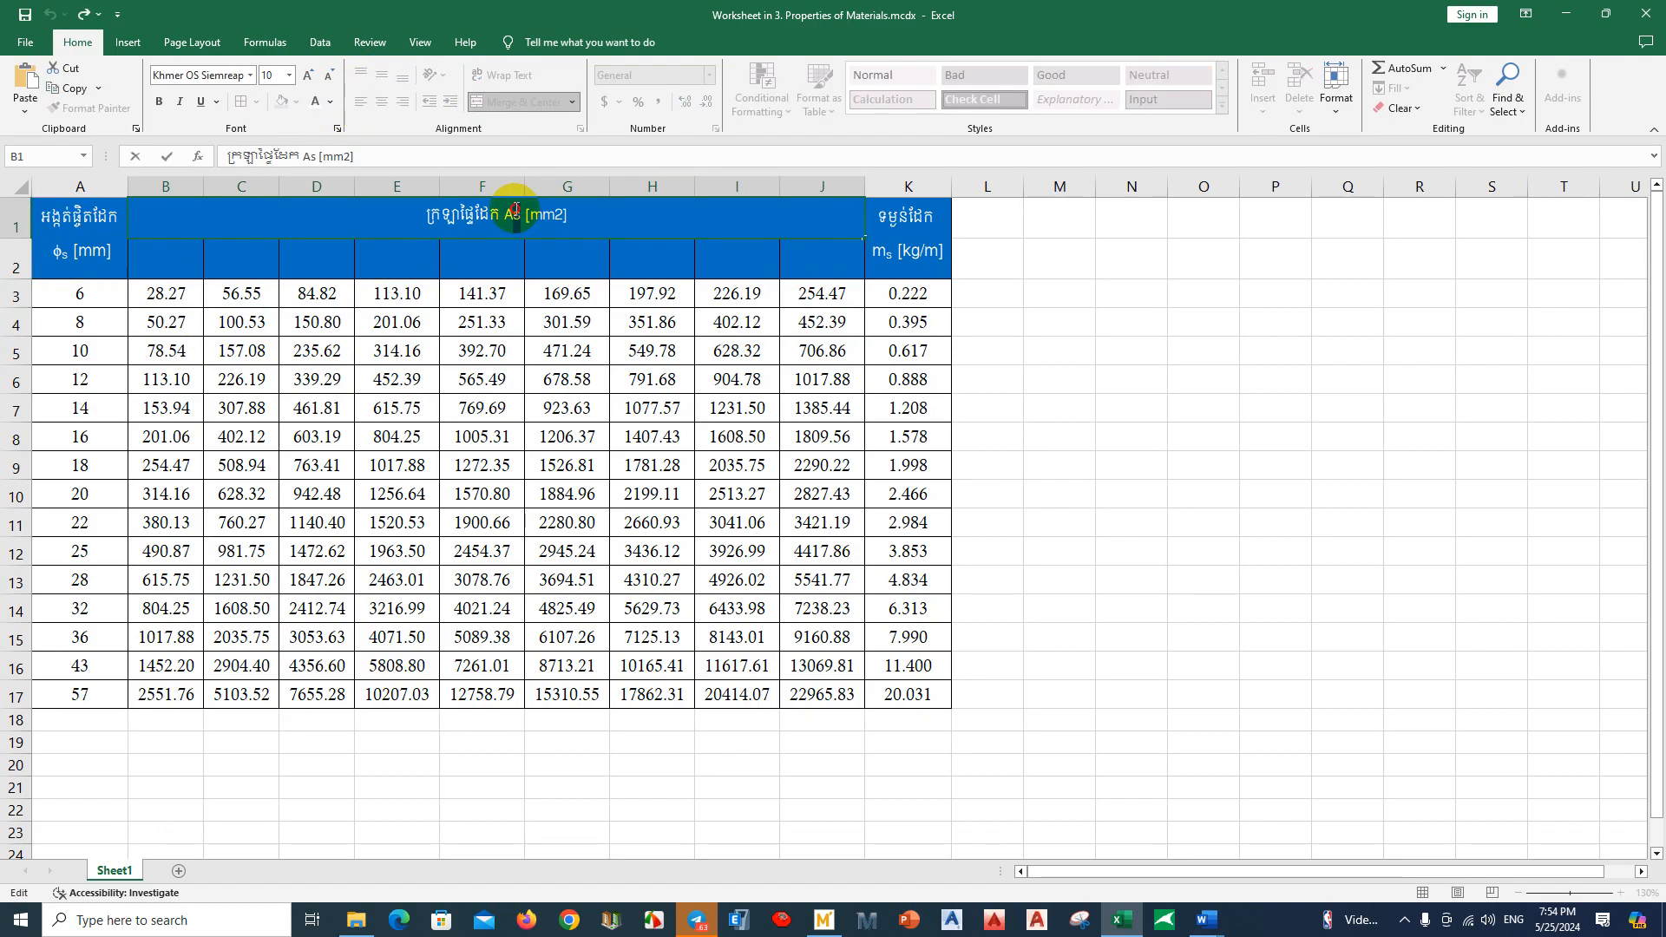
key(ctrl+1)
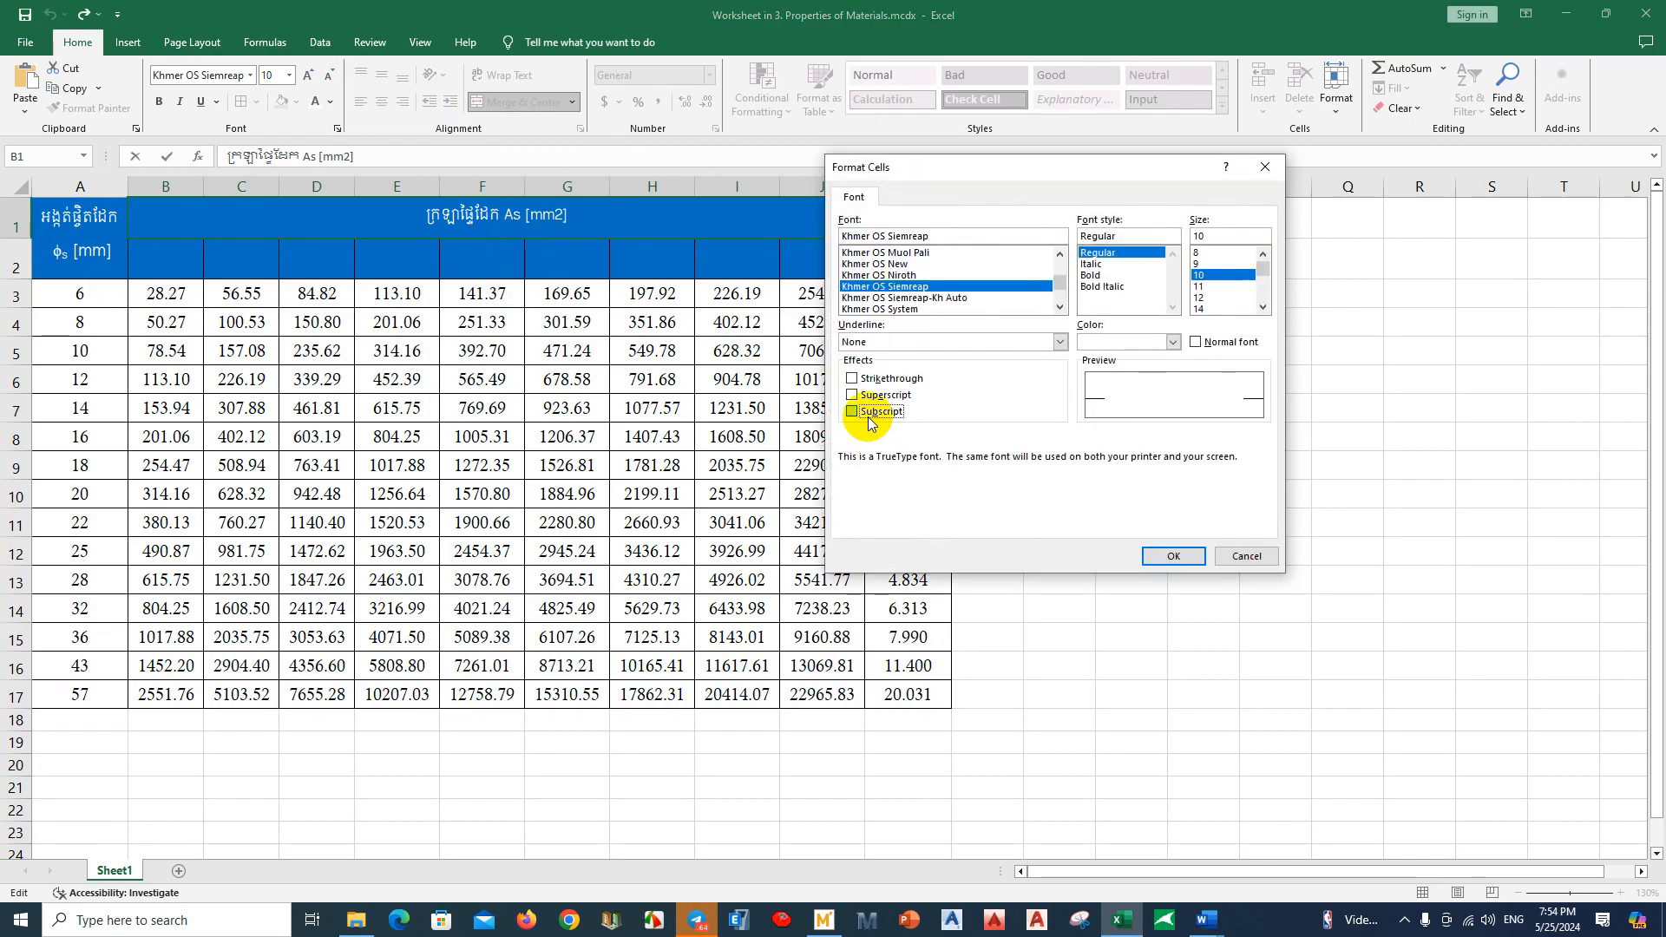
click(853, 412)
click(1172, 556)
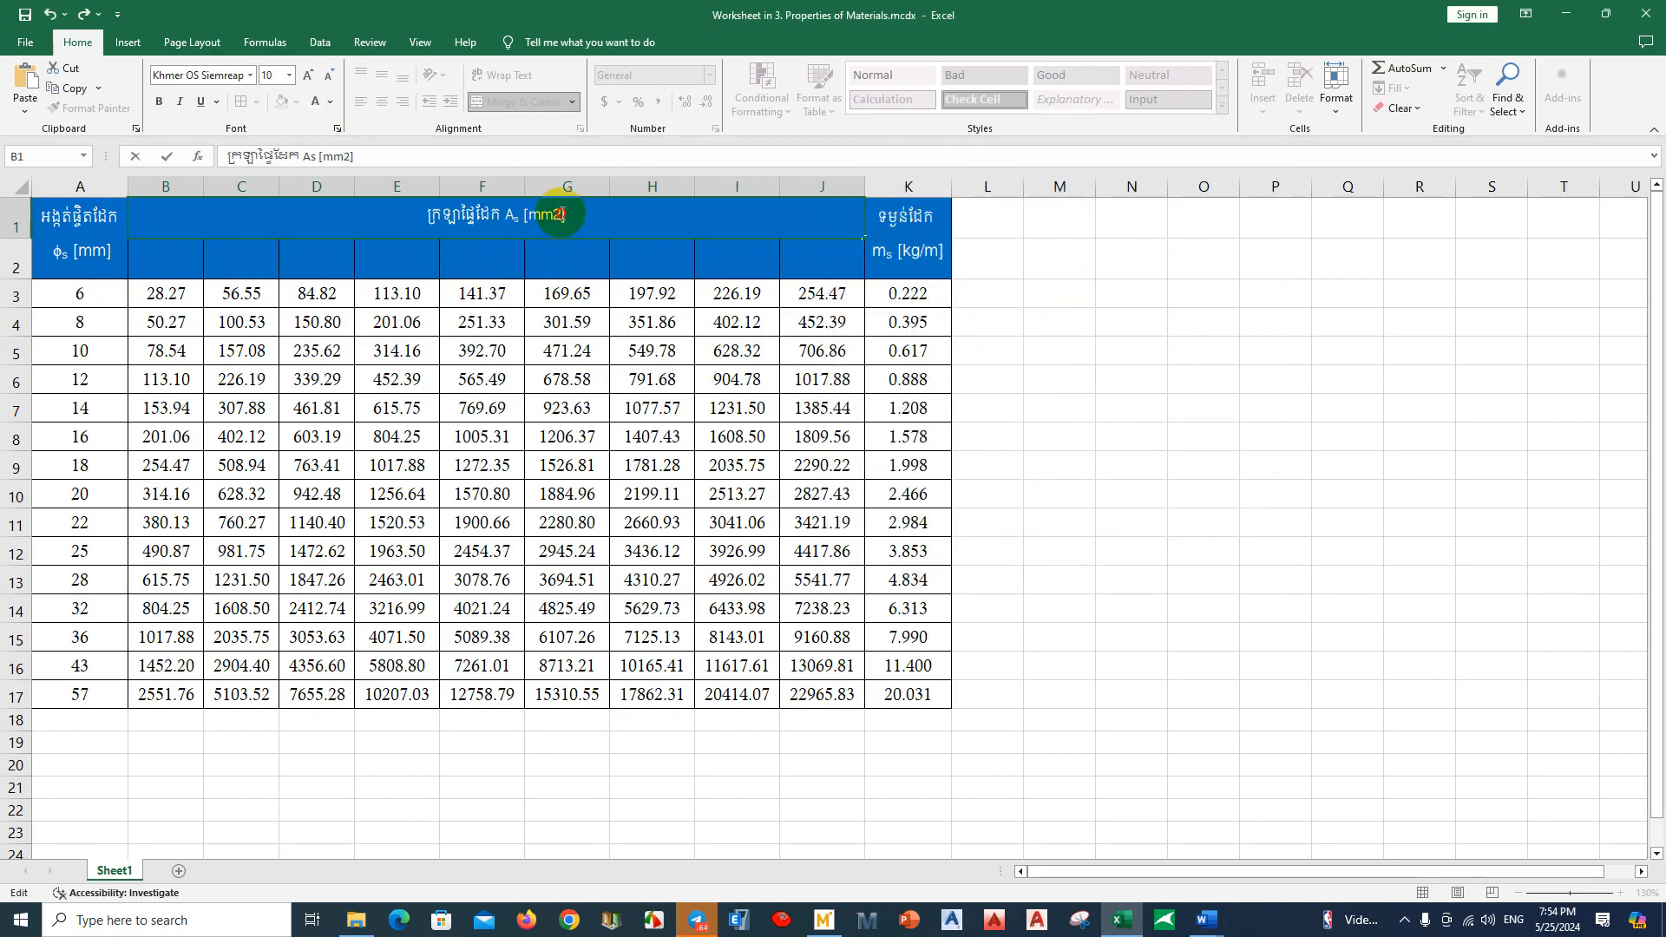
Step: Format the "2" of "mm2" in the area heading as superscript and slightly increase the font size of "As [mm2]"
key(ctrl+1)
click(855, 396)
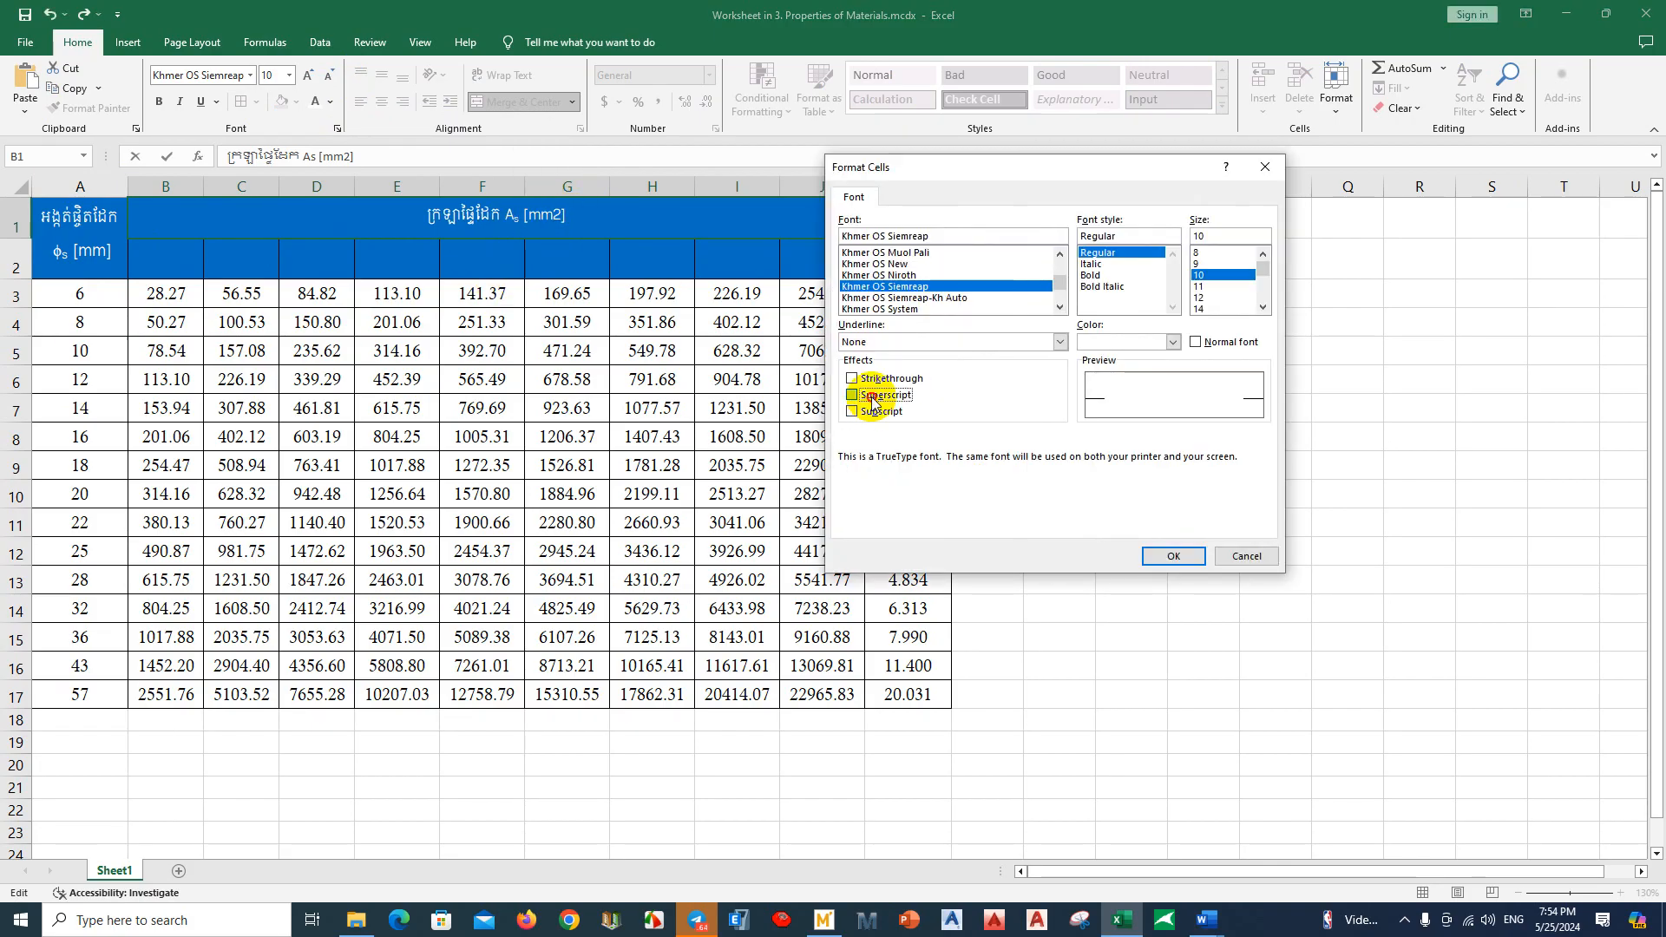
click(1173, 555)
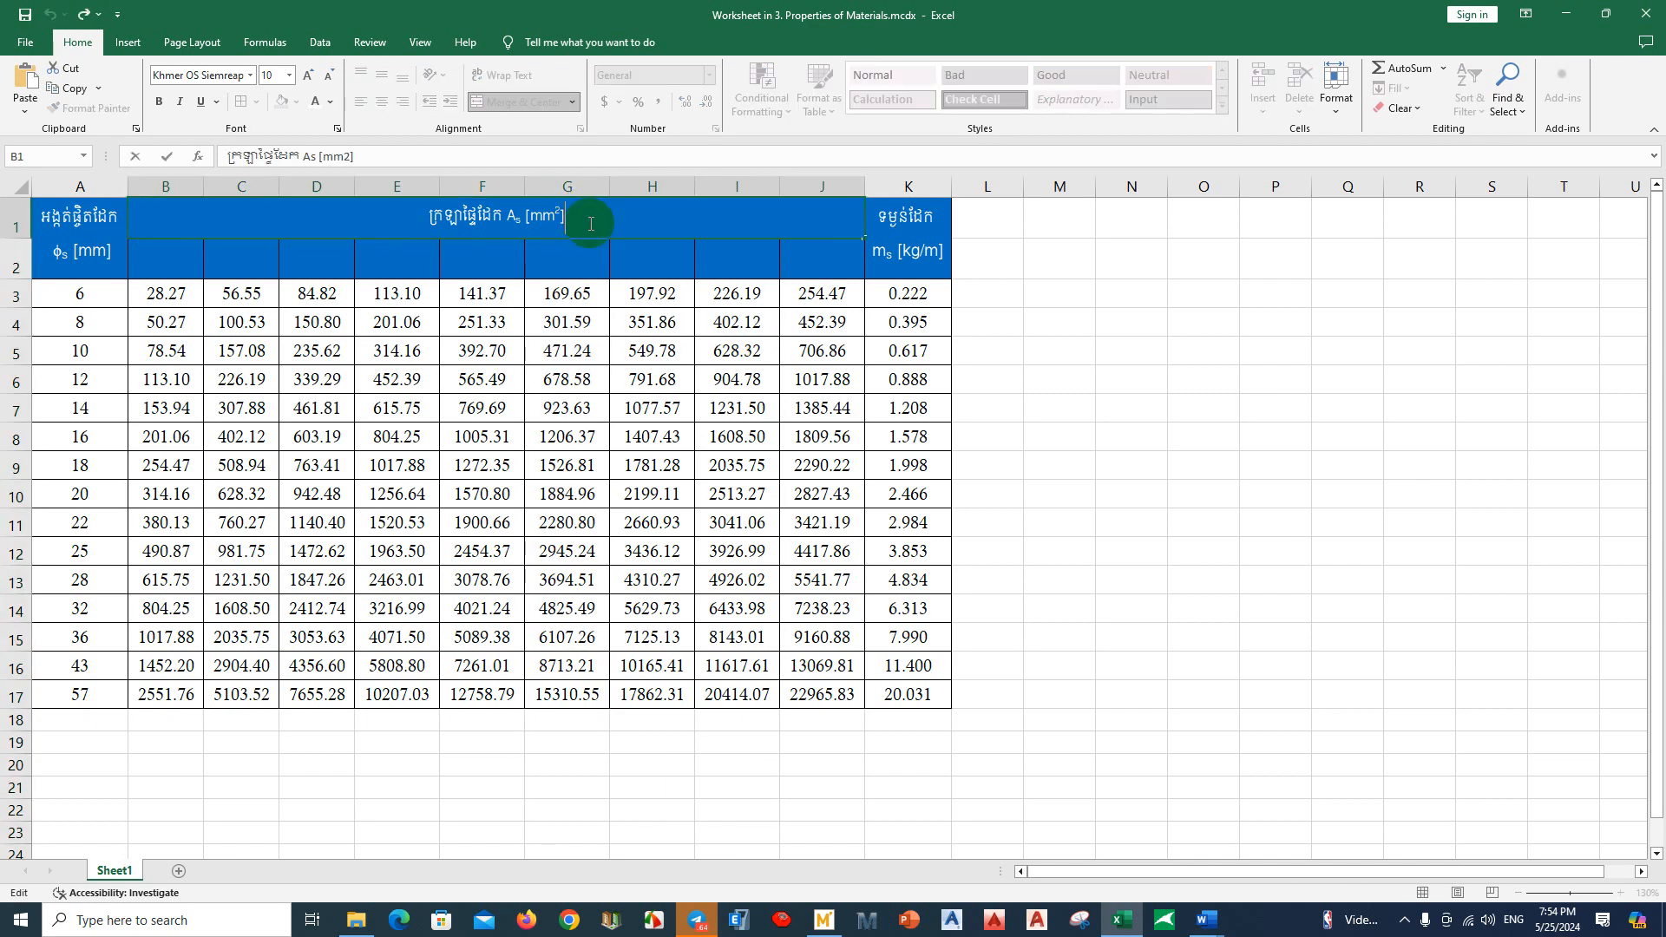
drag(566, 215, 518, 216)
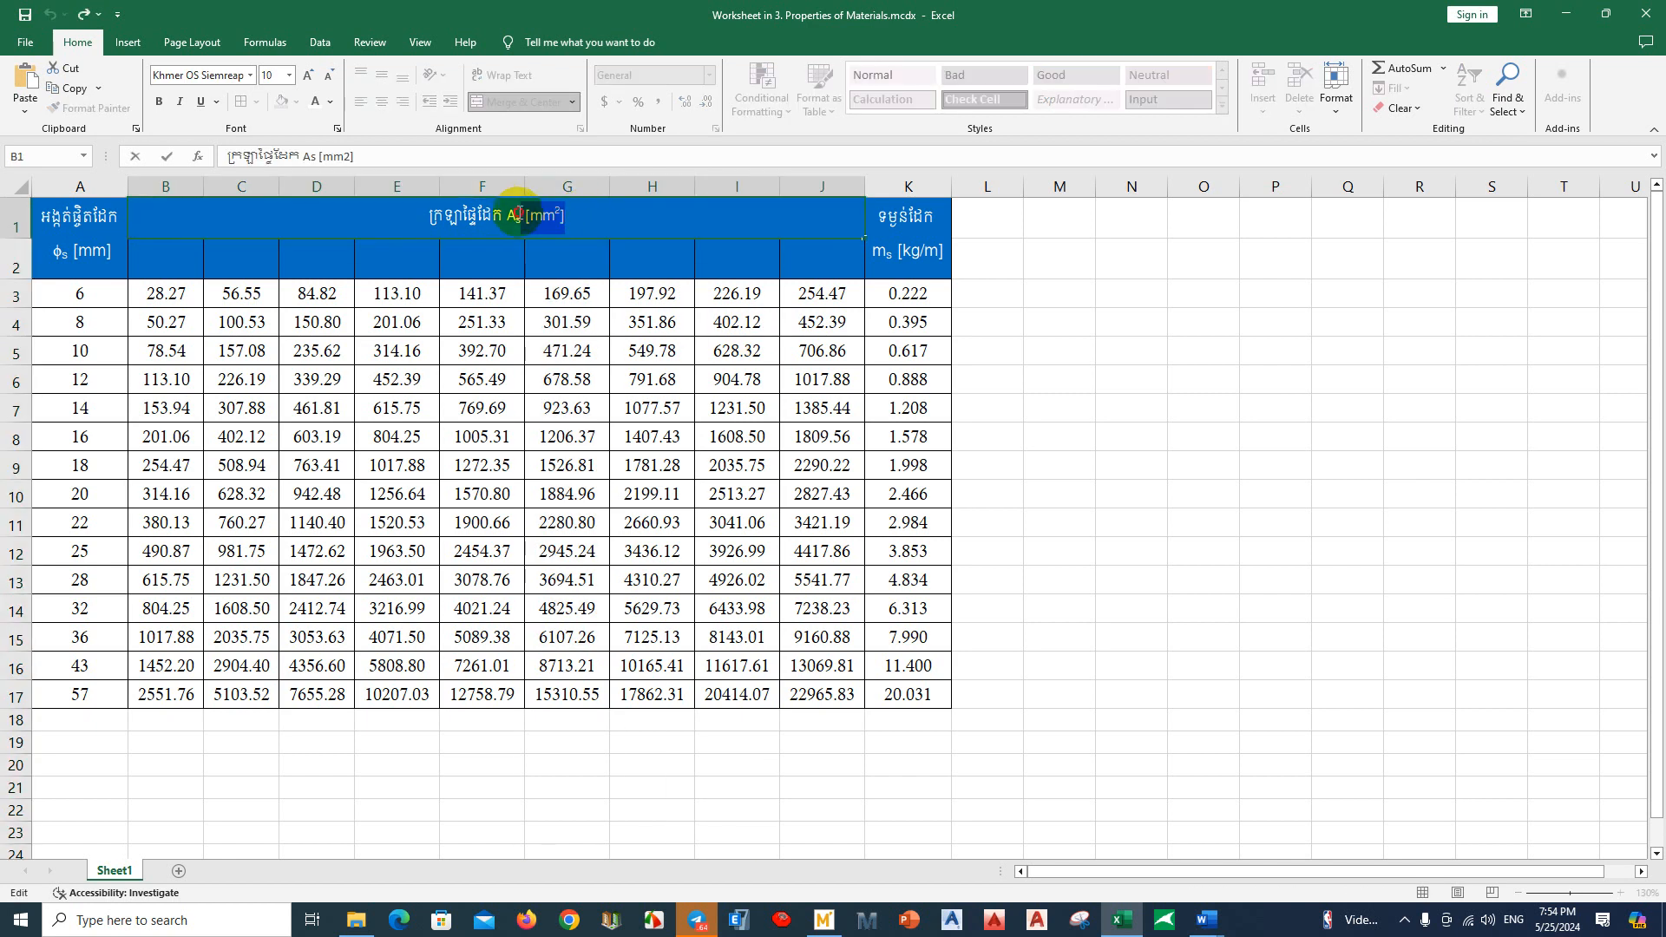
click(547, 325)
click(61, 260)
double_click(64, 264)
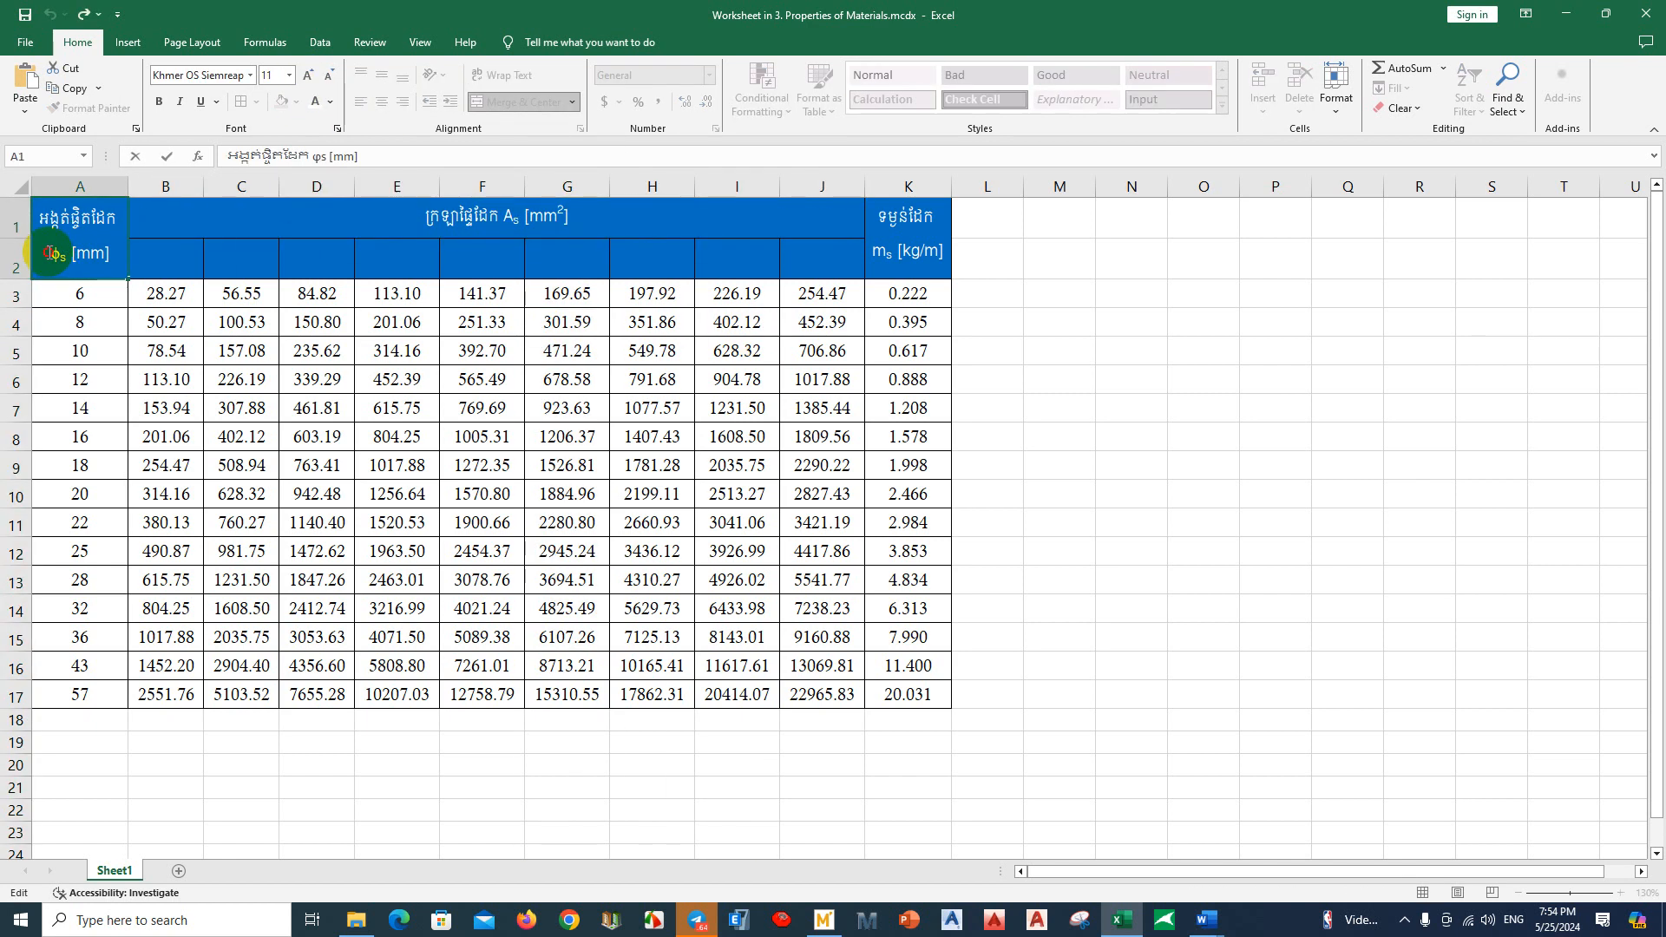
drag(50, 252, 204, 262)
click(568, 286)
click(516, 218)
click(571, 277)
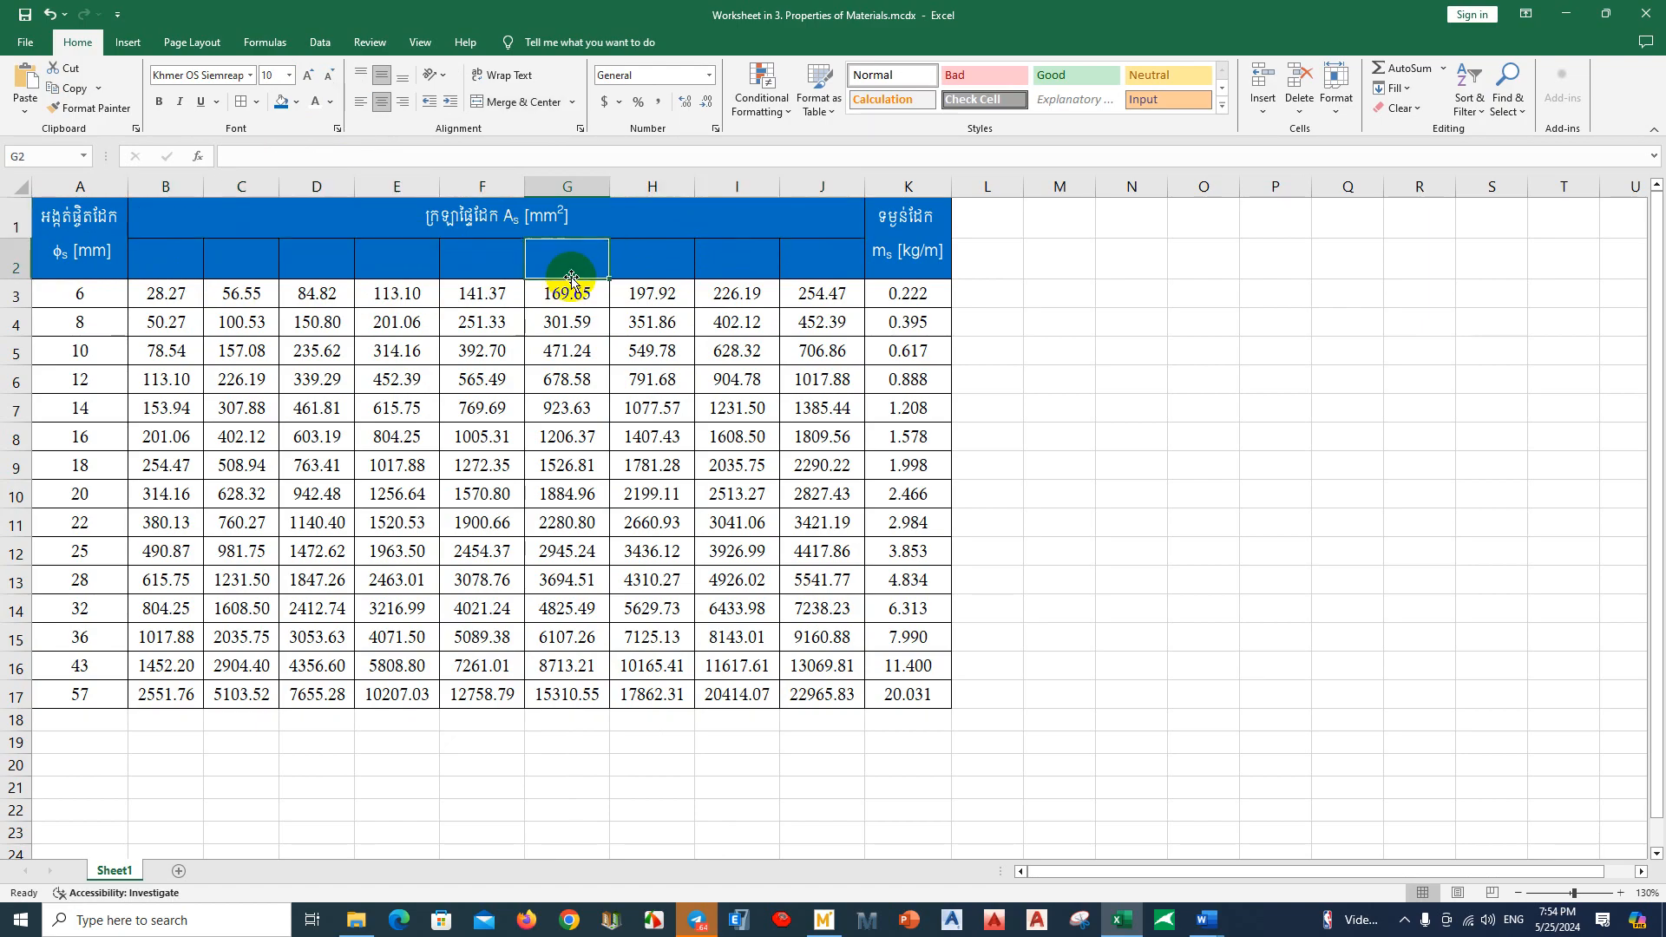
click(555, 227)
click(431, 266)
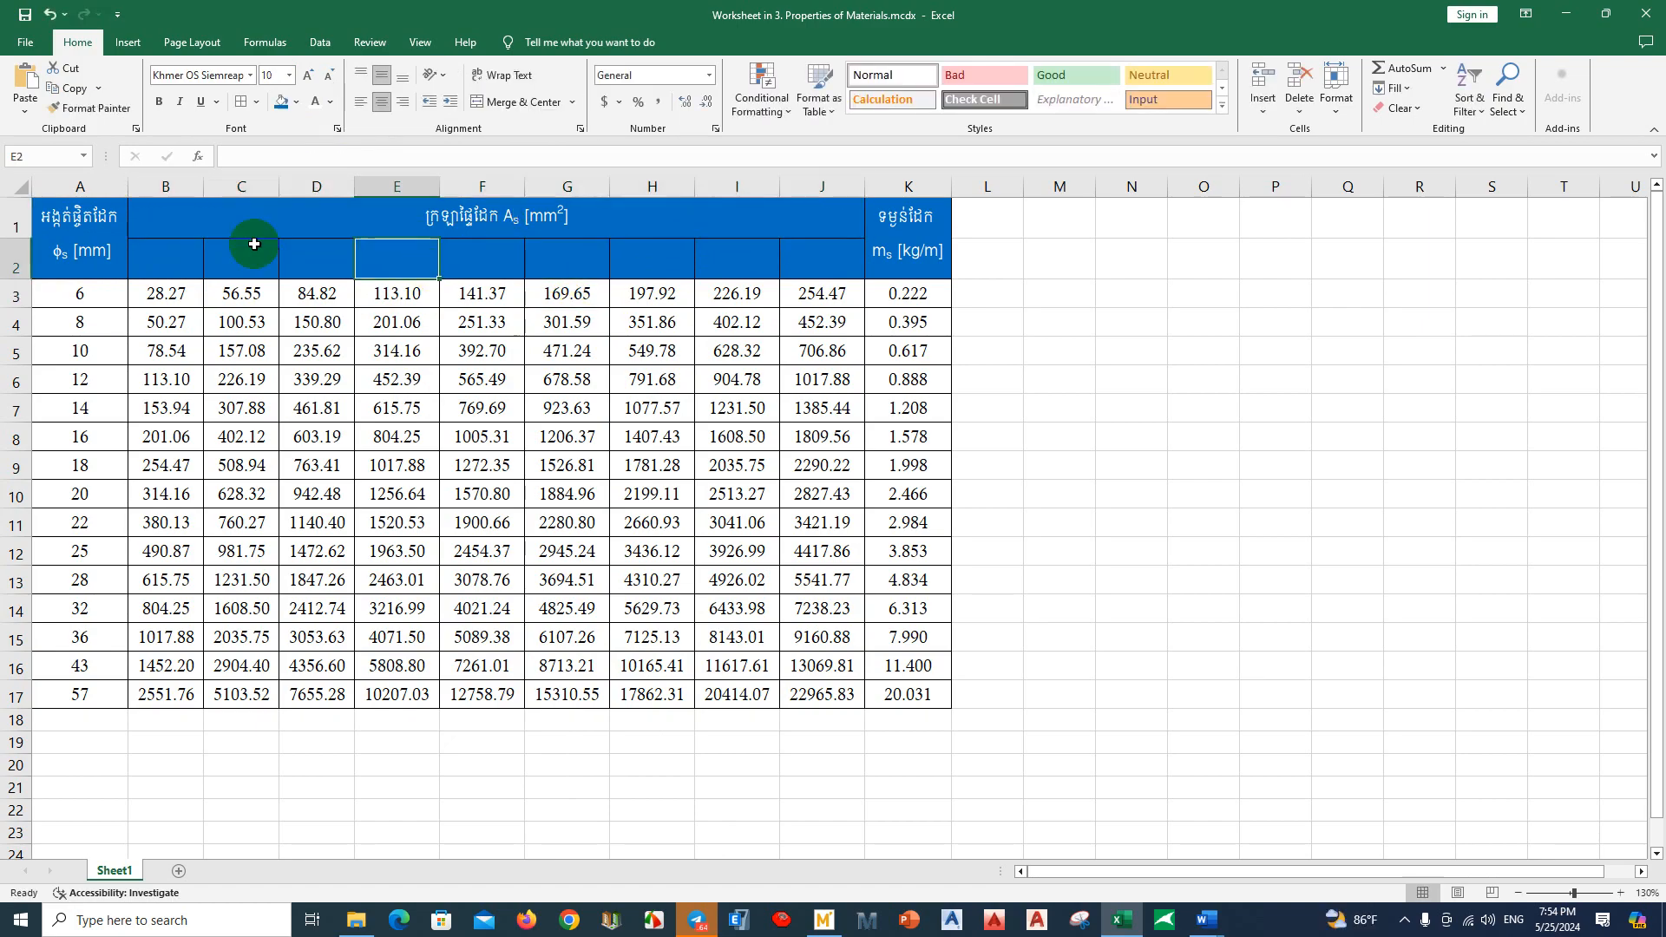
click(65, 219)
click(243, 226)
Step: Enter the bar counts 1 to 9 in the second header row, cells B2 through J2
click(164, 264)
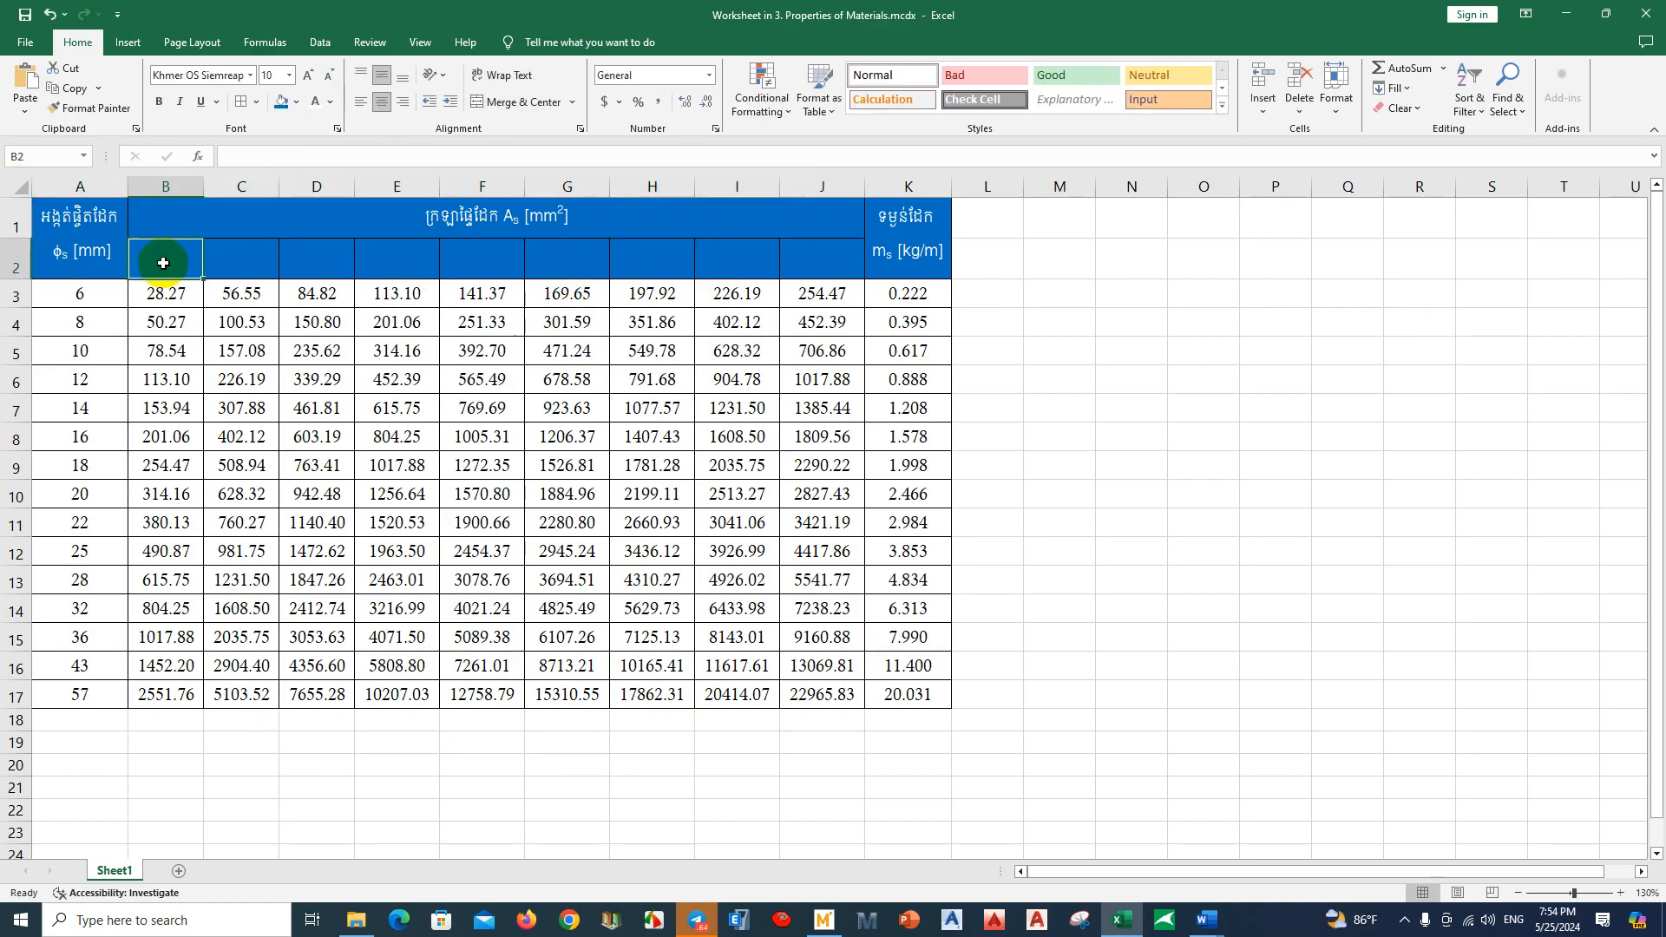
text(1)
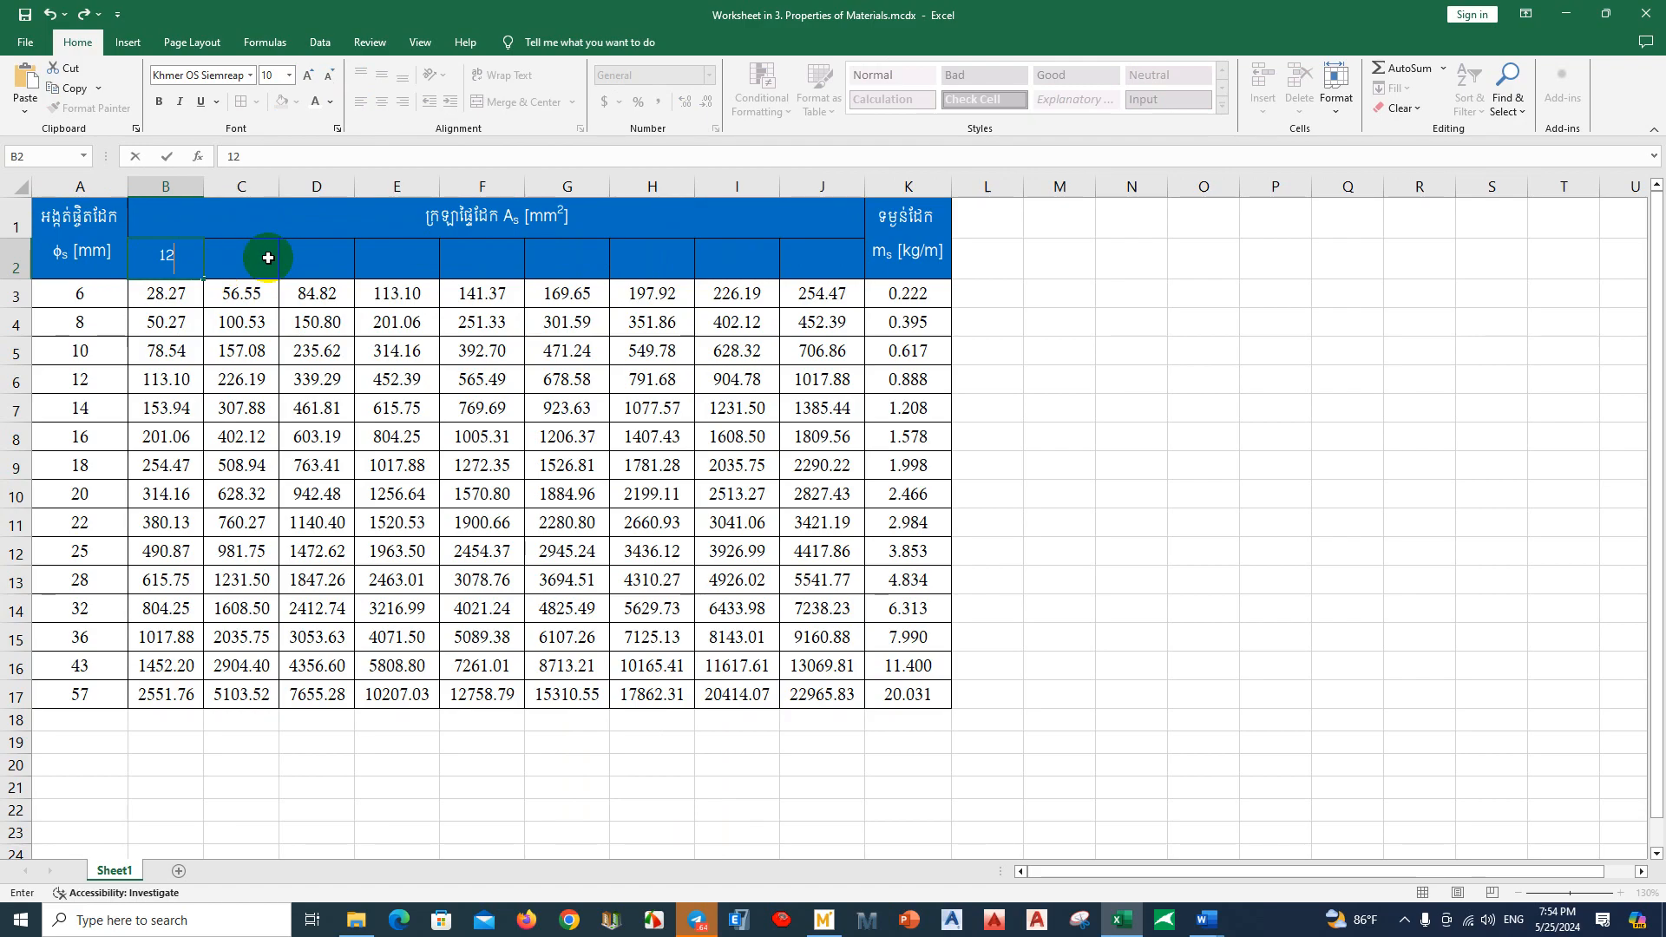
click(251, 264)
text(2)
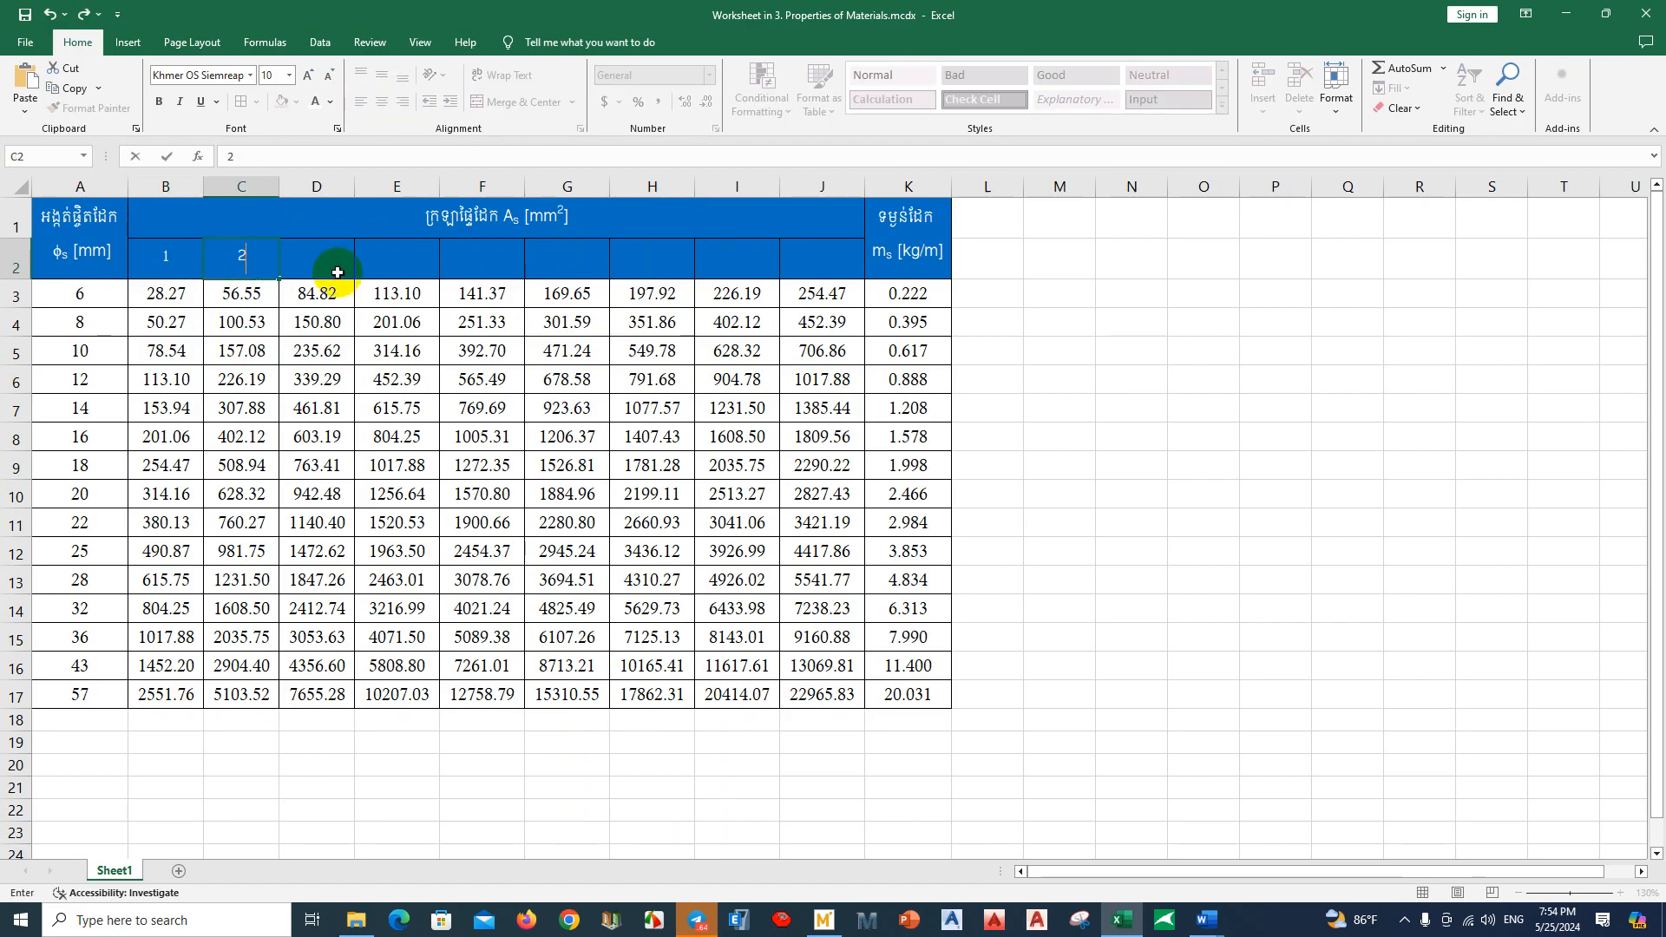
click(321, 264)
text(3)
click(408, 264)
text(4)
click(473, 264)
text(5)
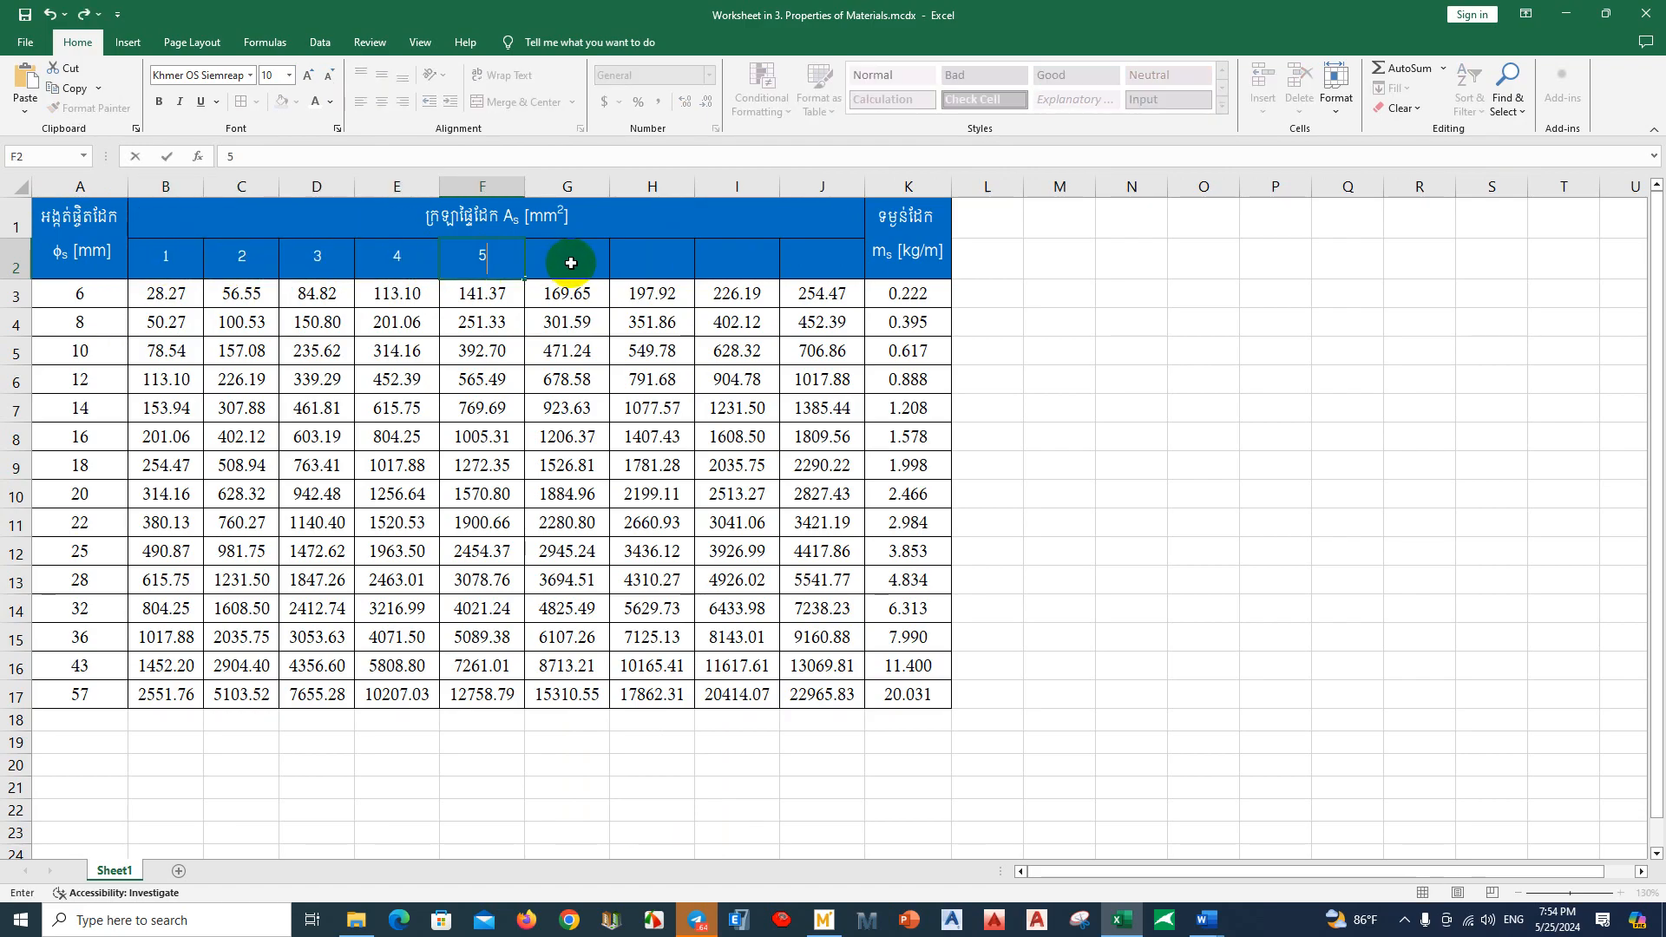
click(559, 263)
text(6)
click(661, 264)
text(7)
click(731, 265)
text(8)
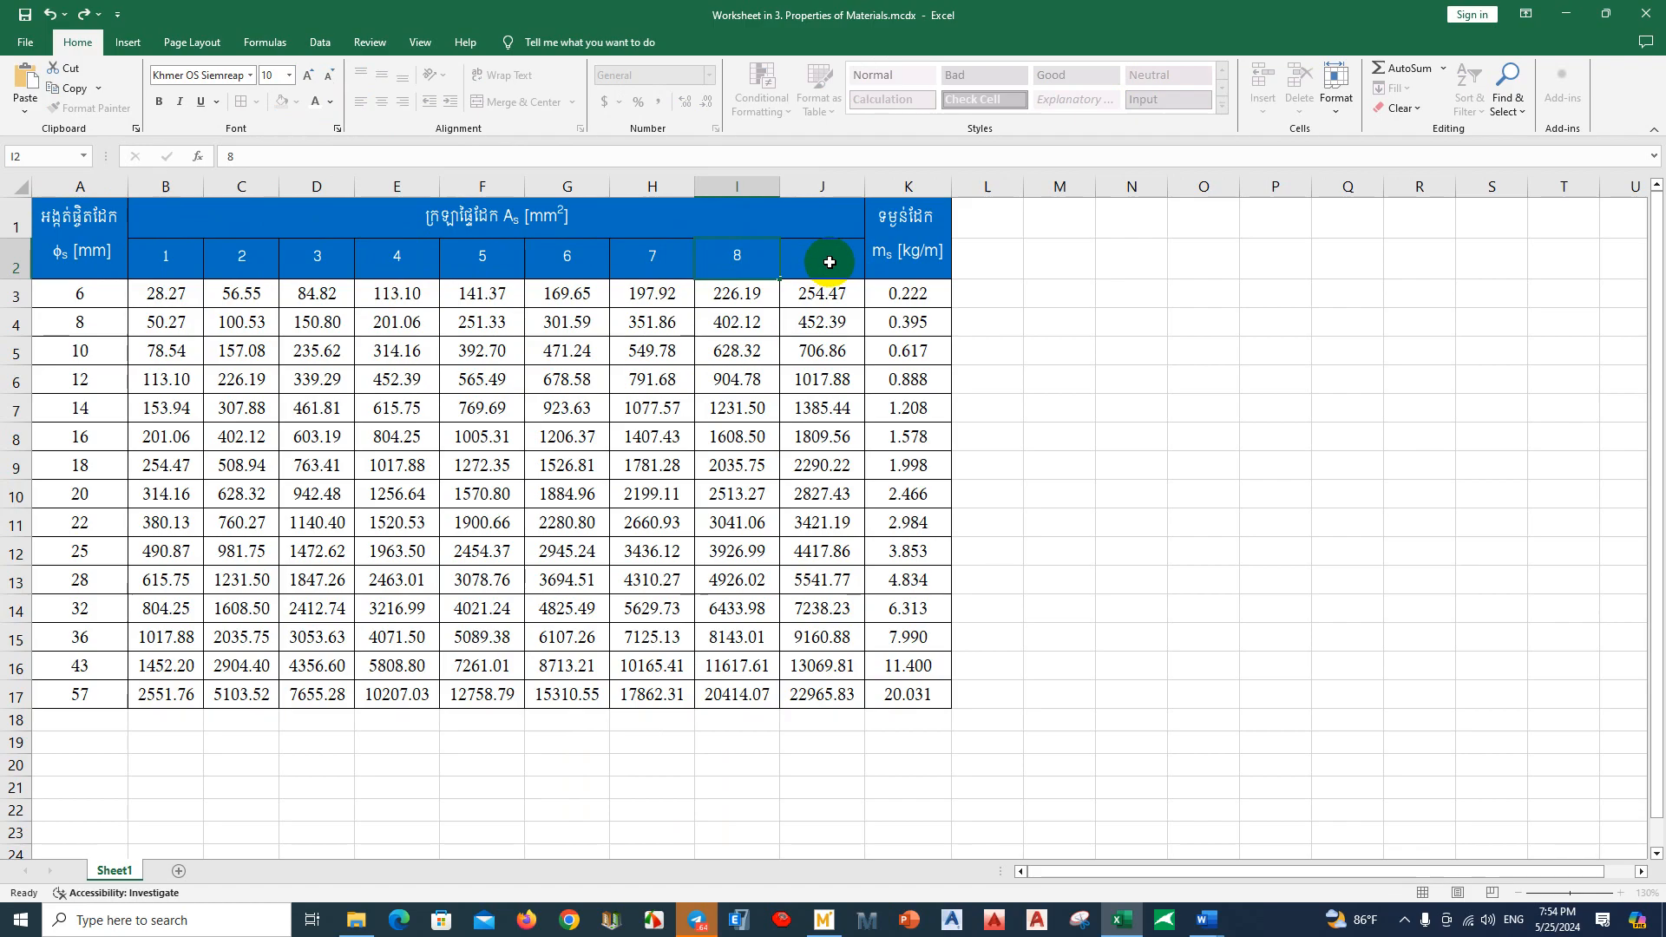
click(824, 260)
text(9)
drag(893, 347, 902, 379)
Step: Make the bar counts in B2:J2 bold and set their font to Calisto MT
drag(829, 257, 800, 277)
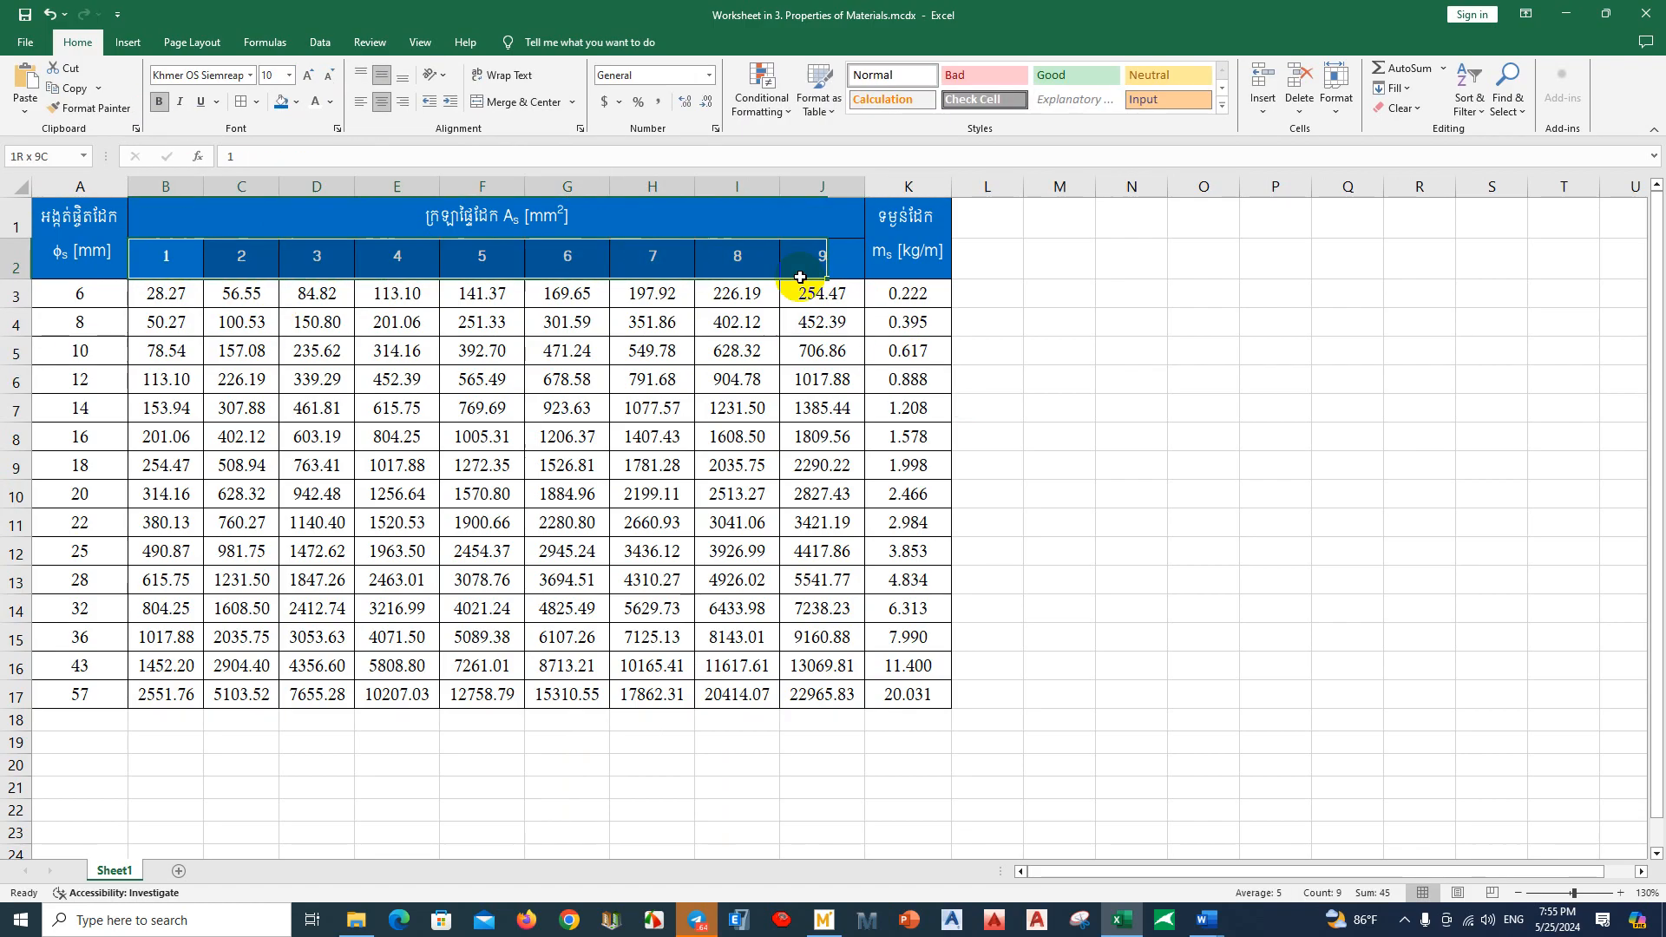
click(252, 79)
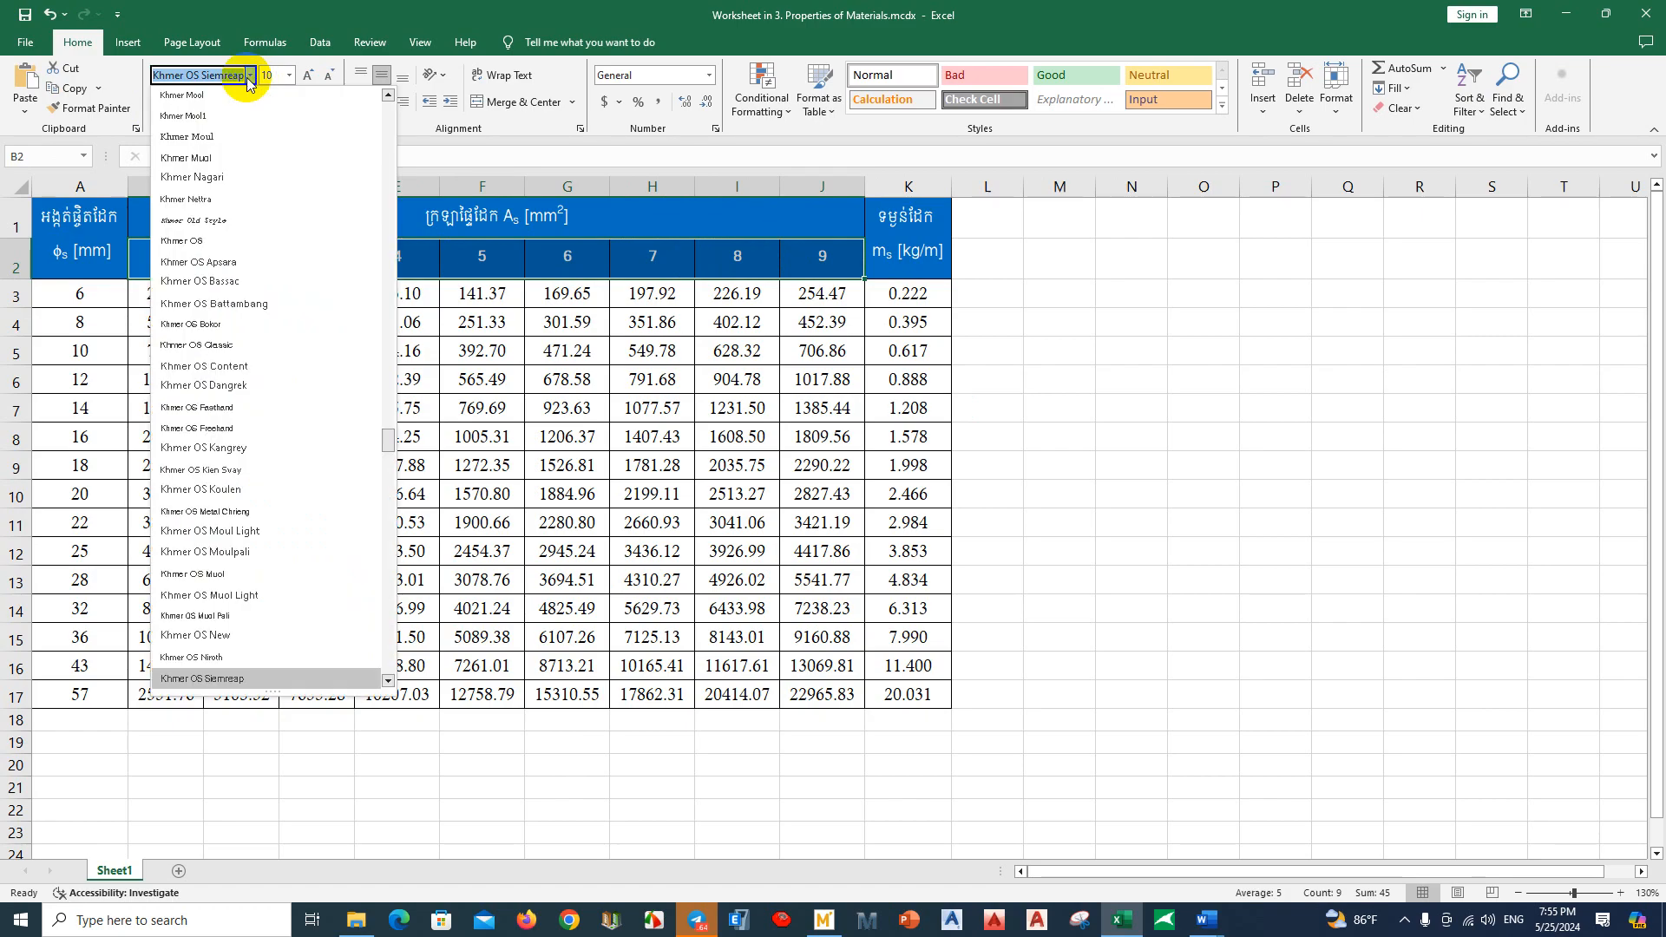
text(c)
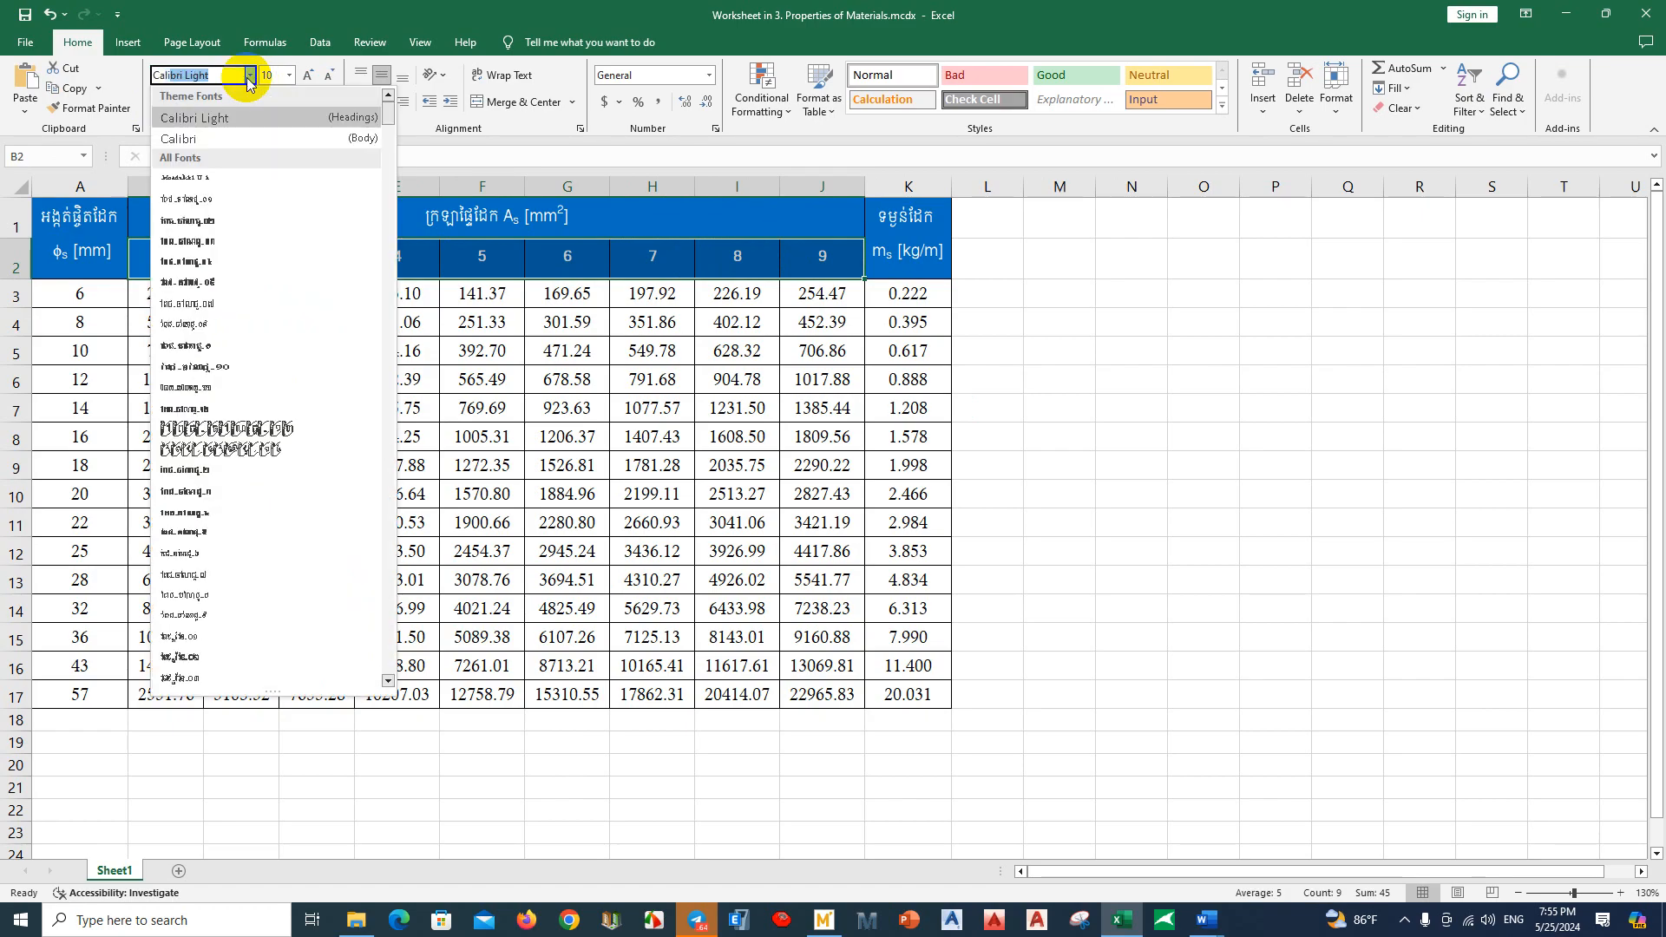
text(alisto MT)
key(Return)
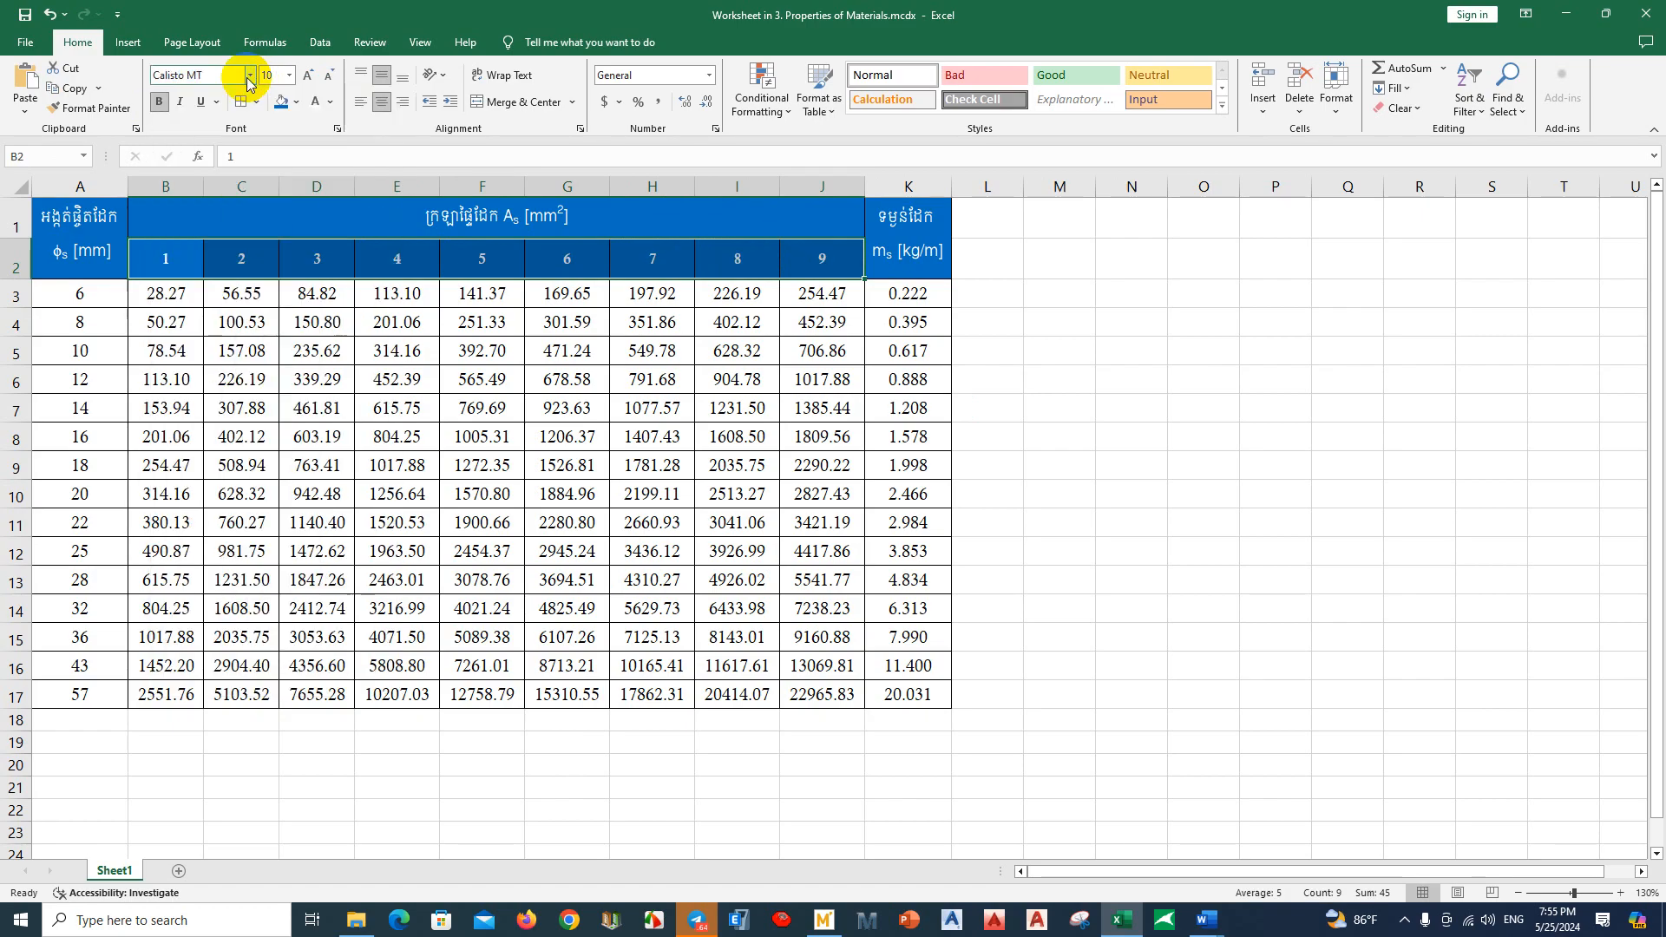
drag(479, 441, 485, 460)
click(814, 263)
Step: Decrease the font size of the table values in A3:K17 by one step
drag(894, 297, 44, 700)
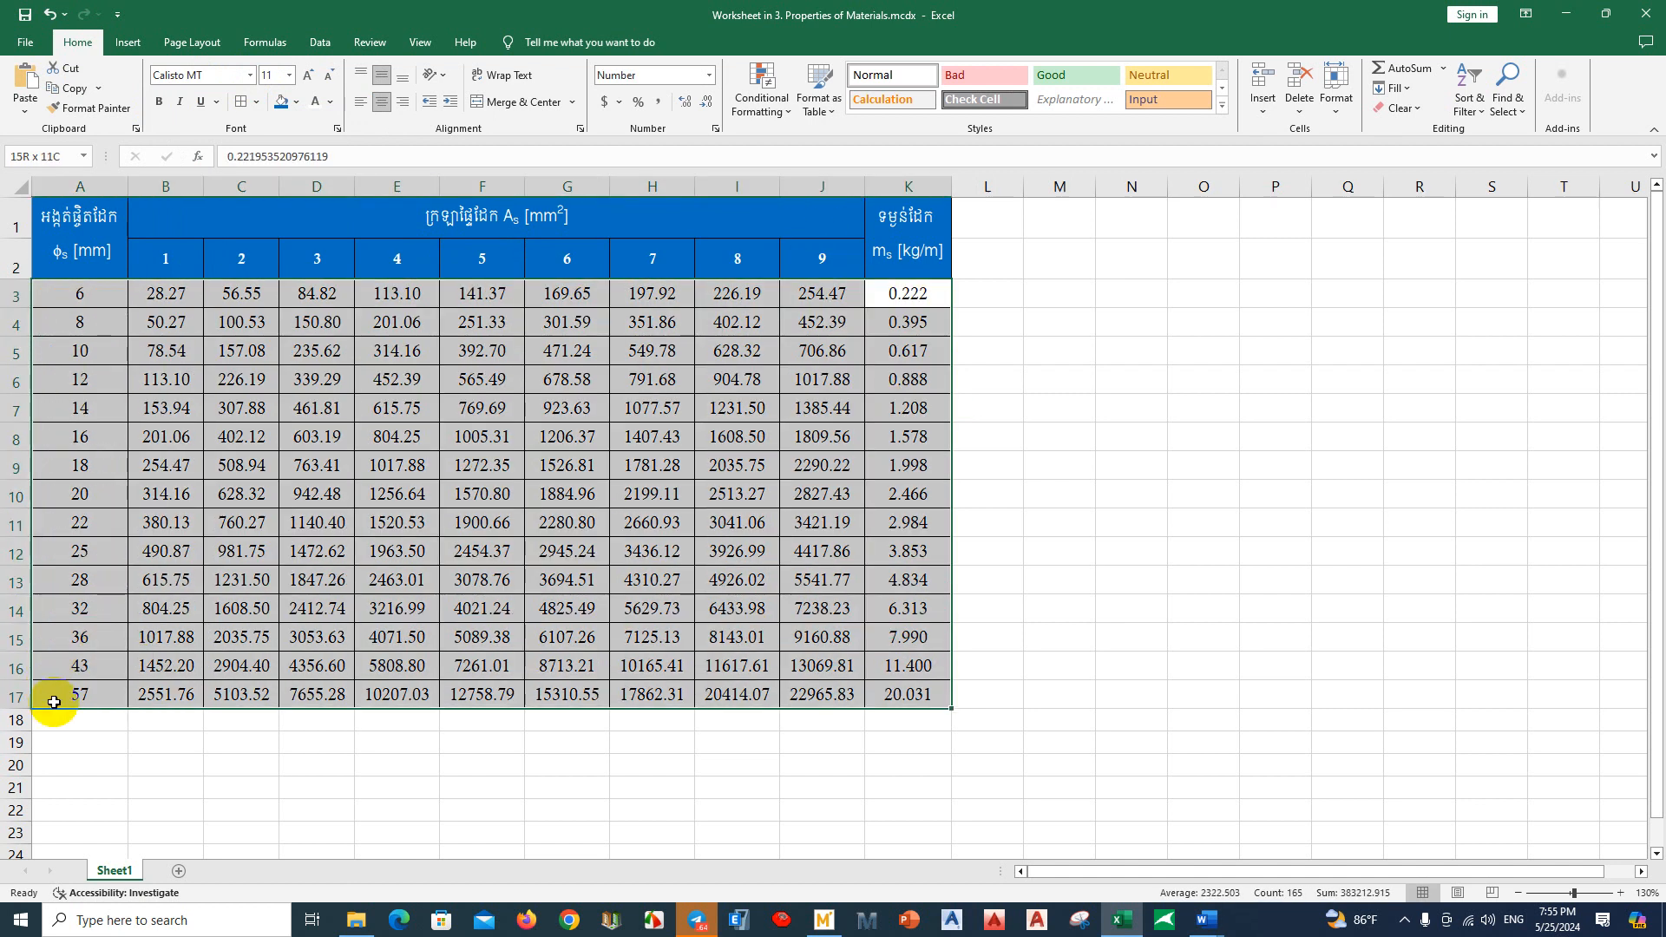
click(333, 79)
click(476, 408)
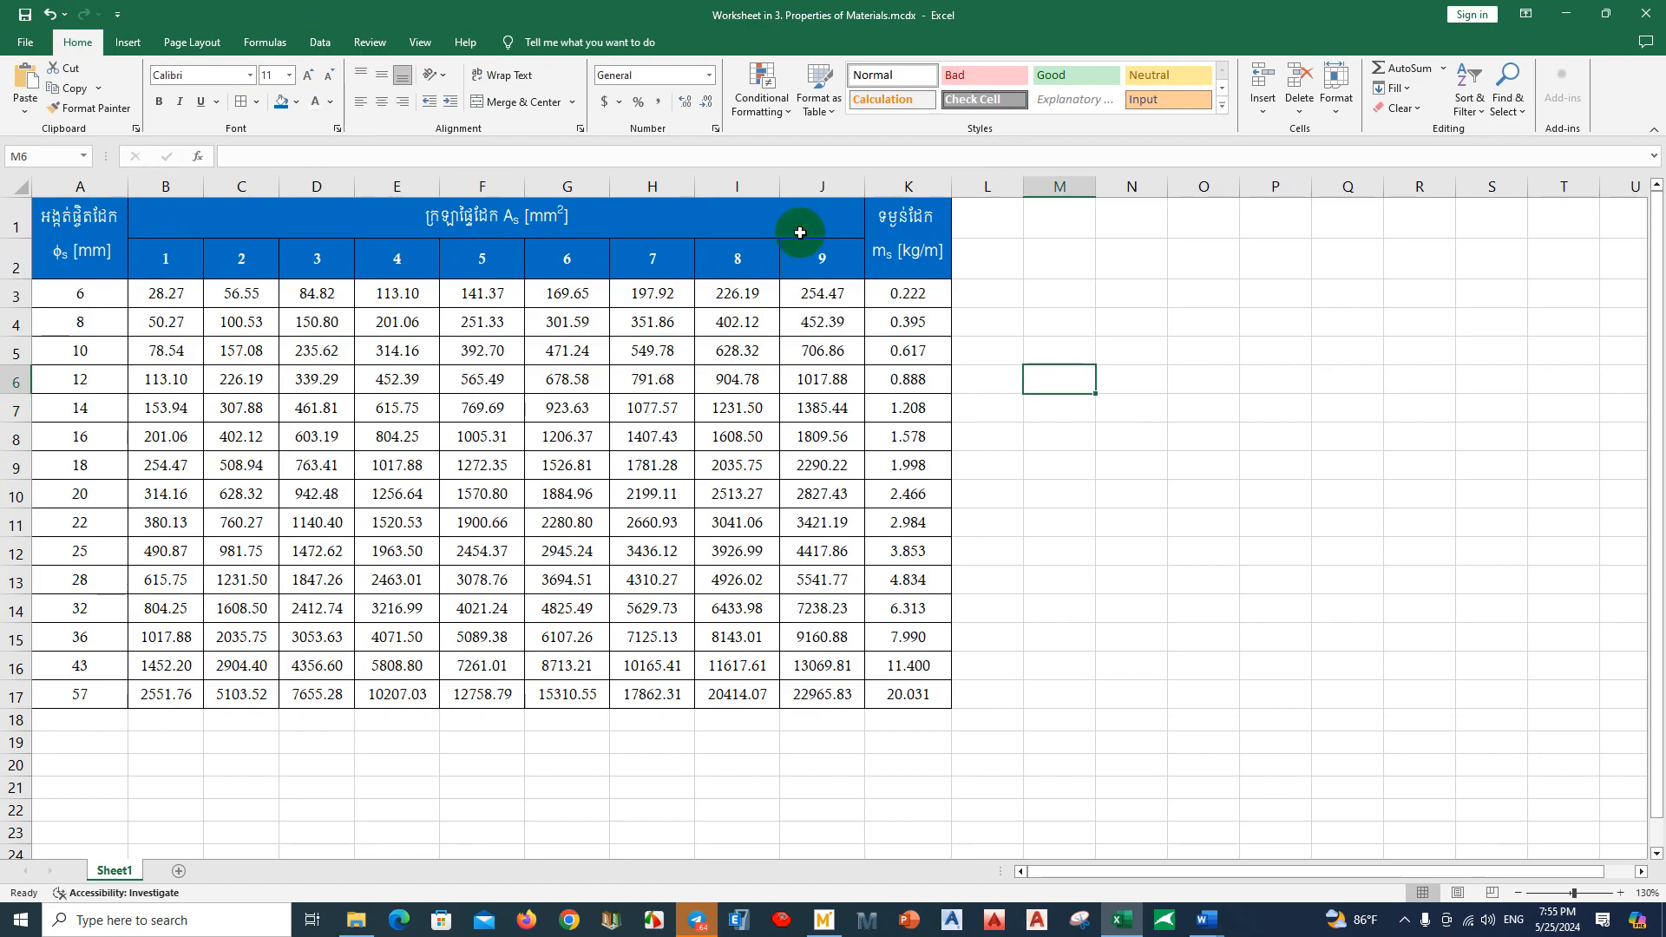
Step: Narrow columns B through J of the bar table to one uniform width
drag(842, 184, 196, 189)
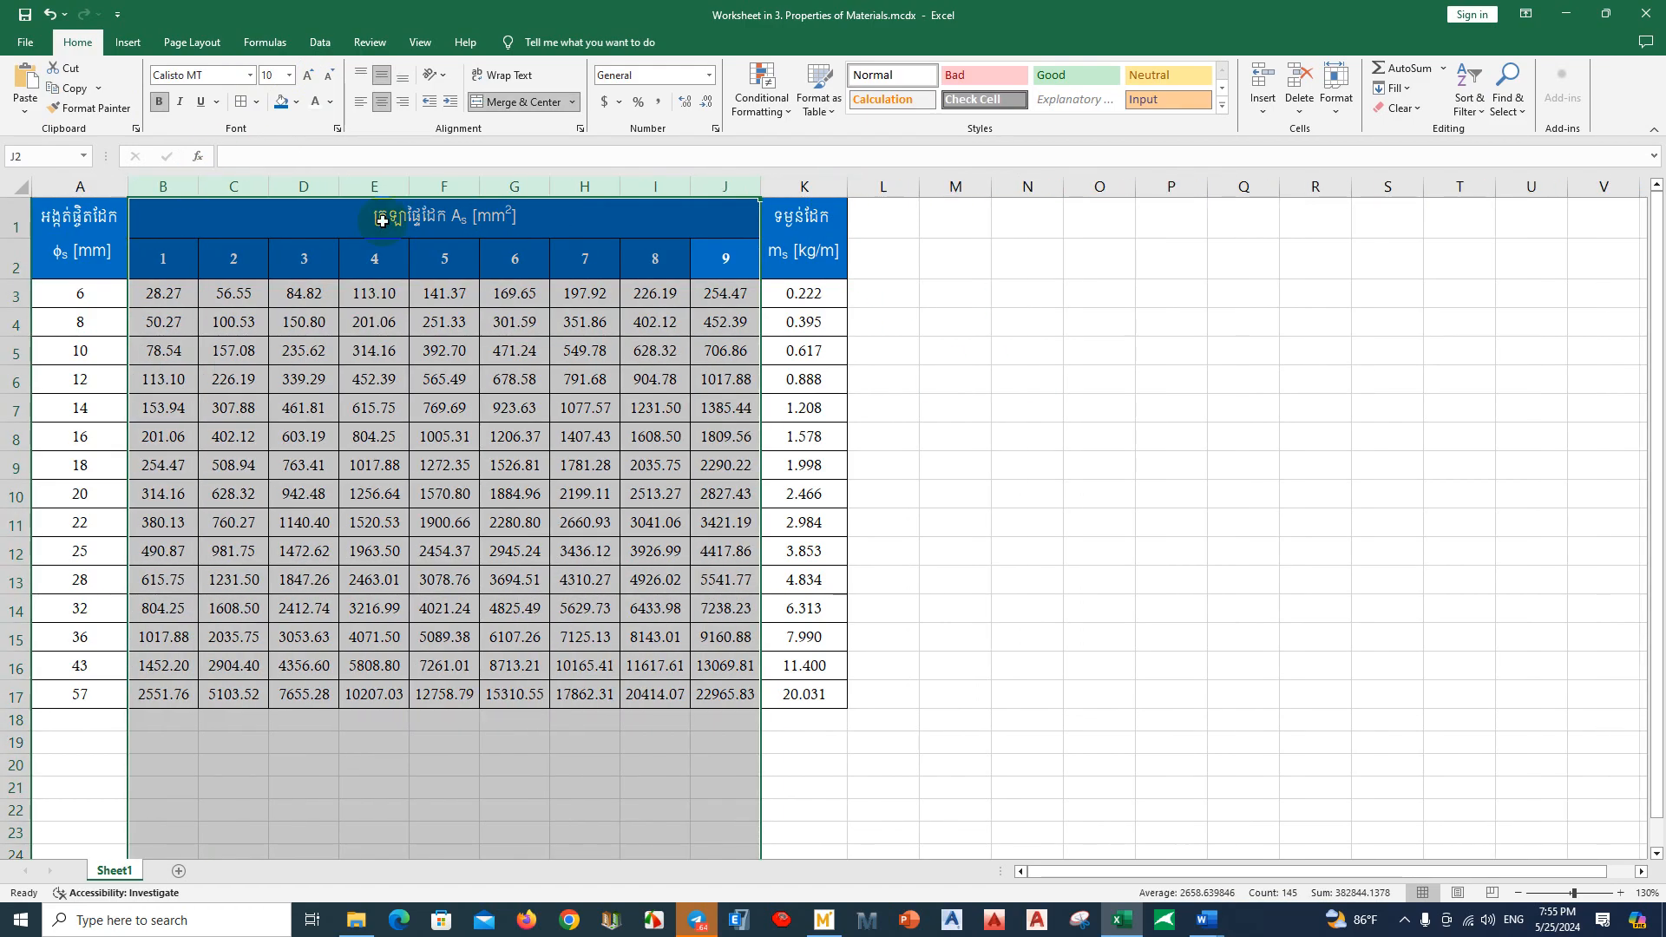
click(1015, 395)
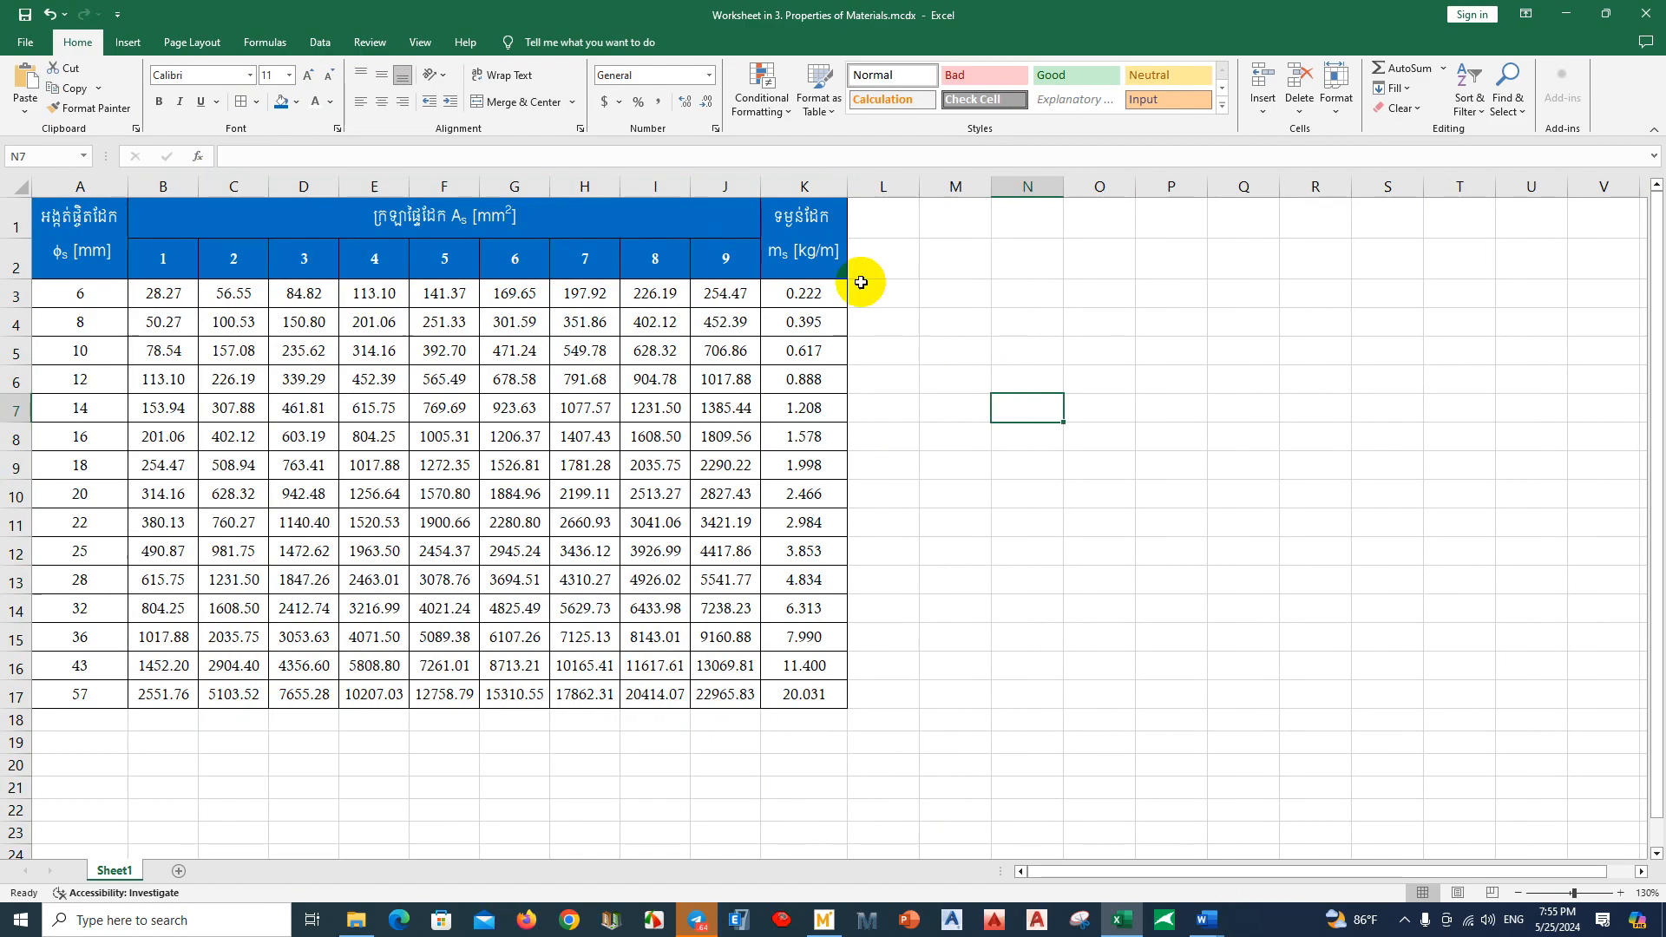
click(948, 364)
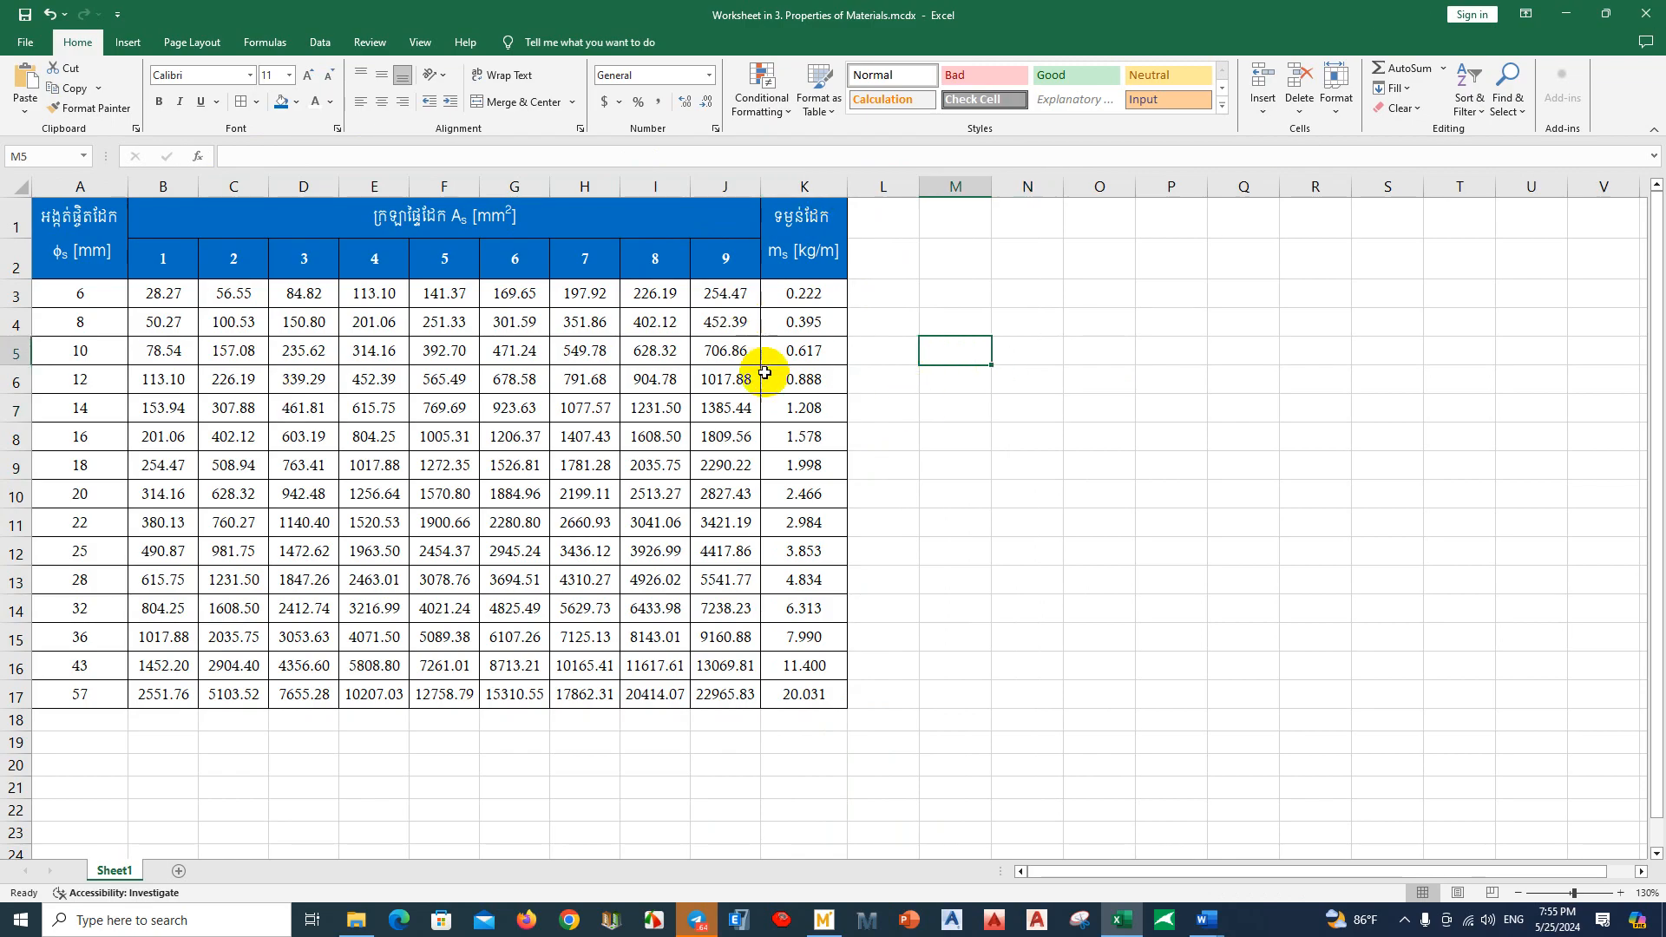
Step: Change the fill of the bar-count cells B2:J2 and the merged area heading above them to green
click(662, 223)
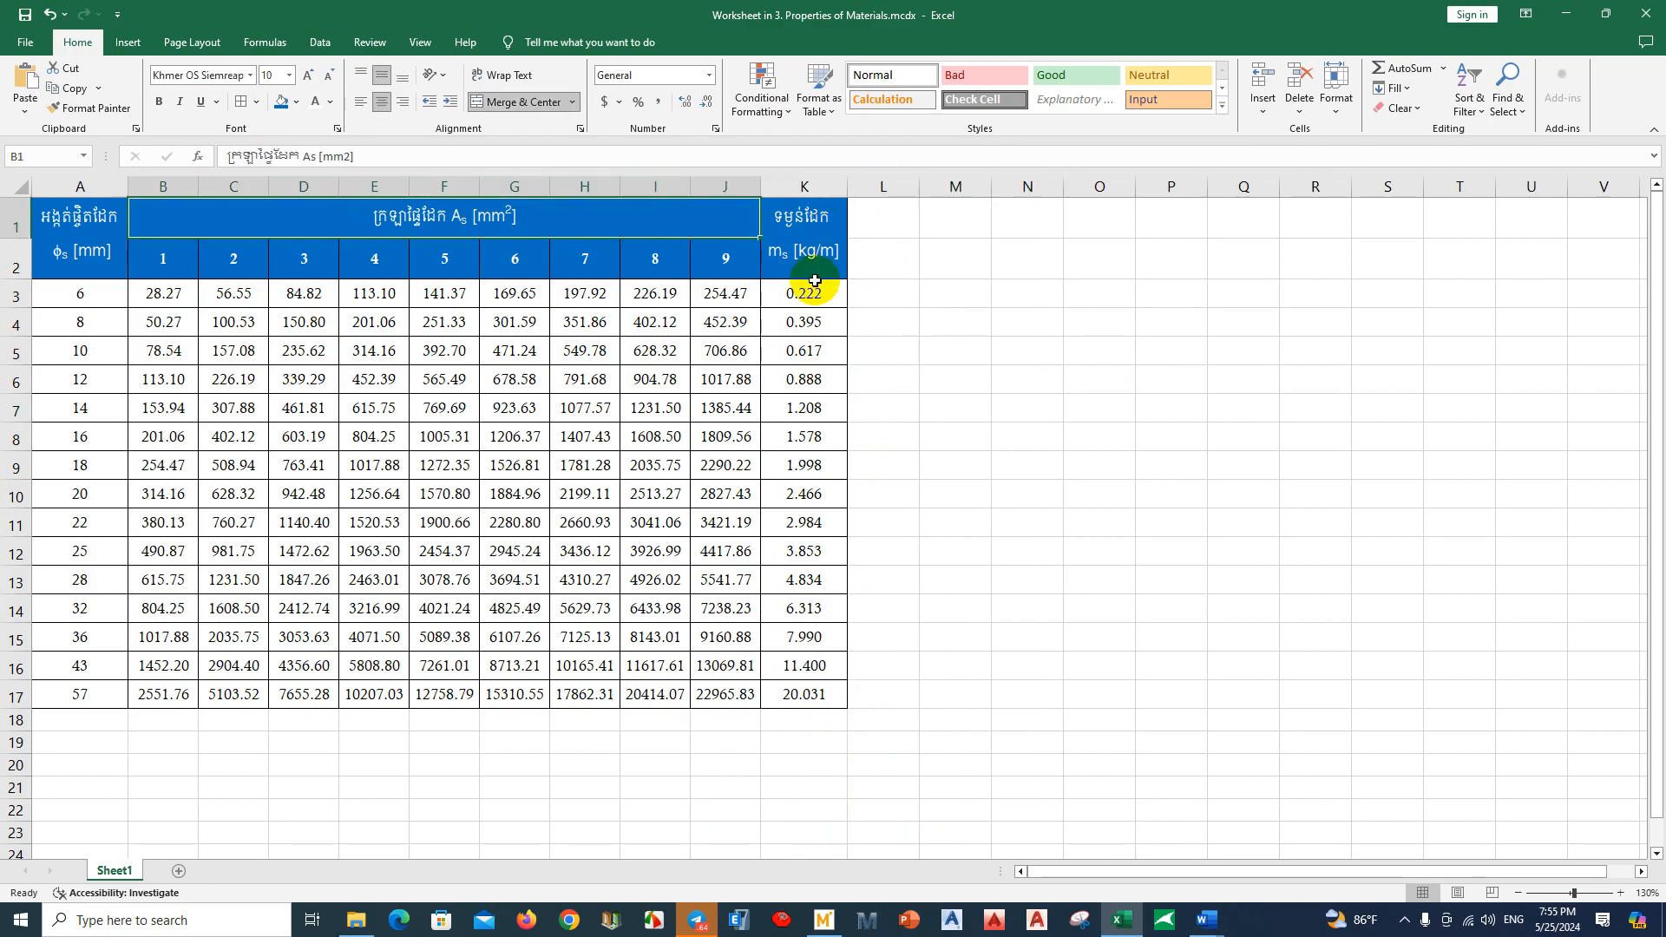
click(803, 250)
click(720, 259)
drag(643, 257, 163, 259)
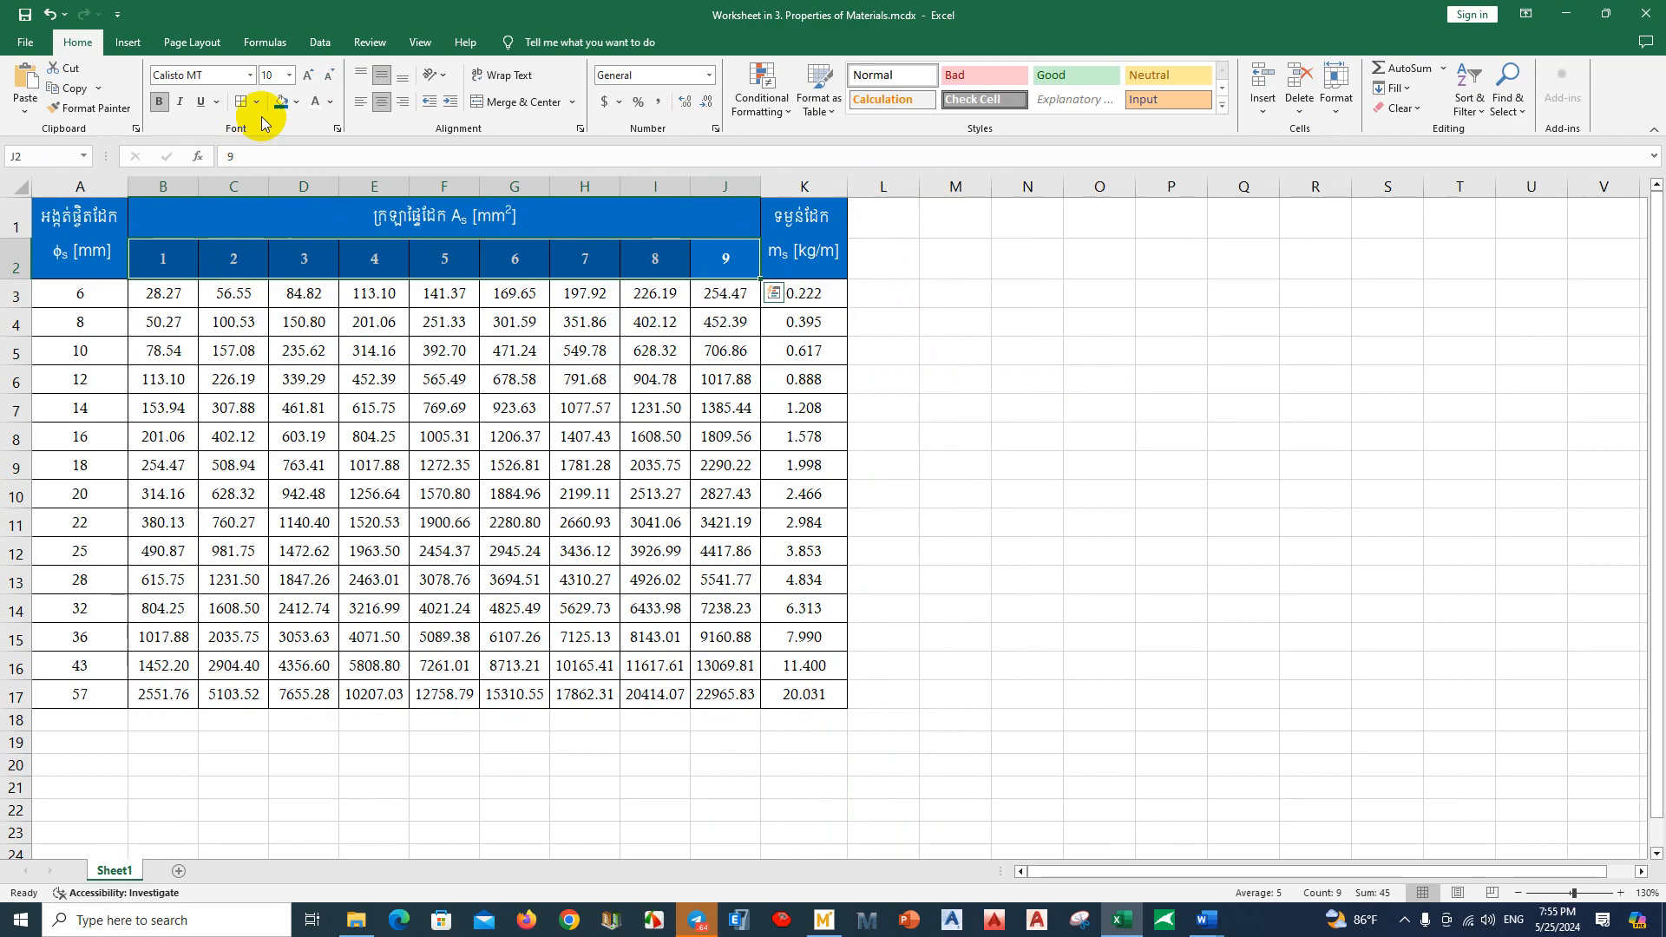
click(296, 101)
click(354, 238)
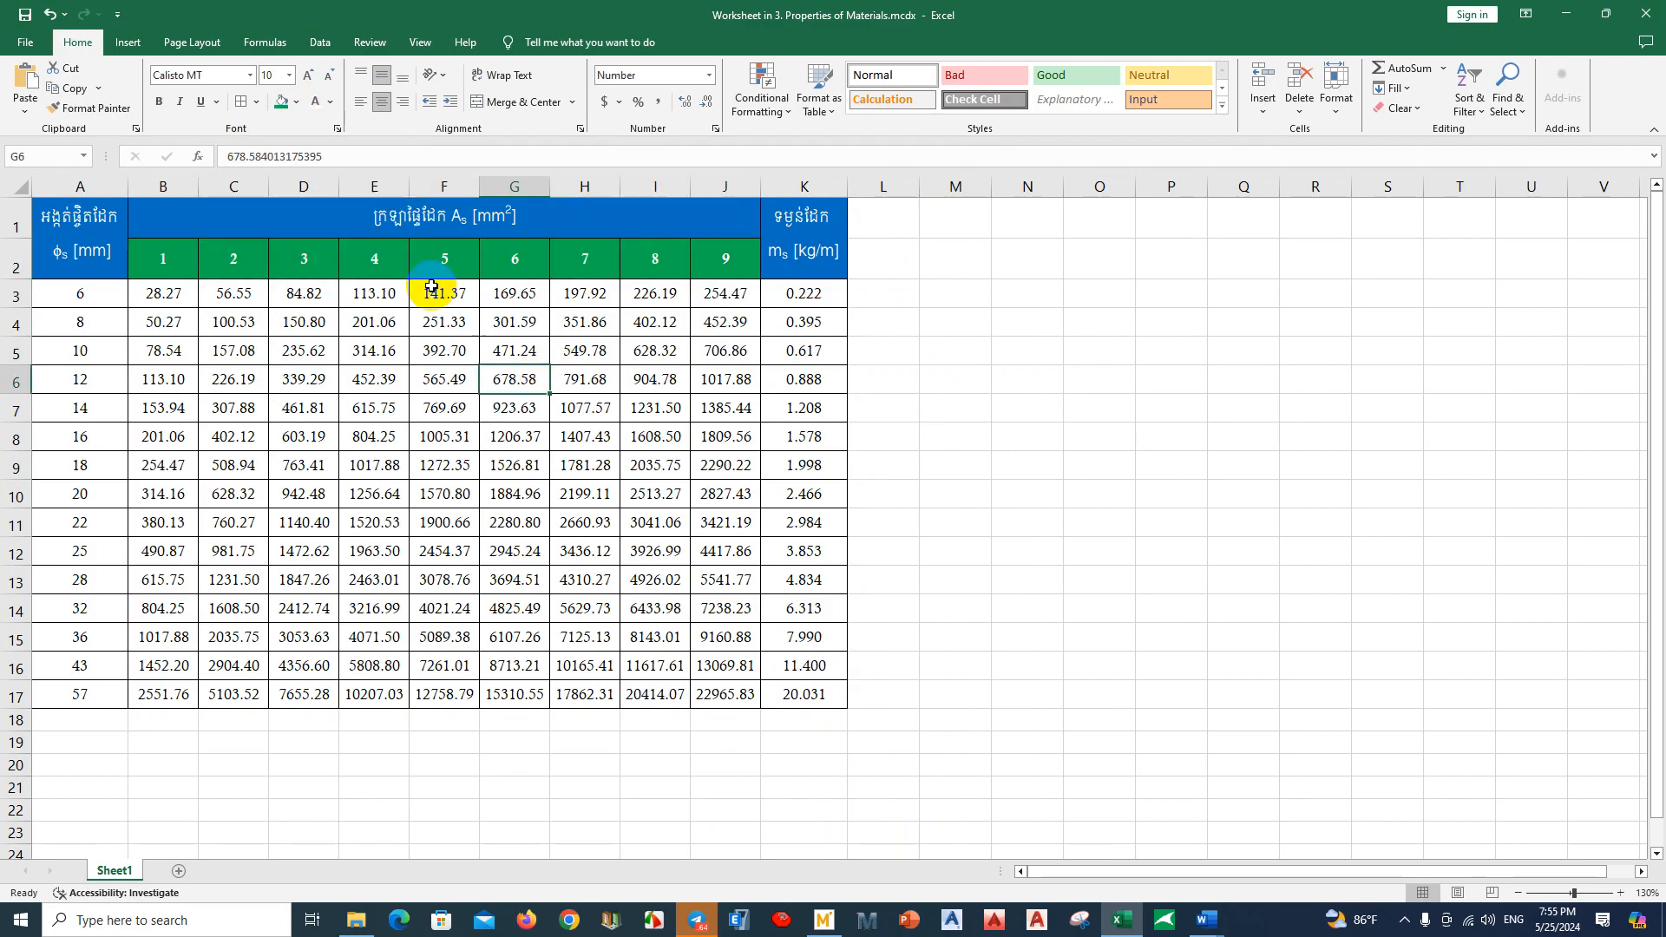
click(413, 212)
click(282, 103)
click(1024, 438)
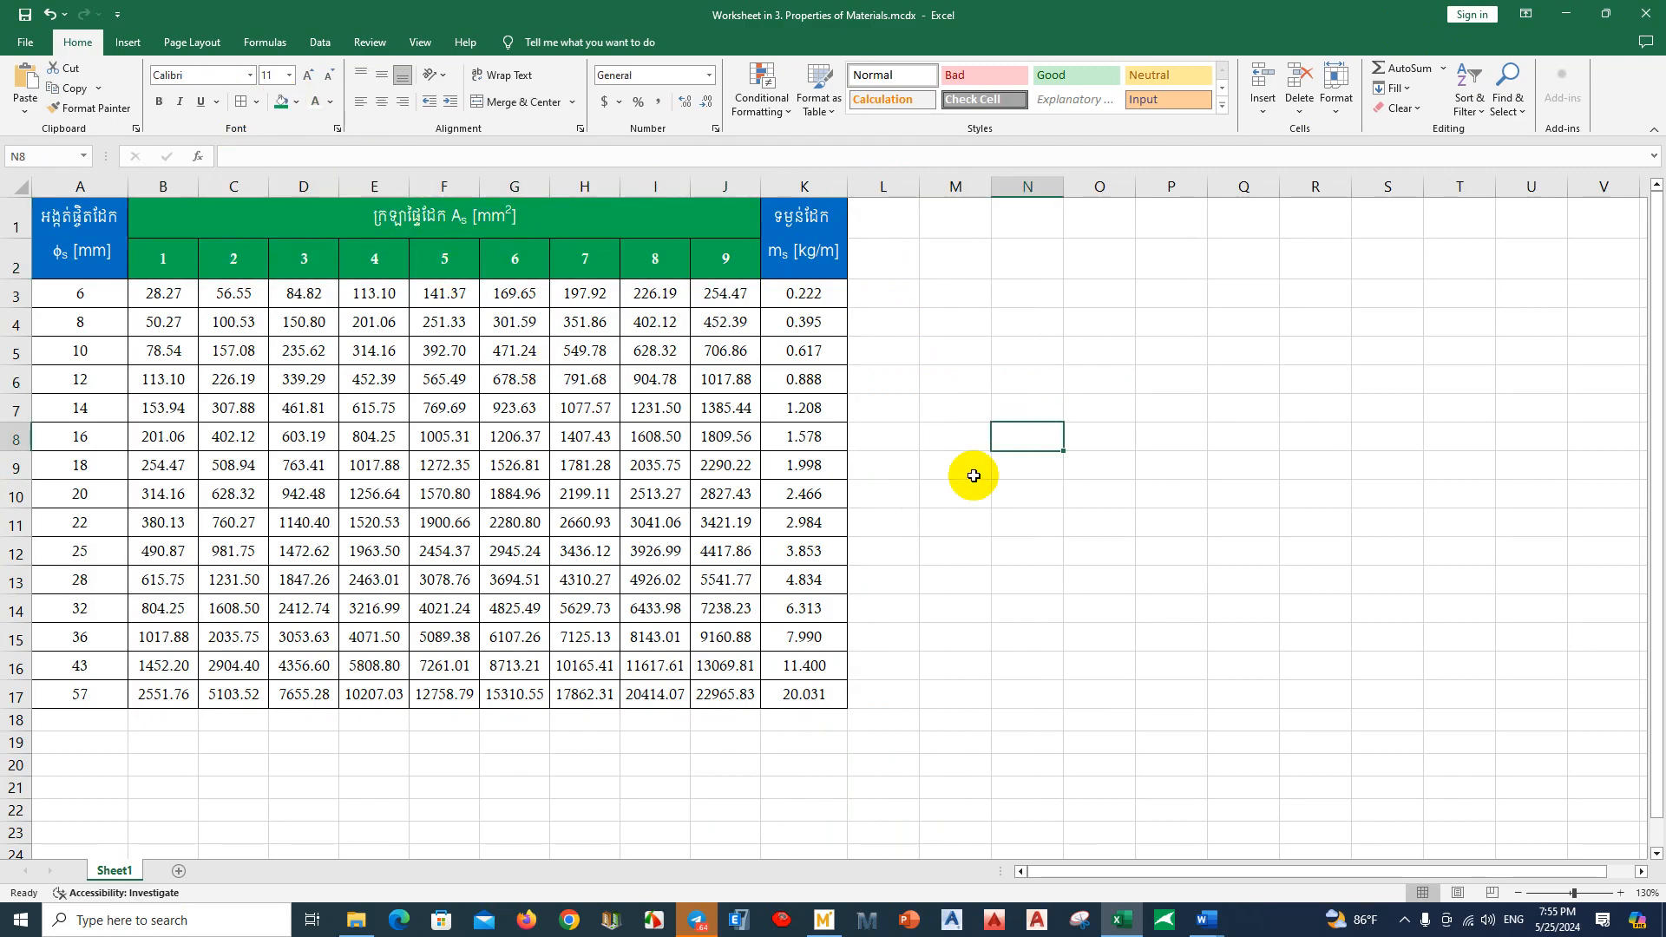
Step: Close the embedded spreadsheet and collapse the Excel component's Inputs area in the Mathcad worksheet
click(1653, 7)
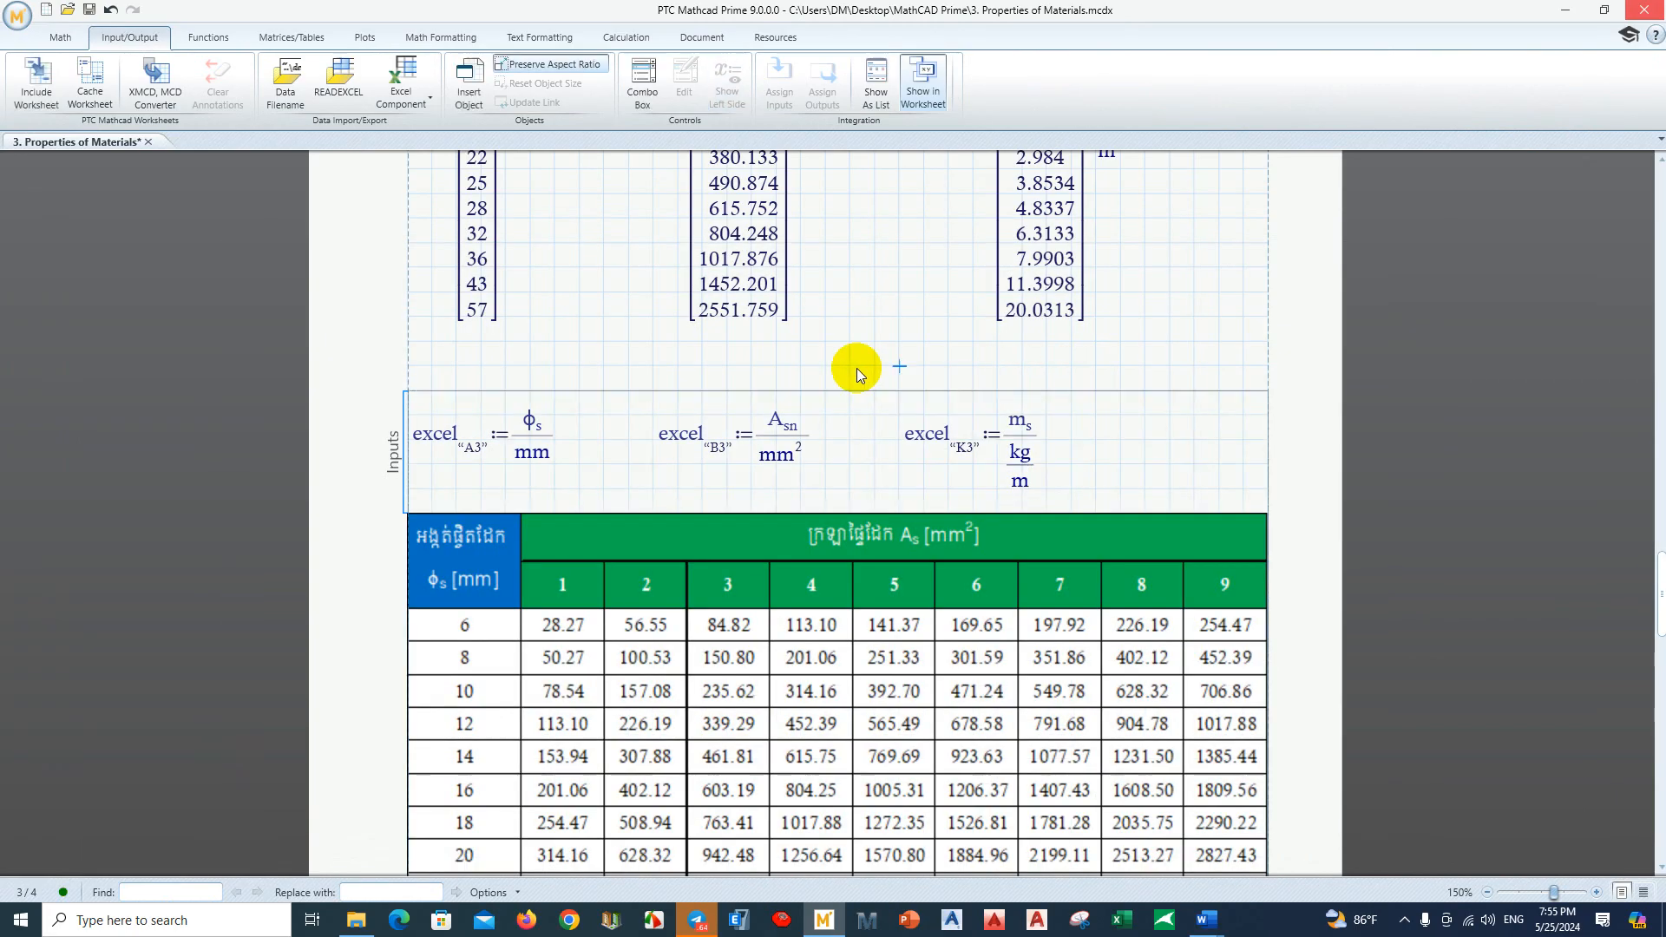
click(394, 406)
click(386, 396)
scroll(630, 467, down, 4)
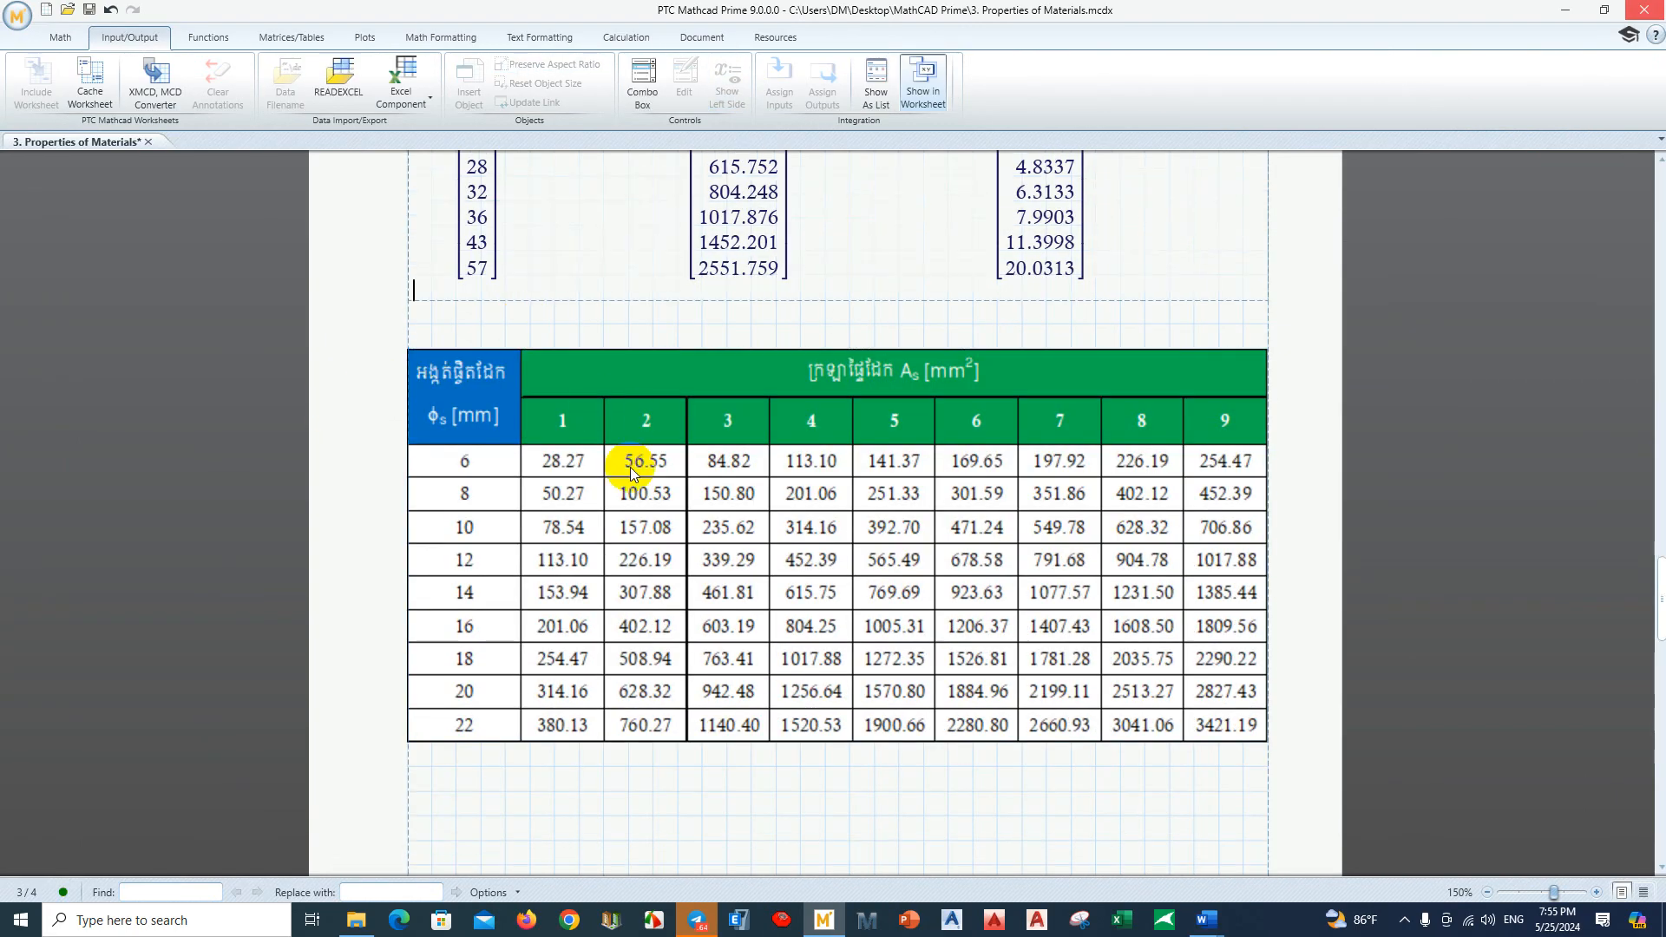
click(777, 642)
scroll(764, 625, up, 1)
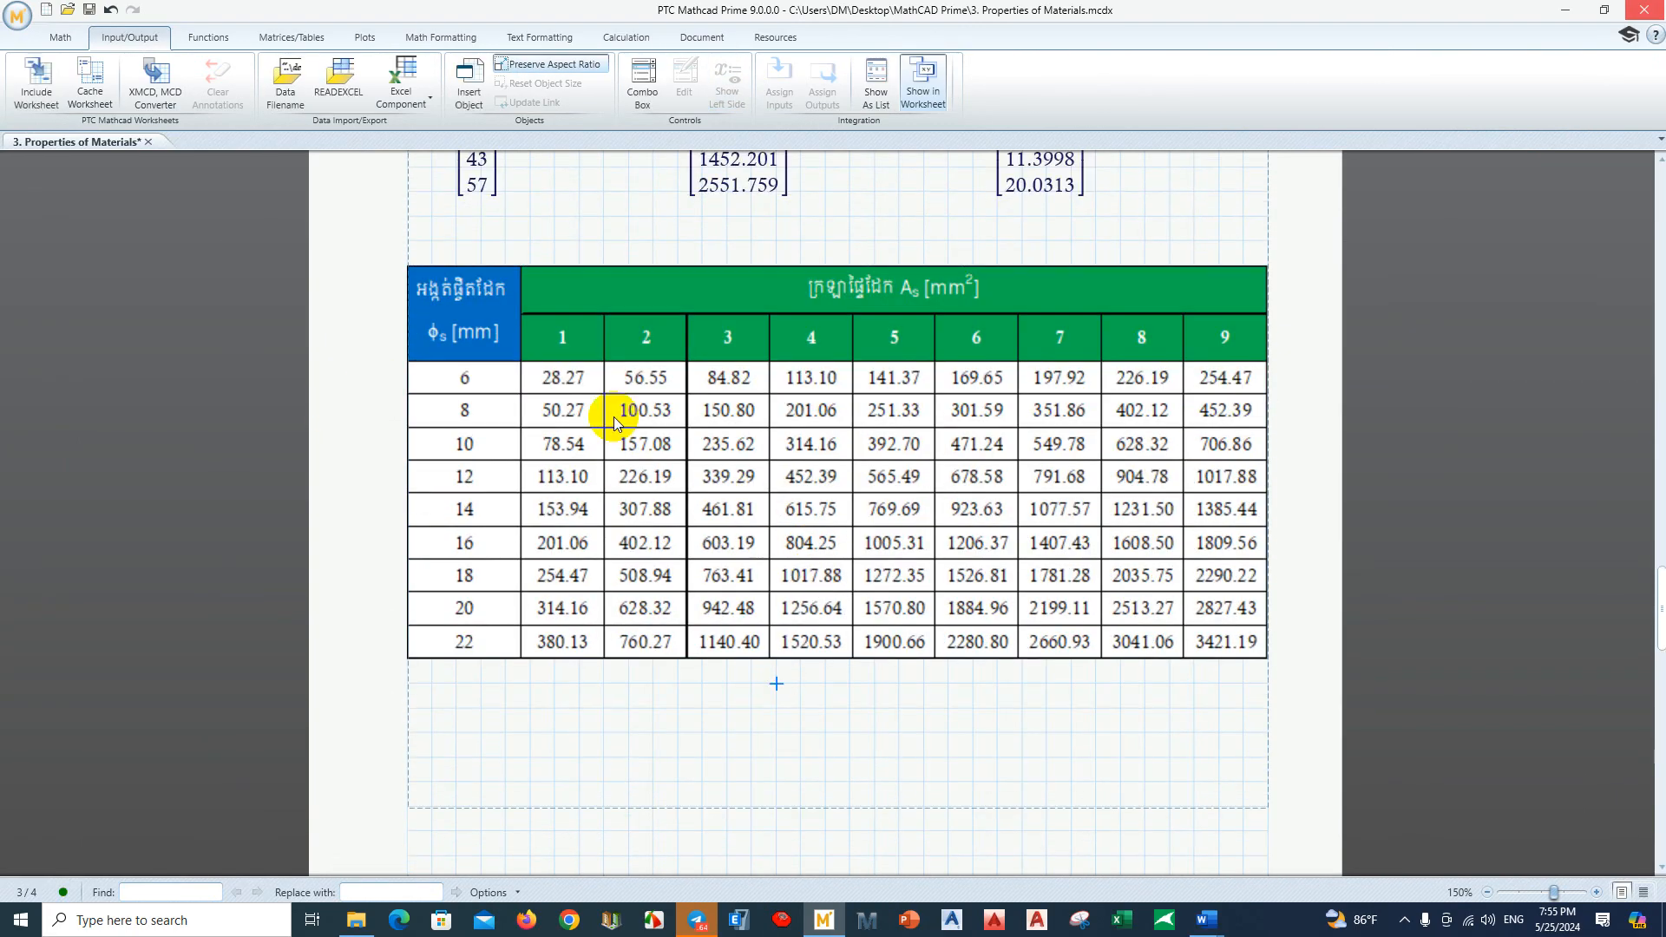
Step: Reopen the embedded table, narrow columns B through J further to a uniform width, and return to the worksheet
click(1493, 892)
click(1486, 893)
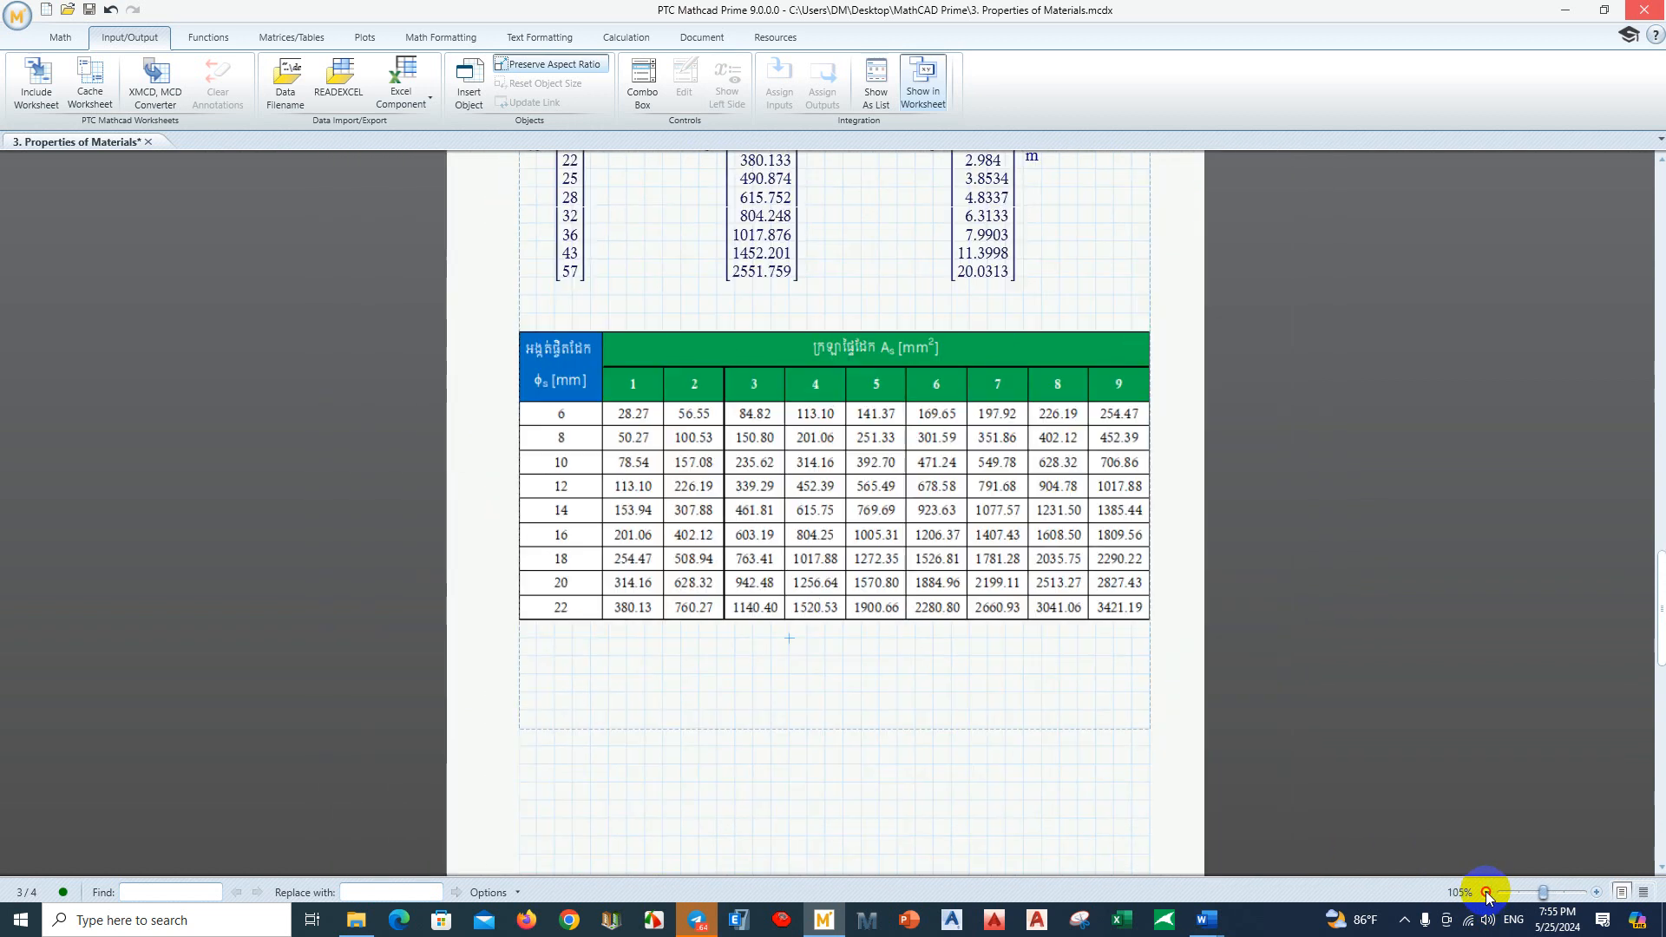
click(1486, 893)
click(938, 646)
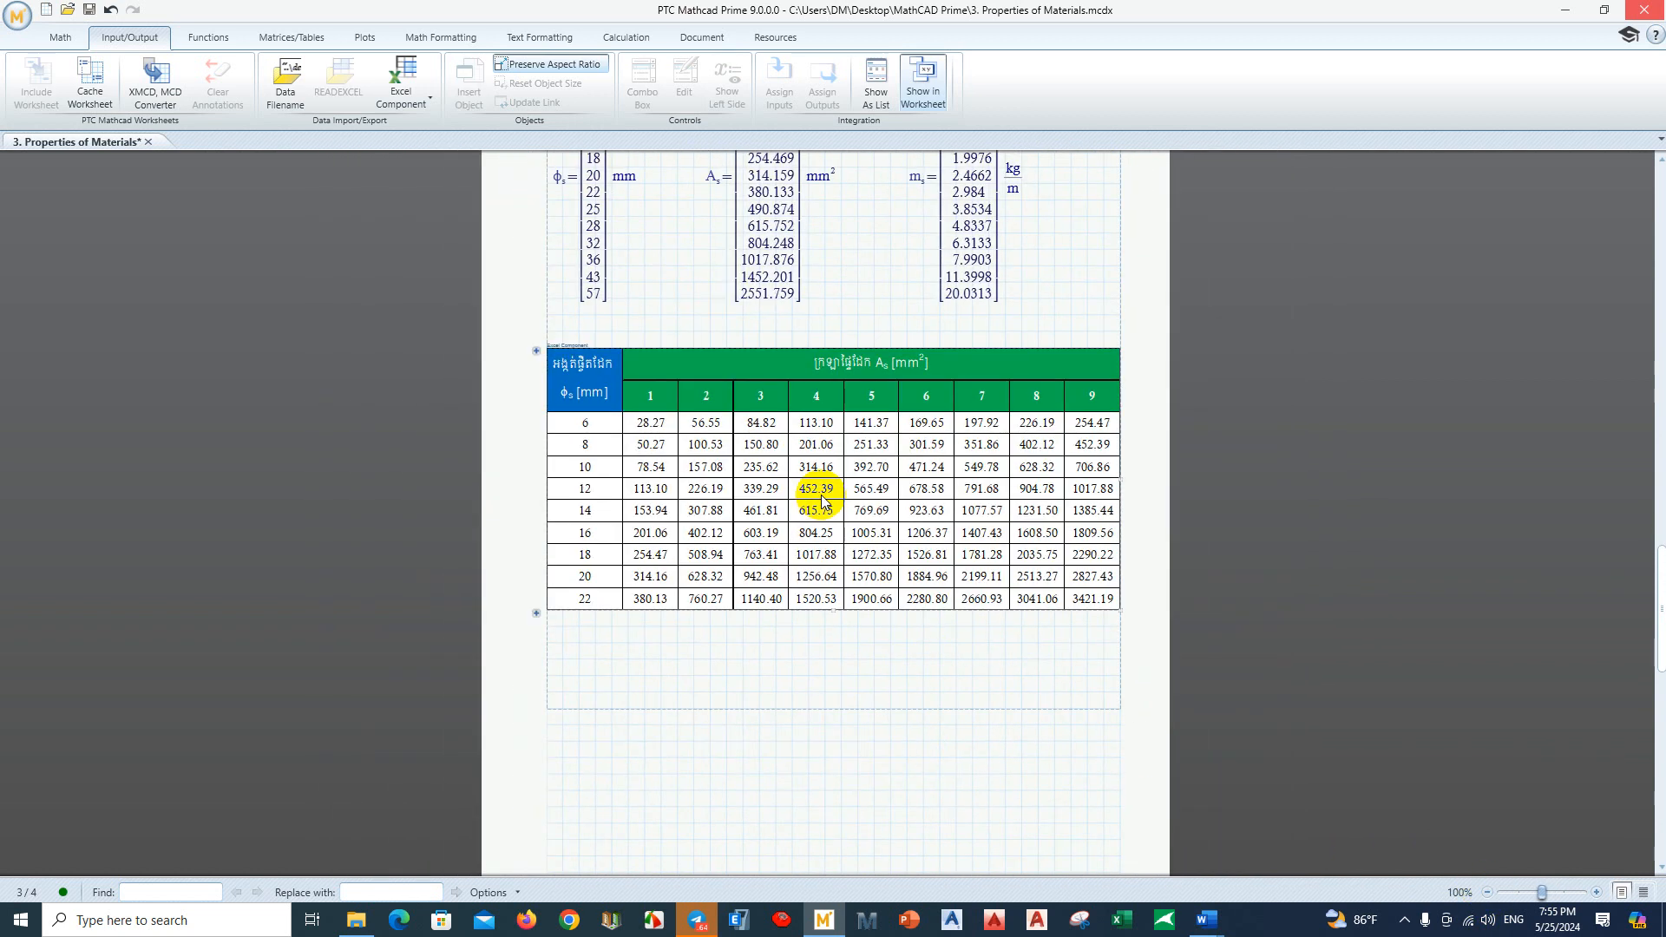
click(842, 741)
double_click(816, 534)
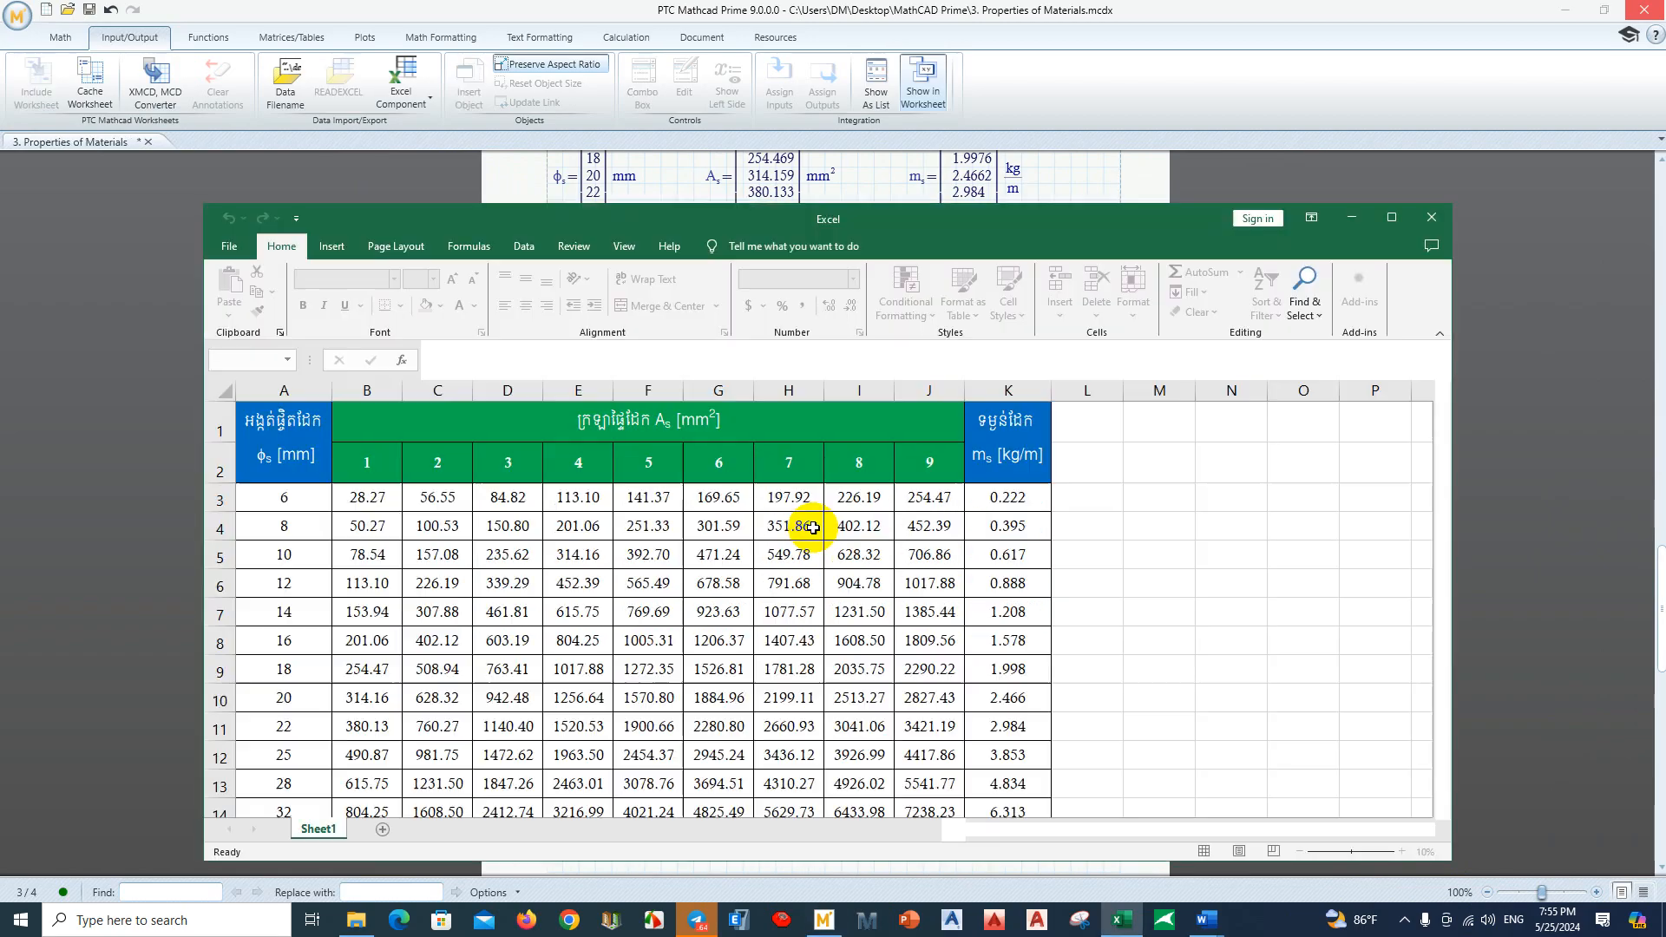
click(914, 392)
drag(913, 392, 398, 385)
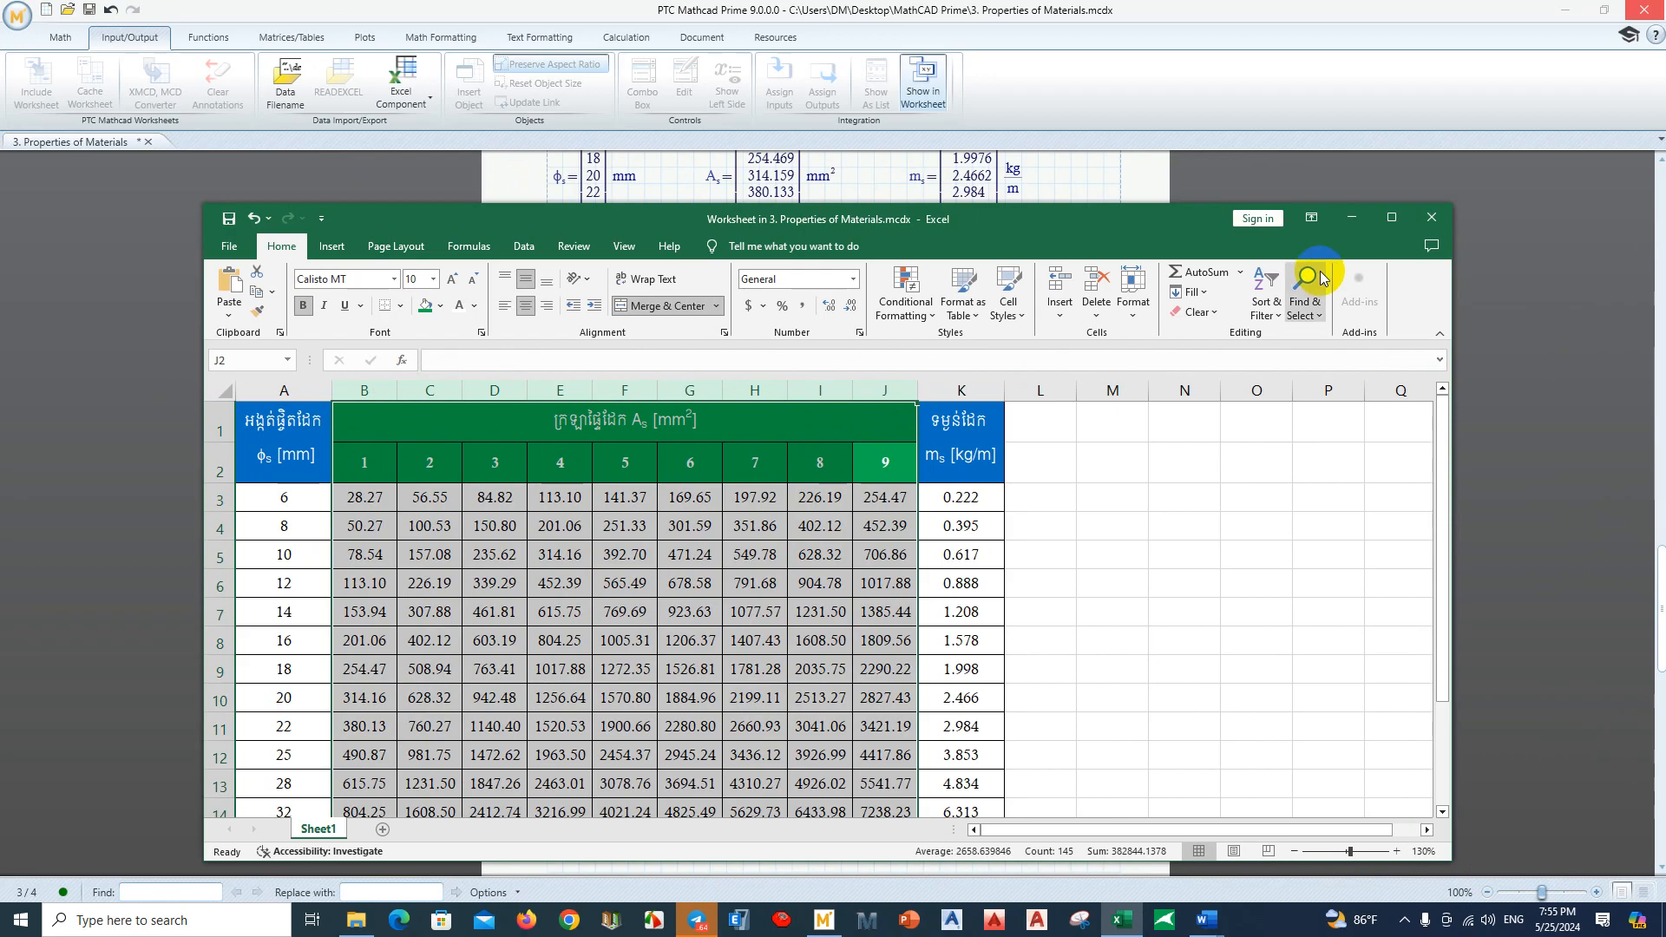
click(1432, 217)
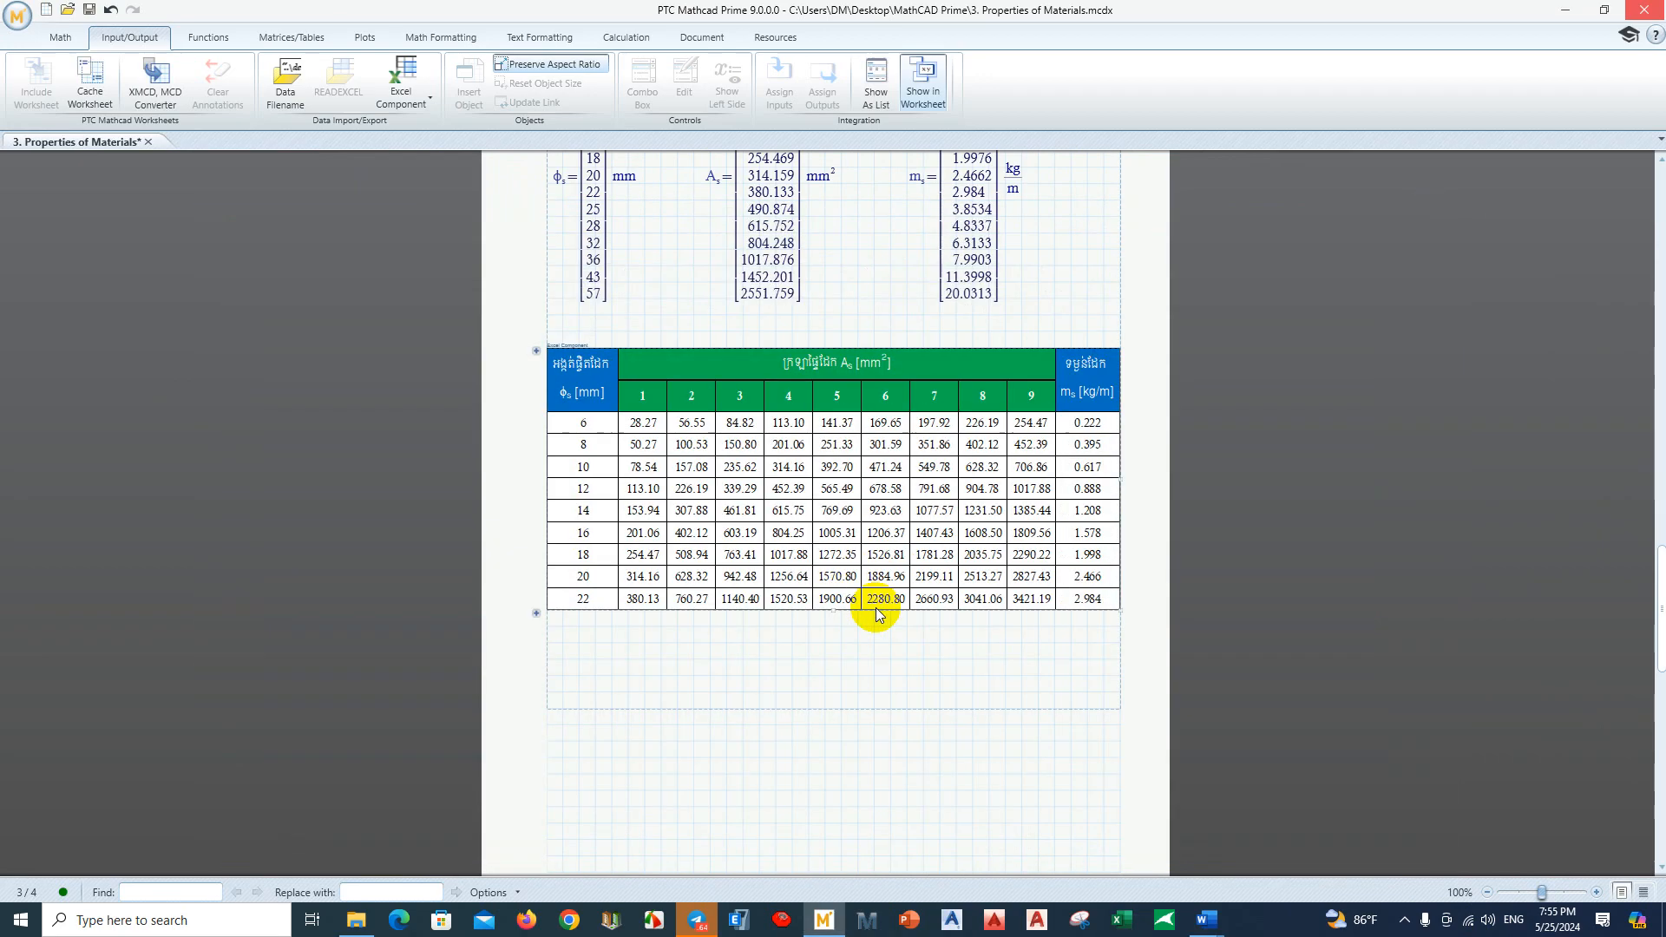
Step: Extend the Excel component's lower edge to include all table rows down to the 57 mm bar
click(907, 652)
click(849, 587)
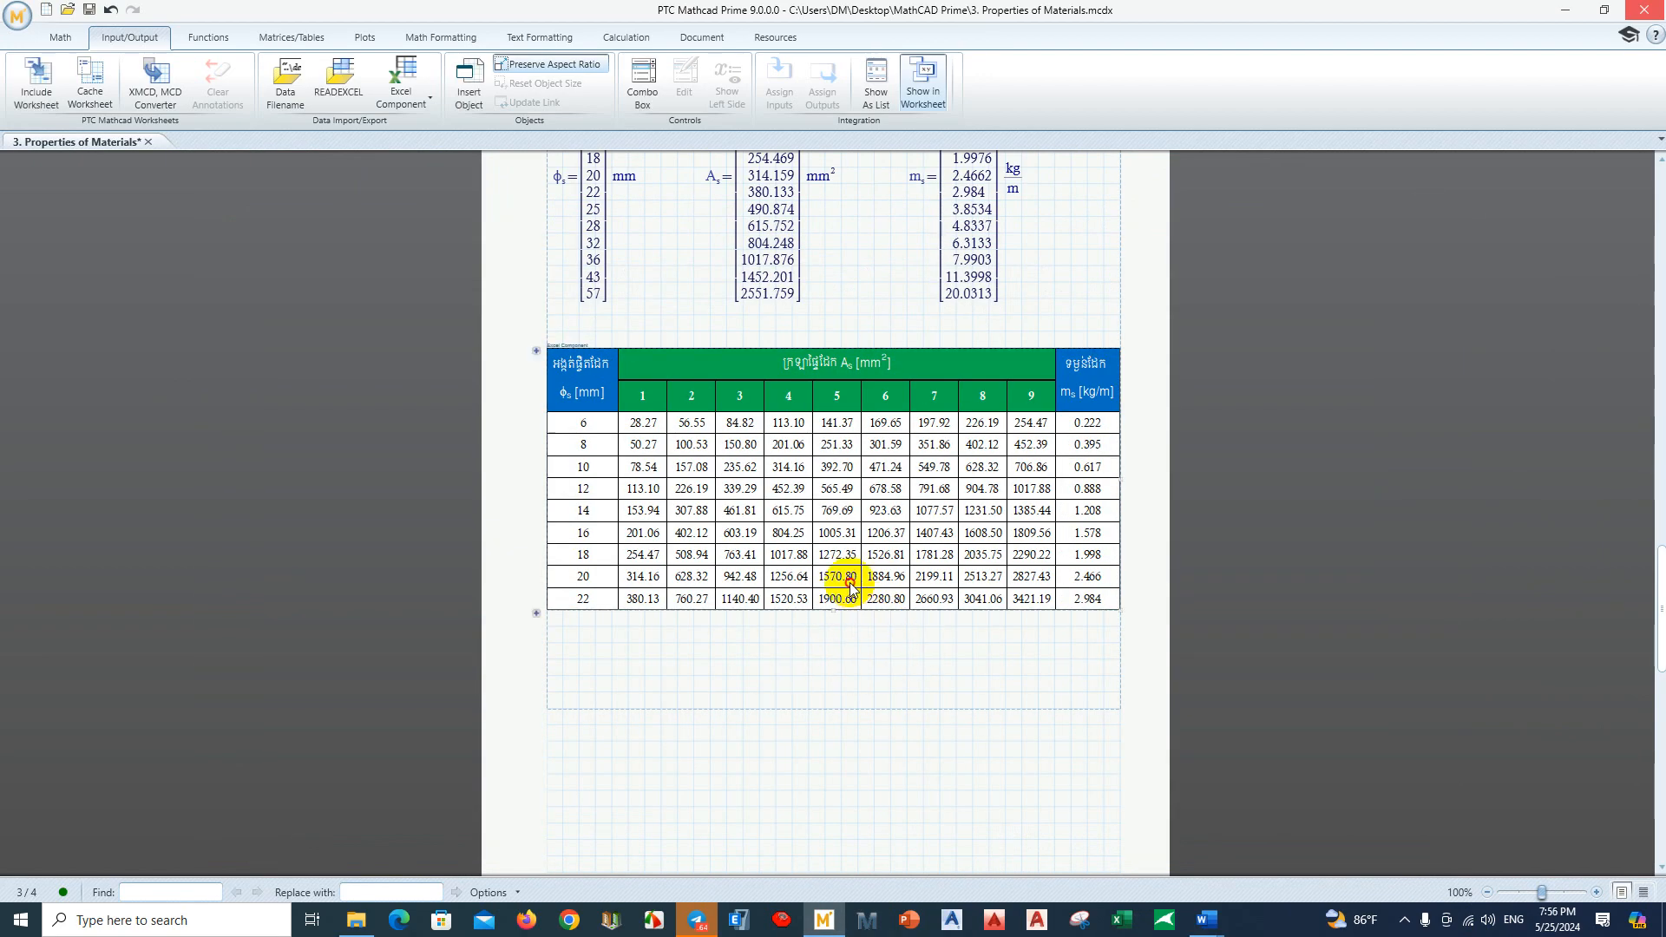
drag(832, 604, 842, 750)
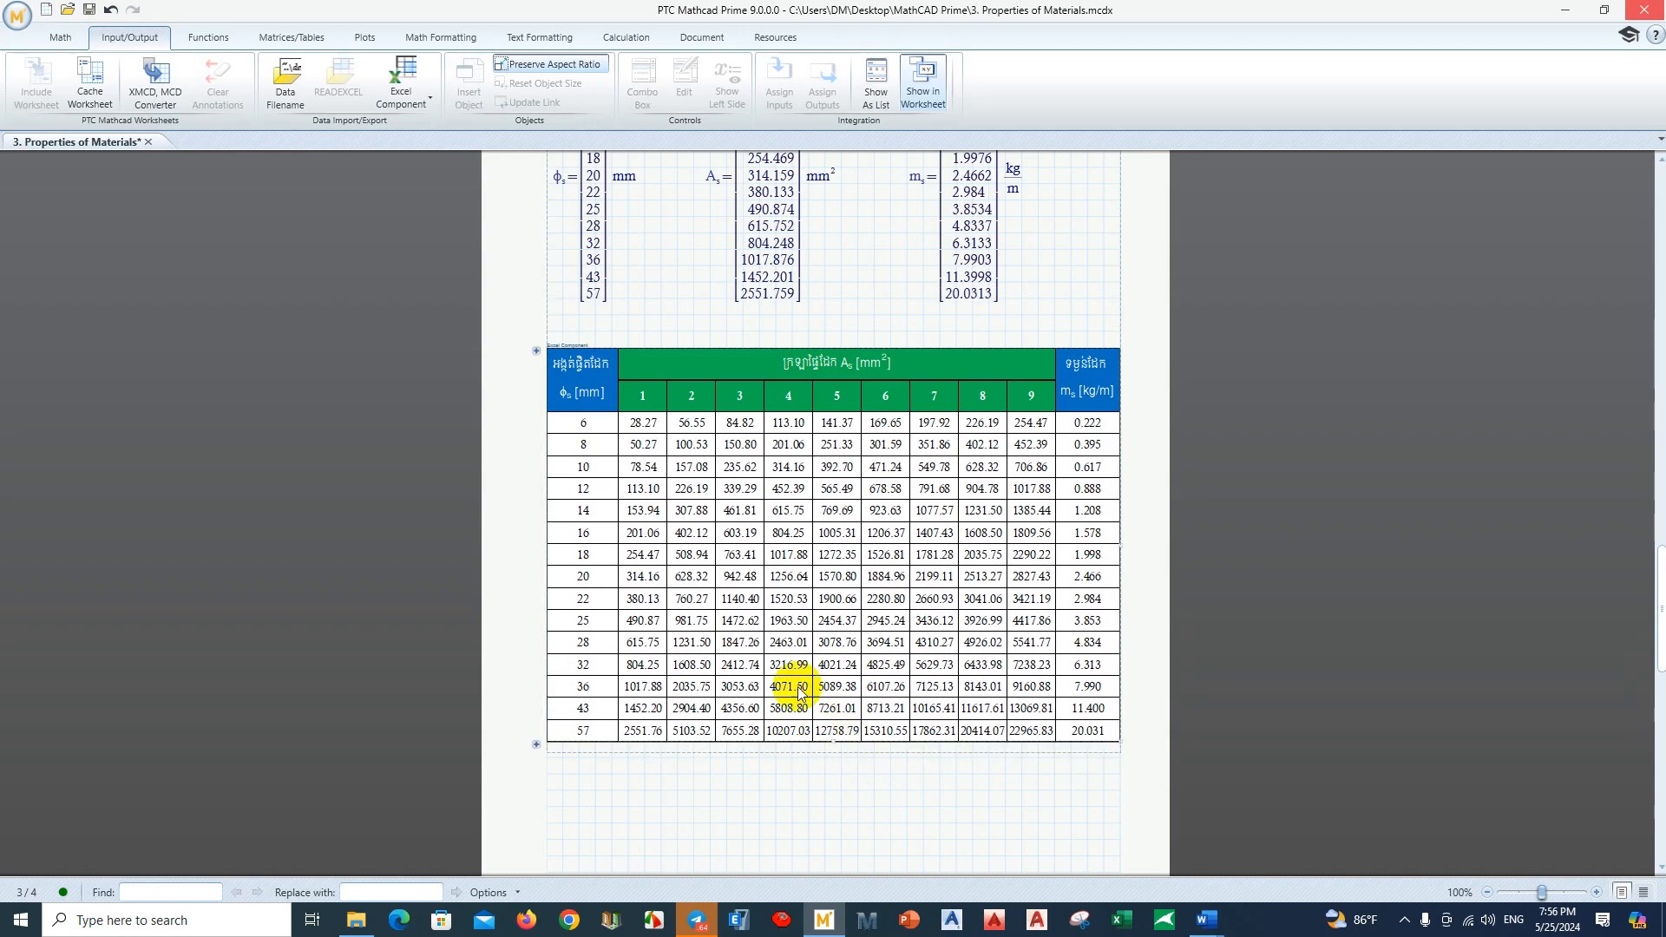
click(664, 334)
Step: Try shifting the bar table up by one grid row, and move it back down to its former place
scroll(668, 335, up, 5)
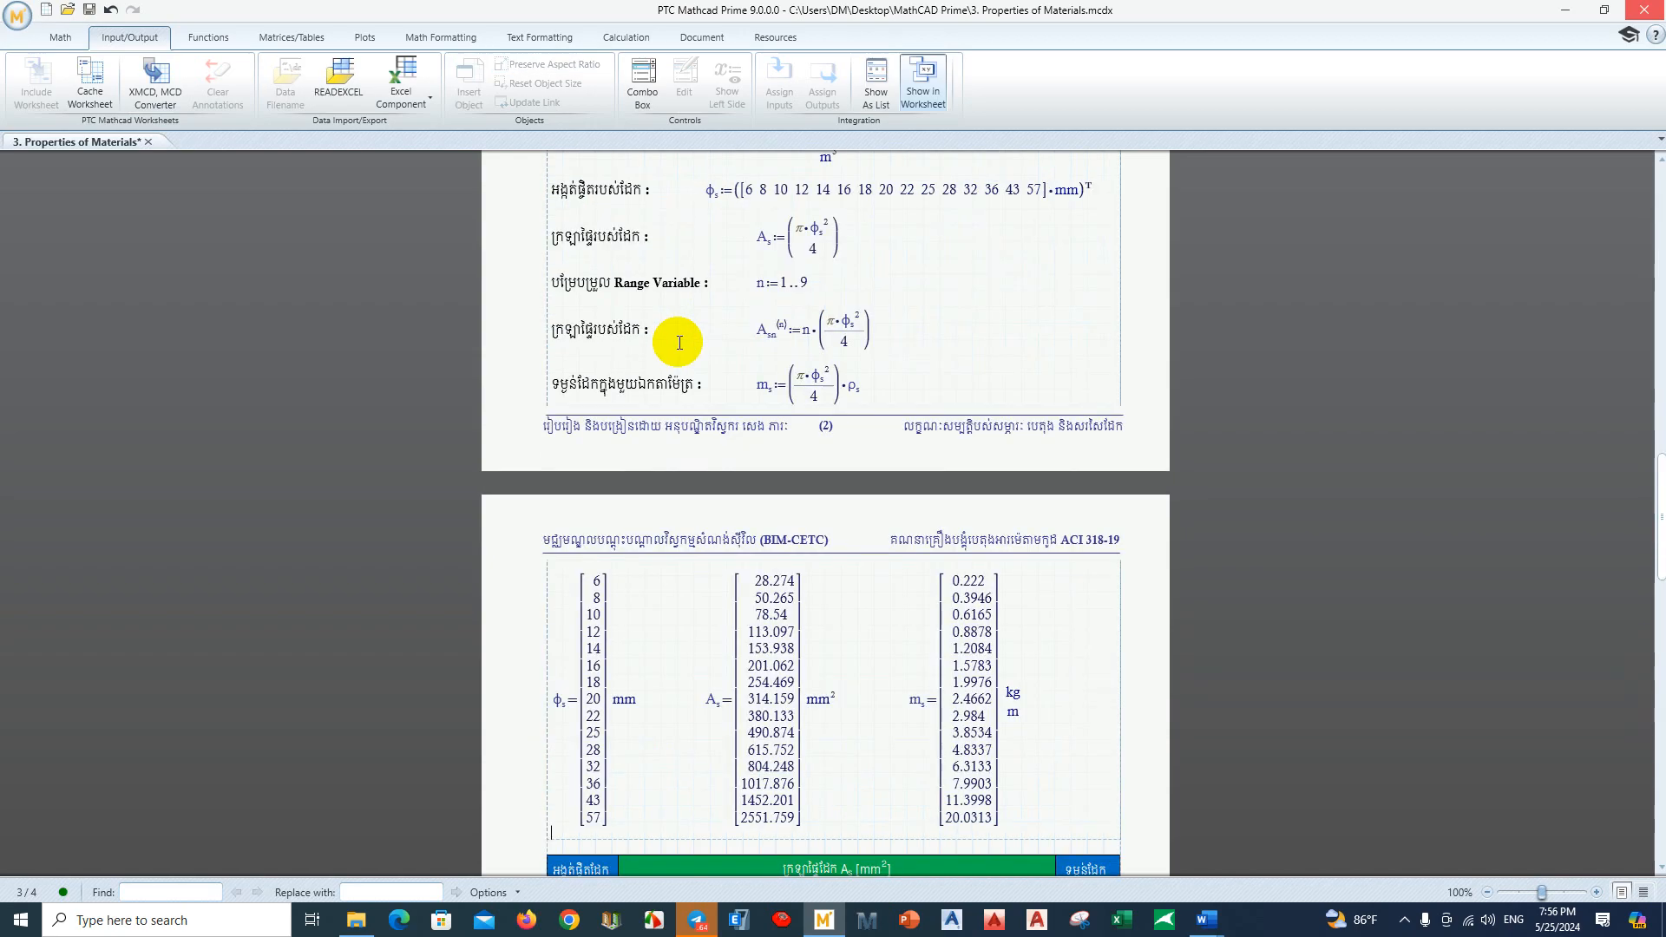
scroll(625, 477, down, 5)
scroll(621, 648, down, 3)
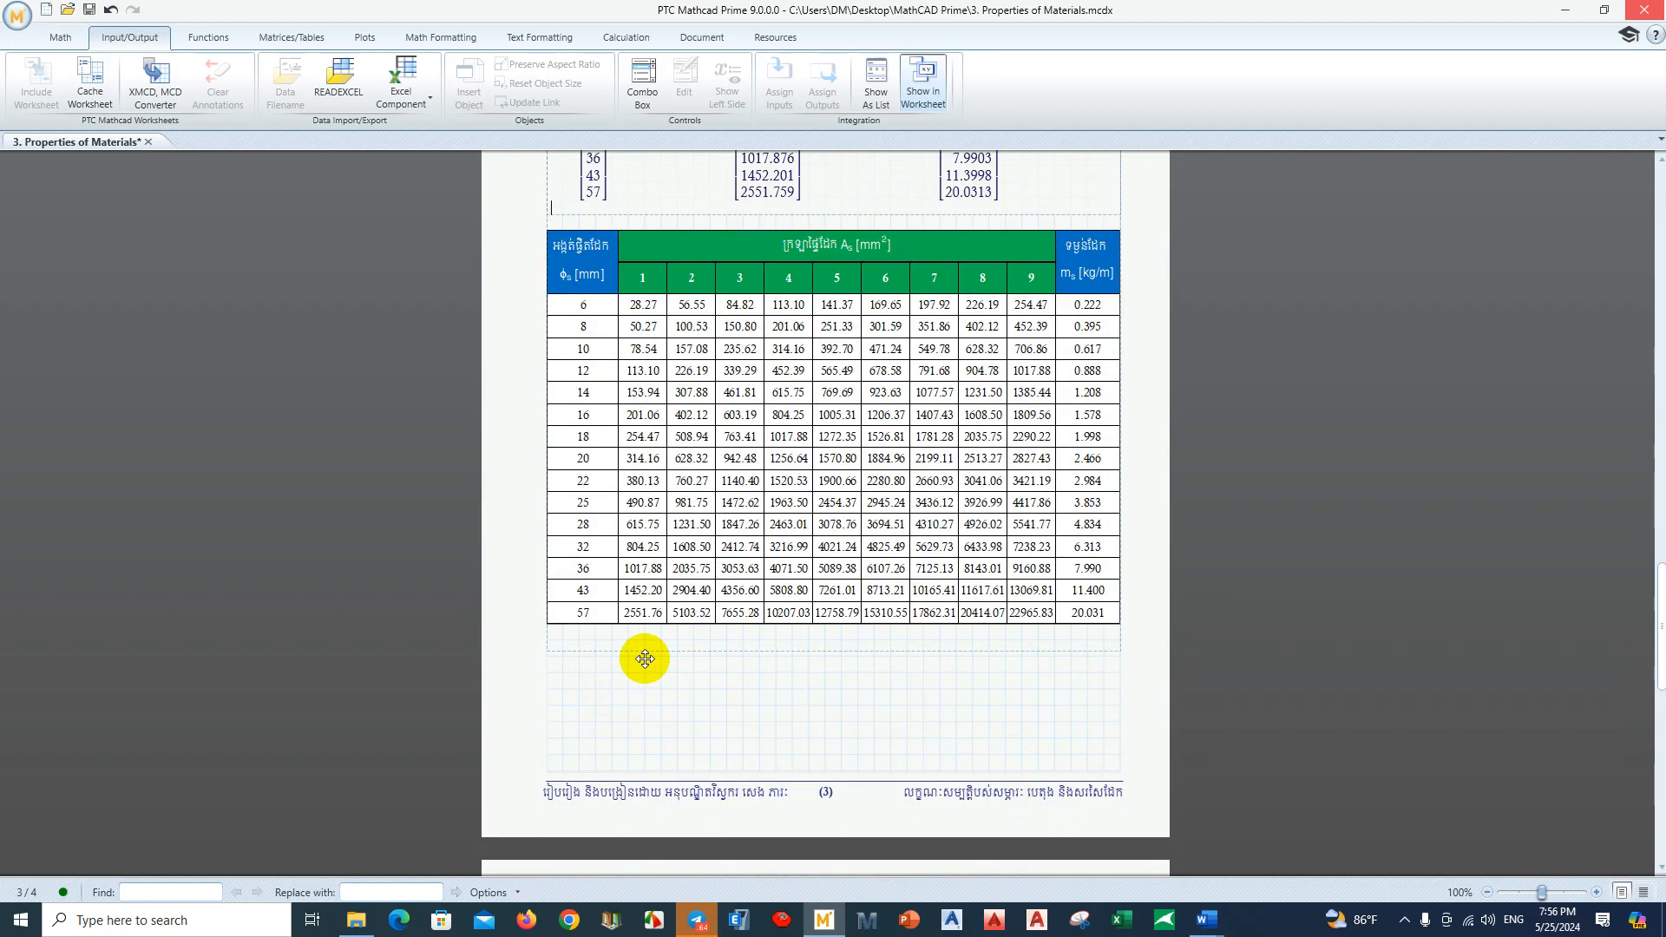
click(645, 650)
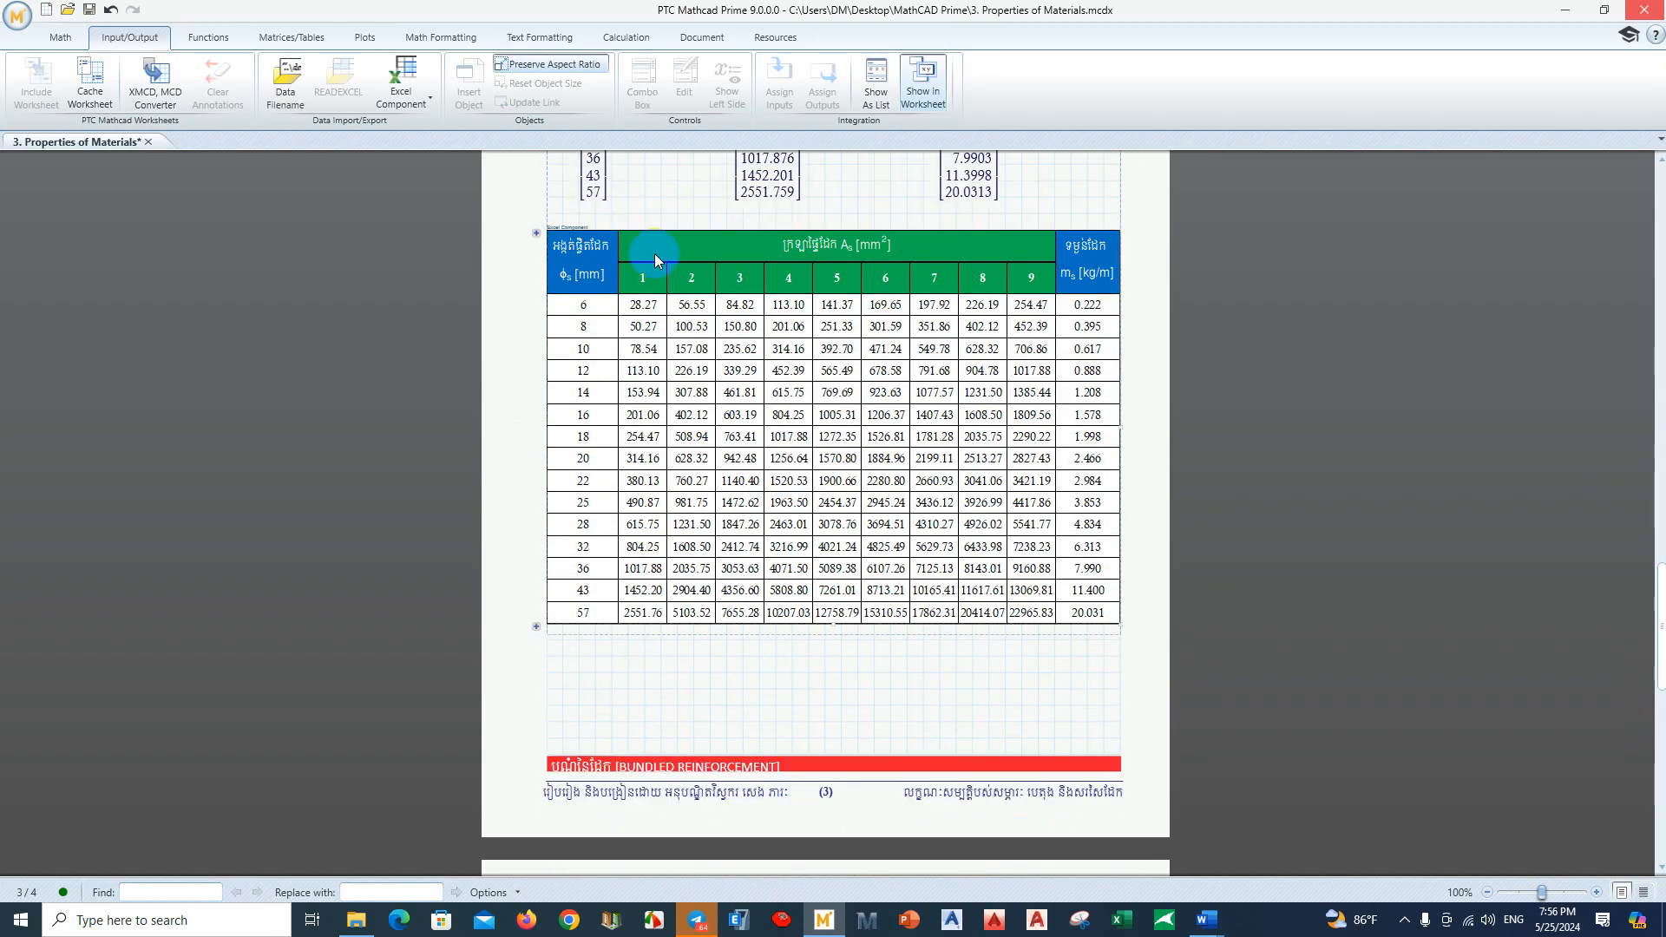
click(648, 216)
click(652, 227)
click(651, 214)
double_click(646, 228)
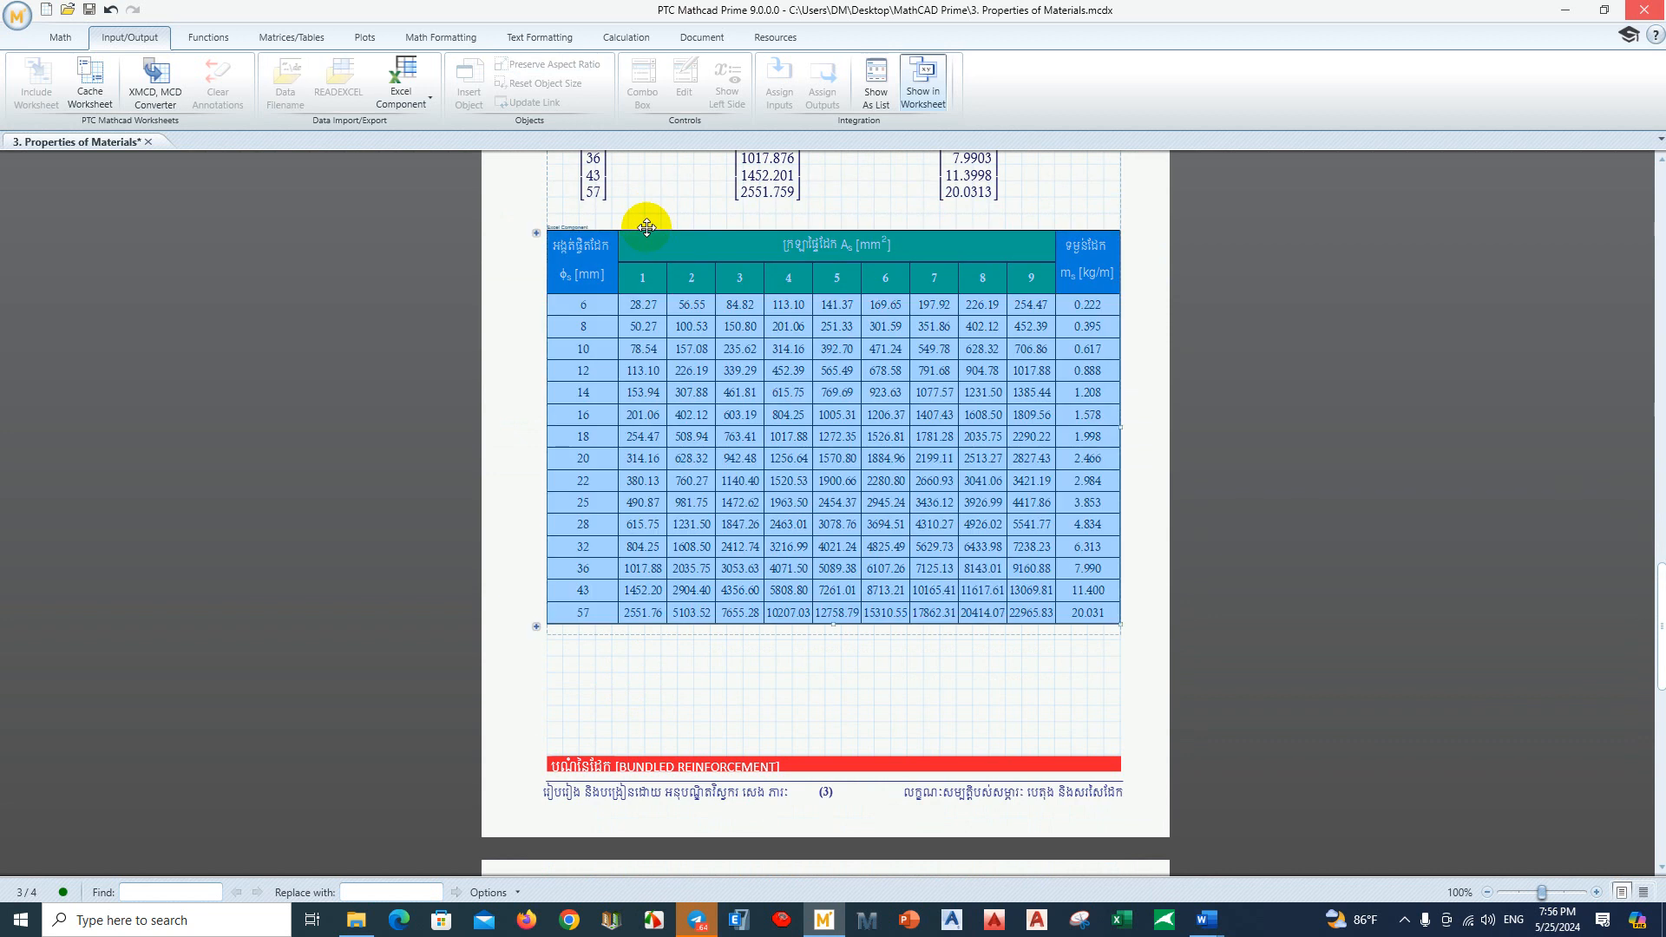
key(Up)
click(695, 633)
key(Delete)
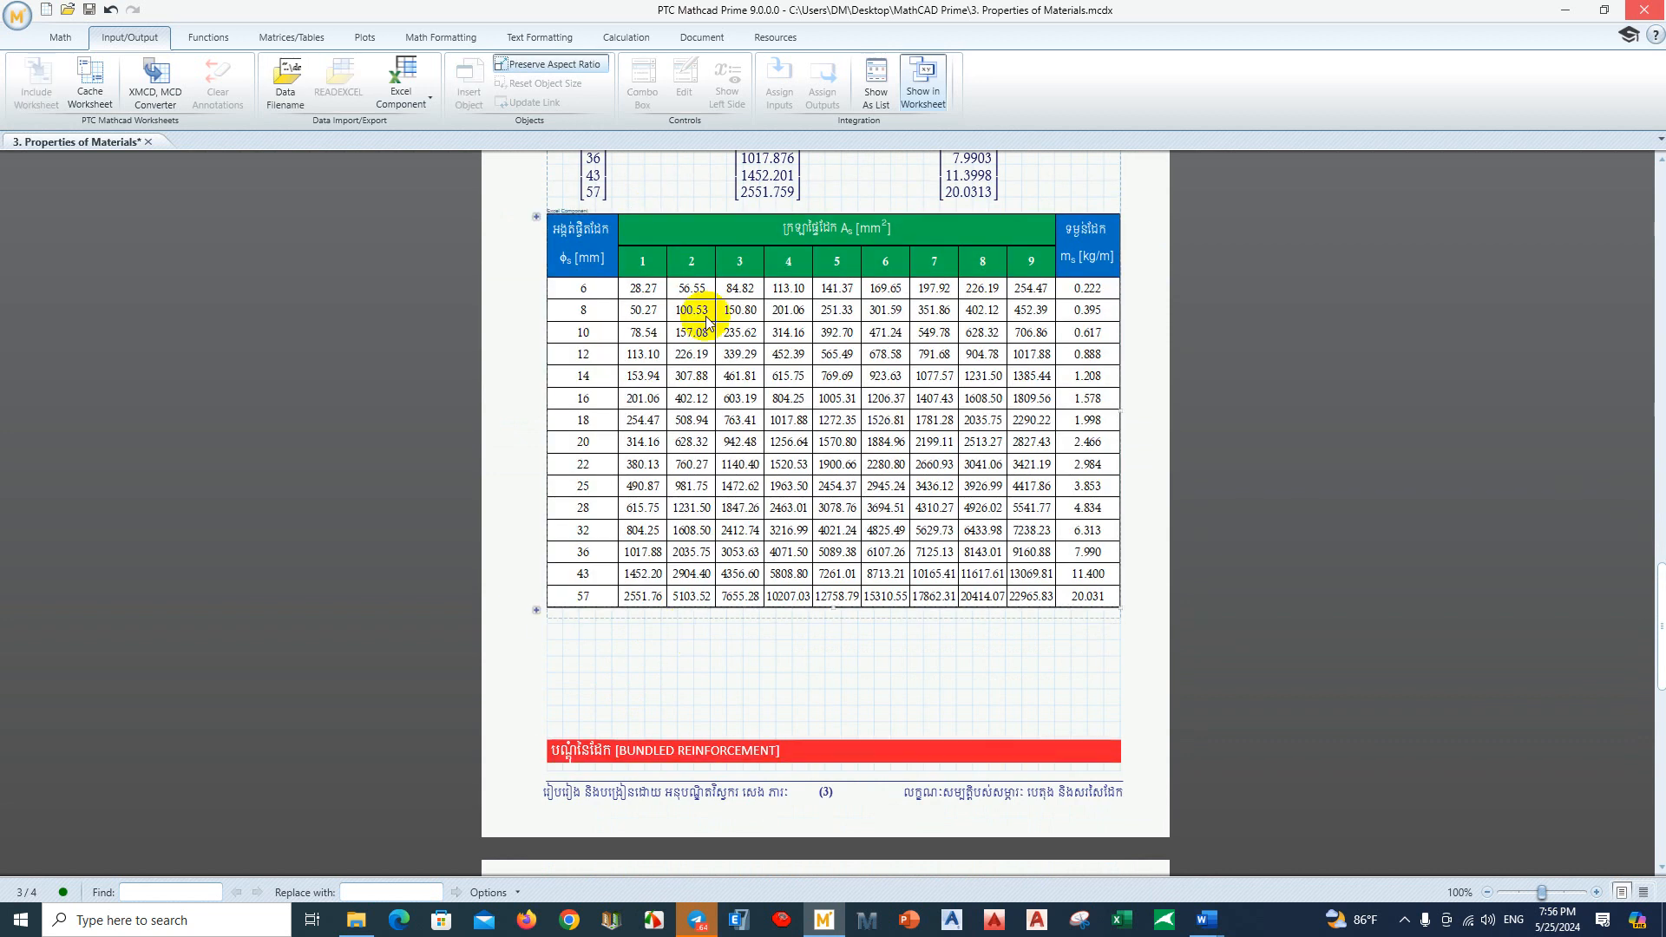
click(674, 211)
drag(673, 211, 674, 228)
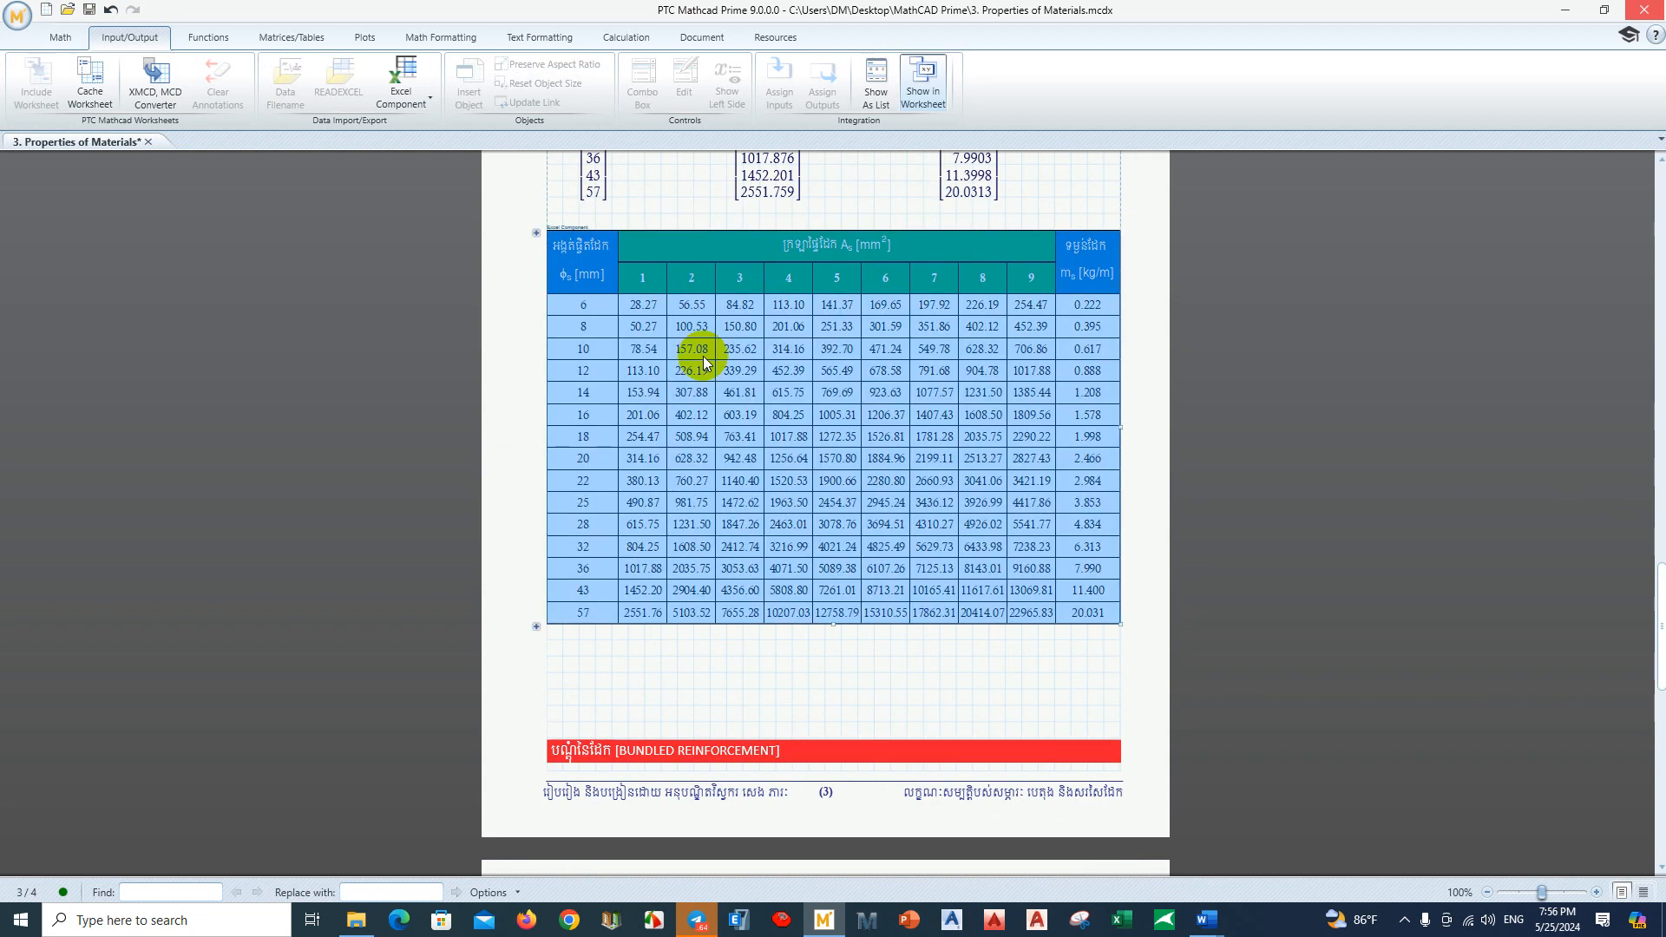
click(757, 684)
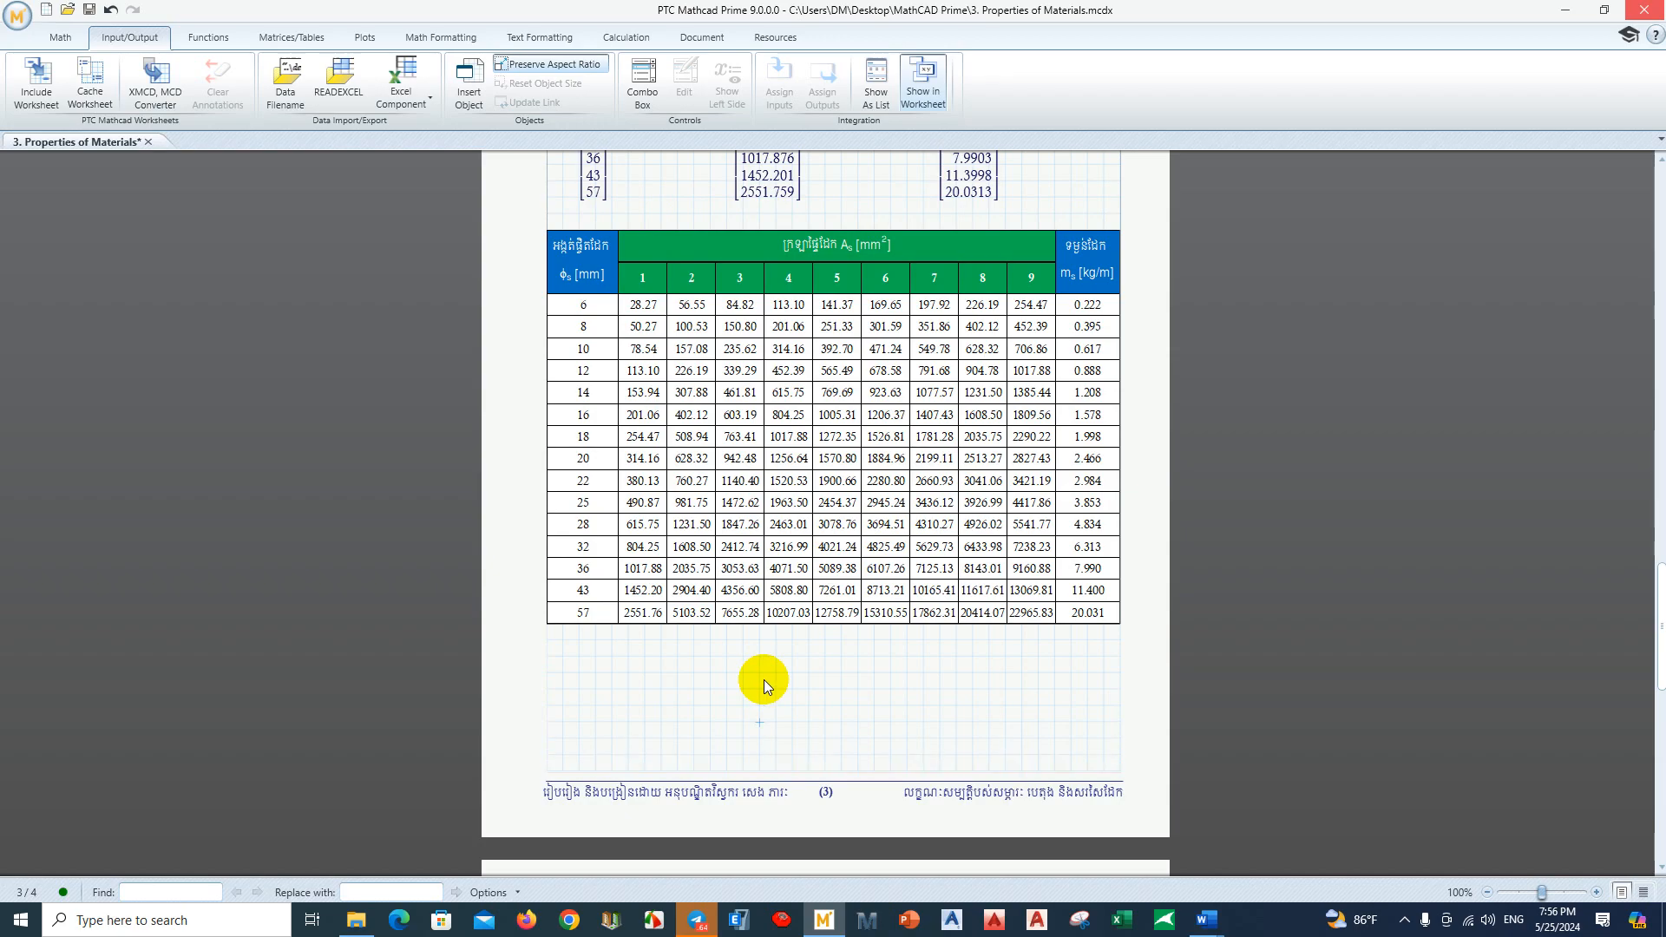
Step: Review the finished table's diameter, area per bar count and weight columns on page 3
scroll(788, 651, up, 2)
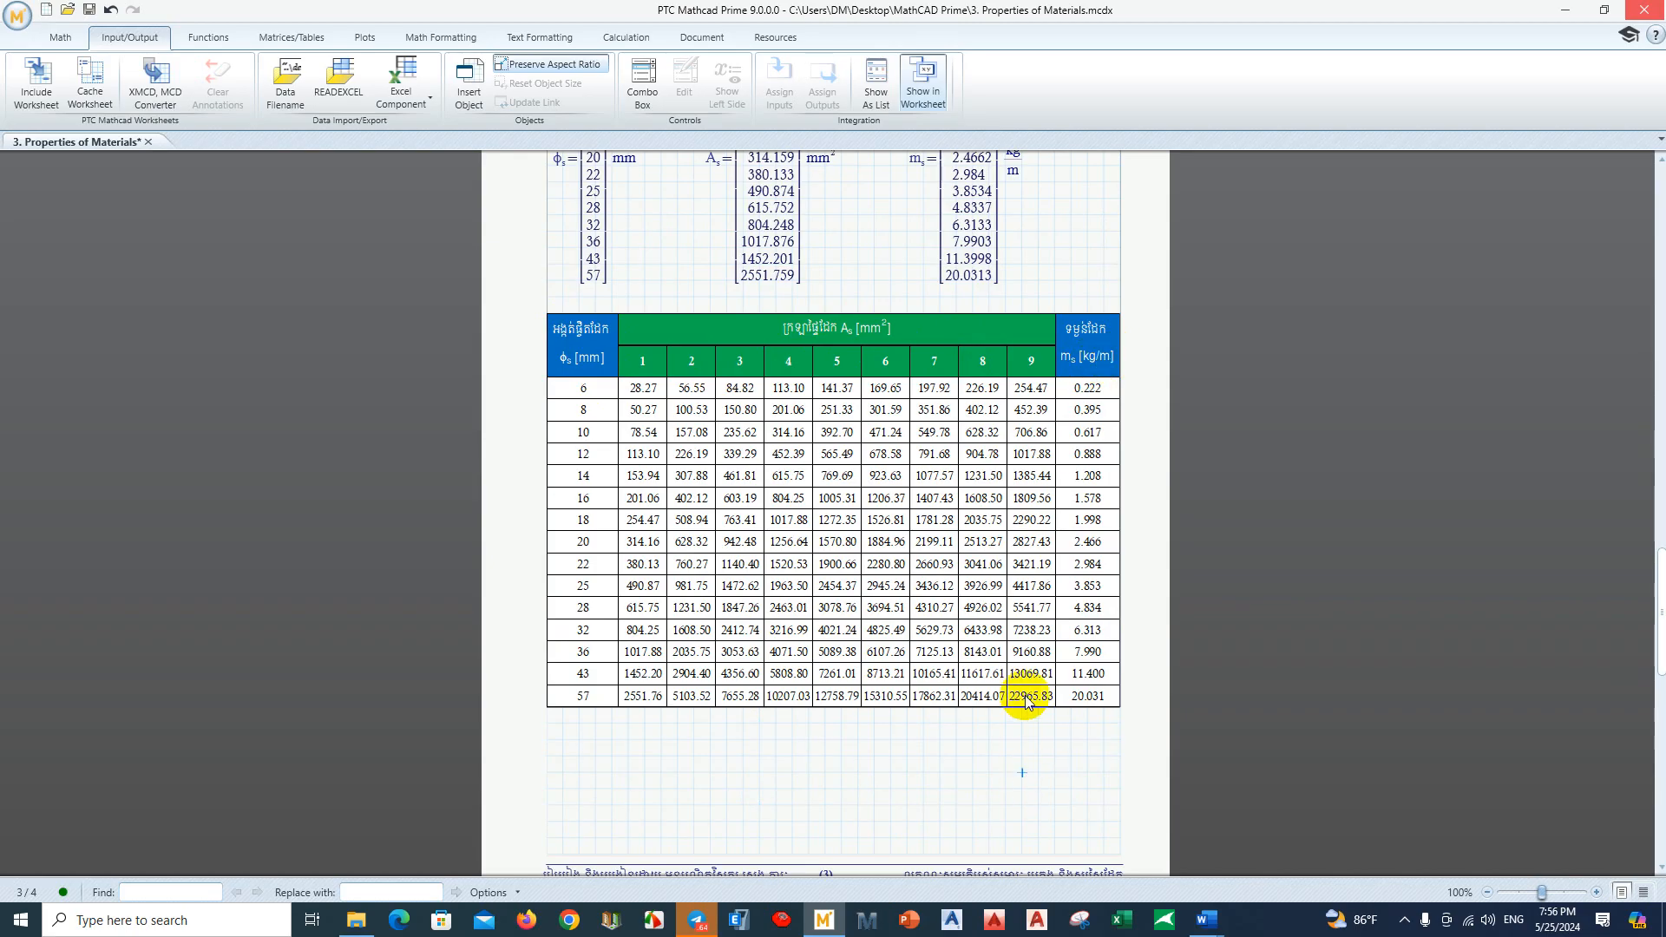
click(989, 789)
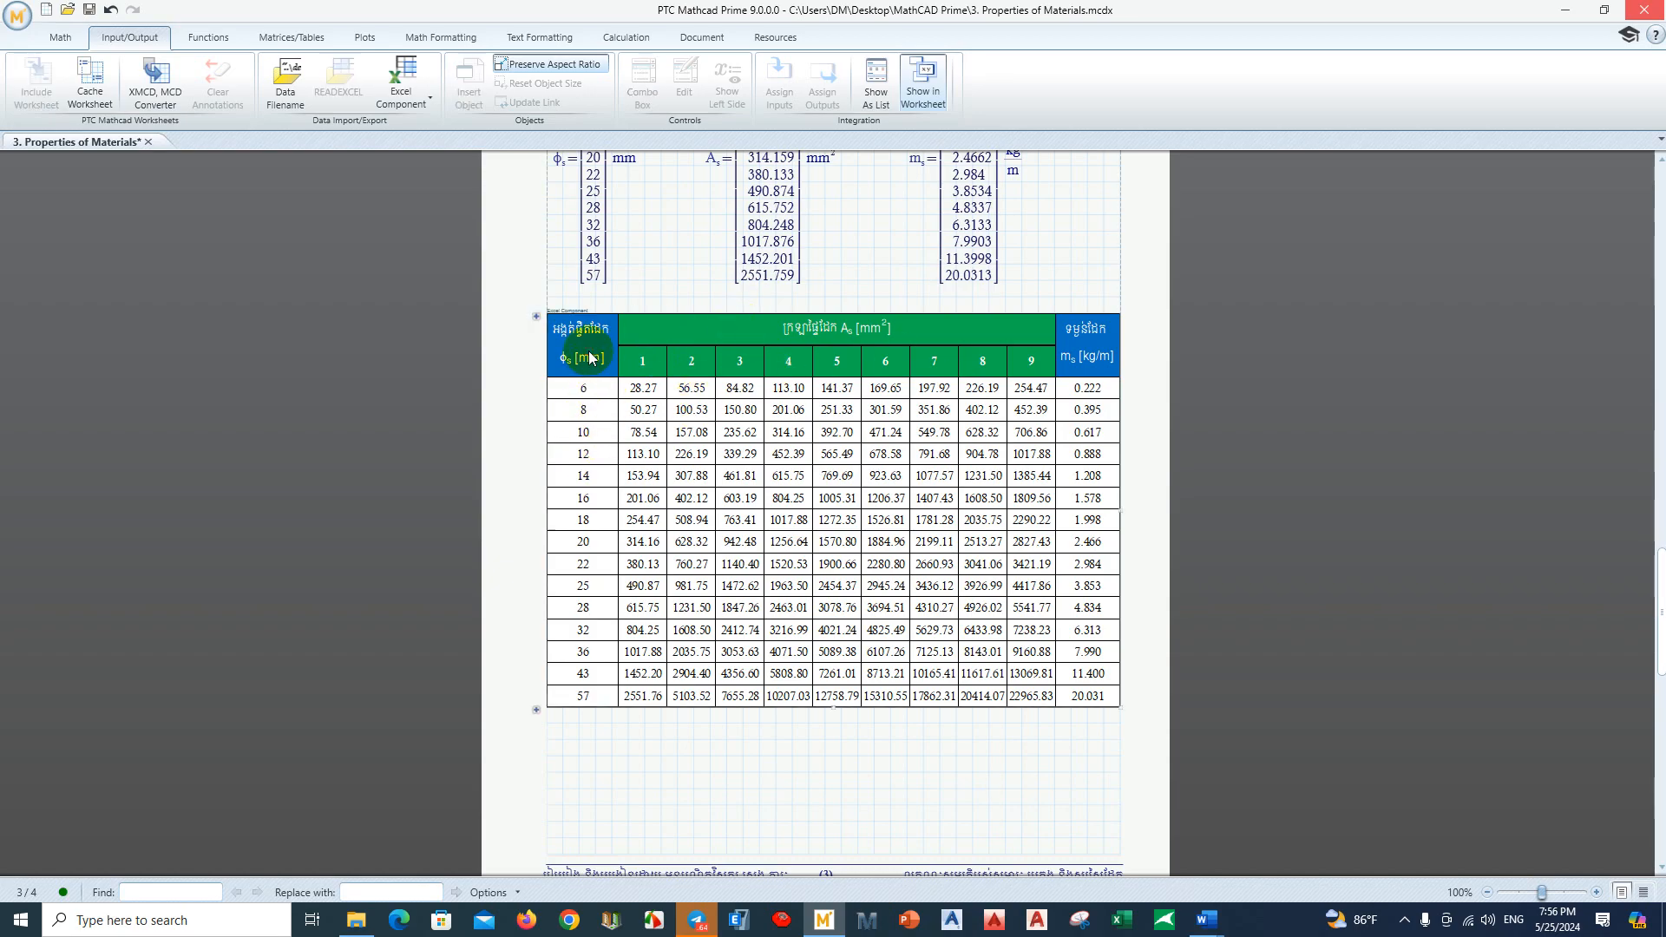
click(727, 756)
scroll(636, 649, down, 1)
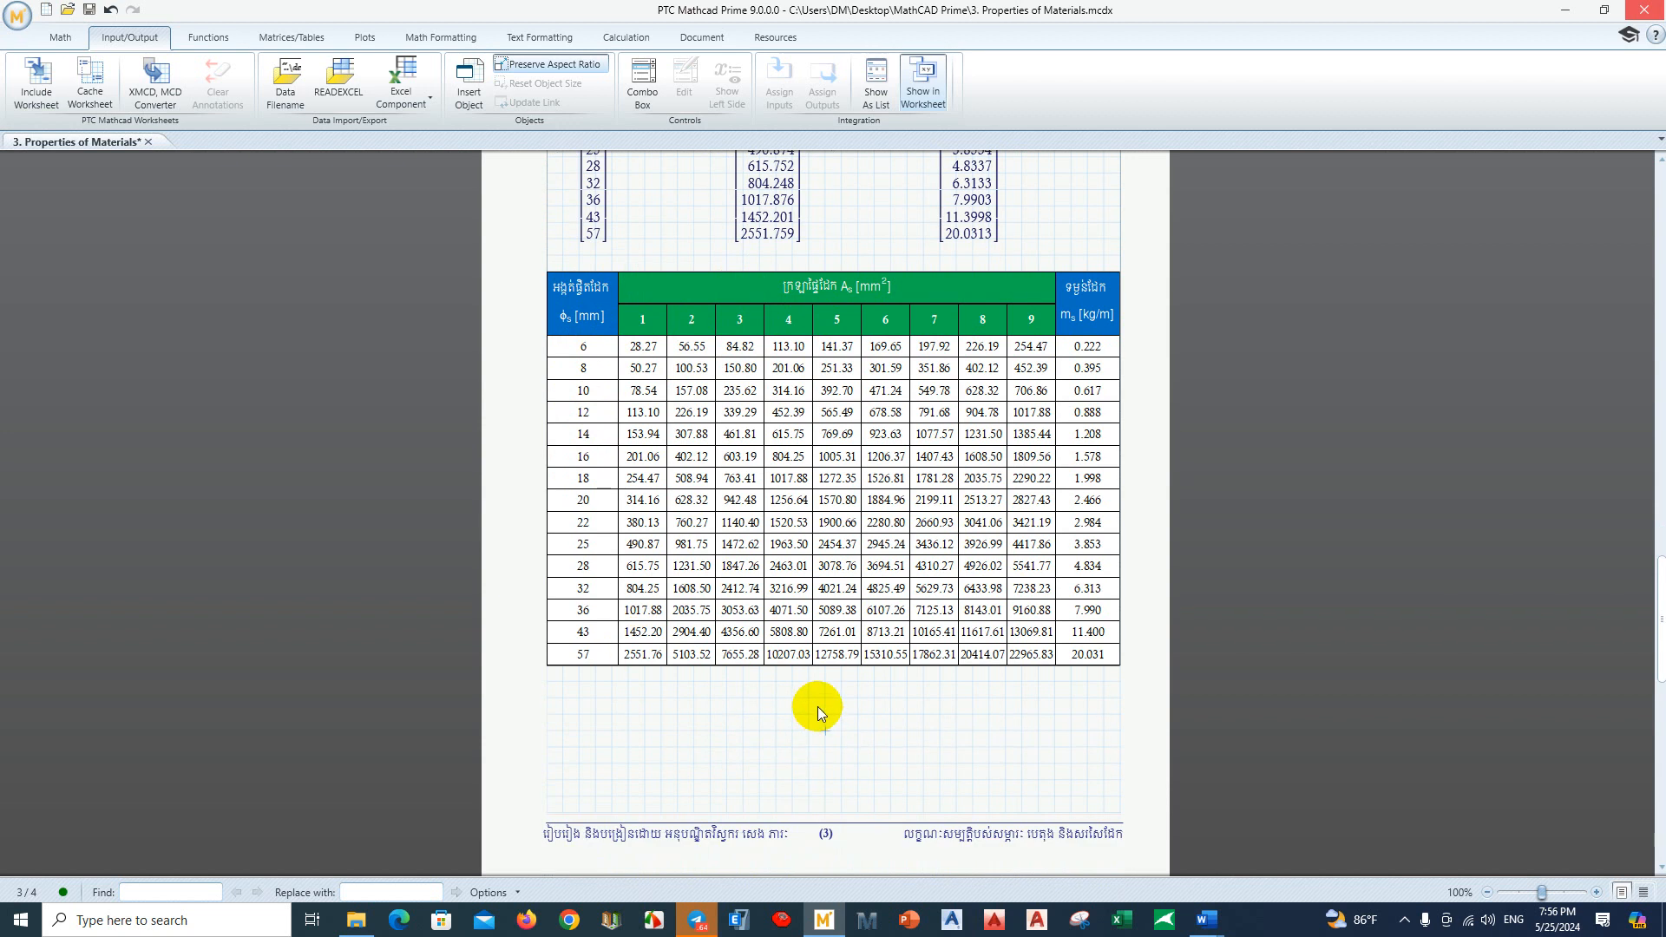
scroll(818, 707, up, 10)
scroll(818, 706, down, 13)
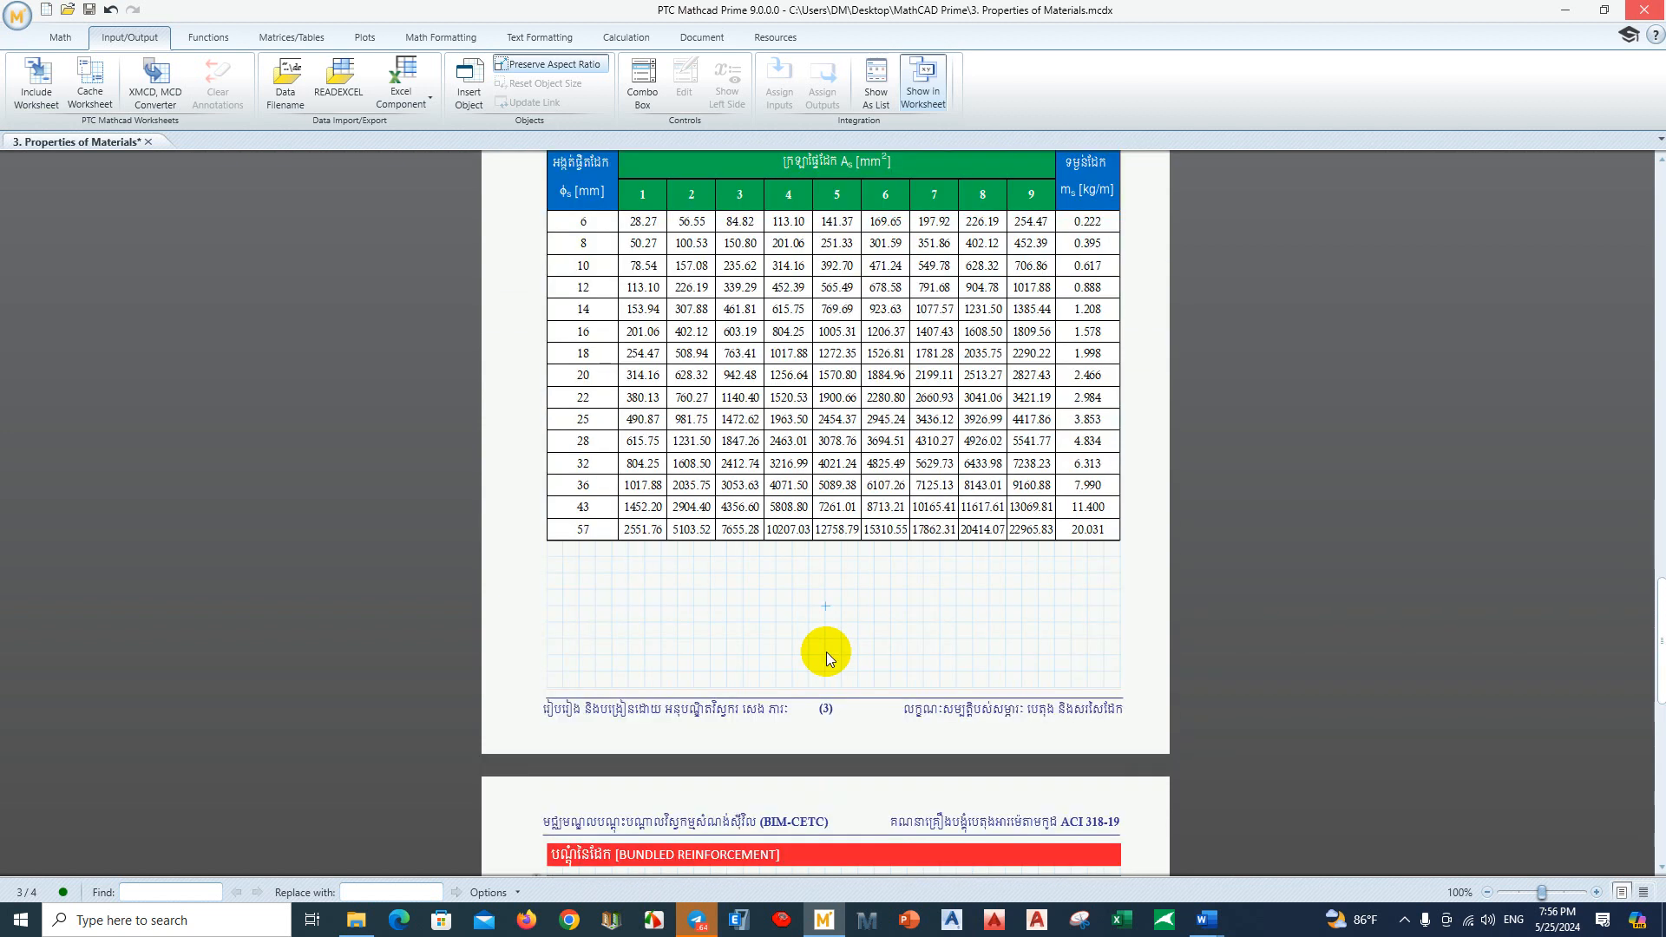
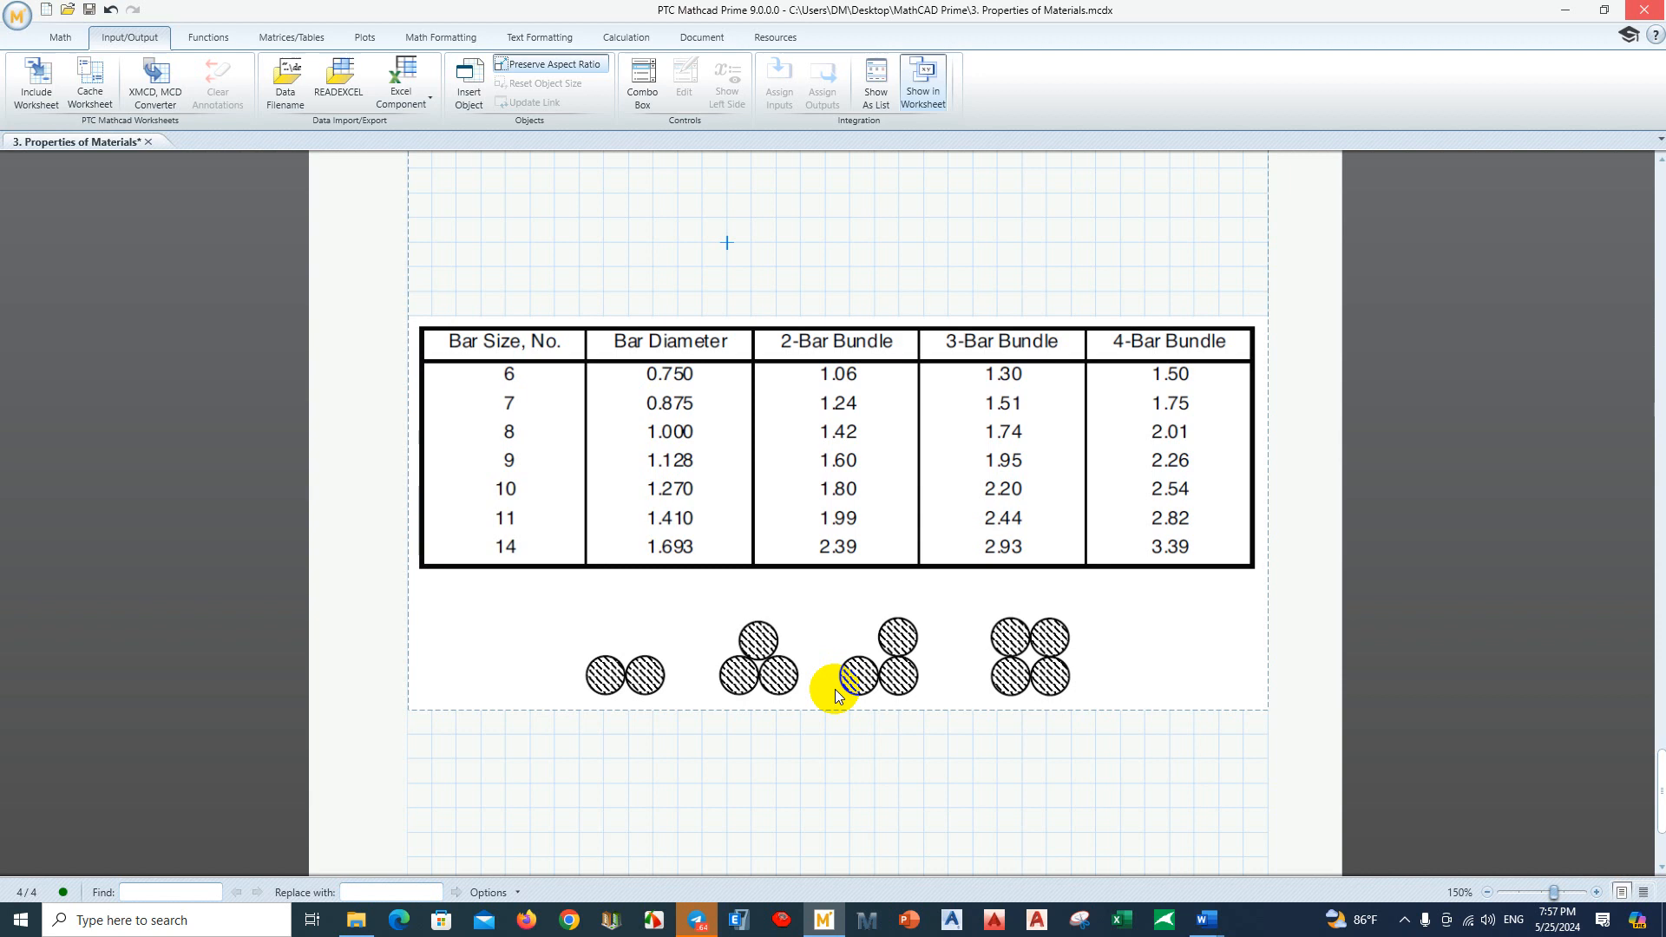
Step: Switch to the Word document "RC Design to ACI 318-19M_KHMER_UPDATES" and go to its Bundled Bars section
mouse_move(1207, 919)
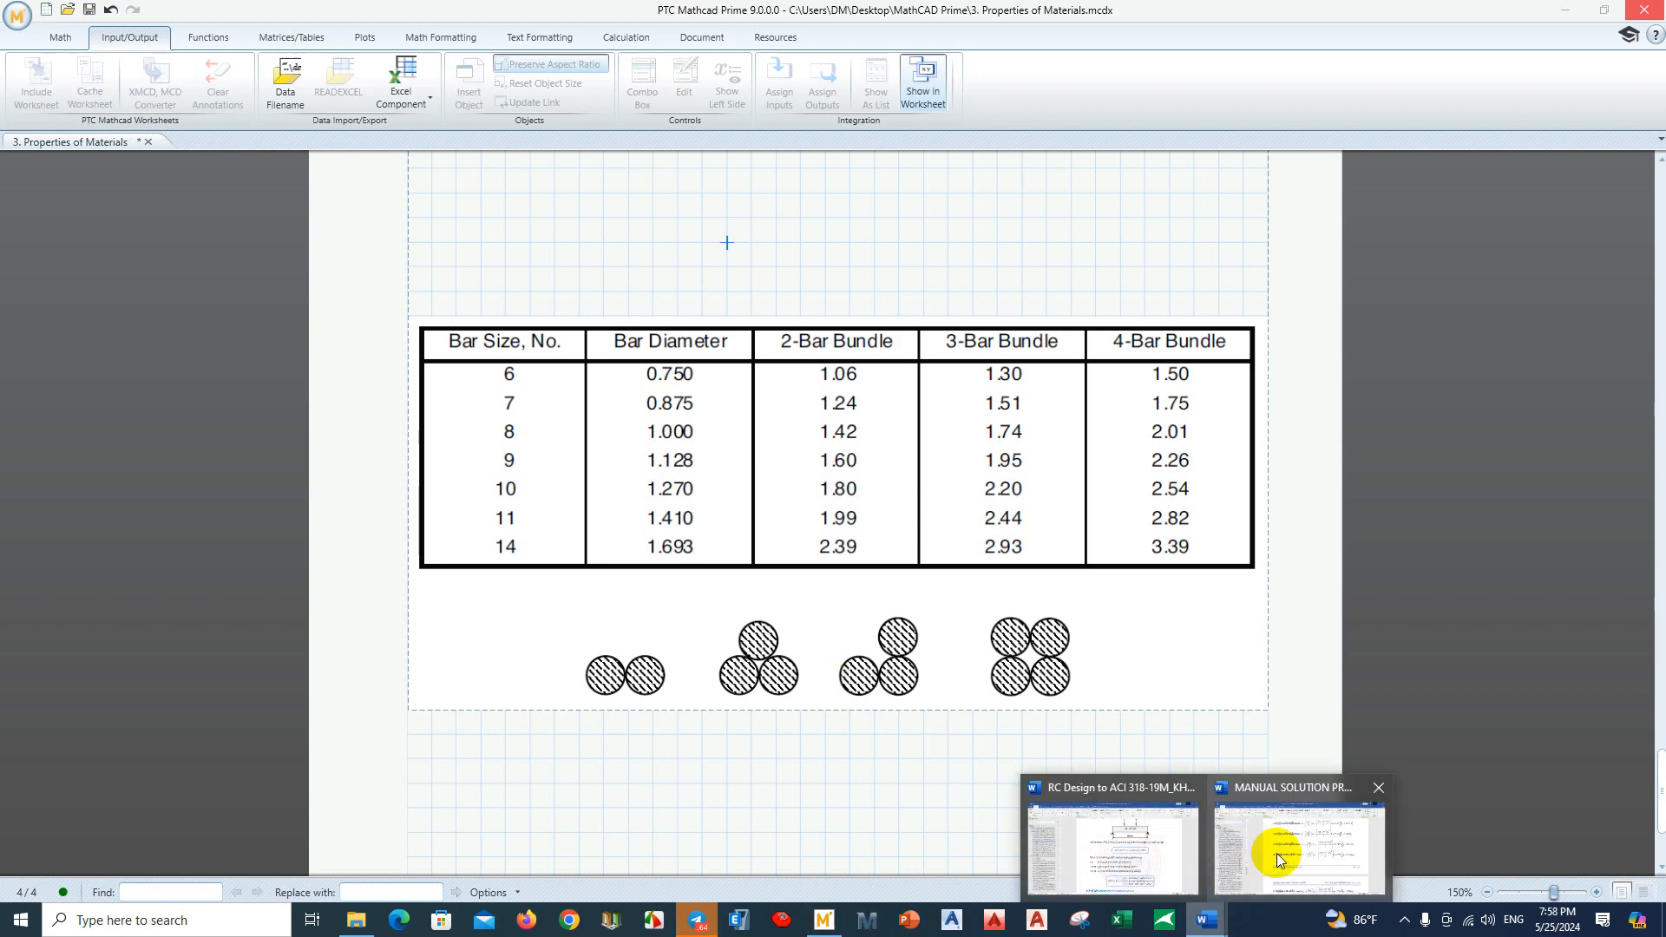
click(1164, 838)
click(19, 288)
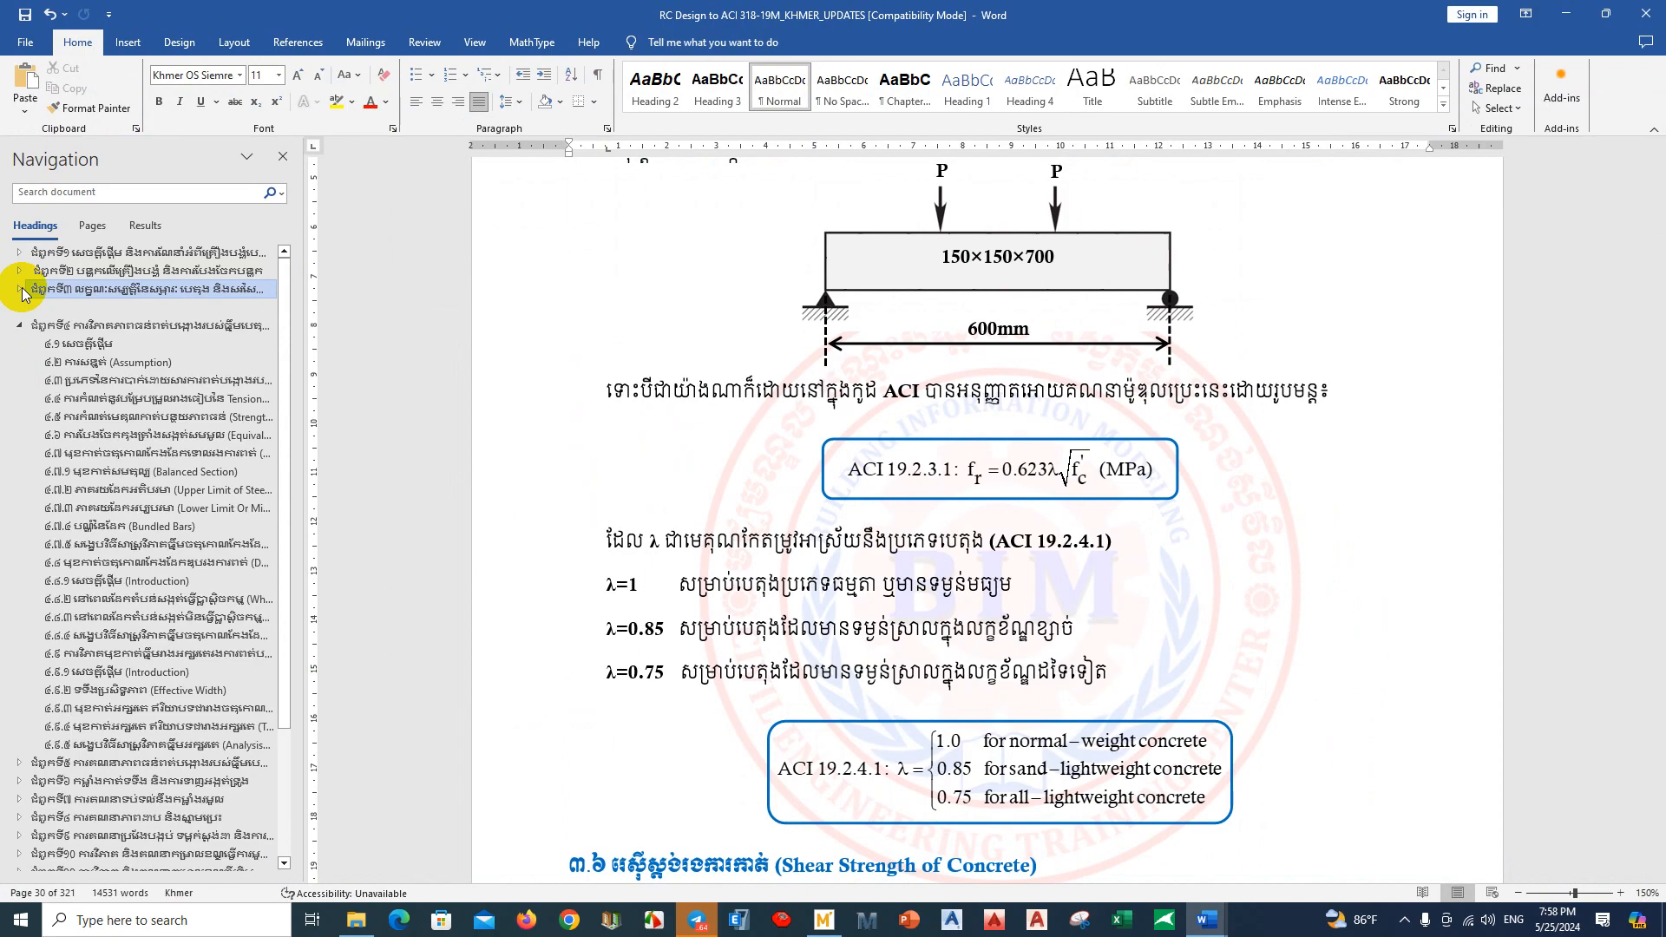
click(138, 508)
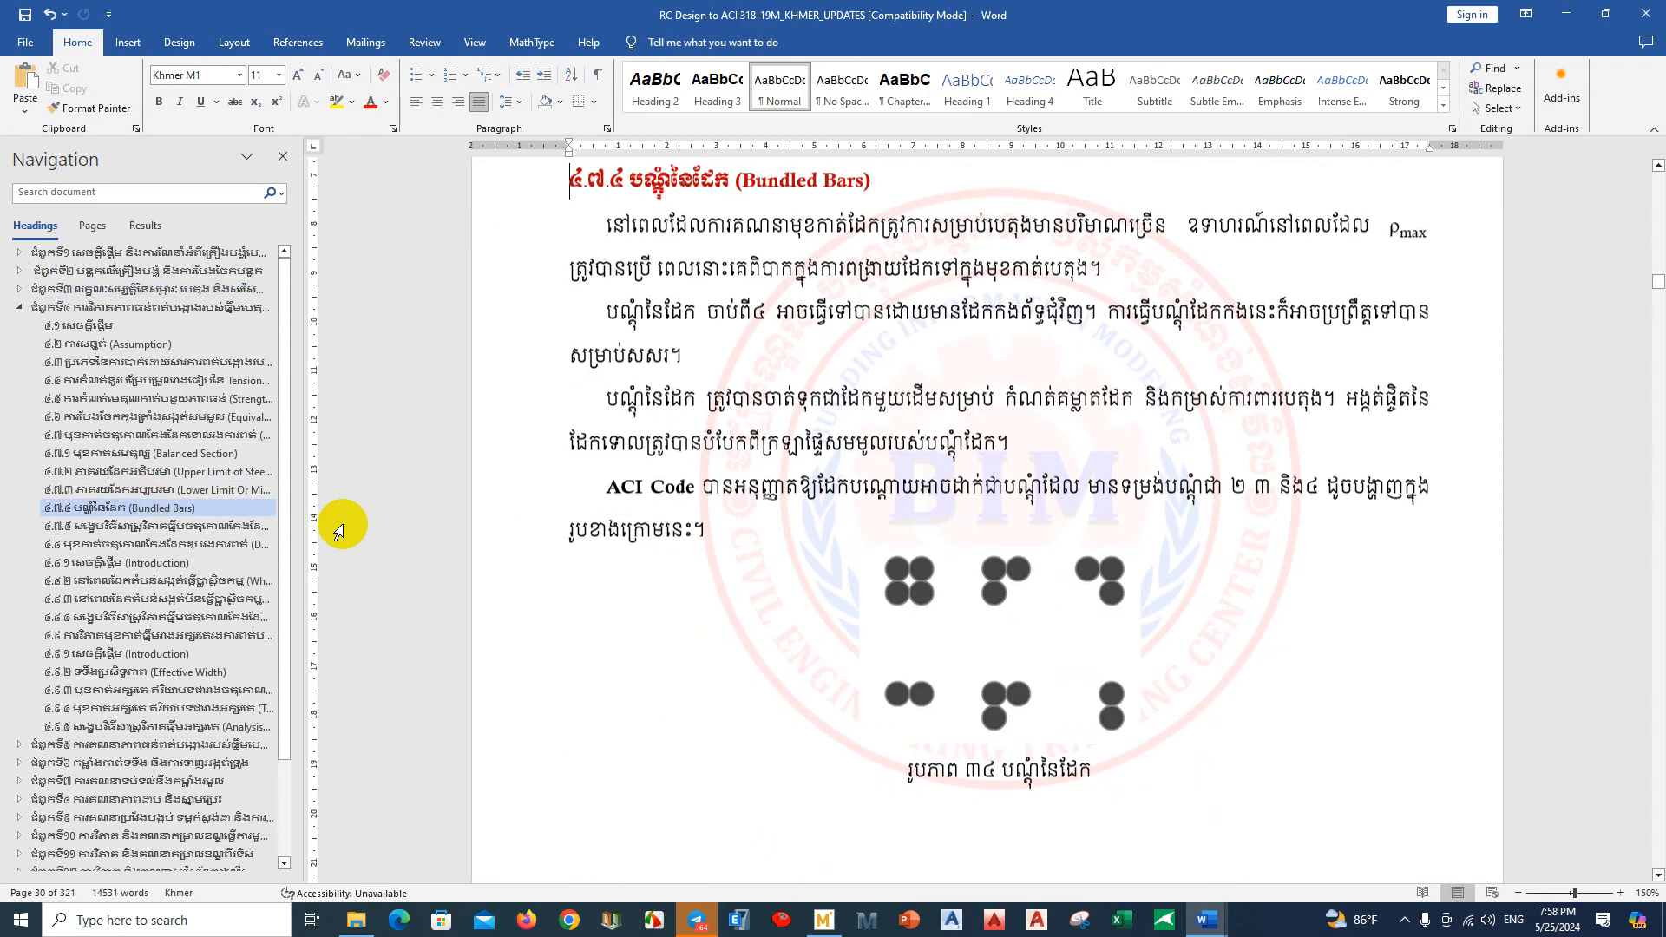
Step: Examine the Bundled Bars section of the document, including its text and the figure of bundle arrangements
scroll(786, 464, up, 2)
scroll(786, 462, down, 3)
scroll(784, 461, up, 1)
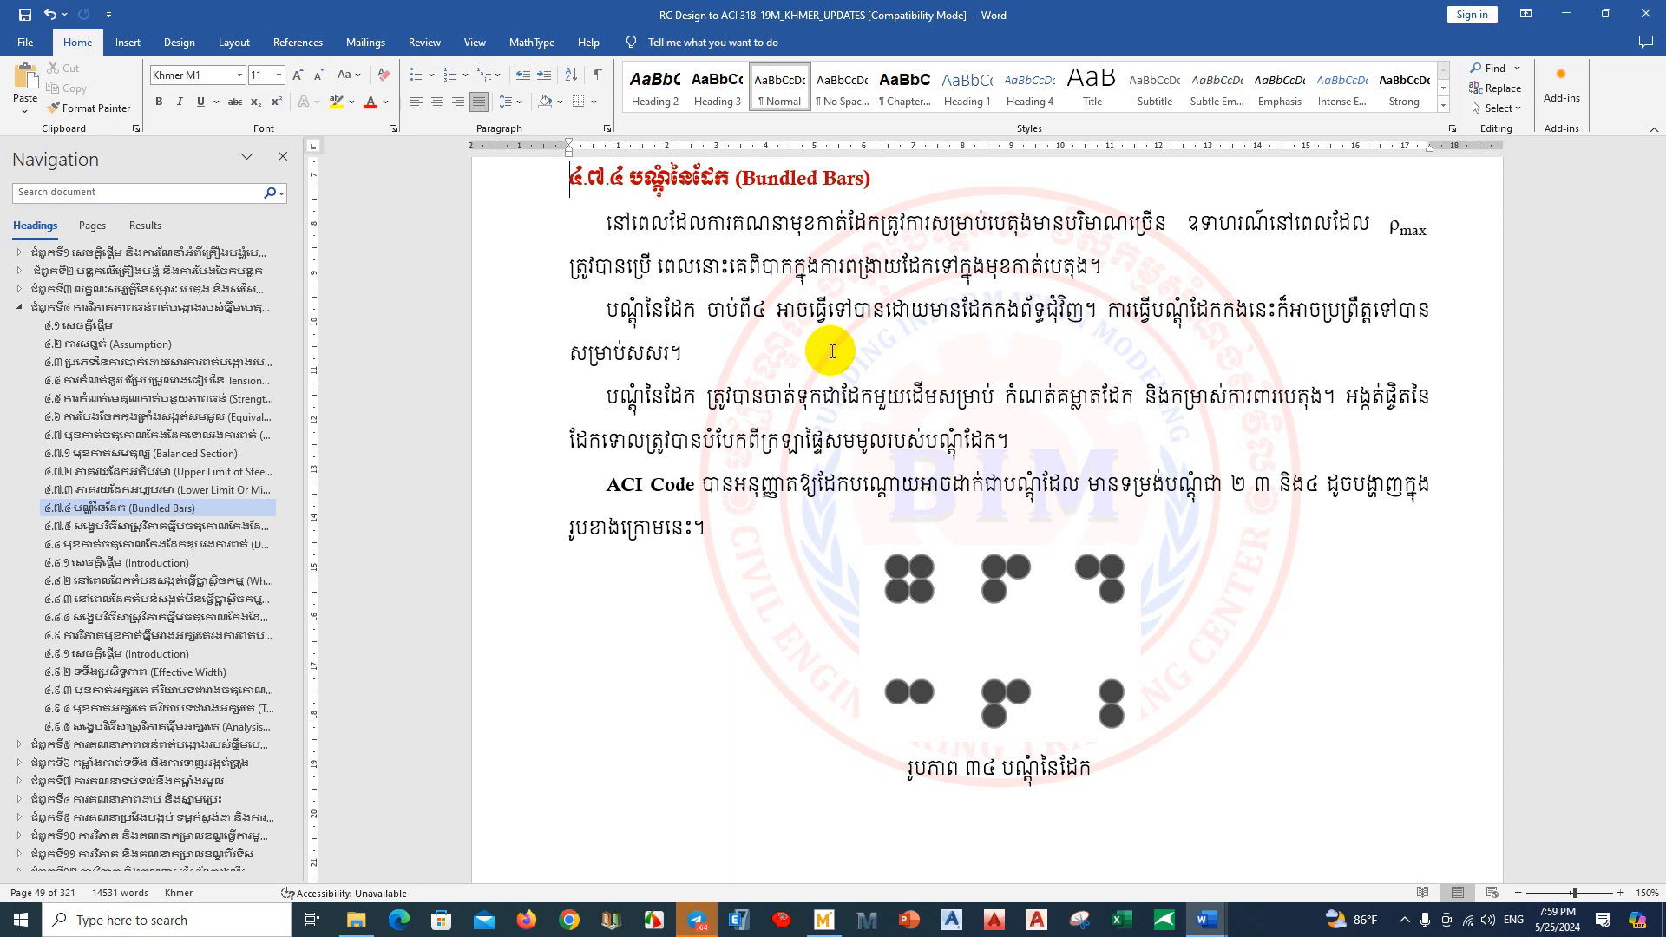
scroll(890, 508, down, 5)
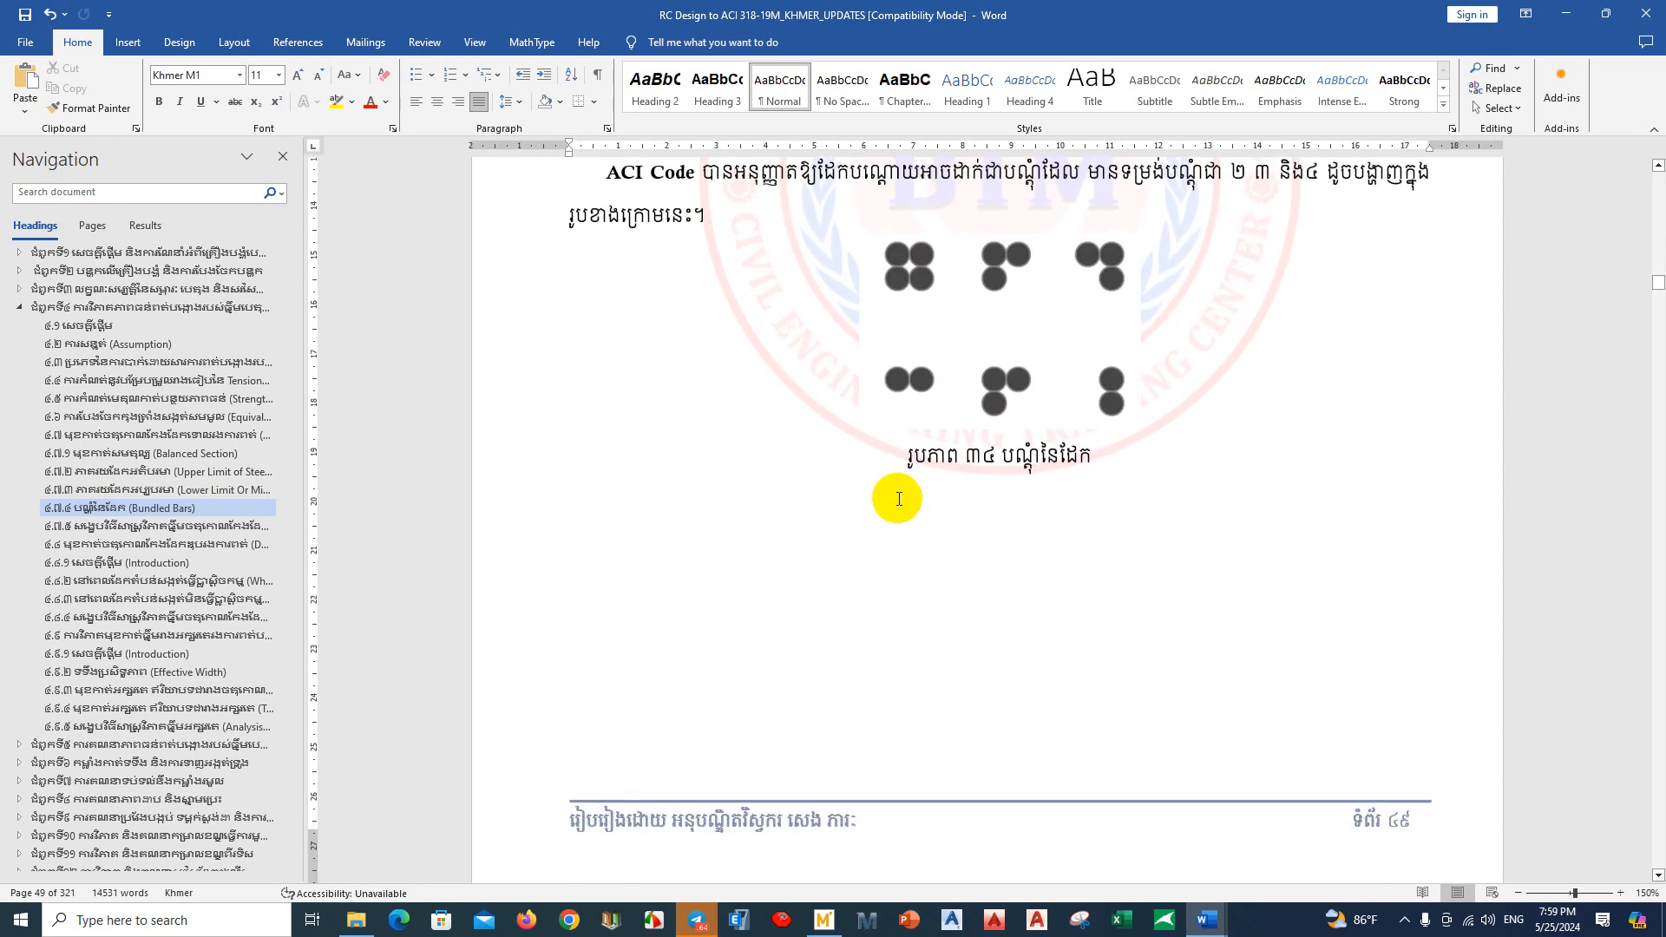
scroll(898, 499, up, 5)
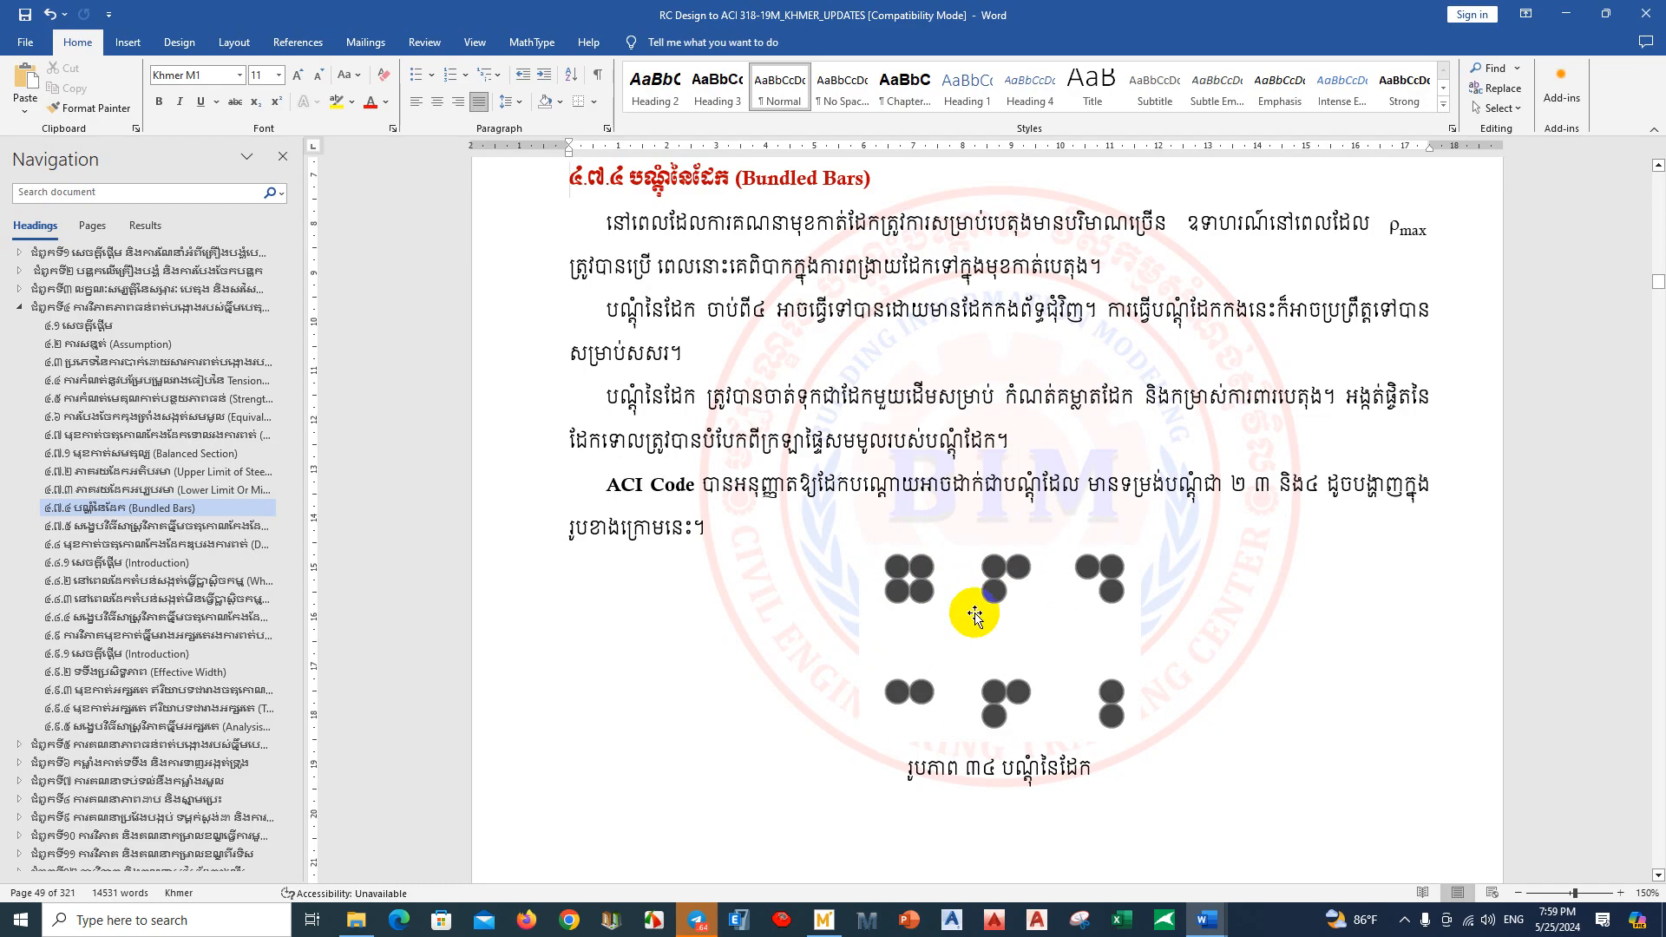
click(1404, 229)
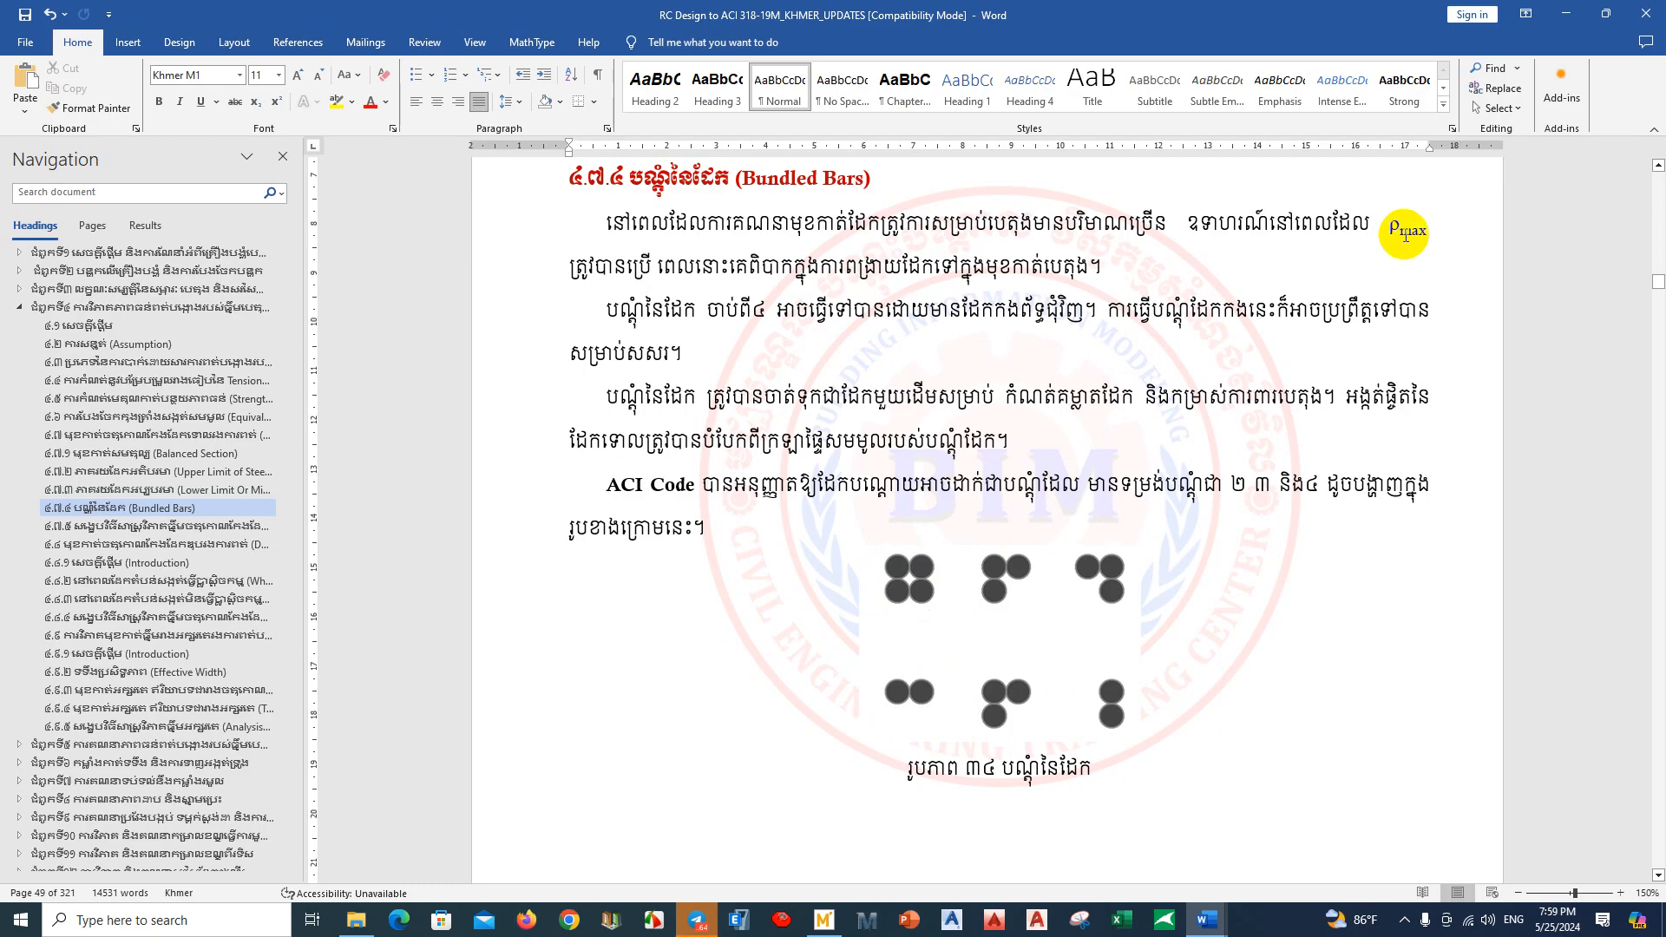
click(1351, 666)
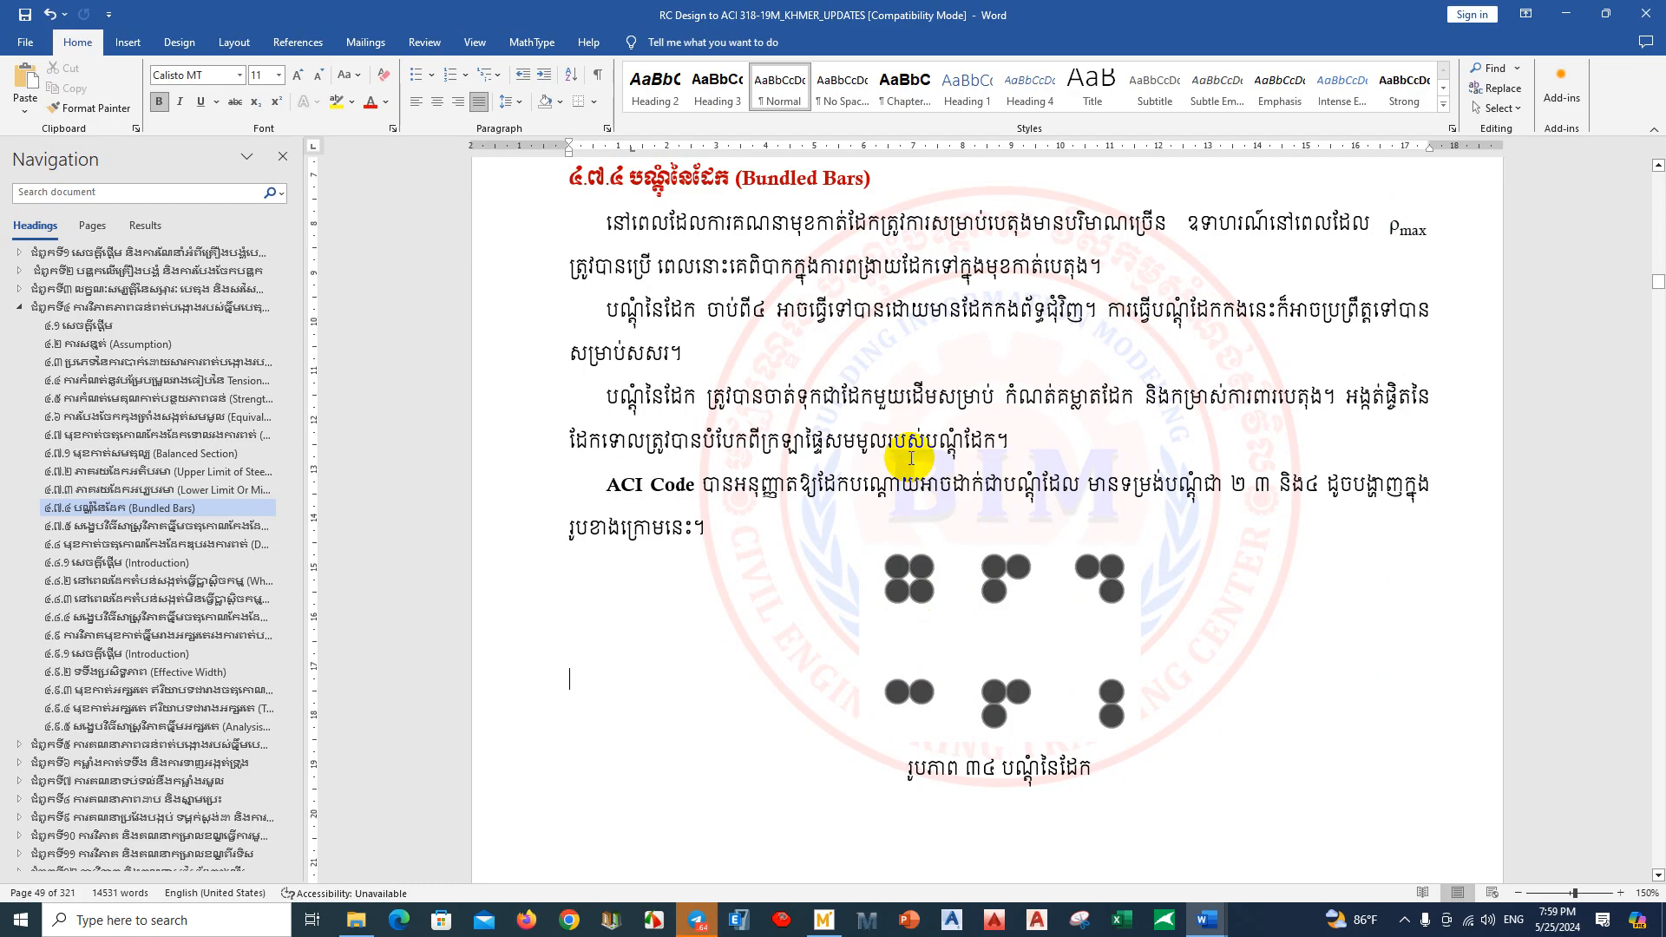
scroll(953, 677, up, 1)
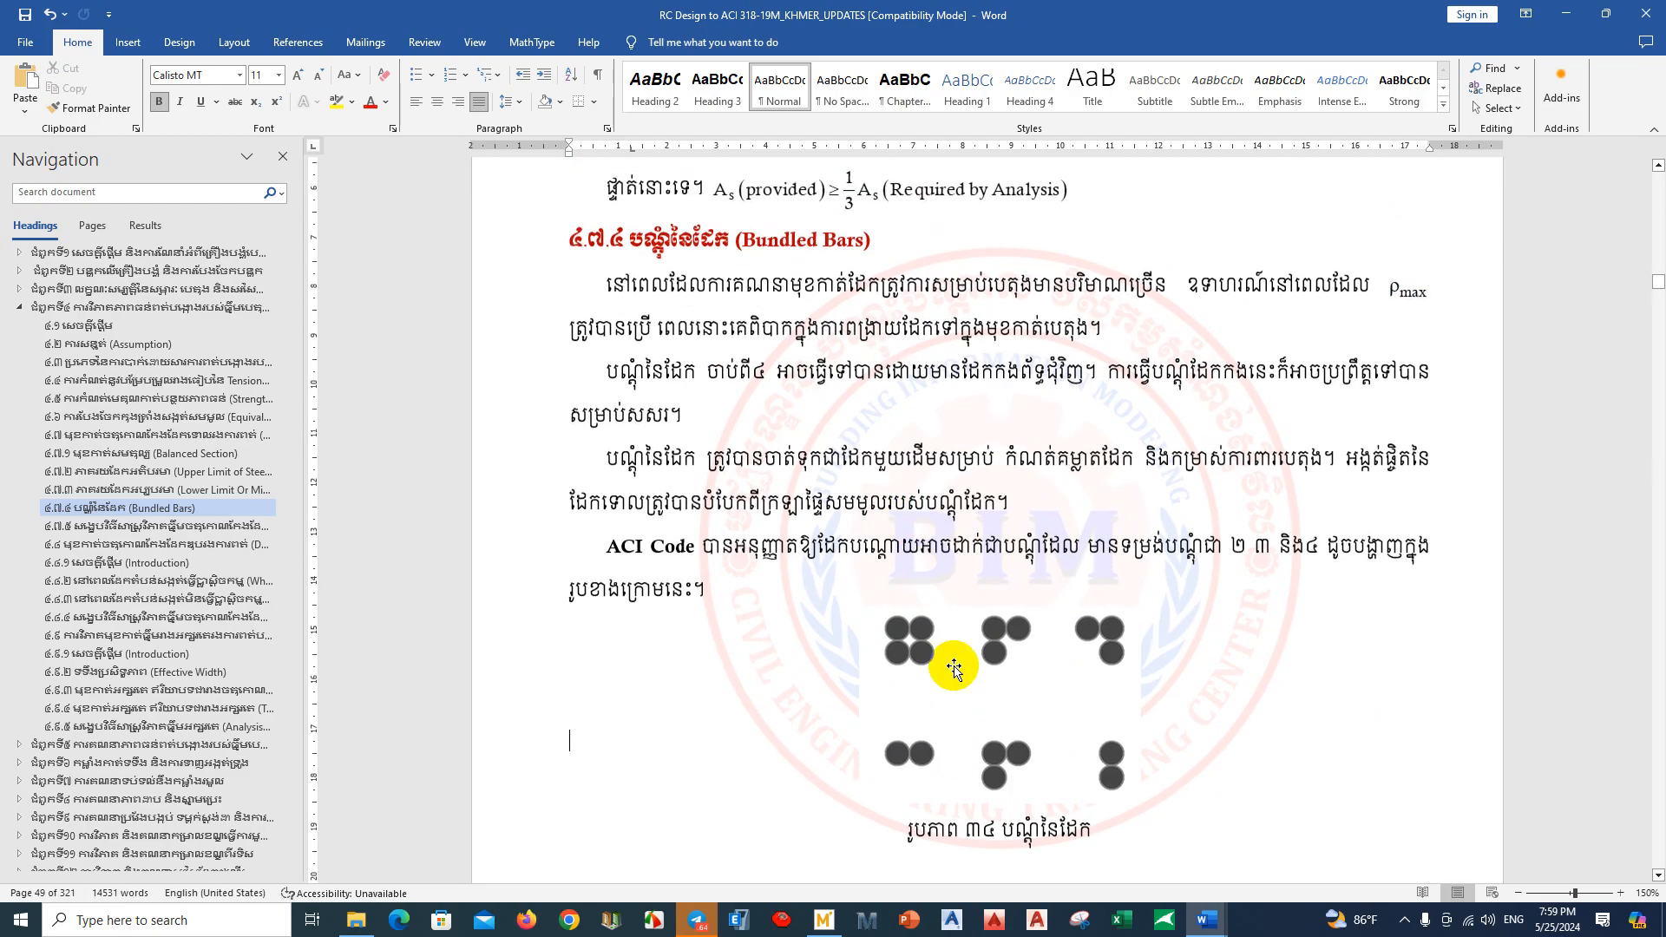
Step: Switch to Mathcad Prime and examine the bundled bar diameter table and the labels in the Bundled Reinforcement area
click(823, 922)
click(726, 734)
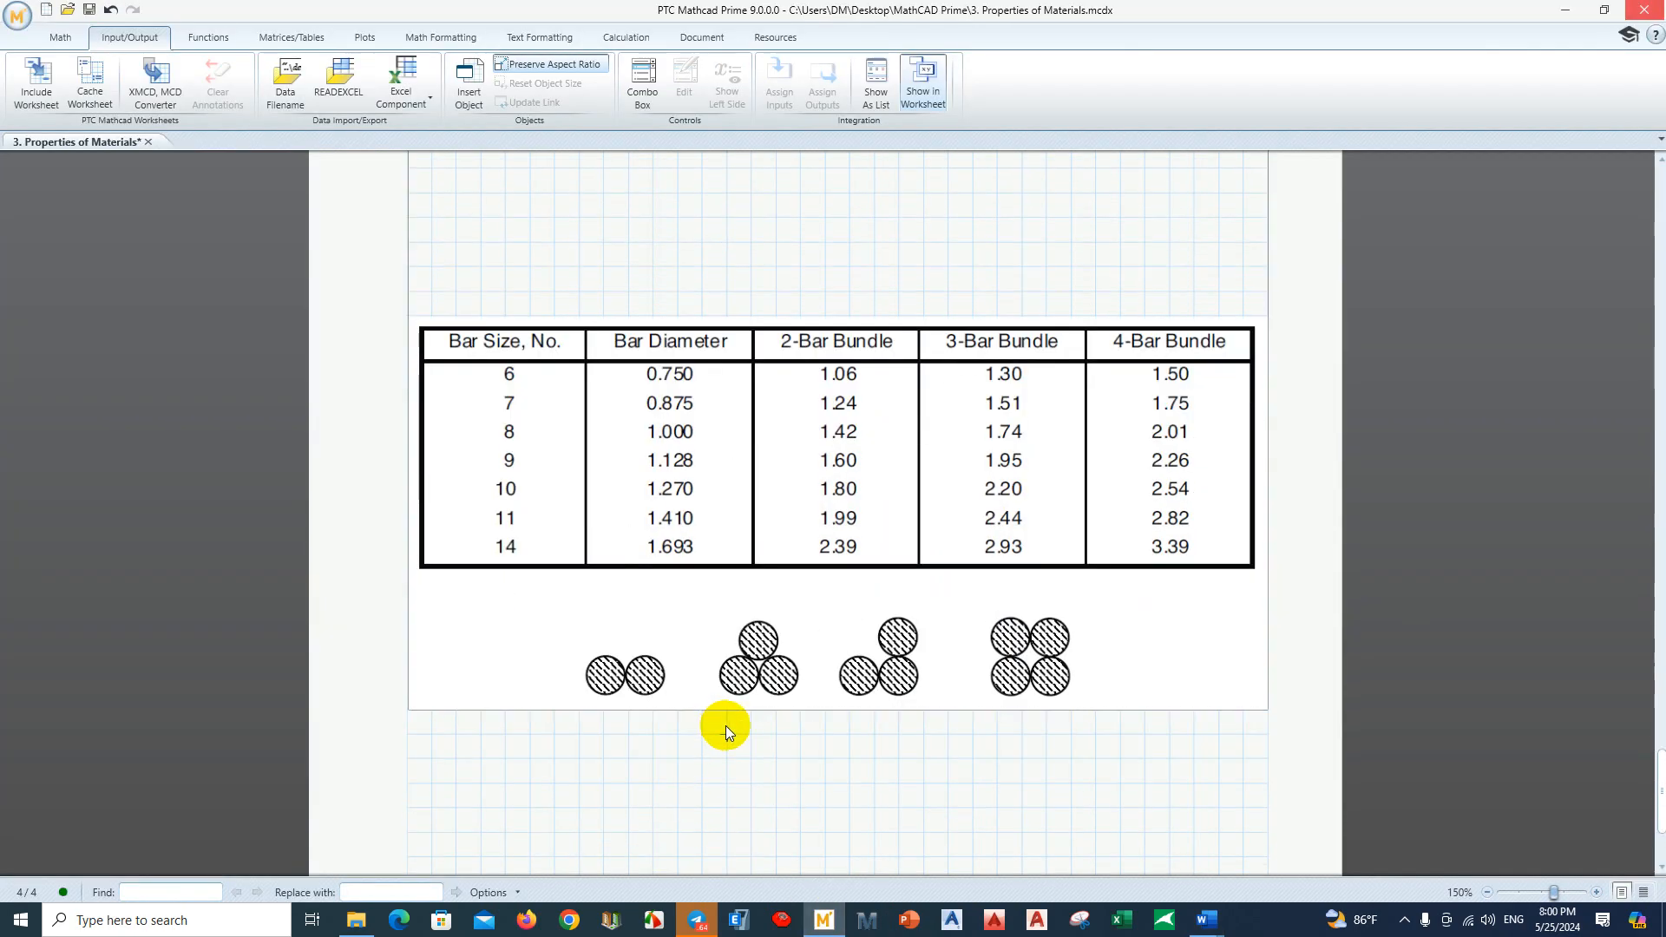
scroll(600, 644, up, 1)
scroll(486, 434, down, 2)
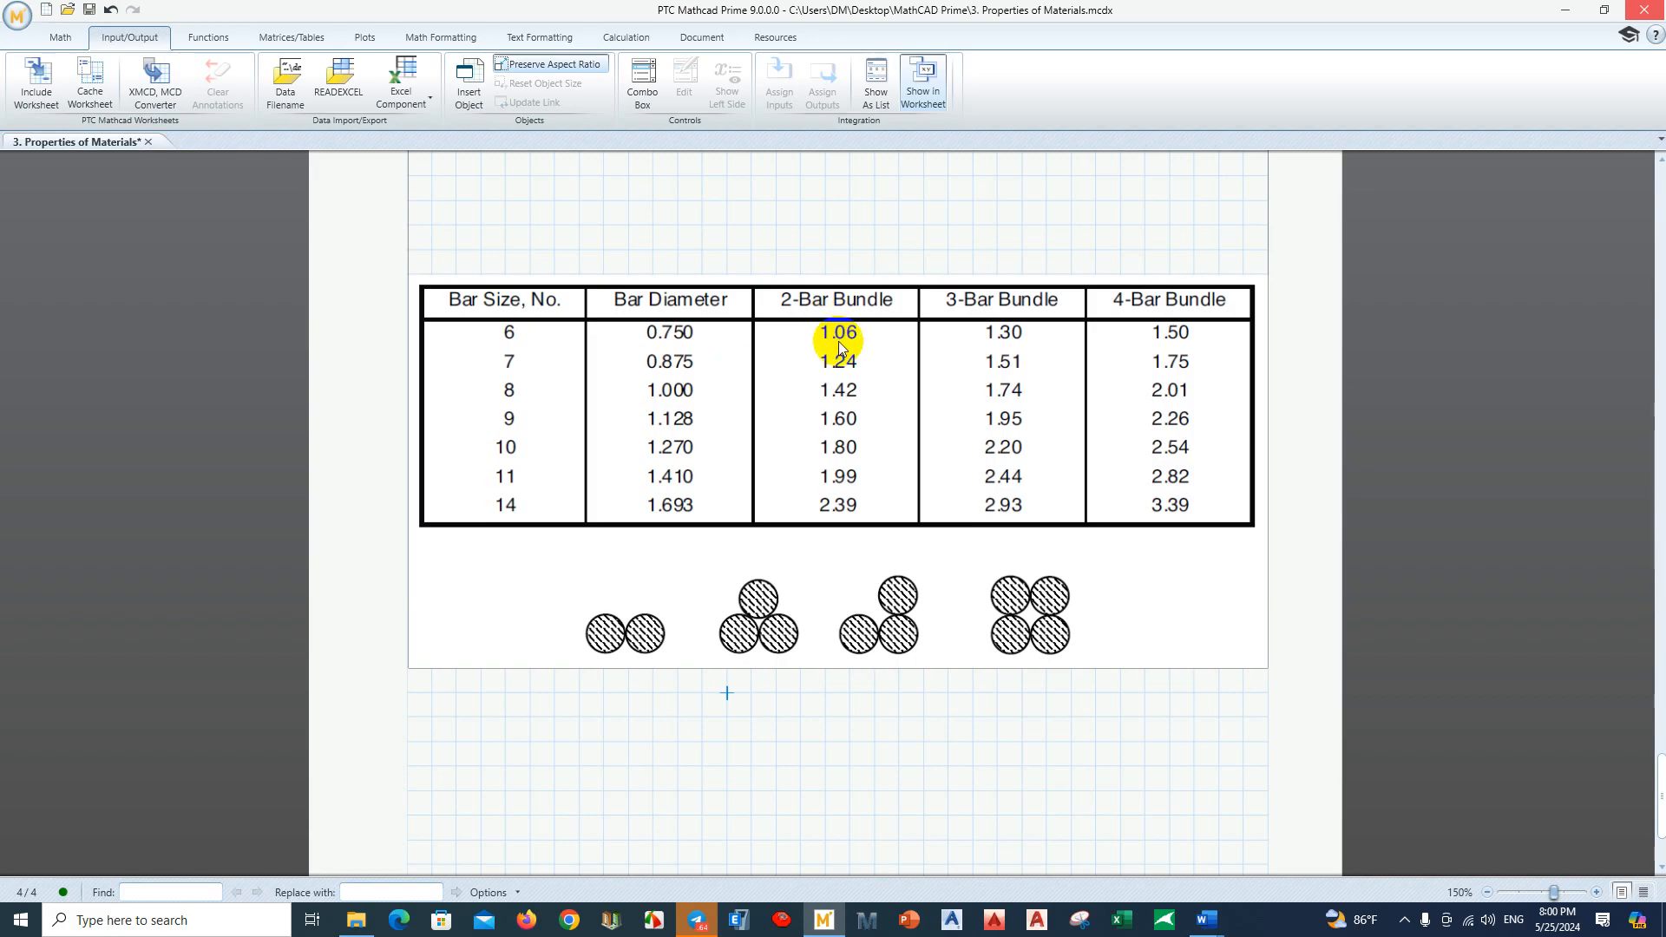
scroll(814, 404, up, 6)
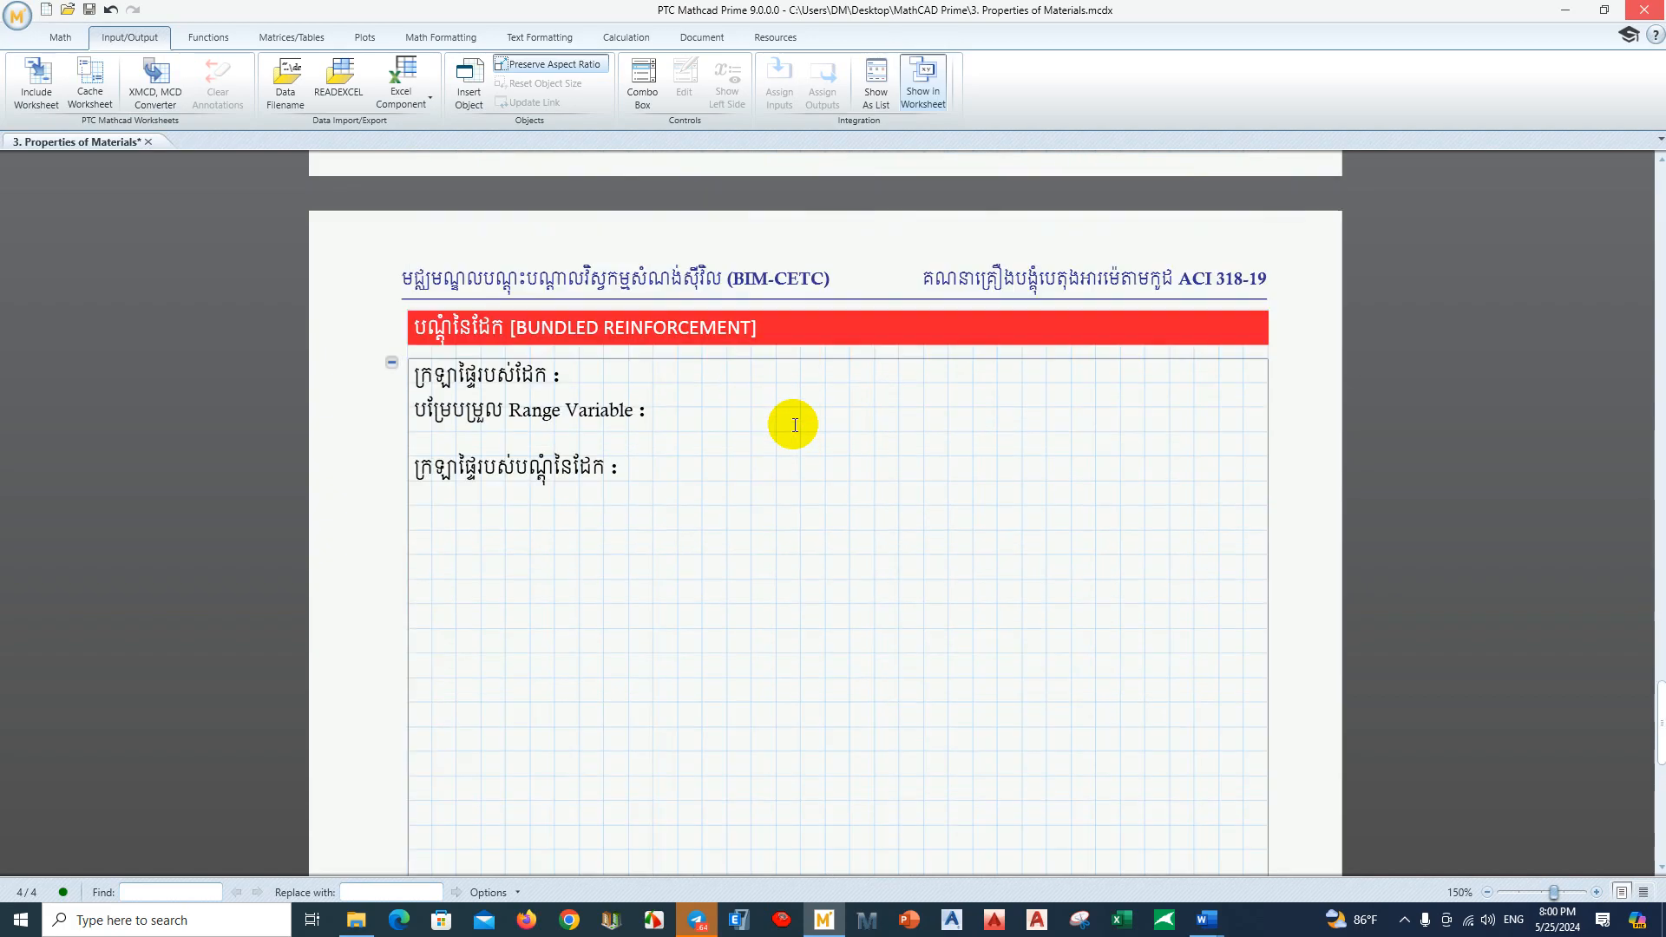
click(719, 374)
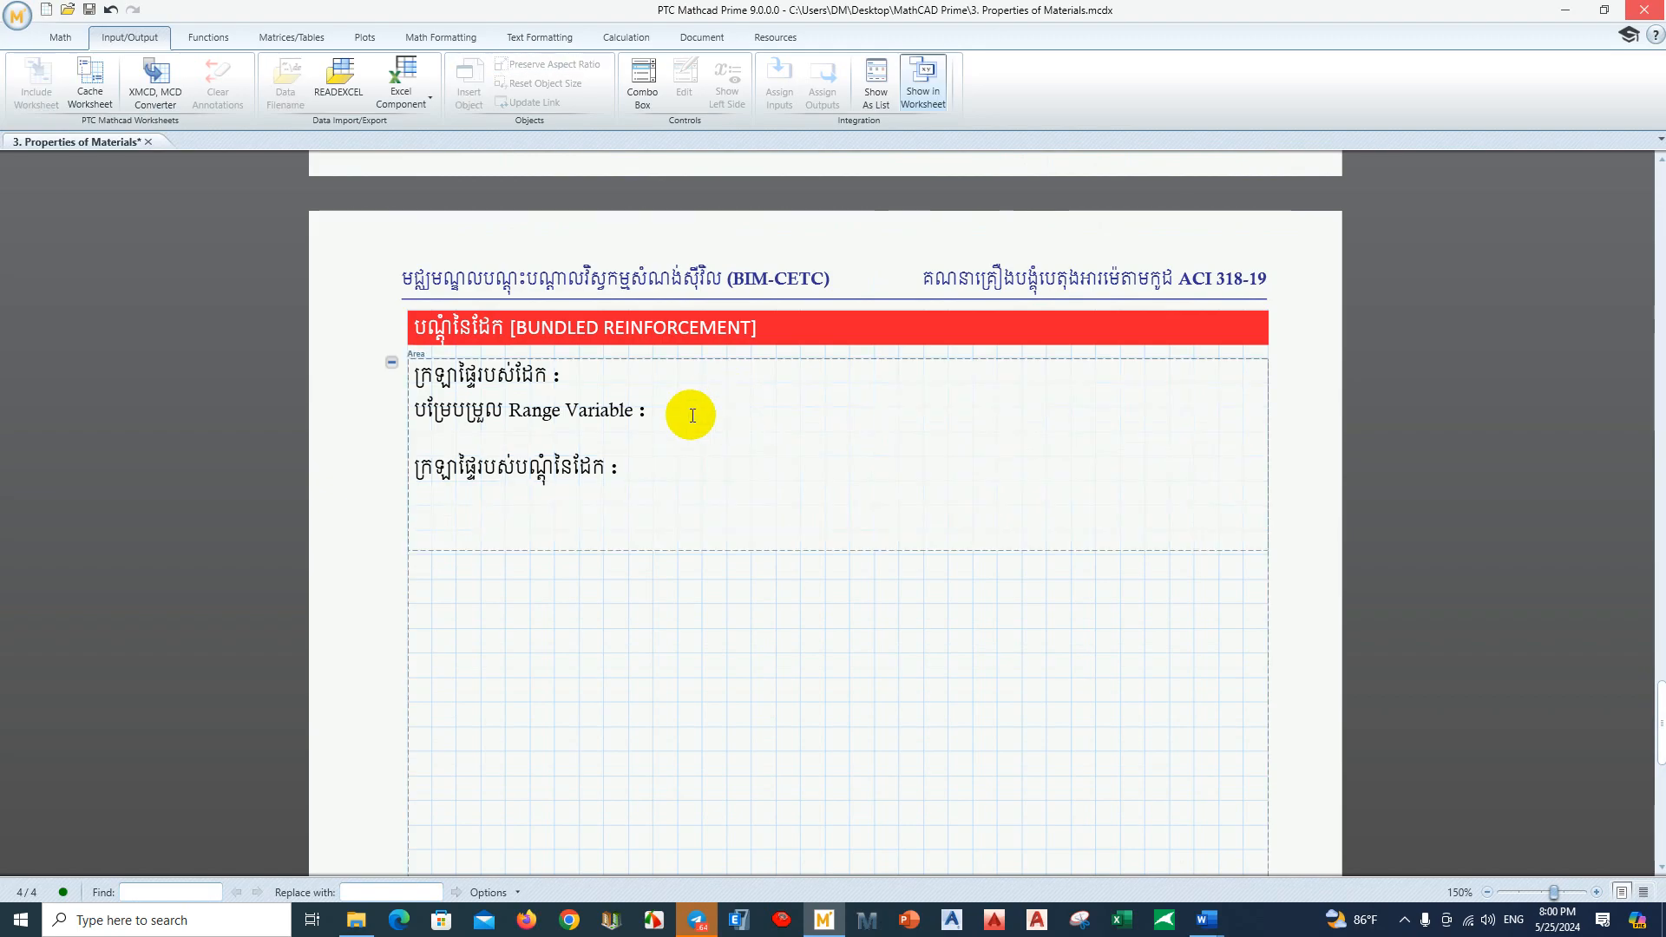
scroll(690, 416, down, 1)
scroll(691, 426, down, 1)
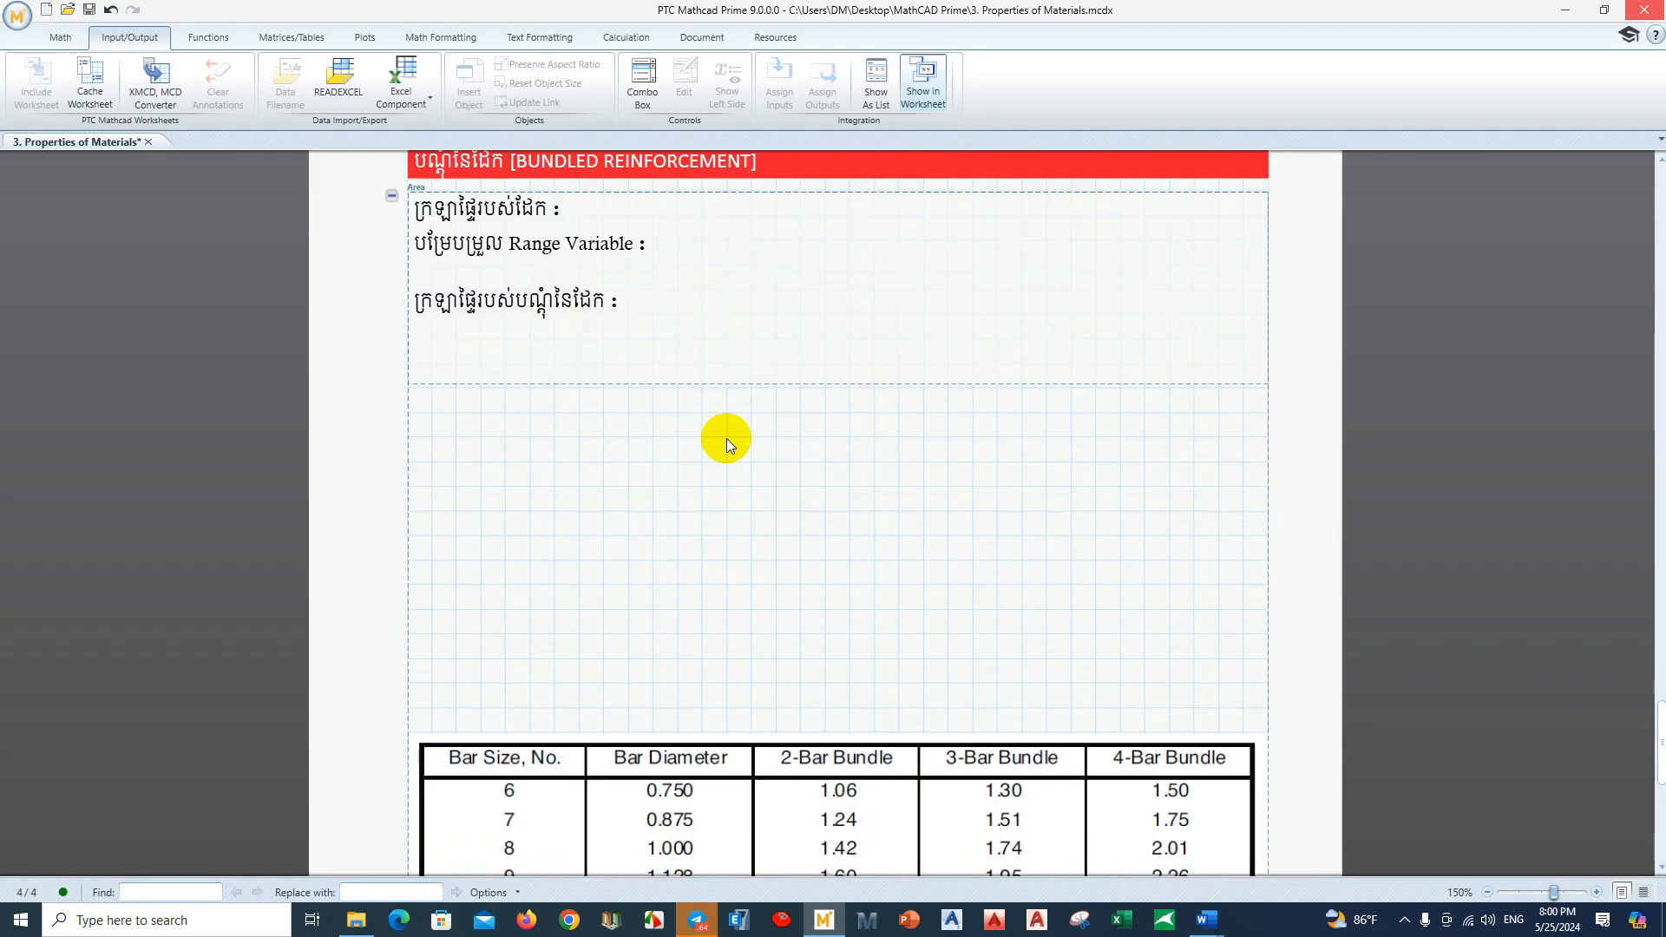
scroll(733, 451, down, 1)
scroll(738, 466, up, 2)
scroll(738, 466, up, 2)
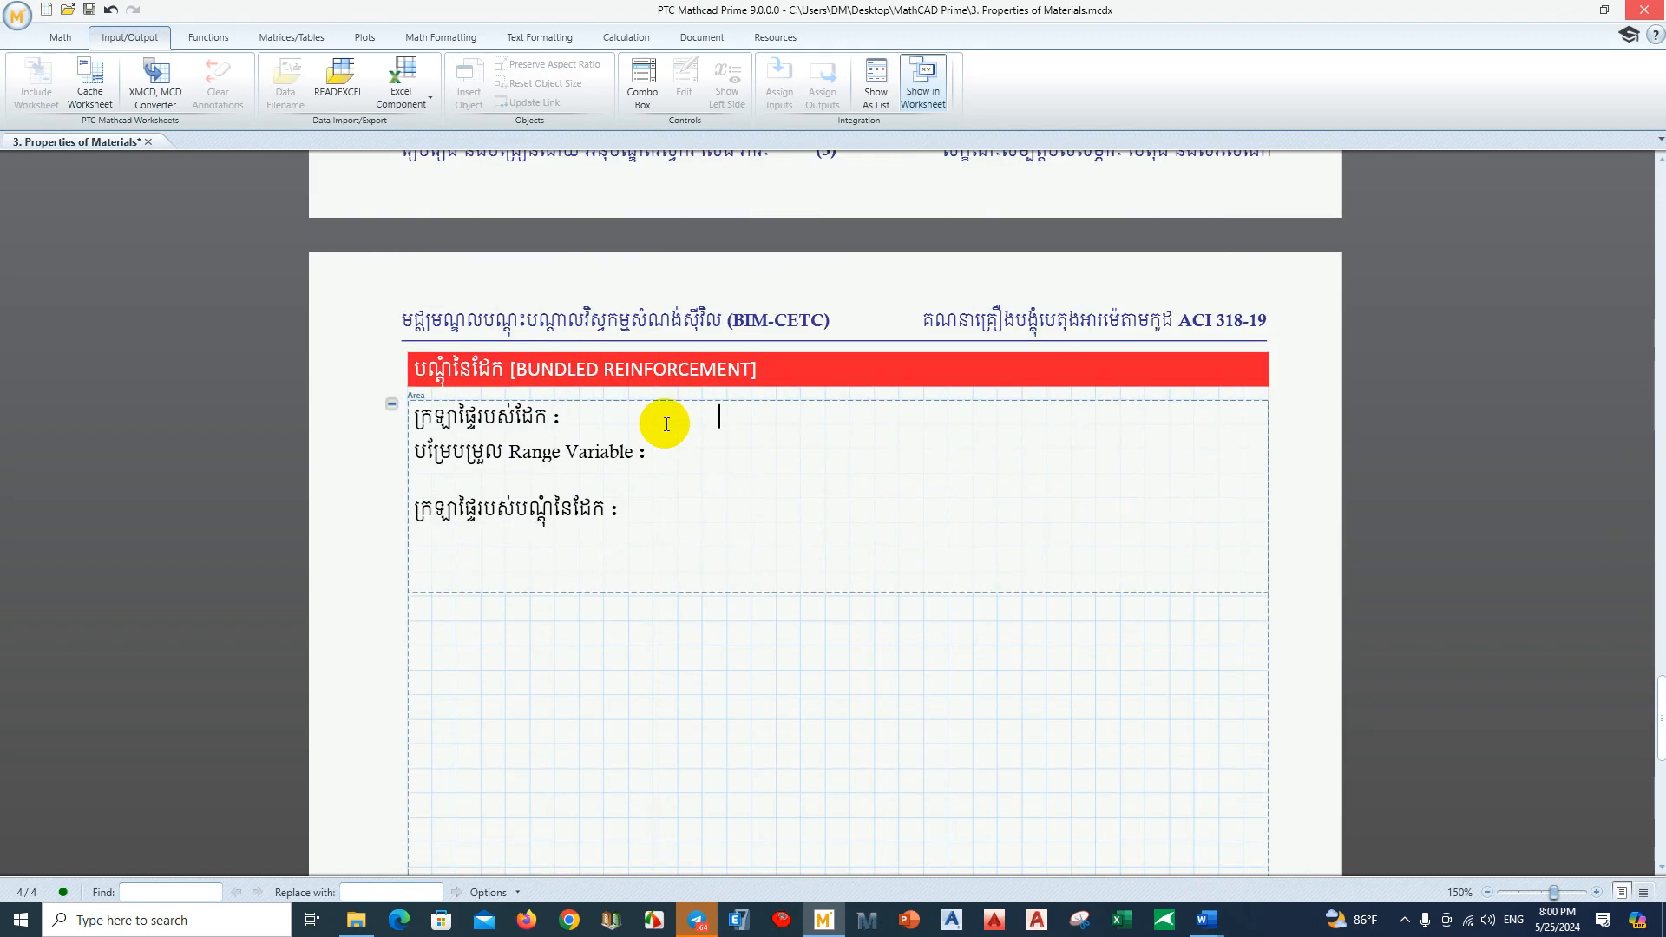
Step: Add a blank line above the Range Variable label and start a definition of φ with subscript s beside the first label
click(661, 420)
key(Return)
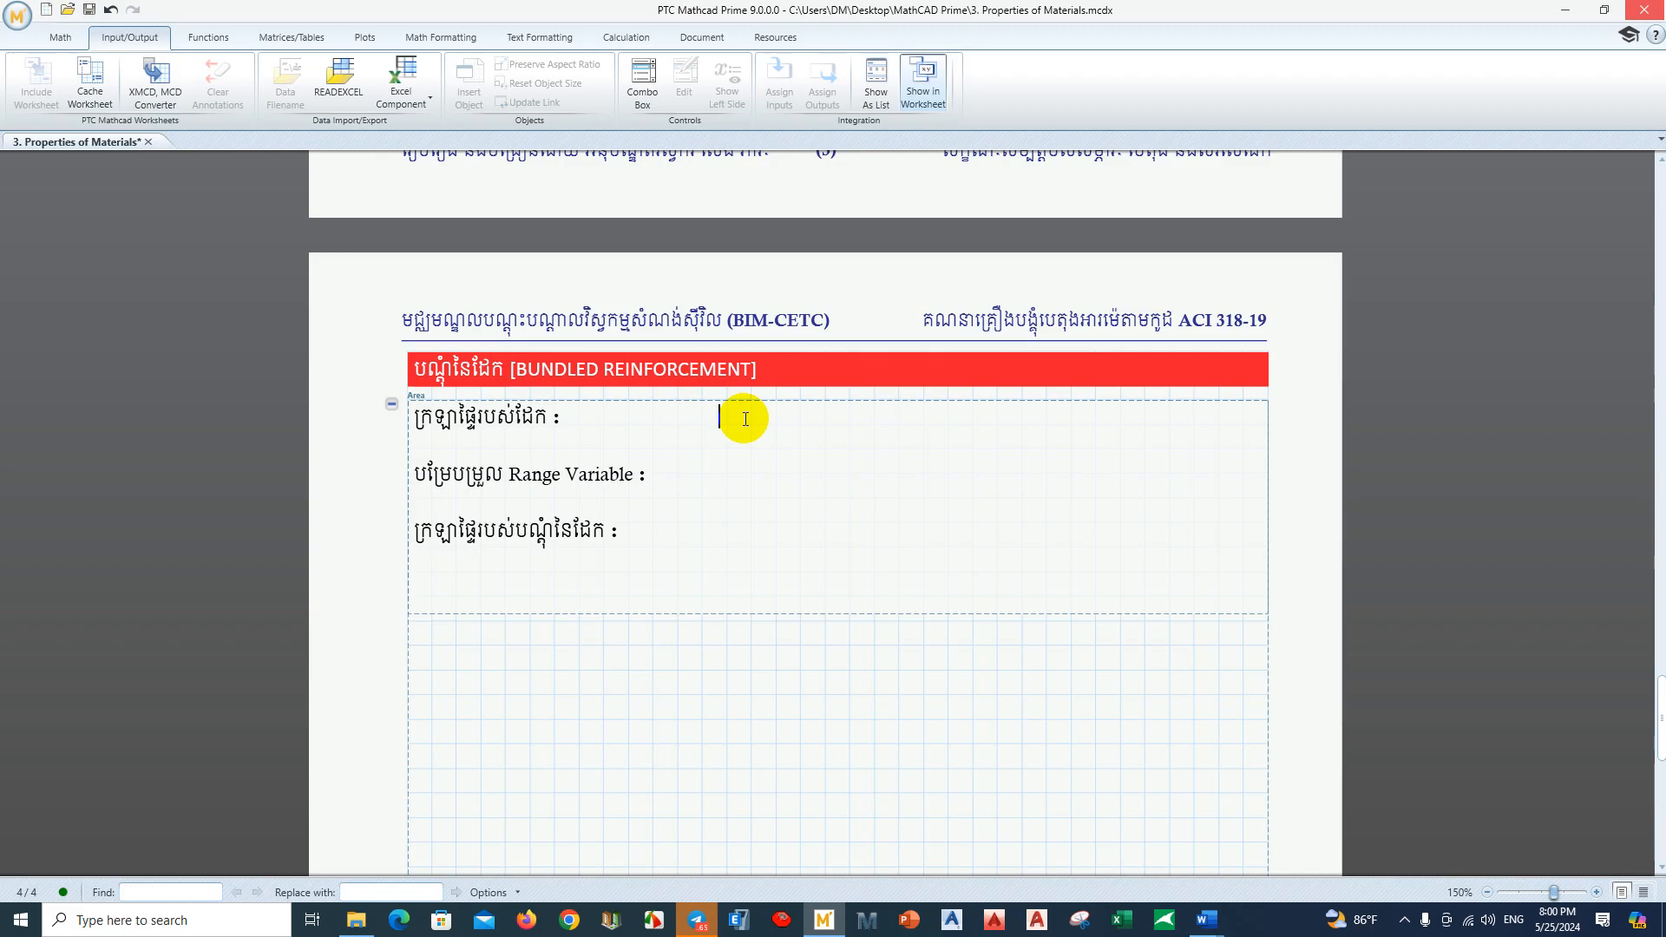
key(ctrl+shift+m)
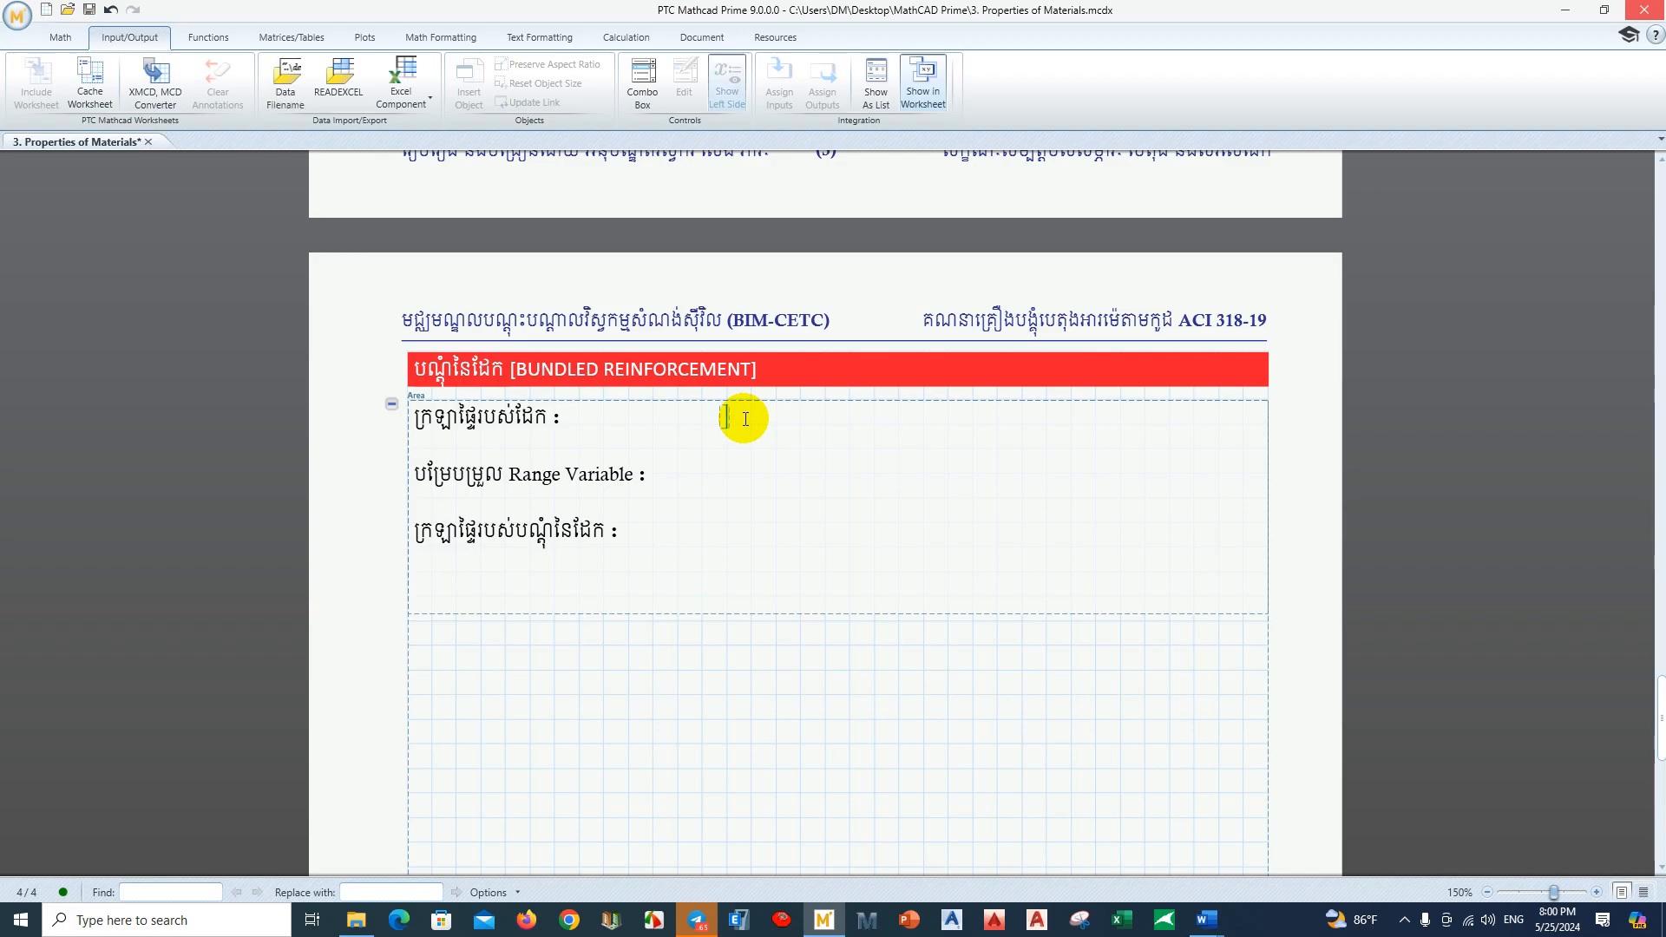
text(f)
key(ctrl+g)
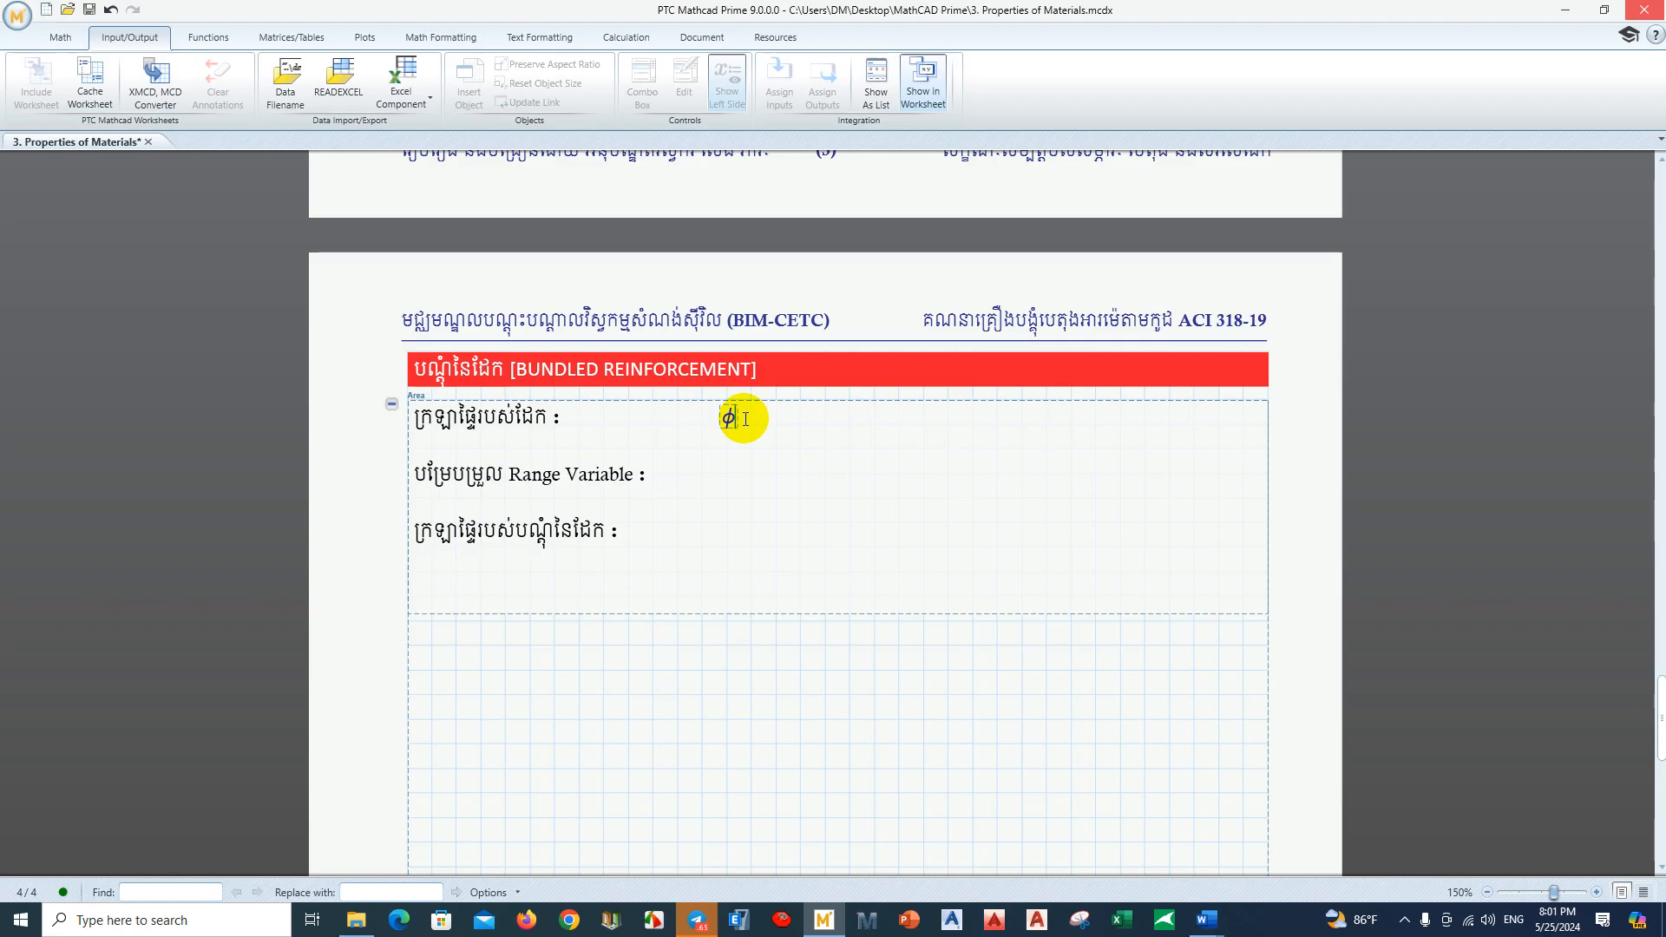
text(.s=)
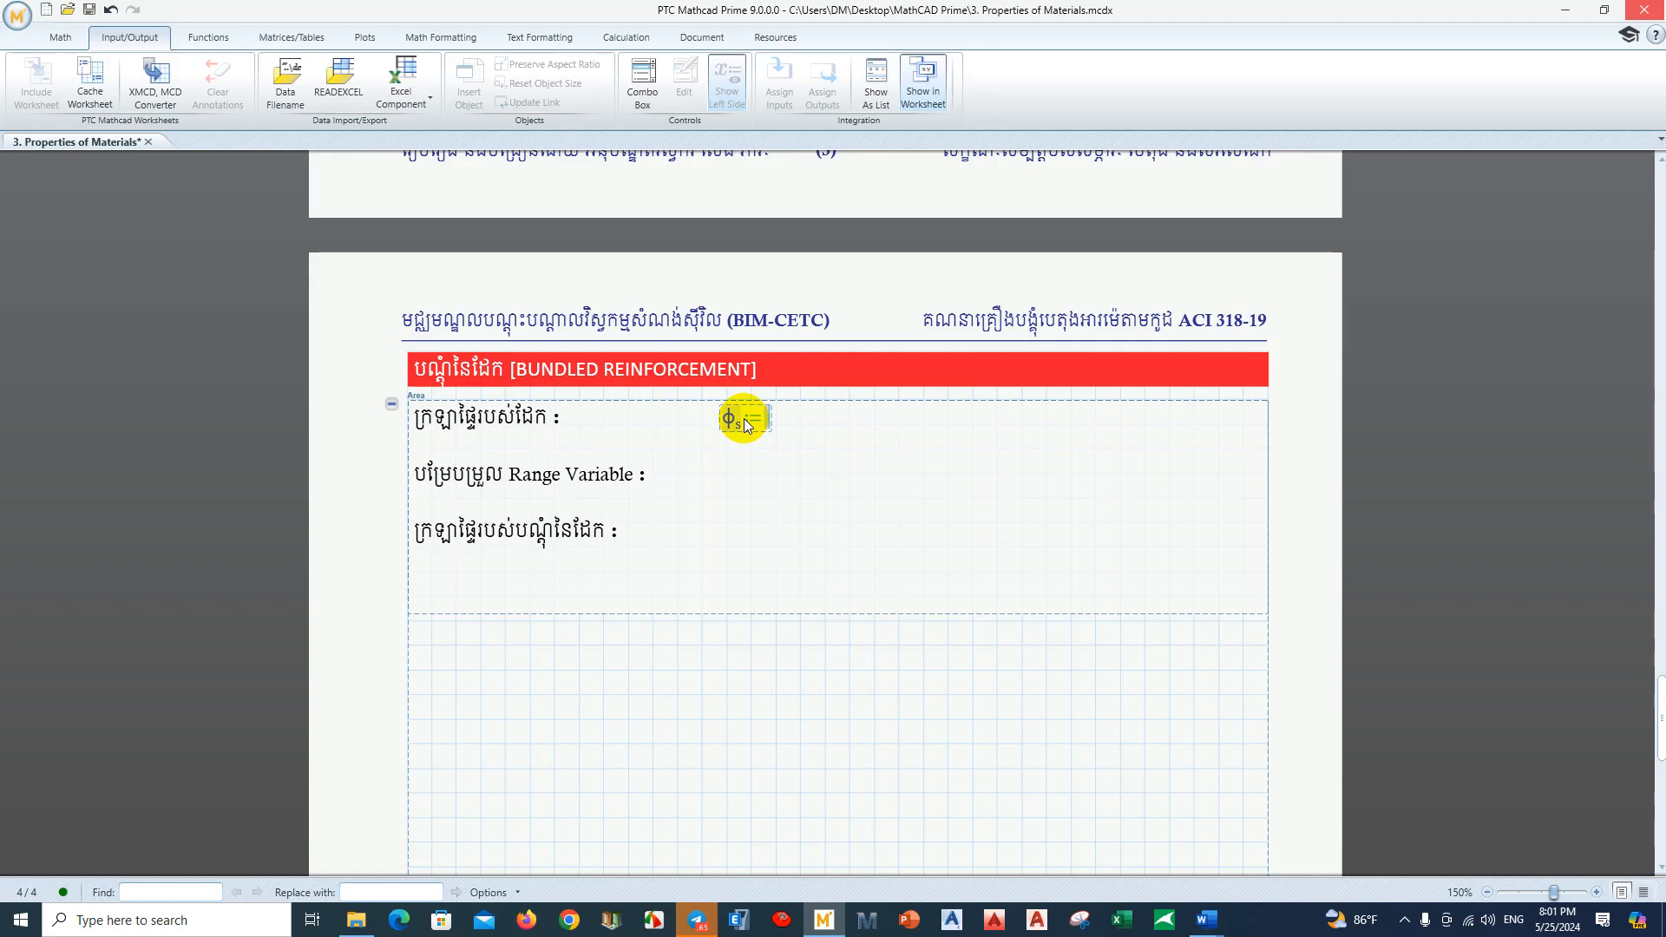
Step: Insert a one-row matrix with 16 empty columns as the value of φs
key(ctrl+m)
key(shift+space)
key(shift+space)
key(shift+space)
key(shift+space)
key(shift+space)
key(shift+space)
key(shift+space)
key(shift+space)
key(shift+space)
key(shift+space)
key(shift+space)
key(shift+space)
key(shift+space)
key(shift+space)
key(shift+space)
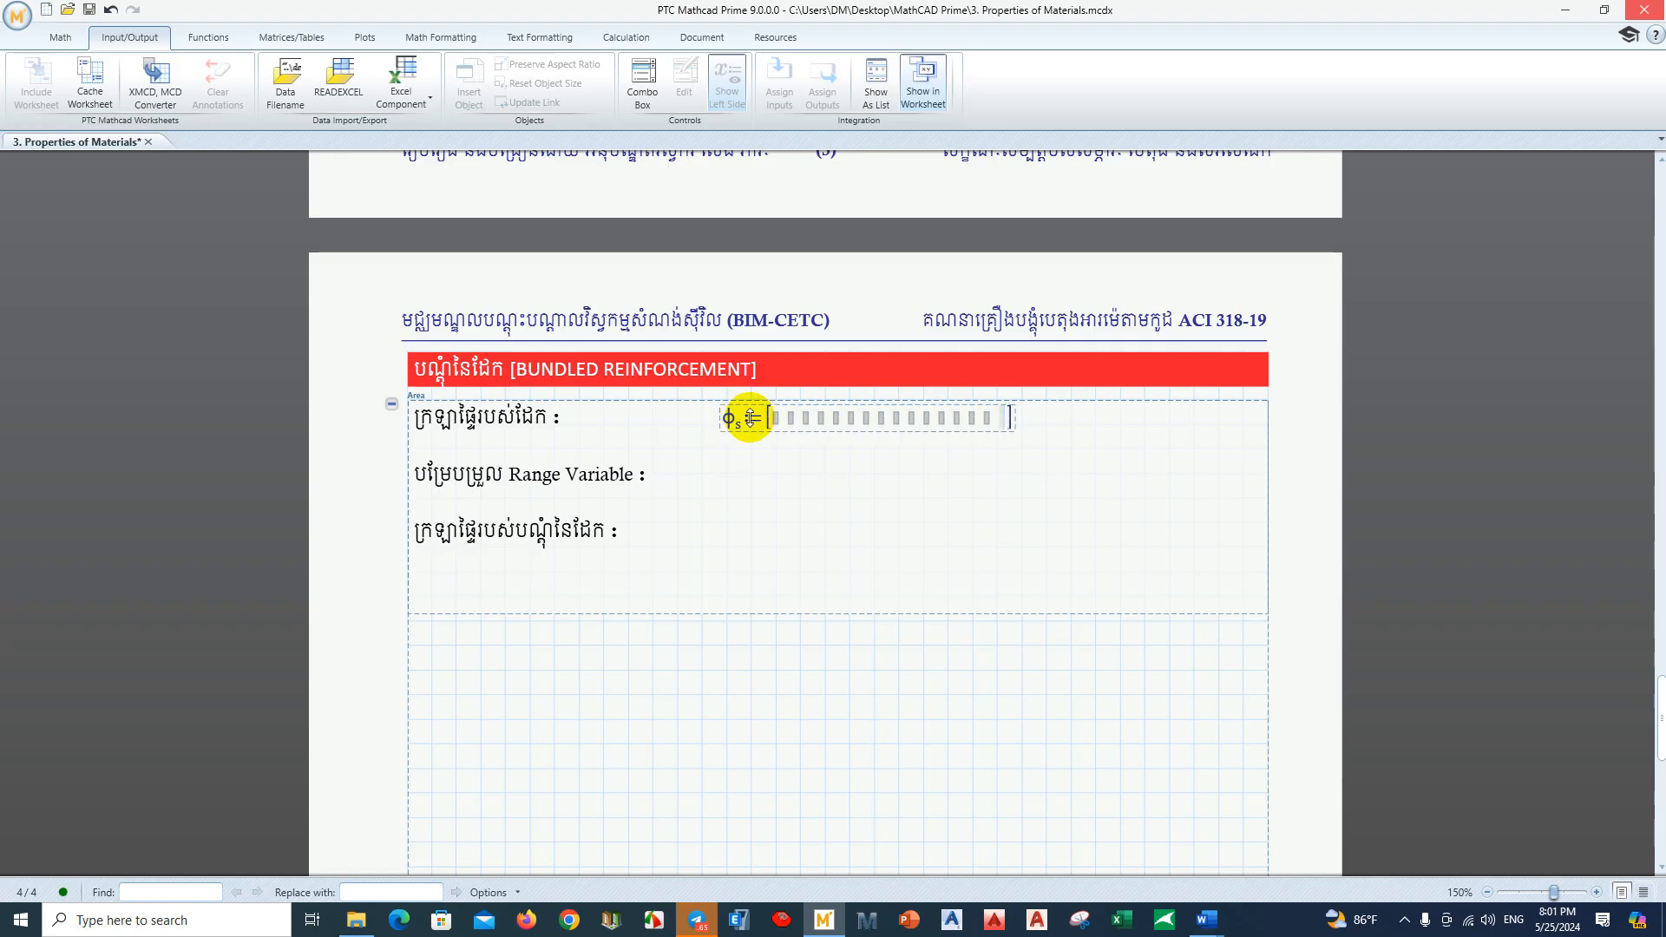
Step: Fill the first six elements of the φs matrix with 10, 12, 14, 16, 18 and 20
click(771, 425)
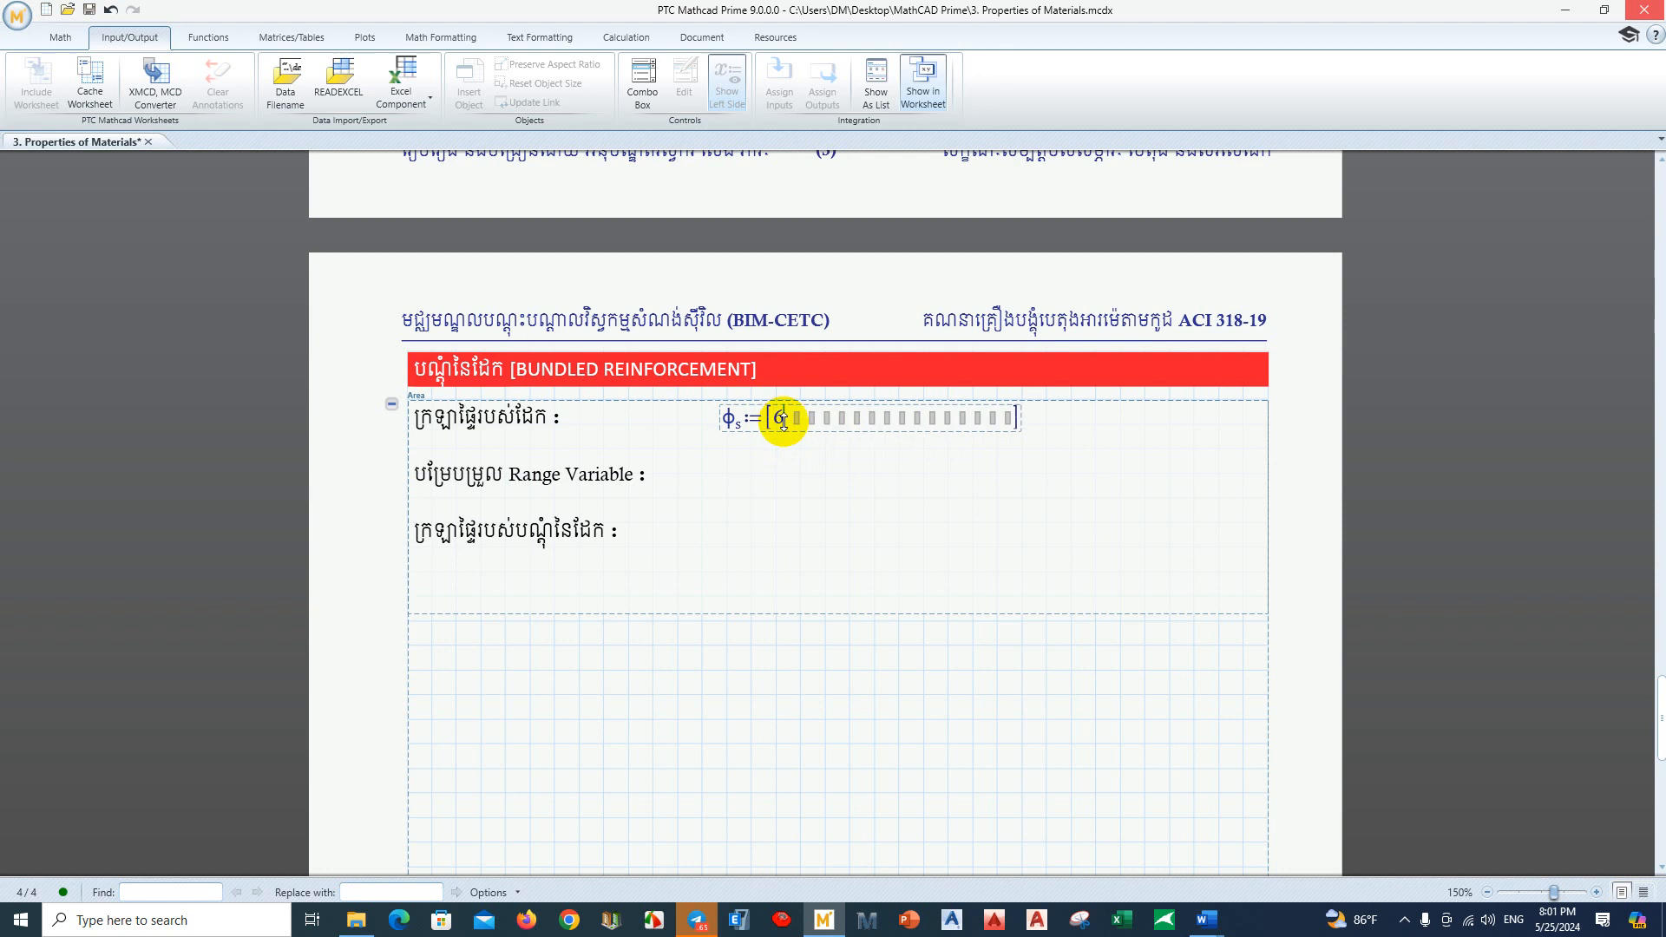
text(6)
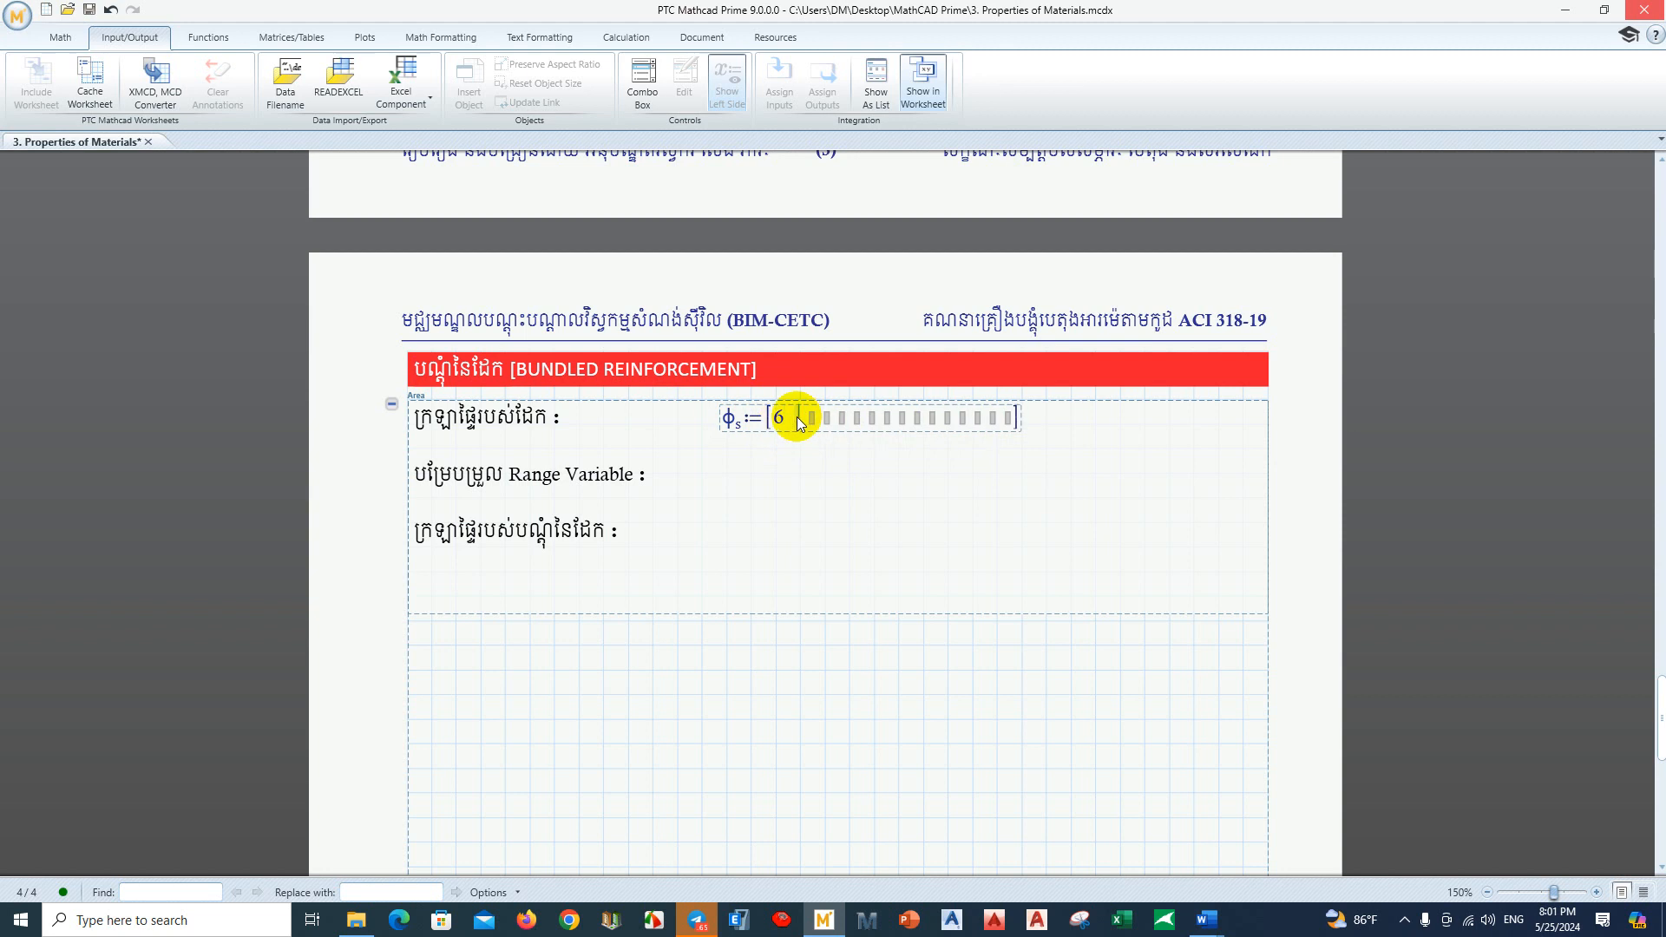
key(BackSpace)
text(1)
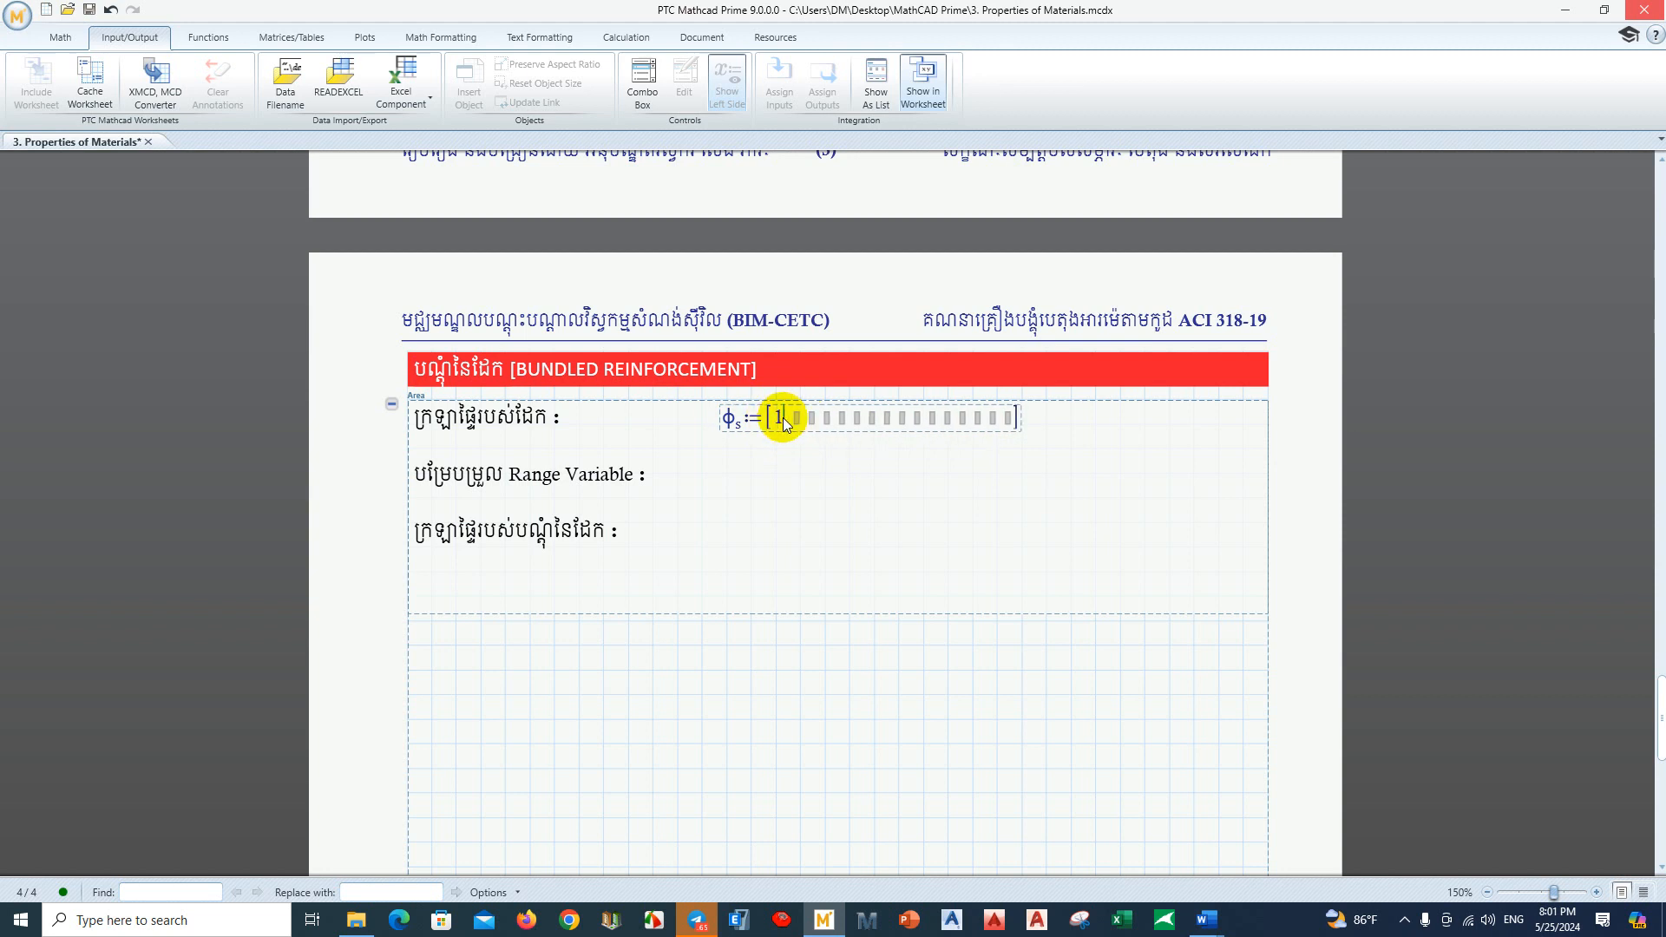
text(0)
key(Tab)
text(12)
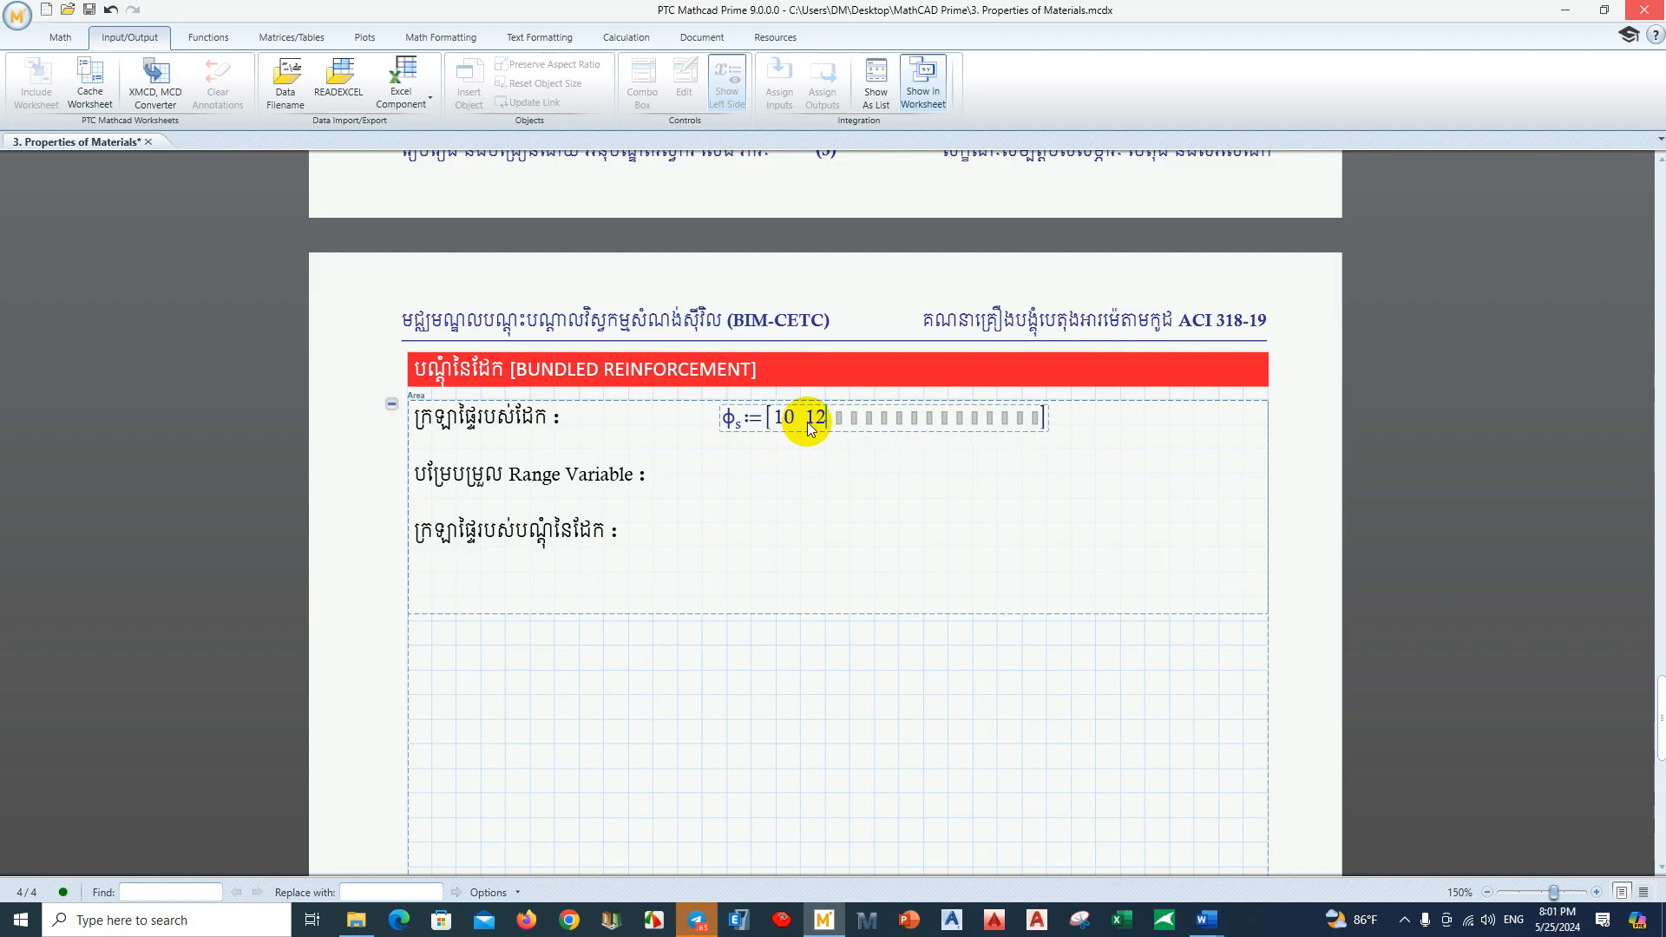
key(Tab)
text(1)
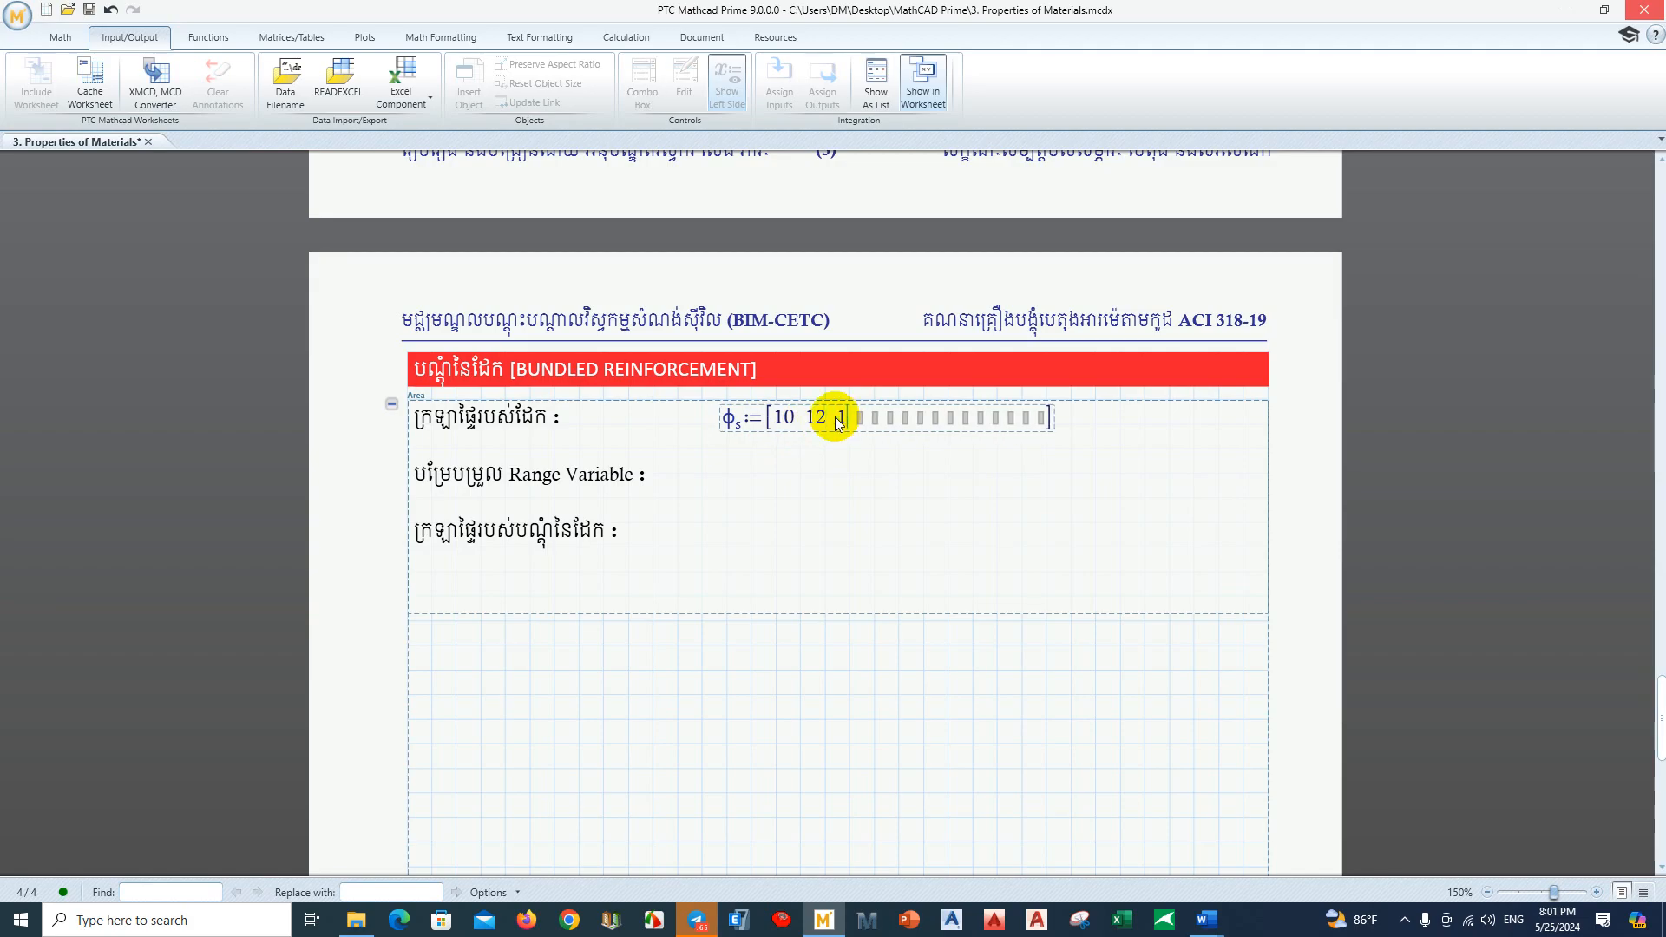
text(4)
key(Tab)
text(1)
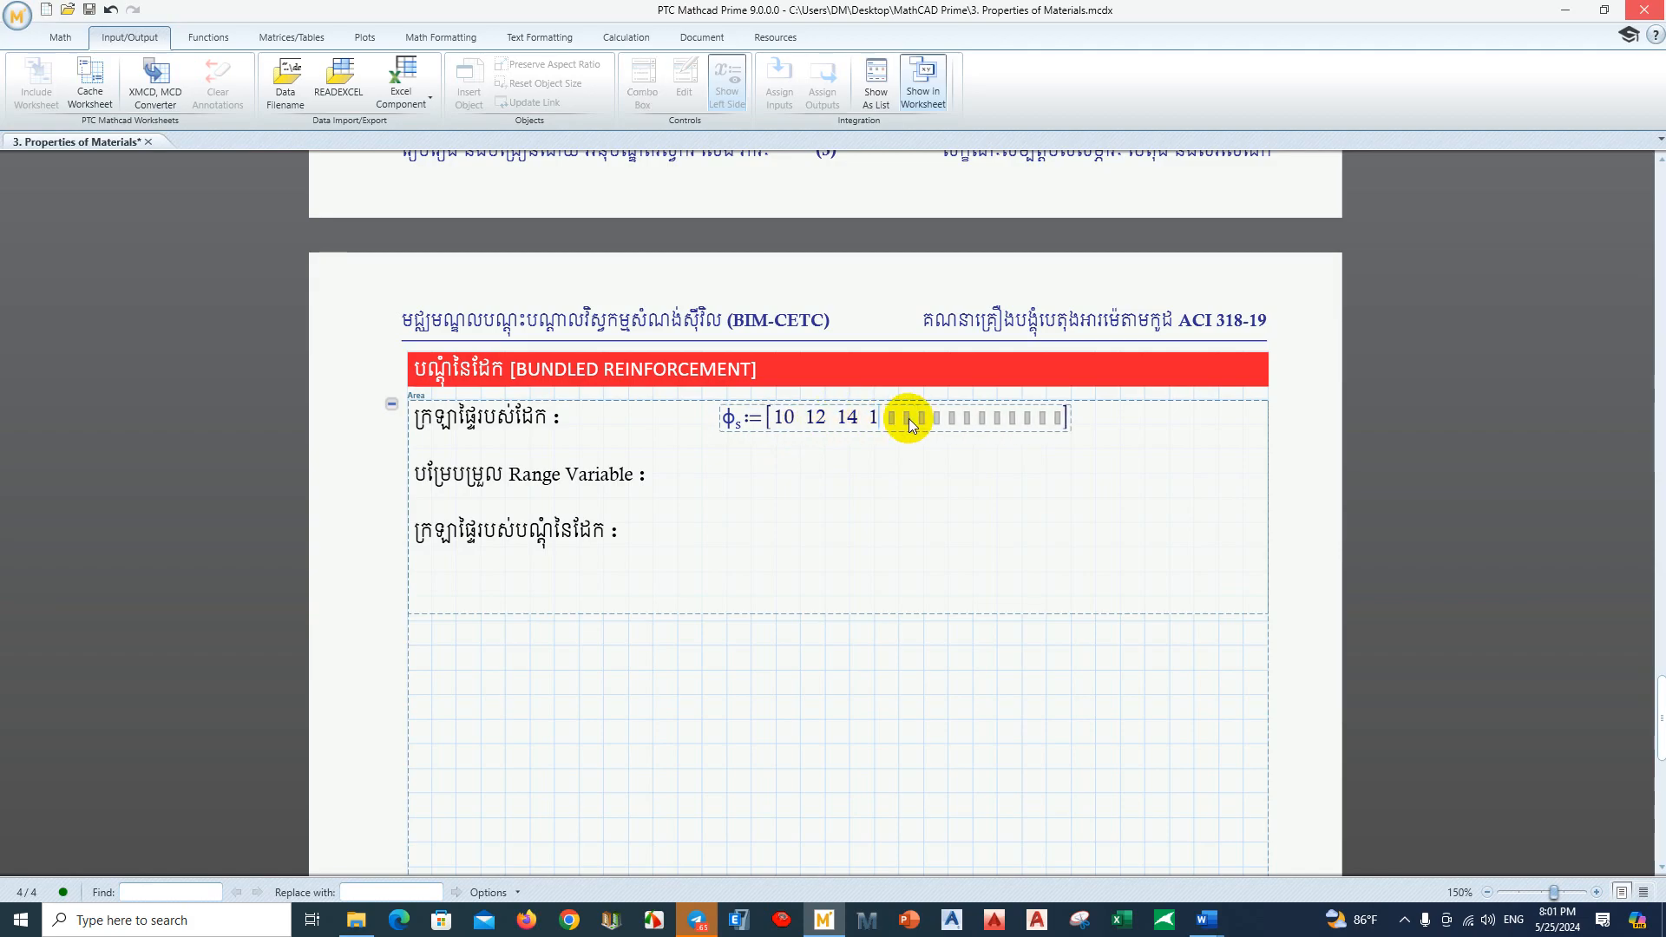
text(6)
key(Tab)
text(18)
key(Tab)
text(20)
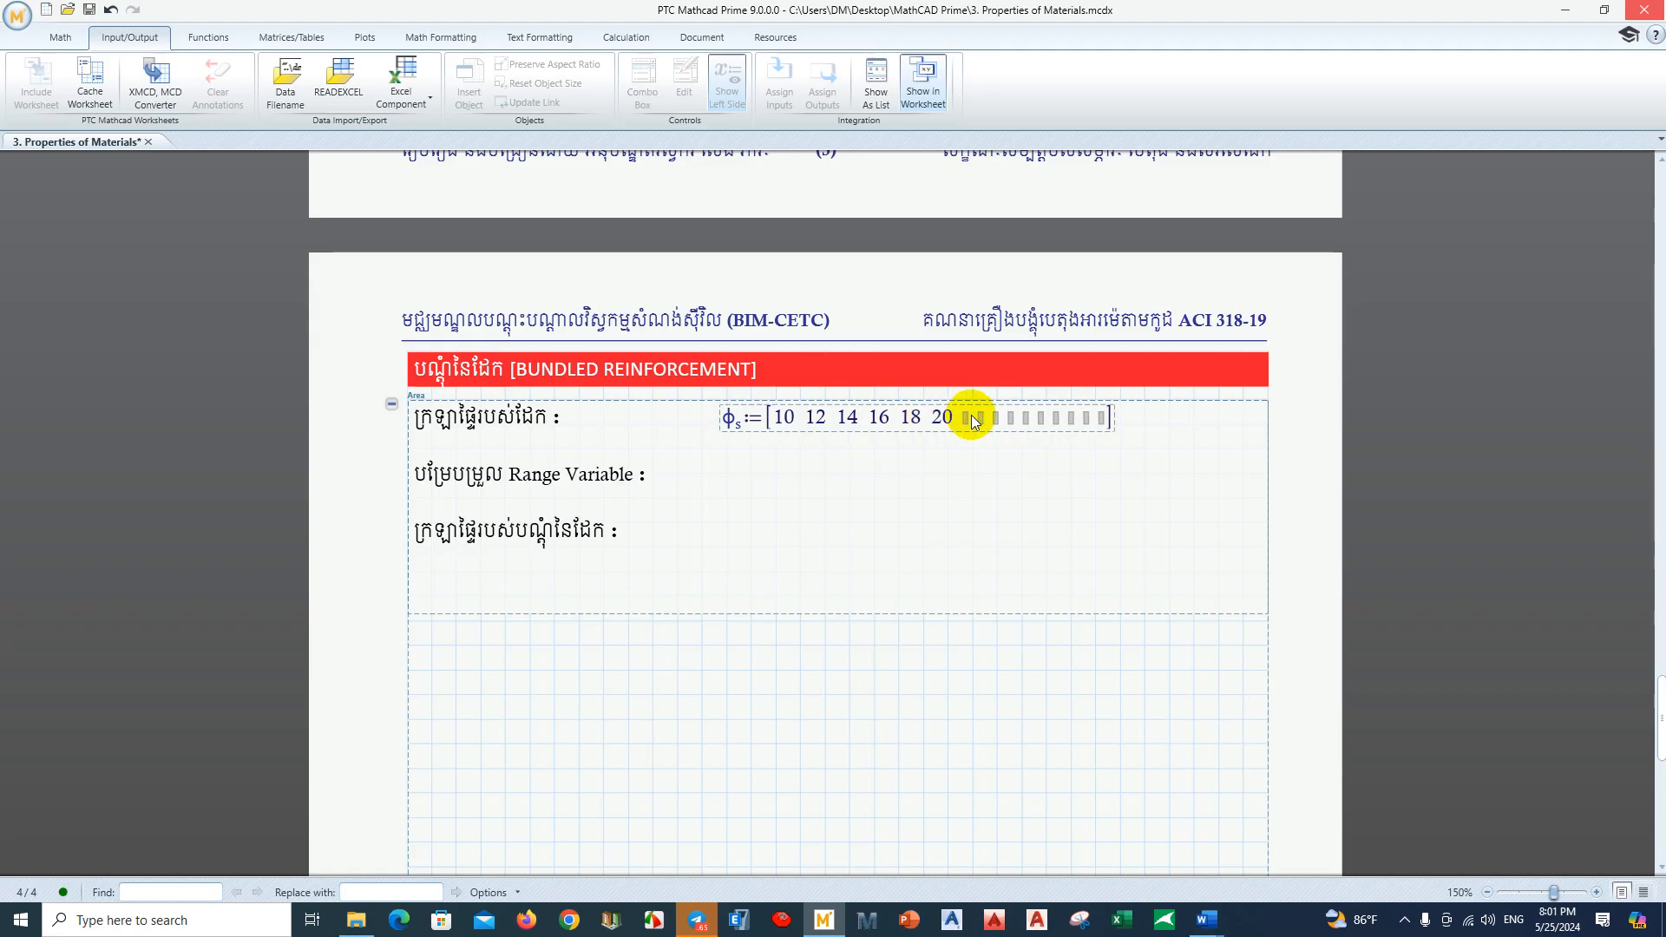
Step: Continue the φs matrix with the elements 22, 25, 28, 32, 36, 43 and 57
key(Tab)
text(22)
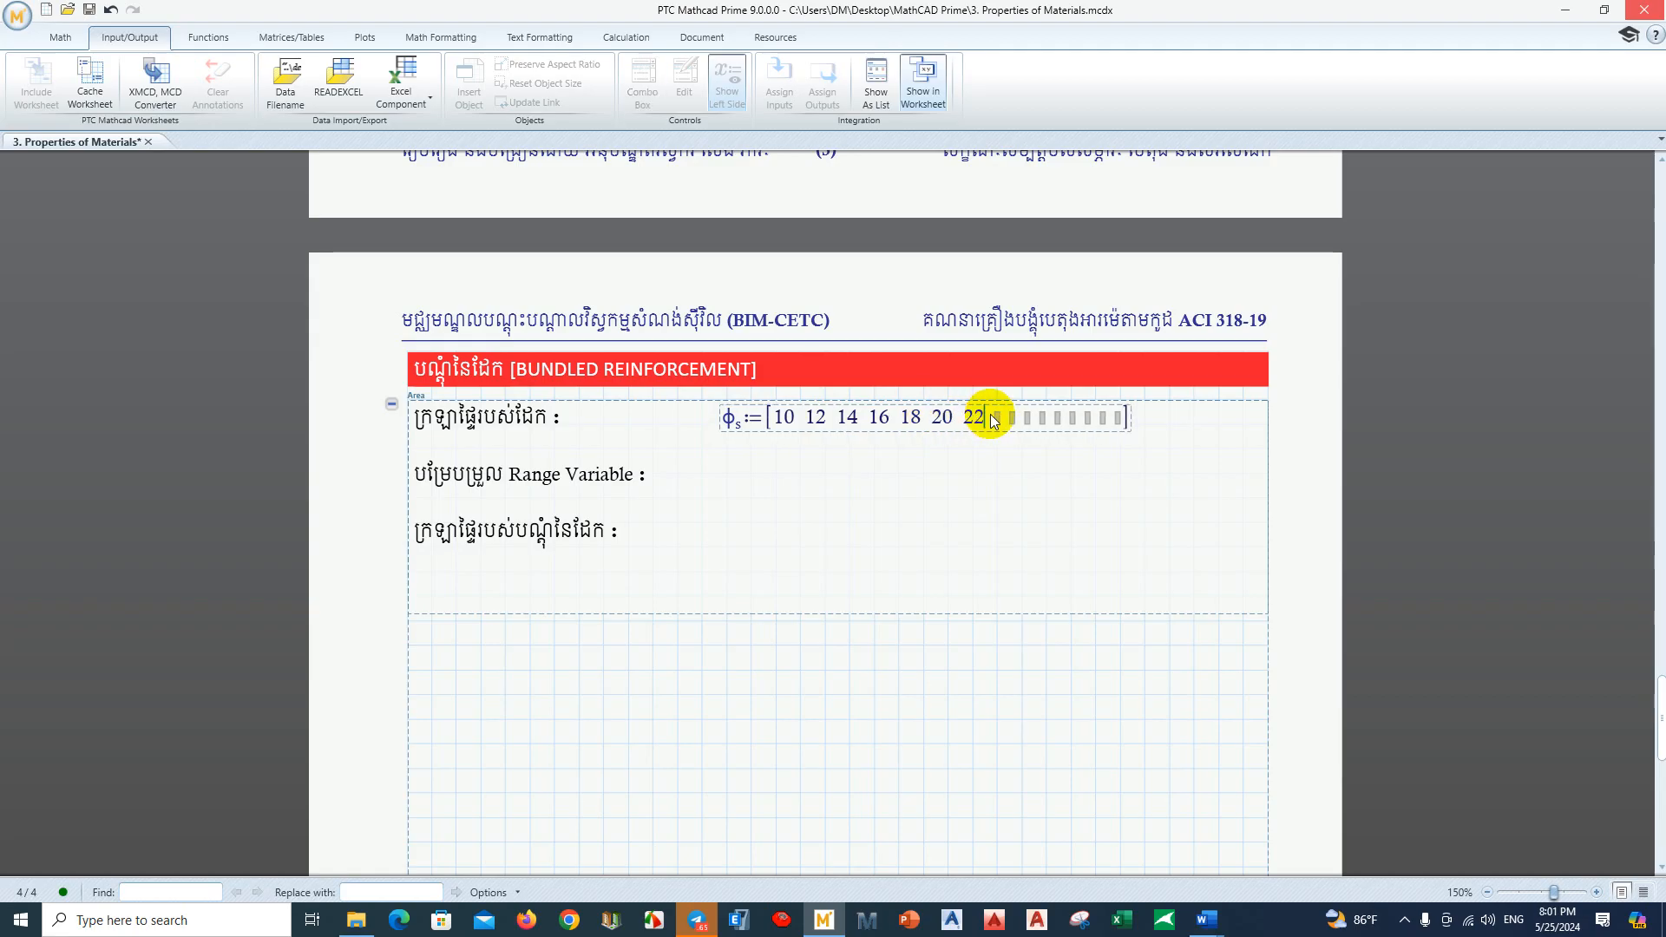
key(Tab)
text(25 )
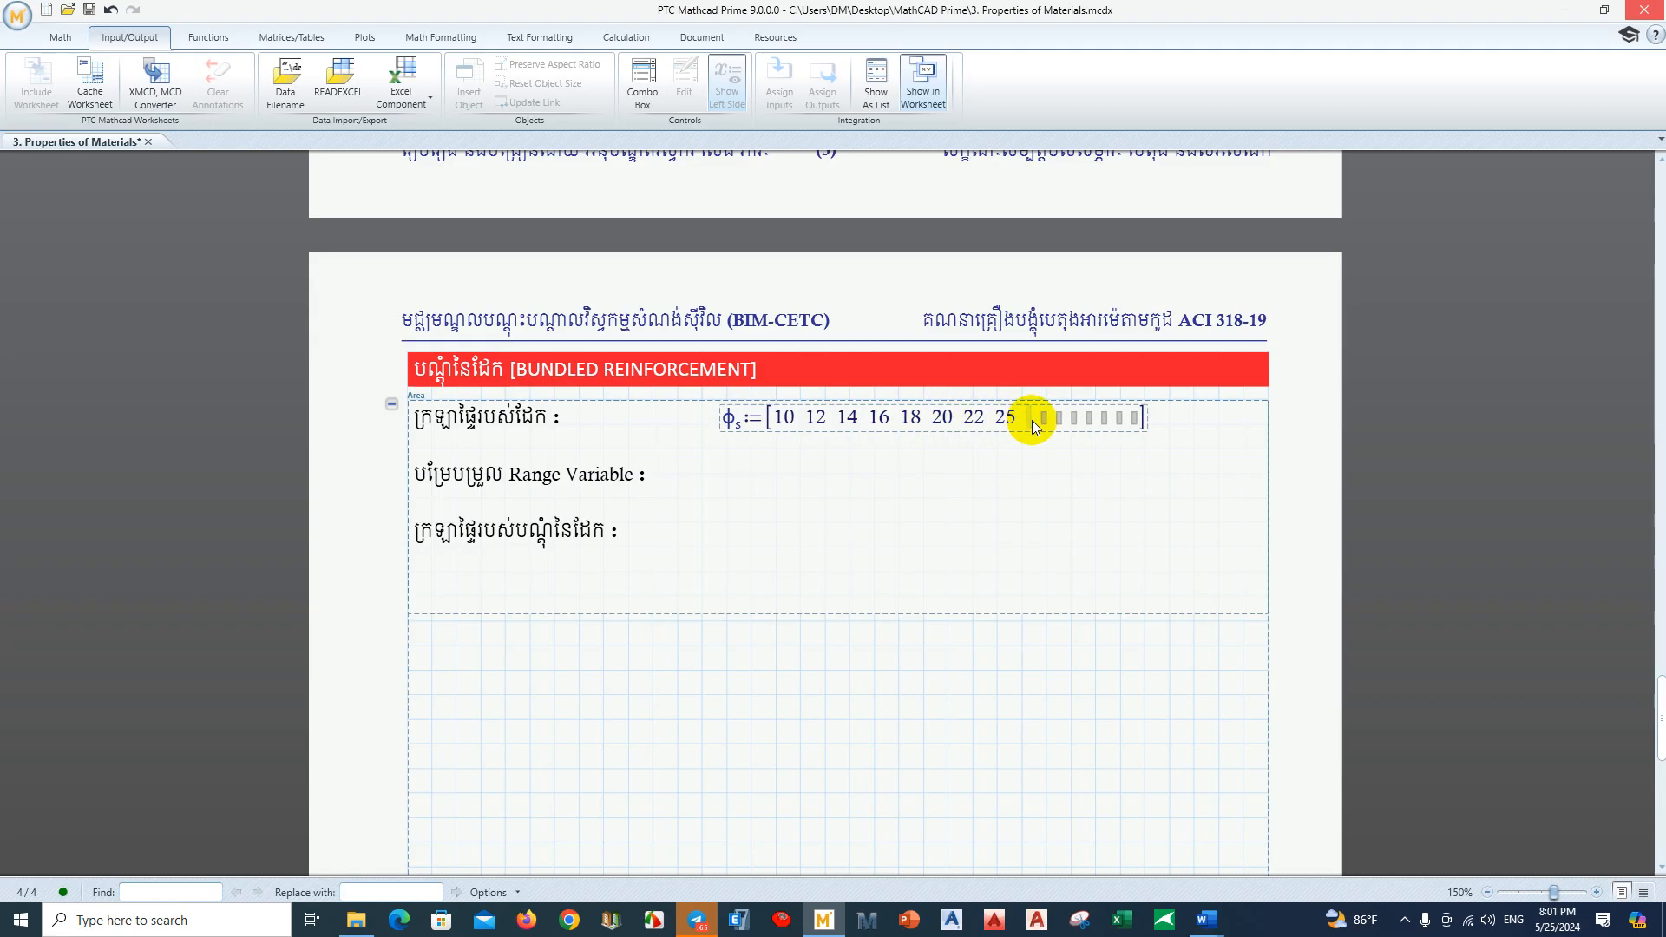
text(28)
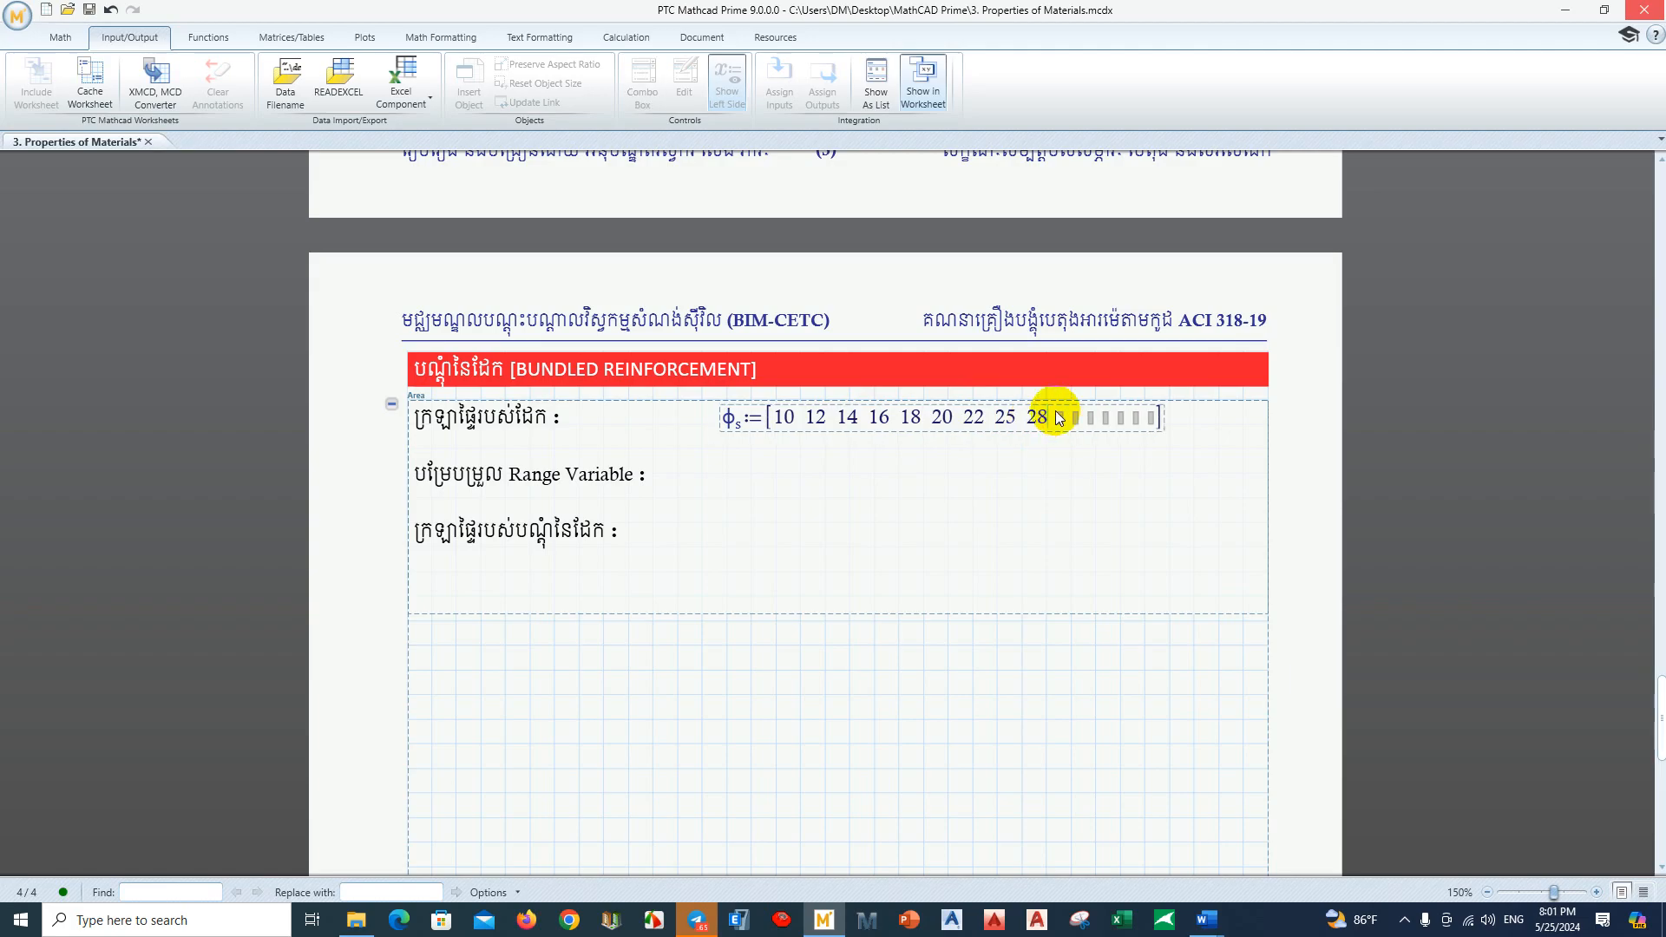
key(Tab)
text(32)
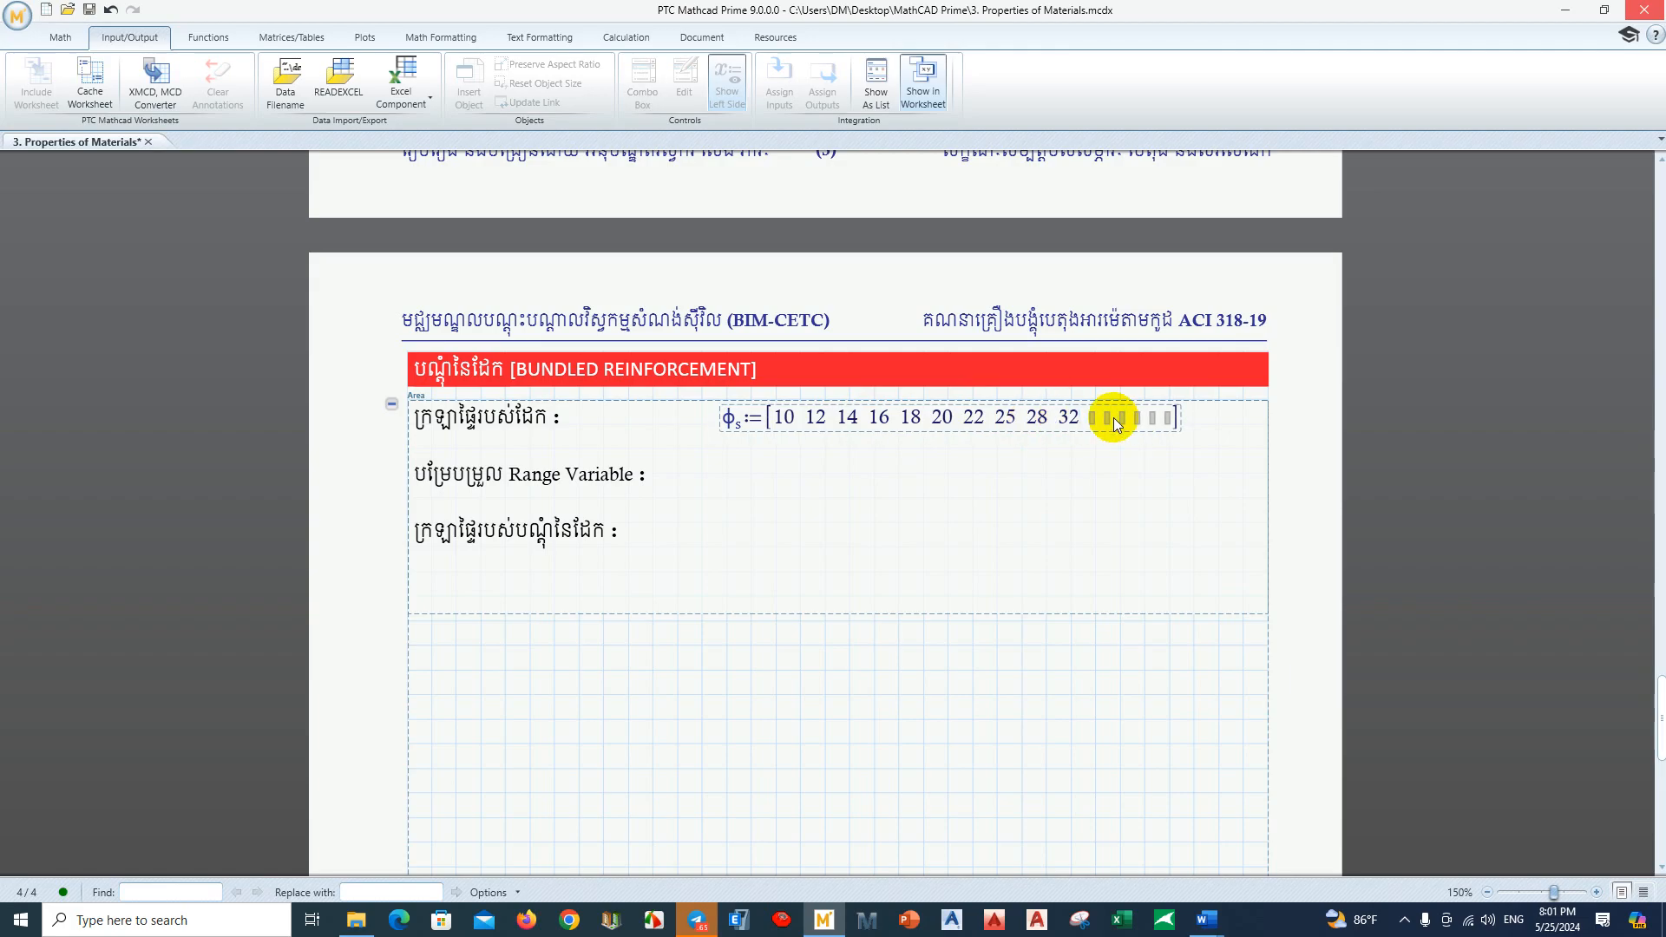
key(Tab)
text(36)
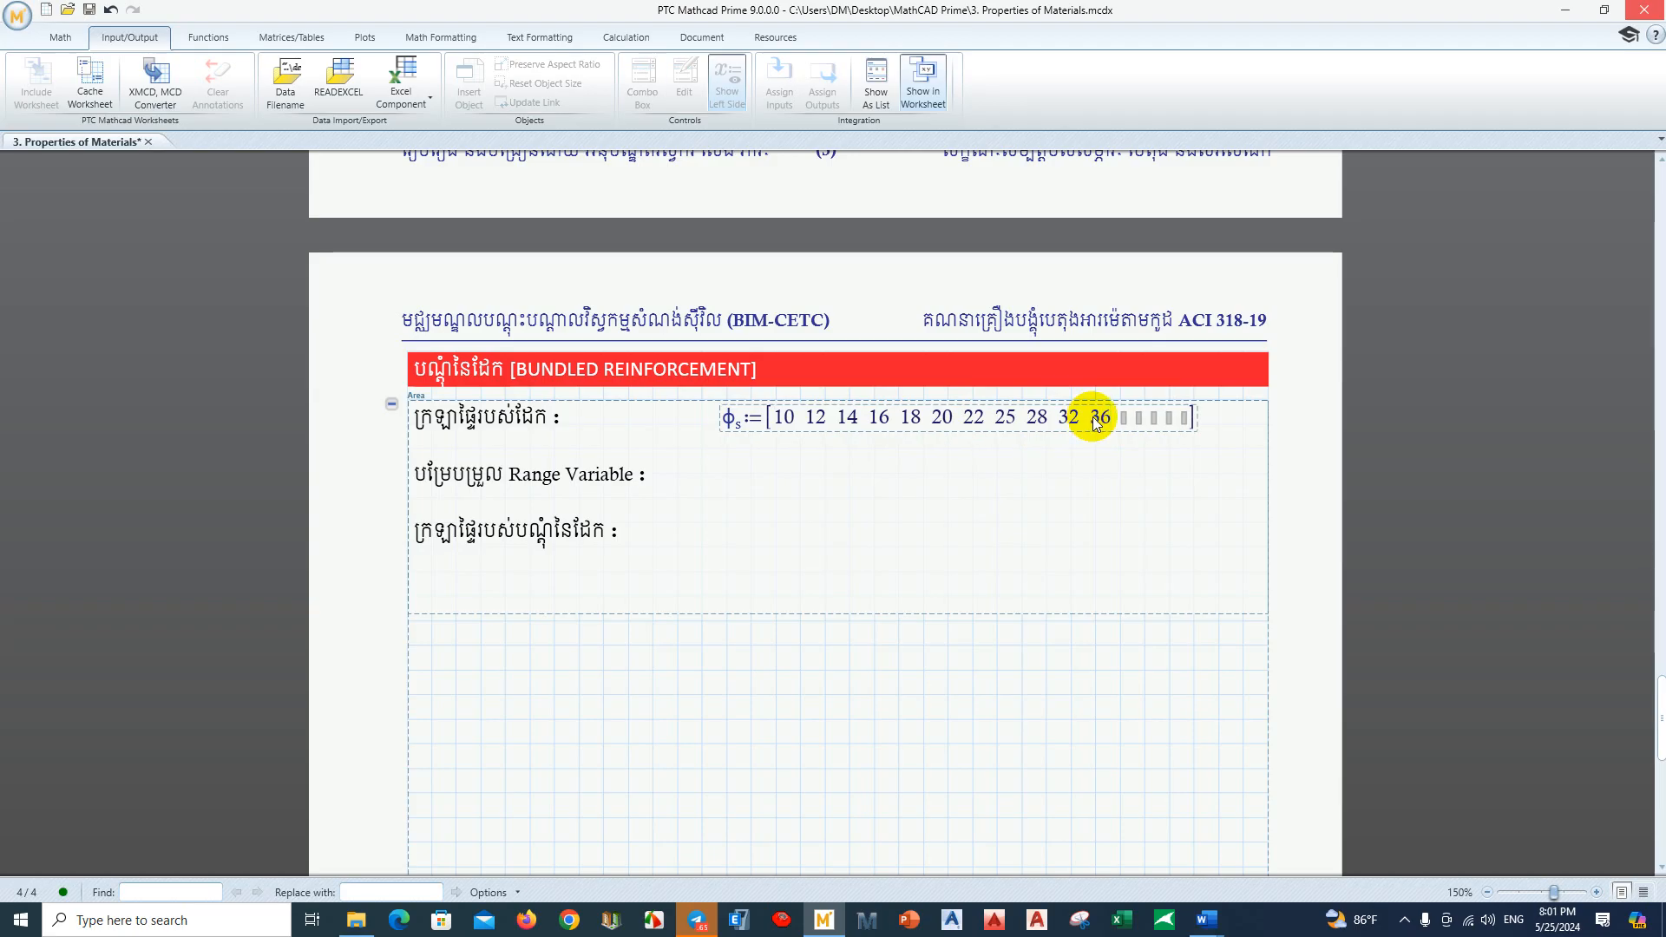
key(Tab)
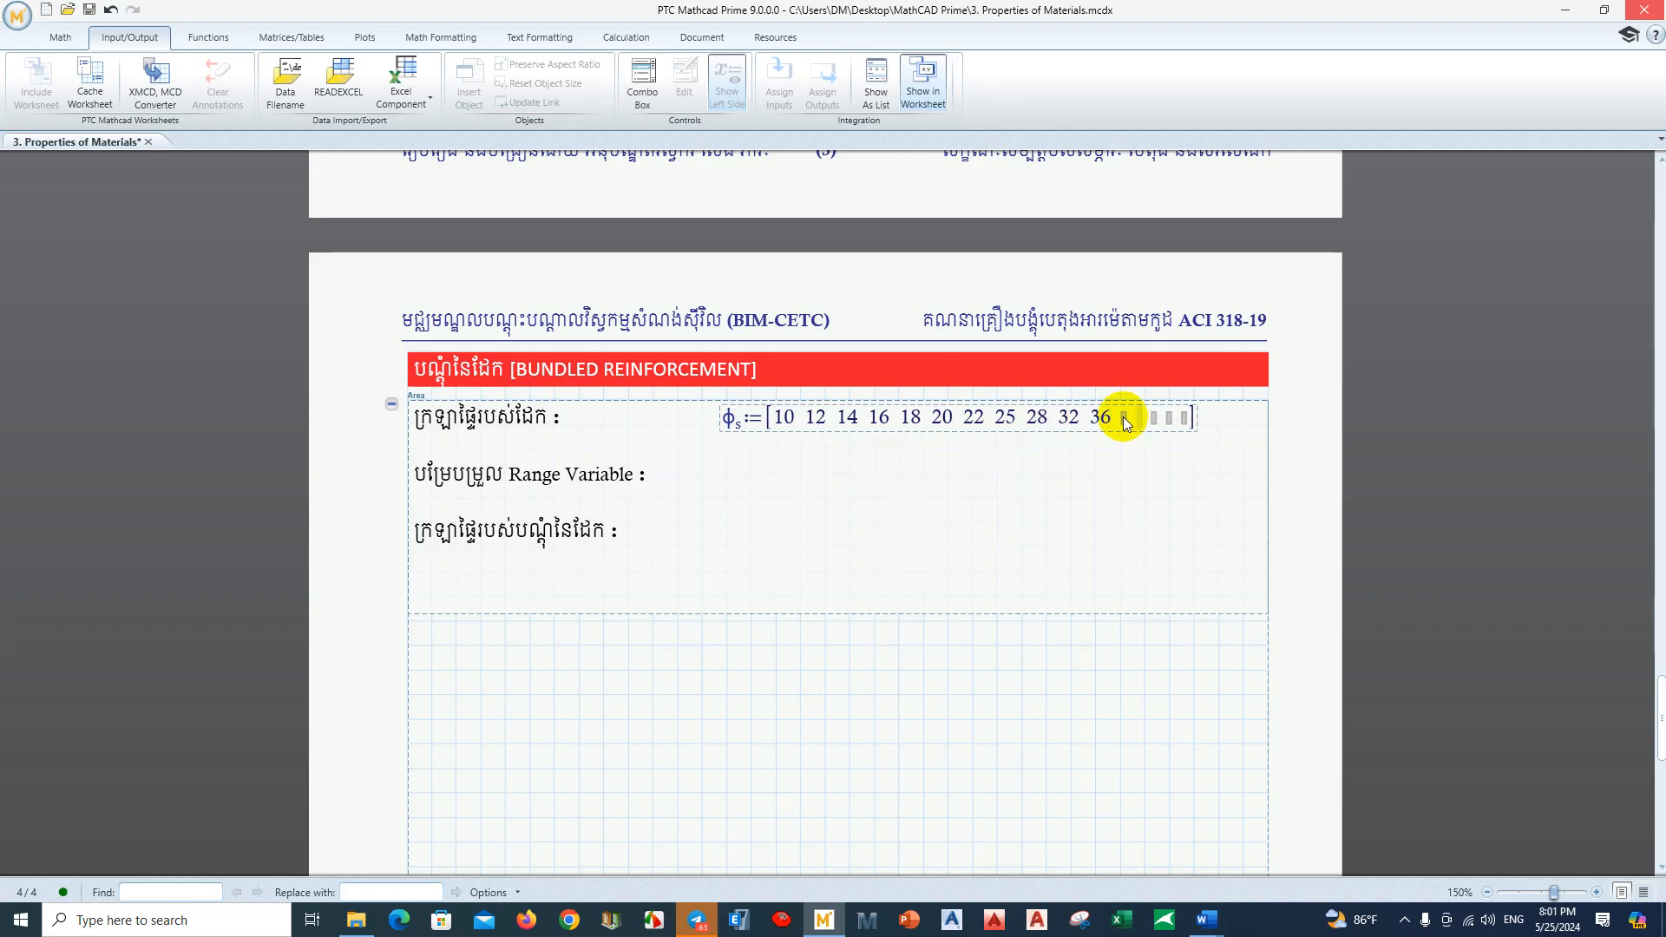
text(43)
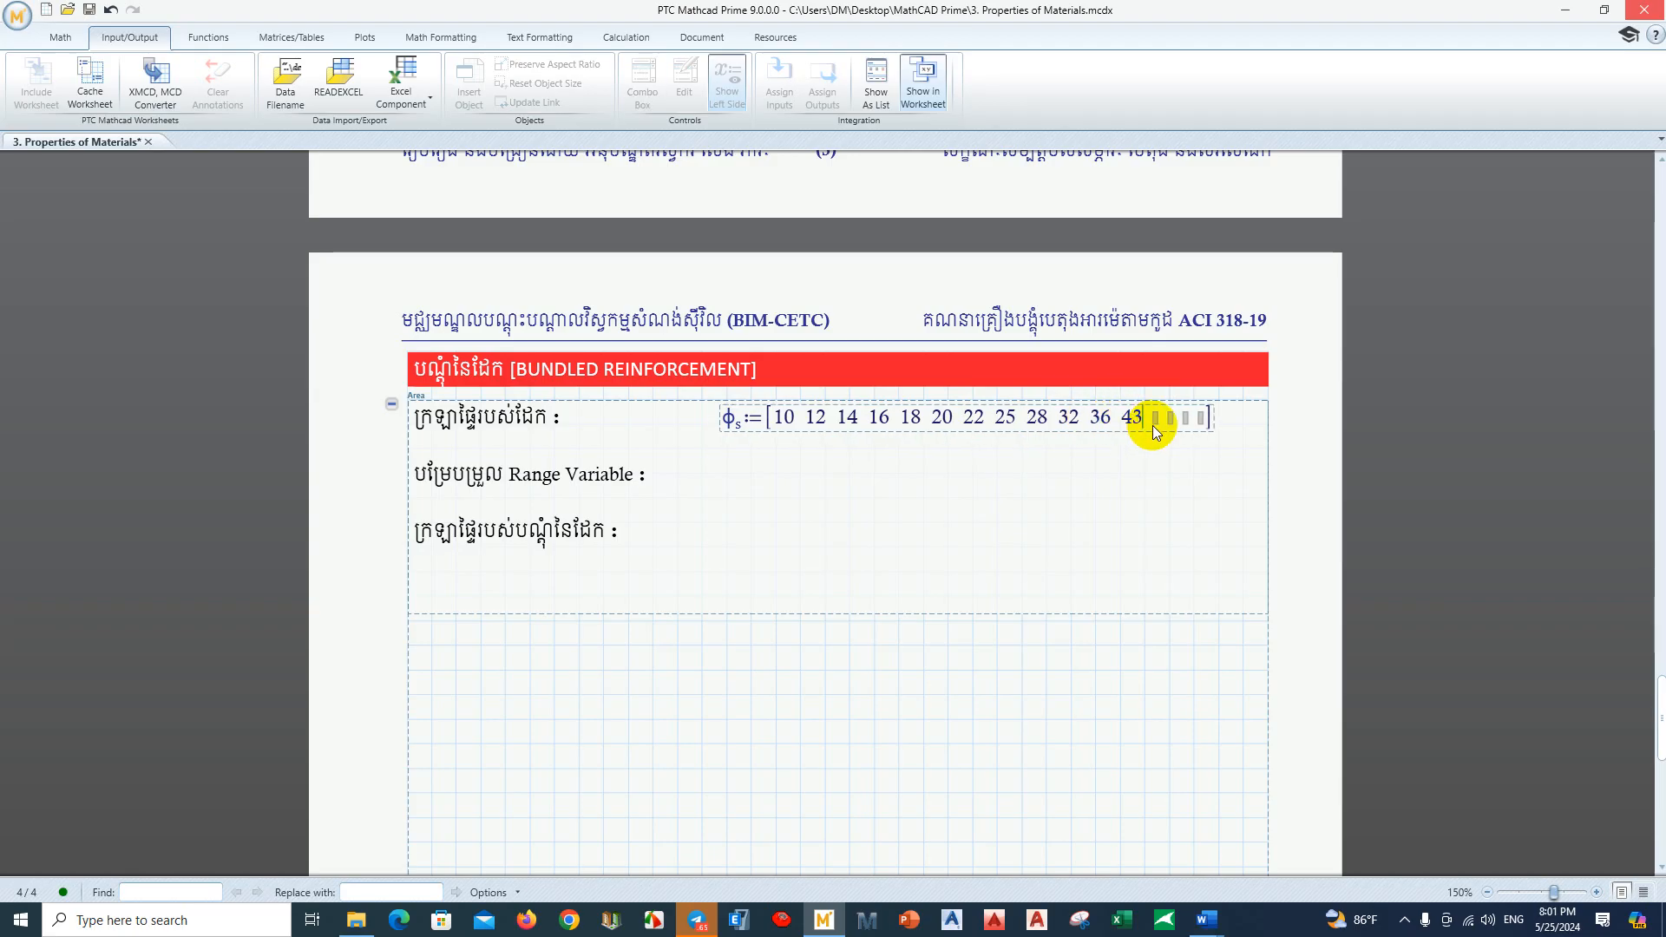
key(Tab)
text(57)
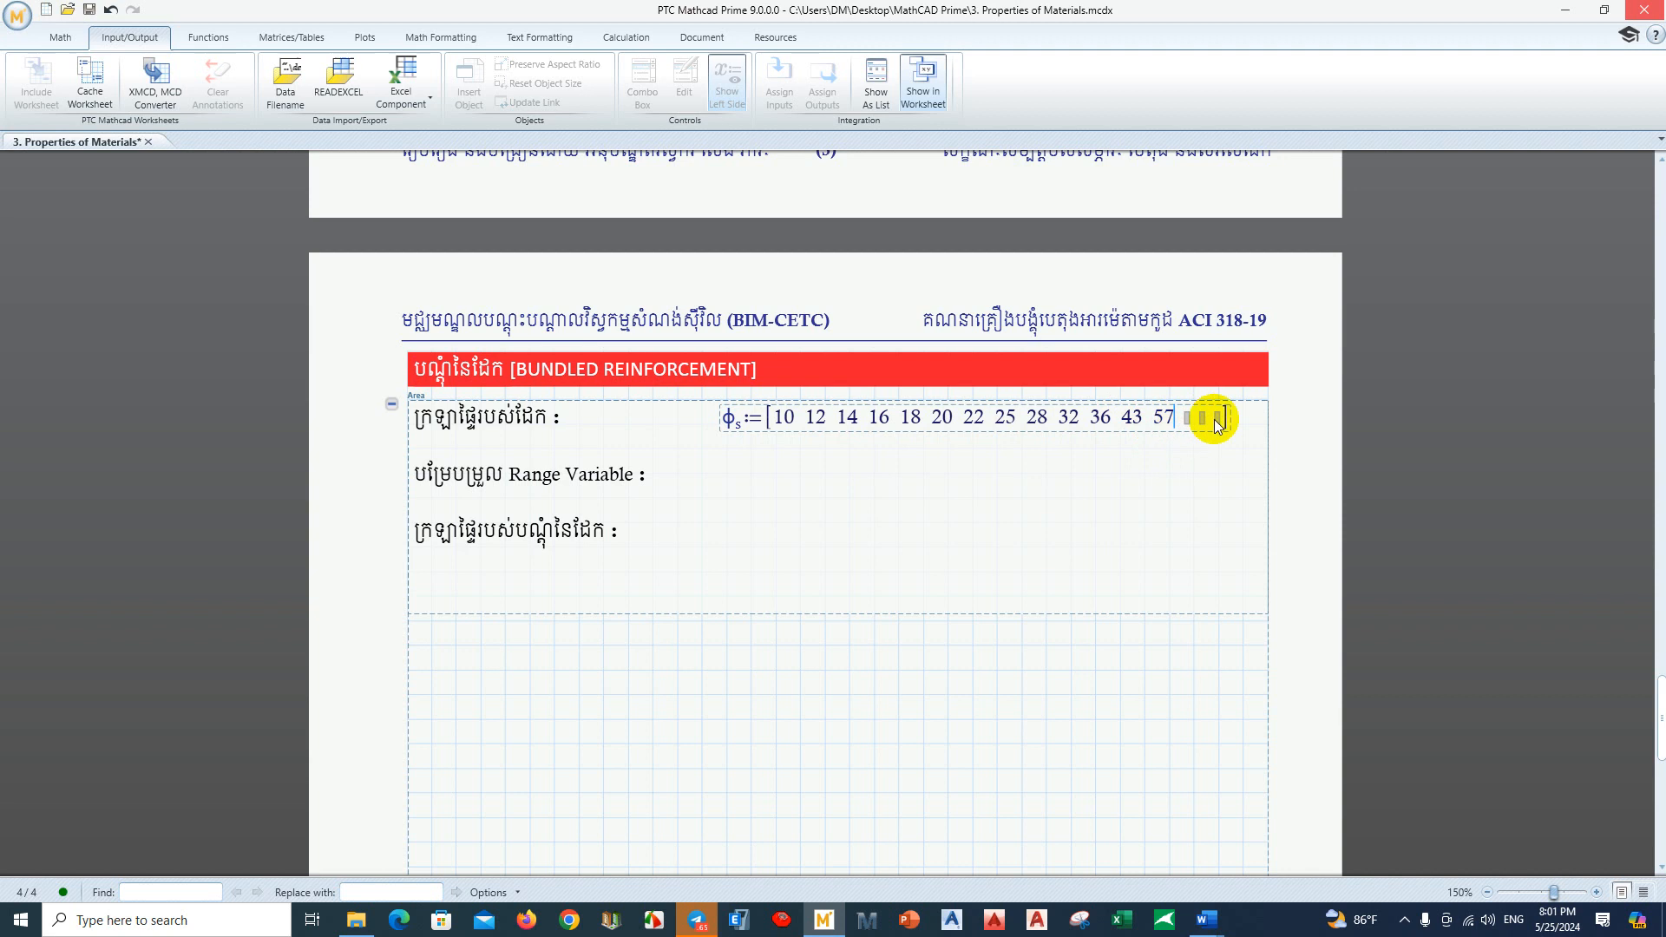
Step: Remove the unused empty columns from the φs matrix and multiply the whole matrix by mm
key(Tab)
key(BackSpace)
key(space)
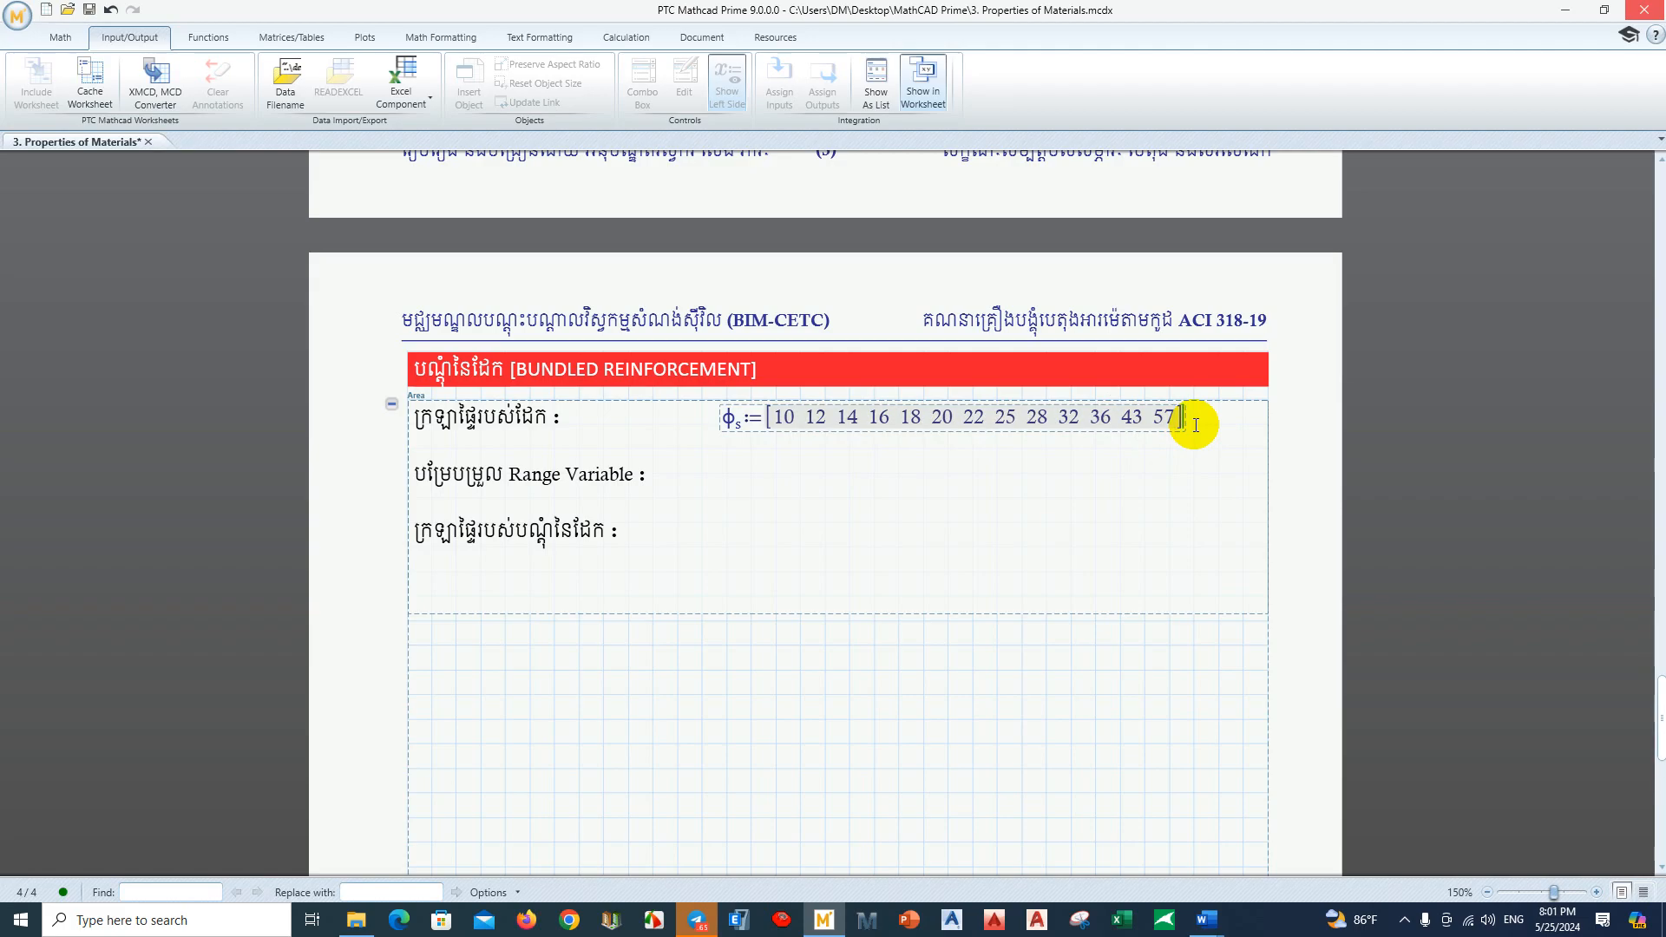
text(*)
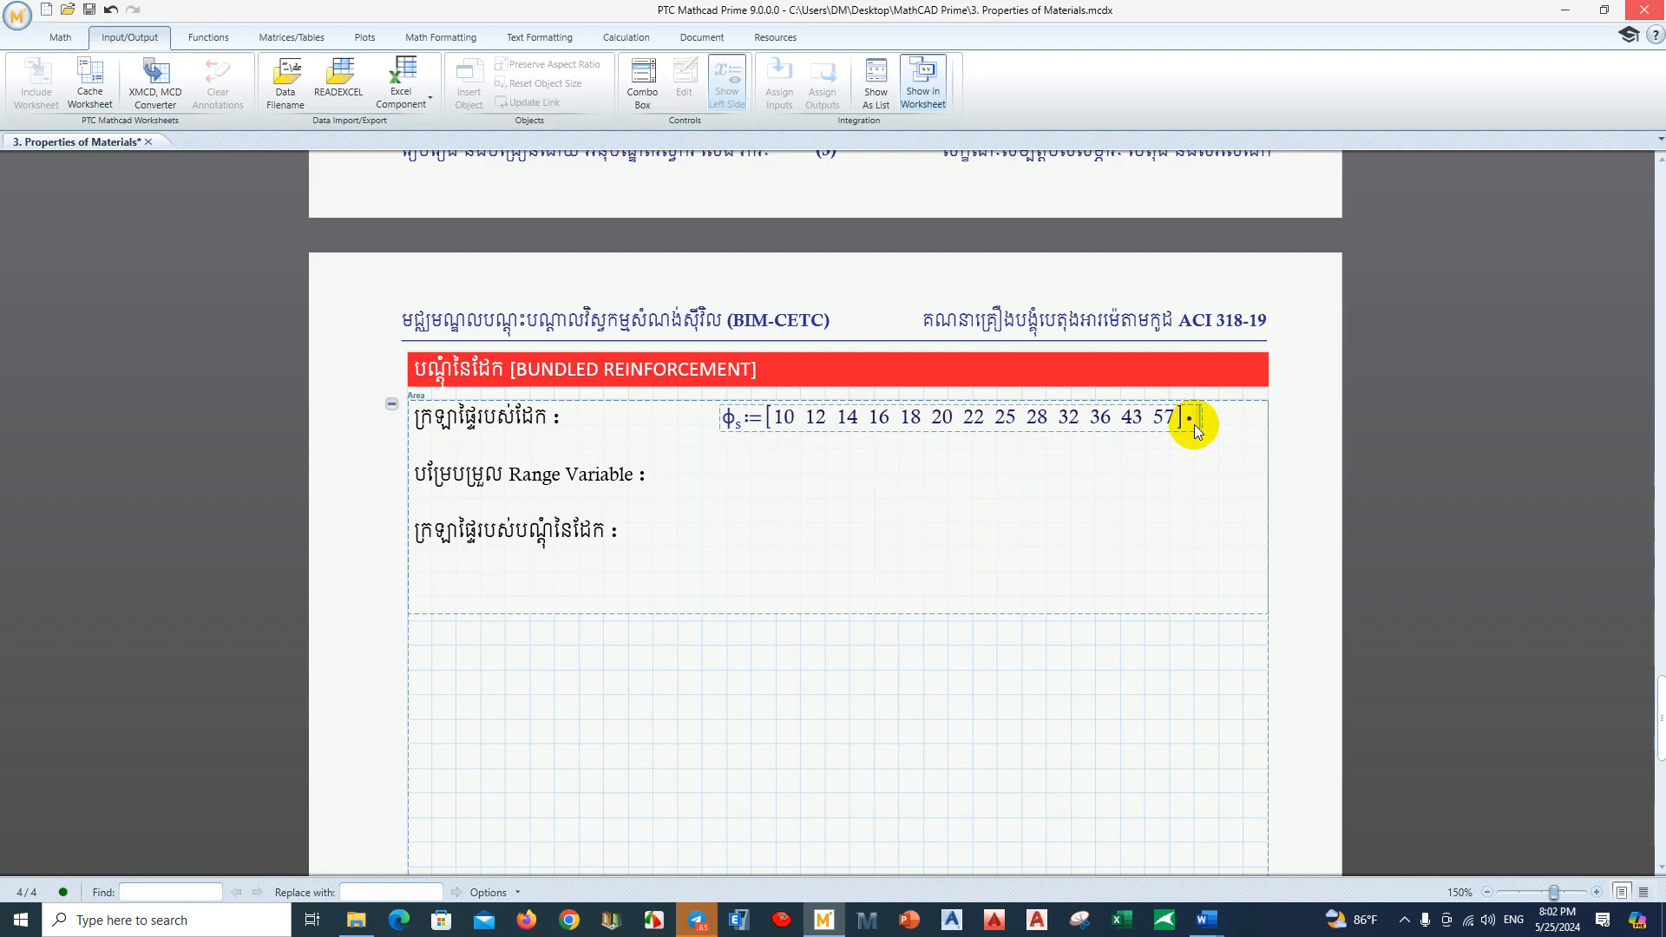
text(mm)
key(space)
key(space)
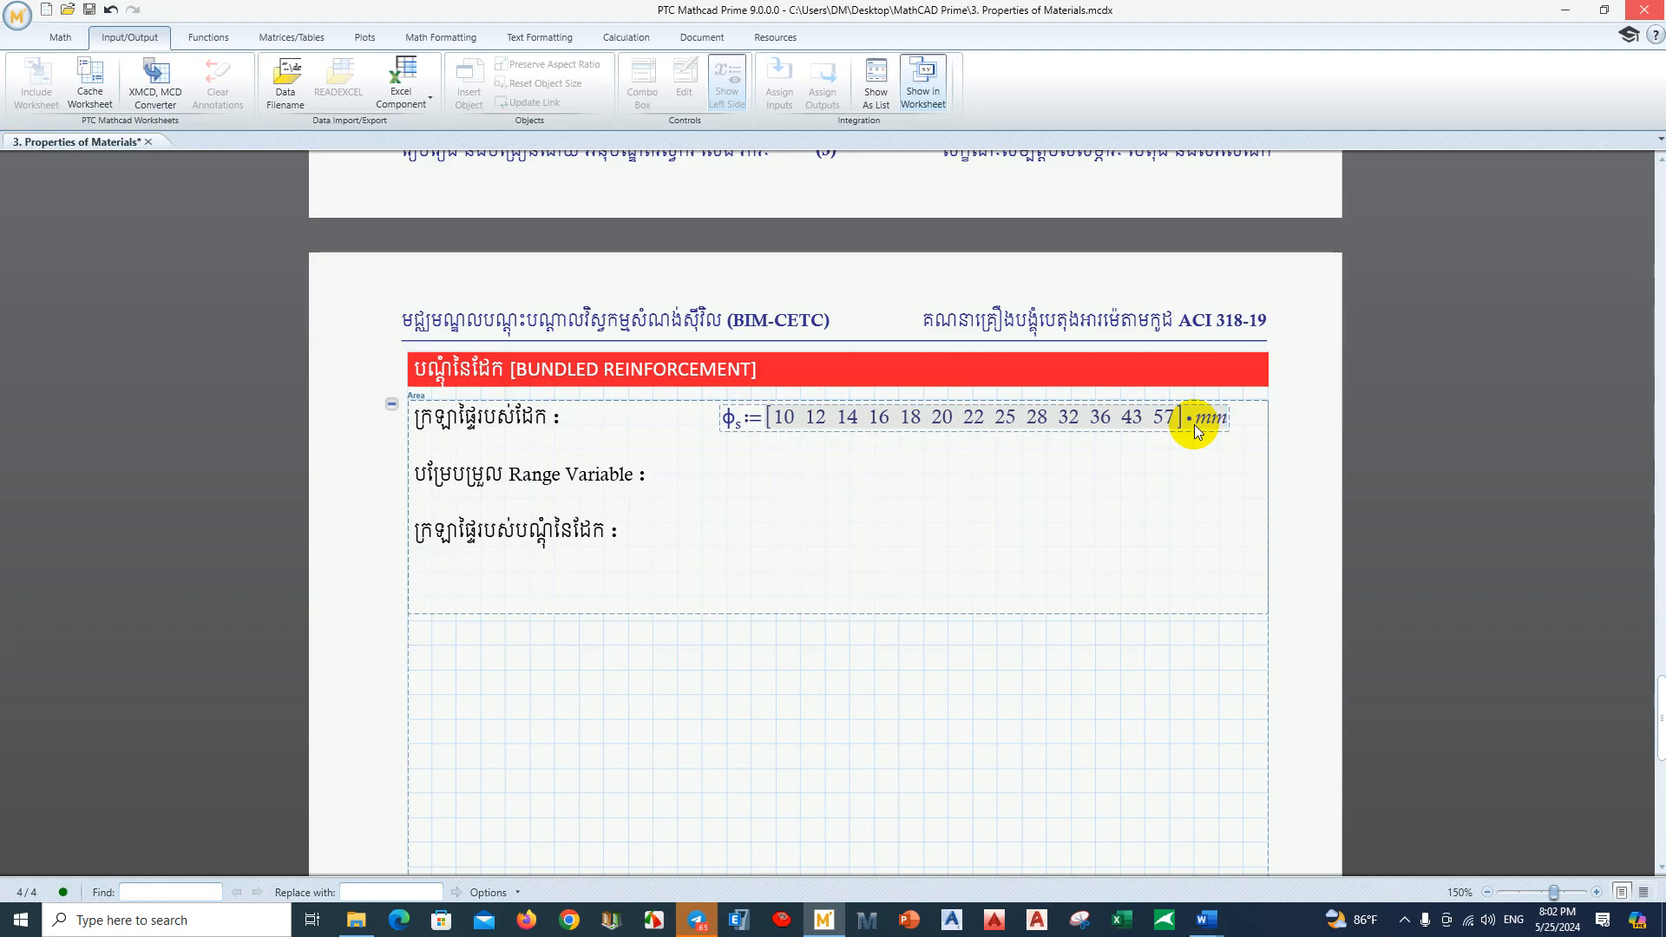
Step: Transpose the φs matrix together with its mm unit and place the equation on the same line as its label
key(ctrl+shift+t)
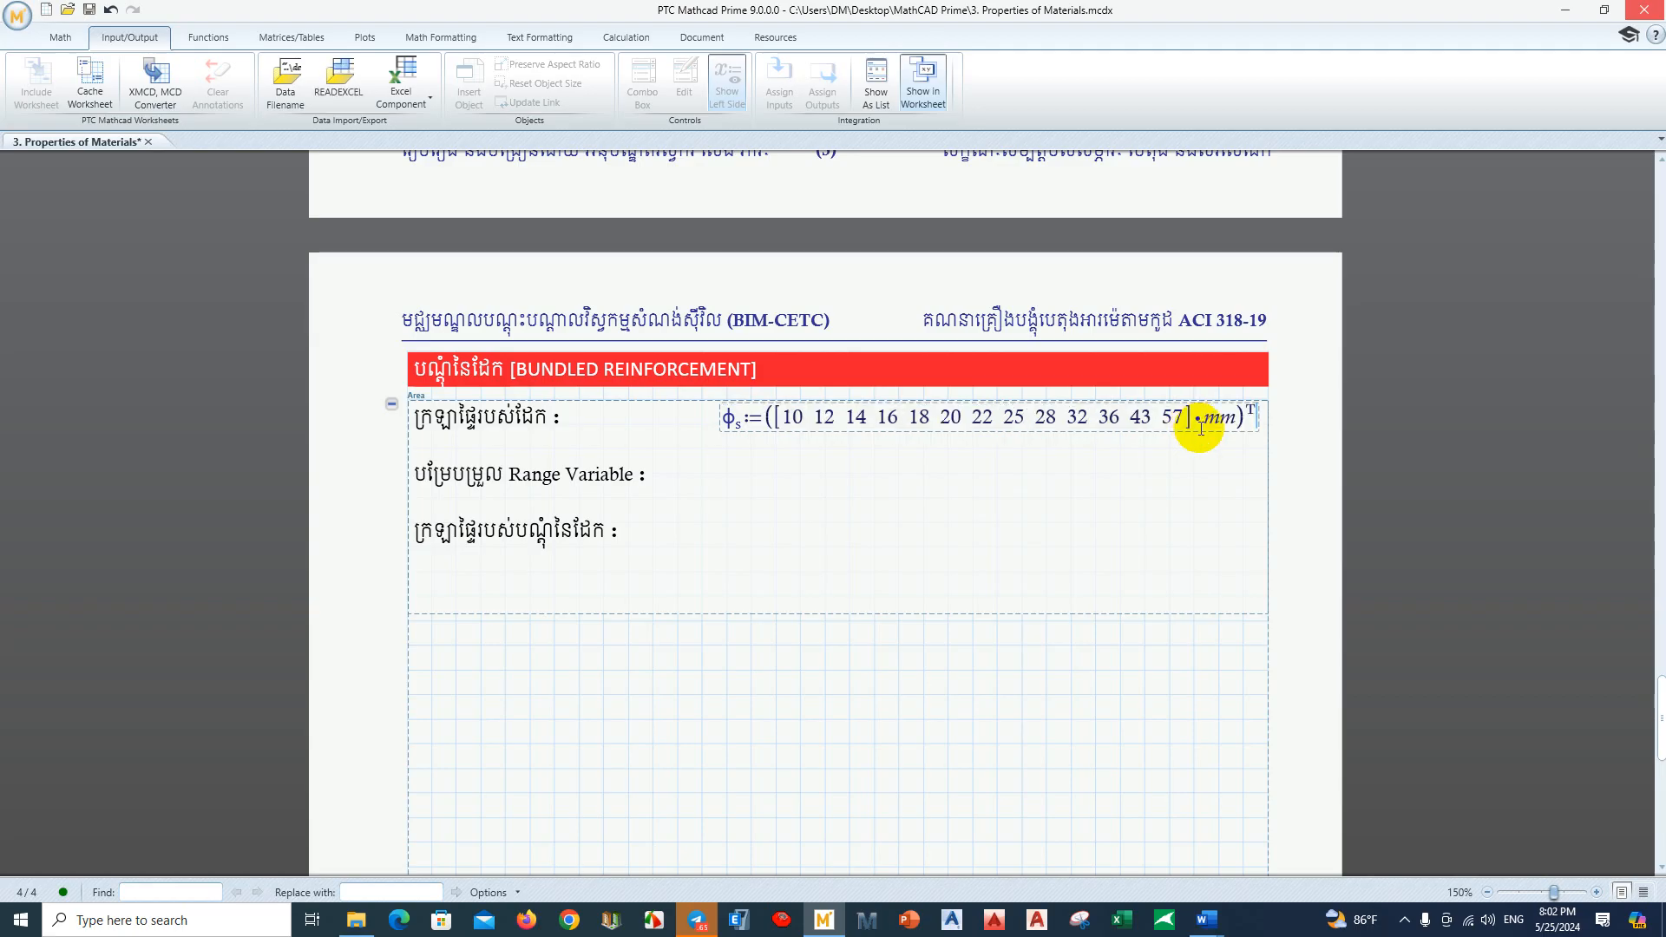
click(1146, 483)
click(490, 455)
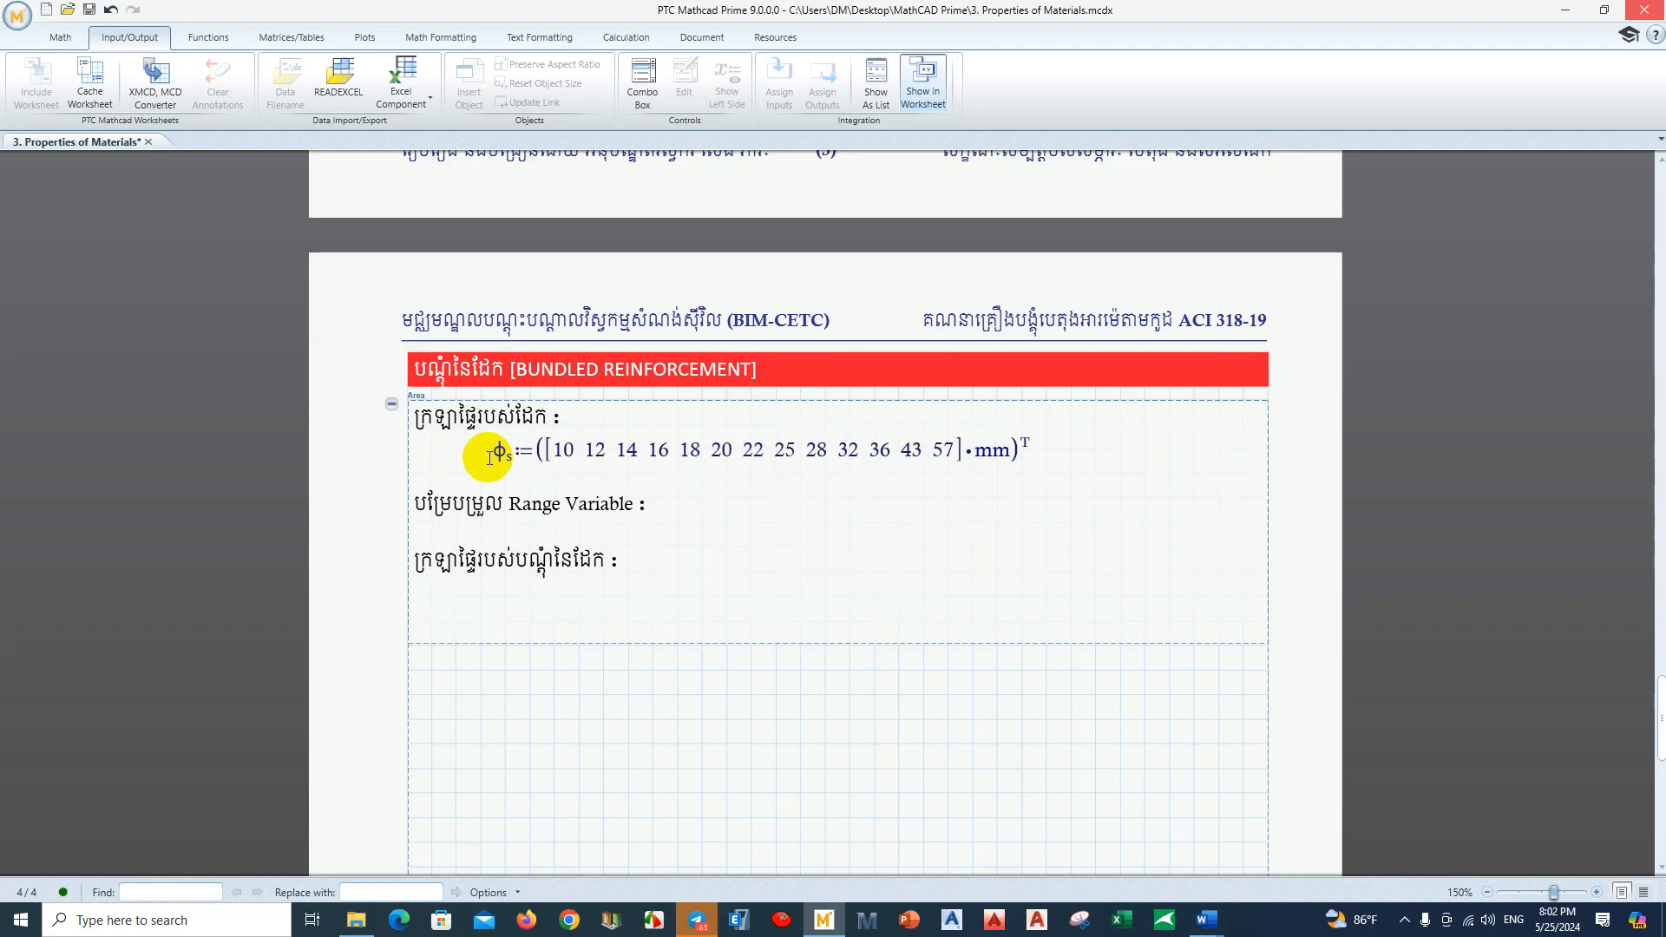
key(BackSpace)
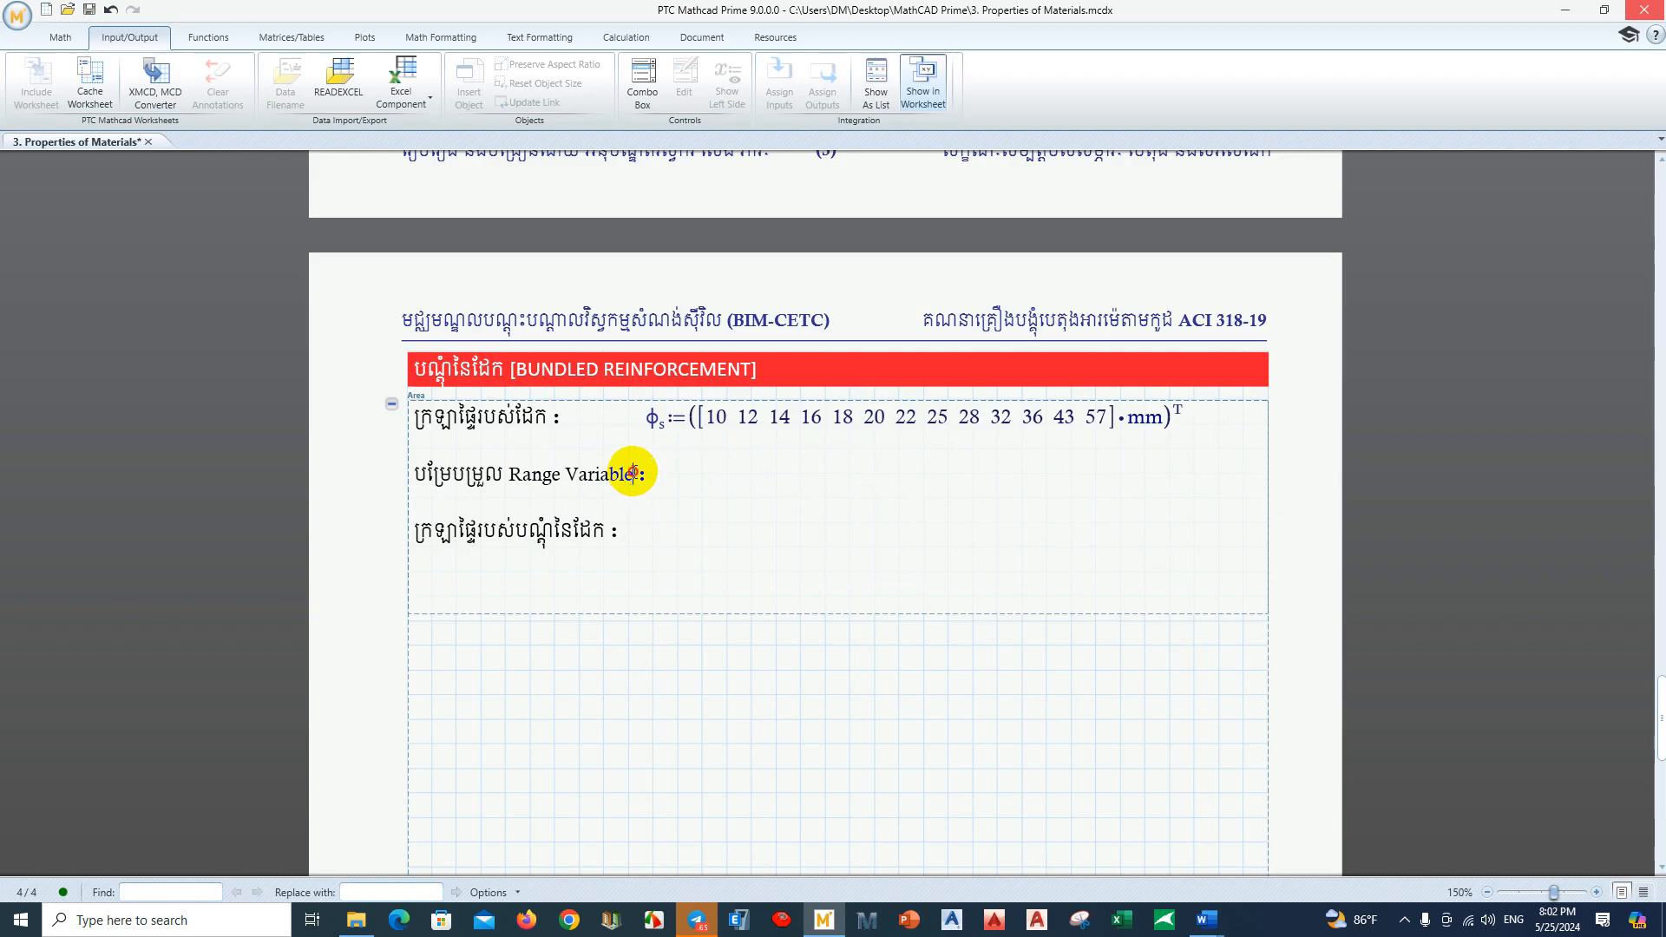
Step: Make the words "Range Variable" bold and remove the space before the colon in that label
drag(634, 471, 510, 475)
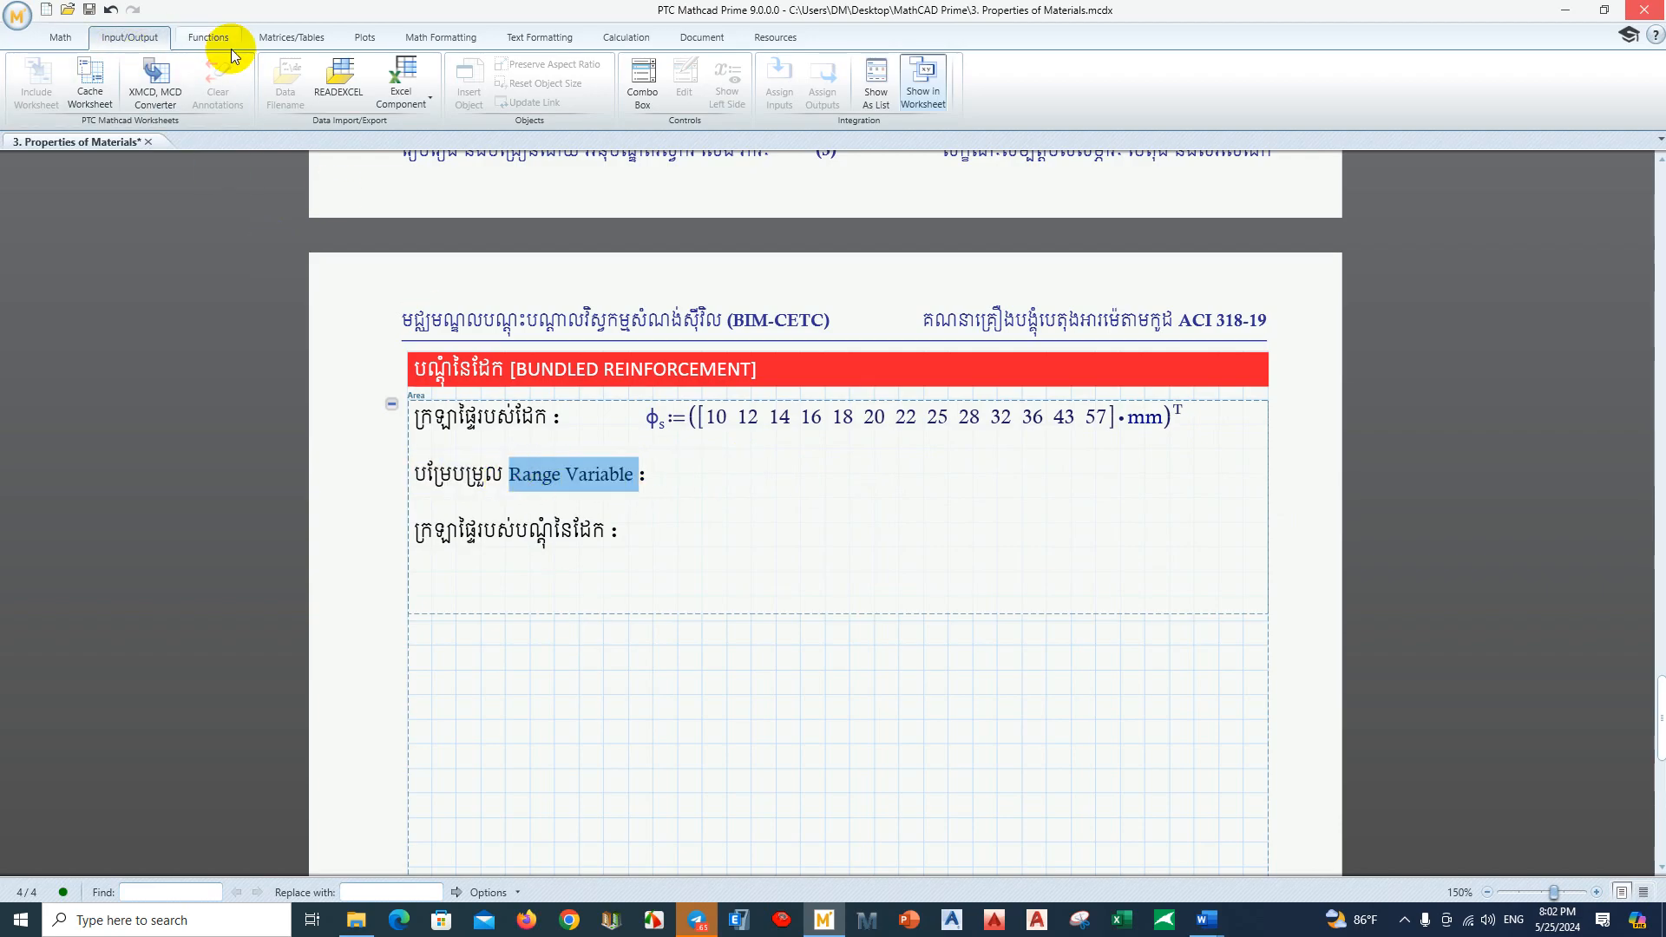
click(533, 39)
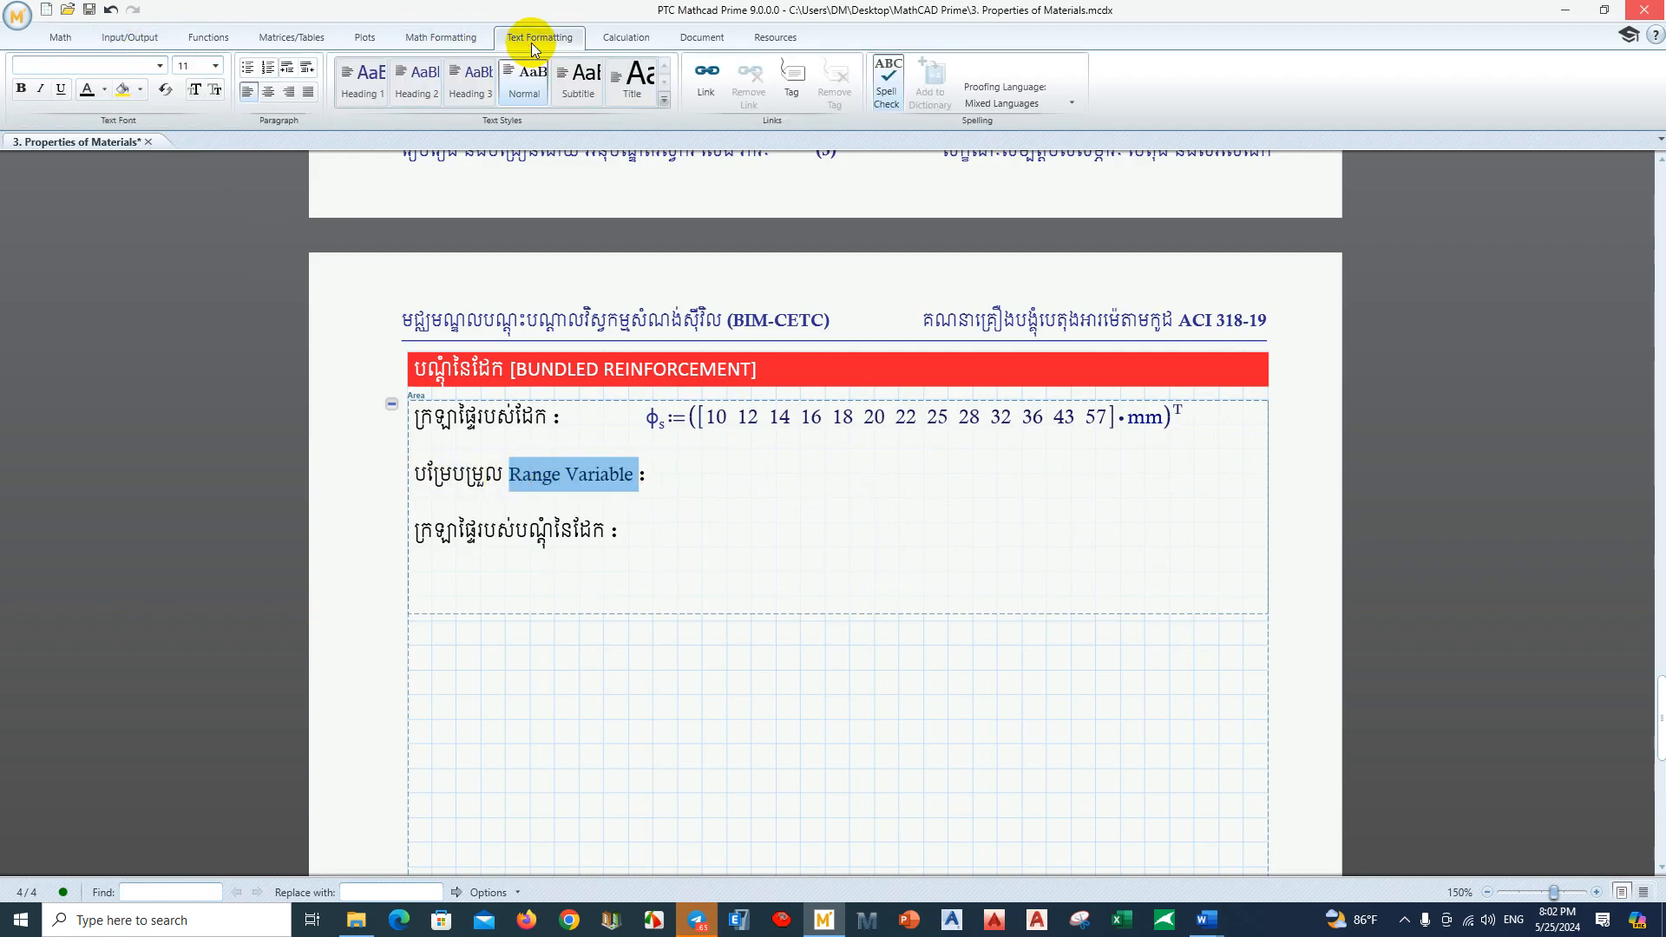
click(23, 89)
click(643, 473)
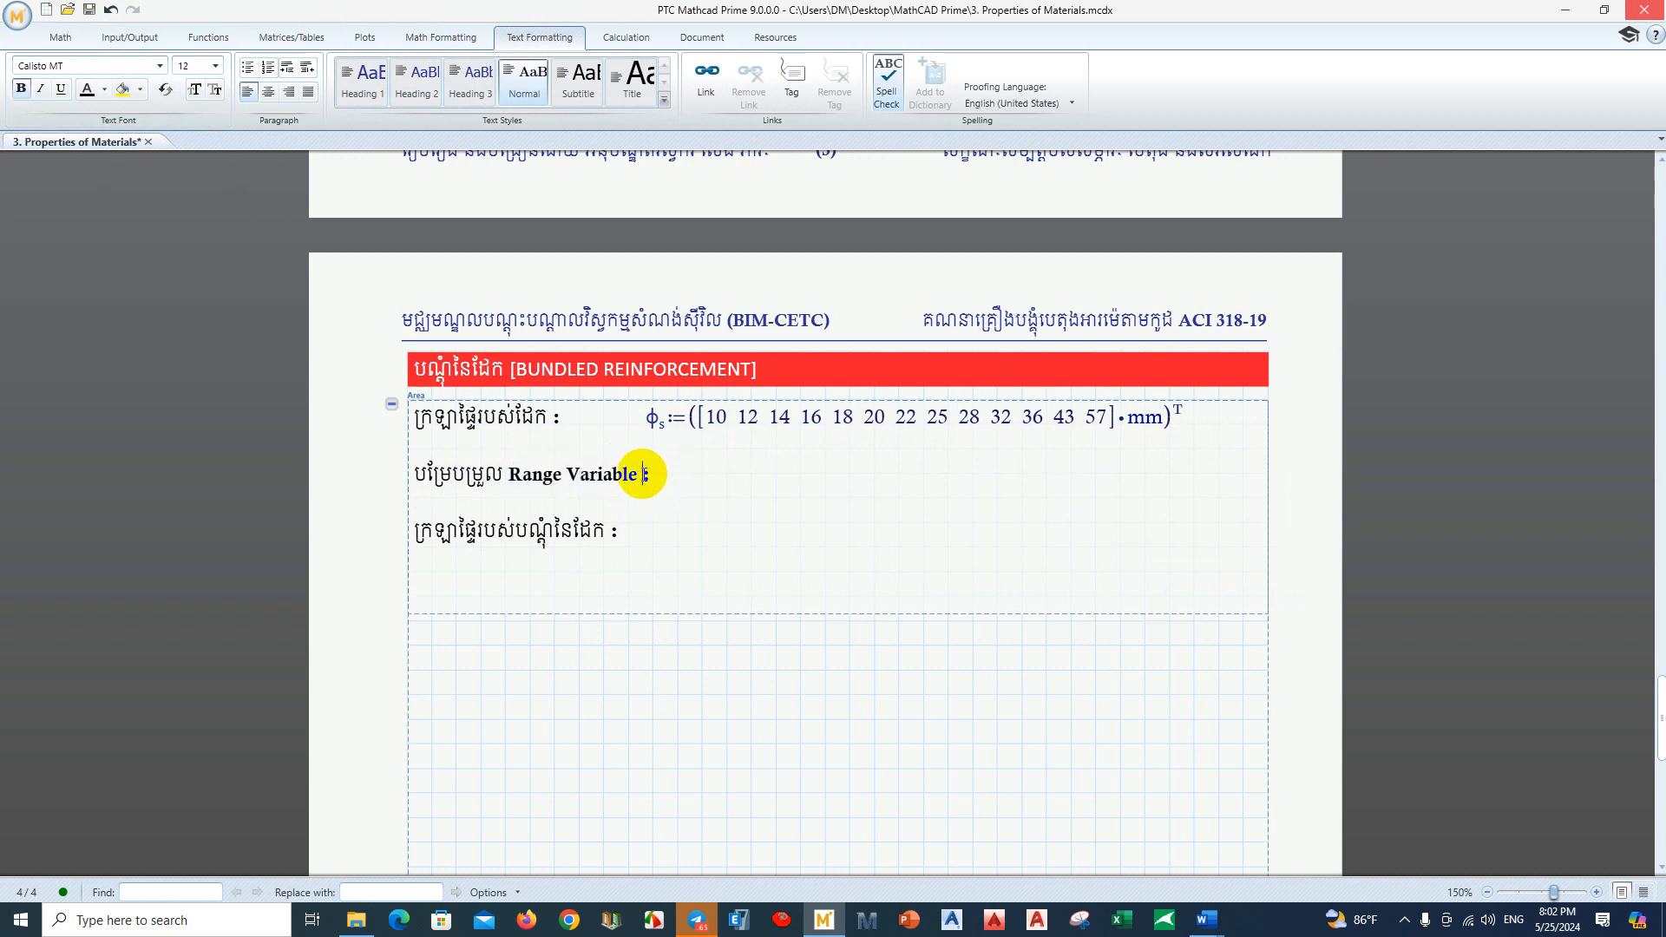
key(BackSpace)
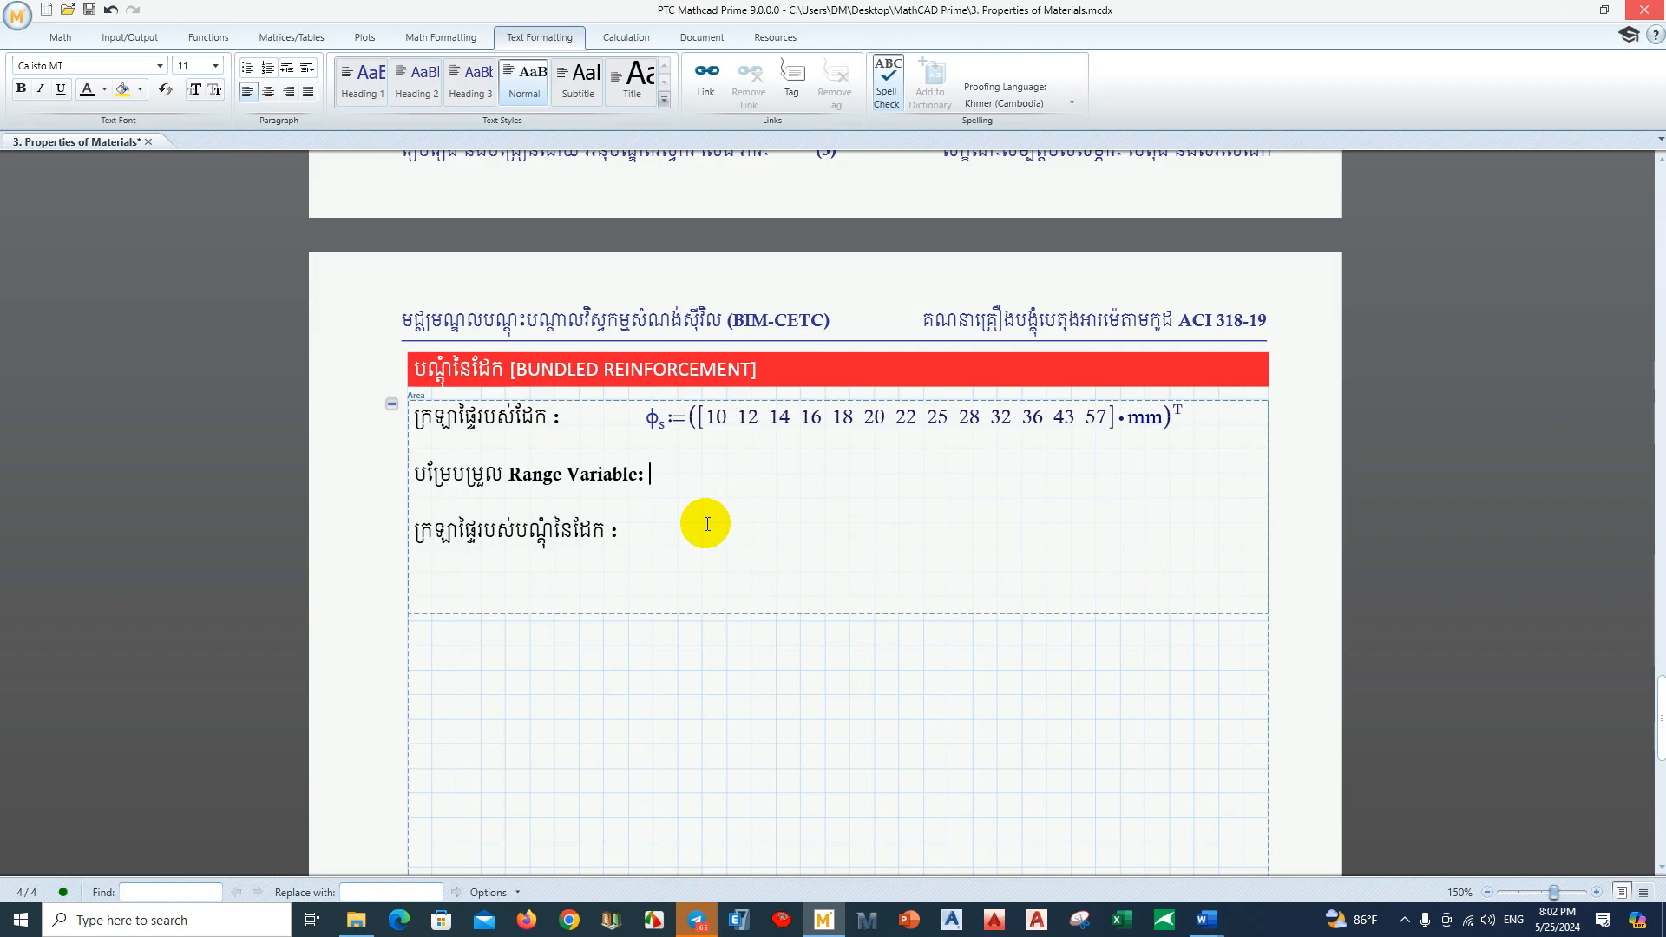
Step: Define the range variable n as 1..4 in a math region beside the Range Variable label
key(ctrl+m)
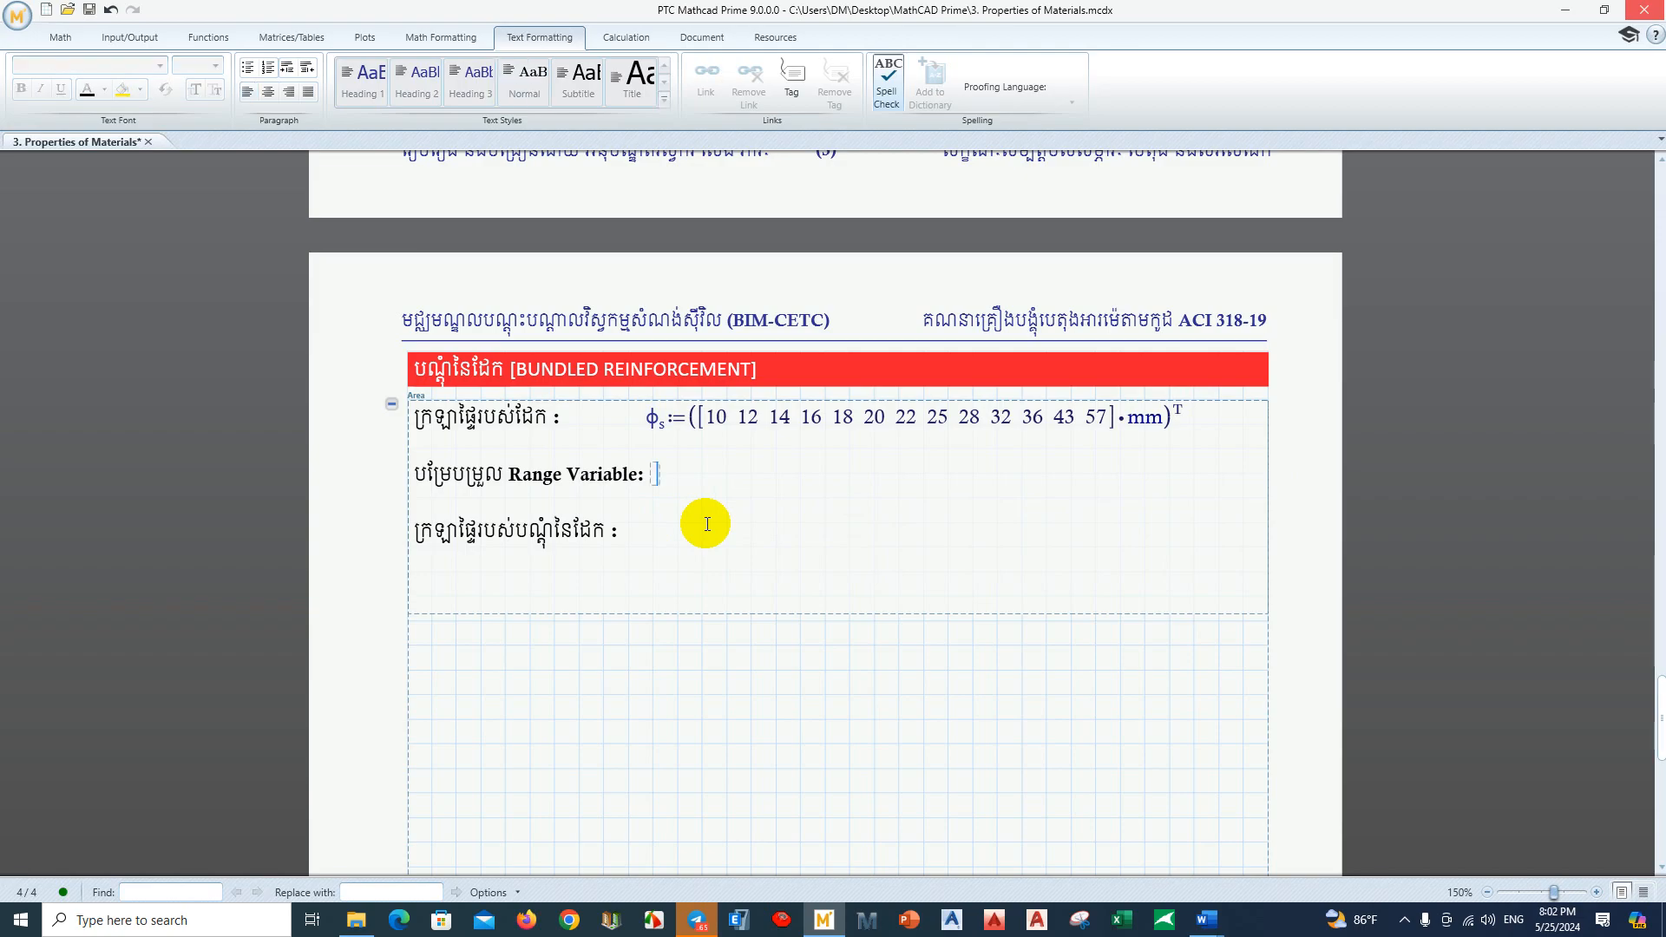
text(n:=1..4)
click(708, 524)
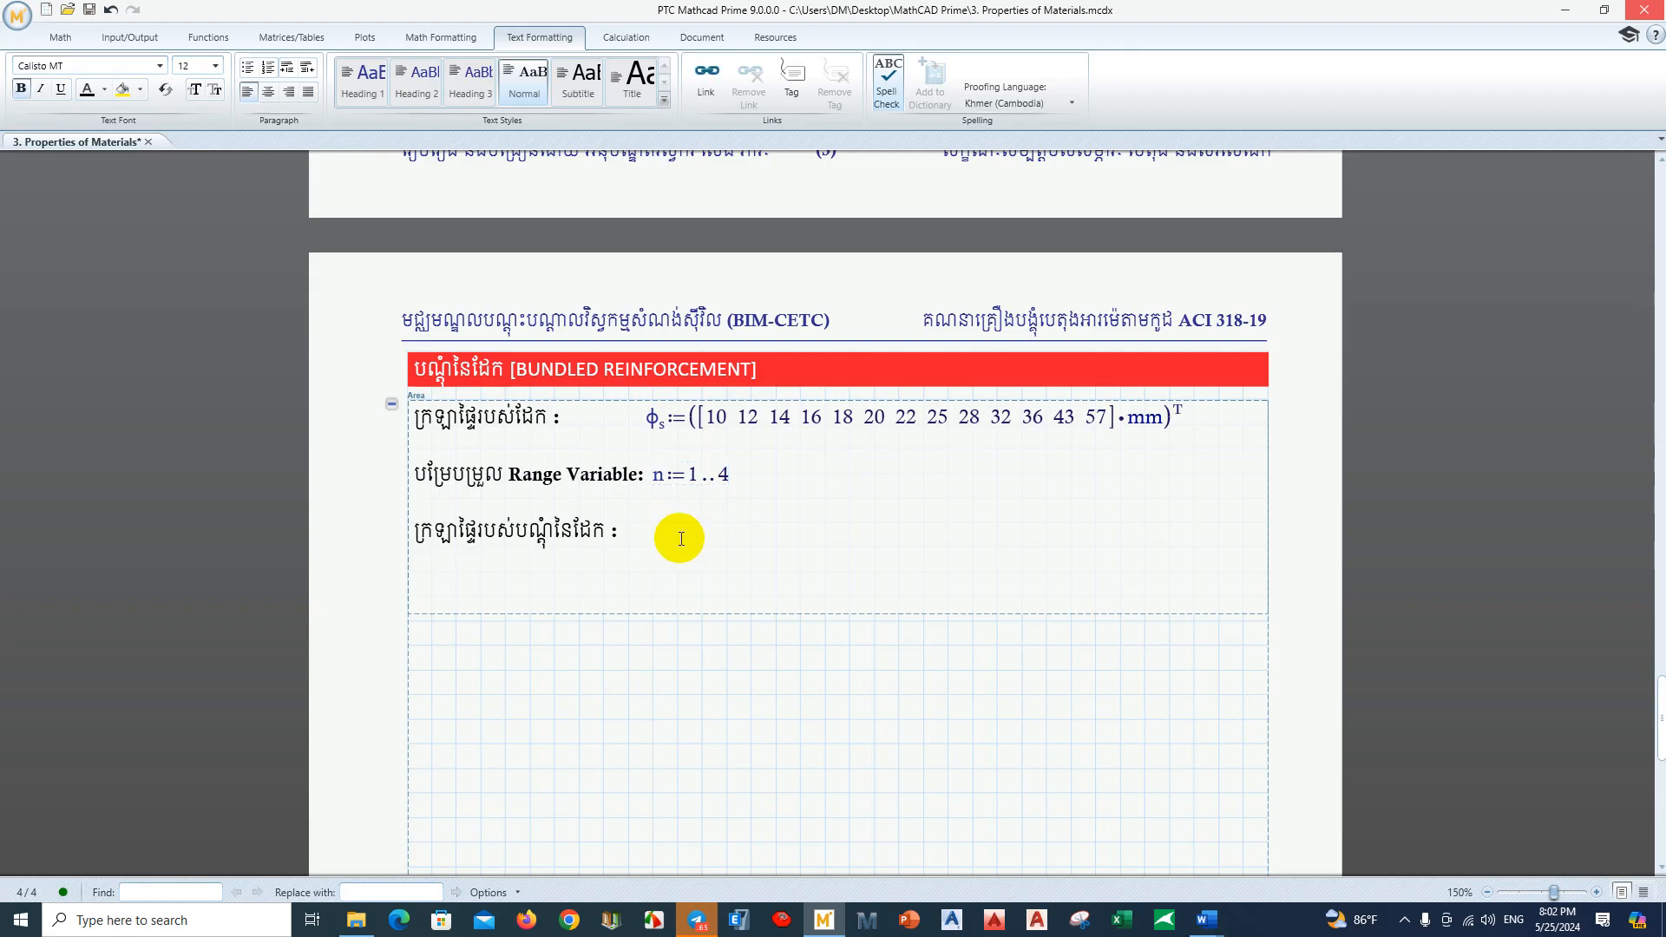
Step: Add spacing after the bundled bar label so the insertion point lines up with the equations above
key(Tab)
click(619, 540)
click(651, 542)
click(647, 459)
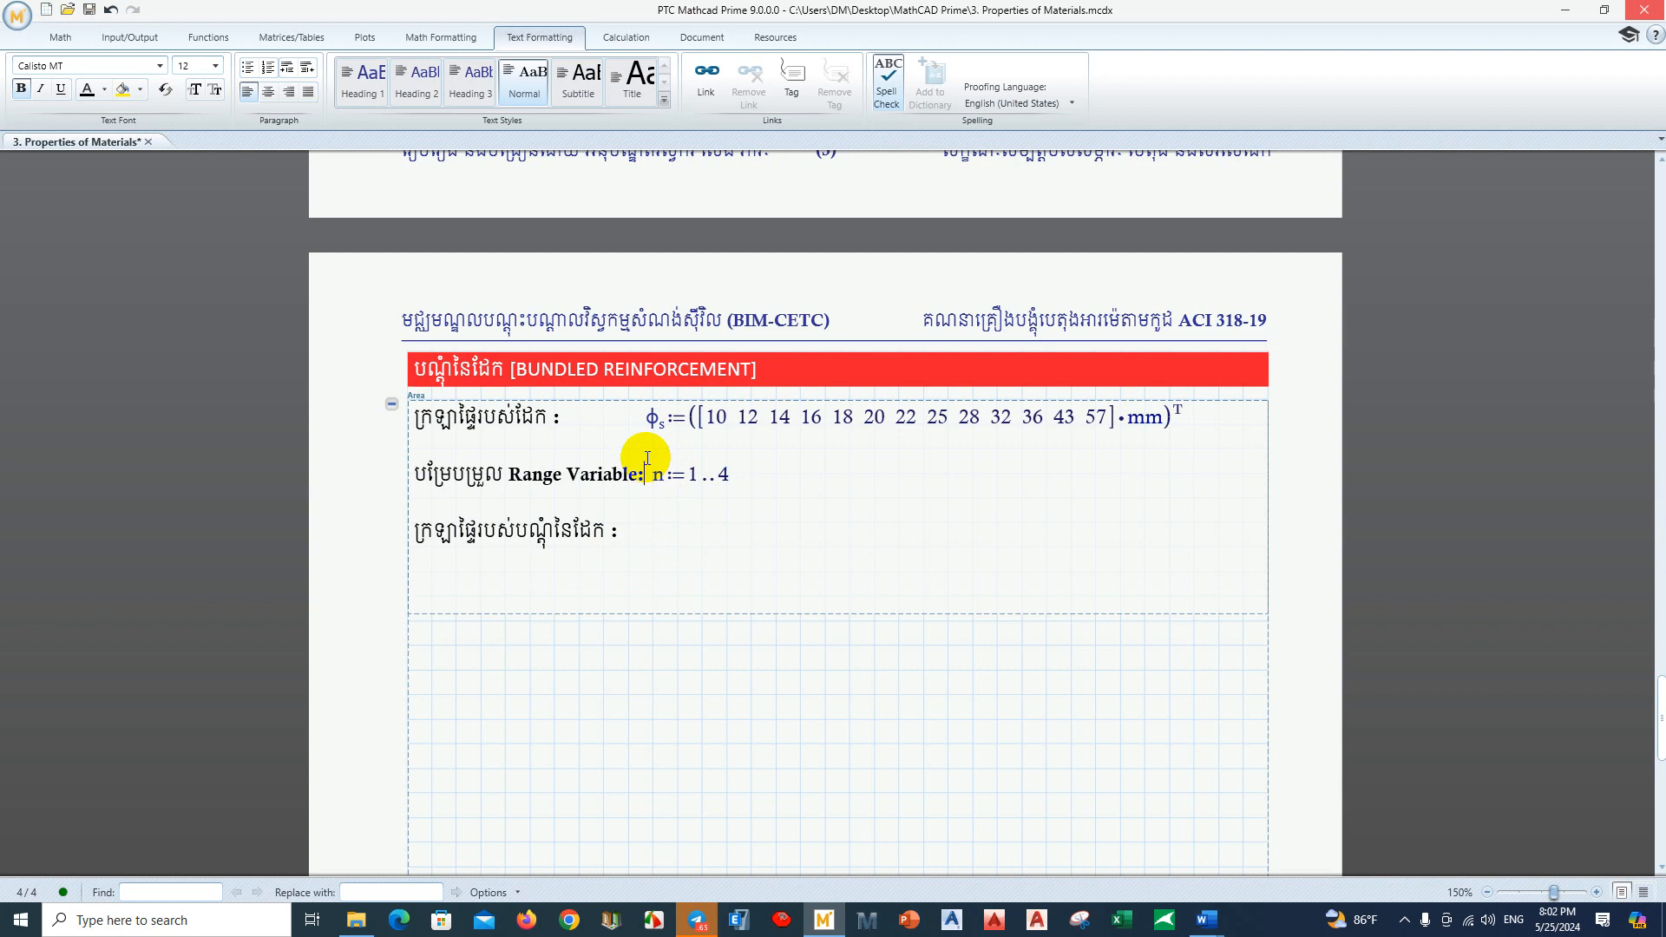
click(641, 425)
click(640, 540)
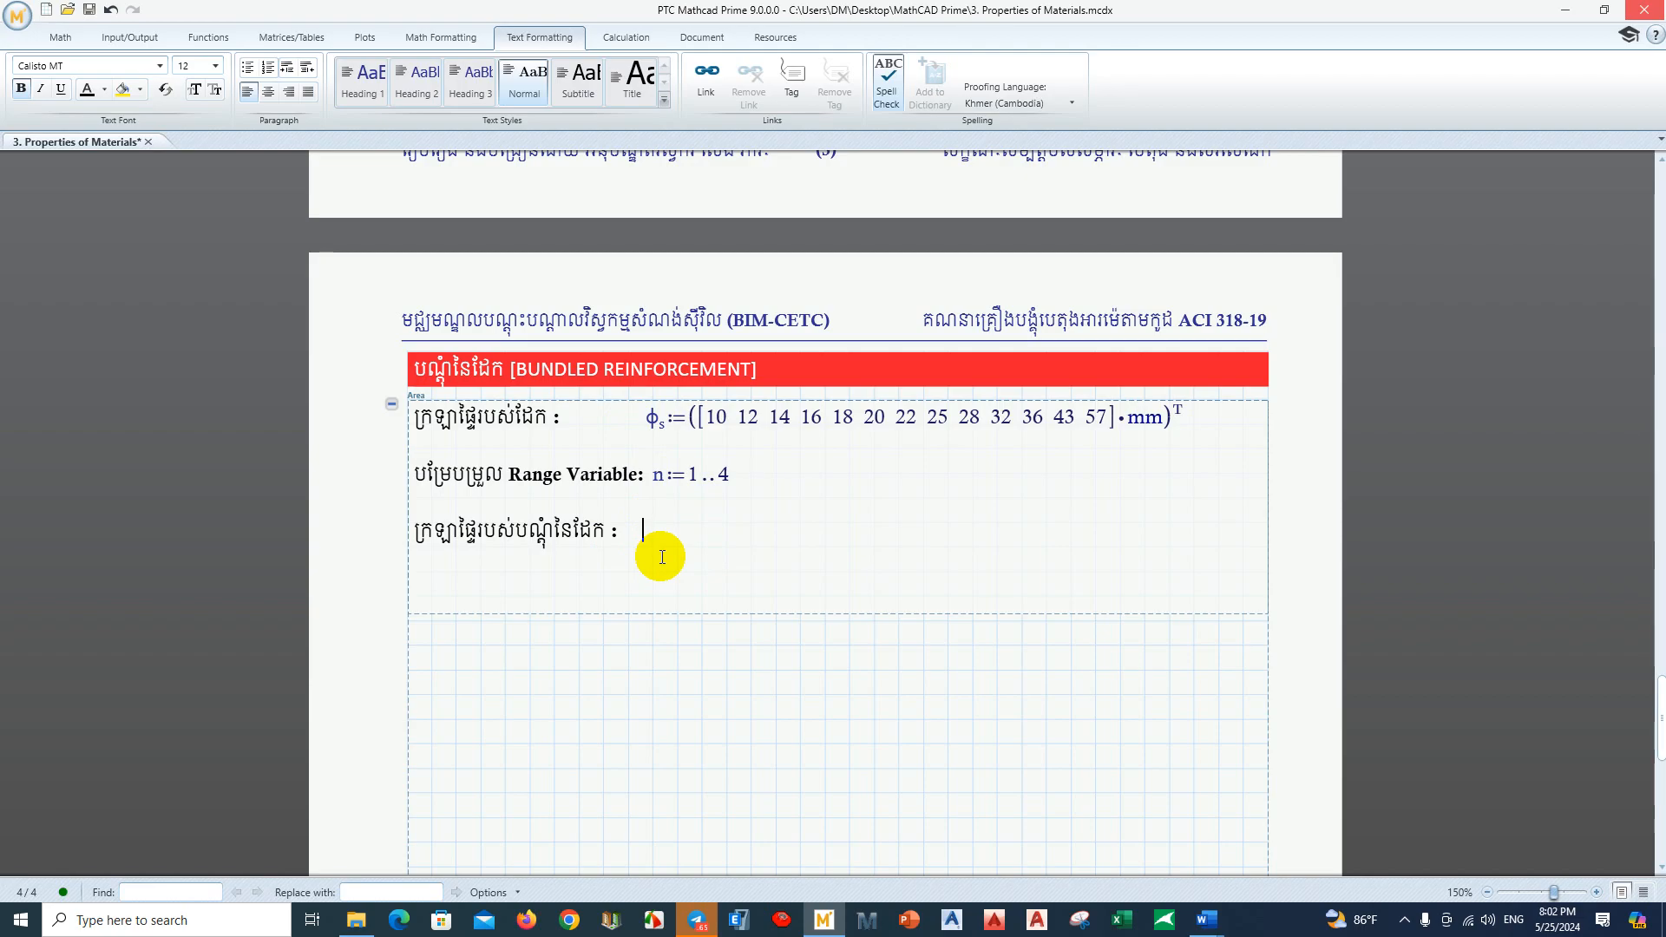
Step: Start a definition of φs.req beside the bundled bar label, with the matrix column operator set to column n
key(ctrl+m)
text(A)
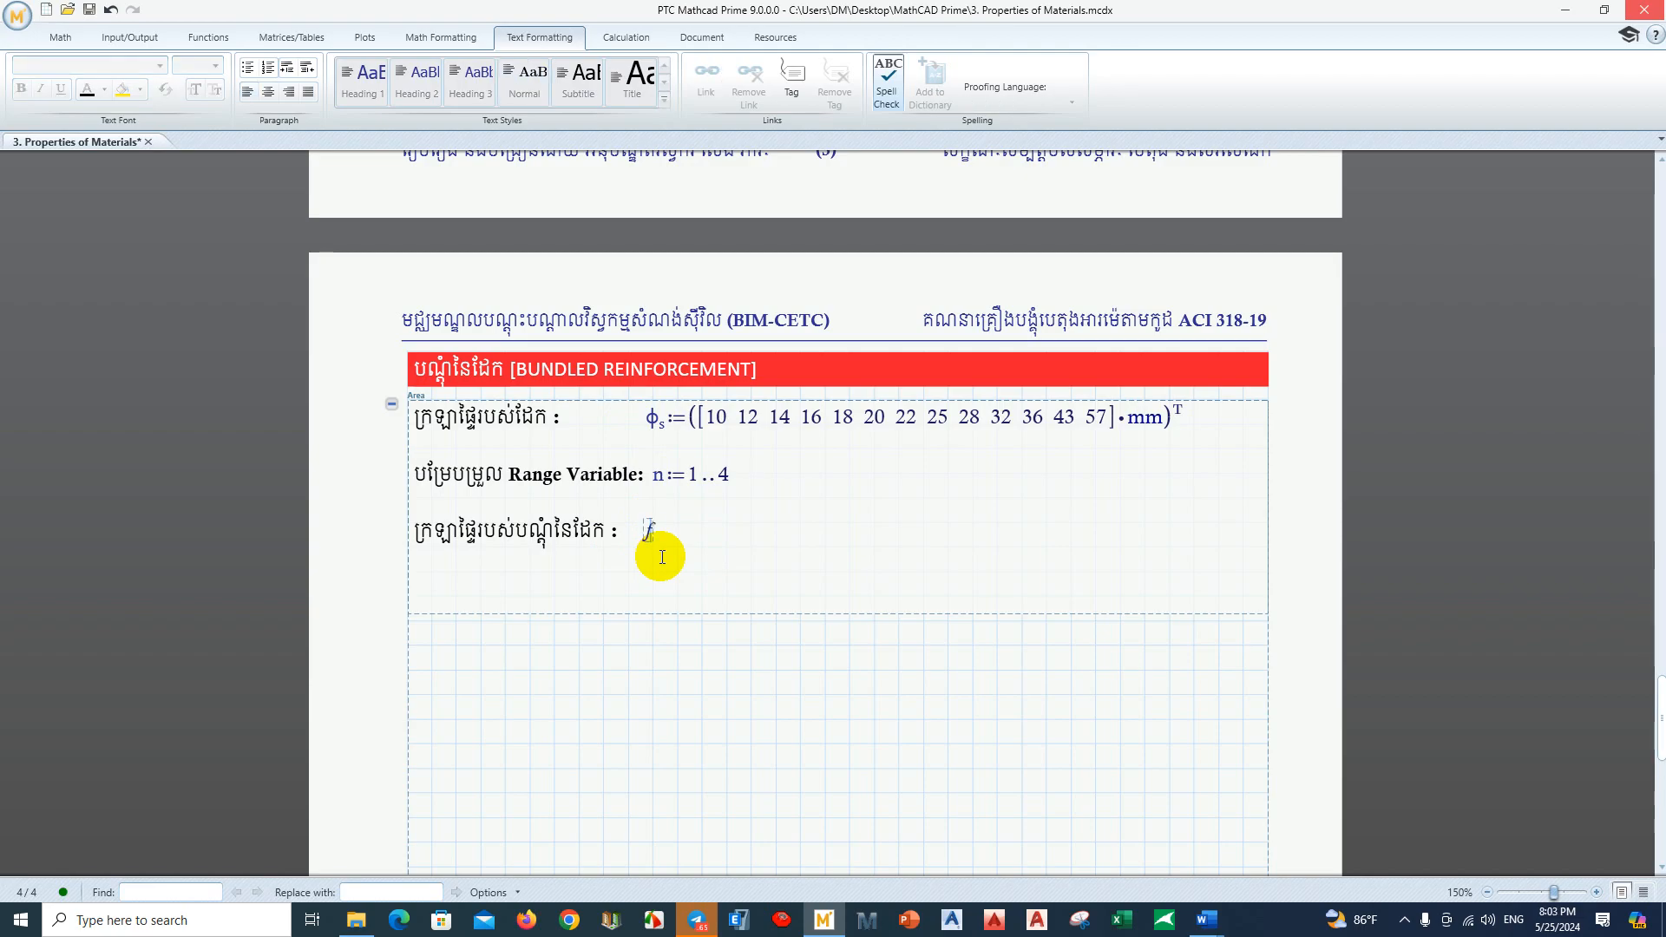
key(ctrl+g)
text(.s)
text(.)
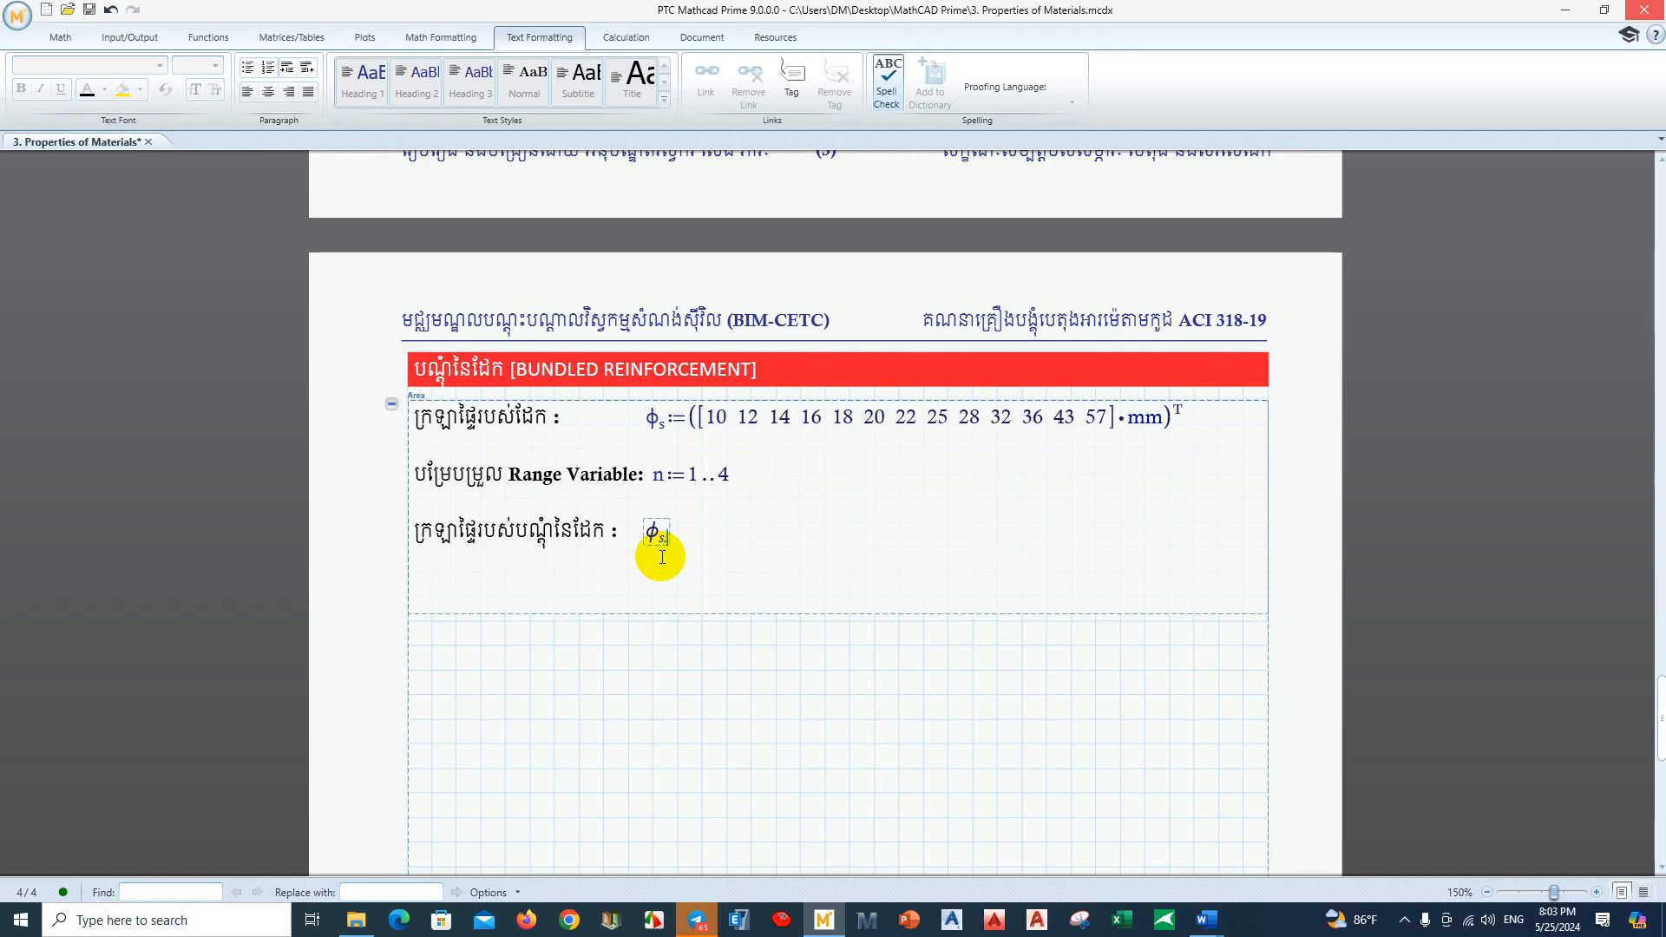
text(req:=)
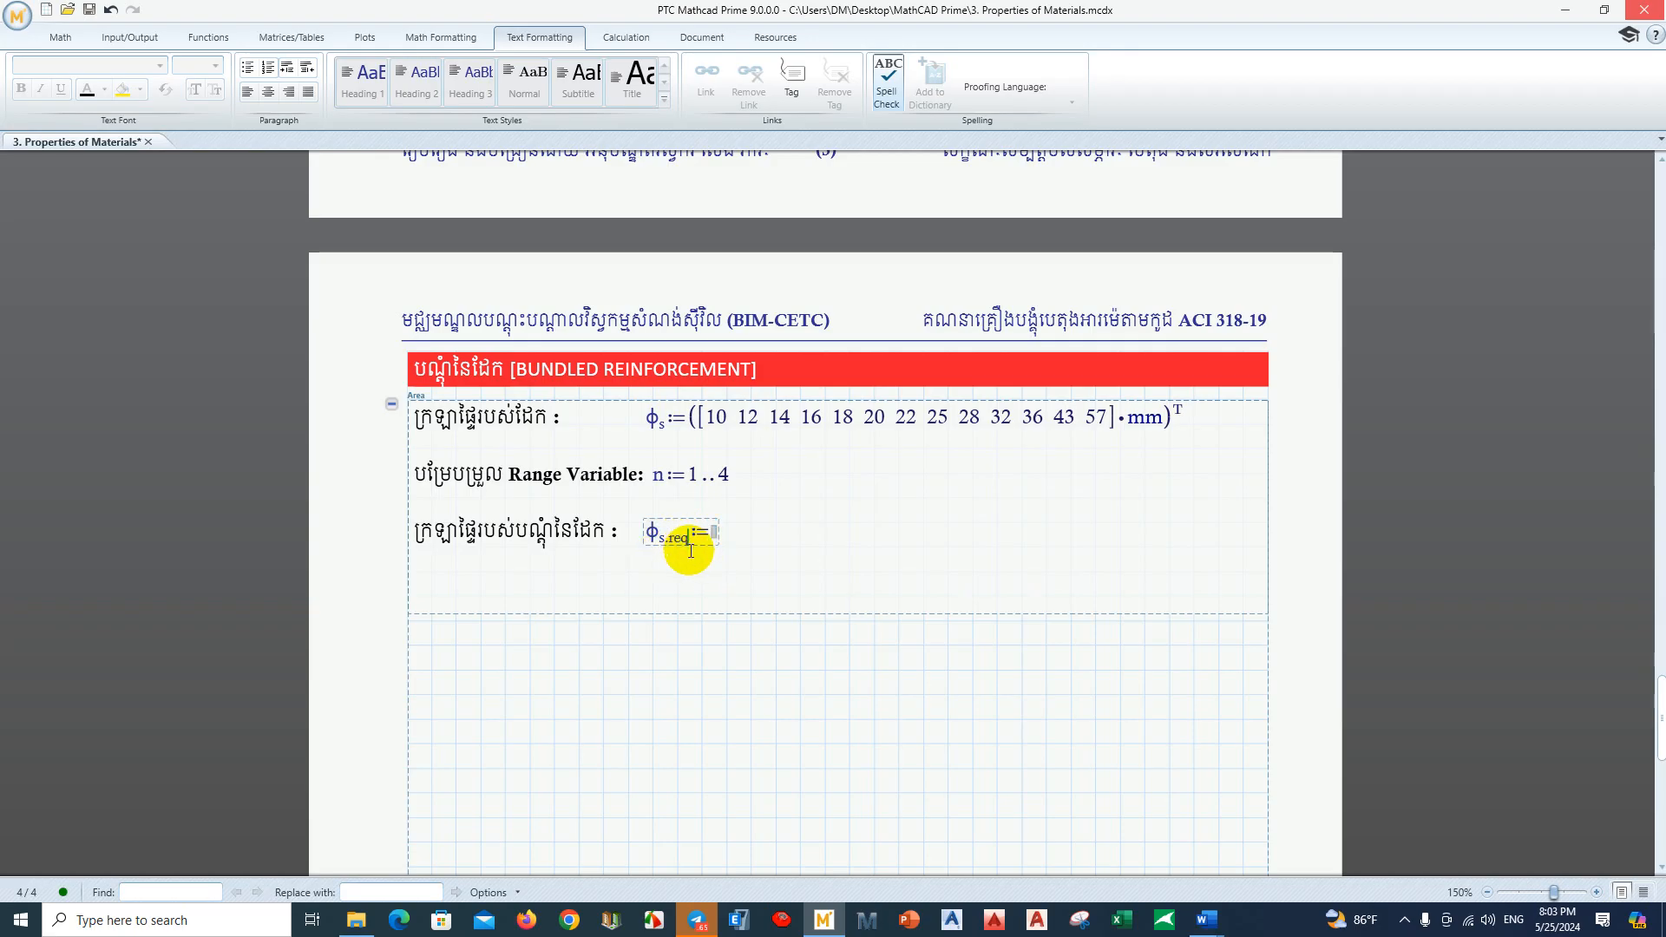
key(ctrl+shift+c)
text(n⟩)
click(731, 530)
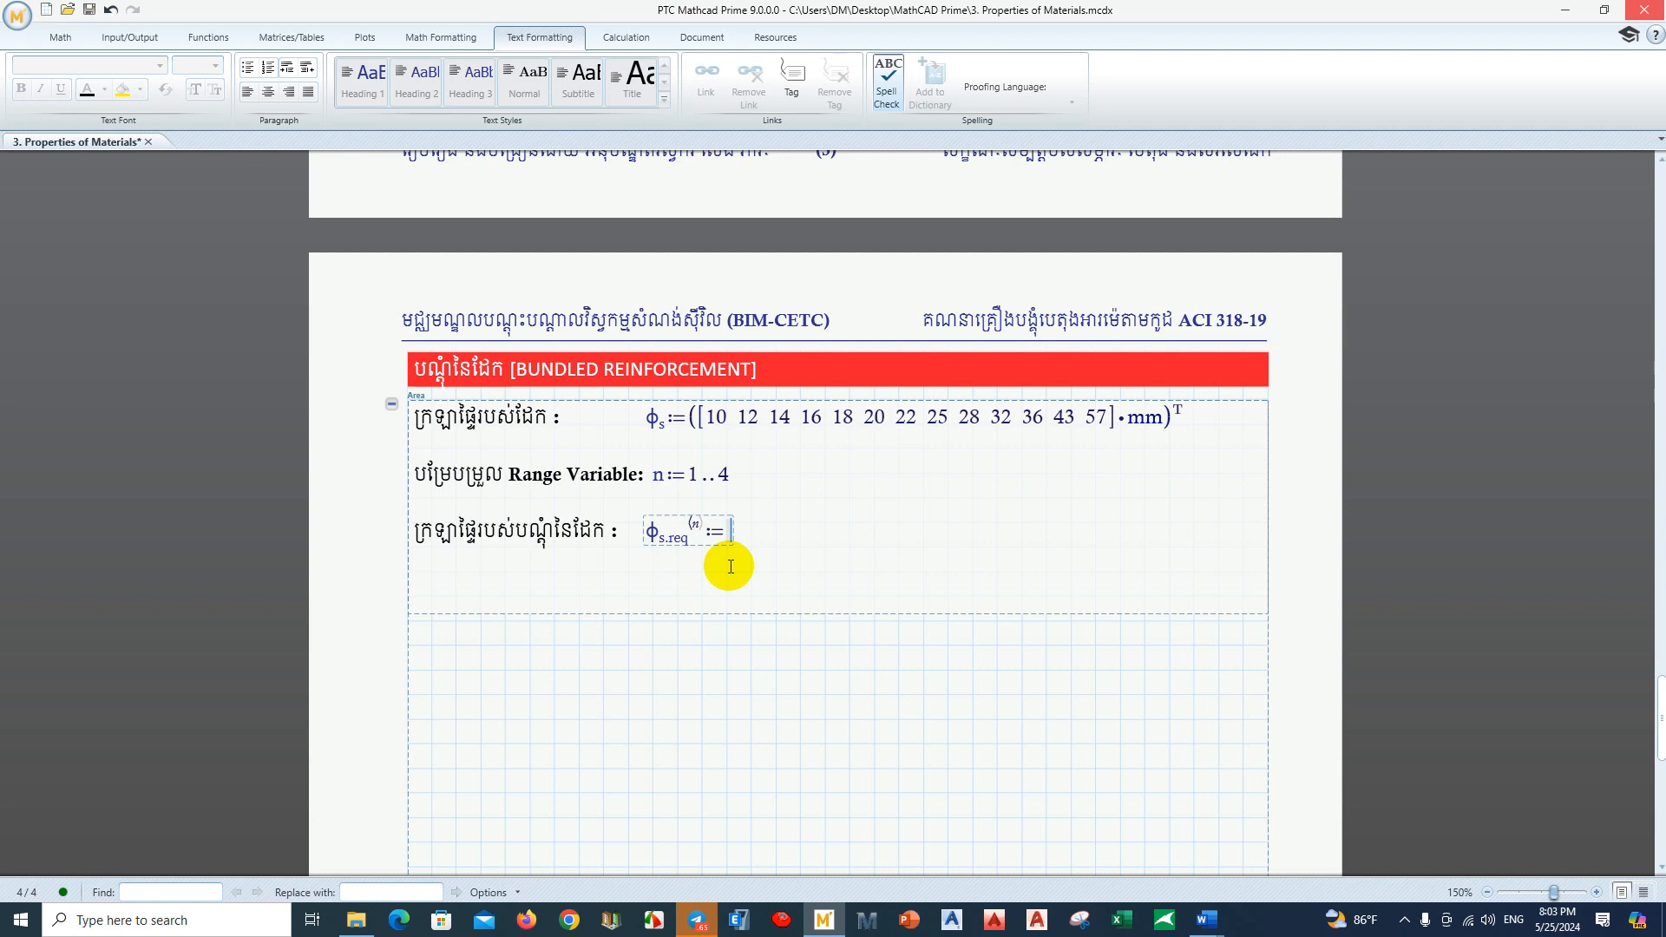
Step: Set the φs.req column definition equal to the square root of n·φs²
key(ctrl+backslash)
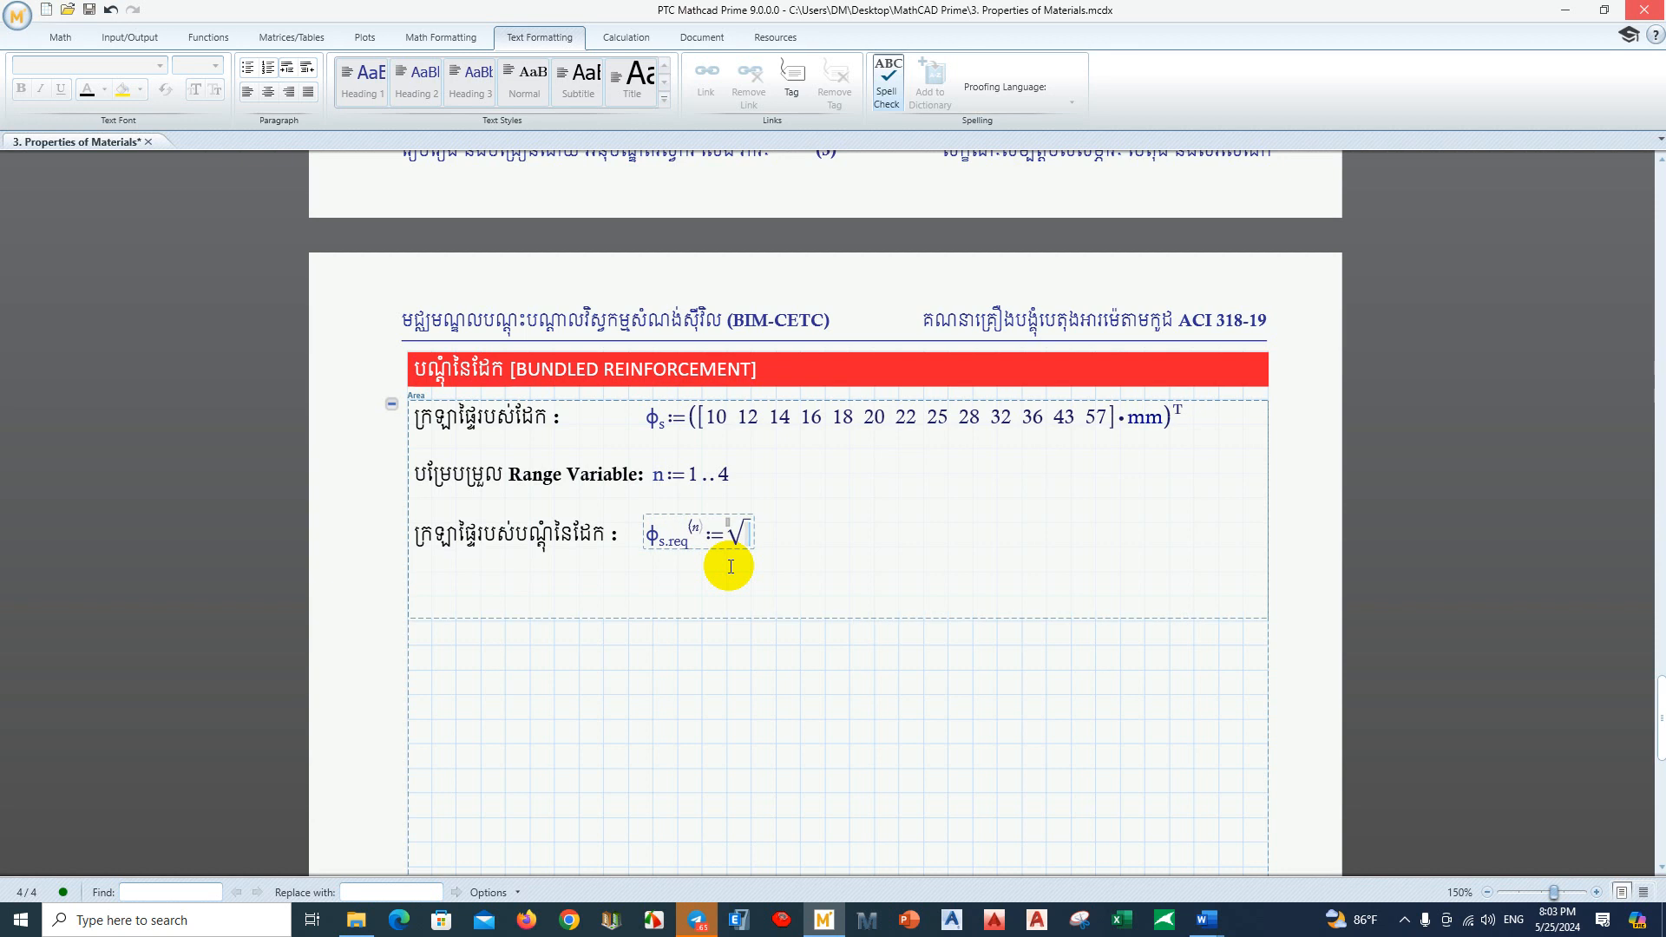
text(n*)
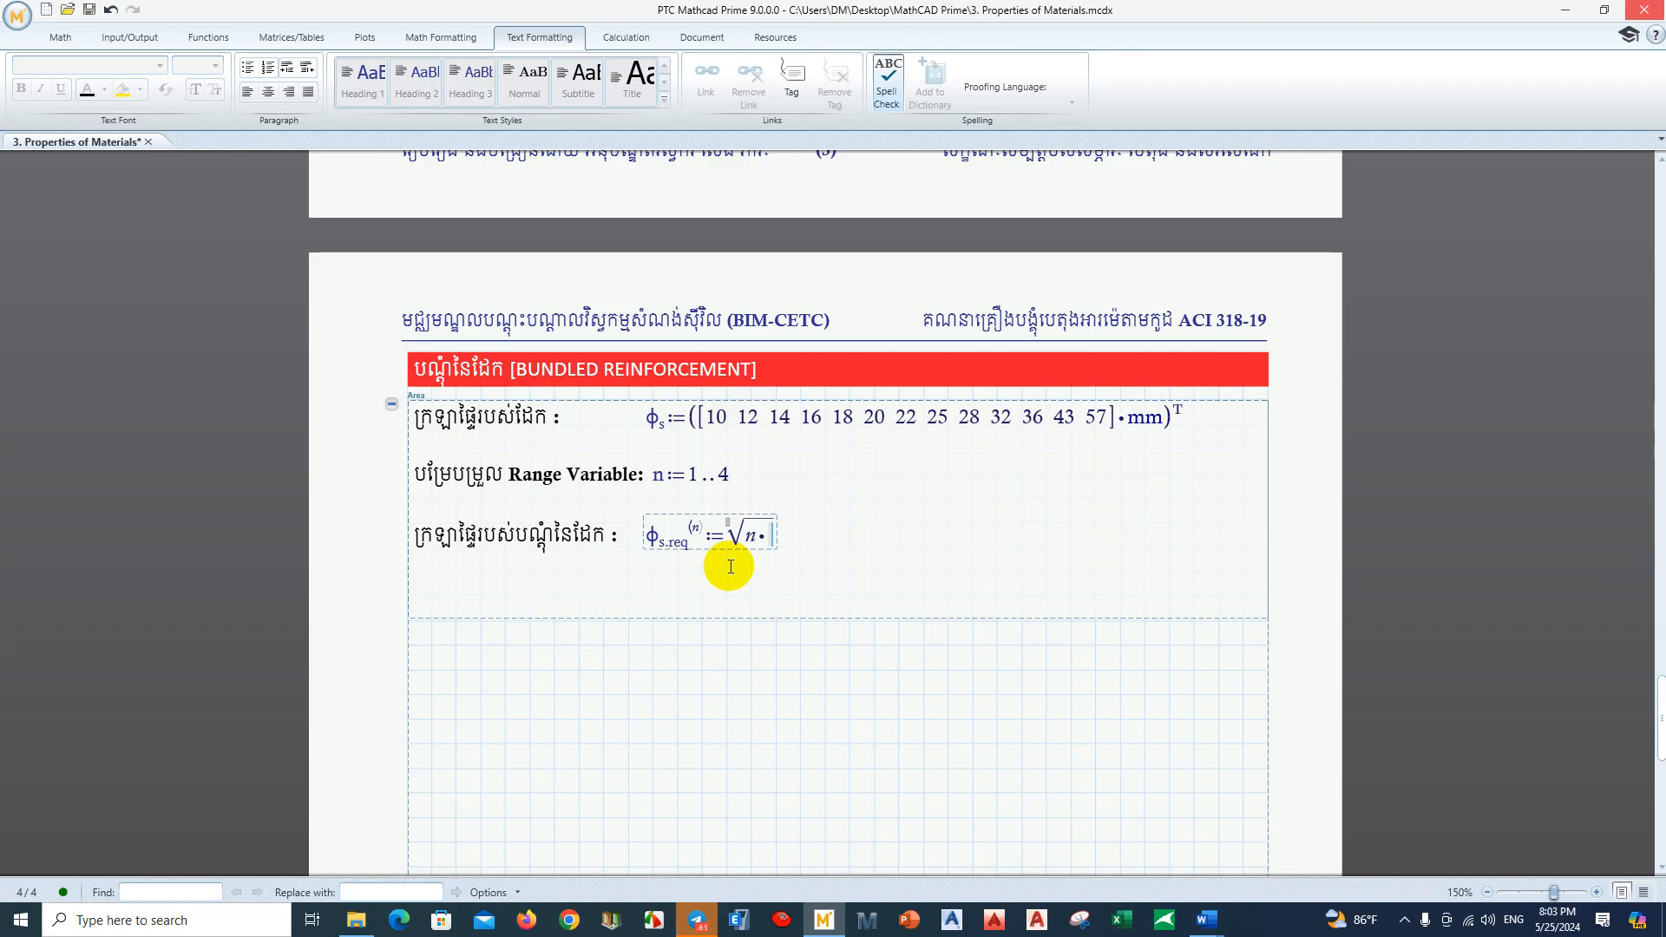
text(f)
key(ctrl+minus)
text(s)
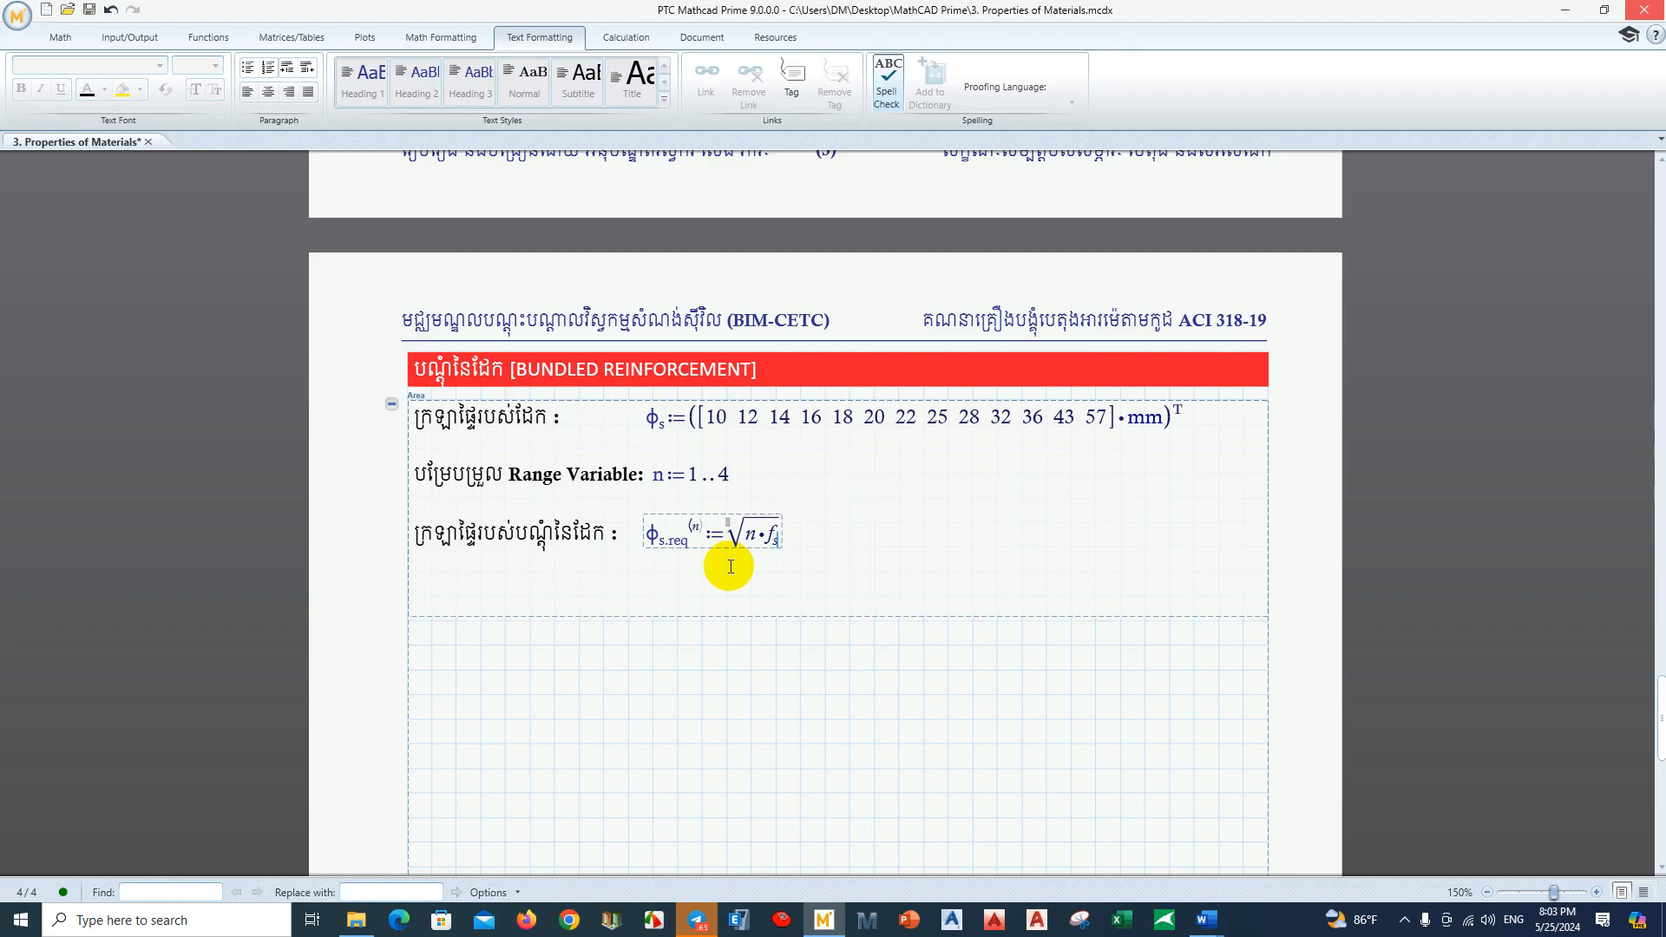
key(BackSpace)
key(BackSpace)
text(f)
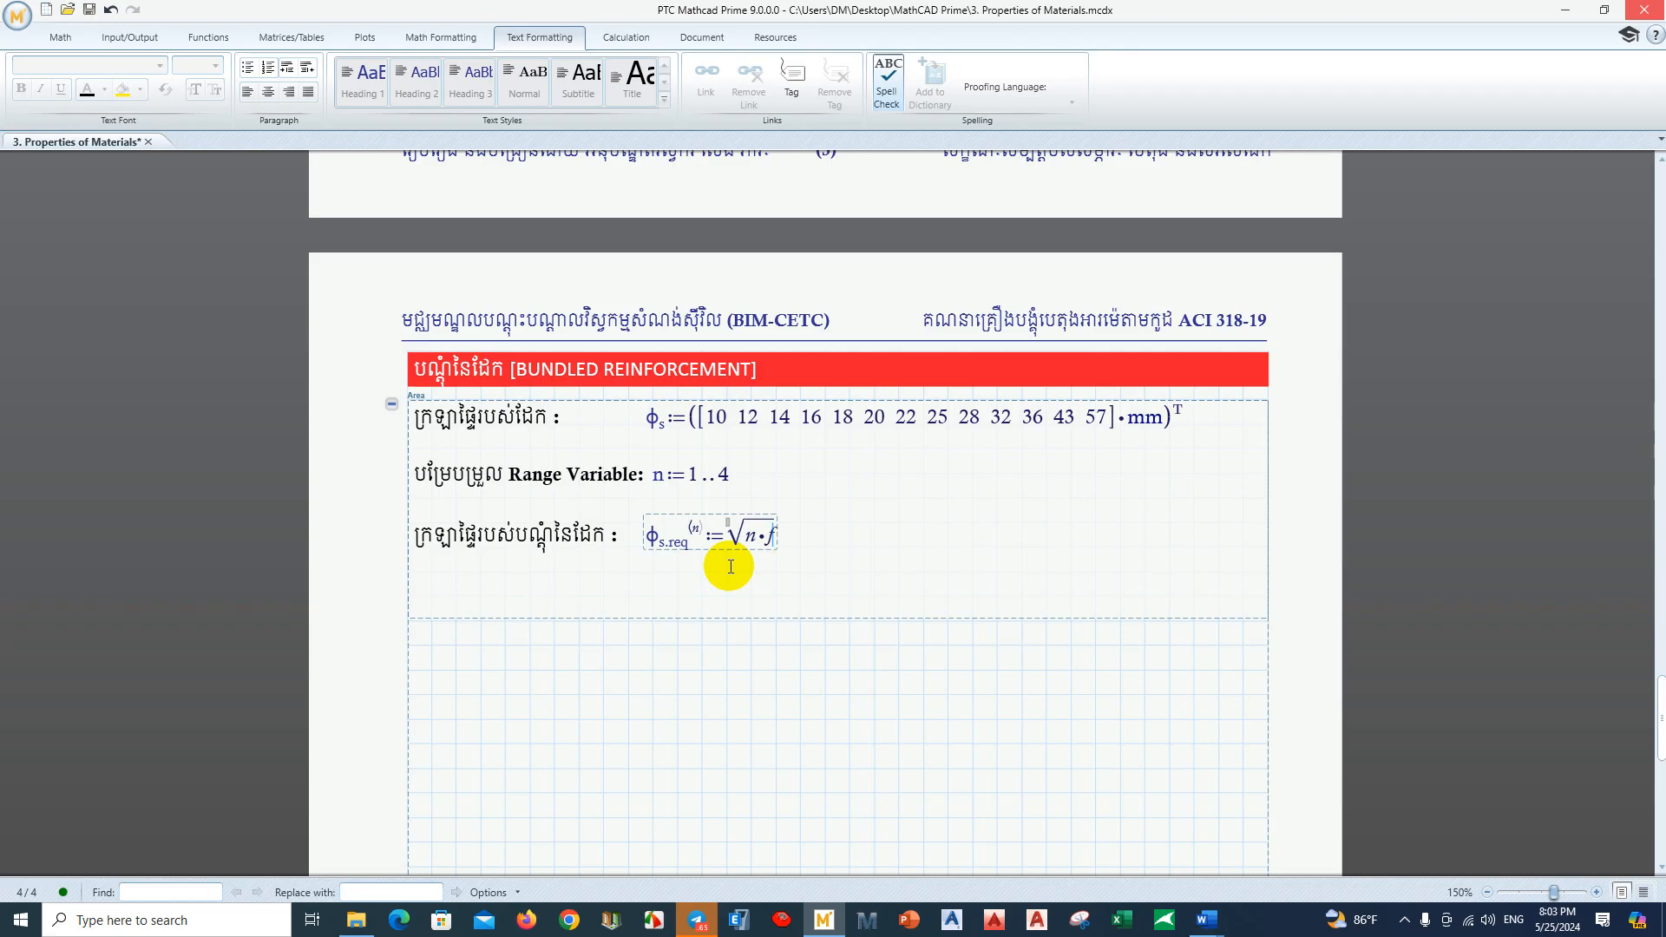
key(ctrl+g)
key(ctrl+minus)
text(s^2)
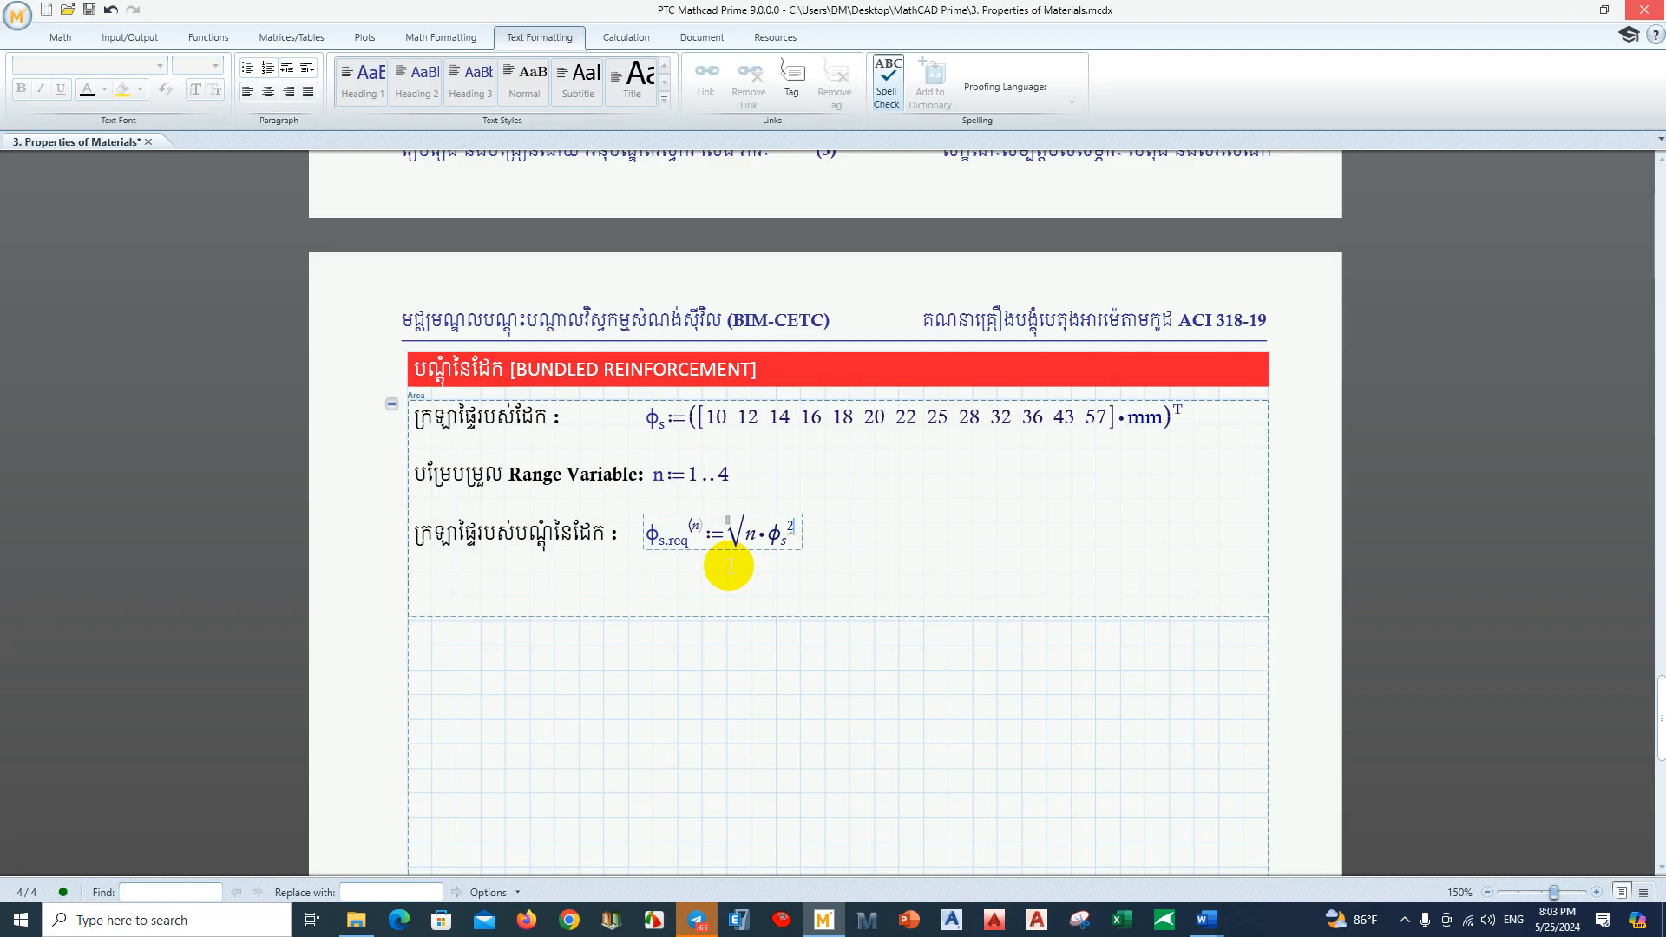
click(883, 553)
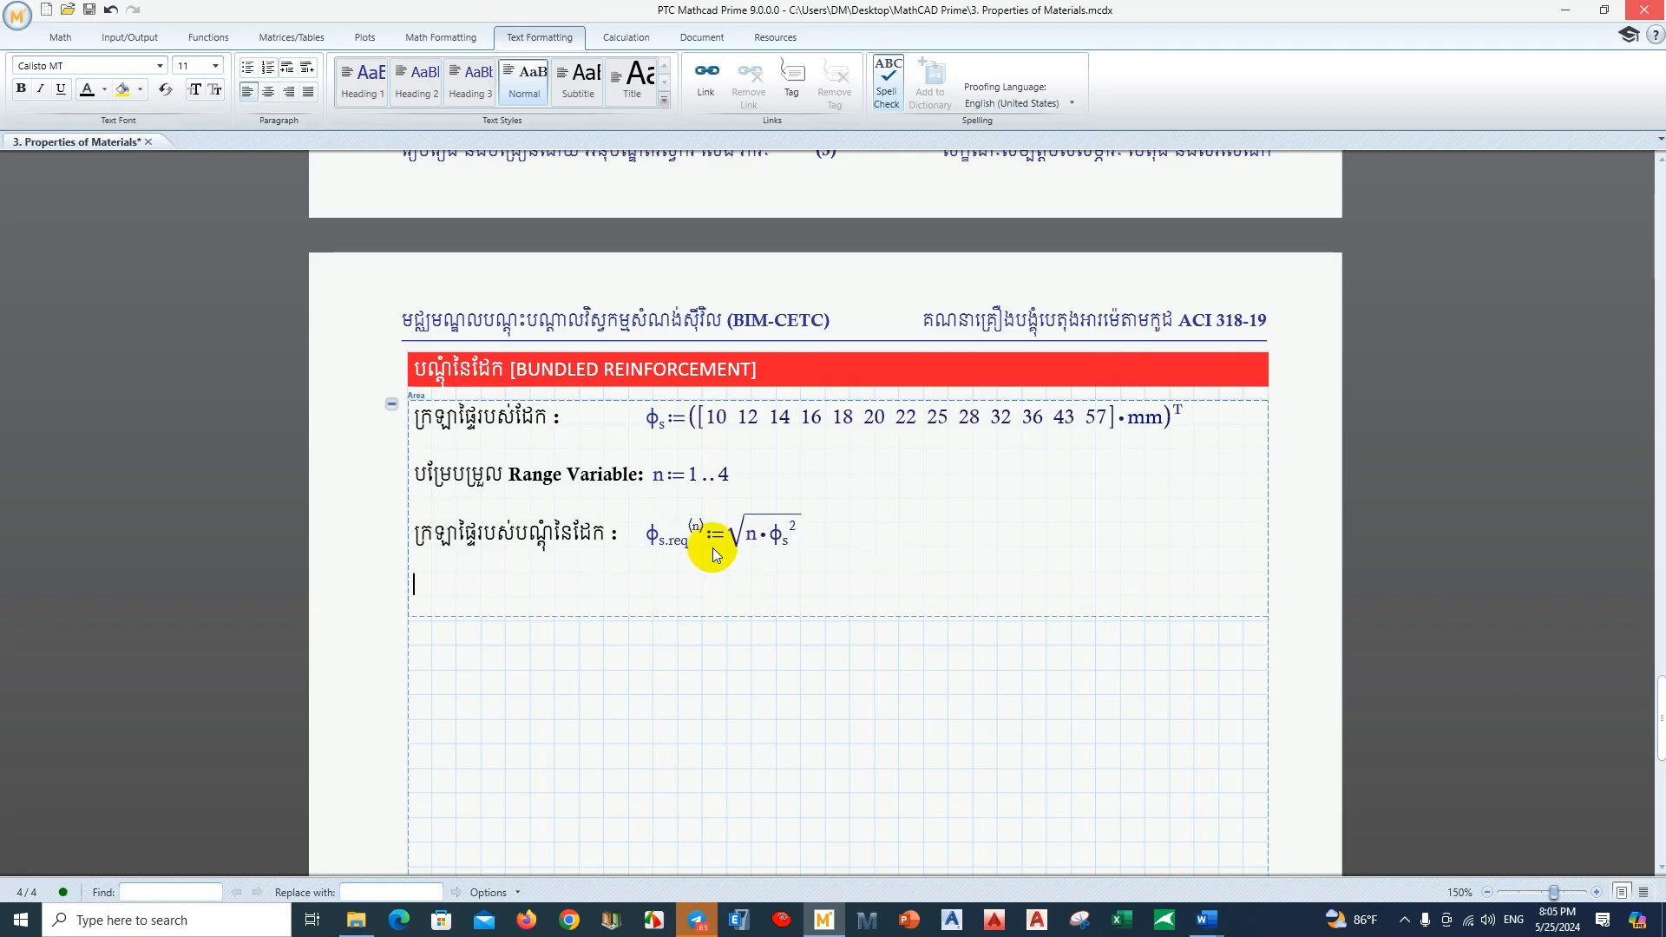
click(660, 535)
click(490, 597)
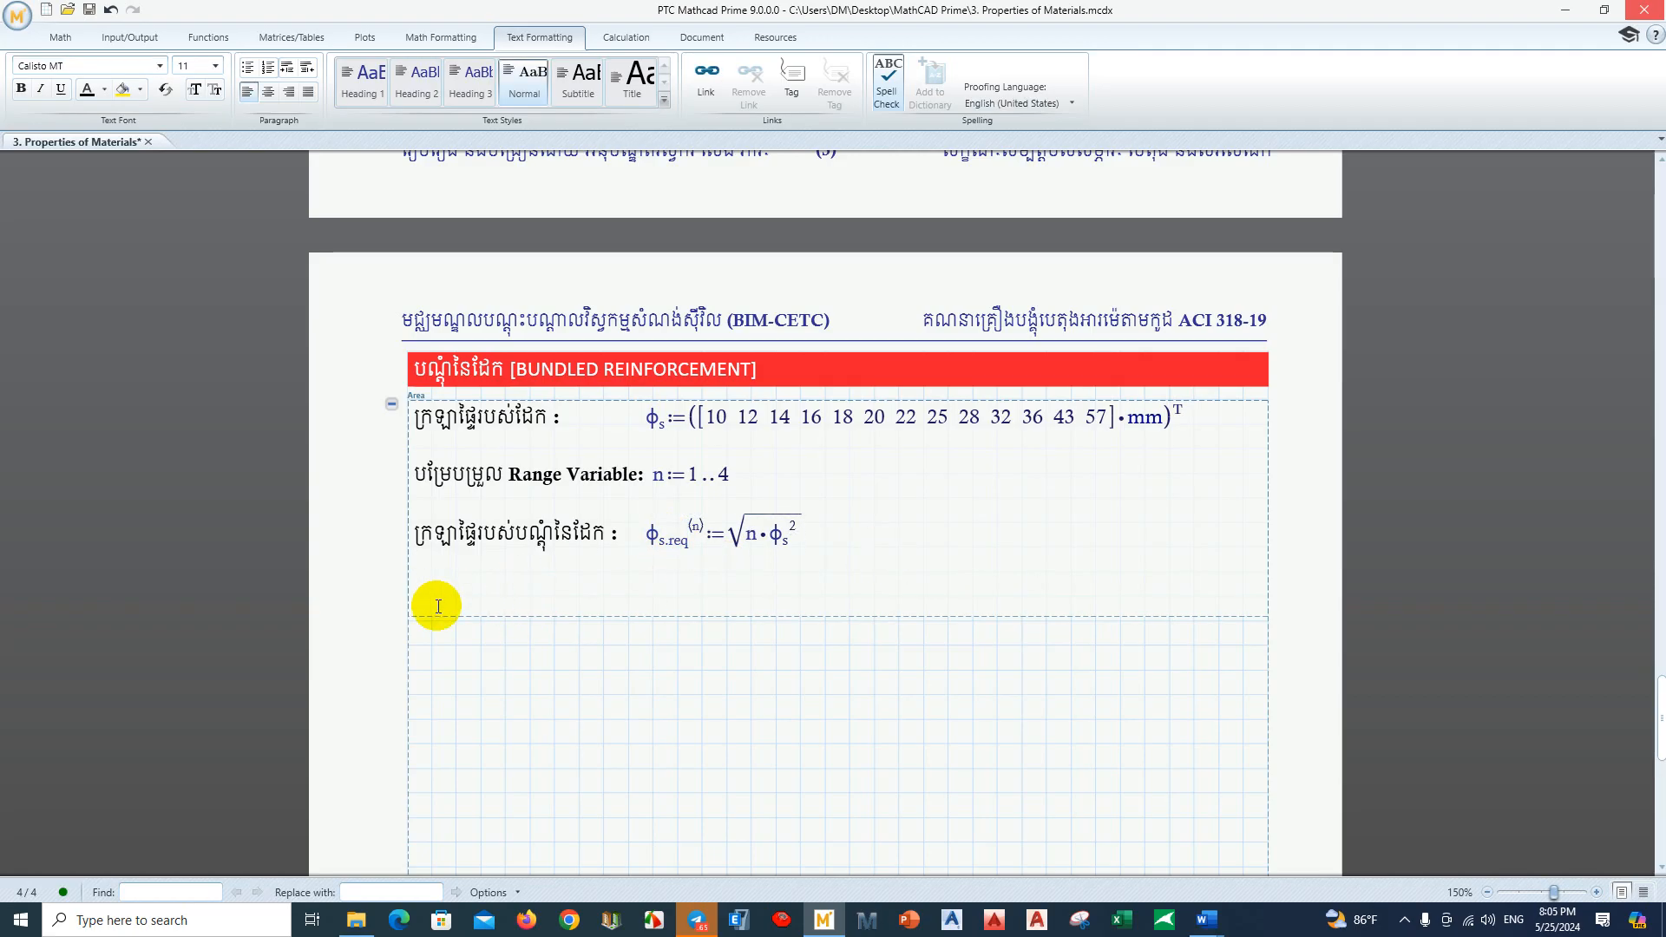
text(A)
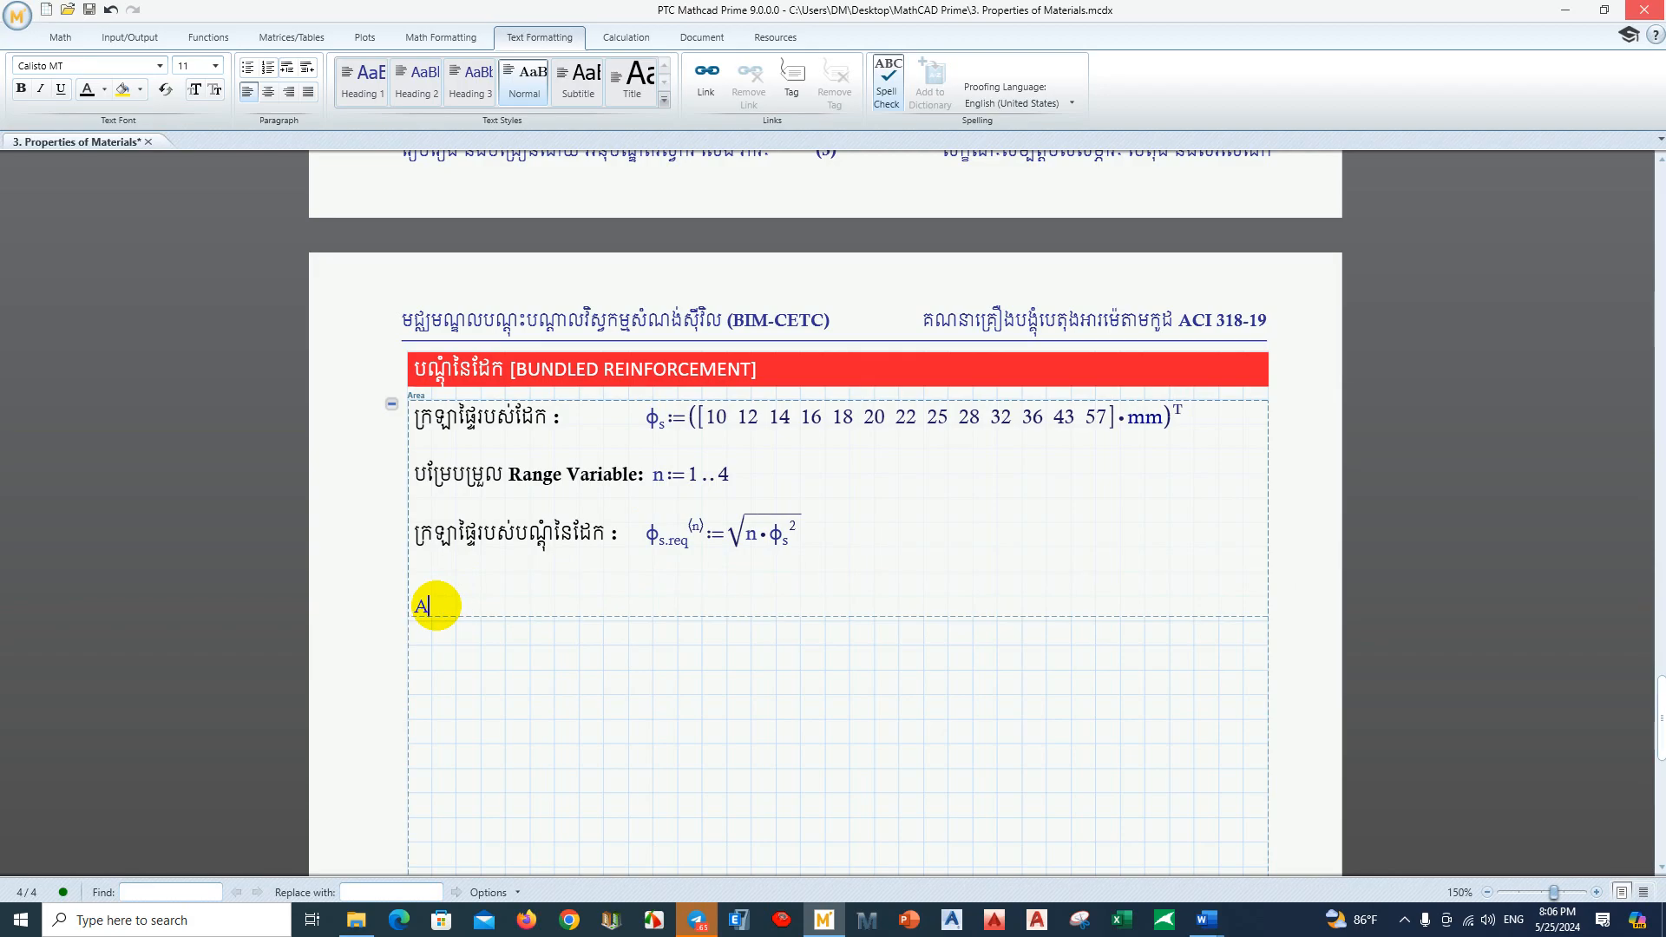
text(s)
key(BackSpace)
key(BackSpace)
key(BackSpace)
Step: Define As below the φs.req equation as n·(π·φs²/4), with the fraction inside parentheses
text(A.s)
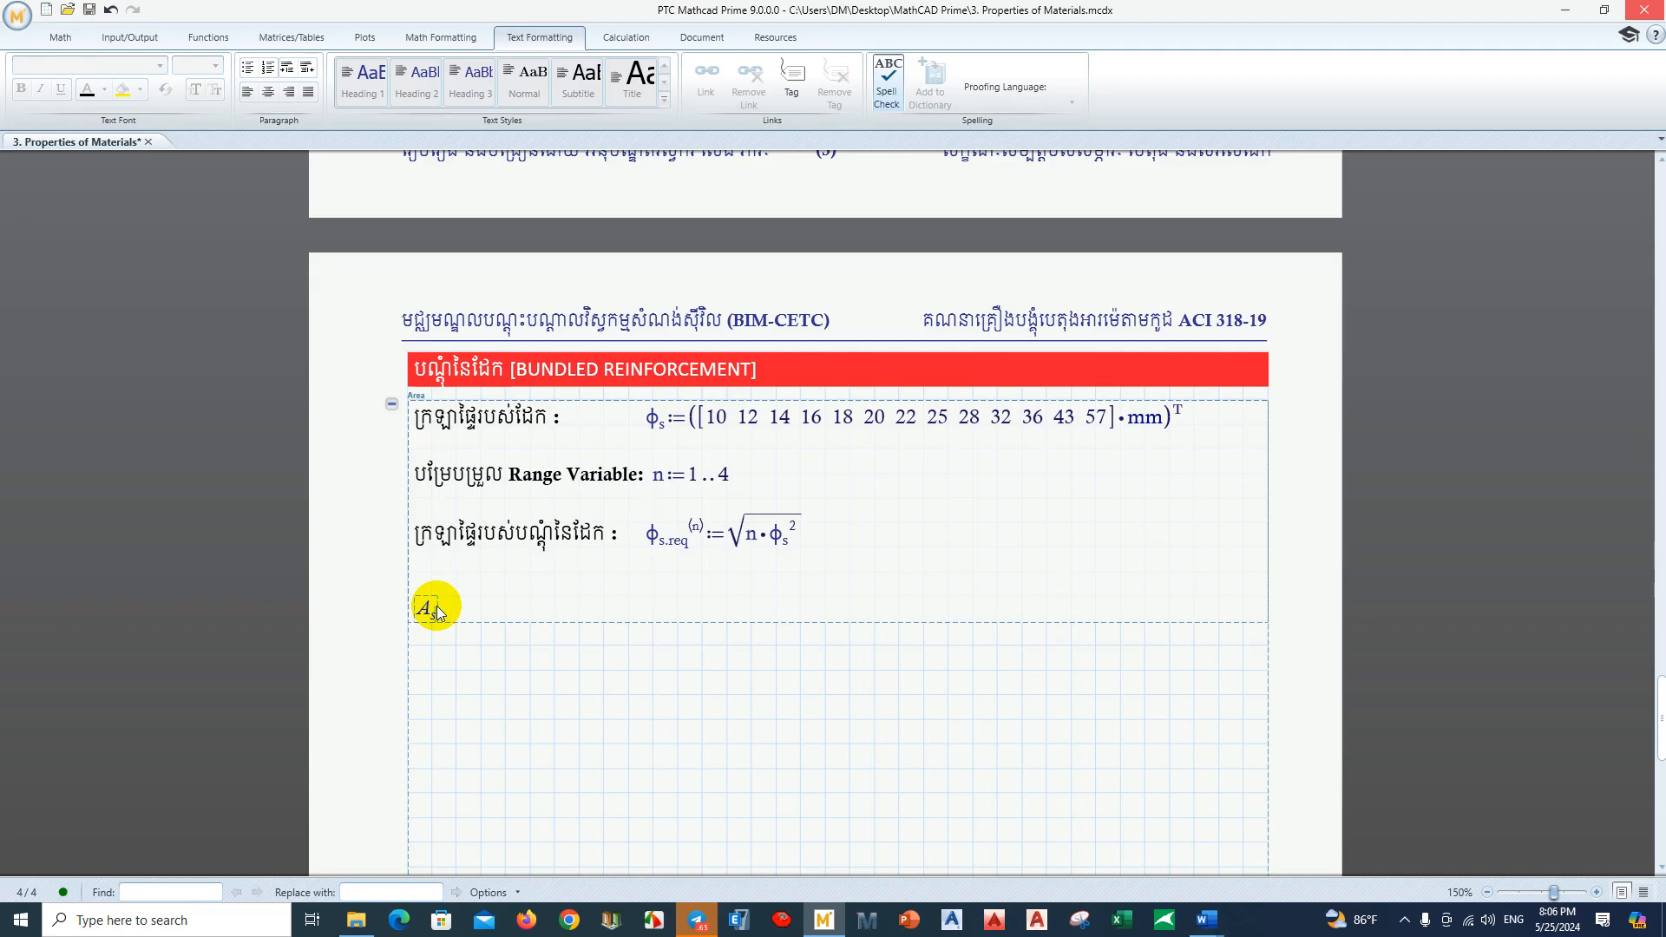
text(:n)
text(*)
text(()
key(ctrl+shift+p)
text(*f)
key(ctrl+g)
text(.s)
text(^2)
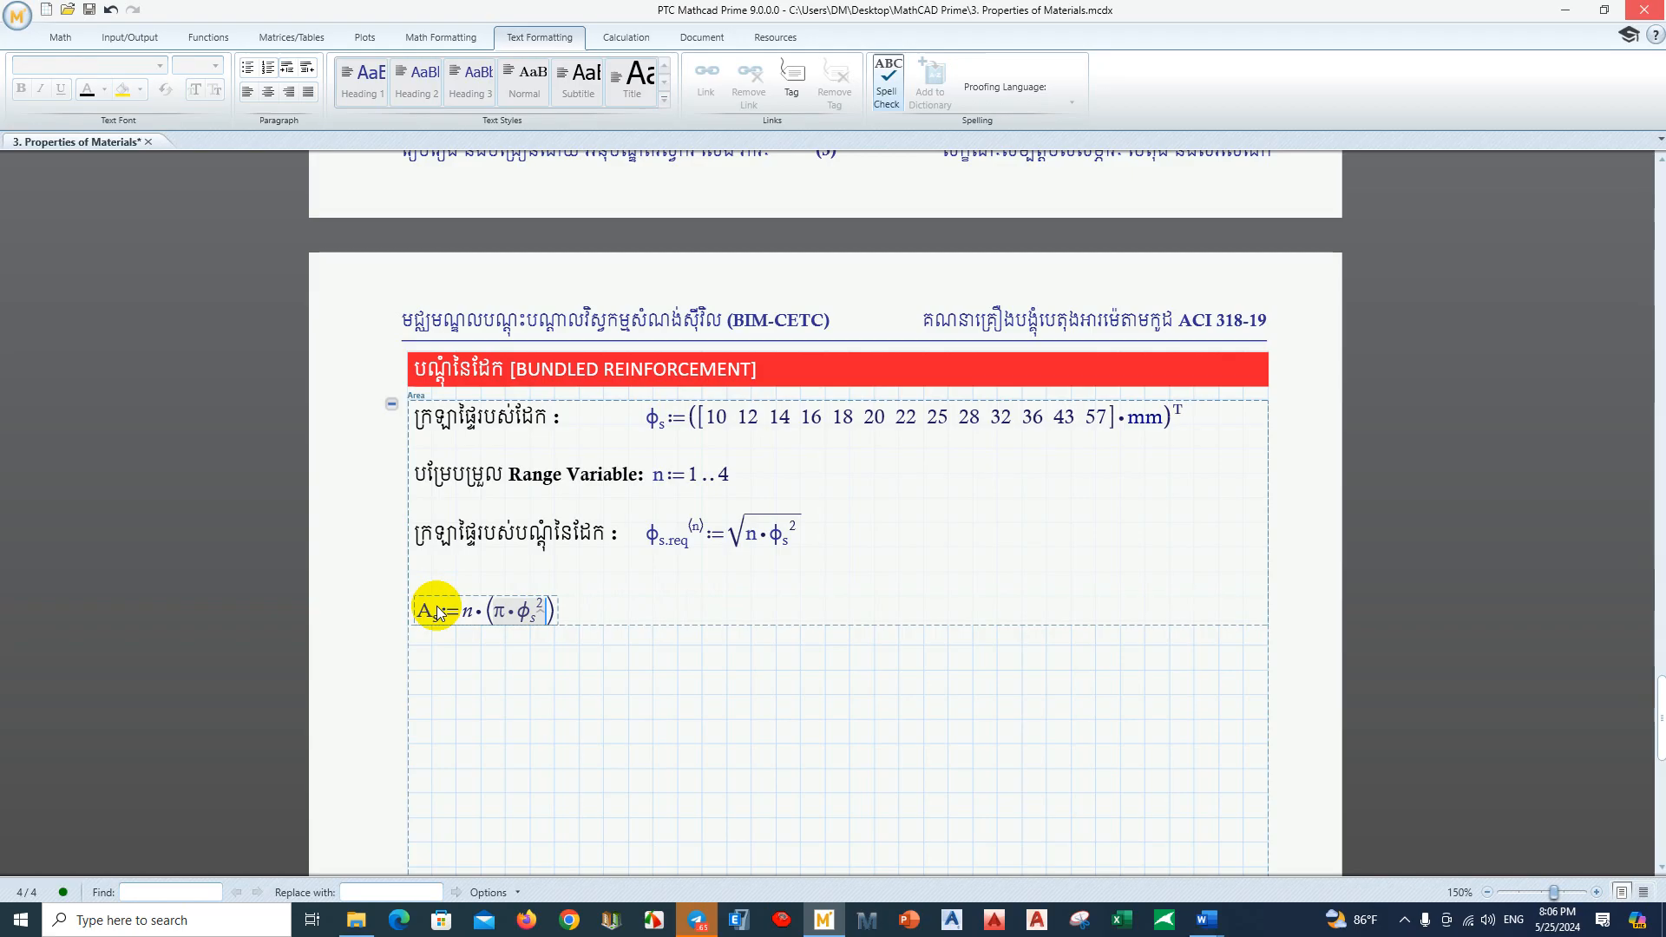
key(space)
key(space)
text(/4)
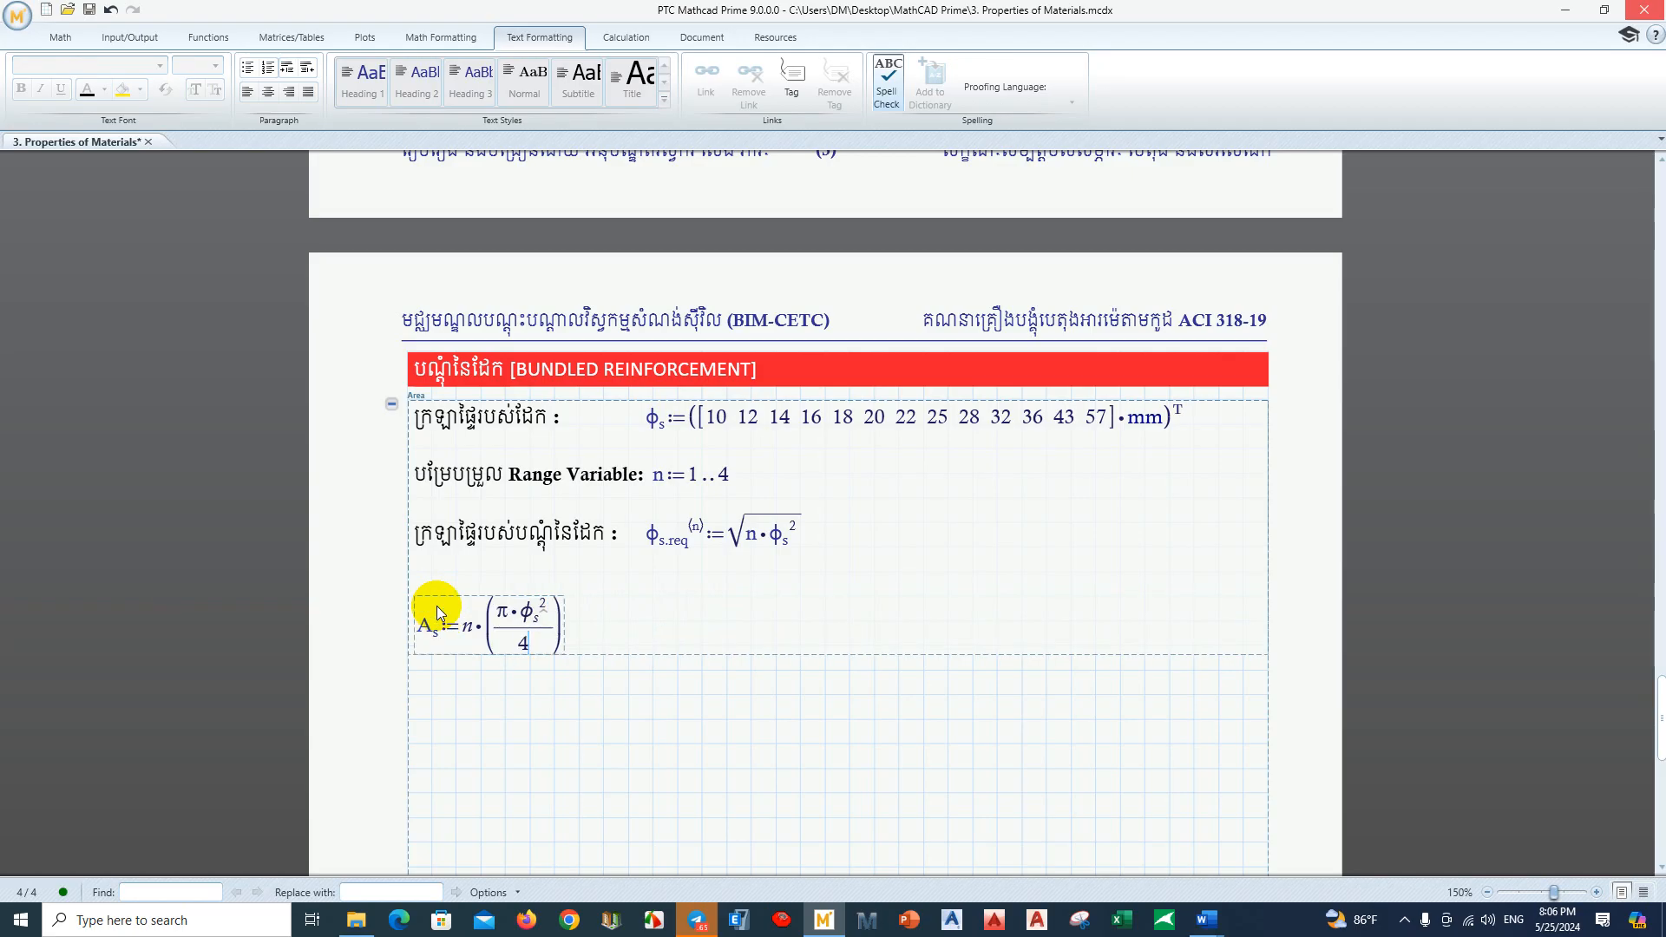
click(590, 623)
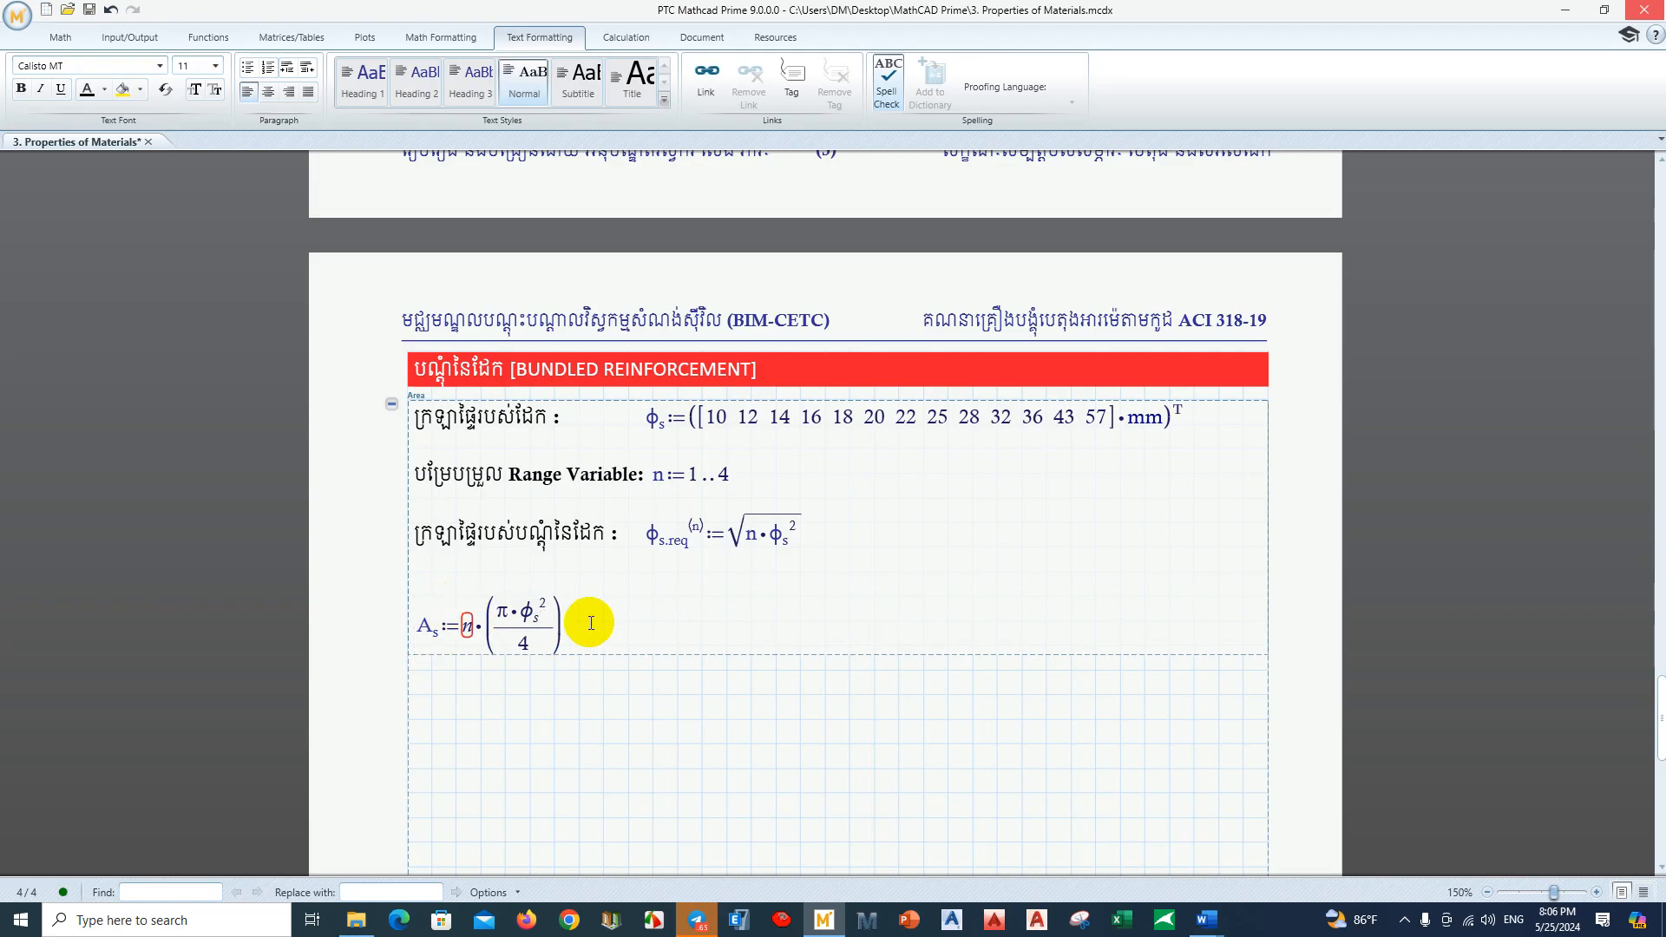
Step: Insert a math region on a new line below the As equation and start a definition of As.req
key(Return)
text(A)
key(BackSpace)
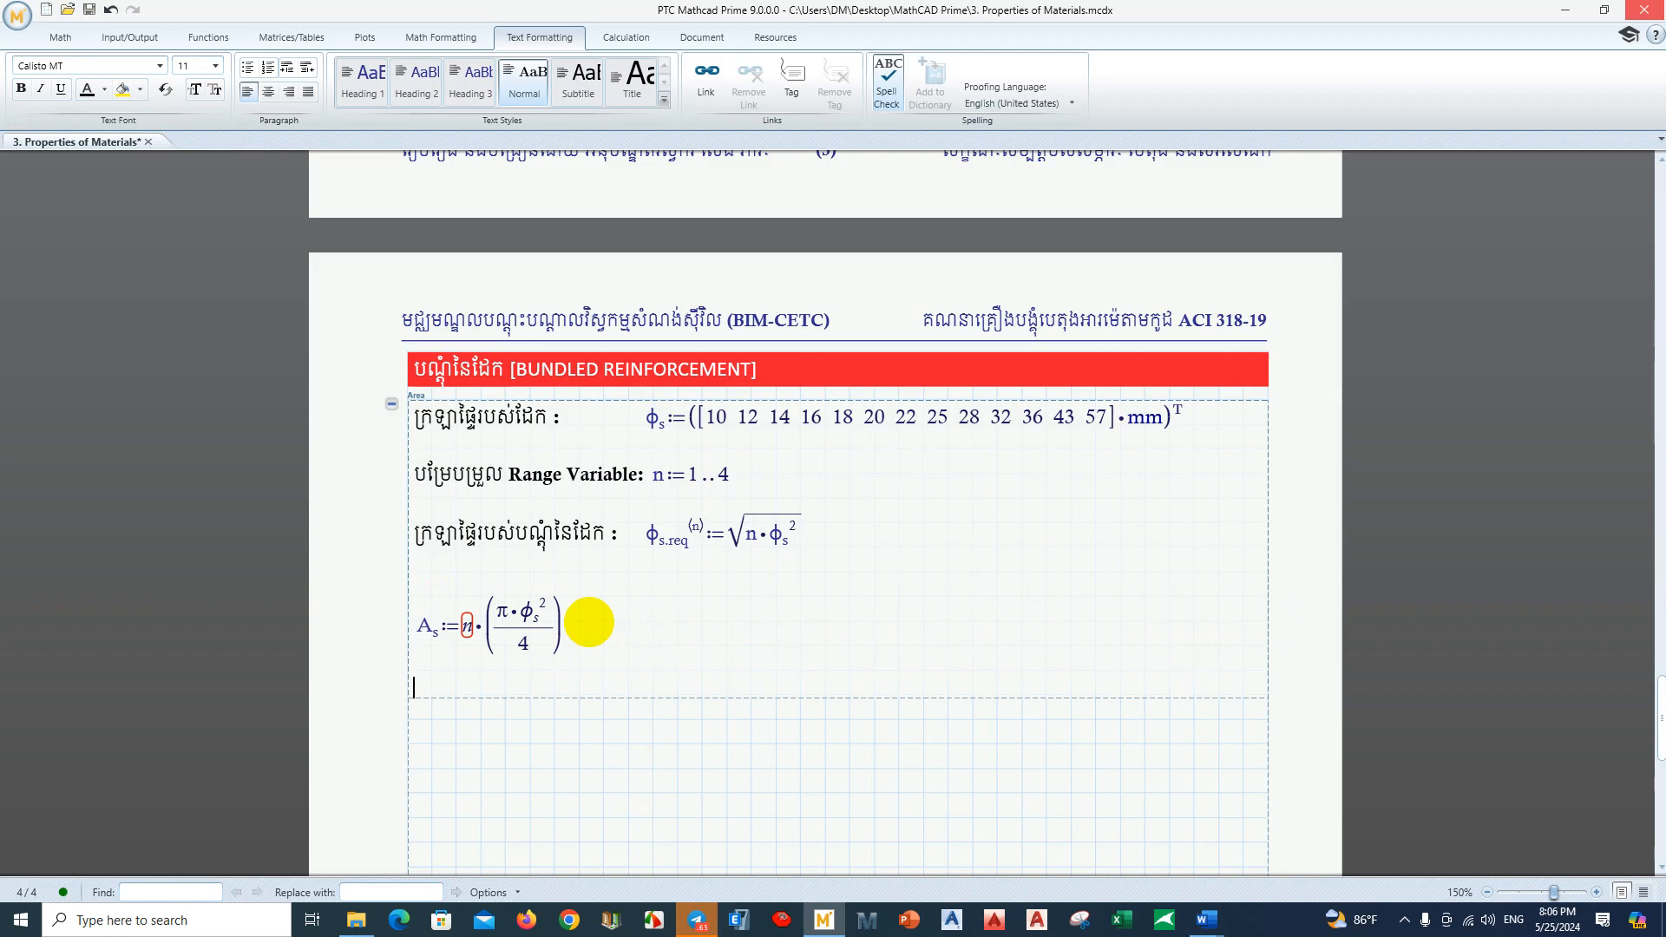
key(ctrl+shift+m)
text(A)
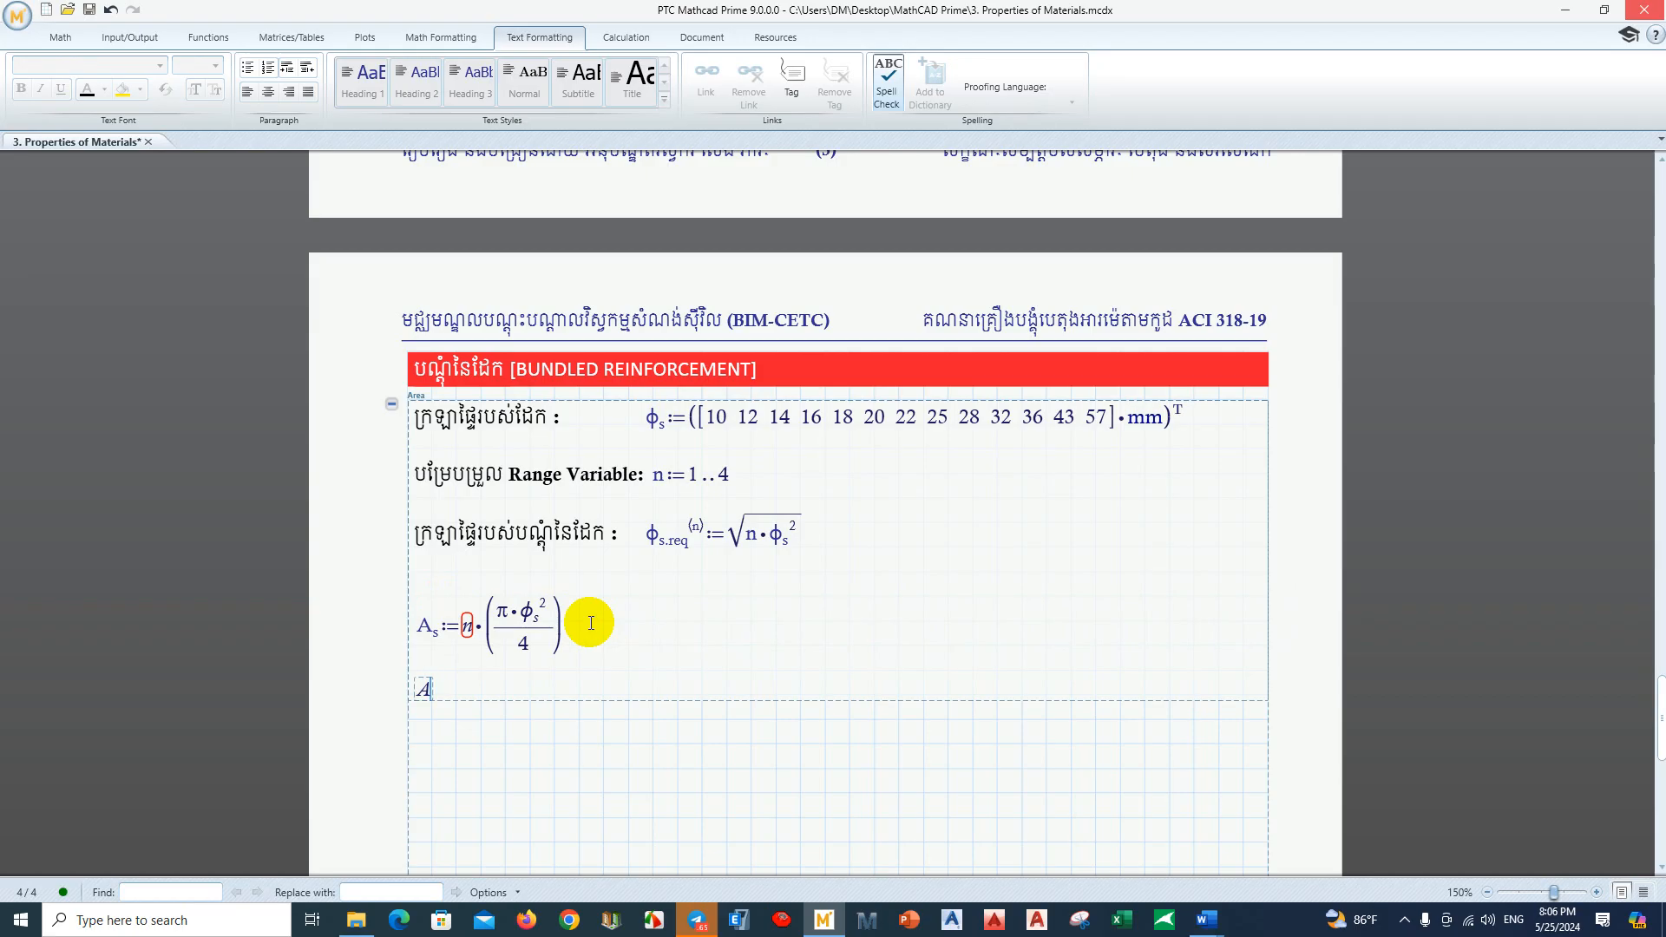
text(.sr)
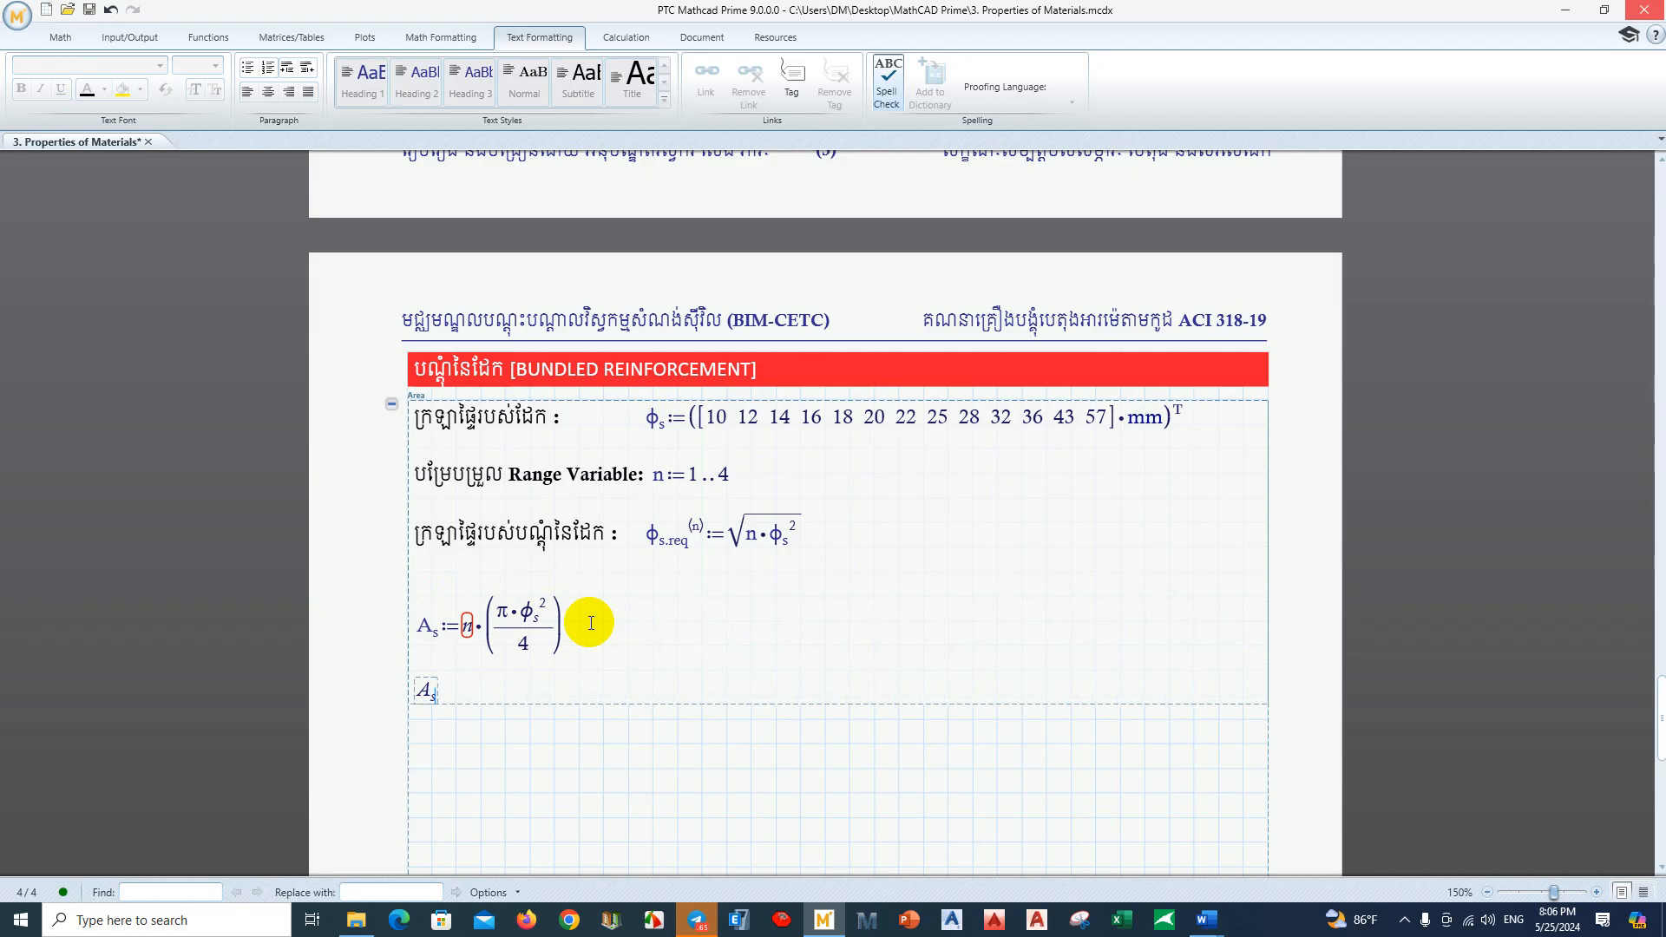
key(BackSpace)
text(.req:=)
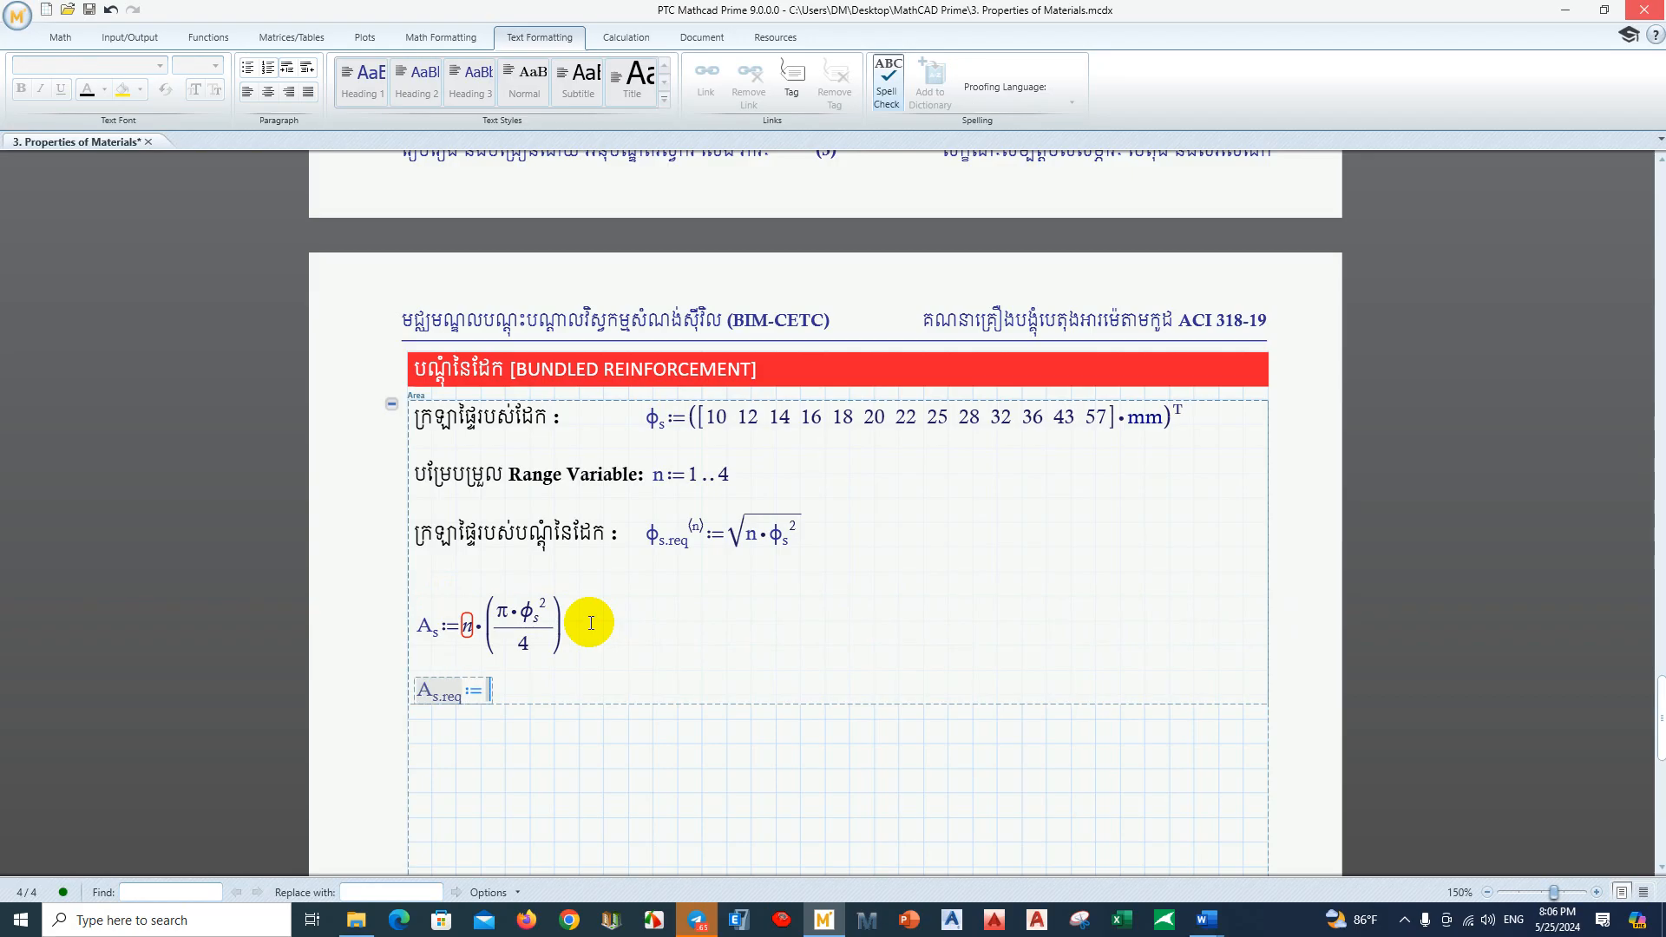
Step: Set As.req equal to the parenthesised fraction π·φs.req² over 4
text(()
key(ctrl+shift+p)
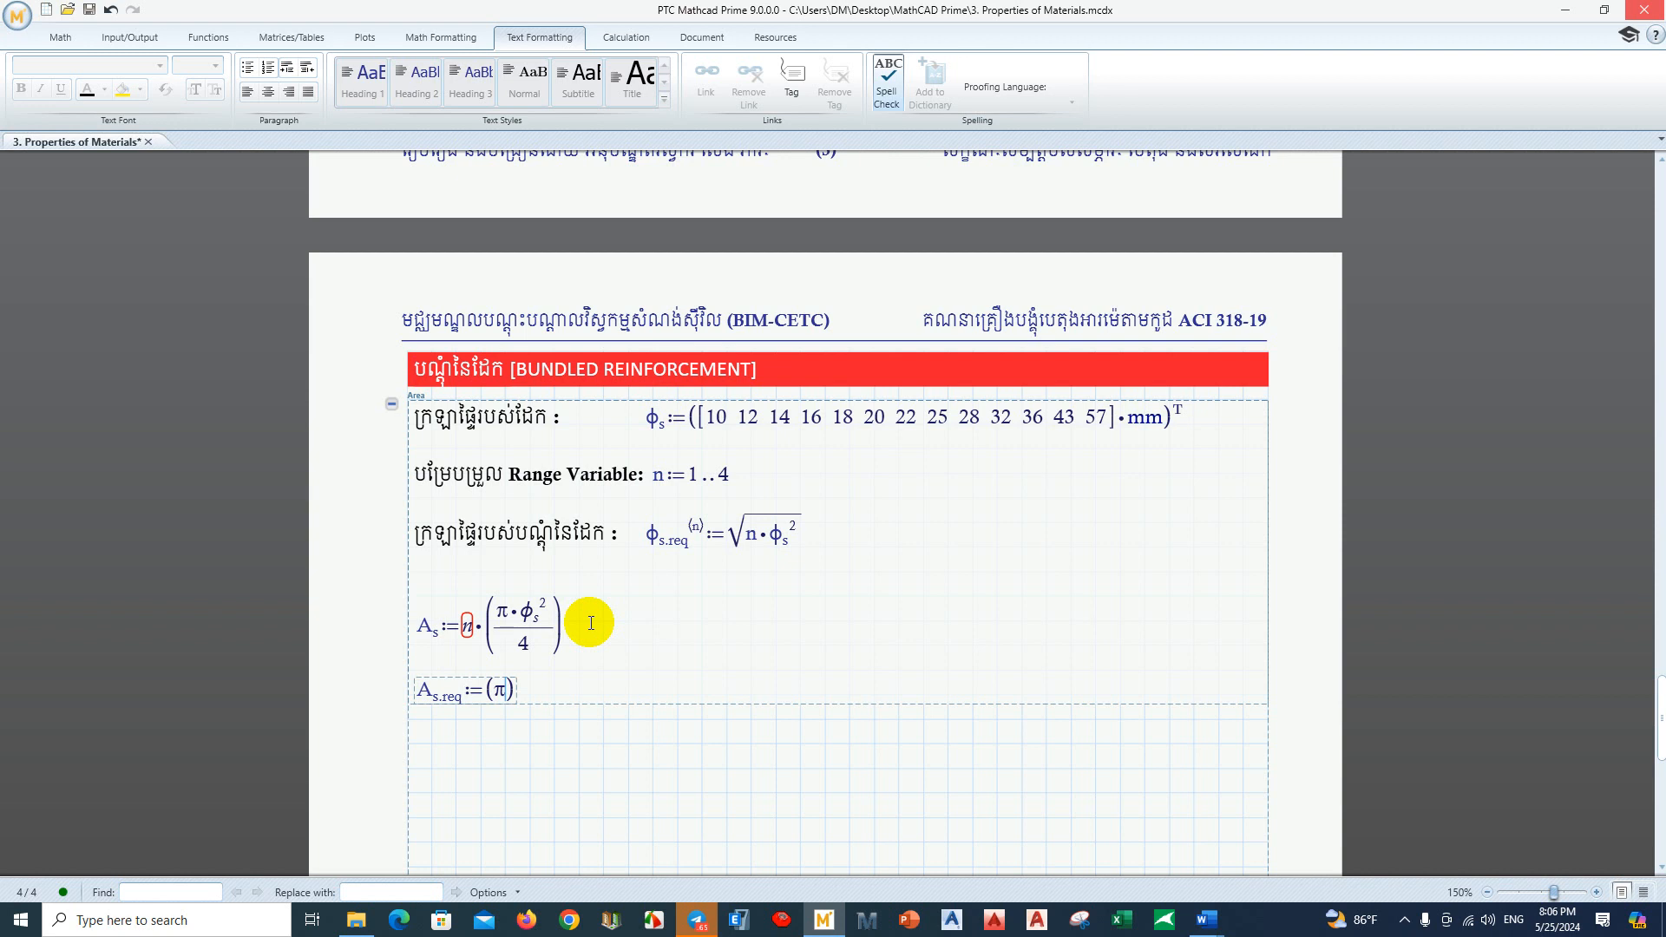
text(*f)
key(ctrl+g)
text(.s)
text(req)
text(^2)
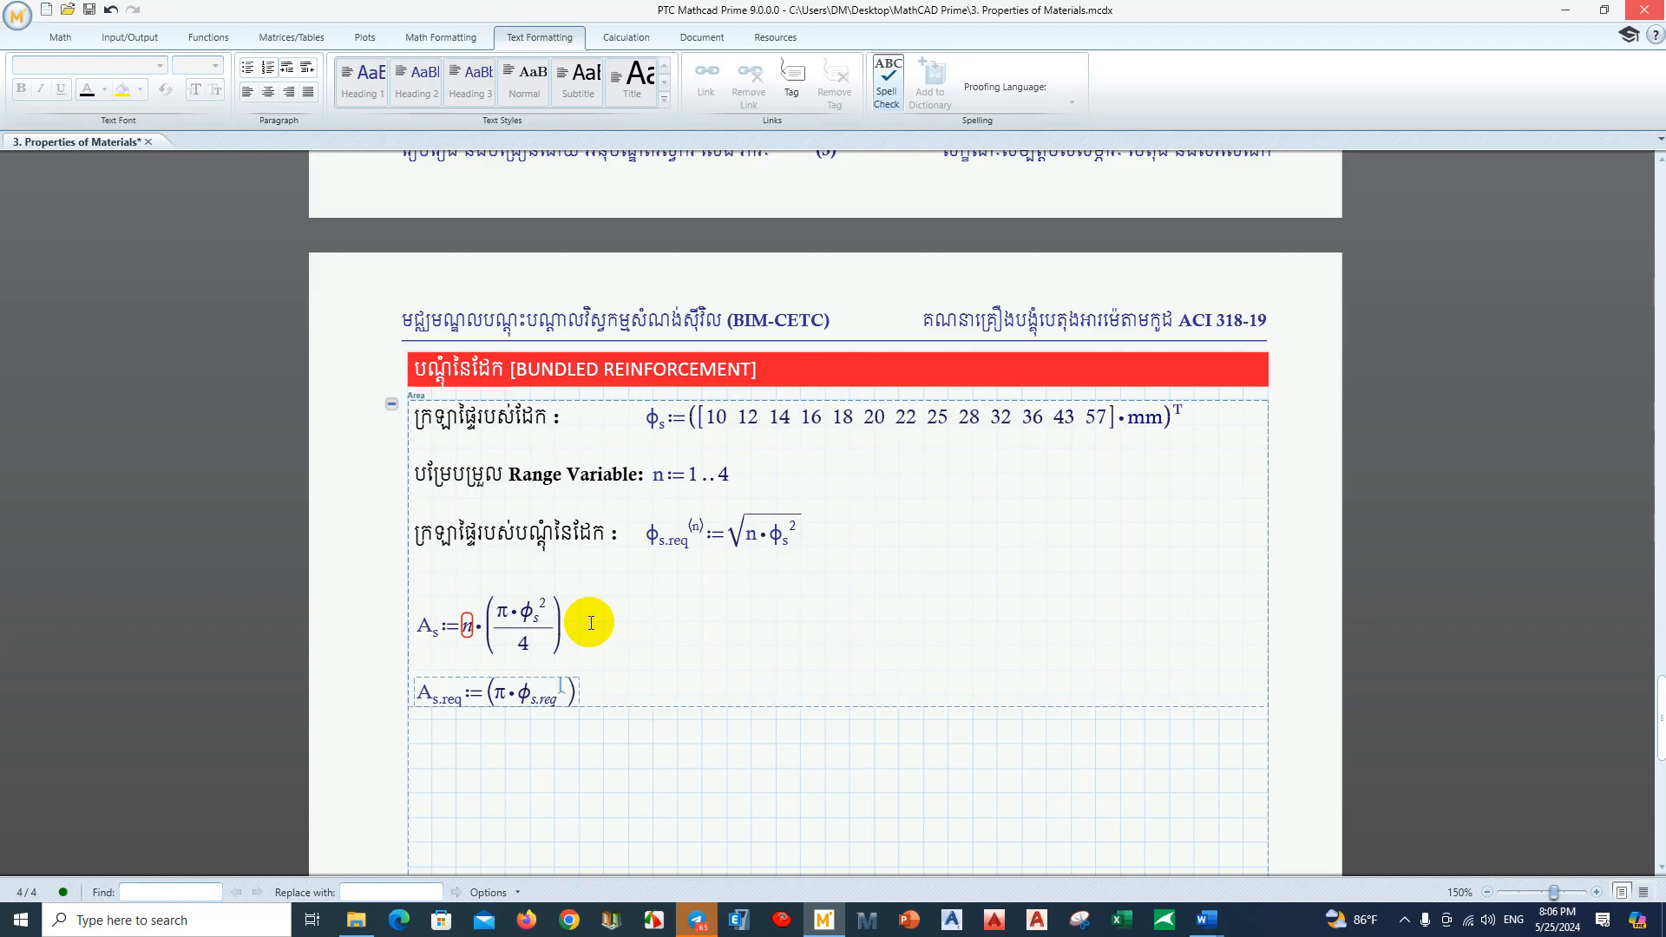
key(space)
text(/4)
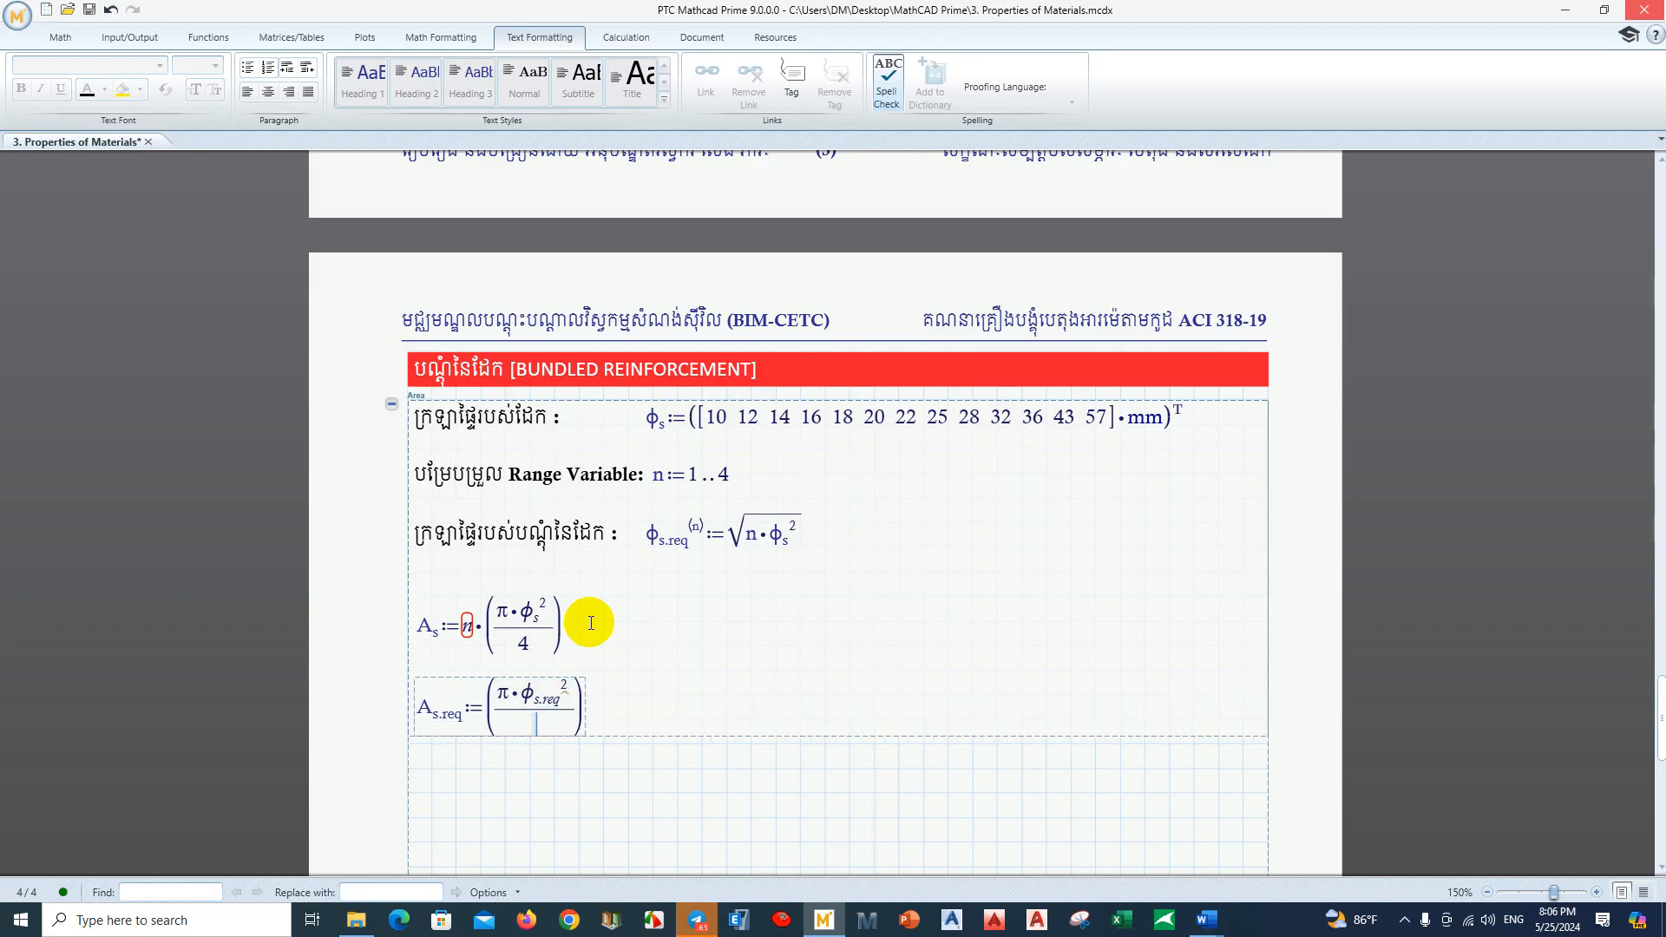
click(716, 698)
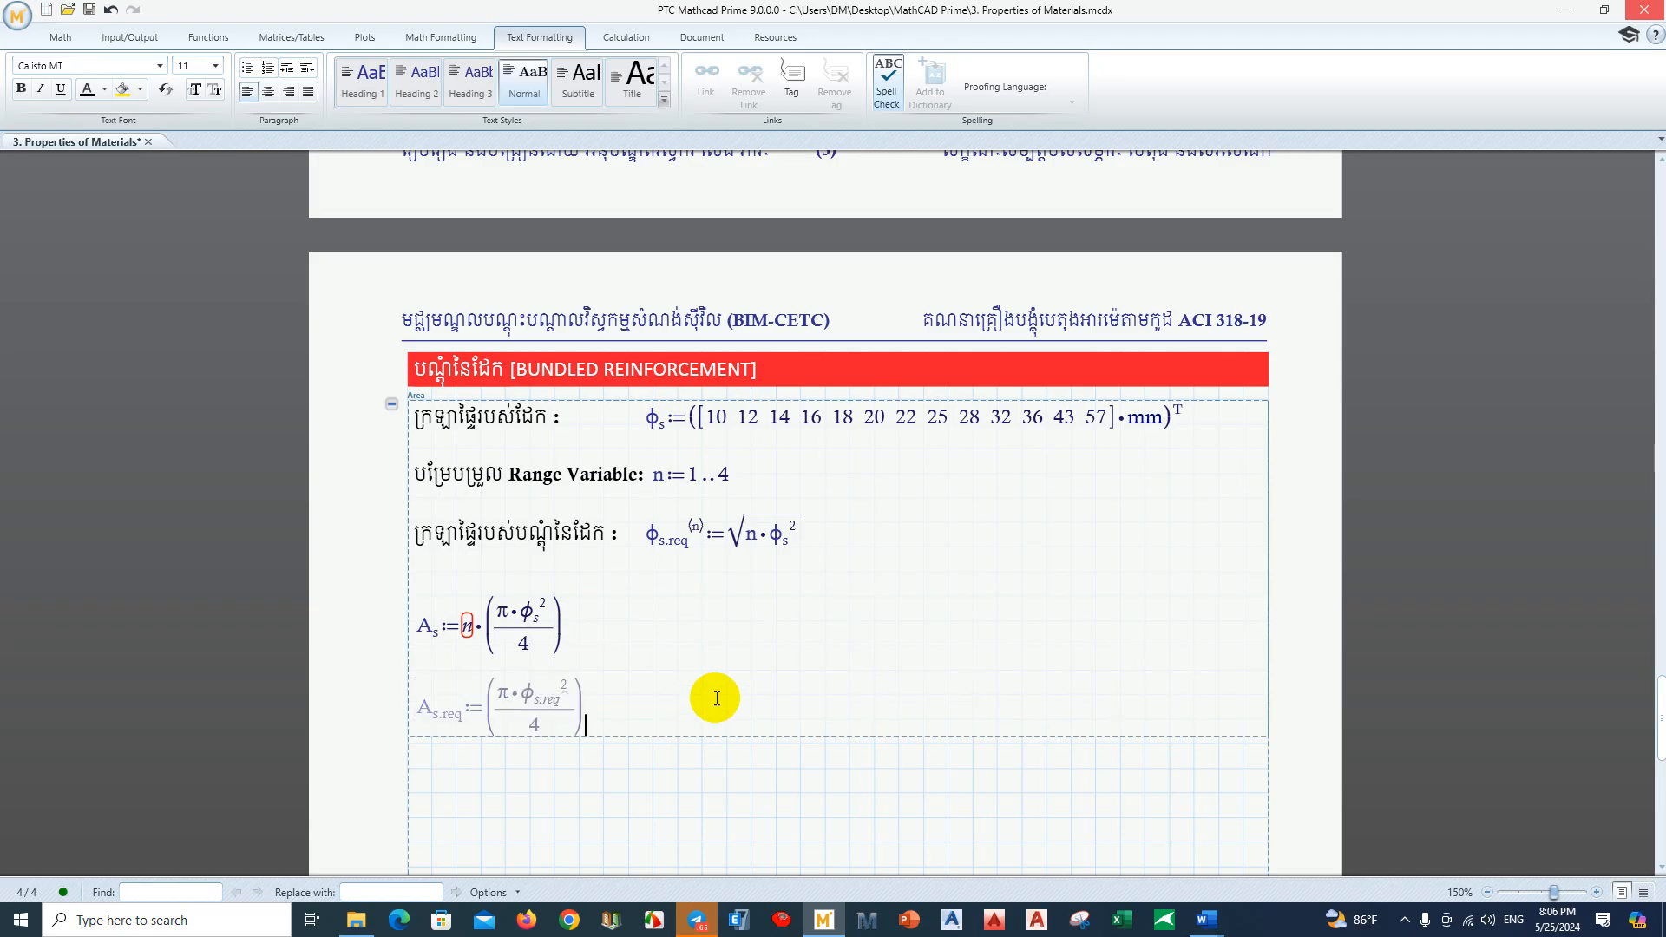
Step: Bring the As.req definition up onto the As line, joining the two equations with an equals sign
click(409, 697)
click(412, 709)
key(BackSpace)
key(BackSpace)
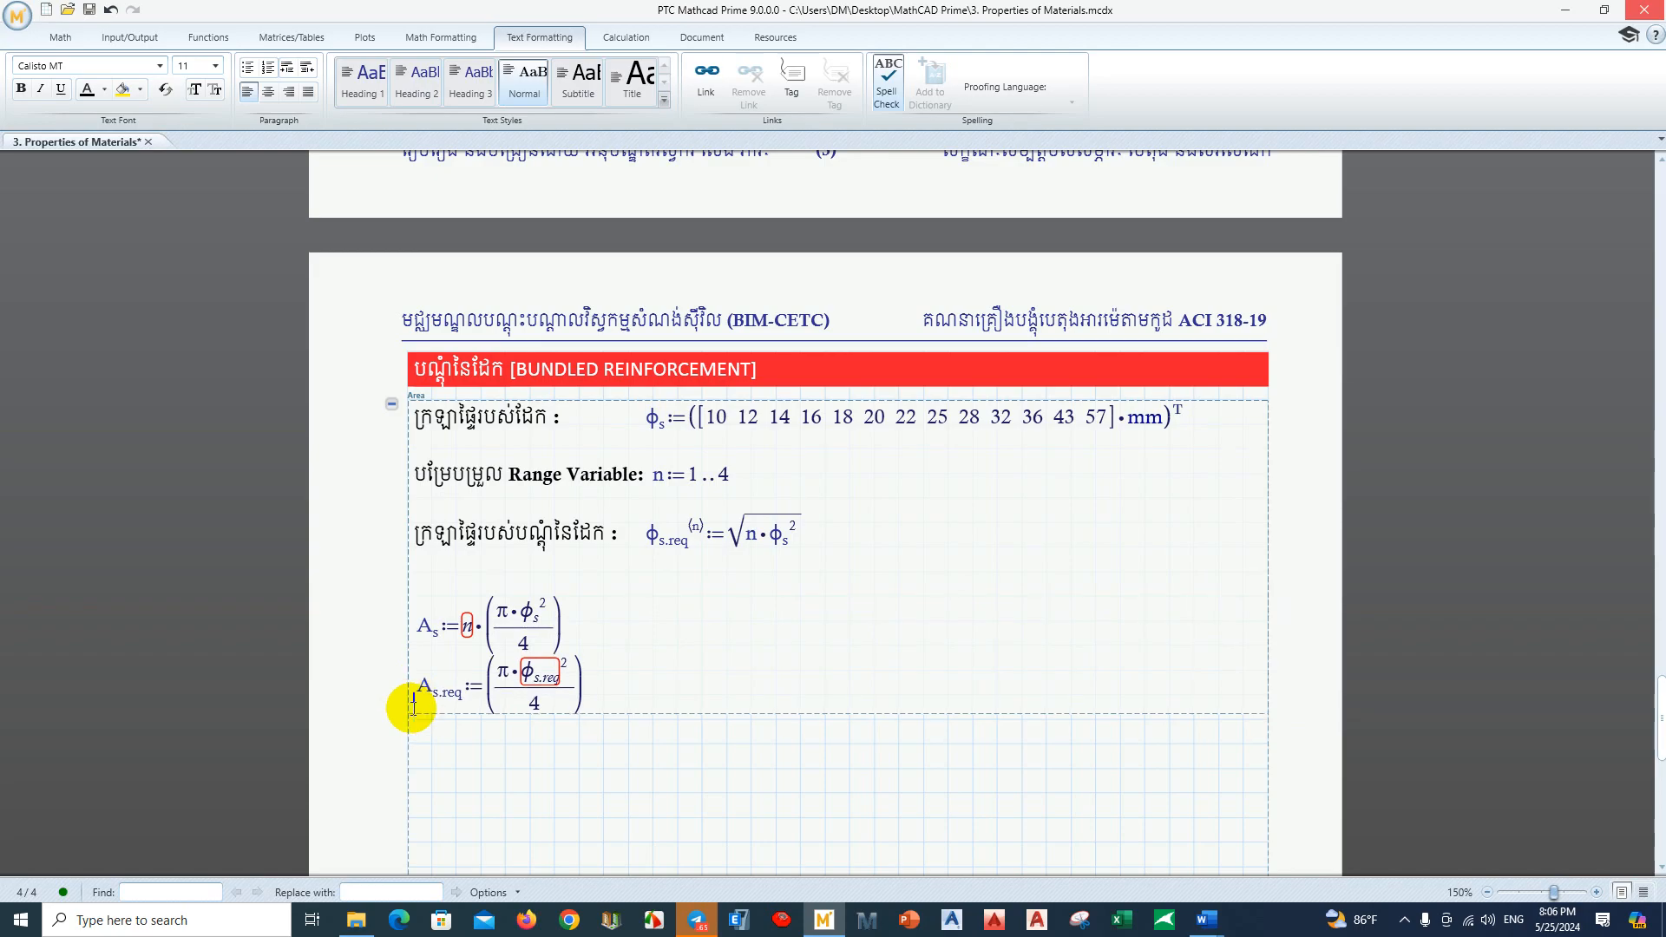
text(=As.req:=(π·ϕs.req^2/4)
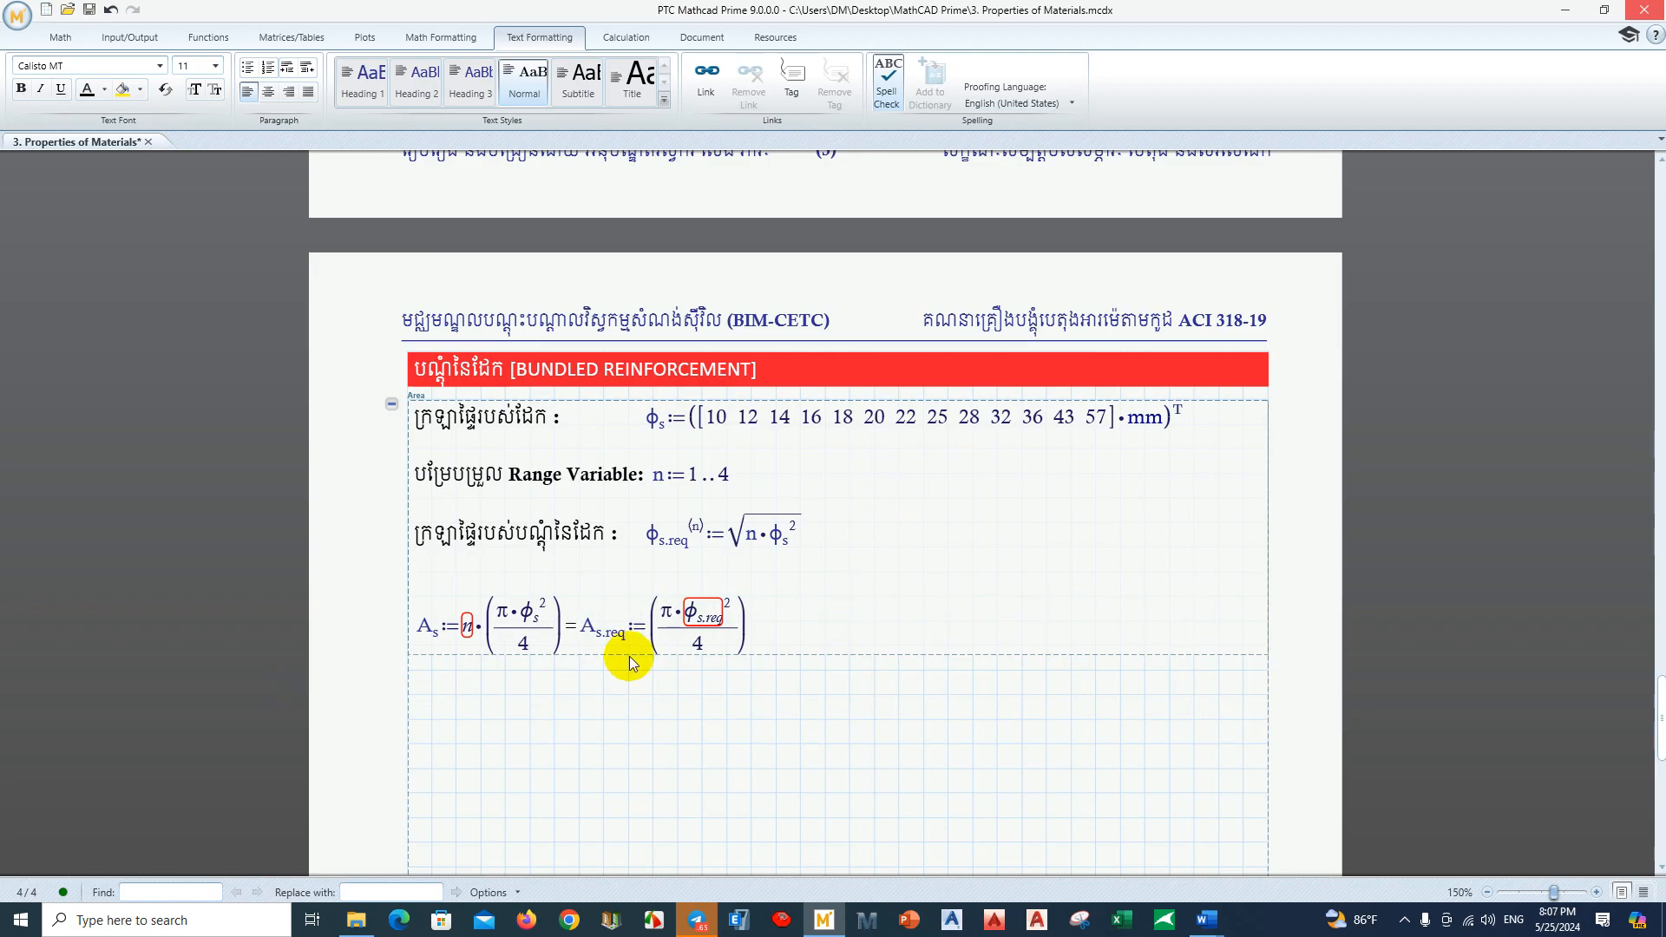
click(695, 616)
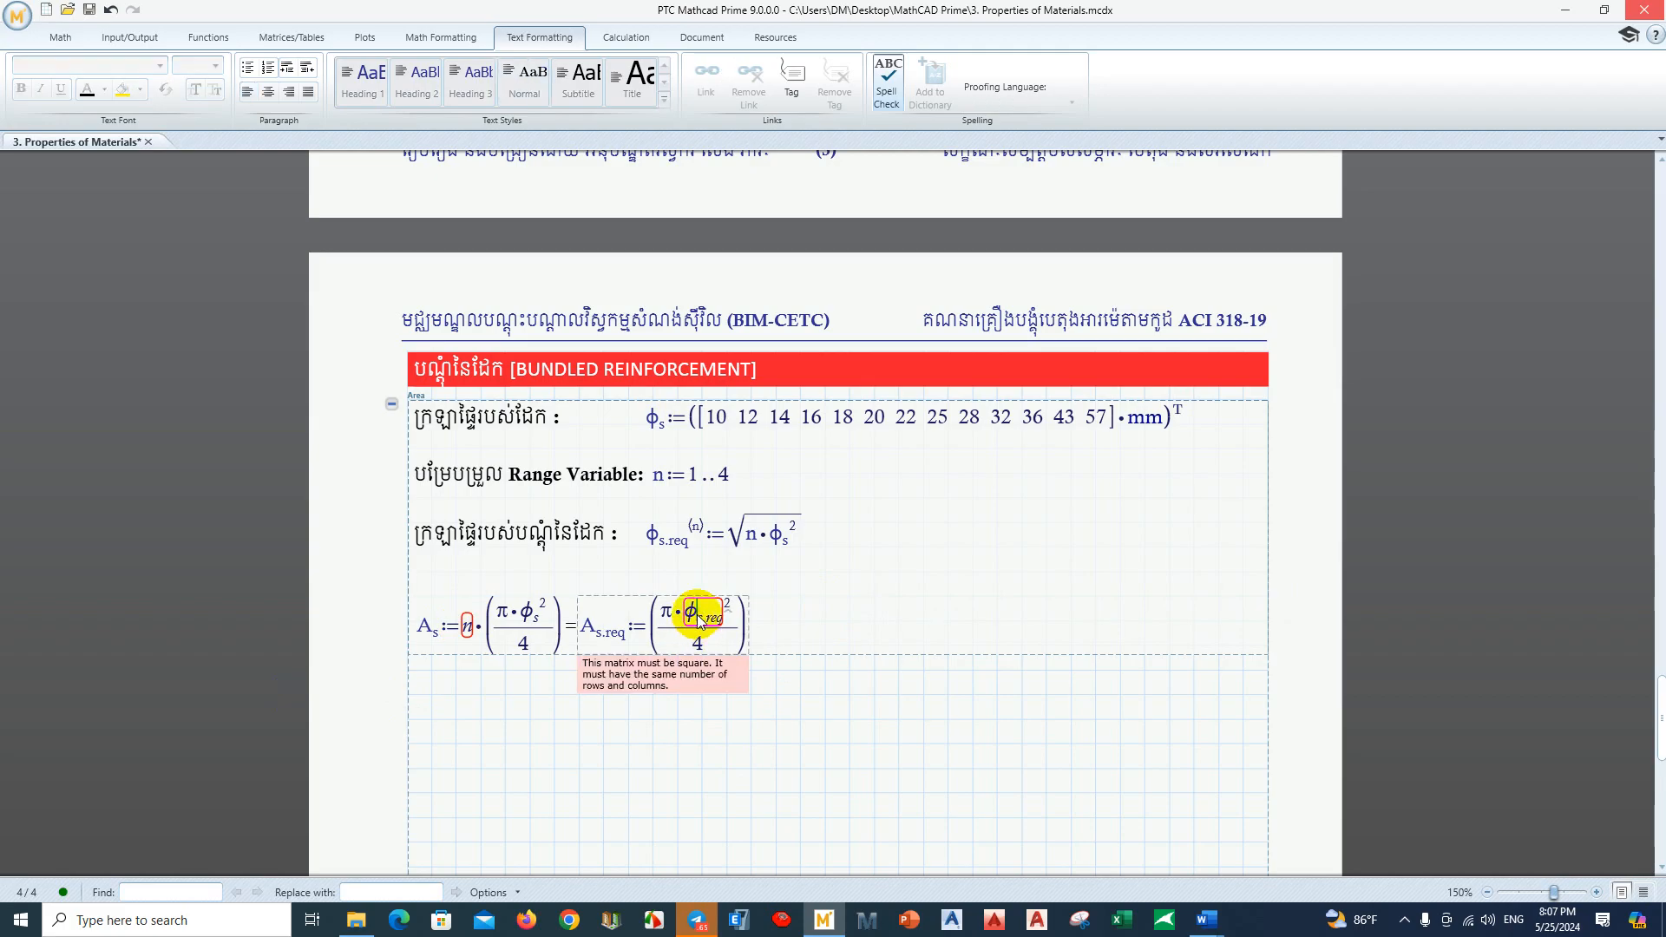
click(790, 620)
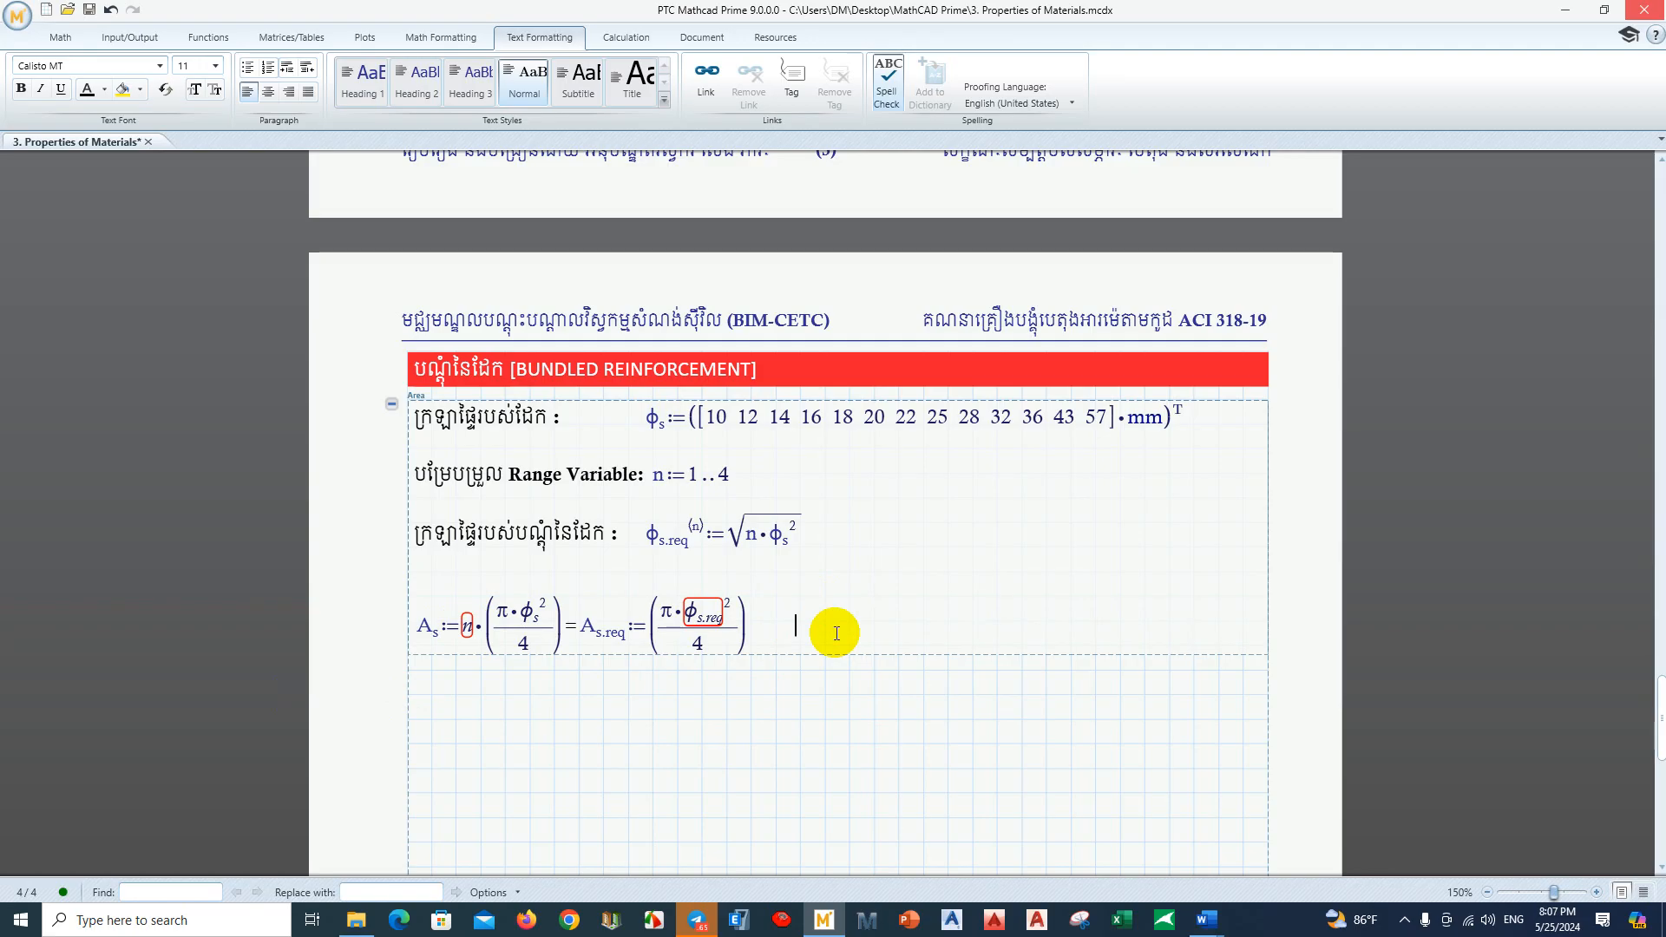
Step: Start a definition of φs.req on the same line, after the As.req equation
text(f)
key(ctrl+g)
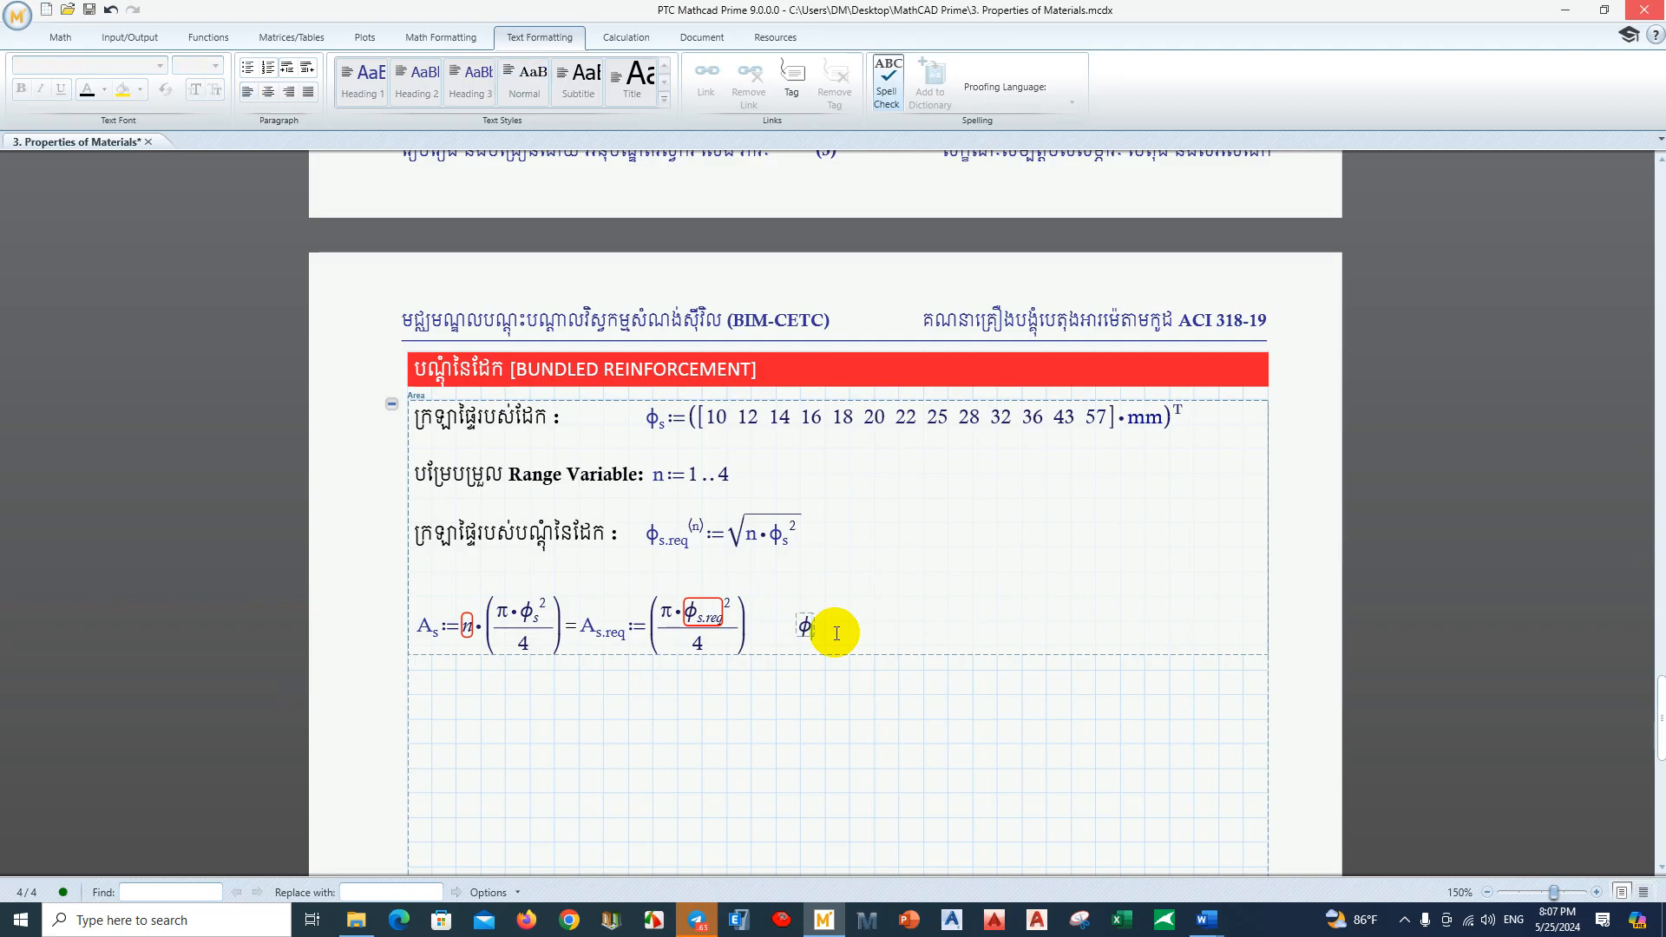
text(.s)
text(.req :=)
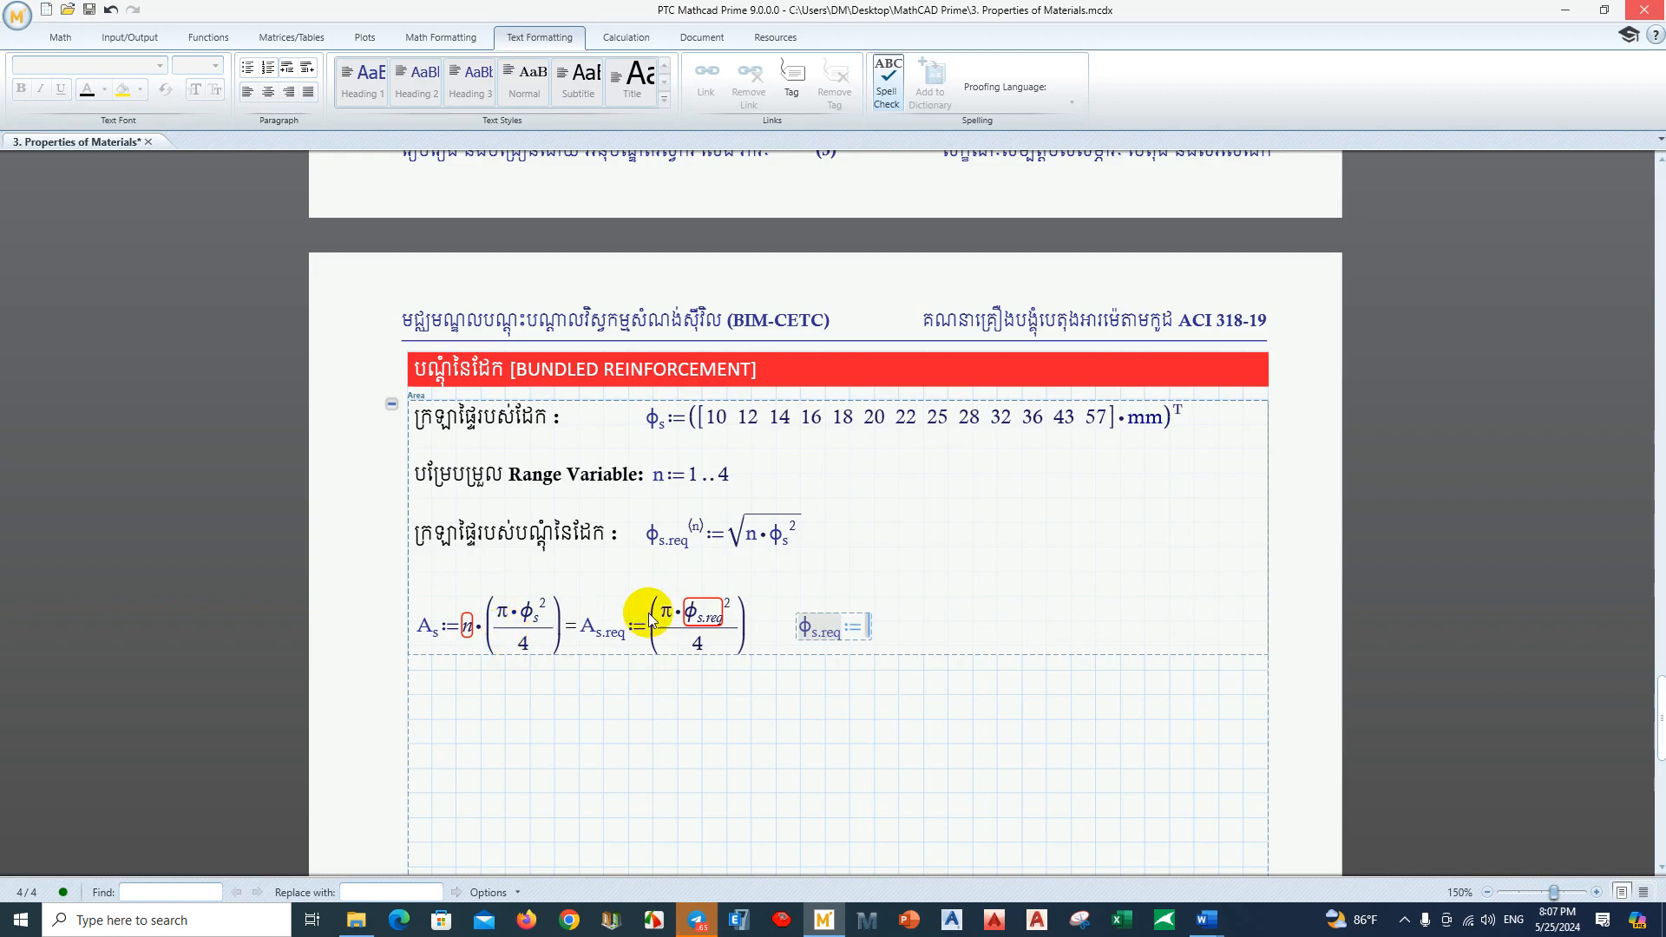
click(698, 612)
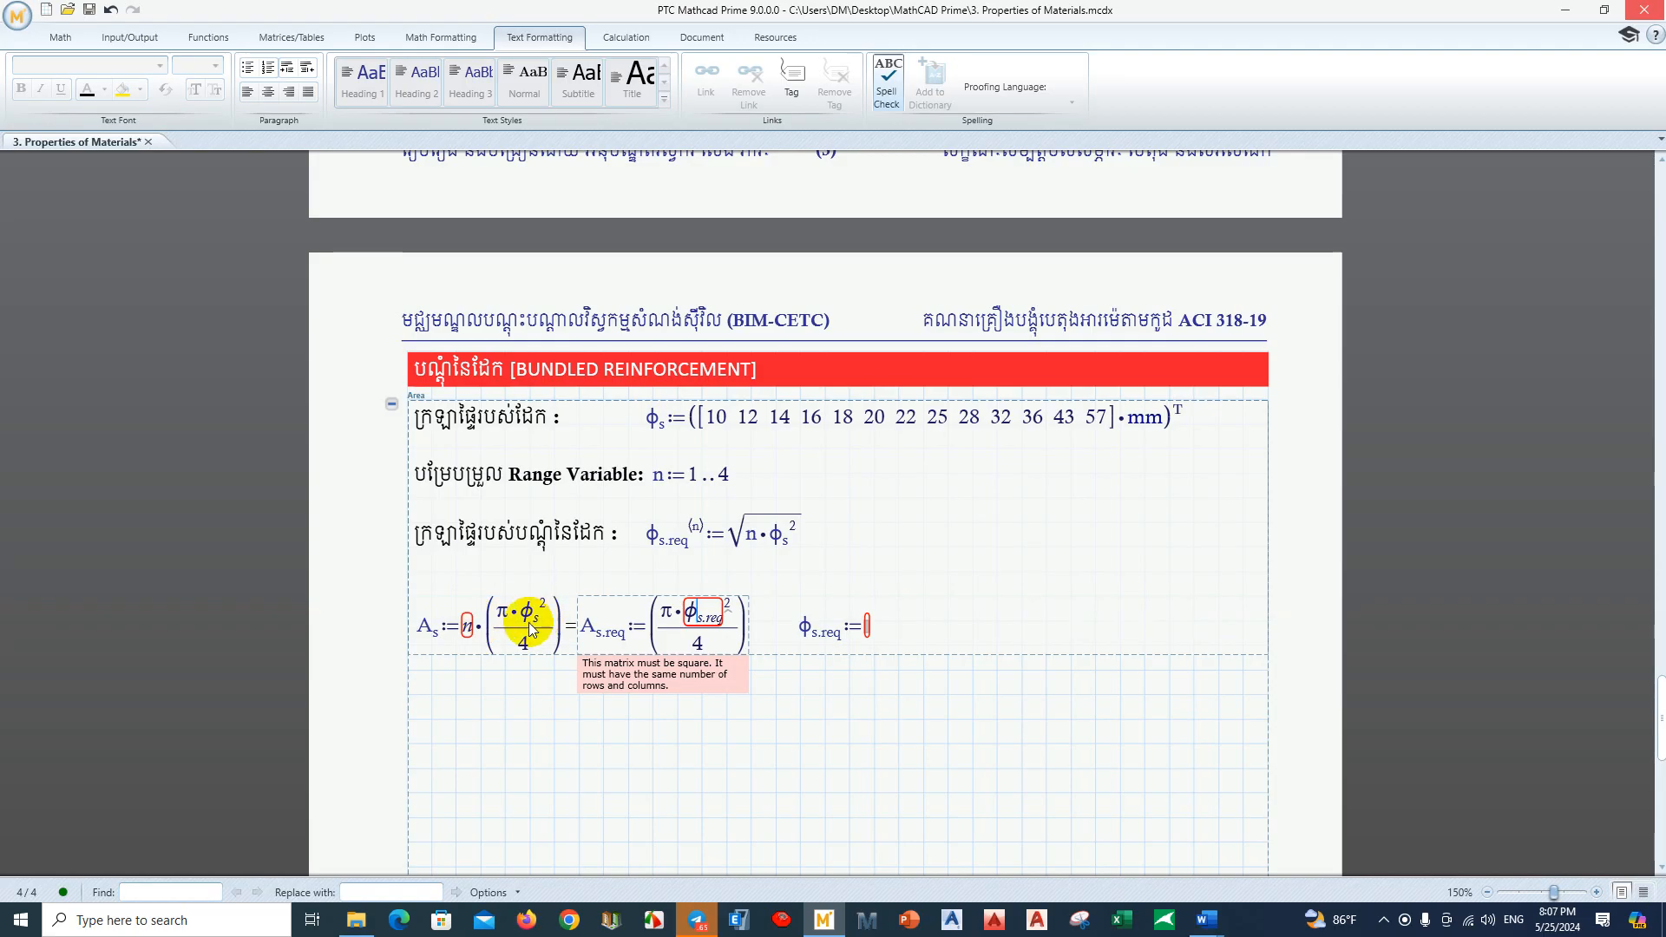
click(820, 629)
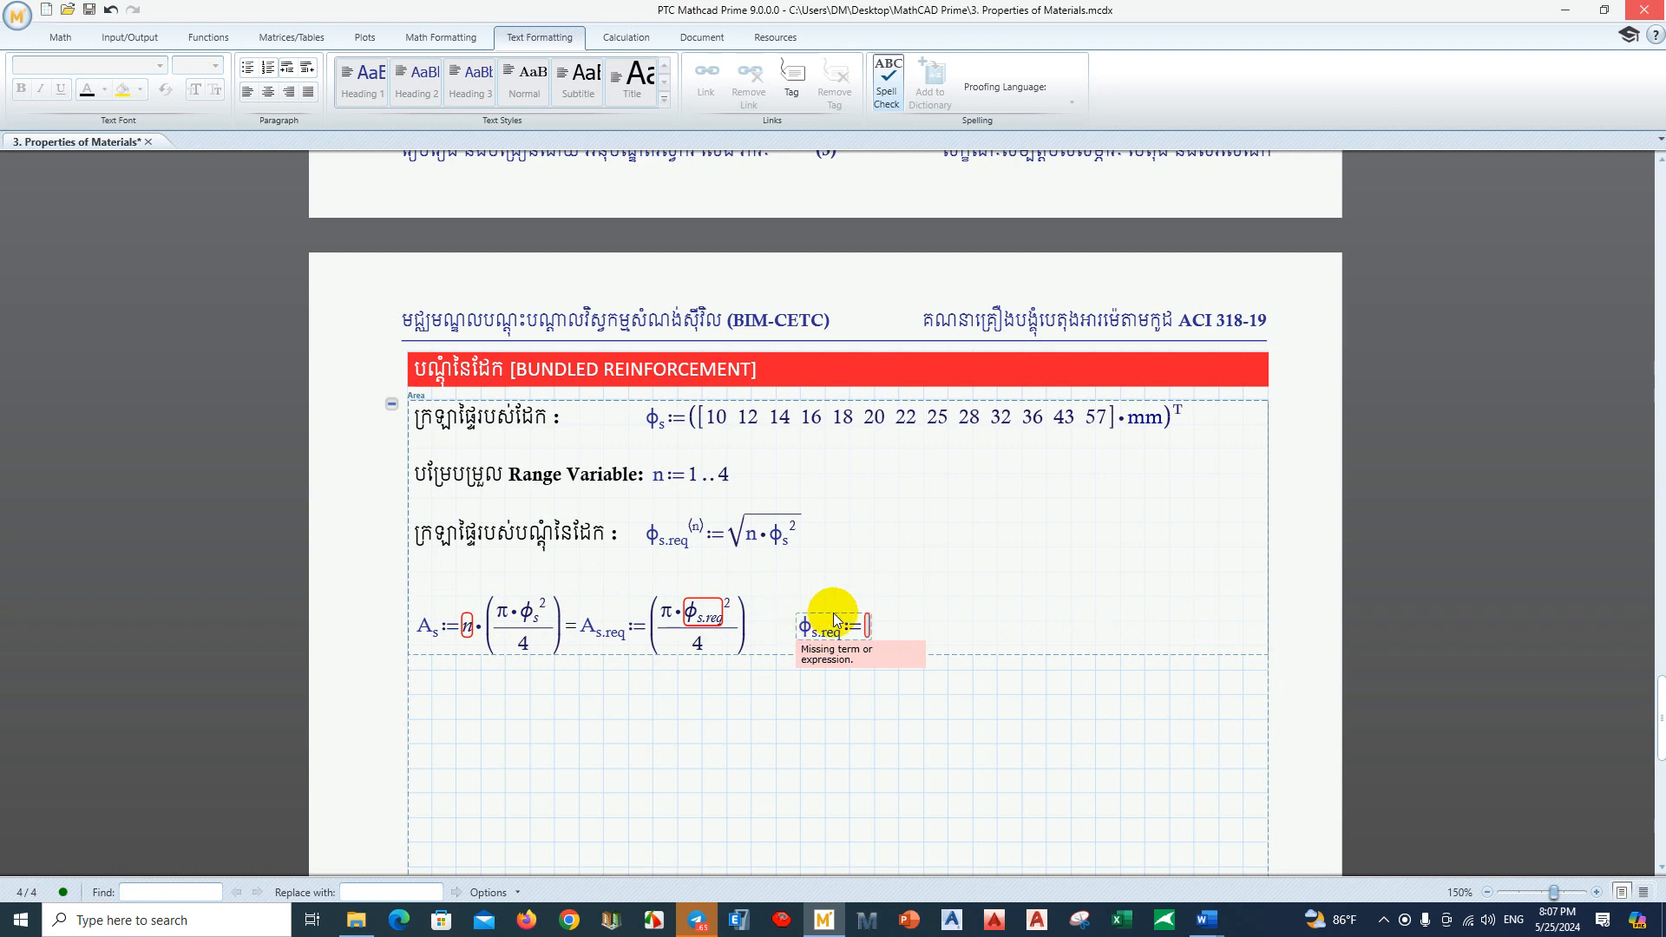
Step: Delete the whole line holding the As, As.req and unfinished φs.req equations
drag(940, 617, 435, 635)
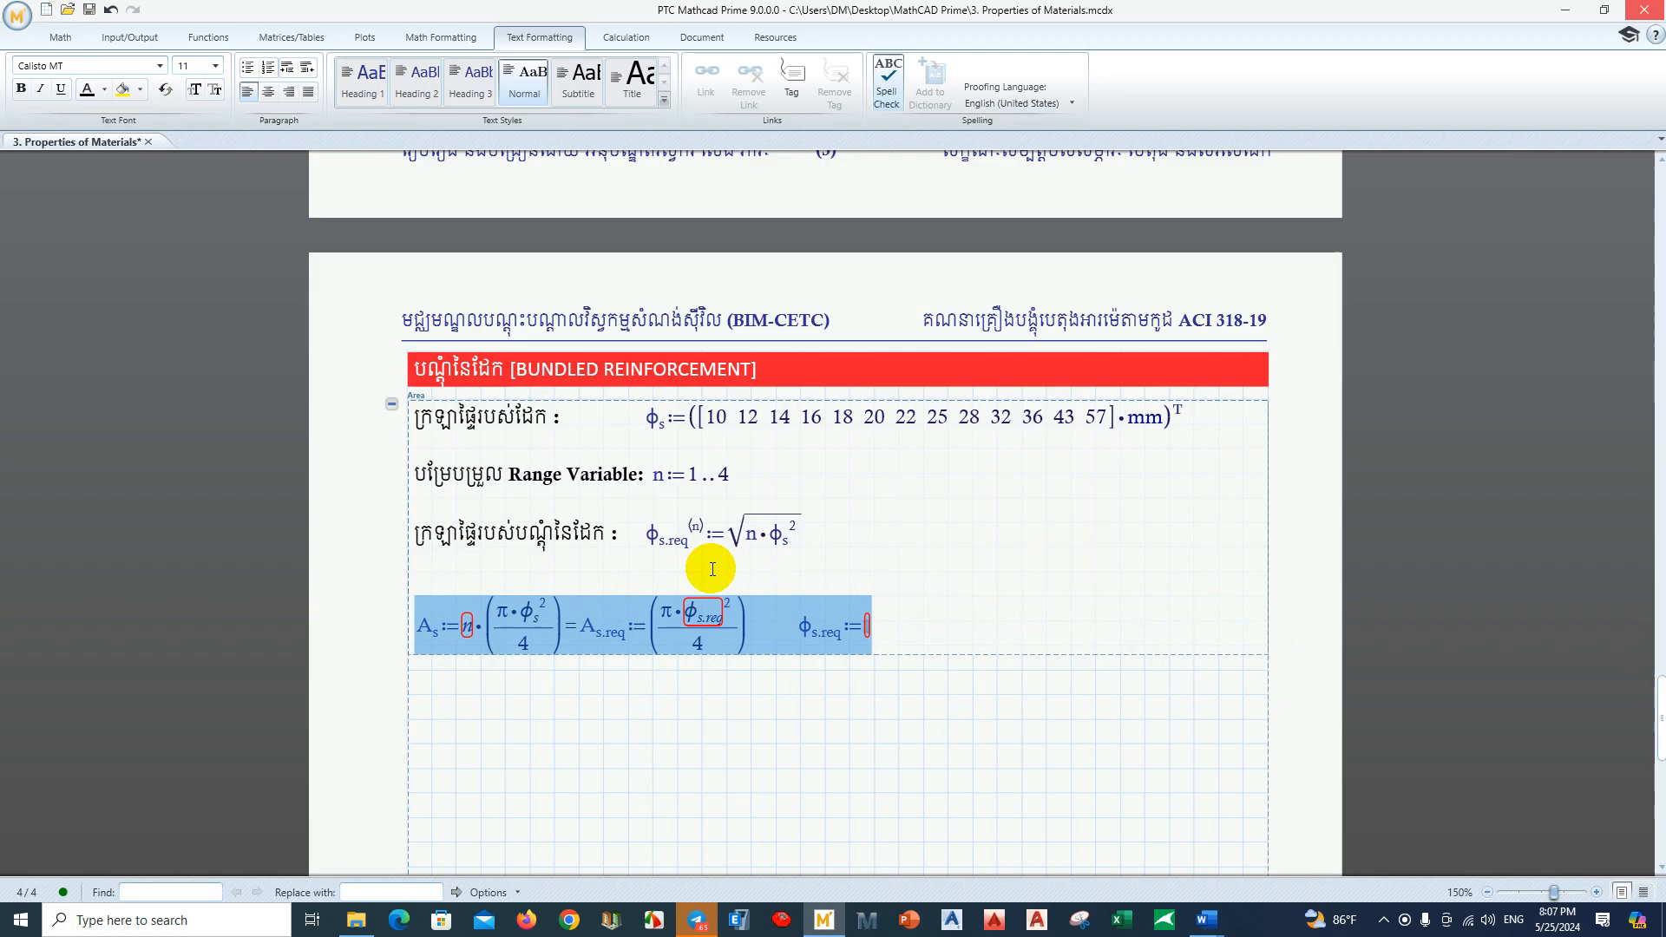
key(Delete)
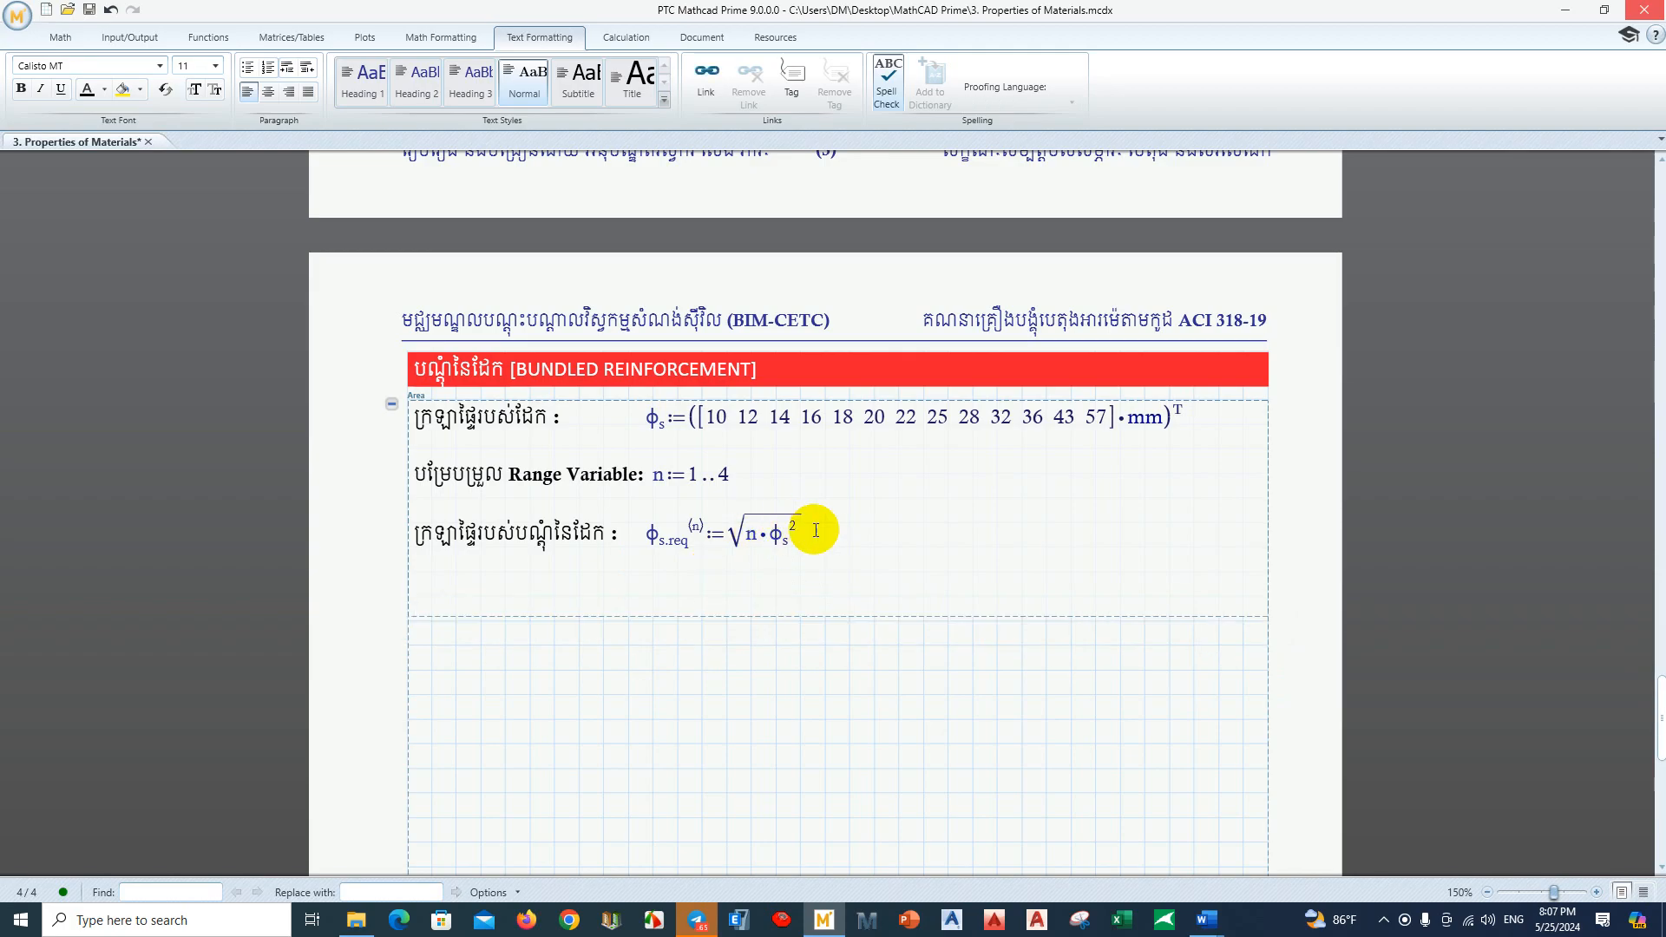
click(800, 539)
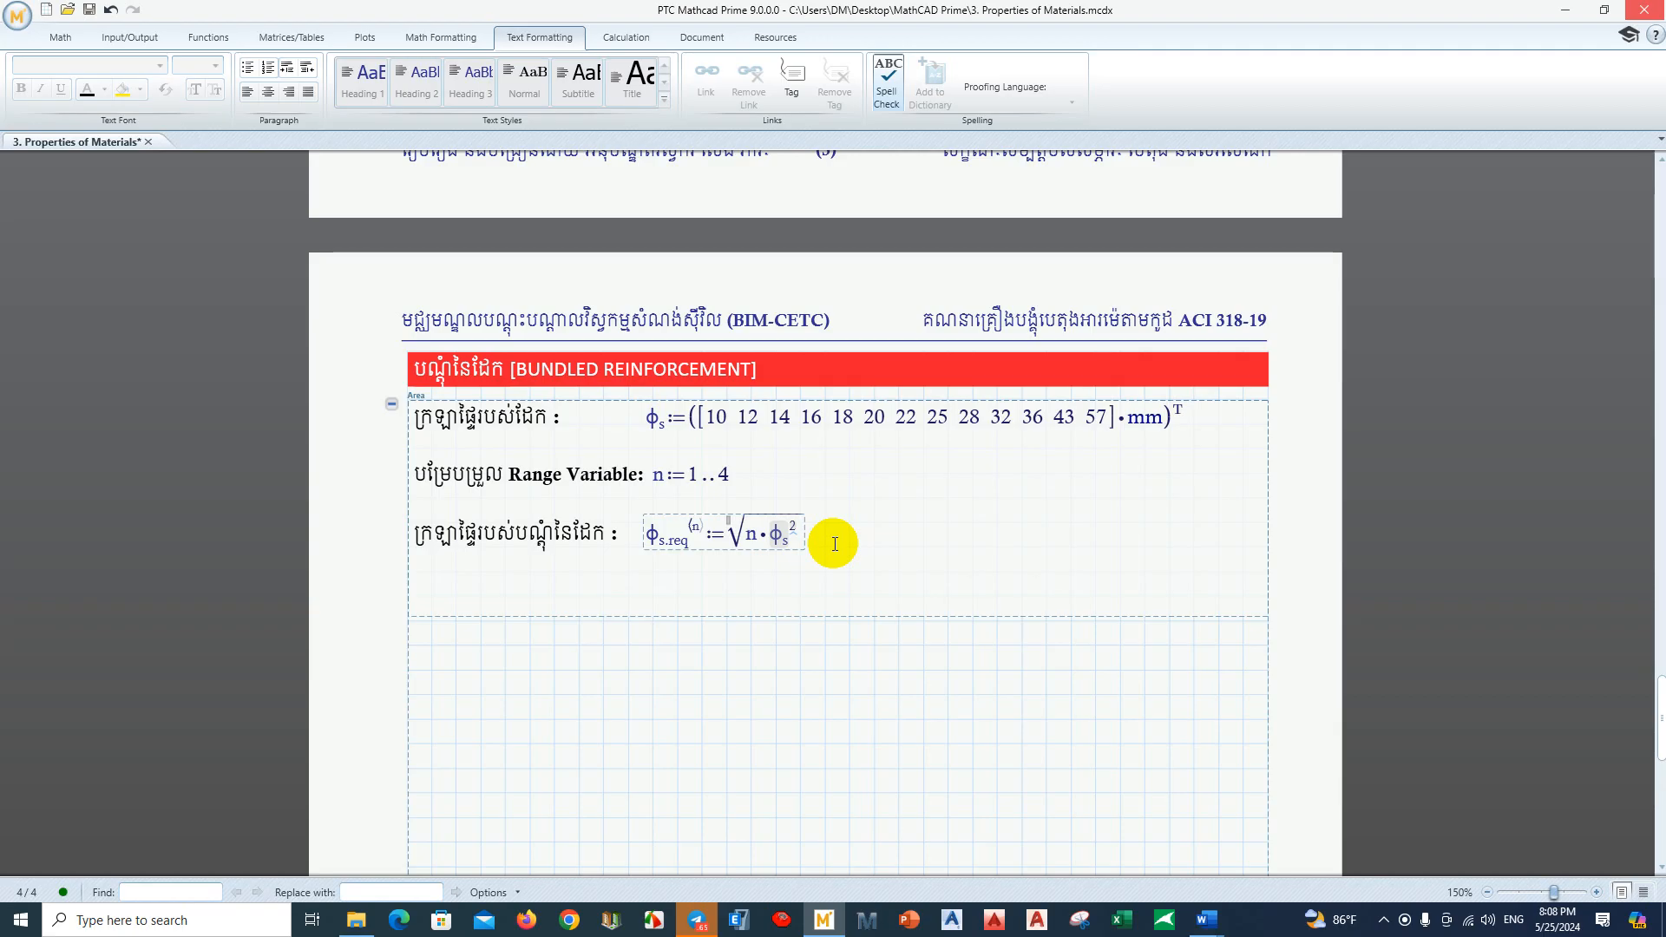
Step: Evaluate φs in mm on a new line below the φs.req column definition
click(835, 544)
scroll(792, 560, down, 2)
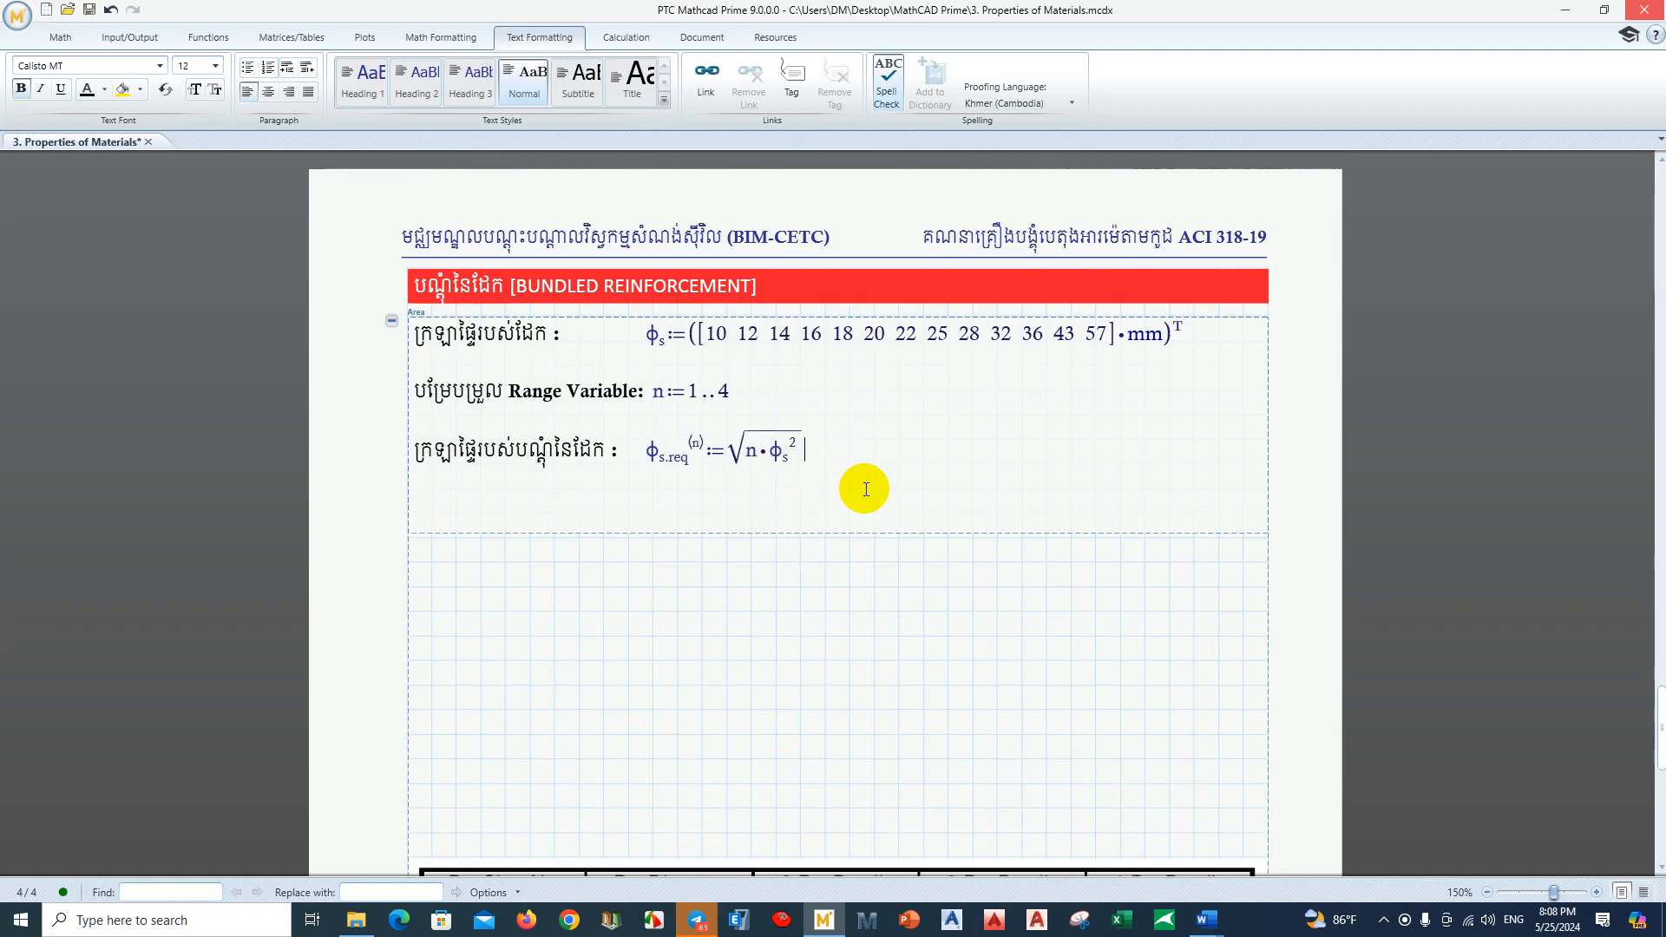
key(Return)
key(Return)
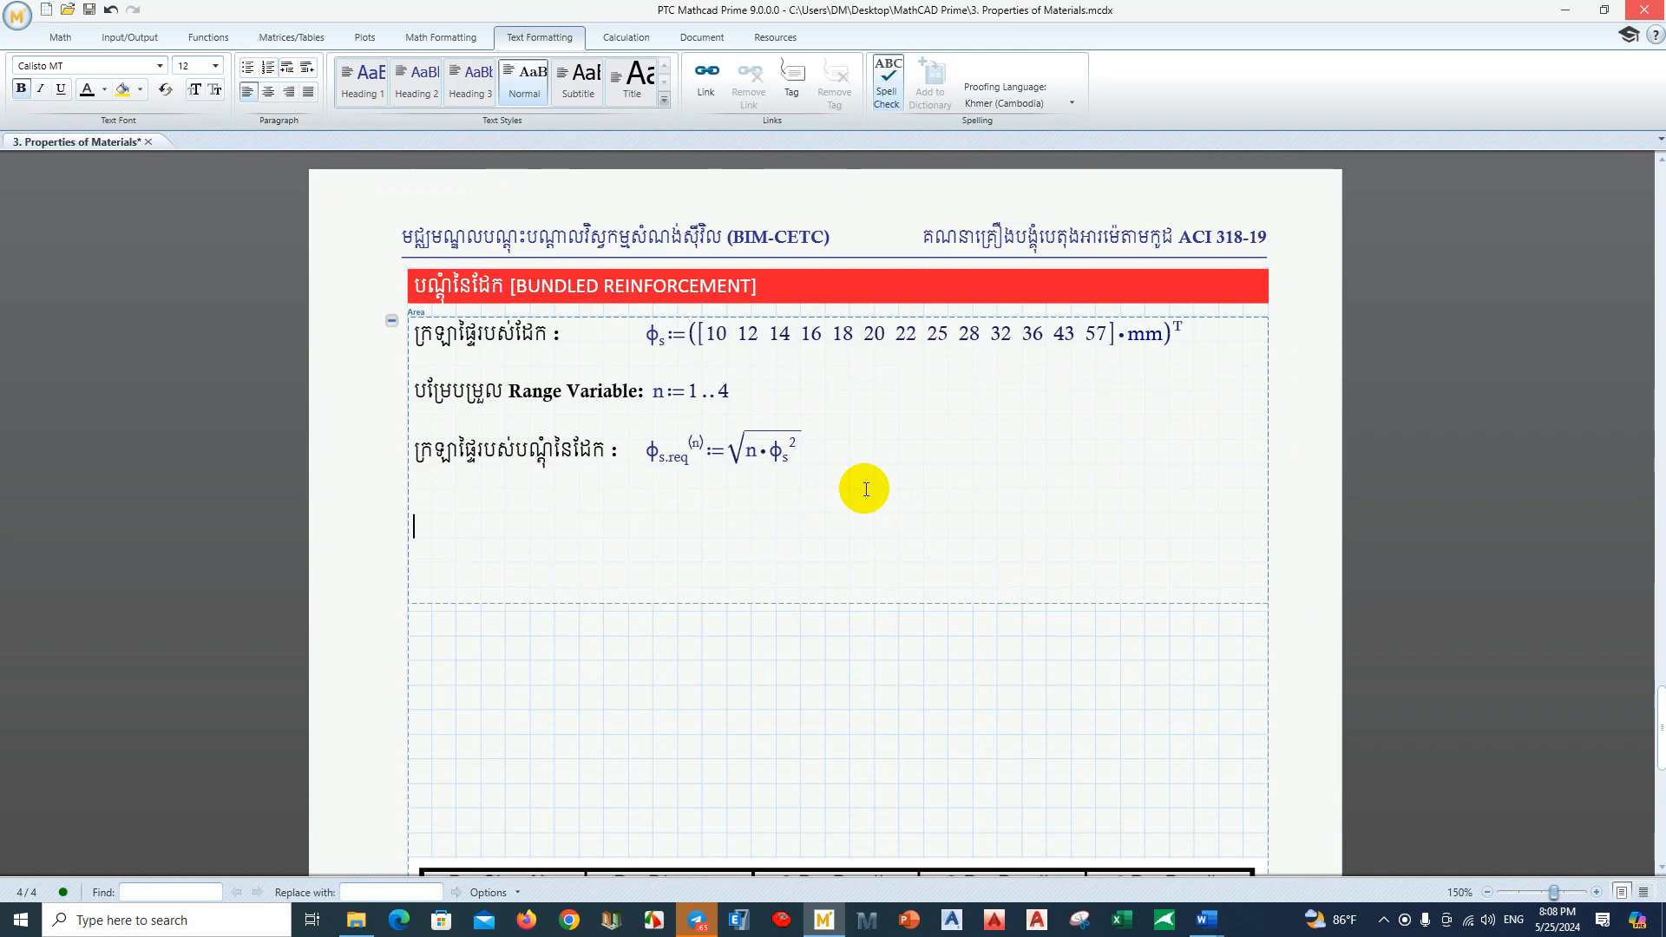
key(ctrl+m)
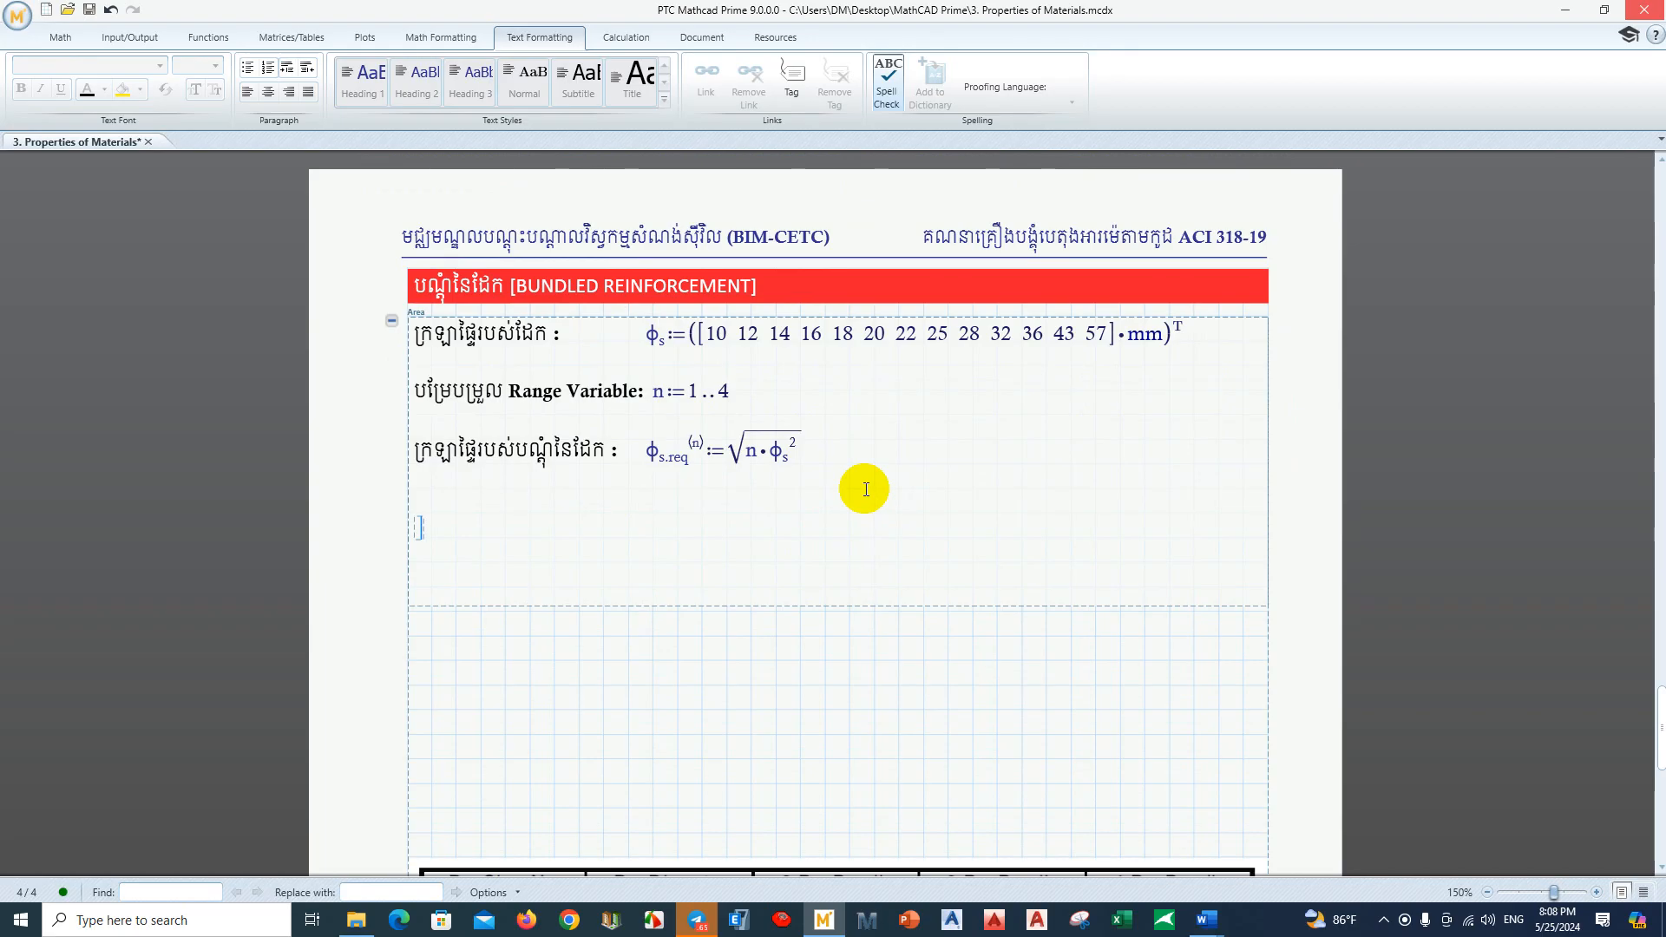
text(φ.s=)
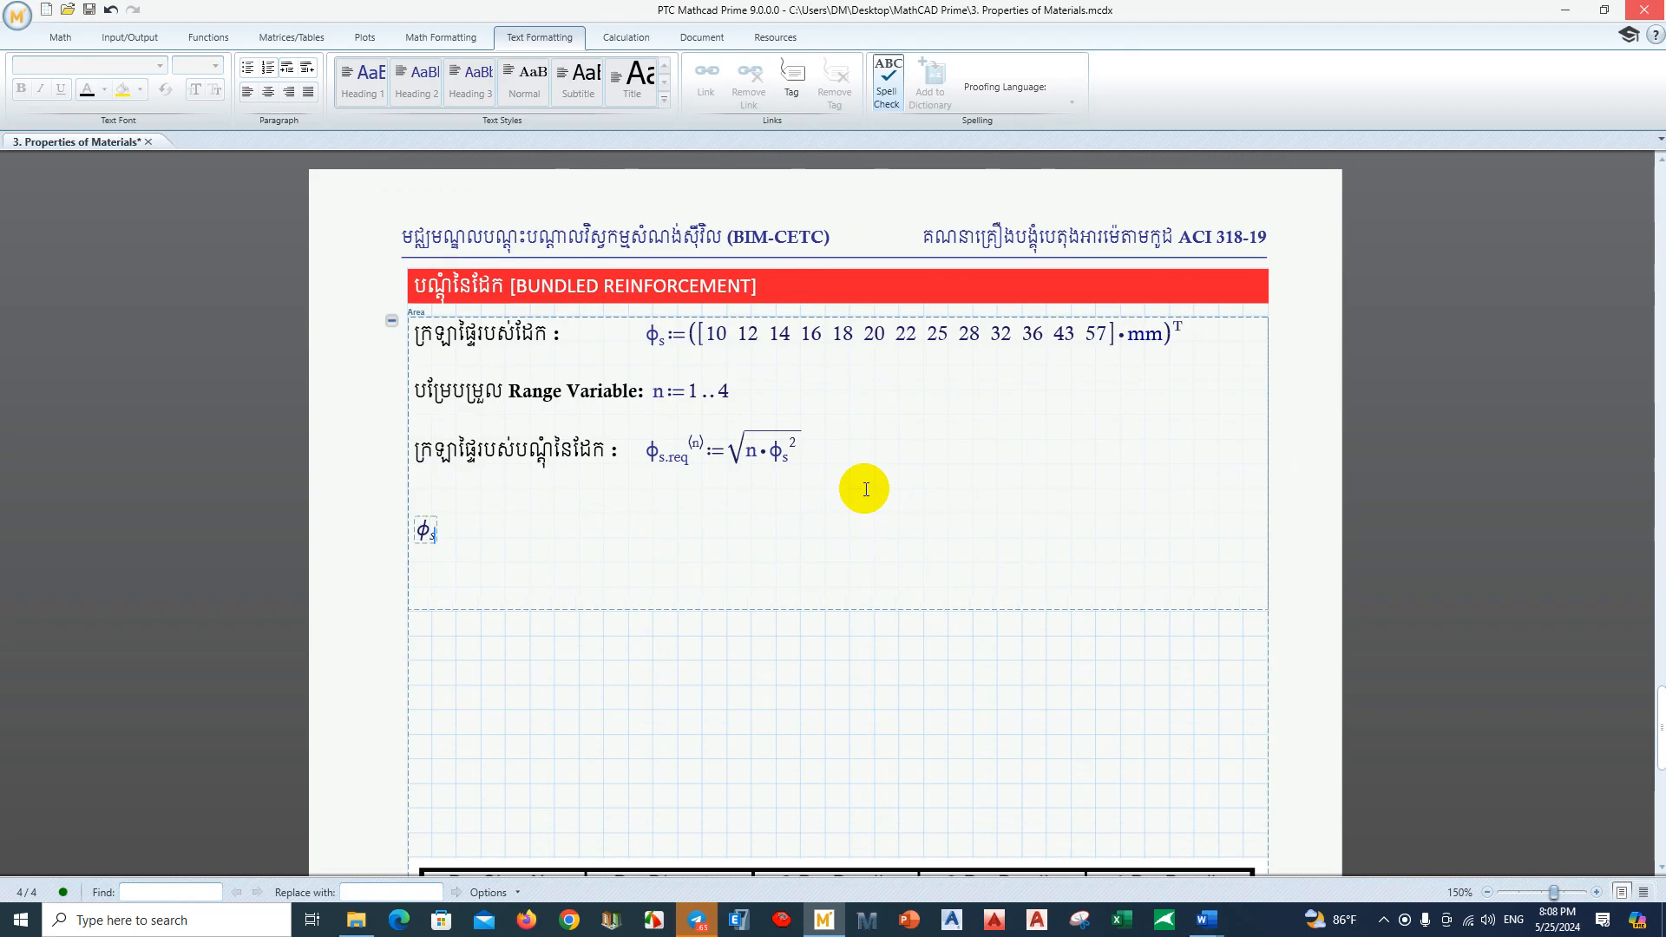
text(mm)
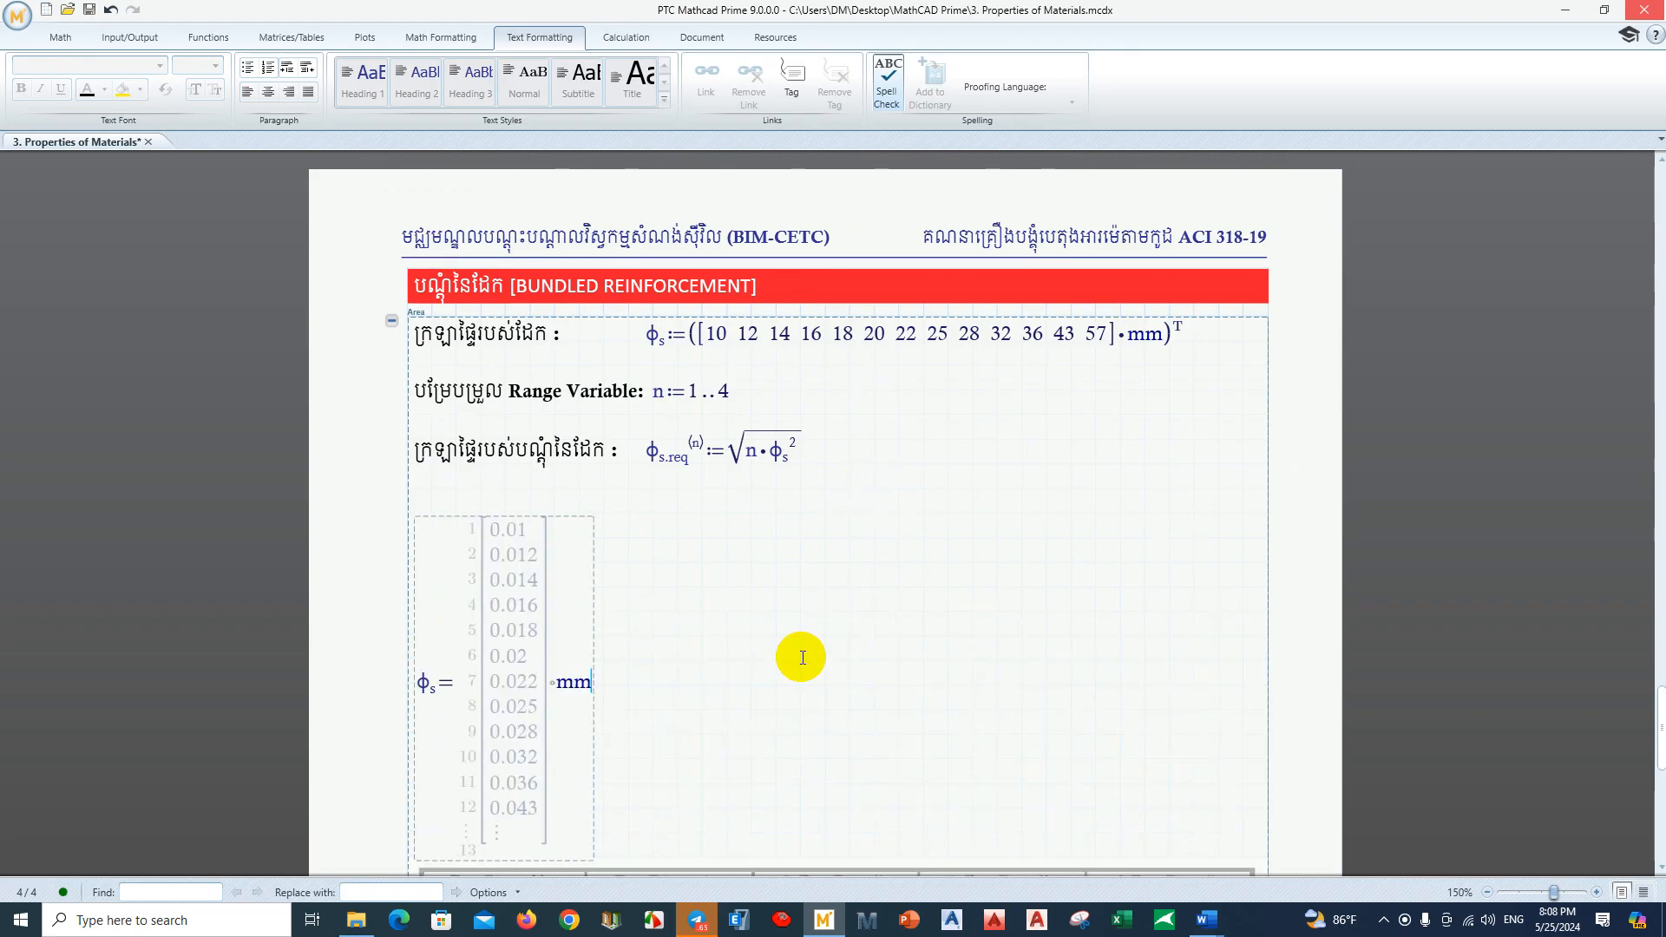
Step: Expand the φs result matrix so that all its rows are displayed
click(704, 688)
scroll(692, 684, down, 4)
click(460, 599)
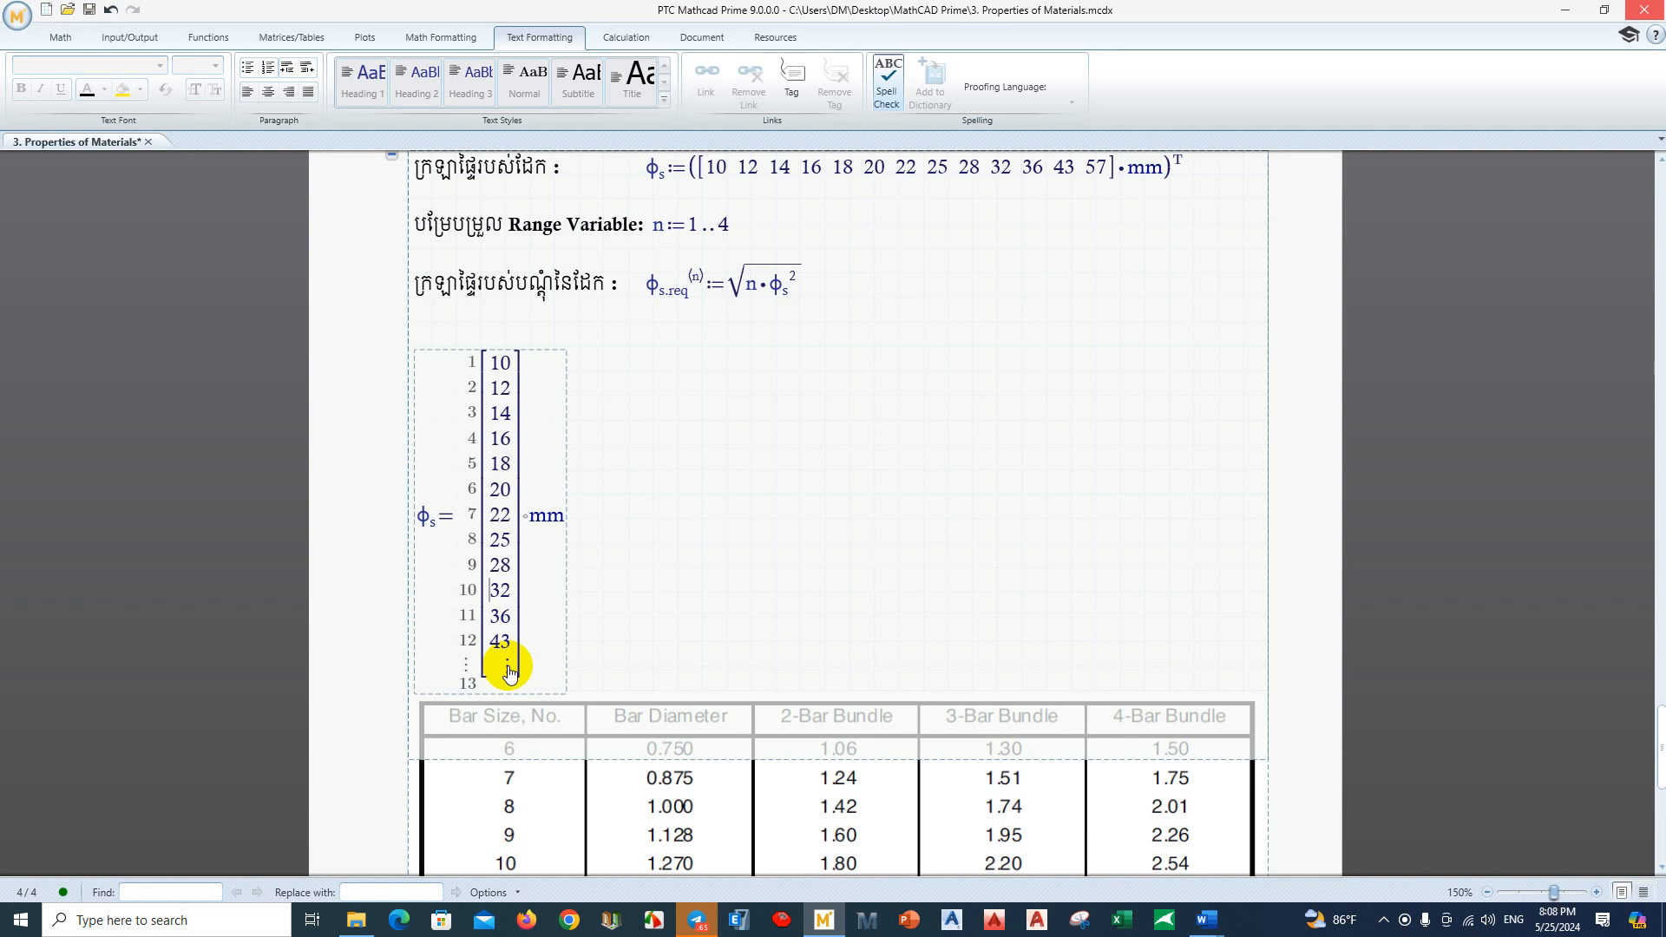
click(662, 614)
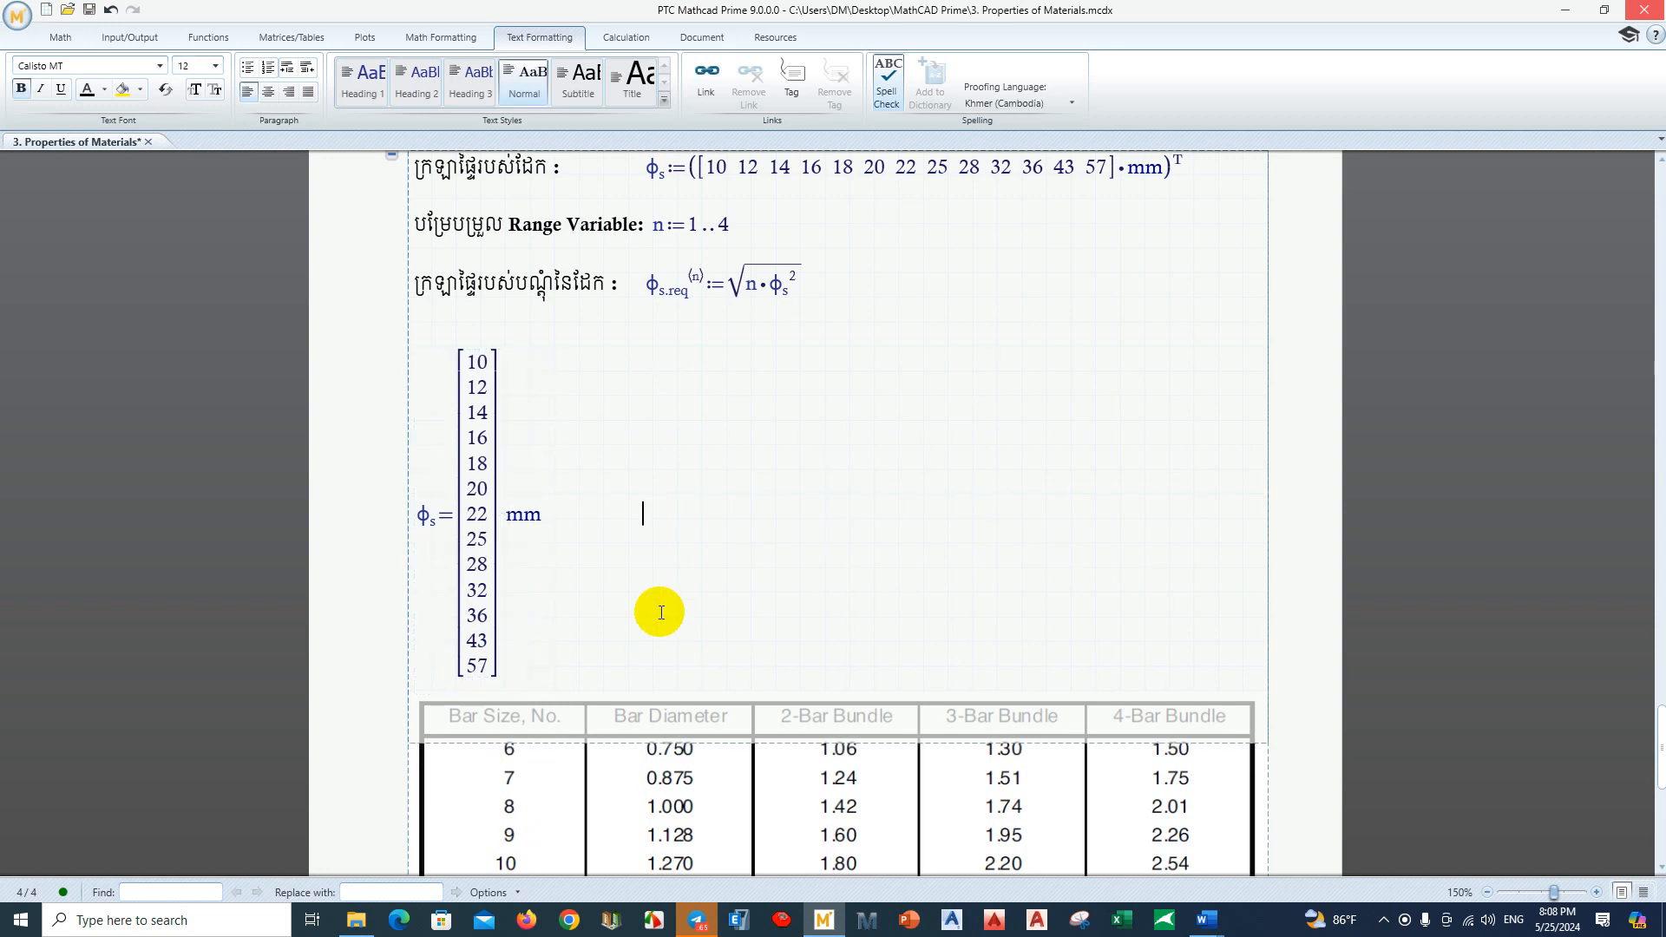
Step: Add blank space below the φs result and move the bar bundle table image down, clear of the text area
key(Return)
key(Return)
key(Return)
key(BackSpace)
key(BackSpace)
key(BackSpace)
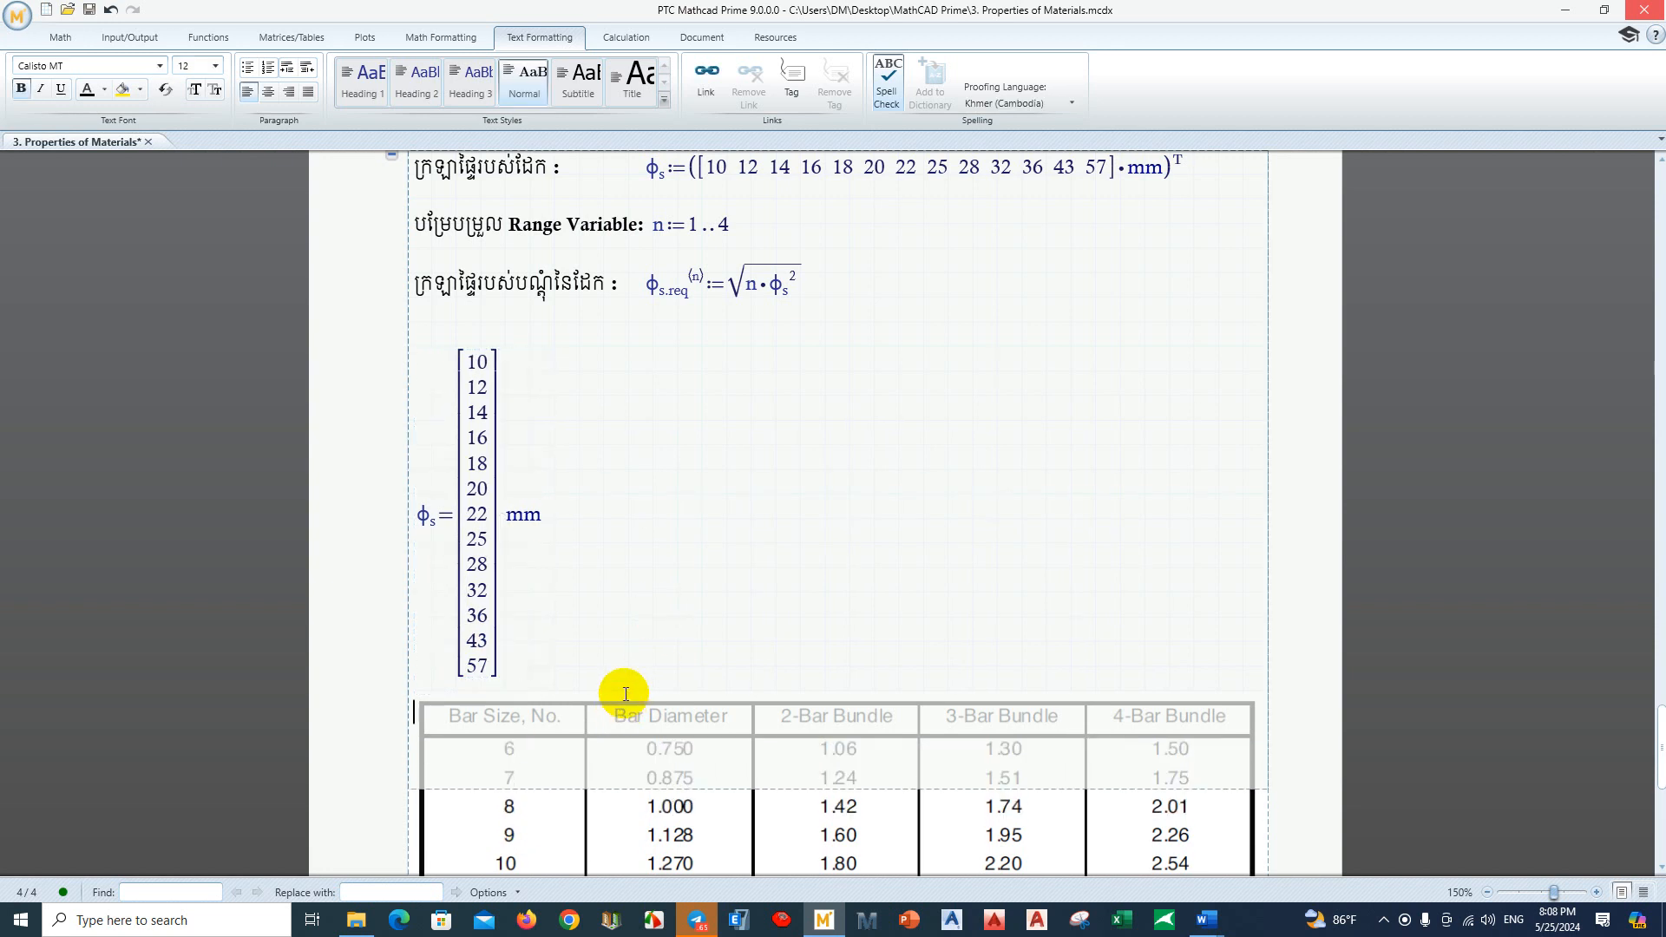
click(522, 809)
click(547, 682)
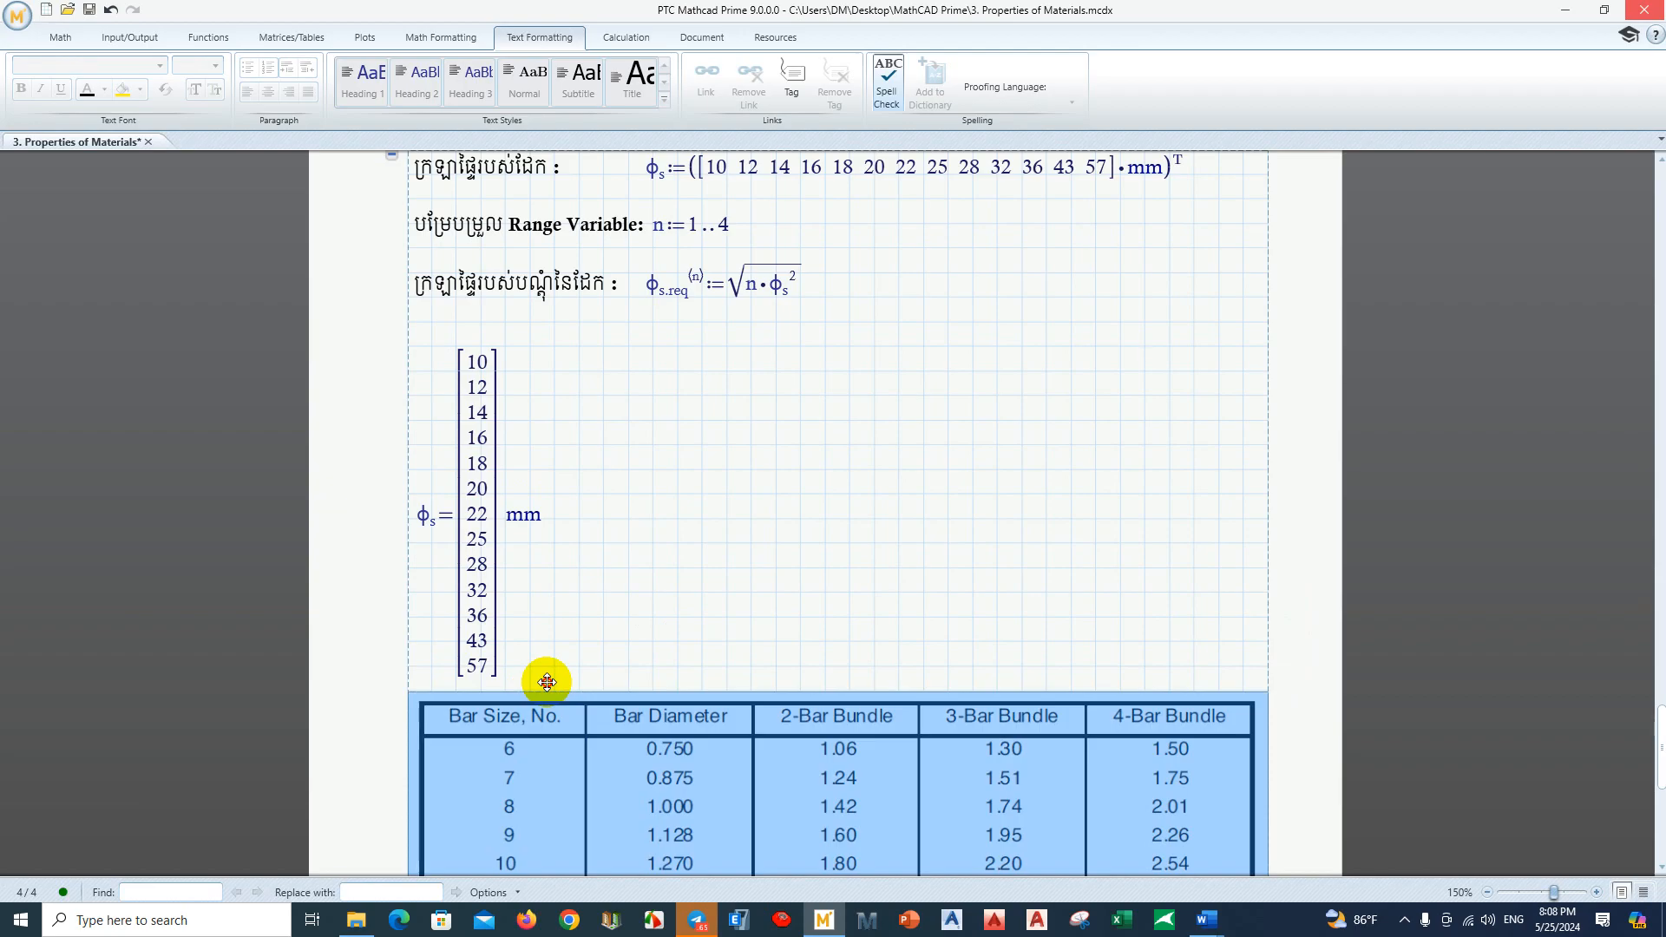
key(Down)
key(Down)
click(616, 368)
key(Return)
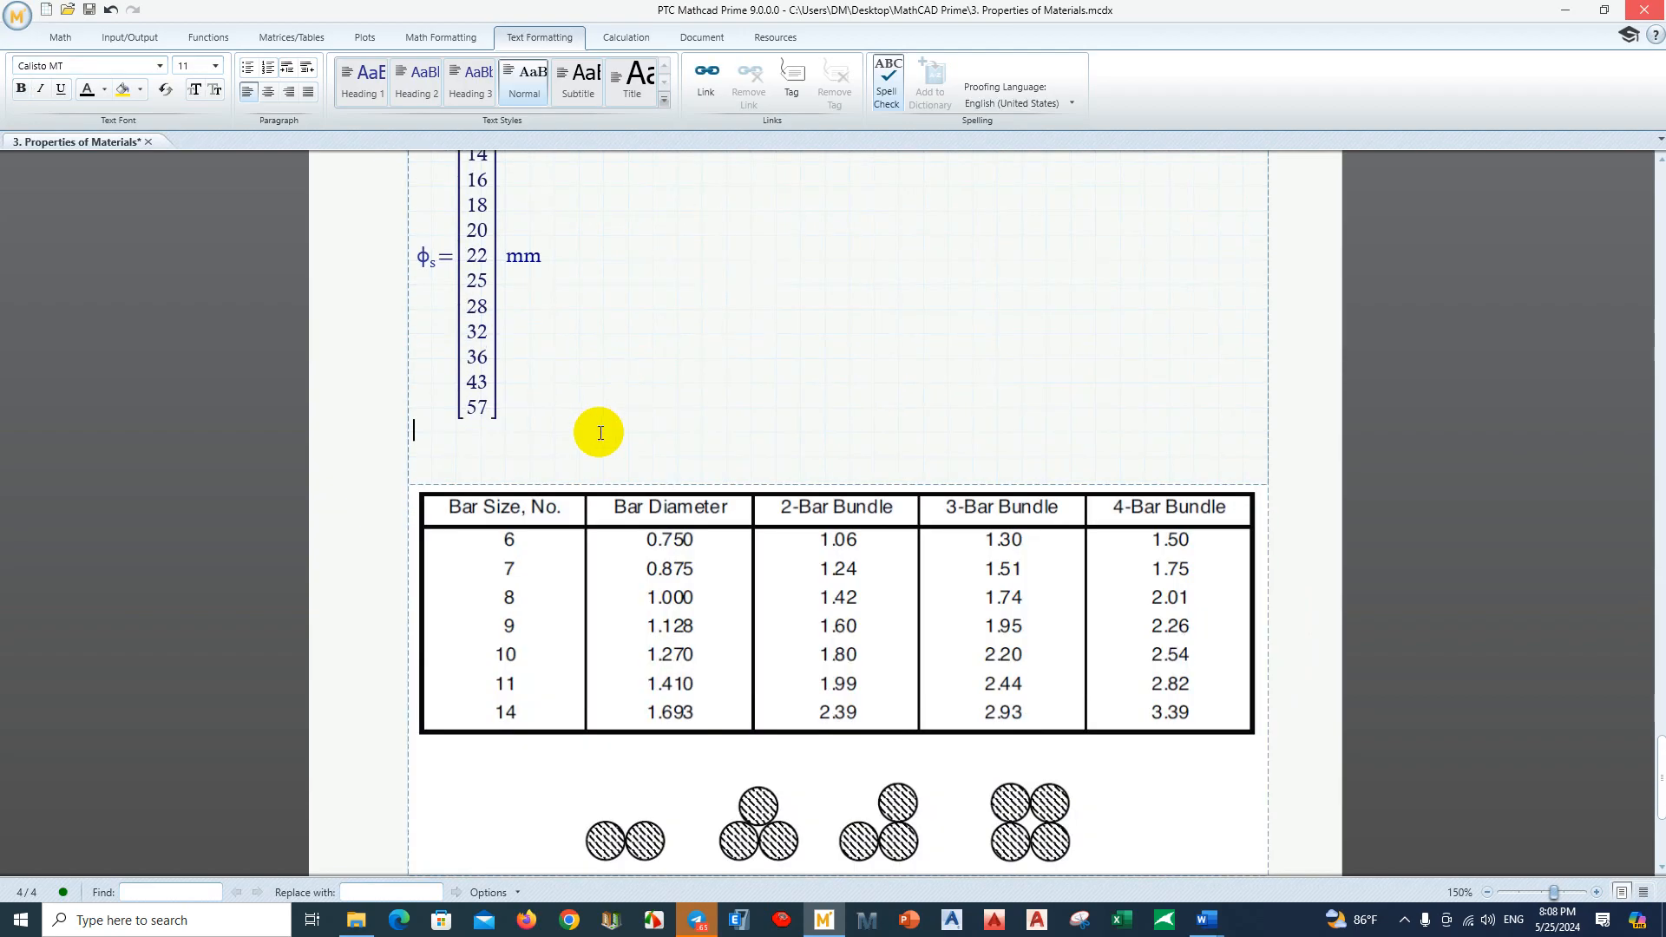
Step: Remove the blank line between the φs.req column definition and the φs result
scroll(583, 457, up, 3)
scroll(584, 456, up, 2)
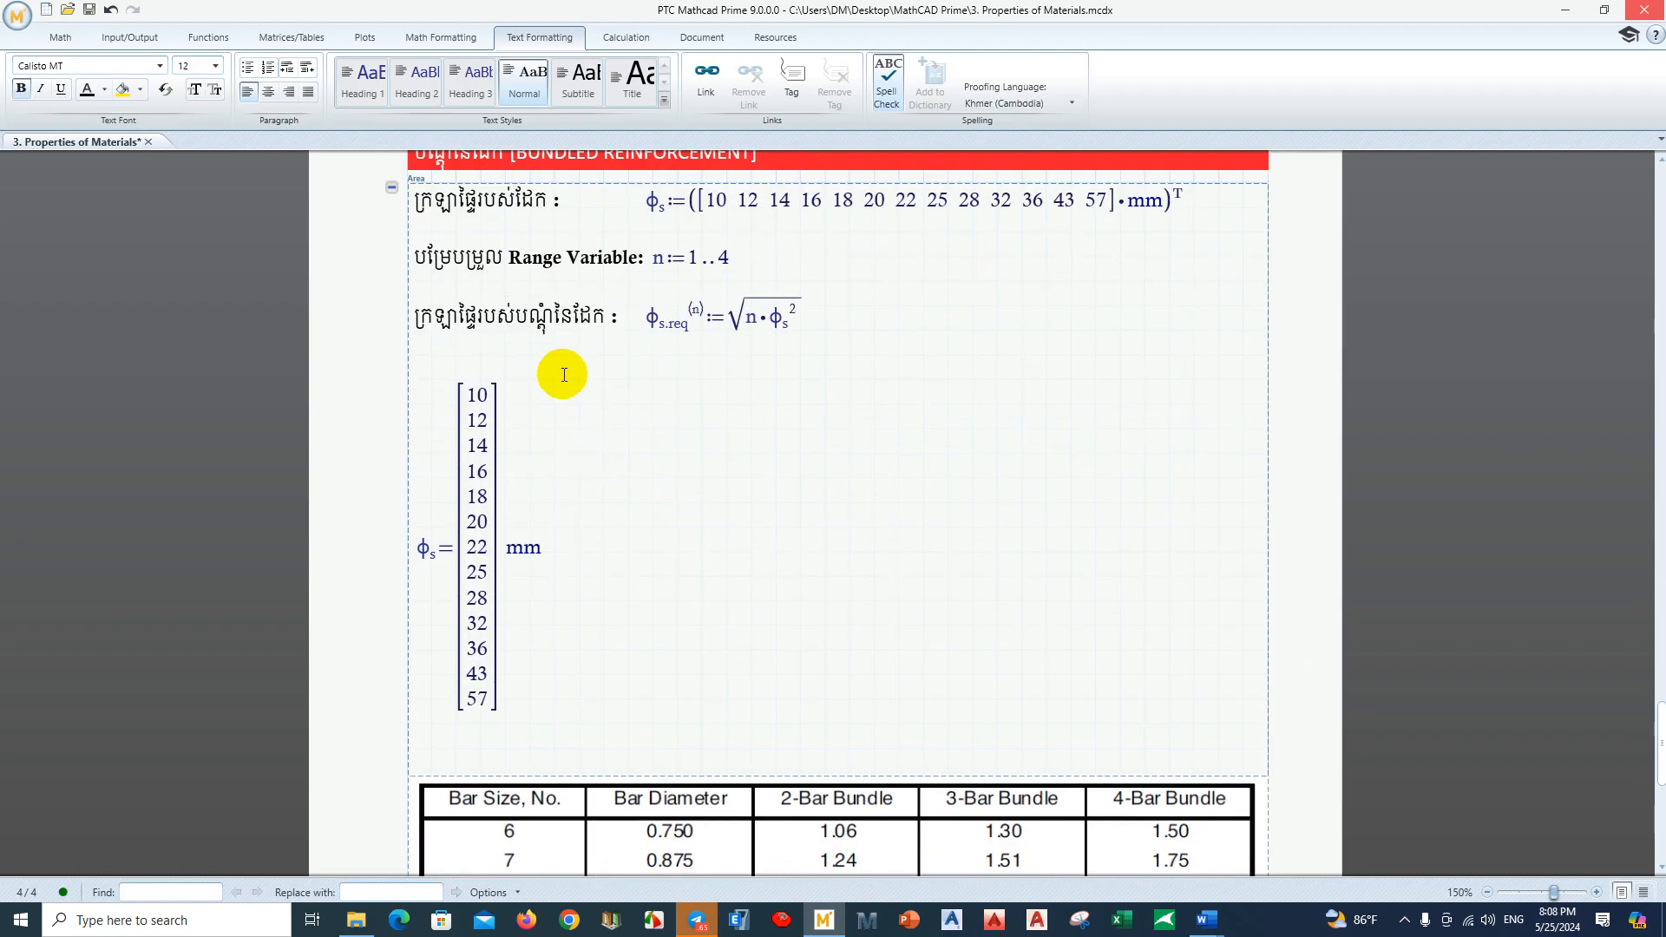
key(BackSpace)
drag(599, 502, 453, 526)
Step: Evaluate φs.req in mm on the same line, beside the φs result
click(724, 521)
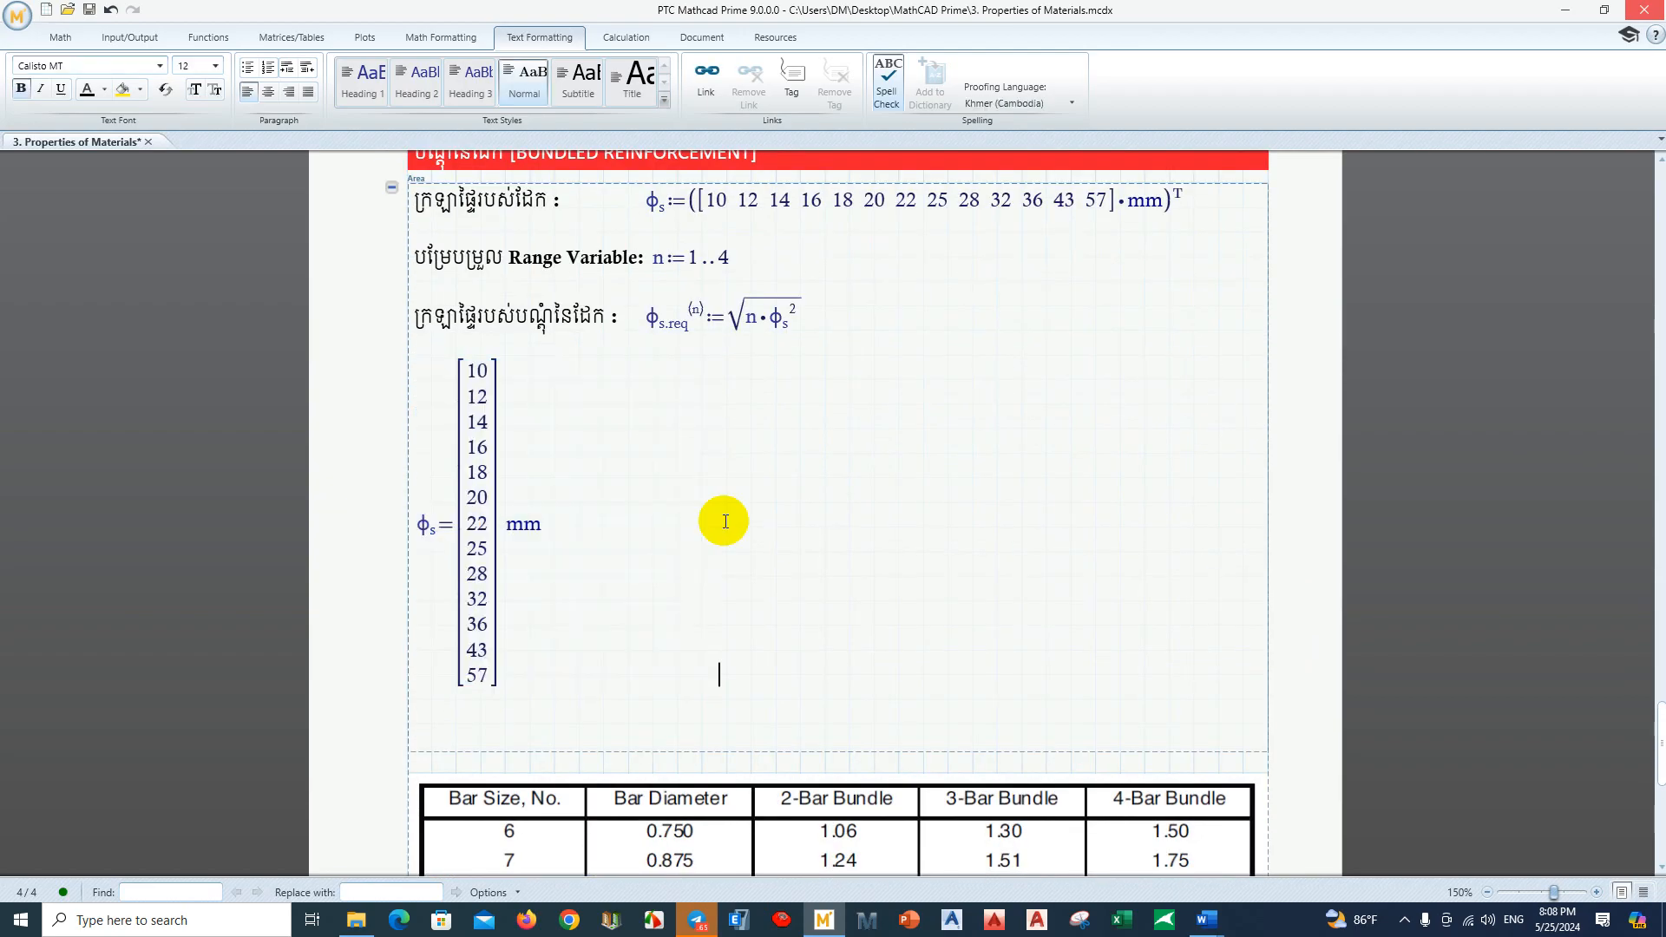
click(643, 522)
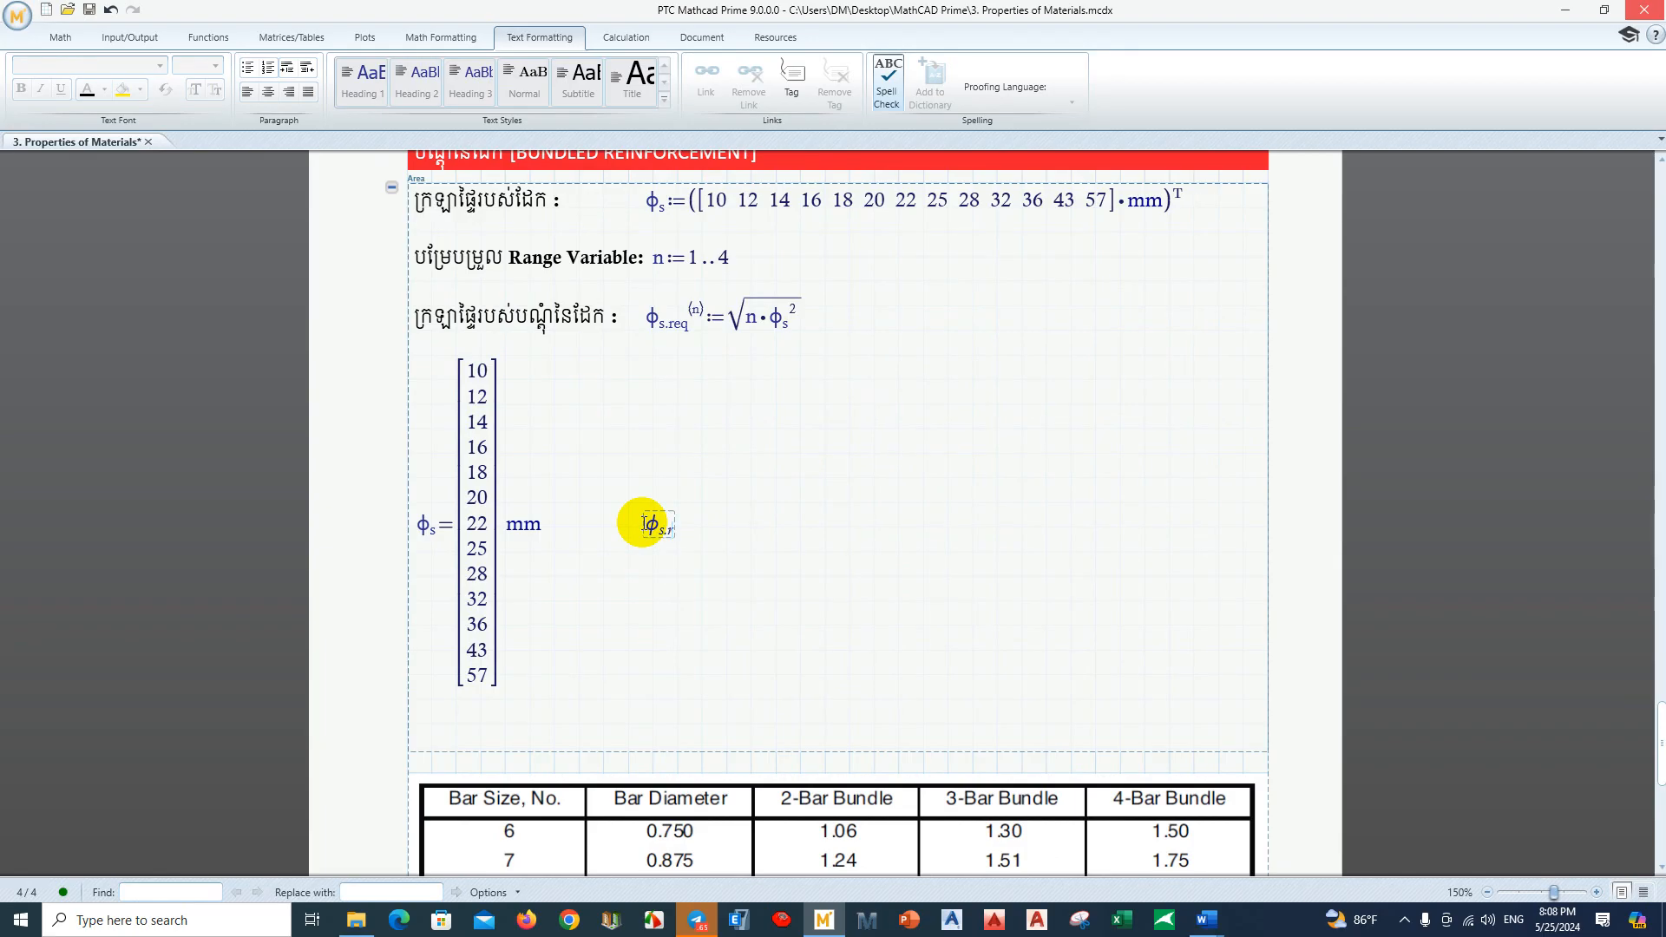
text(=)
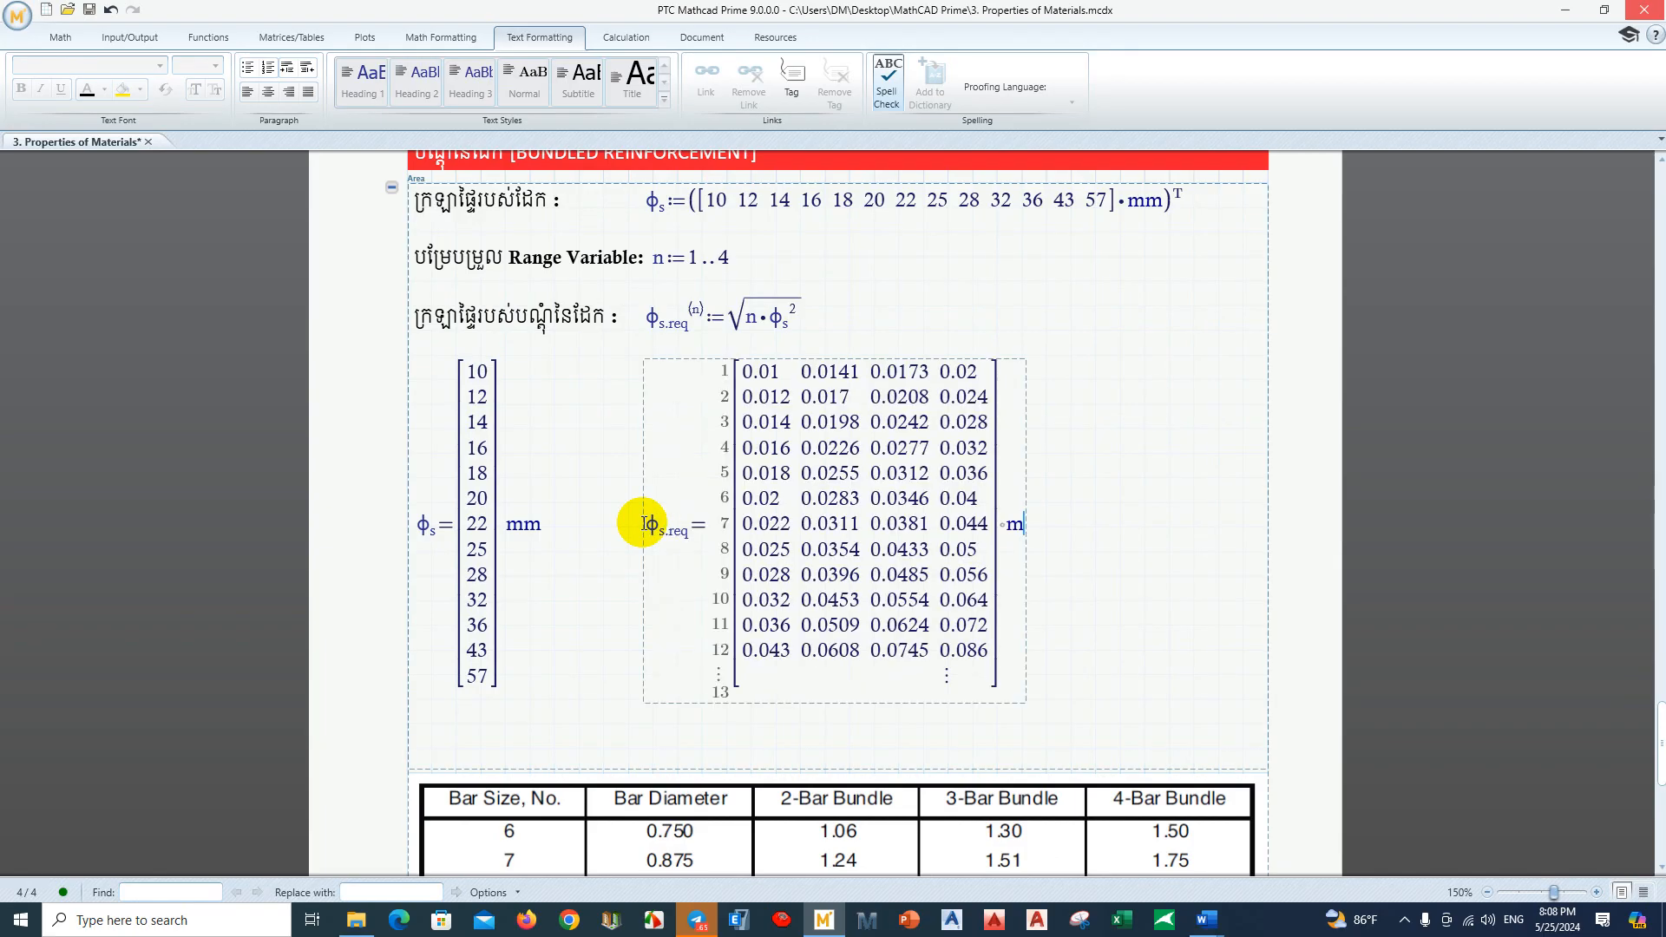
text(mm)
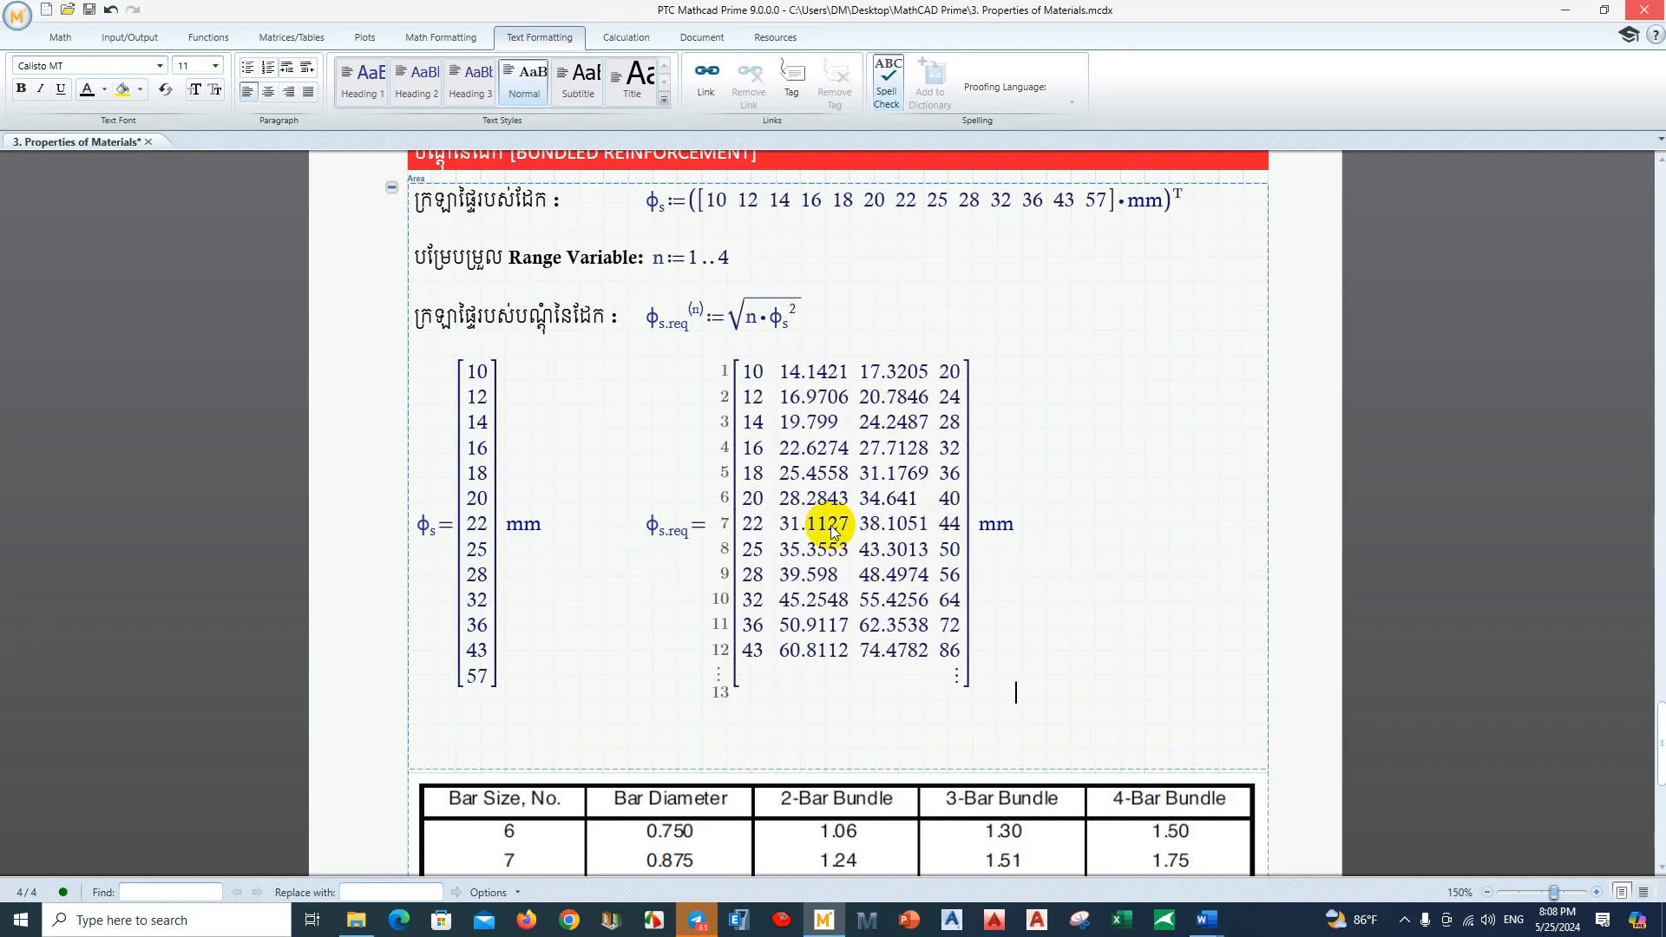
Step: Expand the φs.req result matrix so that all its rows are displayed
scroll(820, 512, down, 1)
click(960, 633)
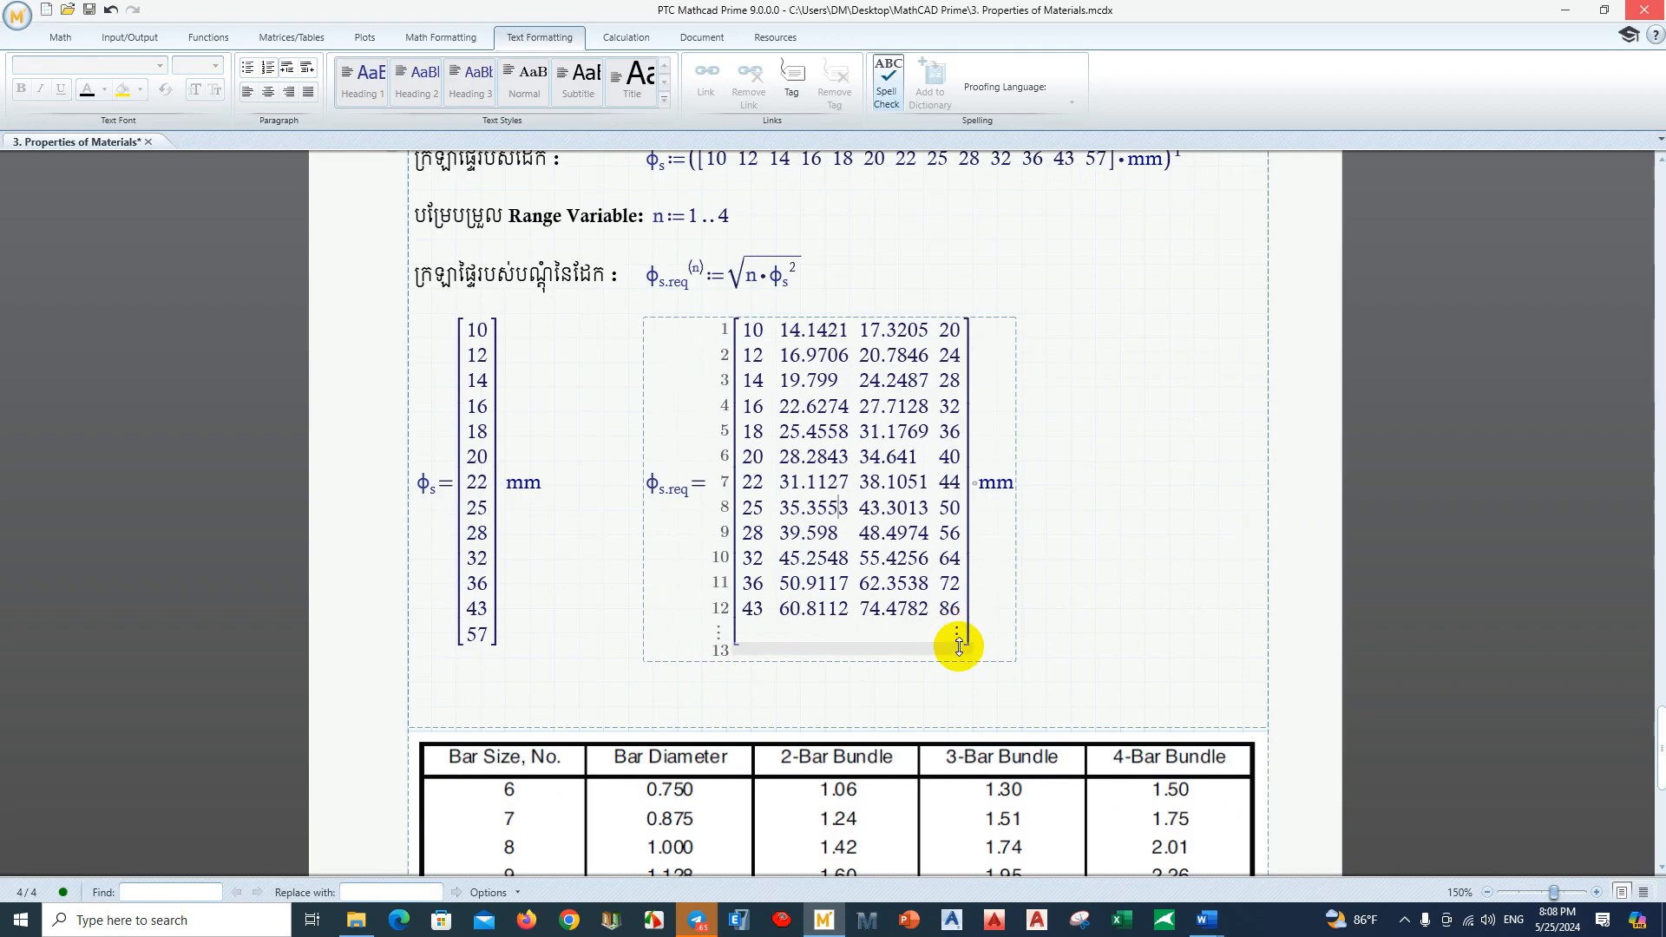
drag(958, 646, 963, 782)
click(1123, 560)
scroll(1041, 521, up, 1)
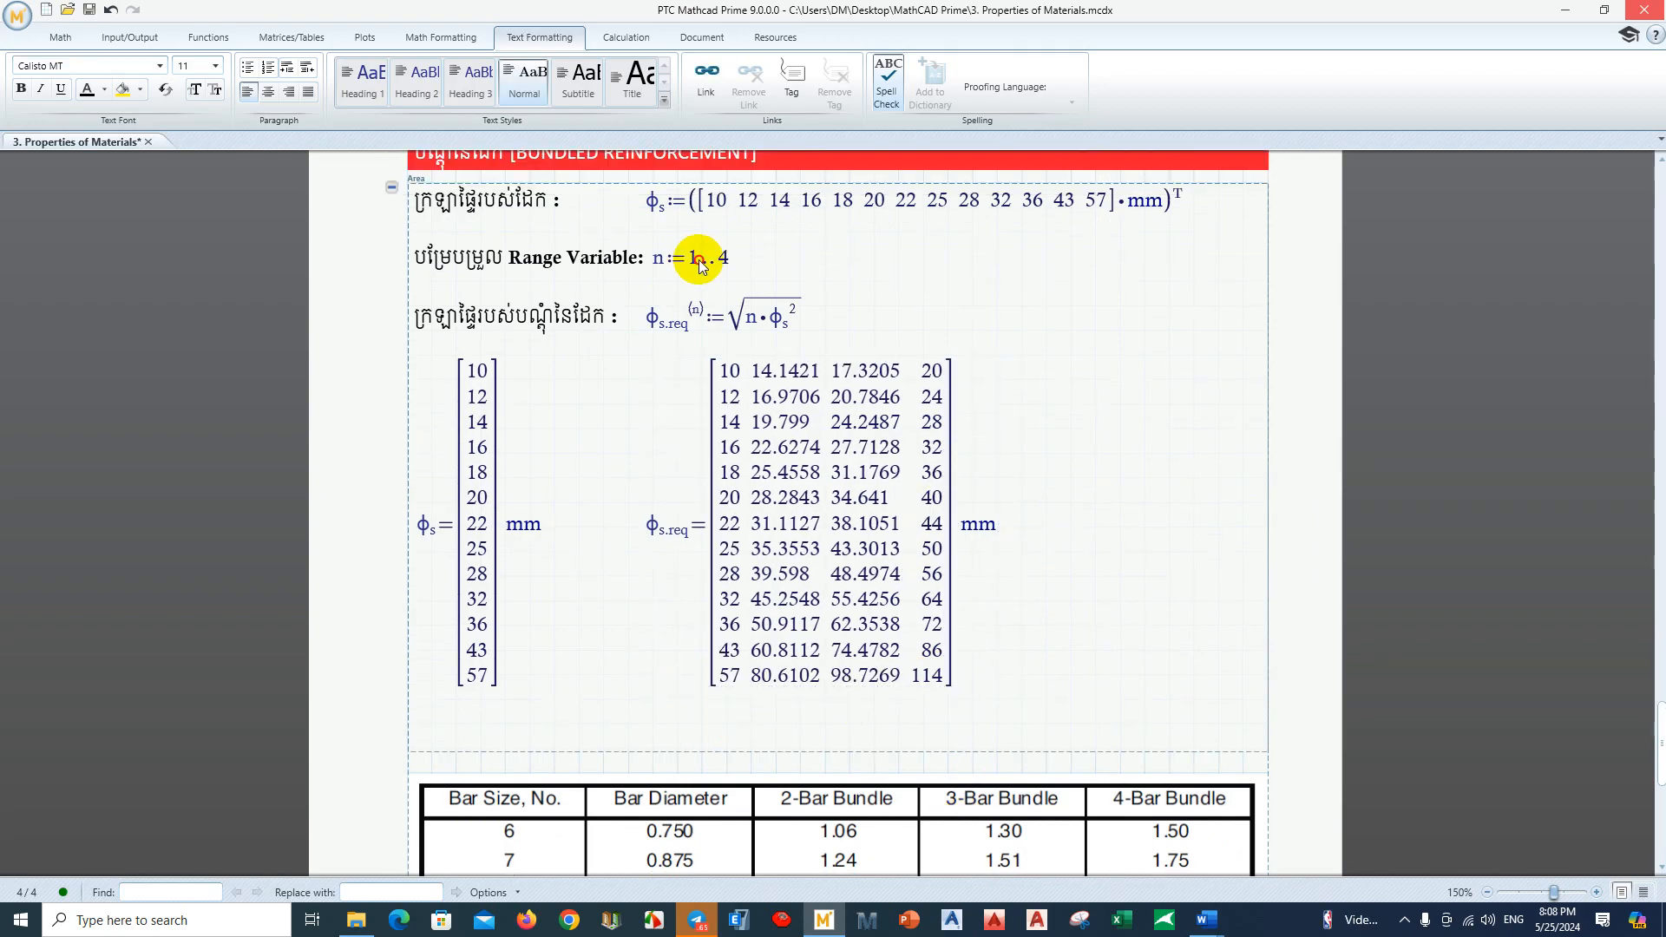
Step: Examine the first row of the φs.req matrix across its four columns for one to four bars
click(728, 370)
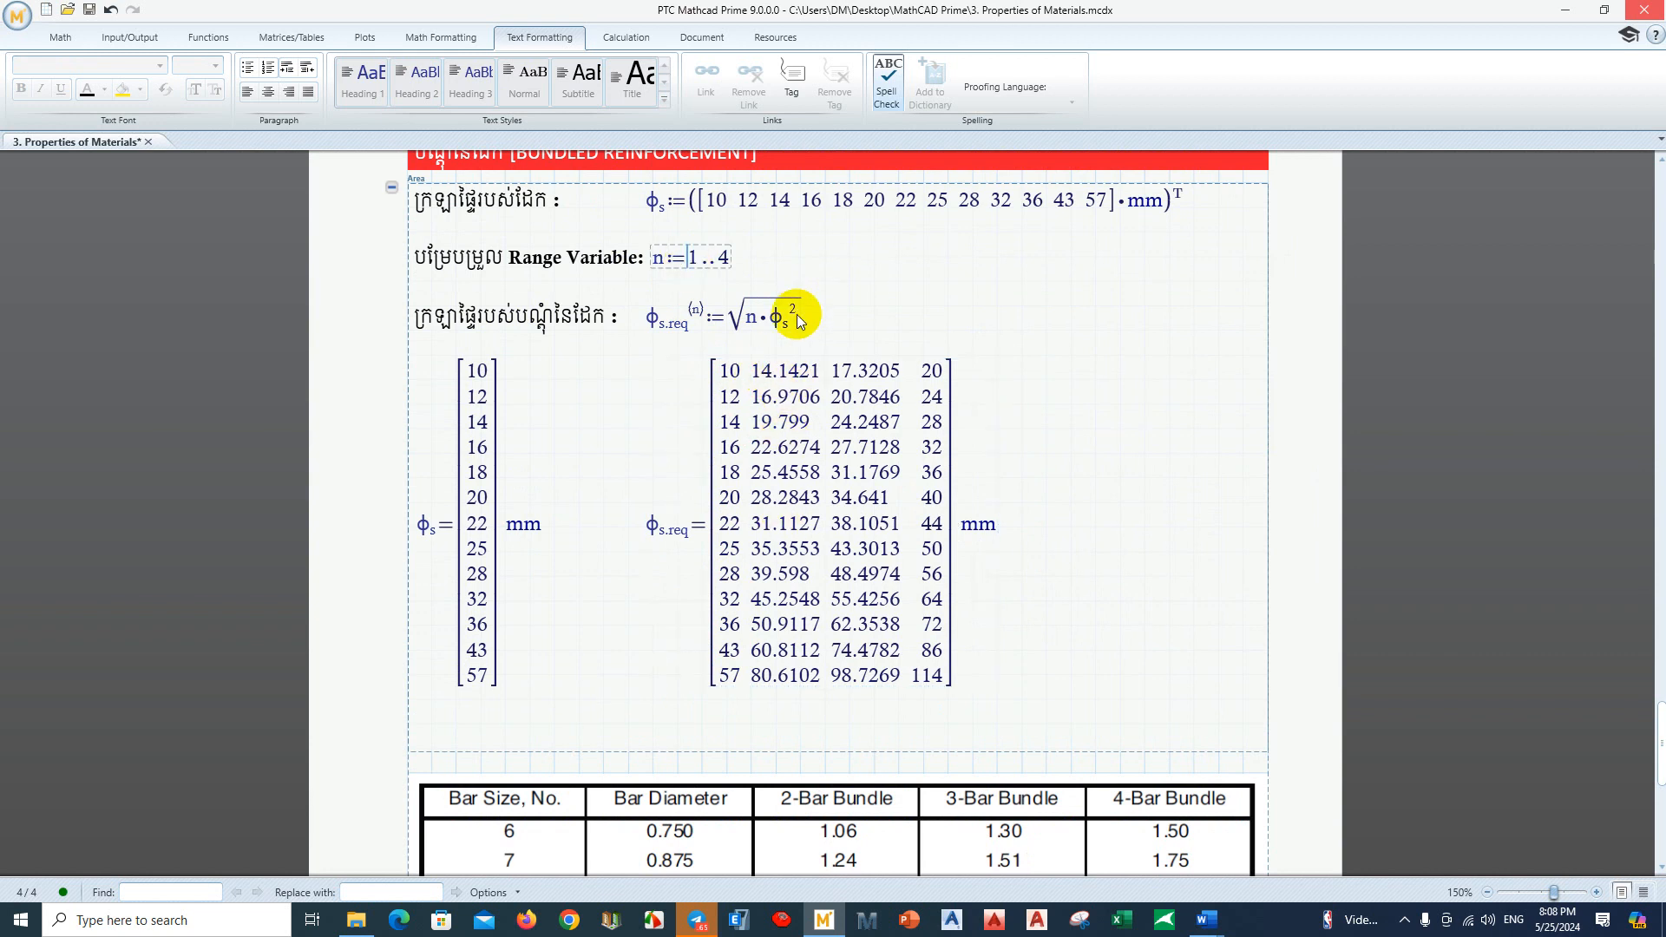
click(793, 373)
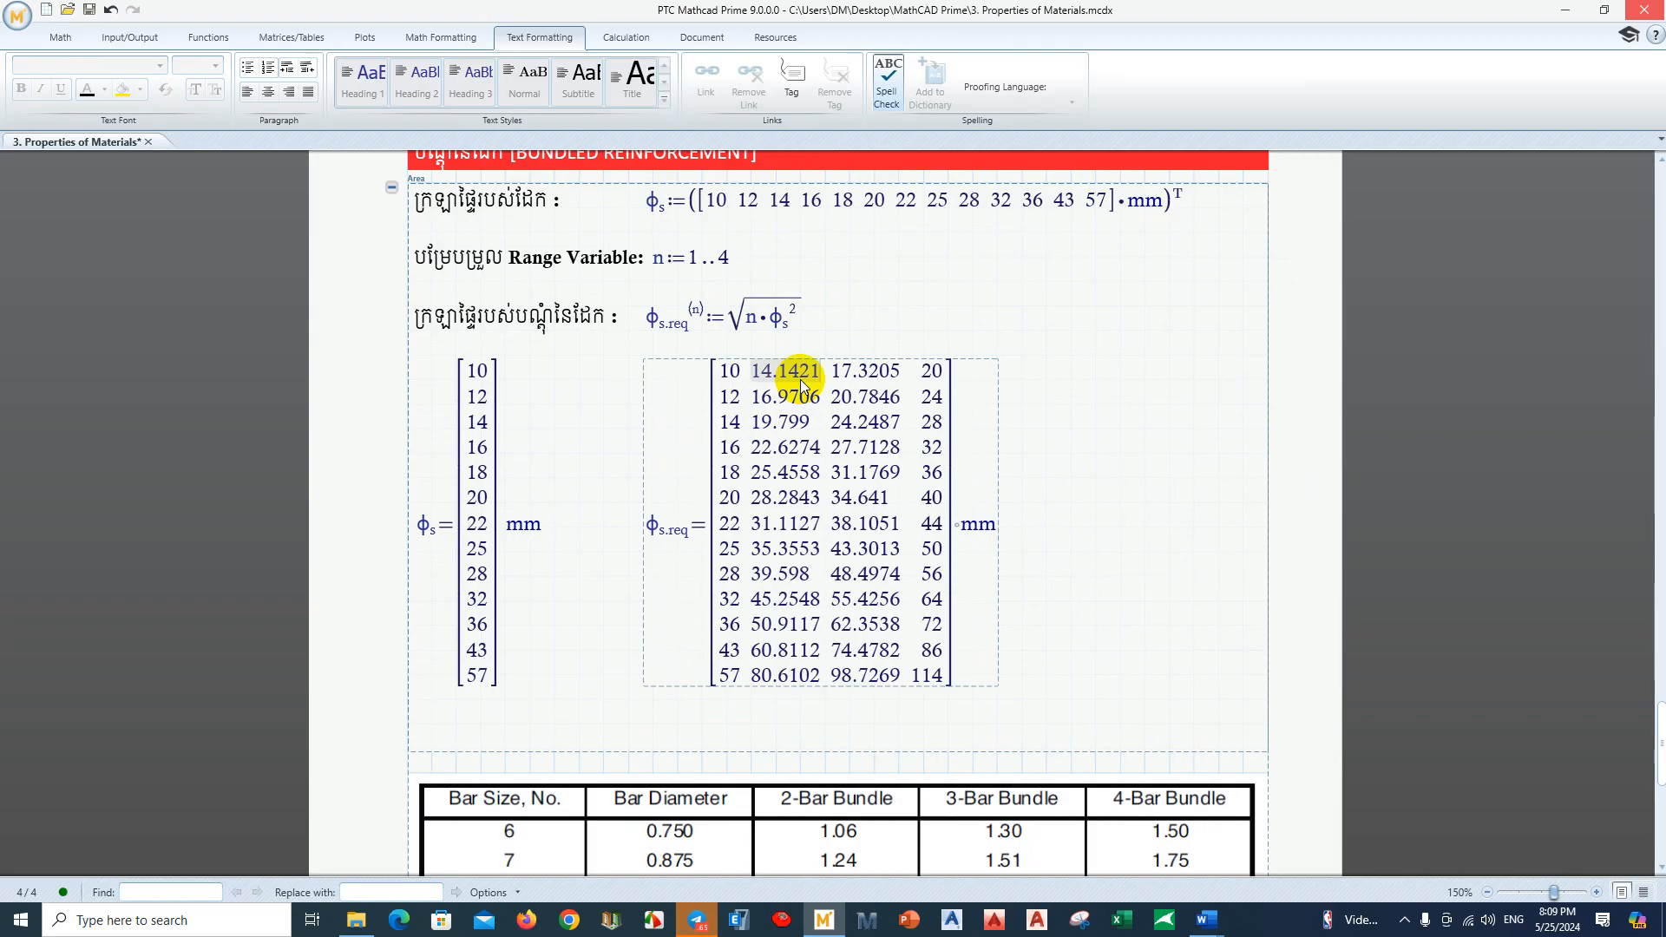
scroll(795, 388, up, 2)
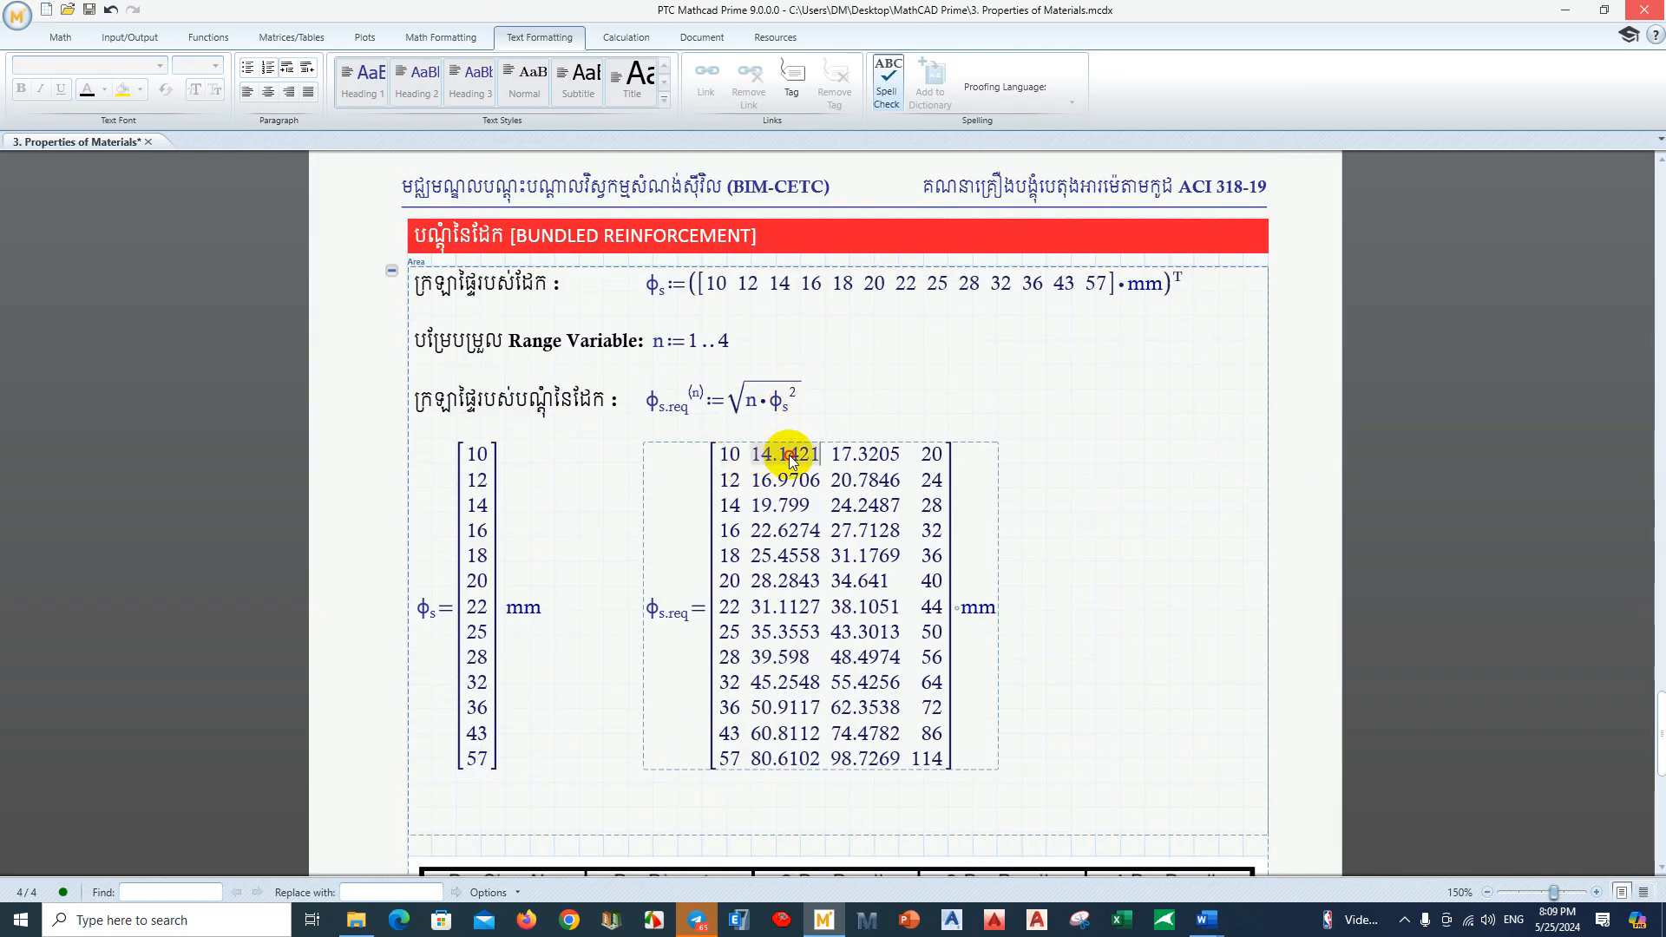
click(770, 462)
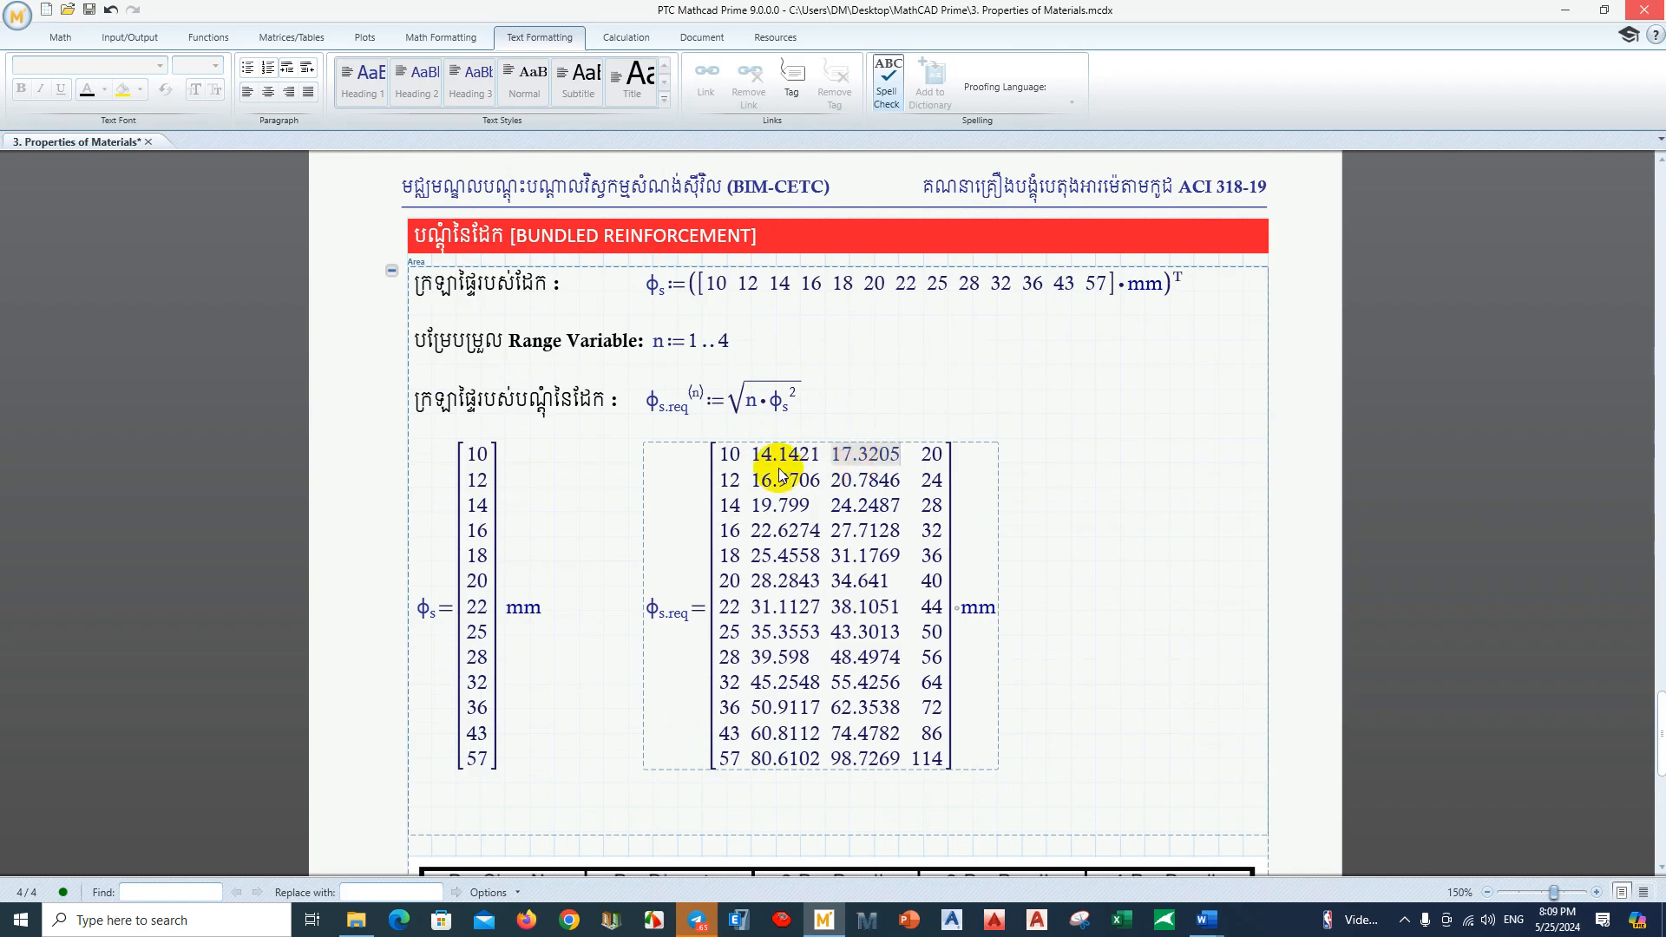
click(729, 455)
click(934, 457)
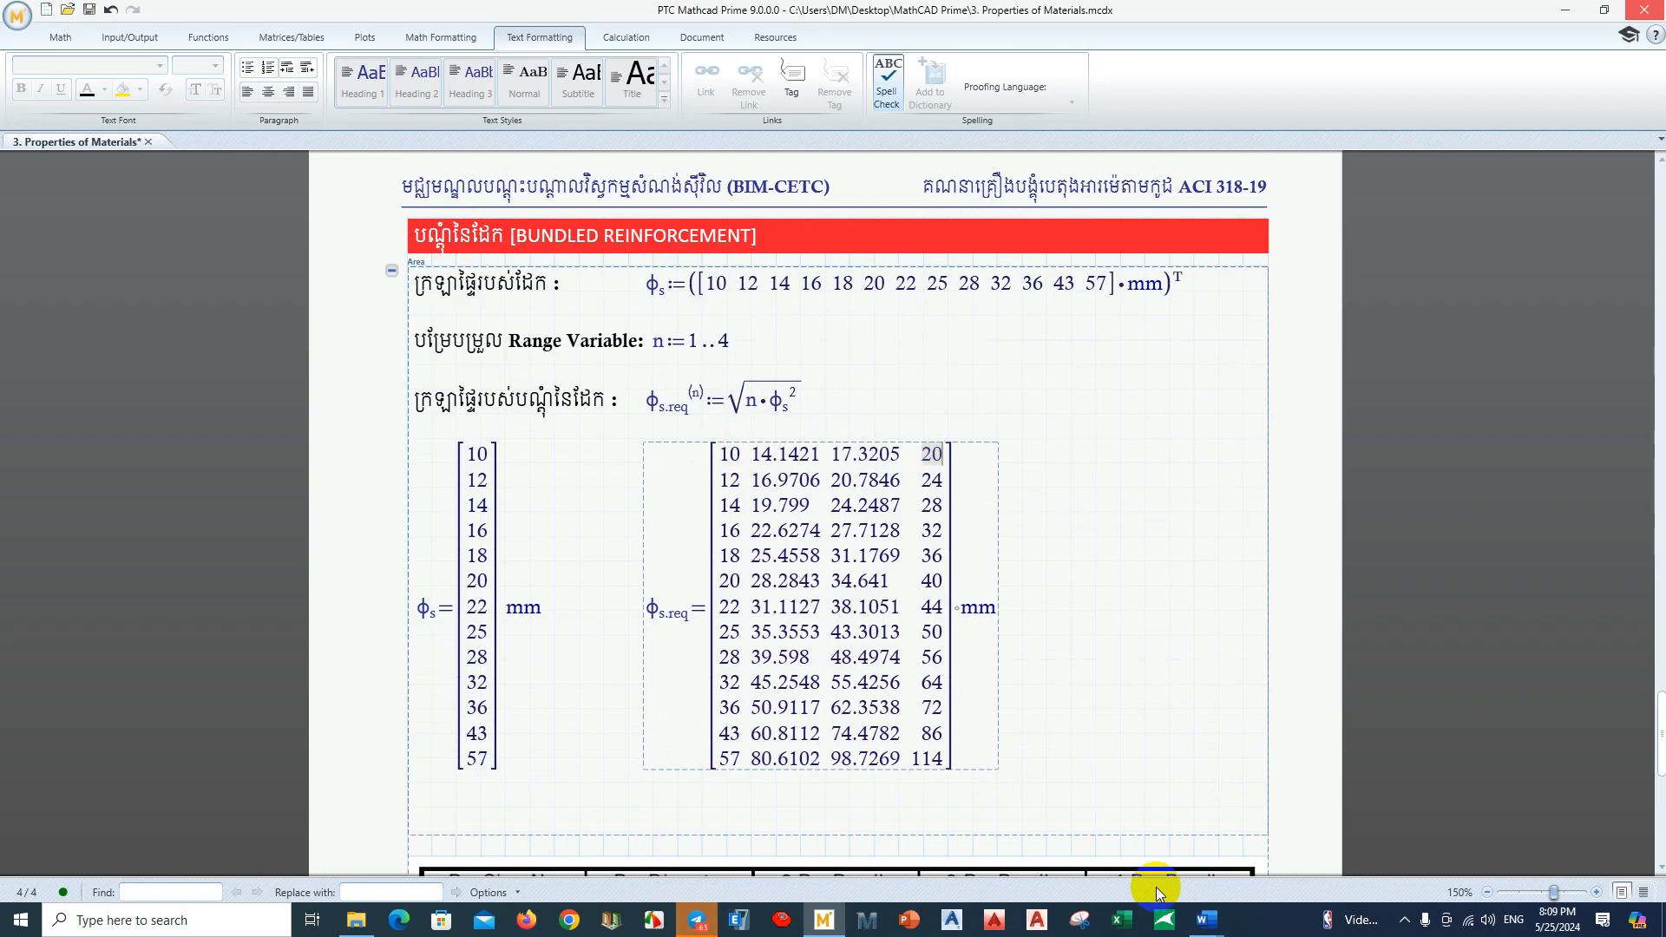
Step: Switch to the Word document RC Design to ACI 318-19M and review the Bundled Bars section and its figure
mouse_move(1206, 919)
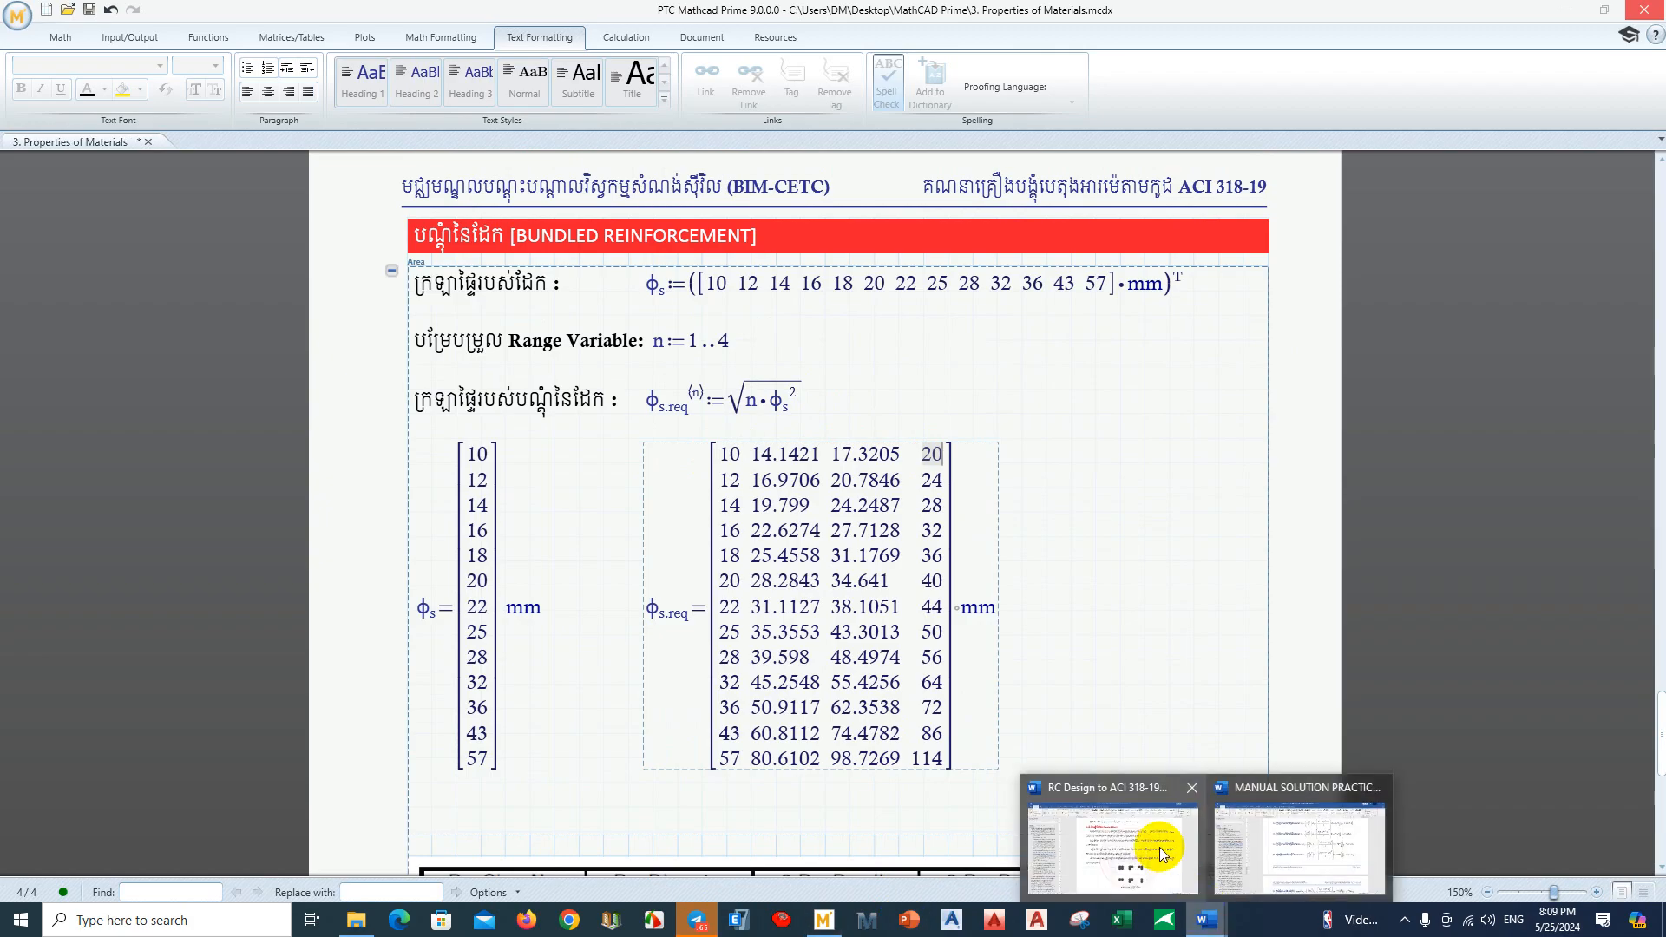
click(1157, 844)
scroll(793, 487, down, 5)
scroll(798, 408, up, 4)
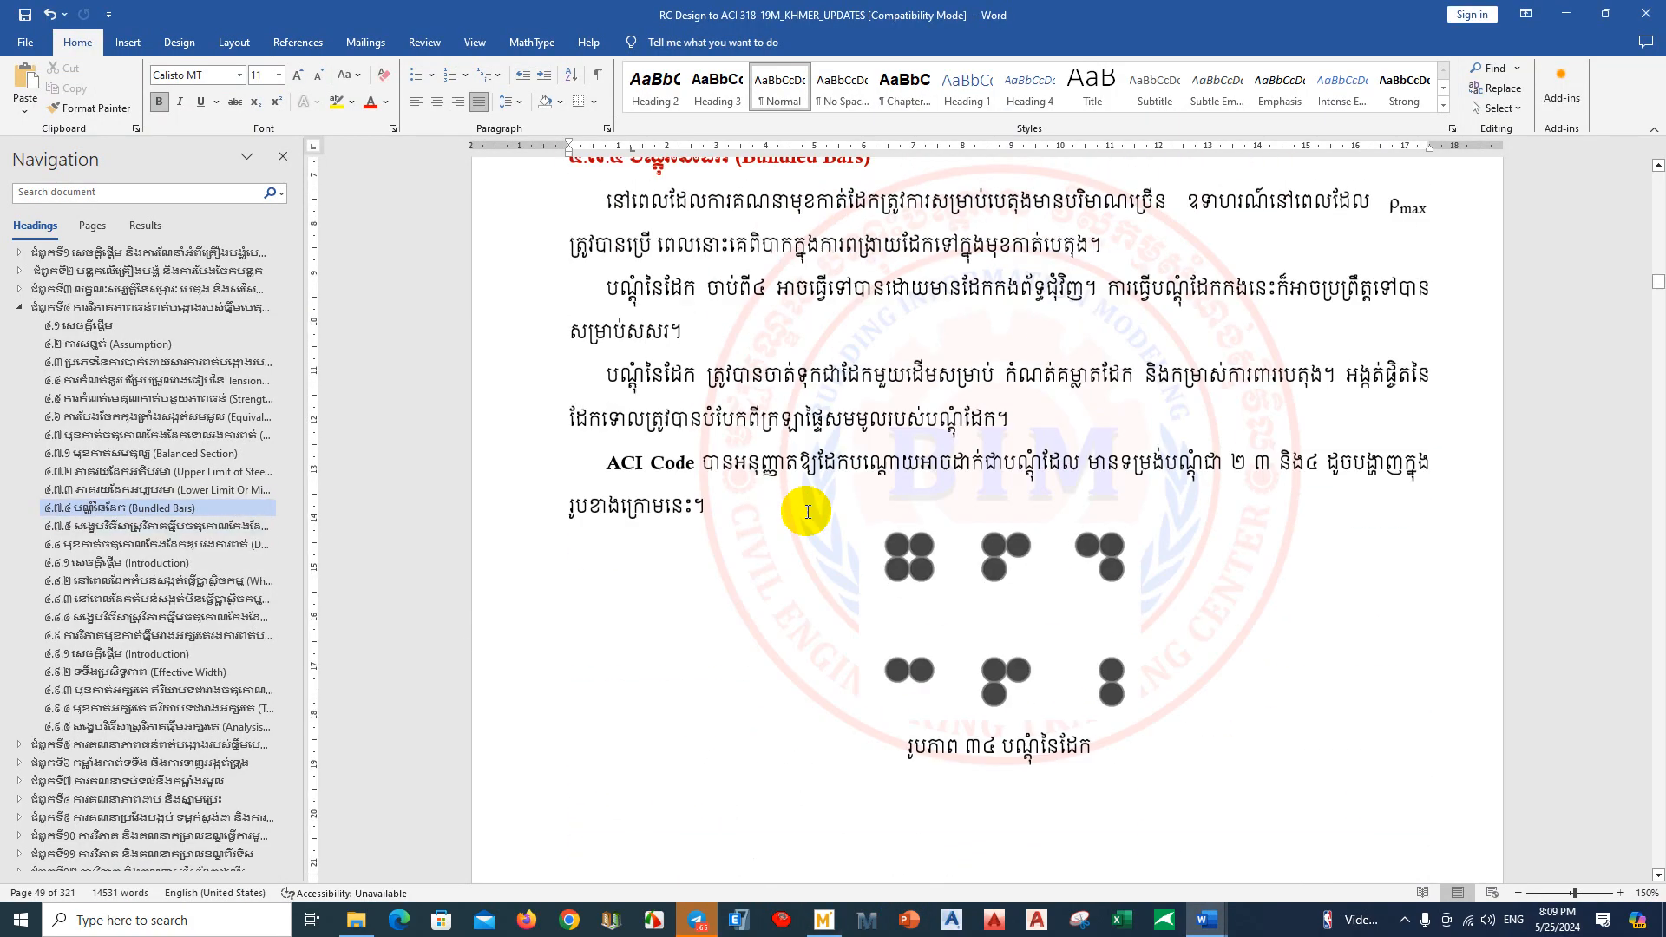
Step: Switch to PowerPoint, open the presentation REINFORCED CONCRETE DESIGN TO ACI 318M-19, and collapse all its slide sections
click(910, 919)
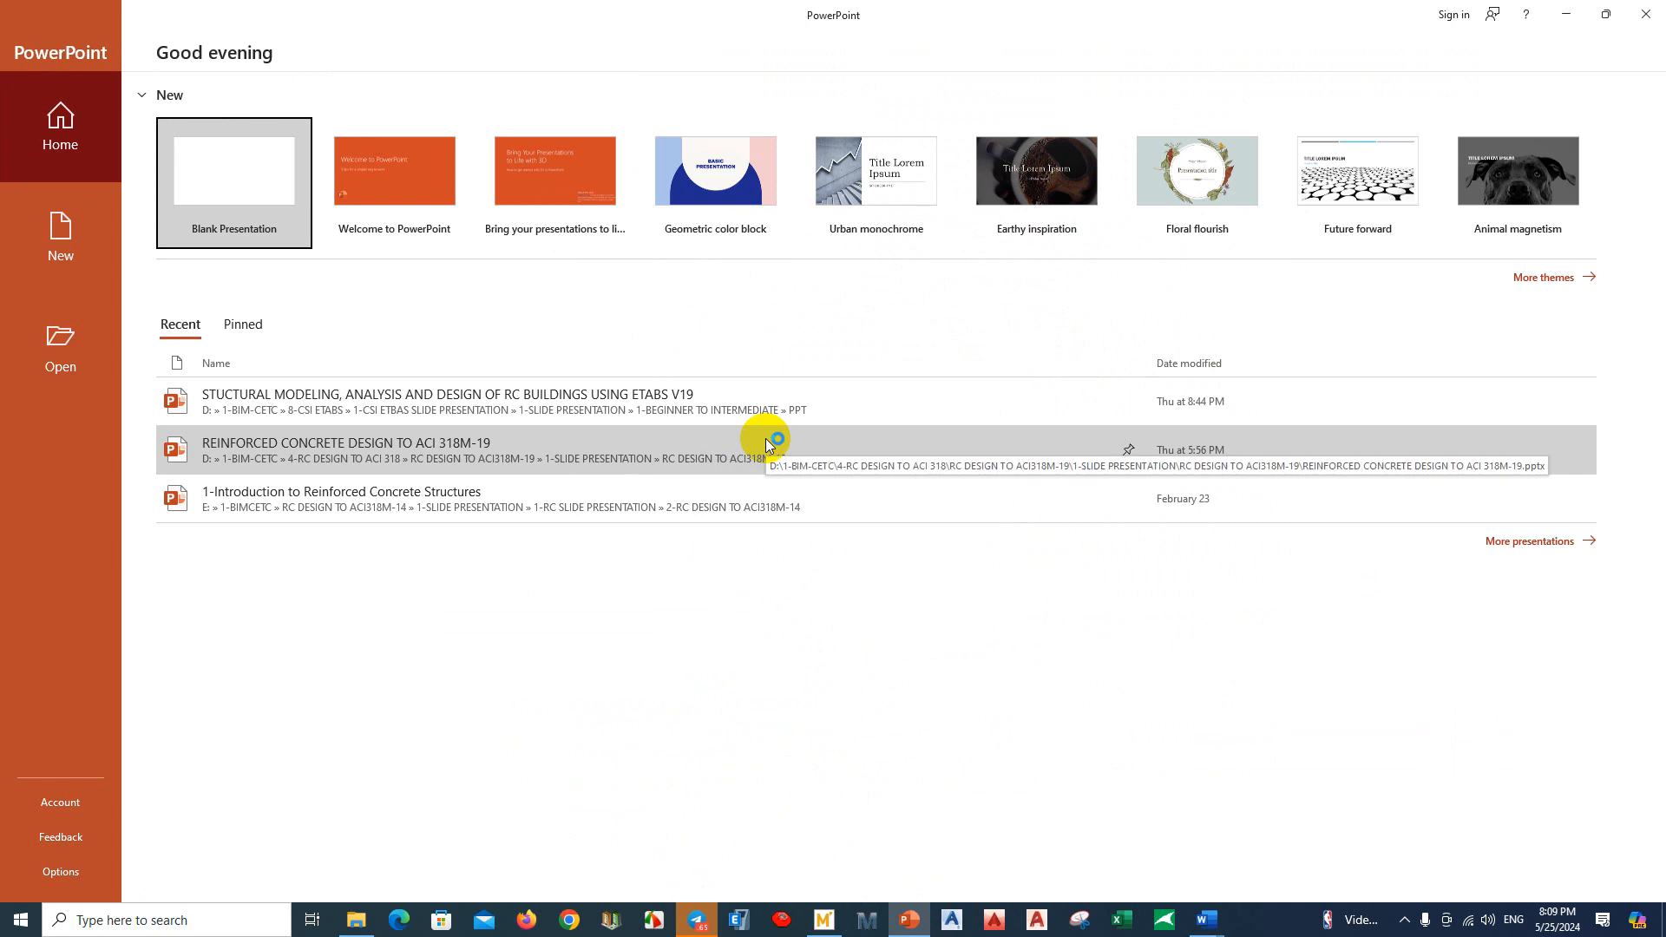
click(579, 448)
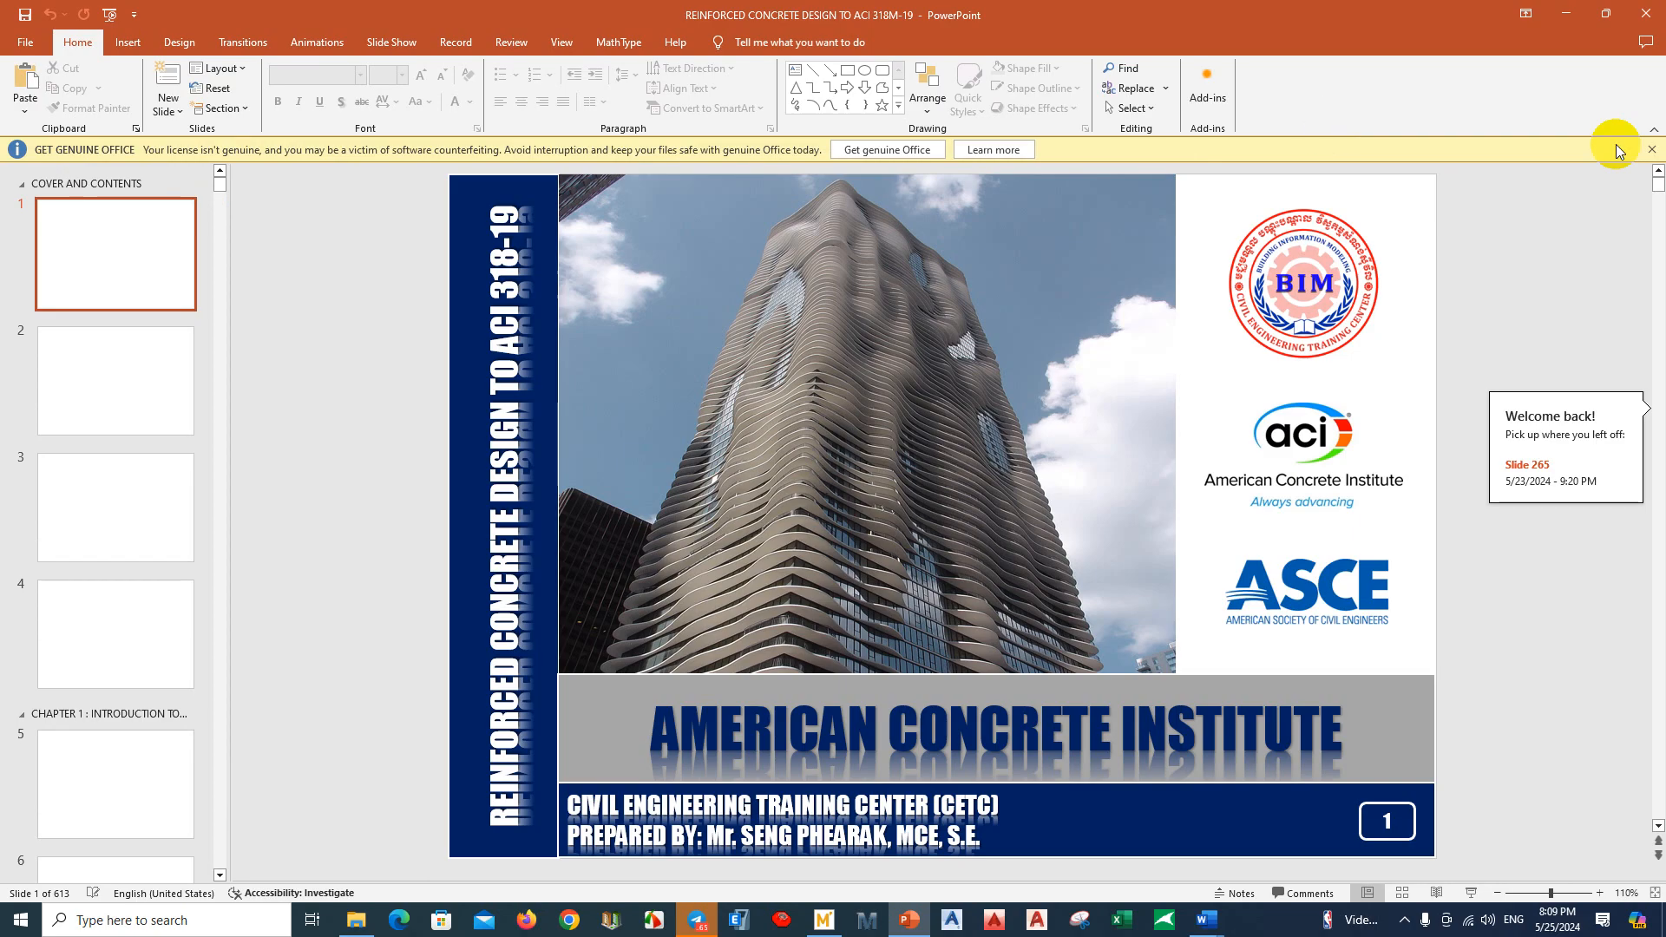
click(1651, 149)
right_click(37, 162)
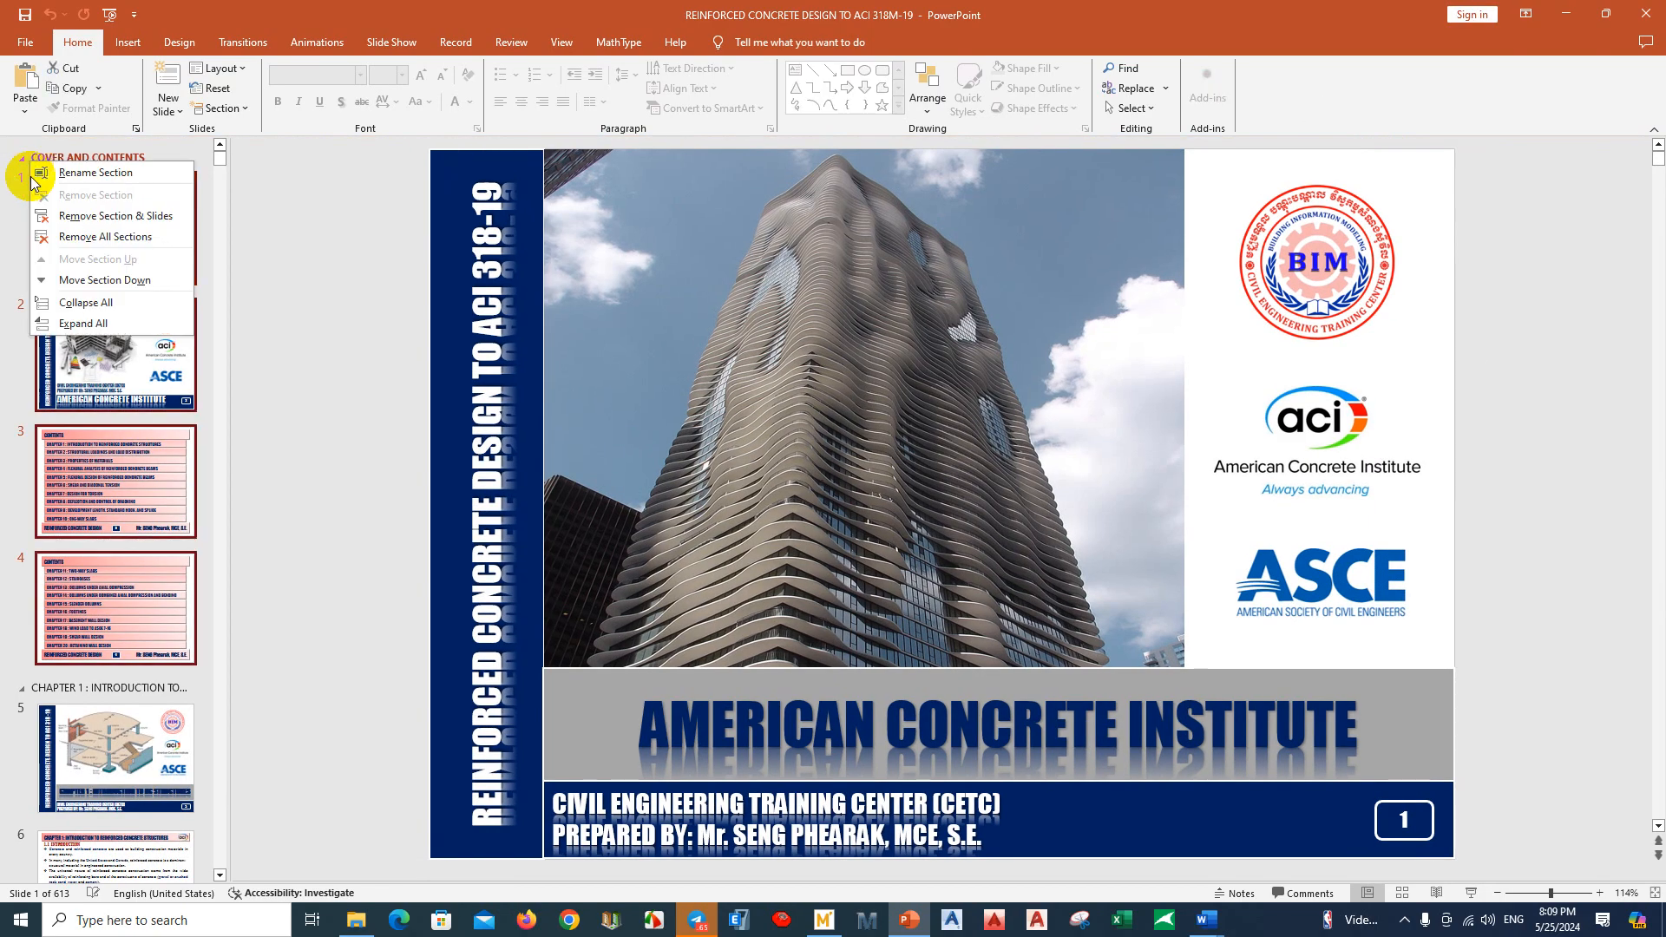
click(82, 303)
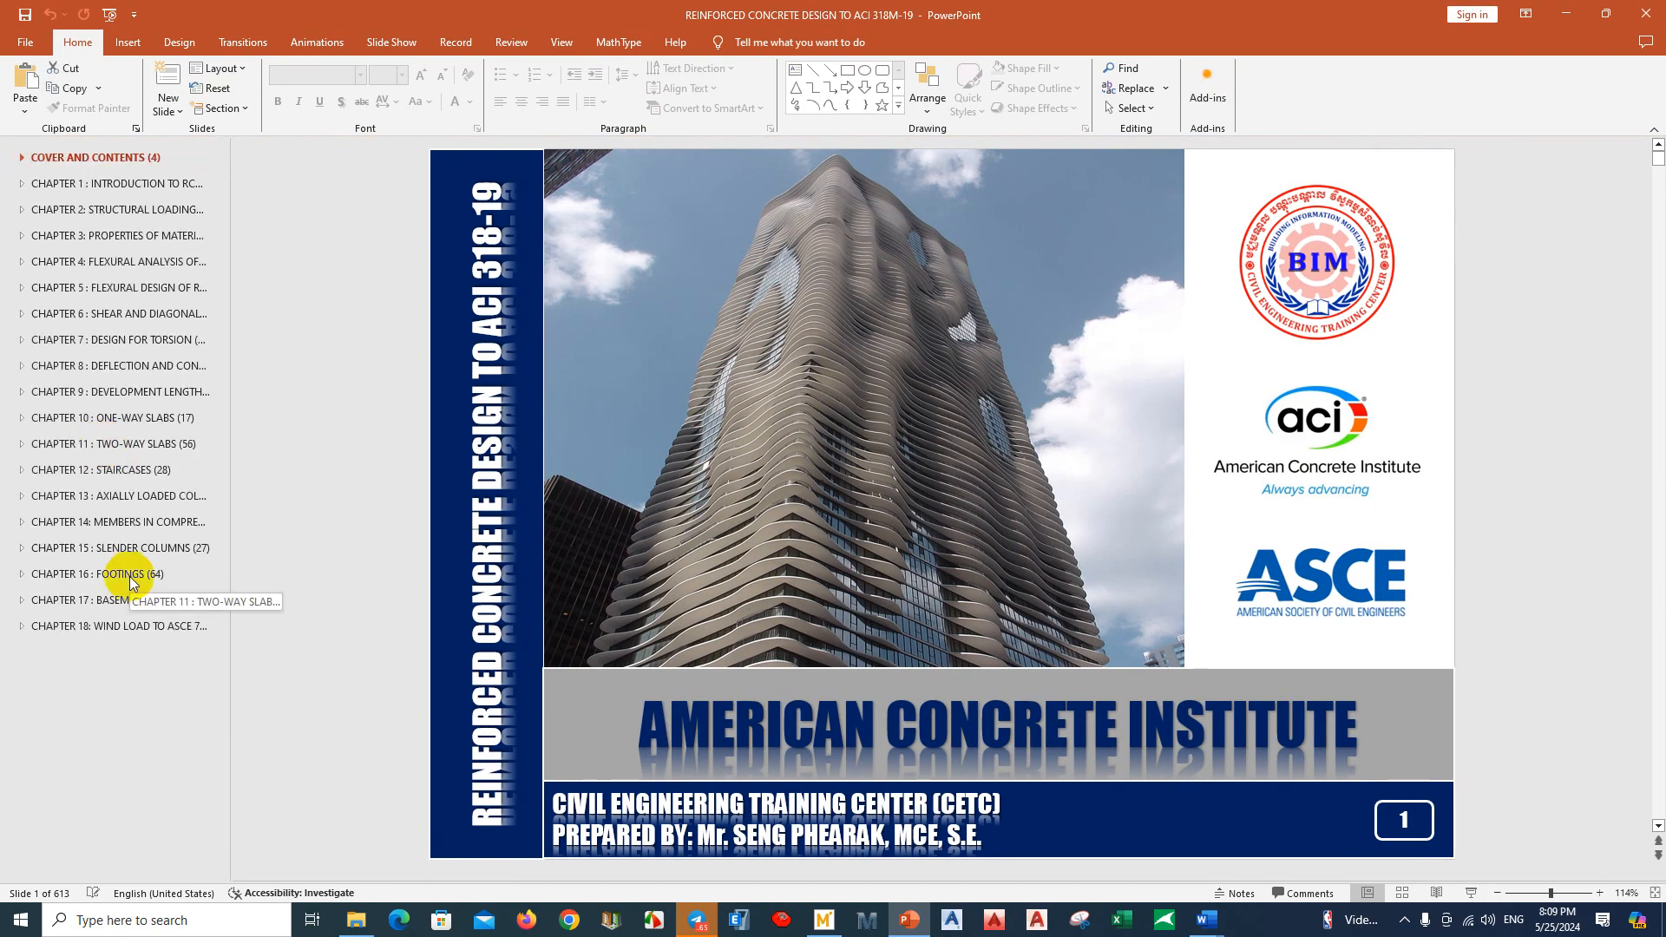
Step: Expand the Chapter 4 flexural analysis section and look through its slide thumbnails for the bundled bars material
click(23, 262)
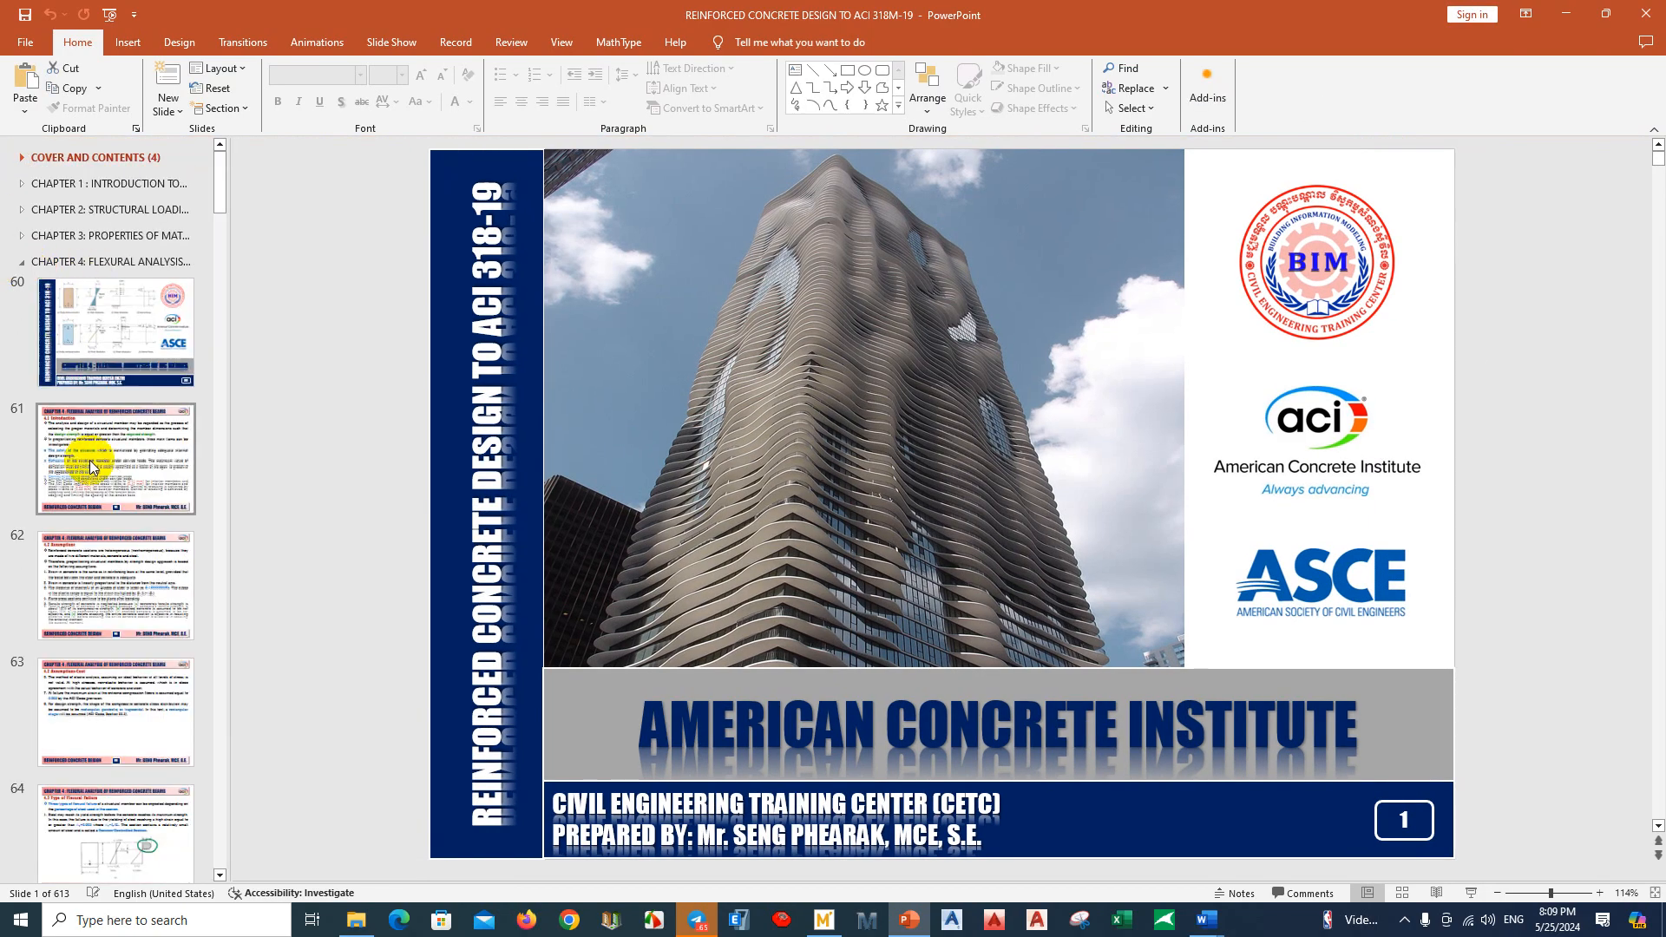
scroll(91, 466, down, 15)
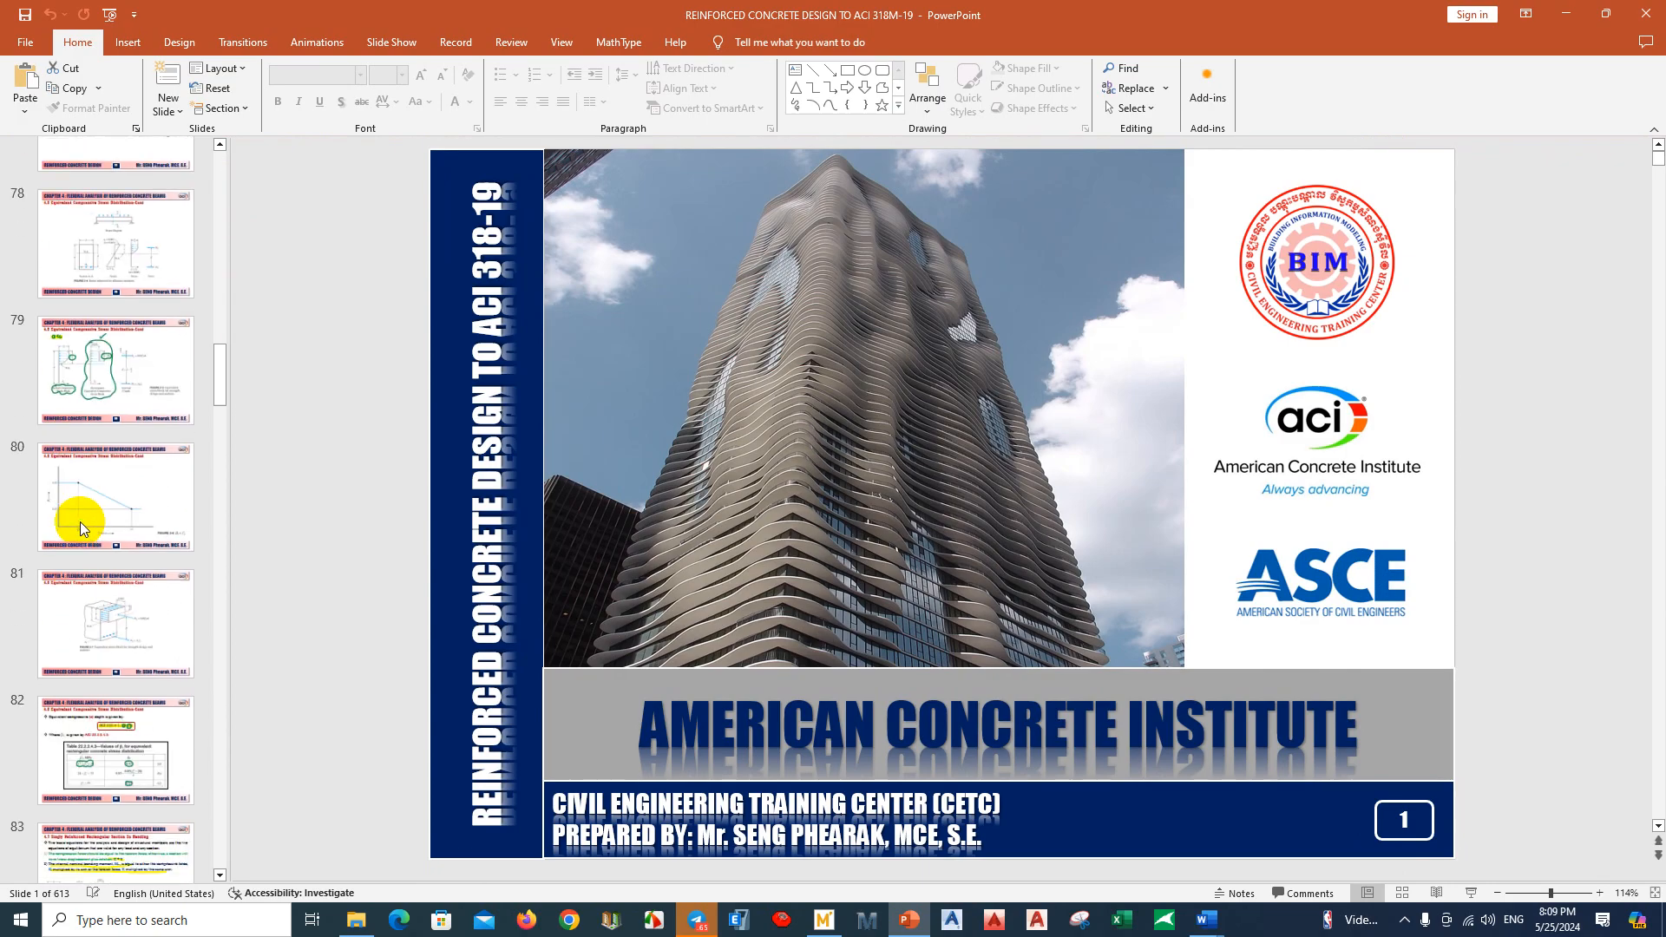
scroll(81, 528, down, 12)
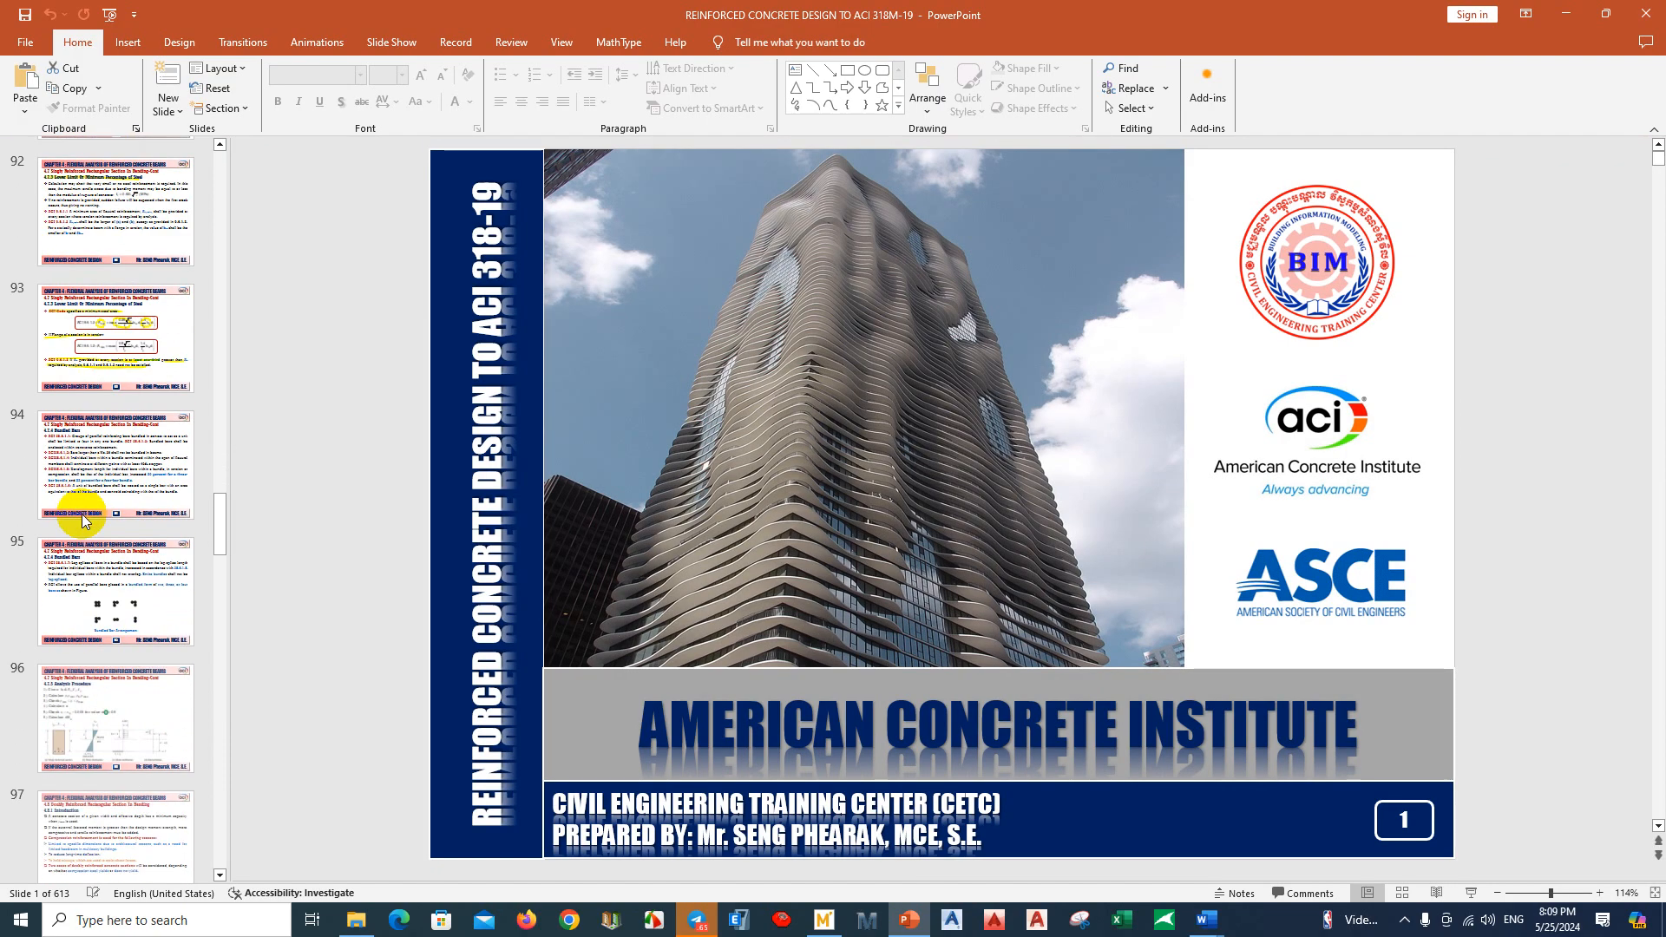
scroll(85, 520, down, 3)
scroll(84, 520, down, 7)
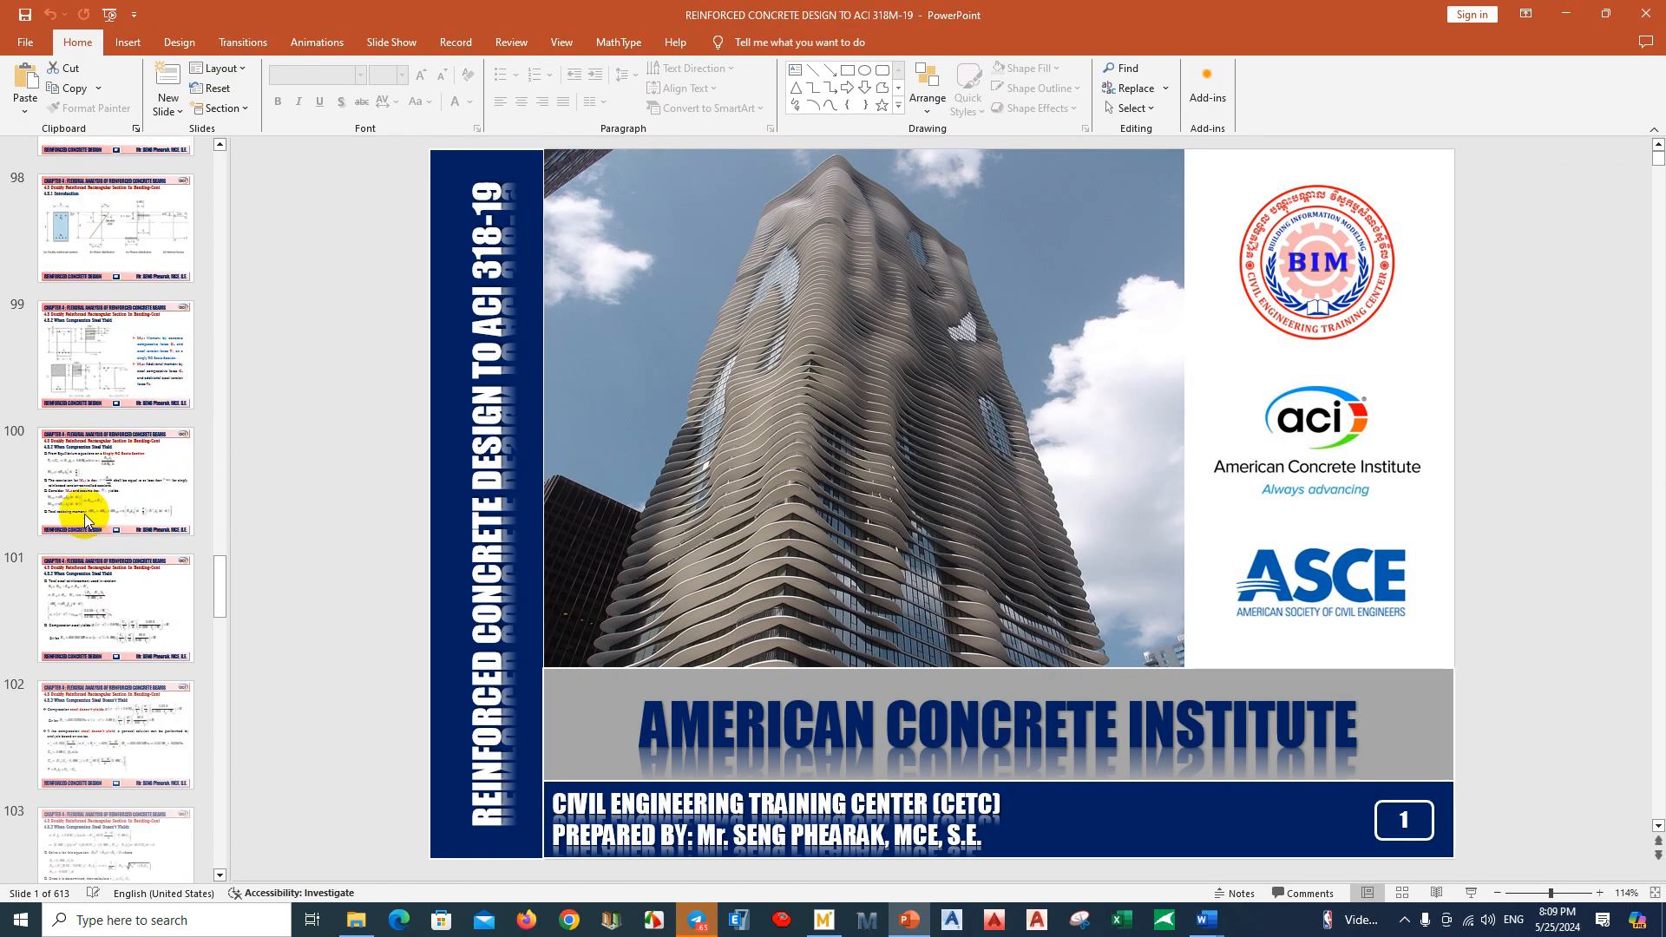
scroll(87, 515, down, 11)
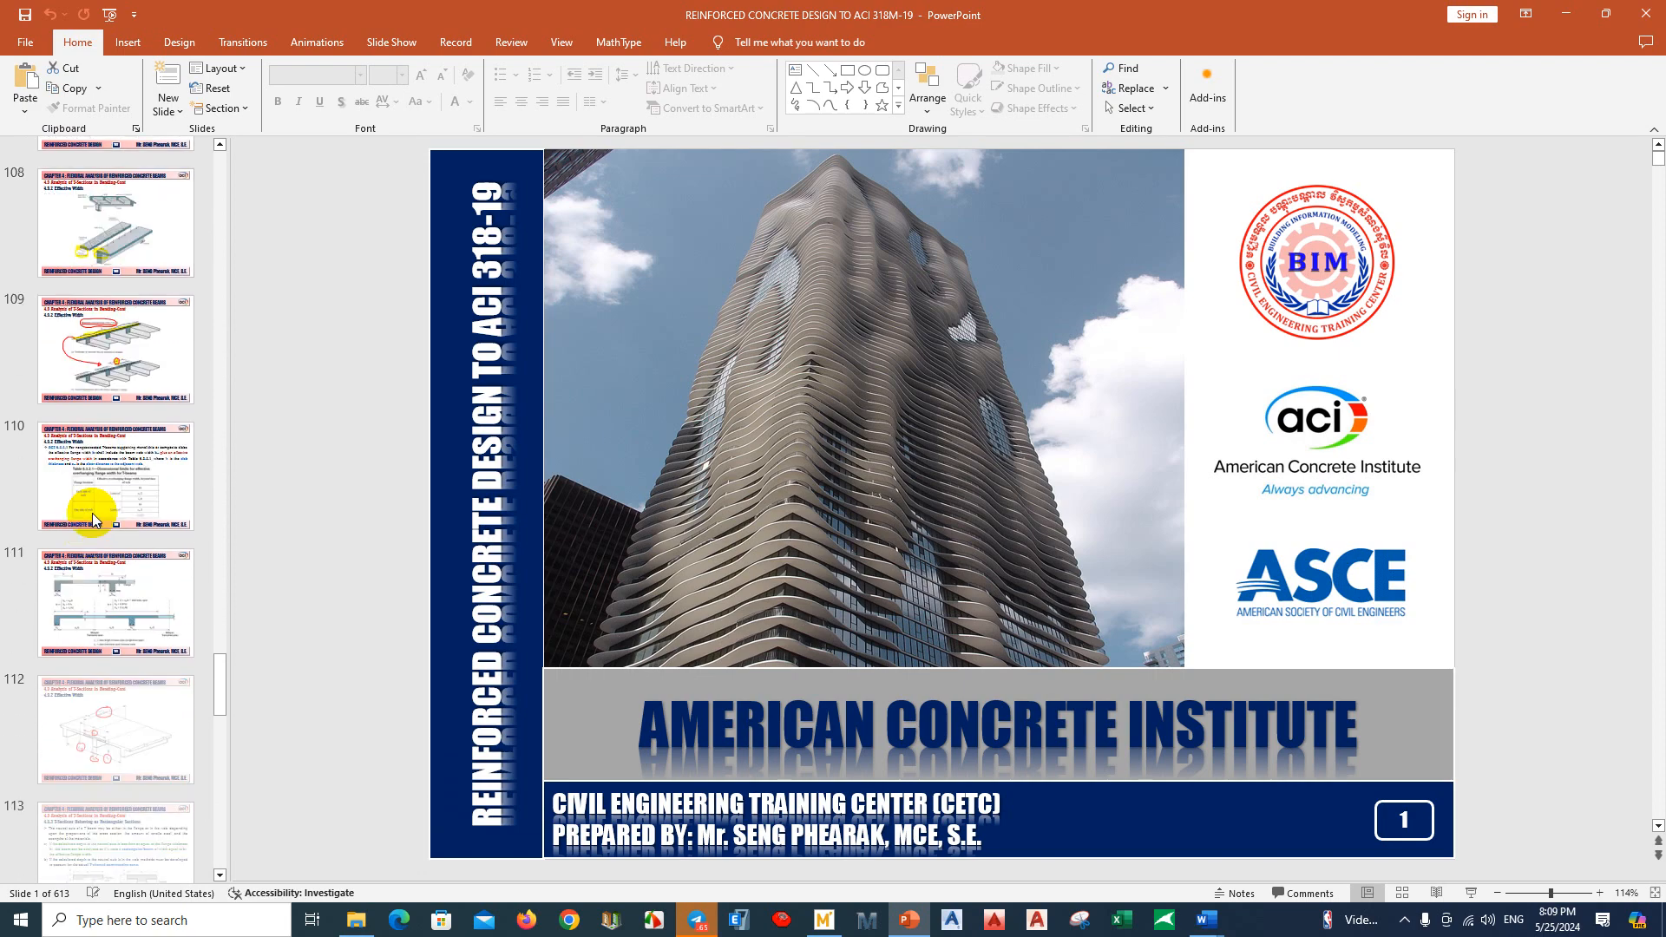
scroll(95, 524, down, 7)
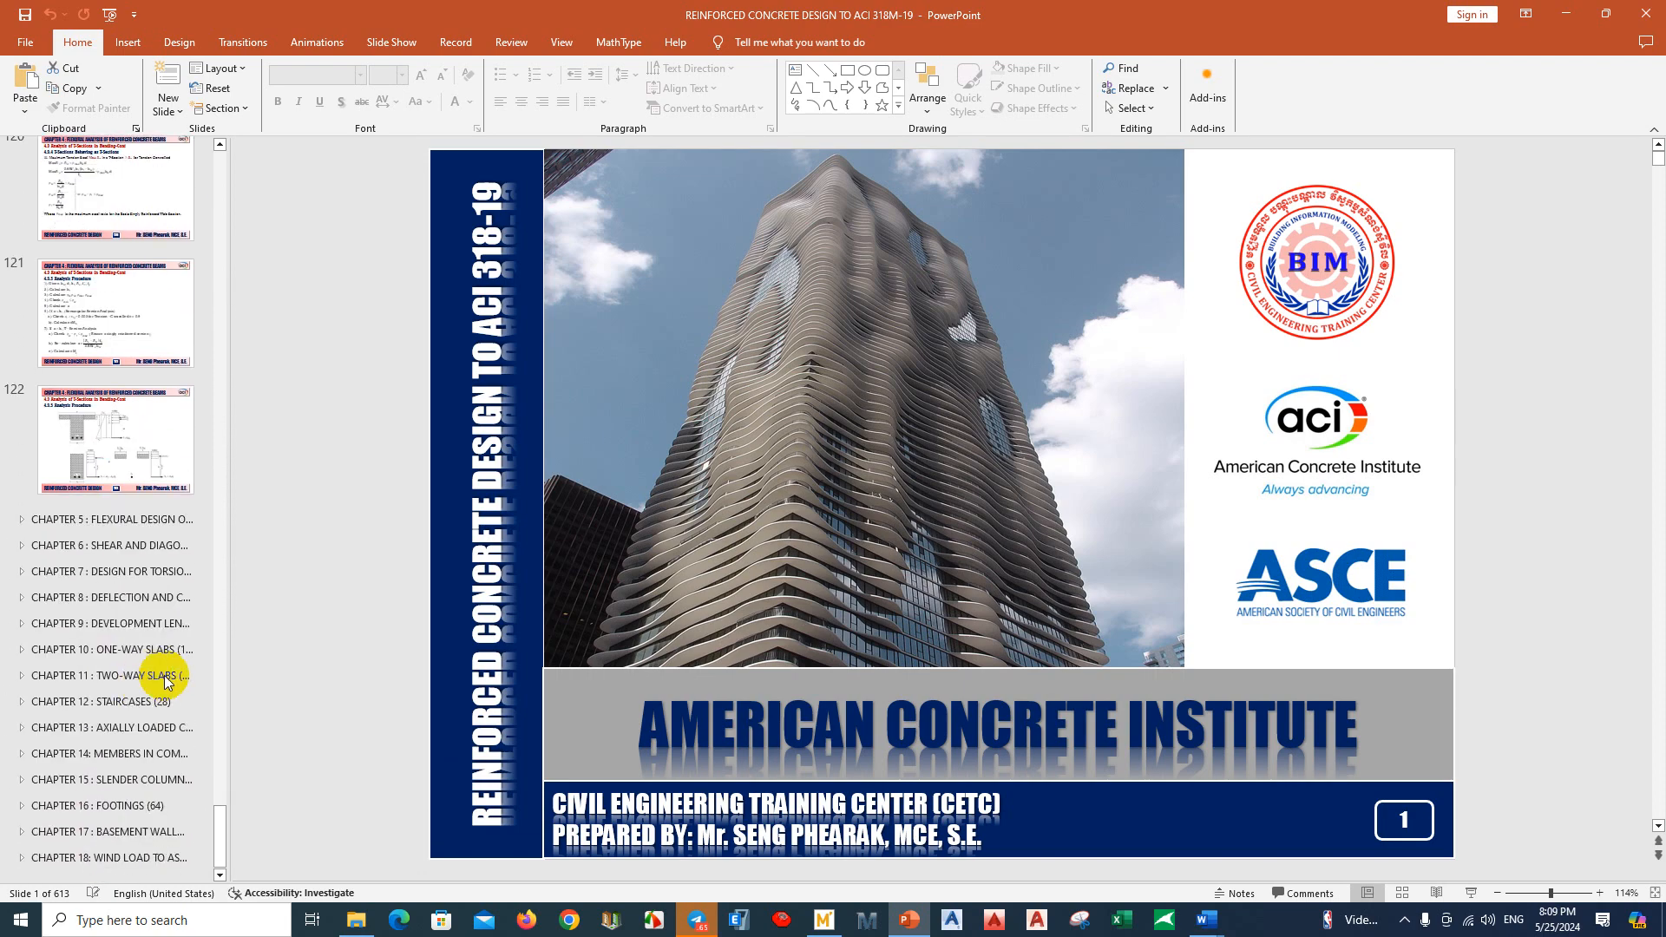
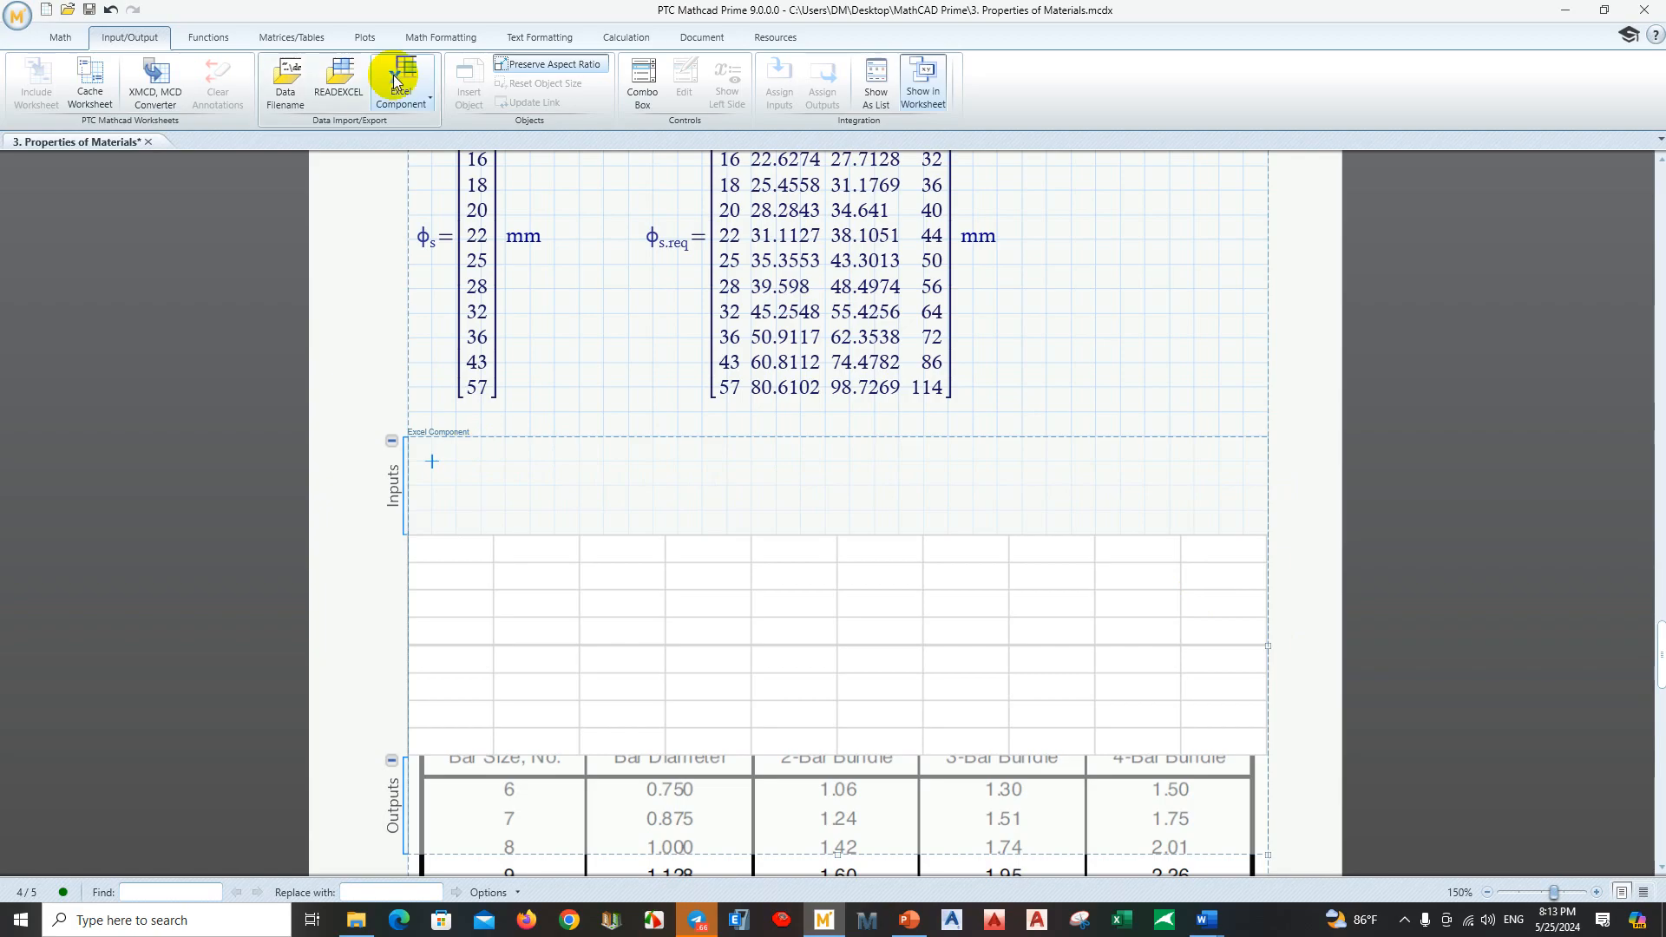
Step: Add an input expression to the Mathcad Excel component that assigns φs.req divided by mm
click(401, 98)
click(428, 146)
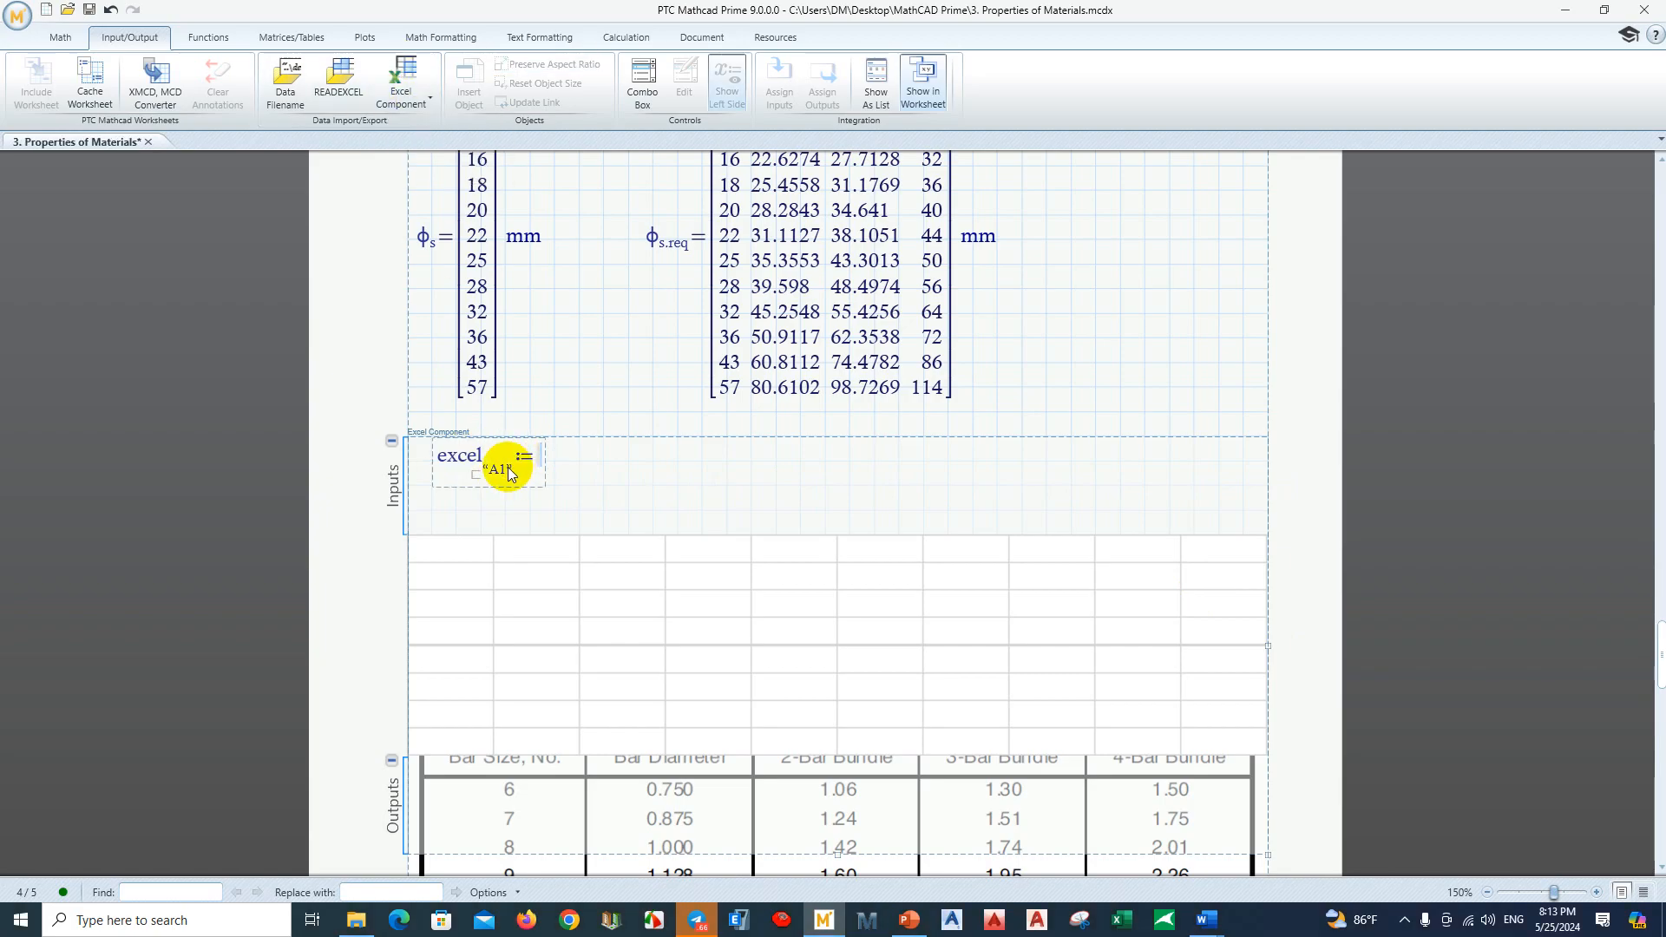
scroll(510, 486, up, 1)
click(659, 283)
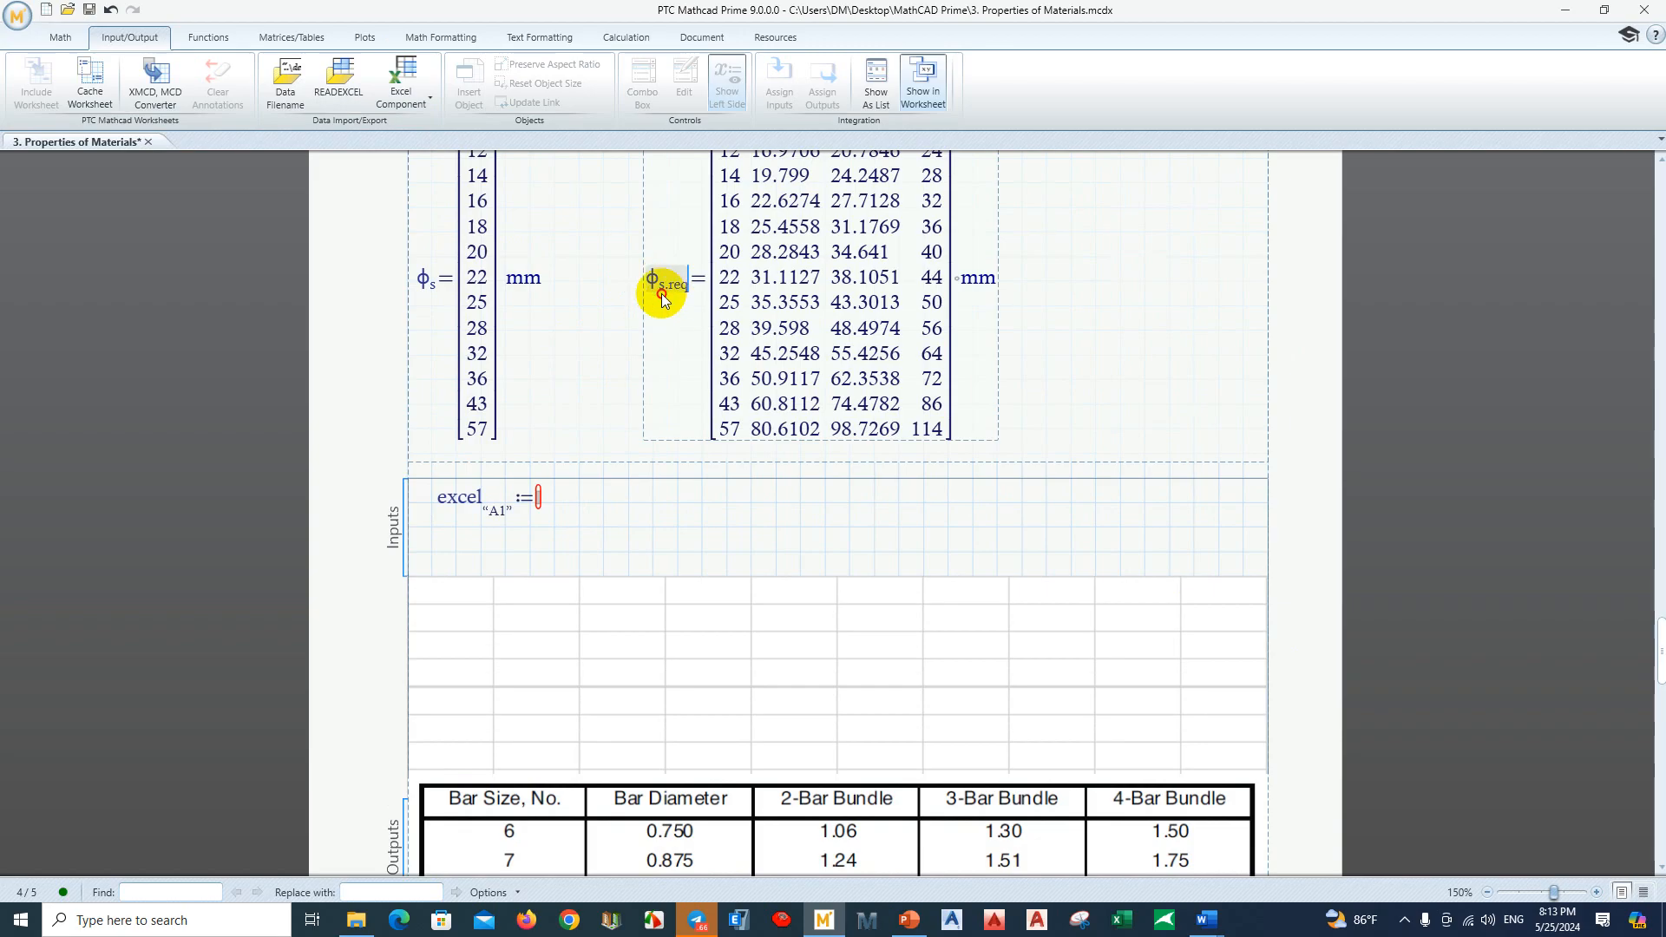
scroll(664, 302, up, 4)
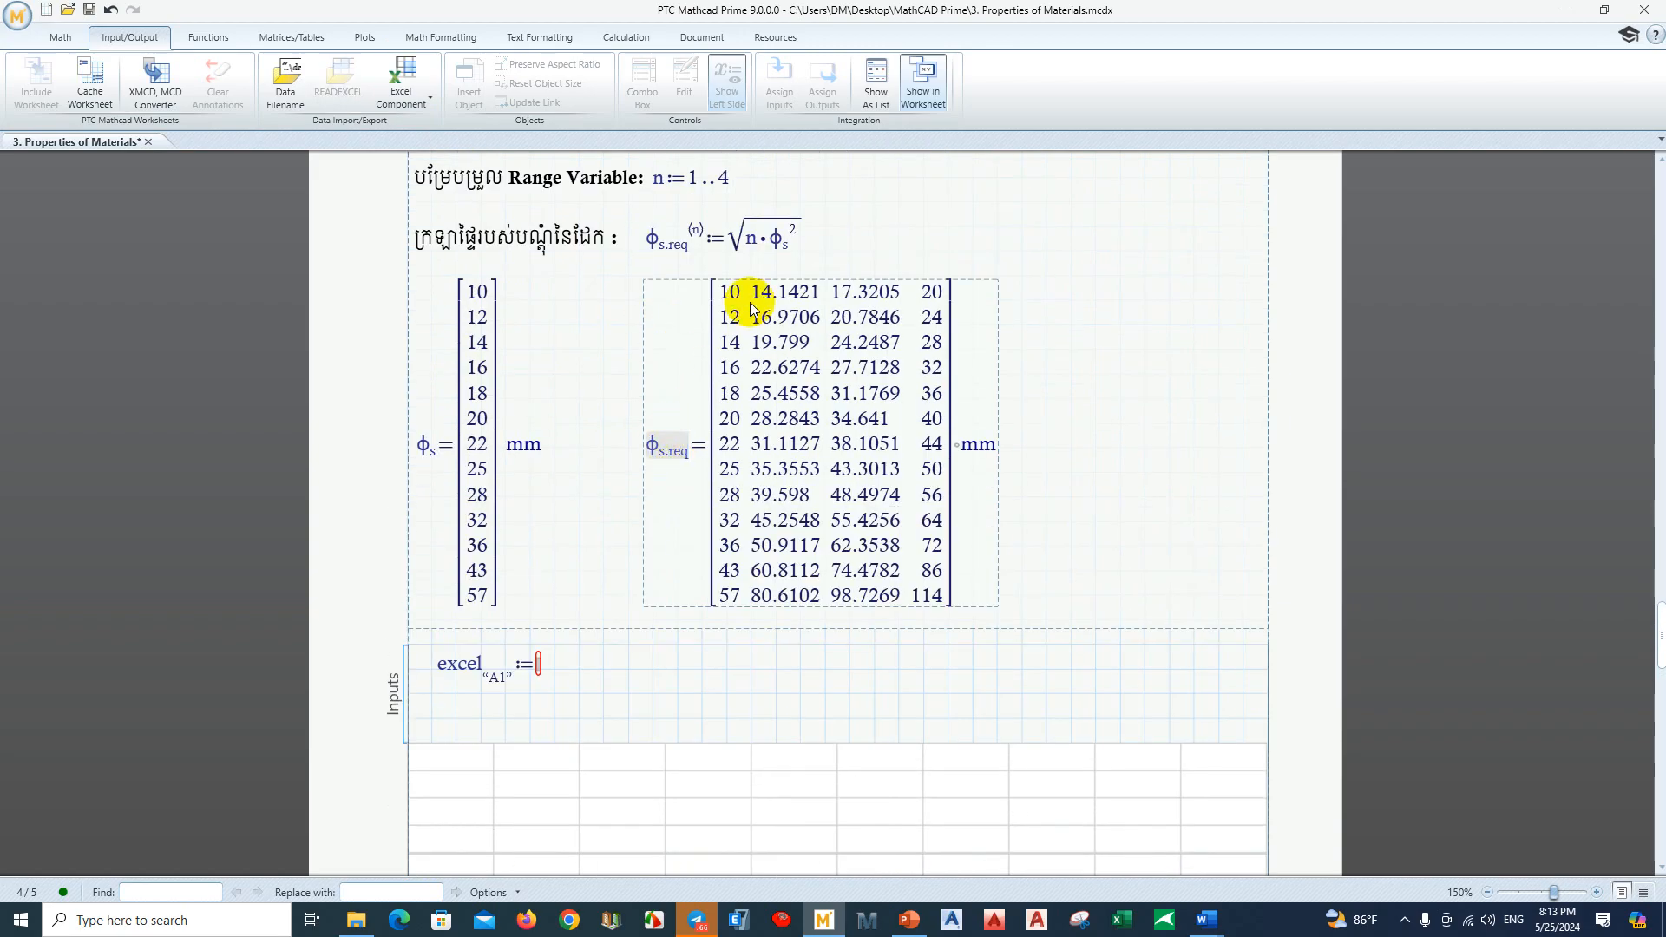
click(727, 291)
click(820, 291)
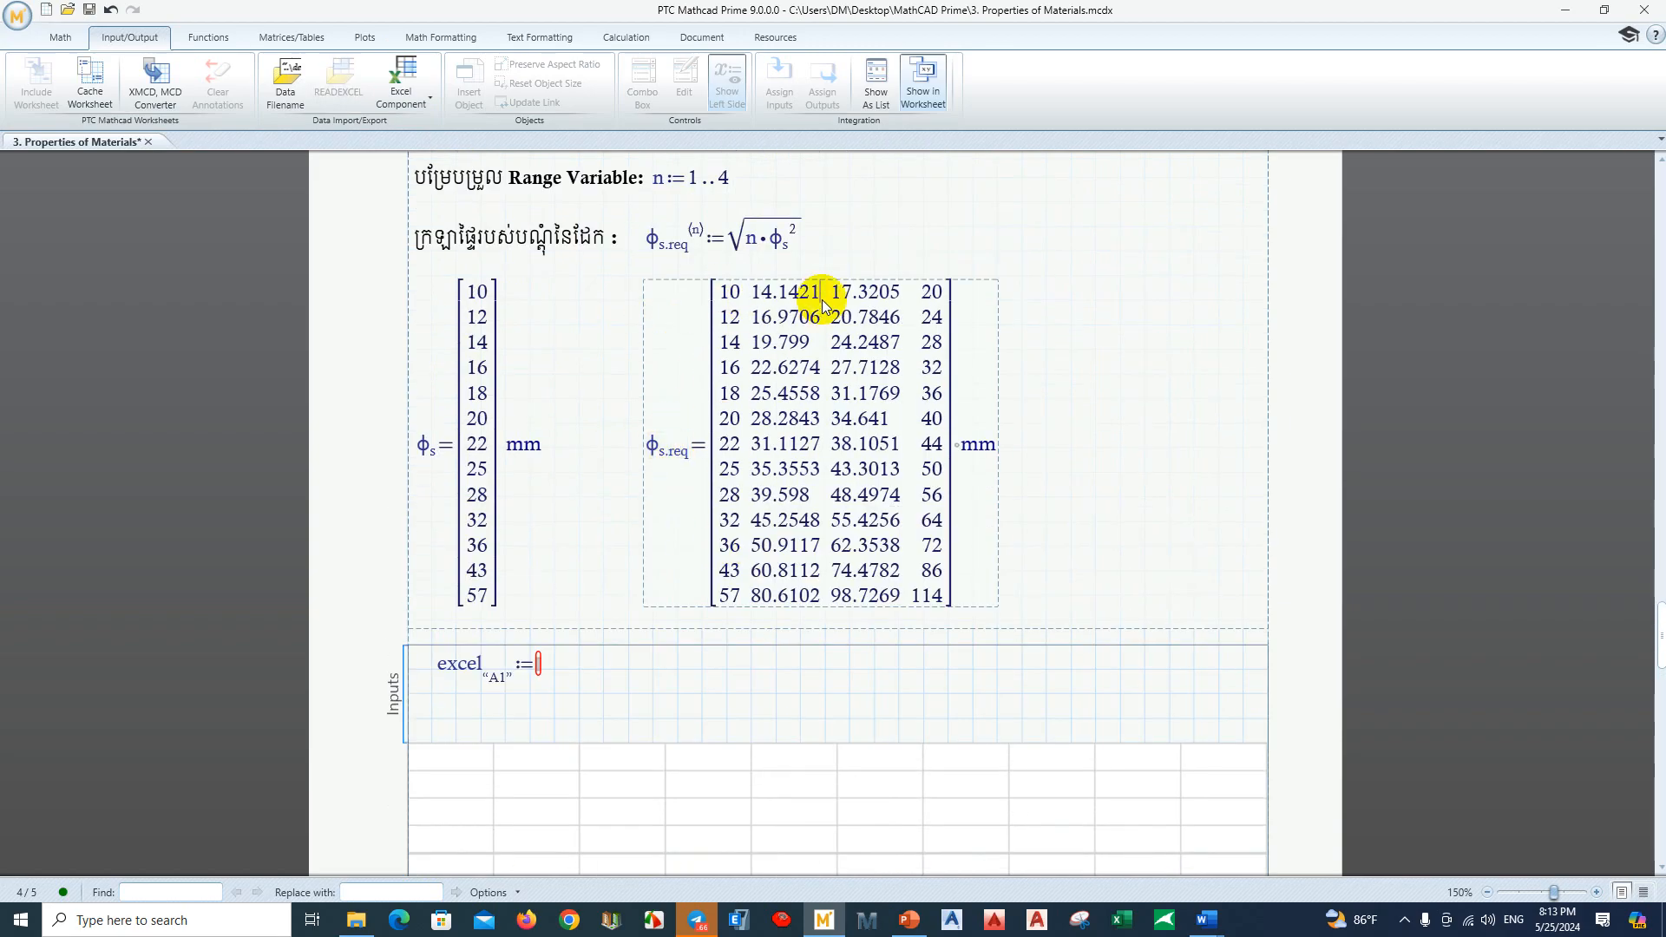
click(666, 451)
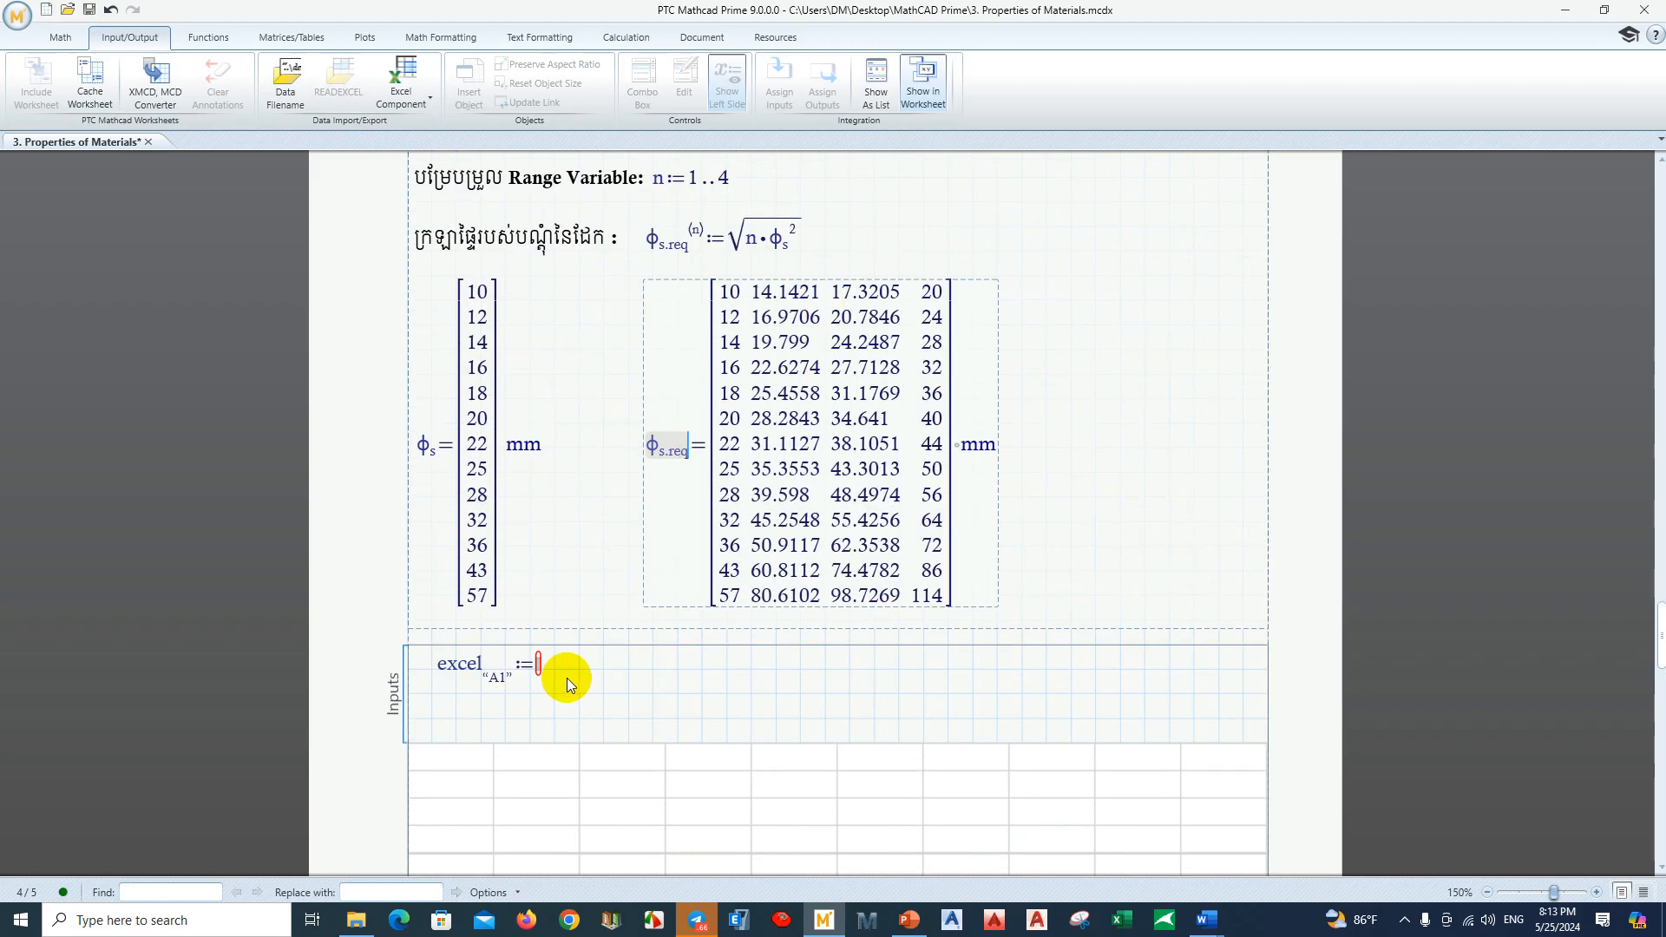
click(538, 663)
text(φs.req)
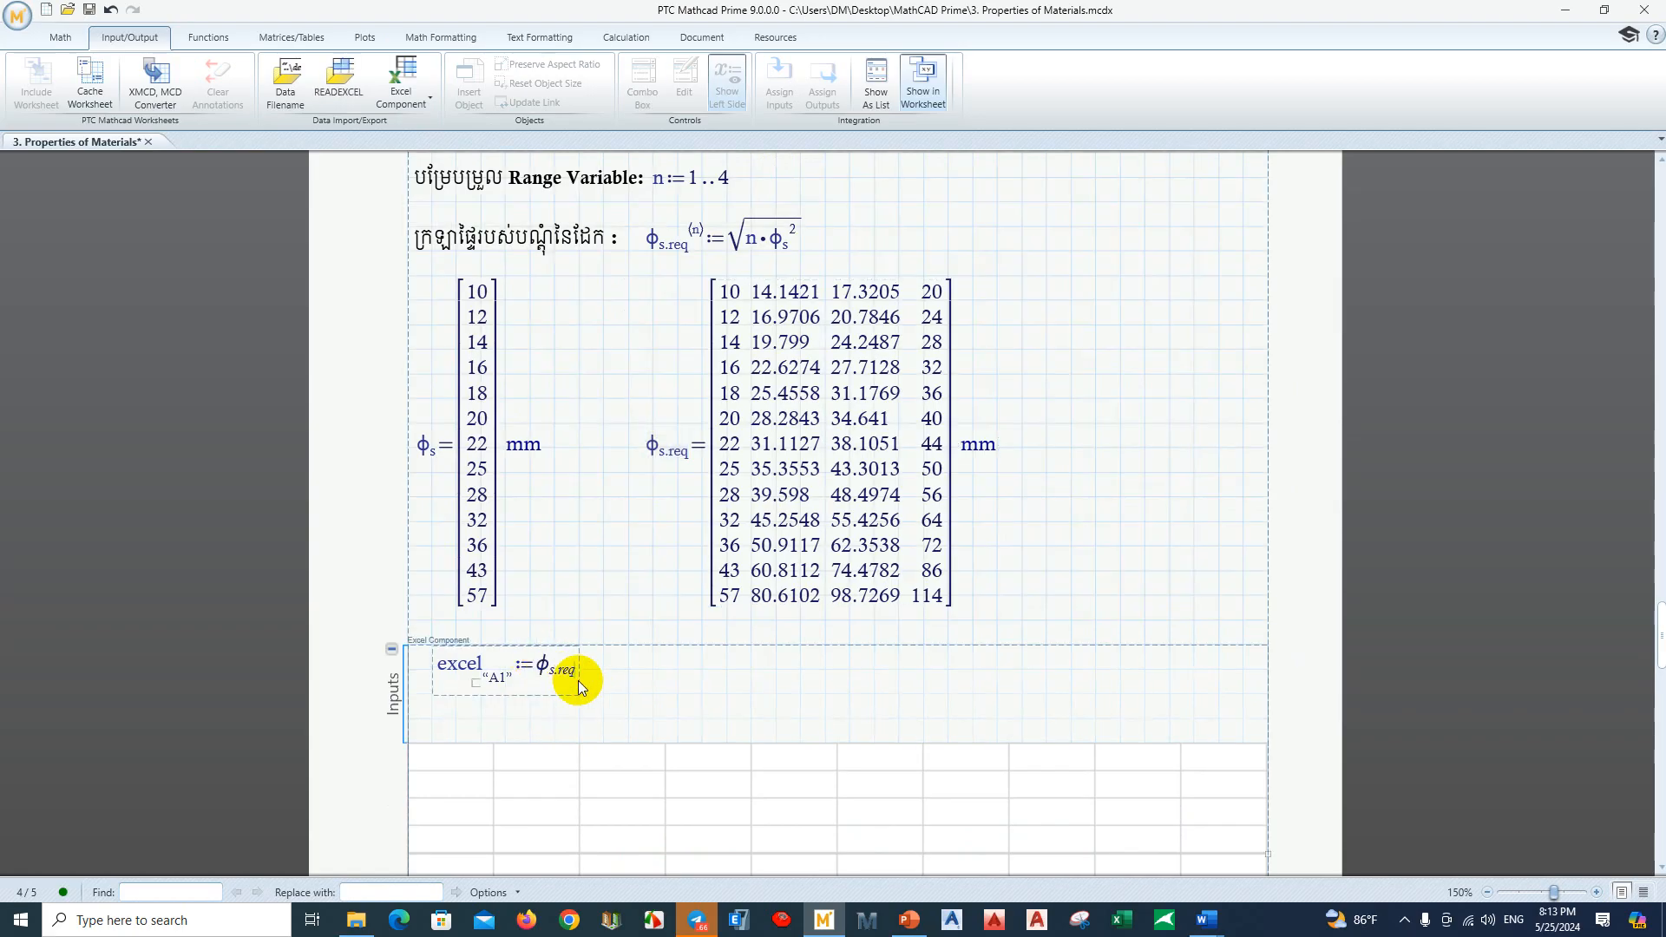
scroll(578, 680, down, 1)
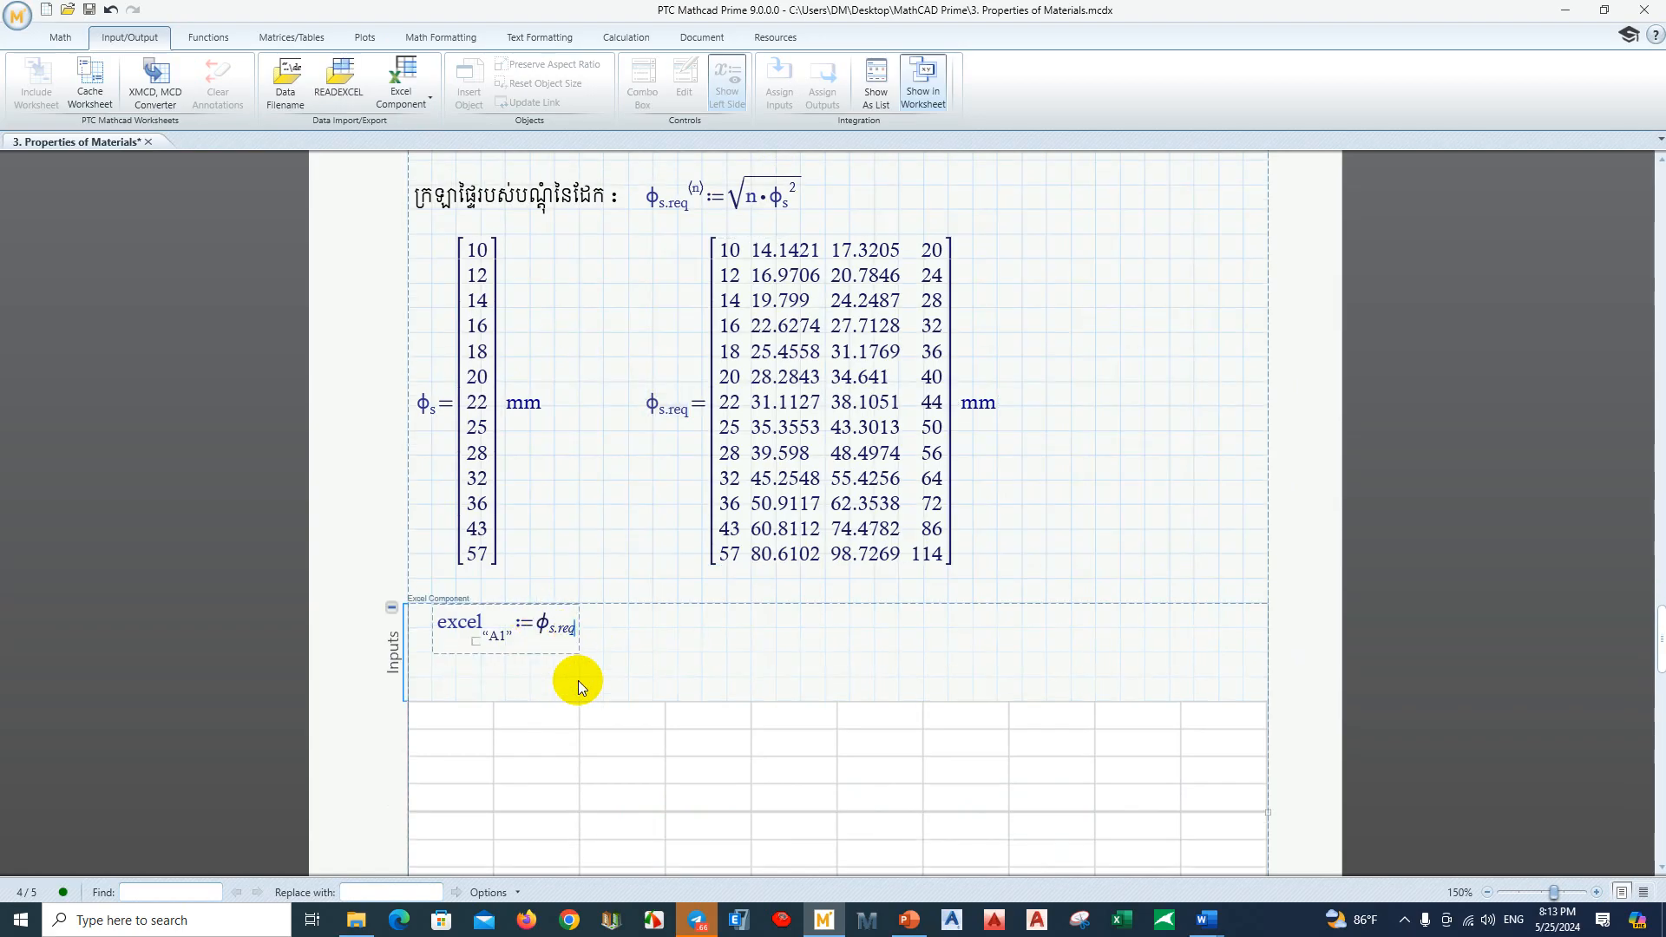
text(/mm)
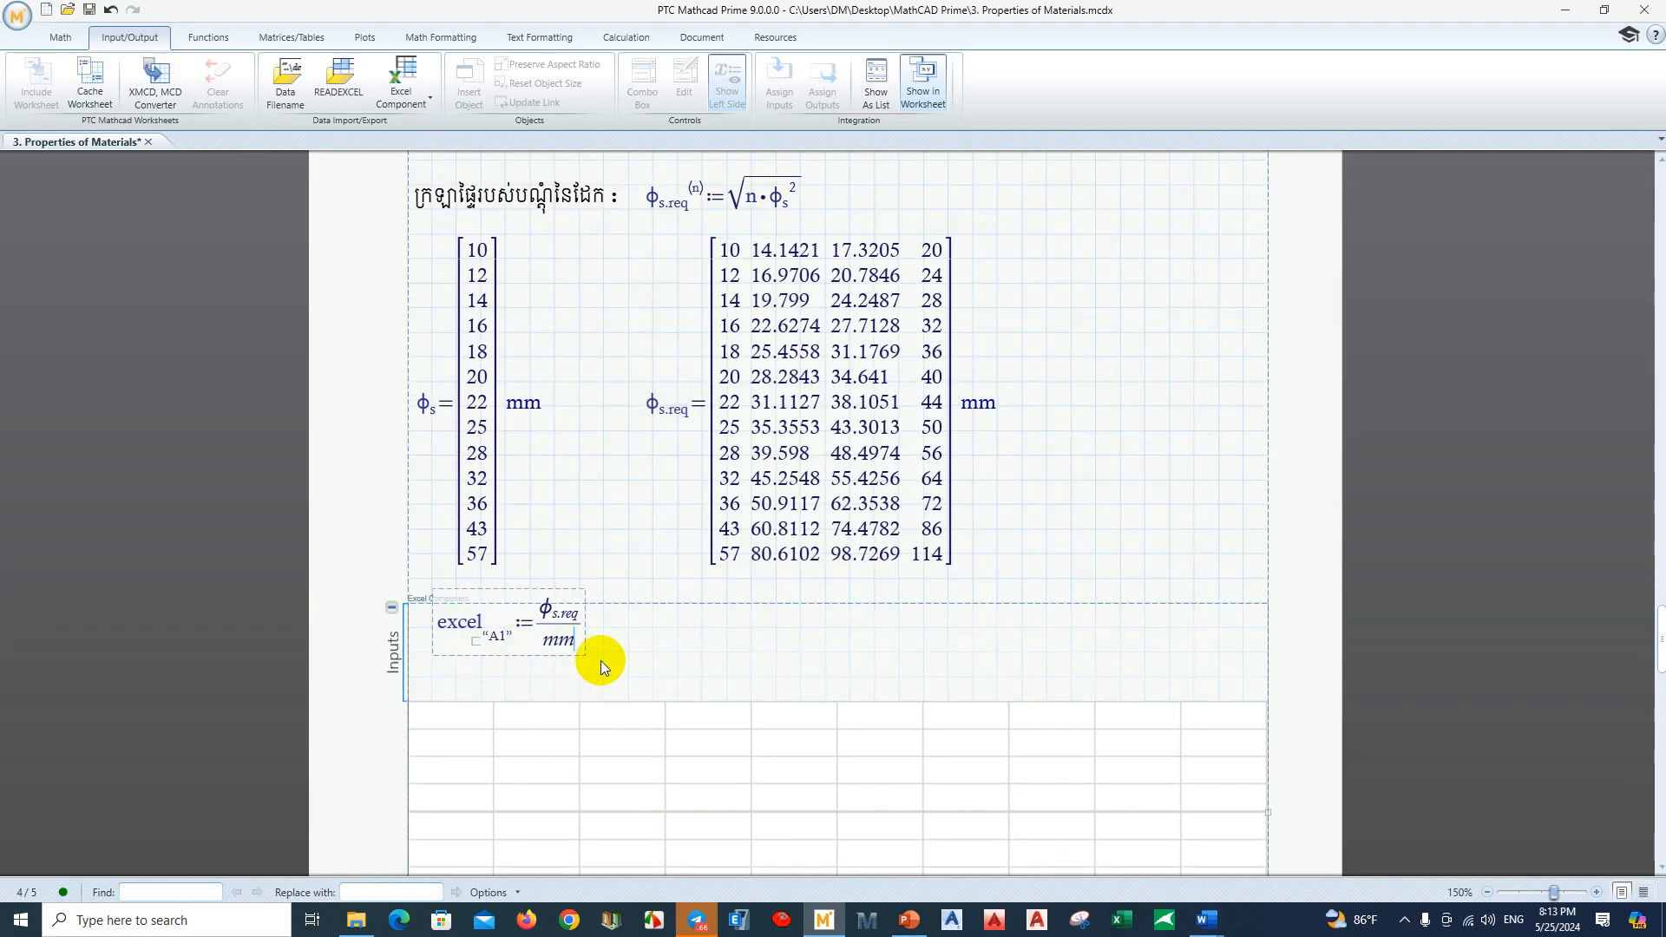
Step: Set the target cell of the Excel component's input expression to A3
click(505, 640)
key(BackSpace)
text(3)
click(571, 658)
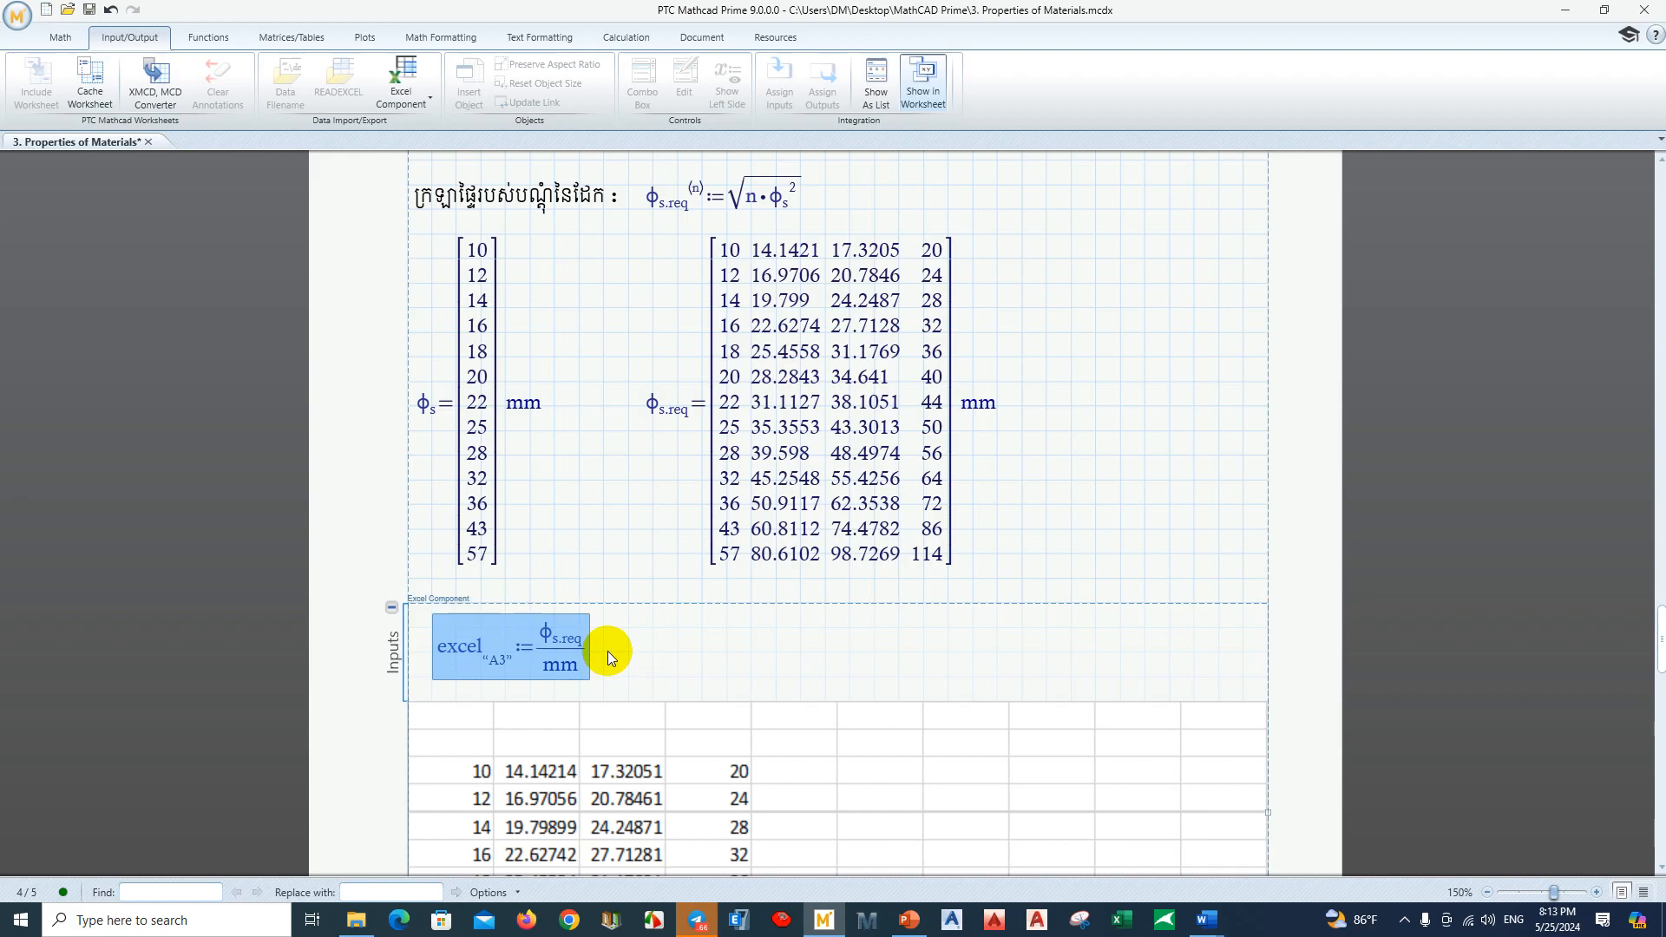
click(677, 651)
Step: Collapse the Inputs and Outputs areas of the Excel component so only its table is displayed
scroll(640, 621, down, 1)
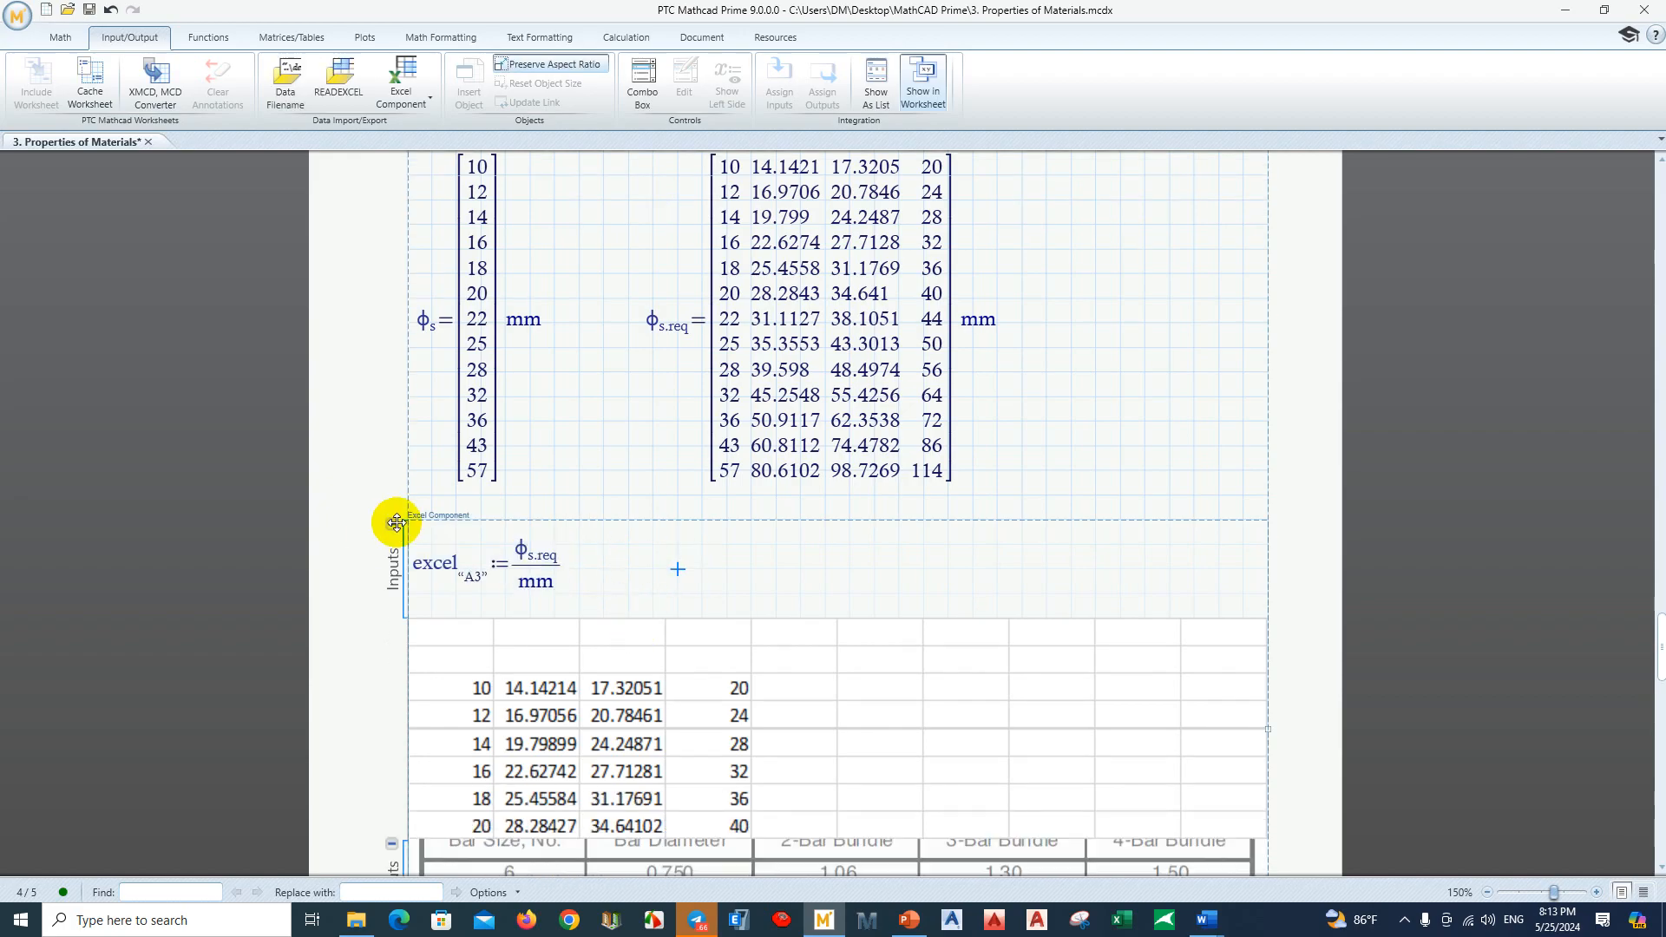
click(382, 531)
click(390, 530)
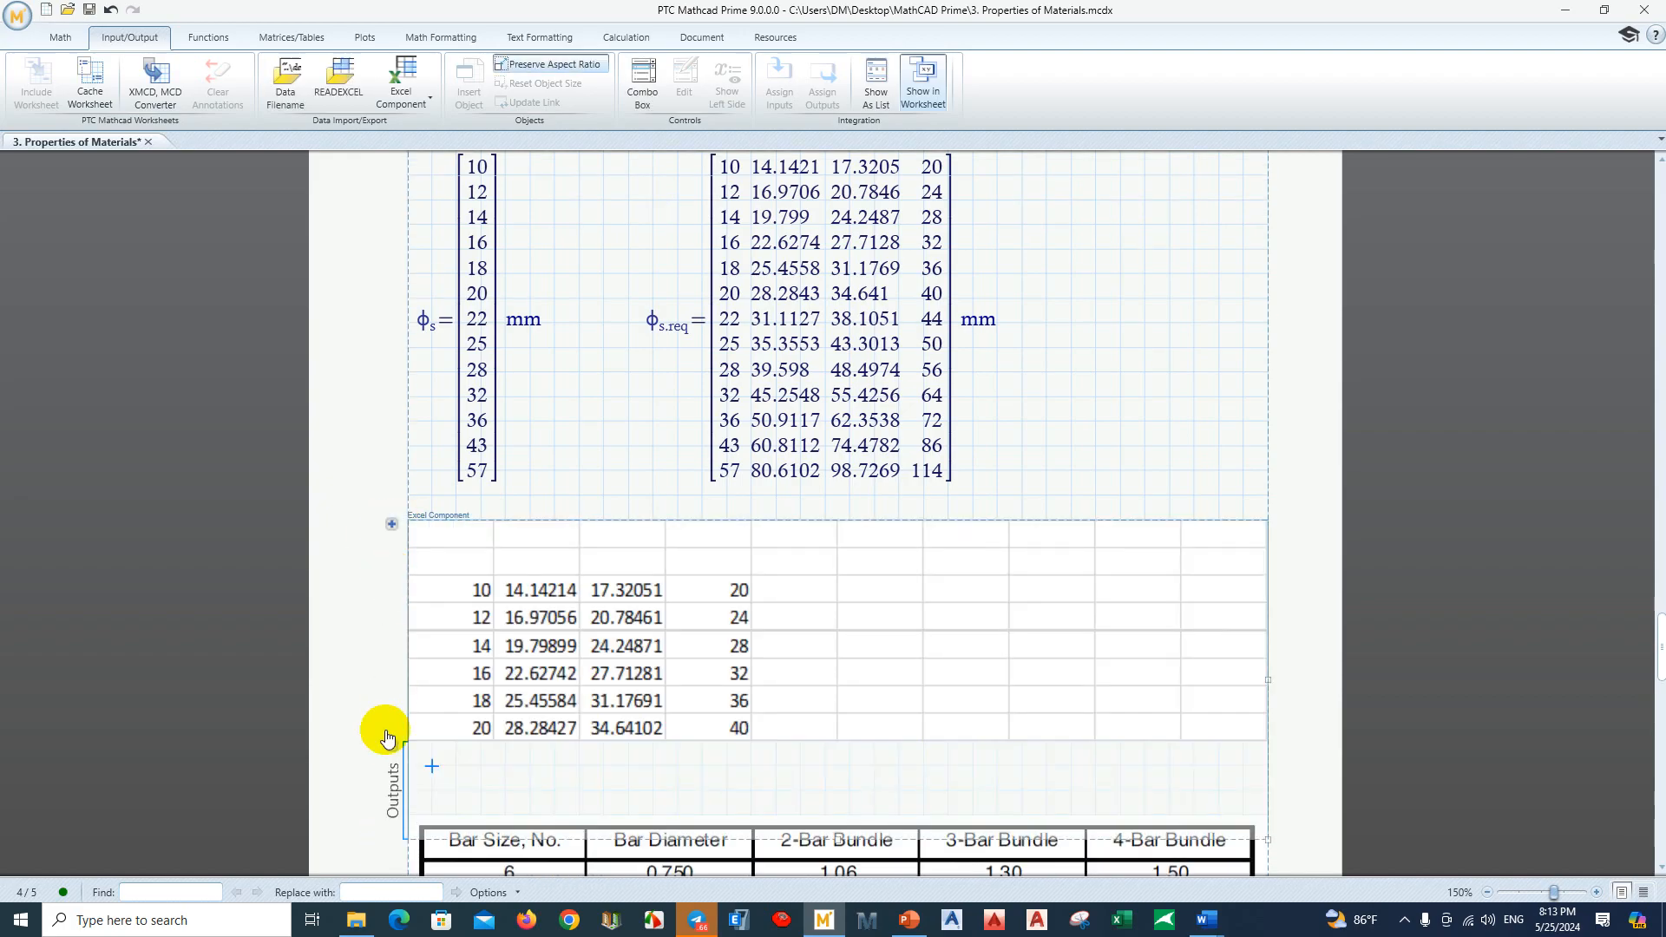
click(490, 768)
scroll(492, 772, up, 3)
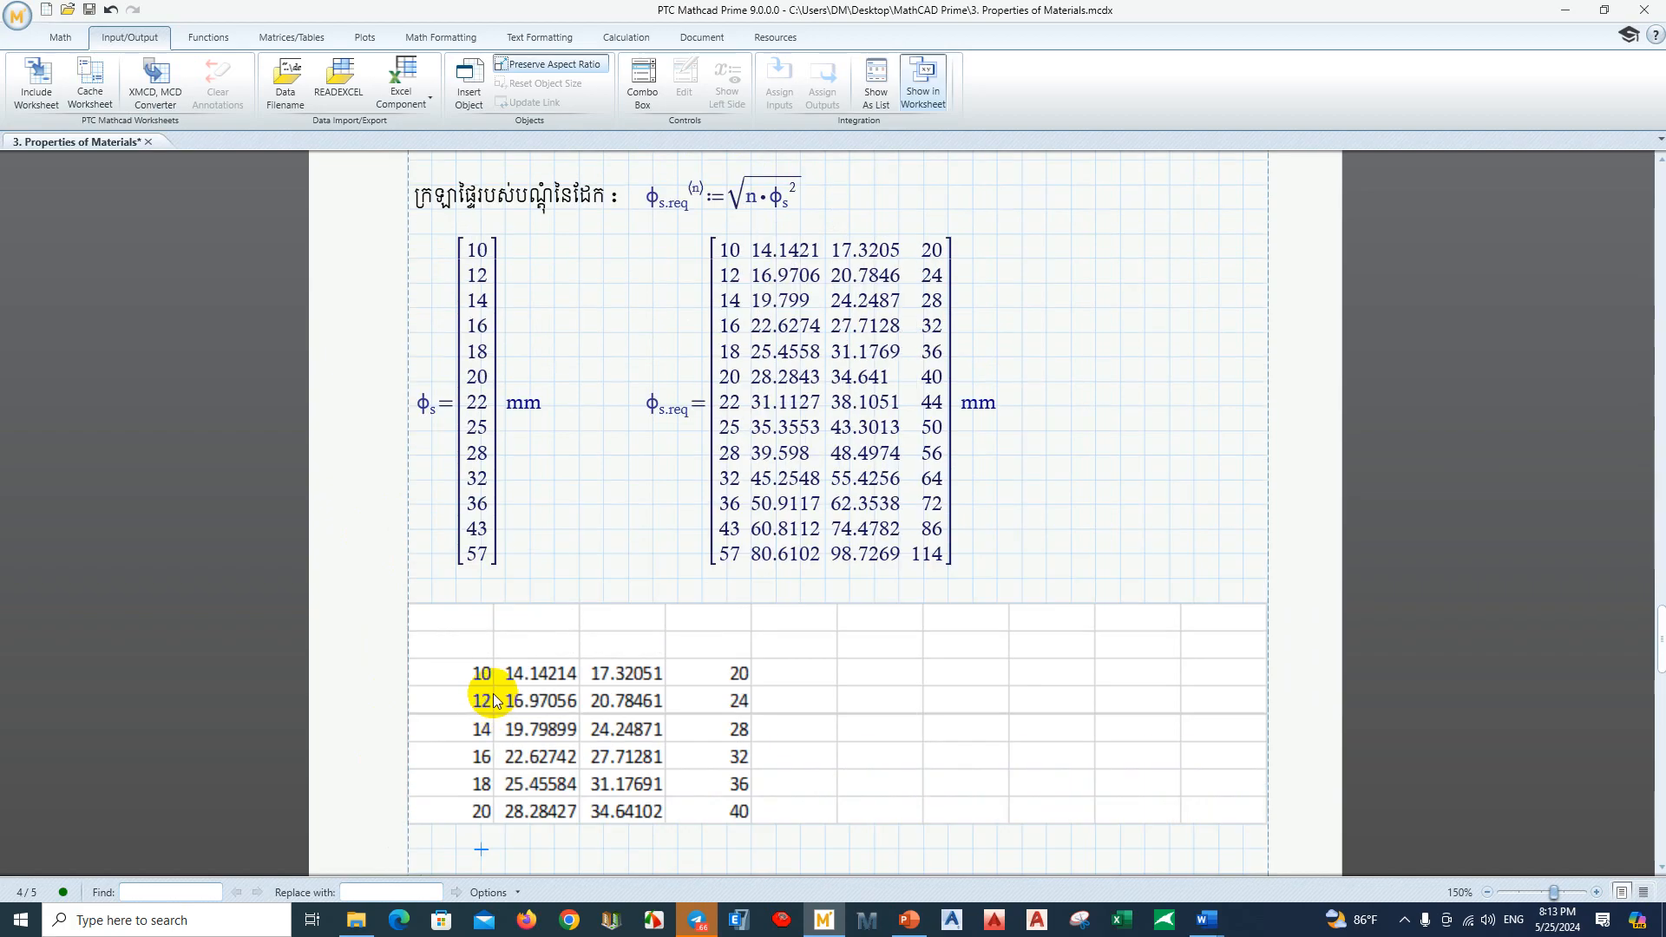
scroll(495, 606, down, 3)
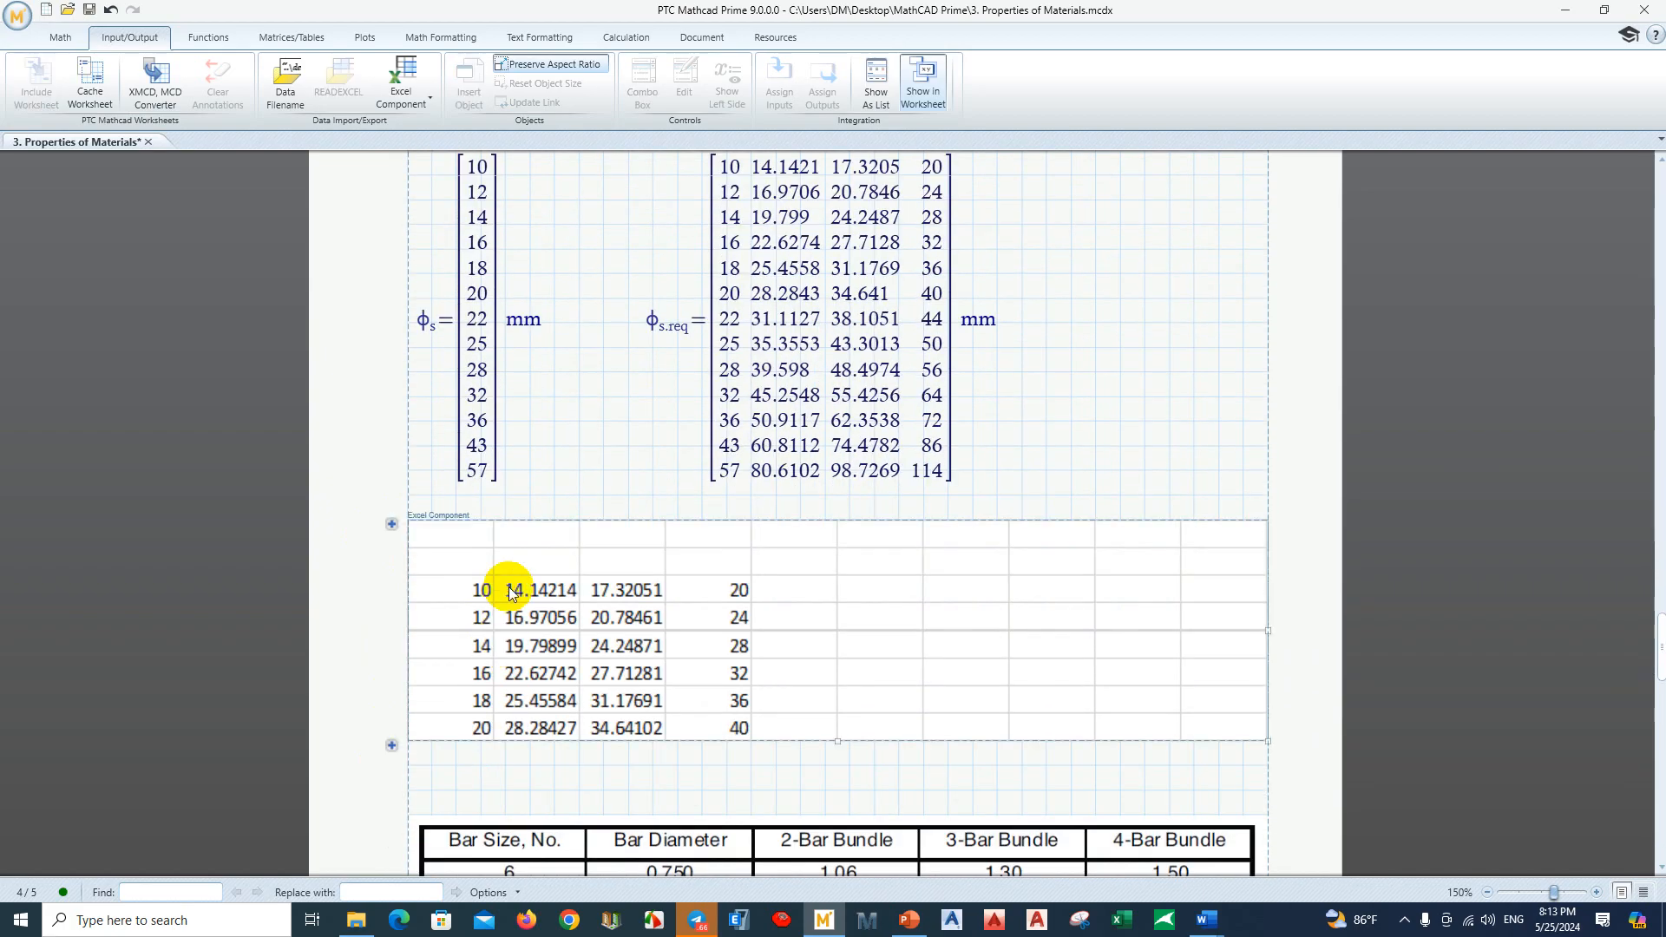
Step: Open the component's embedded worksheet for editing in Excel and maximize its window
double_click(509, 586)
click(512, 555)
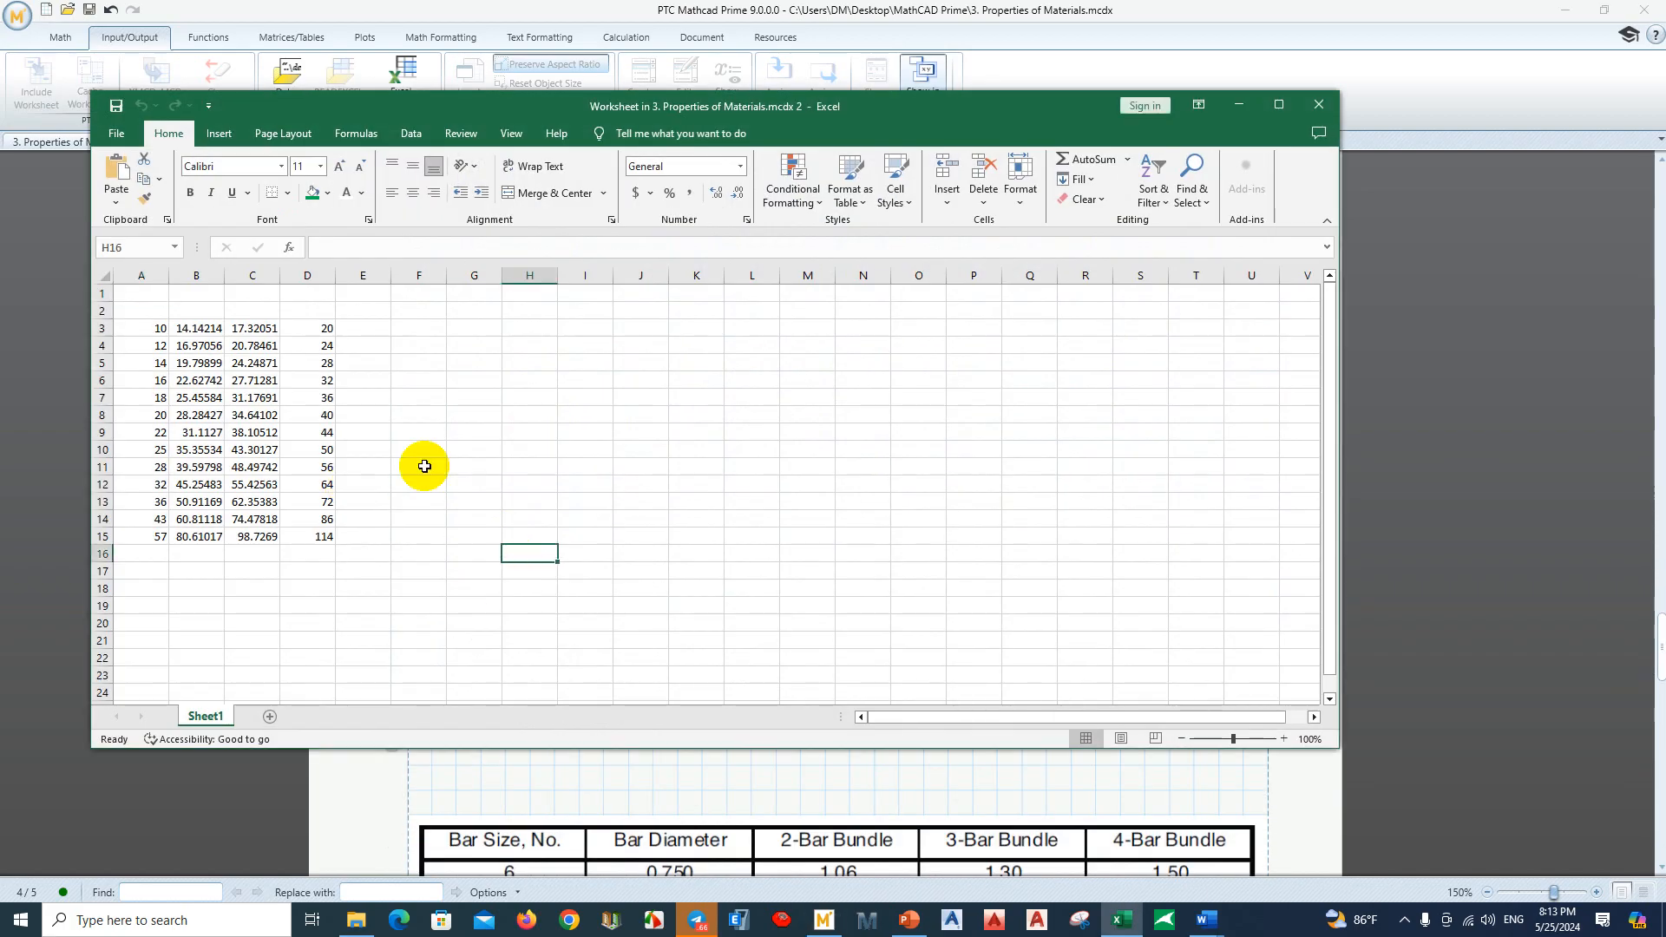
click(1278, 104)
scroll(172, 325, up, 1)
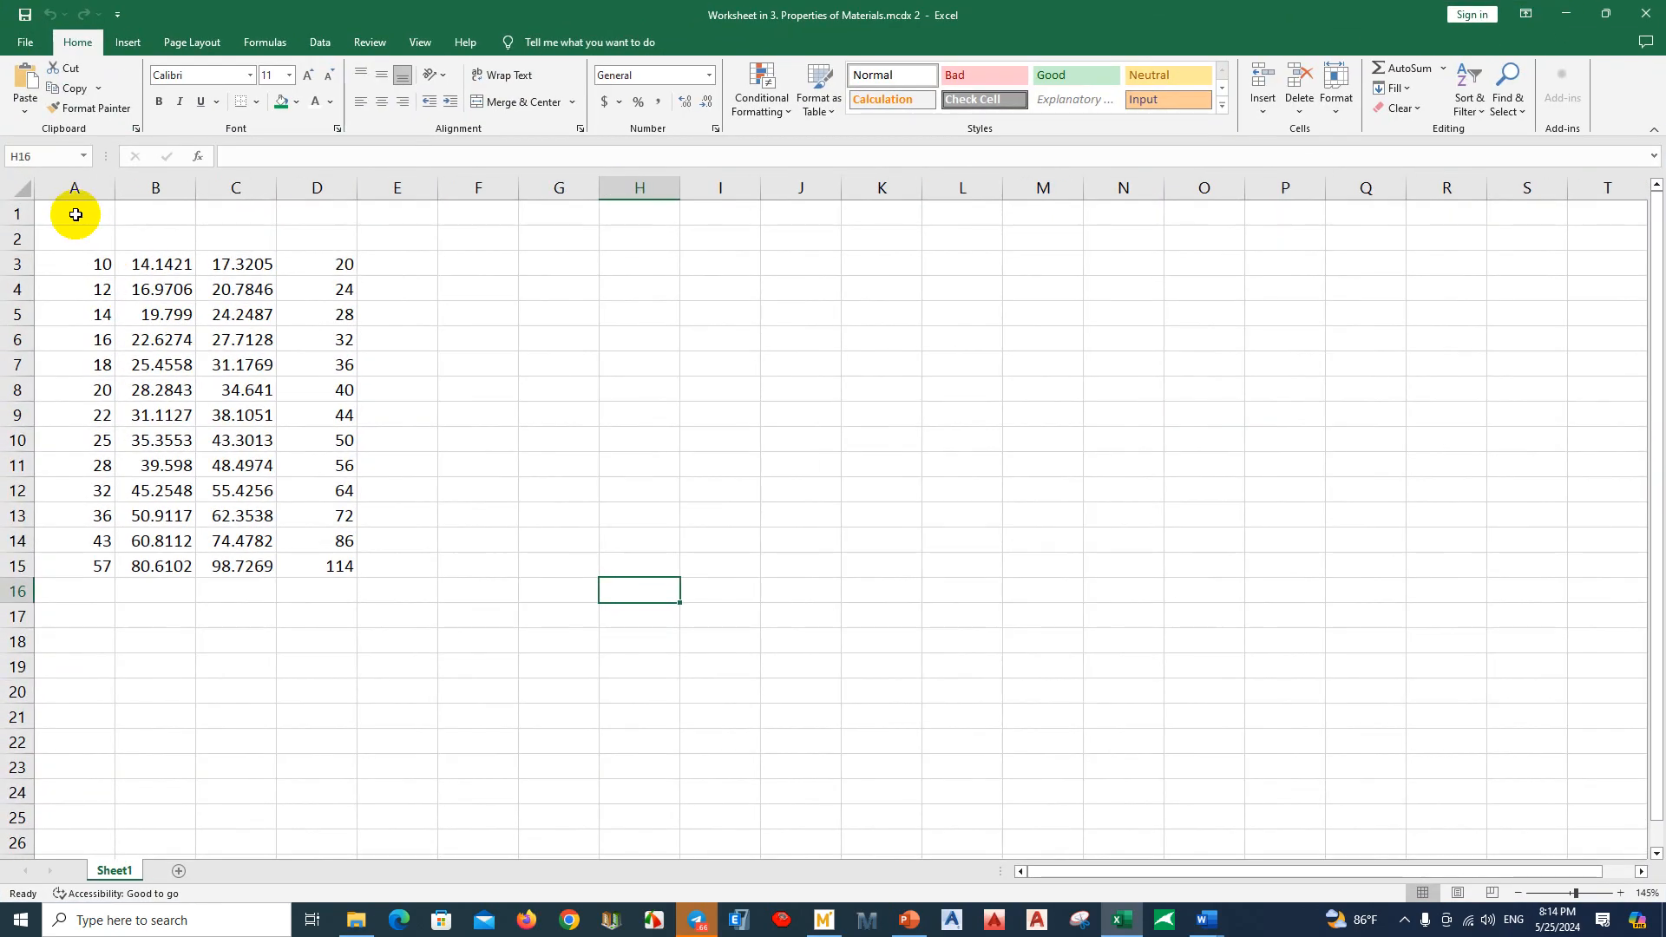
Step: Apply all borders to the range A1:D15
drag(71, 210, 322, 575)
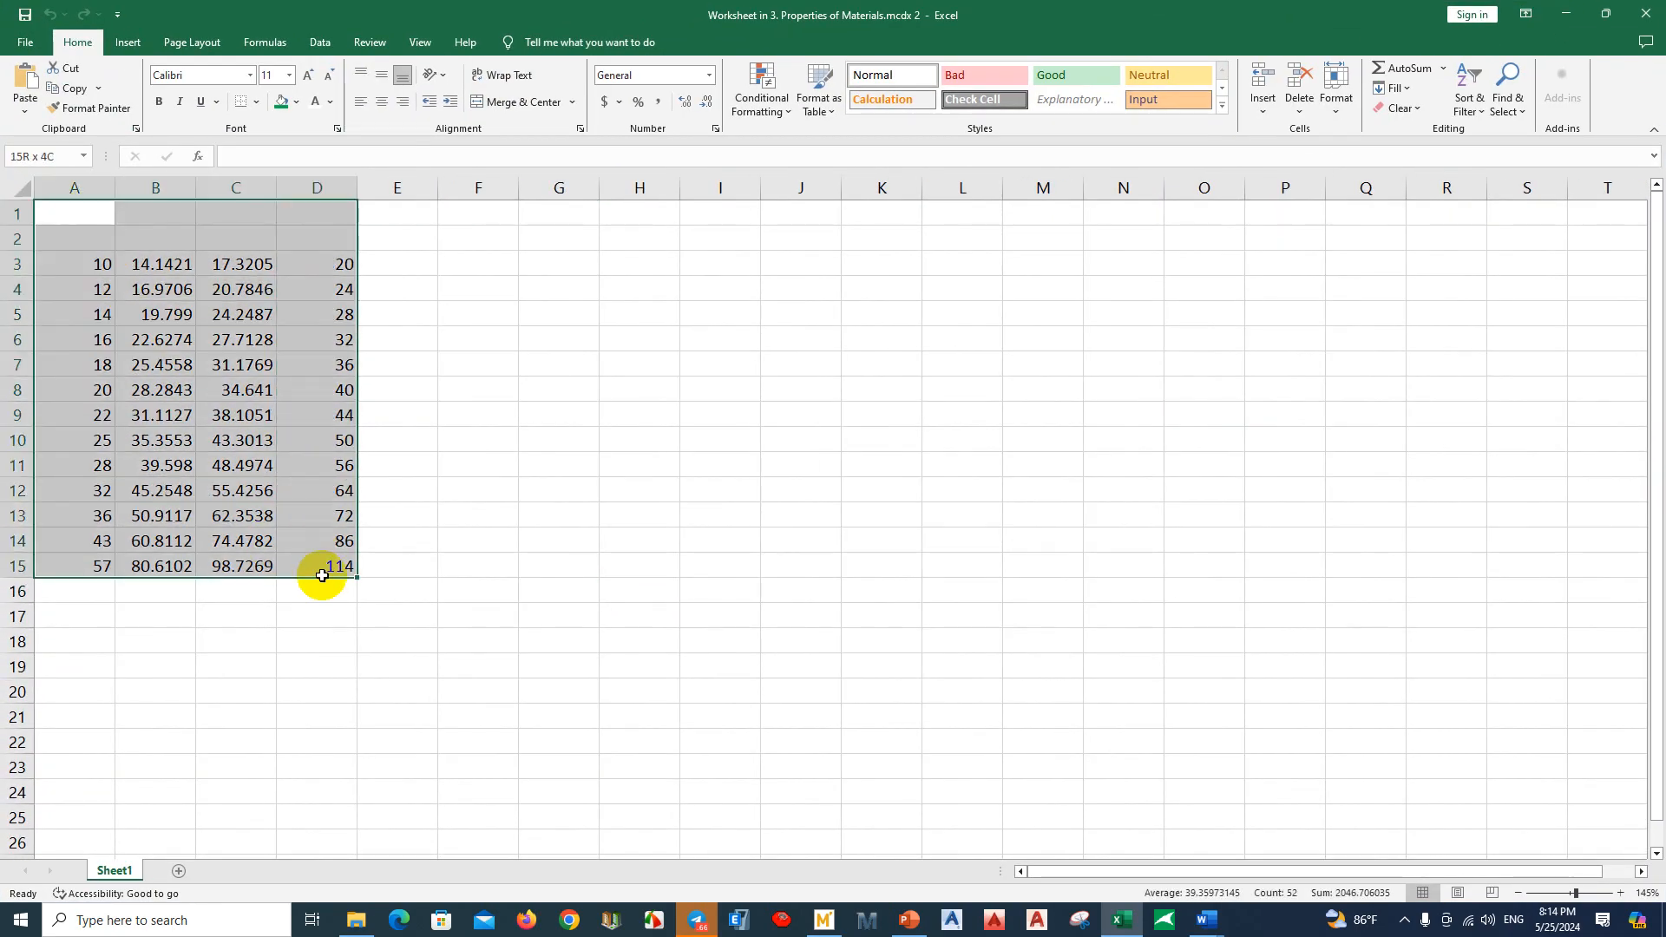
click(259, 102)
click(277, 251)
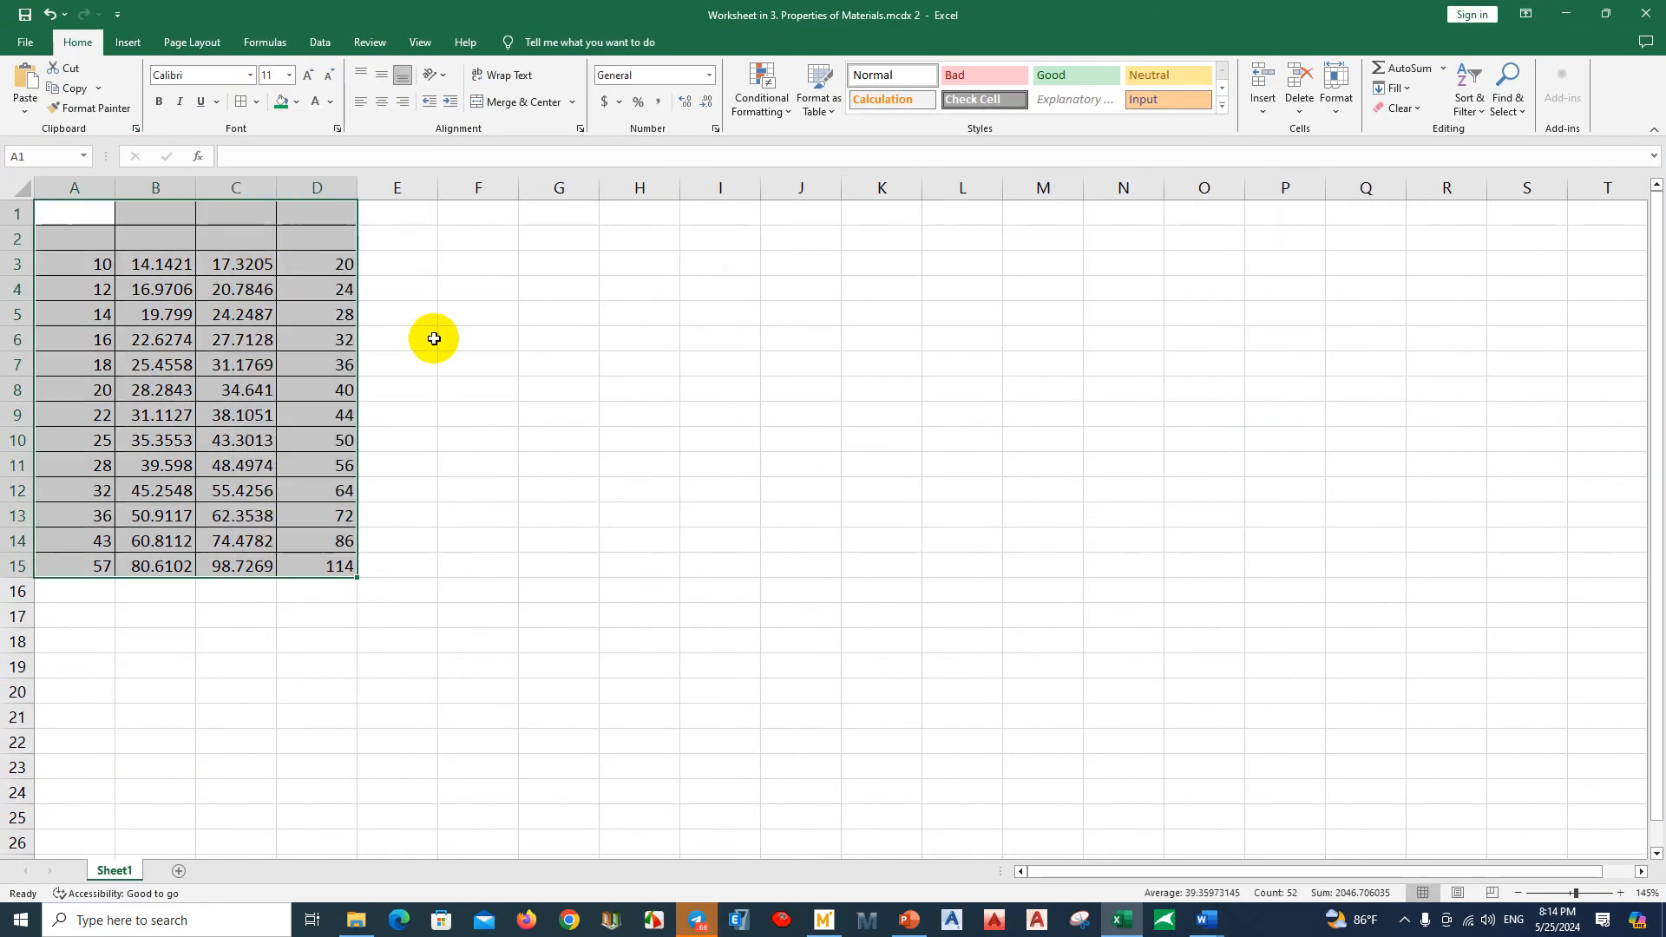
click(555, 391)
Step: Widen columns A to D equally and increase the height of rows 1 to 15
drag(77, 218, 327, 565)
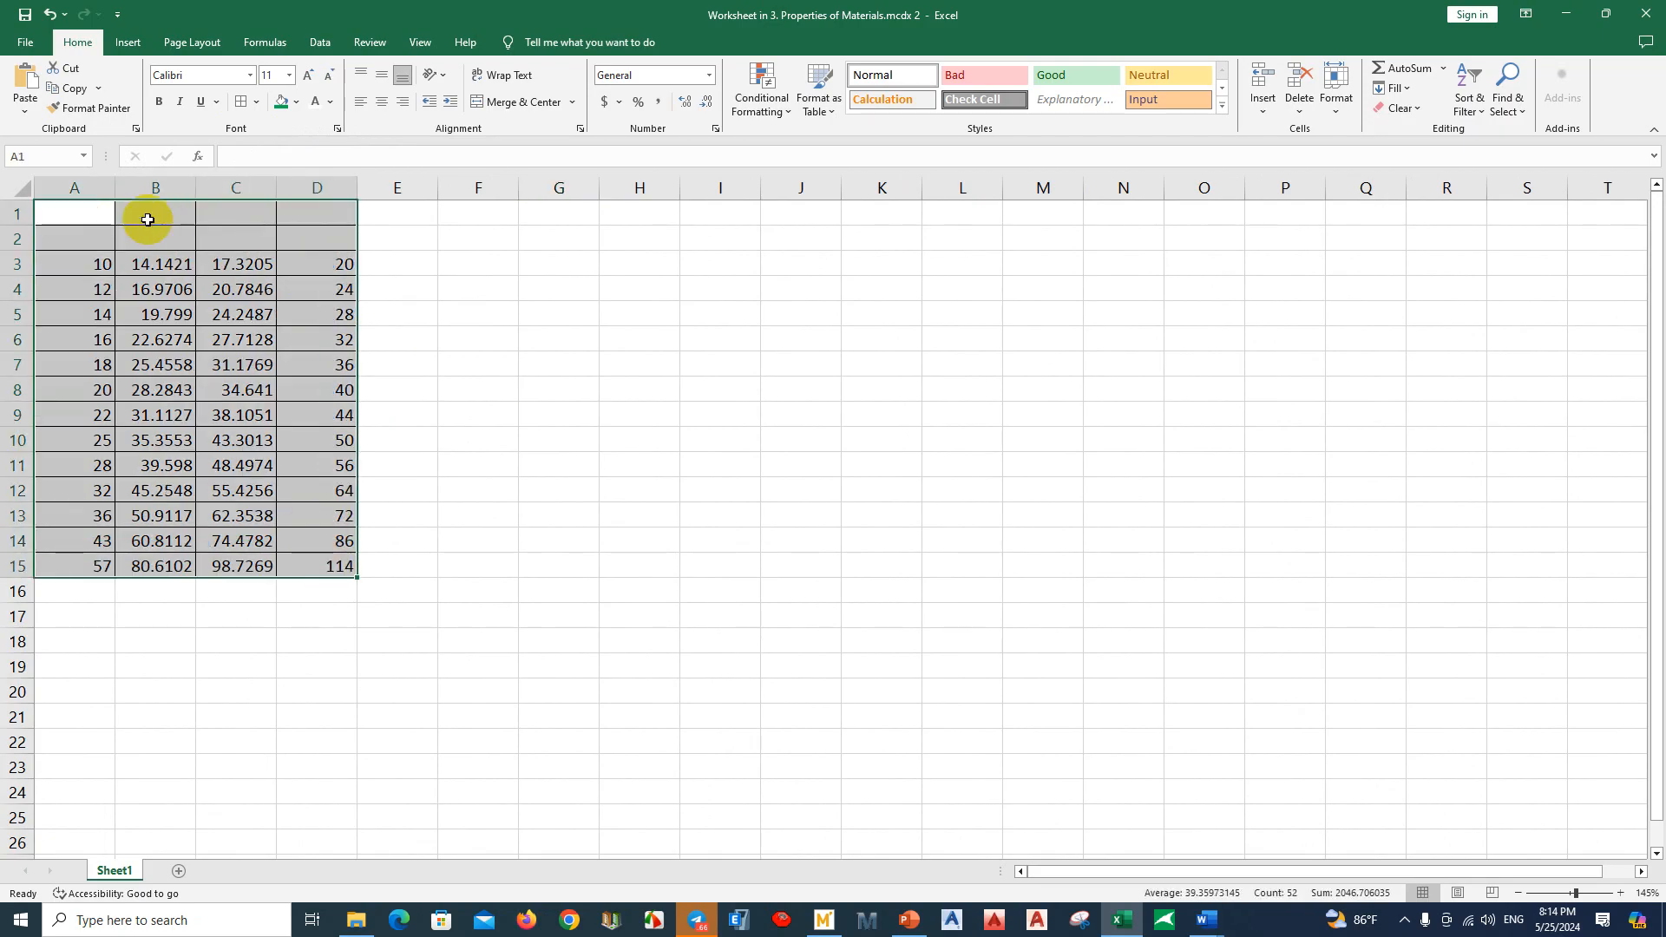
drag(77, 187, 348, 190)
double_click(355, 187)
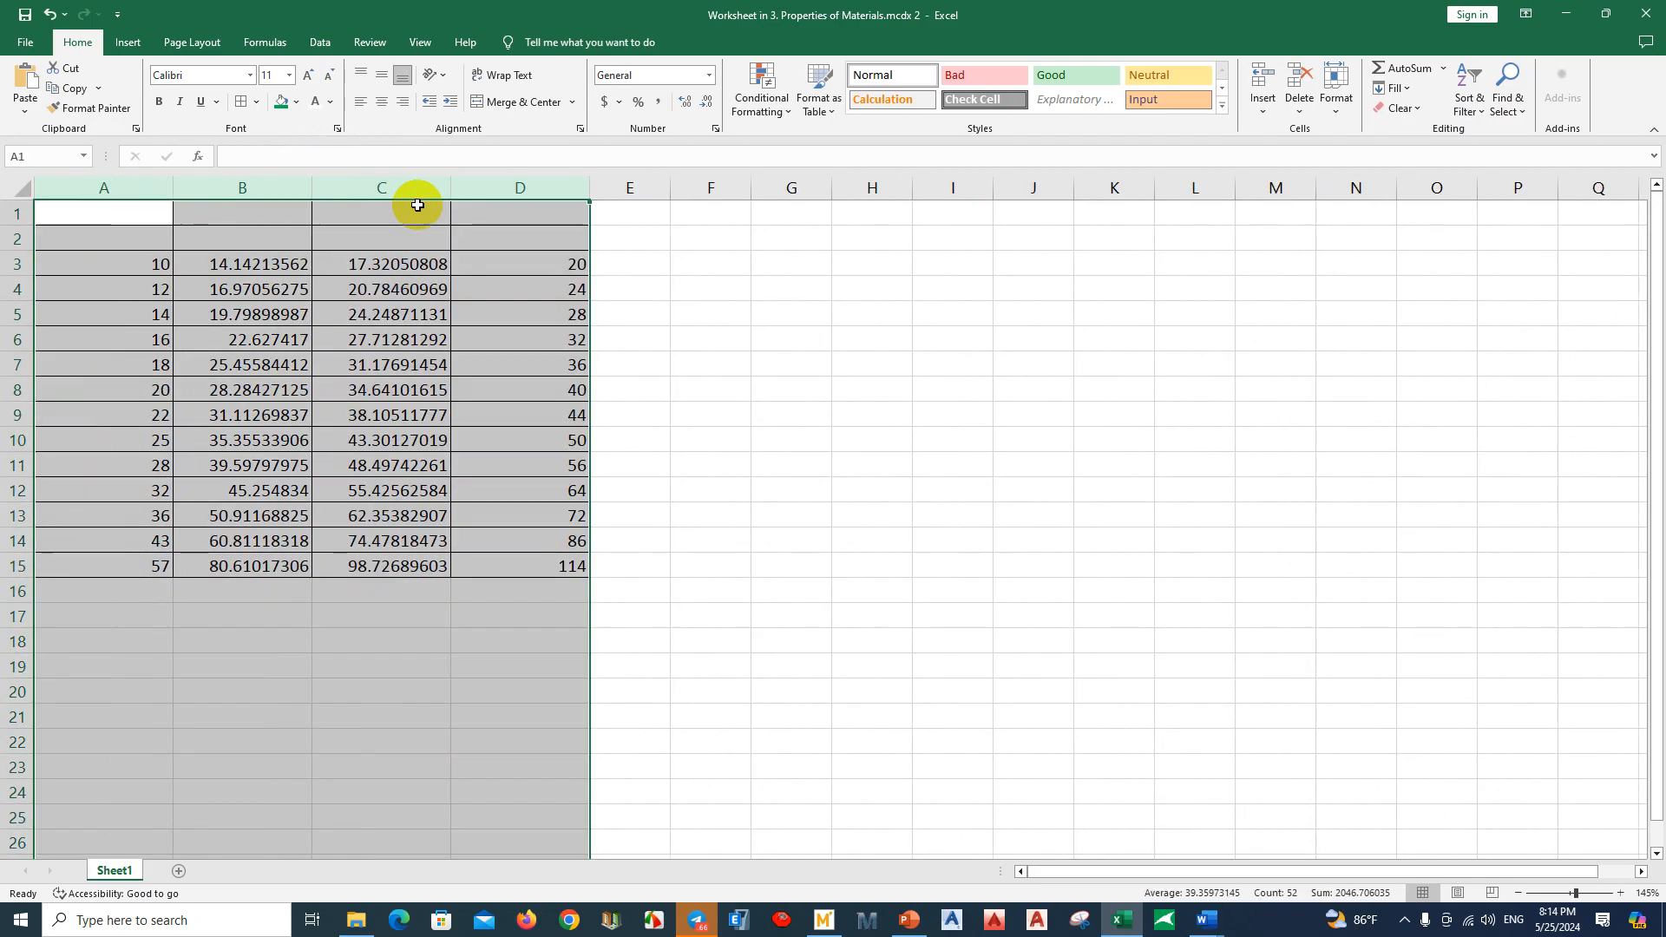
drag(9, 214, 10, 573)
drag(11, 574, 18, 276)
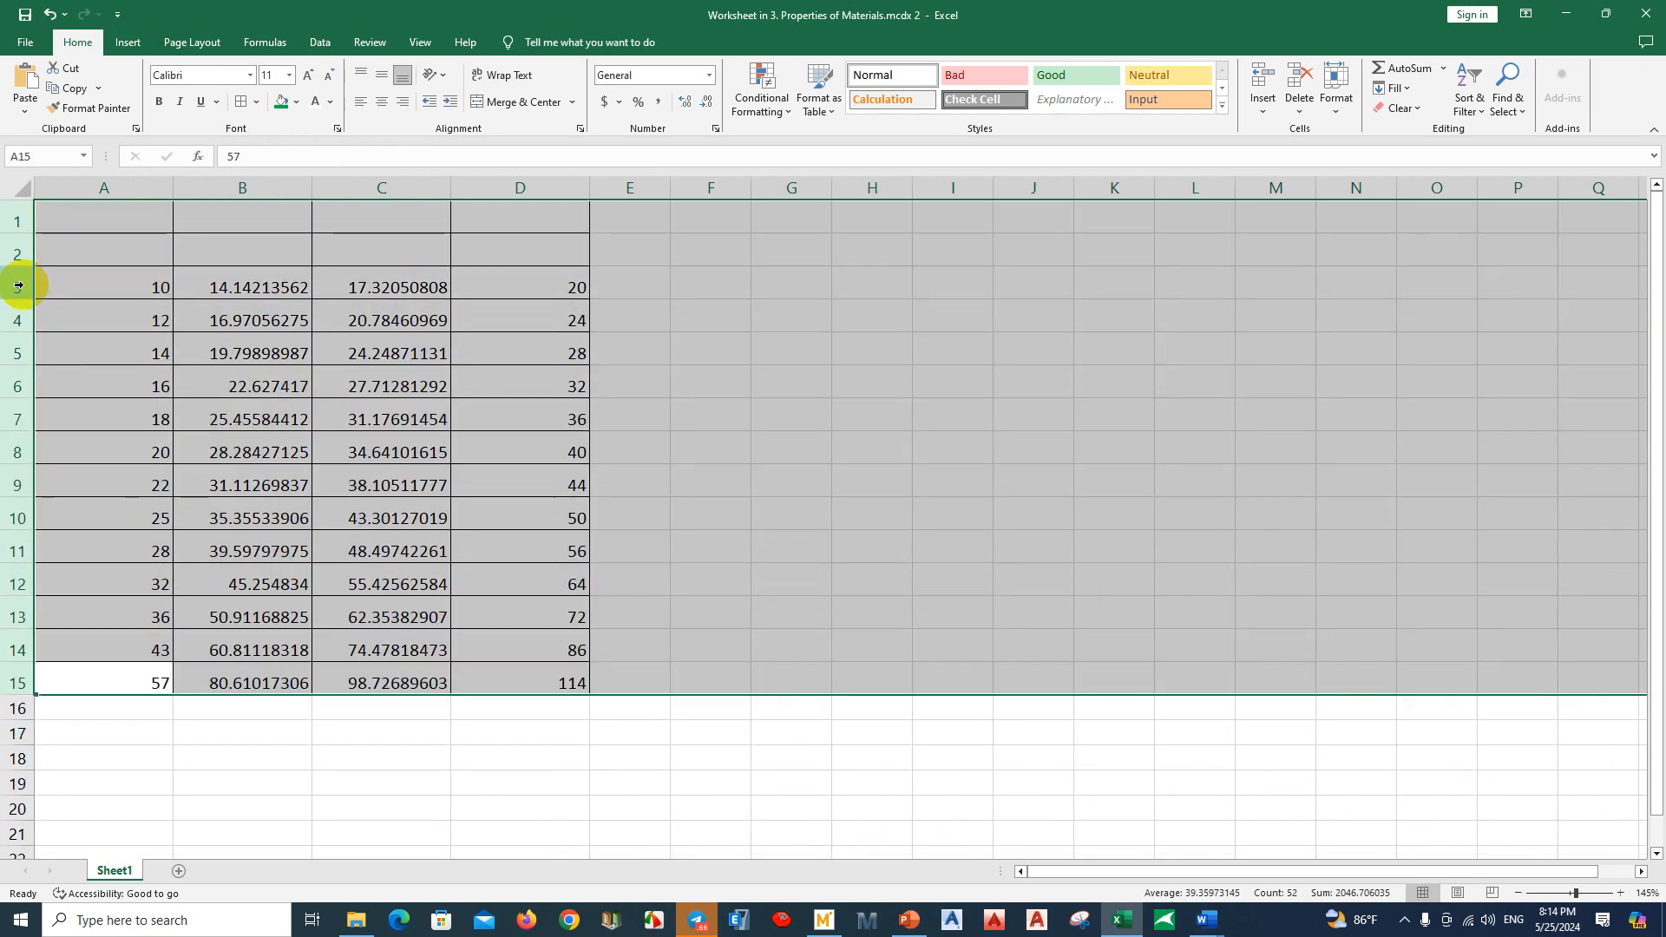
Step: Center the contents of rows 1 to 15 horizontally and vertically
click(382, 101)
click(382, 74)
click(134, 247)
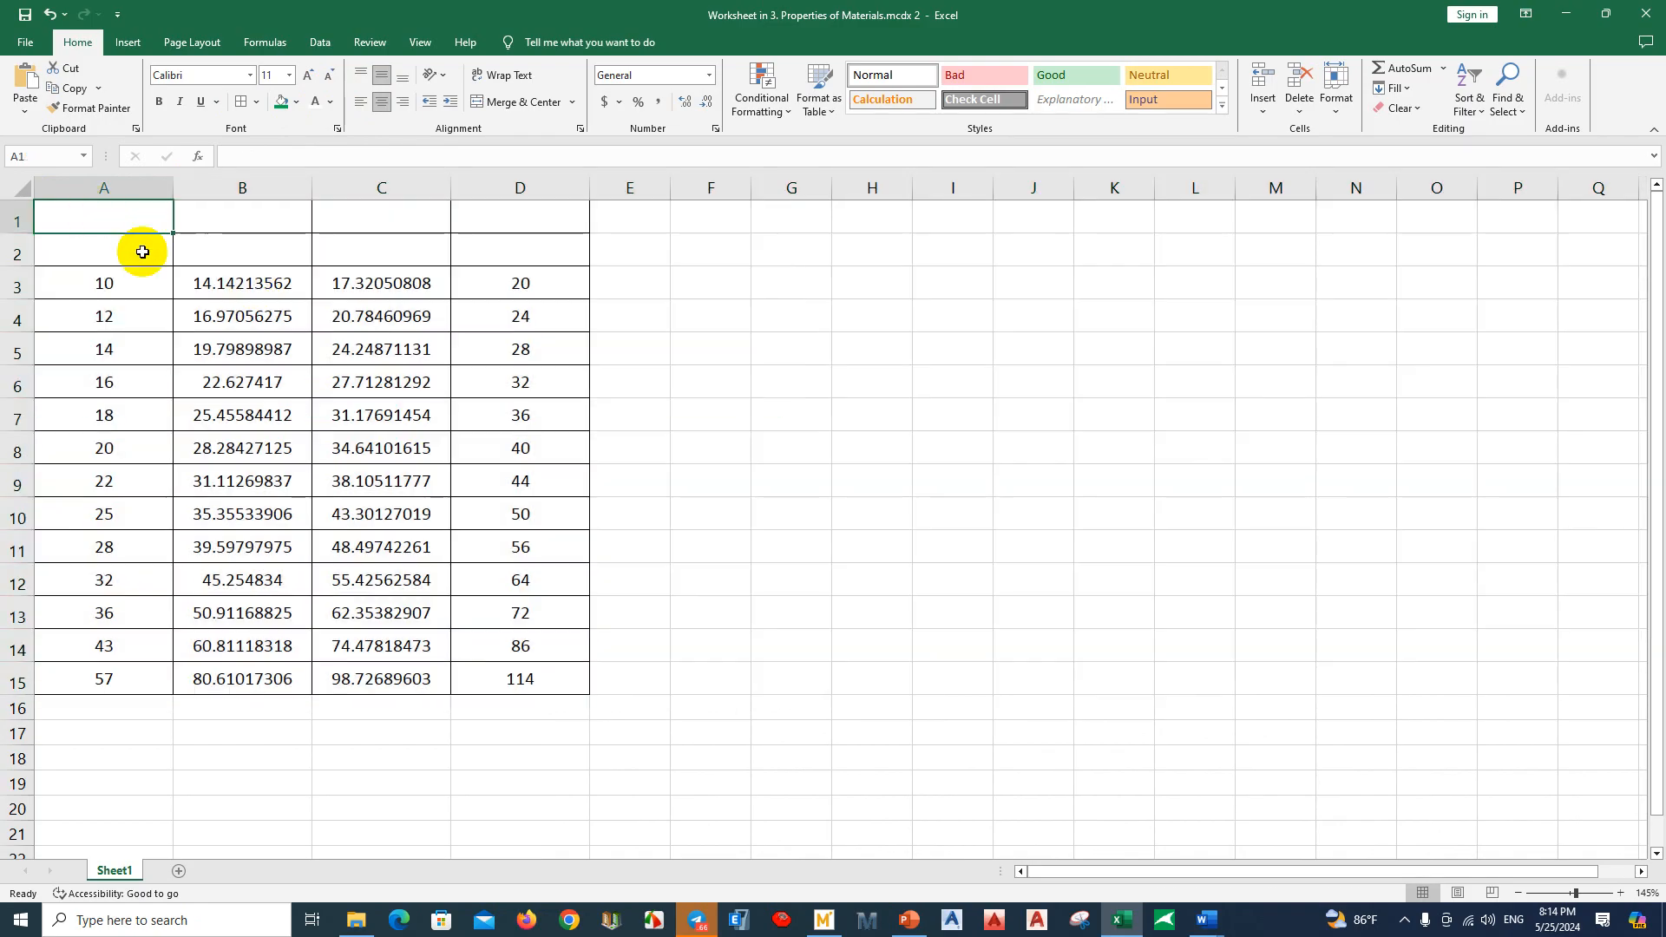
Step: Reduce the values in B3:C15 to four decimal places
drag(233, 283, 429, 677)
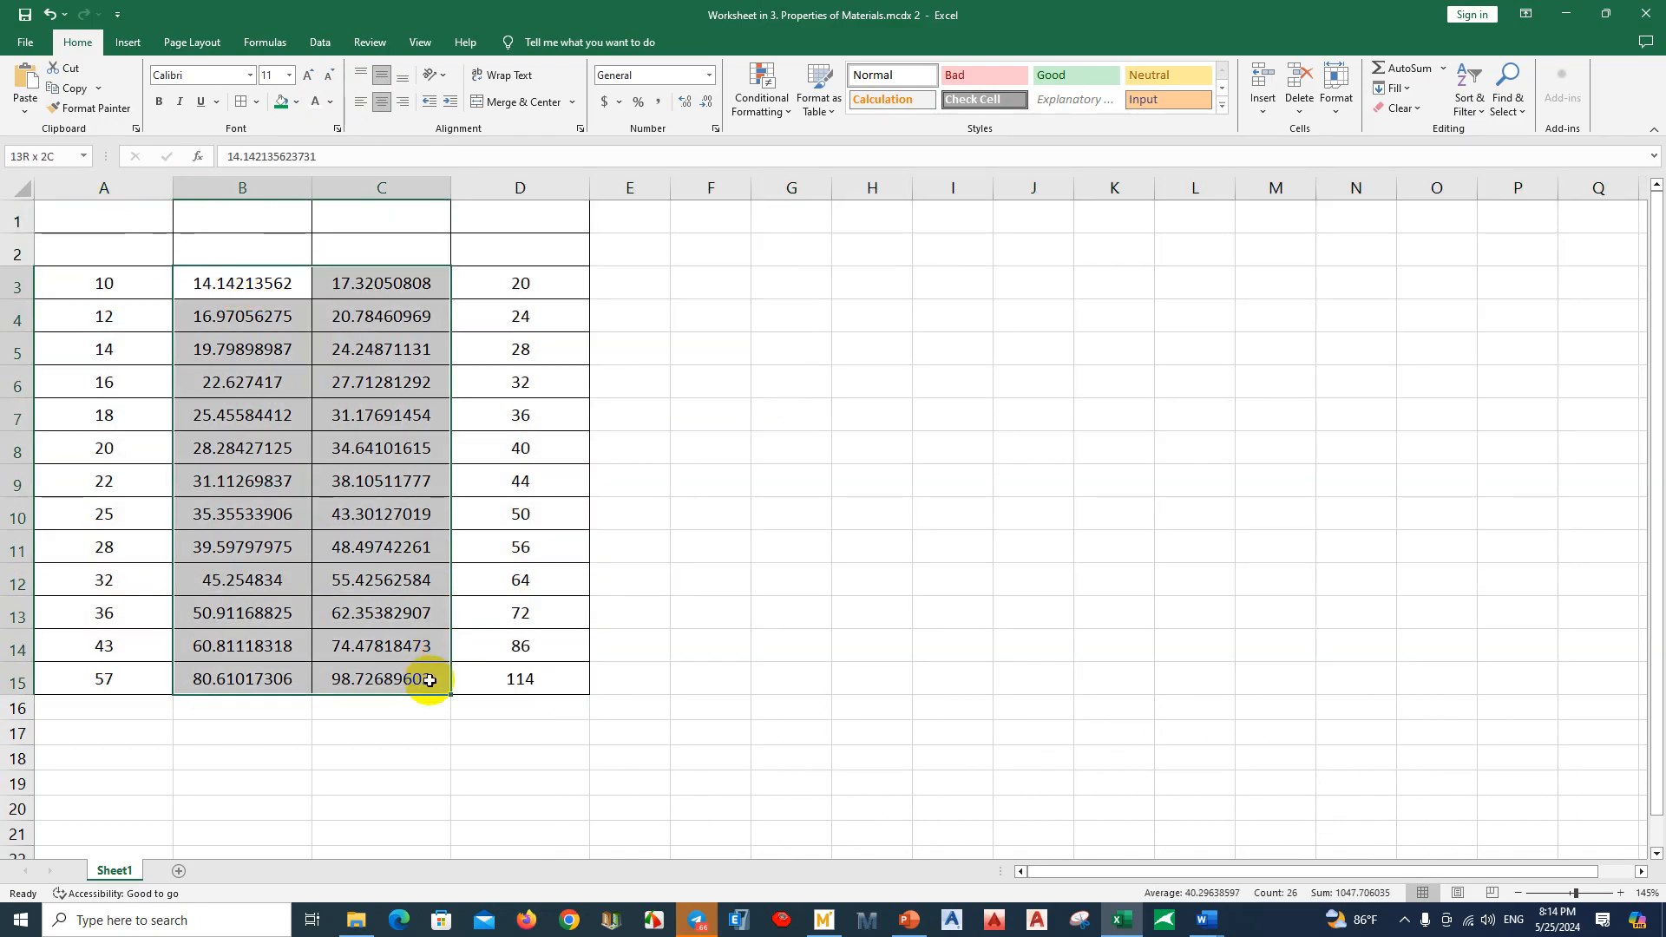
click(707, 103)
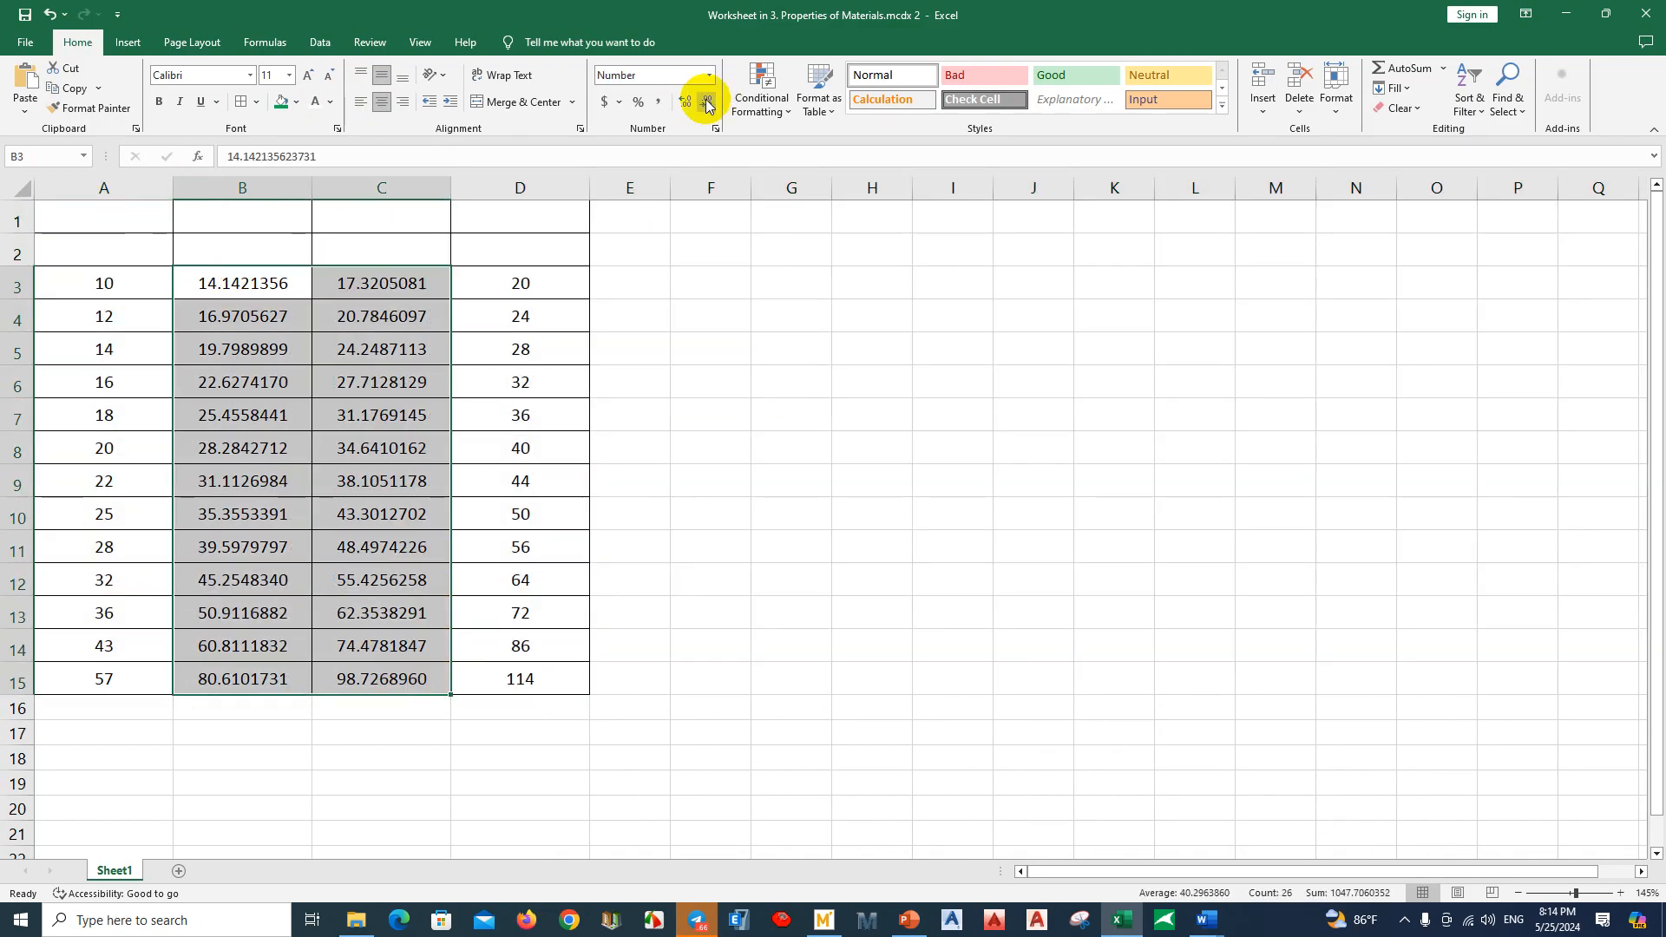
click(707, 103)
click(707, 104)
click(707, 103)
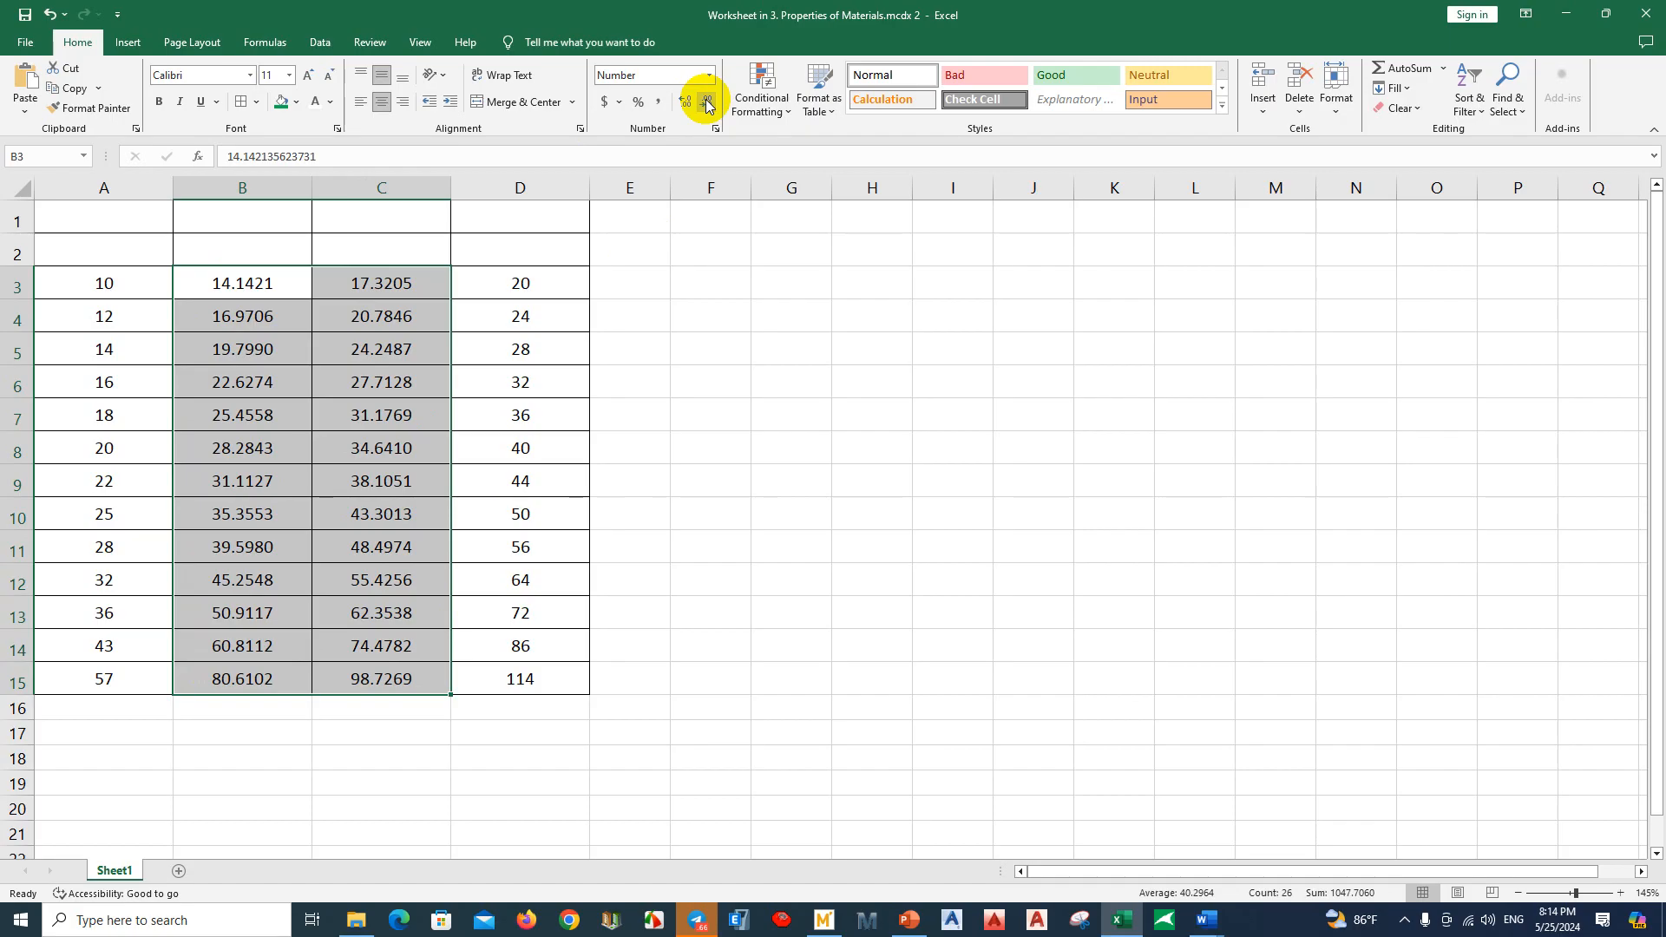
Step: Reduce the values in B3:C15 to three decimal places
click(707, 103)
click(681, 408)
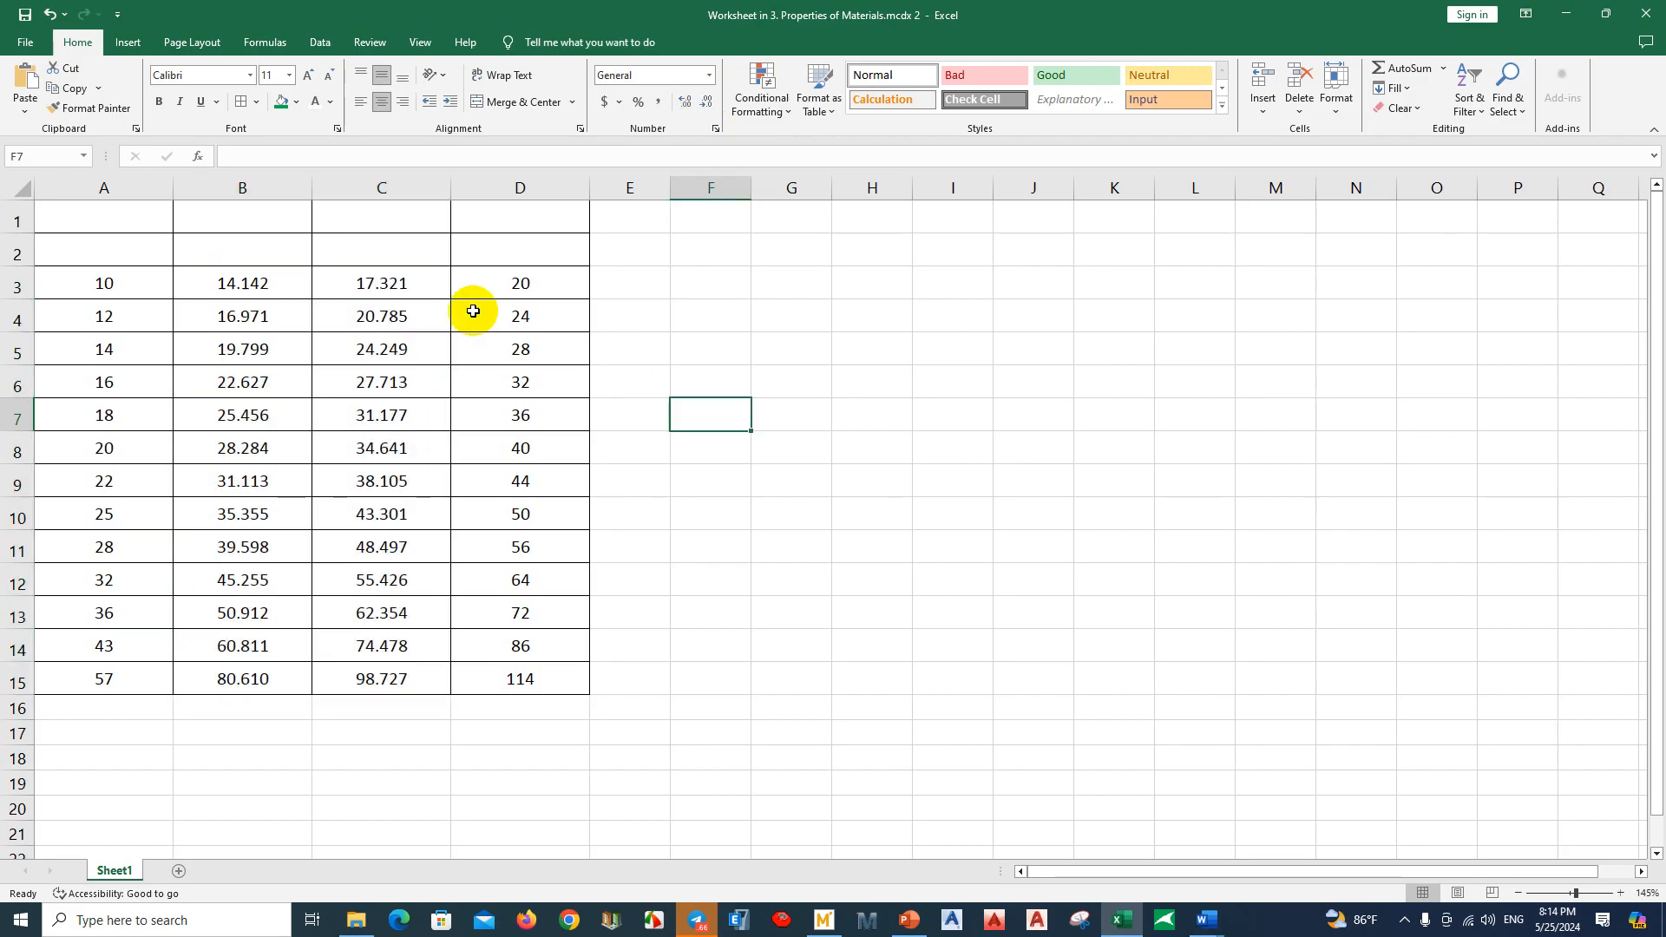
click(525, 677)
Step: Merge and center cells A1:A2 in the header of the first column
drag(88, 220, 526, 202)
click(395, 242)
drag(154, 205, 115, 243)
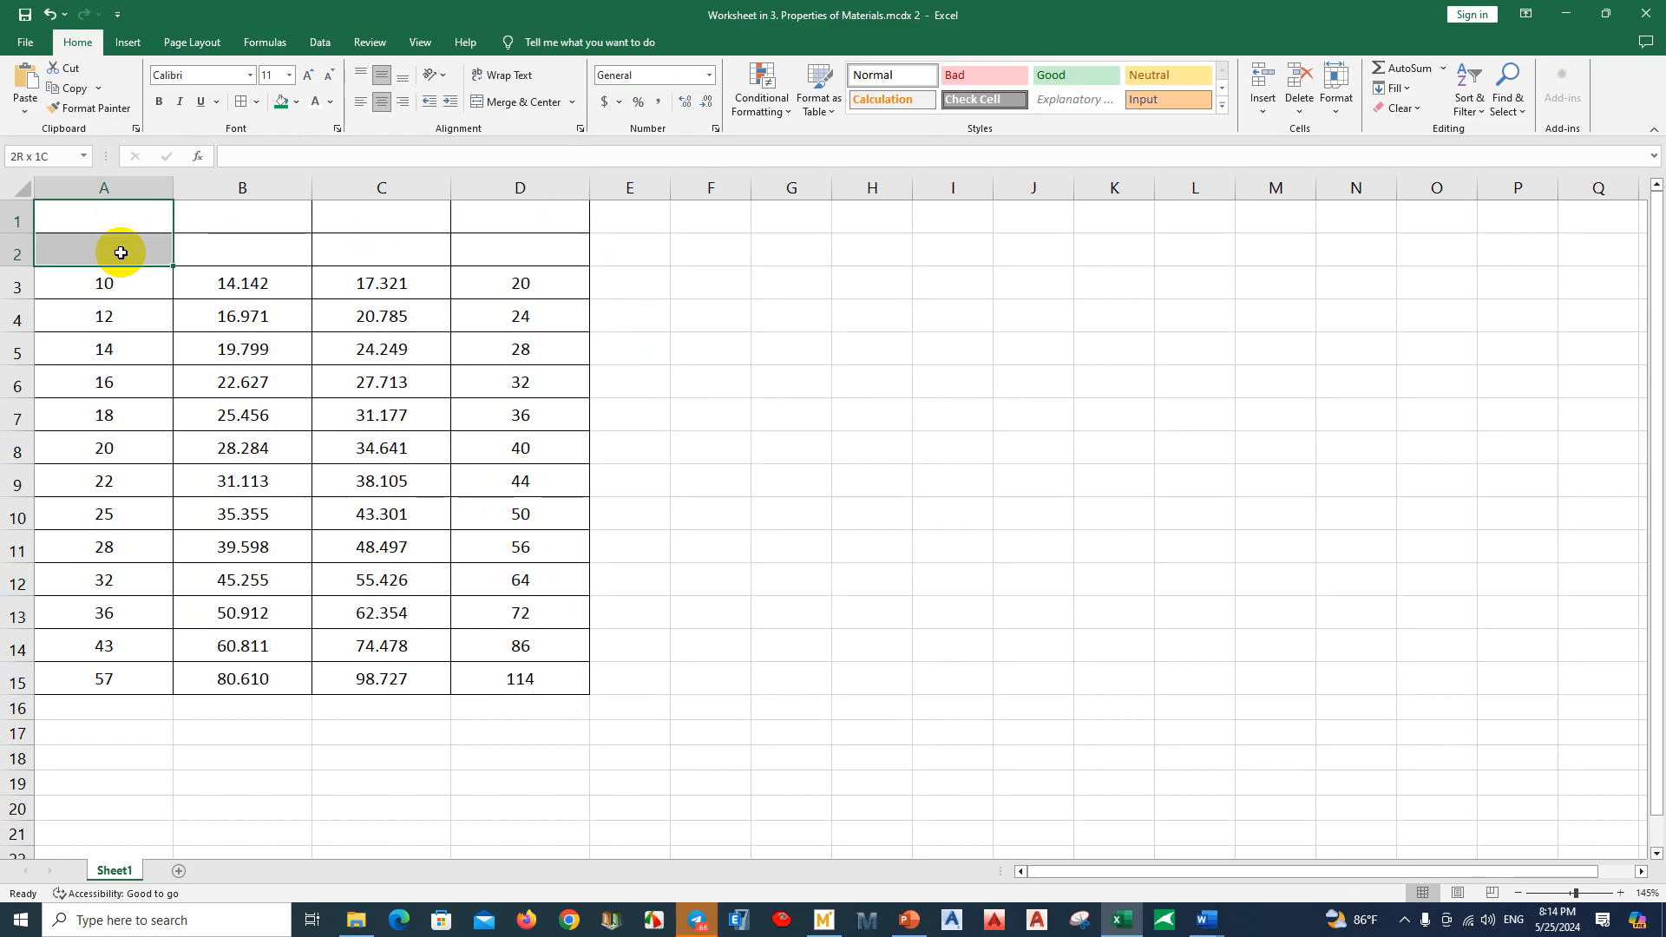
click(543, 104)
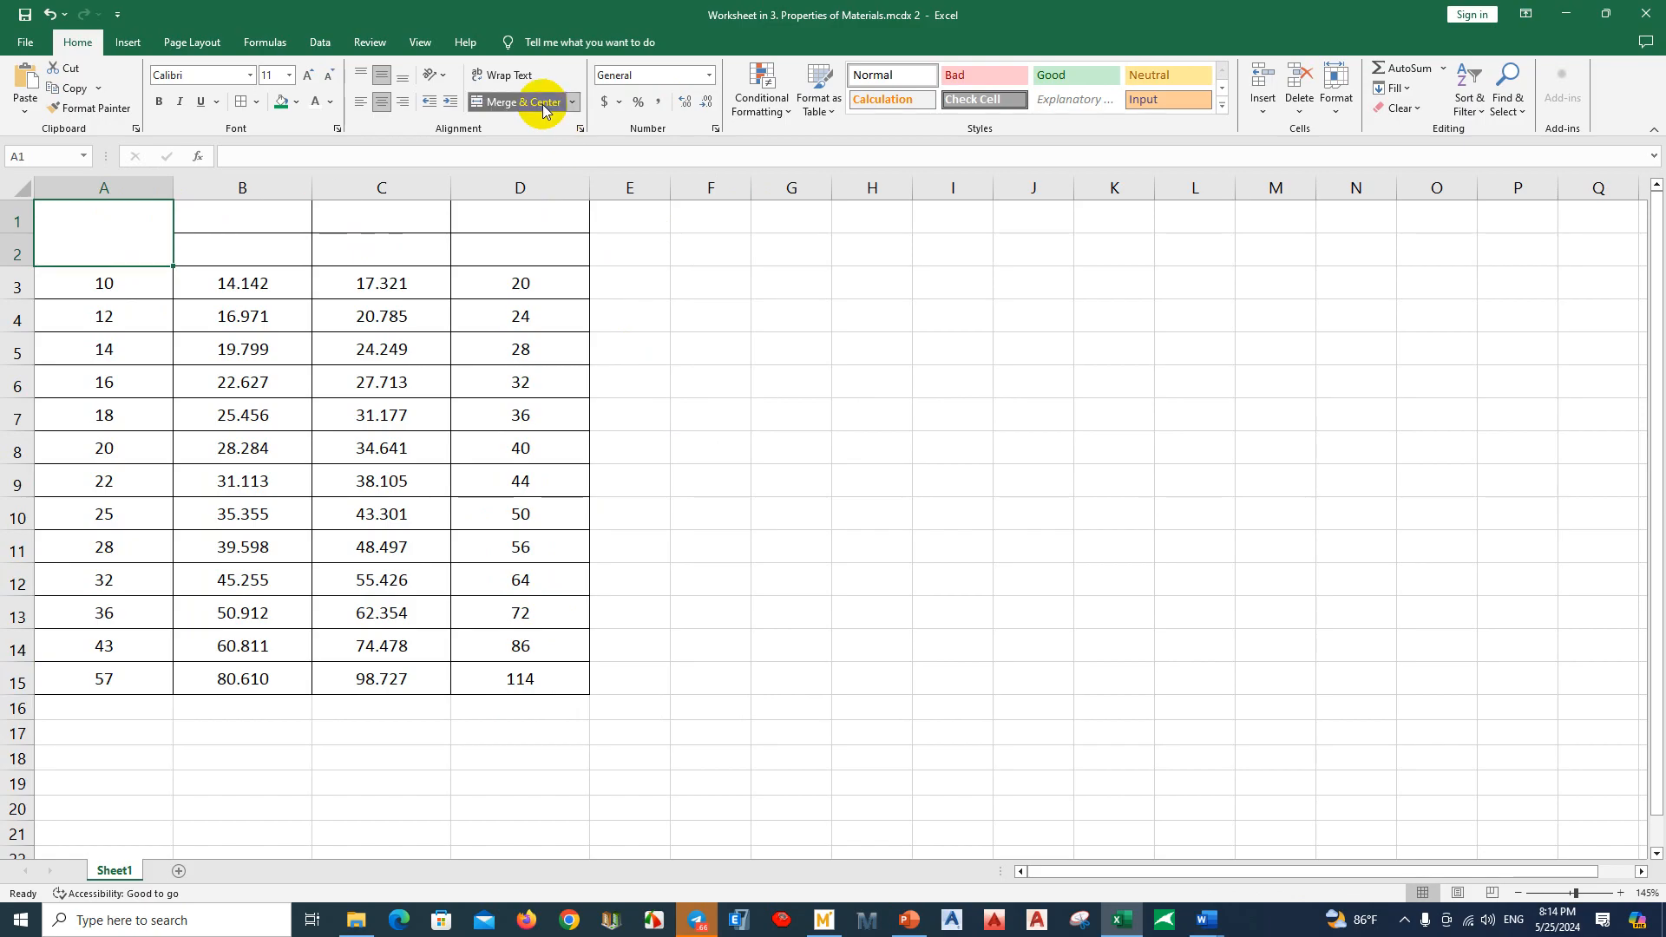
click(491, 349)
click(132, 243)
Step: Merge and center cells B1:D1 into one header cell above the three result columns
drag(254, 218, 538, 217)
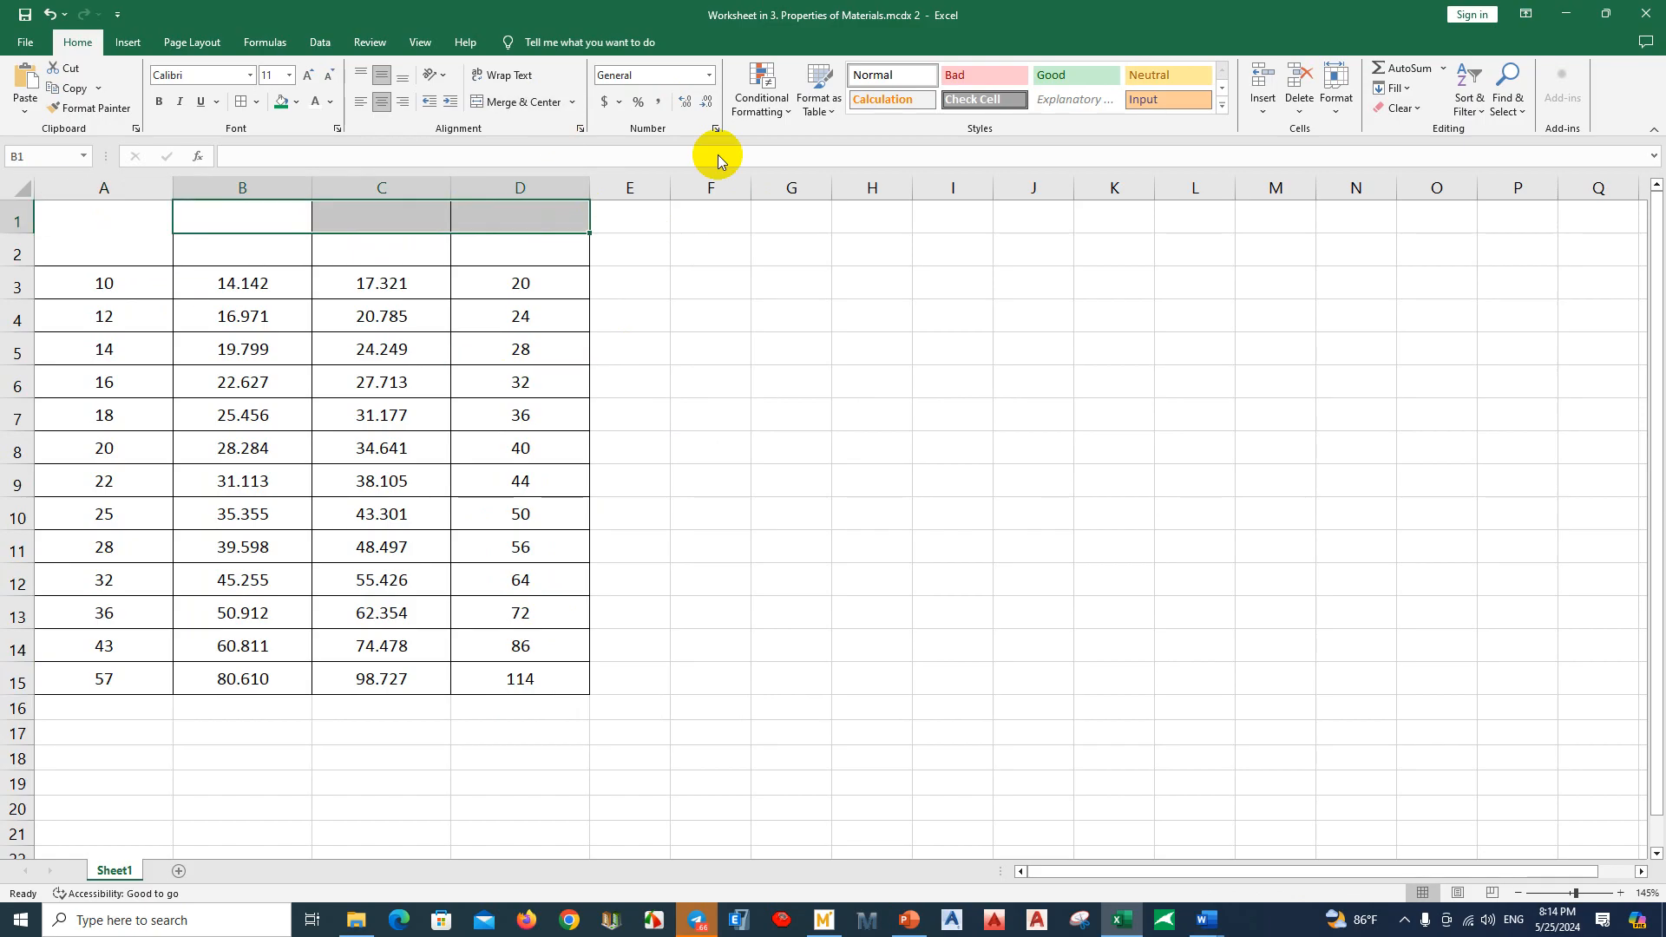
click(508, 102)
click(733, 450)
click(621, 340)
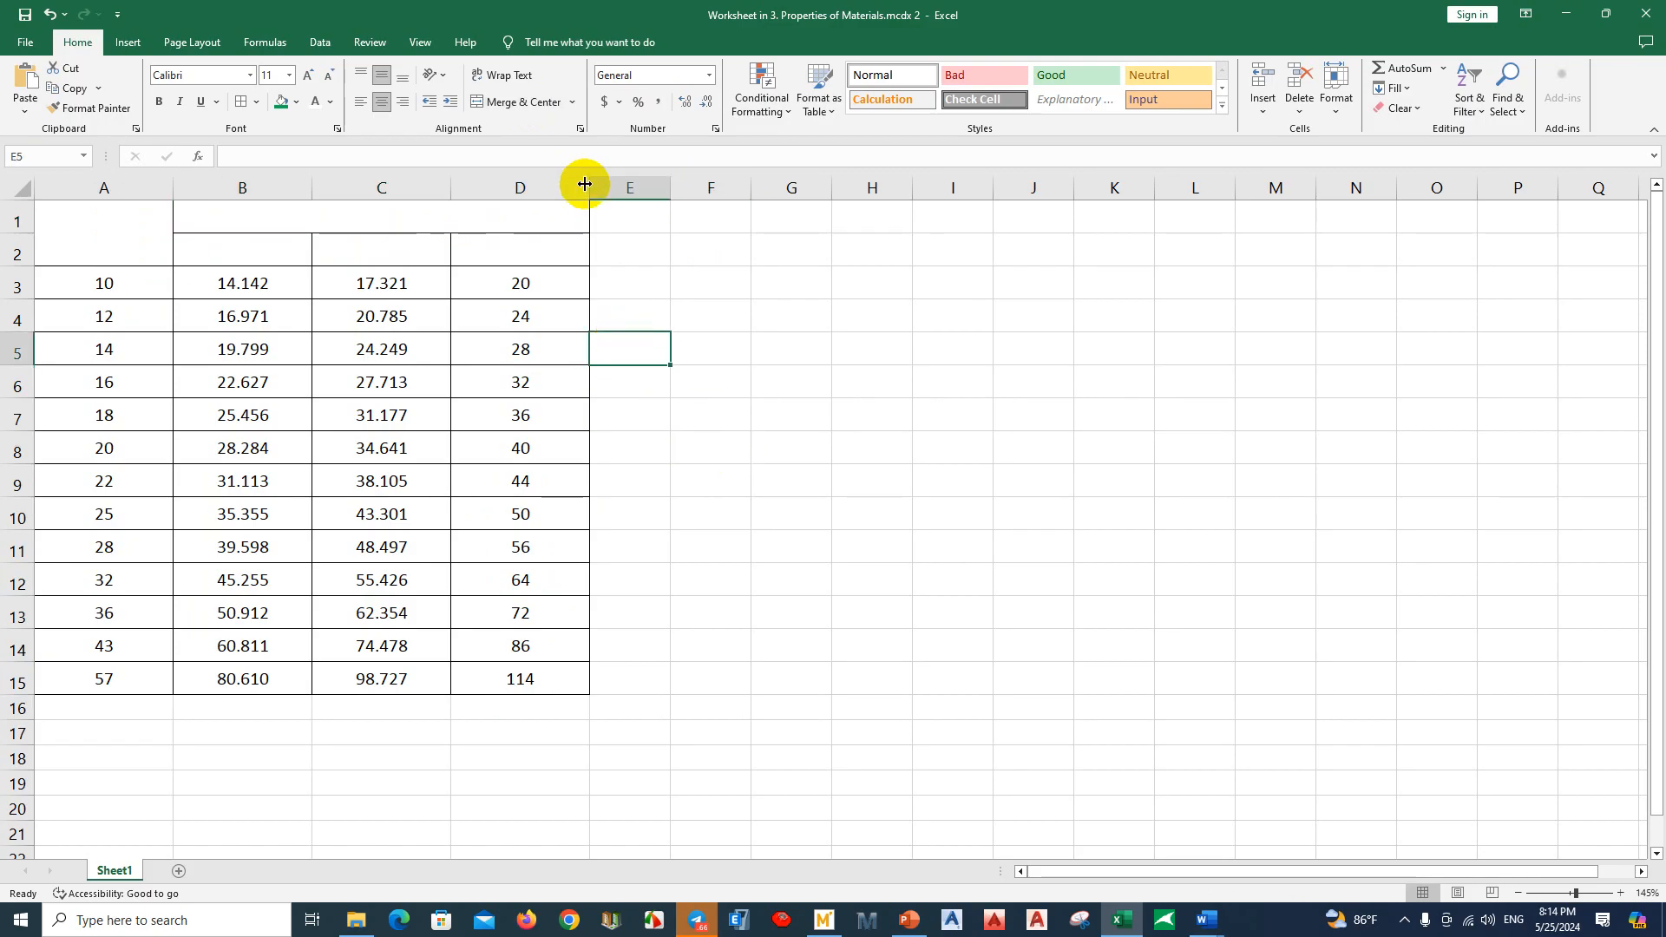
click(300, 225)
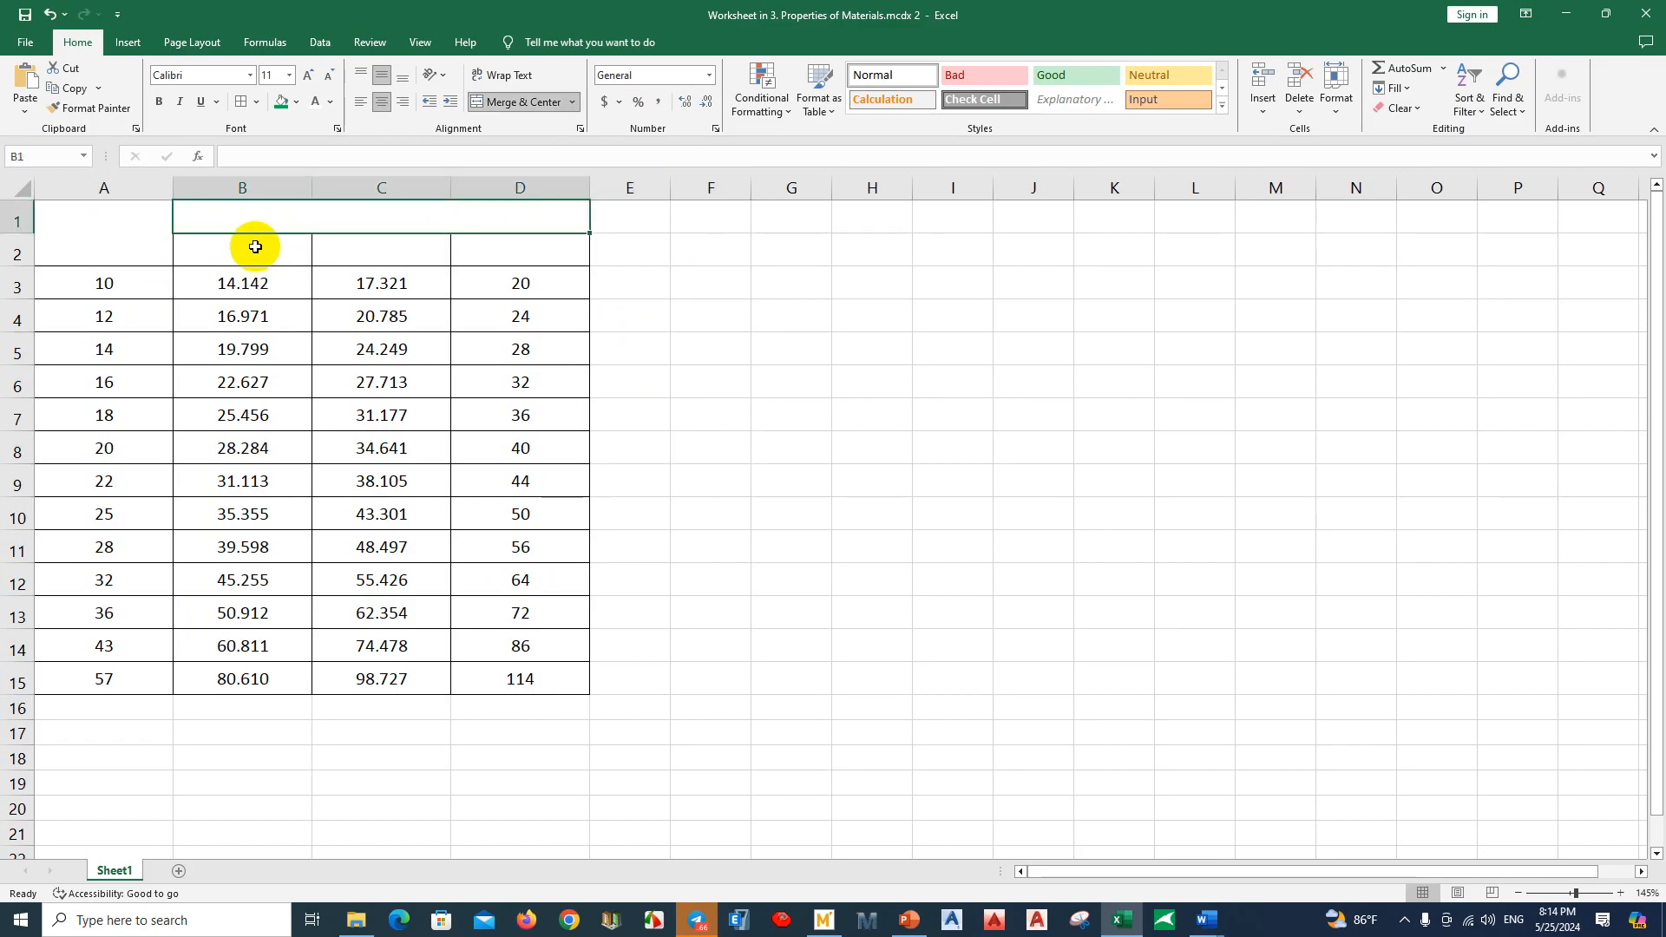
click(255, 246)
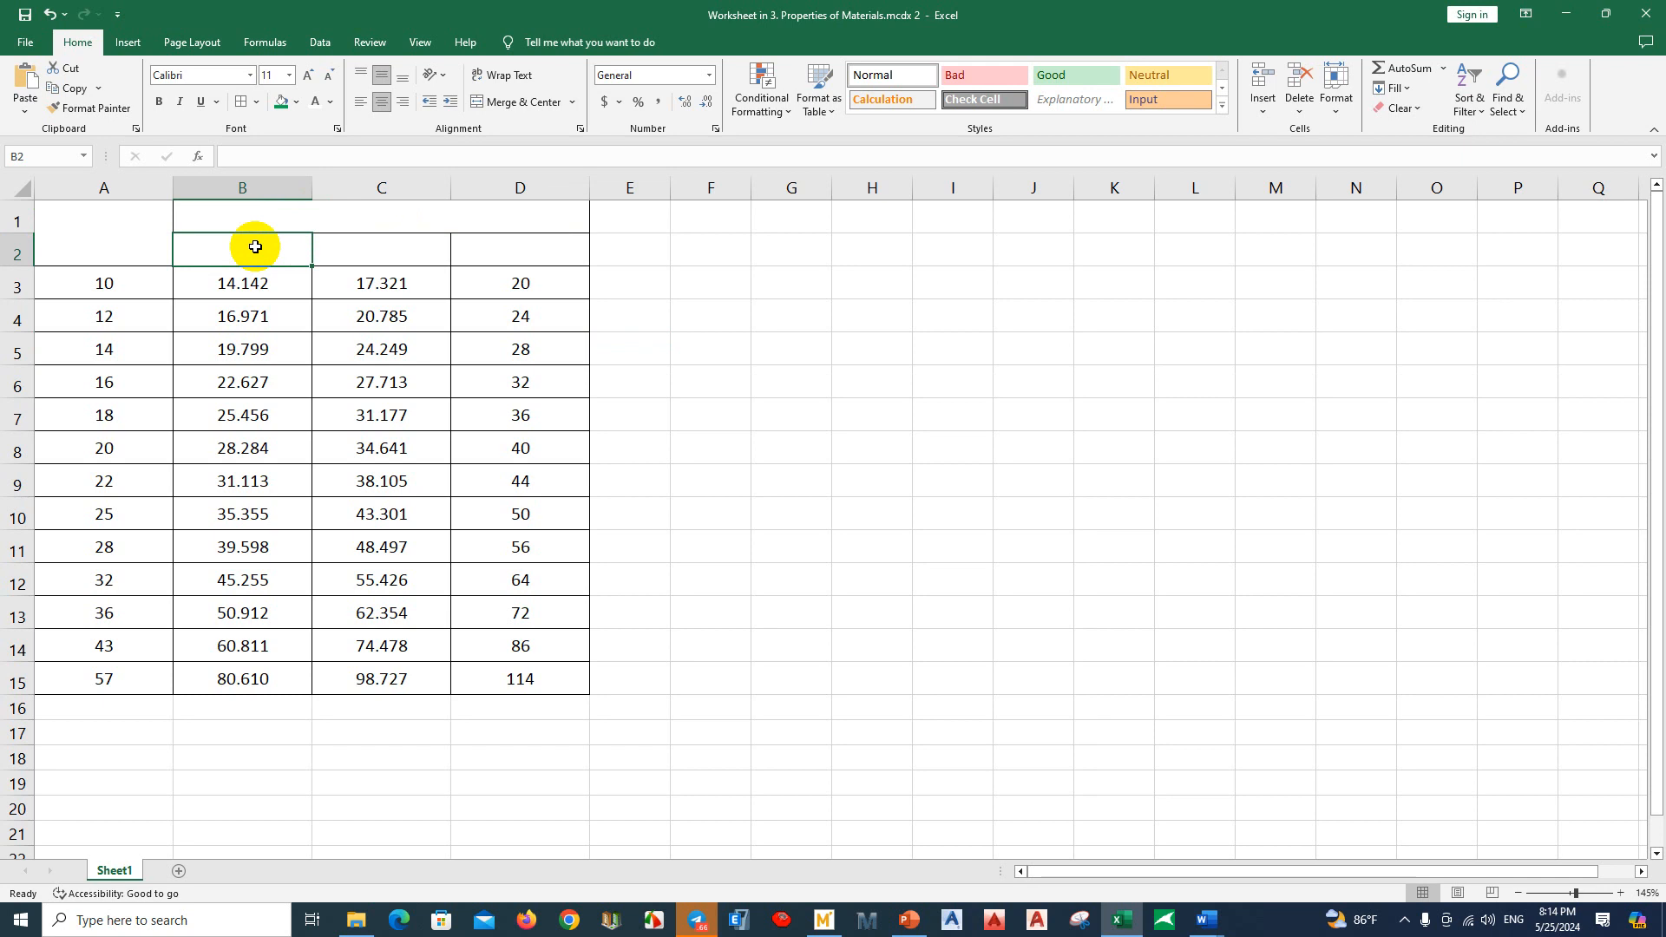
Step: Fill the header cells A1:D2 with green
click(137, 245)
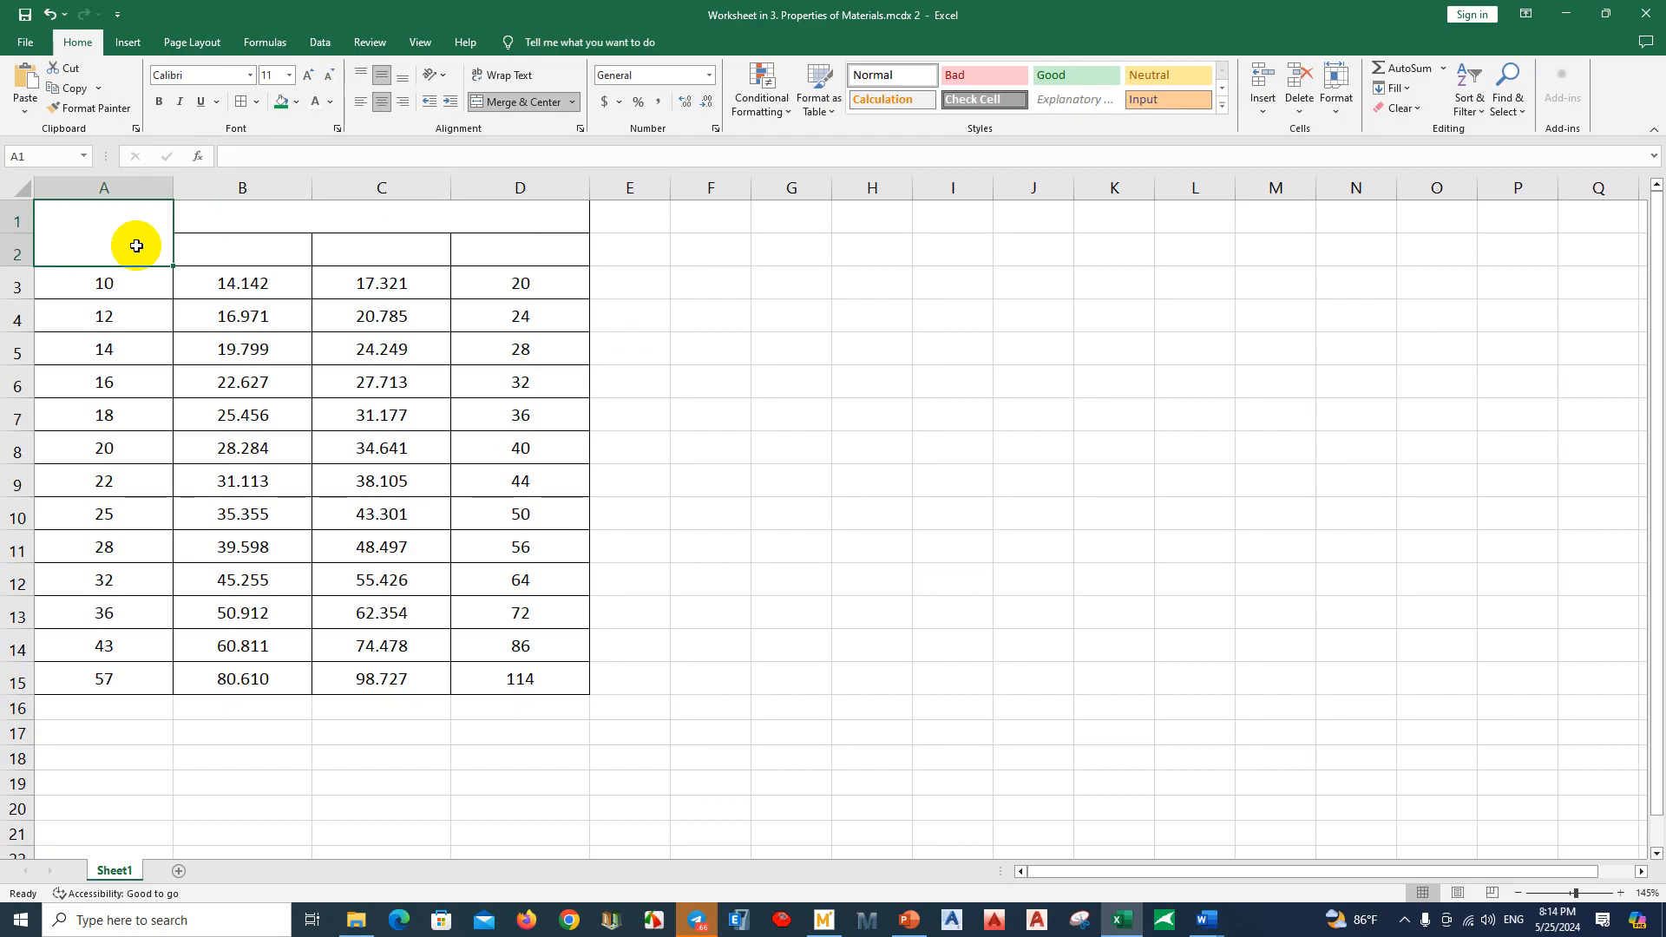
drag(137, 245, 544, 248)
click(280, 104)
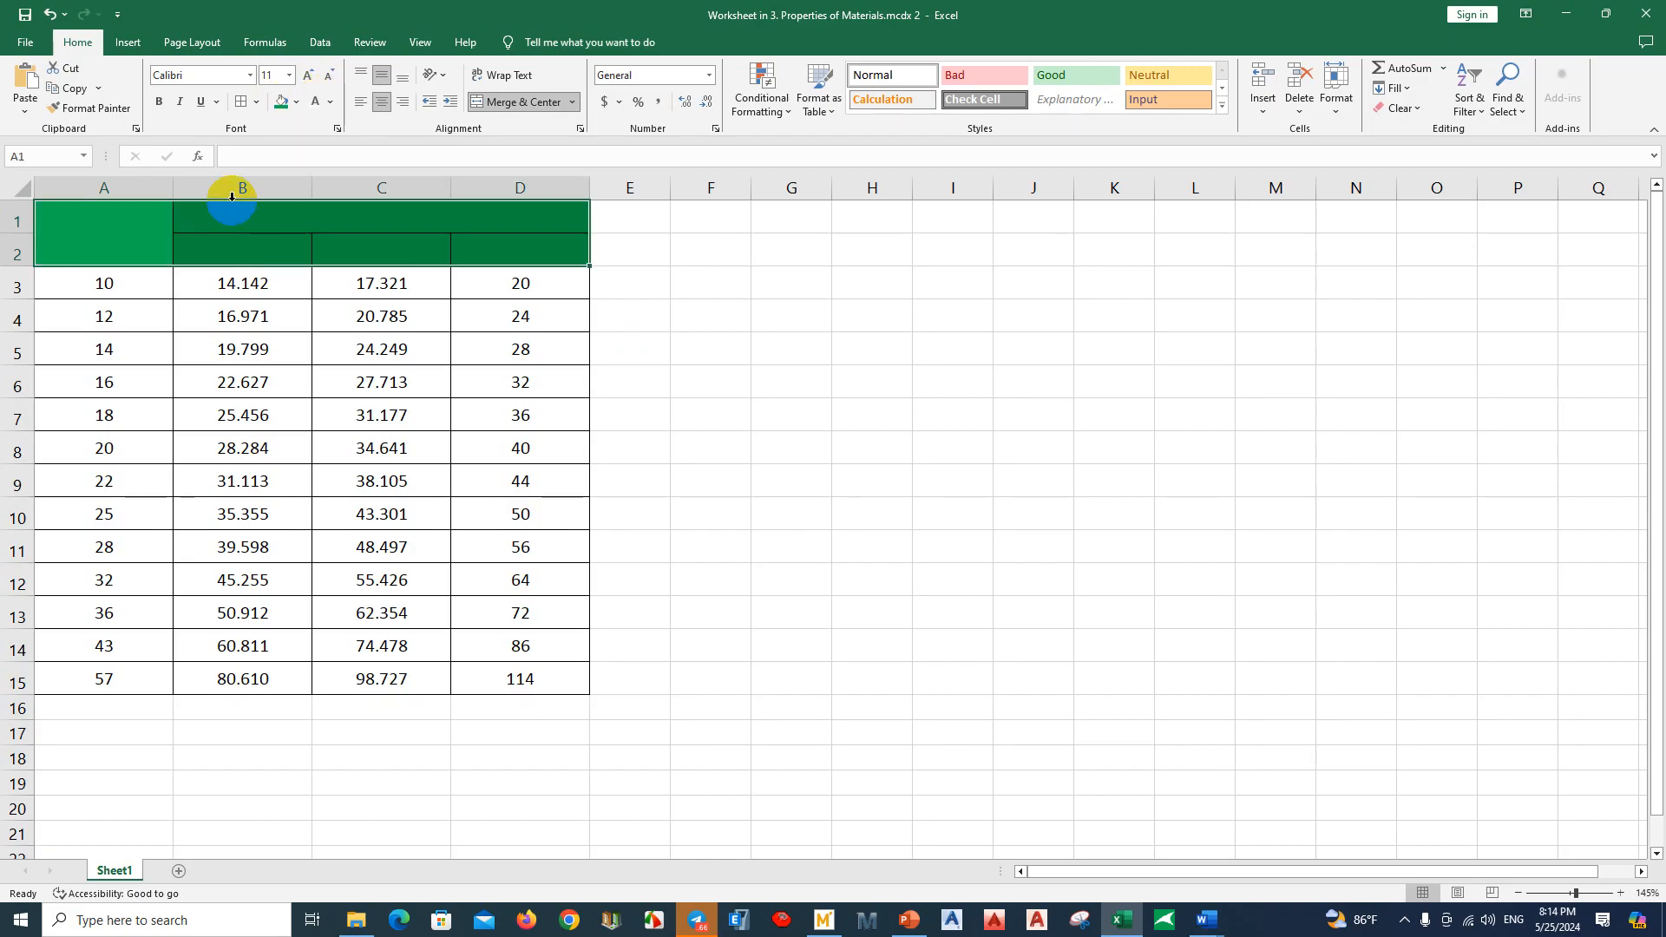
Step: Set the font of the header cells A1:D2 to Khmer OS Siemreap
click(253, 77)
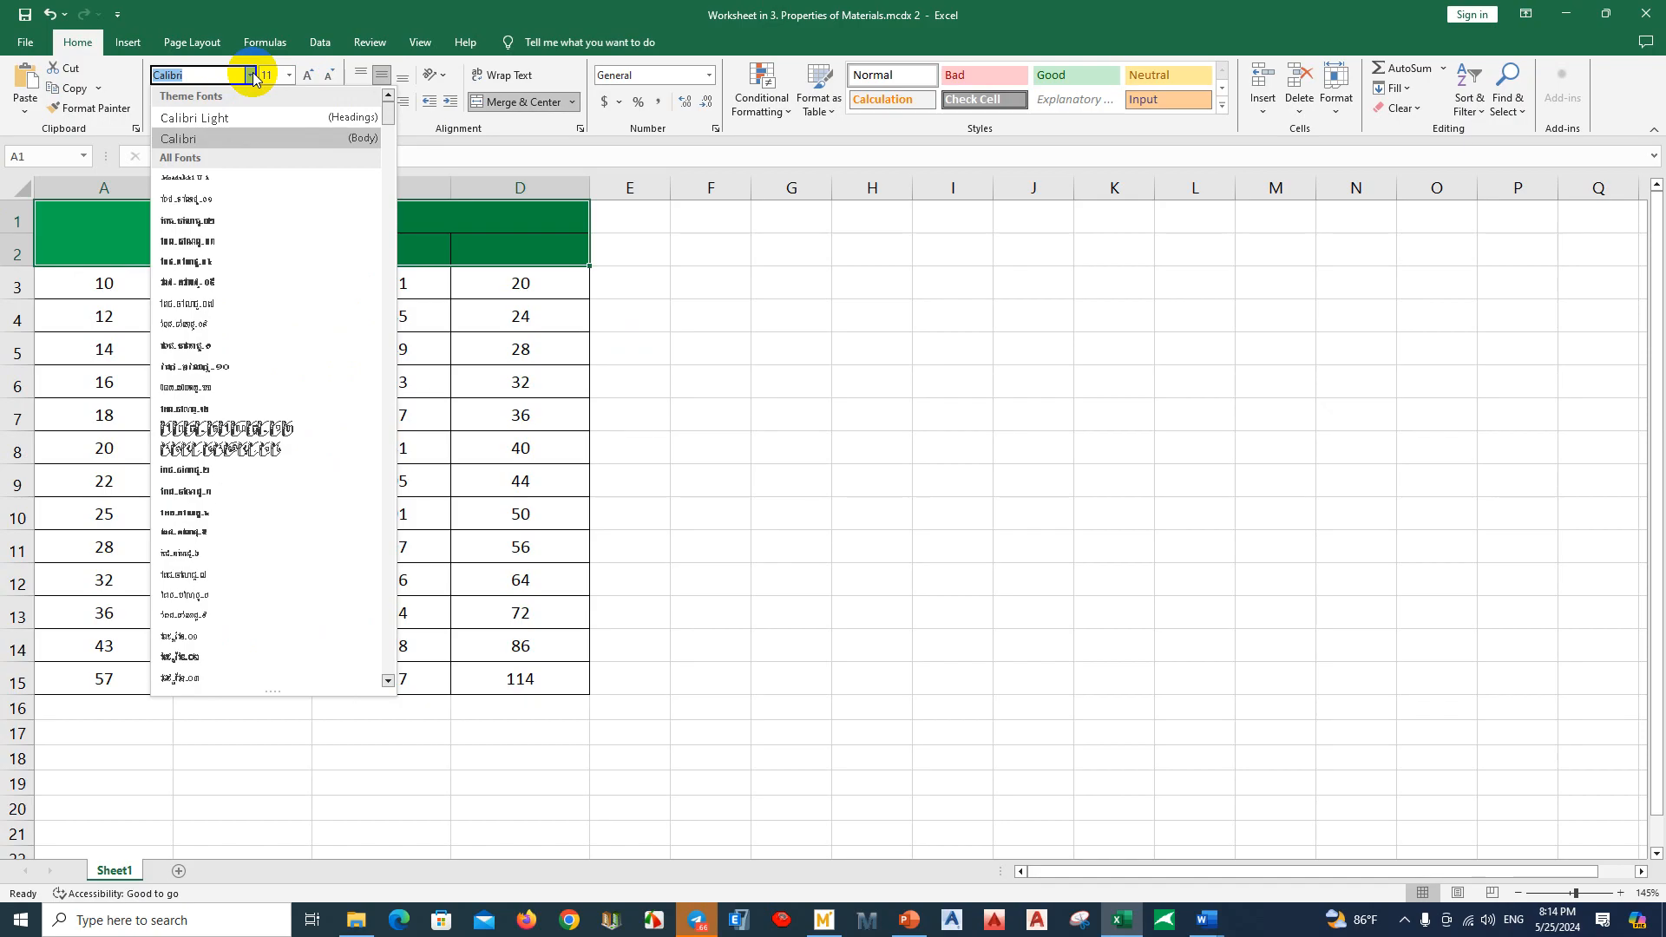
text(Khmer O)
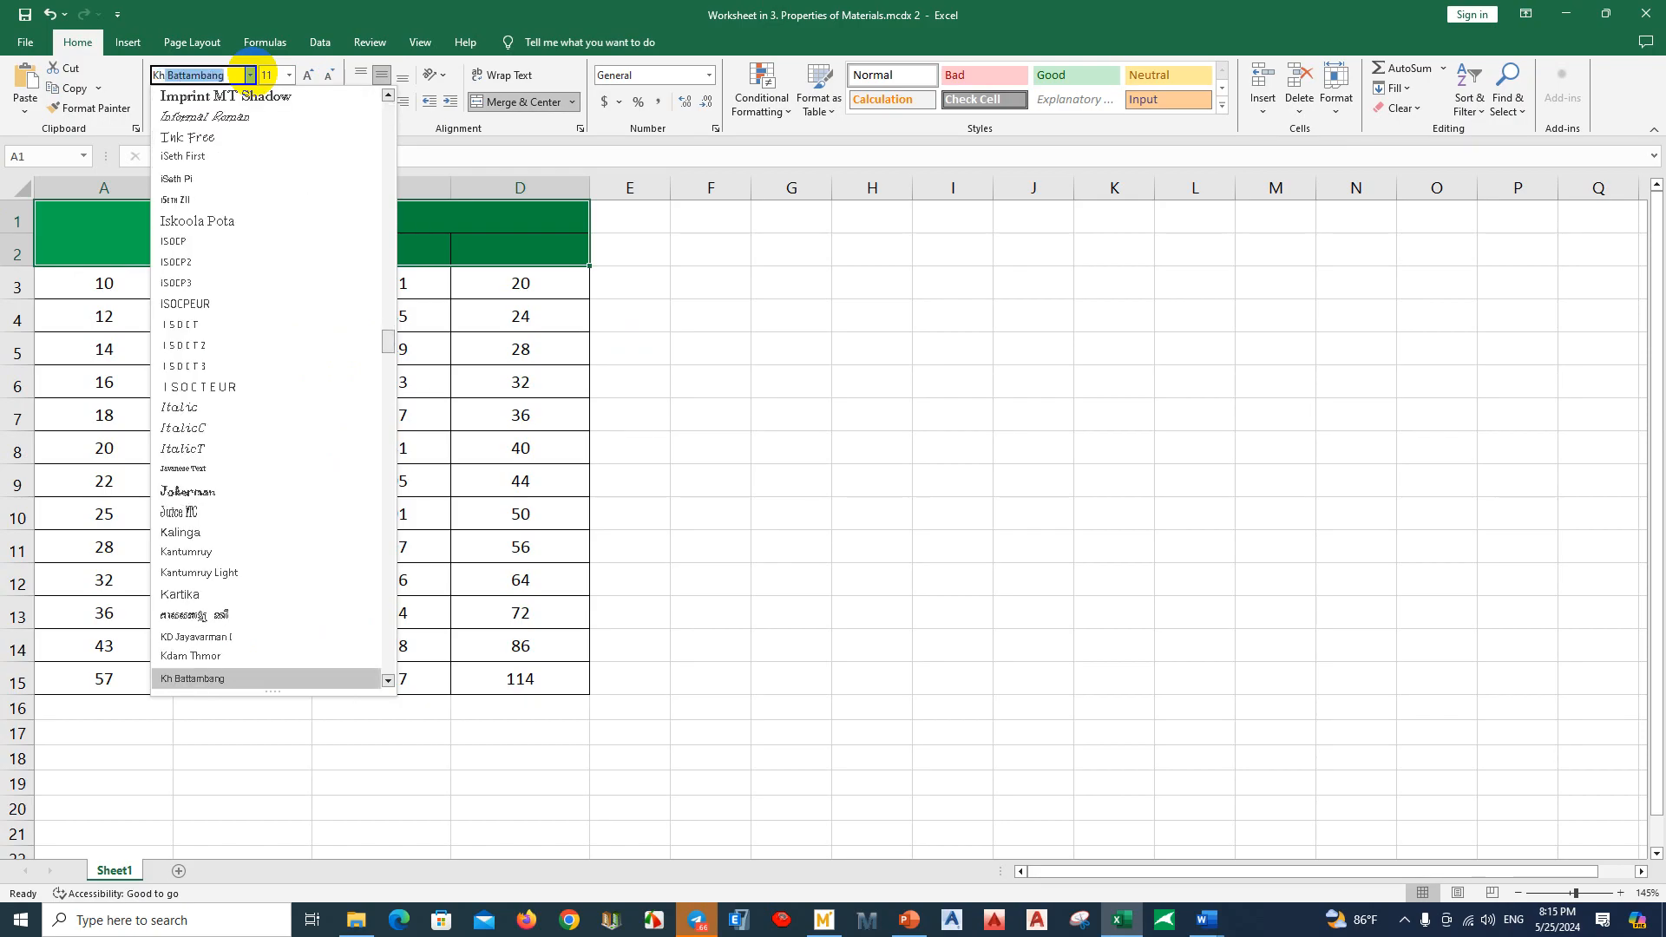
text(S Siemreap)
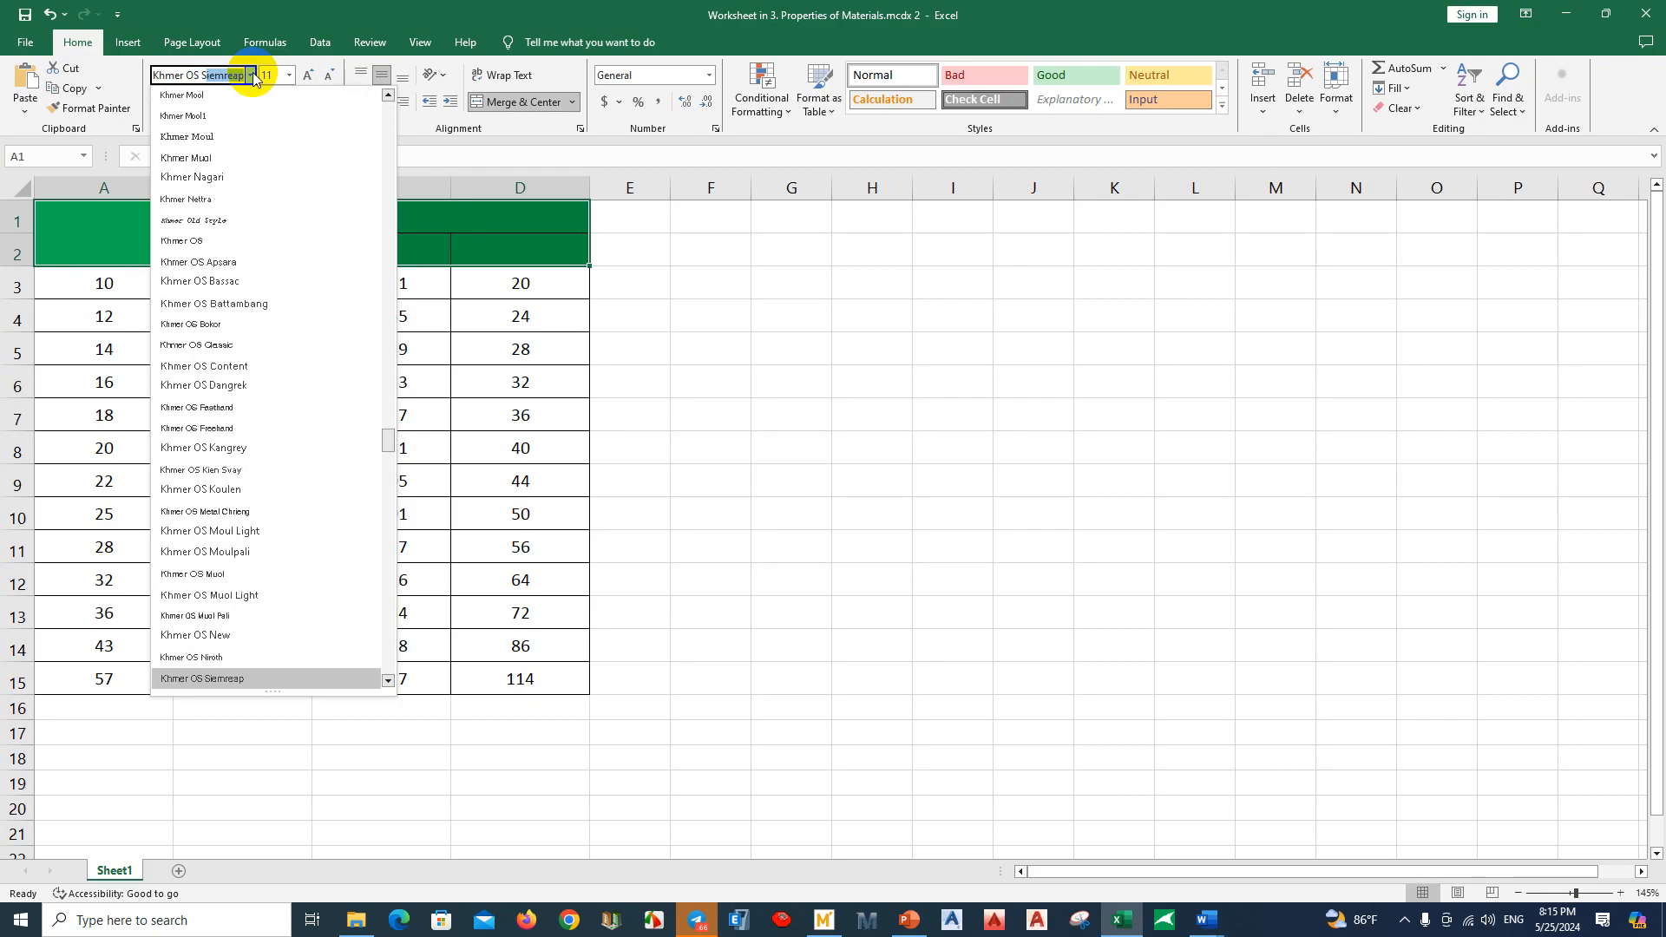
key(Return)
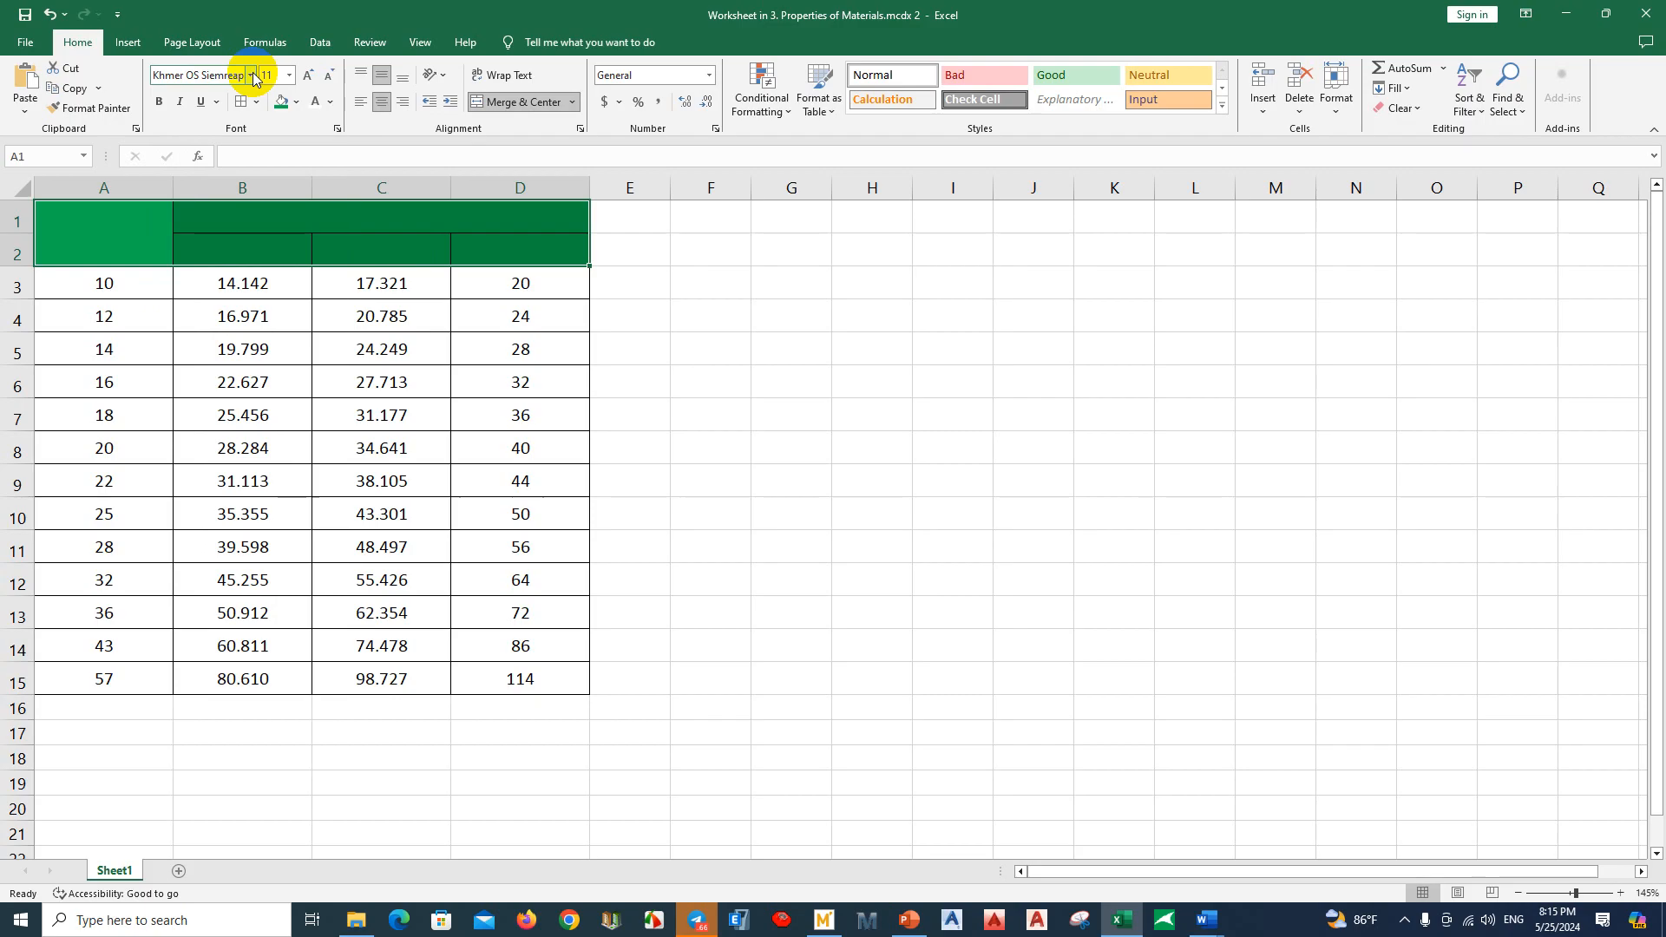
Step: Enter the Khmer header "អង្កត់ផ្ចិតដែក" in the merged cell A1
click(129, 234)
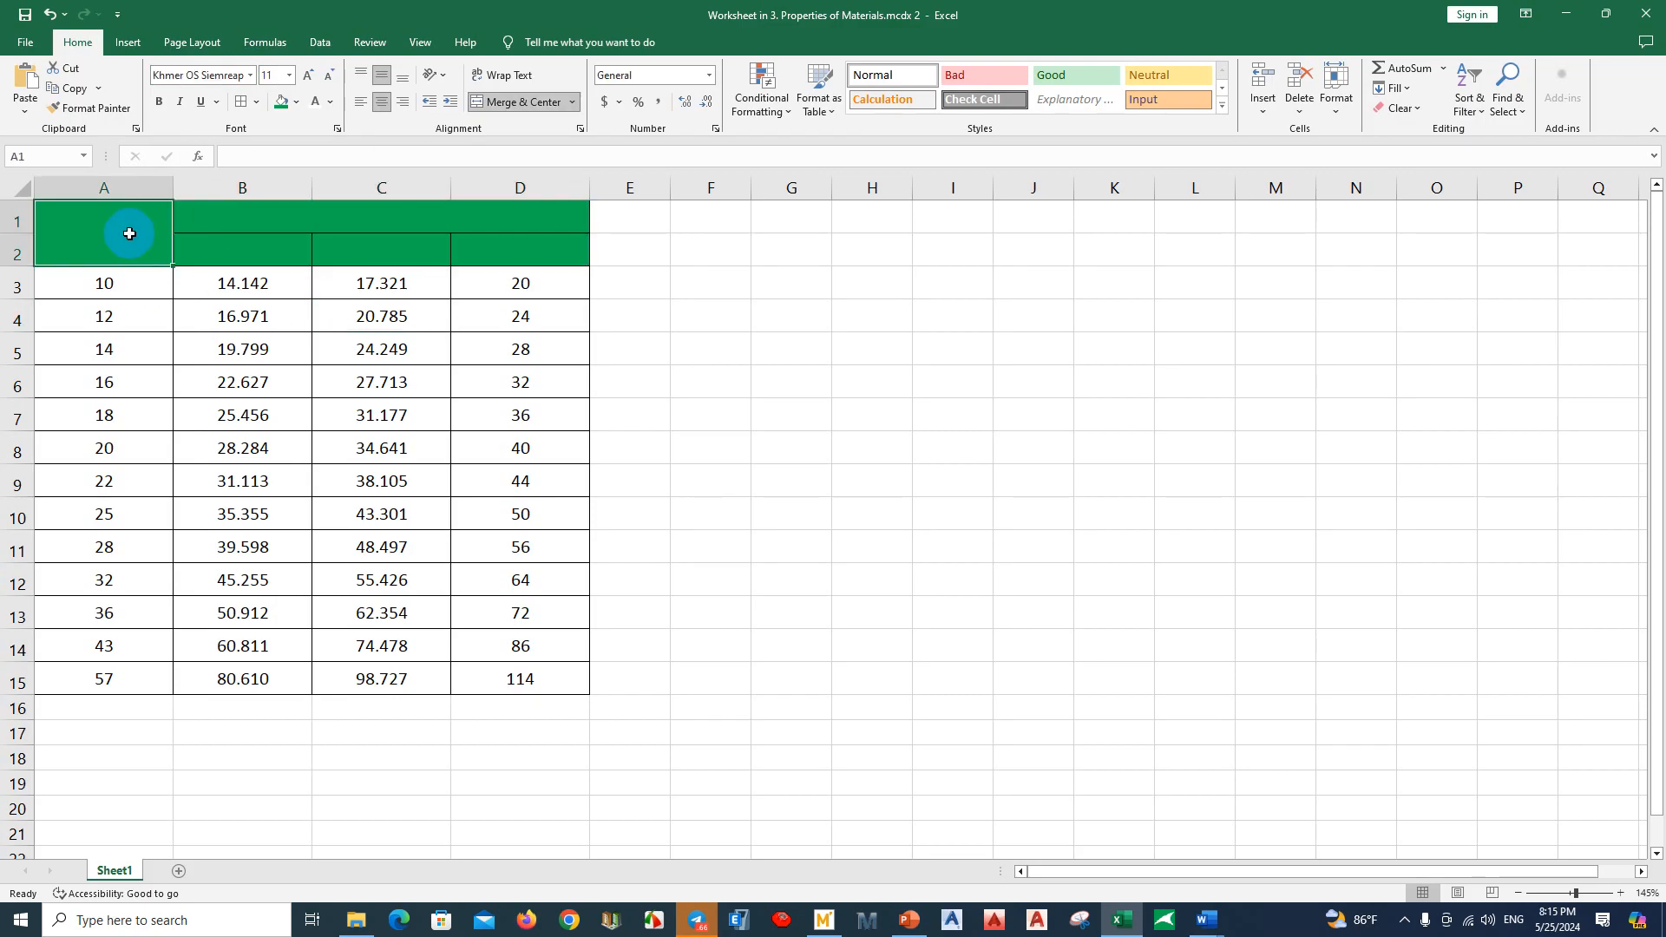
double_click(129, 234)
key(alt+shift)
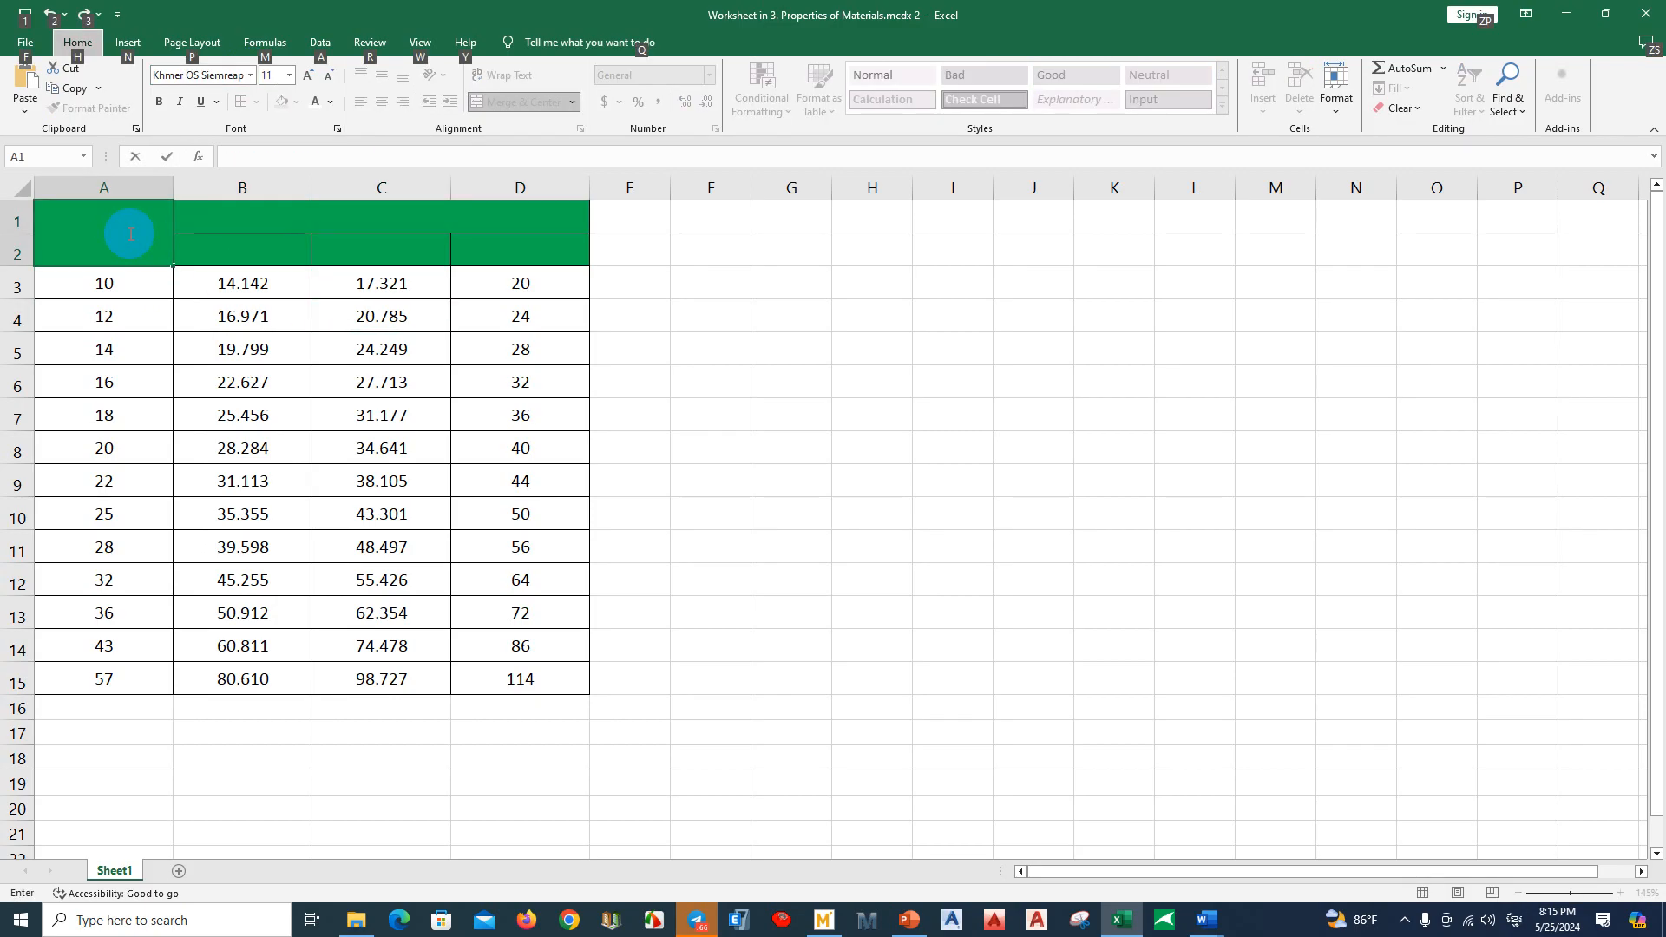
key(alt)
text(អង)
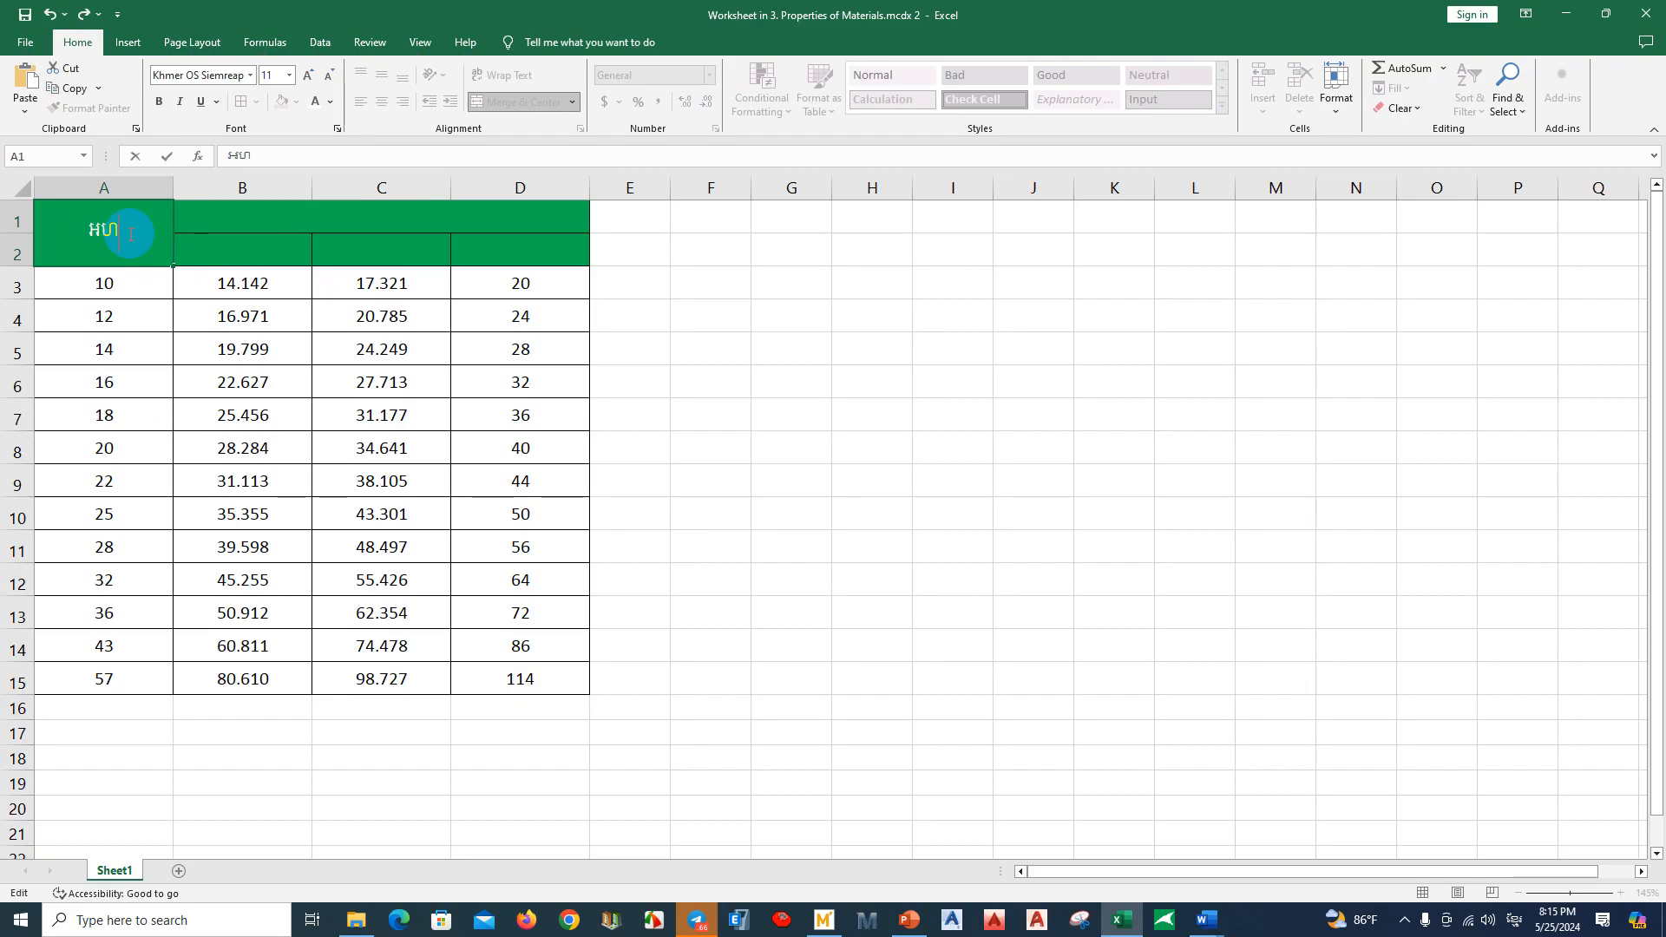
key(BackSpace)
key(BackSpace)
text(អង្កត់ផ្ចិតដែក)
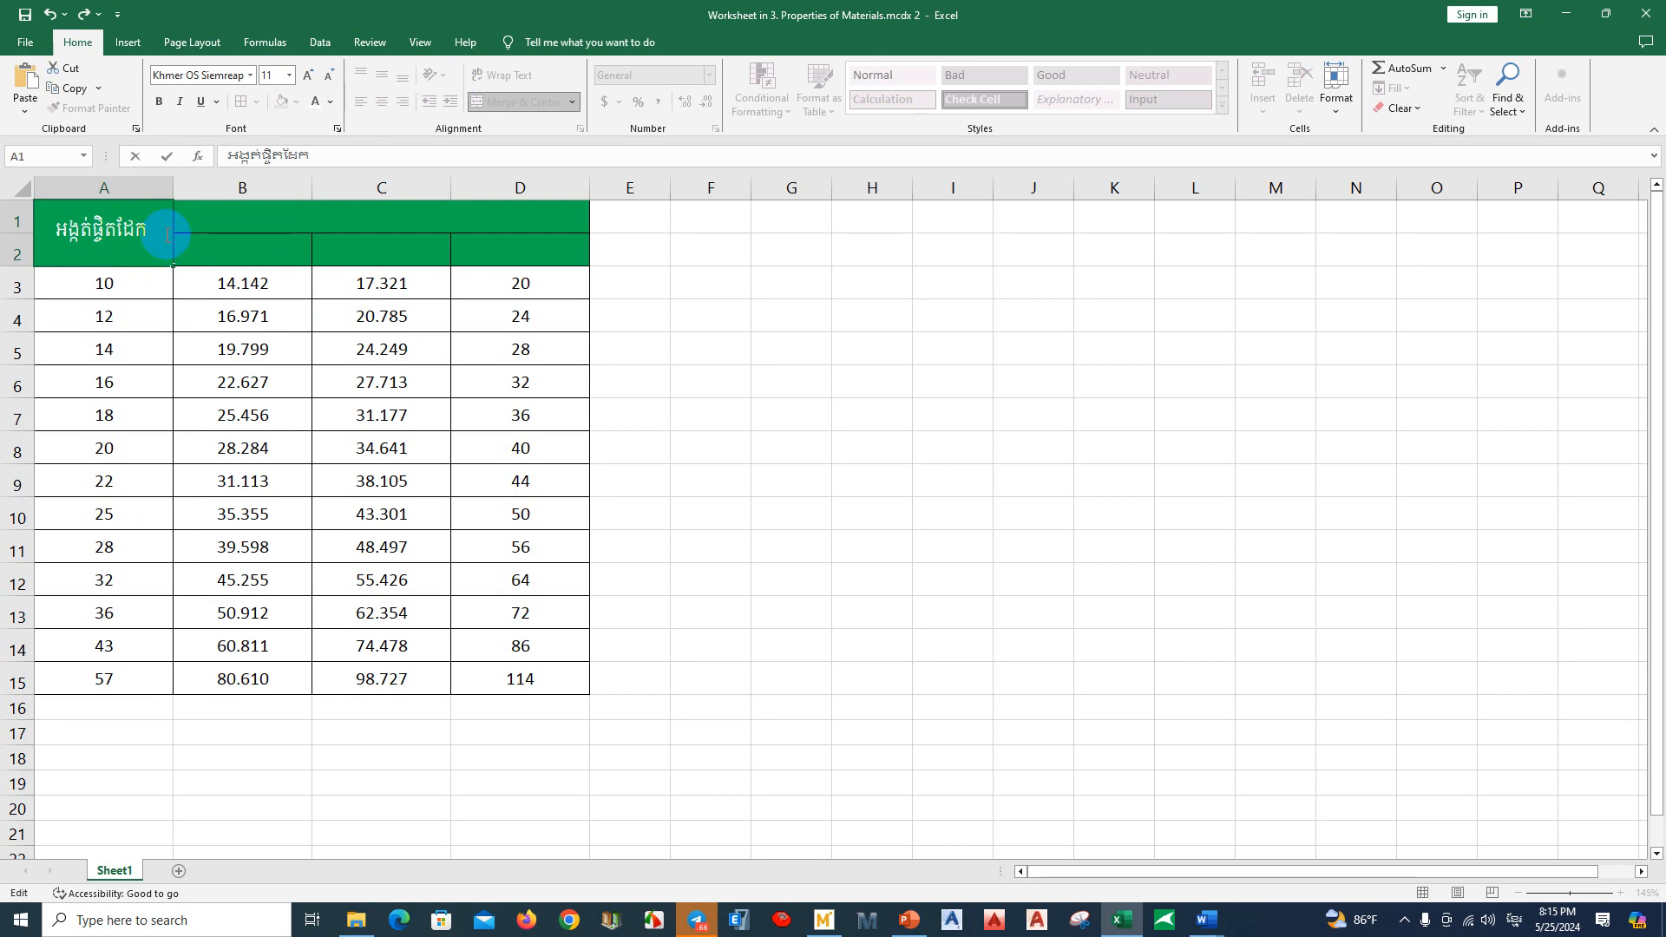
key(alt+shift)
key(alt)
Step: Insert the Greek phi symbol ϕ at the end of the A1 header text
click(127, 41)
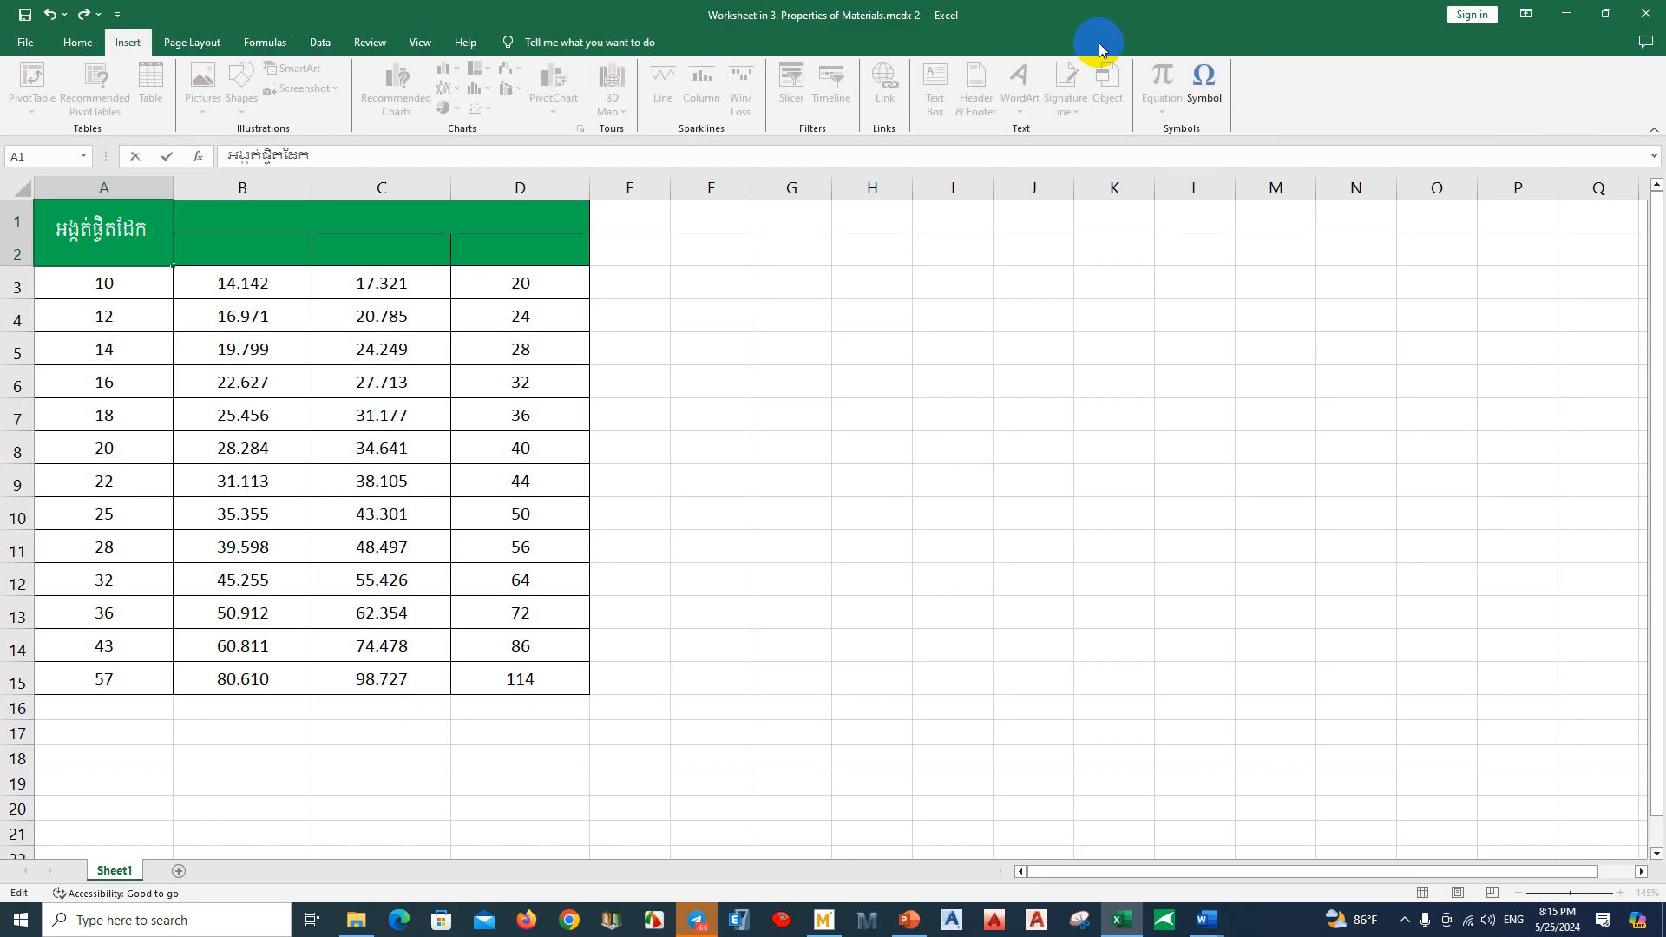
click(1216, 90)
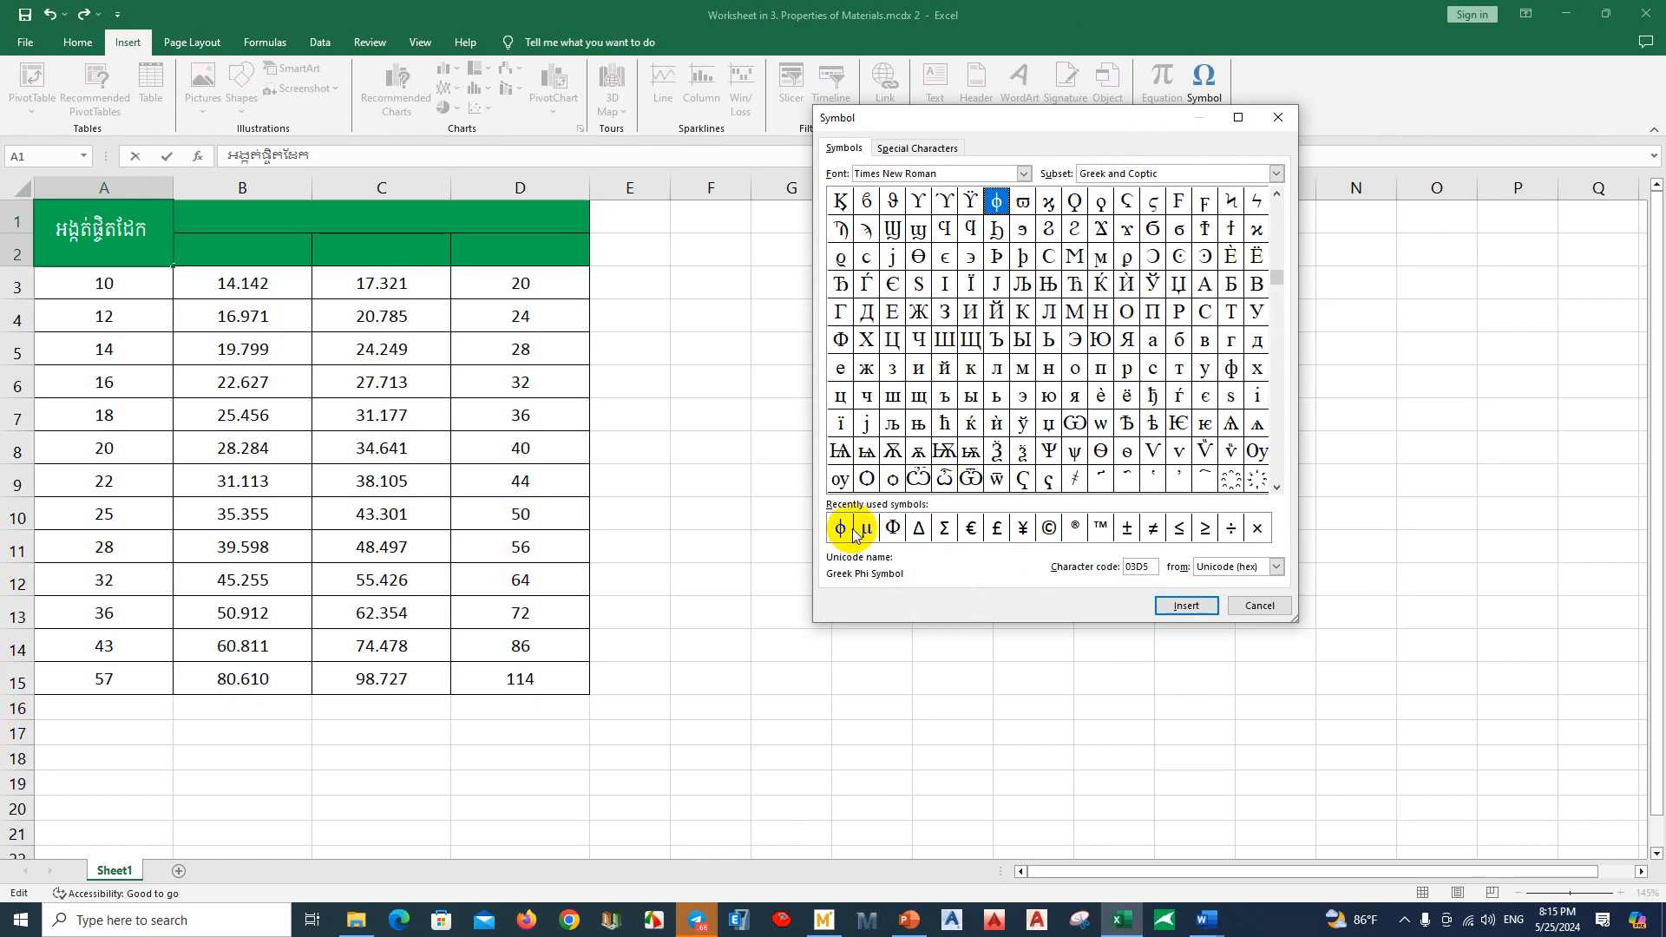
click(1197, 606)
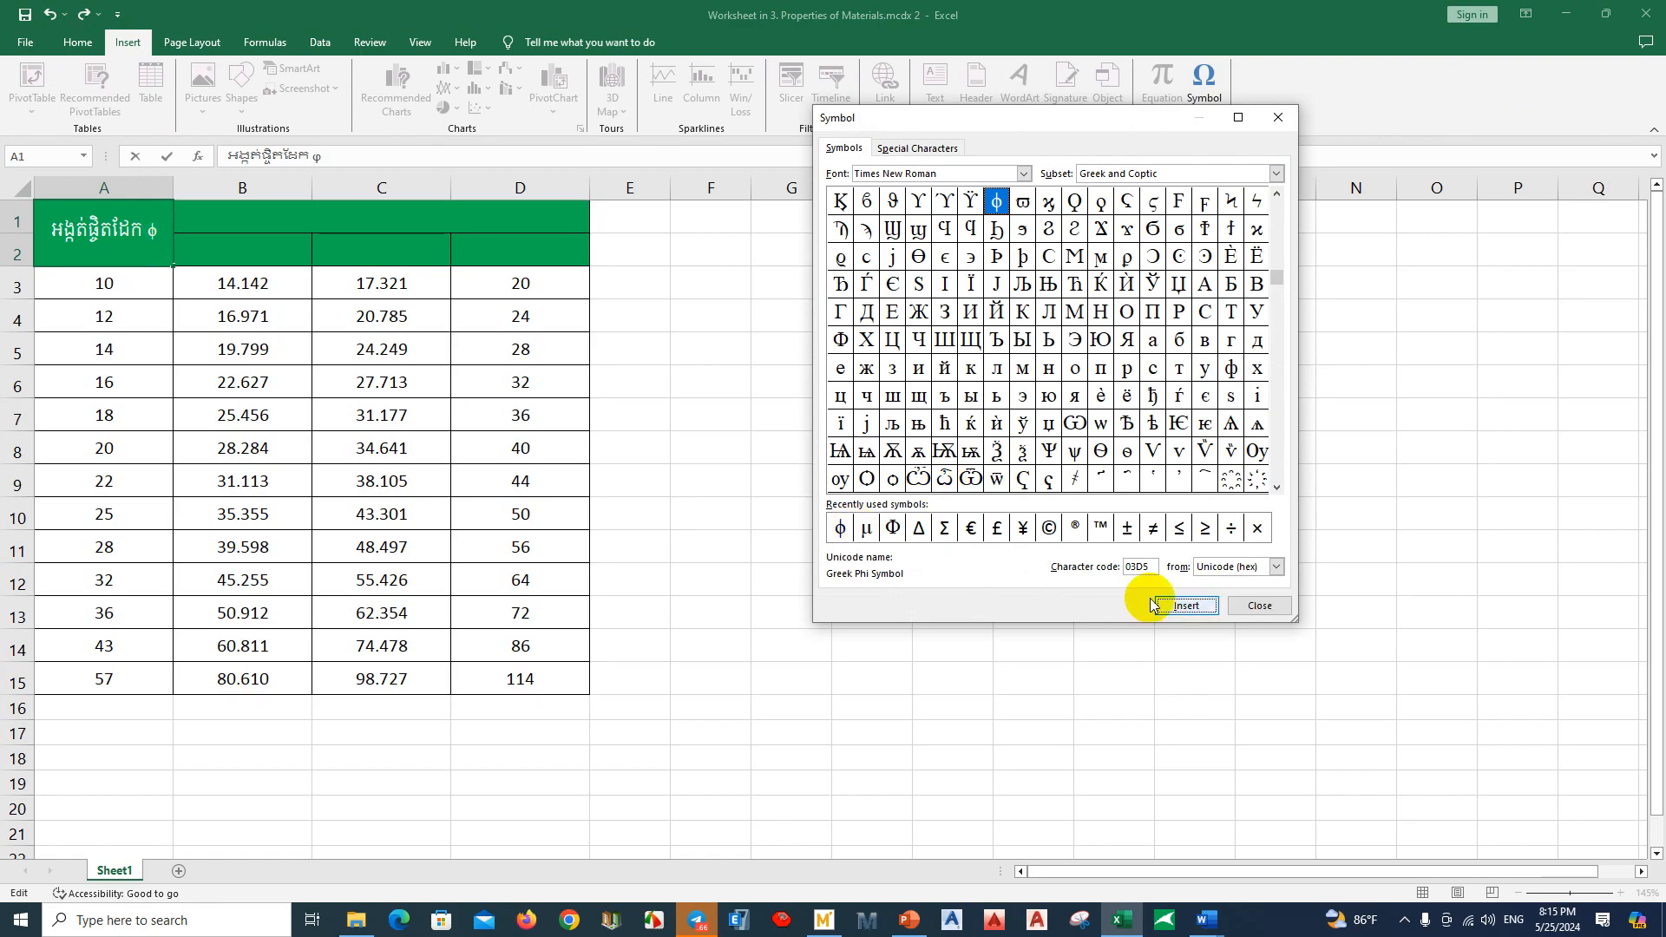
click(1264, 600)
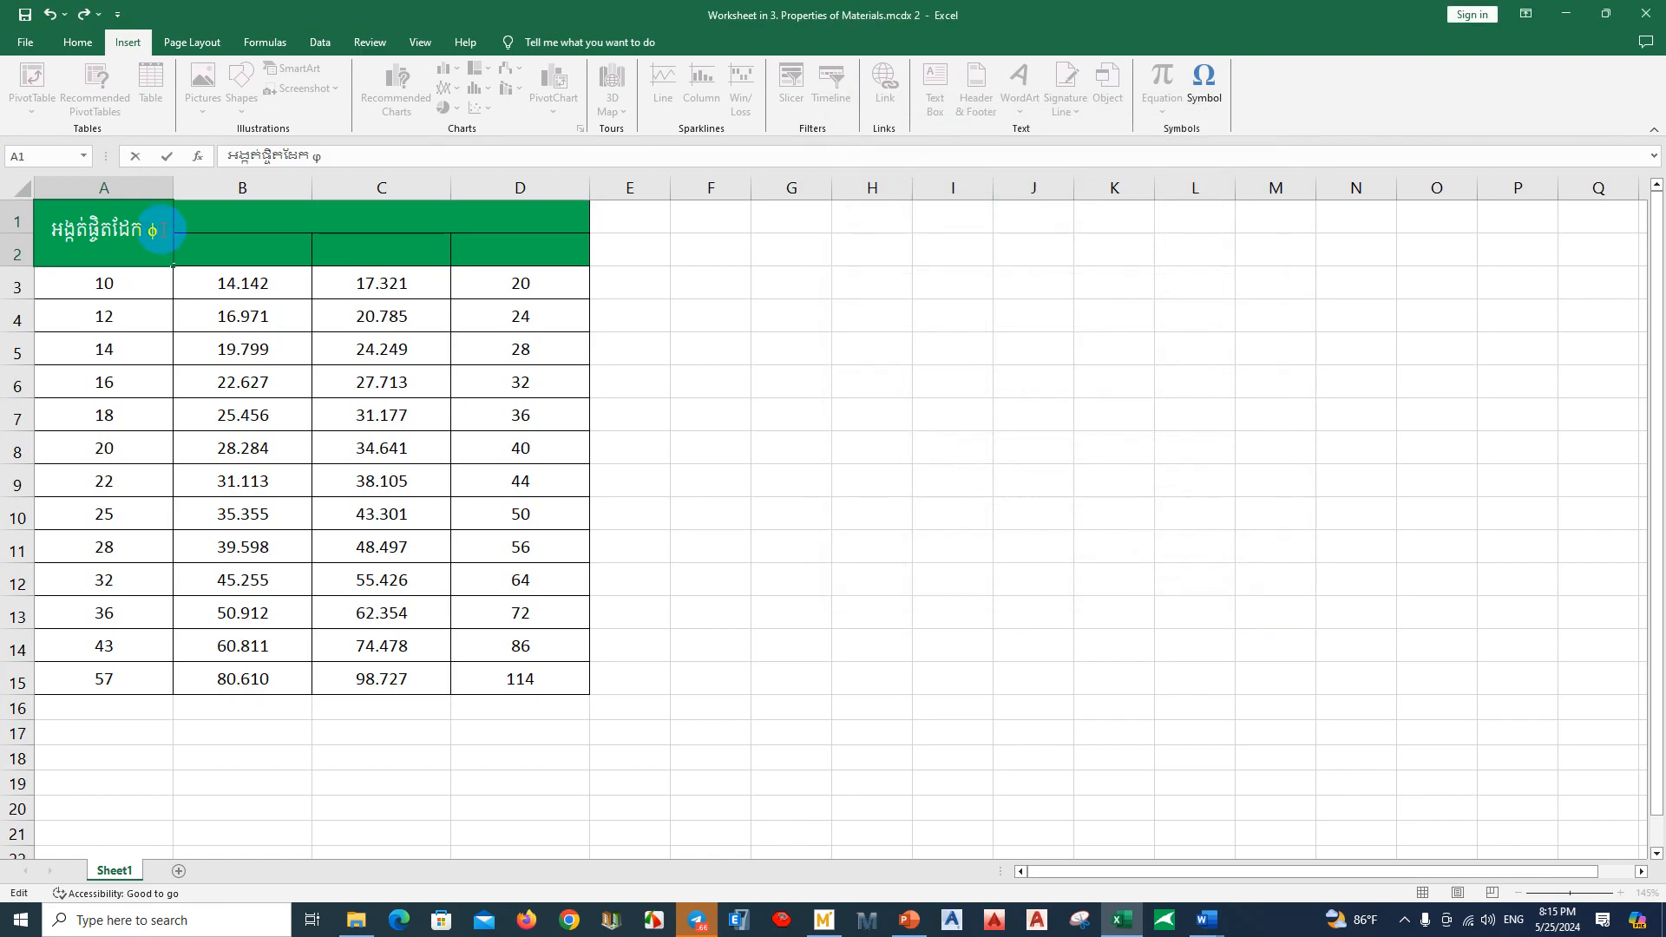
Step: Complete the A1 header with "s [mm]" after the phi symbol and widen column A to fit the text
text(s)
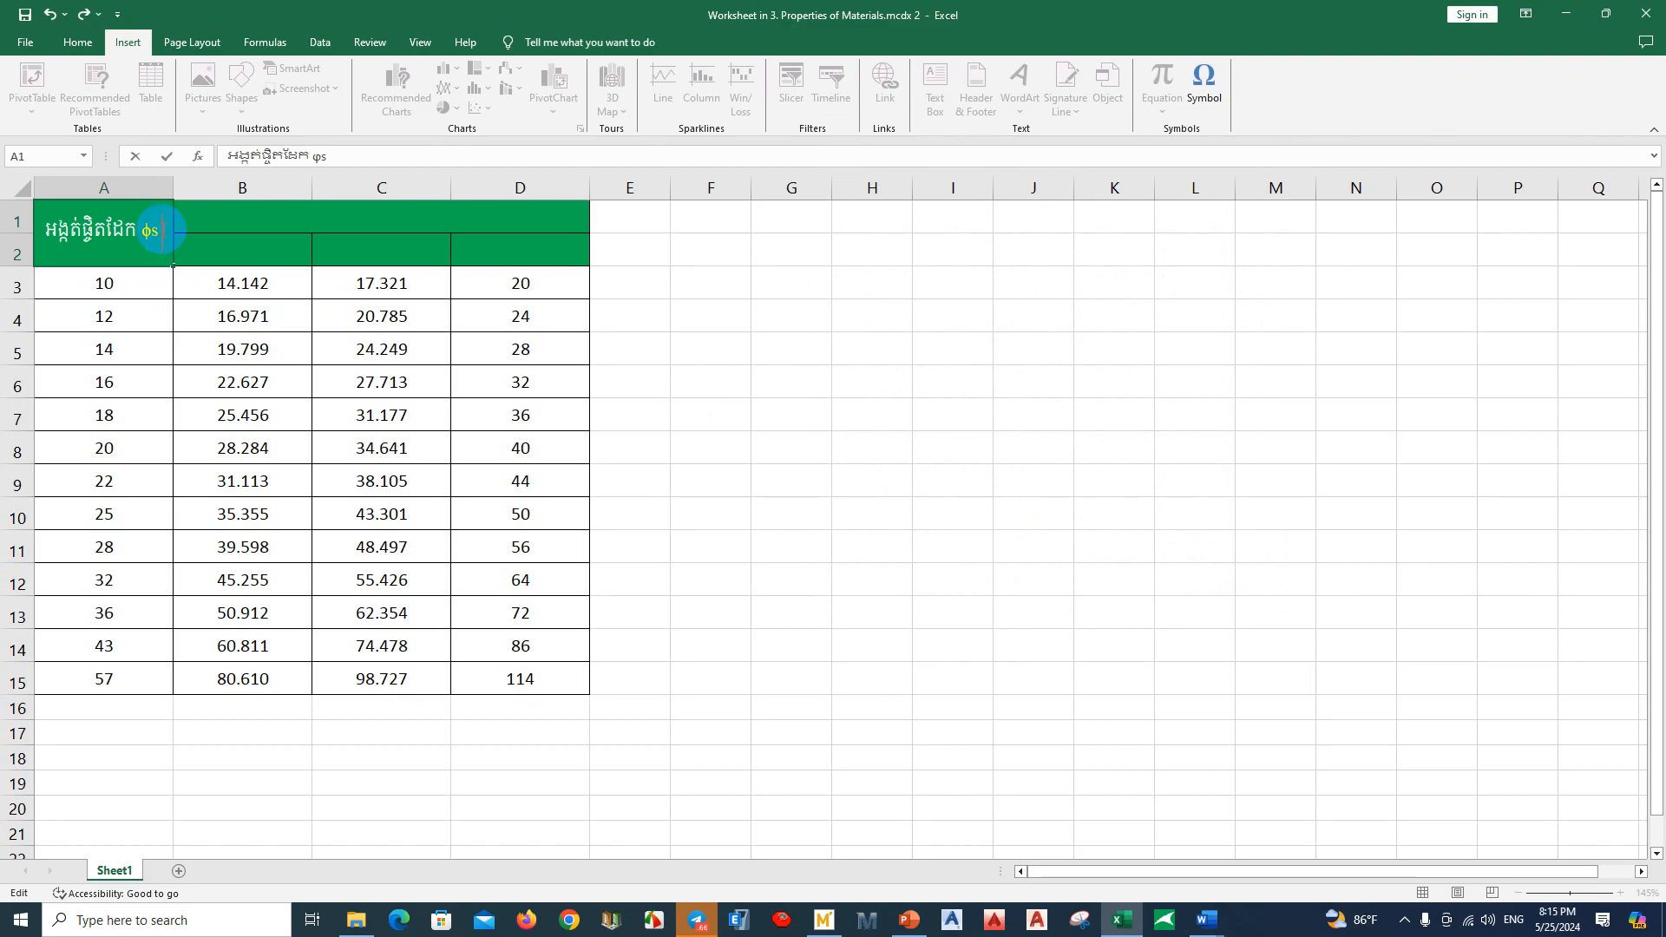
text( [mm)
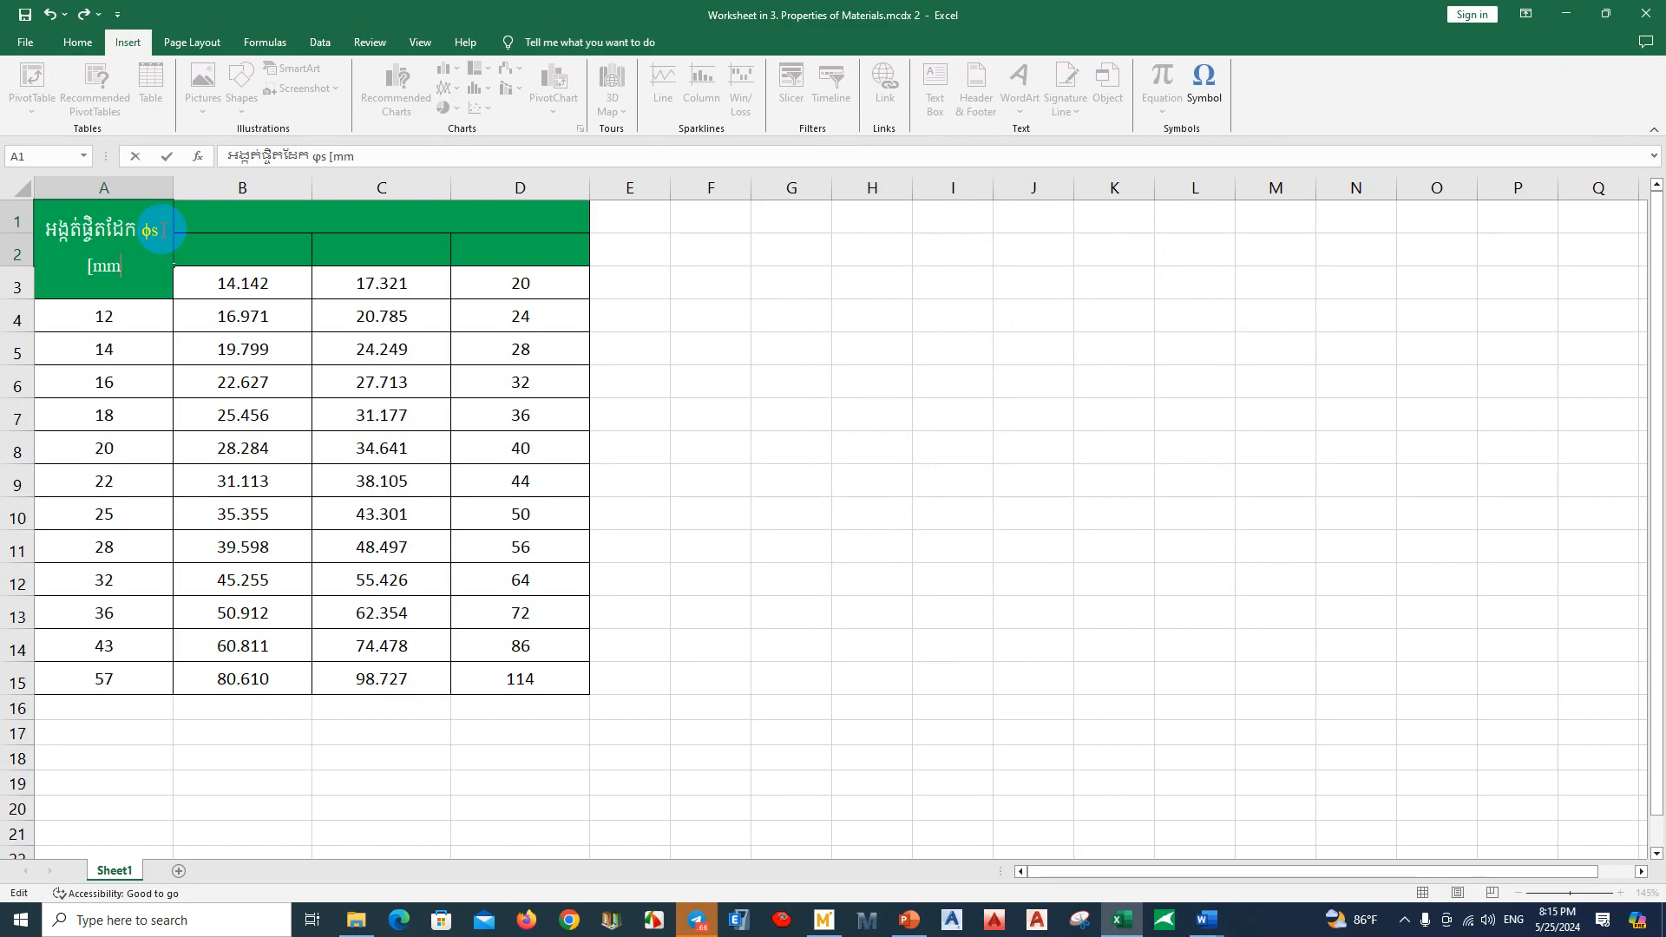
text(])
click(291, 320)
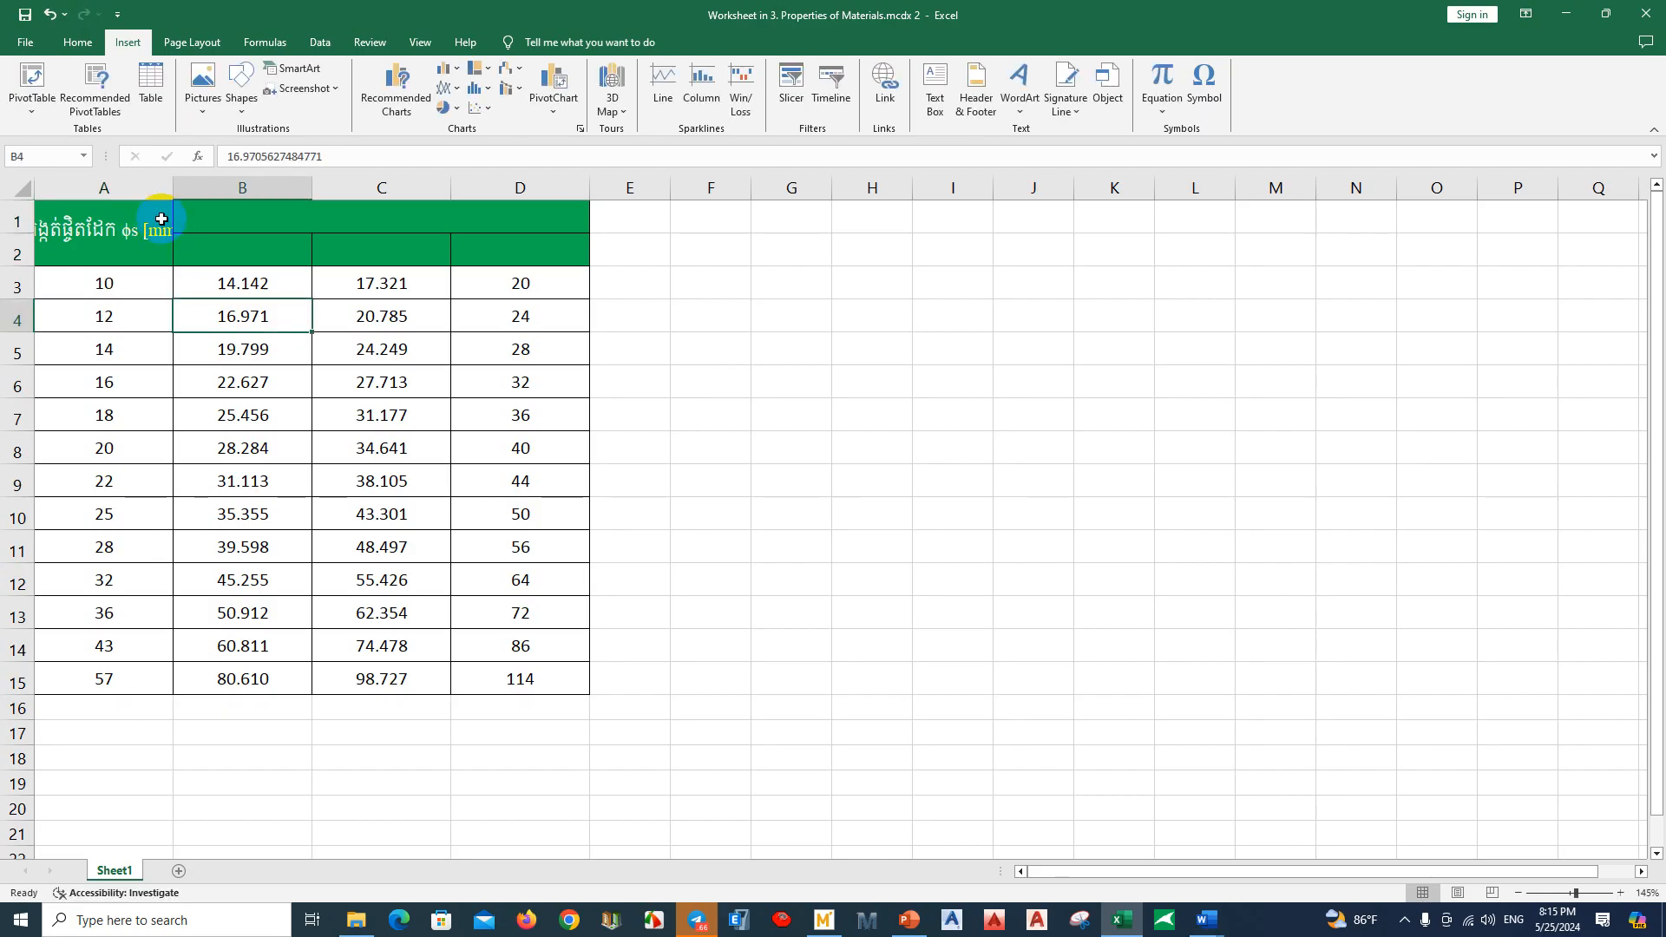
drag(173, 187, 302, 187)
Step: Enter the Khmer header "អង្កត់ផ្ចិតសមមូលរបស់បណ្ដុំដែក" in the merged cell B1
click(335, 210)
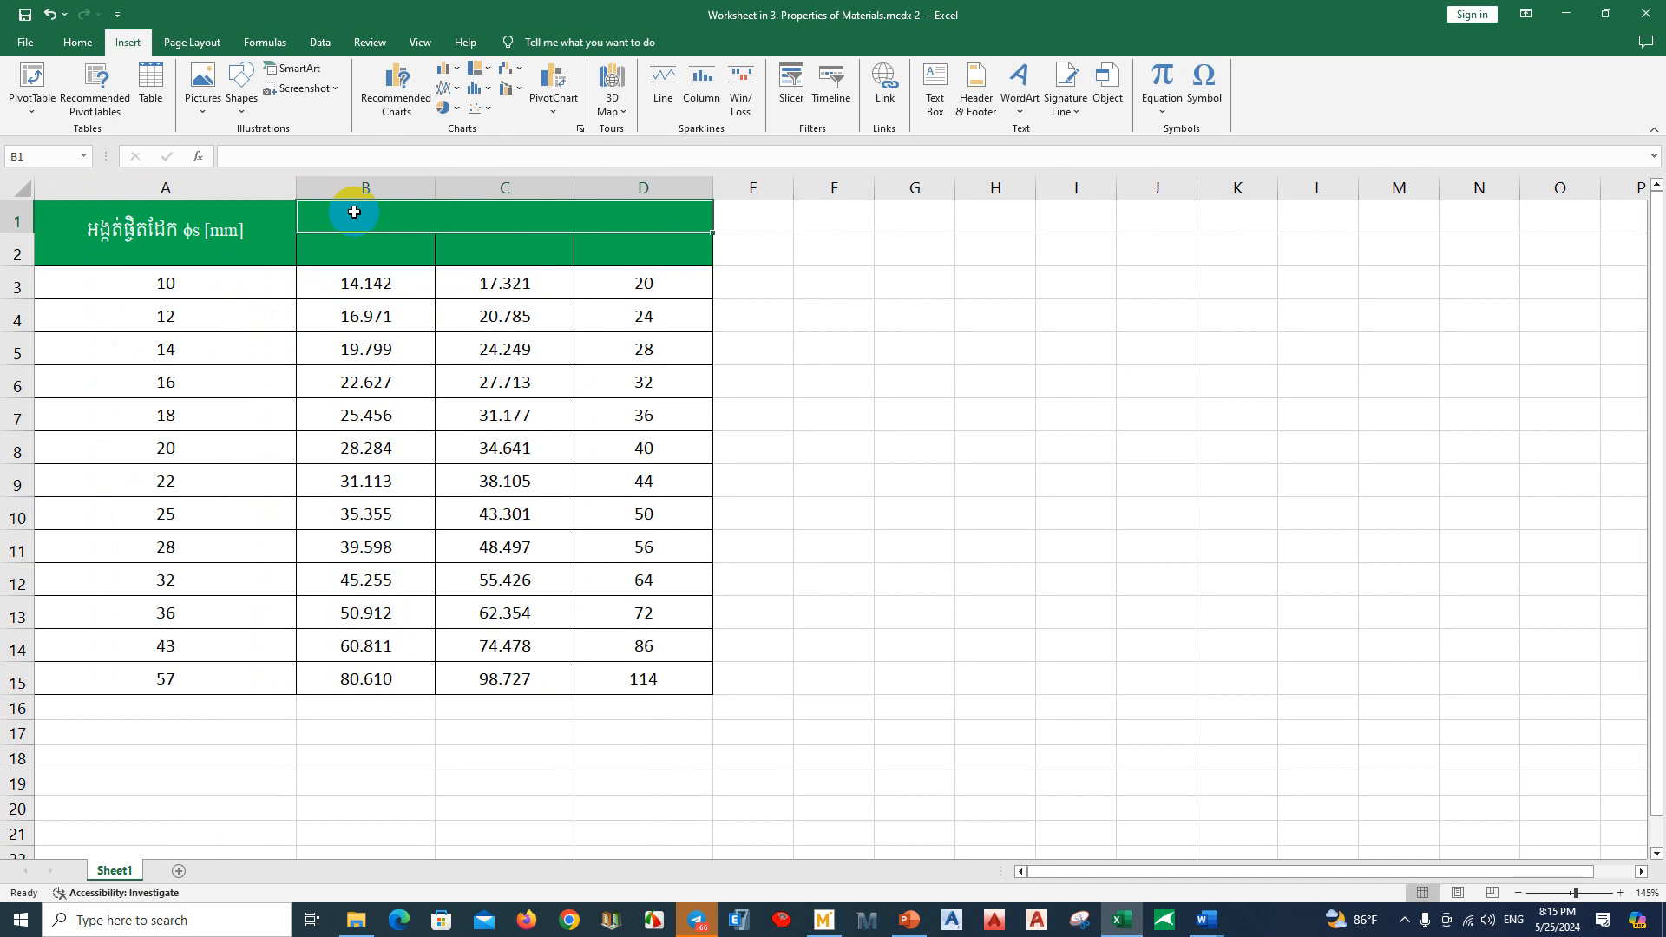
text(Gg)
key(BackSpace)
key(BackSpace)
key(alt+shift)
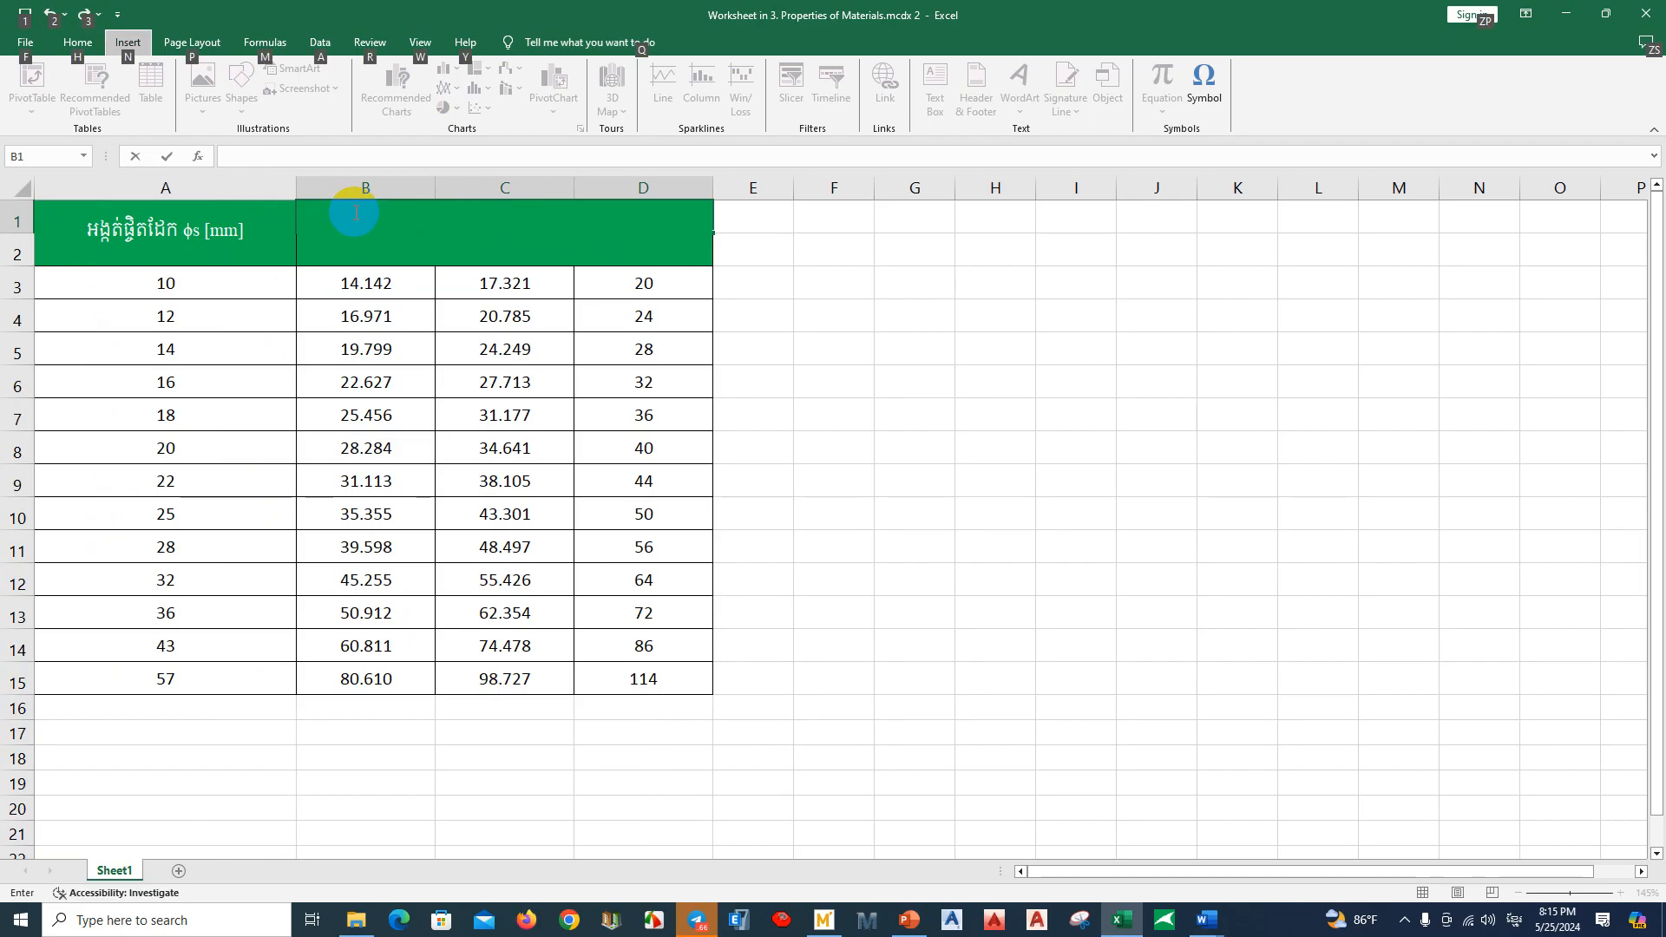
click(356, 212)
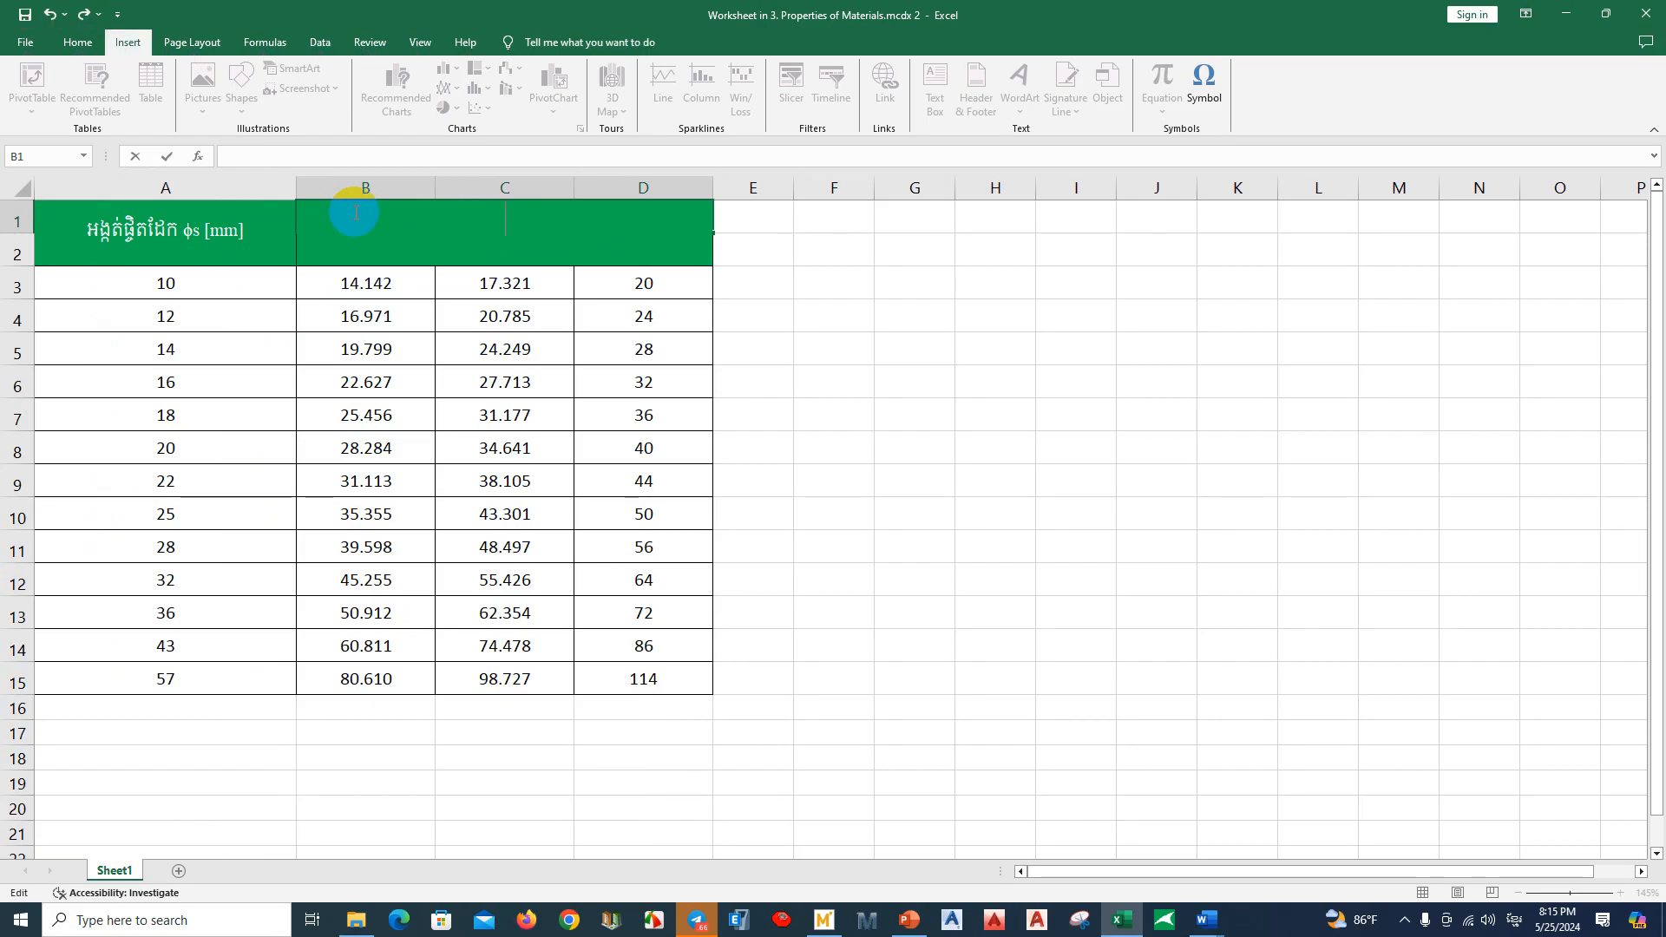
text(អង្កត់ផ្ចិតសមមូ)
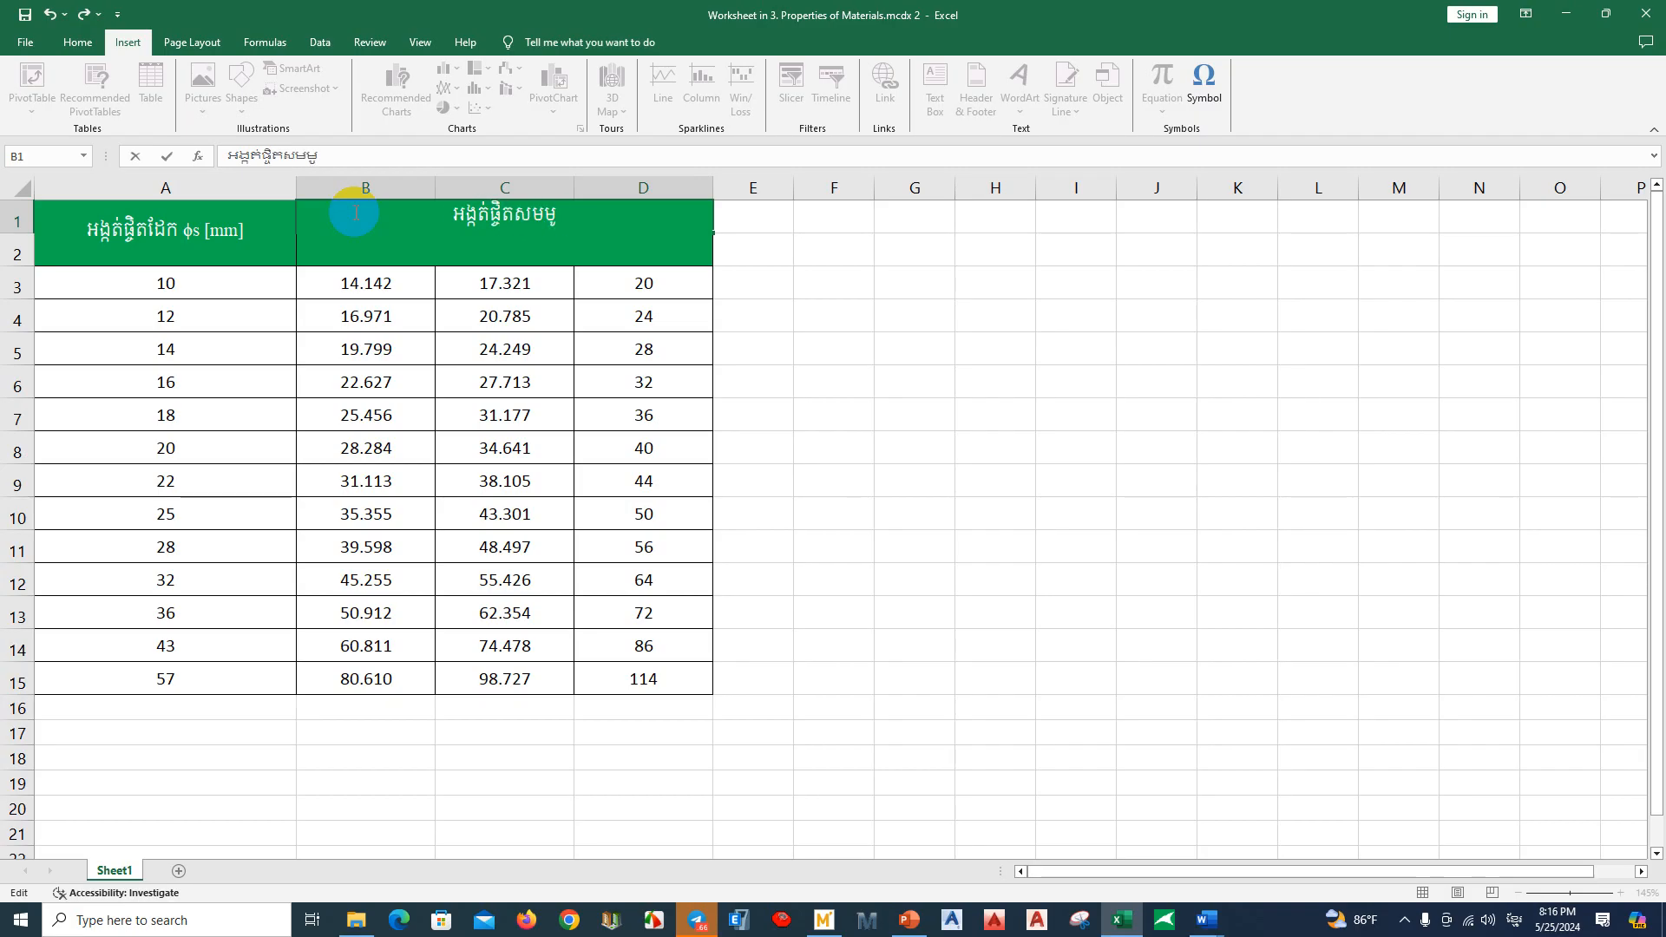
text(ល)
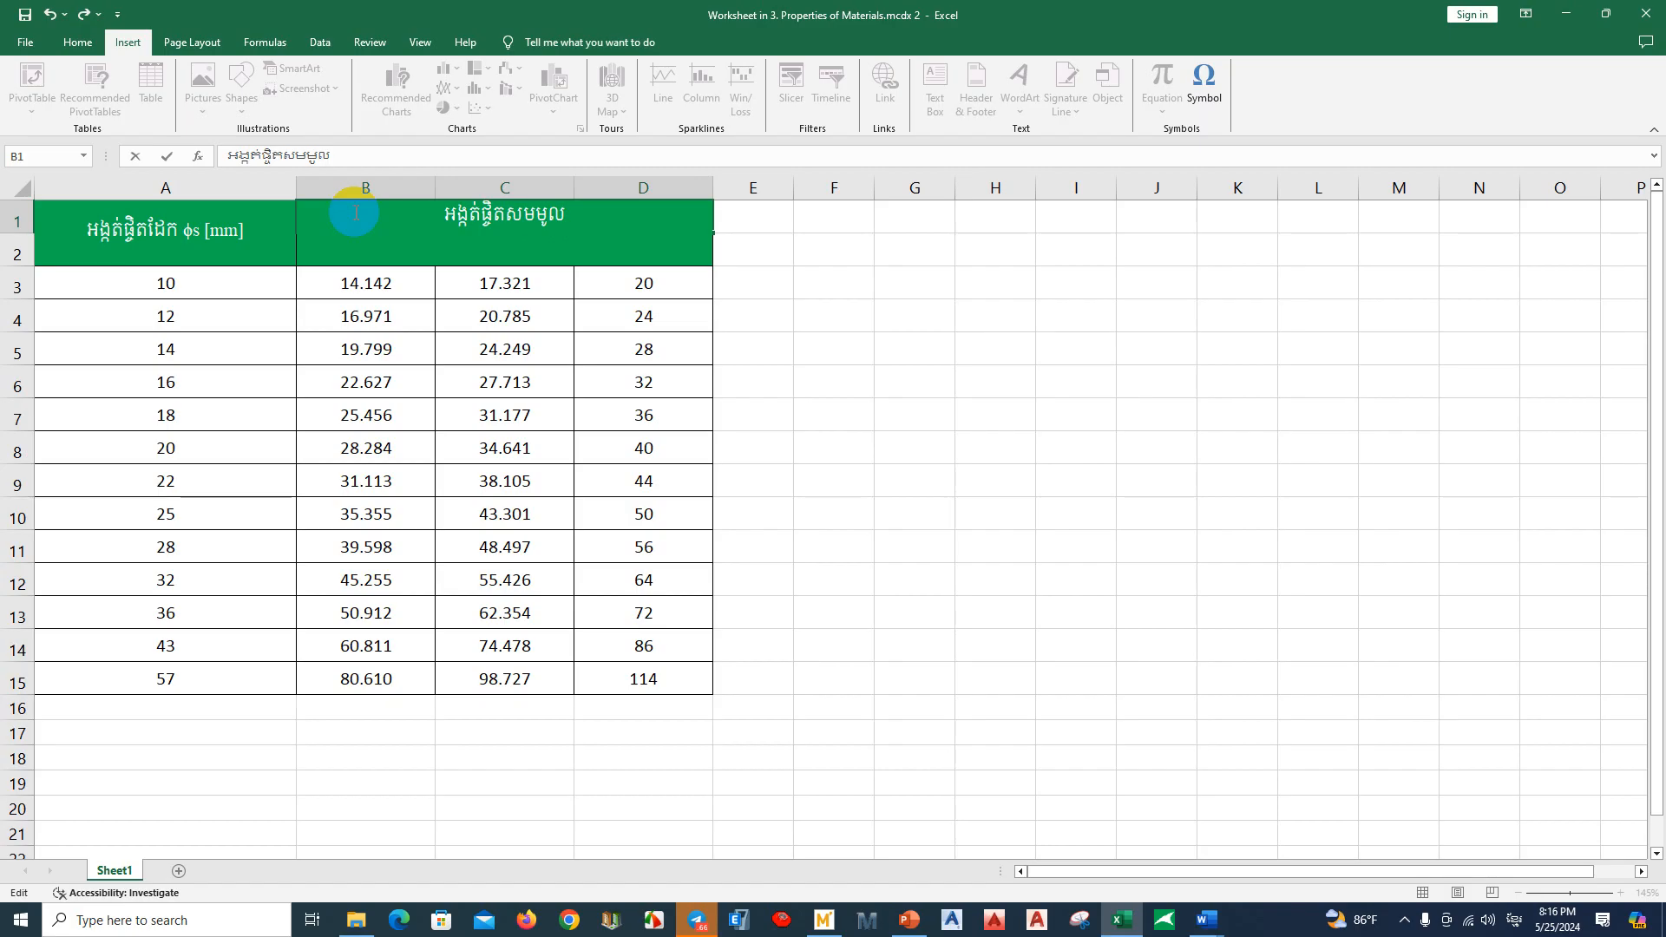
text(របស់)
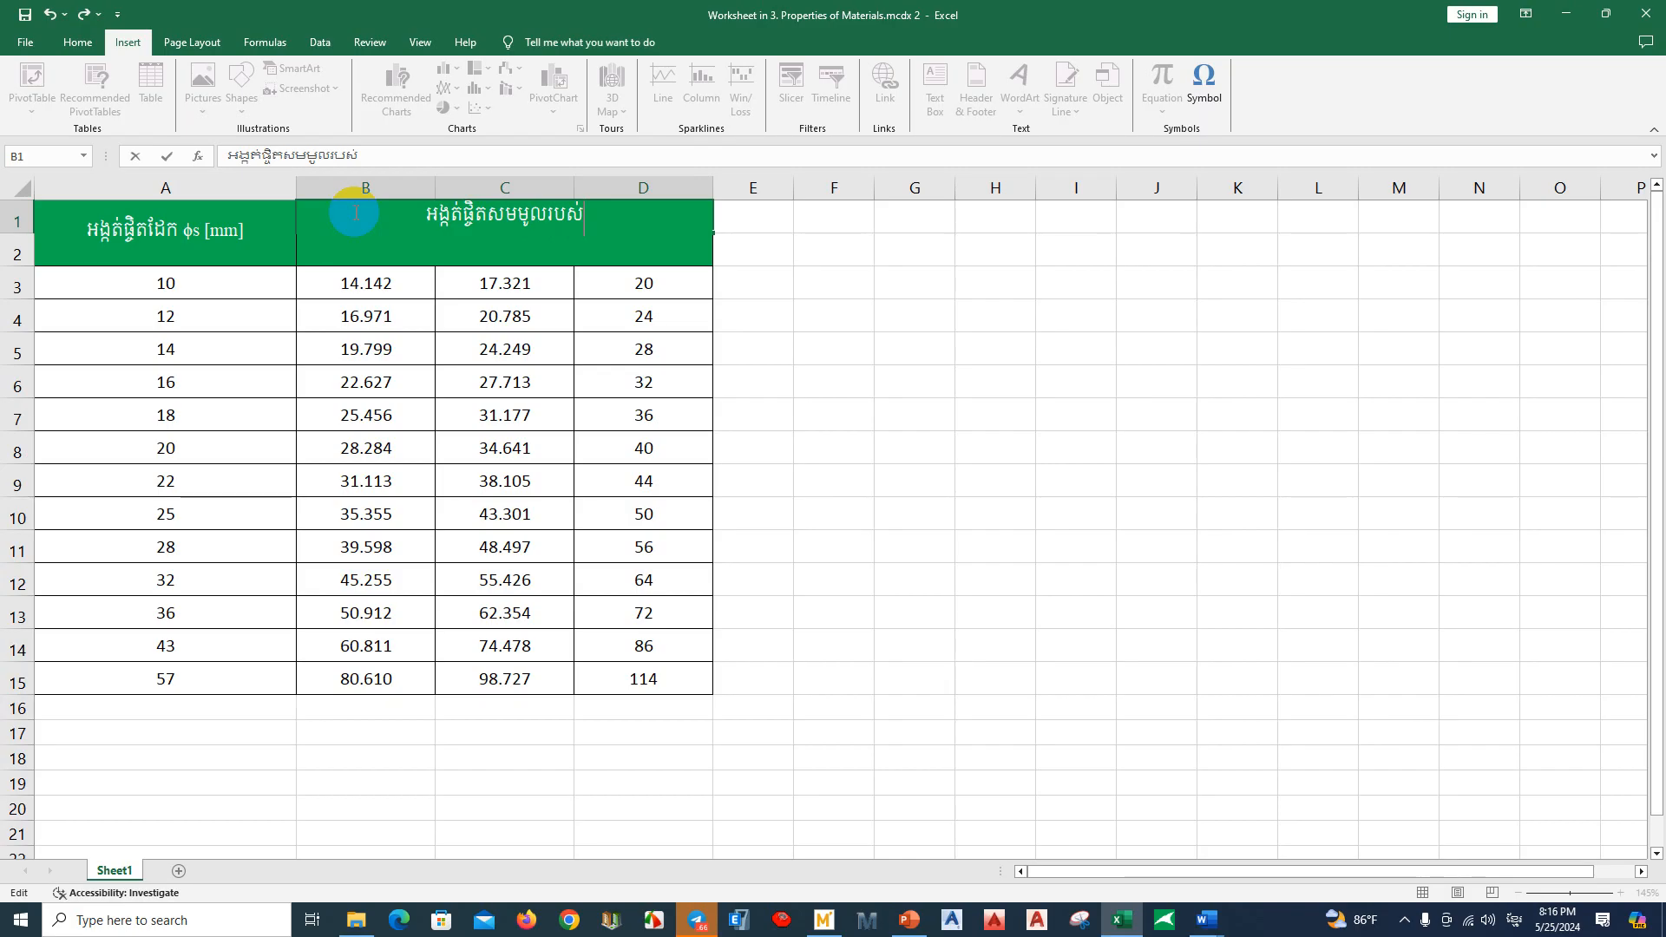
text(ប)
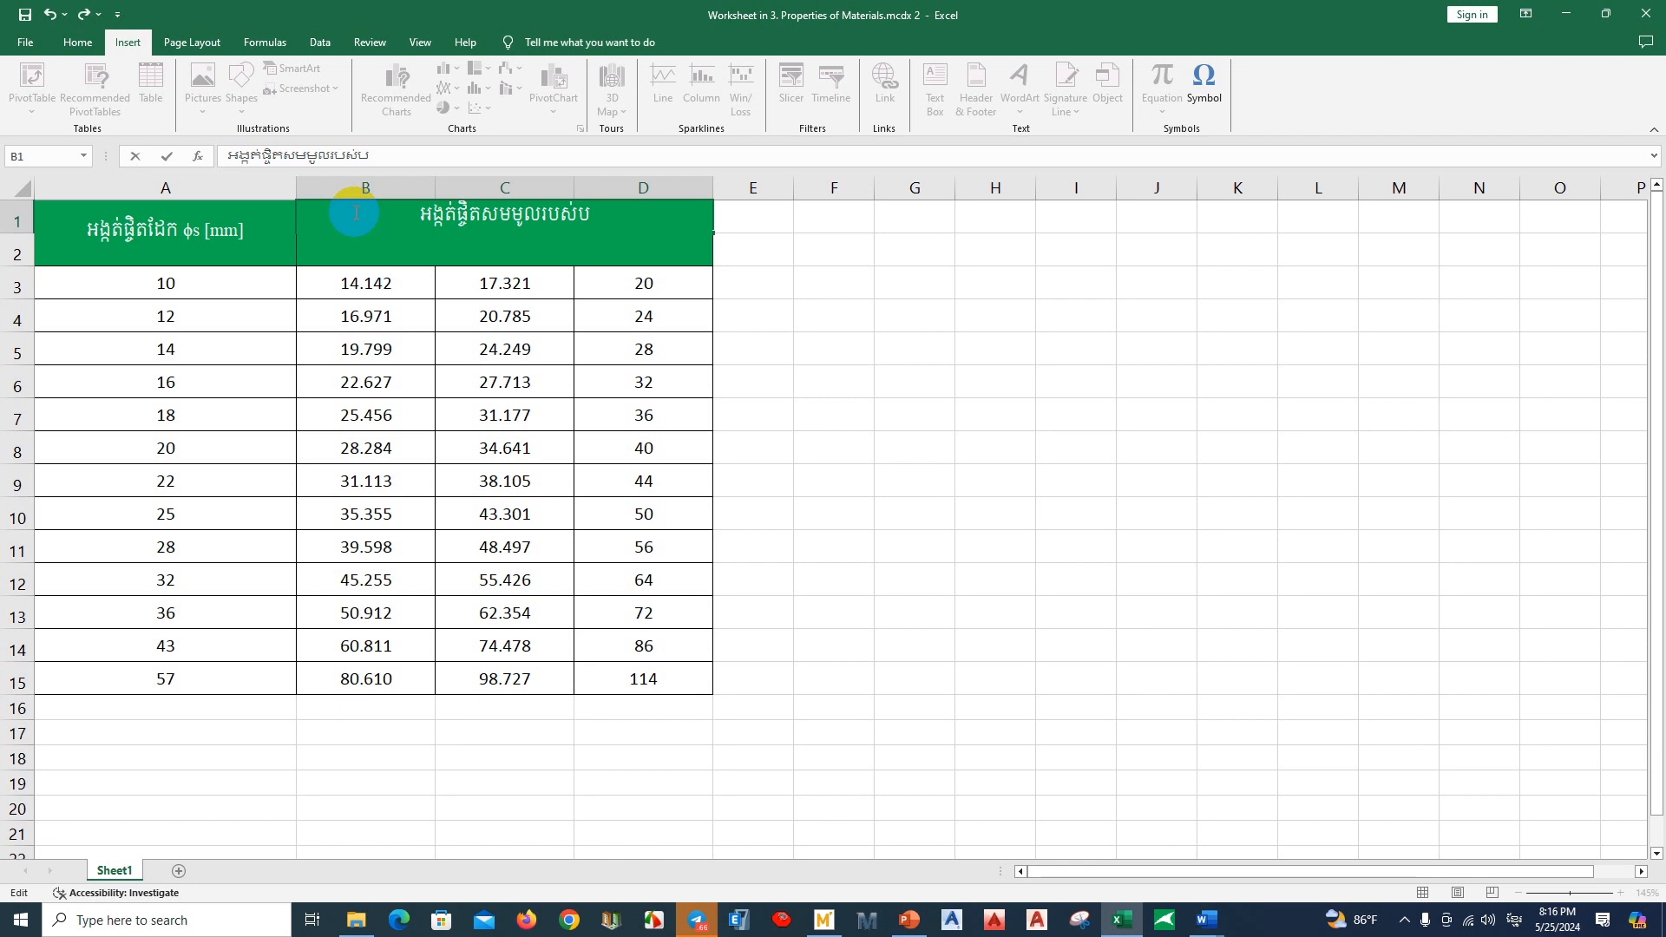
text(ព)
key(BackSpace)
text(ណ្ដ)
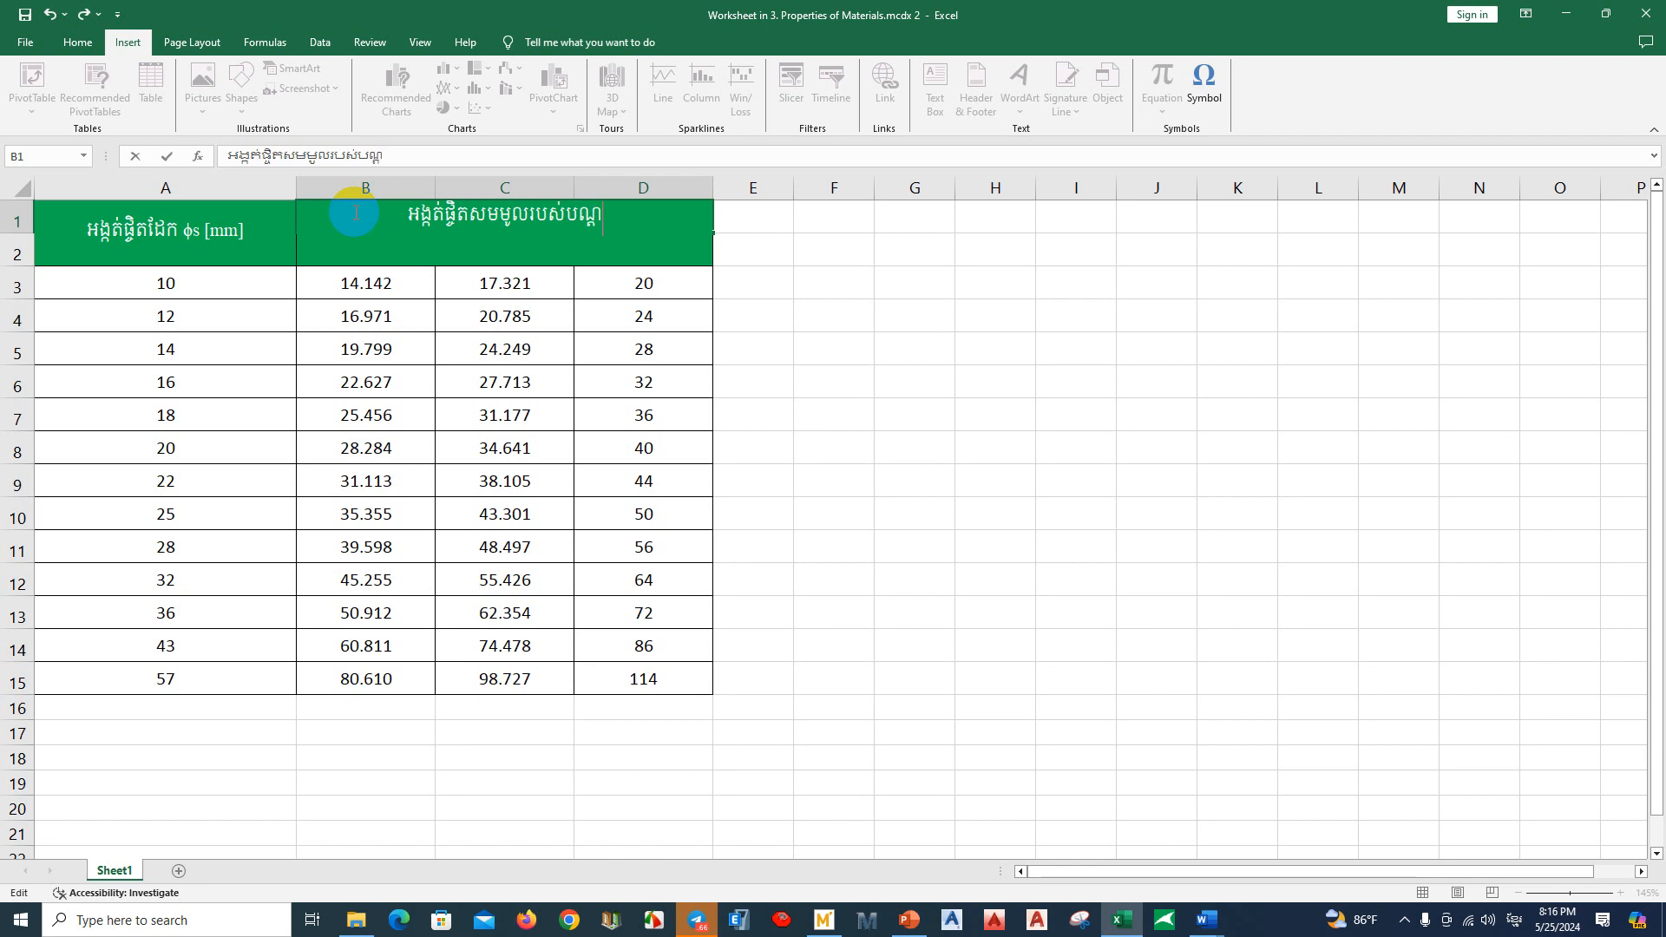
text(តុំដែក)
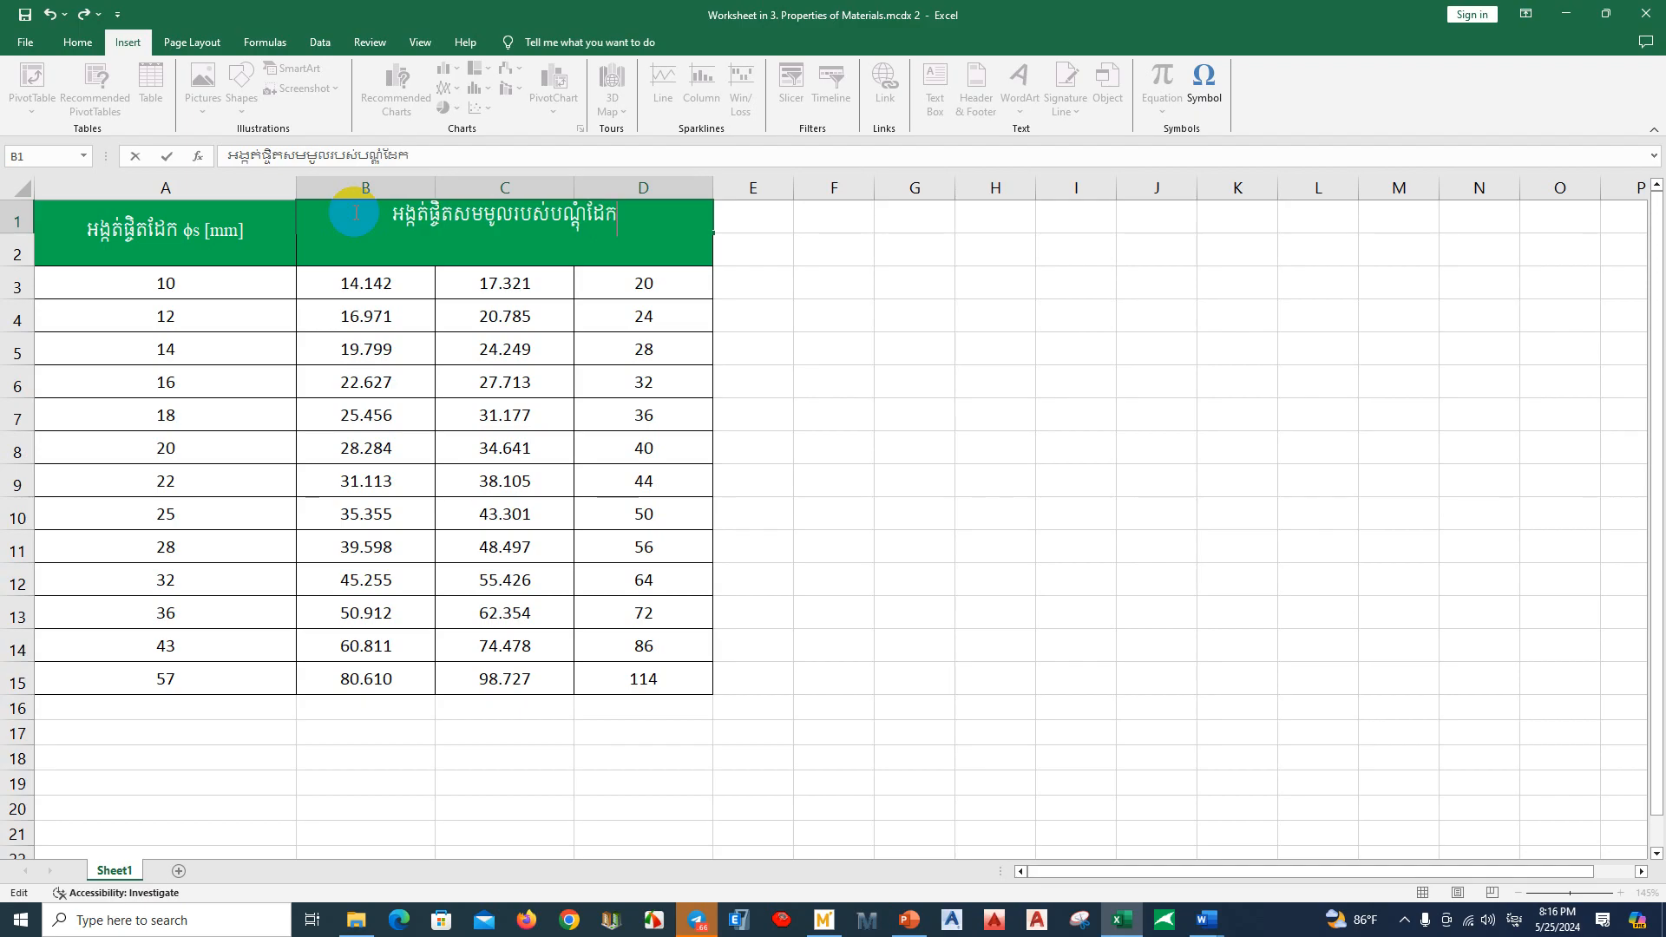
click(382, 310)
Step: Increase the height of header rows 1 and 2 equally
click(404, 213)
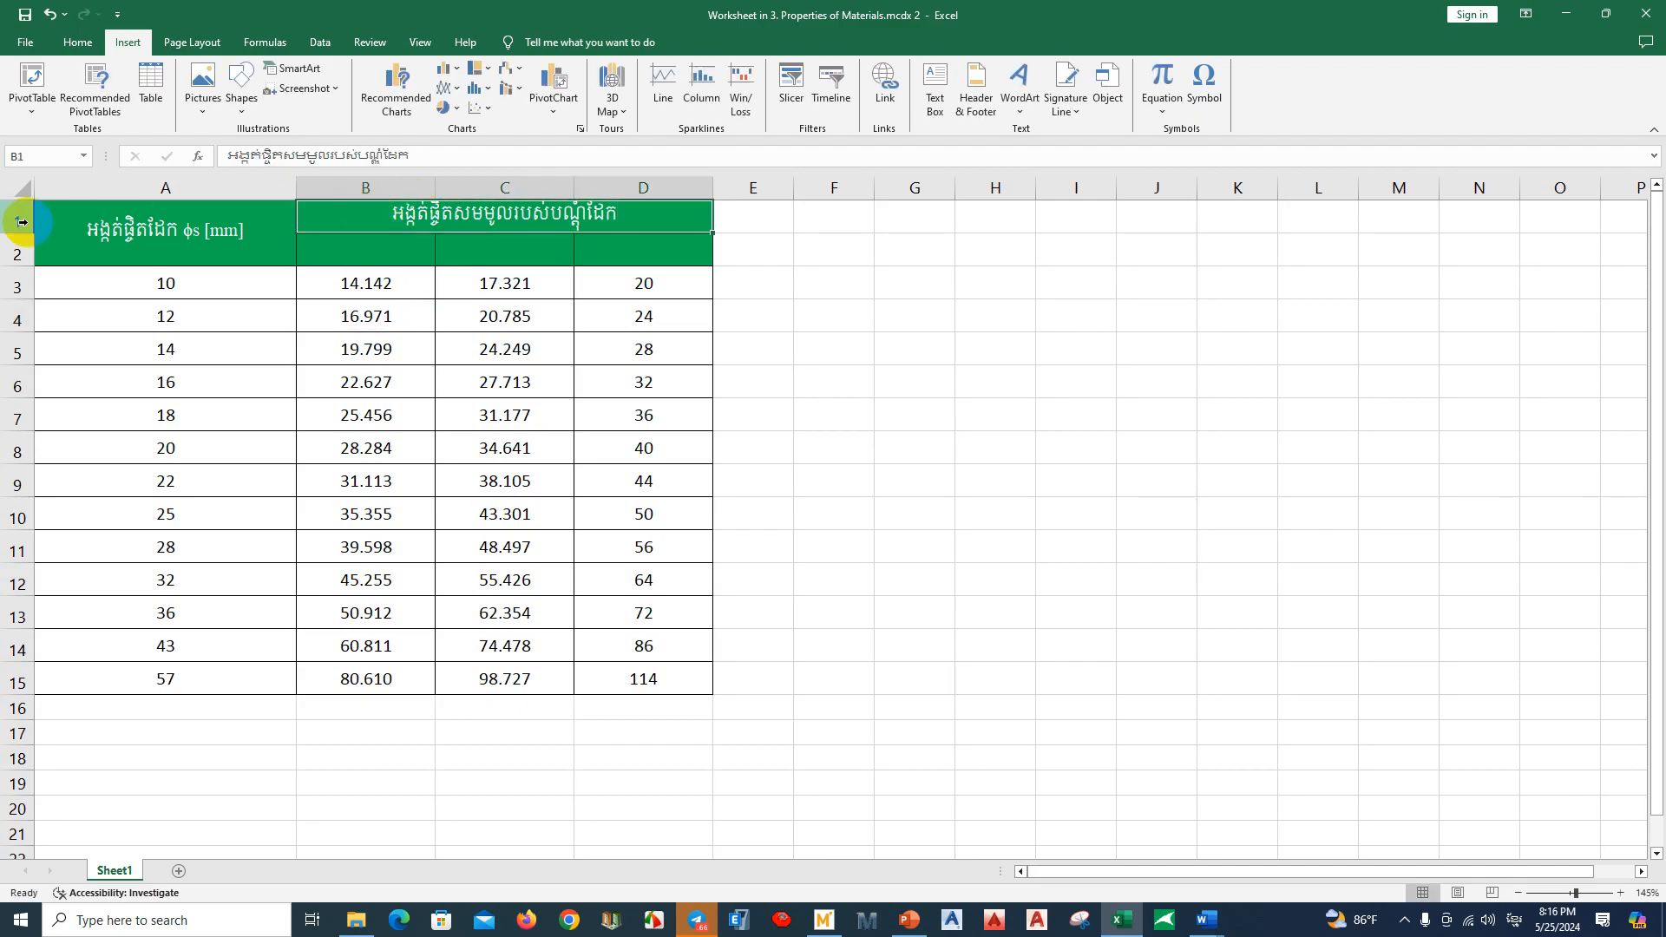
drag(18, 221, 19, 295)
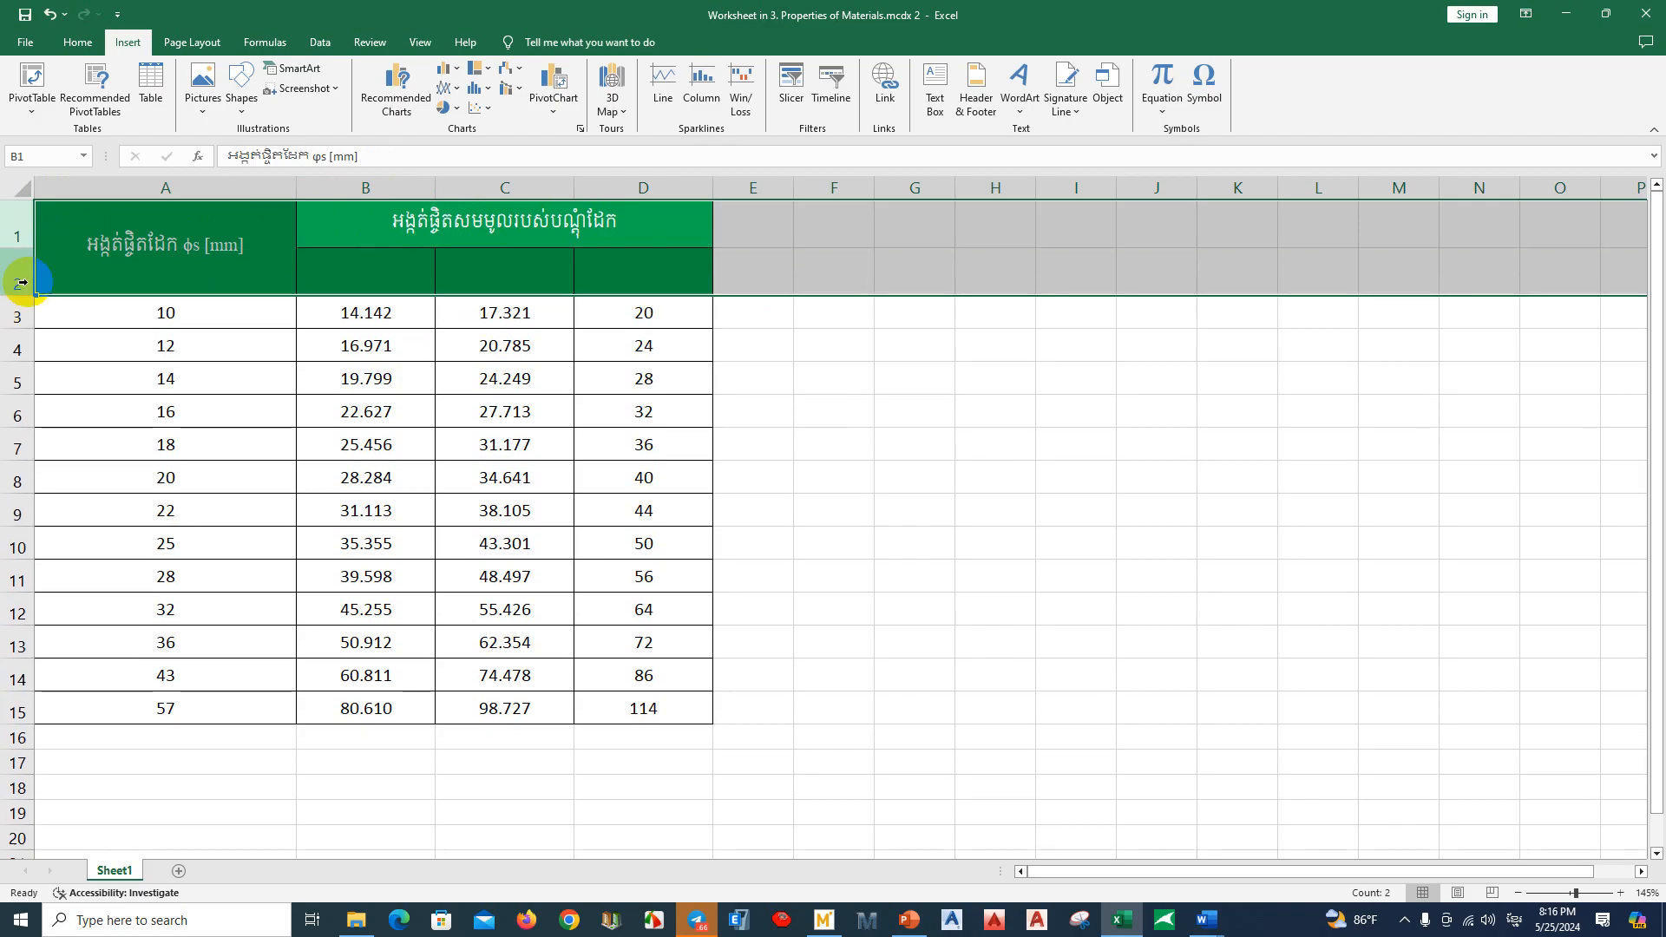
Step: Enter the Khmer subheader "២ បណ្ដុំដែក" in cell B2
click(347, 223)
click(456, 271)
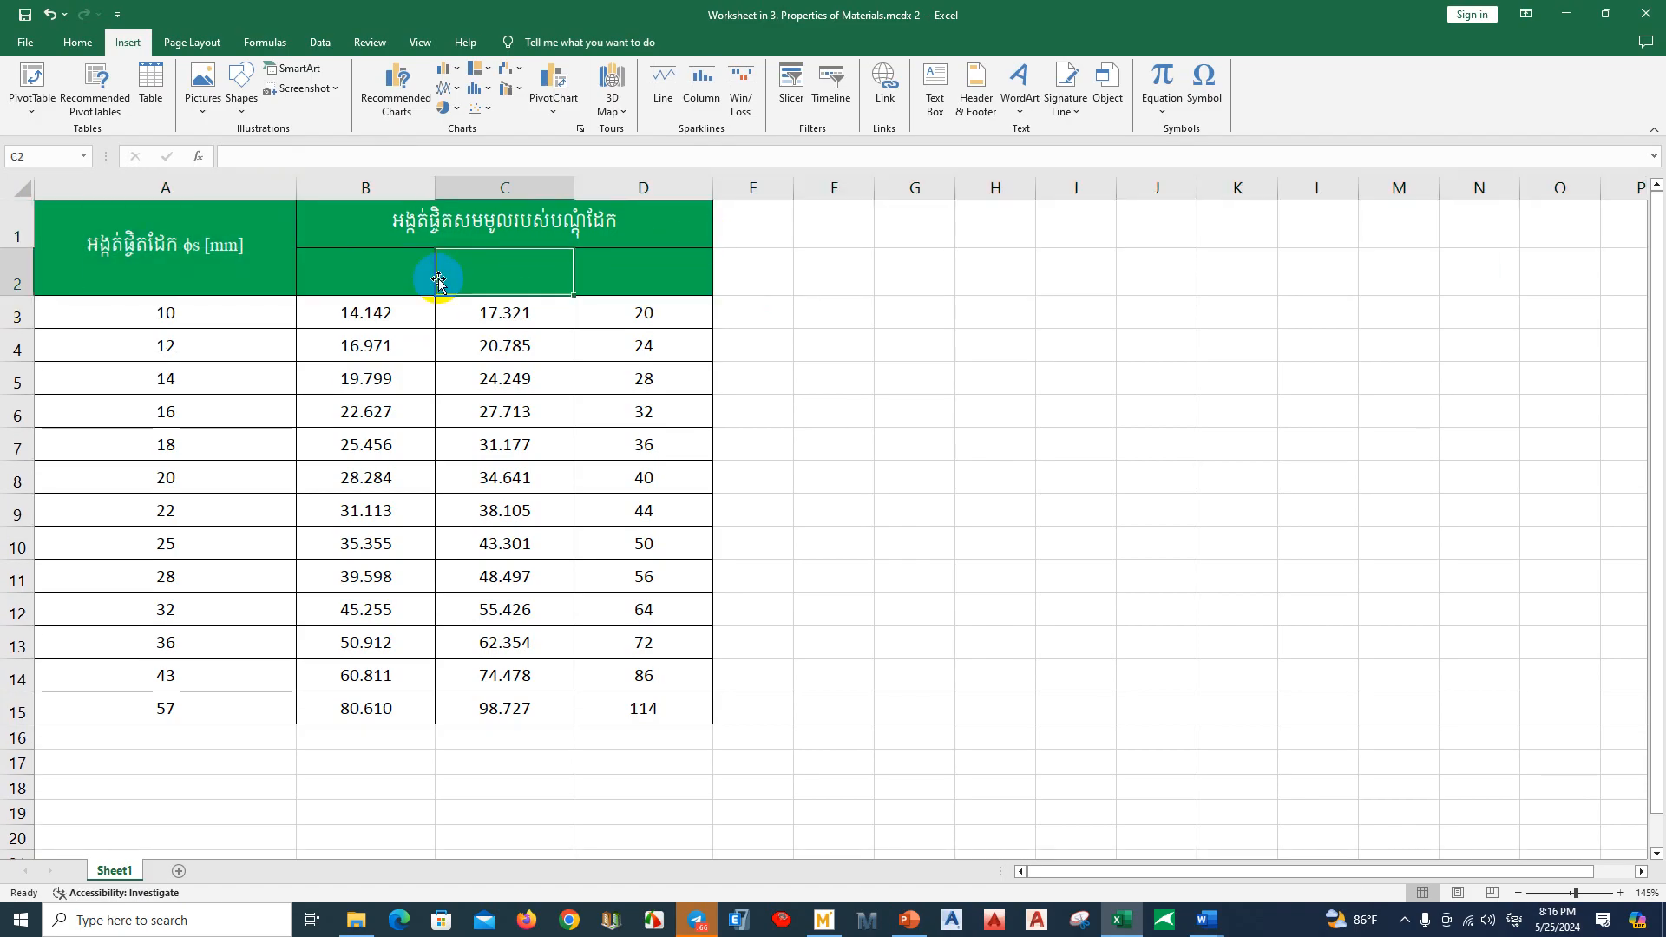
click(371, 267)
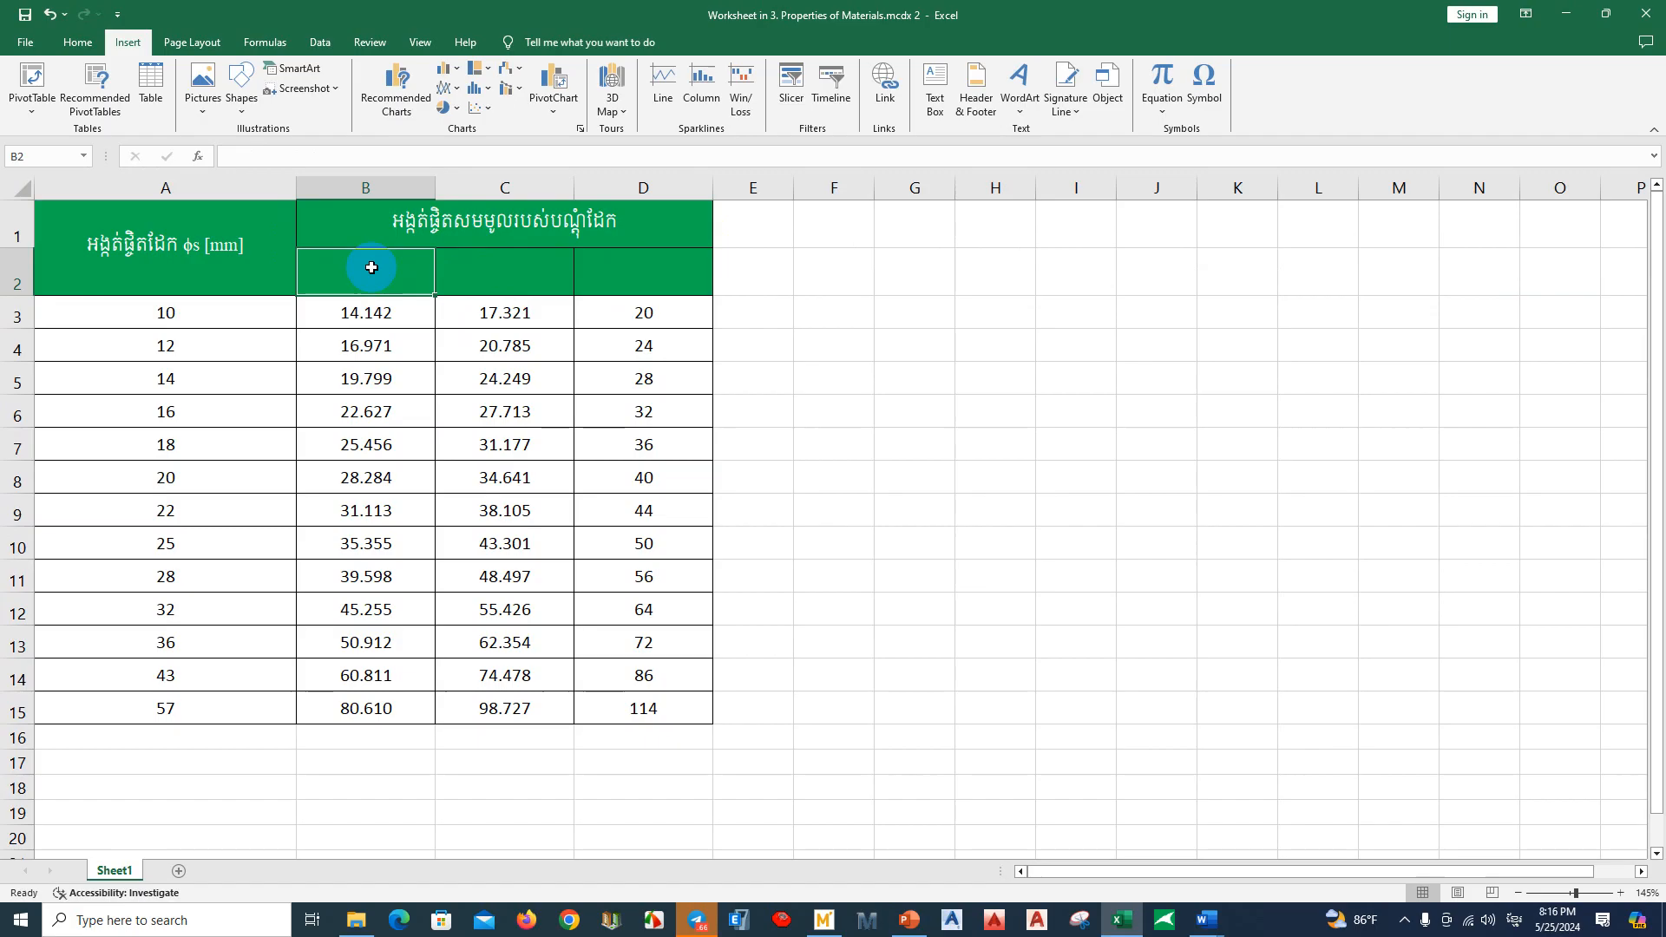
text(២ បណ្ដុំដែក)
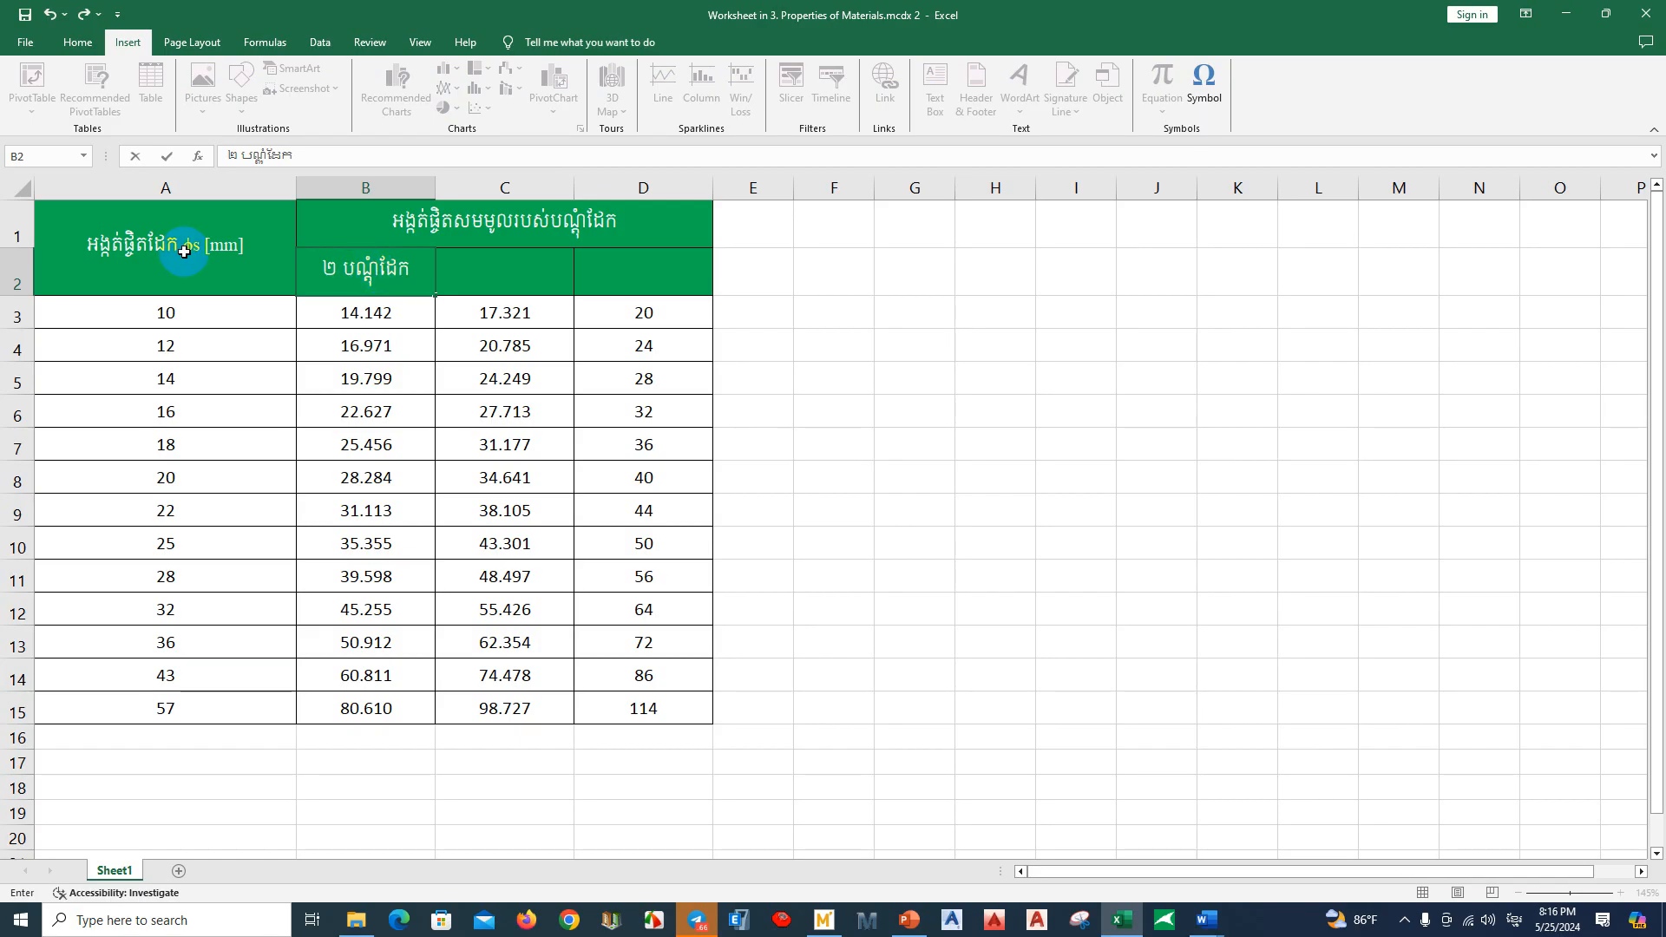
Step: Copy the B2 subheader into cells C2 and D2
click(351, 275)
key(ctrl+c)
click(488, 258)
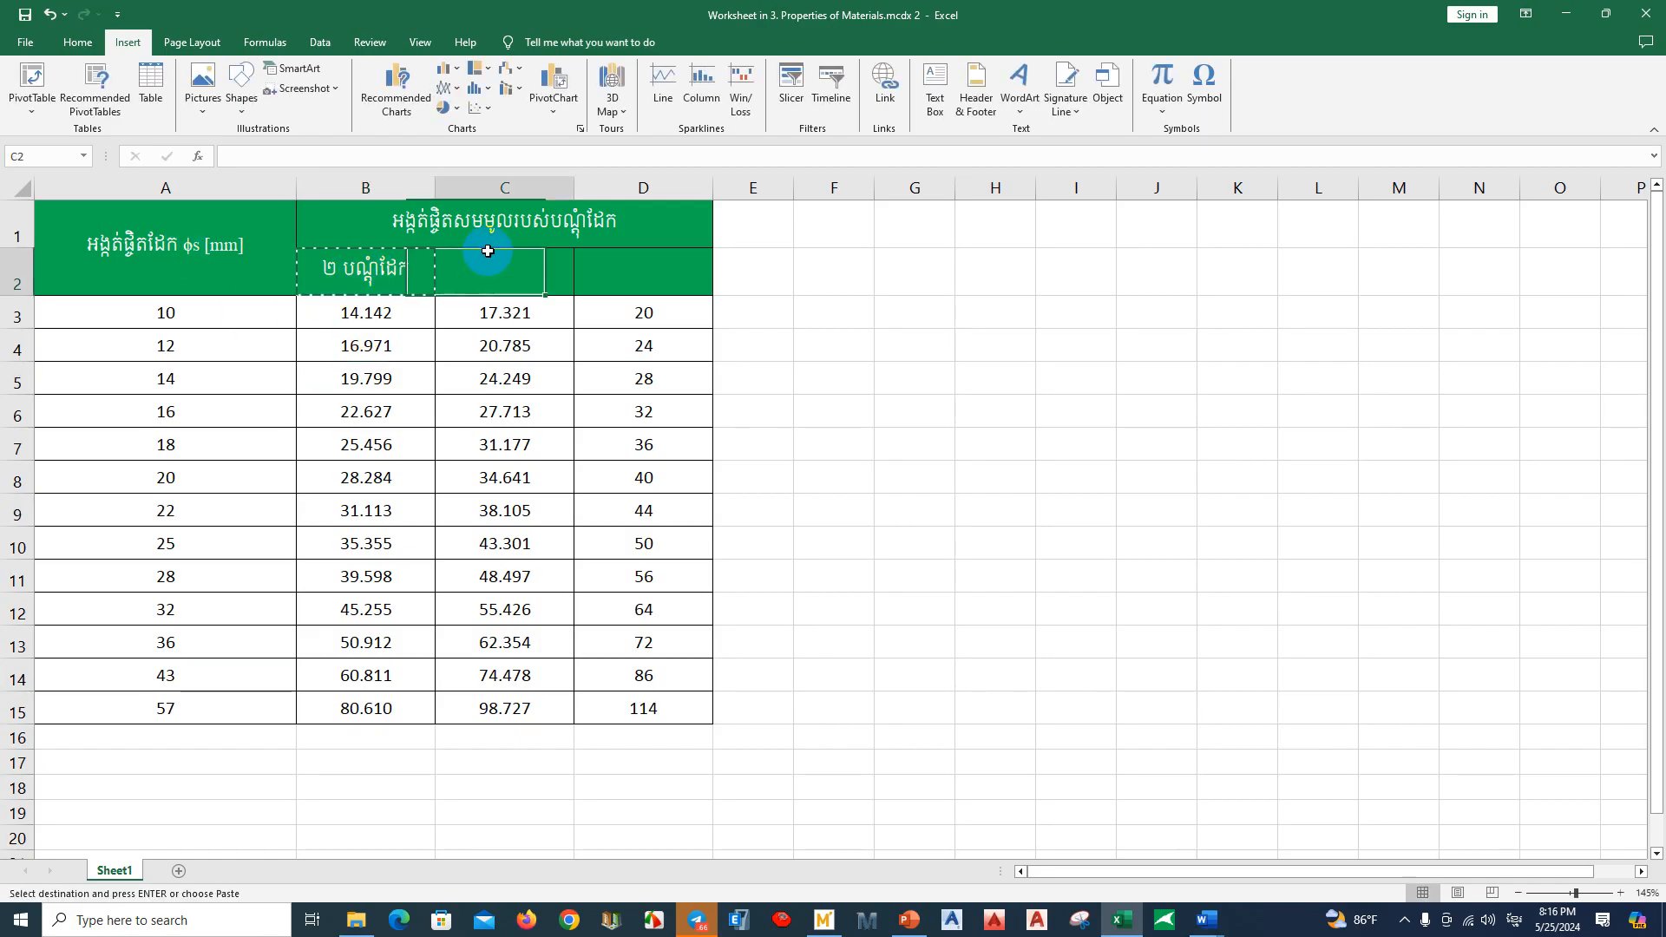
key(ctrl+v)
click(644, 273)
key(ctrl+v)
Step: Change the leading Khmer numeral to ៣ in the C2 subheader and to ៤ in the D2 subheader
click(452, 272)
double_click(453, 271)
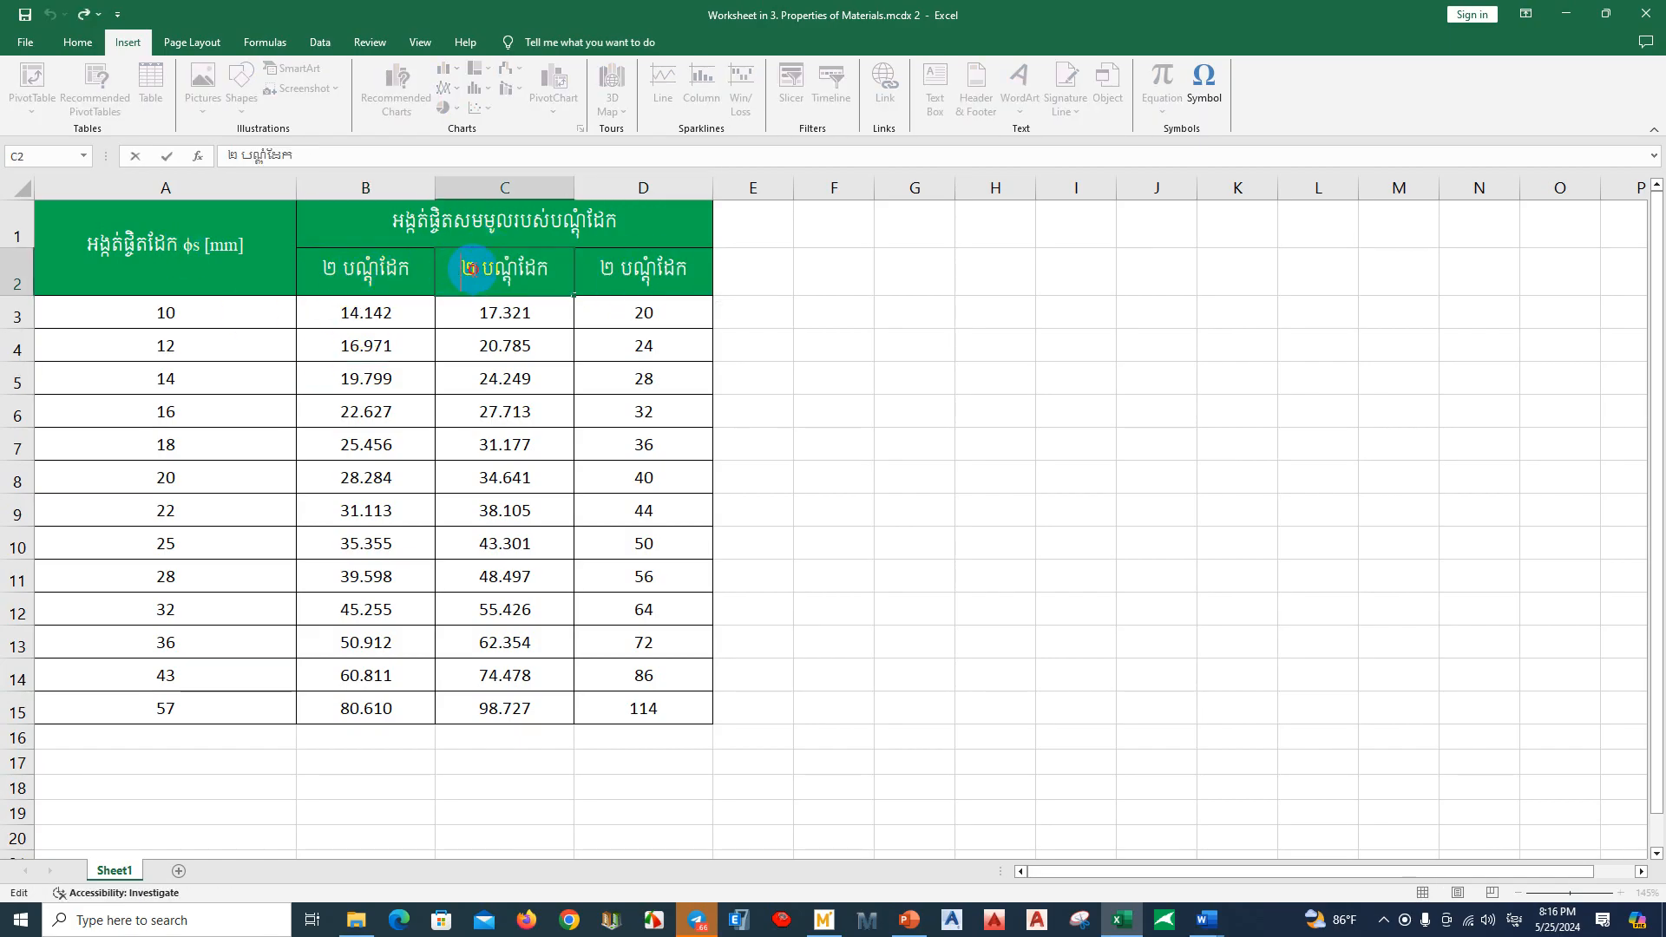
drag(475, 269, 460, 268)
text(៣)
click(612, 266)
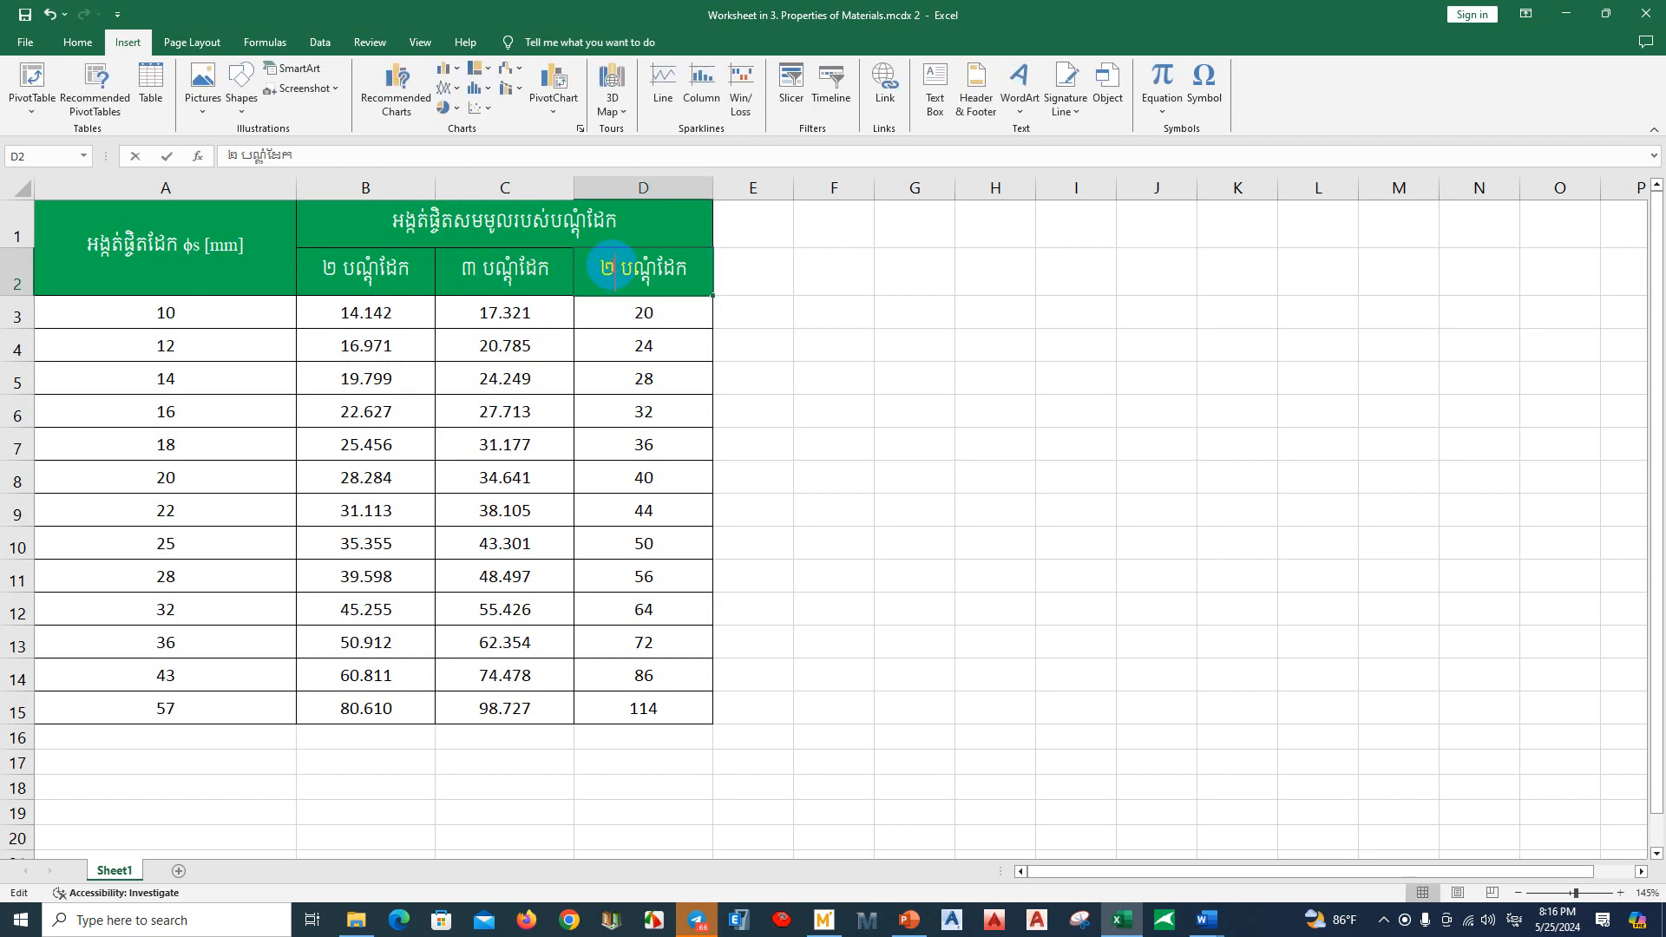
double_click(607, 268)
drag(615, 268, 601, 268)
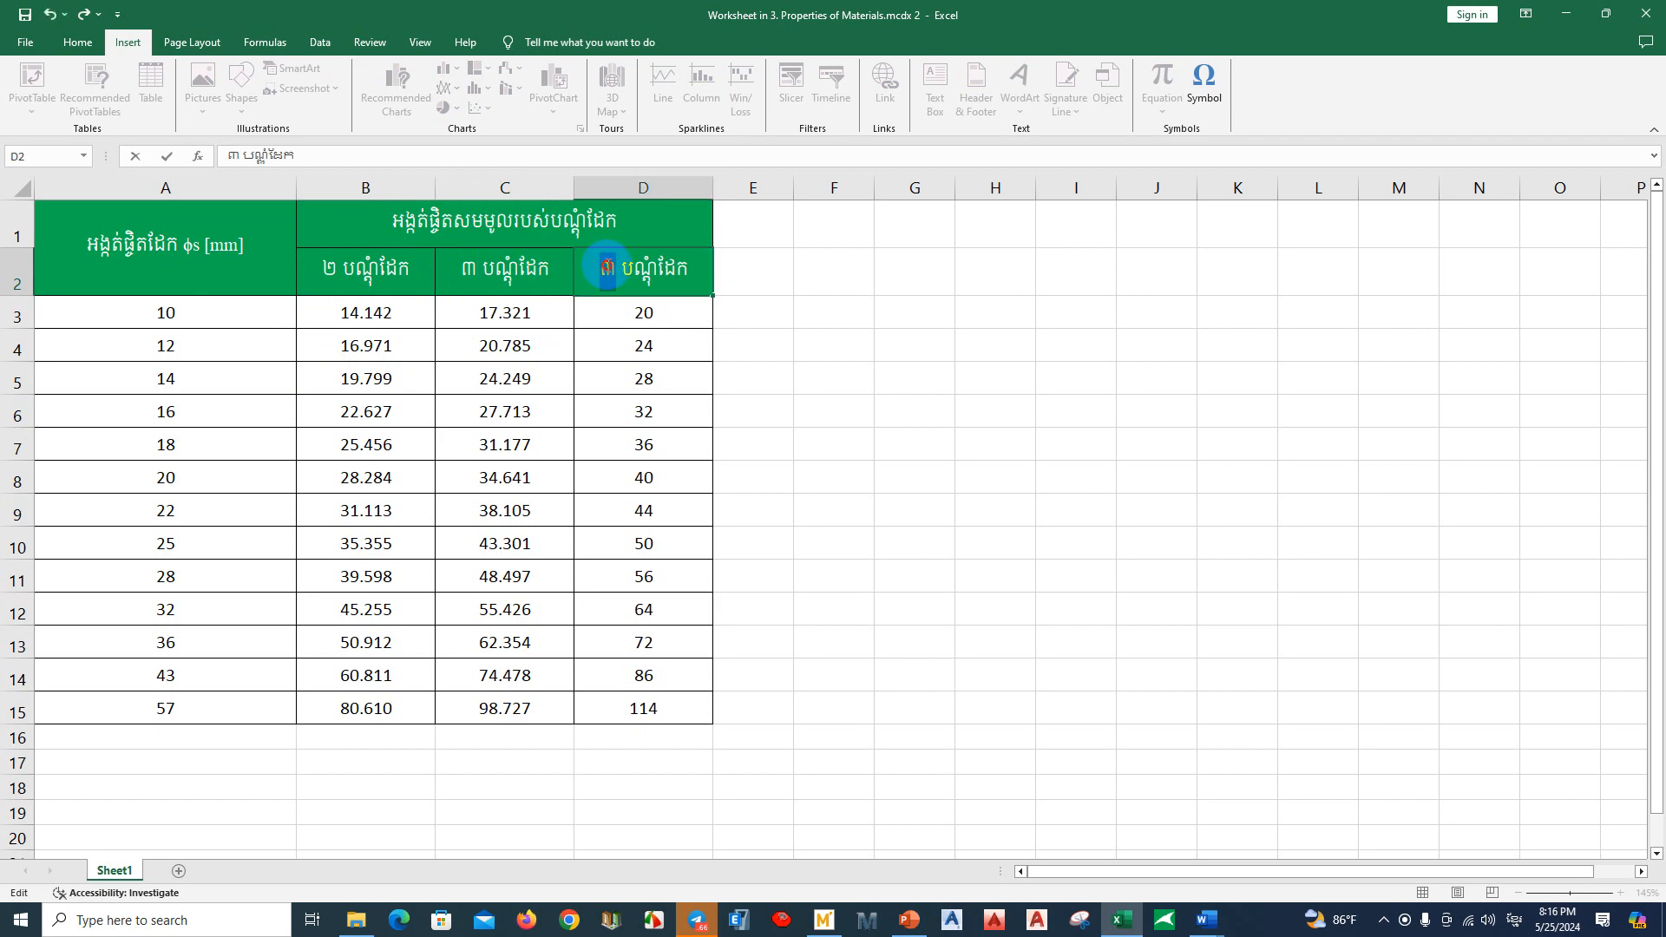
text(៤)
click(486, 274)
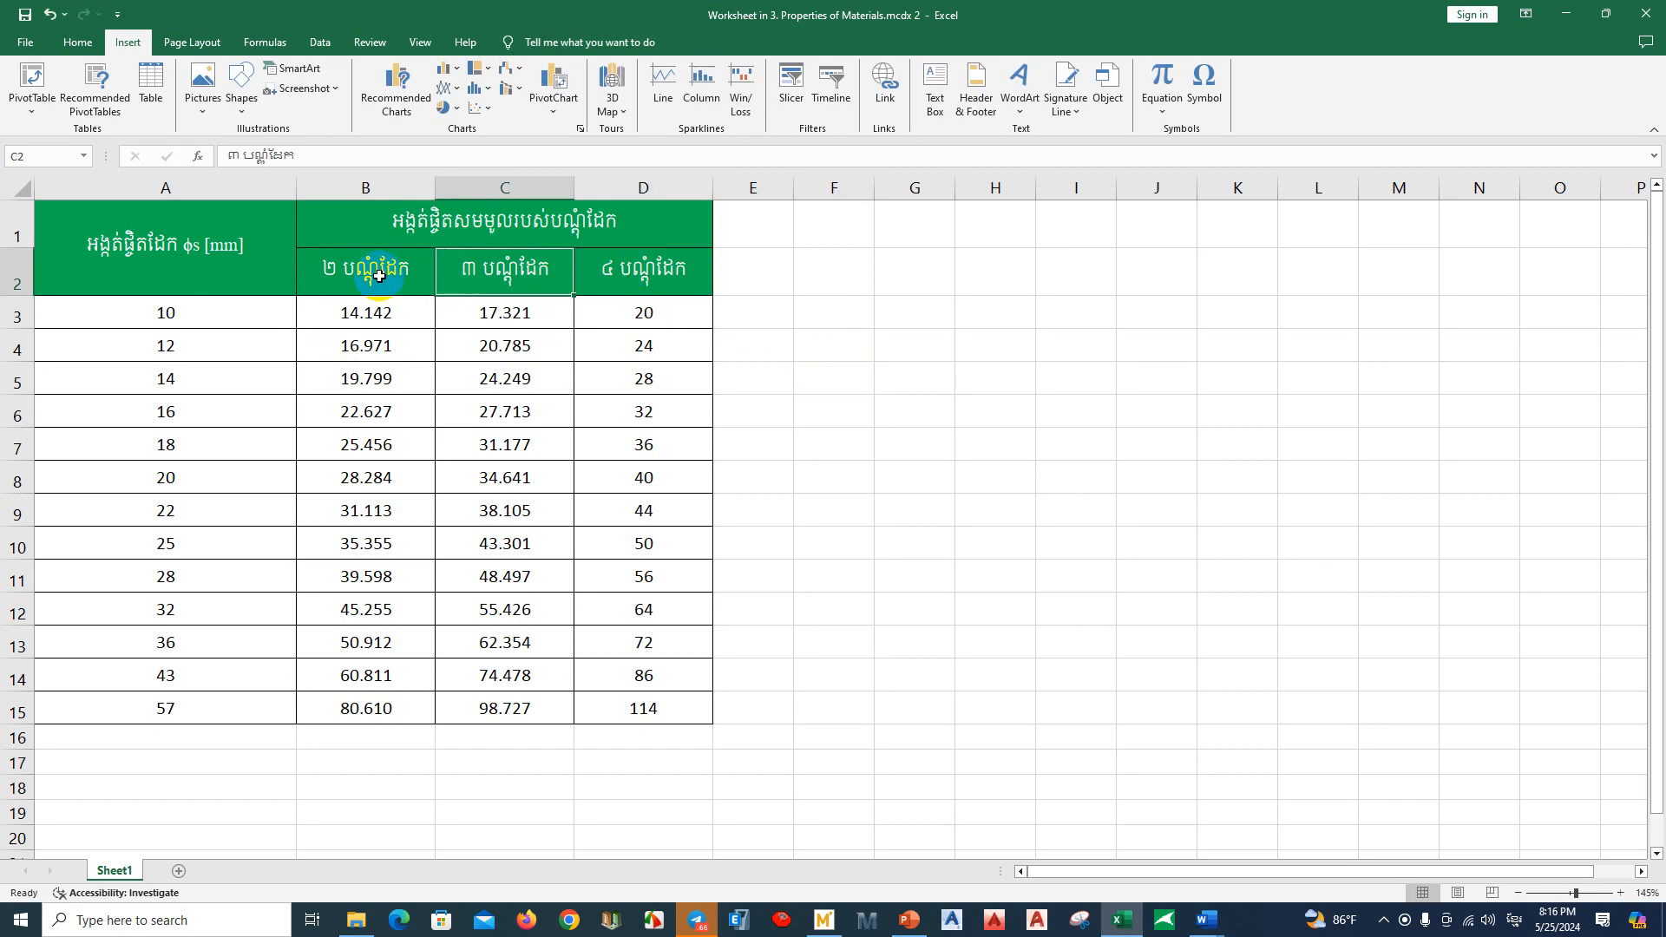
click(379, 276)
click(595, 319)
click(552, 273)
click(371, 277)
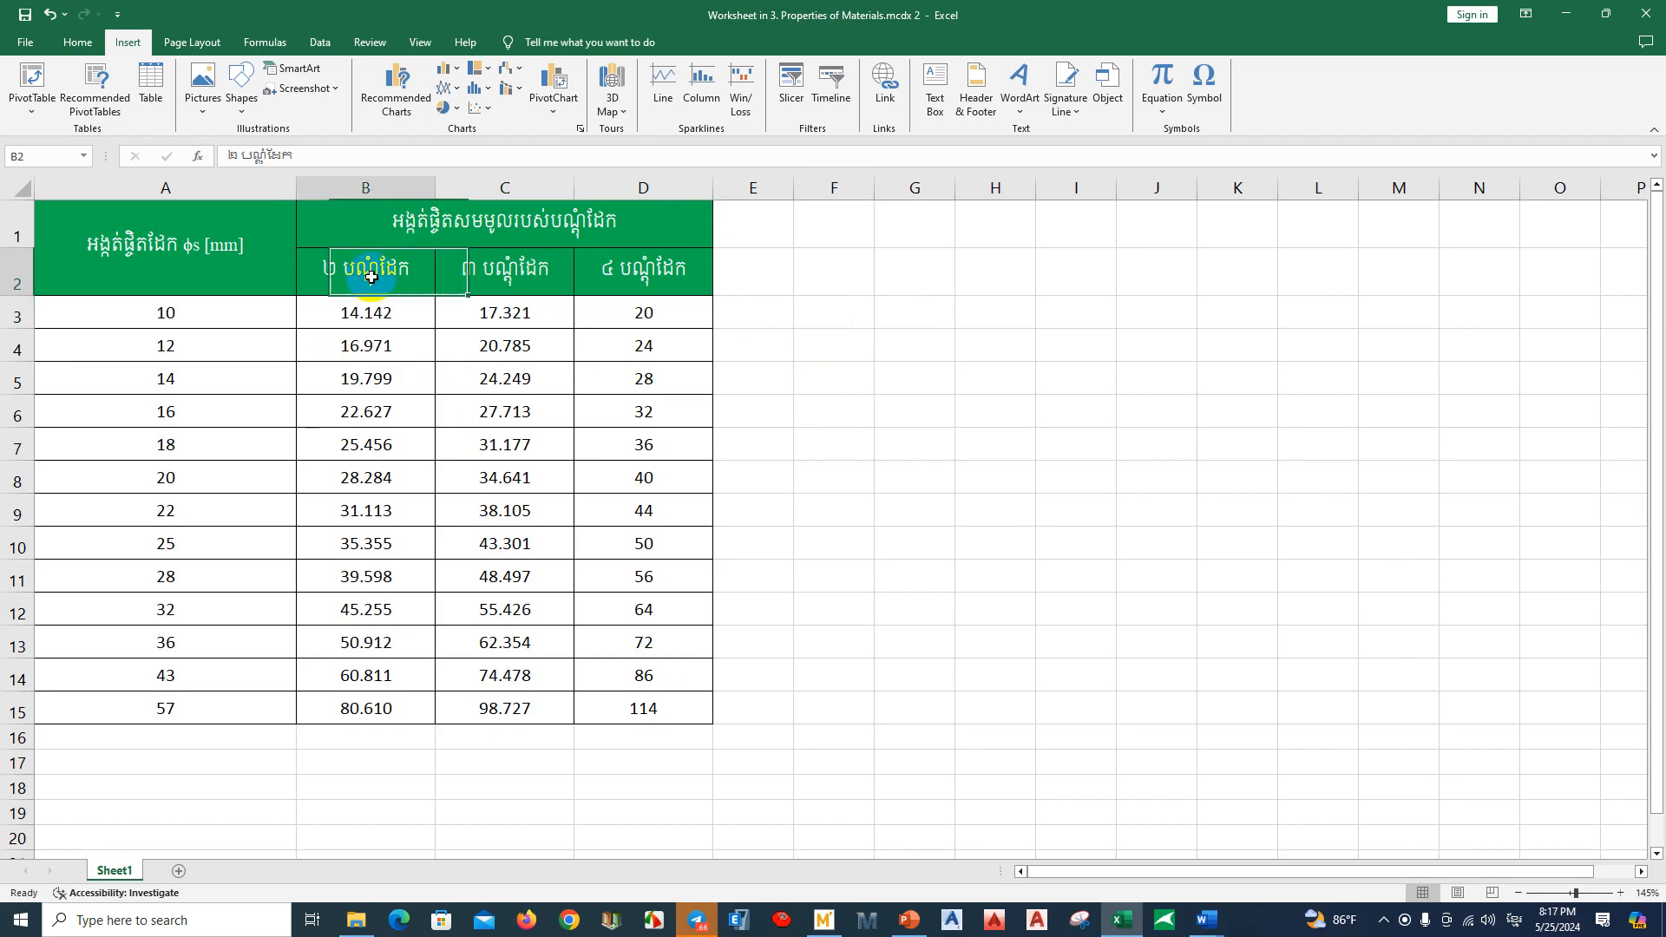
click(520, 278)
click(610, 276)
click(847, 311)
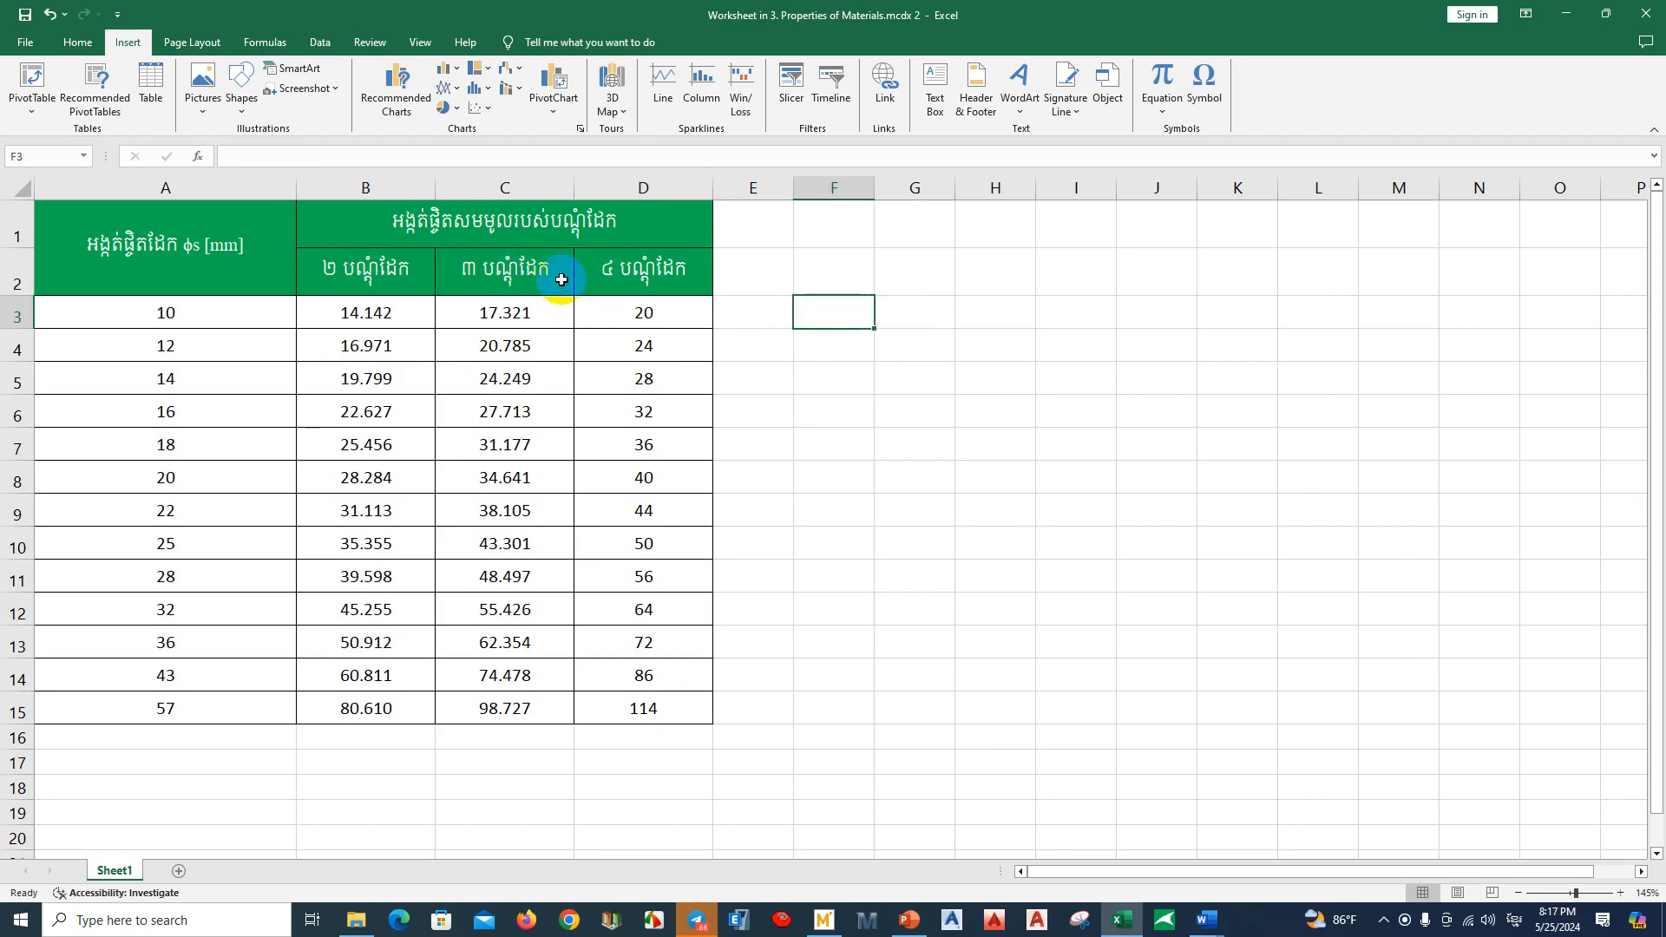
click(372, 264)
click(486, 265)
click(613, 269)
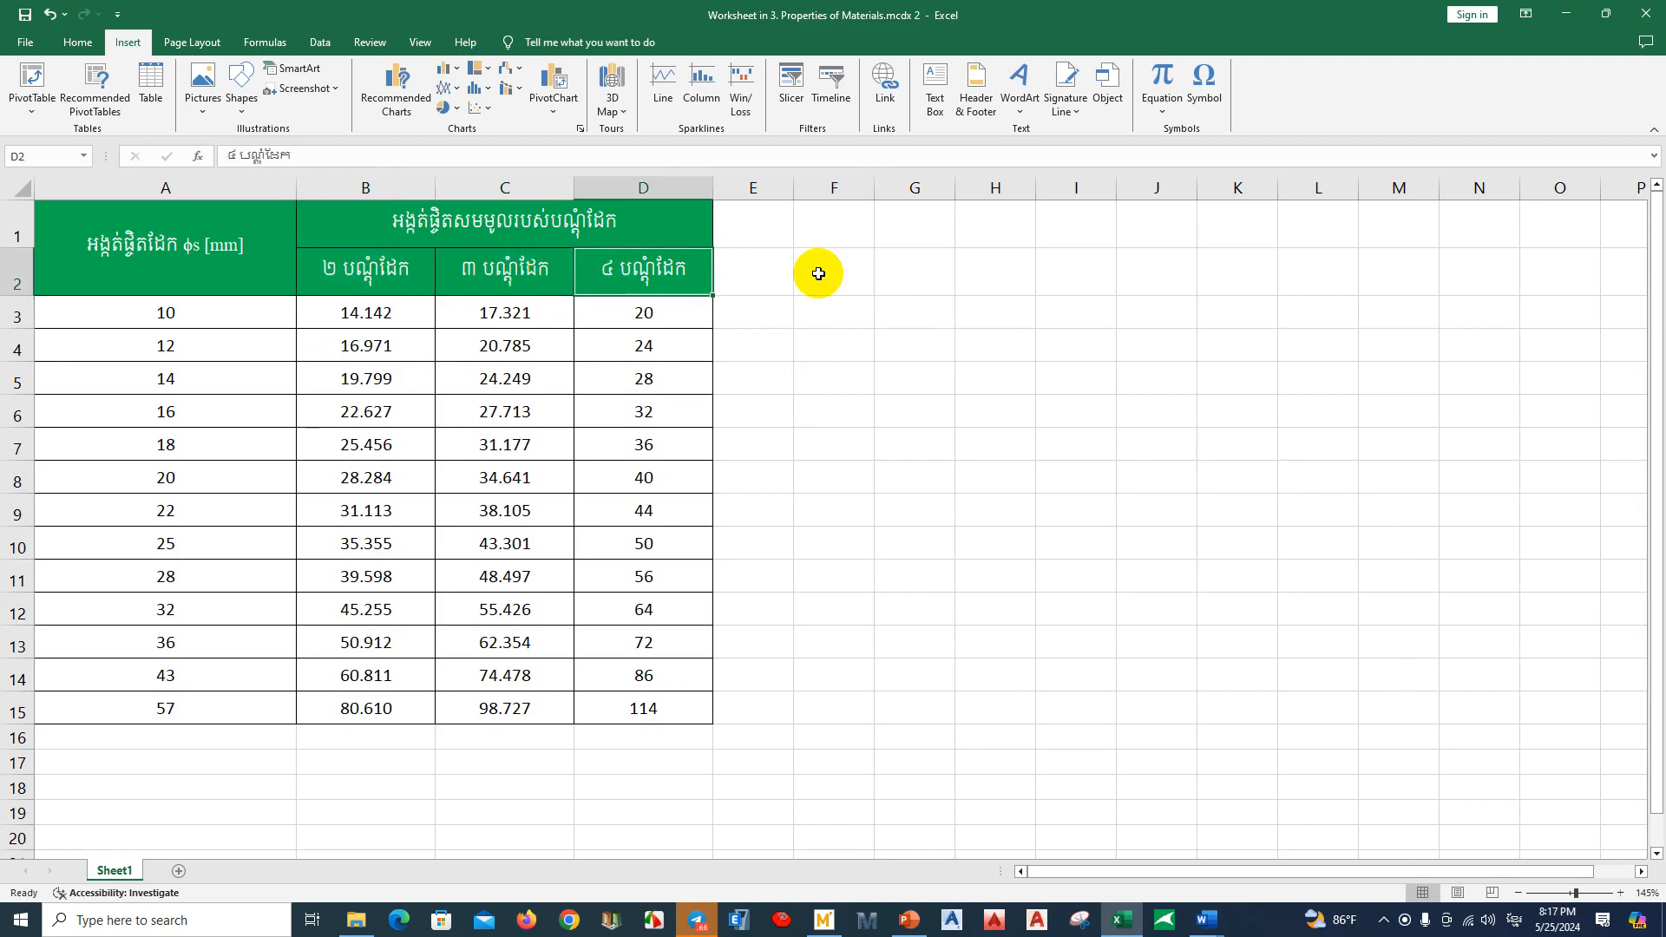
click(818, 273)
click(82, 231)
click(234, 311)
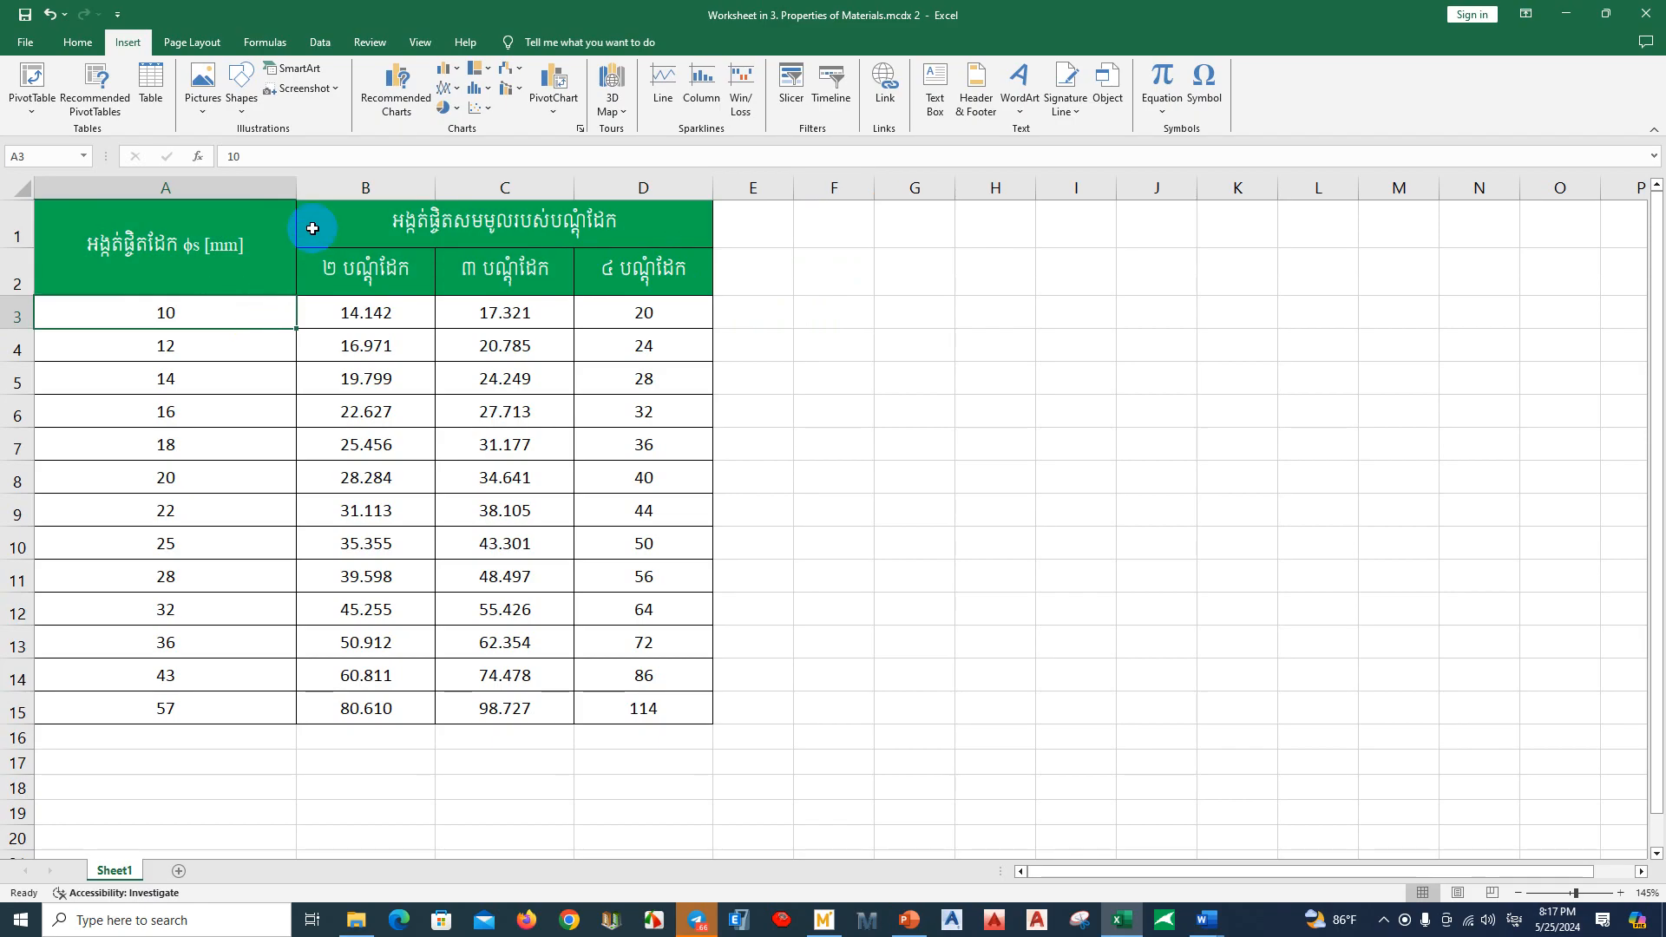
Step: Narrow column A slightly and format the "s" after the phi symbol in the A1 header as subscript
drag(294, 188, 257, 188)
click(231, 246)
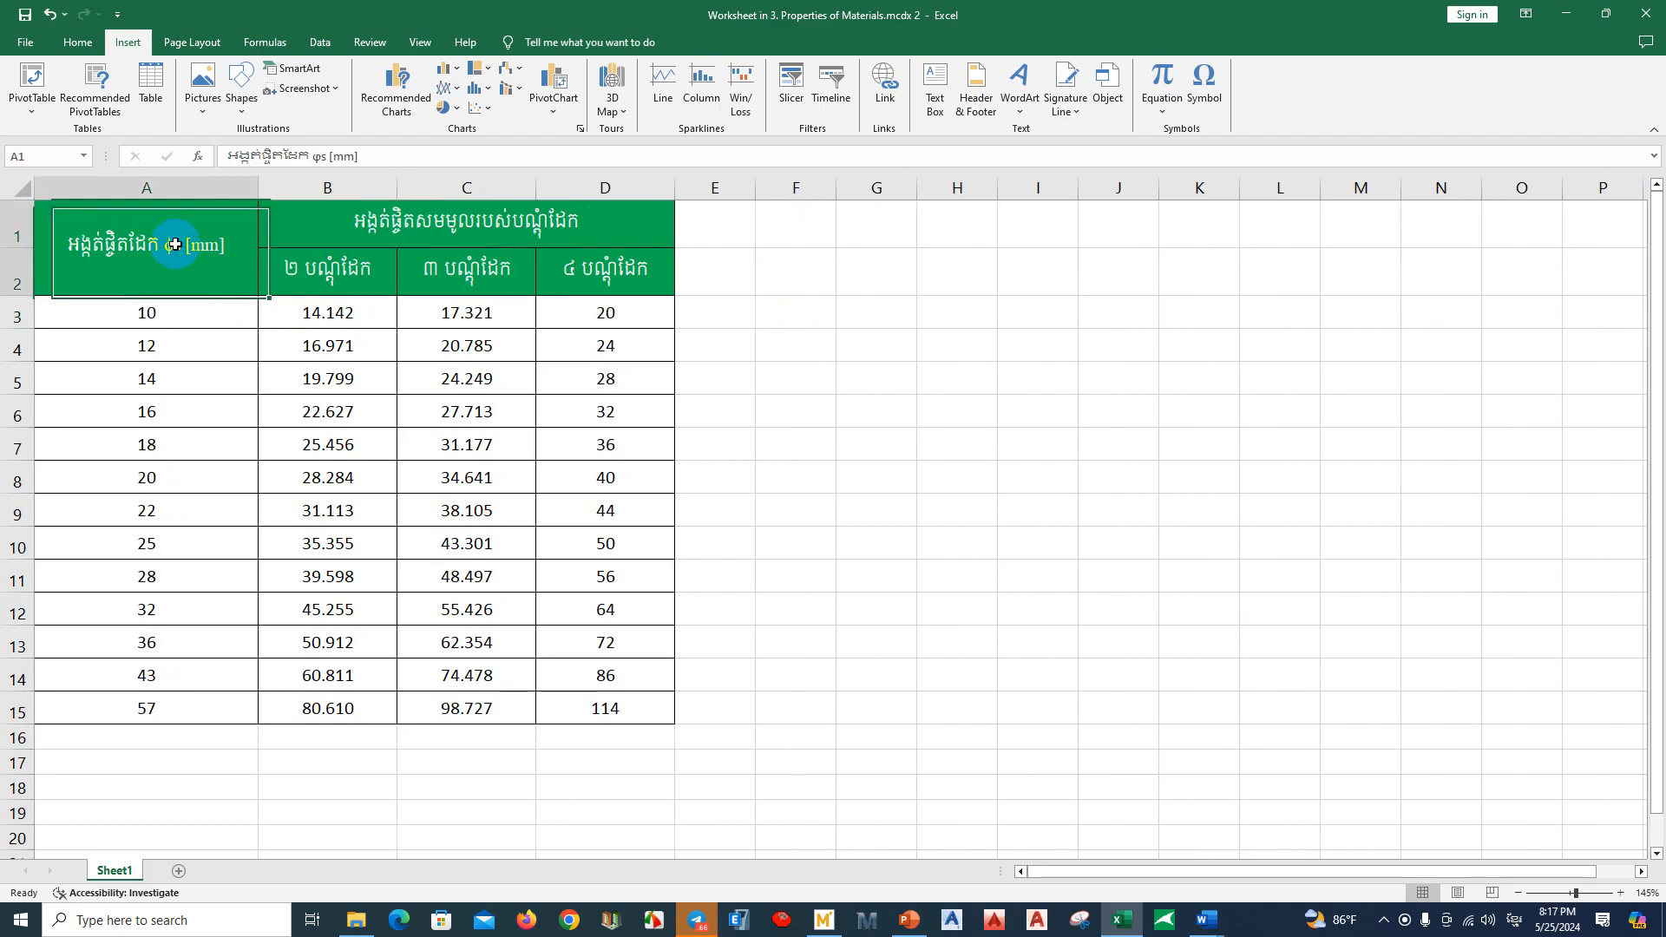
double_click(173, 244)
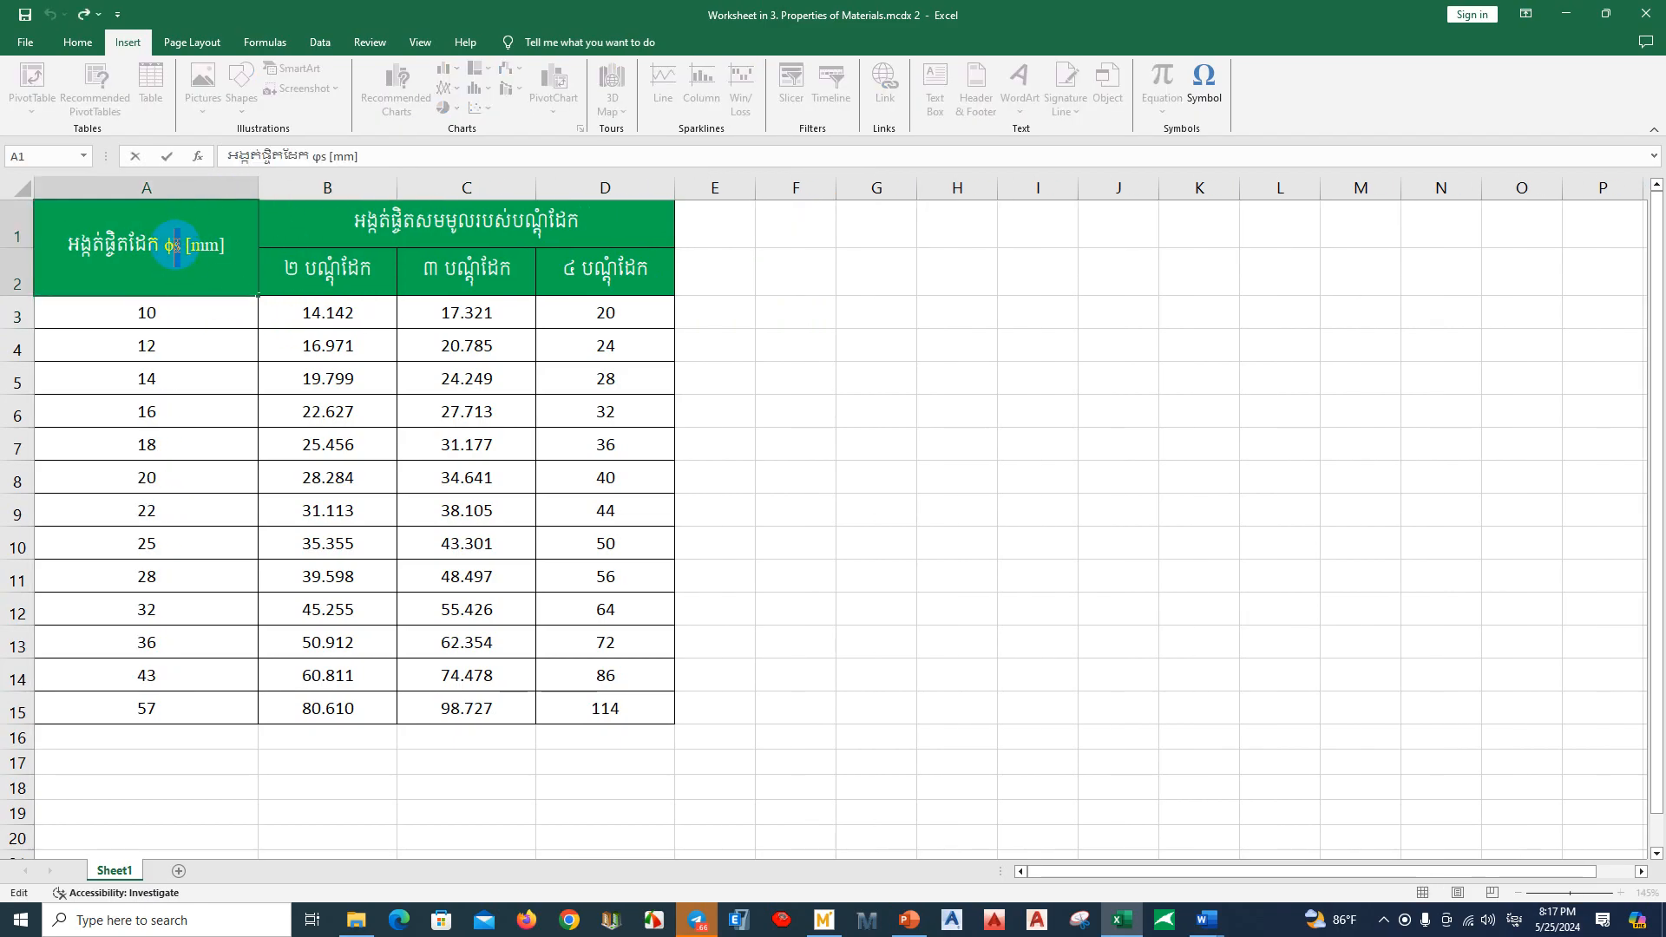
key(ctrl+1)
click(853, 410)
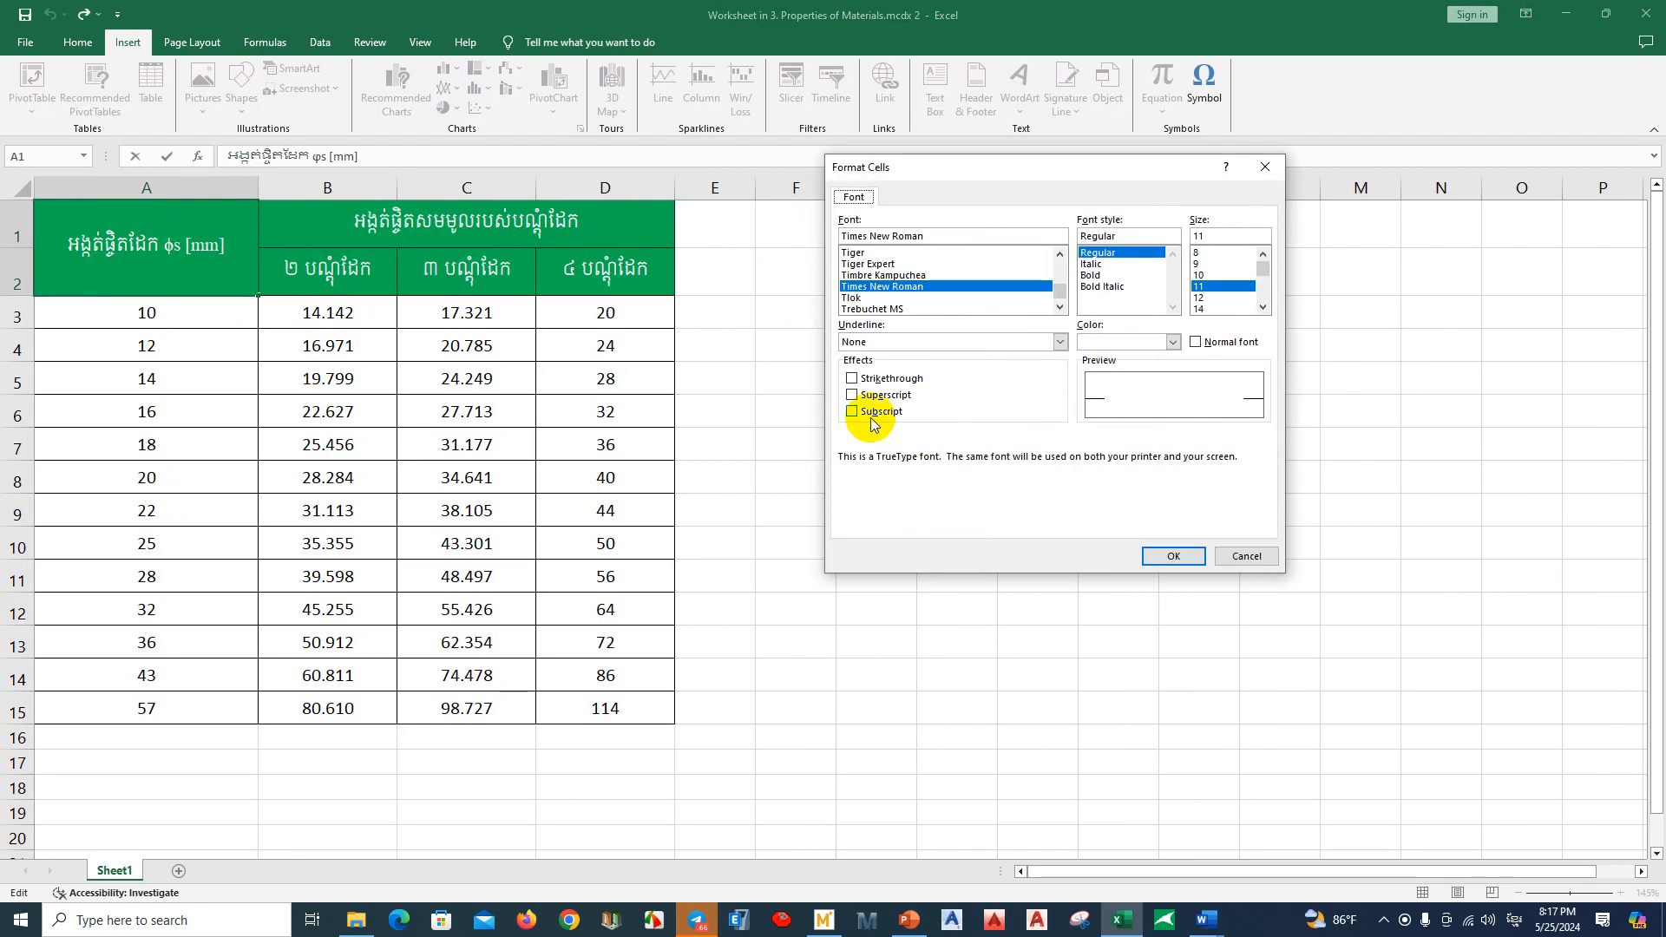
click(1163, 552)
Step: Set the font size of the "ϕs [mm]" part of the A1 header to 12
drag(165, 245, 312, 239)
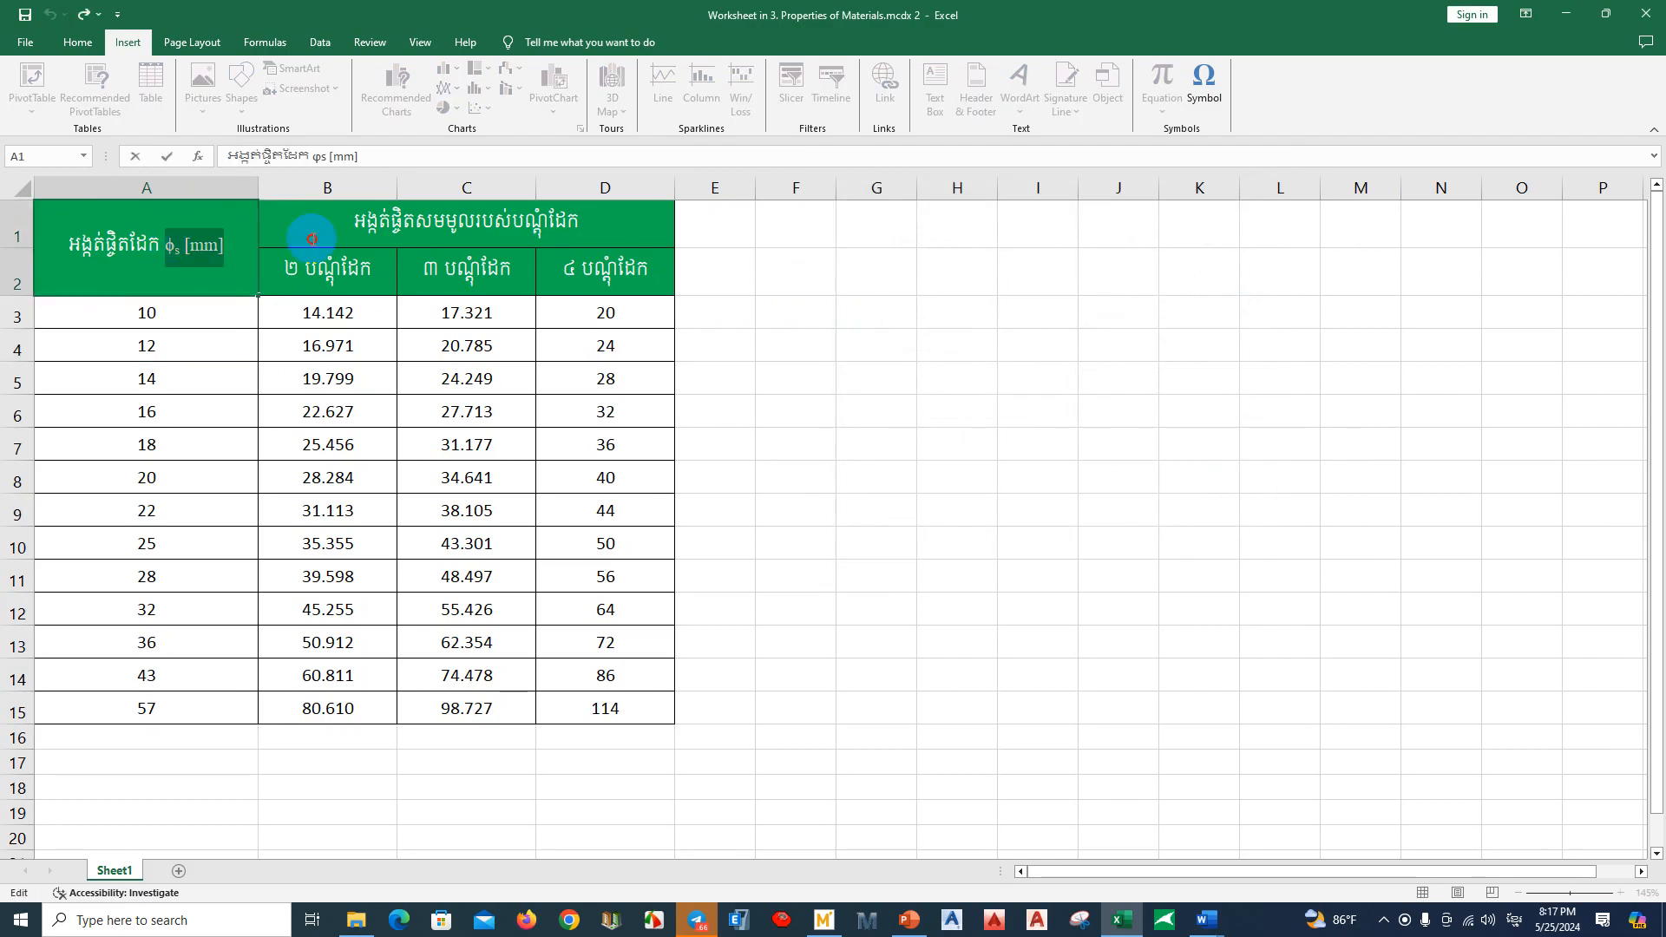
click(94, 44)
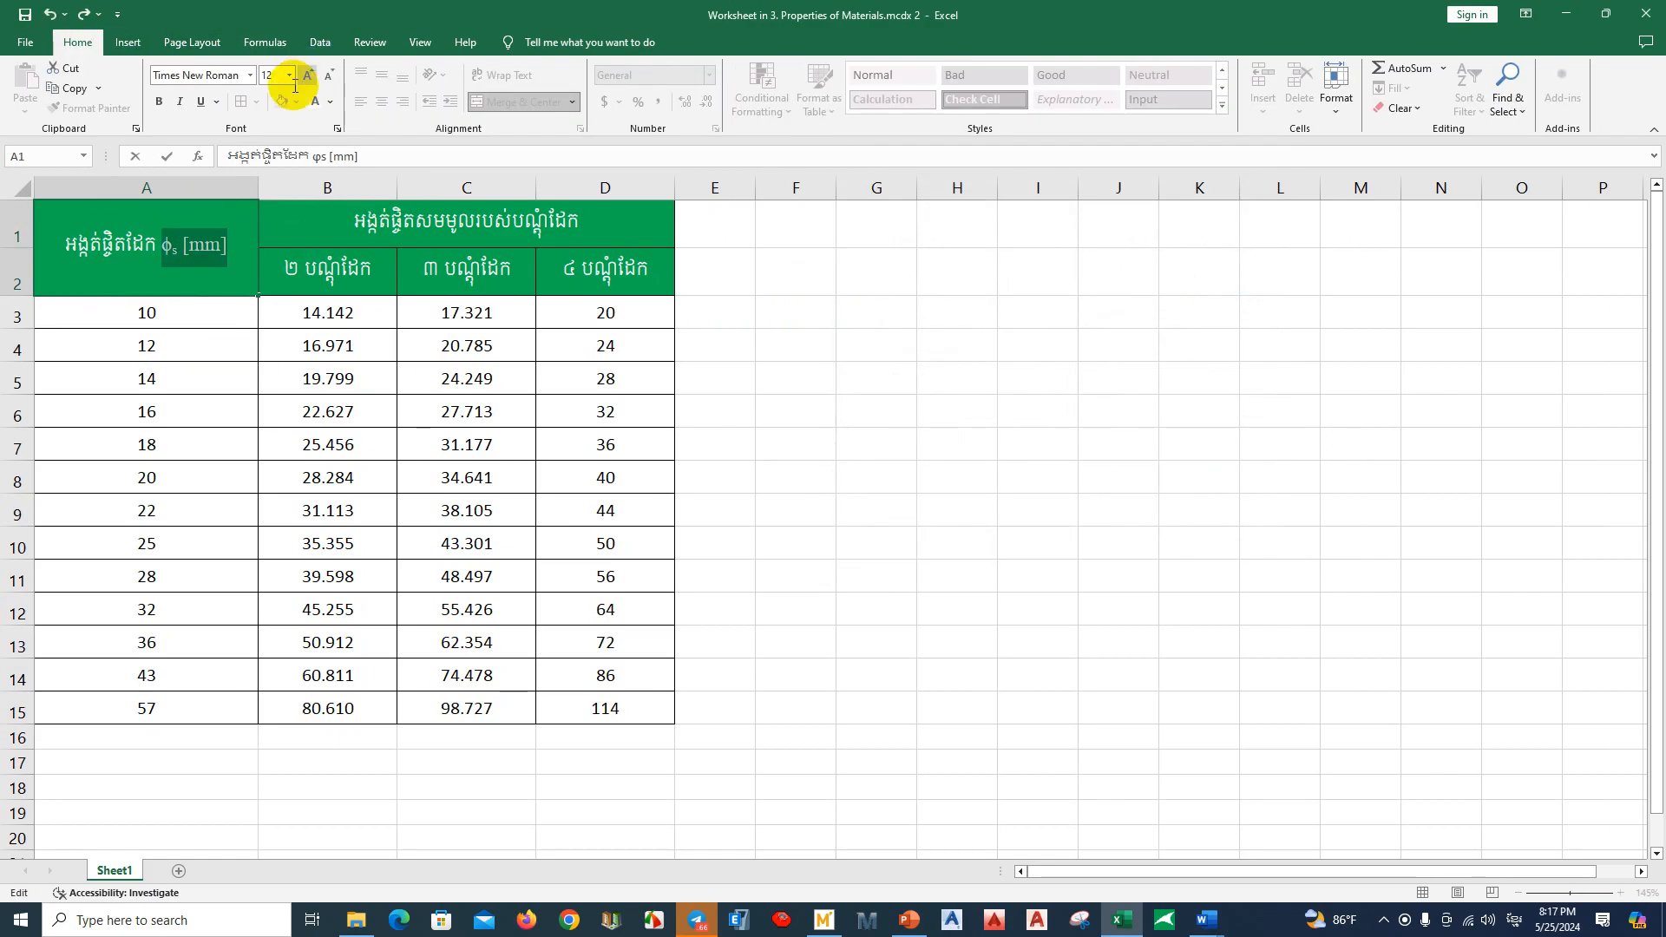
click(226, 314)
click(182, 264)
click(212, 372)
click(484, 286)
click(327, 231)
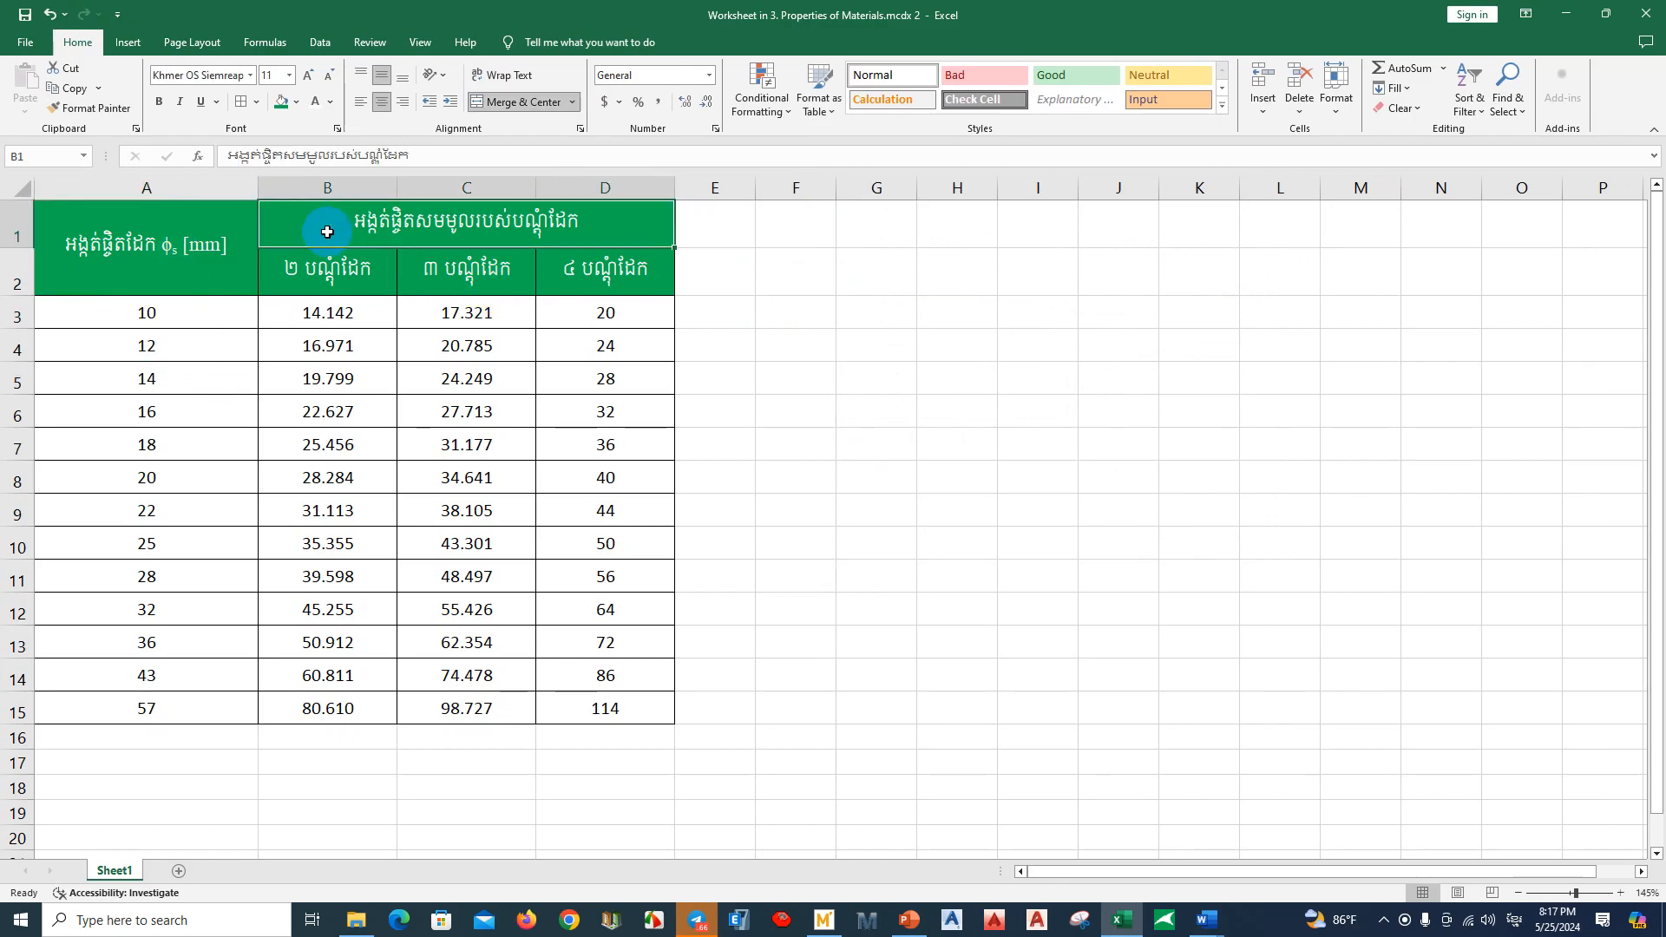
click(707, 322)
Step: Fill the subheader cells B2:D2 with the standard light blue color
drag(320, 273, 642, 273)
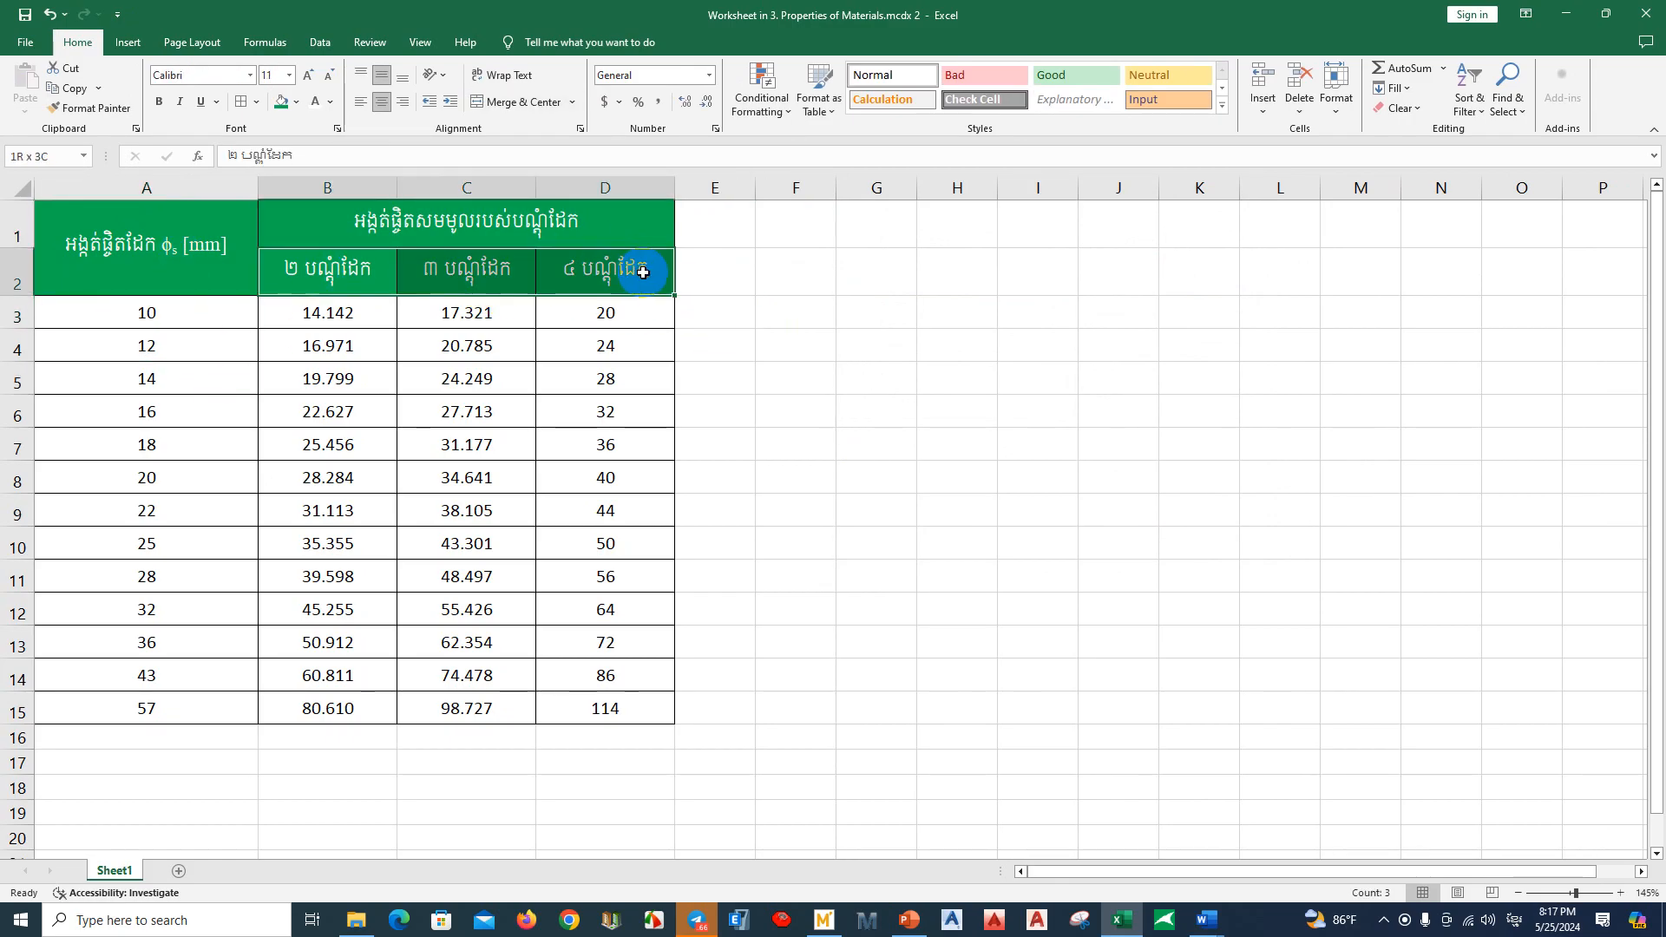
click(296, 105)
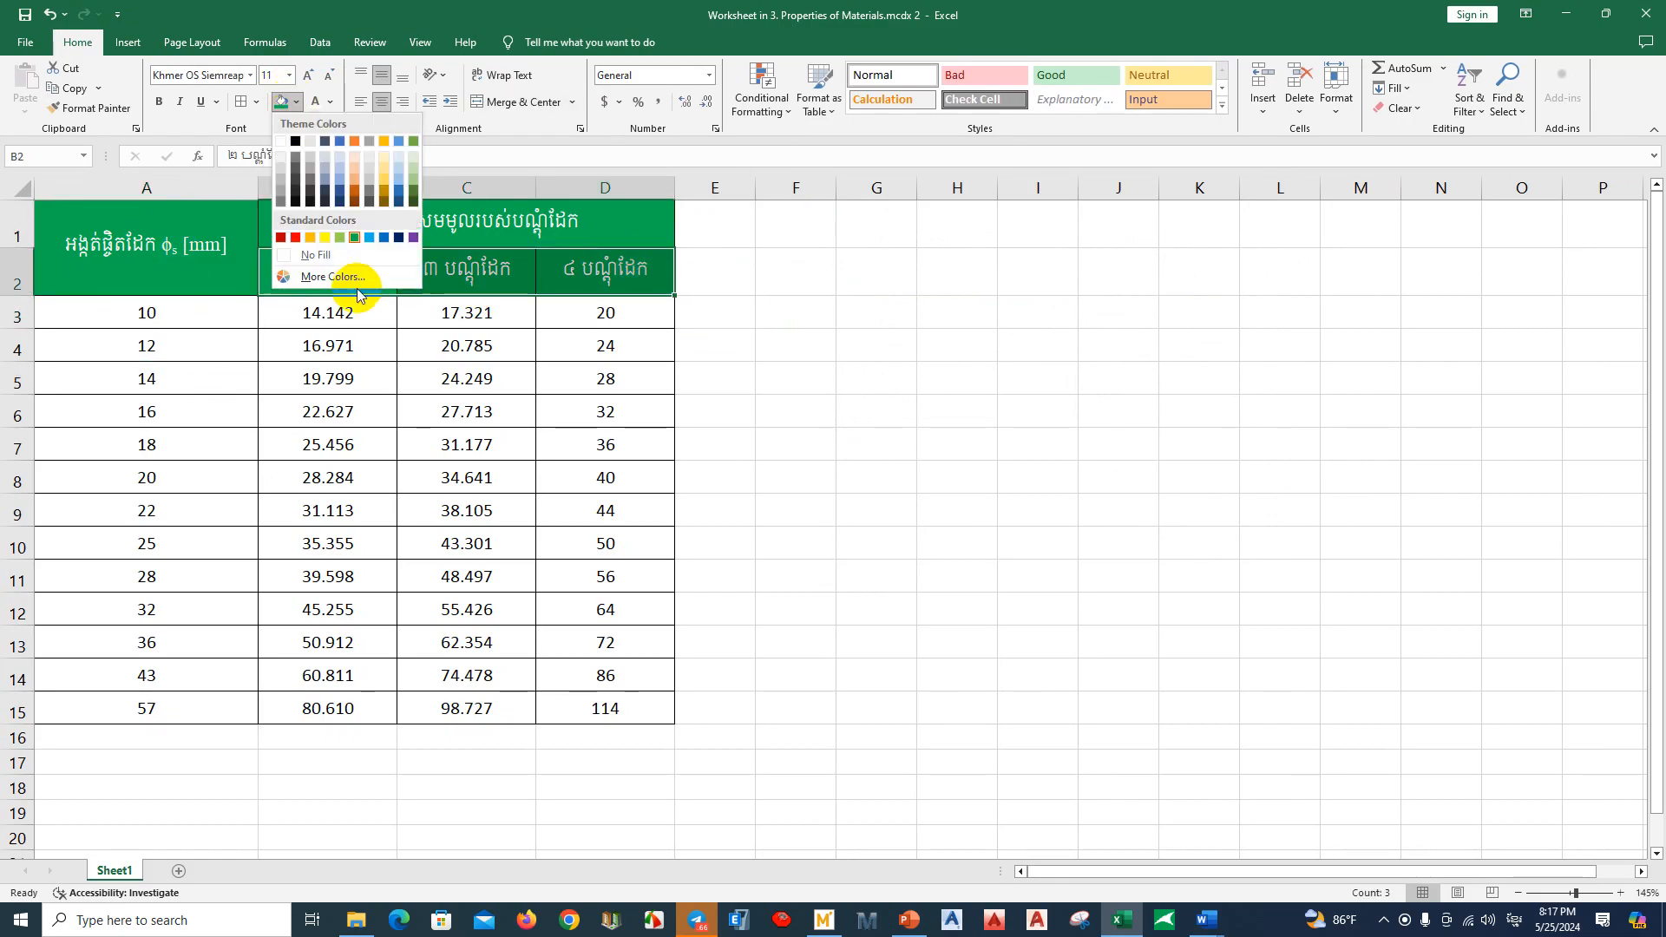
click(375, 224)
click(614, 278)
Step: Fill the subheader cells B2:D2 with the standard blue color
drag(614, 277, 300, 276)
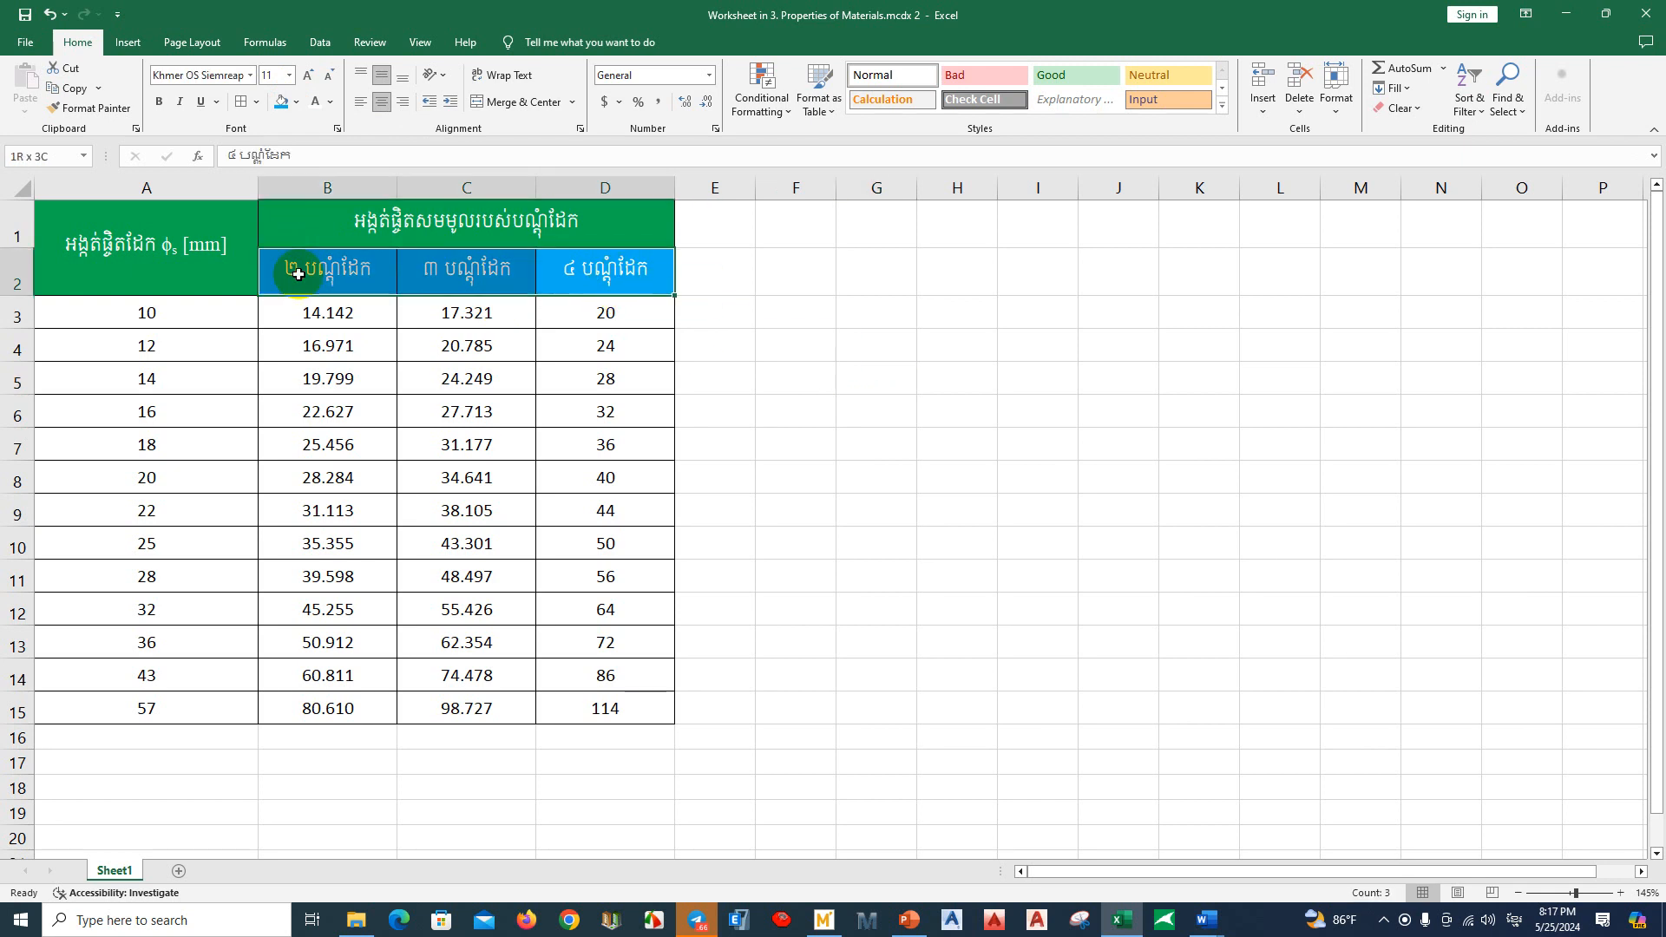
click(295, 102)
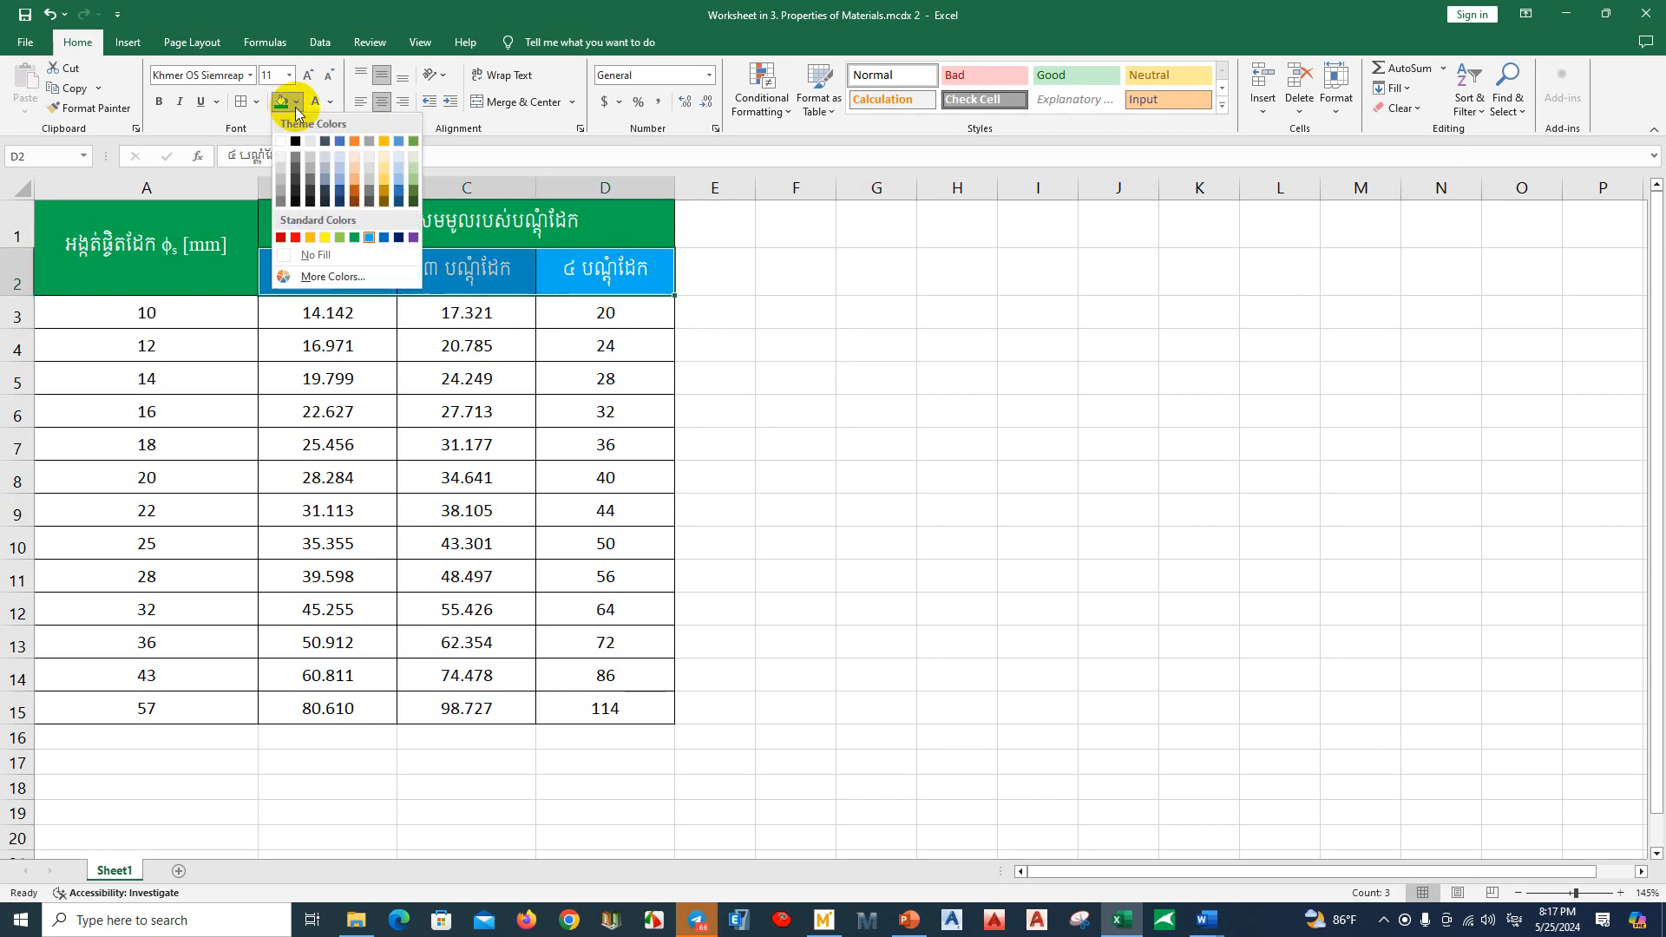
click(387, 238)
click(876, 345)
click(466, 232)
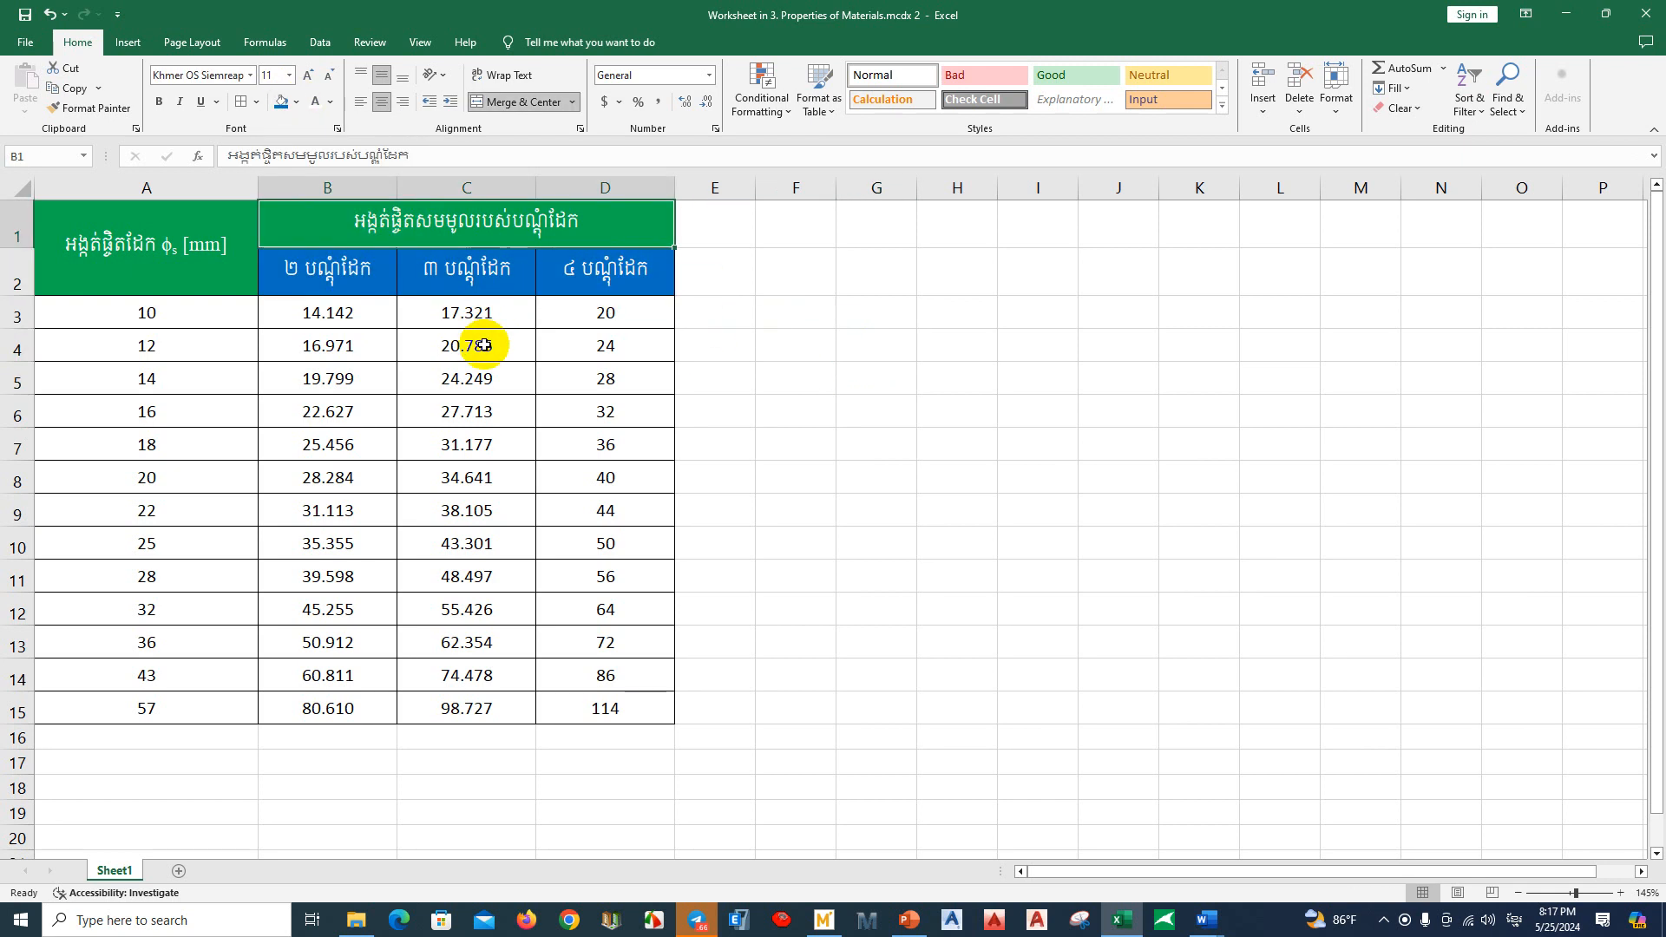
click(803, 420)
Step: Copy "ϕs [mm]" from the A1 header to the end of the merged B1 header, after a space
click(594, 228)
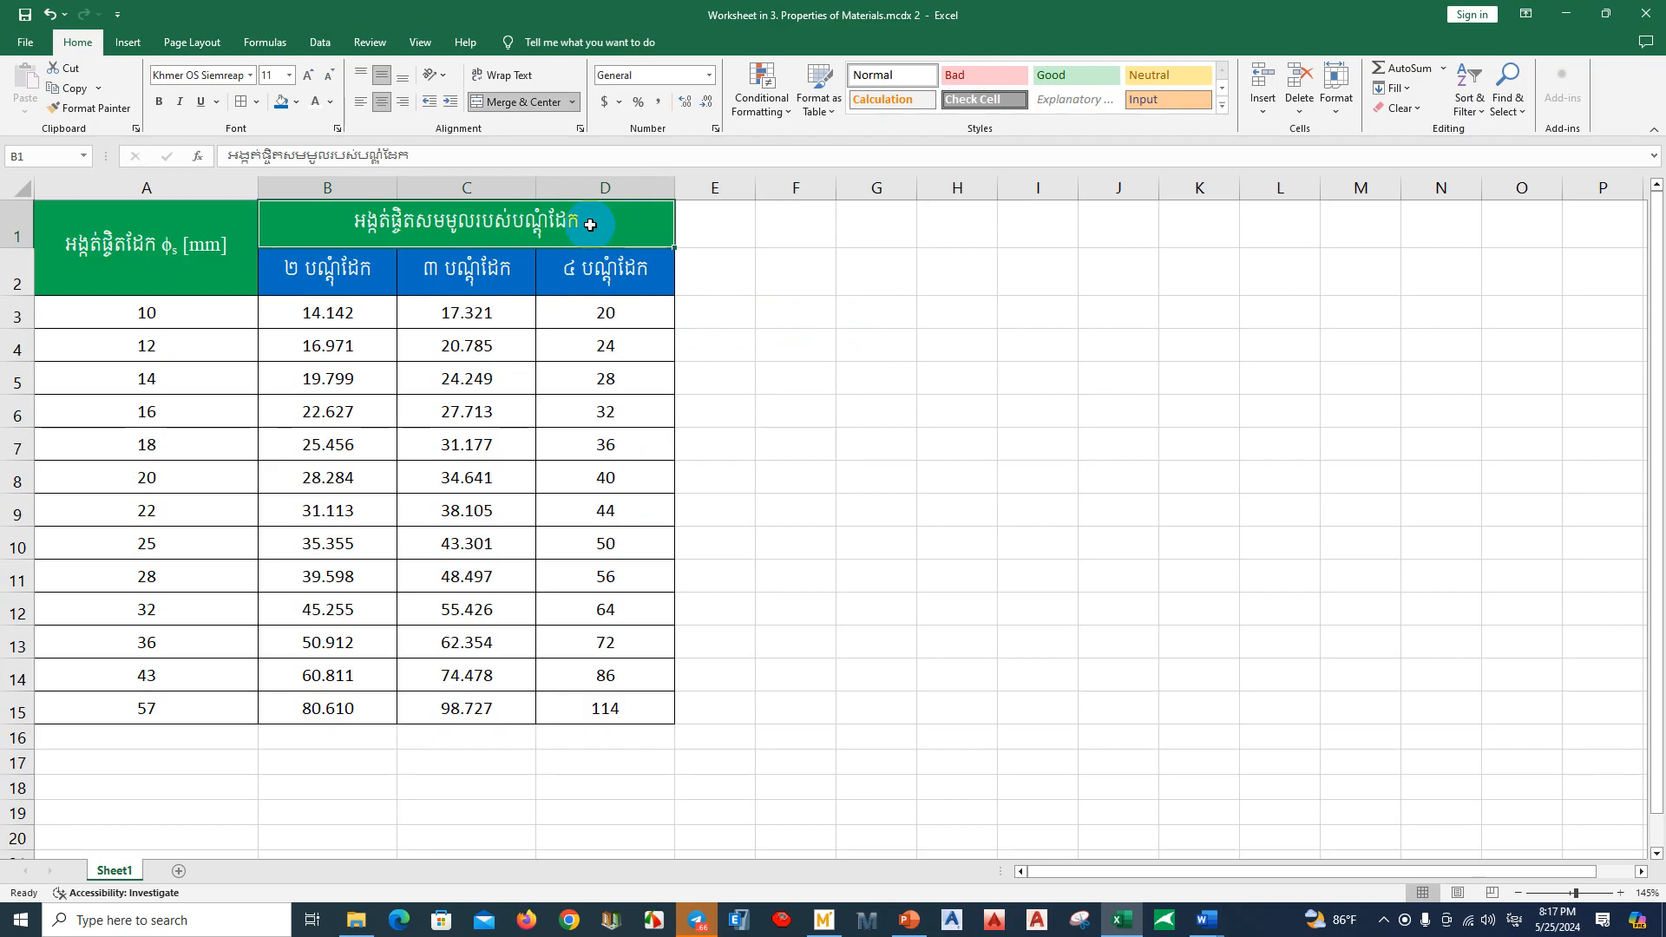
double_click(597, 222)
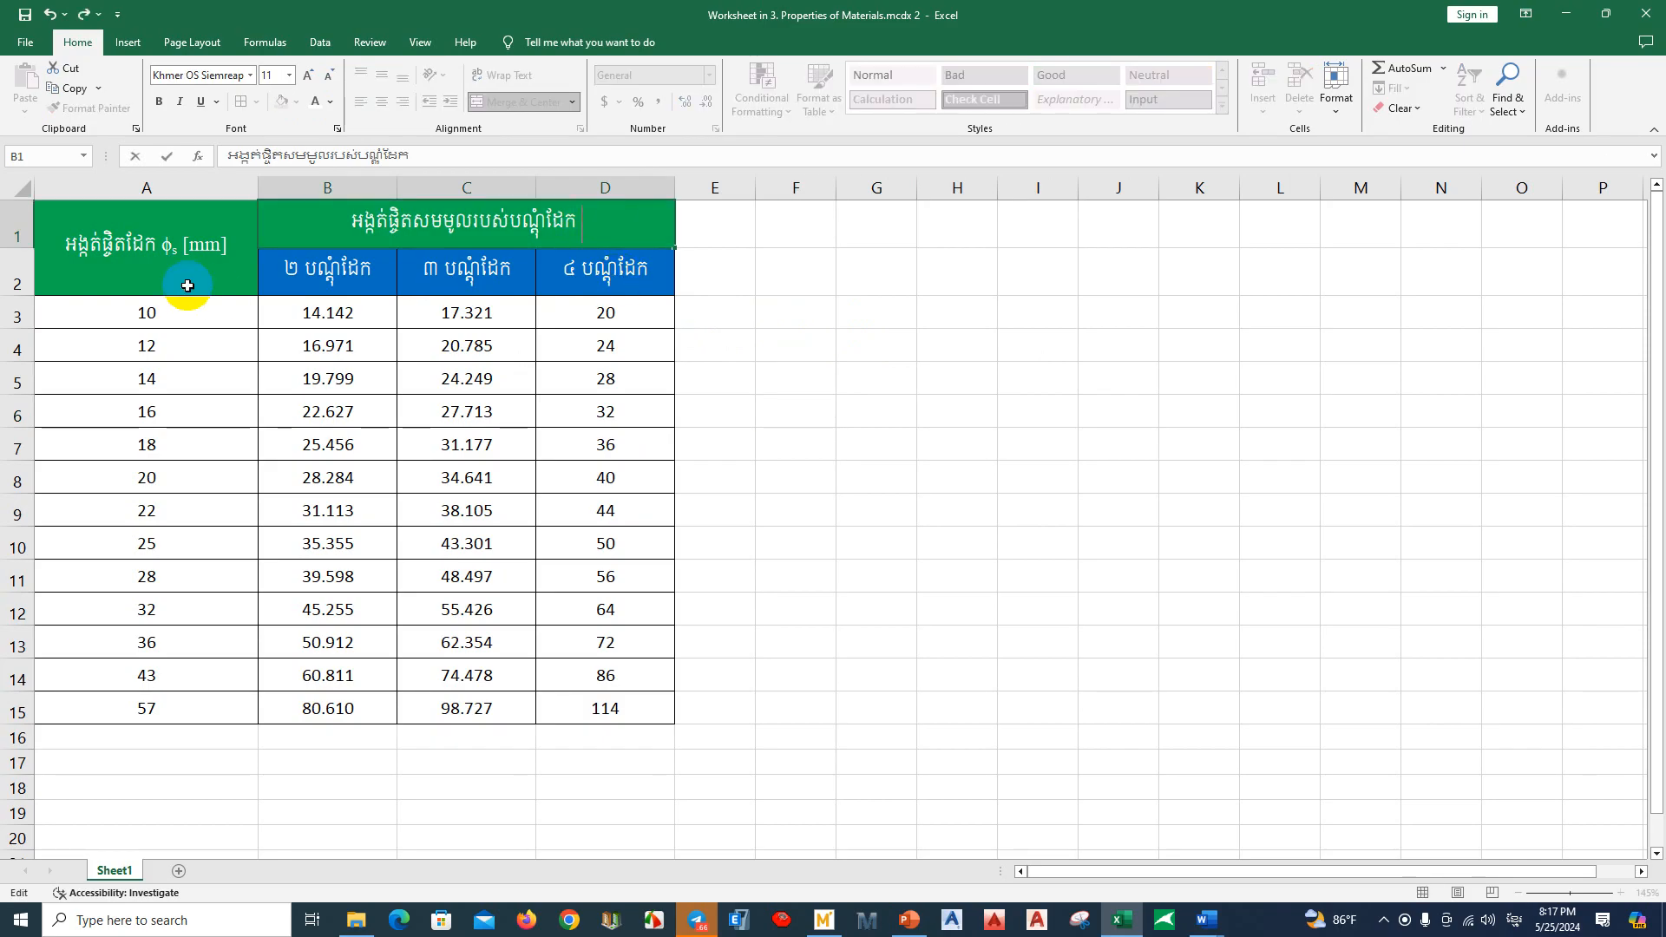
click(186, 260)
double_click(163, 247)
drag(163, 246, 239, 247)
key(ctrl+c)
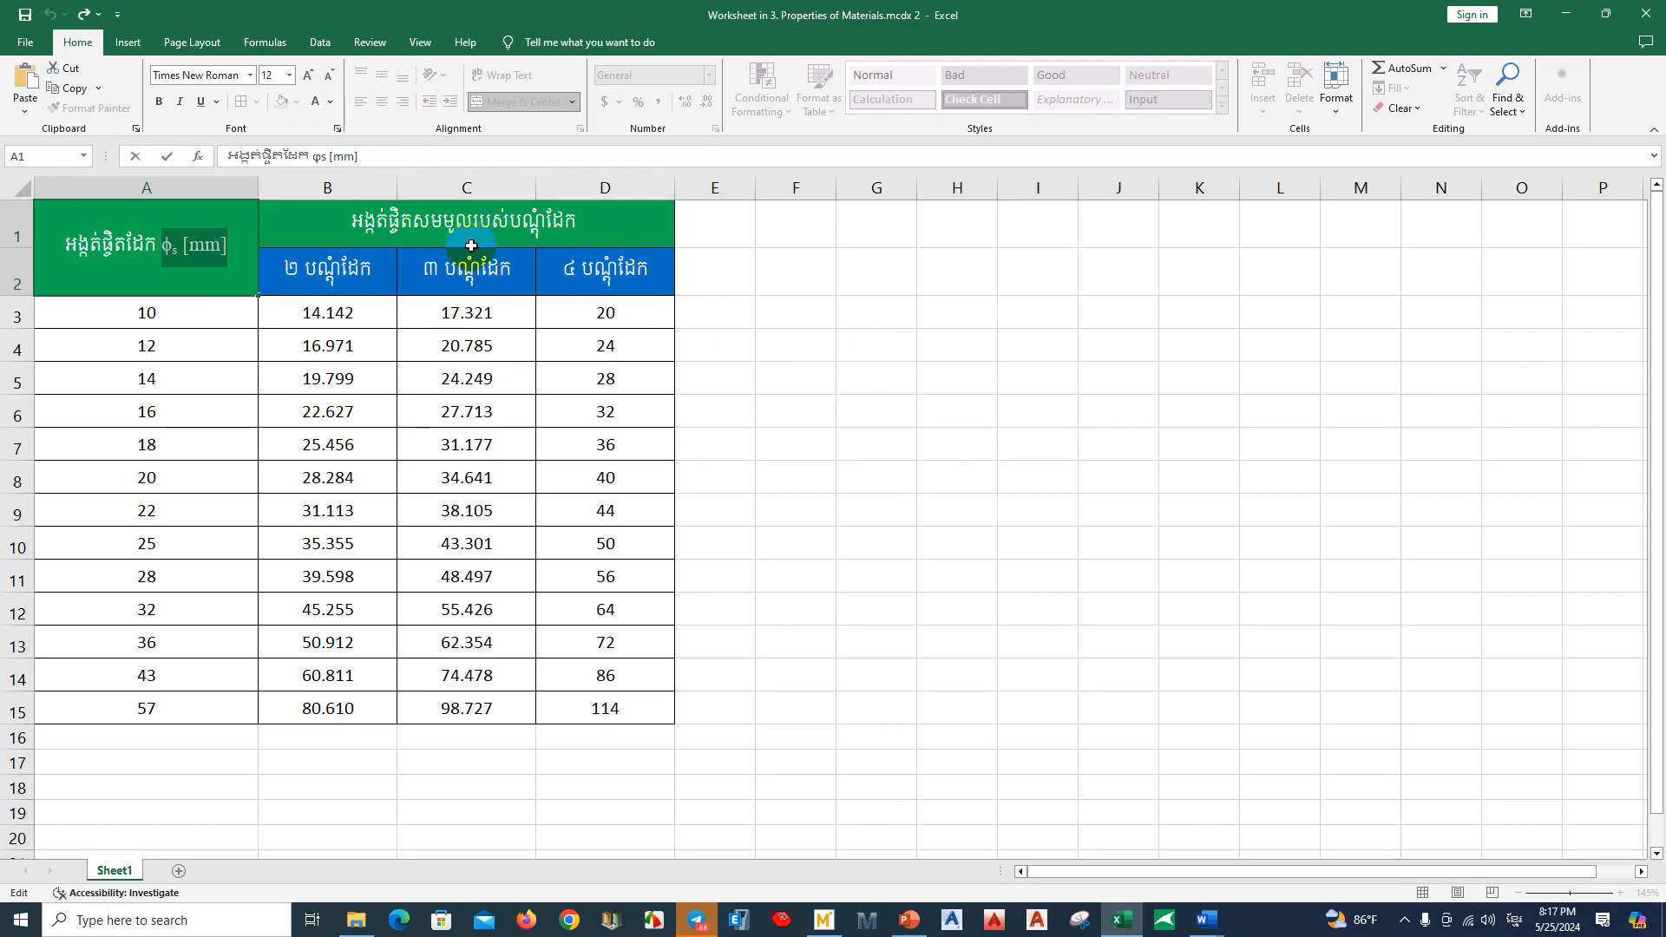
click(607, 228)
double_click(611, 230)
key(ctrl+v)
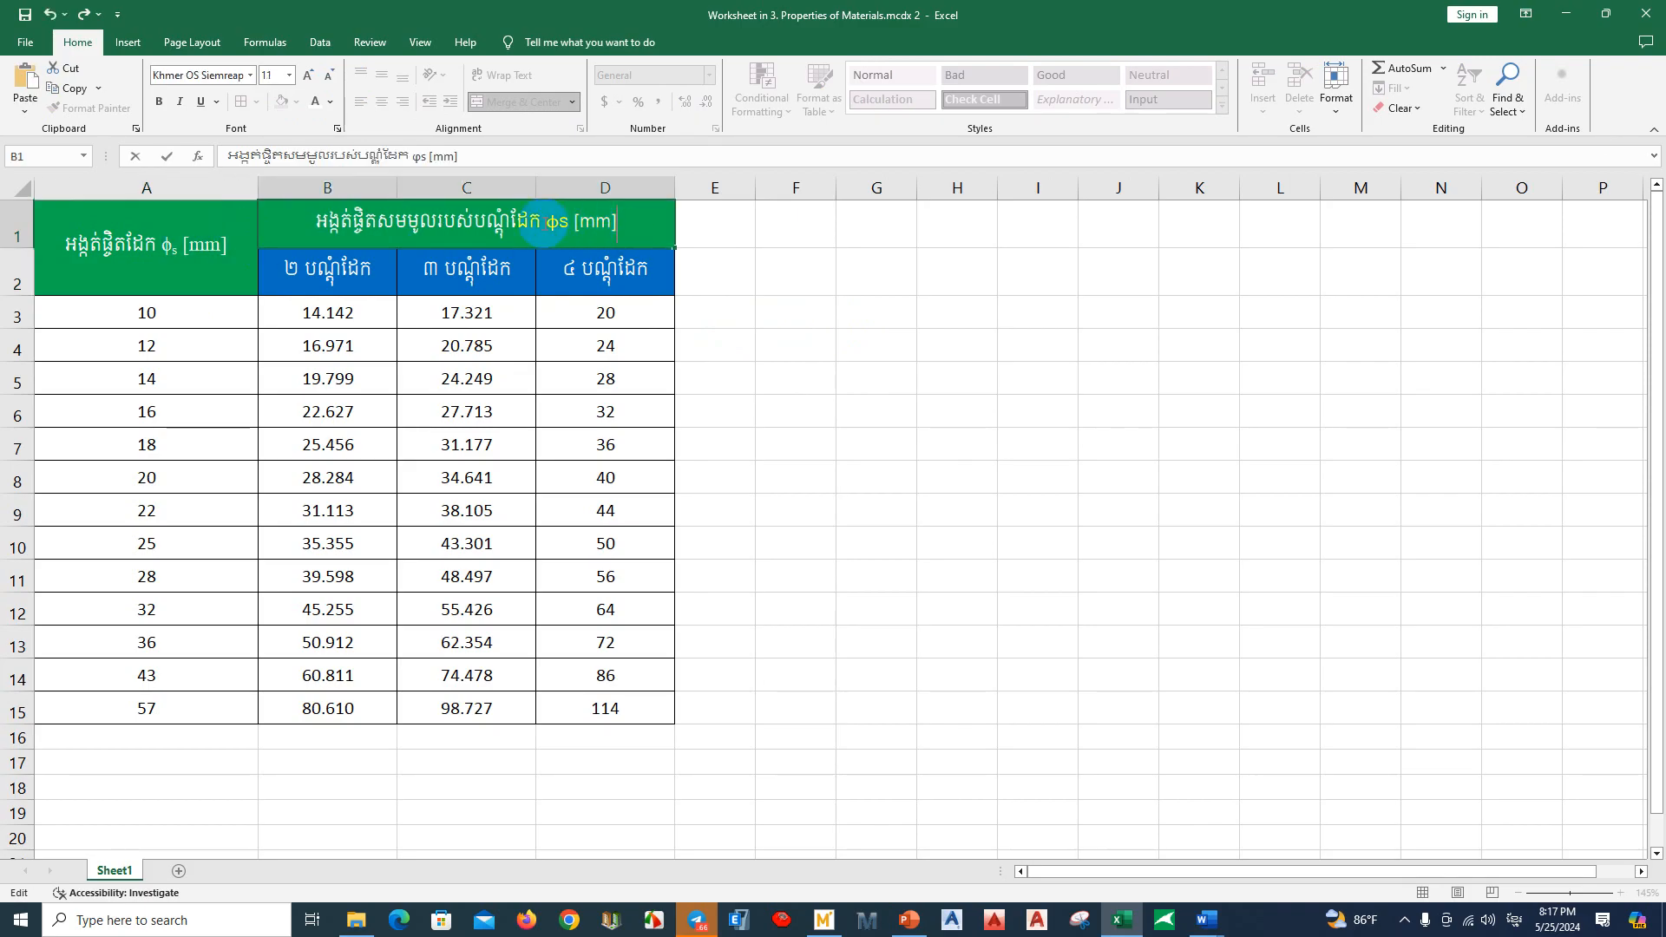
Step: Replace the "s" after the phi symbol in the B1 header with "s.req"
click(562, 223)
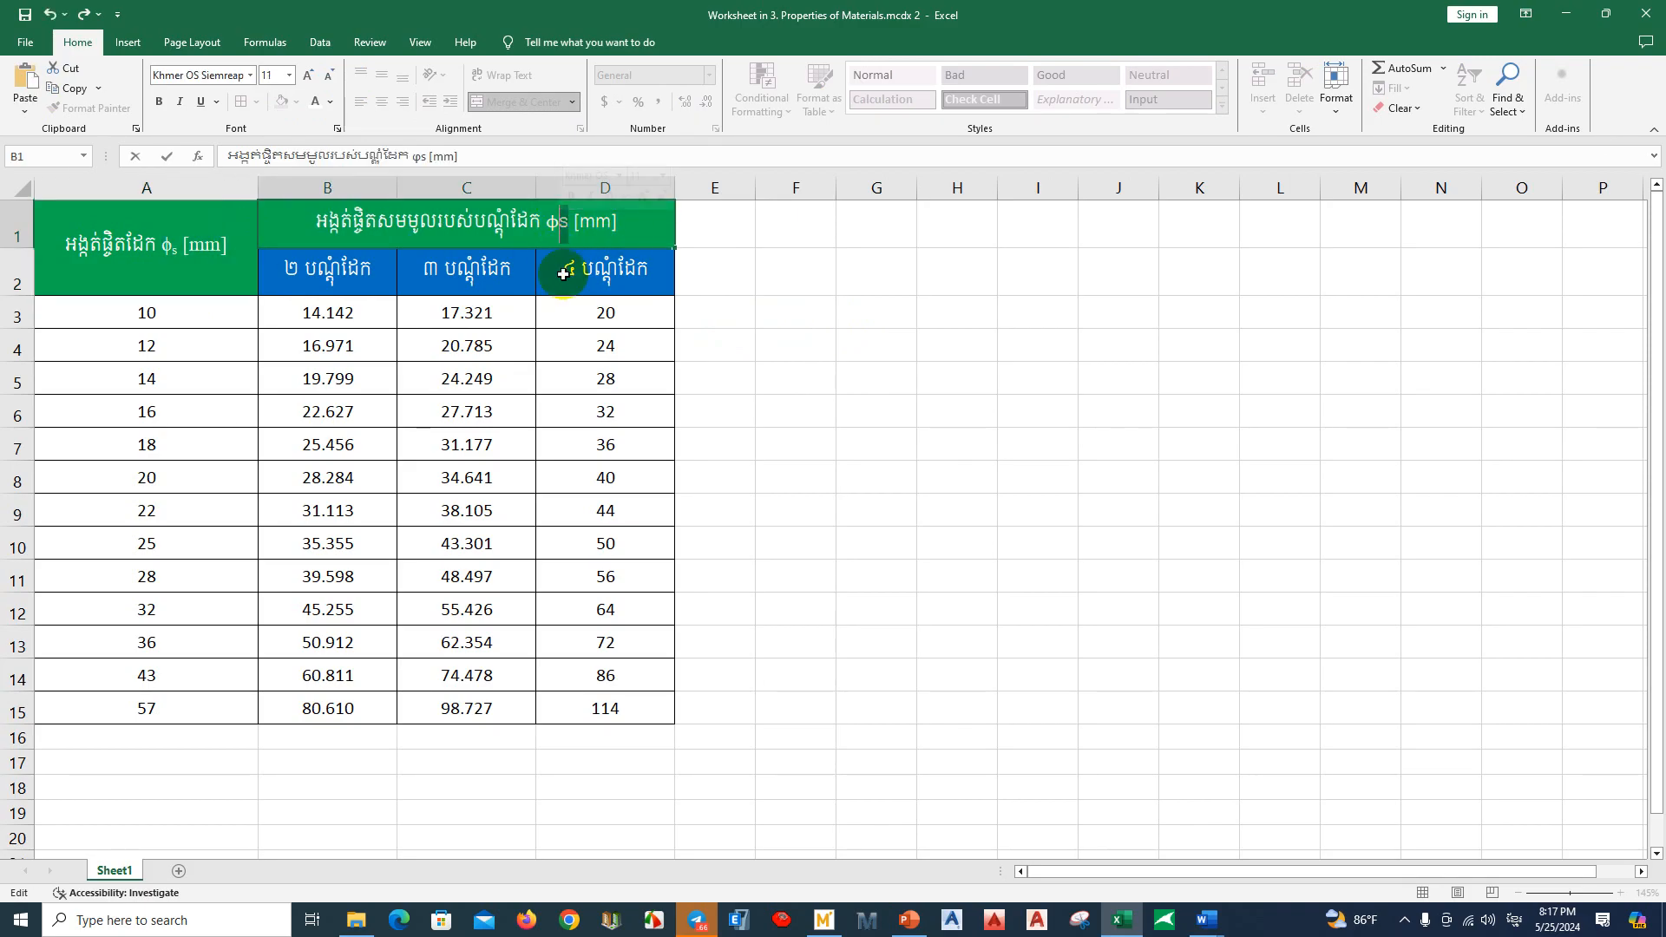
click(568, 222)
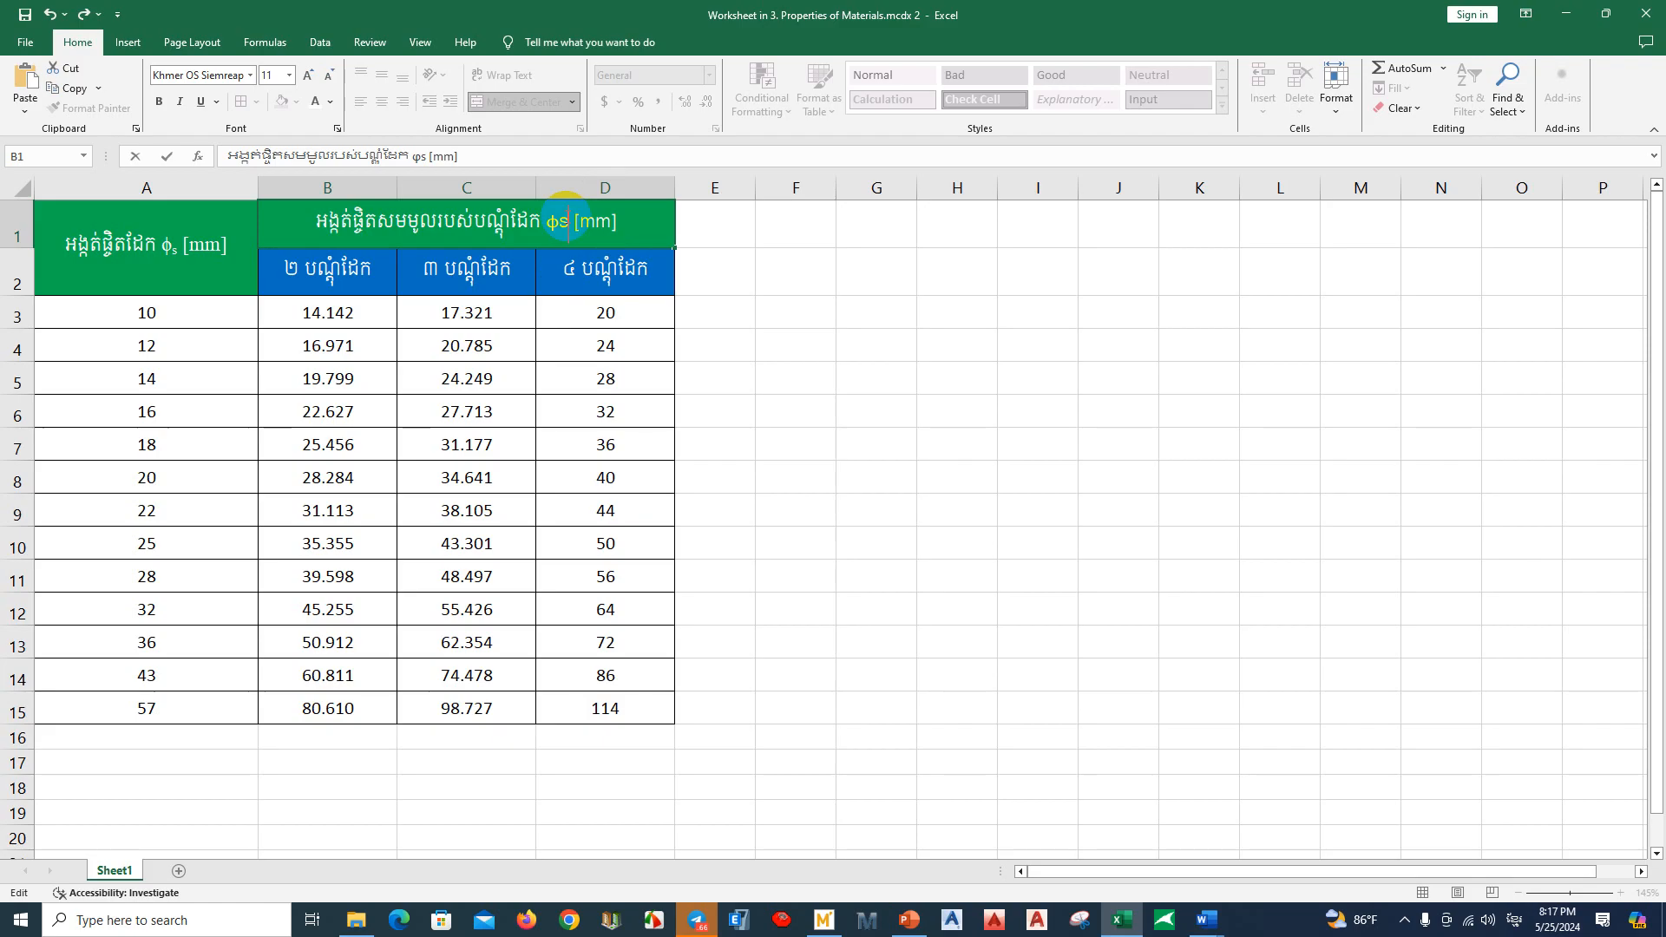
text(។)
key(BackSpace)
key(BackSpace)
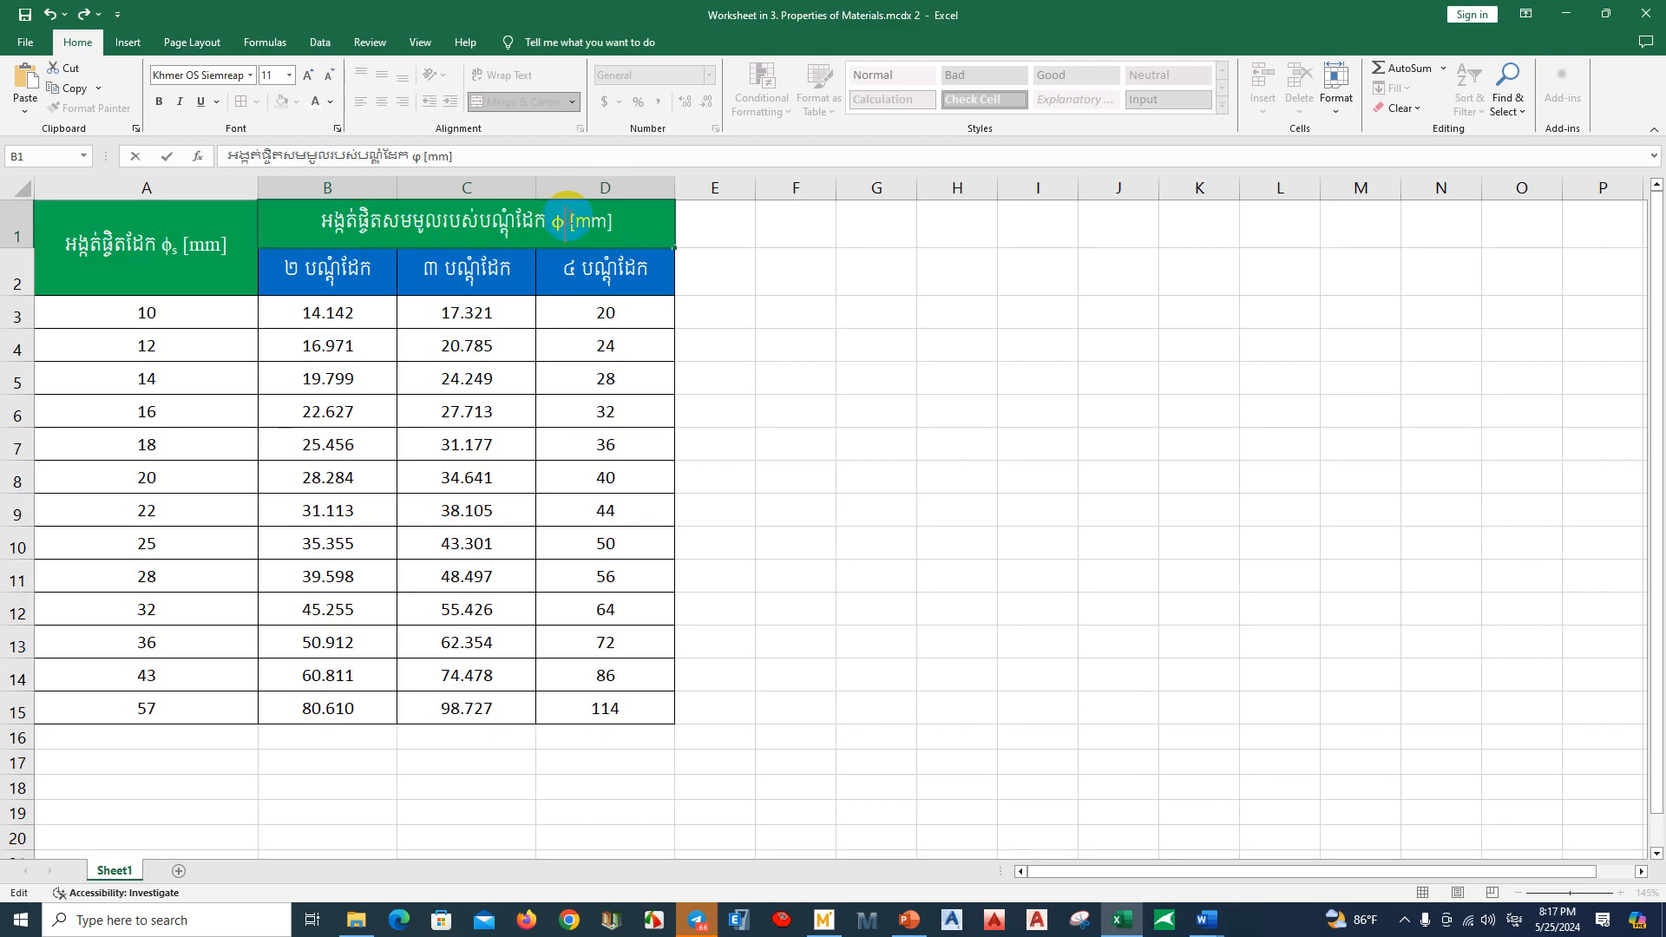
text(.)
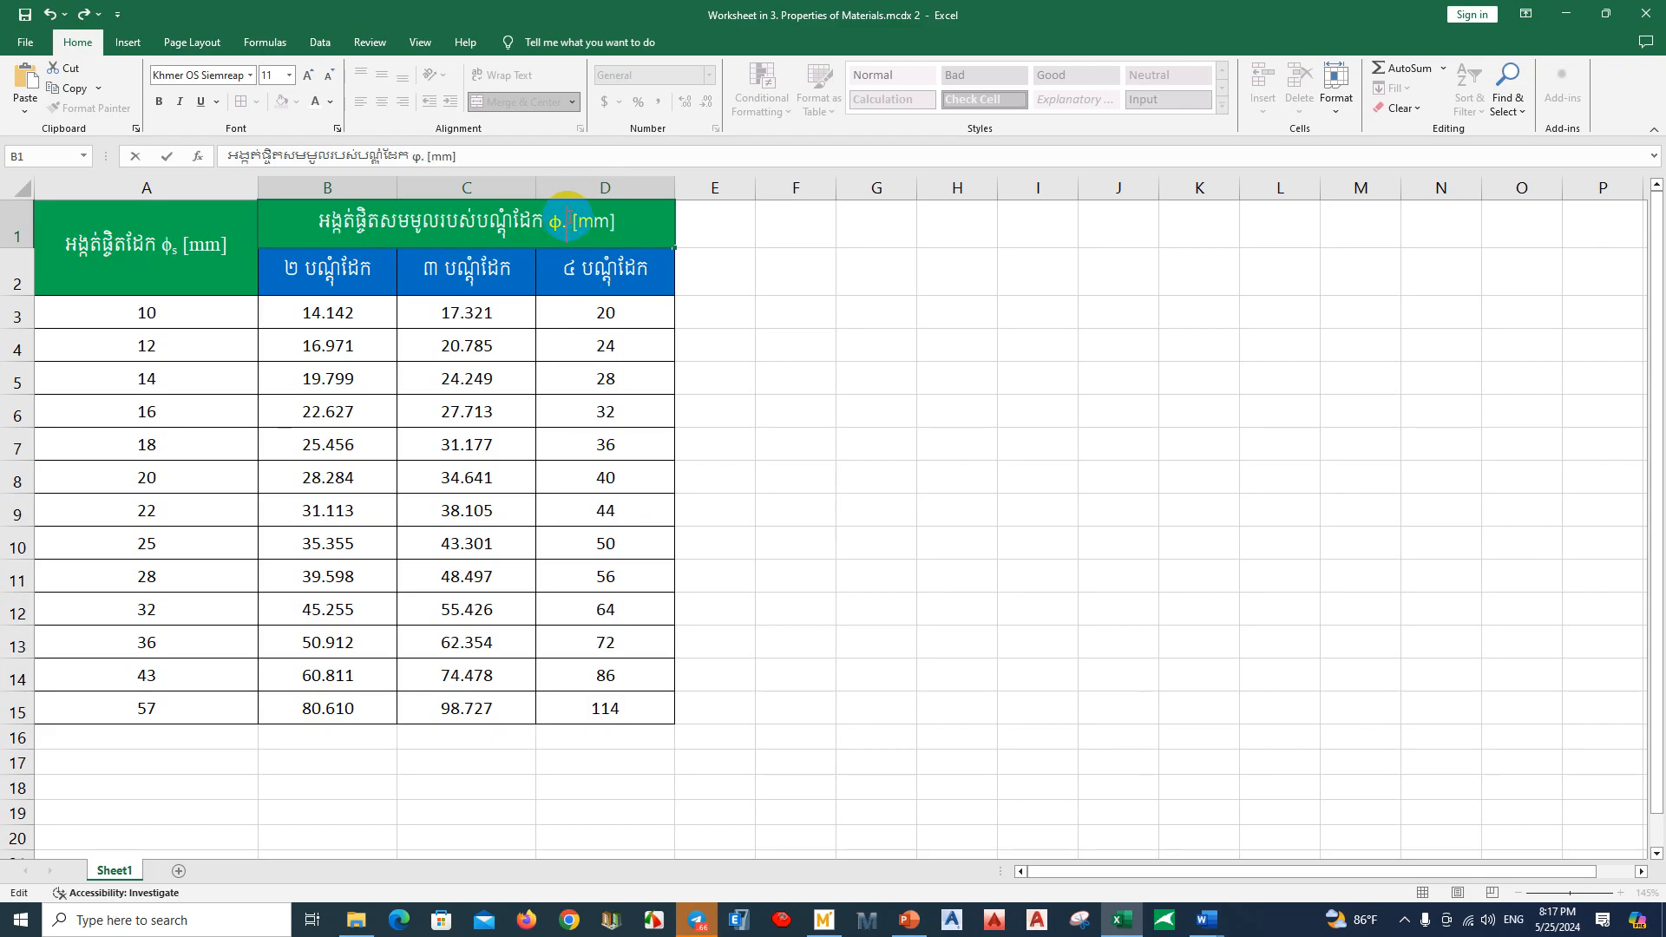
key(BackSpace)
text(s.req)
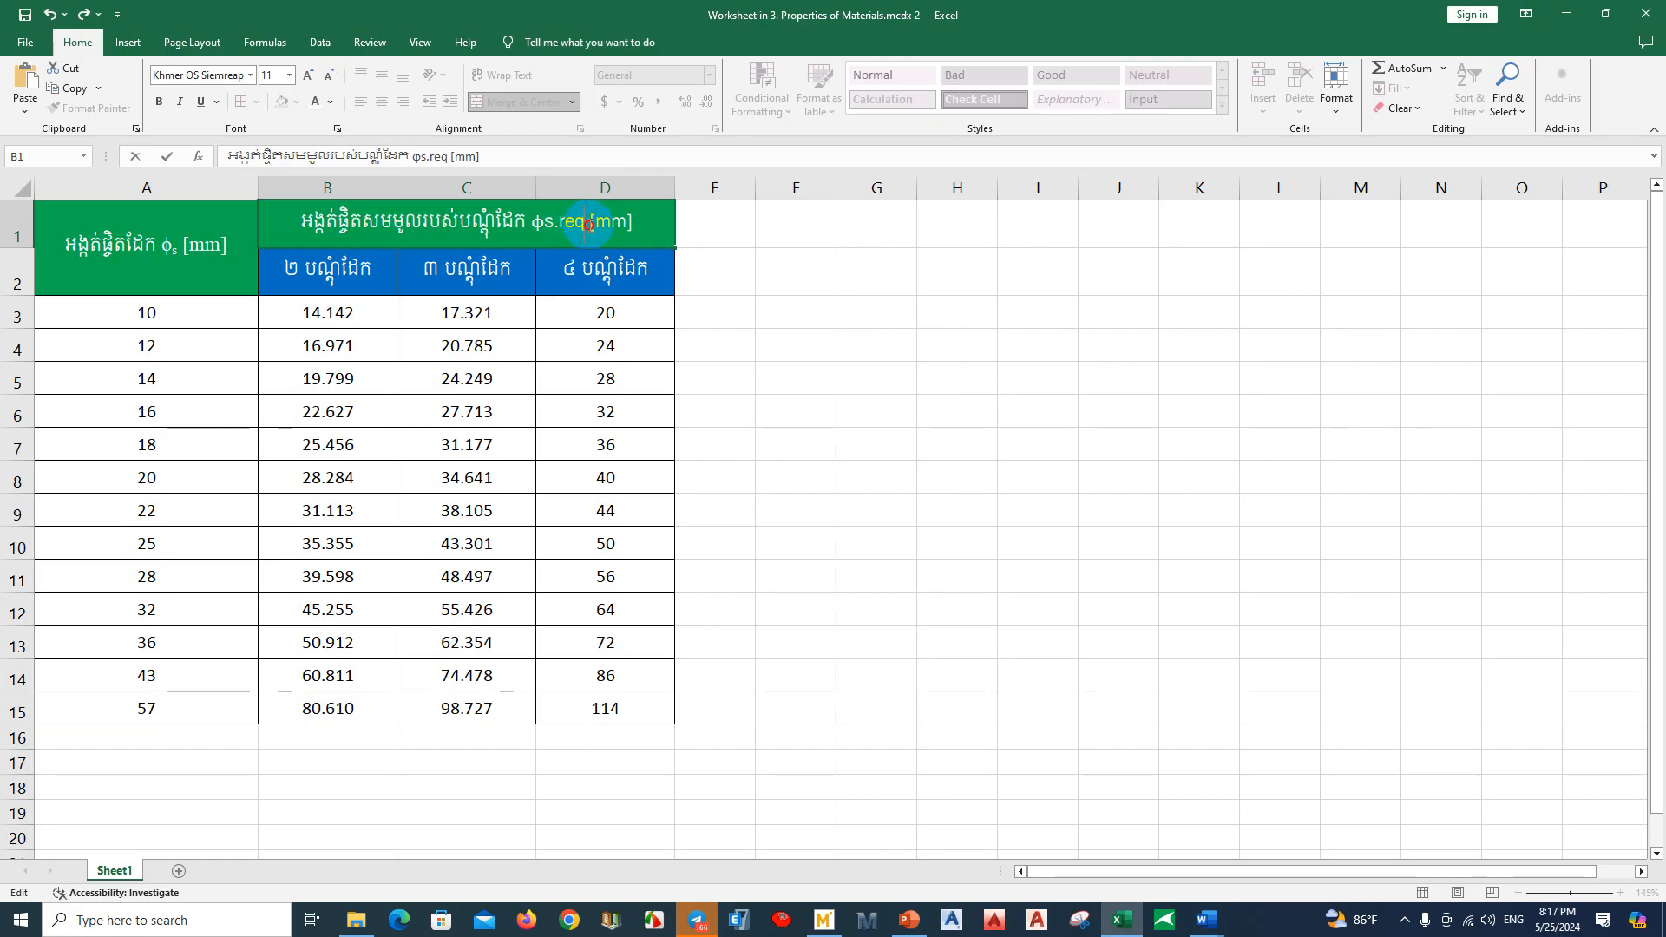
Step: Format "s.req" in the B1 header as subscript
click(568, 222)
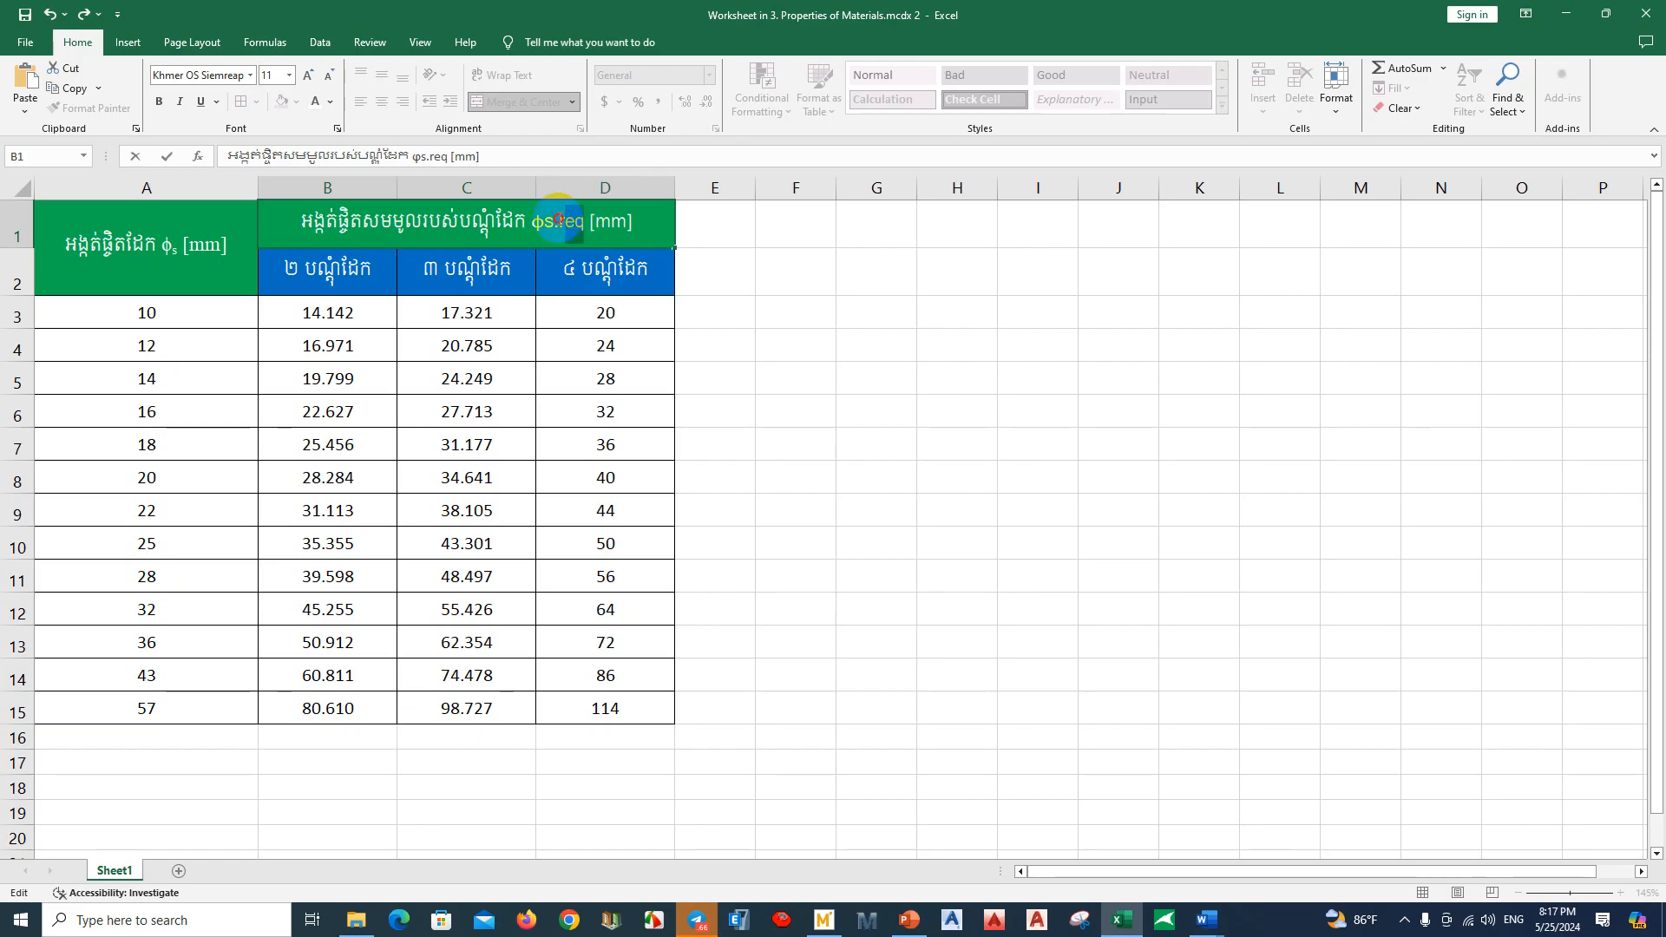
drag(559, 219, 540, 222)
key(ctrl+1)
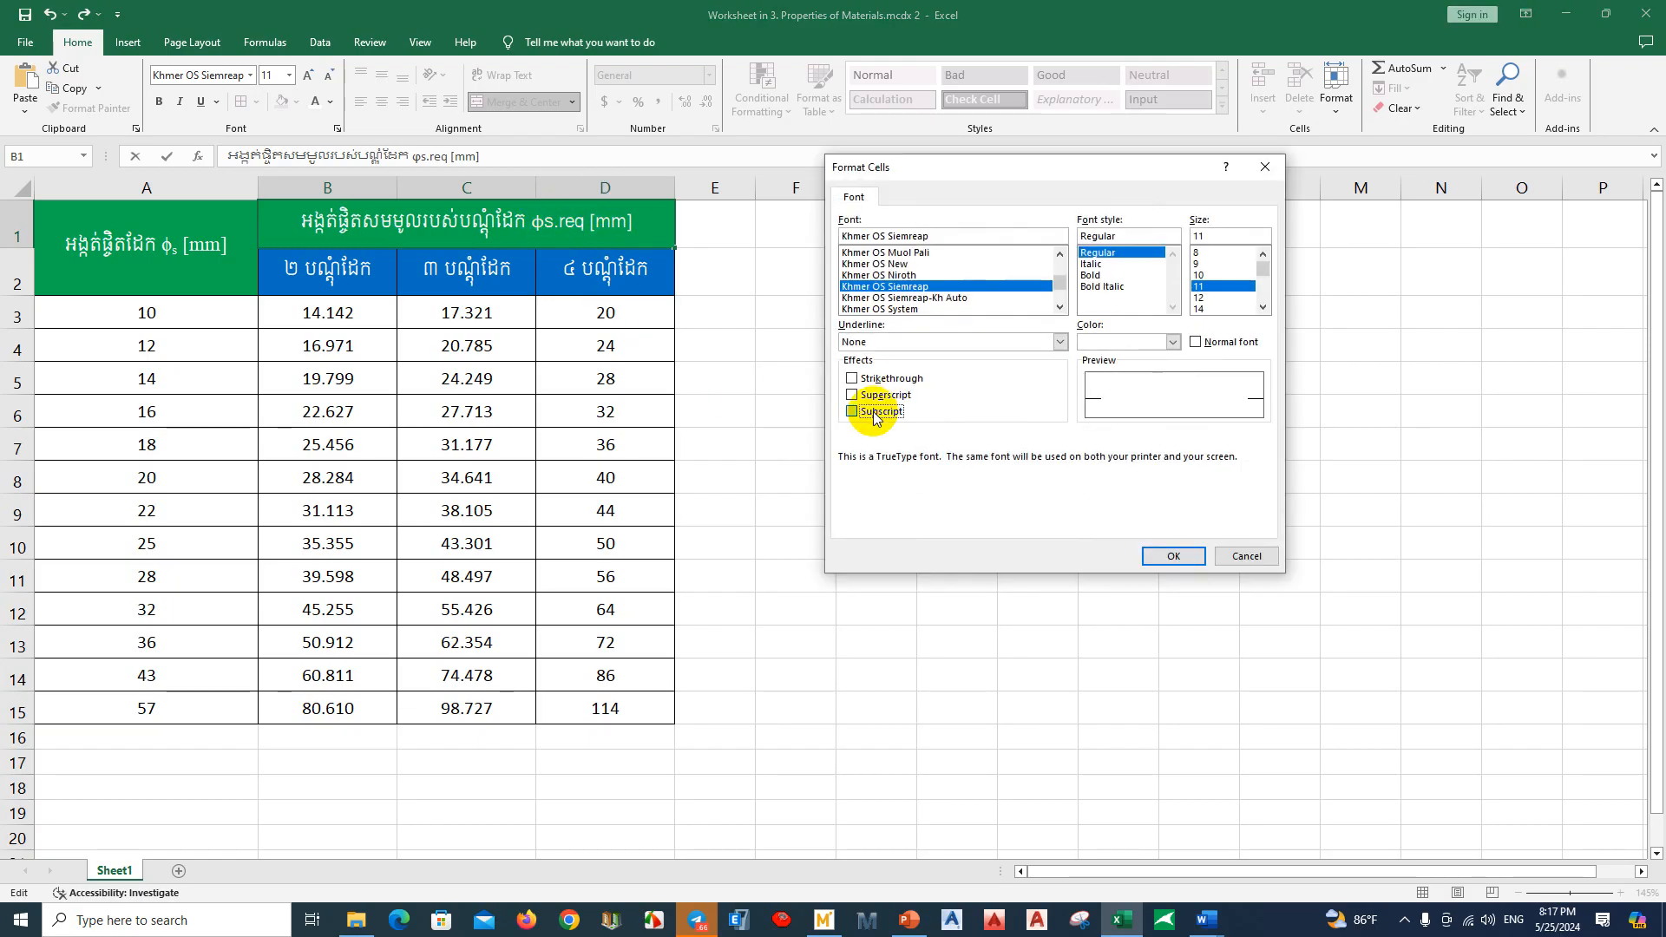
click(875, 413)
click(1171, 558)
click(778, 387)
Step: Change the font of "ϕs [mm]" in the A1 header to Khmer OS Siemreap
double_click(555, 224)
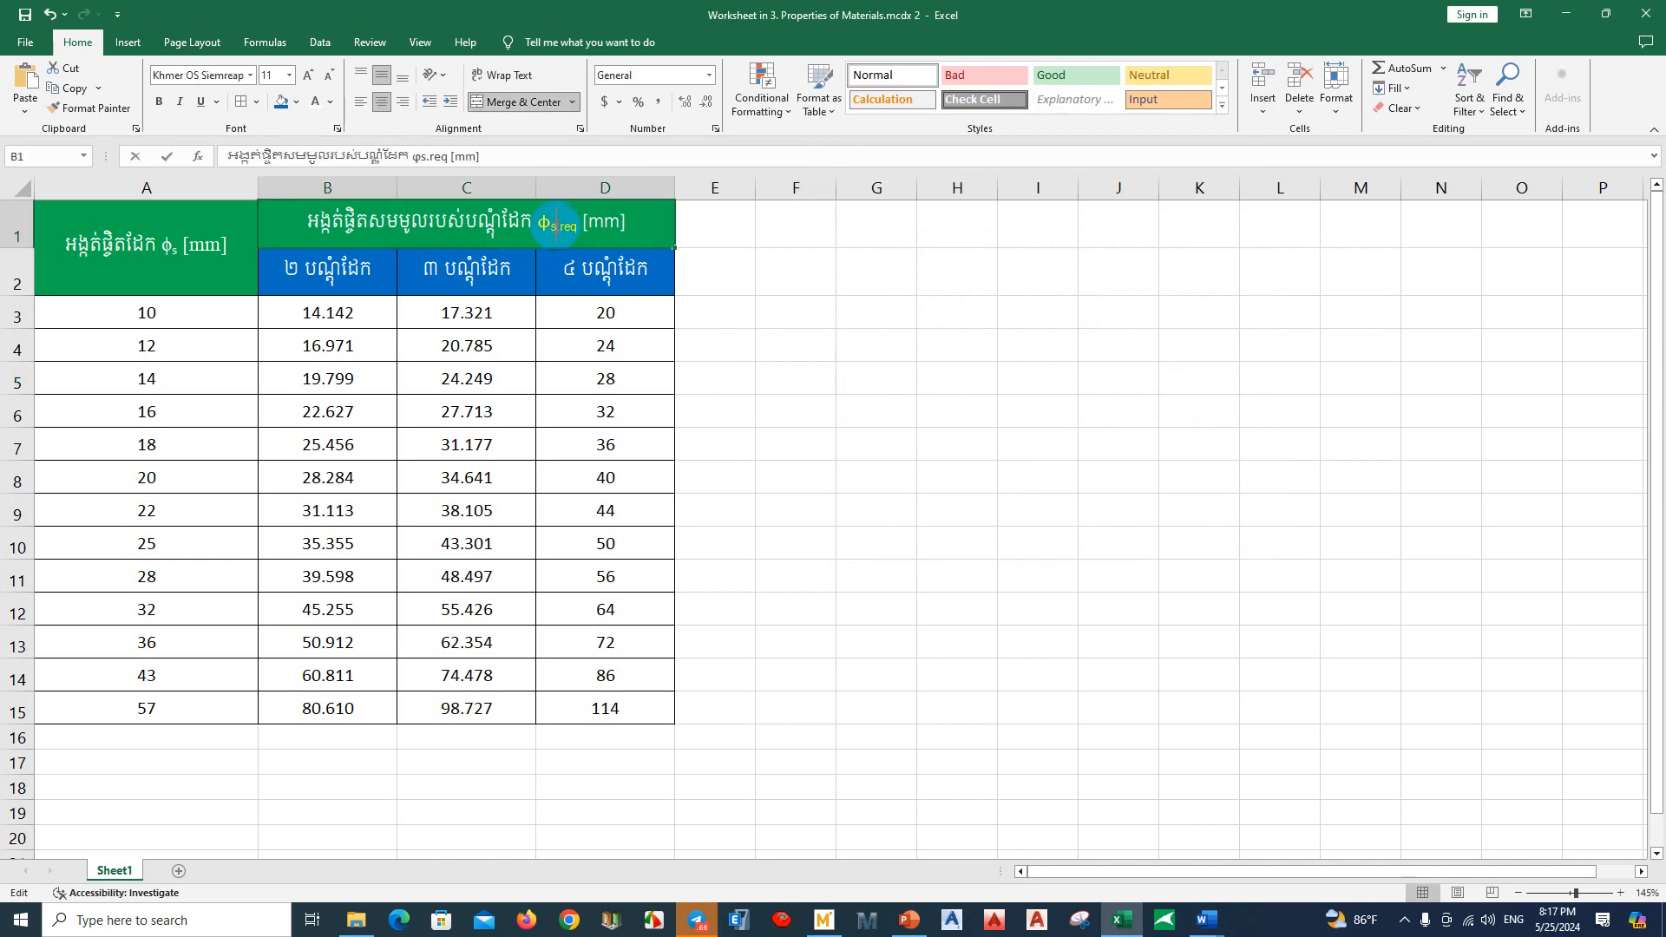
click(657, 338)
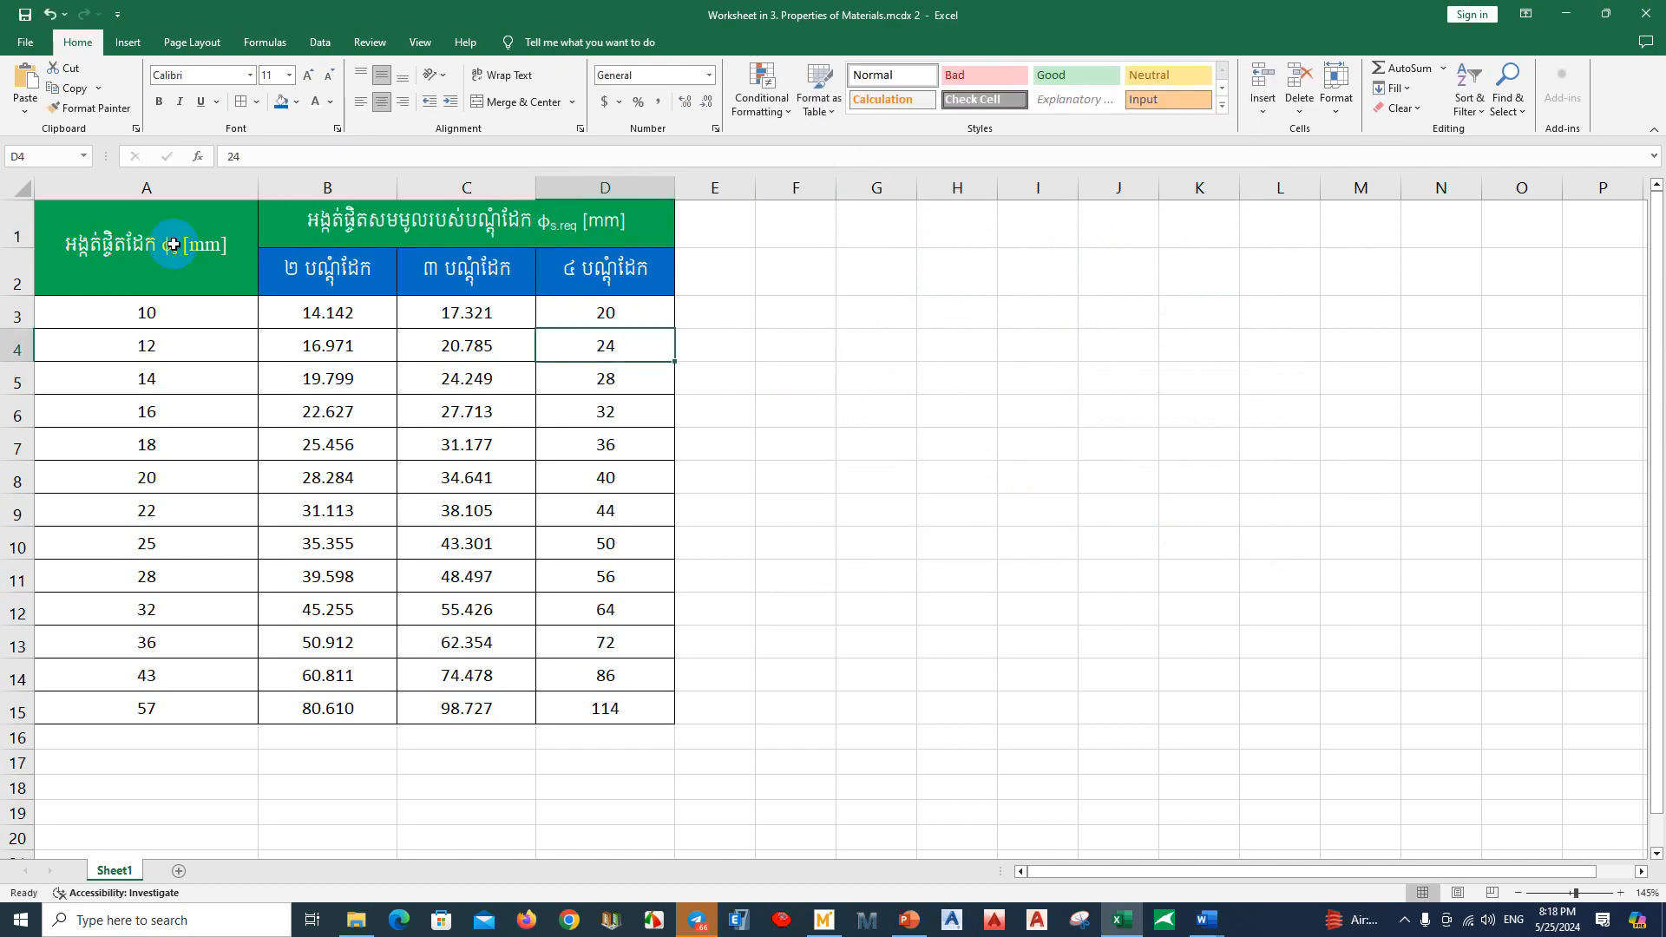
double_click(172, 245)
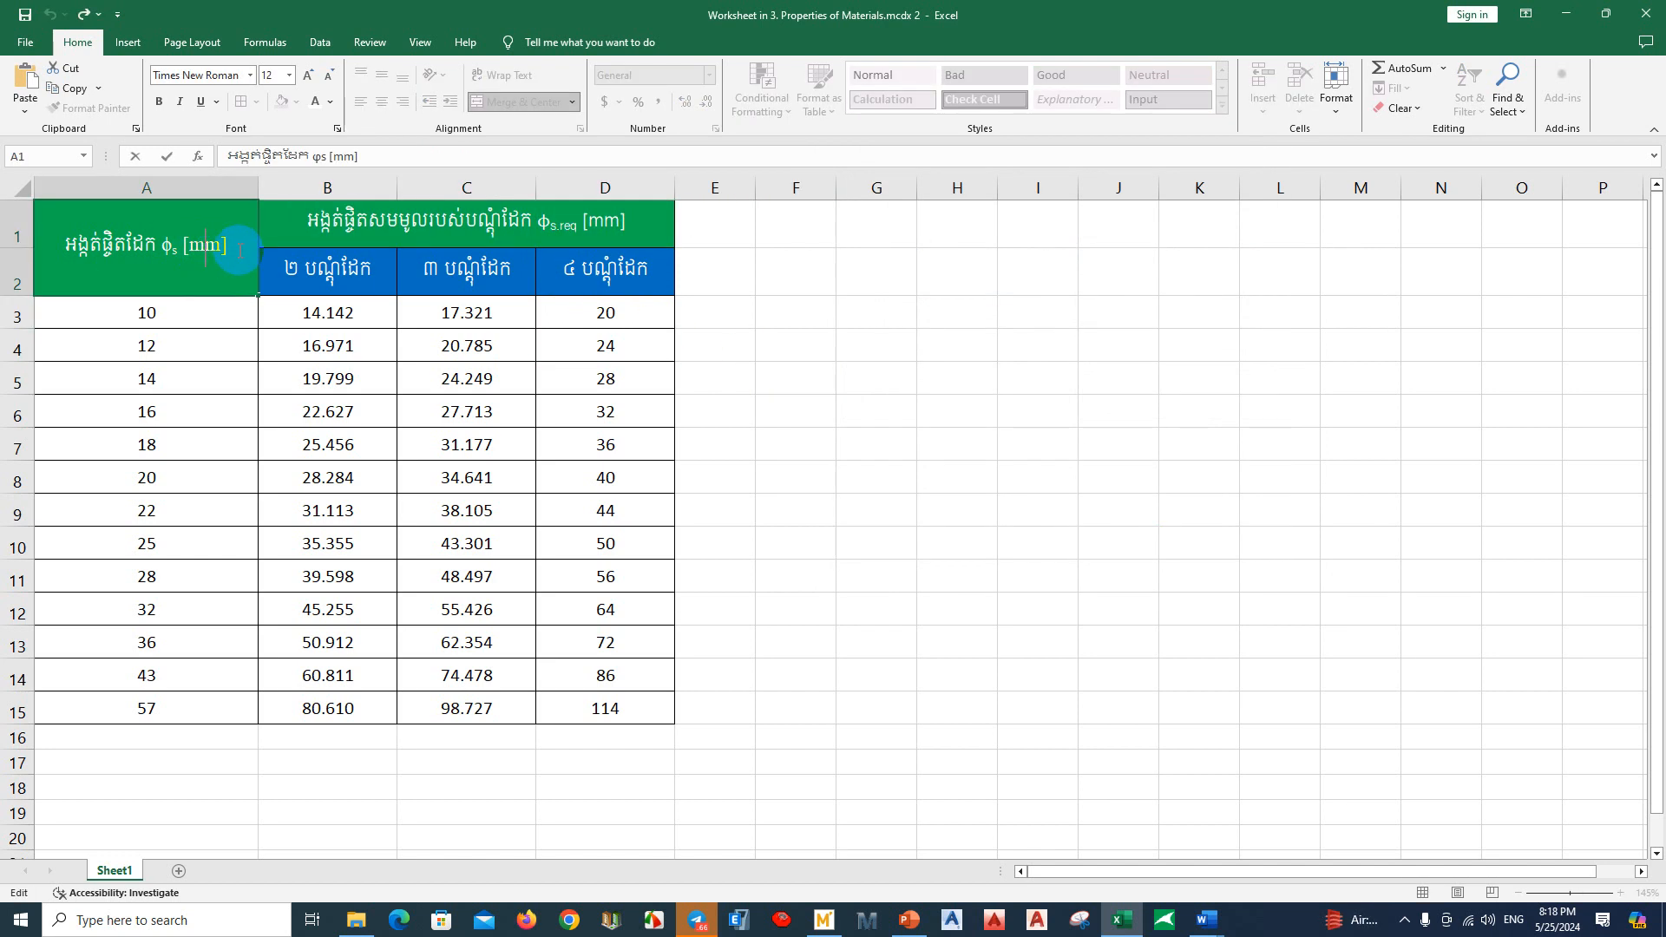
drag(233, 248, 162, 245)
click(249, 76)
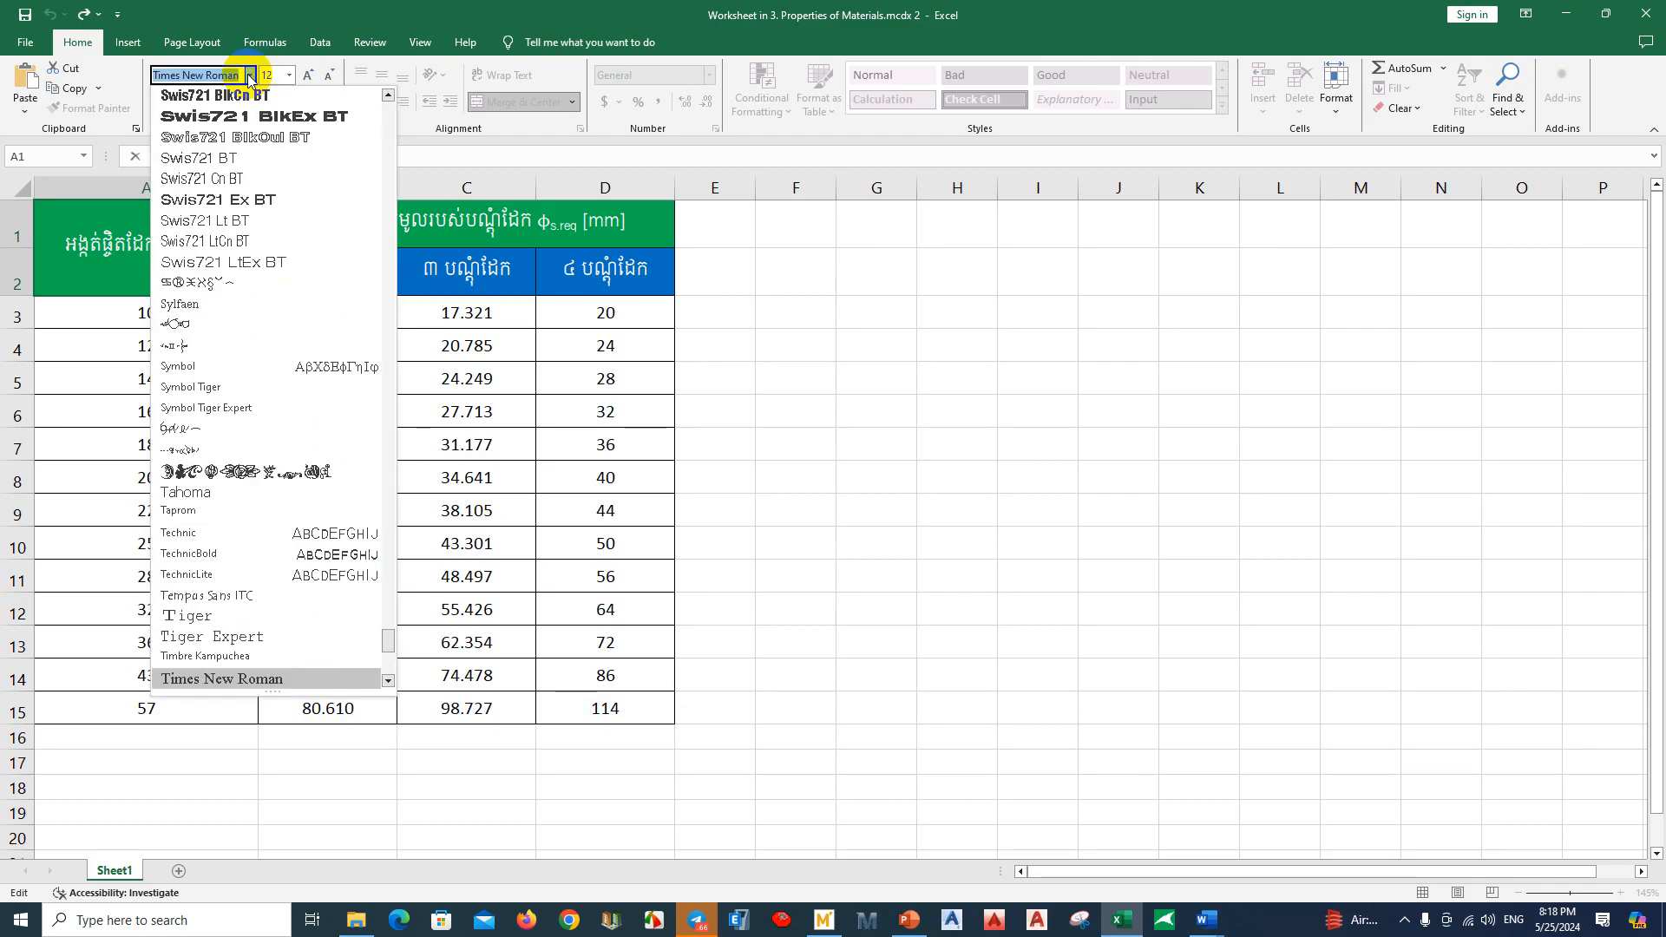
text(Khmer OS )
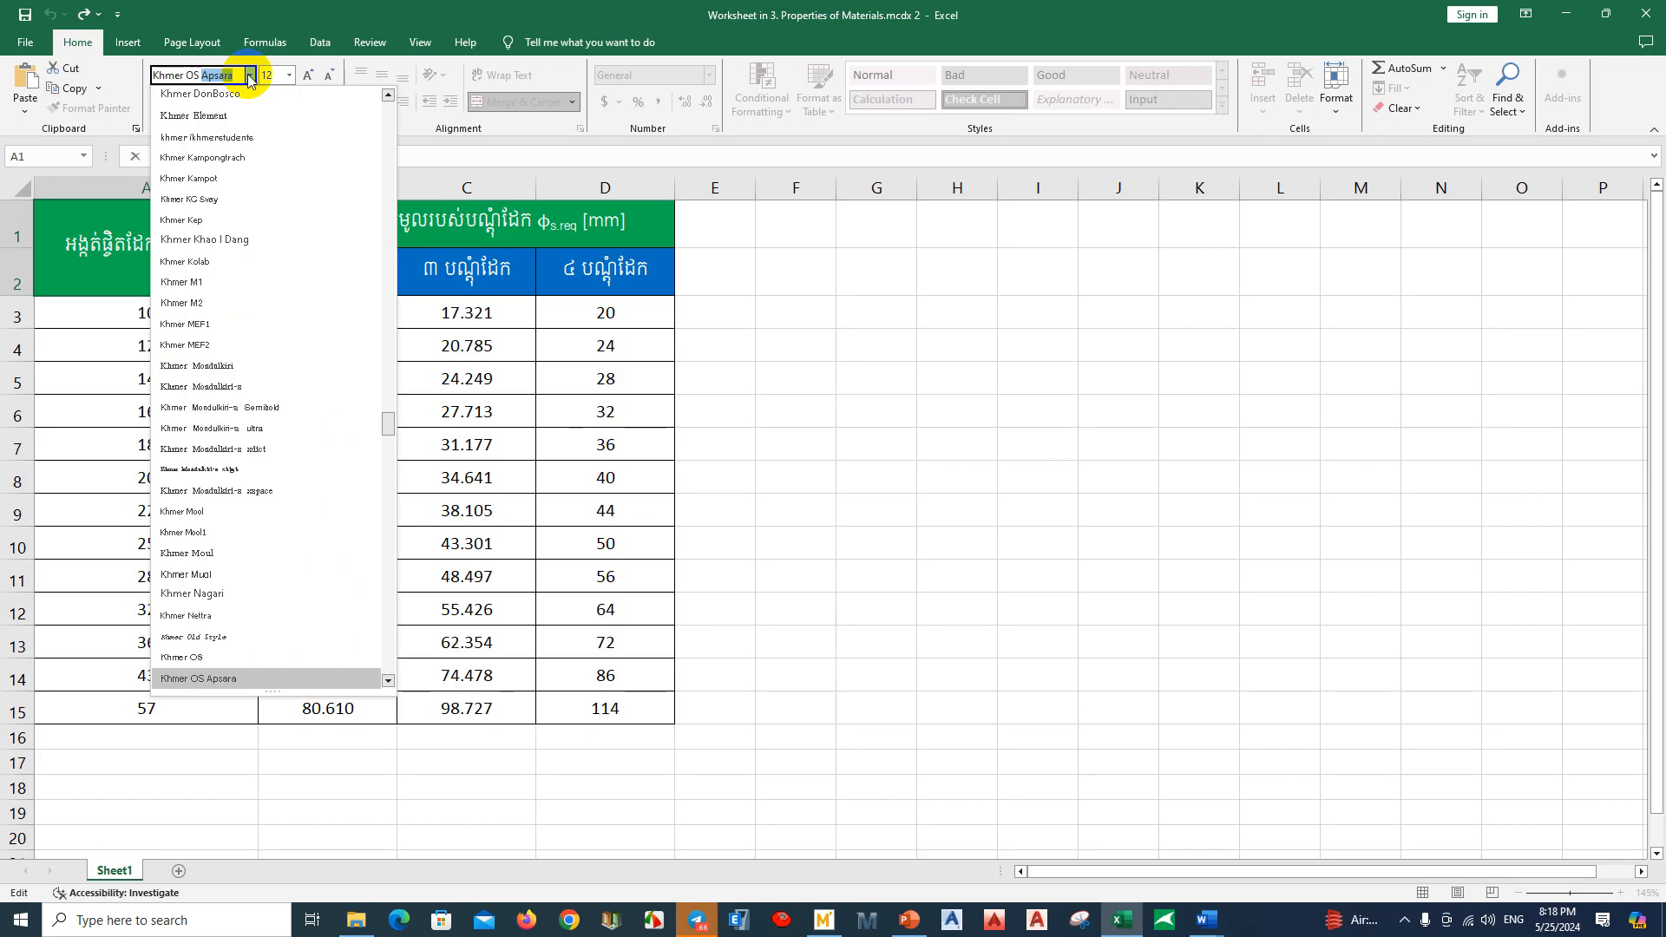
text(B)
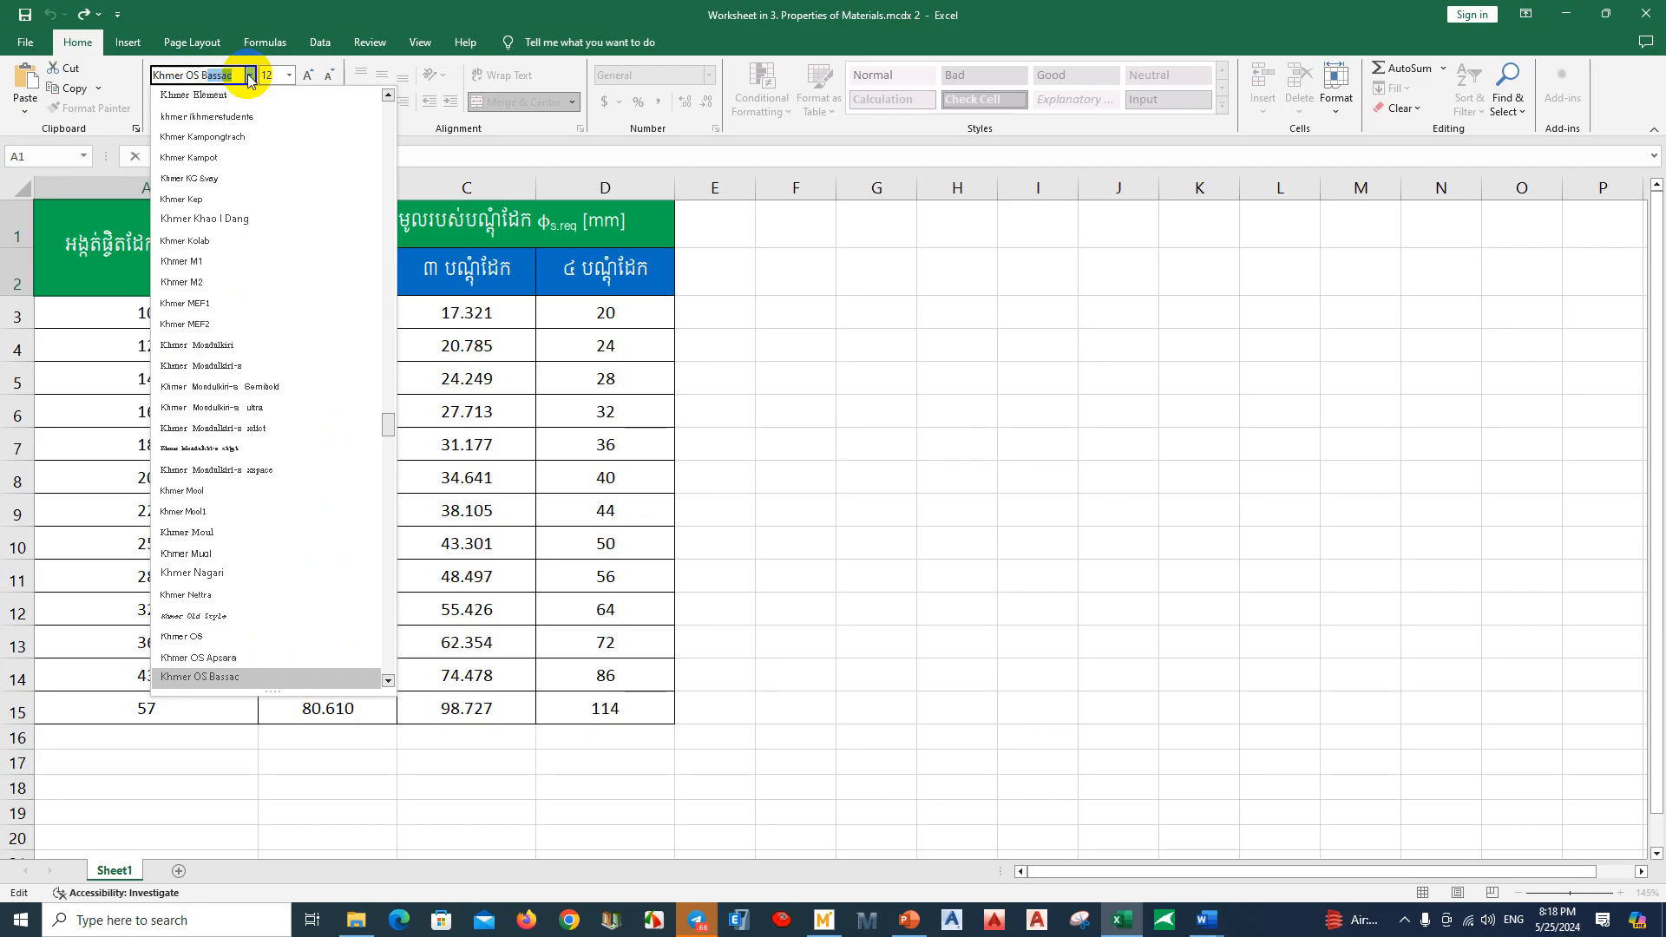
key(BackSpace)
key(BackSpace)
text(S)
key(Return)
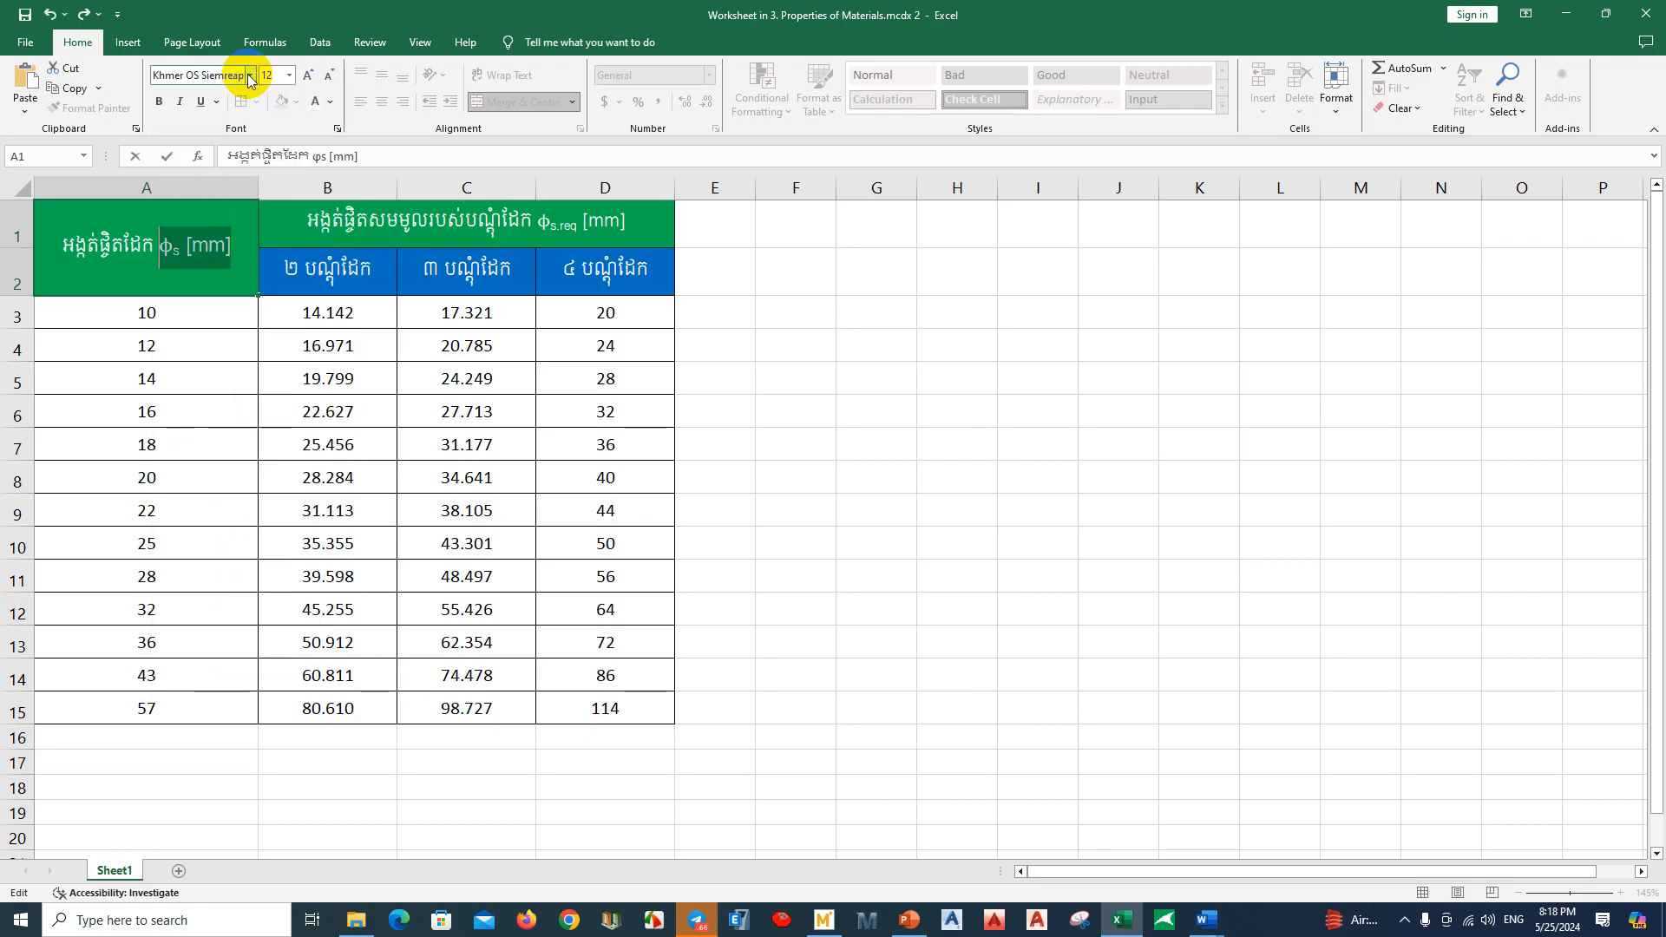
Step: Reduce the "ϕs [mm]" text in the A1 header to font size 11, leaving it non-bold
click(158, 105)
click(158, 104)
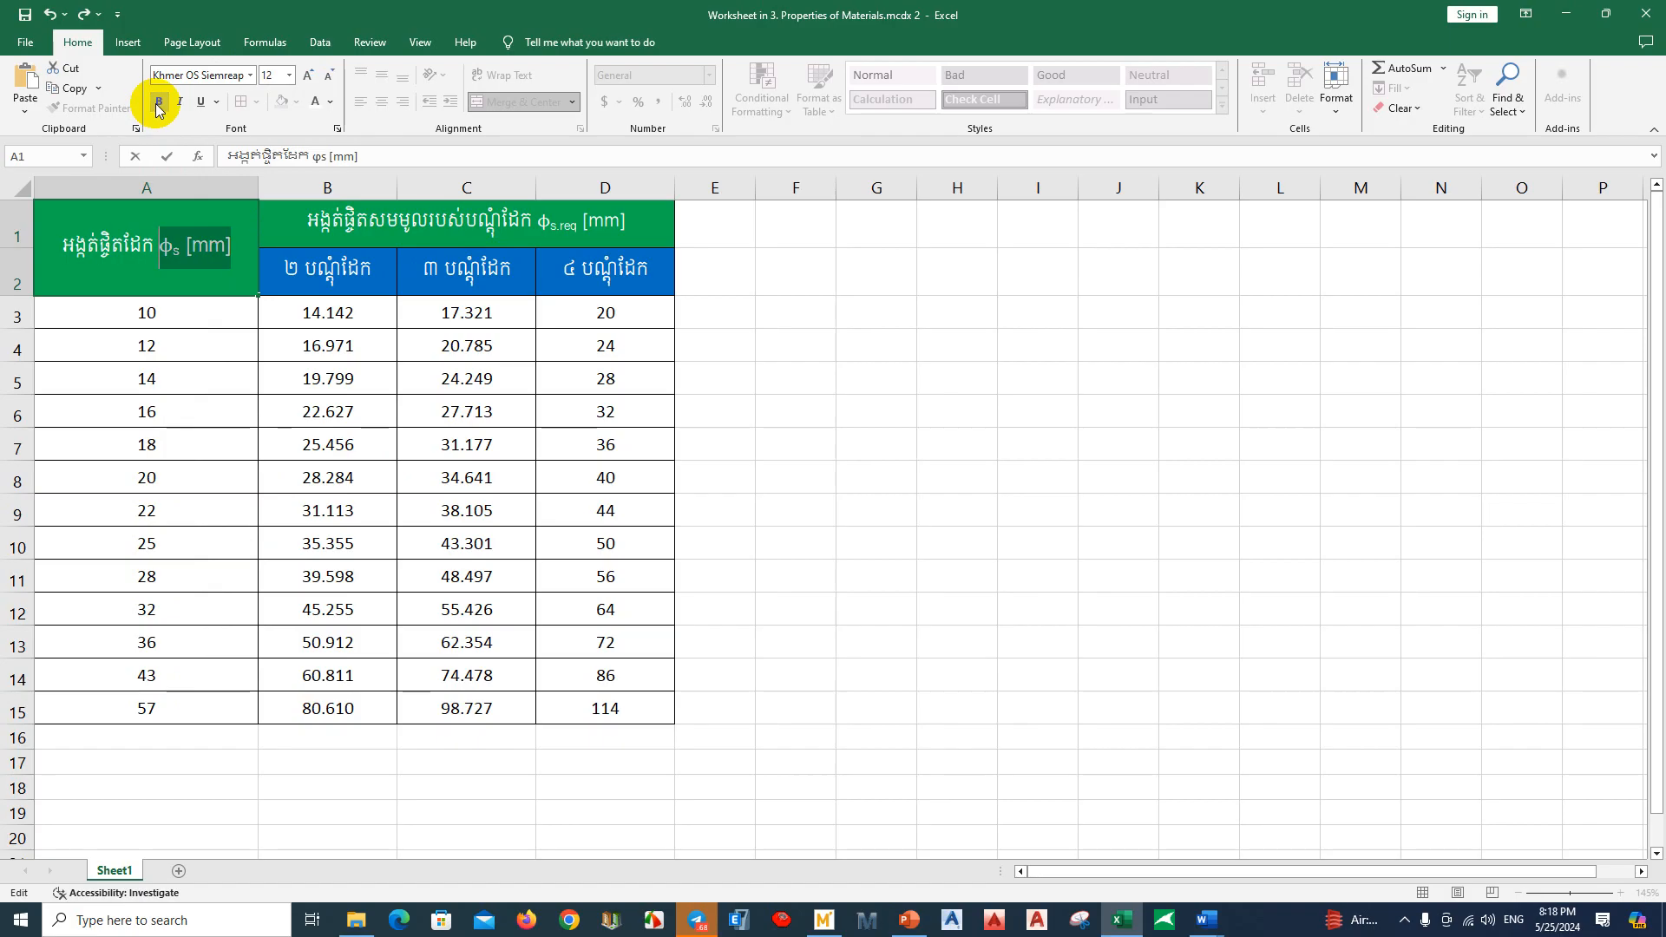
click(328, 80)
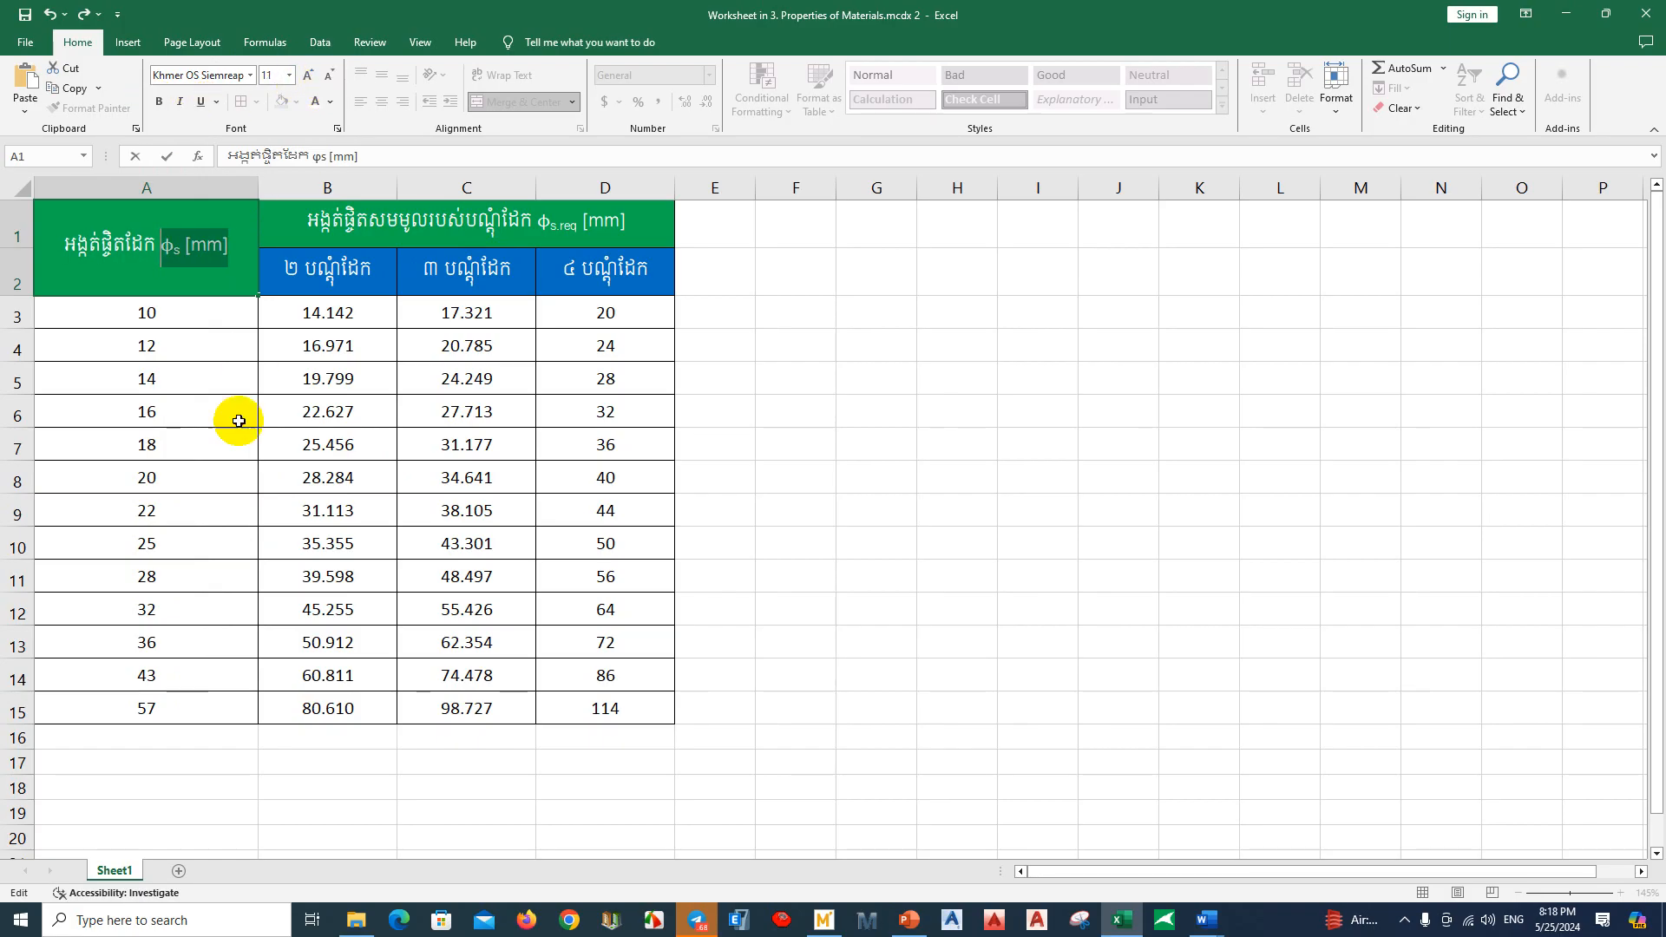
click(230, 415)
click(227, 249)
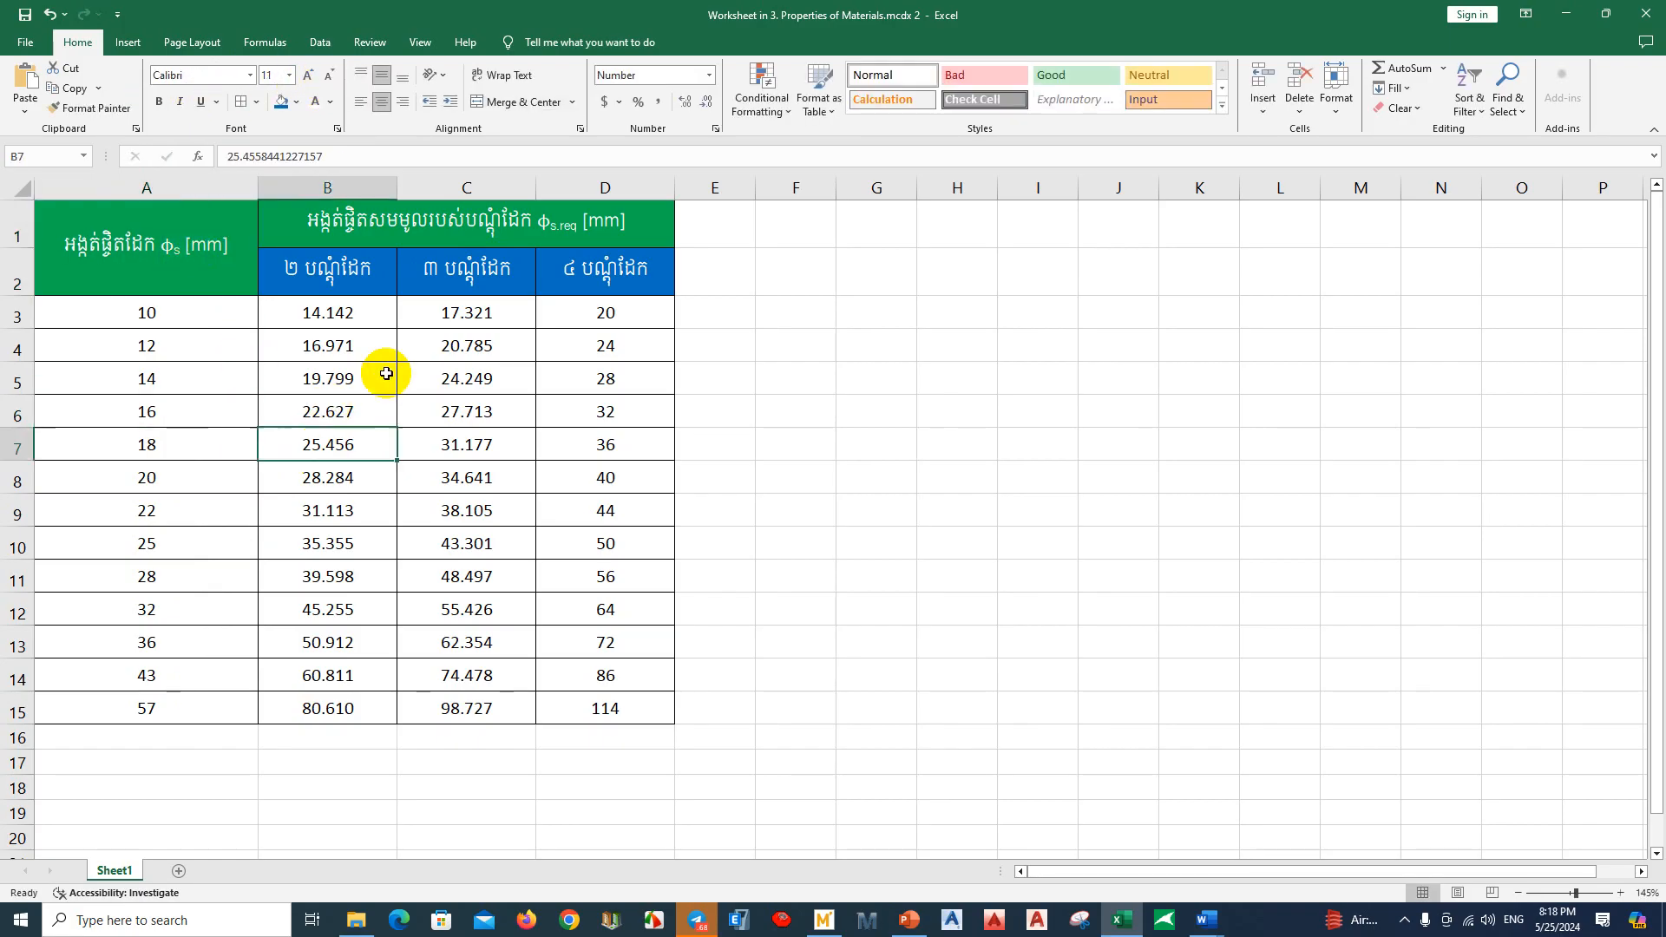
Step: Set the font of the table data in A3:D15 to Calisto MT and close the embedded workbook
click(699, 427)
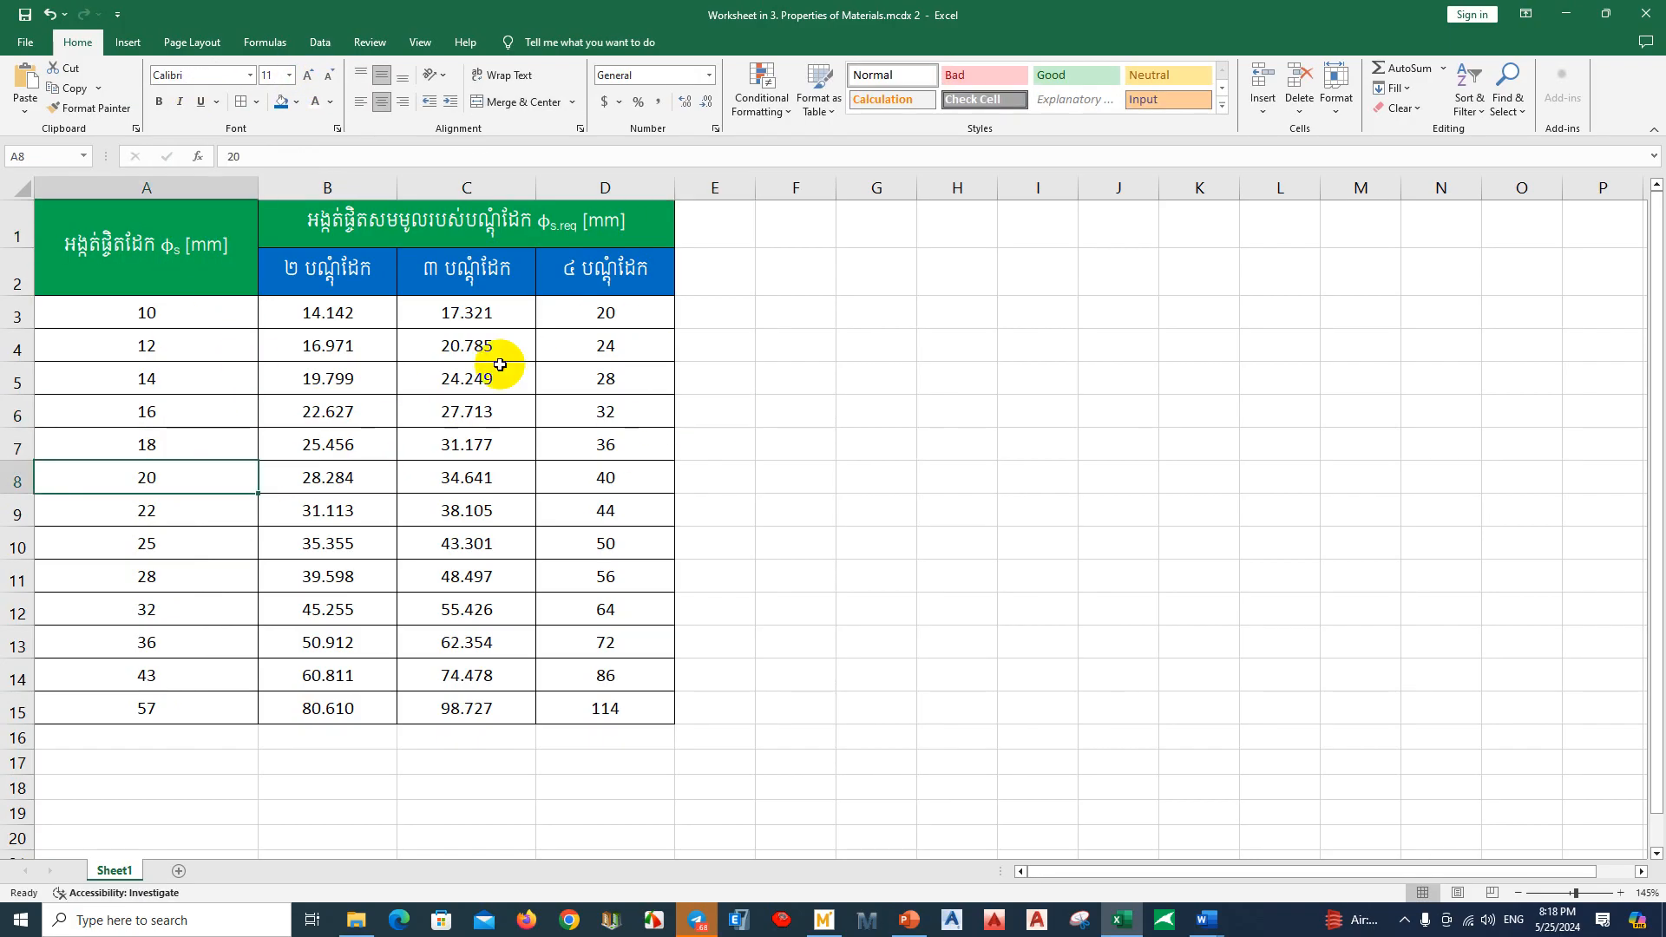
drag(640, 699, 78, 312)
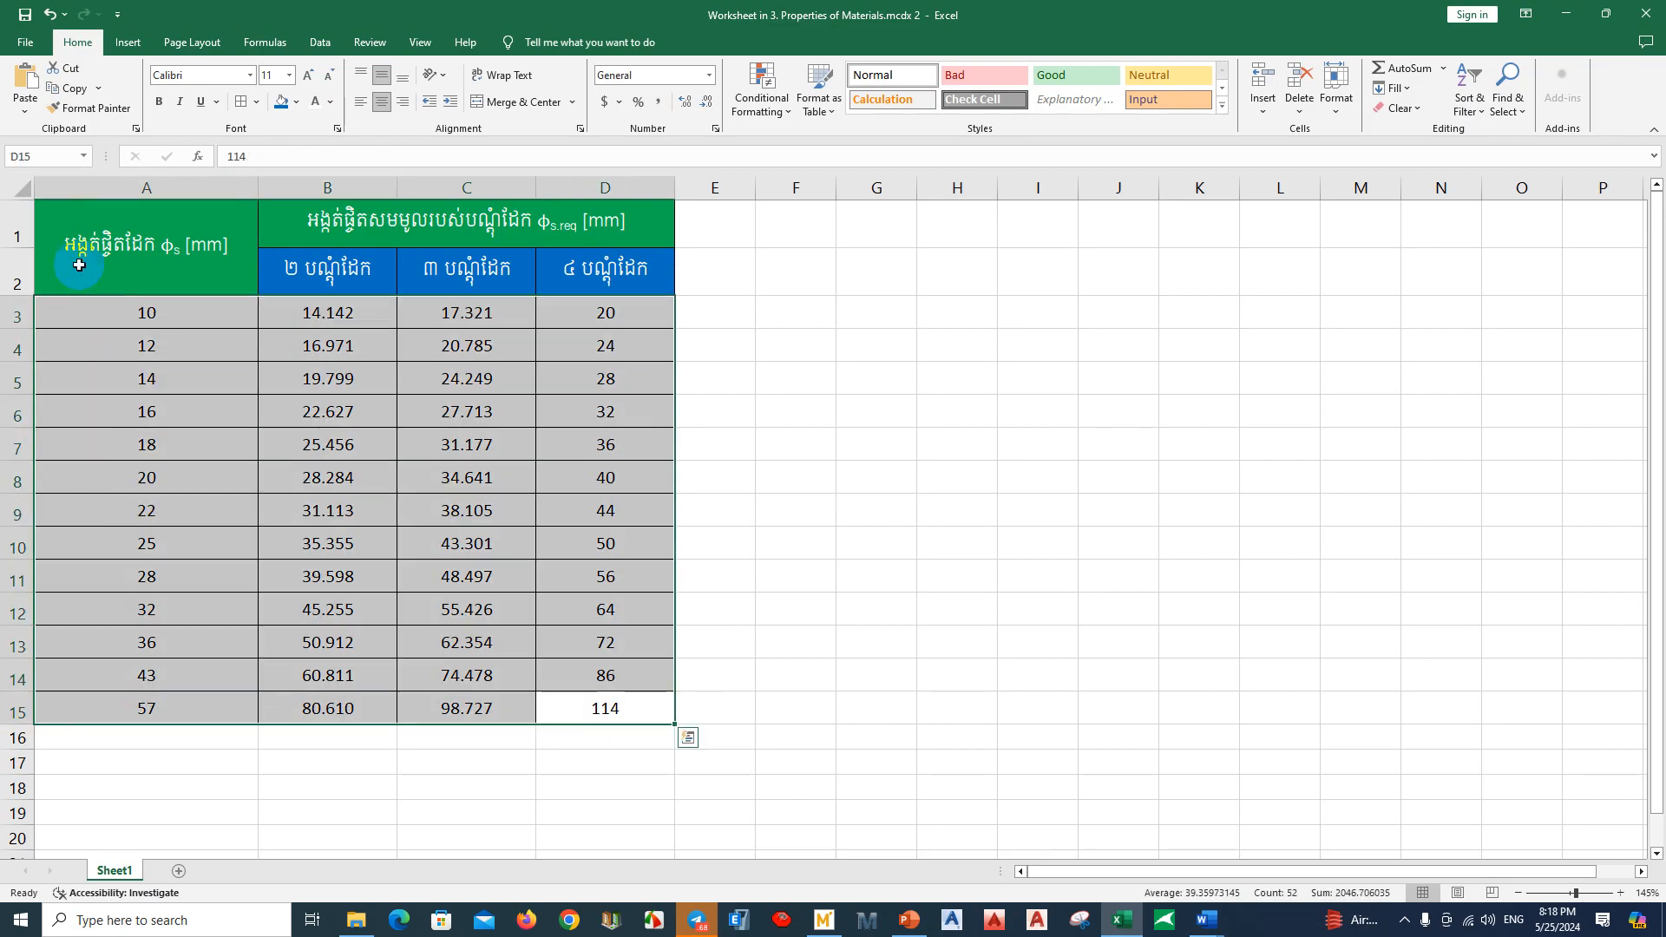
click(249, 75)
key(Up)
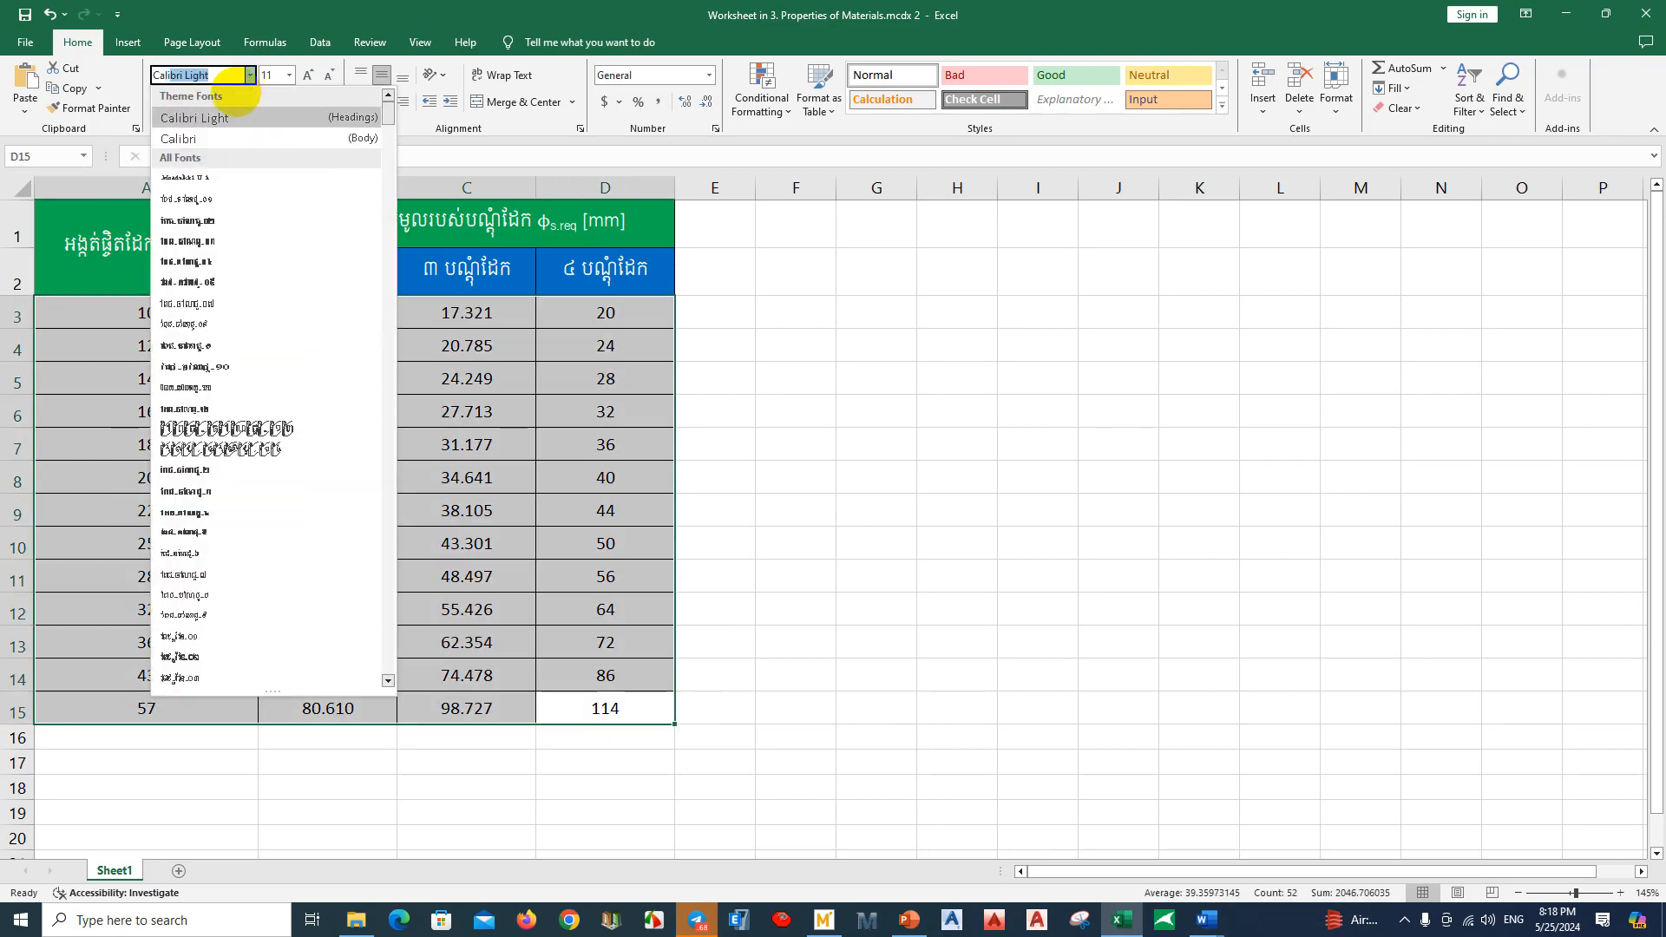
text(Calisto MT)
key(Return)
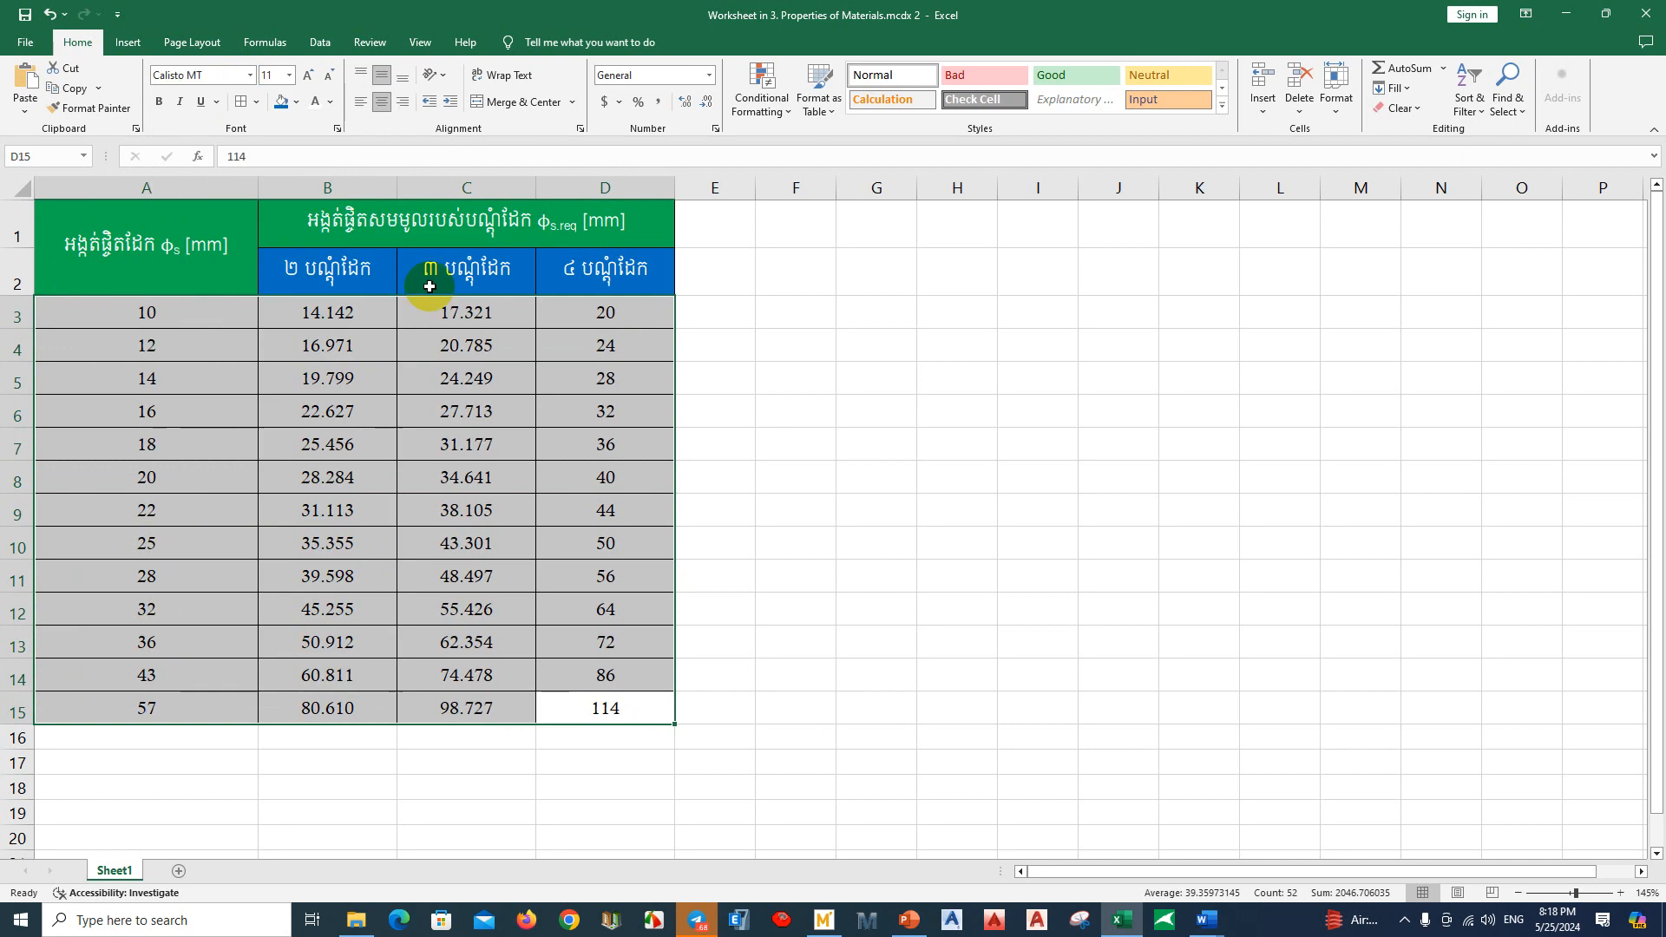
click(438, 335)
click(574, 576)
click(955, 543)
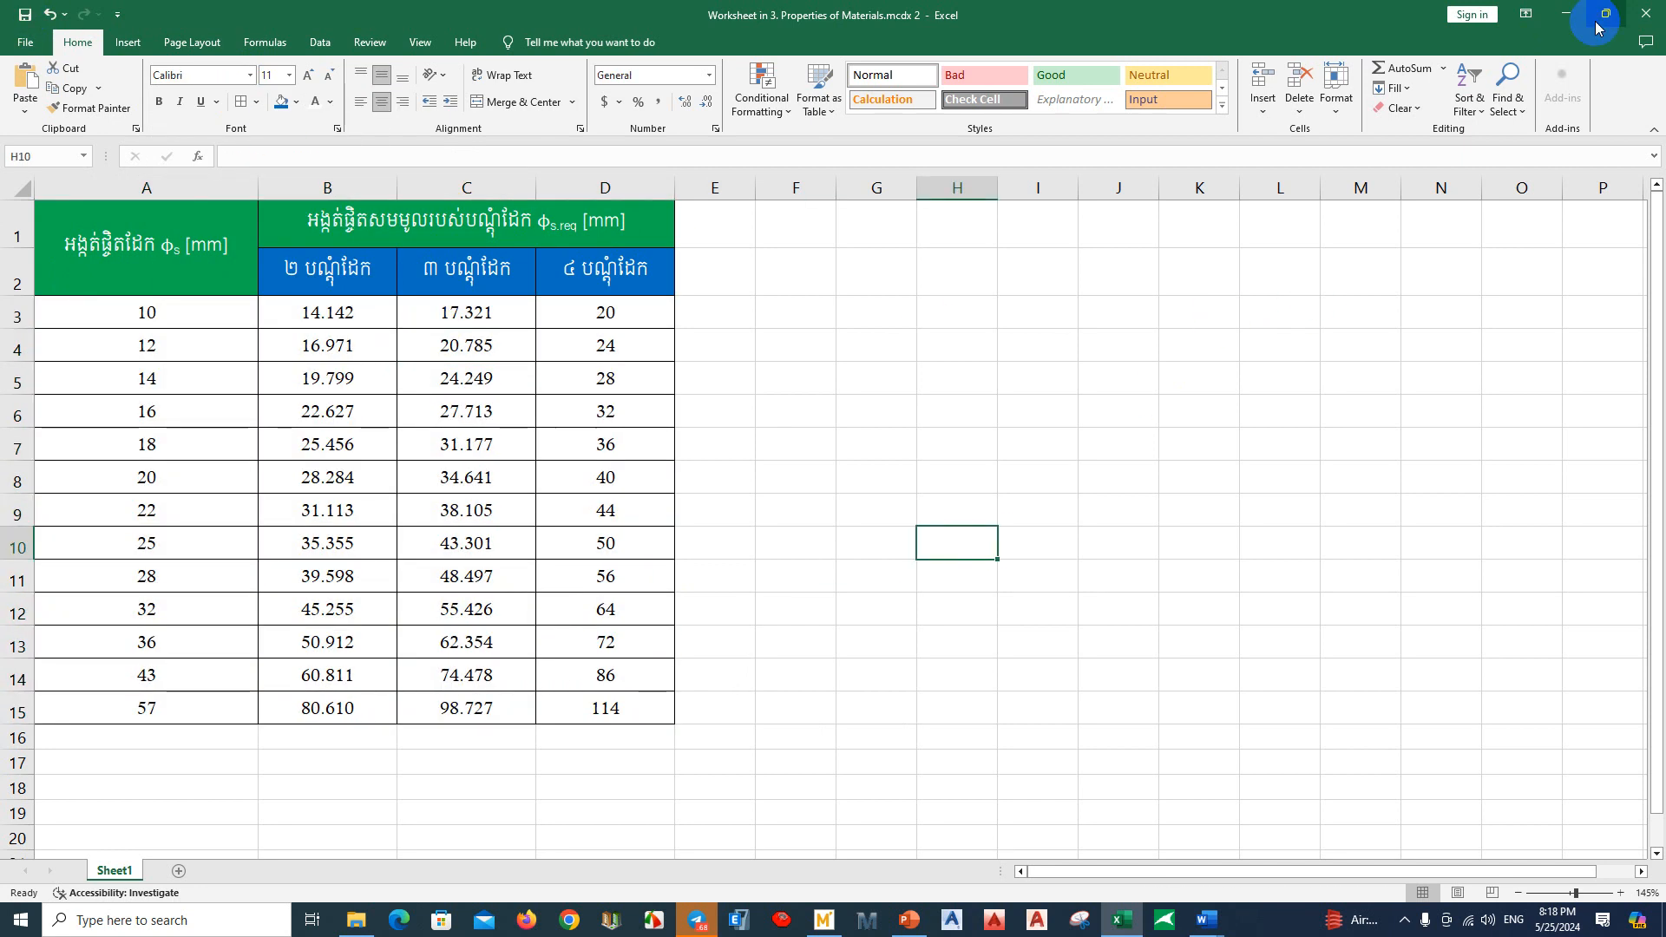
click(1640, 12)
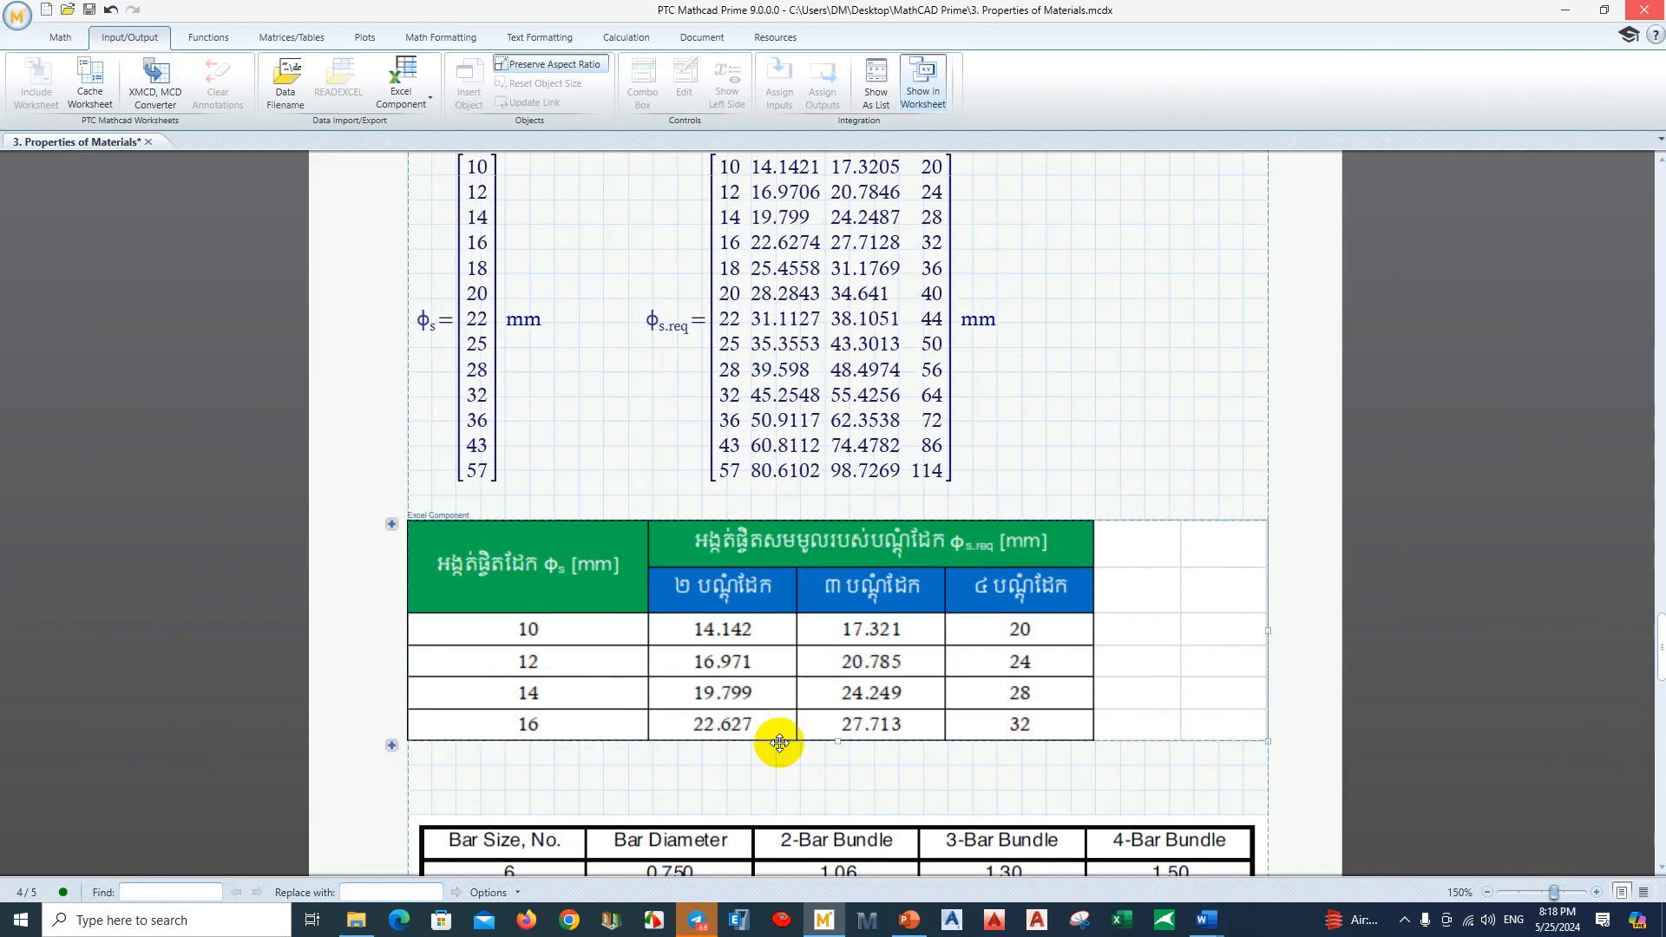
Step: Extend the Excel component downward to include the row for 20 mm bars
drag(833, 740, 868, 846)
scroll(863, 711, down, 5)
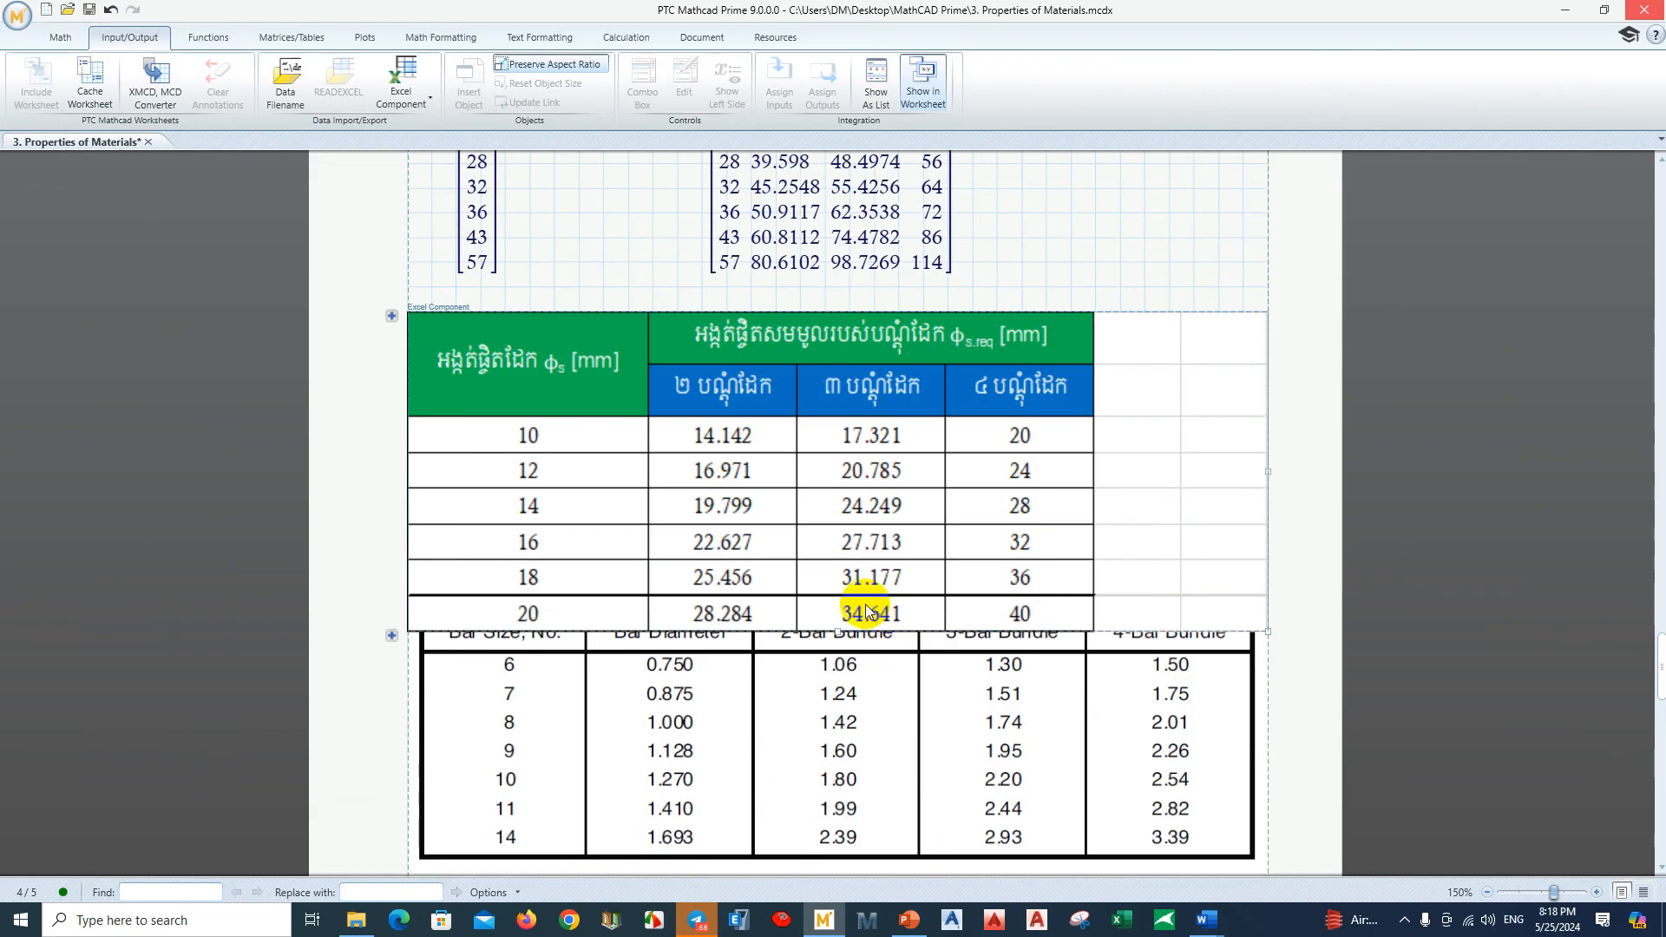
Step: Move the reference bar-bundle image down the worksheet, clear of the Excel component
click(1241, 572)
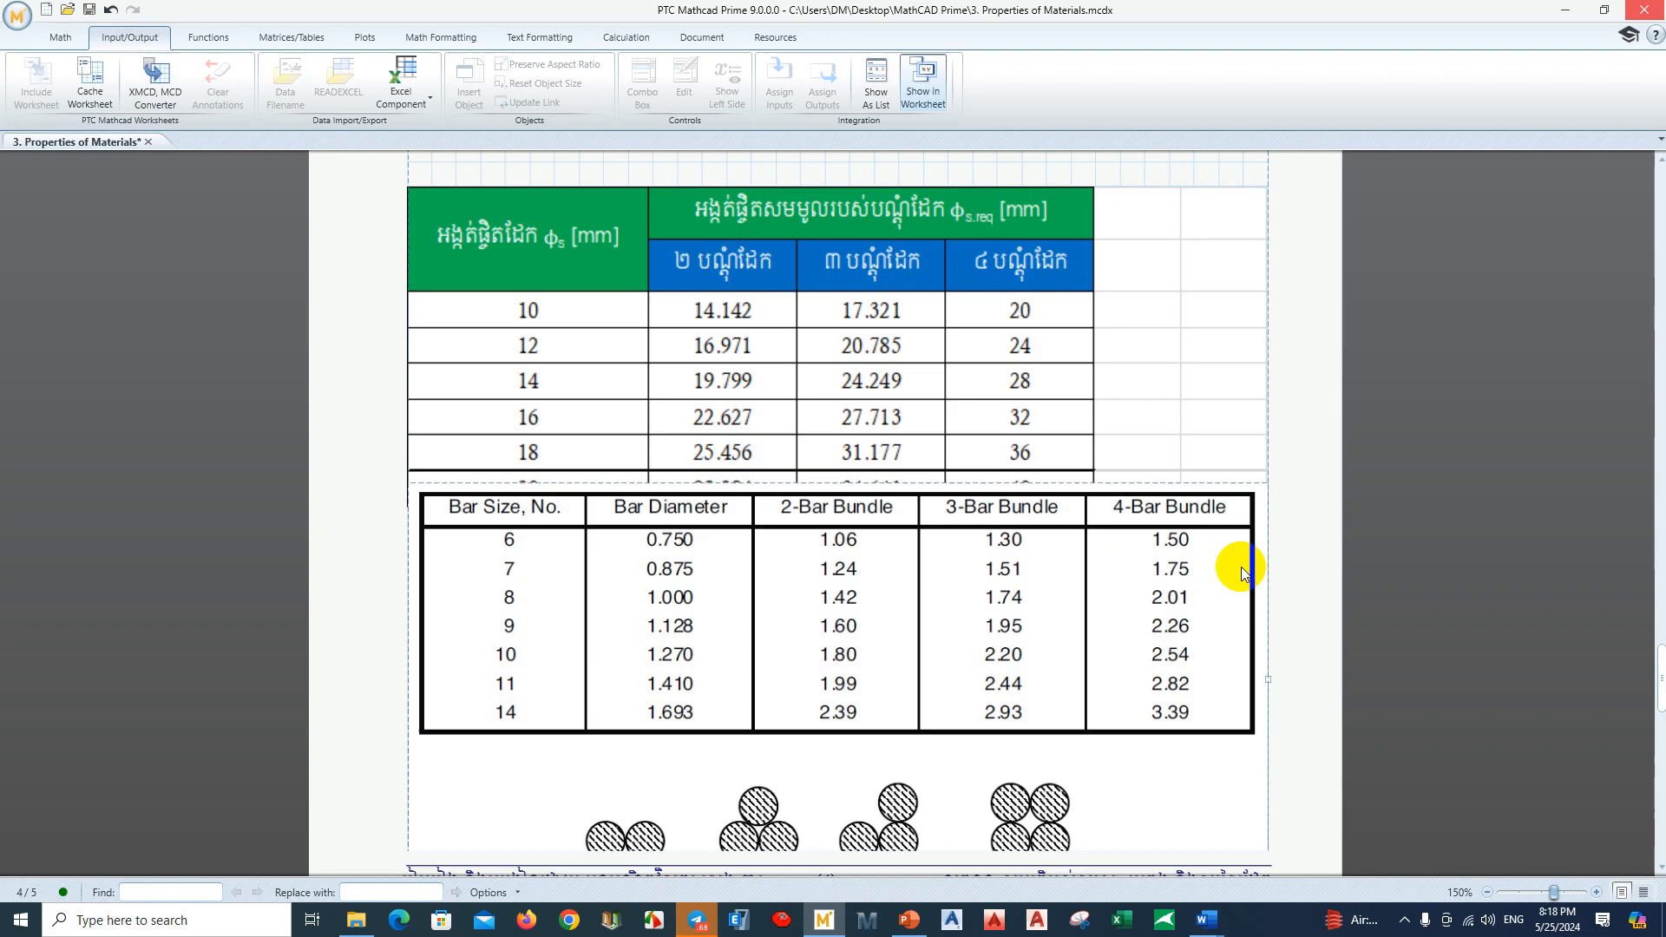
click(1272, 535)
key(Down)
key(Down)
key(Down)
scroll(812, 609, up, 5)
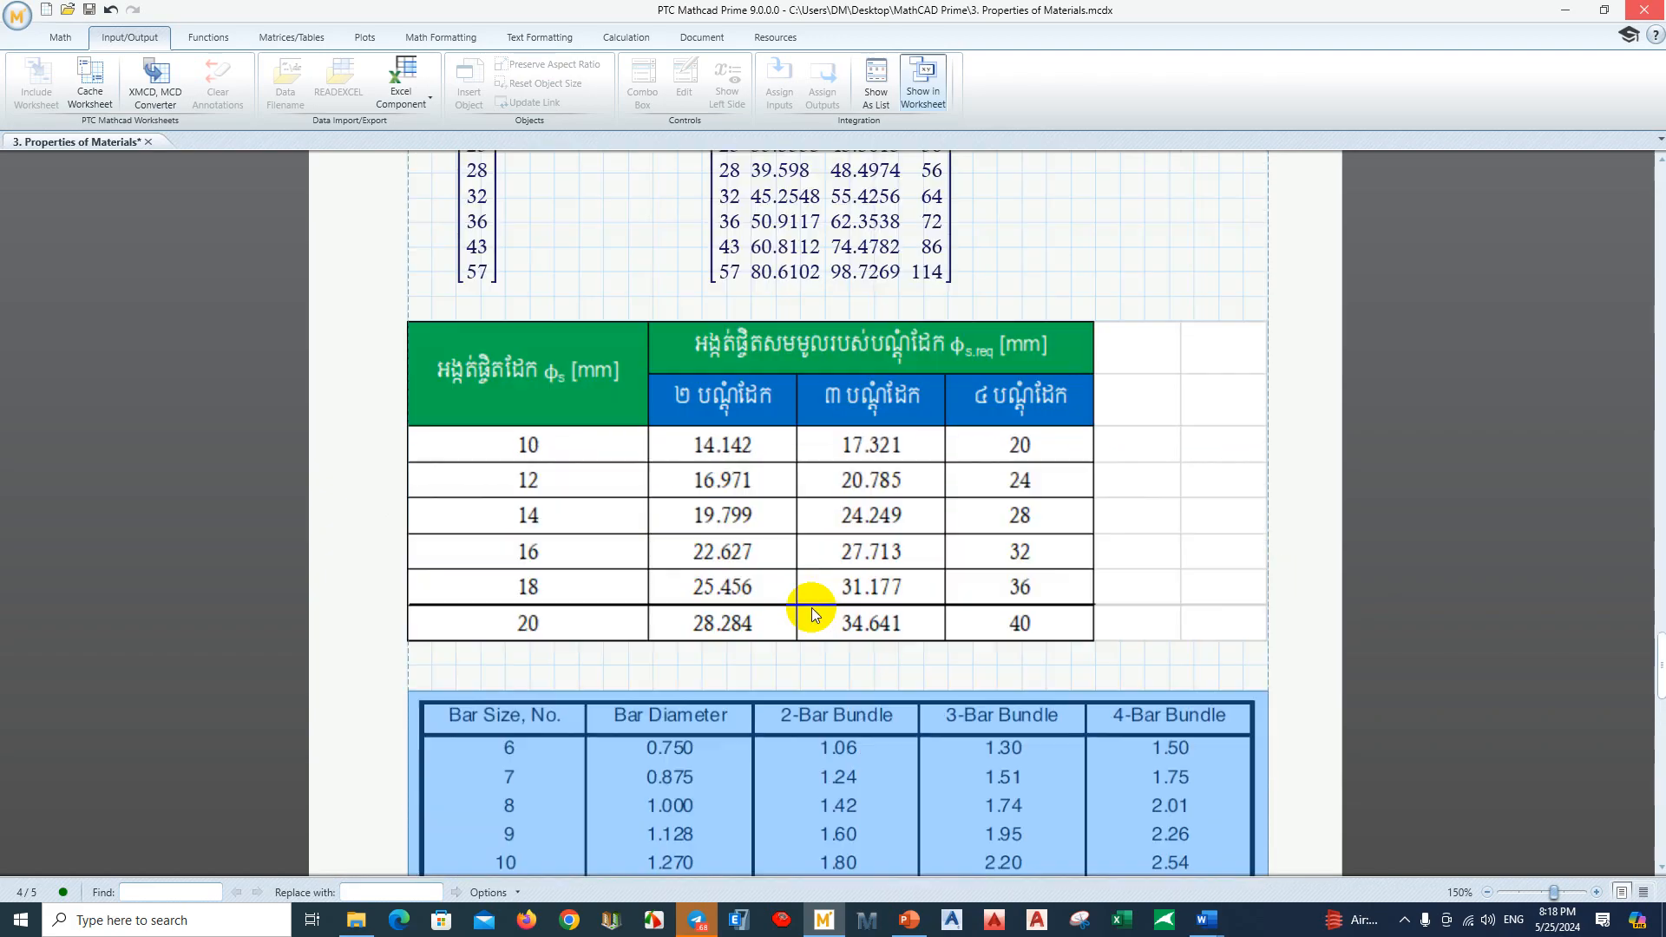
scroll(810, 612, up, 1)
key(Down)
scroll(902, 555, up, 3)
key(Down)
key(Down)
key(Down)
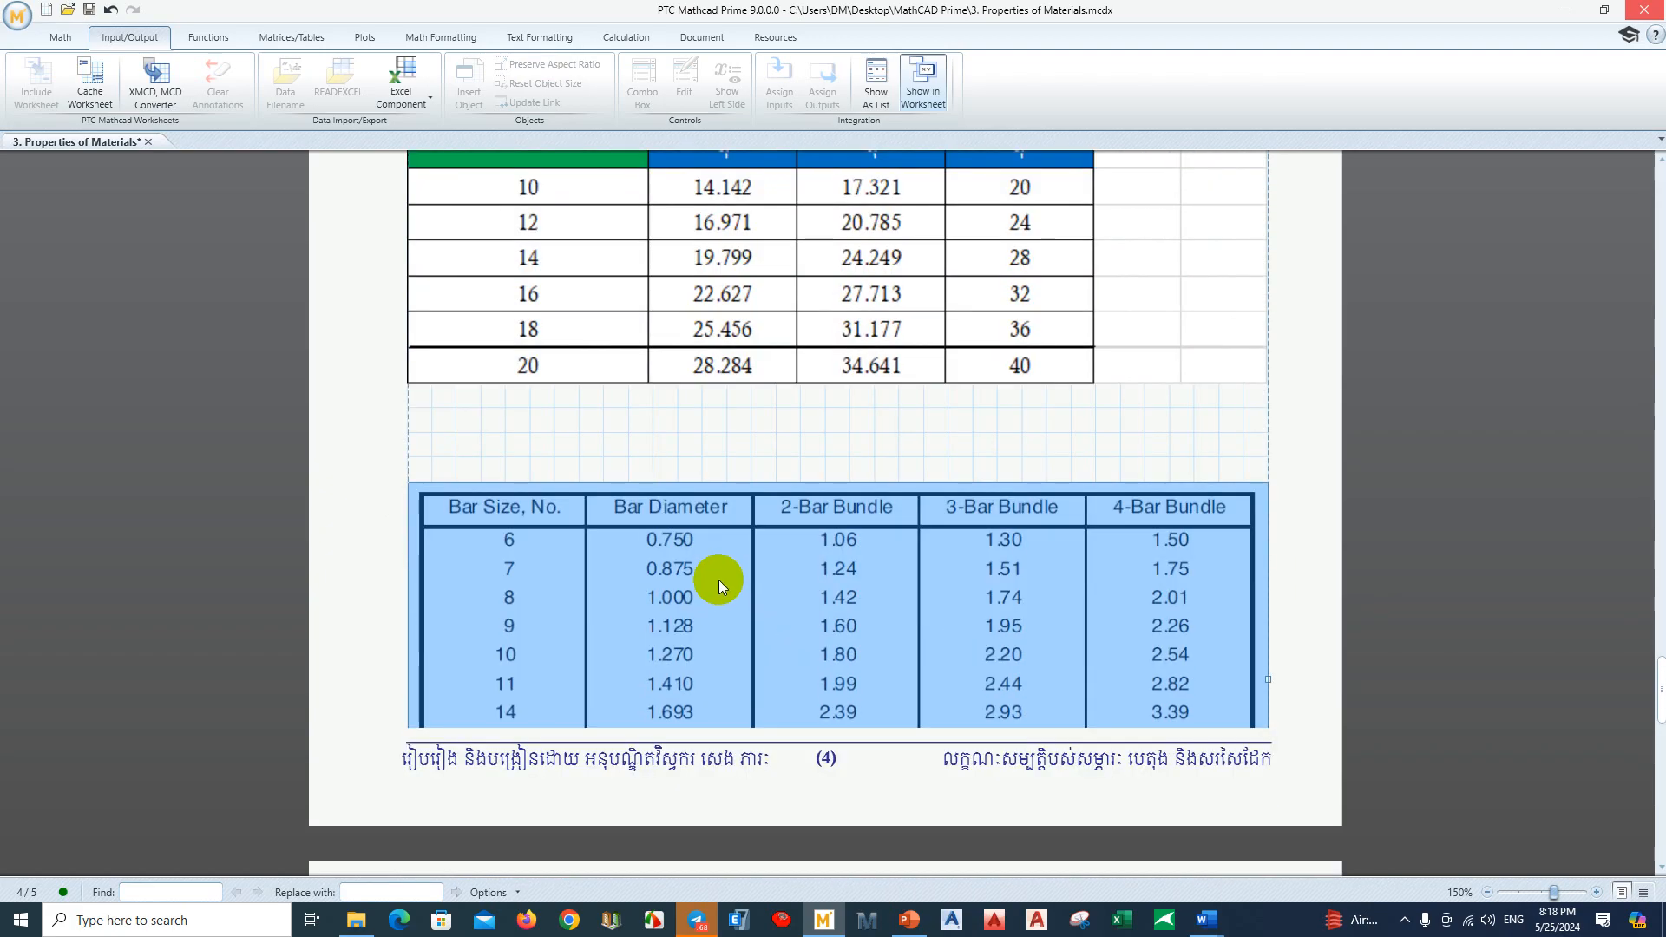
Step: Extend the Excel component downward to include every table row through the 57 mm bar
scroll(718, 570, up, 4)
scroll(691, 574, up, 1)
click(768, 368)
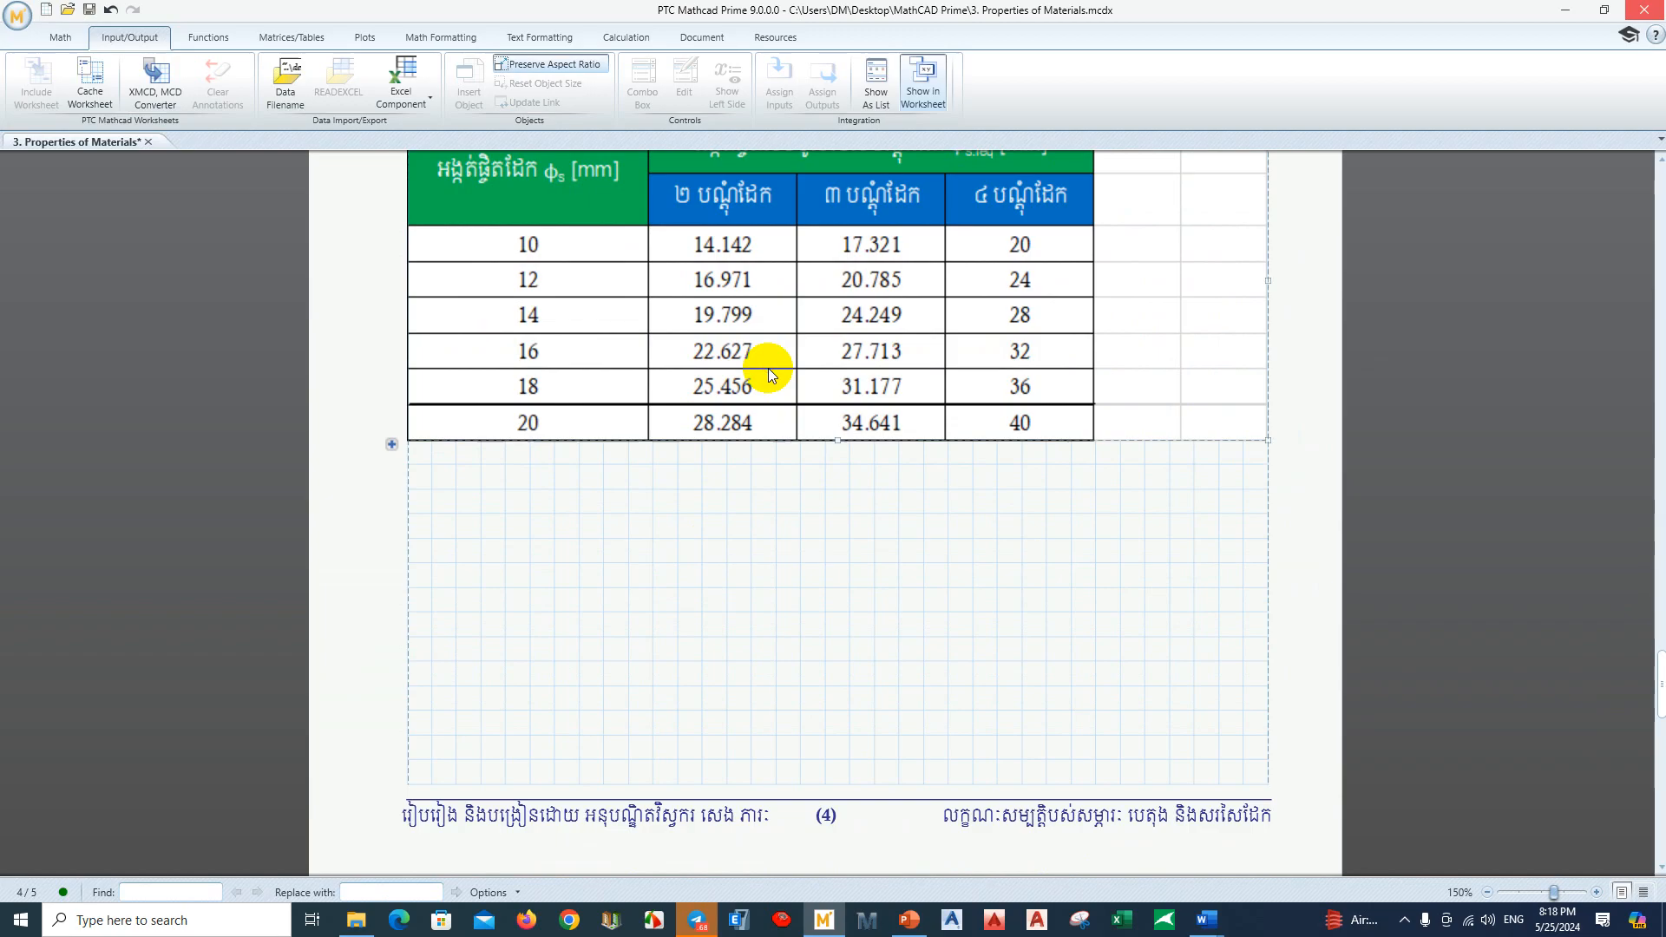
drag(858, 442, 864, 629)
scroll(863, 626, up, 1)
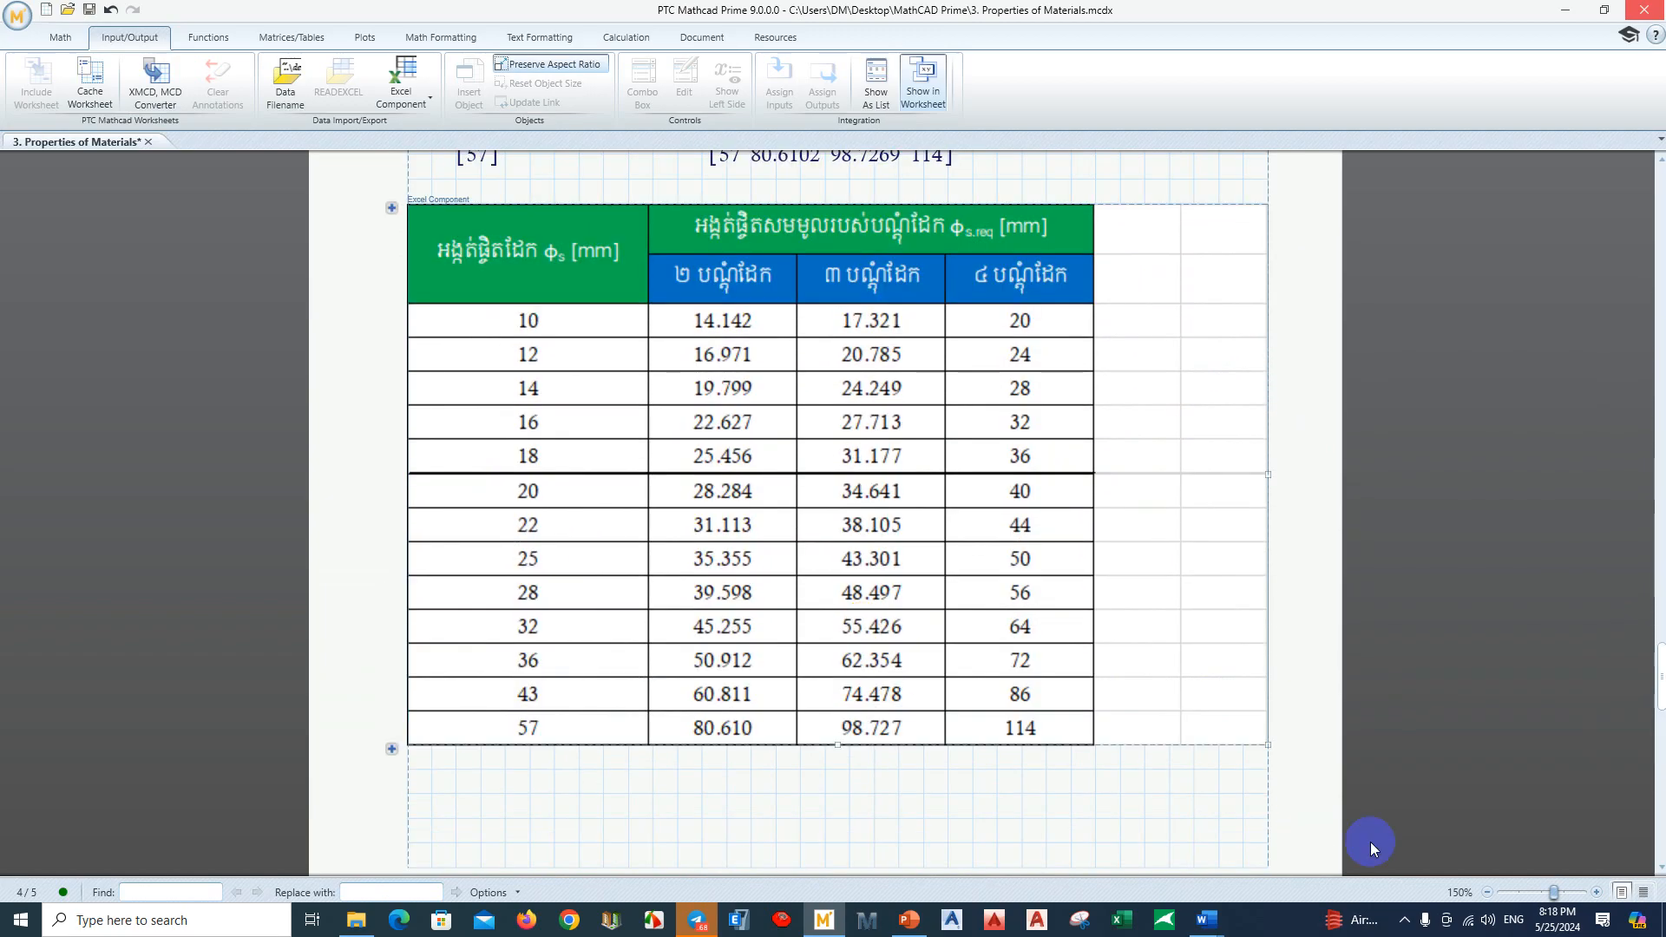
Step: Reopen the embedded Excel table for editing and widen columns B through D equally
click(1485, 893)
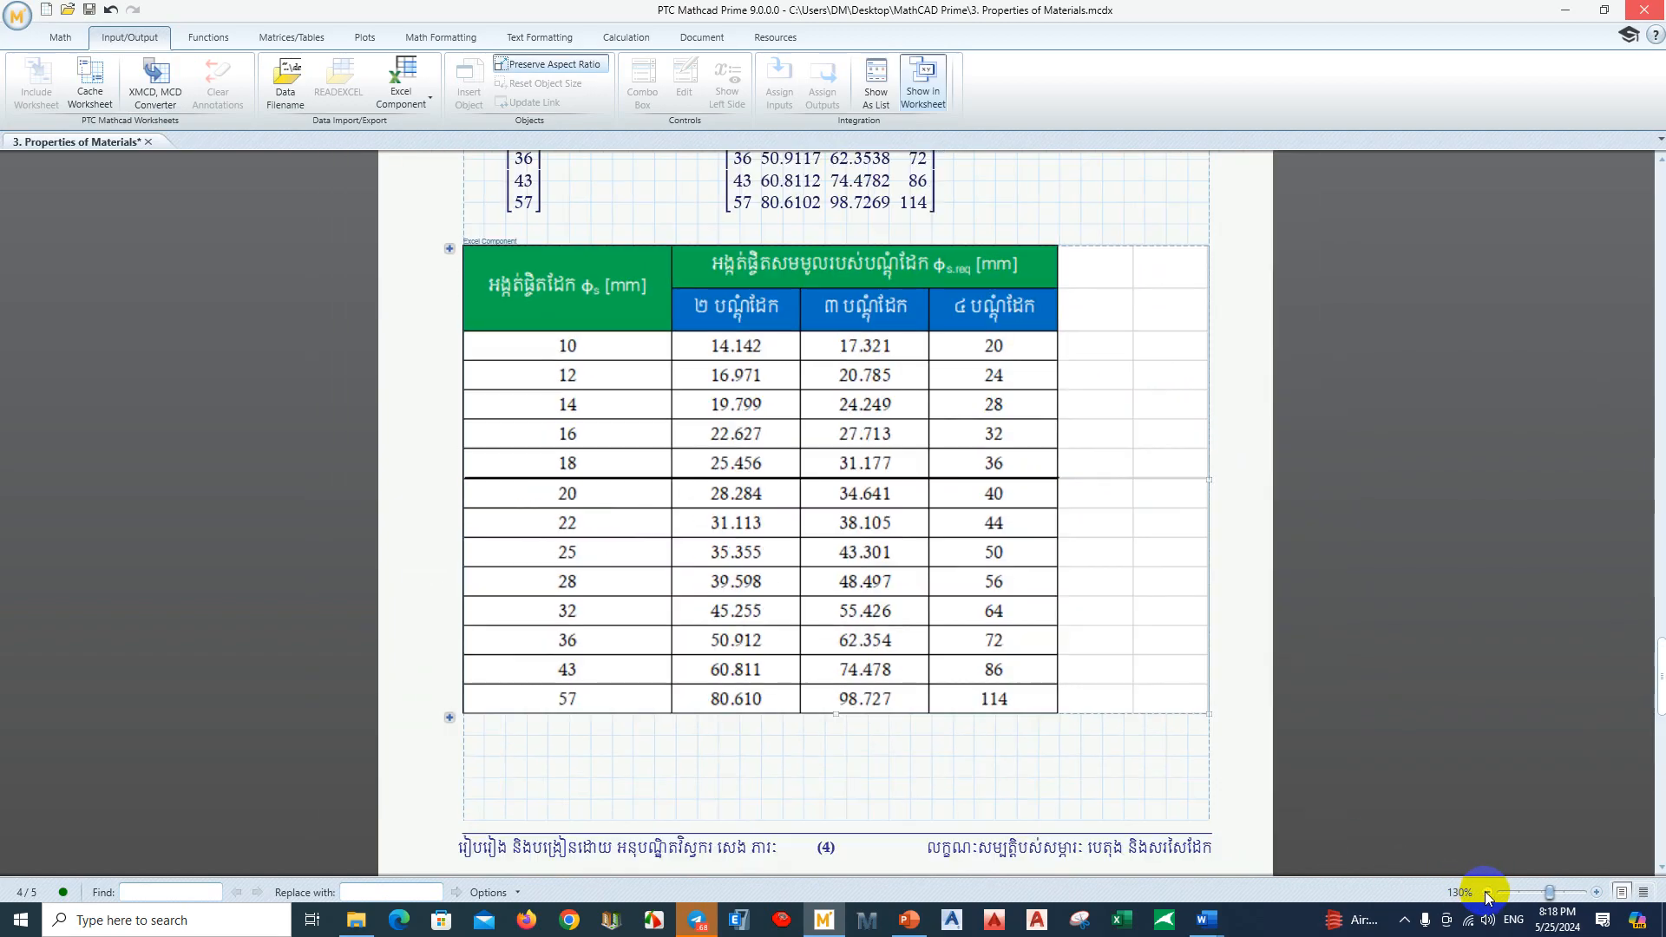
click(1488, 892)
click(1487, 892)
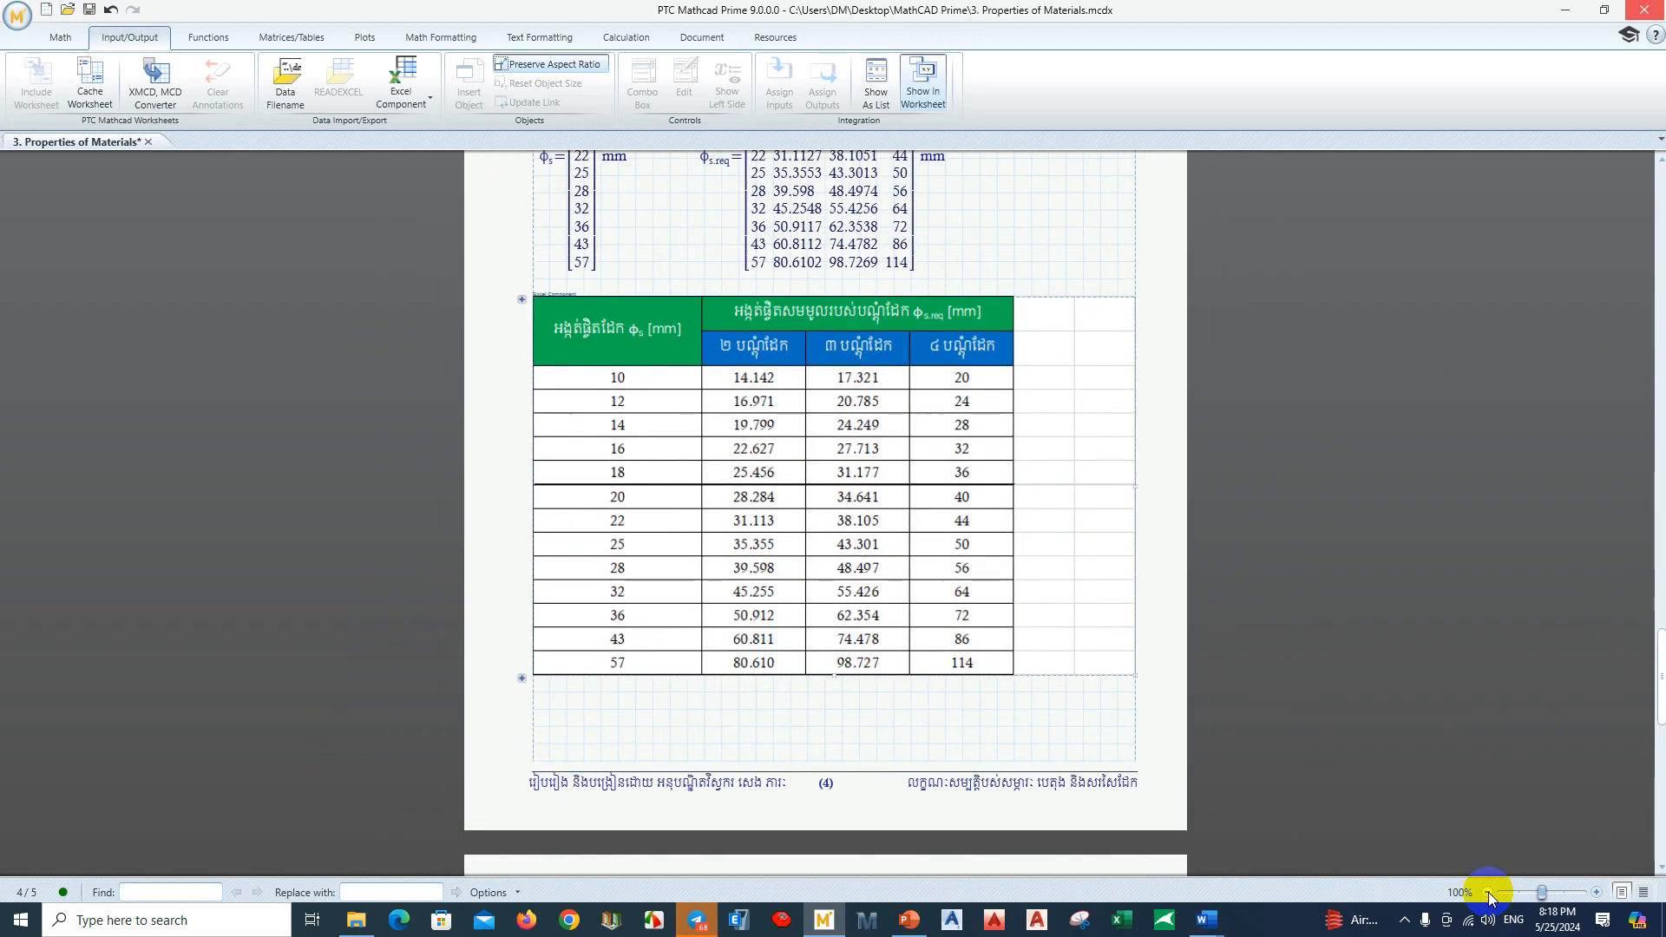
click(1487, 892)
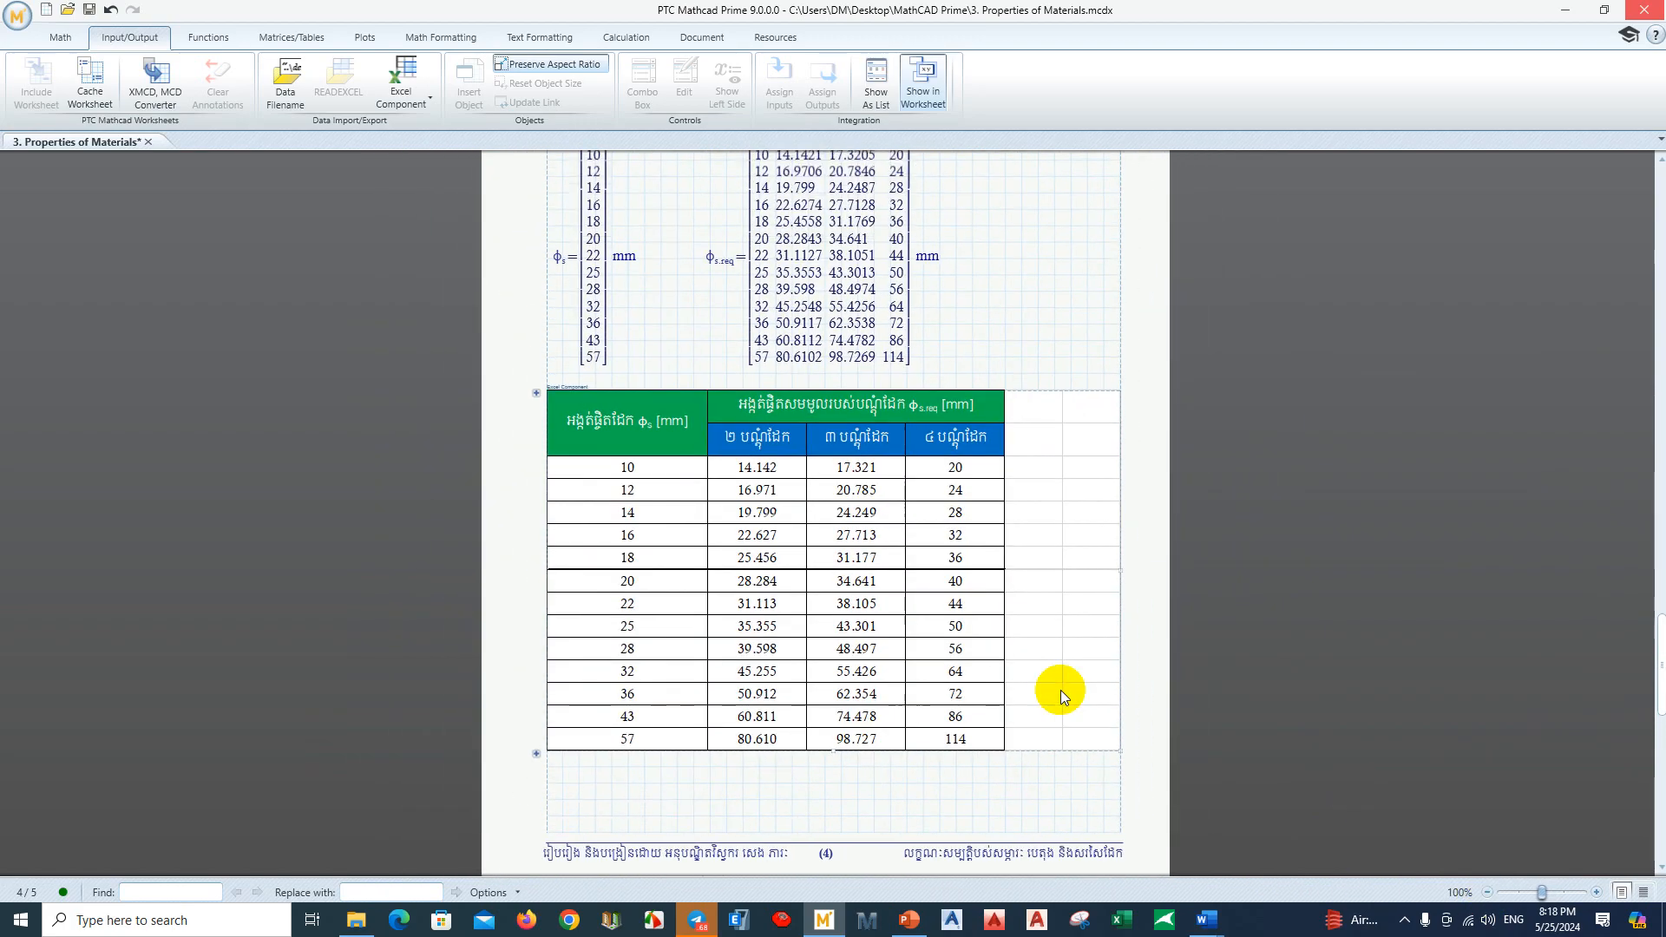
click(1059, 359)
double_click(955, 518)
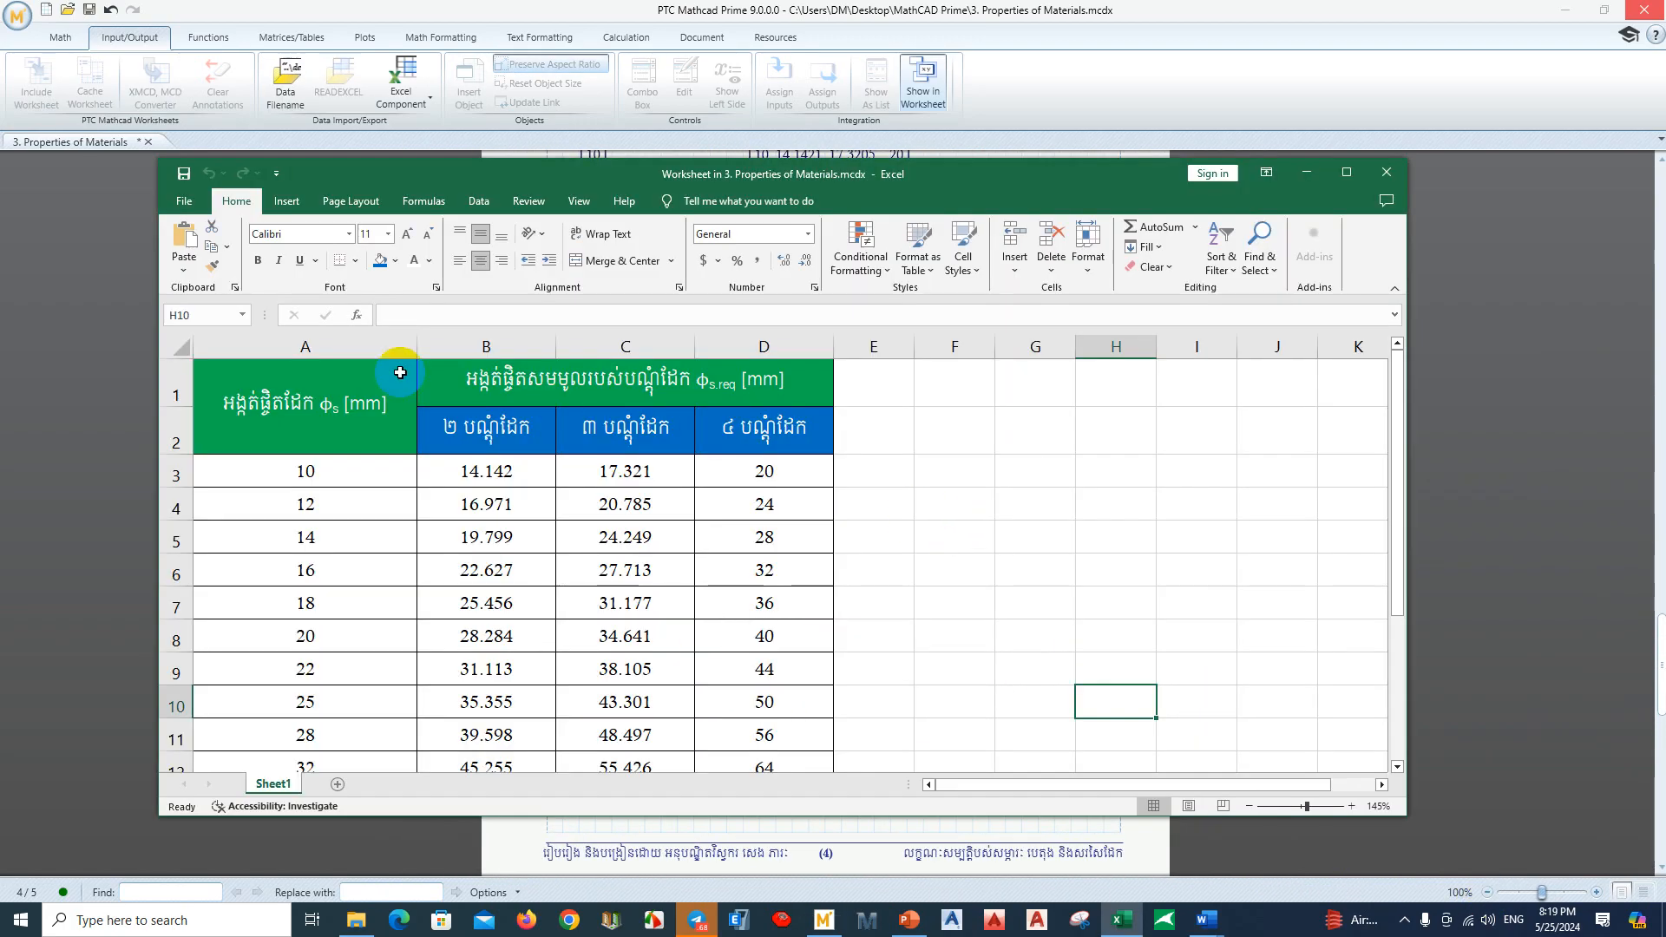
click(295, 344)
drag(439, 346, 986, 364)
Step: Increase the font size of the header cells A1:D2 to 12 and return to the Mathcad worksheet
drag(998, 430, 242, 375)
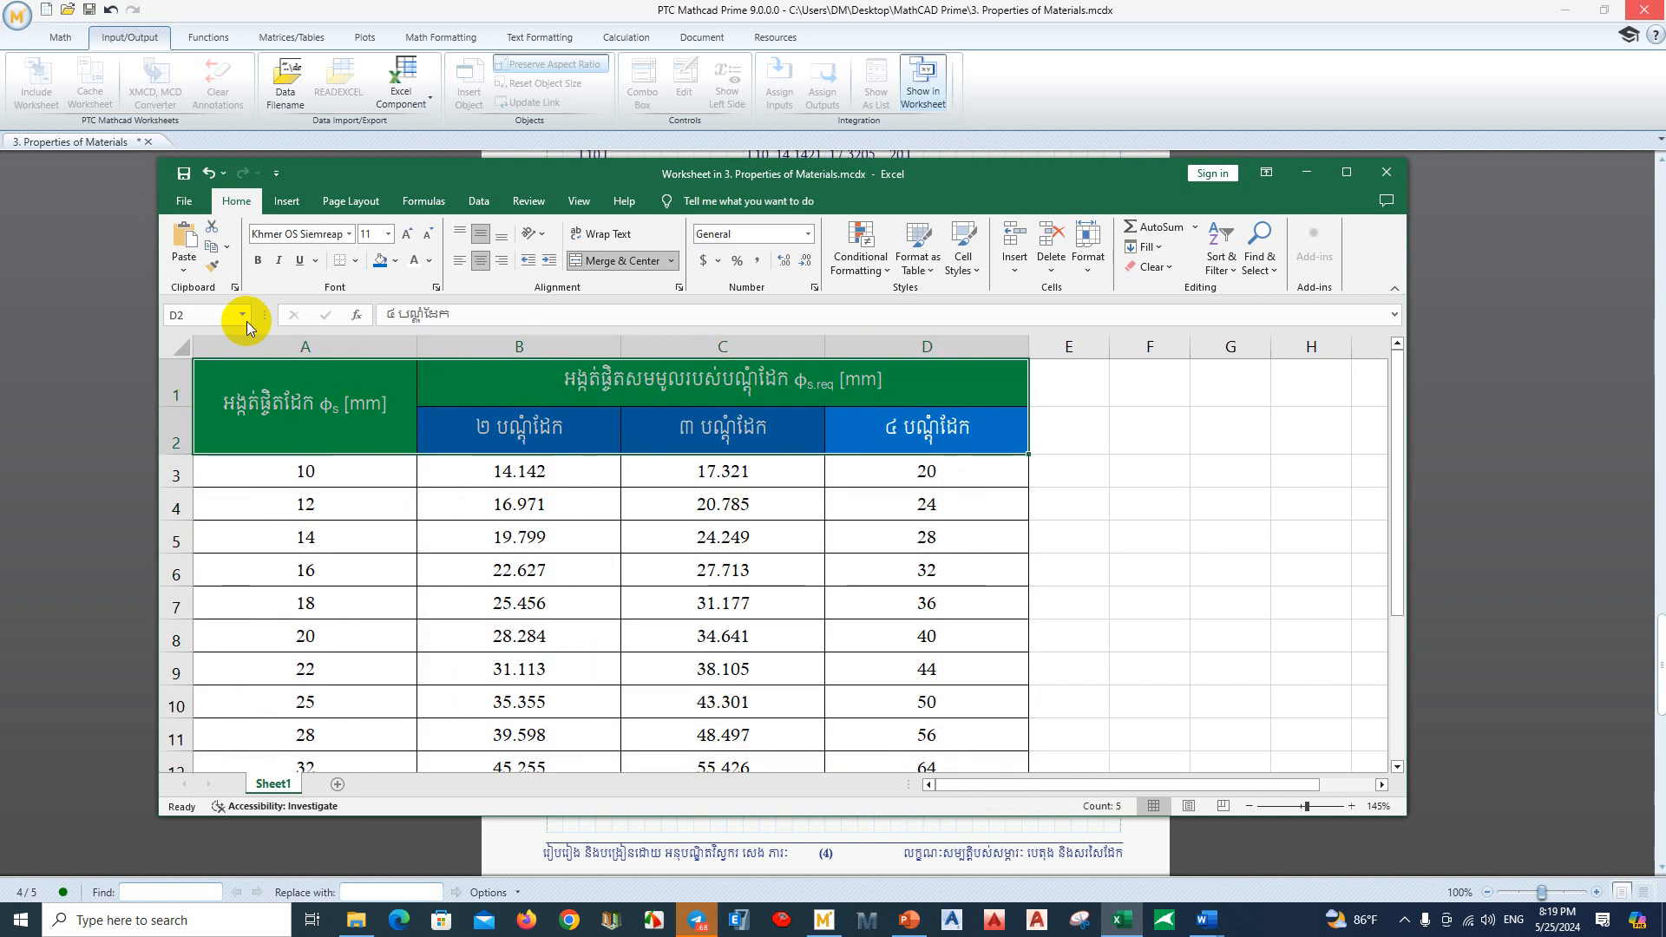
click(407, 234)
click(608, 538)
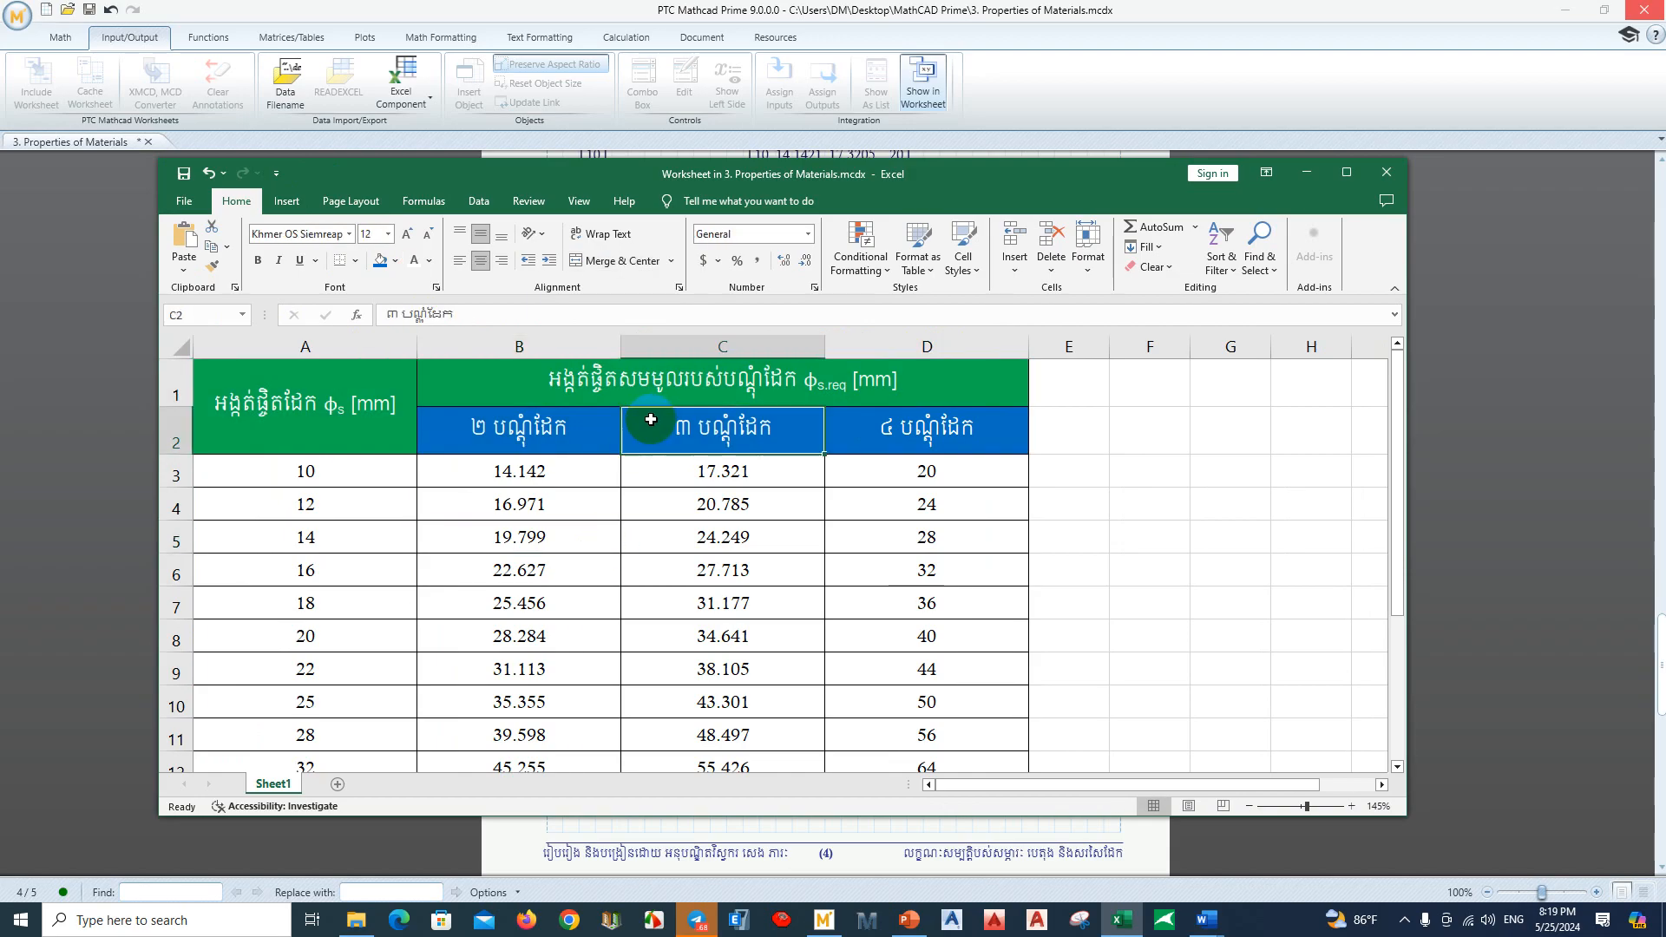
click(679, 394)
click(1386, 172)
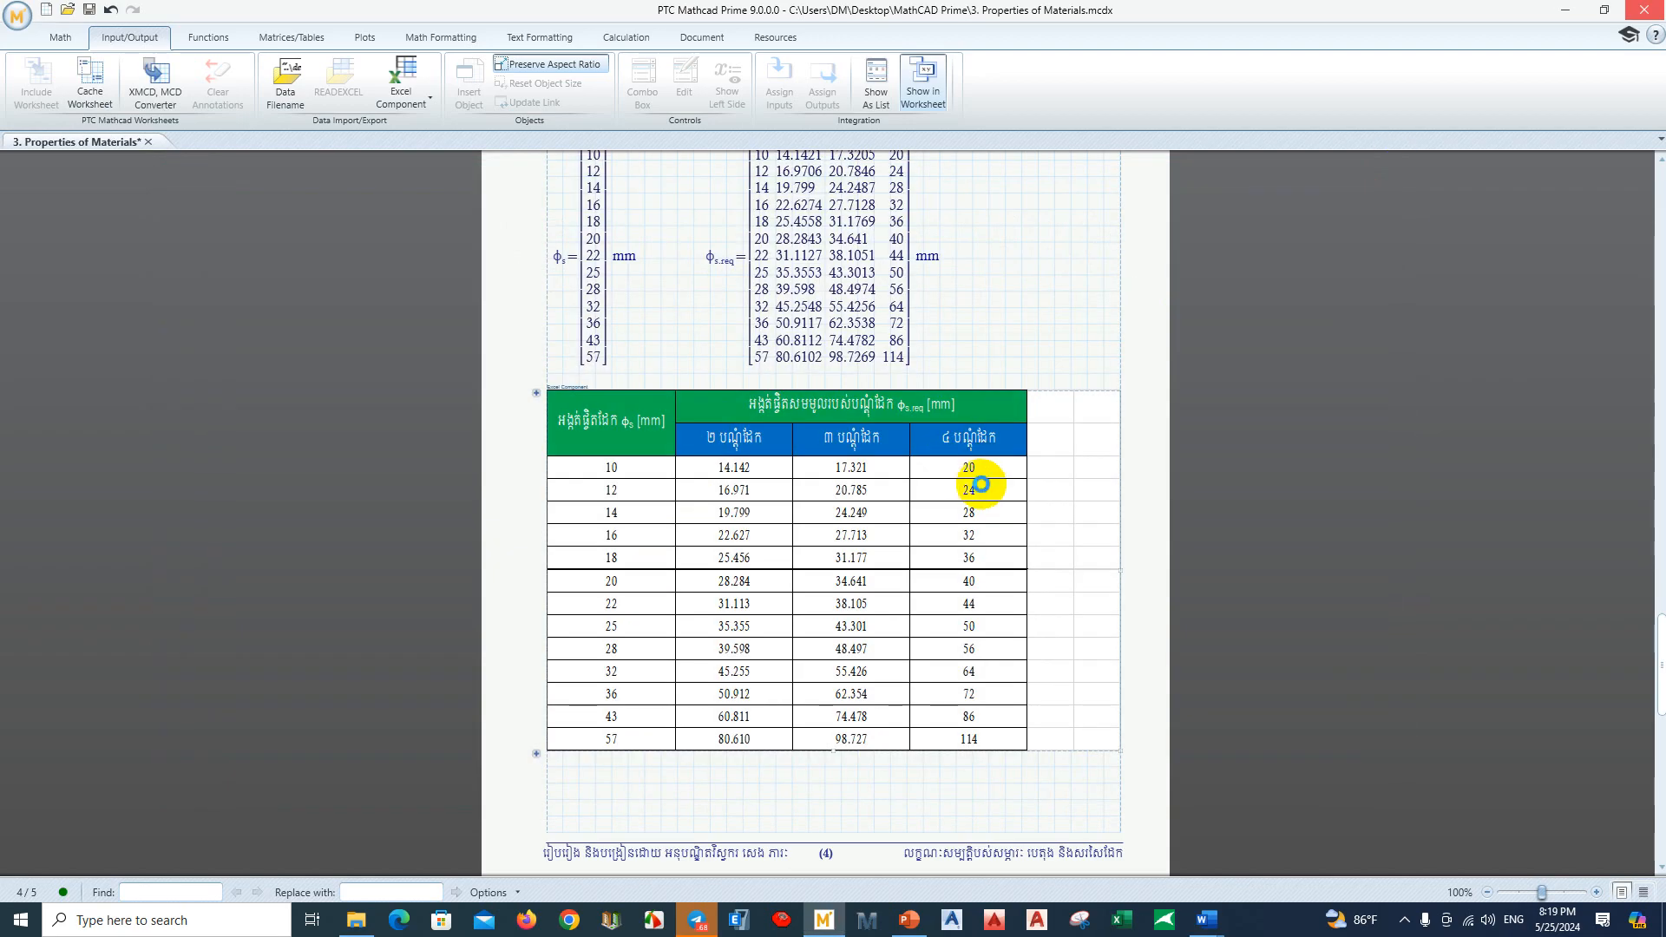
click(858, 817)
click(854, 799)
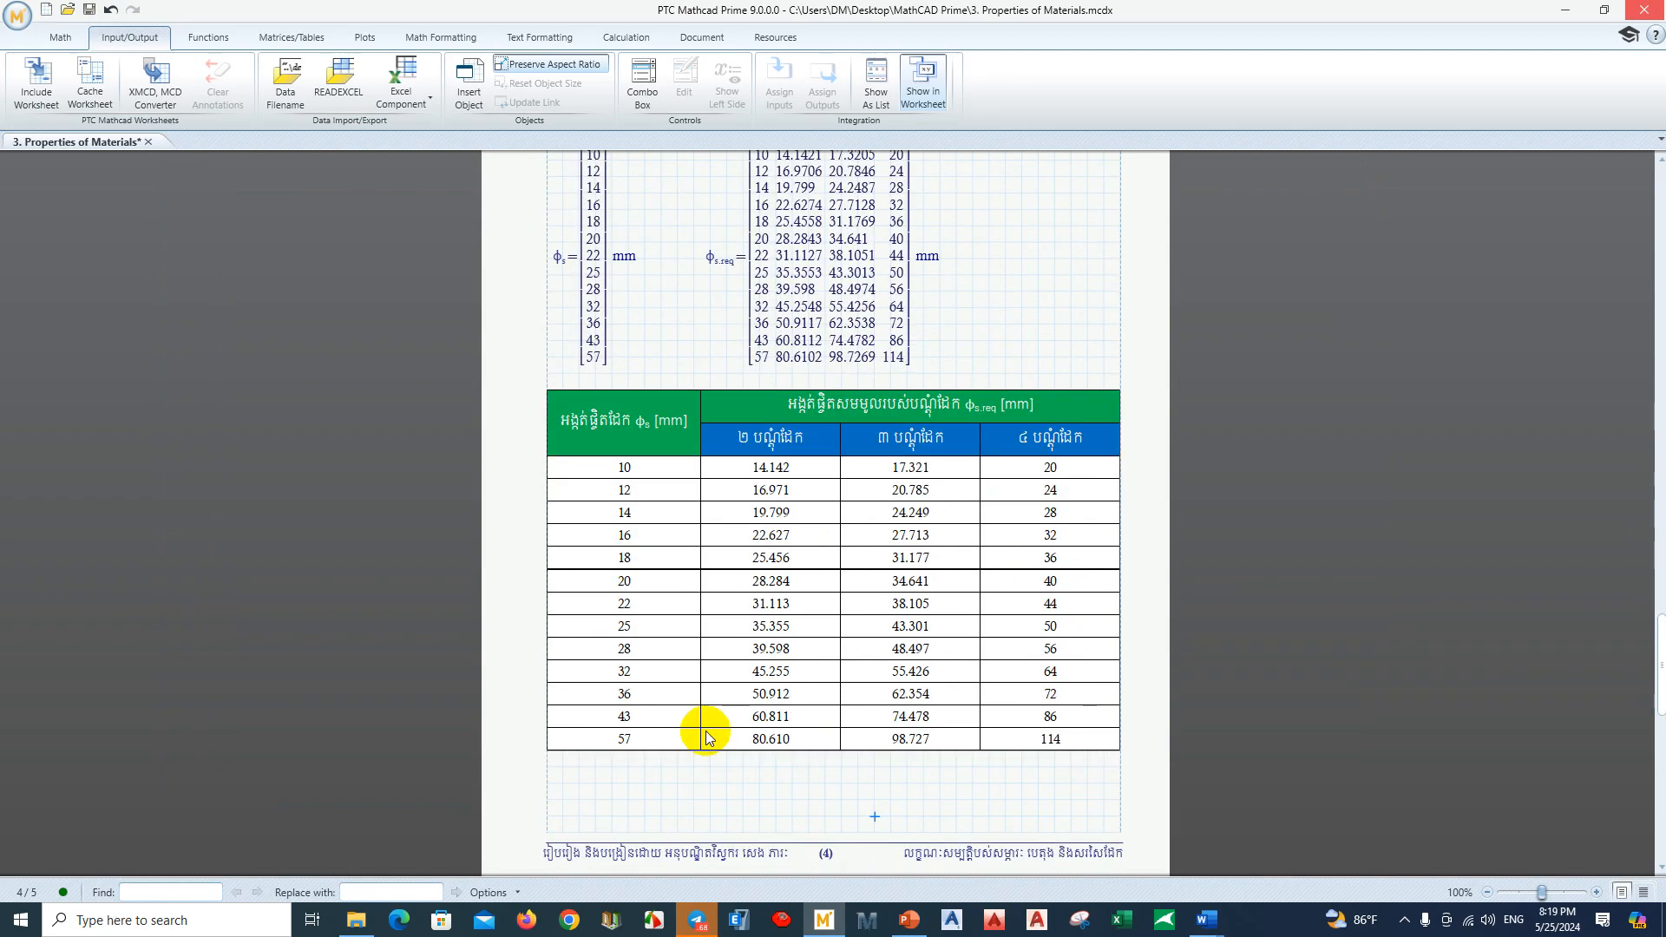
Step: Review the bundled reinforcement calculations, the formatted table and the reference bar-bundle table on the next page
click(930, 355)
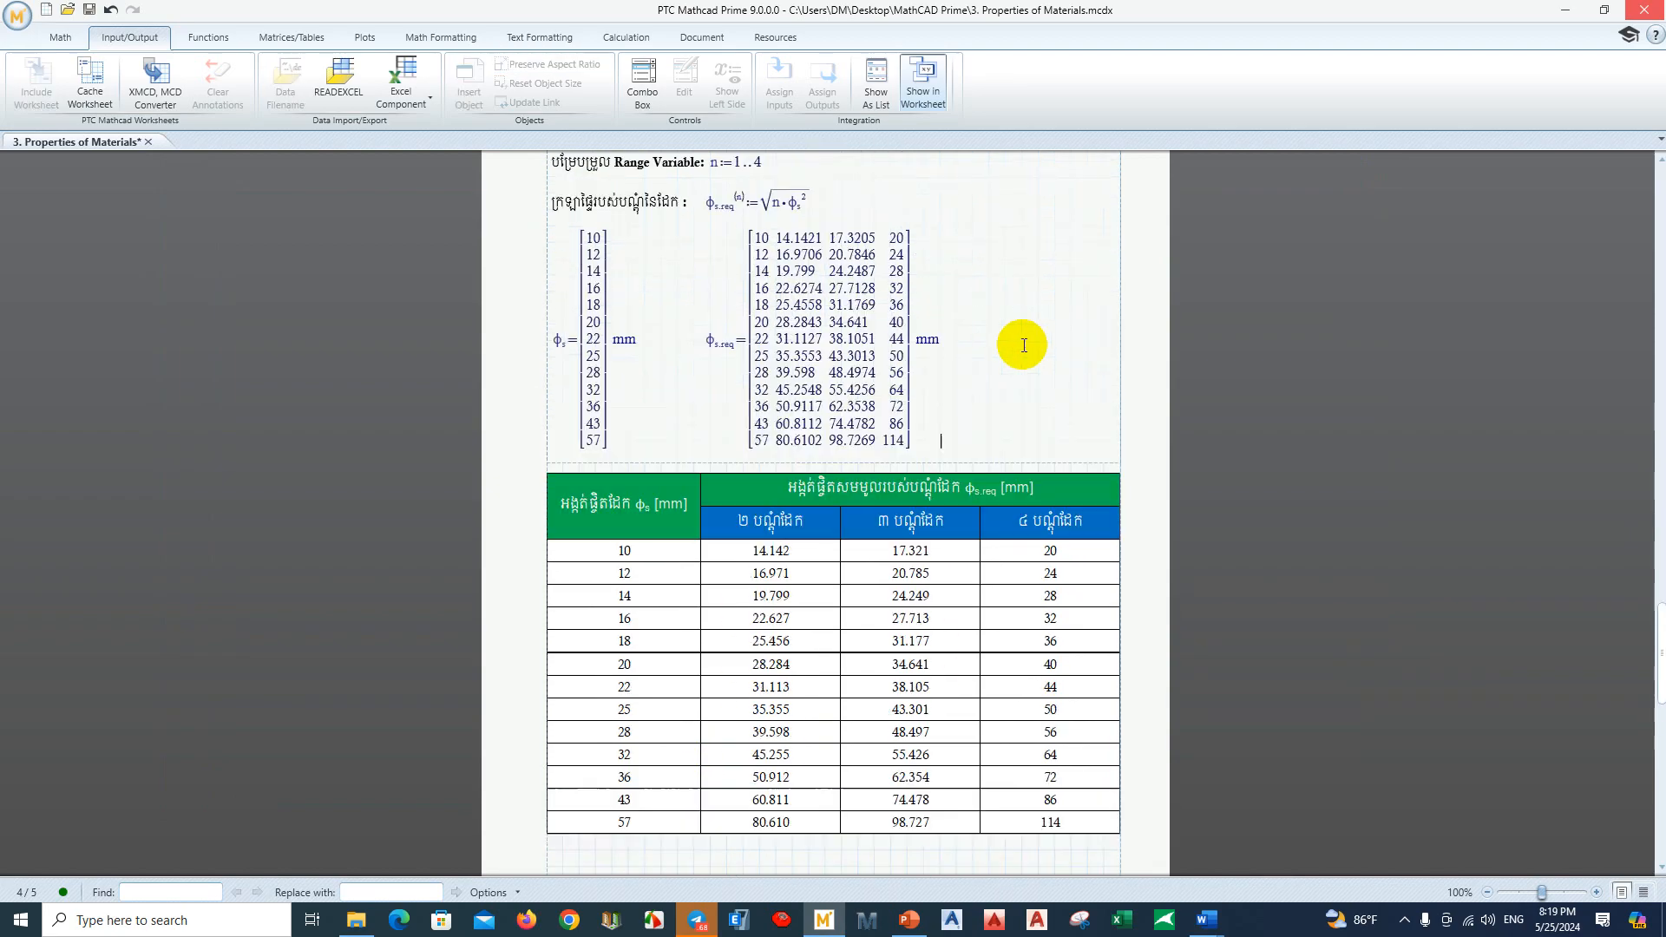
scroll(1023, 344, up, 3)
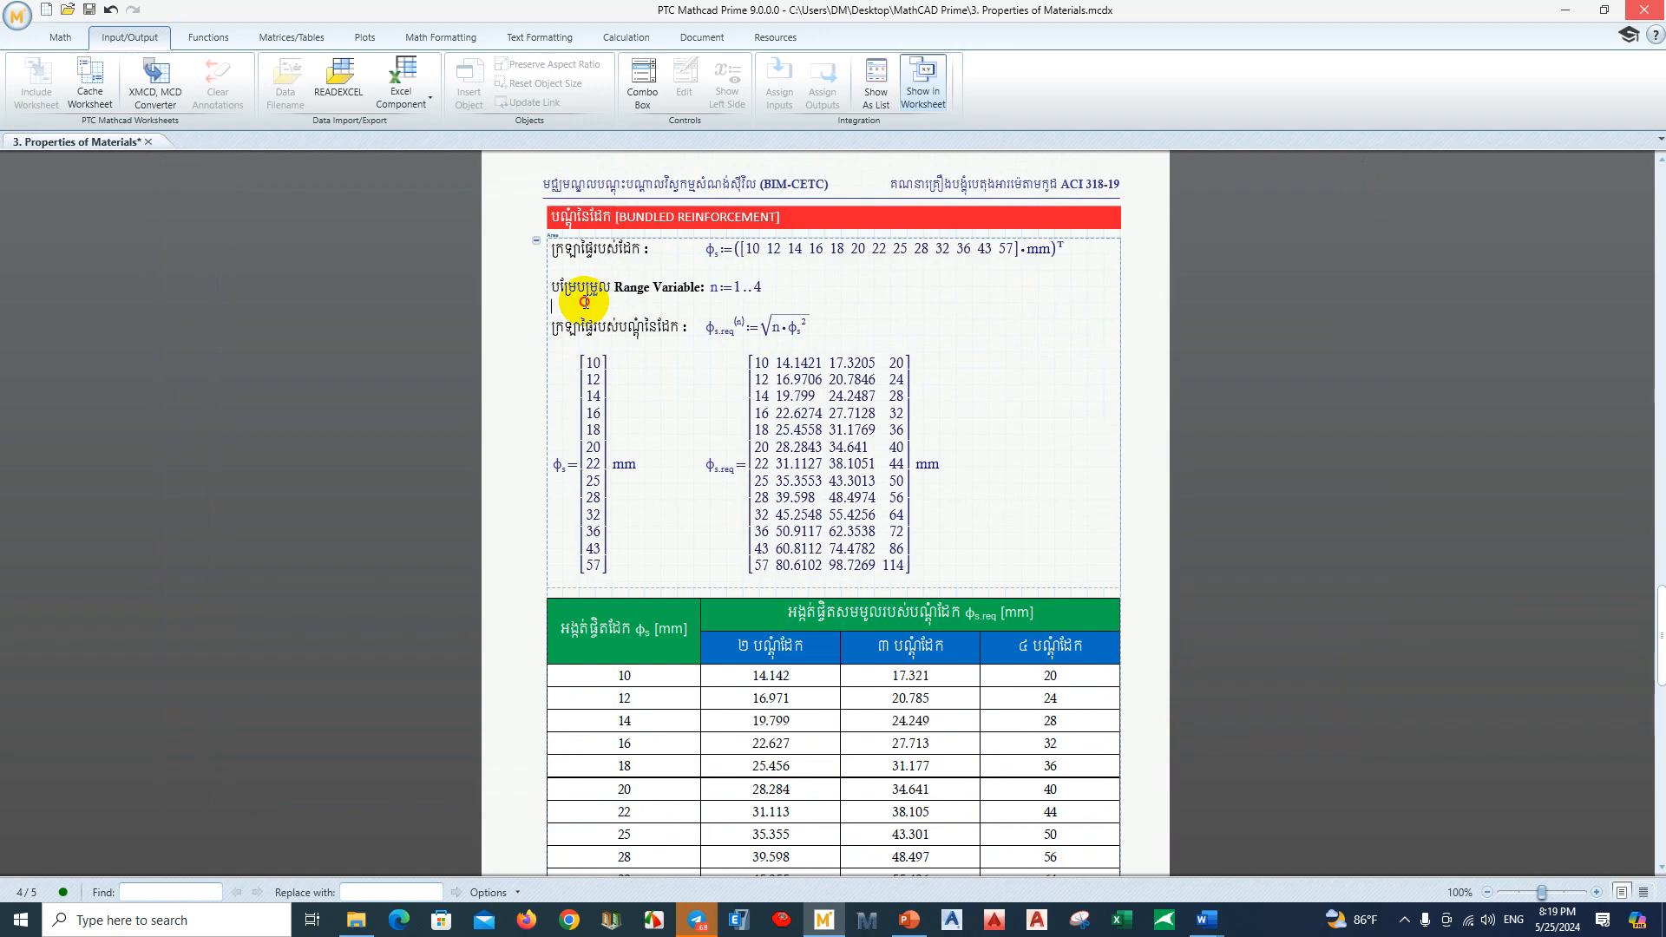
scroll(825, 342, down, 6)
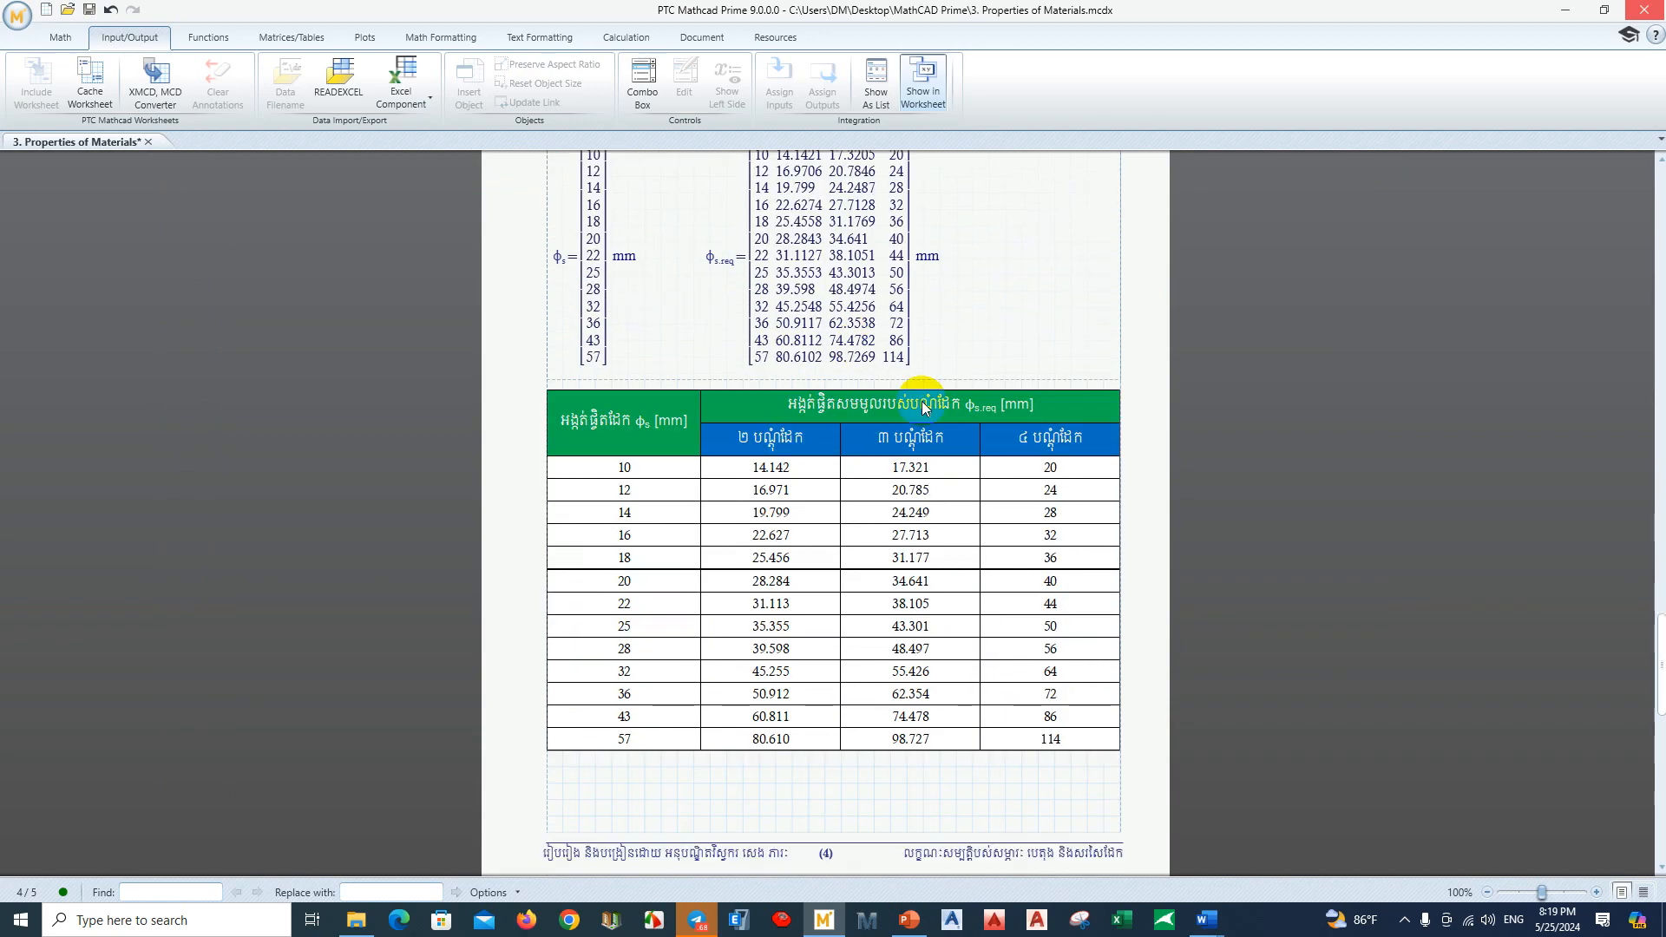
click(884, 354)
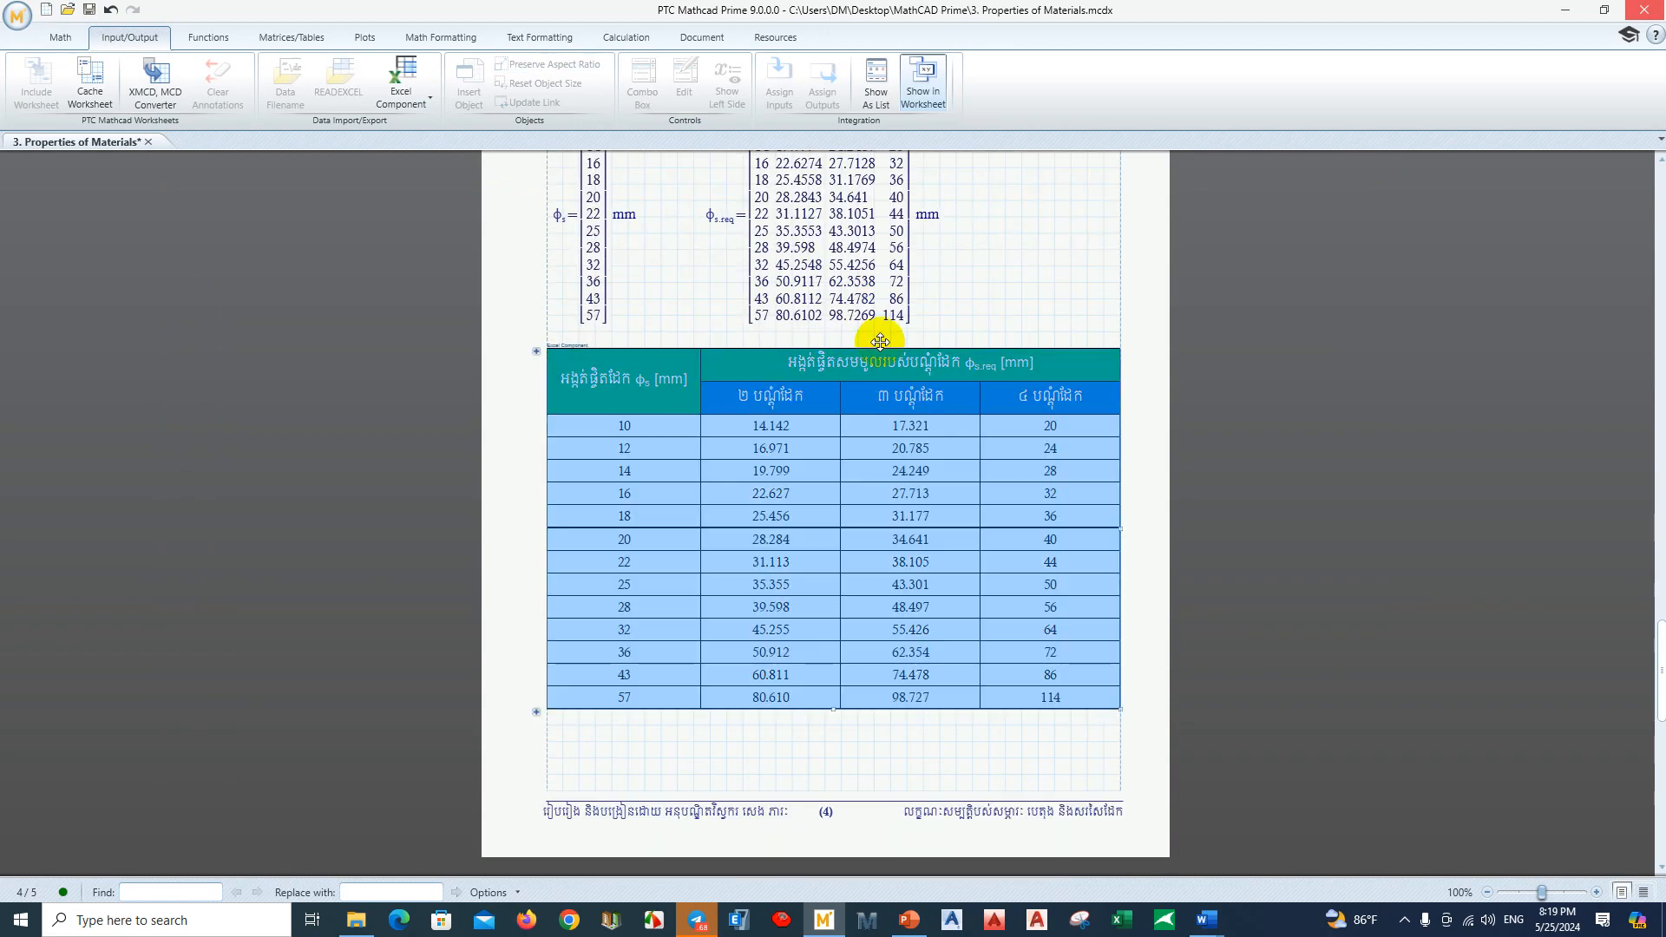
click(869, 548)
scroll(758, 640, down, 13)
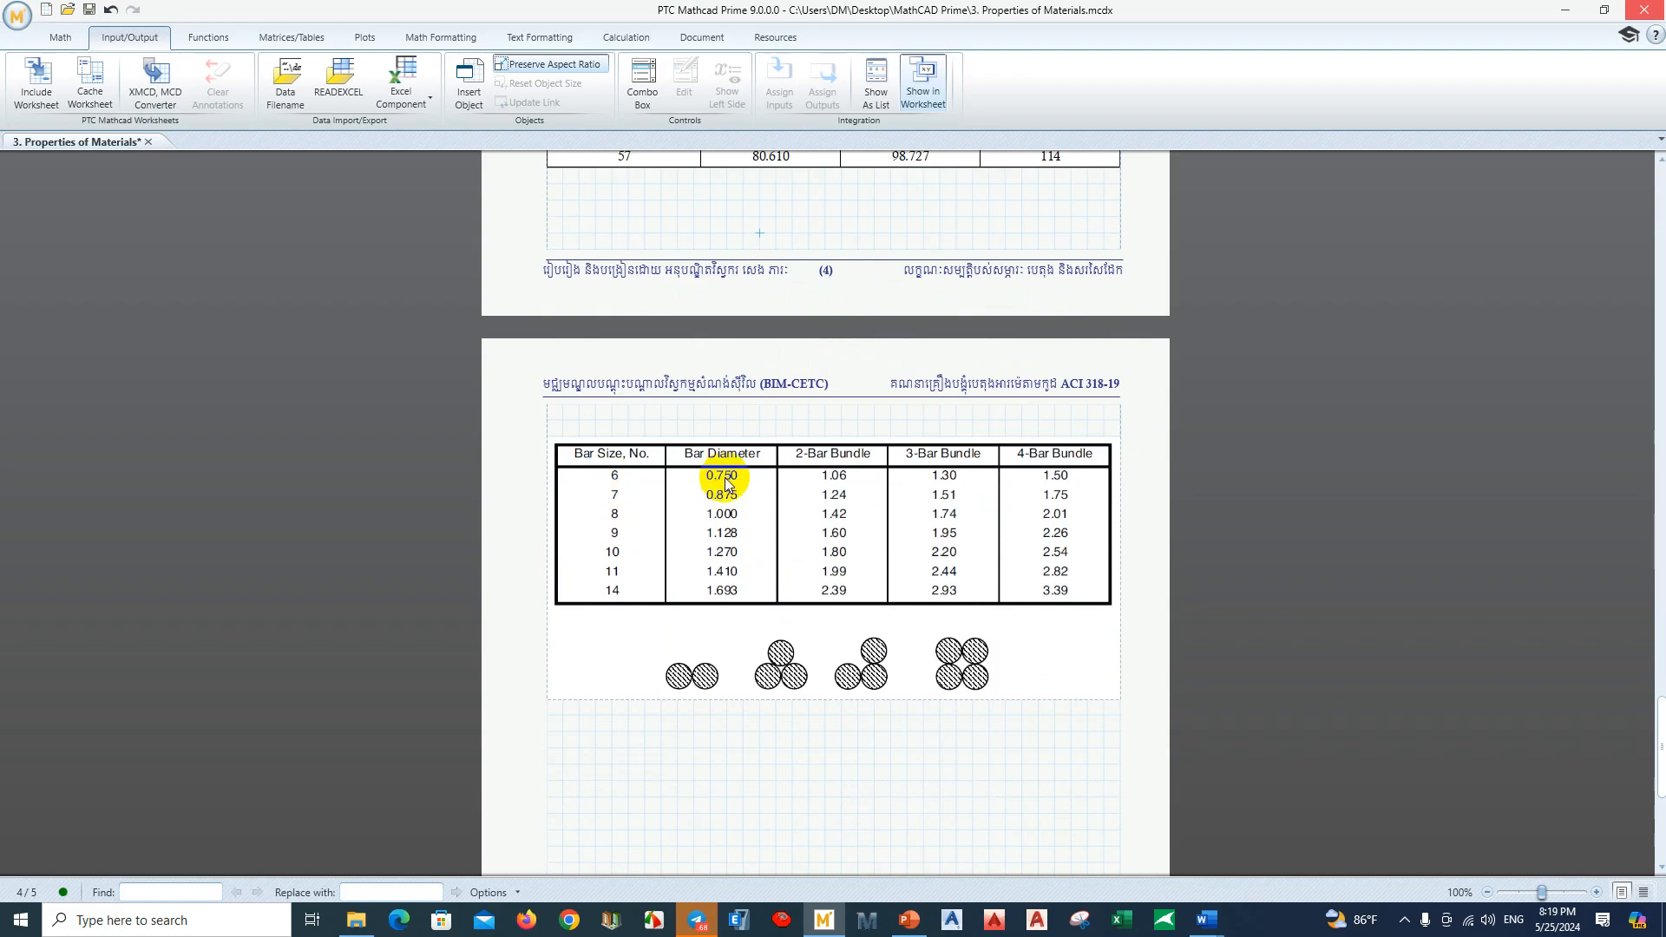
Step: Set the first bar diameter in the bundled reinforcement φs vector to 0.75 mm as a check value
scroll(840, 484, up, 18)
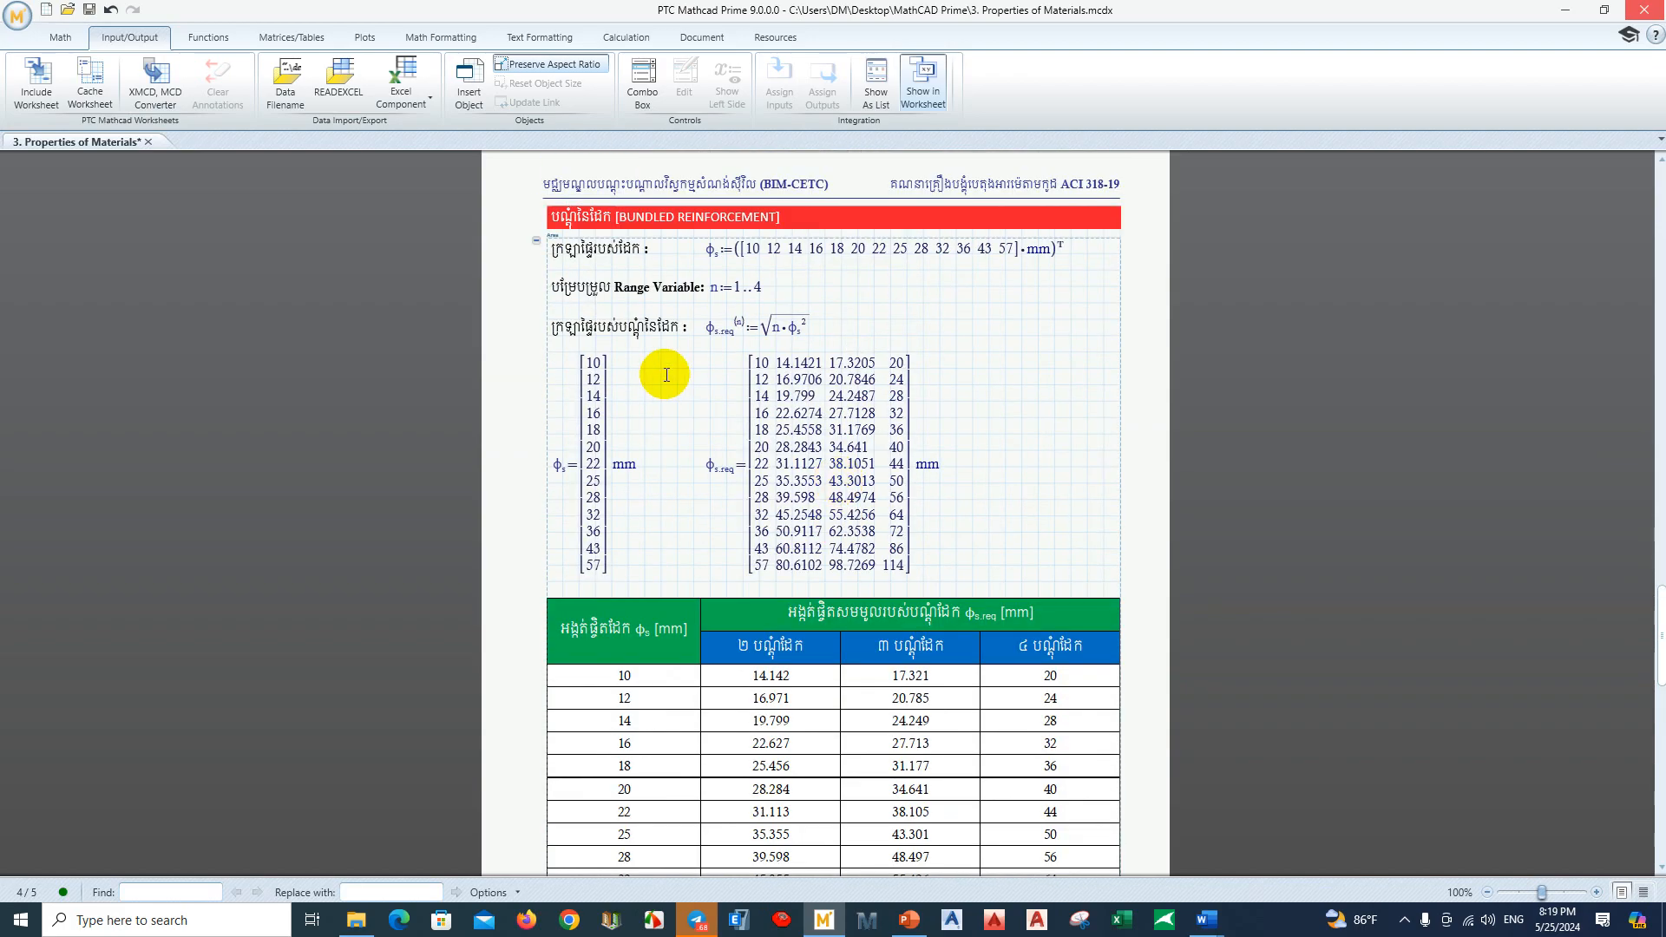
click(754, 252)
key(BackSpace)
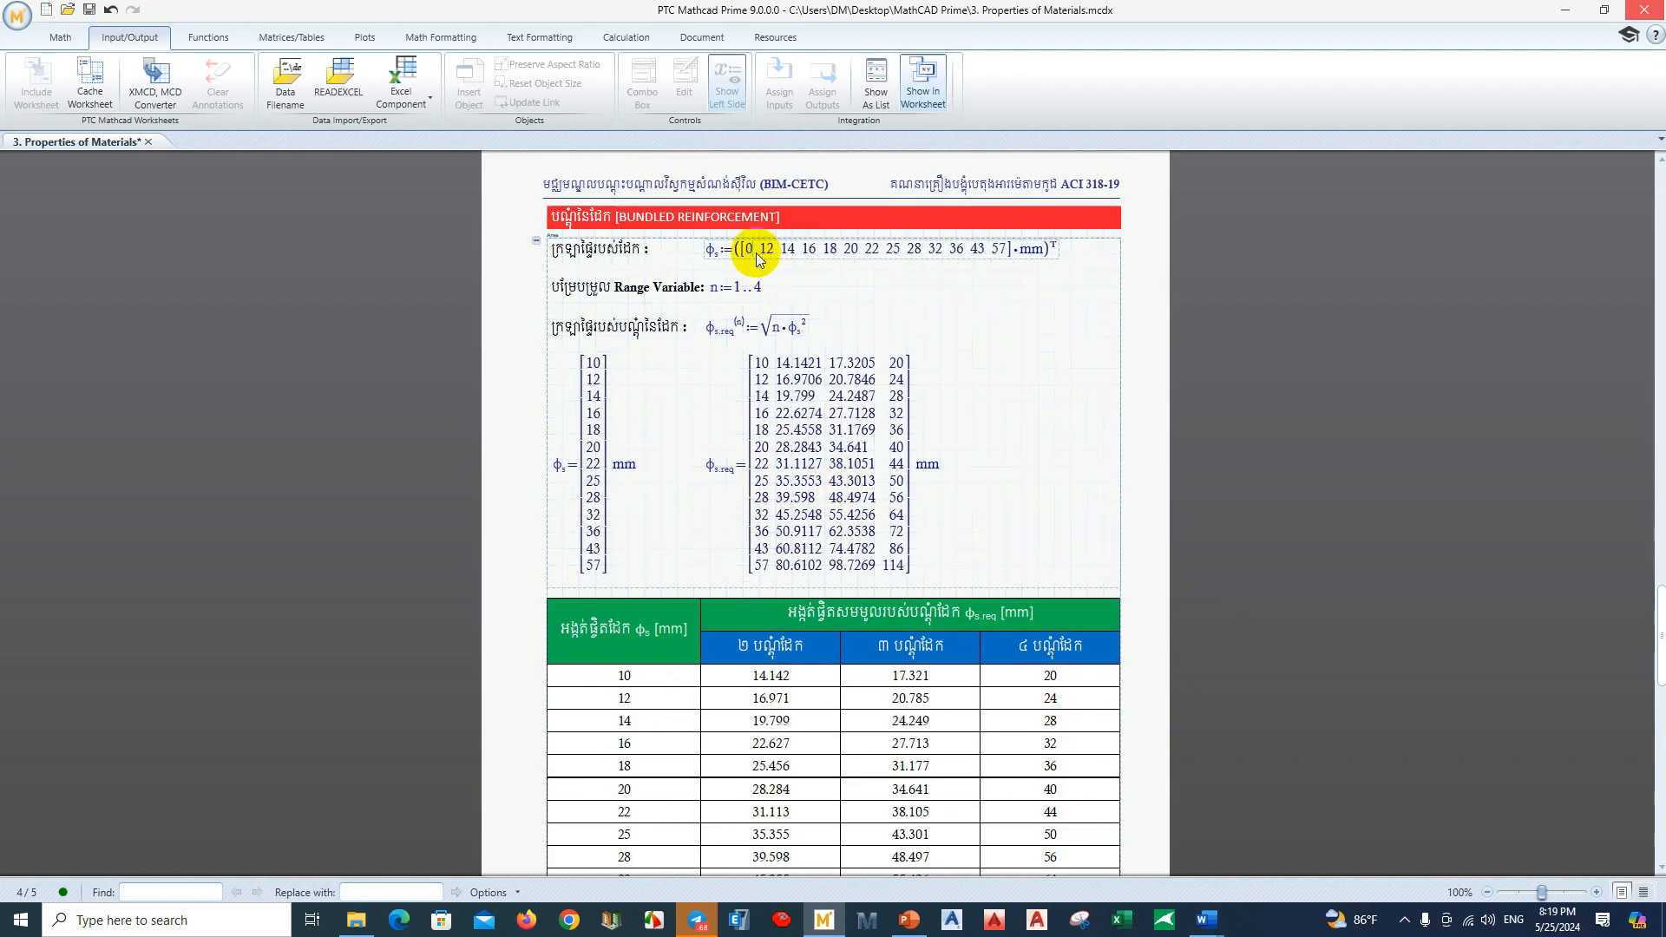
text(.75)
click(989, 346)
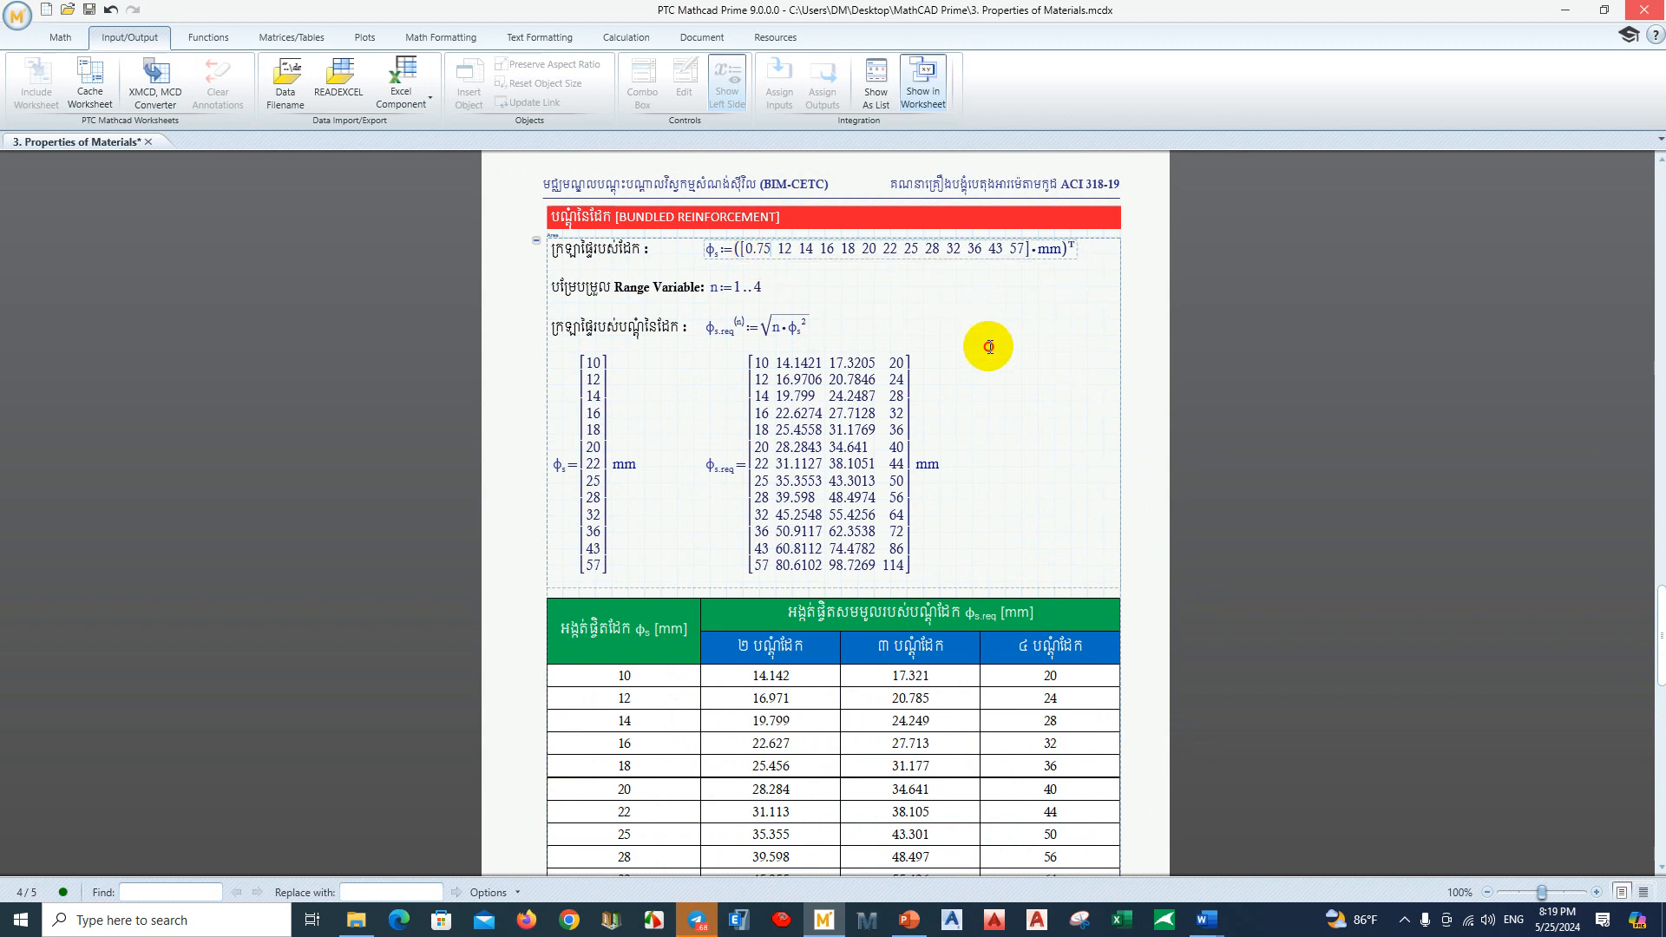
Step: Compare the recalculated 2-bar and 3-bar values in the first table row with the No. 6 row of the reference table
scroll(746, 555, down, 9)
scroll(756, 507, down, 4)
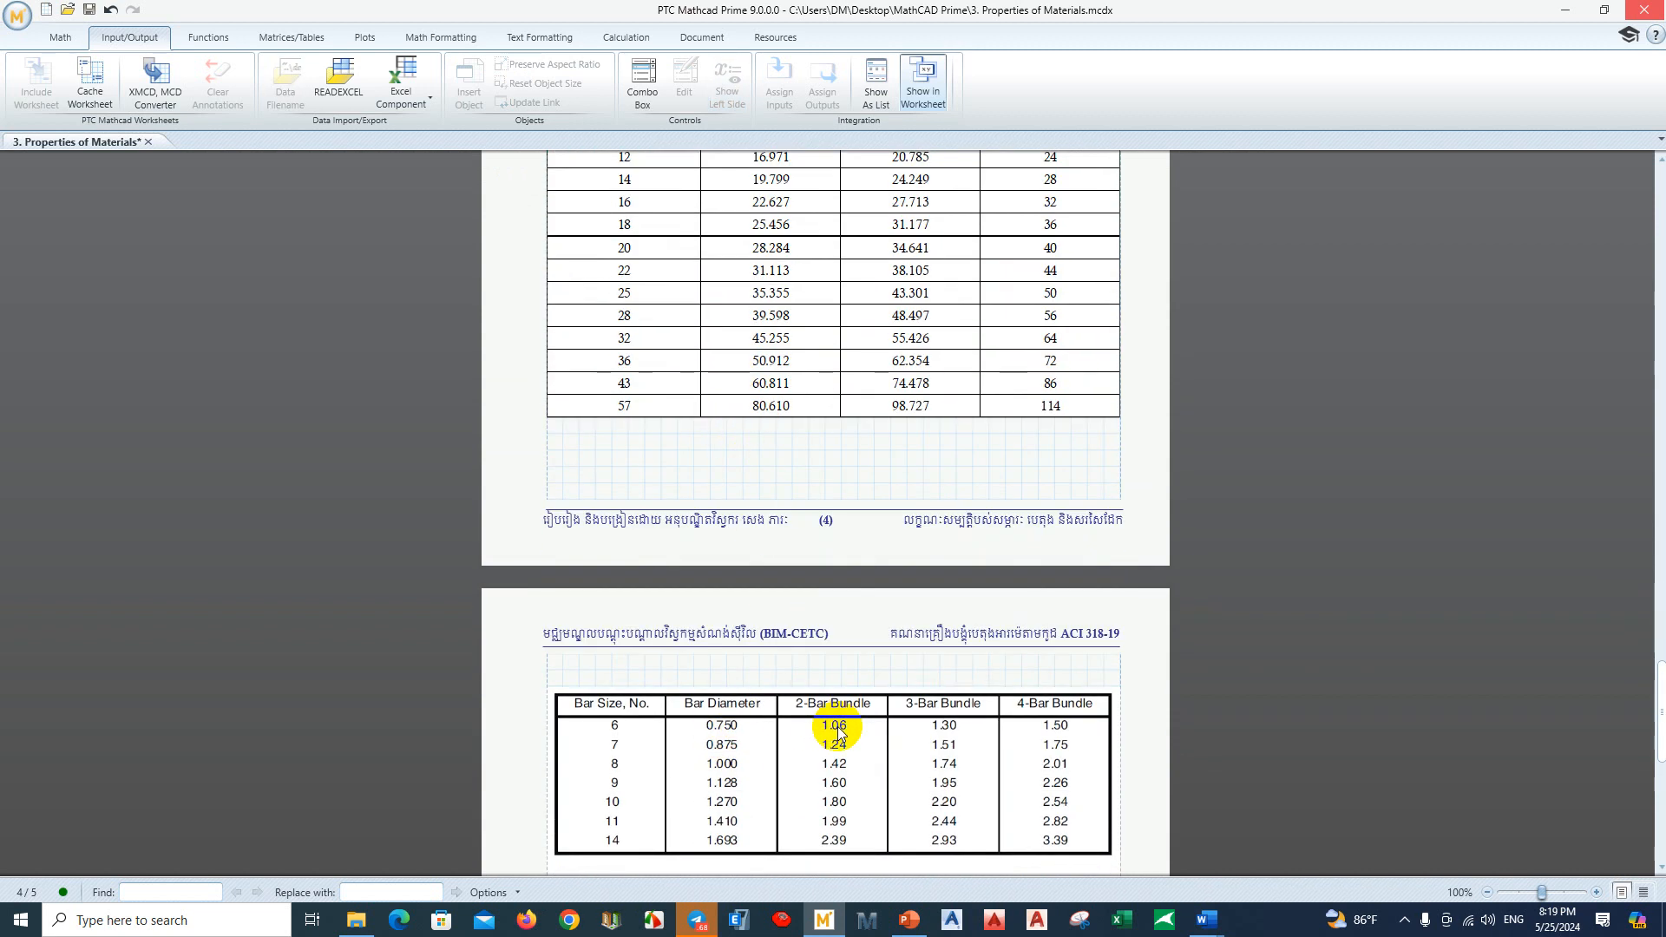
scroll(829, 734, up, 4)
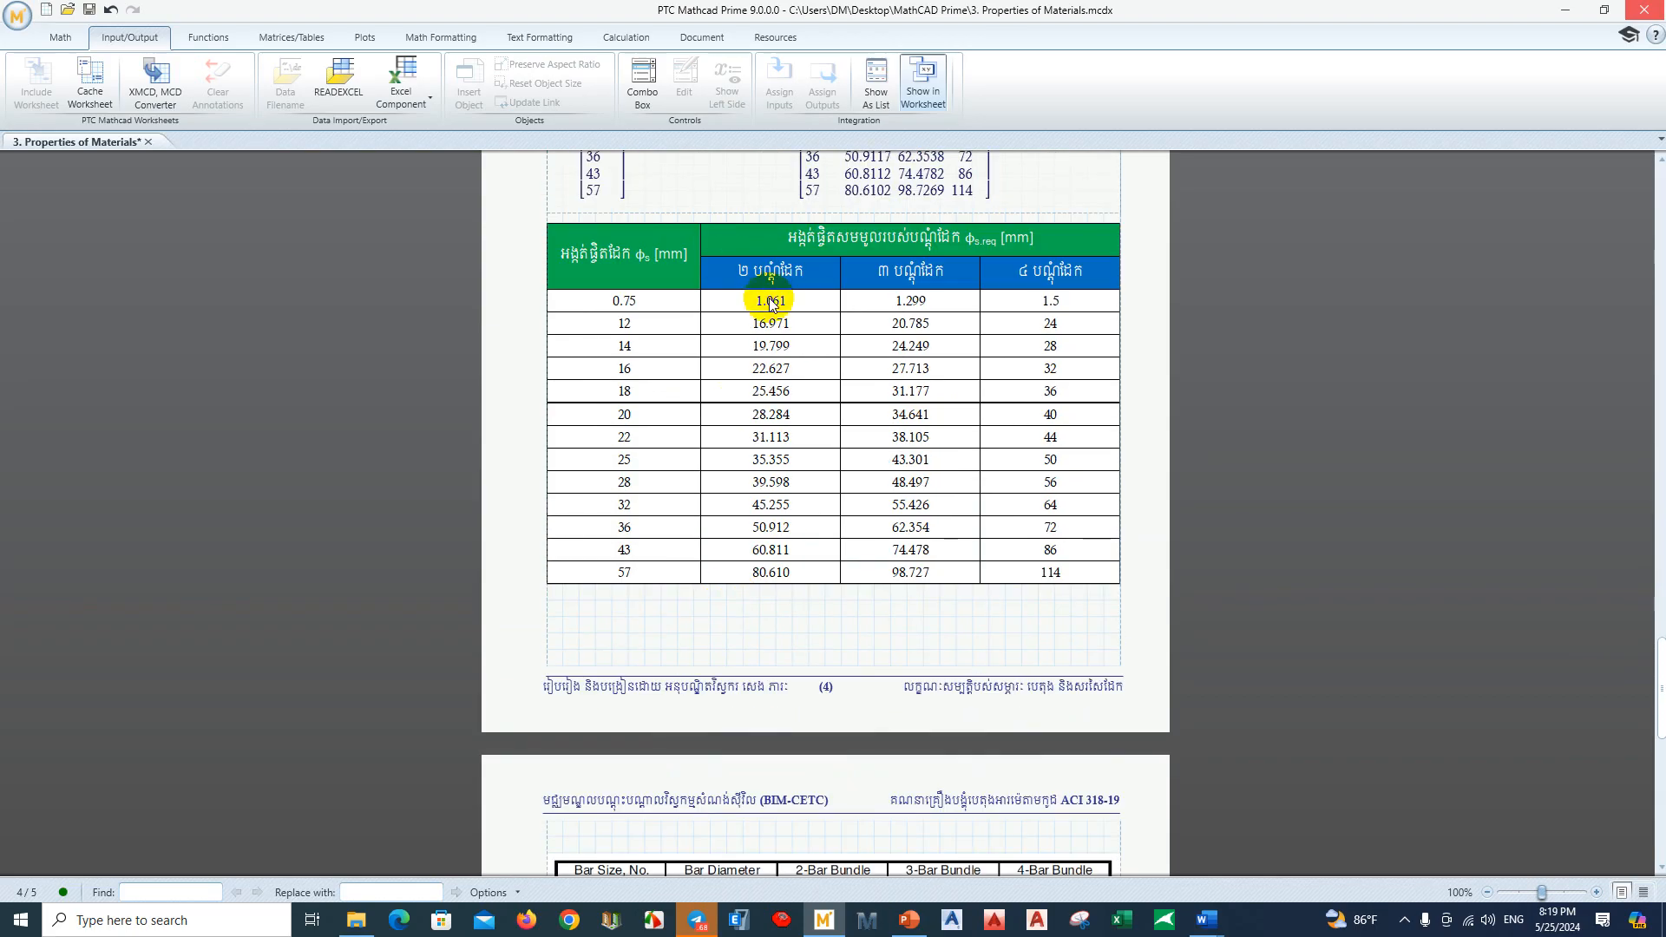
scroll(859, 734, down, 4)
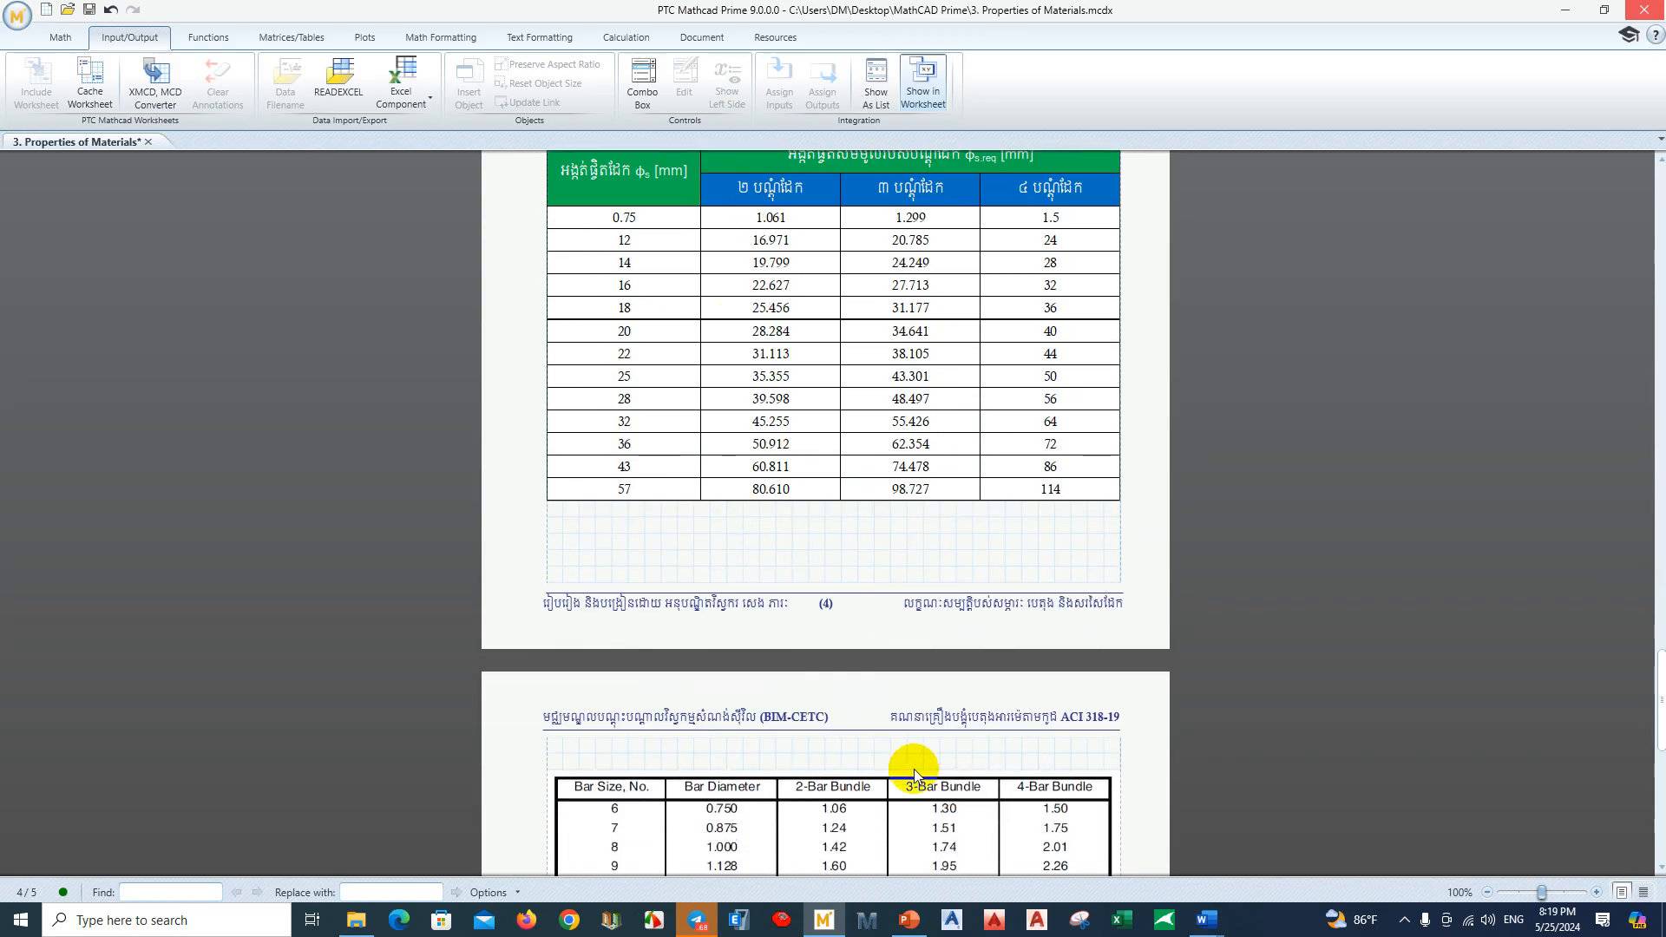
scroll(941, 743, up, 1)
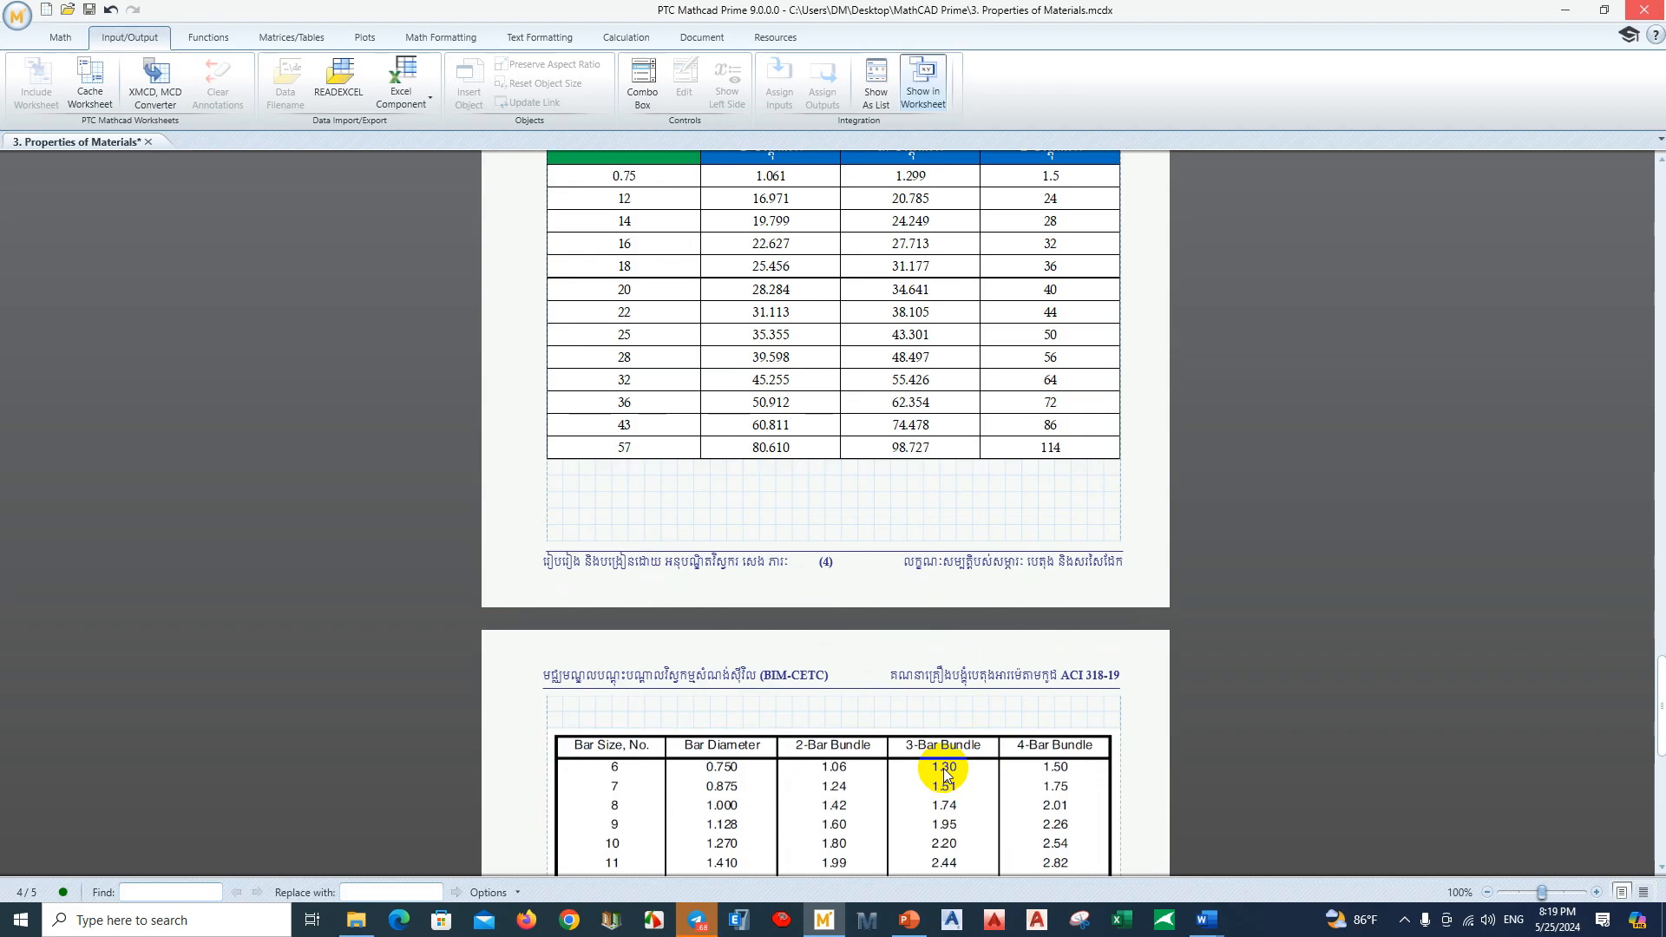
scroll(941, 317, up, 4)
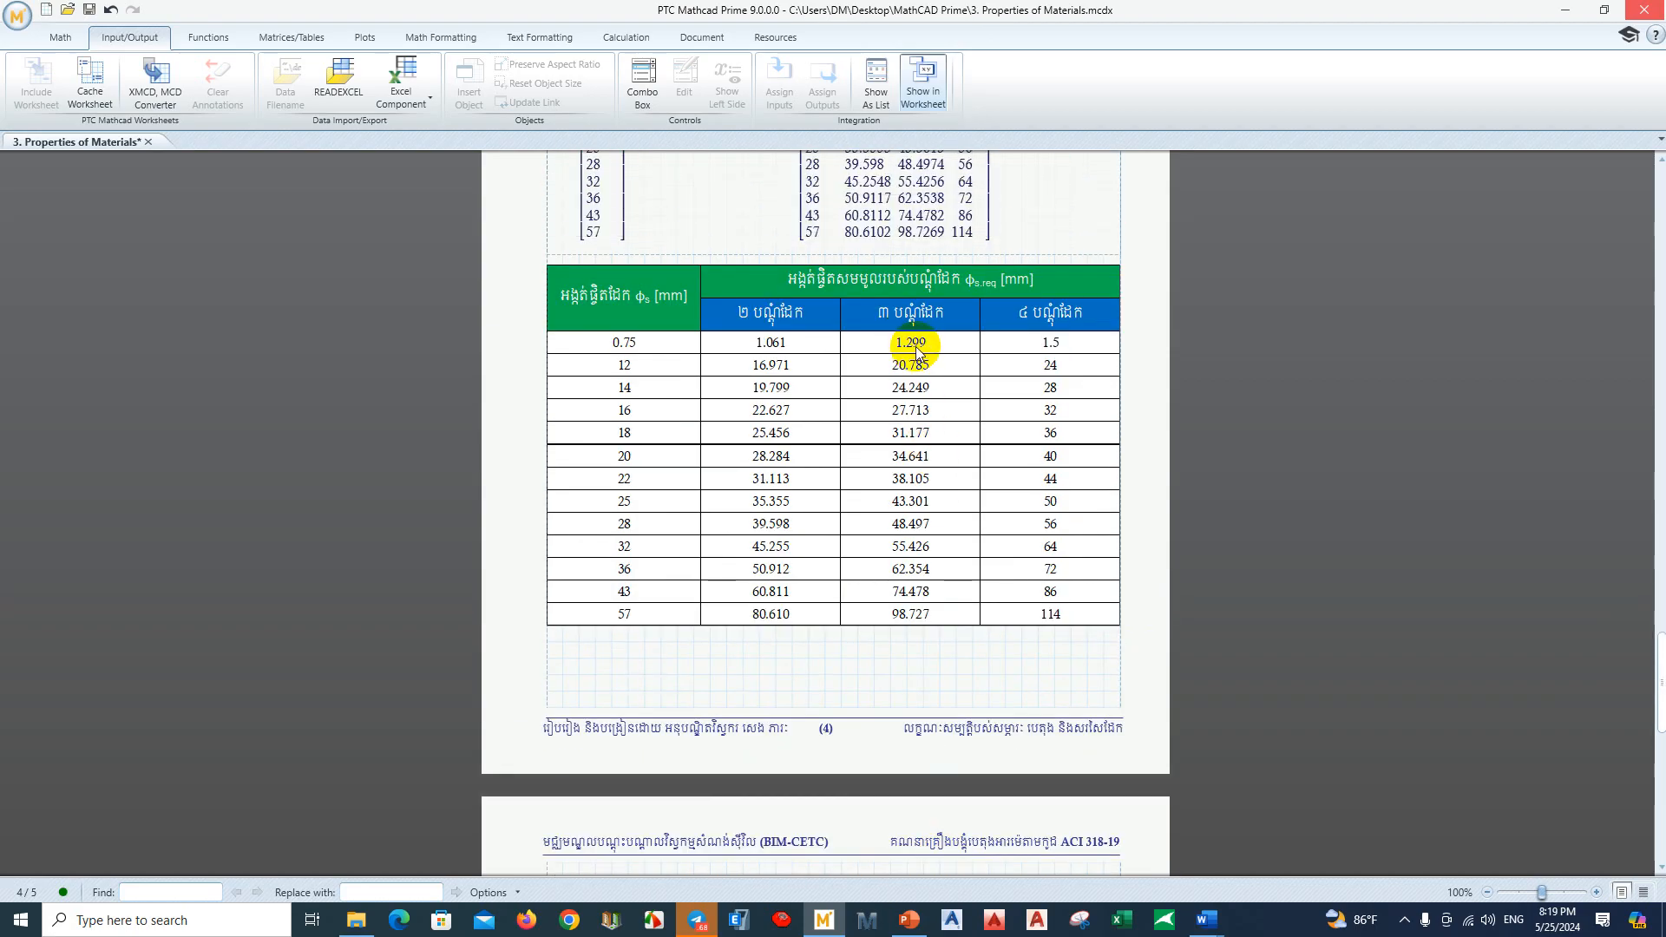
Step: Reopen the embedded Excel table, try two decimals on cell C3, restore three decimals and return to the worksheet
double_click(914, 349)
click(739, 495)
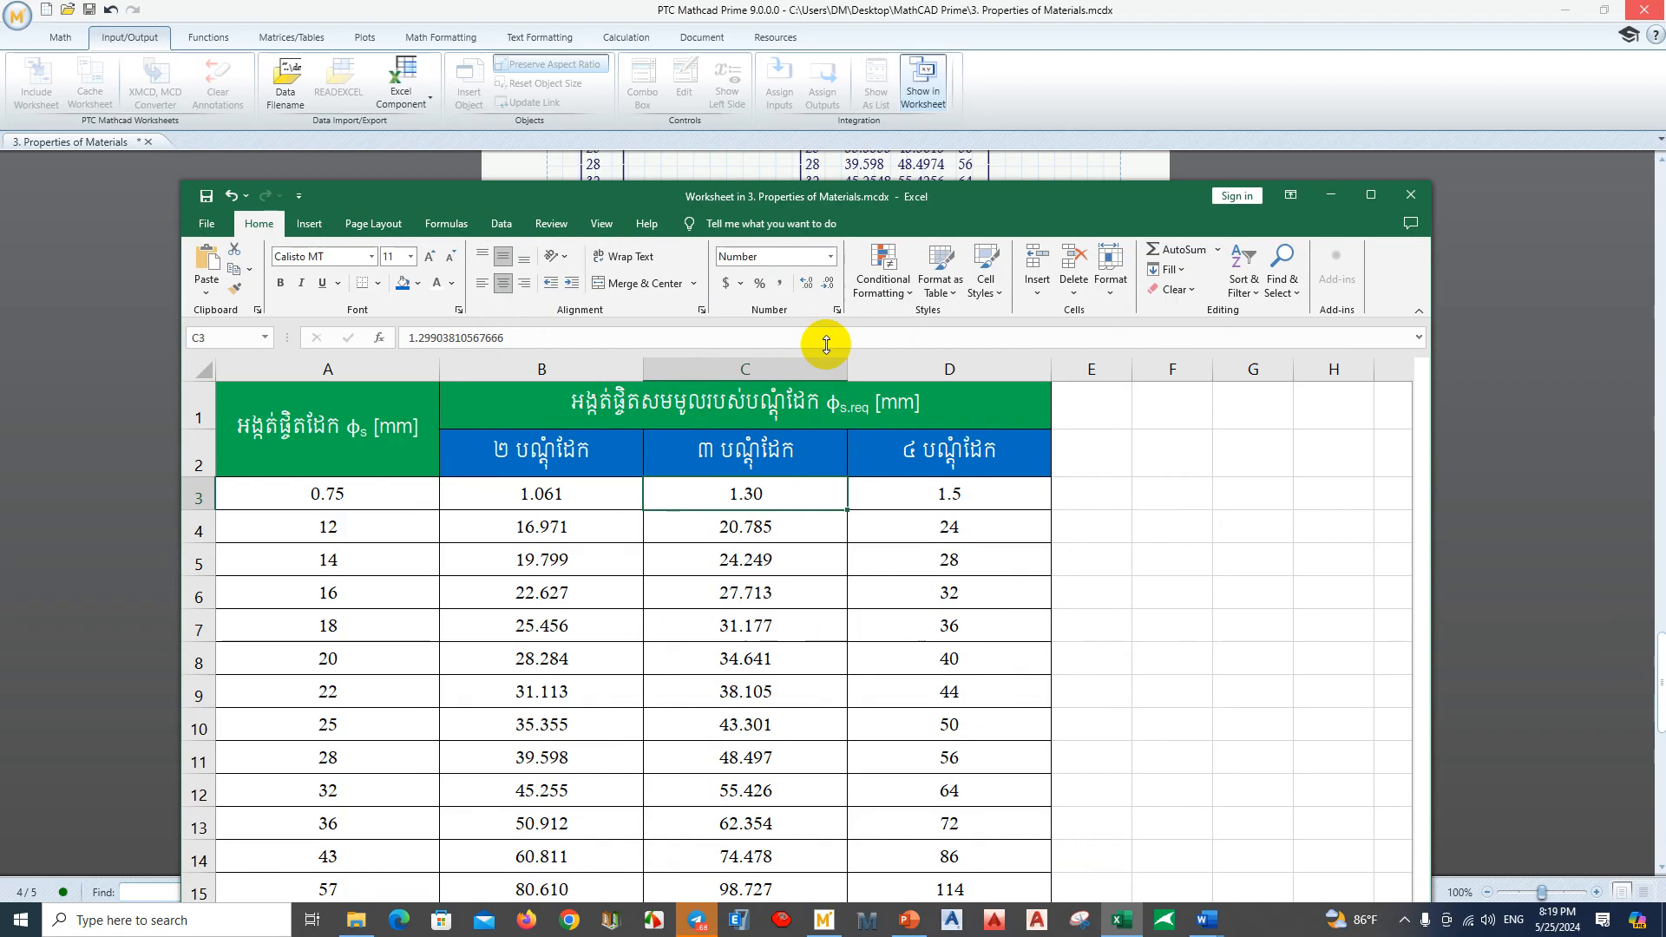
click(806, 282)
click(1410, 194)
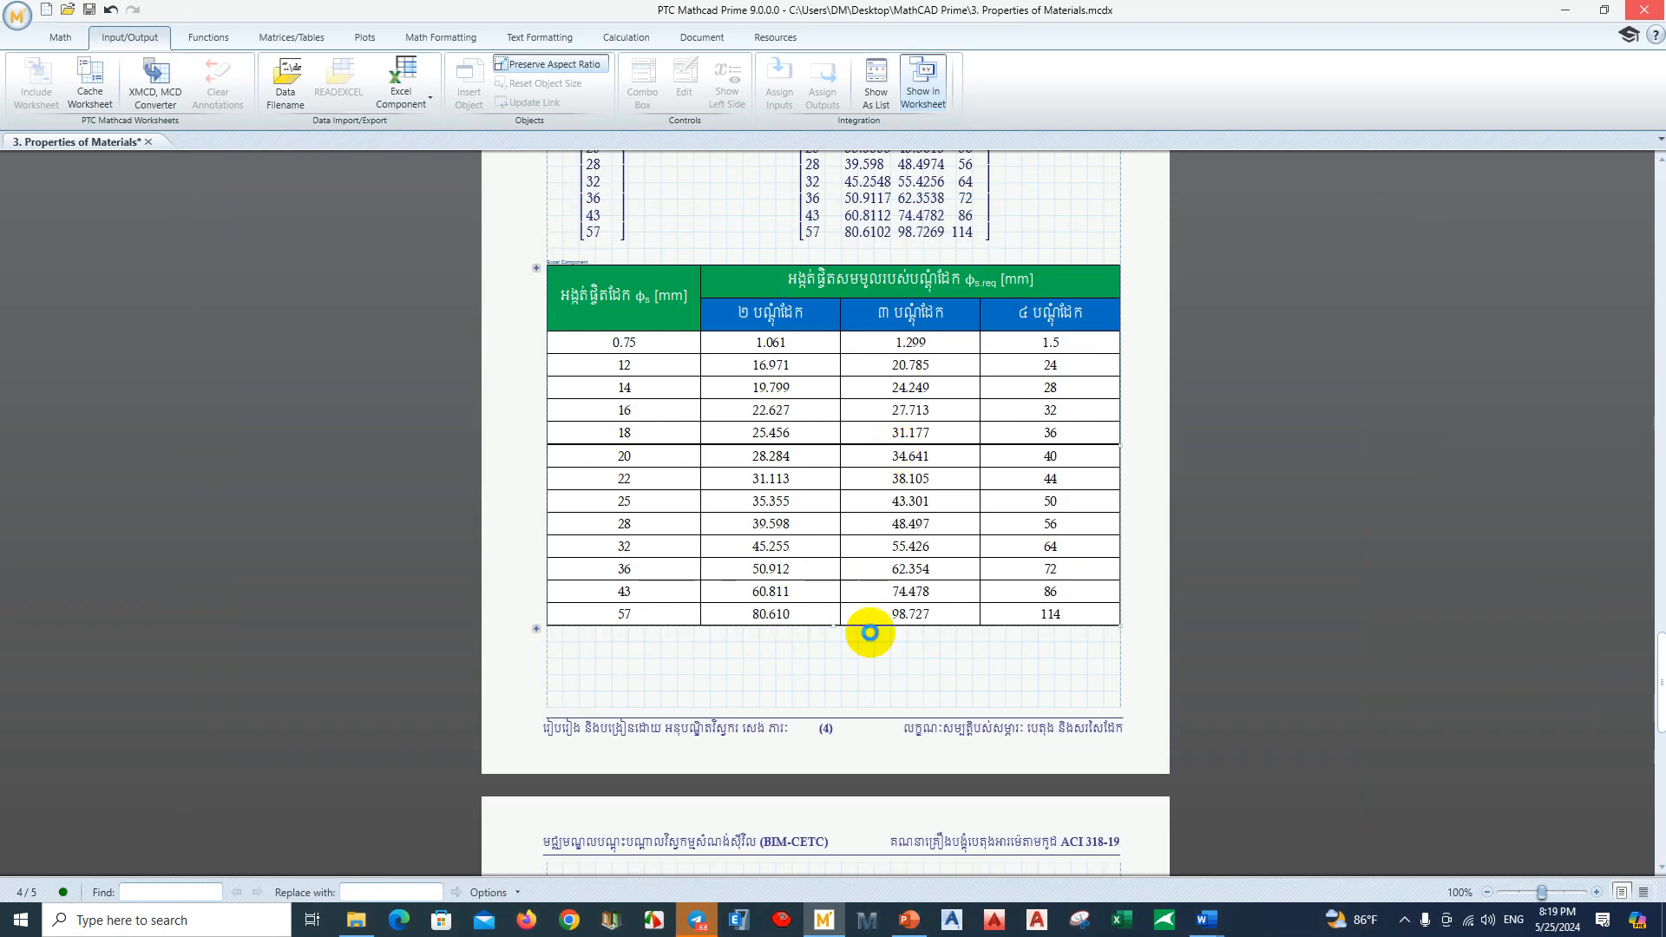
Step: Compare the 4-bar bundle value in the first table row with the reference table's 4-Bar Bundle column
scroll(893, 688, down, 5)
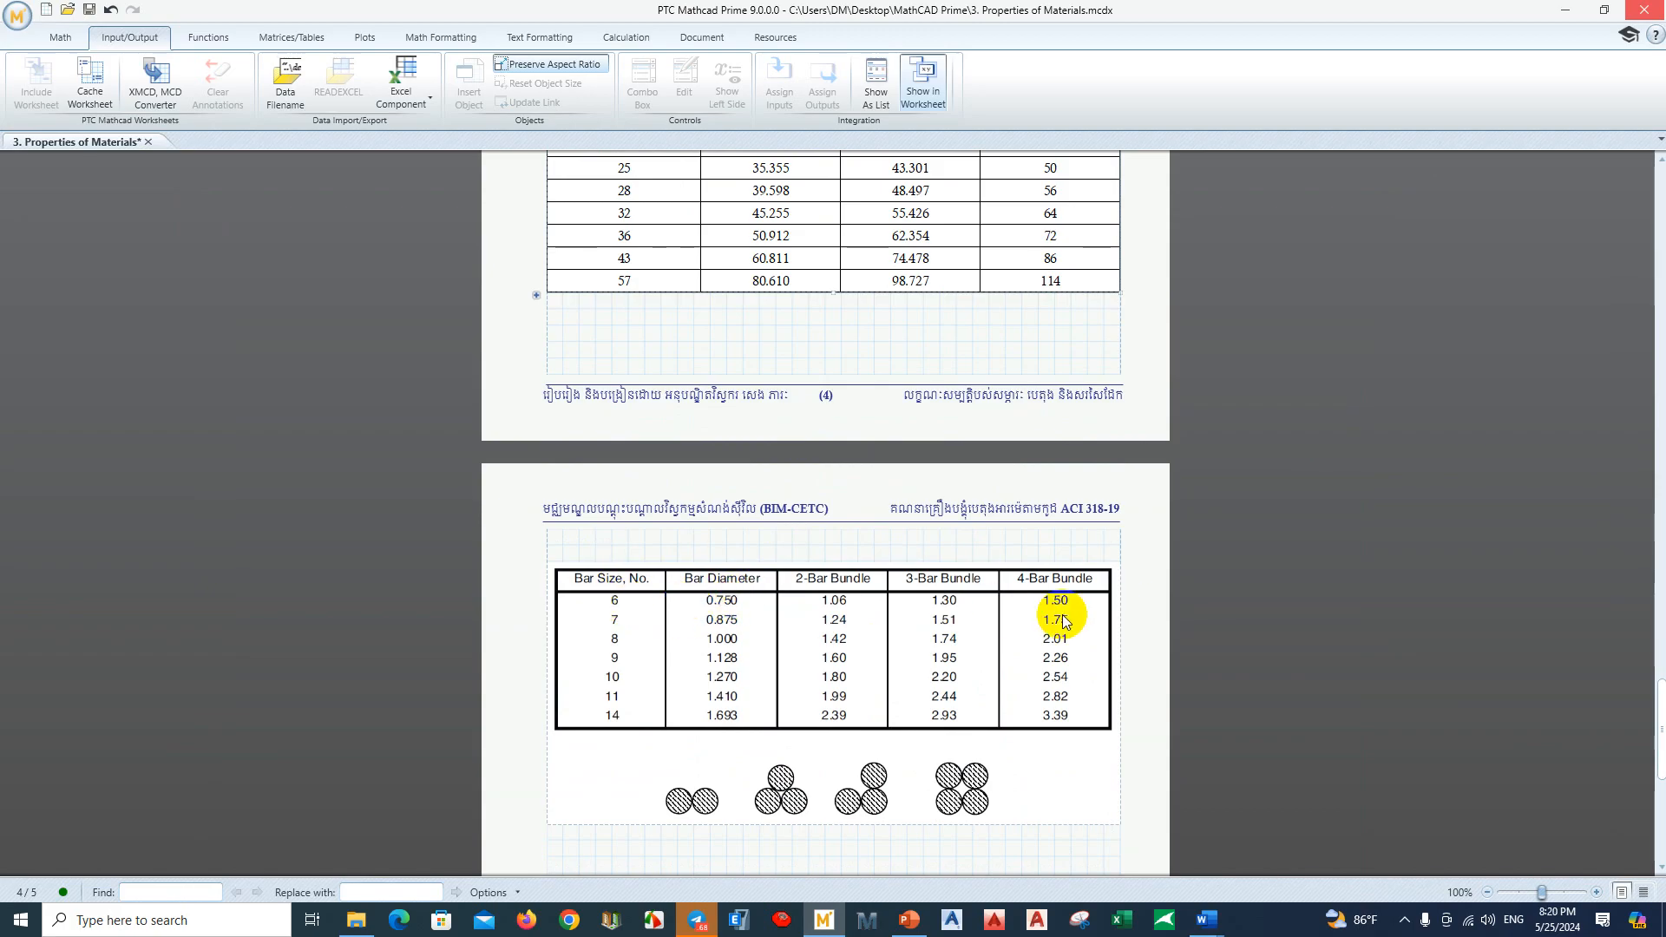
scroll(1050, 607, up, 4)
scroll(959, 409, down, 5)
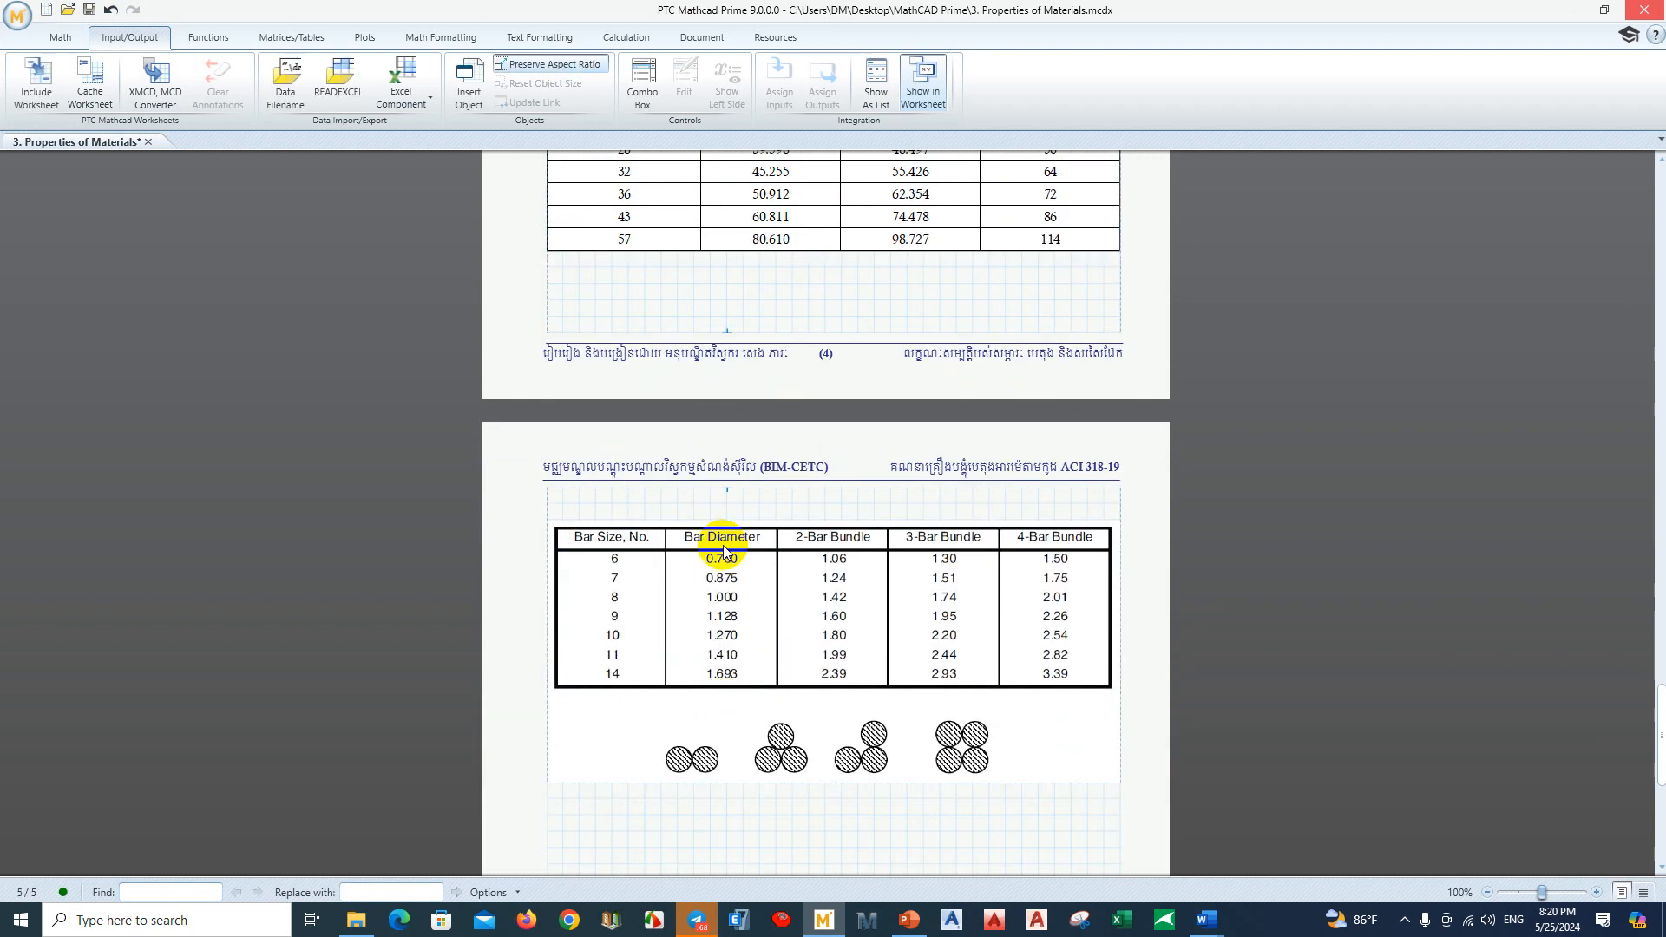
Step: Restore the first bar diameter in the bundled reinforcement φs vector to 10 mm
scroll(741, 576, up, 2)
scroll(741, 580, up, 5)
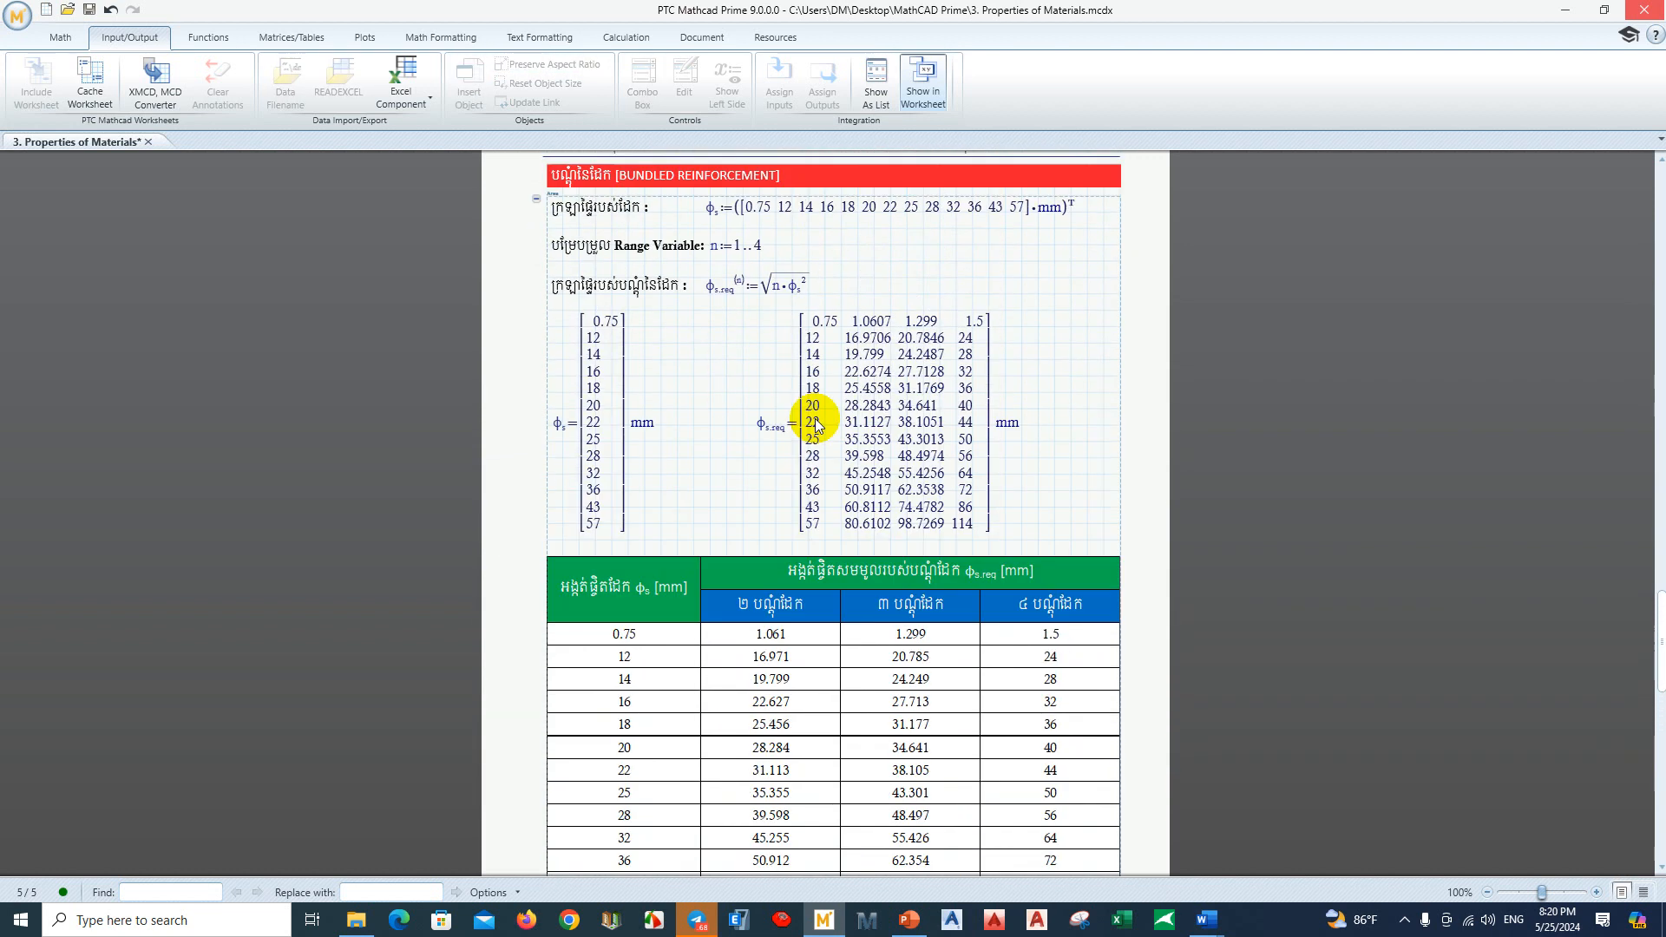
click(768, 216)
double_click(767, 217)
text(10)
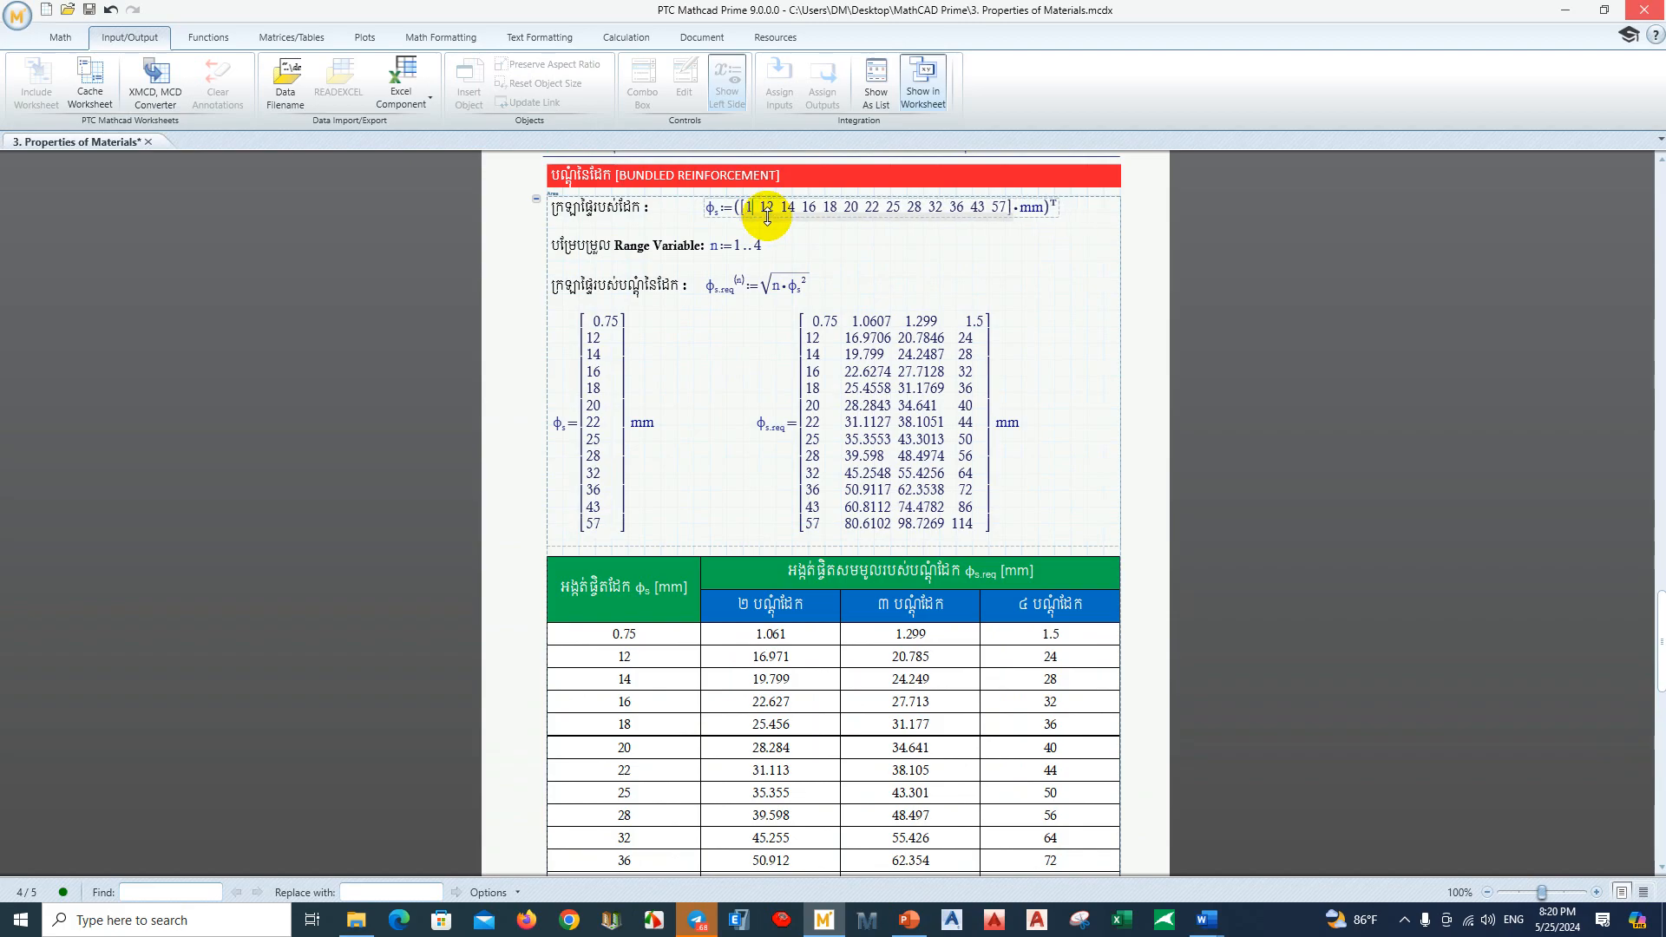
click(899, 256)
scroll(908, 225, down, 5)
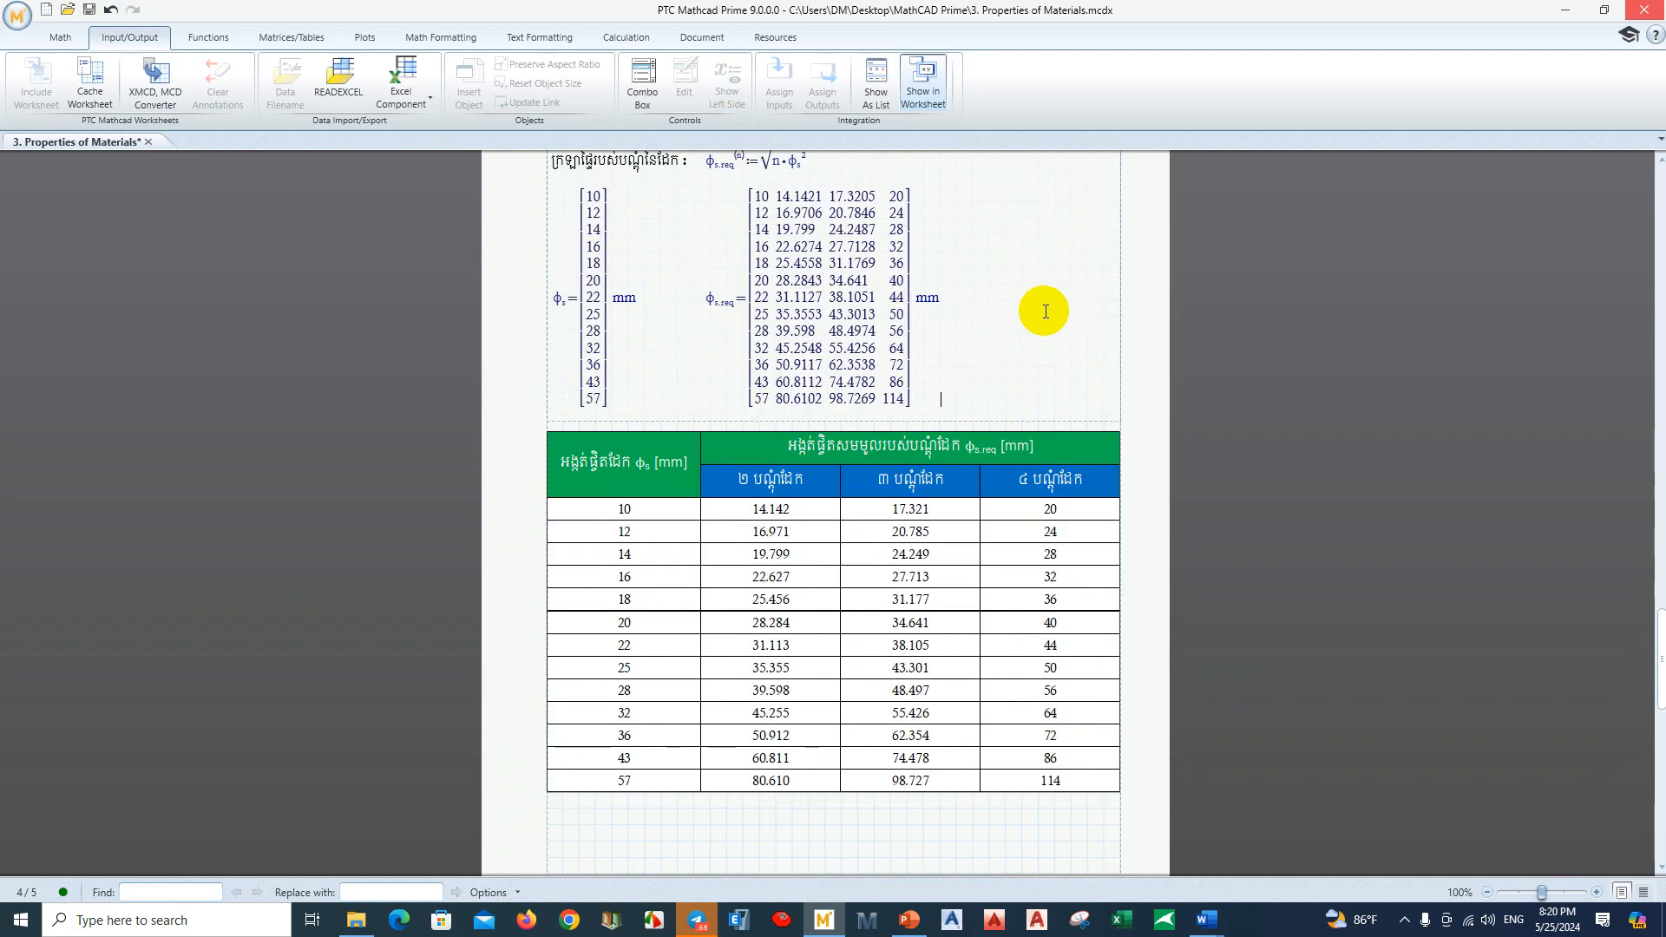
scroll(781, 379, up, 2)
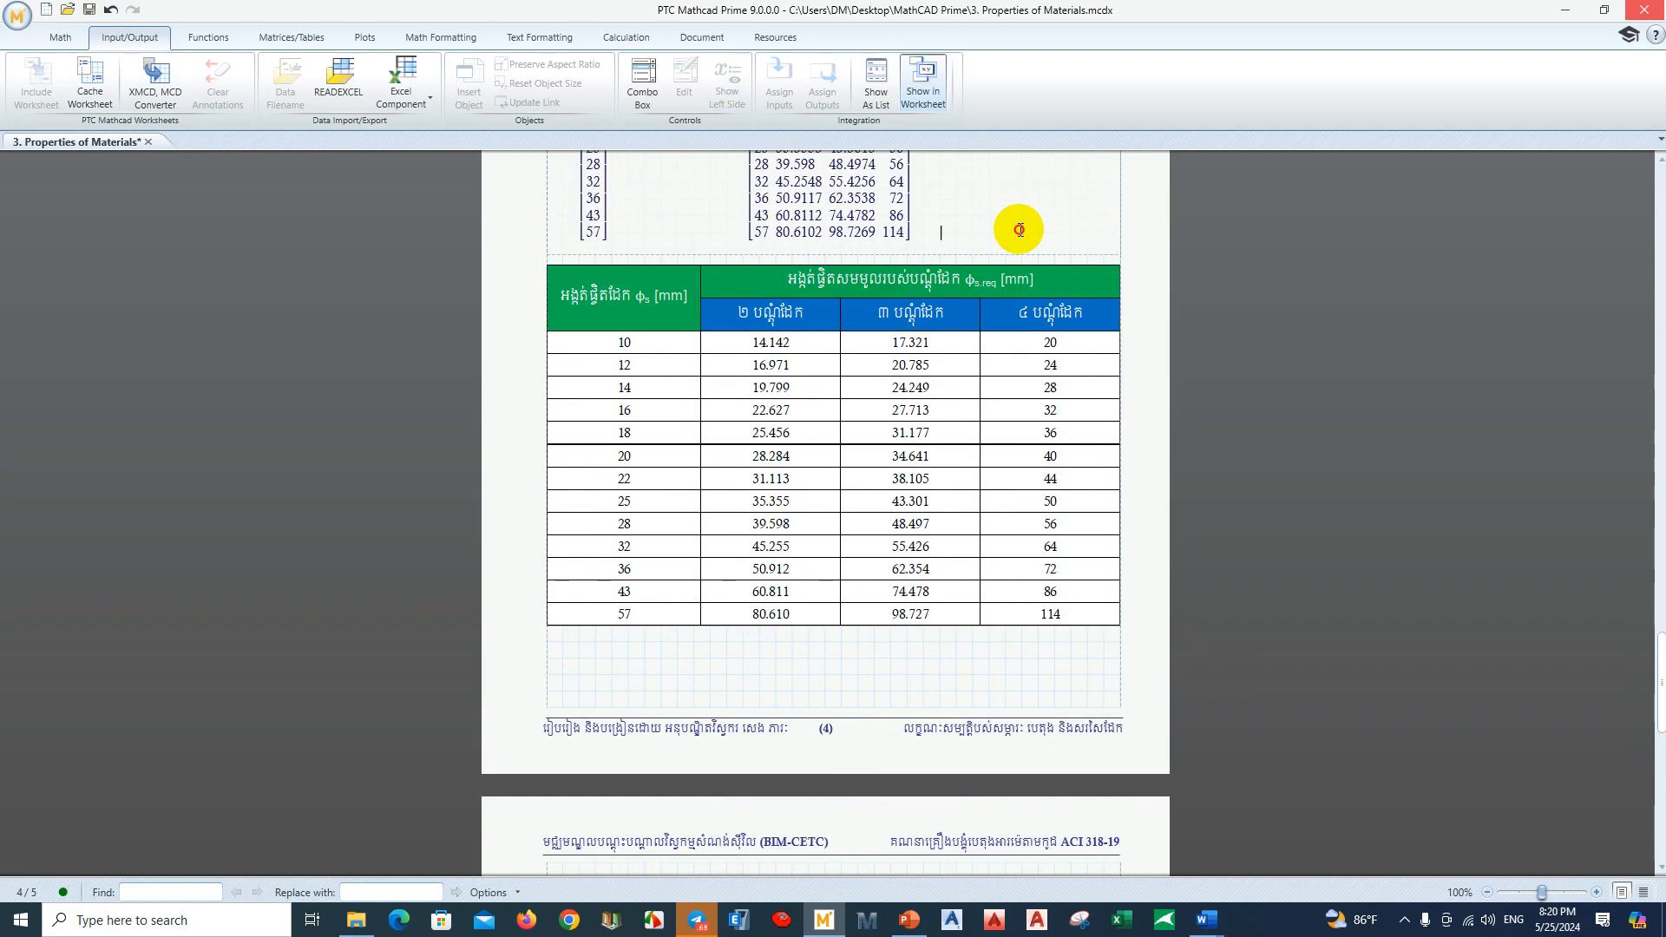
Step: Shift the bundled-bar Excel table down by one grid line below the calculation area
click(954, 256)
click(897, 423)
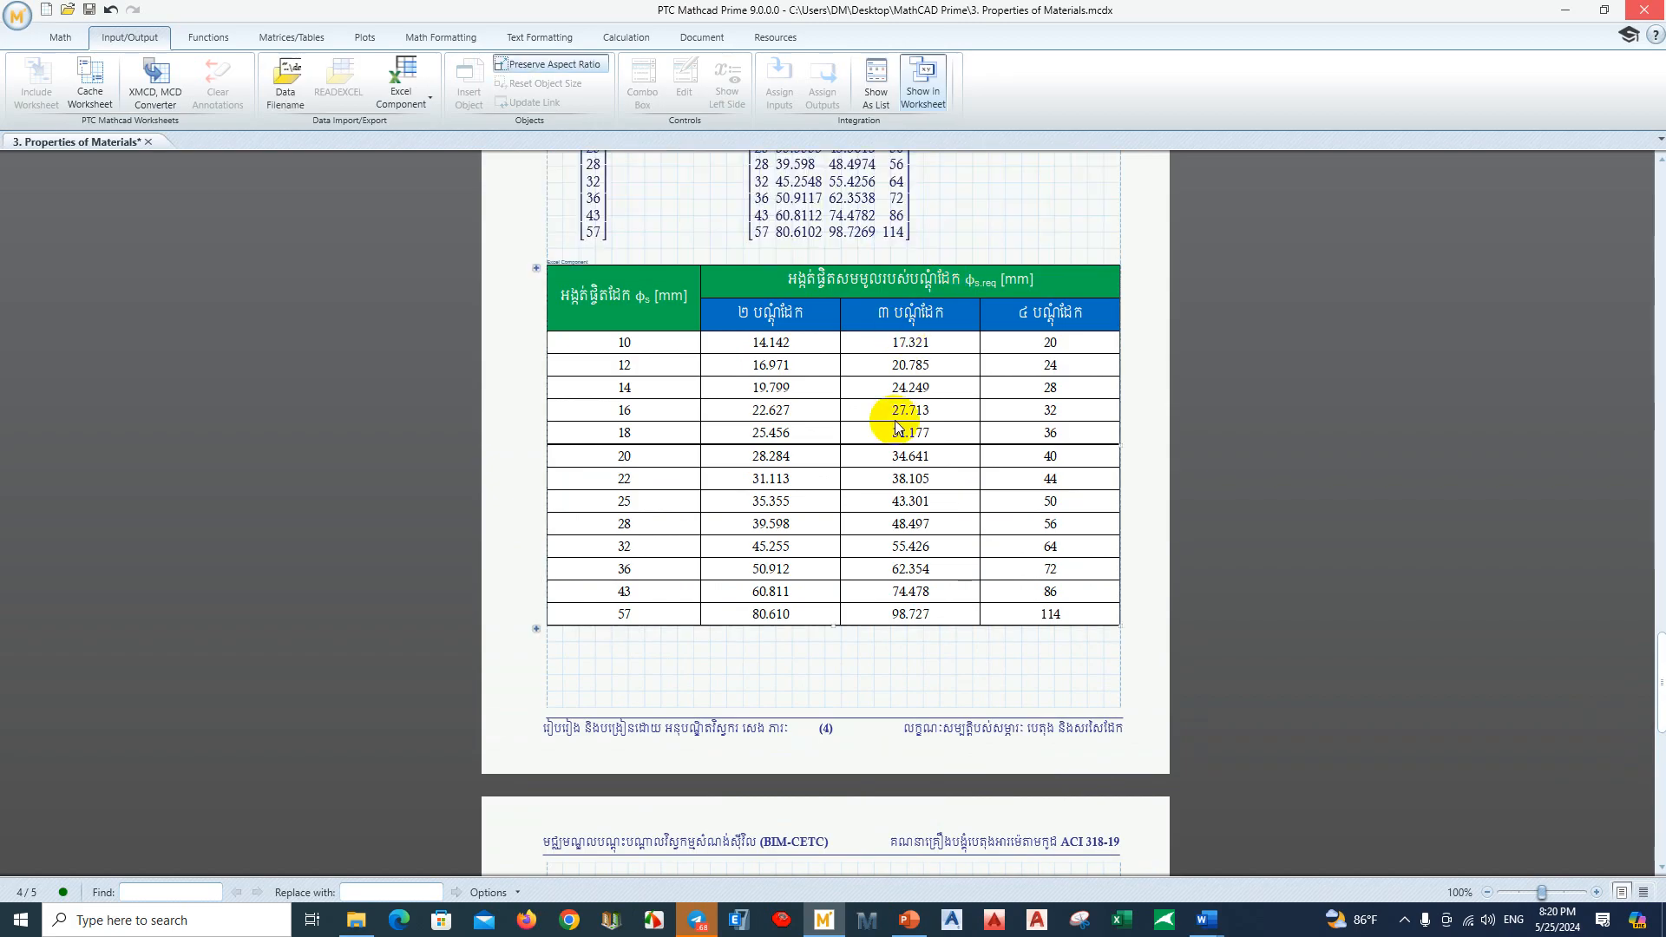
click(864, 626)
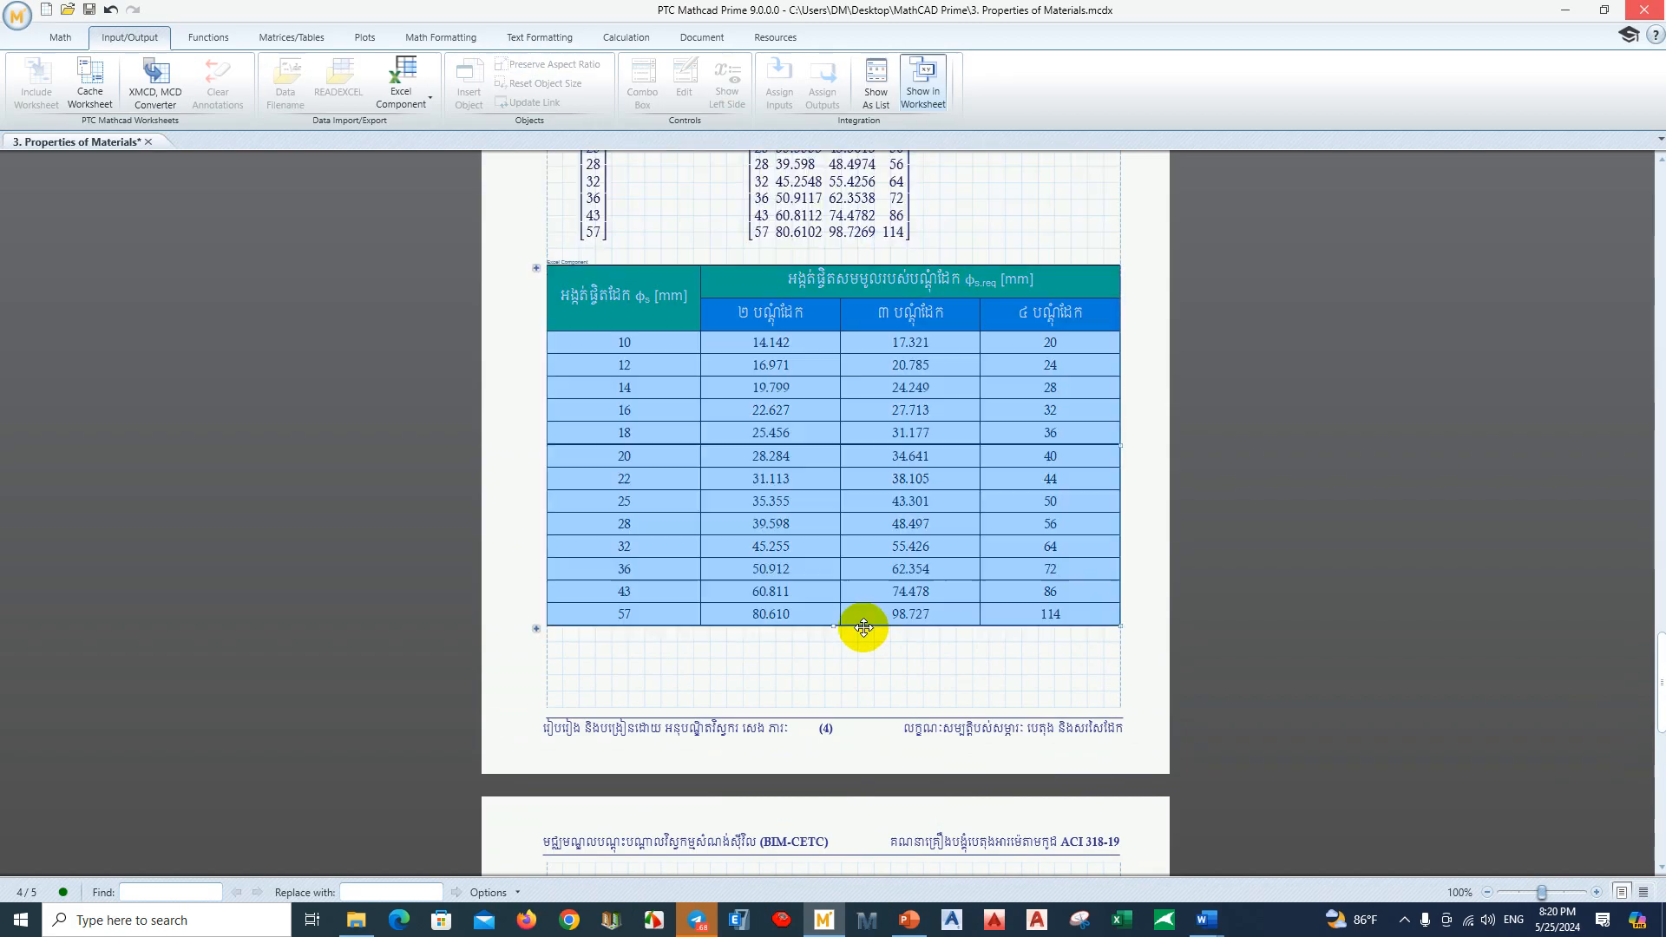
click(859, 673)
Step: Shift the reference bar-bundle image on page 5 up by one grid line toward the page header
scroll(857, 694, down, 4)
click(726, 634)
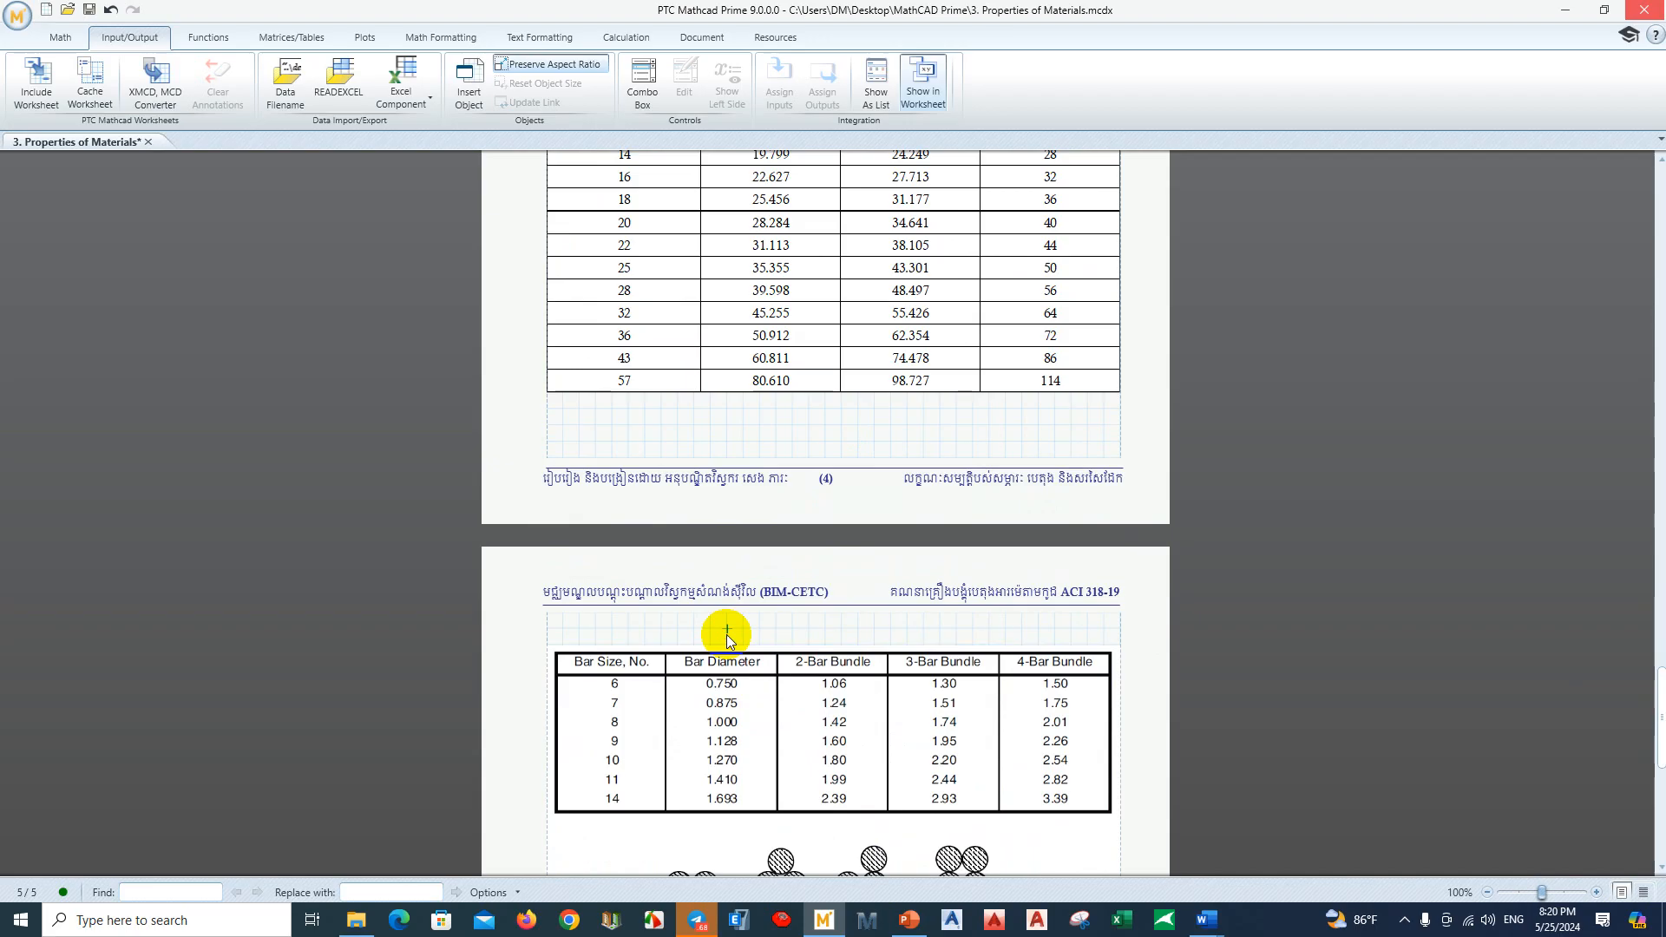
scroll(739, 642, down, 2)
scroll(751, 664, down, 1)
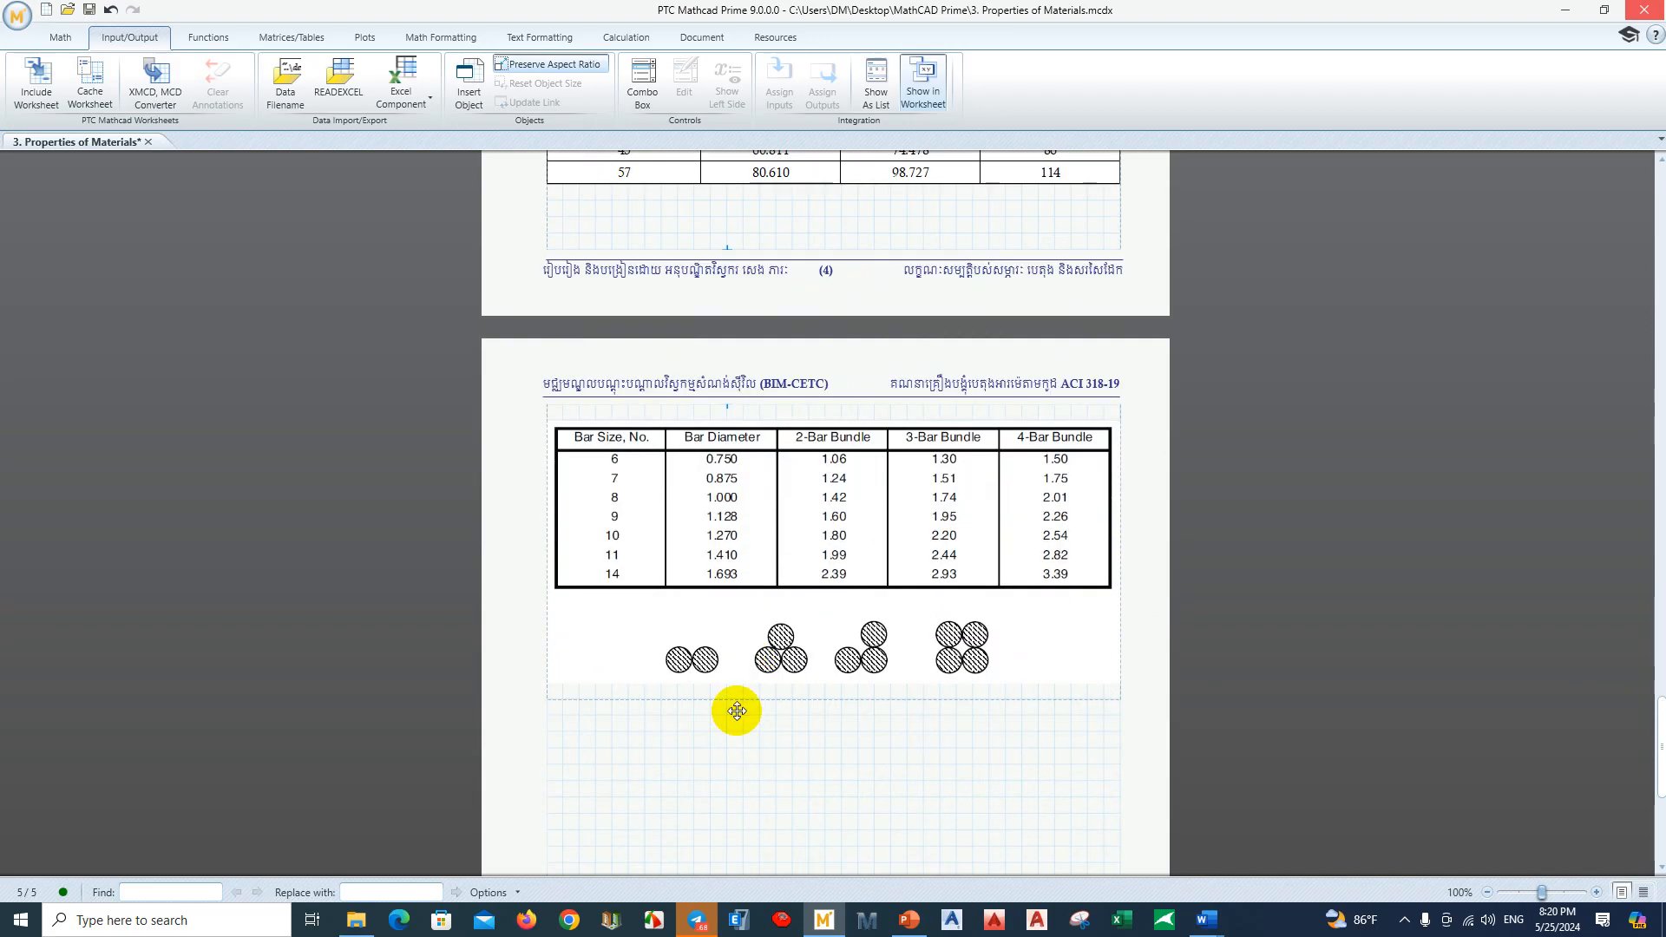
click(730, 697)
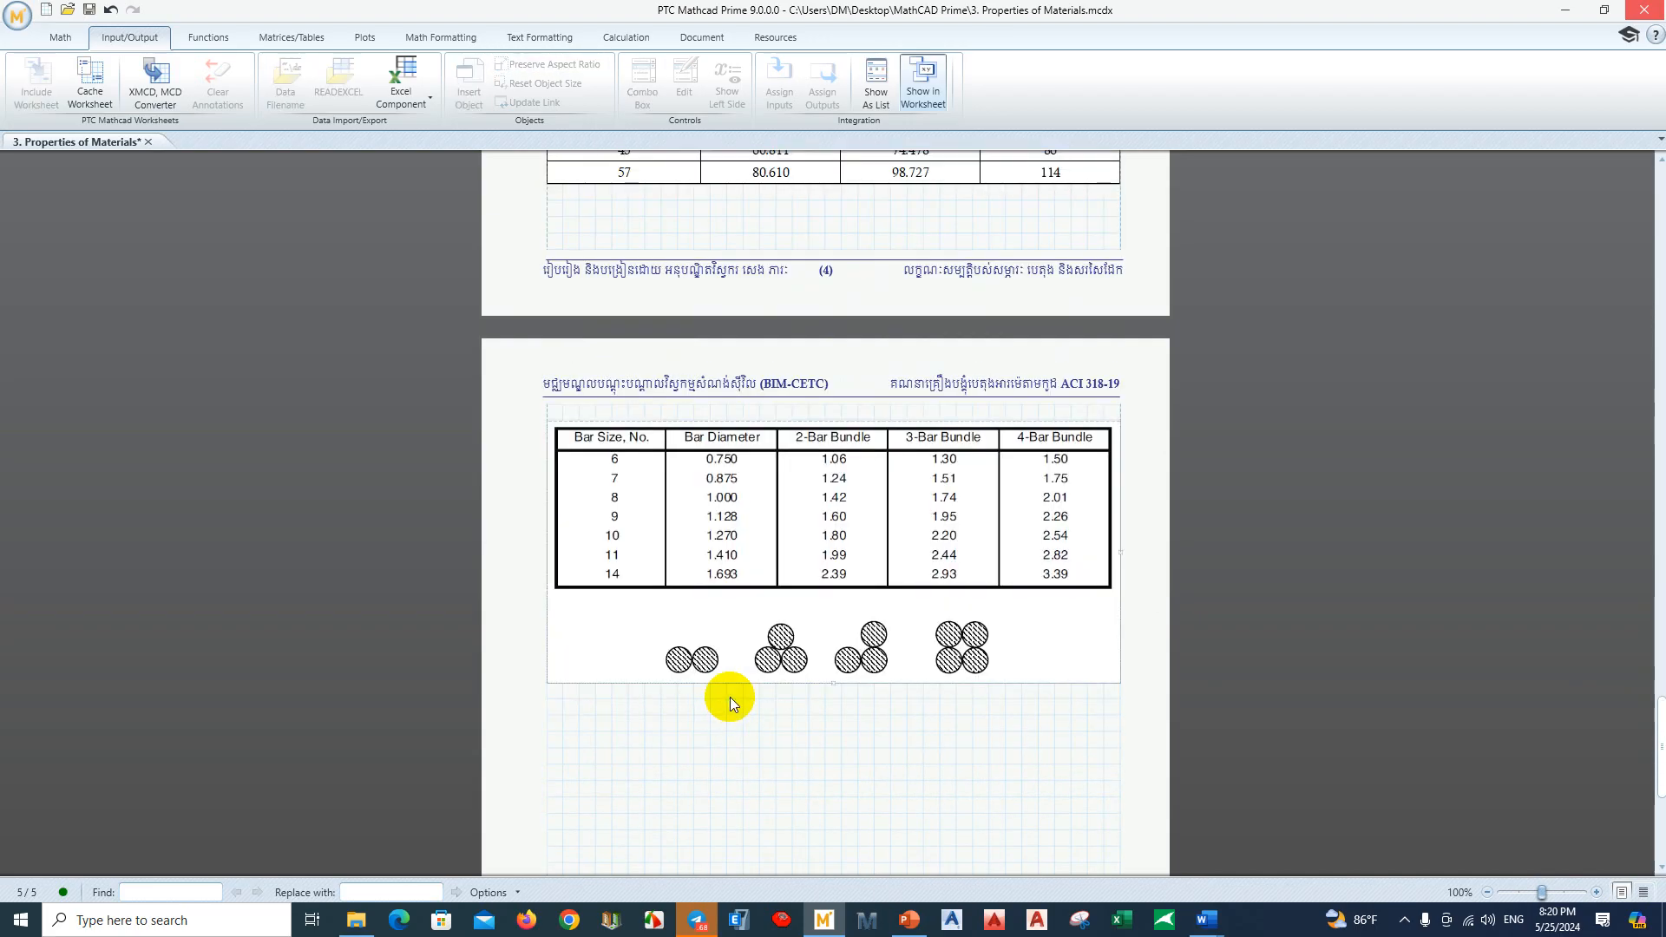
Step: Examine the reference bar-bundle table and the two-, three- and four-bar arrangement diagrams beneath it
scroll(731, 698, up, 2)
click(701, 542)
click(714, 356)
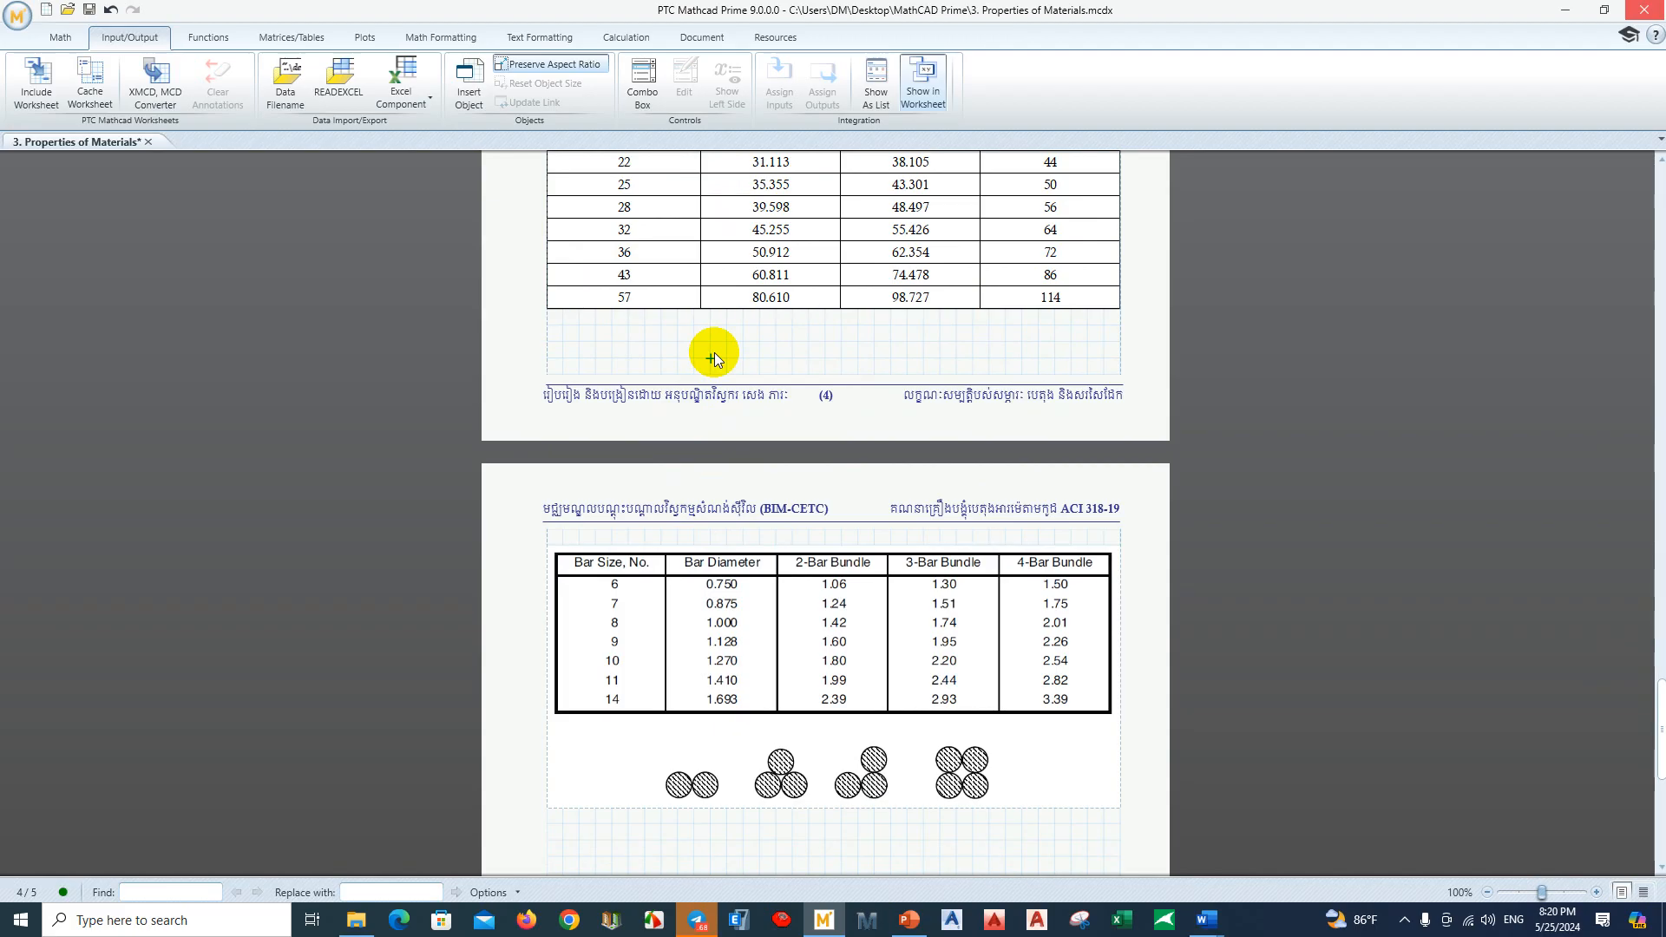
scroll(789, 642, down, 1)
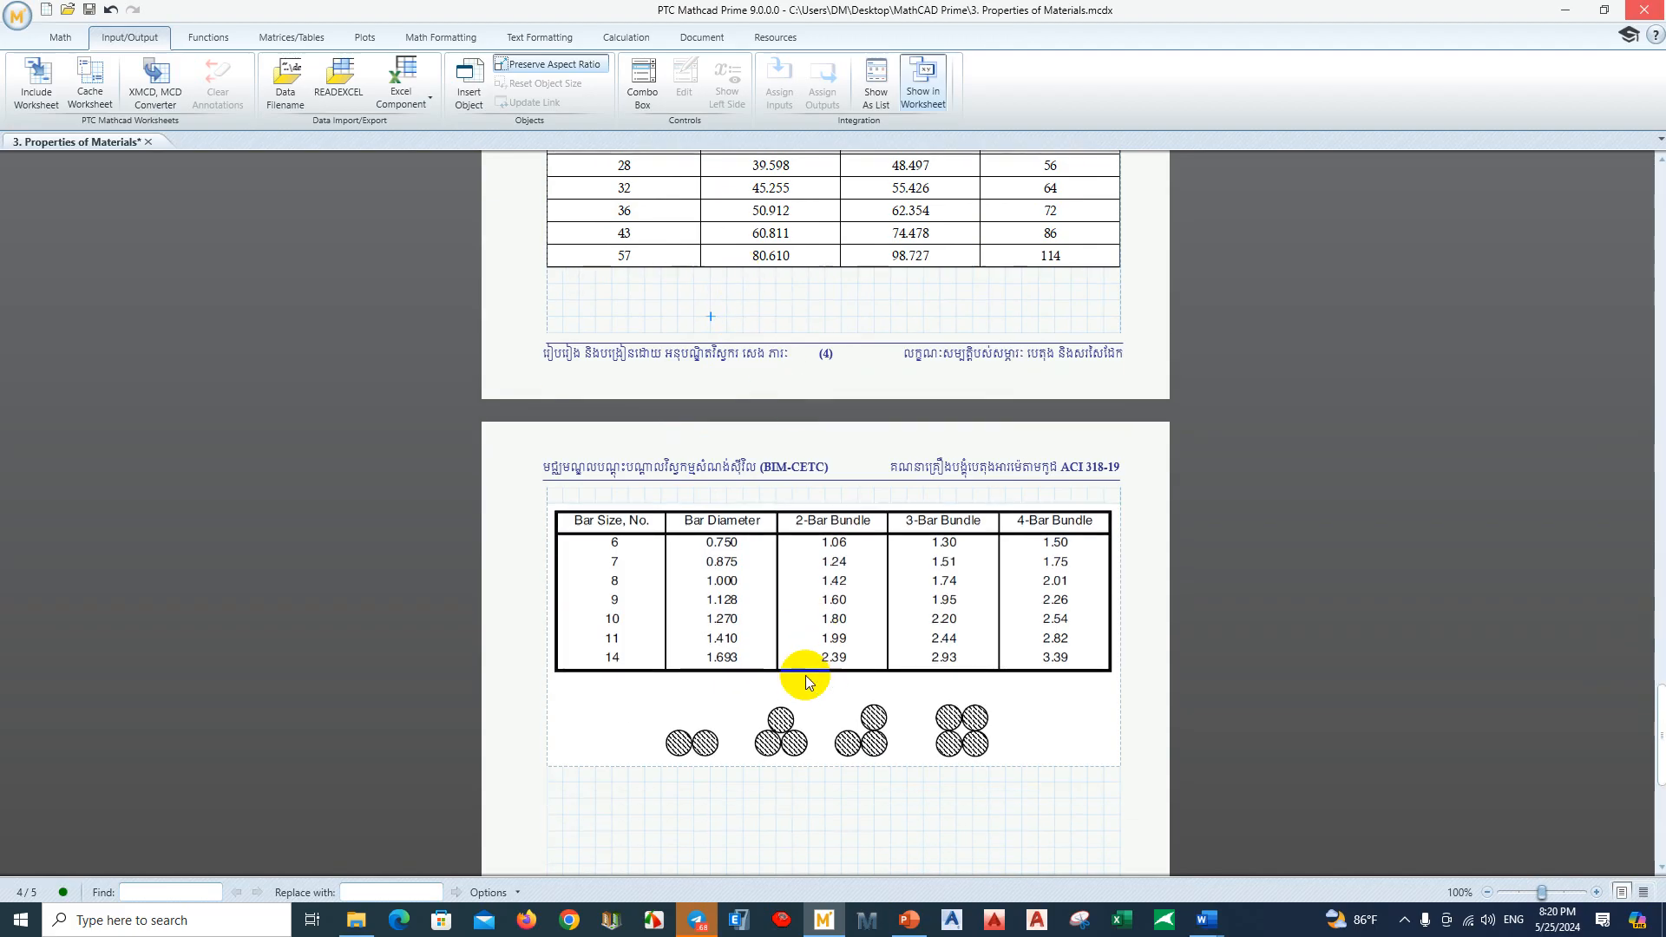
click(883, 833)
scroll(851, 802, down, 3)
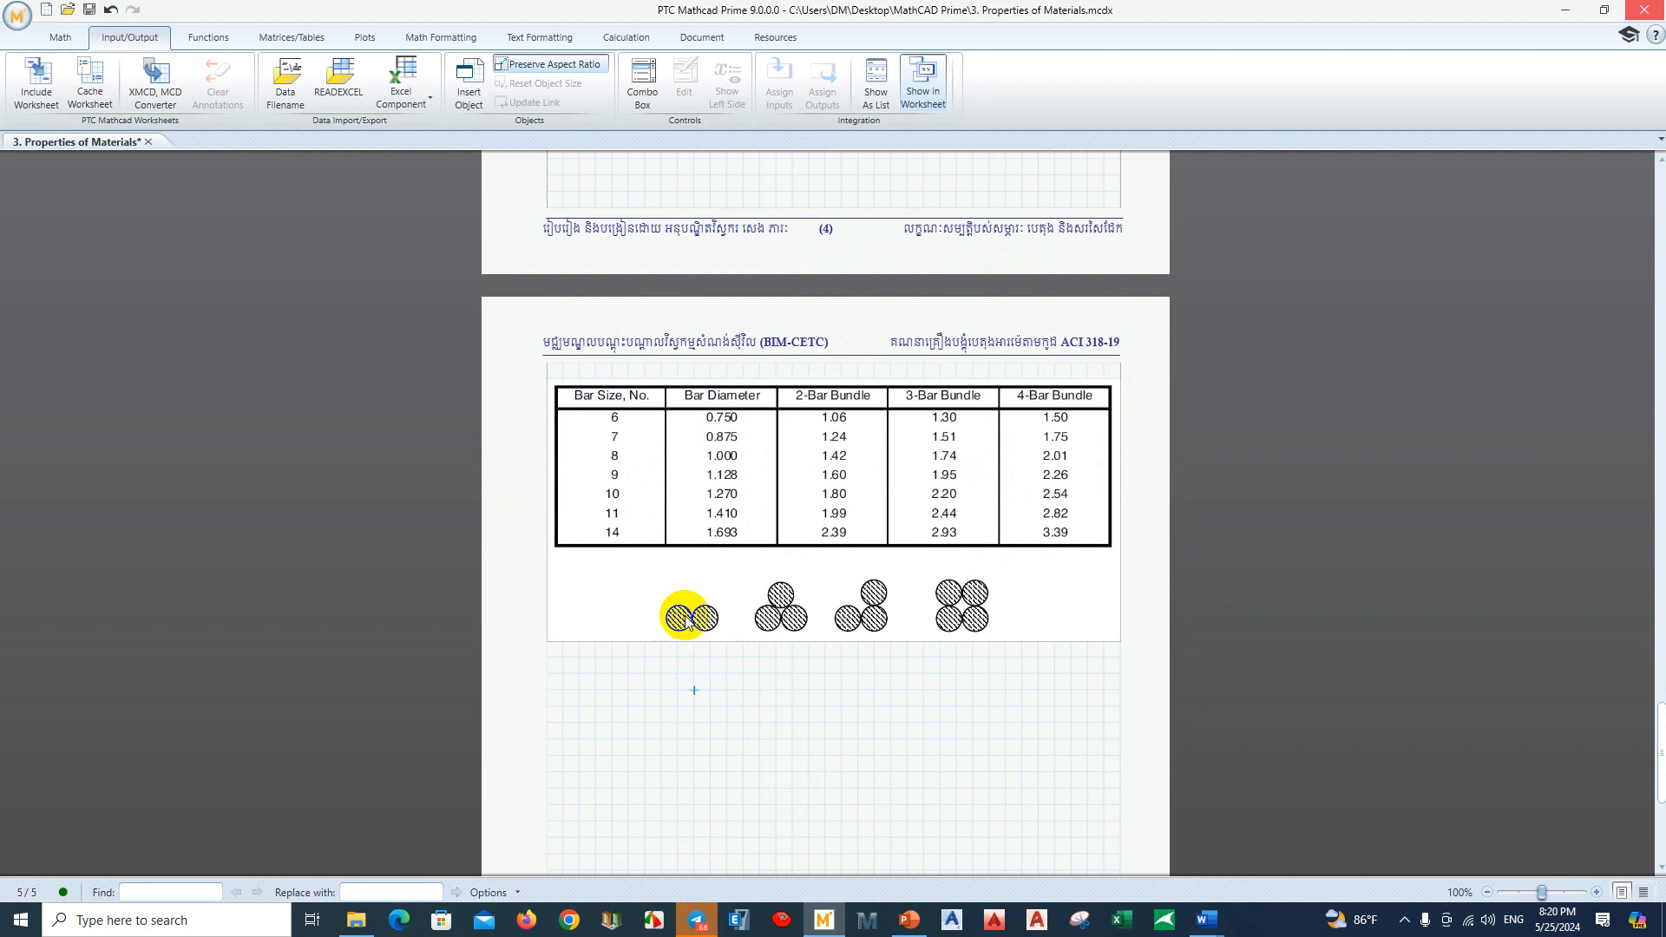
click(781, 694)
scroll(794, 700, up, 2)
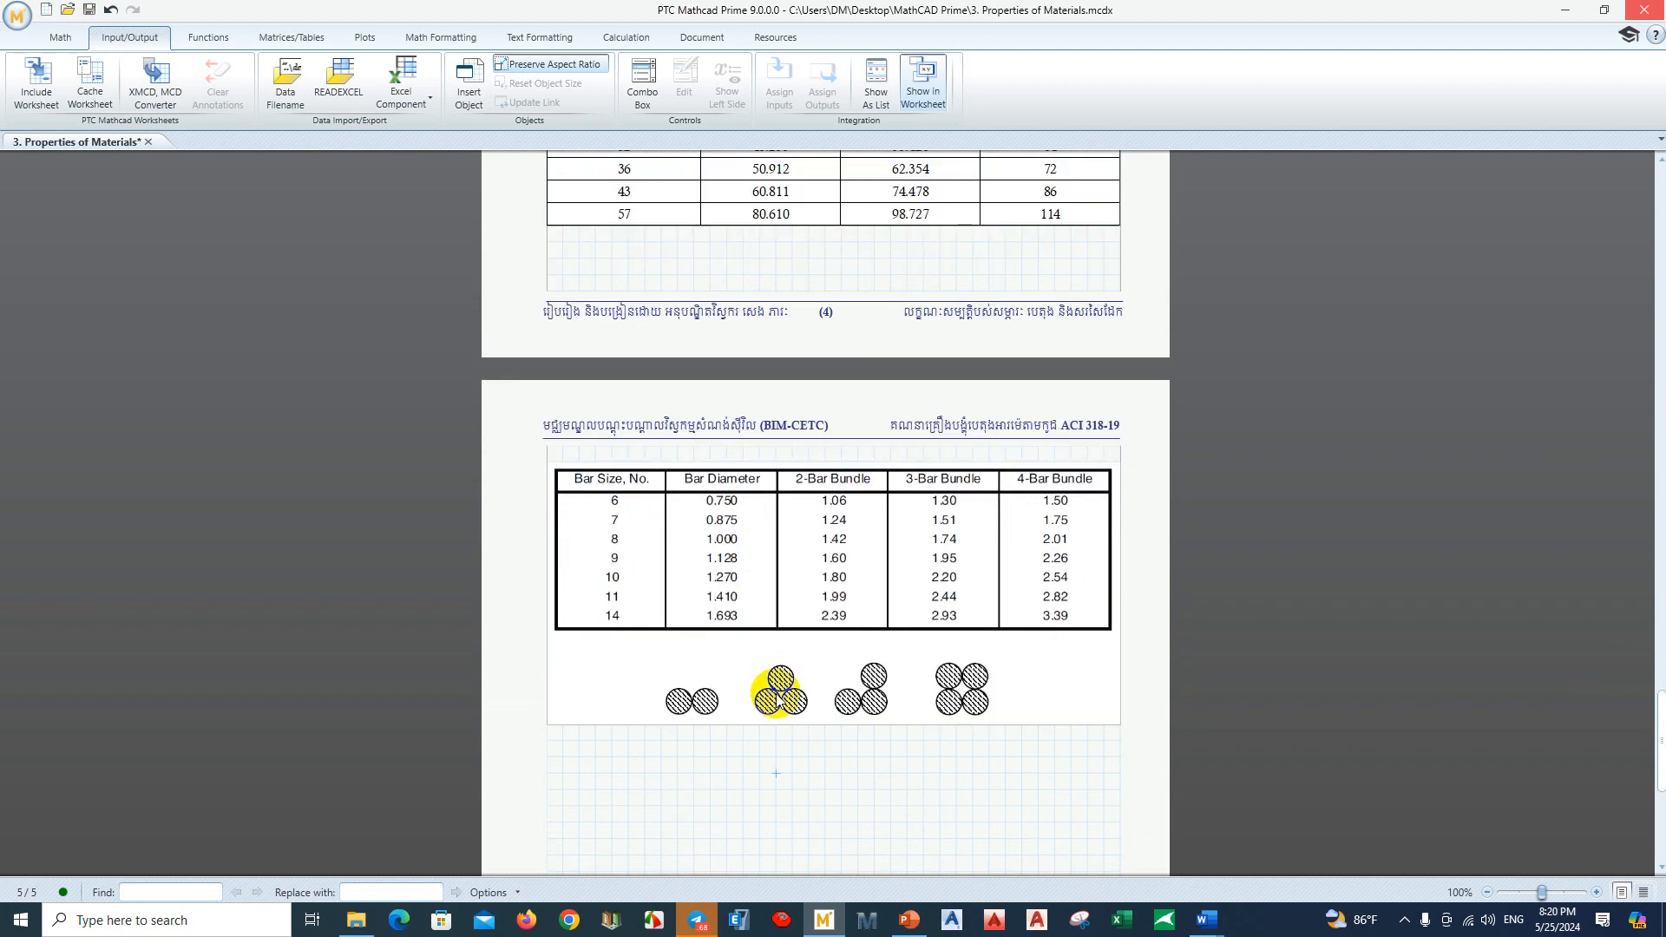
Step: Review the bundled reinforcement section, the steel area and mass table, and the steel reinforcement properties on the preceding pages
scroll(708, 696, up, 11)
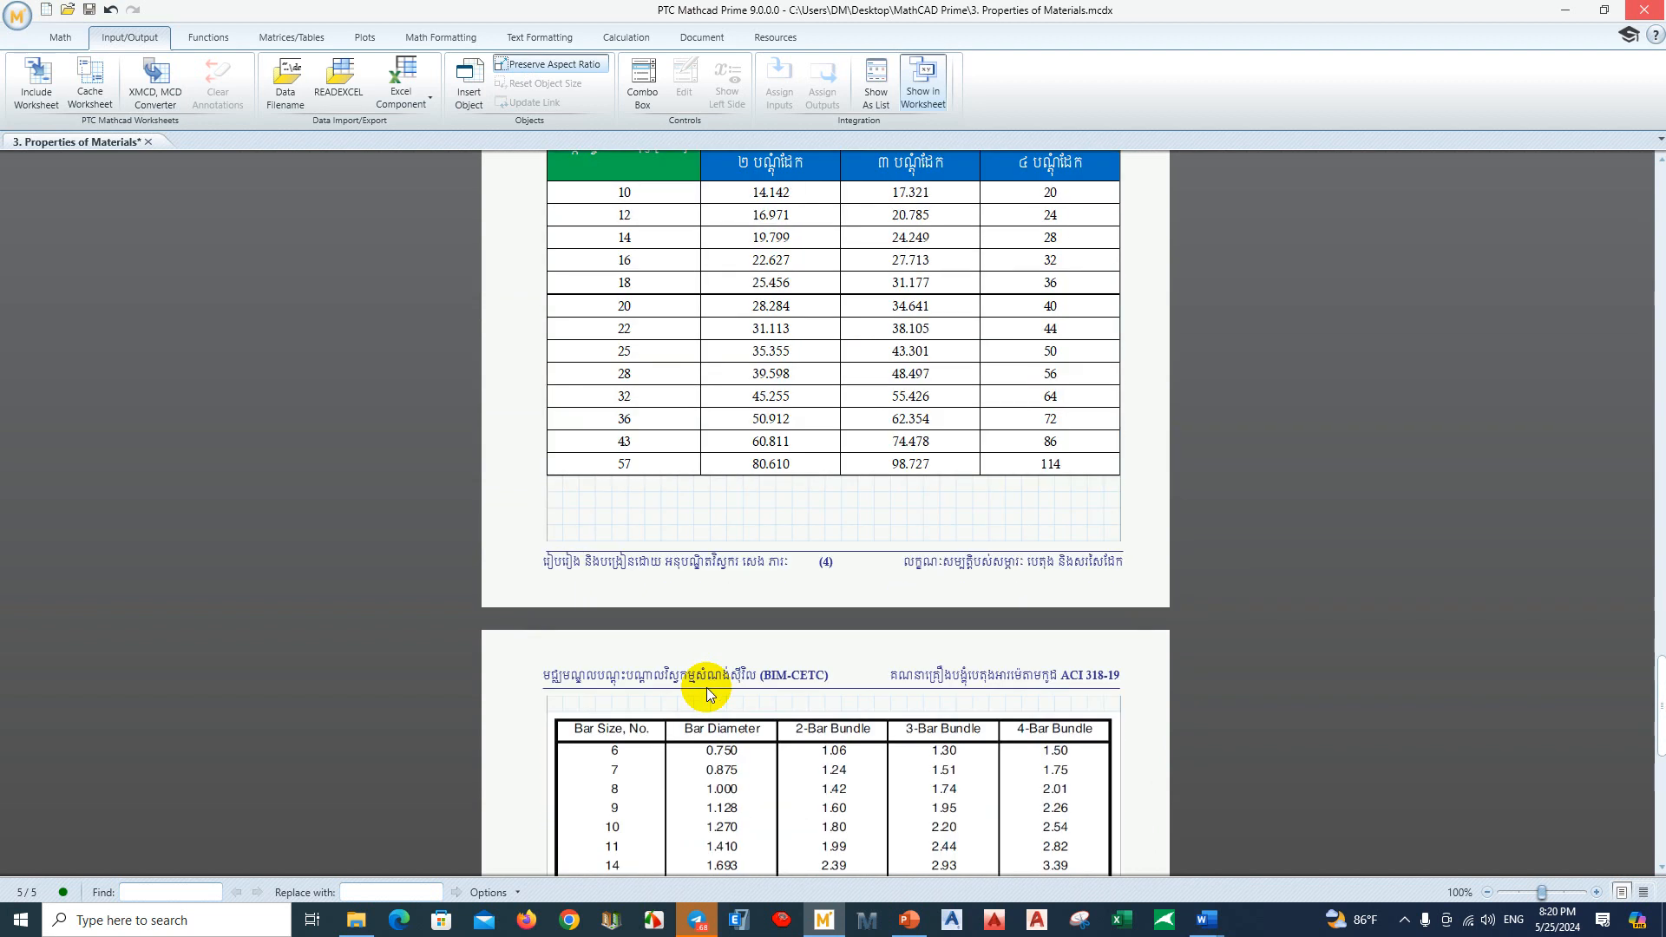
scroll(707, 687, up, 12)
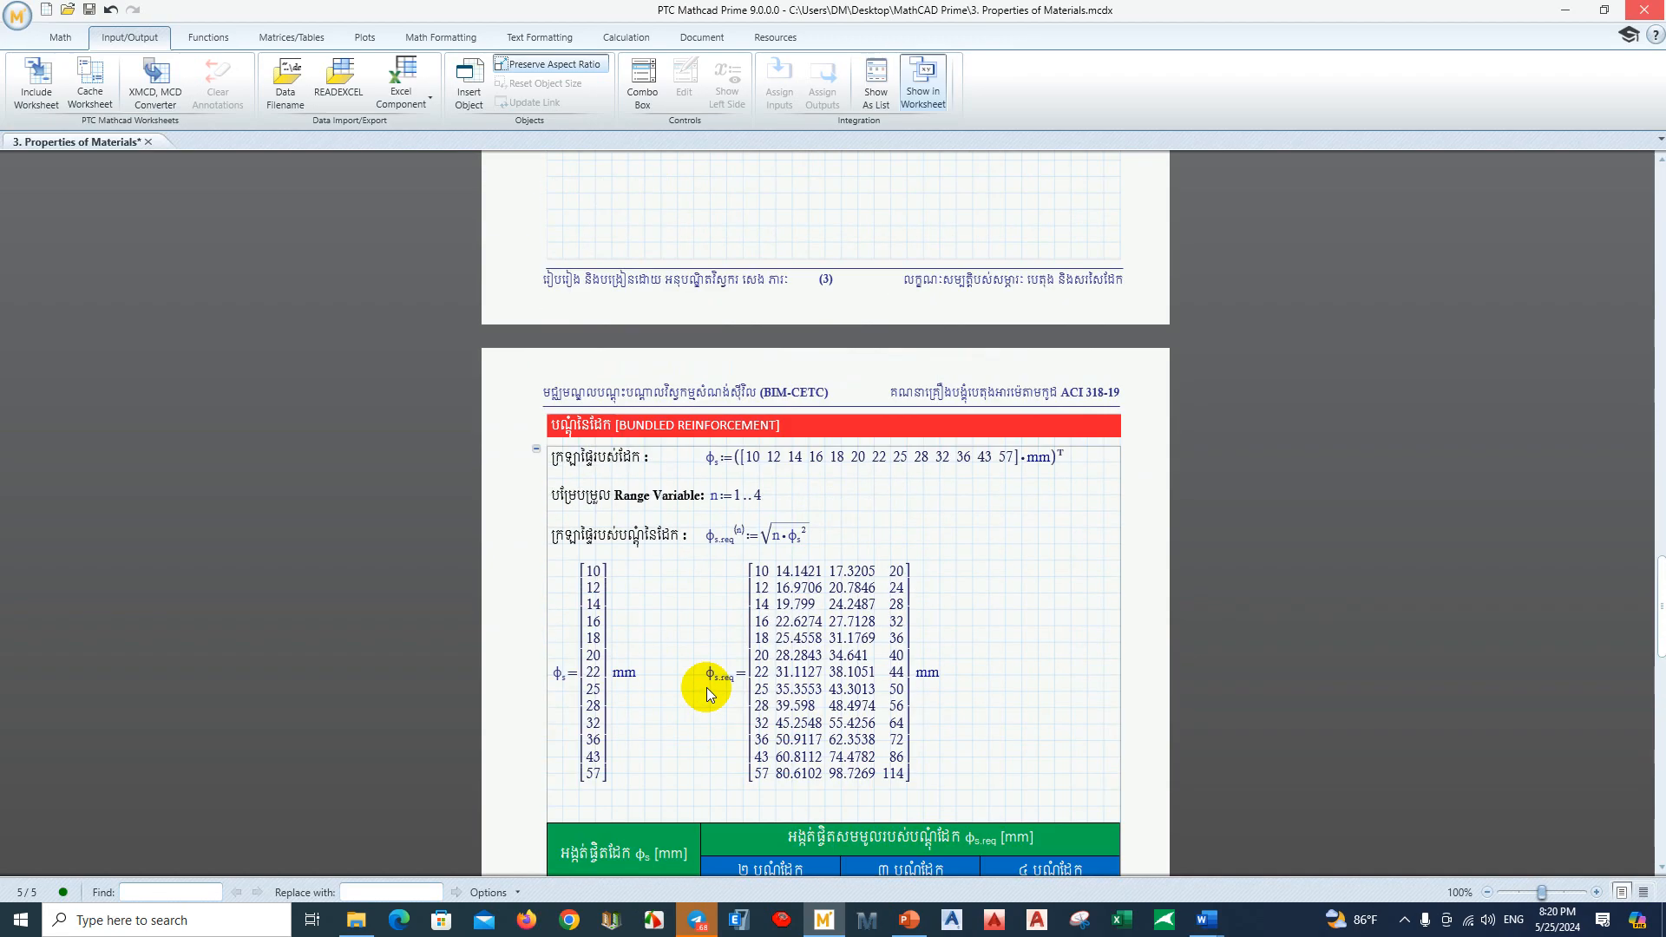
scroll(706, 688, up, 11)
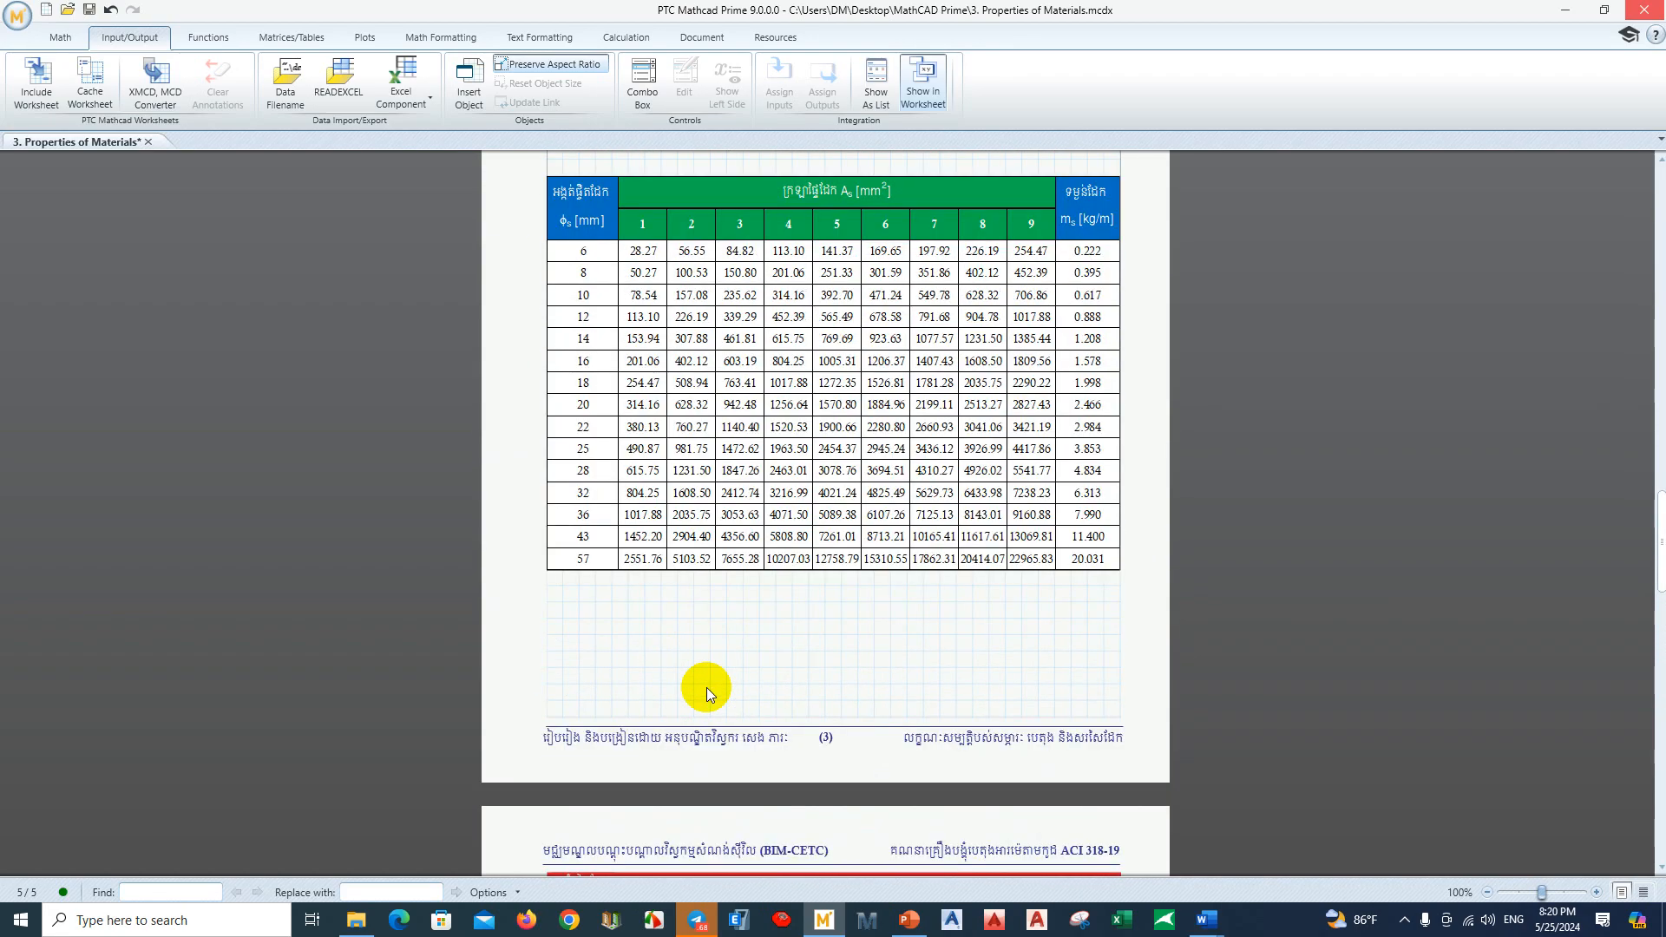
scroll(706, 687, up, 4)
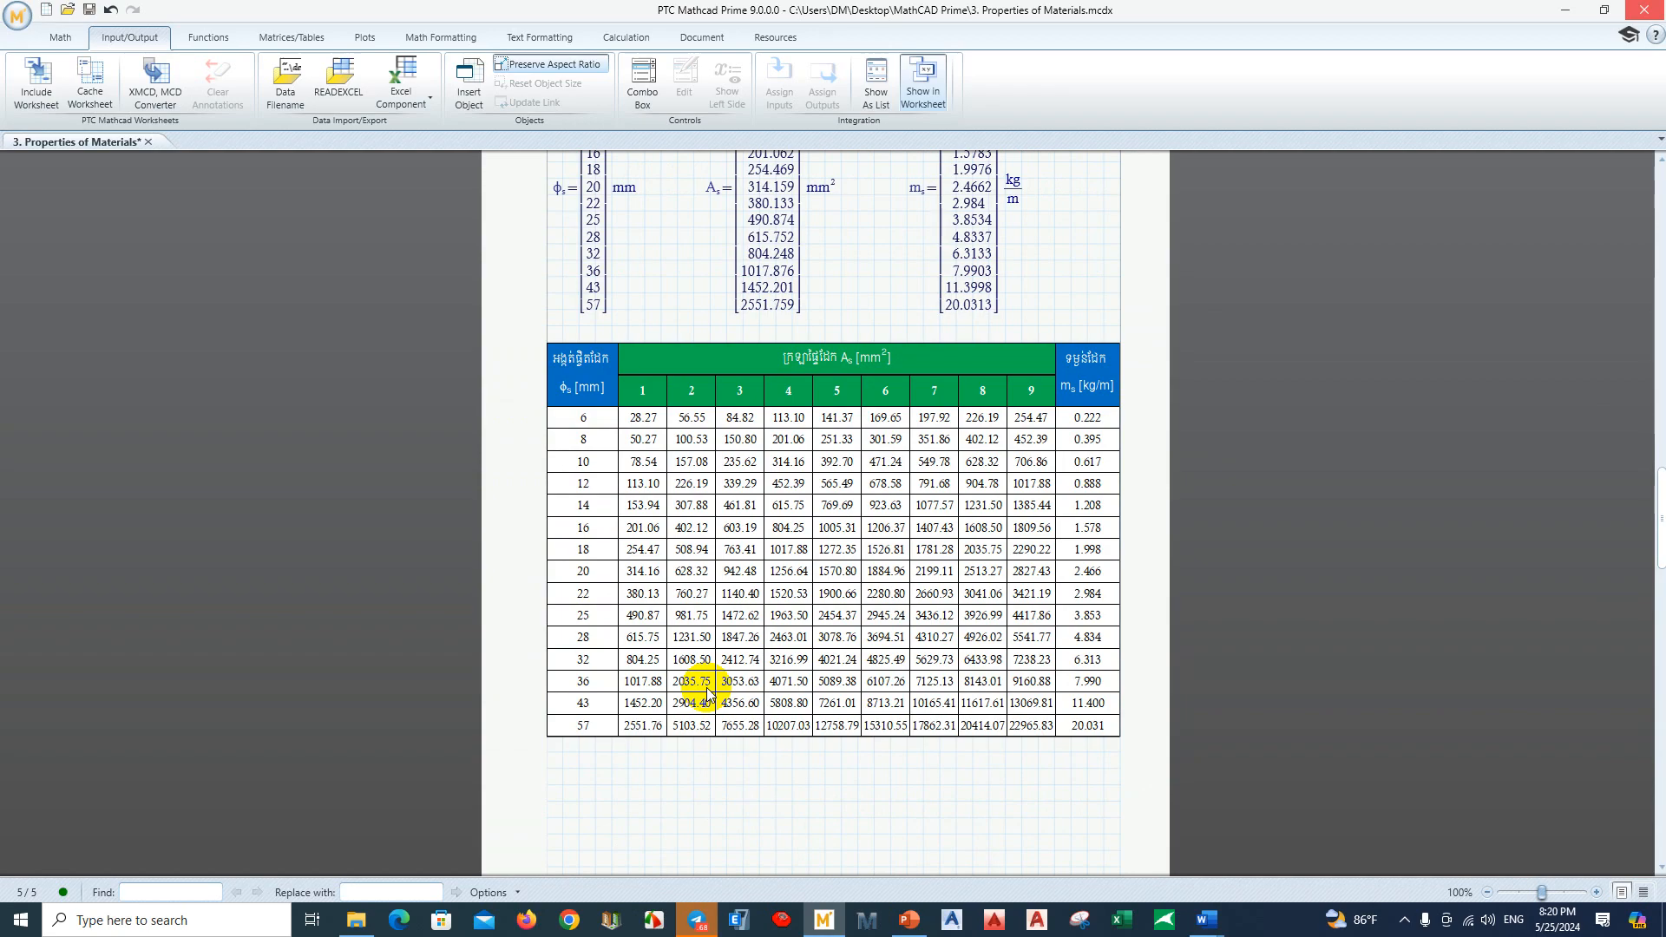
scroll(707, 688, up, 16)
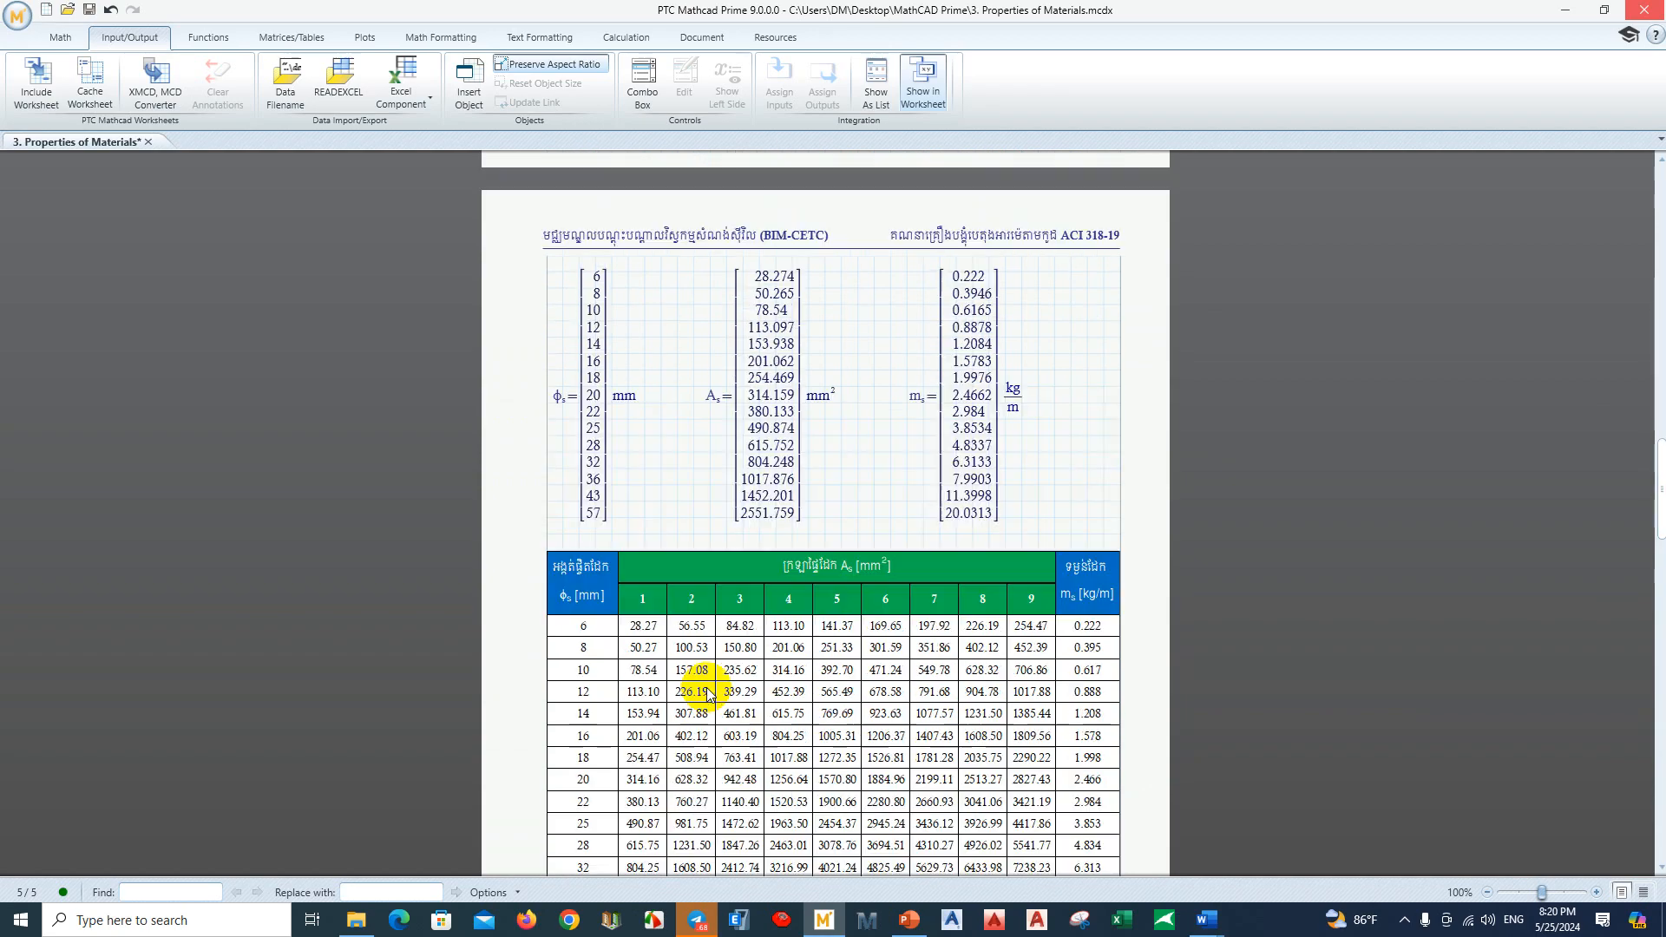
scroll(706, 687, up, 12)
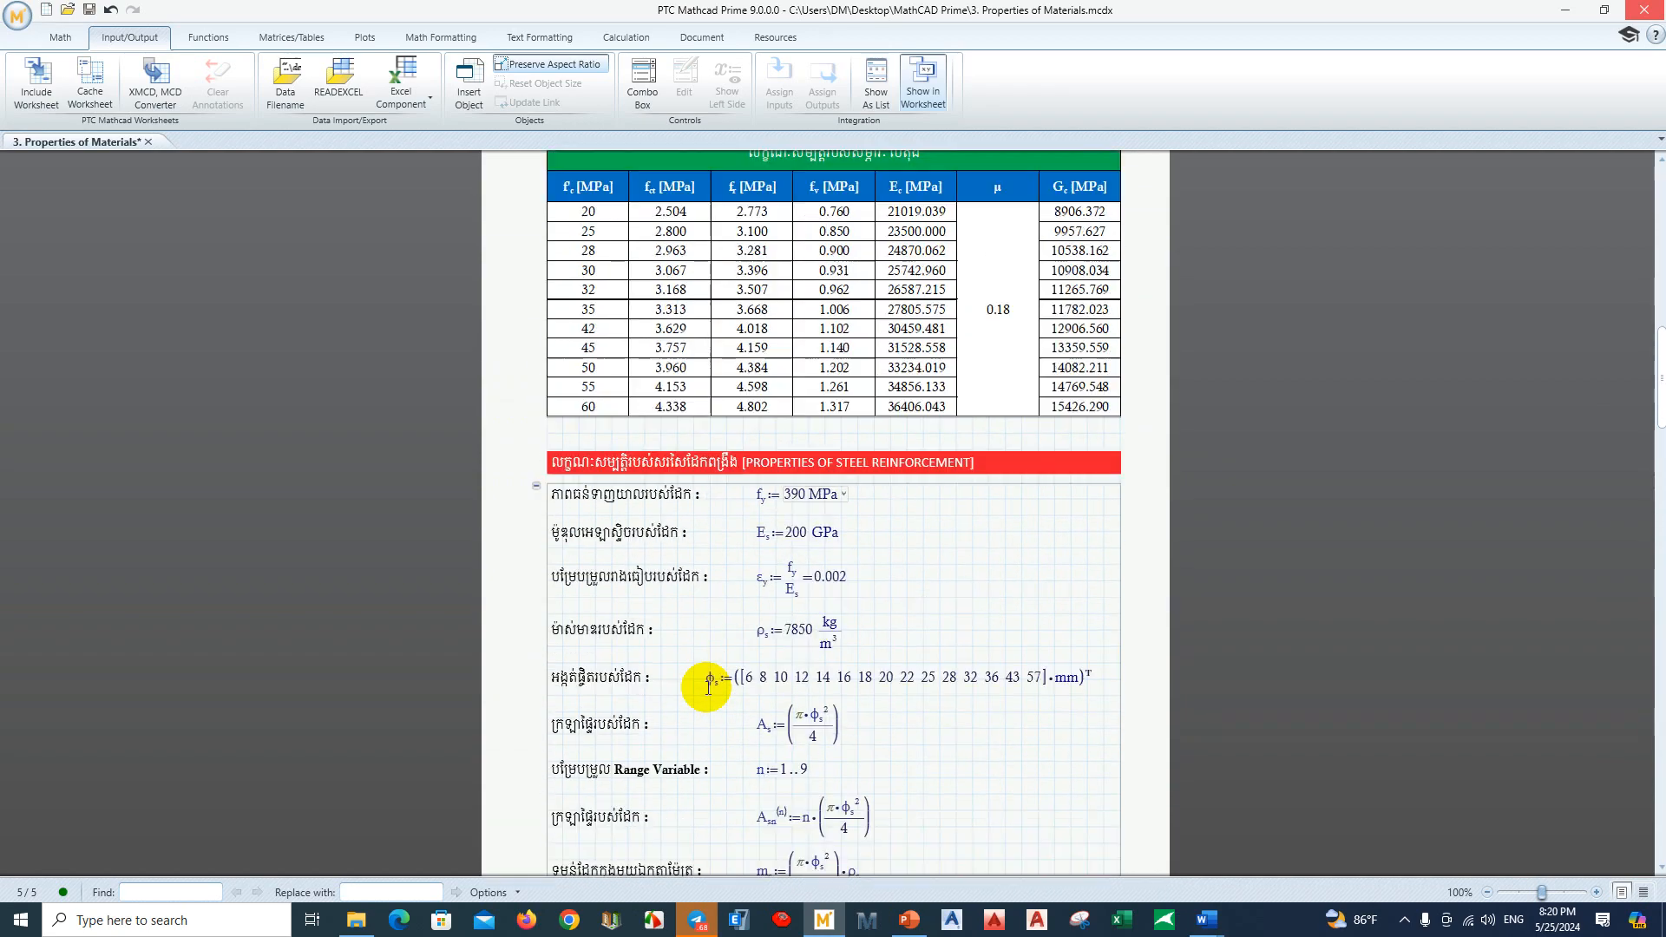
Step: Remove one blank line above the concrete material properties table on page 2 and return to the worksheet's title block
scroll(789, 425, up, 4)
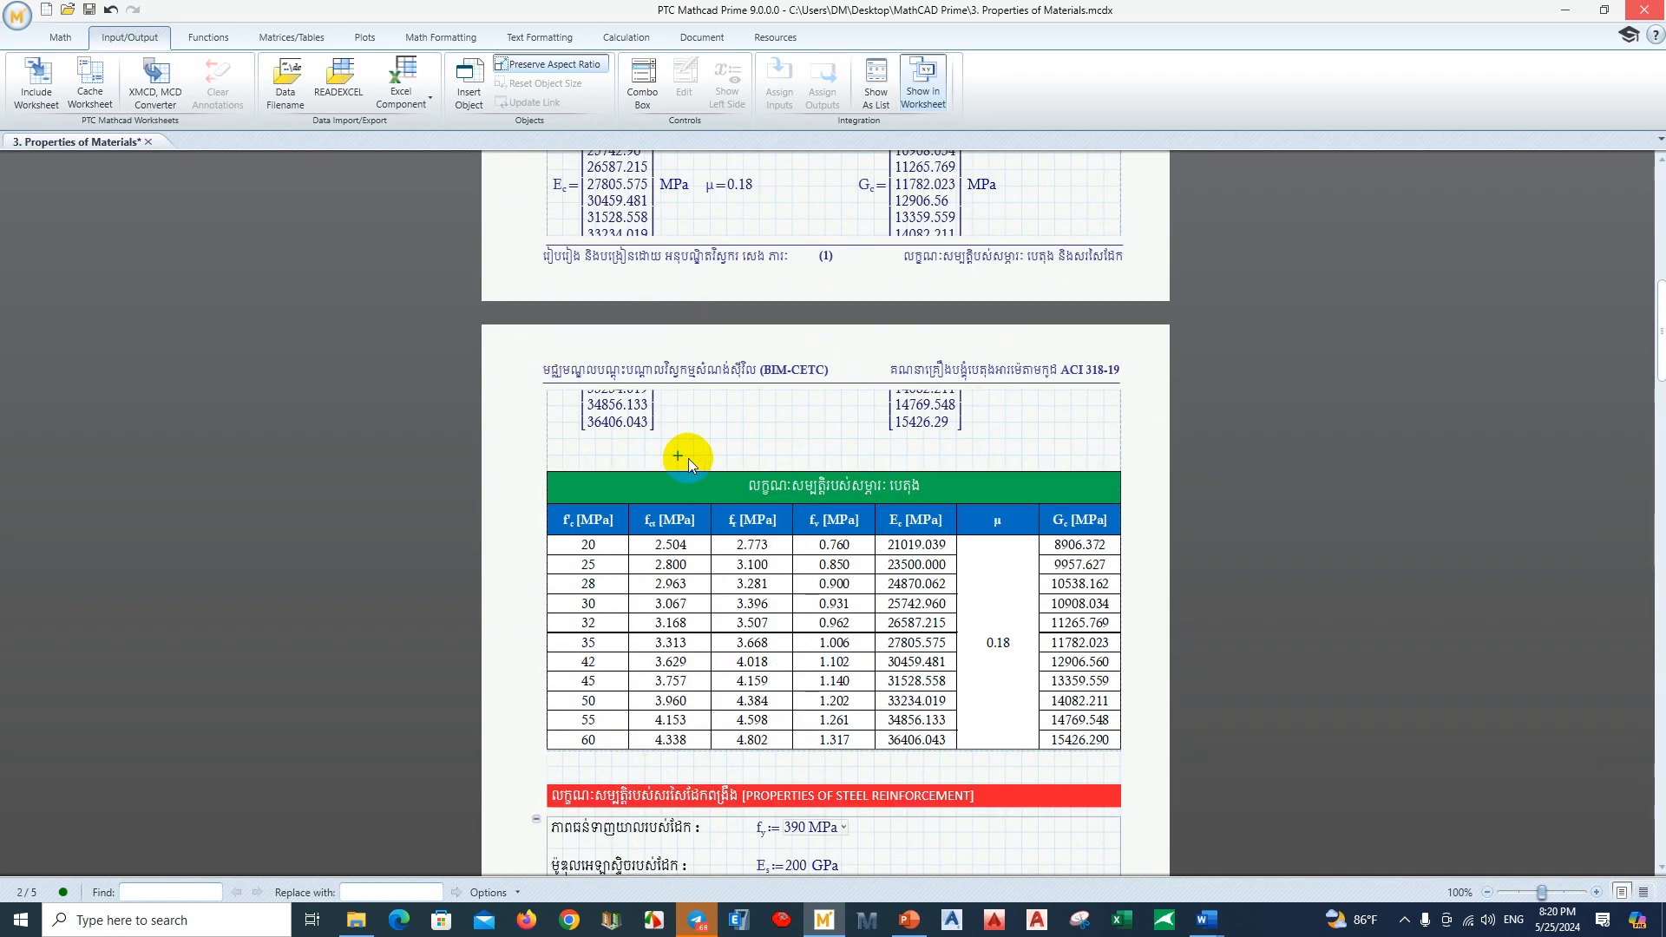
key(BackSpace)
scroll(696, 538, down, 7)
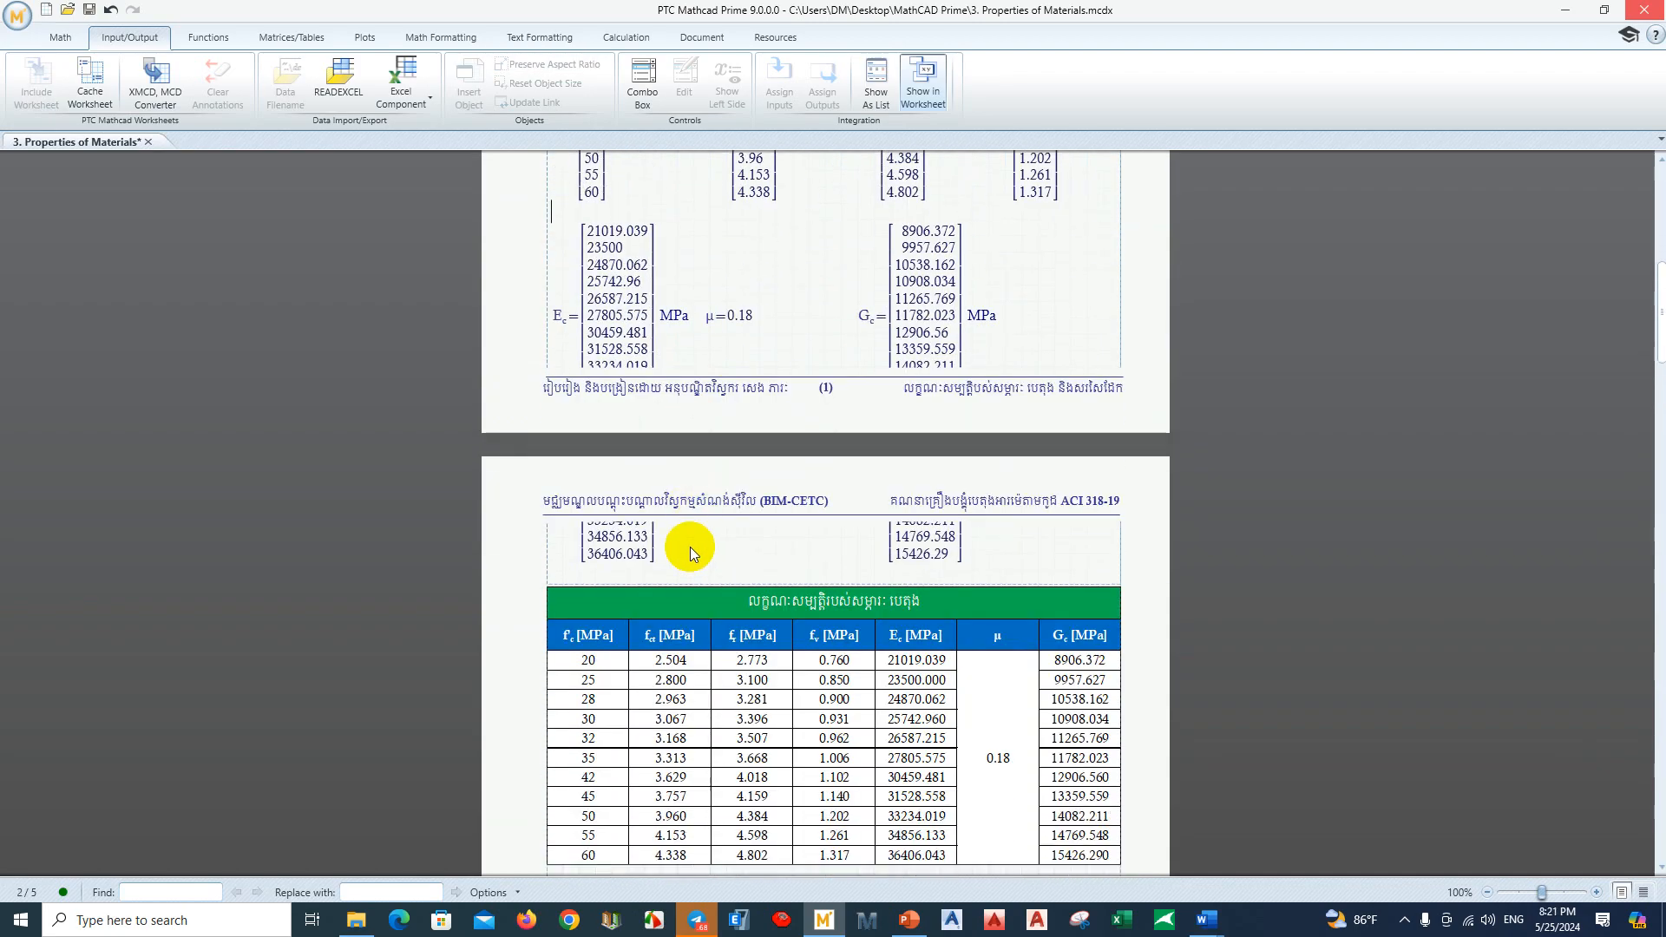
scroll(690, 546, up, 7)
scroll(690, 546, up, 10)
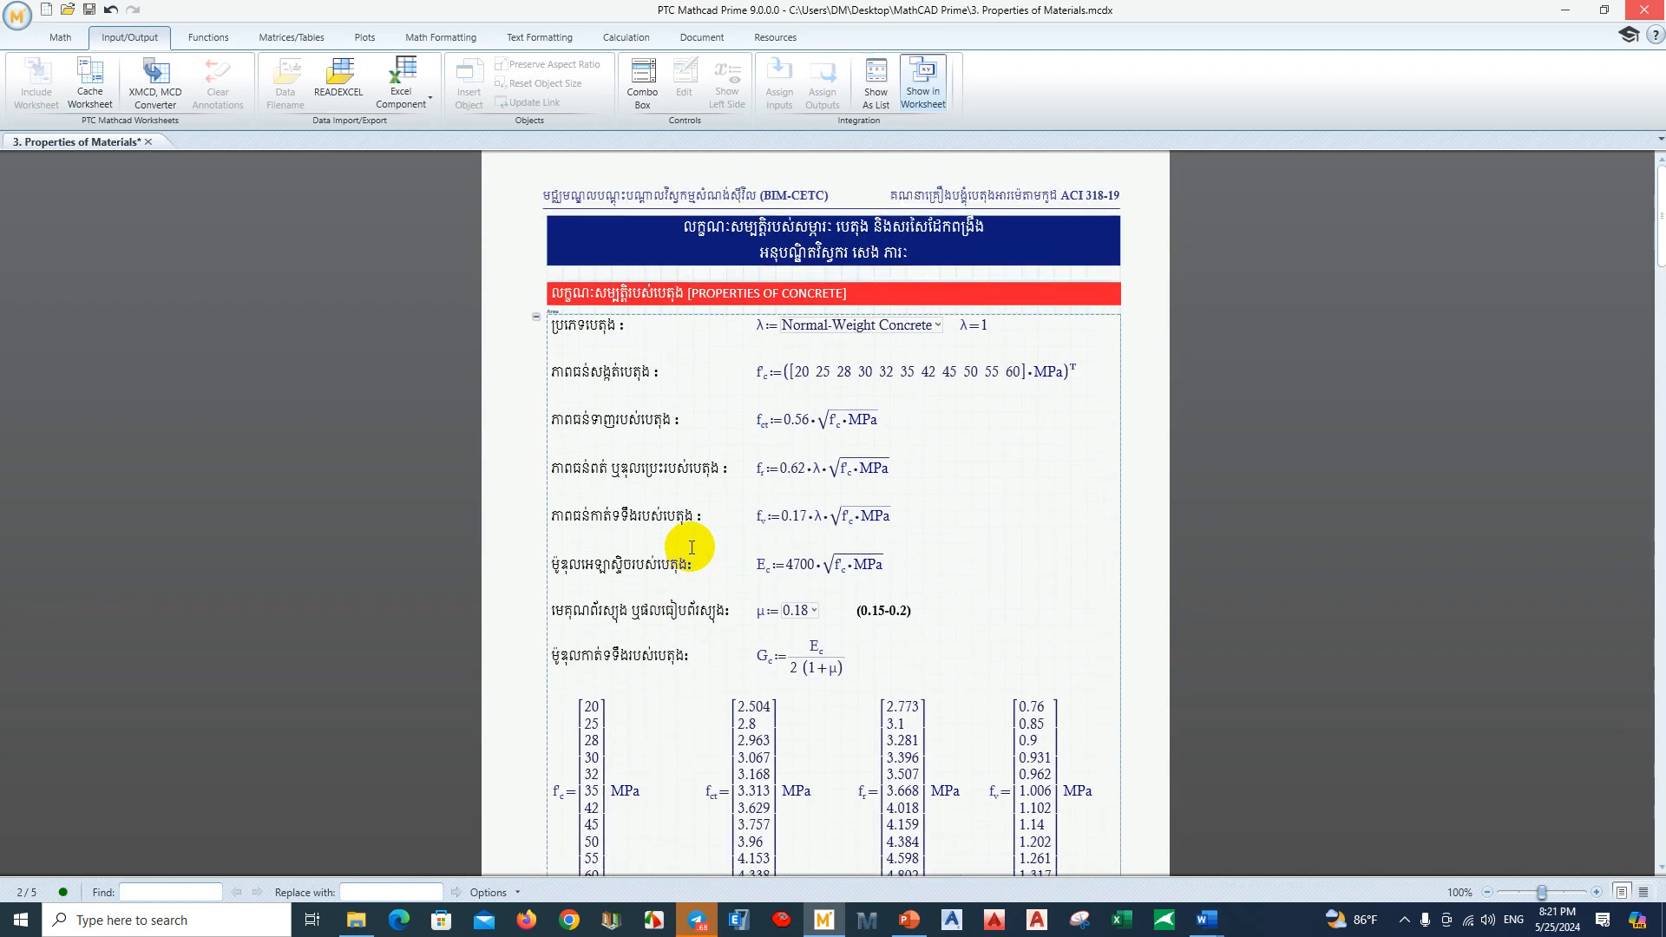
click(958, 279)
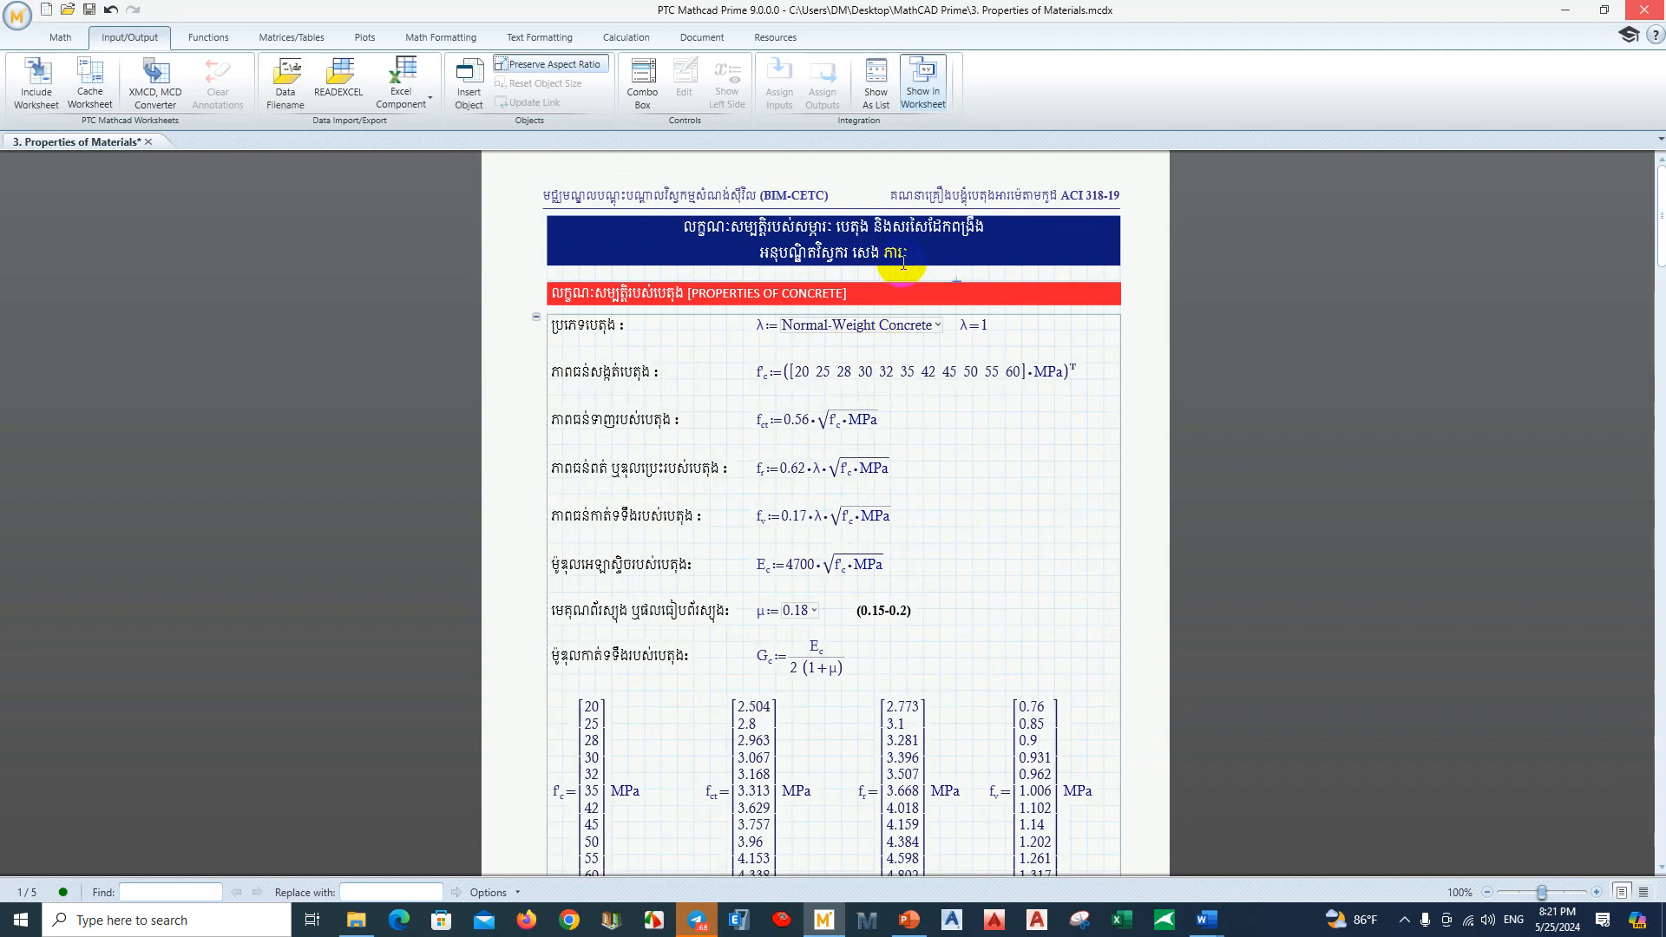
Step: Remove one blank line between the concrete material properties table and the steel reinforcement heading on page 2
scroll(907, 266, down, 1)
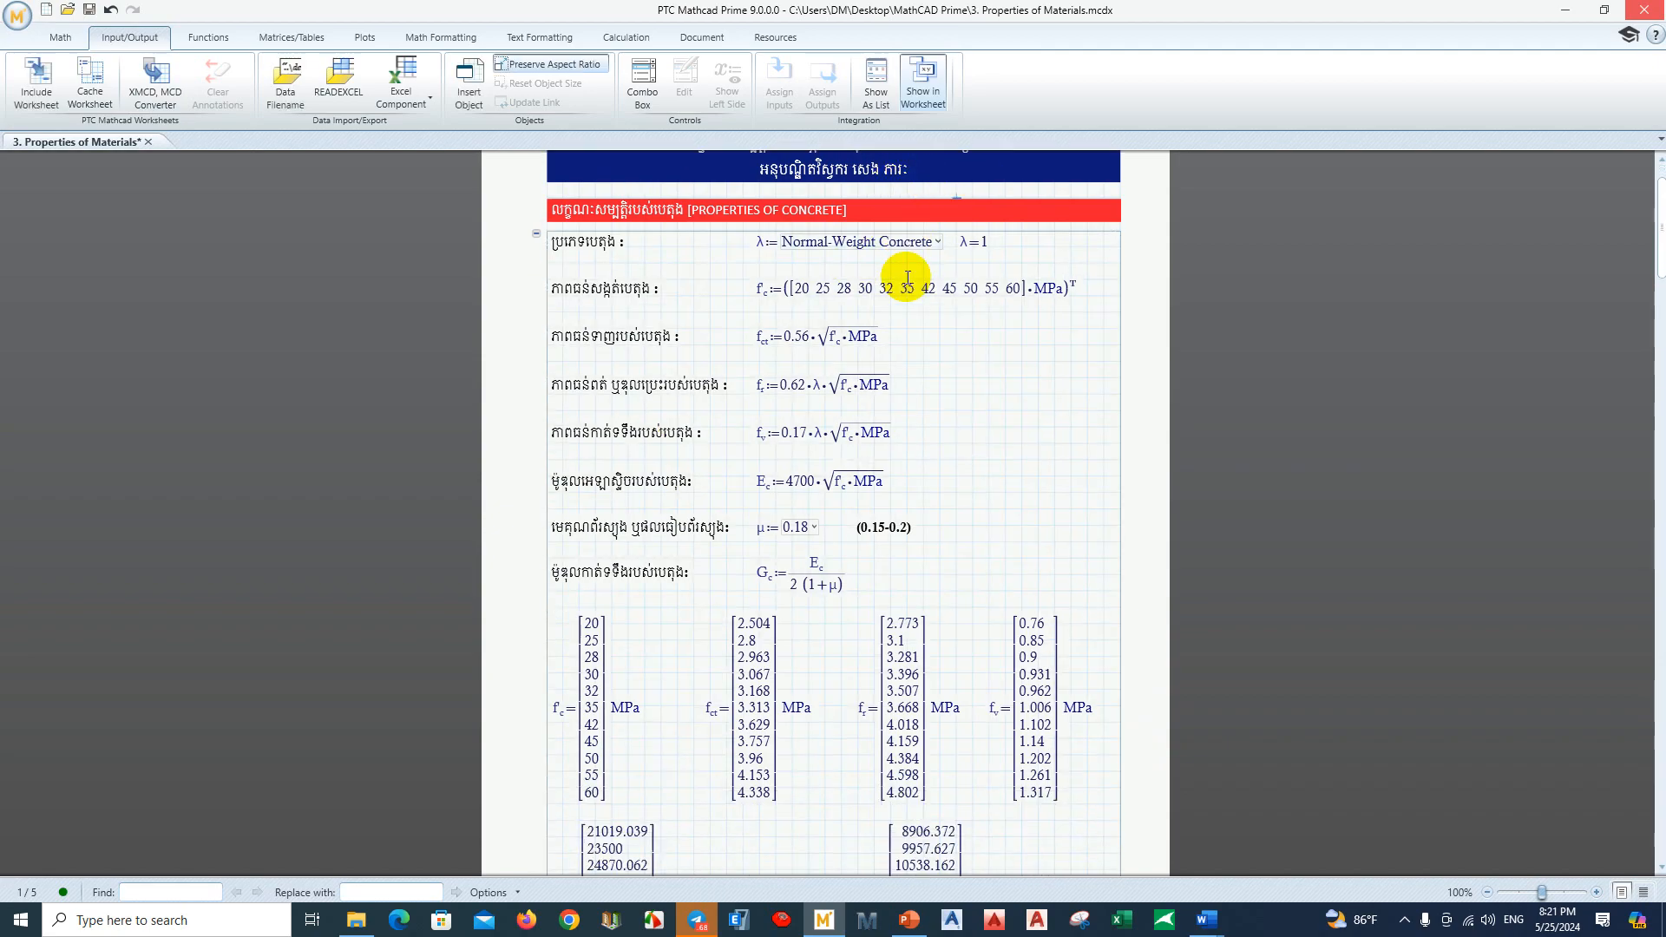
scroll(906, 284, down, 15)
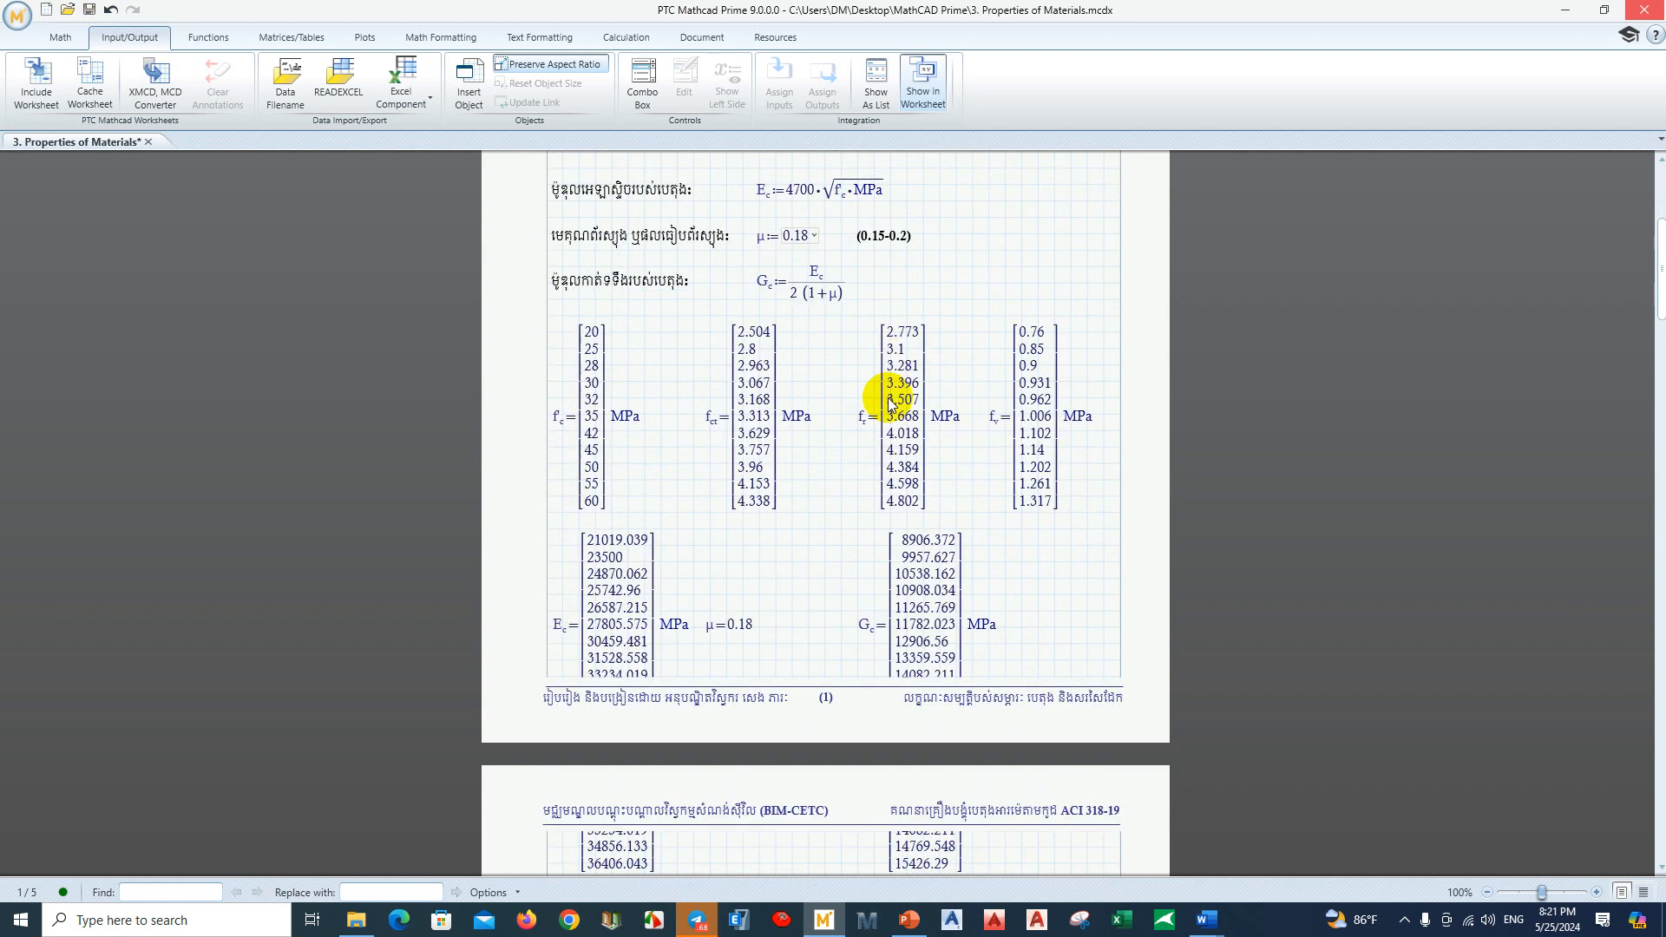
scroll(814, 444, down, 8)
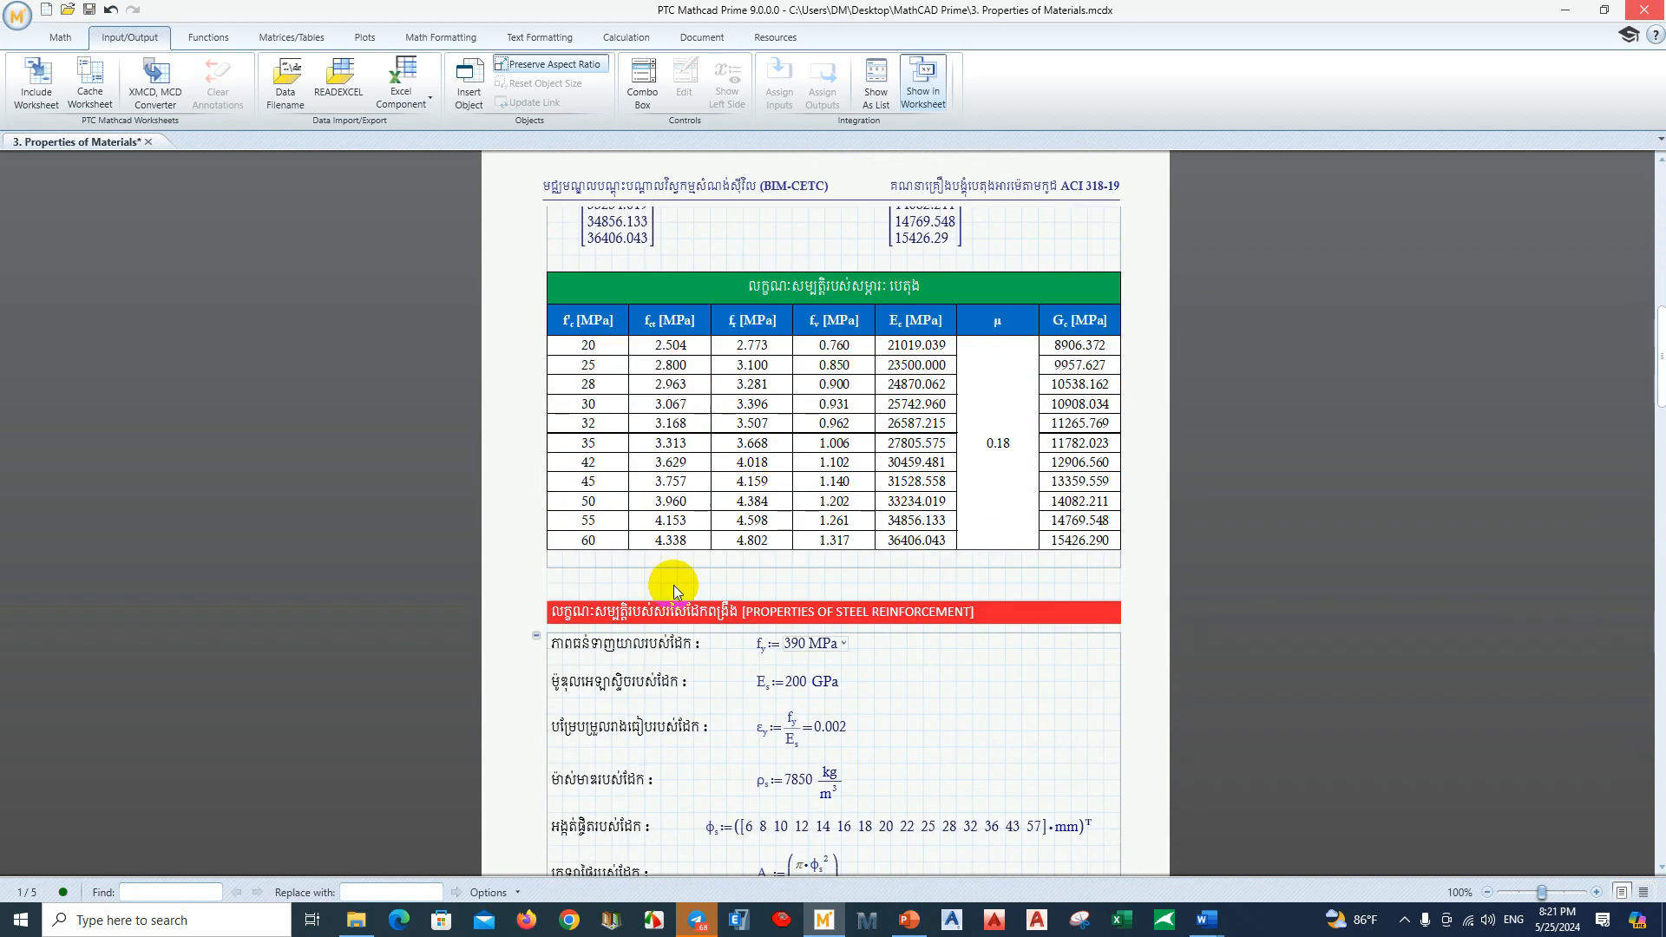
key(BackSpace)
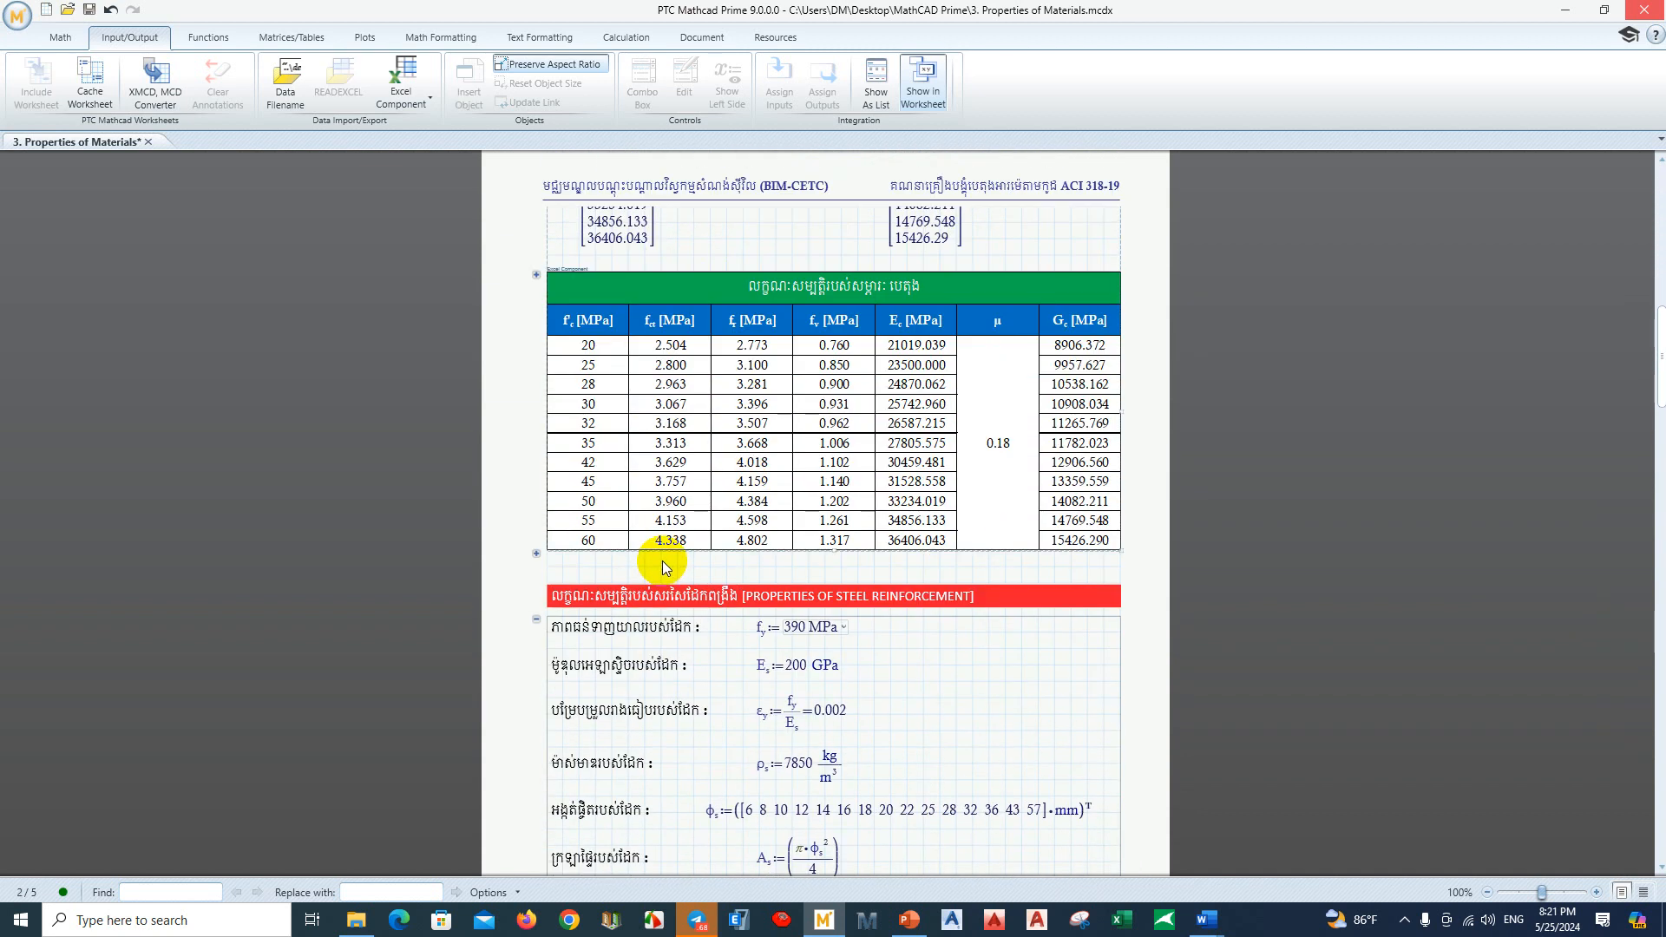
click(665, 570)
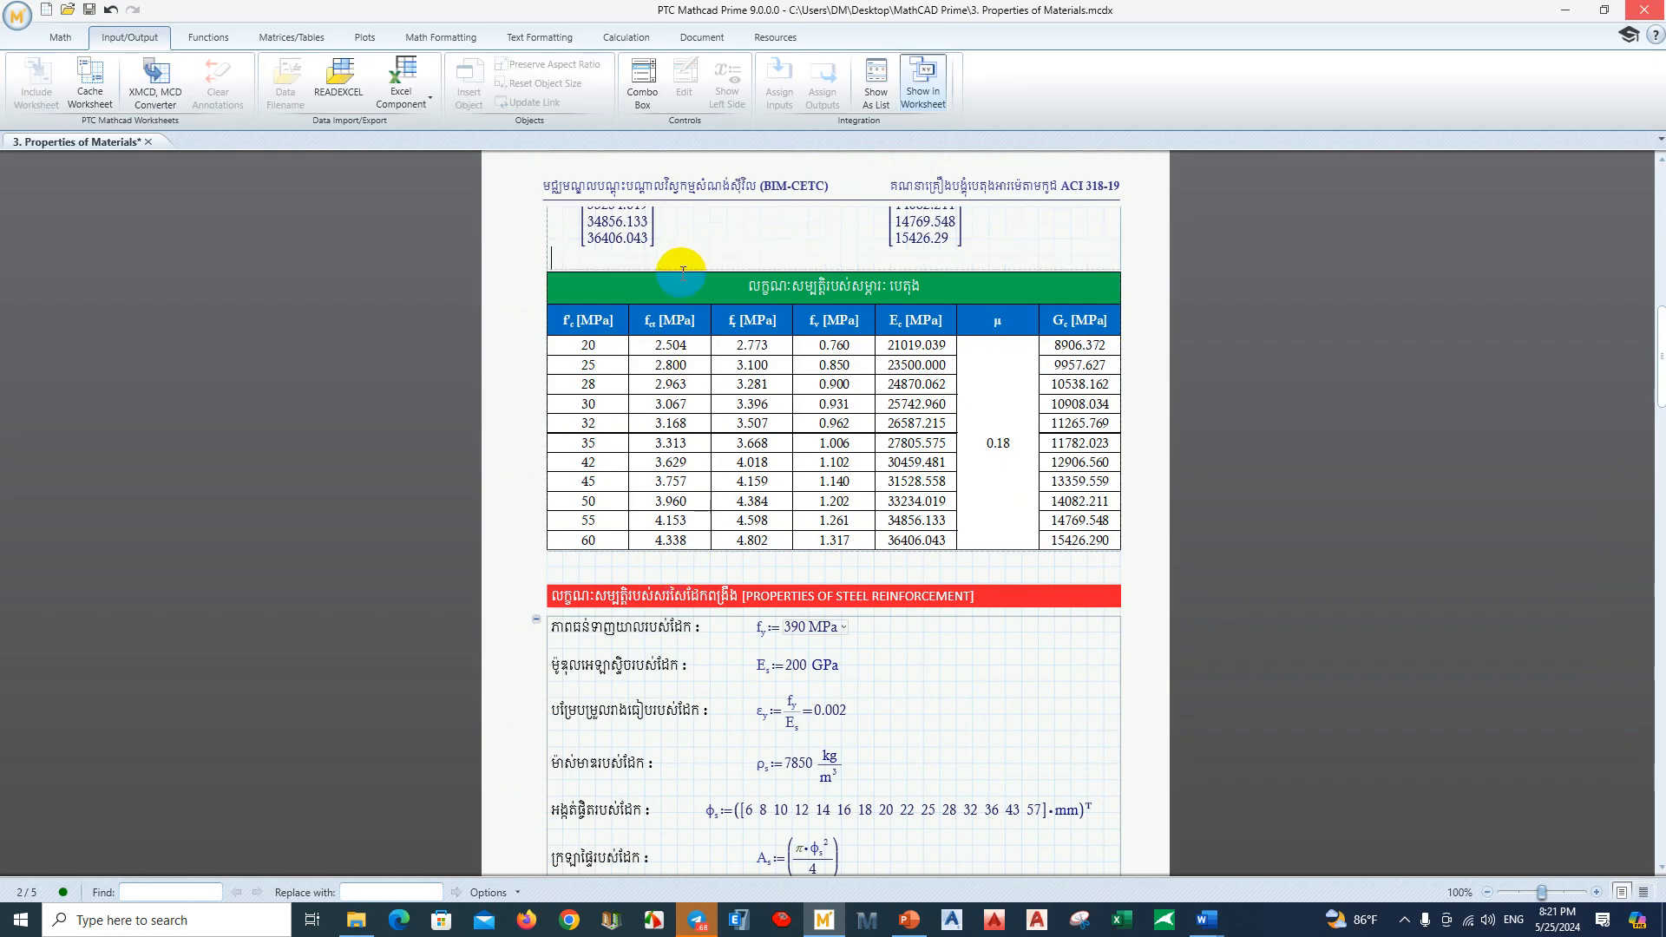
click(755, 573)
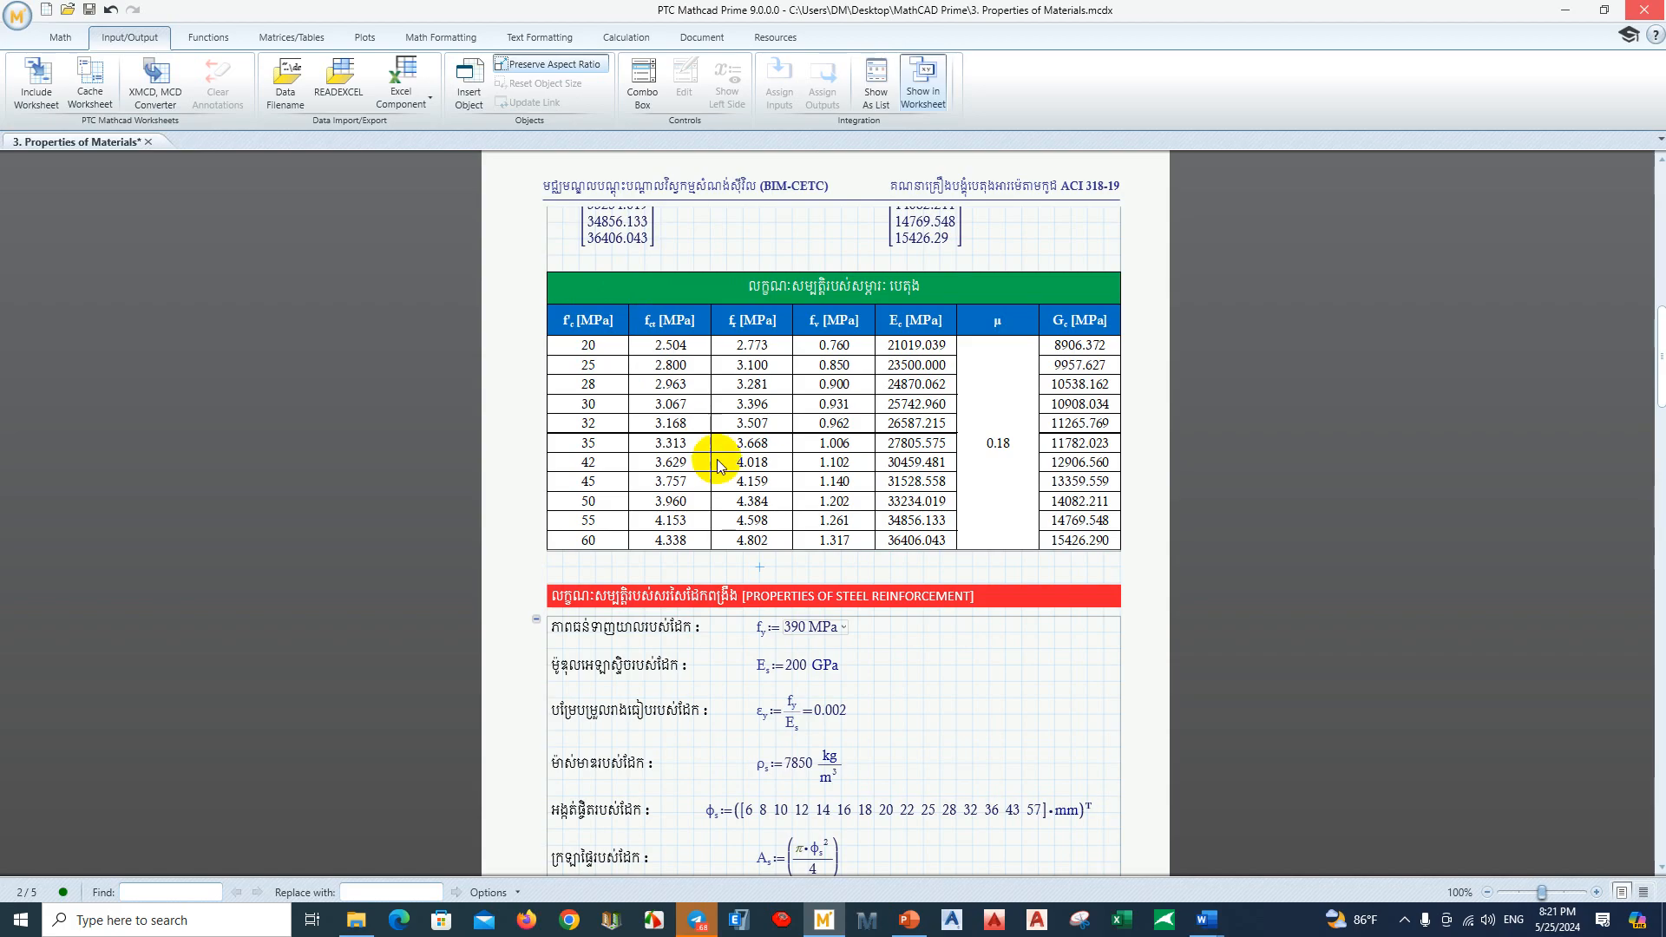
Step: Examine the concrete result vectors across the break between pages 1 and 2, down to the concrete properties table
scroll(728, 444, up, 10)
scroll(749, 444, up, 2)
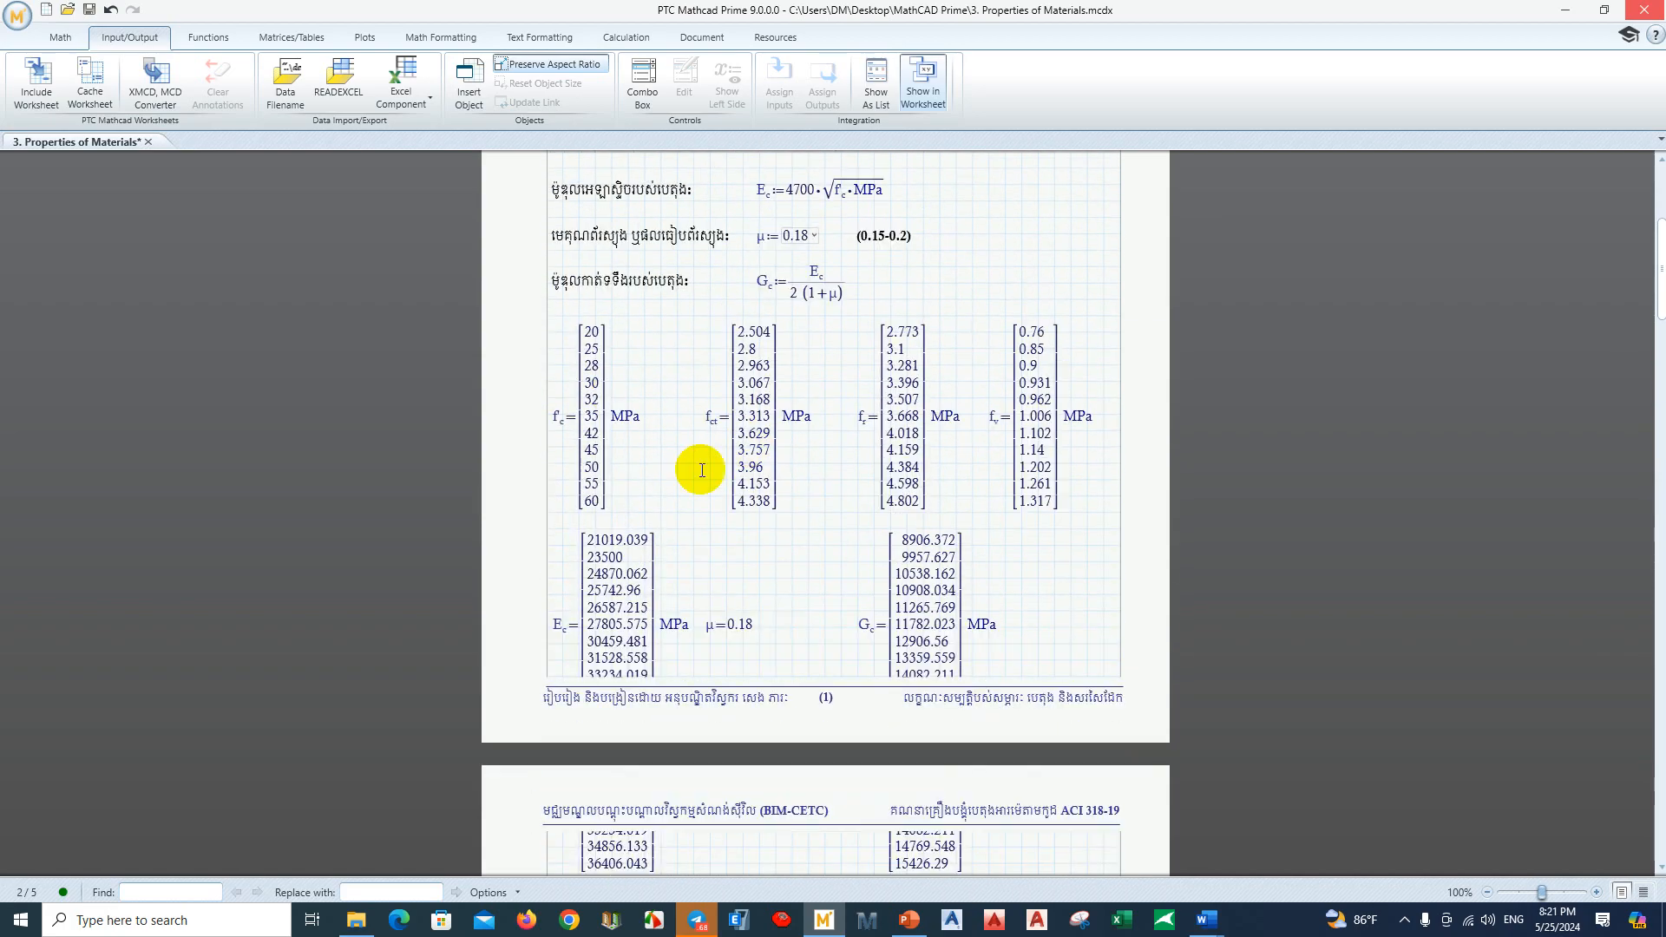
scroll(1009, 423, down, 2)
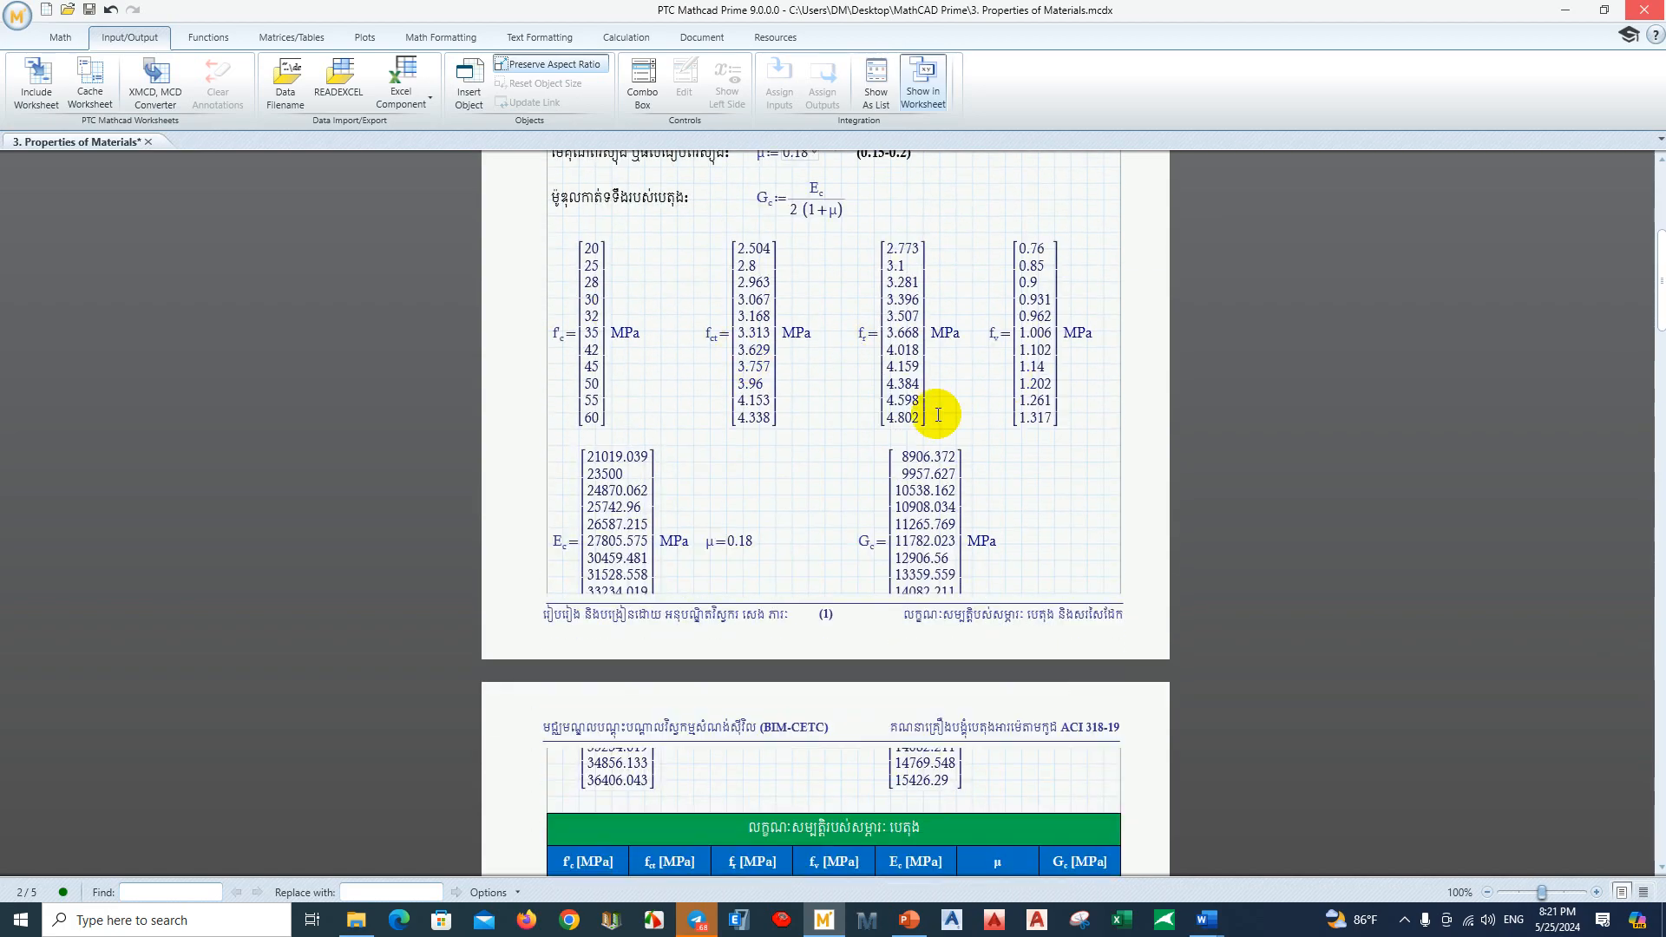
scroll(680, 439, down, 3)
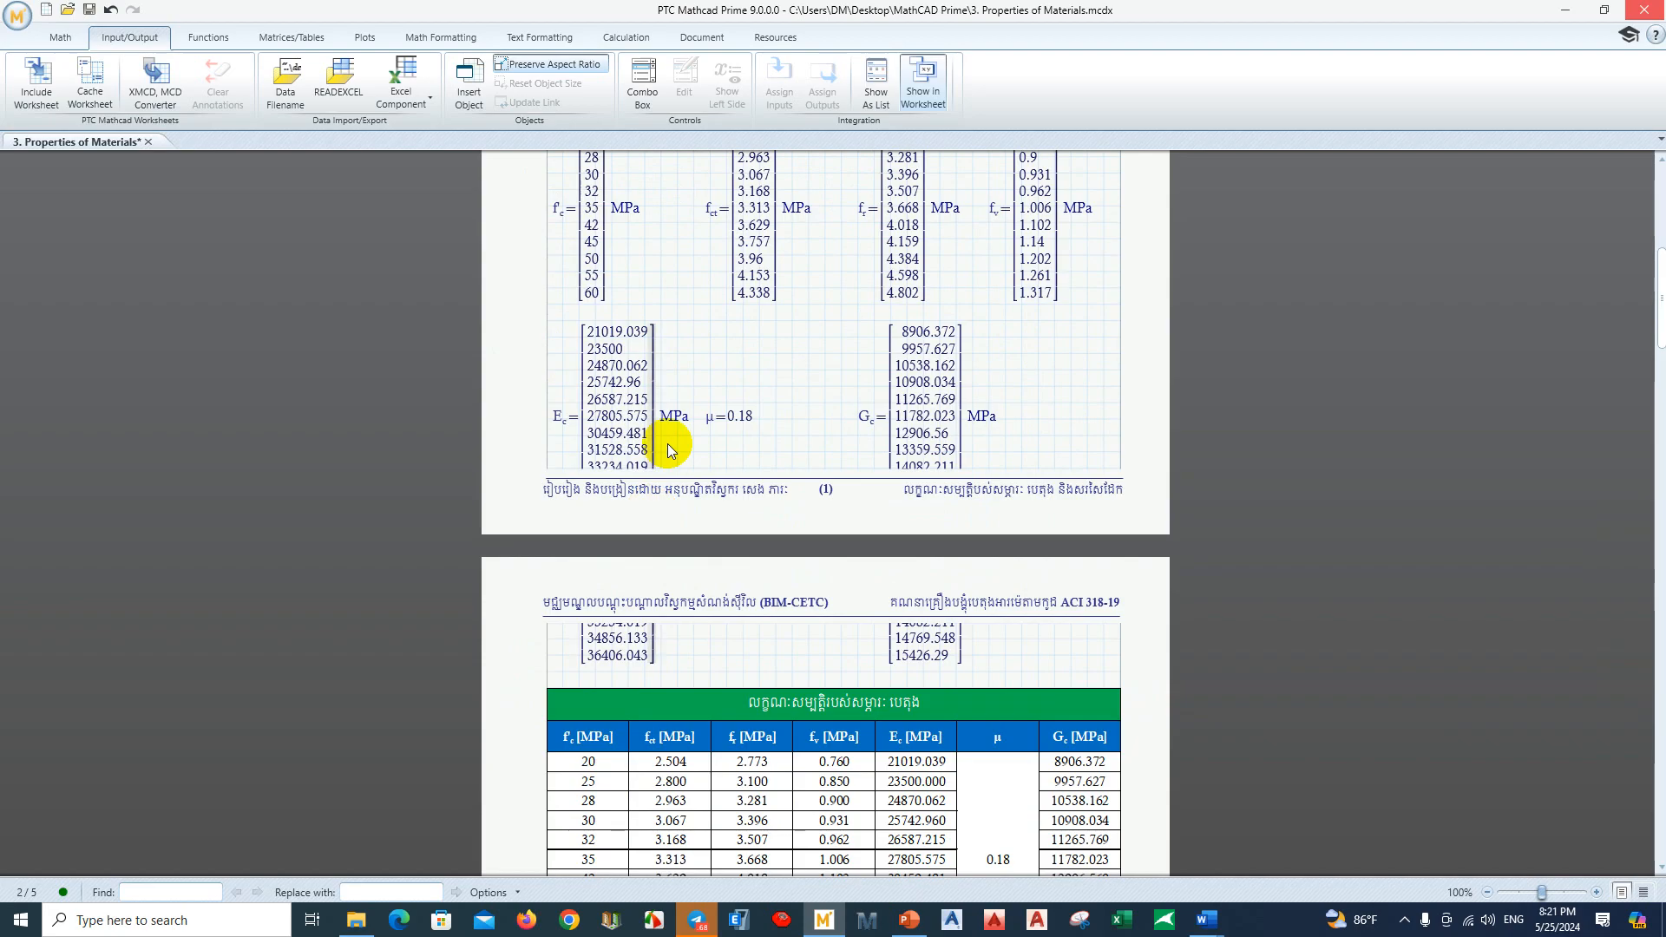
scroll(691, 295, up, 3)
scroll(720, 390, down, 5)
scroll(758, 498, down, 10)
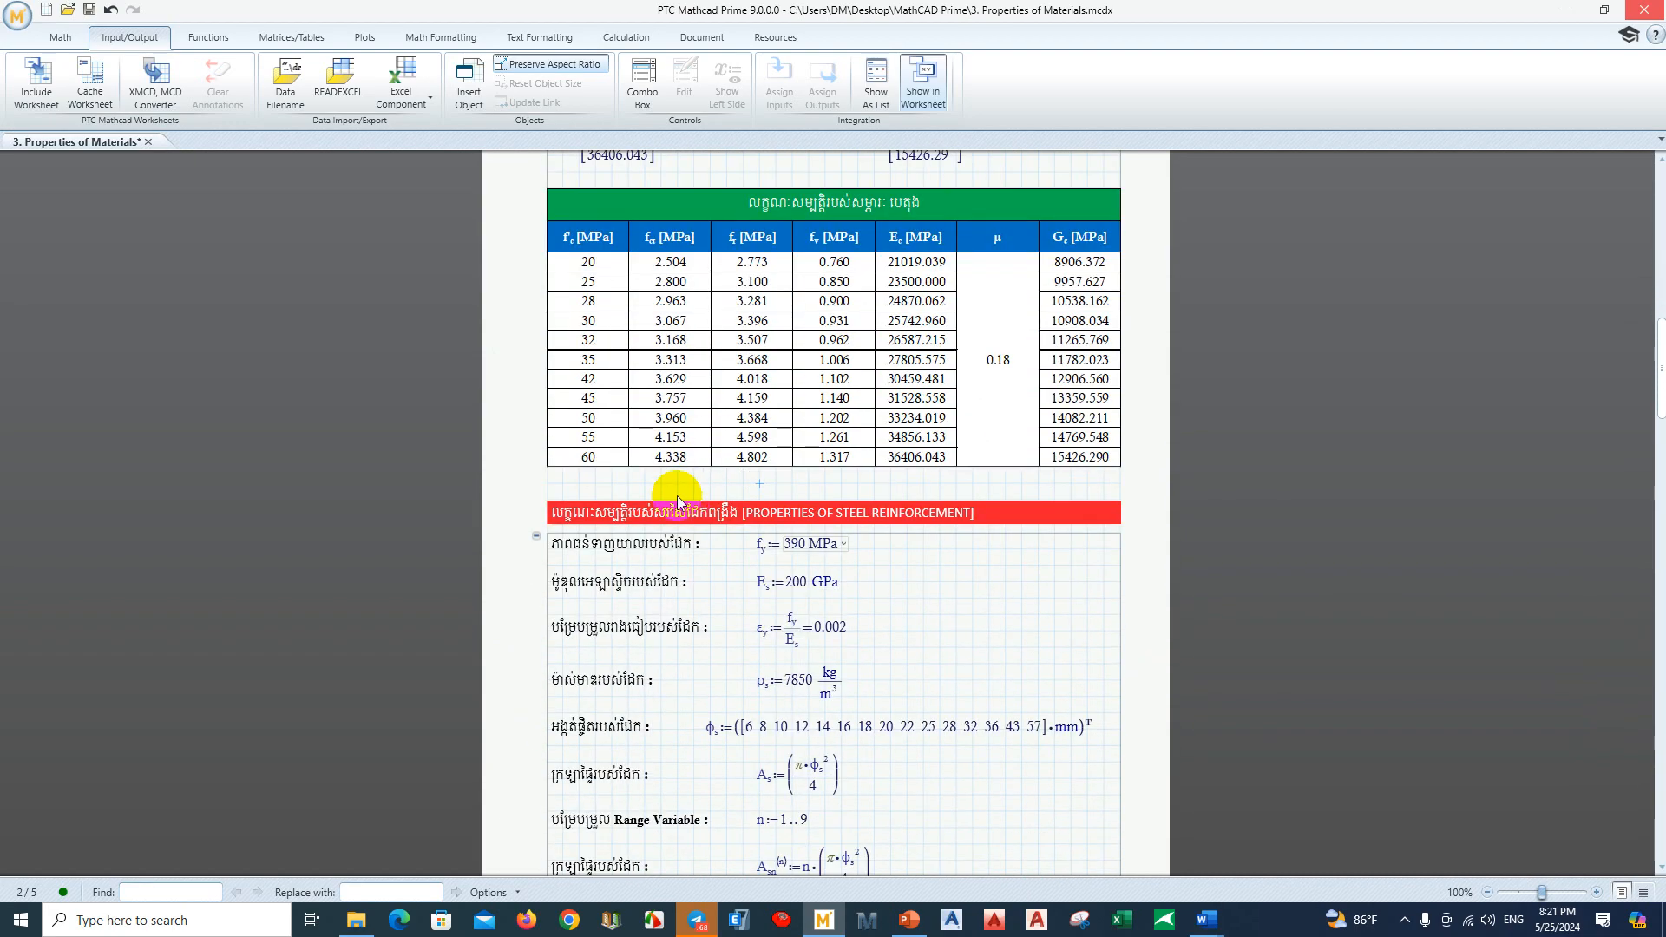
Step: Insert a blank line below the steel mass-per-metre formula on page 2 to push the bar result vectors fully onto page 3
scroll(677, 497, down, 9)
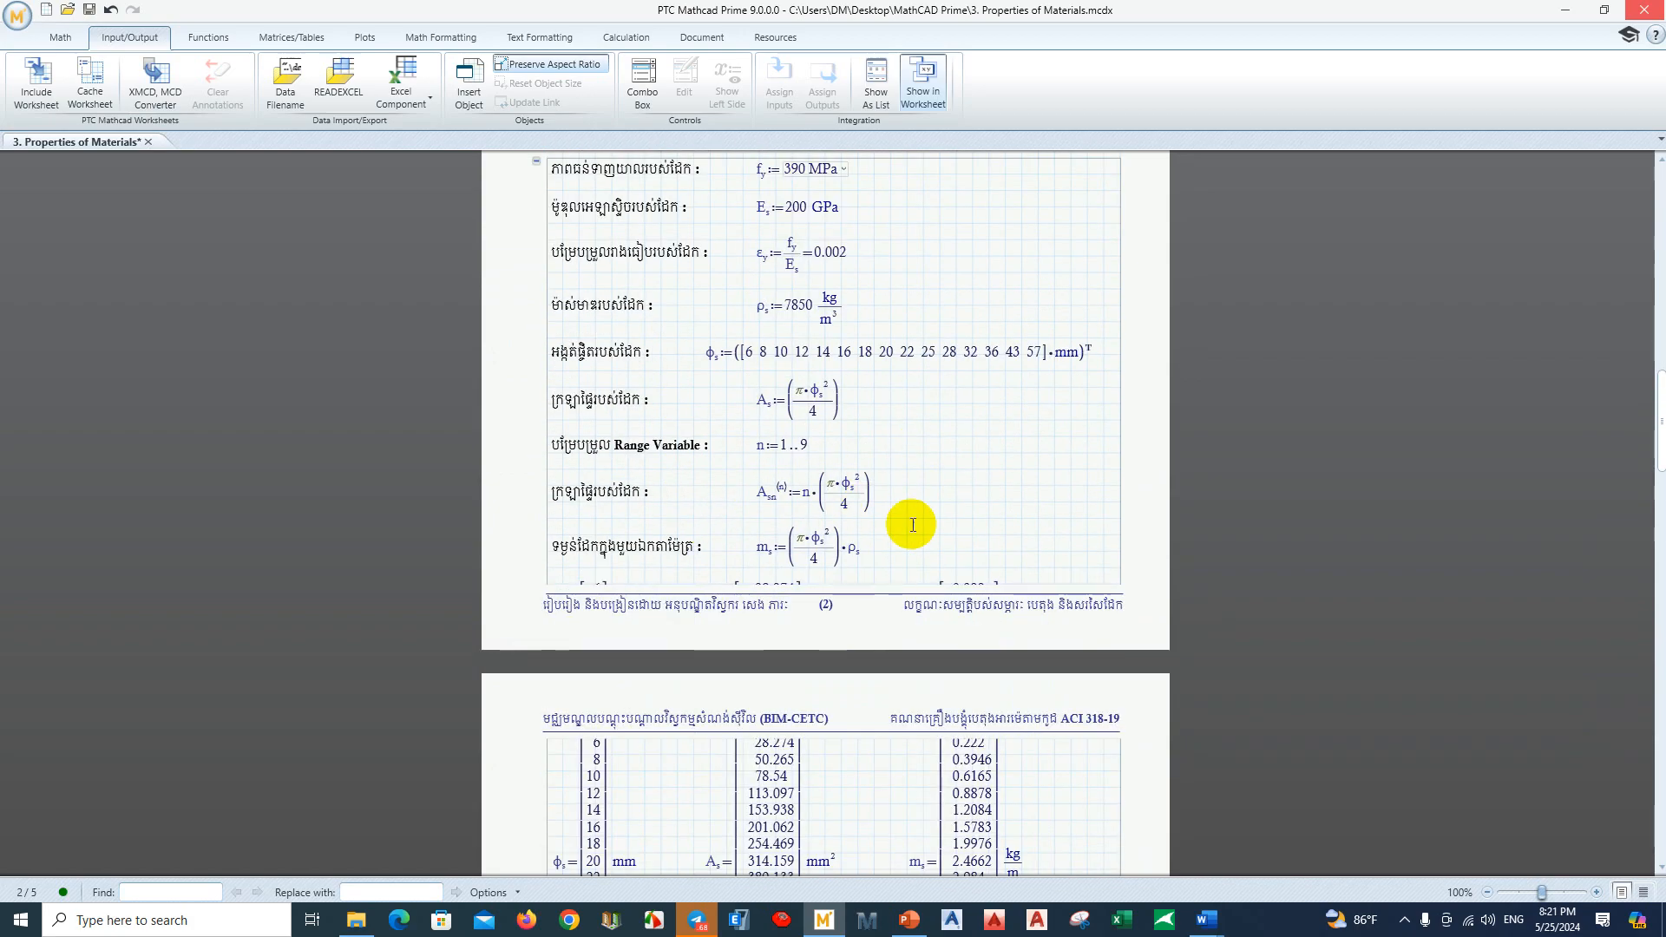
click(929, 546)
key(Return)
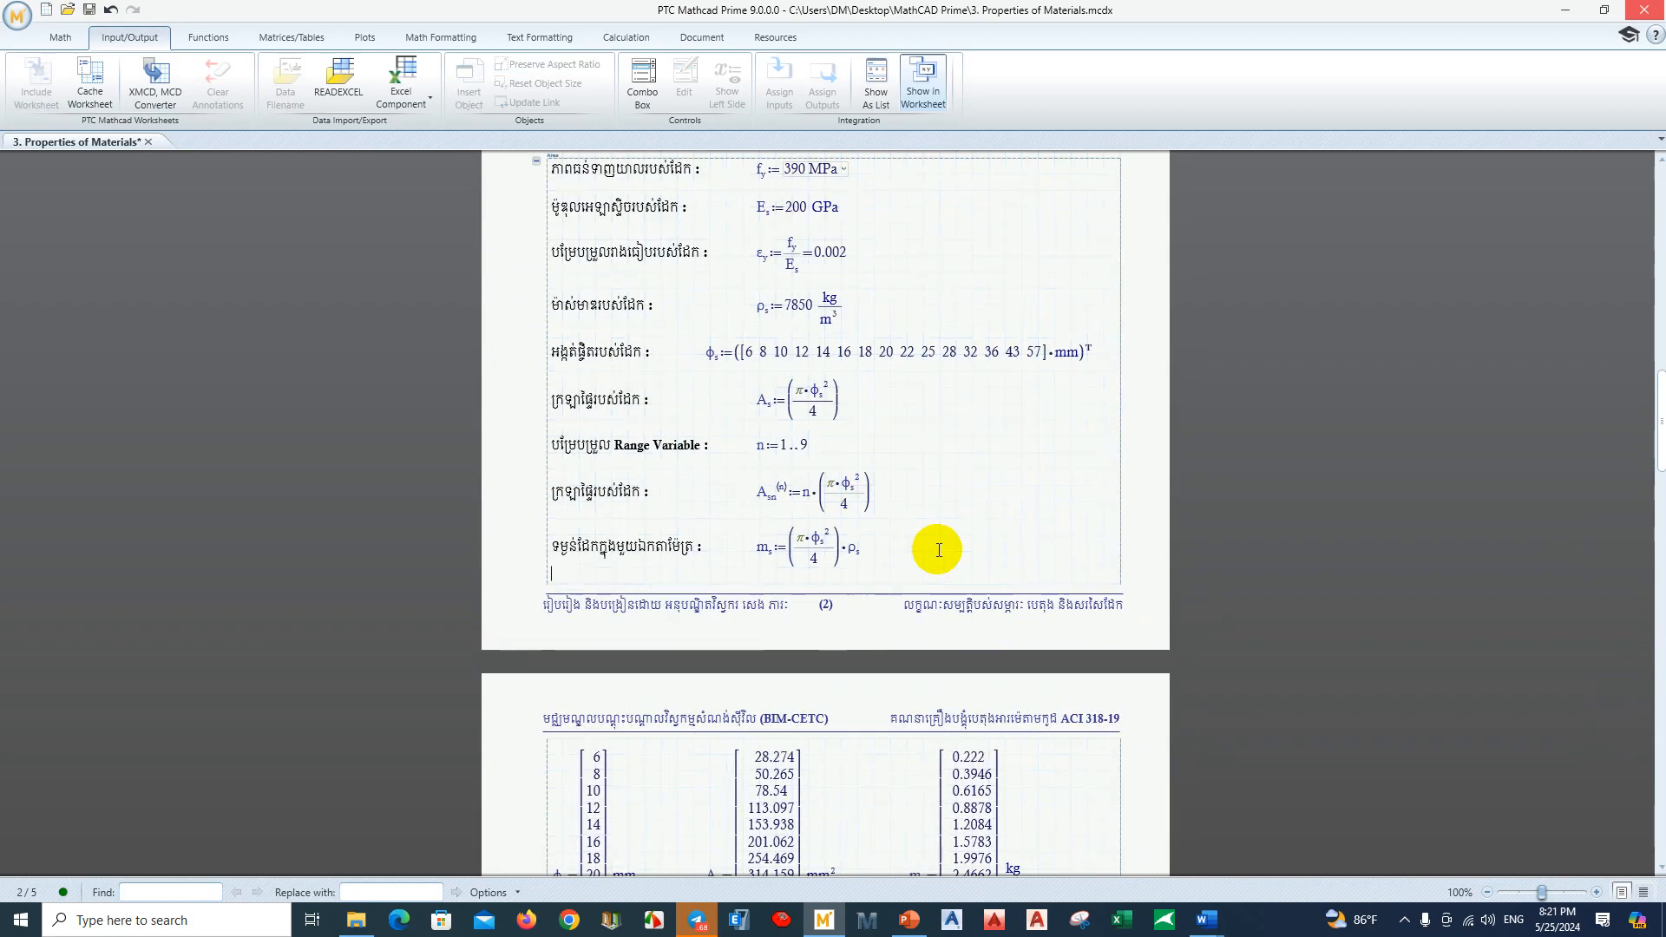
scroll(919, 551, down, 5)
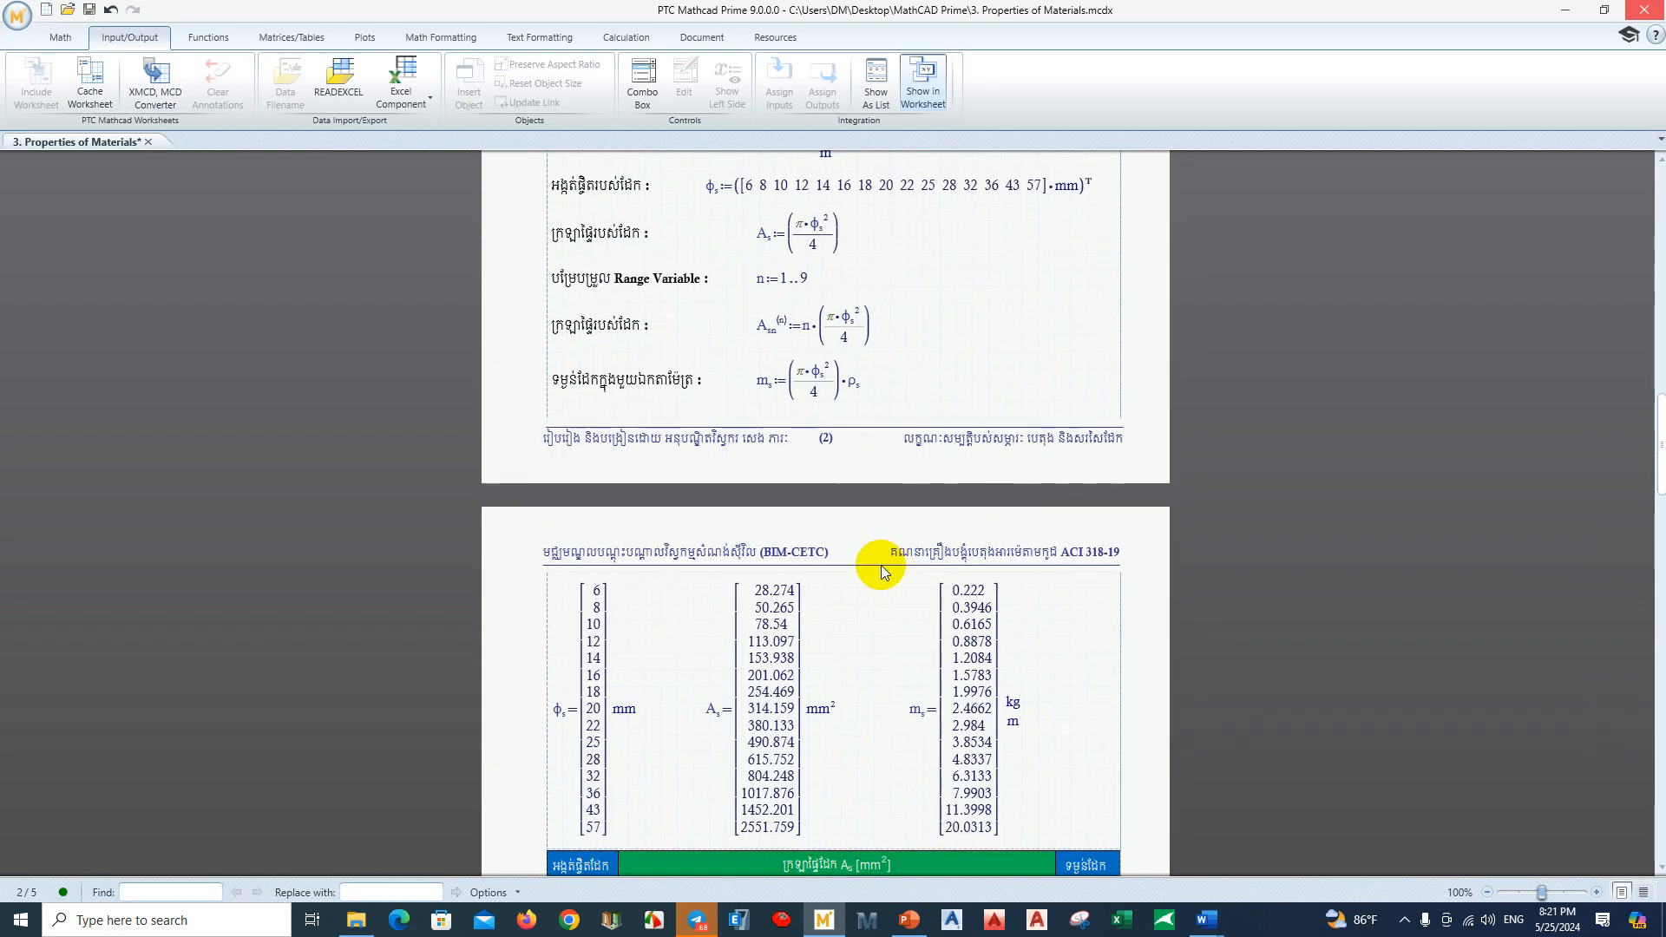
scroll(807, 655, down, 2)
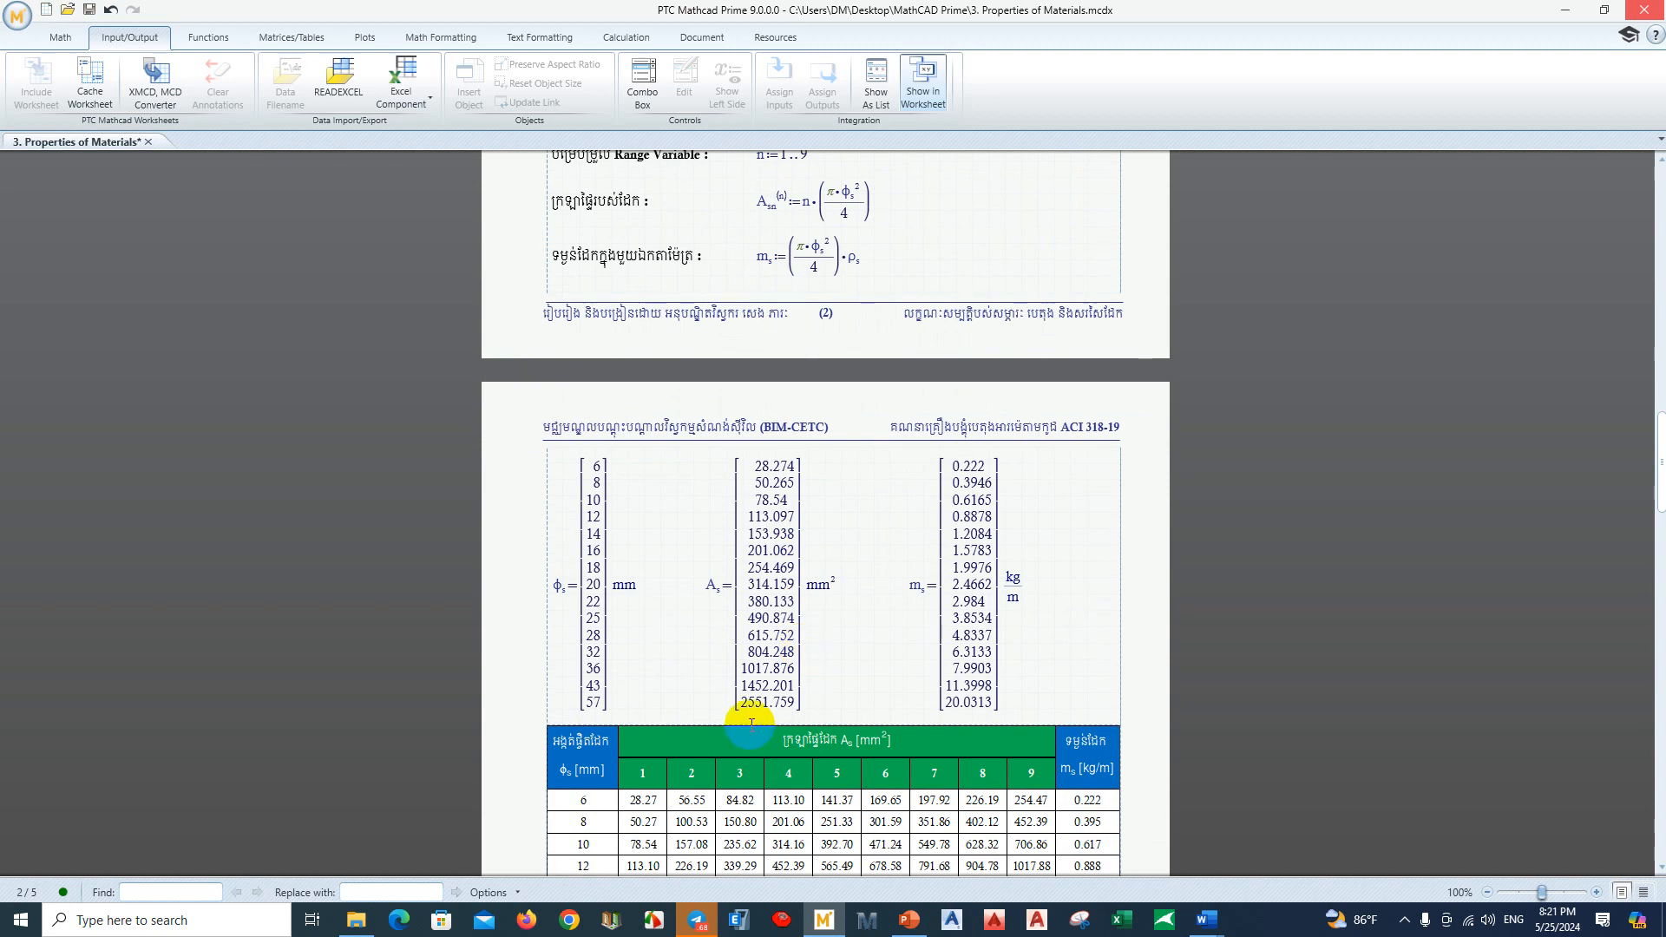
Step: Examine the steel area and mass table on page 3, covering one to nine bars for each diameter
scroll(751, 725, down, 10)
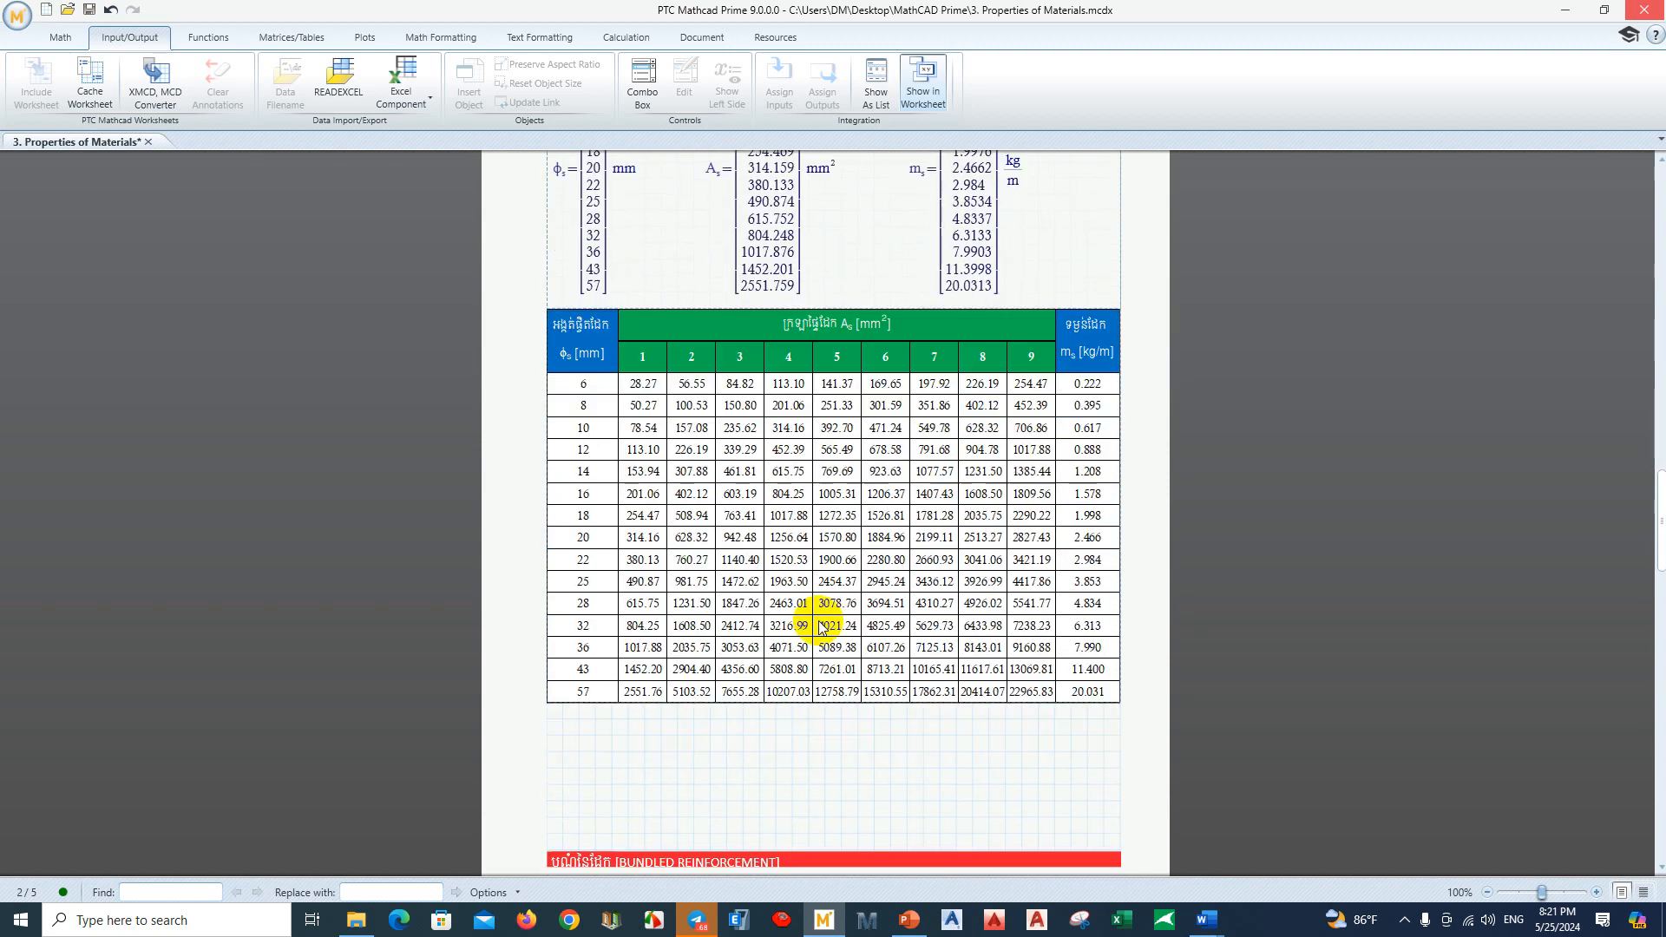
click(906, 783)
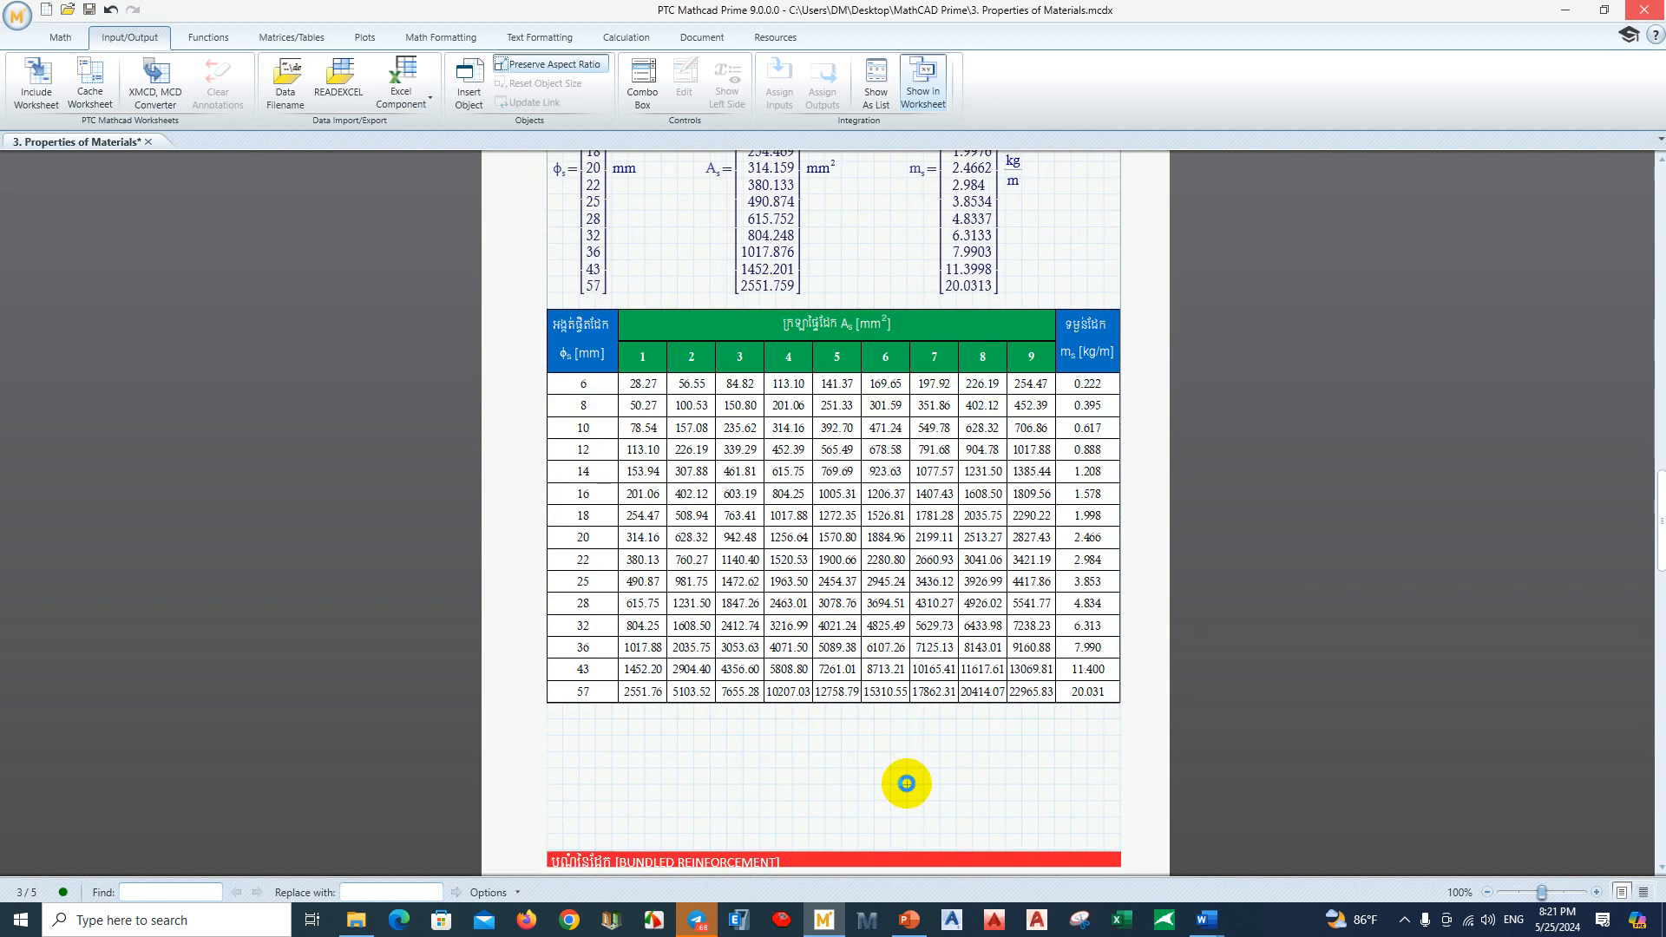
scroll(904, 781, down, 7)
scroll(795, 643, up, 7)
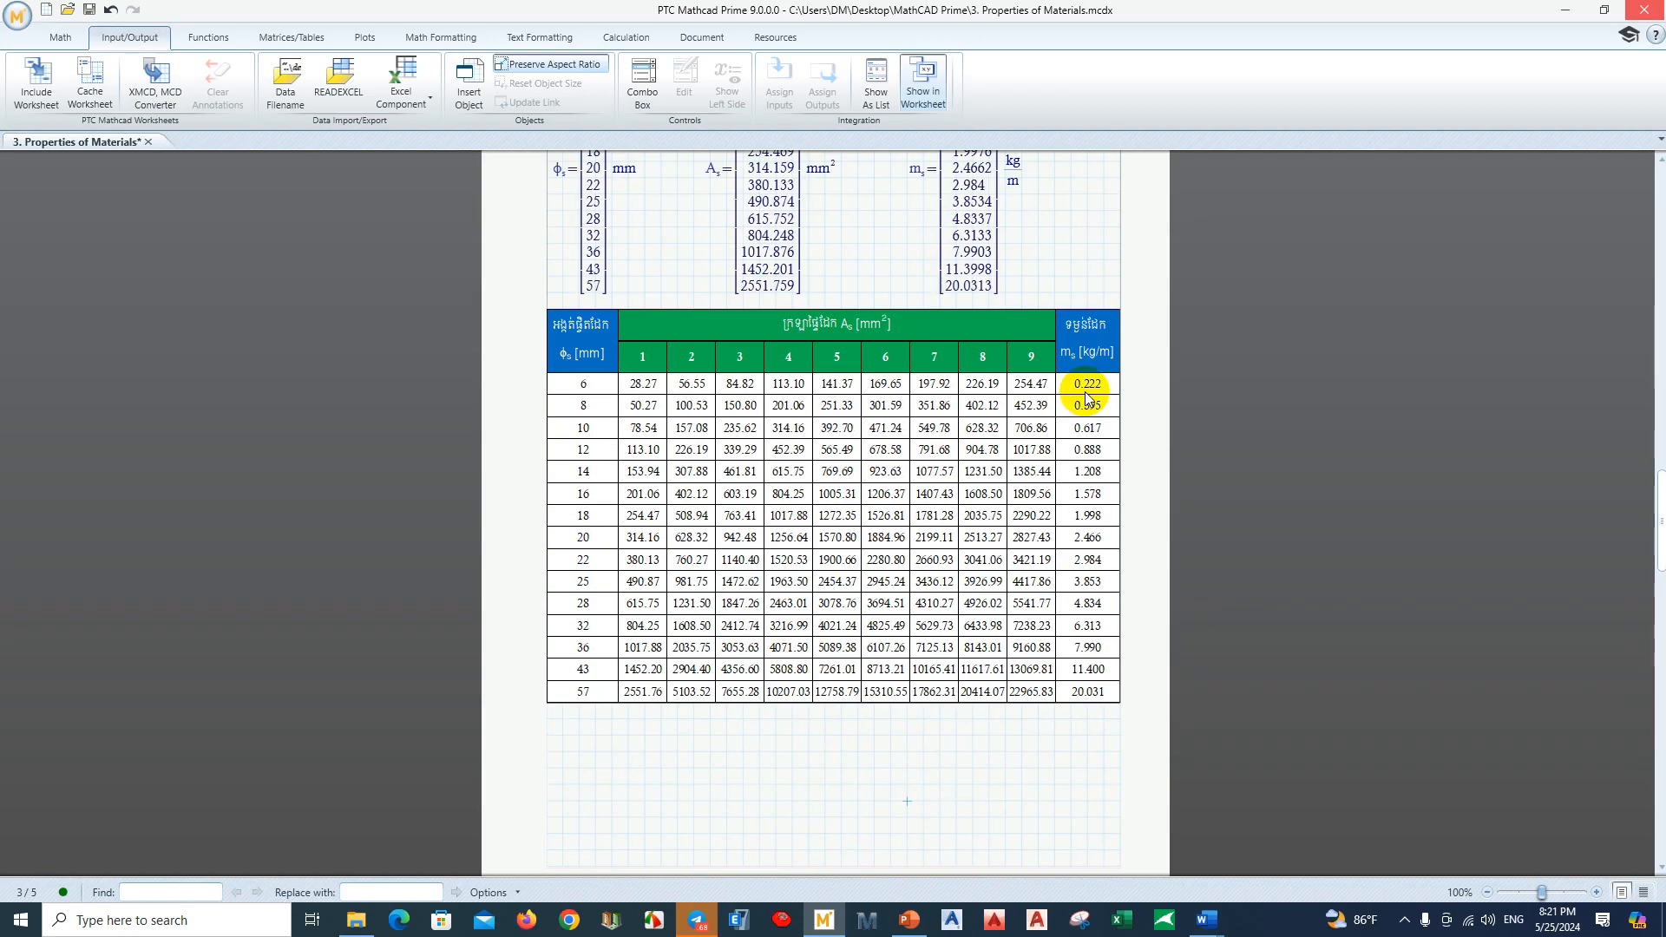
click(873, 817)
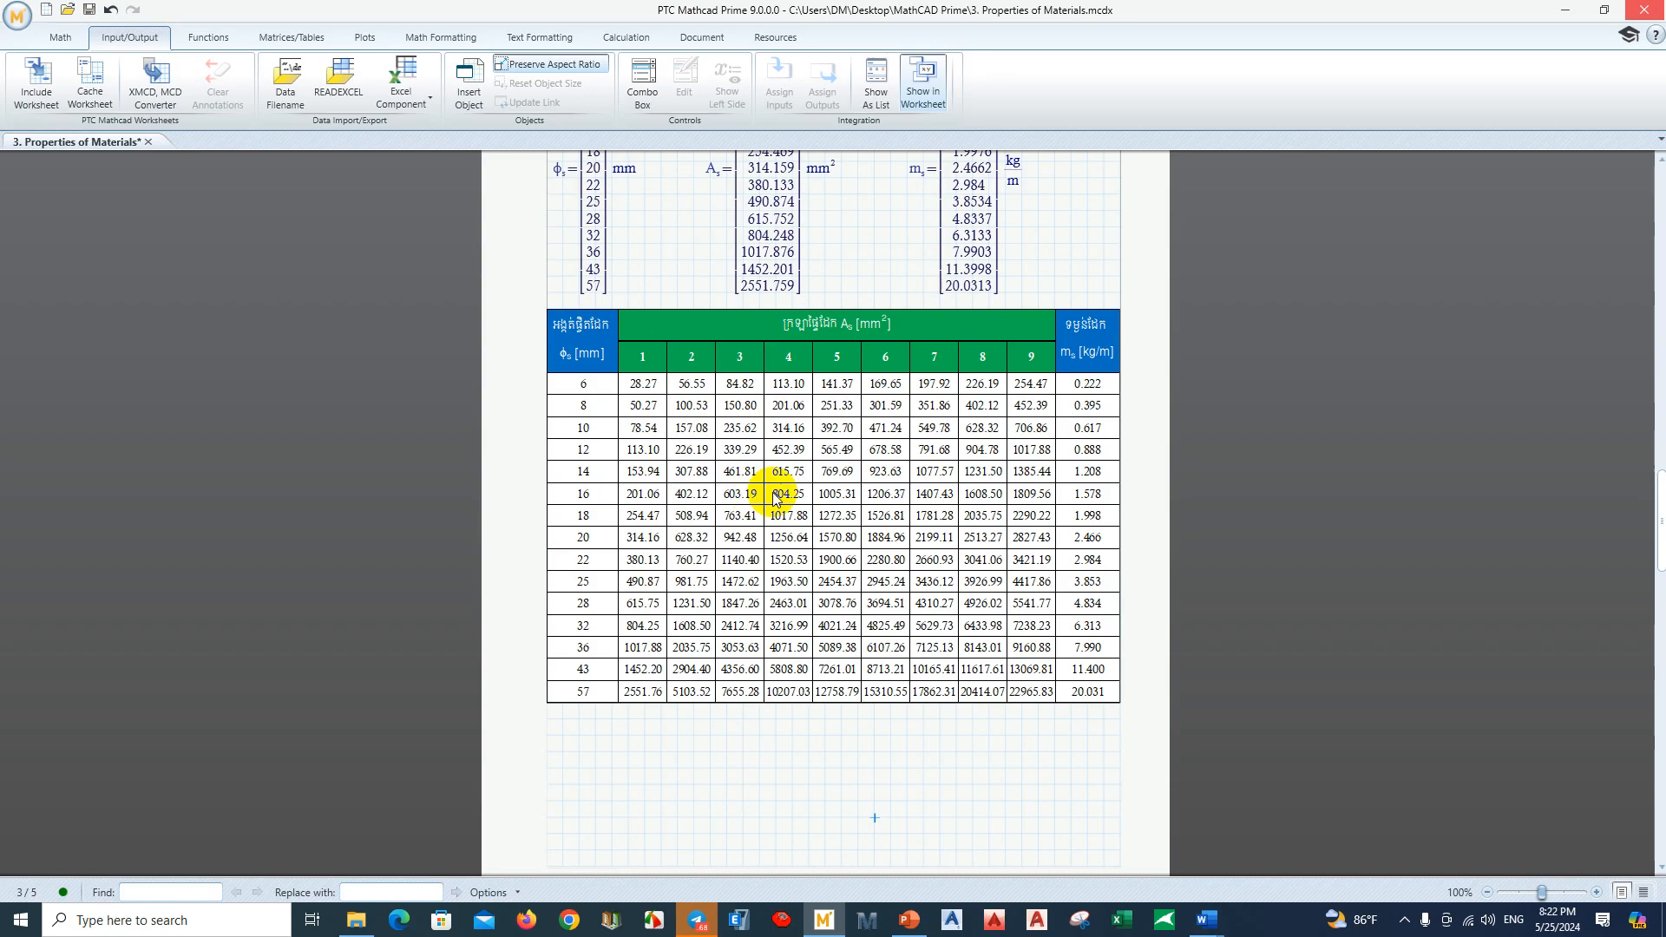
click(807, 767)
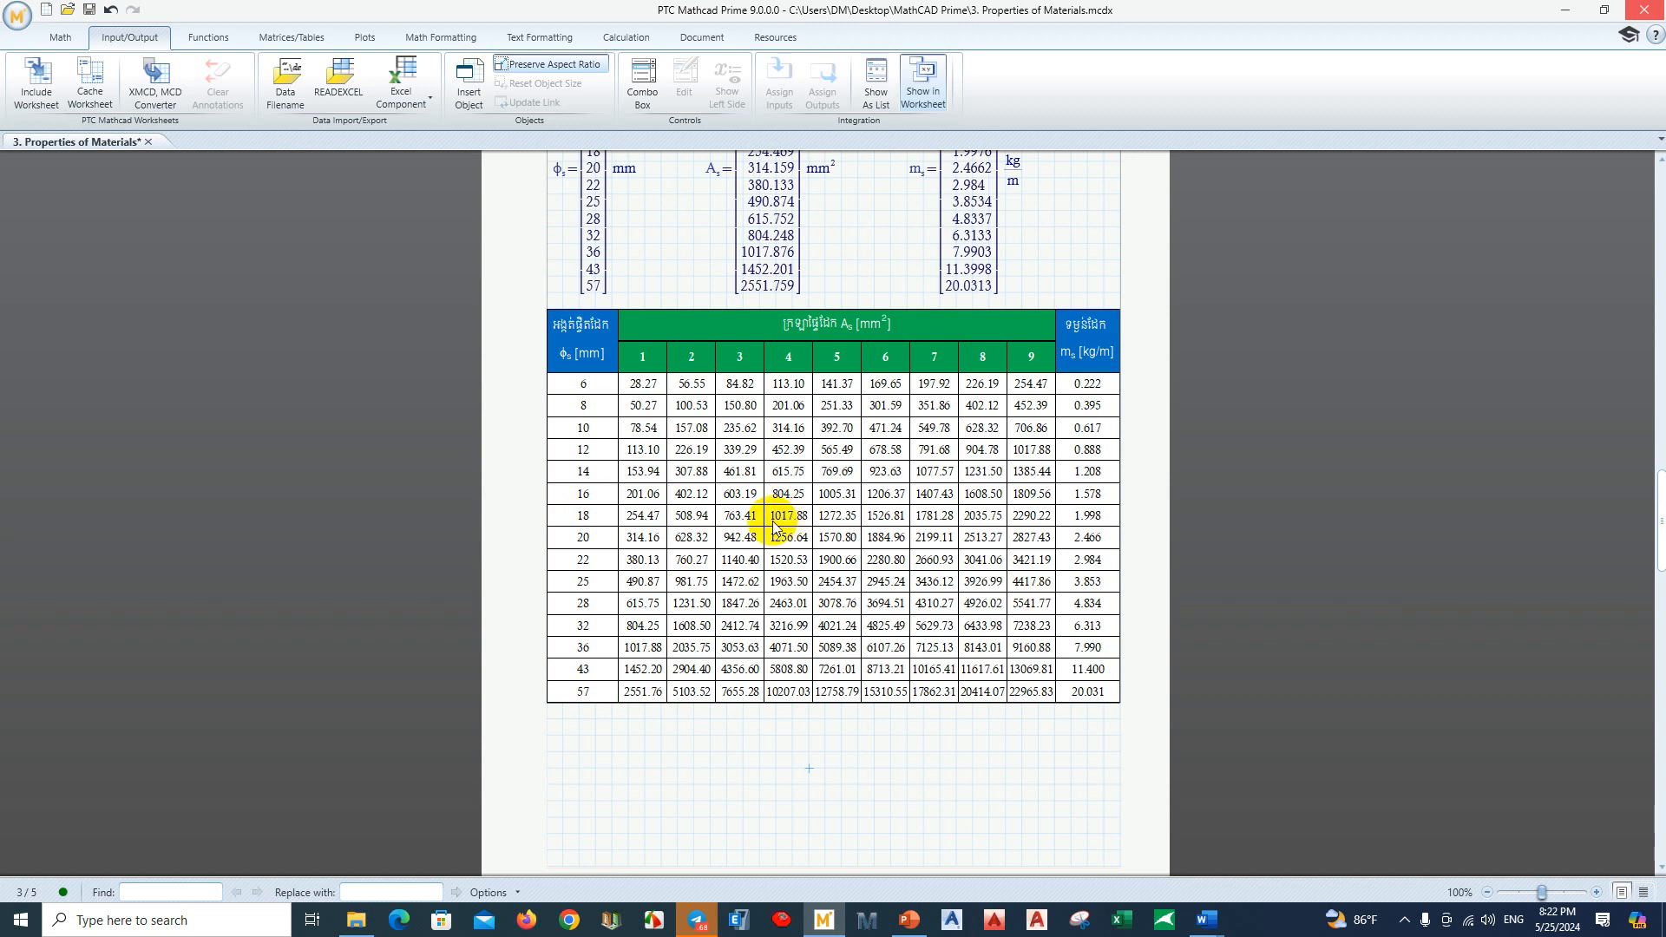
click(790, 354)
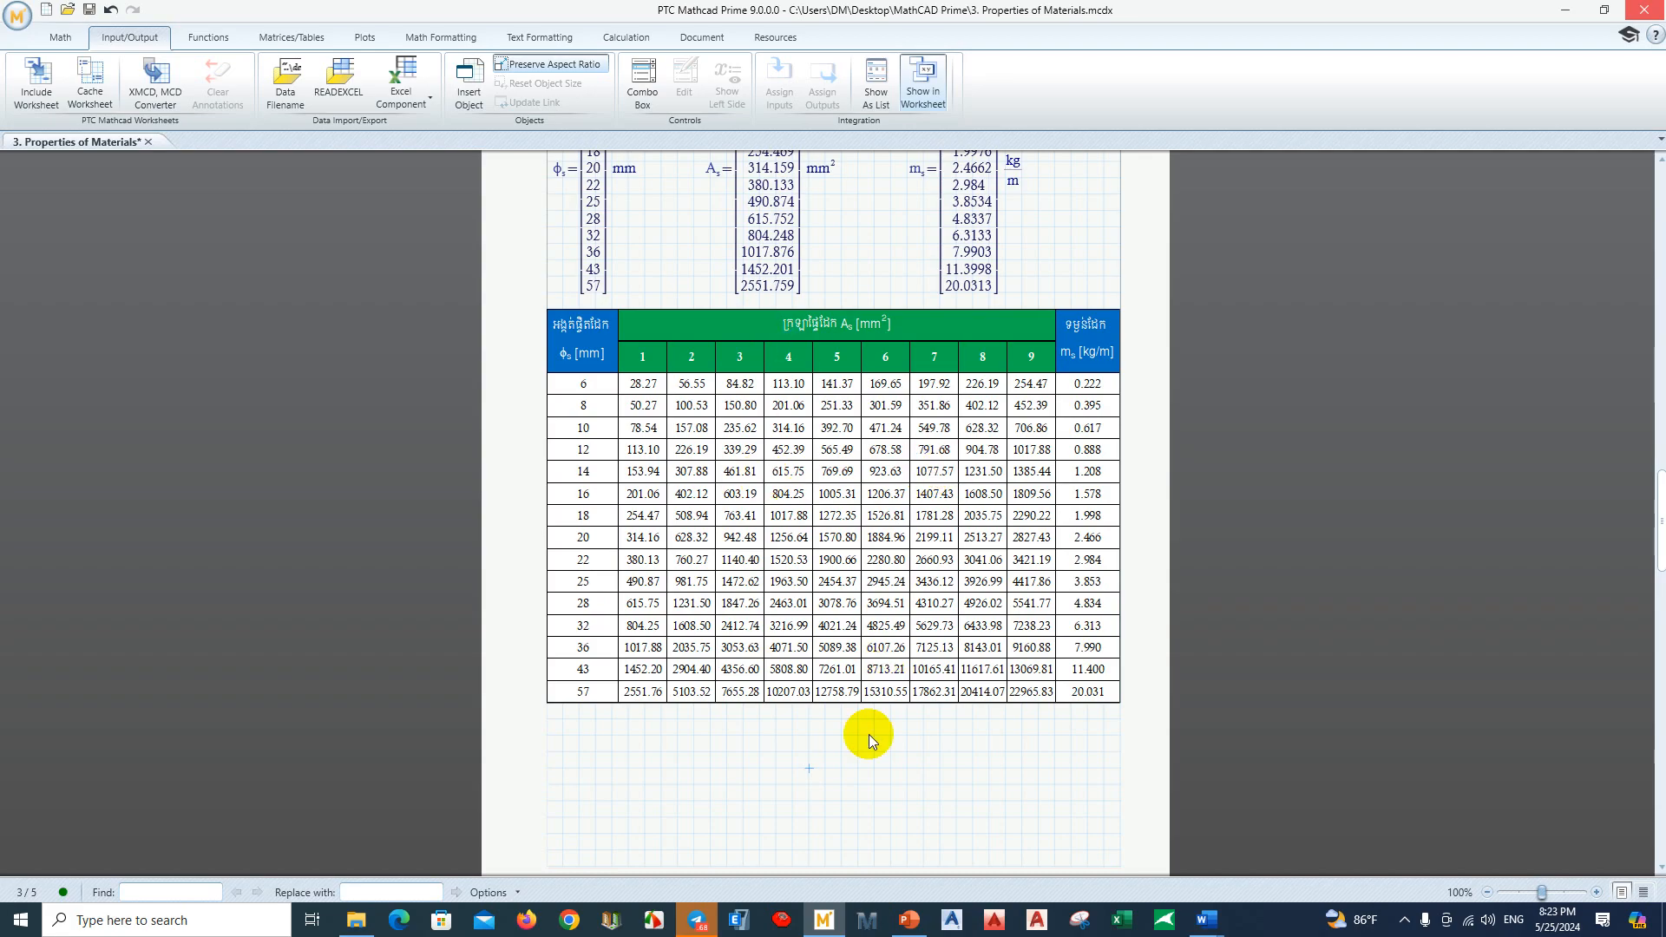
Step: Review the bundled reinforcement pages and the reference bundle table, and return to the worksheet's title block
scroll(781, 699, down, 2)
scroll(776, 695, down, 16)
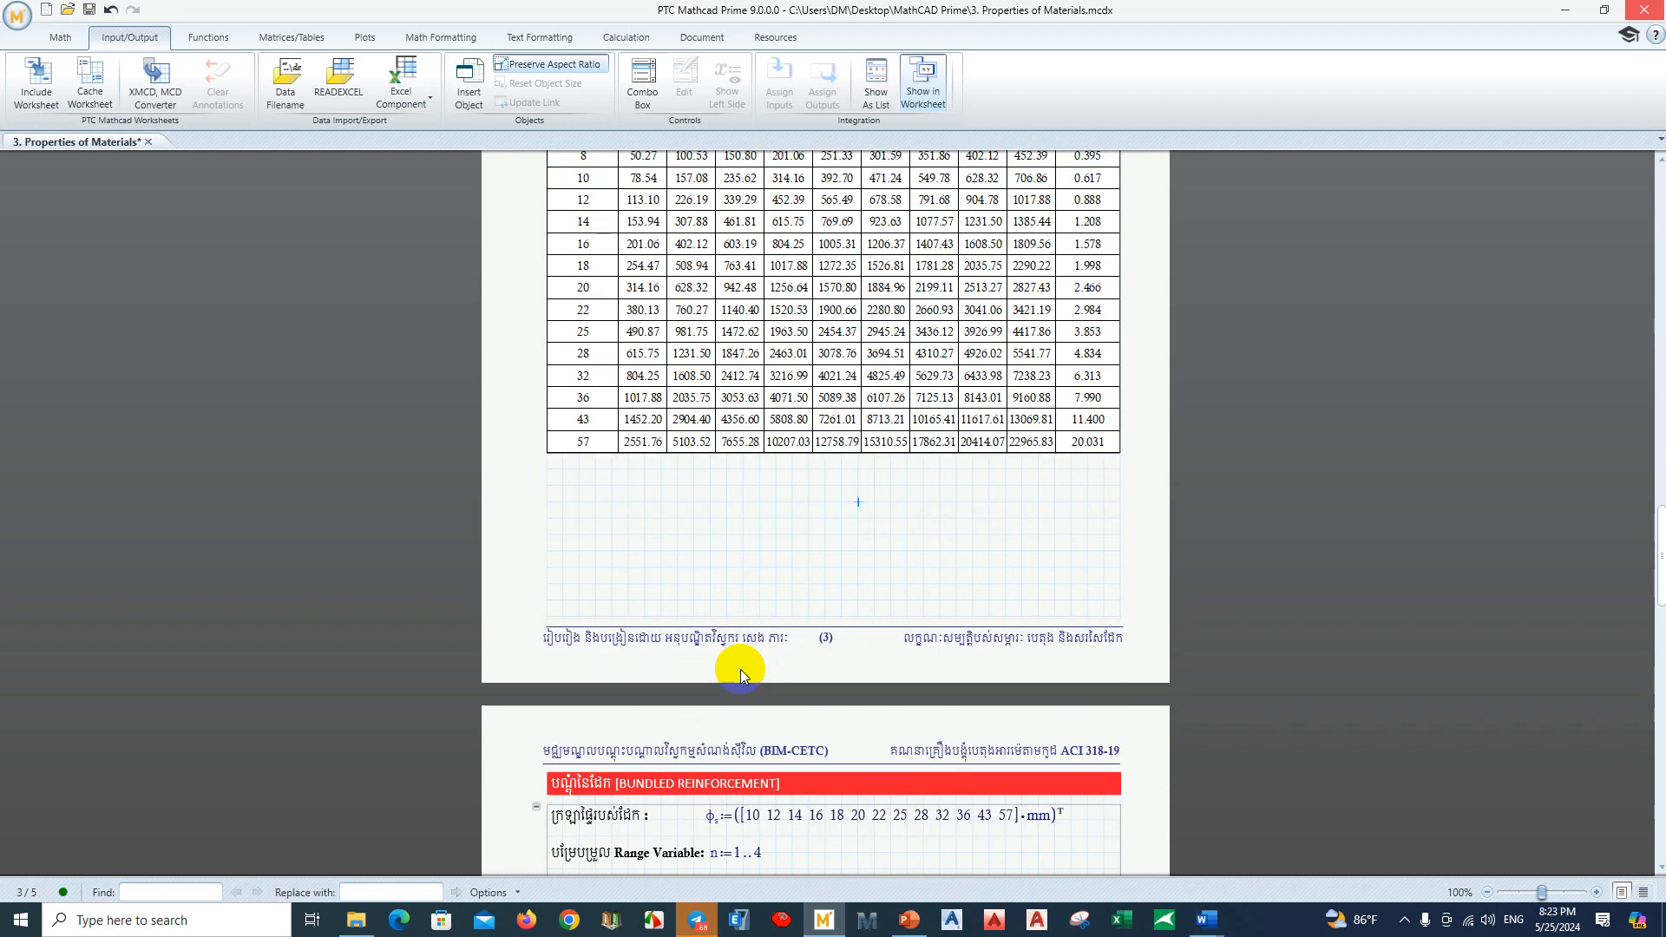
scroll(707, 620, down, 9)
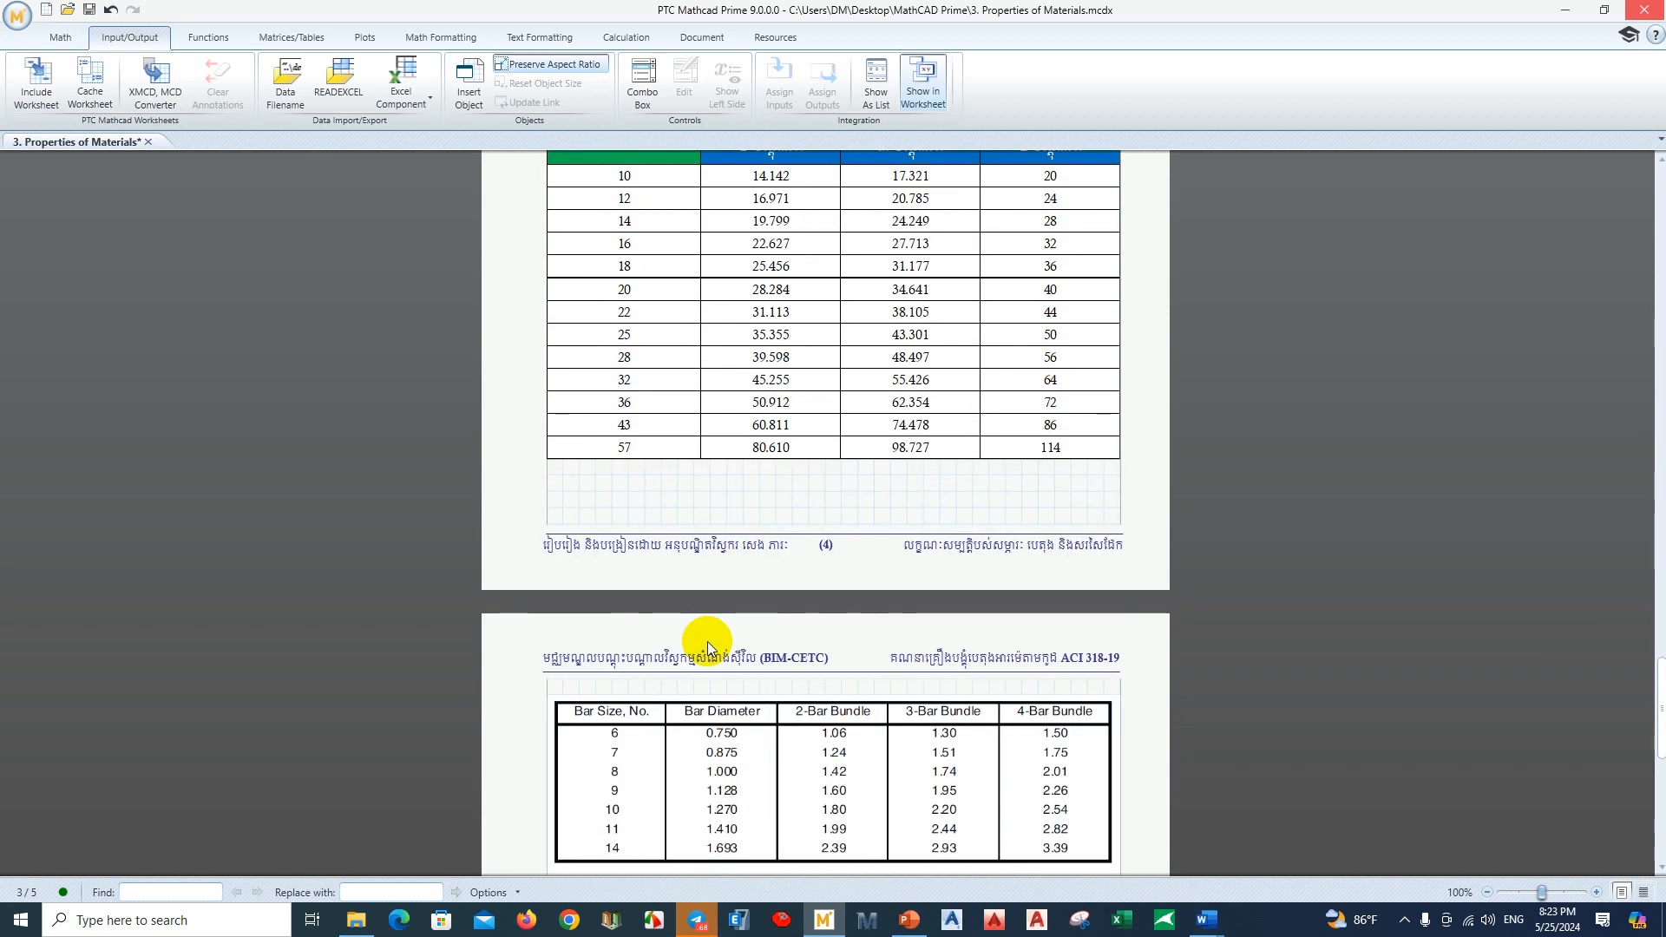
scroll(707, 642, up, 10)
scroll(706, 642, up, 15)
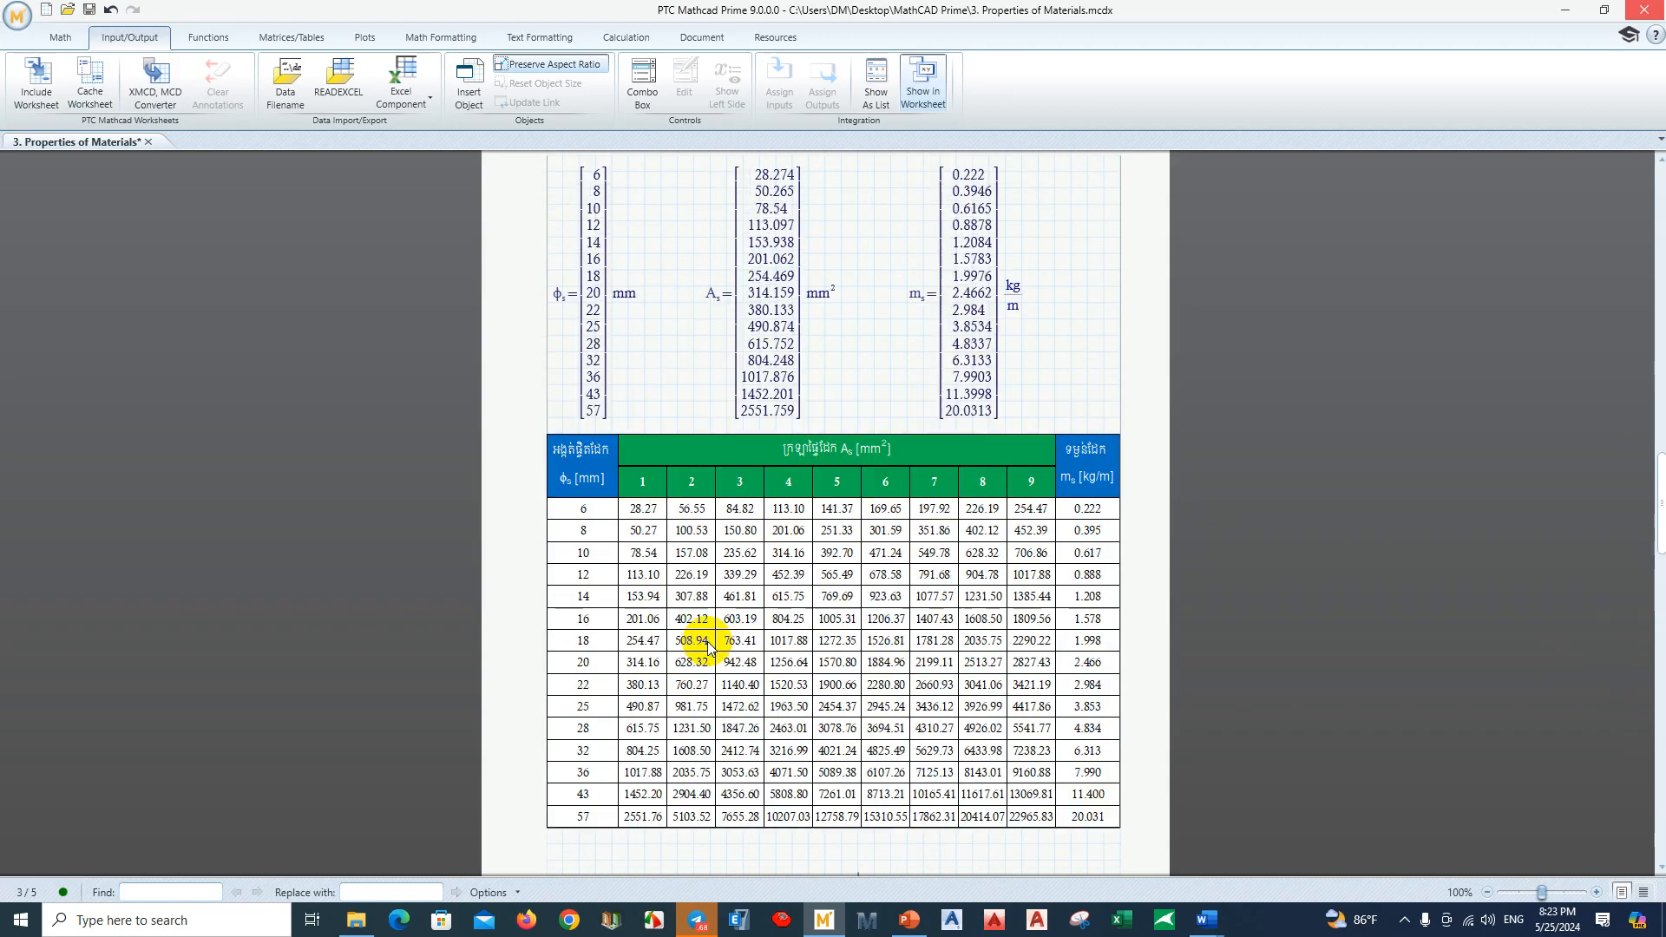
scroll(708, 642, up, 15)
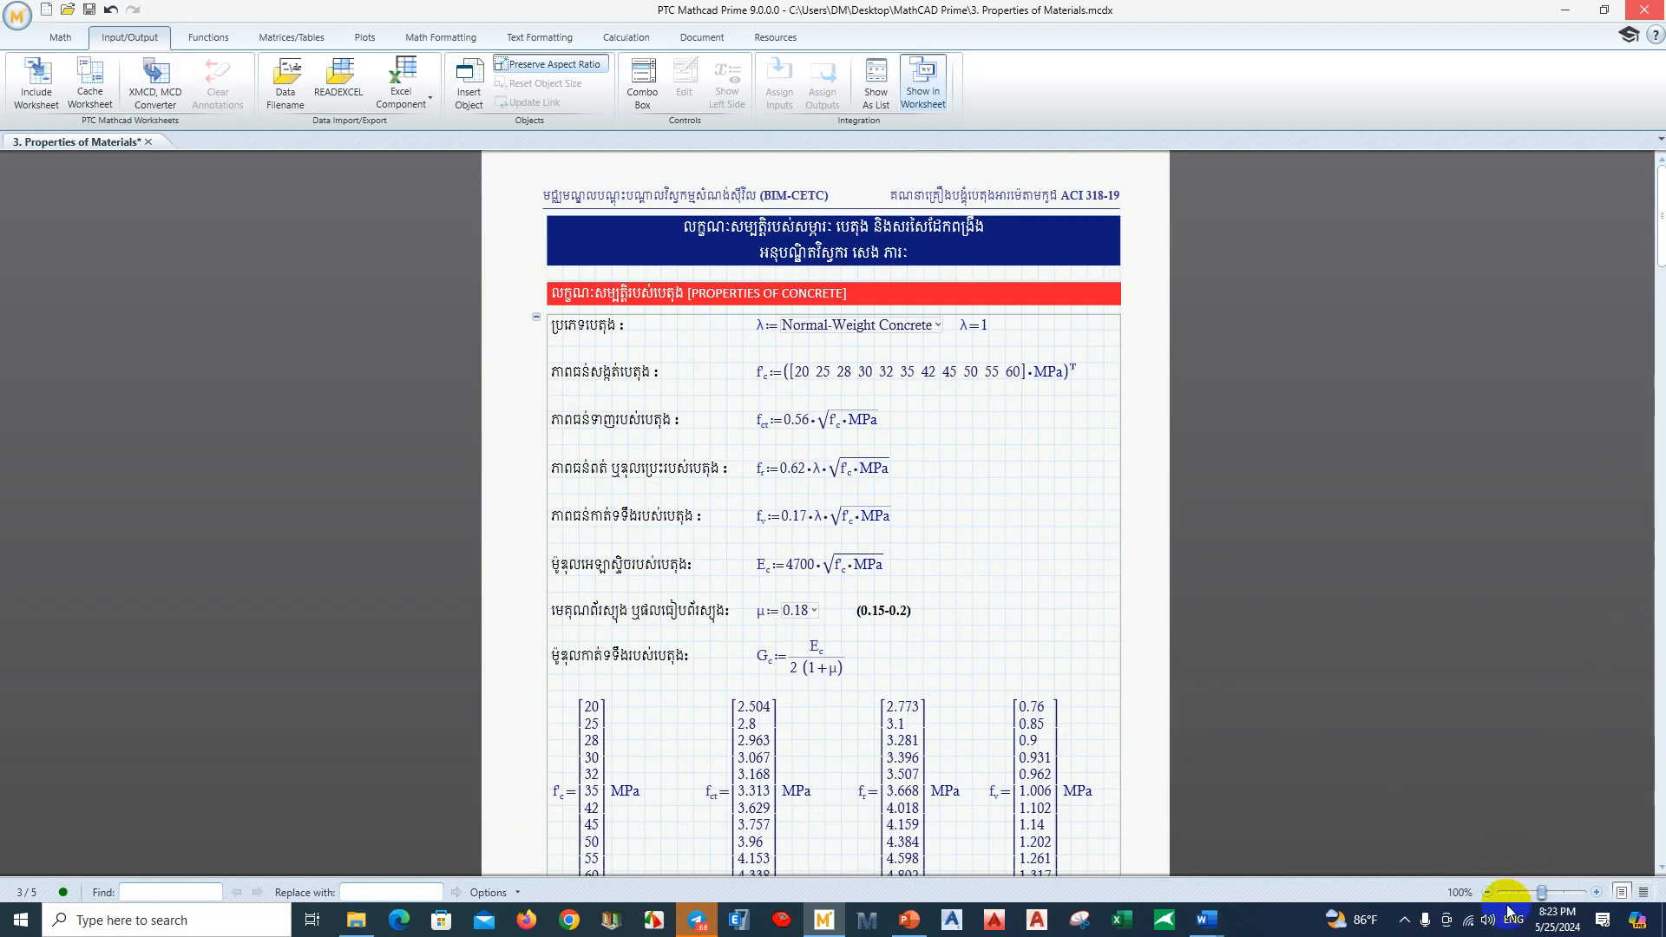
Step: Enlarge the worksheet view to 145% and show the title block and concrete property formulas on page 1
click(1597, 898)
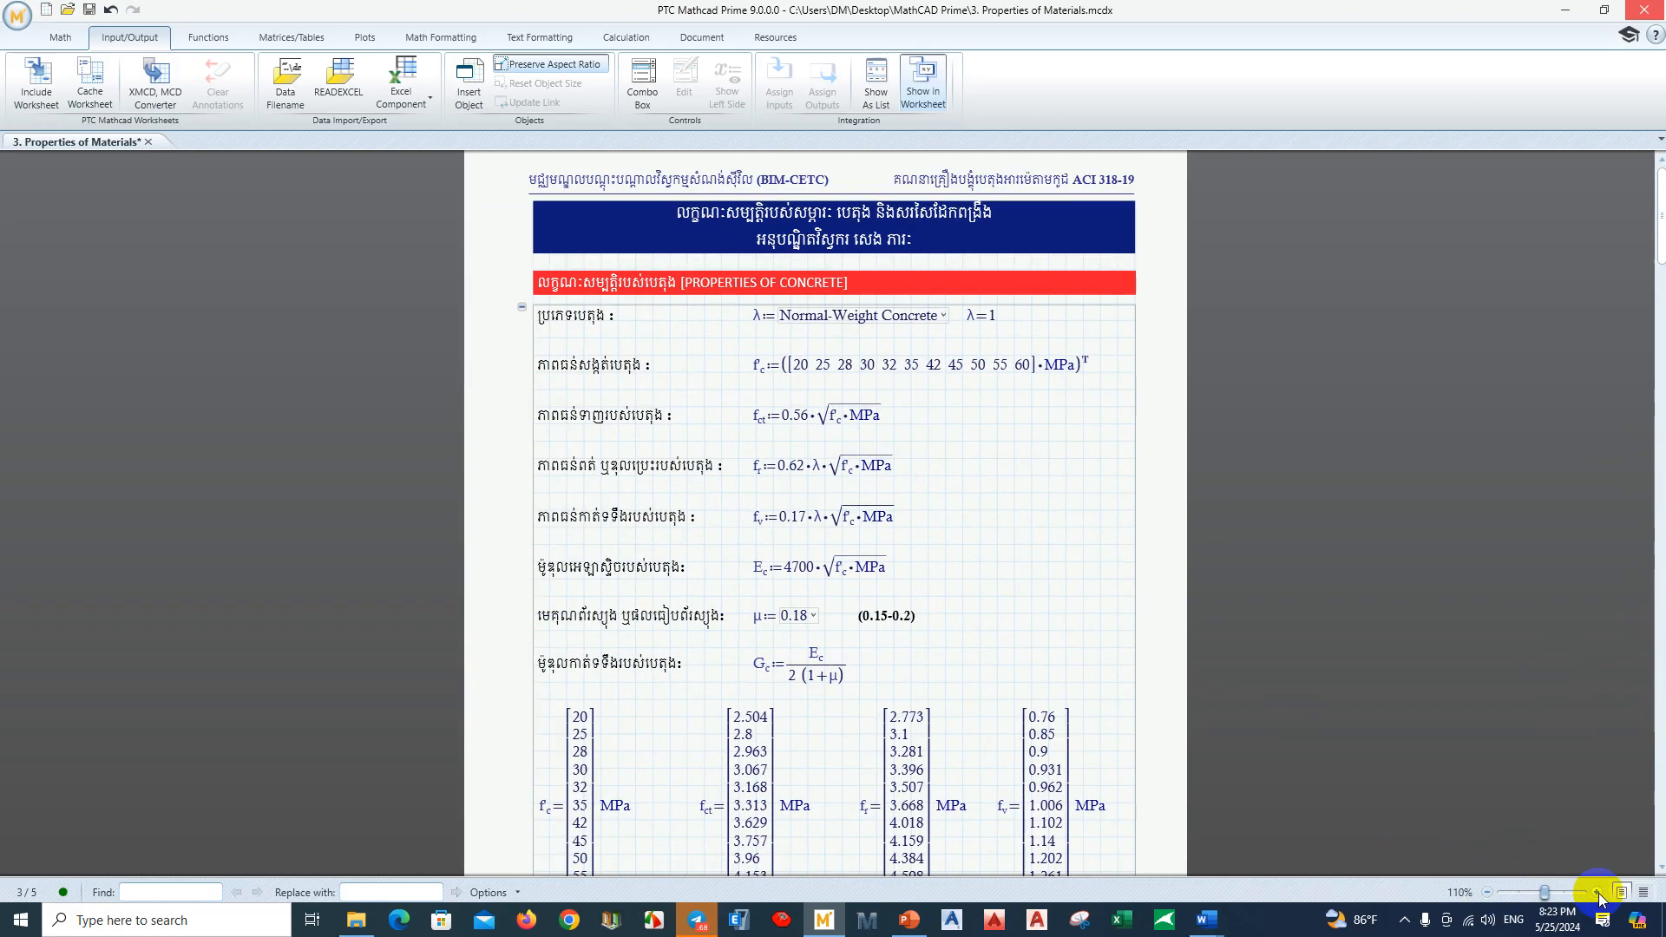
click(1598, 899)
click(1597, 899)
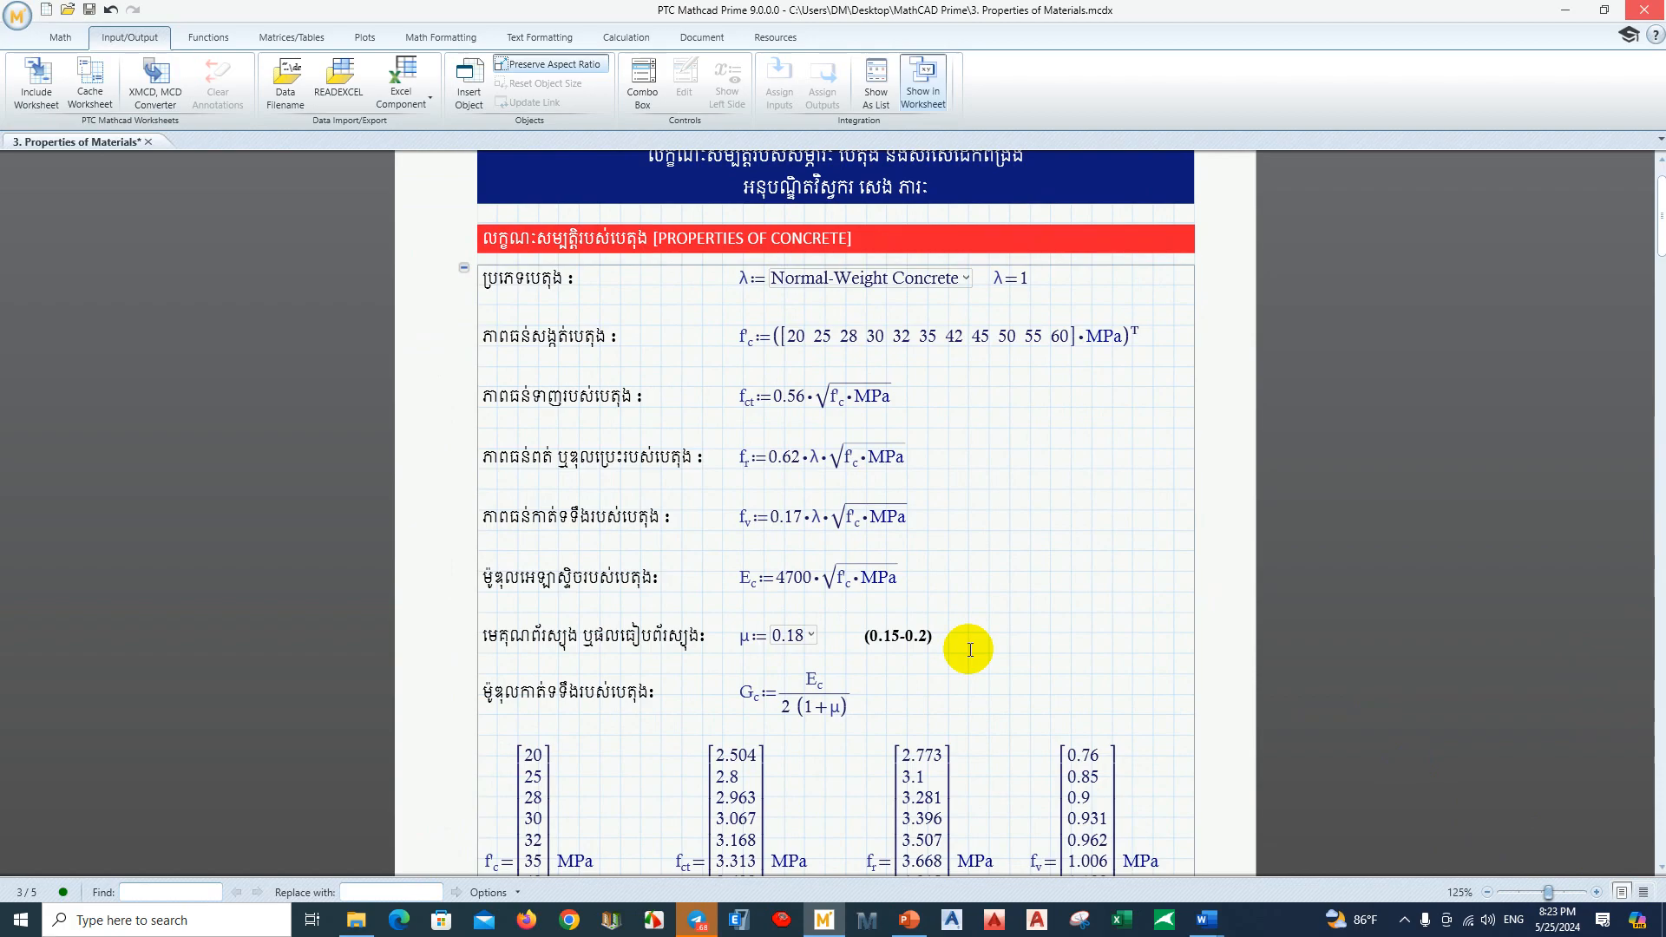
scroll(959, 638, up, 2)
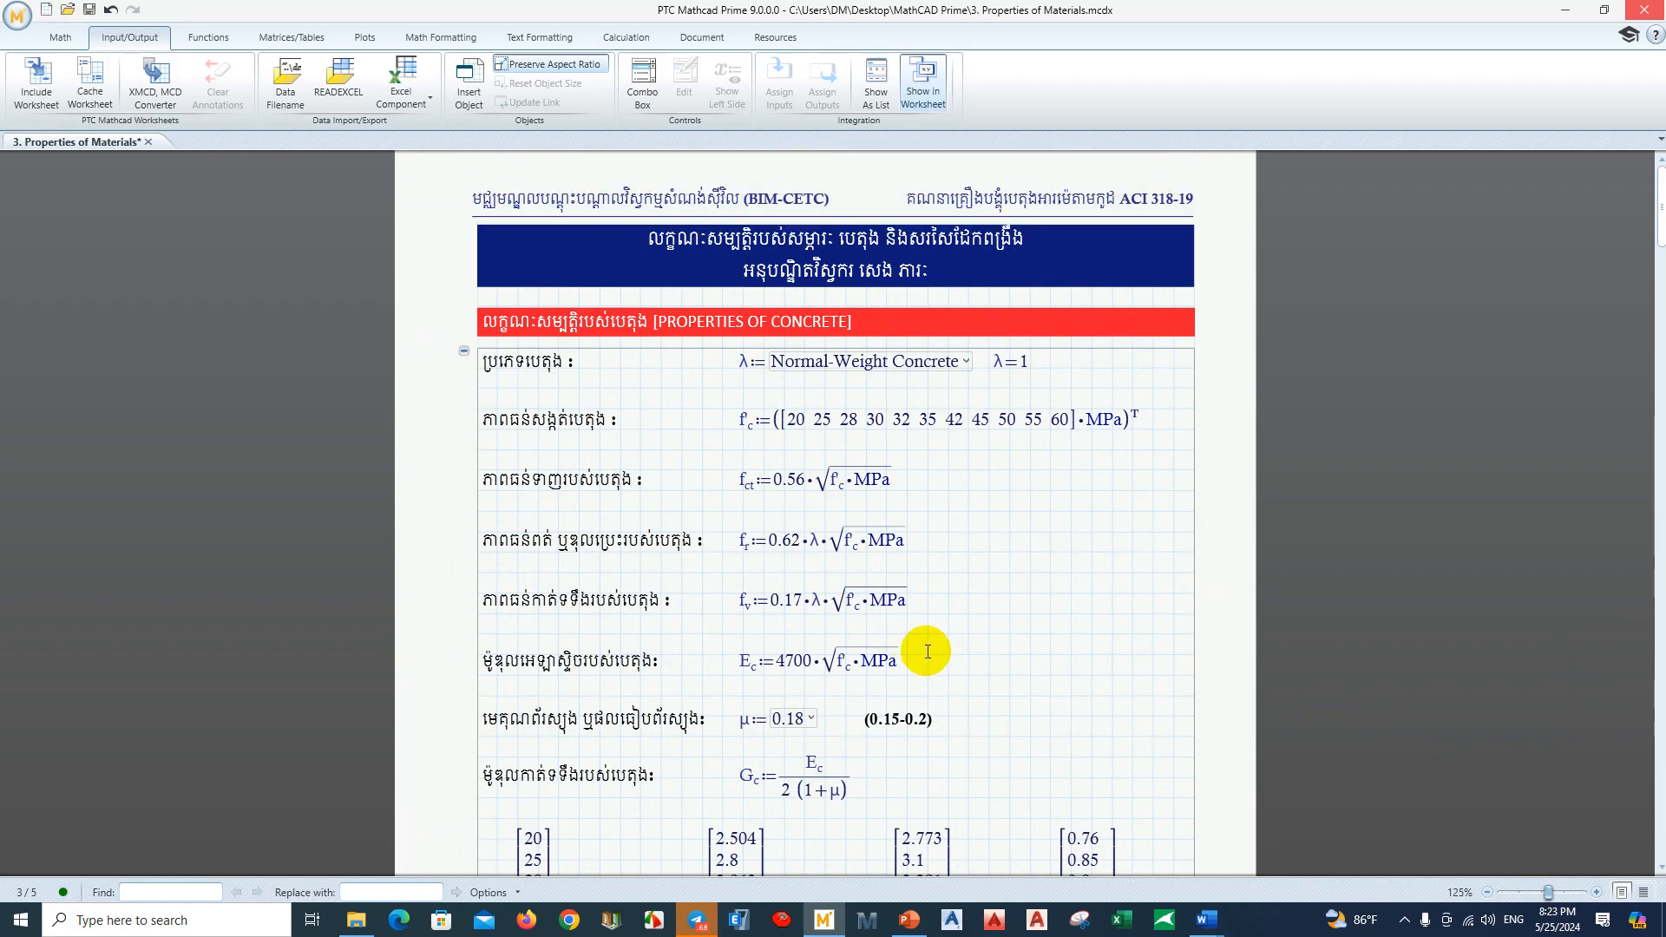
click(1597, 893)
click(1597, 894)
click(1597, 894)
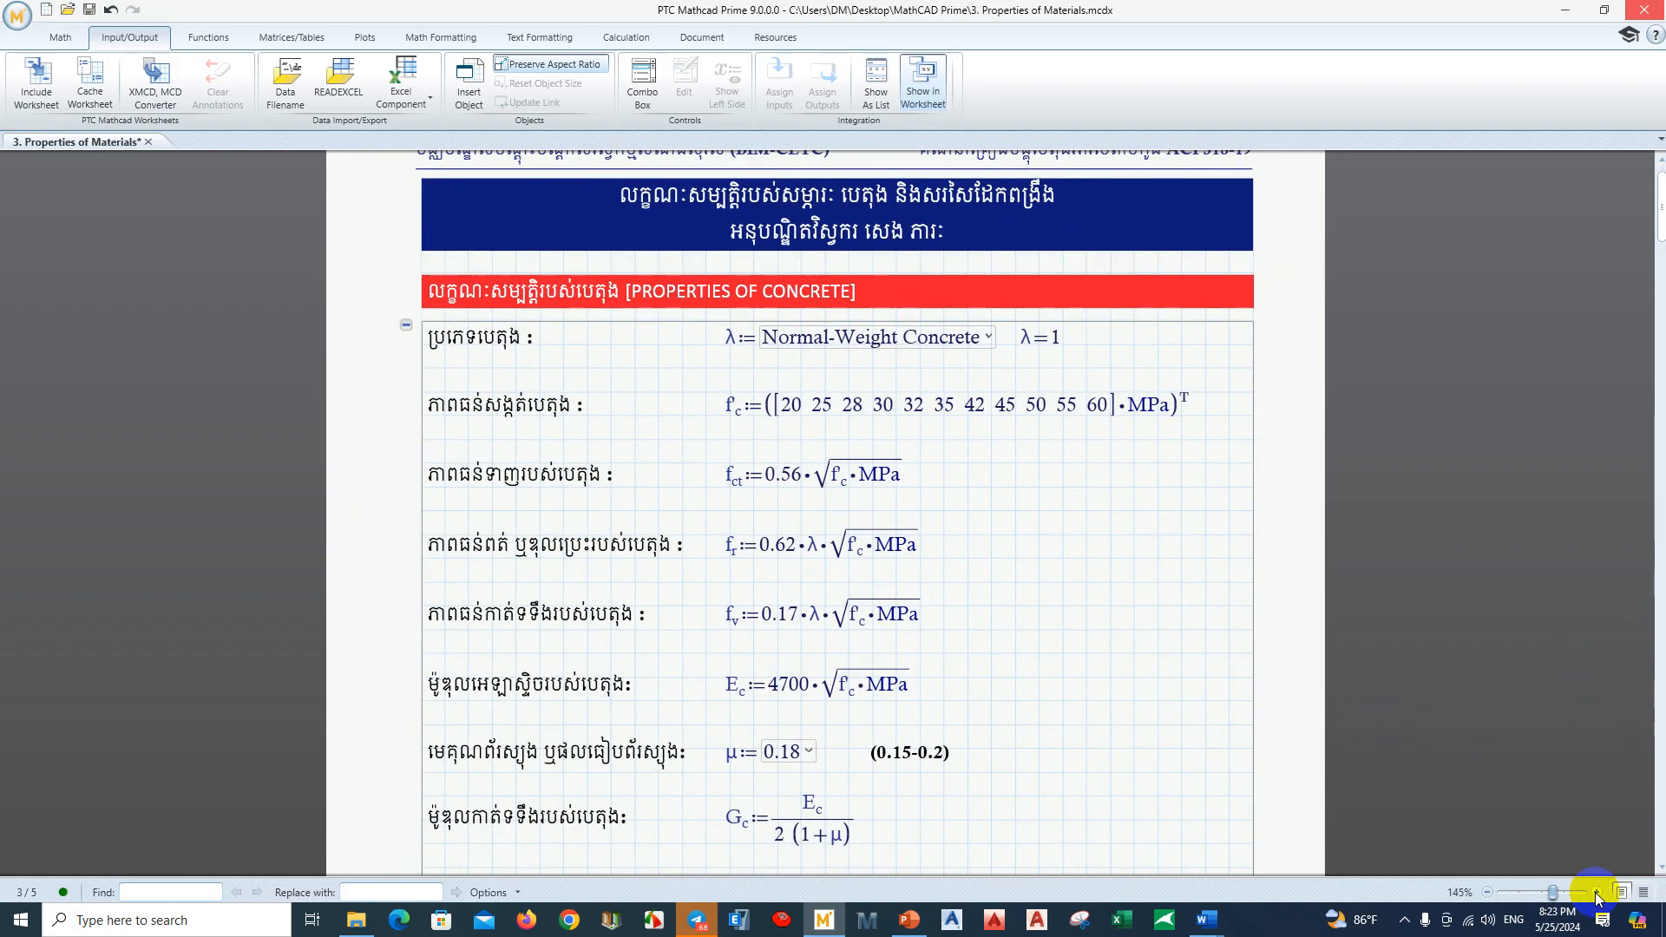
scroll(998, 623, up, 1)
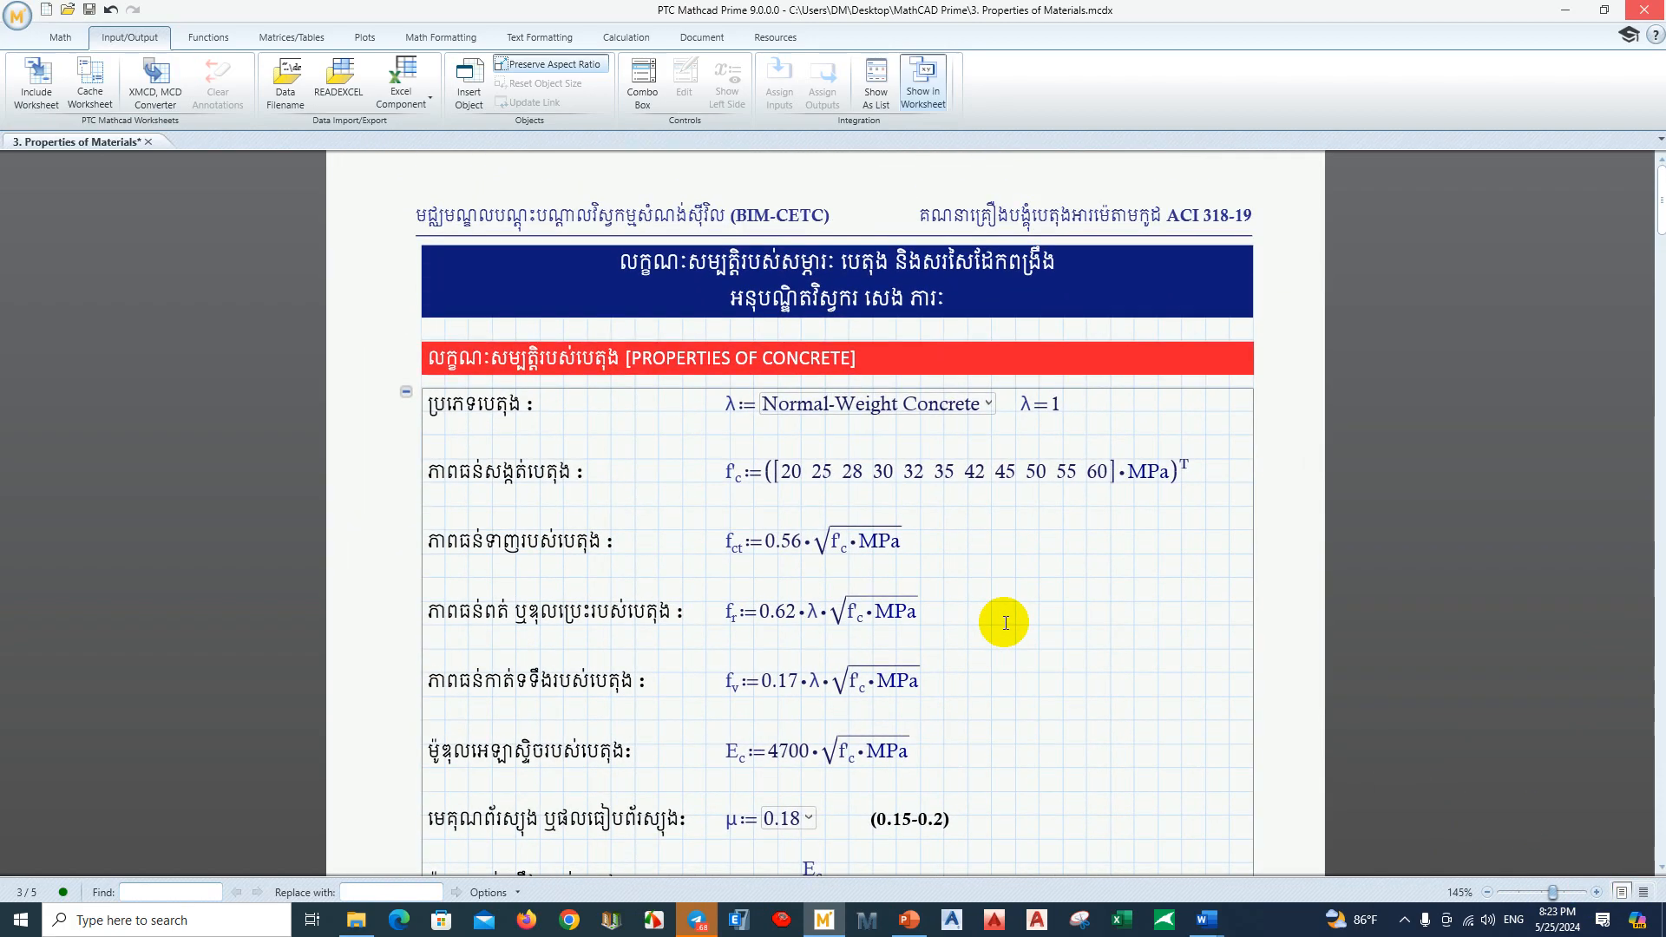